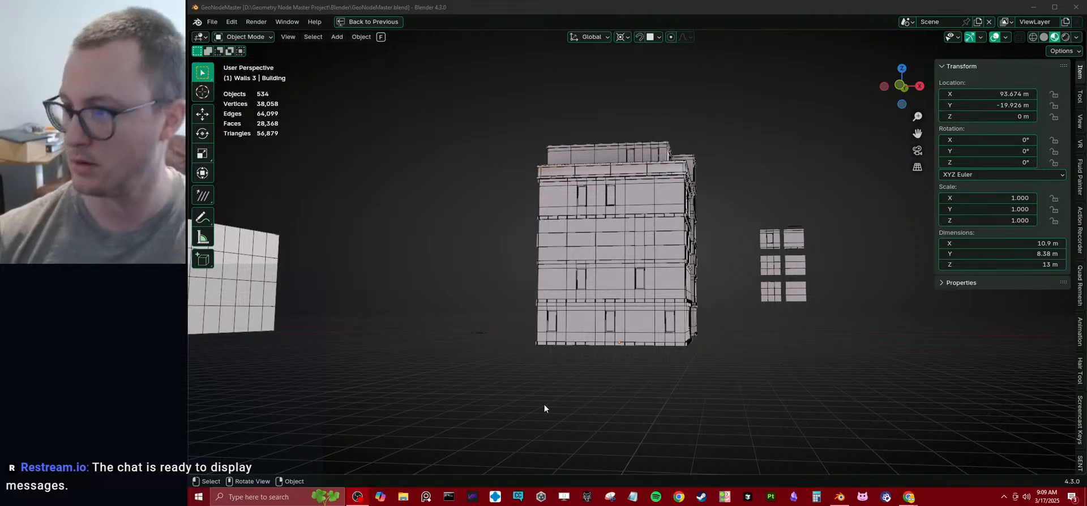
# - Lower the opacity of the wireframe overlay in the viewport
pyautogui.moveTo(723, 318); pyautogui.dragTo(751, 295, button='middle')
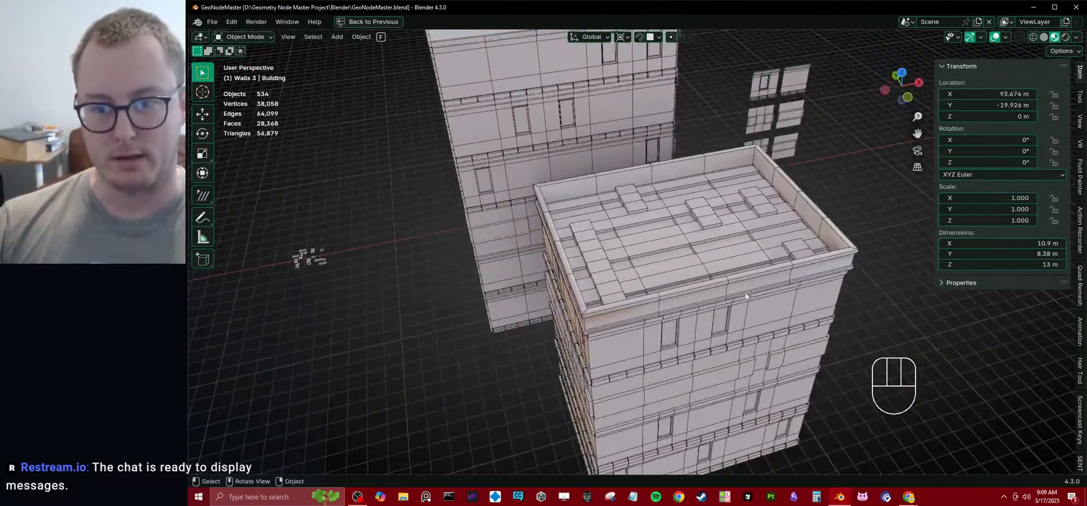
pyautogui.scroll(-5, 750, 291)
pyautogui.moveTo(783, 247); pyautogui.dragTo(644, 263, button='middle')
pyautogui.press('q')
pyautogui.click(608, 277)
pyautogui.press('q')
pyautogui.click(644, 263)
pyautogui.click(1075, 37)
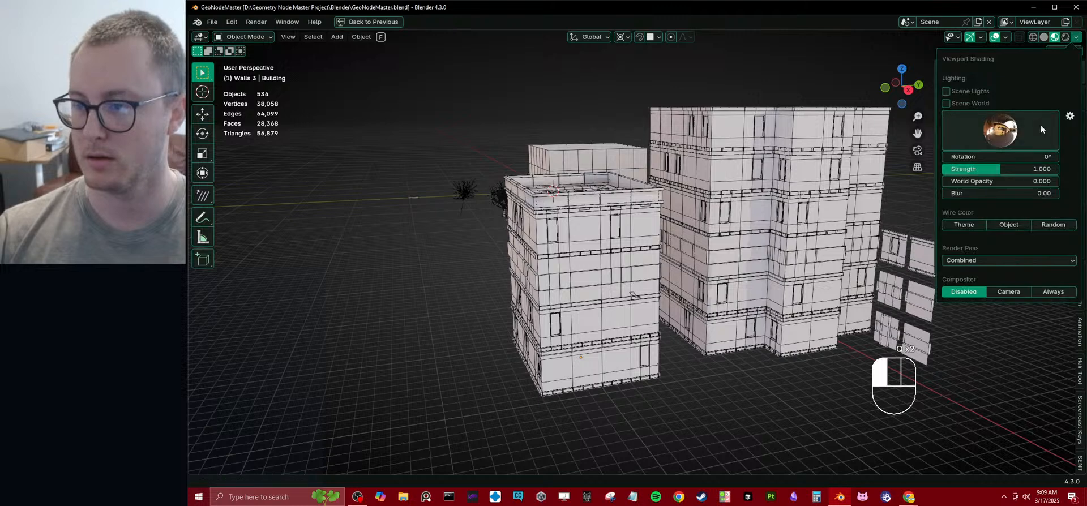
pyautogui.click(1004, 38)
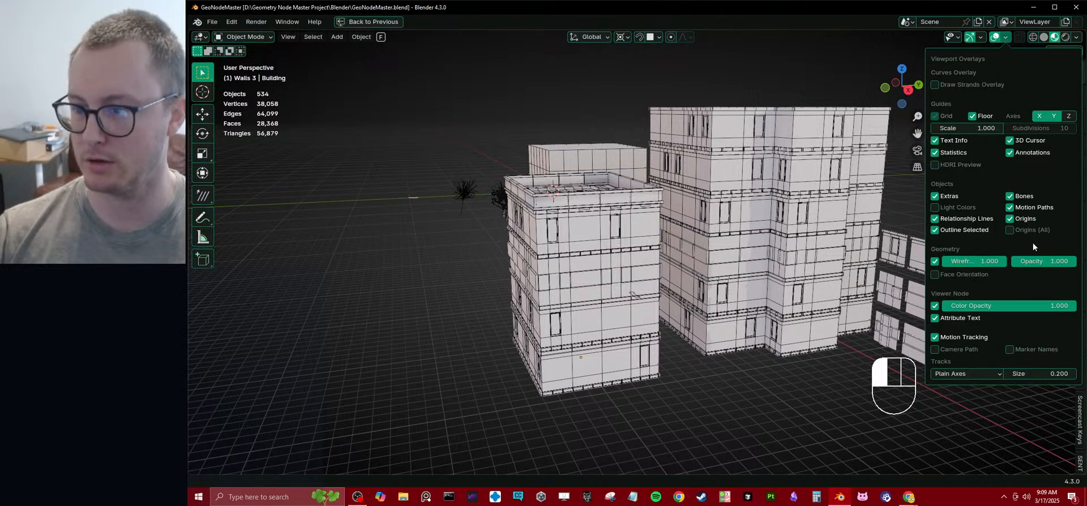
pyautogui.moveTo(1044, 263); pyautogui.dragTo(1005, 263)
# - Select the smaller building, restore the full Geometry Nodes workspace from the maximized view, and enlarge the 3D viewport over the node editor
pyautogui.moveTo(702, 353); pyautogui.dragTo(613, 321, button='middle')
pyautogui.scroll(4, 613, 321)
pyautogui.moveTo(549, 241); pyautogui.dragTo(693, 308, button='middle')
pyautogui.keyDown('shift'); pyautogui.moveTo(694, 308); pyautogui.dragTo(657, 294, button='middle'); pyautogui.keyUp('shift')
pyautogui.moveTo(656, 294); pyautogui.dragTo(537, 231, button='middle')
pyautogui.scroll(3, 595, 230)
pyautogui.moveTo(688, 239); pyautogui.dragTo(733, 279, button='middle')
pyautogui.scroll(-3, 668, 238)
pyautogui.click(658, 256)
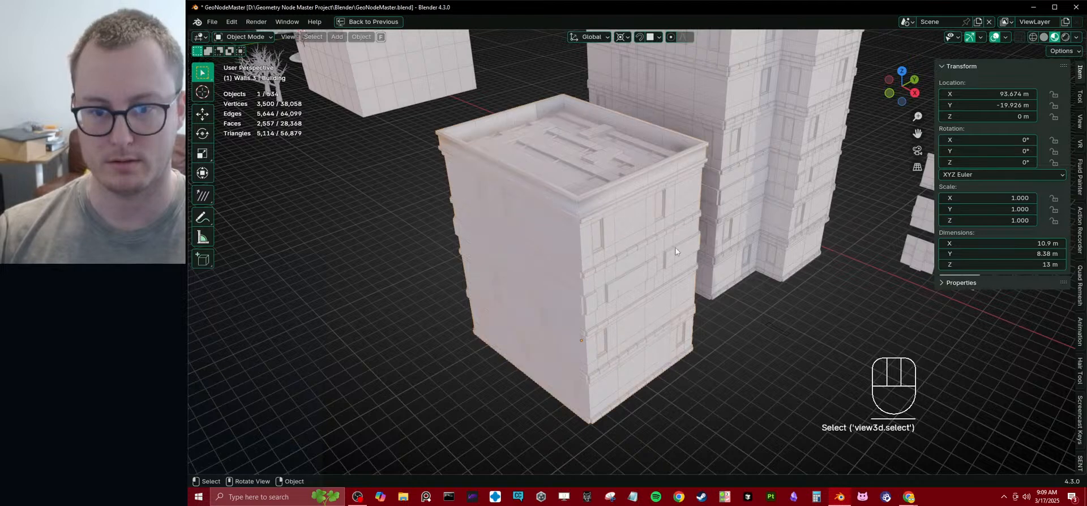
pyautogui.hotkey('ctrl', 'space')
pyautogui.moveTo(532, 278); pyautogui.dragTo(532, 389)
pyautogui.scroll(-4, 585, 242)
pyautogui.scroll(2, 556, 222)
pyautogui.moveTo(586, 242)
pyautogui.mouseDown(button='middle')
pyautogui.moveTo(556, 222)
pyautogui.moveTo(569, 231)
pyautogui.mouseUp(button='middle')
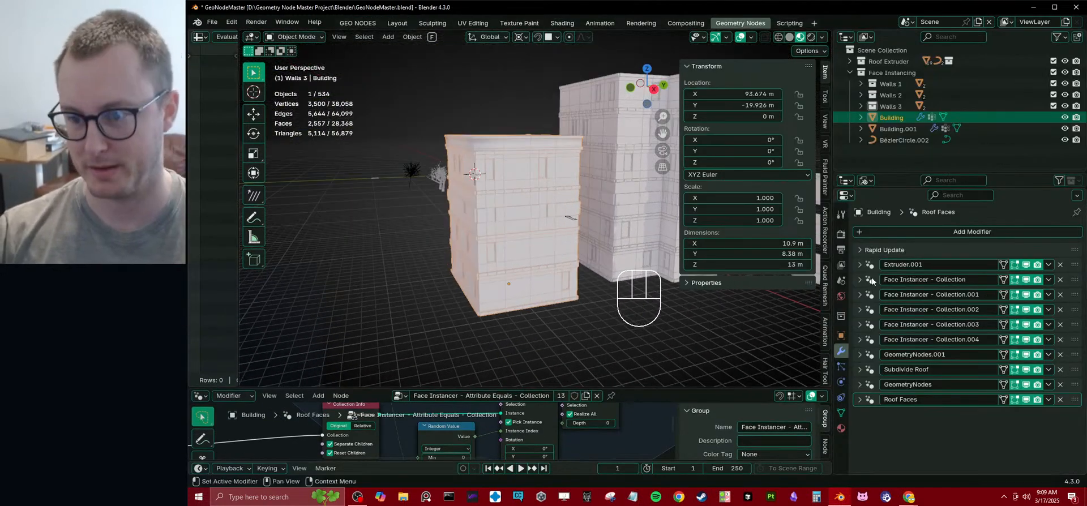
# - Show the Extruder.001 modifier's settings and raise the building's Extrusions to 9
pyautogui.click(859, 265)
pyautogui.click(1051, 295)
pyautogui.click(1051, 296)
pyautogui.scroll(-4, 603, 299)
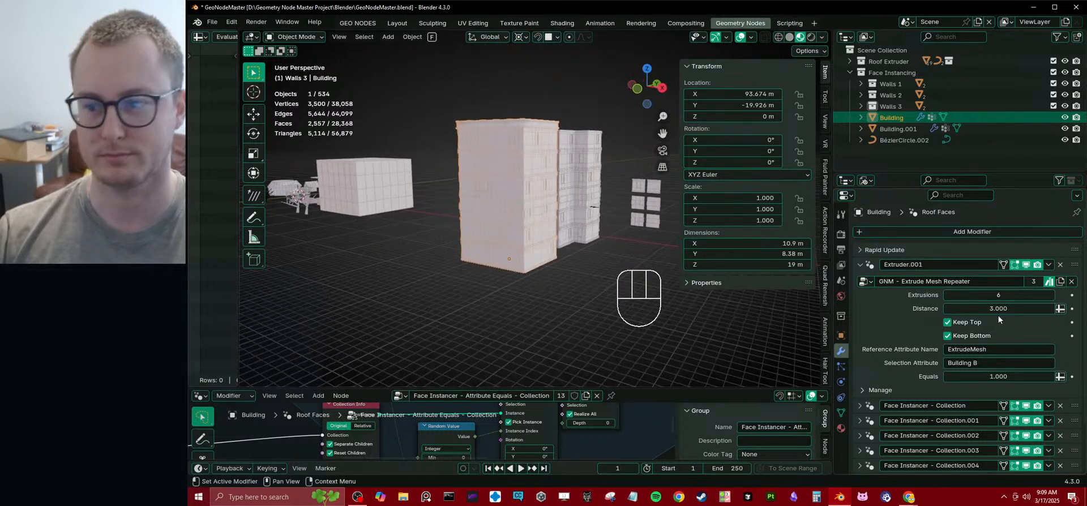
pyautogui.click(1052, 295)
pyautogui.click(1052, 295)
pyautogui.click(1052, 295)
# - Deselect the building, hide the viewport's toolbar and sidebar, and reduce the Extrusions to 2
pyautogui.moveTo(560, 243); pyautogui.dragTo(657, 242, button='middle')
pyautogui.click(433, 205)
pyautogui.press('t')
pyautogui.press('n')
pyautogui.scroll(3, 518, 239)
pyautogui.scroll(-3, 655, 240)
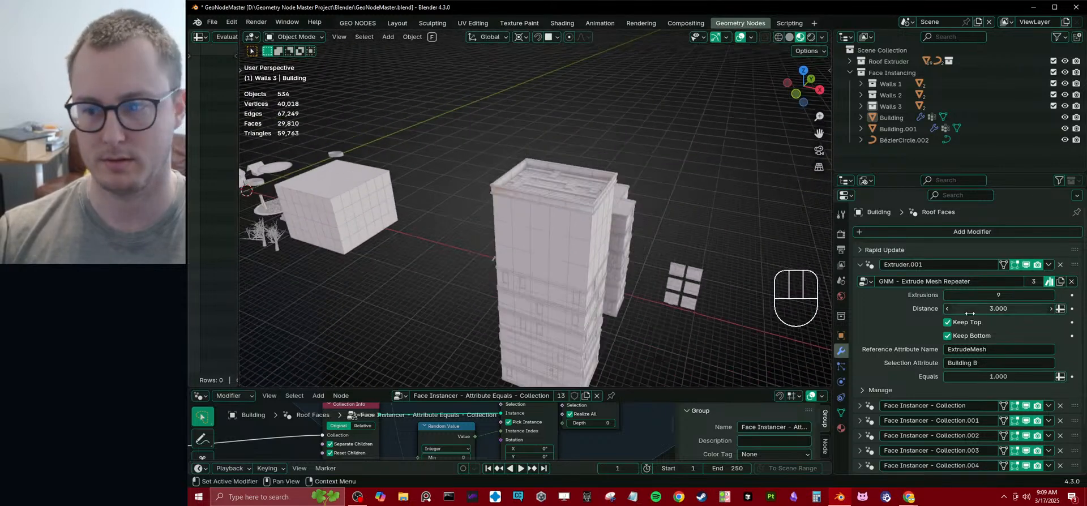
pyautogui.moveTo(951, 304); pyautogui.dragTo(905, 305)
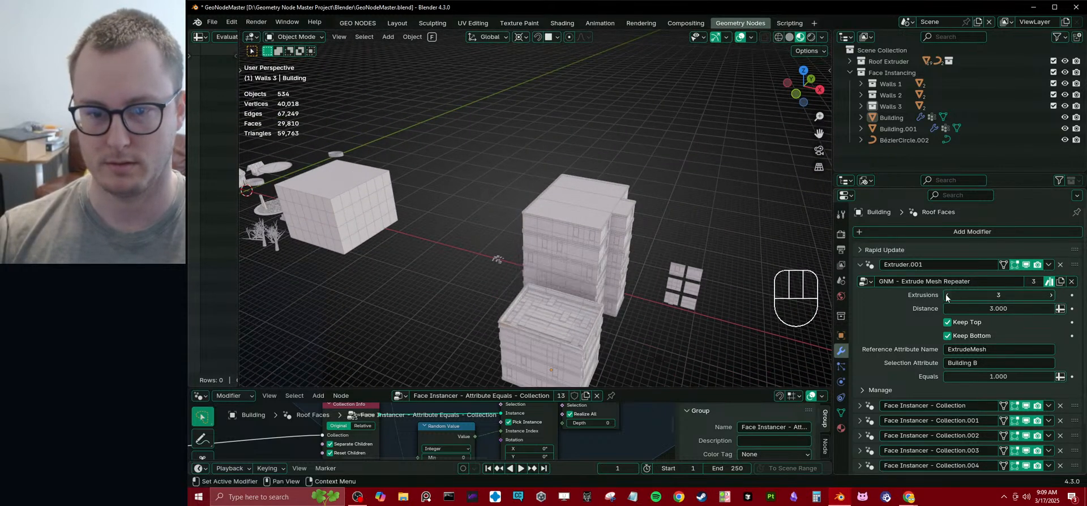
# - Enter Edit Mode on the building's base face in wireframe shading and add two centred loop cuts in edge selection mode
pyautogui.moveTo(534, 257)
pyautogui.keyDown('shift'); pyautogui.mouseDown(button='middle')
pyautogui.moveTo(535, 274)
pyautogui.moveTo(515, 283)
pyautogui.mouseUp(button='middle'); pyautogui.keyUp('shift')
pyautogui.press('Tab')
pyautogui.press('z')
pyautogui.click(521, 282)
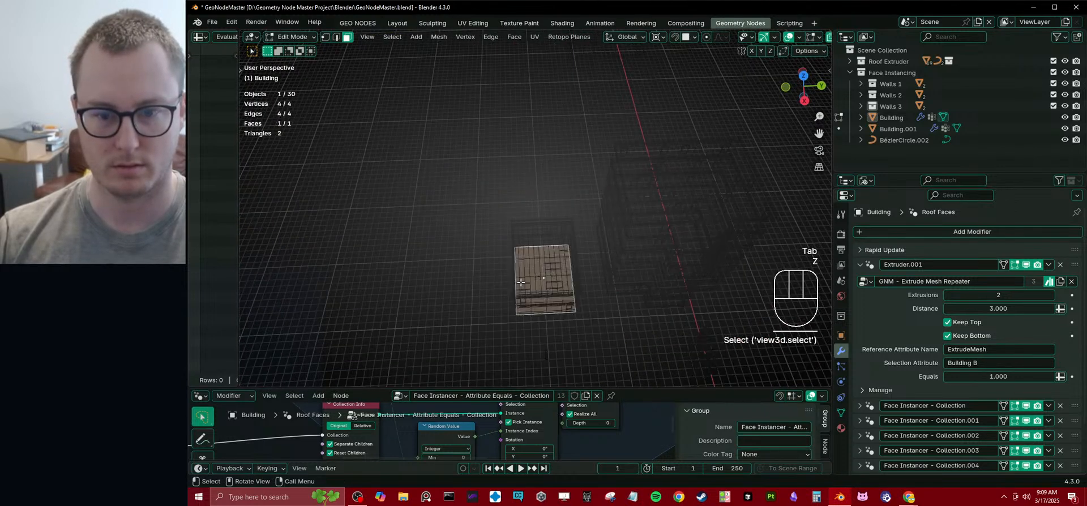
pyautogui.click(342, 37)
pyautogui.hotkey('ctrl', 'r')
pyautogui.click(527, 271)
pyautogui.rightClick(526, 270)
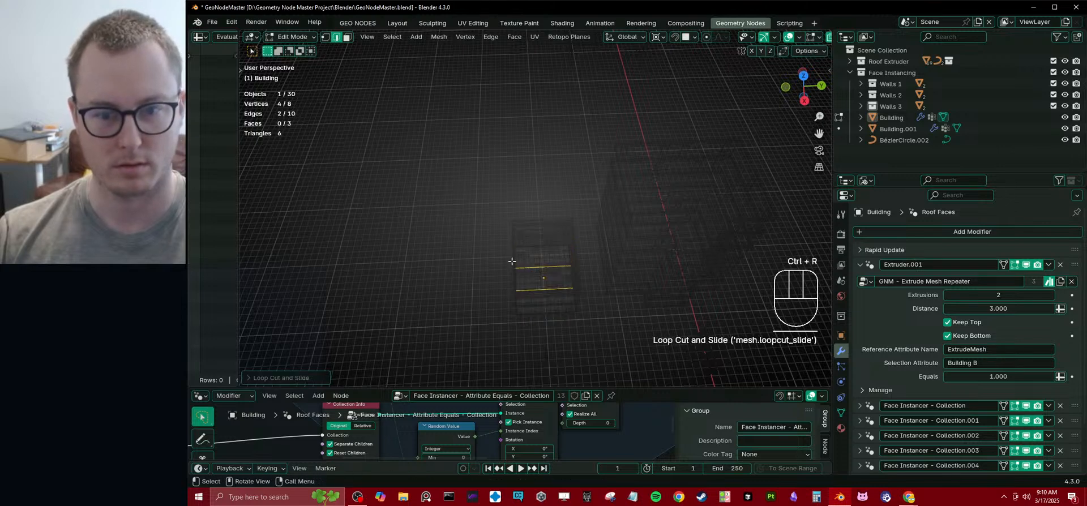
# - Extrude the corner segment of the footprint's side edge outward along Y as a long wing, then return to Object Mode with solid shading
pyautogui.click(512, 261)
pyautogui.press('e')
pyautogui.press('x')
pyautogui.press('y')
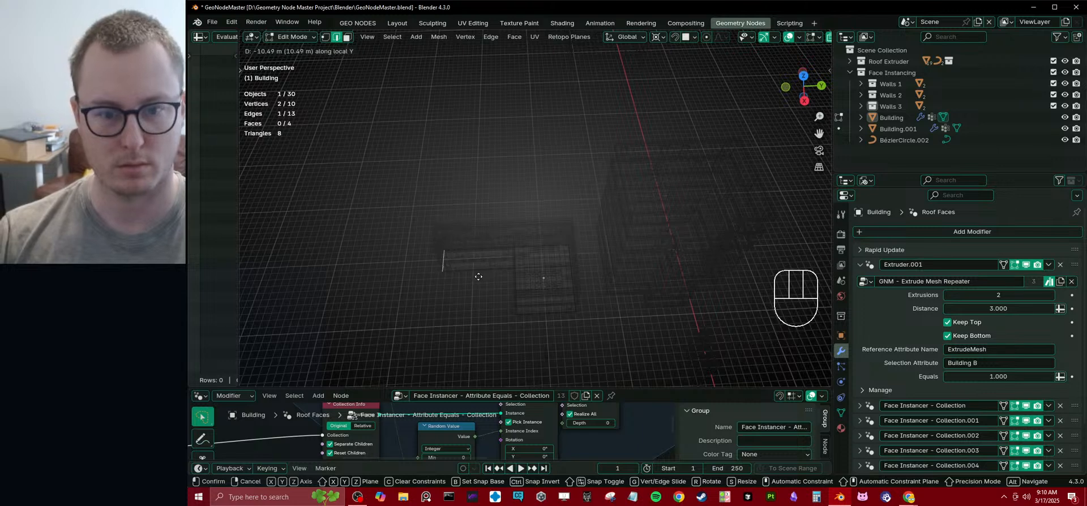
pyautogui.press('x')
pyautogui.press('z')
pyautogui.press('y')
pyautogui.click(475, 279)
pyautogui.moveTo(475, 278); pyautogui.dragTo(525, 262, button='middle')
pyautogui.press('Tab')
pyautogui.press('z')
pyautogui.click(592, 287)
# - Examine the roof border and its inner corner on the L-shaped building from above and up close
pyautogui.moveTo(593, 288)
pyautogui.mouseDown(button='middle')
pyautogui.moveTo(595, 251)
pyautogui.moveTo(631, 222)
pyautogui.moveTo(589, 235)
pyautogui.moveTo(579, 276)
pyautogui.mouseUp(button='middle')
pyautogui.press('KP_7')
pyautogui.scroll(5, 579, 276)
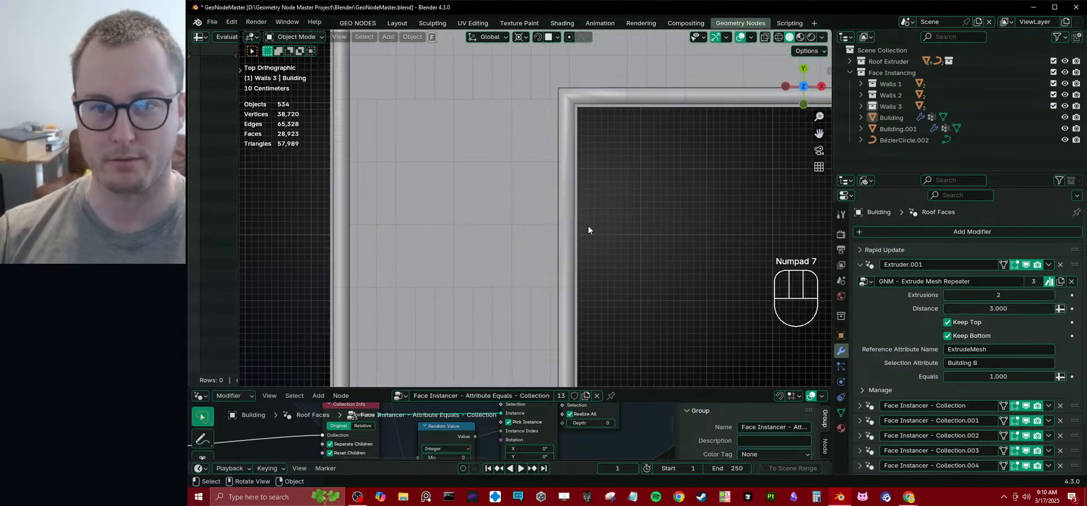
pyautogui.moveTo(618, 233); pyautogui.dragTo(465, 192, button='middle')
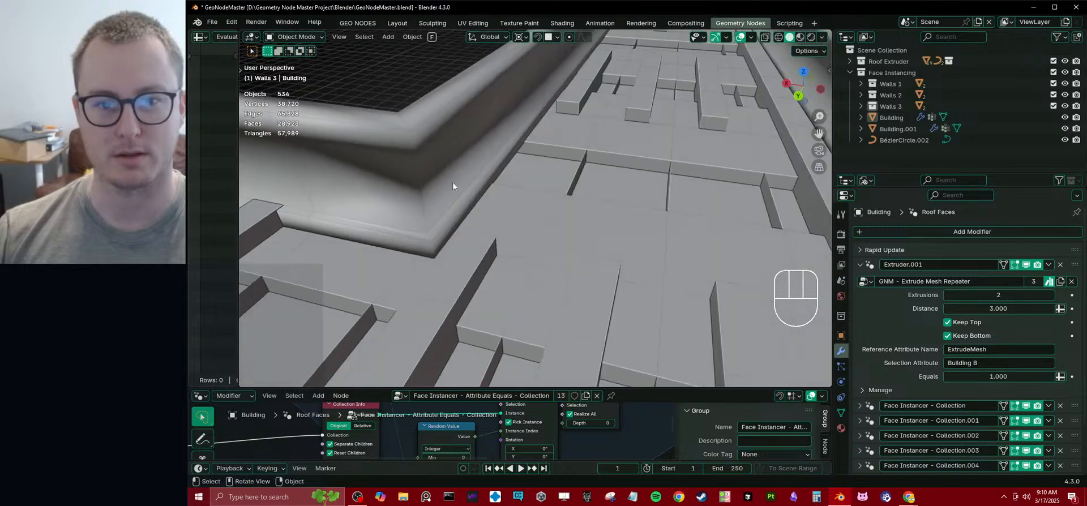
pyautogui.scroll(3, 491, 224)
pyautogui.moveTo(491, 229); pyautogui.dragTo(489, 189, button='middle')
pyautogui.moveTo(502, 287); pyautogui.dragTo(678, 267, button='middle')
pyautogui.scroll(-5, 612, 207)
pyautogui.moveTo(612, 207); pyautogui.dragTo(602, 245, button='middle')
pyautogui.press('KP_7')
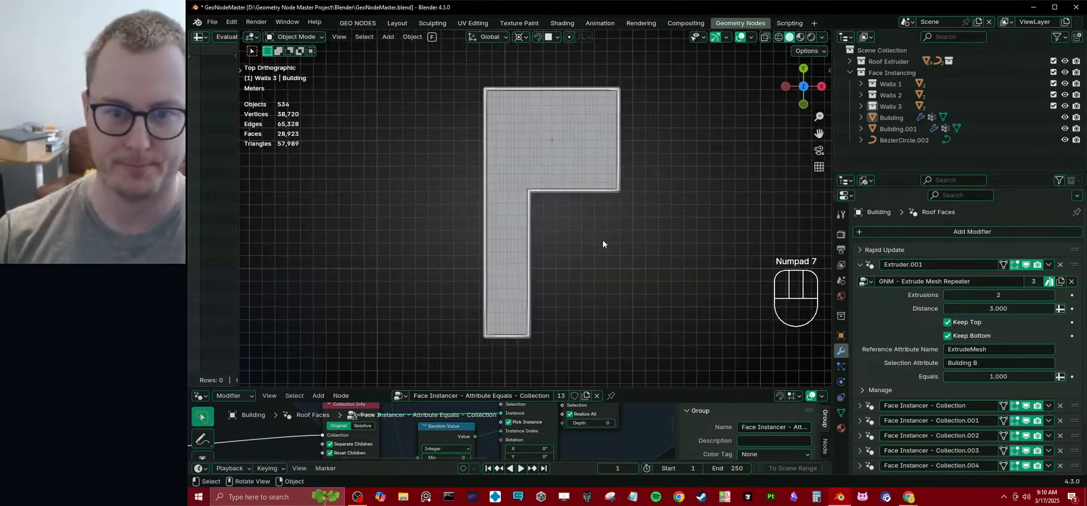
pyautogui.scroll(8, 602, 239)
pyautogui.keyDown('shift'); pyautogui.moveTo(591, 210); pyautogui.dragTo(589, 261, button='middle'); pyautogui.keyUp('shift')
pyautogui.scroll(9, 572, 226)
pyautogui.keyDown('shift'); pyautogui.moveTo(562, 174); pyautogui.dragTo(578, 263, button='middle'); pyautogui.keyUp('shift')
pyautogui.scroll(-2, 473, 141)
pyautogui.scroll(-6, 481, 148)
pyautogui.moveTo(593, 198); pyautogui.dragTo(619, 205, button='middle')
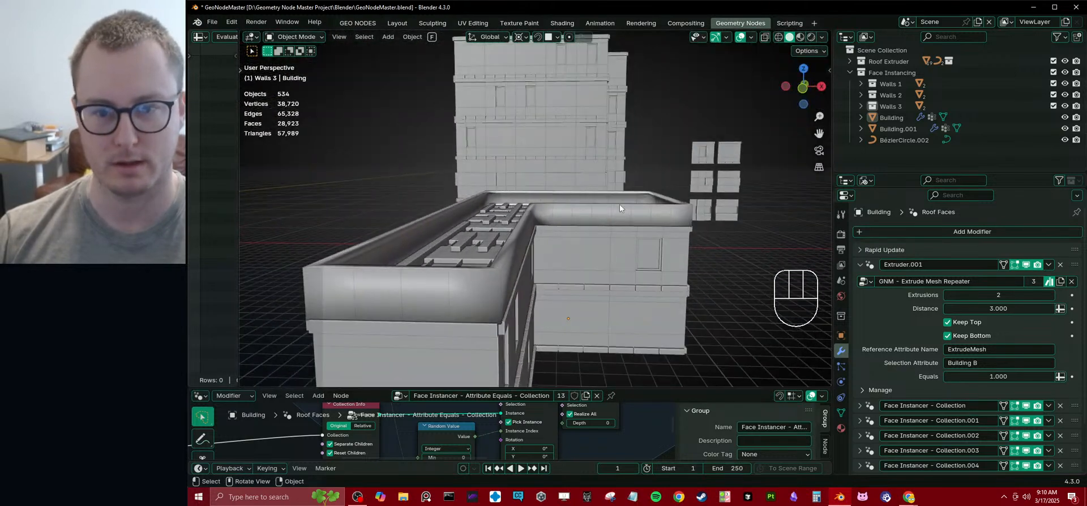
# - Select the building, enlarge the node editor, collapse the Extruder.001 modifier and expand the GeometryNodes modifier below Subdivide Roof
pyautogui.click(620, 211)
pyautogui.moveTo(634, 388); pyautogui.dragTo(634, 202)
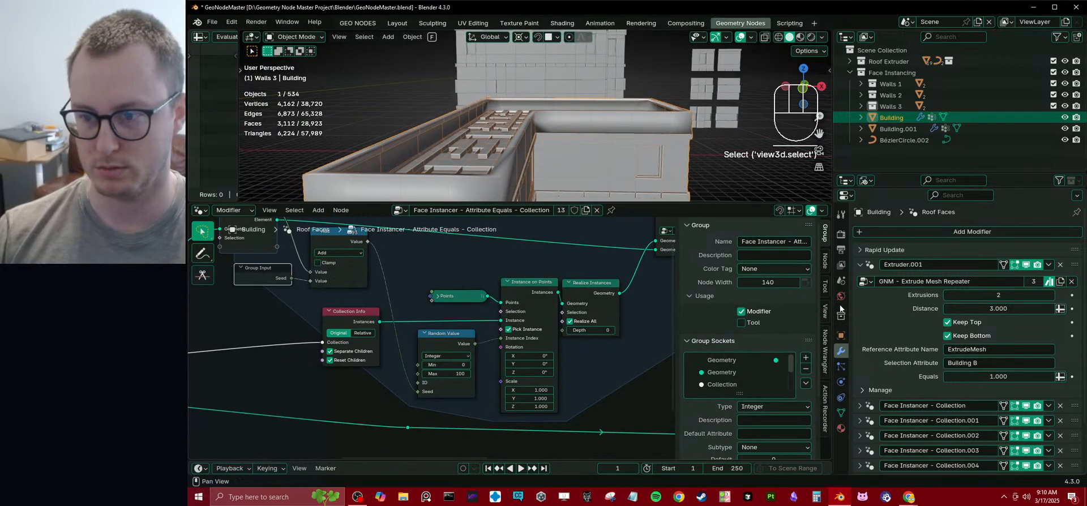
pyautogui.click(860, 264)
pyautogui.click(859, 384)
pyautogui.click(860, 385)
pyautogui.click(860, 384)
pyautogui.click(860, 384)
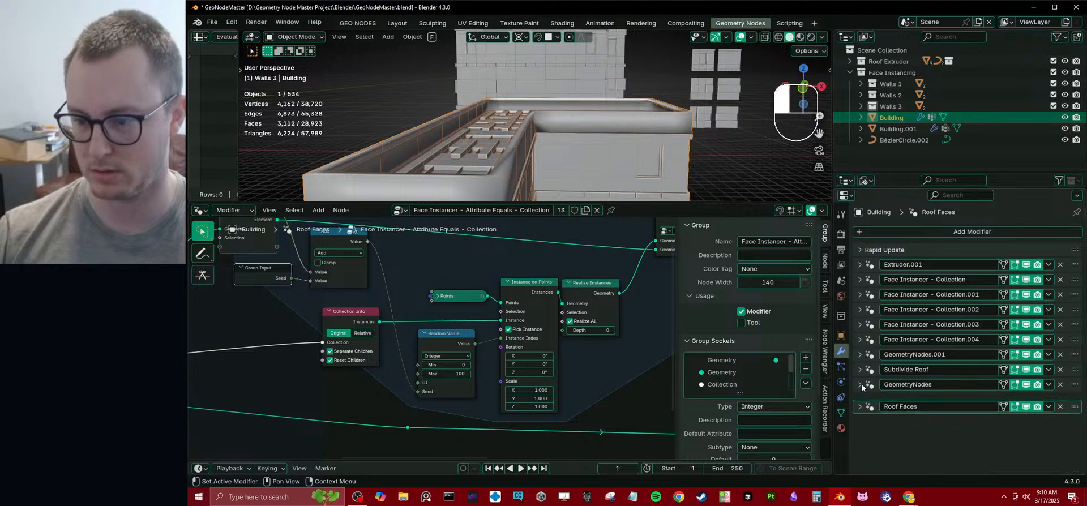
pyautogui.click(860, 386)
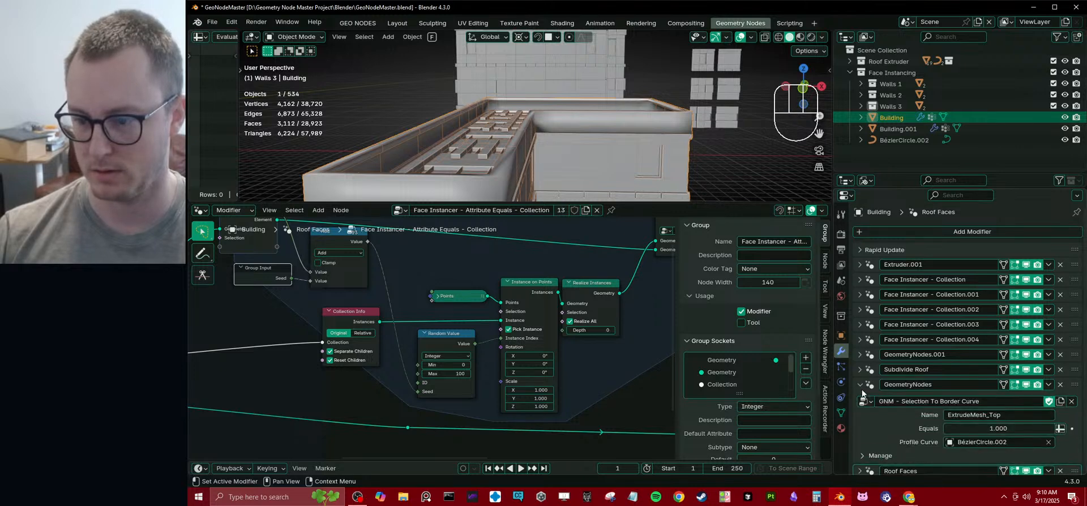
# - Rename the GeometryNodes modifier that uses GNM - Selection To Border Curve to "Roof Border"
pyautogui.click(936, 386)
pyautogui.write('Bor')
pyautogui.press('BackSpace')
pyautogui.press('BackSpace')
pyautogui.press('BackSpace')
pyautogui.write('Roof BOrde')
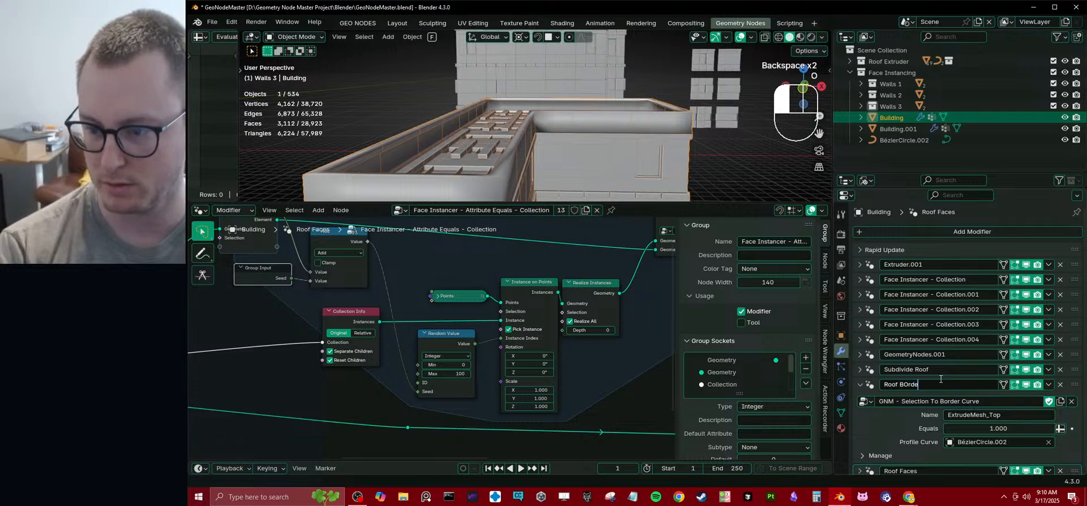
pyautogui.press('BackSpace')
pyautogui.press('BackSpace')
pyautogui.press('BackSpace')
pyautogui.press('BackSpace')
pyautogui.write('order')
pyautogui.press('Return')
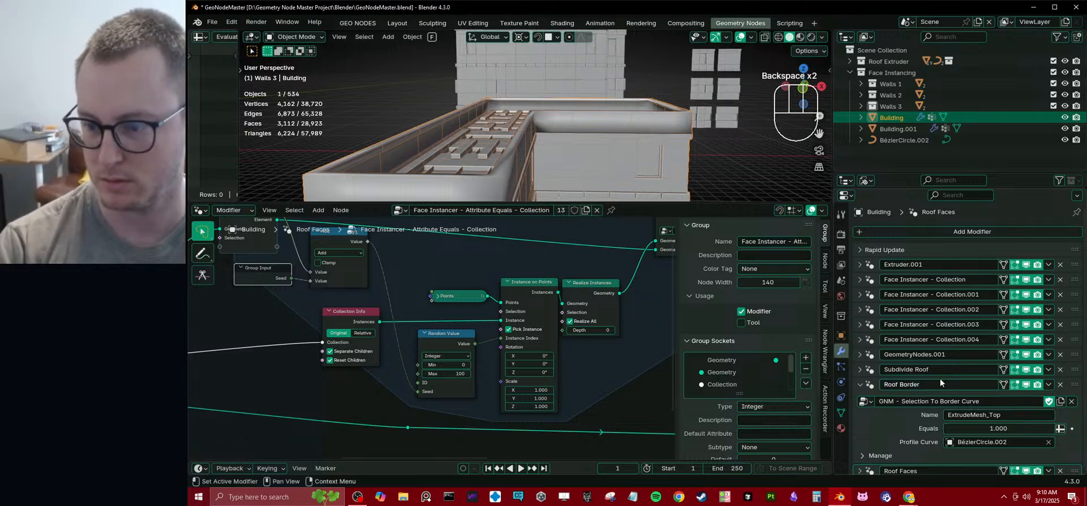
# - Show the Roof Border modifier's node tree and shift its Group Output and Join Geometry nodes to make room before them
pyautogui.scroll(-3, 551, 336)
pyautogui.moveTo(551, 336); pyautogui.dragTo(504, 336, button='middle')
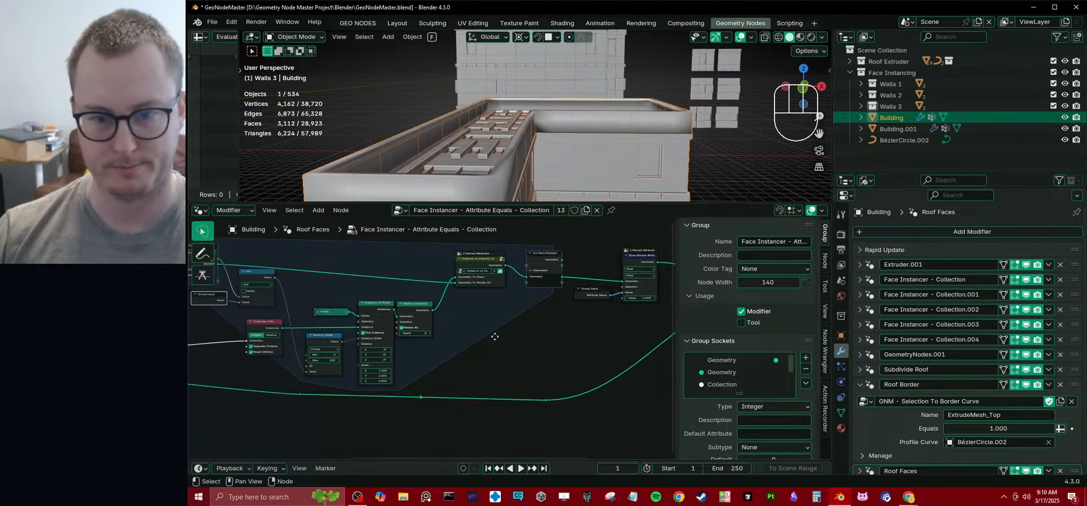
pyautogui.click(869, 385)
pyautogui.scroll(6, 531, 313)
pyautogui.moveTo(651, 308); pyautogui.dragTo(453, 323, button='middle')
pyautogui.click(565, 324)
pyautogui.press('g')
pyautogui.click(621, 323)
pyautogui.hotkey('shift', 'a')
pyautogui.moveTo(485, 346)
pyautogui.press('Escape')
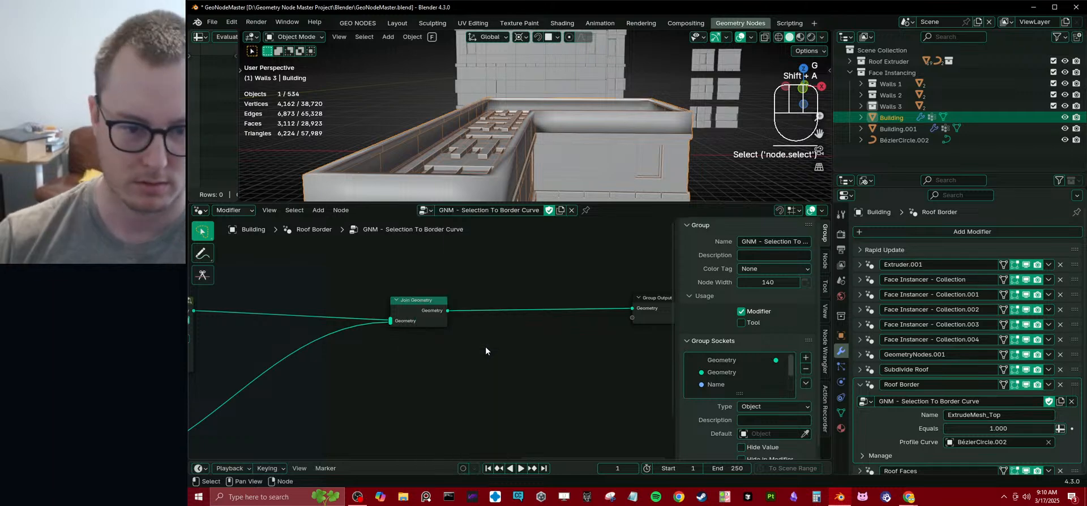
pyautogui.click(436, 306)
pyautogui.press('g')
pyautogui.click(597, 307)
# - Insert a Set Shade Smooth node between Curve To Mesh and Join Geometry with Shade Smooth turned off
pyautogui.moveTo(374, 270); pyautogui.dragTo(447, 314, button='middle')
pyautogui.click(447, 314)
pyautogui.hotkey('shift', 'a')
pyautogui.write('shade')
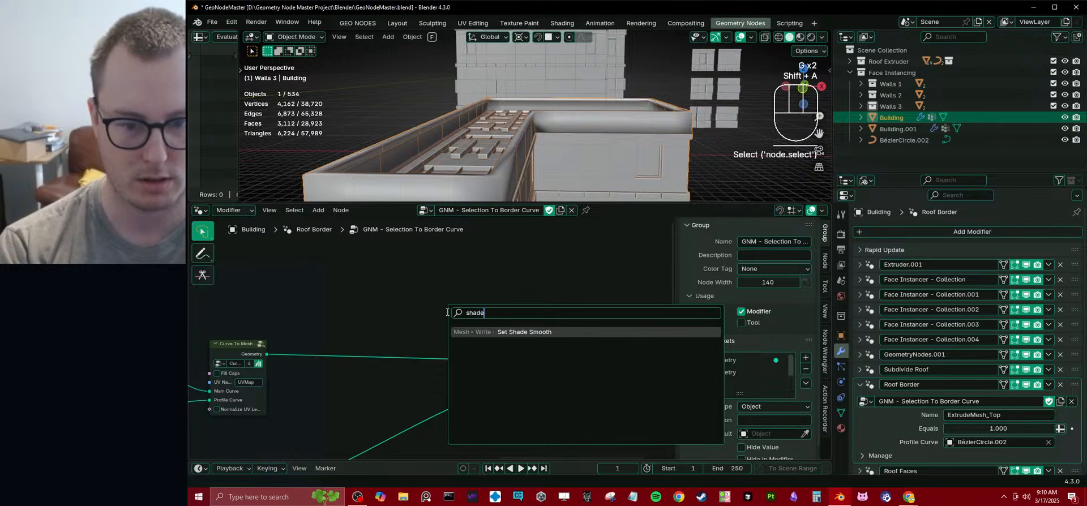
pyautogui.press('Return')
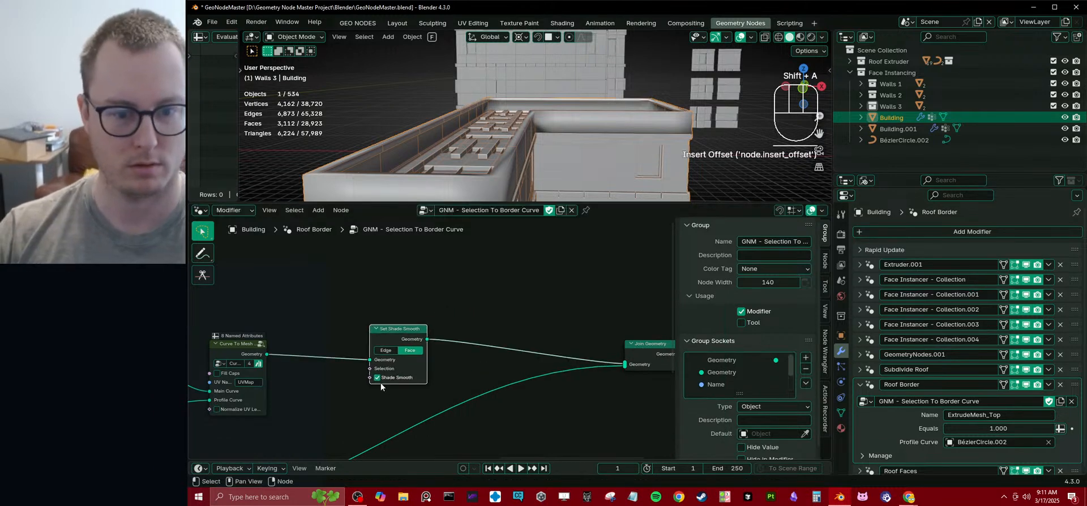
pyautogui.click(378, 380)
pyautogui.moveTo(590, 166); pyautogui.dragTo(432, 168, button='middle')
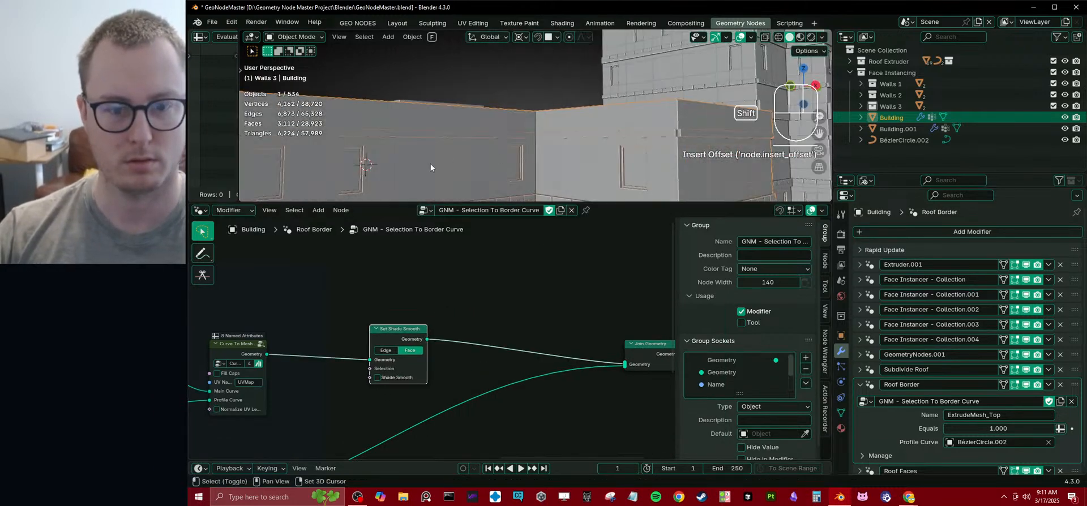
pyautogui.scroll(-2, 432, 168)
# - Expose the Set Shade Smooth node's Shade Smooth input as a modifier option through a new Group Input node
pyautogui.moveTo(438, 329); pyautogui.dragTo(496, 354, button='middle')
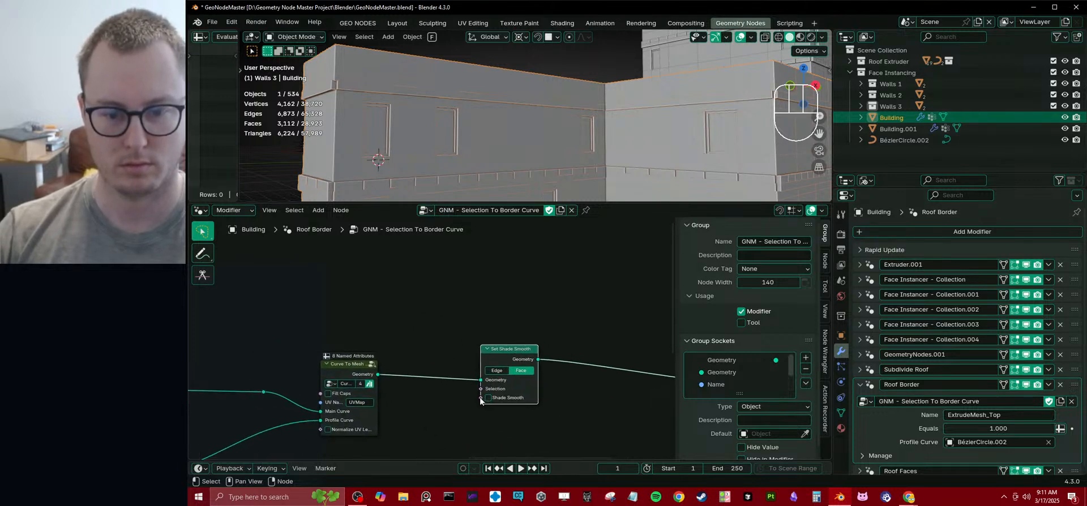
pyautogui.moveTo(480, 398); pyautogui.dragTo(426, 306)
pyautogui.write('inpu')
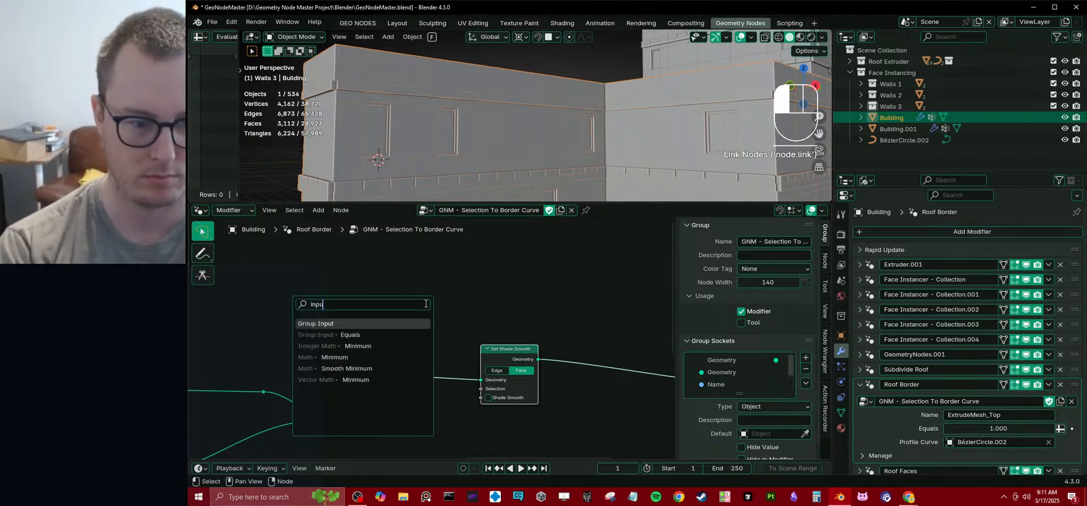
pyautogui.press('Return')
pyautogui.click(426, 304)
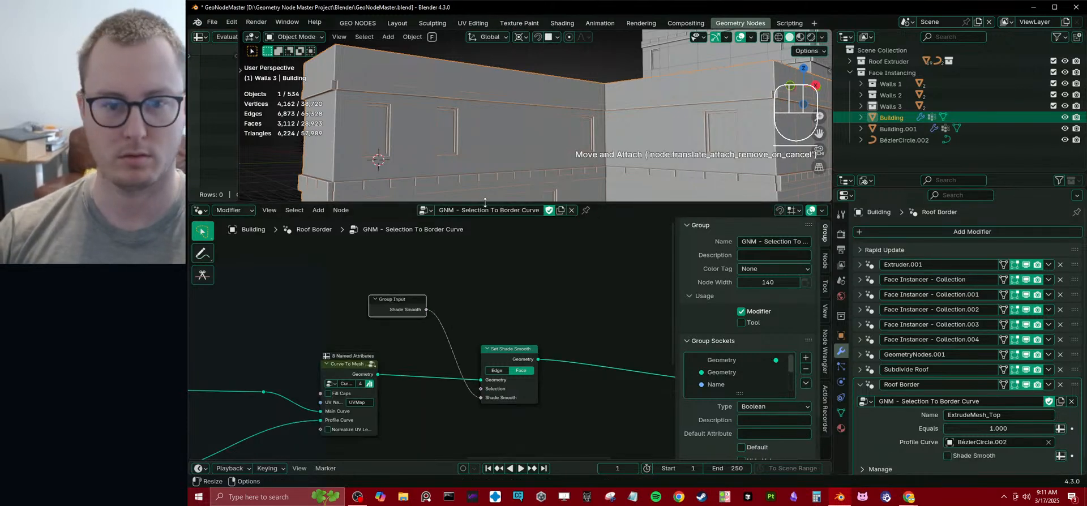
# - Enlarge the 3D viewport over the node editor and deselect the building
pyautogui.moveTo(485, 202); pyautogui.dragTo(485, 428)
pyautogui.moveTo(509, 271); pyautogui.dragTo(553, 227, button='middle')
pyautogui.click(482, 309)
pyautogui.scroll(5, 566, 278)
pyautogui.moveTo(493, 267); pyautogui.dragTo(630, 232, button='middle')
pyautogui.scroll(4, 563, 277)
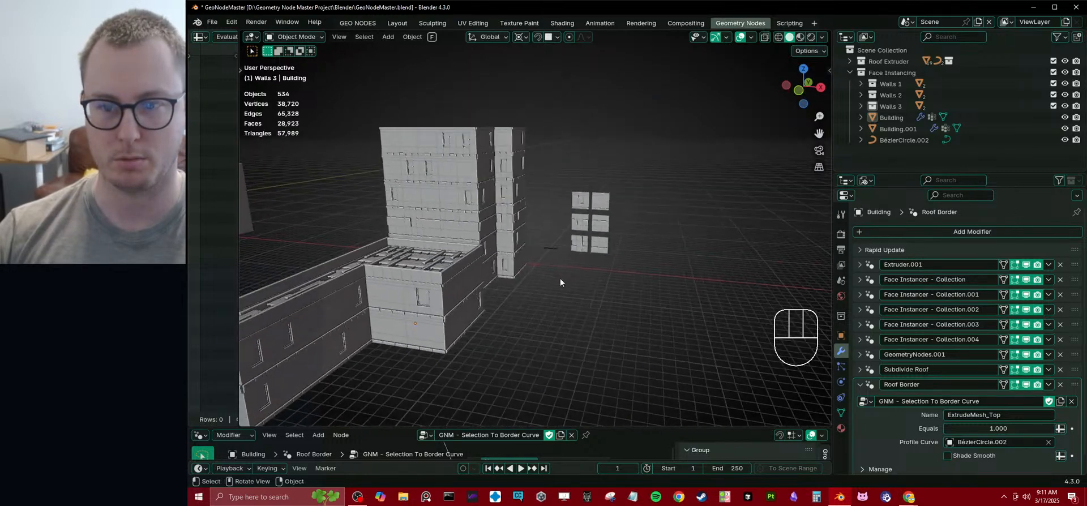
# - Duplicate the solid wall panel in the top row and place the copy beside the existing wall pieces
pyautogui.click(656, 186)
pyautogui.press('KP_1')
pyautogui.press('KP_Decimal')
pyautogui.moveTo(655, 188); pyautogui.dragTo(576, 205, button='middle')
pyautogui.hotkey('shift', 'd')
pyautogui.press('g')
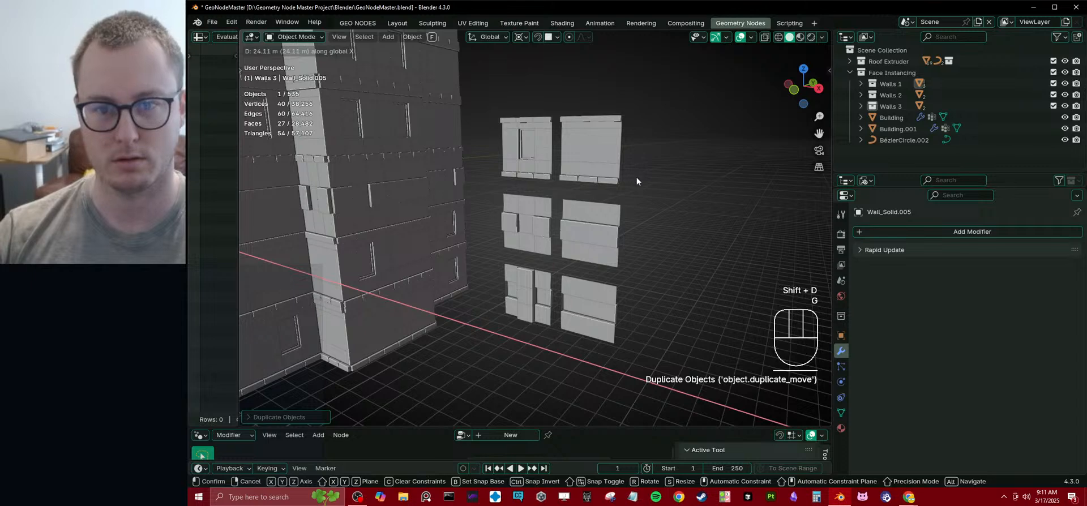
pyautogui.press('g')
pyautogui.press('g')
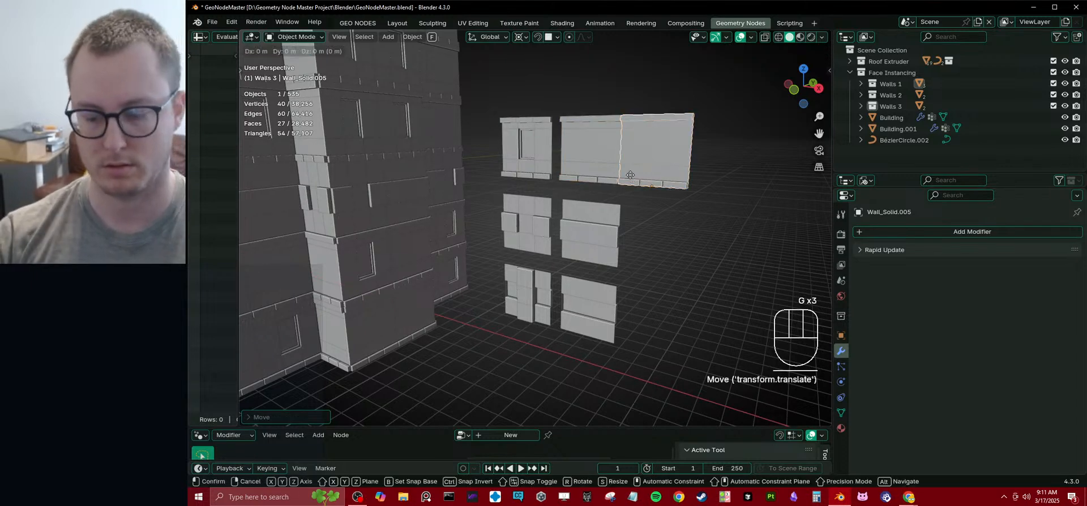
pyautogui.click(630, 175)
# - Add two evenly spaced vertical loop cuts across the duplicated wall panel and try scaling them along Y
pyautogui.scroll(3, 630, 192)
pyautogui.keyDown('shift'); pyautogui.moveTo(630, 208); pyautogui.dragTo(587, 198, button='middle'); pyautogui.keyUp('shift')
pyautogui.press('Tab')
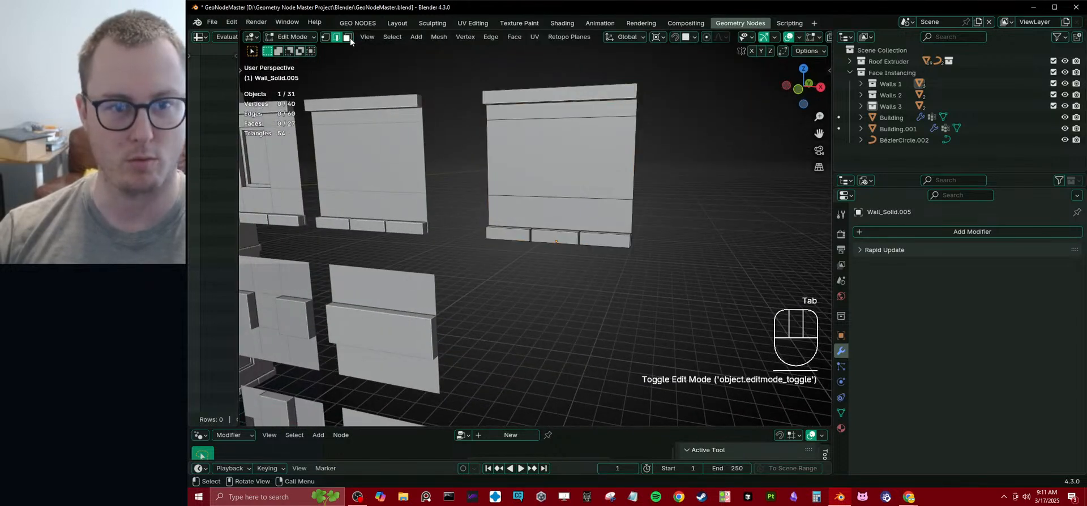
pyautogui.hotkey('ctrl', 'r')
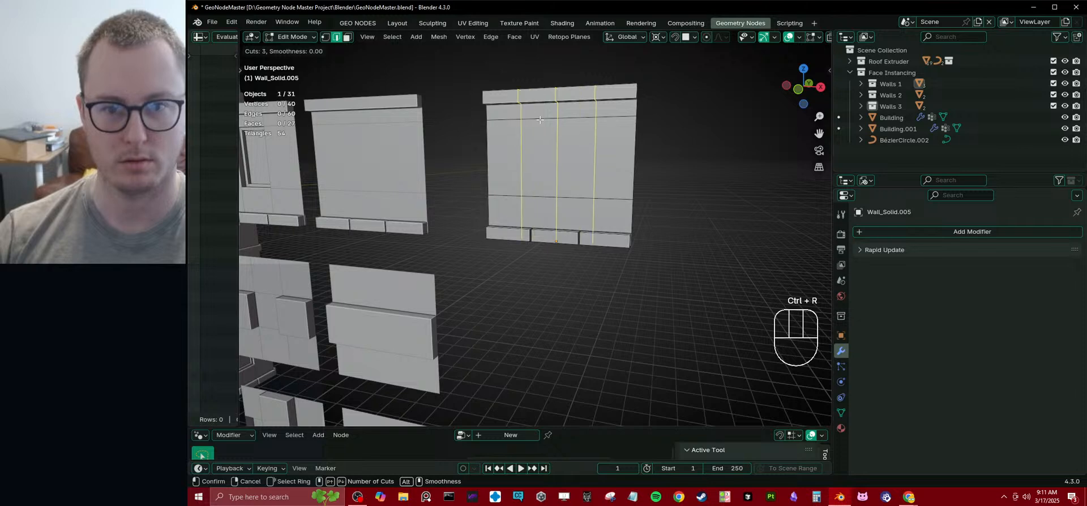
pyautogui.scroll(-1, 542, 120)
pyautogui.click(541, 118)
pyautogui.rightClick(566, 141)
pyautogui.press('s')
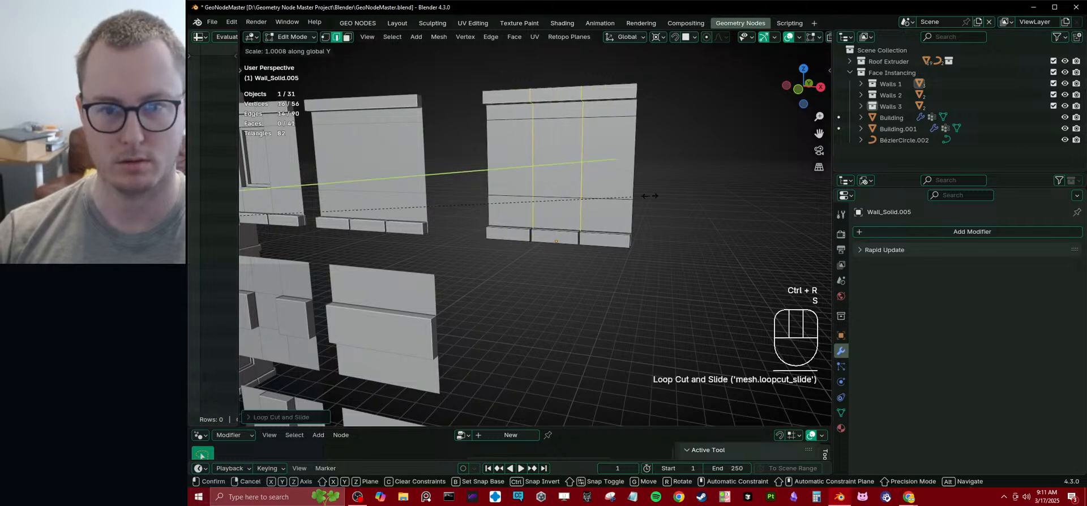
pyautogui.rightClick(655, 195)
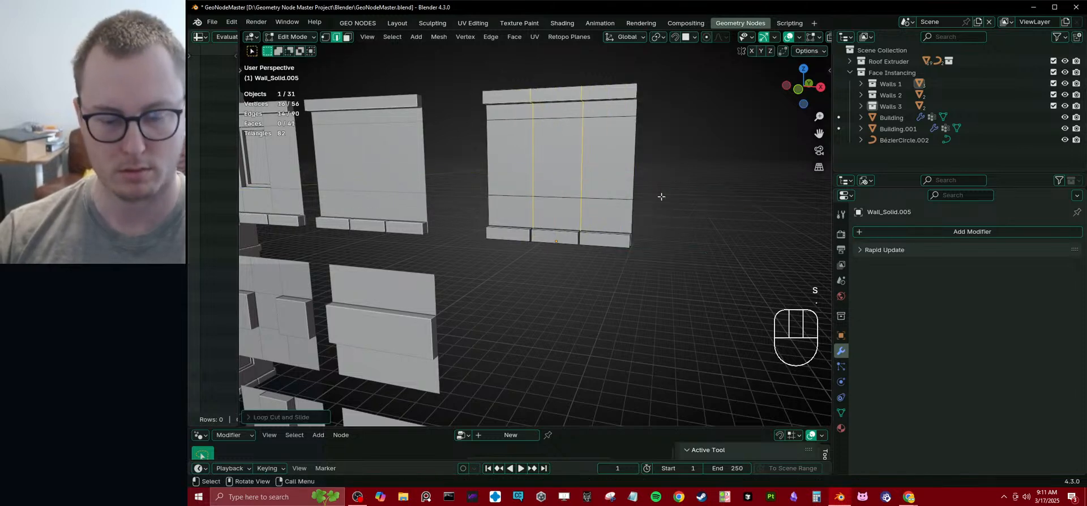
# - Spread the duplicated wall panel's two loop cuts apart along X and extrude its large central face inward
pyautogui.press('s')
pyautogui.press('x')
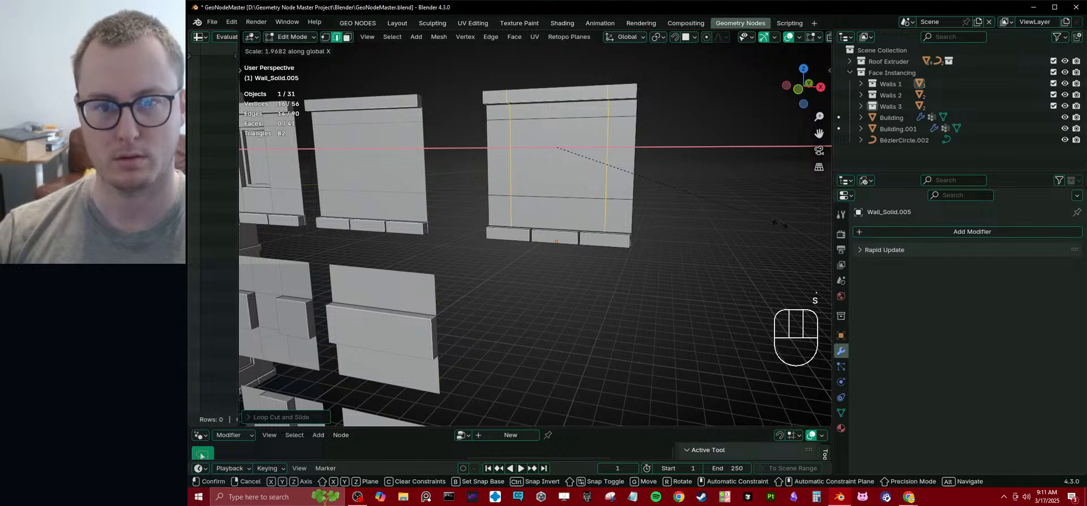
pyautogui.click(247, 259)
pyautogui.click(347, 40)
pyautogui.click(574, 173)
pyautogui.moveTo(574, 174); pyautogui.dragTo(600, 154, button='middle')
pyautogui.press('e')
pyautogui.click(572, 162)
# - Inset the panel's recessed central face and extrude the resulting inner face
pyautogui.press('Tab')
pyautogui.scroll(-11, 588, 157)
pyautogui.keyDown('shift'); pyautogui.moveTo(450, 230); pyautogui.dragTo(491, 239, button='middle'); pyautogui.keyUp('shift')
pyautogui.scroll(4, 451, 229)
pyautogui.scroll(5, 567, 196)
pyautogui.scroll(-4, 535, 192)
pyautogui.press('Tab')
pyautogui.scroll(10, 617, 196)
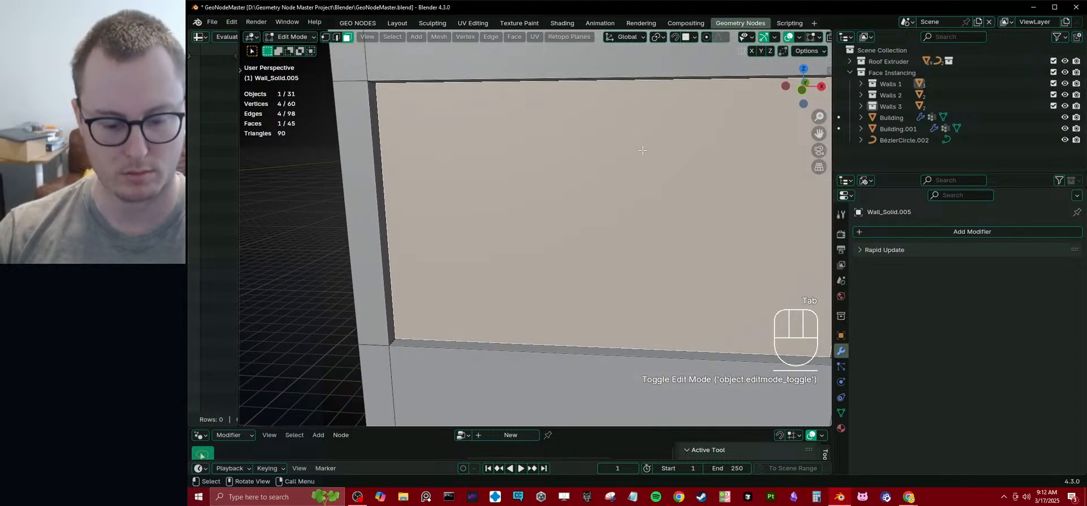
pyautogui.press('i')
pyautogui.click(599, 213)
pyautogui.moveTo(599, 213); pyautogui.dragTo(588, 236, button='middle')
pyautogui.press('e')
pyautogui.click(607, 166)
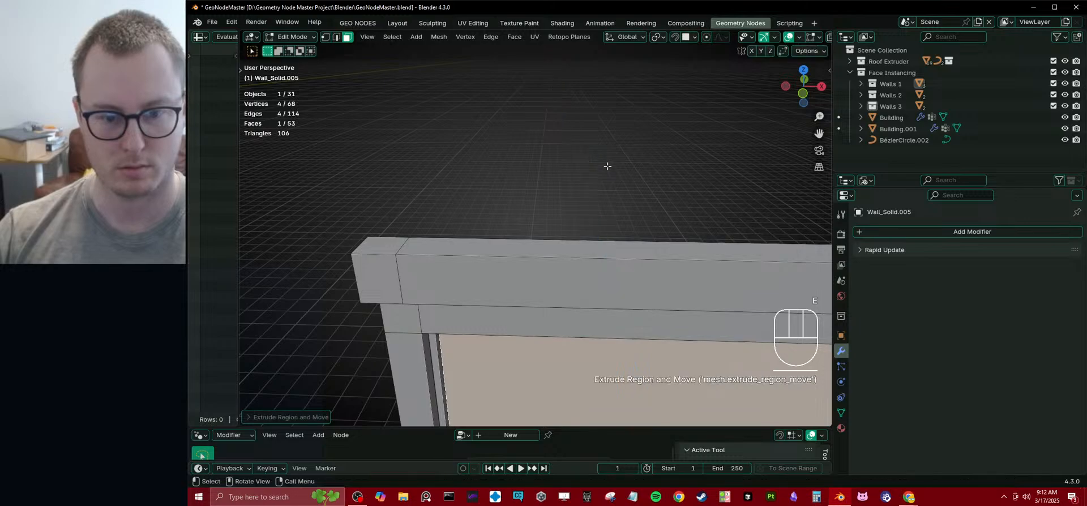
# - Finish editing the wall panel, deselect it, and save the file
pyautogui.press('Tab')
pyautogui.scroll(-10, 600, 181)
pyautogui.moveTo(580, 202); pyautogui.dragTo(559, 182, button='middle')
pyautogui.scroll(-5, 603, 251)
pyautogui.click(549, 284)
pyautogui.moveTo(549, 284); pyautogui.dragTo(492, 280, button='middle')
pyautogui.moveTo(492, 280); pyautogui.dragTo(630, 200, button='middle')
pyautogui.keyDown('shift'); pyautogui.moveTo(629, 201); pyautogui.dragTo(611, 172, button='middle'); pyautogui.keyUp('shift')
pyautogui.hotkey('ctrl', 's')
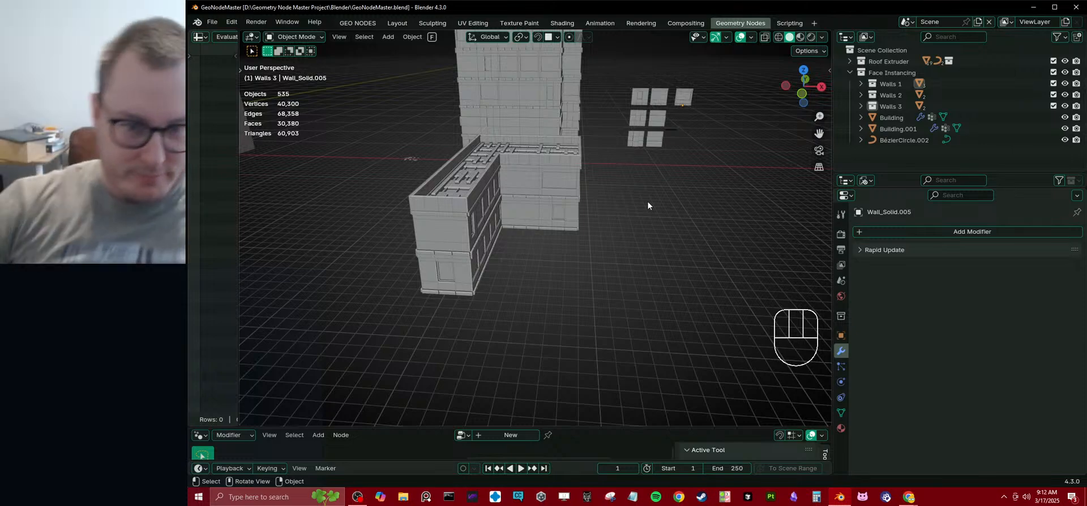
# - Open the low building's base mesh for editing
pyautogui.click(548, 202)
pyautogui.moveTo(549, 202)
pyautogui.mouseDown(button='middle')
pyautogui.moveTo(443, 209)
pyautogui.moveTo(463, 189)
pyautogui.moveTo(529, 156)
pyautogui.moveTo(597, 201)
pyautogui.moveTo(519, 211)
pyautogui.moveTo(492, 241)
pyautogui.mouseUp(button='middle')
pyautogui.press('Tab')
# - Try raising a face of the low building's base mesh along global Z and undo the move
pyautogui.press('z')
pyautogui.click(492, 242)
pyautogui.moveTo(440, 184)
pyautogui.mouseDown(button='middle')
pyautogui.moveTo(478, 218)
pyautogui.moveTo(389, 67)
pyautogui.mouseUp(button='middle')
pyautogui.moveTo(485, 168); pyautogui.dragTo(525, 206, button='middle')
pyautogui.press('z')
pyautogui.scroll(5, 570, 206)
pyautogui.press('g')
pyautogui.press('z')
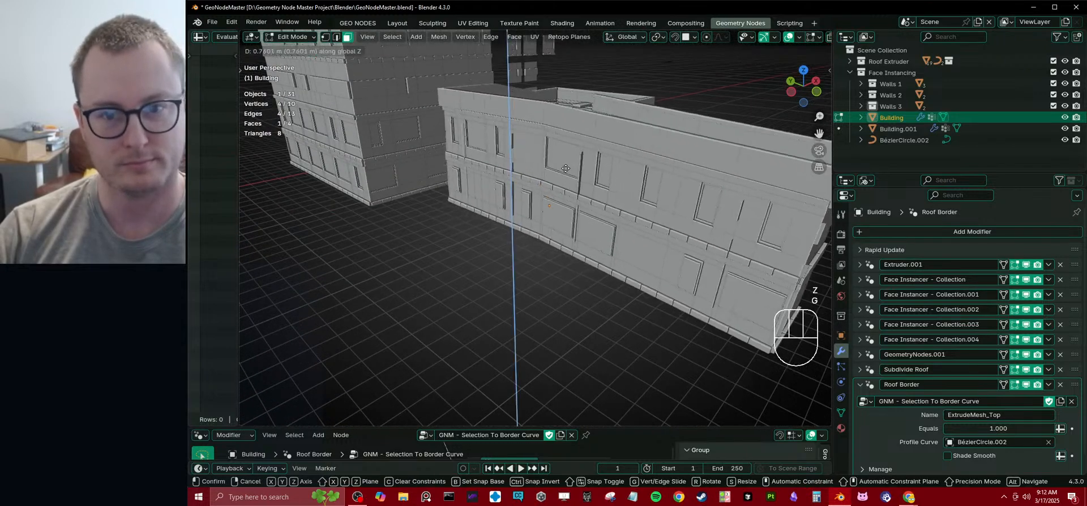
pyautogui.click(568, 146)
pyautogui.moveTo(569, 148); pyautogui.dragTo(377, 115, button='middle')
pyautogui.hotkey('ctrl', 'z')
# - Add a loop cut across the low building's long wing near its outer end
pyautogui.press('z')
pyautogui.moveTo(474, 214); pyautogui.dragTo(499, 249, button='middle')
pyautogui.scroll(-3, 509, 265)
pyautogui.hotkey('ctrl', 'r')
pyautogui.doubleClick(440, 293)
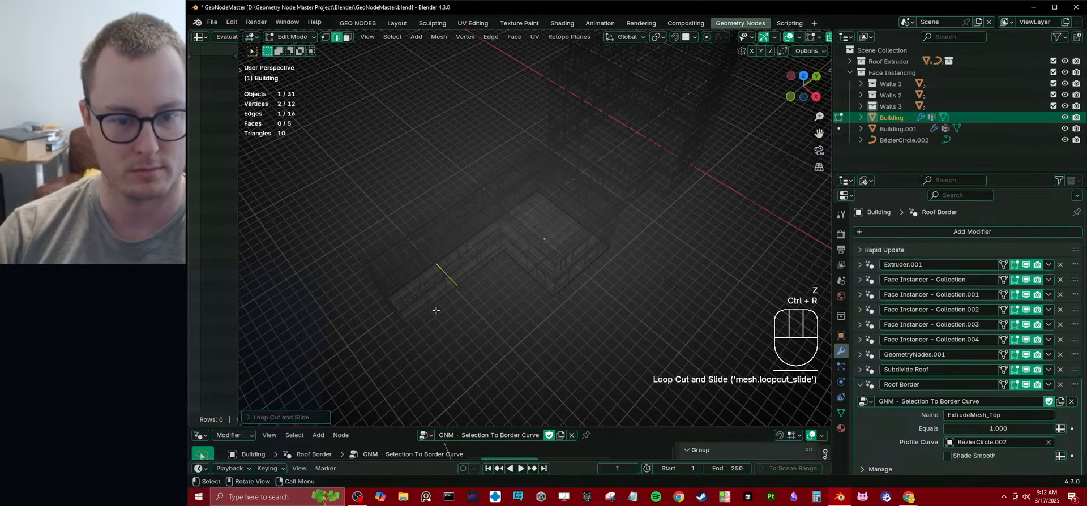
# - Extrude the side edge at the wing's outer end about 5.9 m along X to form another wing
pyautogui.press('z')
pyautogui.press('e')
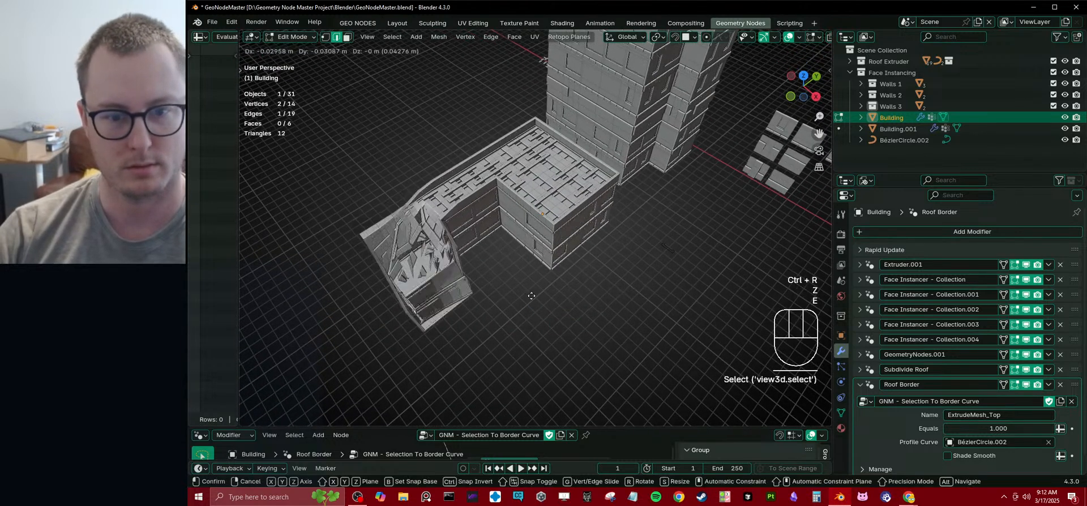
pyautogui.press('x')
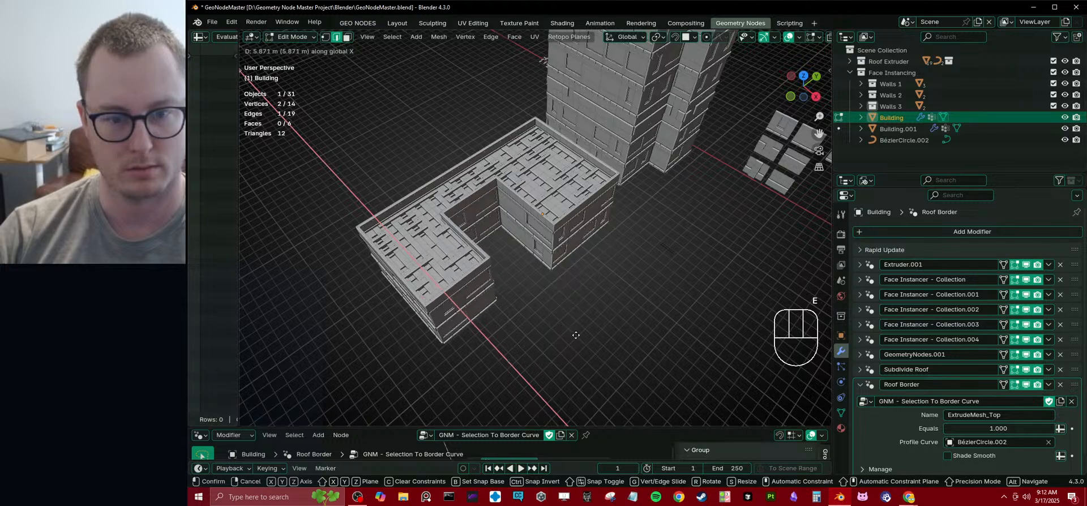
pyautogui.click(575, 336)
# - Align the selected footprint edges with each other by scaling them to 0 along X
pyautogui.moveTo(574, 335)
pyautogui.mouseDown(button='middle')
pyautogui.moveTo(543, 231)
pyautogui.moveTo(490, 234)
pyautogui.moveTo(501, 250)
pyautogui.mouseUp(button='middle')
pyautogui.press('z')
pyautogui.keyDown('shift'); pyautogui.click(572, 235); pyautogui.keyUp('shift')
pyautogui.press('s')
pyautogui.press('x')
pyautogui.press('0')
pyautogui.click(573, 233)
pyautogui.press('z')
# - Finish editing the extended building, deselect it, and save the file
pyautogui.moveTo(573, 233)
pyautogui.mouseDown(button='middle')
pyautogui.moveTo(580, 301)
pyautogui.moveTo(582, 276)
pyautogui.moveTo(554, 312)
pyautogui.moveTo(558, 253)
pyautogui.moveTo(592, 233)
pyautogui.moveTo(648, 238)
pyautogui.moveTo(490, 257)
pyautogui.moveTo(544, 244)
pyautogui.mouseUp(button='middle')
pyautogui.press('Tab')
pyautogui.click(553, 312)
pyautogui.hotkey('ctrl', 's')
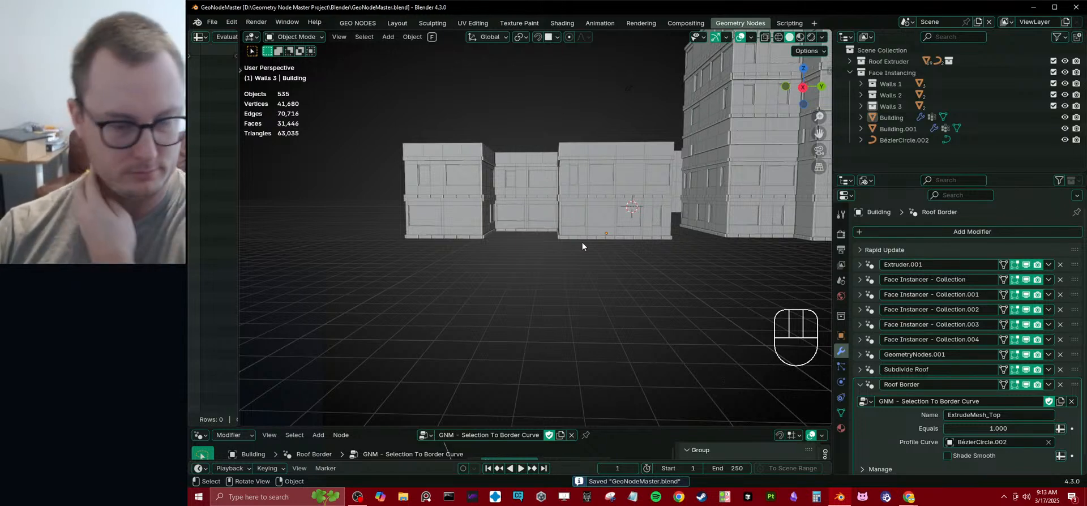
# - Inspect the extended building's roof border up close, turning the Face Orientation overlay on and back off
pyautogui.moveTo(538, 223); pyautogui.dragTo(547, 248, button='middle')
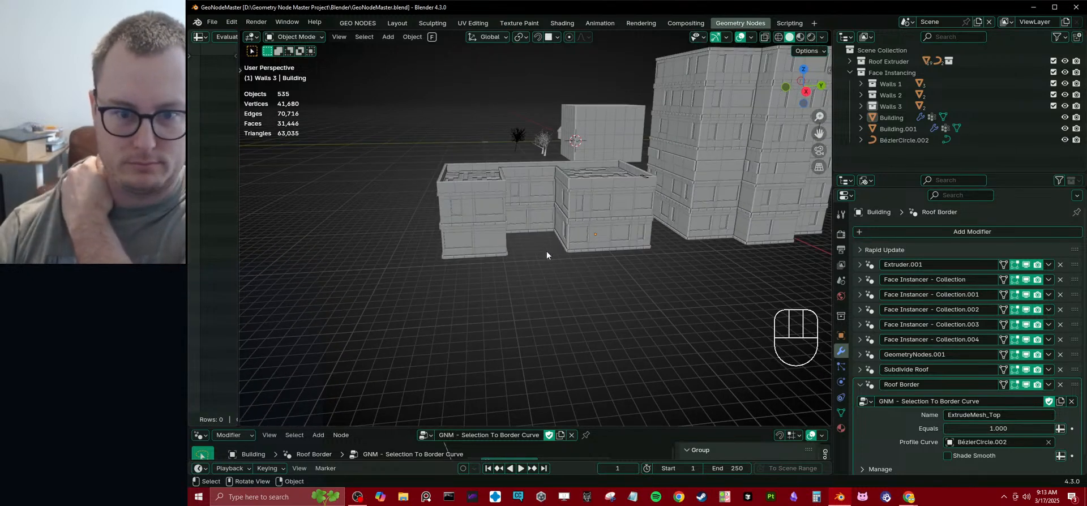
pyautogui.moveTo(502, 222); pyautogui.dragTo(467, 229, button='middle')
pyautogui.scroll(3, 595, 263)
pyautogui.scroll(4, 589, 257)
pyautogui.keyDown('shift'); pyautogui.moveTo(510, 237); pyautogui.dragTo(639, 283, button='middle'); pyautogui.keyUp('shift')
pyautogui.moveTo(639, 283); pyautogui.dragTo(340, 172, button='middle')
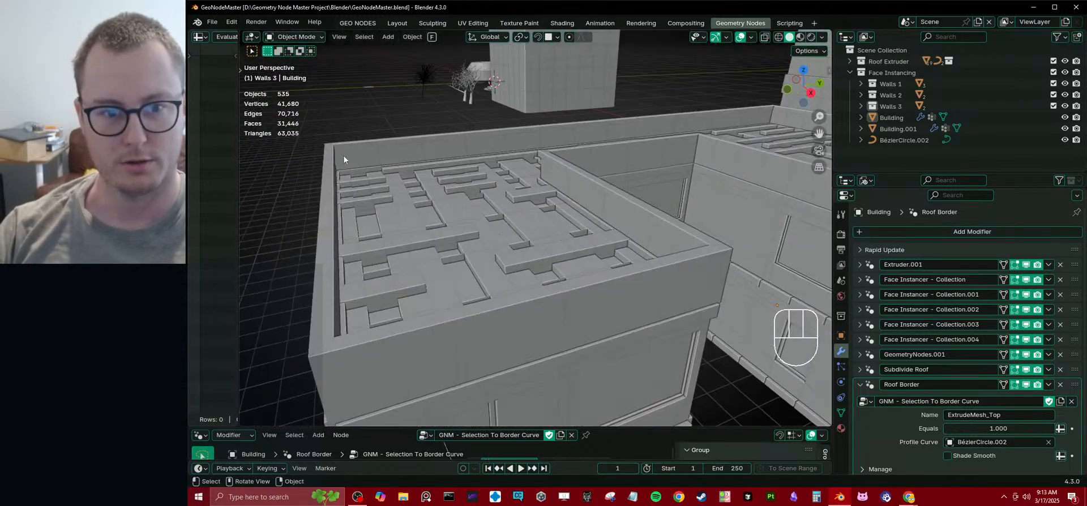
pyautogui.press('q')
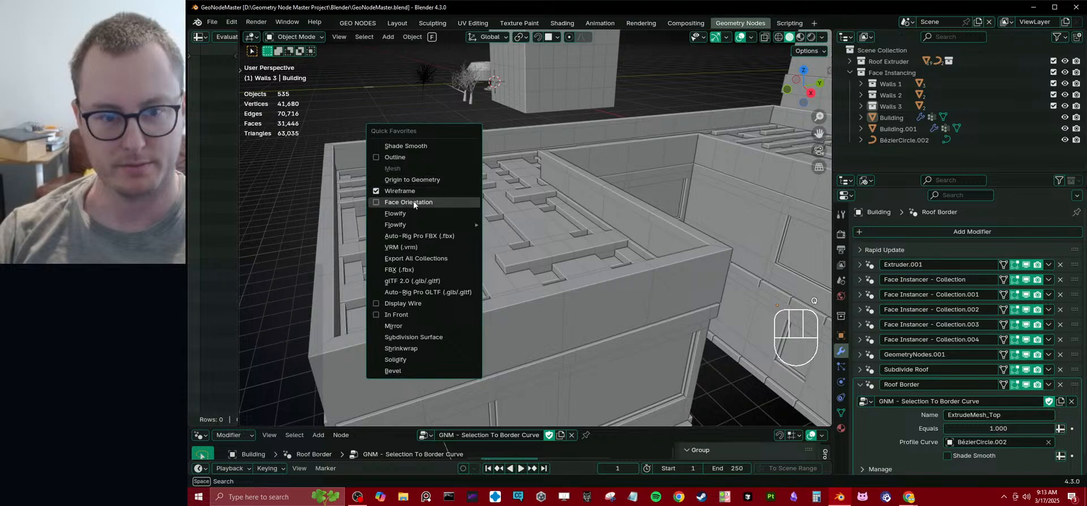
pyautogui.click(460, 196)
pyautogui.moveTo(476, 205); pyautogui.dragTo(576, 217, button='middle')
pyautogui.scroll(5, 551, 274)
pyautogui.press('q')
pyautogui.click(600, 224)
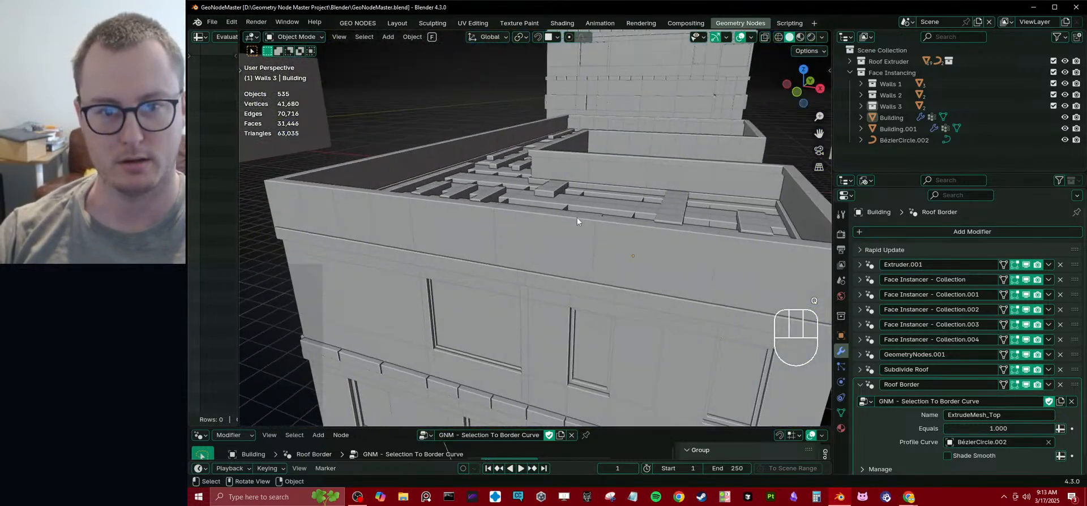
# - Scale the roof border's profile curve BézierCircle.002 and apply the transform
pyautogui.click(411, 165)
pyautogui.scroll(-5, 603, 192)
pyautogui.keyDown('shift'); pyautogui.moveTo(695, 196); pyautogui.dragTo(522, 278, button='middle'); pyautogui.keyUp('shift')
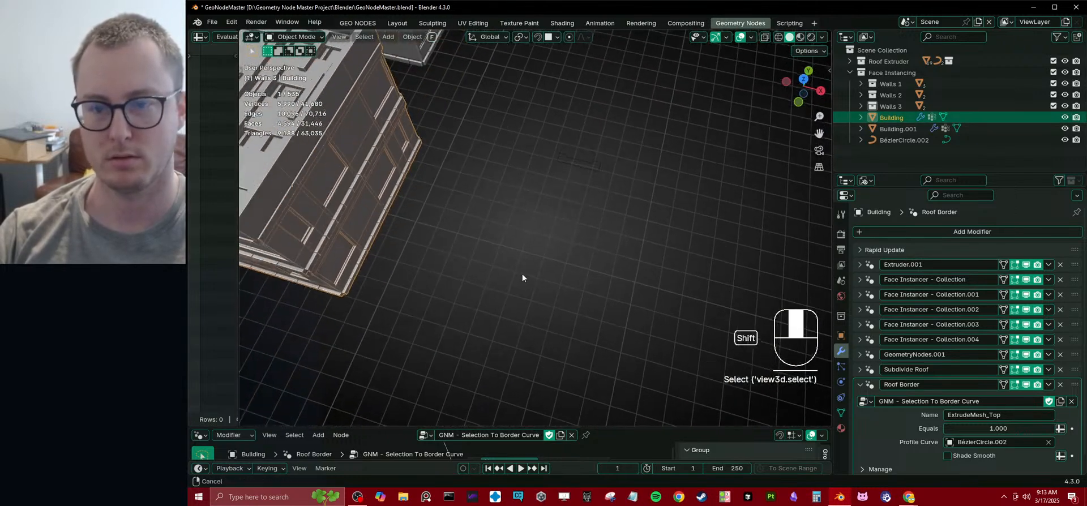
pyautogui.click(562, 169)
pyautogui.press('s')
pyautogui.click(592, 201)
pyautogui.hotkey('ctrl', 'a')
pyautogui.click(593, 197)
# - Deselect the profile curve and save the building file
pyautogui.click(503, 241)
pyautogui.moveTo(503, 241); pyautogui.dragTo(532, 259, button='middle')
pyautogui.hotkey('ctrl', 's')
pyautogui.scroll(3, 613, 250)
pyautogui.hotkey('ctrl', 's')
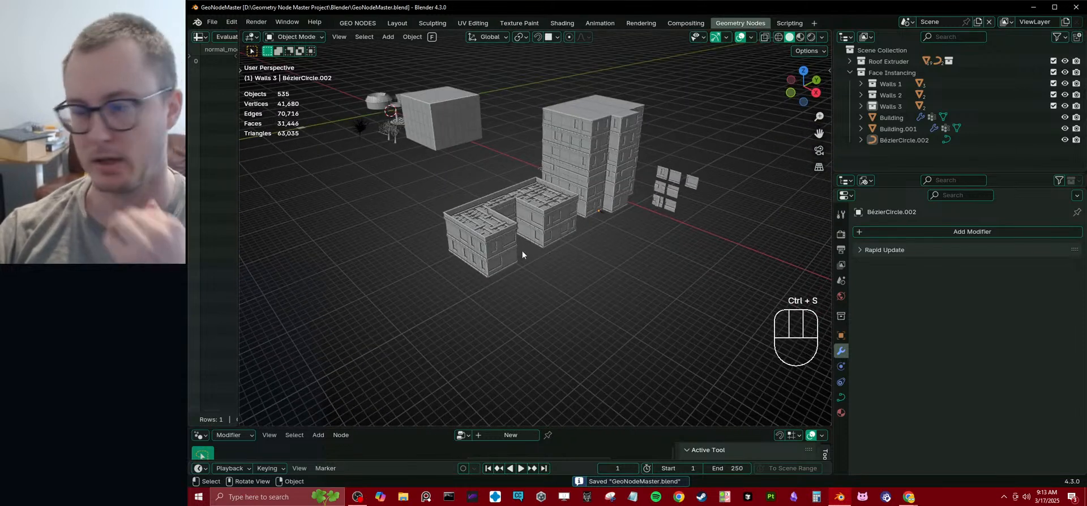
# - Open the recent file Forrest_Village.blend
pyautogui.click(212, 22)
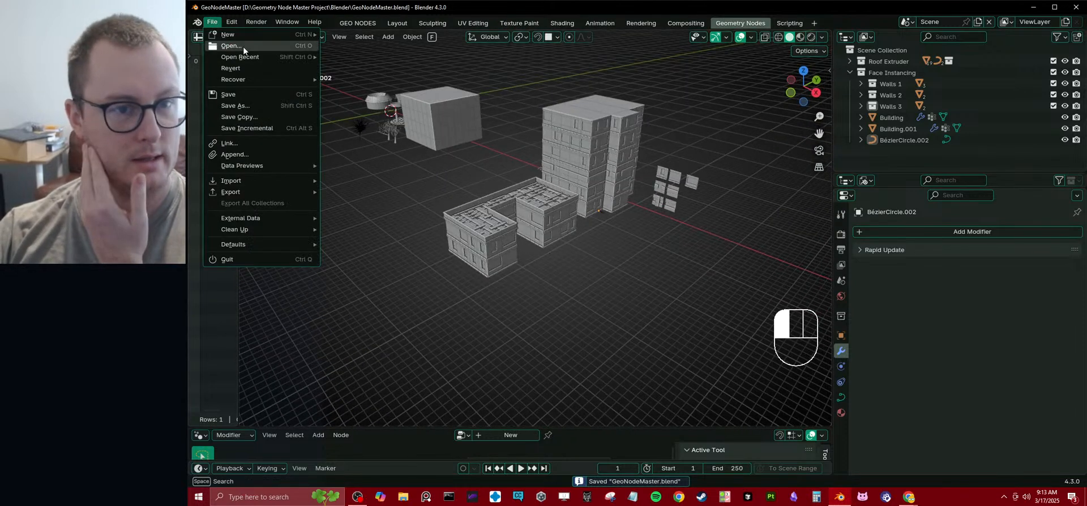
pyautogui.click(250, 56)
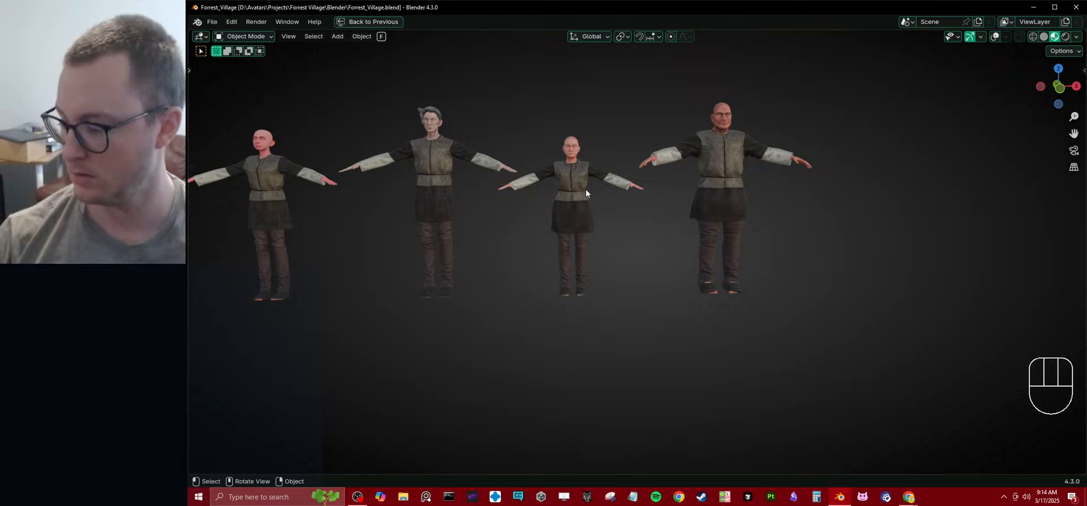
# - Examine the villager characters' bodies, faces and outfits up close, one after another
pyautogui.moveTo(538, 136); pyautogui.dragTo(482, 220, button='middle')
pyautogui.scroll(3, 562, 232)
pyautogui.keyDown('shift'); pyautogui.moveTo(481, 220); pyautogui.dragTo(528, 234, button='middle'); pyautogui.keyUp('shift')
pyautogui.scroll(3, 528, 233)
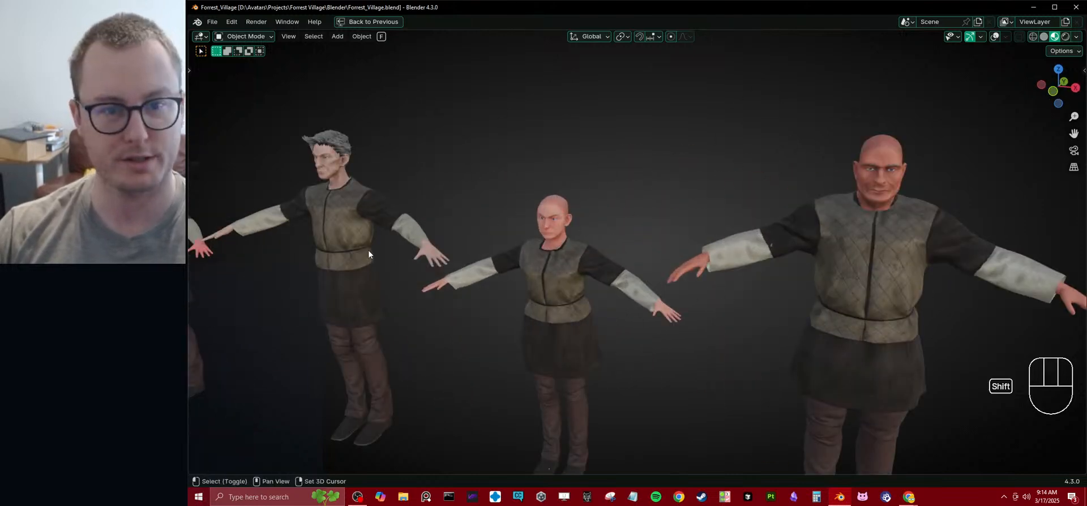
pyautogui.scroll(-2, 368, 251)
pyautogui.keyDown('shift'); pyautogui.moveTo(368, 250); pyautogui.dragTo(525, 229, button='middle'); pyautogui.keyUp('shift')
pyautogui.moveTo(348, 143); pyautogui.dragTo(476, 177, button='middle')
pyautogui.scroll(2, 477, 178)
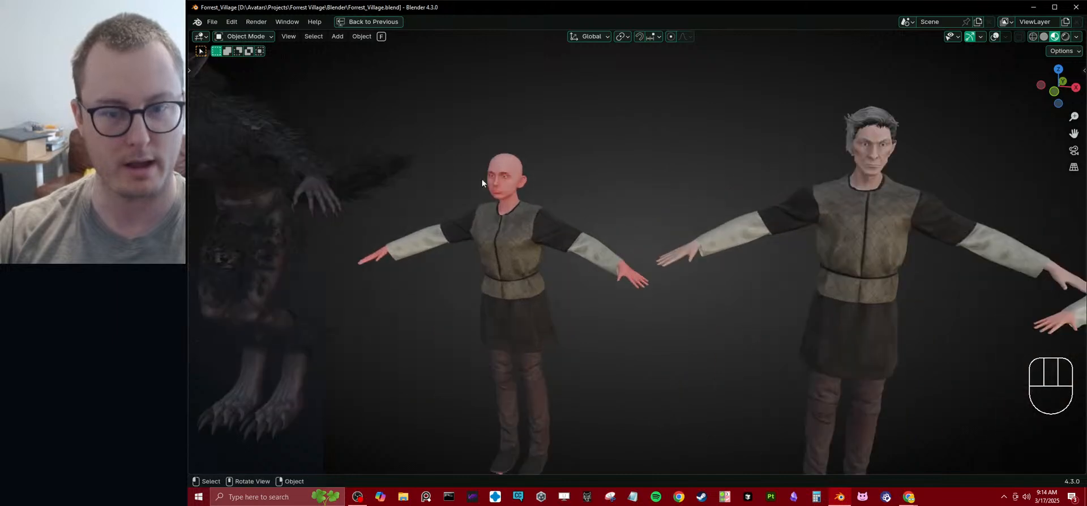
pyautogui.scroll(2, 545, 148)
pyautogui.scroll(-7, 545, 148)
pyautogui.keyDown('shift'); pyautogui.moveTo(696, 206); pyautogui.dragTo(475, 196, button='middle'); pyautogui.keyUp('shift')
pyautogui.scroll(5, 527, 242)
pyautogui.keyDown('shift'); pyautogui.moveTo(528, 242); pyautogui.dragTo(603, 134, button='middle'); pyautogui.keyUp('shift')
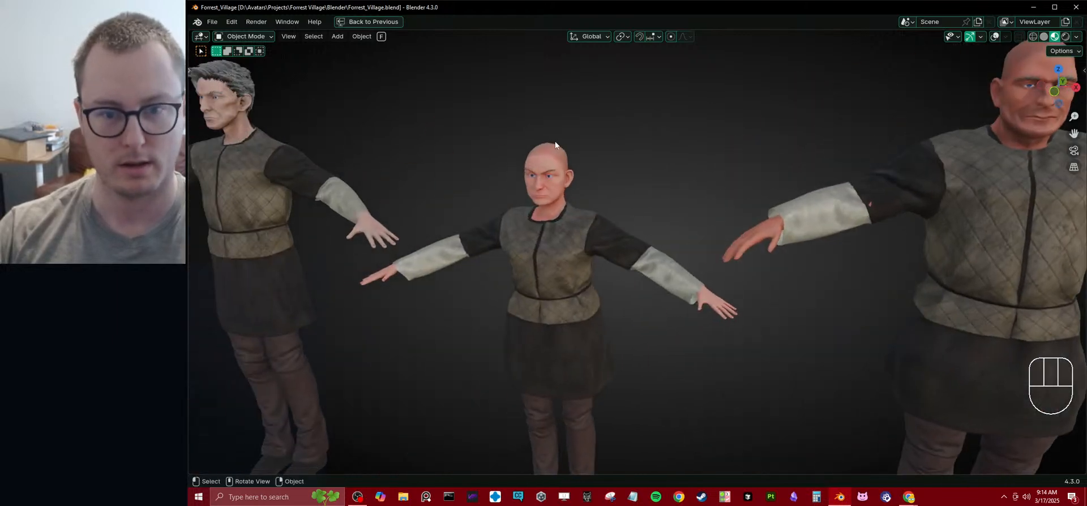
pyautogui.scroll(-3, 474, 194)
pyautogui.keyDown('shift'); pyautogui.moveTo(474, 194); pyautogui.dragTo(631, 198, button='middle'); pyautogui.keyUp('shift')
# - Save Forrest_Village.blend and restore the full window layout with a wider asset browser
pyautogui.hotkey('ctrl', 's')
pyautogui.keyDown('shift'); pyautogui.moveTo(546, 185); pyautogui.dragTo(668, 210, button='middle'); pyautogui.keyUp('shift')
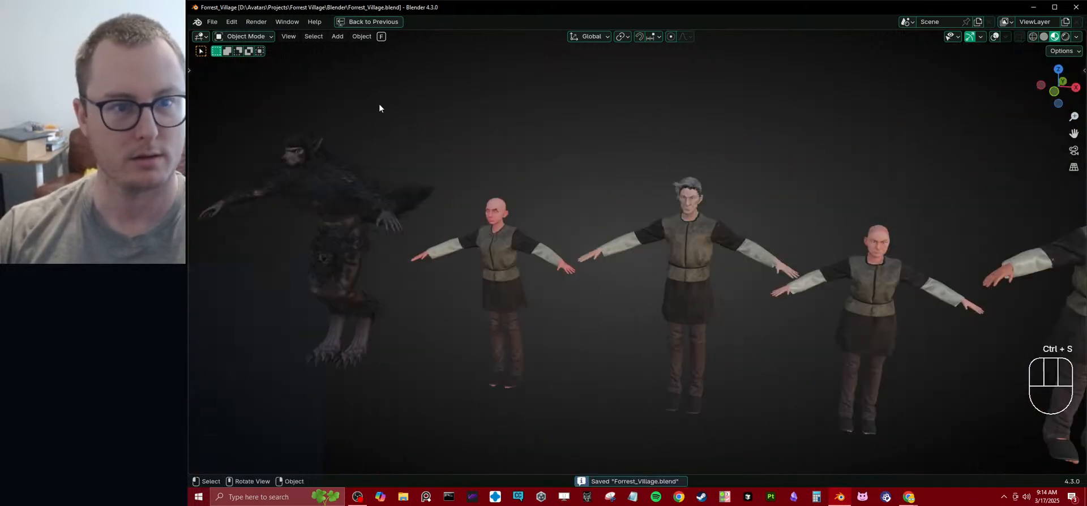
pyautogui.hotkey('ctrl', 'space')
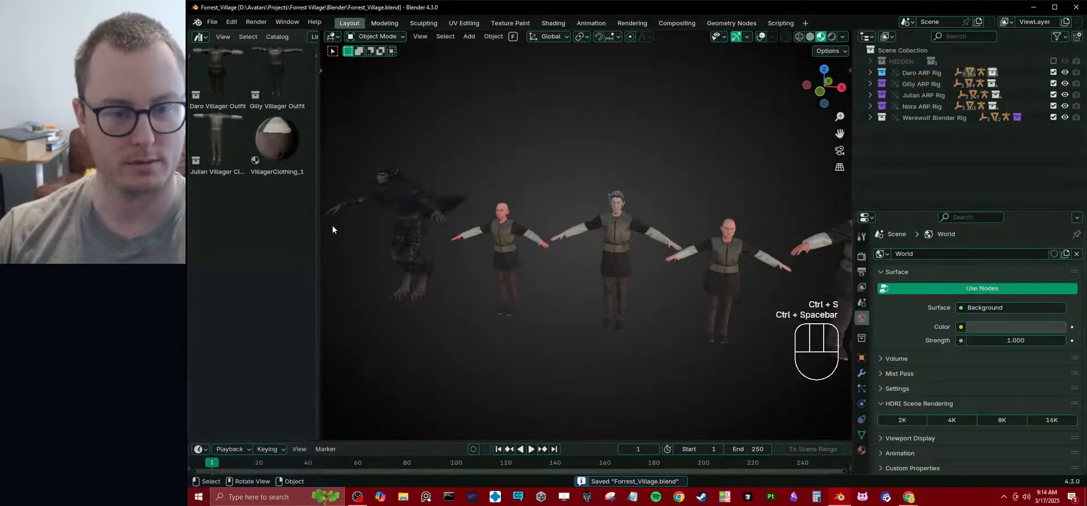
pyautogui.moveTo(319, 229); pyautogui.dragTo(455, 227)
# - Open the recent file Gilly.blend and switch to the Sculpting workspace
pyautogui.click(212, 21)
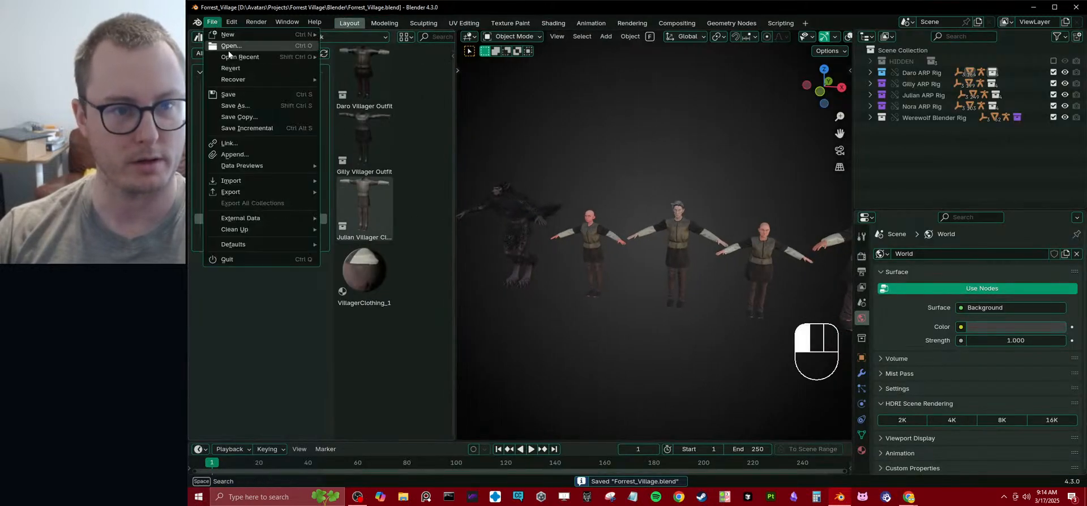
pyautogui.moveTo(233, 57)
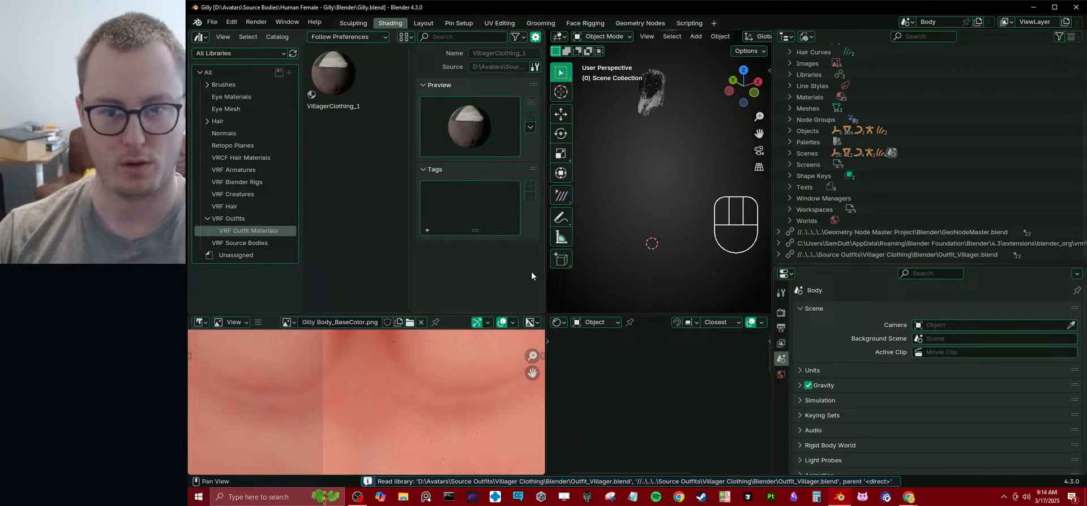
pyautogui.moveTo(543, 280); pyautogui.dragTo(351, 278)
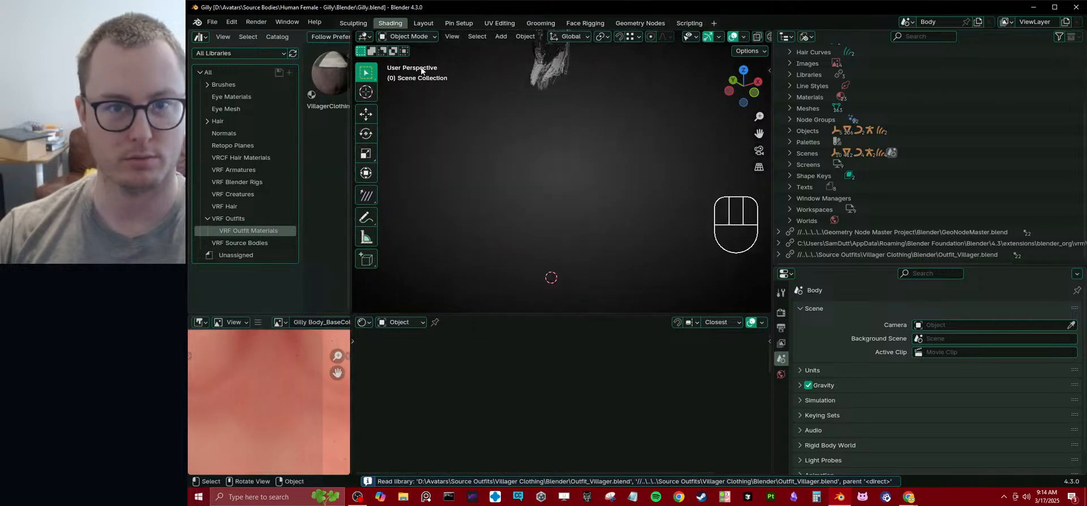
pyautogui.click(351, 26)
pyautogui.moveTo(463, 237); pyautogui.dragTo(543, 295, button='middle')
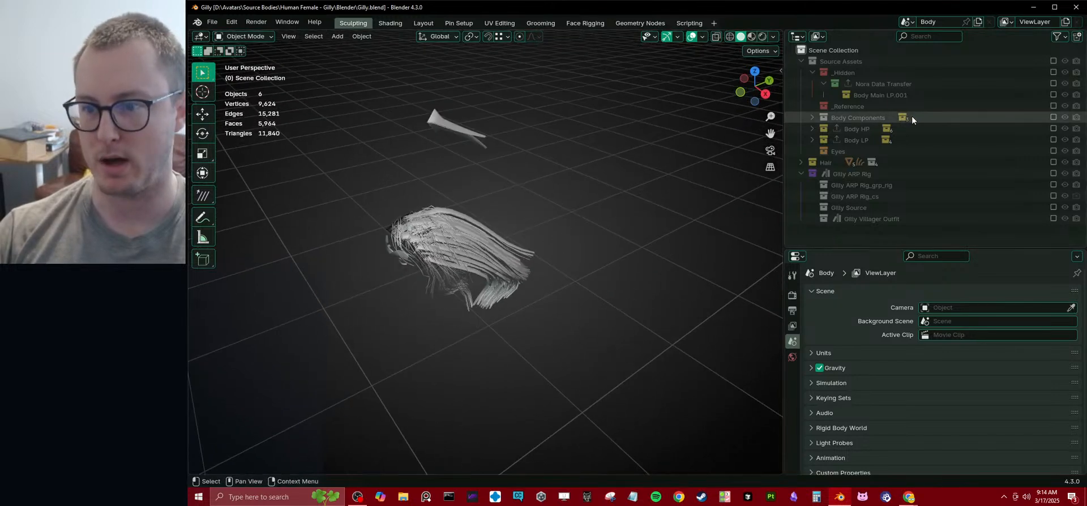
# - Enable the Gilly ARP Rig collection in the view layer
pyautogui.click(1053, 174)
pyautogui.scroll(-2, 405, 214)
pyautogui.scroll(1, 599, 198)
pyautogui.scroll(3, 498, 237)
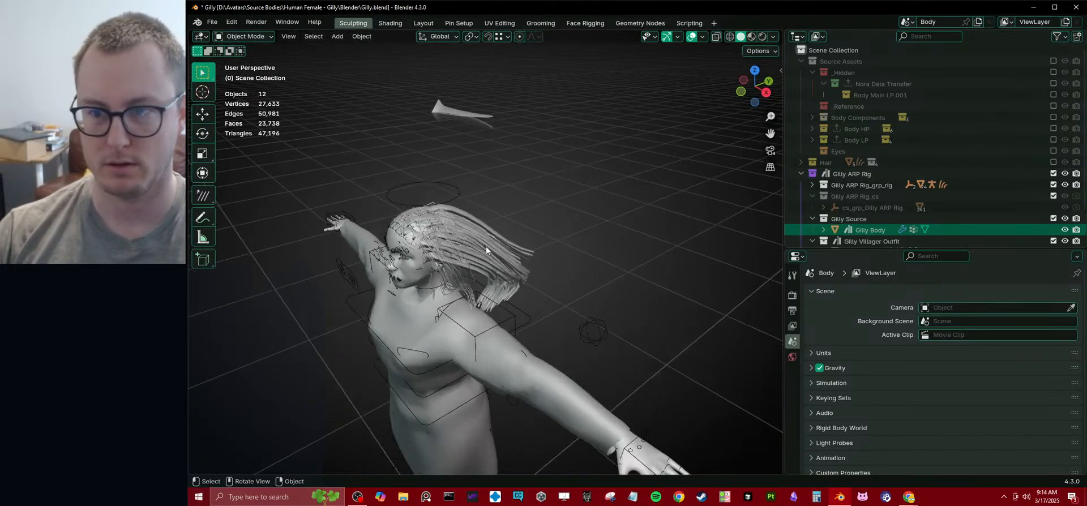
# - Expand the Hair collection and collapse its Hair Strands, Hair Bases, Hair Head and Hair Test subcollections
pyautogui.click(800, 163)
pyautogui.scroll(-3, 824, 163)
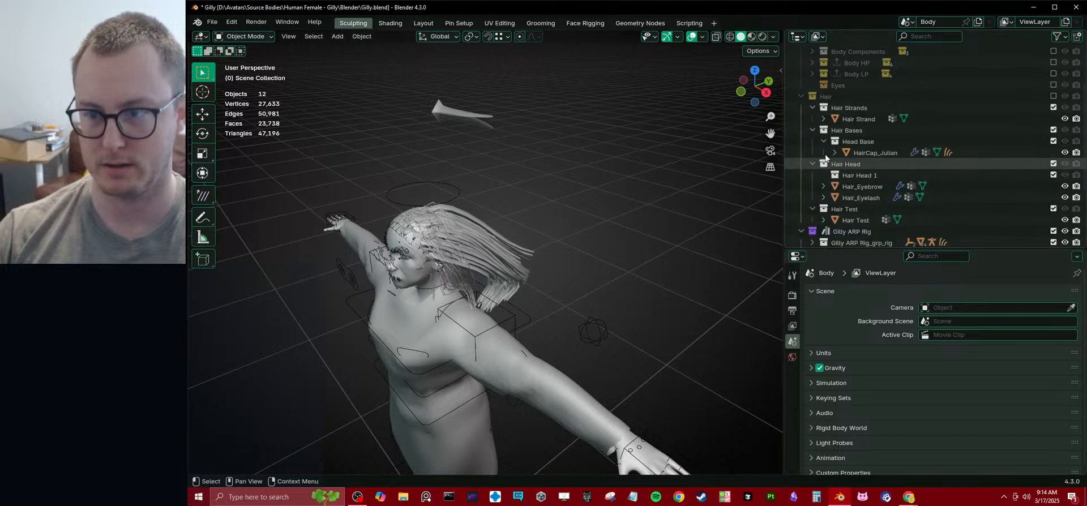
pyautogui.click(812, 107)
pyautogui.click(811, 118)
pyautogui.click(812, 130)
pyautogui.click(811, 141)
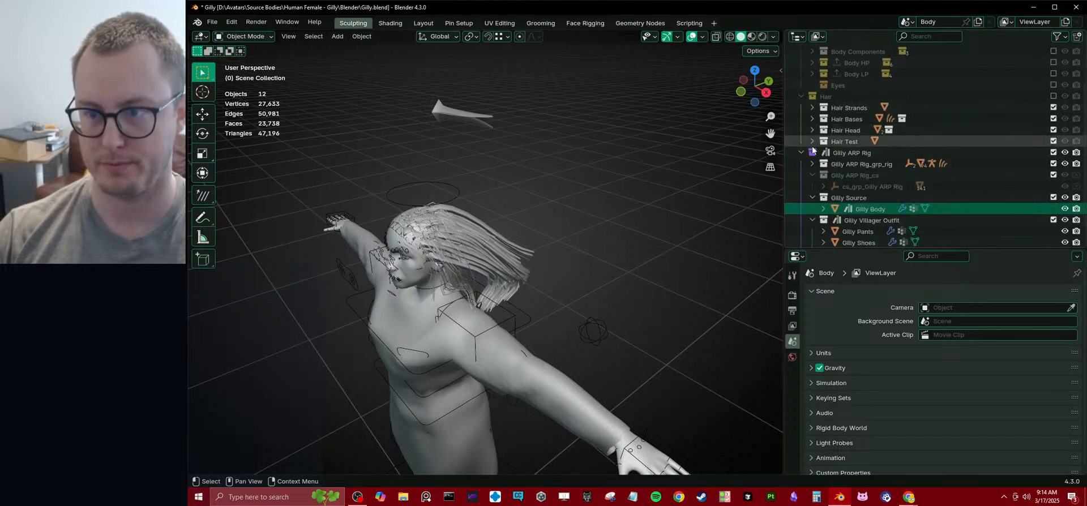
# - Exclude the Hair Strands, Hair Head and Hair Test collections, keeping only Hair Bases enabled under Hair
pyautogui.moveTo(1054, 118); pyautogui.dragTo(1054, 141)
pyautogui.moveTo(758, 170); pyautogui.dragTo(821, 147, button='middle')
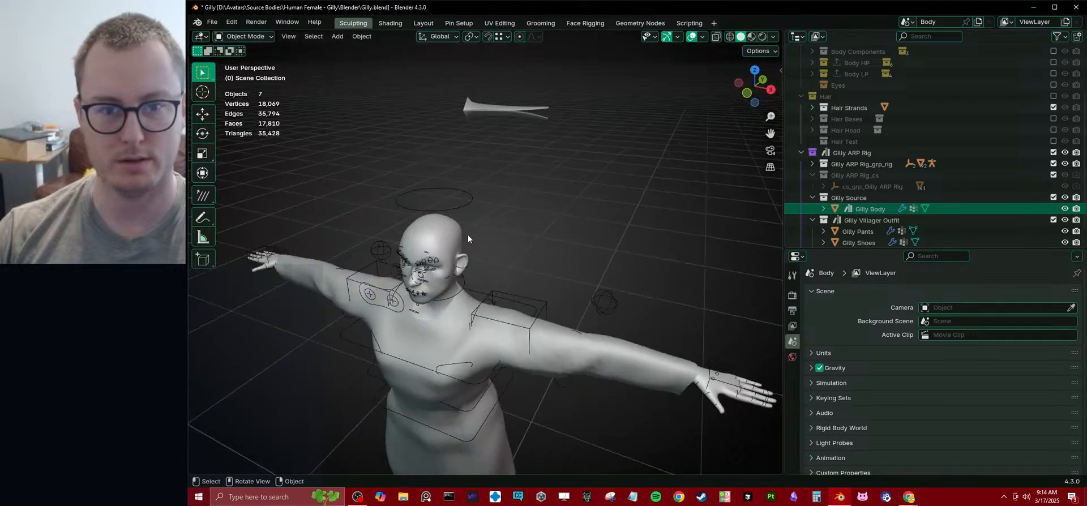
pyautogui.click(902, 95)
pyautogui.rightClick(902, 94)
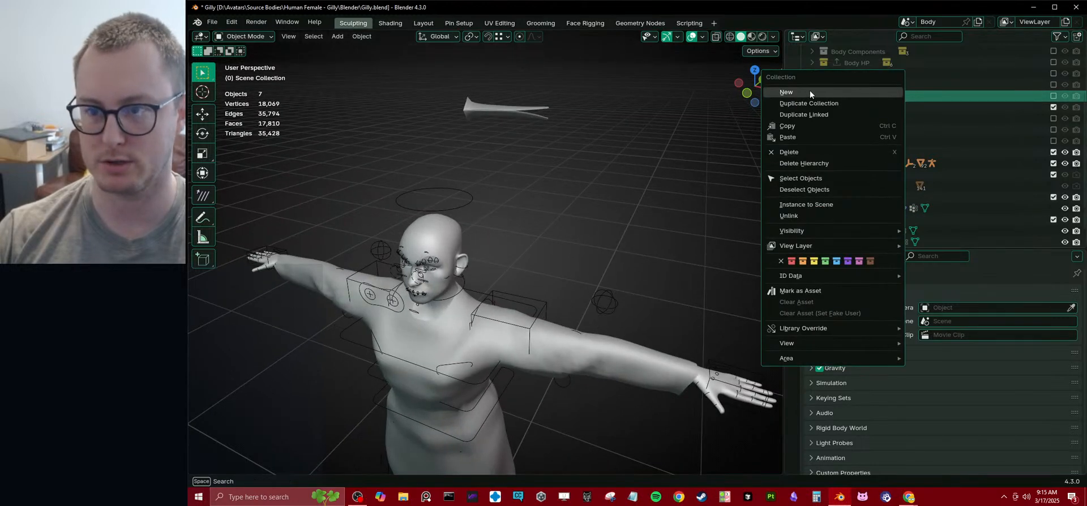
pyautogui.click(1054, 119)
pyautogui.scroll(6, 555, 166)
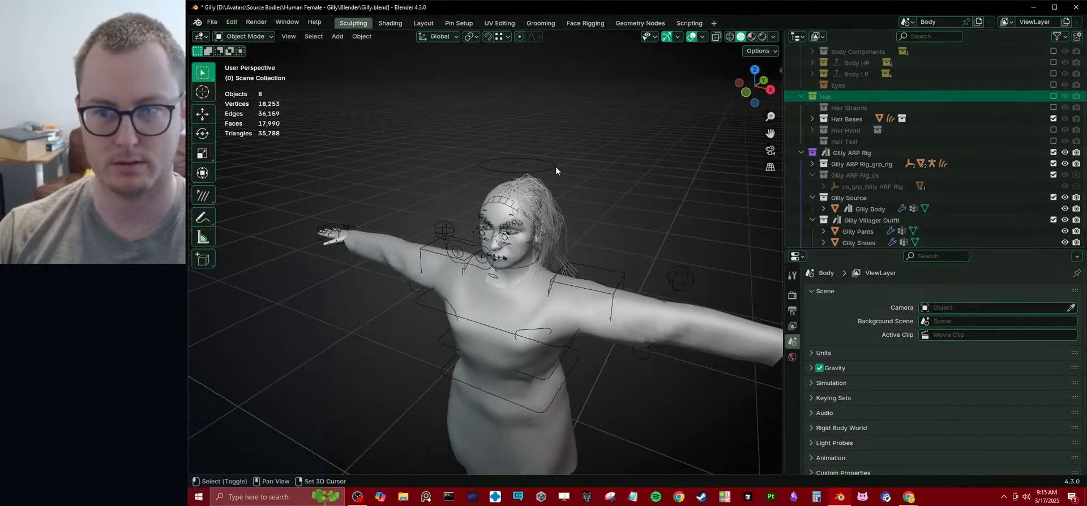
# - Select the hair curves on the head and inspect them and their Duplicate Hair Curves modifier
pyautogui.click(635, 194)
pyautogui.moveTo(635, 193); pyautogui.dragTo(750, 300, button='middle')
pyautogui.click(811, 326)
pyautogui.click(810, 326)
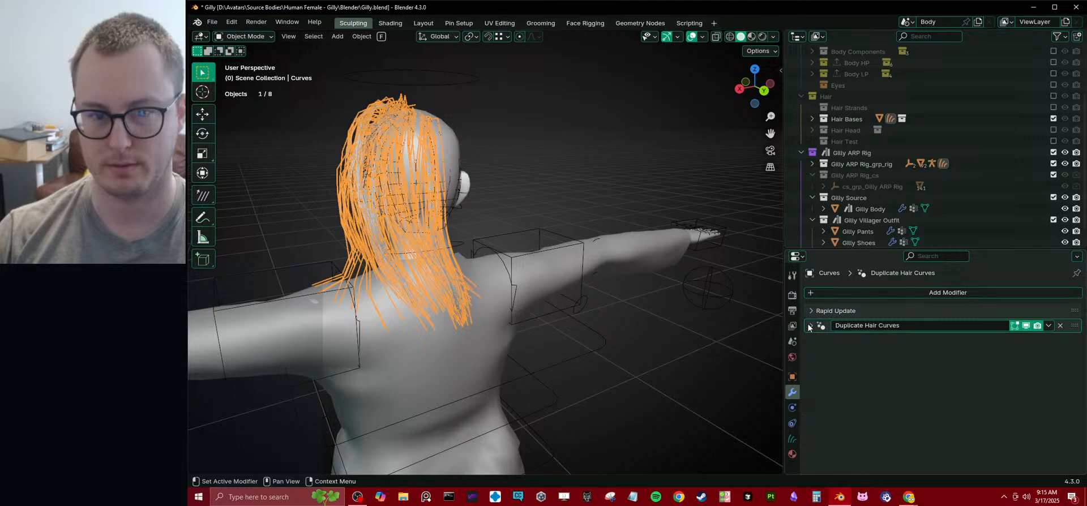
pyautogui.moveTo(456, 213); pyautogui.dragTo(776, 204, button='middle')
# - Exclude the Hair Bases collection and briefly enable Hair Head to check its contents
pyautogui.click(1053, 118)
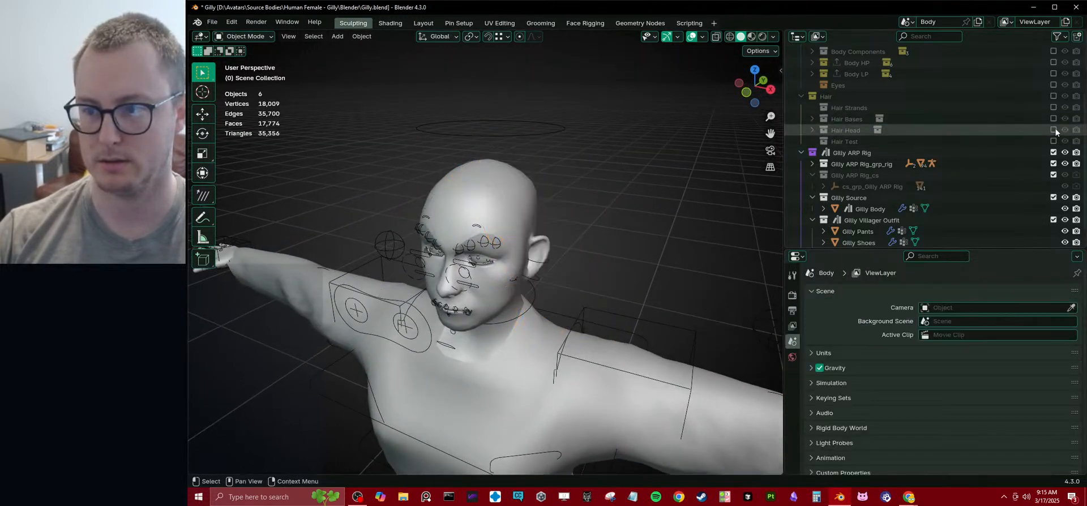
pyautogui.click(1054, 130)
pyautogui.click(1053, 130)
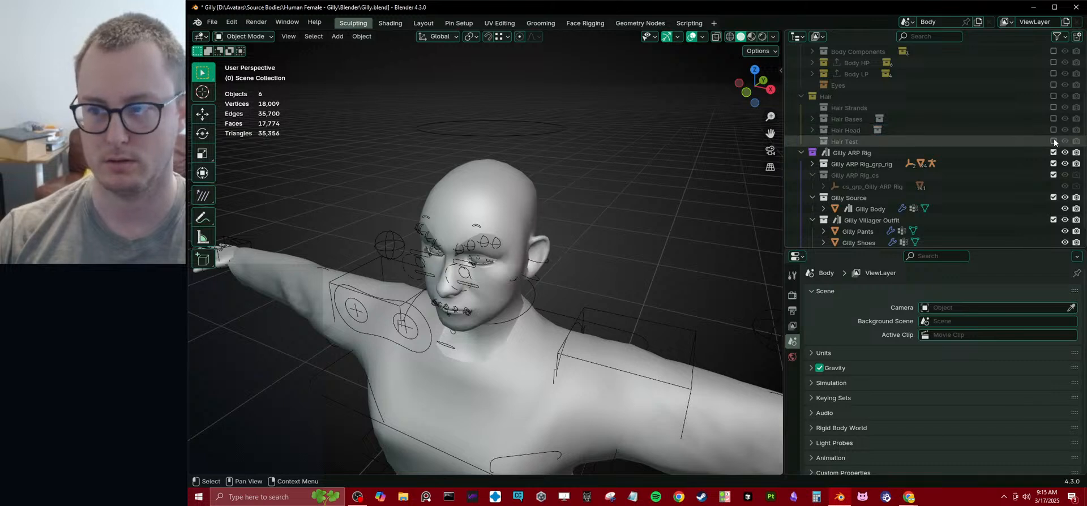
# - Re-enable the Hair collection with its four subcollections and select the Gilly Hair Messy Middle Part object
pyautogui.click(1053, 141)
pyautogui.click(1053, 141)
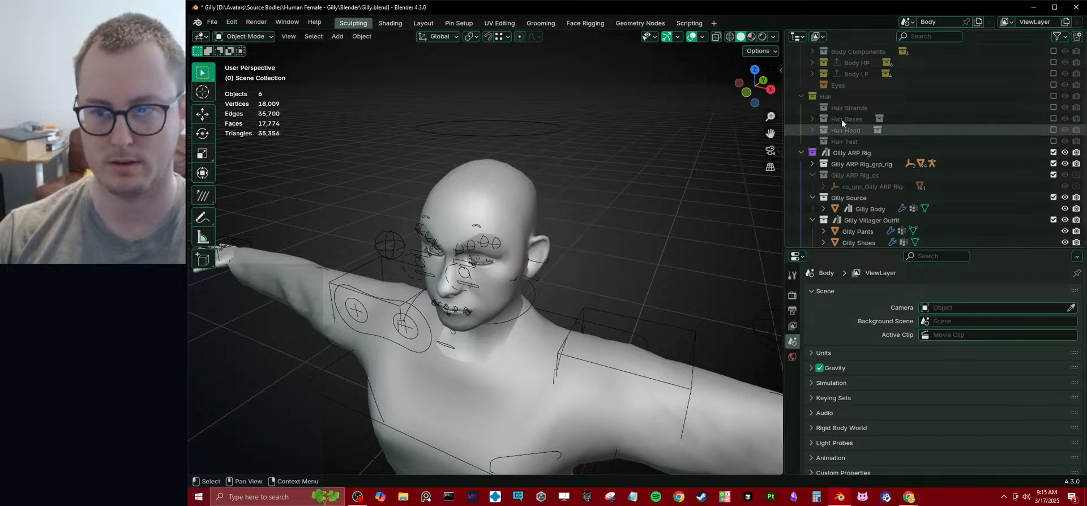
pyautogui.scroll(3, 828, 100)
pyautogui.rightClick(844, 161)
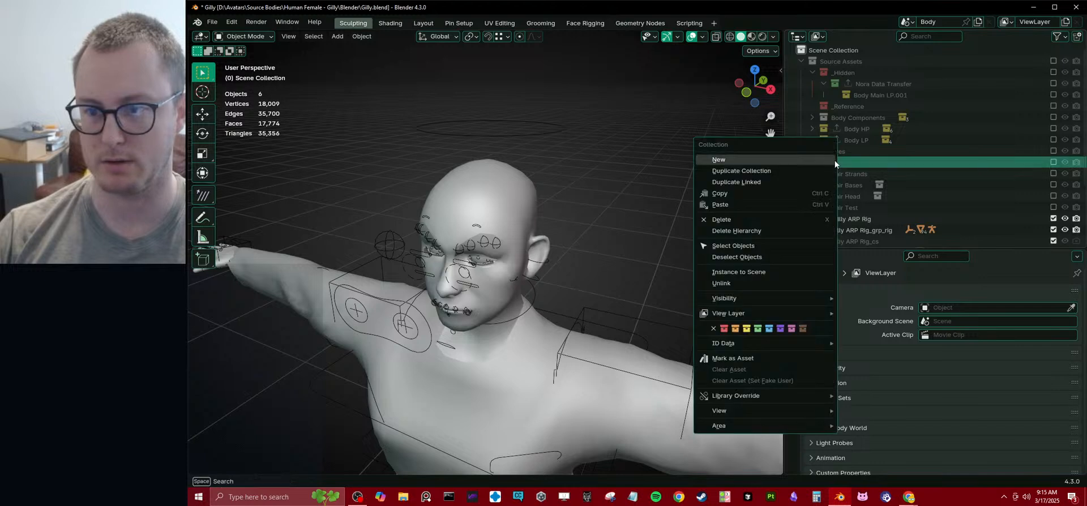
pyautogui.click(867, 176)
pyautogui.keyDown('shift'); pyautogui.click(847, 206); pyautogui.keyUp('shift')
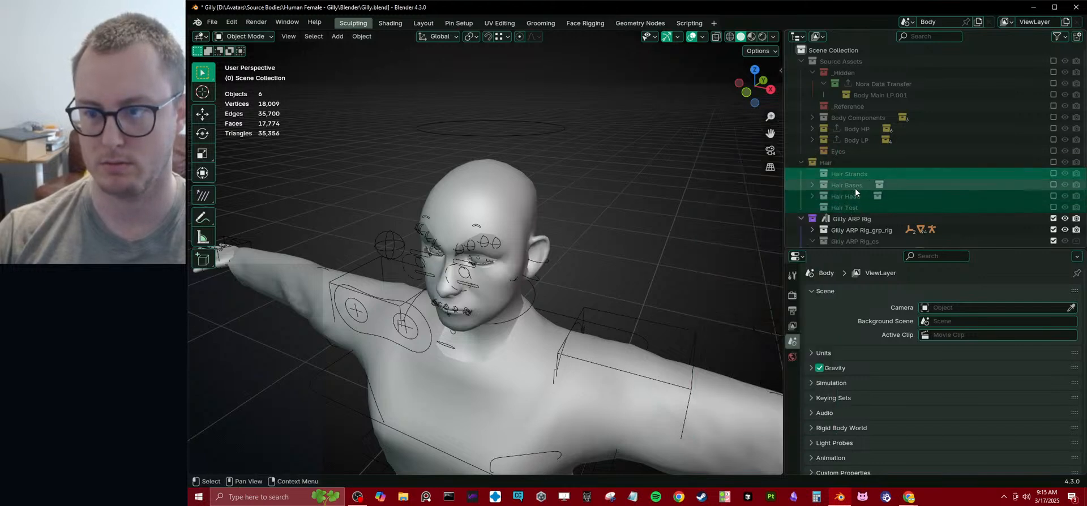
pyautogui.click(1053, 162)
pyautogui.click(883, 219)
pyautogui.moveTo(391, 187); pyautogui.dragTo(499, 178, button='middle')
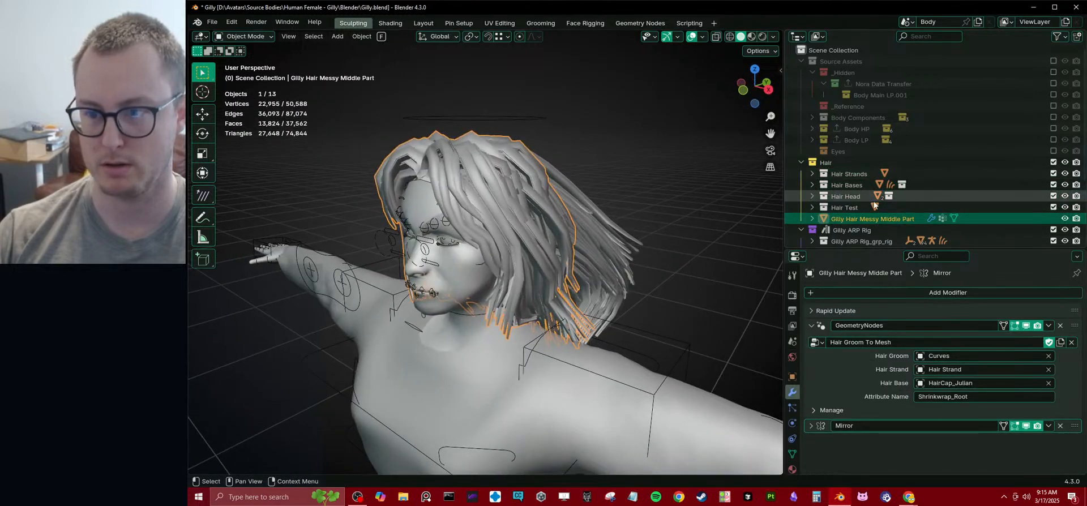
# - Delete the Hair Bases, Hair Head and Hair Test collections together with their contents
pyautogui.click(845, 205)
pyautogui.click(849, 186)
pyautogui.keyDown('shift'); pyautogui.click(844, 207); pyautogui.keyUp('shift')
pyautogui.rightClick(851, 197)
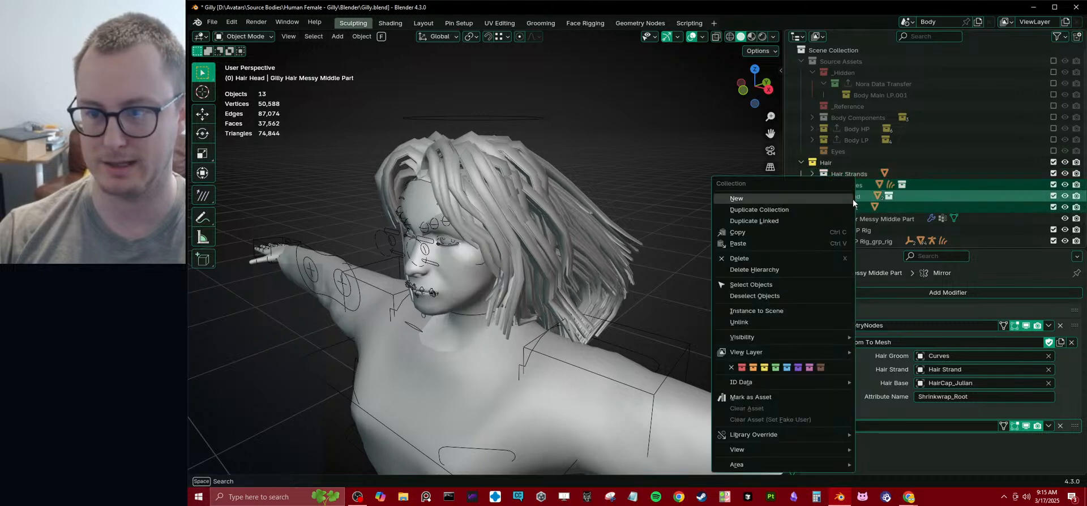
pyautogui.click(758, 269)
# - Examine Gilly's messy middle-part hair and face up close in Material Preview shading, and save the file
pyautogui.click(538, 210)
pyautogui.moveTo(538, 210)
pyautogui.mouseDown(button='middle')
pyautogui.moveTo(480, 191)
pyautogui.moveTo(569, 173)
pyautogui.mouseUp(button='middle')
pyautogui.press('z')
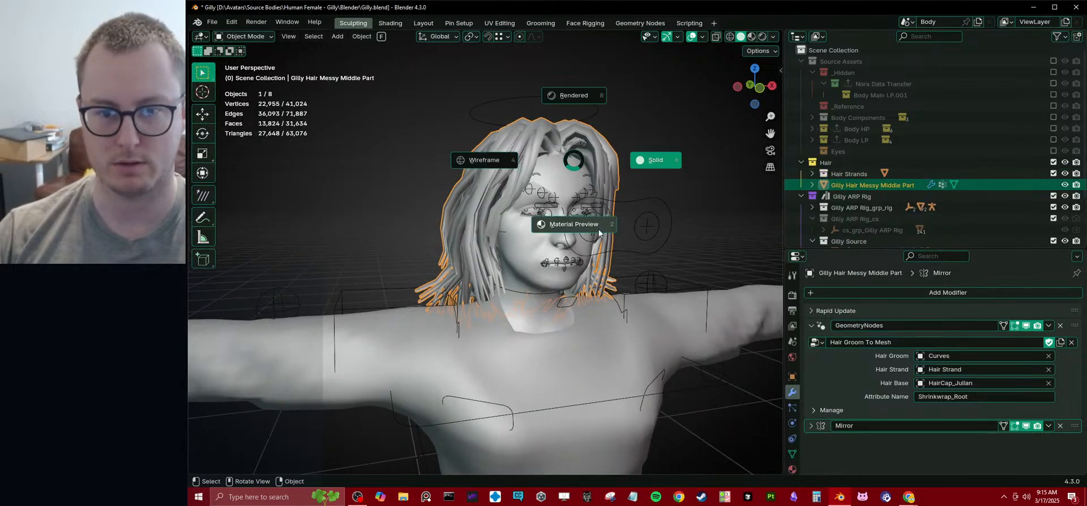
pyautogui.click(609, 209)
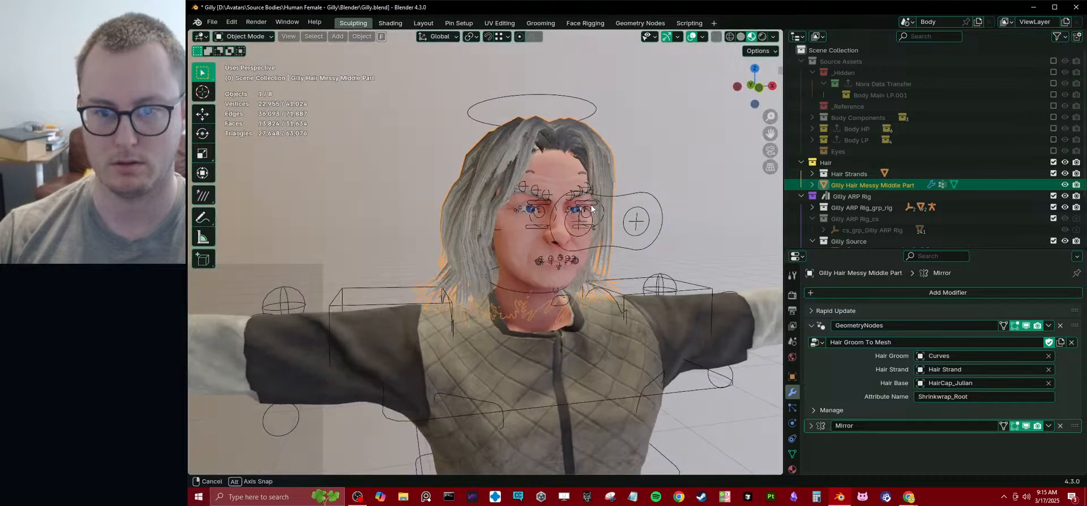
pyautogui.moveTo(602, 206); pyautogui.dragTo(548, 193, button='middle')
pyautogui.click(626, 166)
pyautogui.moveTo(626, 165); pyautogui.dragTo(552, 222, button='middle')
pyautogui.scroll(6, 552, 222)
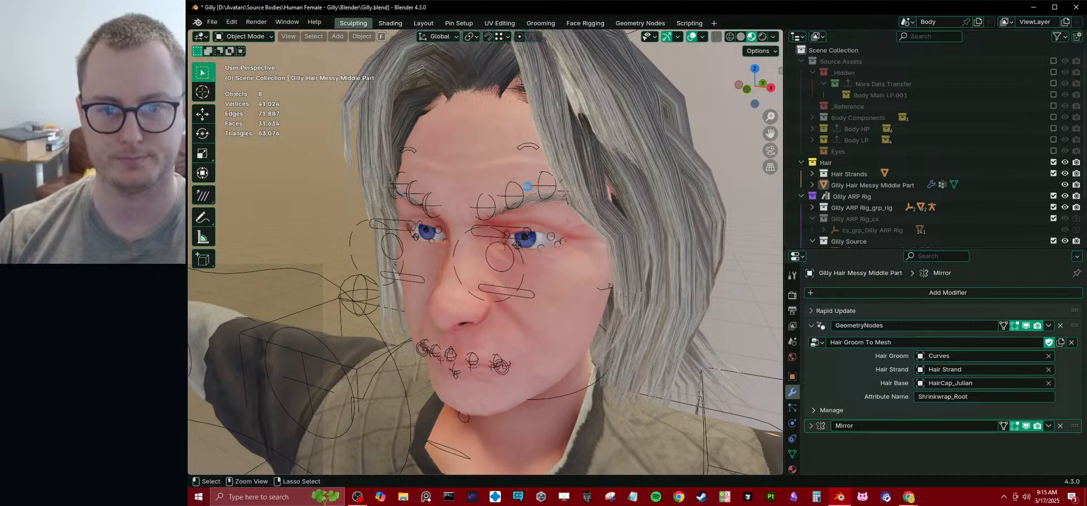
pyautogui.hotkey('ctrl', 's')
# - Return the viewport to Solid shading, reselect the messy middle-part hair, and save the file
pyautogui.scroll(-3, 526, 185)
pyautogui.moveTo(527, 185); pyautogui.dragTo(582, 221, button='middle')
pyautogui.scroll(-2, 582, 220)
pyautogui.moveTo(561, 283)
pyautogui.mouseDown(button='middle')
pyautogui.moveTo(620, 298)
pyautogui.moveTo(610, 313)
pyautogui.moveTo(615, 280)
pyautogui.moveTo(573, 246)
pyautogui.moveTo(643, 234)
pyautogui.moveTo(580, 266)
pyautogui.moveTo(626, 263)
pyautogui.moveTo(552, 265)
pyautogui.moveTo(399, 240)
pyautogui.moveTo(450, 221)
pyautogui.moveTo(498, 272)
pyautogui.moveTo(584, 234)
pyautogui.mouseUp(button='middle')
pyautogui.press('z')
pyautogui.click(677, 269)
pyautogui.click(552, 265)
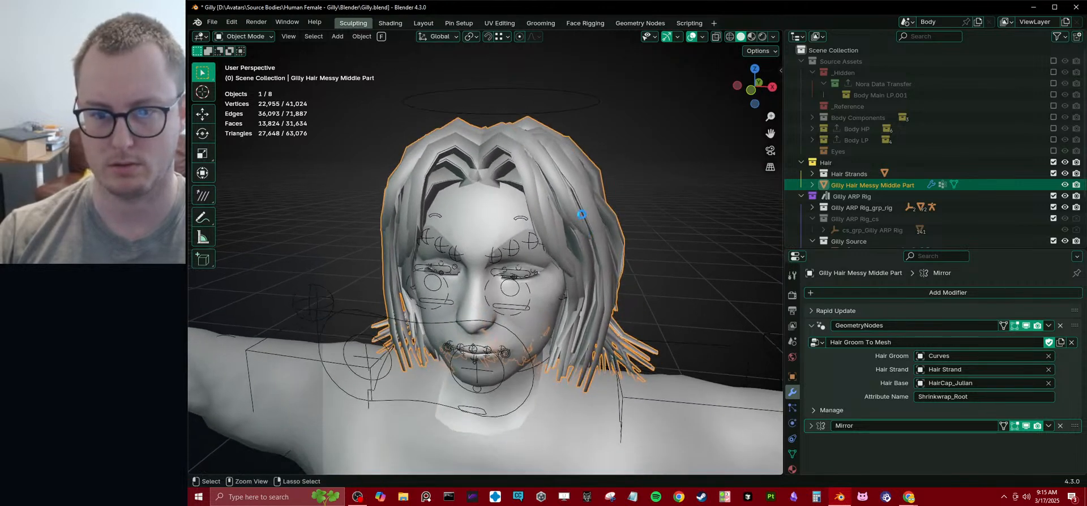
pyautogui.scroll(-5, 581, 214)
pyautogui.moveTo(581, 211); pyautogui.dragTo(587, 240, button='middle')
pyautogui.scroll(6, 587, 240)
pyautogui.hotkey('ctrl', 's')
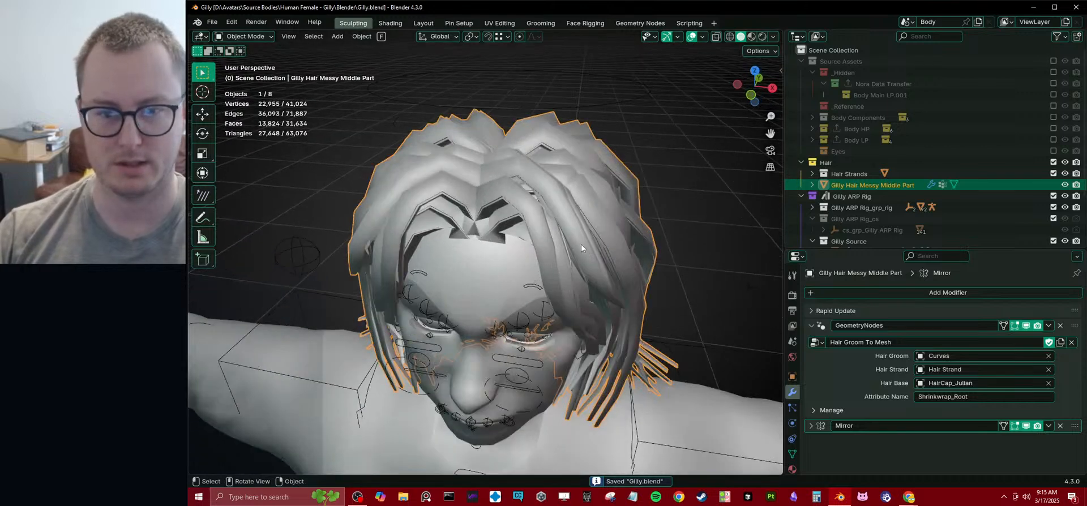
# - Delete the Gilly Hair Messy Middle Part object and the Hair Strands collection with its contents from Hair
pyautogui.scroll(-6, 485, 251)
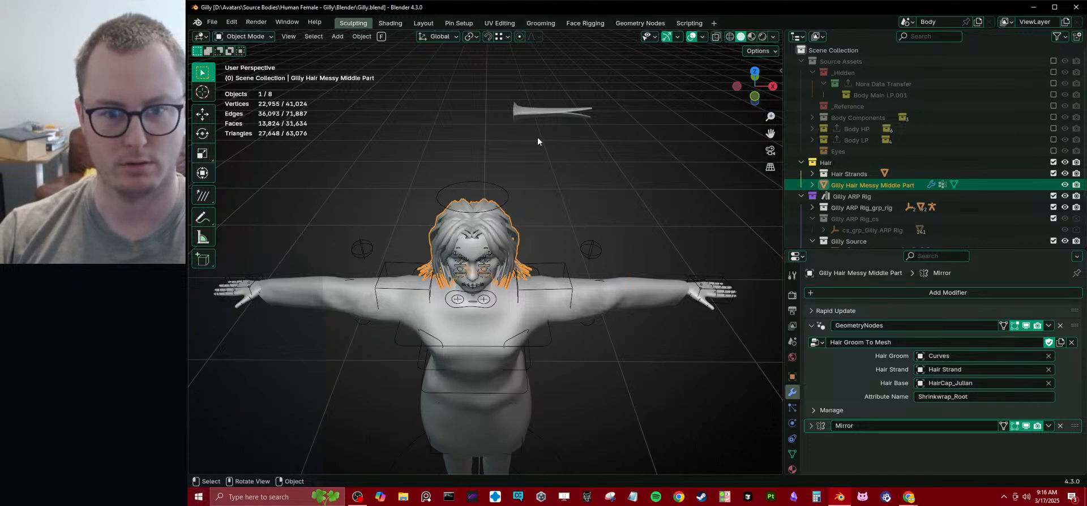
pyautogui.click(543, 113)
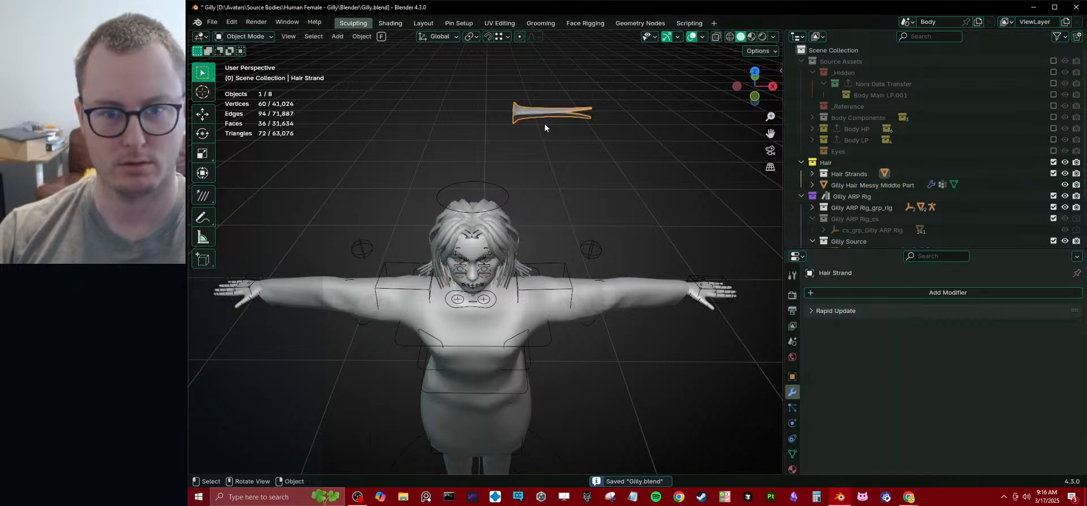
pyautogui.keyDown('shift'); pyautogui.click(494, 226); pyautogui.keyUp('shift')
pyautogui.moveTo(546, 221); pyautogui.dragTo(609, 169, button='middle')
pyautogui.rightClick(847, 164)
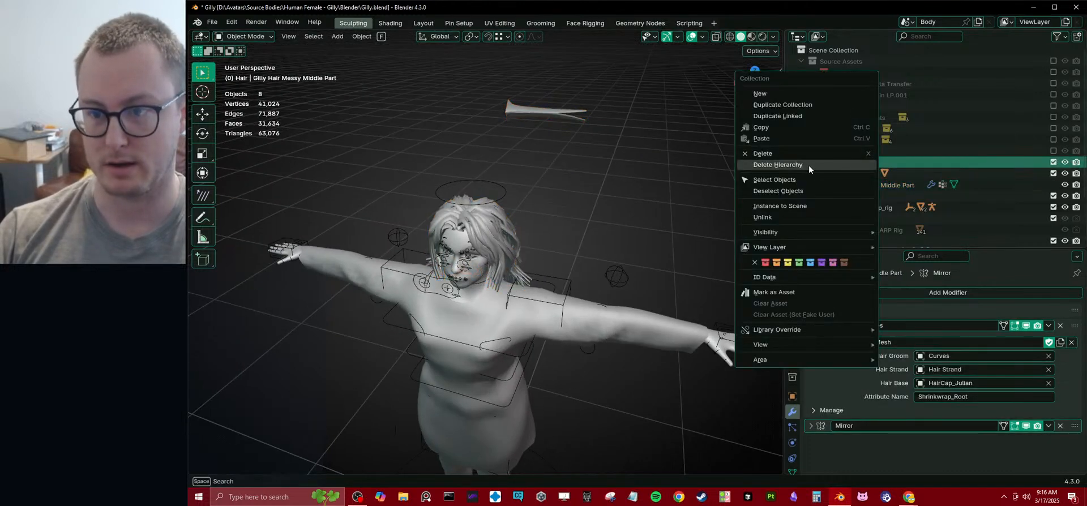
pyautogui.press('Escape')
pyautogui.click(855, 175)
pyautogui.rightClick(854, 174)
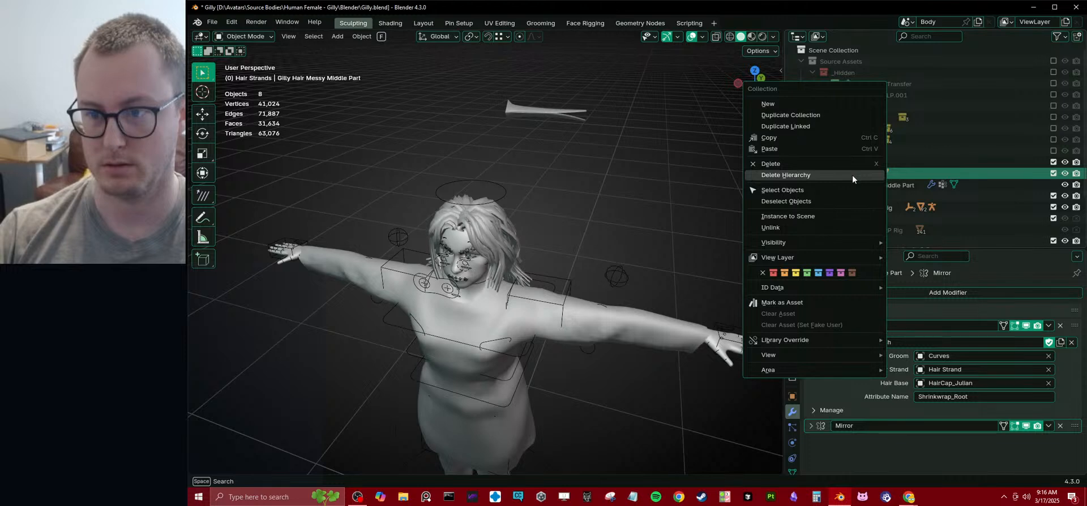
pyautogui.click(851, 174)
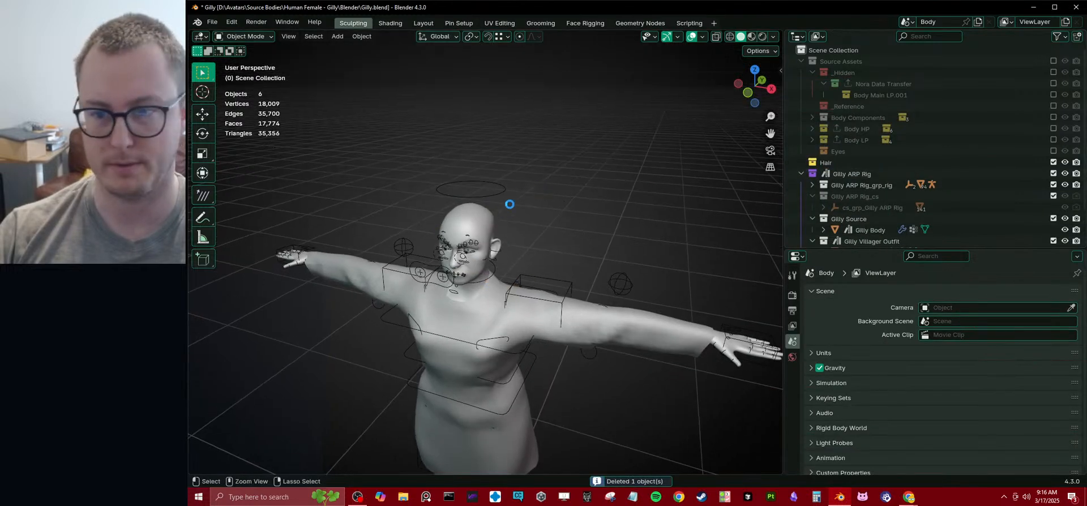
# - Make Hair the active collection, collapse Source Assets and Gilly ARP Rig, exclude Gilly ARP Rig, and save the file
pyautogui.click(842, 162)
pyautogui.hotkey('ctrl', 's')
pyautogui.click(800, 61)
pyautogui.click(800, 83)
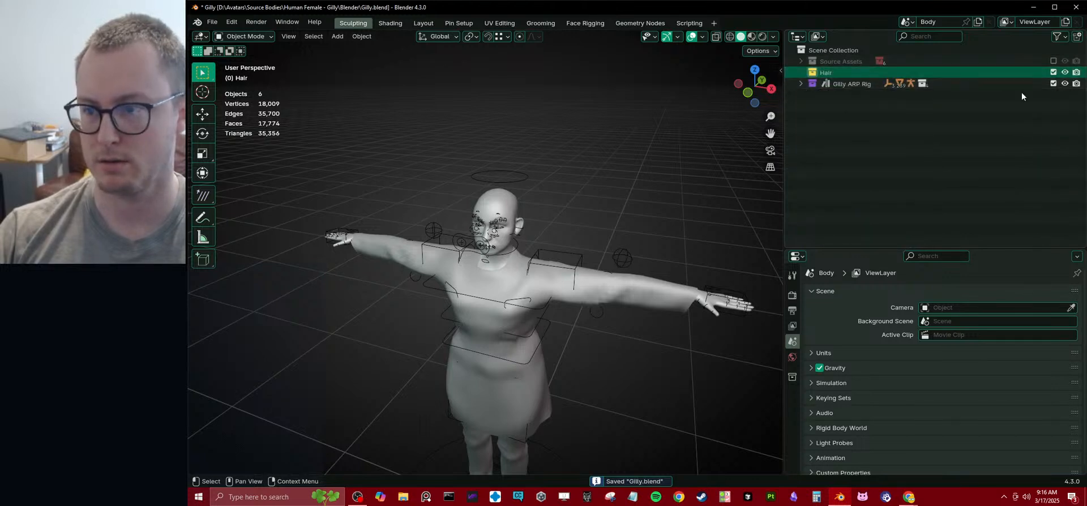
pyautogui.click(1053, 83)
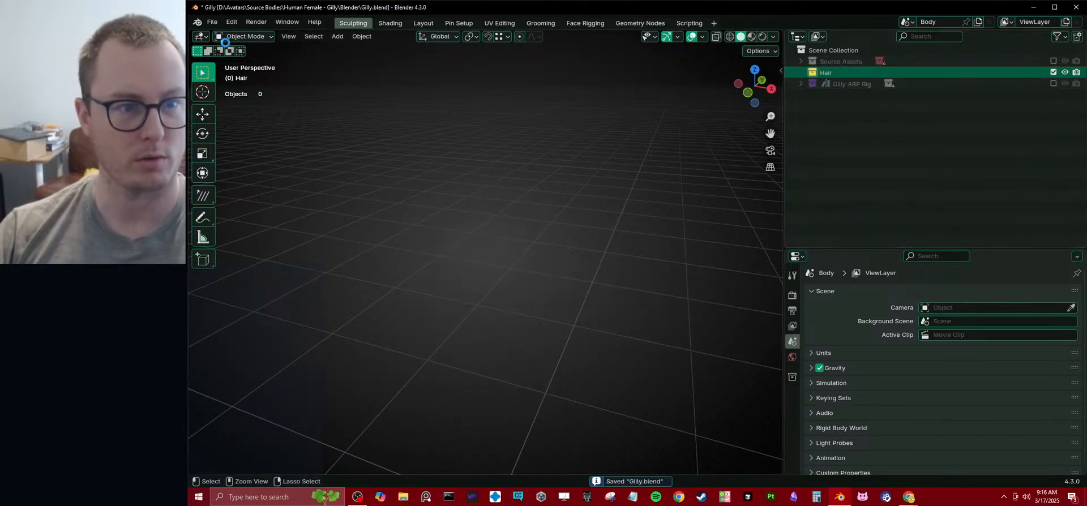
pyautogui.hotkey('ctrl', 's')
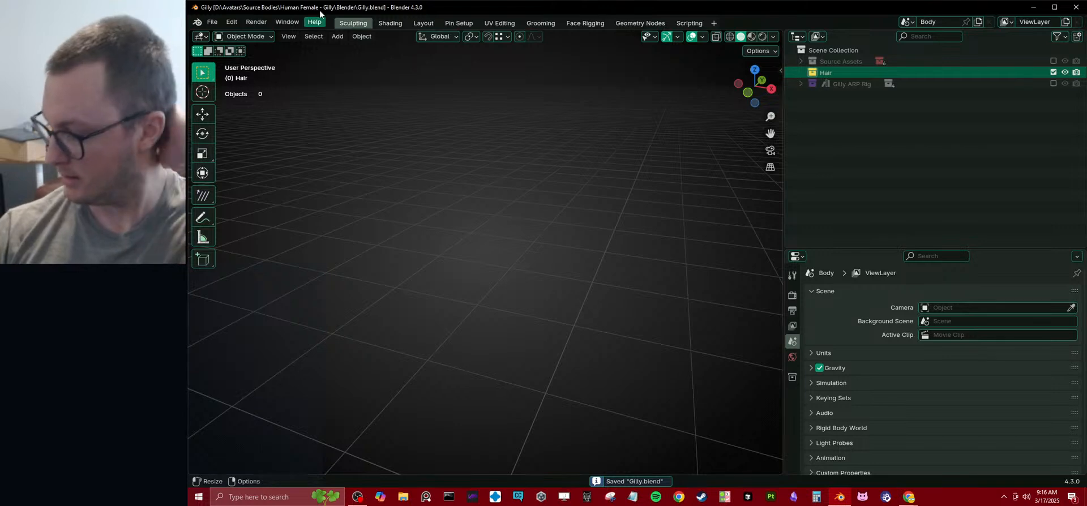
# - Split the viewport vertically and turn one half into an Asset Browser showing the VRF Hair catalog
pyautogui.rightClick(444, 471)
pyautogui.click(437, 463)
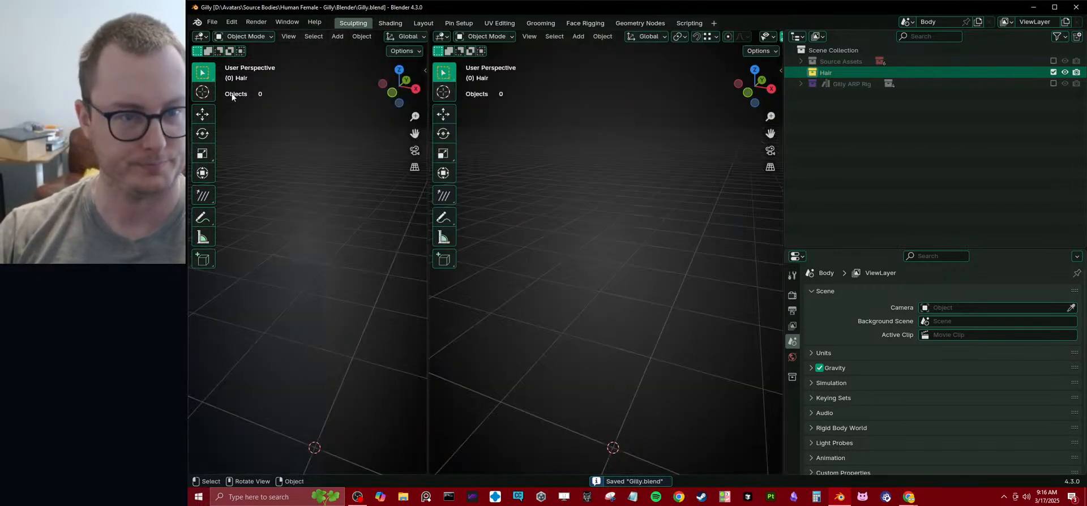
pyautogui.click(201, 36)
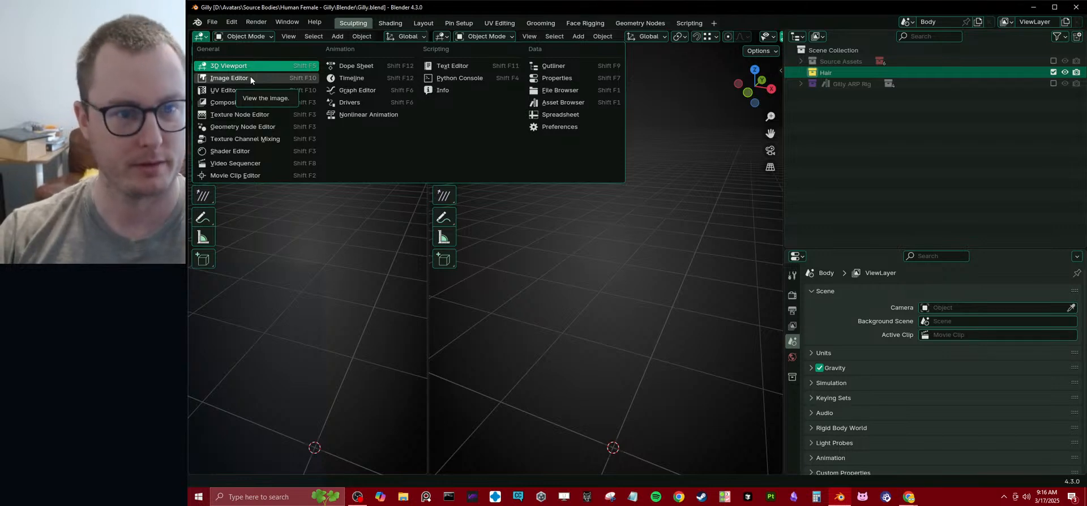
pyautogui.click(544, 102)
pyautogui.click(234, 207)
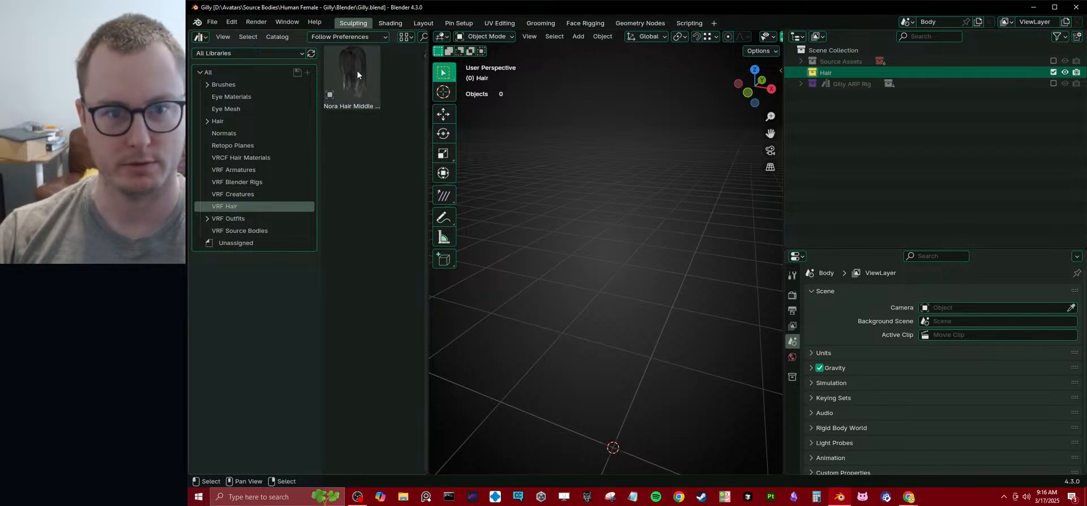
# - Try adding the Nora Hair Middle Part Long asset with the Follow Preferences import method, and undo it
pyautogui.moveTo(351, 67); pyautogui.dragTo(652, 318)
pyautogui.moveTo(632, 278); pyautogui.dragTo(653, 297, button='middle')
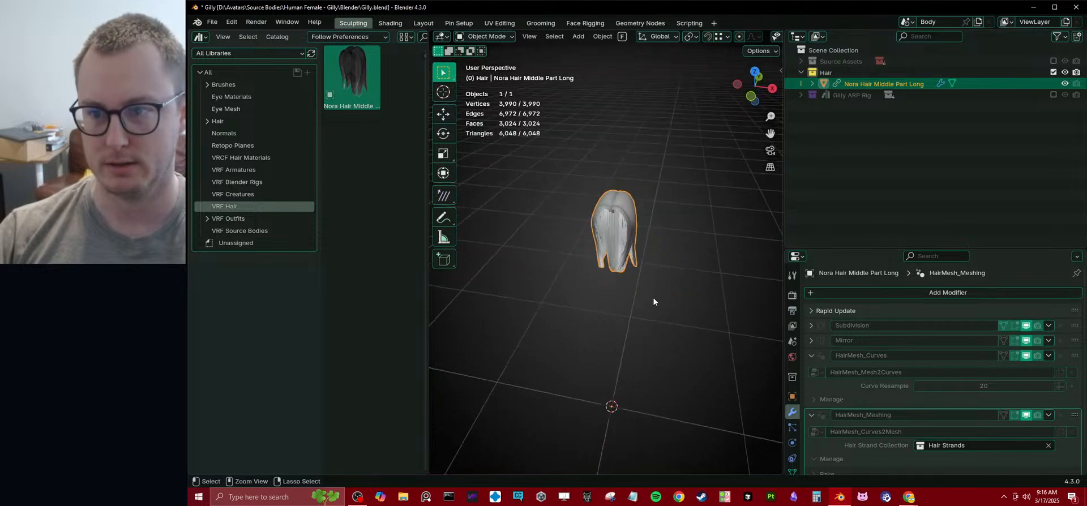
pyautogui.hotkey('ctrl', 'z')
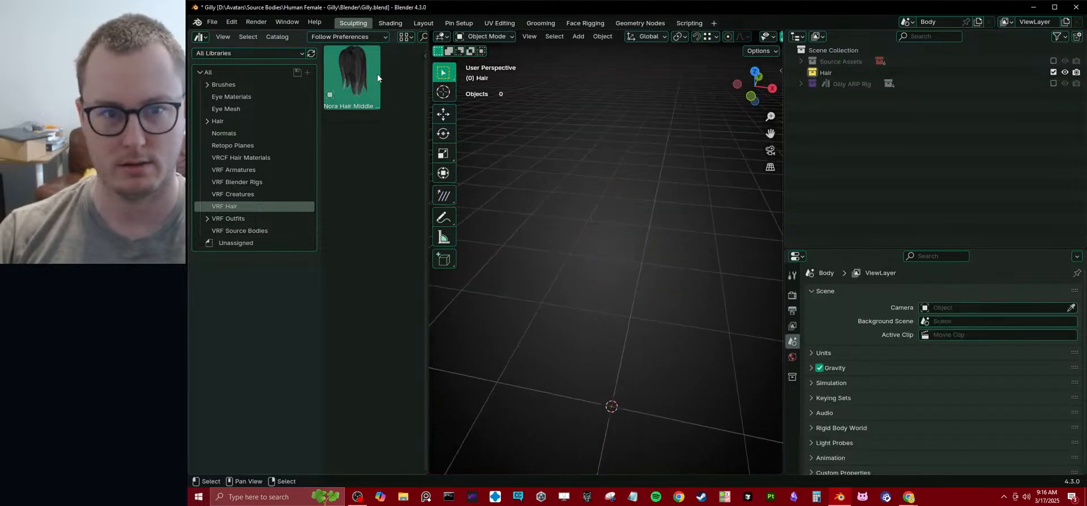
# - Set the asset import method to Link and add the Nora Hair Middle Part Long asset to the Hair collection
pyautogui.click(356, 38)
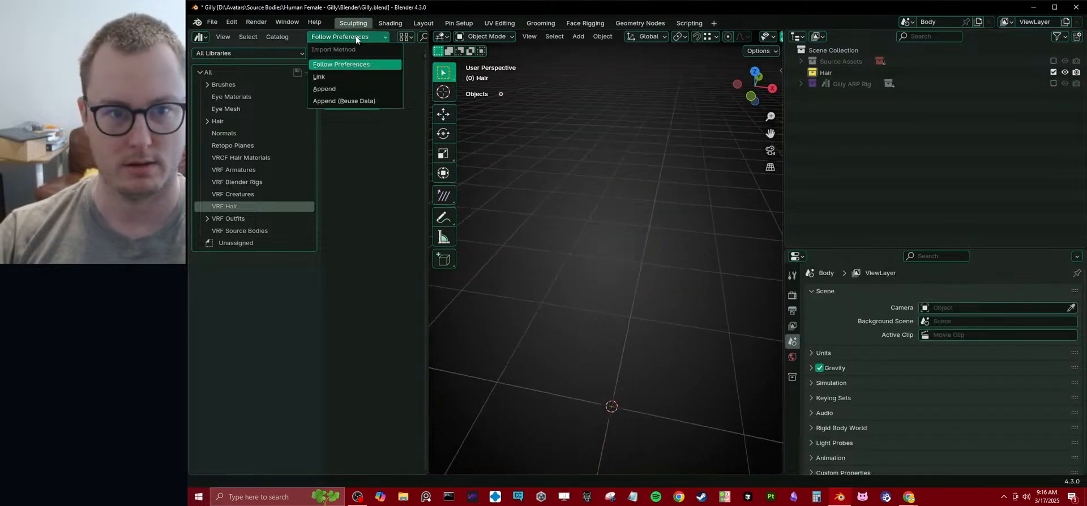
pyautogui.click(339, 76)
pyautogui.moveTo(351, 74); pyautogui.dragTo(691, 365)
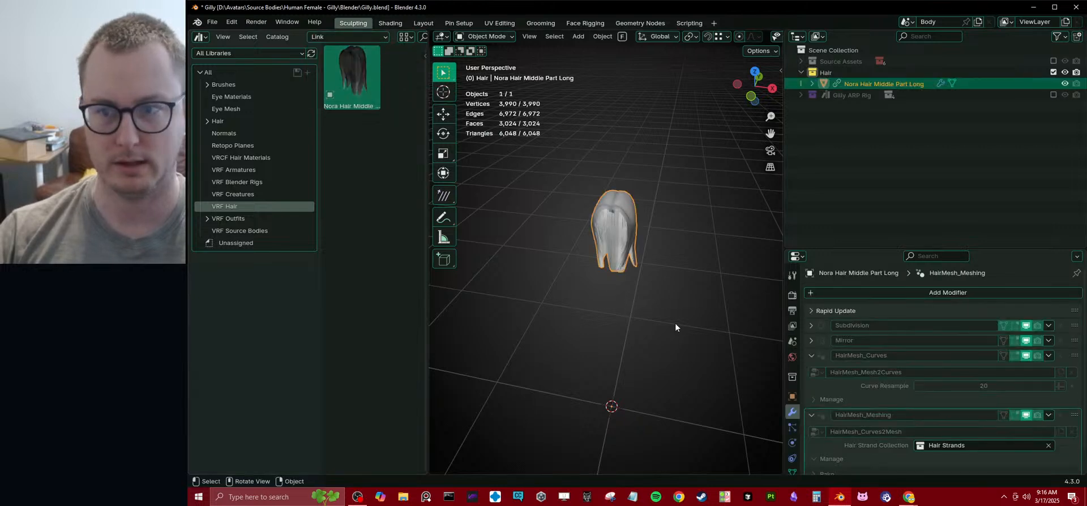
pyautogui.hotkey('ctrl', 'z')
pyautogui.hotkey('ctrl', 'shift', 'z')
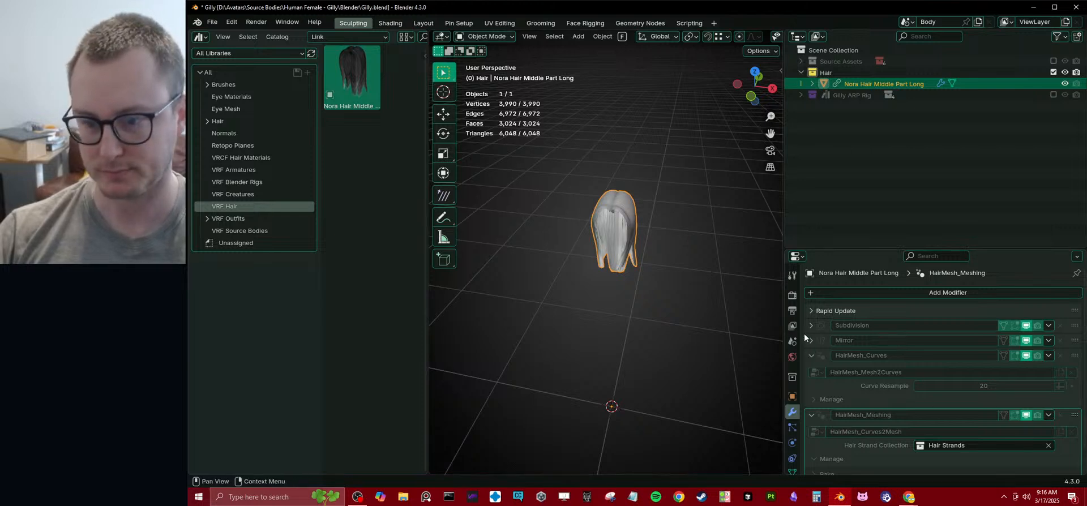
# - Make the linked Nora Hair Middle Part Long object and its Plane.014 mesh data local
pyautogui.click(792, 395)
pyautogui.click(1076, 292)
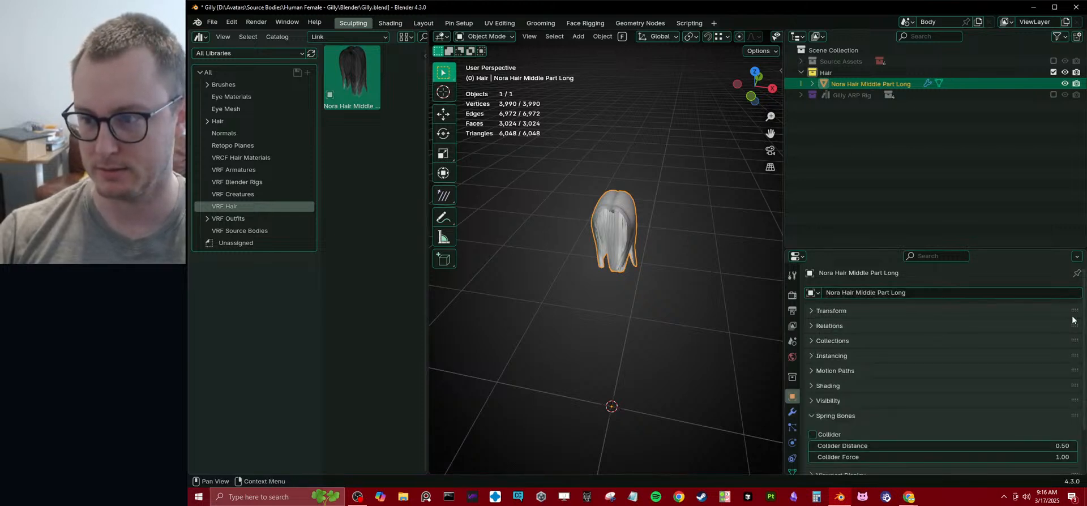
pyautogui.click(793, 471)
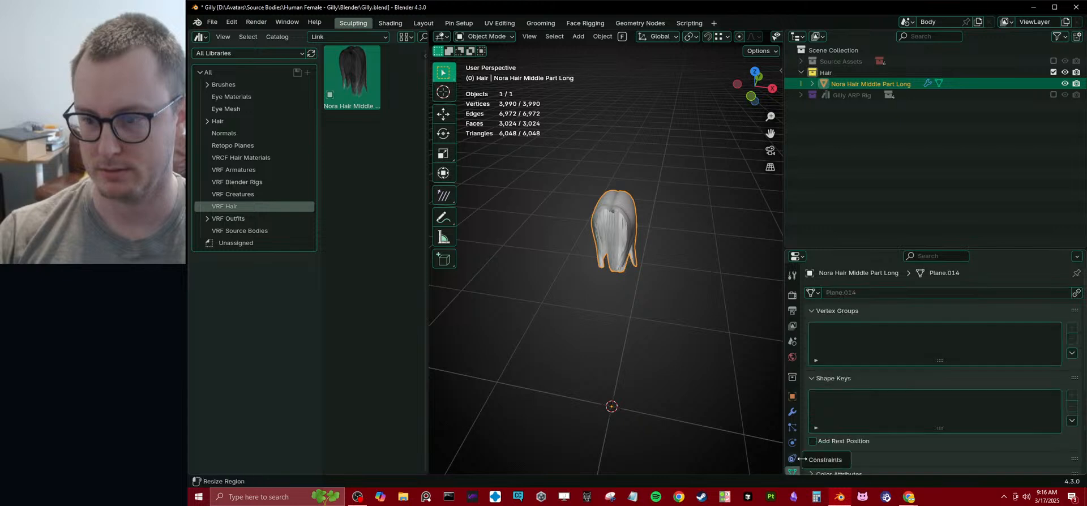
# - Close the Asset Browser by joining its area back into the 3D viewport
pyautogui.scroll(3, 653, 284)
pyautogui.moveTo(653, 283); pyautogui.dragTo(563, 204, button='middle')
pyautogui.rightClick(427, 337)
pyautogui.click(399, 375)
pyautogui.moveTo(518, 279); pyautogui.dragTo(546, 272, button='middle')
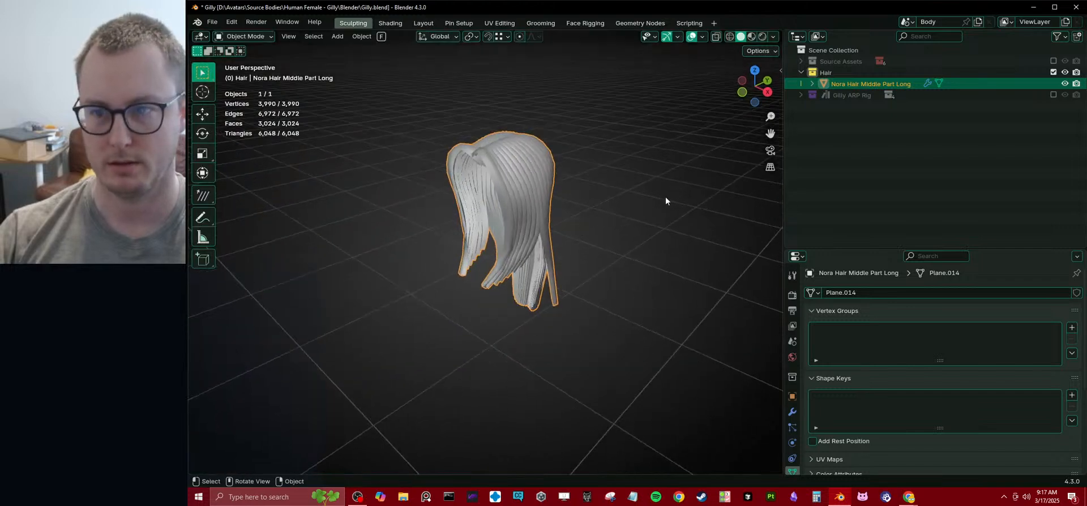
# - Re-enable the Gilly ARP Rig collection to bring back the body under the new hair, and save the file
pyautogui.click(1053, 95)
pyautogui.moveTo(566, 233); pyautogui.dragTo(627, 211, button='middle')
pyautogui.scroll(2, 627, 211)
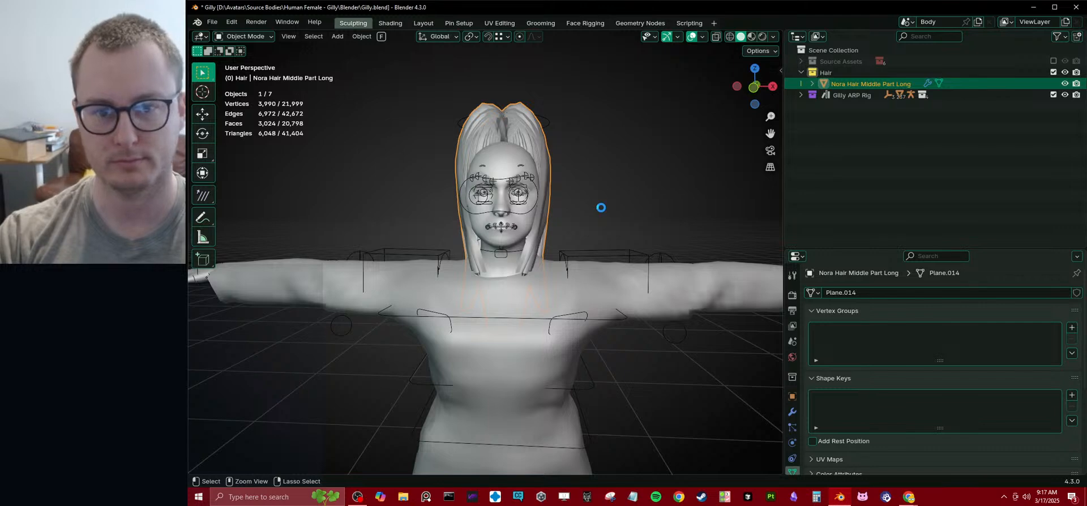
pyautogui.hotkey('ctrl', 's')
# - Scale the whole Nora hair mesh along Z to about 0.697 in Edit Mode, working from the right side view
pyautogui.press('KP_3')
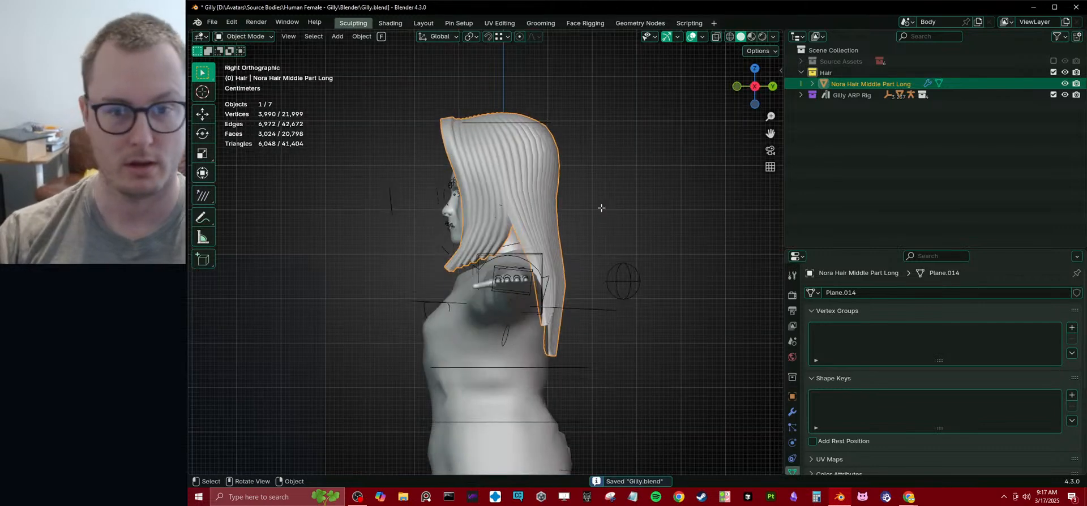
pyautogui.press('Tab')
pyautogui.press('z')
pyautogui.scroll(3, 515, 199)
pyautogui.press('a')
pyautogui.scroll(-3, 650, 233)
pyautogui.press('s')
pyautogui.press('z')
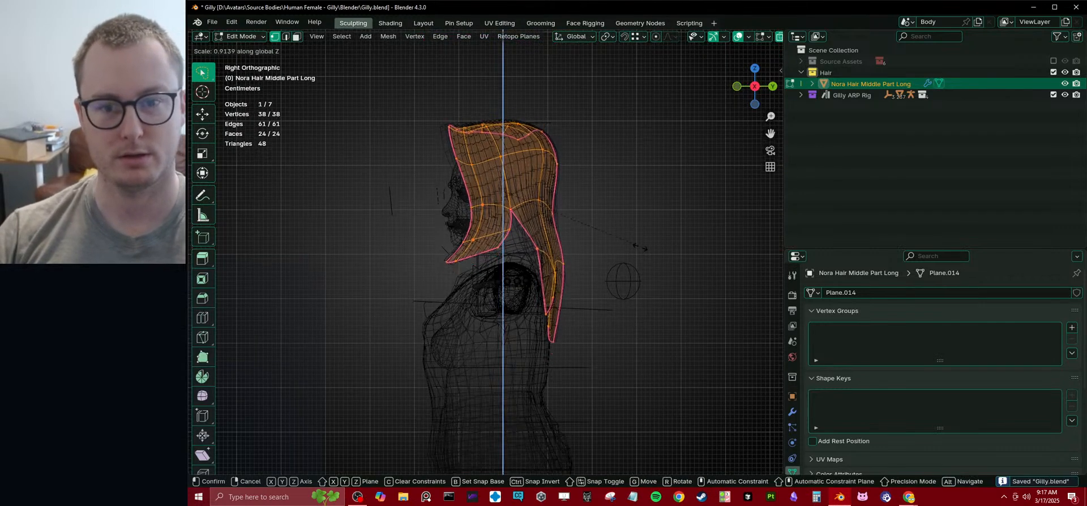
pyautogui.click(605, 244)
pyautogui.press('z')
pyautogui.moveTo(498, 237); pyautogui.dragTo(598, 245, button='middle')
# - Show Material Preview shading and move the vertices at the hair's lower front end about 0.073 m along X
pyautogui.press('z')
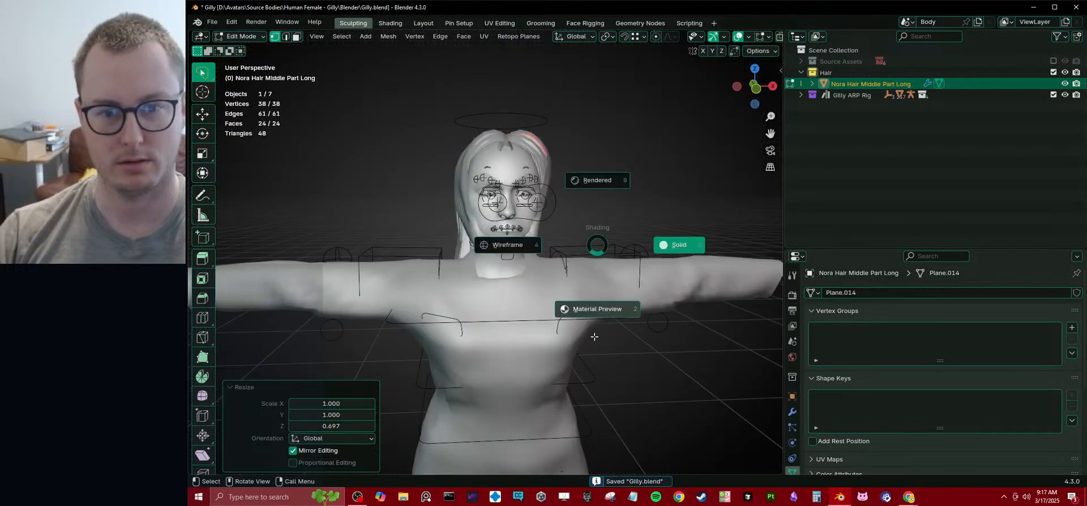
pyautogui.moveTo(614, 281); pyautogui.dragTo(611, 321, button='middle')
pyautogui.click(566, 277)
pyautogui.press('g')
pyautogui.press('x')
pyautogui.click(541, 306)
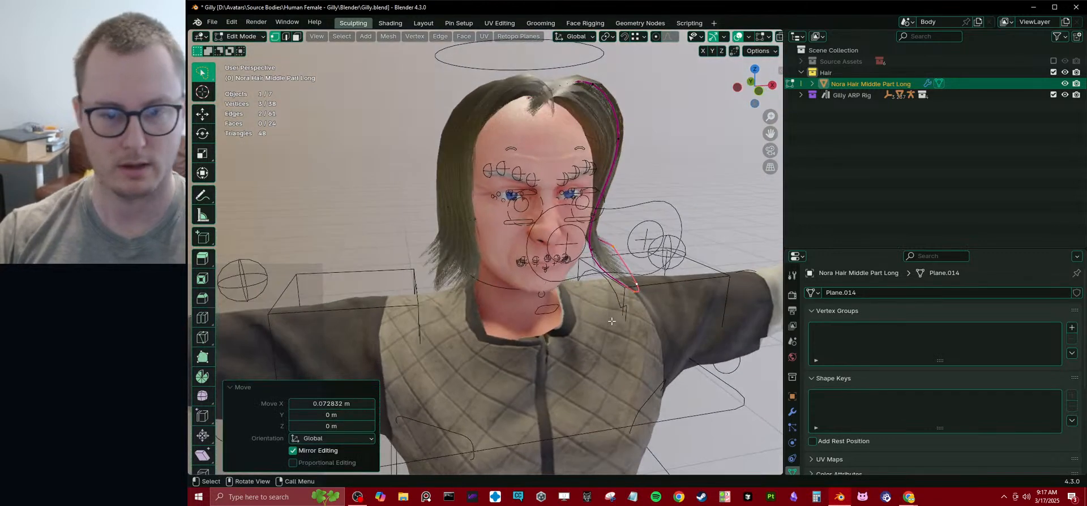
pyautogui.press('KP_3')
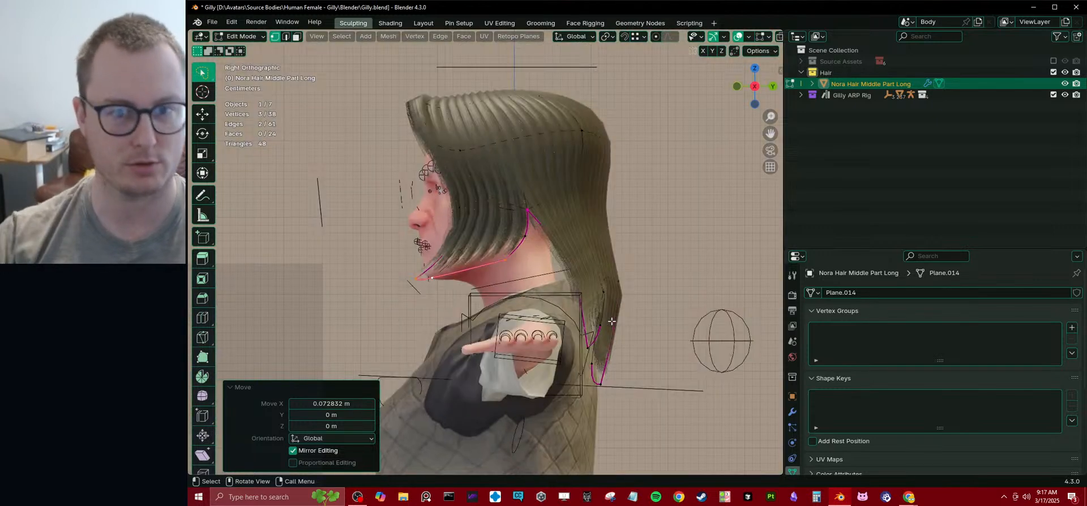
# - Move the two selected vertices on the hair's front edge at the forehead about 0.054 m down in wireframe, and leave Edit Mode
pyautogui.click(243, 389)
pyautogui.keyDown('shift'); pyautogui.moveTo(454, 142); pyautogui.dragTo(524, 223, button='middle'); pyautogui.keyUp('shift')
pyautogui.scroll(3, 524, 223)
pyautogui.hotkey('shift', 'z')
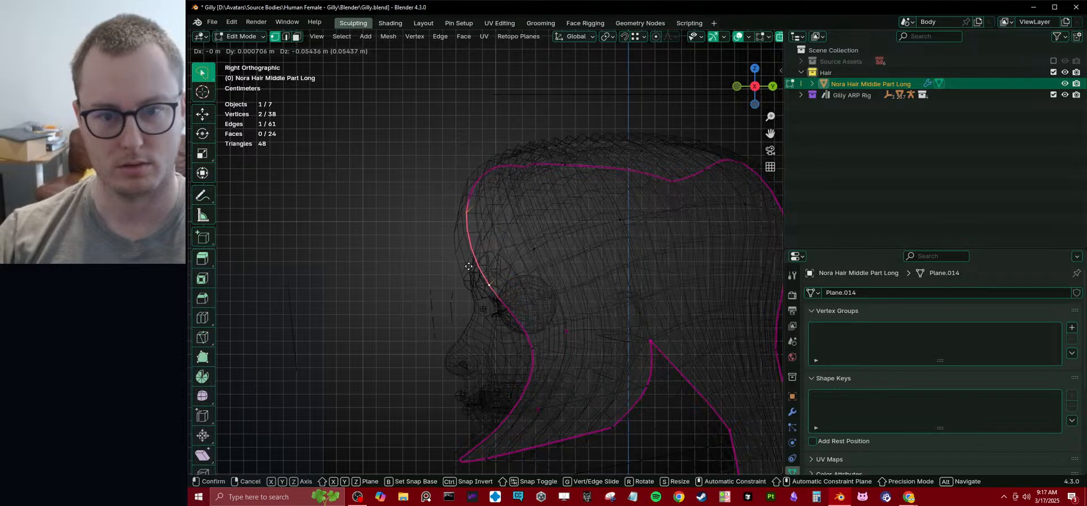
pyautogui.scroll(-4, 490, 226)
pyautogui.press('Tab')
# - Set the viewport shading back to Material Preview and view the hair from the front
pyautogui.press('z')
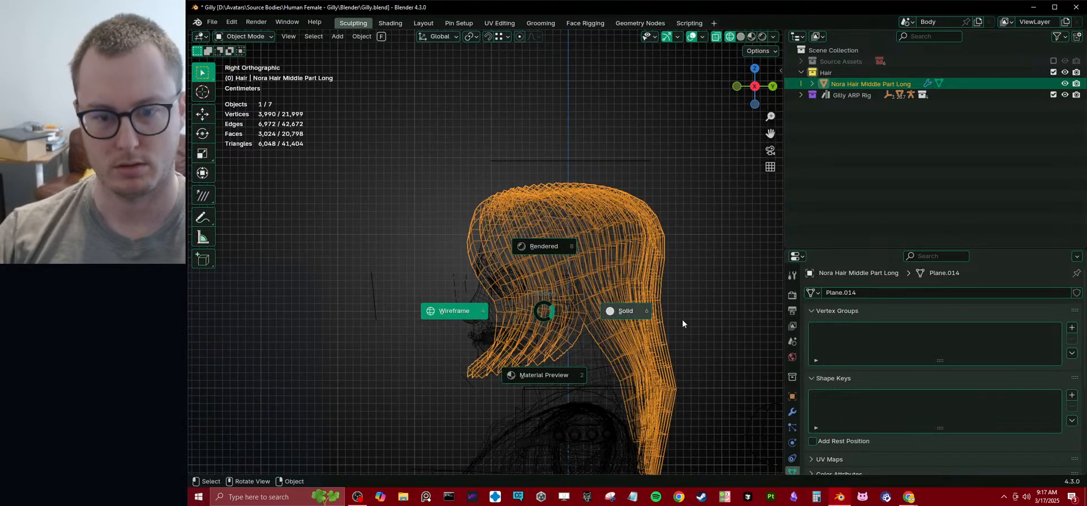
pyautogui.click(638, 310)
pyautogui.moveTo(487, 320); pyautogui.dragTo(606, 292, button='middle')
pyautogui.press('z')
pyautogui.click(605, 348)
pyautogui.moveTo(605, 350); pyautogui.dragTo(662, 328, button='middle')
# - Exclude the Gilly ARP Rig_grp_rig collection from the view layer, collapse the sibling collections, and deselect the hair
pyautogui.click(800, 95)
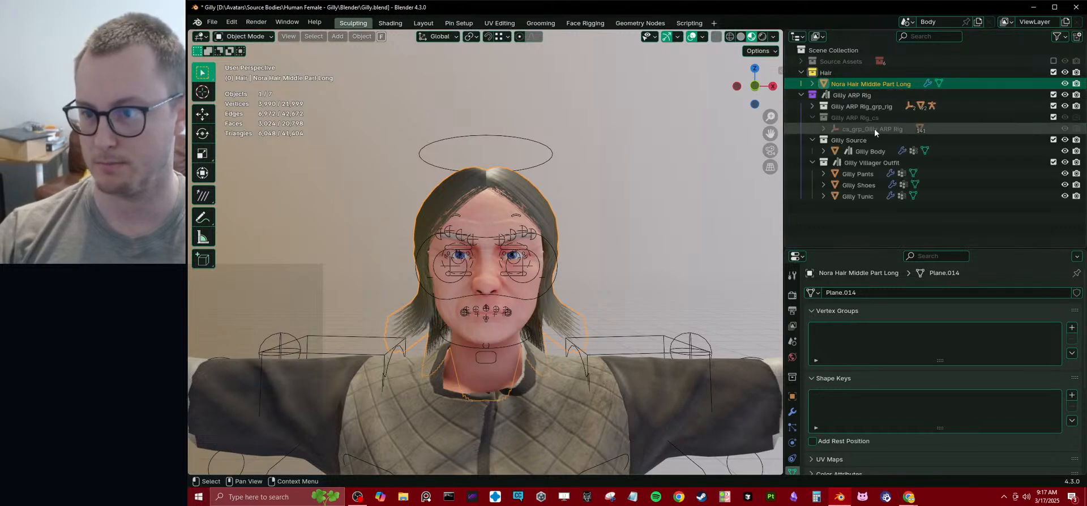
pyautogui.click(1053, 106)
pyautogui.click(812, 117)
pyautogui.click(811, 128)
pyautogui.click(811, 140)
pyautogui.click(667, 196)
pyautogui.moveTo(666, 196); pyautogui.dragTo(575, 265, button='middle')
# - Show the hair's modifiers, collapse HairMesh_Meshing while leaving HairMesh_Curves expanded, and save the file
pyautogui.click(792, 412)
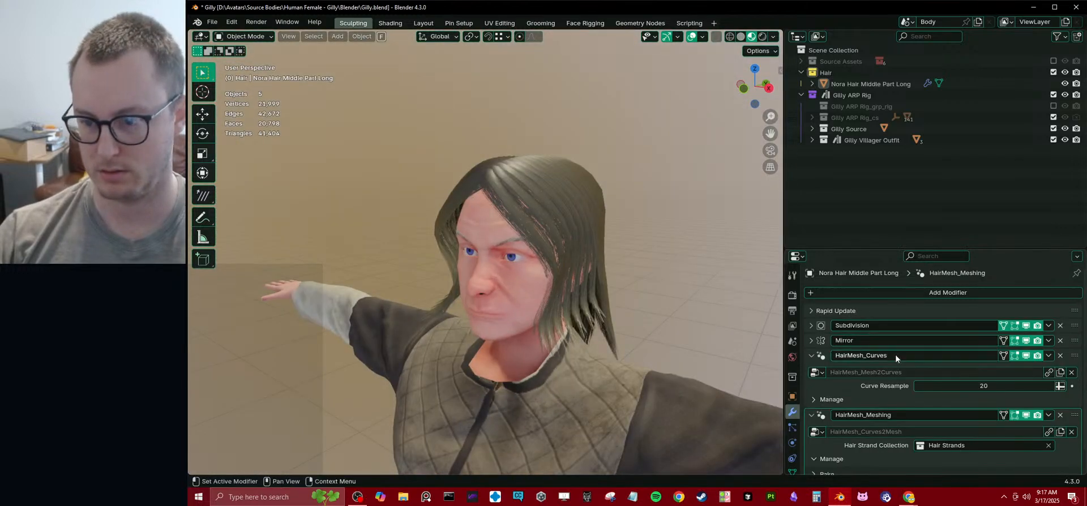
pyautogui.click(811, 355)
pyautogui.click(811, 371)
pyautogui.click(811, 356)
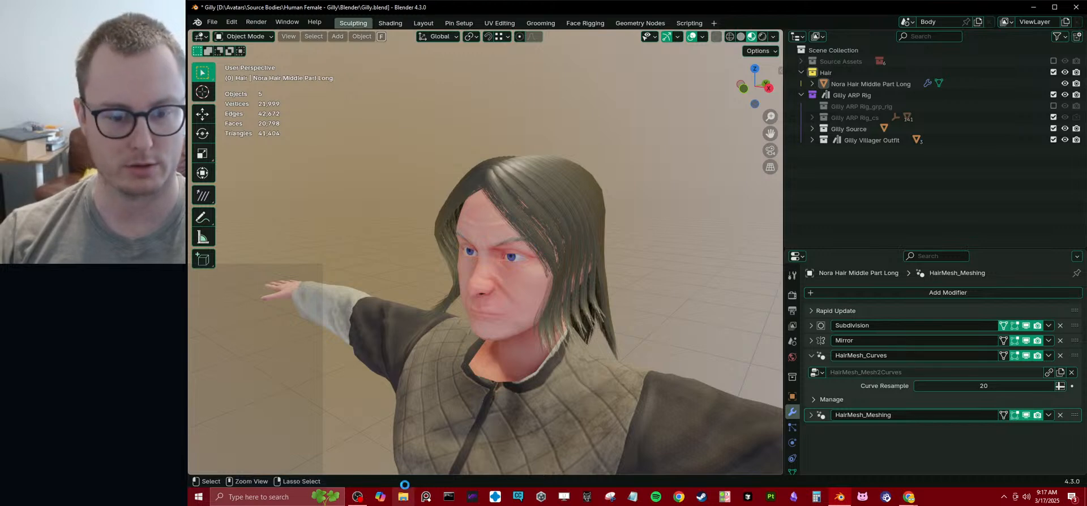
pyautogui.hotkey('ctrl', 's')
# - Split the 3D viewport vertically, then switch to the Layout workspace and bring Gilly's head into view
pyautogui.rightClick(401, 476)
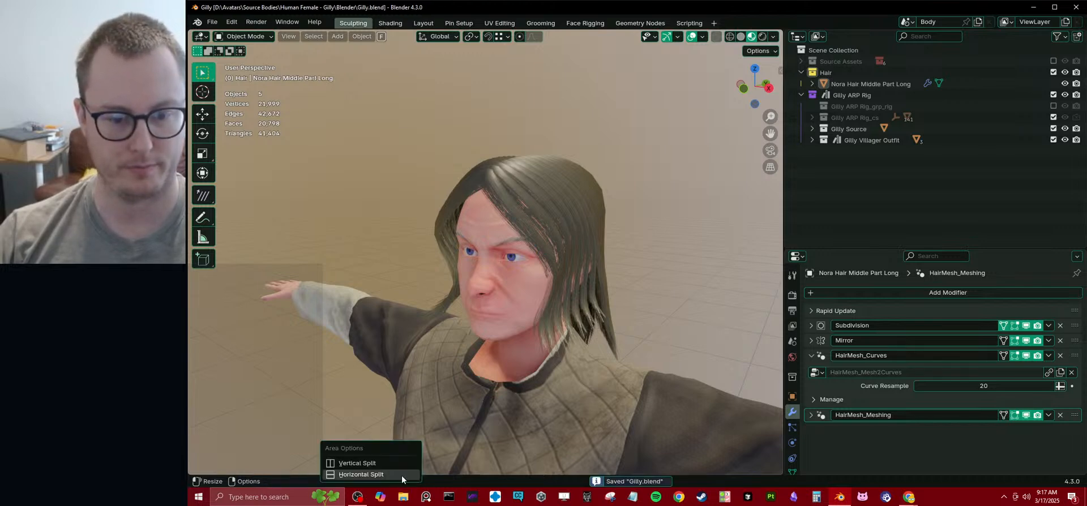
pyautogui.click(397, 463)
pyautogui.click(377, 463)
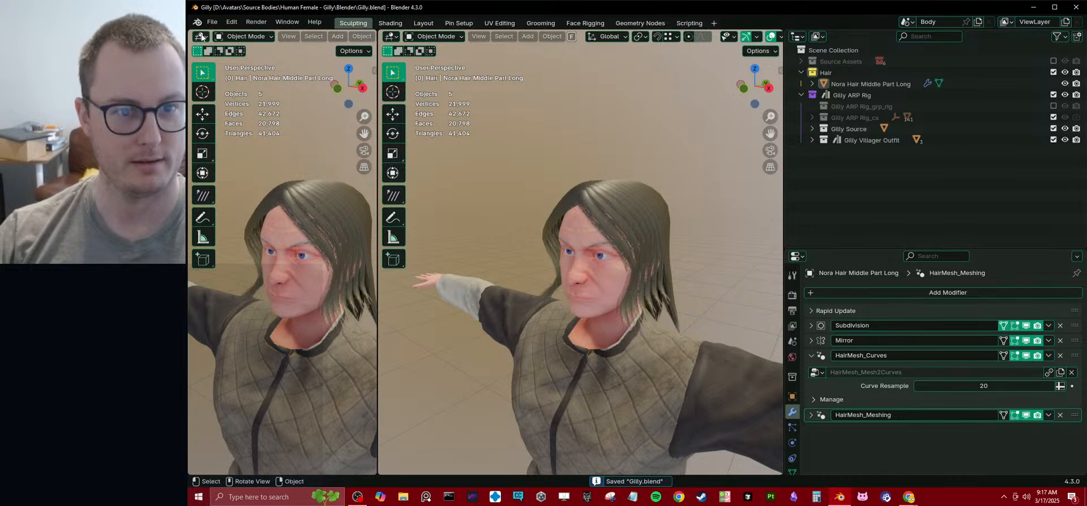
pyautogui.click(424, 23)
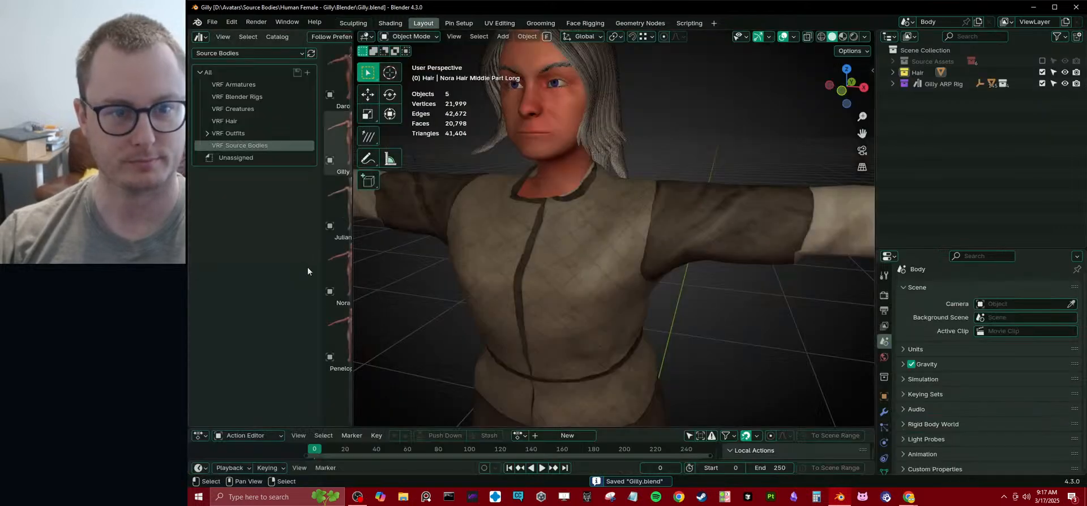
pyautogui.moveTo(566, 168); pyautogui.dragTo(633, 239, button='middle')
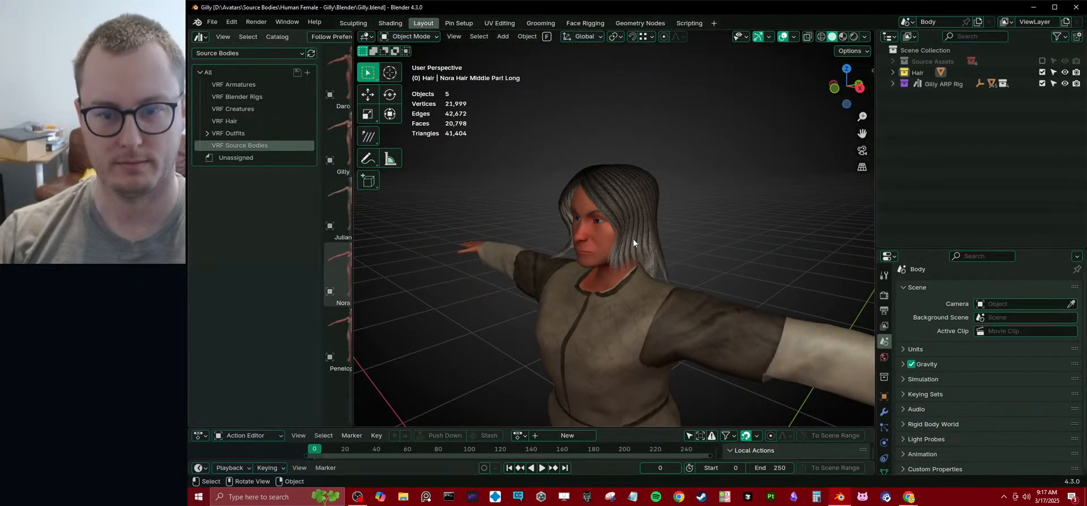
pyautogui.scroll(3, 386, 270)
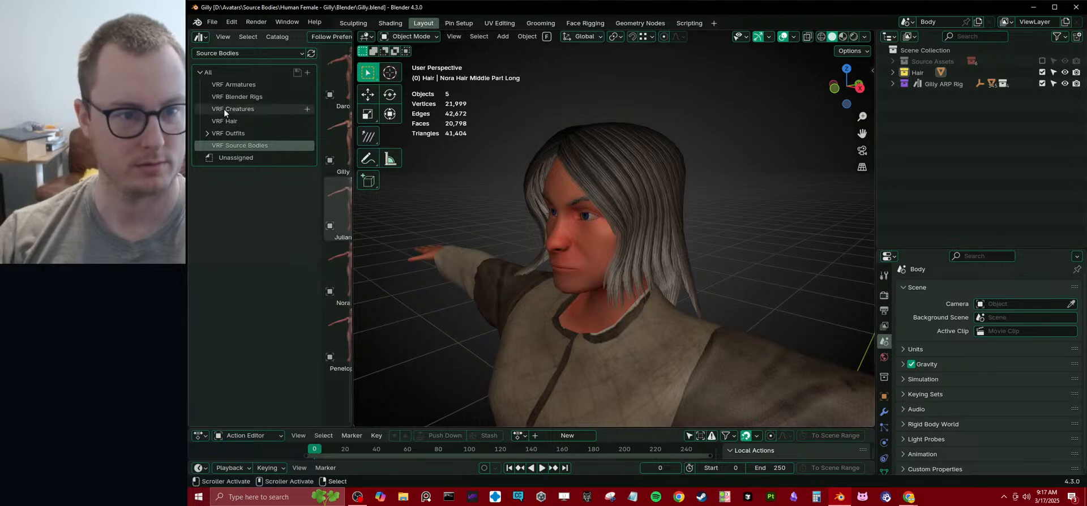
# - Show All Libraries in the Asset Browser, open the Hair catalog, and widen the browser to look through the hair assets
pyautogui.click(220, 56)
pyautogui.click(225, 66)
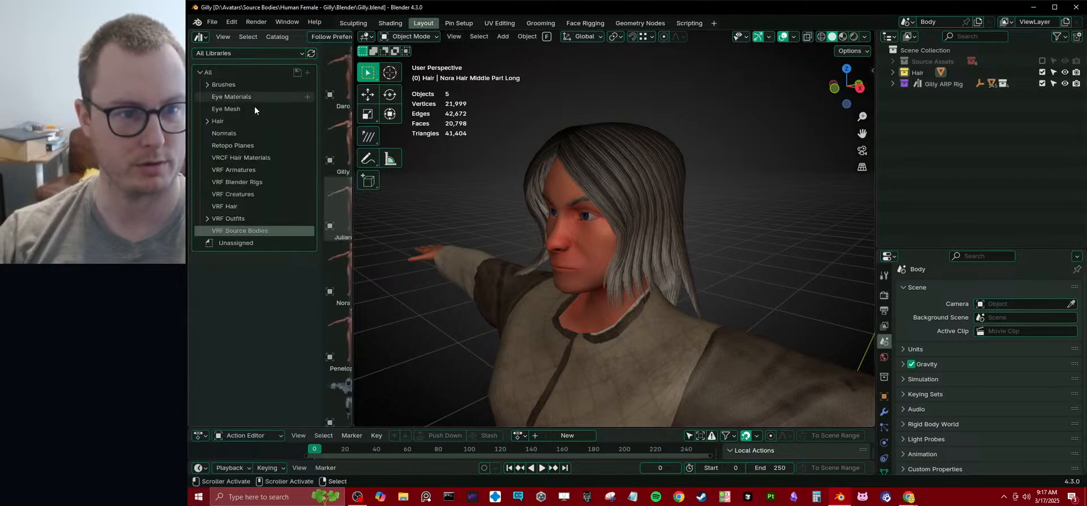
pyautogui.click(223, 121)
pyautogui.moveTo(354, 329); pyautogui.dragTo(479, 328)
pyautogui.press('n')
pyautogui.scroll(-6, 406, 284)
pyautogui.scroll(-7, 439, 402)
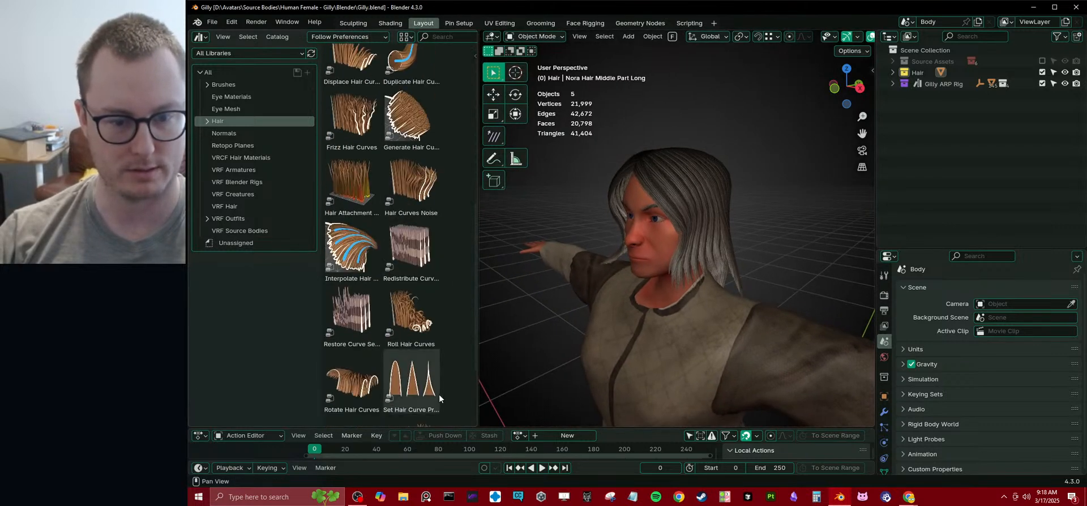
pyautogui.scroll(6, 434, 382)
pyautogui.scroll(3, 433, 379)
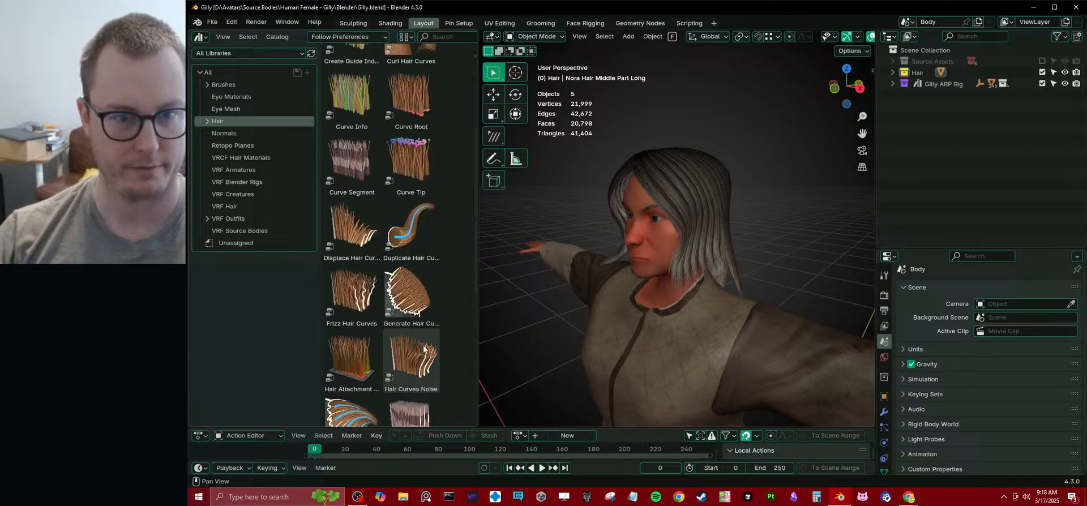
# - Apply the Frizz Hair Curves asset to the Nora hair and place its modifier above HairMesh_Meshing
pyautogui.click(360, 227)
pyautogui.moveTo(360, 226); pyautogui.dragTo(702, 176)
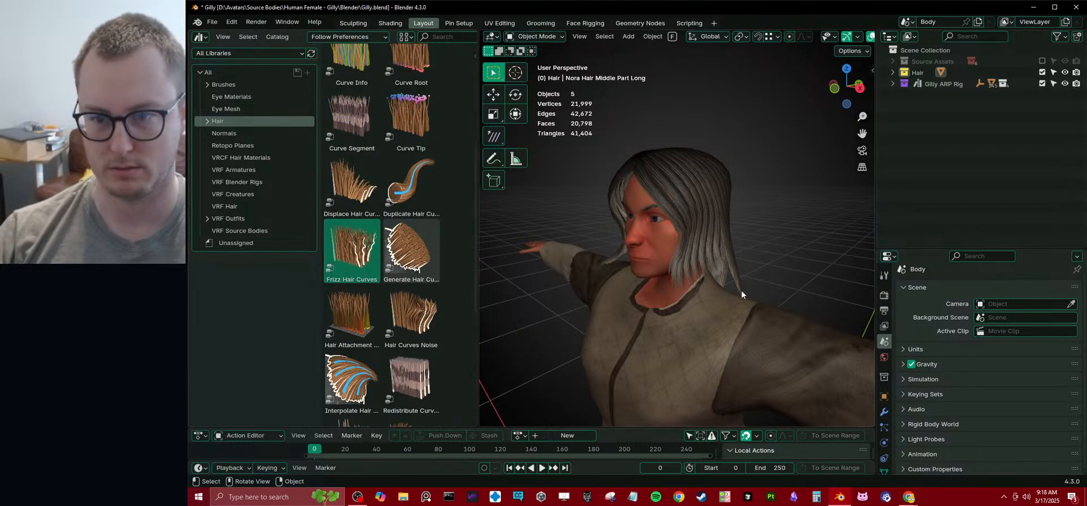
pyautogui.click(883, 411)
pyautogui.click(900, 308)
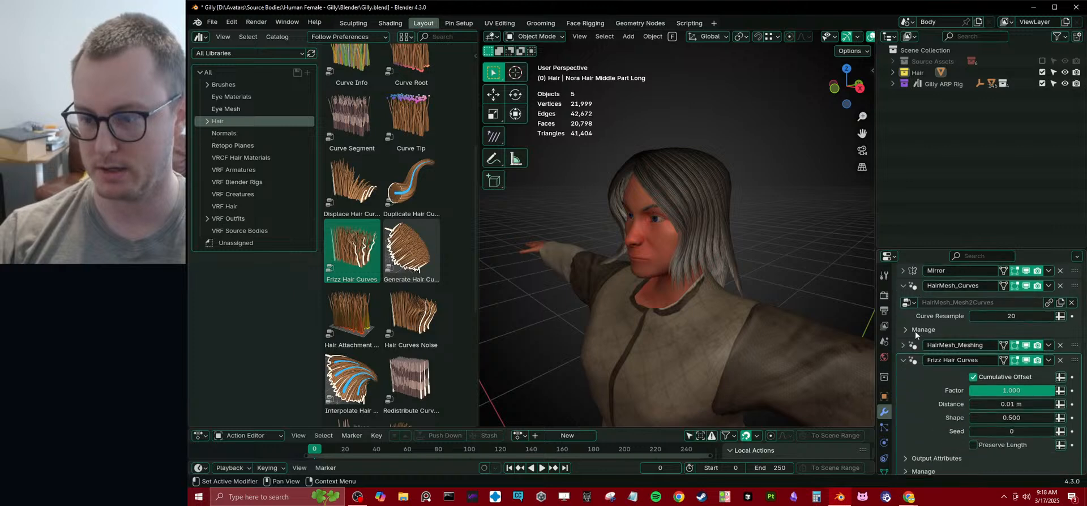
pyautogui.moveTo(1073, 385); pyautogui.dragTo(1074, 370)
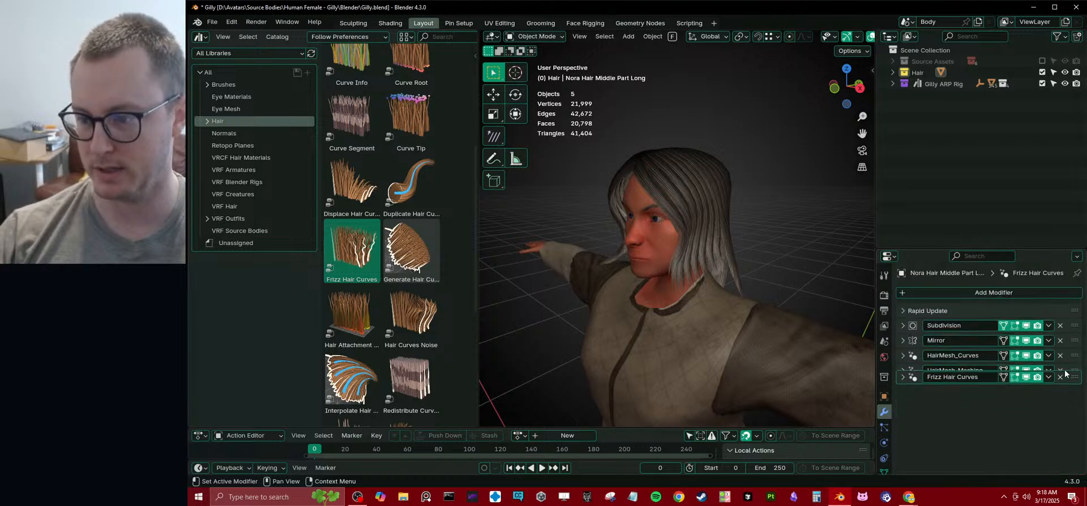
pyautogui.moveTo(690, 237); pyautogui.dragTo(752, 264, button='middle')
pyautogui.click(902, 370)
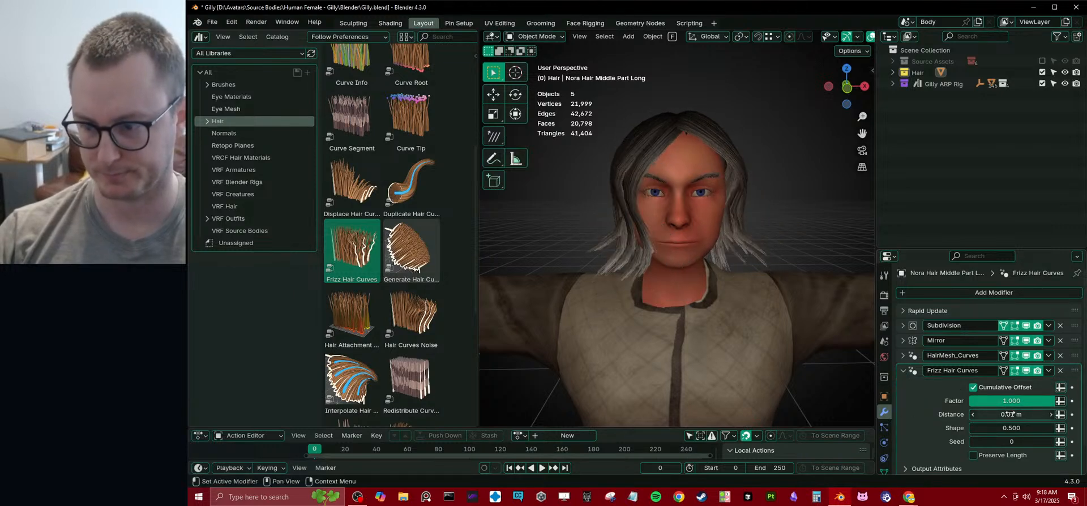
# - Set the Frizz Hair Curves factor to 0.980, distance to 0.02 m and shape to 0.630, with Preserve Length enabled
pyautogui.click(902, 370)
pyautogui.click(902, 370)
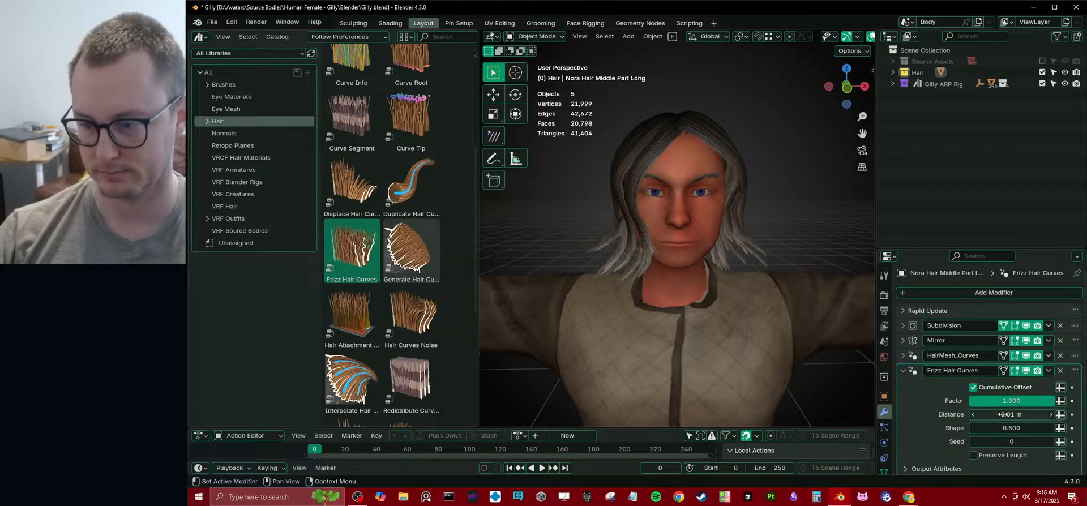
pyautogui.moveTo(1009, 428)
pyautogui.mouseDown()
pyautogui.moveTo(965, 428)
pyautogui.moveTo(1008, 428)
pyautogui.moveTo(1017, 414)
pyautogui.mouseUp()
pyautogui.press('Escape')
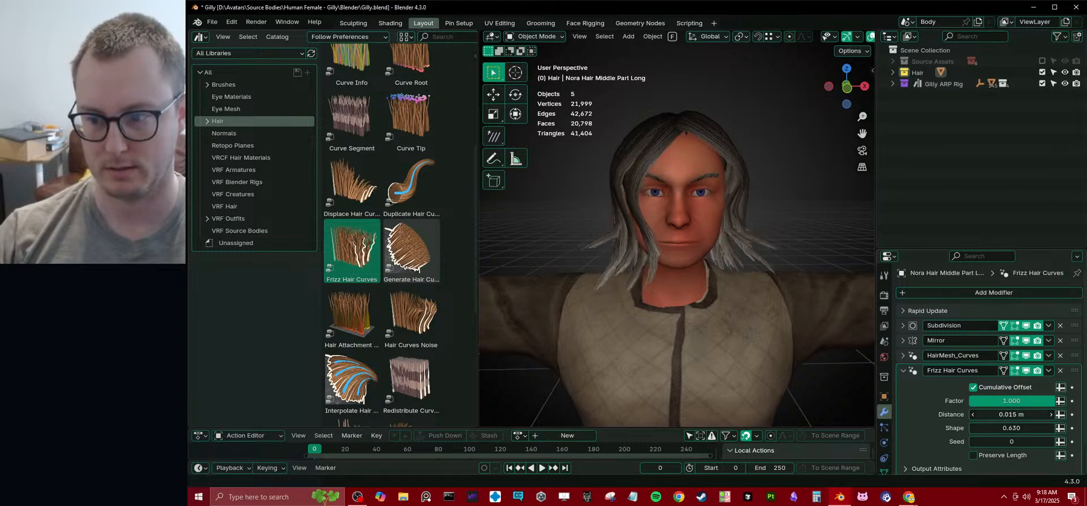
pyautogui.click(972, 456)
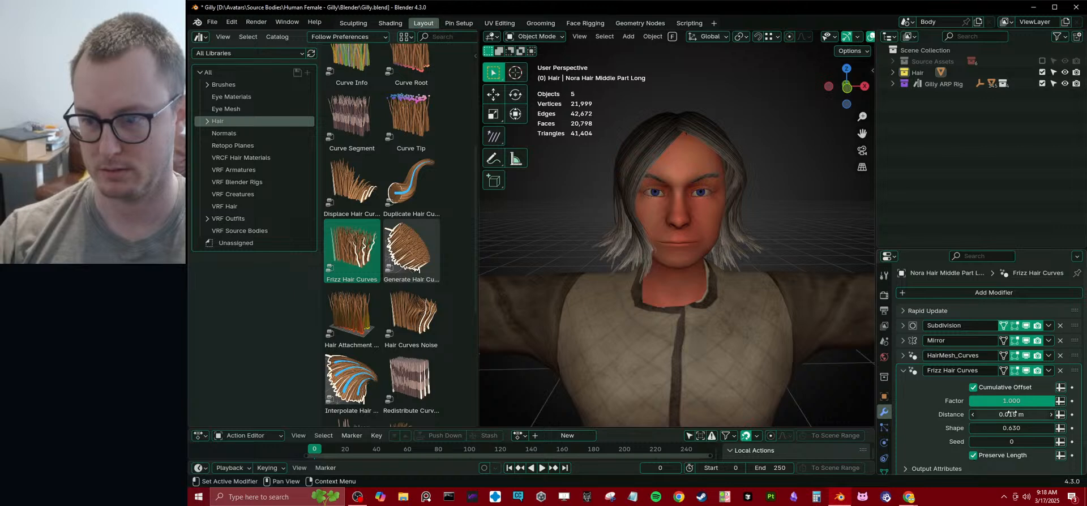
pyautogui.moveTo(1011, 414)
pyautogui.mouseDown()
pyautogui.moveTo(1036, 414)
pyautogui.moveTo(1009, 412)
pyautogui.mouseUp()
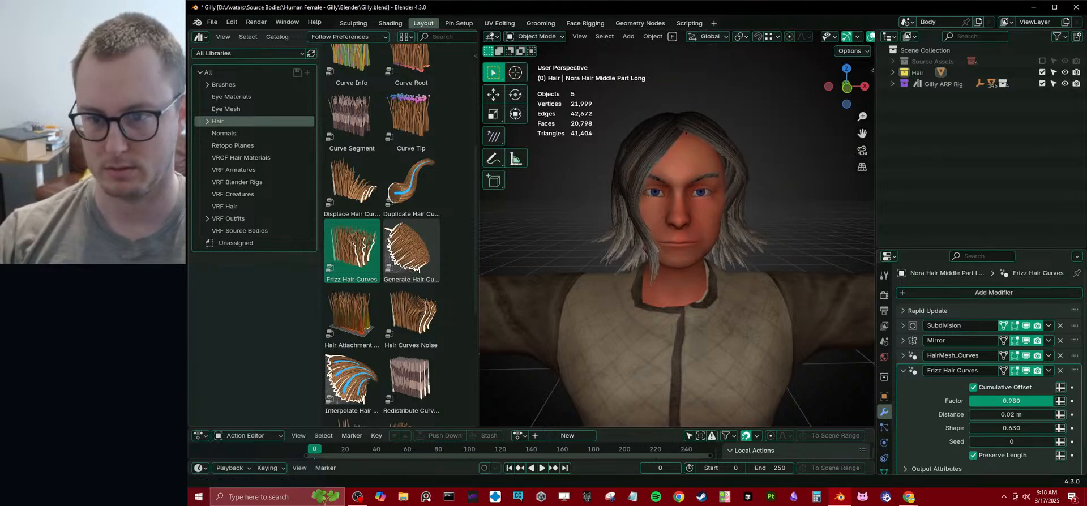
# - Step the frizz seed upward through several values to compare variations, and reset it to 0
pyautogui.click(1053, 440)
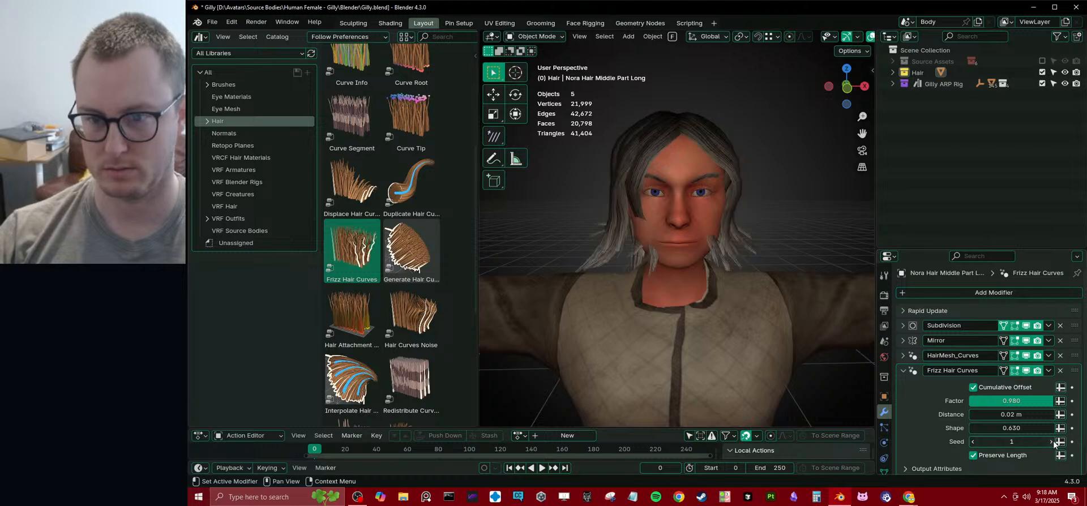
pyautogui.click(1053, 440)
pyautogui.click(1053, 440)
pyautogui.click(1053, 440)
pyautogui.click(1053, 440)
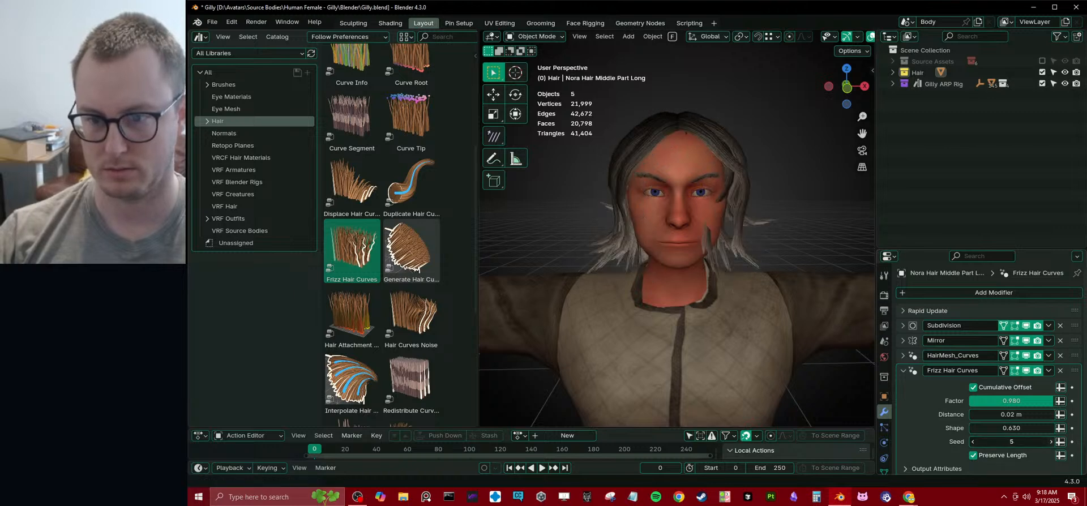
pyautogui.click(1053, 441)
pyautogui.click(1053, 440)
pyautogui.click(1053, 441)
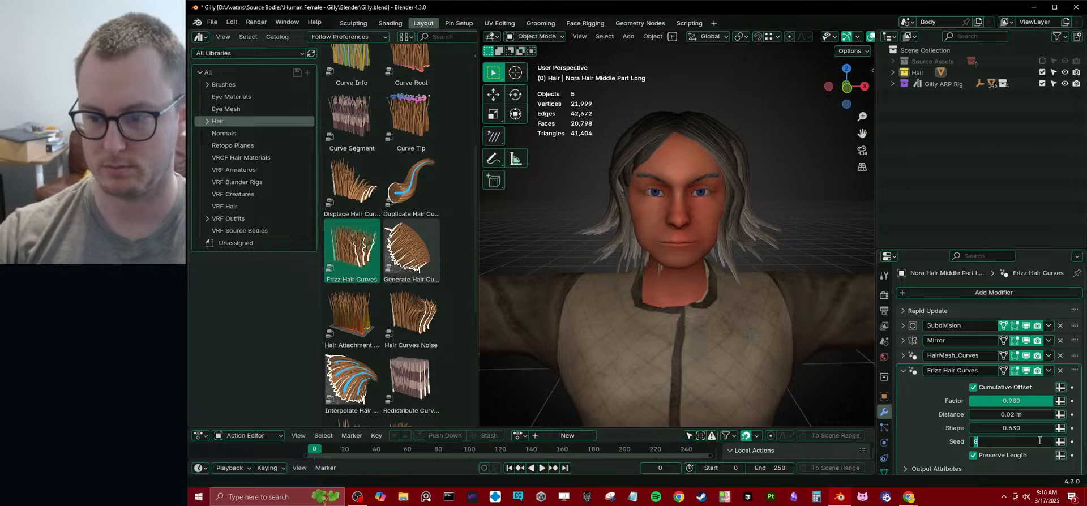
pyautogui.press('BackSpace')
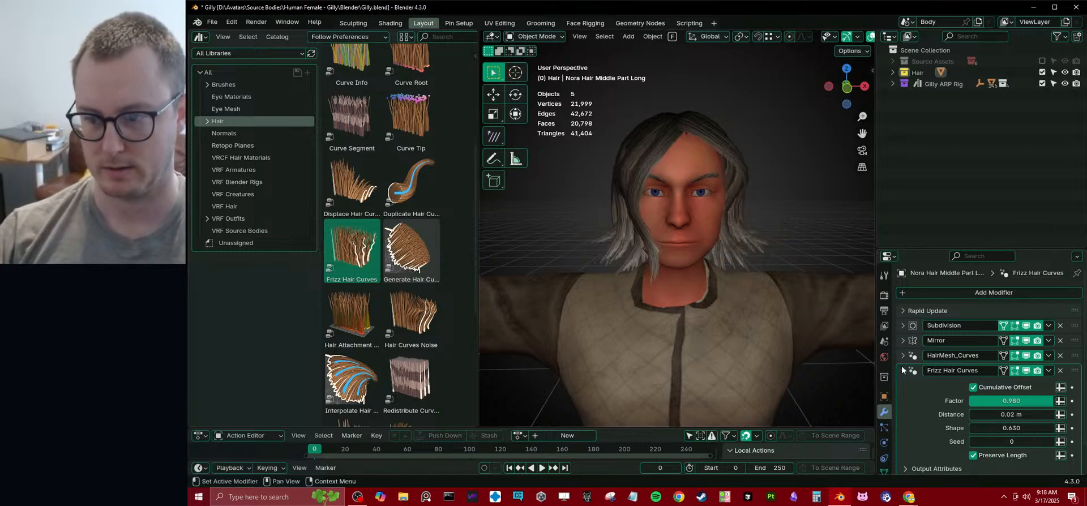
# - Disable the frizz modifier's Cumulative Offset and Preserve Length, set its distance to 0.011 m, and save the file
pyautogui.click(972, 388)
pyautogui.moveTo(590, 131); pyautogui.dragTo(821, 292, button='middle')
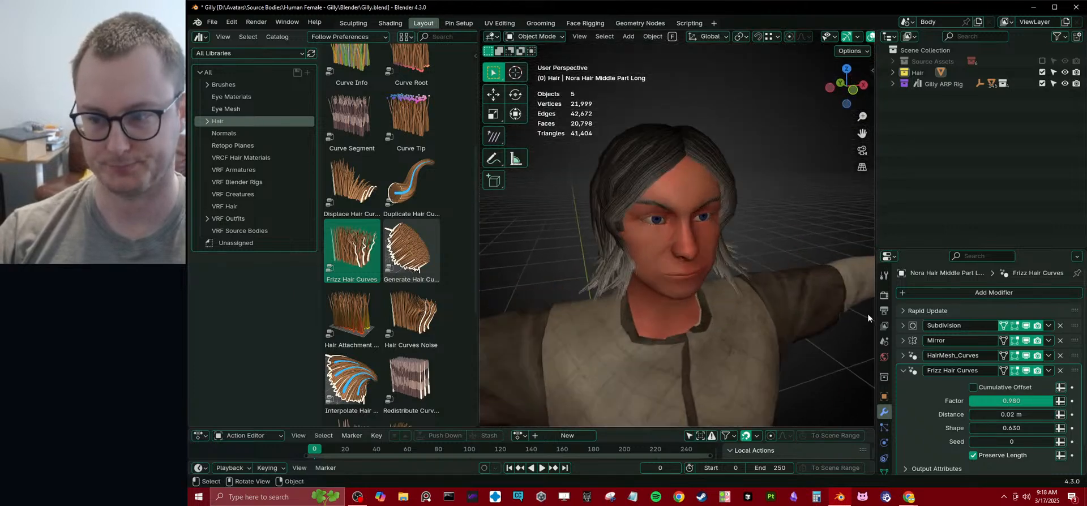
pyautogui.moveTo(997, 418)
pyautogui.mouseDown()
pyautogui.moveTo(1064, 417)
pyautogui.moveTo(992, 417)
pyautogui.mouseUp()
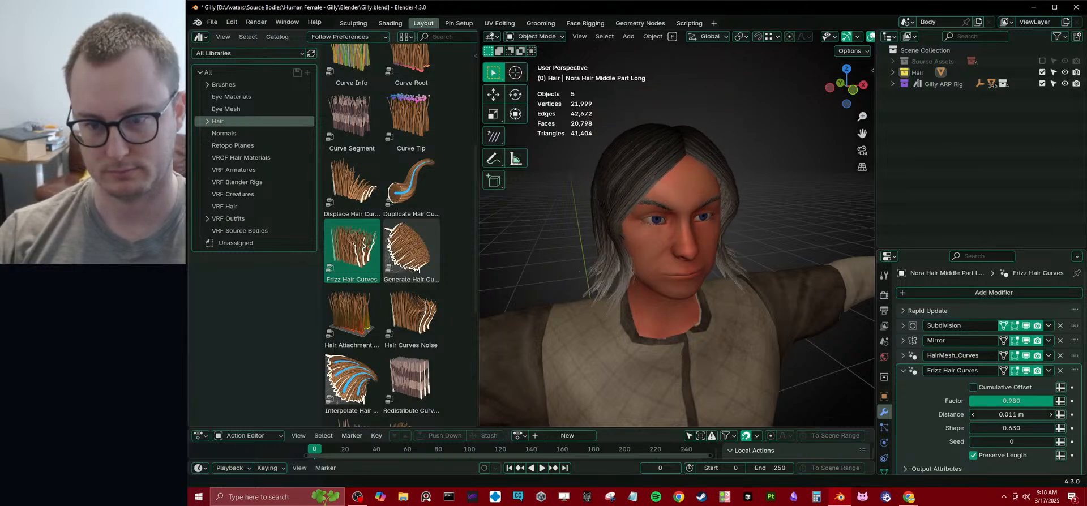
pyautogui.click(973, 455)
pyautogui.moveTo(702, 289); pyautogui.dragTo(742, 270, button='middle')
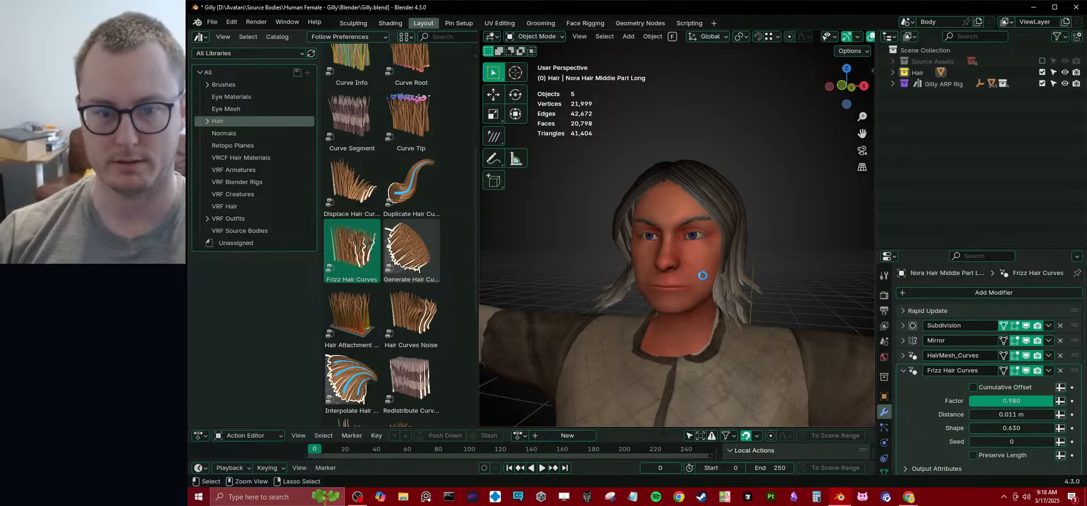
pyautogui.hotkey('ctrl', 's')
# - Show the right side view and narrow the Asset Browser to enlarge the 3D viewport
pyautogui.press('KP_3')
pyautogui.moveTo(480, 292); pyautogui.dragTo(205, 255)
pyautogui.scroll(-4, 315, 237)
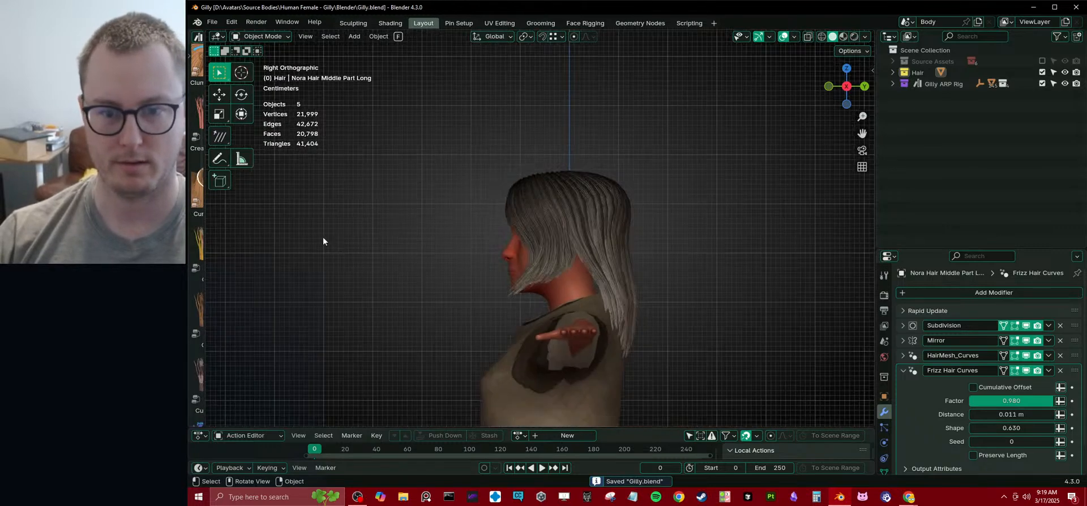
# - Delete all vertices of the Nora hair mesh in Edit Mode
pyautogui.press('Tab')
pyautogui.scroll(3, 534, 240)
pyautogui.keyDown('shift'); pyautogui.moveTo(570, 282); pyautogui.dragTo(582, 235, button='middle'); pyautogui.keyUp('shift')
pyautogui.press('z')
pyautogui.click(415, 257)
pyautogui.scroll(2, 602, 281)
pyautogui.scroll(-4, 604, 283)
pyautogui.moveTo(643, 285)
pyautogui.keyDown('shift'); pyautogui.mouseDown(button='middle')
pyautogui.moveTo(608, 243)
pyautogui.moveTo(774, 279)
pyautogui.moveTo(623, 286)
pyautogui.moveTo(651, 289)
pyautogui.mouseUp(button='middle'); pyautogui.keyUp('shift')
pyautogui.hotkey('shift', 'z')
pyautogui.press('a')
pyautogui.press('x')
pyautogui.click(623, 285)
# - Add a 2 m plane to the emptied hair mesh
pyautogui.hotkey('shift', 'a')
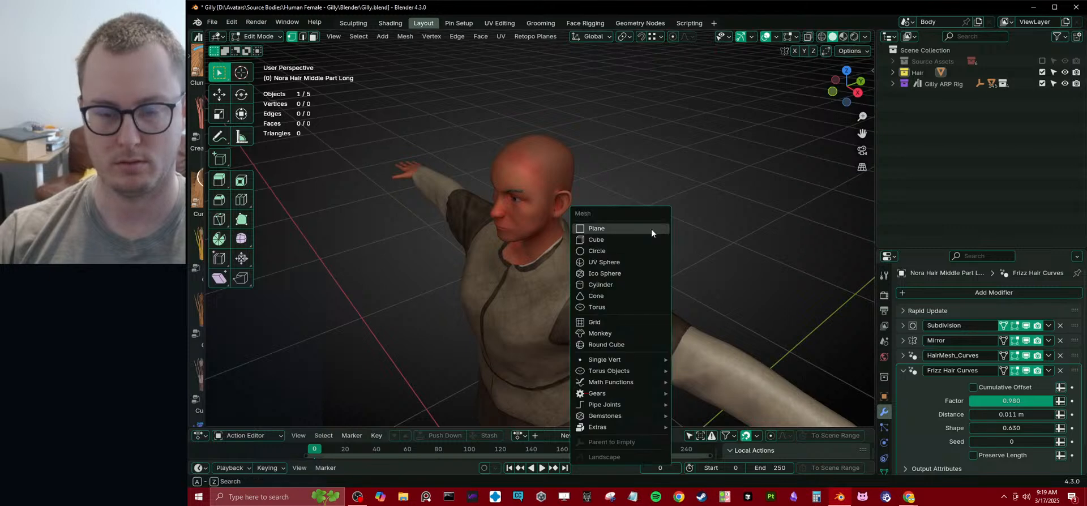
pyautogui.click(637, 231)
pyautogui.scroll(-2, 612, 263)
pyautogui.moveTo(612, 263); pyautogui.dragTo(647, 294, button='middle')
# - Set the plane's StrandAmount attribute to 20
pyautogui.rightClick(646, 293)
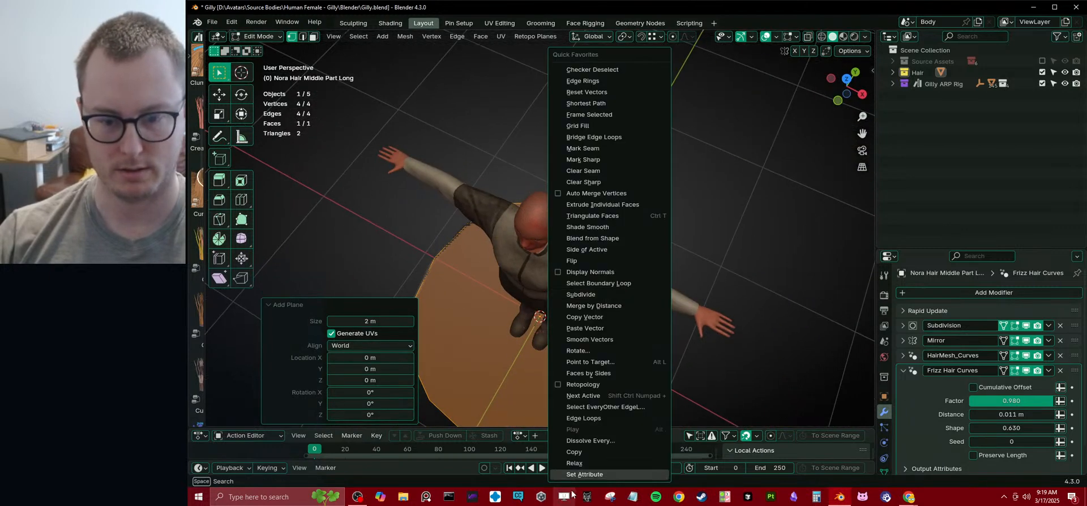
pyautogui.click(588, 474)
pyautogui.click(698, 471)
pyautogui.write('2')
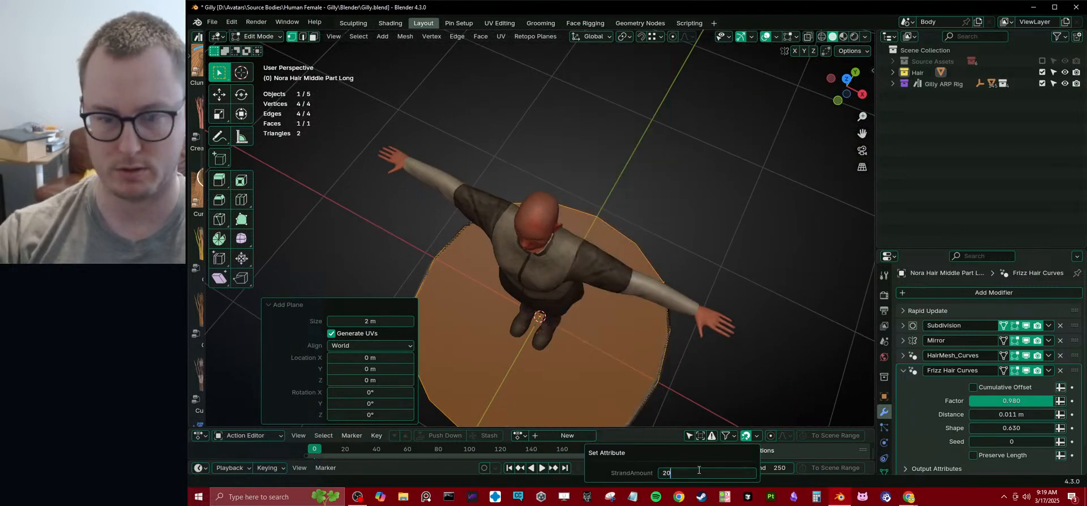
pyautogui.write('0')
pyautogui.press('Return')
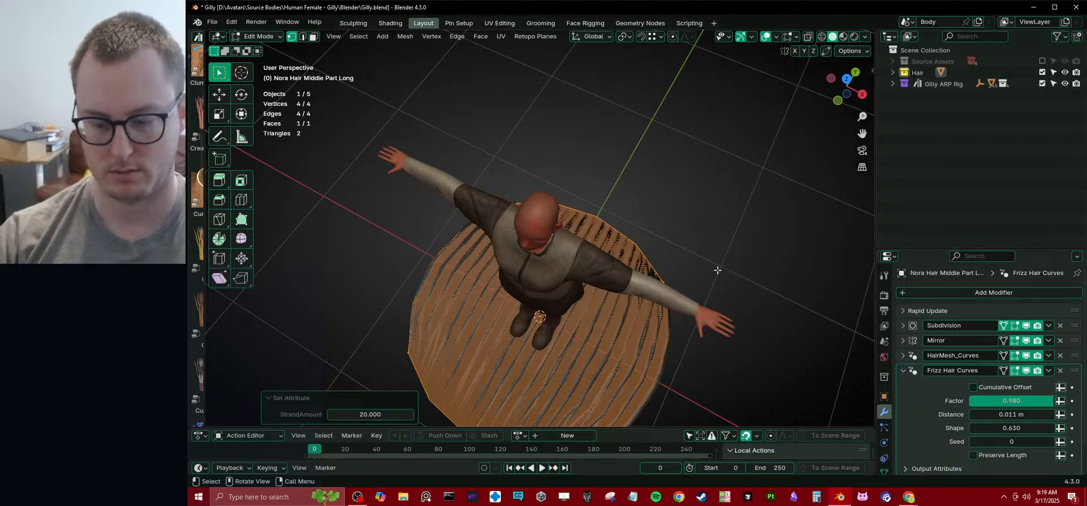
# - Rotate the plane 90° about Z and show the front view
pyautogui.write('rz90')
pyautogui.press('Return')
pyautogui.press('KP_1')
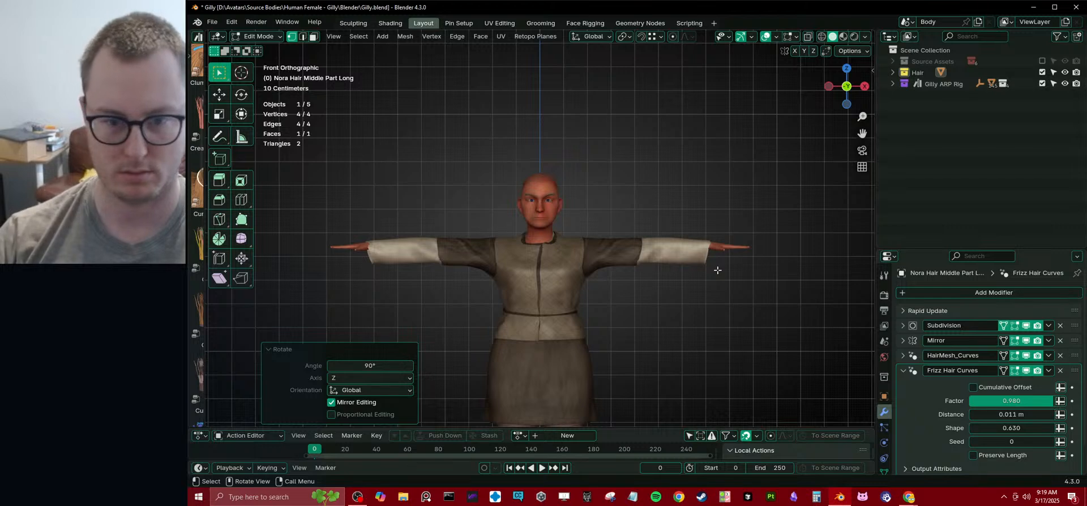
# - Move the plane up to Gilly's head and tilt it diagonally in the front view
pyautogui.scroll(-3, 469, 278)
pyautogui.click(294, 350)
pyautogui.press('g')
pyautogui.click(593, 202)
pyautogui.press('r')
pyautogui.click(650, 302)
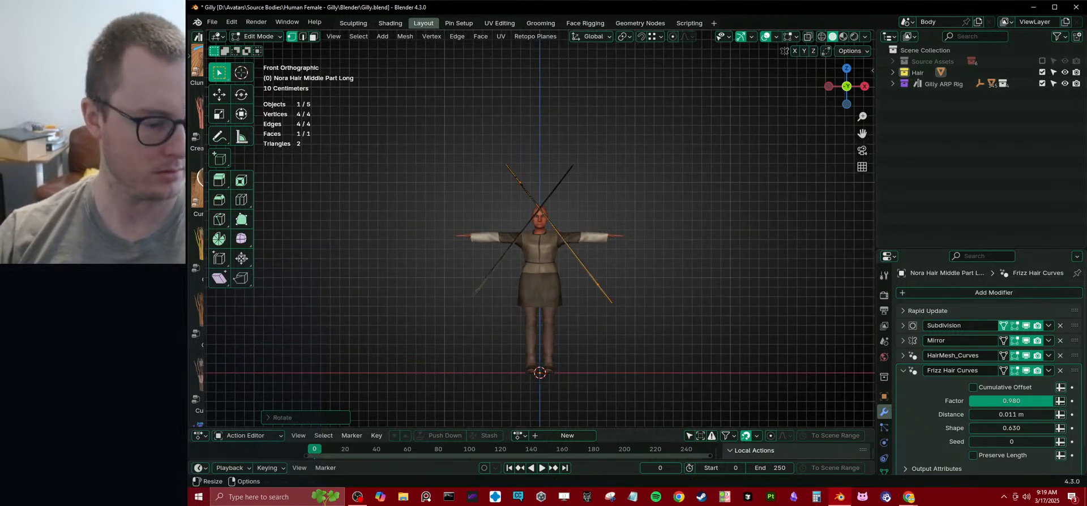
# - Scale the plane down to hair-strip size and move it against the side of Gilly's head
pyautogui.scroll(4, 534, 307)
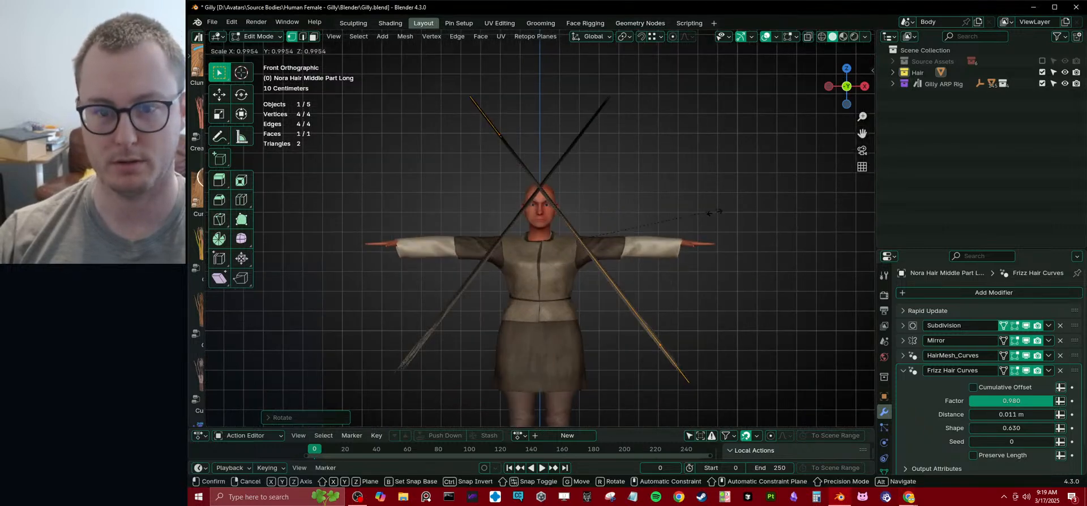
pyautogui.press('s')
pyautogui.click(677, 189)
pyautogui.scroll(4, 652, 221)
pyautogui.press('g')
pyautogui.click(668, 161)
pyautogui.scroll(1, 668, 161)
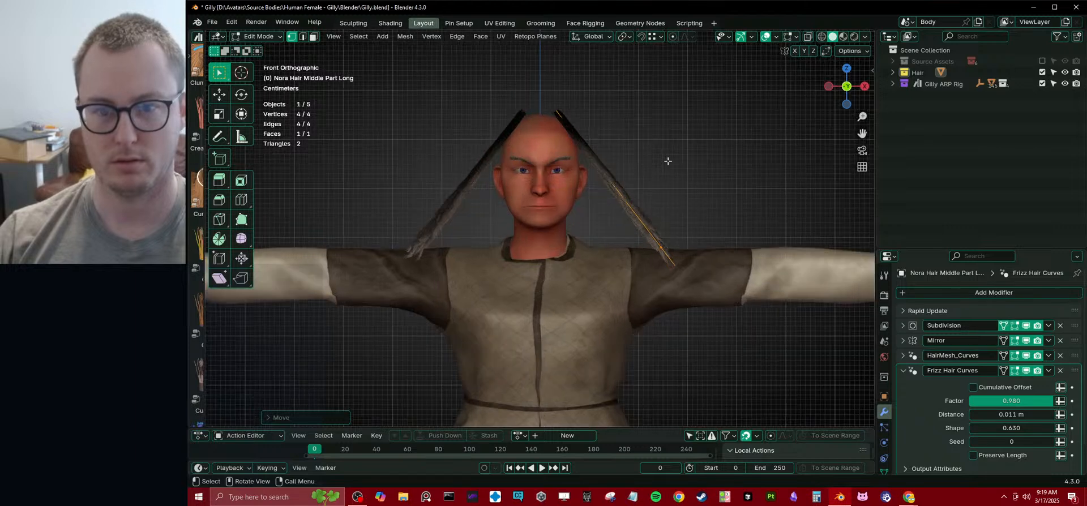
pyautogui.moveTo(725, 213); pyautogui.dragTo(668, 220, button='middle')
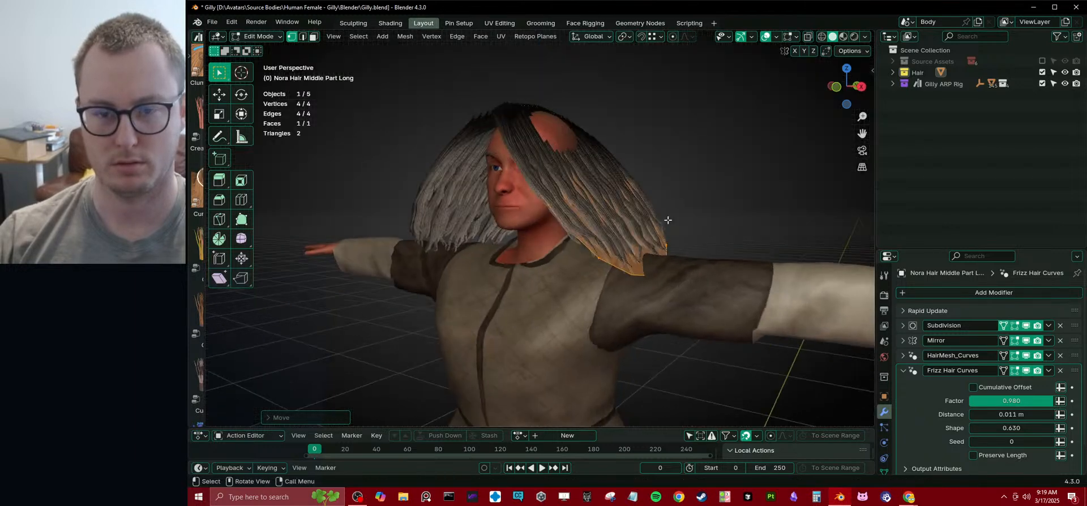
# - Add a loop cut across the middle of the strip and raise it along Z to arch the hair
pyautogui.press('KP_3')
pyautogui.moveTo(598, 213); pyautogui.dragTo(655, 278, button='middle')
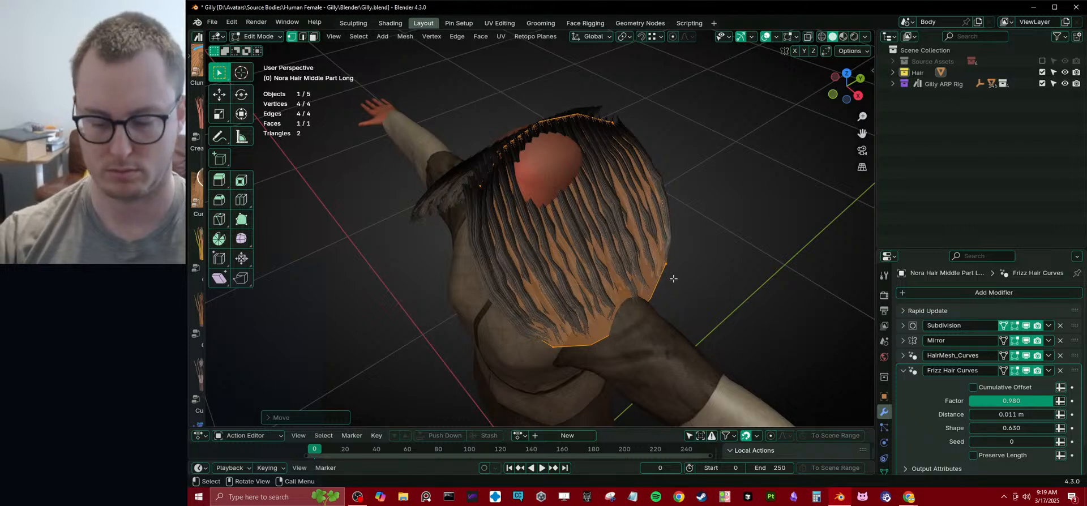
pyautogui.hotkey('ctrl', 'r')
pyautogui.click(654, 190)
pyautogui.press('g')
pyautogui.press('z')
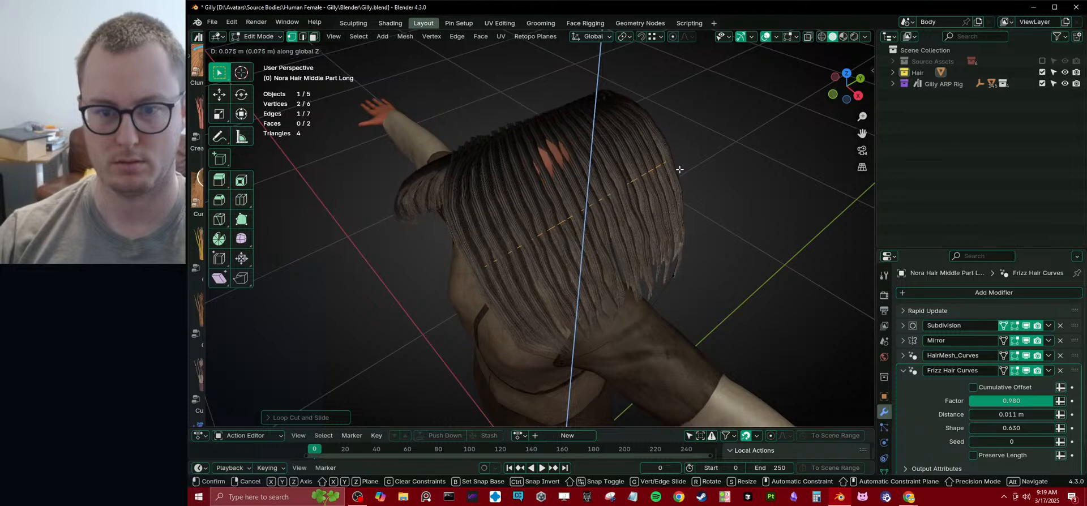
pyautogui.click(687, 169)
# - Switch to a wireframe front view and move the strip's top edge along Z to fit the crown of the head
pyautogui.press('KP_1')
pyautogui.press('z')
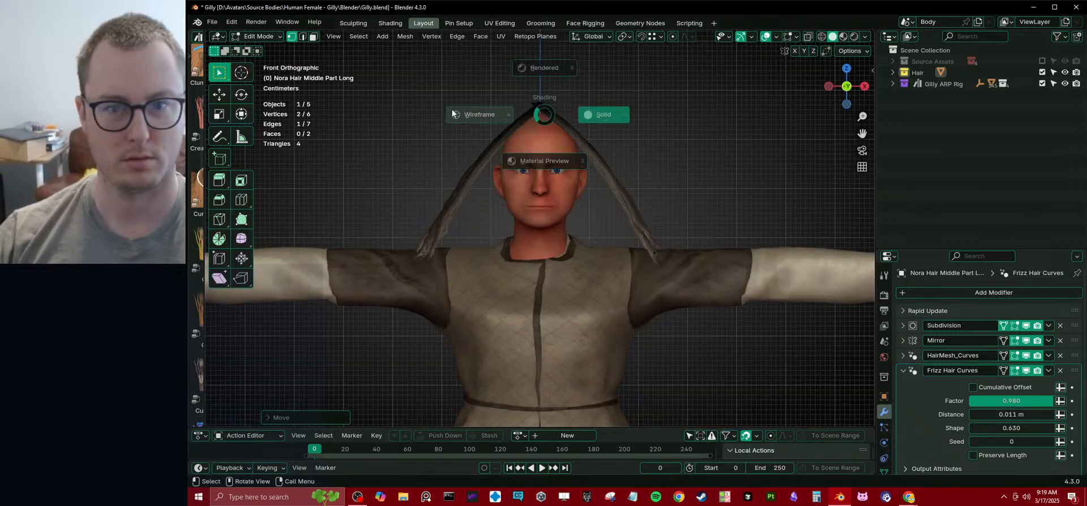
pyautogui.click(437, 117)
pyautogui.moveTo(519, 99); pyautogui.dragTo(551, 128)
pyautogui.press('g')
pyautogui.press('z')
pyautogui.click(643, 151)
# - Reposition the strip's lower edges beside the head in the front view
pyautogui.press('b')
pyautogui.moveTo(588, 154); pyautogui.dragTo(681, 278)
pyautogui.press('g')
pyautogui.click(615, 120)
pyautogui.press('b')
pyautogui.press('g')
pyautogui.click(616, 233)
# - Narrow the whole hair mesh along Y to about the depth of the head in the side view
pyautogui.press('KP_3')
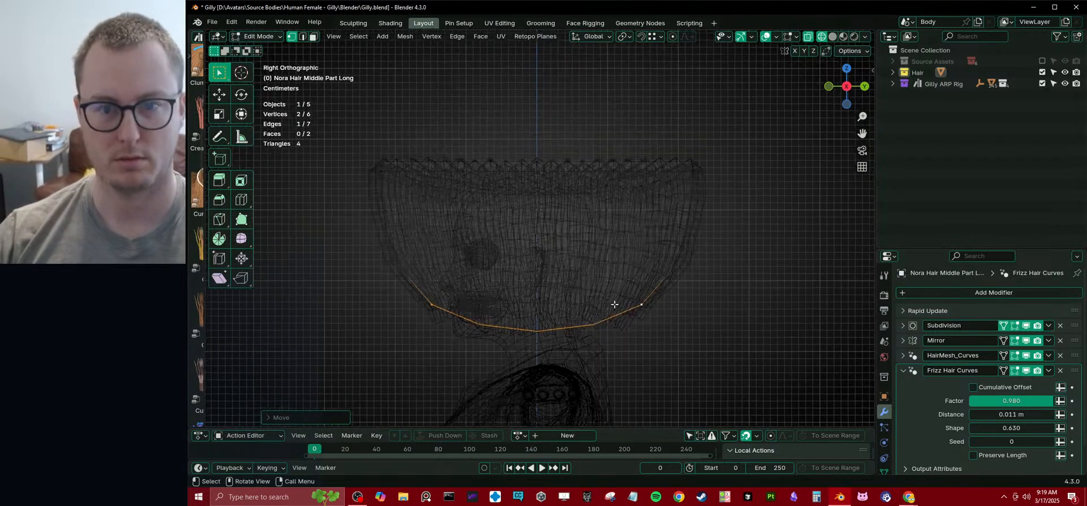
pyautogui.press('a')
pyautogui.press('s')
pyautogui.press('y')
pyautogui.click(570, 194)
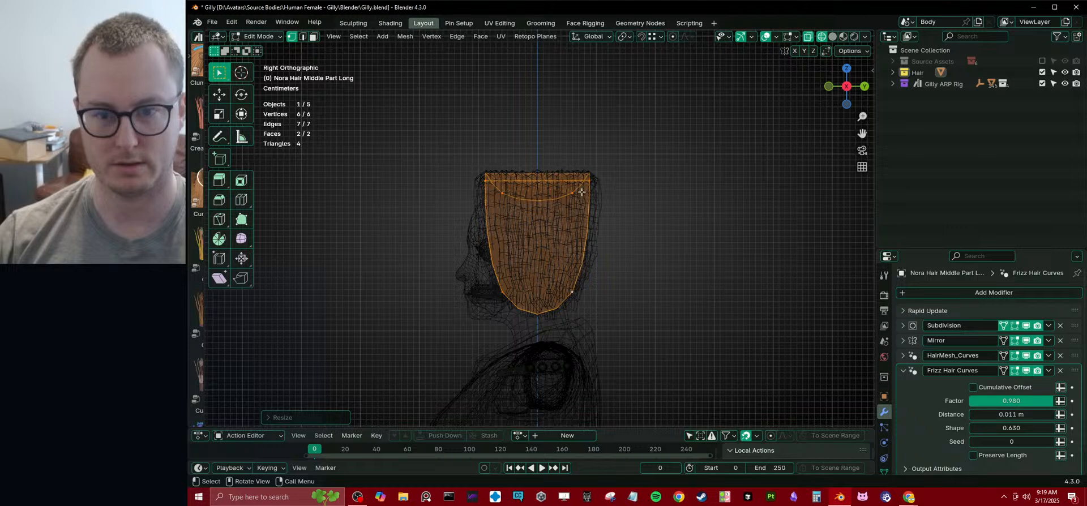
# - Add a centred loop cut down the length of the strip, dividing it into front and rear halves
pyautogui.moveTo(581, 192); pyautogui.dragTo(583, 267, button='middle')
pyautogui.hotkey('alt', 'a')
pyautogui.hotkey('ctrl', 'e')
pyautogui.click(561, 258)
pyautogui.hotkey('ctrl', 'r')
pyautogui.click(547, 226)
pyautogui.rightClick(549, 229)
# - Rotate the strip's rear edge 90° about Z around the 3D cursor and scale it along Y to wrap behind the head
pyautogui.hotkey('shift', 'z')
pyautogui.moveTo(590, 313); pyautogui.dragTo(592, 328, button='middle')
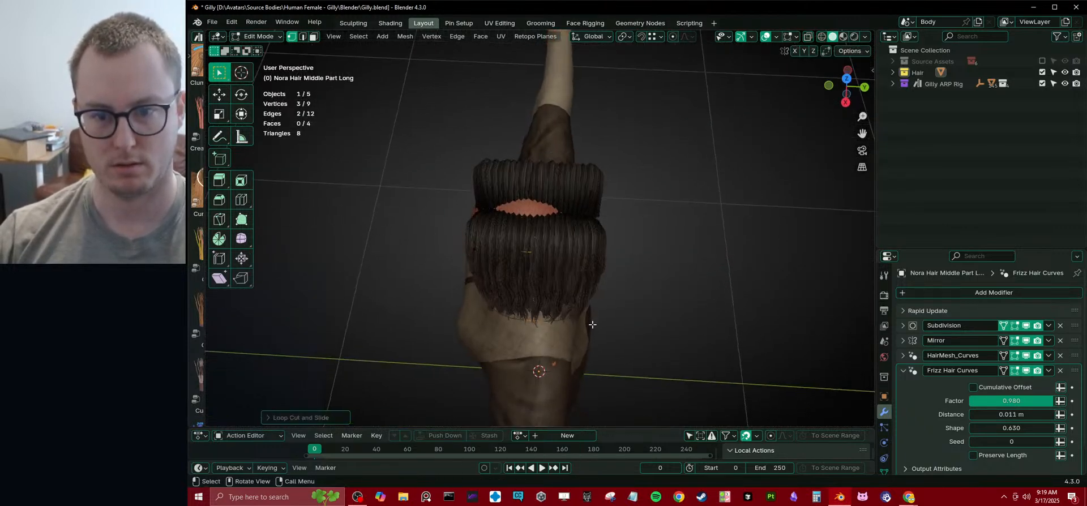
pyautogui.hotkey('shift', 'z')
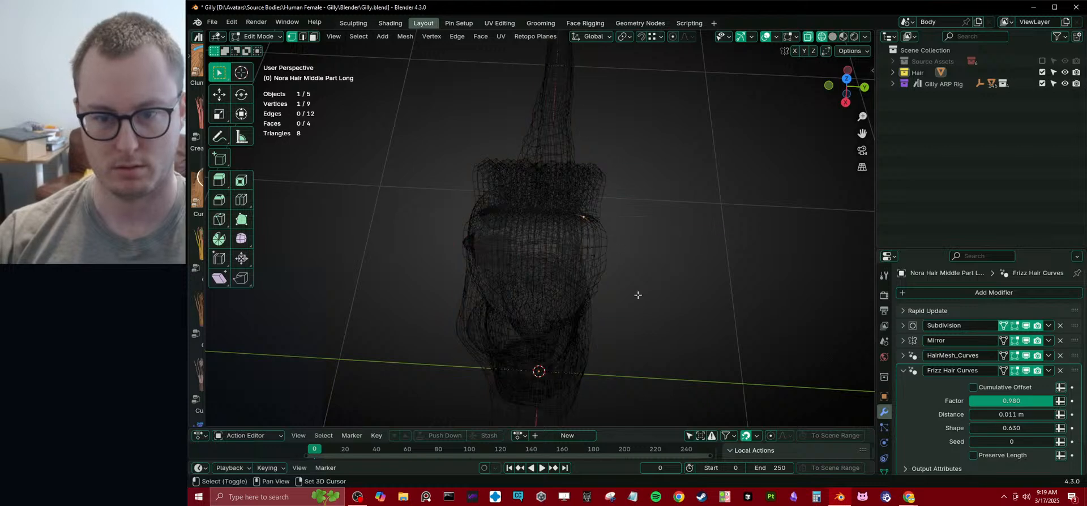
pyautogui.press('.')
pyautogui.click(608, 270)
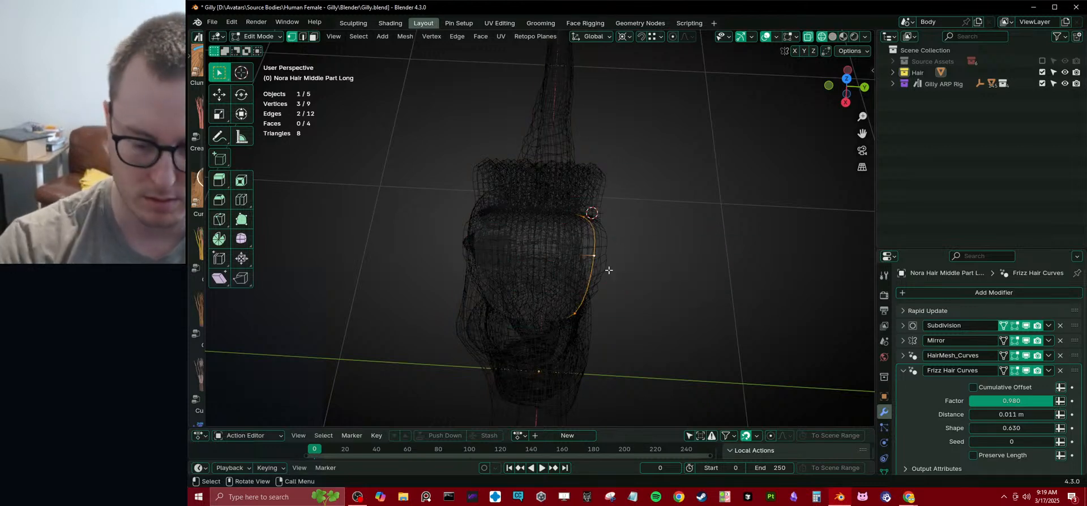
pyautogui.write('rz90')
pyautogui.press('Return')
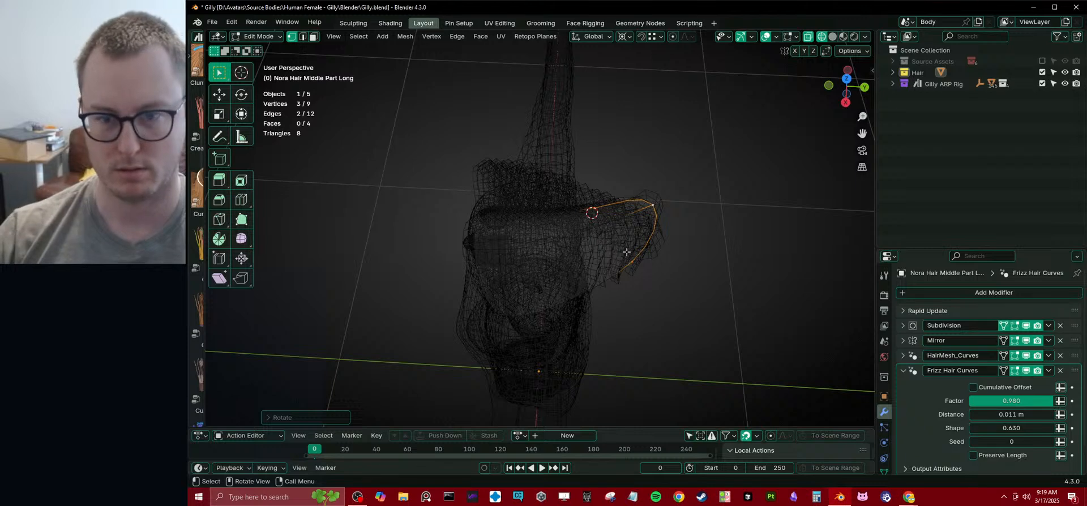
pyautogui.press('s')
pyautogui.press('y')
pyautogui.click(623, 232)
pyautogui.press('KP_3')
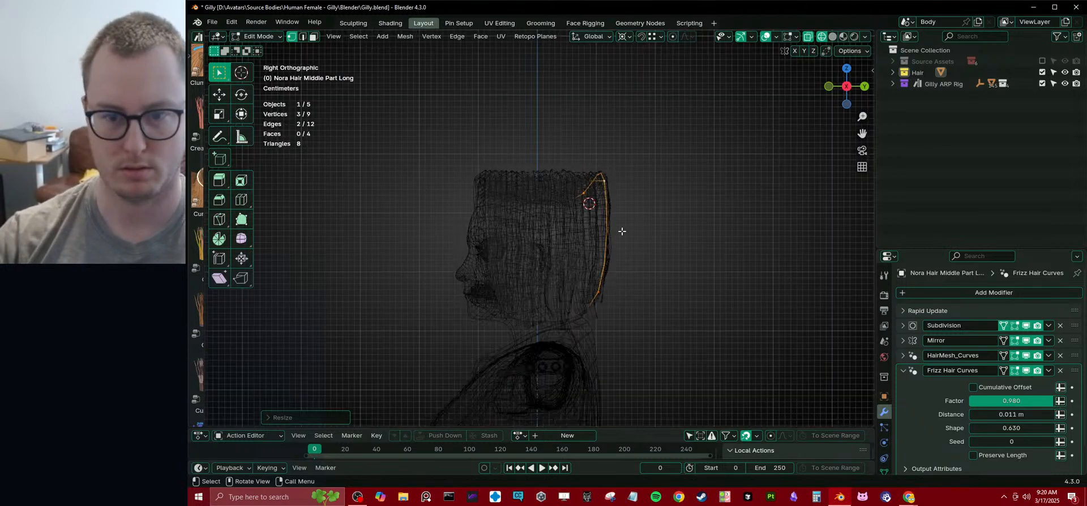
# - Change the pivot point and move the upper rear vertex into place behind the crown in the side view
pyautogui.press('.')
pyautogui.click(622, 223)
pyautogui.scroll(3, 621, 231)
pyautogui.click(609, 171)
pyautogui.press('g')
pyautogui.click(580, 171)
pyautogui.press('a')
# - Turn off the HairMesh_Curves modifier's edit-mode display and reposition the lower rear and upper middle vertices
pyautogui.click(649, 337)
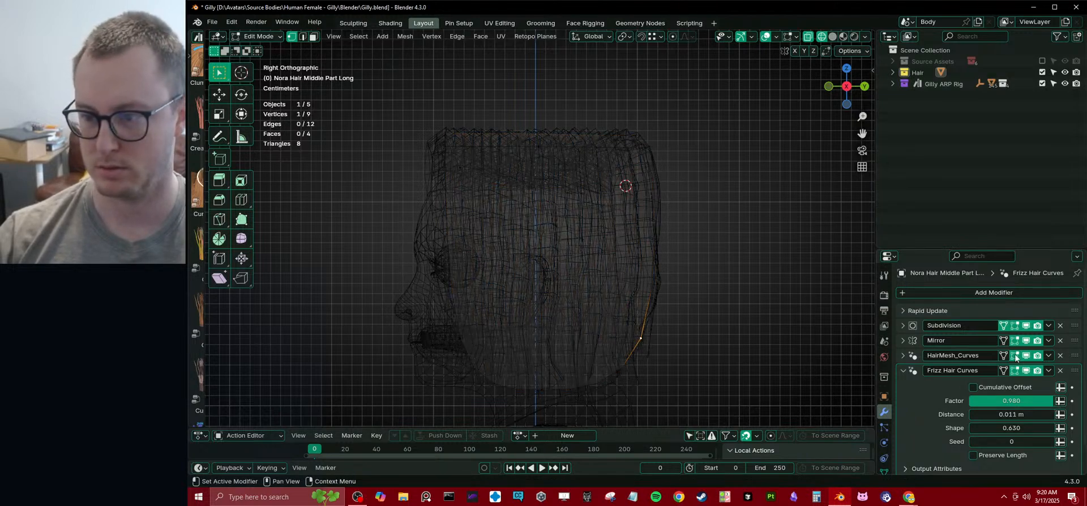
pyautogui.click(1015, 356)
pyautogui.press('g')
pyautogui.click(653, 342)
pyautogui.click(535, 197)
pyautogui.press('g')
pyautogui.click(533, 172)
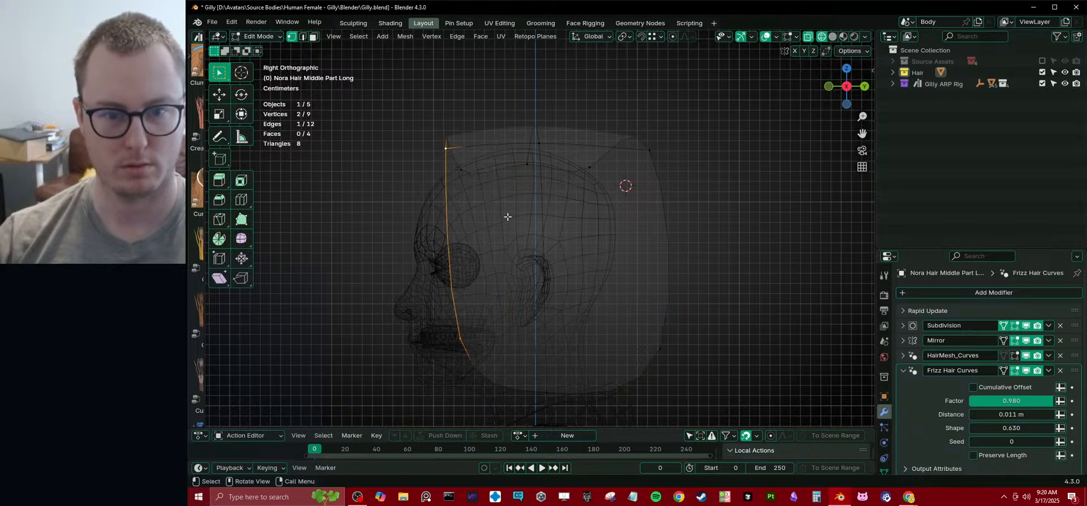
# - Move the strip's front edge forward along Y and shape its upper vertices to the forehead hairline
pyautogui.press('g')
pyautogui.press('y')
pyautogui.click(435, 271)
pyautogui.click(458, 171)
pyautogui.press('g')
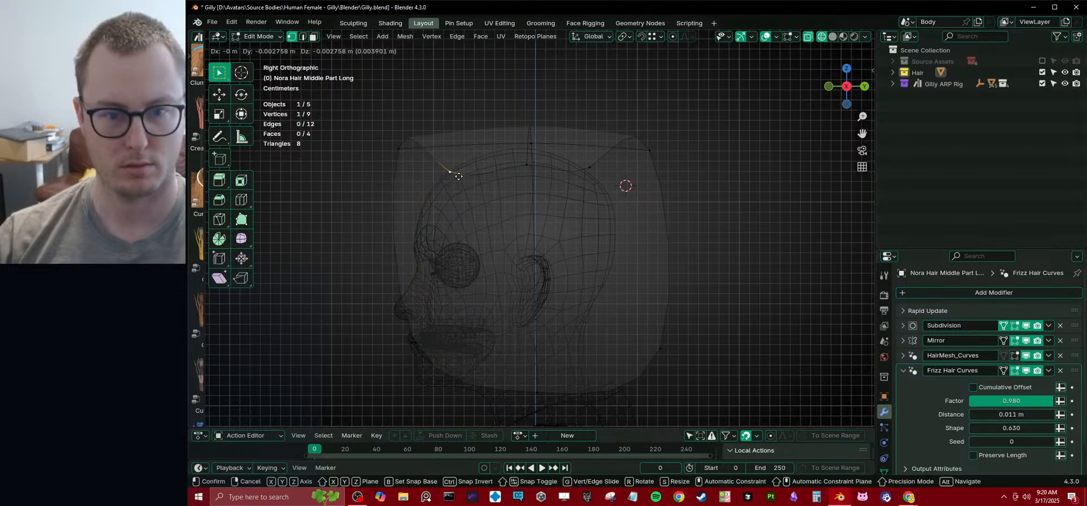
pyautogui.click(400, 154)
pyautogui.press('g')
pyautogui.click(419, 181)
pyautogui.click(450, 181)
pyautogui.press('g')
pyautogui.click(458, 187)
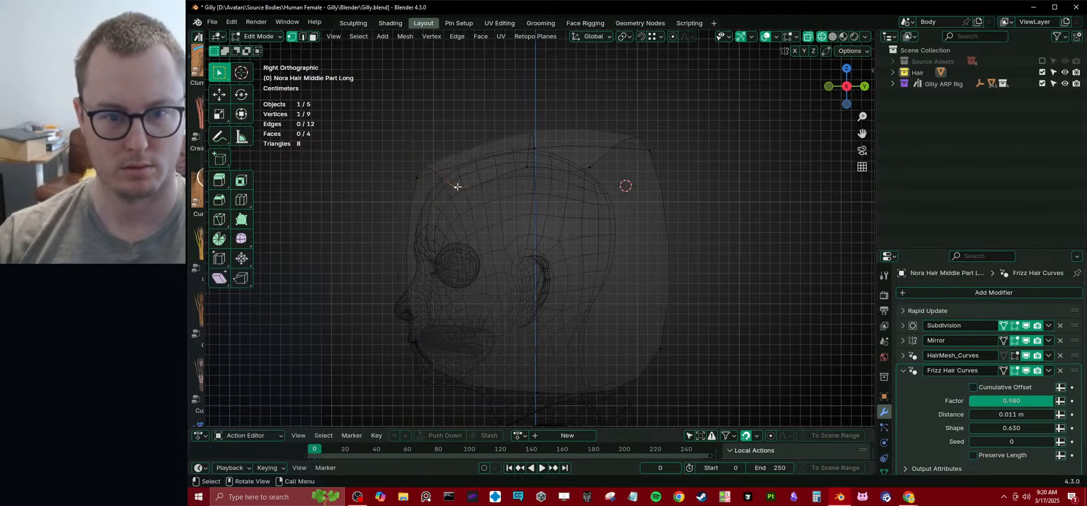
# - Reposition the top middle and upper rear vertices to follow the curve of the skull
pyautogui.press('g')
pyautogui.click(540, 176)
pyautogui.moveTo(580, 119); pyautogui.dragTo(653, 190)
pyautogui.press('g')
pyautogui.click(640, 210)
pyautogui.press('g')
pyautogui.click(656, 193)
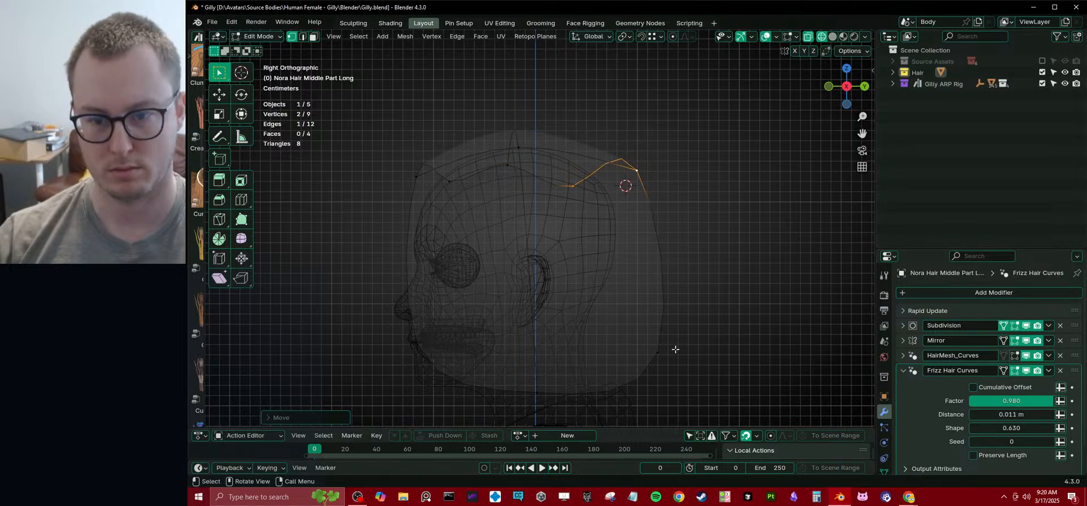
# - Pull in the lower rear vertex and add a horizontal loop cut around the hair mesh
pyautogui.click(673, 349)
pyautogui.press('g')
pyautogui.click(654, 353)
pyautogui.hotkey('ctrl', 'r')
pyautogui.doubleClick(620, 283)
pyautogui.keyDown('shift'); pyautogui.moveTo(619, 283); pyautogui.dragTo(626, 241, button='middle'); pyautogui.keyUp('shift')
# - Round the rear profile of the hair mesh by moving its upper and middle rear vertices
pyautogui.click(678, 201)
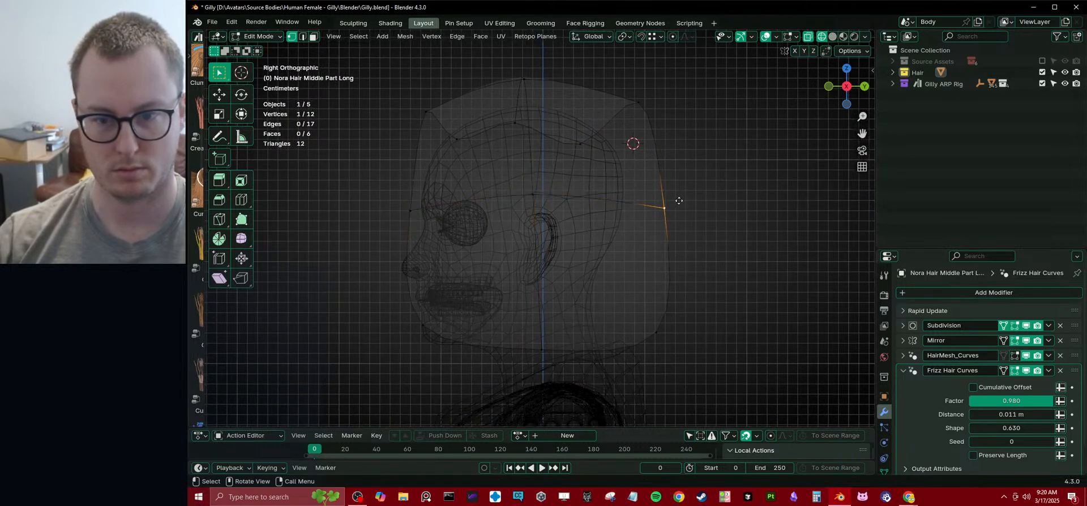
pyautogui.moveTo(423, 74); pyautogui.dragTo(657, 180)
pyautogui.press('g')
pyautogui.click(619, 186)
pyautogui.click(666, 219)
pyautogui.press('g')
pyautogui.click(667, 189)
pyautogui.click(642, 103)
pyautogui.press('g')
pyautogui.click(631, 113)
pyautogui.click(668, 201)
pyautogui.press('g')
pyautogui.click(664, 198)
# - Adjust the top middle vertices and the middle front vertex to smooth the mesh over the head
pyautogui.click(516, 119)
pyautogui.moveTo(493, 77); pyautogui.dragTo(549, 144)
pyautogui.press('g')
pyautogui.click(556, 146)
pyautogui.click(418, 236)
pyautogui.press('g')
pyautogui.click(408, 236)
# - Shape the hair mesh's lower edge by lowering the front vertex and raising the middle and rear ones
pyautogui.click(419, 334)
pyautogui.press('g')
pyautogui.click(450, 388)
pyautogui.click(570, 357)
pyautogui.press('g')
pyautogui.click(571, 342)
pyautogui.click(655, 325)
pyautogui.press('g')
pyautogui.click(655, 303)
# - Leave wireframe display and add a centred lengthwise loop cut in the rear part of the hair mesh
pyautogui.hotkey('shift', 'z')
pyautogui.moveTo(638, 238); pyautogui.dragTo(569, 320, button='middle')
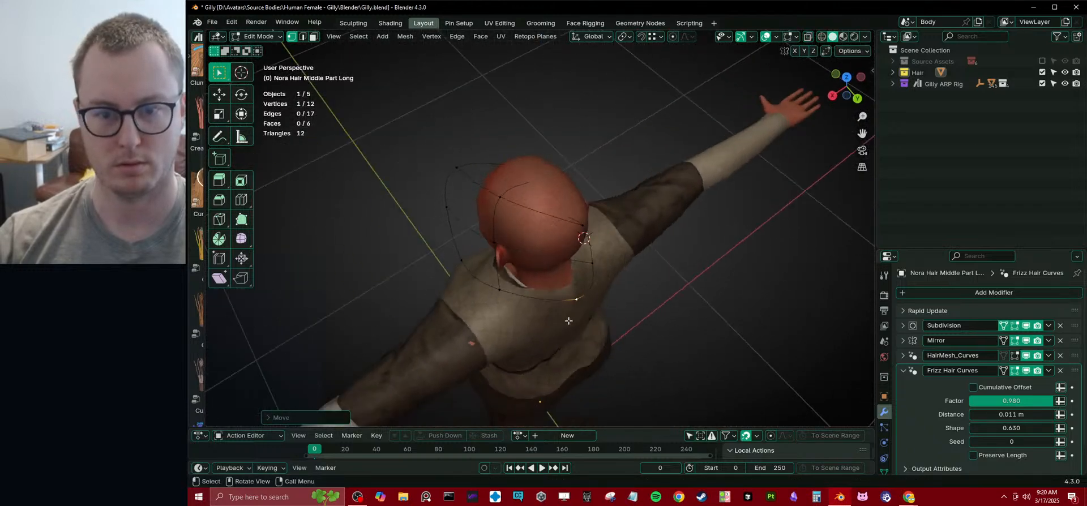
pyautogui.hotkey('ctrl', 'r')
pyautogui.click(540, 249)
pyautogui.rightClick(540, 257)
# - Move a single rear vertex back behind the head in the top view
pyautogui.keyDown('shift'); pyautogui.click(541, 300); pyautogui.keyUp('shift')
pyautogui.hotkey('shift', 'z')
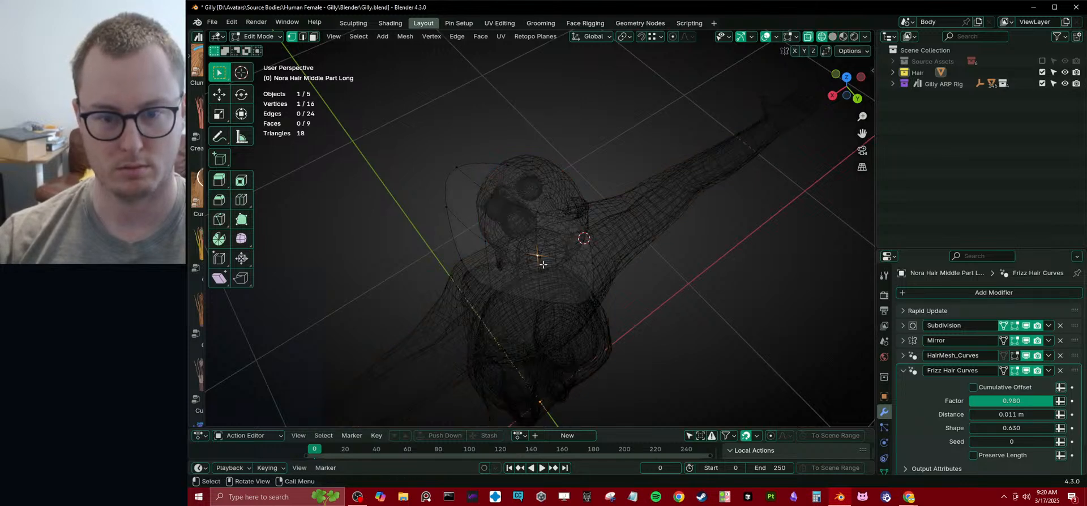
pyautogui.hotkey('shift', 'z')
pyautogui.press('KP_7')
pyautogui.press('g')
pyautogui.click(537, 148)
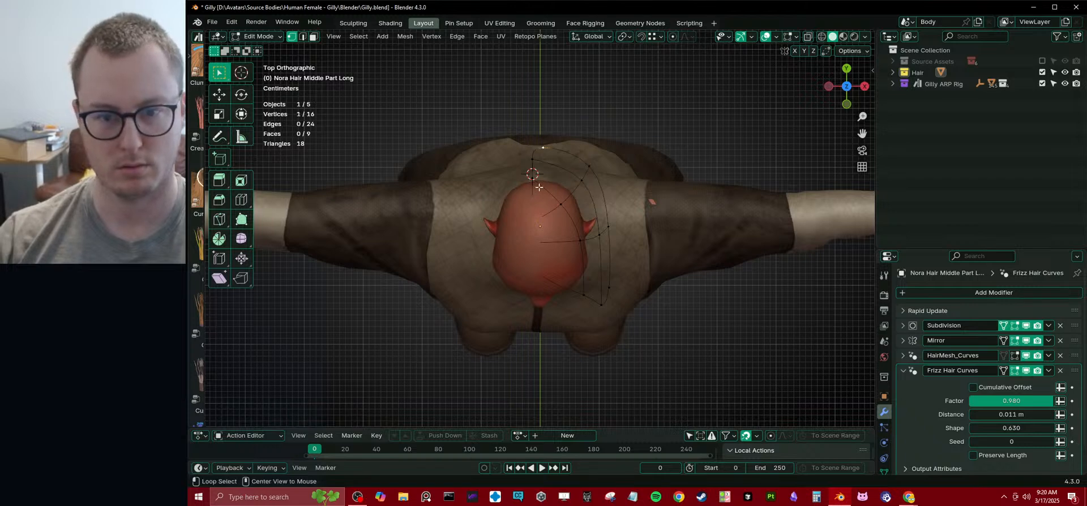
# - Select the boundary loop of the whole hair mesh and crease its edges
pyautogui.press('a')
pyautogui.press('q')
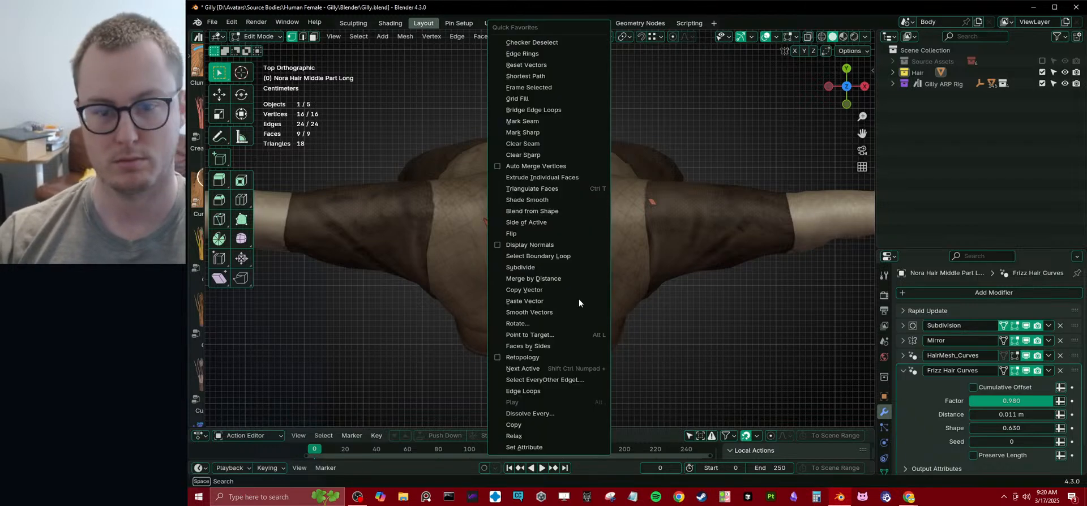
pyautogui.click(542, 258)
pyautogui.hotkey('shift', 'e')
pyautogui.click(531, 209)
pyautogui.press('Tab')
pyautogui.moveTo(587, 237); pyautogui.dragTo(645, 349, button='middle')
pyautogui.scroll(-4, 625, 232)
pyautogui.scroll(4, 574, 244)
pyautogui.press('KP_3')
pyautogui.press('Tab')
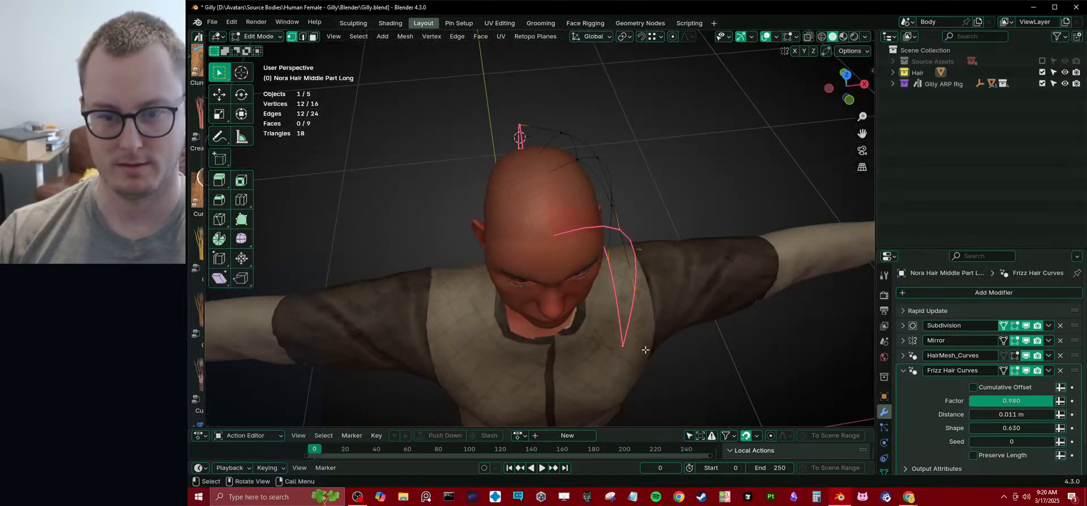
# - Scale the hair mesh's front edge inward along X around the 3D cursor to bring the hair closer to the face
pyautogui.moveTo(668, 317); pyautogui.dragTo(692, 243, button='middle')
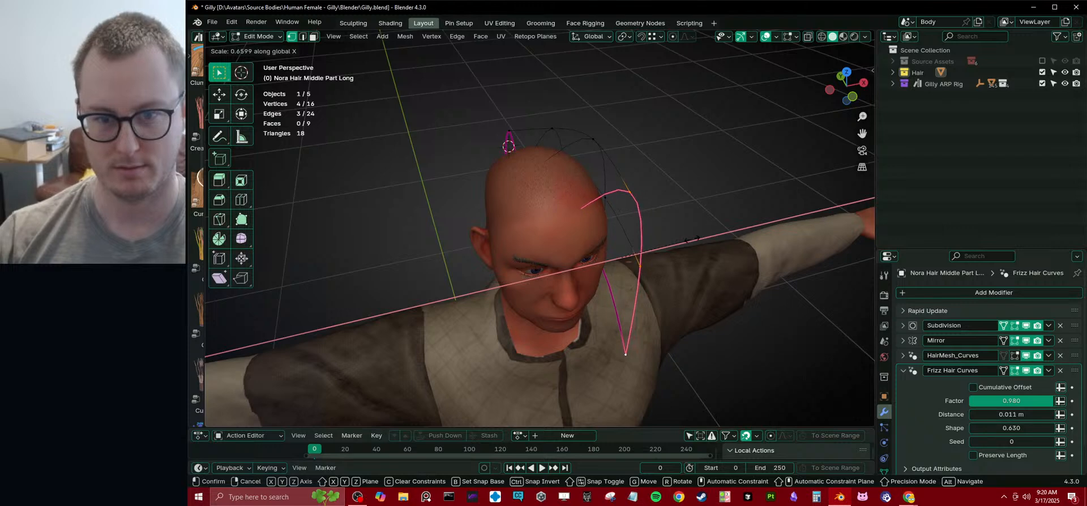
pyautogui.press('.')
pyautogui.click(706, 242)
pyautogui.press('s')
pyautogui.press('x')
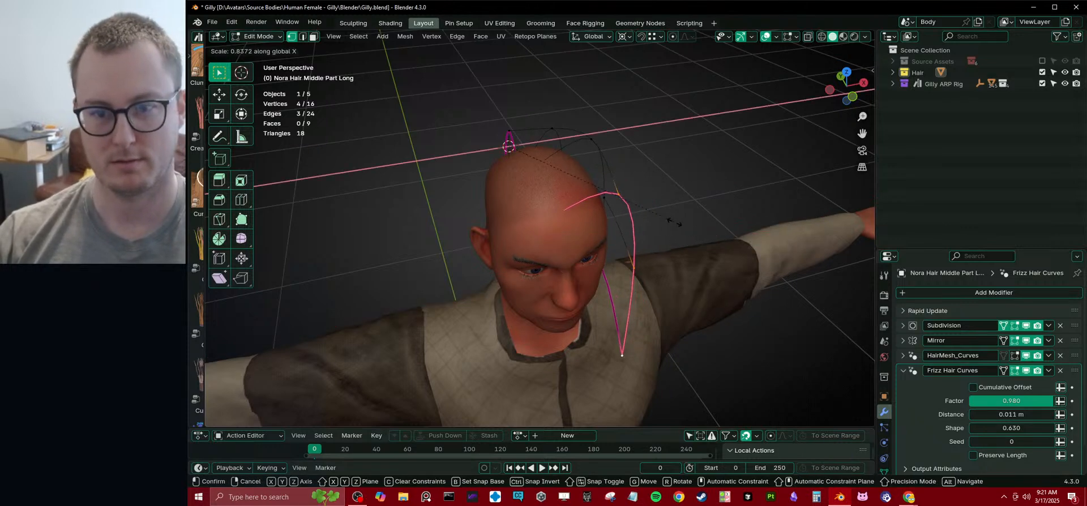
pyautogui.click(644, 211)
pyautogui.press('Tab')
pyautogui.moveTo(646, 233); pyautogui.dragTo(612, 219, button='middle')
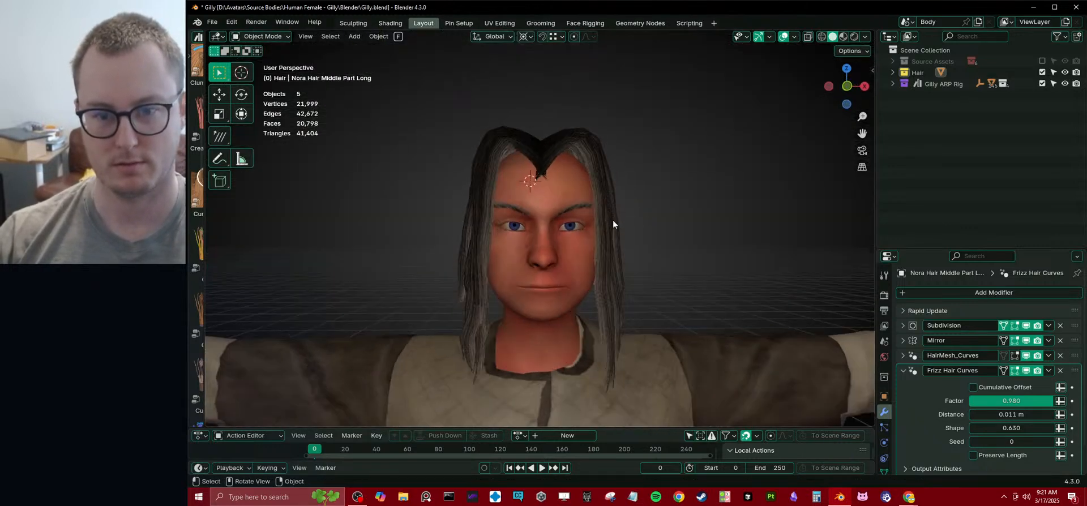
pyautogui.press('Tab')
pyautogui.press('Tab')
# - Move a vertex at the lower front of the hair mesh, adjusting its position from both sides of the head
pyautogui.moveTo(691, 263); pyautogui.dragTo(630, 261, button='middle')
pyautogui.moveTo(718, 268); pyautogui.dragTo(658, 265, button='middle')
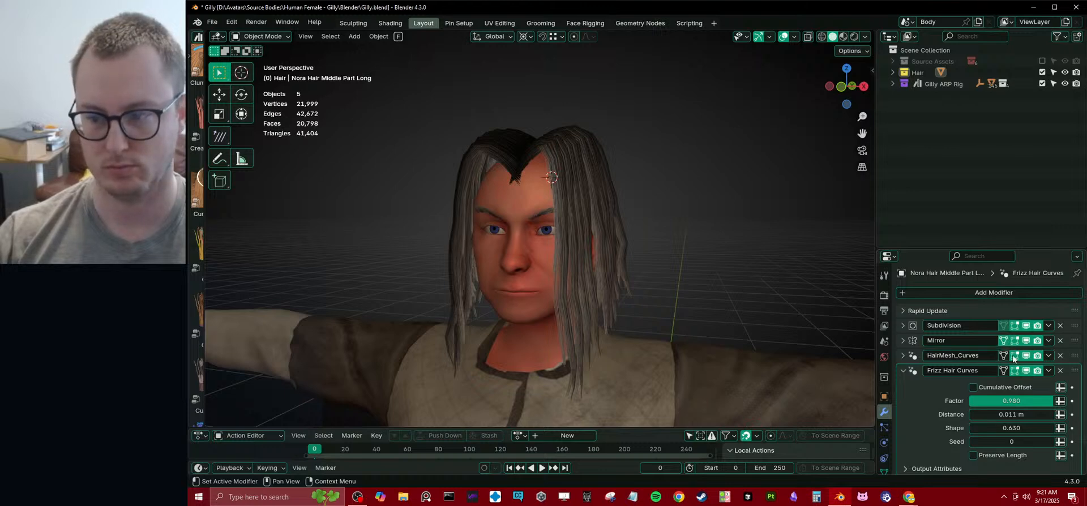
pyautogui.press('Tab')
pyautogui.moveTo(701, 298); pyautogui.dragTo(489, 393, button='middle')
pyautogui.click(519, 404)
pyautogui.press('g')
pyautogui.click(524, 308)
pyautogui.moveTo(524, 308); pyautogui.dragTo(622, 236, button='middle')
pyautogui.press('g')
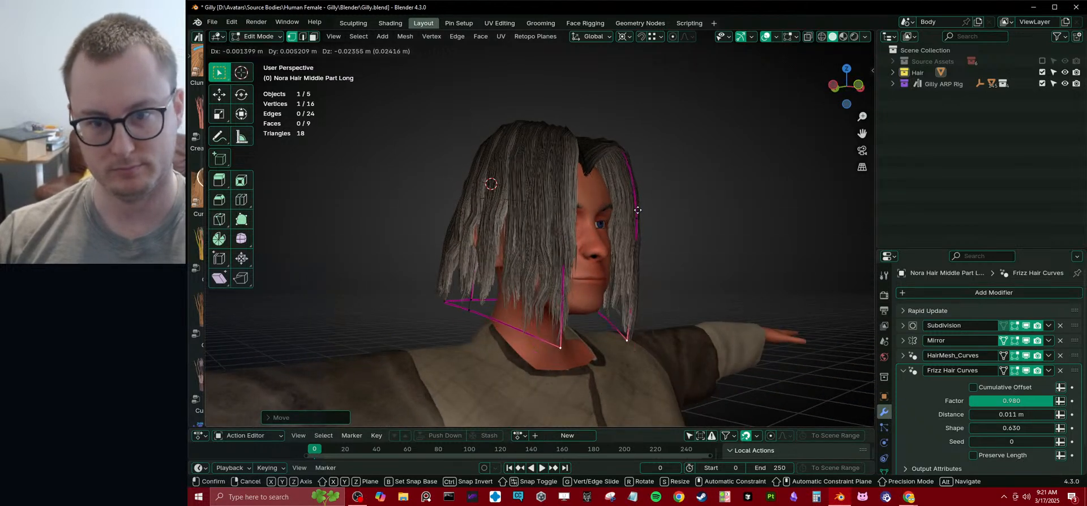
pyautogui.click(648, 222)
# - Add a lengthwise loop cut to the hair mesh and reposition one vertex, checking it in see-through and wireframe display
pyautogui.moveTo(654, 167); pyautogui.dragTo(474, 173, button='middle')
pyautogui.hotkey('alt', 'z')
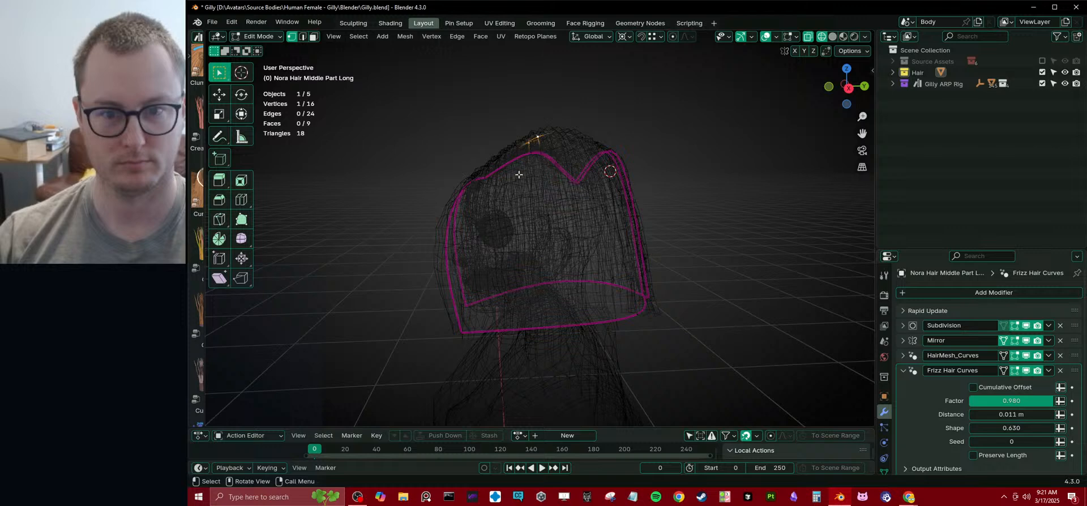
pyautogui.moveTo(499, 171); pyautogui.dragTo(659, 191, button='middle')
pyautogui.click(439, 243)
pyautogui.keyDown('shift'); pyautogui.click(434, 227); pyautogui.keyUp('shift')
pyautogui.hotkey('shift', 'z')
pyautogui.hotkey('shift', 'z')
pyautogui.hotkey('shift', 'z')
pyautogui.press('g')
pyautogui.click(551, 196)
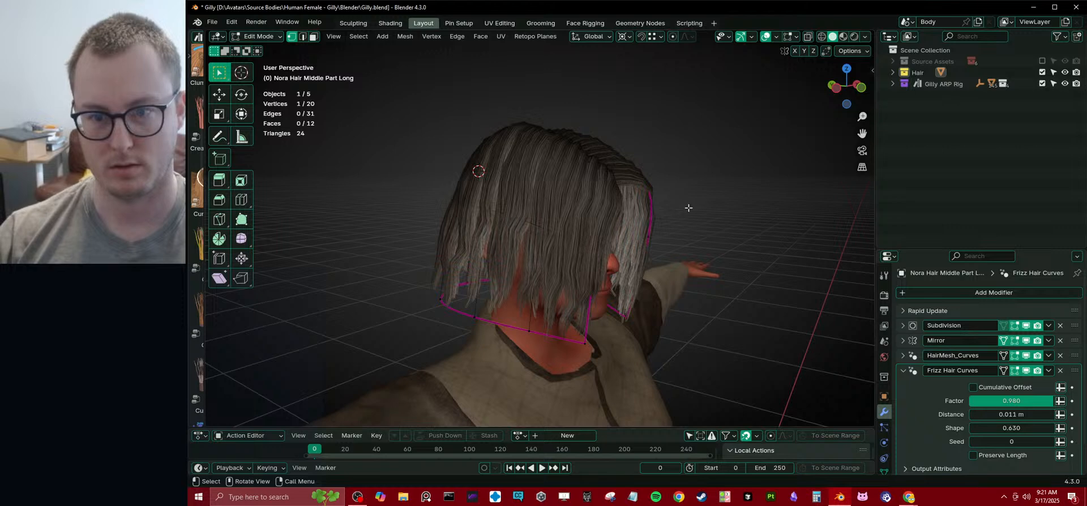
# - Move the two connected vertices at the lower front of the hair mesh beside the face
pyautogui.press('g')
pyautogui.click(650, 272)
pyautogui.moveTo(656, 266); pyautogui.dragTo(532, 223, button='middle')
pyautogui.scroll(-5, 532, 223)
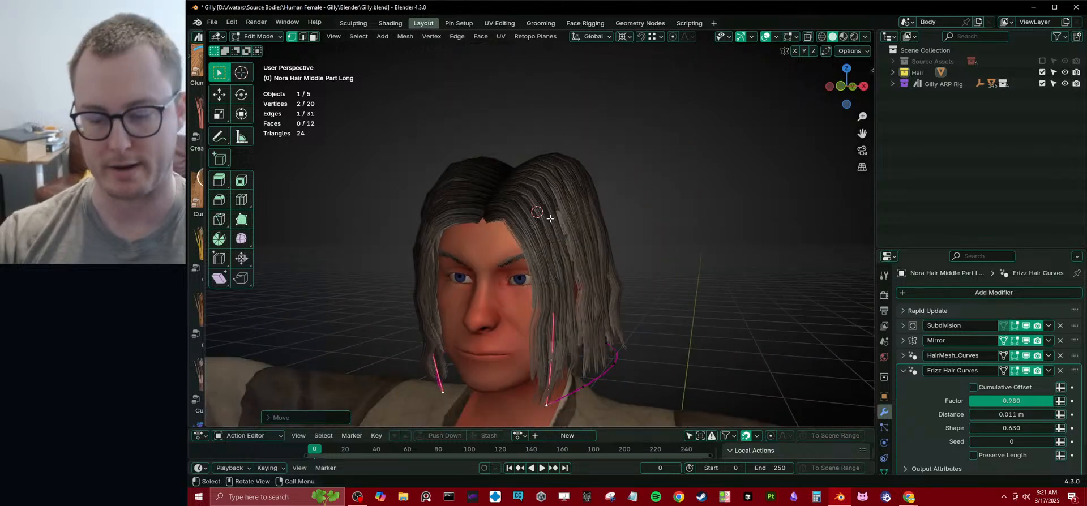
# - Reposition the vertices along the side of the hair mesh one by one in the wireframe front view
pyautogui.press('KP_1')
pyautogui.hotkey('shift', 'z')
pyautogui.moveTo(597, 142); pyautogui.dragTo(597, 142)
pyautogui.press('g')
pyautogui.click(606, 186)
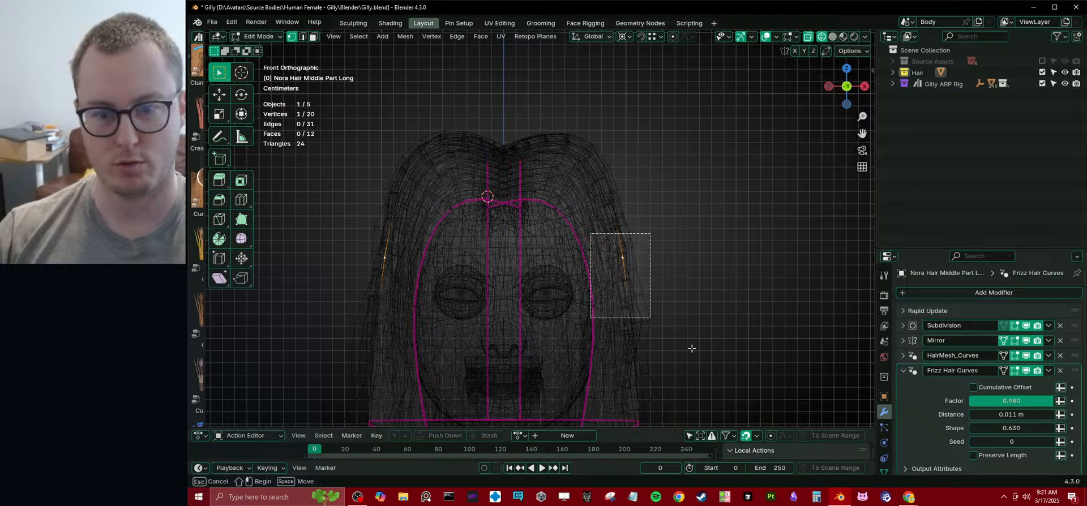
pyautogui.press('g')
pyautogui.click(662, 282)
pyautogui.hotkey('shift', 'z')
# - Lengthen the hair by moving its whole hem down about 0.06 m along Z in the side view
pyautogui.moveTo(660, 317)
pyautogui.mouseDown(button='middle')
pyautogui.moveTo(638, 235)
pyautogui.moveTo(699, 245)
pyautogui.mouseUp(button='middle')
pyautogui.scroll(3, 699, 245)
pyautogui.press('KP_3')
pyautogui.scroll(-3, 643, 256)
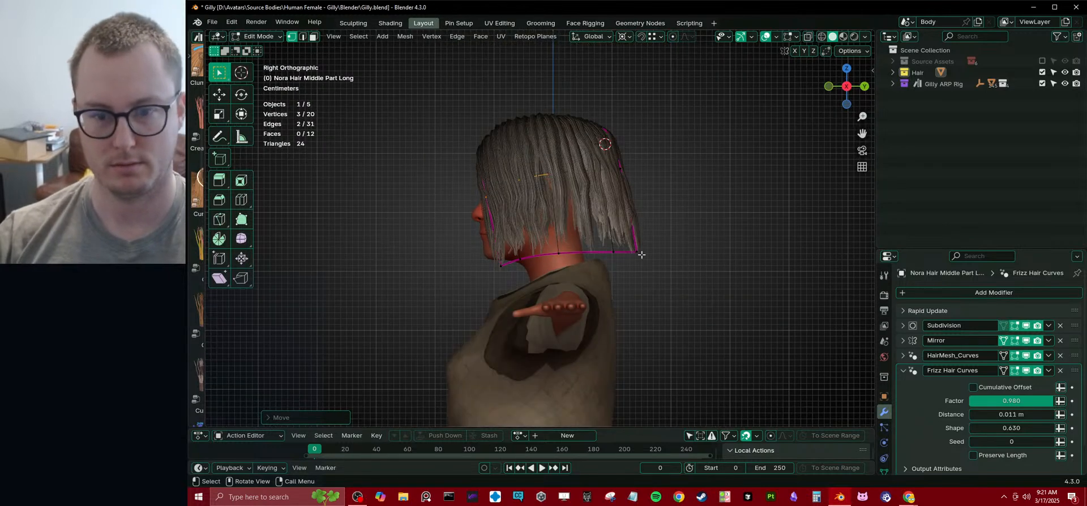
pyautogui.press('g')
pyautogui.press('z')
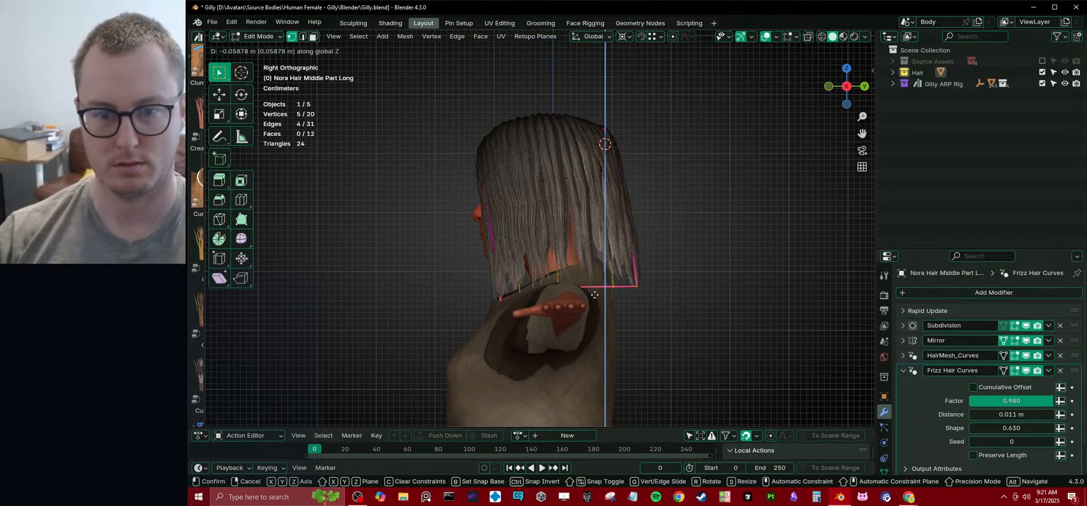
pyautogui.click(594, 294)
# - Add a centred horizontal loop cut across the lower hair mesh and move the new cut's rear vertex in the side view
pyautogui.hotkey('ctrl', 'r')
pyautogui.click(632, 246)
pyautogui.rightClick(632, 246)
pyautogui.hotkey('shift', 'z')
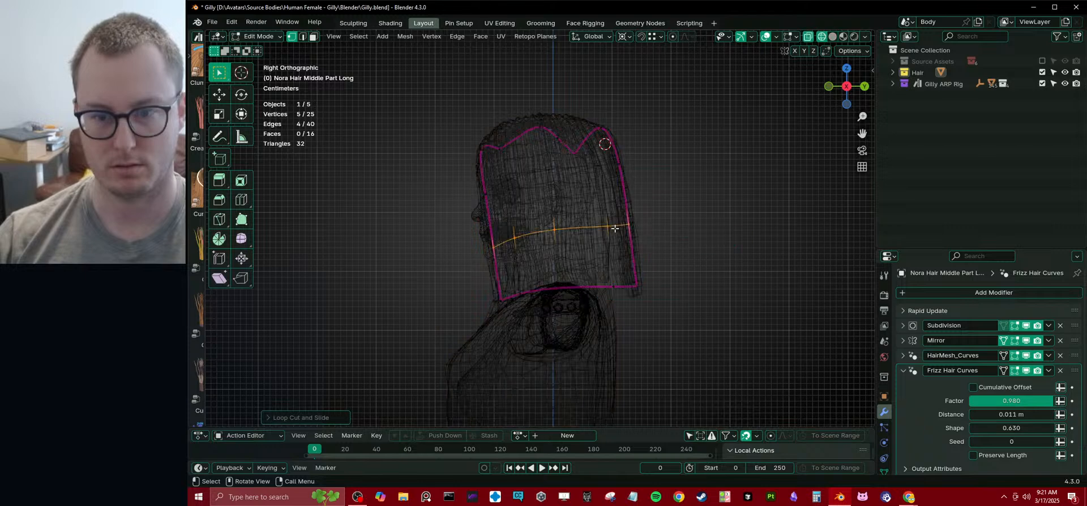
pyautogui.moveTo(604, 216); pyautogui.dragTo(658, 247)
pyautogui.press('g')
pyautogui.click(638, 255)
# - Reposition an upper rear vertex and a rear hem vertex of the hair mesh, adjusting the hem along Y
pyautogui.moveTo(627, 178); pyautogui.dragTo(626, 177)
pyautogui.press('g')
pyautogui.click(634, 185)
pyautogui.click(624, 281)
pyautogui.click(649, 303)
pyautogui.moveTo(649, 303)
pyautogui.mouseDown(button='middle')
pyautogui.moveTo(606, 337)
pyautogui.moveTo(695, 258)
pyautogui.mouseUp(button='middle')
pyautogui.press('g')
pyautogui.press('y')
pyautogui.click(703, 256)
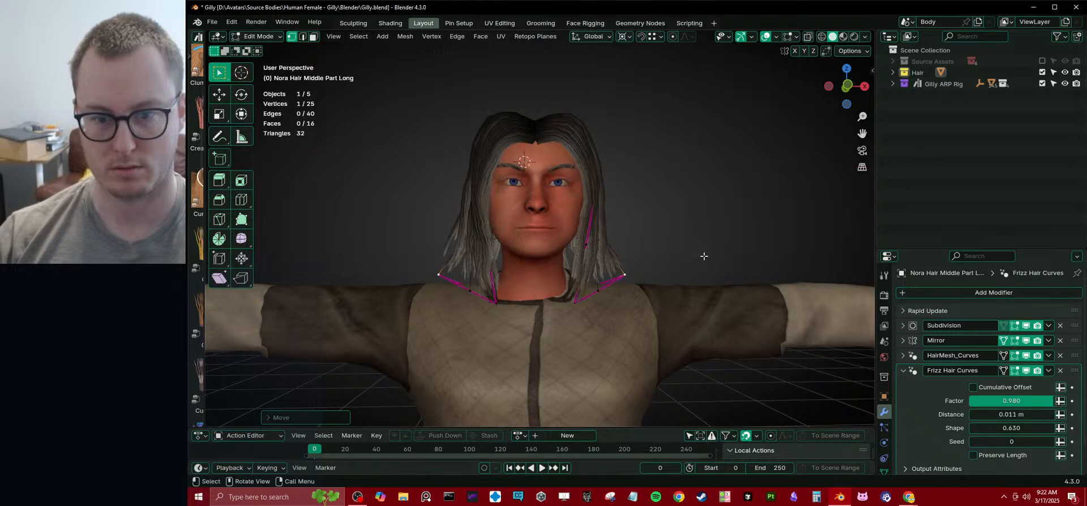
# - Add the front hem vertex to the selection and adjust the lower front and hem vertices of the hair mesh
pyautogui.keyDown('shift'); pyautogui.click(576, 302); pyautogui.keyUp('shift')
pyautogui.moveTo(576, 302)
pyautogui.mouseDown(button='middle')
pyautogui.moveTo(650, 277)
pyautogui.moveTo(504, 284)
pyautogui.moveTo(574, 260)
pyautogui.moveTo(561, 275)
pyautogui.moveTo(618, 262)
pyautogui.moveTo(612, 298)
pyautogui.moveTo(504, 273)
pyautogui.moveTo(685, 264)
pyautogui.moveTo(603, 263)
pyautogui.moveTo(611, 211)
pyautogui.moveTo(581, 194)
pyautogui.moveTo(517, 222)
pyautogui.moveTo(565, 253)
pyautogui.moveTo(681, 236)
pyautogui.moveTo(633, 246)
pyautogui.mouseUp(button='middle')
pyautogui.hotkey('alt', 's')
pyautogui.press('g')
pyautogui.click(642, 255)
pyautogui.hotkey('shift', 'z')
pyautogui.click(574, 260)
pyautogui.click(587, 304)
# - Leave mesh editing, examine the reshaped hair around the face and side, and collapse the Frizz Hair Curves settings
pyautogui.press('Tab')
pyautogui.scroll(-4, 665, 243)
pyautogui.hotkey('shift', 'c')
pyautogui.scroll(4, 565, 253)
pyautogui.scroll(6, 563, 282)
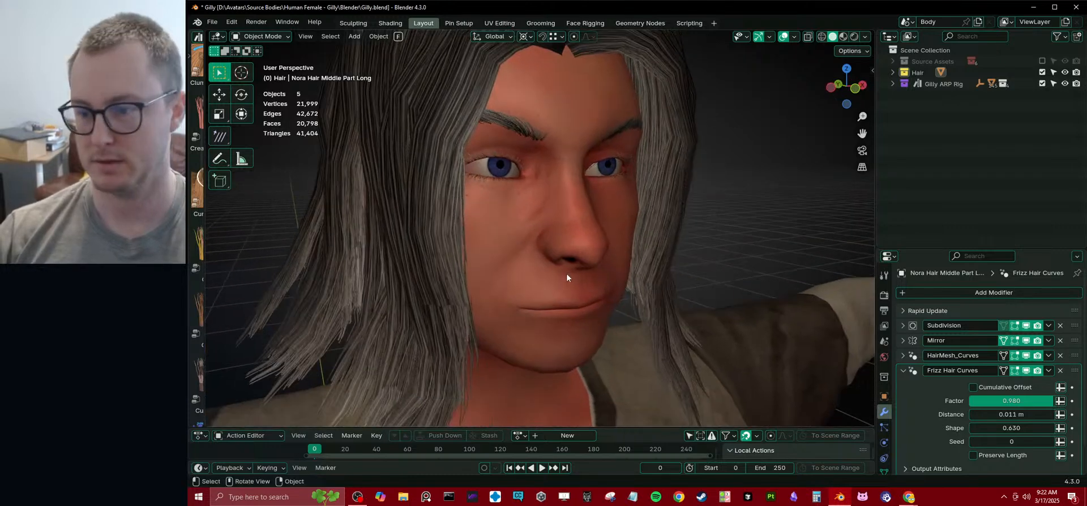
pyautogui.scroll(-6, 566, 277)
pyautogui.click(903, 371)
pyautogui.moveTo(793, 283); pyautogui.dragTo(587, 165, button='middle')
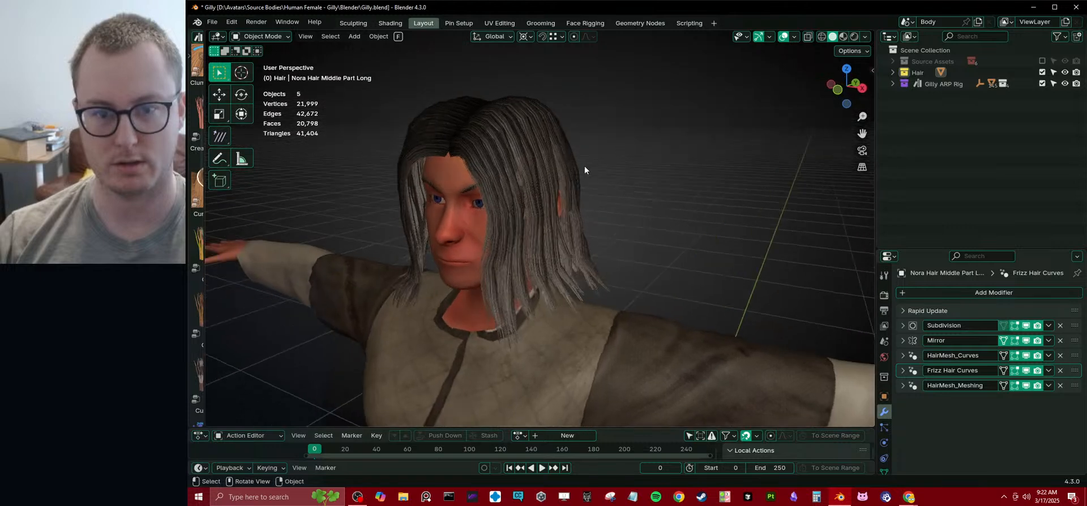
# - Set the StrandAmount attribute of the whole hair mesh to 10 and view the result in Object Mode
pyautogui.press('Tab')
pyautogui.press('q')
pyautogui.press('Escape')
pyautogui.press('q')
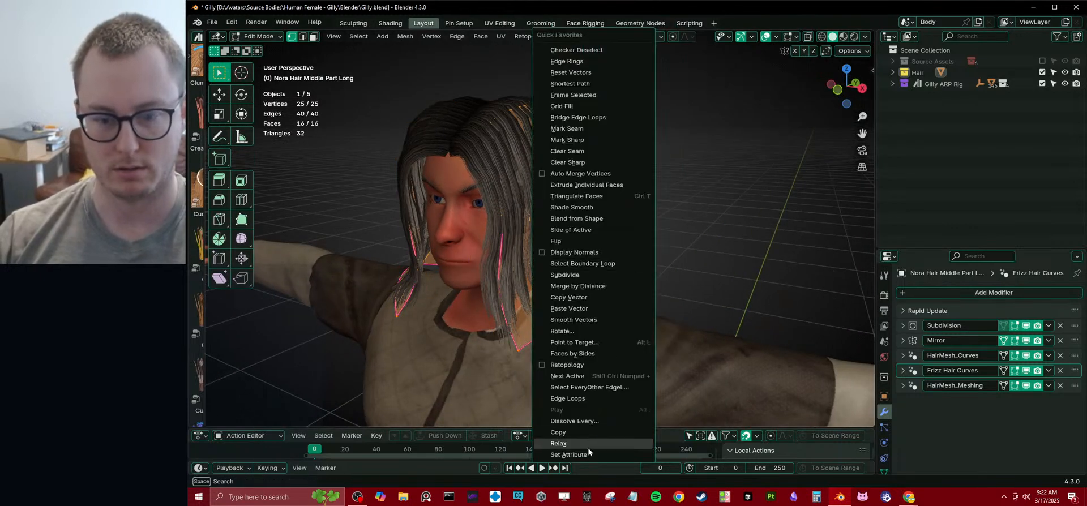
pyautogui.click(569, 454)
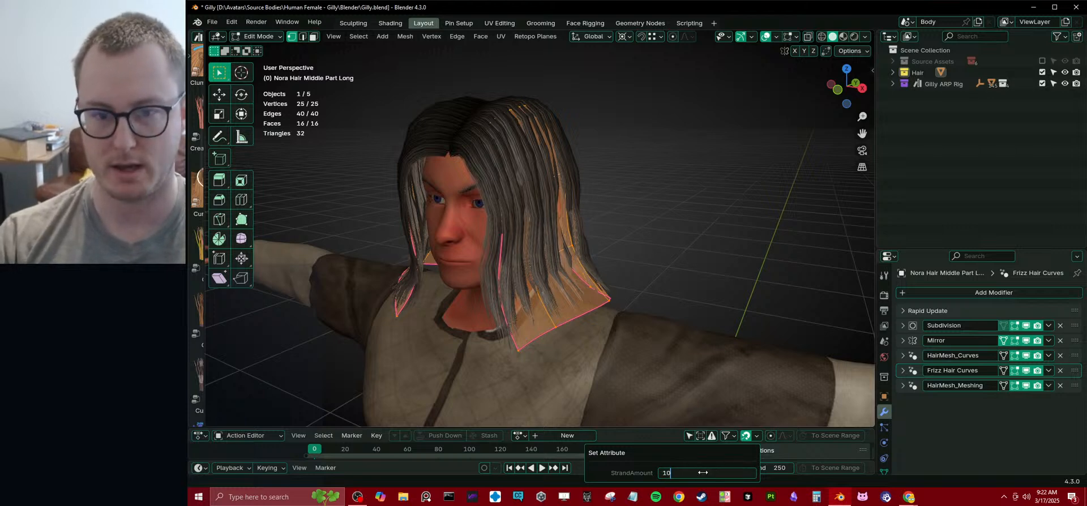
pyautogui.press('Return')
pyautogui.press('Tab')
pyautogui.moveTo(617, 205); pyautogui.dragTo(538, 195, button='middle')
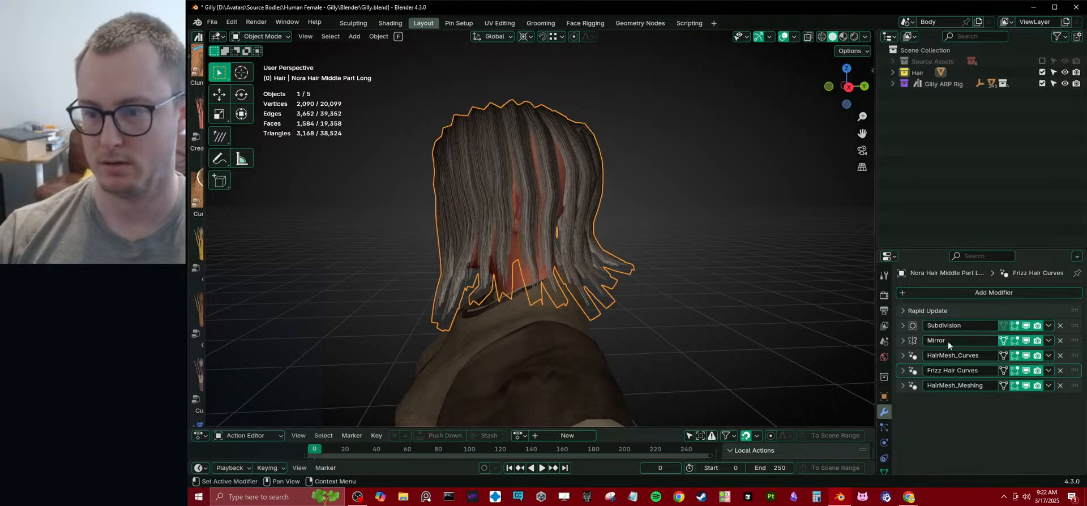
# - Enlarge the asset browser, apply the Duplicate Hair Curves asset to the hair, and place its modifier above Frizz Hair Curves
pyautogui.click(903, 370)
pyautogui.moveTo(204, 279); pyautogui.dragTo(440, 280)
pyautogui.press('t')
pyautogui.scroll(3, 323, 241)
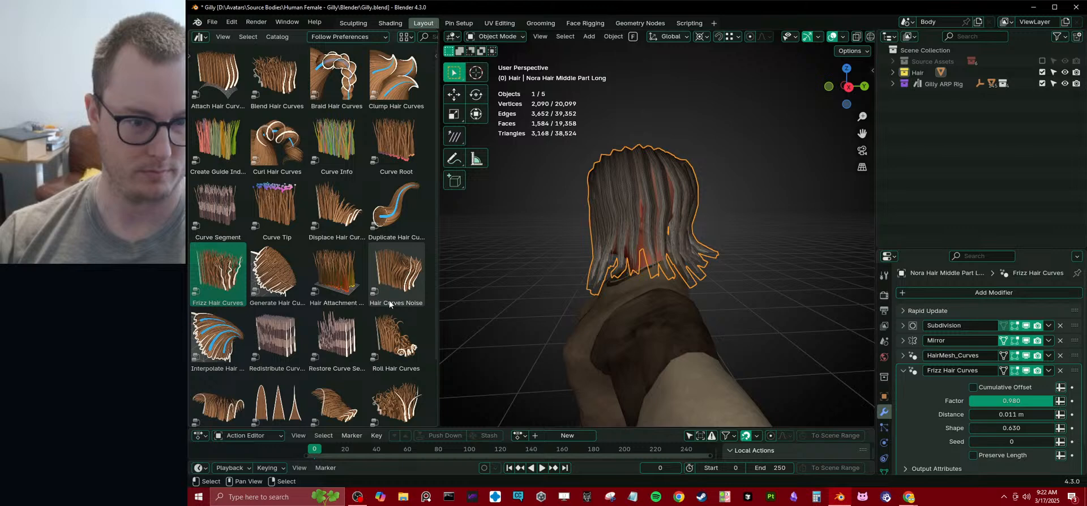
pyautogui.scroll(-3, 368, 317)
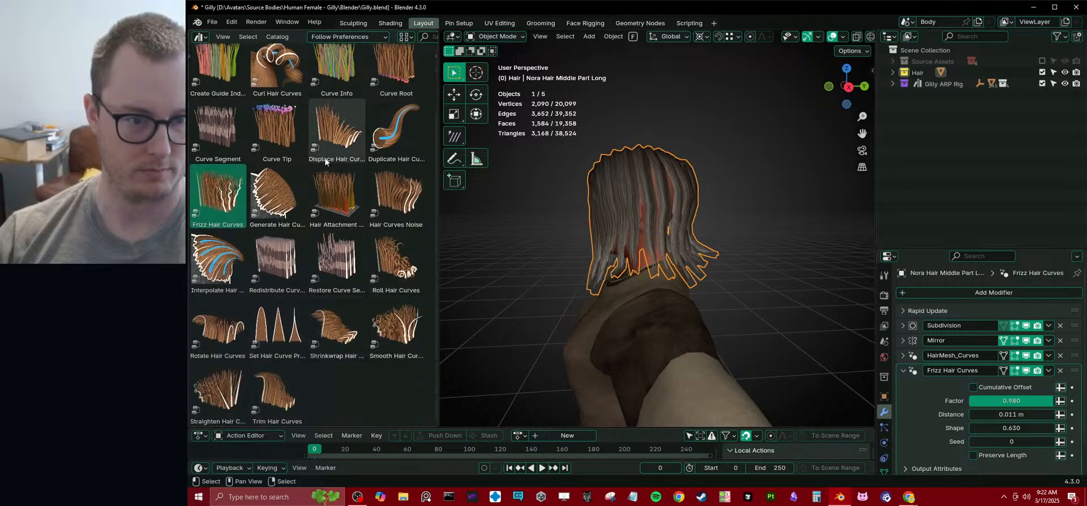
pyautogui.moveTo(396, 130); pyautogui.dragTo(692, 167)
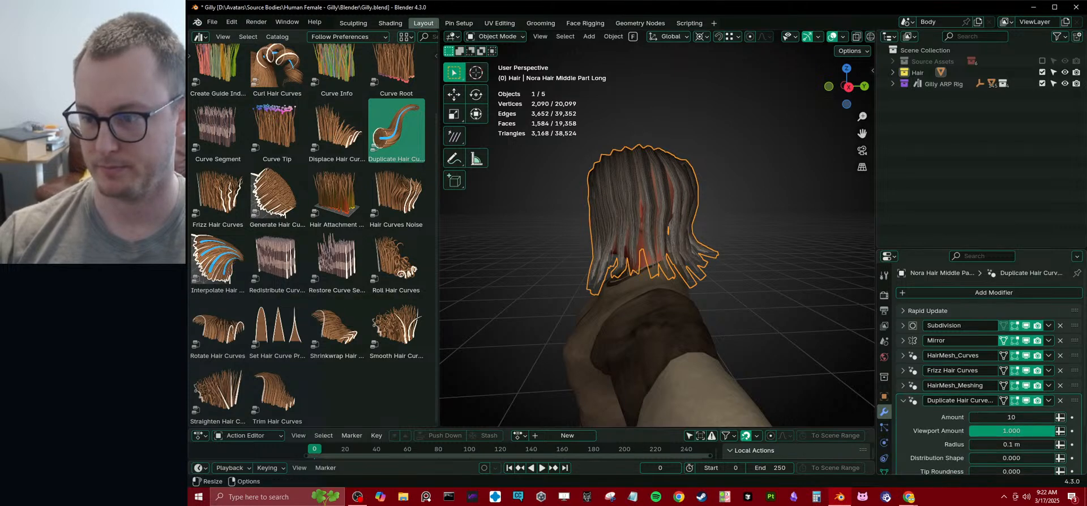
pyautogui.moveTo(1076, 399); pyautogui.dragTo(1074, 370)
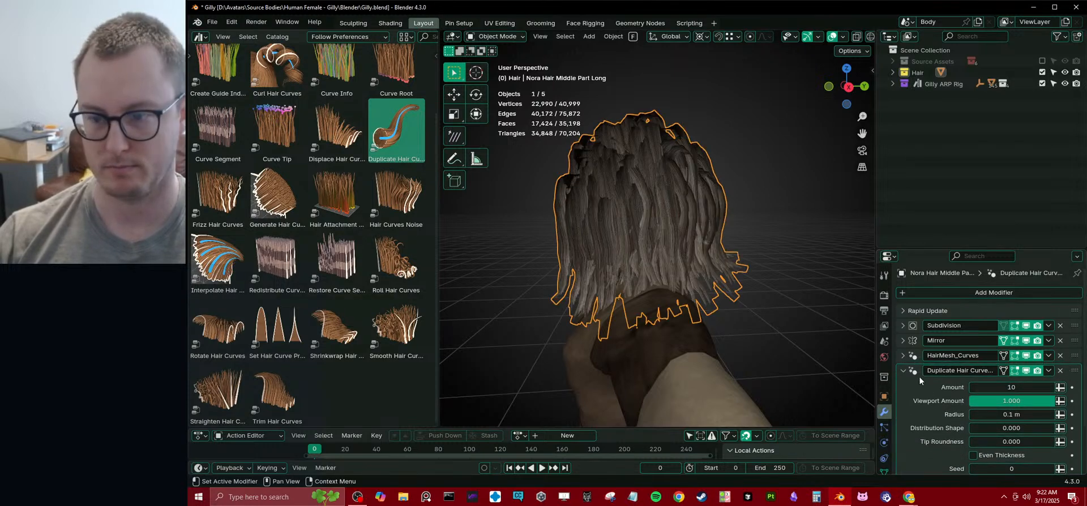
pyautogui.click(903, 370)
# - Set the Duplicate Hair Curves amount to 2, radius to 0.013 m and distribution shape to about -5.24
pyautogui.moveTo(658, 257); pyautogui.dragTo(803, 291, button='middle')
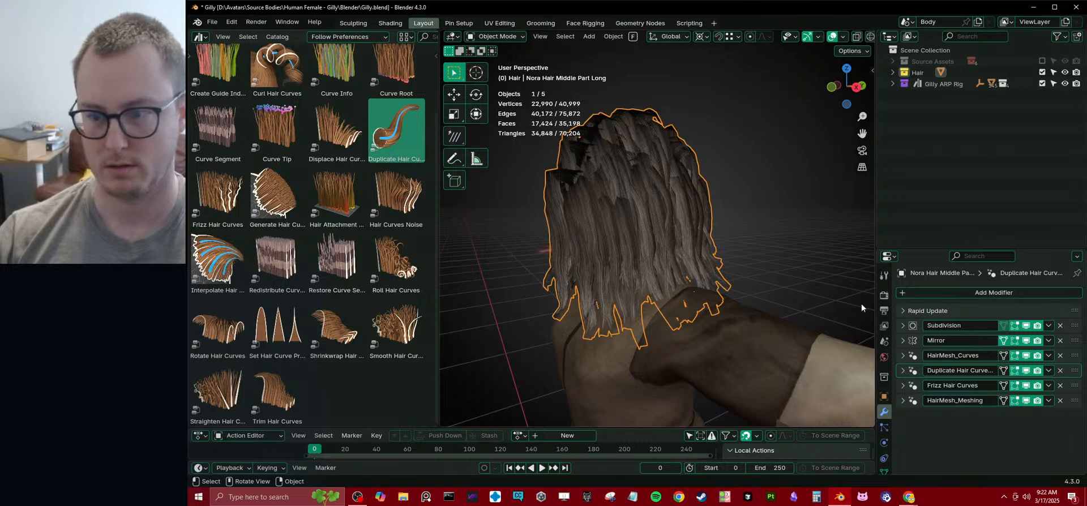
pyautogui.click(905, 371)
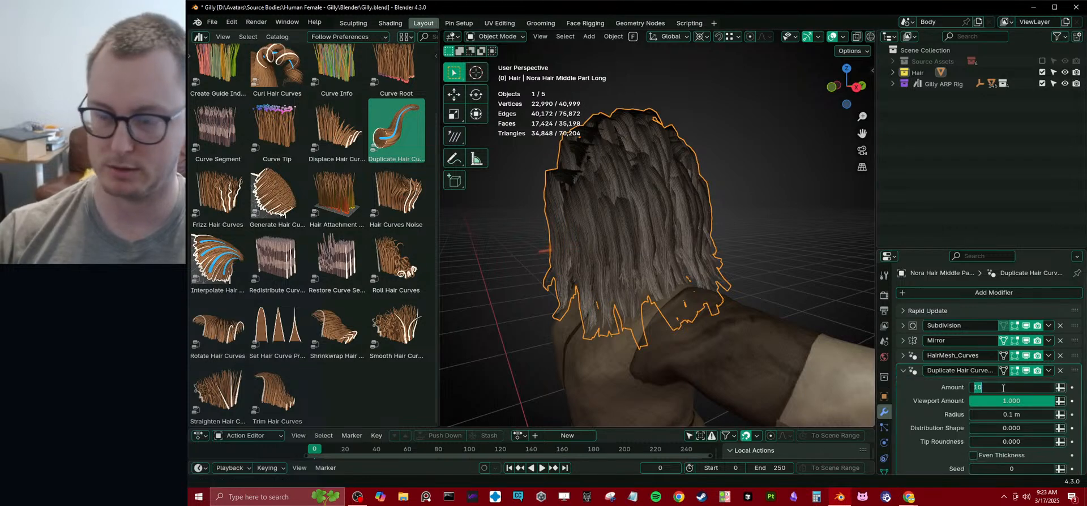
pyautogui.write('2')
pyautogui.press('Return')
pyautogui.moveTo(593, 249); pyautogui.dragTo(776, 278, button='middle')
pyautogui.moveTo(1012, 415); pyautogui.dragTo(985, 414)
pyautogui.moveTo(838, 351); pyautogui.dragTo(798, 347, button='middle')
pyautogui.moveTo(1011, 429); pyautogui.dragTo(928, 429)
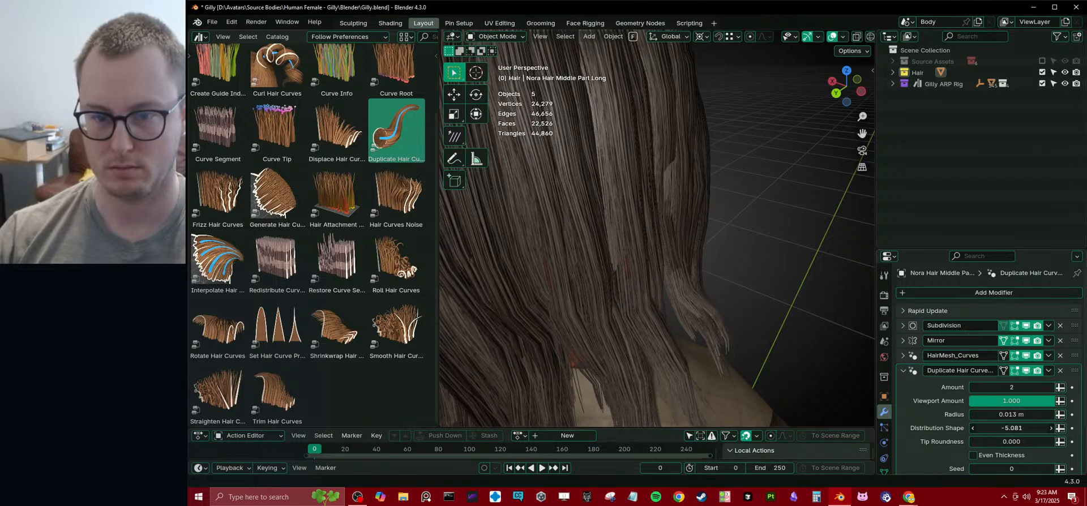
# - Set the duplicated hair's tip roundness to about 0.39 and try the Even Thickness option
pyautogui.scroll(-5, 747, 266)
pyautogui.moveTo(747, 266); pyautogui.dragTo(719, 254, button='middle')
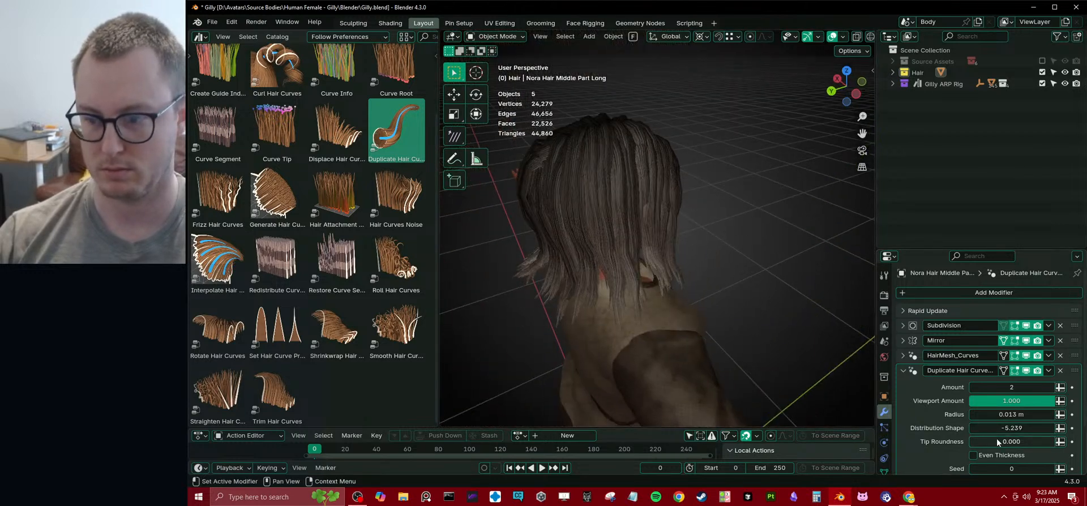
pyautogui.moveTo(1011, 442); pyautogui.dragTo(1041, 441)
pyautogui.click(973, 455)
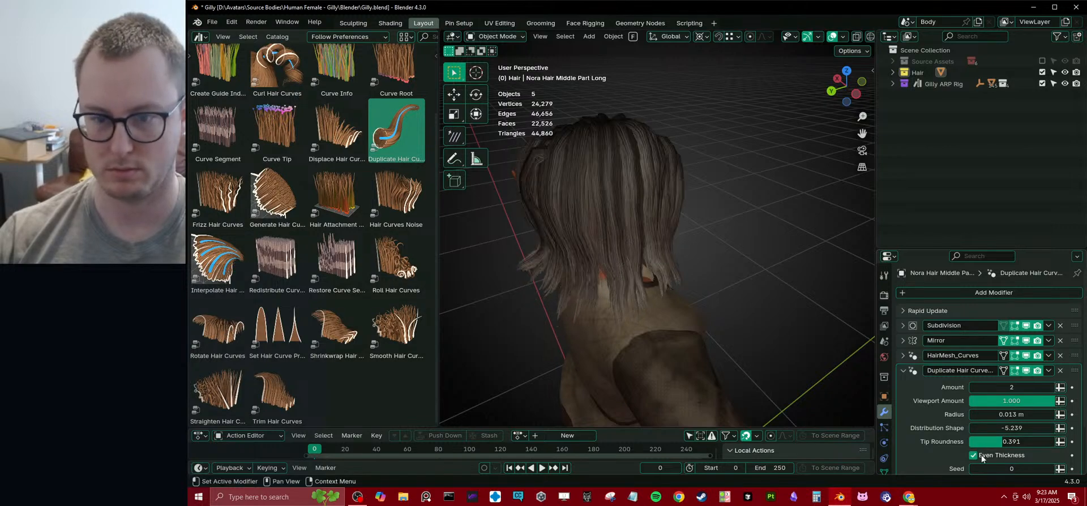
# - Remove the Duplicate Hair Curves modifier from the hair
pyautogui.moveTo(683, 208); pyautogui.dragTo(747, 221, button='middle')
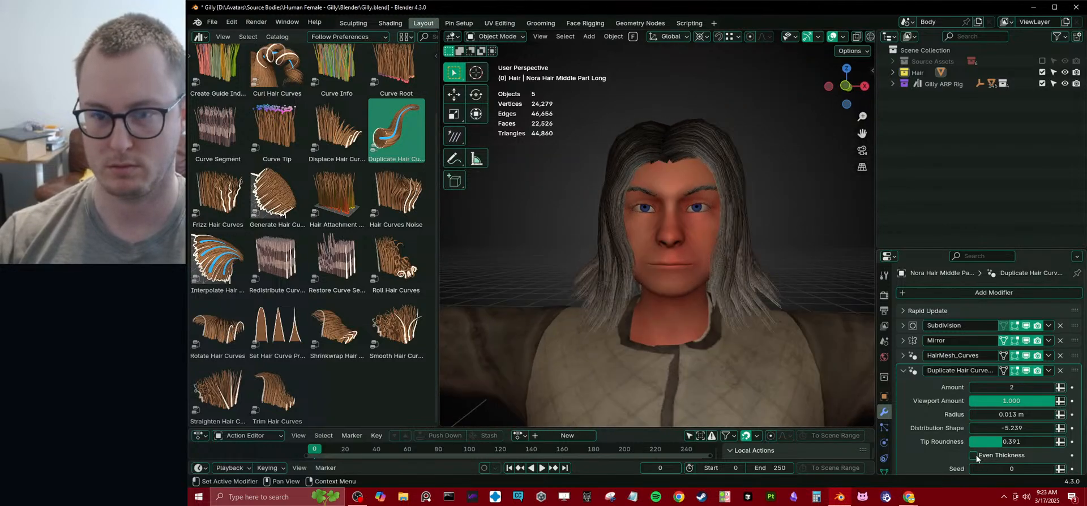
pyautogui.moveTo(771, 380); pyautogui.dragTo(741, 266, button='middle')
pyautogui.click(1059, 372)
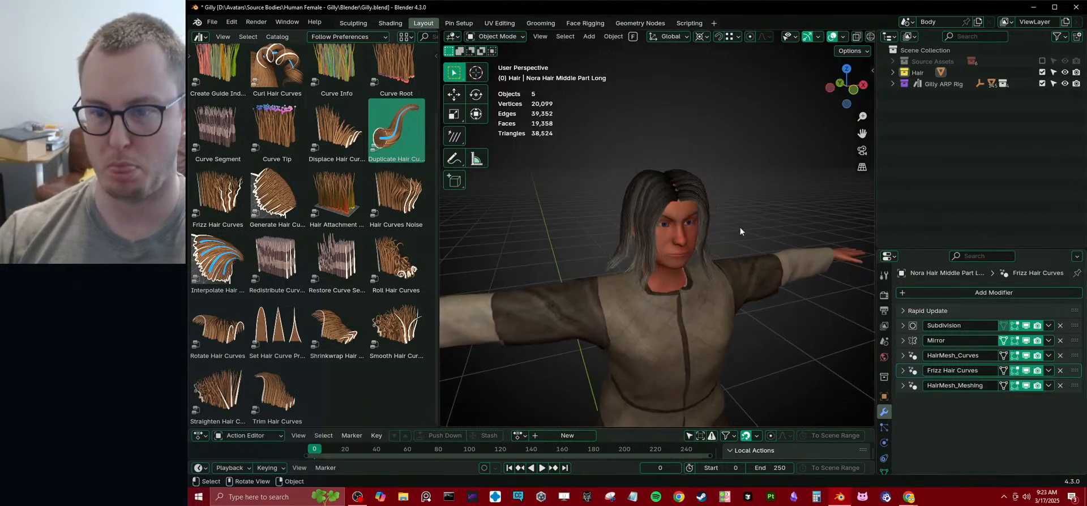
# - Set the StrandAmount attribute of the whole hair mesh to 20 and return to Object Mode
pyautogui.scroll(3, 711, 197)
pyautogui.press('Tab')
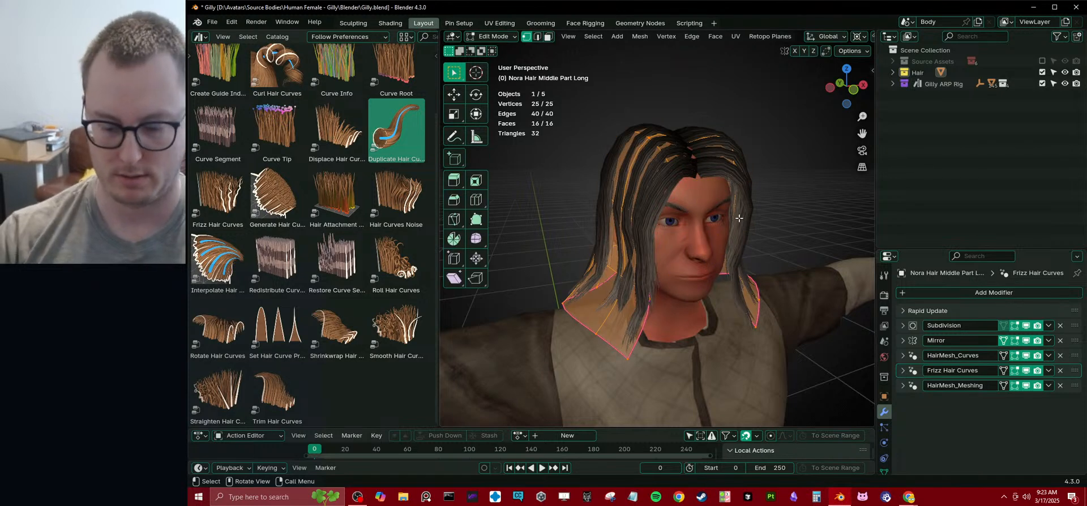
pyautogui.press('q')
pyautogui.click(687, 448)
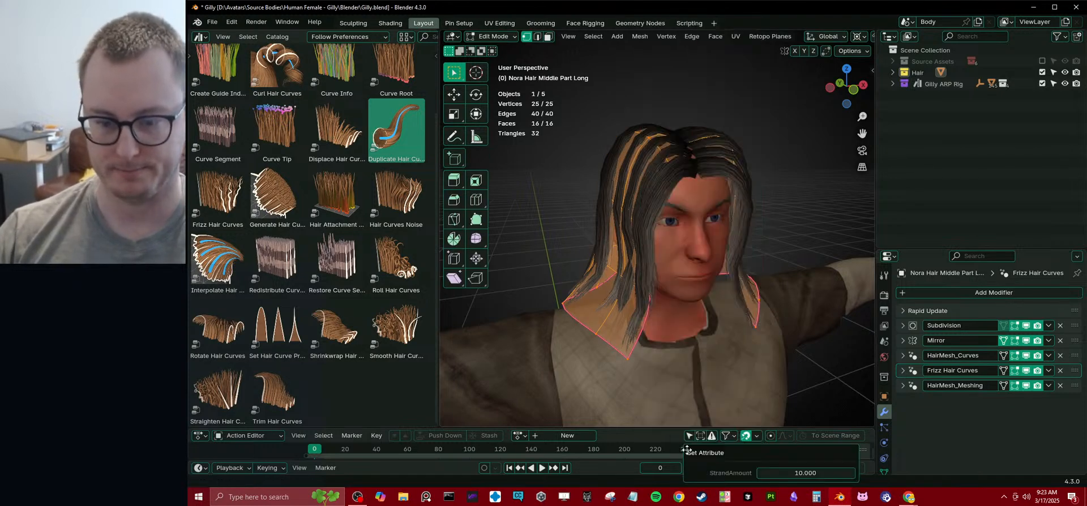
pyautogui.click(807, 473)
pyautogui.write('20')
pyautogui.press('Return')
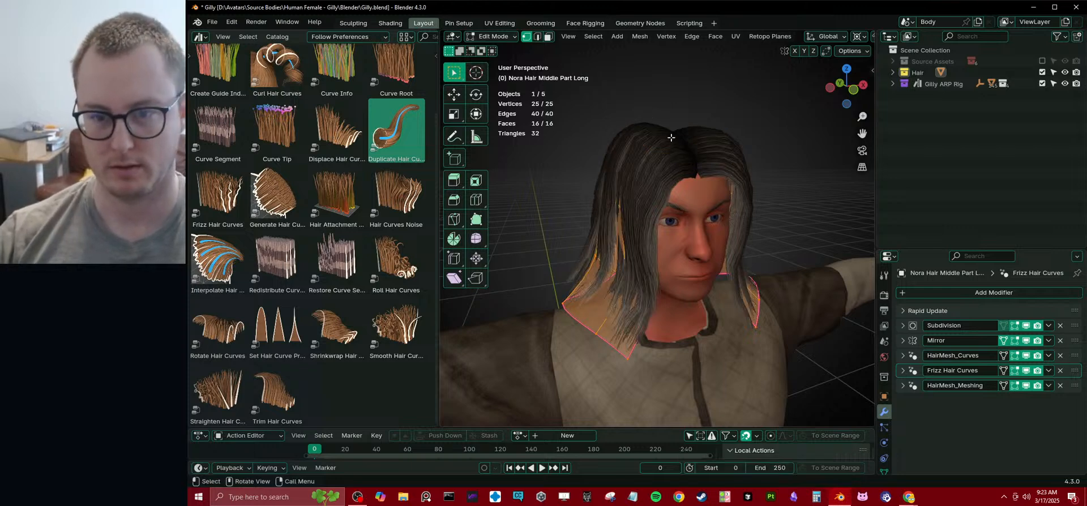
pyautogui.press('Tab')
# - Move two neighbouring hem vertices at the back of the hair mesh and shift them further along Y
pyautogui.moveTo(657, 192); pyautogui.dragTo(668, 321, button='middle')
pyautogui.press('Tab')
pyautogui.keyDown('shift'); pyautogui.click(636, 315); pyautogui.keyUp('shift')
pyautogui.press('g')
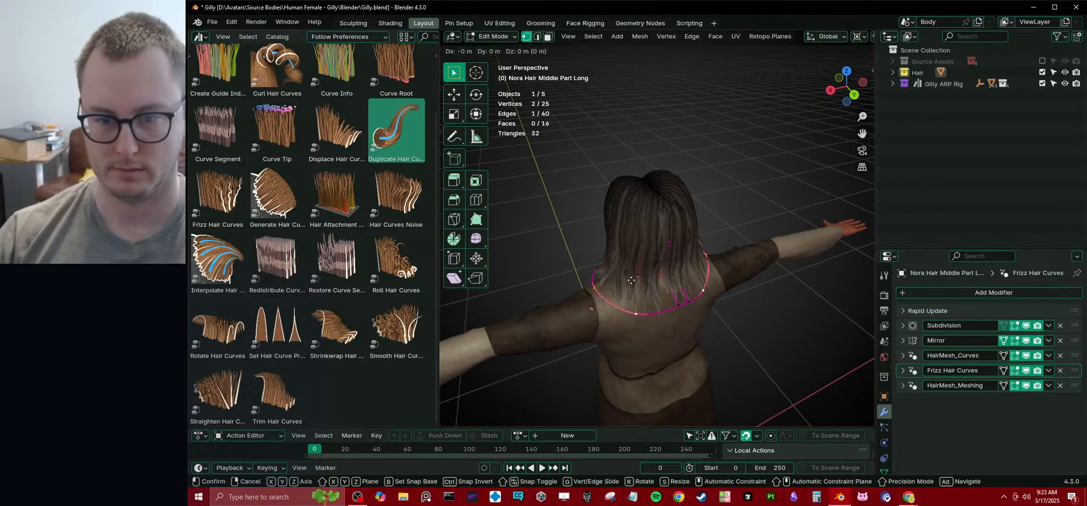
pyautogui.click(639, 293)
pyautogui.press('g')
pyautogui.press('y')
pyautogui.click(639, 285)
pyautogui.moveTo(640, 285); pyautogui.dragTo(665, 257, button='middle')
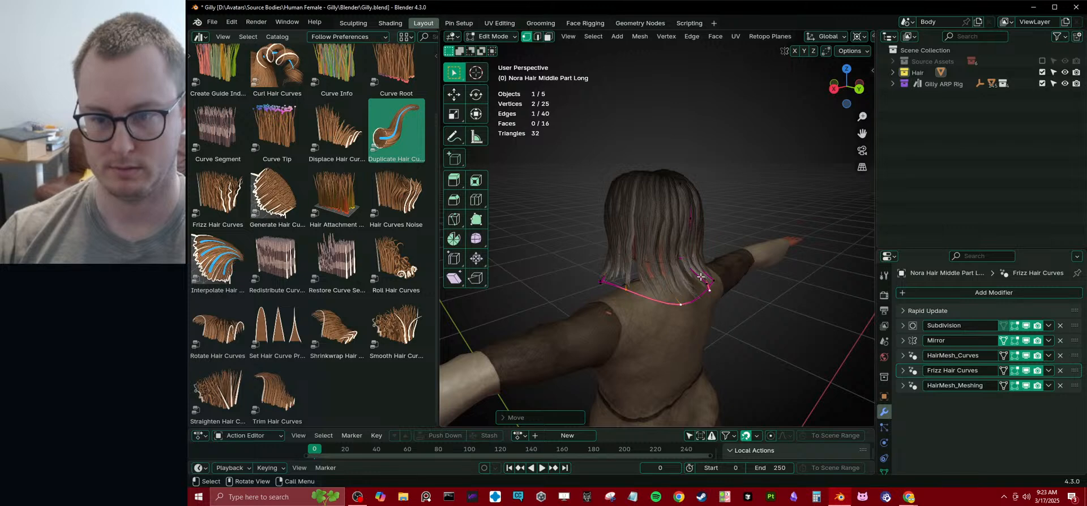
# - Adjust the height of the selected rear hem vertices along Z and check the hair in Object Mode
pyautogui.press('g')
pyautogui.moveTo(726, 288)
pyautogui.mouseDown(button='middle')
pyautogui.moveTo(669, 271)
pyautogui.moveTo(738, 301)
pyautogui.moveTo(728, 296)
pyautogui.mouseUp(button='middle')
pyautogui.press('z')
pyautogui.click(660, 288)
pyautogui.press('Tab')
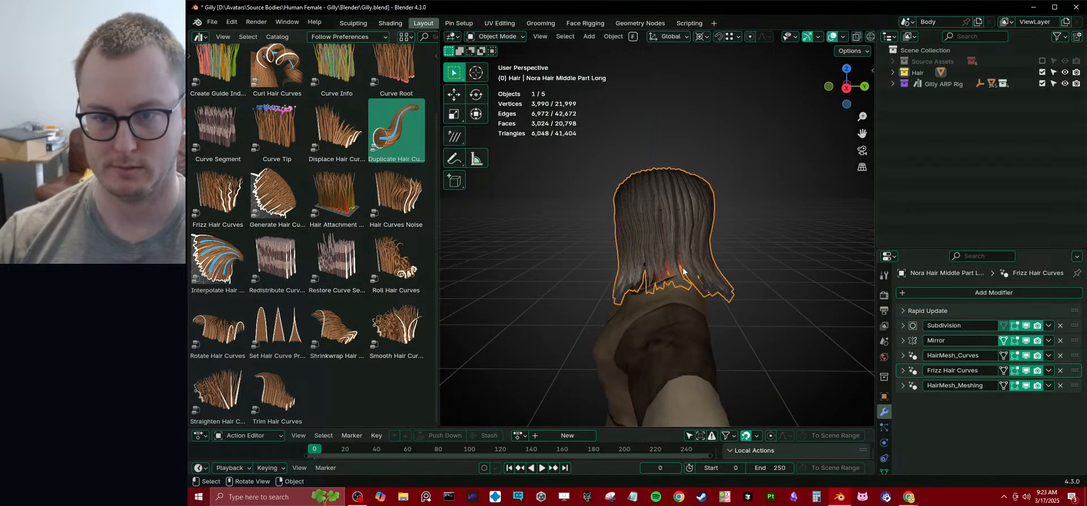
pyautogui.moveTo(640, 283); pyautogui.dragTo(688, 294, button='middle')
pyautogui.scroll(3, 668, 238)
# - Move a single vertex on the lower side of the hair mesh to reshape the strands beside the neck
pyautogui.press('Tab')
pyautogui.moveTo(663, 230); pyautogui.dragTo(615, 312, button='middle')
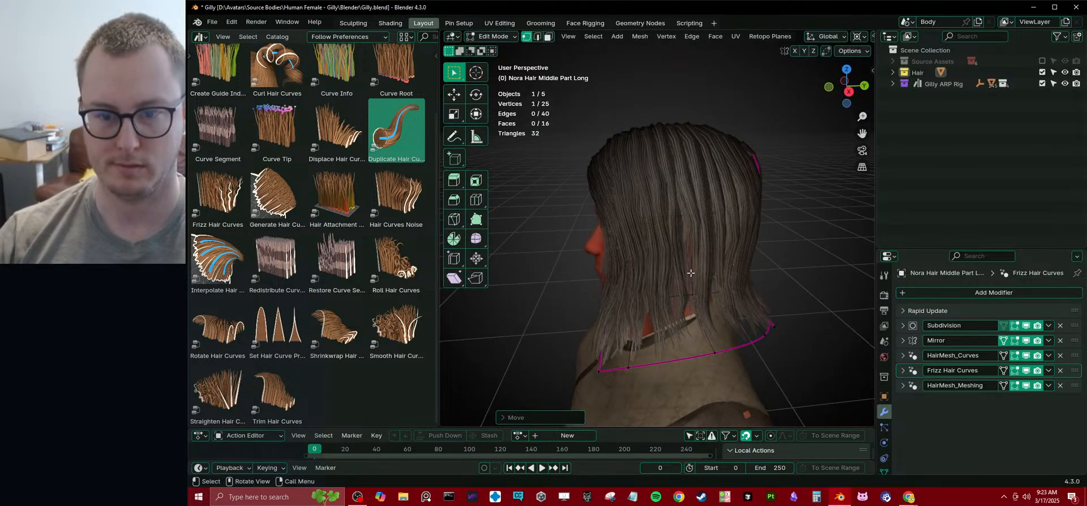
pyautogui.press('g')
pyautogui.click(622, 314)
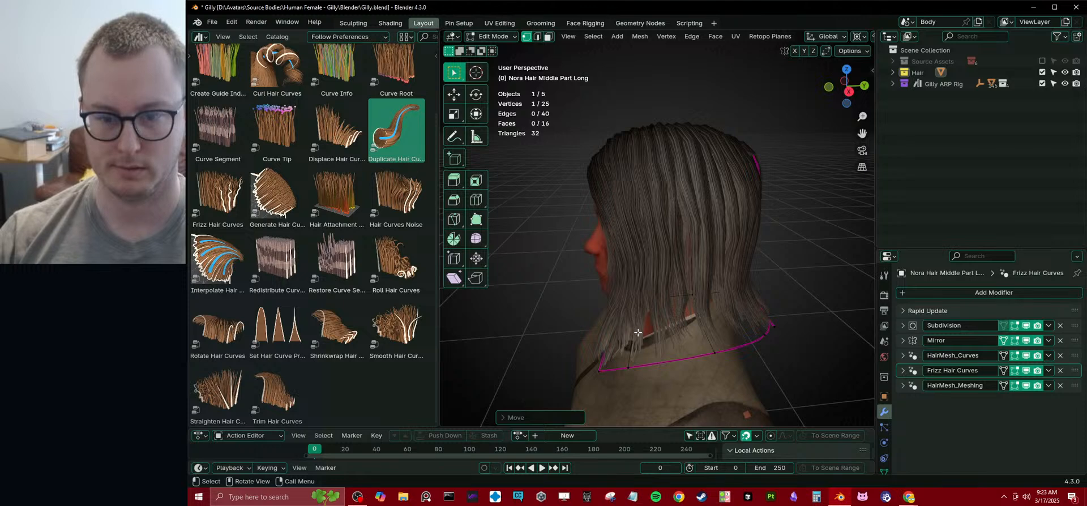
# - Add a neighbouring hem vertex near the neck to the selection and move both vertices of the hair mesh
pyautogui.keyDown('shift'); pyautogui.click(625, 364); pyautogui.keyUp('shift')
pyautogui.moveTo(633, 351)
pyautogui.mouseDown(button='middle')
pyautogui.moveTo(667, 313)
pyautogui.moveTo(673, 325)
pyautogui.moveTo(750, 288)
pyautogui.moveTo(750, 209)
pyautogui.moveTo(731, 242)
pyautogui.moveTo(667, 218)
pyautogui.moveTo(622, 239)
pyautogui.moveTo(772, 223)
pyautogui.moveTo(627, 166)
pyautogui.mouseUp(button='middle')
pyautogui.press('g')
pyautogui.click(665, 329)
# - Reposition a single vertex of the hair mesh freely in two passes and check the strands in Object Mode
pyautogui.click(750, 209)
pyautogui.press('g')
pyautogui.click(752, 195)
pyautogui.hotkey('shift', 'z')
pyautogui.hotkey('shift', 'z')
pyautogui.press('g')
pyautogui.click(691, 223)
pyautogui.moveTo(661, 129); pyautogui.dragTo(685, 175, button='middle')
pyautogui.press('Tab')
pyautogui.press('Tab')
# - Add another vertex of the hair mesh to the selection and adjust the selected vertices' height along Z
pyautogui.hotkey('shift', 'z')
pyautogui.keyDown('shift'); pyautogui.click(697, 169); pyautogui.keyUp('shift')
pyautogui.moveTo(698, 168); pyautogui.dragTo(722, 244, button='middle')
pyautogui.press('g')
pyautogui.press('z')
pyautogui.click(732, 138)
# - Shift a single hair mesh vertex along X, move a box-selected group of vertices along X, and check the hair in Object Mode
pyautogui.click(755, 209)
pyautogui.press('g')
pyautogui.press('x')
pyautogui.click(735, 189)
pyautogui.moveTo(706, 219); pyautogui.dragTo(764, 261)
pyautogui.press('g')
pyautogui.press('x')
pyautogui.click(775, 266)
pyautogui.moveTo(776, 266)
pyautogui.mouseDown(button='middle')
pyautogui.moveTo(830, 259)
pyautogui.moveTo(778, 247)
pyautogui.moveTo(715, 262)
pyautogui.moveTo(685, 243)
pyautogui.moveTo(655, 261)
pyautogui.moveTo(630, 202)
pyautogui.moveTo(588, 243)
pyautogui.moveTo(666, 262)
pyautogui.moveTo(613, 209)
pyautogui.moveTo(744, 188)
pyautogui.moveTo(674, 225)
pyautogui.mouseUp(button='middle')
pyautogui.press('Tab')
pyautogui.press('Tab')
# - Set the StrandAmount attribute to 5 on the front edge loop of the hair mesh expanded by one row, and save the file
pyautogui.hotkey('shift', 'z')
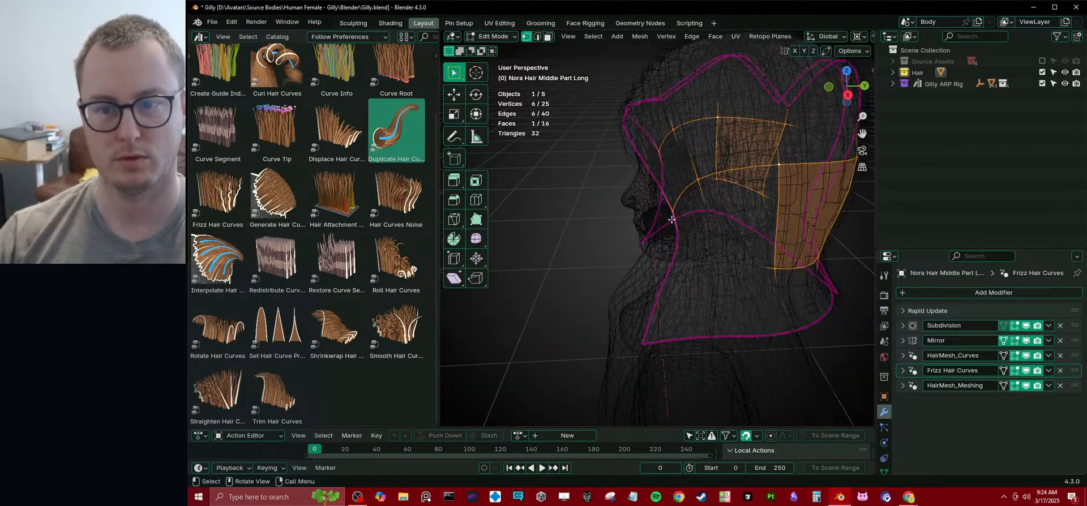
pyautogui.click(674, 225)
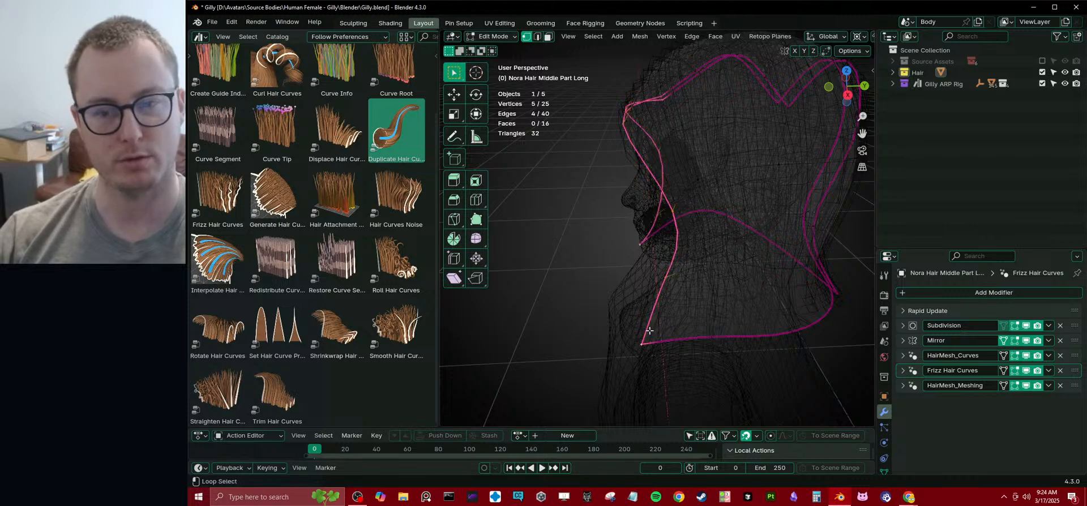
pyautogui.press('ctrl+KP_Add')
pyautogui.rightClick(656, 294)
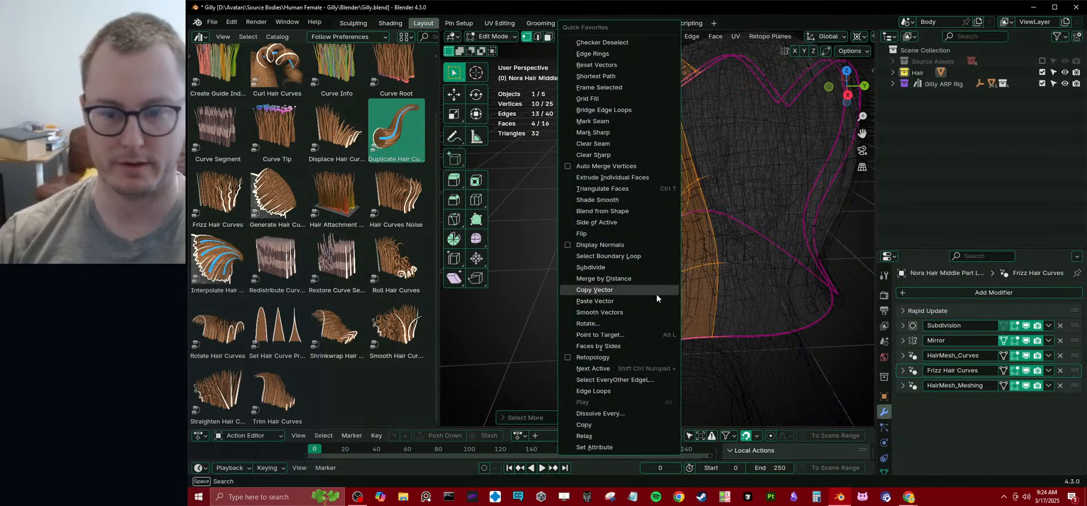
pyautogui.click(616, 447)
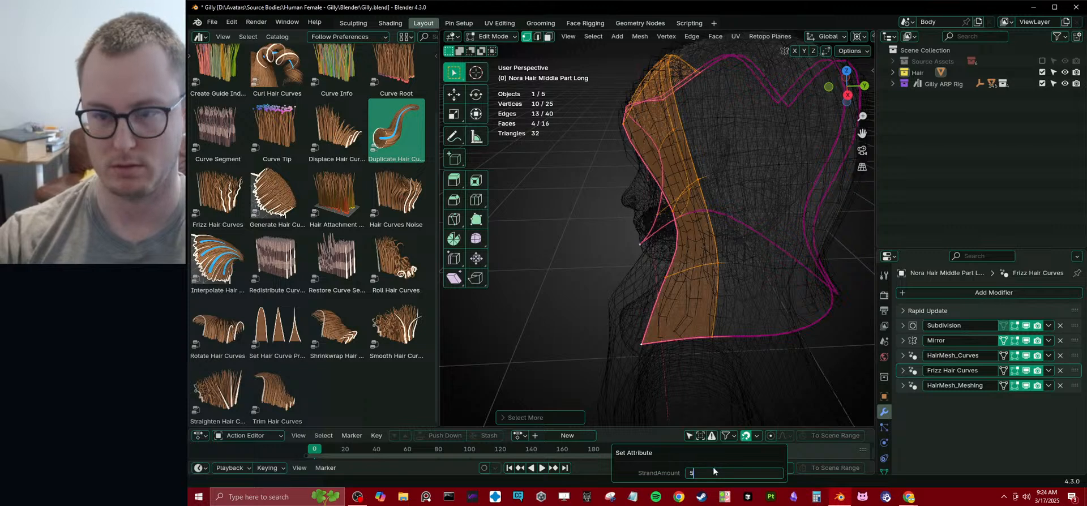
pyautogui.press('Tab')
pyautogui.click(709, 269)
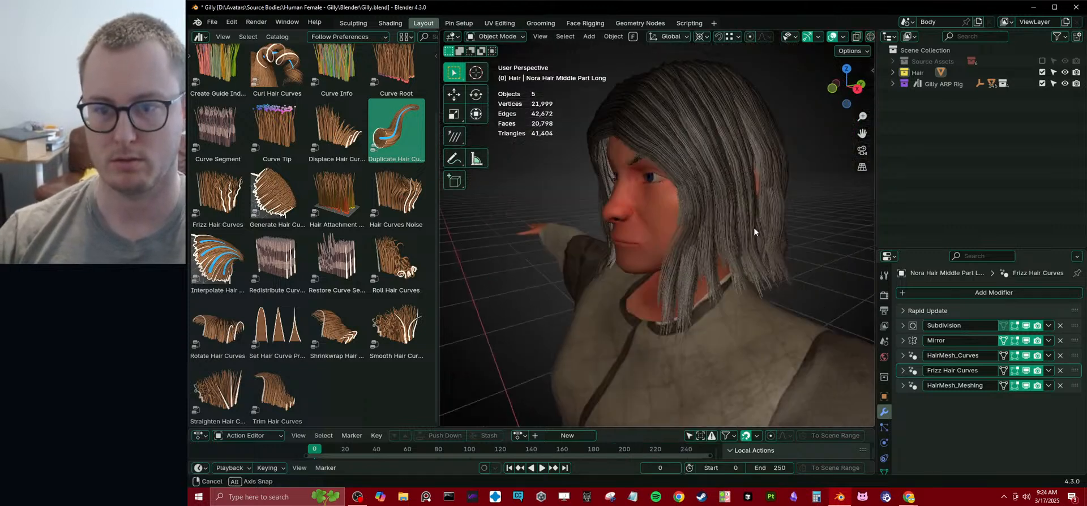
pyautogui.press('Tab')
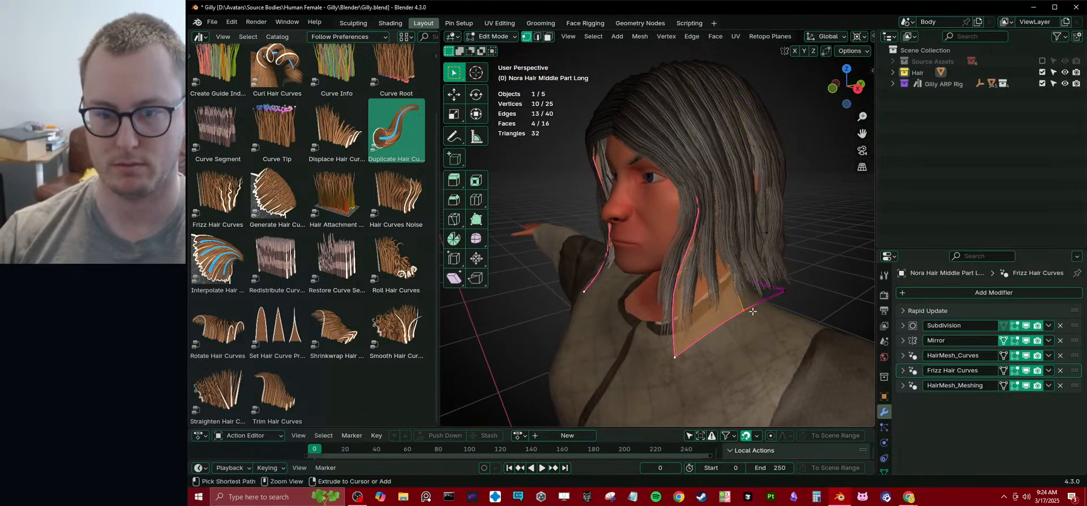
pyautogui.press('Tab')
pyautogui.moveTo(711, 281); pyautogui.dragTo(737, 205, button='middle')
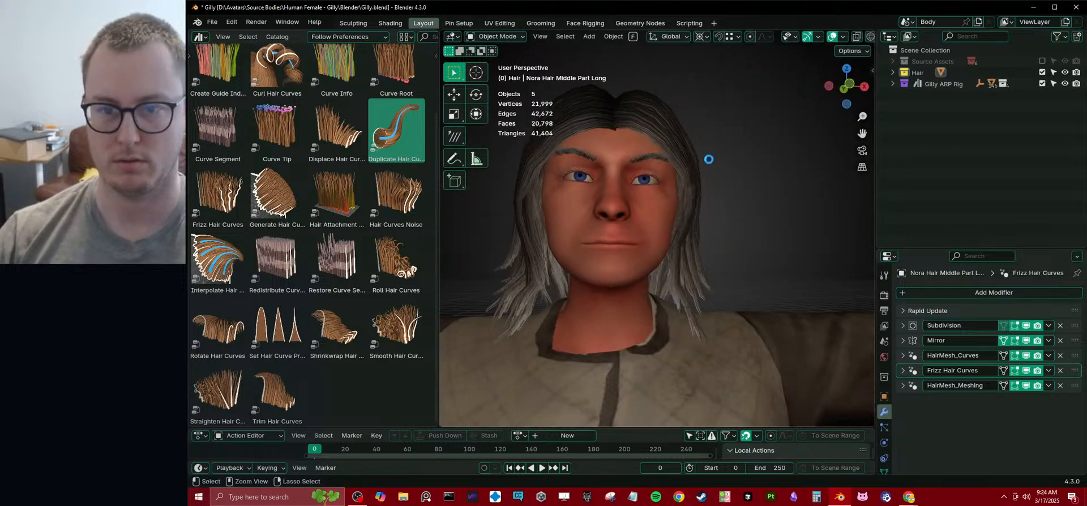
pyautogui.moveTo(708, 159); pyautogui.dragTo(644, 180, button='middle')
# - Select two neighbouring vertices along the front of the hair mesh's parting and move them along Z
pyautogui.click(655, 216)
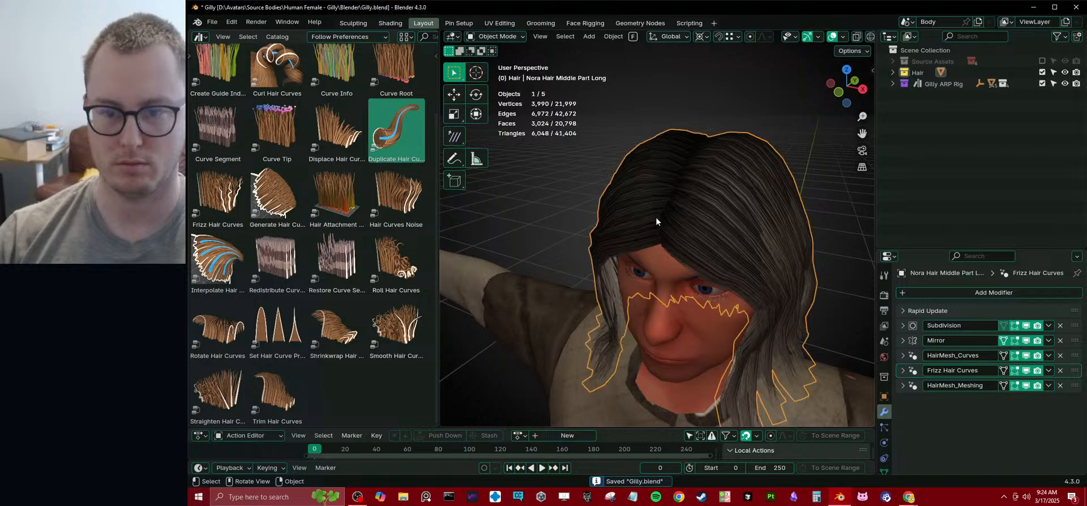
pyautogui.press('Tab')
pyautogui.press('KP_3')
pyautogui.hotkey('shift', 'z')
pyautogui.scroll(1, 656, 217)
pyautogui.scroll(1, 596, 267)
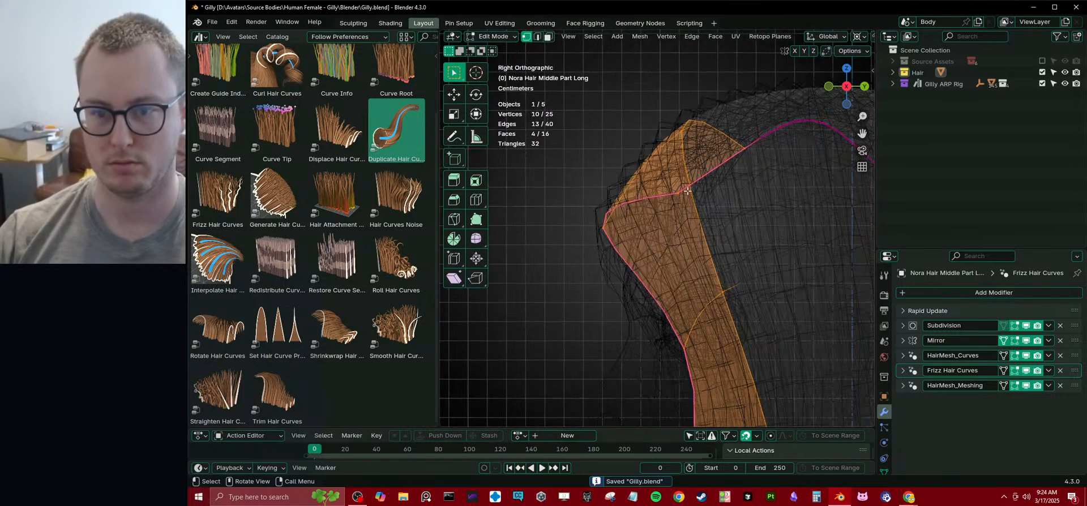
pyautogui.click(679, 191)
pyautogui.keyDown('shift'); pyautogui.click(735, 158); pyautogui.keyUp('shift')
pyautogui.hotkey('shift', 'z')
pyautogui.scroll(-4, 767, 221)
pyautogui.moveTo(767, 221); pyautogui.dragTo(719, 243, button='middle')
pyautogui.scroll(-1, 754, 295)
pyautogui.press('g')
pyautogui.press('z')
pyautogui.click(725, 272)
# - Refine the selected parting vertices' height along Z, shift them along Y, and check the hair in Object Mode
pyautogui.scroll(3, 726, 272)
pyautogui.press('g')
pyautogui.press('z')
pyautogui.click(693, 73)
pyautogui.moveTo(691, 129); pyautogui.dragTo(730, 274, button='middle')
pyautogui.press('g')
pyautogui.press('y')
pyautogui.click(700, 187)
pyautogui.press('Tab')
pyautogui.moveTo(654, 229); pyautogui.dragTo(784, 232, button='middle')
# - Extend the vertex selection on the hair mesh, move the selection freely, and save the file after checking the result in Object Mode
pyautogui.press('Tab')
pyautogui.keyDown('shift'); pyautogui.click(769, 276); pyautogui.keyUp('shift')
pyautogui.moveTo(805, 269); pyautogui.dragTo(717, 284, button='middle')
pyautogui.press('g')
pyautogui.click(764, 294)
pyautogui.press('Tab')
pyautogui.scroll(-5, 763, 198)
pyautogui.moveTo(763, 198); pyautogui.dragTo(721, 253, button='middle')
pyautogui.scroll(-4, 671, 254)
pyautogui.scroll(7, 671, 254)
pyautogui.scroll(6, 605, 277)
pyautogui.scroll(-5, 605, 277)
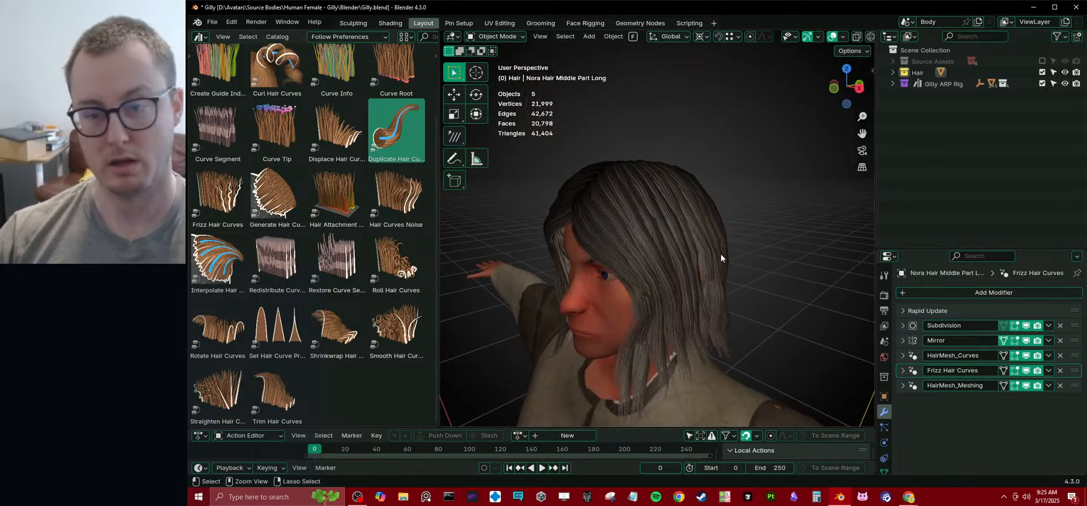
pyautogui.hotkey('ctrl', 's')
pyautogui.click(893, 72)
pyautogui.click(940, 84)
pyautogui.scroll(-5, 683, 221)
pyautogui.moveTo(683, 221); pyautogui.dragTo(799, 183, button='middle')
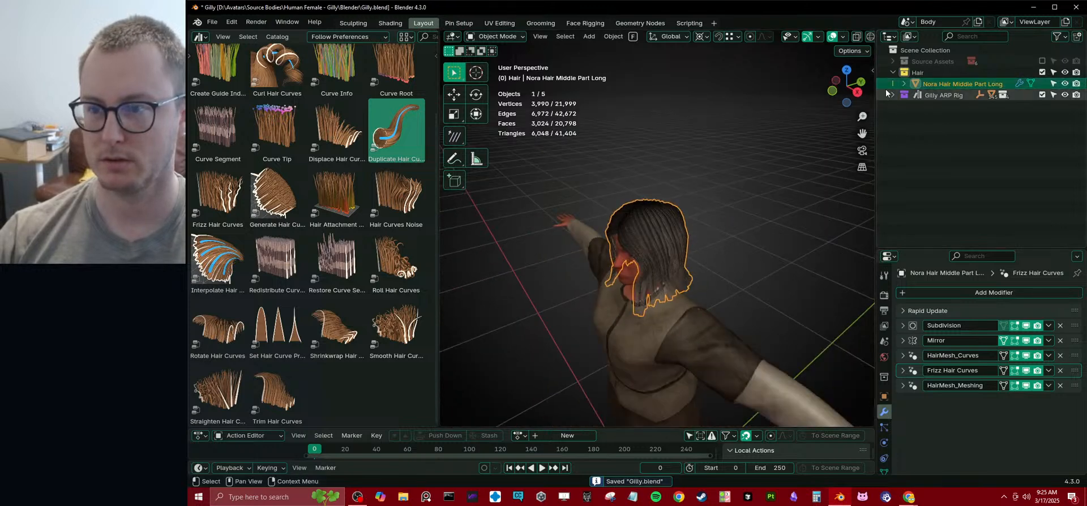
pyautogui.click(902, 84)
pyautogui.click(903, 83)
pyautogui.click(893, 72)
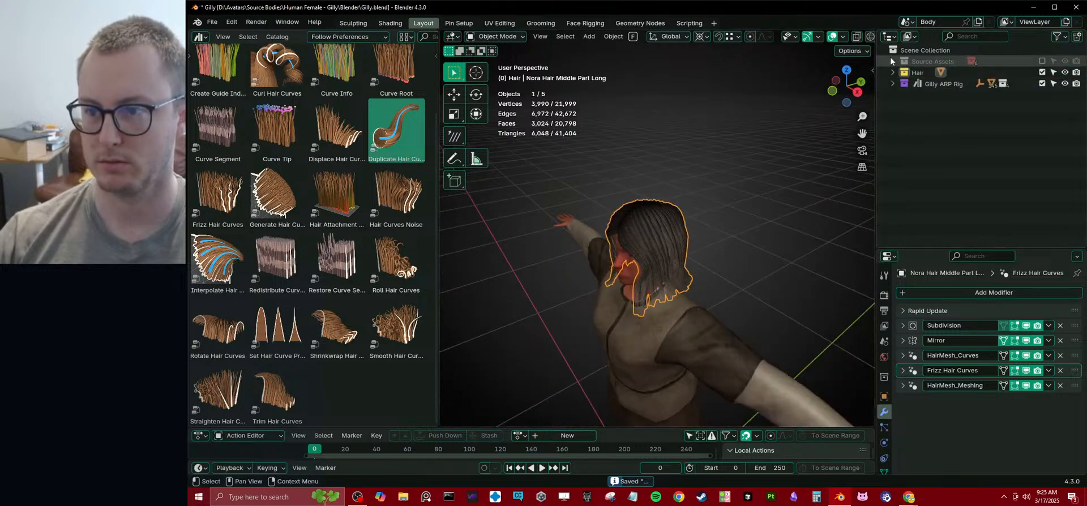
pyautogui.click(893, 62)
pyautogui.click(903, 117)
pyautogui.moveTo(909, 141); pyautogui.dragTo(954, 101)
pyautogui.press('Escape')
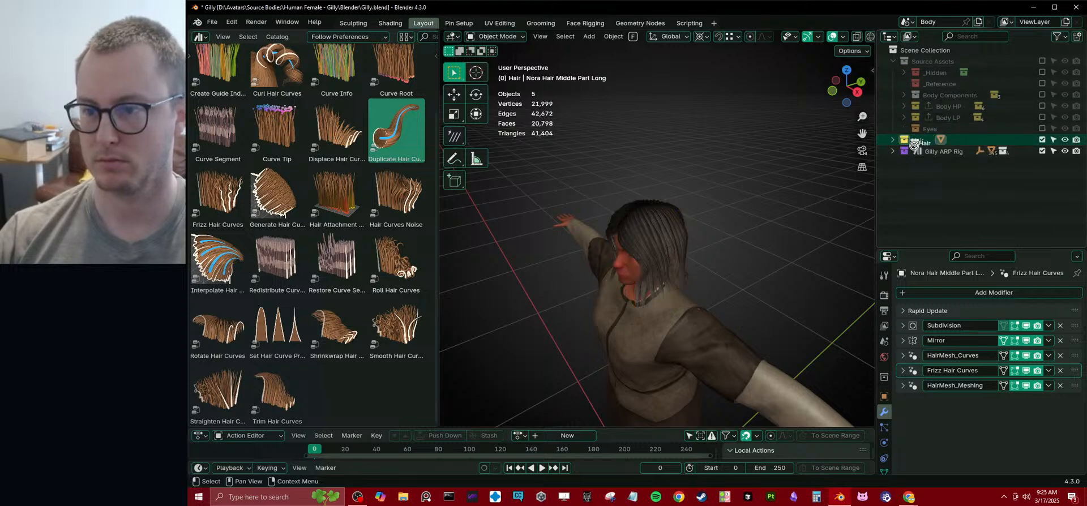
pyautogui.click(892, 61)
pyautogui.click(942, 152)
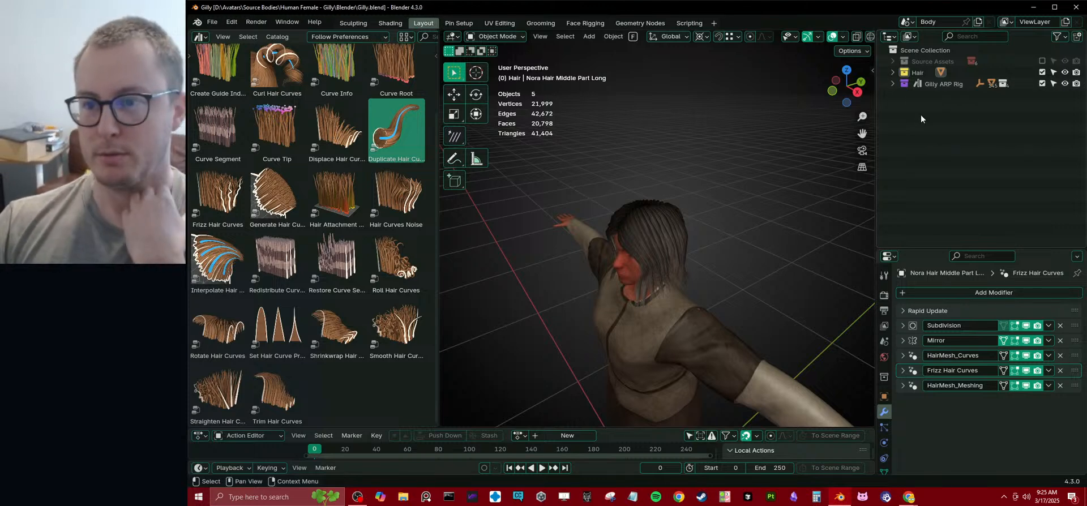
# - Move the Hair collection into the Source Assets collection
pyautogui.click(894, 61)
pyautogui.moveTo(927, 139); pyautogui.dragTo(940, 61)
pyautogui.click(946, 217)
pyautogui.moveTo(714, 254); pyautogui.dragTo(671, 180, button='middle')
pyautogui.scroll(5, 716, 241)
pyautogui.scroll(-5, 671, 180)
pyautogui.moveTo(651, 215); pyautogui.dragTo(783, 213, button='middle')
pyautogui.scroll(4, 645, 204)
pyautogui.scroll(3, 715, 216)
pyautogui.scroll(-3, 626, 207)
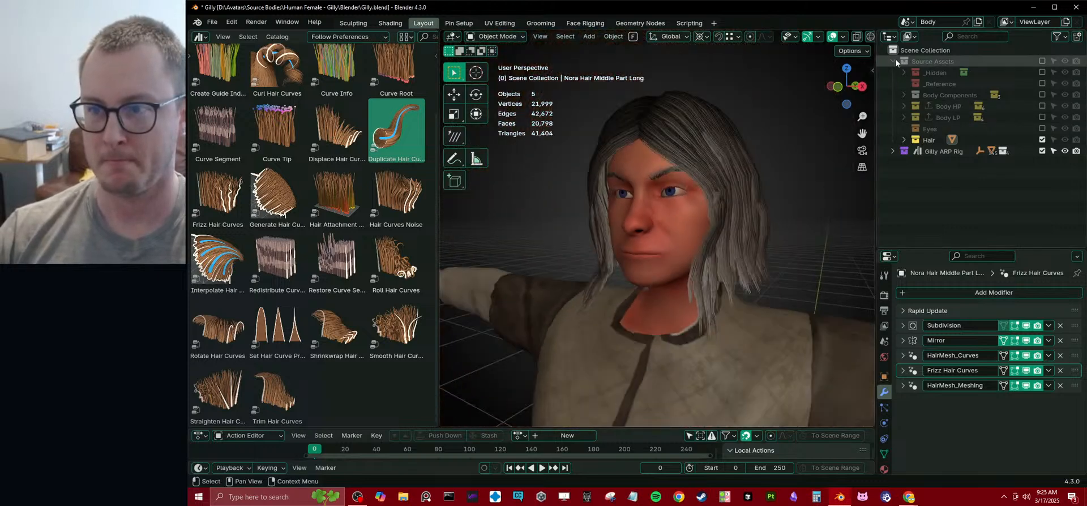
# - Fill the empty target collection slot in Gilly Body's Rapid Update settings with the Hair collection and save the file
pyautogui.click(892, 151)
pyautogui.click(904, 185)
pyautogui.click(956, 196)
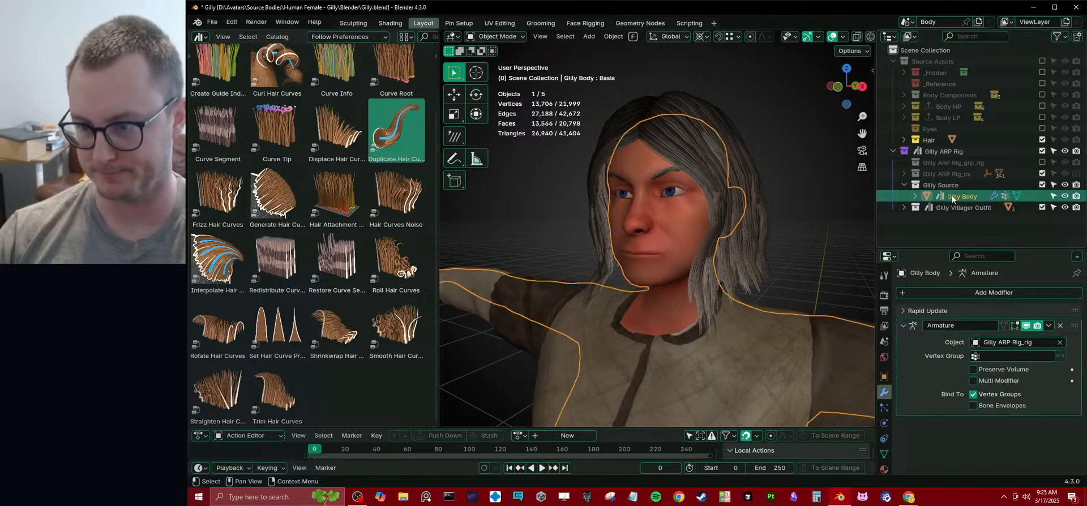
pyautogui.click(903, 311)
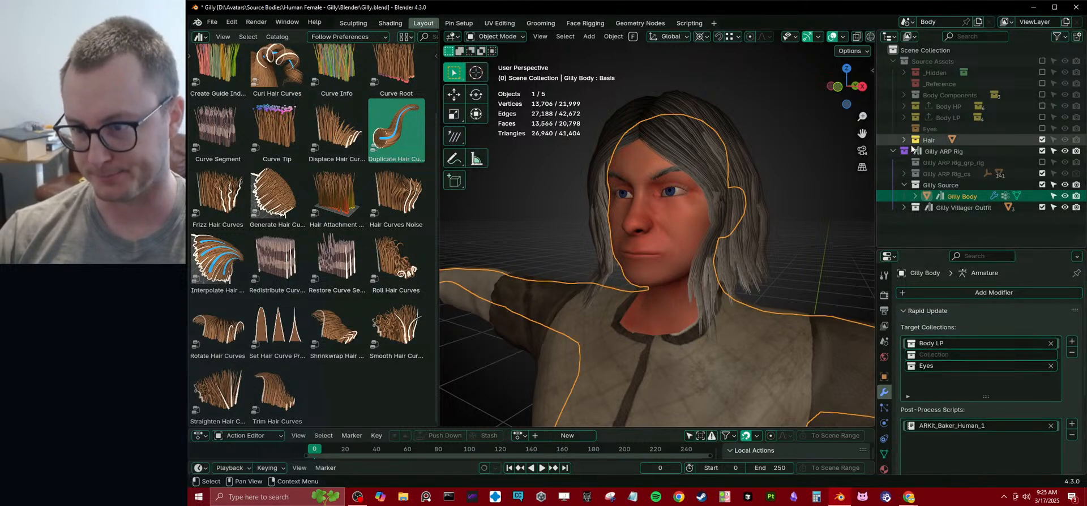
pyautogui.click(904, 140)
pyautogui.moveTo(952, 151); pyautogui.dragTo(984, 358)
pyautogui.moveTo(929, 139); pyautogui.dragTo(950, 356)
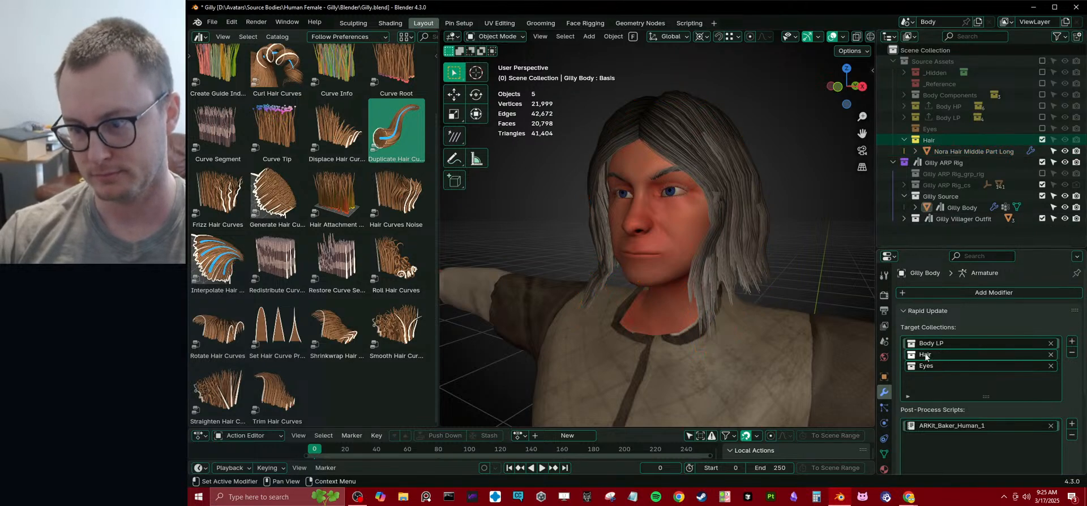
pyautogui.click(902, 312)
pyautogui.moveTo(758, 243); pyautogui.dragTo(665, 240, button='middle')
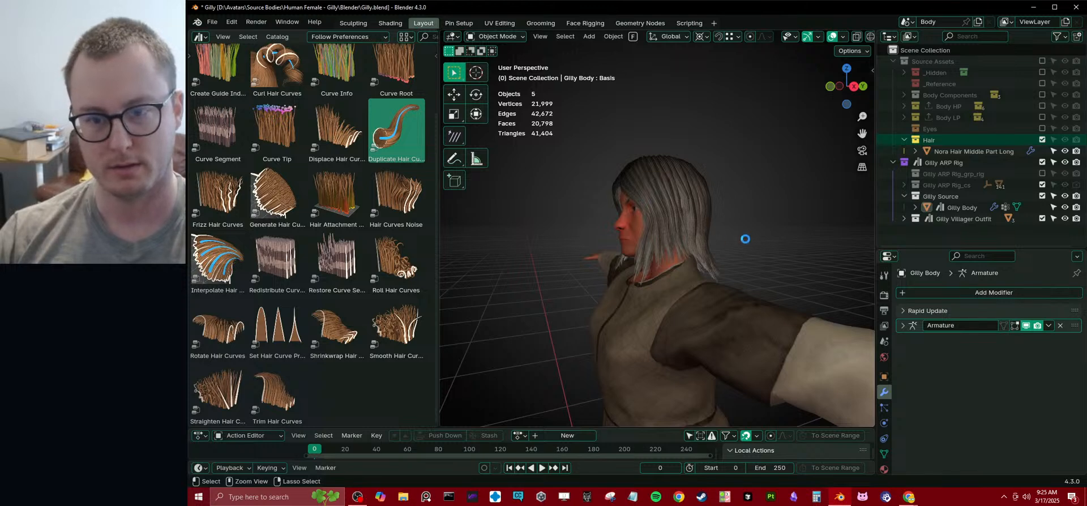
pyautogui.hotkey('ctrl', 's')
# - Examine the hair from the back and front of the head with the viewport toolbar hidden
pyautogui.press('t')
pyautogui.moveTo(748, 239); pyautogui.dragTo(676, 210, button='middle')
pyautogui.click(714, 202)
pyautogui.scroll(5, 721, 156)
pyautogui.scroll(-5, 720, 148)
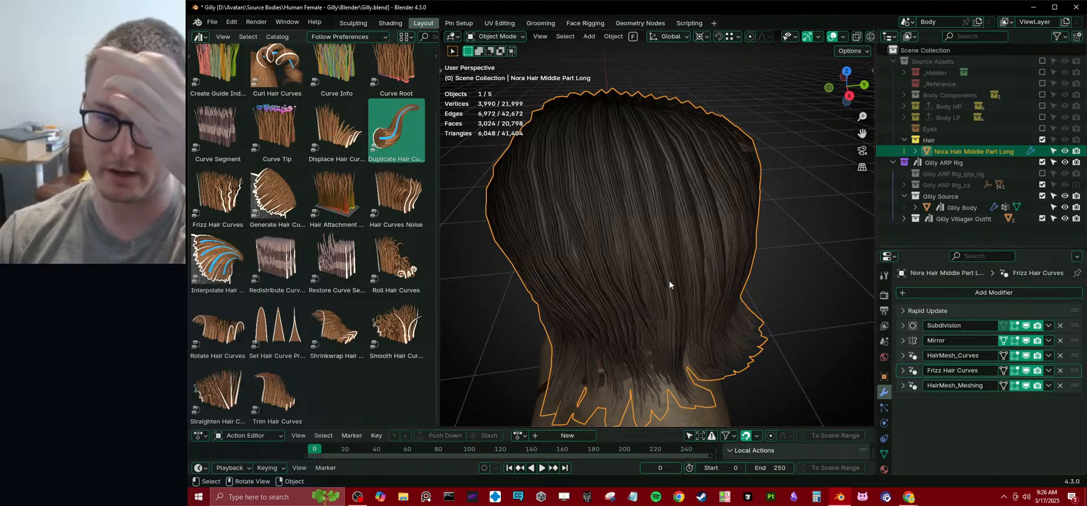
pyautogui.scroll(-5, 667, 281)
pyautogui.moveTo(630, 285); pyautogui.dragTo(735, 270, button='middle')
pyautogui.click(749, 246)
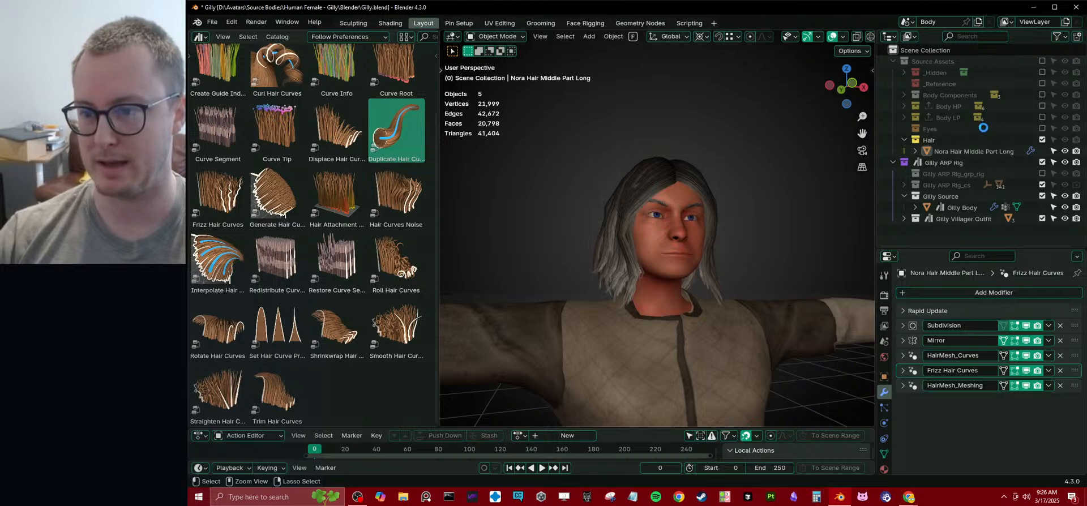
# - Exclude the Hair collection from the view layer, collapse Source Assets, and save the file
pyautogui.click(1040, 138)
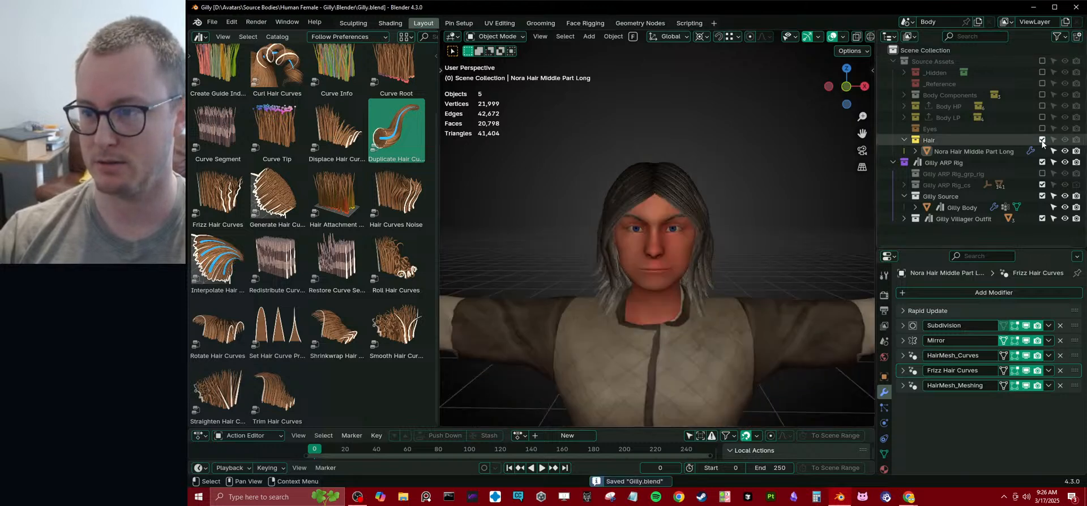
pyautogui.click(893, 61)
pyautogui.hotkey('ctrl', 's')
pyautogui.click(904, 107)
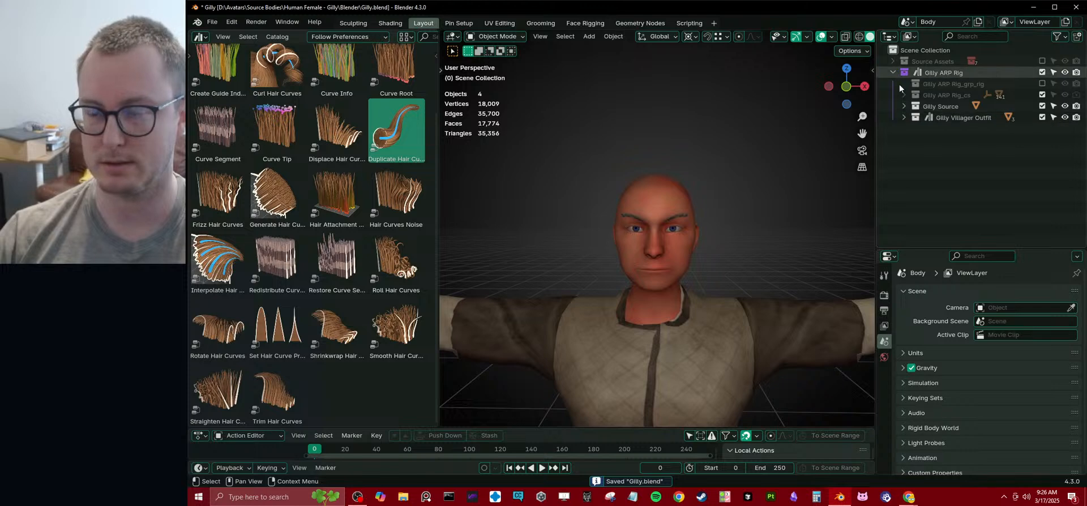
# - Select Gilly Body and run Rapid Update on it with the Body LP, Hair and Eyes target collections
pyautogui.scroll(-3, 619, 284)
pyautogui.moveTo(618, 284); pyautogui.dragTo(656, 252, button='middle')
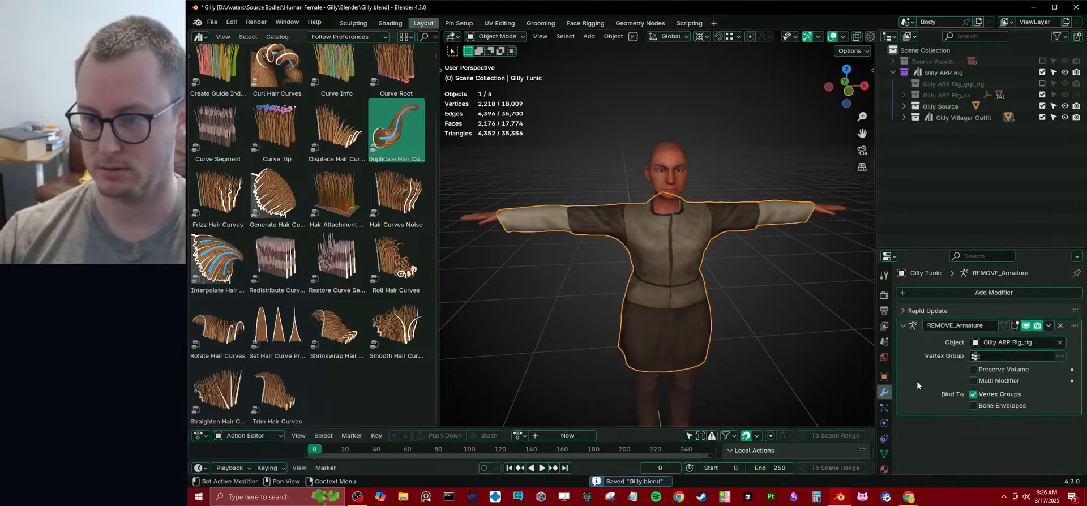
pyautogui.click(905, 310)
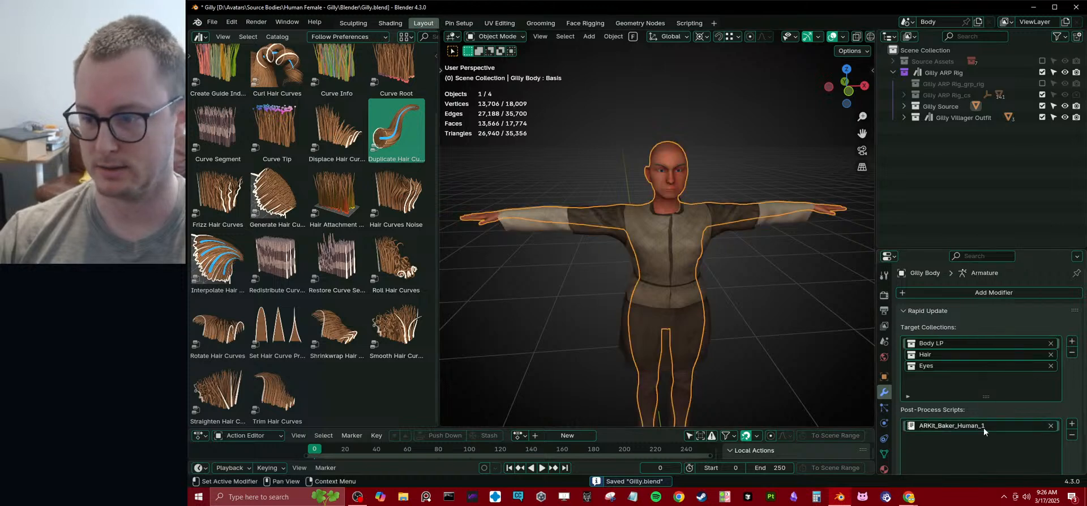
pyautogui.scroll(-2, 1069, 405)
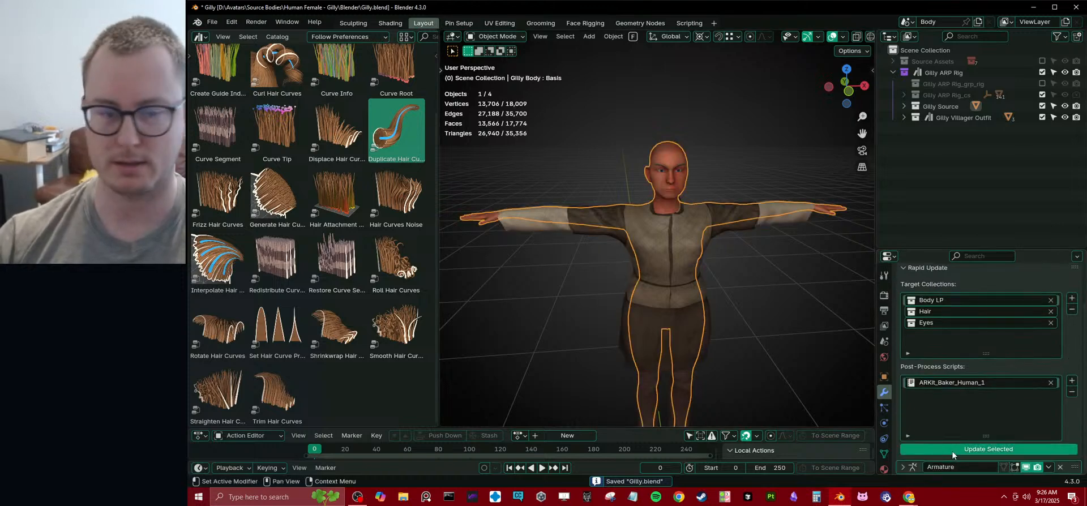
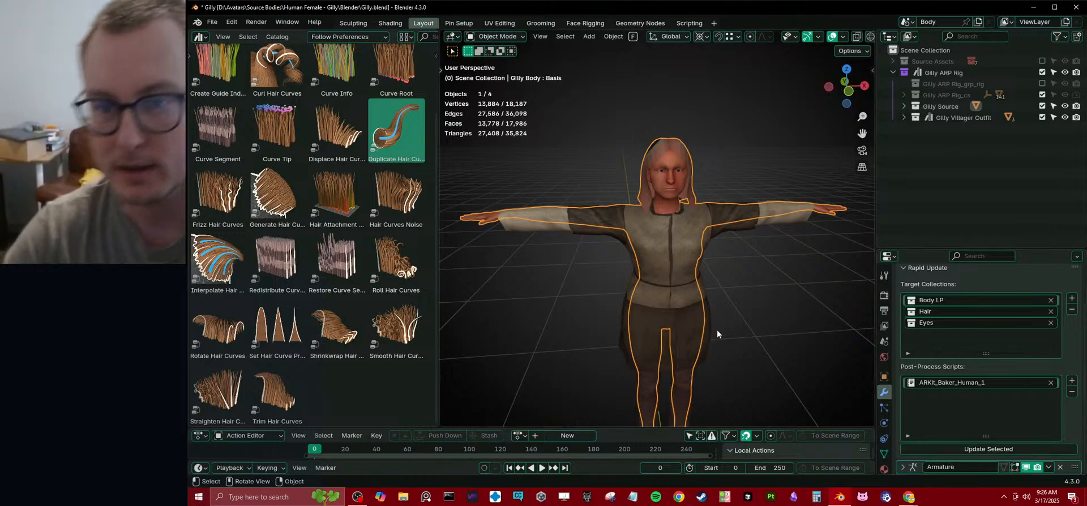
# - Examine the updated body's head and hair up close and save the file
pyautogui.click(728, 311)
pyautogui.moveTo(737, 297); pyautogui.dragTo(628, 369, button='middle')
pyautogui.scroll(4, 656, 294)
pyautogui.hotkey('ctrl', 'z')
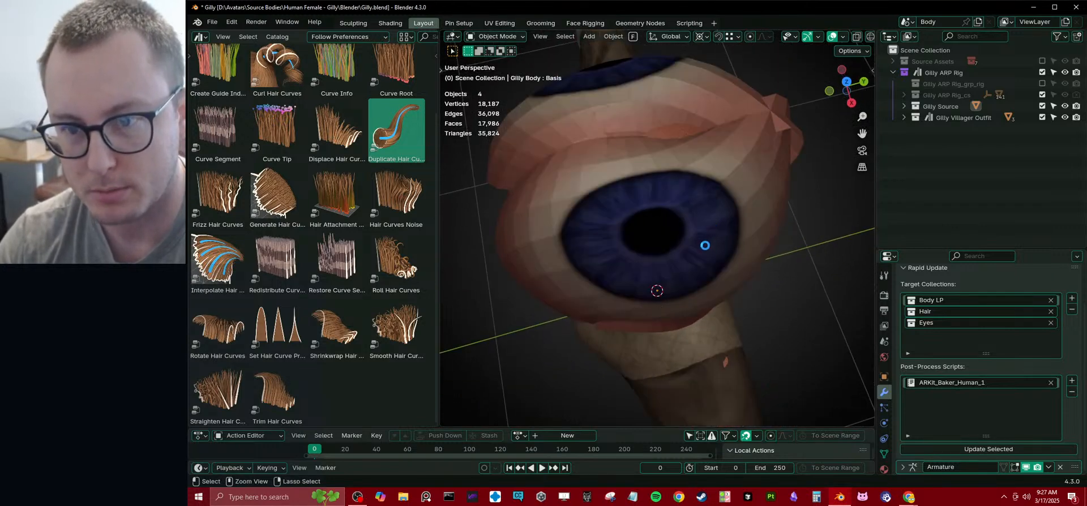
pyautogui.click(714, 218)
pyautogui.moveTo(601, 300); pyautogui.dragTo(645, 237, button='middle')
pyautogui.scroll(-4, 651, 271)
pyautogui.moveTo(672, 307); pyautogui.dragTo(688, 351, button='middle')
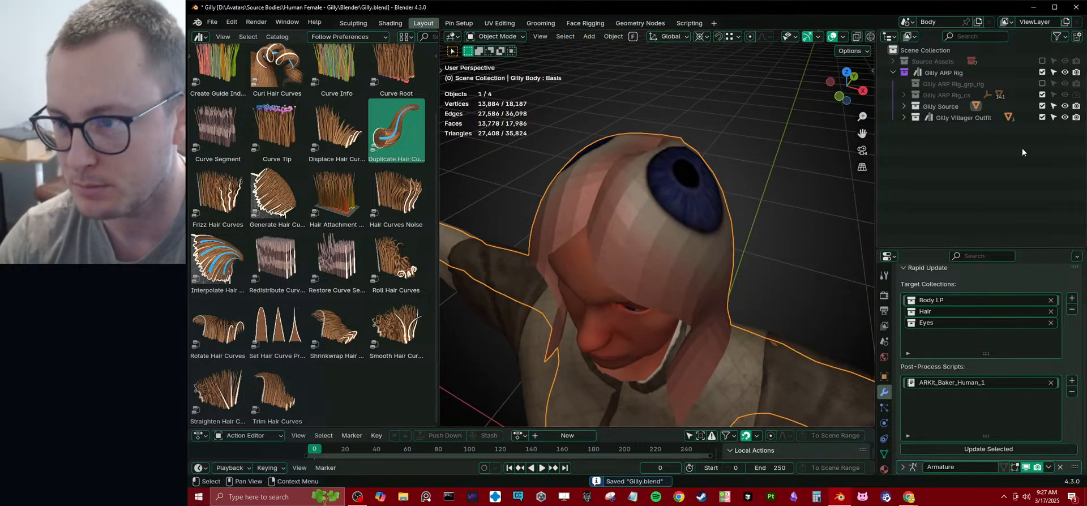
# - Exclude the Gilly Source and Gilly Villager Outfit collections and enable the Hair collection in Source Assets
pyautogui.click(1042, 106)
pyautogui.click(1041, 117)
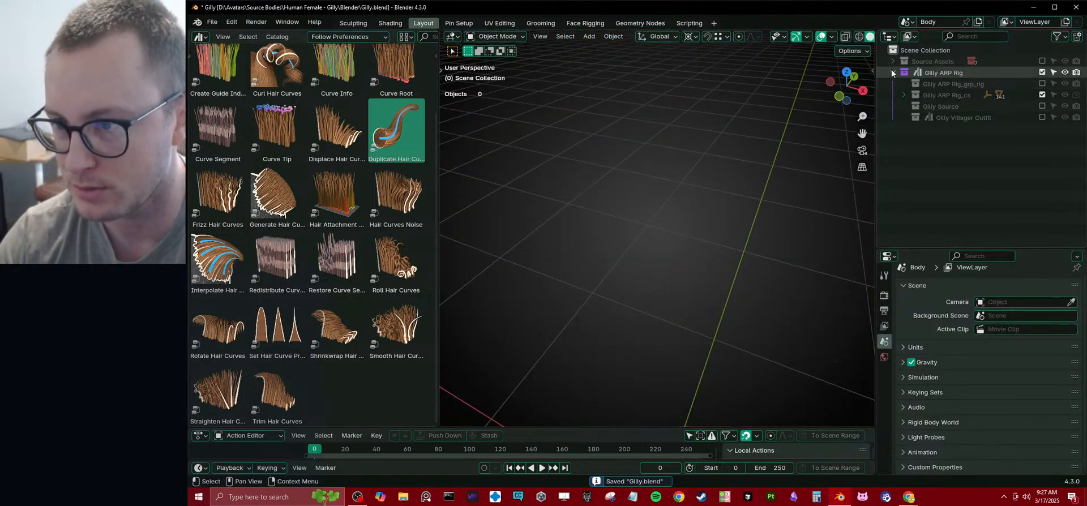
pyautogui.click(892, 73)
pyautogui.click(892, 62)
pyautogui.click(1042, 140)
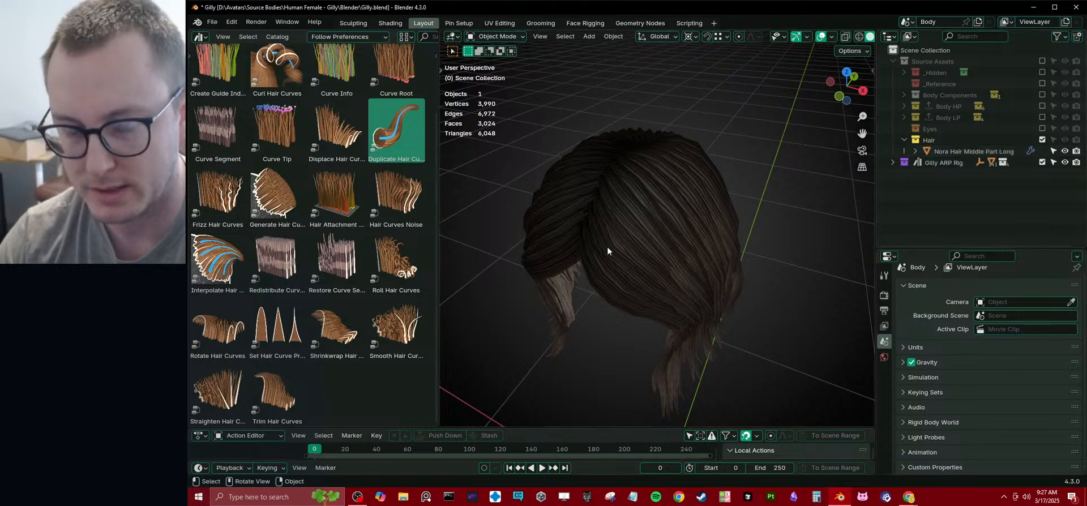
# - Assign the existing Nora Hair material to the Nora Hair Middle Part Long mesh
pyautogui.click(607, 249)
pyautogui.click(884, 459)
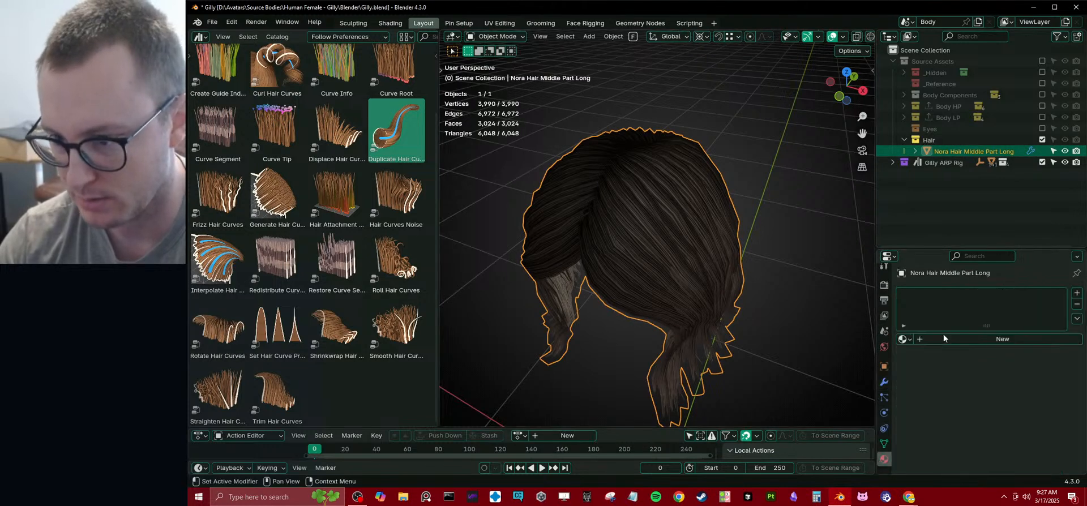
pyautogui.click(903, 339)
pyautogui.write('hbal')
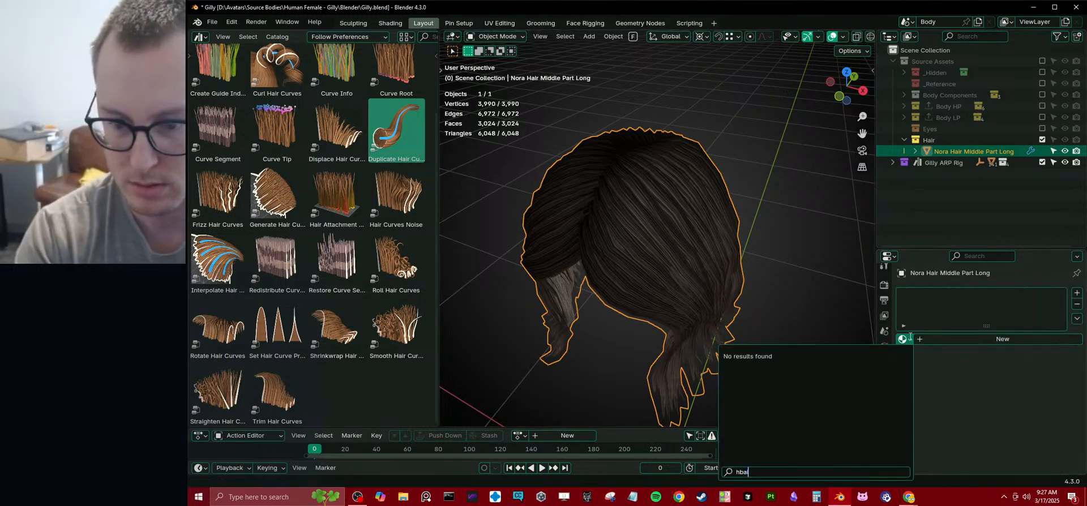
pyautogui.press('BackSpace')
pyautogui.press('BackSpace')
pyautogui.write('a')
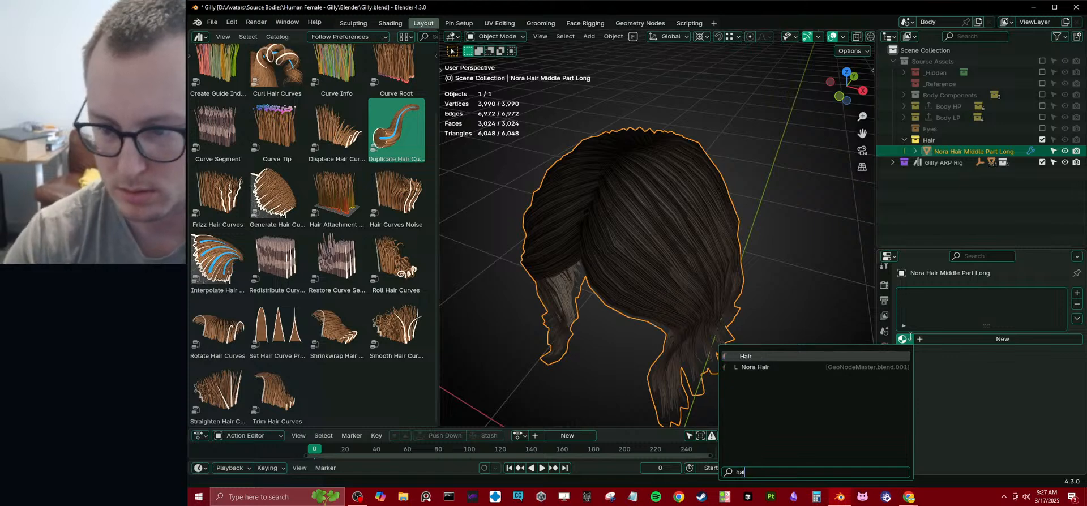
pyautogui.press('Down')
pyautogui.press('Return')
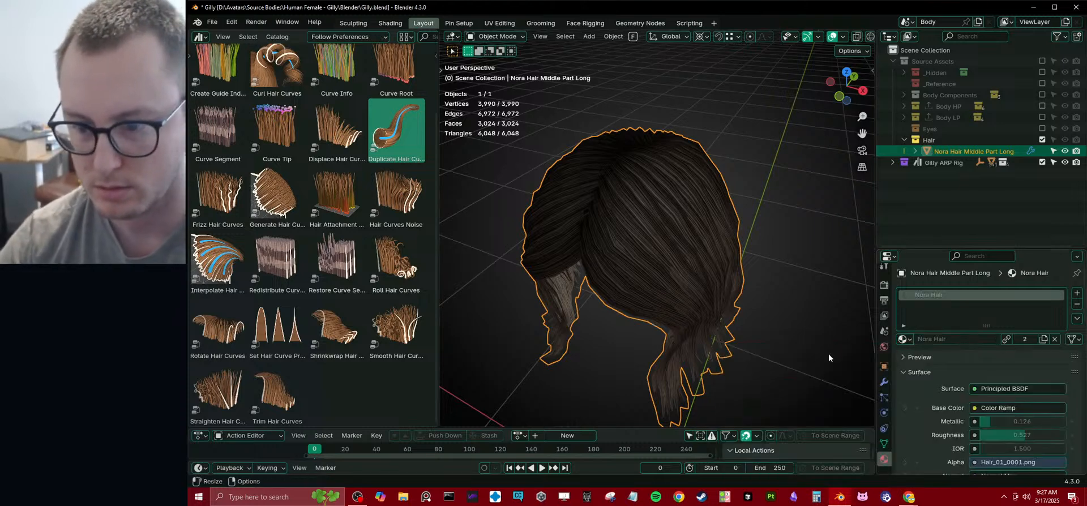
# - Save the file and prefix the HairMesh_Curves modifier's name on the Nora Hair Middle Part Long mesh with MESH_START_
pyautogui.scroll(-4, 708, 317)
pyautogui.moveTo(708, 319); pyautogui.dragTo(726, 270, button='middle')
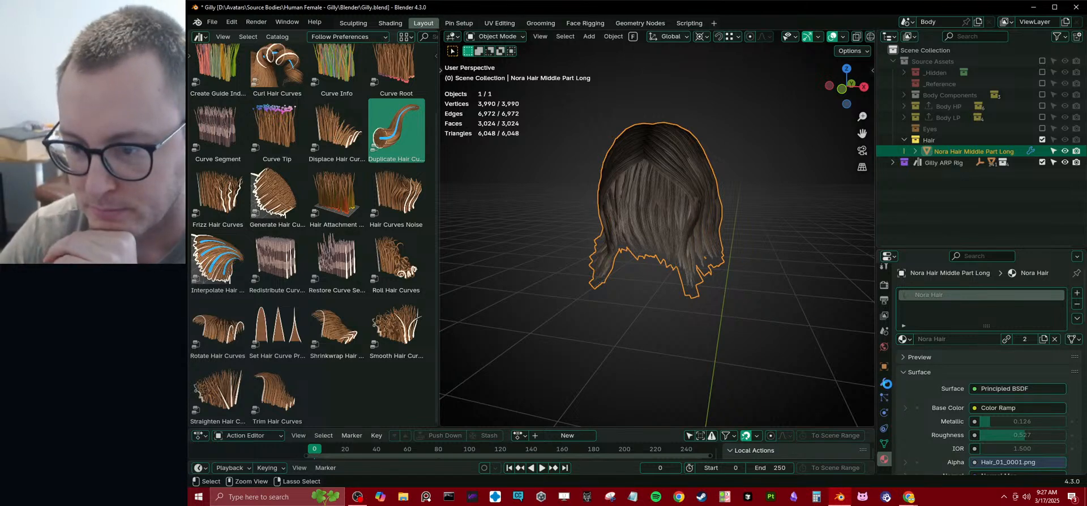
pyautogui.hotkey('ctrl', 's')
pyautogui.click(885, 383)
pyautogui.click(940, 313)
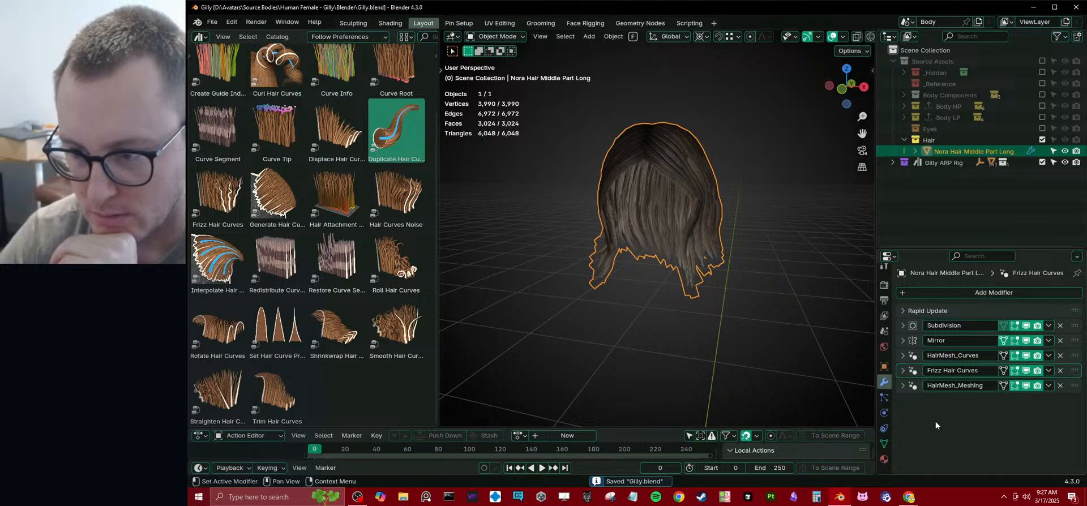
pyautogui.click(939, 358)
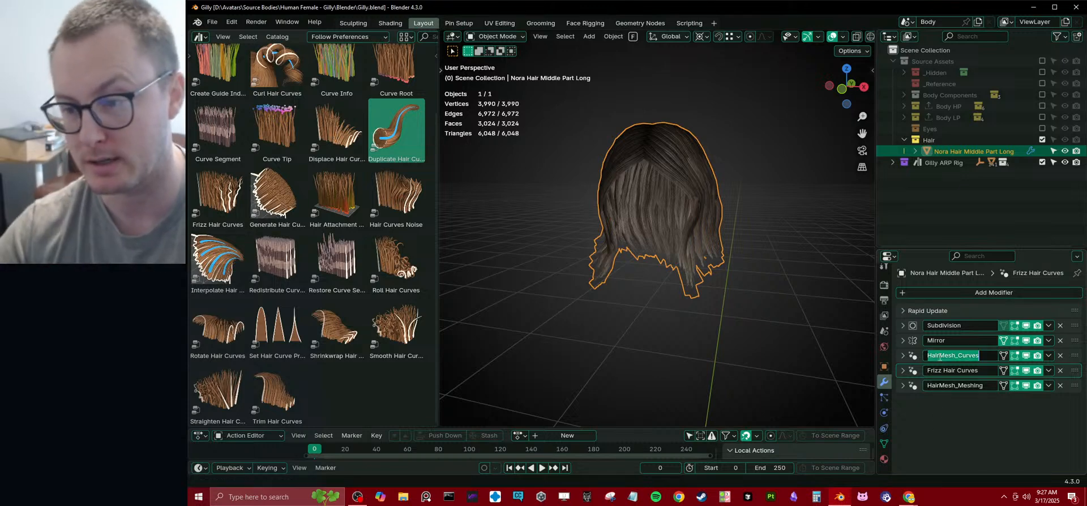
pyautogui.press('Home')
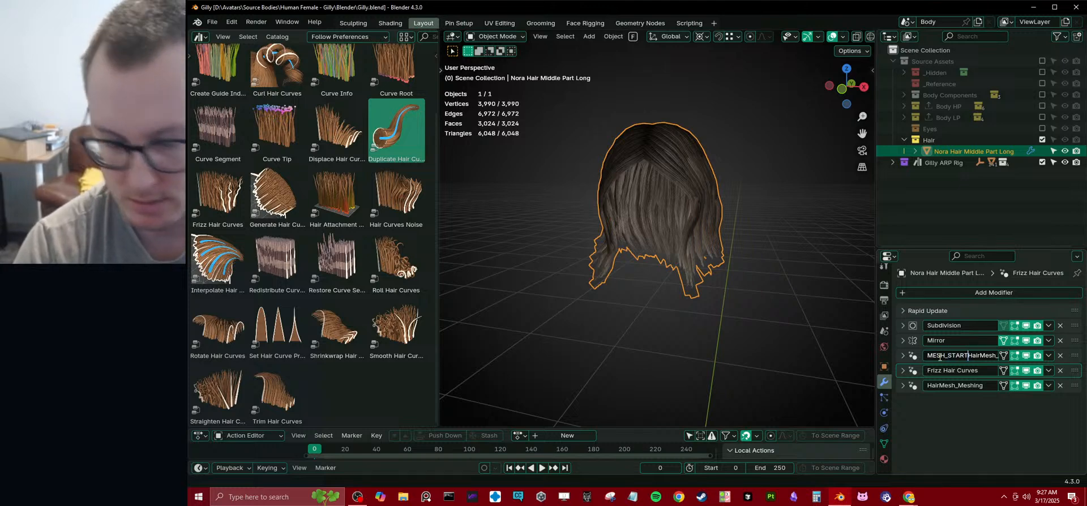
pyautogui.hotkey('shift', 'Home')
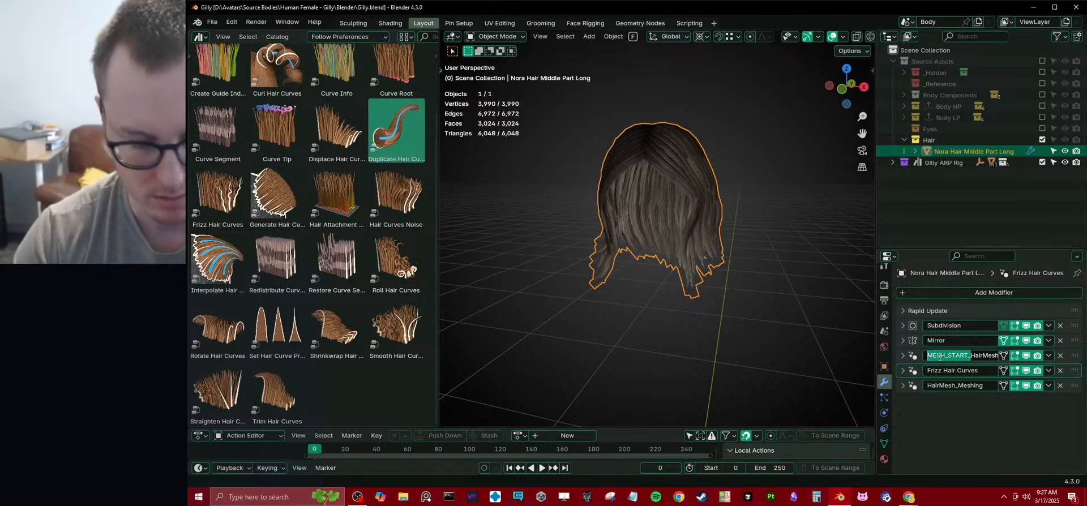
pyautogui.press('Return')
# - Prefix the HairMesh_Meshing modifier's name with MESH_END_ and save the file
pyautogui.click(955, 386)
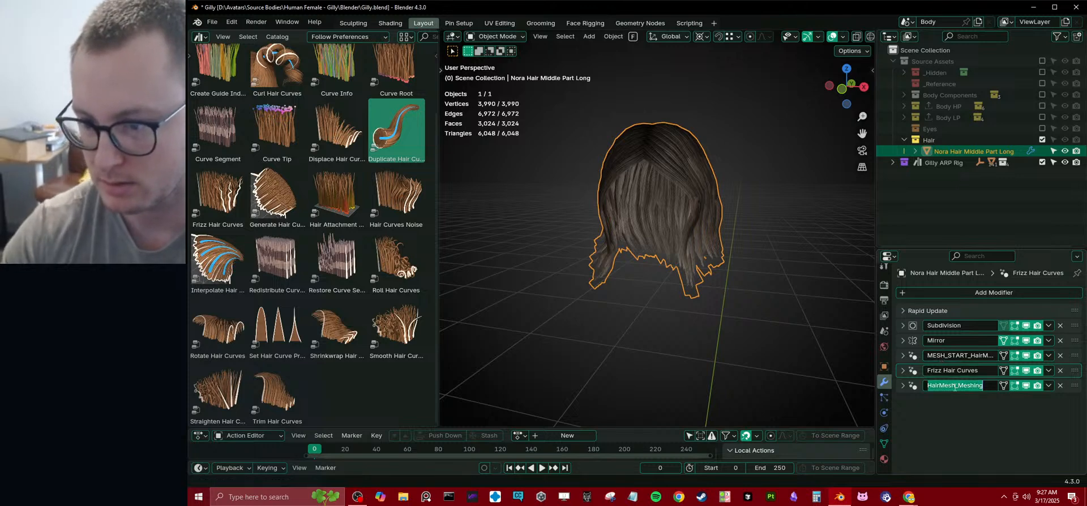
pyautogui.press('Home')
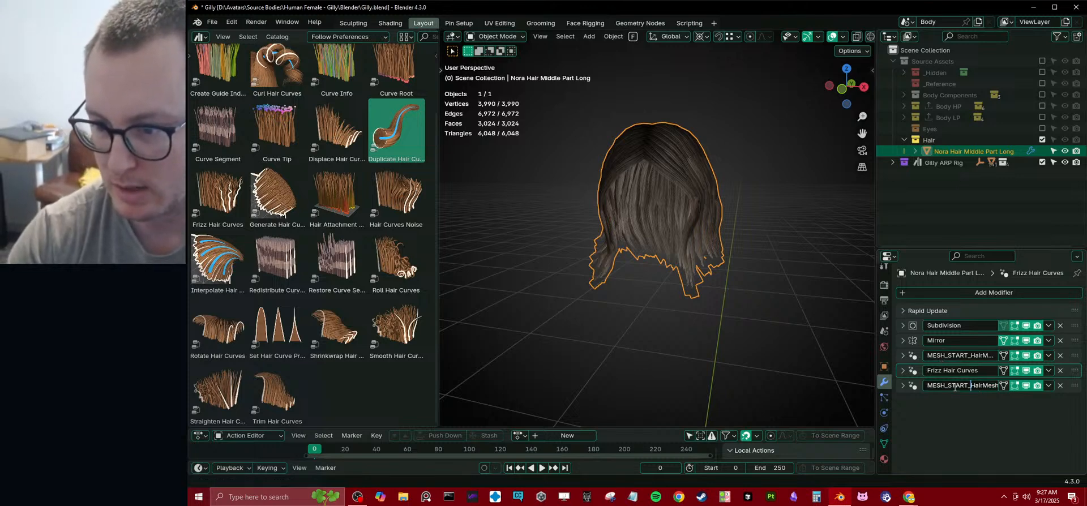
pyautogui.write('MESH_END')
pyautogui.press('Return')
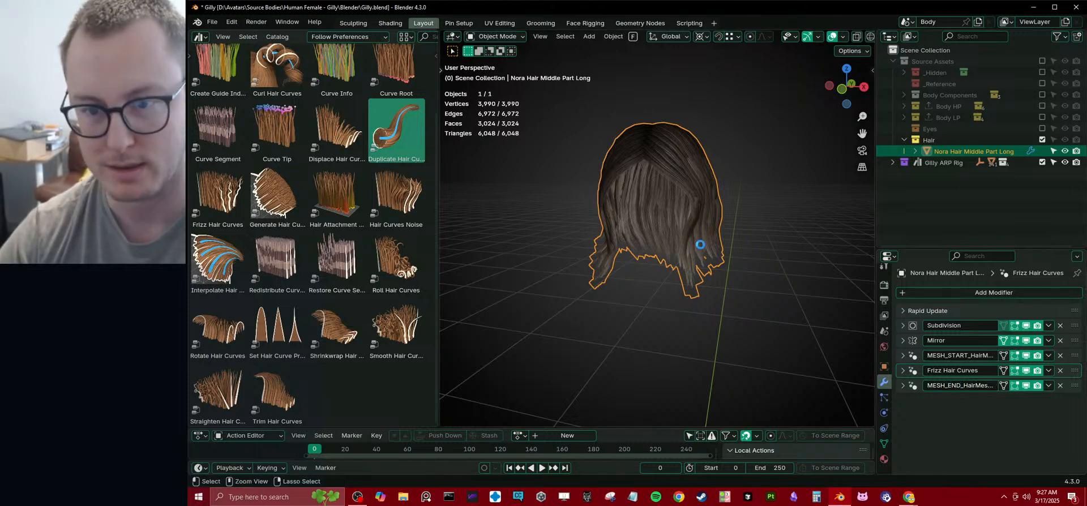
pyautogui.hotkey('ctrl', 's')
# - Exclude the Hair collection, enable the Gilly Source collection, select Gilly Body and save the file
pyautogui.click(904, 139)
pyautogui.press('e')
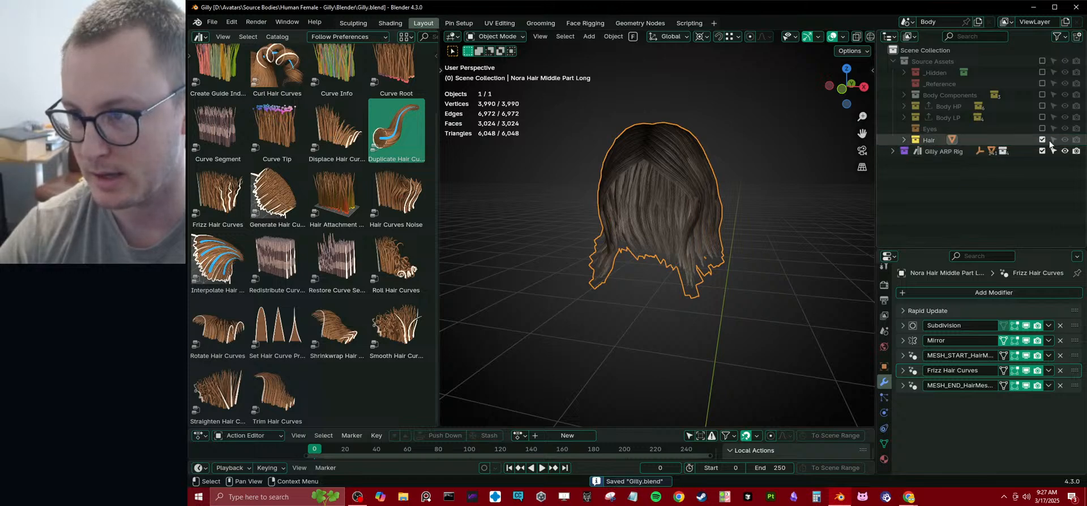
pyautogui.click(892, 62)
pyautogui.click(893, 72)
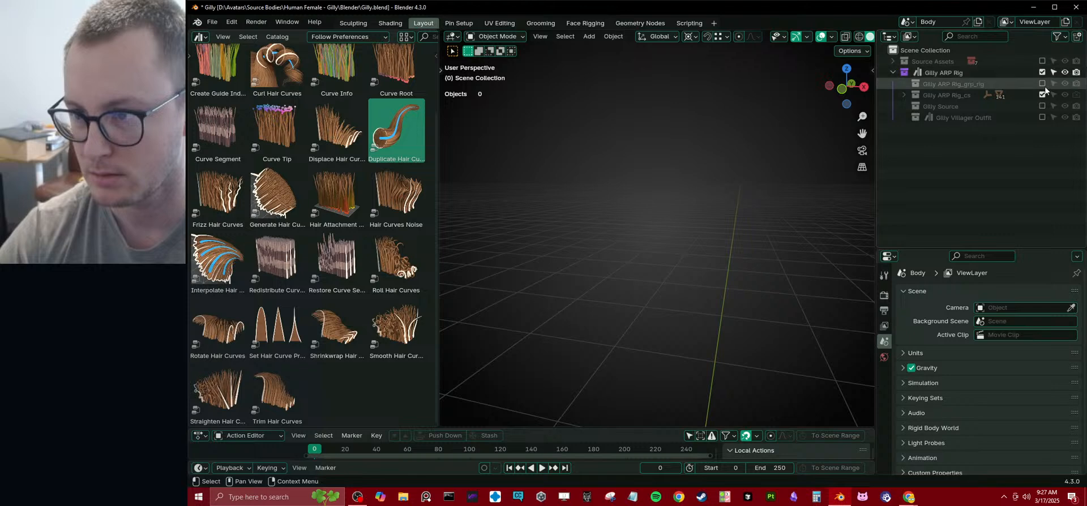
pyautogui.click(1042, 106)
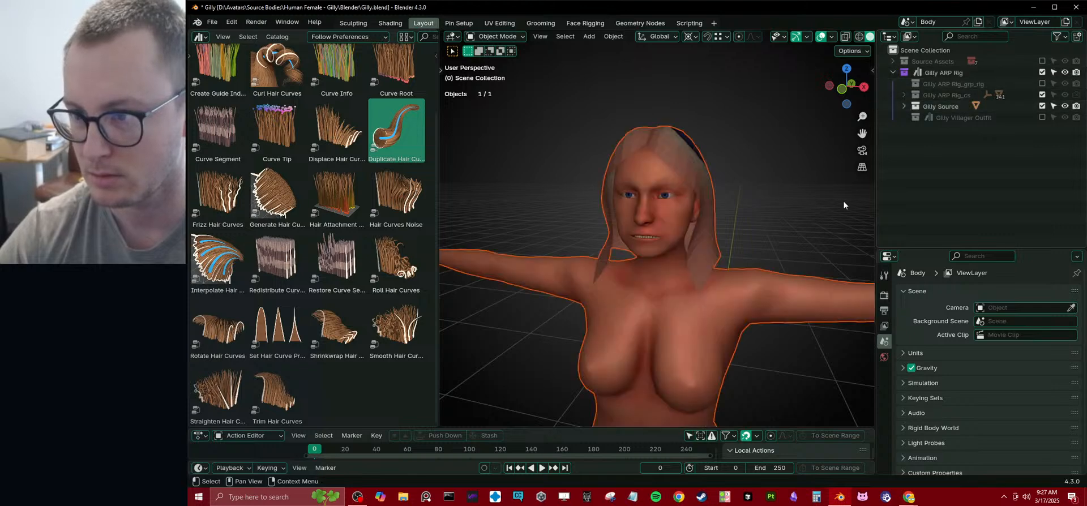
pyautogui.click(712, 304)
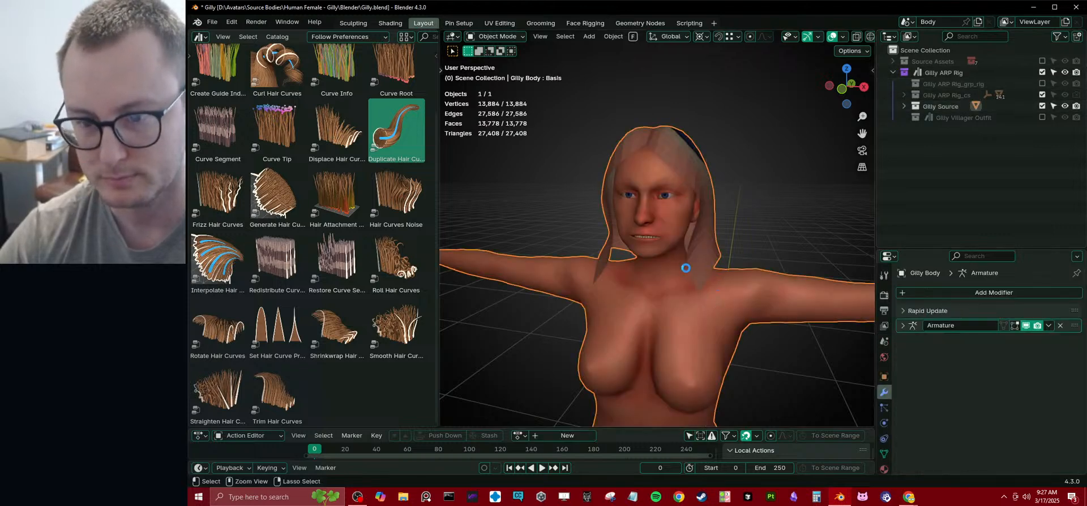
pyautogui.hotkey('ctrl', 's')
# - Run Rapid Update on Gilly Body with the Body LP, Hair and Eyes target collections and the ARKit_Baker_Human_1 post-process script
pyautogui.scroll(5, 665, 266)
pyautogui.scroll(-3, 630, 253)
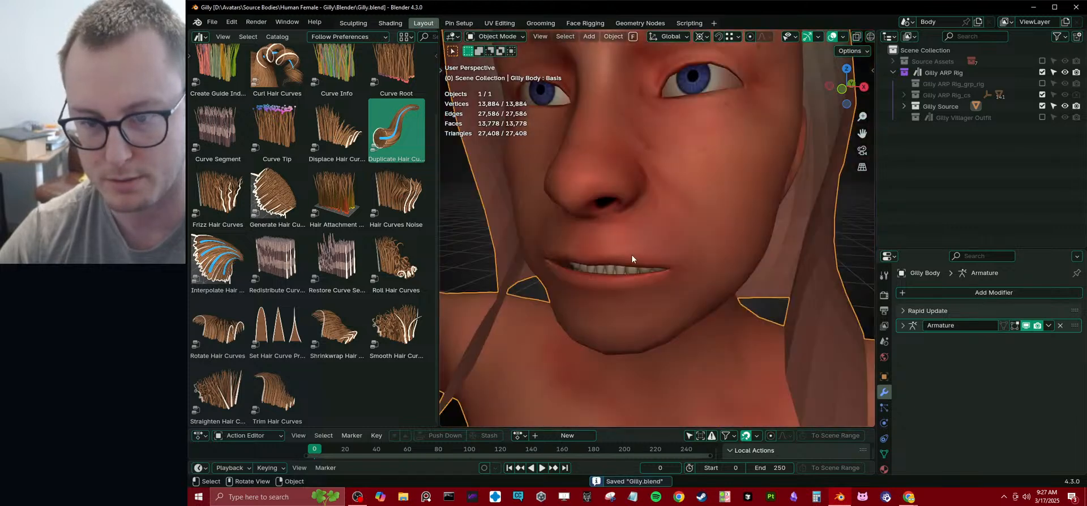
pyautogui.scroll(-1, 596, 287)
pyautogui.click(923, 311)
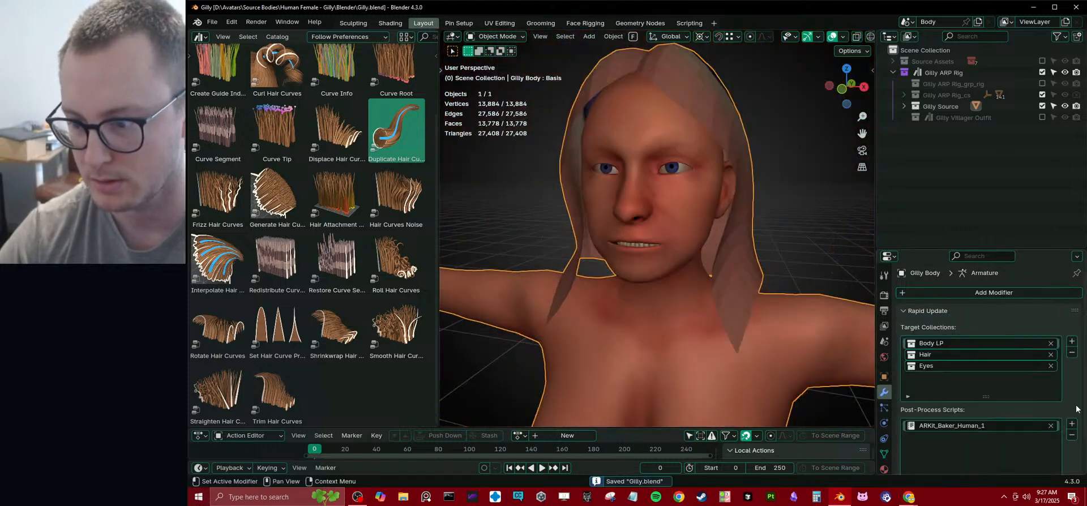
pyautogui.scroll(-2, 1001, 457)
pyautogui.click(1004, 450)
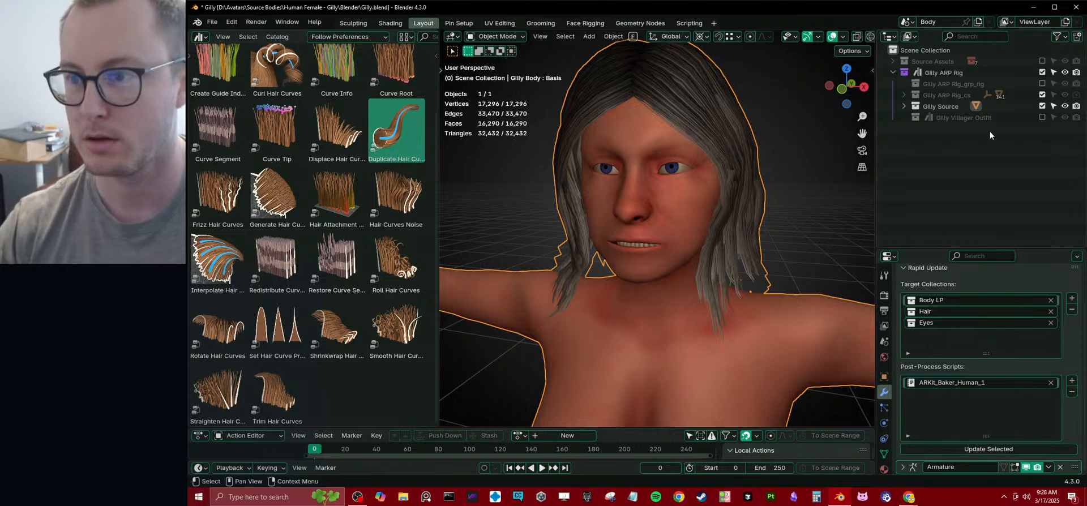
# - Exclude Gilly ARP Rig, enable the Body LP collection and turn on viewport display of Body_low's GeometryNodes modifier
pyautogui.click(1042, 72)
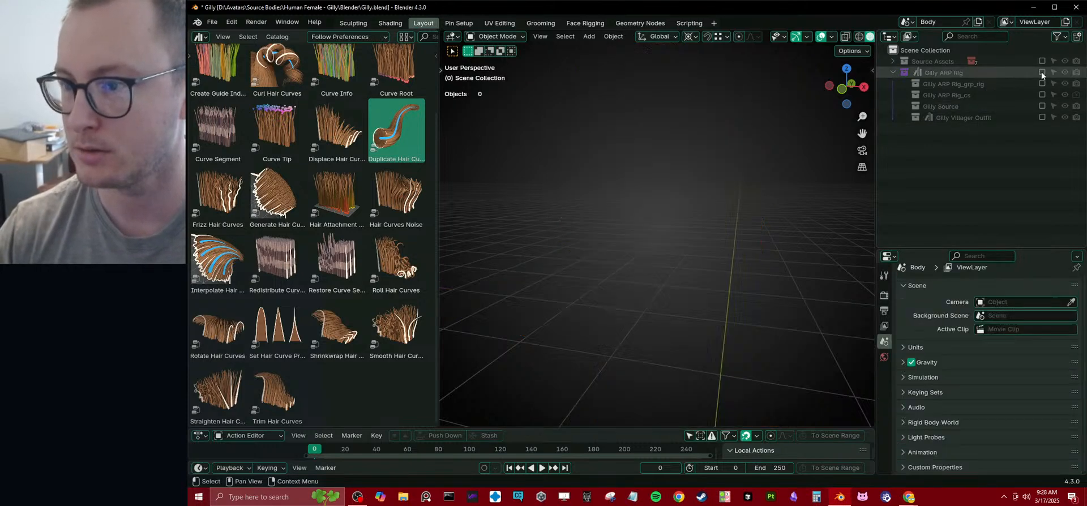
pyautogui.click(893, 62)
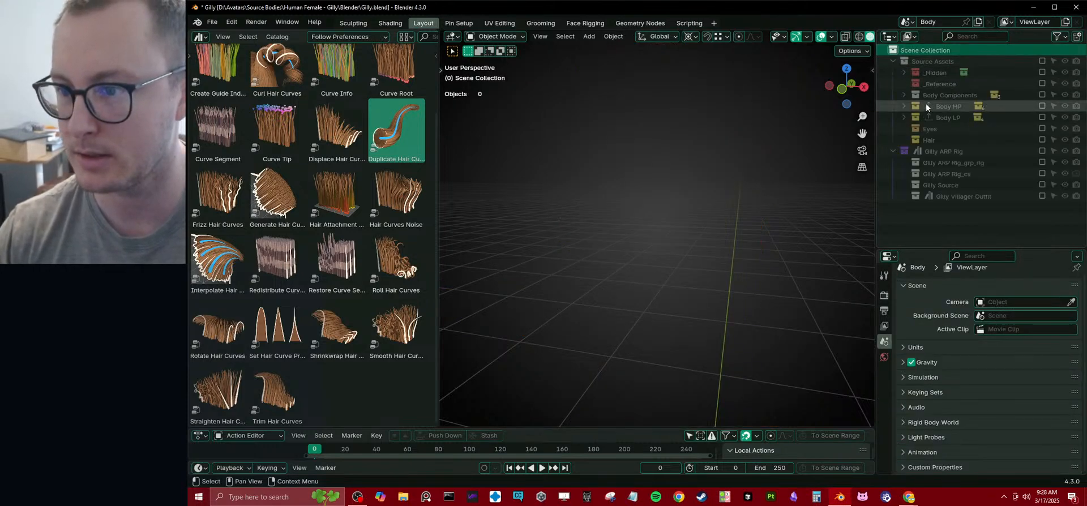
pyautogui.click(1041, 117)
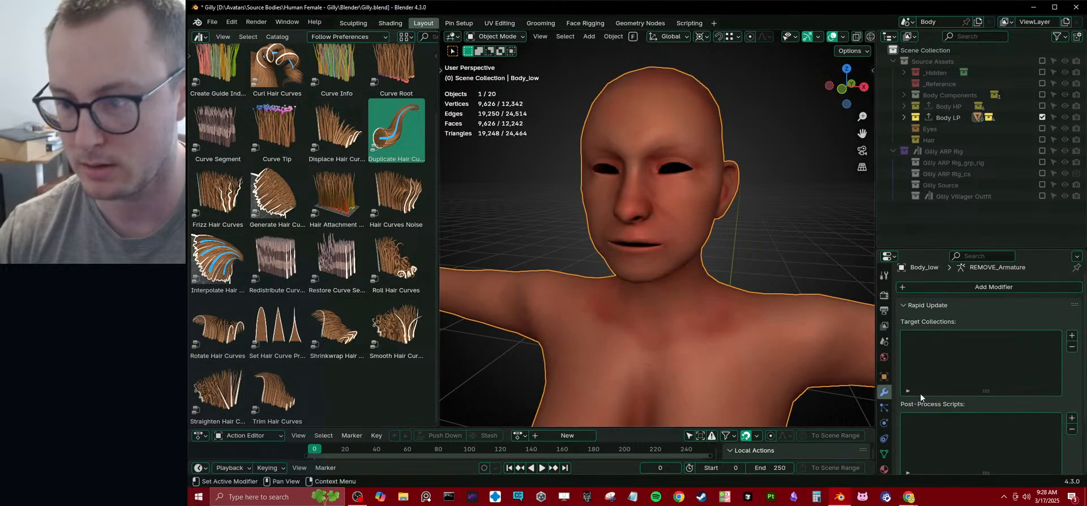
pyautogui.click(911, 307)
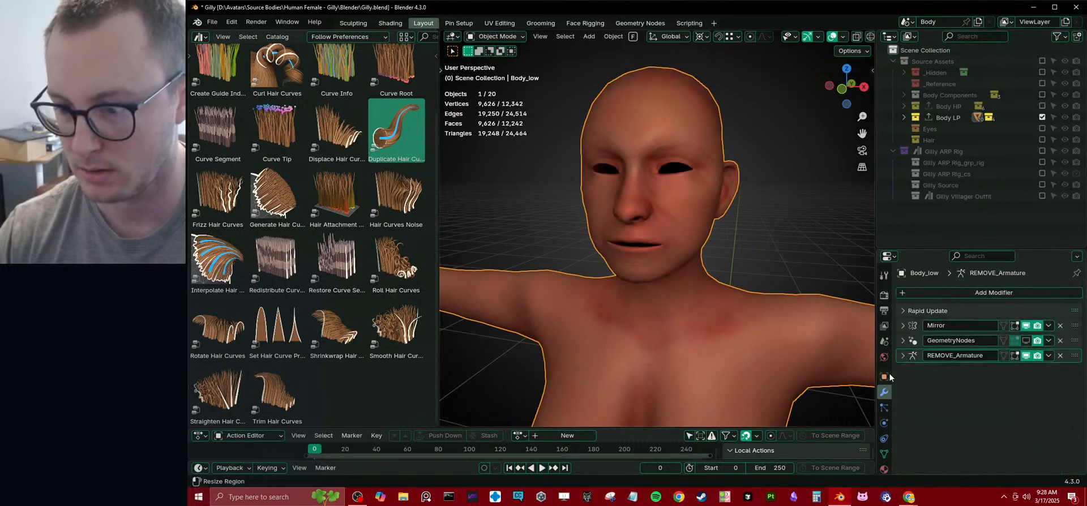
pyautogui.click(1026, 340)
pyautogui.click(1026, 340)
pyautogui.click(1025, 340)
pyautogui.click(1025, 340)
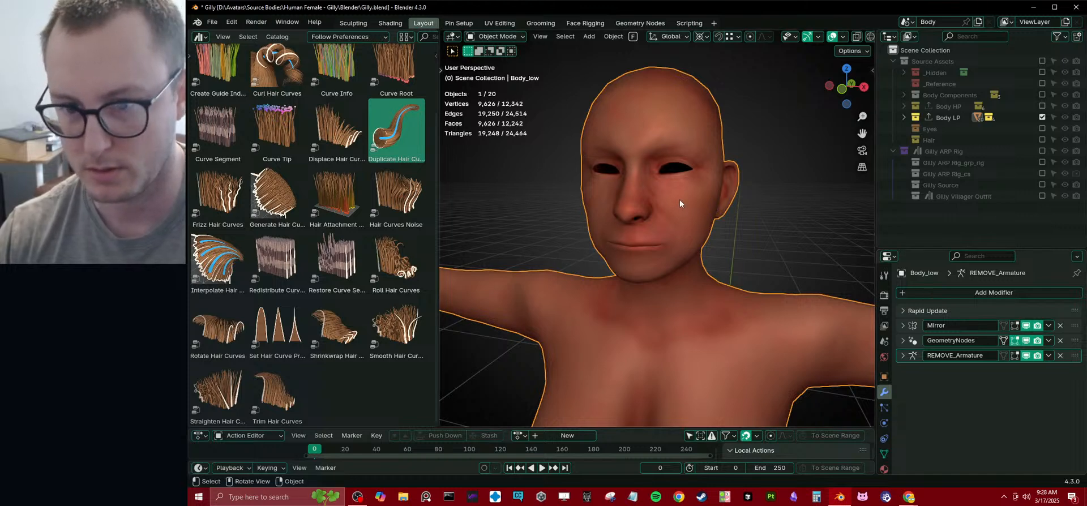
# - Exclude Body LP, enable Gilly Source and rerun Rapid Update on Gilly Body
pyautogui.click(1041, 117)
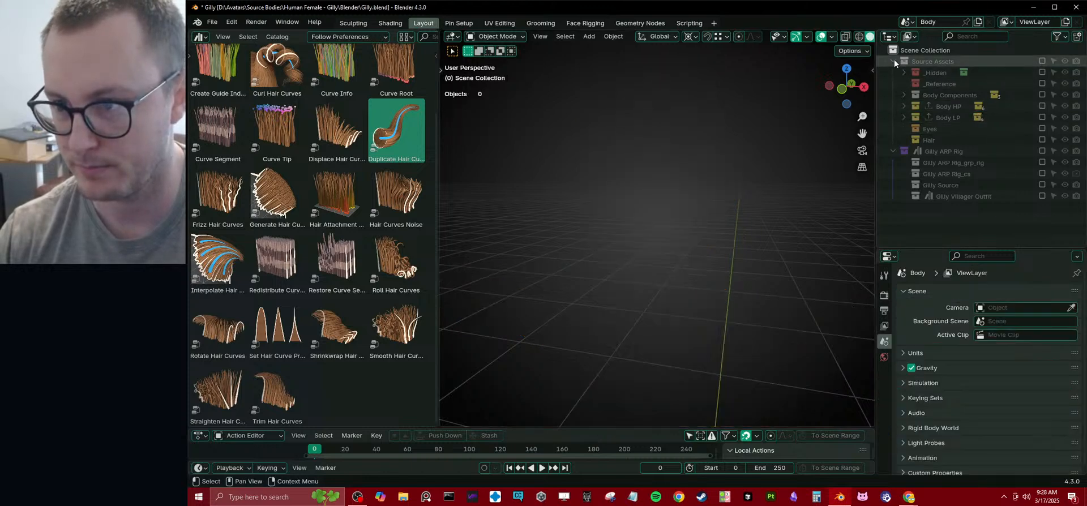
pyautogui.click(892, 61)
pyautogui.click(1041, 106)
pyautogui.click(655, 243)
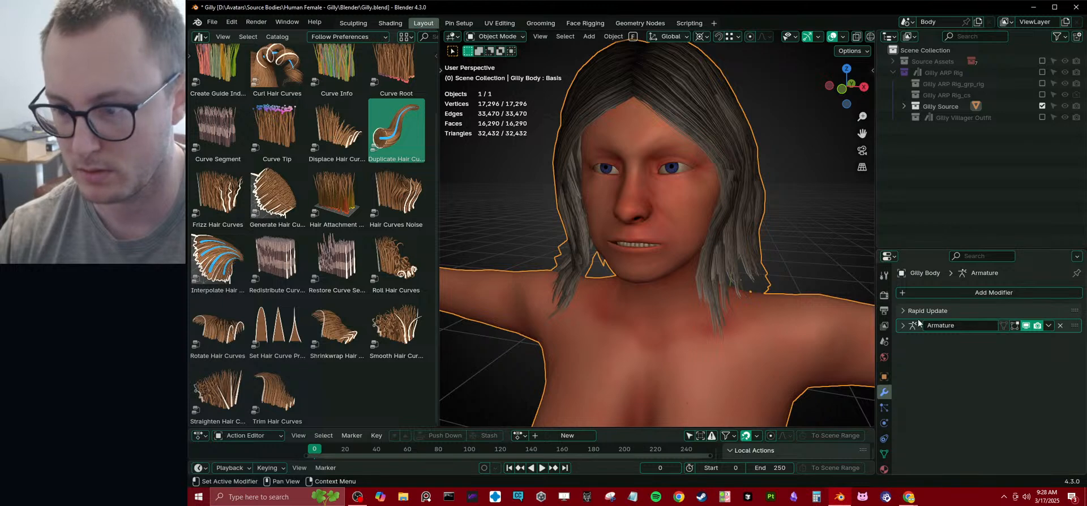
pyautogui.scroll(-2, 1074, 403)
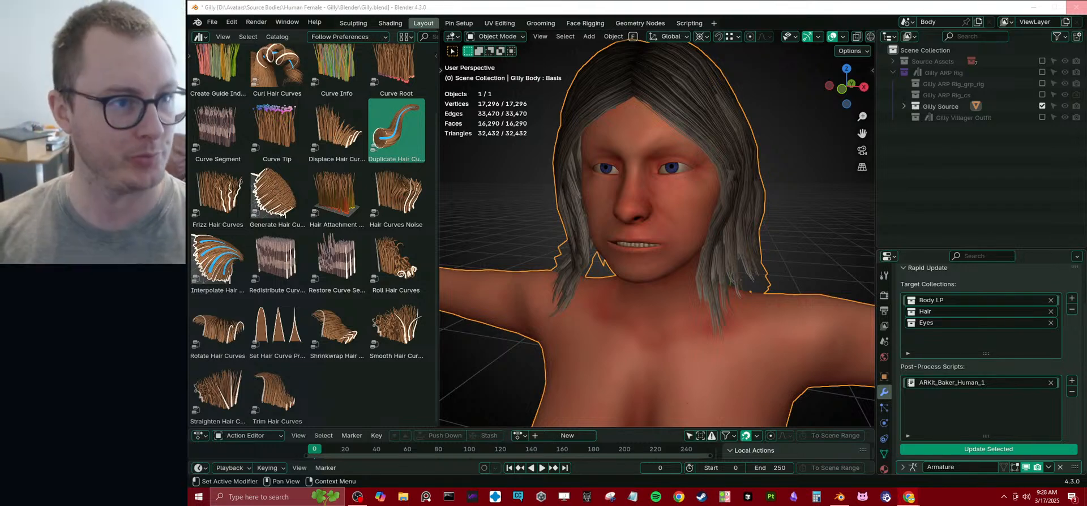
# - Enable the Gilly Villager Outfit, Gilly ARP Rig_cs and Gilly ARP Rig collections, check the updated face and hair, and save the file
pyautogui.scroll(-7, 722, 213)
pyautogui.click(1042, 117)
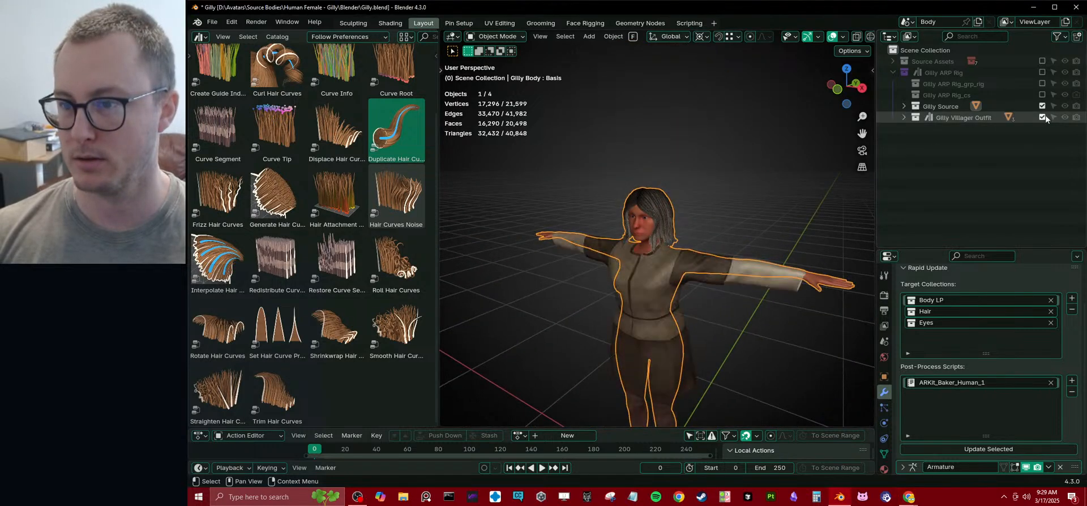
pyautogui.click(1041, 94)
pyautogui.click(1041, 73)
pyautogui.scroll(6, 646, 210)
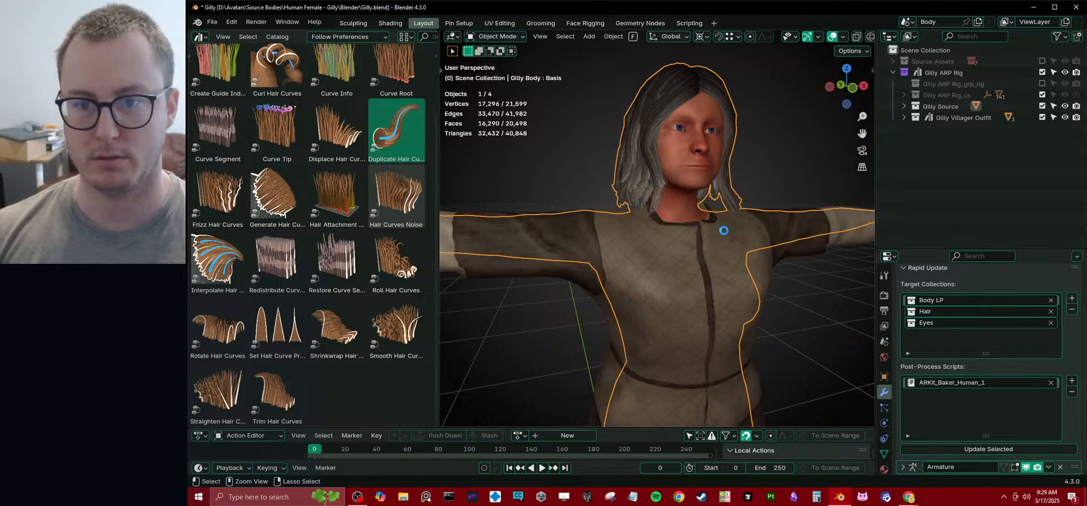
pyautogui.hotkey('ctrl', 's')
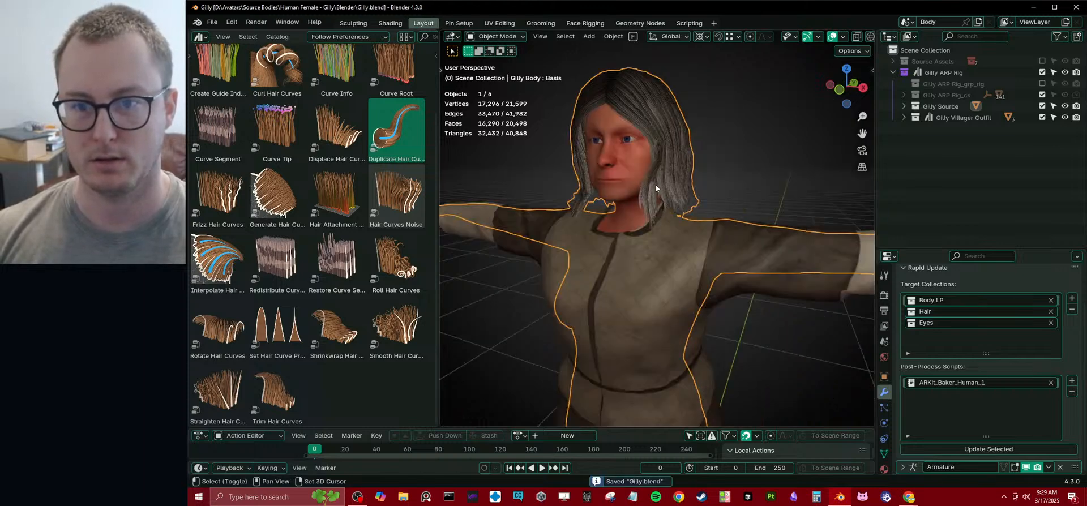
pyautogui.scroll(5, 696, 249)
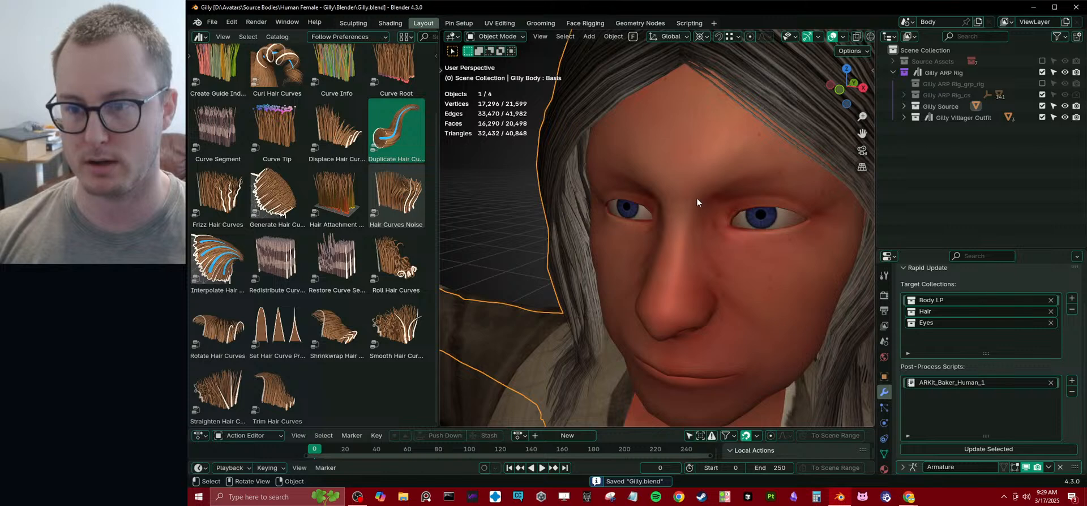
pyautogui.moveTo(687, 196); pyautogui.dragTo(705, 189, button='middle')
pyautogui.hotkey('ctrl', 's')
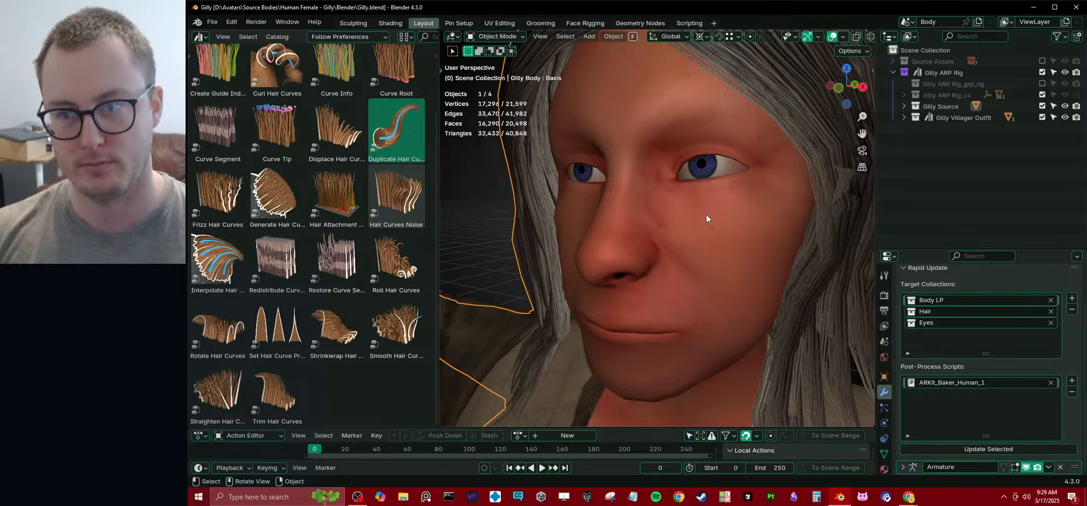
# - Exclude Gilly ARP Rig, enable the Hair collection in Source Assets, make it the active collection and save the file
pyautogui.click(890, 73)
pyautogui.click(890, 61)
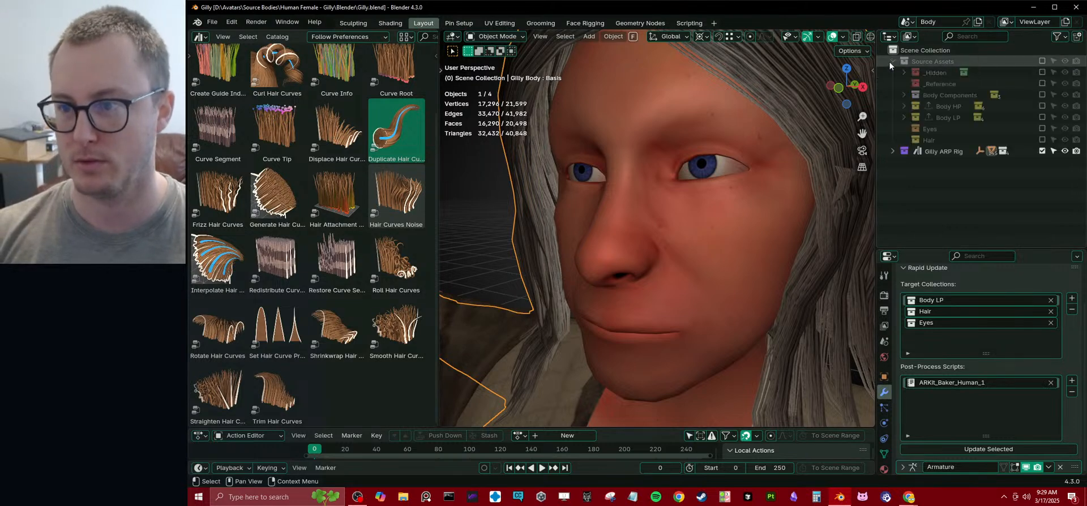
pyautogui.click(938, 174)
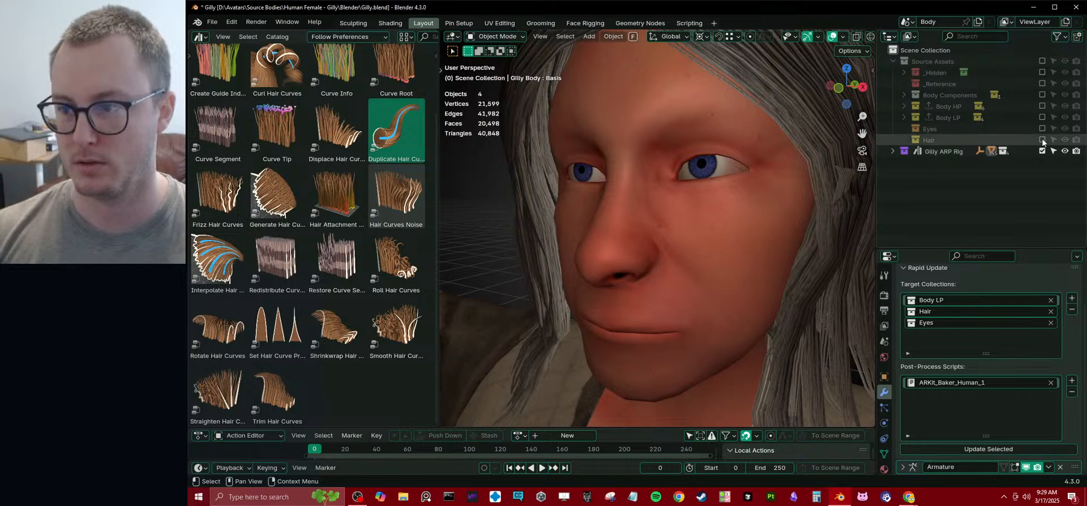
pyautogui.click(1042, 139)
pyautogui.click(1042, 151)
pyautogui.click(904, 139)
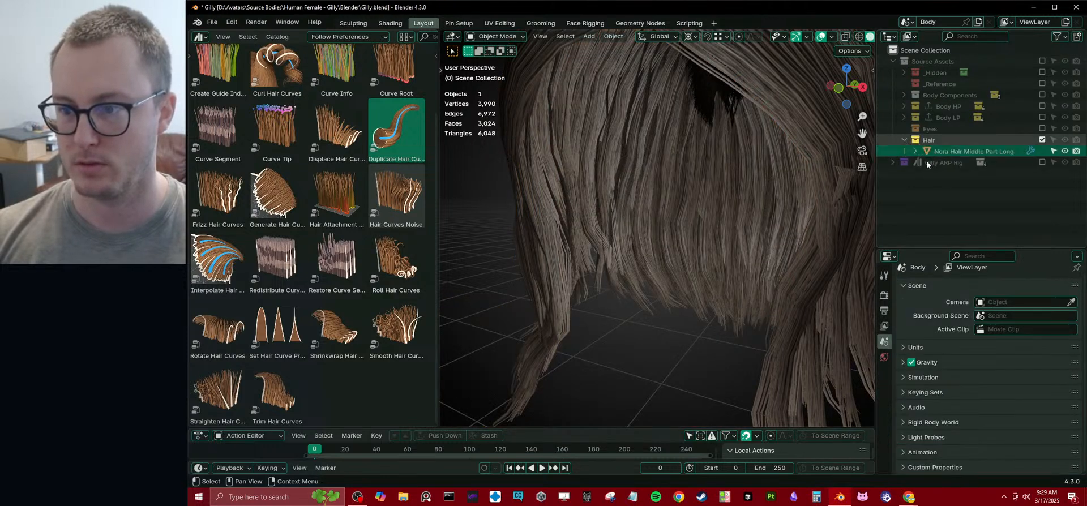
pyautogui.click(928, 141)
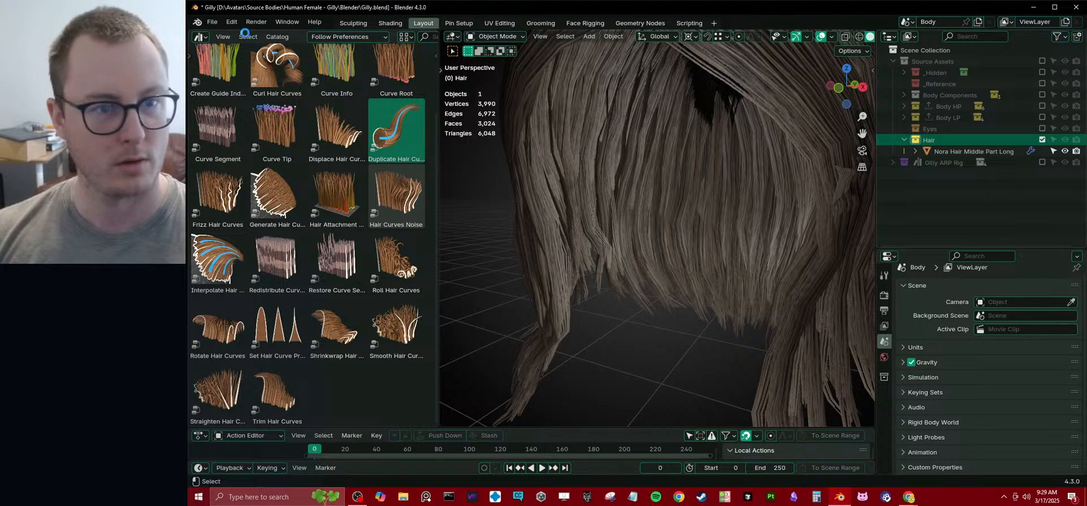
pyautogui.hotkey('ctrl', 's')
pyautogui.click(213, 22)
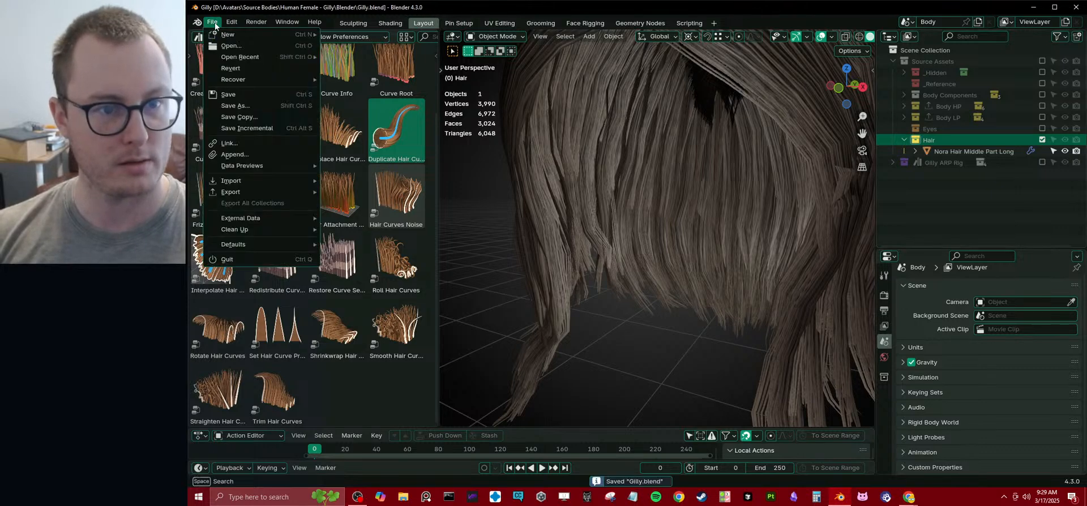
pyautogui.click(238, 157)
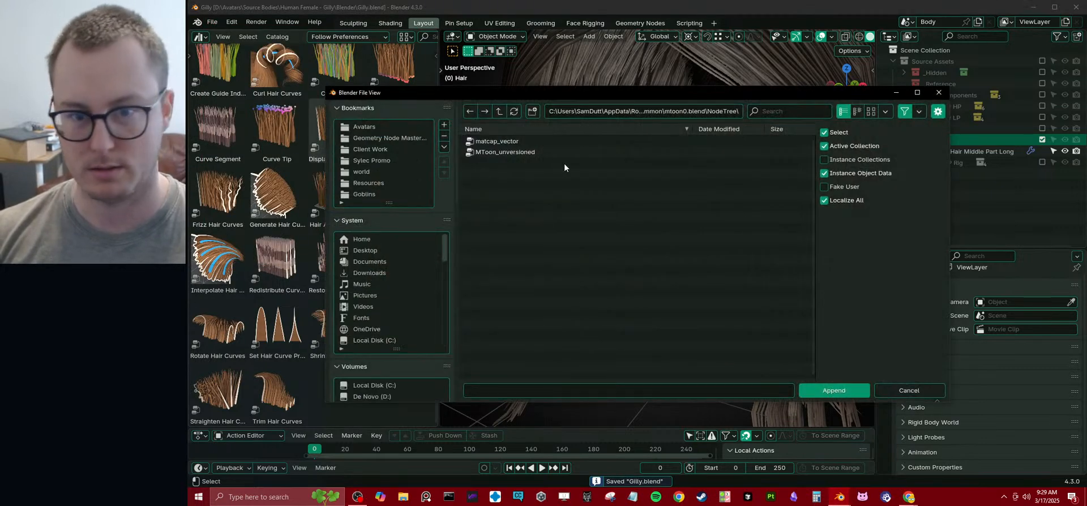
pyautogui.press('Escape')
# - Copy the current file's folder path from the Save As dialog and browse to that folder in the Append dialog
pyautogui.hotkey('ctrl', 'shift', 's')
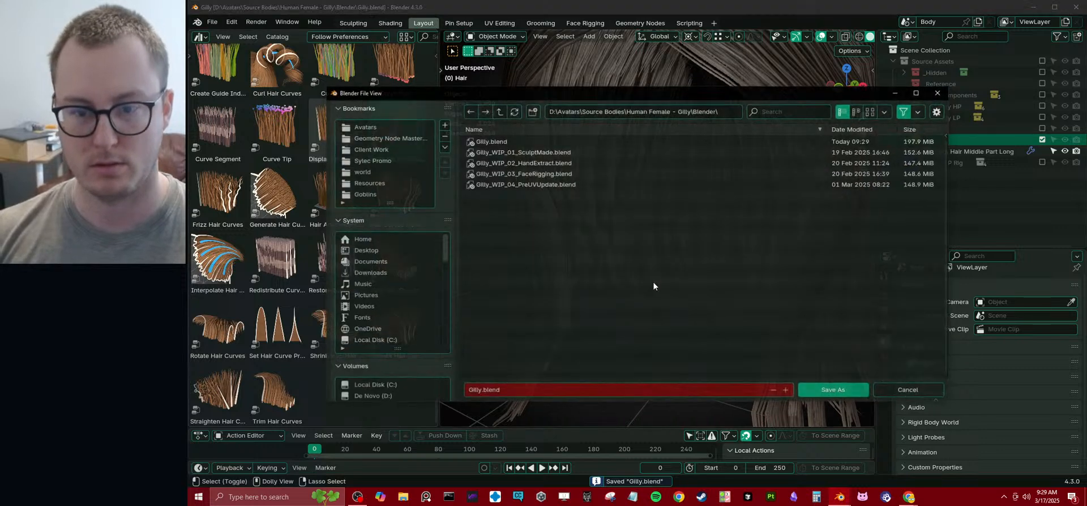
pyautogui.click(725, 113)
pyautogui.hotkey('ctrl', 'c')
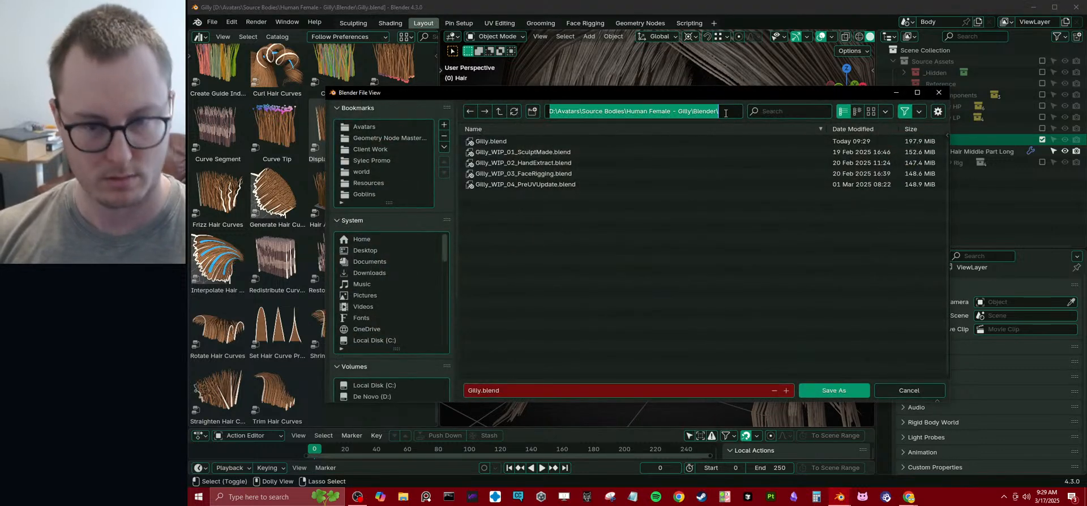
pyautogui.press('Escape')
pyautogui.press('Escape')
pyautogui.click(213, 22)
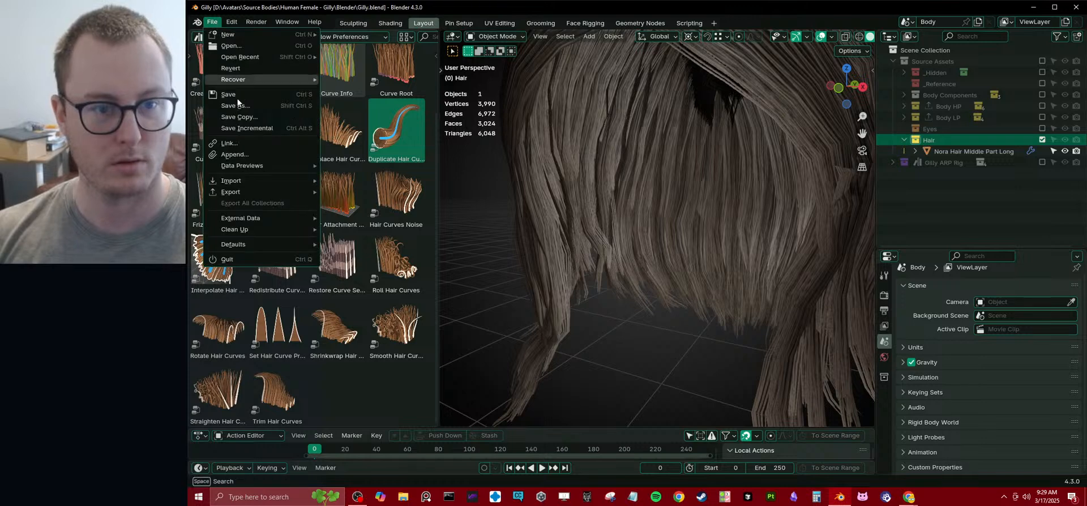
pyautogui.click(238, 150)
pyautogui.click(720, 113)
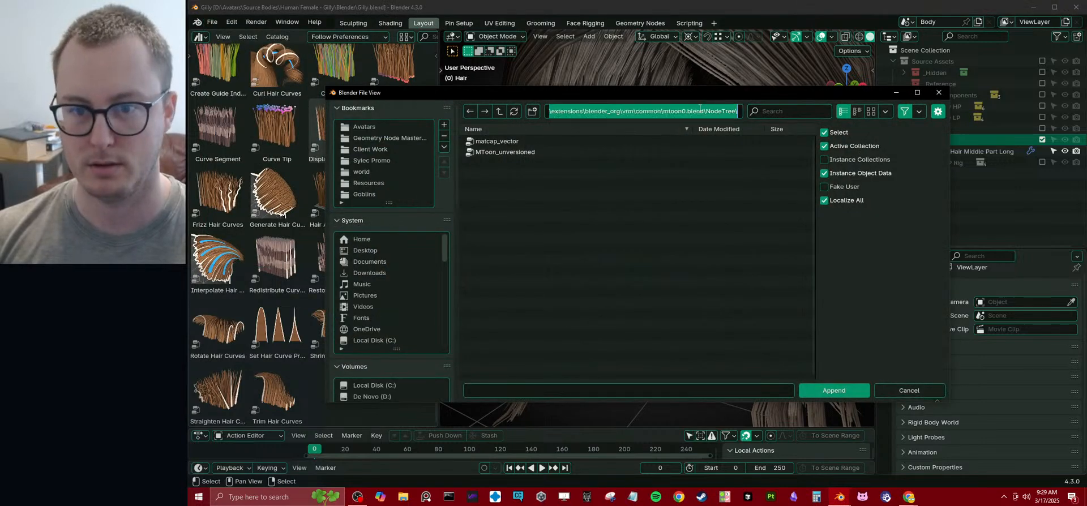
pyautogui.hotkey('ctrl', 'v')
pyautogui.press('Return')
# - Append the Hair collection from Gilly_WIP_04_PreUVUpdate.blend
pyautogui.click(599, 172)
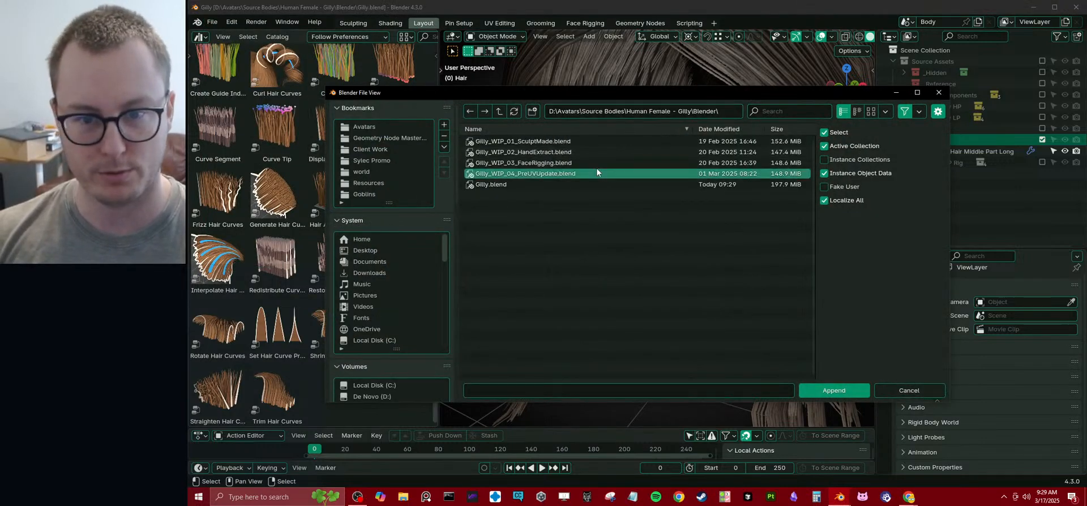
pyautogui.doubleClick(579, 173)
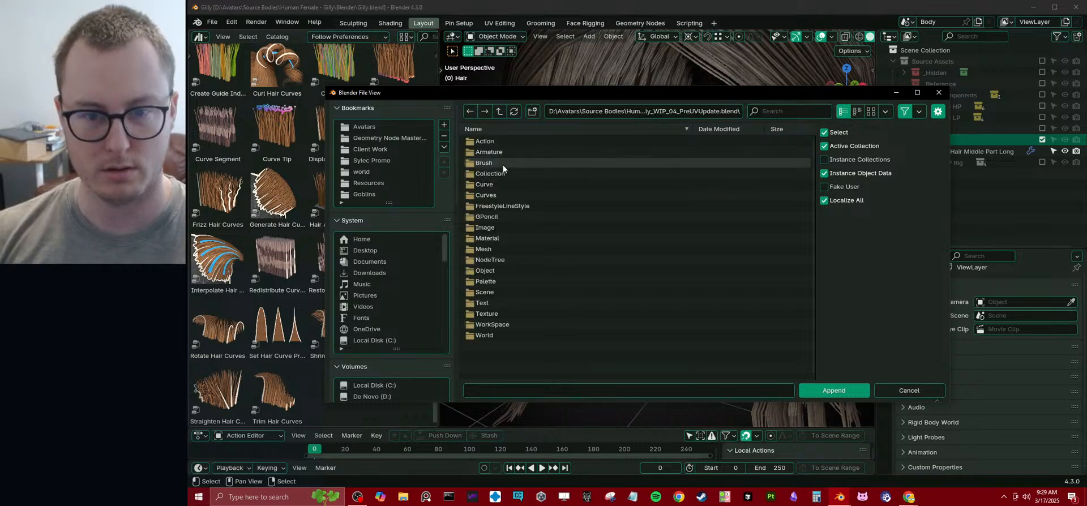
pyautogui.doubleClick(491, 175)
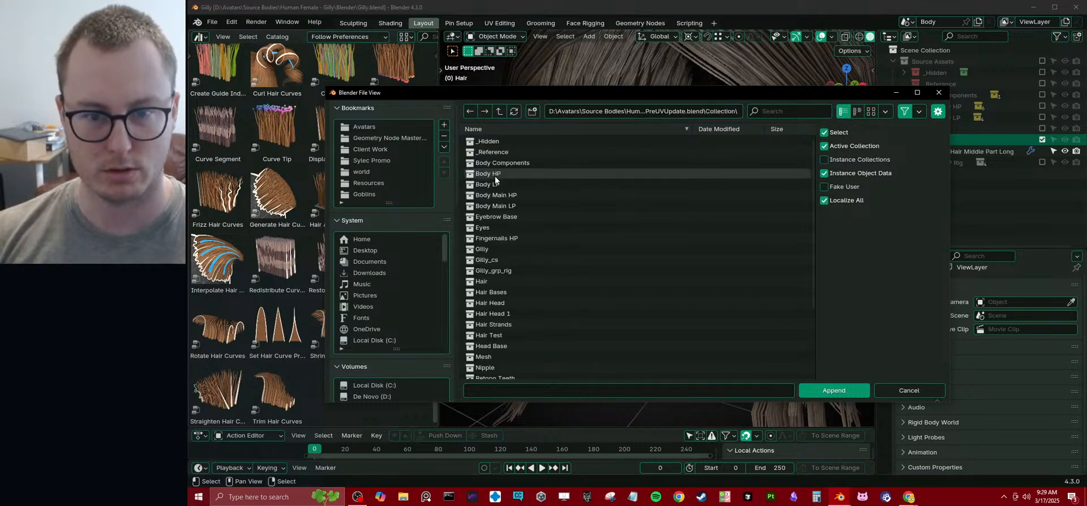
pyautogui.click(487, 282)
pyautogui.doubleClick(487, 283)
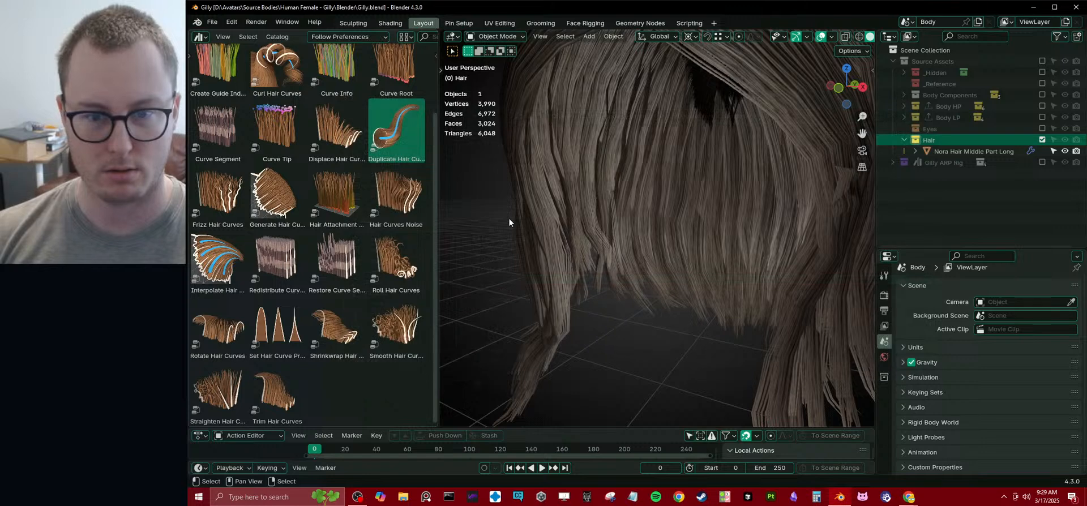
# - Exclude the original Hair collection and delete every appended object except Hair_Eyebrow and Hair_Eyelash
pyautogui.scroll(-8, 625, 240)
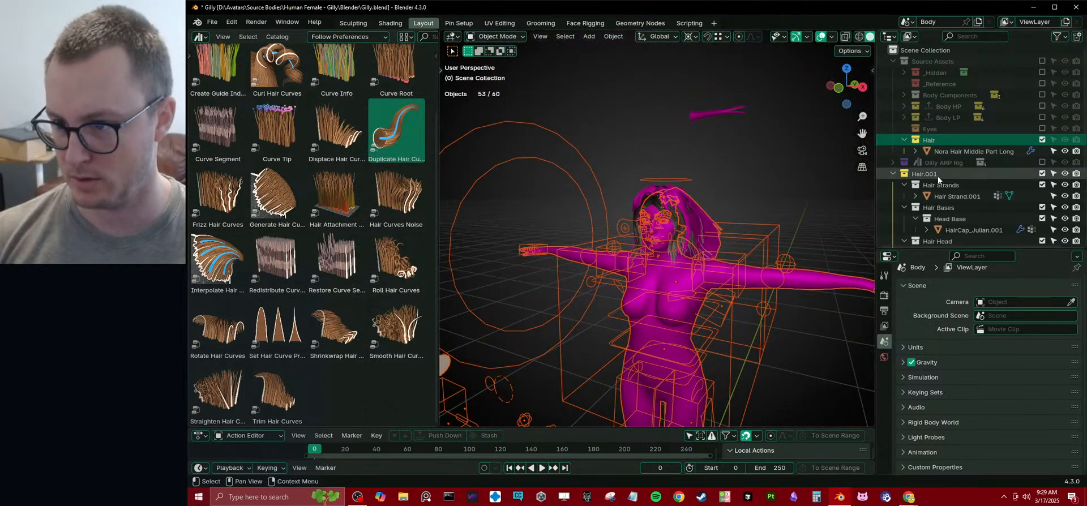
pyautogui.click(1041, 140)
pyautogui.scroll(8, 699, 260)
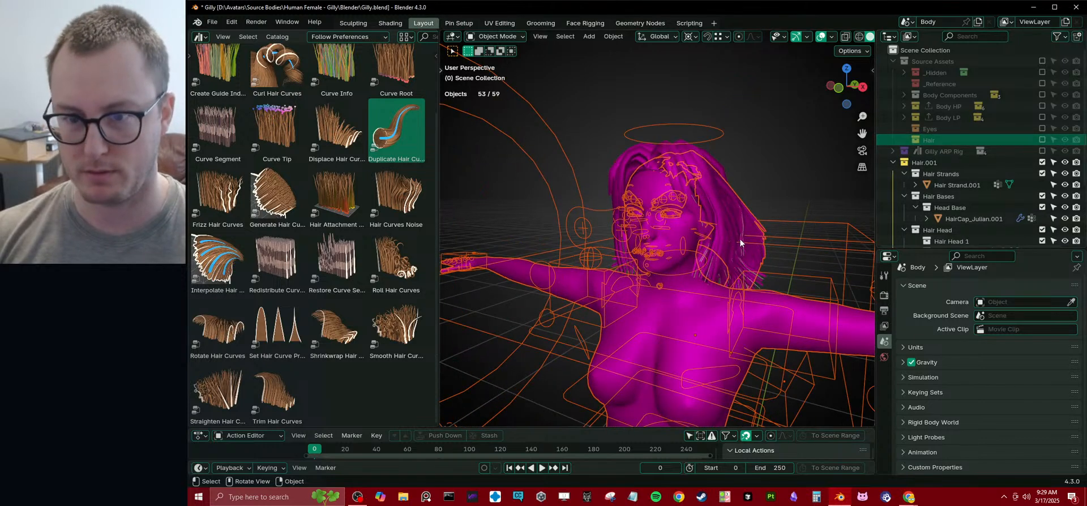
pyautogui.click(770, 197)
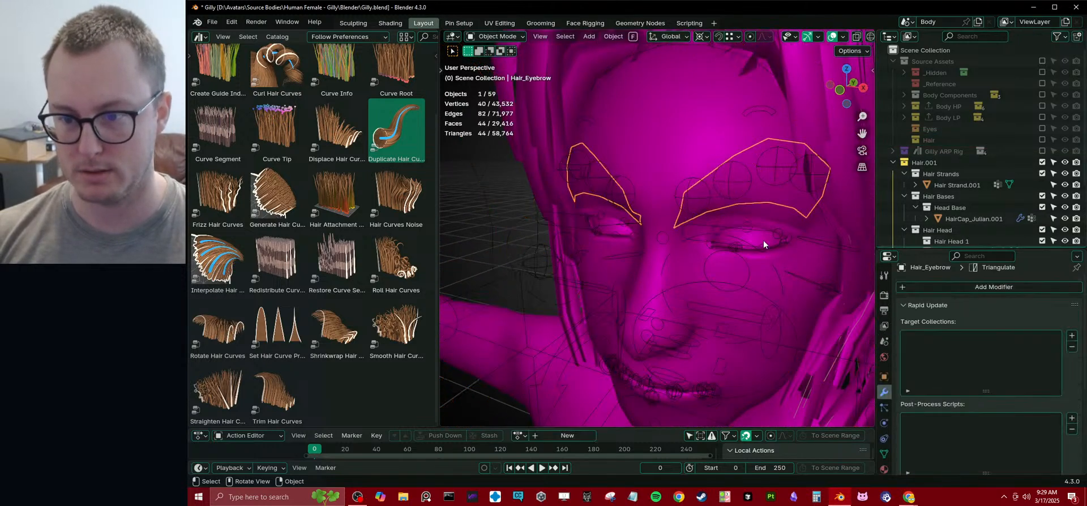
pyautogui.keyDown('shift'); pyautogui.click(792, 230); pyautogui.keyUp('shift')
pyautogui.scroll(-8, 765, 237)
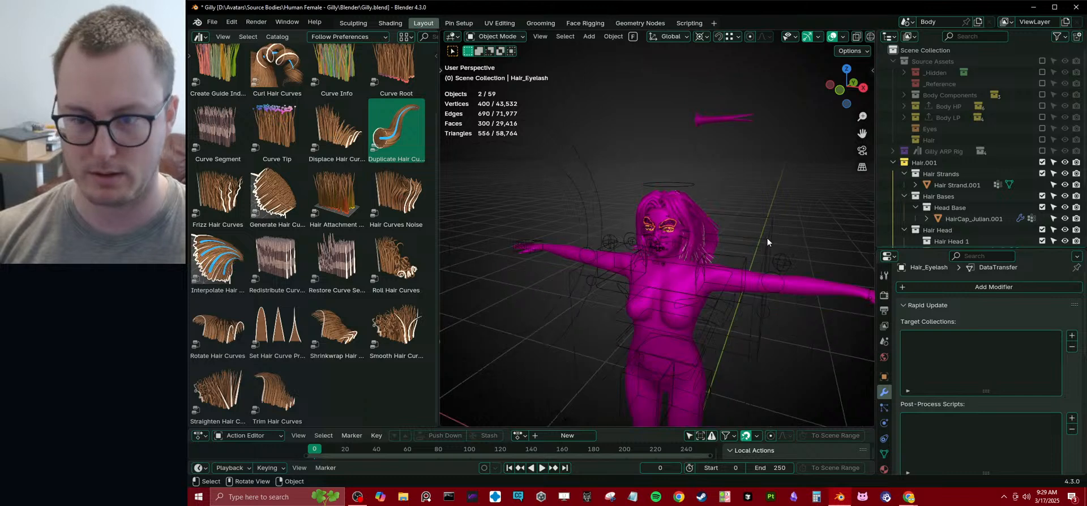
pyautogui.hotkey('ctrl', 'i')
pyautogui.press('x')
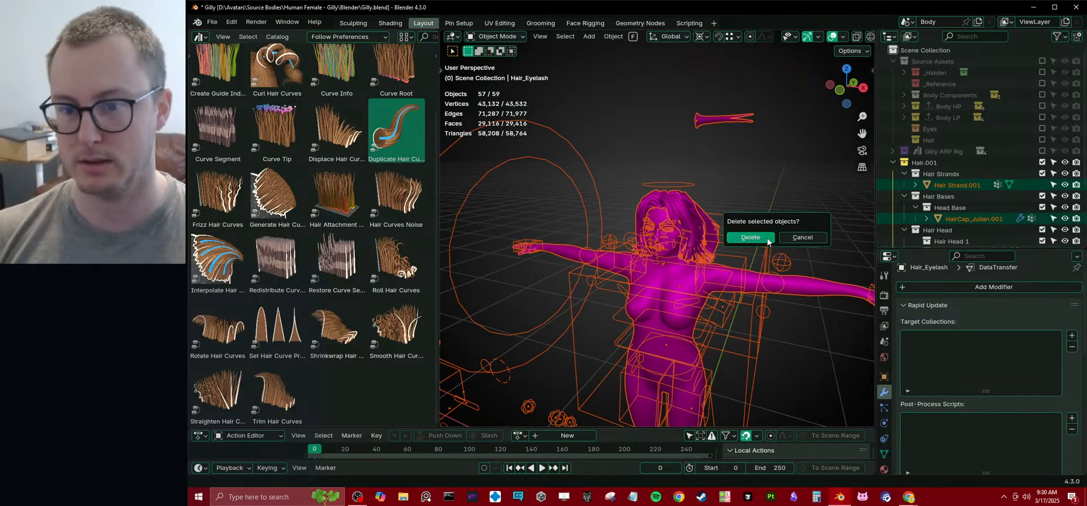
pyautogui.click(755, 237)
pyautogui.moveTo(723, 322); pyautogui.dragTo(677, 256, button='middle')
pyautogui.scroll(4, 640, 252)
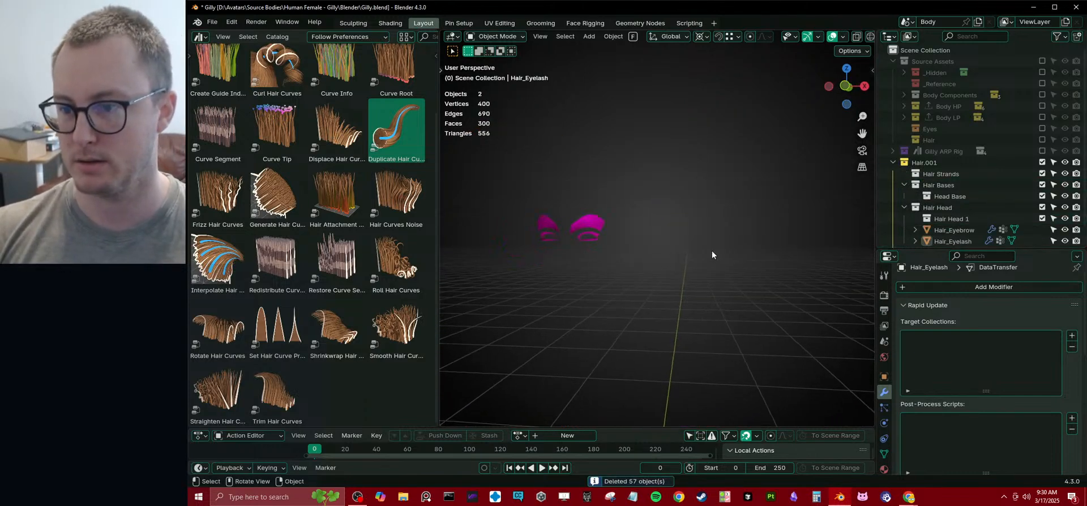
# - Move Hair_Eyebrow and Hair_Eyelash into the Source Assets Hair collection and delete the Hair.001 collection with its sub-collections
pyautogui.keyDown('shift'); pyautogui.click(949, 229); pyautogui.keyUp('shift')
pyautogui.moveTo(965, 234); pyautogui.dragTo(964, 148)
pyautogui.rightClick(966, 162)
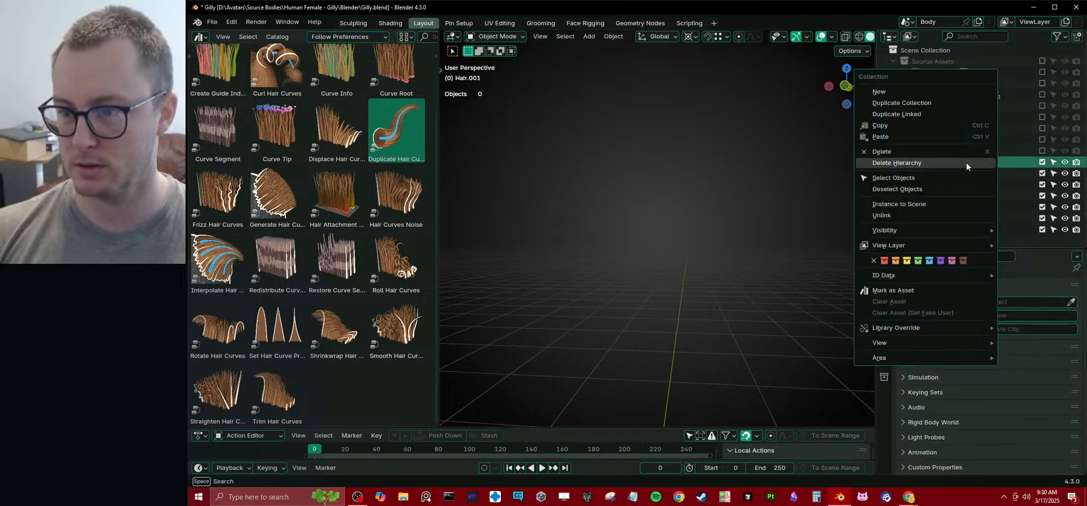
pyautogui.click(890, 152)
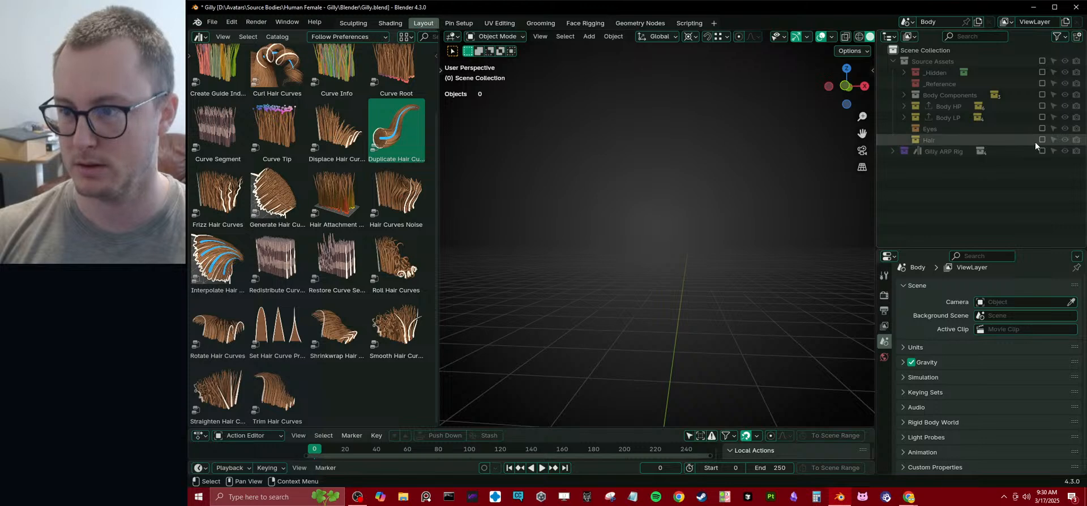
# - Enable the Hair collection and link the Nora Hair material from Nora Hair Middle Part Long to Hair_Eyebrow and Hair_Eyelash
pyautogui.click(962, 174)
pyautogui.press('KP_Decimal')
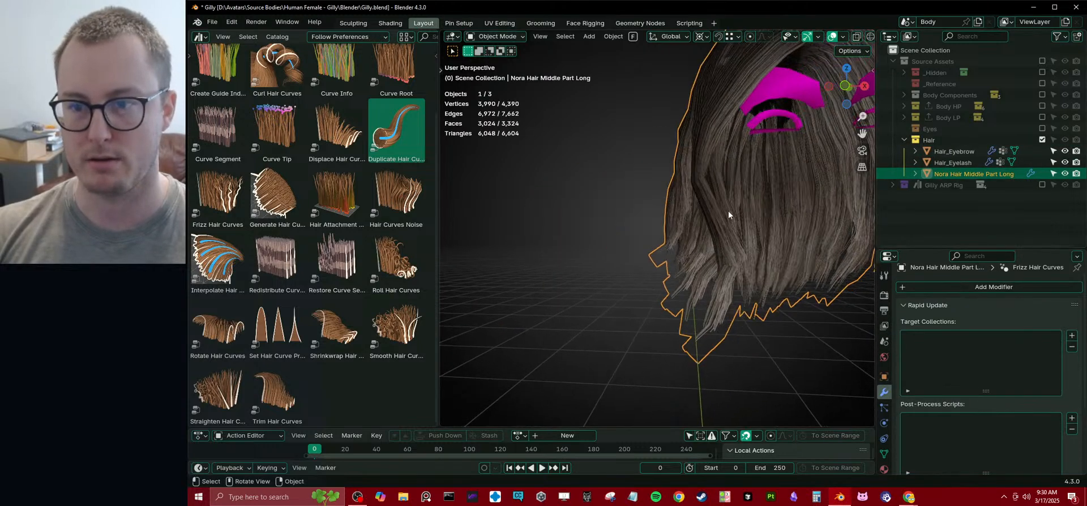
pyautogui.click(704, 148)
pyautogui.click(884, 469)
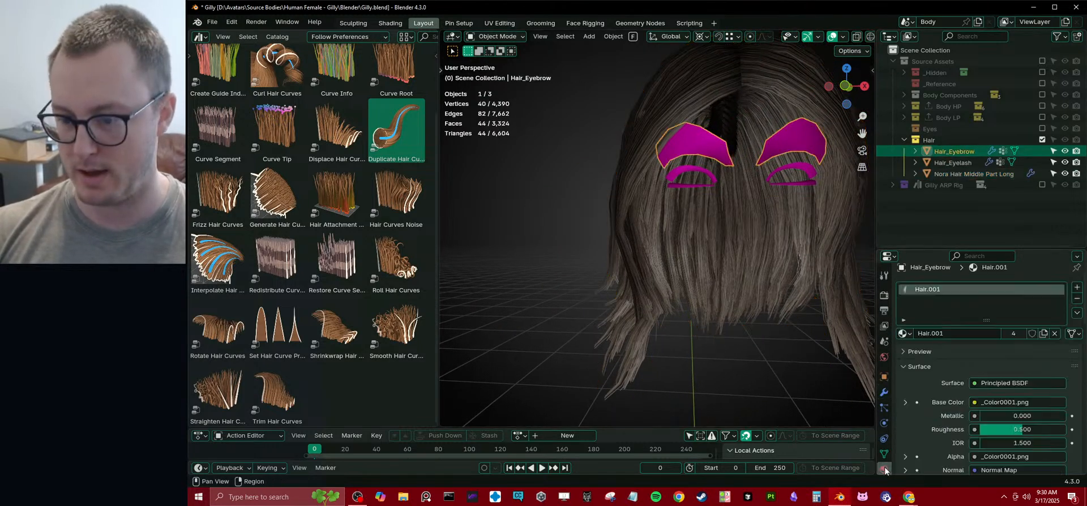
pyautogui.keyDown('shift'); pyautogui.click(677, 218); pyautogui.keyUp('shift')
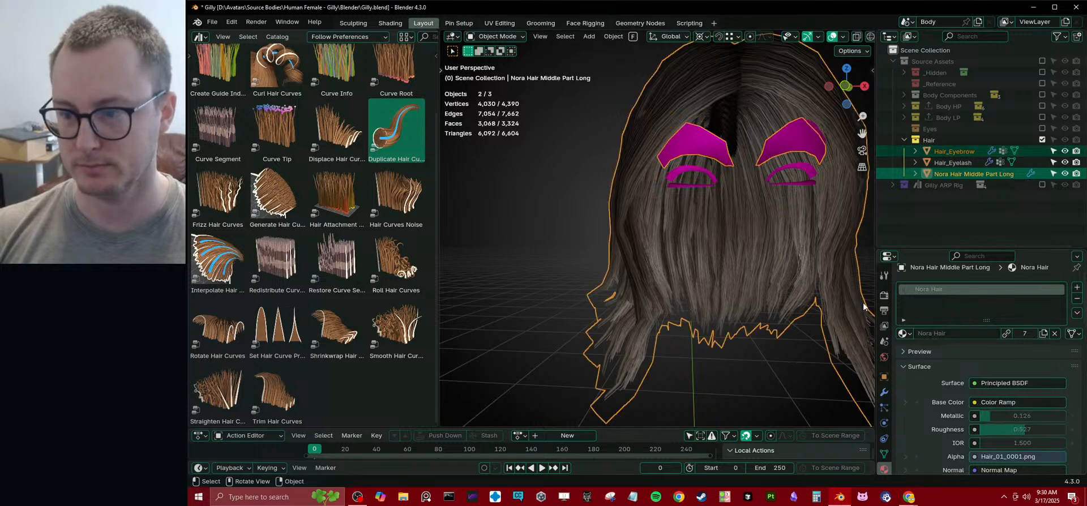
pyautogui.click(695, 172)
pyautogui.keyDown('shift'); pyautogui.click(695, 129); pyautogui.keyUp('shift')
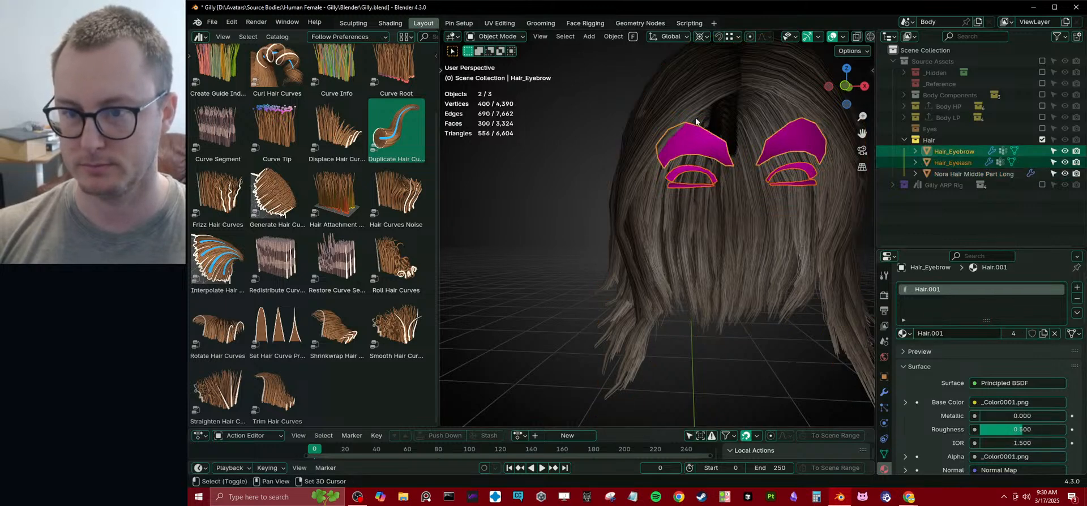
pyautogui.keyDown('shift'); pyautogui.click(712, 211); pyautogui.keyUp('shift')
pyautogui.click(1075, 314)
pyautogui.click(990, 337)
# - Inspect the eyebrows and eyelashes up close with their hair material and save the file
pyautogui.click(655, 234)
pyautogui.moveTo(703, 191); pyautogui.dragTo(644, 230, button='middle')
pyautogui.scroll(5, 644, 230)
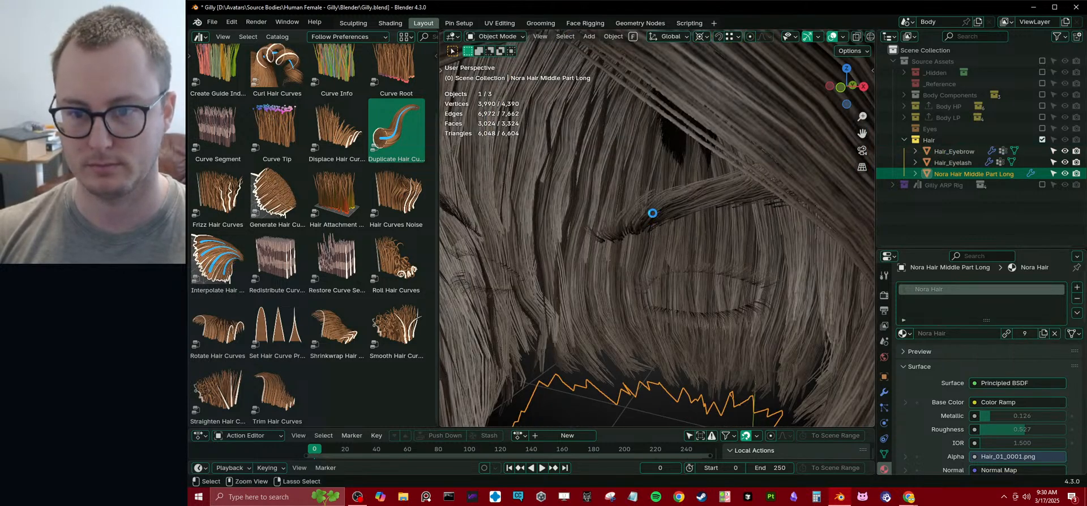
# - Select Hair_Eyebrow and Hair_Eyelash and set the source of Hair_Eyelash's DataTransfer modifier to Body_low
pyautogui.click(651, 215)
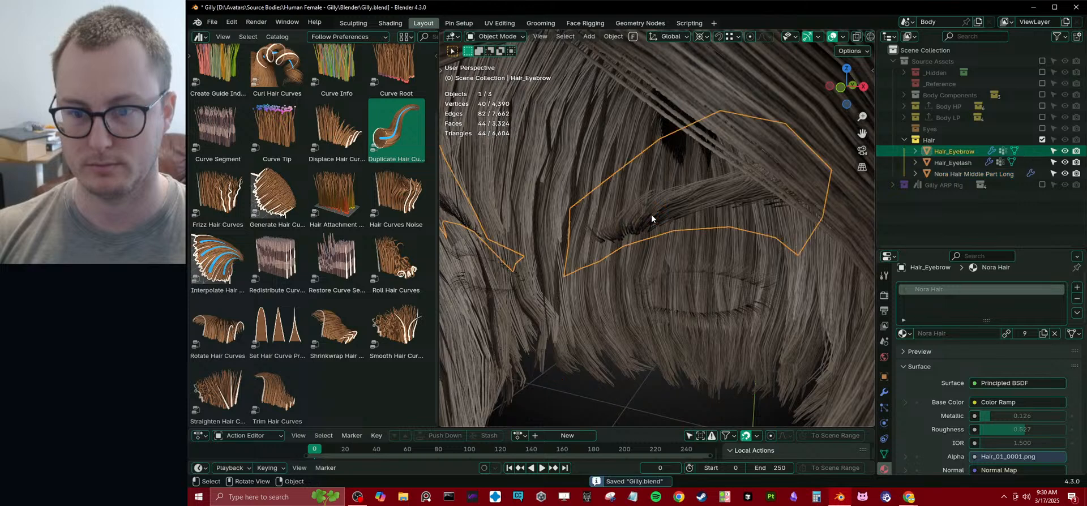
pyautogui.keyDown('shift'); pyautogui.click(694, 262); pyautogui.keyUp('shift')
pyautogui.click(884, 391)
pyautogui.click(906, 308)
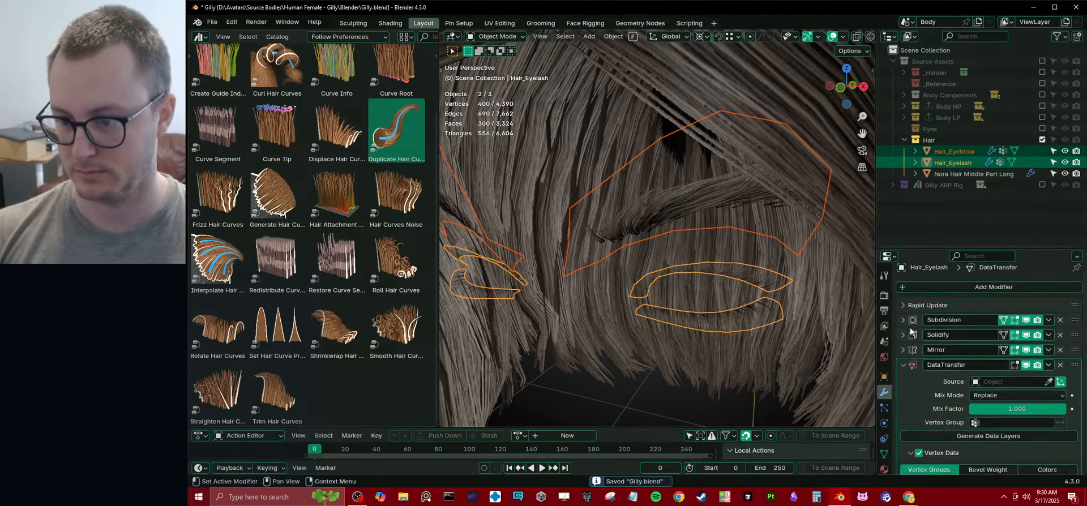
pyautogui.click(1004, 381)
pyautogui.write('bo')
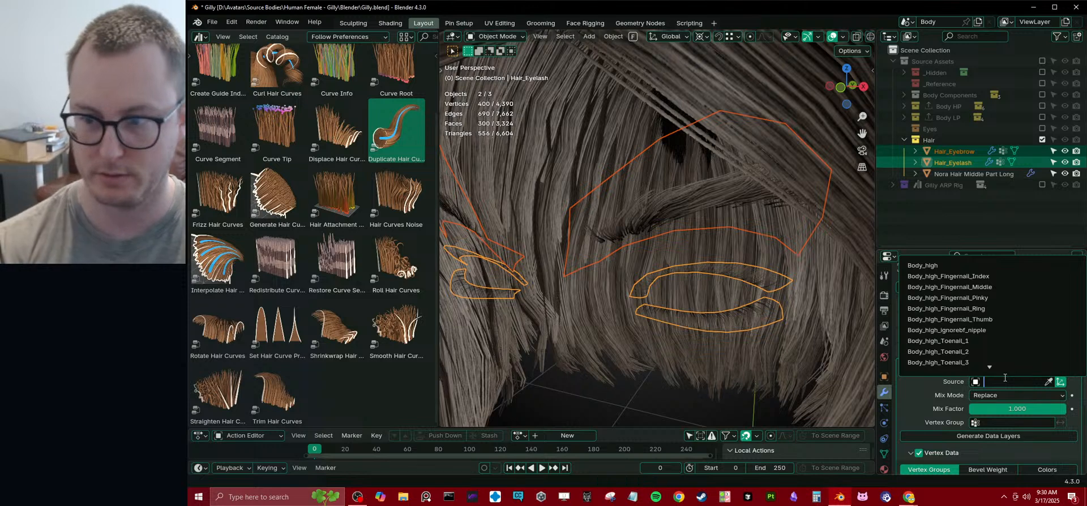
pyautogui.write('dy')
pyautogui.press('Down')
pyautogui.press('Return')
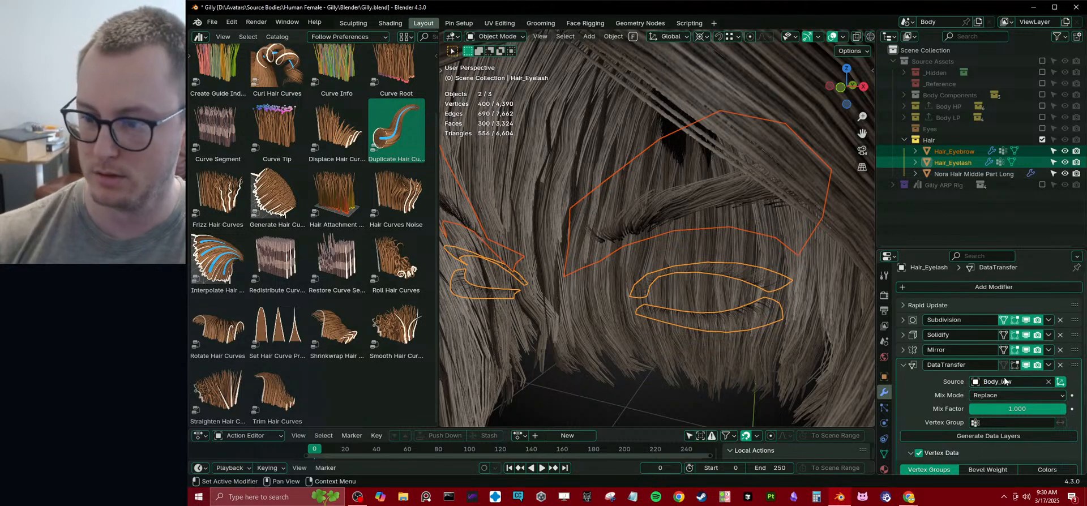
pyautogui.scroll(-2, 1001, 379)
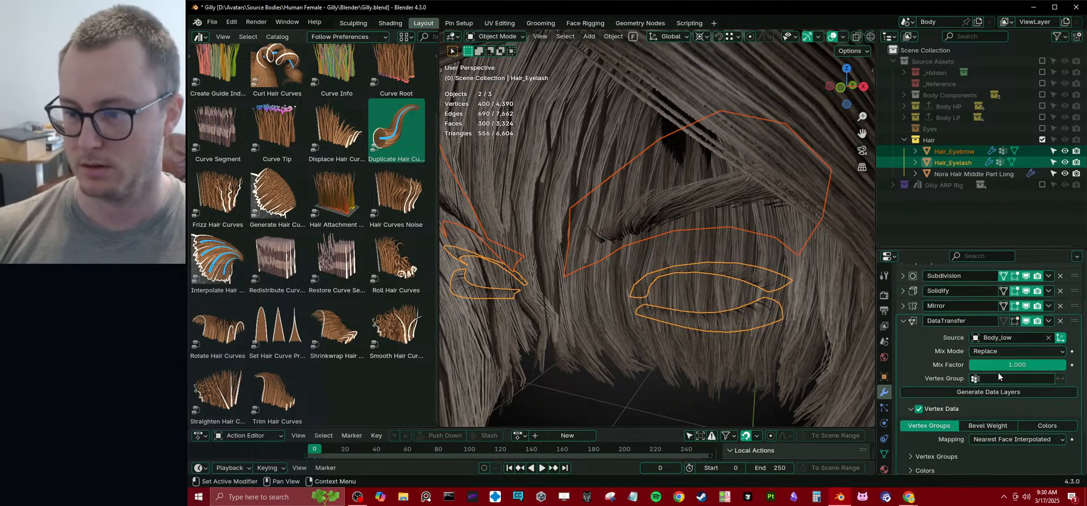
pyautogui.rightClick(1023, 338)
# - Collapse the eyelash modifier settings, deselect all objects, look over the complete hair and save the file
pyautogui.click(904, 320)
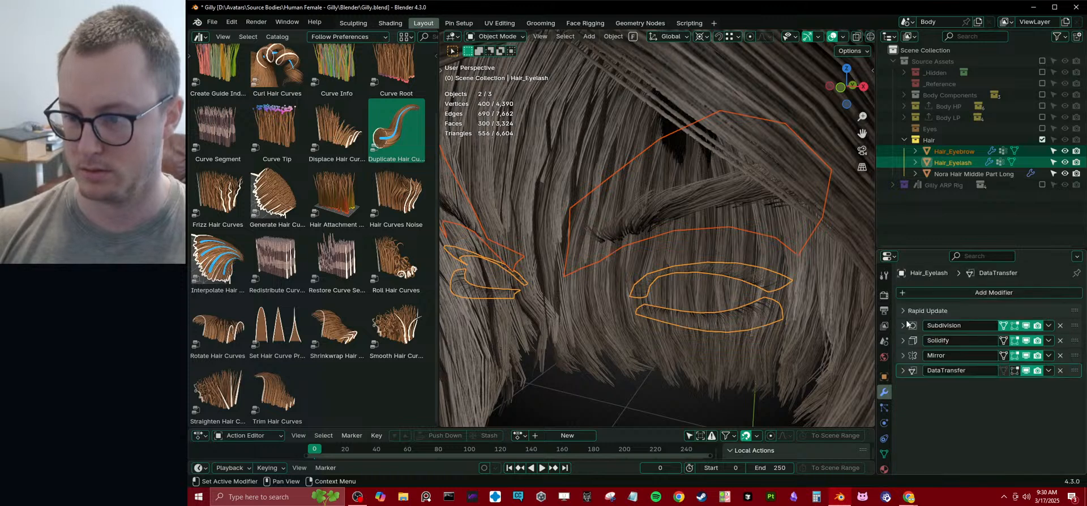
pyautogui.click(904, 341)
pyautogui.click(904, 341)
pyautogui.scroll(-9, 663, 231)
pyautogui.moveTo(688, 228); pyautogui.dragTo(725, 283, button='middle')
pyautogui.moveTo(761, 320); pyautogui.dragTo(723, 306, button='middle')
pyautogui.scroll(-2, 786, 326)
pyautogui.click(786, 326)
pyautogui.hotkey('ctrl', 's')
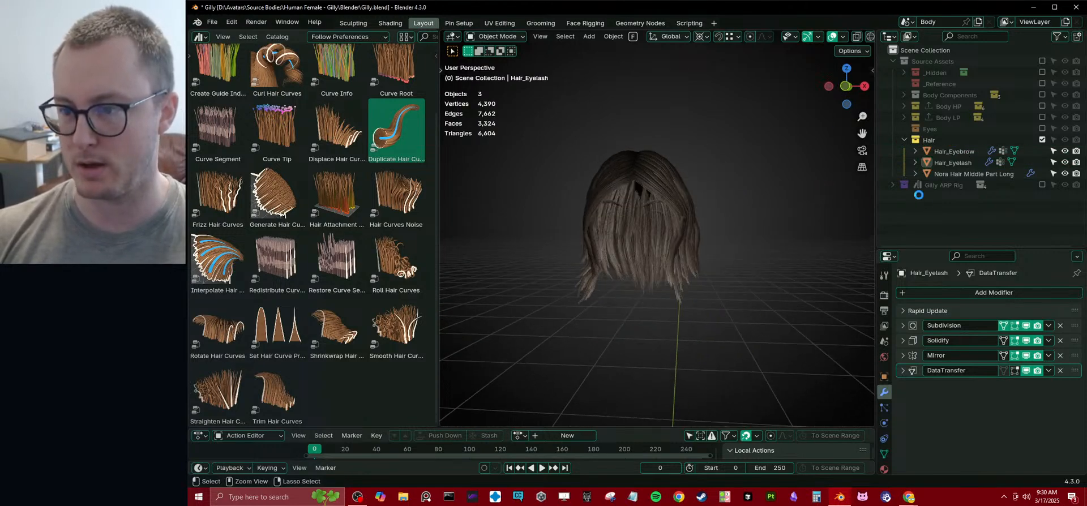
# - Exclude the Hair collection, enable Gilly ARP Rig, select Gilly Body and save the file
pyautogui.click(1042, 140)
pyautogui.click(894, 61)
pyautogui.click(893, 72)
pyautogui.click(1041, 72)
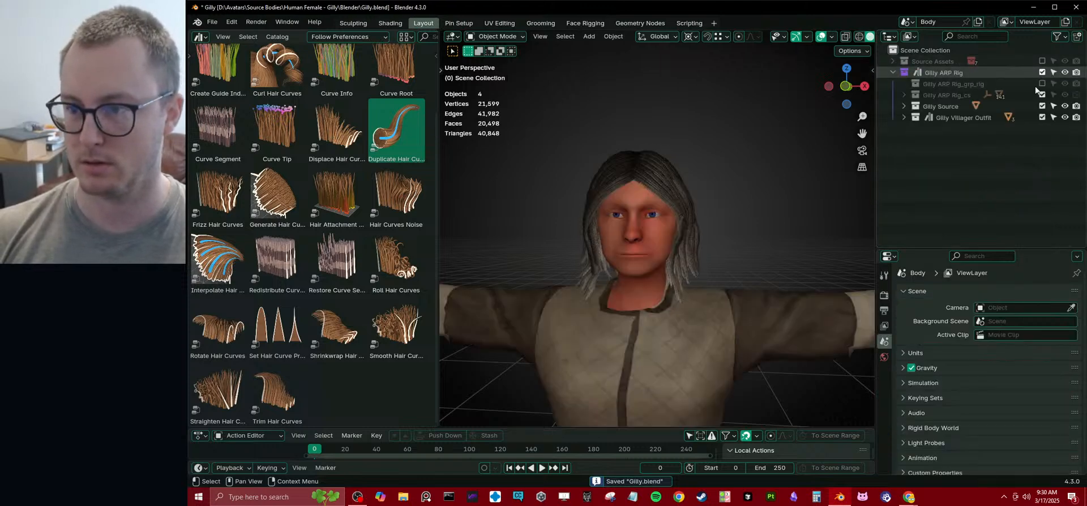
pyautogui.click(633, 230)
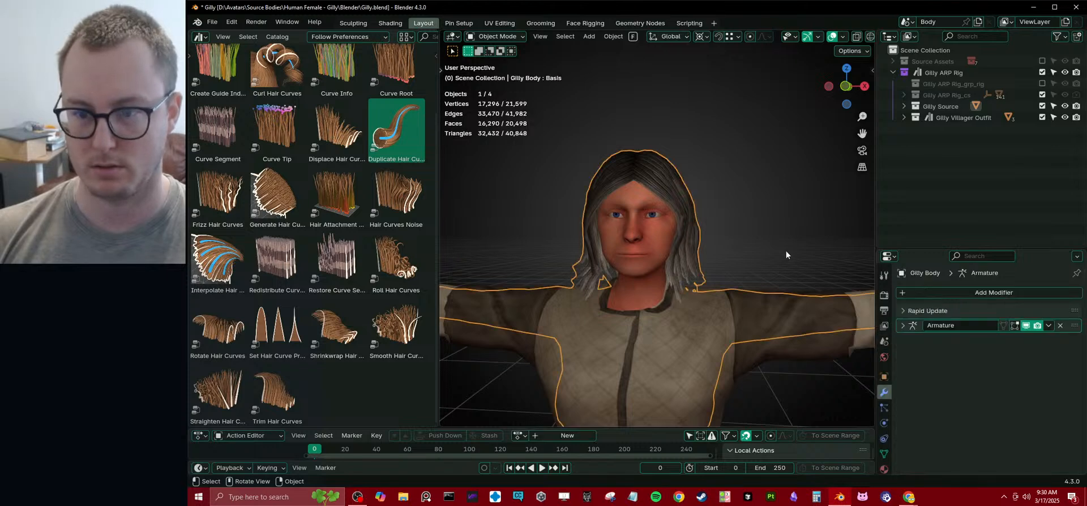
pyautogui.hotkey('ctrl', 's')
# - Rerun Rapid Update on Gilly Body with the Body LP, Hair and Eyes target collections, and save the file
pyautogui.click(905, 311)
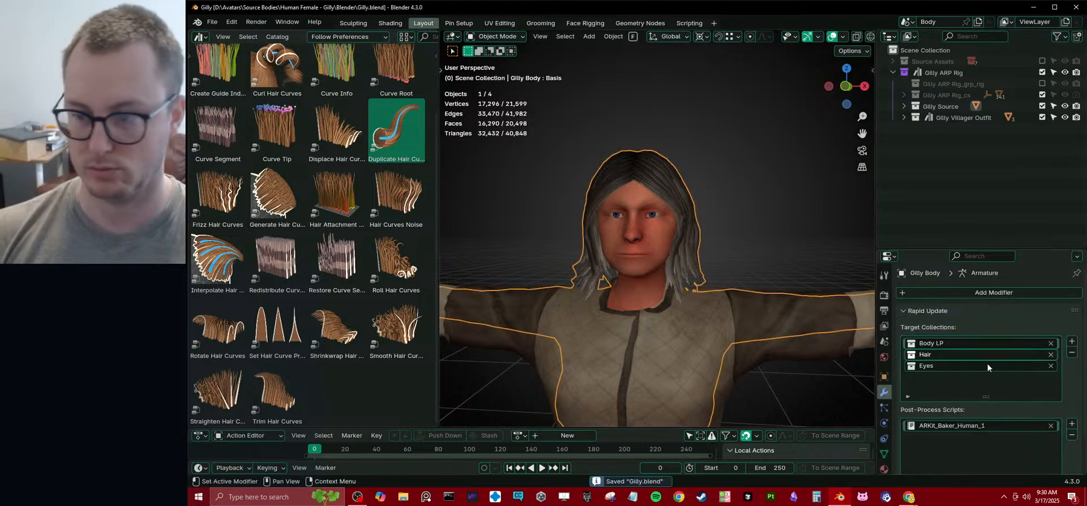
pyautogui.scroll(-2, 1071, 389)
pyautogui.click(1010, 450)
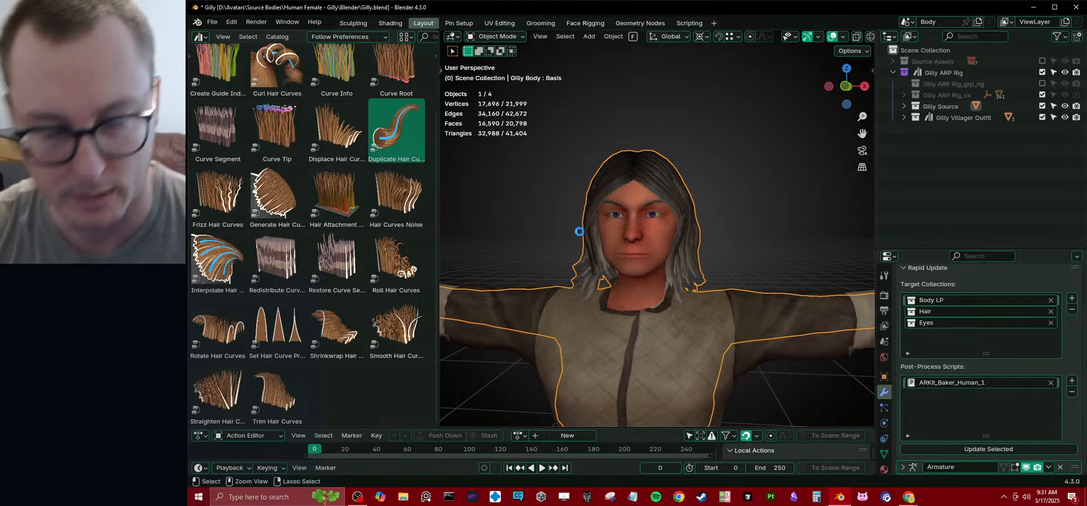
pyautogui.hotkey('ctrl', 's')
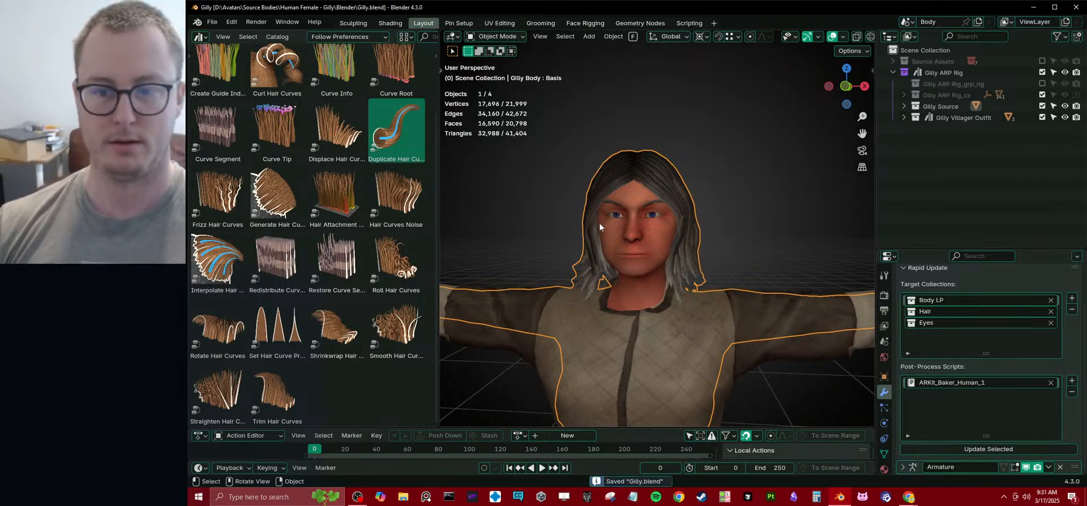
# - Open the recent file Forrest_Village.blend
pyautogui.click(212, 21)
pyautogui.moveTo(230, 56)
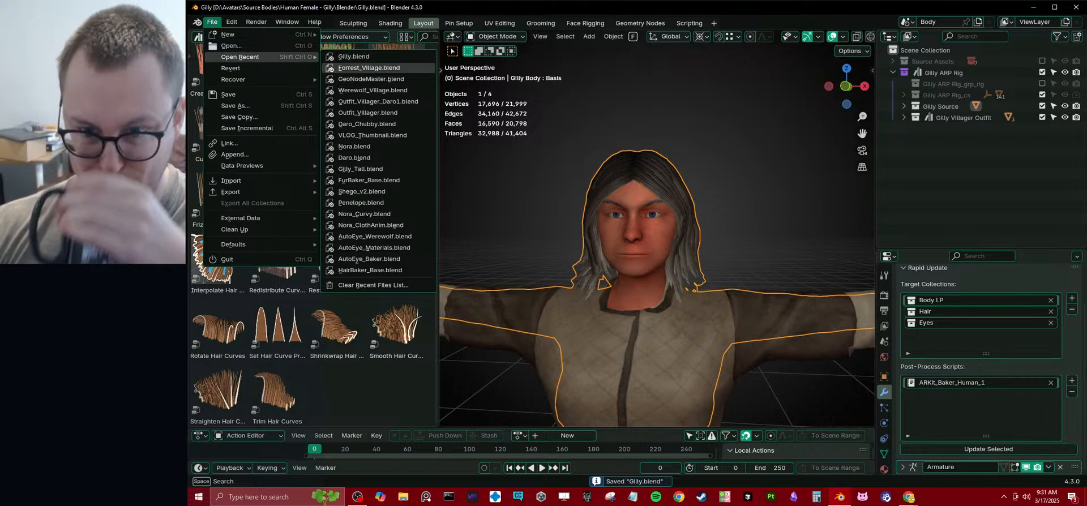
pyautogui.click(342, 68)
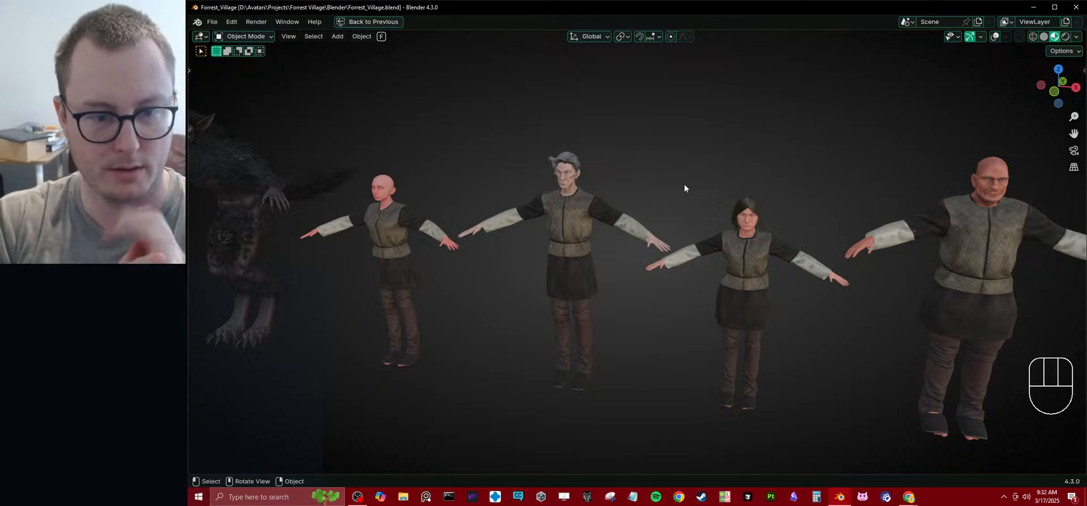
# - Look over the row of villagers from several angles and save the Forrest_Village scene
pyautogui.moveTo(684, 188); pyautogui.dragTo(736, 240, button='middle')
pyautogui.scroll(-7, 684, 229)
pyautogui.keyDown('shift'); pyautogui.moveTo(880, 265); pyautogui.dragTo(693, 245, button='middle'); pyautogui.keyUp('shift')
pyautogui.scroll(3, 715, 229)
pyautogui.scroll(-5, 675, 223)
pyautogui.hotkey('ctrl', 's')
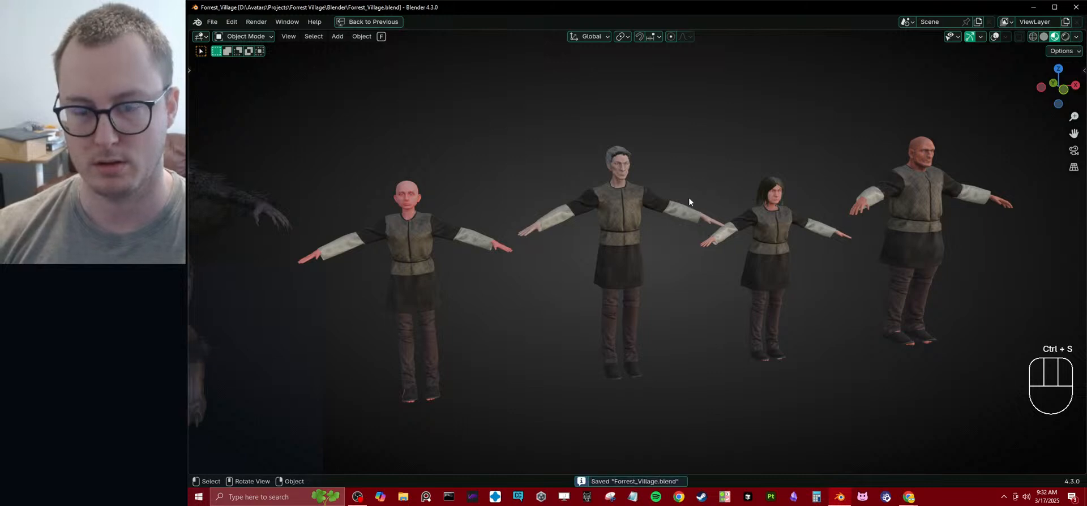
pyautogui.scroll(2, 687, 198)
pyautogui.keyDown('shift'); pyautogui.moveTo(644, 205); pyautogui.dragTo(674, 207, button='middle'); pyautogui.keyUp('shift')
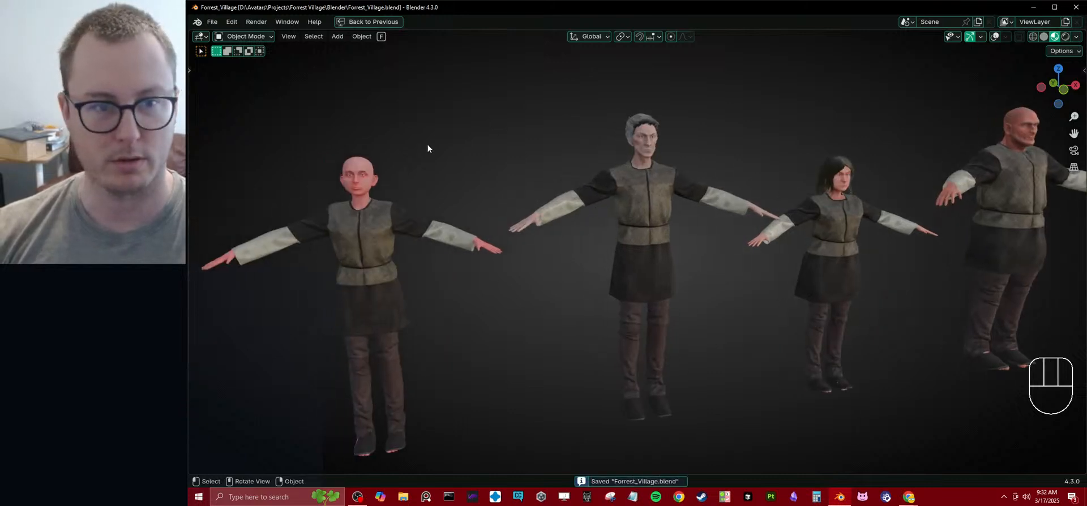
pyautogui.keyDown('shift'); pyautogui.moveTo(428, 145); pyautogui.dragTo(504, 174, button='middle'); pyautogui.keyUp('shift')
# - Open the file Nora.blend and check the reference photo of the dark-haired woman in Chrome
pyautogui.click(212, 22)
pyautogui.moveTo(244, 59)
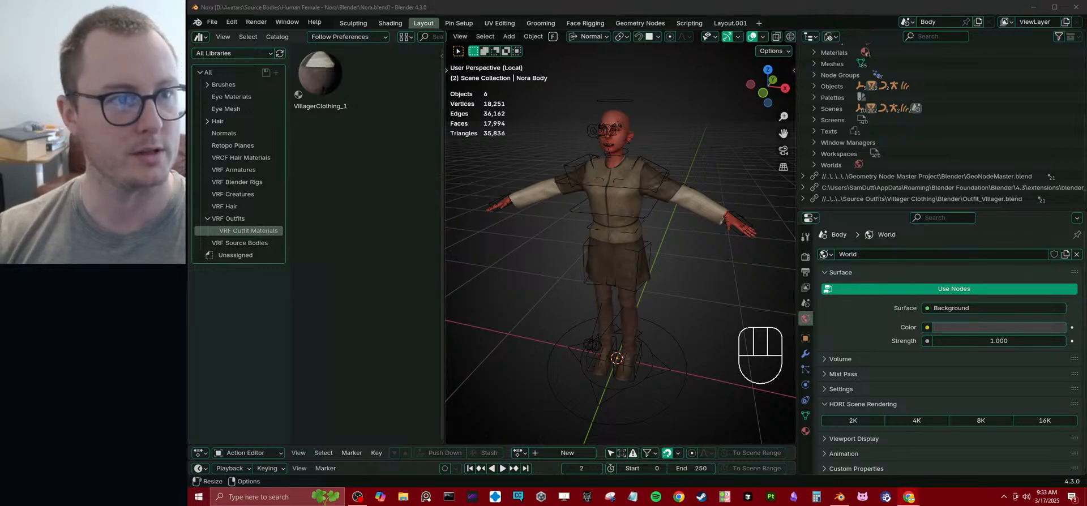
pyautogui.hotkey('alt', 'Tab')
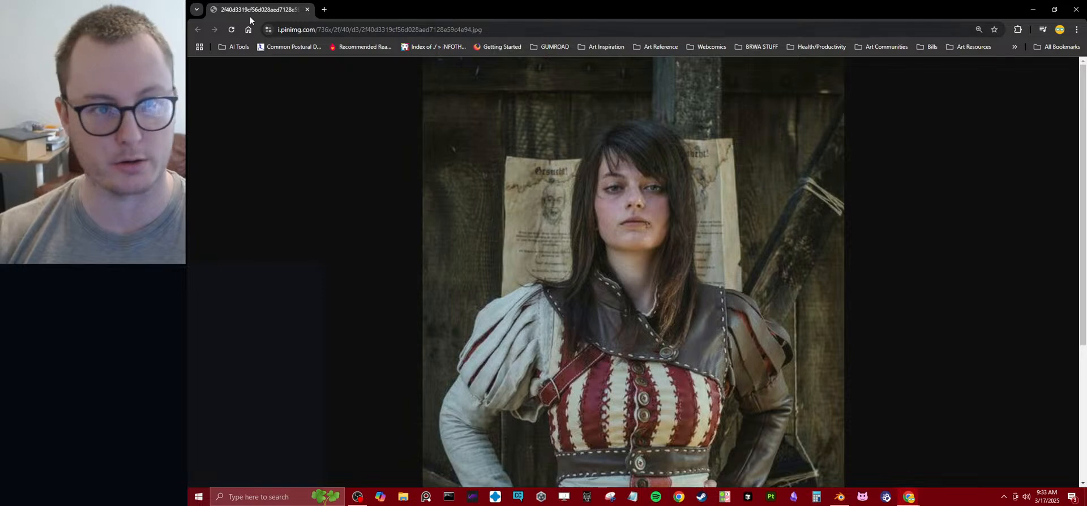
pyautogui.hotkey('alt', 'Tab')
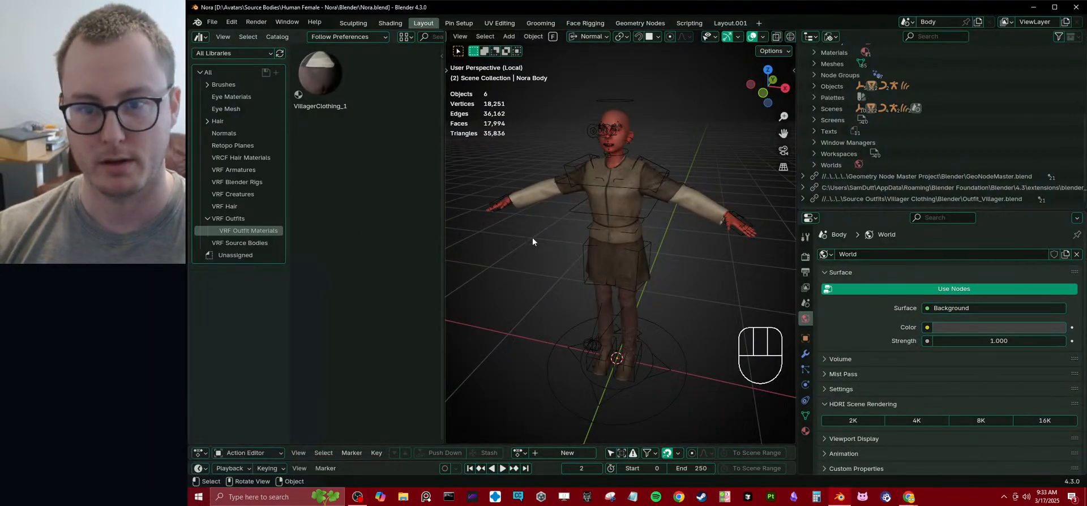
# - Look over Nora Body from the front and side and save the file
pyautogui.moveTo(524, 243); pyautogui.dragTo(616, 221, button='middle')
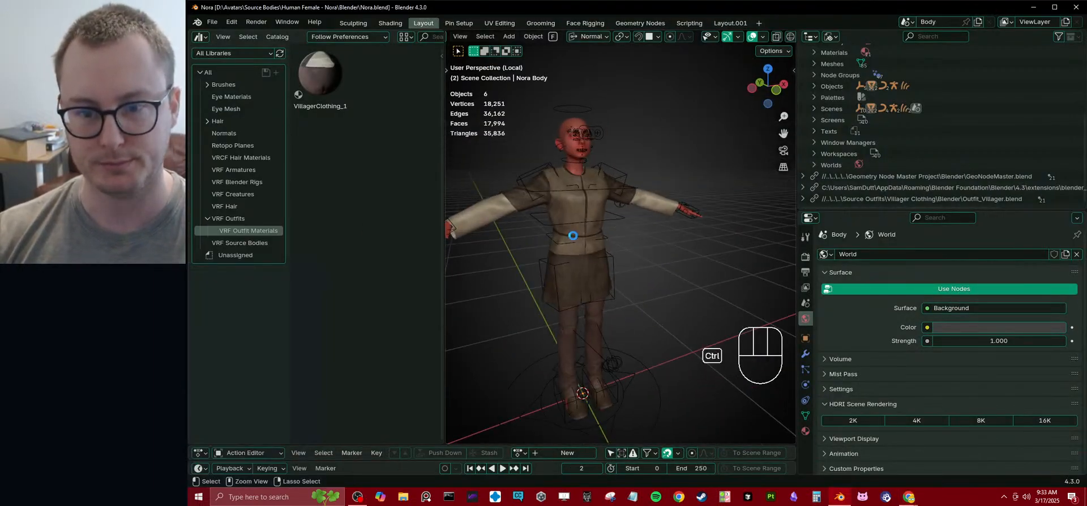
pyautogui.hotkey('ctrl', 's')
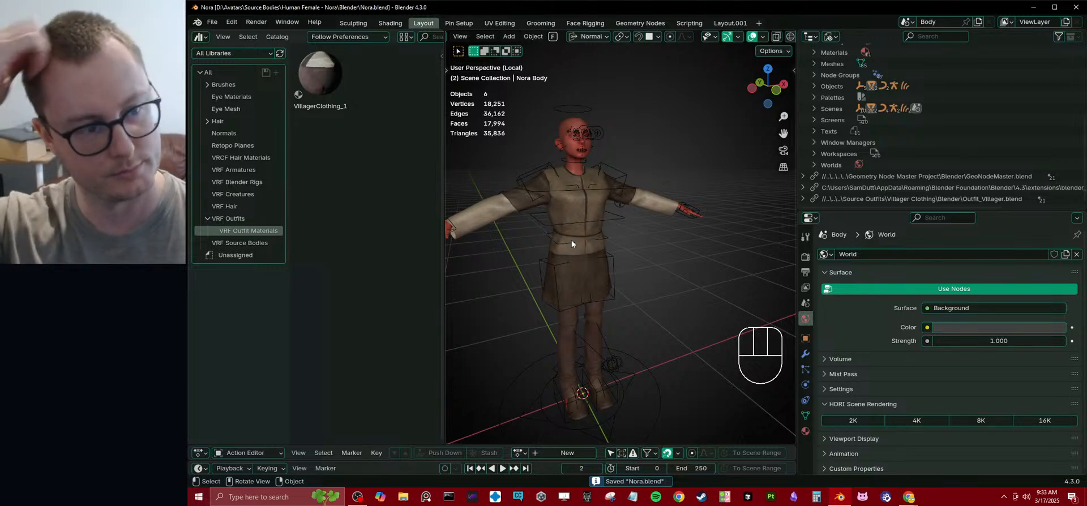
pyautogui.moveTo(558, 235); pyautogui.dragTo(458, 337, button='middle')
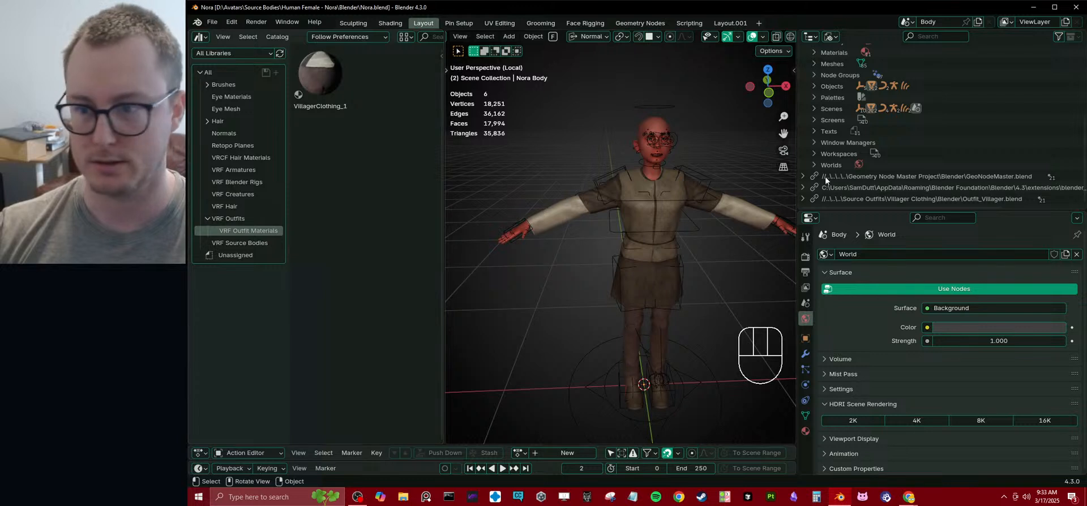
# - Switch the outliner to View Layer display, expand the Hair collection and include it in the view layer
pyautogui.scroll(5, 864, 142)
pyautogui.click(830, 37)
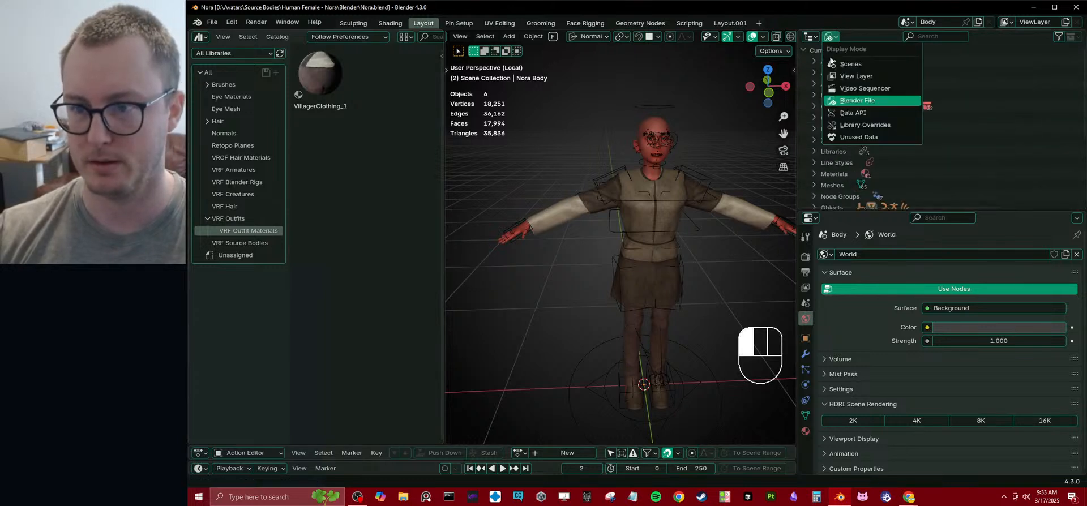
pyautogui.click(851, 76)
pyautogui.click(813, 72)
pyautogui.click(1041, 72)
# - Select Nora Hair Middle Part Long, show its modifiers and collapse the Rapid Update settings
pyautogui.moveTo(600, 187); pyautogui.dragTo(571, 225, button='middle')
pyautogui.scroll(4, 636, 209)
pyautogui.click(620, 207)
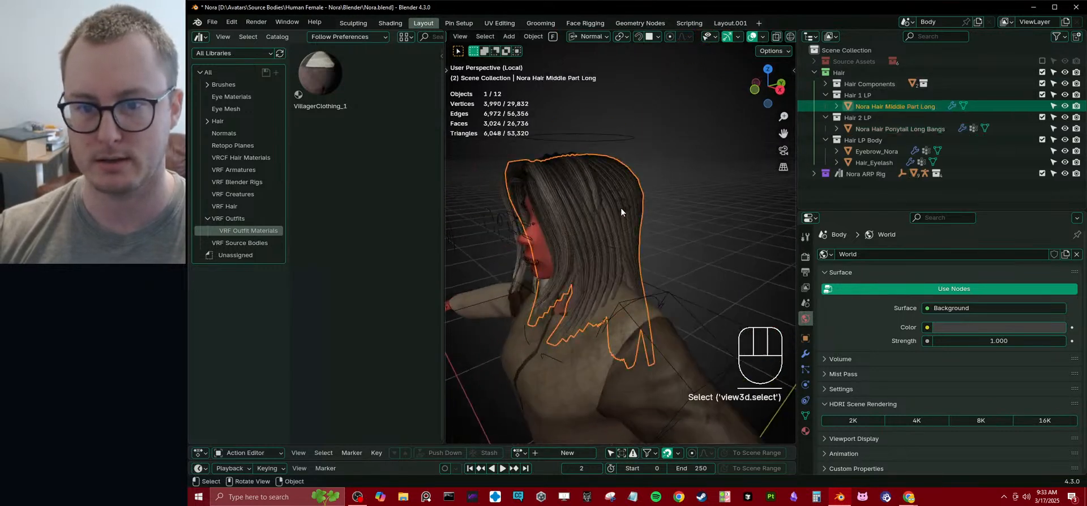
pyautogui.click(805, 401)
pyautogui.click(805, 355)
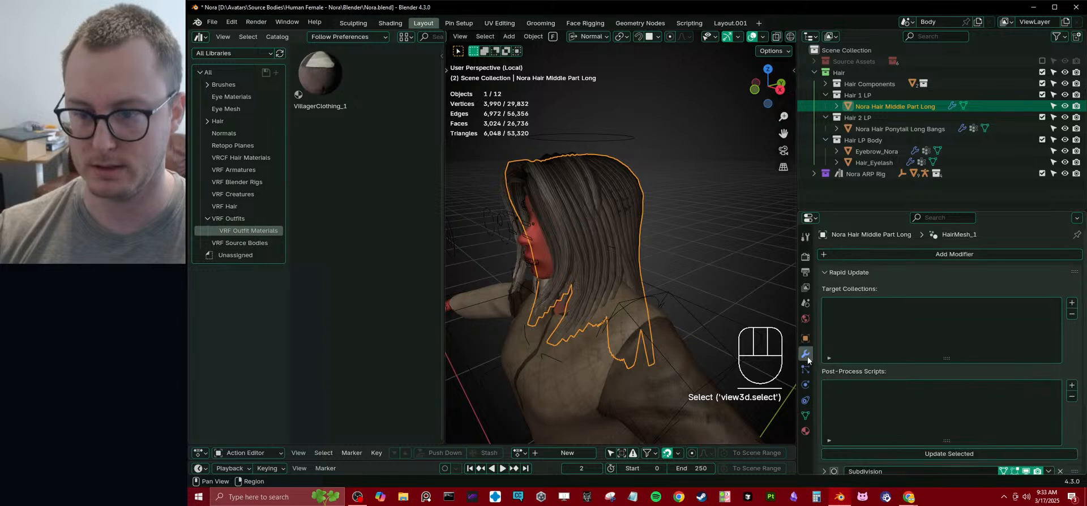
pyautogui.click(841, 273)
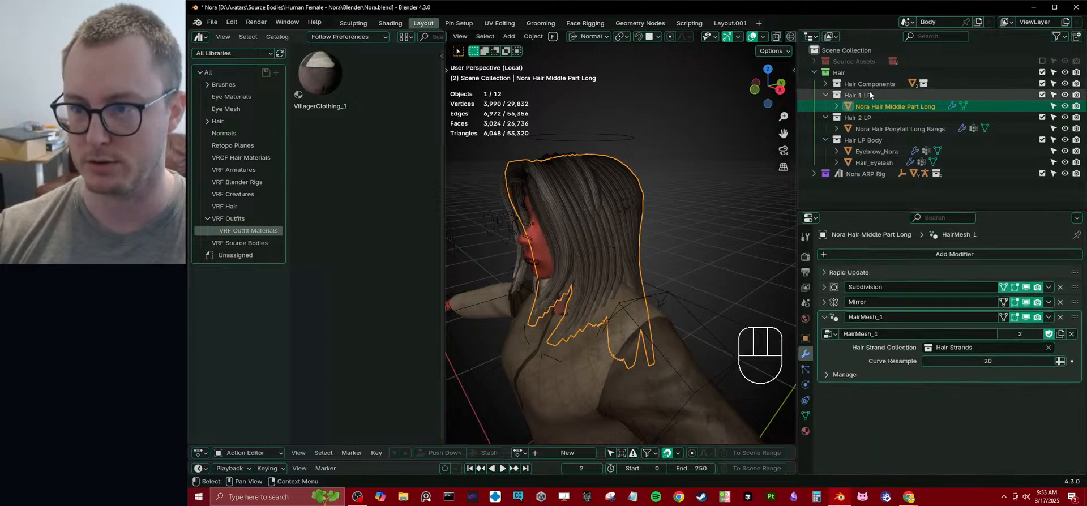
# - Collapse the Hair 1 LP, Hair 2 LP and Hair LP Body collections in the outliner
pyautogui.click(825, 84)
pyautogui.click(824, 84)
pyautogui.click(824, 95)
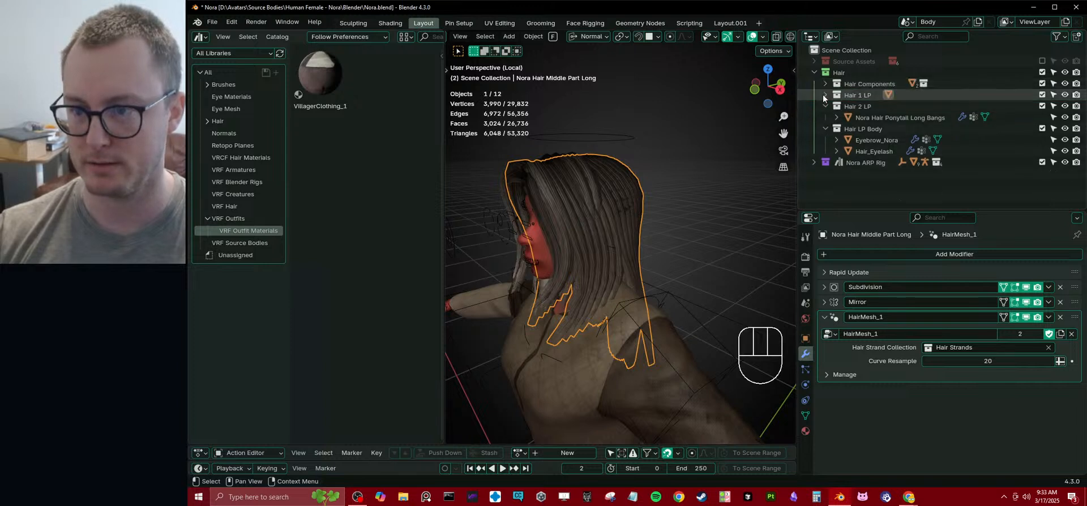
pyautogui.click(826, 106)
pyautogui.click(825, 117)
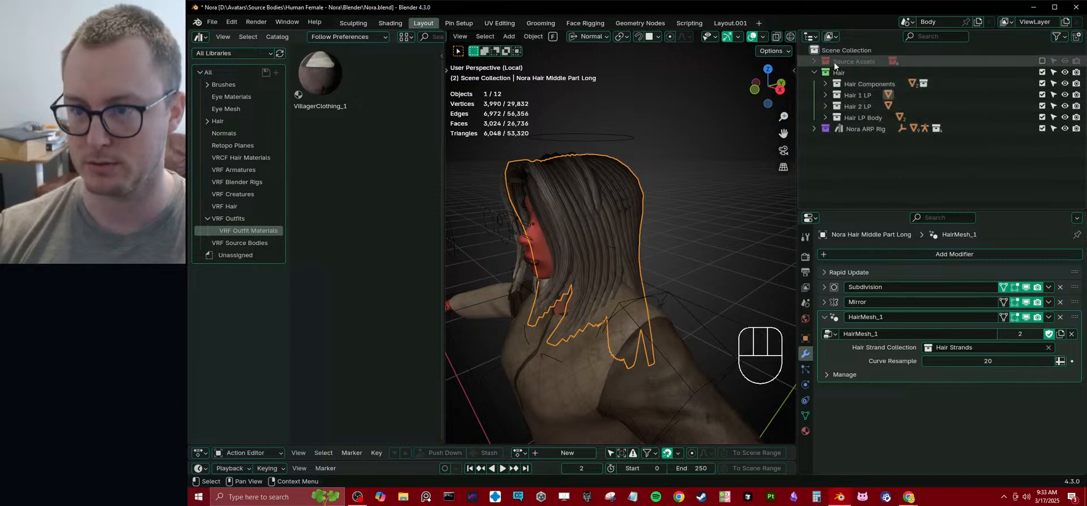
# - Delete the Hair Components, Hair 1 LP and Hair 2 LP collections with their contents and save the file
pyautogui.click(857, 84)
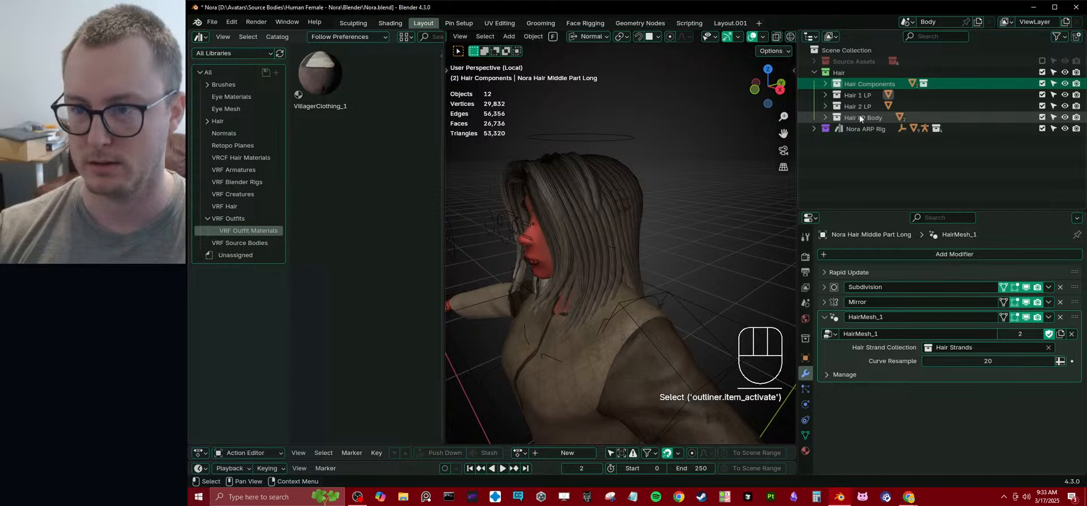
pyautogui.keyDown('shift'); pyautogui.click(857, 107); pyautogui.keyUp('shift')
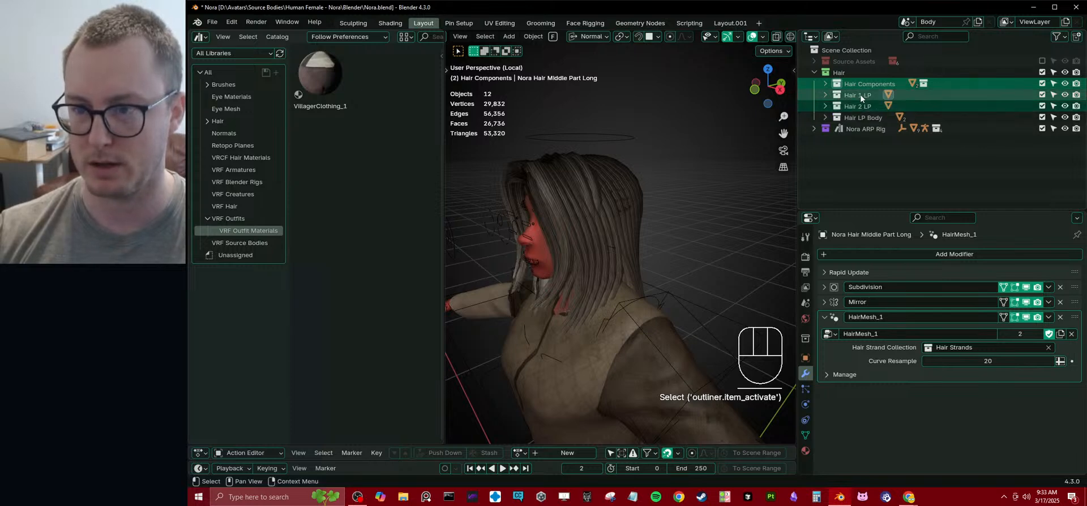
pyautogui.rightClick(860, 94)
pyautogui.click(793, 115)
pyautogui.scroll(8, 613, 199)
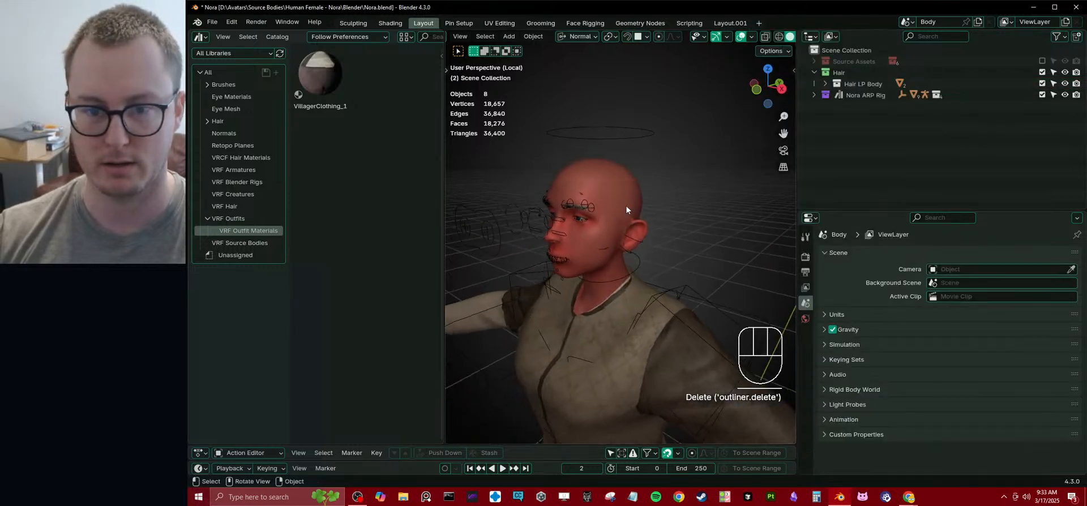
pyautogui.scroll(-8, 666, 189)
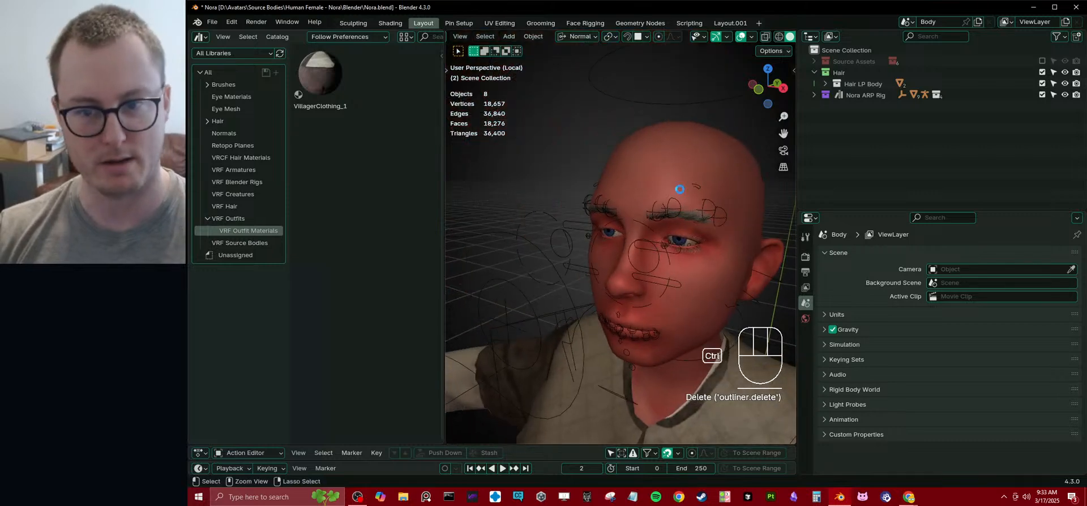
pyautogui.hotkey('ctrl', 's')
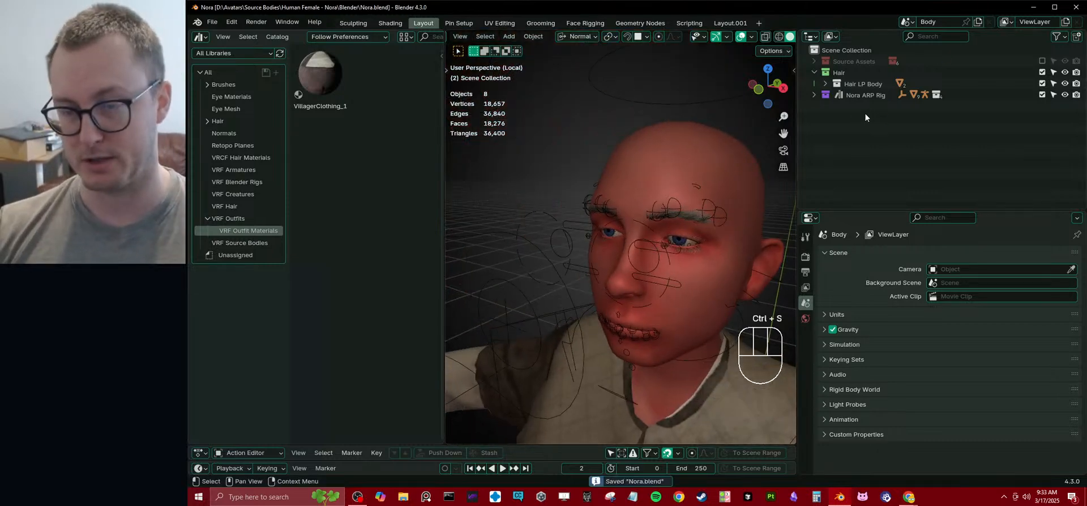
# - Make Hair the active collection, exclude Nora ARP Rig from the view layer and save the file
pyautogui.click(825, 84)
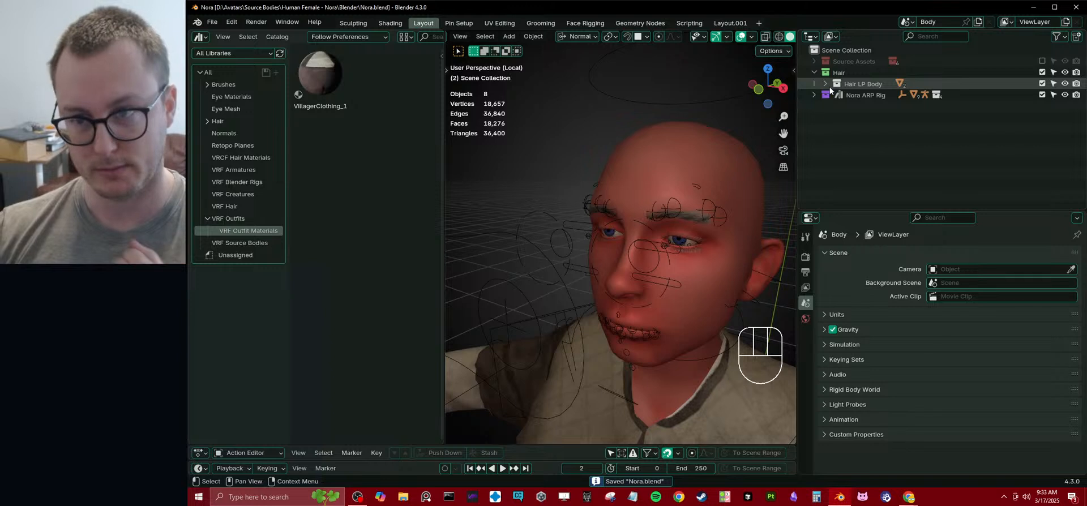
pyautogui.click(824, 83)
pyautogui.click(847, 74)
pyautogui.click(1042, 95)
pyautogui.scroll(-3, 653, 204)
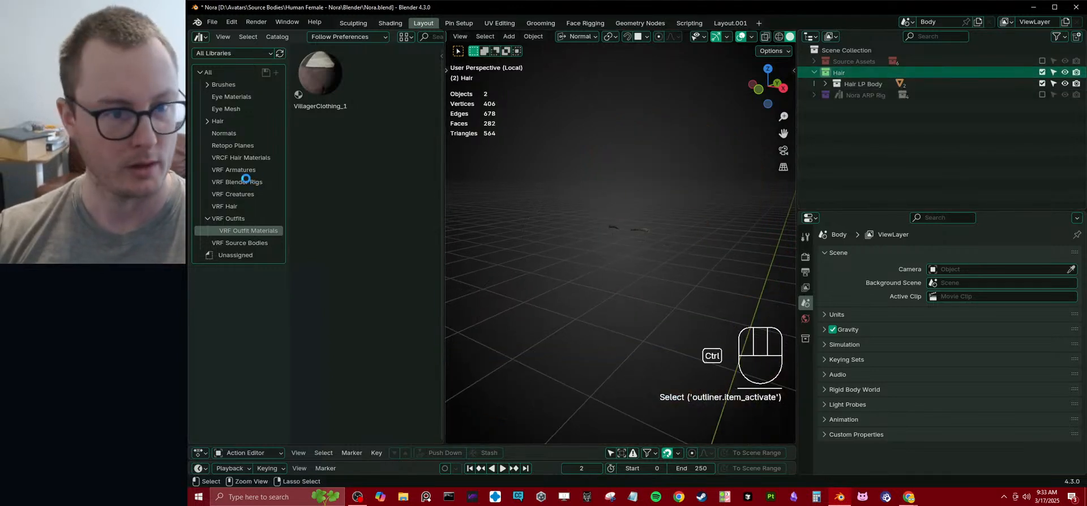
pyautogui.hotkey('ctrl', 's')
# - Add the Nora Hair Middle Part Long asset from the VRF Hair catalog and make its object and mesh data local
pyautogui.click(226, 206)
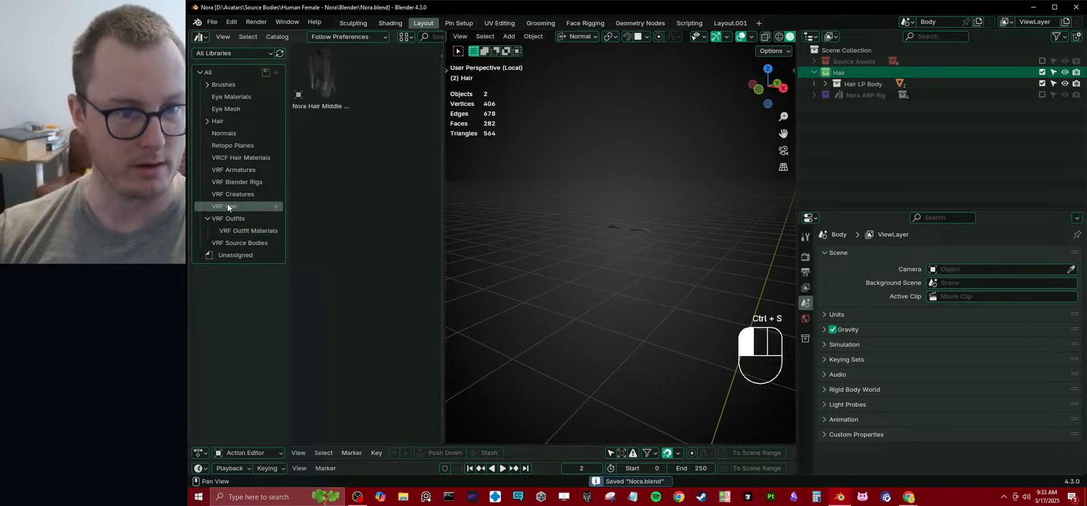
pyautogui.moveTo(328, 80); pyautogui.dragTo(678, 308)
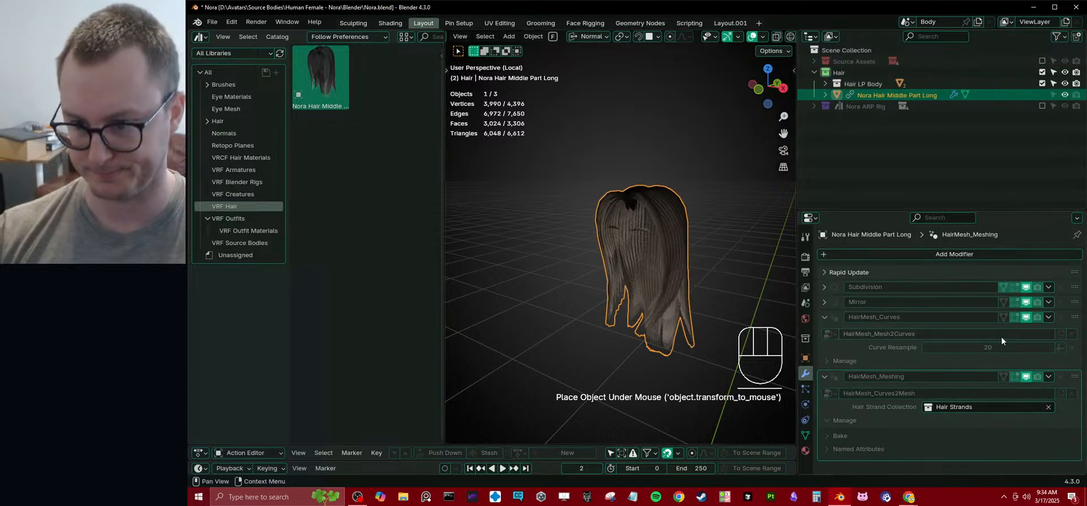
pyautogui.click(805, 358)
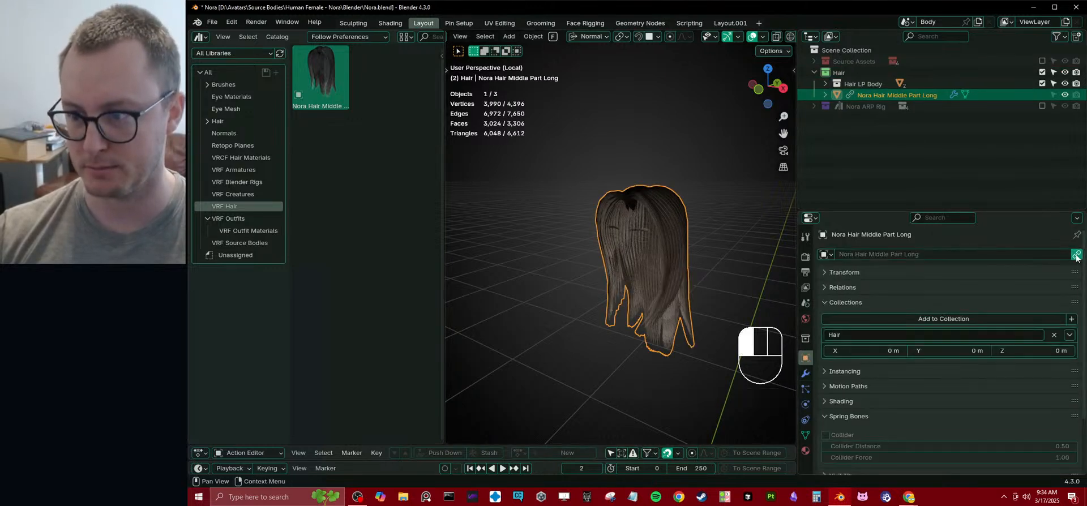
pyautogui.click(806, 435)
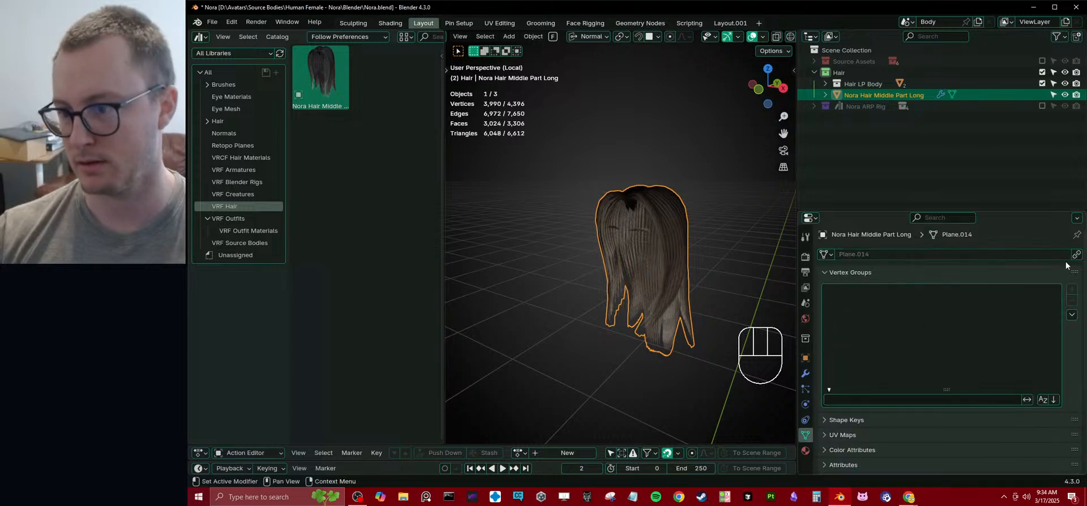
pyautogui.moveTo(631, 242); pyautogui.dragTo(679, 283, button='middle')
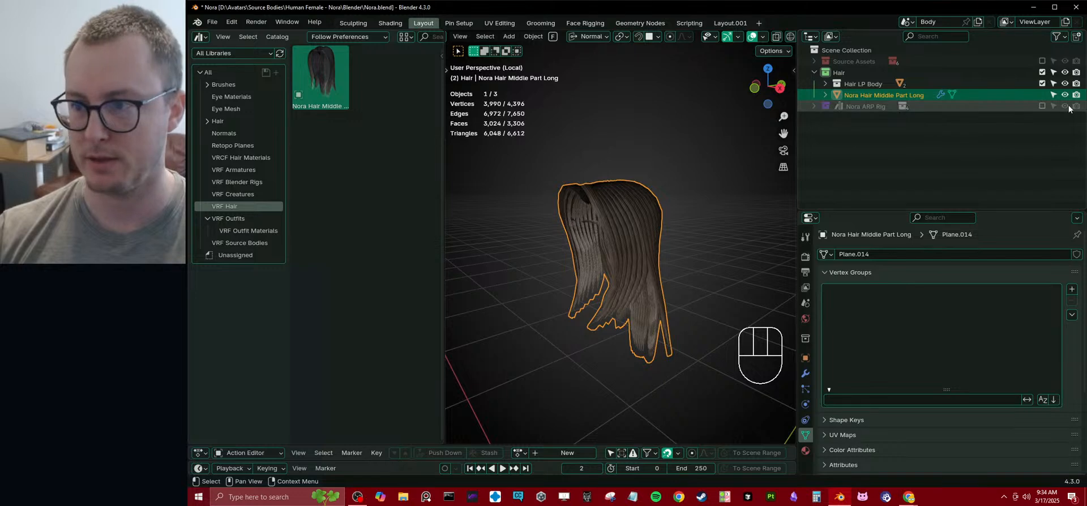
# - Include Nora ARP Rig in the view layer again, check the hair on the head and save the file
pyautogui.click(1042, 106)
pyautogui.click(609, 232)
pyautogui.moveTo(610, 232); pyautogui.dragTo(642, 220, button='middle')
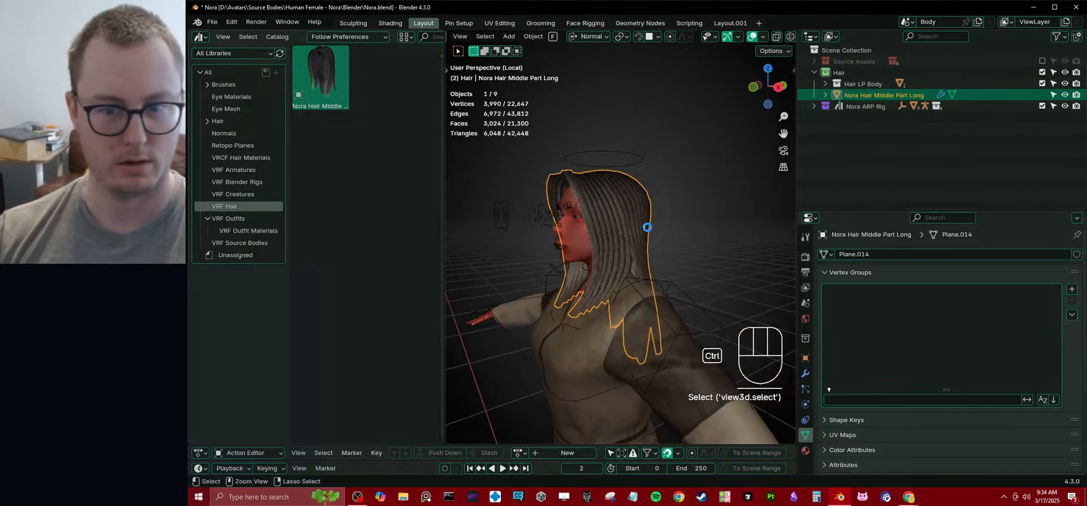
pyautogui.hotkey('ctrl', 's')
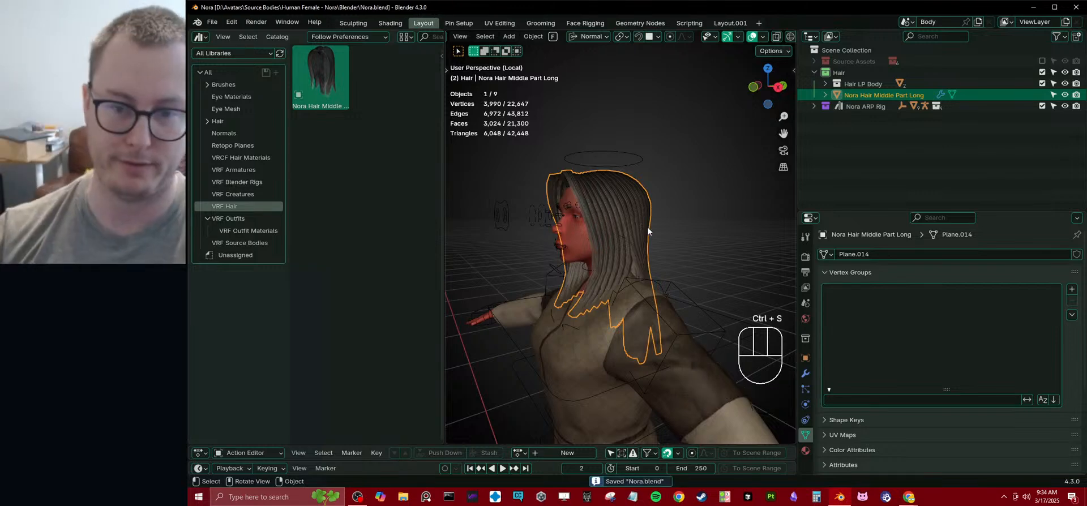
# - Apply the Mirror modifier on the hair and enter Edit Mode in wireframe shading
pyautogui.click(805, 374)
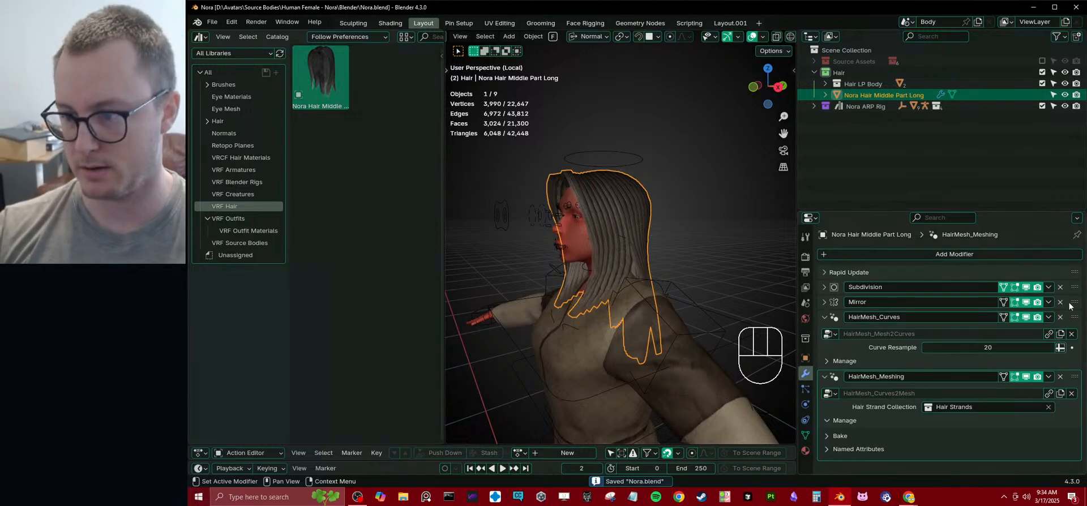
pyautogui.hotkey('ctrl', 'a')
pyautogui.moveTo(651, 230)
pyautogui.mouseDown(button='middle')
pyautogui.moveTo(623, 227)
pyautogui.moveTo(657, 232)
pyautogui.moveTo(650, 177)
pyautogui.moveTo(673, 204)
pyautogui.moveTo(653, 208)
pyautogui.mouseUp(button='middle')
pyautogui.press('Tab')
pyautogui.press('z')
# - Add a plane to the hair mesh and rotate it 90° about the X axis using Global orientation
pyautogui.scroll(-5, 631, 203)
pyautogui.hotkey('shift', 'a')
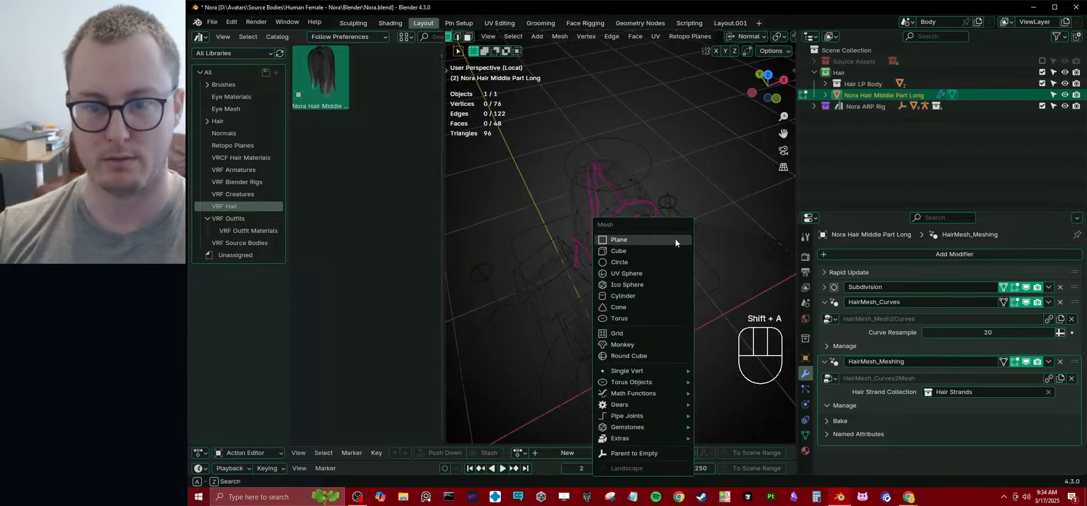
pyautogui.click(675, 239)
pyautogui.scroll(-2, 679, 247)
pyautogui.press('r')
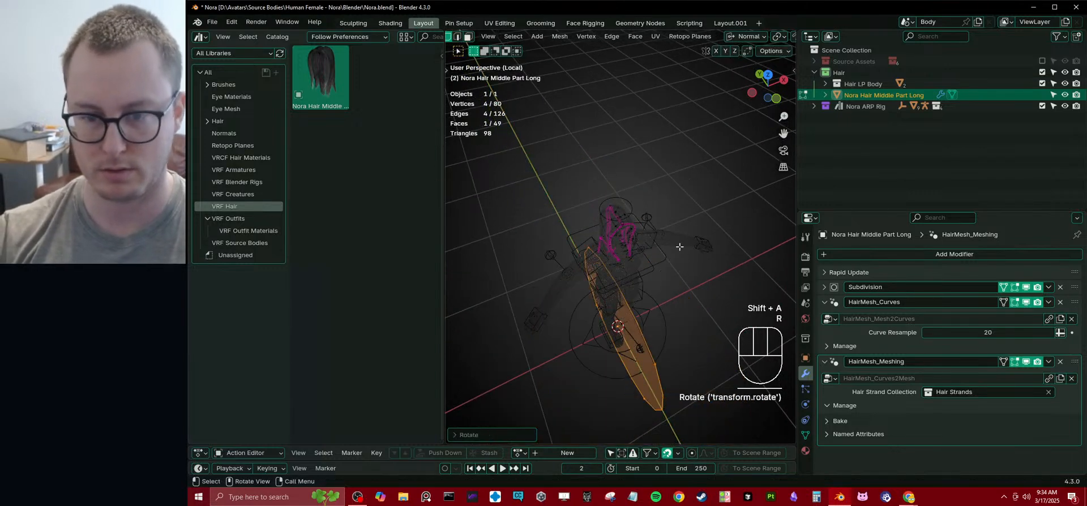
pyautogui.hotkey('ctrl', 'z')
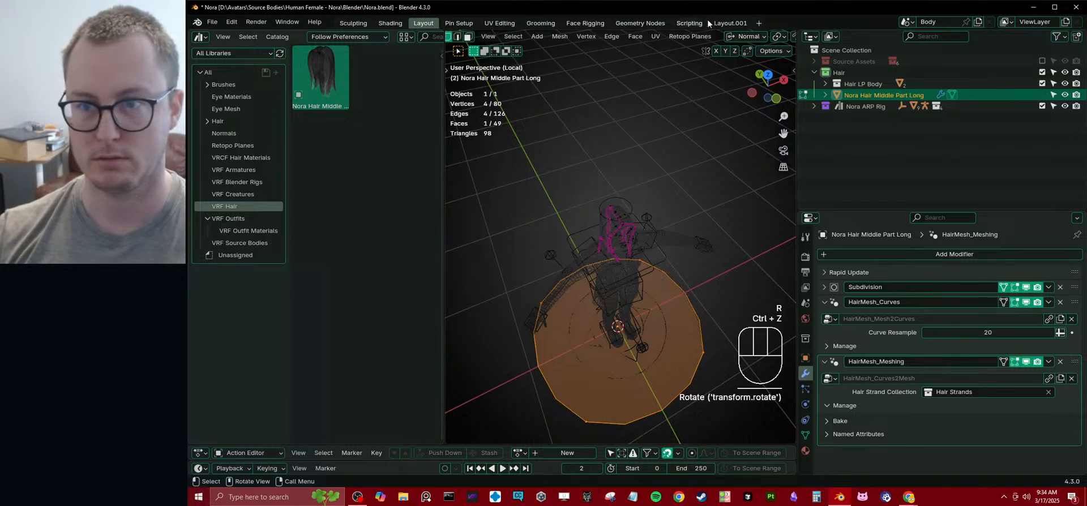
pyautogui.click(746, 37)
pyautogui.click(731, 68)
pyautogui.write('rx90')
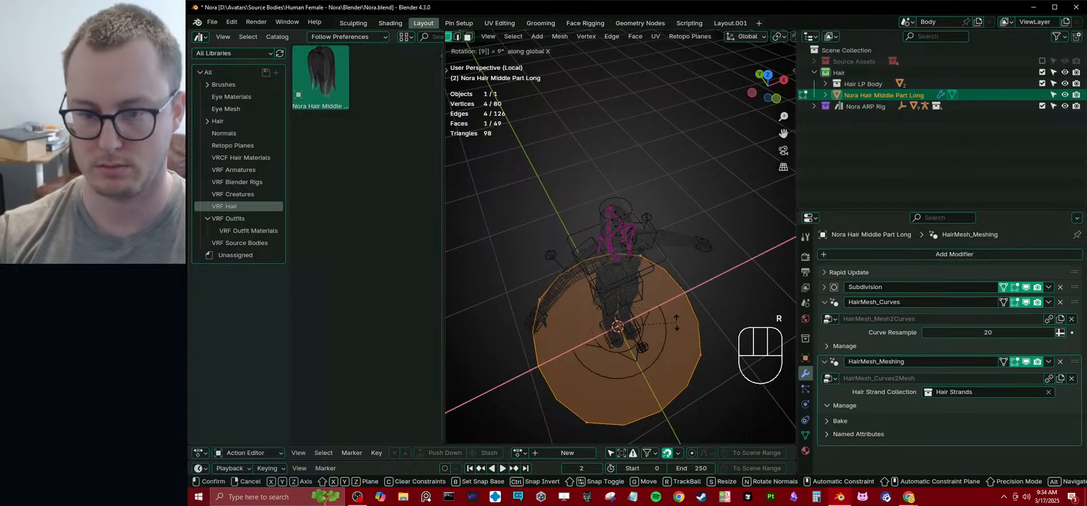
pyautogui.press('Return')
# - In the side view, scale the plane down and move it up to the head
pyautogui.press('KP_3')
pyautogui.press('g')
pyautogui.press('s')
pyautogui.press('s')
pyautogui.press('s')
pyautogui.click(607, 196)
pyautogui.press('g')
pyautogui.click(589, 203)
# - Return to shaded display and position the plane in front of Nora's face
pyautogui.press('KP_1')
pyautogui.press('z')
pyautogui.scroll(7, 617, 207)
pyautogui.moveTo(617, 187); pyautogui.dragTo(651, 269, button='middle')
pyautogui.press('g')
pyautogui.click(655, 276)
# - Set the StrandAmount attribute of the new plane to 3
pyautogui.press('q')
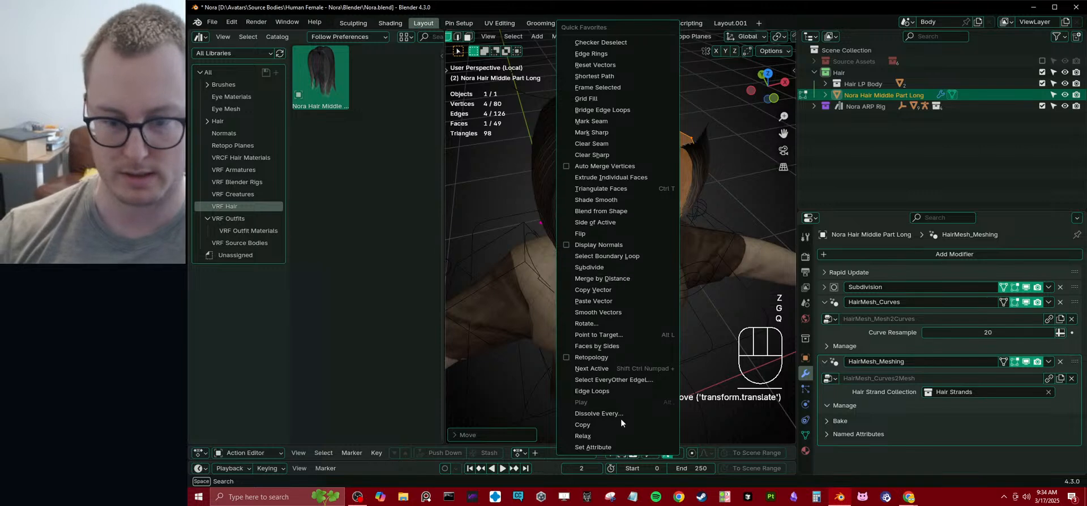
pyautogui.click(609, 448)
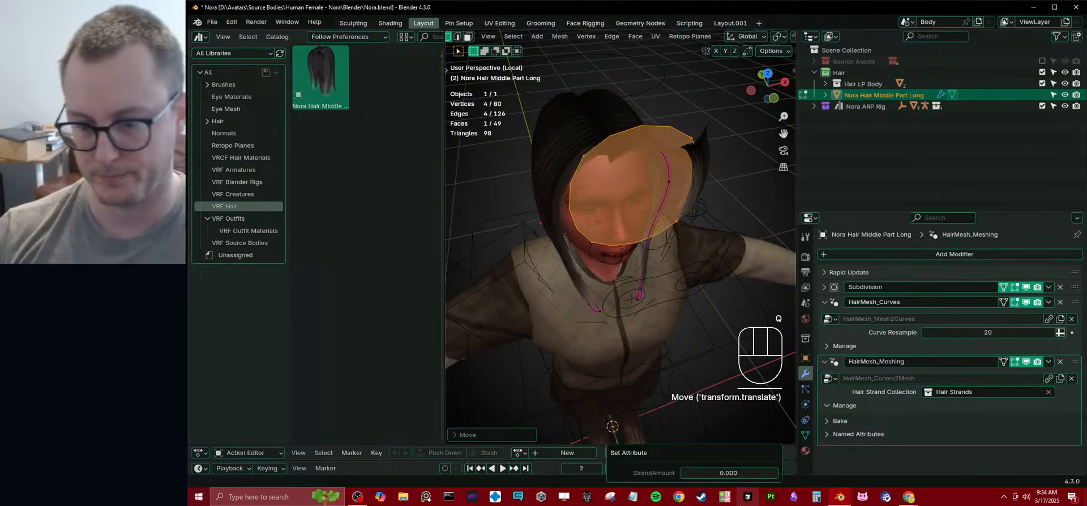
pyautogui.click(749, 469)
pyautogui.write('3')
pyautogui.press('Return')
# - Scale the fringe plane down over the forehead and fully crease its edges
pyautogui.moveTo(649, 286); pyautogui.dragTo(729, 283, button='middle')
pyautogui.scroll(-2, 636, 186)
pyautogui.press('s')
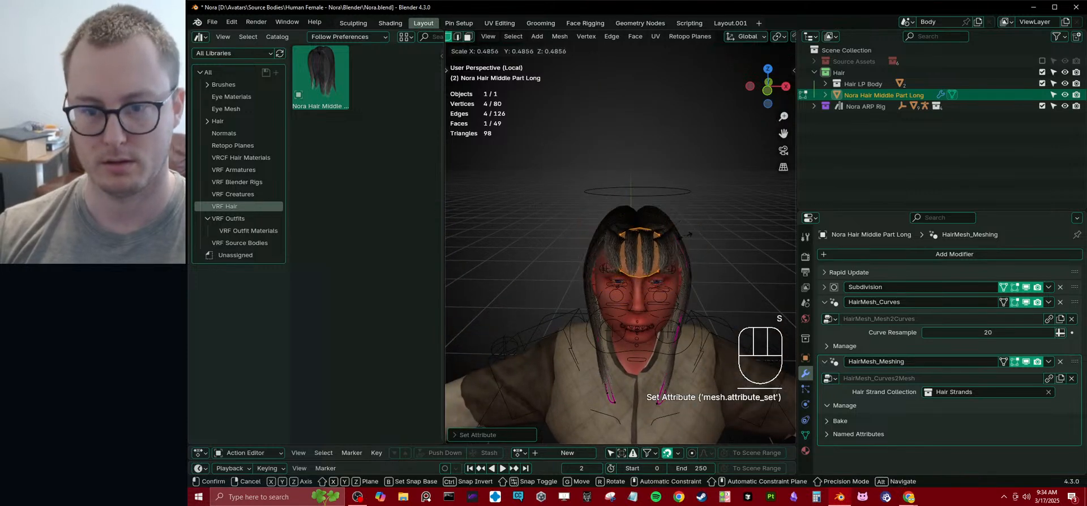
pyautogui.click(685, 231)
pyautogui.scroll(2, 684, 232)
pyautogui.hotkey('shift', 'e')
pyautogui.click(701, 216)
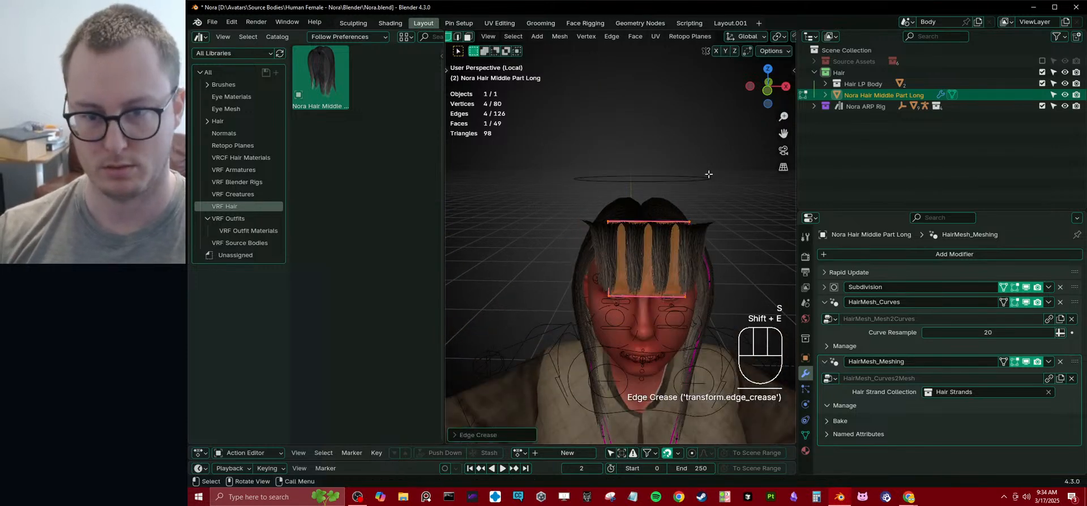
# - In the front view, add one horizontal loop cut across the middle of the fringe plane
pyautogui.press('KP_1')
pyautogui.keyDown('shift'); pyautogui.moveTo(637, 242); pyautogui.dragTo(585, 242, button='middle'); pyautogui.keyUp('shift')
pyautogui.scroll(1, 585, 241)
pyautogui.click(557, 212)
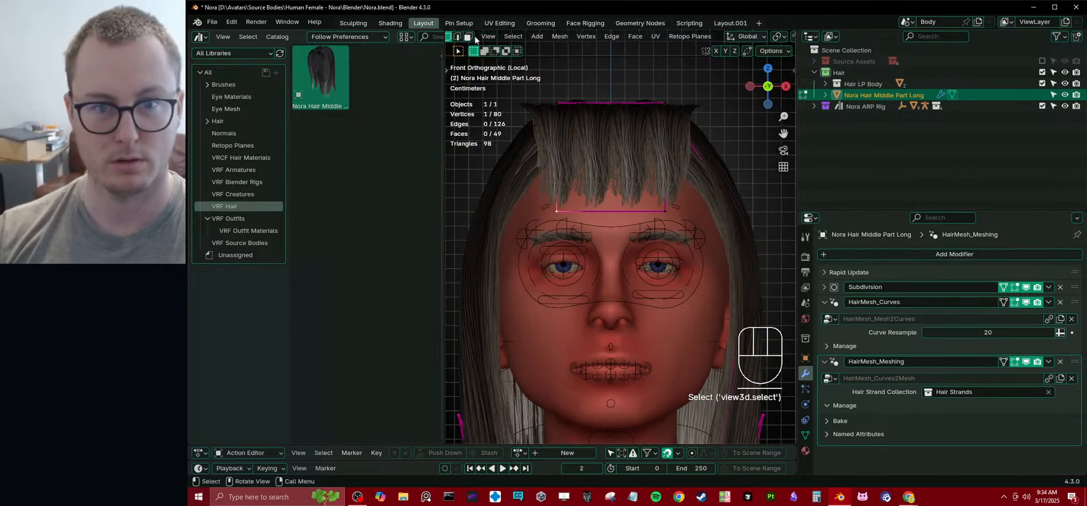
pyautogui.hotkey('ctrl', 'r')
pyautogui.doubleClick(565, 178)
# - Move the fringe's bottom edge down and sideways over one eye and rotate it to sweep the strands diagonally
pyautogui.click(620, 208)
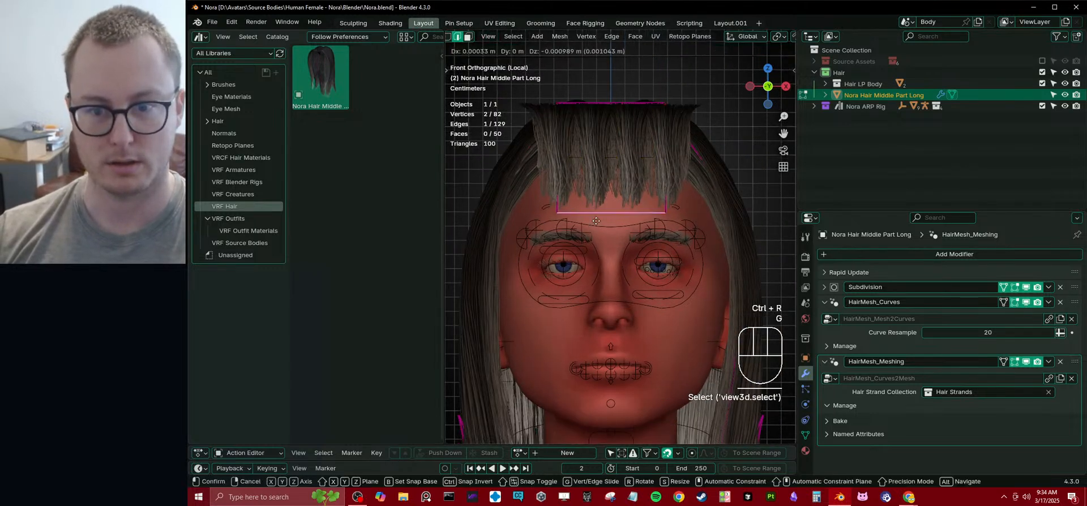
pyautogui.press('g')
pyautogui.click(671, 254)
pyautogui.press('r')
pyautogui.click(728, 212)
pyautogui.press('g')
pyautogui.click(738, 214)
pyautogui.press('r')
pyautogui.click(733, 205)
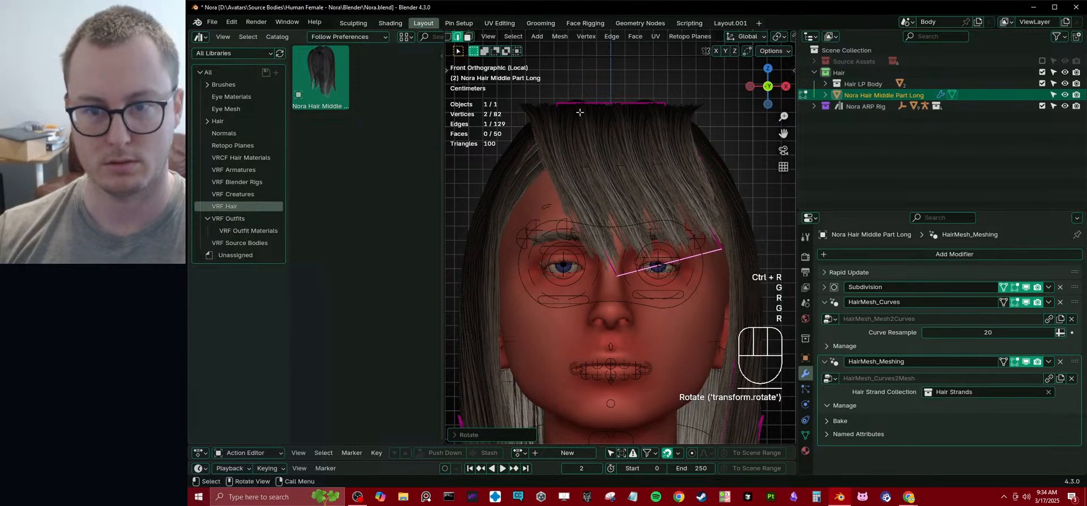
# - Add a lengthwise loop cut down the centre of the fringe piece
pyautogui.hotkey('ctrl', 'r')
pyautogui.doubleClick(608, 252)
pyautogui.press('KP_7')
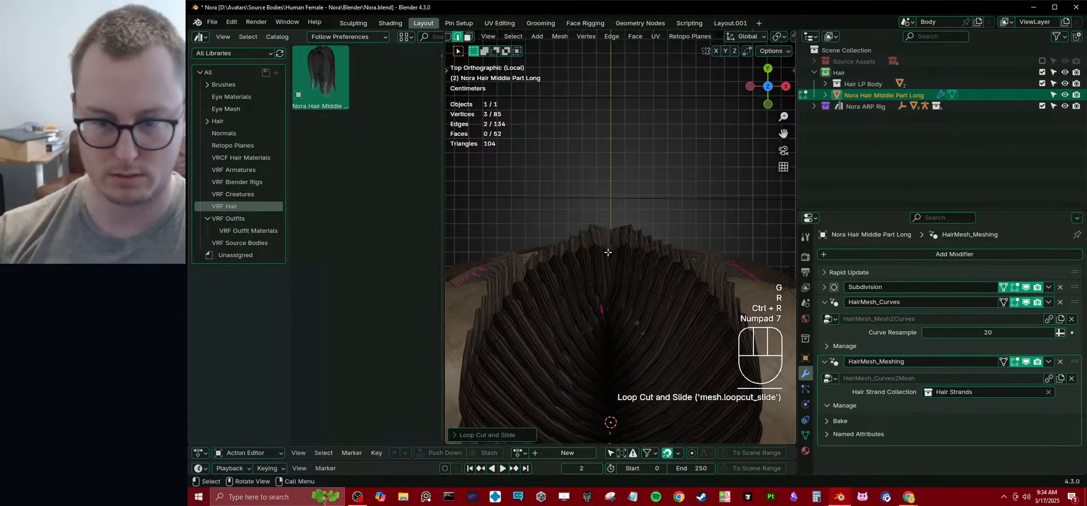
pyautogui.press('KP_1')
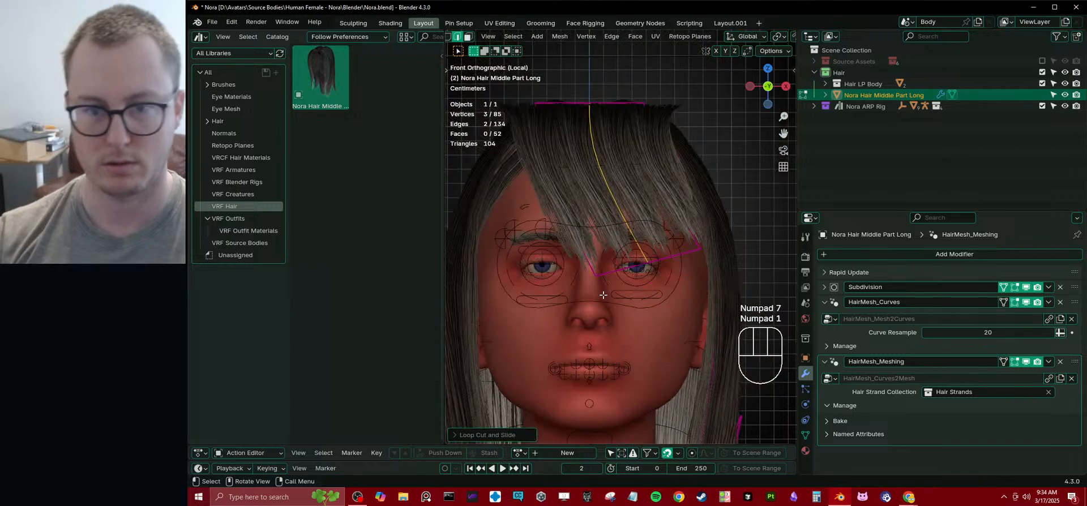
# - Maximize the viewport, select the fringe's full top edge and move it in the top view
pyautogui.click(562, 103)
pyautogui.hotkey('ctrl', 'space')
pyautogui.scroll(-2, 582, 113)
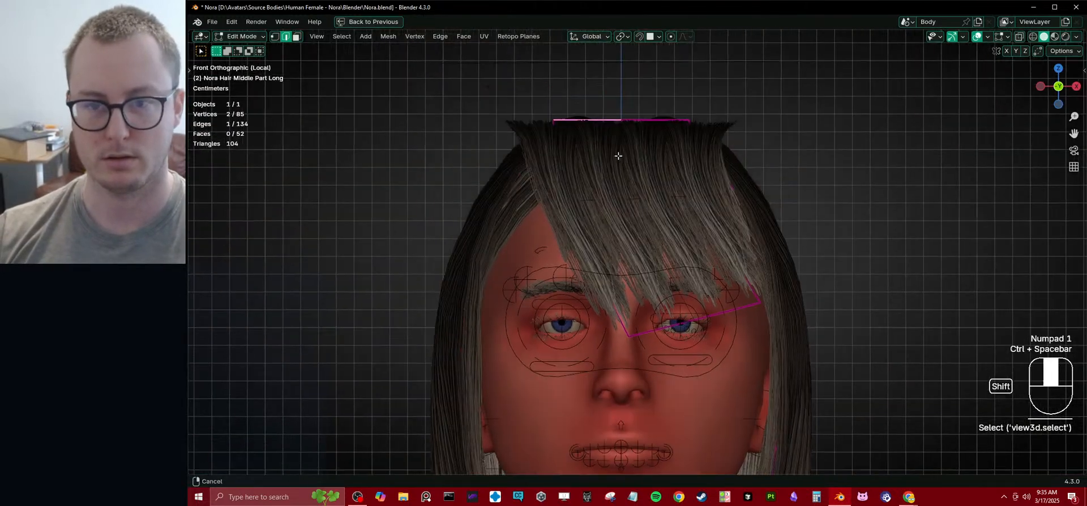
pyautogui.hotkey('ctrl', 'space')
pyautogui.hotkey('ctrl', 'space')
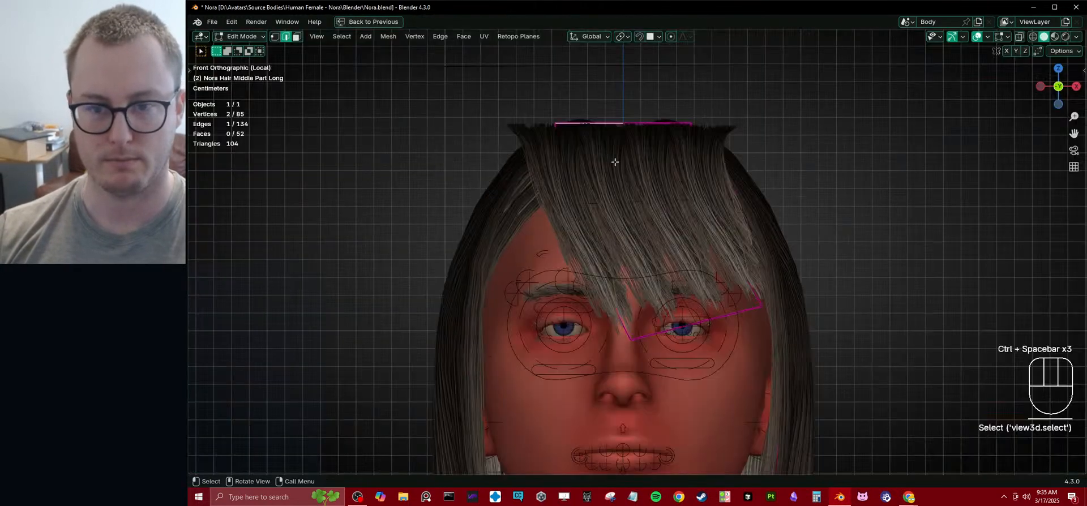
pyautogui.hotkey('shift', 'space')
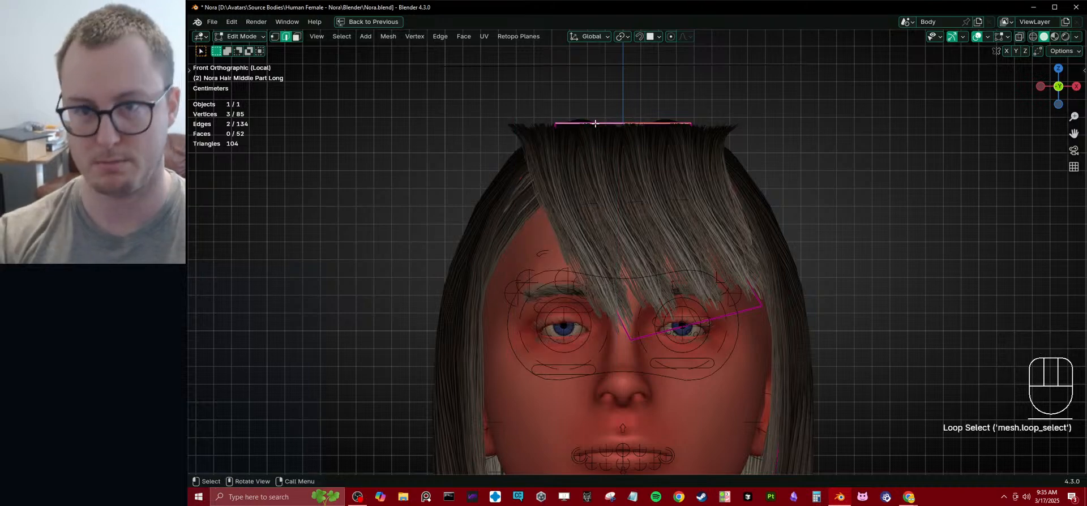
pyautogui.press('KP_7')
pyautogui.press('g')
pyautogui.click(608, 162)
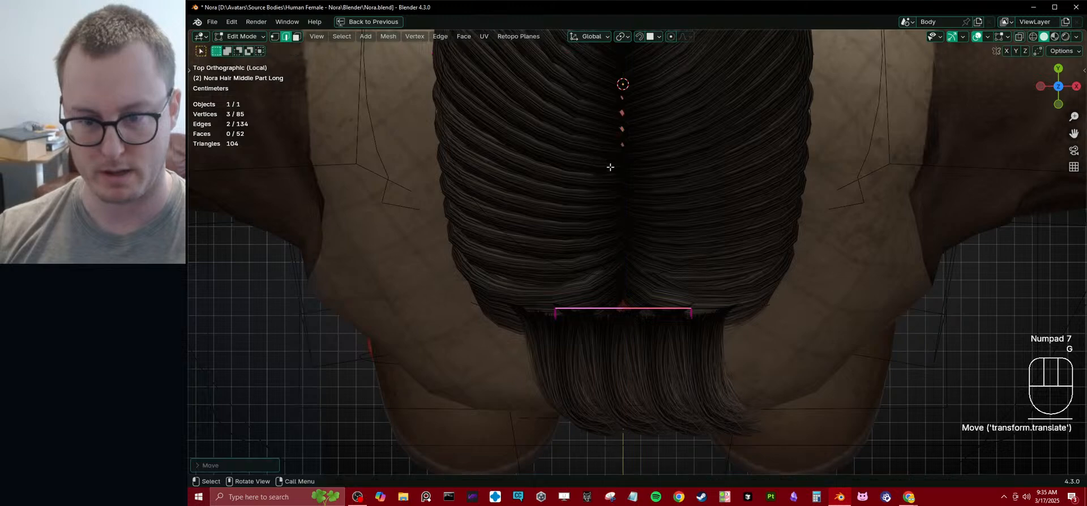
# - Select the whole linked fringe piece, flatten it front to back and move it against the hairline
pyautogui.press('a')
pyautogui.hotkey('ctrl', 'z')
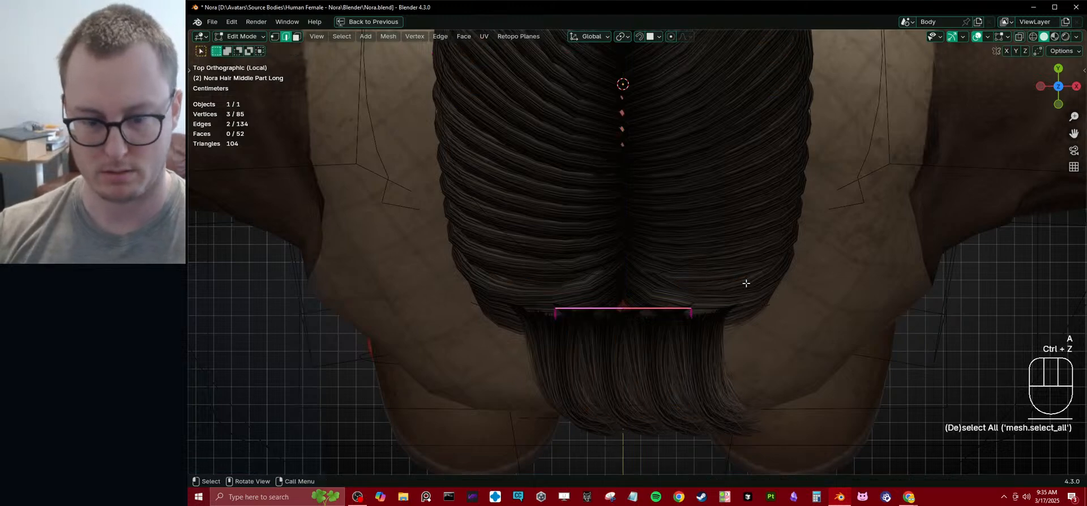
pyautogui.hotkey('ctrl', 'l')
pyautogui.press('s')
pyautogui.click(716, 395)
pyautogui.press('g')
pyautogui.click(716, 349)
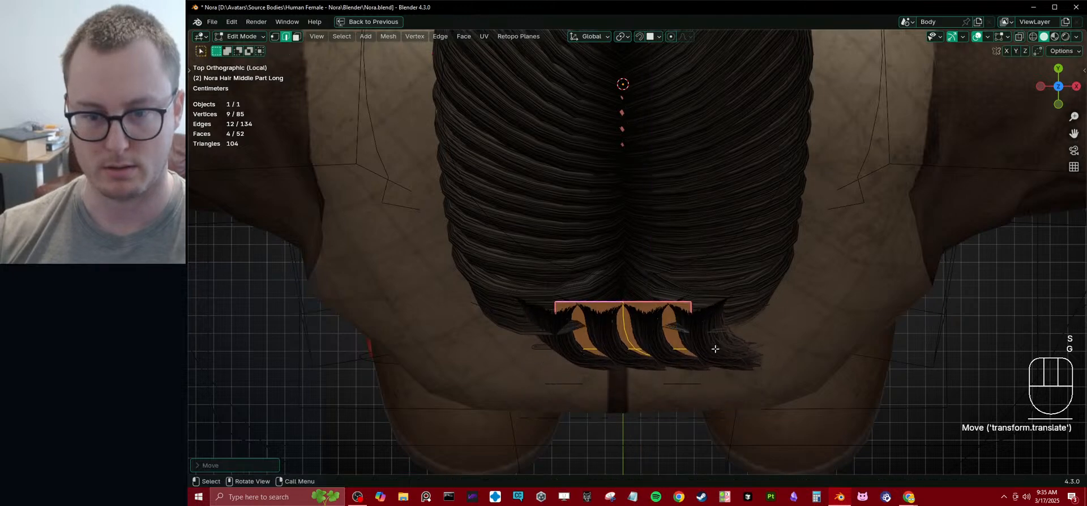
# - Select the fringe's top edge and move it up toward the hair parting
pyautogui.click(630, 305)
pyautogui.moveTo(611, 307); pyautogui.dragTo(661, 310, button='middle')
pyautogui.press('g')
pyautogui.click(681, 261)
pyautogui.press('g')
pyautogui.middleClick(663, 300)
pyautogui.click(659, 249)
pyautogui.moveTo(659, 249); pyautogui.dragTo(637, 192, button='middle')
# - Scale the fringe's top edge and raise it along global Z so the roots blend into the parting
pyautogui.press('s')
pyautogui.click(849, 106)
pyautogui.press('s')
pyautogui.click(756, 148)
pyautogui.moveTo(754, 148); pyautogui.dragTo(714, 142, button='middle')
pyautogui.press('g')
pyautogui.middleClick(708, 138)
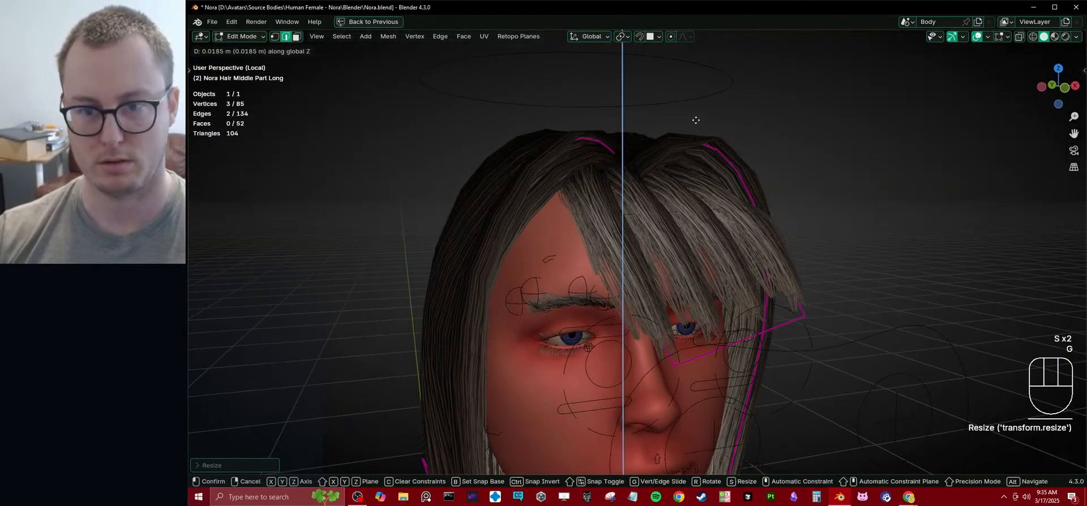
pyautogui.click(674, 164)
# - Adjust one half of the fringe's bottom edge with Shrink/Fatten
pyautogui.scroll(-6, 665, 174)
pyautogui.moveTo(665, 174); pyautogui.dragTo(593, 204, button='middle')
pyautogui.scroll(3, 621, 191)
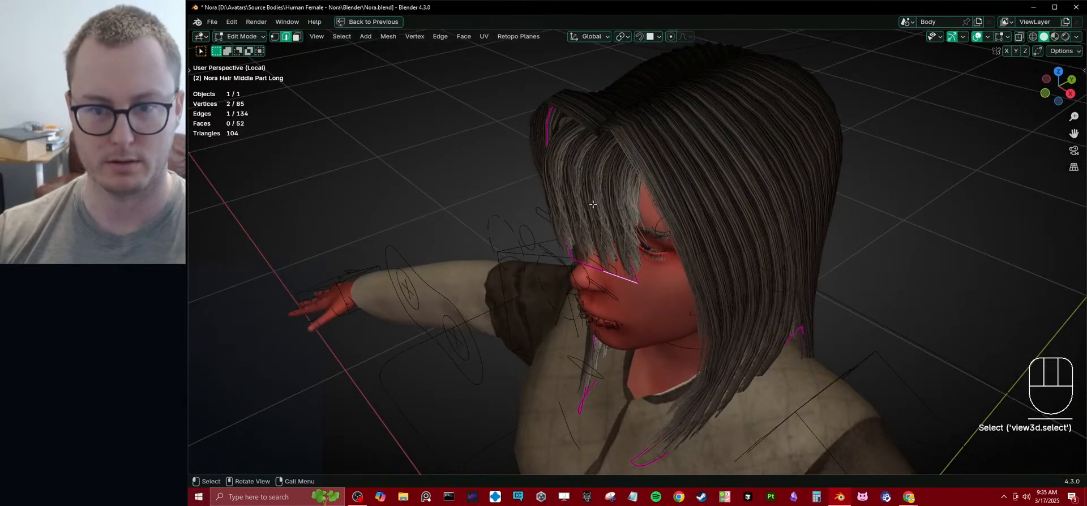
pyautogui.hotkey('alt', 's')
pyautogui.click(640, 101)
pyautogui.moveTo(640, 101); pyautogui.dragTo(645, 133, button='middle')
# - Select the whole linked fringe piece and move it into position on the forehead
pyautogui.press('a')
pyautogui.press('g')
pyautogui.rightClick(648, 135)
pyautogui.press('l')
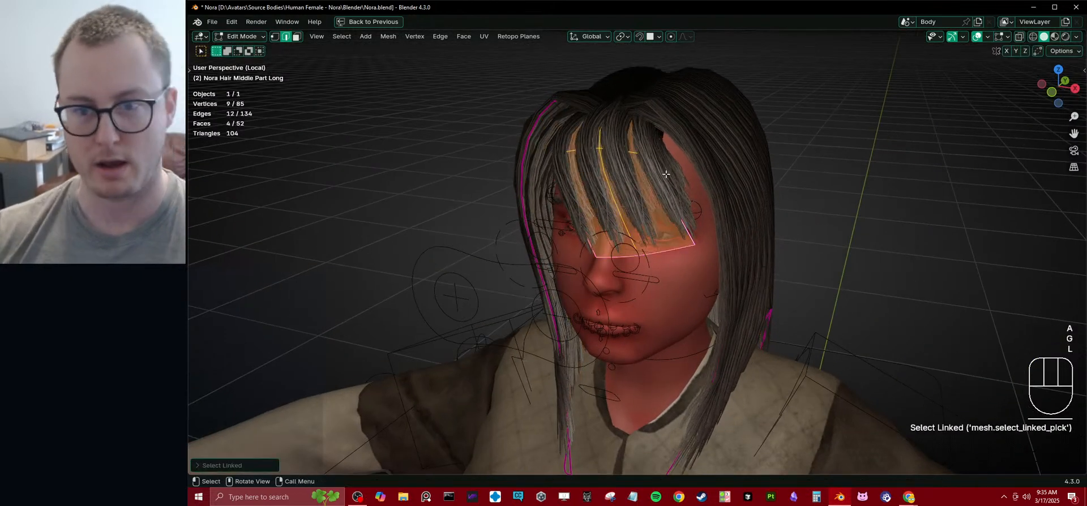
pyautogui.moveTo(640, 182); pyautogui.dragTo(675, 139, button='middle')
pyautogui.moveTo(670, 198)
pyautogui.mouseDown(button='middle')
pyautogui.moveTo(651, 234)
pyautogui.moveTo(626, 175)
pyautogui.moveTo(804, 230)
pyautogui.moveTo(800, 255)
pyautogui.moveTo(665, 165)
pyautogui.moveTo(580, 163)
pyautogui.moveTo(585, 128)
pyautogui.moveTo(657, 244)
pyautogui.moveTo(704, 266)
pyautogui.moveTo(714, 207)
pyautogui.moveTo(644, 171)
pyautogui.moveTo(670, 207)
pyautogui.mouseUp(button='middle')
pyautogui.press('g')
pyautogui.click(649, 218)
# - Rotate and reposition the fringe so it sweeps over one eye toward the side hair
pyautogui.press('g')
pyautogui.click(631, 177)
pyautogui.press('r')
pyautogui.click(787, 218)
pyautogui.press('g')
pyautogui.click(800, 255)
# - Move the fringe's upper edge near the roots, then scale the whole piece and shift it along Z
pyautogui.click(581, 163)
pyautogui.press('g')
pyautogui.click(611, 170)
pyautogui.press('l')
pyautogui.press('s')
pyautogui.press('g')
pyautogui.press('z')
pyautogui.click(715, 207)
# - Increase the fringe piece's StrandAmount attribute for denser strands, return to Object Mode and select the hair
pyautogui.press('q')
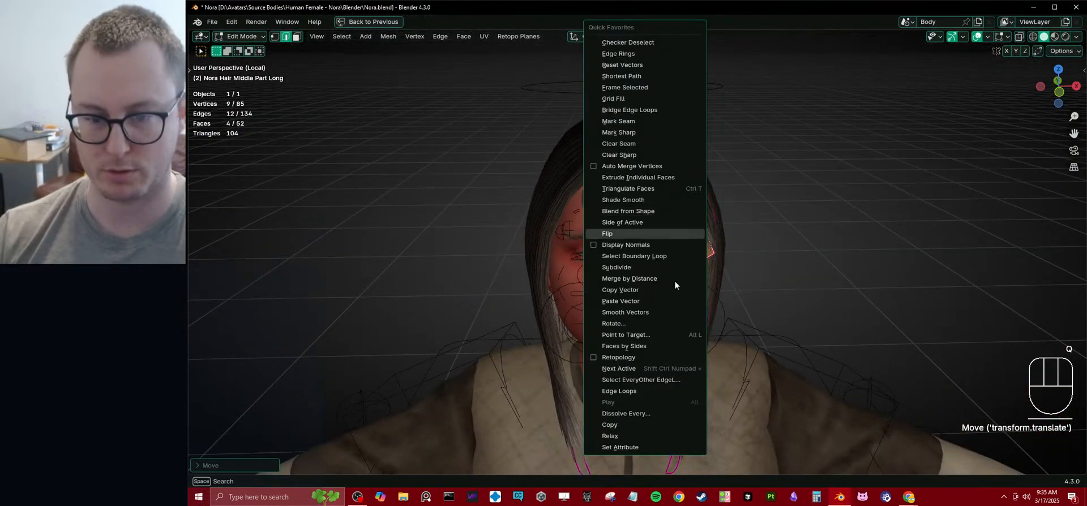
pyautogui.click(620, 445)
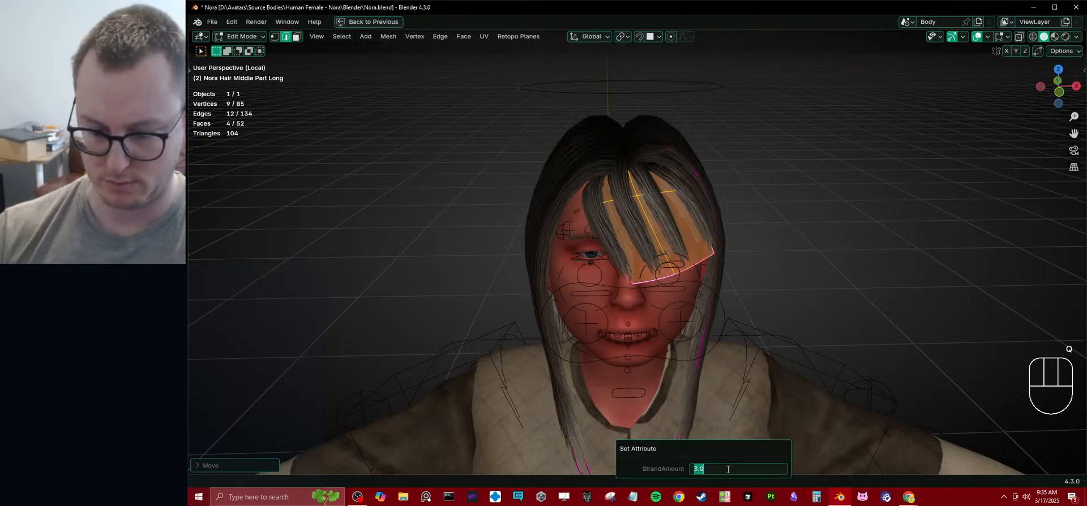
pyautogui.press('Return')
pyautogui.press('Tab')
pyautogui.moveTo(691, 197); pyautogui.dragTo(688, 153, button='middle')
pyautogui.keyDown('shift'); pyautogui.click(686, 158); pyautogui.keyUp('shift')
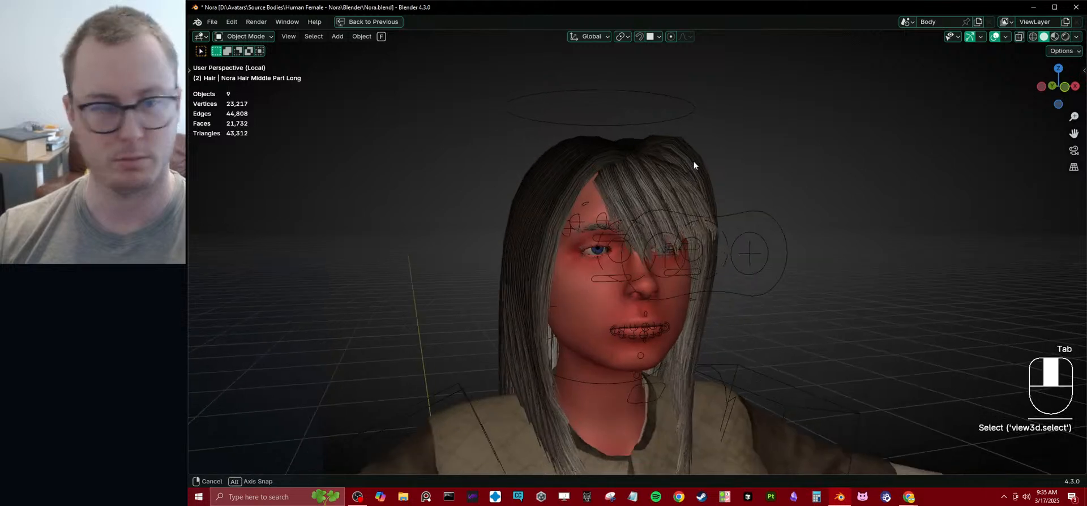
pyautogui.moveTo(621, 192); pyautogui.dragTo(625, 172, button='middle')
pyautogui.click(664, 131)
pyautogui.press('Tab')
pyautogui.moveTo(663, 132); pyautogui.dragTo(581, 113, button='middle')
pyautogui.click(673, 82)
pyautogui.moveTo(673, 82); pyautogui.dragTo(720, 69, button='middle')
pyautogui.press('g')
pyautogui.rightClick(707, 98)
pyautogui.press('Tab')
# - Hide the rig's control shapes by disabling the first collection under Nora ARP Rig, with the viewport maximized again
pyautogui.hotkey('ctrl', 'space')
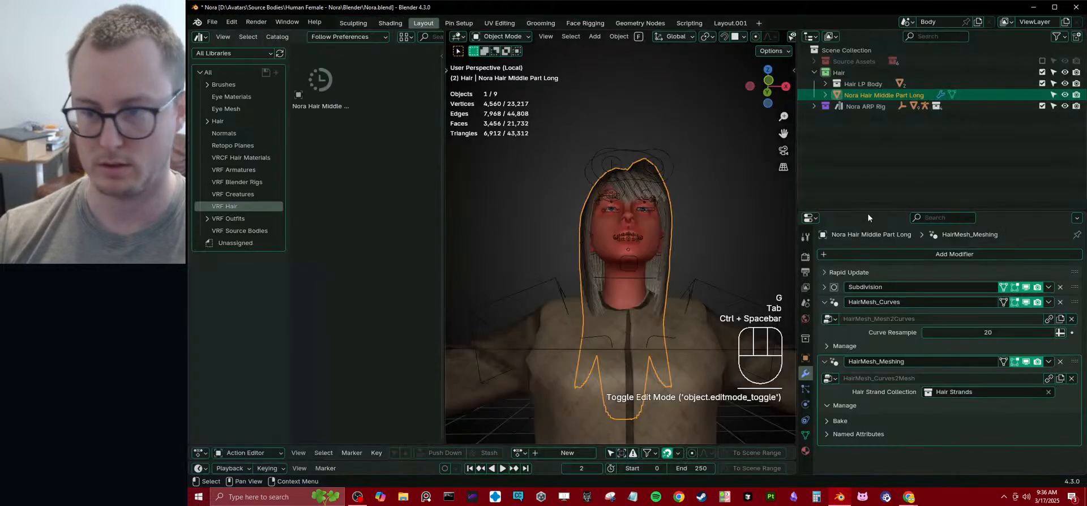
pyautogui.click(814, 107)
pyautogui.click(1042, 118)
pyautogui.hotkey('ctrl', 'space')
pyautogui.scroll(1, 670, 199)
# - Enter Edit Mode on the hair and slightly move one edge of the hair mesh
pyautogui.press('Tab')
pyautogui.scroll(-1, 671, 199)
pyautogui.moveTo(670, 199); pyautogui.dragTo(600, 245, button='middle')
pyautogui.click(686, 185)
pyautogui.press('g')
pyautogui.click(688, 186)
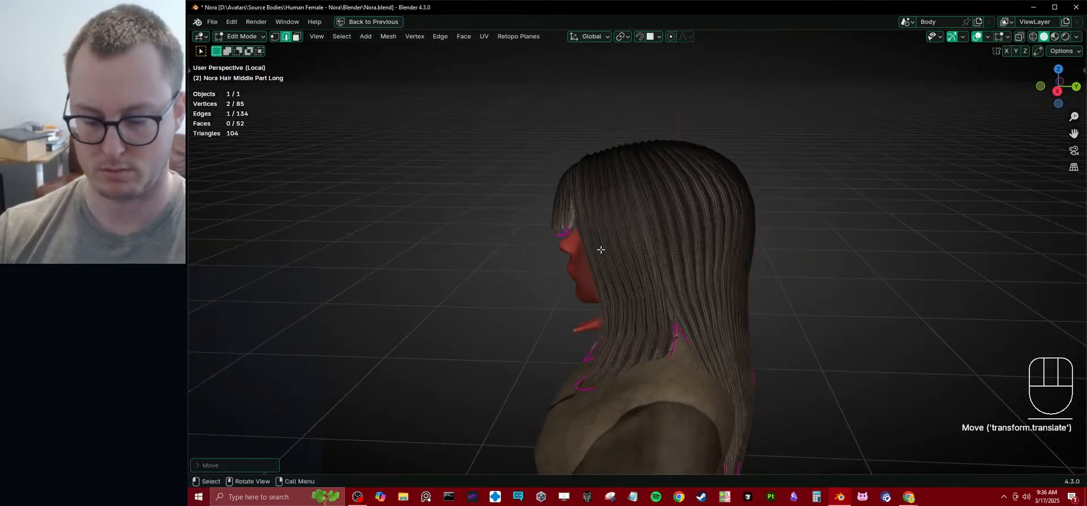
# - In the right wireframe view, box-select the vertices at the back of the crown and move them inward toward the head
pyautogui.press('KP_3')
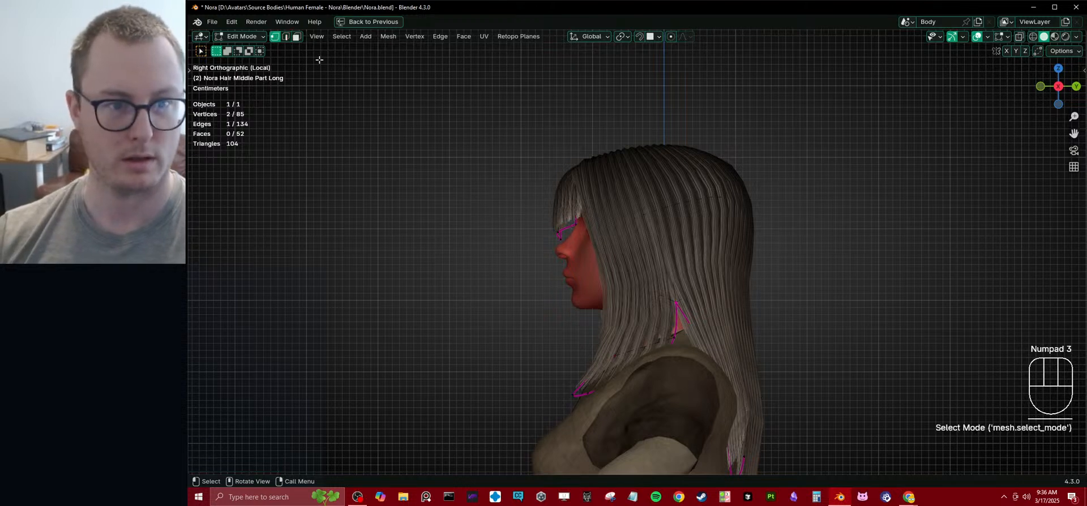
pyautogui.click(276, 37)
pyautogui.press('z')
pyautogui.scroll(1, 694, 211)
pyautogui.click(748, 185)
pyautogui.press('b')
pyautogui.moveTo(719, 115); pyautogui.dragTo(825, 240)
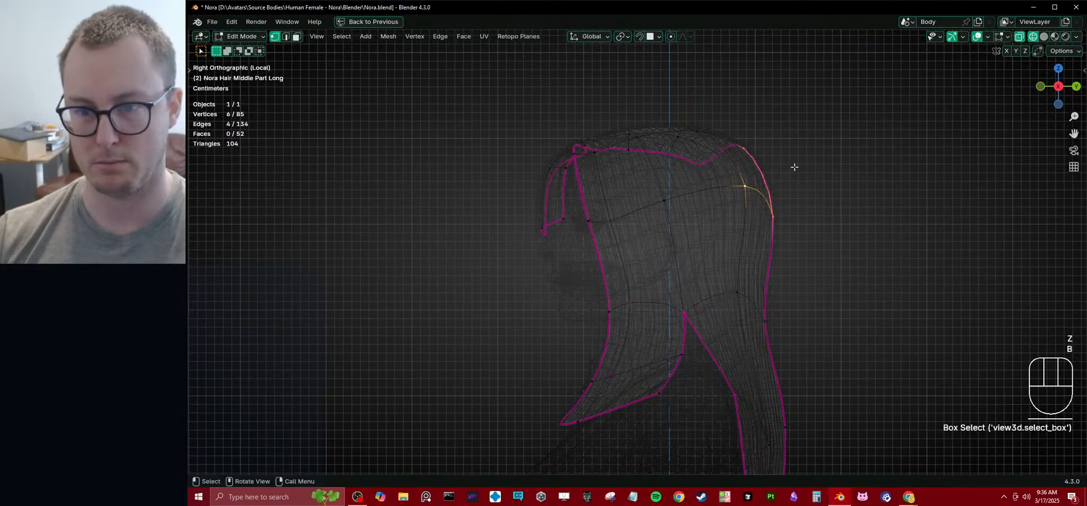
pyautogui.press('g')
pyautogui.click(760, 171)
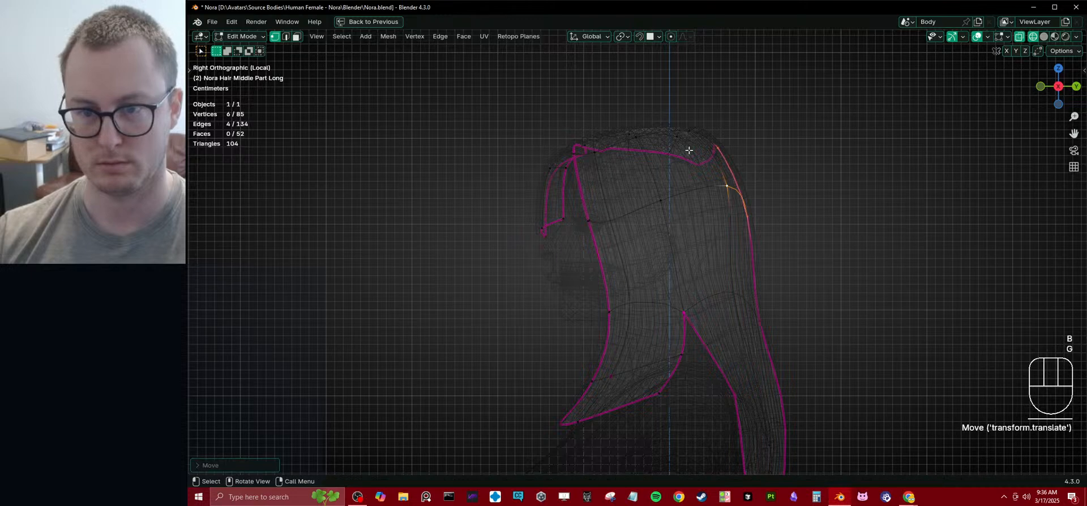
# - Undo the last vertex move, then box-select the crown's upper back vertices and scale and shift them along the Y axis
pyautogui.hotkey('ctrl', 'z')
pyautogui.press('b')
pyautogui.moveTo(667, 122); pyautogui.dragTo(759, 174)
pyautogui.press('s')
pyautogui.press('y')
pyautogui.click(788, 153)
pyautogui.press('g')
pyautogui.press('y')
pyautogui.click(767, 149)
# - Return the hair to Object Mode in solid shading and restore the full layout with a narrower asset browser
pyautogui.press('z')
pyautogui.moveTo(774, 228)
pyautogui.mouseDown(button='middle')
pyautogui.moveTo(680, 272)
pyautogui.moveTo(752, 263)
pyautogui.moveTo(815, 233)
pyautogui.mouseUp(button='middle')
pyautogui.scroll(-5, 736, 238)
pyautogui.moveTo(675, 249); pyautogui.dragTo(746, 269, button='middle')
pyautogui.press('Tab')
pyautogui.scroll(2, 677, 265)
pyautogui.scroll(3, 720, 270)
pyautogui.click(818, 231)
pyautogui.scroll(-2, 746, 270)
pyautogui.hotkey('ctrl', 'space')
pyautogui.moveTo(730, 190); pyautogui.dragTo(702, 226, button='middle')
pyautogui.scroll(4, 702, 225)
pyautogui.moveTo(445, 269); pyautogui.dragTo(297, 257)
pyautogui.scroll(-4, 505, 218)
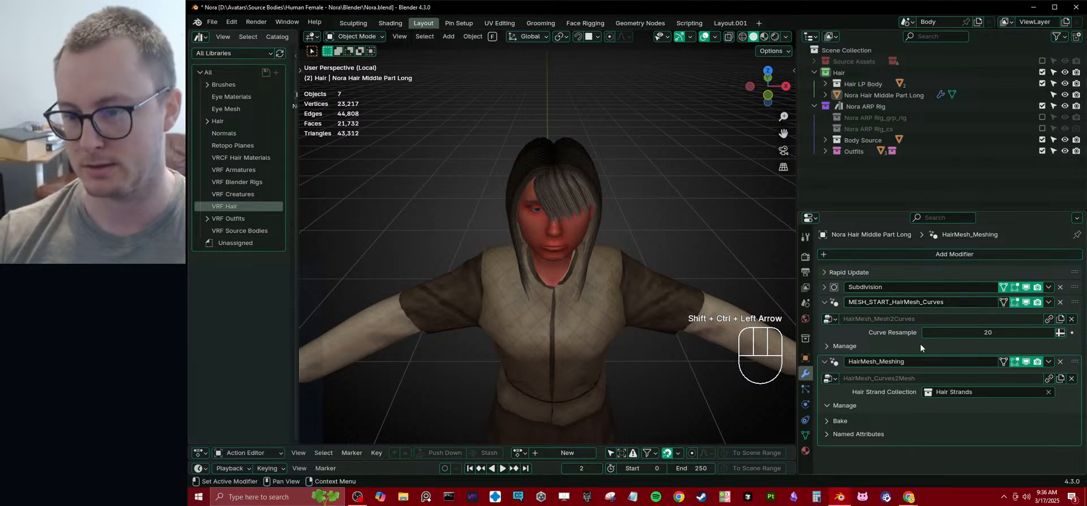
# - Rename the HairMesh_Meshing modifier to MESH_END_HairMesh_Meshing and collapse both hair mesh modifiers
pyautogui.click(909, 361)
pyautogui.press('Home')
pyautogui.write('MESH_START_')
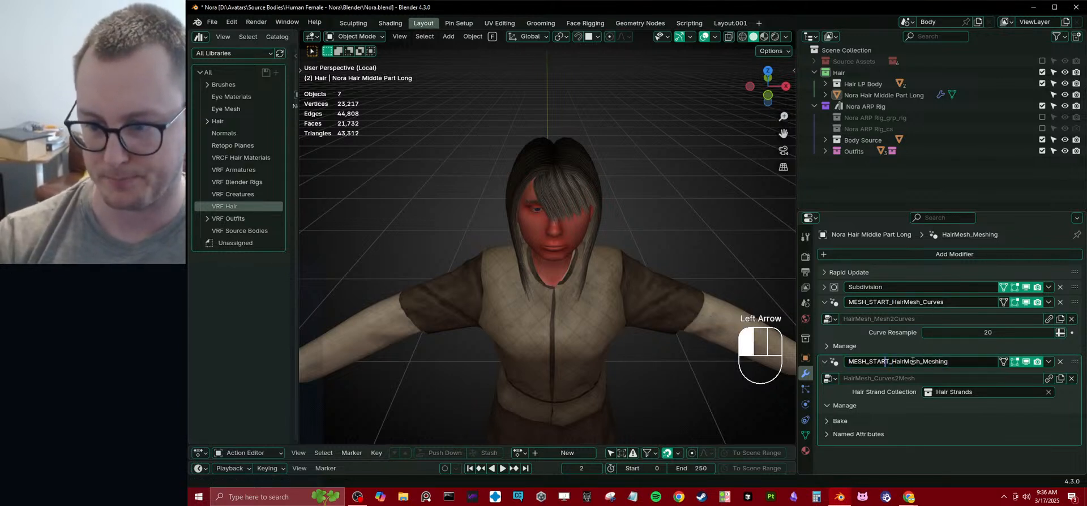
pyautogui.press('BackSpace')
pyautogui.press('BackSpace')
pyautogui.press('BackSpace')
pyautogui.press('BackSpace')
pyautogui.press('BackSpace')
pyautogui.write('END')
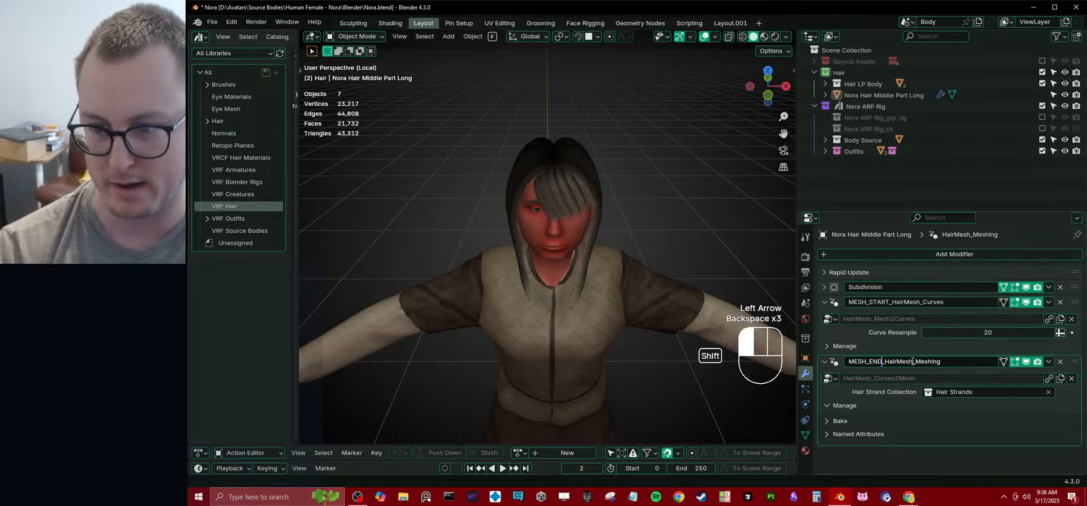
pyautogui.press('Return')
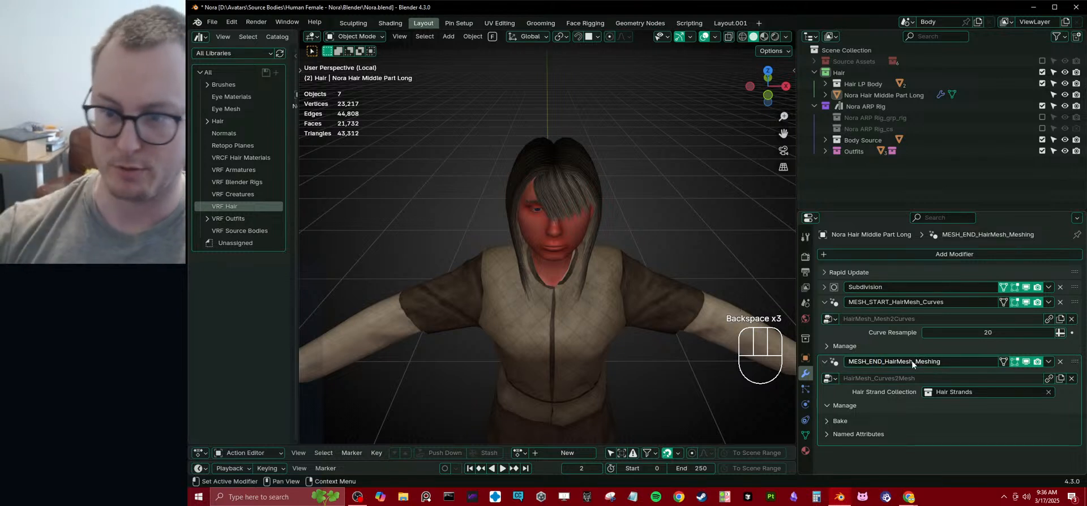
pyautogui.click(824, 302)
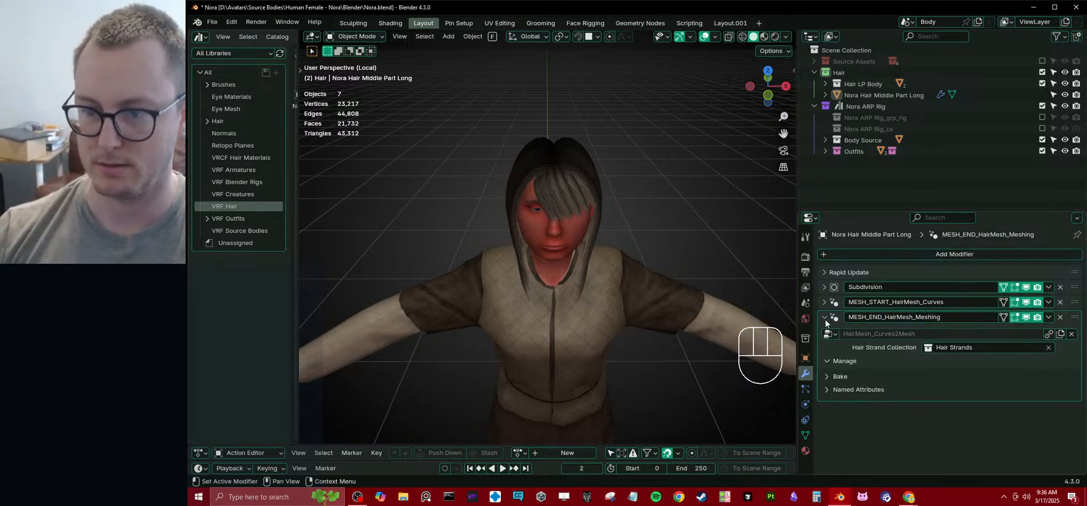
pyautogui.click(824, 317)
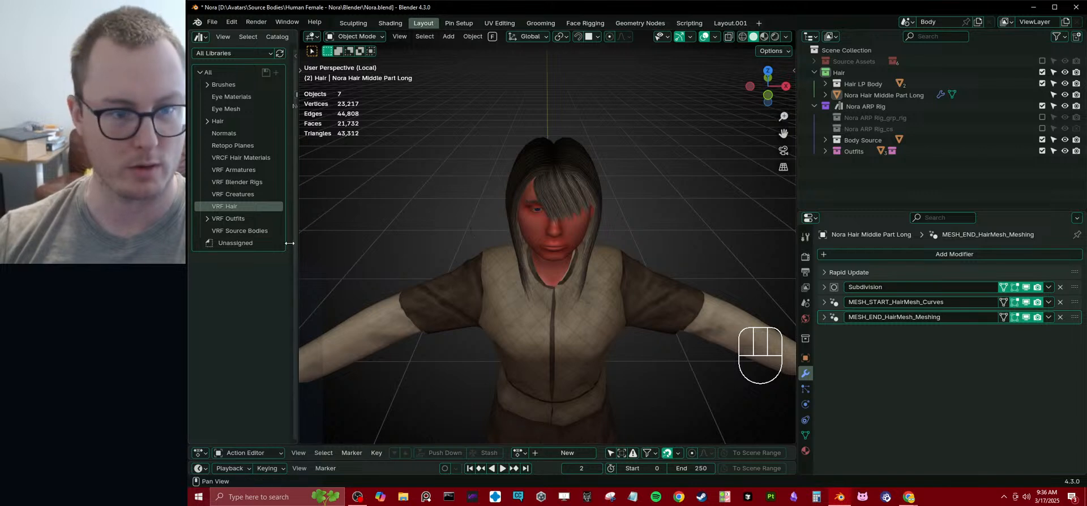
# - Add the Frizz Hair Curves asset to the hair and place its modifier between MESH_START_HairMesh_Curves and MESH_END_HairMesh_Meshing
pyautogui.click(204, 120)
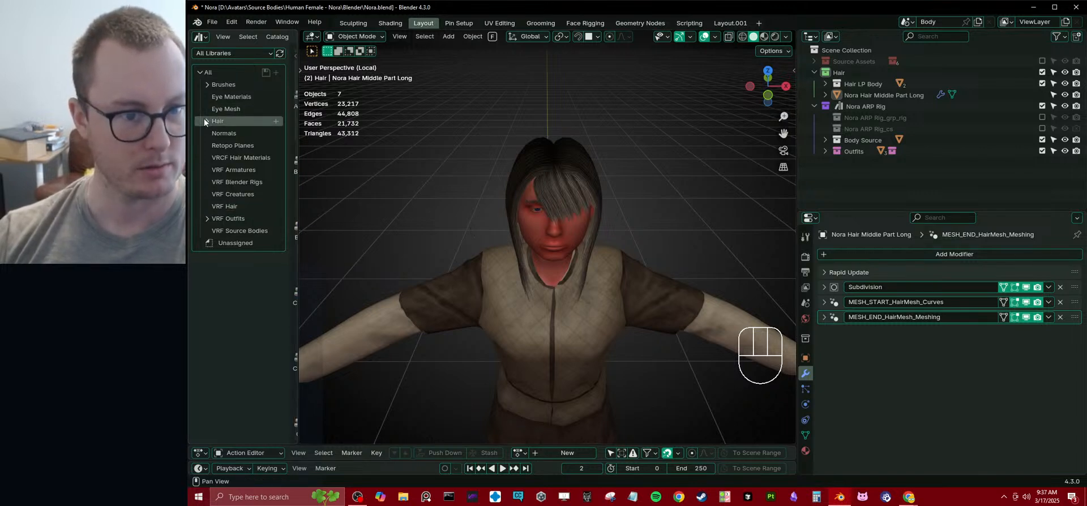
pyautogui.moveTo(294, 240); pyautogui.dragTo(385, 243)
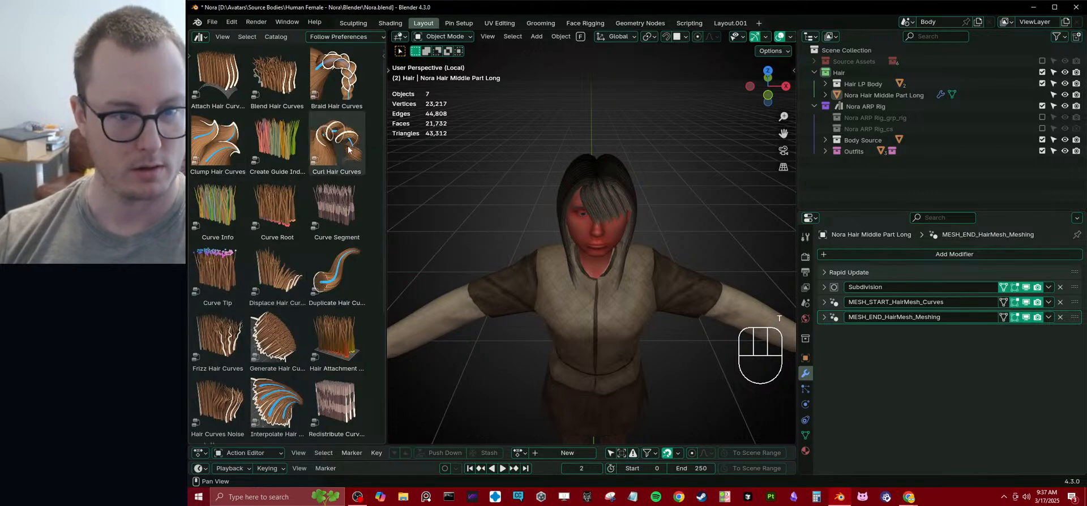
pyautogui.scroll(-4, 294, 340)
pyautogui.moveTo(220, 205); pyautogui.dragTo(581, 168)
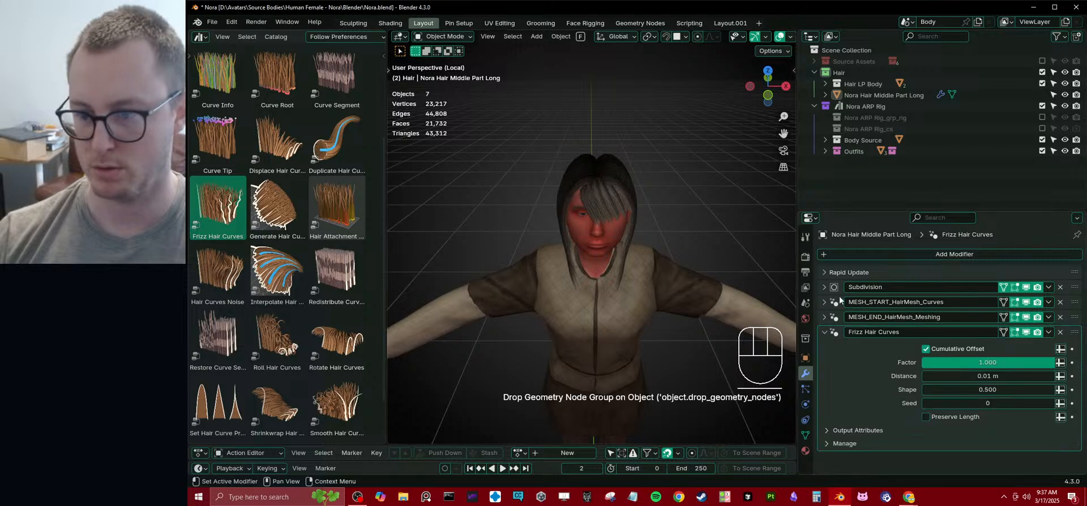
pyautogui.moveTo(1074, 332); pyautogui.dragTo(1067, 311)
pyautogui.scroll(4, 662, 249)
pyautogui.moveTo(662, 249); pyautogui.dragTo(694, 225, button='middle')
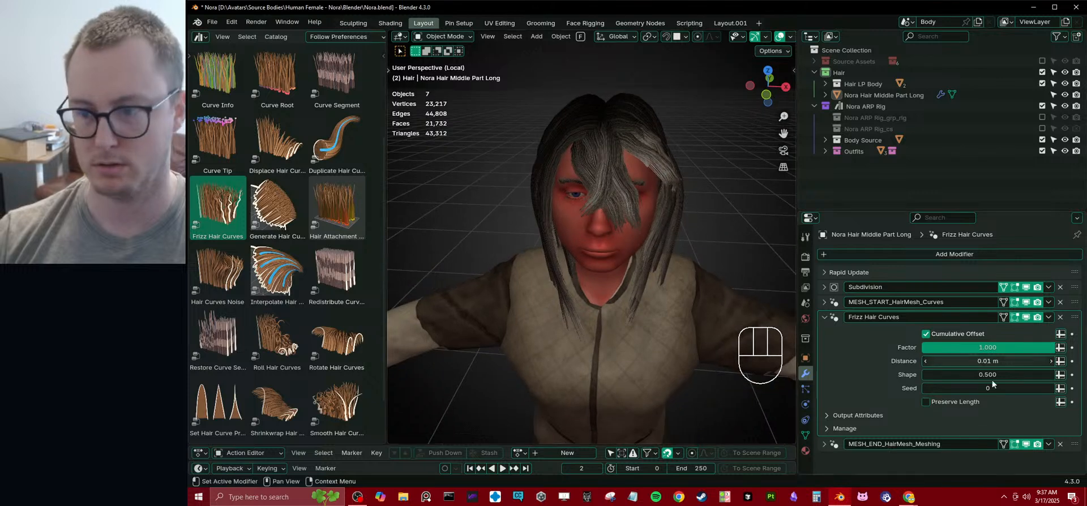
# - Enable Preserve Length on the Frizz Hair Curves modifier and compare Cumulative Offset off and on, leaving it on
pyautogui.click(926, 402)
pyautogui.click(925, 334)
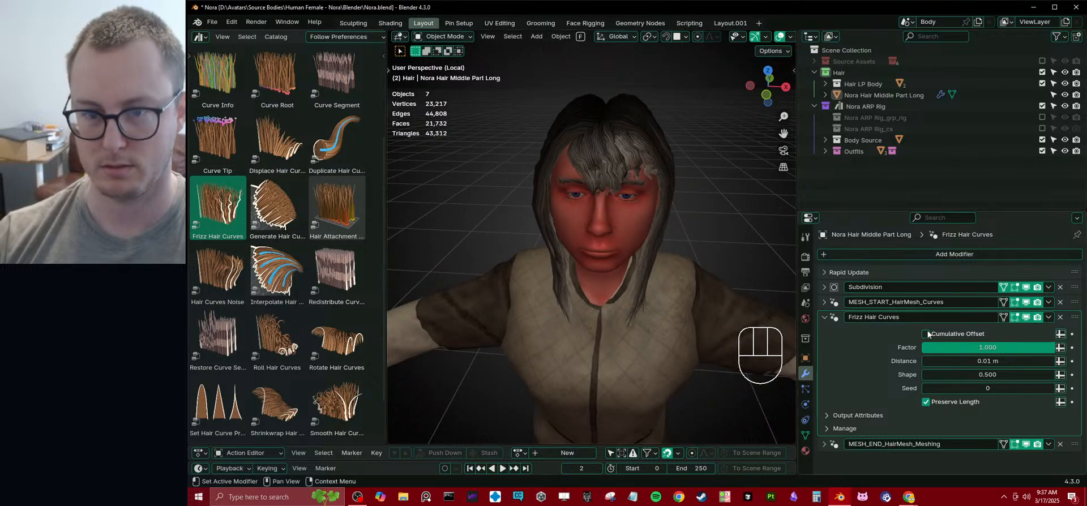
pyautogui.click(926, 334)
pyautogui.click(926, 334)
pyautogui.click(927, 334)
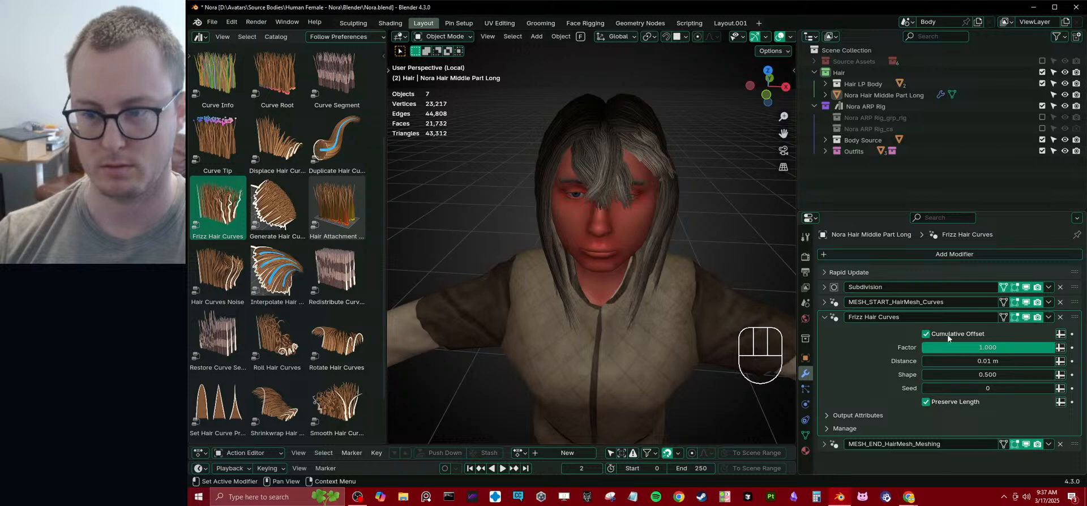
# - Set the Frizz Hair Curves Distance to 0.052 m and Factor to 0.034, and check the effect around the face
pyautogui.keyDown('shift'); pyautogui.moveTo(995, 360); pyautogui.dragTo(1014, 375); pyautogui.keyUp('shift')
pyautogui.hotkey('ctrl', 'z')
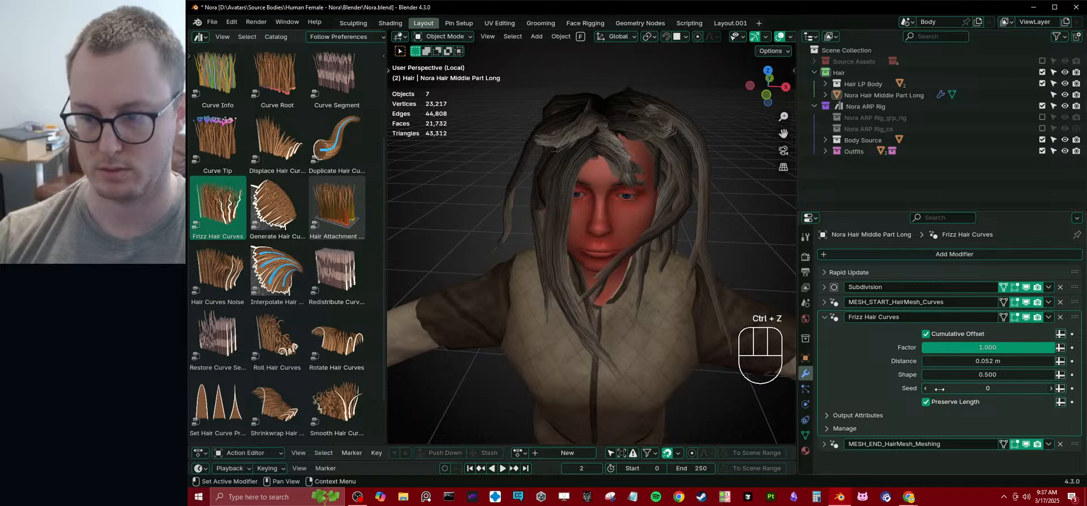
pyautogui.keyDown('shift'); pyautogui.moveTo(990, 349); pyautogui.dragTo(963, 350); pyautogui.keyUp('shift')
pyautogui.moveTo(767, 274); pyautogui.dragTo(530, 162, button='middle')
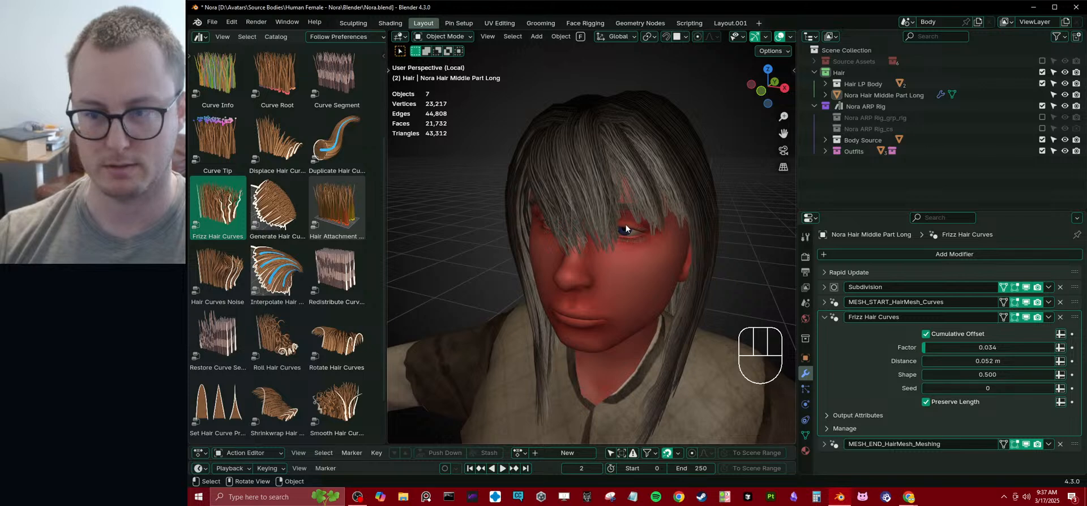
pyautogui.scroll(-3, 621, 240)
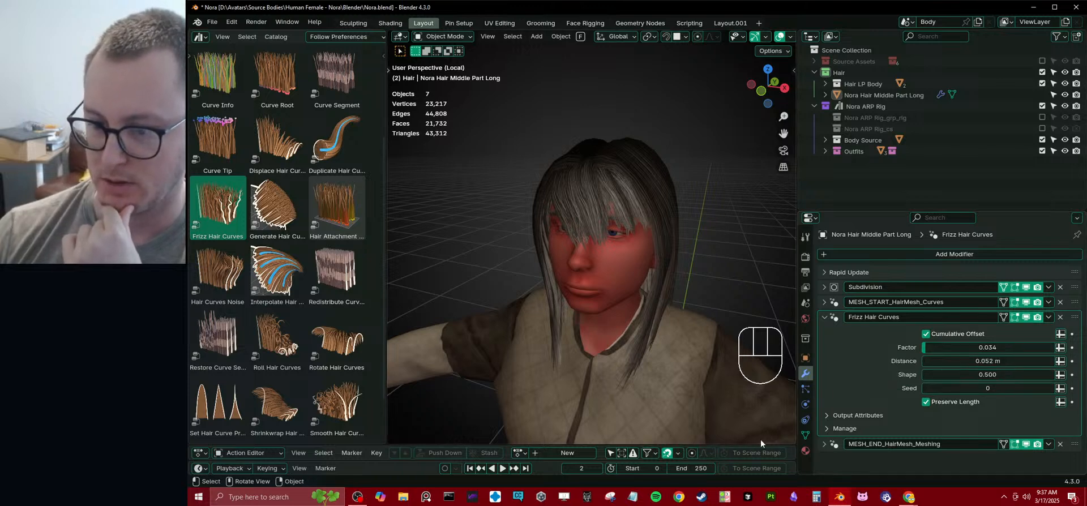
# - Create a vertex group named Frizz and assign the whole fringe piece to it with a weight of 0.100
pyautogui.click(805, 435)
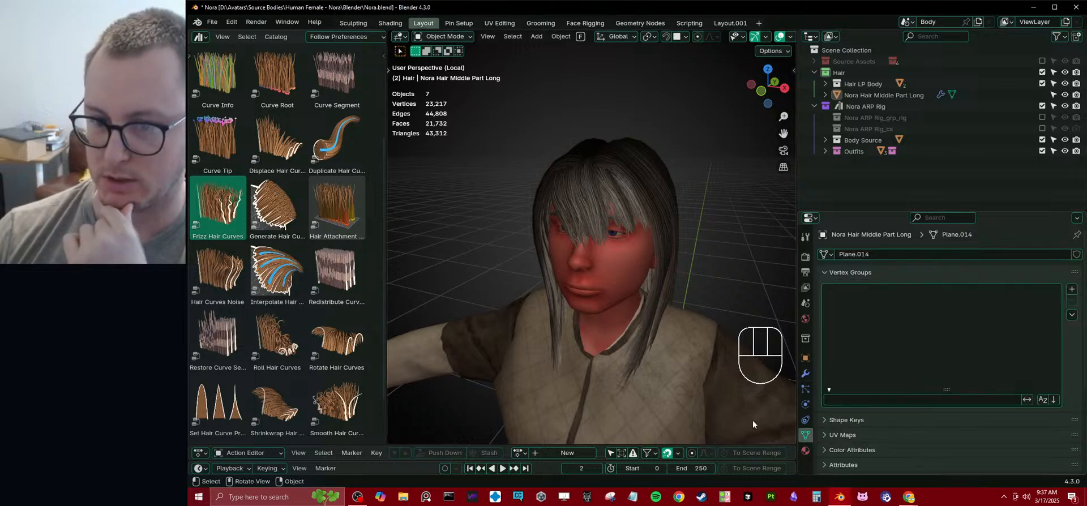
pyautogui.click(1071, 289)
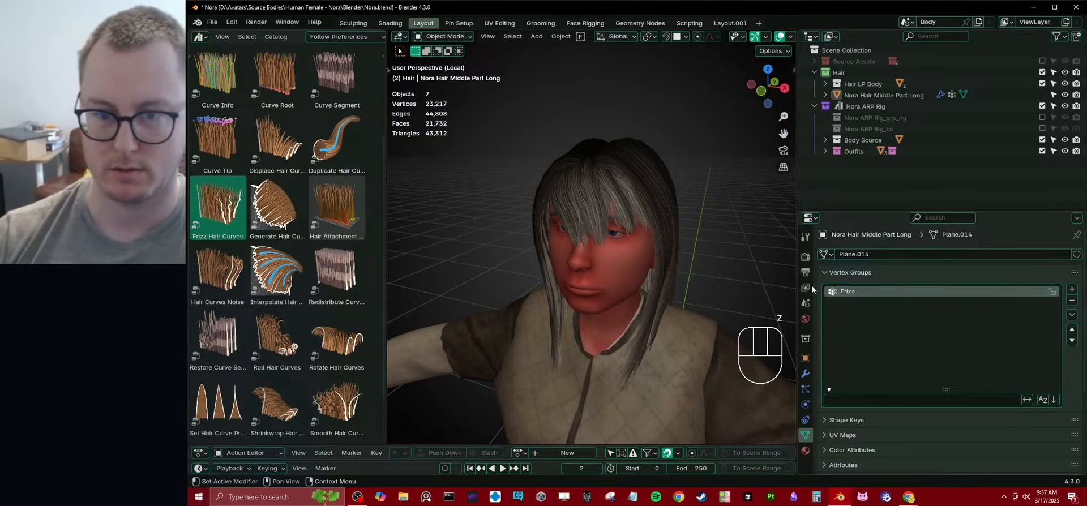
pyautogui.press('Tab')
pyautogui.press('z')
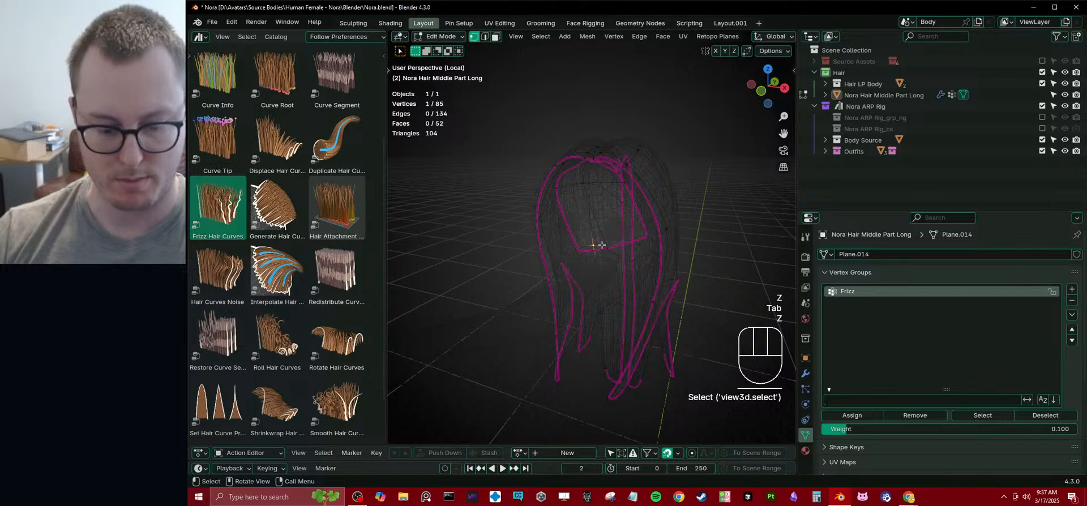
pyautogui.press('l')
pyautogui.click(852, 416)
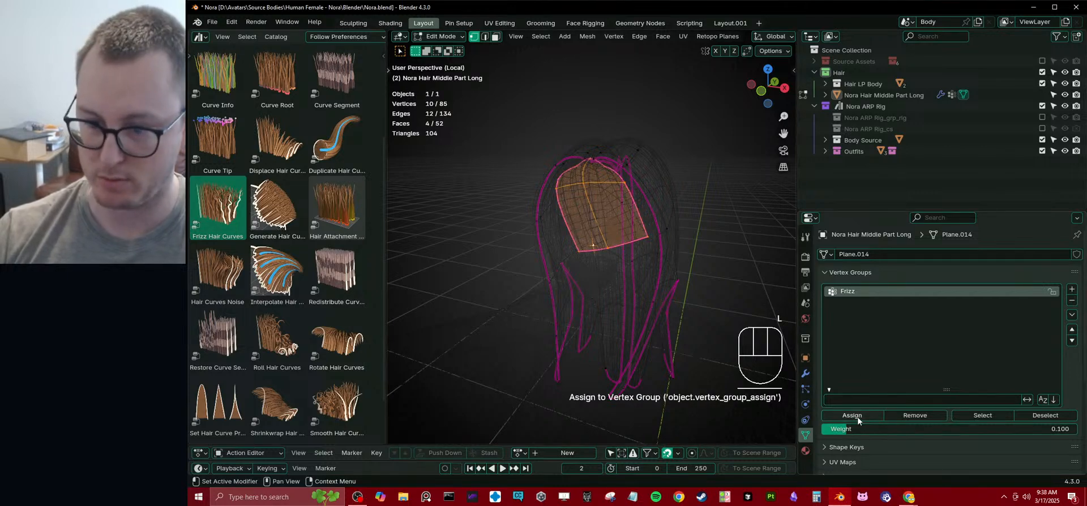
# - Assign all the remaining hair vertices to the Frizz group at weight 1.000, then return to the modifiers in Object Mode
pyautogui.hotkey('ctrl', 'i')
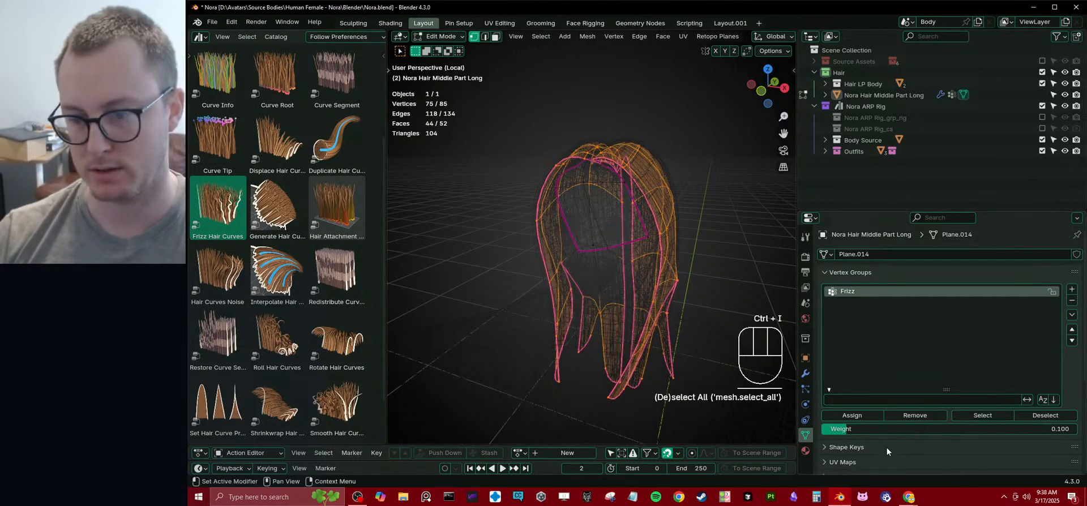
pyautogui.moveTo(856, 430); pyautogui.dragTo(1070, 430)
pyautogui.click(850, 417)
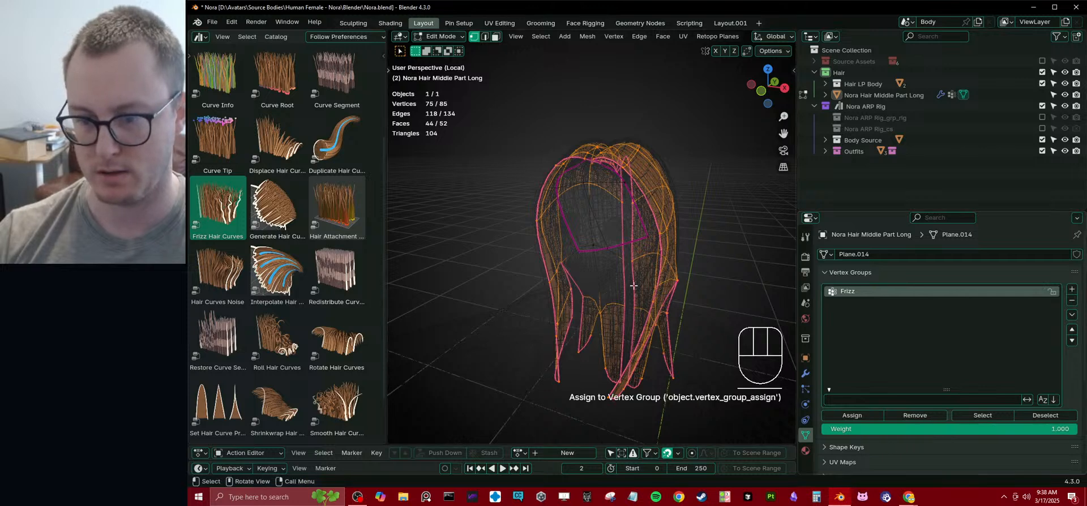
pyautogui.press('Tab')
pyautogui.press('z')
pyautogui.click(805, 374)
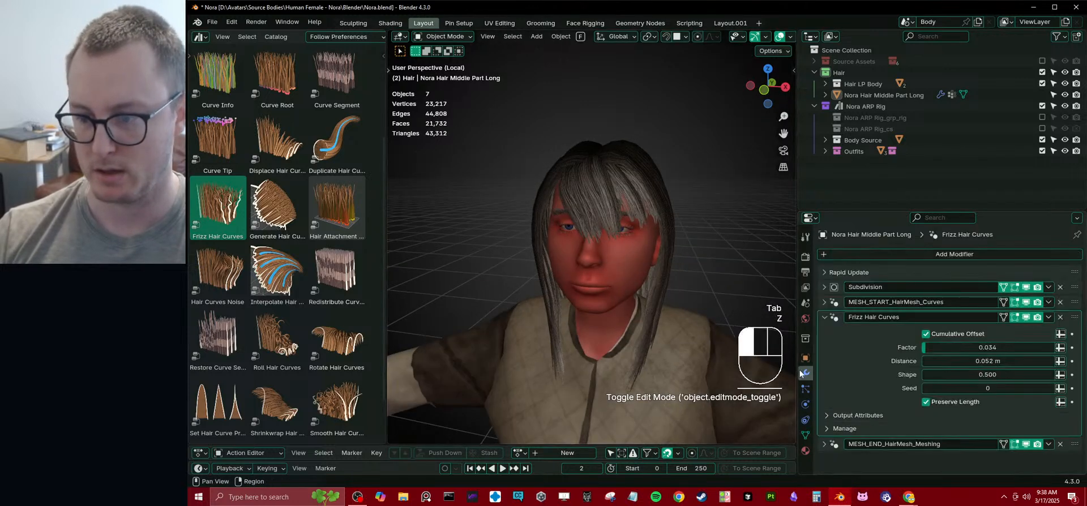
# - Try driving the Frizz Hair Curves factor with the Frizz attribute
pyautogui.click(1060, 348)
pyautogui.click(1002, 348)
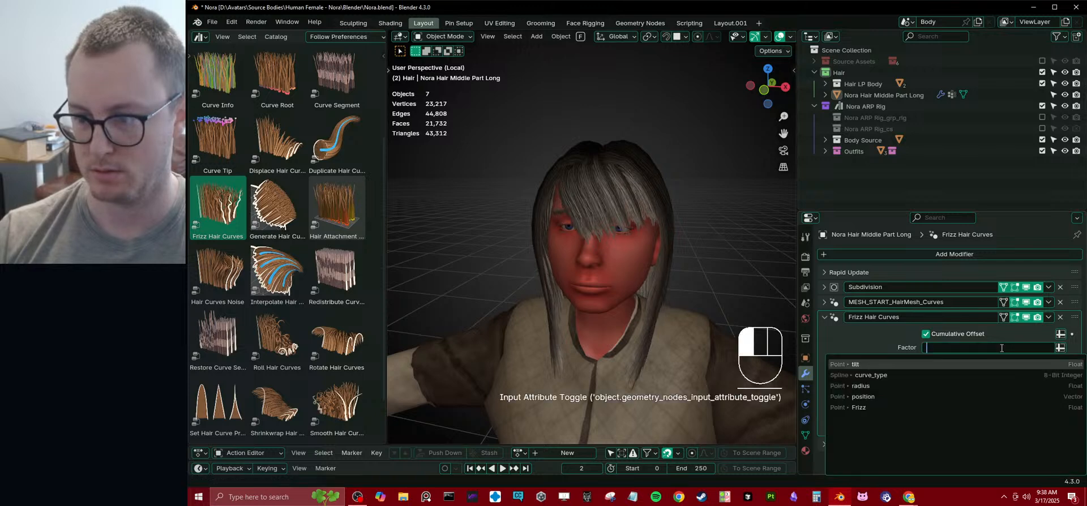
pyautogui.click(851, 408)
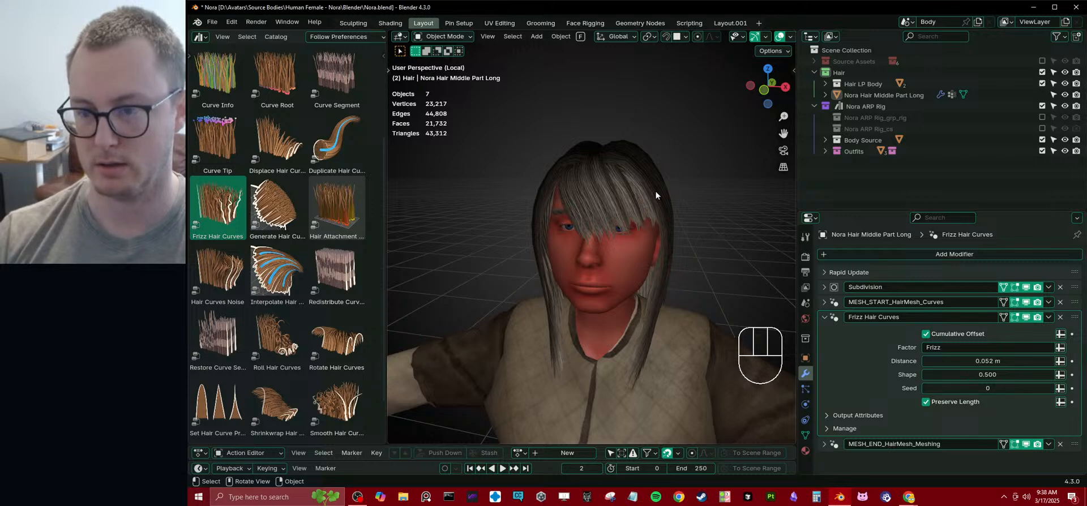
pyautogui.moveTo(670, 280); pyautogui.dragTo(631, 294, button='middle')
pyautogui.scroll(3, 617, 293)
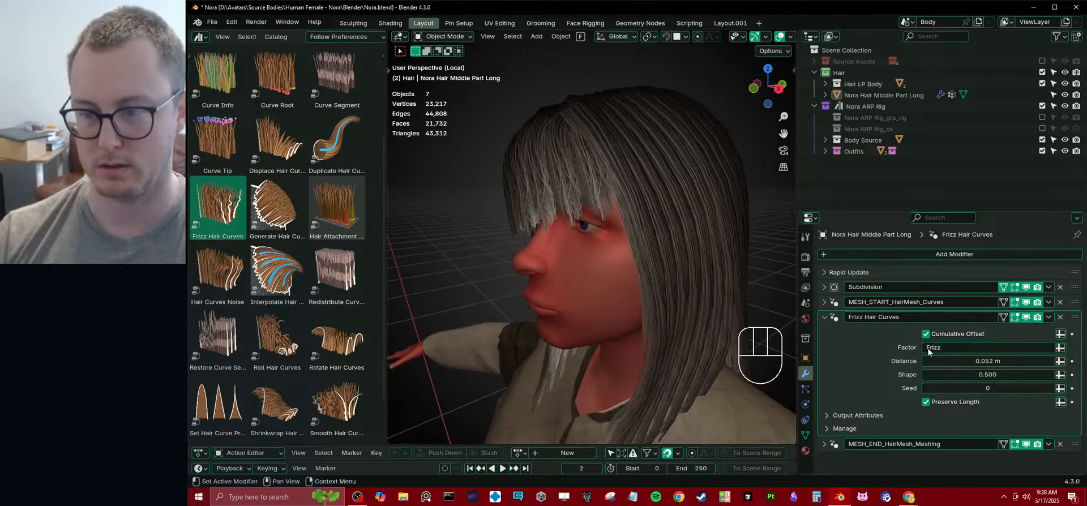
pyautogui.click(953, 348)
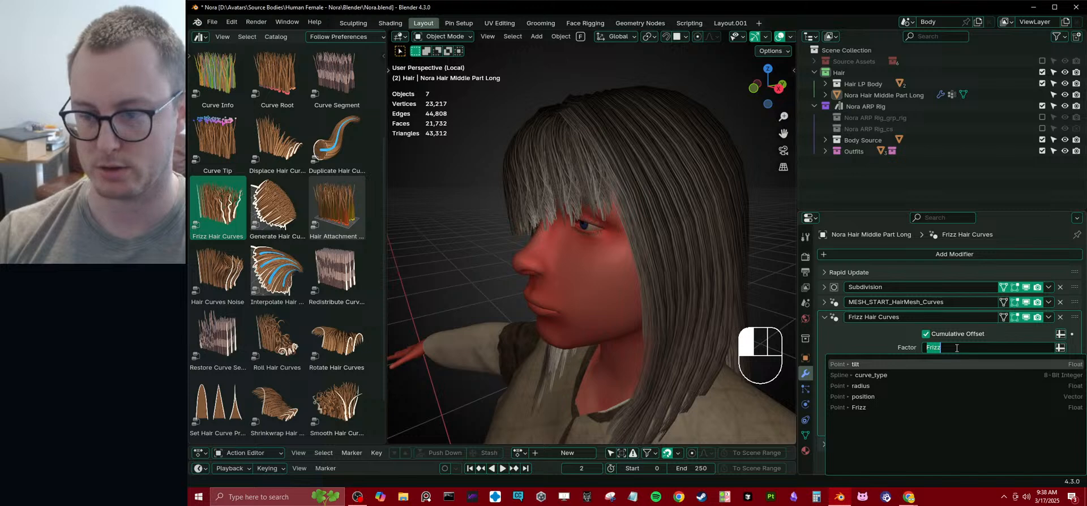
pyautogui.click(877, 406)
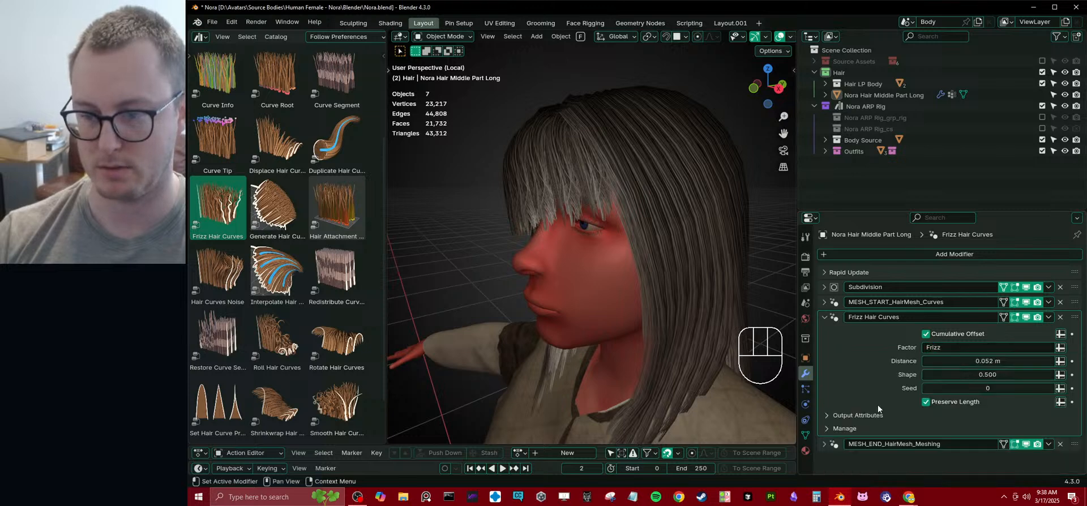
# - Switch the Frizz Hair Curves factor back to a plain value and set it to 0.024
pyautogui.click(1060, 348)
pyautogui.moveTo(988, 348); pyautogui.dragTo(883, 341)
# - Select the linked front bangs piece of the hair mesh and separate it into its own object
pyautogui.press('Tab')
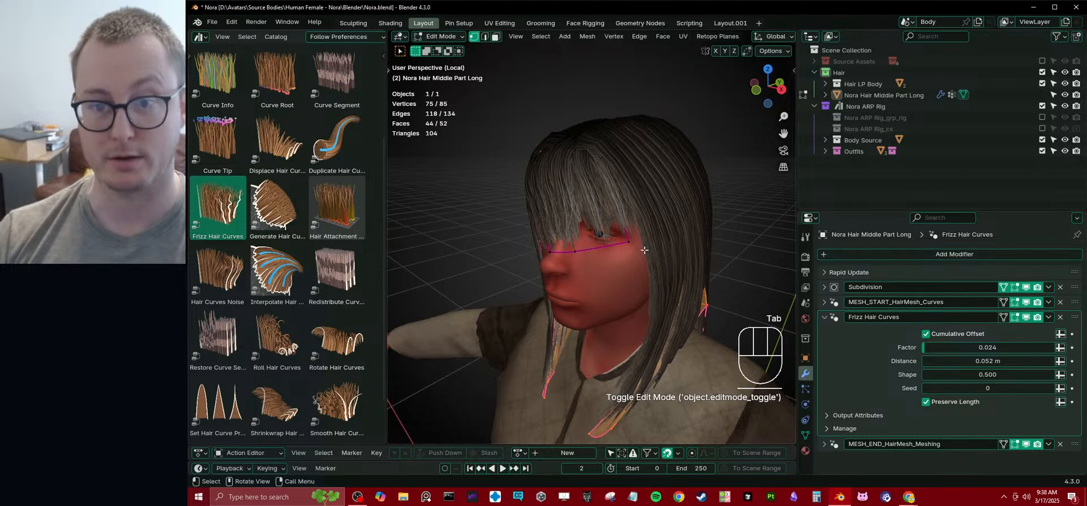
pyautogui.press('z')
pyautogui.click(582, 256)
pyautogui.press('l')
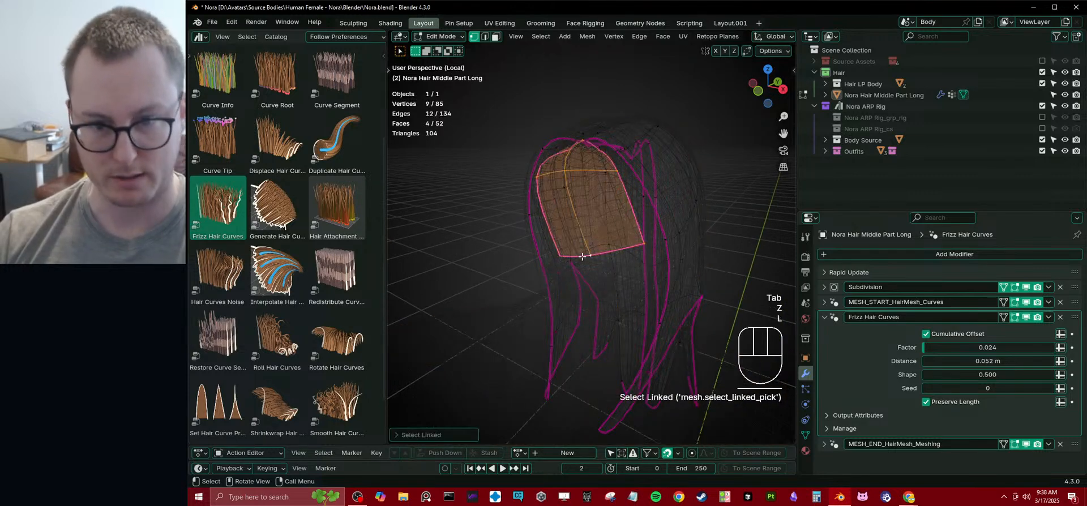
pyautogui.click(582, 255)
pyautogui.press('Tab')
pyautogui.press('z')
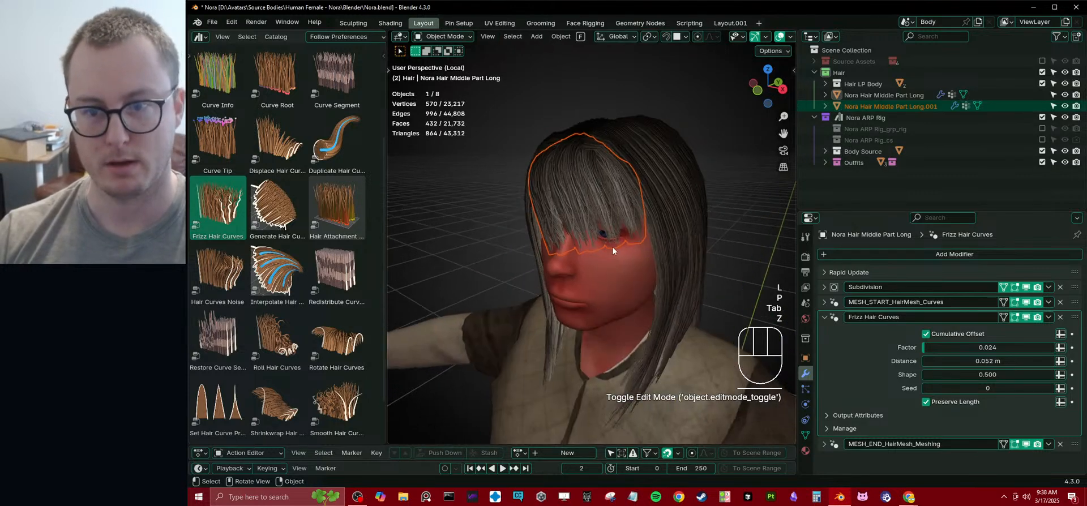
# - Set the frizz factor to 0 on the separated bangs, and to 0.090 with a 0.041 m distance on the main hair
pyautogui.click(631, 170)
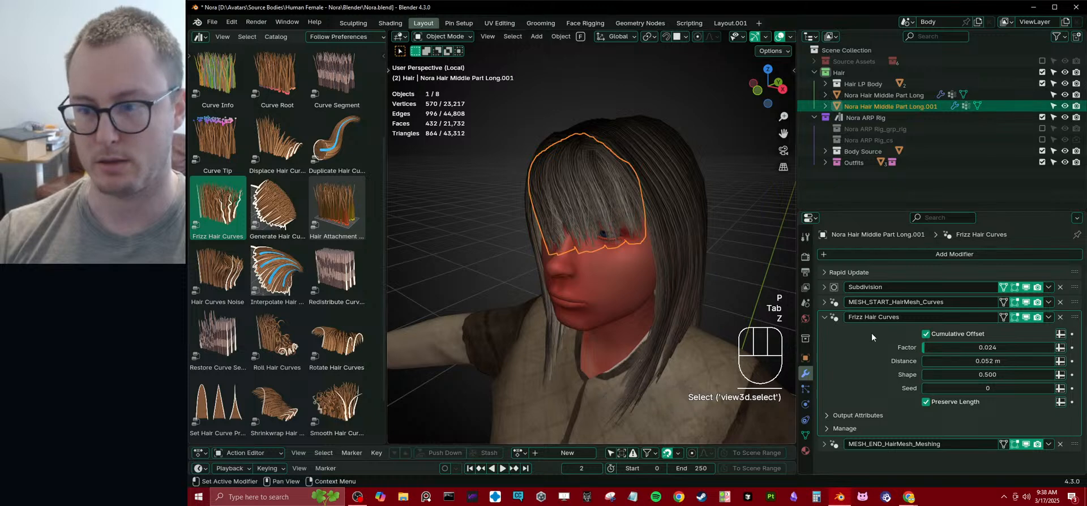
pyautogui.click(720, 215)
pyautogui.moveTo(970, 351); pyautogui.dragTo(988, 361)
pyautogui.moveTo(607, 283); pyautogui.dragTo(908, 334, button='middle')
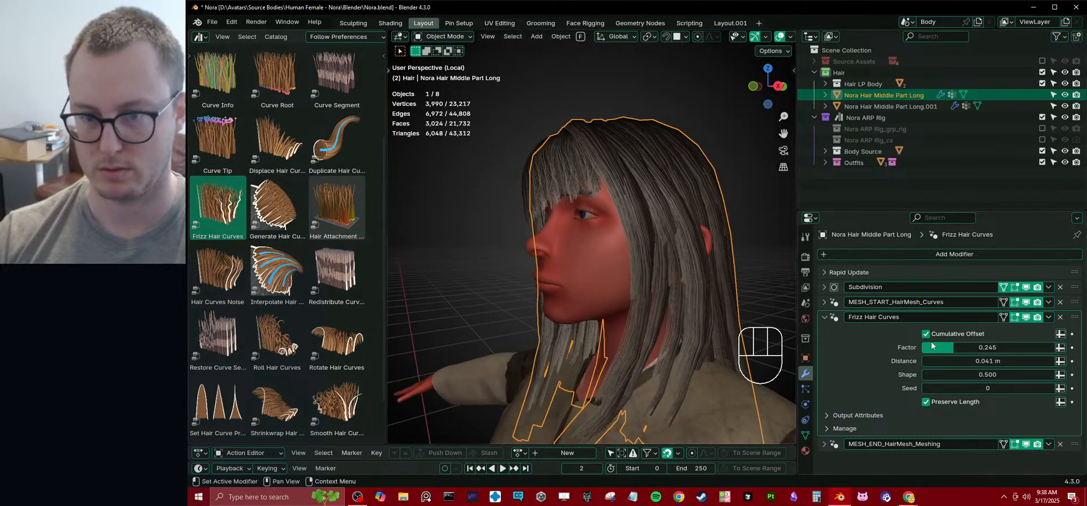
pyautogui.moveTo(959, 348); pyautogui.dragTo(939, 349)
# - Move individual vertices of the separated bangs mesh to reshape the fringe over the forehead
pyautogui.moveTo(486, 303)
pyautogui.mouseDown(button='middle')
pyautogui.moveTo(566, 297)
pyautogui.moveTo(585, 281)
pyautogui.moveTo(681, 334)
pyautogui.moveTo(671, 303)
pyautogui.moveTo(639, 315)
pyautogui.moveTo(642, 242)
pyautogui.moveTo(624, 211)
pyautogui.moveTo(584, 208)
pyautogui.moveTo(677, 218)
pyautogui.moveTo(622, 200)
pyautogui.moveTo(597, 213)
pyautogui.moveTo(647, 241)
pyautogui.moveTo(650, 218)
pyautogui.moveTo(582, 228)
pyautogui.moveTo(604, 275)
pyautogui.moveTo(670, 294)
pyautogui.moveTo(664, 310)
pyautogui.moveTo(672, 264)
pyautogui.moveTo(662, 225)
pyautogui.moveTo(600, 249)
pyautogui.moveTo(599, 259)
pyautogui.moveTo(560, 226)
pyautogui.moveTo(612, 247)
pyautogui.moveTo(649, 196)
pyautogui.moveTo(666, 201)
pyautogui.moveTo(636, 198)
pyautogui.mouseUp(button='middle')
pyautogui.scroll(-5, 585, 282)
pyautogui.click(677, 218)
pyautogui.click(647, 241)
pyautogui.press('Tab')
pyautogui.press('g')
pyautogui.click(616, 233)
pyautogui.press('g')
pyautogui.click(589, 251)
pyautogui.press('g')
pyautogui.click(569, 283)
pyautogui.press('g')
pyautogui.click(663, 304)
pyautogui.press('Tab')
# - Box-select the main hair's vertices beside the middle part and shift them about -0.03 m along X with proportional editing
pyautogui.scroll(-3, 674, 264)
pyautogui.click(674, 265)
pyautogui.click(636, 184)
pyautogui.press('Tab')
pyautogui.press('z')
pyautogui.click(525, 210)
pyautogui.moveTo(566, 141); pyautogui.dragTo(571, 194, button='middle')
pyautogui.moveTo(596, 137); pyautogui.dragTo(589, 180, button='middle')
pyautogui.press('b')
pyautogui.moveTo(584, 157); pyautogui.dragTo(617, 317)
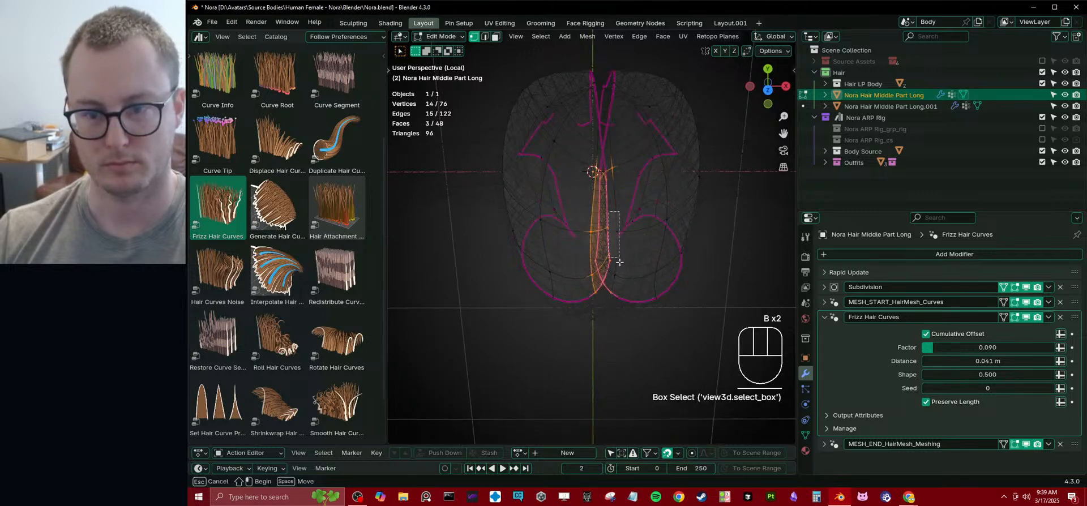
pyautogui.press('z')
pyautogui.click(653, 246)
pyautogui.press('o')
pyautogui.moveTo(658, 242); pyautogui.dragTo(667, 178, button='middle')
pyautogui.press('g')
pyautogui.press('x')
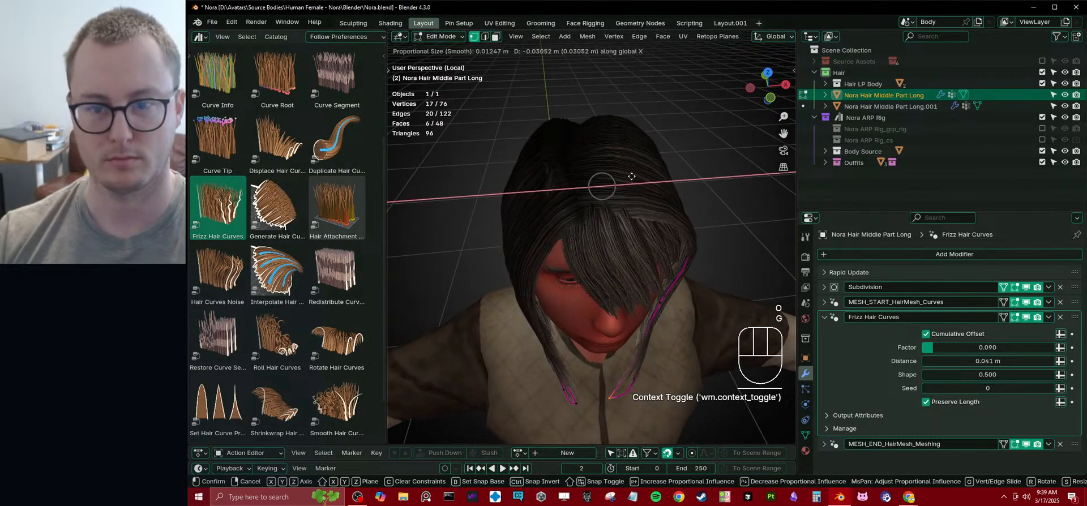
pyautogui.scroll(-6, 627, 184)
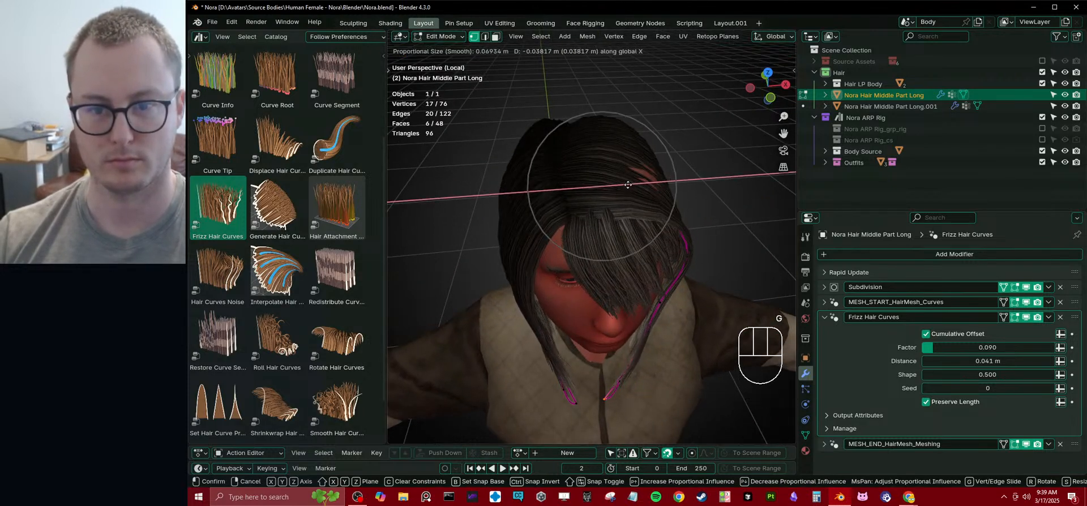
pyautogui.click(633, 185)
# - Refine the position of the selected part vertices on the crown with further free moves
pyautogui.moveTo(634, 185); pyautogui.dragTo(642, 248, button='middle')
pyautogui.press('g')
pyautogui.click(666, 218)
pyautogui.press('g')
pyautogui.click(668, 217)
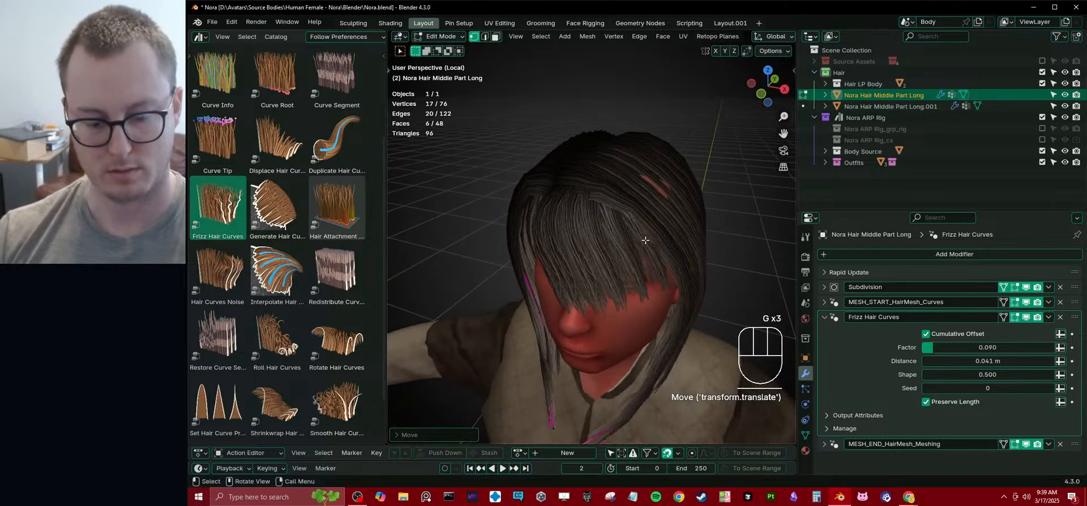
# - Isolate the main hair and turn off the edit-mode display of the MESH_START_HairMesh_Curves modifier
pyautogui.press('KP_Divide')
pyautogui.press('KP_Divide')
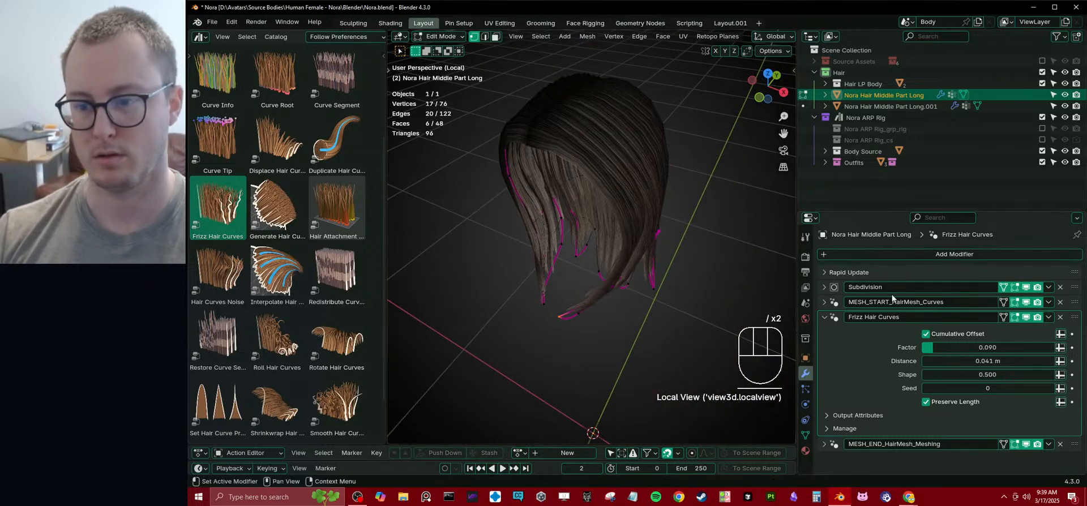
pyautogui.click(1014, 302)
# - Move a single vertex on the upper side of the main hair's cage to smooth its shape
pyautogui.moveTo(602, 187); pyautogui.dragTo(672, 231, button='middle')
pyautogui.keyDown('ctrl'); pyautogui.click(642, 189); pyautogui.keyUp('ctrl')
pyautogui.press('g')
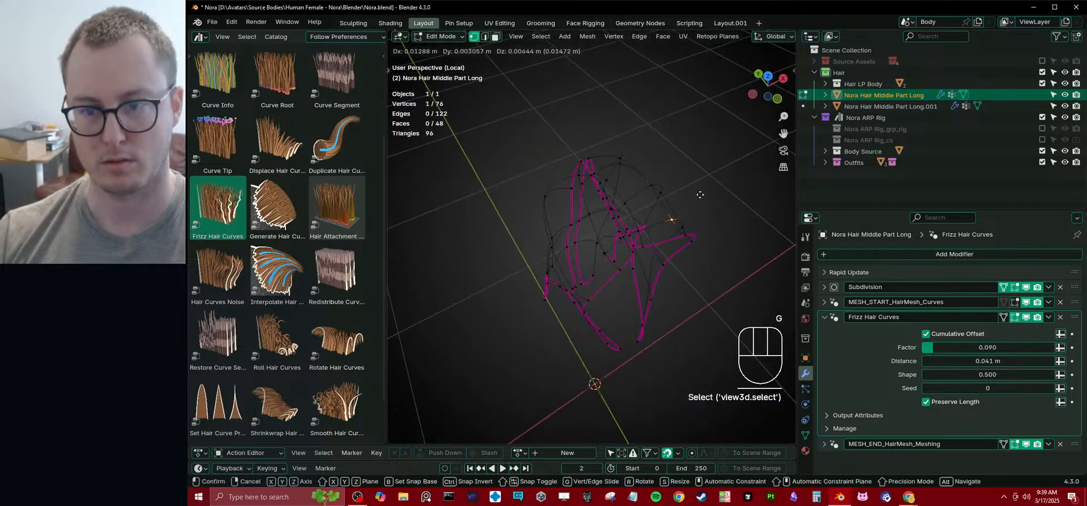
pyautogui.click(718, 185)
pyautogui.moveTo(717, 185); pyautogui.dragTo(631, 171, button='middle')
pyautogui.press('g')
pyautogui.click(622, 165)
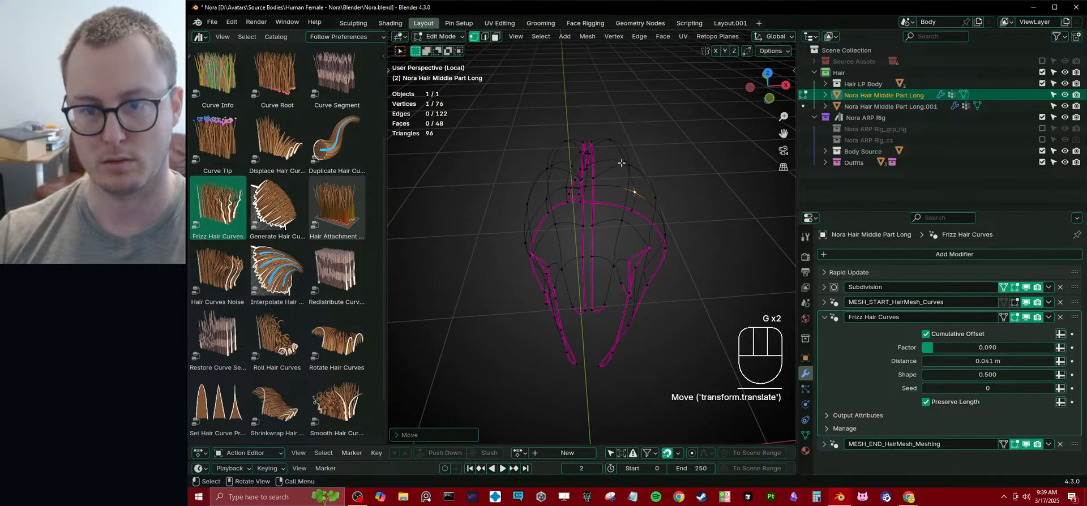
# - Show the whole character again and reposition further vertices of the main hair around the head
pyautogui.press('KP_Divide')
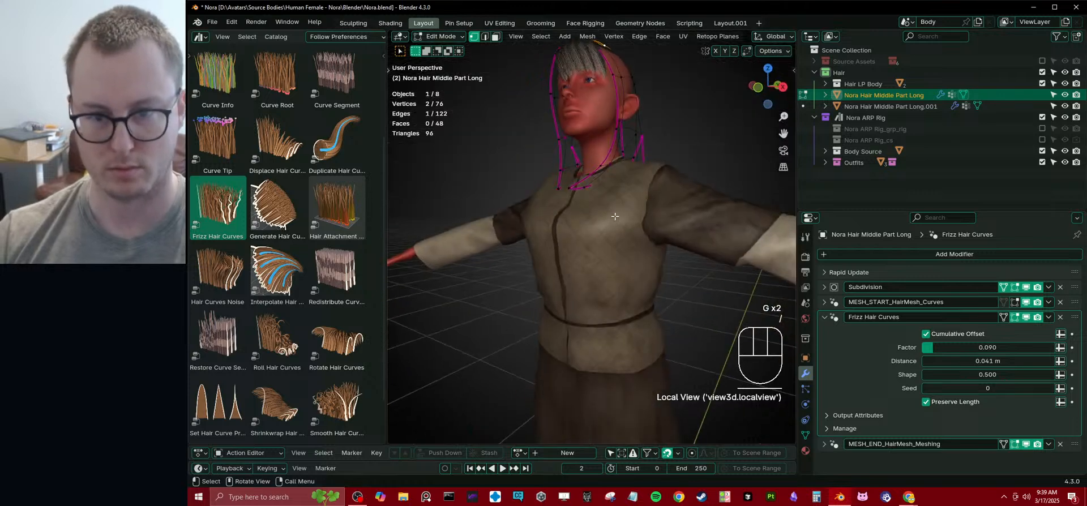
pyautogui.keyDown('shift'); pyautogui.click(526, 158); pyautogui.keyUp('shift')
pyautogui.moveTo(526, 158); pyautogui.dragTo(667, 271, button='middle')
pyautogui.press('g')
pyautogui.click(668, 192)
pyautogui.click(652, 288)
pyautogui.press('g')
pyautogui.click(639, 308)
pyautogui.press('Tab')
# - Select the bangs' two root vertices in wireframe, and move and rotate them on the scalp
pyautogui.moveTo(523, 299); pyautogui.dragTo(543, 229, button='middle')
pyautogui.click(660, 170)
pyautogui.moveTo(646, 180)
pyautogui.mouseDown(button='middle')
pyautogui.moveTo(598, 154)
pyautogui.moveTo(626, 164)
pyautogui.moveTo(644, 200)
pyautogui.mouseUp(button='middle')
pyautogui.click(626, 163)
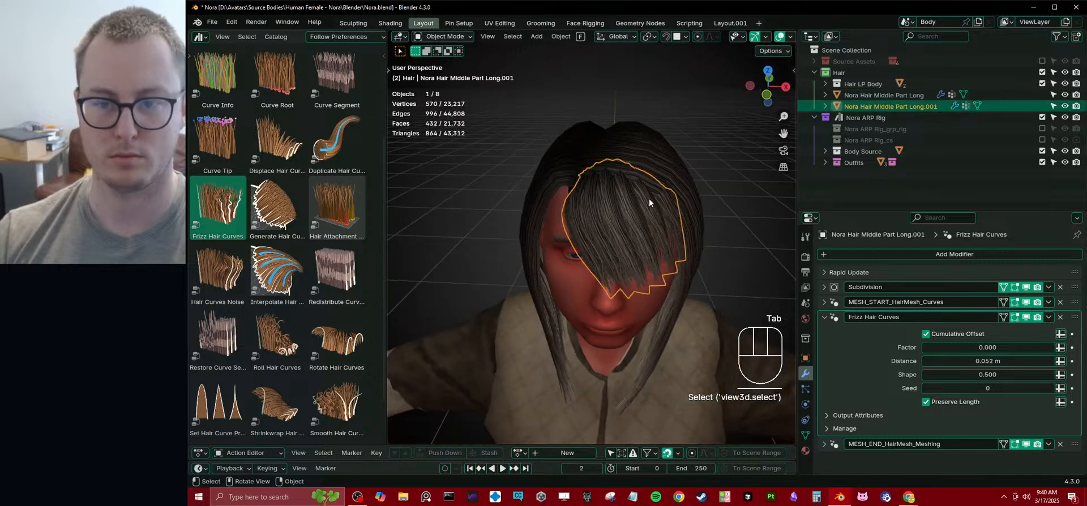
pyautogui.press('Tab')
pyautogui.press('z')
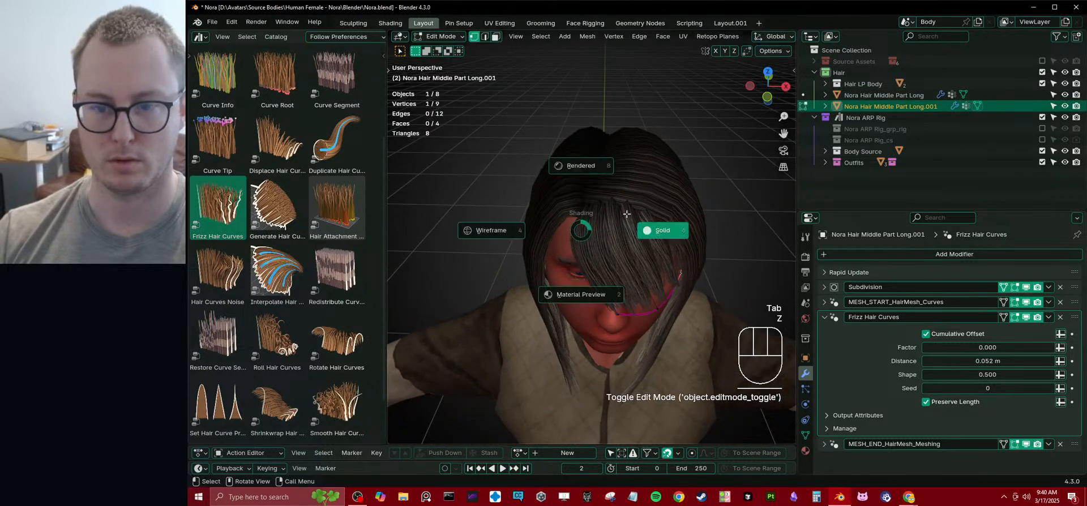
pyautogui.click(519, 232)
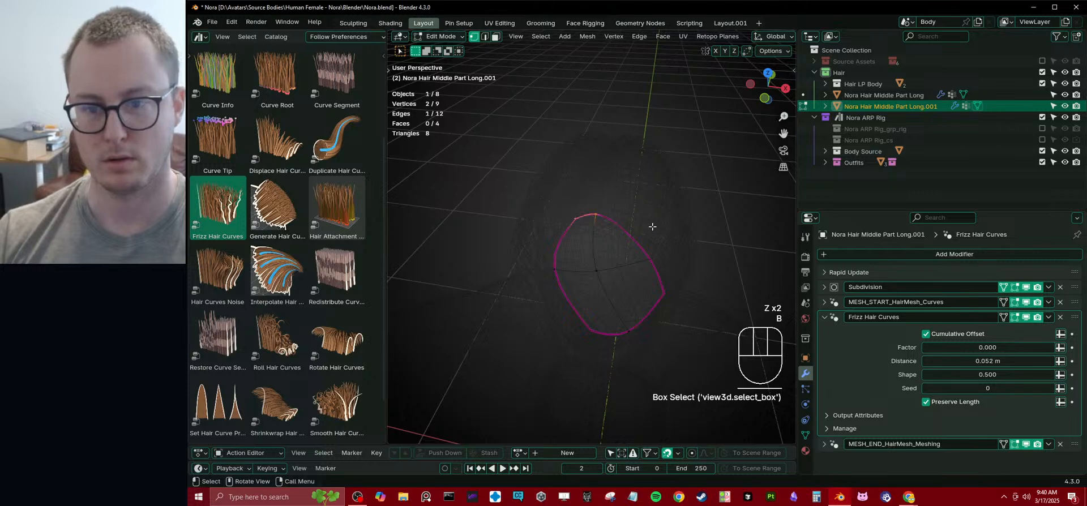
pyautogui.click(702, 241)
pyautogui.press('r')
pyautogui.press('g')
pyautogui.press('g')
pyautogui.click(631, 194)
# - Fine-tune the position and rotation of the bangs' root edge
pyautogui.moveTo(640, 181); pyautogui.dragTo(574, 240, button='middle')
pyautogui.press('g')
pyautogui.click(578, 233)
pyautogui.press('r')
pyautogui.press('z')
pyautogui.click(537, 188)
# - Move and scale the bangs' root edge to fit the hair part
pyautogui.moveTo(538, 188); pyautogui.dragTo(612, 219, button='middle')
pyautogui.press('g')
pyautogui.click(673, 169)
pyautogui.press('s')
pyautogui.click(663, 172)
# - Adjust two vertices on the bangs' lower edge, raising the corner between the eyes about 0.025 m
pyautogui.click(581, 234)
pyautogui.press('g')
pyautogui.click(585, 230)
pyautogui.click(545, 241)
pyautogui.press('g')
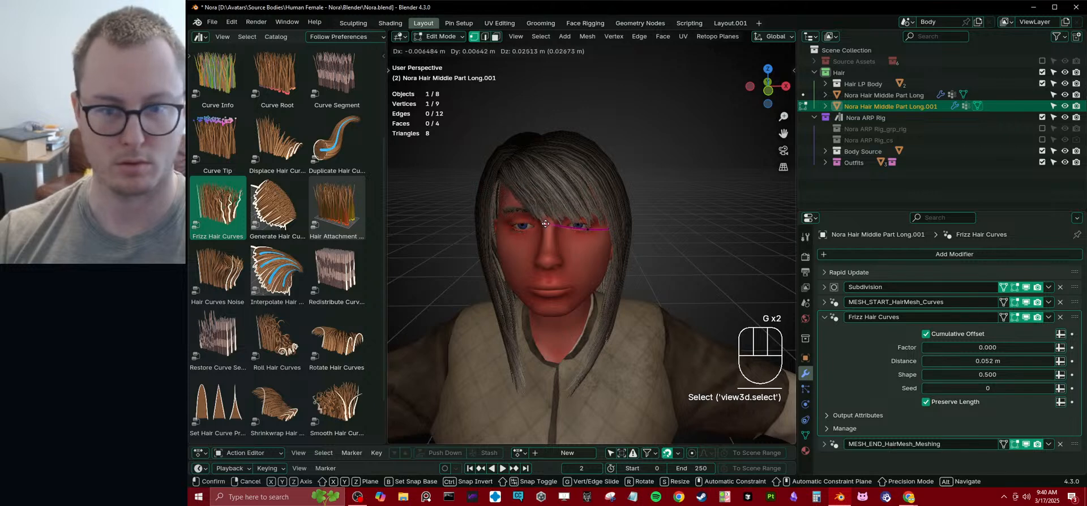
pyautogui.click(551, 224)
# - Select two vertices across the middle of the bangs and move them about 0.02 m along Y
pyautogui.moveTo(552, 224)
pyautogui.mouseDown(button='middle')
pyautogui.moveTo(684, 176)
pyautogui.moveTo(662, 213)
pyautogui.moveTo(592, 215)
pyautogui.mouseUp(button='middle')
pyautogui.scroll(3, 663, 214)
pyautogui.press('z')
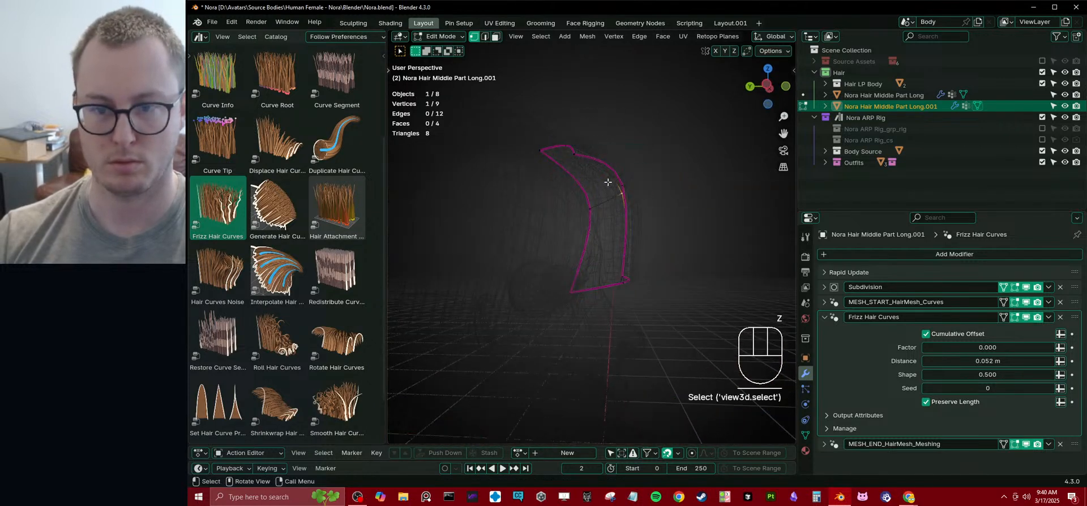
pyautogui.press('z')
pyautogui.press('g')
pyautogui.press('y')
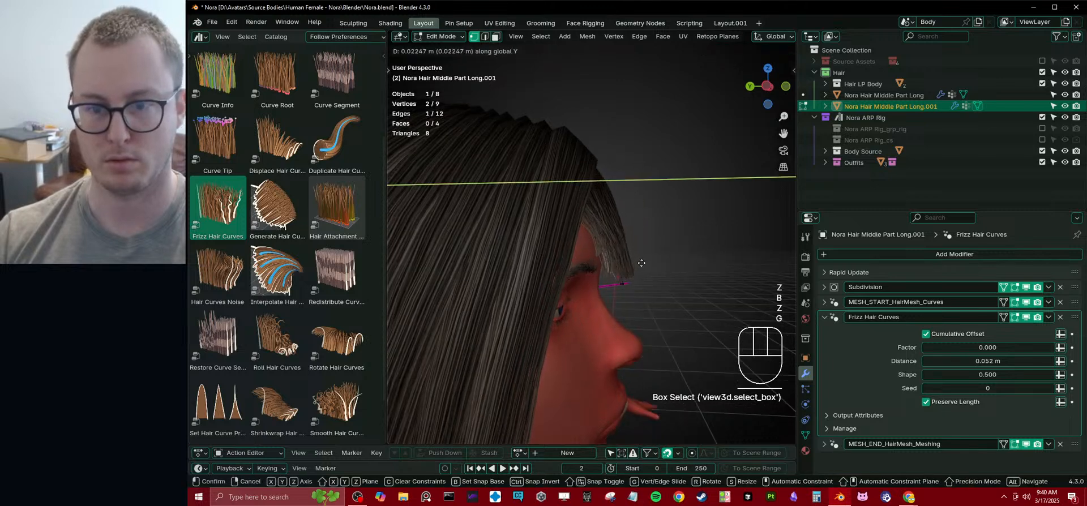
pyautogui.click(648, 264)
# - Select the bangs' root vertices from above and reposition them against the main hair's part
pyautogui.moveTo(648, 263)
pyautogui.mouseDown(button='middle')
pyautogui.moveTo(424, 308)
pyautogui.moveTo(563, 245)
pyautogui.moveTo(548, 227)
pyautogui.mouseUp(button='middle')
pyautogui.press('z')
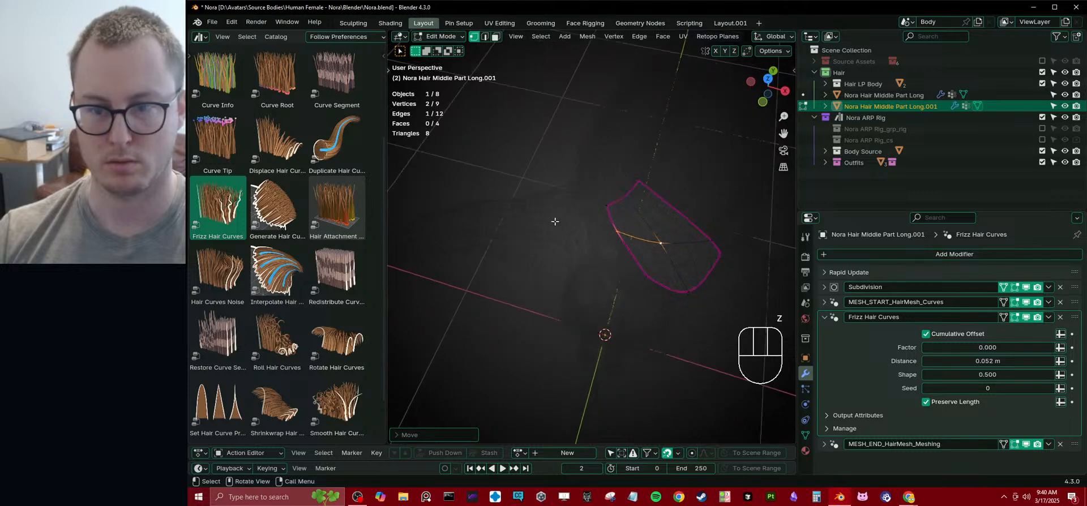
pyautogui.moveTo(621, 194); pyautogui.dragTo(589, 208, button='middle')
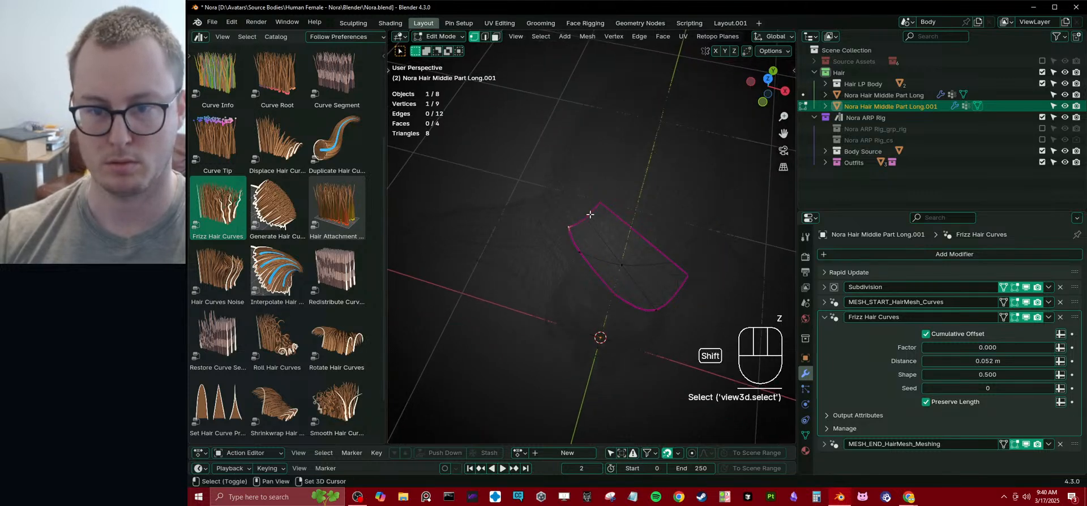
pyautogui.press('z')
pyautogui.scroll(2, 513, 217)
pyautogui.moveTo(512, 218)
pyautogui.mouseDown(button='middle')
pyautogui.moveTo(508, 199)
pyautogui.moveTo(598, 138)
pyautogui.moveTo(579, 188)
pyautogui.moveTo(617, 191)
pyautogui.moveTo(610, 265)
pyautogui.moveTo(547, 260)
pyautogui.mouseUp(button='middle')
pyautogui.press('g')
pyautogui.click(518, 199)
pyautogui.press('g')
pyautogui.click(598, 132)
pyautogui.press('Tab')
# - Edit the main hair and move a vertex near the front of the part to meet the bangs
pyautogui.click(620, 192)
pyautogui.press('Tab')
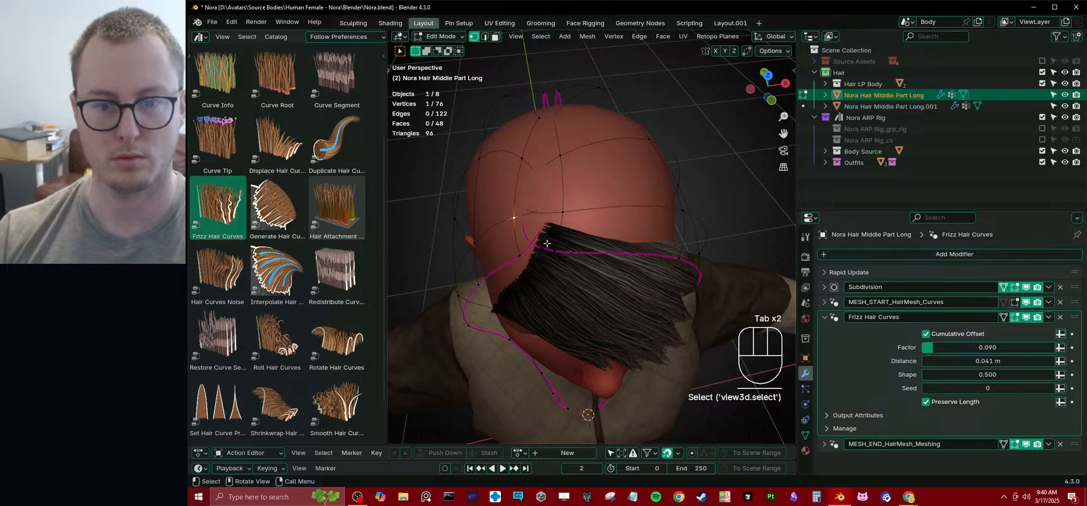
pyautogui.moveTo(549, 215)
pyautogui.mouseDown(button='middle')
pyautogui.moveTo(547, 257)
pyautogui.moveTo(639, 238)
pyautogui.moveTo(614, 229)
pyautogui.moveTo(663, 243)
pyautogui.moveTo(689, 227)
pyautogui.moveTo(630, 232)
pyautogui.mouseUp(button='middle')
pyautogui.press('z')
pyautogui.press('g')
pyautogui.click(618, 227)
pyautogui.press('Tab')
# - Change the viewport shading, deselect the hair and save the file
pyautogui.press('z')
pyautogui.click(681, 226)
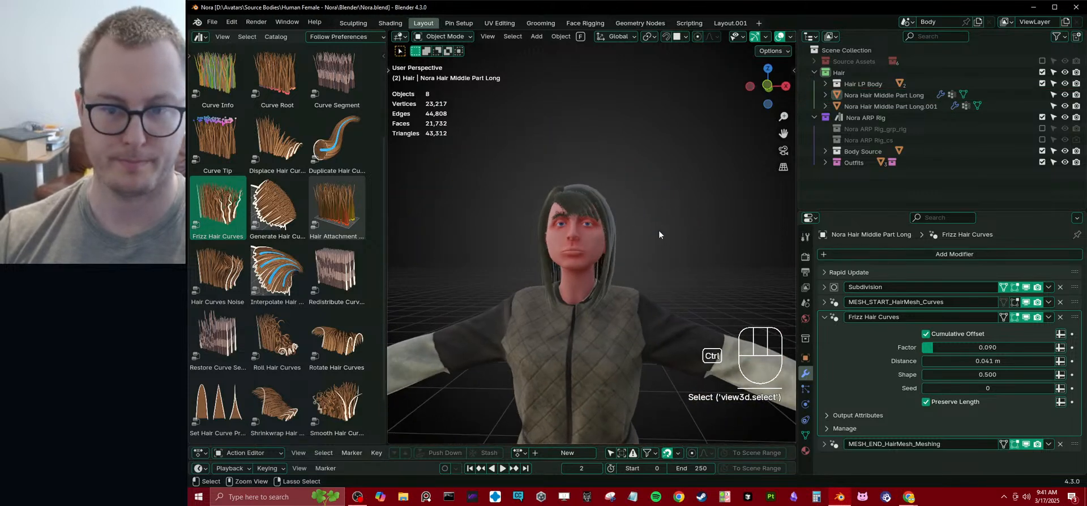
pyautogui.hotkey('ctrl', 's')
# - Check the hairstyle from several angles and in different shading modes, saving the file again
pyautogui.moveTo(658, 230); pyautogui.dragTo(654, 190, button='middle')
pyautogui.scroll(3, 649, 260)
pyautogui.scroll(-4, 654, 195)
pyautogui.press('z')
pyautogui.moveTo(592, 263); pyautogui.dragTo(615, 262, button='middle')
pyautogui.press('z')
pyautogui.scroll(-3, 677, 289)
pyautogui.moveTo(675, 289)
pyautogui.keyDown('shift'); pyautogui.mouseDown(button='middle')
pyautogui.moveTo(617, 231)
pyautogui.moveTo(591, 230)
pyautogui.mouseUp(button='middle'); pyautogui.keyUp('shift')
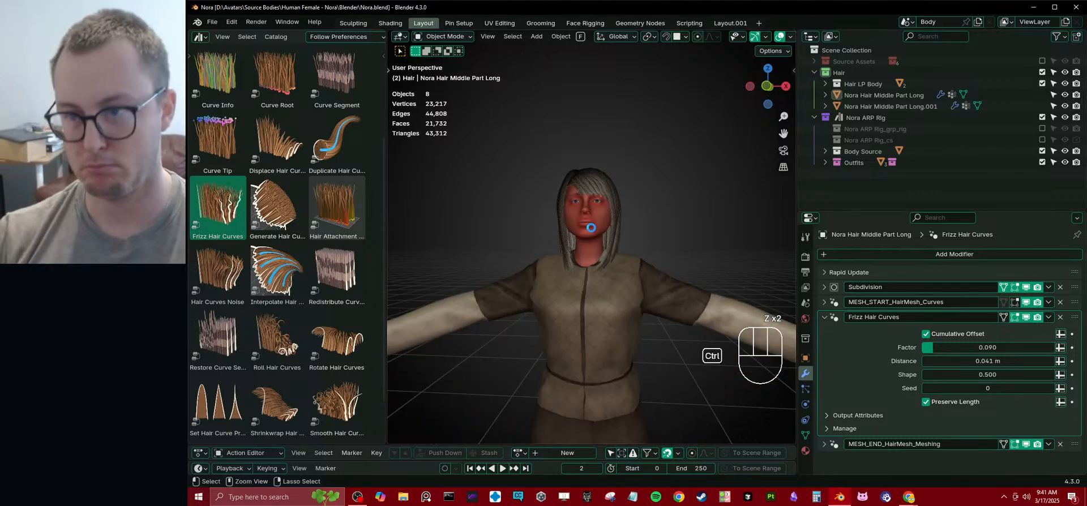
pyautogui.hotkey('ctrl', 's')
# - Select Nora Body in the Body Source collection and add an empty target collection slot to its Rapid Update settings
pyautogui.click(825, 84)
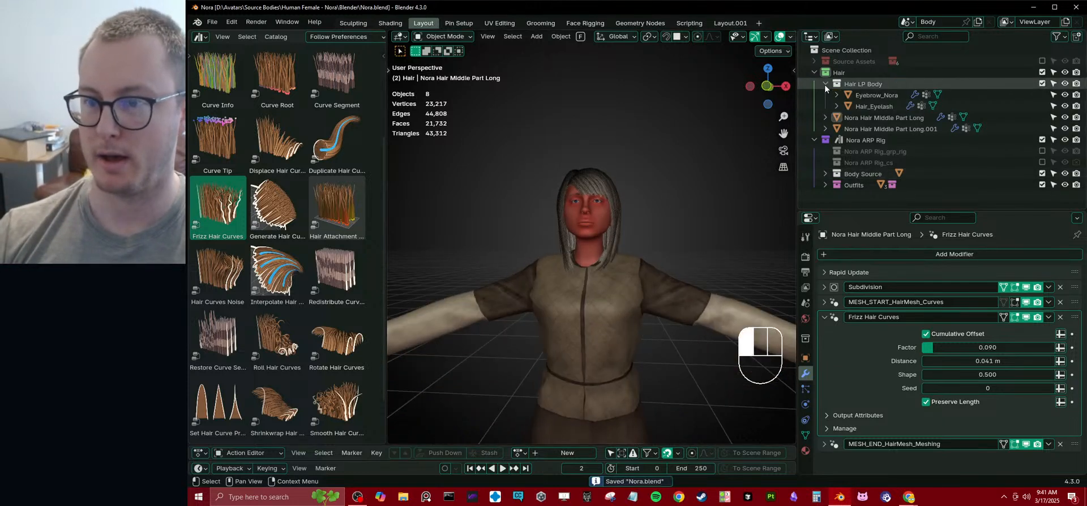
pyautogui.click(824, 84)
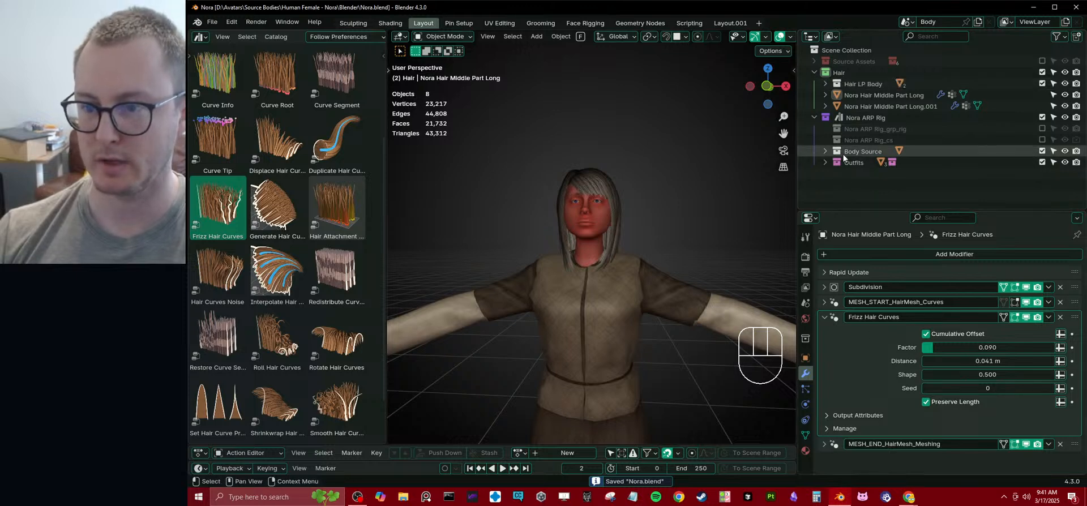
pyautogui.click(825, 151)
pyautogui.click(849, 163)
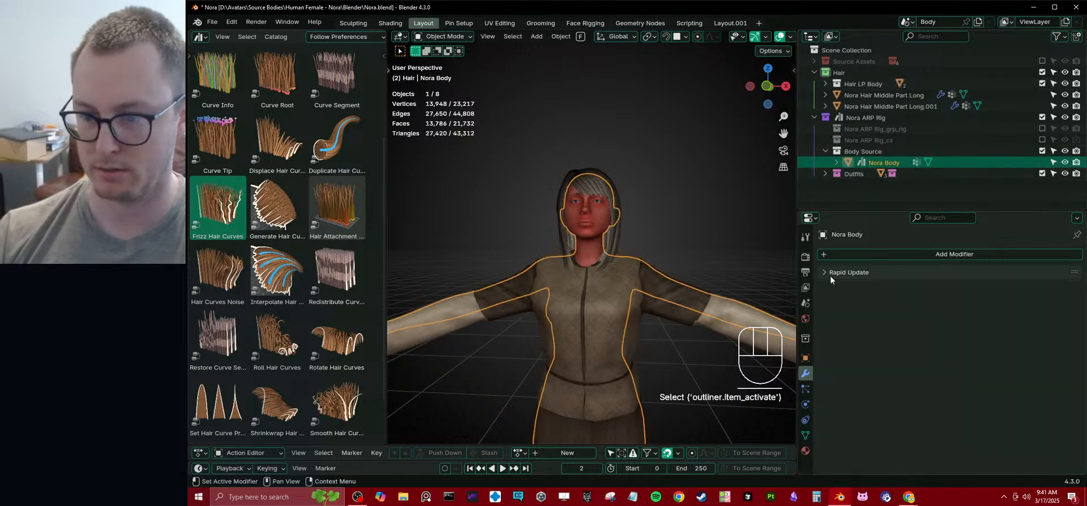
pyautogui.click(830, 273)
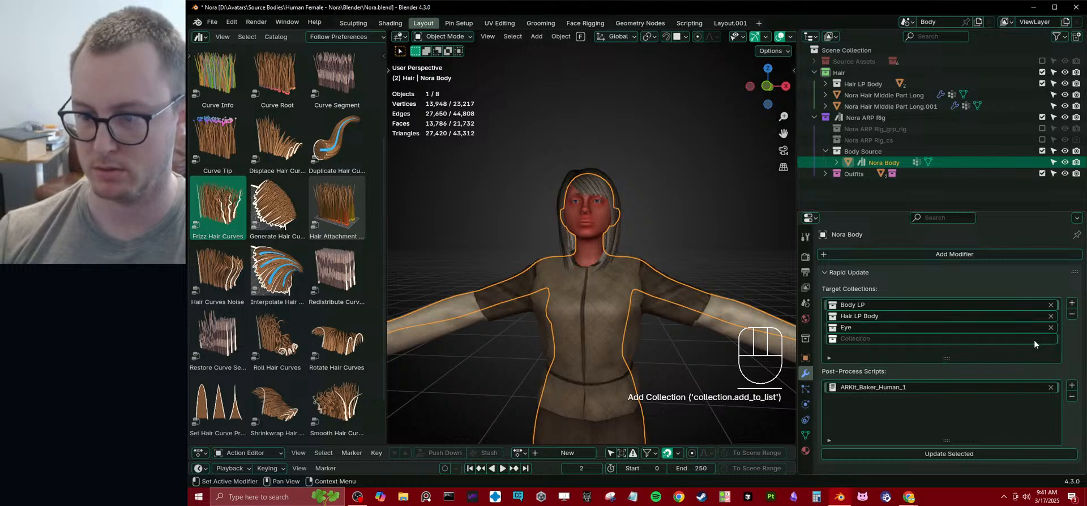
# - Try to remove the extra target collection slot from Nora Body's Rapid Update list, and undo the removal
pyautogui.click(1073, 316)
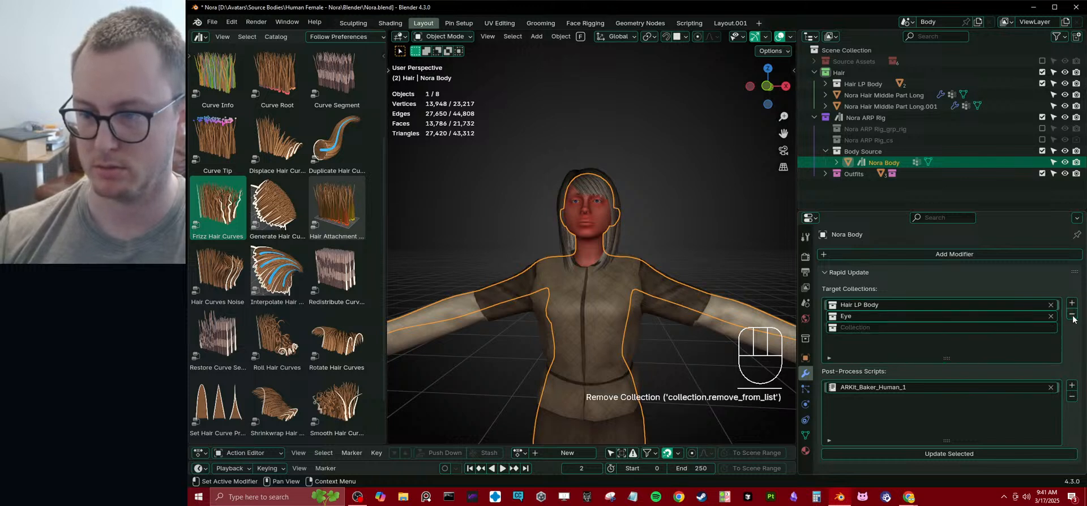
pyautogui.hotkey('ctrl', 'z')
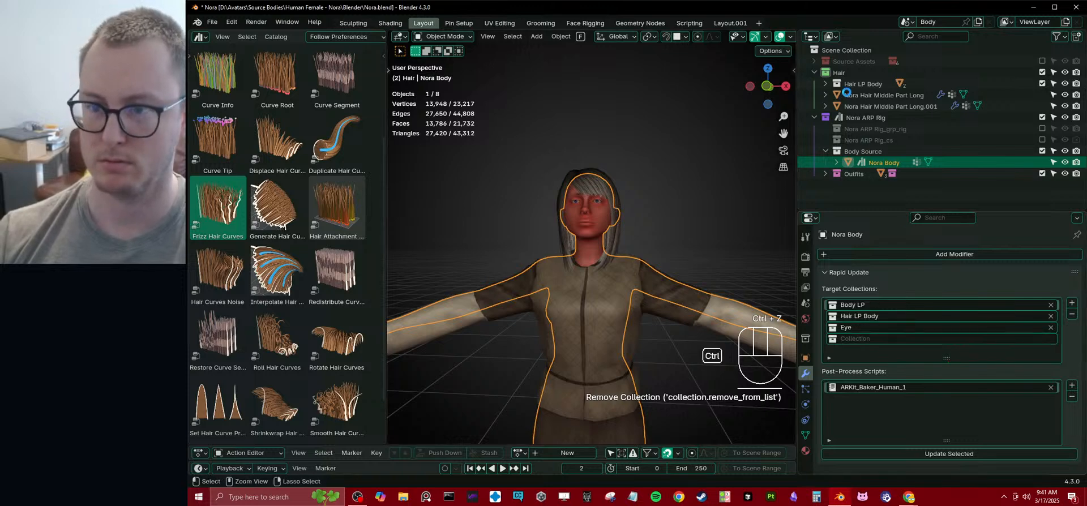
# - Save the file and replace Hair LP Body with the Hair collection in Nora Body's Rapid Update target collections
pyautogui.hotkey('ctrl', 's')
pyautogui.moveTo(941, 316); pyautogui.dragTo(897, 318)
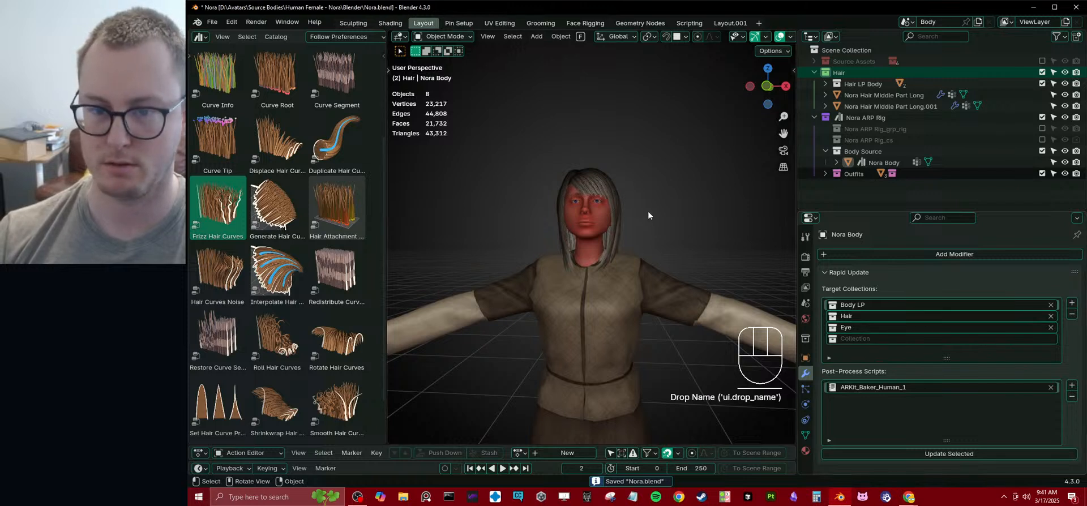
pyautogui.click(824, 84)
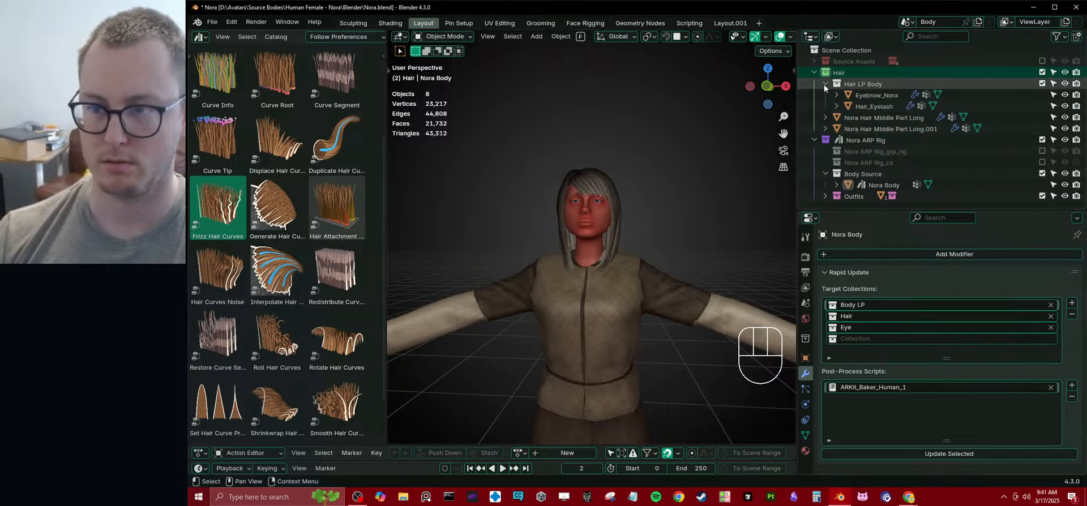
# - Move two vertices at the lower back of Nora Hair Middle Part Long about 0.04 m along global Y with proportional editing
pyautogui.scroll(3, 623, 222)
pyautogui.moveTo(645, 232); pyautogui.dragTo(682, 343, button='middle')
pyautogui.click(663, 259)
pyautogui.press('Tab')
pyautogui.click(641, 353)
pyautogui.keyDown('shift'); pyautogui.click(678, 344); pyautogui.keyUp('shift')
pyautogui.press('o')
pyautogui.moveTo(680, 346); pyautogui.dragTo(632, 337, button='middle')
pyautogui.press('g')
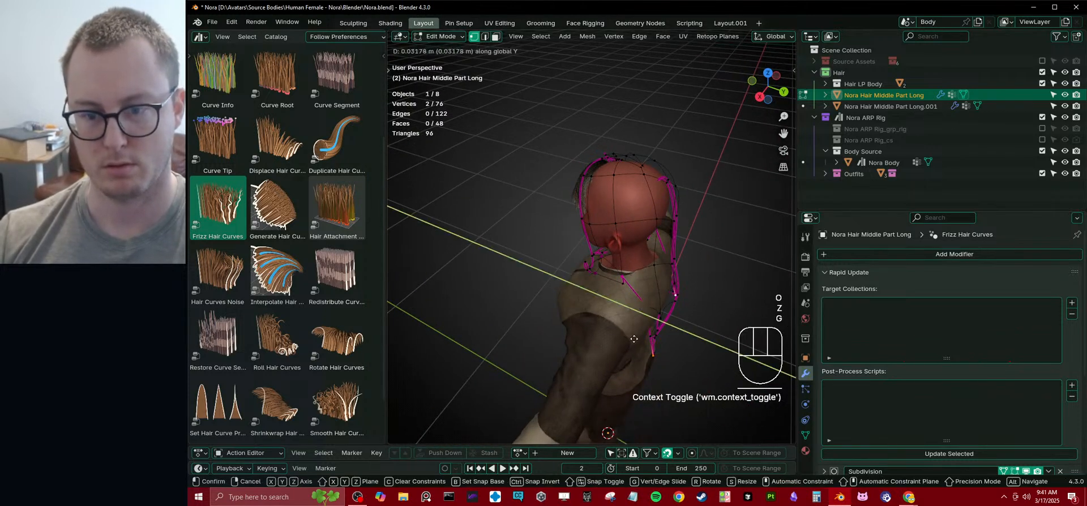
pyautogui.press('o')
pyautogui.press('g')
pyautogui.scroll(-5, 631, 321)
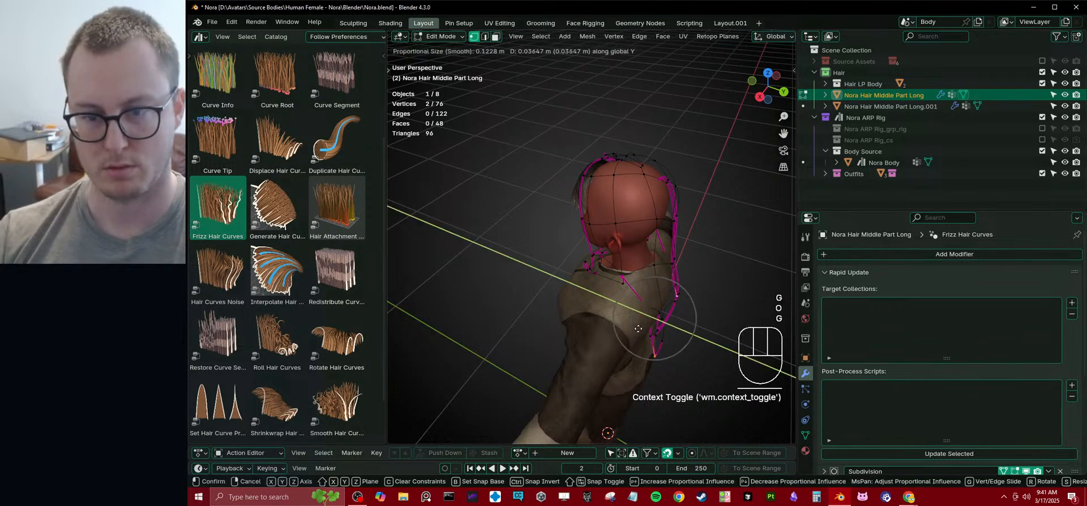
pyautogui.click(632, 320)
# - Shift the same hair vertices about 0.06 m along global Z with a wider proportional falloff and return to Object Mode
pyautogui.press('g')
pyautogui.middleClick(640, 316)
pyautogui.click(641, 316)
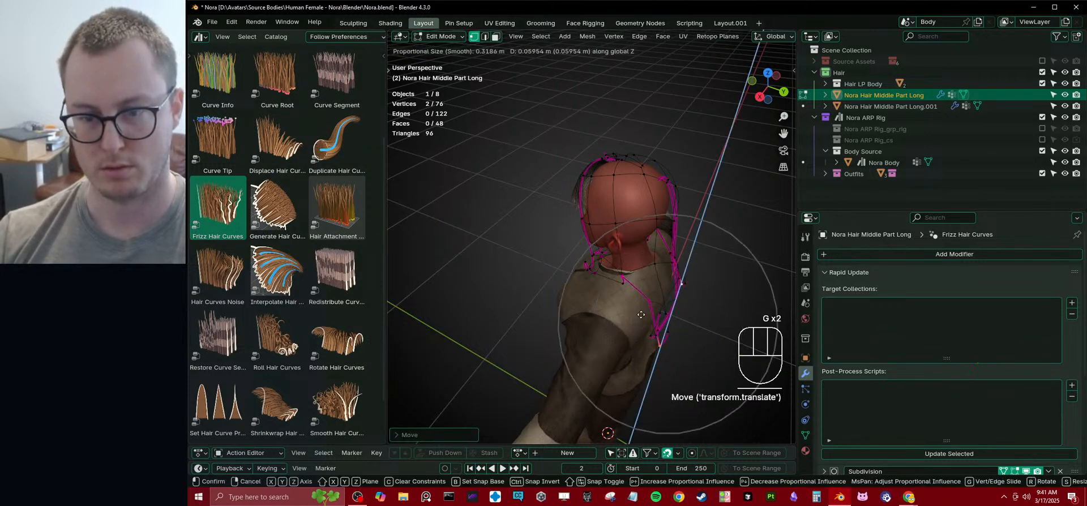
pyautogui.press('Tab')
# - Deselect the hair, check the reshaped hairstyle from the front and save the file
pyautogui.moveTo(641, 316); pyautogui.dragTo(621, 276, button='middle')
pyautogui.click(684, 232)
pyautogui.scroll(-3, 622, 276)
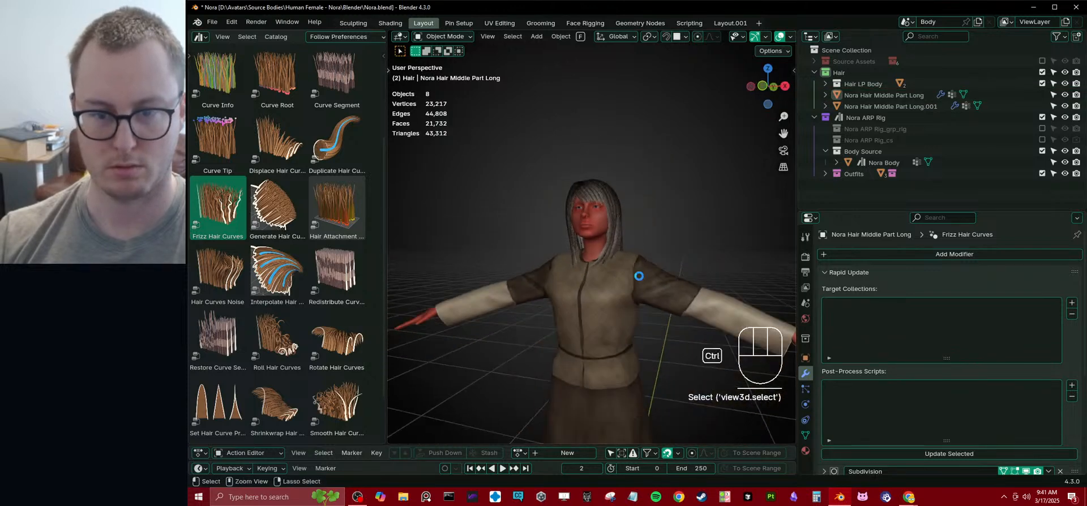
pyautogui.scroll(1, 649, 220)
pyautogui.hotkey('ctrl', 's')
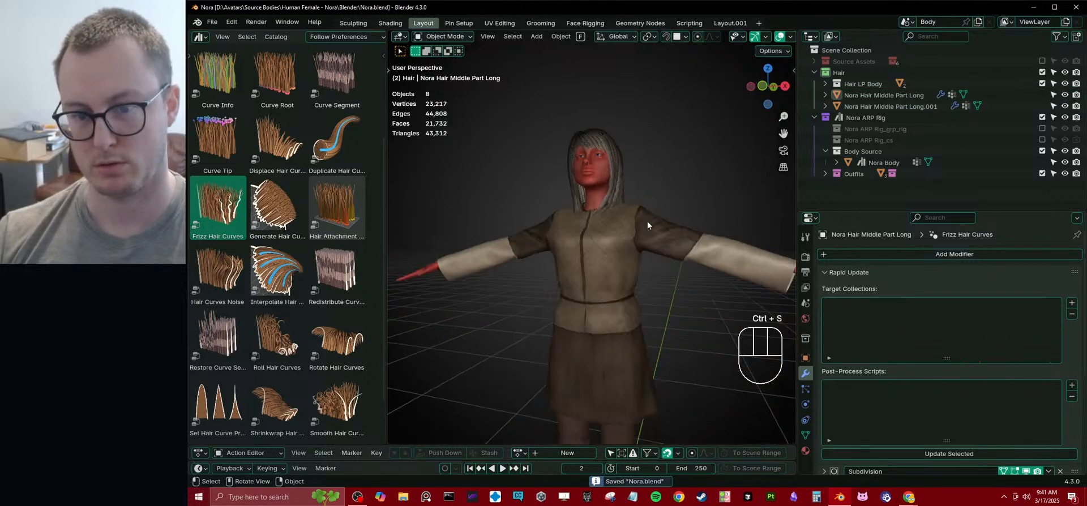
# - Exclude the Hair collection from the view layer, save, and run Rapid Update on Nora Body
pyautogui.click(1042, 72)
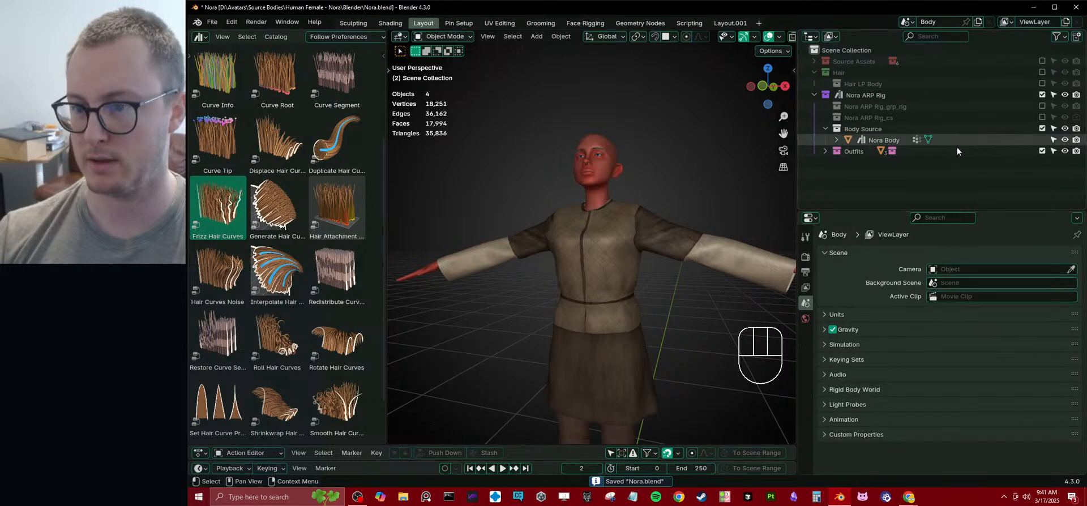
pyautogui.click(881, 141)
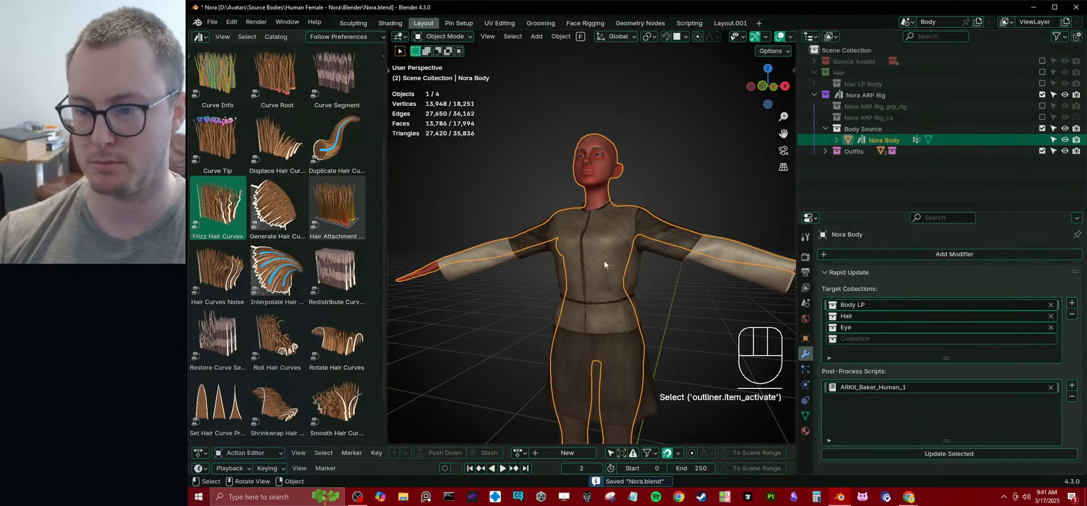
pyautogui.hotkey('ctrl', 's')
pyautogui.click(975, 456)
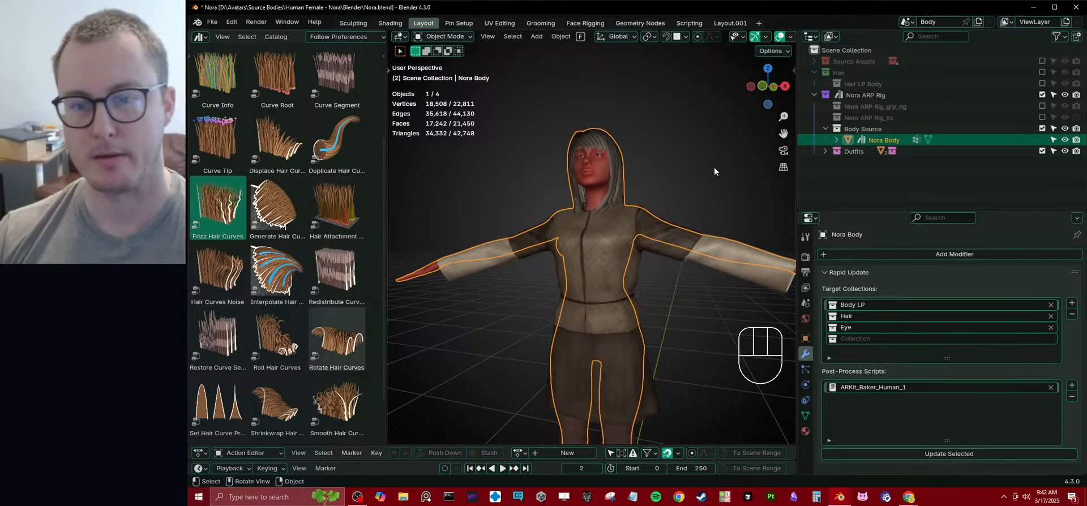
pyautogui.moveTo(714, 168); pyautogui.dragTo(704, 224, button='middle')
pyautogui.click(704, 224)
pyautogui.scroll(-1, 704, 224)
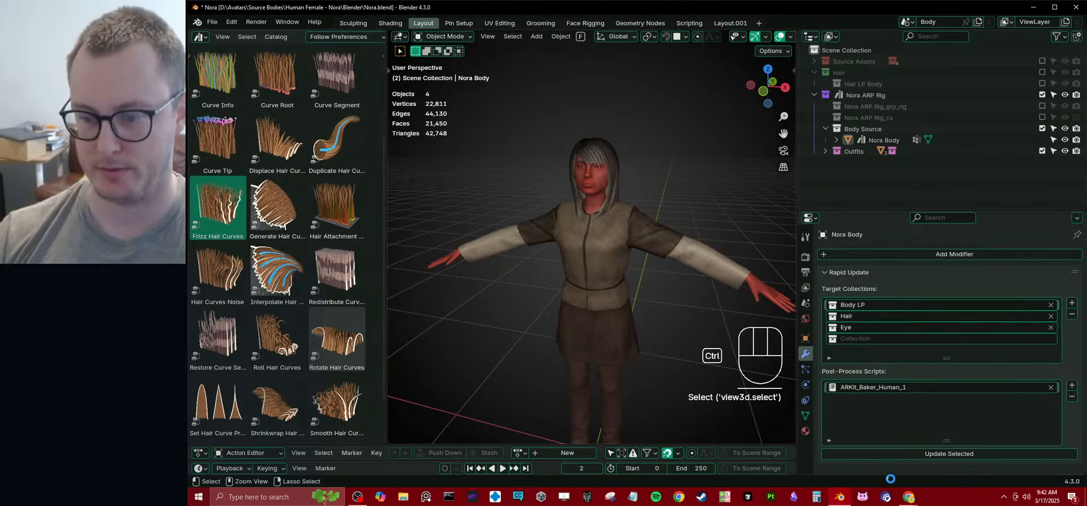
# - Save Nora.blend and open the recent file Forrest_Village.blend
pyautogui.hotkey('ctrl', 's')
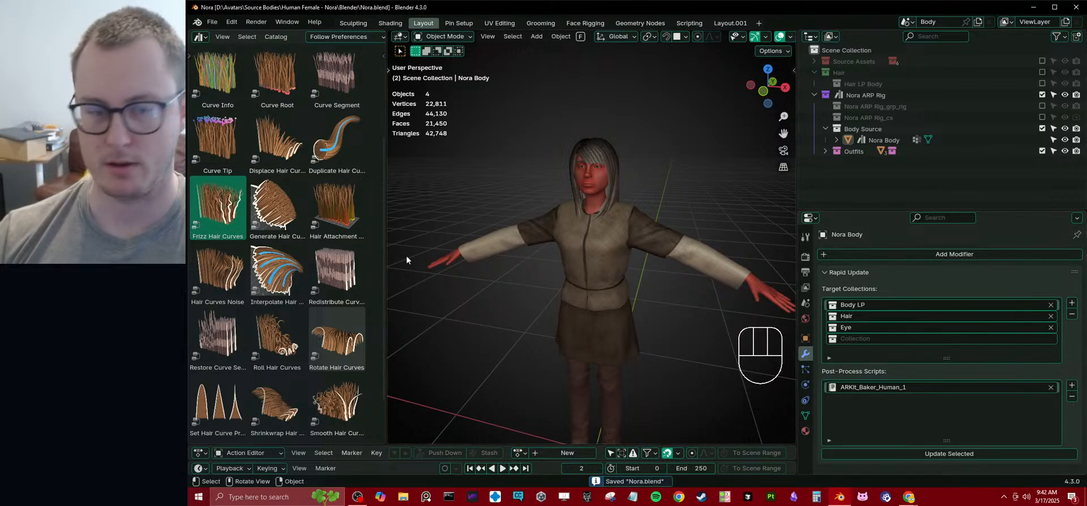
pyautogui.click(211, 22)
pyautogui.moveTo(238, 57)
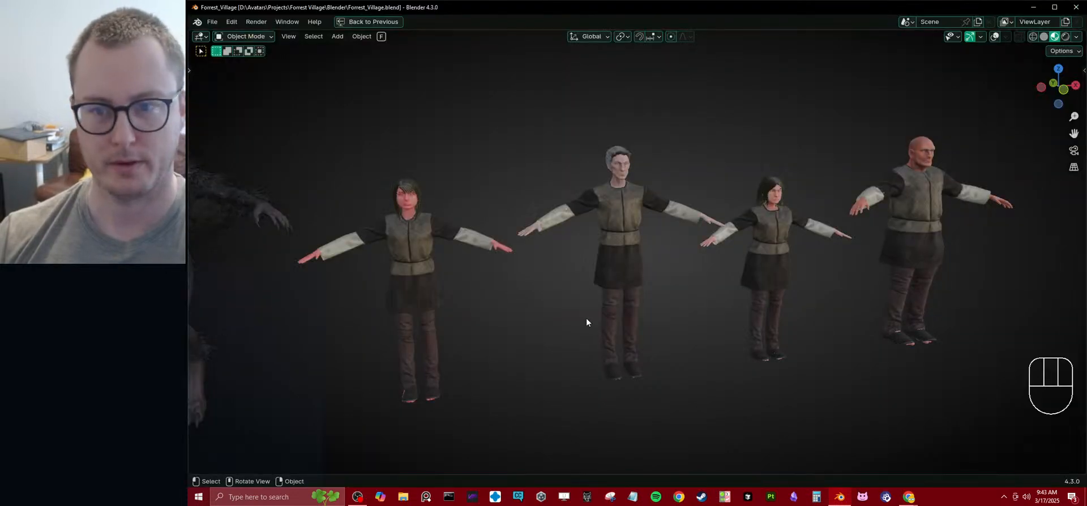
# - Examine the hair and outfits of the four villager characters from several angles and distances
pyautogui.moveTo(583, 323); pyautogui.dragTo(521, 316, button='middle')
pyautogui.scroll(4, 629, 273)
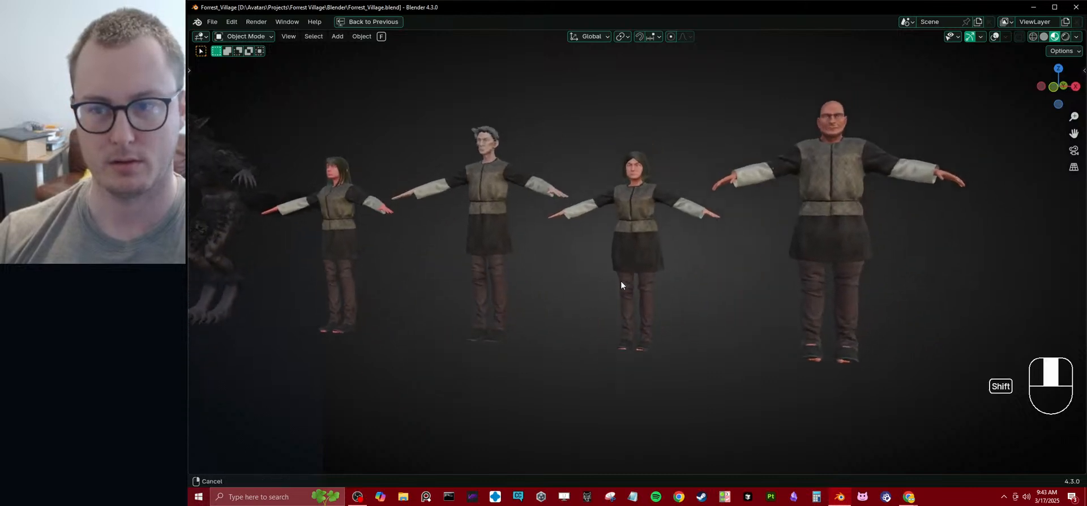
pyautogui.keyDown('shift'); pyautogui.moveTo(605, 303); pyautogui.dragTo(662, 274, button='middle'); pyautogui.keyUp('shift')
pyautogui.keyDown('shift'); pyautogui.moveTo(512, 191); pyautogui.dragTo(674, 245, button='middle'); pyautogui.keyUp('shift')
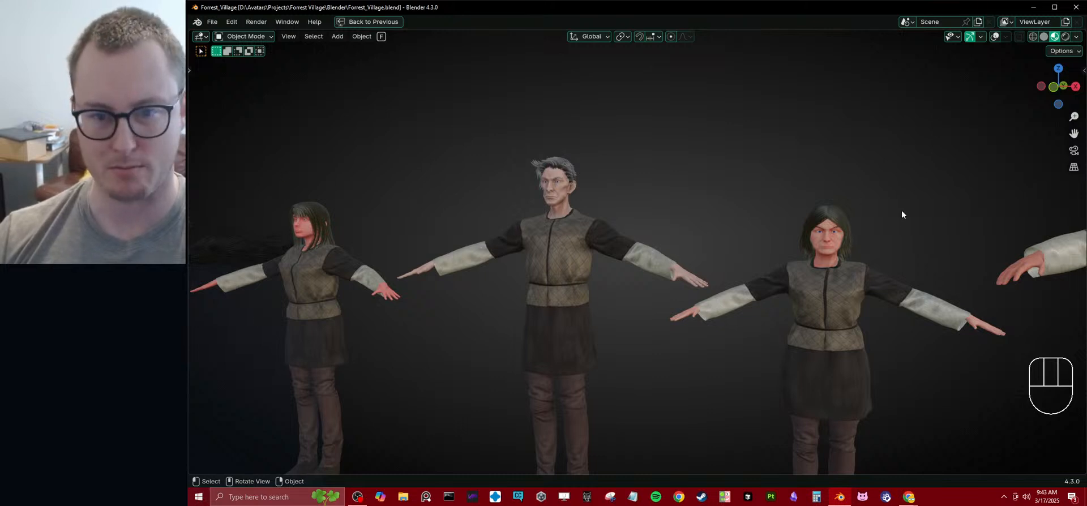
pyautogui.keyDown('shift'); pyautogui.moveTo(376, 182); pyautogui.dragTo(382, 265, button='middle'); pyautogui.keyUp('shift')
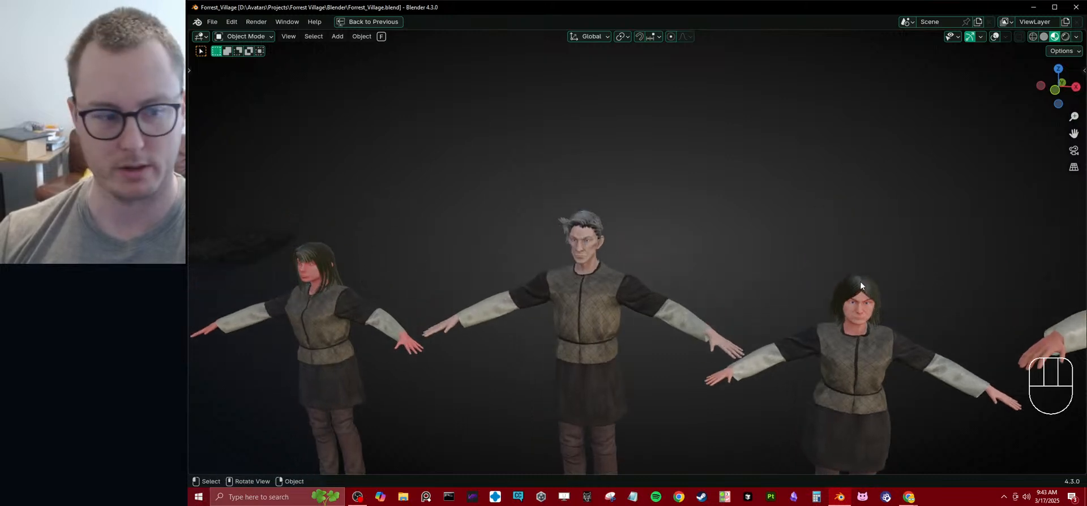
pyautogui.keyDown('shift'); pyautogui.moveTo(865, 294); pyautogui.dragTo(799, 254, button='middle'); pyautogui.keyUp('shift')
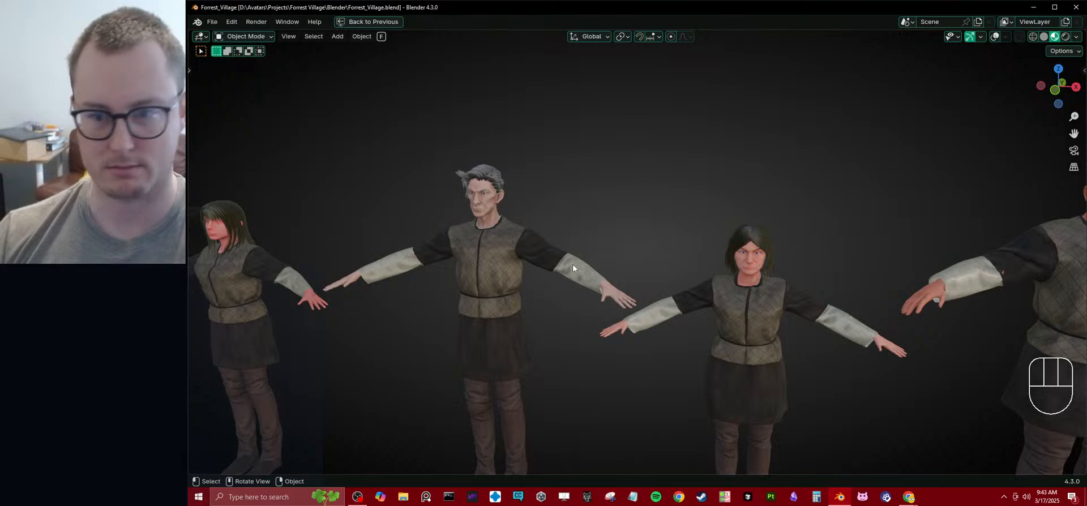
pyautogui.scroll(-4, 568, 229)
pyautogui.scroll(1, 565, 226)
pyautogui.keyDown('shift'); pyautogui.moveTo(607, 214); pyautogui.dragTo(670, 229, button='middle'); pyautogui.keyUp('shift')
pyautogui.keyDown('shift'); pyautogui.moveTo(554, 238); pyautogui.dragTo(654, 243, button='middle'); pyautogui.keyUp('shift')
pyautogui.scroll(-4, 647, 198)
pyautogui.scroll(6, 654, 244)
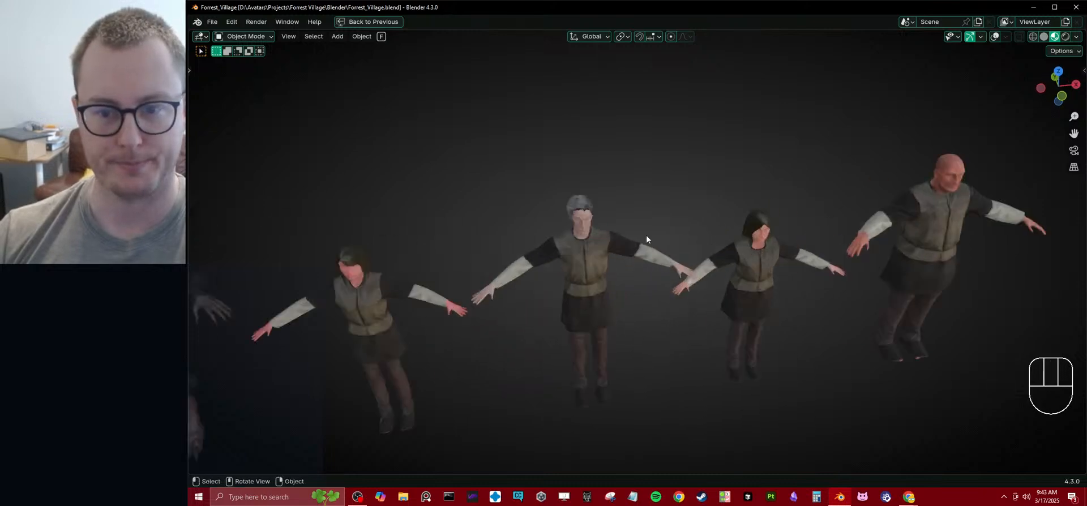
# - Save the village scene, bring all characters into view and restore the full workspace layout, saving again
pyautogui.hotkey('ctrl', 's')
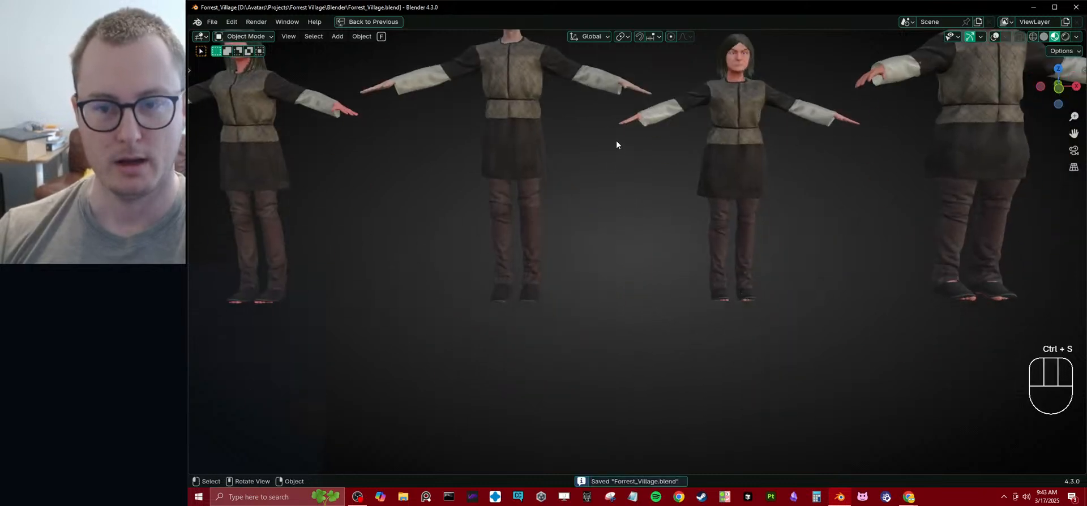
pyautogui.scroll(-4, 616, 147)
pyautogui.moveTo(616, 146); pyautogui.dragTo(580, 155, button='middle')
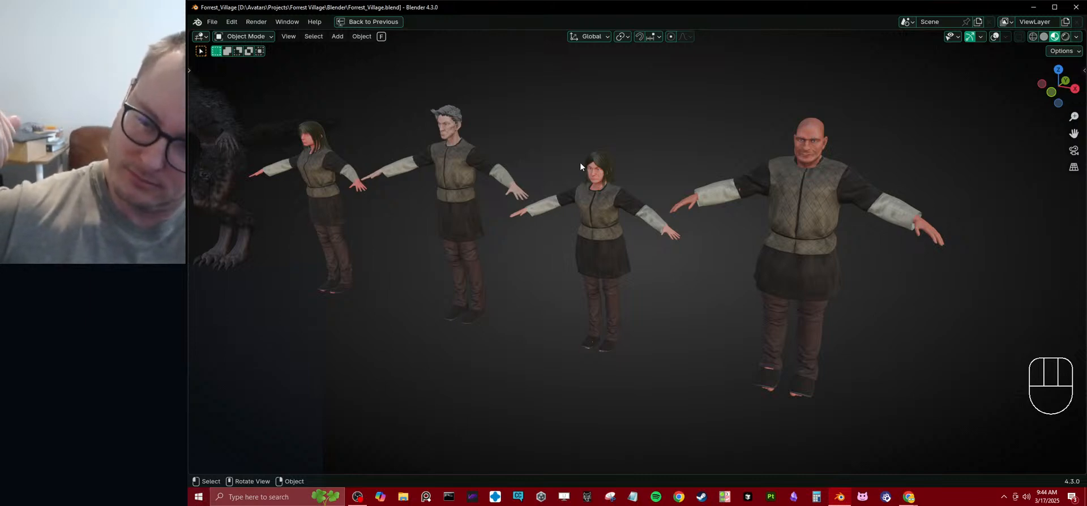
pyautogui.moveTo(575, 156); pyautogui.dragTo(724, 218, button='middle')
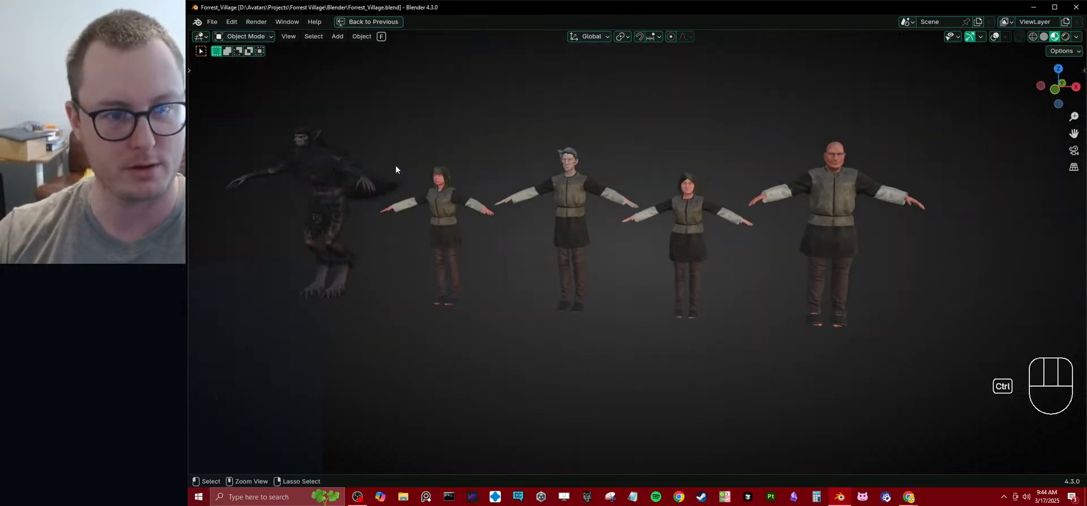
pyautogui.hotkey('ctrl', 'space')
pyautogui.hotkey('ctrl', 's')
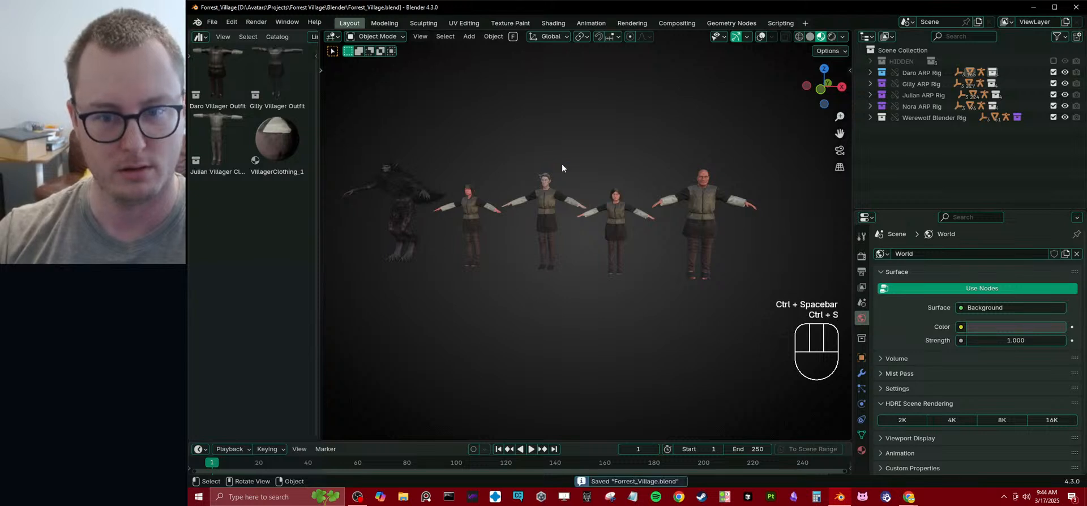
# - Open the recent file Daro.blend
pyautogui.click(215, 22)
pyautogui.moveTo(247, 57)
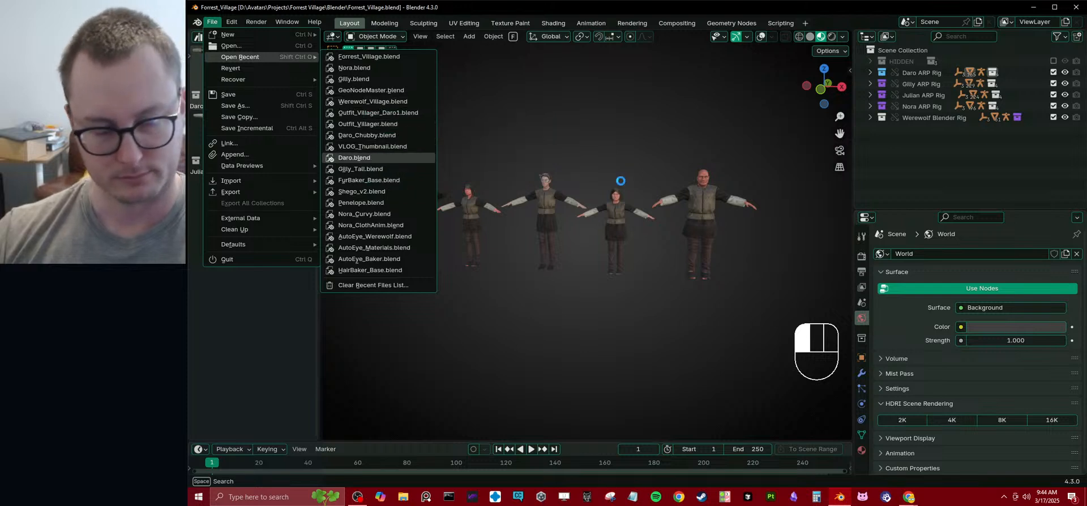
pyautogui.click(354, 159)
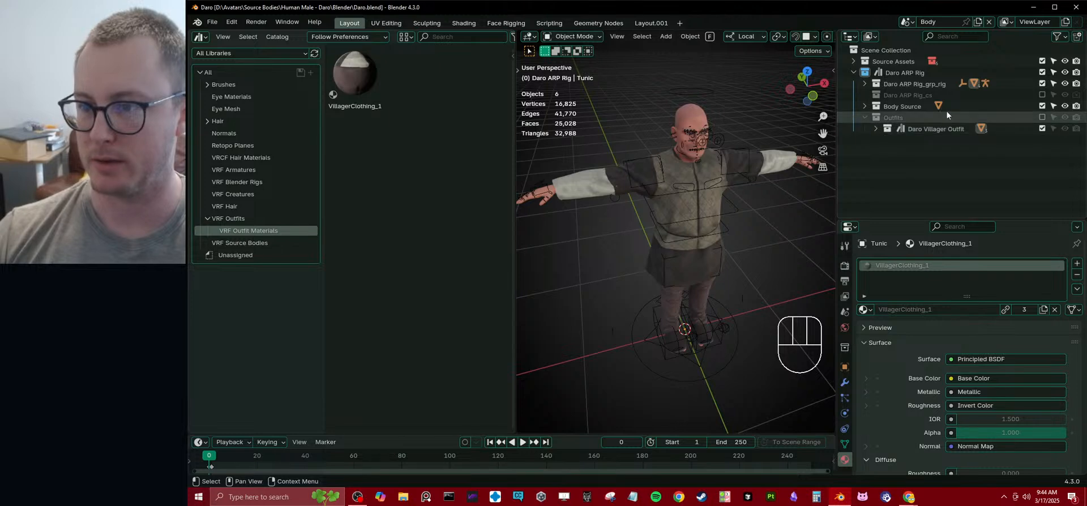
# - Show the VRF Outfits catalog in a widened asset browser and save Daro.blend
pyautogui.moveTo(513, 271); pyautogui.dragTo(371, 278)
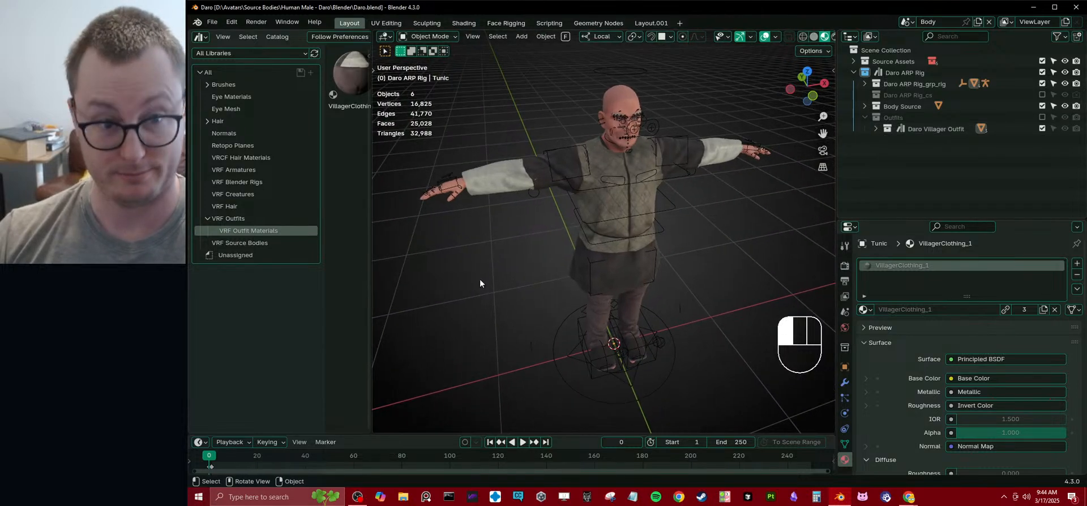
pyautogui.click(240, 217)
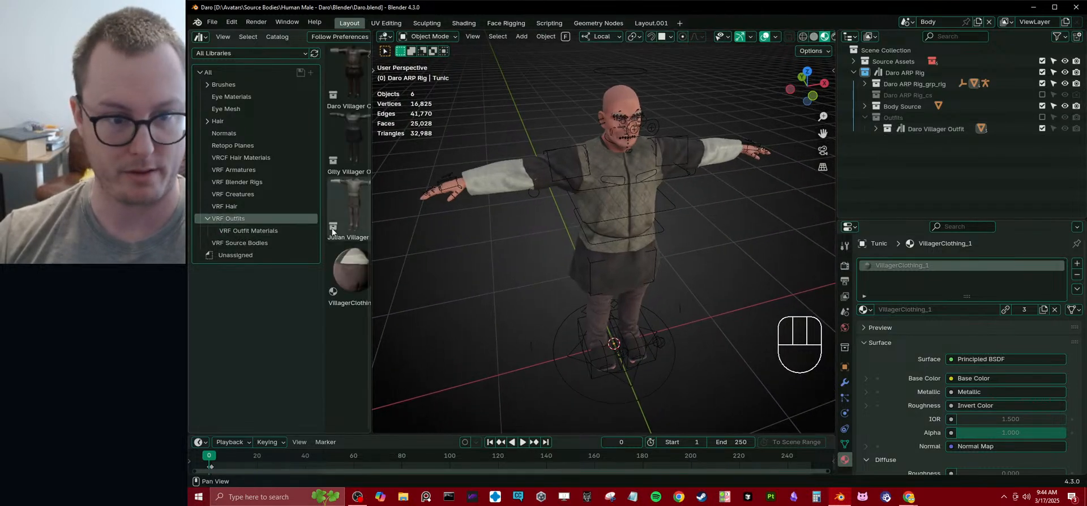
pyautogui.moveTo(372, 246); pyautogui.dragTo(543, 187)
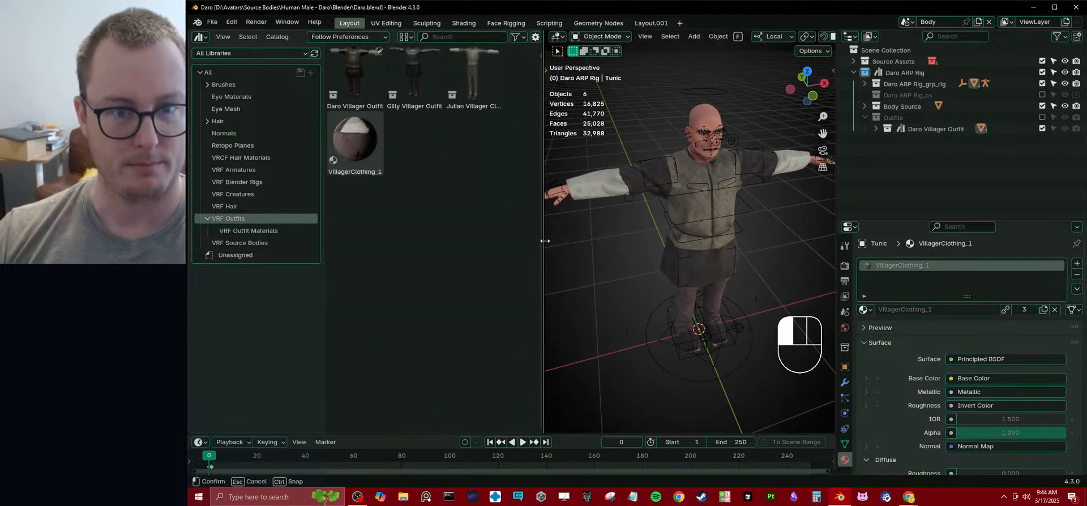
pyautogui.hotkey('ctrl', 's')
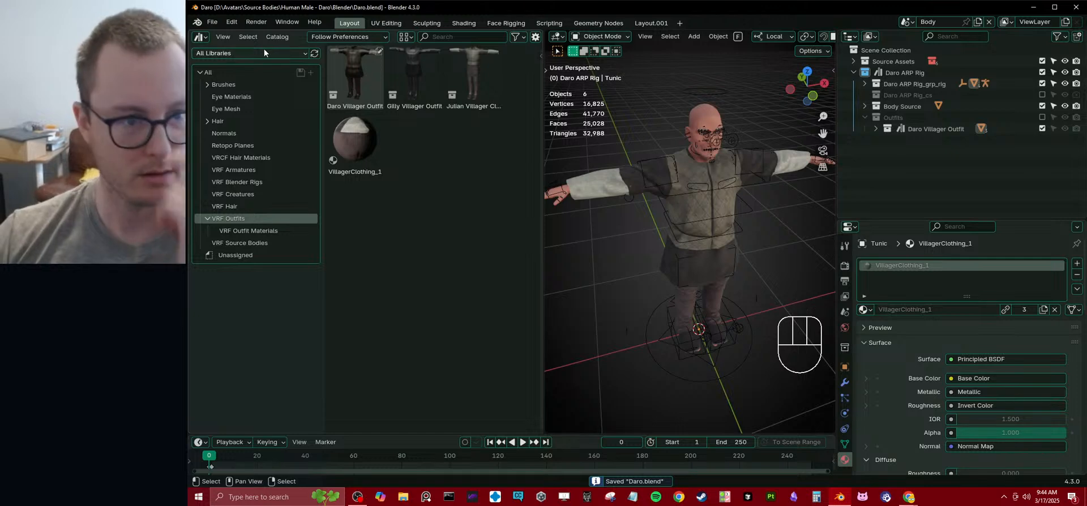
# - Open Outfit_Villager_Daro1.blend from the Source Outfits\Villager Clothing\Blender folder
pyautogui.click(213, 21)
pyautogui.click(226, 46)
pyautogui.click(498, 111)
pyautogui.click(498, 111)
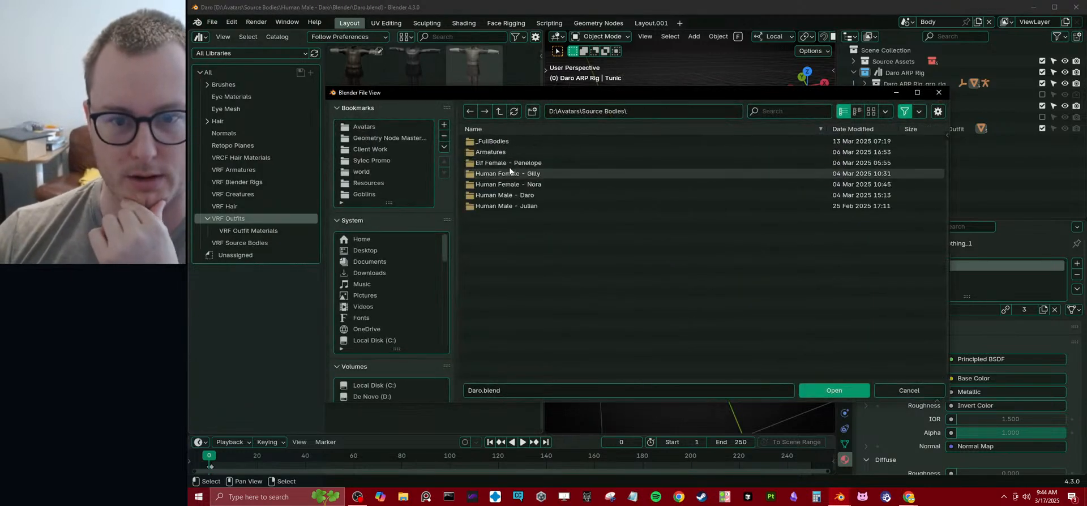
pyautogui.click(499, 111)
pyautogui.click(508, 259)
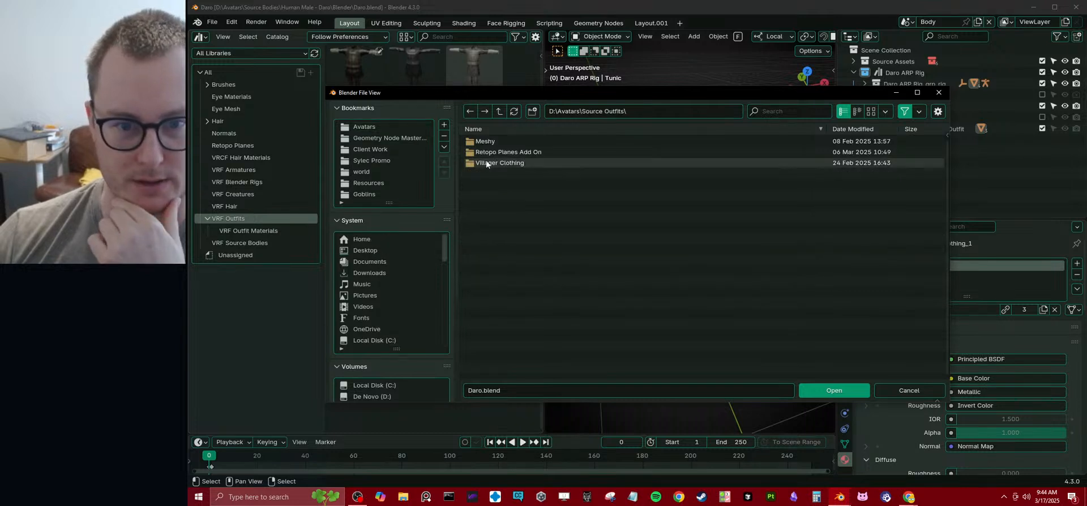
pyautogui.click(495, 163)
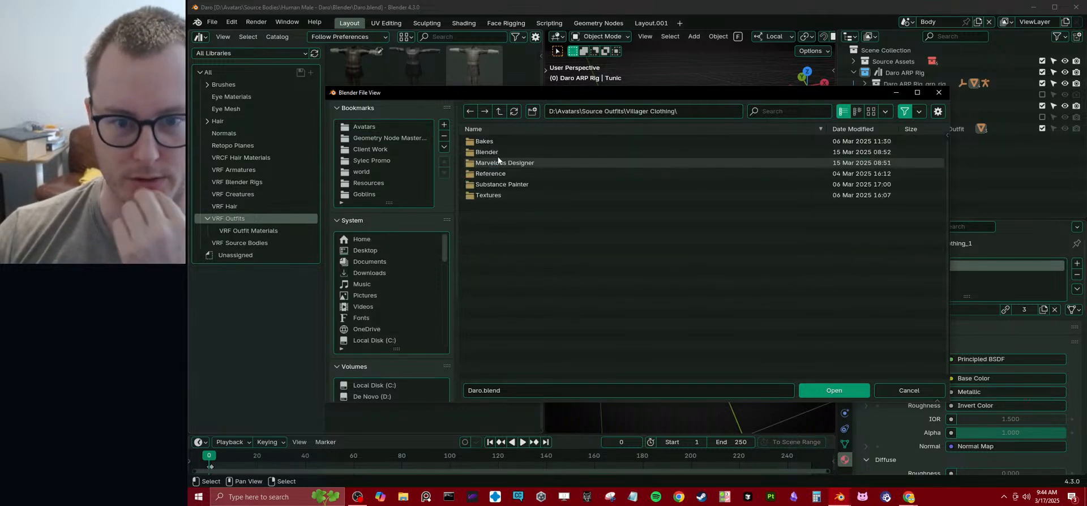
pyautogui.click(490, 150)
pyautogui.click(494, 156)
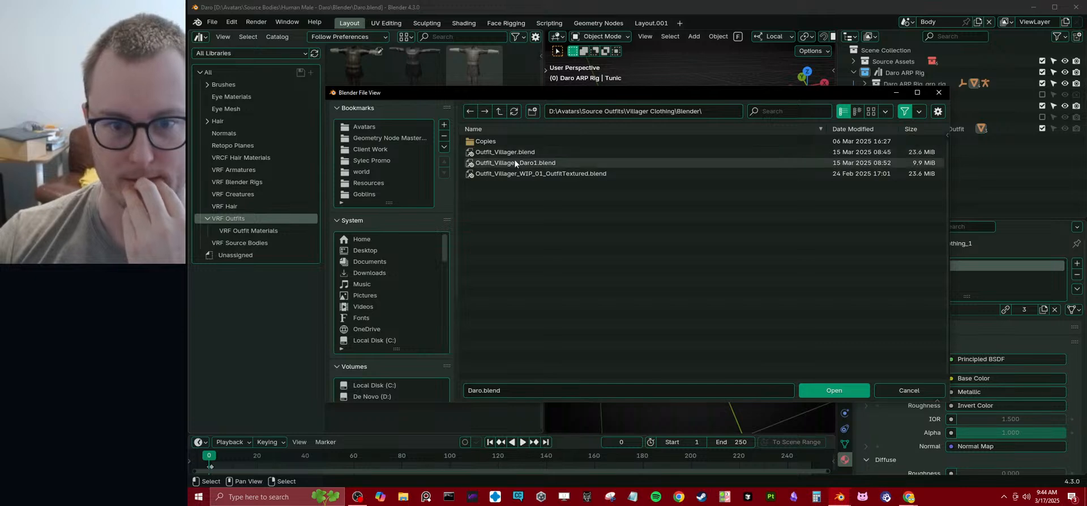
pyautogui.doubleClick(526, 163)
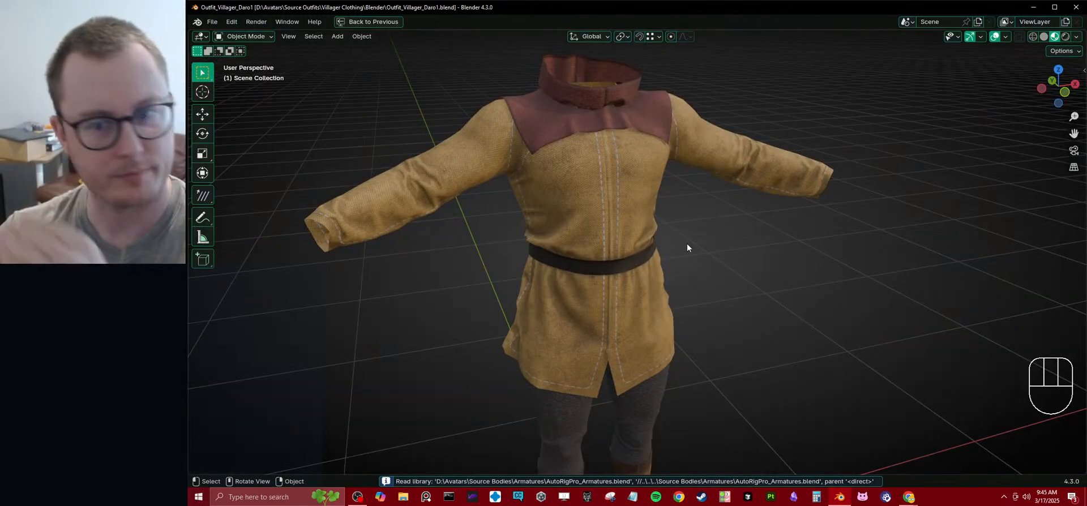
# - Select the jacket, inspect the outfit up close, restore the full workspace layout and expand the Villager Outfit Tunic collection
pyautogui.click(655, 277)
pyautogui.moveTo(655, 278); pyautogui.dragTo(664, 238, button='middle')
pyautogui.scroll(3, 611, 258)
pyautogui.scroll(4, 747, 270)
pyautogui.moveTo(544, 281); pyautogui.dragTo(653, 223, button='middle')
pyautogui.scroll(-4, 736, 272)
pyautogui.scroll(-6, 589, 237)
pyautogui.hotkey('ctrl', 'space')
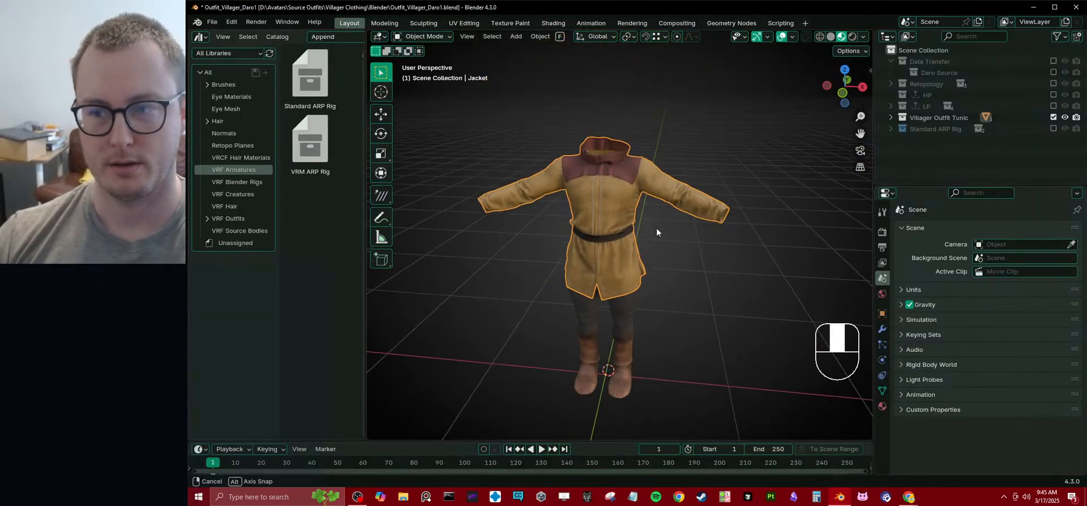
pyautogui.click(896, 118)
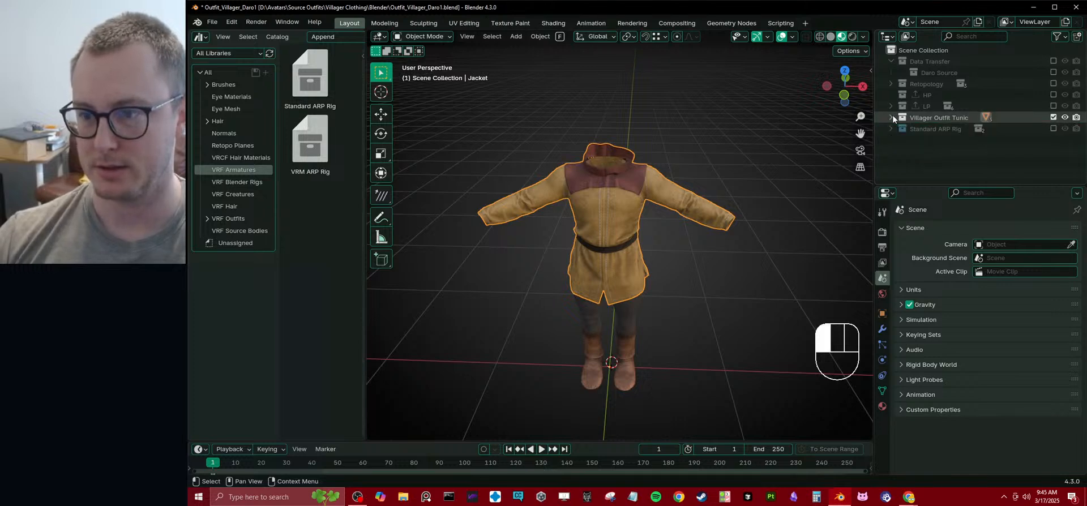
# - Mark the Villager Outfit Tunic collection as an asset and save the file
pyautogui.rightClick(892, 115)
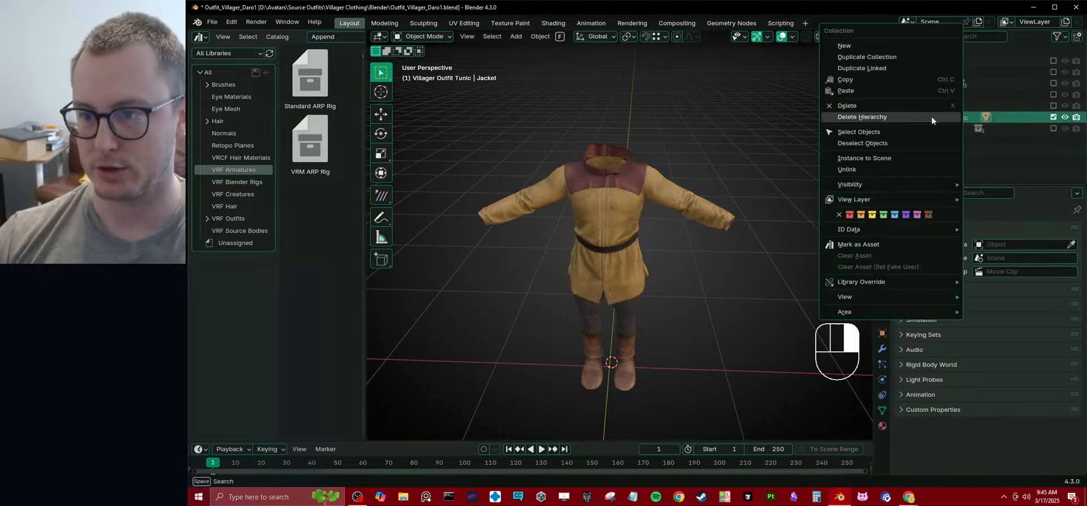
pyautogui.click(856, 244)
pyautogui.hotkey('ctrl', 's')
# - Move the Villager Outfit Tunic asset from Unassigned into the VRF Outfits catalog and show that catalog in a widened asset browser
pyautogui.click(235, 243)
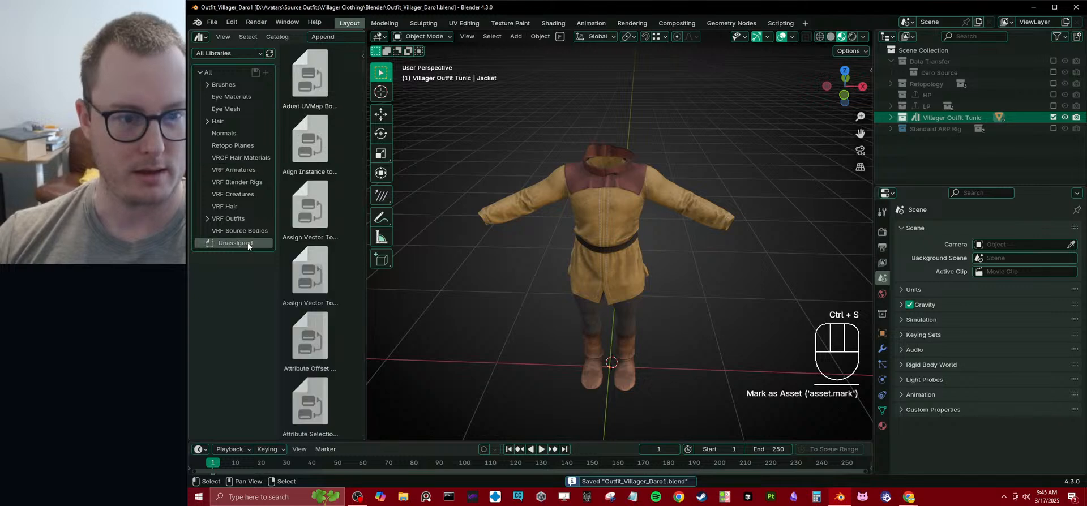
pyautogui.moveTo(367, 316); pyautogui.dragTo(585, 316)
pyautogui.scroll(-10, 399, 267)
pyautogui.scroll(-15, 412, 263)
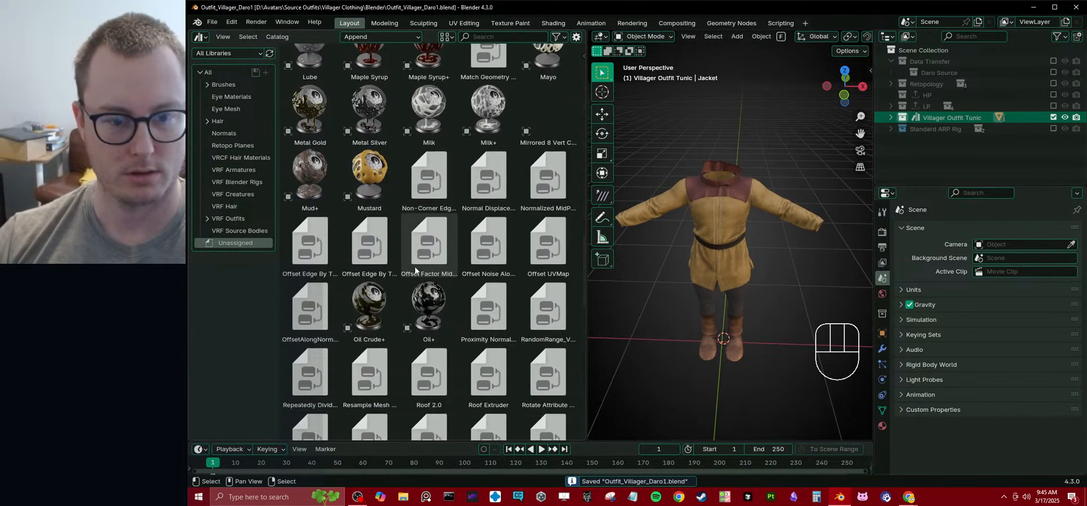
pyautogui.moveTo(583, 280); pyautogui.dragTo(575, 382)
pyautogui.moveTo(429, 339); pyautogui.dragTo(219, 222)
pyautogui.click(216, 219)
pyautogui.click(207, 218)
pyautogui.click(448, 183)
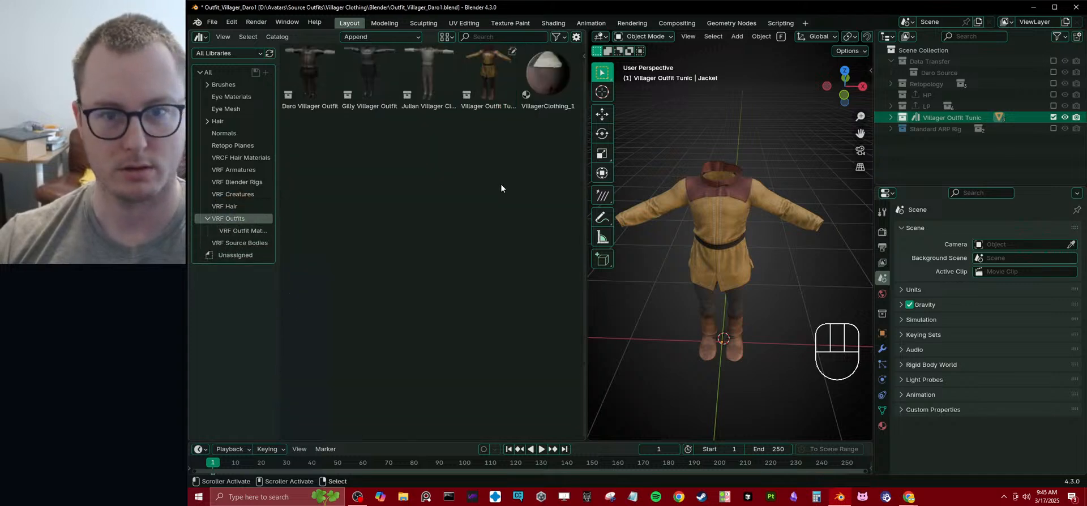
# - Remove the DebugFacesMaterial and Debug material slots from the jacket
pyautogui.click(882, 425)
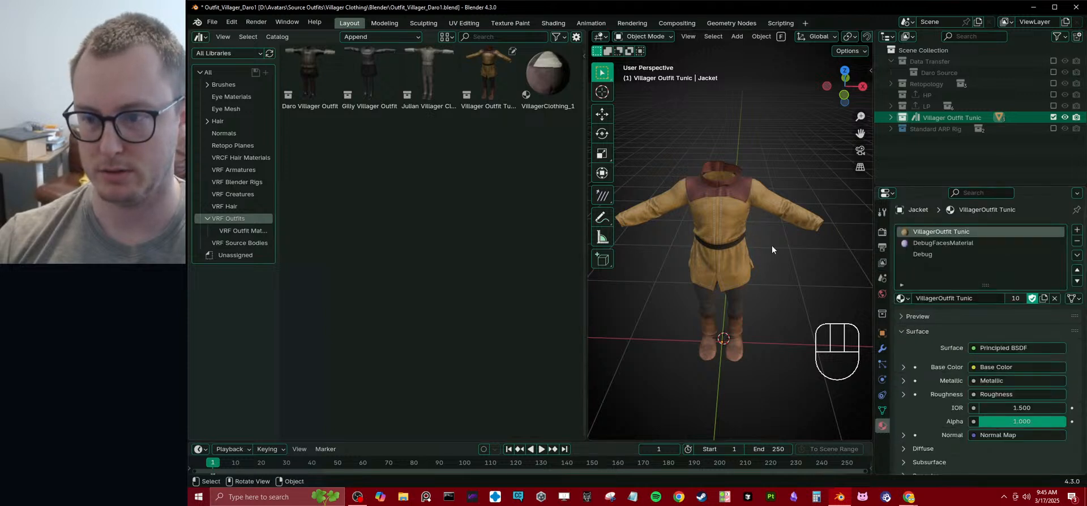
pyautogui.click(936, 242)
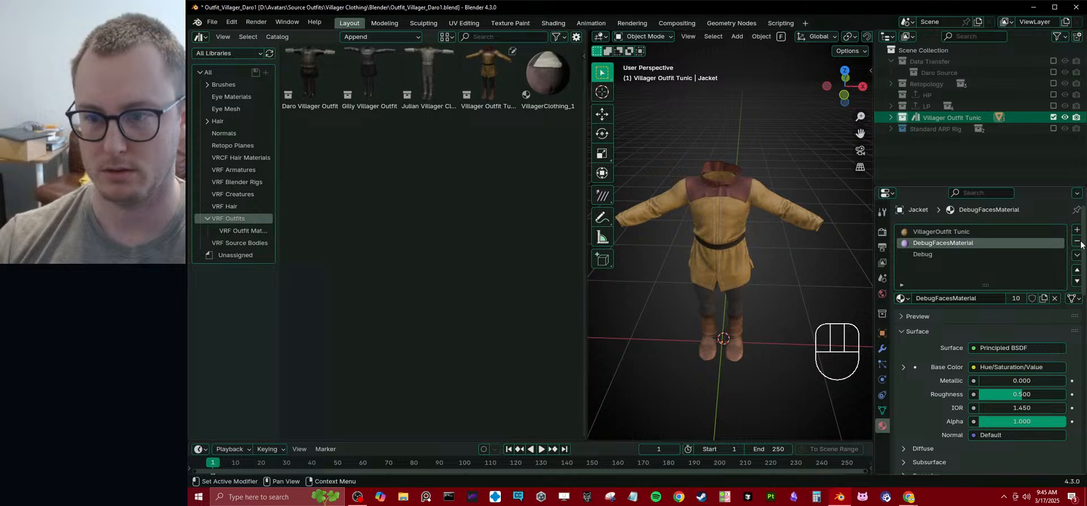
pyautogui.click(1071, 242)
pyautogui.click(1076, 241)
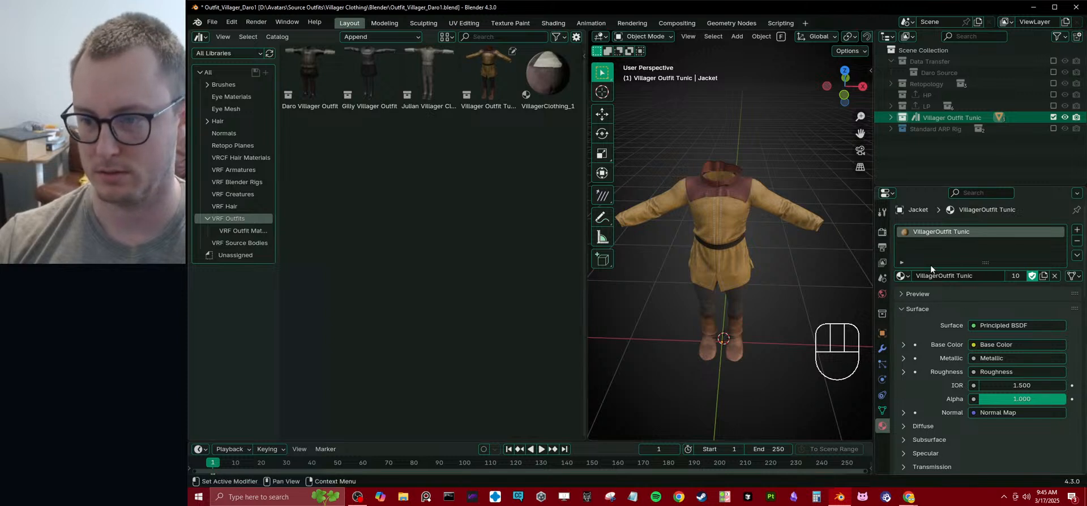
# - Mark the VillagerOutfit Tunic material as an asset and move it from Unassigned into the outfit materials catalog under VRF Outfits
pyautogui.rightClick(962, 236)
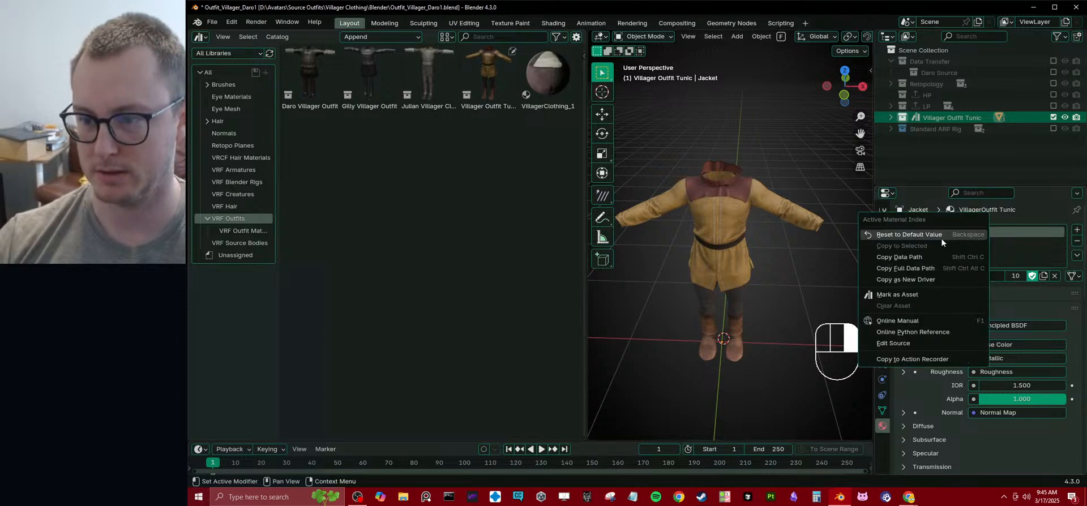
pyautogui.click(951, 295)
pyautogui.click(236, 255)
pyautogui.scroll(-5, 430, 227)
pyautogui.scroll(-10, 430, 317)
pyautogui.moveTo(429, 337); pyautogui.dragTo(248, 232)
pyautogui.click(248, 232)
pyautogui.click(447, 190)
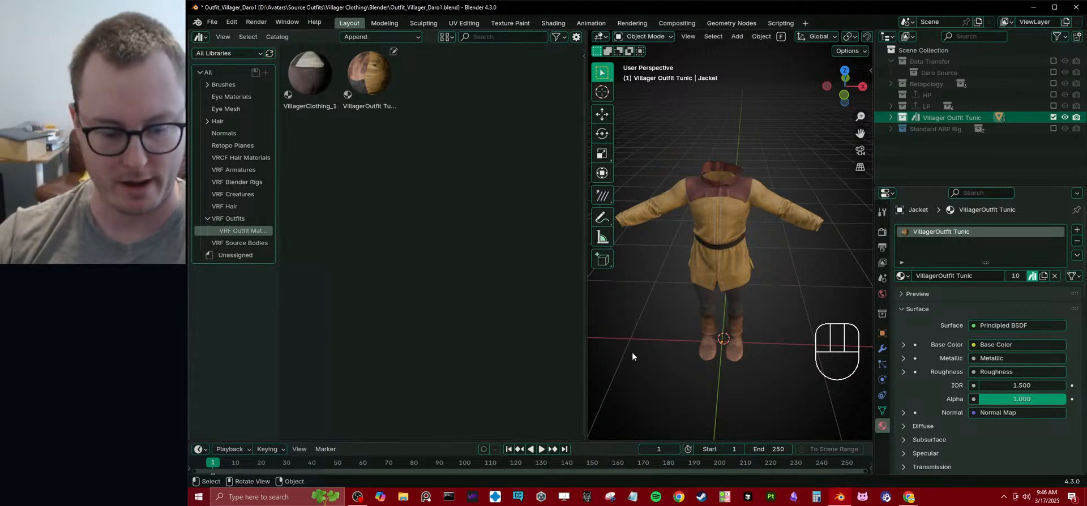
# - Hide the viewport's toolbar and save Outfit_Villager_Daro1.blend
pyautogui.press('t')
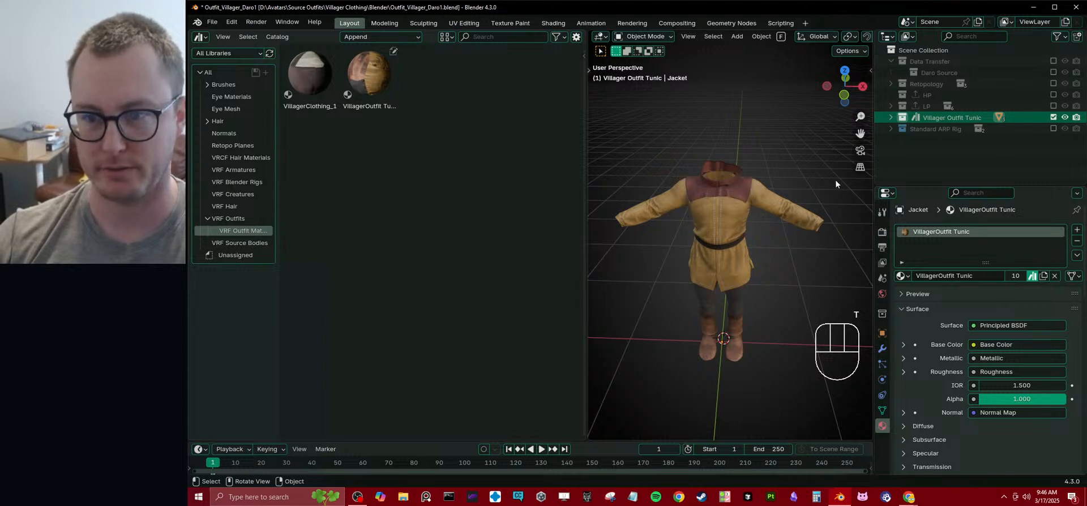
pyautogui.hotkey('ctrl', 's')
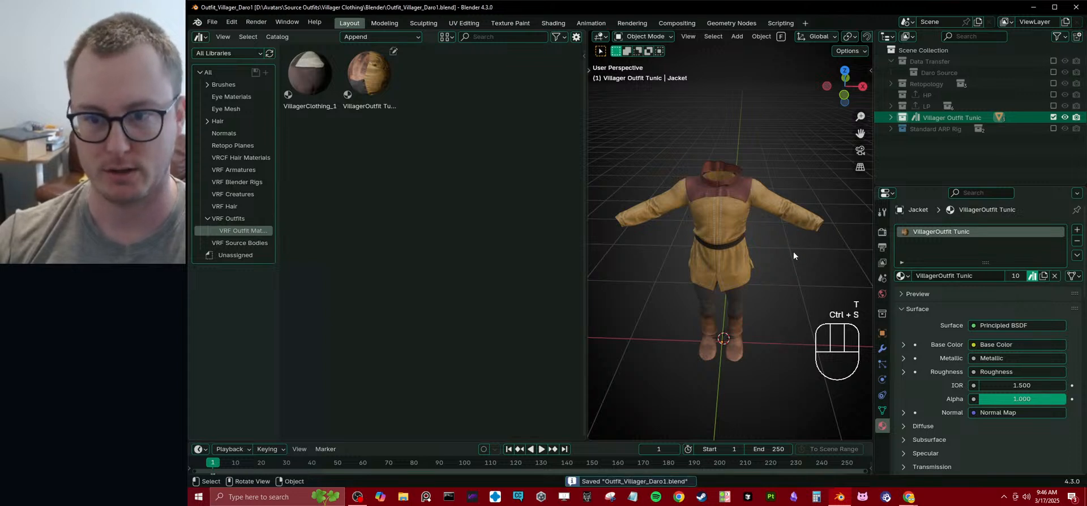
pyautogui.click(212, 21)
pyautogui.moveTo(303, 54)
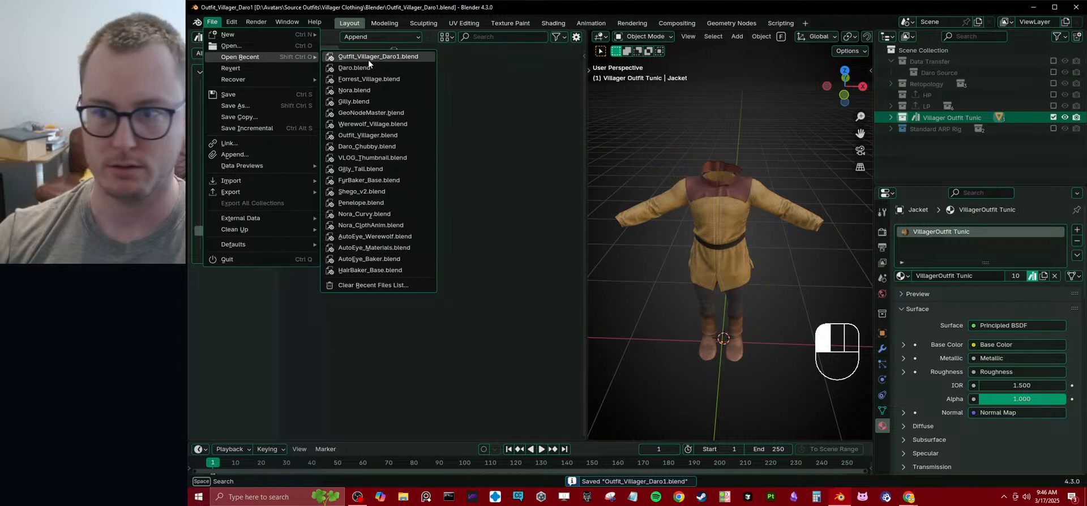
# - Examine the contents of the Villager Outfit Tunic and Standard ARP Rig collections, briefly including the rig collection in the view layer
pyautogui.click(889, 117)
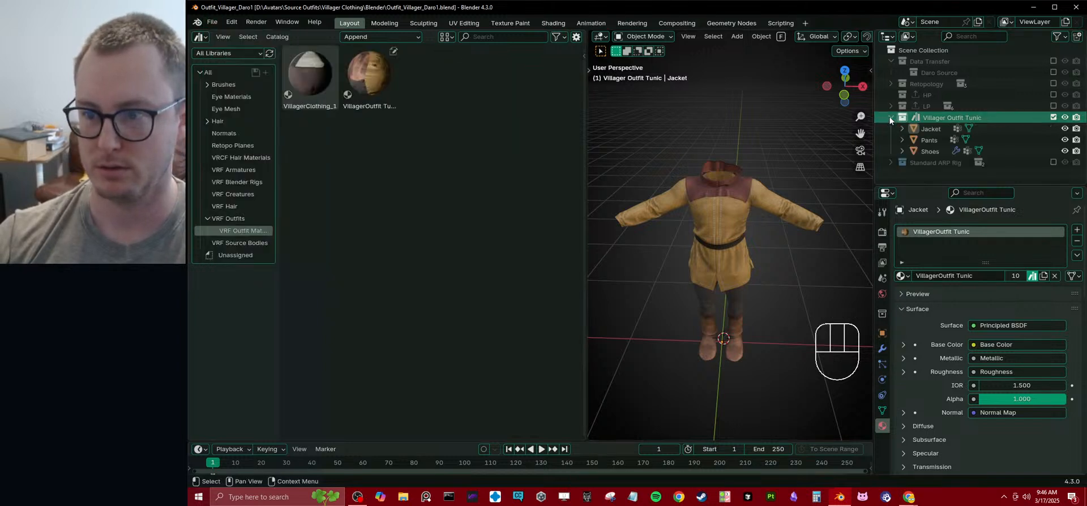
pyautogui.click(890, 118)
pyautogui.click(891, 128)
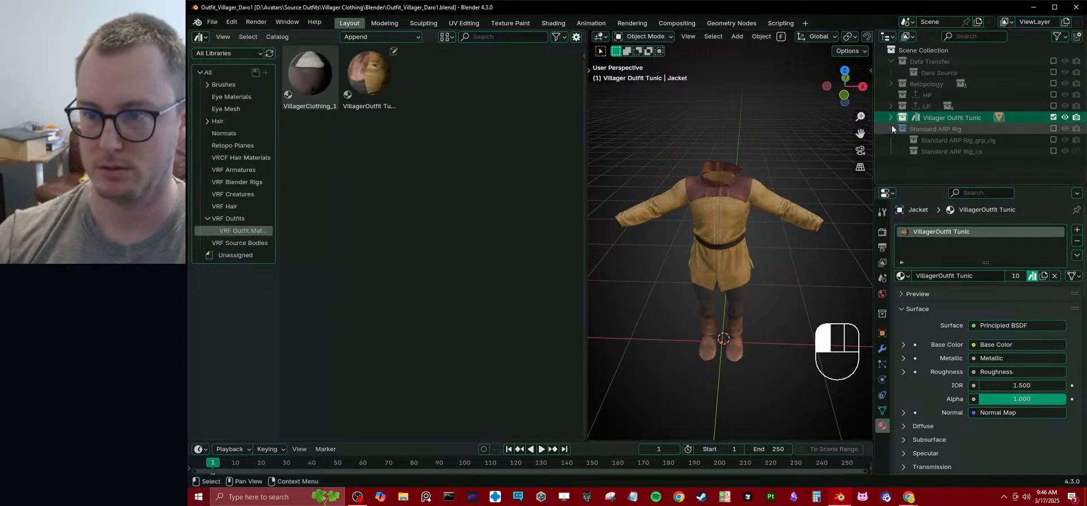
pyautogui.click(891, 128)
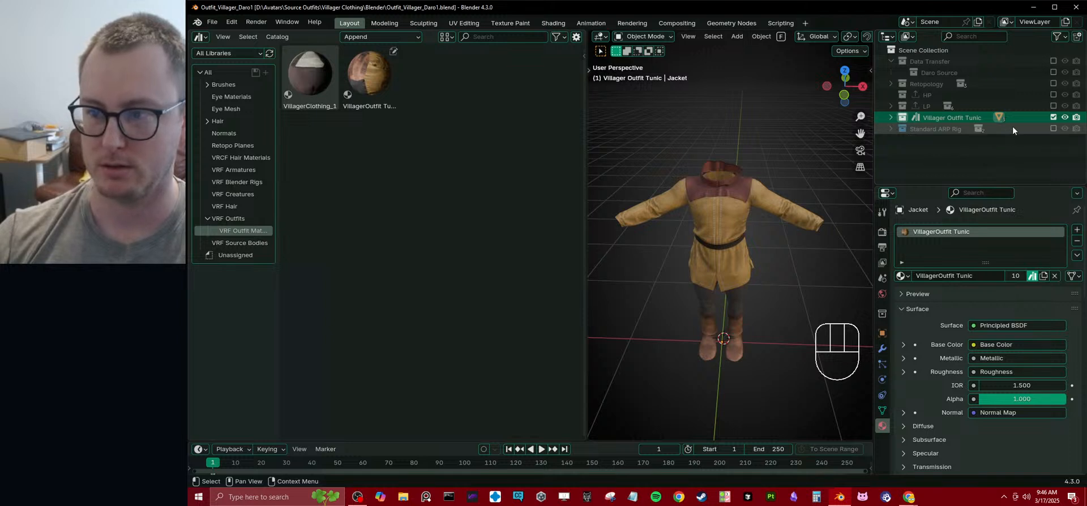
pyautogui.click(1053, 128)
pyautogui.click(1052, 129)
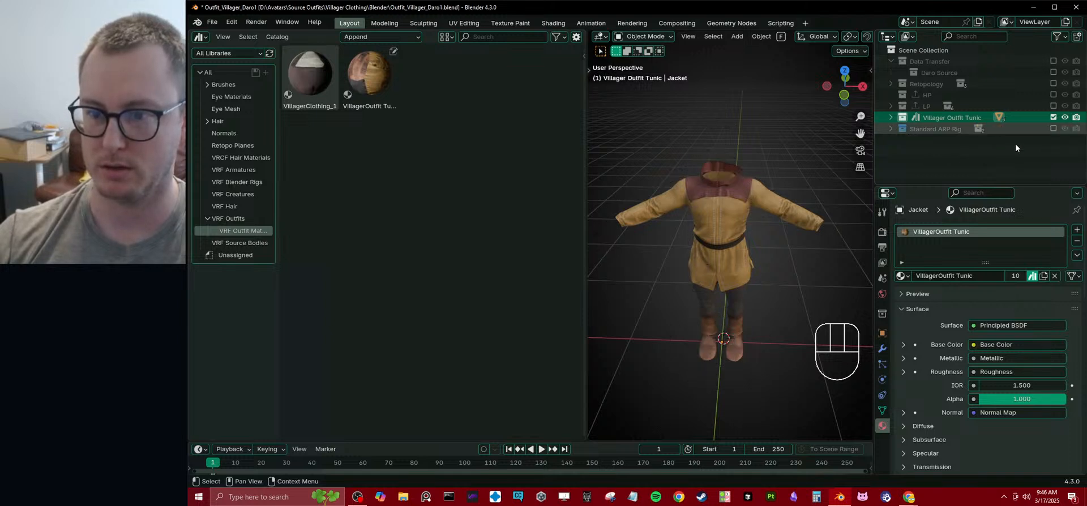
# - Show the whole VRF Outfits catalog in a widened asset browser and save the tunic outfit file
pyautogui.moveTo(586, 232); pyautogui.dragTo(378, 243)
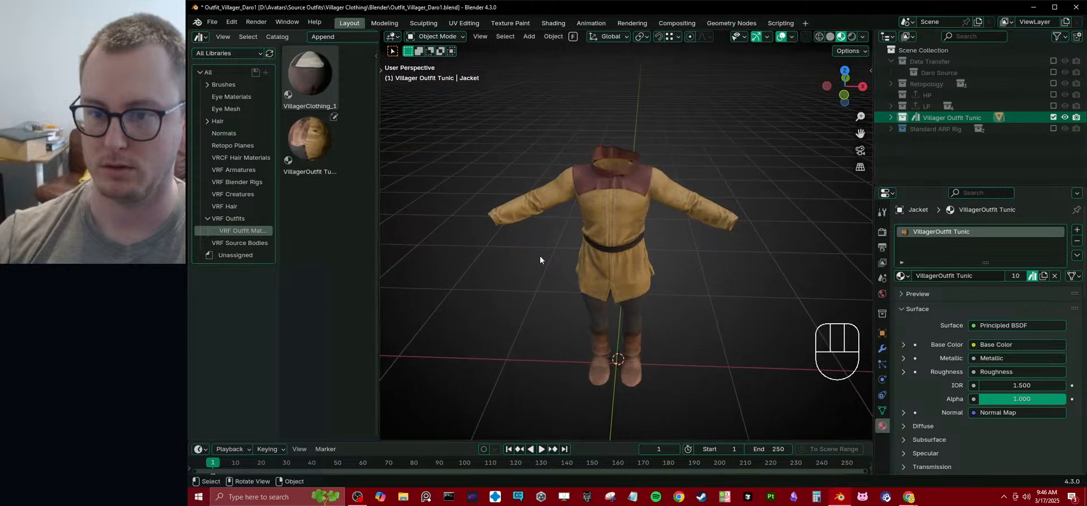
pyautogui.hotkey('ctrl', 's')
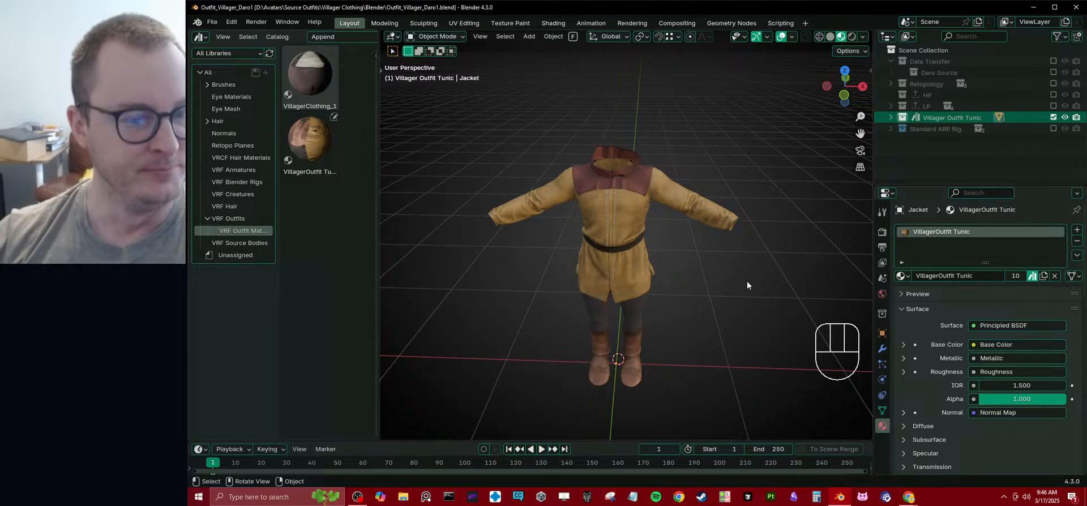
pyautogui.click(232, 219)
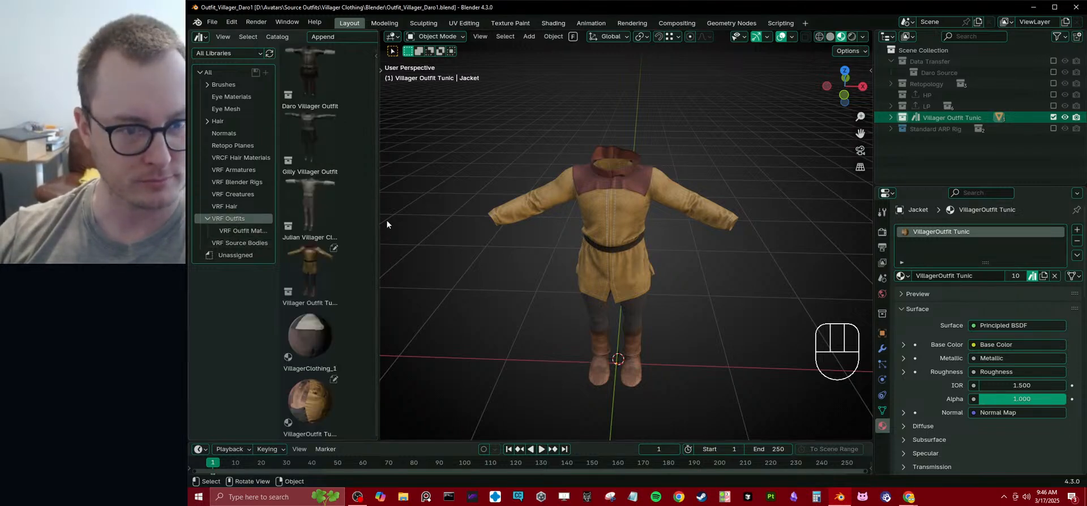
pyautogui.moveTo(377, 211); pyautogui.dragTo(645, 207)
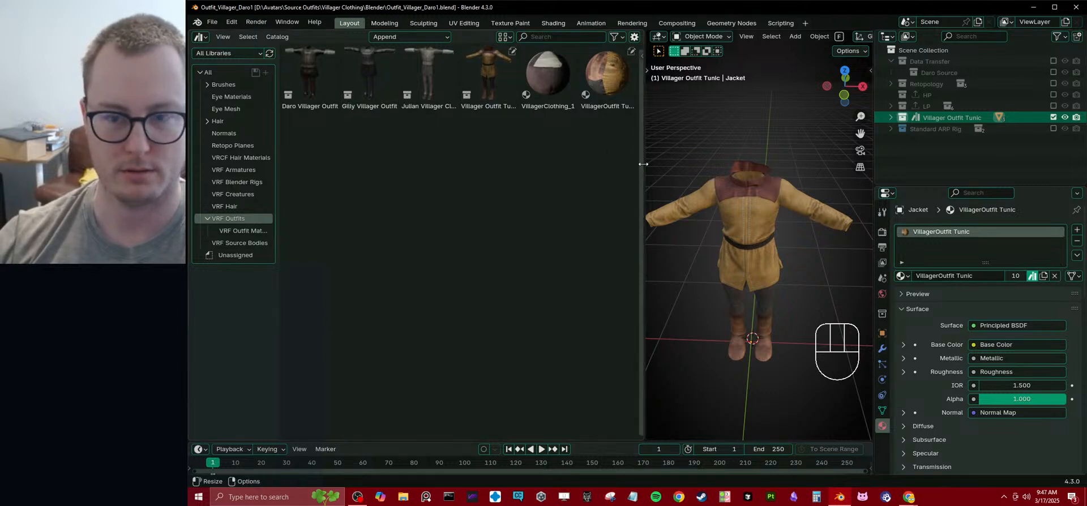
pyautogui.moveTo(643, 165); pyautogui.dragTo(640, 168)
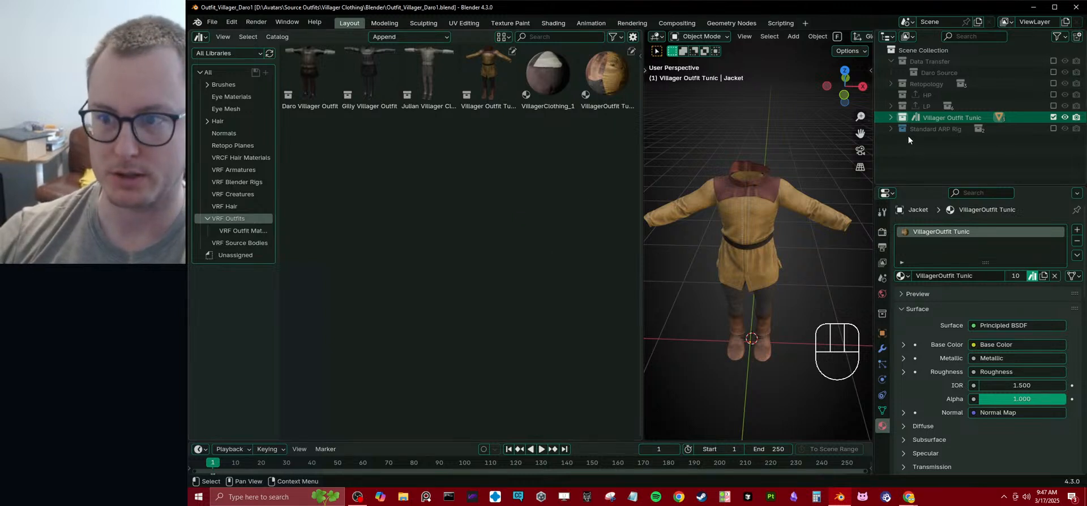
pyautogui.click(487, 155)
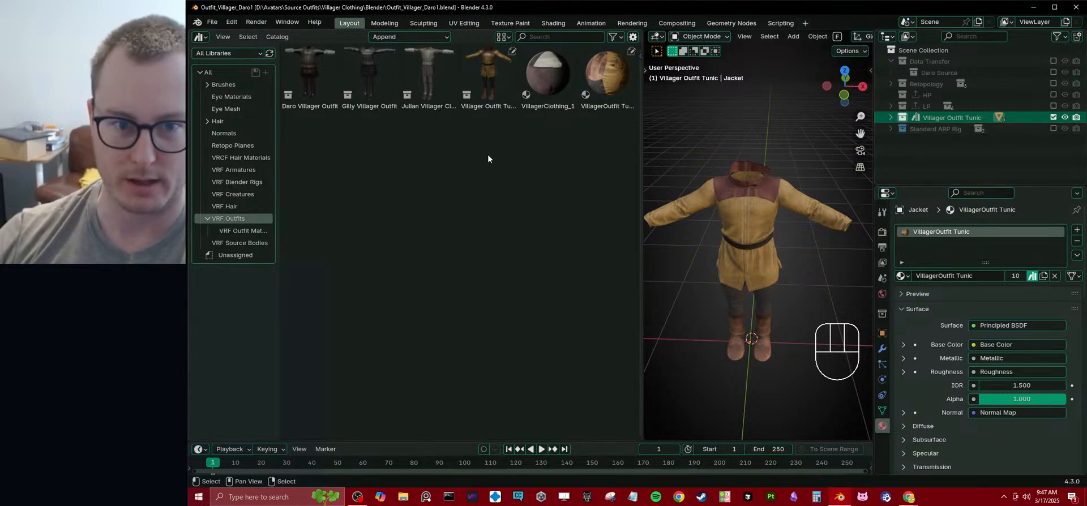
pyautogui.hotkey('ctrl', 's')
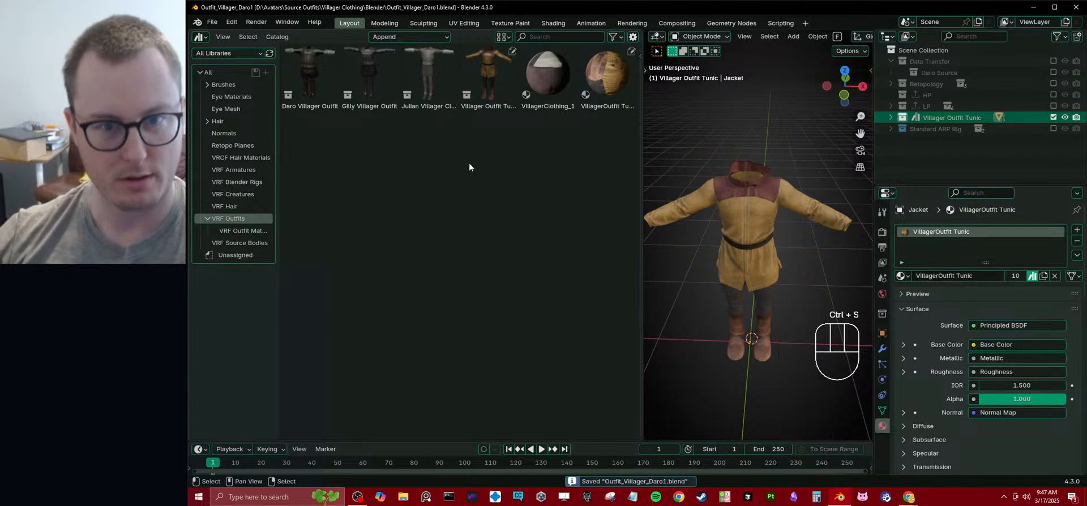
# - Open the source blend file of the Julian Villager Clothing asset from the VRF Outfits catalog
pyautogui.rightClick(428, 98)
pyautogui.click(436, 96)
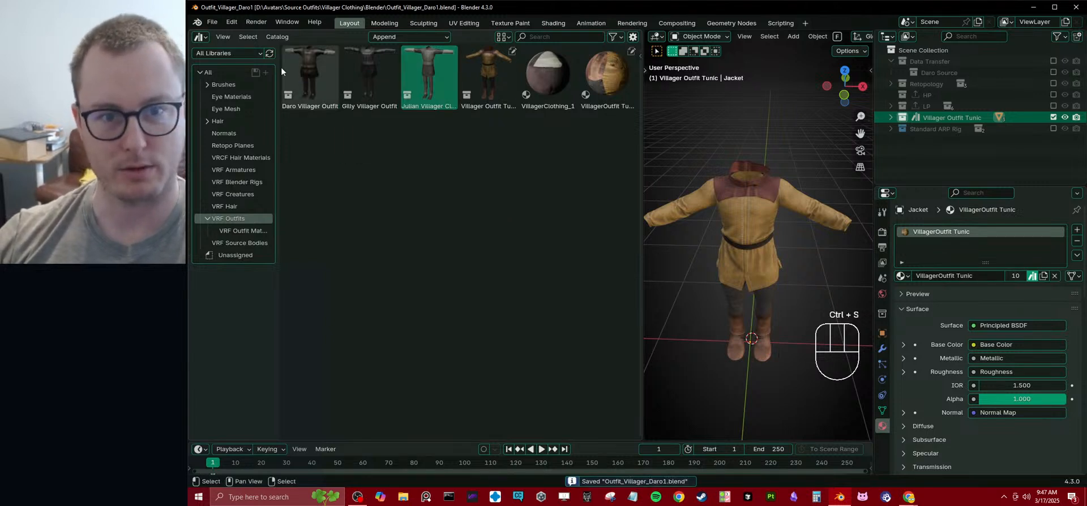
pyautogui.click(487, 96)
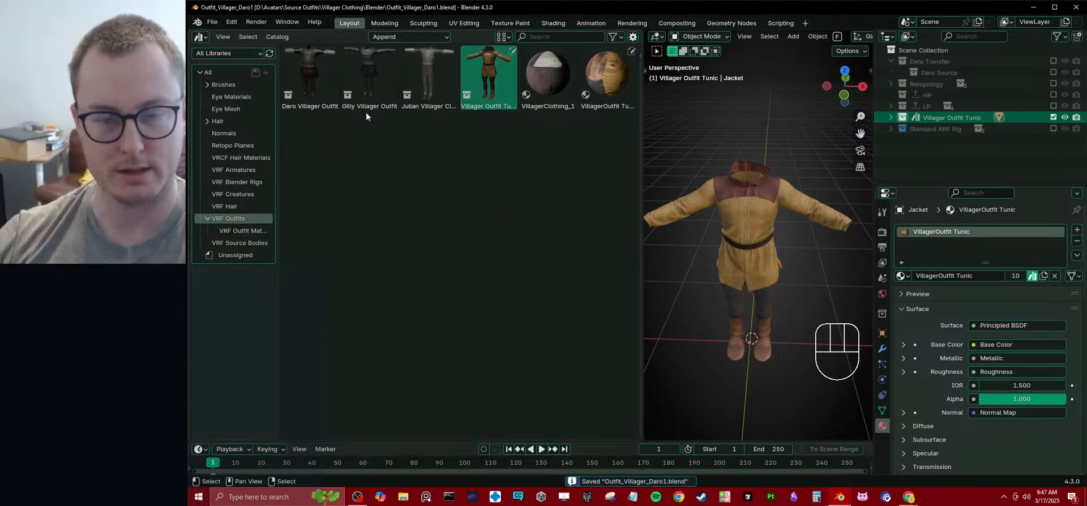
pyautogui.rightClick(420, 83)
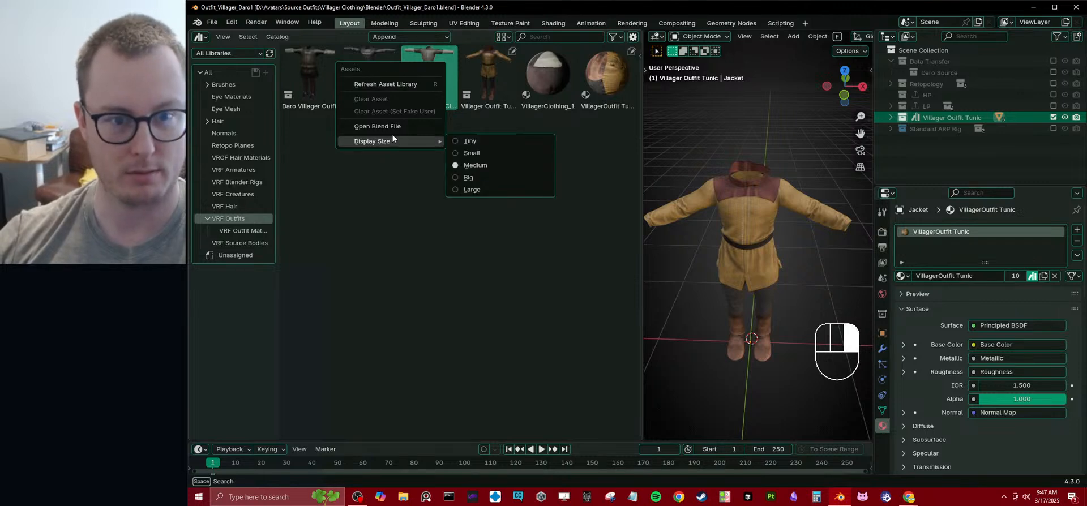
pyautogui.click(391, 126)
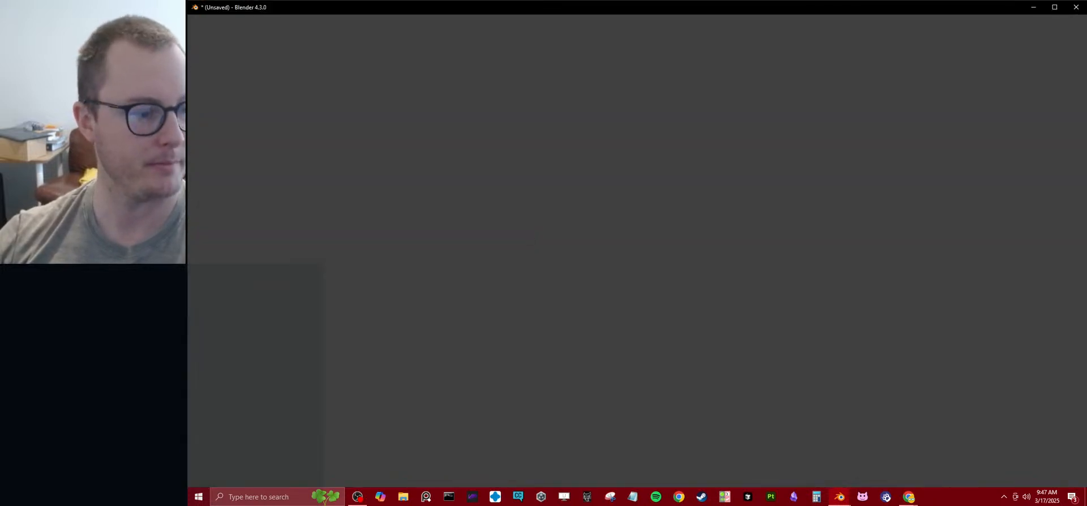
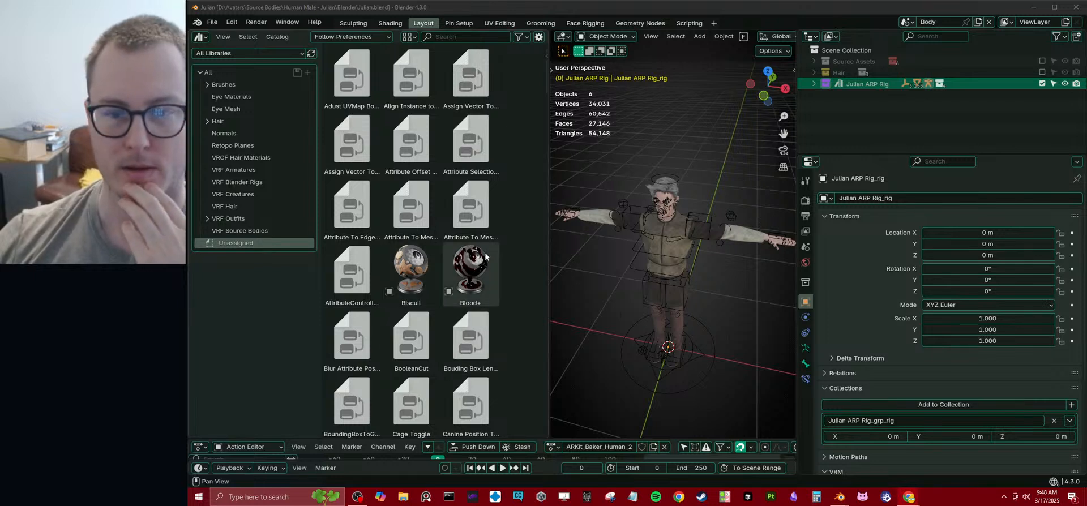
# - Clear the asset status of the Julian Villager Clothing collection under Outfits and save Julian.blend
pyautogui.click(814, 83)
pyautogui.scroll(-3, 863, 127)
pyautogui.click(860, 109)
pyautogui.rightClick(849, 109)
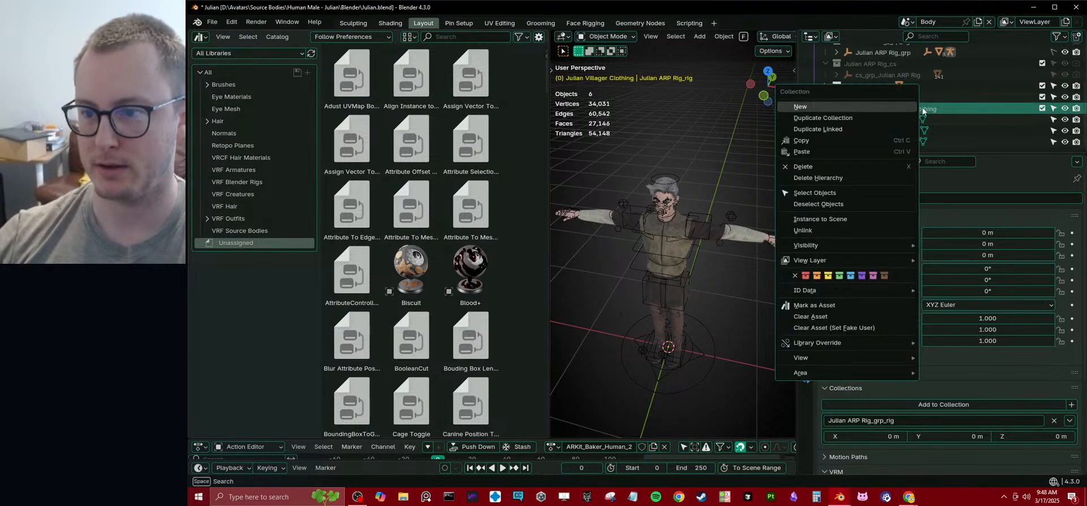
pyautogui.click(814, 316)
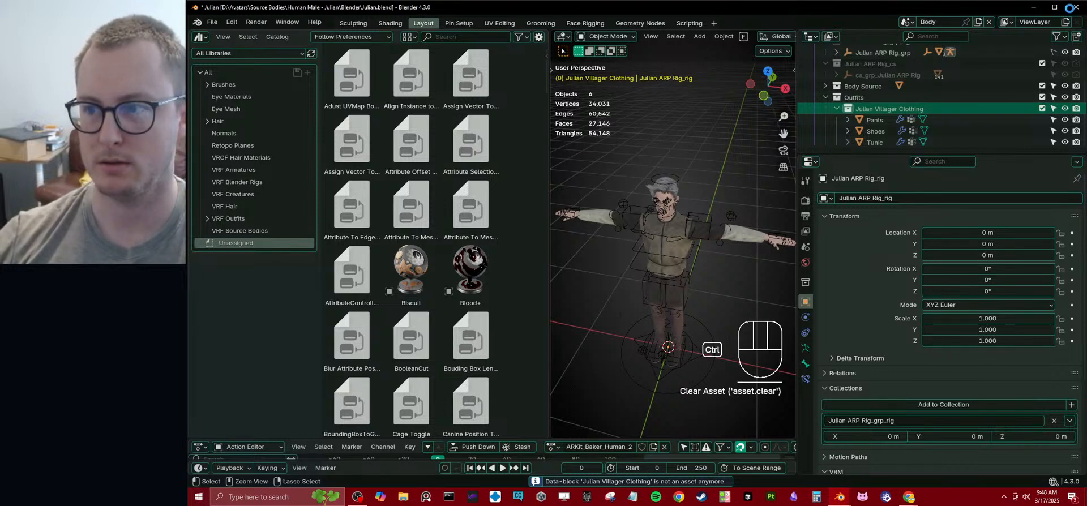
pyautogui.hotkey('ctrl', 's')
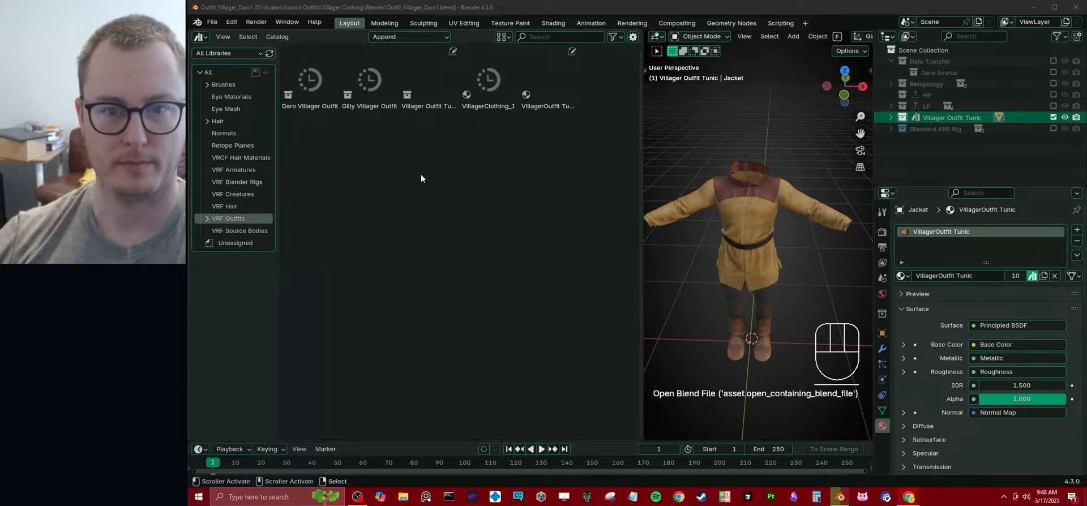
# - Open the Gilly Villager Outfit asset's source blend file, clear that collection's asset status and save Gilly.blend
pyautogui.rightClick(372, 101)
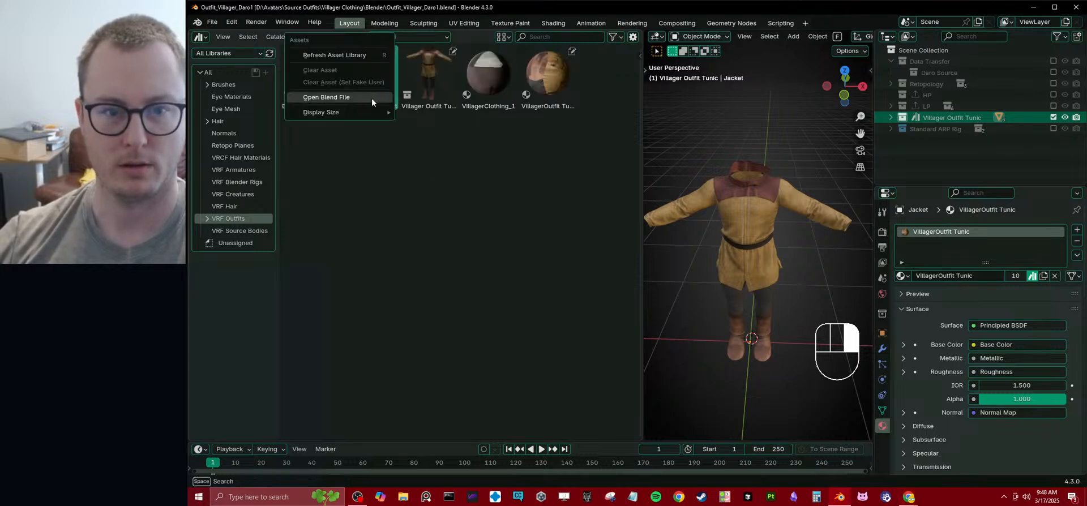
pyautogui.click(339, 99)
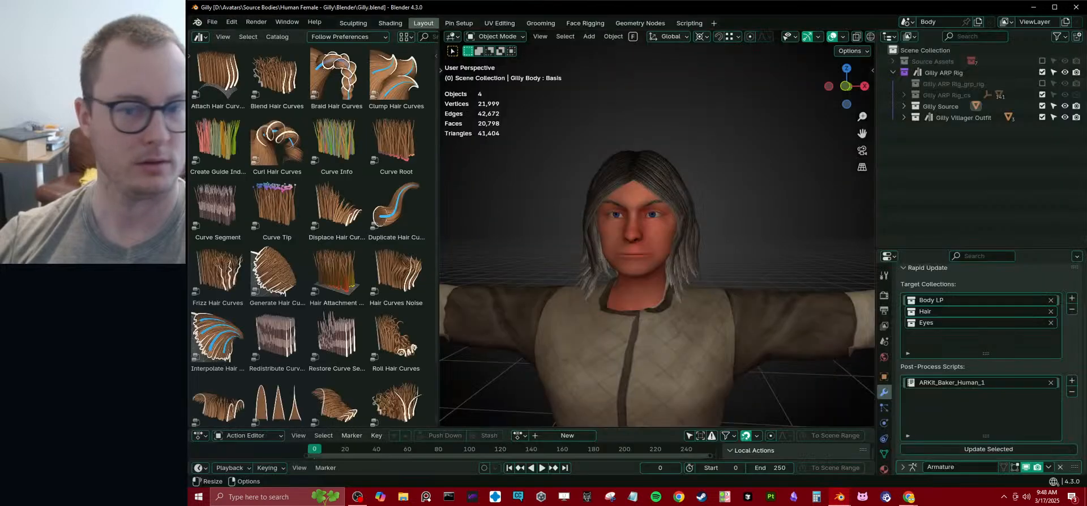
pyautogui.rightClick(951, 118)
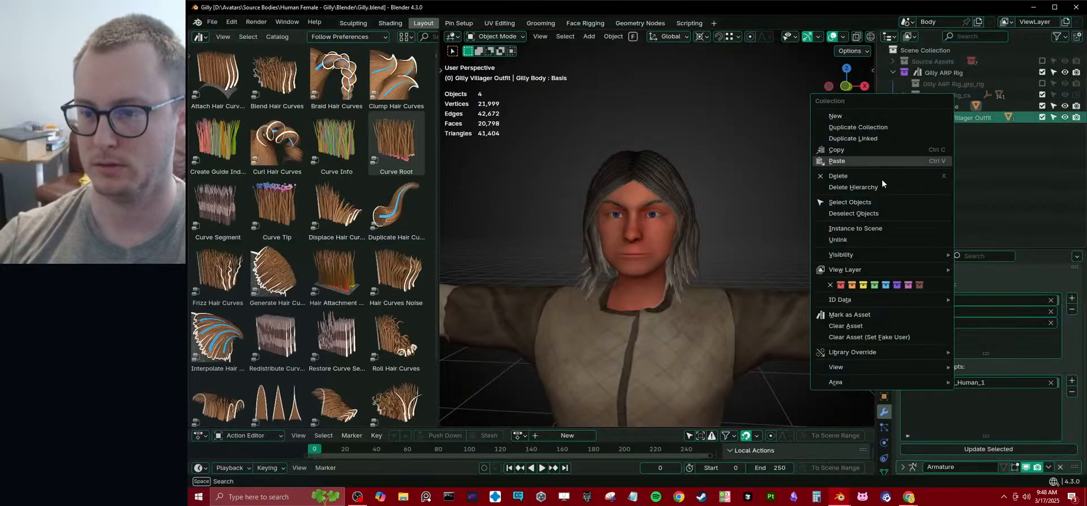
pyautogui.click(837, 316)
pyautogui.hotkey('ctrl', 's')
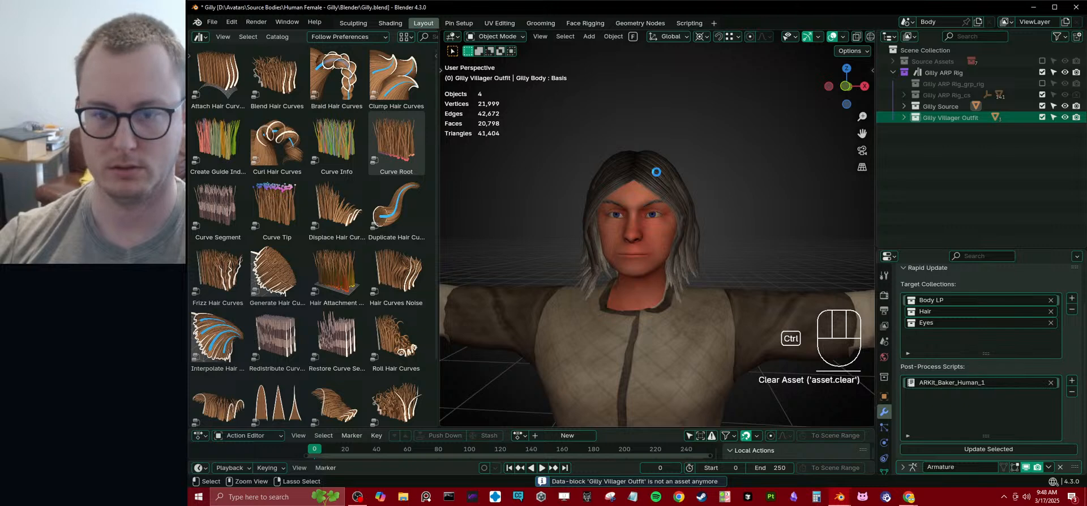
# - Open the Daro Villager Outfit asset's source blend file, clear that collection's asset status and save Daro.blend
pyautogui.click(212, 21)
pyautogui.moveTo(242, 59)
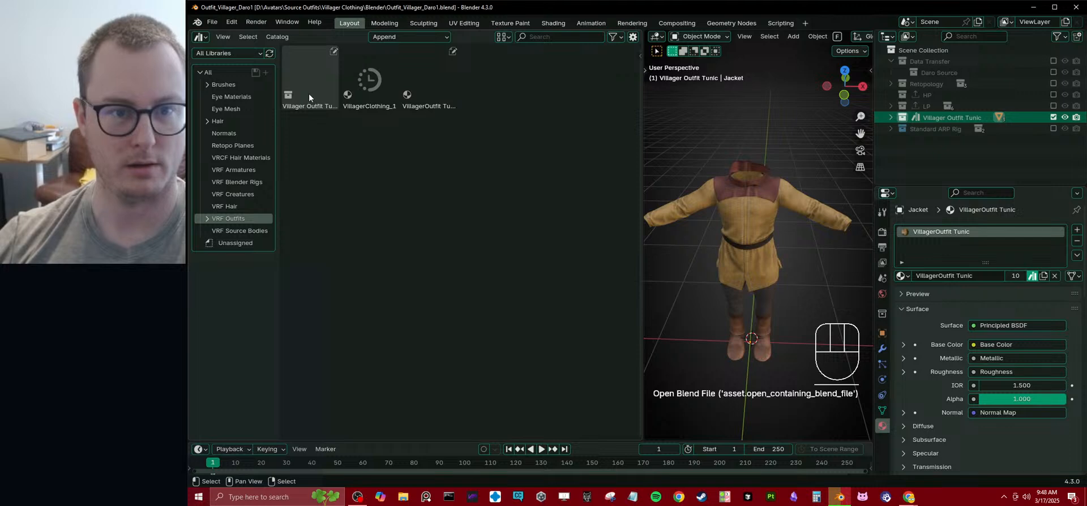
pyautogui.rightClick(315, 98)
pyautogui.click(315, 97)
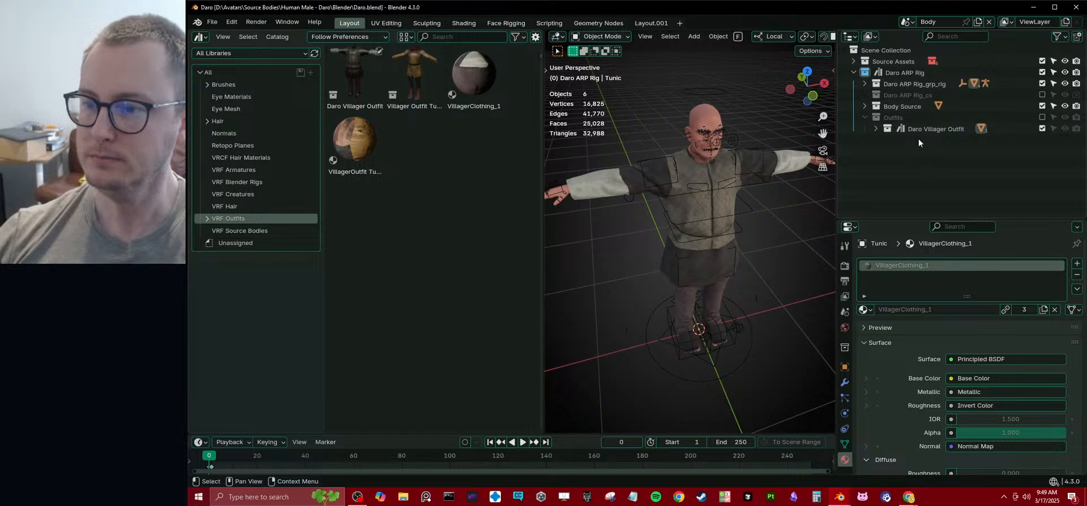
pyautogui.rightClick(915, 132)
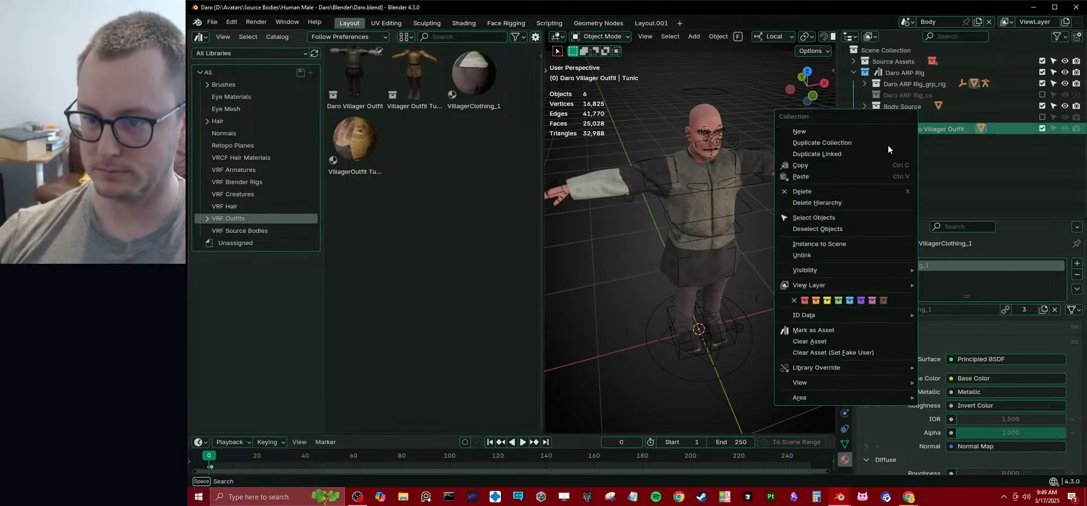
pyautogui.click(813, 341)
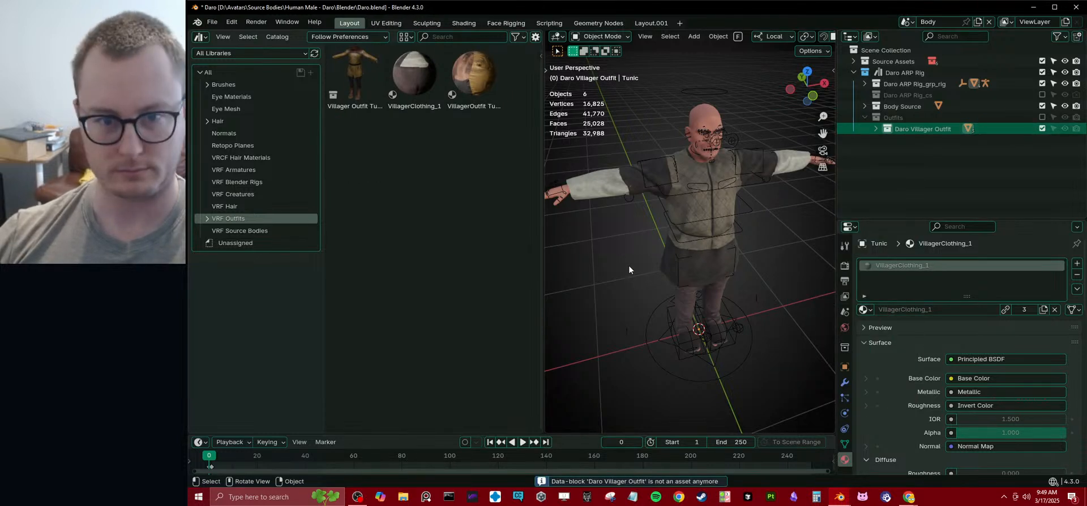
pyautogui.press('ctrl')
pyautogui.hotkey('ctrl', 's')
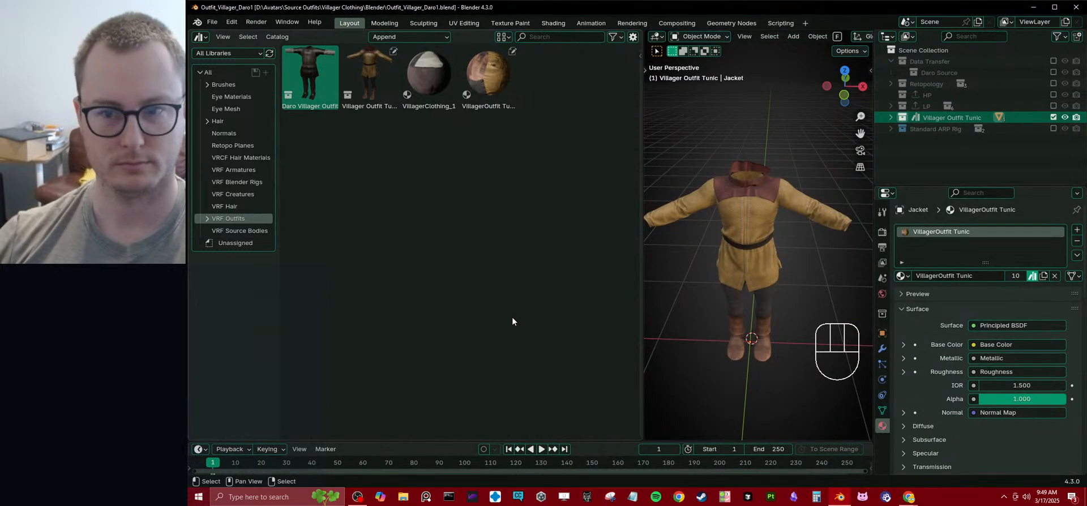
# - Enable the Standard ARP Rig collection in the tunic outfit file and select its rig
pyautogui.moveTo(644, 258); pyautogui.dragTo(376, 262)
pyautogui.click(634, 259)
pyautogui.moveTo(634, 259); pyautogui.dragTo(690, 226, button='middle')
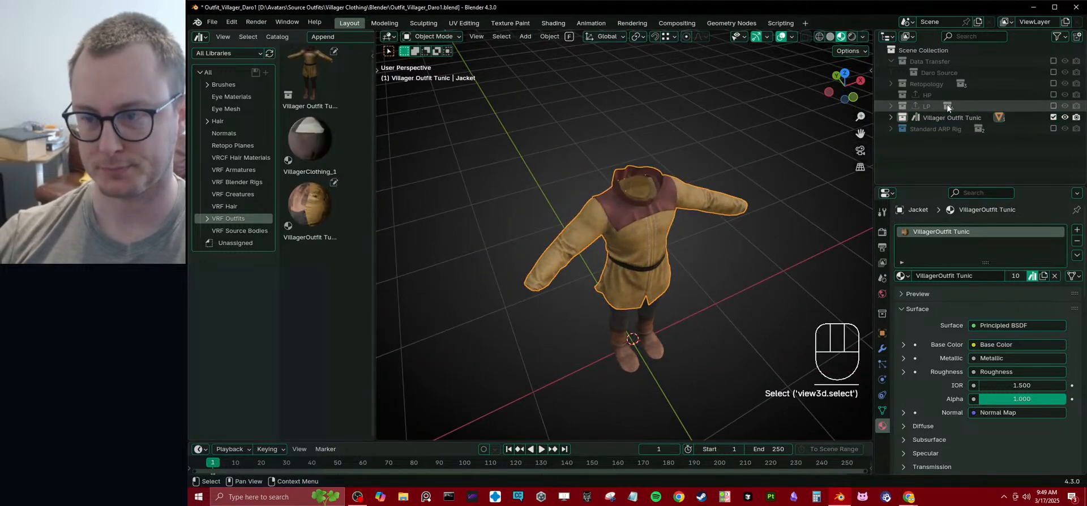
pyautogui.click(890, 116)
pyautogui.moveTo(875, 150); pyautogui.dragTo(817, 151)
pyautogui.click(1053, 162)
pyautogui.moveTo(680, 244); pyautogui.dragTo(641, 182, button='middle')
pyautogui.click(641, 182)
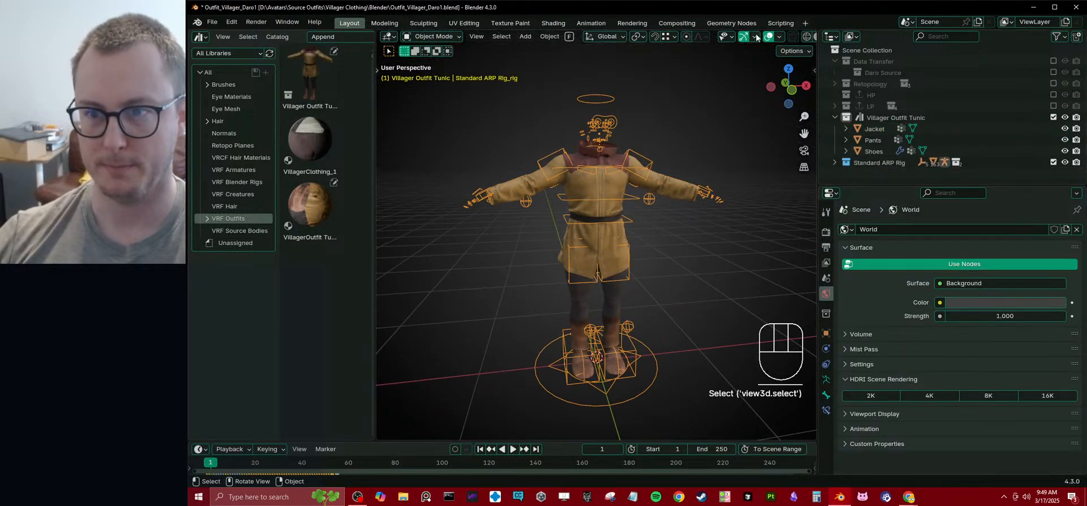
# - Load ExtractDeformBones.py in the Scripting workspace and run it on the Standard ARP Rig
pyautogui.click(781, 22)
pyautogui.click(651, 37)
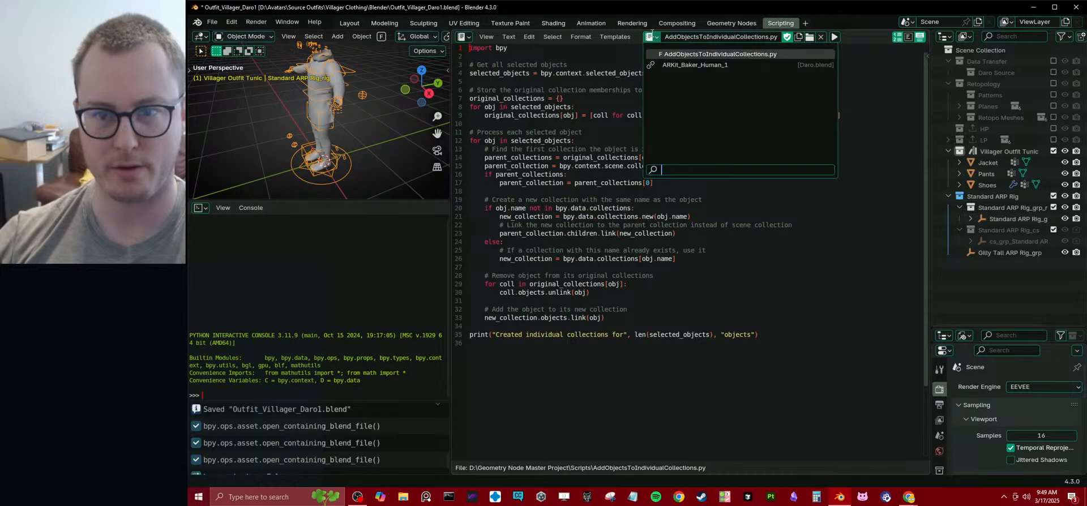
pyautogui.click(508, 36)
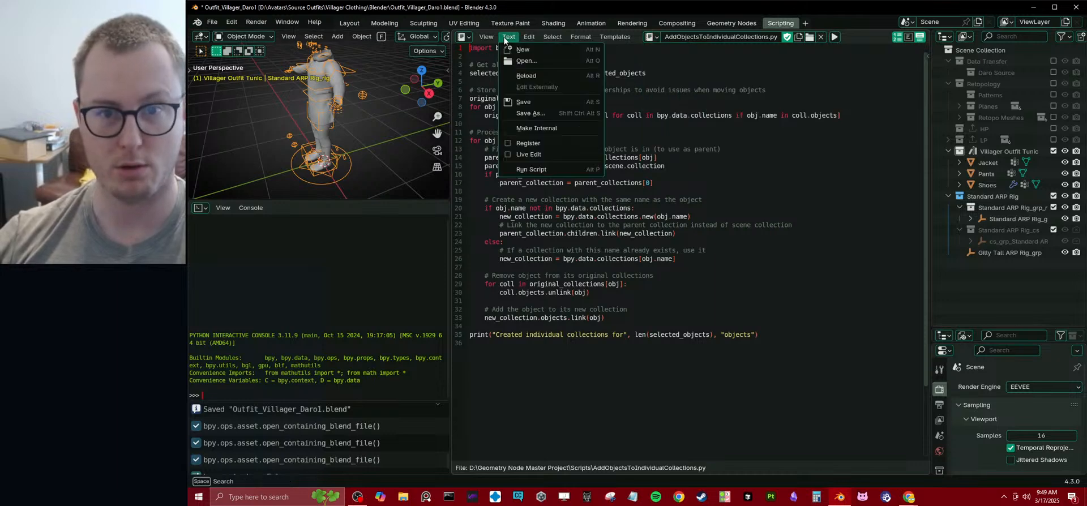
pyautogui.click(514, 60)
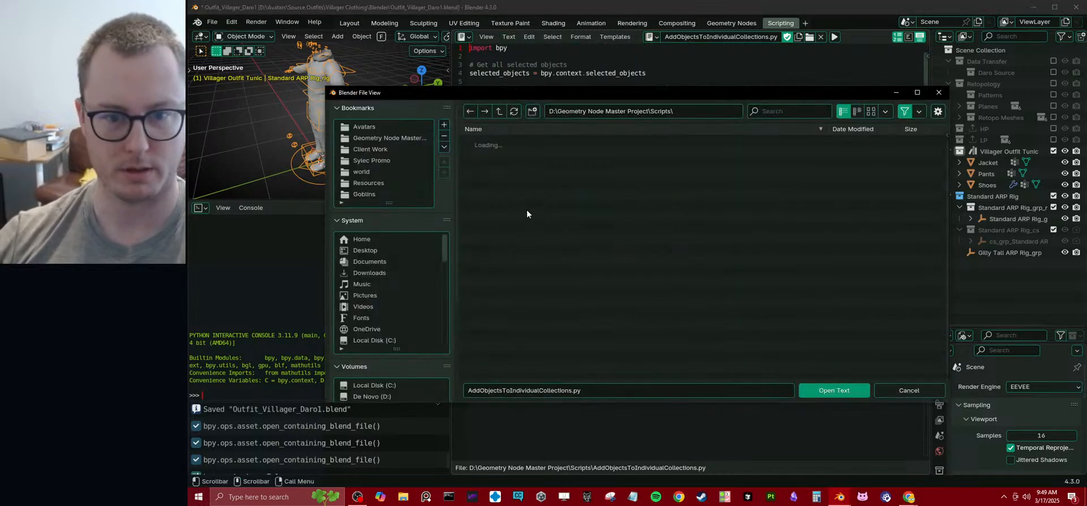
pyautogui.click(488, 240)
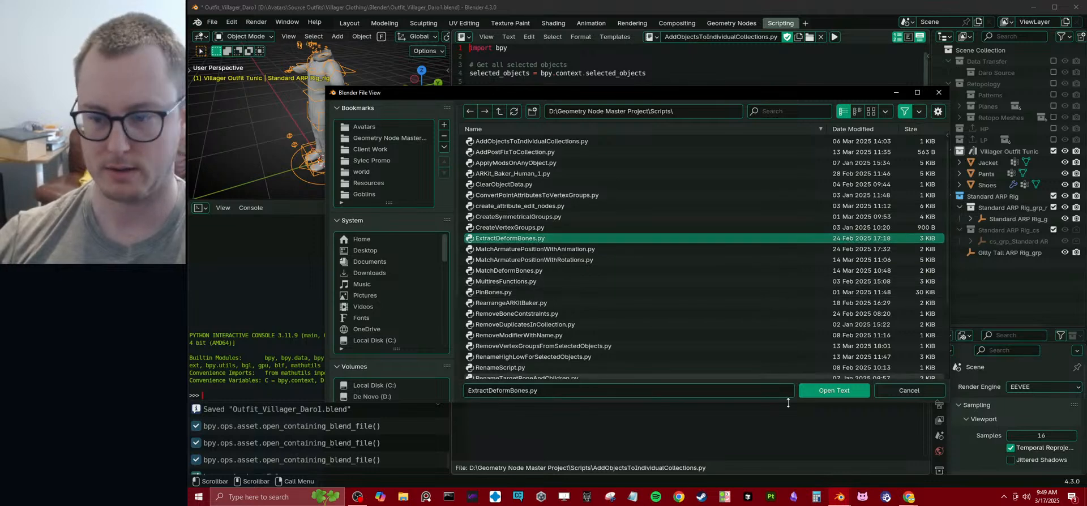
pyautogui.click(810, 396)
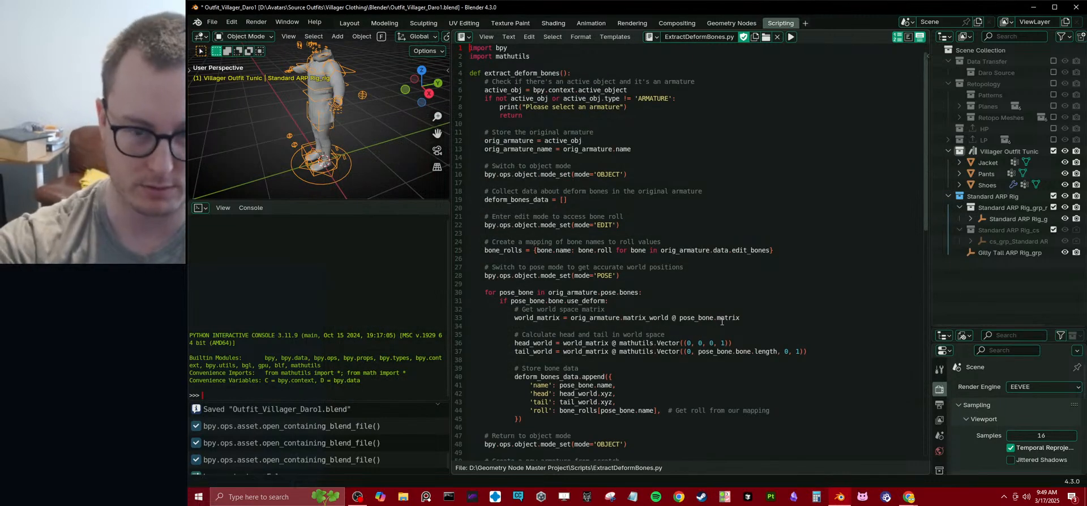
pyautogui.hotkey('alt', 'p')
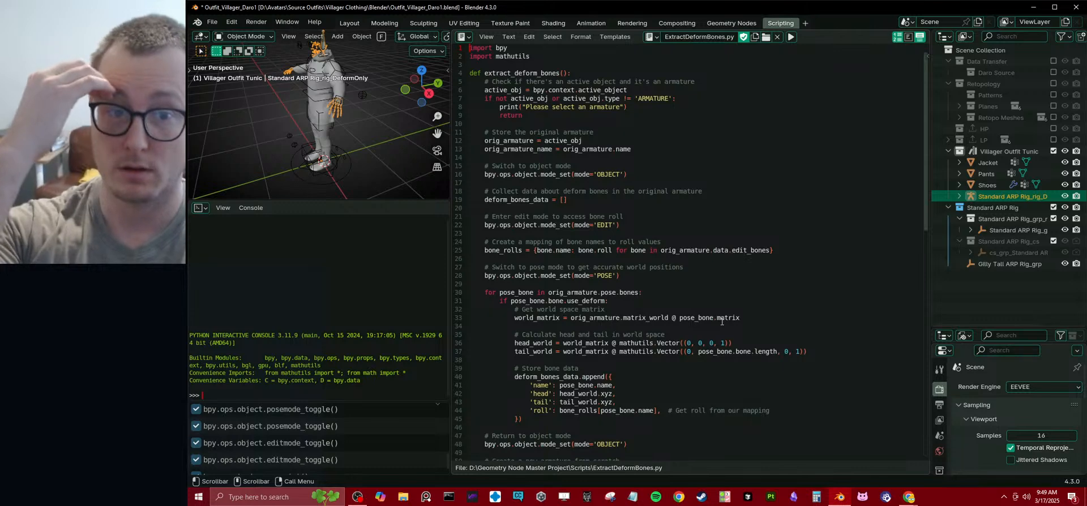
# - Exclude the Standard ARP Rig collection from the view layer and go back to the Layout workspace
pyautogui.moveTo(317, 204); pyautogui.dragTo(320, 387)
pyautogui.moveTo(448, 278); pyautogui.dragTo(623, 275)
pyautogui.moveTo(399, 252); pyautogui.dragTo(478, 263, button='middle')
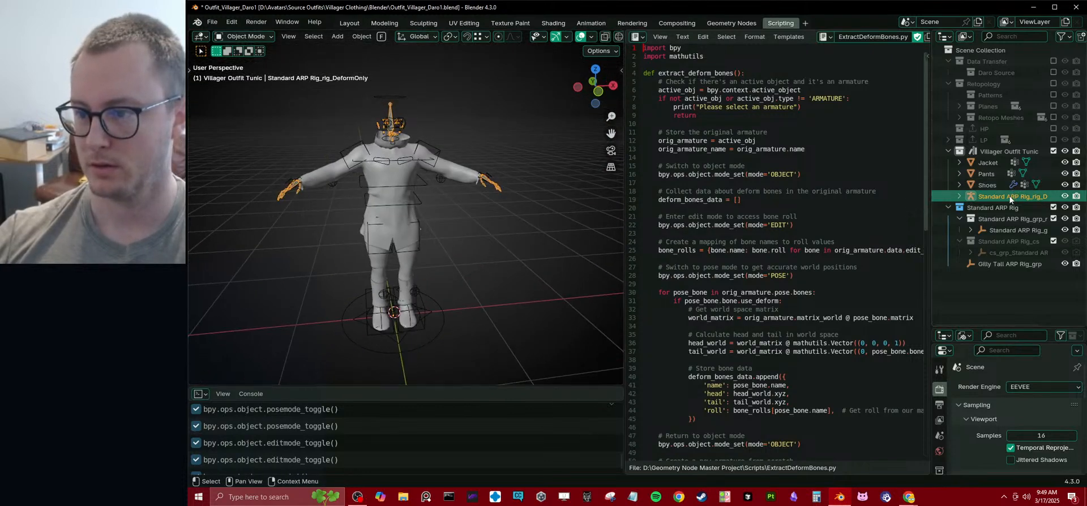
pyautogui.click(1053, 207)
pyautogui.scroll(5, 436, 222)
pyautogui.moveTo(398, 192); pyautogui.dragTo(453, 182, button='middle')
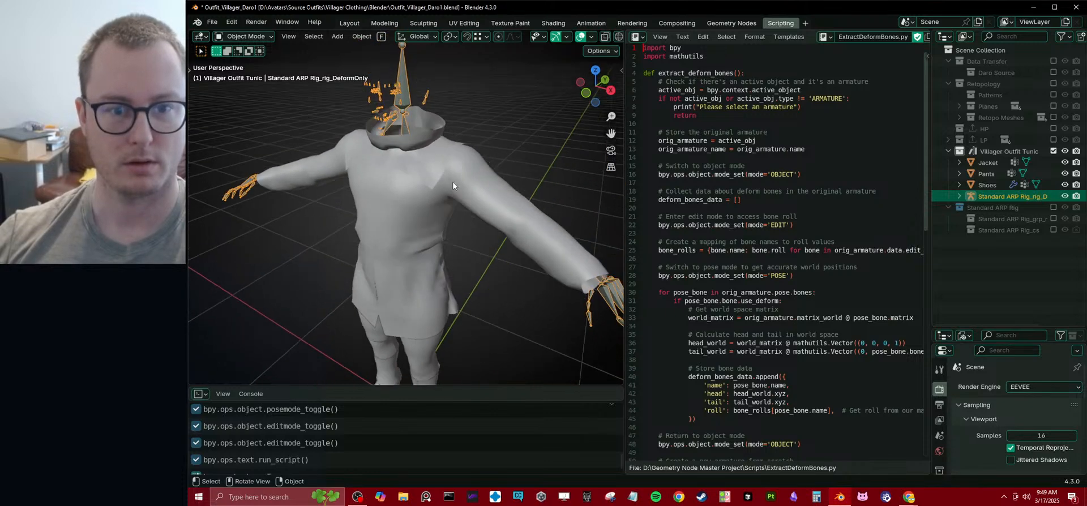
pyautogui.click(349, 23)
# - Check whether the jacket moves independently of the deform-only armature, cancelling the move
pyautogui.click(616, 191)
pyautogui.press('g')
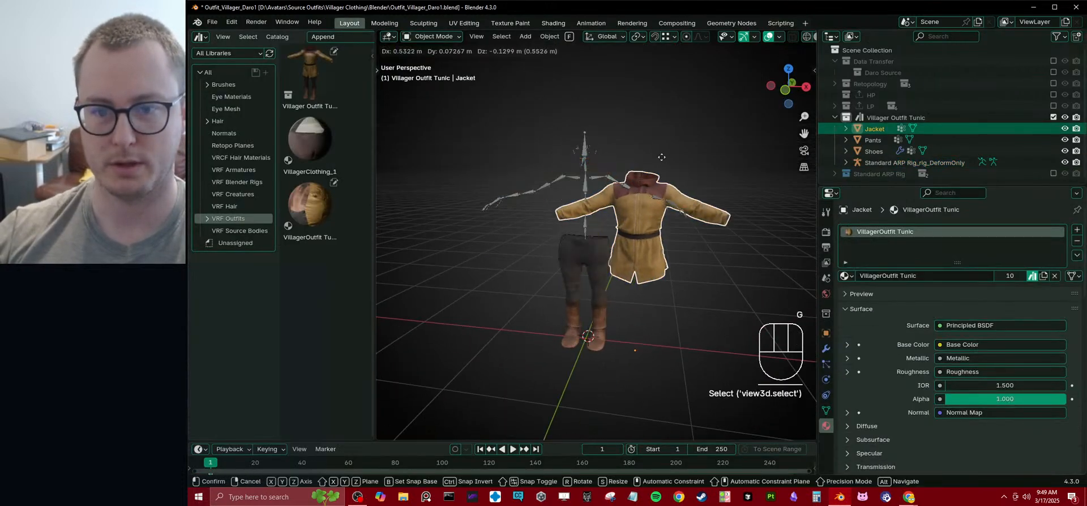
pyautogui.rightClick(580, 195)
pyautogui.moveTo(580, 195); pyautogui.dragTo(590, 269, button='middle')
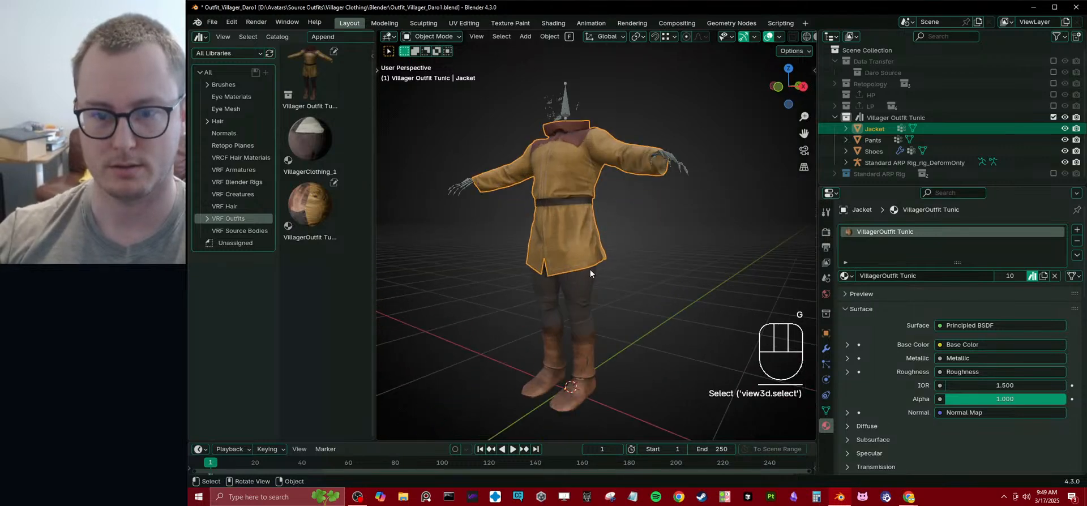
pyautogui.click(665, 154)
pyautogui.moveTo(665, 154); pyautogui.dragTo(711, 183, button='middle')
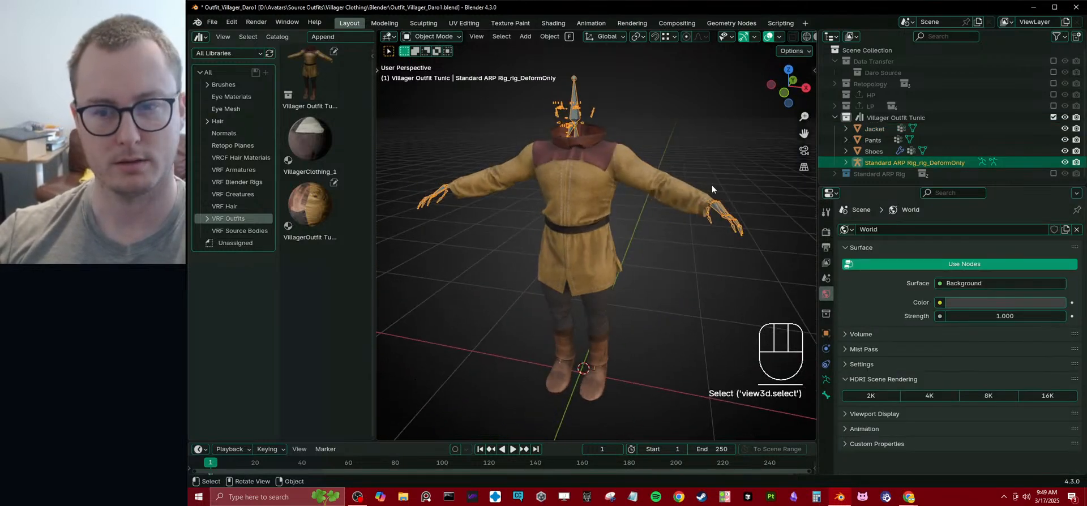
# - Examine the jacket's vertex groups and modifiers for an existing rig binding
pyautogui.click(575, 237)
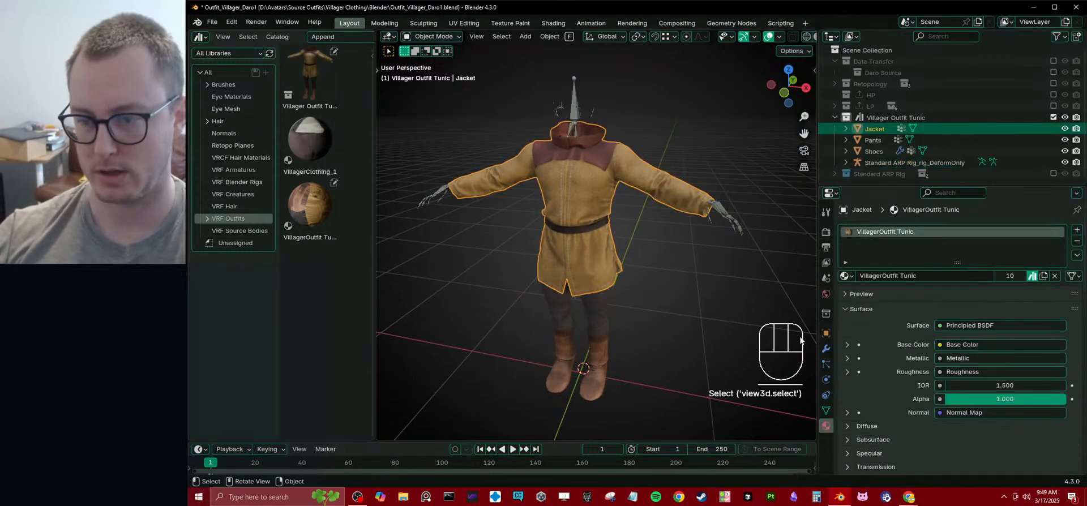
pyautogui.click(825, 410)
pyautogui.click(869, 245)
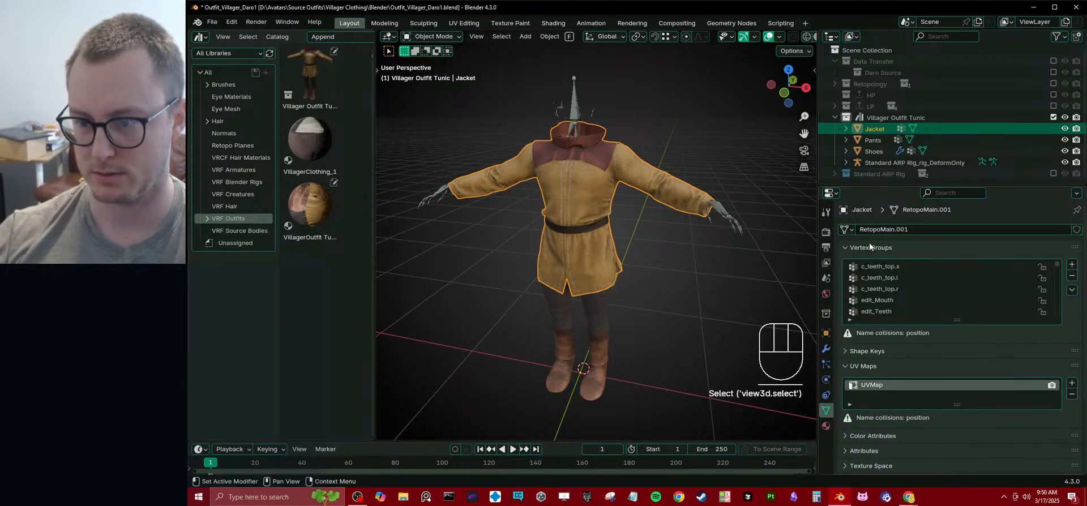
pyautogui.click(870, 245)
pyautogui.moveTo(623, 196); pyautogui.dragTo(727, 201, button='middle')
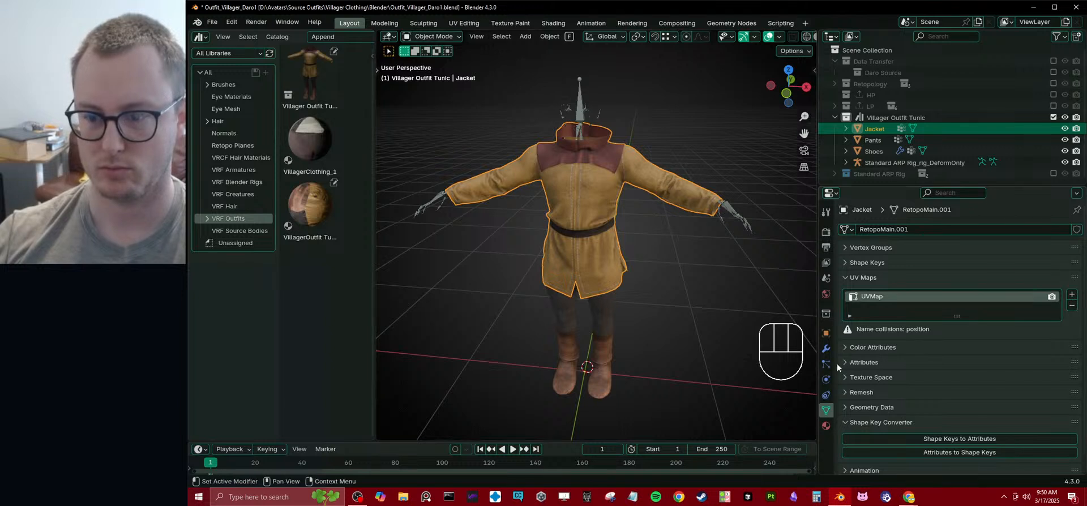
pyautogui.click(825, 348)
pyautogui.click(852, 249)
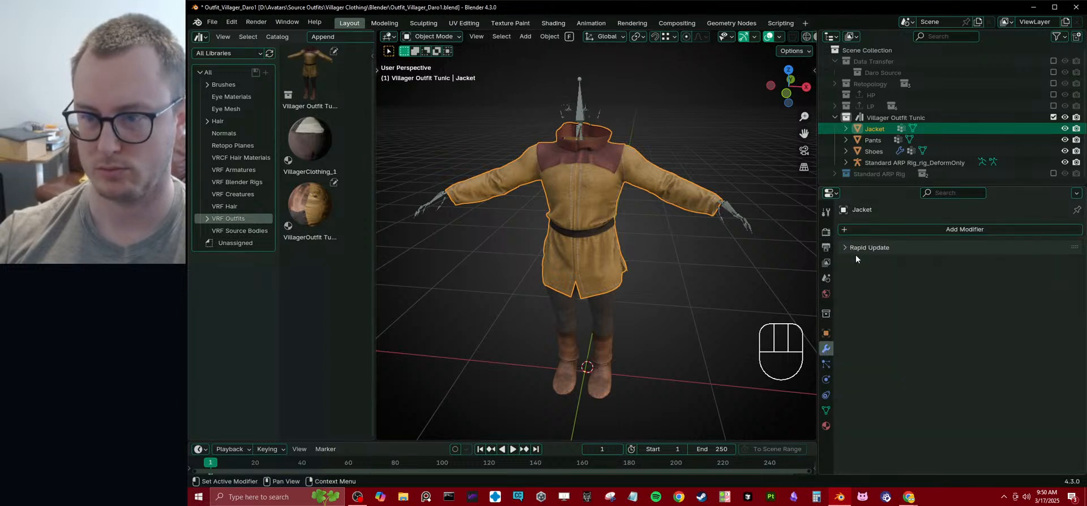
# - Hide the deform-only armature, re-enable the Standard ARP Rig and parent the jacket, pants and shoes to it with Armature Deform
pyautogui.click(1064, 162)
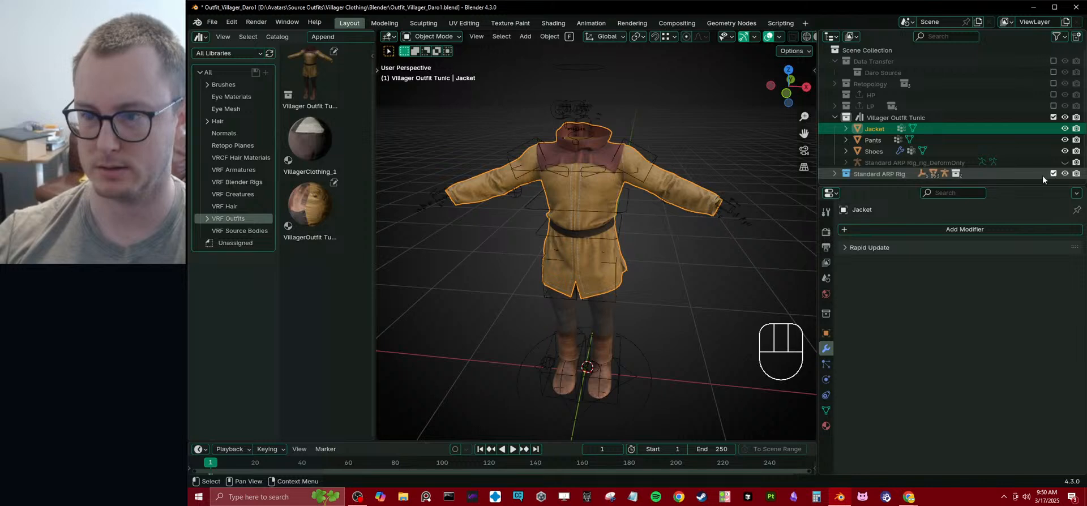
pyautogui.click(1053, 173)
pyautogui.press('b')
pyautogui.moveTo(490, 108); pyautogui.dragTo(694, 382)
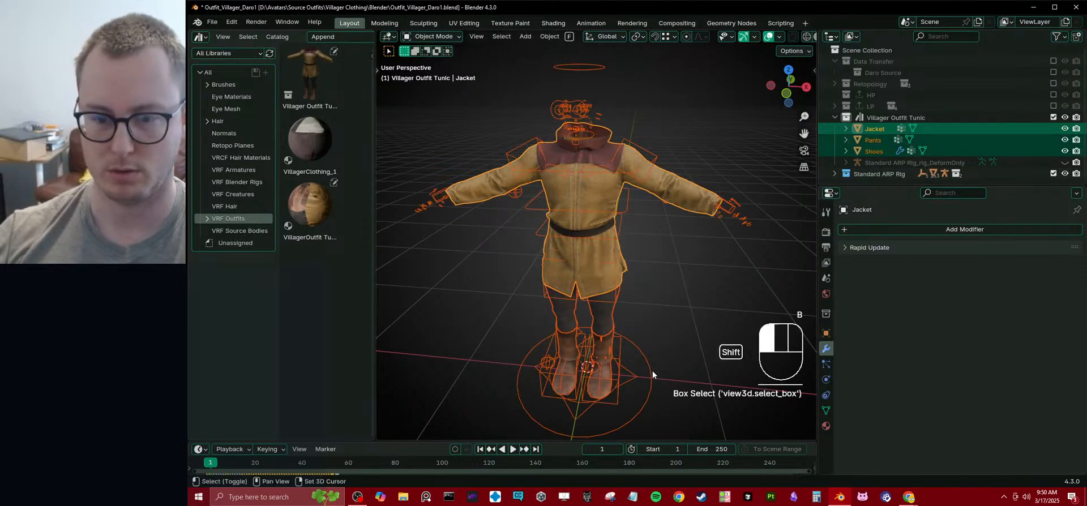
pyautogui.click(652, 370)
pyautogui.hotkey('ctrl', 'p')
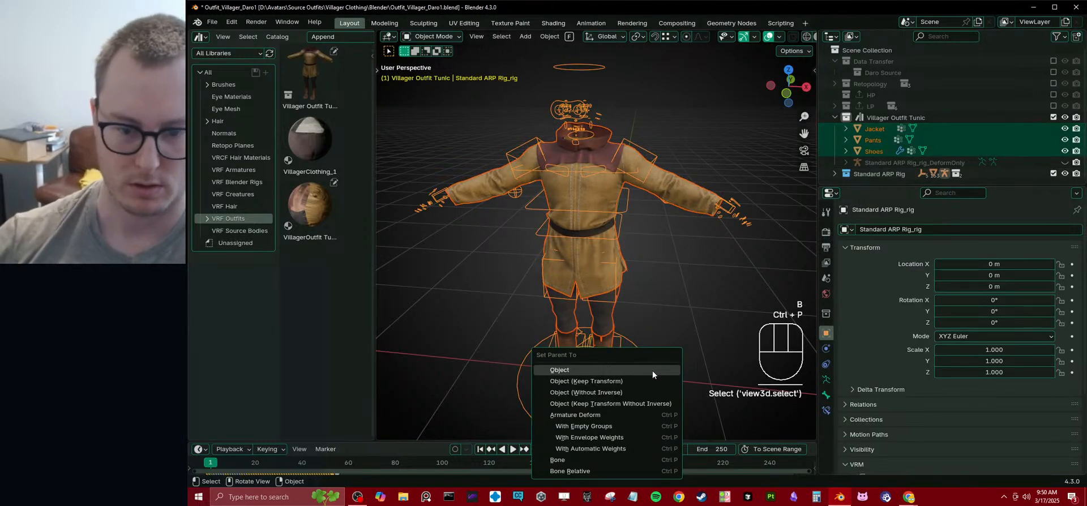
pyautogui.click(616, 415)
# - Test the outfit's deformation by moving the rig's lower spine control in Pose Mode, then return to Object Mode
pyautogui.click(610, 239)
pyautogui.click(619, 238)
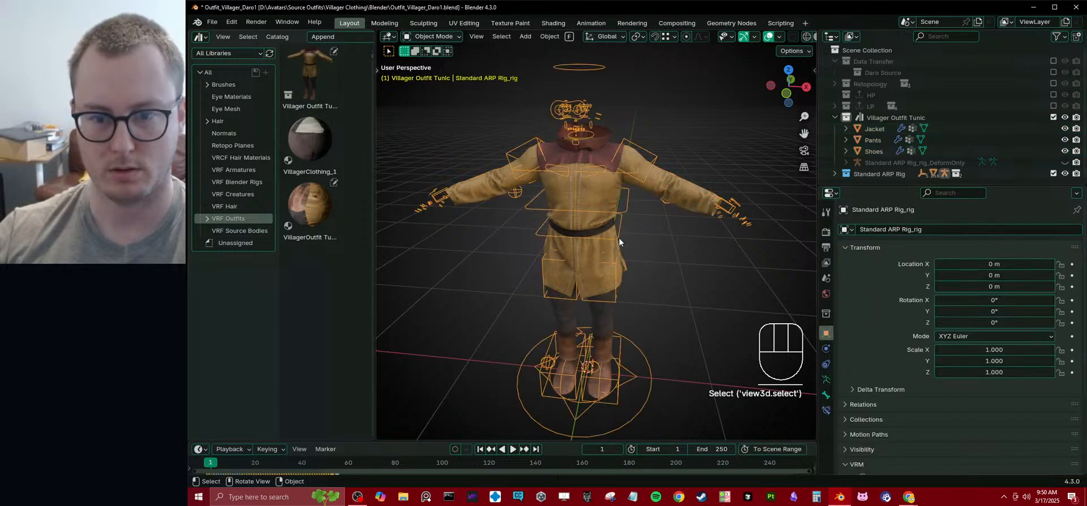
pyautogui.hotkey('ctrl', 'Tab')
pyautogui.click(616, 233)
pyautogui.press('g')
pyautogui.click(677, 258)
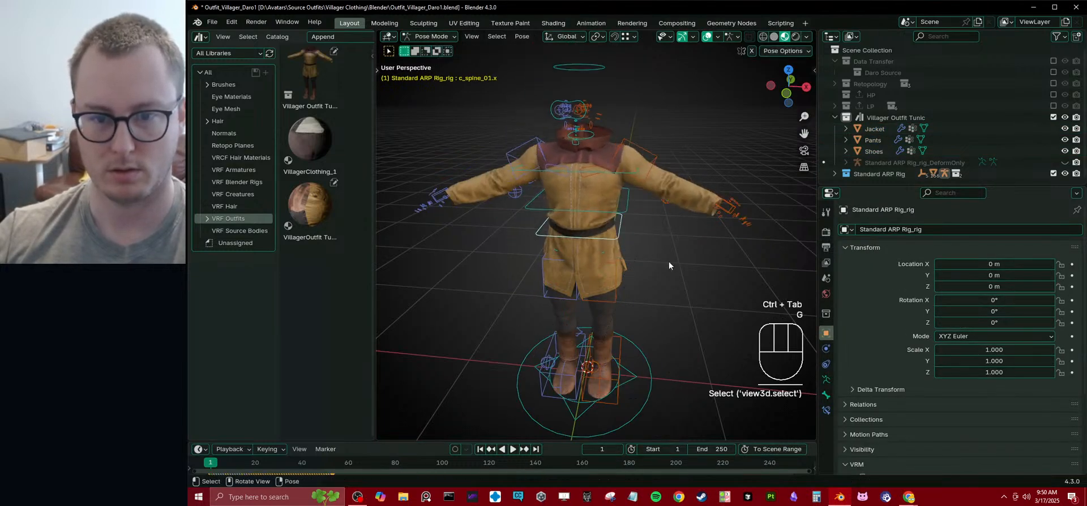
pyautogui.hotkey('ctrl', 'Tab')
# - Exclude the Standard ARP Rig collection again so only the outfit meshes are shown
pyautogui.click(605, 262)
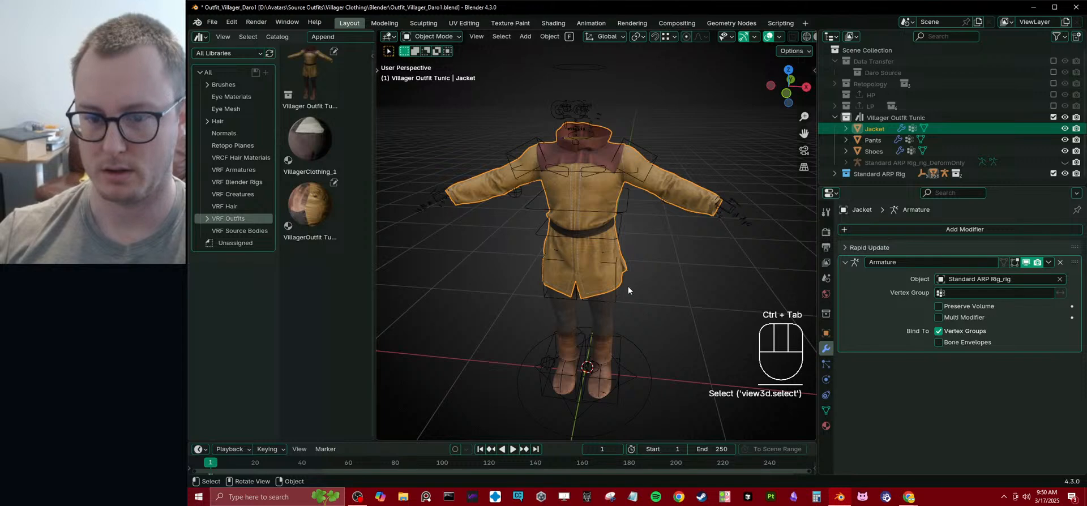
pyautogui.click(642, 352)
pyautogui.click(1053, 173)
# - Remove the jacket's Armature modifier and copy its empty modifier stack to the pants and shoes
pyautogui.click(585, 248)
pyautogui.press('b')
pyautogui.moveTo(504, 172); pyautogui.dragTo(710, 399)
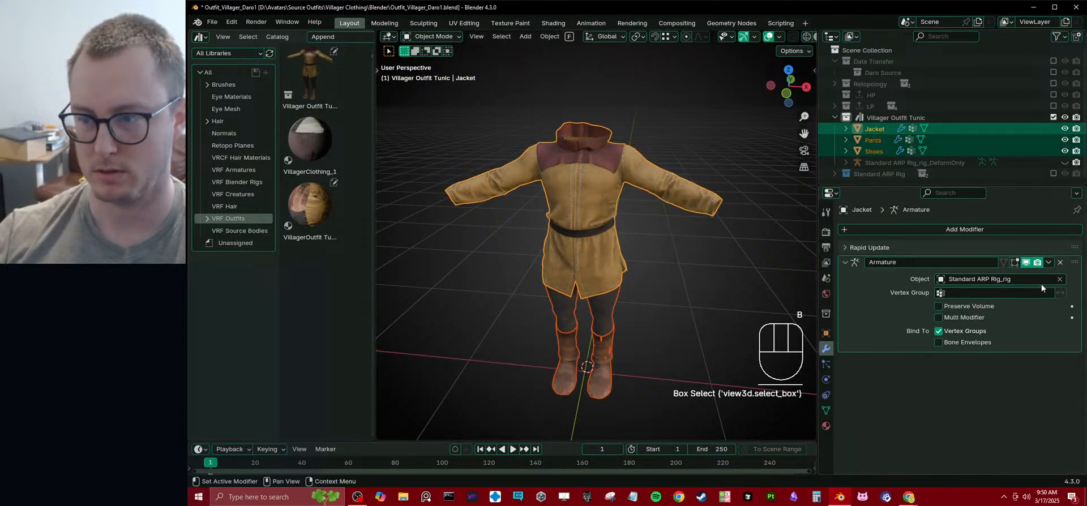
pyautogui.click(1060, 263)
pyautogui.press('F3')
pyautogui.write('coy')
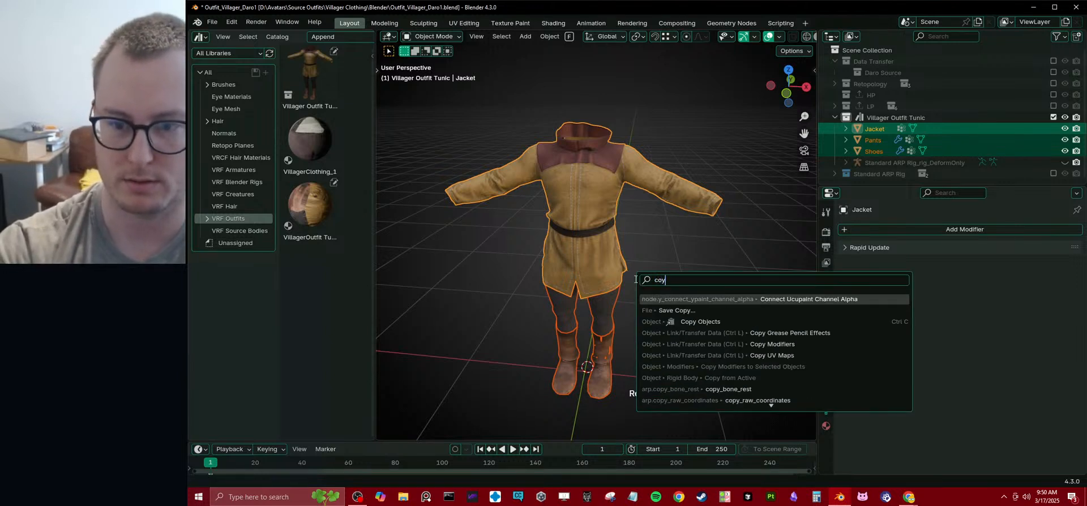
pyautogui.press('BackSpace')
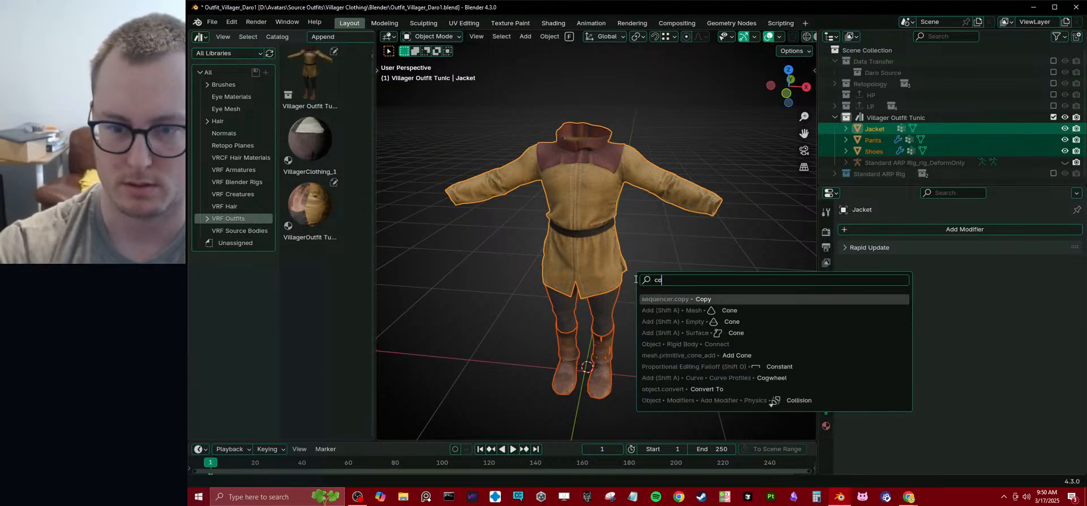
pyautogui.write('py mod')
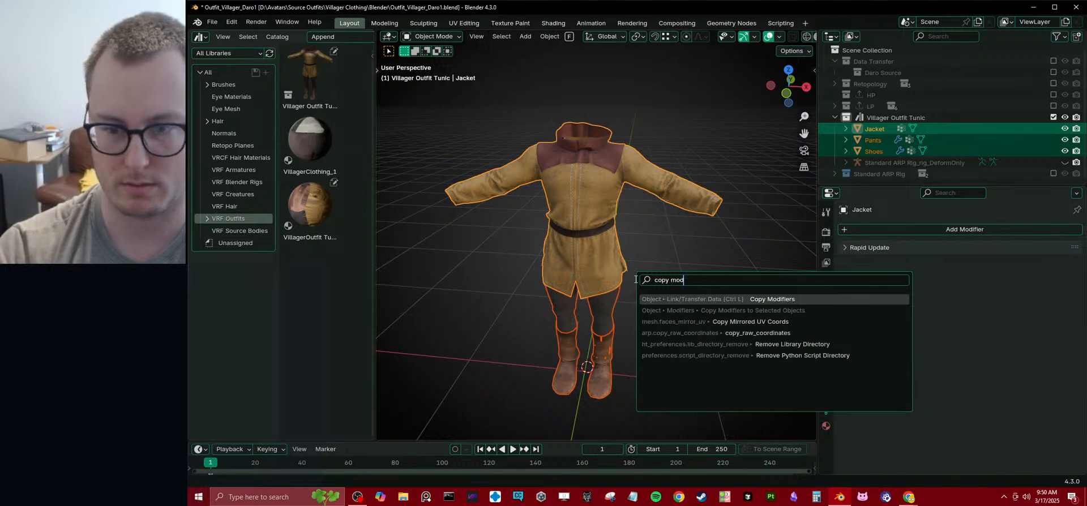
pyautogui.press('Return')
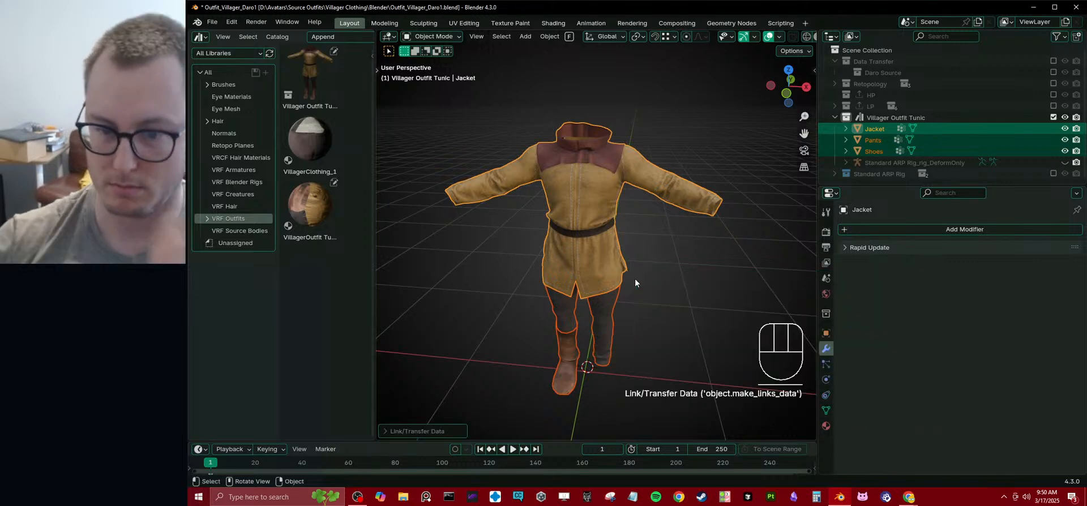
# - Add a Mirror modifier on the X axis to the shoes and view them from behind
pyautogui.click(573, 364)
pyautogui.press('q')
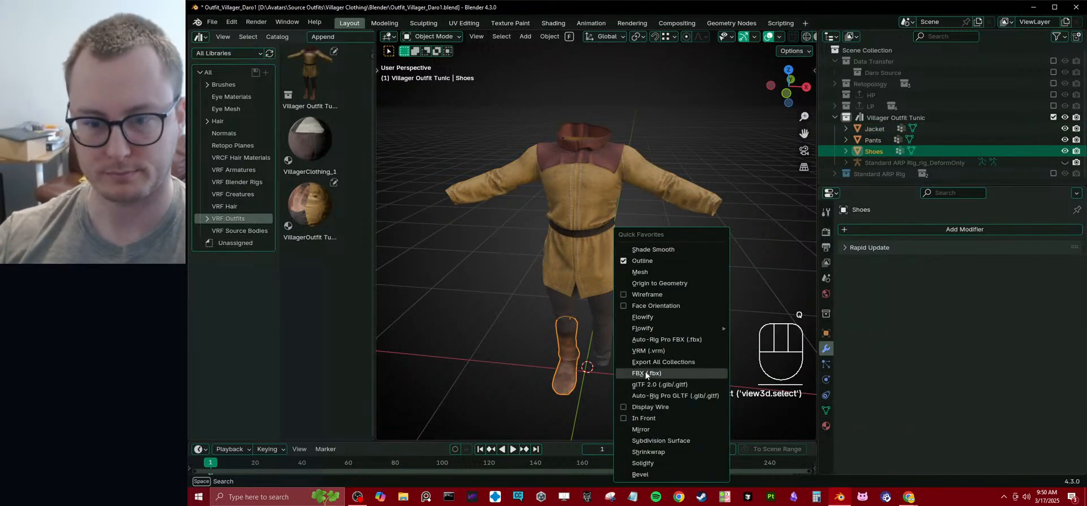
pyautogui.click(652, 428)
pyautogui.click(669, 308)
pyautogui.moveTo(669, 308); pyautogui.dragTo(504, 300, button='middle')
pyautogui.scroll(4, 597, 250)
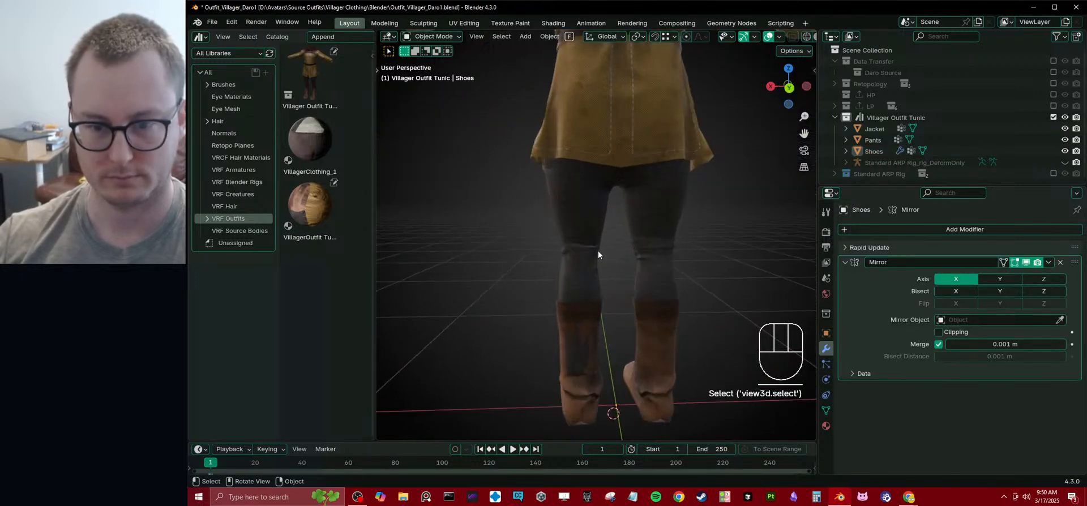
# - Save the outfit file and inspect the mirrored shoes and the complete outfit from several angles
pyautogui.hotkey('ctrl', 's')
pyautogui.scroll(-4, 599, 258)
pyautogui.moveTo(604, 269); pyautogui.dragTo(457, 231, button='middle')
pyautogui.scroll(4, 631, 236)
pyautogui.scroll(-4, 602, 242)
pyautogui.moveTo(602, 242); pyautogui.dragTo(647, 253, button='middle')
pyautogui.hotkey('ctrl', 's')
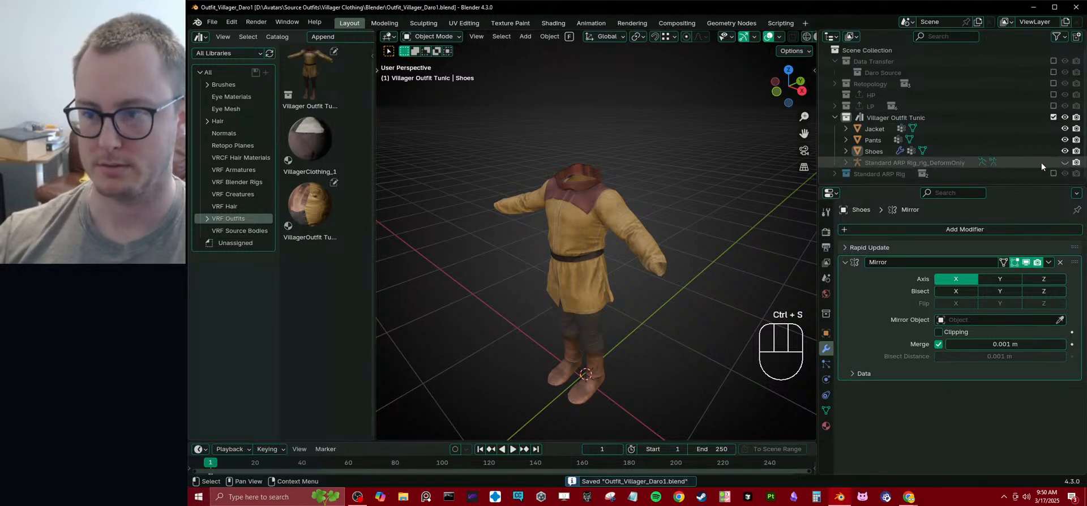
# - Show the deform-only armature in the Villager Outfit Tunic collection and rename it "Resizing Rig"
pyautogui.click(1064, 162)
pyautogui.click(1064, 162)
pyautogui.moveTo(731, 224); pyautogui.dragTo(699, 219, button='middle')
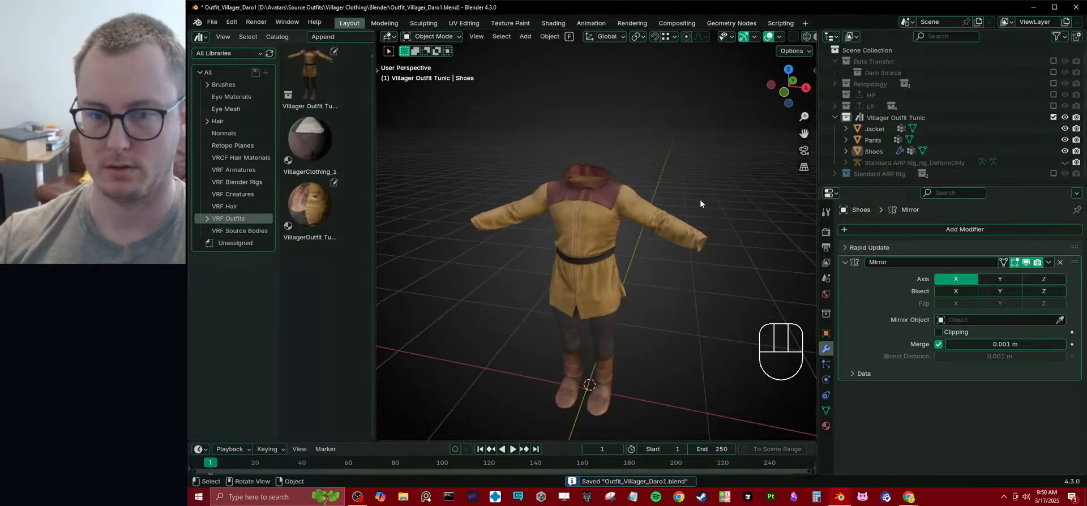
pyautogui.click(1064, 162)
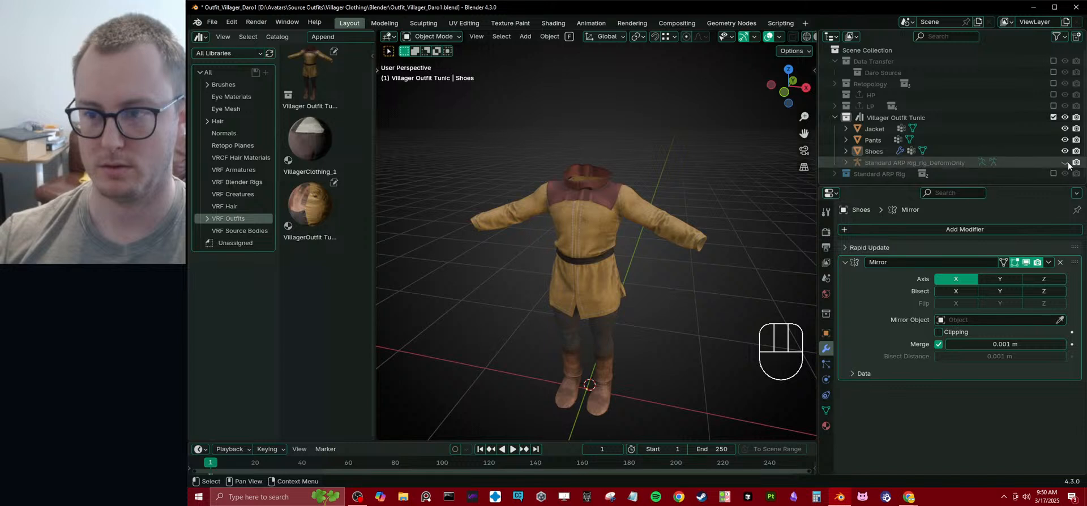
pyautogui.doubleClick(912, 163)
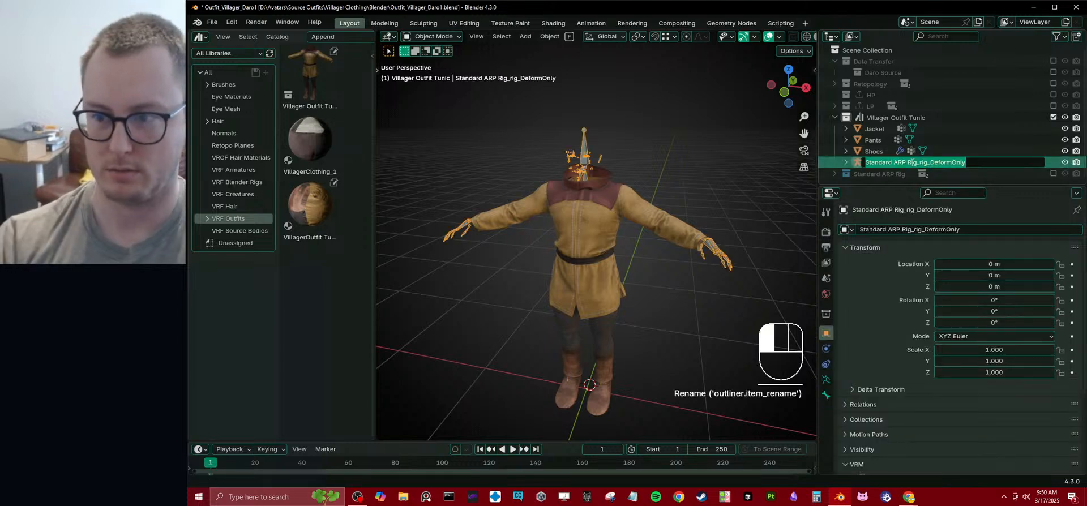
pyautogui.write('Resizing Rig')
pyautogui.press('Return')
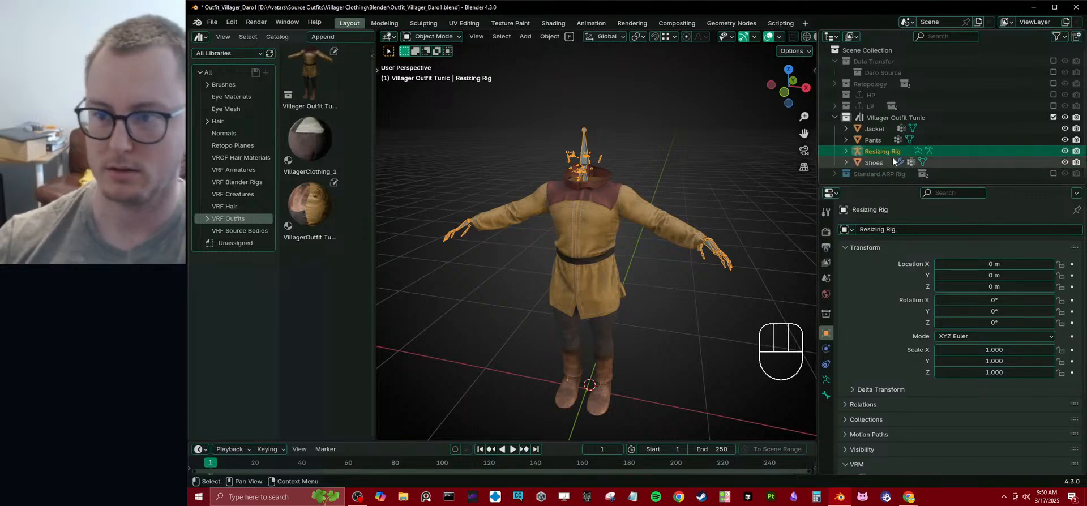
# - Deselect the armature, check the outfit with its rig from the front, and save the file
pyautogui.click(673, 223)
pyautogui.keyDown('ctrl'); pyautogui.moveTo(674, 223); pyautogui.dragTo(652, 237, button='middle'); pyautogui.keyUp('ctrl')
pyautogui.hotkey('ctrl', 's')
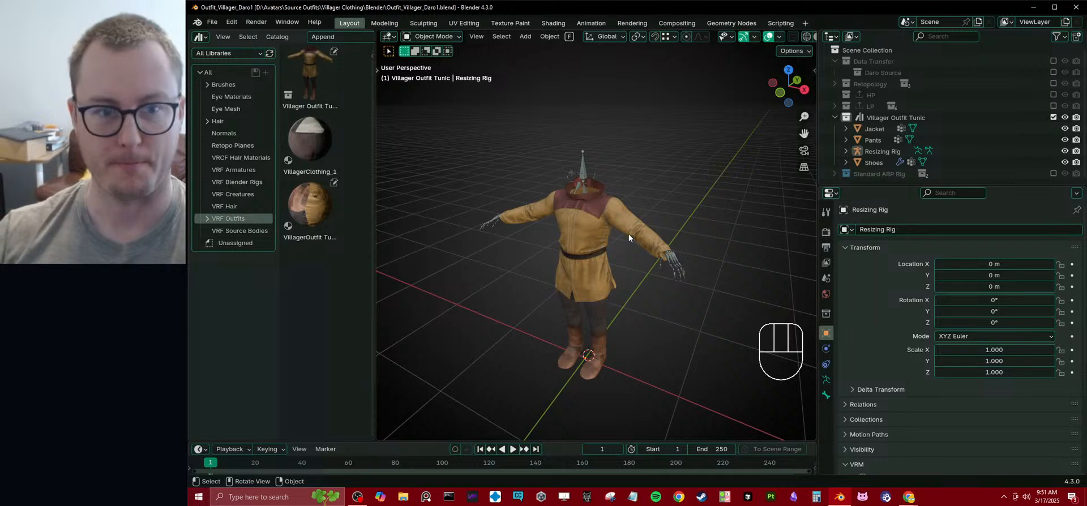
pyautogui.moveTo(634, 229); pyautogui.dragTo(685, 193, button='middle')
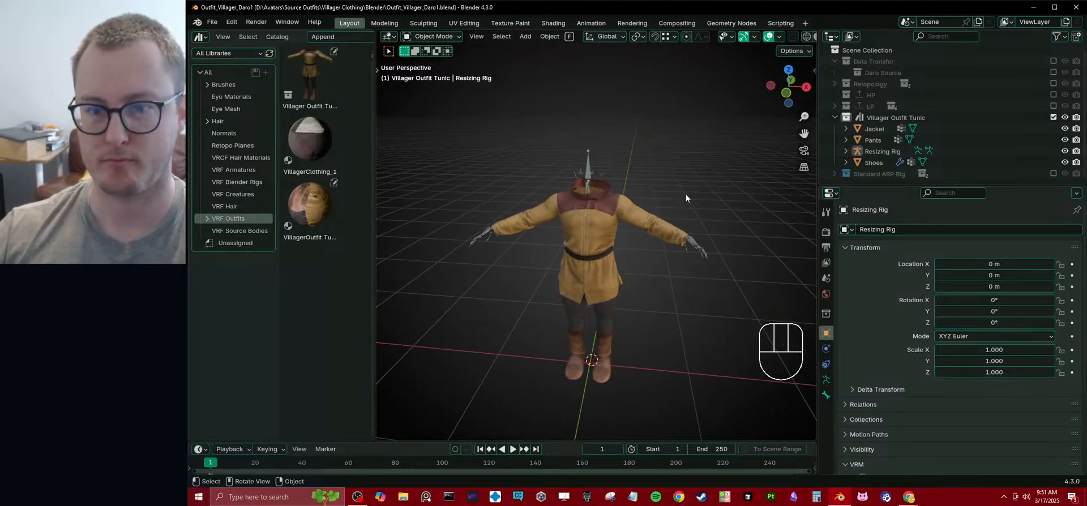
pyautogui.hotkey('ctrl', 's')
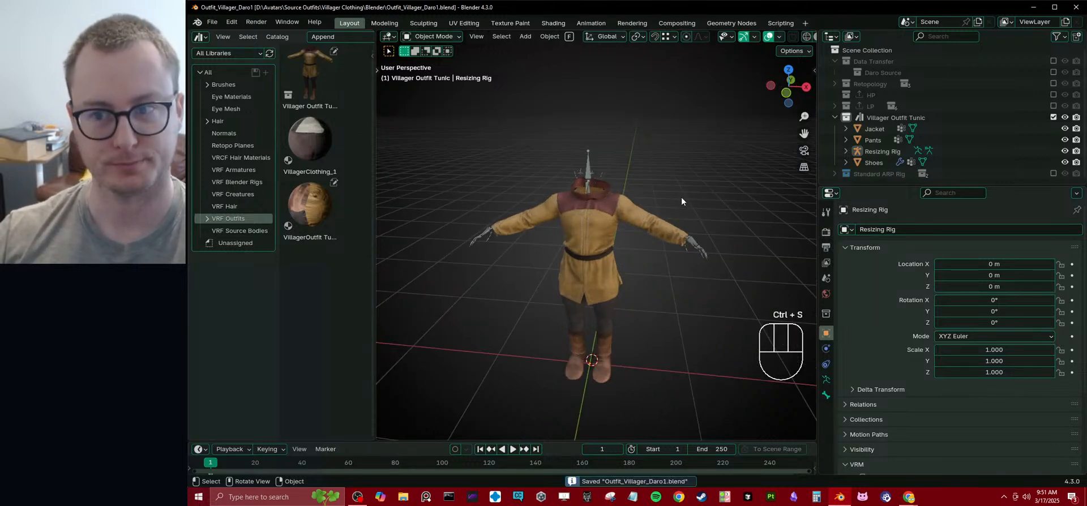
# - Open the Daro.blend body file from the recent files
pyautogui.click(213, 24)
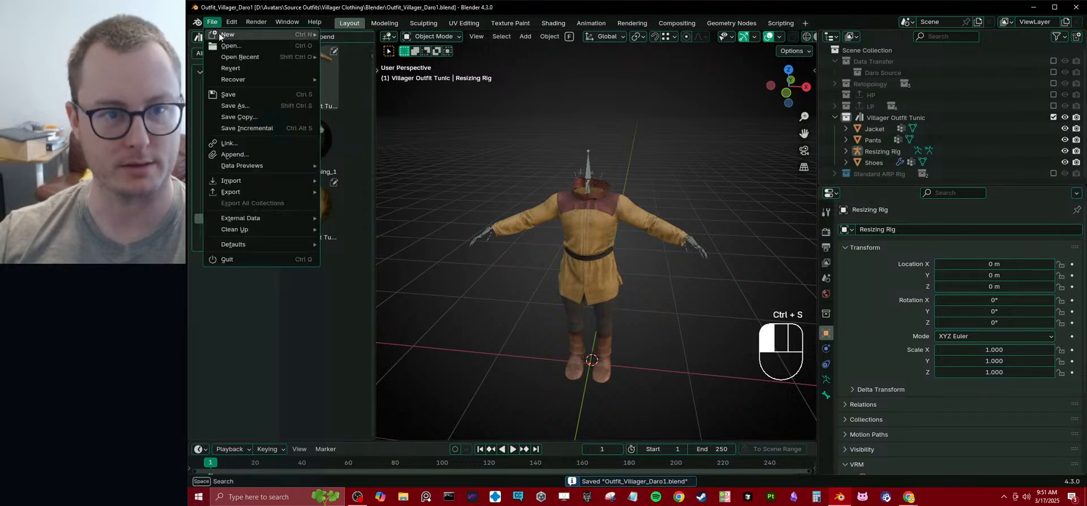
pyautogui.moveTo(227, 57)
pyautogui.click(363, 67)
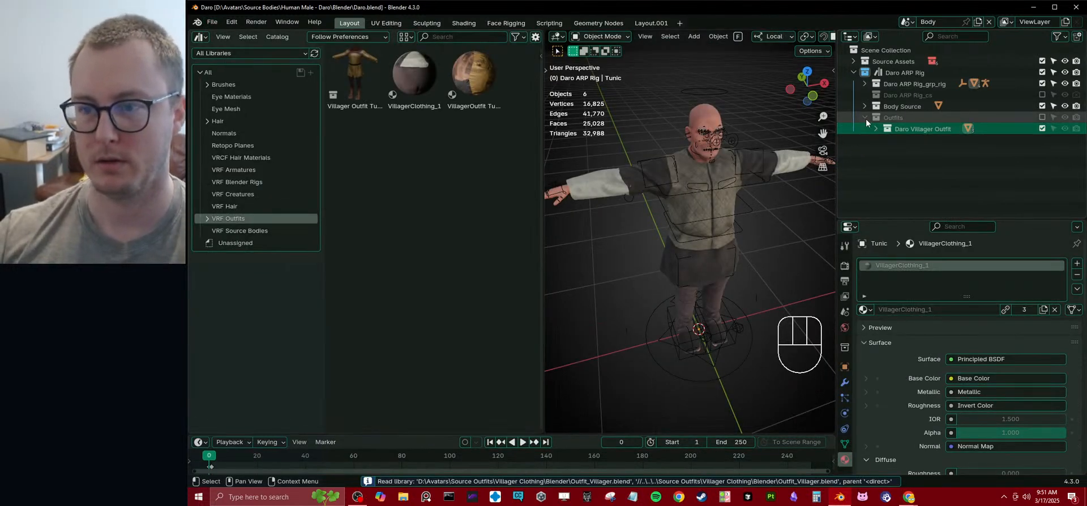
# - Include the Outfits collection, exclude the old Daro Villager Outfit inside it, and save the file
pyautogui.click(906, 119)
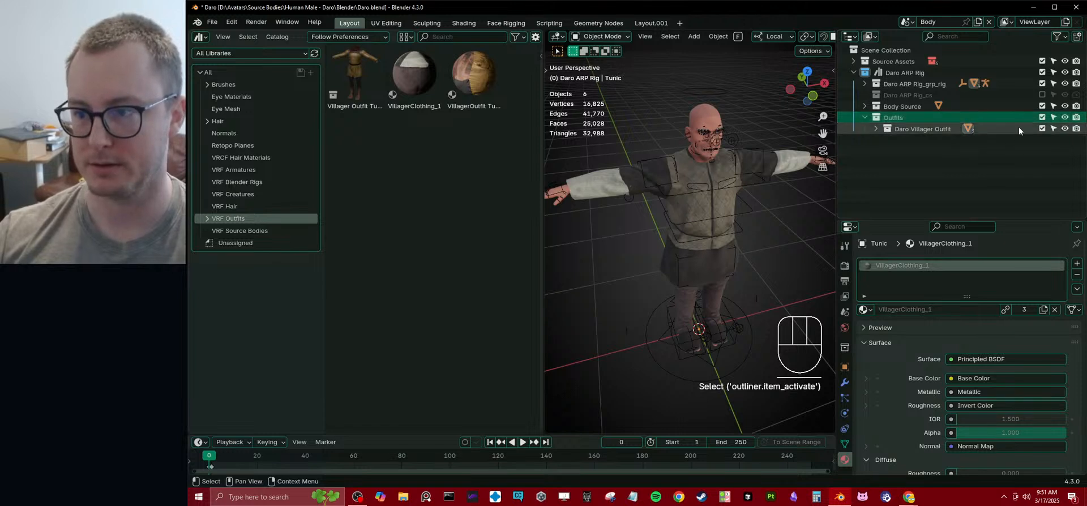
pyautogui.click(1041, 128)
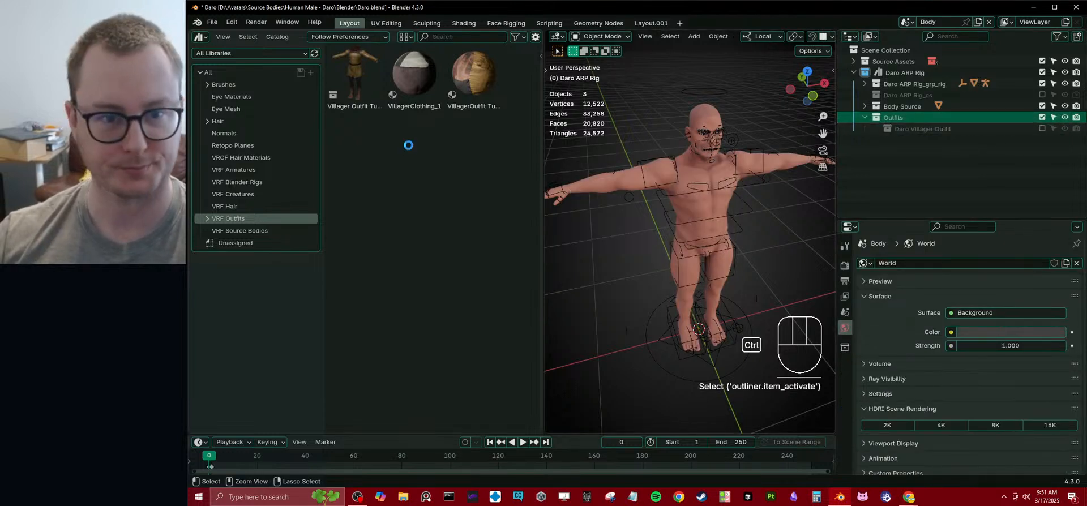
pyautogui.hotkey('ctrl', 's')
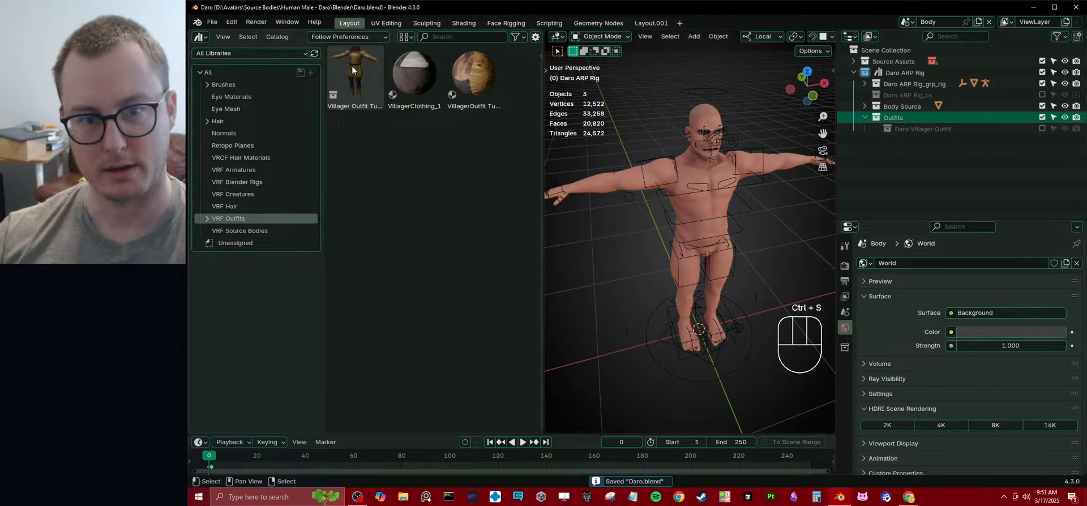
# - Link the Villager Outfit Tunic asset into the scene and clear its location so it sits on the body
pyautogui.click(357, 36)
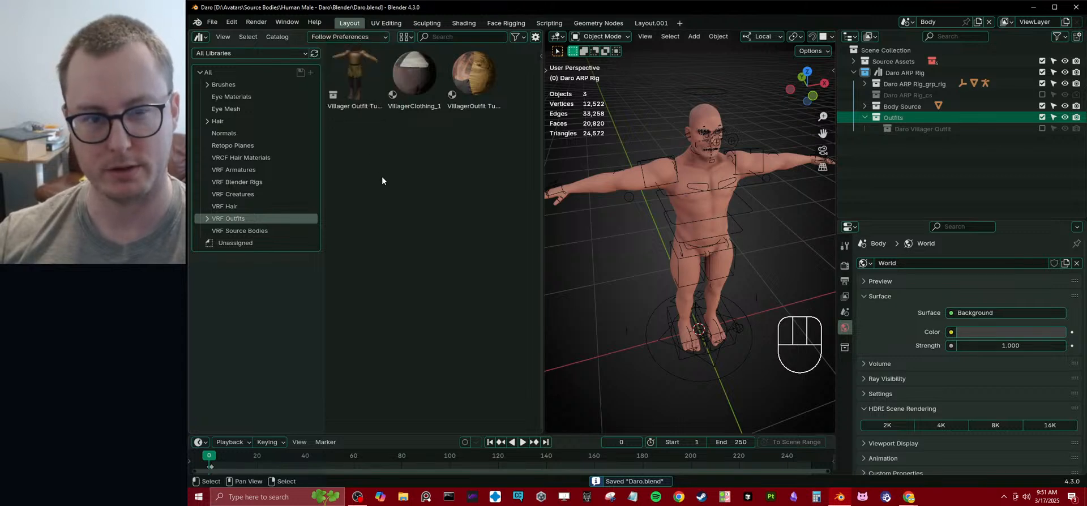
pyautogui.click(362, 94)
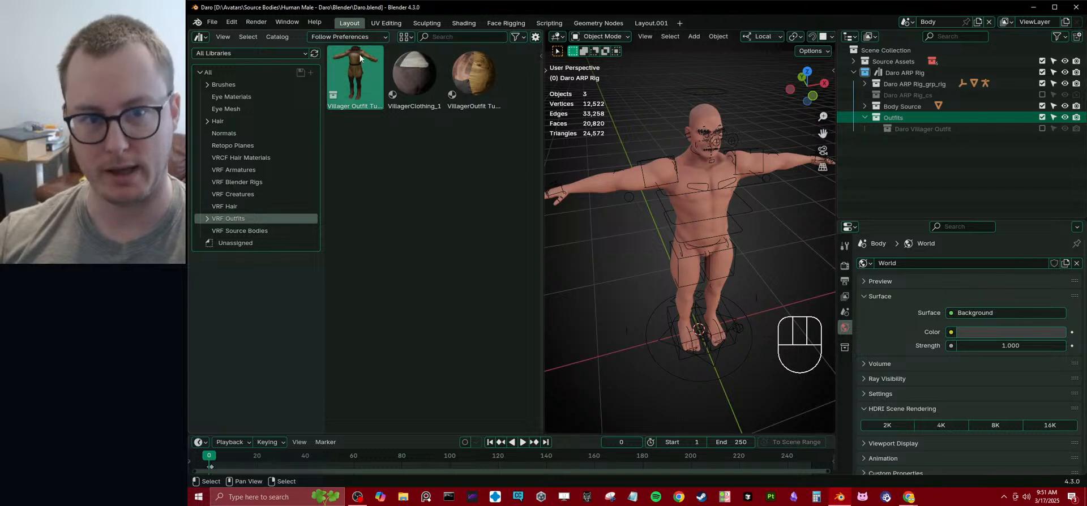
pyautogui.click(355, 38)
pyautogui.click(336, 76)
pyautogui.moveTo(350, 73); pyautogui.dragTo(742, 293)
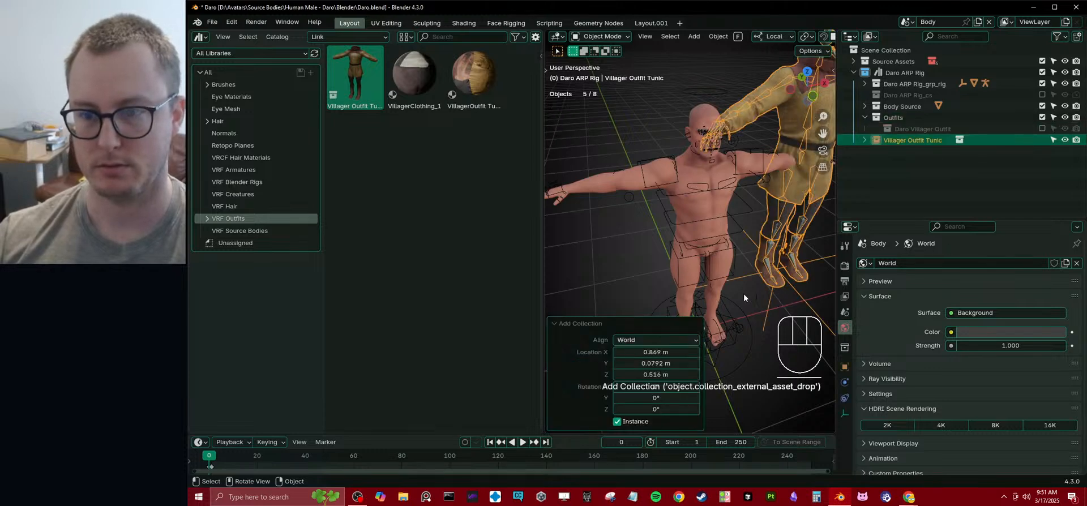
pyautogui.hotkey('alt', 'g')
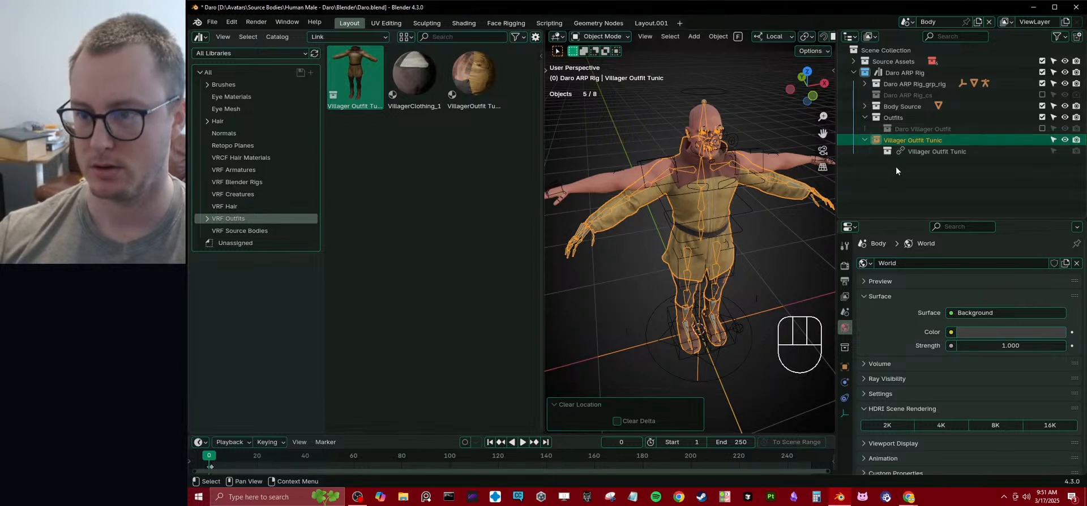
# - Make a library override of the linked Villager Outfit Tunic collection and its contents
pyautogui.click(864, 140)
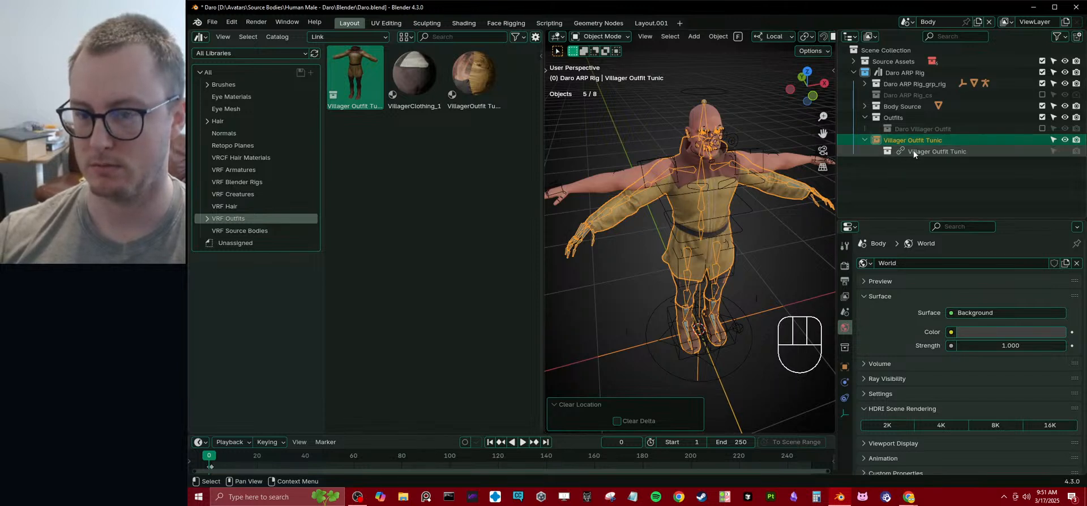
pyautogui.click(913, 151)
pyautogui.rightClick(939, 152)
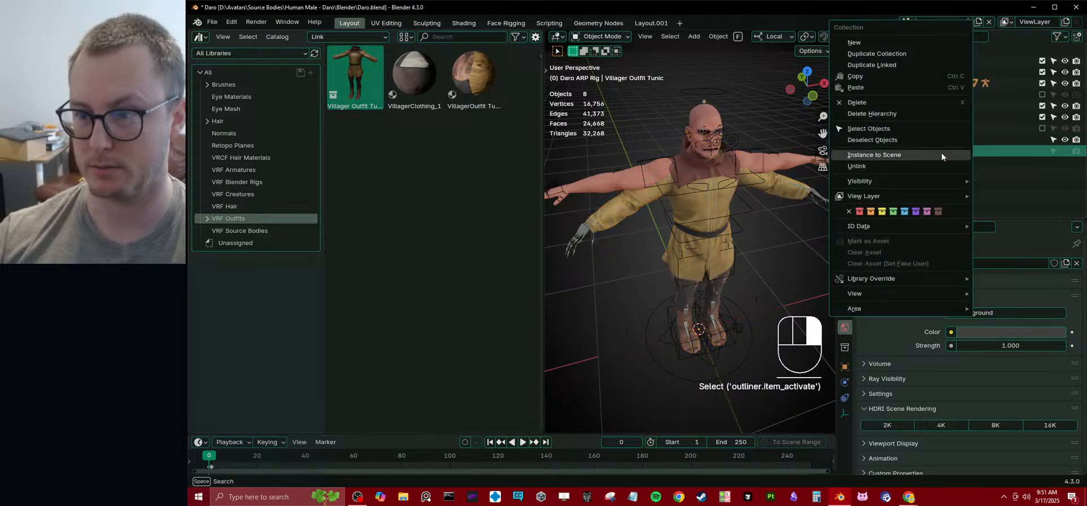
pyautogui.rightClick(925, 149)
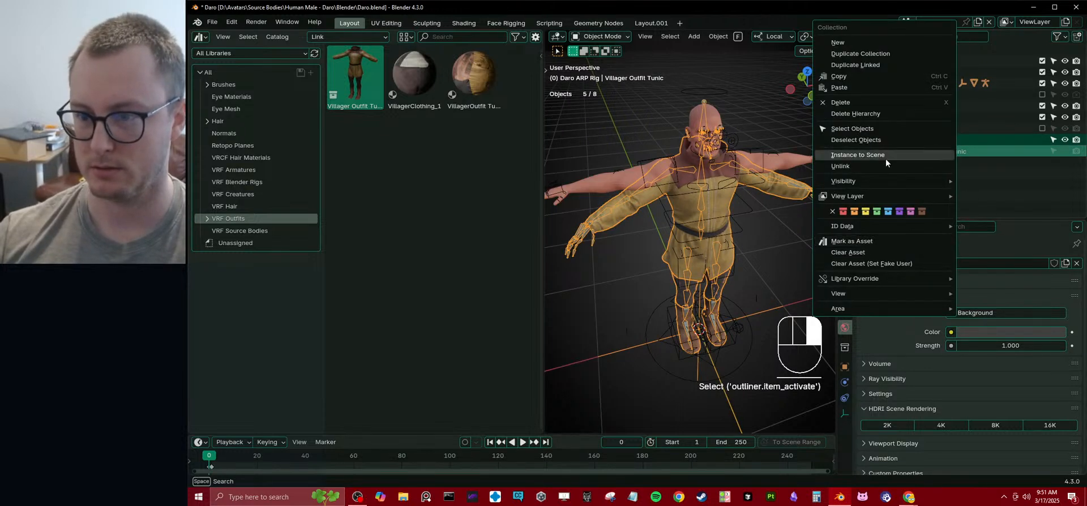
pyautogui.moveTo(901, 279)
pyautogui.moveTo(780, 279)
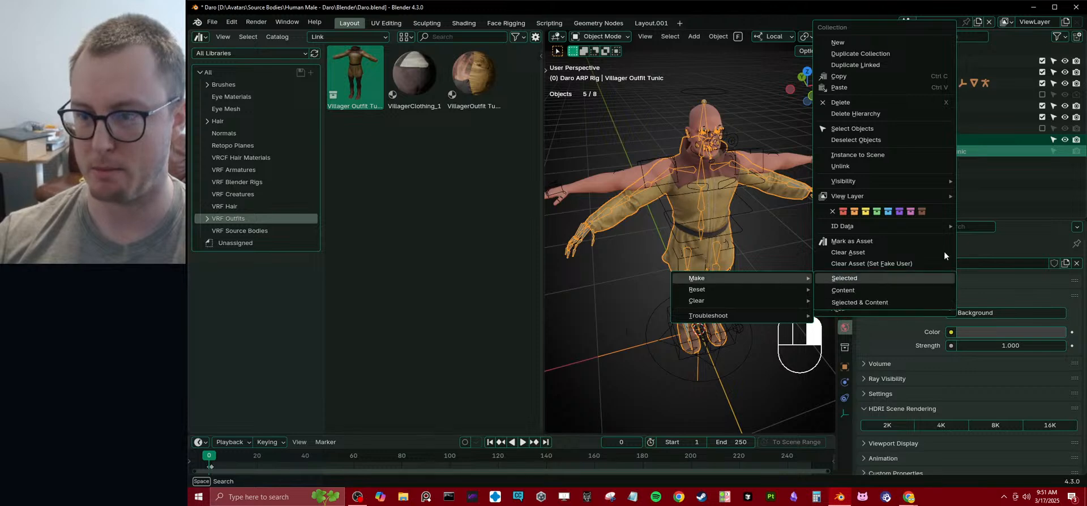
pyautogui.click(783, 197)
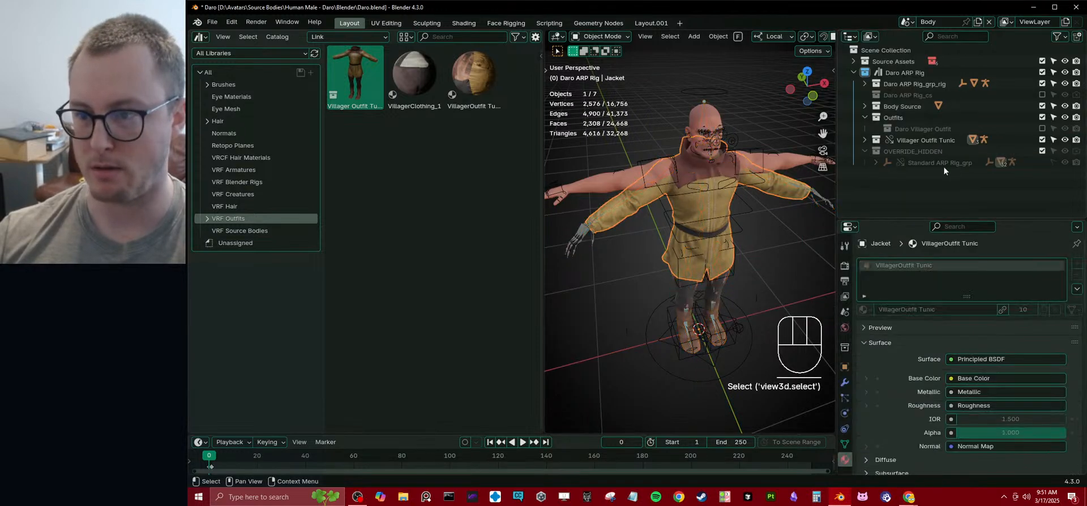
# - Delete the OVERRIDE_HIDDEN collection together with its hierarchy
pyautogui.click(935, 151)
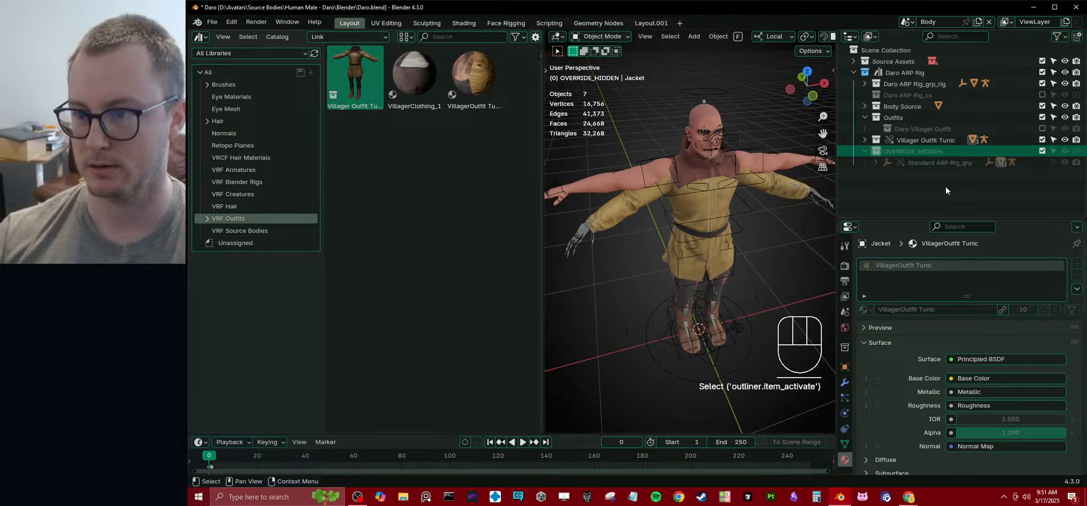
pyautogui.rightClick(925, 149)
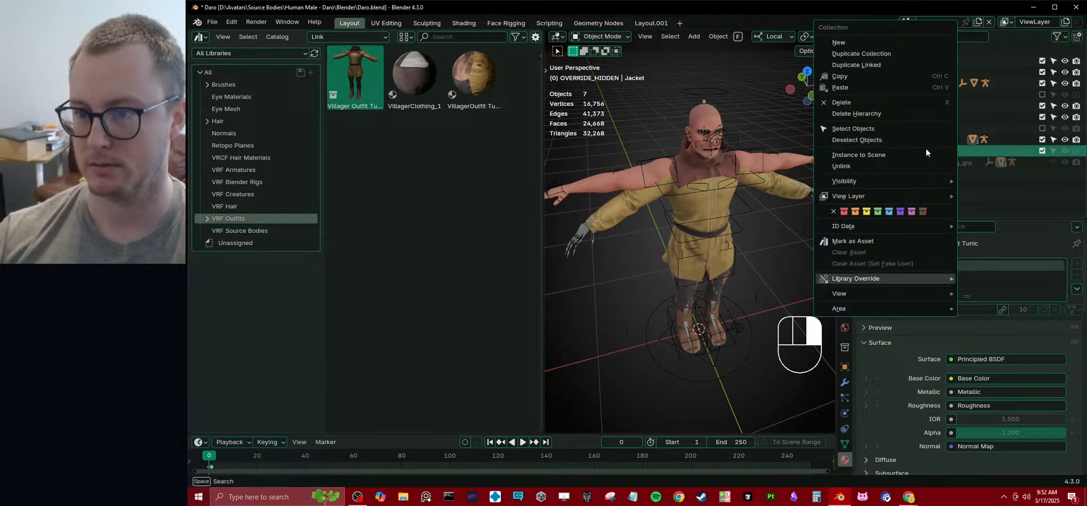
pyautogui.click(855, 113)
# - Make the jacket object and its mesh data local, and hide the jacket
pyautogui.click(782, 193)
pyautogui.click(844, 366)
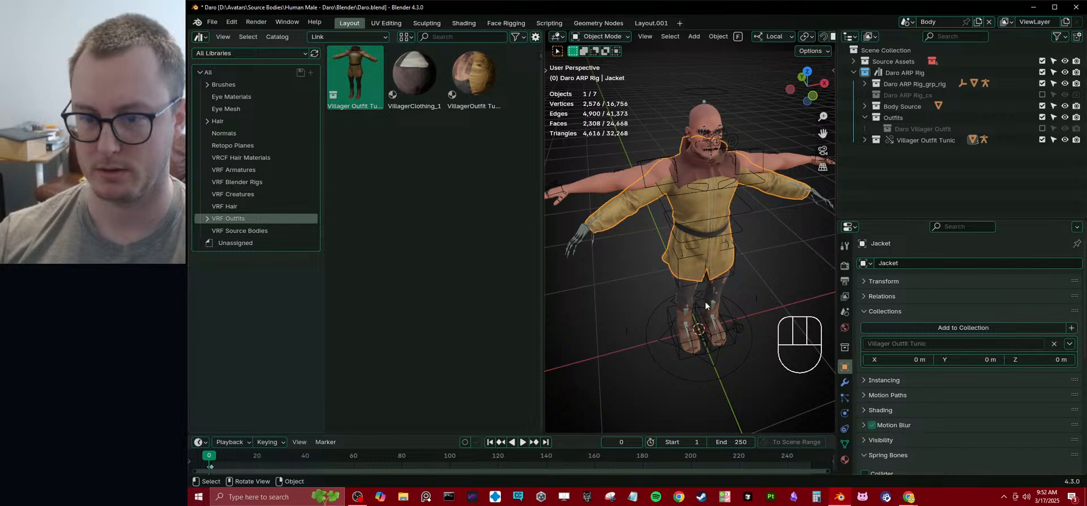
pyautogui.click(844, 444)
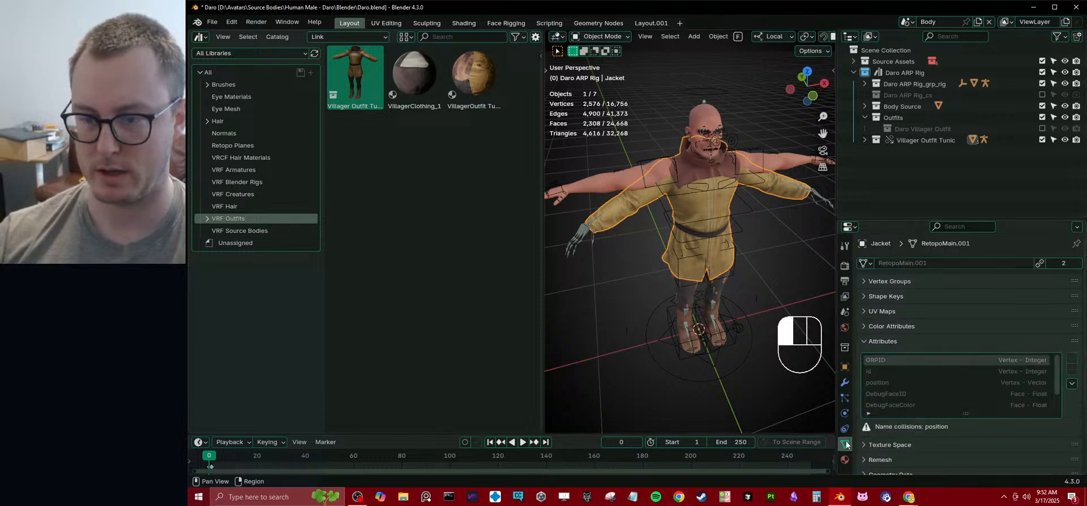
pyautogui.click(1074, 266)
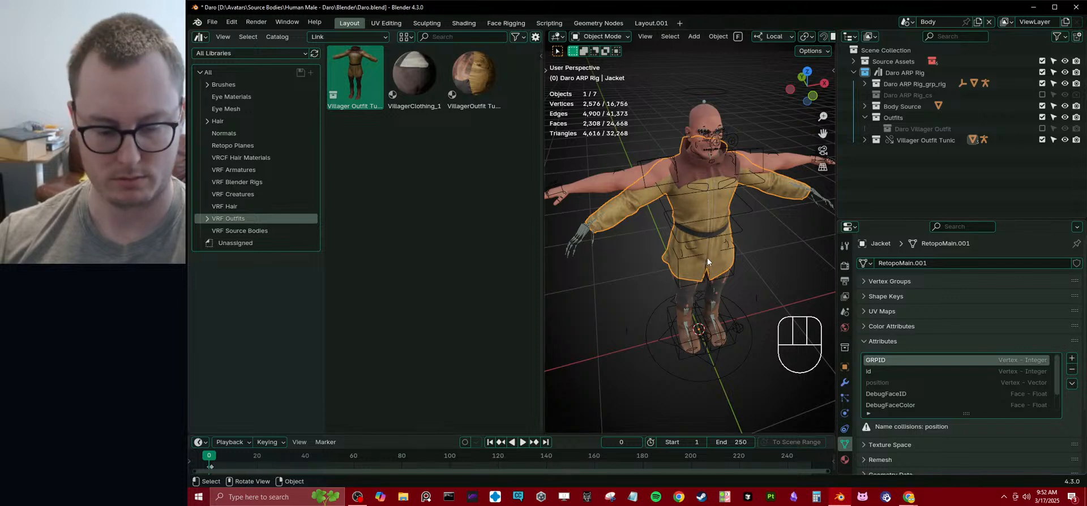
pyautogui.press('h')
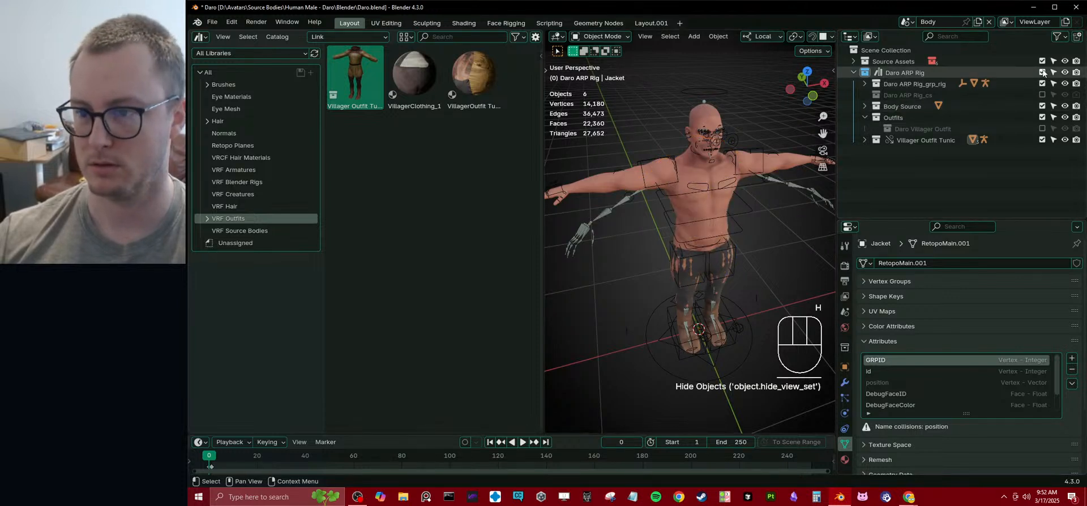
# - Move the Villager Outfit Tunic collection out to the Scene Collection and exclude the Daro ARP Rig and Source Assets collections
pyautogui.moveTo(909, 141); pyautogui.dragTo(898, 178)
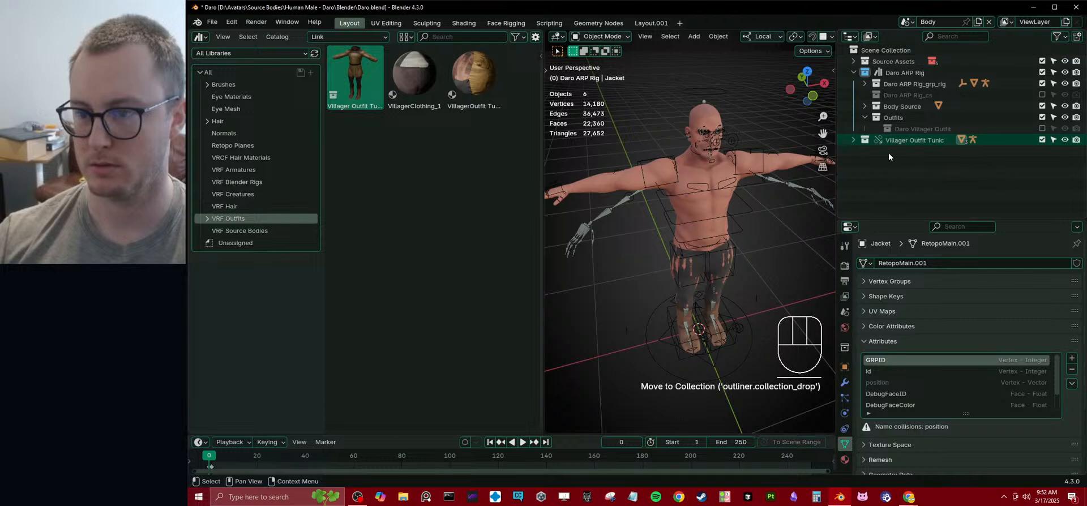
pyautogui.click(1041, 72)
pyautogui.click(1041, 60)
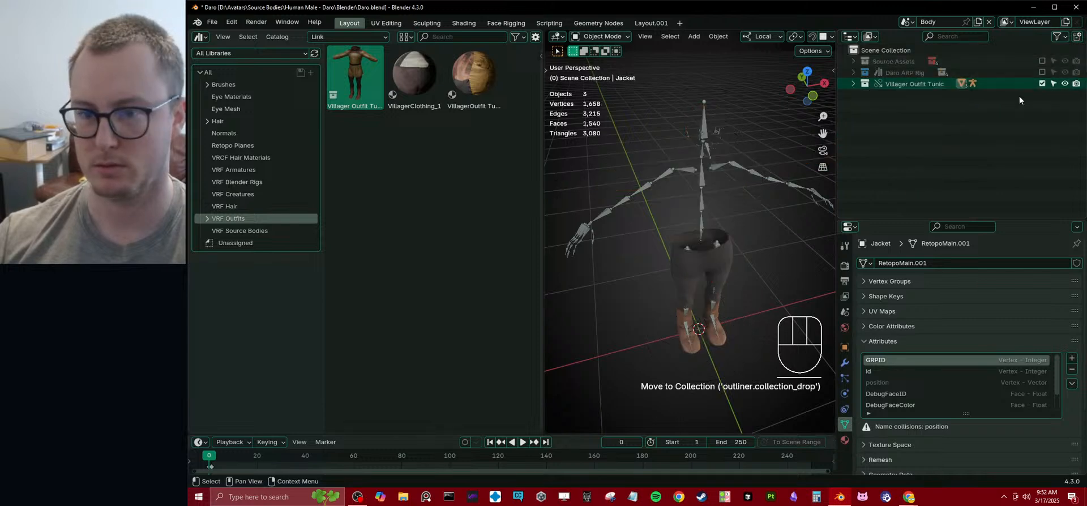
pyautogui.click(717, 260)
pyautogui.hotkey('alt', 'h')
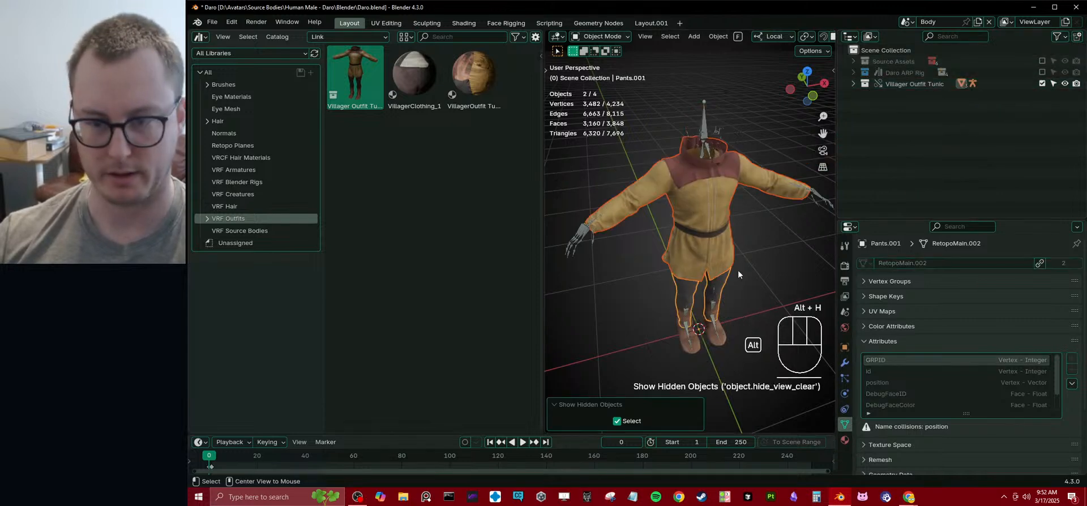
pyautogui.click(716, 218)
pyautogui.press('h')
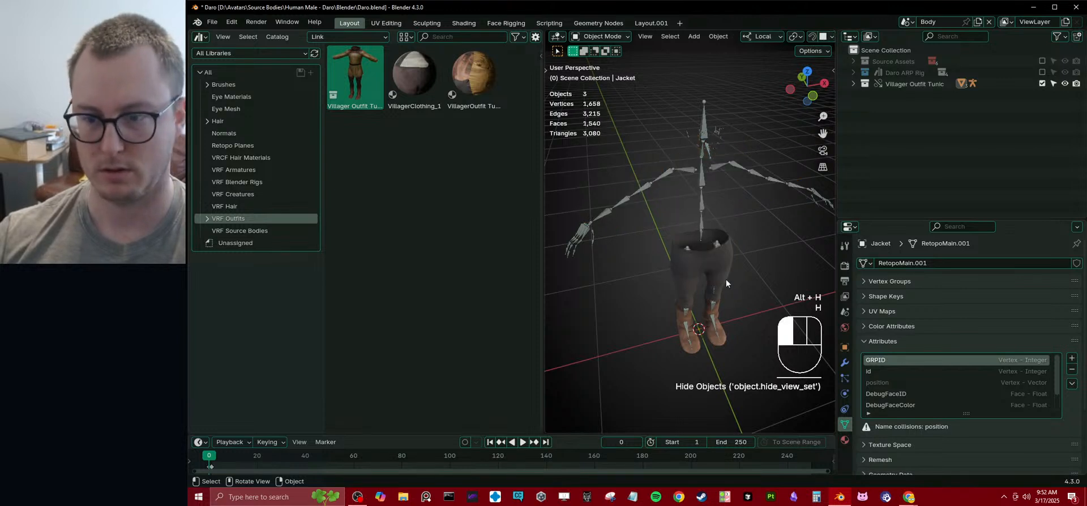
# - Make the pants object and its mesh data local
pyautogui.click(722, 279)
pyautogui.click(1041, 263)
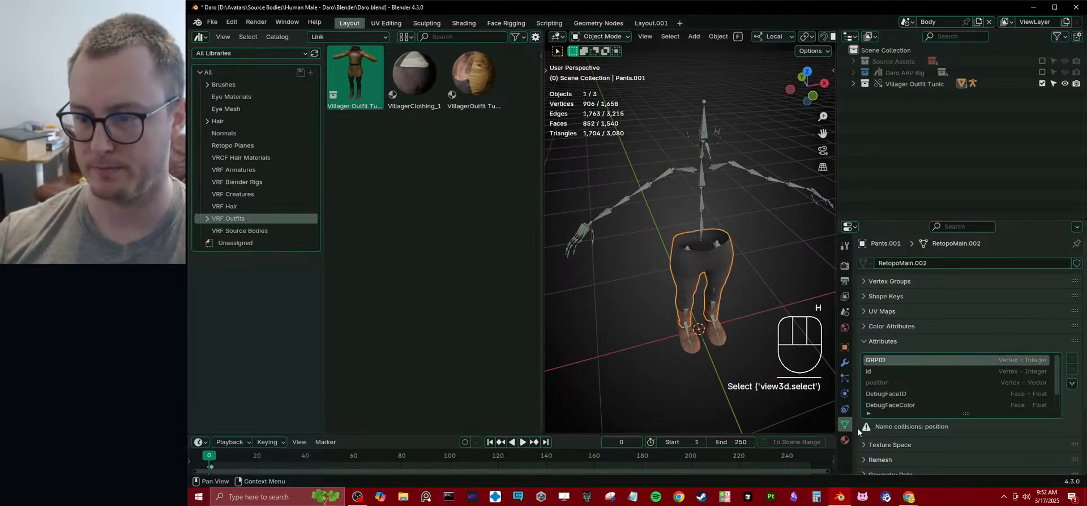
pyautogui.click(845, 347)
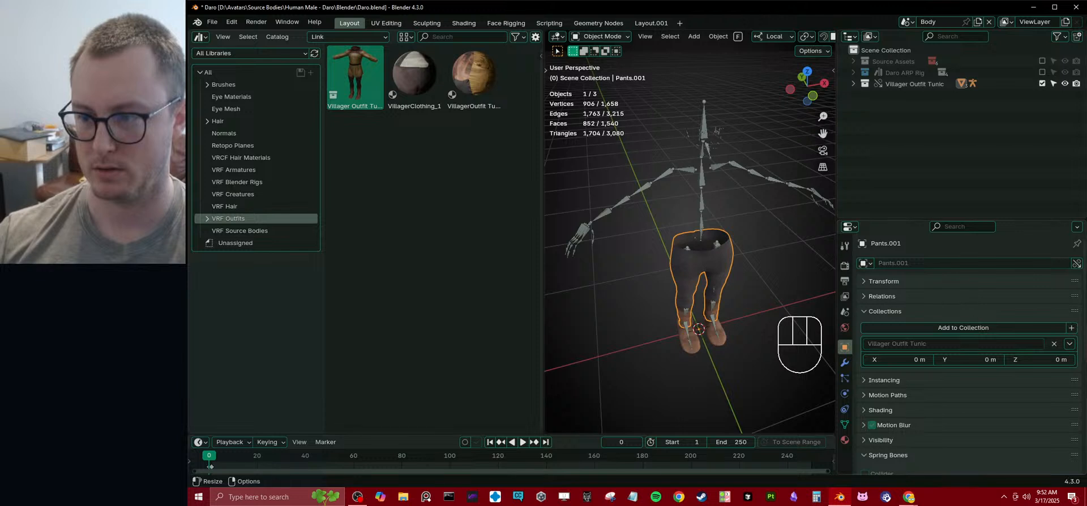
pyautogui.click(1076, 264)
pyautogui.click(845, 424)
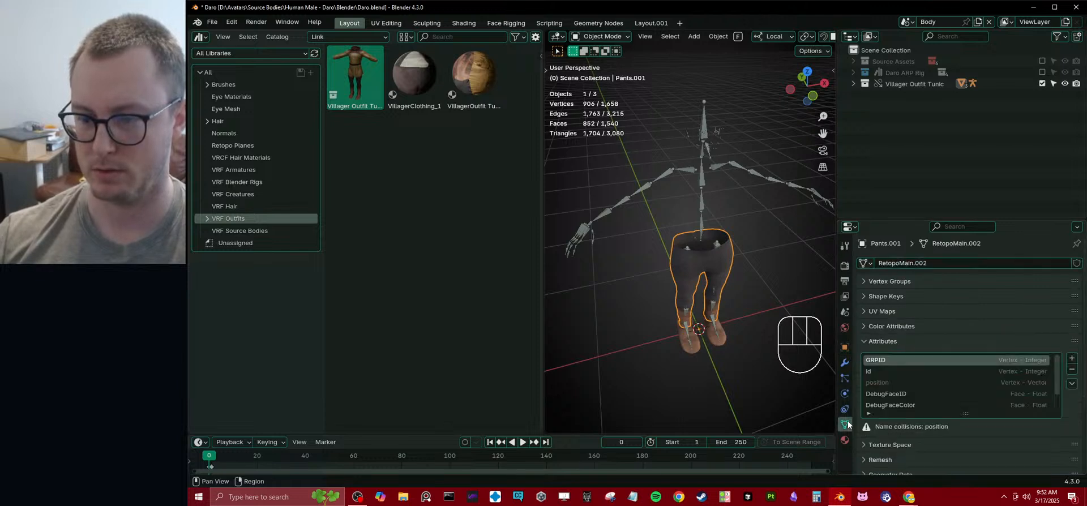
# - Make the shoes object and its mesh data local, and save the file
pyautogui.click(691, 350)
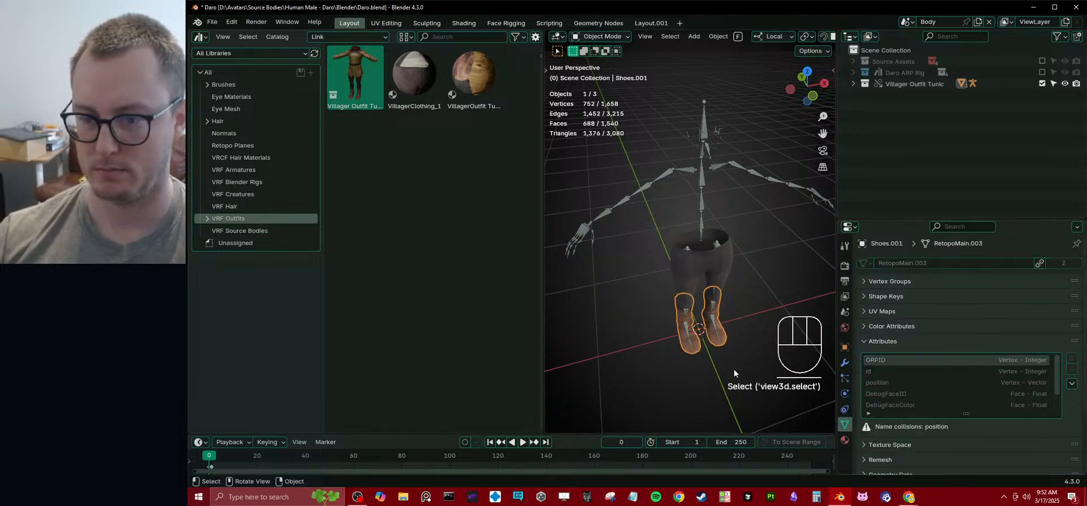
pyautogui.click(845, 347)
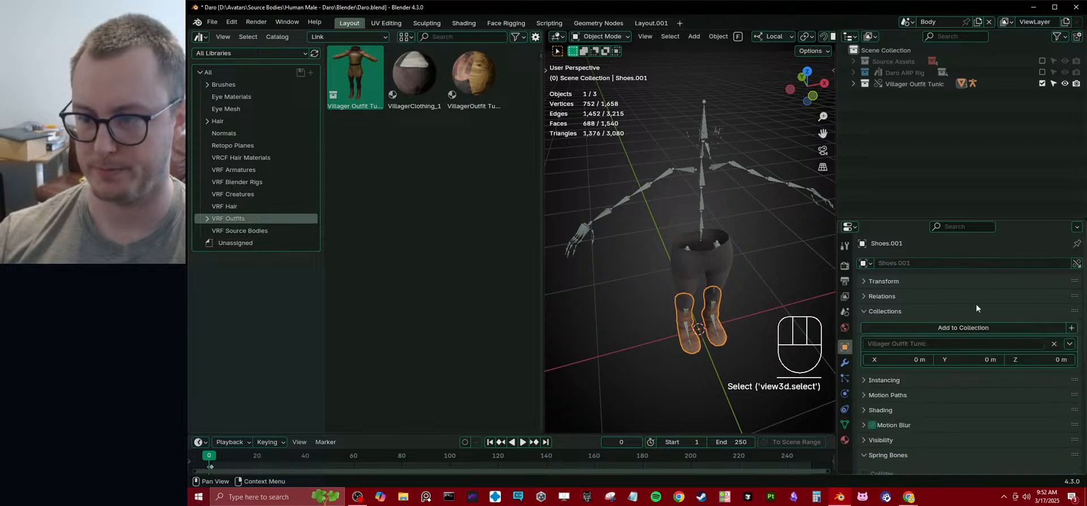
pyautogui.click(845, 440)
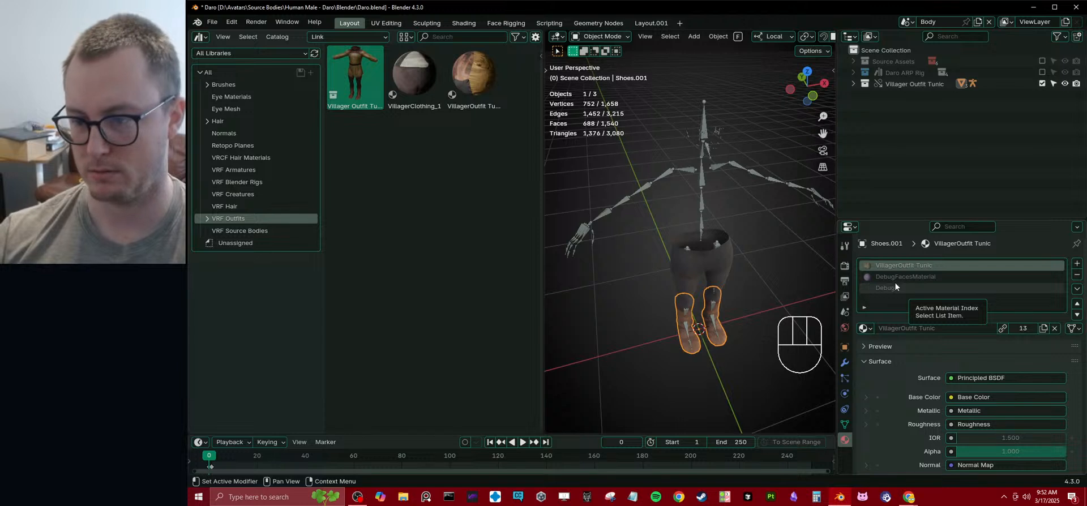
pyautogui.hotkey('ctrl', 's')
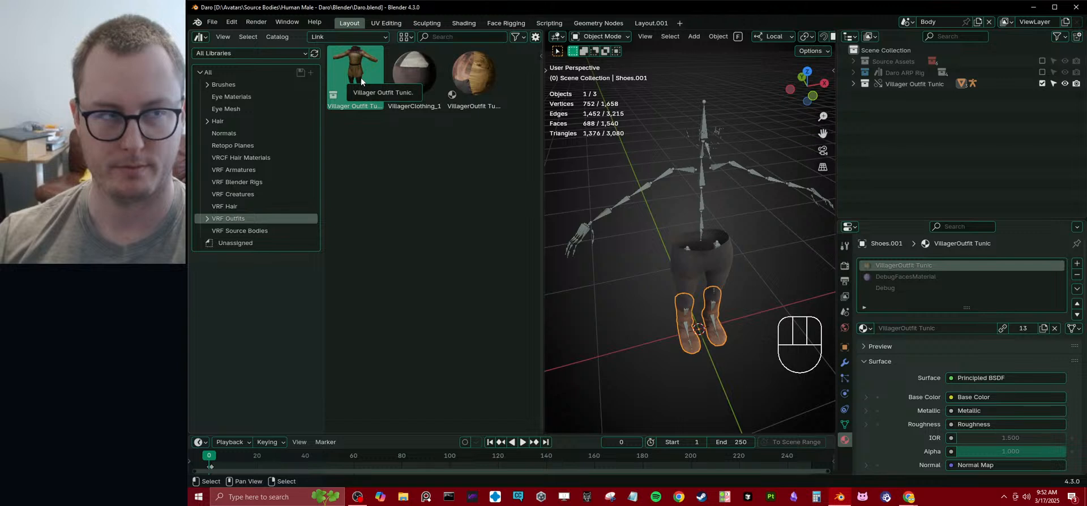
# - Remove the DebugFacesMaterial and Debug material slots from both the shoes and the pants
pyautogui.click(906, 277)
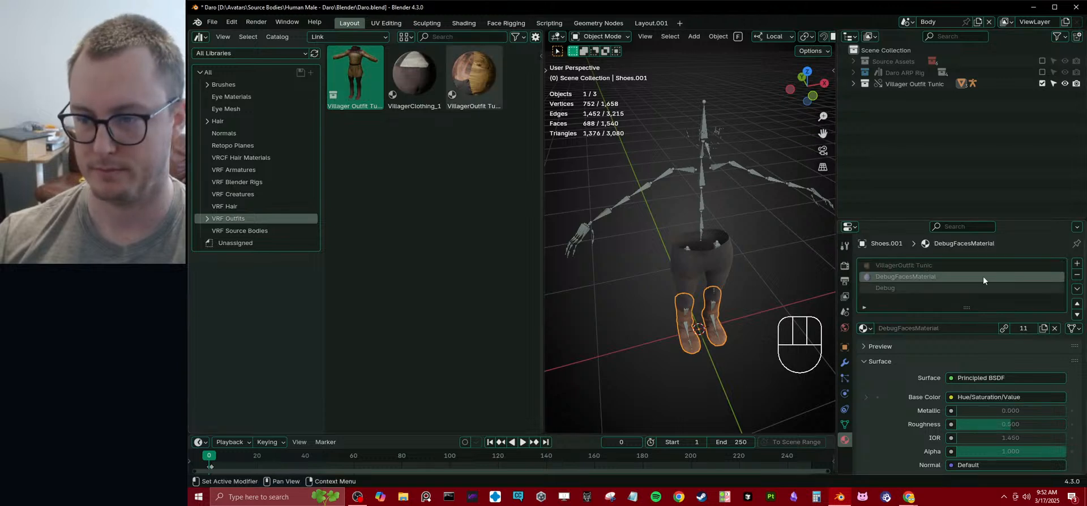
pyautogui.click(1077, 276)
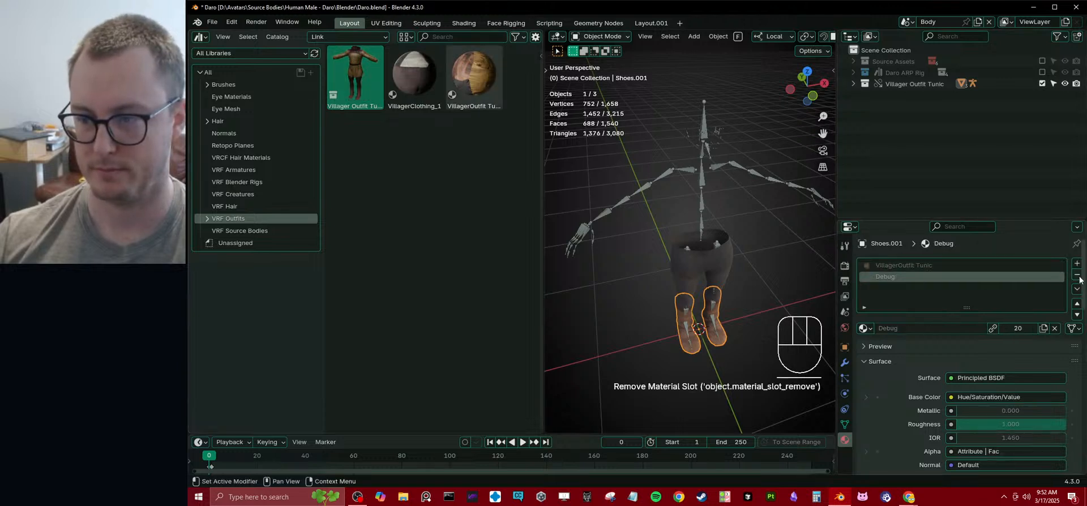
pyautogui.click(1077, 276)
pyautogui.click(679, 279)
pyautogui.click(910, 278)
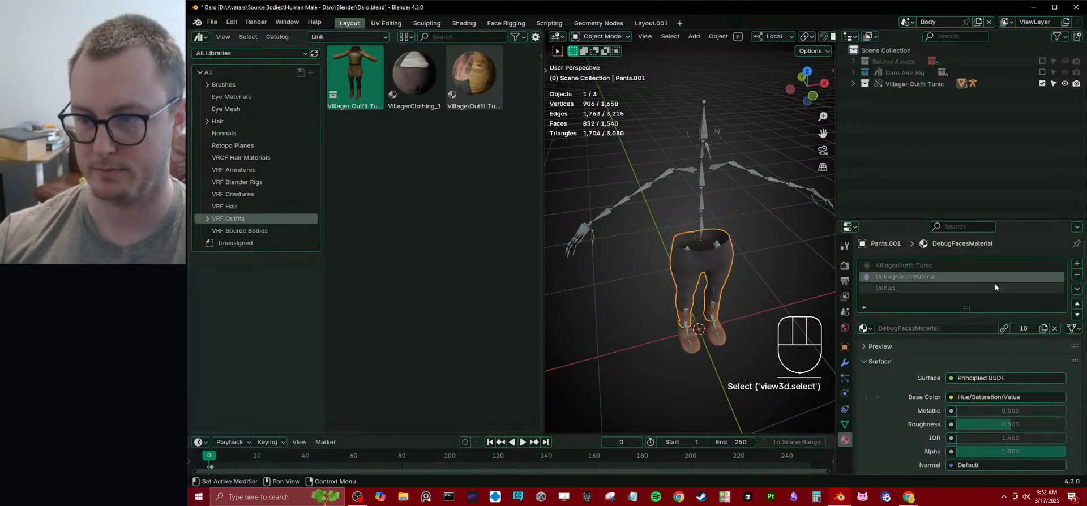
pyautogui.click(1077, 275)
pyautogui.click(1077, 275)
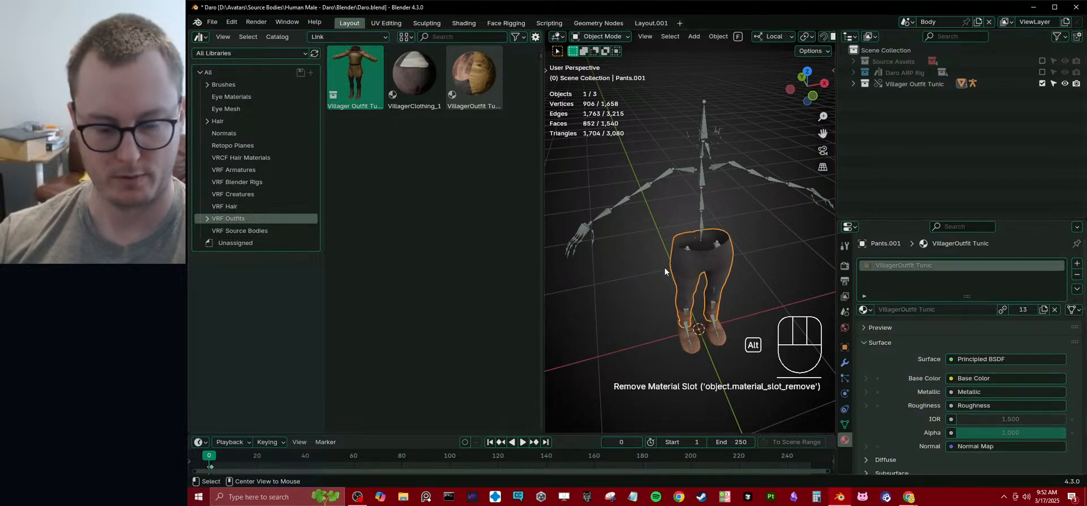
# - Unhide the jacket and save the file
pyautogui.hotkey('alt', 'h')
pyautogui.click(701, 228)
pyautogui.scroll(-3, 652, 177)
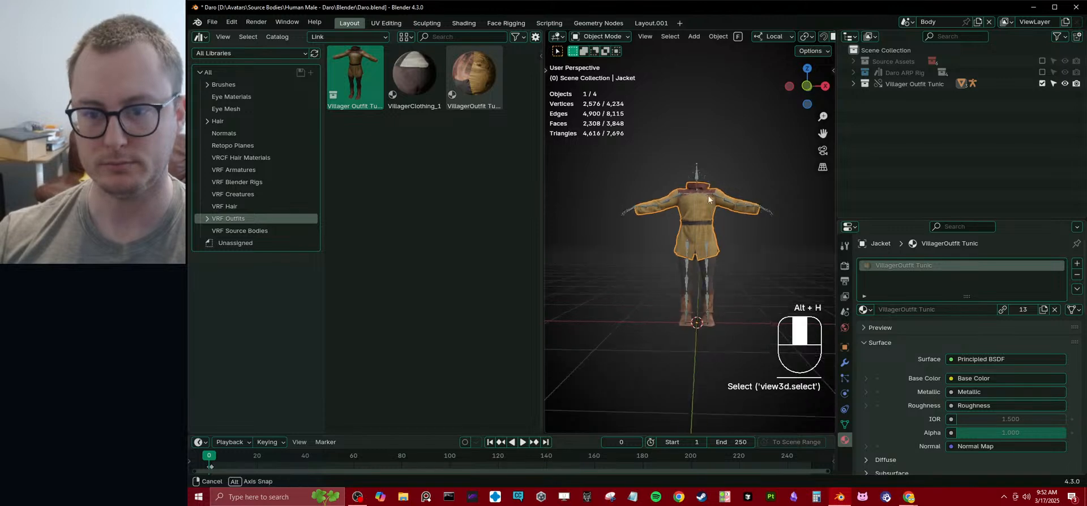
pyautogui.hotkey('ctrl', 's')
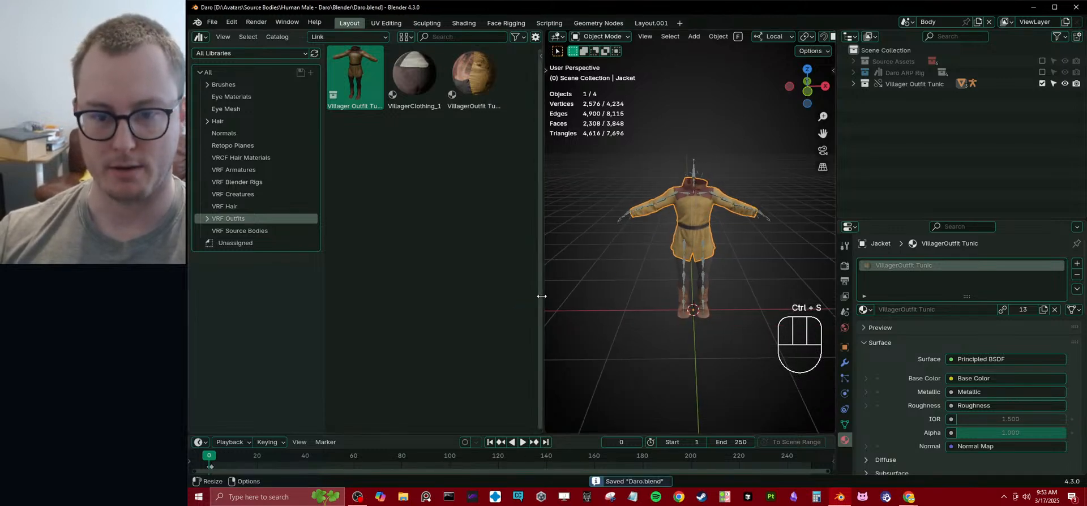
# - Widen the 3D viewport by narrowing the asset browser, and examine the outfit up close
pyautogui.moveTo(540, 300); pyautogui.dragTo(331, 300)
pyautogui.scroll(4, 614, 162)
pyautogui.moveTo(613, 162); pyautogui.dragTo(627, 205, button='middle')
pyautogui.moveTo(495, 300); pyautogui.dragTo(477, 291, button='middle')
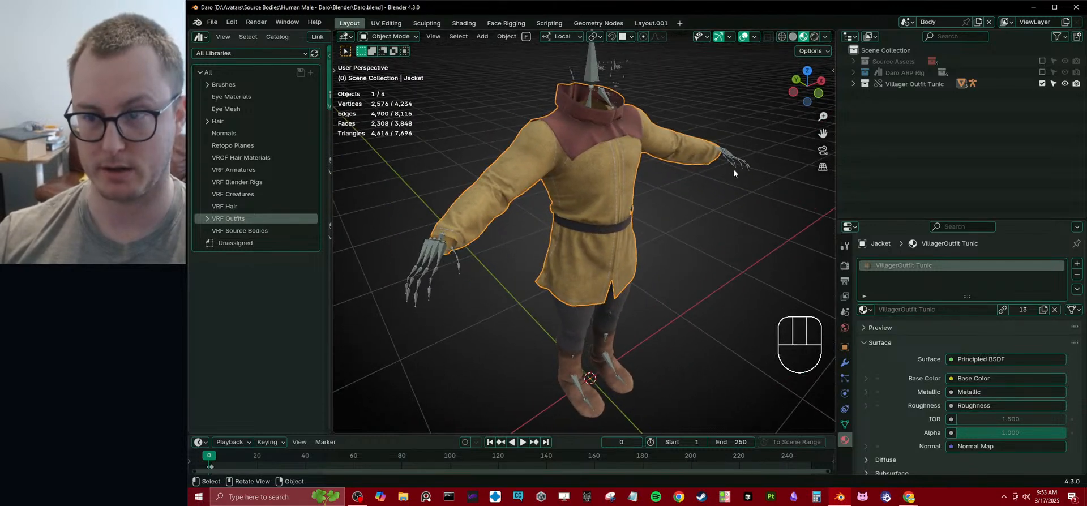
# - Try to delete the Resizing Rig from the Villager Outfit Tunic collection
pyautogui.click(853, 84)
pyautogui.click(651, 151)
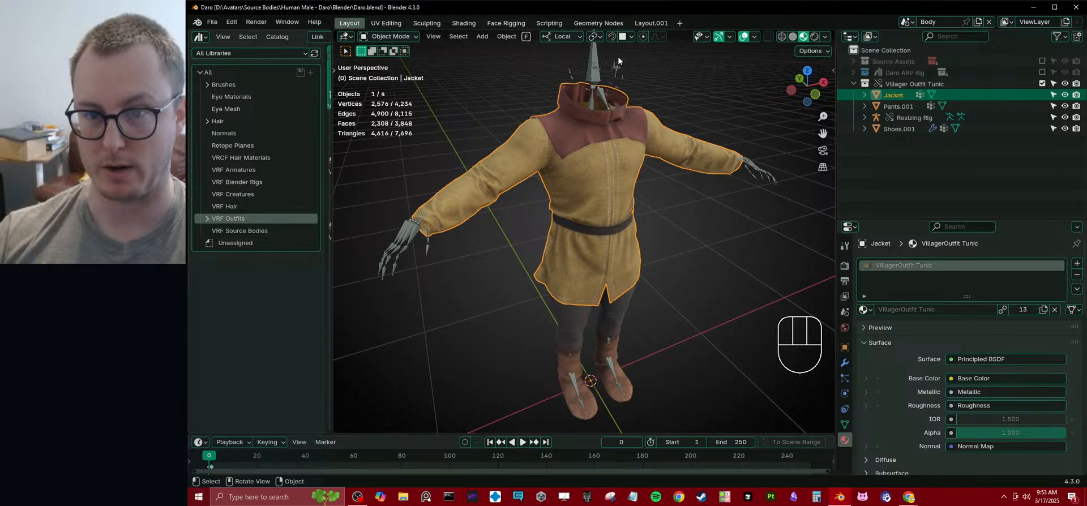
pyautogui.press('x')
pyautogui.moveTo(702, 207); pyautogui.dragTo(660, 202, button='middle')
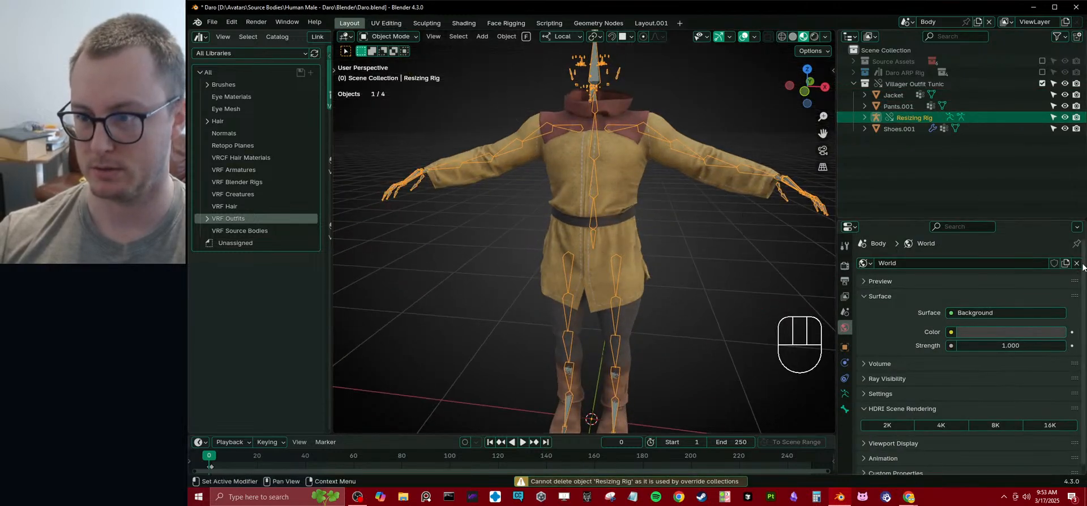
pyautogui.rightClick(899, 113)
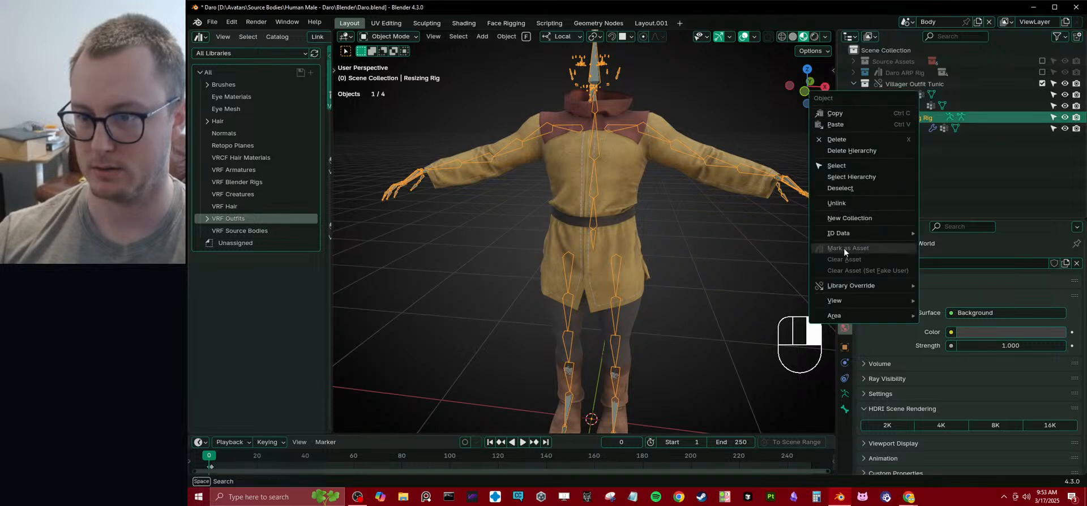
pyautogui.moveTo(868, 287)
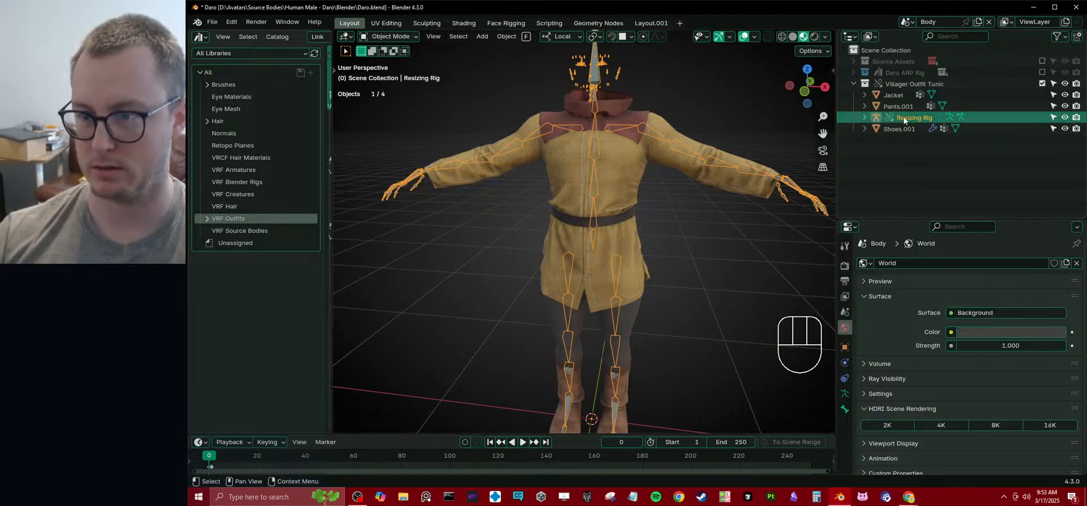
pyautogui.rightClick(904, 117)
pyautogui.moveTo(882, 291)
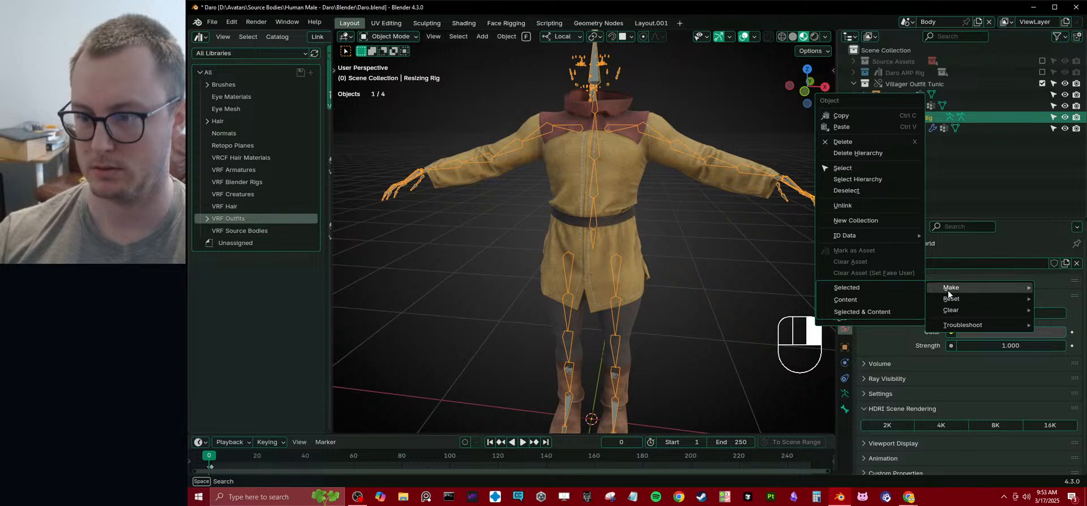
pyautogui.press('x')
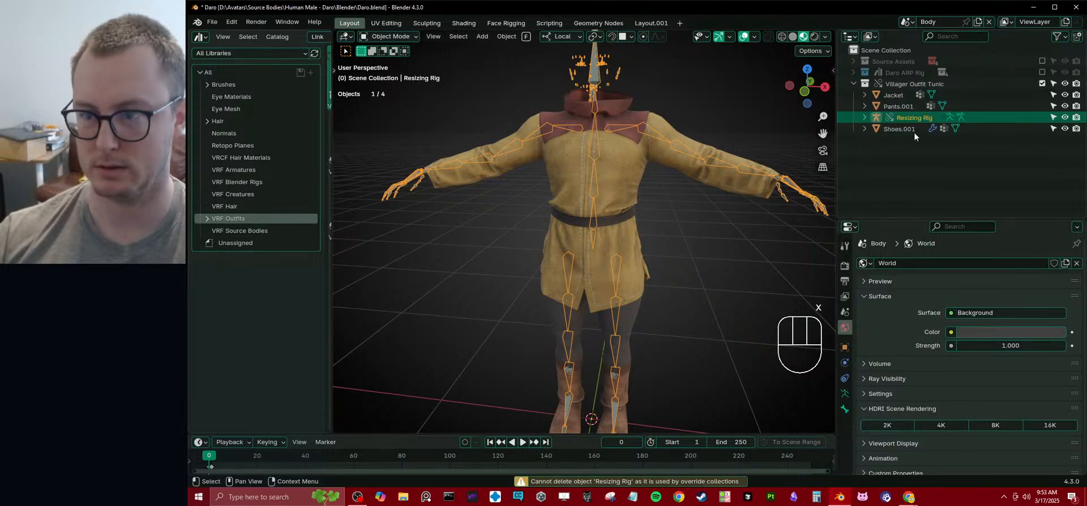
# - Make the Resizing Rig object and its armature data local, and try deleting the rig again
pyautogui.click(844, 393)
pyautogui.click(1060, 265)
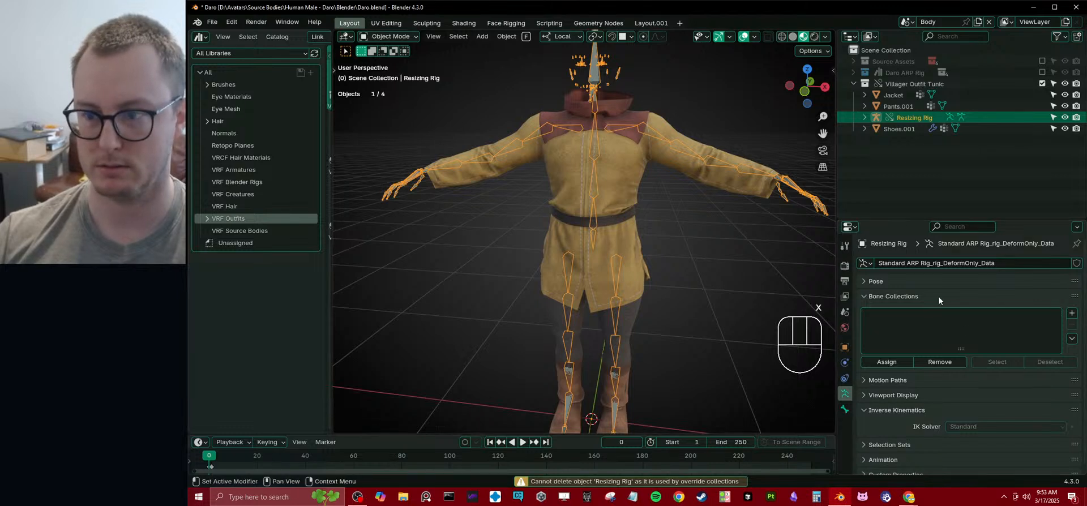
pyautogui.click(845, 347)
pyautogui.press('x')
pyautogui.click(660, 270)
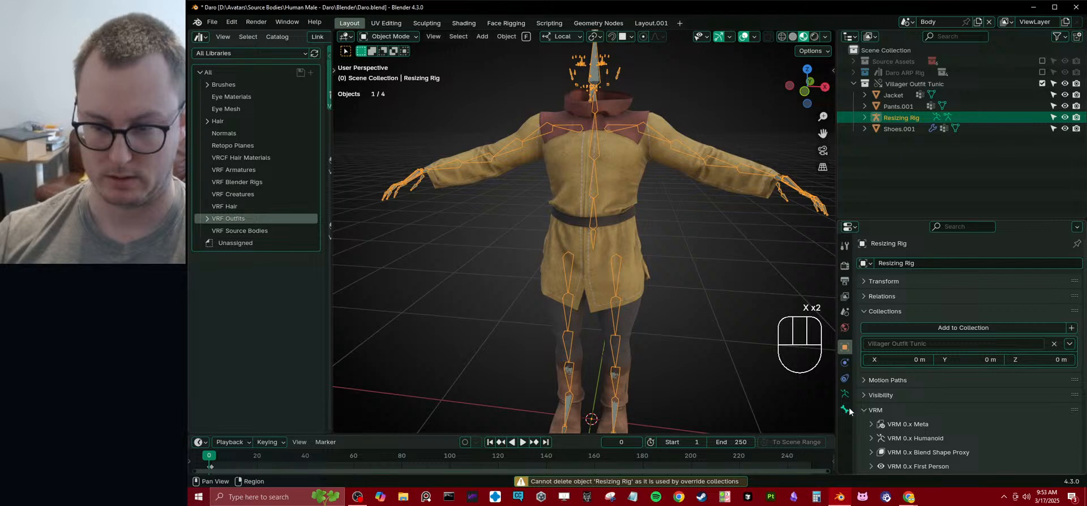
# - Make the Villager Outfit Tunic collection local
pyautogui.click(922, 85)
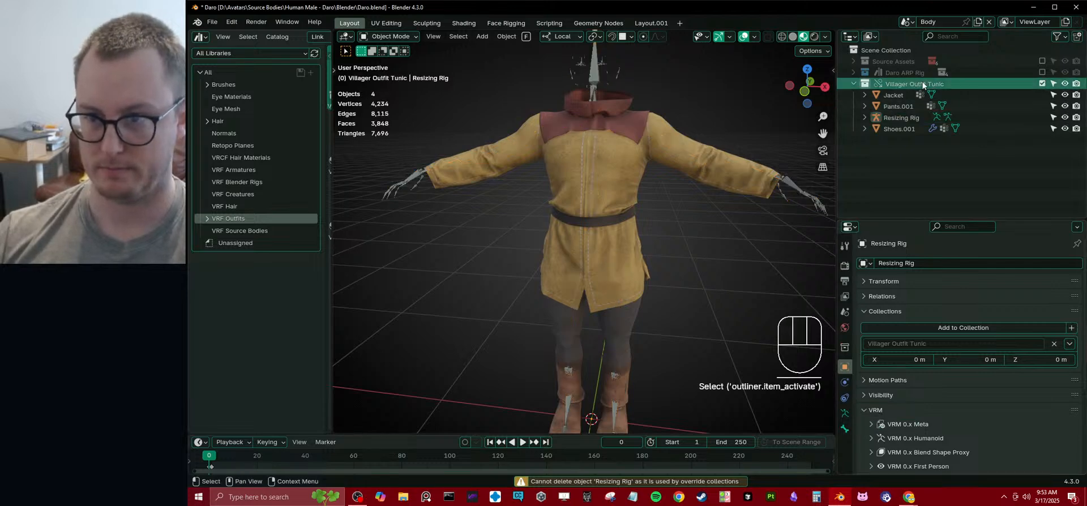
pyautogui.rightClick(922, 85)
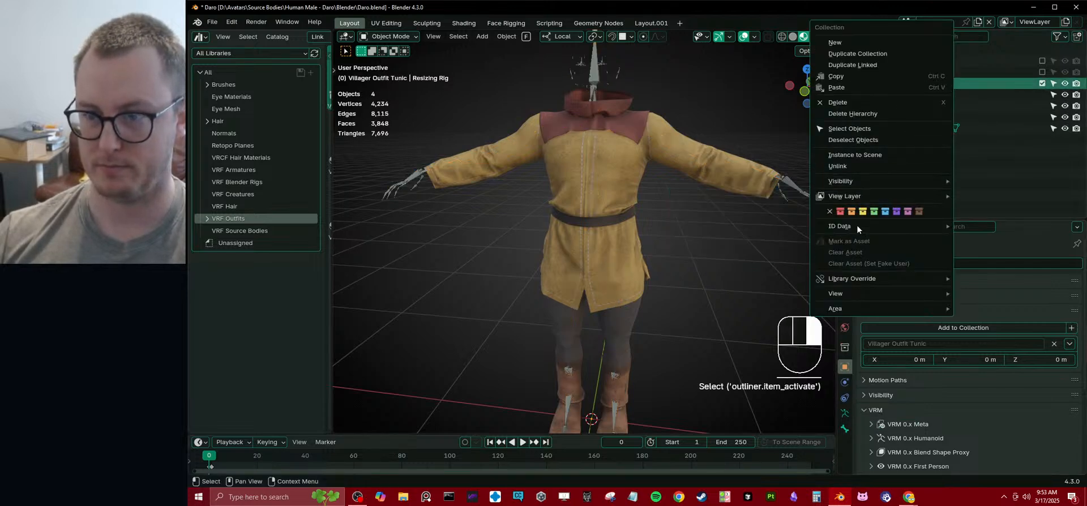
pyautogui.moveTo(857, 228)
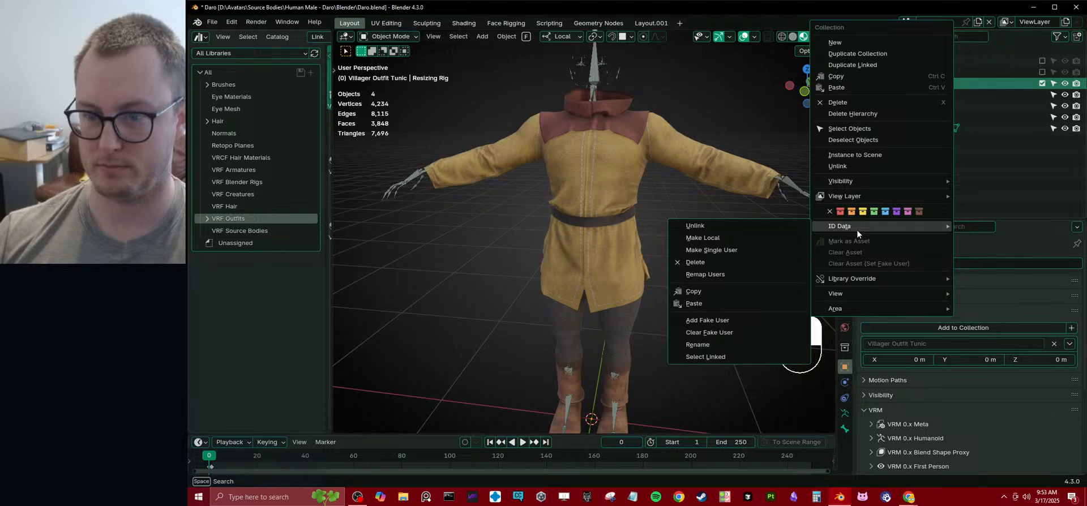
pyautogui.click(764, 237)
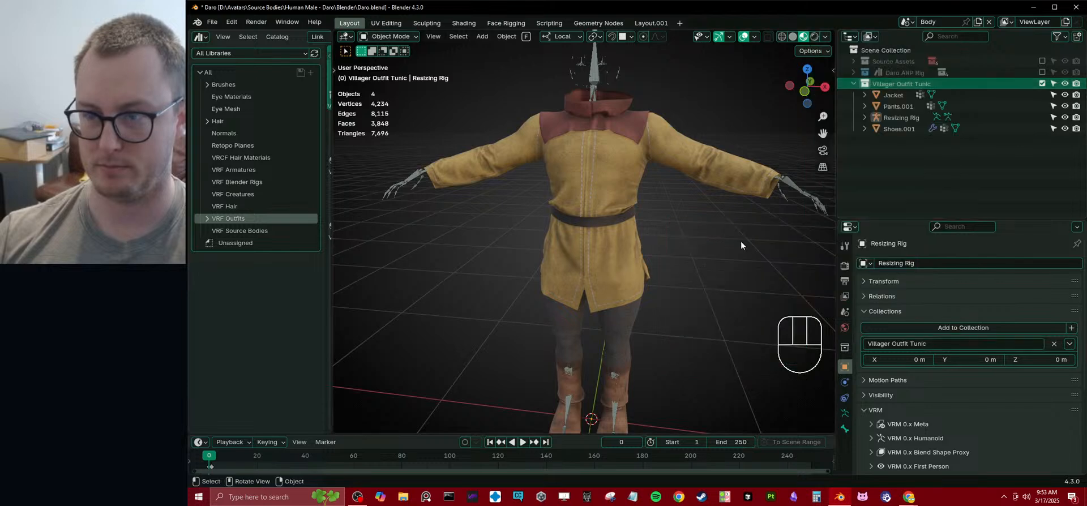
# - Delete the Resizing Rig from the Villager Outfit Tunic collection and save the file
pyautogui.click(611, 228)
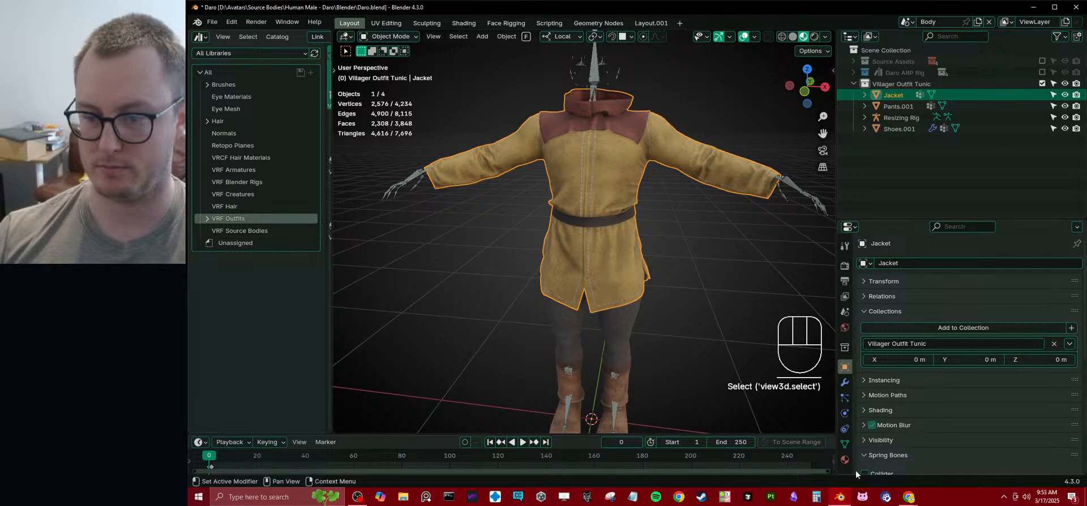
pyautogui.click(844, 460)
pyautogui.click(596, 77)
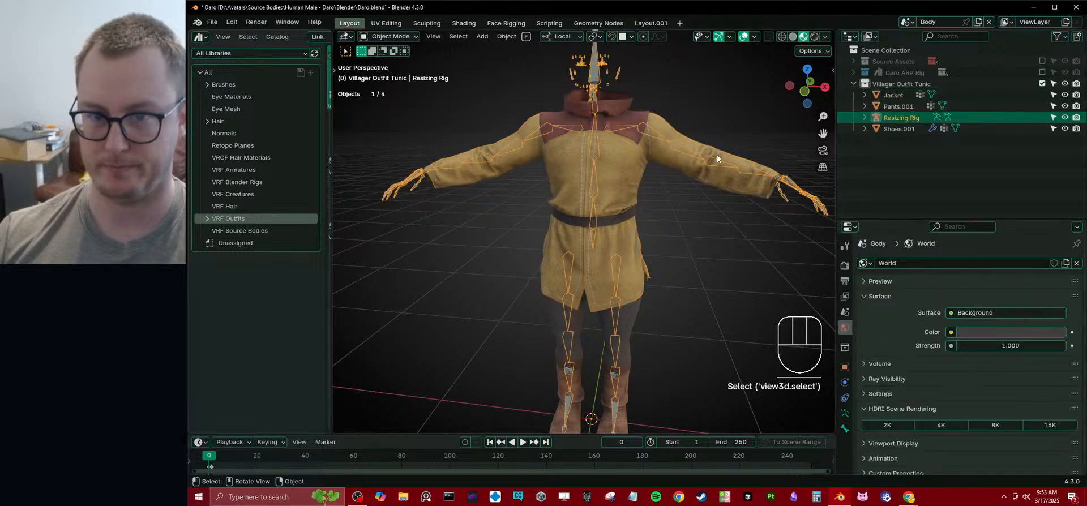
pyautogui.press('x')
pyautogui.click(701, 166)
pyautogui.moveTo(669, 196); pyautogui.dragTo(690, 218, button='middle')
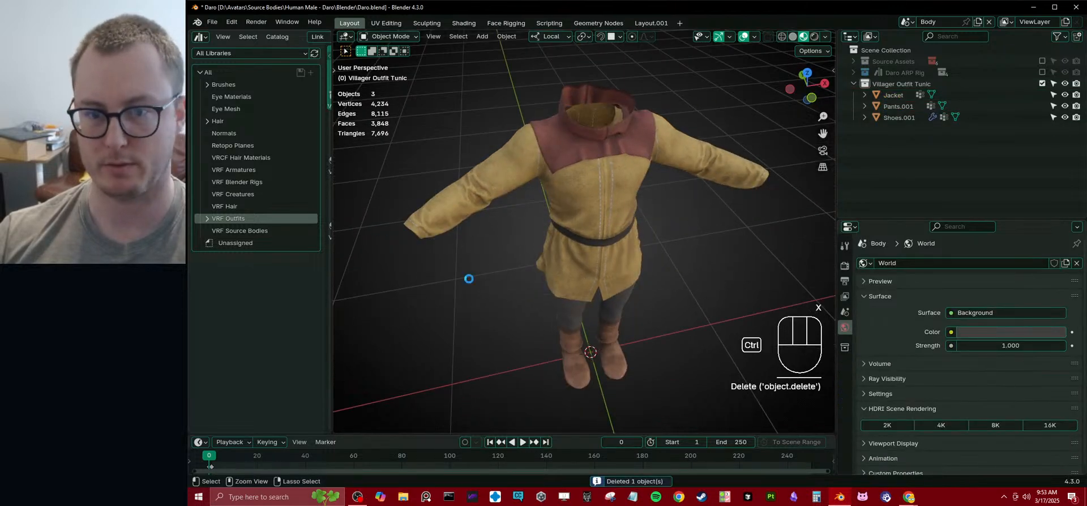
pyautogui.click(853, 83)
pyautogui.hotkey('ctrl', 's')
# - Move the Villager Outfit Tunic collection into the Outfits collection under Daro ARP Rig, and include the Daro ARP Rig_grp_rig collection in the view layer
pyautogui.click(854, 73)
pyautogui.moveTo(914, 140); pyautogui.dragTo(921, 117)
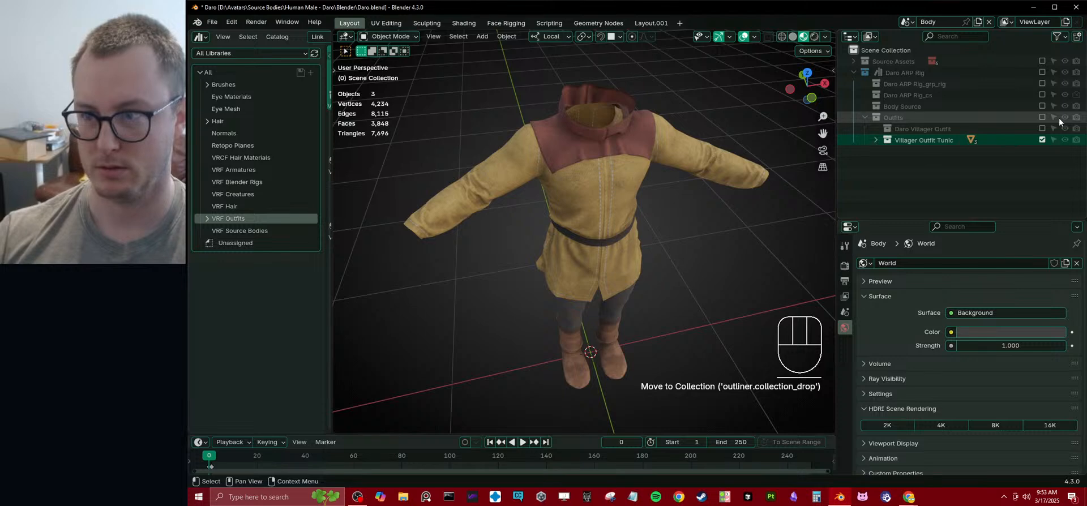
pyautogui.click(1042, 83)
# - Parent the jacket, pants and shoes to Daro ARP Rig_rig with Armature Deform
pyautogui.scroll(-4, 623, 209)
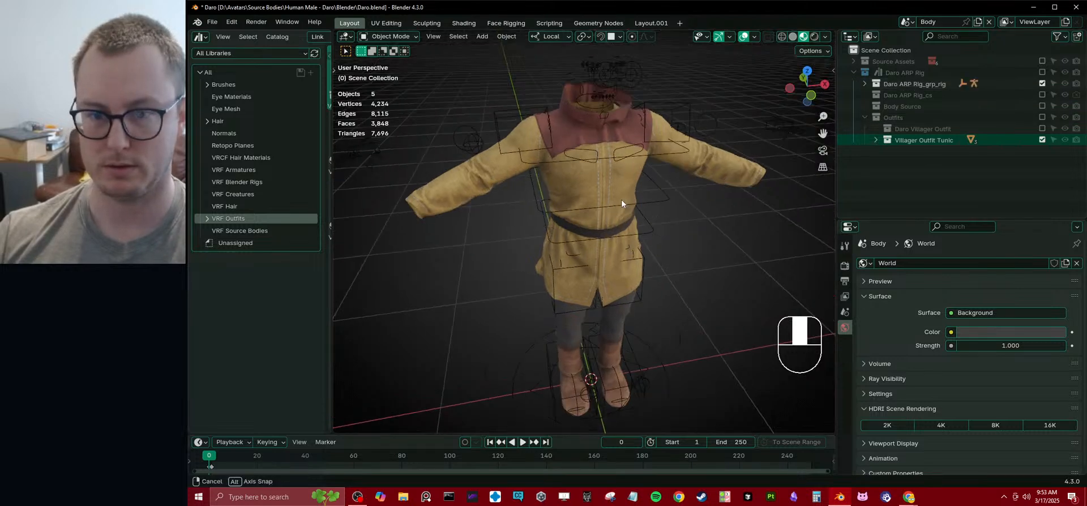
pyautogui.click(597, 192)
pyautogui.press('b')
pyautogui.moveTo(532, 151); pyautogui.dragTo(642, 232)
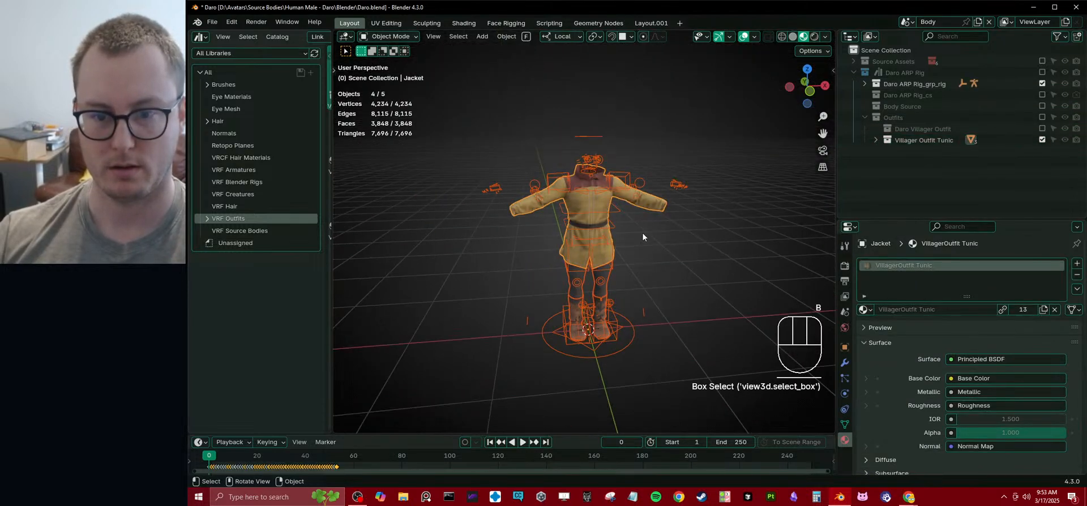
pyautogui.keyDown('ctrl'); pyautogui.click(606, 159); pyautogui.keyUp('ctrl')
pyautogui.hotkey('ctrl', 'p')
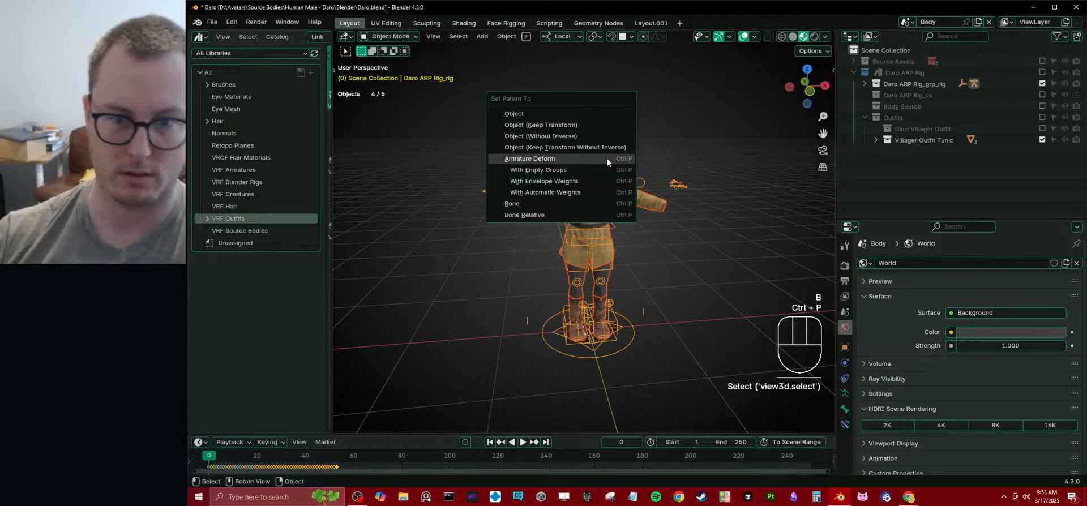
pyautogui.click(606, 158)
pyautogui.click(665, 255)
# - Examine the parented outfit from several angles and save the file
pyautogui.moveTo(617, 247); pyautogui.dragTo(453, 189, button='middle')
pyautogui.scroll(4, 552, 234)
pyautogui.scroll(-4, 663, 189)
pyautogui.moveTo(663, 192); pyautogui.dragTo(630, 262, button='middle')
pyautogui.hotkey('ctrl', 's')
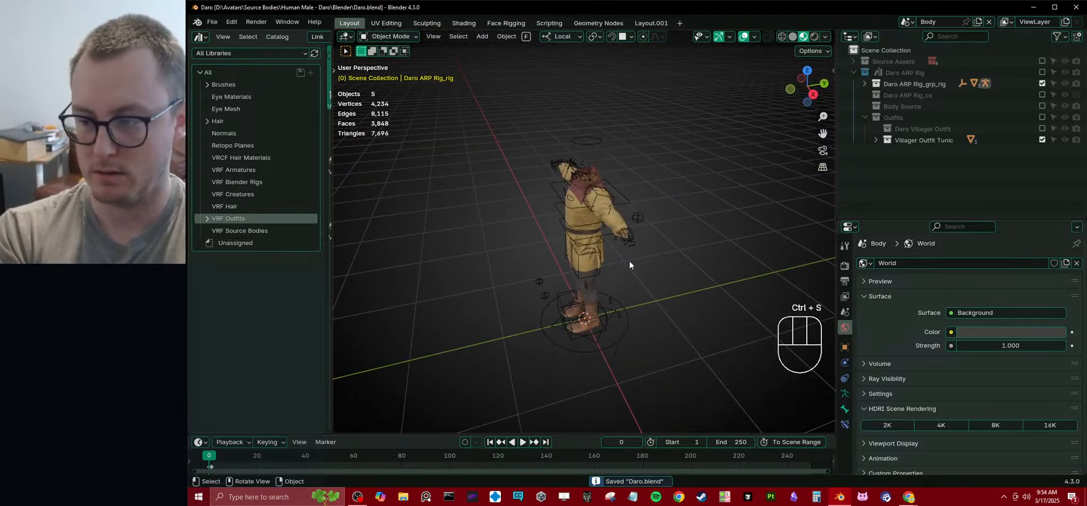
pyautogui.scroll(5, 629, 260)
pyautogui.moveTo(629, 261); pyautogui.dragTo(587, 247, button='middle')
pyautogui.hotkey('ctrl', 's')
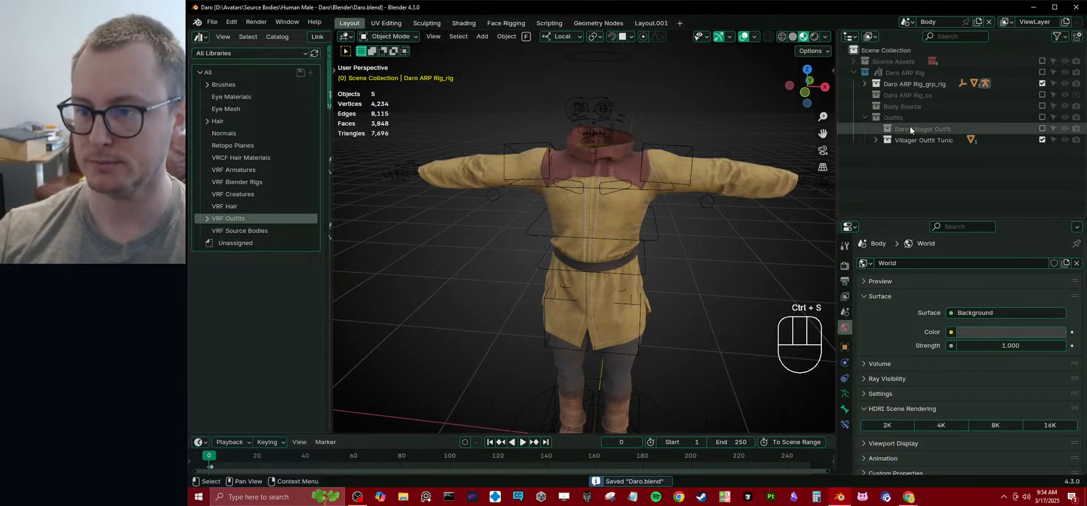
# - Include the Body Source collection in the view layer to show Daro's body under the outfit
pyautogui.click(863, 118)
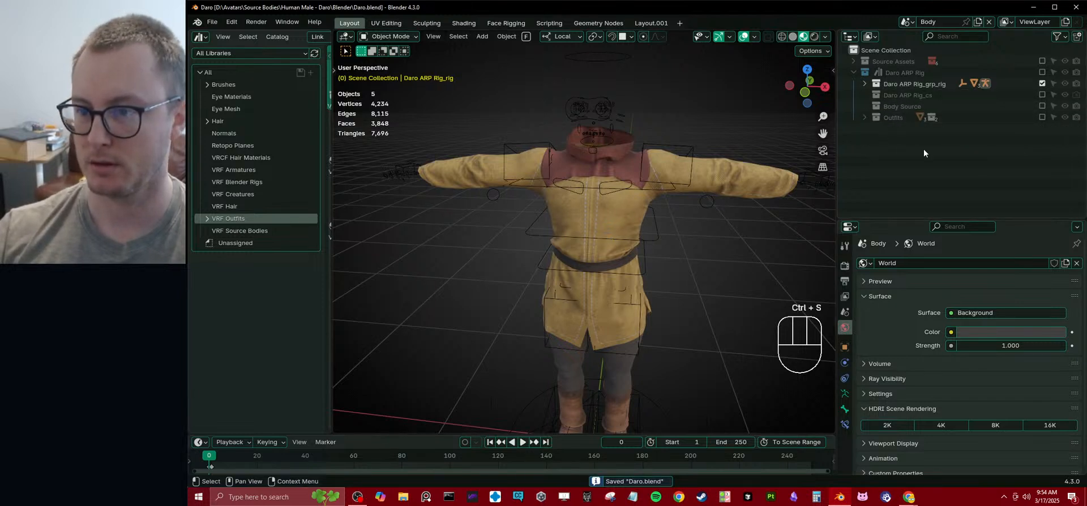
pyautogui.click(864, 117)
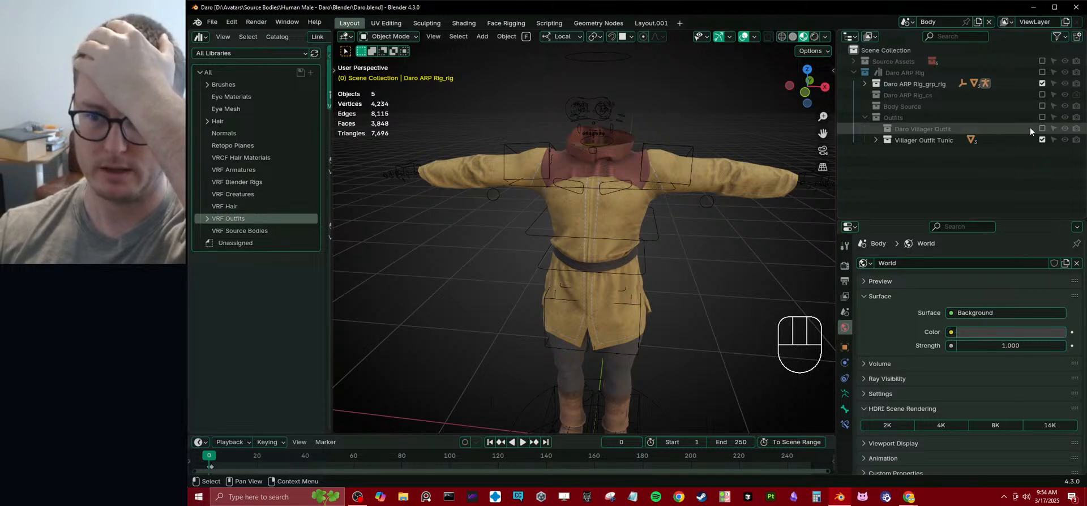
pyautogui.click(1042, 106)
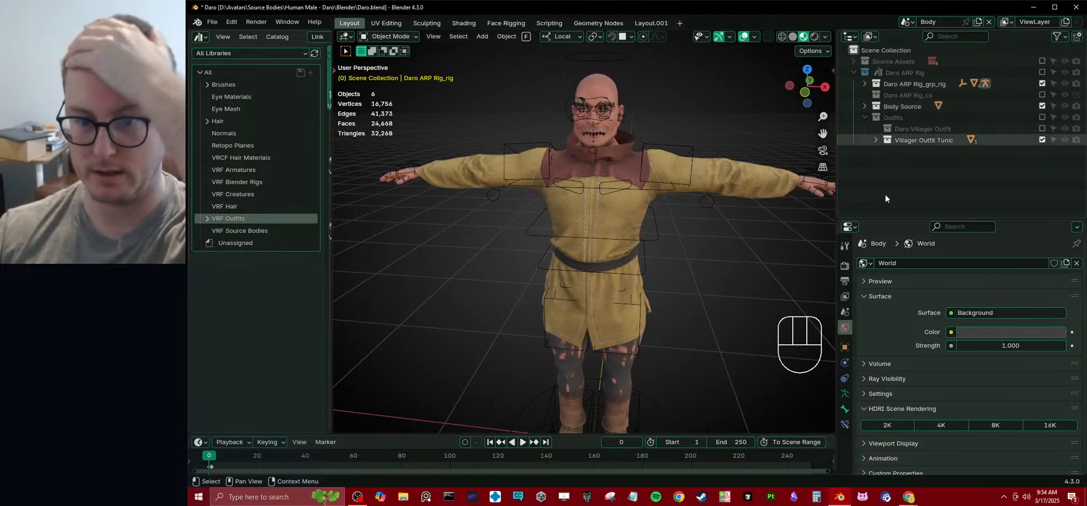
# - Save Daro.blend and open the recent file Forrest_Village.blend
pyautogui.moveTo(716, 307); pyautogui.dragTo(651, 264, button='middle')
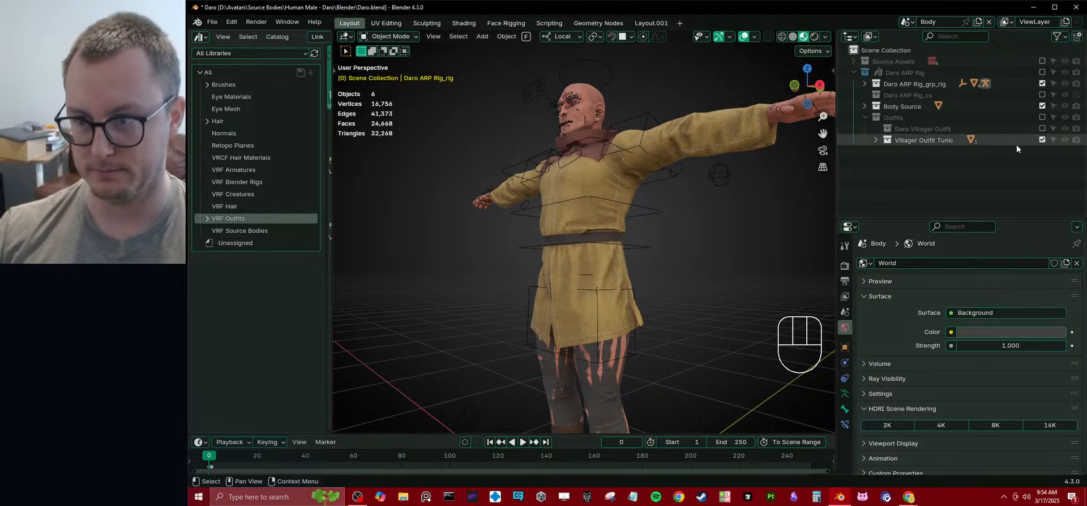
pyautogui.keyDown('shift'); pyautogui.moveTo(605, 288); pyautogui.dragTo(630, 236, button='middle'); pyautogui.keyUp('shift')
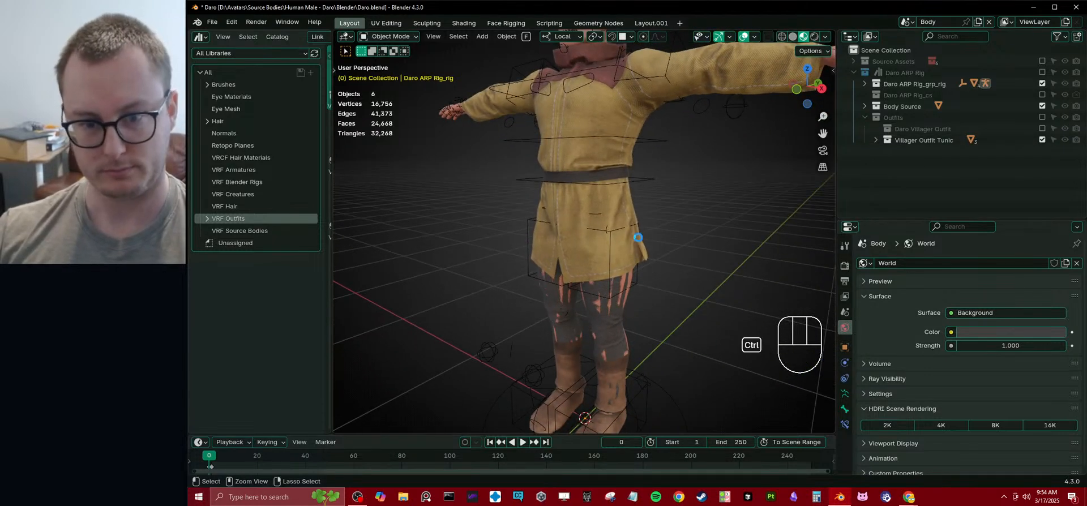
pyautogui.hotkey('ctrl', 's')
pyautogui.click(217, 21)
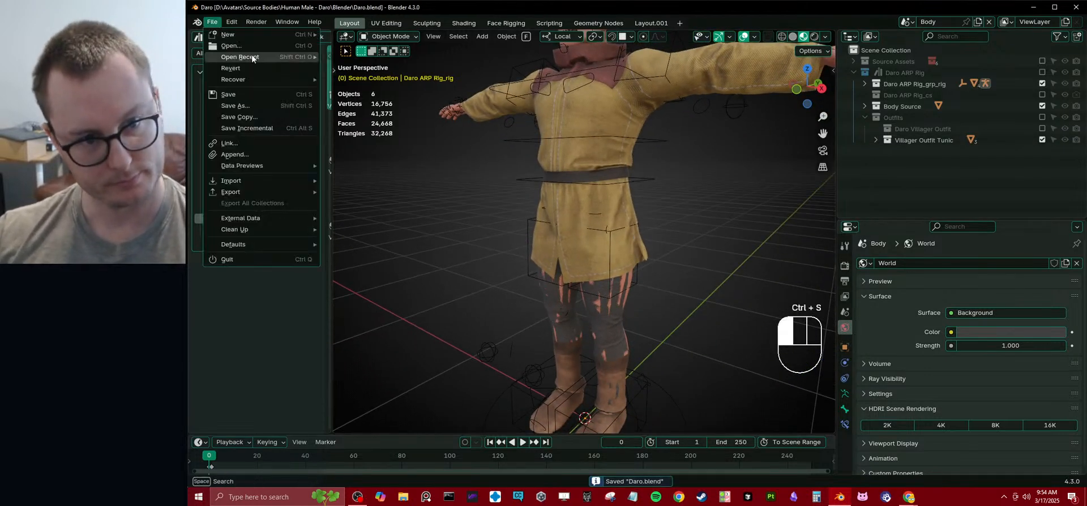
pyautogui.moveTo(254, 57)
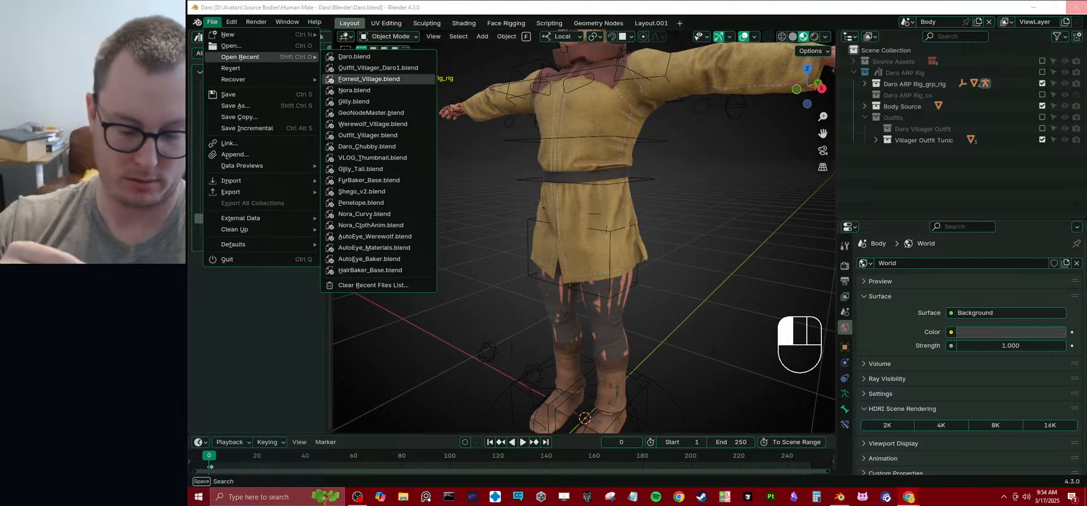
pyautogui.click(368, 78)
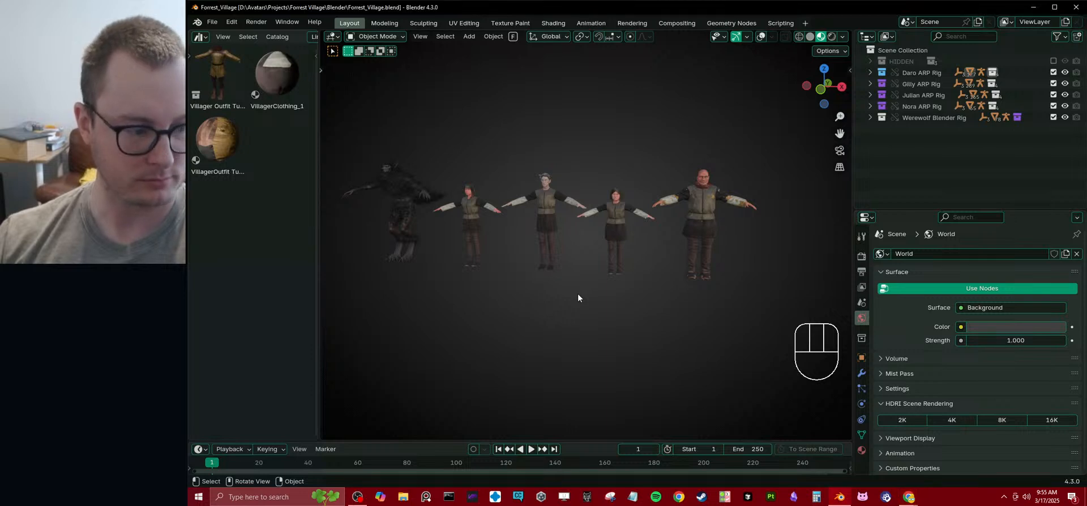
# - Exclude the Daro Villager Outfit collection under Daro ARP Rig's Outfits.002, keeping Villager Outfit Tunic included
pyautogui.moveTo(579, 293); pyautogui.dragTo(517, 252, button='middle')
pyautogui.scroll(5, 587, 245)
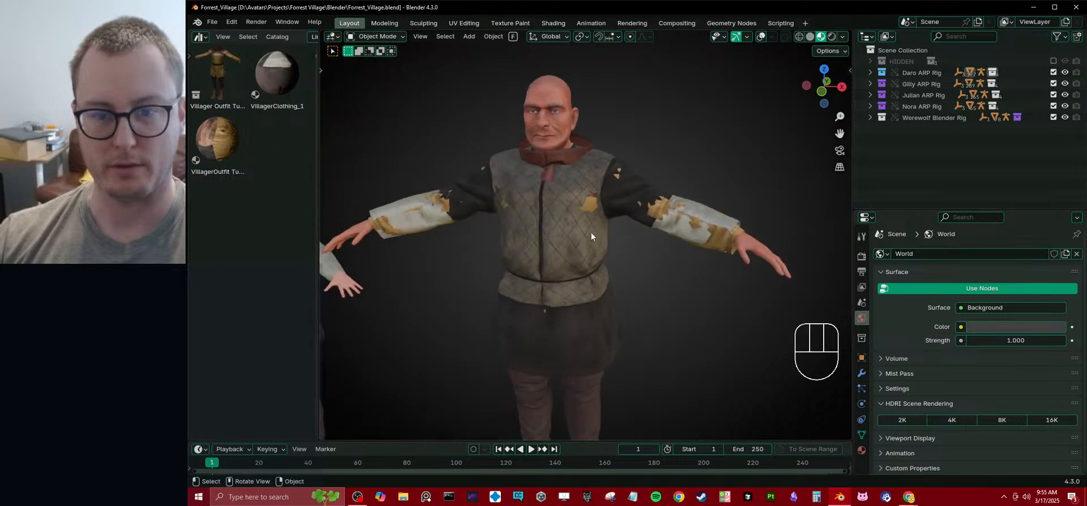
pyautogui.click(587, 246)
pyautogui.click(870, 73)
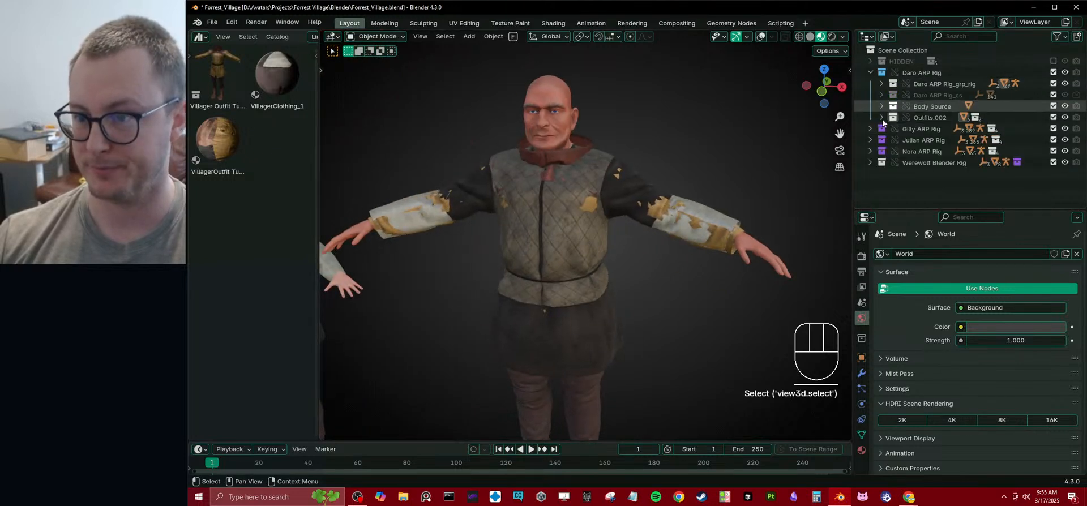
pyautogui.click(881, 117)
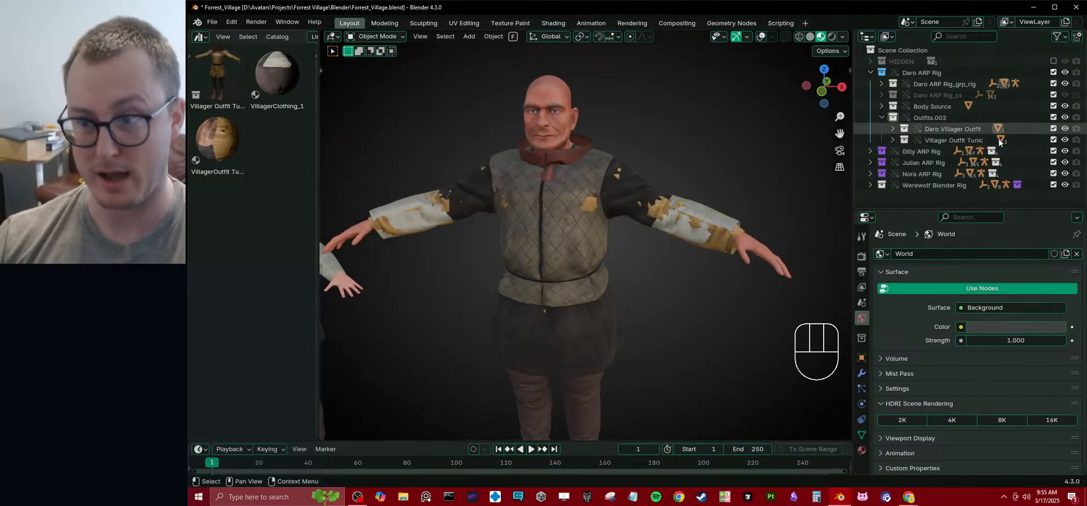
pyautogui.click(1055, 138)
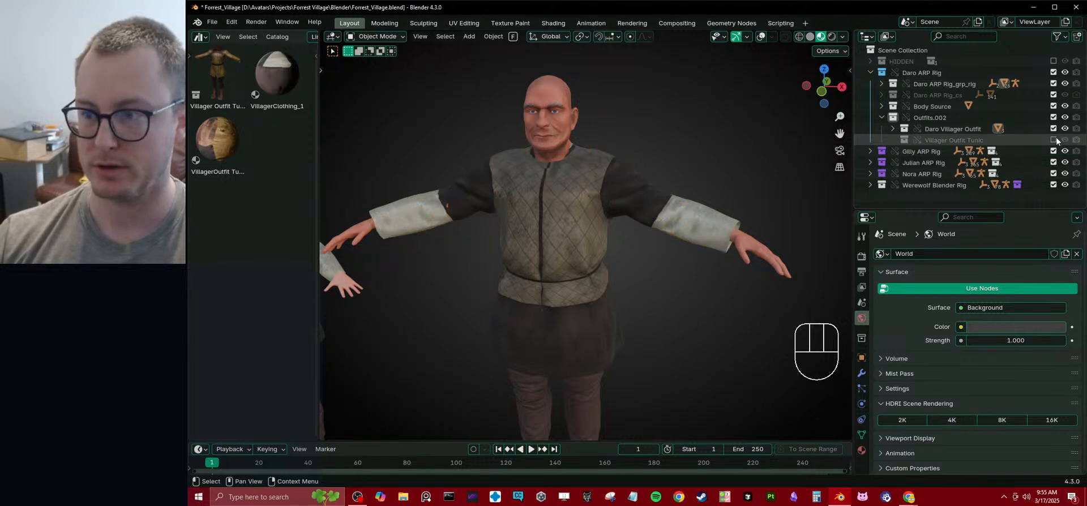
pyautogui.click(1054, 129)
# - Examine Daro's tunic beside the other villagers in an enlarged viewport from several angles
pyautogui.scroll(-6, 639, 191)
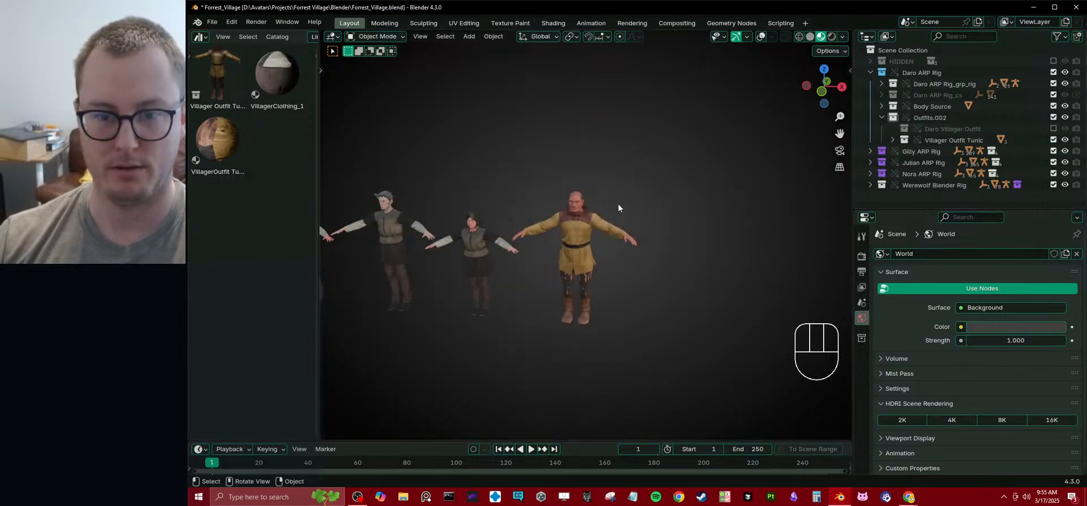
pyautogui.scroll(-3, 649, 215)
pyautogui.moveTo(634, 205); pyautogui.dragTo(633, 240, button='middle')
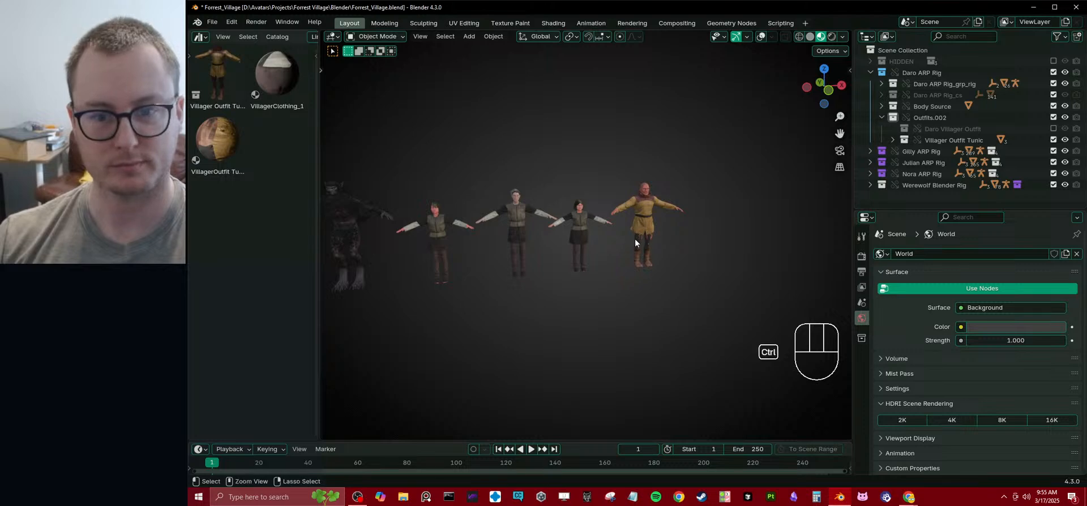
pyautogui.hotkey('ctrl', 'space')
pyautogui.scroll(4, 709, 255)
pyautogui.moveTo(710, 256); pyautogui.dragTo(668, 250, button='middle')
pyautogui.moveTo(742, 152); pyautogui.dragTo(621, 233, button='middle')
pyautogui.scroll(3, 672, 141)
pyautogui.scroll(-5, 617, 172)
pyautogui.moveTo(548, 243); pyautogui.dragTo(680, 265, button='middle')
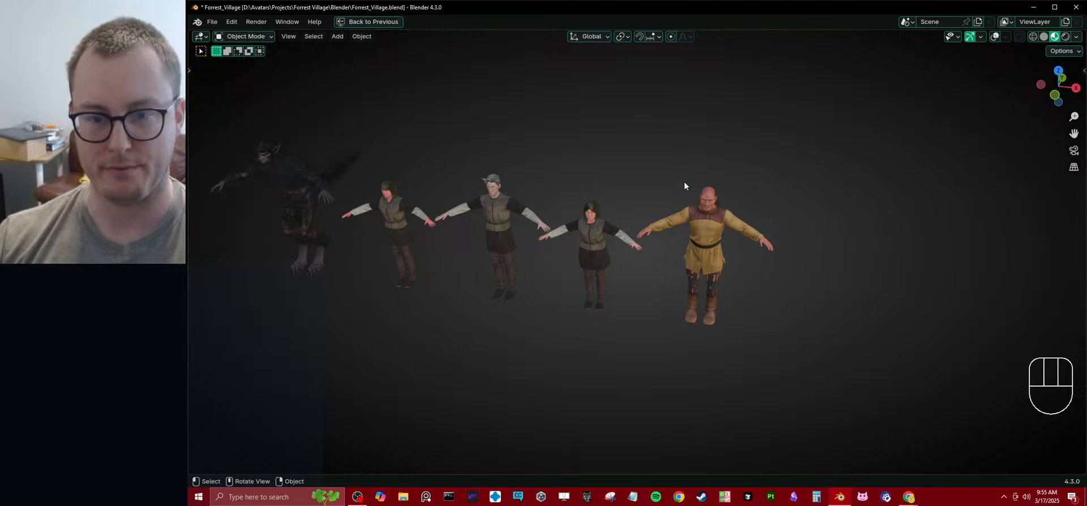
pyautogui.hotkey('ctrl', 'space')
# - Save Forrest_Village.blend and reopen the recent file Daro.blend
pyautogui.hotkey('ctrl', 's')
pyautogui.scroll(6, 619, 213)
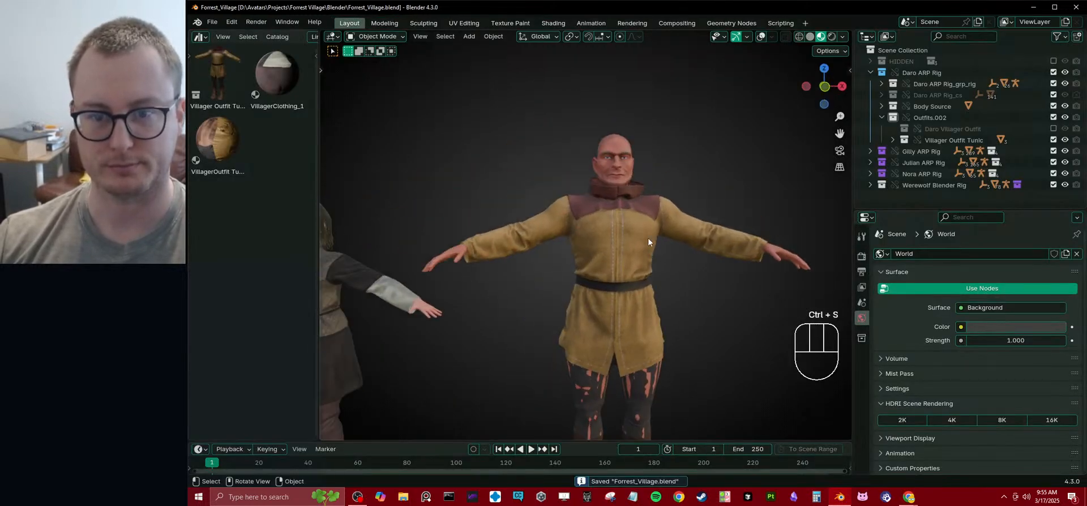
pyautogui.click(211, 22)
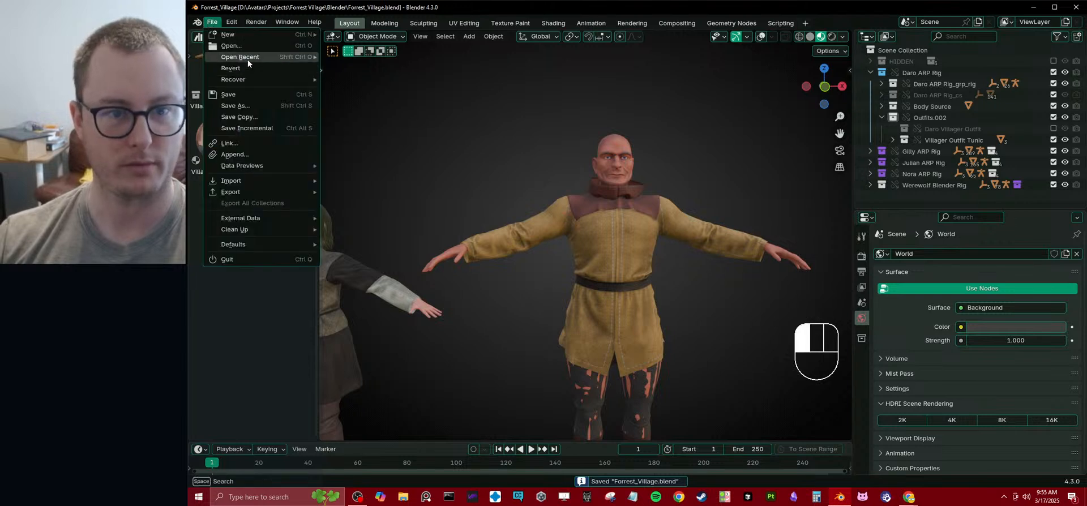
pyautogui.moveTo(247, 59)
pyautogui.click(354, 67)
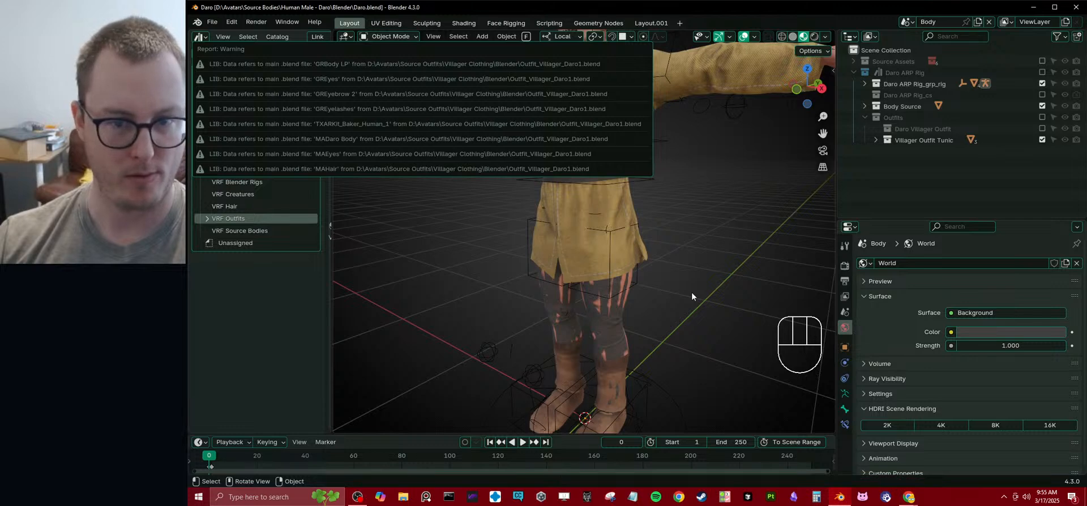
# - Set the outliner to list the Blender file's data and linked libraries, and widen the 3D viewport
pyautogui.click(871, 36)
pyautogui.click(886, 101)
pyautogui.scroll(-5, 917, 153)
pyautogui.moveTo(836, 196); pyautogui.dragTo(921, 212)
pyautogui.scroll(-4, 670, 211)
pyautogui.hotkey('ctrl', 'space')
pyautogui.moveTo(670, 212); pyautogui.dragTo(640, 236, button='middle')
pyautogui.hotkey('ctrl', 'space')
# - Isolate Daro's body and the pants in local view and make the pants the only selected object
pyautogui.moveTo(701, 253); pyautogui.dragTo(582, 257, button='middle')
pyautogui.scroll(4, 607, 246)
pyautogui.click(607, 248)
pyautogui.press('b')
pyautogui.moveTo(582, 257); pyautogui.dragTo(571, 277)
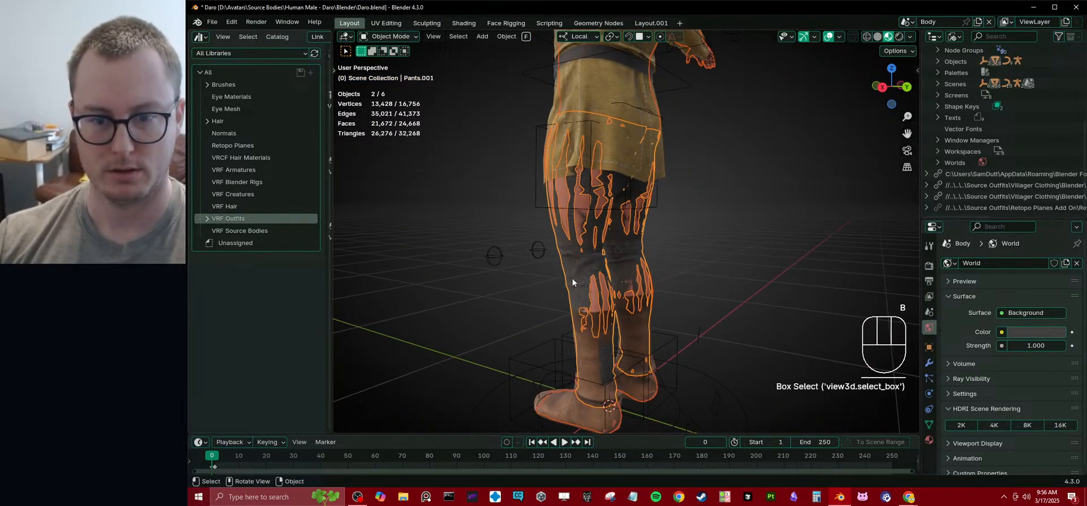
pyautogui.press('/')
pyautogui.scroll(3, 633, 251)
pyautogui.click(650, 244)
# - Put the pants in Sculpt Mode and inflate the back of the thigh using Inflate/Deflate at radius 152 px, strength 0.259
pyautogui.moveTo(651, 245); pyautogui.dragTo(653, 196, button='middle')
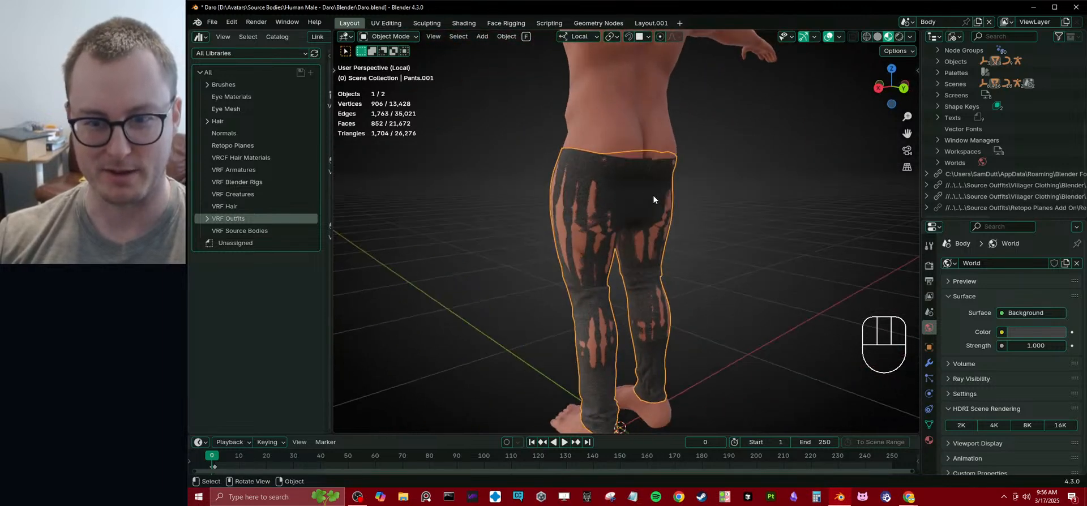
pyautogui.hotkey('ctrl', 'Tab')
pyautogui.click(640, 186)
pyautogui.hotkey('ctrl', 'Tab')
pyautogui.click(629, 259)
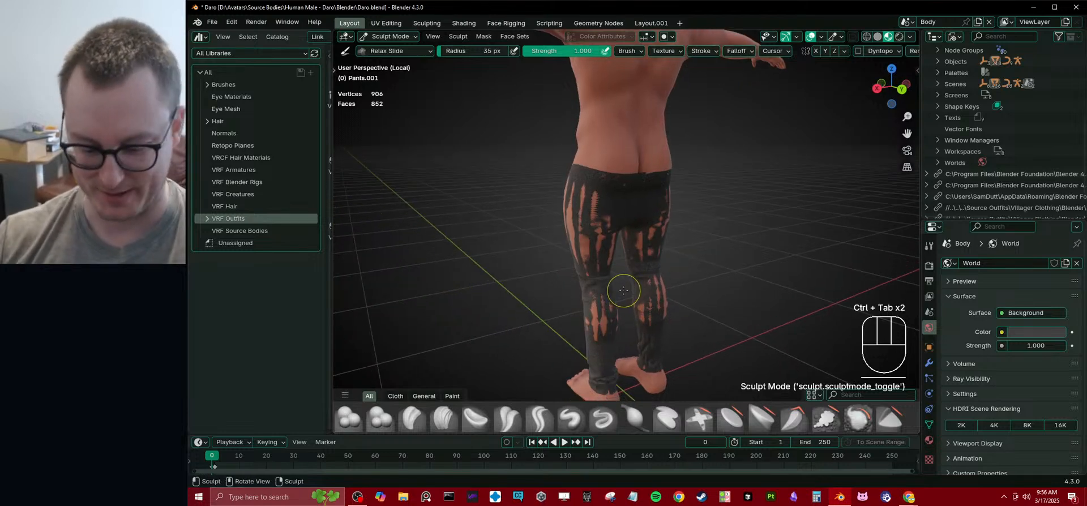
pyautogui.press('i')
pyautogui.press('i')
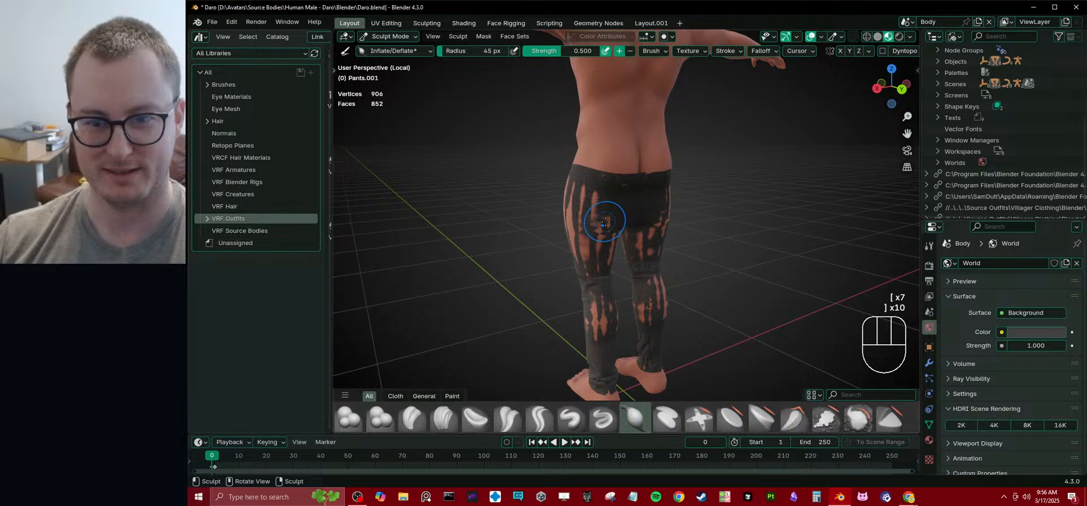
pyautogui.moveTo(630, 205)
pyautogui.mouseDown()
pyautogui.moveTo(602, 231)
pyautogui.moveTo(590, 227)
pyautogui.mouseUp()
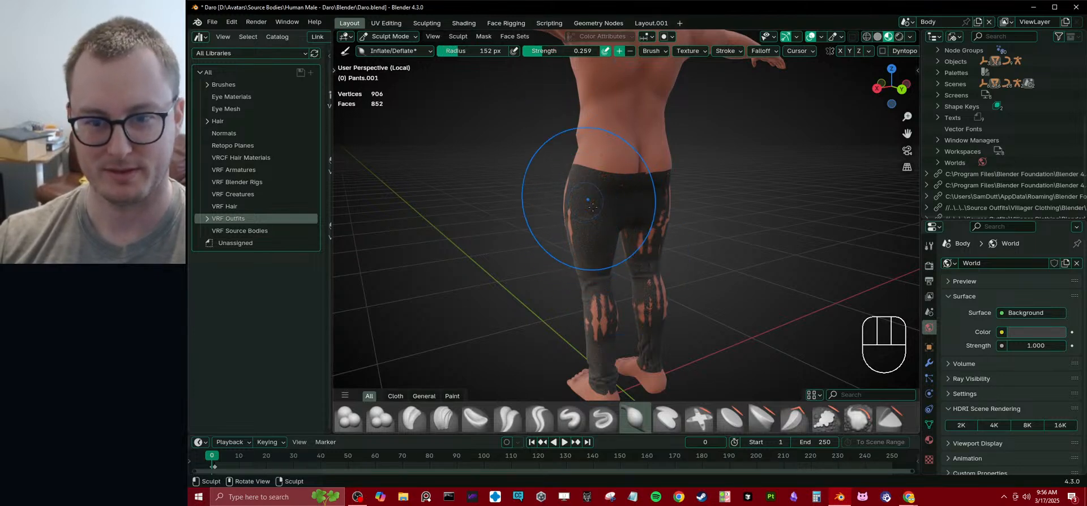
# - Inflate the side and front of the pants' thighs to cover the skin poking through
pyautogui.moveTo(588, 200); pyautogui.dragTo(679, 238, button='middle')
pyautogui.moveTo(581, 207); pyautogui.dragTo(631, 212, button='middle')
pyautogui.moveTo(633, 201); pyautogui.dragTo(625, 253)
pyautogui.moveTo(624, 253); pyautogui.dragTo(662, 244, button='middle')
pyautogui.moveTo(618, 195)
pyautogui.mouseDown()
pyautogui.moveTo(604, 188)
pyautogui.moveTo(583, 243)
pyautogui.mouseUp()
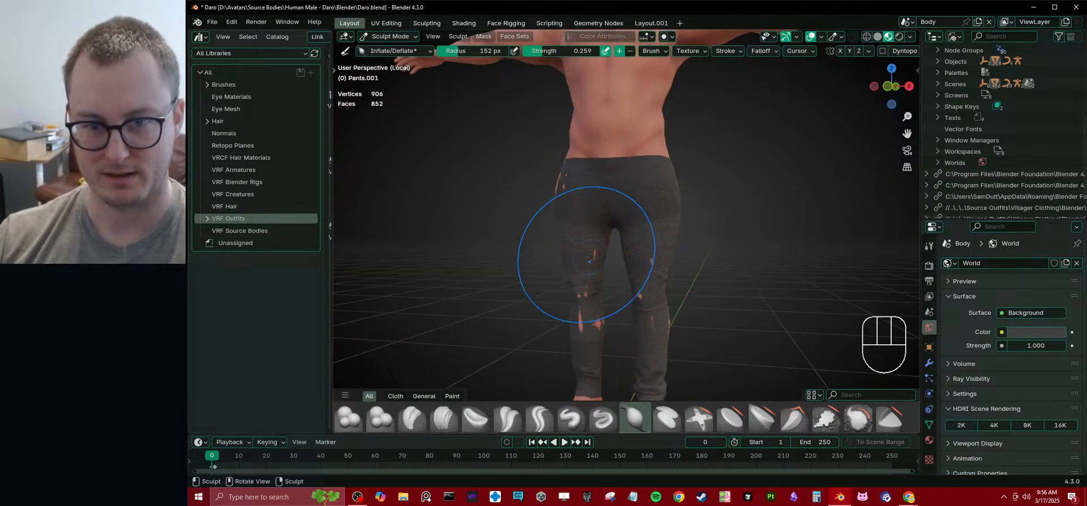
pyautogui.moveTo(601, 249); pyautogui.dragTo(599, 182, button='middle')
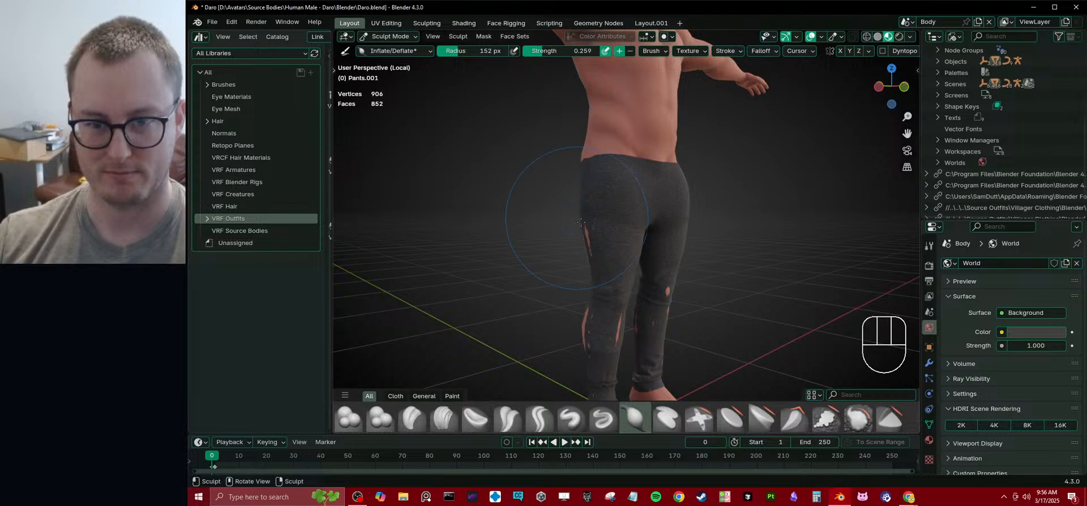
# - Inflate the lower legs of the pants around the calves and knees to cover the remaining skin
pyautogui.moveTo(577, 218); pyautogui.dragTo(628, 149, button='middle')
pyautogui.moveTo(642, 232)
pyautogui.mouseDown(button='middle')
pyautogui.moveTo(694, 250)
pyautogui.moveTo(693, 223)
pyautogui.mouseUp(button='middle')
pyautogui.scroll(3, 694, 249)
pyautogui.keyDown('shift'); pyautogui.moveTo(694, 223); pyautogui.dragTo(668, 153, button='middle'); pyautogui.keyUp('shift')
pyautogui.moveTo(668, 158); pyautogui.dragTo(619, 197, button='middle')
pyautogui.moveTo(618, 257)
pyautogui.mouseDown(button='middle')
pyautogui.moveTo(535, 244)
pyautogui.moveTo(530, 223)
pyautogui.moveTo(589, 264)
pyautogui.mouseUp(button='middle')
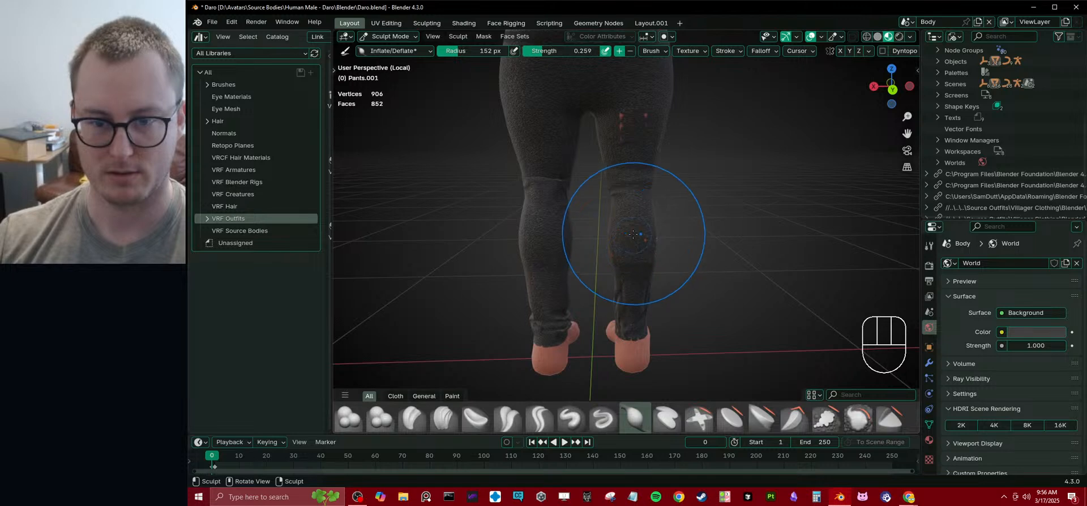
pyautogui.moveTo(637, 133)
pyautogui.mouseDown(button='middle')
pyautogui.moveTo(575, 147)
pyautogui.moveTo(572, 79)
pyautogui.mouseUp(button='middle')
pyautogui.moveTo(650, 235); pyautogui.dragTo(634, 254)
pyautogui.moveTo(504, 255); pyautogui.dragTo(784, 279, button='middle')
pyautogui.moveTo(661, 243); pyautogui.dragTo(701, 289, button='middle')
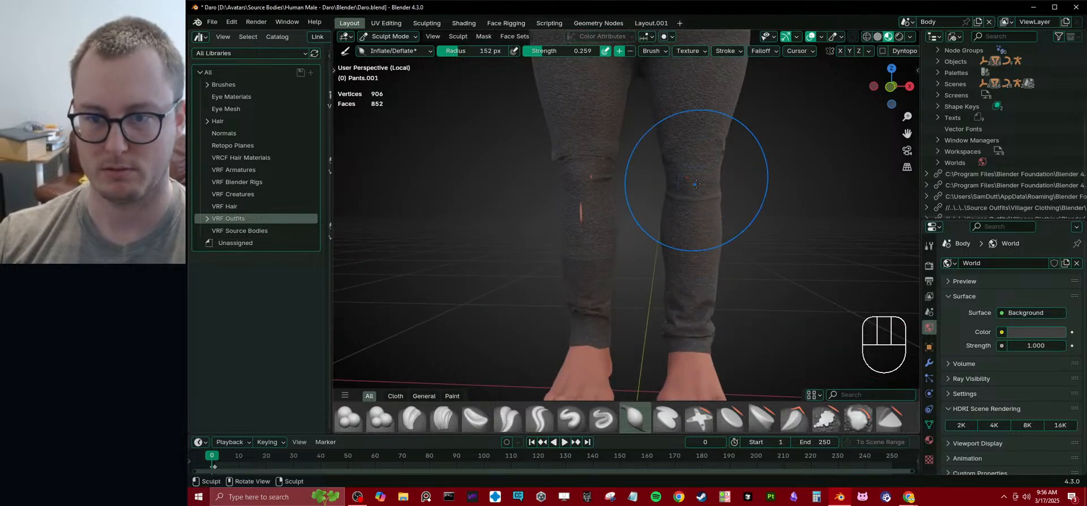
# - Switch the viewport to solid shading with a distinct colour for each object
pyautogui.press('z')
pyautogui.press('z')
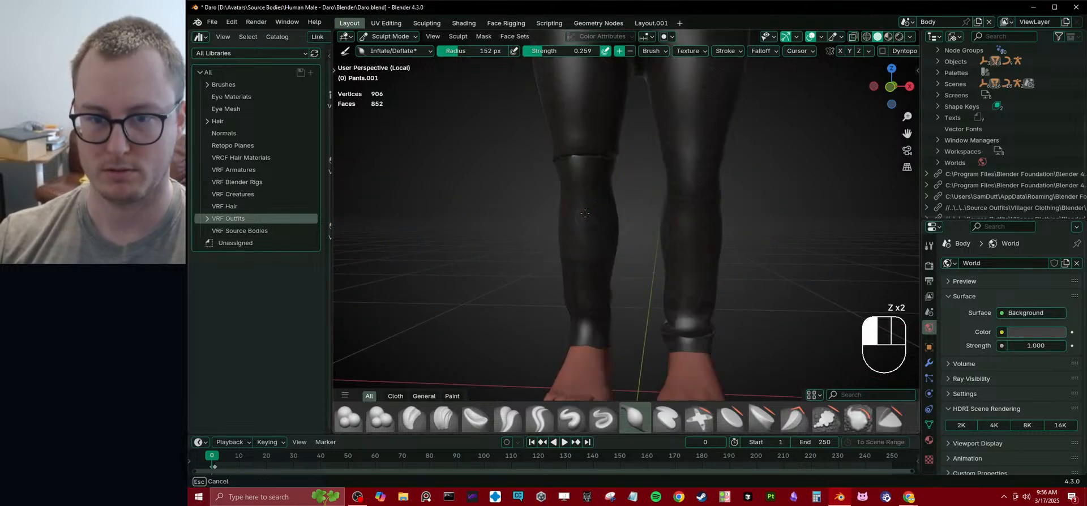
pyautogui.keyDown('shift'); pyautogui.moveTo(586, 214); pyautogui.dragTo(578, 251, button='middle'); pyautogui.keyUp('shift')
pyautogui.moveTo(687, 204); pyautogui.dragTo(792, 195, button='middle')
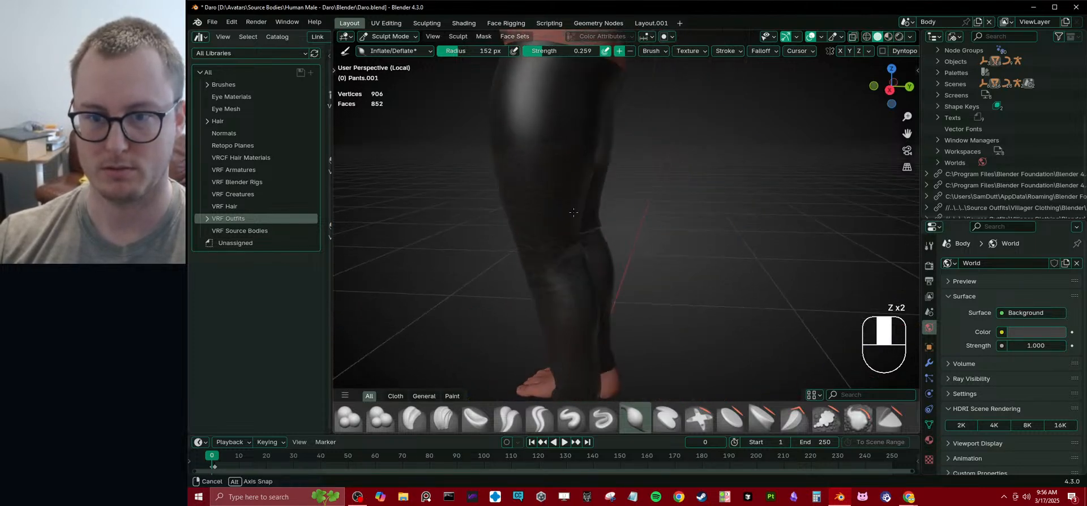
pyautogui.click(910, 36)
pyautogui.click(900, 215)
# - Inflate the back of the pants' lower legs where the body still intersects the calves
pyautogui.moveTo(688, 170); pyautogui.dragTo(585, 163, button='middle')
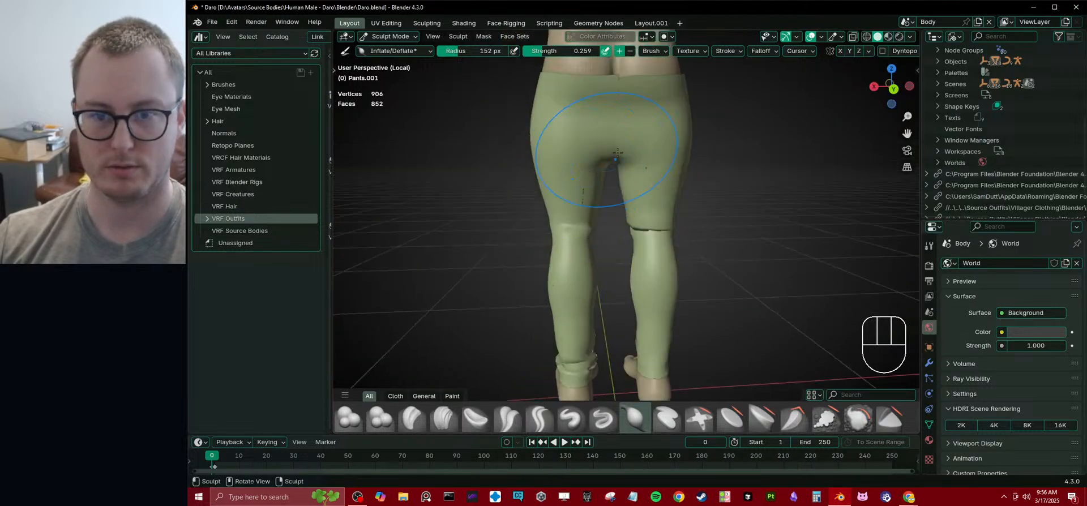
pyautogui.scroll(3, 585, 162)
pyautogui.keyDown('shift'); pyautogui.moveTo(634, 141); pyautogui.dragTo(643, 230, button='middle'); pyautogui.keyUp('shift')
pyautogui.keyDown('shift'); pyautogui.moveTo(583, 266); pyautogui.dragTo(623, 123, button='middle'); pyautogui.keyUp('shift')
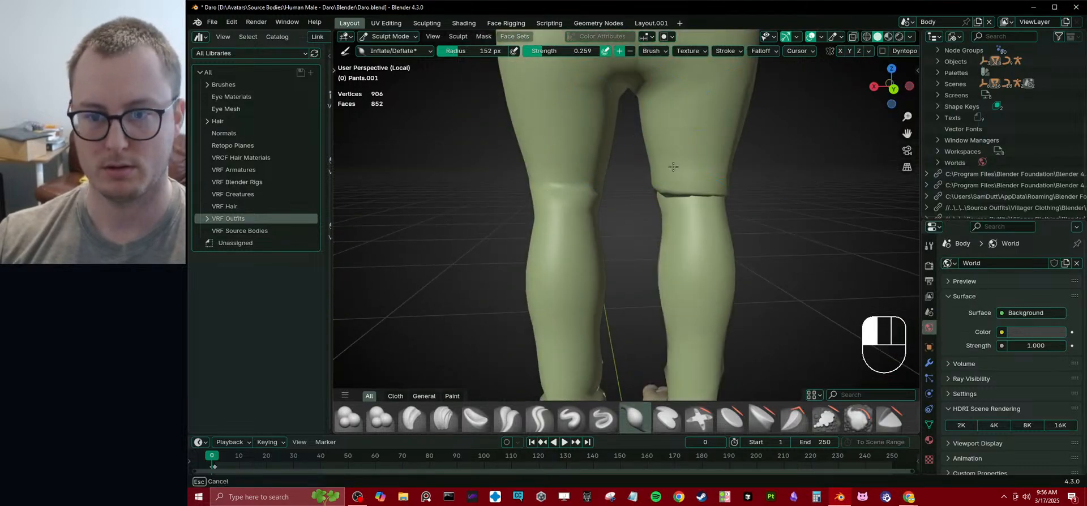
pyautogui.moveTo(686, 317); pyautogui.dragTo(686, 329)
pyautogui.moveTo(687, 320)
pyautogui.keyDown('shift'); pyautogui.mouseDown(button='middle')
pyautogui.moveTo(701, 190)
pyautogui.moveTo(657, 155)
pyautogui.moveTo(609, 173)
pyautogui.mouseUp(button='middle'); pyautogui.keyUp('shift')
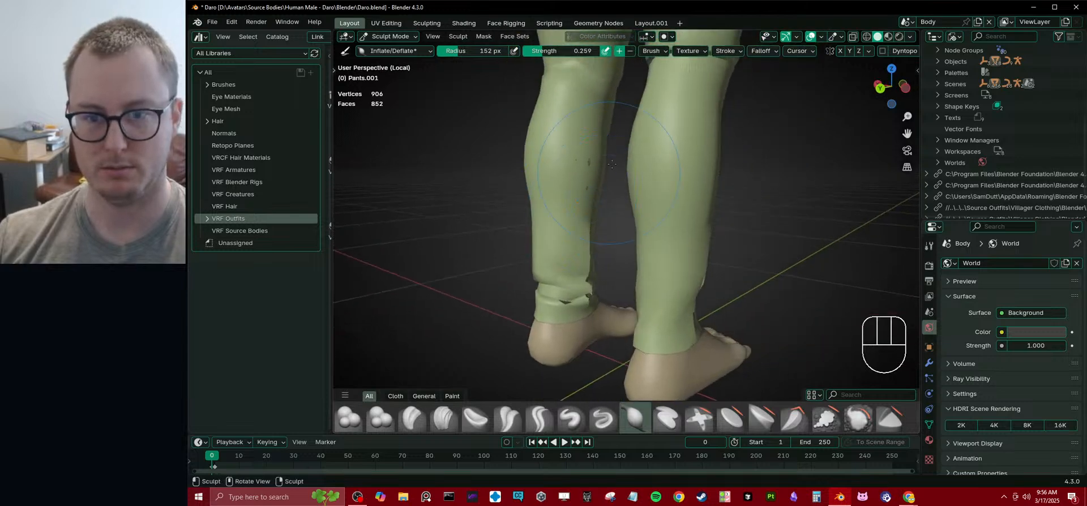
pyautogui.scroll(-2, 687, 204)
pyautogui.scroll(2, 566, 190)
# - Inflate the remaining spots on the front of the pants' legs where the body shows through
pyautogui.moveTo(694, 198); pyautogui.dragTo(635, 198, button='middle')
pyautogui.scroll(-1, 662, 283)
pyautogui.keyDown('shift'); pyautogui.moveTo(649, 336); pyautogui.dragTo(596, 275, button='middle'); pyautogui.keyUp('shift')
pyautogui.scroll(-2, 605, 215)
pyautogui.keyDown('shift'); pyautogui.moveTo(620, 199); pyautogui.dragTo(637, 249, button='middle'); pyautogui.keyUp('shift')
pyautogui.moveTo(637, 249); pyautogui.dragTo(572, 339, button='middle')
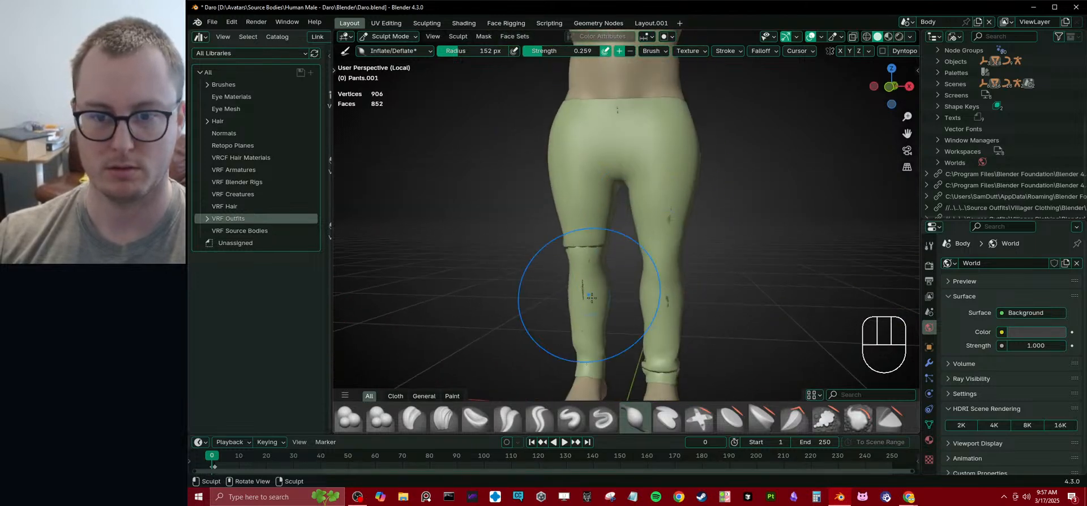
pyautogui.moveTo(680, 210); pyautogui.dragTo(628, 129)
pyautogui.scroll(-2, 616, 258)
pyautogui.moveTo(628, 237)
pyautogui.mouseDown()
pyautogui.moveTo(645, 207)
pyautogui.moveTo(633, 176)
pyautogui.mouseUp()
pyautogui.moveTo(634, 176)
pyautogui.mouseDown(button='middle')
pyautogui.moveTo(607, 292)
pyautogui.moveTo(674, 274)
pyautogui.mouseUp(button='middle')
# - Leave Sculpt Mode on the pants and exit local view to show the whole outfit
pyautogui.hotkey('ctrl', 'Tab')
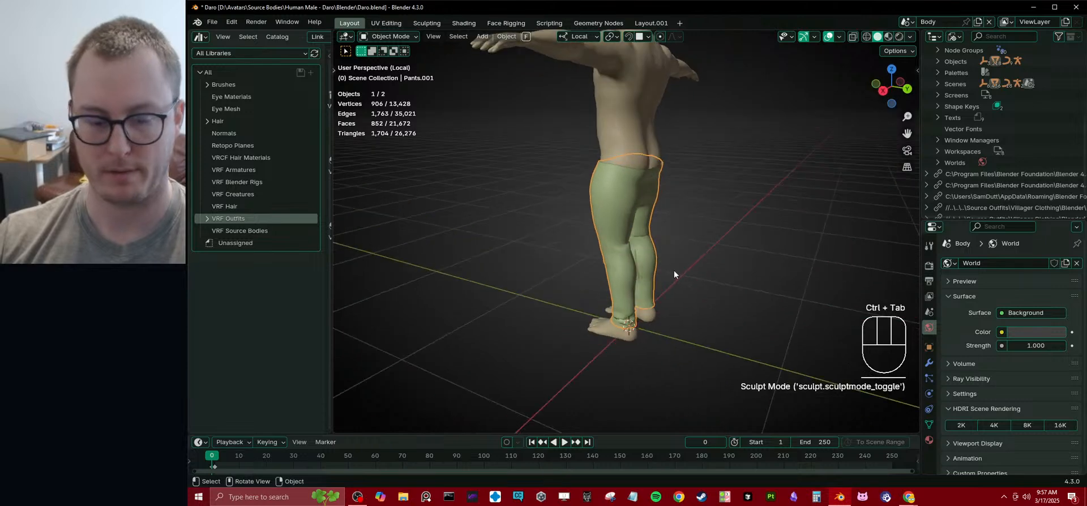
pyautogui.hotkey('ctrl', 'Tab')
pyautogui.press('/')
pyautogui.moveTo(693, 257); pyautogui.dragTo(712, 219, button='middle')
pyautogui.click(711, 218)
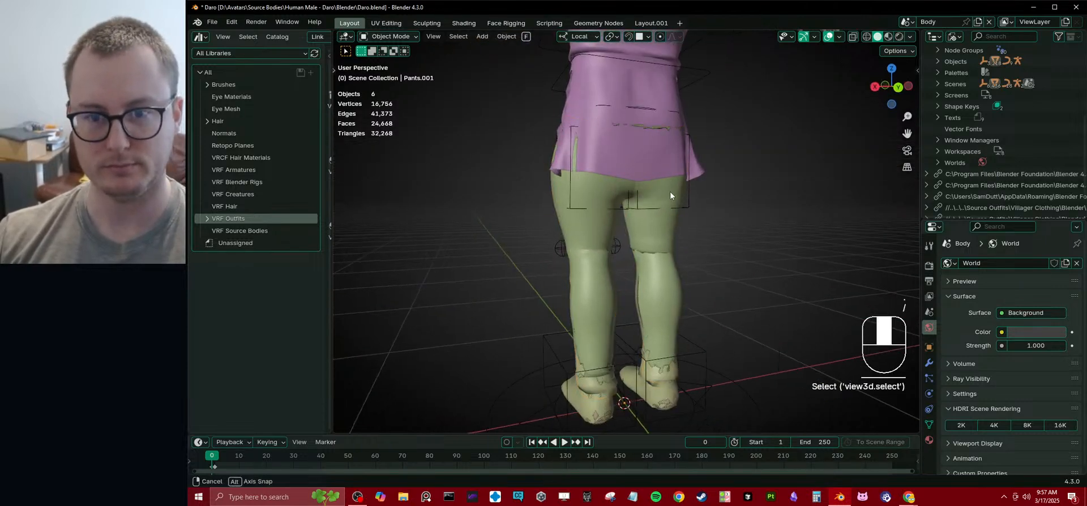
# - Select the shoes and enter Edit Mode on their mesh
pyautogui.moveTo(666, 189); pyautogui.dragTo(660, 156, button='middle')
pyautogui.click(660, 155)
pyautogui.moveTo(665, 226); pyautogui.dragTo(575, 315, button='middle')
pyautogui.click(575, 311)
pyautogui.moveTo(717, 227)
pyautogui.mouseDown(button='middle')
pyautogui.moveTo(608, 229)
pyautogui.moveTo(693, 224)
pyautogui.moveTo(689, 256)
pyautogui.moveTo(663, 267)
pyautogui.moveTo(730, 240)
pyautogui.mouseUp(button='middle')
pyautogui.press('Tab')
# - Try to fatten the top edge loop of the shoe with Shrink/Fatten and proportional editing
pyautogui.press('z')
pyautogui.click(600, 217)
pyautogui.keyDown('alt'); pyautogui.click(670, 198); pyautogui.keyUp('alt')
pyautogui.press('z')
pyautogui.press('o')
pyautogui.hotkey('alt', 's')
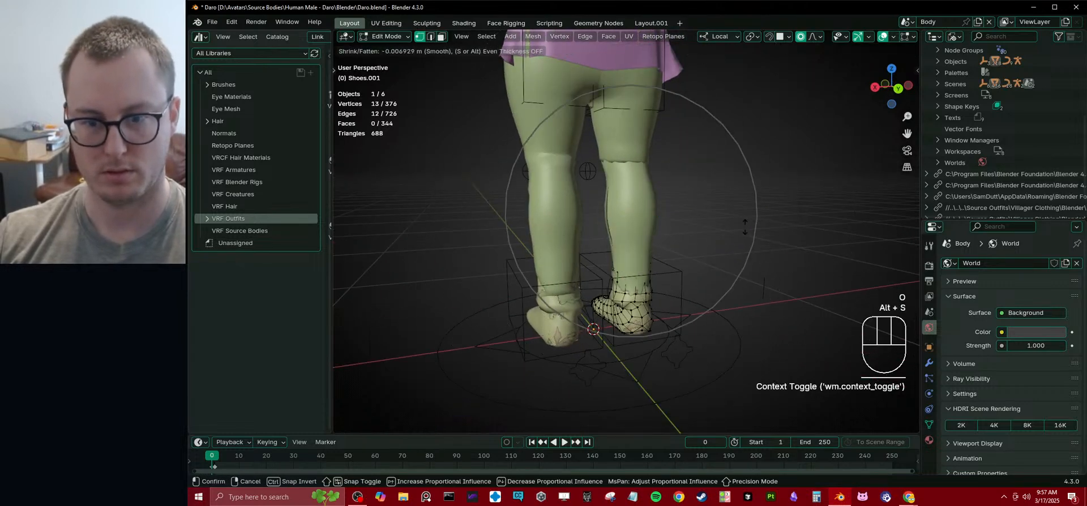
pyautogui.scroll(2, 755, 224)
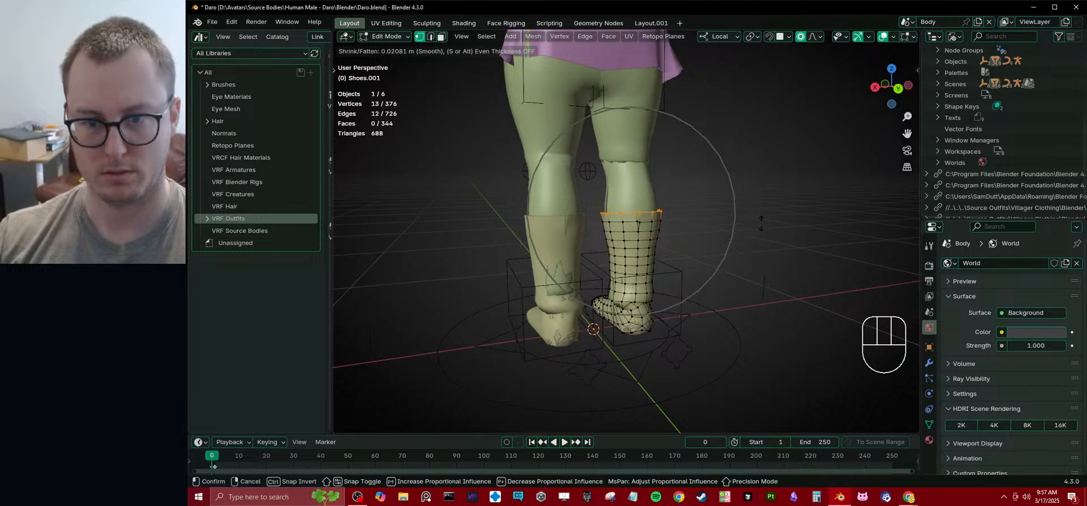
pyautogui.rightClick(728, 237)
# - Merge the split seam vertices at the shoe's top edge and in the row just below it
pyautogui.press('z')
pyautogui.scroll(3, 643, 240)
pyautogui.moveTo(643, 235); pyautogui.dragTo(645, 142, button='middle')
pyautogui.scroll(4, 644, 142)
pyautogui.click(649, 87)
pyautogui.press('b')
pyautogui.moveTo(621, 72); pyautogui.dragTo(672, 97)
pyautogui.press('m')
pyautogui.click(674, 99)
pyautogui.keyDown('shift'); pyautogui.click(671, 142); pyautogui.keyUp('shift')
pyautogui.hotkey('shift', 'r')
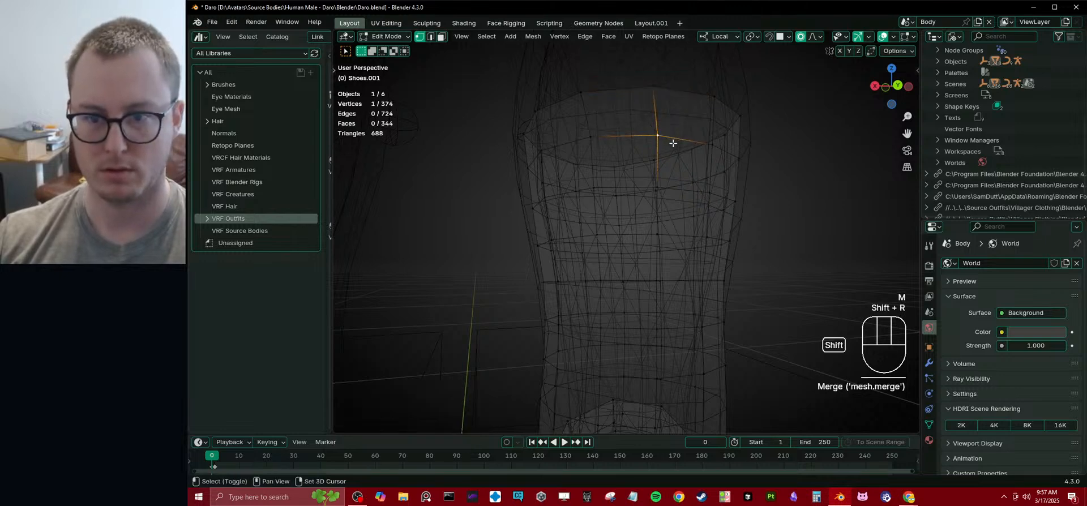
# - Select the full edge loop around the shoe's top opening and return the viewport to solid shading
pyautogui.scroll(-1, 682, 158)
pyautogui.rightClick(682, 157)
pyautogui.keyDown('alt'); pyautogui.keyDown('shift'); pyautogui.click(614, 115); pyautogui.keyUp('shift'); pyautogui.keyUp('alt')
pyautogui.scroll(-3, 614, 116)
pyautogui.moveTo(616, 130)
pyautogui.mouseDown(button='middle')
pyautogui.moveTo(628, 198)
pyautogui.moveTo(613, 188)
pyautogui.moveTo(640, 195)
pyautogui.mouseUp(button='middle')
pyautogui.press('b')
pyautogui.keyDown('shift'); pyautogui.click(634, 191); pyautogui.keyUp('shift')
pyautogui.press('z')
pyautogui.click(706, 234)
pyautogui.moveTo(703, 235); pyautogui.dragTo(695, 255, button='middle')
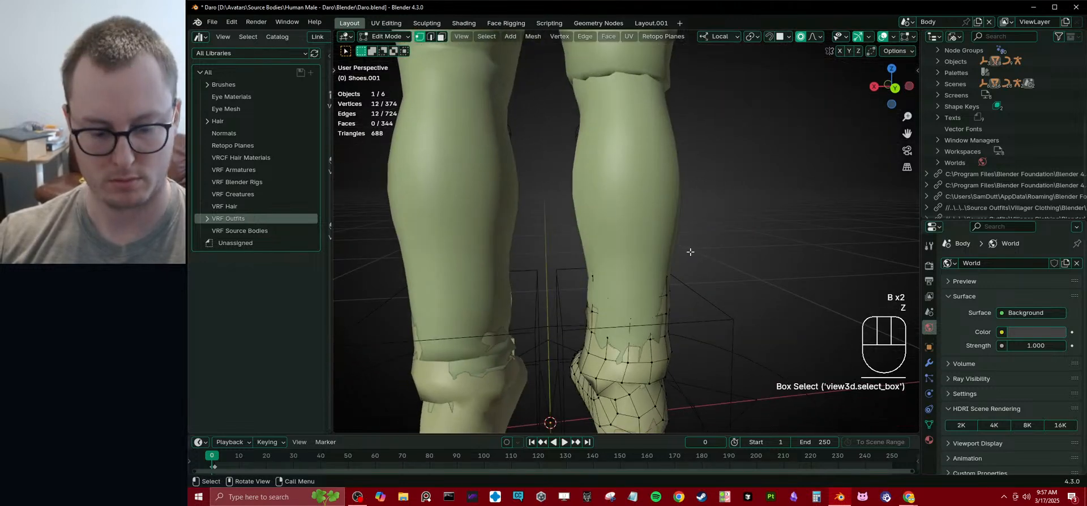
# - Fatten the shoe's top edge loop by about 0.0119 m, scale it to about 1.043, and fatten it again using connected proportional editing
pyautogui.press('o')
pyautogui.press('o')
pyautogui.scroll(-1, 687, 230)
pyautogui.moveTo(691, 235); pyautogui.dragTo(694, 208, button='middle')
pyautogui.hotkey('alt', 's')
pyautogui.click(725, 192)
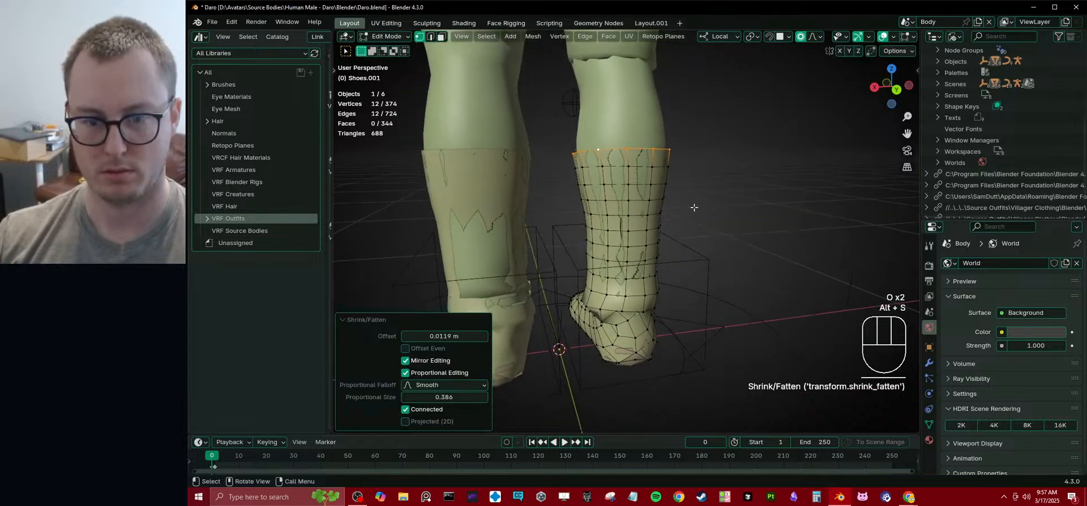
pyautogui.press('s')
pyautogui.click(711, 219)
pyautogui.hotkey('alt', 's')
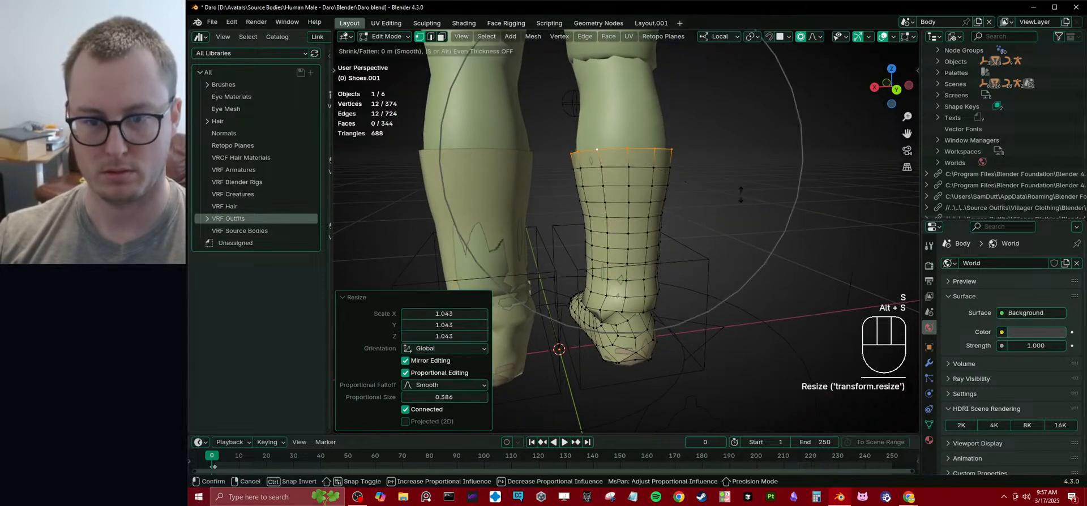
pyautogui.click(736, 195)
# - Try to move a vertex on the shoe along its local Y axis with connected proportional editing
pyautogui.moveTo(732, 199); pyautogui.dragTo(668, 233, button='middle')
pyautogui.keyDown('shift'); pyautogui.moveTo(667, 234); pyautogui.dragTo(707, 199, button='middle'); pyautogui.keyUp('shift')
pyautogui.click(646, 243)
pyautogui.press('g')
pyautogui.press('y')
pyautogui.moveTo(646, 242); pyautogui.dragTo(696, 241, button='middle')
pyautogui.click(616, 240)
pyautogui.hotkey('ctrl', 'z')
pyautogui.hotkey('ctrl', 'z')
pyautogui.hotkey('ctrl', 'z')
# - Turn off Connected Only for proportional editing and move a heel vertex along local Y and about -0.0063 m along local Z
pyautogui.click(813, 38)
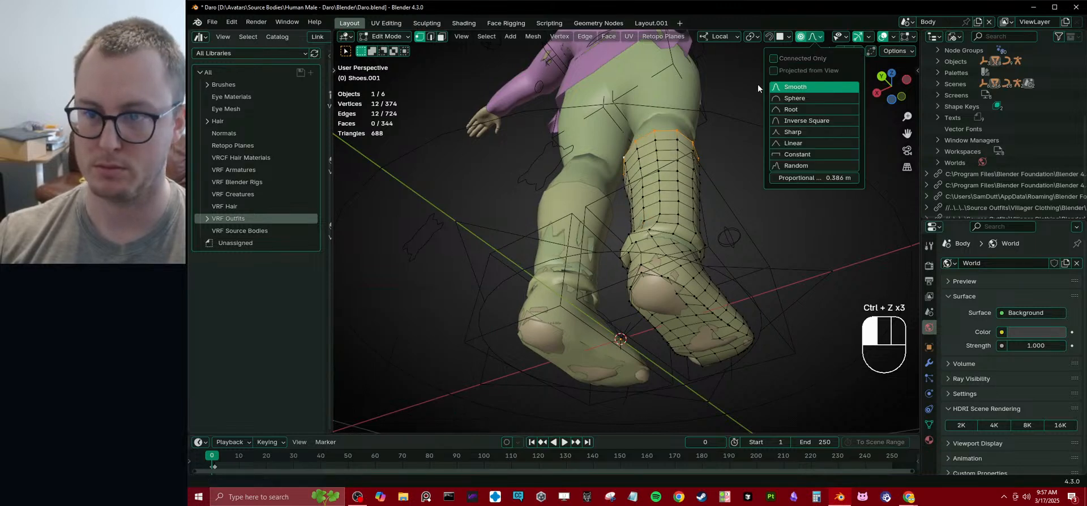
pyautogui.moveTo(573, 149); pyautogui.dragTo(558, 206, button='middle')
pyautogui.moveTo(603, 274)
pyautogui.mouseDown(button='middle')
pyautogui.moveTo(617, 300)
pyautogui.moveTo(612, 277)
pyautogui.mouseUp(button='middle')
pyautogui.click(622, 305)
pyautogui.press('g')
pyautogui.press('y')
pyautogui.click(617, 307)
pyautogui.press('g')
pyautogui.press('z')
pyautogui.click(615, 311)
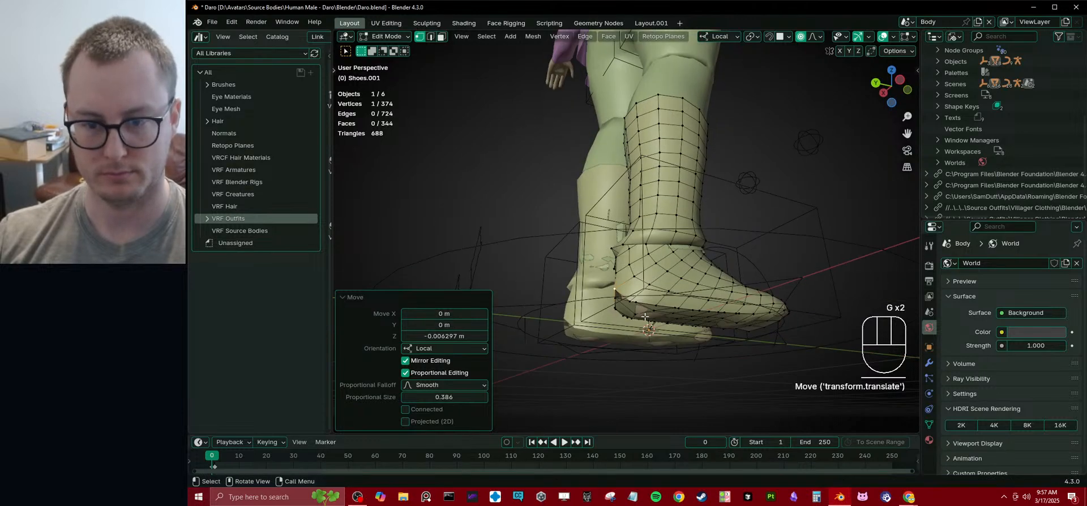
# - Adjust vertices on the shoe's heel underside and toe along local Z to cover the foot
pyautogui.click(633, 320)
pyautogui.press('g')
pyautogui.press('z')
pyautogui.click(635, 318)
pyautogui.click(754, 333)
pyautogui.moveTo(755, 334); pyautogui.dragTo(684, 253, button='middle')
pyautogui.press('g')
pyautogui.press('z')
pyautogui.click(797, 329)
# - Move a vertex on top of the foot along local Z and push it outward with Shrink/Fatten
pyautogui.click(683, 252)
pyautogui.press('g')
pyautogui.press('z')
pyautogui.click(683, 249)
pyautogui.press('g')
pyautogui.click(727, 241)
pyautogui.hotkey('ctrl', 'z')
pyautogui.hotkey('alt', 's')
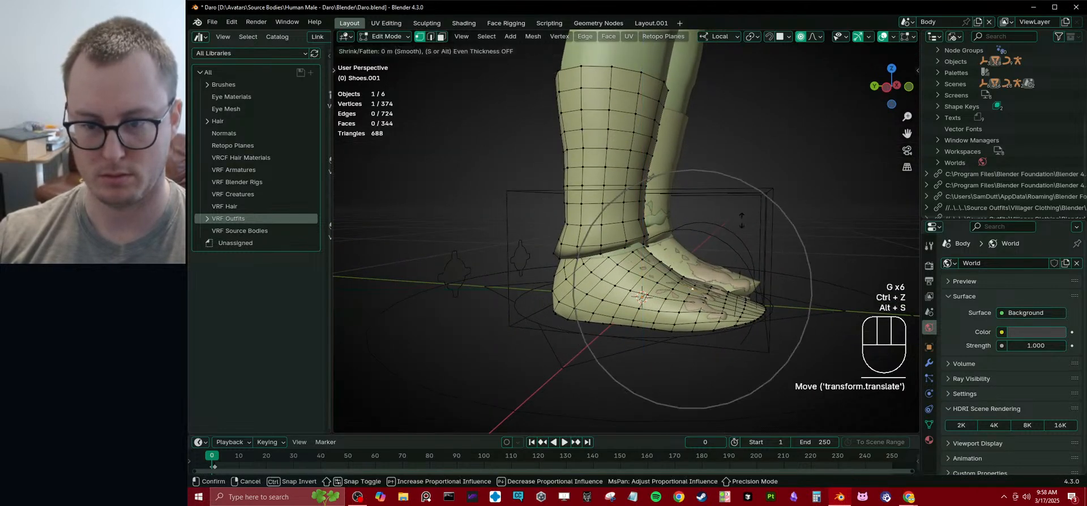
pyautogui.keyDown('shift'); pyautogui.click(743, 213); pyautogui.keyUp('shift')
# - Move a vertex on the inner side of the shoe along local Z with a proportional size of about 0.218 m
pyautogui.moveTo(743, 213); pyautogui.dragTo(686, 226, button='middle')
pyautogui.click(647, 329)
pyautogui.press('g')
pyautogui.press('z')
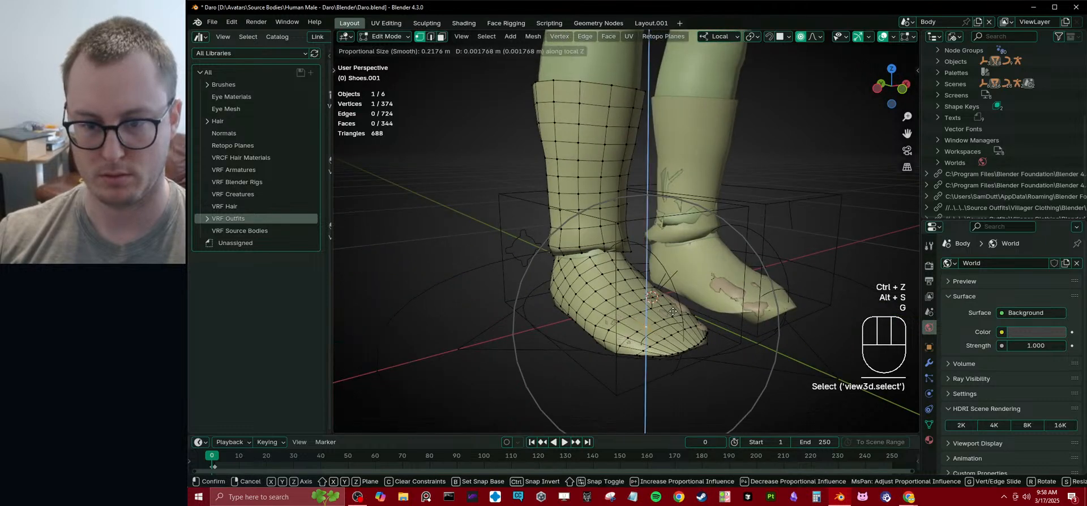
pyautogui.keyDown('shift'); pyautogui.click(684, 305); pyautogui.keyUp('shift')
# - Reposition a vertex near the toes and fatten a vertex on the shoe's inner side by about 0.0051 m
pyautogui.moveTo(684, 305); pyautogui.dragTo(643, 351, button='middle')
pyautogui.click(639, 356)
pyautogui.press('g')
pyautogui.click(643, 355)
pyautogui.click(643, 335)
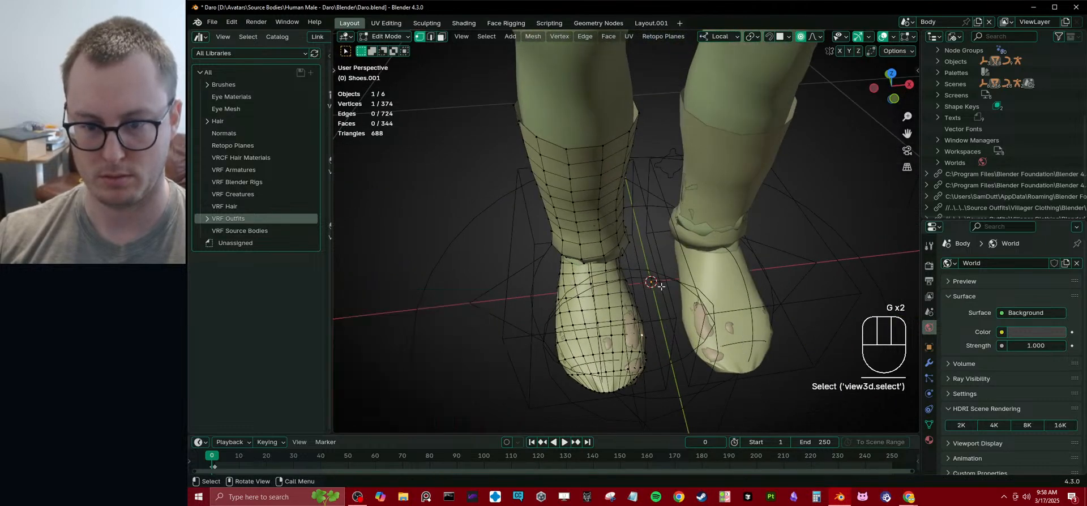
pyautogui.keyDown('shift'); pyautogui.click(655, 252); pyautogui.keyUp('shift')
pyautogui.moveTo(639, 266); pyautogui.dragTo(670, 253, button='middle')
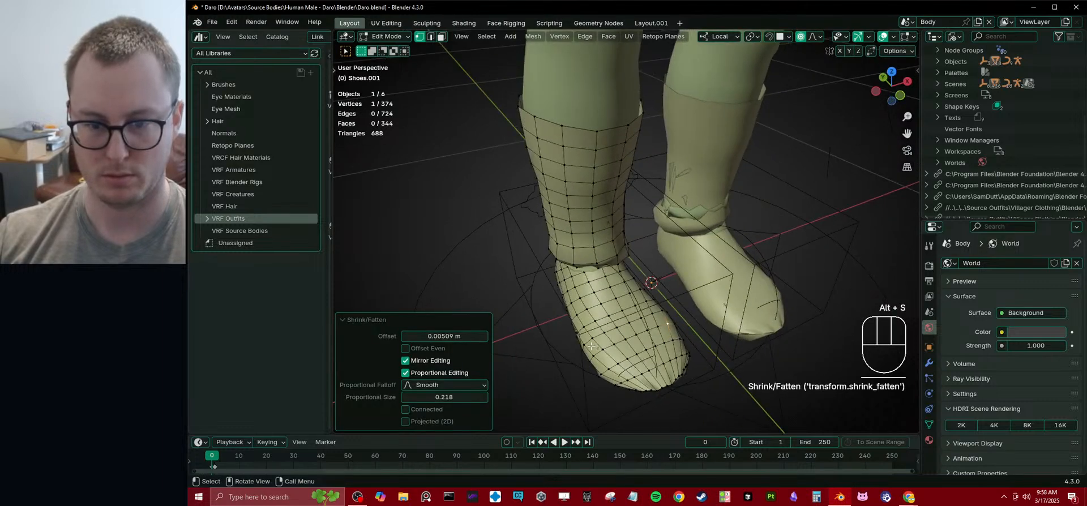
# - Fatten three more vertices across the front of the shoe to cover the skin poking through
pyautogui.click(584, 345)
pyautogui.hotkey('alt', 's')
pyautogui.click(597, 305)
pyautogui.click(603, 349)
pyautogui.hotkey('alt', 's')
pyautogui.click(597, 297)
pyautogui.moveTo(597, 297); pyautogui.dragTo(617, 309, button='middle')
pyautogui.click(631, 324)
pyautogui.hotkey('alt', 's')
pyautogui.click(612, 334)
# - Move three shoe vertices freely with proportional editing to refine the fit around the foot
pyautogui.click(629, 306)
pyautogui.press('g')
pyautogui.click(616, 318)
pyautogui.click(561, 291)
pyautogui.moveTo(561, 291); pyautogui.dragTo(684, 252, button='middle')
pyautogui.press('g')
pyautogui.click(656, 272)
pyautogui.click(625, 251)
pyautogui.press('g')
pyautogui.click(660, 272)
# - Shift one shoe vertex along local Y and two others along local X to finish the fit
pyautogui.click(662, 256)
pyautogui.press('g')
pyautogui.press('y')
pyautogui.click(719, 290)
pyautogui.click(617, 273)
pyautogui.press('g')
pyautogui.press('x')
pyautogui.click(720, 256)
pyautogui.click(693, 264)
pyautogui.press('g')
pyautogui.press('x')
pyautogui.click(719, 264)
# - Leave Edit Mode on the shoes and enter Edit Mode on the jacket, viewing its lower hem from the side
pyautogui.press('Tab')
pyautogui.scroll(-3, 706, 221)
pyautogui.keyDown('shift'); pyautogui.moveTo(706, 221); pyautogui.dragTo(606, 232, button='middle'); pyautogui.keyUp('shift')
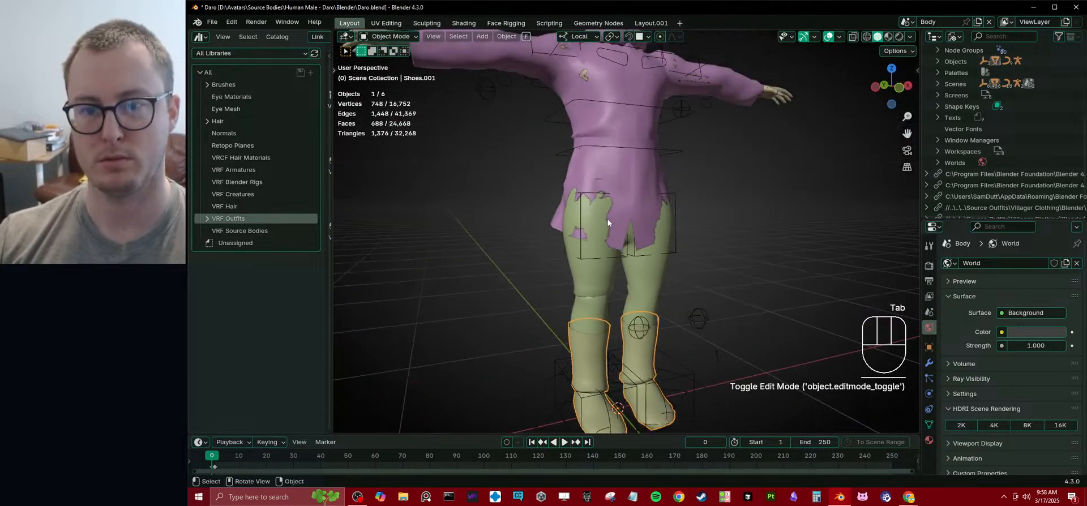
pyautogui.click(652, 219)
pyautogui.press('Tab')
pyautogui.press('KP_1')
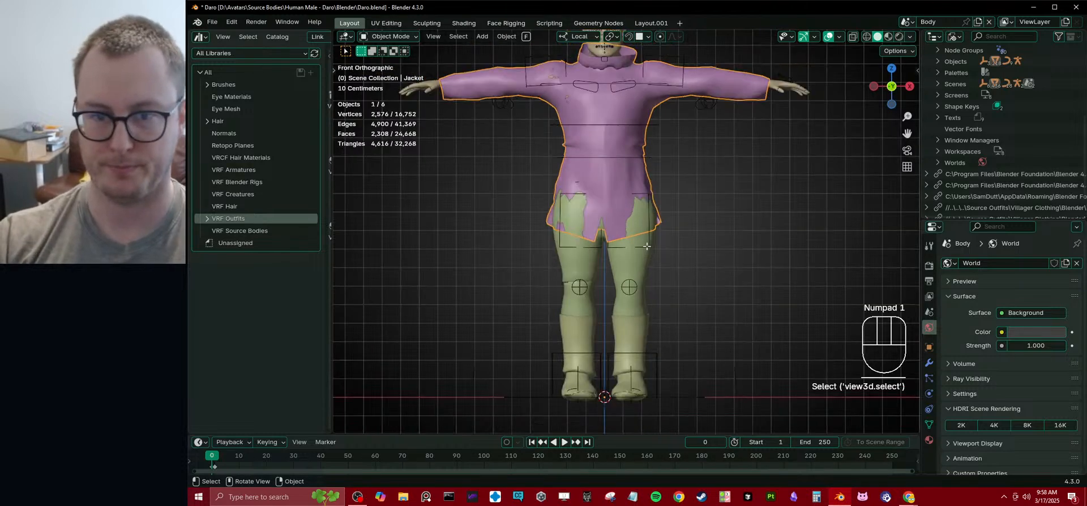
pyautogui.scroll(5, 661, 232)
pyautogui.moveTo(661, 233); pyautogui.dragTo(589, 227, button='middle')
pyautogui.press('KP_3')
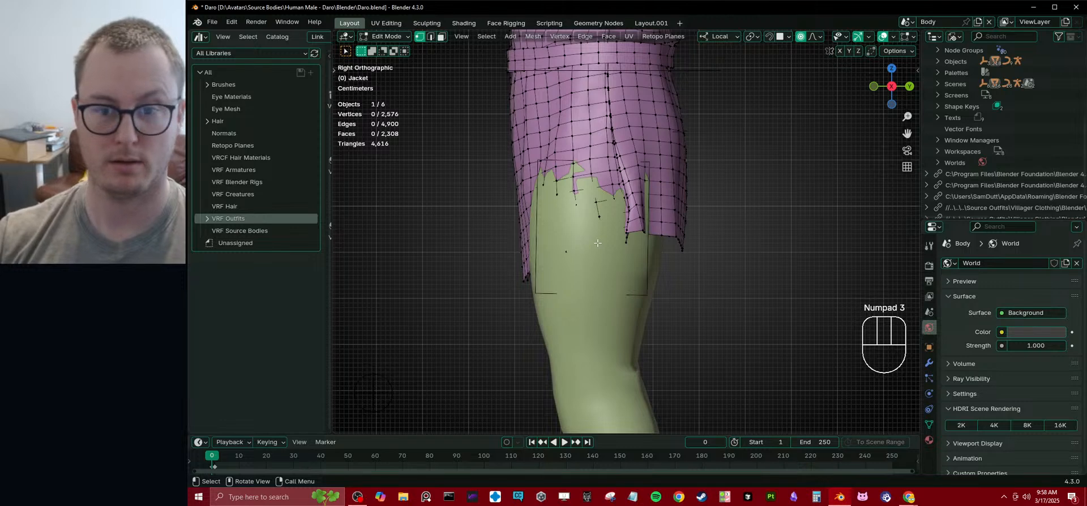
# - Widen the jacket's skirt by scaling two side hem vertices along local X with a proportional size of about 0.51
pyautogui.press('z')
pyautogui.moveTo(579, 274)
pyautogui.mouseDown(button='middle')
pyautogui.moveTo(582, 296)
pyautogui.moveTo(714, 220)
pyautogui.mouseUp(button='middle')
pyautogui.press('z')
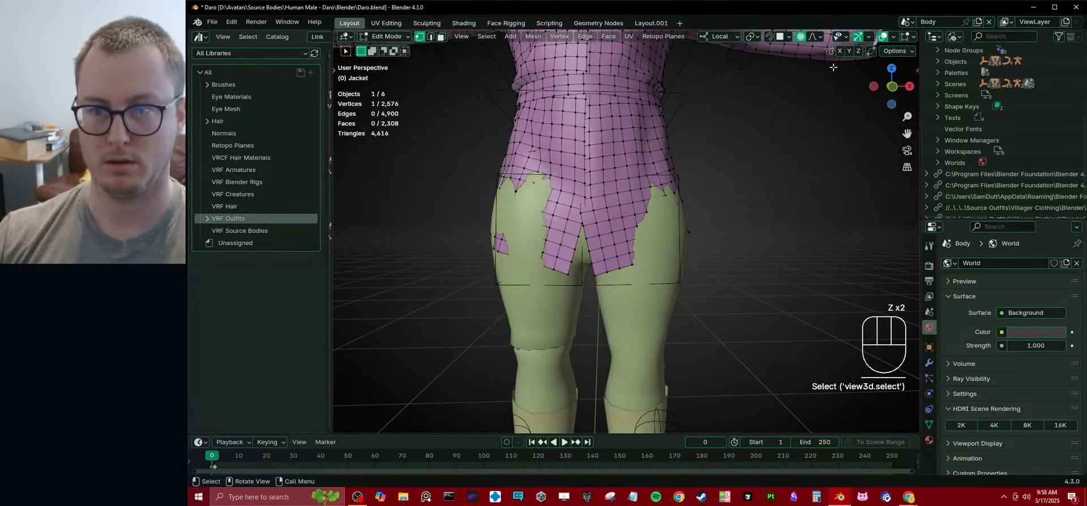
pyautogui.scroll(-4, 685, 200)
pyautogui.moveTo(567, 246); pyautogui.dragTo(571, 267, button='middle')
pyautogui.moveTo(631, 240); pyautogui.dragTo(686, 235, button='middle')
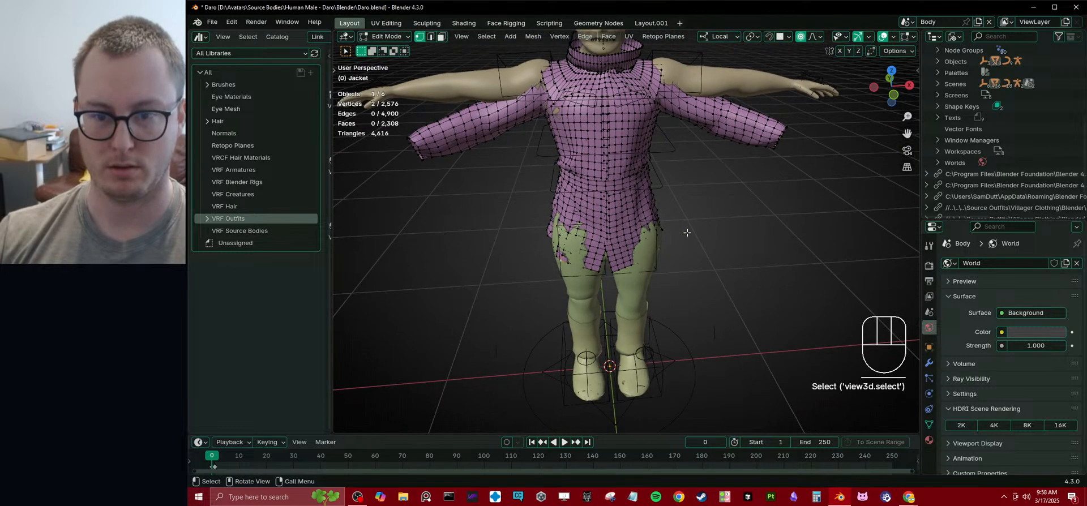
pyautogui.press('s')
pyautogui.press('x')
pyautogui.press('x')
pyautogui.scroll(-6, 695, 235)
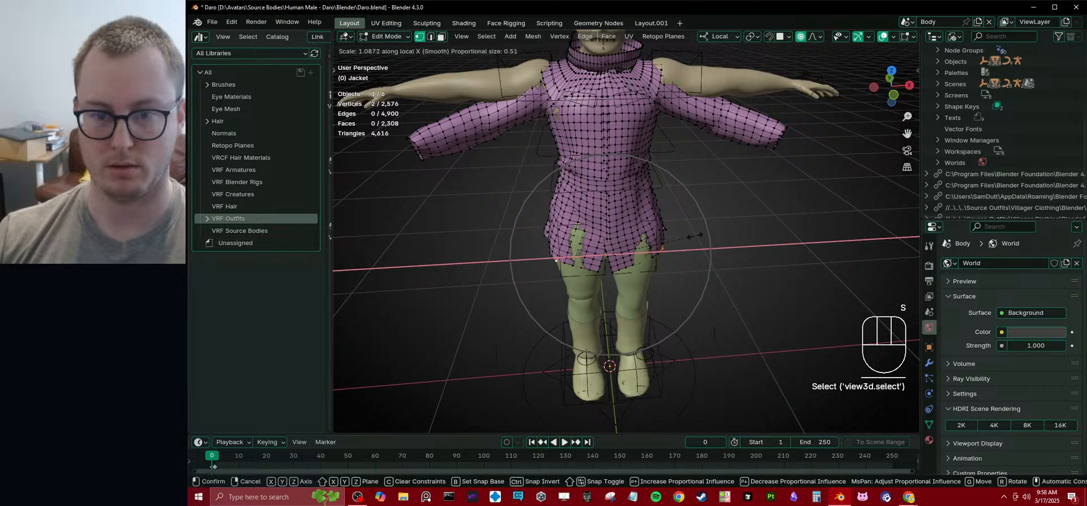
pyautogui.click(699, 235)
# - Move two jacket vertices freely with proportional editing and check the shape in Object Mode
pyautogui.moveTo(699, 235); pyautogui.dragTo(538, 220, button='middle')
pyautogui.click(600, 287)
pyautogui.press('g')
pyautogui.click(624, 266)
pyautogui.click(657, 219)
pyautogui.press('g')
pyautogui.click(624, 216)
pyautogui.press('Tab')
pyautogui.press('Tab')
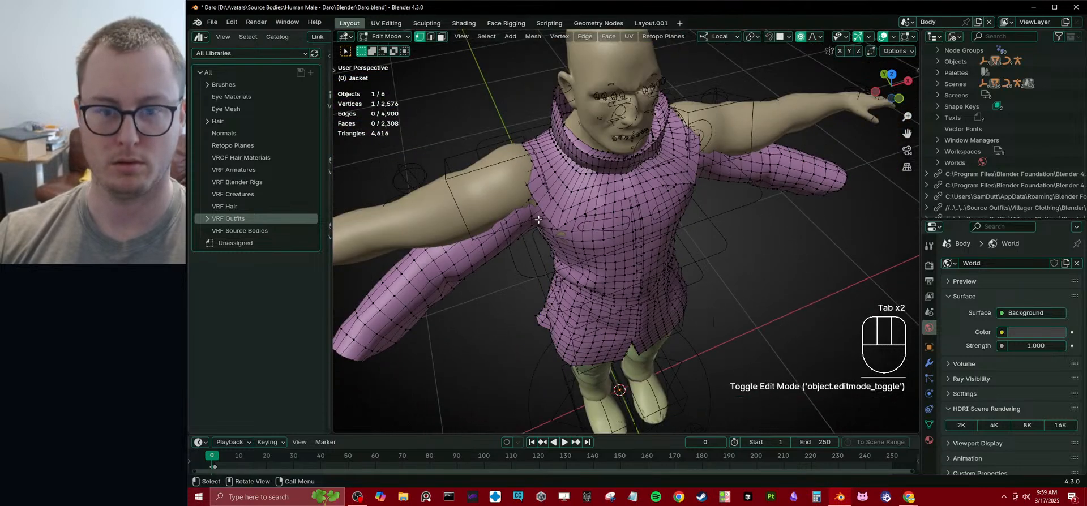
# - Reposition the jacket vertex near the front of the armpit and check the fit in Object Mode
pyautogui.moveTo(717, 244); pyautogui.dragTo(685, 220, button='middle')
pyautogui.press('Tab')
pyautogui.press('Tab')
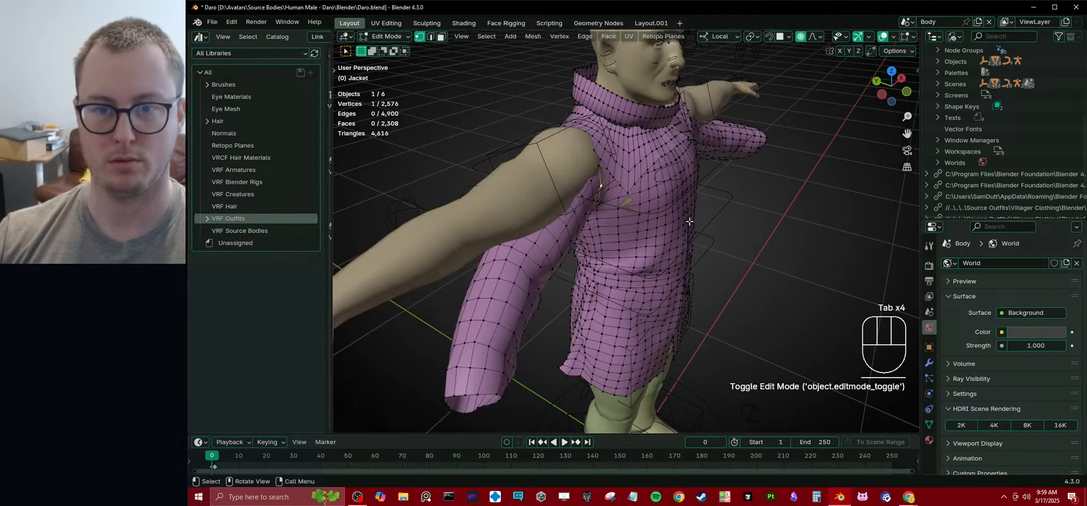
pyautogui.press('g')
pyautogui.click(697, 225)
pyautogui.hotkey('ctrl', 'z')
pyautogui.press('g')
pyautogui.click(700, 225)
pyautogui.press('Tab')
# - Move the jacket's shoulder vertex along local Y with proportional editing and compare the back in Object Mode
pyautogui.moveTo(700, 224); pyautogui.dragTo(632, 230, button='middle')
pyautogui.press('Tab')
pyautogui.press('g')
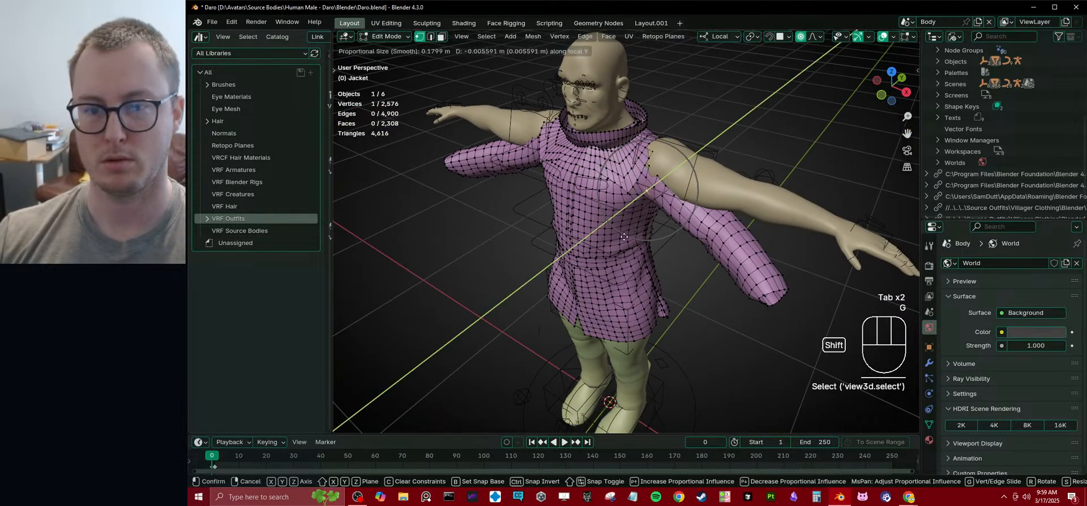
pyautogui.click(625, 236)
pyautogui.press('Tab')
pyautogui.moveTo(721, 228); pyautogui.dragTo(603, 204, button='middle')
pyautogui.press('Tab')
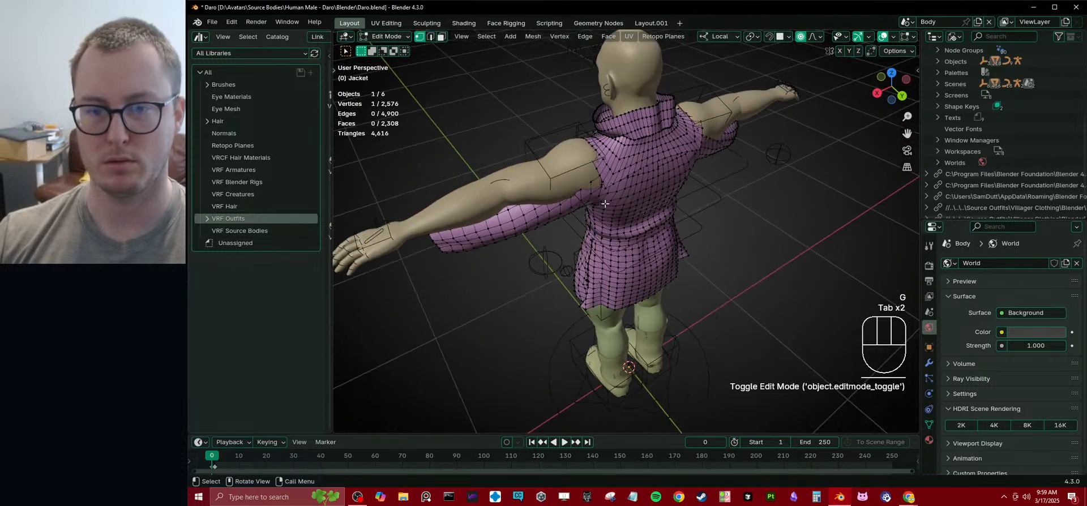
pyautogui.press('Tab')
pyautogui.press('Tab')
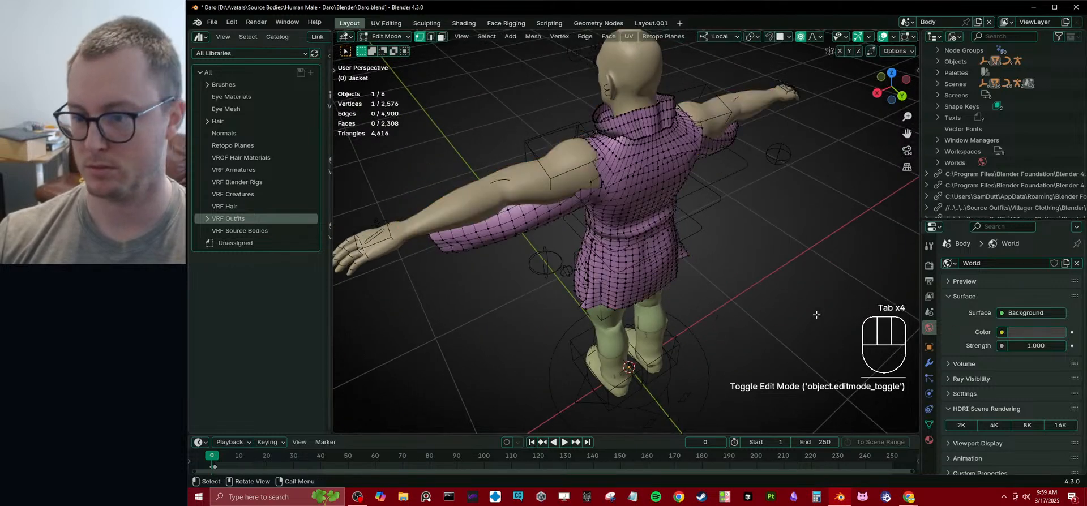
# - Enable the jacket's Armature modifier display in Edit Mode and on cage, and adjust the back shoulder vertex with proportional Shrink/Fatten
pyautogui.click(929, 362)
pyautogui.moveTo(1005, 296); pyautogui.dragTo(1015, 297)
pyautogui.moveTo(758, 195); pyautogui.dragTo(753, 232, button='middle')
pyautogui.scroll(4, 736, 221)
pyautogui.click(606, 125)
pyautogui.hotkey('alt', 's')
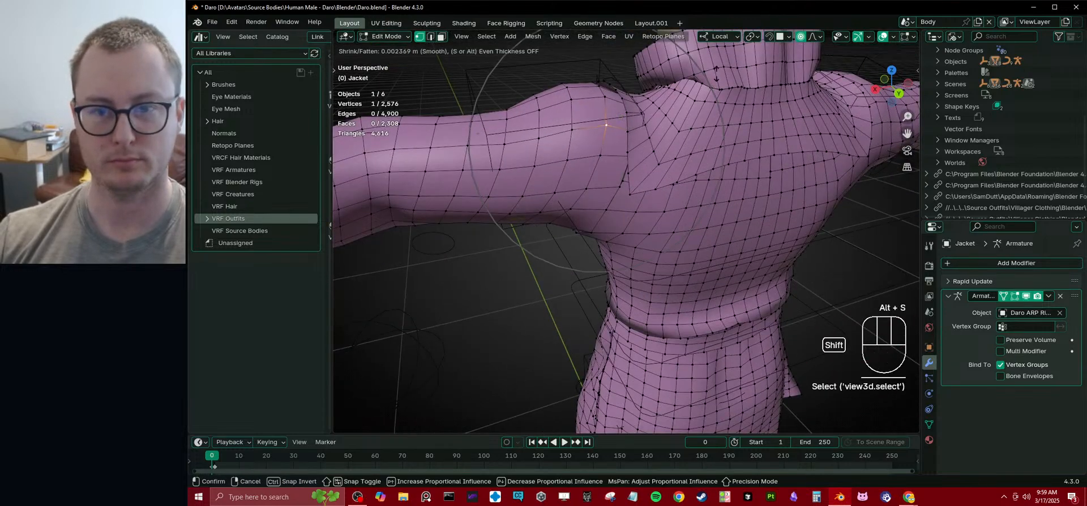
pyautogui.click(716, 74)
# - Fatten another jacket vertex by about 0.00176 m with a proportional size of 0.180, and check the shape in Object Mode
pyautogui.scroll(-3, 702, 90)
pyautogui.keyDown('shift'); pyautogui.moveTo(651, 142); pyautogui.dragTo(695, 143, button='middle'); pyautogui.keyUp('shift')
pyautogui.click(533, 196)
pyautogui.hotkey('alt', 's')
pyautogui.click(587, 159)
pyautogui.moveTo(586, 159); pyautogui.dragTo(732, 270, button='middle')
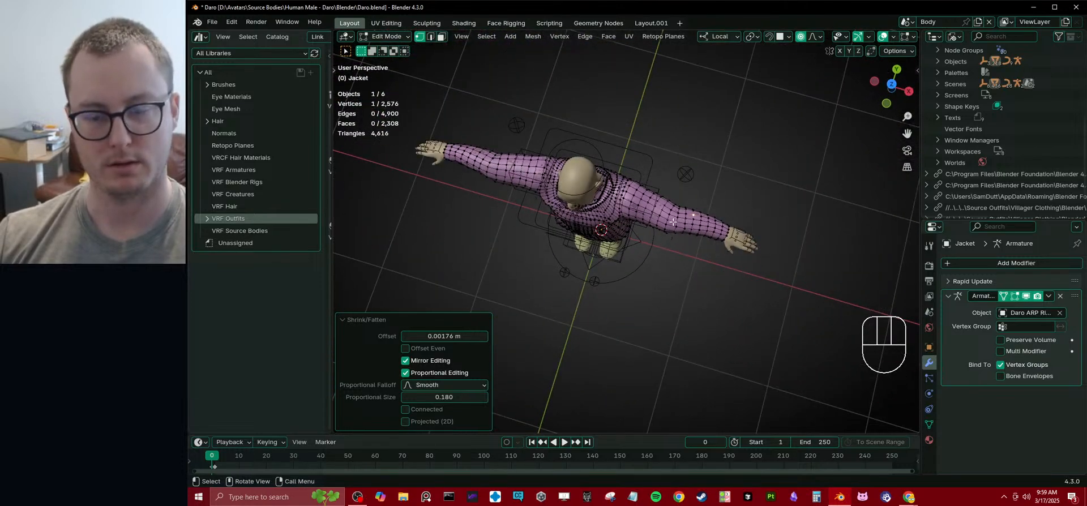
pyautogui.moveTo(629, 230); pyautogui.dragTo(668, 198, button='middle')
pyautogui.keyDown('shift'); pyautogui.moveTo(672, 230); pyautogui.dragTo(671, 212, button='middle'); pyautogui.keyUp('shift')
pyautogui.scroll(4, 672, 215)
pyautogui.keyDown('shift'); pyautogui.moveTo(510, 222); pyautogui.dragTo(712, 210, button='middle'); pyautogui.keyUp('shift')
pyautogui.press('Tab')
pyautogui.press('Tab')
# - Adjust the jacket's front vertex beside the chest near the armpit with Shrink/Fatten and check the fit in Object Mode
pyautogui.scroll(3, 663, 244)
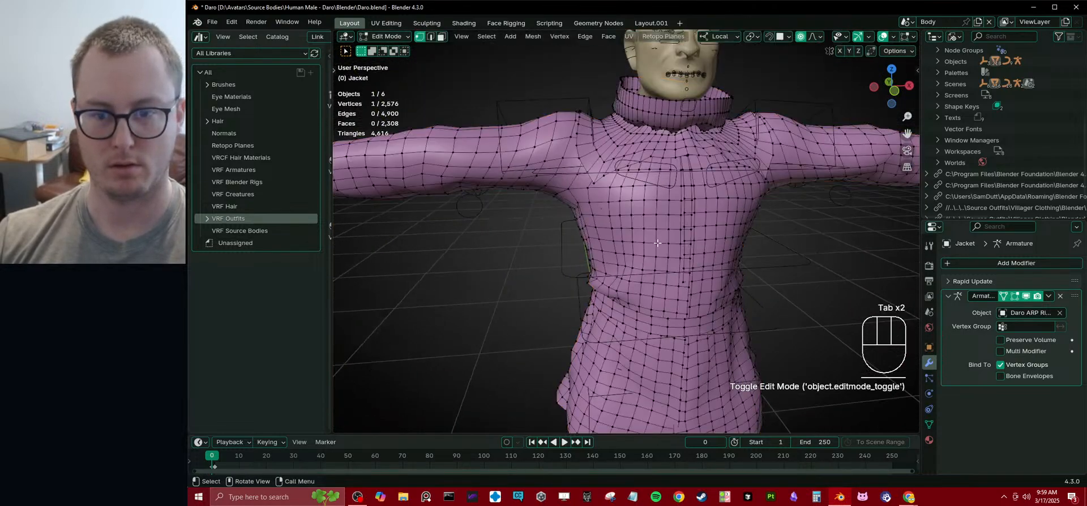
pyautogui.click(593, 215)
pyautogui.hotkey('alt', 's')
pyautogui.click(655, 139)
pyautogui.press('Tab')
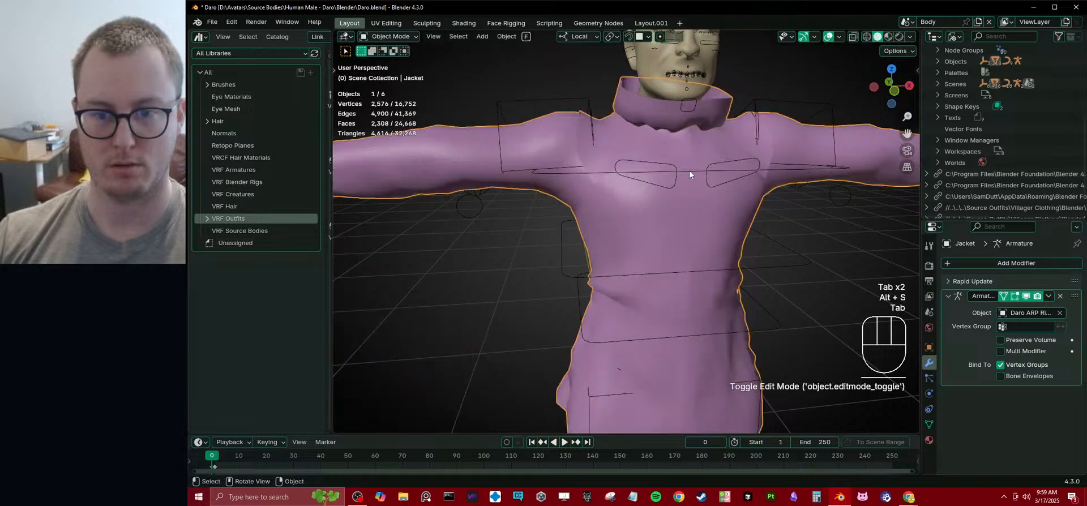
pyautogui.scroll(-4, 677, 187)
# - Select the character rig, save the Daro.blend file and set the timeline to frame 0
pyautogui.click(677, 202)
pyautogui.moveTo(697, 254); pyautogui.dragTo(769, 256, button='middle')
pyautogui.hotkey('ctrl', 's')
pyautogui.click(836, 246)
pyautogui.keyDown('shift'); pyautogui.moveTo(835, 246); pyautogui.dragTo(754, 232, button='middle'); pyautogui.keyUp('shift')
pyautogui.press('Left')
pyautogui.hotkey('shift', 'Left')
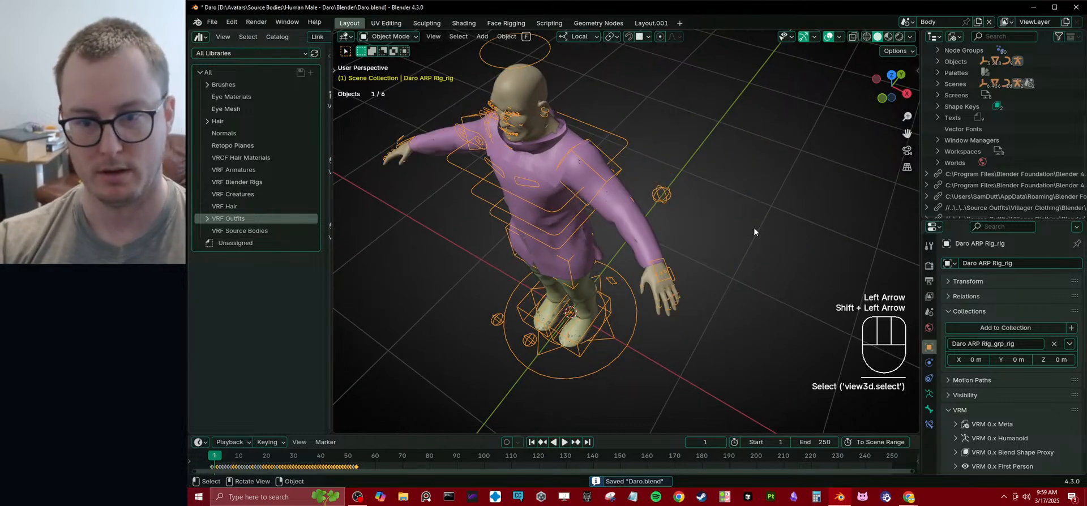
pyautogui.press('Left')
# - Enter Pose Mode on the rig and switch both arms from IK to FK with Snap IK-FK
pyautogui.press('KP_1')
pyautogui.scroll(2, 754, 227)
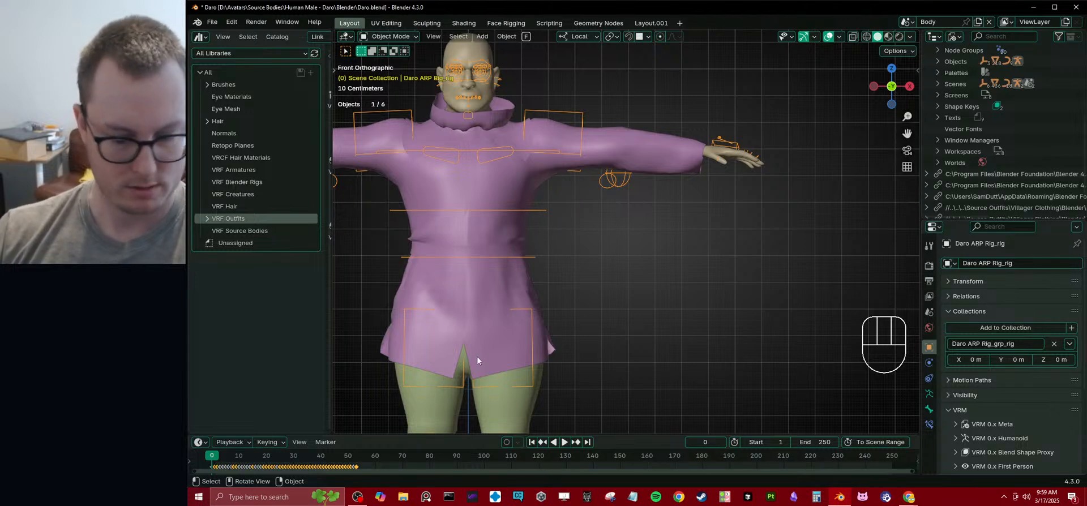
pyautogui.hotkey('ctrl', 'Tab')
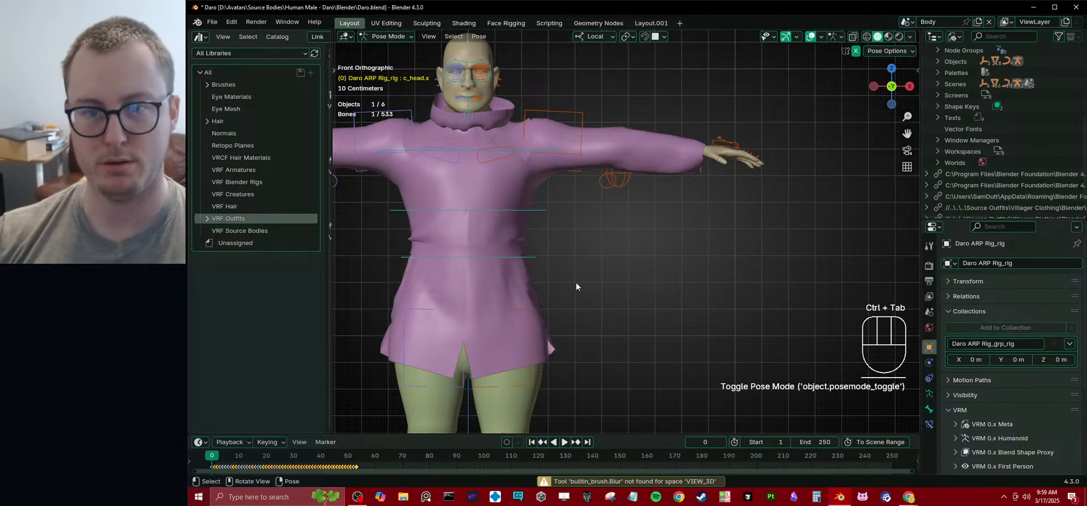
pyautogui.click(577, 127)
pyautogui.scroll(2, 623, 143)
pyautogui.press('n')
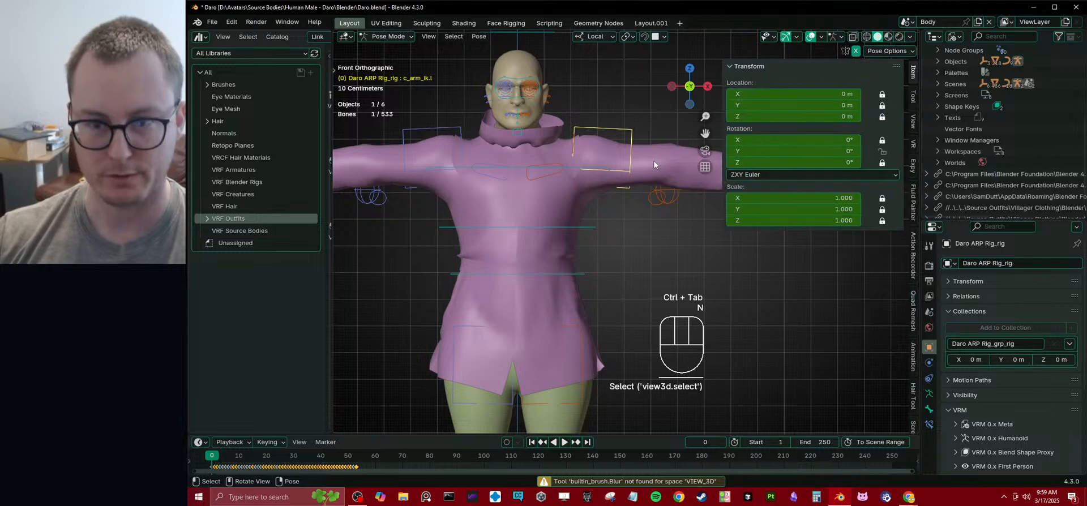
pyautogui.click(912, 97)
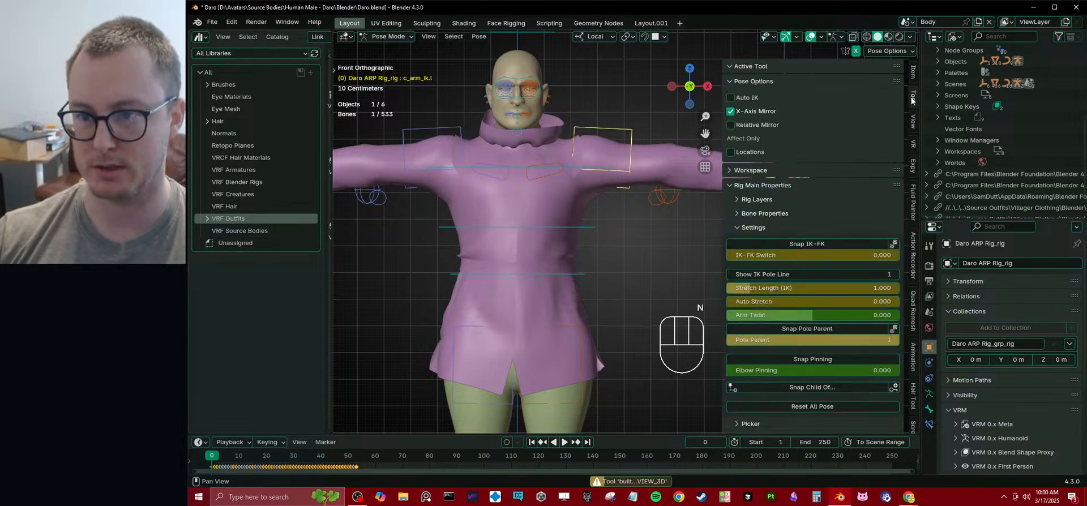
pyautogui.click(773, 245)
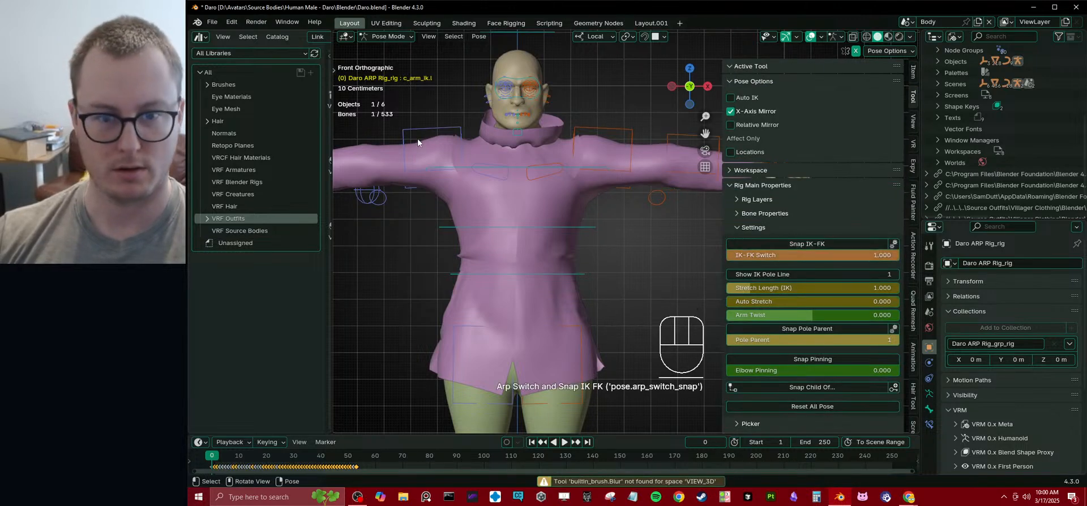
pyautogui.click(461, 139)
pyautogui.click(797, 245)
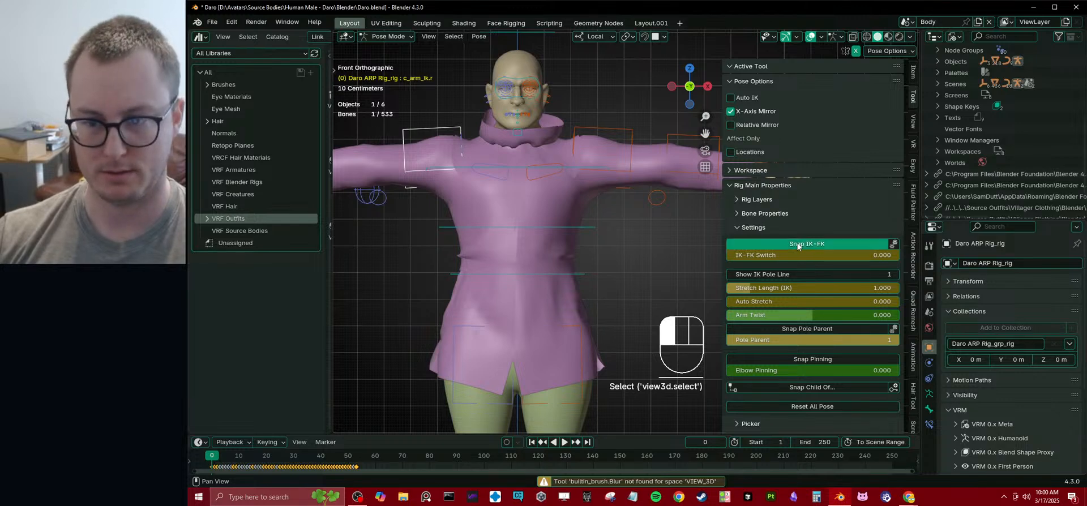
# - Show the model in wireframe and rotate the left upper arm FK bone about -2.49° in the front view
pyautogui.scroll(-3, 597, 225)
pyautogui.press('z')
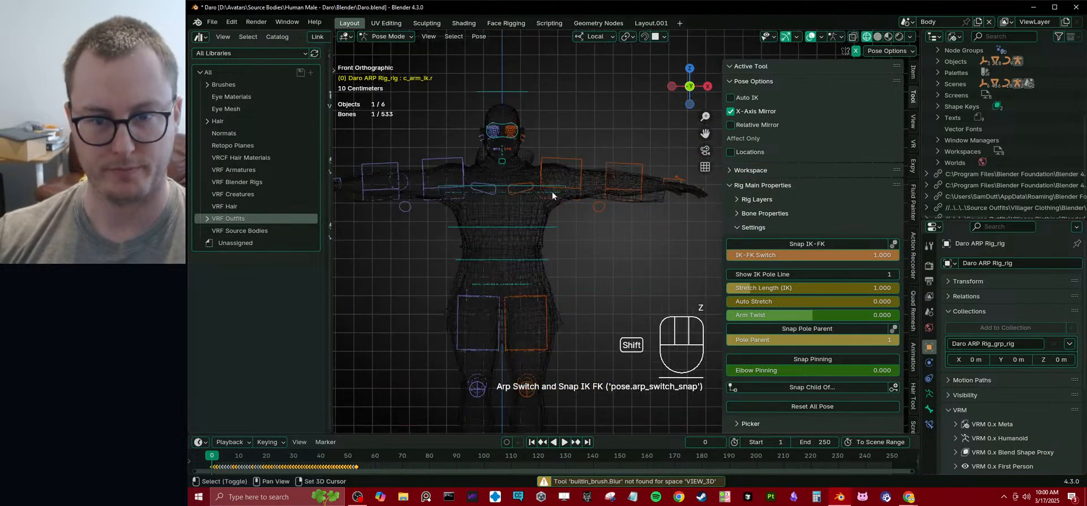
pyautogui.scroll(4, 586, 226)
pyautogui.click(588, 180)
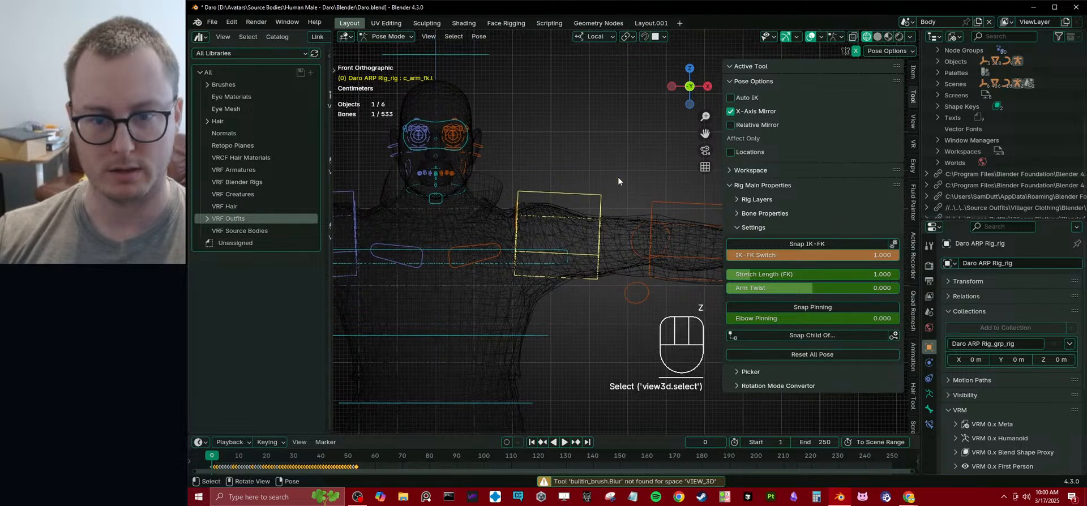
pyautogui.press('r')
pyautogui.press('shift')
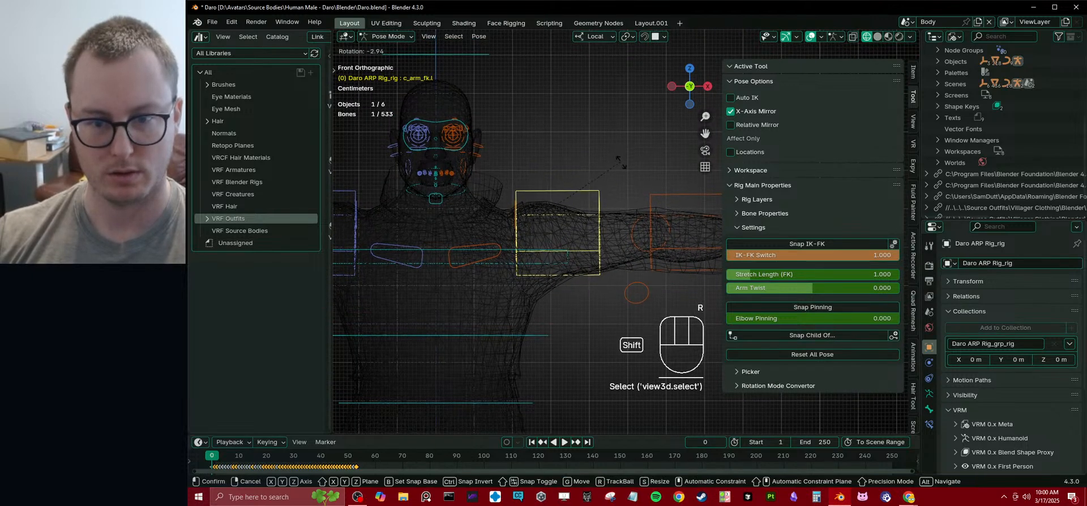
pyautogui.click(632, 189)
pyautogui.scroll(2, 620, 155)
pyautogui.press('r')
pyautogui.press('x')
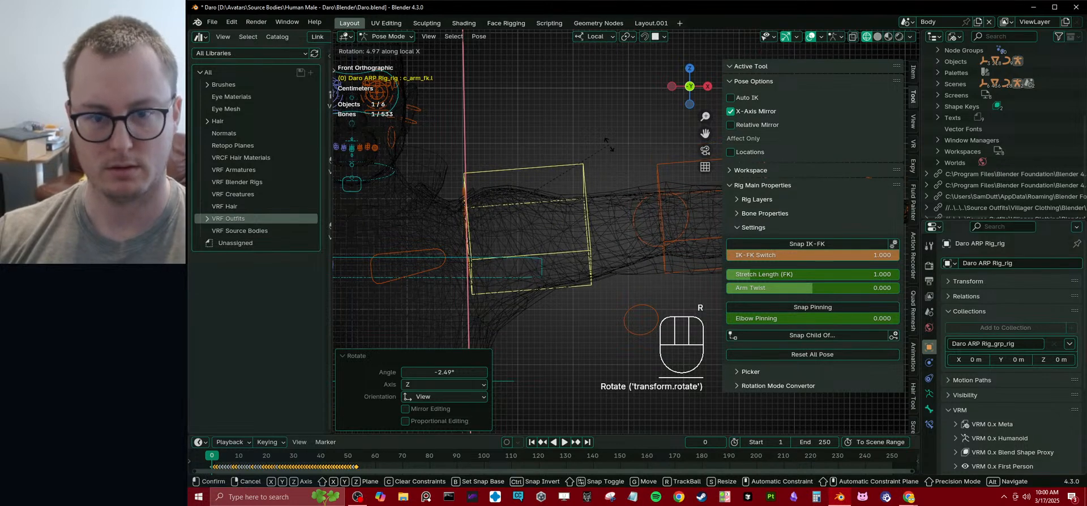
pyautogui.press('y')
pyautogui.rightClick(618, 143)
# - Rotate the left upper arm FK bone about 20.2° around local Y and fine-tune it around local Z
pyautogui.press('r')
pyautogui.press('y')
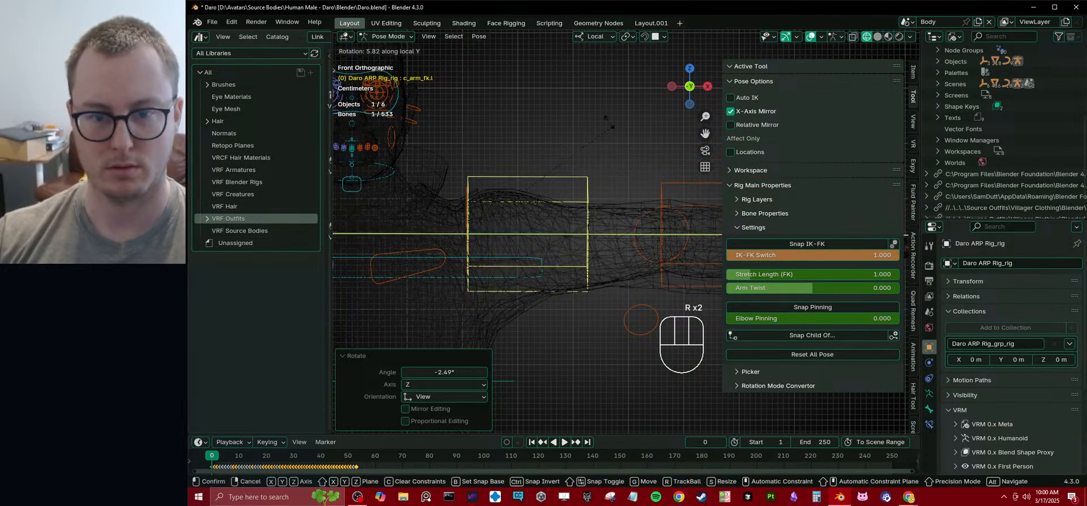
pyautogui.press('shift')
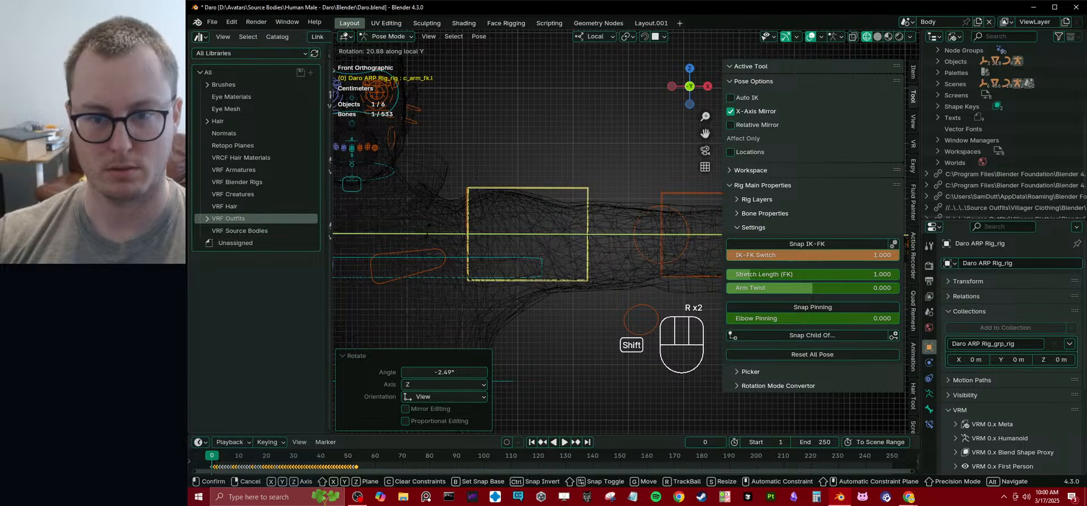
pyautogui.click(608, 123)
pyautogui.press('r')
pyautogui.press('z')
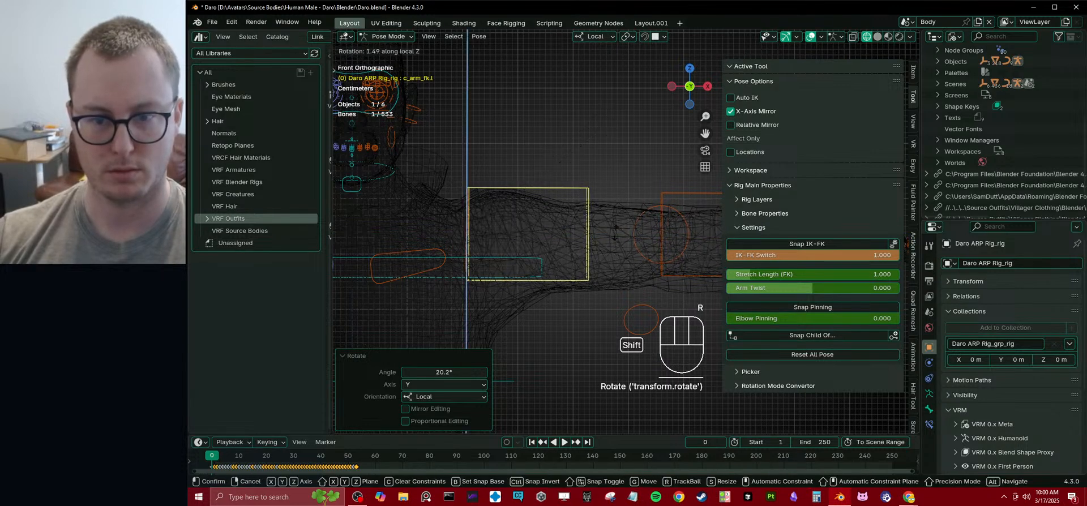
pyautogui.click(616, 179)
# - Rotate the left hand FK bone about -7.65° in the front view and about -5.21° in the top view
pyautogui.keyDown('shift'); pyautogui.moveTo(653, 209); pyautogui.dragTo(518, 193, button='middle'); pyautogui.keyUp('shift')
pyautogui.keyDown('shift'); pyautogui.moveTo(623, 218); pyautogui.dragTo(553, 209, button='middle'); pyautogui.keyUp('shift')
pyautogui.scroll(2, 559, 210)
pyautogui.scroll(1, 561, 214)
pyautogui.click(530, 198)
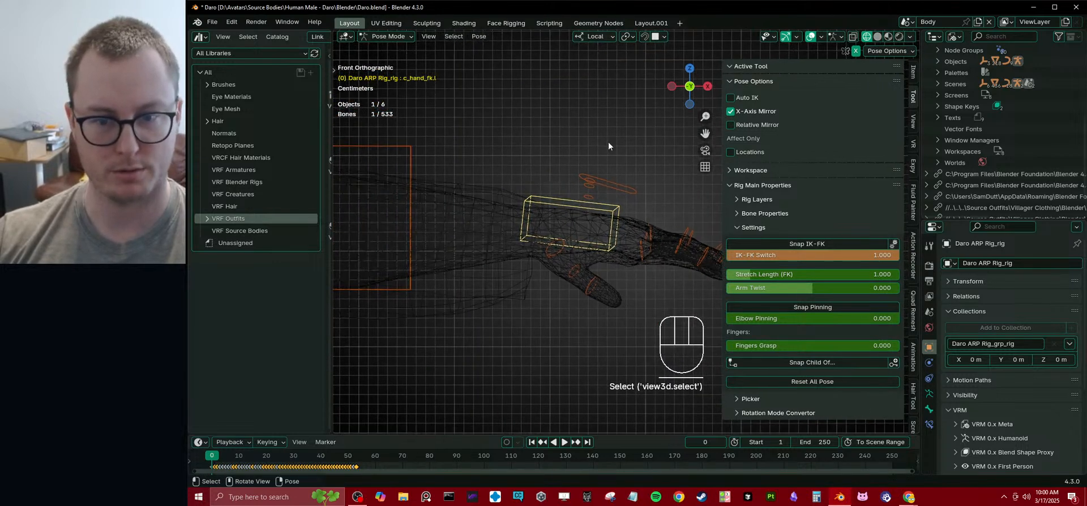
pyautogui.press('r')
pyautogui.click(605, 118)
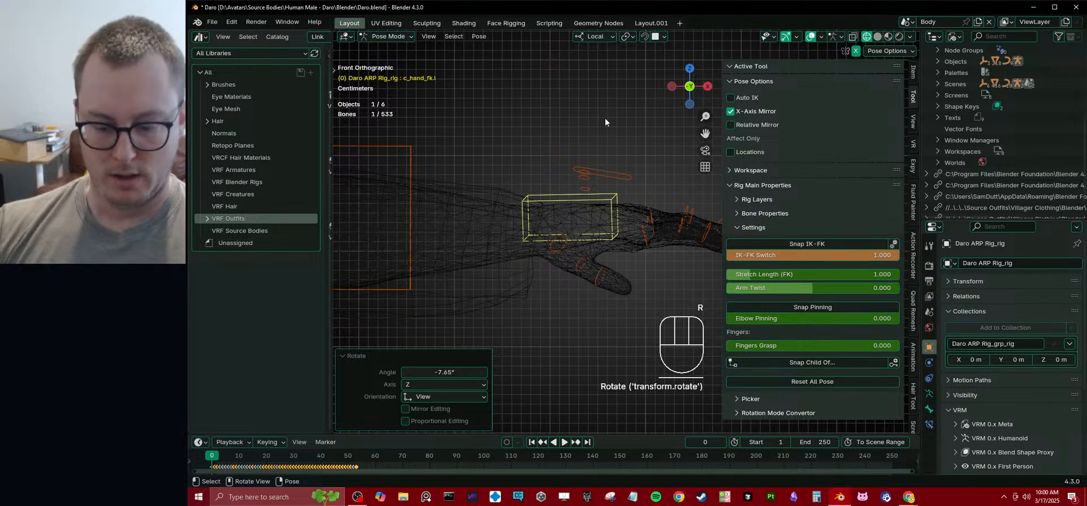
pyautogui.press('KP_7')
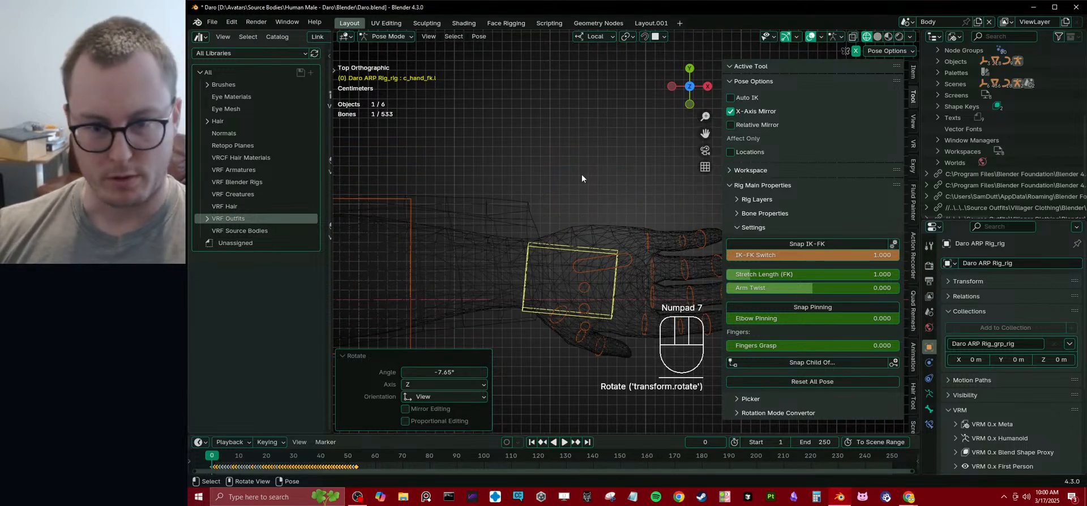
pyautogui.press('r')
pyautogui.click(579, 147)
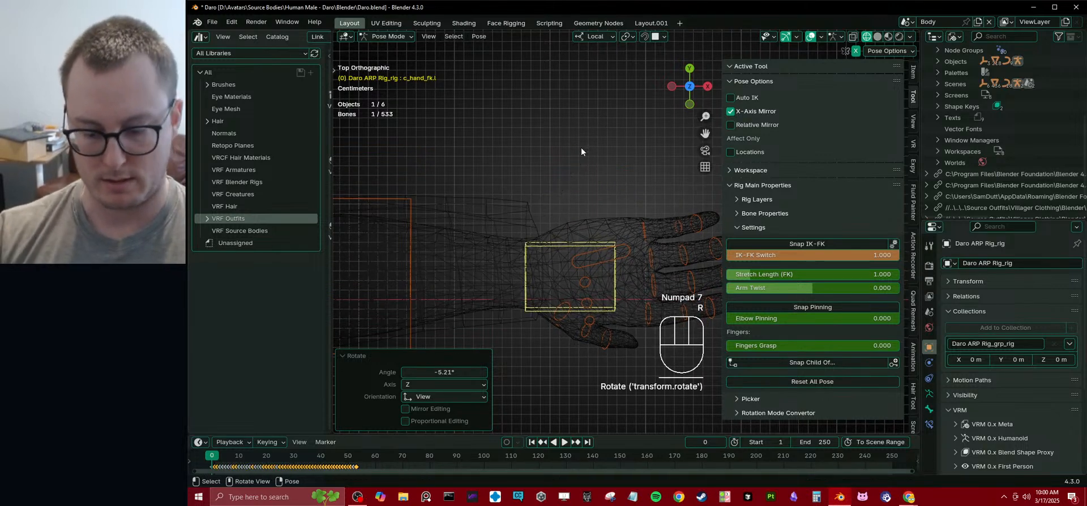
# - Rotate the left hand FK bone about -5.12° around global X from the front view
pyautogui.press('KP_1')
pyautogui.press('r')
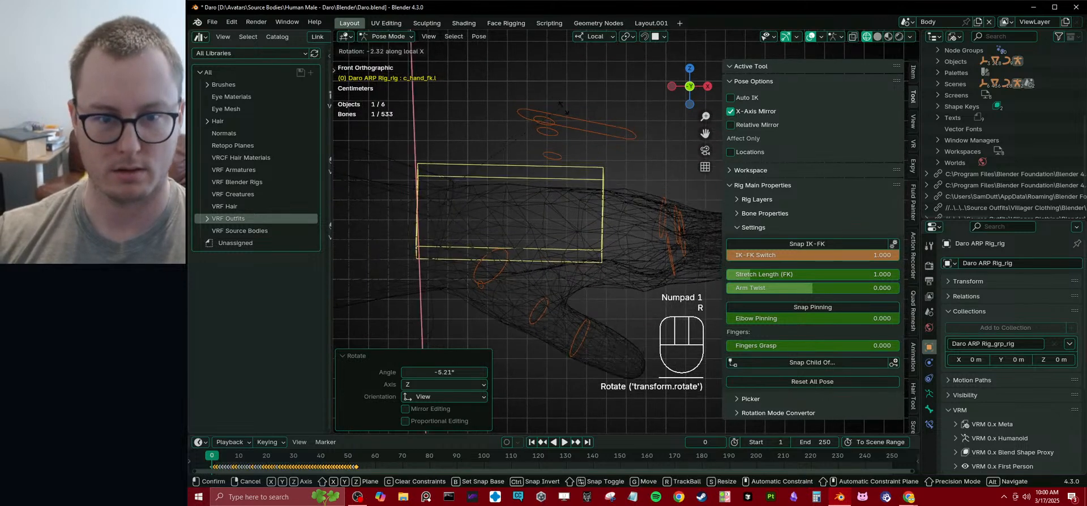
pyautogui.press('x')
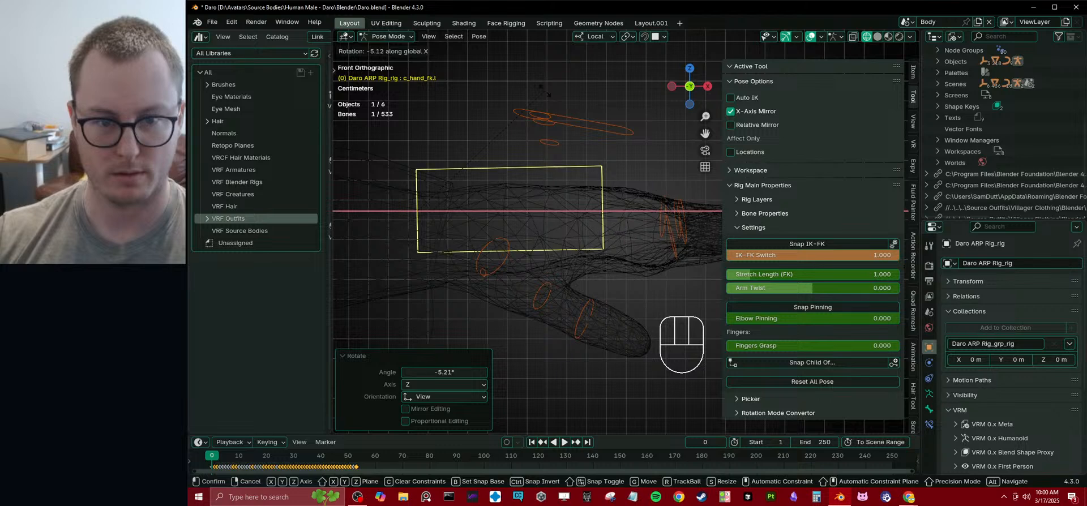
pyautogui.click(548, 94)
# - Switch the transform orientation to Global and rotate the left hand about -0.227° around Z and 1.64° in the front view
pyautogui.click(592, 36)
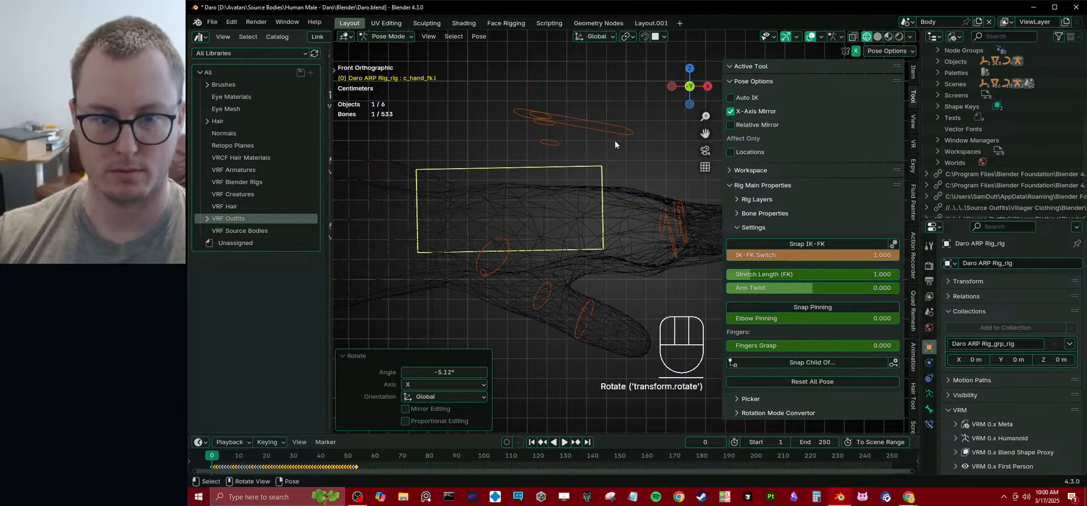
pyautogui.press('r')
pyautogui.press('z')
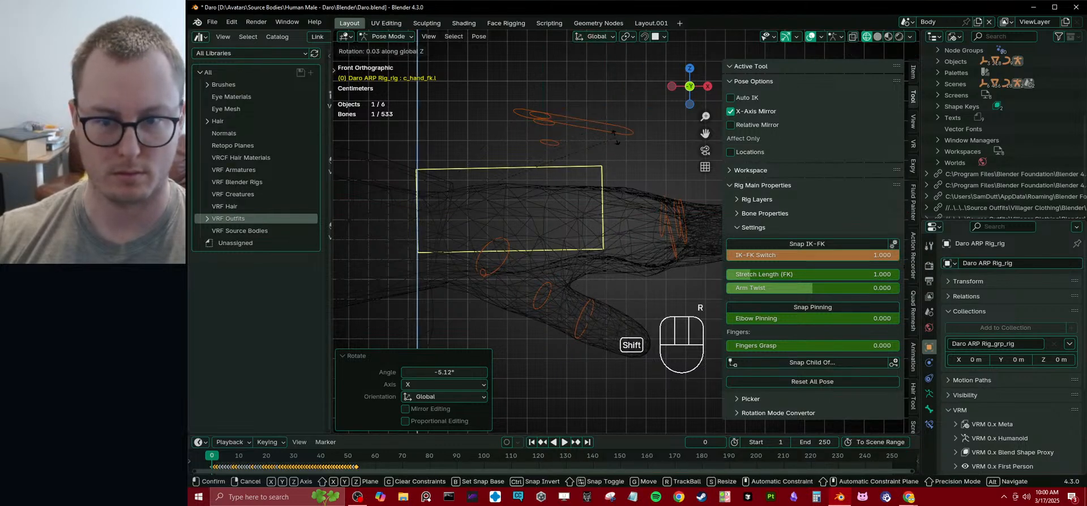
pyautogui.click(612, 112)
pyautogui.press('r')
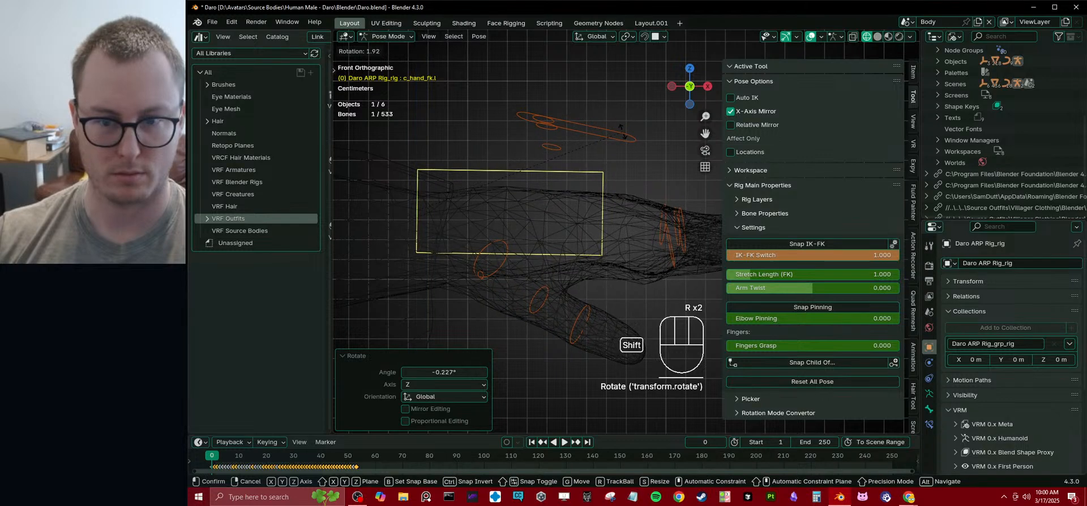
pyautogui.click(611, 102)
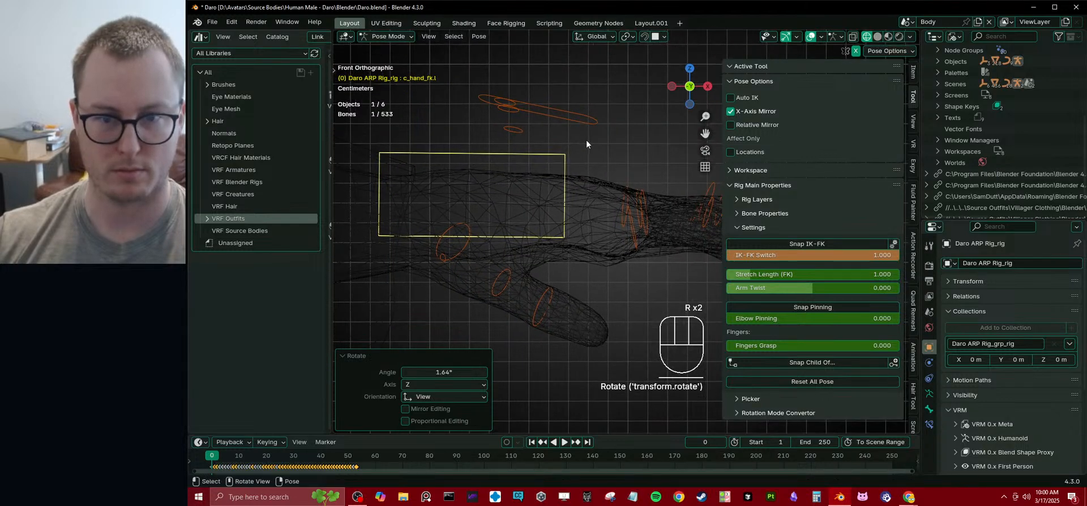
# - Rotate the base bones of the left hand's four fingers about 5.19° around their individual origins in the top view
pyautogui.scroll(-2, 586, 142)
pyautogui.keyDown('shift'); pyautogui.moveTo(614, 198); pyautogui.dragTo(546, 188, button='middle'); pyautogui.keyUp('shift')
pyautogui.scroll(2, 546, 188)
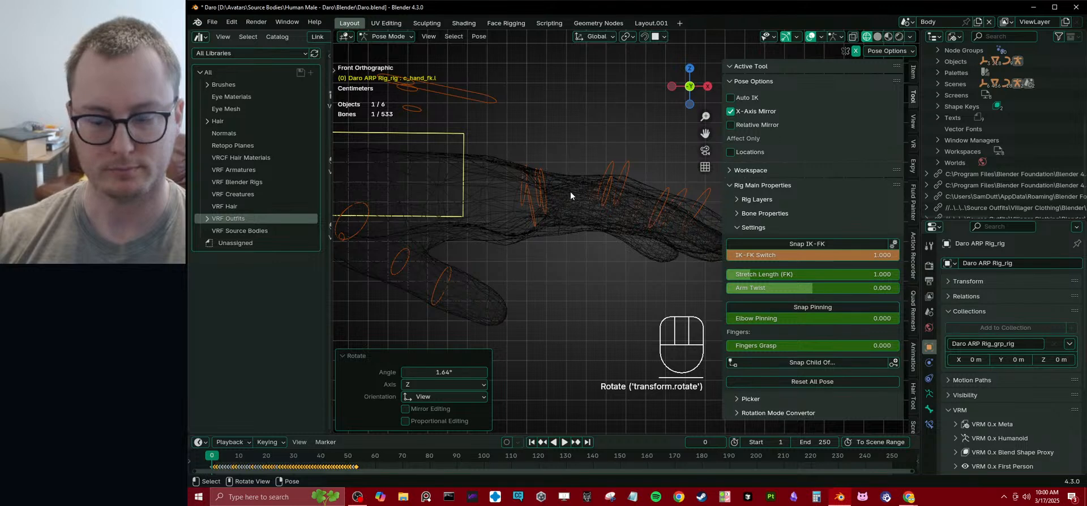
pyautogui.press('KP_7')
pyautogui.scroll(-4, 571, 196)
pyautogui.press('z')
pyautogui.moveTo(615, 212)
pyautogui.keyDown('shift'); pyautogui.mouseDown(button='middle')
pyautogui.moveTo(606, 175)
pyautogui.moveTo(531, 172)
pyautogui.mouseUp(button='middle'); pyautogui.keyUp('shift')
pyautogui.scroll(2, 531, 172)
pyautogui.press('z')
pyautogui.press('z')
pyautogui.click(527, 171)
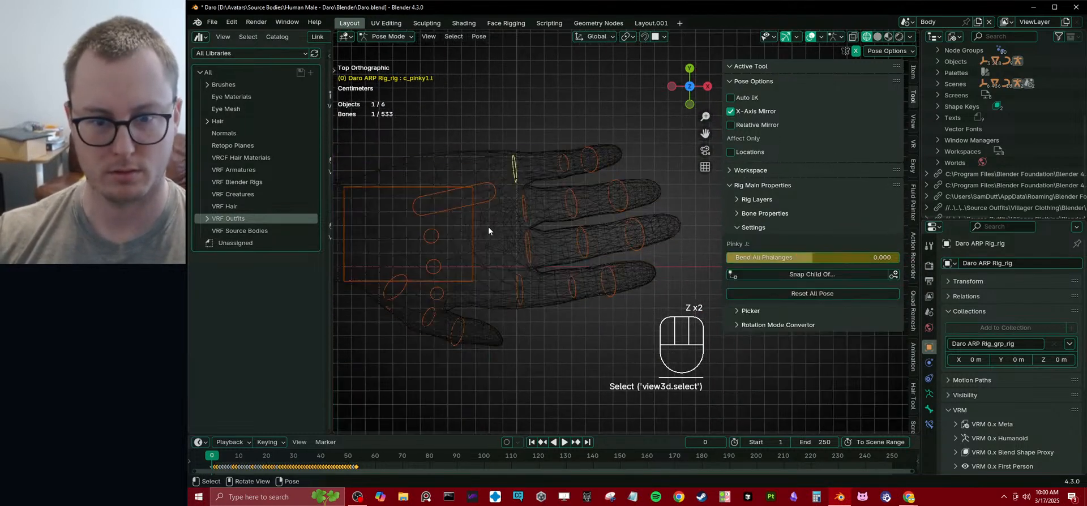
pyautogui.keyDown('shift'); pyautogui.click(529, 211); pyautogui.keyUp('shift')
pyautogui.keyDown('shift'); pyautogui.click(524, 291); pyautogui.keyUp('shift')
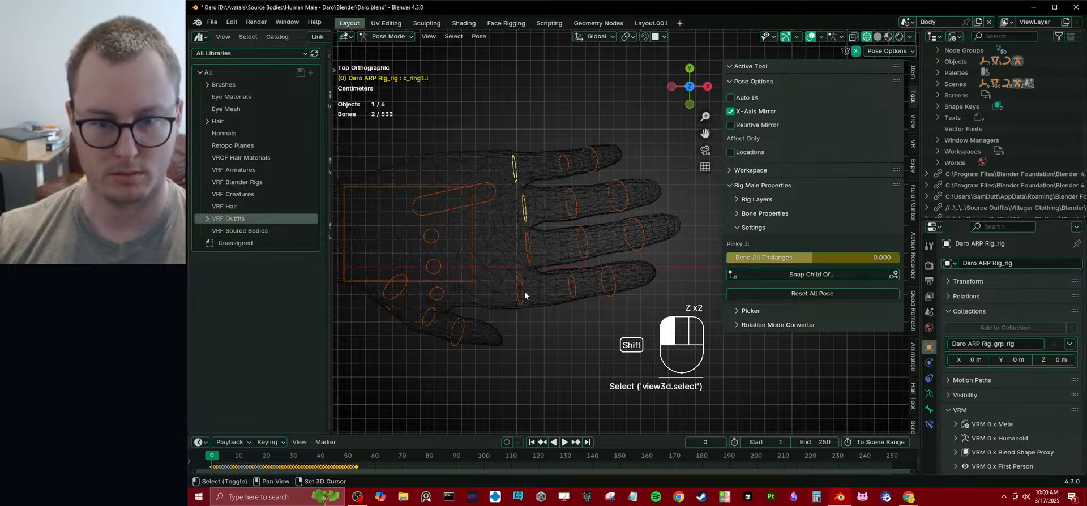
pyautogui.keyDown('shift'); pyautogui.click(527, 252); pyautogui.keyUp('shift')
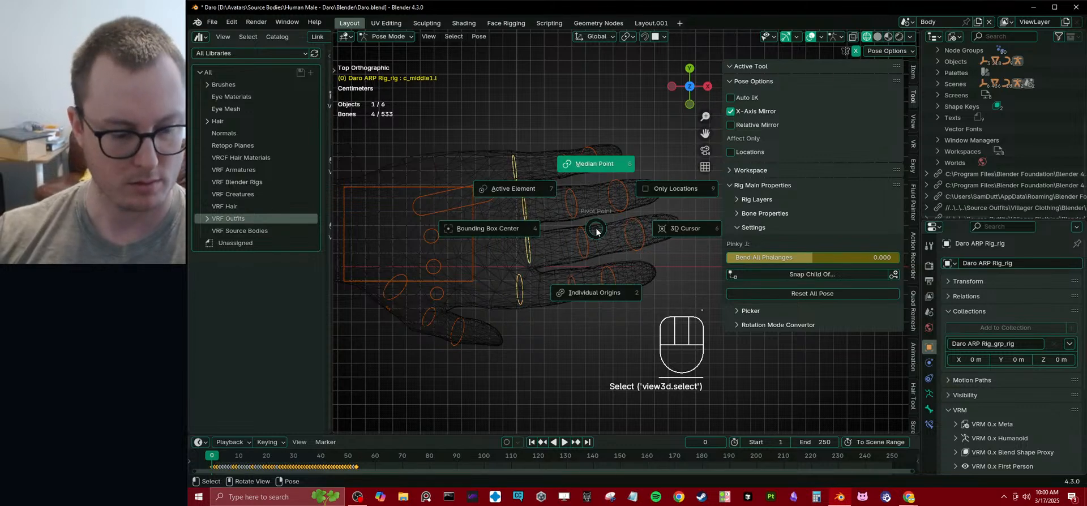
pyautogui.press('r')
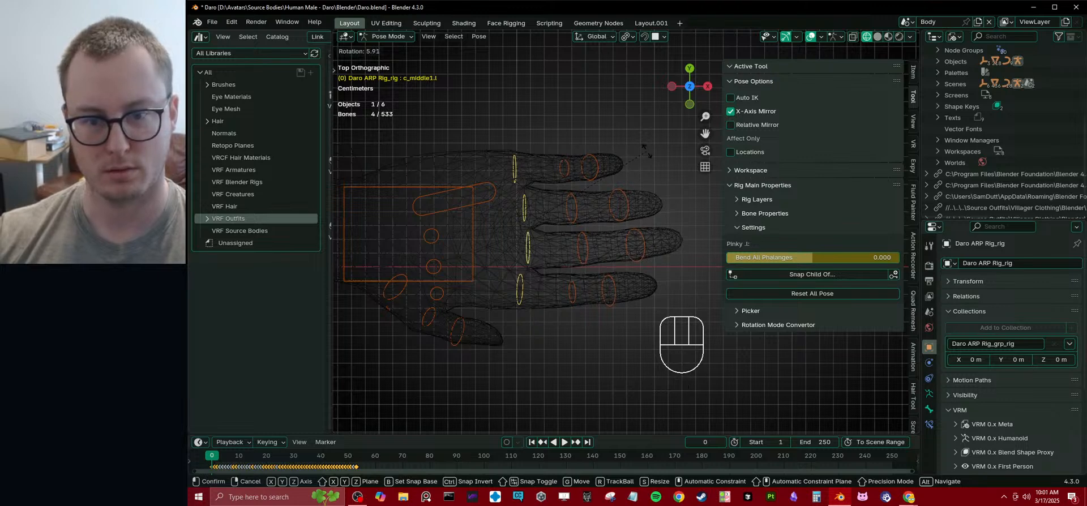
pyautogui.click(645, 150)
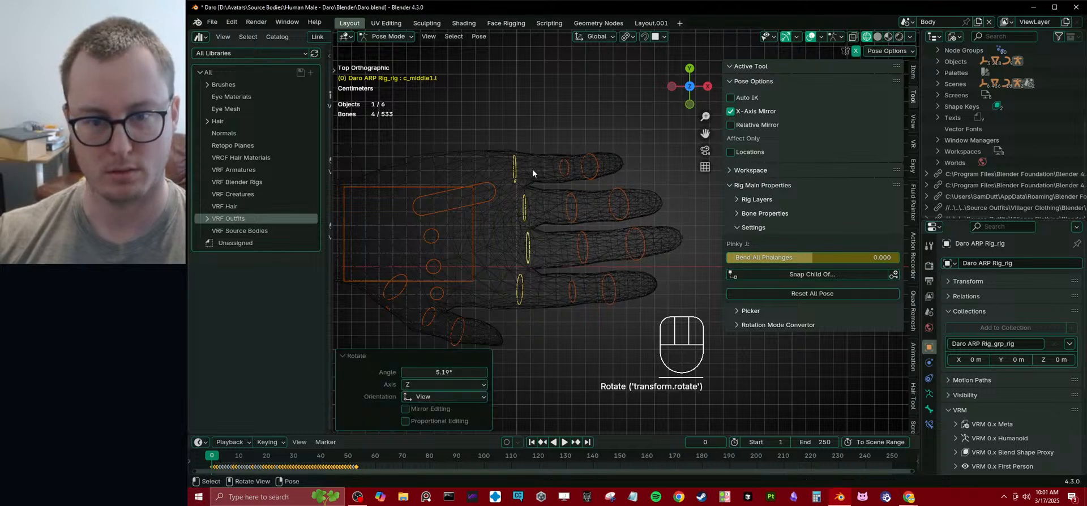
# - Rotate the base bone of the left pinky about -3.3° around global Y in the top view
pyautogui.click(516, 166)
pyautogui.press('r')
pyautogui.press('y')
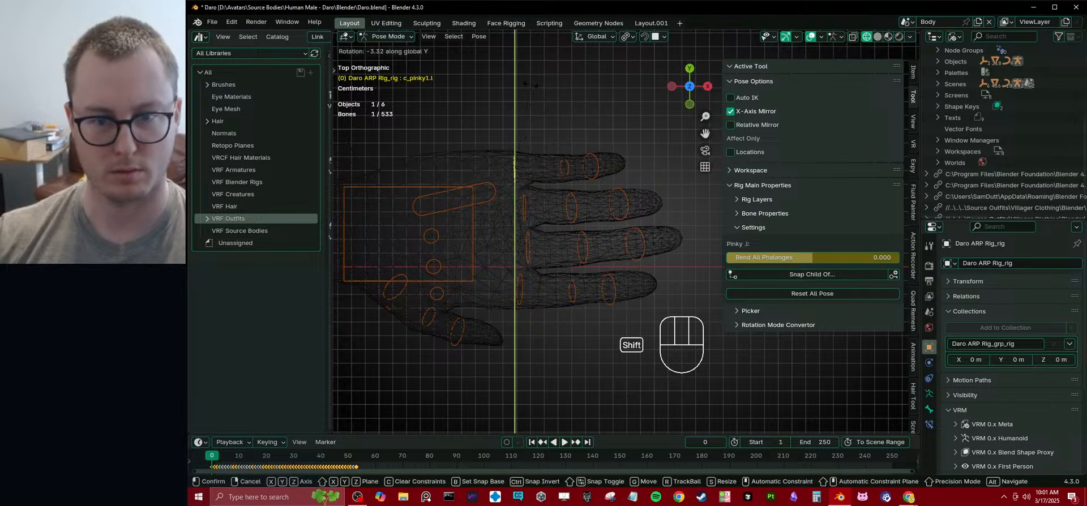
pyautogui.click(529, 189)
# - Rotate the base bone of the left ring finger 5.17° in the front view
pyautogui.click(589, 160)
pyautogui.press('KP_1')
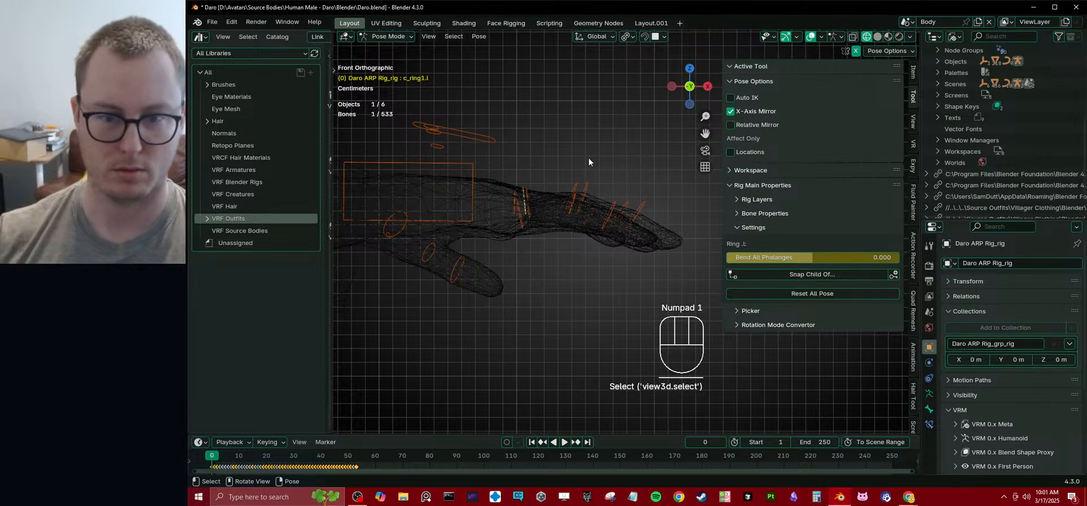
pyautogui.scroll(4, 589, 158)
pyautogui.press('r')
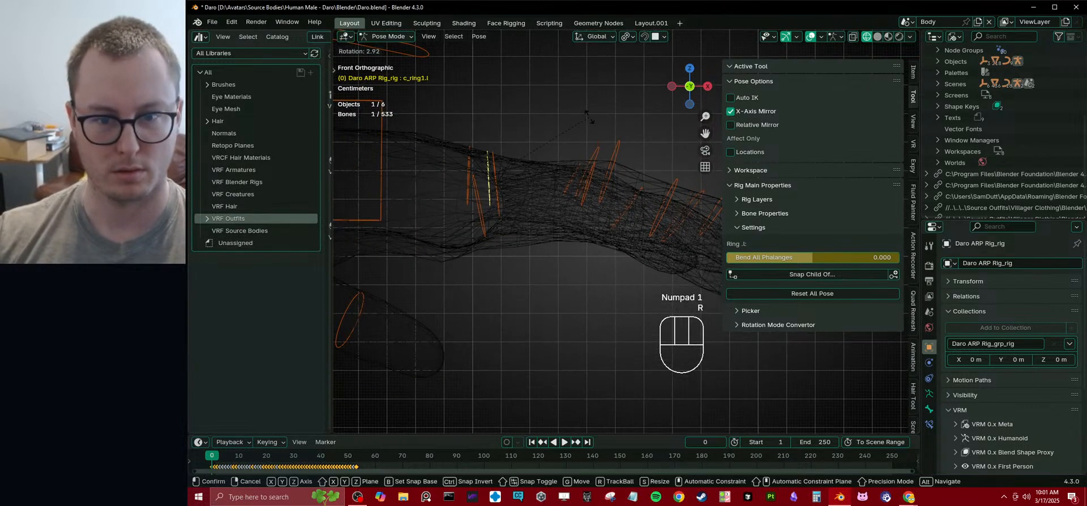
pyautogui.click(590, 122)
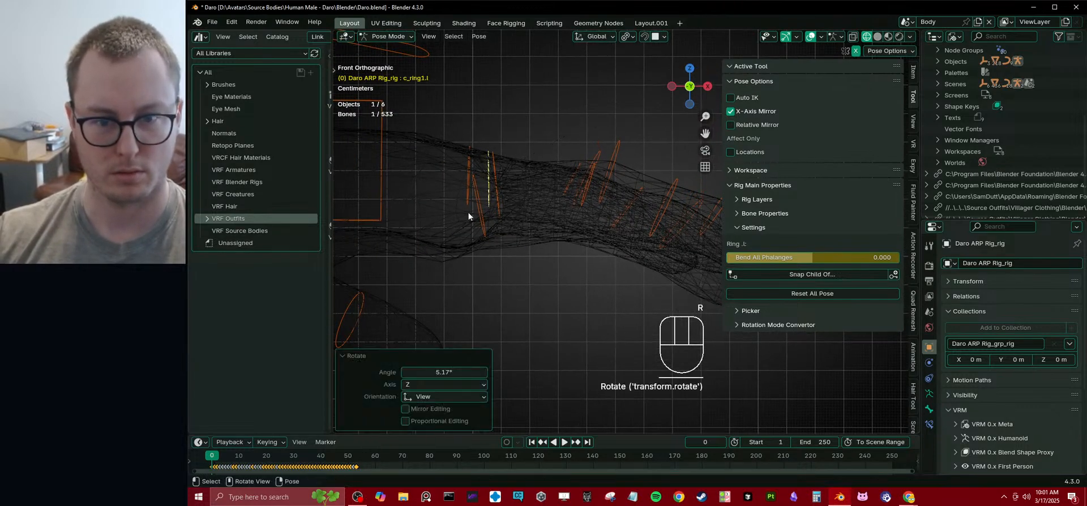
# - Rotate the left index base bone about 9.6° and the left middle finger base bone about 2.3° in the front view
pyautogui.click(572, 139)
pyautogui.press('r')
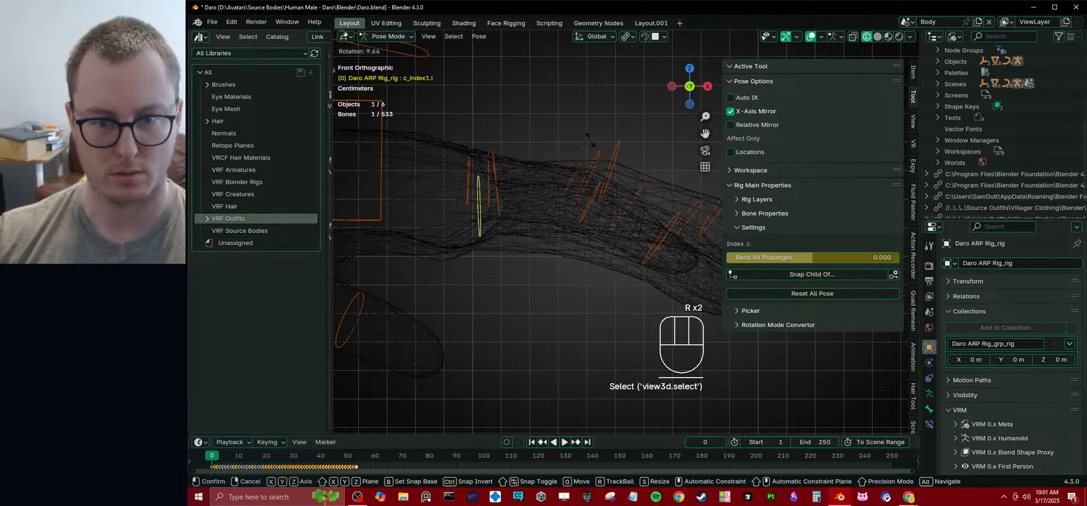
pyautogui.click(589, 140)
pyautogui.click(581, 119)
pyautogui.press('r')
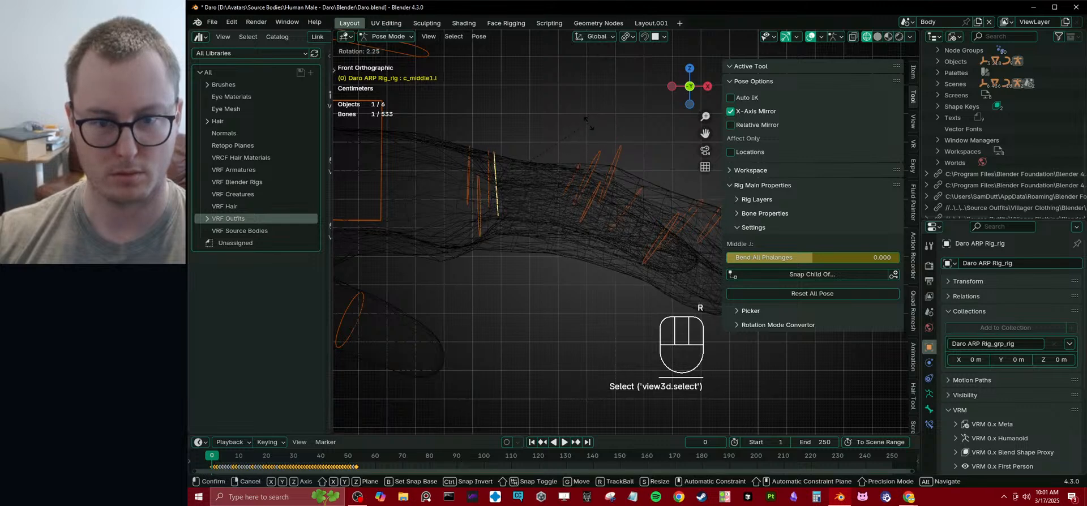
pyautogui.click(577, 143)
# - Rotate the second bones of the left hand's four fingers together about -19.6° in the front view
pyautogui.click(552, 161)
pyautogui.moveTo(536, 146); pyautogui.dragTo(587, 200)
pyautogui.press('.')
pyautogui.click(626, 155)
pyautogui.press('r')
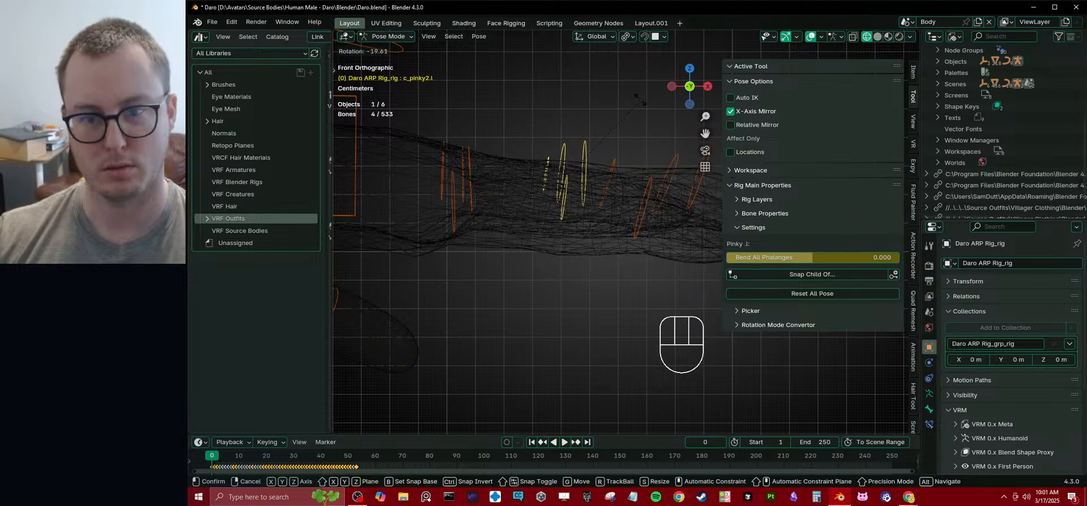
pyautogui.click(638, 98)
# - Rotate the second bones of the left pinky, ring and index fingers -2.47°, and the pinky's alone another -0.898°, in the front view
pyautogui.press('b')
pyautogui.moveTo(578, 146); pyautogui.dragTo(617, 120, button='middle')
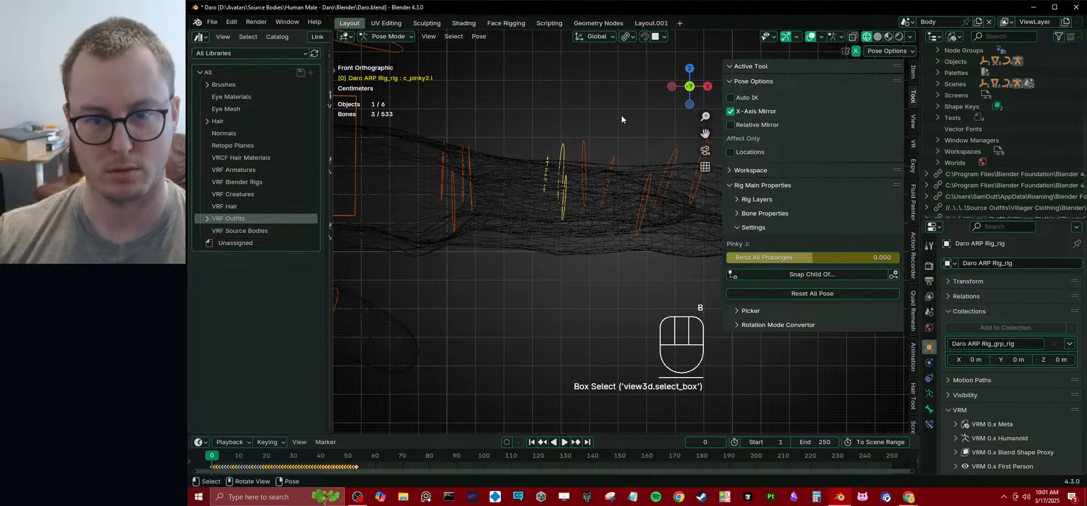
pyautogui.press('r')
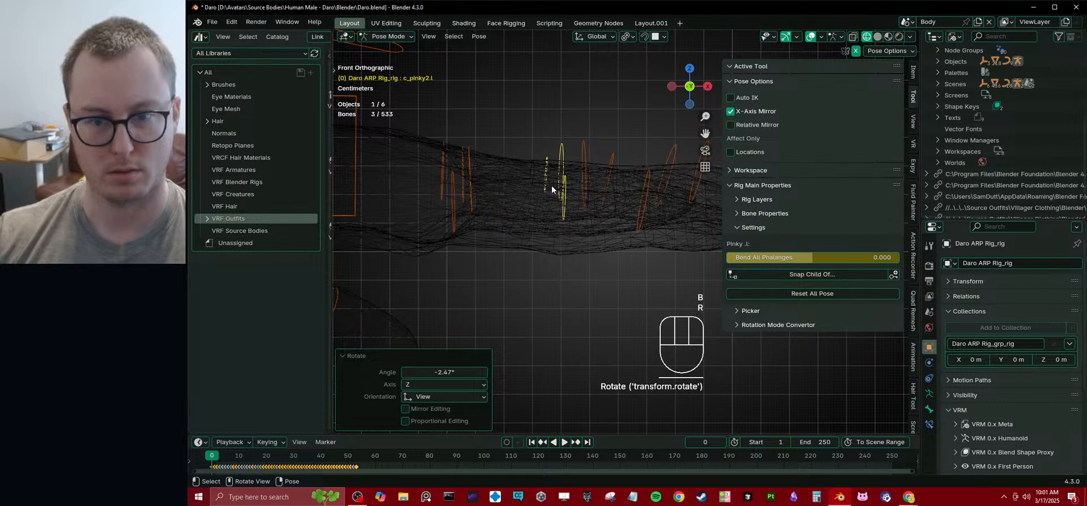
pyautogui.click(548, 184)
pyautogui.press('r')
pyautogui.press('r')
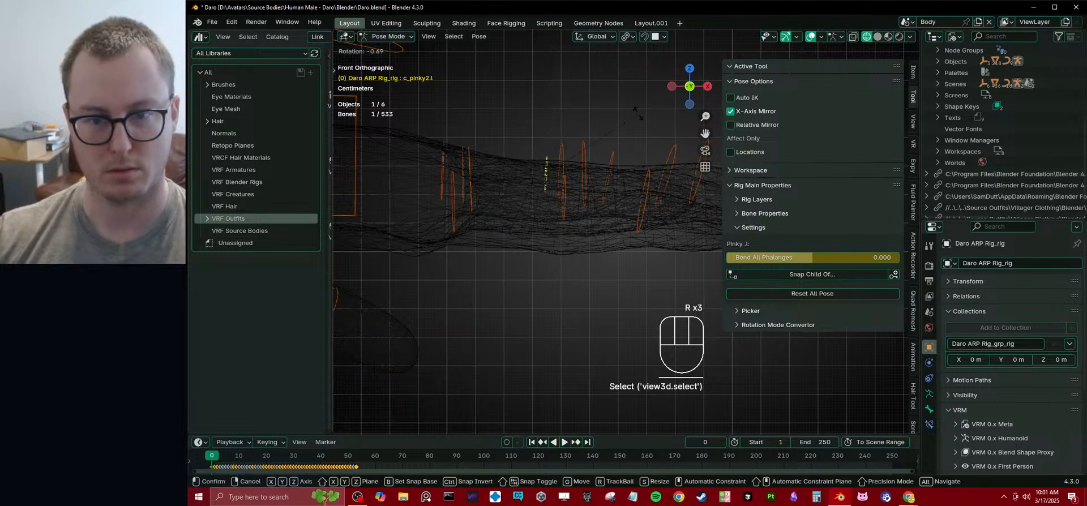
pyautogui.click(637, 161)
# - Rotate the tip bones of the left hand's four fingers together about -11.1° in the front view
pyautogui.press('KP_7')
pyautogui.scroll(-4, 625, 158)
pyautogui.press('KP_1')
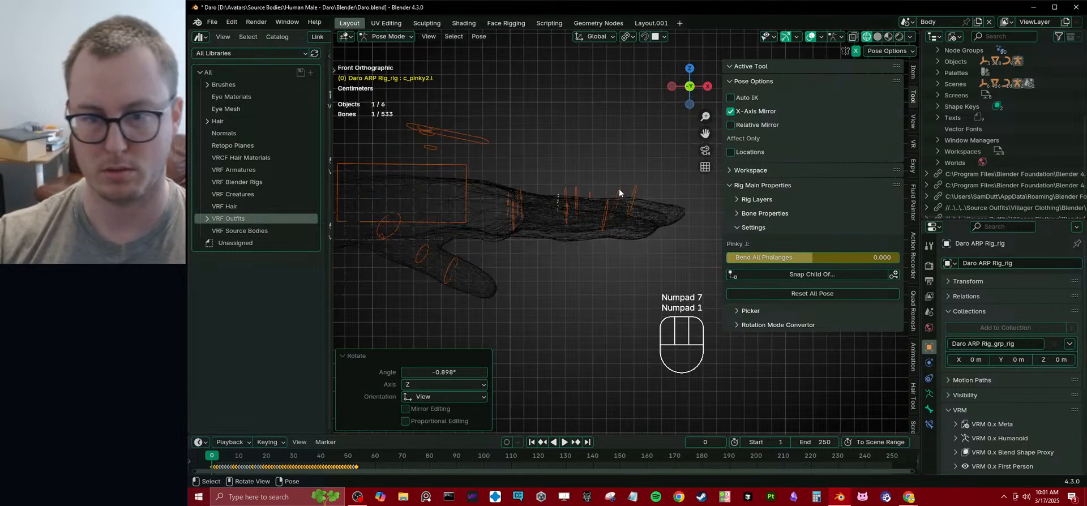
pyautogui.click(545, 151)
pyautogui.press('b')
pyautogui.moveTo(545, 151); pyautogui.dragTo(623, 232)
pyautogui.press('b')
pyautogui.scroll(3, 635, 160)
pyautogui.press('r')
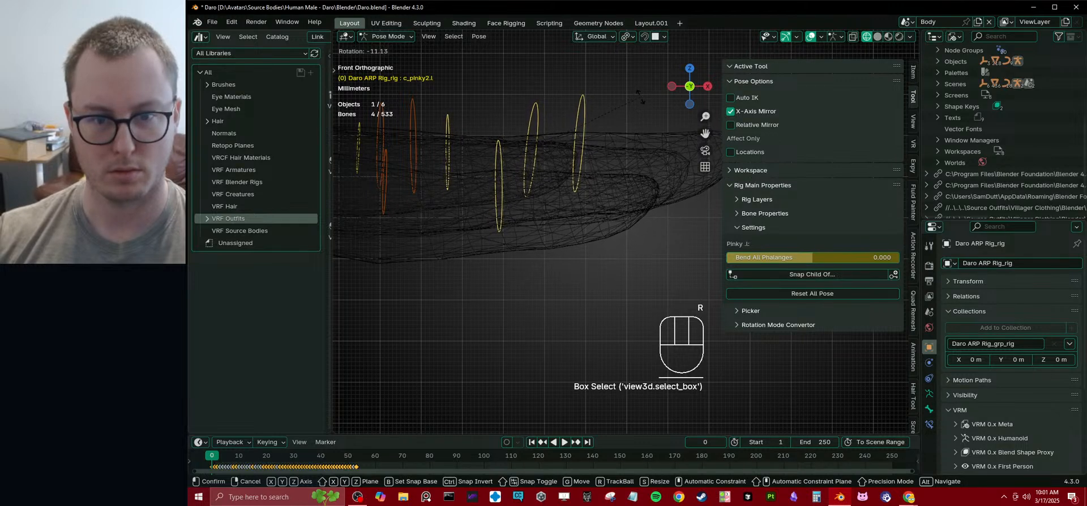
pyautogui.click(640, 97)
# - Exclude the pinky tip bone from the selection and rotate the other three fingertip bones about -4.5° in the front view
pyautogui.press('b')
pyautogui.keyDown('shift'); pyautogui.moveTo(400, 138); pyautogui.dragTo(451, 173); pyautogui.keyUp('shift')
pyautogui.press('b')
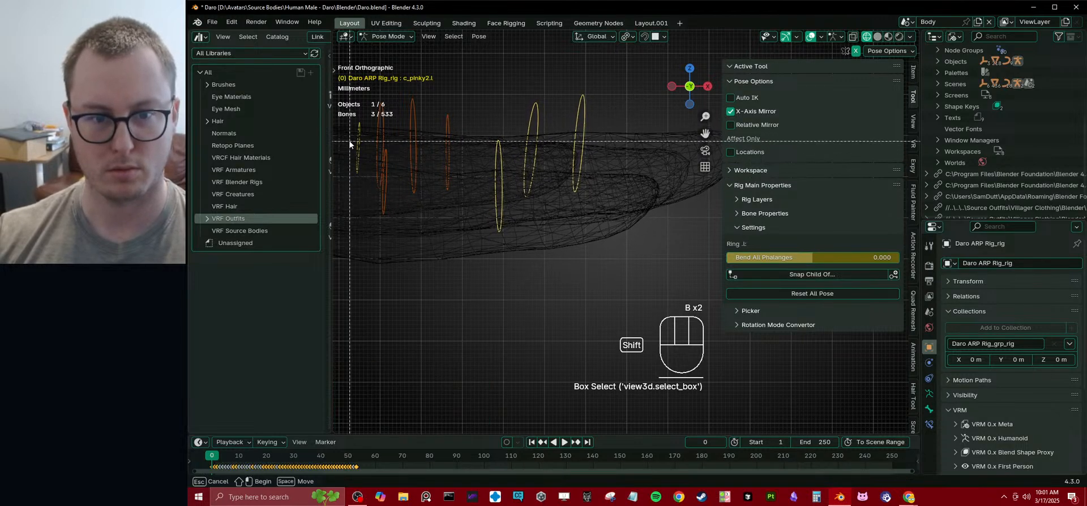
pyautogui.press('r')
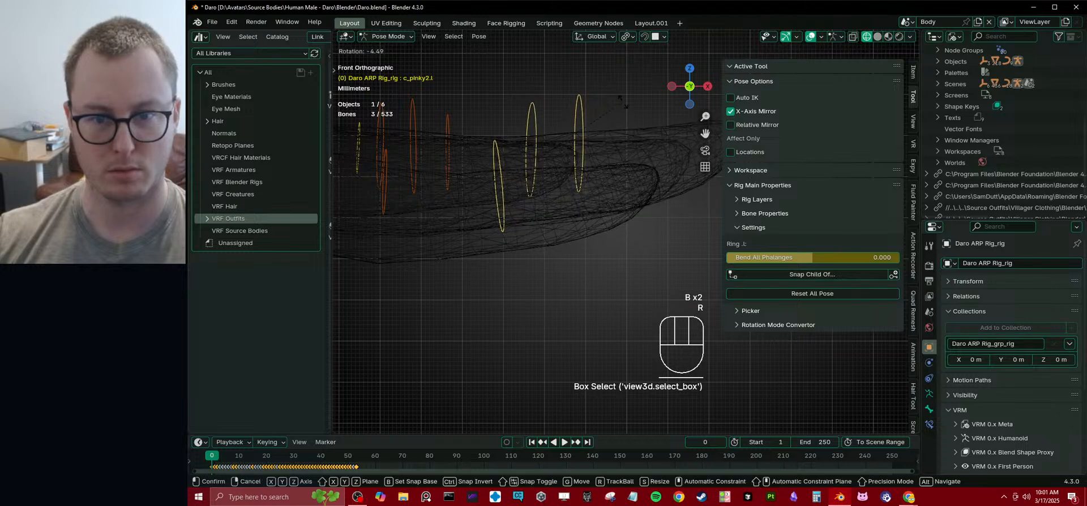
pyautogui.click(589, 130)
# - In the top view, rotate the second bone of the left middle finger about 4.2° and that of the index finger 2.3°
pyautogui.press('KP_7')
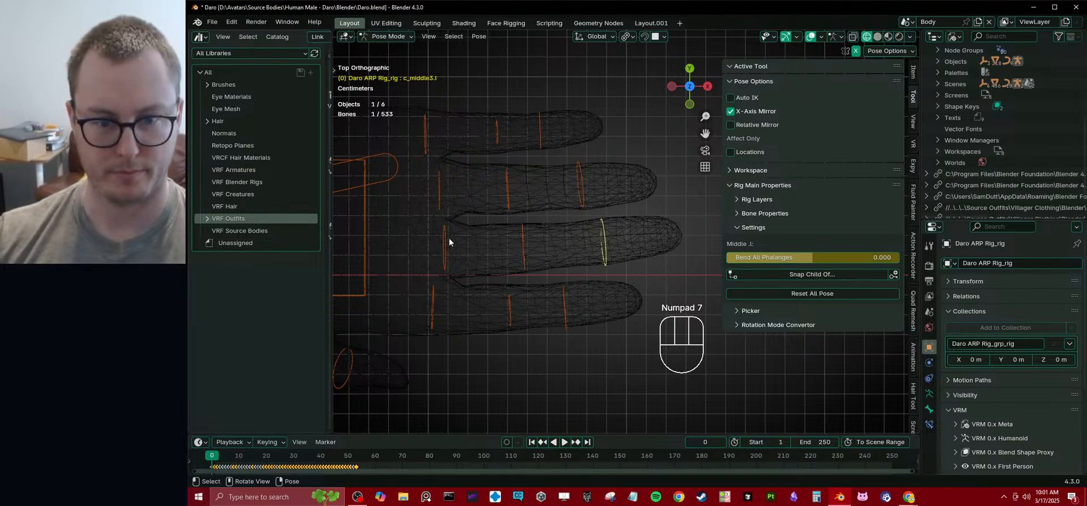
pyautogui.press('r')
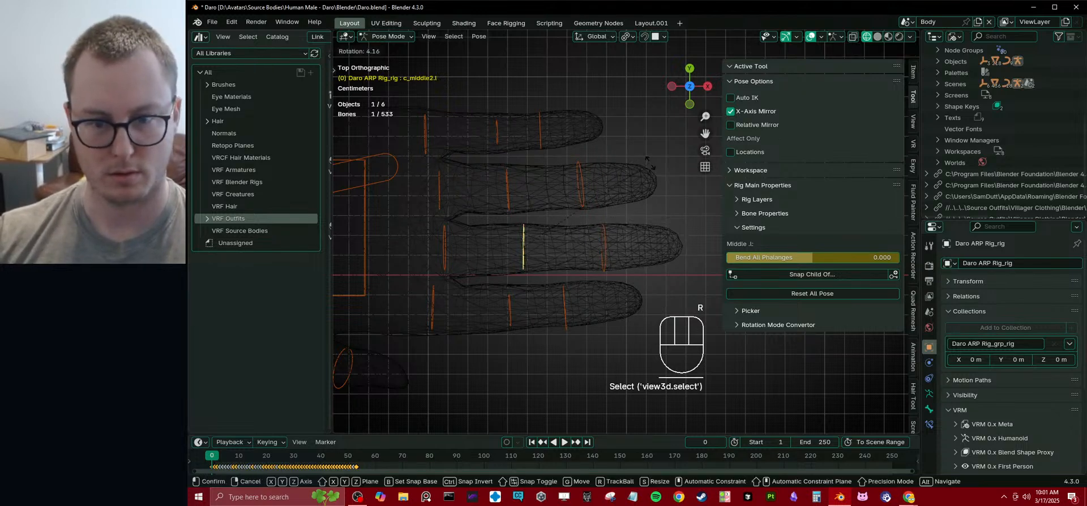
pyautogui.click(562, 243)
pyautogui.click(511, 304)
pyautogui.press('r')
pyautogui.press('r')
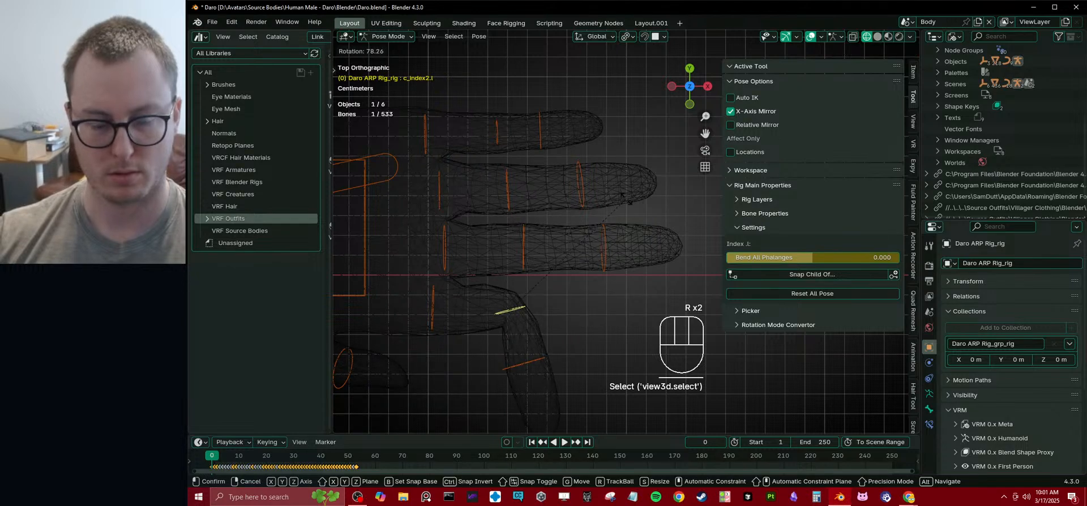
pyautogui.press('r')
pyautogui.click(573, 168)
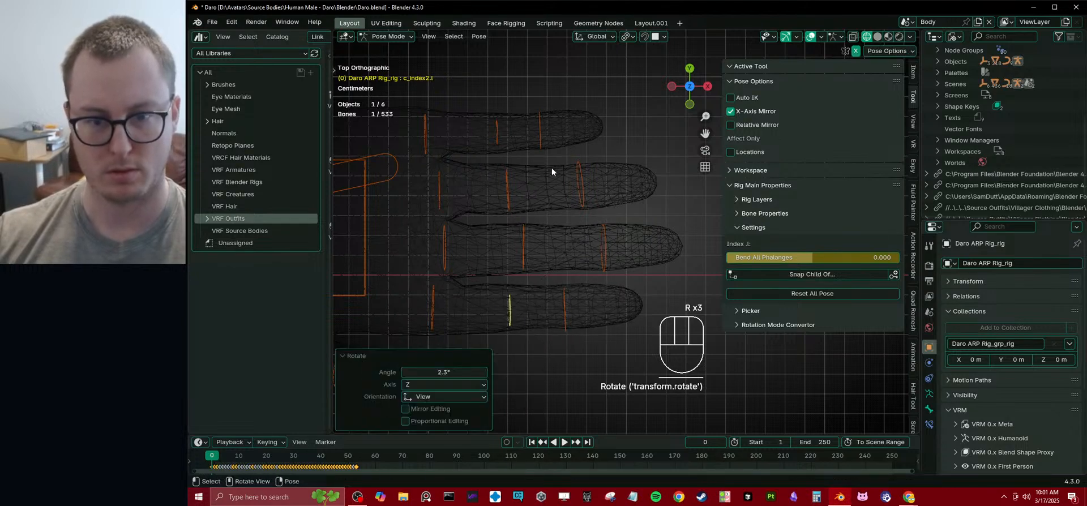
# - In the top view, rotate the left pinky's second bone about 1.5° and the ring finger's tip bone about 2.9°
pyautogui.click(501, 132)
pyautogui.press('r')
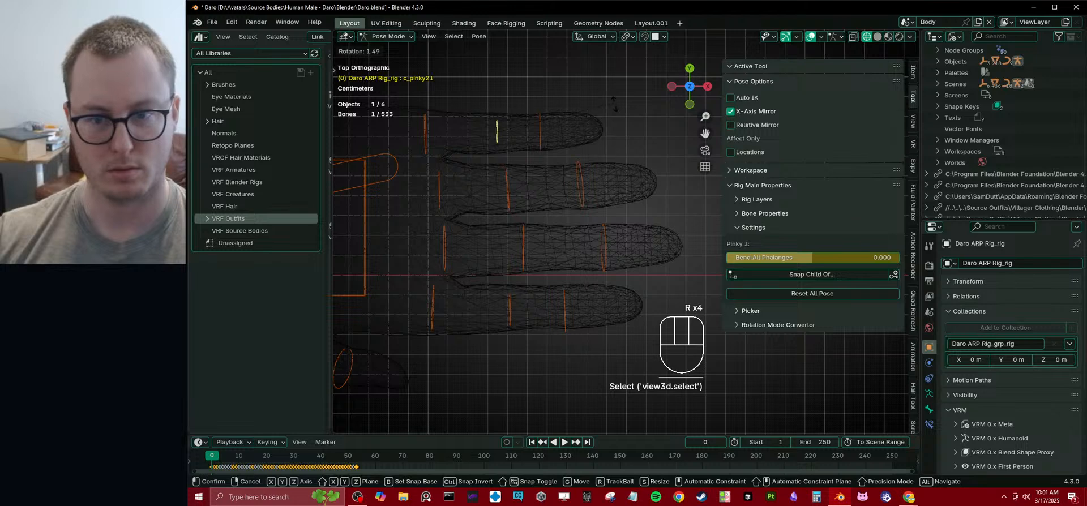
pyautogui.click(615, 107)
pyautogui.click(585, 186)
pyautogui.press('r')
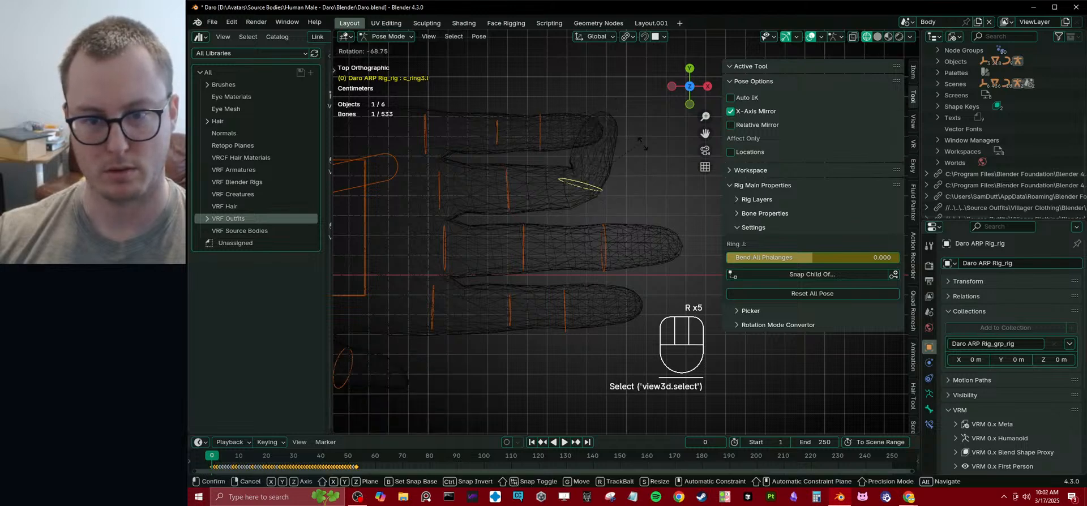
pyautogui.rightClick(643, 147)
pyautogui.press('r')
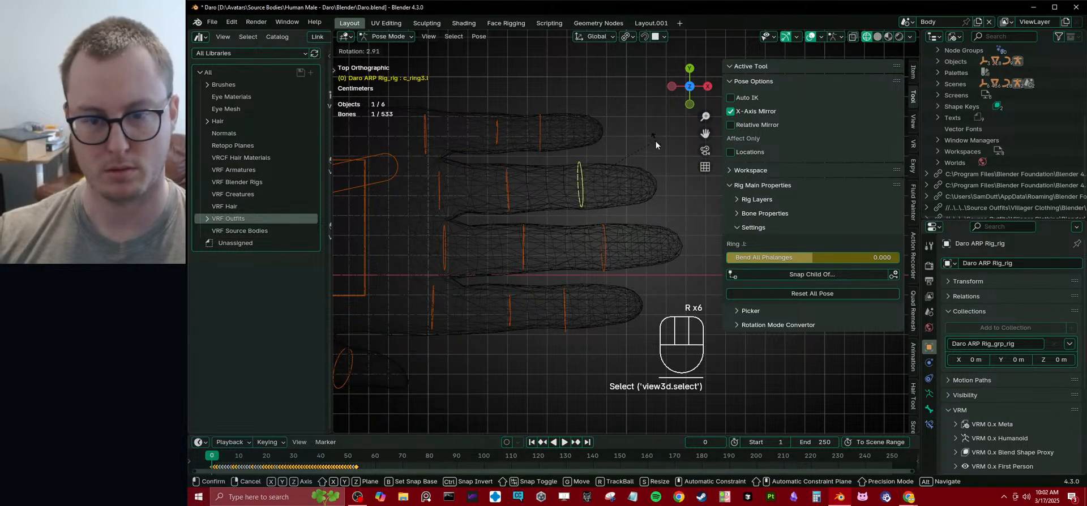
pyautogui.click(650, 148)
# - Rotate the base bone of the left thumb -33.9° around global X
pyautogui.press('KP_3')
pyautogui.press('z')
pyautogui.moveTo(664, 202)
pyautogui.mouseDown(button='middle')
pyautogui.moveTo(588, 240)
pyautogui.moveTo(606, 216)
pyautogui.moveTo(577, 237)
pyautogui.moveTo(478, 241)
pyautogui.moveTo(589, 198)
pyautogui.moveTo(606, 221)
pyautogui.moveTo(536, 222)
pyautogui.moveTo(509, 272)
pyautogui.moveTo(557, 342)
pyautogui.moveTo(597, 270)
pyautogui.mouseUp(button='middle')
pyautogui.hotkey('shift', 'z')
pyautogui.press('r')
pyautogui.press('x')
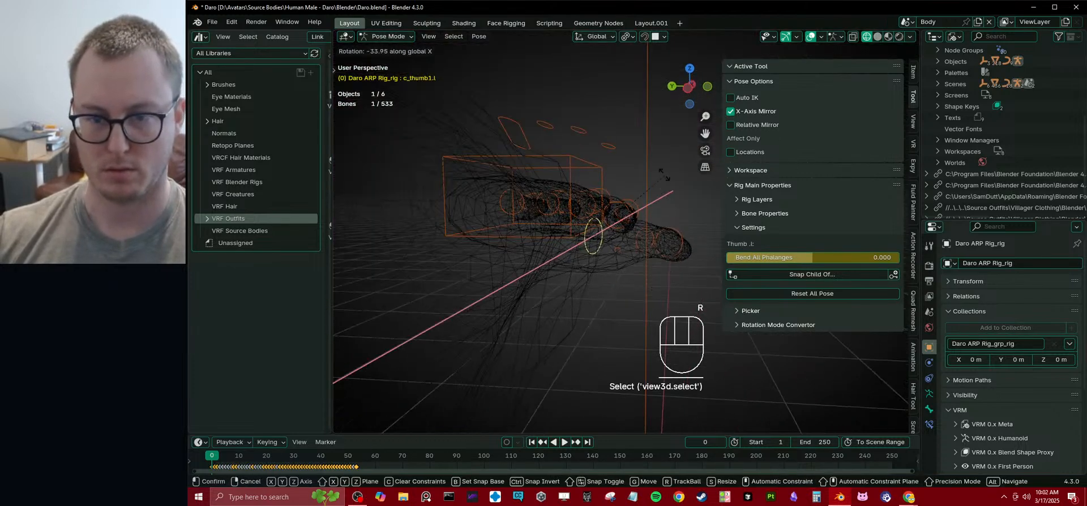
pyautogui.click(664, 180)
# - Rotate the middle bone of the left thumb 14.4° in the top view
pyautogui.press('KP_7')
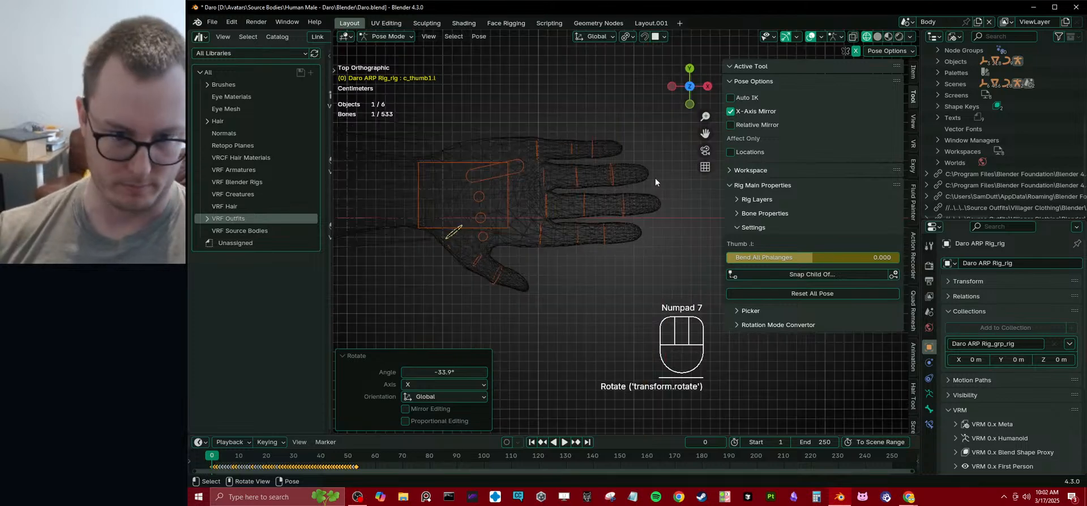
pyautogui.keyDown('shift'); pyautogui.moveTo(495, 276); pyautogui.dragTo(543, 217, button='middle'); pyautogui.keyUp('shift')
pyautogui.scroll(4, 544, 217)
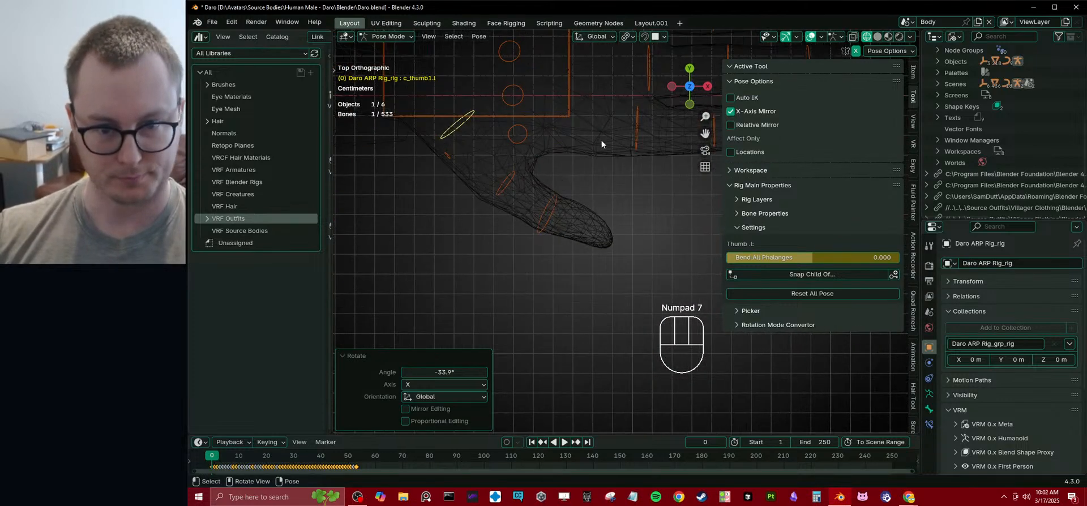
pyautogui.click(505, 182)
pyautogui.press('r')
pyautogui.click(566, 219)
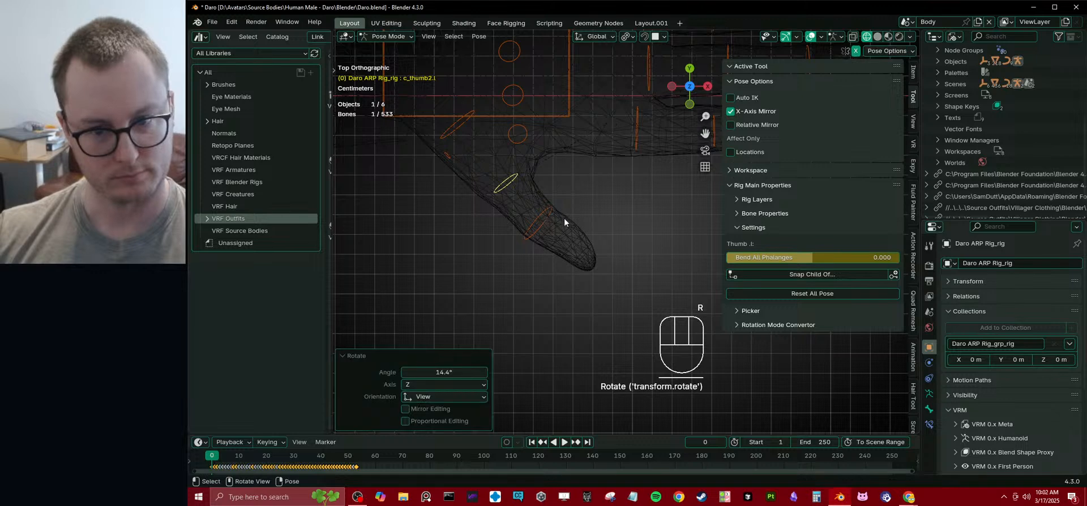
# - Rotate the left thumb's tip bone 7.66° in the top view and about -1.1° in an angled perspective view
pyautogui.click(536, 222)
pyautogui.press('r')
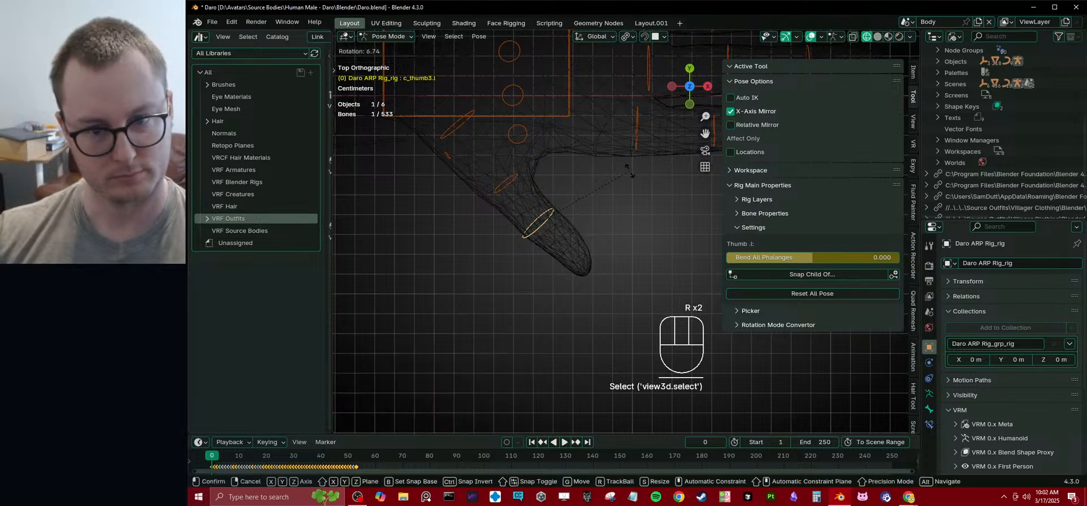
pyautogui.click(629, 172)
pyautogui.moveTo(629, 172); pyautogui.dragTo(596, 150, button='middle')
pyautogui.press('r')
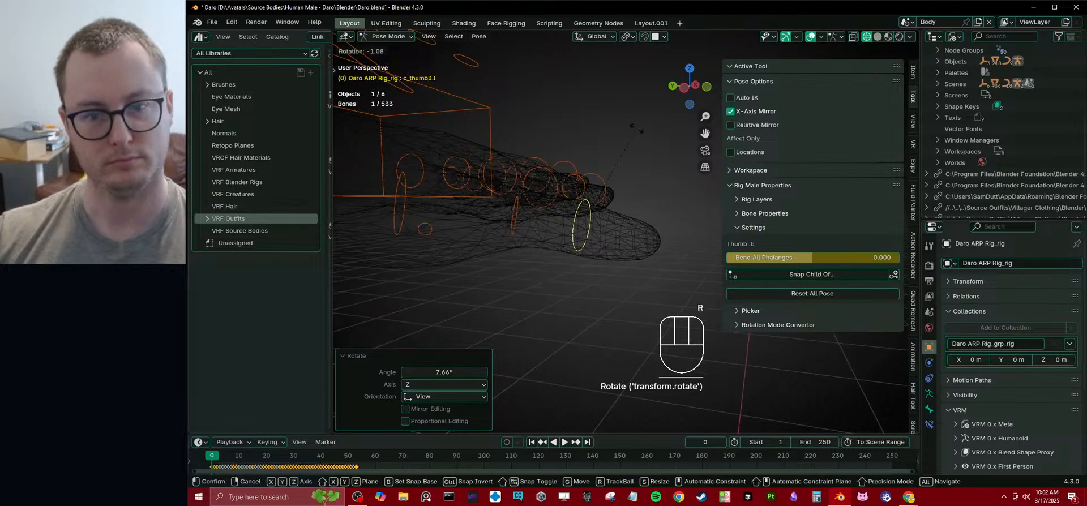
pyautogui.click(630, 139)
# - Insert a keyframe for all of the rig's bones at frame 0, then return to Object Mode with solid shading and deselect the rig
pyautogui.press('a')
pyautogui.press('i')
pyautogui.scroll(-3, 621, 149)
pyautogui.hotkey('ctrl', 'Tab')
pyautogui.moveTo(614, 195); pyautogui.dragTo(569, 219, button='middle')
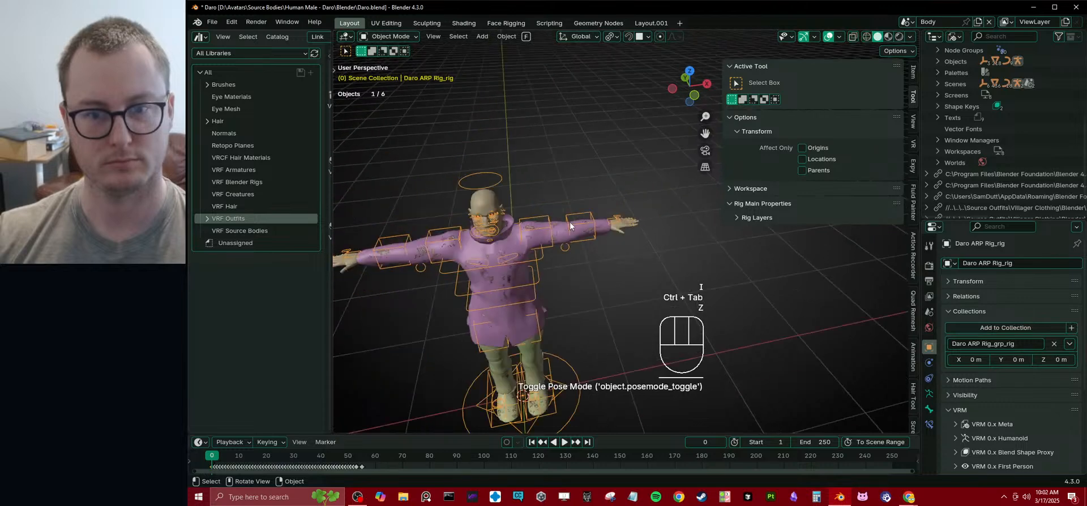
pyautogui.scroll(-3, 582, 226)
pyautogui.click(626, 256)
pyautogui.keyDown('shift'); pyautogui.moveTo(626, 256); pyautogui.dragTo(598, 222, button='middle'); pyautogui.keyUp('shift')
pyautogui.scroll(3, 599, 221)
# - Play the animation briefly and step between frames 0 and 1 to check the keyed T-pose
pyautogui.press('space')
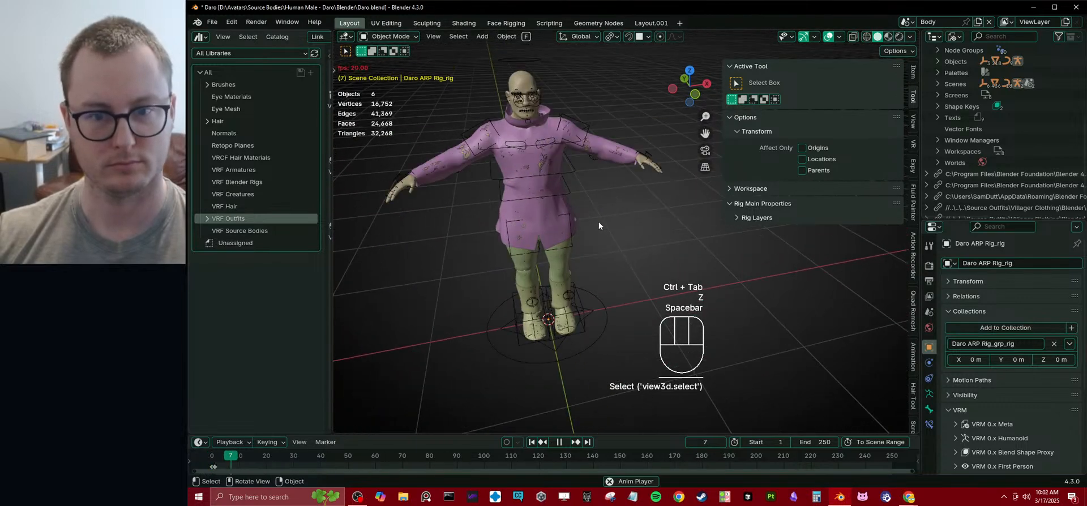
pyautogui.press('space')
pyautogui.hotkey('shift', 'Left')
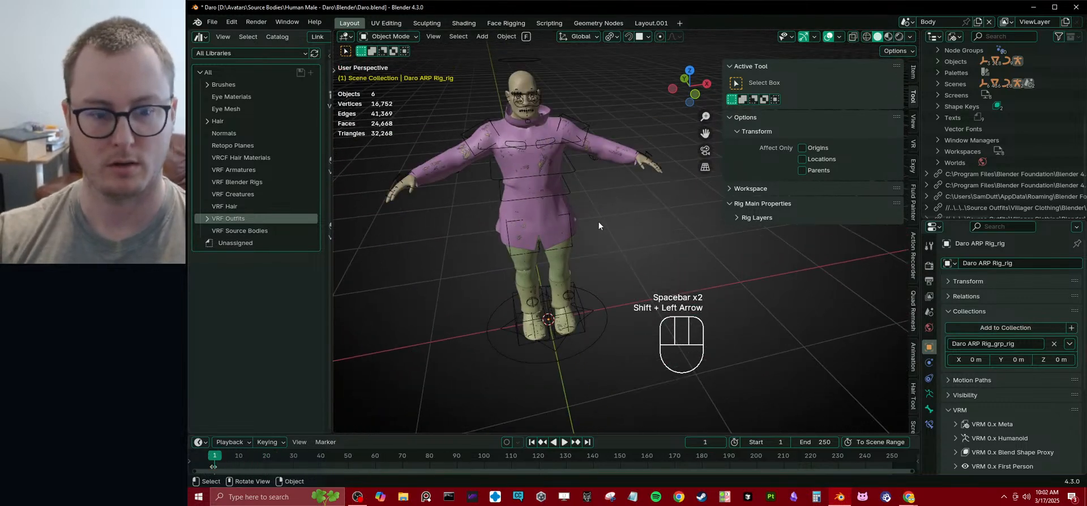
pyautogui.press('Left')
pyautogui.press('Left')
pyautogui.press('Right')
pyautogui.press('Left')
# - Set the scene's start frame to 0
pyautogui.click(770, 442)
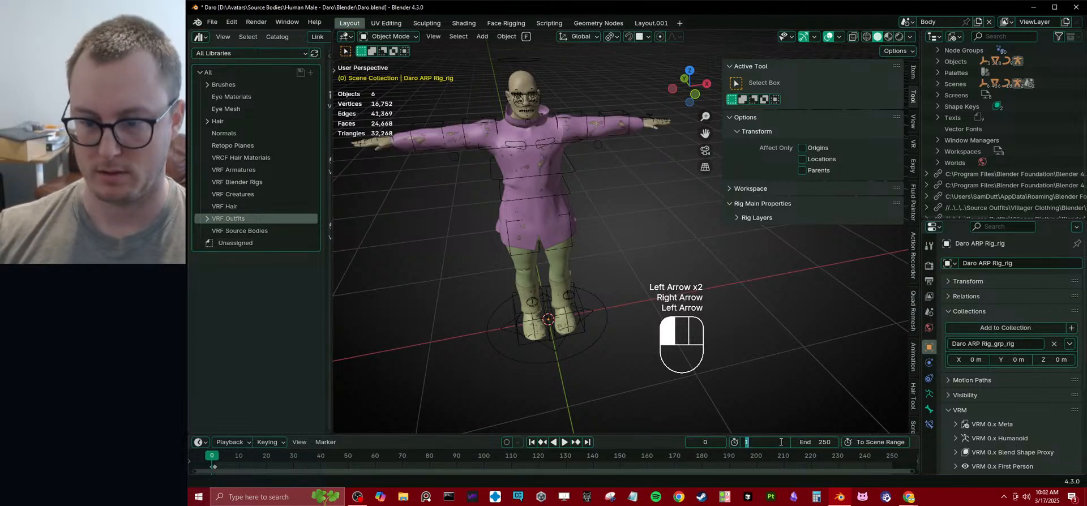
pyautogui.write('0')
pyautogui.press('Return')
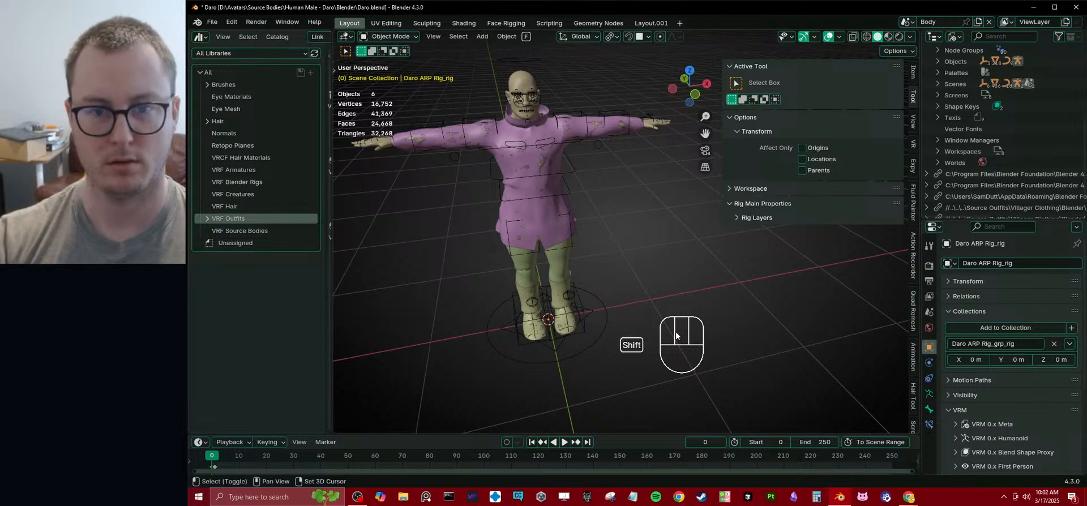
# - Step repeatedly between frames 0 and 1 to compare the T-pose with the original arm pose under the tunic
pyautogui.hotkey('shift', 'Left')
pyautogui.press('Right')
pyautogui.press('Left')
pyautogui.press('Right')
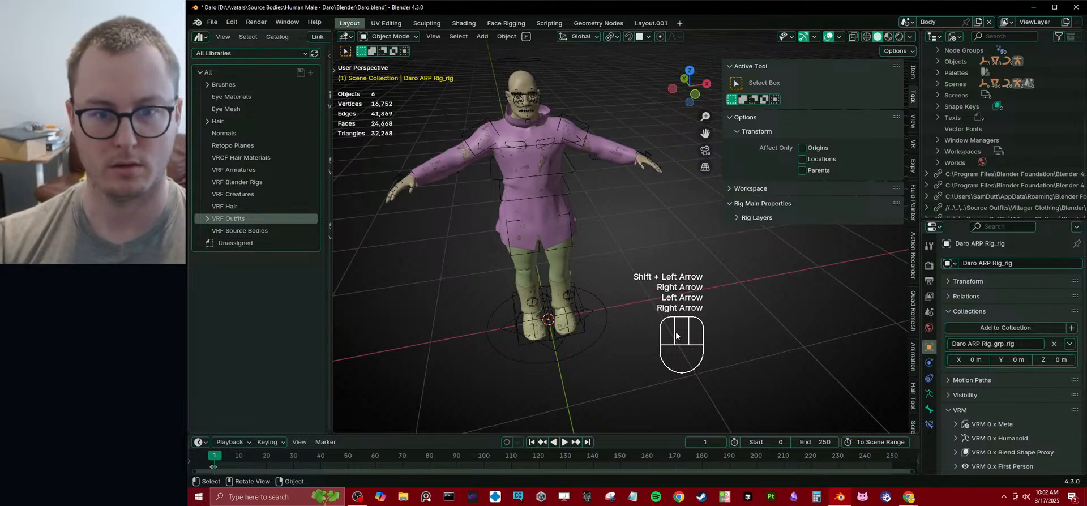
pyautogui.press('Left')
pyautogui.press('Right')
pyautogui.press('Left')
pyautogui.press('Right')
pyautogui.press('Left')
pyautogui.press('Right')
pyautogui.press('Left')
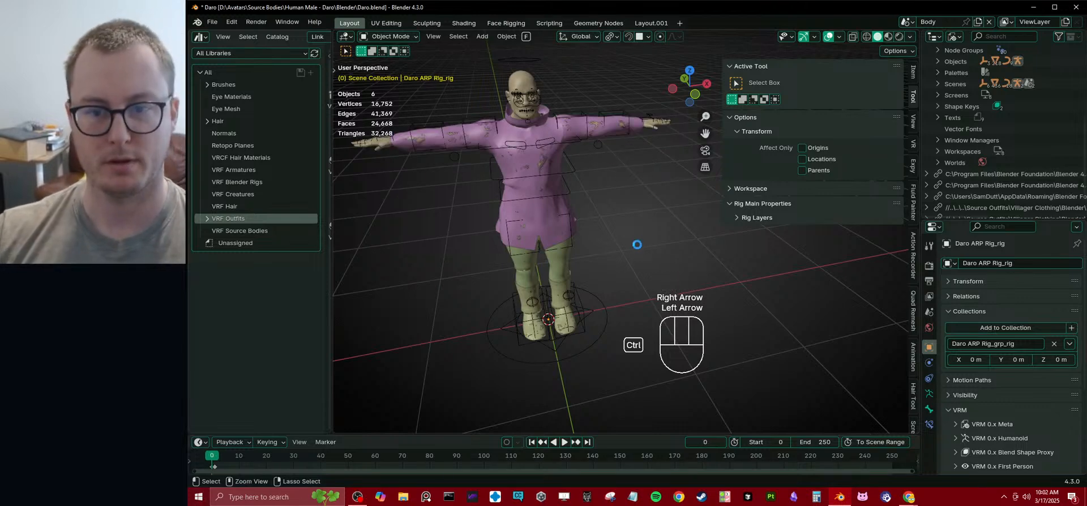
# - Save Daro.blend and open the recent file Nora.blend
pyautogui.hotkey('ctrl', 's')
pyautogui.moveTo(648, 224); pyautogui.dragTo(559, 250, button='middle')
pyautogui.click(212, 22)
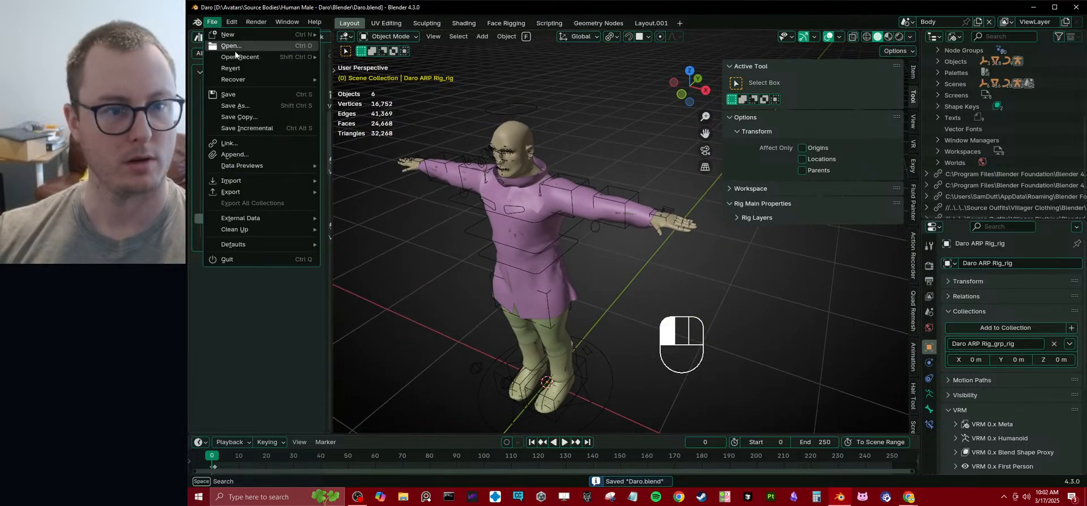
pyautogui.moveTo(241, 59)
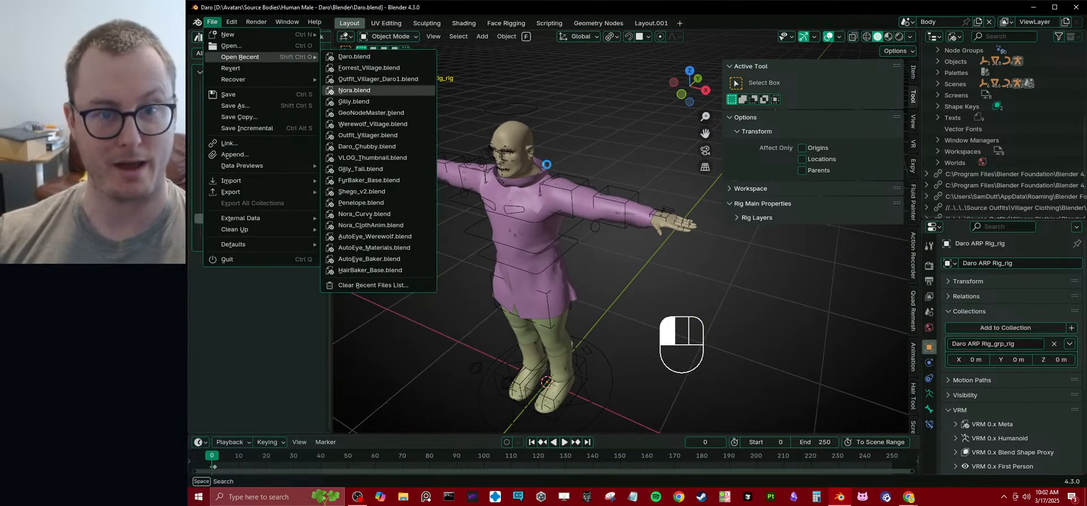
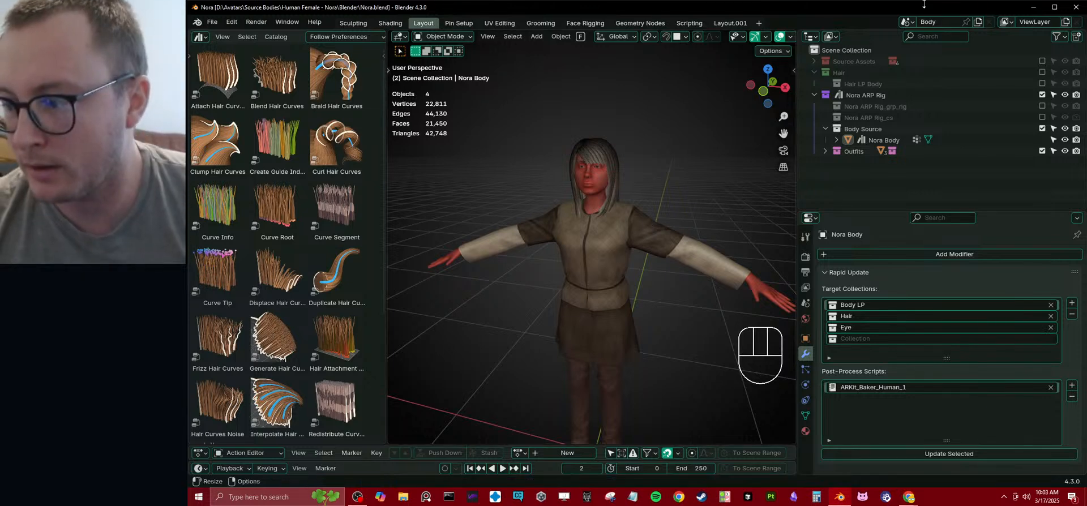
# - Exclude the Outfits collection from Nora's view layer and collapse the Nora ARP Rig hierarchy
pyautogui.click(1042, 151)
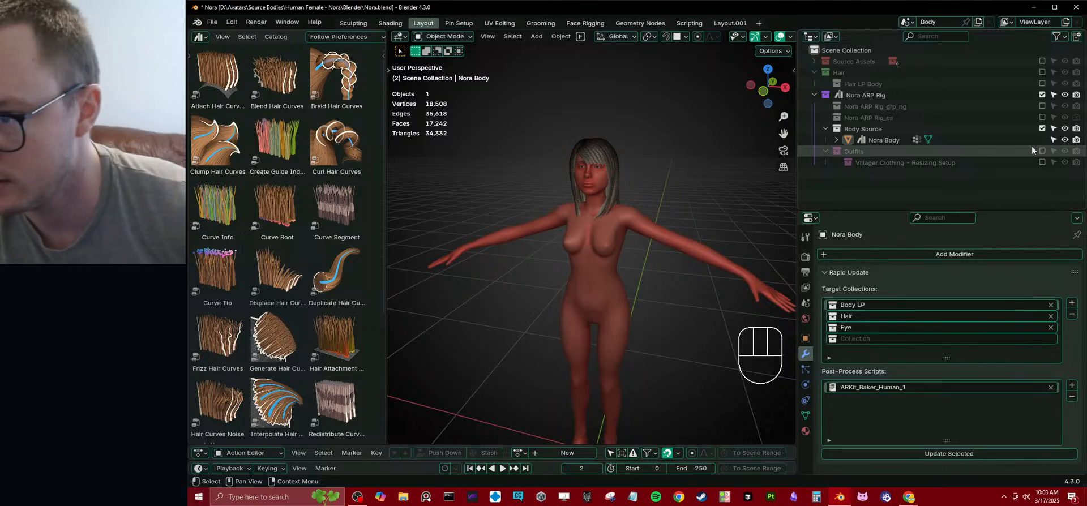
pyautogui.click(814, 94)
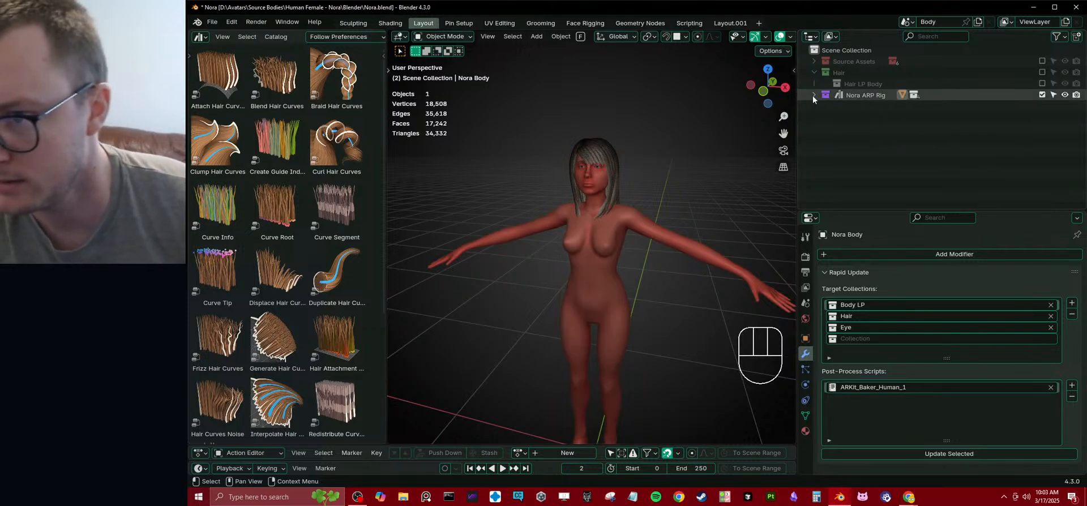
pyautogui.scroll(-4, 572, 190)
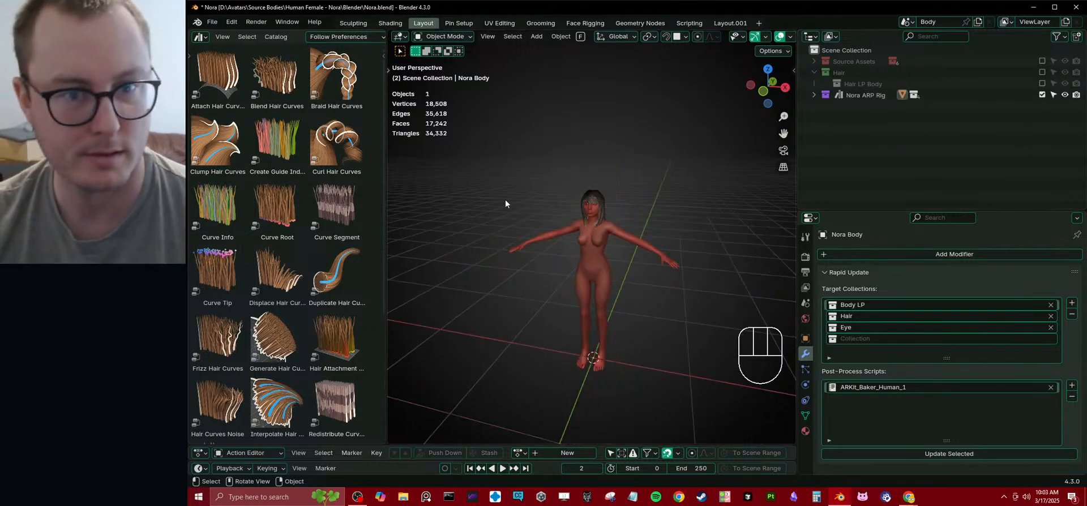
# - Show the asset catalogs, filter the assets to VRF Outfits, and save Nora.blend
pyautogui.click(211, 38)
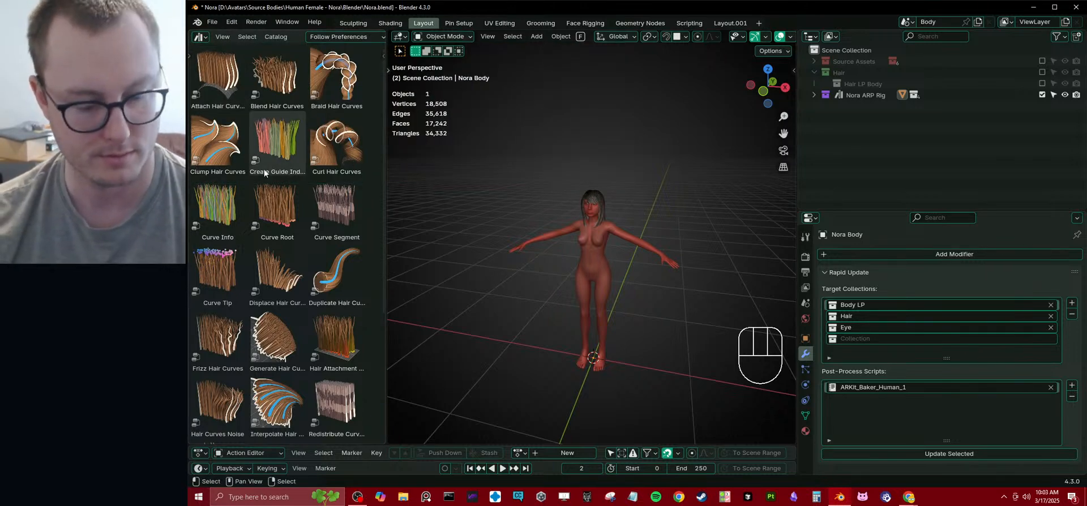
pyautogui.press('t')
pyautogui.click(239, 218)
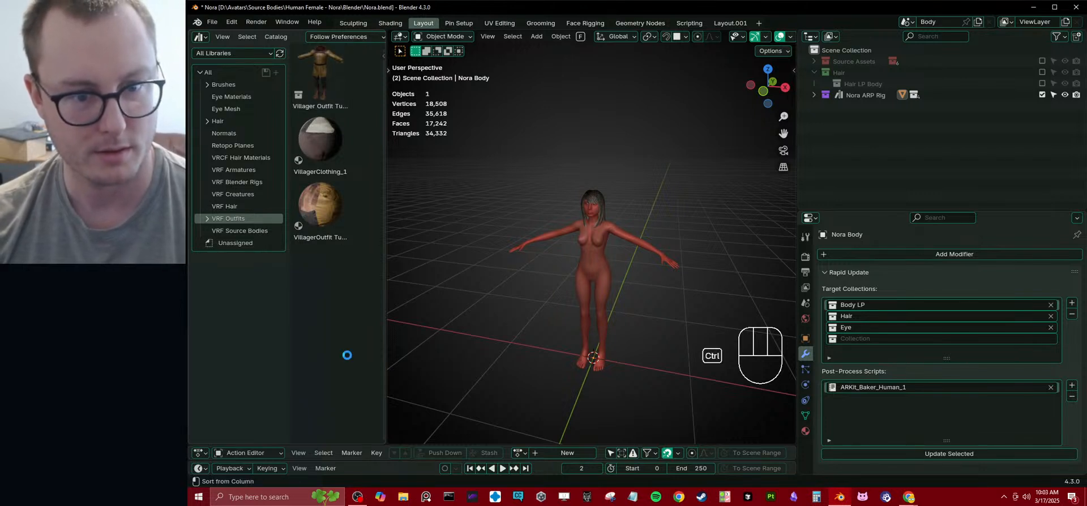
pyautogui.hotkey('ctrl', 's')
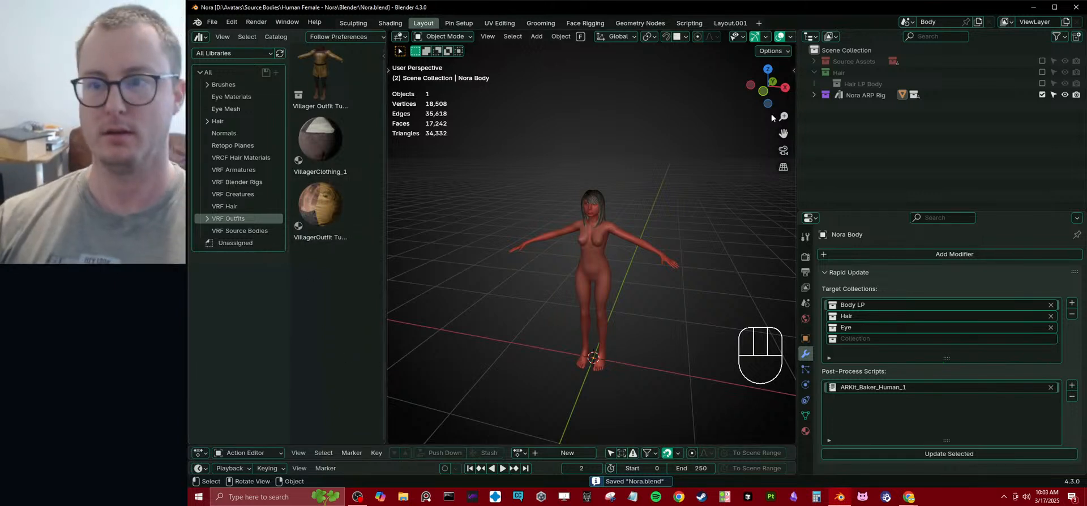
# - Add the Villager Outfit Tunic asset to the root Scene Collection and clear its location so it sits at the world origin
pyautogui.click(847, 50)
pyautogui.moveTo(330, 76); pyautogui.dragTo(599, 412)
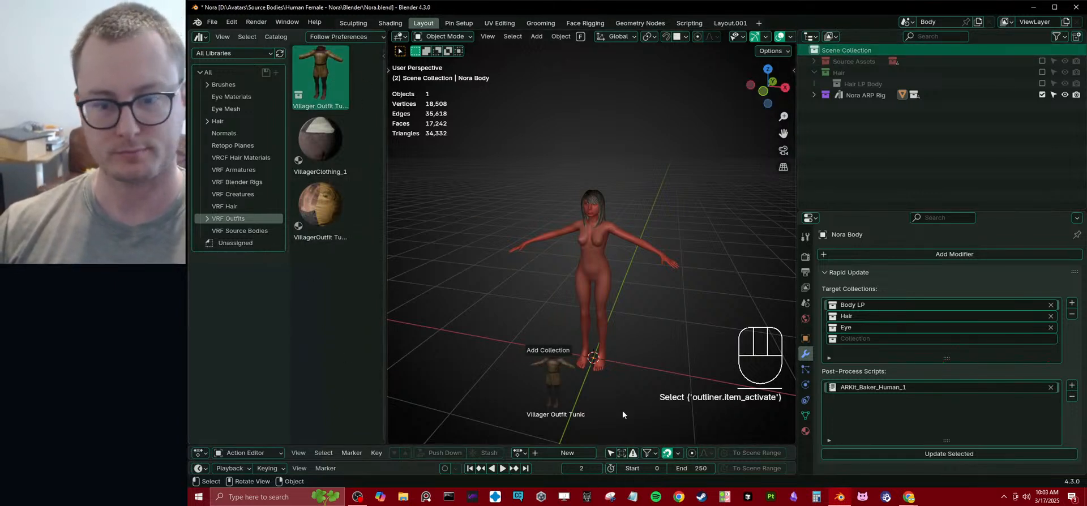
pyautogui.moveTo(648, 348); pyautogui.dragTo(648, 345)
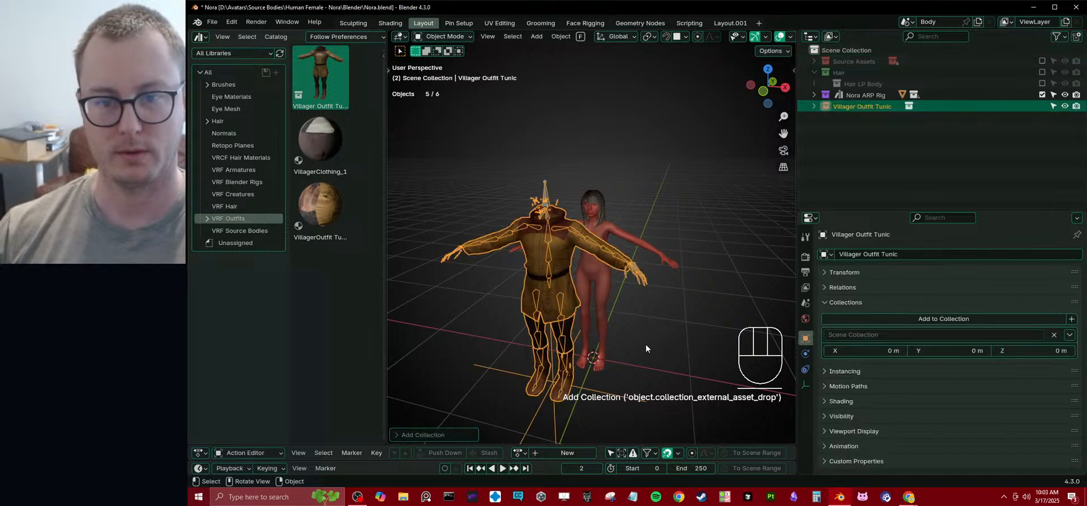
pyautogui.hotkey('alt', 'g')
pyautogui.moveTo(630, 298); pyautogui.dragTo(645, 226, button='middle')
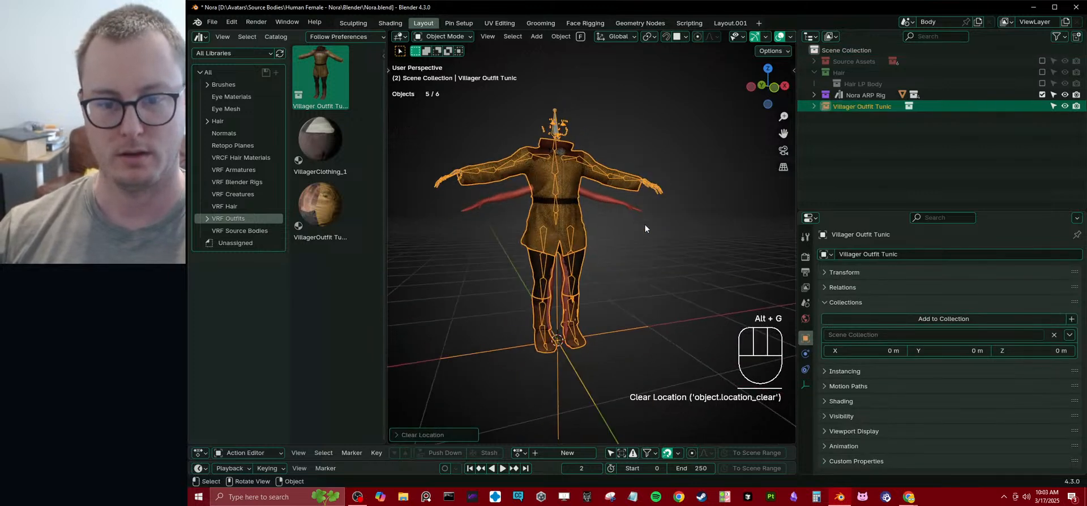
# - Make a library override of the Villager Outfit Tunic collection and save the file
pyautogui.click(561, 36)
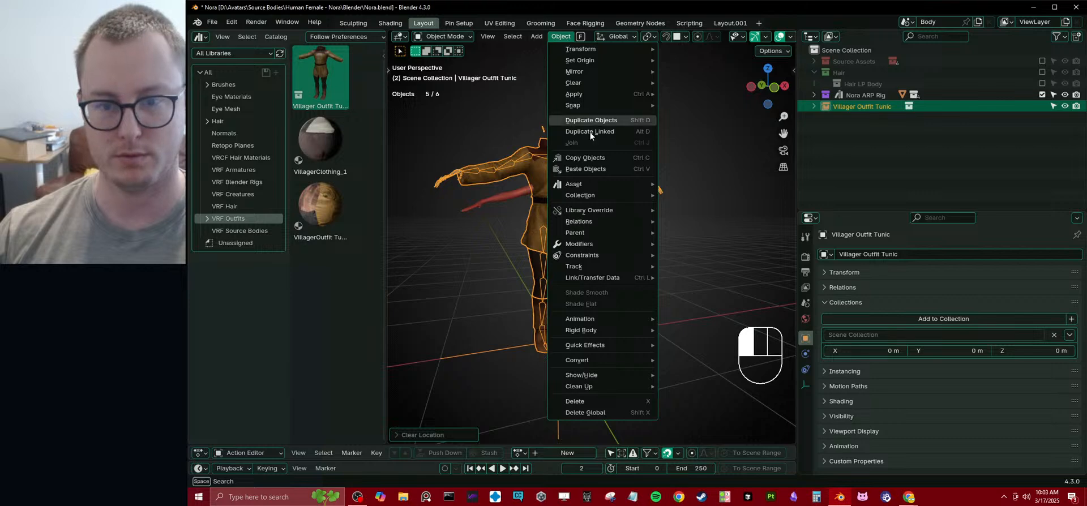
pyautogui.moveTo(601, 209)
pyautogui.click(682, 209)
pyautogui.keyDown('ctrl'); pyautogui.moveTo(640, 204); pyautogui.dragTo(660, 214, button='middle'); pyautogui.keyUp('ctrl')
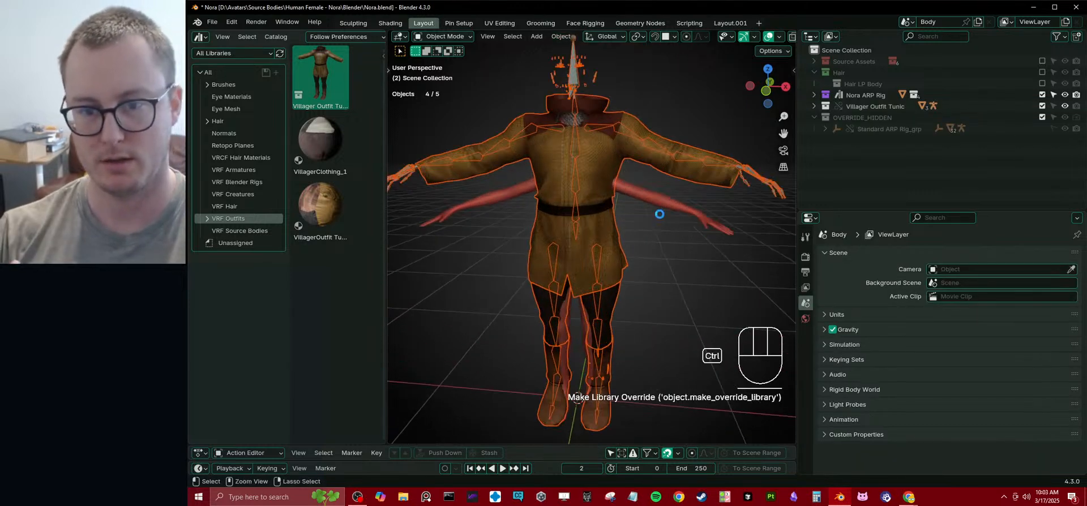
pyautogui.hotkey('ctrl', 's')
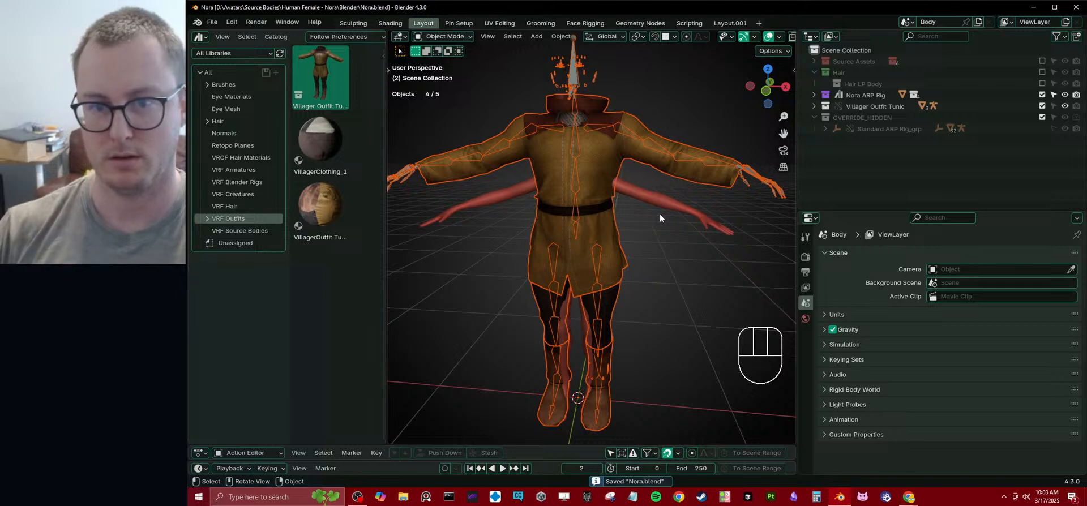
pyautogui.click(556, 38)
pyautogui.moveTo(594, 211)
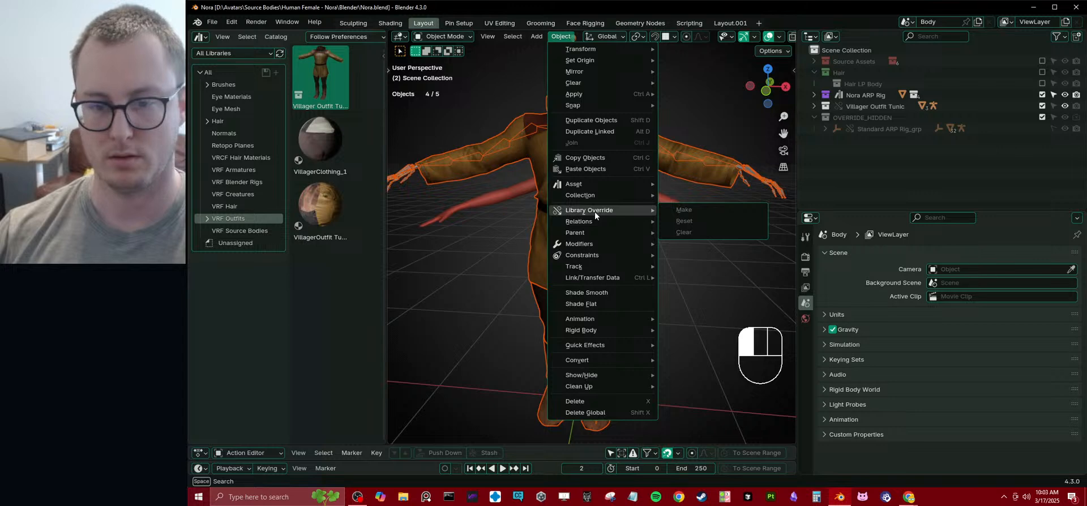
pyautogui.click(515, 141)
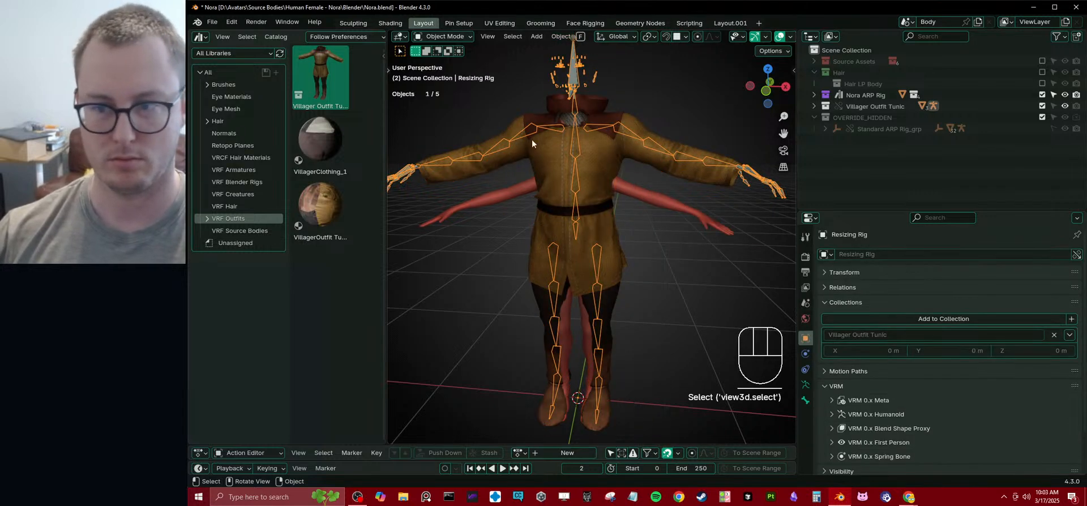
# - Delete the OVERRIDE_HIDDEN collection together with its whole hierarchy
pyautogui.rightClick(850, 118)
pyautogui.click(804, 113)
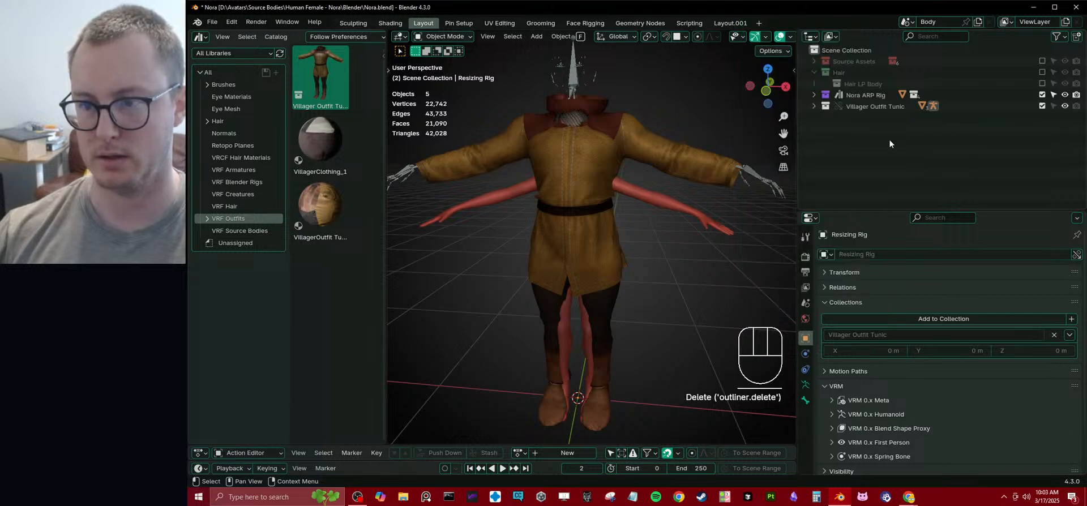
# - Expand the Villager Outfit Tunic collection and look through its library override Make, Reset, Clear and Troubleshoot options
pyautogui.click(858, 107)
pyautogui.rightClick(858, 107)
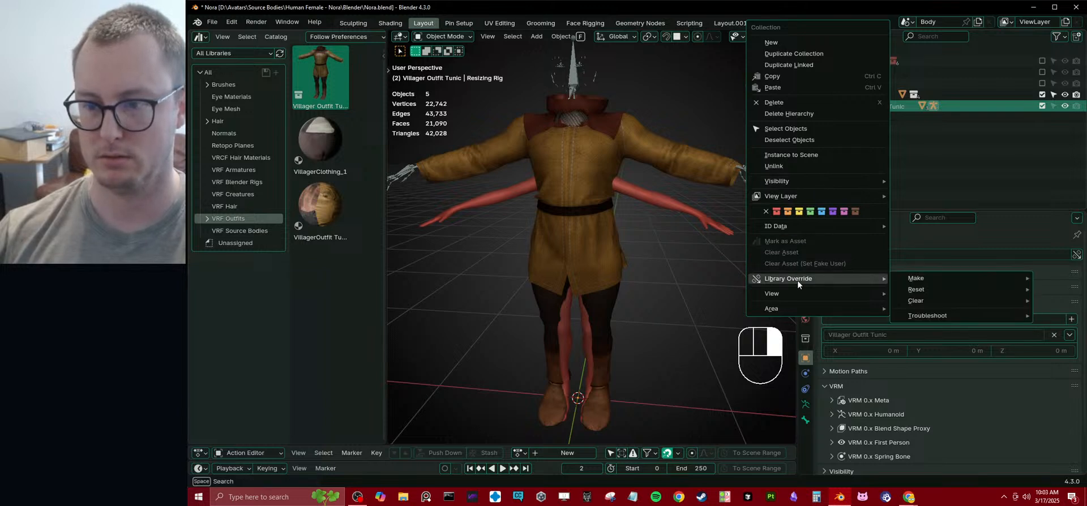
pyautogui.click(958, 141)
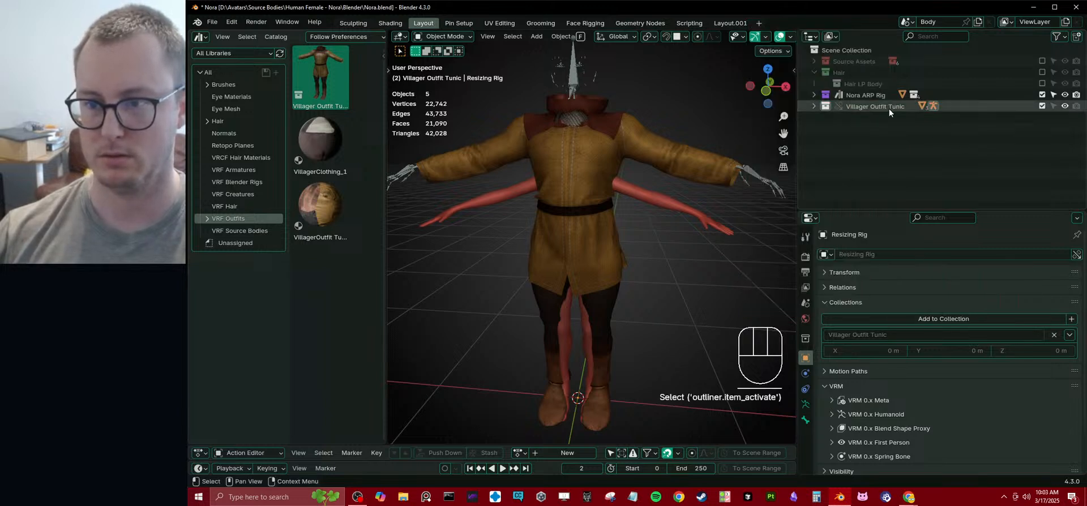
pyautogui.click(866, 106)
pyautogui.rightClick(874, 106)
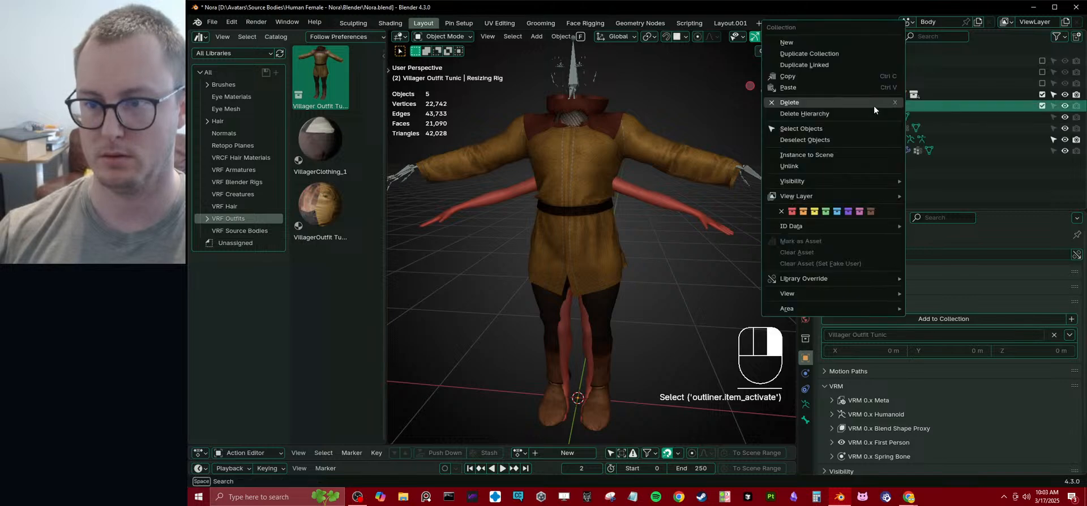
pyautogui.moveTo(856, 284)
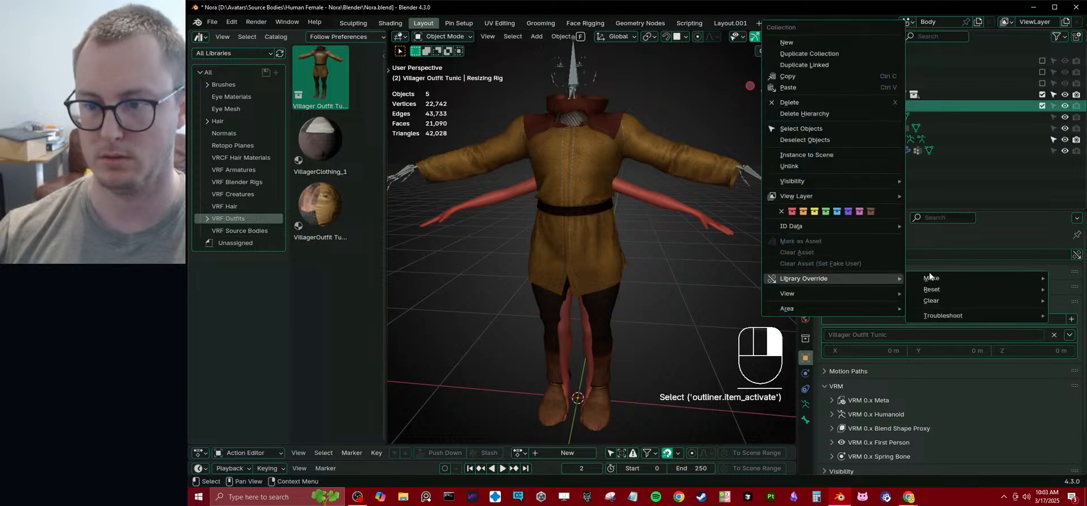
pyautogui.press('Escape')
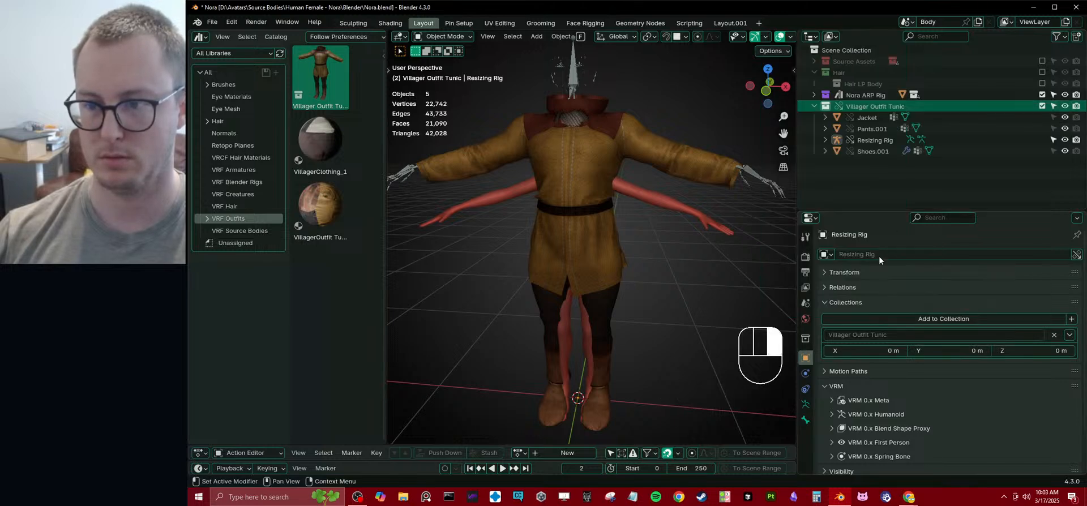
pyautogui.rightClick(858, 107)
pyautogui.moveTo(798, 280)
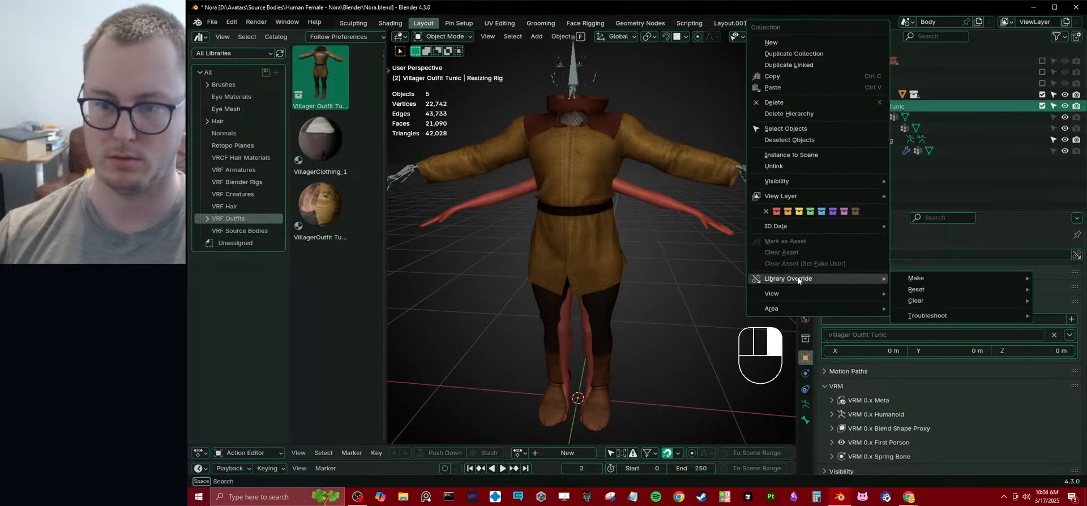
pyautogui.click(842, 108)
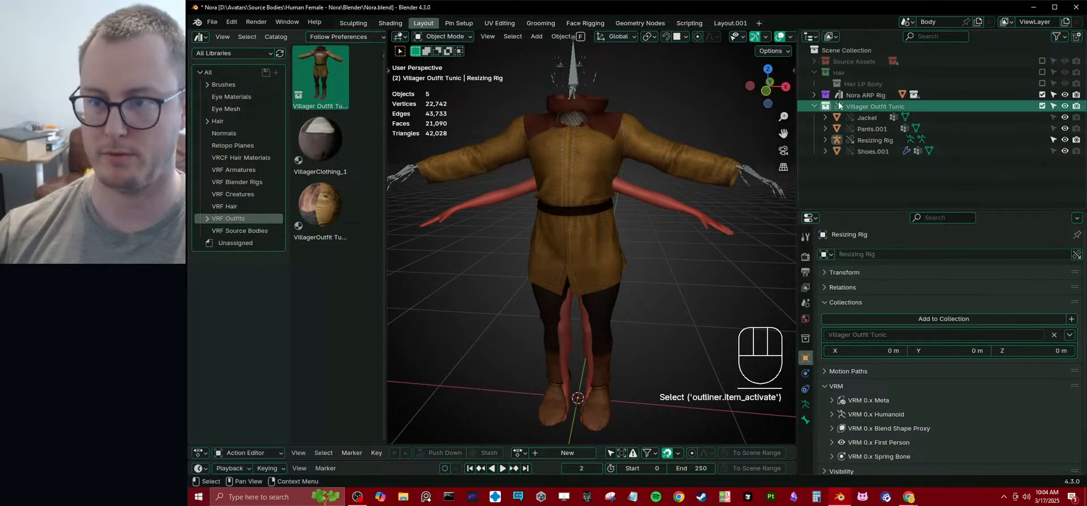
pyautogui.rightClick(843, 107)
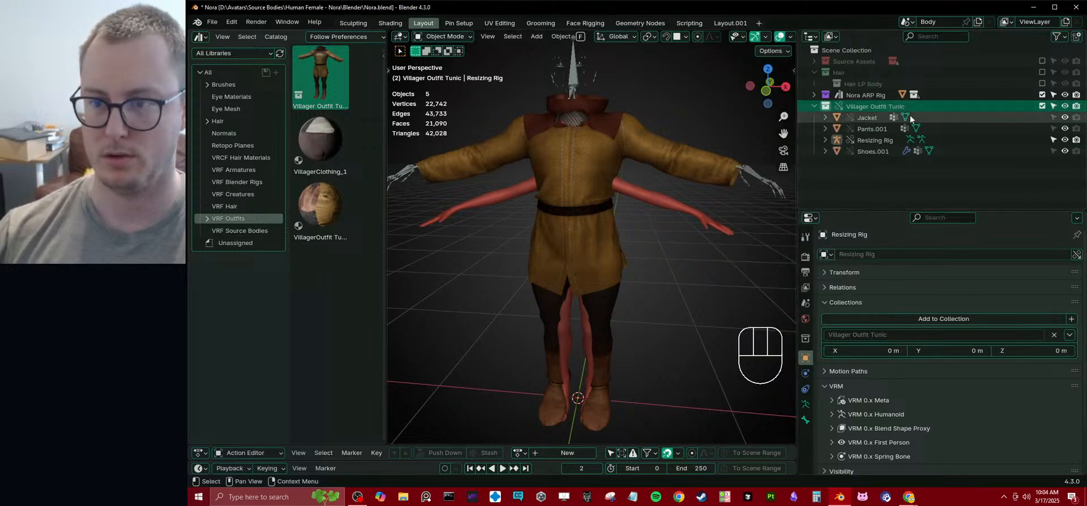
pyautogui.rightClick(1005, 106)
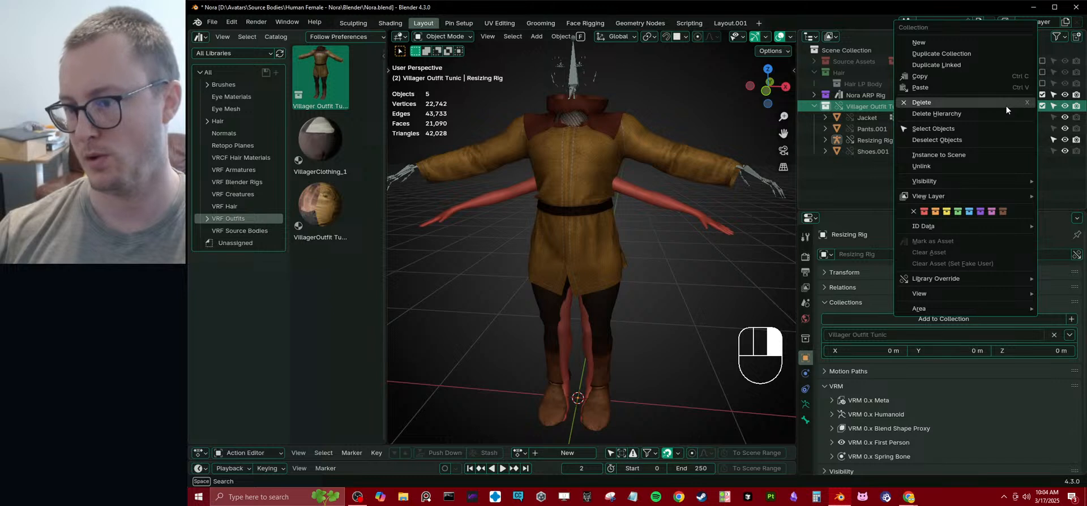
pyautogui.moveTo(984, 192)
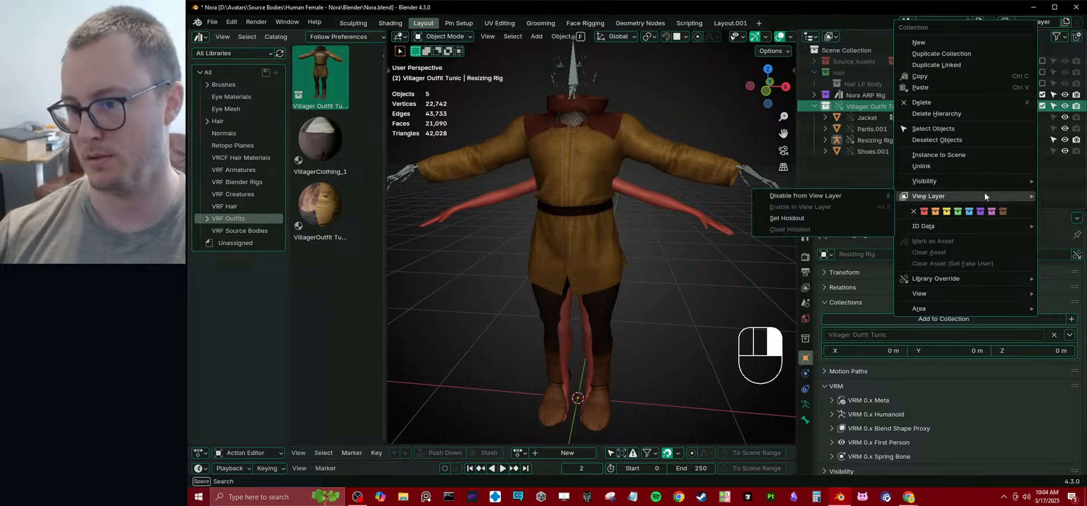
pyautogui.moveTo(947, 281)
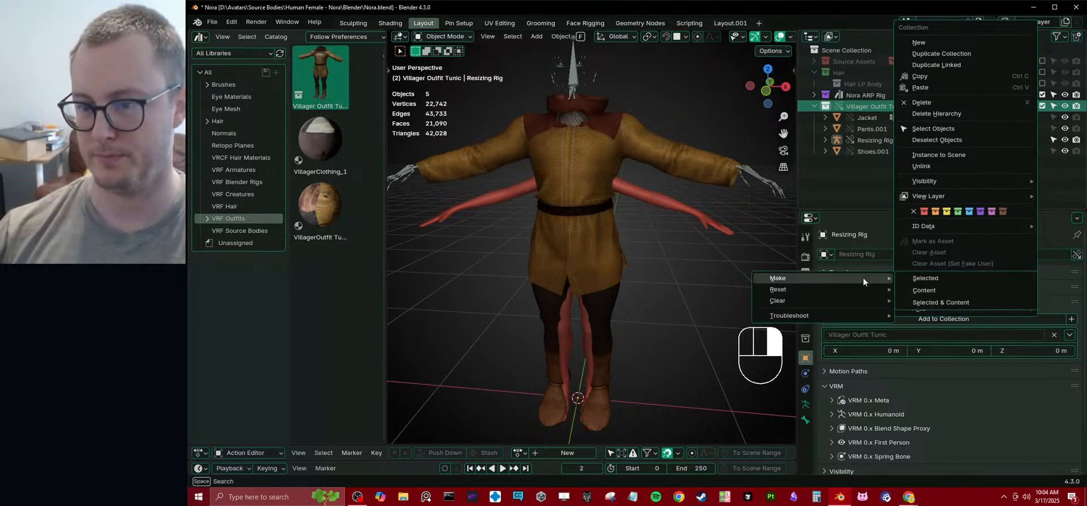
pyautogui.moveTo(860, 292)
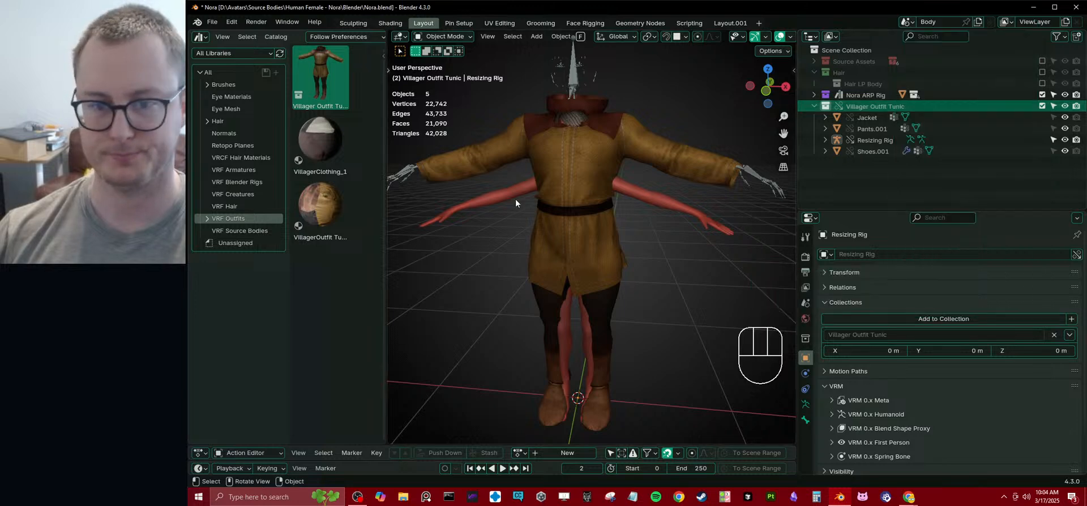
# - Make the overridden Jacket object local, and do the same for the Villager Outfit Tunic collection
pyautogui.click(548, 161)
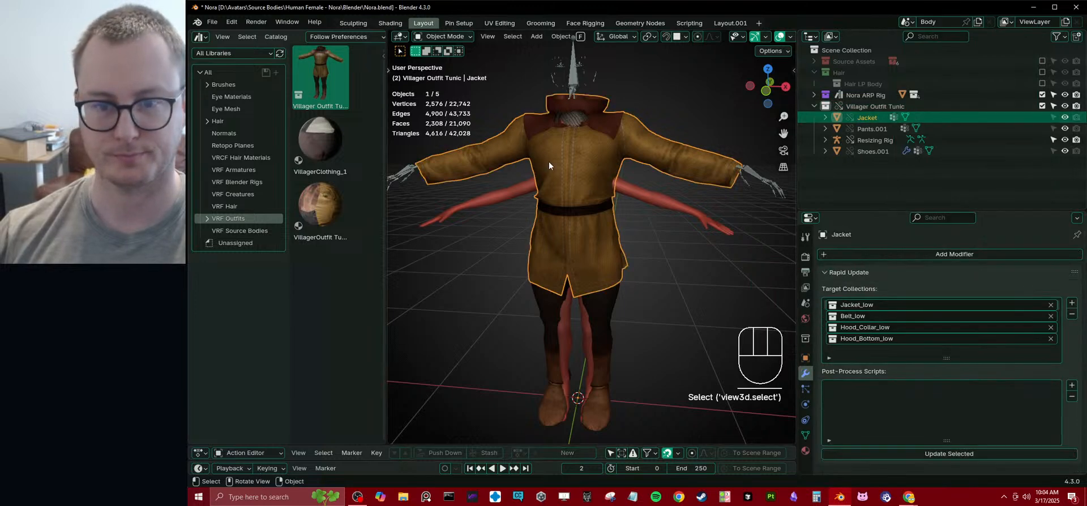
pyautogui.click(805, 358)
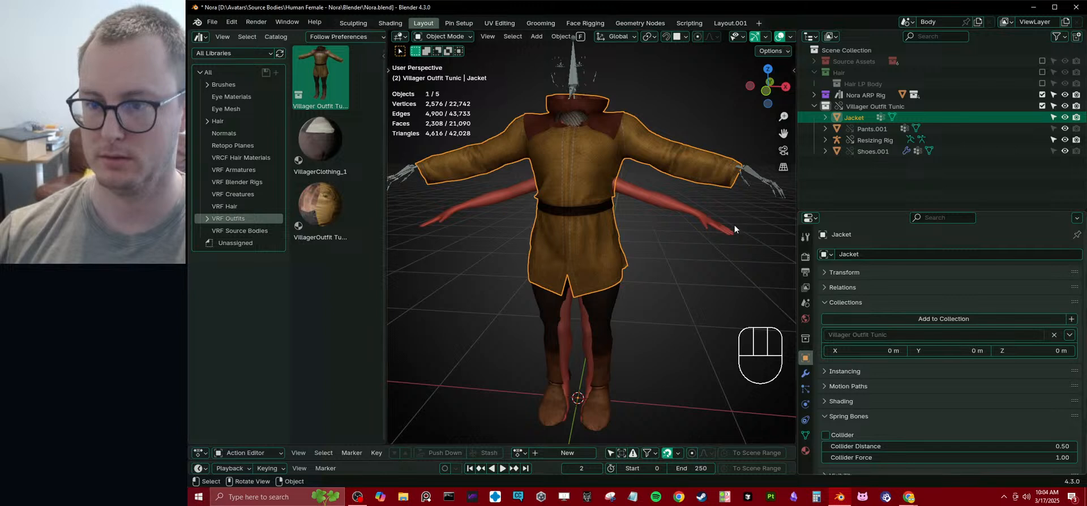
pyautogui.click(861, 106)
pyautogui.rightClick(861, 106)
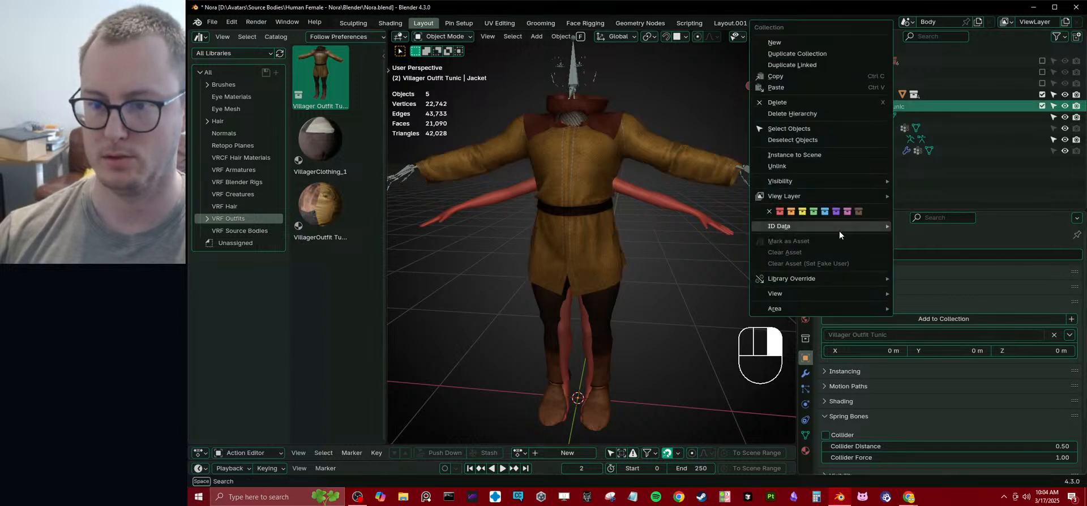
pyautogui.moveTo(839, 230)
pyautogui.click(933, 237)
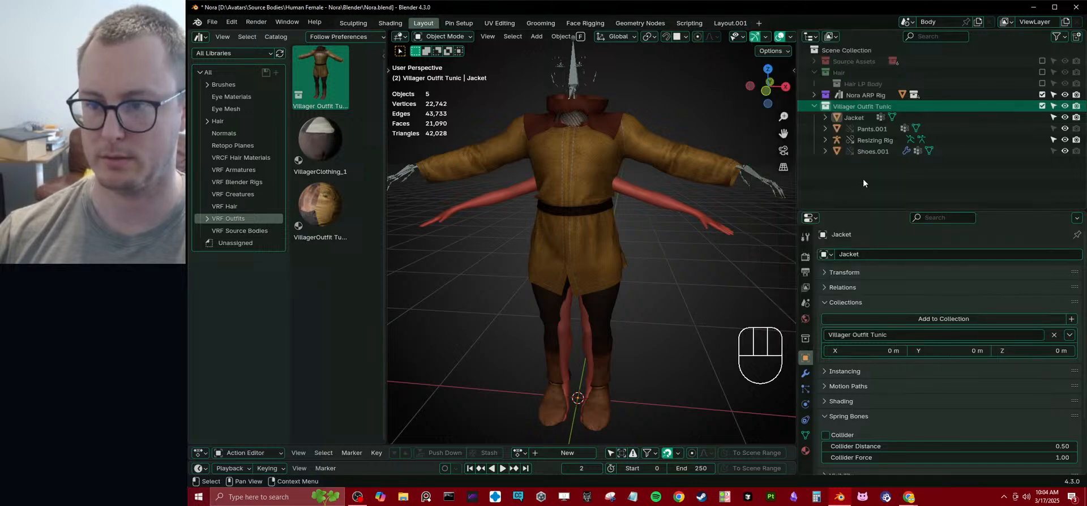
# - Make the overridden Pants.001, Resizing Rig and Shoes.001 objects in the Villager Outfit Tunic collection local
pyautogui.click(869, 129)
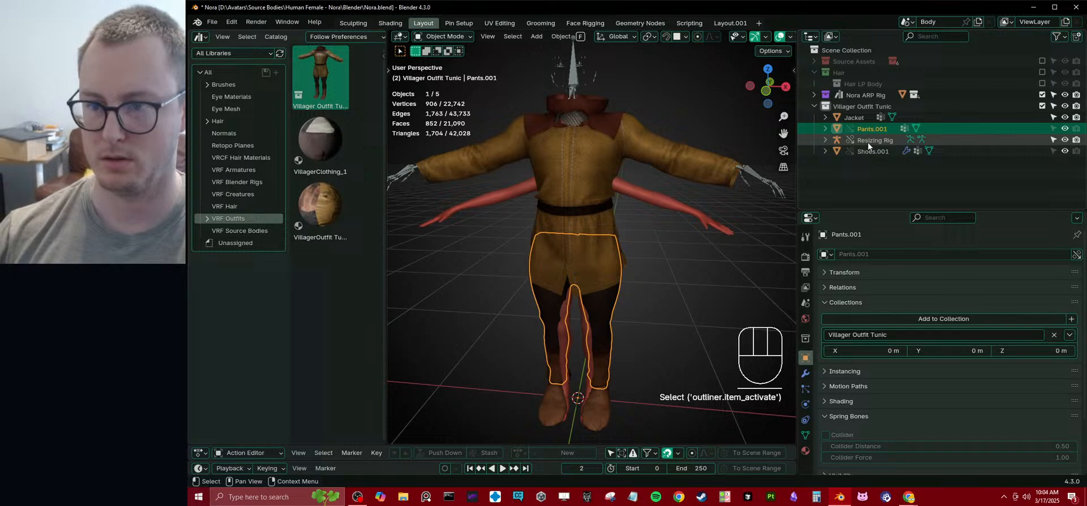
pyautogui.keyDown('shift'); pyautogui.click(868, 151); pyautogui.keyUp('shift')
pyautogui.rightClick(871, 149)
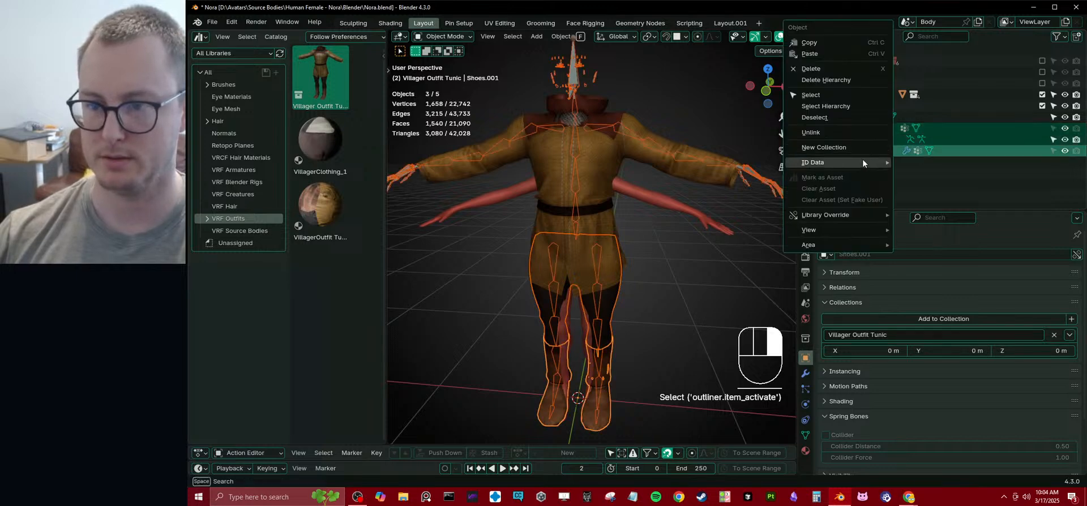
pyautogui.moveTo(861, 162)
pyautogui.click(926, 174)
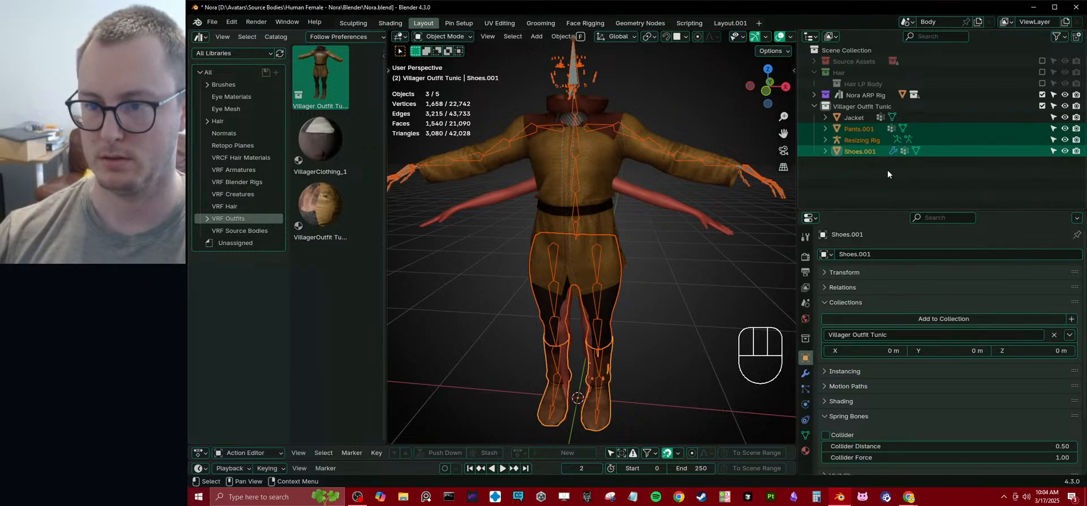
# - Check the shoes' material slots, select the Resizing Rig and save the file
pyautogui.click(869, 152)
pyautogui.click(804, 451)
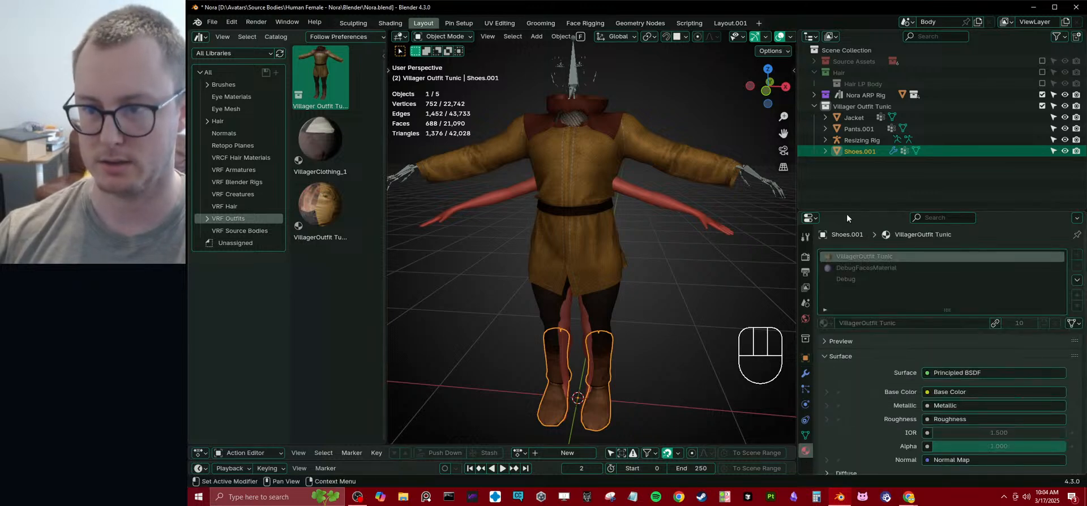
pyautogui.click(872, 143)
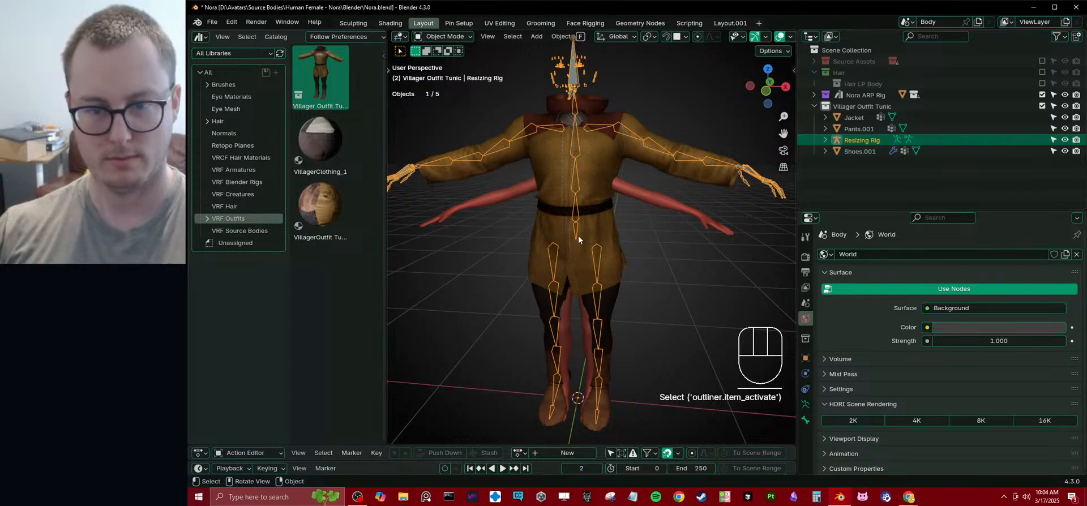
pyautogui.scroll(-3, 639, 208)
pyautogui.moveTo(638, 209); pyautogui.dragTo(589, 208, button='middle')
pyautogui.scroll(3, 588, 208)
pyautogui.hotkey('ctrl', 's')
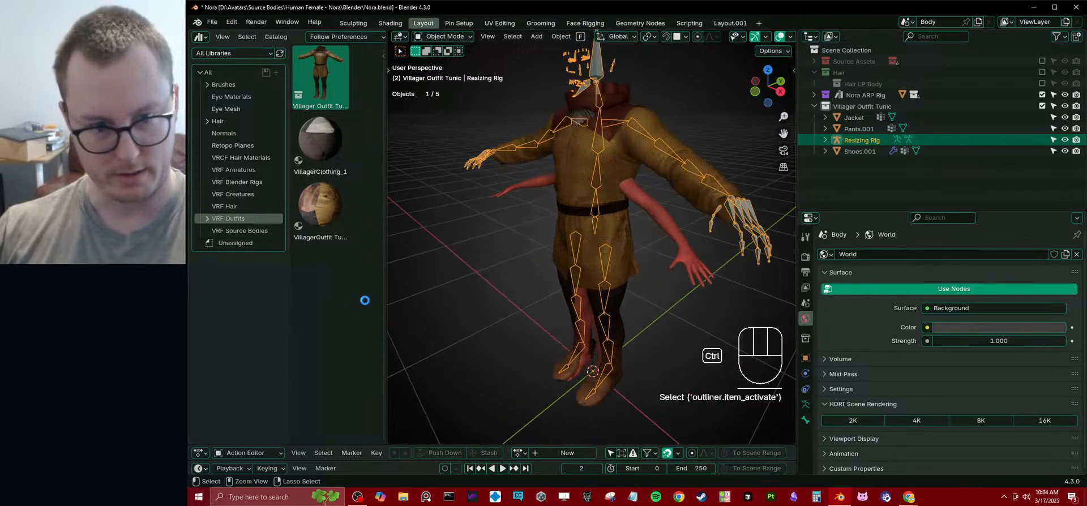
# - Shrink the asset browser to widen the 3D viewport and check the jacket's modifiers
pyautogui.moveTo(387, 199); pyautogui.dragTo(204, 218)
pyautogui.scroll(-2, 430, 209)
pyautogui.moveTo(473, 196); pyautogui.dragTo(583, 232, button='middle')
pyautogui.click(583, 229)
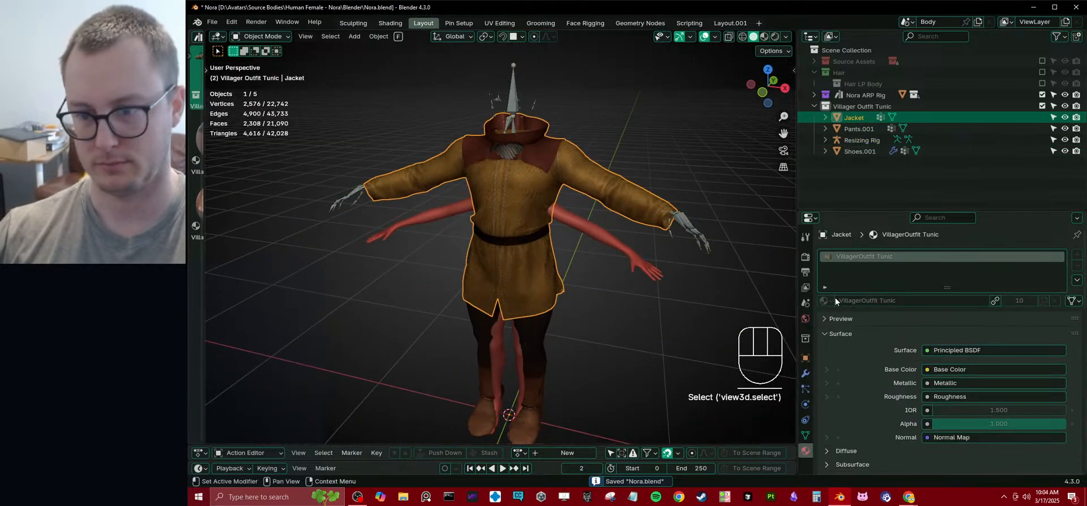
pyautogui.click(806, 374)
# - Parent the jacket, pants and shoes to the Resizing Rig with Armature Deform, and save the file
pyautogui.press('b')
pyautogui.moveTo(861, 120); pyautogui.dragTo(869, 161)
pyautogui.keyDown('ctrl'); pyautogui.click(861, 139); pyautogui.keyUp('ctrl')
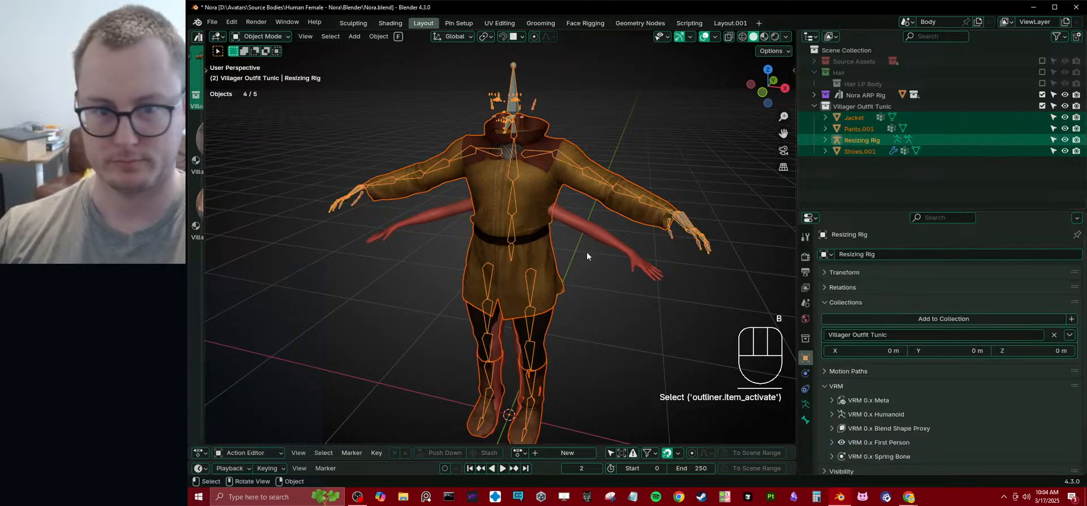
pyautogui.hotkey('alt', 'p')
pyautogui.press('Escape')
pyautogui.hotkey('ctrl', 'p')
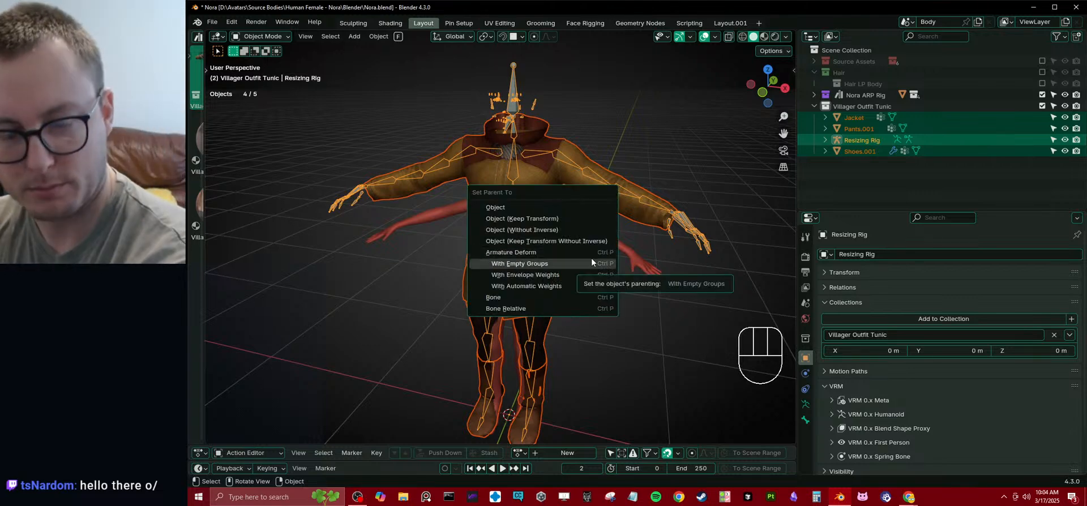
pyautogui.click(579, 256)
pyautogui.moveTo(565, 244); pyautogui.dragTo(581, 213, button='middle')
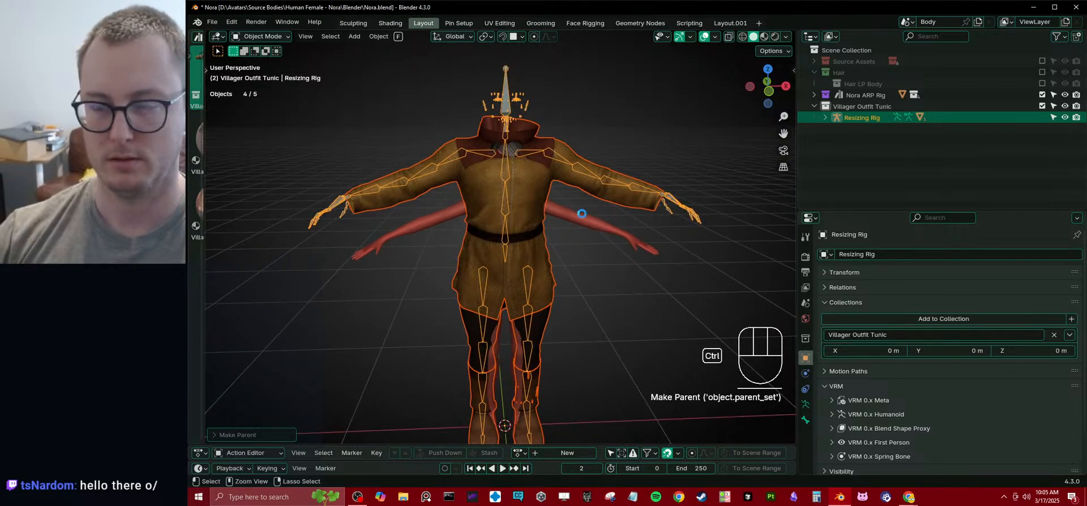
pyautogui.hotkey('ctrl', 's')
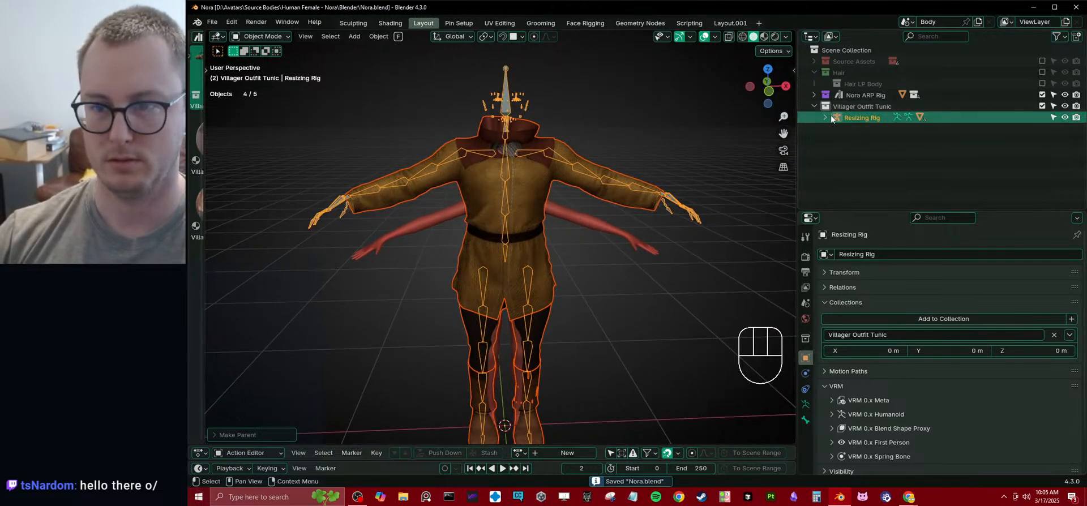
# - Select only the Resizing Rig, enable the Nora ARP Rig_grp_rig collection inside Nora ARP Rig, and save the file
pyautogui.click(514, 88)
pyautogui.moveTo(610, 168); pyautogui.dragTo(656, 155, button='middle')
pyautogui.scroll(5, 531, 161)
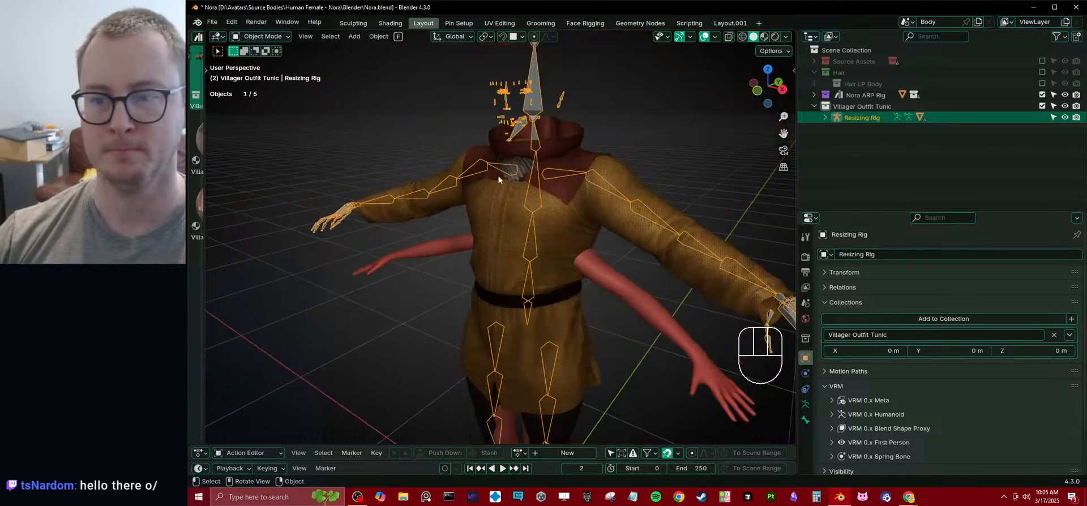
pyautogui.moveTo(537, 172); pyautogui.dragTo(568, 182, button='middle')
pyautogui.click(814, 95)
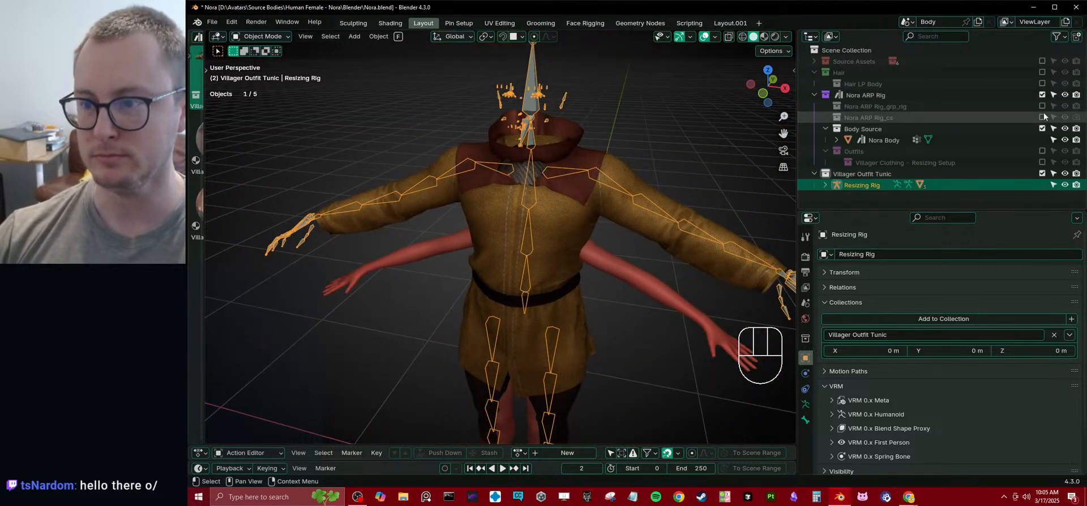
pyautogui.click(1042, 106)
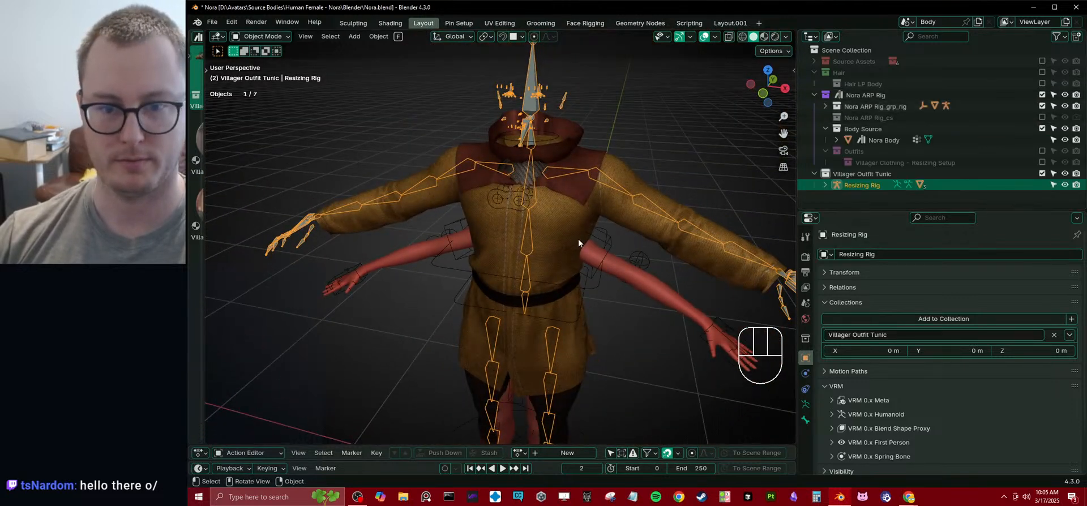
pyautogui.moveTo(579, 239); pyautogui.dragTo(589, 226, button='middle')
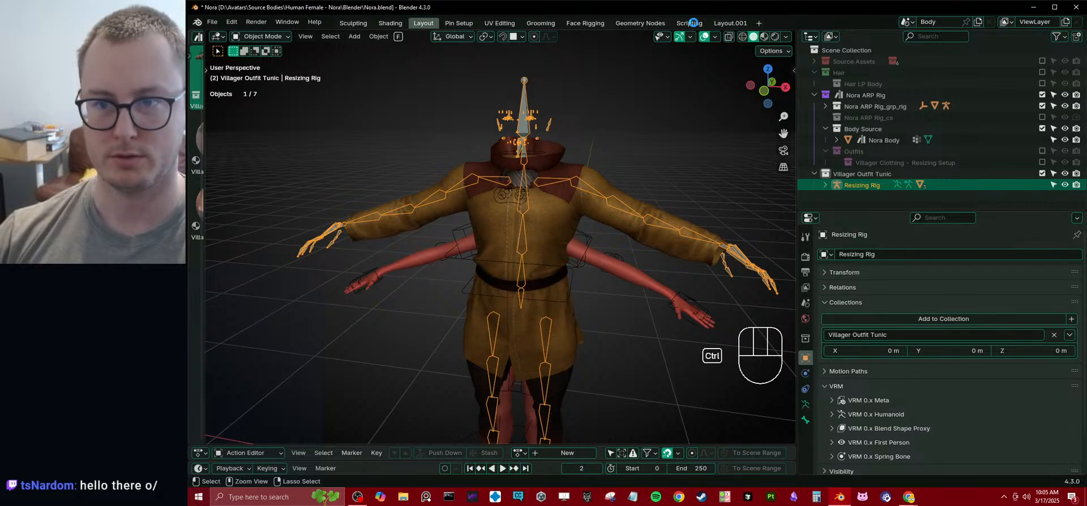
pyautogui.hotkey('ctrl', 's')
# - Switch to the Scripting workspace, hiding the viewport's toolbar and sidebar and making the text editor taller
pyautogui.click(693, 23)
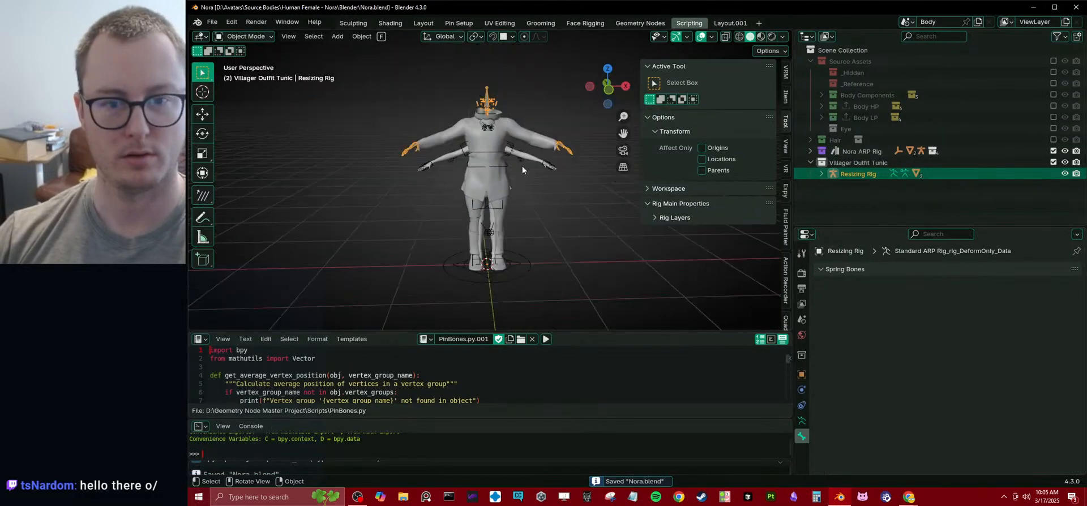
pyautogui.press('t')
pyautogui.press('n')
pyautogui.scroll(3, 580, 127)
pyautogui.moveTo(579, 127); pyautogui.dragTo(544, 170, button='middle')
pyautogui.moveTo(572, 420); pyautogui.dragTo(574, 446)
pyautogui.moveTo(575, 340); pyautogui.dragTo(573, 307)
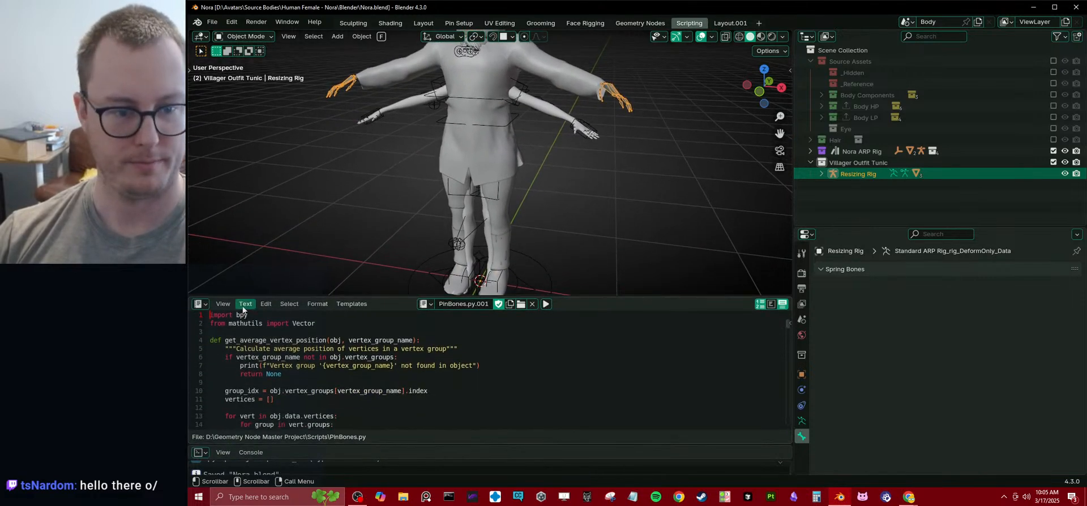
# - Open the list of available scripts in the text editor
pyautogui.click(421, 304)
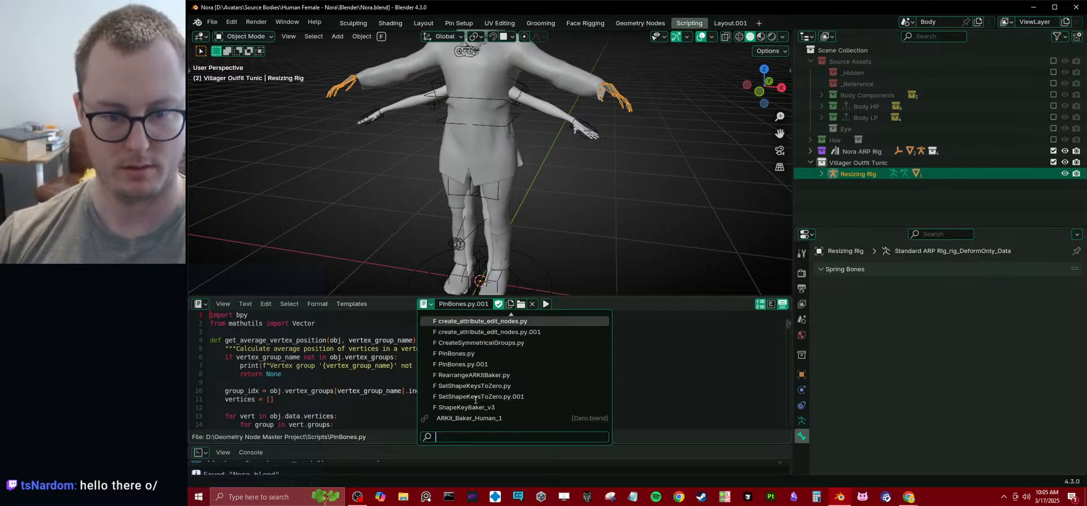
# - Open the MatchArmaturePositionWithAnimation.py script from the Scripts folder in the text editor
pyautogui.scroll(2, 487, 334)
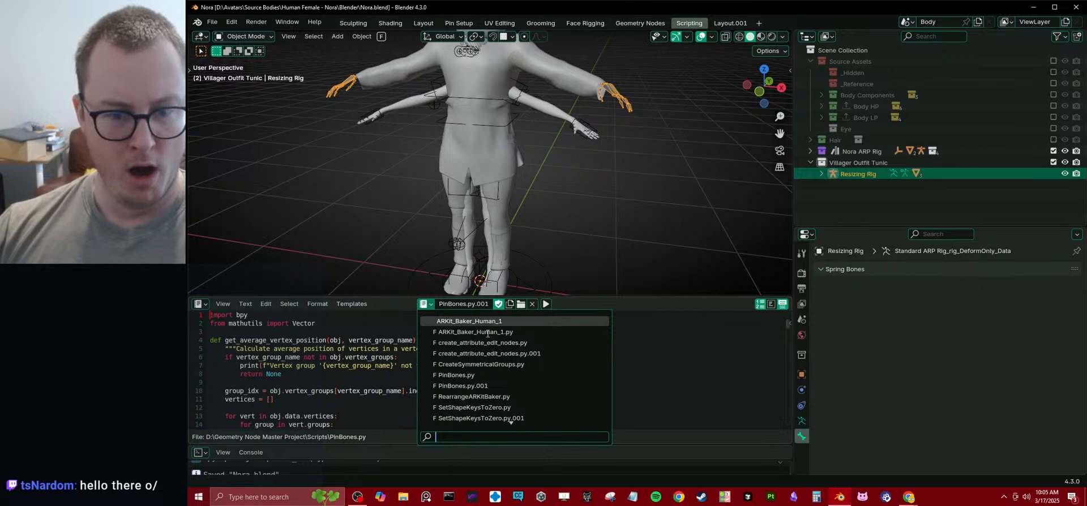
pyautogui.scroll(-2, 485, 417)
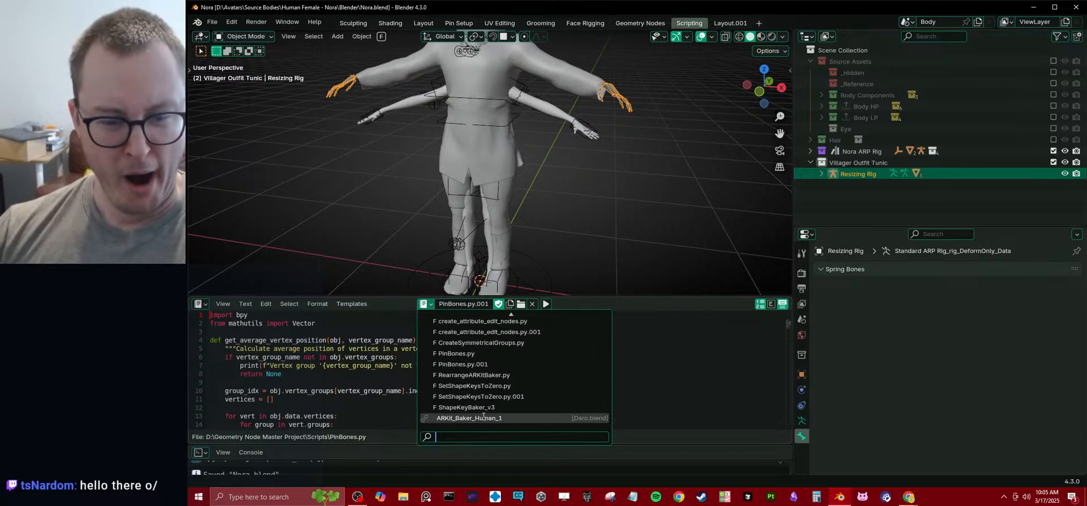
pyautogui.click(245, 303)
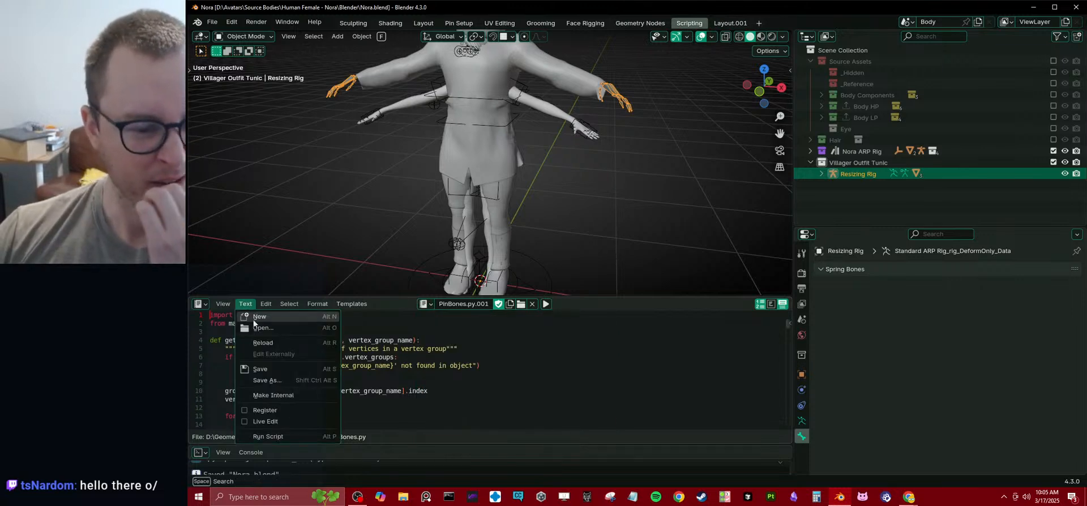
pyautogui.click(257, 325)
pyautogui.scroll(-6, 557, 227)
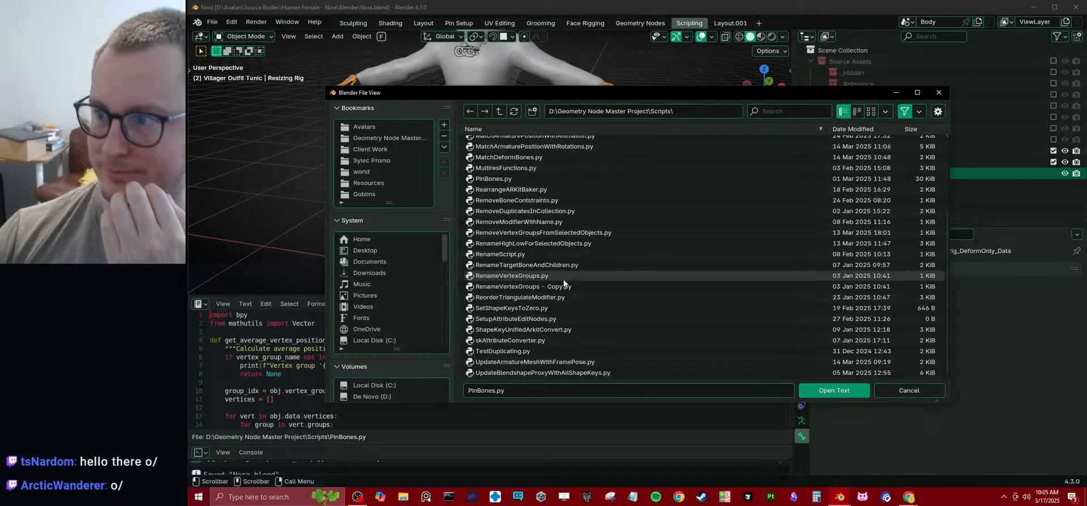
pyautogui.scroll(3, 562, 281)
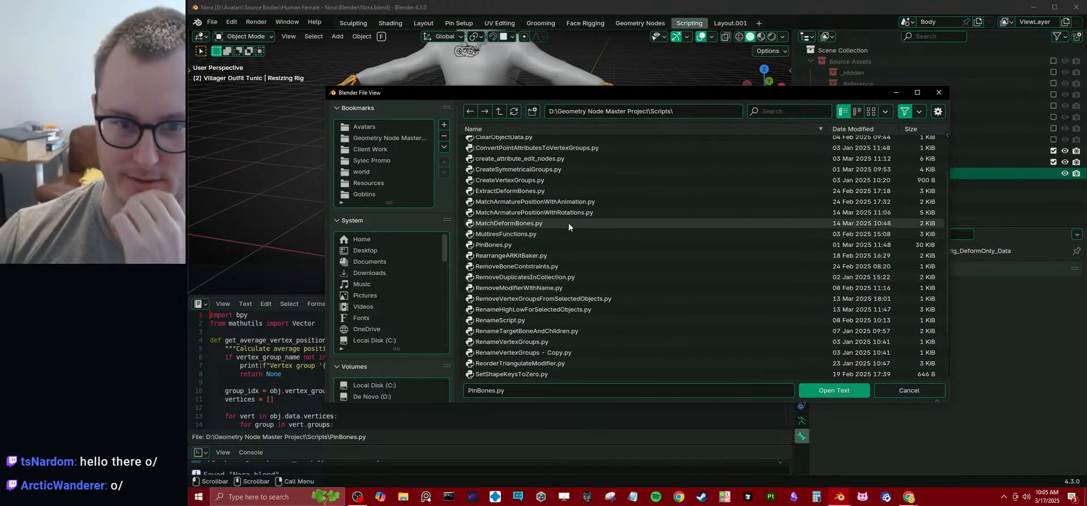
pyautogui.click(561, 202)
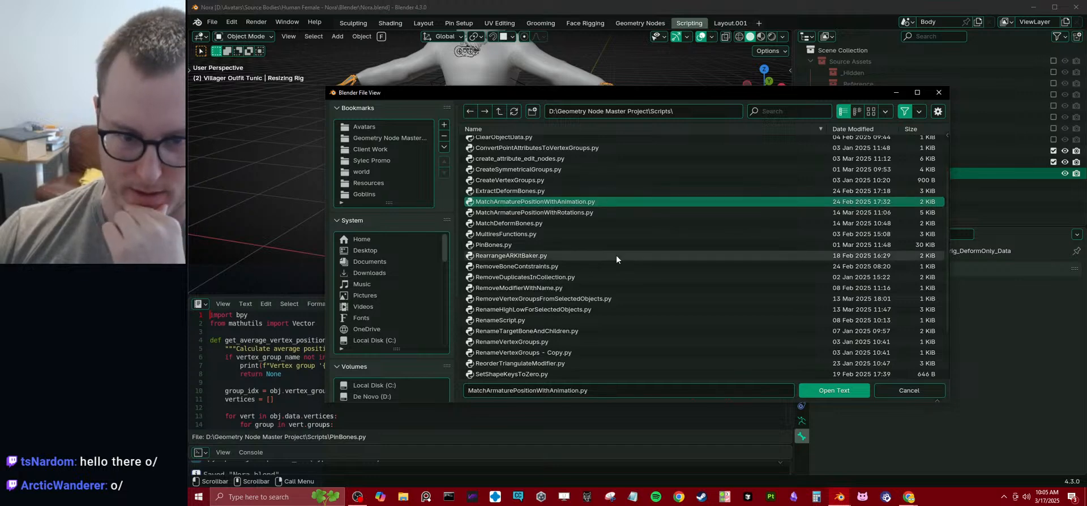
pyautogui.click(800, 392)
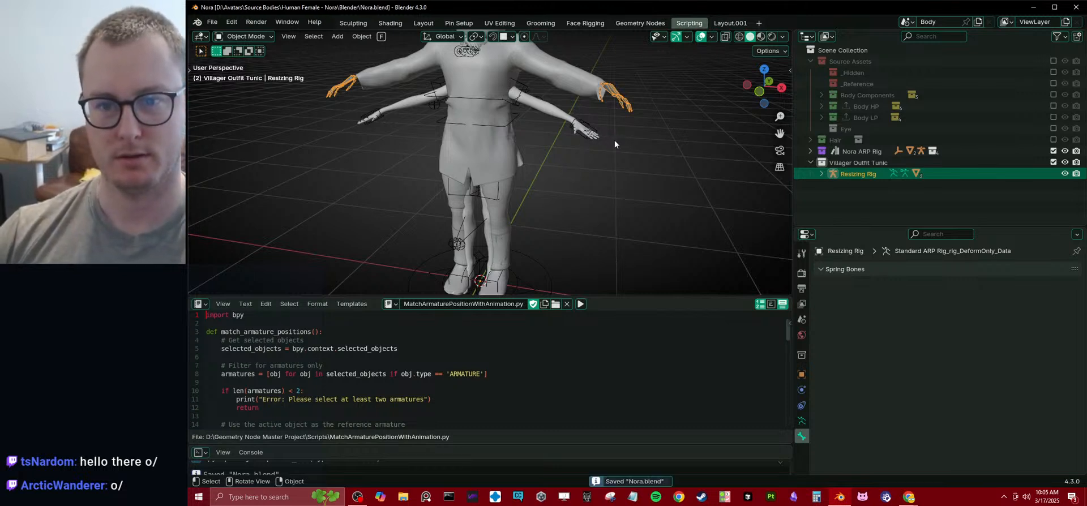
# - Run the armature matching script on the Resizing Rig with the Nora ARP rig as the active reference, and undo it
pyautogui.keyDown('shift'); pyautogui.click(597, 130); pyautogui.keyUp('shift')
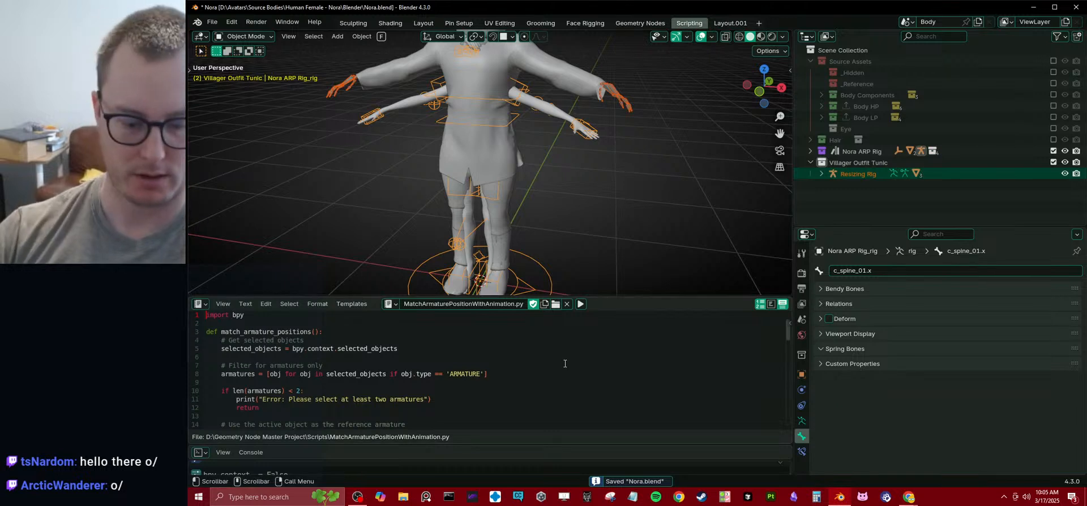
pyautogui.hotkey('alt', 'p')
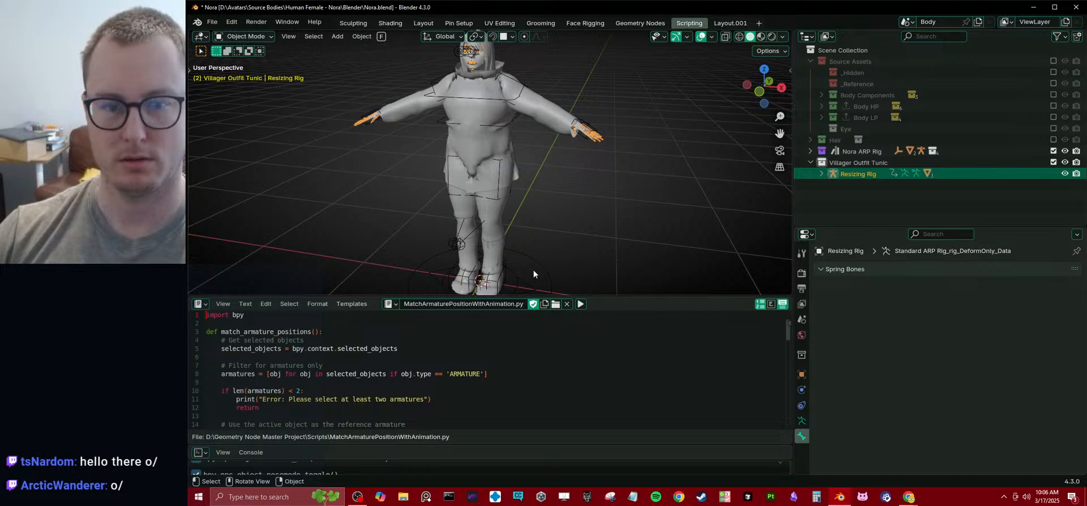
pyautogui.hotkey('shift', 'z')
pyautogui.hotkey('ctrl', 'z')
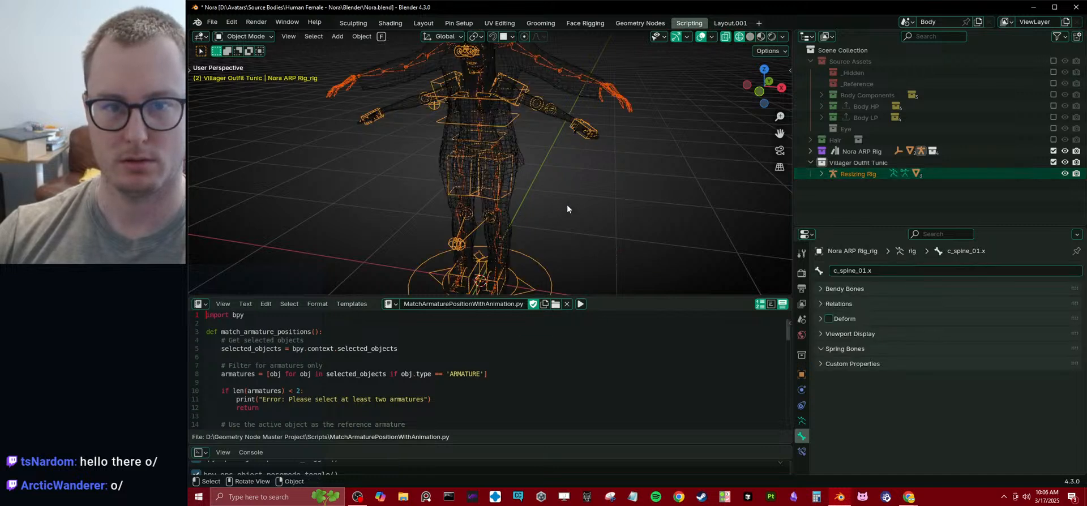
# - Select only the Resizing Rig and align the view to the front
pyautogui.click(621, 102)
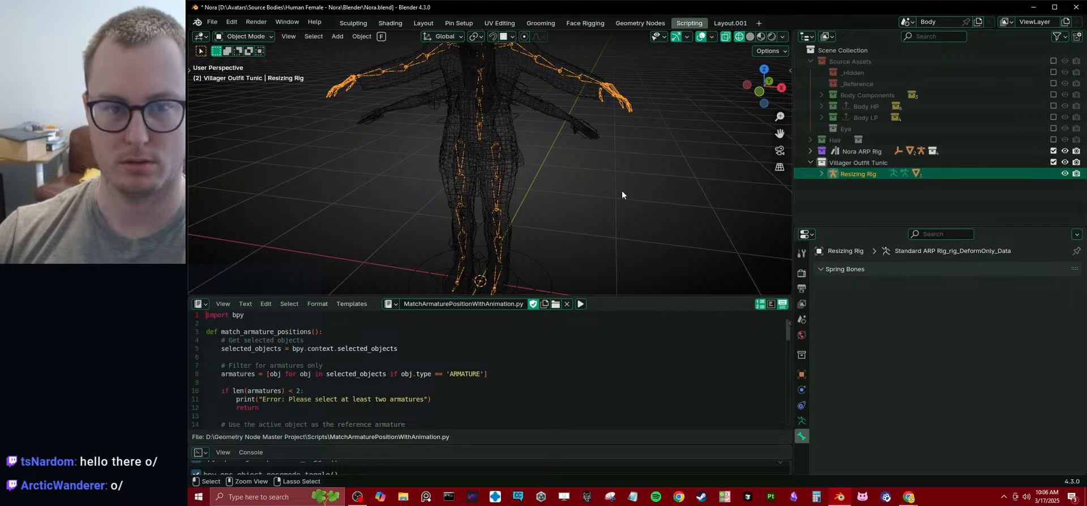
pyautogui.press('KP_1')
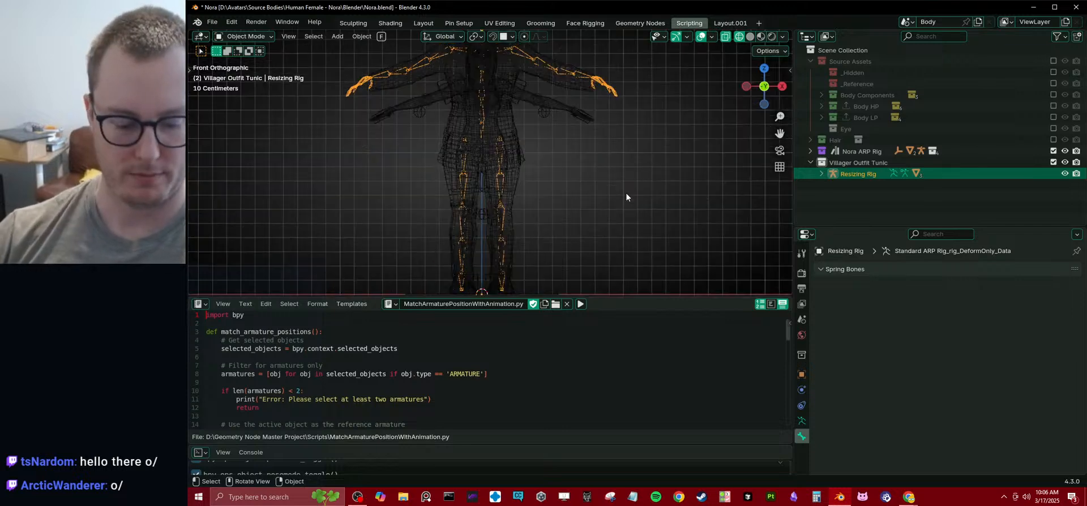
pyautogui.press('n')
pyautogui.press('n')
pyautogui.scroll(-2, 589, 169)
# - Scale the Resizing Rig uniformly to about 0.849 in solid shading so its hands approach those of the Nora body
pyautogui.press('s')
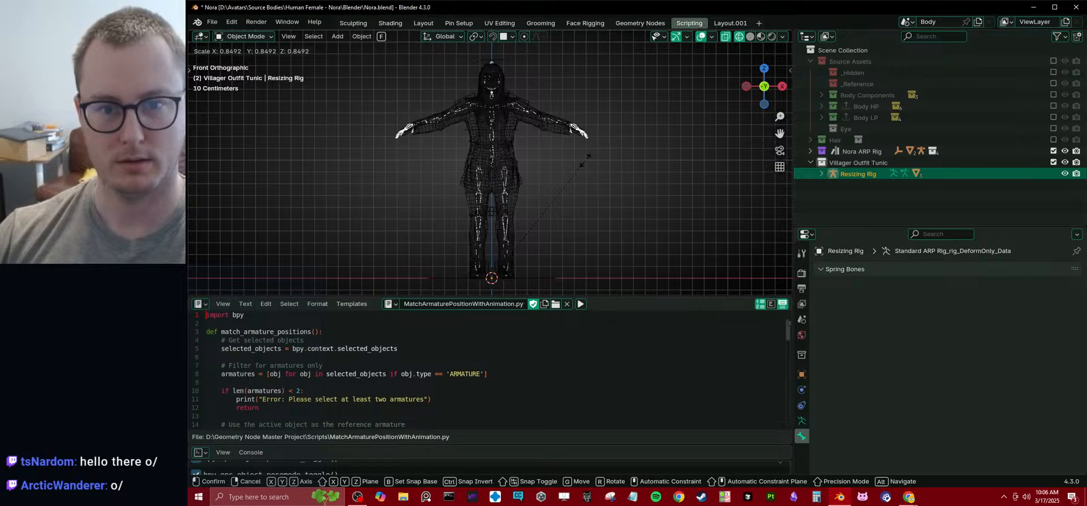
pyautogui.rightClick(585, 160)
pyautogui.scroll(3, 582, 163)
pyautogui.press('z')
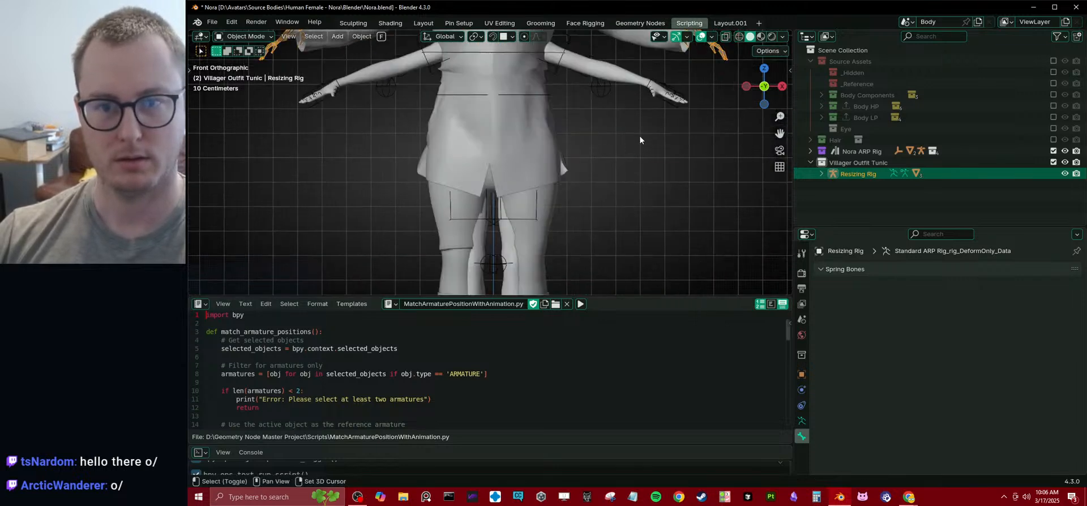
pyautogui.keyDown('shift'); pyautogui.moveTo(673, 60); pyautogui.dragTo(613, 126, button='middle'); pyautogui.keyUp('shift')
pyautogui.scroll(3, 612, 126)
pyautogui.scroll(-4, 613, 126)
pyautogui.press('s')
pyautogui.click(615, 156)
pyautogui.scroll(-3, 492, 159)
pyautogui.keyDown('shift'); pyautogui.moveTo(492, 158); pyautogui.dragTo(555, 116, button='middle'); pyautogui.keyUp('shift')
pyautogui.scroll(-3, 531, 169)
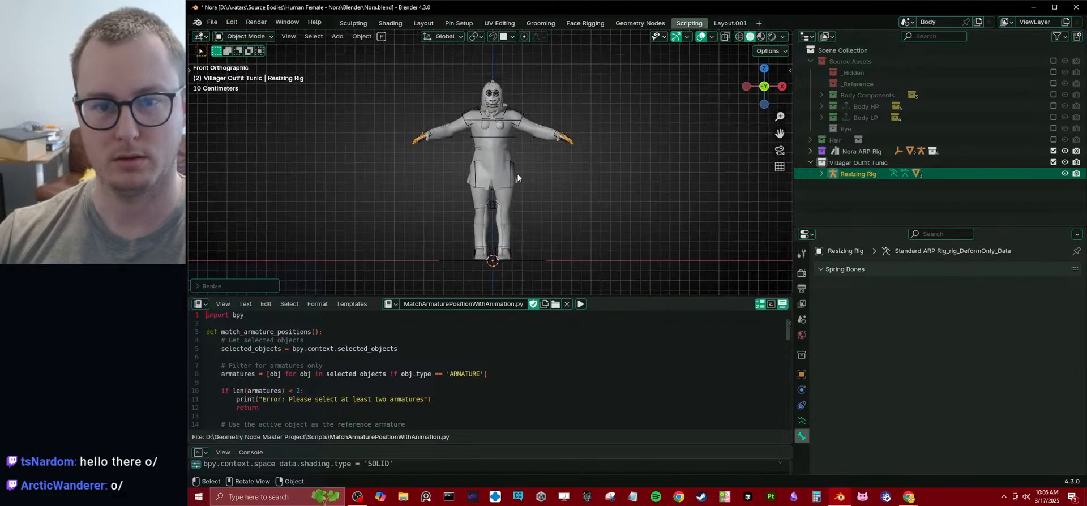
# - Try to apply the Resizing Rig's object transformations, making its shared data single-user
pyautogui.moveTo(531, 170); pyautogui.dragTo(570, 199, button='middle')
pyautogui.hotkey('ctrl', 'a')
pyautogui.click(552, 220)
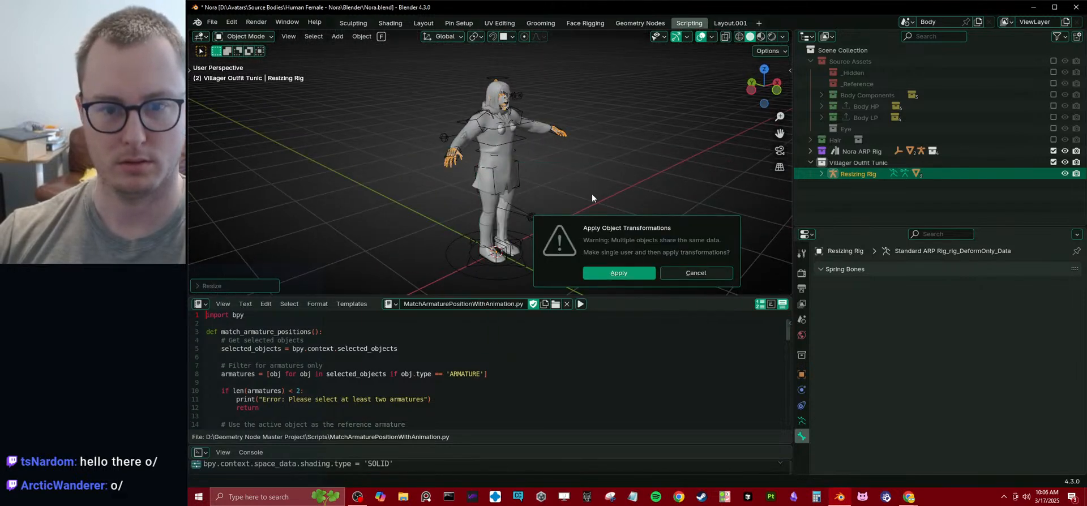
pyautogui.click(616, 274)
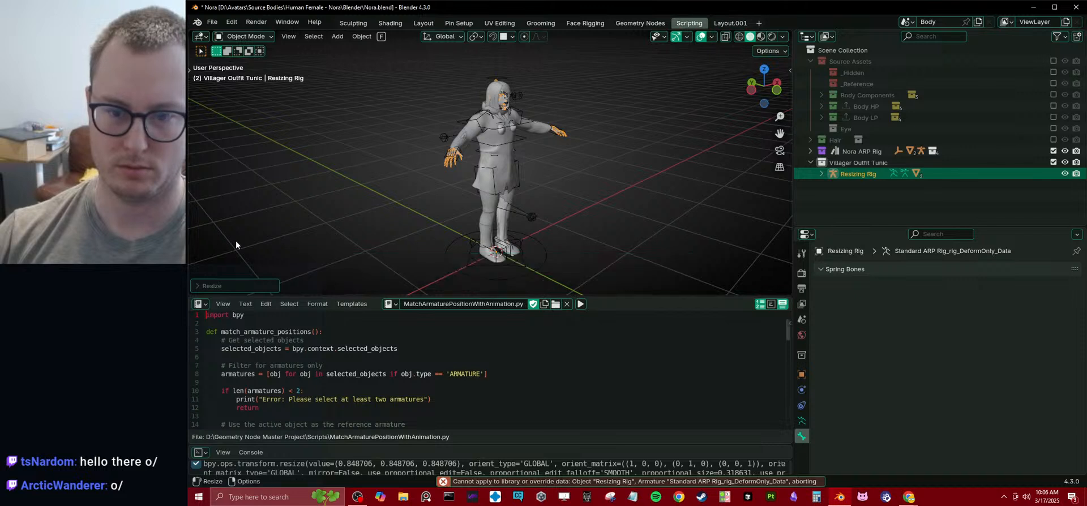
# - Make the Resizing Rig's linked armature data local and apply the rig's transformations
pyautogui.click(802, 420)
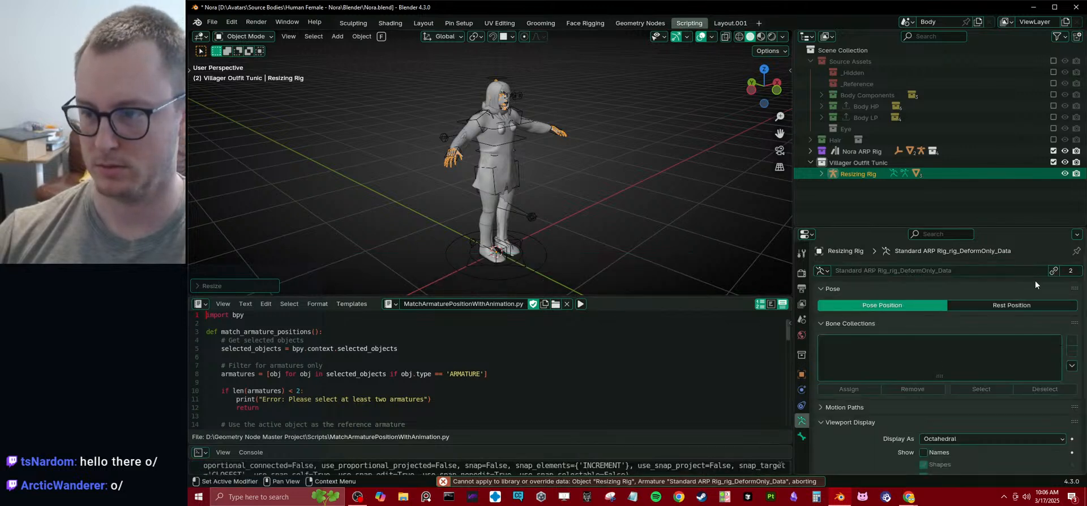
pyautogui.click(1054, 271)
pyautogui.hotkey('ctrl', 'a')
pyautogui.click(599, 177)
pyautogui.moveTo(599, 177); pyautogui.dragTo(576, 172, button='middle')
pyautogui.scroll(3, 580, 116)
# - Run the armature matching script on the Resizing Rig with the Nora ARP rig as the reference
pyautogui.click(589, 124)
pyautogui.scroll(4, 623, 169)
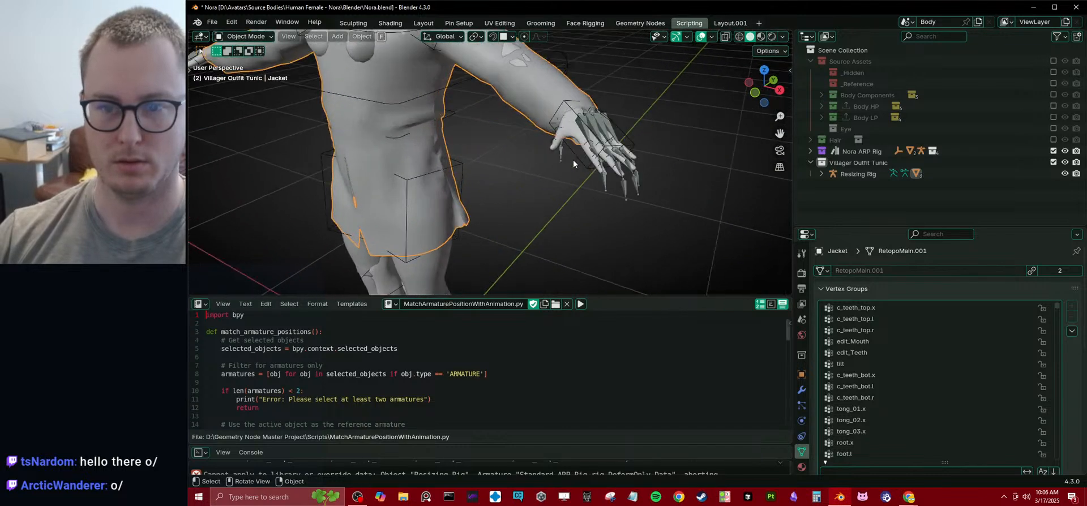
pyautogui.click(643, 180)
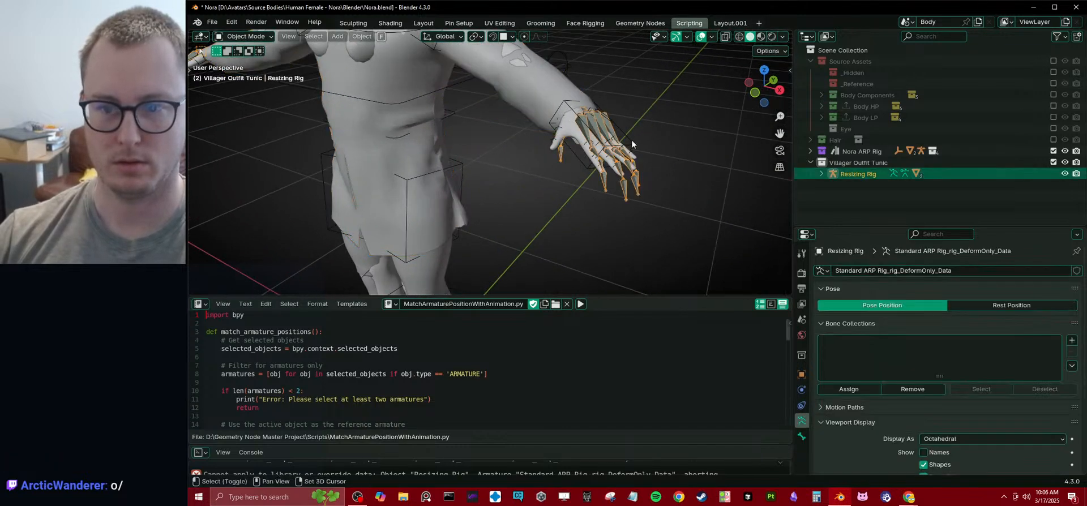
pyautogui.hotkey('alt', 'p')
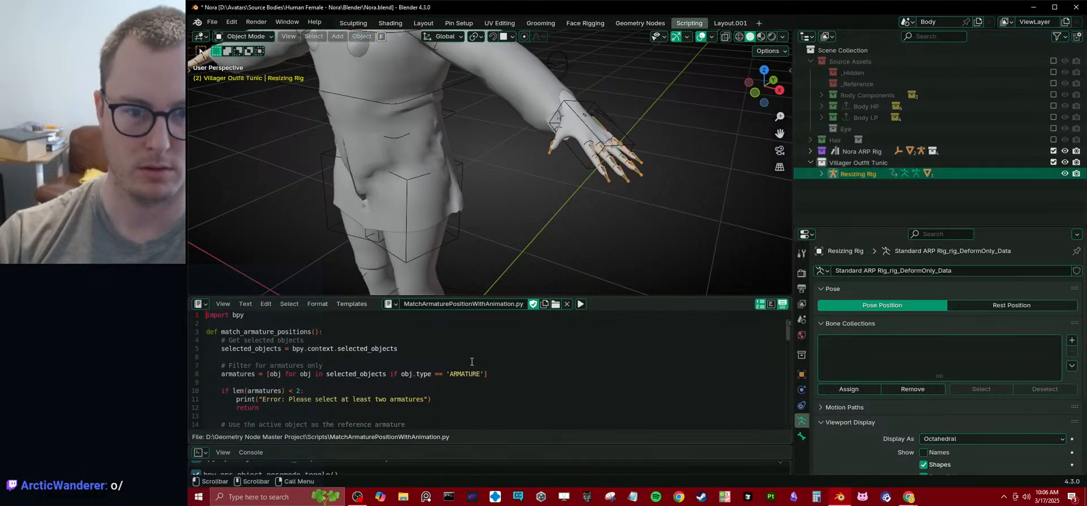
# - Examine how the tunic outfit fits the body from several angles in Material Preview shading
pyautogui.scroll(-5, 363, 175)
pyautogui.moveTo(394, 132)
pyautogui.mouseDown(button='middle')
pyautogui.moveTo(459, 118)
pyautogui.moveTo(521, 139)
pyautogui.moveTo(508, 153)
pyautogui.moveTo(586, 152)
pyautogui.moveTo(608, 129)
pyautogui.mouseUp(button='middle')
pyautogui.scroll(3, 508, 152)
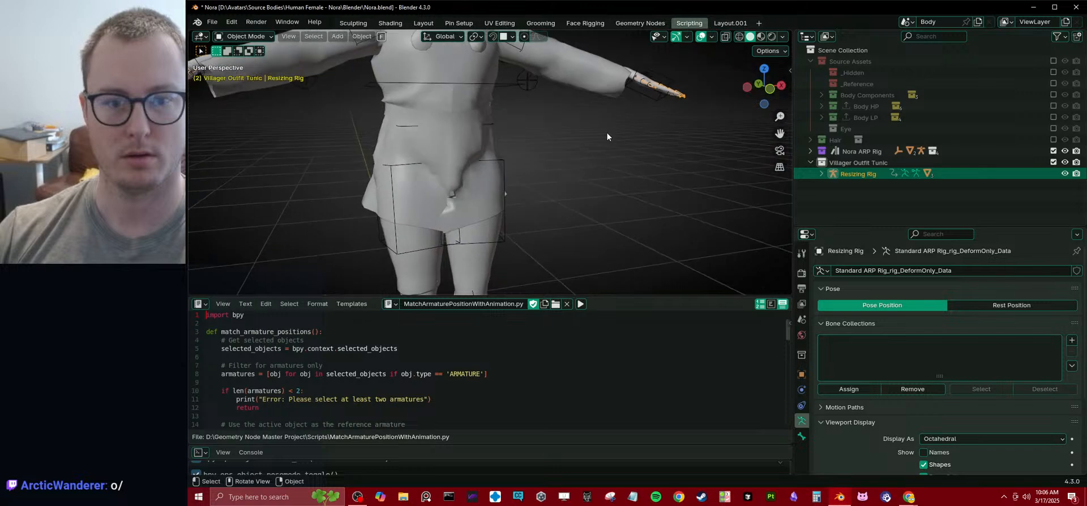
pyautogui.scroll(-3, 493, 201)
pyautogui.press('z')
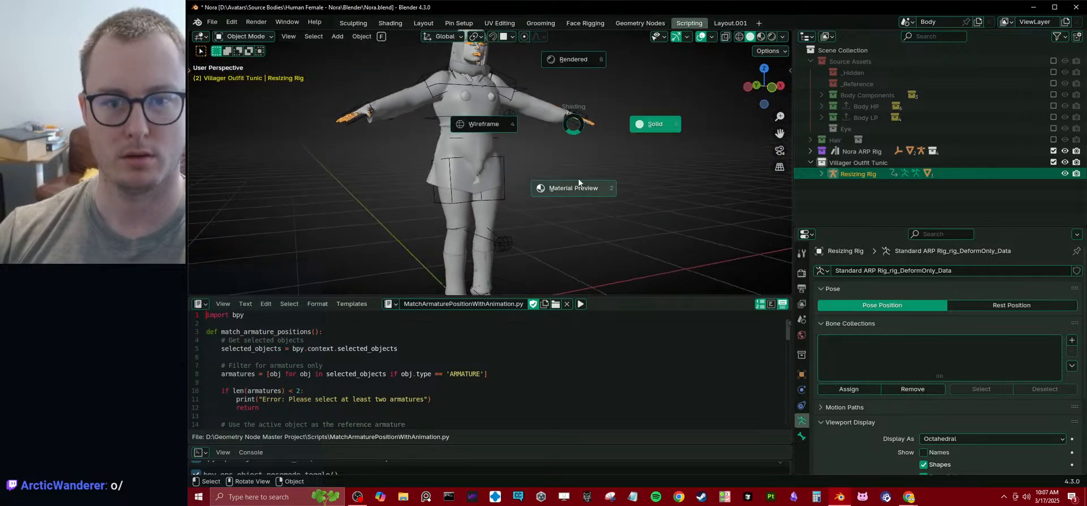
pyautogui.click(578, 177)
pyautogui.moveTo(578, 178)
pyautogui.mouseDown(button='middle')
pyautogui.moveTo(545, 191)
pyautogui.moveTo(665, 190)
pyautogui.mouseUp(button='middle')
pyautogui.scroll(3, 585, 204)
pyautogui.moveTo(518, 197); pyautogui.dragTo(475, 116, button='middle')
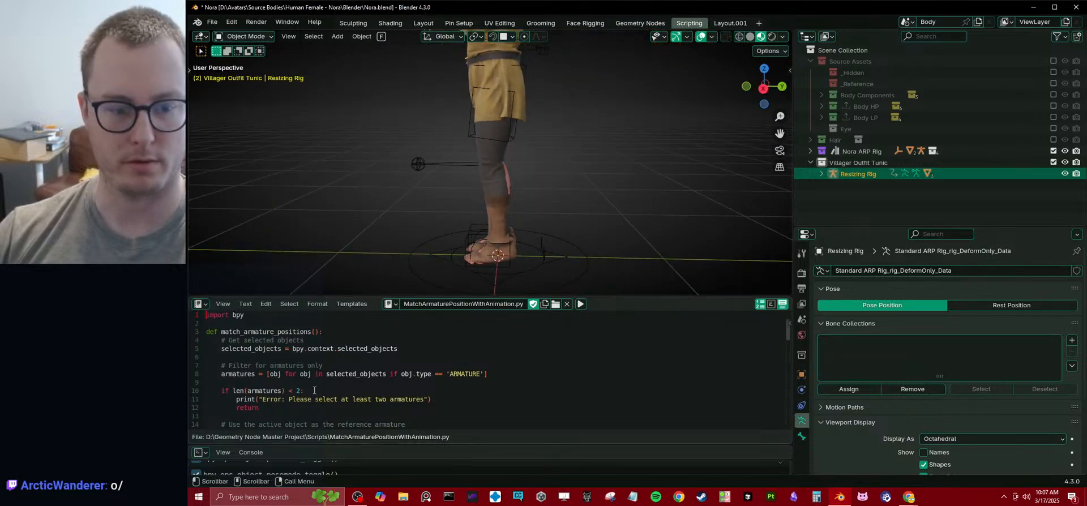
# - Switch to the Layout workspace, enlarge the Action Editor and view the Resizing Rig from the side with its keyframes in view
pyautogui.click(424, 23)
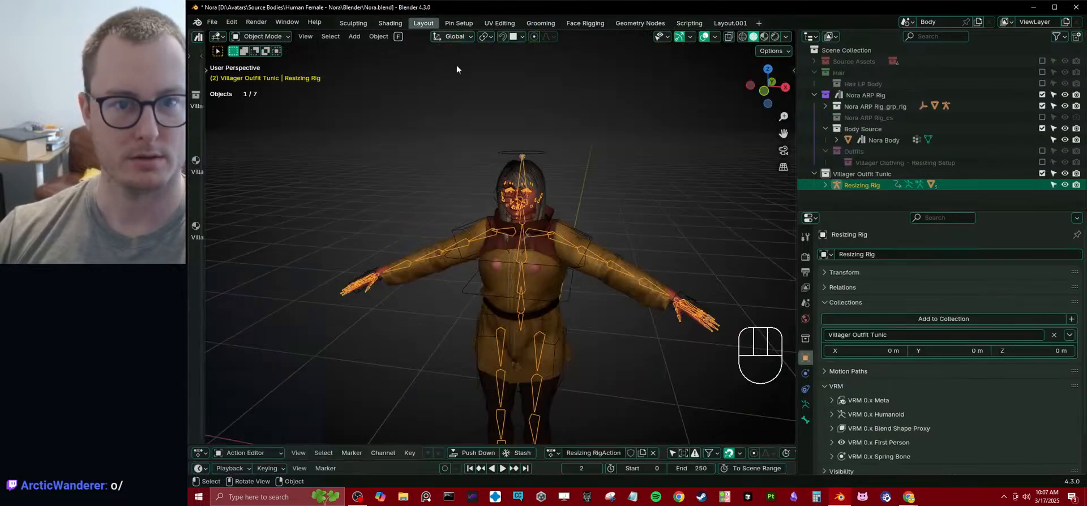
pyautogui.scroll(-4, 601, 311)
pyautogui.moveTo(520, 445); pyautogui.dragTo(525, 400)
pyautogui.moveTo(526, 379); pyautogui.dragTo(517, 332, button='middle')
pyautogui.press('KP_3')
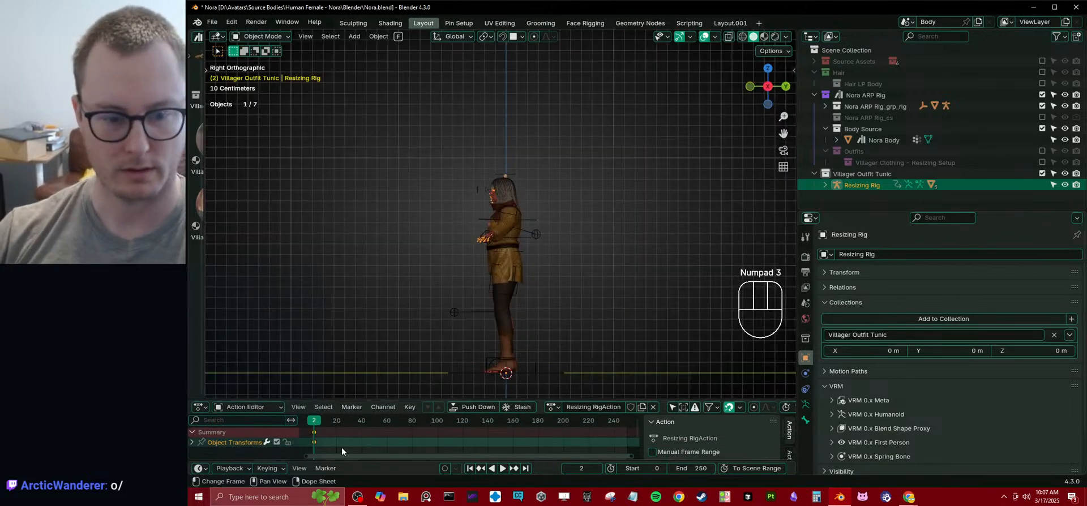
pyautogui.scroll(3, 347, 439)
pyautogui.scroll(1, 397, 444)
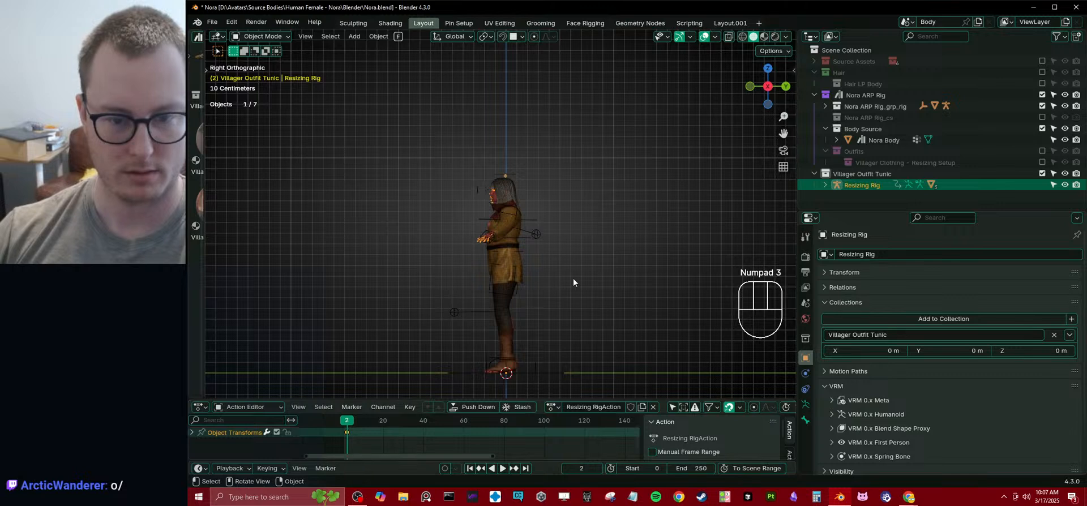
# - Exclude the Nora ARP Rig_grp_rig collection from the view layer while keeping the Body Source collection enabled
pyautogui.press('a')
pyautogui.click(489, 244)
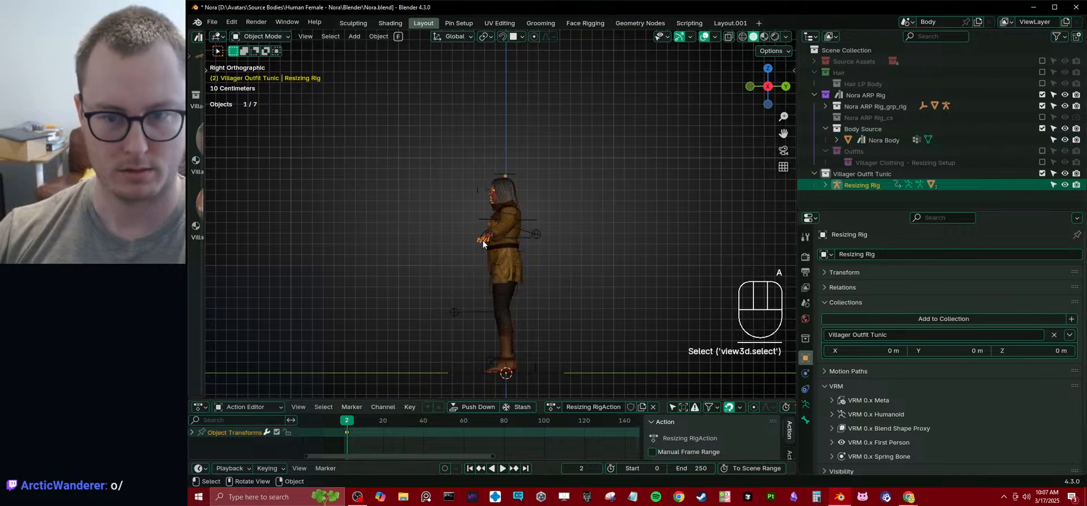
pyautogui.click(1042, 95)
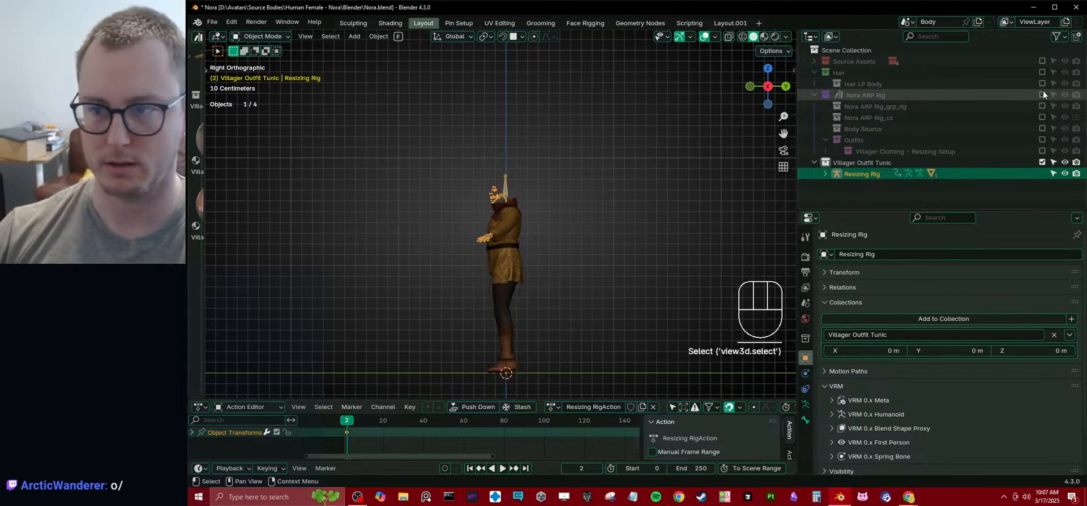
pyautogui.click(1042, 94)
# - Examine the jacket's chest area up close for places where the Nora Body mesh pokes through
pyautogui.scroll(5, 422, 297)
pyautogui.moveTo(438, 280); pyautogui.dragTo(531, 206, button='middle')
pyautogui.click(531, 206)
pyautogui.scroll(2, 527, 209)
pyautogui.scroll(1, 534, 206)
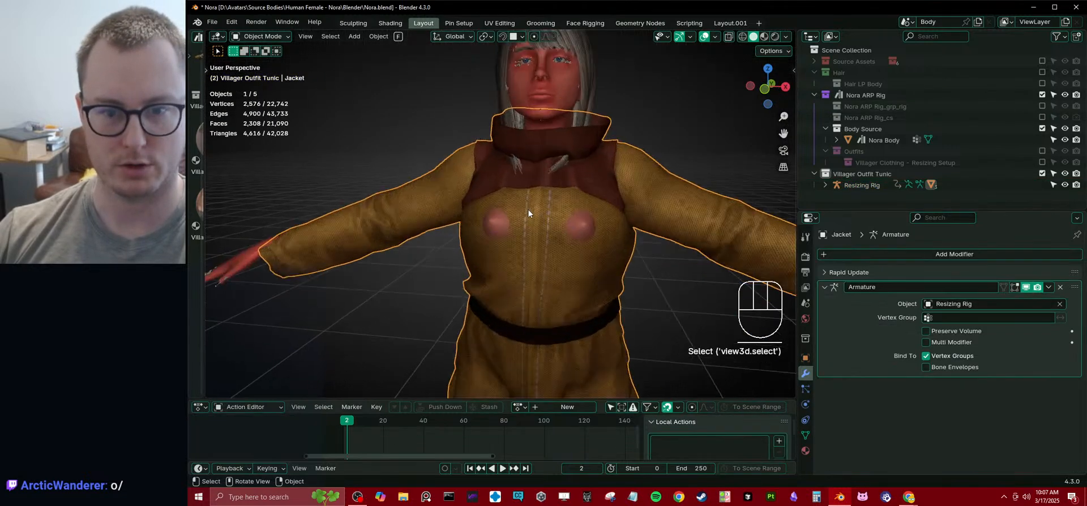
pyautogui.click(538, 202)
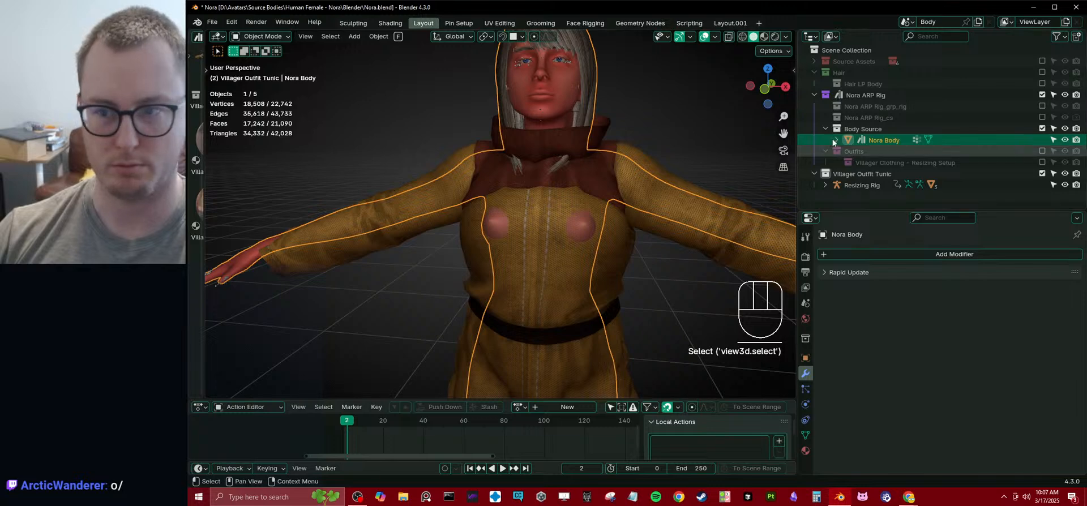
# - Put the Resizing Rig in Pose Mode and show it in wireframe from the right side
pyautogui.click(852, 184)
pyautogui.hotkey('ctrl', 'Tab')
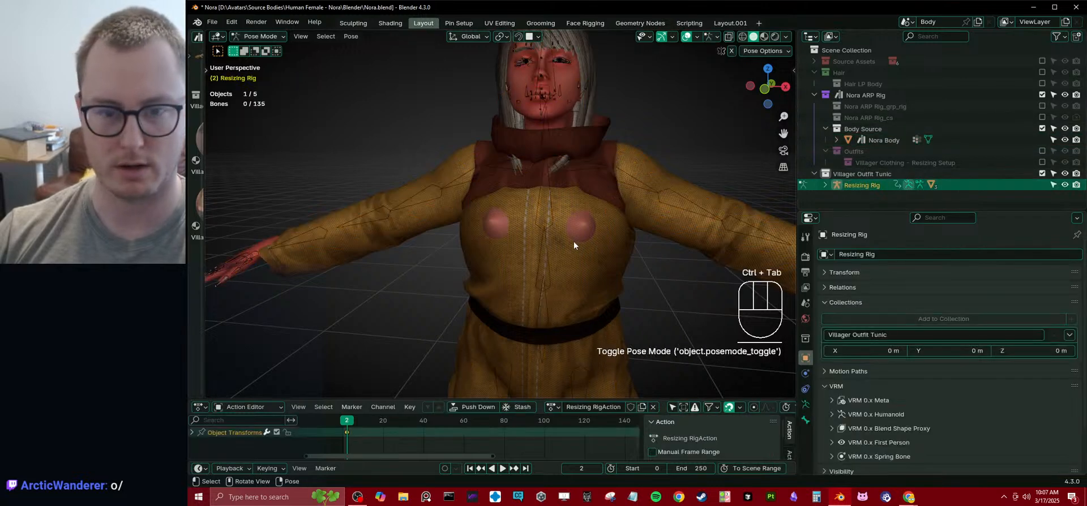
pyautogui.press('KP_3')
pyautogui.press('z')
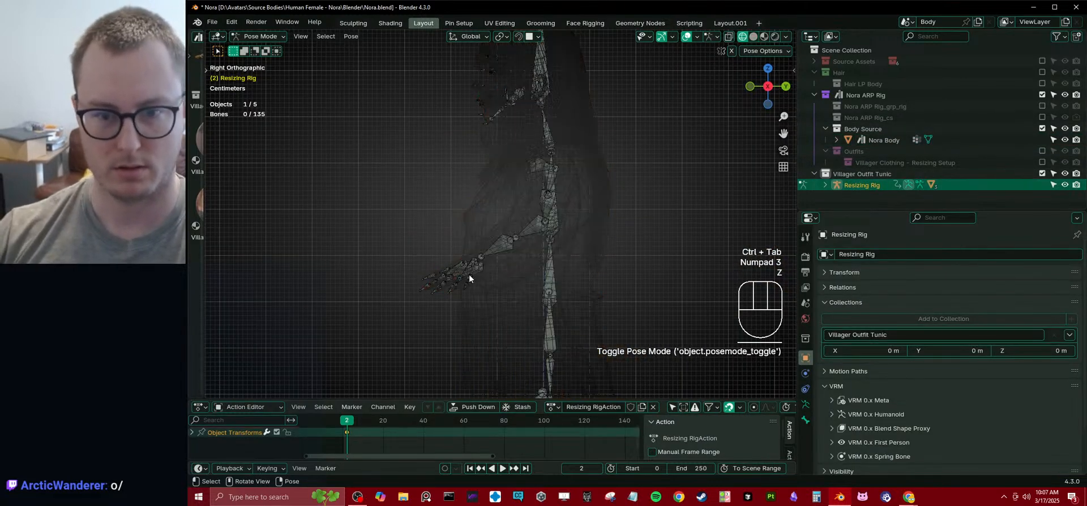
# - Scale spine_01.x, spine_02.x and spine_03.x along Y and move them about -0.012 m along the global Y axis
pyautogui.press('a')
pyautogui.scroll(3, 487, 263)
pyautogui.click(601, 232)
pyautogui.scroll(-3, 606, 238)
pyautogui.keyDown('shift'); pyautogui.moveTo(606, 242); pyautogui.dragTo(576, 154, button='middle'); pyautogui.keyUp('shift')
pyautogui.scroll(1, 542, 199)
pyautogui.click(541, 186)
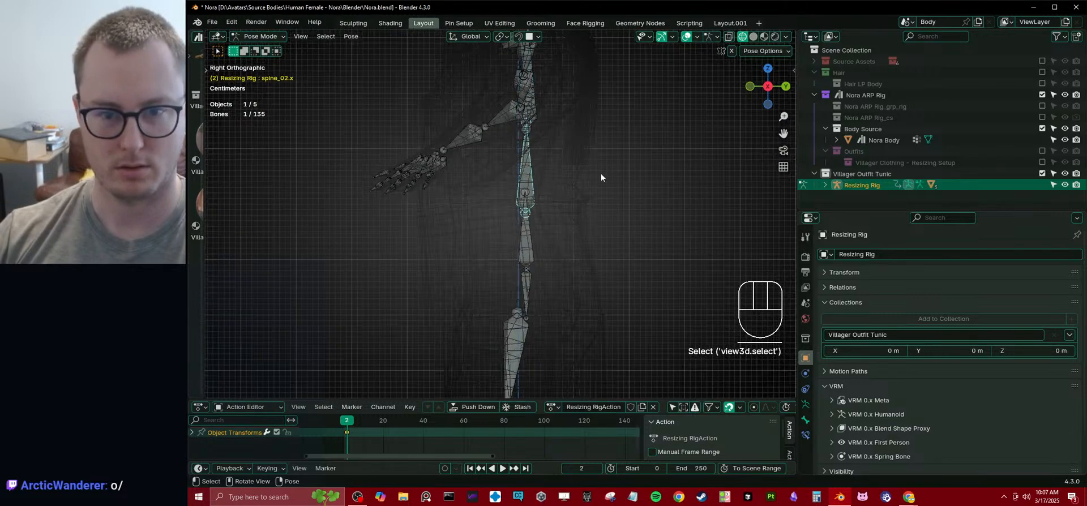
pyautogui.keyDown('shift'); pyautogui.click(542, 114); pyautogui.keyUp('shift')
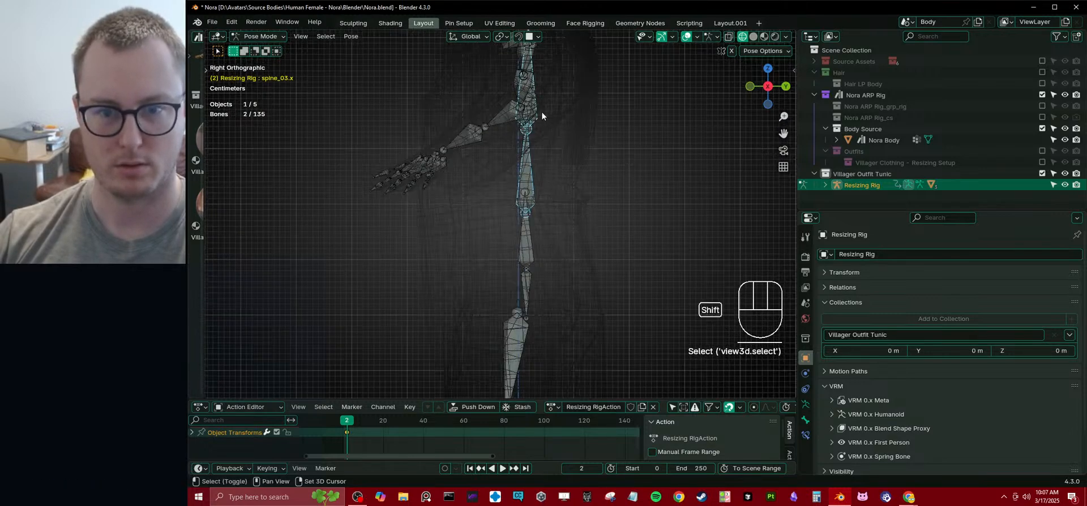
pyautogui.keyDown('shift'); pyautogui.click(532, 242); pyautogui.keyUp('shift')
pyautogui.press('z')
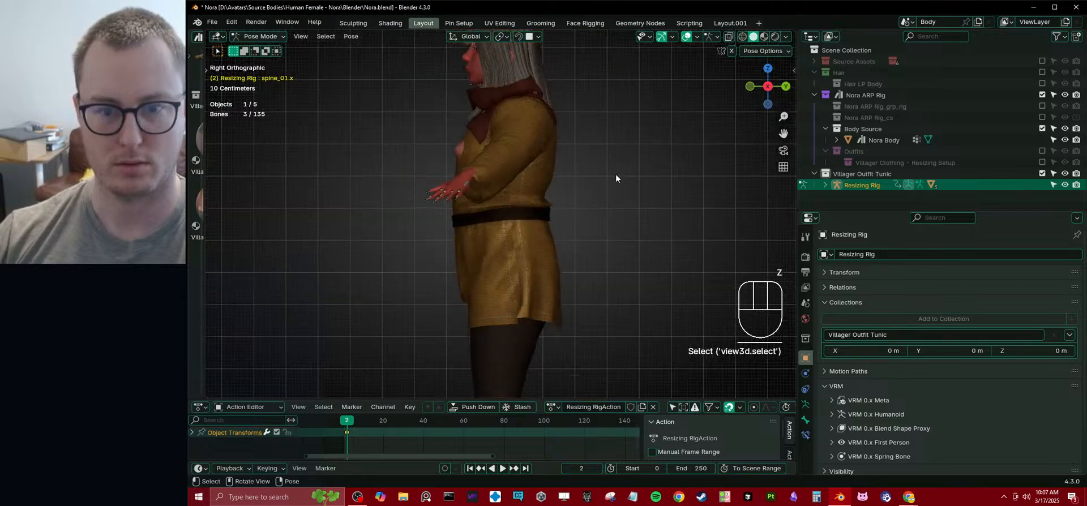
pyautogui.press('s')
pyautogui.press('y')
pyautogui.click(601, 176)
pyautogui.press('g')
pyautogui.press('y')
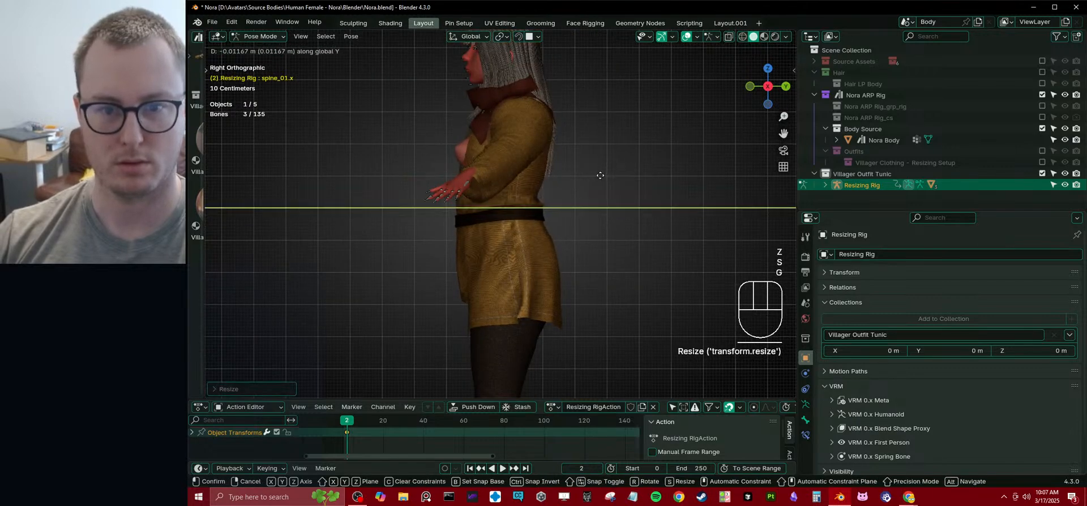
pyautogui.click(600, 175)
# - Narrow the three selected spine bones along X in two passes, by about 0.87 from behind and about 0.89 from the front
pyautogui.moveTo(600, 176); pyautogui.dragTo(623, 160, button='middle')
pyautogui.press('s')
pyautogui.press('x')
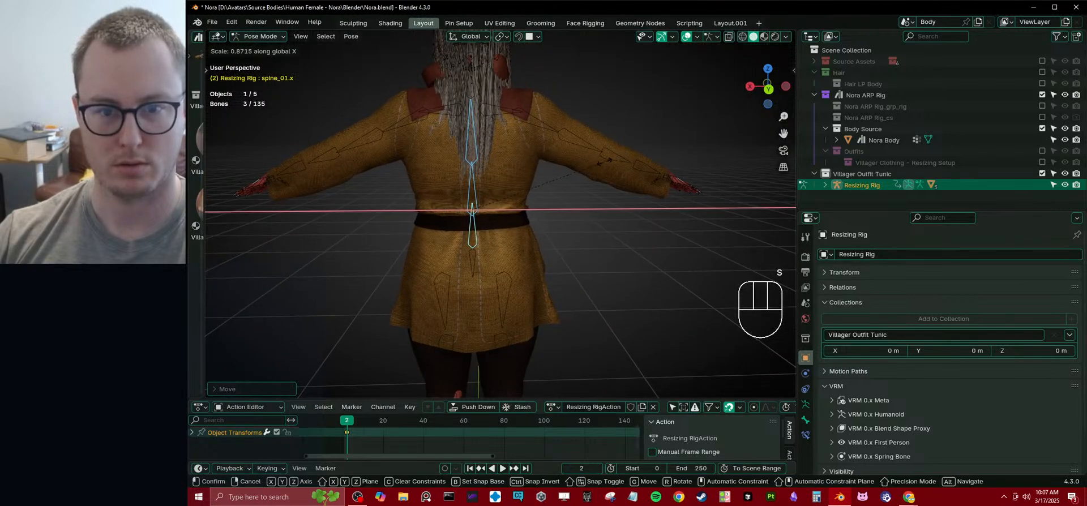
pyautogui.click(592, 165)
pyautogui.moveTo(592, 165); pyautogui.dragTo(632, 199, button='middle')
pyautogui.press('s')
pyautogui.press('x')
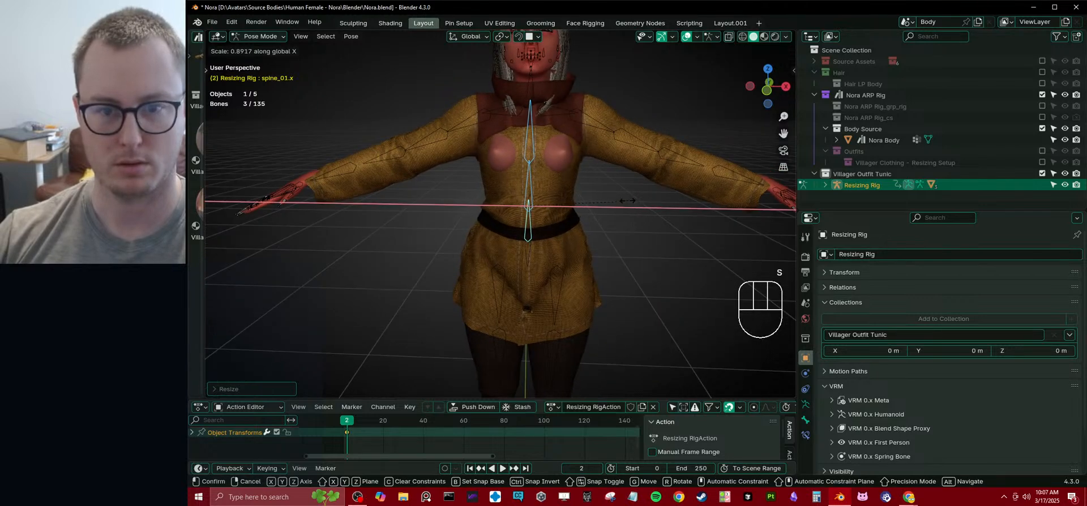
pyautogui.click(632, 203)
pyautogui.keyDown('shift'); pyautogui.moveTo(550, 282); pyautogui.dragTo(538, 189, button='middle'); pyautogui.keyUp('shift')
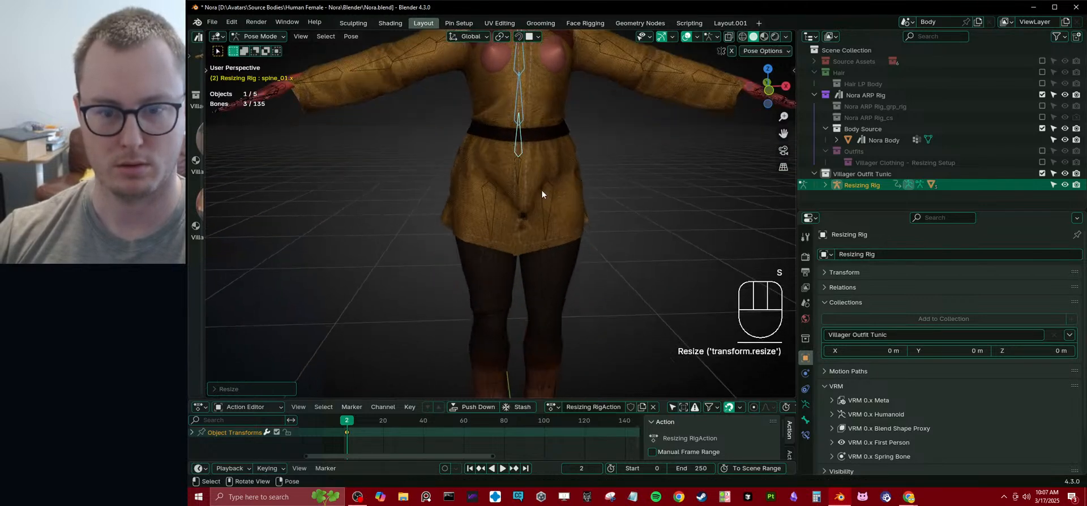
pyautogui.moveTo(524, 235); pyautogui.dragTo(581, 223, button='middle')
pyautogui.keyDown('shift'); pyautogui.moveTo(548, 278); pyautogui.dragTo(561, 190, button='middle'); pyautogui.keyUp('shift')
pyautogui.moveTo(557, 195); pyautogui.dragTo(472, 198, button='middle')
pyautogui.click(561, 218)
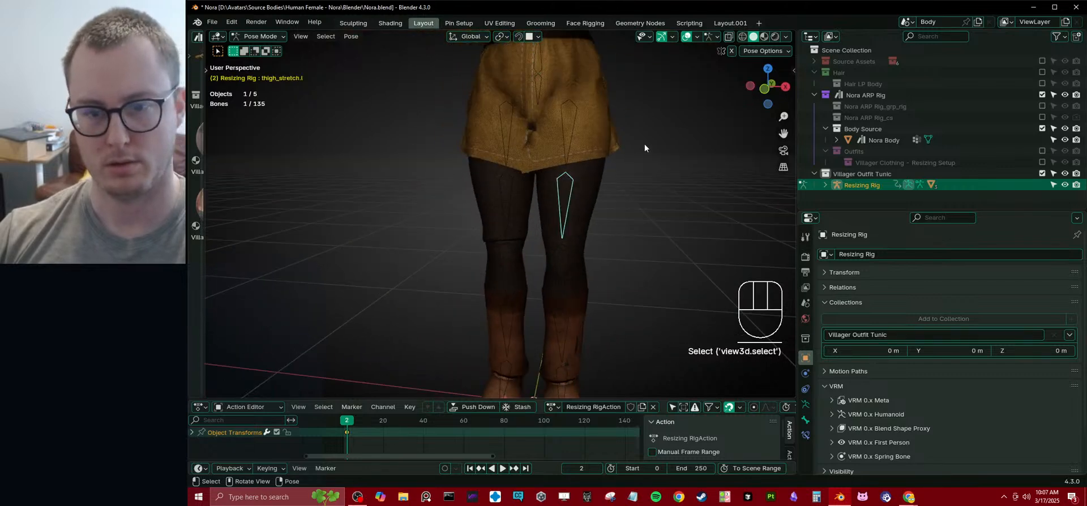
pyautogui.press('s')
pyautogui.rightClick(631, 145)
pyautogui.keyDown('shift'); pyautogui.click(566, 153); pyautogui.keyUp('shift')
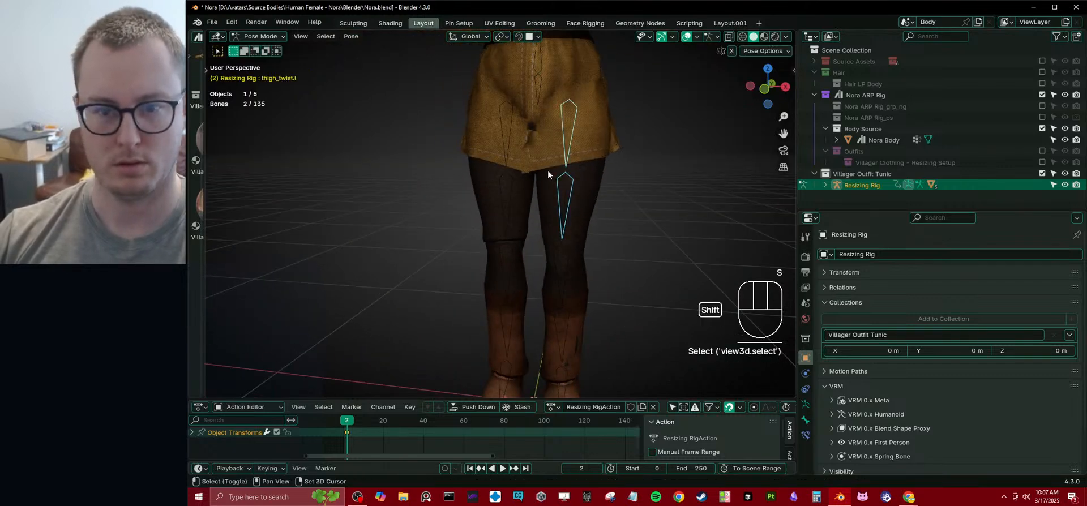
# - Scale down thigh_stretch.l and then thigh_twist.l with X-axis mirroring enabled
pyautogui.click(572, 204)
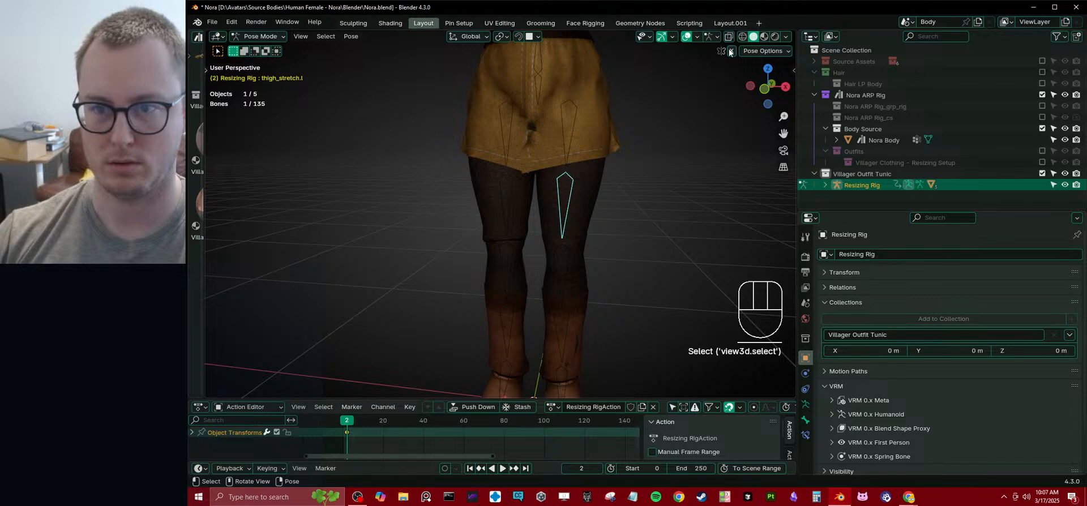
pyautogui.press('s')
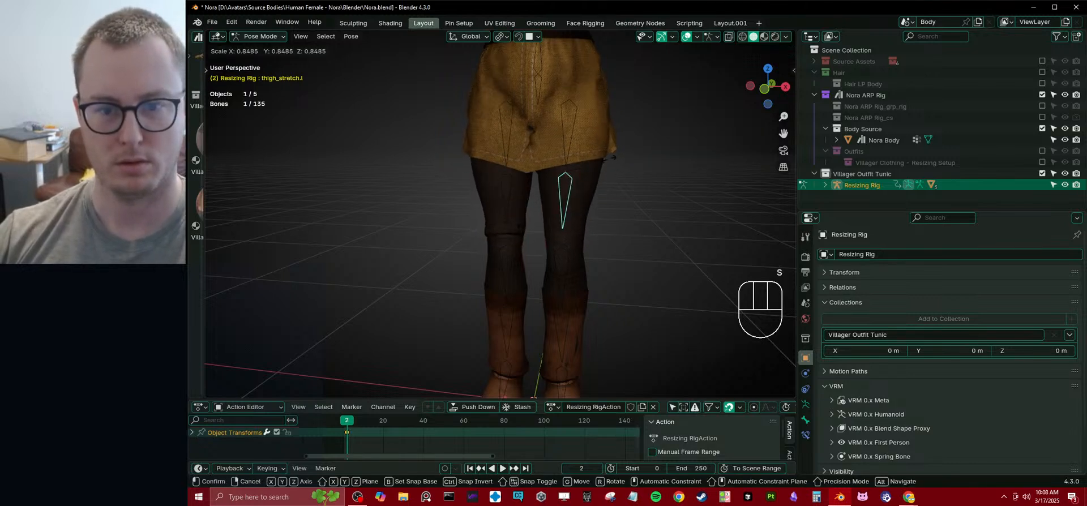
pyautogui.click(586, 155)
pyautogui.click(575, 130)
pyautogui.keyDown('shift'); pyautogui.moveTo(578, 128); pyautogui.dragTo(560, 206, button='middle'); pyautogui.keyUp('shift')
pyautogui.press('s')
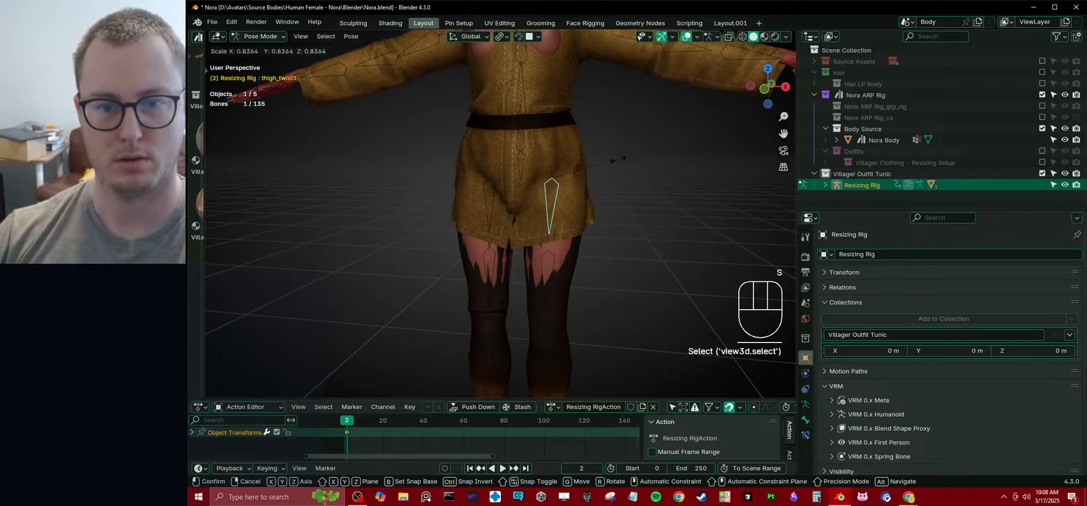
pyautogui.click(608, 166)
# - Move the thigh_twist.l bone along Y so the leggings cover the front of the thighs
pyautogui.moveTo(606, 168); pyautogui.dragTo(485, 156, button='middle')
pyautogui.press('g')
pyautogui.press('y')
pyautogui.click(514, 249)
# - Select the bones around leg_twist.l together in the right side view and move them along Y to cover the calf
pyautogui.keyDown('shift'); pyautogui.moveTo(518, 260); pyautogui.dragTo(453, 228, button='middle'); pyautogui.keyUp('shift')
pyautogui.press('KP_3')
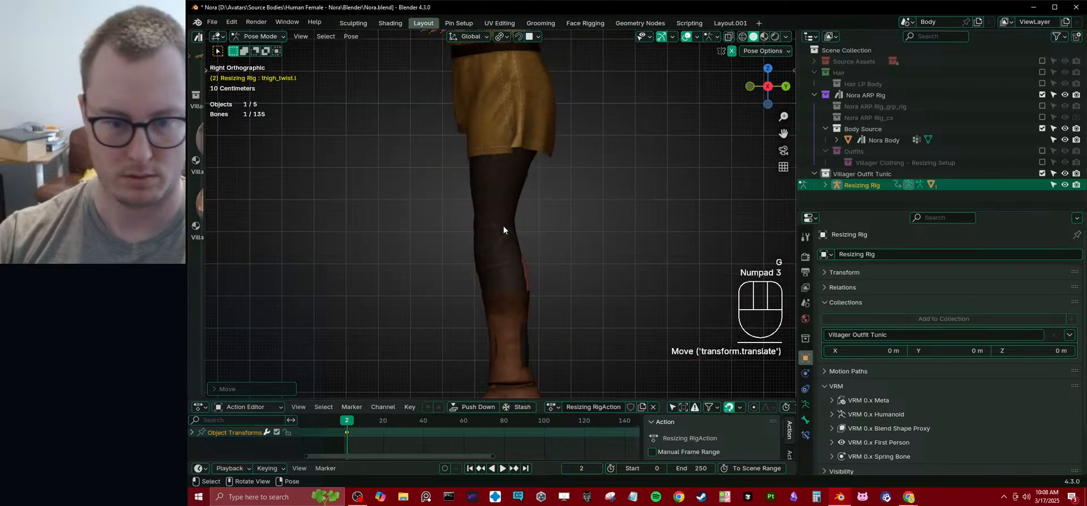
pyautogui.scroll(5, 408, 200)
pyautogui.hotkey('shift', 'z')
pyautogui.click(527, 233)
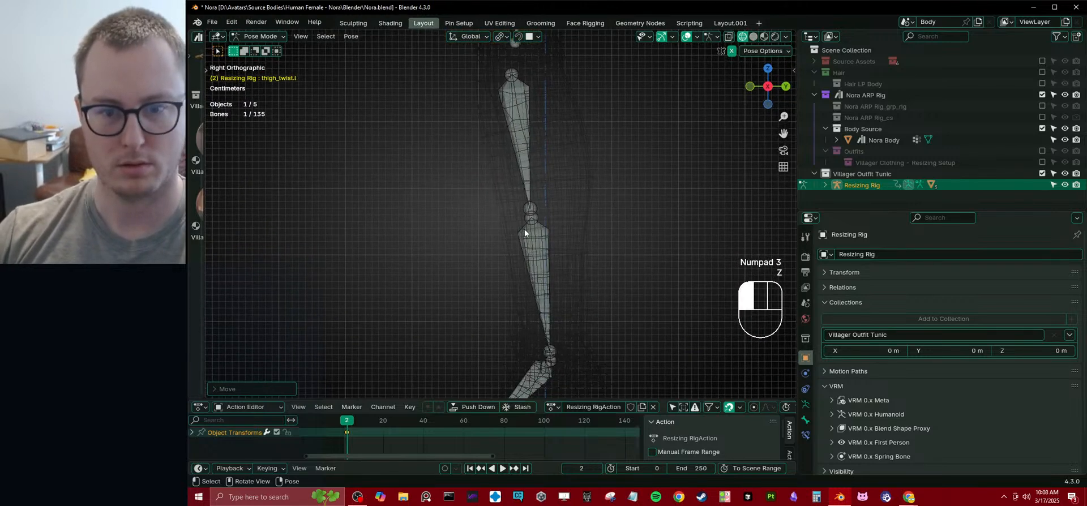
pyautogui.hotkey('shift', 'z')
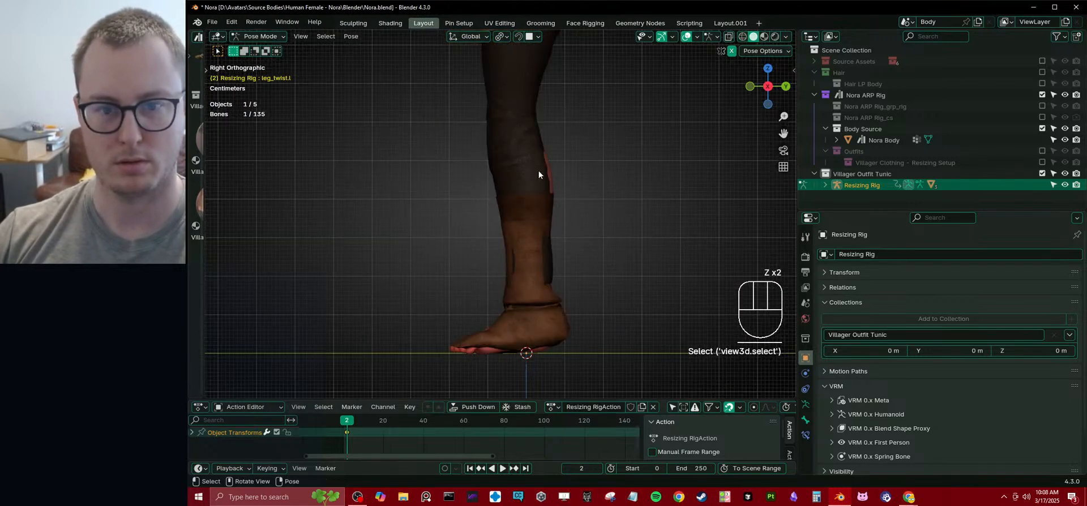
pyautogui.hotkey('shift', 'z')
pyautogui.press('b')
pyautogui.moveTo(491, 169); pyautogui.dragTo(562, 207)
pyautogui.hotkey('shift', 'z')
pyautogui.press('g')
pyautogui.press('y')
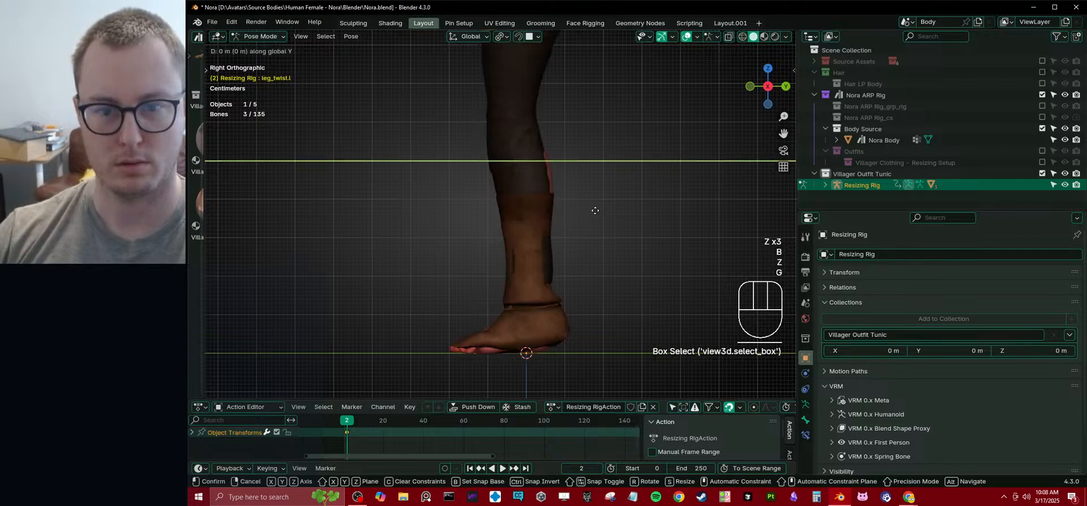
pyautogui.click(617, 211)
# - Move the toes_01.l bone along Y so the shoe tip covers the toes
pyautogui.moveTo(545, 277); pyautogui.dragTo(560, 300, button='middle')
pyautogui.click(572, 309)
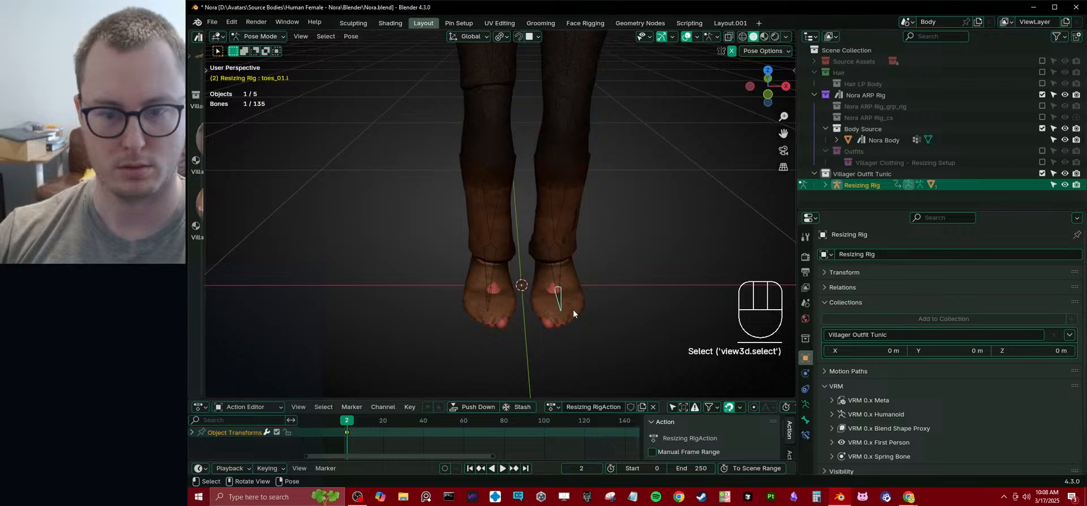
pyautogui.press('g')
pyautogui.press('y')
pyautogui.click(573, 316)
# - Lower the foot.l and toes_01.l bones along Z so the shoe soles cover the bottoms of the feet
pyautogui.click(561, 277)
pyautogui.moveTo(562, 276); pyautogui.dragTo(535, 244, button='middle')
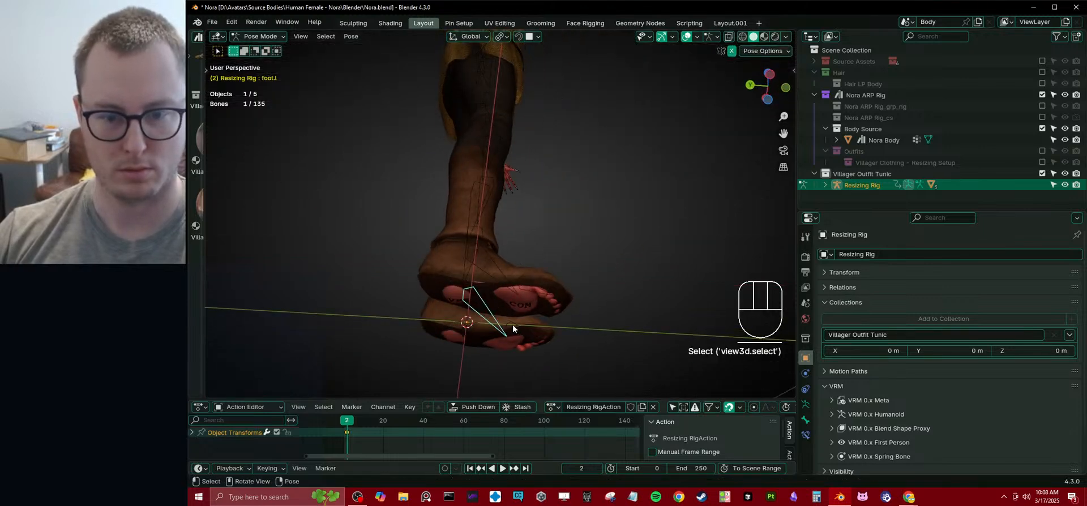
pyautogui.press('g')
pyautogui.press('z')
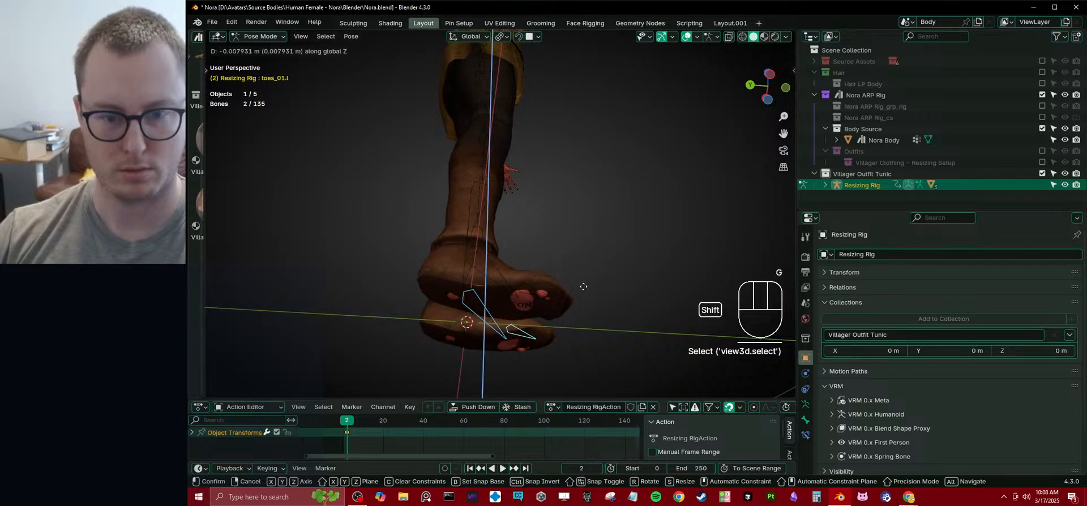
pyautogui.click(583, 297)
# - Adjust the height of the foot.l bone alone along Z to cover the skin showing on top of the foot
pyautogui.moveTo(583, 297); pyautogui.dragTo(529, 267, button='middle')
pyautogui.click(534, 265)
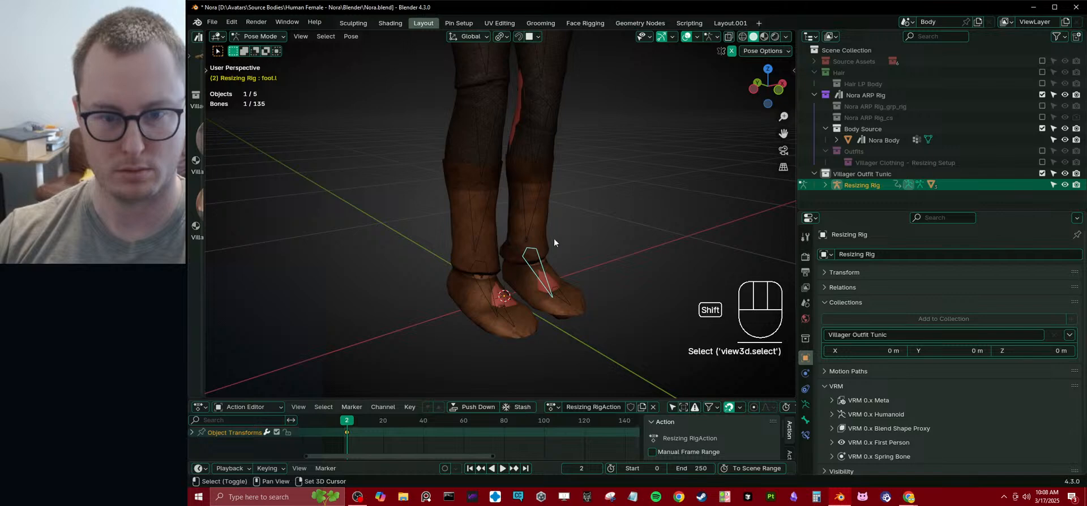
pyautogui.press('g')
pyautogui.press('z')
pyautogui.click(575, 219)
# - Select both forearm_twist bones and move them upward along Z to recenter the sleeve cuffs on the wrists
pyautogui.click(532, 205)
pyautogui.moveTo(532, 205); pyautogui.dragTo(555, 266, button='middle')
pyautogui.scroll(5, 509, 238)
pyautogui.moveTo(473, 215); pyautogui.dragTo(521, 214, button='middle')
pyautogui.scroll(-5, 458, 205)
pyautogui.keyDown('shift'); pyautogui.moveTo(457, 205); pyautogui.dragTo(530, 220, button='middle'); pyautogui.keyUp('shift')
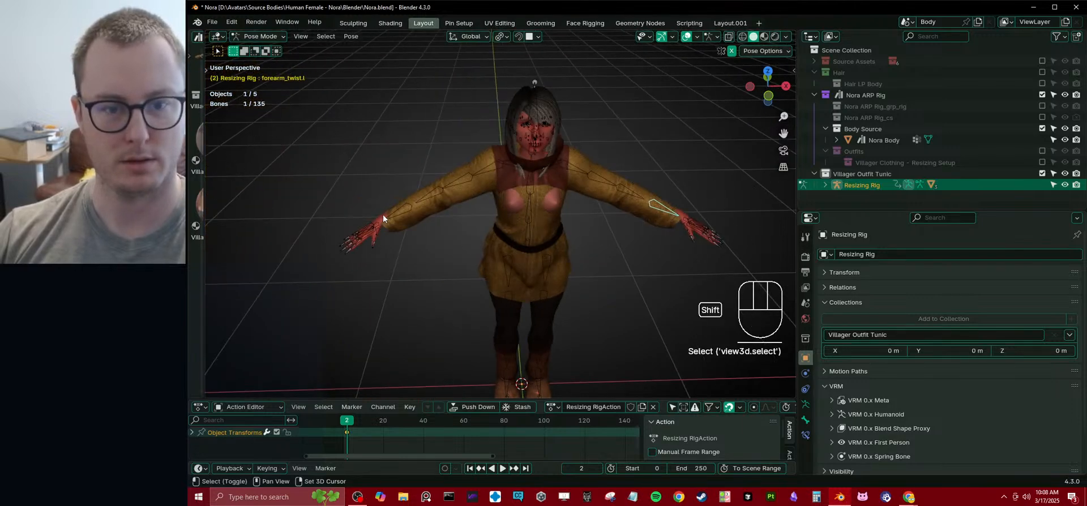
pyautogui.keyDown('shift'); pyautogui.click(390, 213); pyautogui.keyUp('shift')
pyautogui.moveTo(390, 213); pyautogui.dragTo(385, 191, button='middle')
pyautogui.press('g')
pyautogui.press('z')
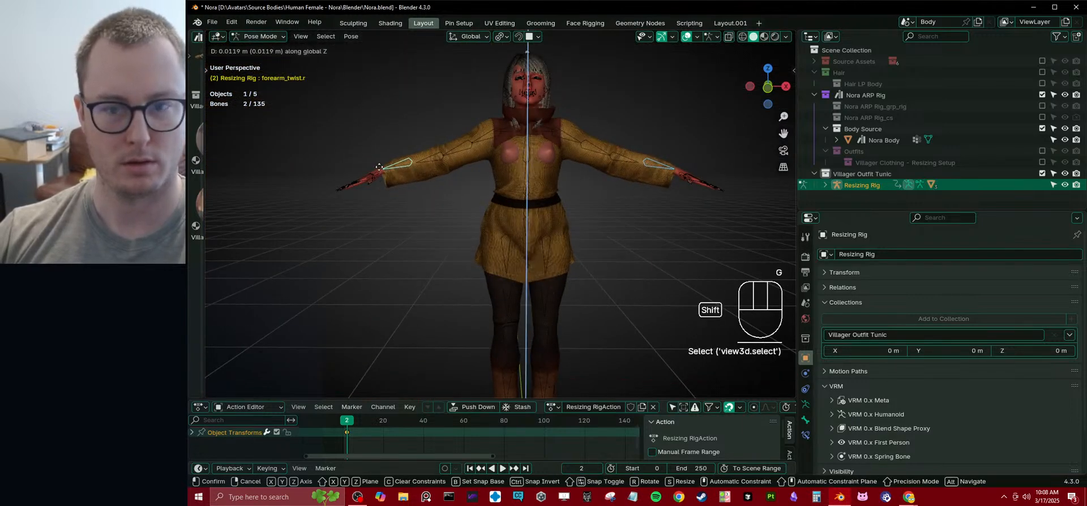
# - Select only forearm_twist.l and rotate it to align the sleeve cuff with the wrist
pyautogui.click(647, 168)
pyautogui.scroll(5, 646, 168)
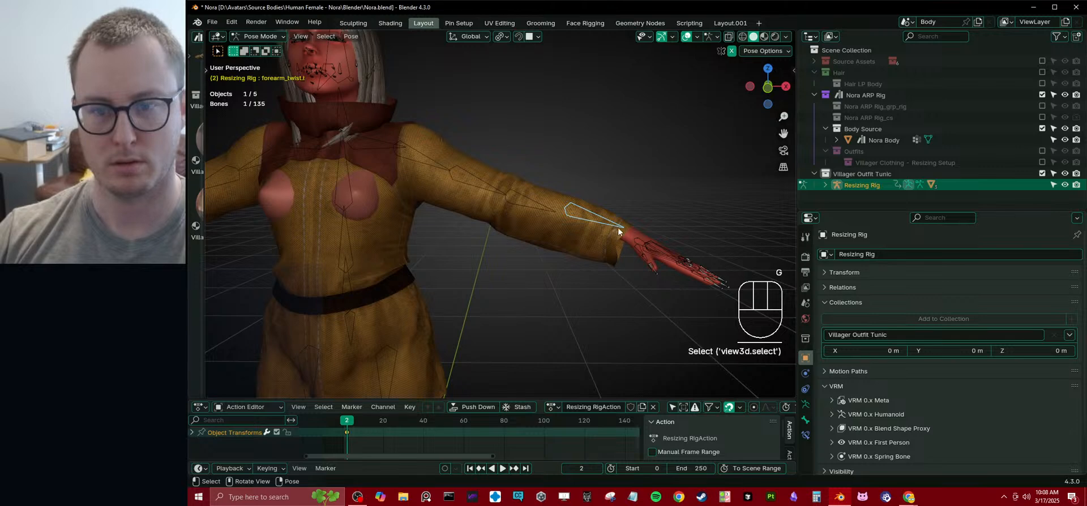
pyautogui.moveTo(616, 226); pyautogui.dragTo(651, 214, button='middle')
pyautogui.press('r')
pyautogui.click(686, 195)
# - Scale down the four left arm bones from forearm_twist.l to c_arm_twist_offset.l and move them along Z
pyautogui.moveTo(512, 208); pyautogui.dragTo(579, 261, button='middle')
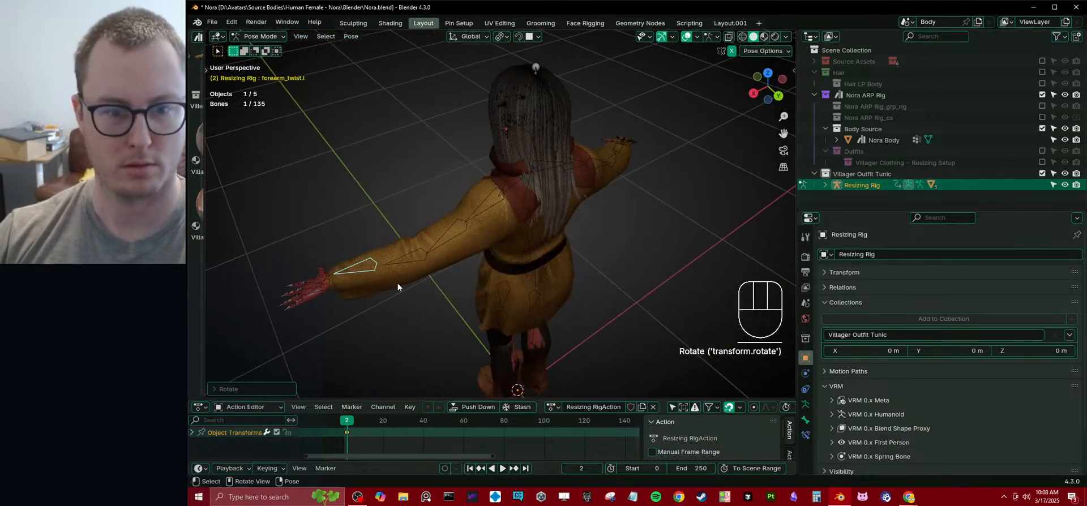
pyautogui.keyDown('shift'); pyautogui.click(434, 252); pyautogui.keyUp('shift')
pyautogui.keyDown('shift'); pyautogui.click(477, 211); pyautogui.keyUp('shift')
pyautogui.press('s')
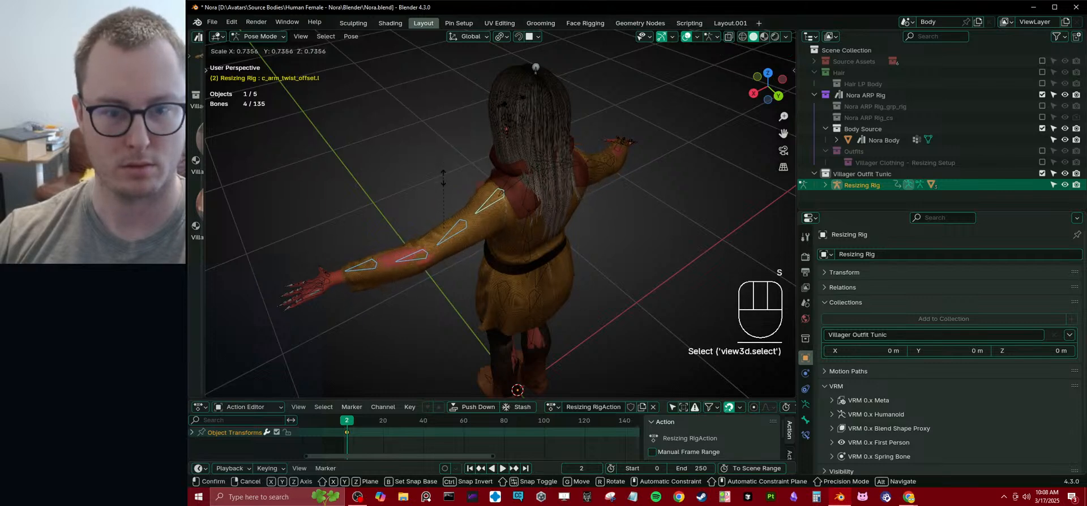
pyautogui.click(442, 210)
pyautogui.moveTo(441, 210); pyautogui.dragTo(631, 176, button='middle')
pyautogui.press('g')
pyautogui.press('z')
pyautogui.rightClick(633, 168)
# - Scale down the shoulder.l bone to tighten the jacket's shoulders
pyautogui.scroll(5, 633, 168)
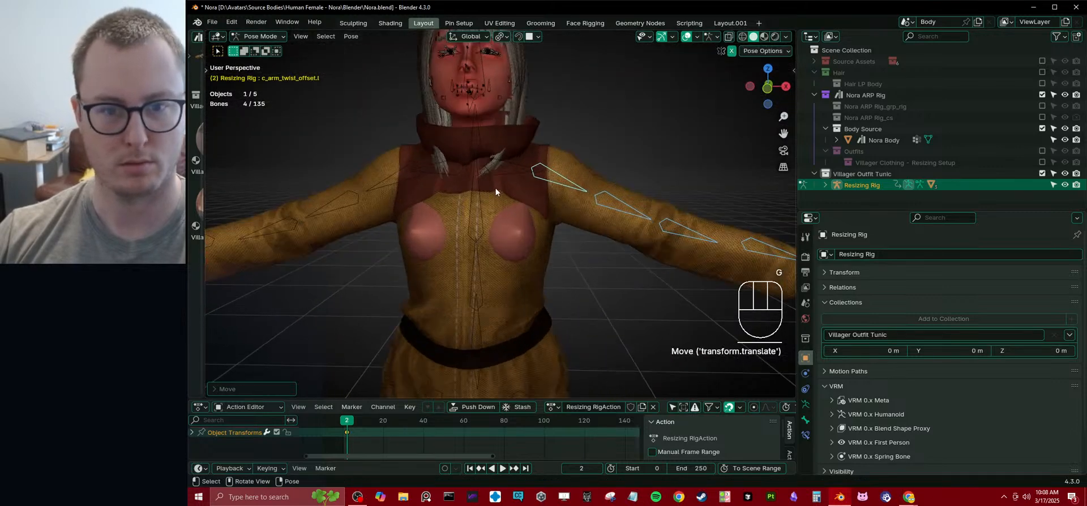
pyautogui.click(532, 194)
pyautogui.press('s')
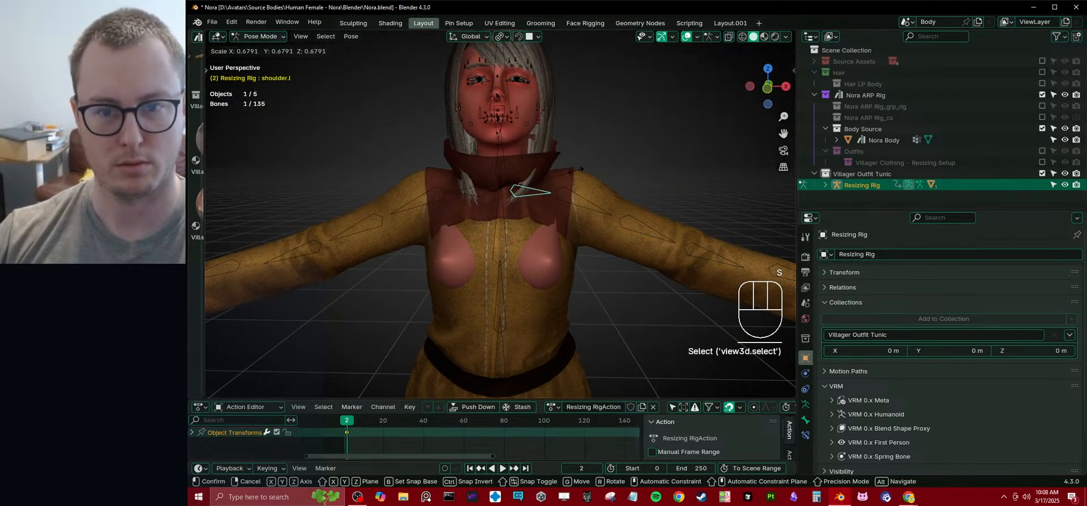
pyautogui.click(589, 168)
pyautogui.moveTo(589, 168); pyautogui.dragTo(557, 197, button='middle')
pyautogui.click(520, 194)
pyautogui.press('s')
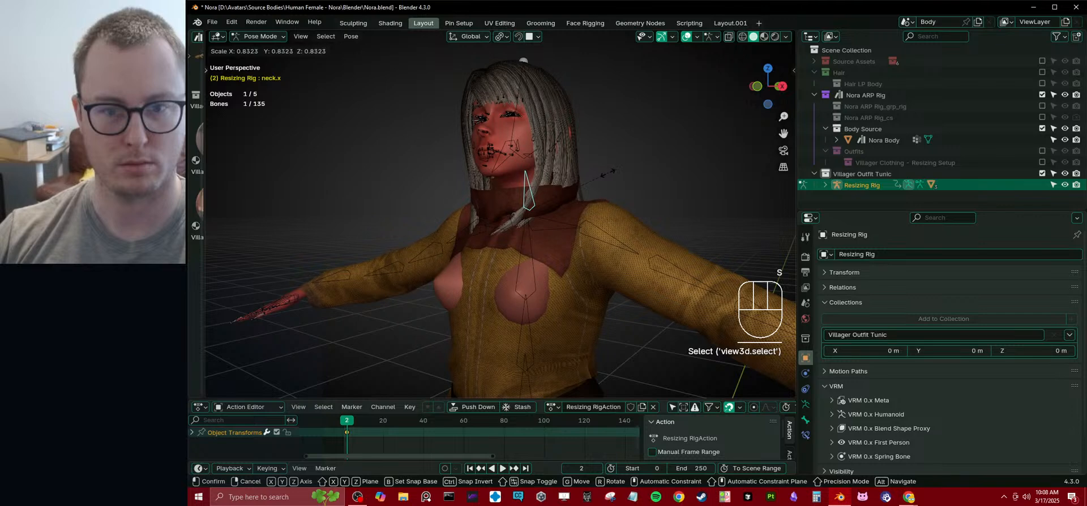
pyautogui.click(600, 167)
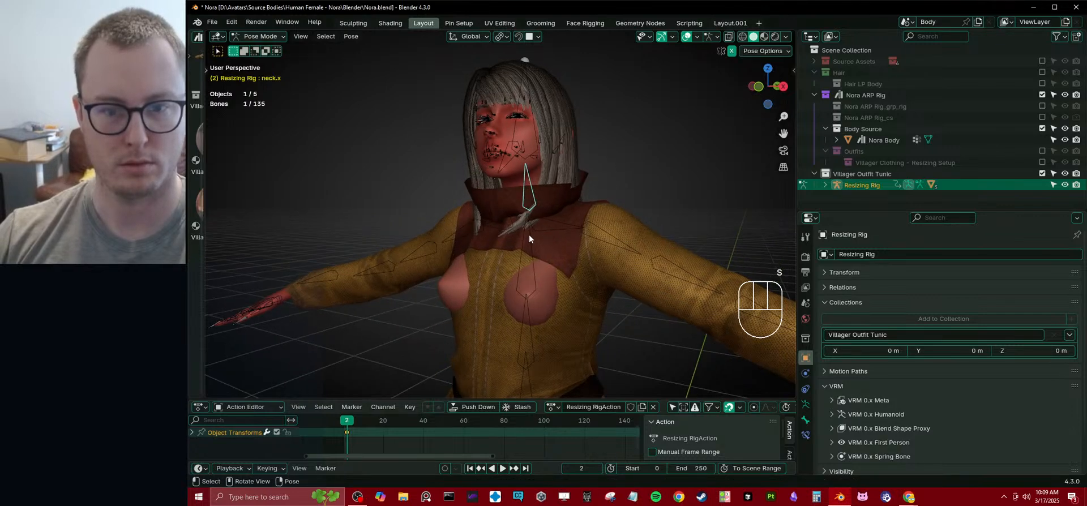
pyautogui.click(529, 234)
pyautogui.press('s')
pyautogui.click(581, 171)
pyautogui.hotkey('ctrl', 'z')
# - Reposition the selected bone below the neck
pyautogui.press('g')
pyautogui.click(542, 186)
pyautogui.scroll(-3, 539, 193)
pyautogui.moveTo(534, 199); pyautogui.dragTo(583, 199, button='middle')
# - Insert a keyframe for all bones of the Resizing Rig at frame 2 and return to Object Mode
pyautogui.hotkey('ctrl', 'Tab')
pyautogui.scroll(-3, 533, 210)
pyautogui.scroll(3, 535, 239)
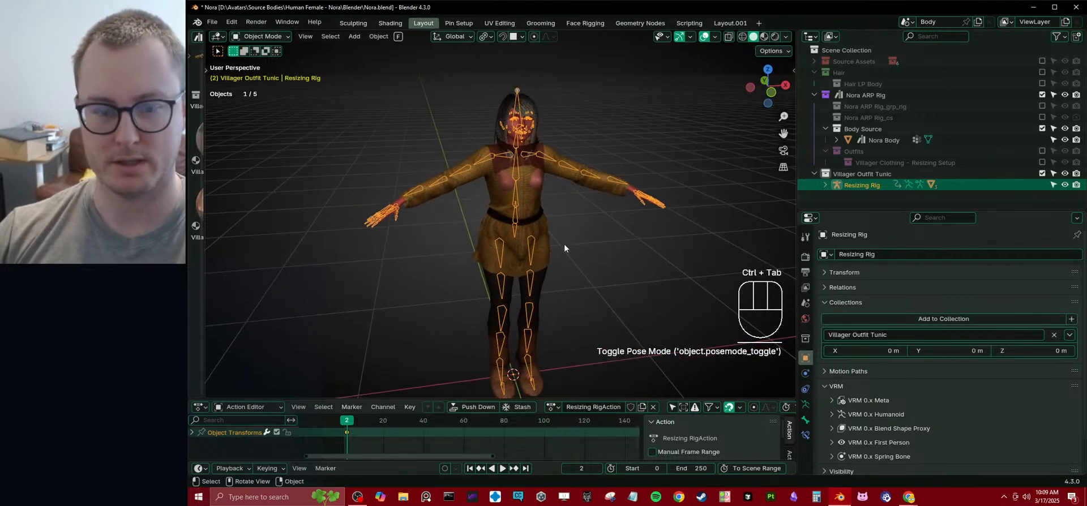
pyautogui.hotkey('ctrl', 'Tab')
pyautogui.press('a')
pyautogui.press('i')
pyautogui.hotkey('ctrl', 'Tab')
# - Move all keyframes in the Action Editor two frames earlier, to frame 0
pyautogui.click(360, 431)
pyautogui.press('a')
pyautogui.press('g')
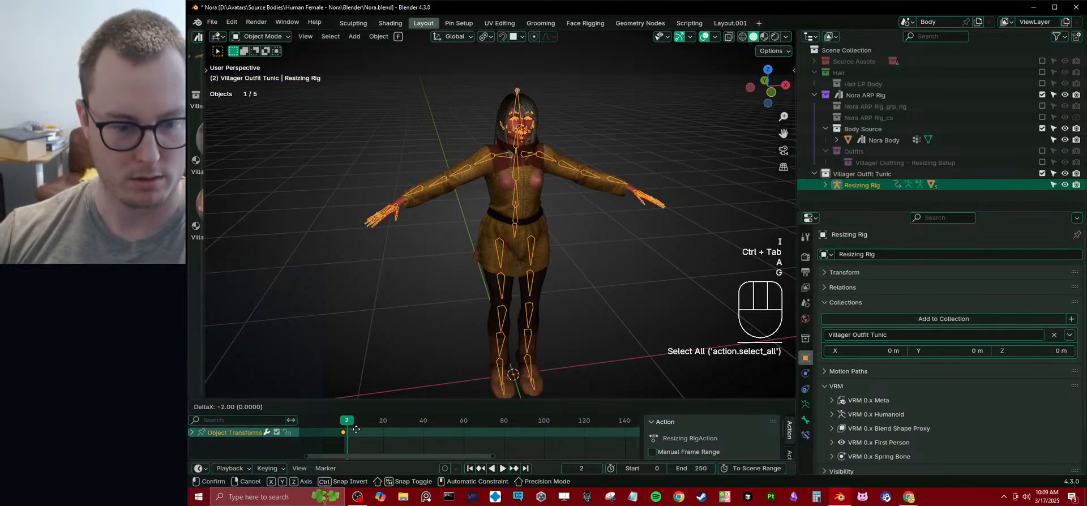
pyautogui.click(357, 429)
# - Try to apply all transforms to the jacket
pyautogui.scroll(-2, 559, 168)
pyautogui.moveTo(555, 170); pyautogui.dragTo(566, 176, button='middle')
pyautogui.scroll(3, 570, 198)
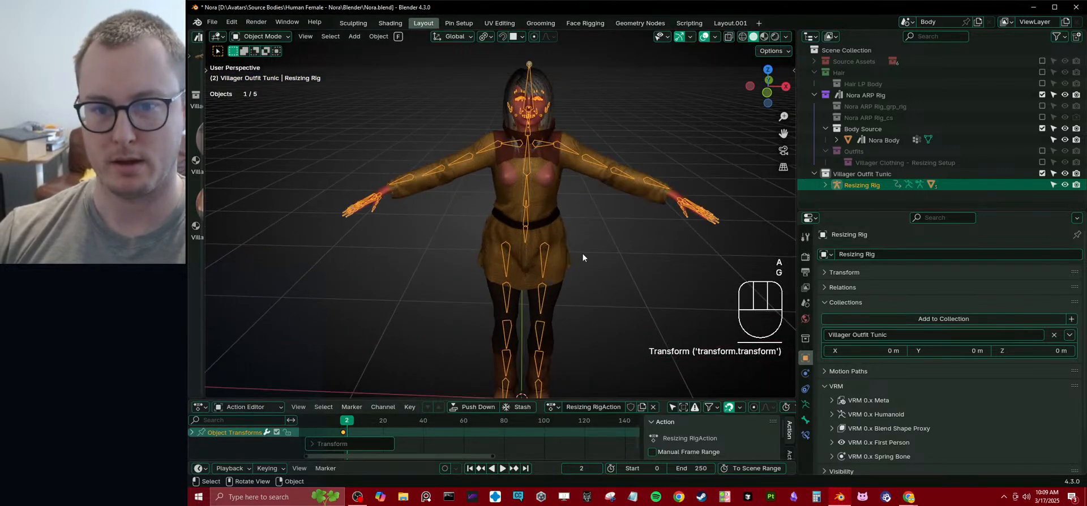
pyautogui.moveTo(580, 242); pyautogui.dragTo(517, 219, button='middle')
pyautogui.click(518, 218)
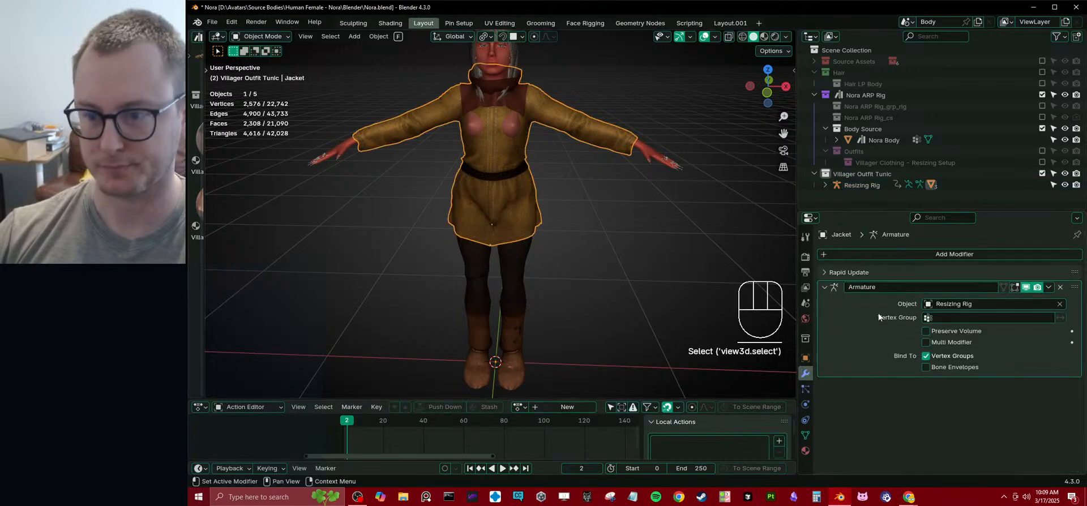
pyautogui.press('n')
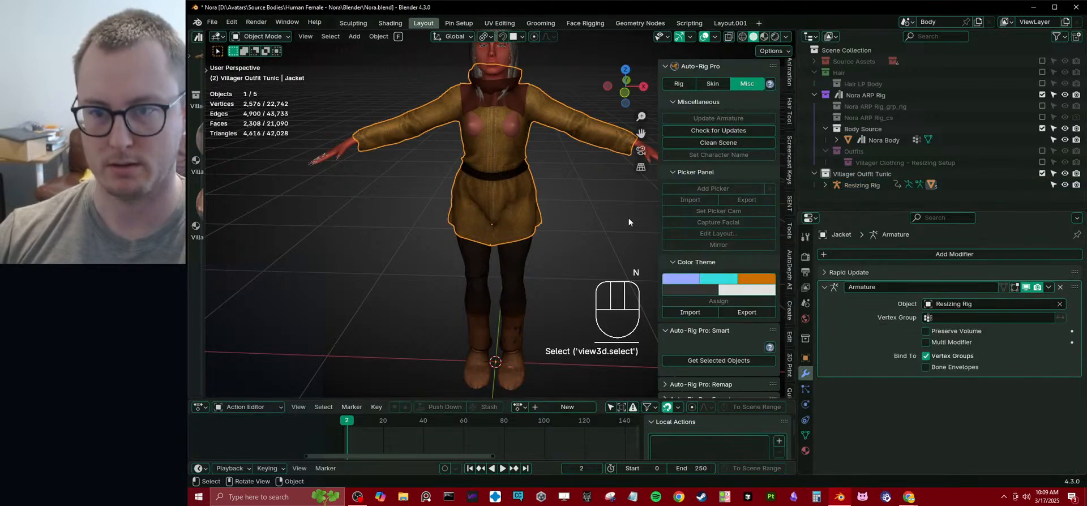
pyautogui.scroll(5, 791, 85)
pyautogui.click(790, 72)
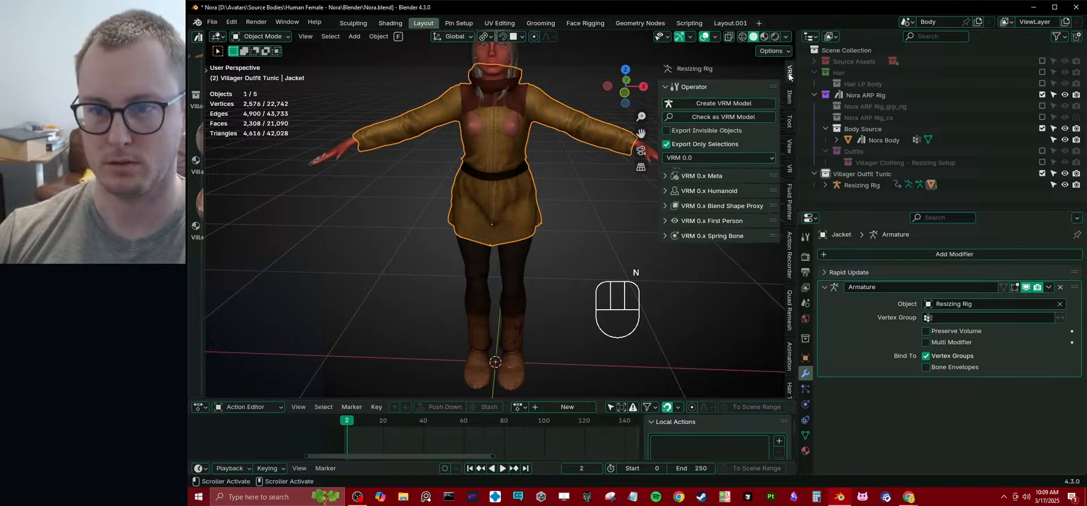
pyautogui.click(789, 99)
pyautogui.hotkey('ctrl', 'a')
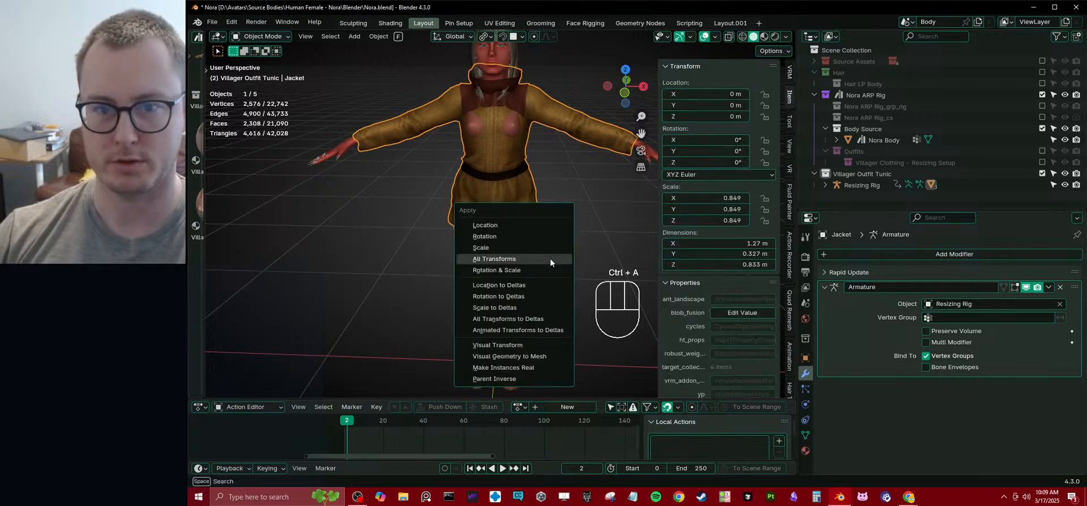
pyautogui.click(549, 259)
pyautogui.press('Return')
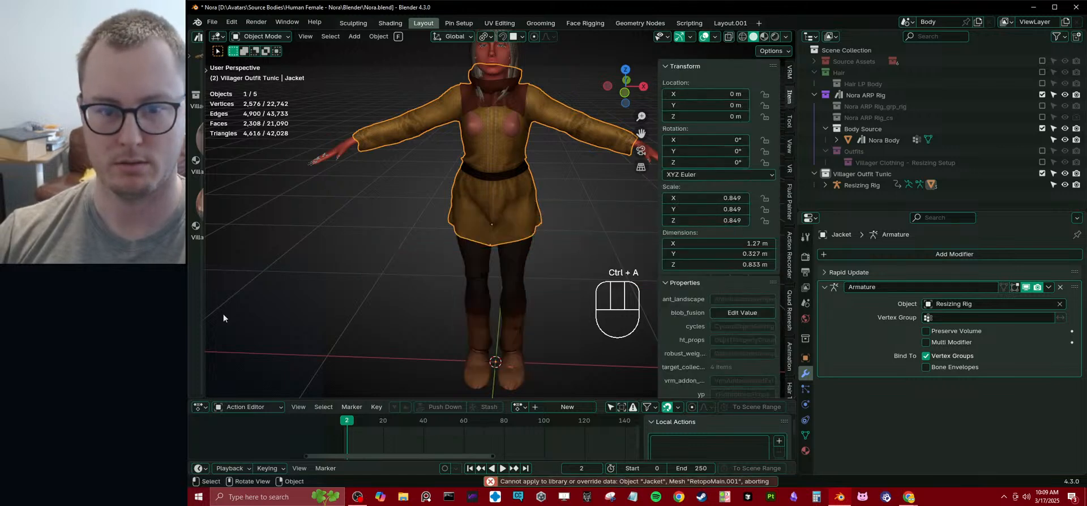
# - Make the mesh data of the jacket, pants and shoes single-user
pyautogui.click(805, 435)
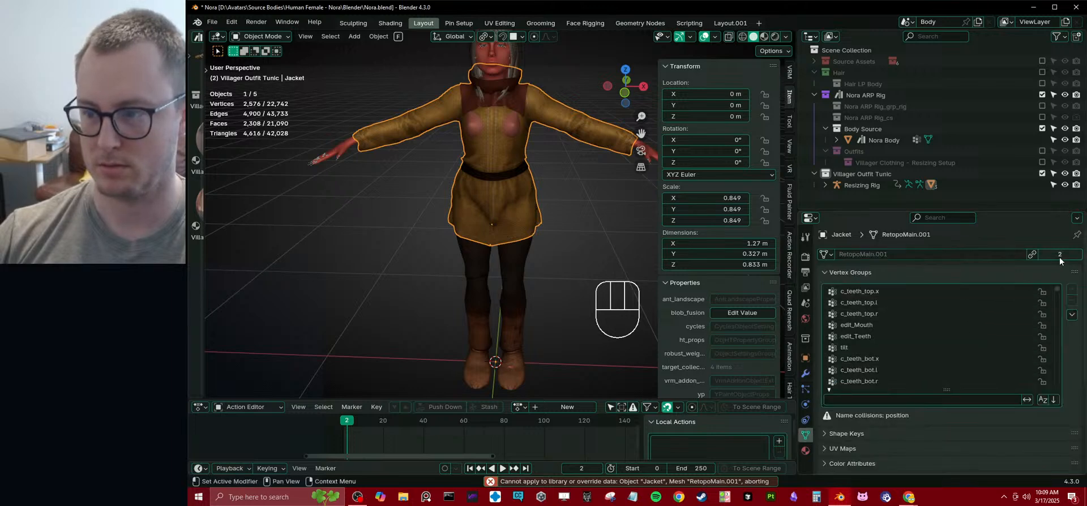
pyautogui.click(520, 277)
pyautogui.keyDown('shift'); pyautogui.click(511, 371); pyautogui.keyUp('shift')
pyautogui.press('F3')
pyautogui.write('make sing')
pyautogui.press('Return')
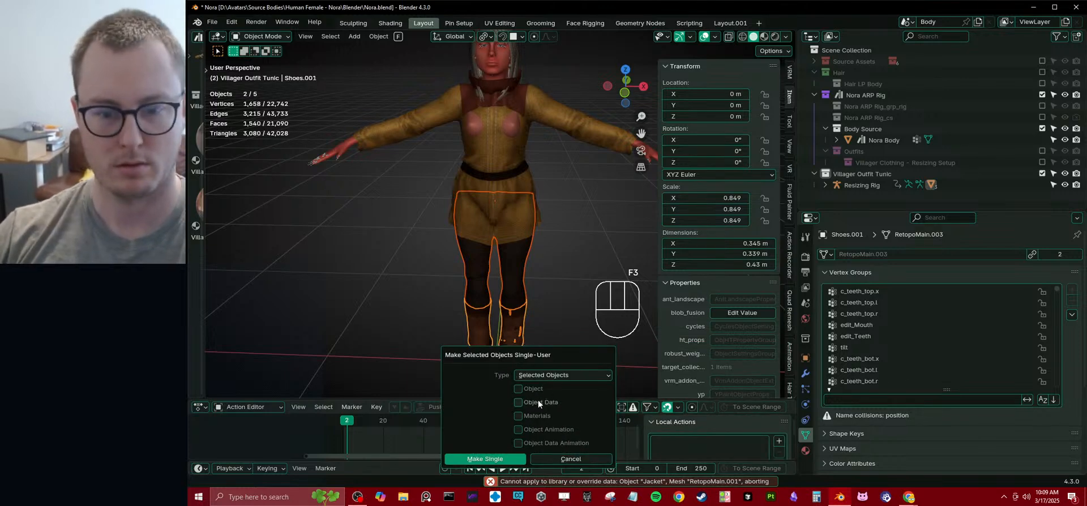
pyautogui.click(490, 459)
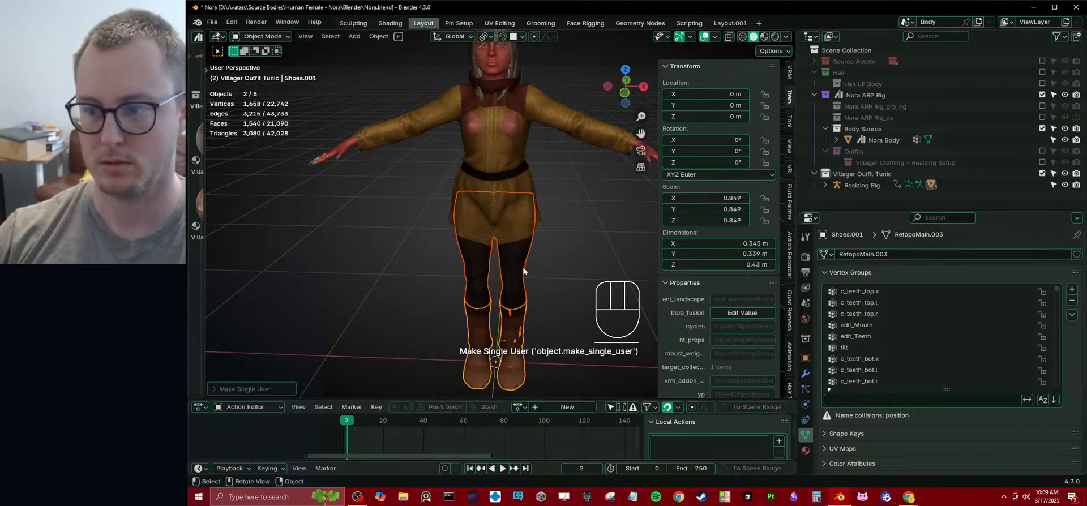
# - Select the pants, shoes and jacket together and apply their transforms so the scale becomes 1.000
pyautogui.click(514, 317)
pyautogui.keyDown('shift'); pyautogui.click(515, 360); pyautogui.keyUp('shift')
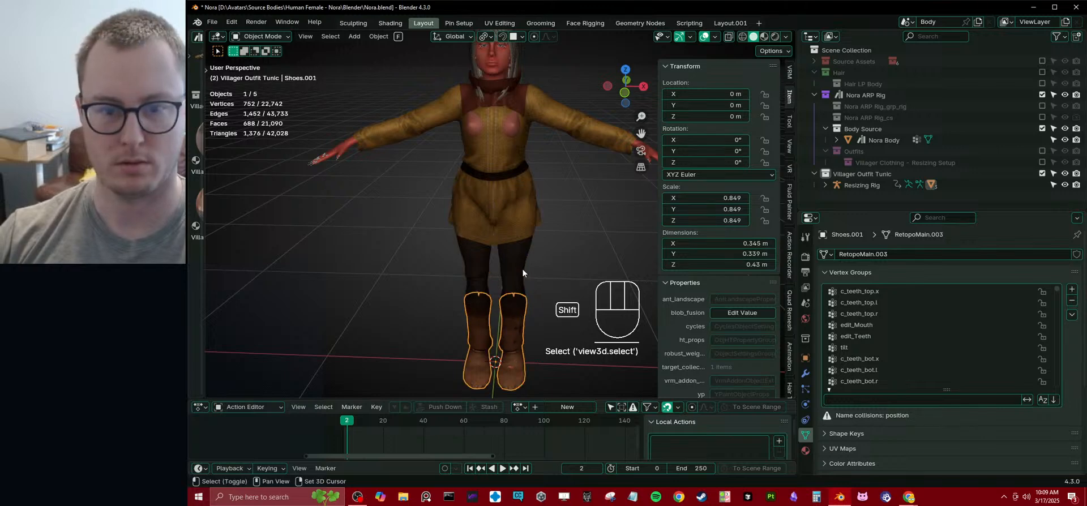
pyautogui.keyDown('shift'); pyautogui.click(524, 211); pyautogui.keyUp('shift')
pyautogui.hotkey('ctrl', 'a')
pyautogui.click(552, 214)
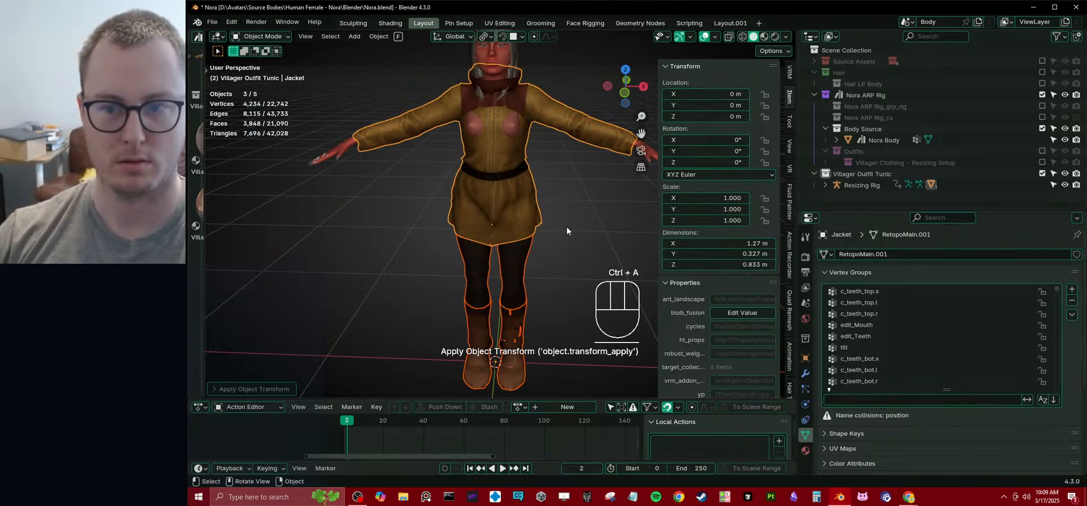
# - Convert the jacket, pants and shoes to mesh to bake in their Armature modifiers
pyautogui.click(804, 373)
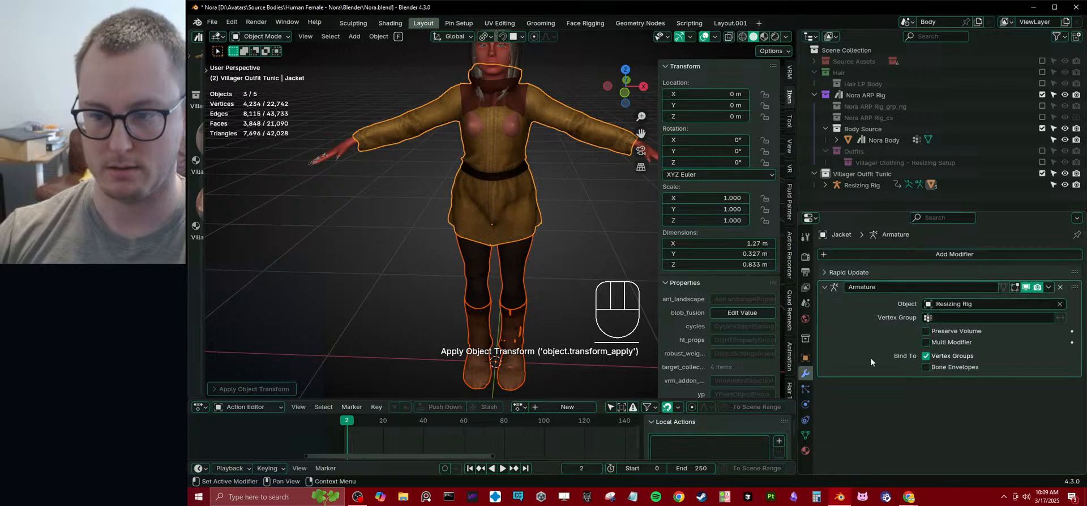
pyautogui.press('q')
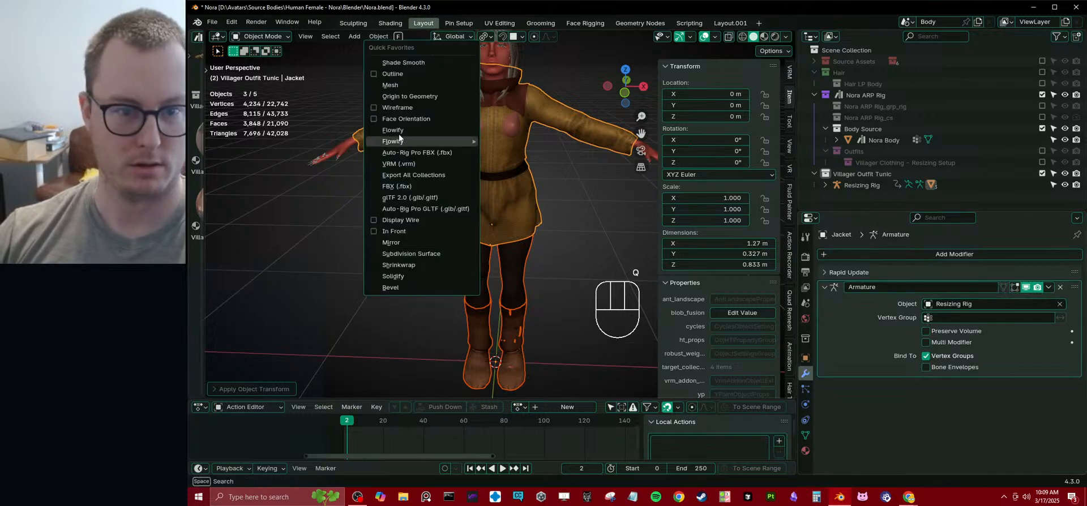
pyautogui.click(400, 86)
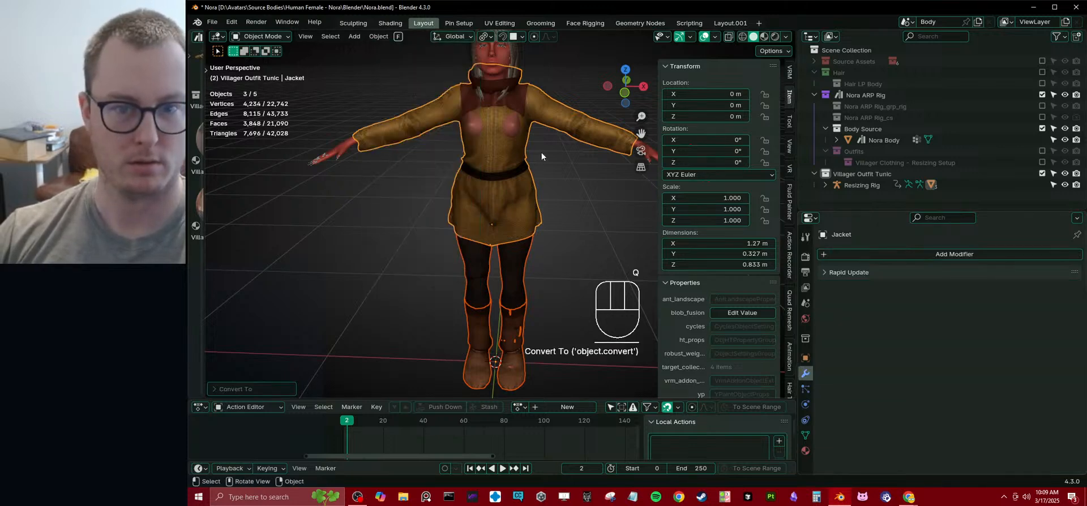
pyautogui.moveTo(535, 231); pyautogui.dragTo(506, 231, button='middle')
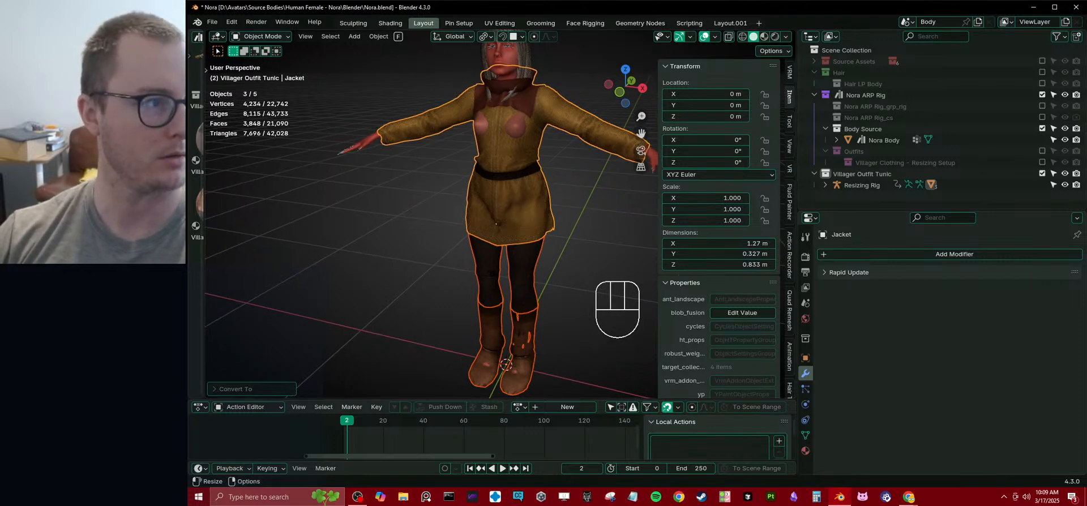
# - Select only the jacket, check the back of the legs for body clipping and save the Nora.blend file
pyautogui.click(490, 178)
pyautogui.moveTo(478, 192)
pyautogui.mouseDown(button='middle')
pyautogui.moveTo(486, 233)
pyautogui.moveTo(555, 199)
pyautogui.moveTo(484, 185)
pyautogui.mouseUp(button='middle')
pyautogui.scroll(4, 514, 222)
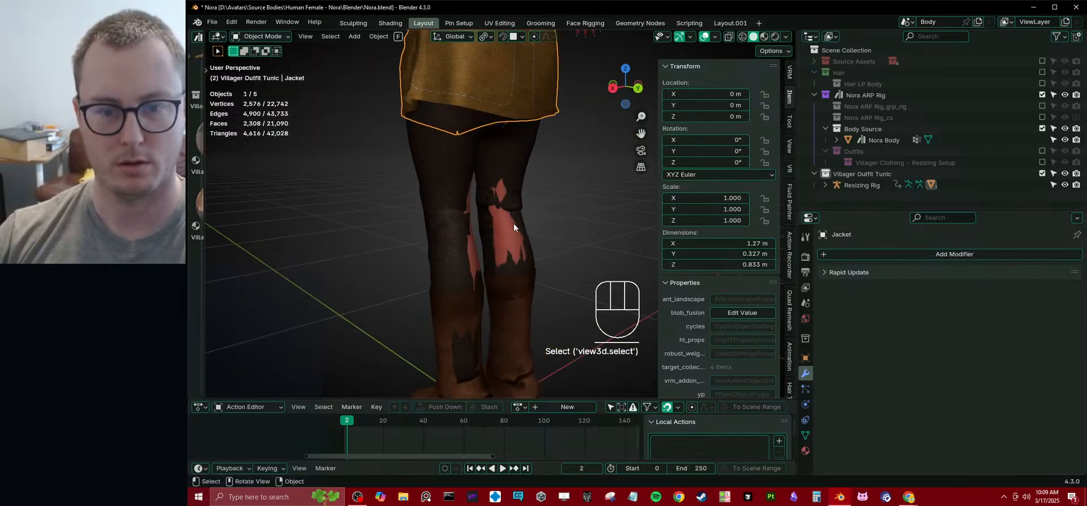
pyautogui.moveTo(515, 222); pyautogui.dragTo(495, 222, button='middle')
pyautogui.scroll(-5, 495, 222)
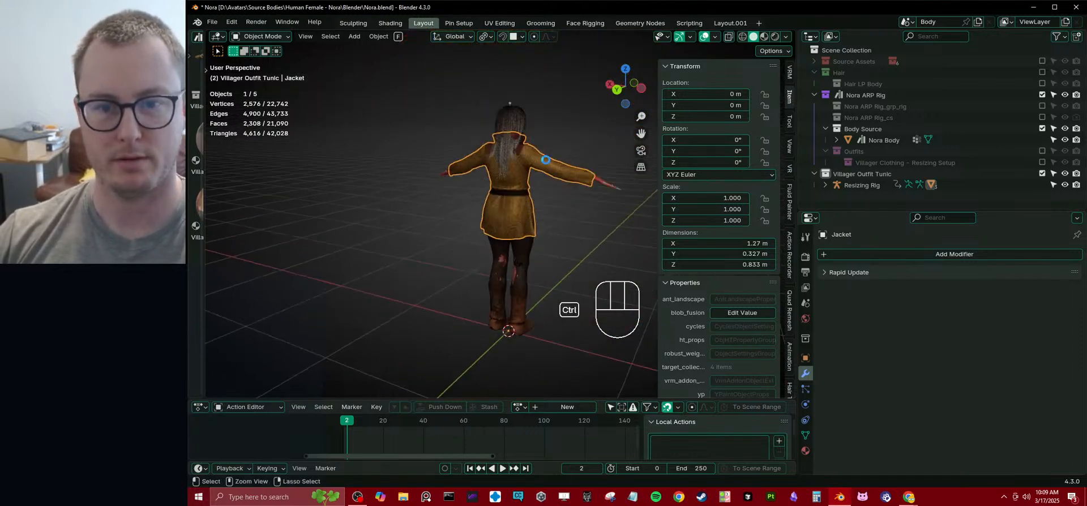
pyautogui.hotkey('ctrl', 's')
pyautogui.moveTo(556, 160); pyautogui.dragTo(525, 185, button='middle')
pyautogui.press('n')
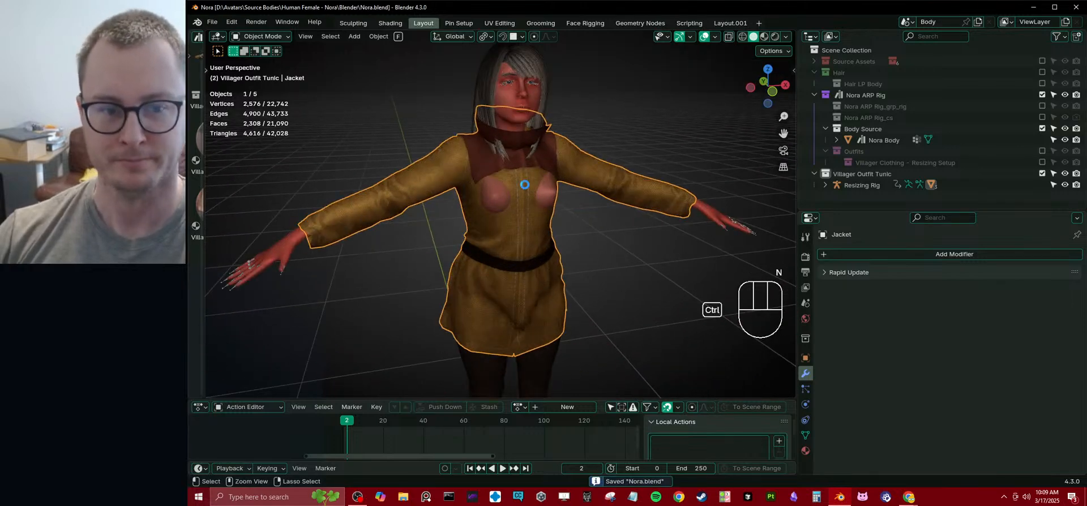
# - Delete the Resizing Rig from the Villager Outfit Tunic collection
pyautogui.moveTo(557, 133); pyautogui.dragTo(489, 181, button='middle')
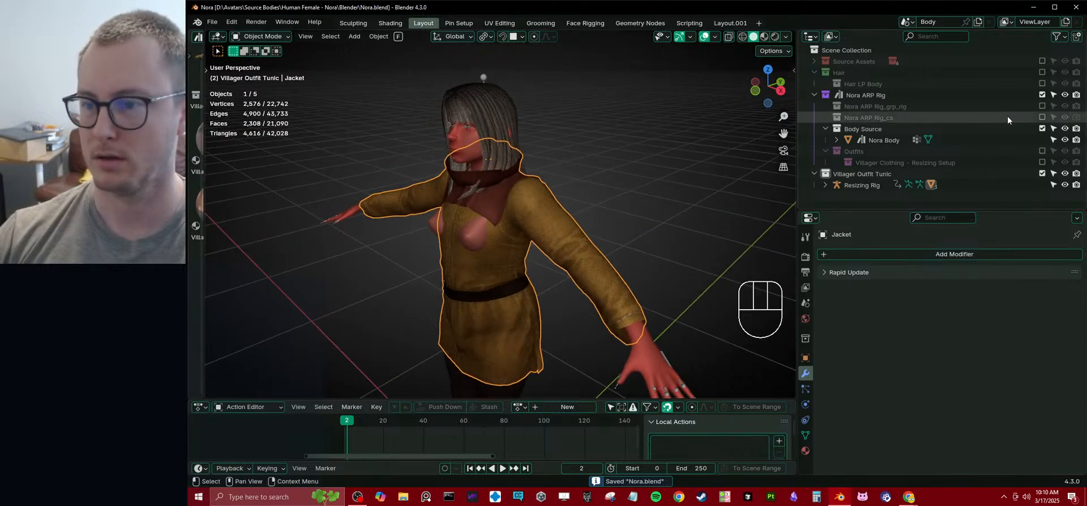
pyautogui.click(820, 128)
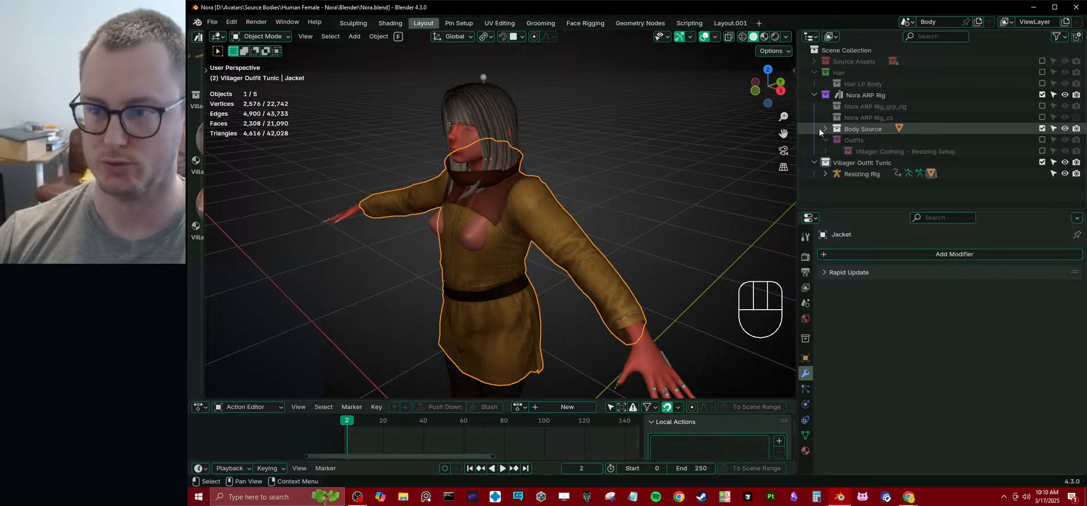
pyautogui.click(850, 173)
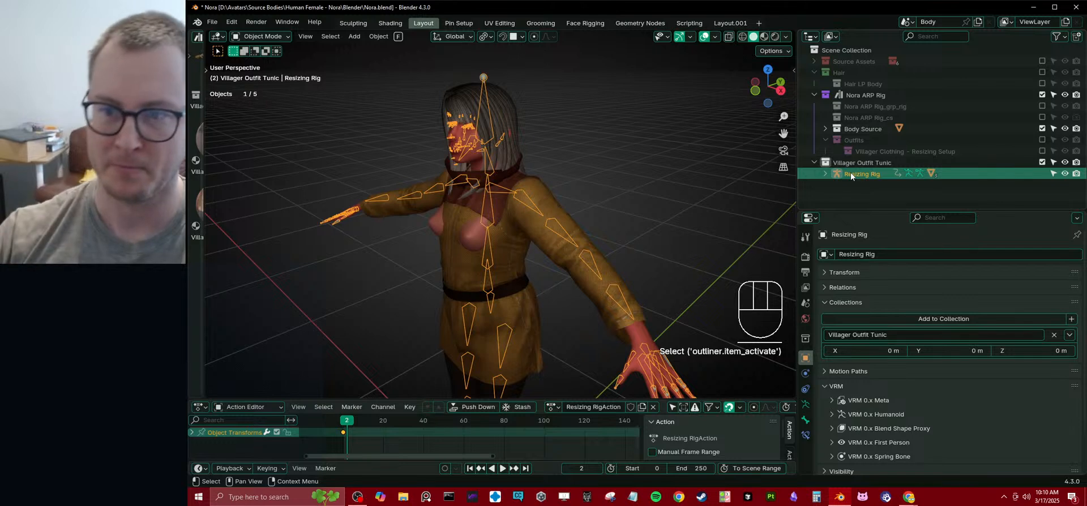
pyautogui.click(850, 173)
pyautogui.moveTo(850, 173); pyautogui.dragTo(873, 182)
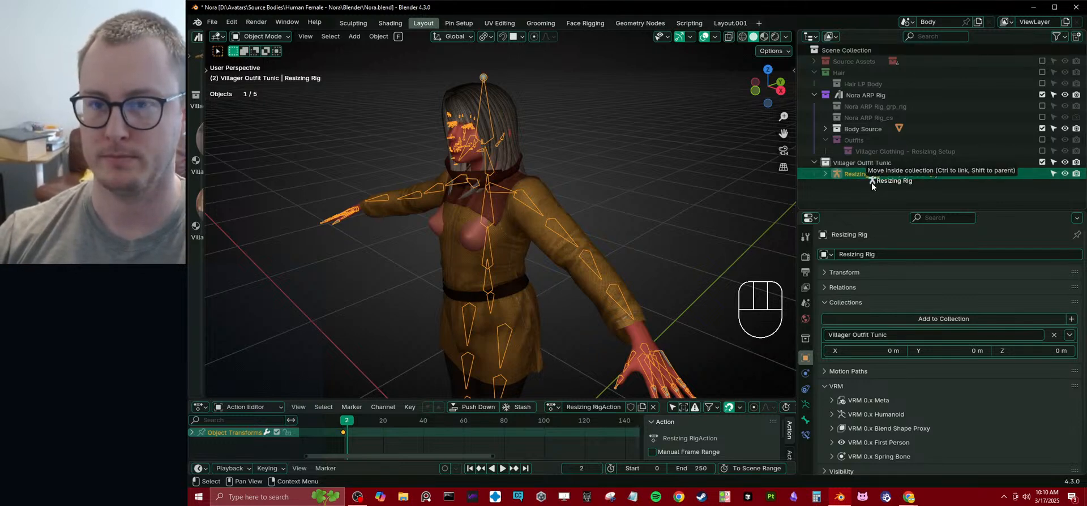
pyautogui.moveTo(871, 182); pyautogui.dragTo(871, 182)
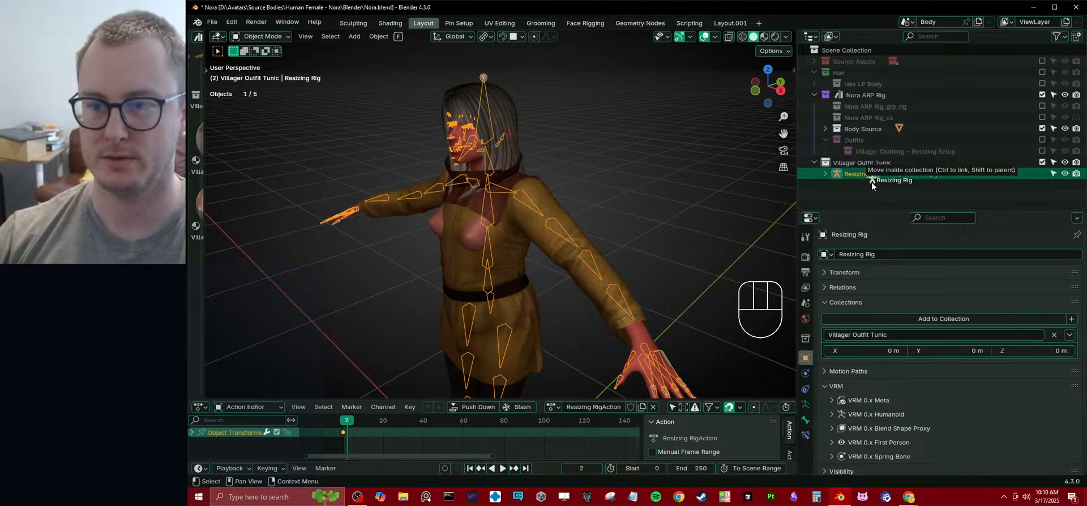
pyautogui.press('Escape')
pyautogui.press('x')
pyautogui.click(540, 242)
# - Select the jacket, pants and shoes and apply their transforms again
pyautogui.moveTo(503, 253); pyautogui.dragTo(570, 216, button='middle')
pyautogui.click(592, 168)
pyautogui.scroll(-5, 592, 168)
pyautogui.moveTo(585, 150); pyautogui.dragTo(531, 203, button='middle')
pyautogui.scroll(1, 531, 203)
pyautogui.keyDown('shift'); pyautogui.click(519, 292); pyautogui.keyUp('shift')
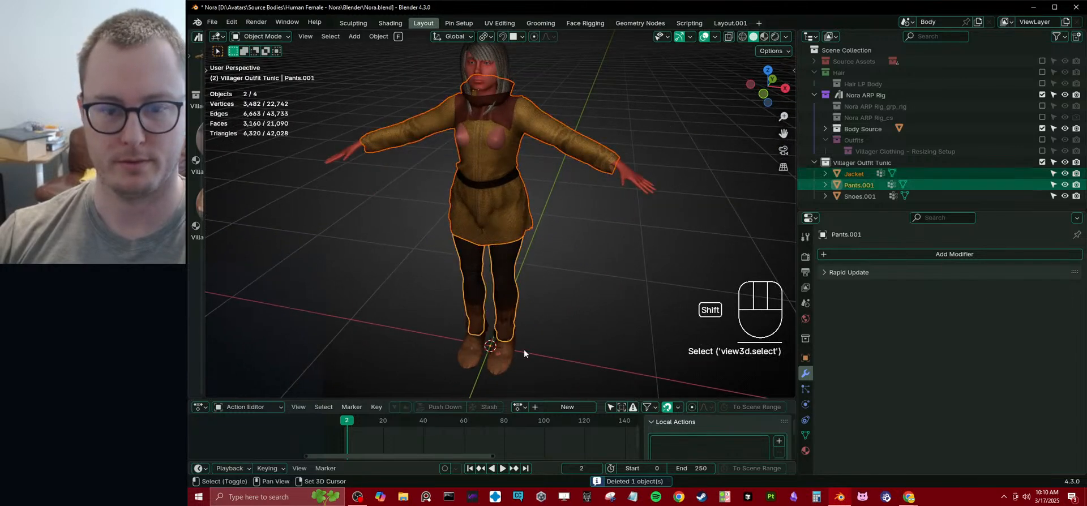
pyautogui.keyDown('shift'); pyautogui.click(525, 343); pyautogui.keyUp('shift')
pyautogui.hotkey('ctrl', 'a')
pyautogui.click(594, 328)
pyautogui.hotkey('ctrl', 'a')
pyautogui.click(595, 328)
# - Hide the jacket and the shoes, leaving the pants selected on the body
pyautogui.moveTo(518, 267); pyautogui.dragTo(525, 181, button='middle')
pyautogui.click(525, 181)
pyautogui.press('h')
pyautogui.click(502, 338)
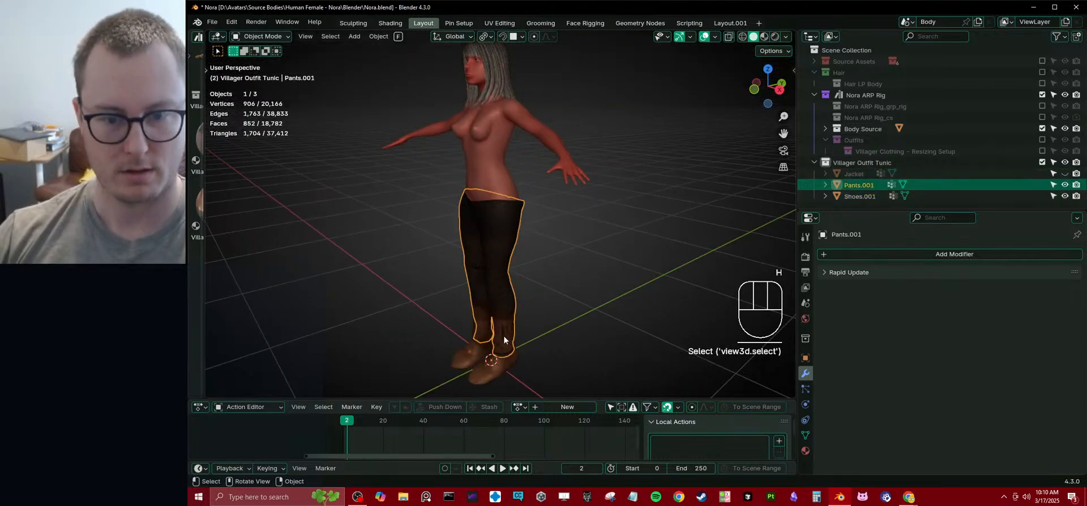
pyautogui.click(492, 370)
pyautogui.press('h')
pyautogui.click(497, 288)
pyautogui.scroll(3, 526, 238)
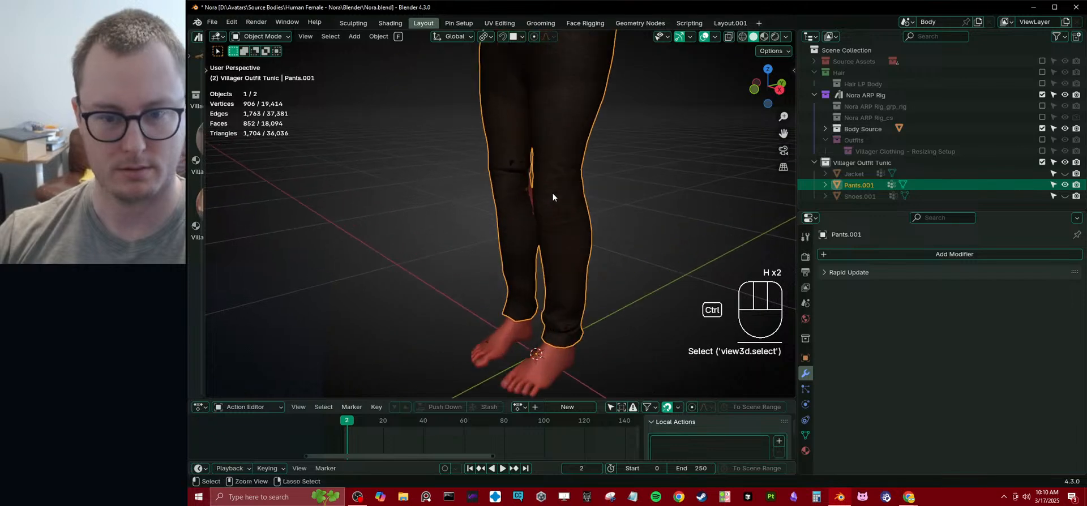
# - Enter Sculpt Mode on the pants in a maximized viewport and set up the Inflate/Deflate brush with X symmetry
pyautogui.hotkey('ctrl', 'Tab')
pyautogui.click(552, 258)
pyautogui.moveTo(552, 257); pyautogui.dragTo(539, 229, button='middle')
pyautogui.scroll(-1, 539, 229)
pyautogui.hotkey('ctrl', 'space')
pyautogui.keyDown('shift'); pyautogui.moveTo(608, 200); pyautogui.dragTo(547, 213, button='middle'); pyautogui.keyUp('shift')
pyautogui.scroll(-1, 572, 213)
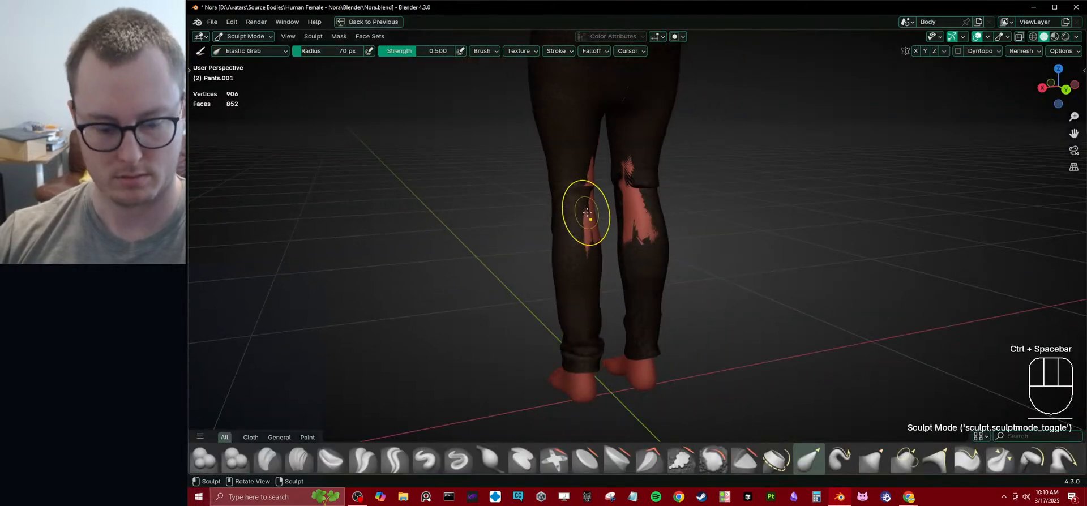
pyautogui.press('i')
pyautogui.moveTo(634, 192); pyautogui.dragTo(588, 229, button='middle')
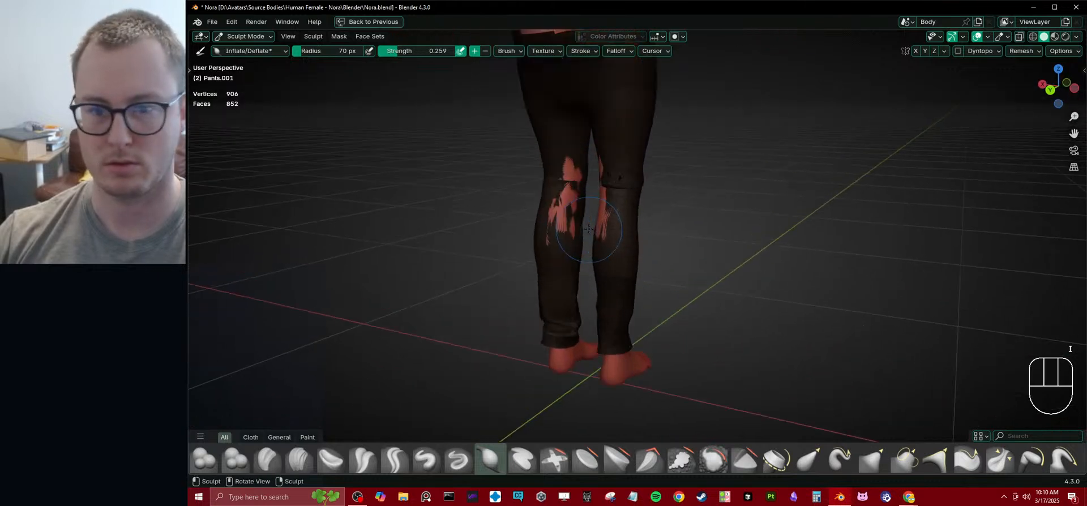
pyautogui.click(915, 51)
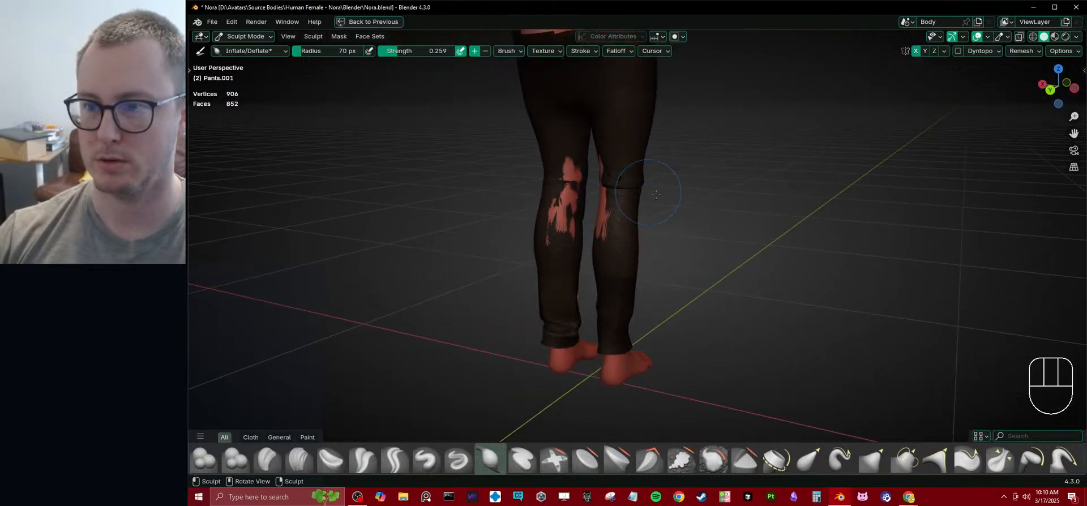
# - Inflate the pants around the backs of the knees with brush strength 0.560 to cover the protruding skin
pyautogui.moveTo(612, 187); pyautogui.dragTo(566, 194, button='middle')
pyautogui.moveTo(566, 194)
pyautogui.mouseDown()
pyautogui.moveTo(550, 244)
pyautogui.moveTo(568, 170)
pyautogui.moveTo(565, 187)
pyautogui.mouseUp()
pyautogui.moveTo(565, 187)
pyautogui.mouseDown(button='middle')
pyautogui.moveTo(604, 176)
pyautogui.moveTo(595, 209)
pyautogui.moveTo(574, 221)
pyautogui.mouseUp(button='middle')
pyautogui.moveTo(558, 168); pyautogui.dragTo(555, 113, button='middle')
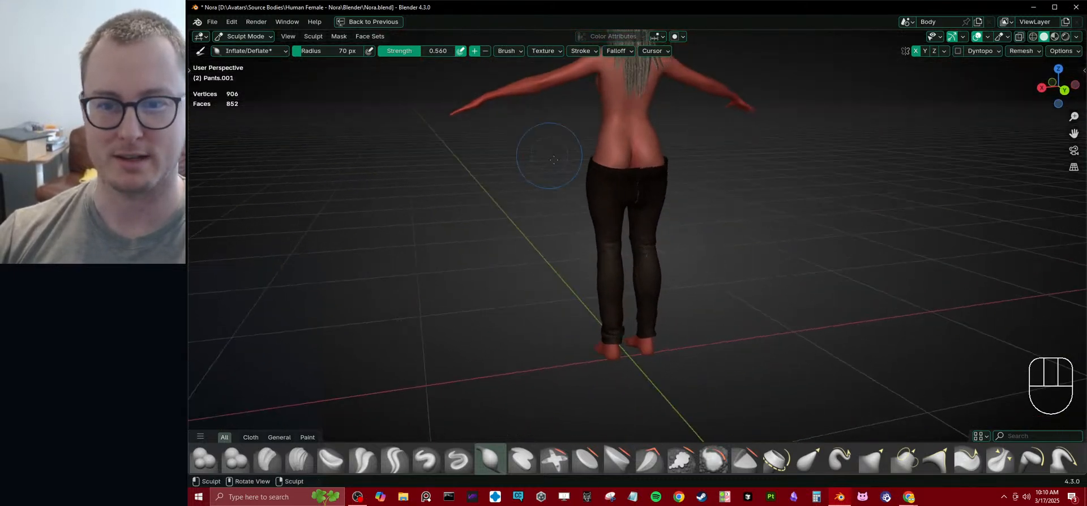
pyautogui.scroll(3, 541, 115)
pyautogui.scroll(-5, 686, 156)
pyautogui.moveTo(650, 161); pyautogui.dragTo(629, 232, button='middle')
pyautogui.keyDown('shift'); pyautogui.moveTo(628, 271); pyautogui.dragTo(708, 269, button='middle'); pyautogui.keyUp('shift')
pyautogui.scroll(5, 612, 229)
pyautogui.scroll(-5, 708, 268)
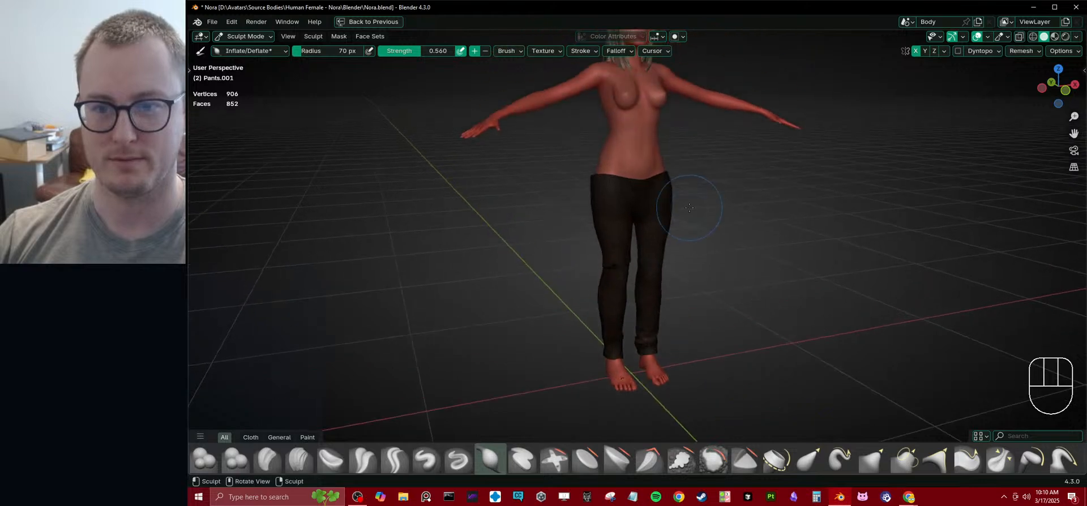
pyautogui.scroll(4, 672, 208)
# - Return to Object Mode, unhide the jacket and shoes, and select the jacket
pyautogui.hotkey('ctrl', 'Tab')
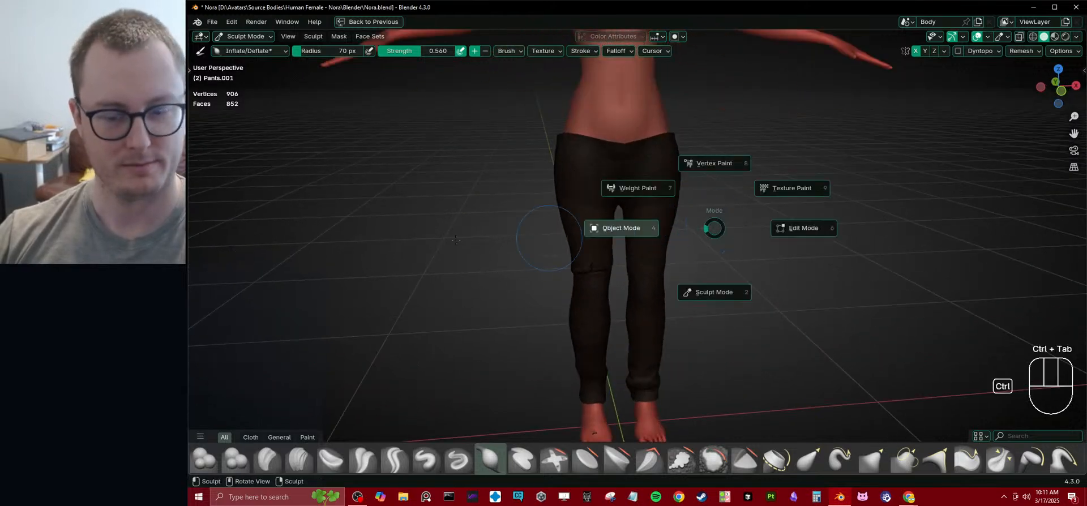
pyautogui.click(534, 230)
pyautogui.press('KP_Divide')
pyautogui.press('KP_Divide')
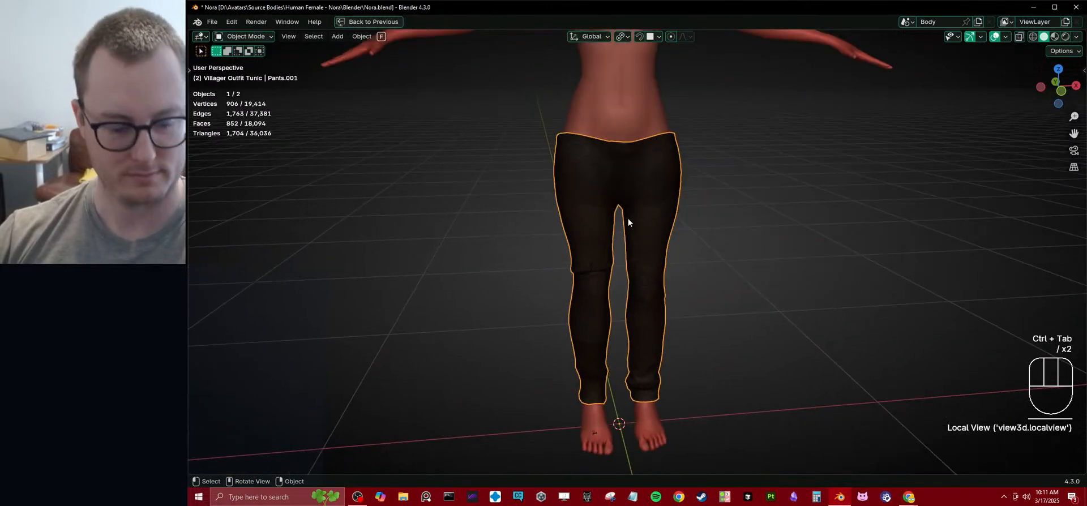
pyautogui.hotkey('alt', 'h')
pyautogui.click(664, 157)
pyautogui.moveTo(663, 157); pyautogui.dragTo(601, 170, button='middle')
# - Enter Sculpt Mode on the jacket, inspect its skirt and back for clipping, and undo the trial stroke
pyautogui.hotkey('ctrl', 'Tab')
pyautogui.click(599, 233)
pyautogui.moveTo(599, 231)
pyautogui.mouseDown(button='middle')
pyautogui.moveTo(503, 200)
pyautogui.moveTo(608, 253)
pyautogui.mouseUp(button='middle')
pyautogui.scroll(2, 608, 253)
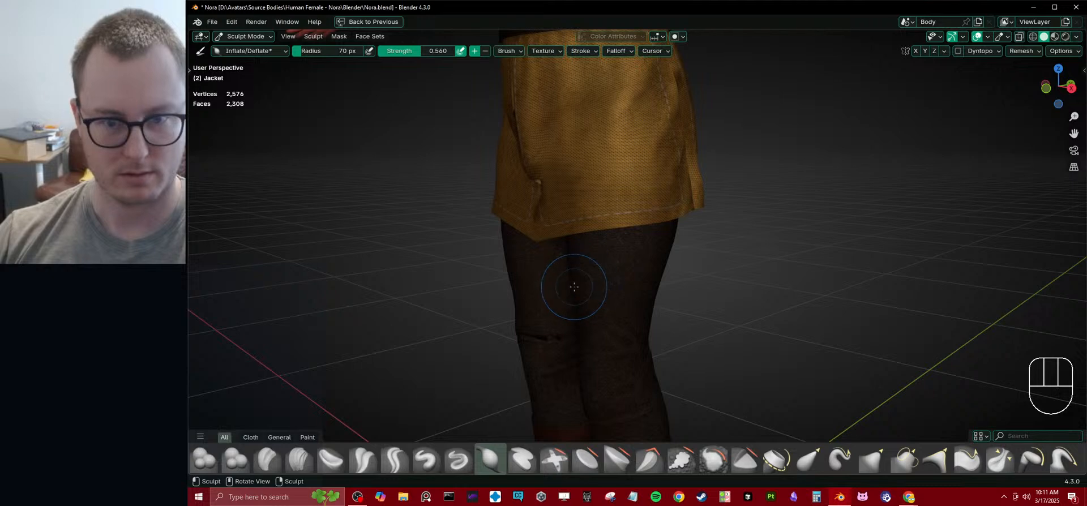
pyautogui.moveTo(538, 173); pyautogui.dragTo(588, 171, button='middle')
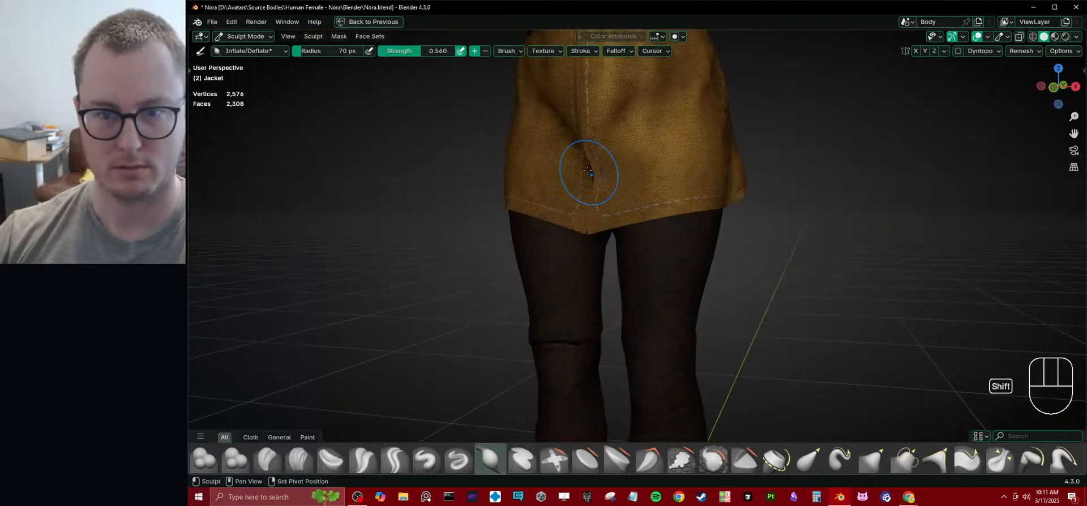
pyautogui.moveTo(618, 202)
pyautogui.mouseDown(button='middle')
pyautogui.moveTo(619, 287)
pyautogui.moveTo(750, 284)
pyautogui.mouseUp(button='middle')
pyautogui.keyDown('shift'); pyautogui.moveTo(747, 194); pyautogui.dragTo(722, 187); pyautogui.keyUp('shift')
pyautogui.moveTo(721, 187)
pyautogui.mouseDown(button='middle')
pyautogui.moveTo(566, 234)
pyautogui.moveTo(555, 198)
pyautogui.moveTo(600, 266)
pyautogui.mouseUp(button='middle')
pyautogui.hotkey('ctrl', 'z')
pyautogui.moveTo(600, 266); pyautogui.dragTo(571, 253, button='middle')
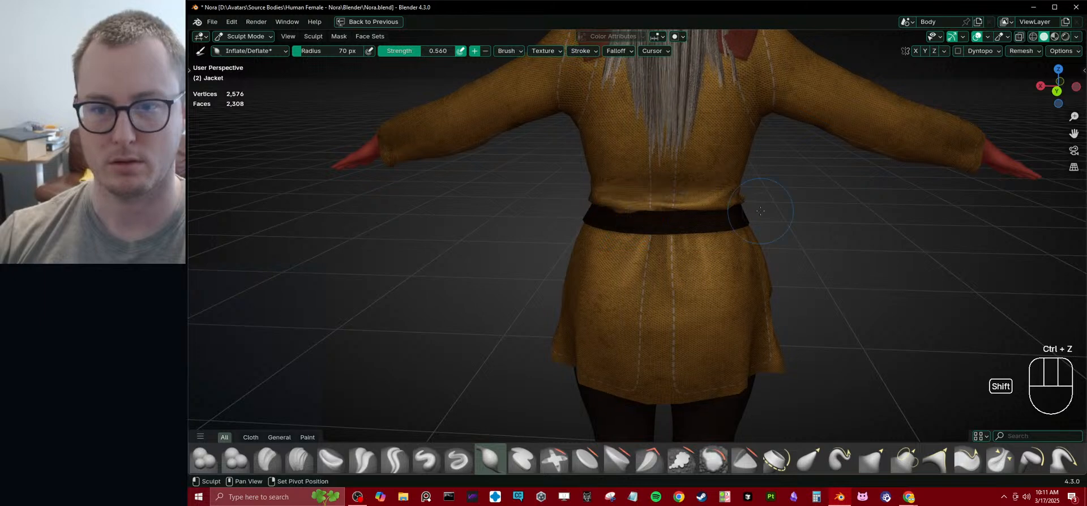
pyautogui.moveTo(642, 224)
pyautogui.mouseDown(button='middle')
pyautogui.moveTo(623, 238)
pyautogui.moveTo(626, 262)
pyautogui.moveTo(636, 254)
pyautogui.moveTo(617, 269)
pyautogui.mouseUp(button='middle')
pyautogui.scroll(3, 617, 269)
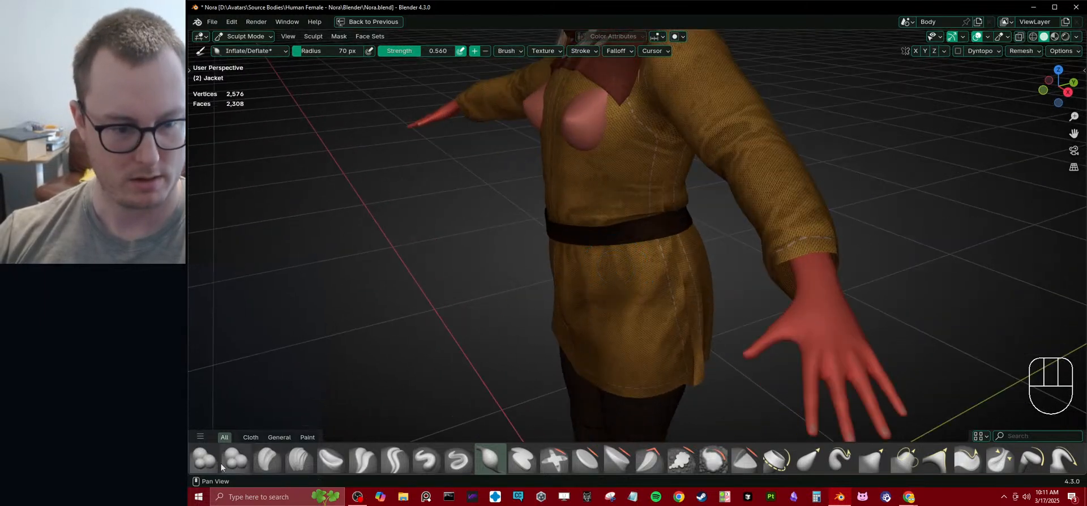
# - Pull the jacket's chest out over the protruding breasts with the Grab brush, using X symmetry and a 127 px radius
pyautogui.press('g')
pyautogui.moveTo(563, 290)
pyautogui.mouseDown(button='middle')
pyautogui.moveTo(605, 200)
pyautogui.moveTo(590, 216)
pyautogui.mouseUp(button='middle')
pyautogui.moveTo(596, 186); pyautogui.dragTo(583, 186)
pyautogui.moveTo(699, 153); pyautogui.dragTo(664, 168, button='middle')
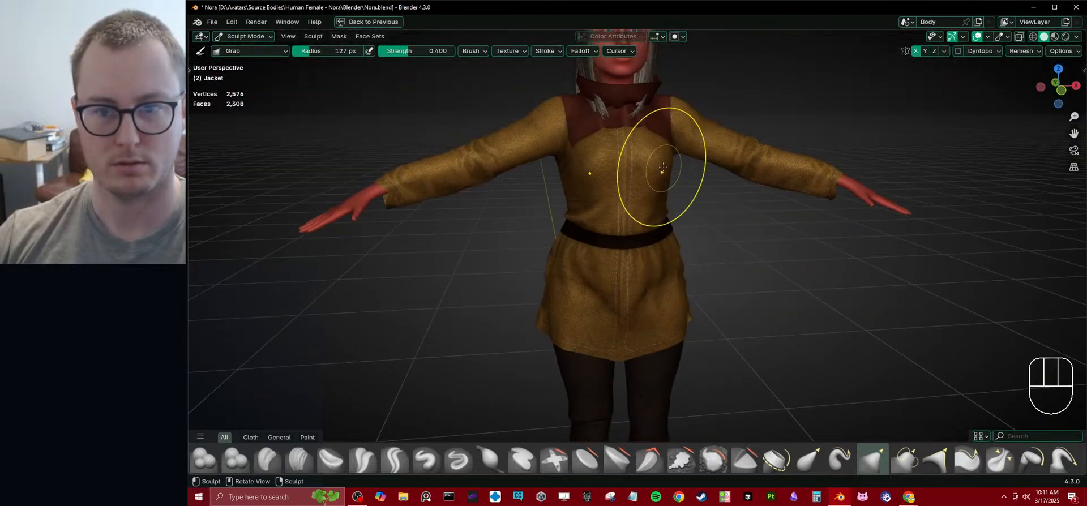
pyautogui.scroll(3, 733, 227)
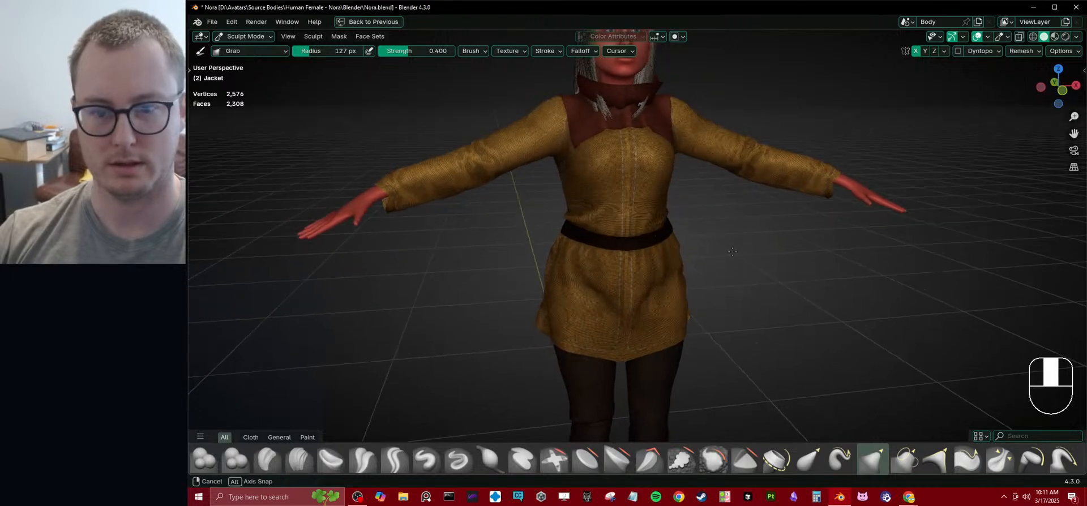
pyautogui.moveTo(666, 194)
pyautogui.mouseDown(button='middle')
pyautogui.moveTo(808, 187)
pyautogui.moveTo(615, 245)
pyautogui.moveTo(634, 237)
pyautogui.mouseUp(button='middle')
pyautogui.scroll(4, 643, 230)
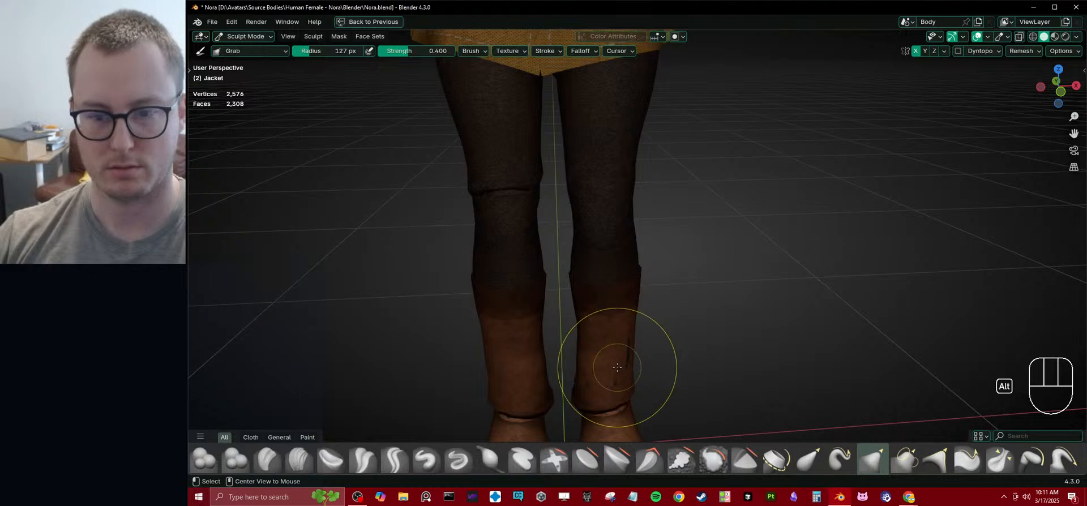
pyautogui.hotkey('alt', 'q')
pyautogui.moveTo(683, 308)
pyautogui.mouseDown(button='middle')
pyautogui.moveTo(614, 245)
pyautogui.moveTo(606, 261)
pyautogui.moveTo(580, 249)
pyautogui.mouseUp(button='middle')
pyautogui.click(618, 244)
pyautogui.hotkey('ctrl', 'z')
pyautogui.press('i')
pyautogui.hotkey('ctrl', 'Tab')
# - Delete one boot's linked geometry from the shoes and recreate it with a Mirror modifier on the X axis
pyautogui.scroll(-2, 578, 246)
pyautogui.click(525, 244)
pyautogui.press('Tab')
pyautogui.press('l')
pyautogui.press('x')
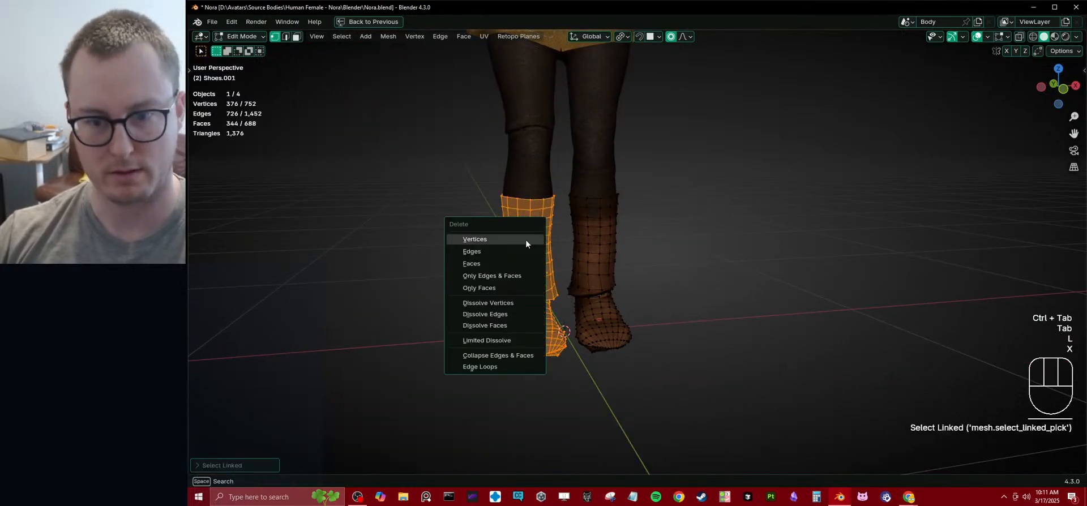
pyautogui.click(526, 240)
pyautogui.press('Tab')
pyautogui.press('q')
pyautogui.click(688, 428)
# - Merge the two overlapping vertex pairs on the remaining boot's upper rim in wireframe, and return to Object Mode with solid shading
pyautogui.scroll(4, 691, 227)
pyautogui.moveTo(692, 227)
pyautogui.mouseDown(button='middle')
pyautogui.moveTo(485, 231)
pyautogui.moveTo(683, 182)
pyautogui.mouseUp(button='middle')
pyautogui.press('Tab')
pyautogui.press('z')
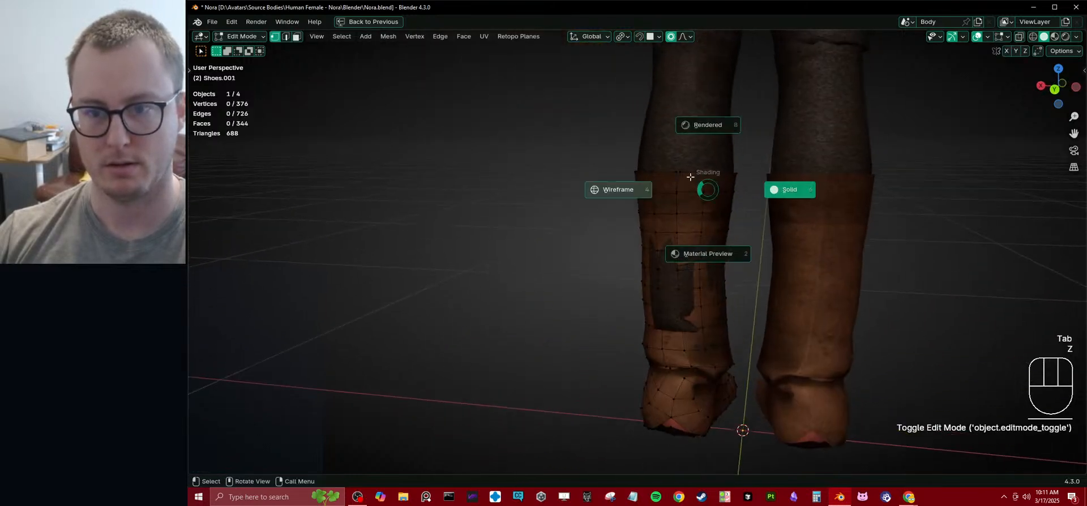
pyautogui.click(675, 160)
pyautogui.keyDown('shift'); pyautogui.click(679, 156); pyautogui.keyUp('shift')
pyautogui.press('m')
pyautogui.click(696, 148)
pyautogui.scroll(3, 704, 141)
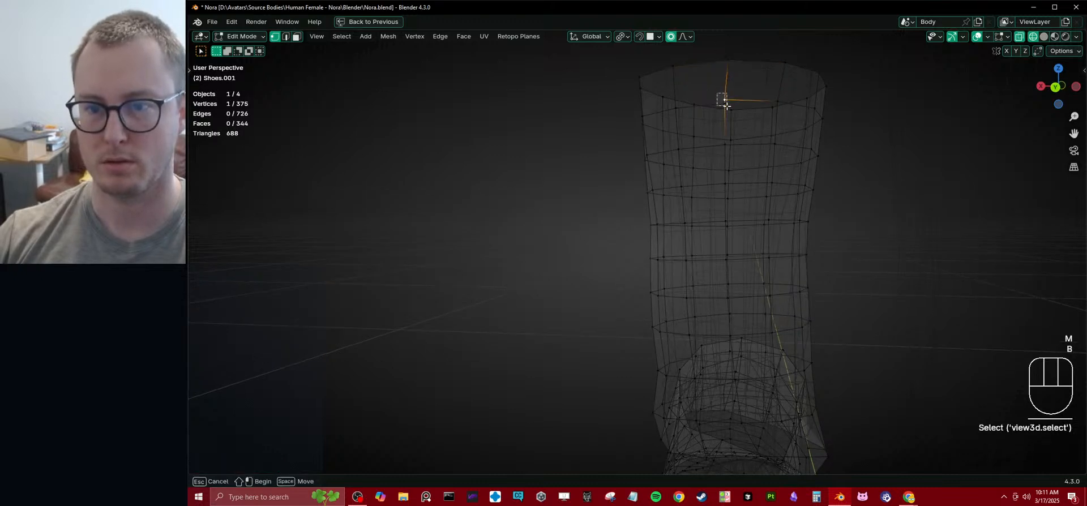
pyautogui.press('m')
pyautogui.click(735, 87)
pyautogui.press('Tab')
pyautogui.press('z')
pyautogui.click(743, 153)
# - Inflate the calf of the boots with the Inflate/Deflate brush at strength 0.560 to cover the pants poking through
pyautogui.scroll(-6, 746, 171)
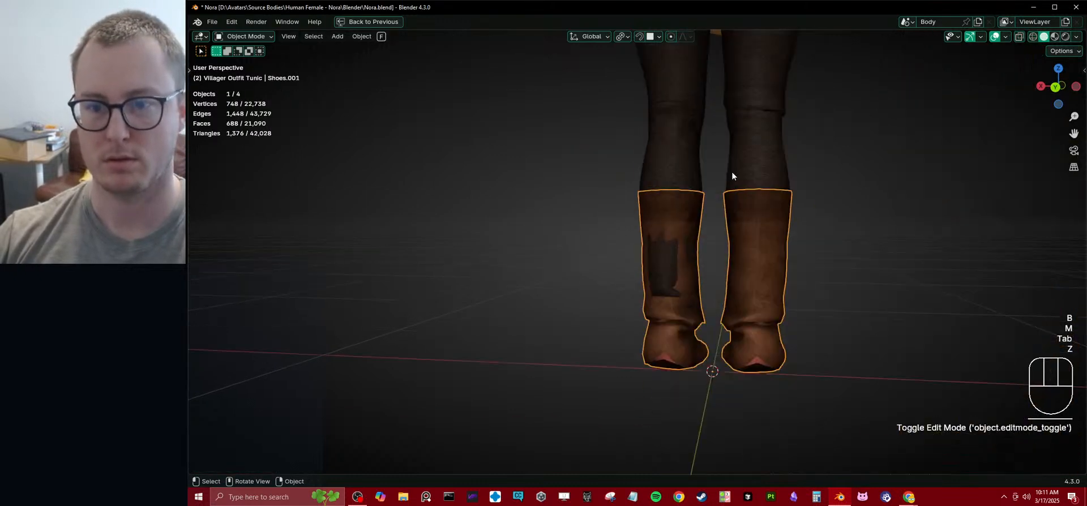
pyautogui.moveTo(746, 172); pyautogui.dragTo(779, 220, button='middle')
pyautogui.hotkey('ctrl', 'Tab')
pyautogui.moveTo(687, 283)
pyautogui.mouseDown(button='middle')
pyautogui.moveTo(778, 296)
pyautogui.moveTo(783, 285)
pyautogui.moveTo(742, 278)
pyautogui.mouseUp(button='middle')
pyautogui.press('i')
pyautogui.moveTo(718, 277)
pyautogui.mouseDown()
pyautogui.moveTo(715, 261)
pyautogui.moveTo(713, 294)
pyautogui.mouseUp()
pyautogui.moveTo(714, 295)
pyautogui.mouseDown(button='middle')
pyautogui.moveTo(702, 316)
pyautogui.moveTo(568, 289)
pyautogui.moveTo(607, 354)
pyautogui.mouseUp(button='middle')
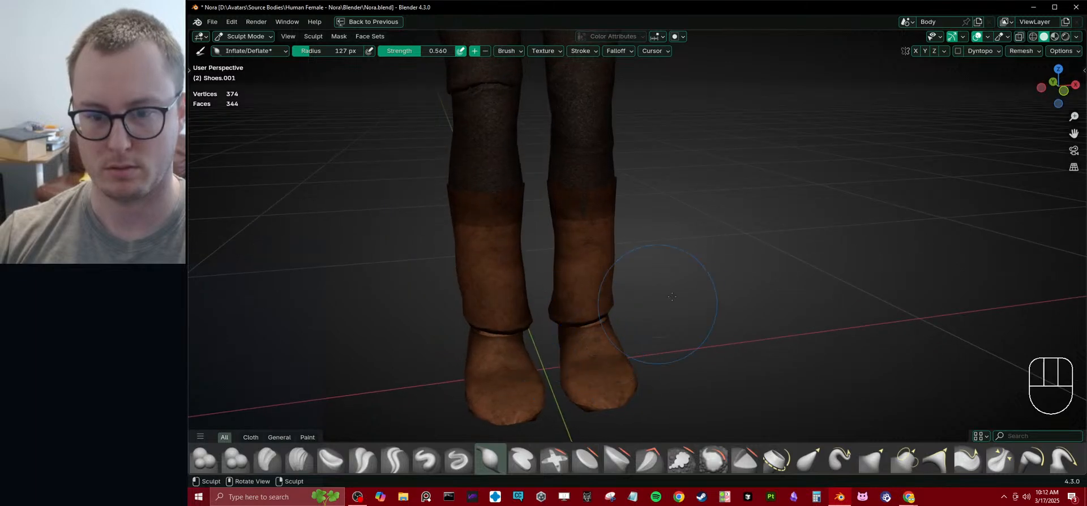
# - Return to Object Mode, deselect everything and save the file
pyautogui.scroll(-6, 661, 301)
pyautogui.hotkey('ctrl', 'Tab')
pyautogui.moveTo(689, 154)
pyautogui.keyDown('shift'); pyautogui.mouseDown(button='middle')
pyautogui.moveTo(711, 230)
pyautogui.moveTo(672, 249)
pyautogui.moveTo(681, 237)
pyautogui.mouseUp(button='middle'); pyautogui.keyUp('shift')
pyautogui.click(711, 230)
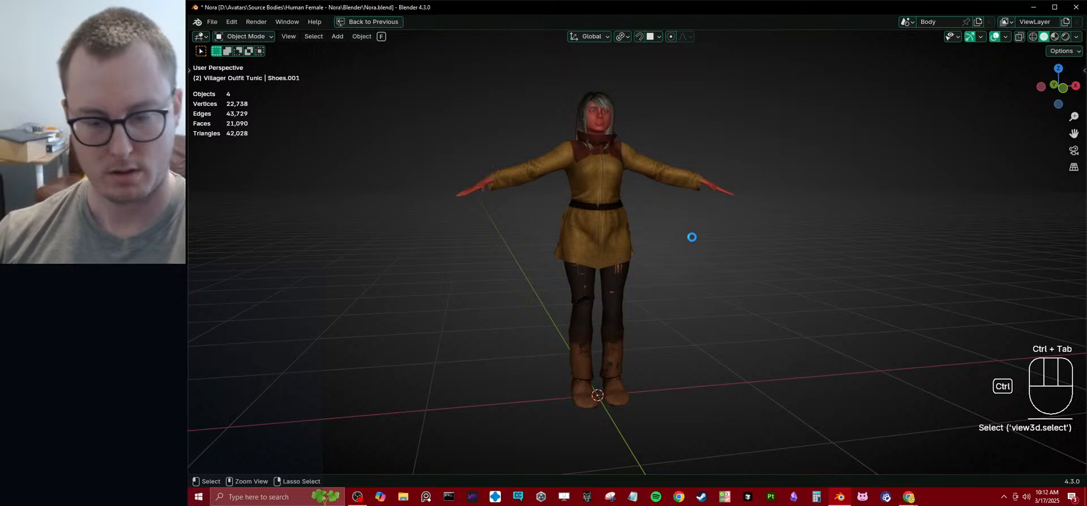
pyautogui.hotkey('ctrl', 's')
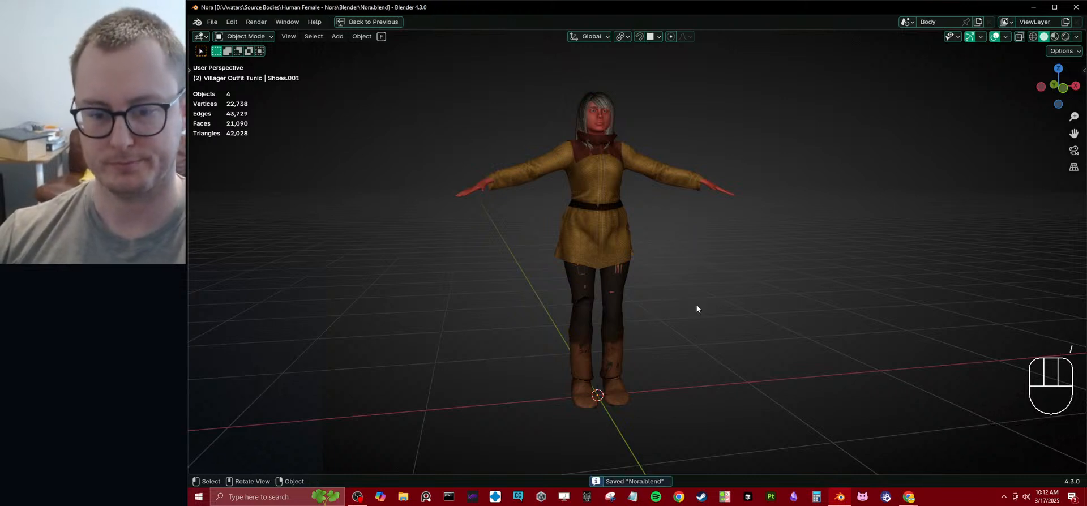
# - Restore the full layout, nest the Villager Outfit Tunic collection inside Outfits and toggle its visibility off and on
pyautogui.hotkey('ctrl', 'space')
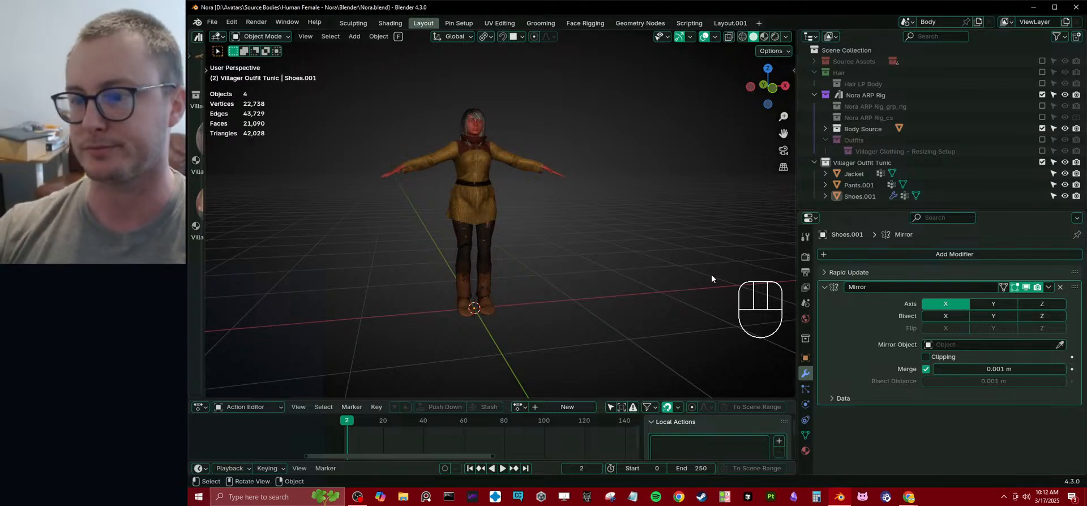
pyautogui.scroll(2, 606, 239)
pyautogui.scroll(1, 606, 239)
pyautogui.moveTo(605, 239); pyautogui.dragTo(577, 257, button='middle')
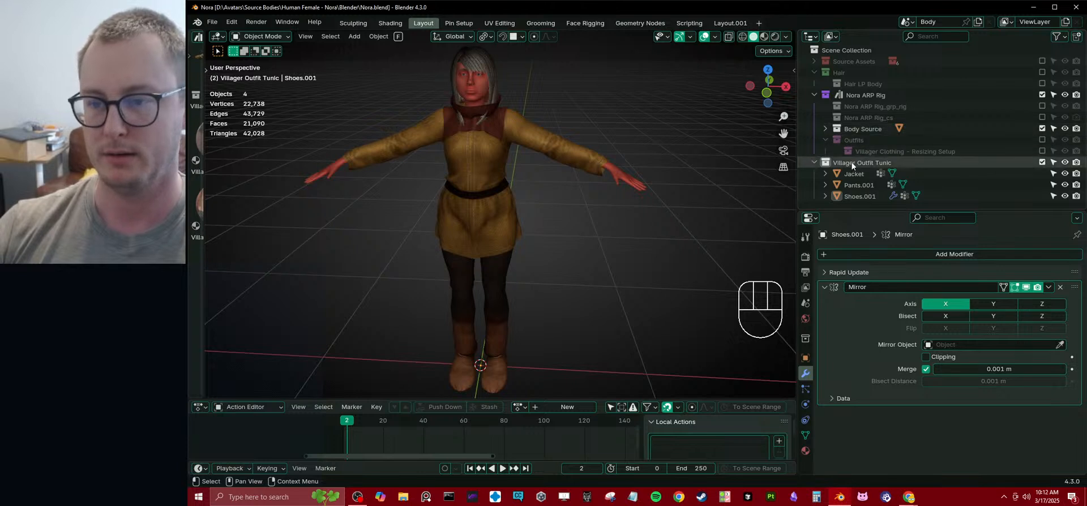
pyautogui.moveTo(851, 164); pyautogui.dragTo(854, 140)
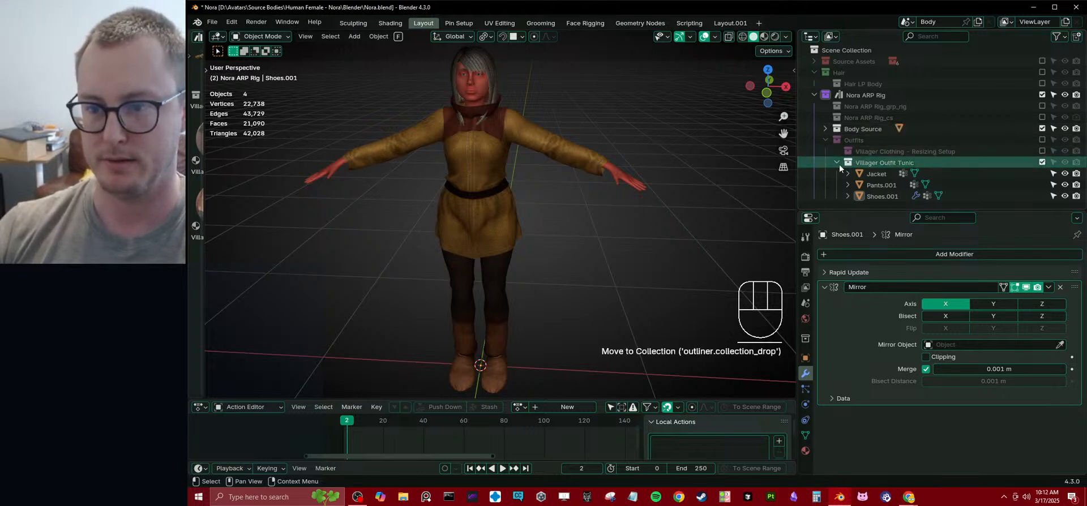
pyautogui.click(1042, 163)
pyautogui.click(1042, 163)
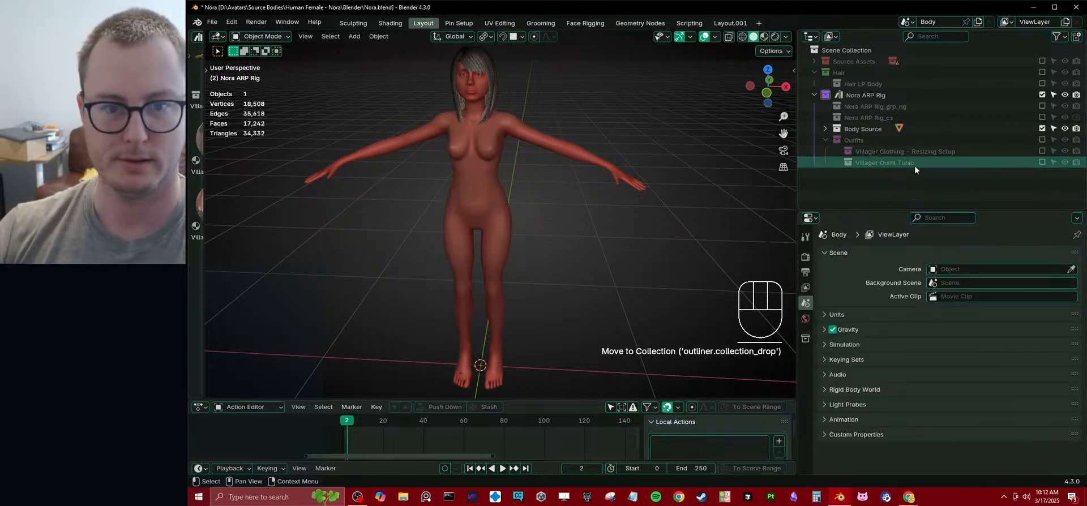
# - Examine how Nora's hair meets the tunic's scarf collar from the front and the side
pyautogui.scroll(-1, 506, 202)
pyautogui.moveTo(506, 202); pyautogui.dragTo(566, 233, button='middle')
pyautogui.scroll(2, 574, 226)
pyautogui.moveTo(583, 222)
pyautogui.mouseDown(button='middle')
pyautogui.moveTo(594, 219)
pyautogui.moveTo(548, 221)
pyautogui.moveTo(556, 245)
pyautogui.moveTo(436, 250)
pyautogui.moveTo(555, 235)
pyautogui.moveTo(579, 256)
pyautogui.moveTo(591, 248)
pyautogui.moveTo(480, 240)
pyautogui.moveTo(388, 254)
pyautogui.moveTo(575, 230)
pyautogui.mouseUp(button='middle')
pyautogui.scroll(2, 566, 241)
pyautogui.scroll(-3, 575, 232)
pyautogui.scroll(6, 561, 243)
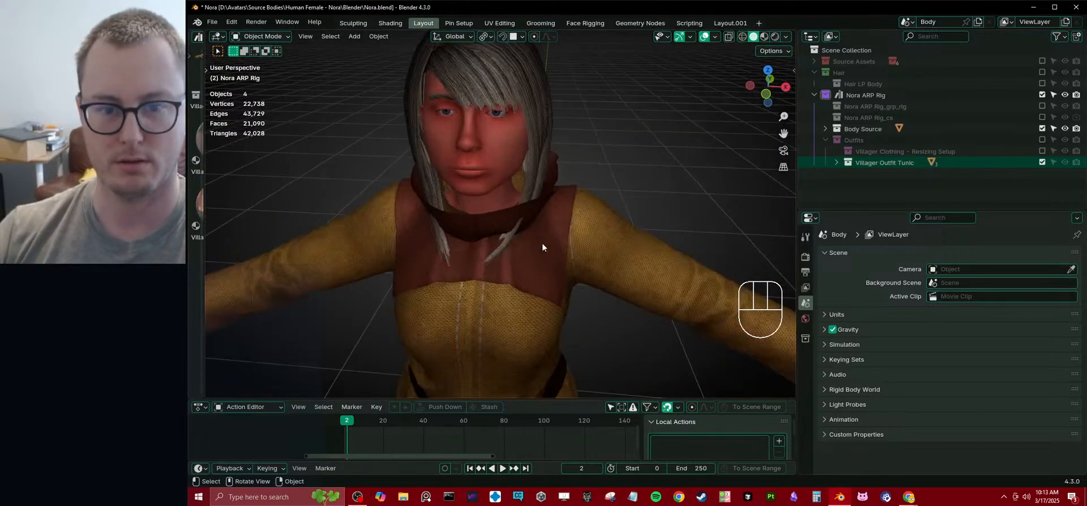
pyautogui.click(544, 171)
pyautogui.moveTo(563, 185); pyautogui.dragTo(526, 205, button='middle')
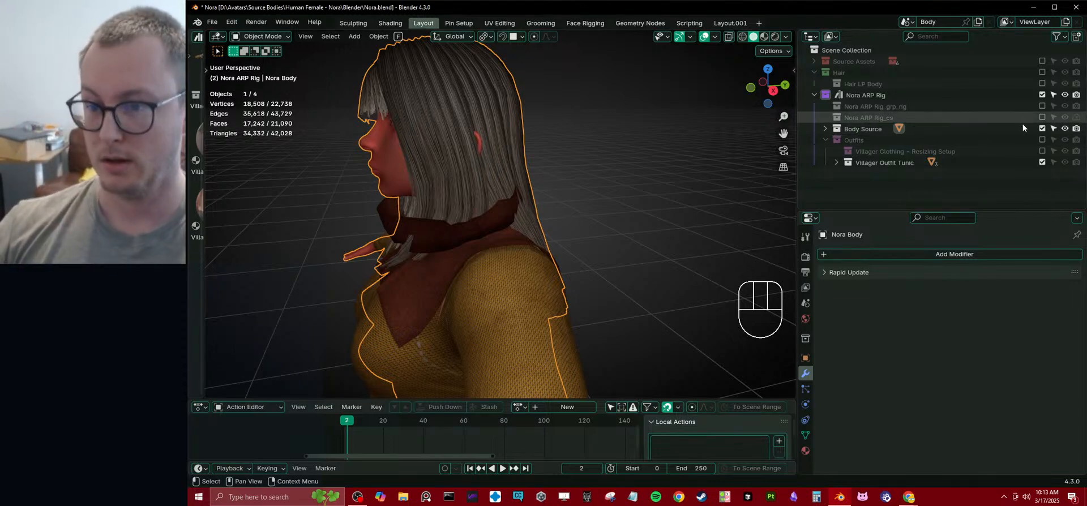
# - Exclude the Body Source collection, enable the Hair collection and select Nora Hair Middle Part Long
pyautogui.click(1042, 128)
pyautogui.click(813, 61)
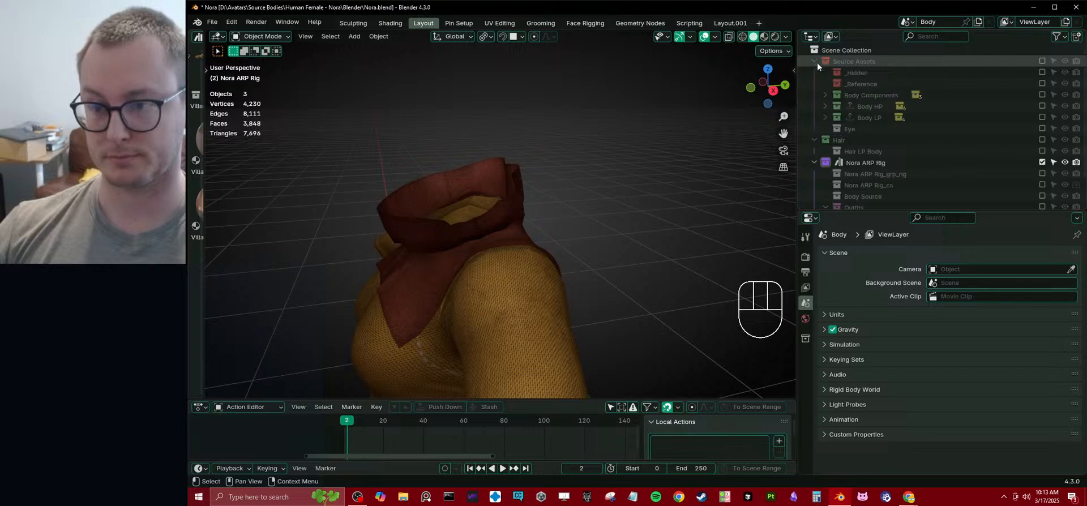
pyautogui.click(1041, 117)
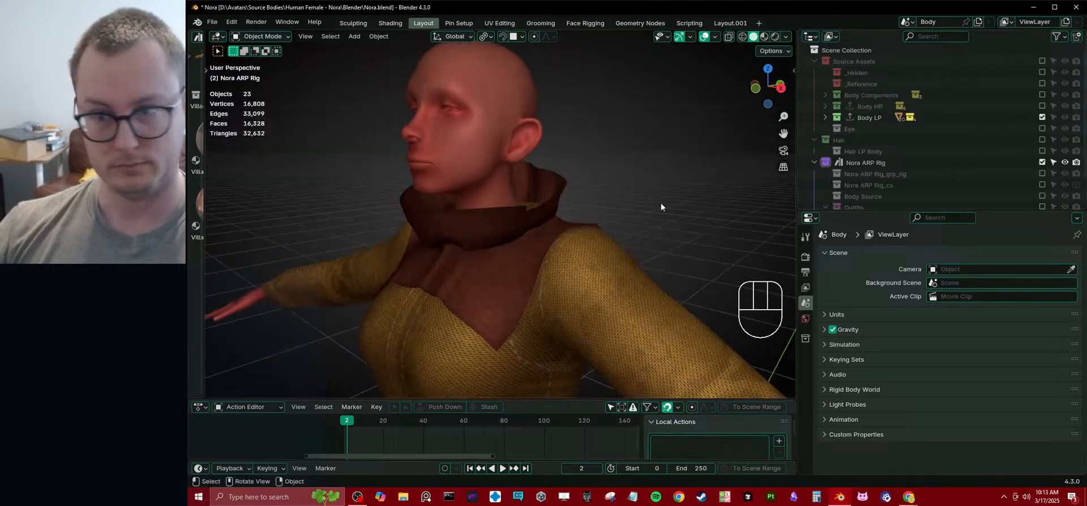
pyautogui.click(1040, 117)
pyautogui.click(1042, 140)
pyautogui.click(524, 177)
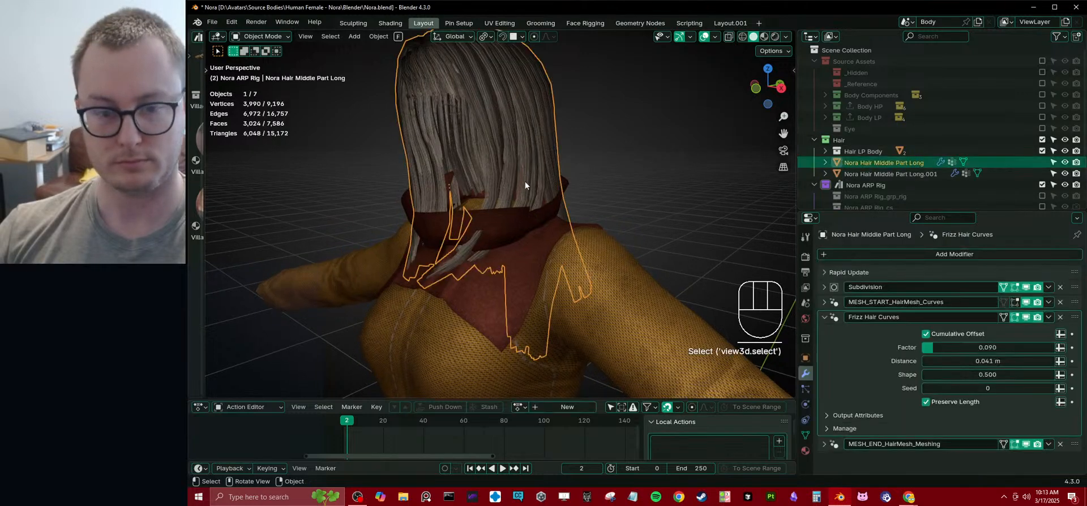
# - Enter Edit Mode on the hair and move the guide vertices beside the front of the collar outward with proportional editing
pyautogui.press('Tab')
pyautogui.moveTo(526, 181); pyautogui.dragTo(531, 274, button='middle')
pyautogui.scroll(4, 508, 264)
pyautogui.click(484, 271)
pyautogui.press('g')
pyautogui.moveTo(477, 256); pyautogui.dragTo(664, 241, button='middle')
pyautogui.click(424, 235)
pyautogui.hotkey('ctrl', 'z')
pyautogui.press('g')
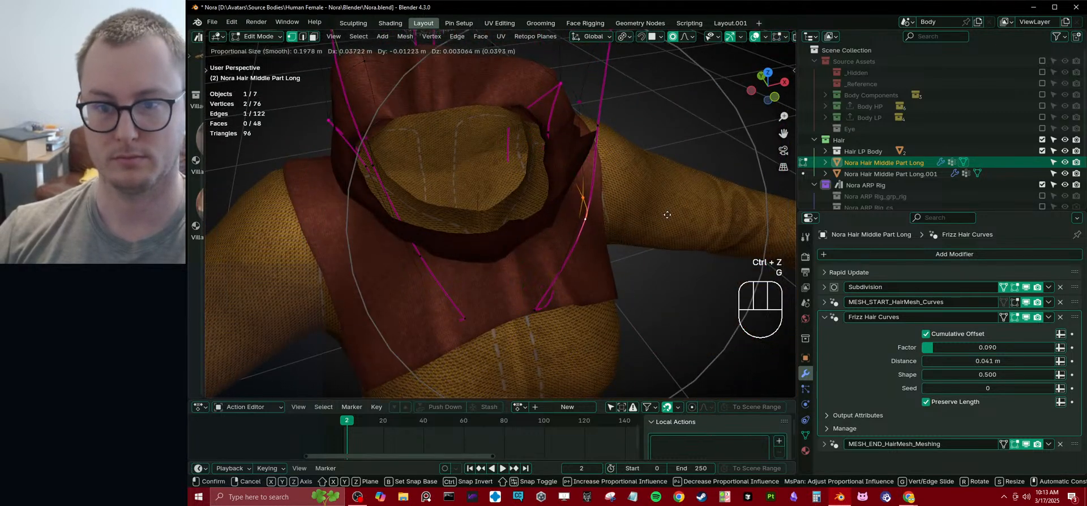
pyautogui.click(566, 141)
# - Reposition further hair guide vertices around the collar, checking the generated strands in Object Mode
pyautogui.click(550, 138)
pyautogui.moveTo(551, 138); pyautogui.dragTo(546, 165, button='middle')
pyautogui.press('g')
pyautogui.click(626, 163)
pyautogui.moveTo(626, 162); pyautogui.dragTo(430, 172, button='middle')
pyautogui.press('Tab')
pyautogui.press('Tab')
pyautogui.press('g')
pyautogui.click(606, 184)
pyautogui.press('Tab')
pyautogui.press('Tab')
# - Move the hair guide vertices at the side of the collar along the X axis
pyautogui.keyDown('shift'); pyautogui.click(426, 172); pyautogui.keyUp('shift')
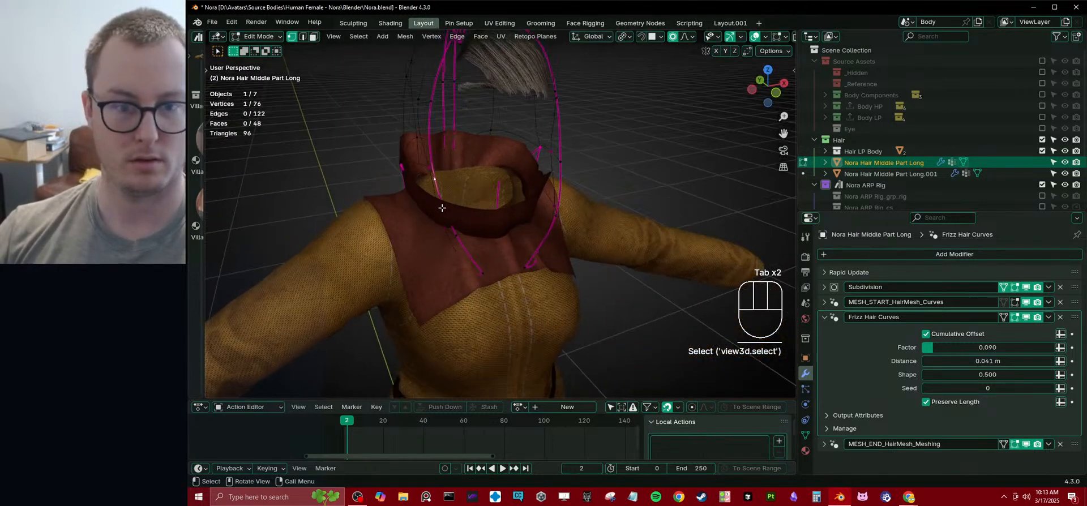
pyautogui.press('g')
pyautogui.press('x')
pyautogui.click(418, 193)
pyautogui.moveTo(417, 193); pyautogui.dragTo(595, 230, button='middle')
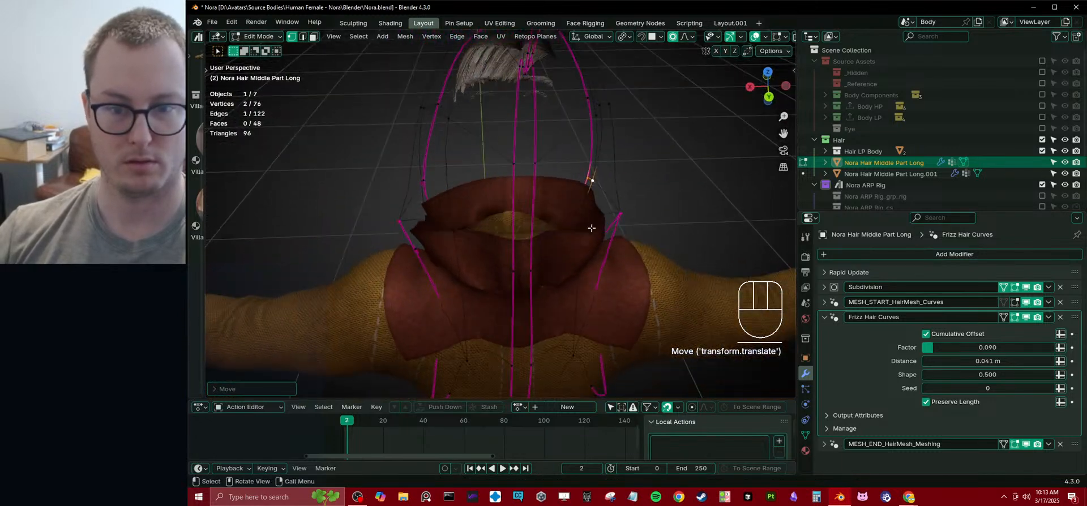
# - Move the hair guide vertices behind the collar backward along Y with a smaller proportional falloff so the hair clears the scarf
pyautogui.keyDown('shift'); pyautogui.click(466, 231); pyautogui.keyUp('shift')
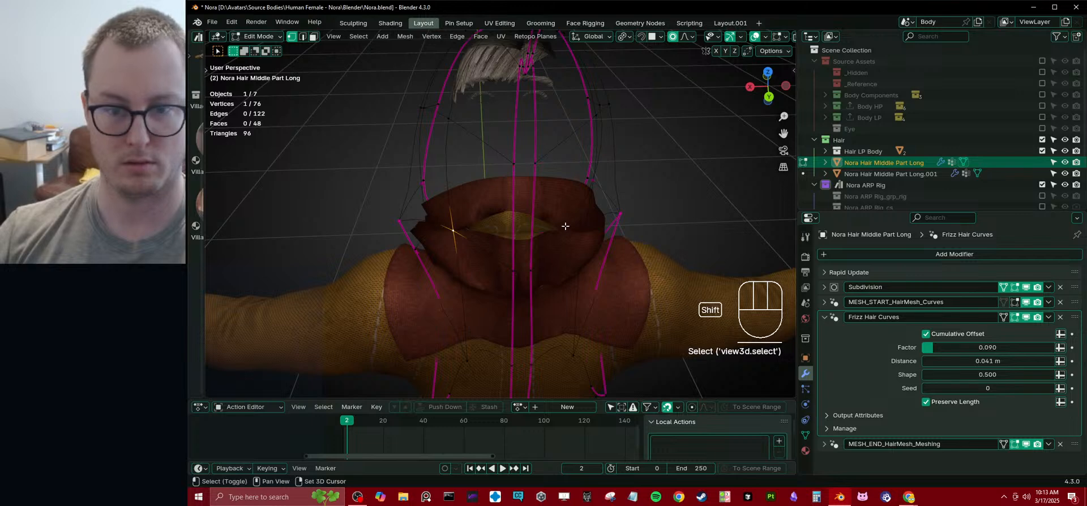
pyautogui.press('g')
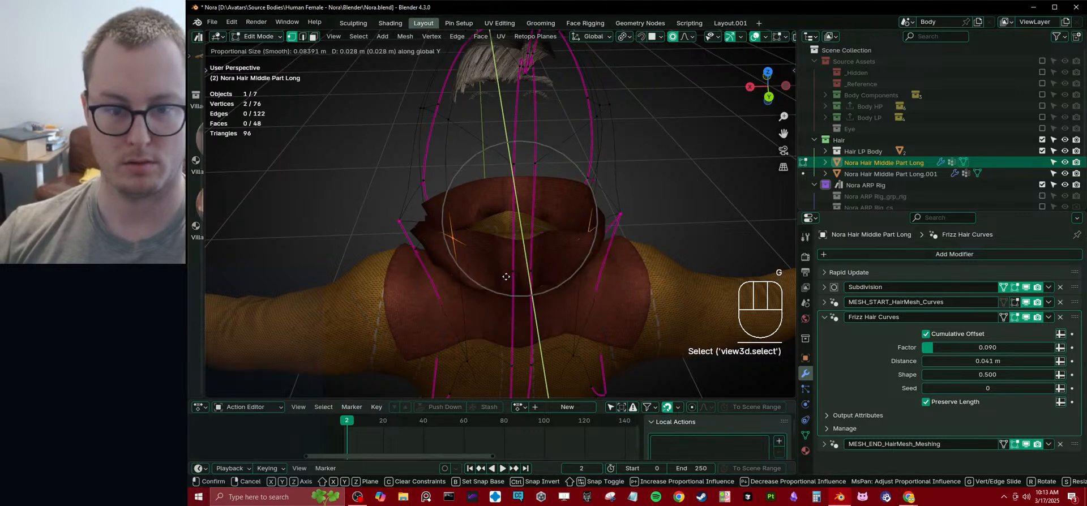
pyautogui.click(508, 284)
pyautogui.press('Tab')
pyautogui.press('Tab')
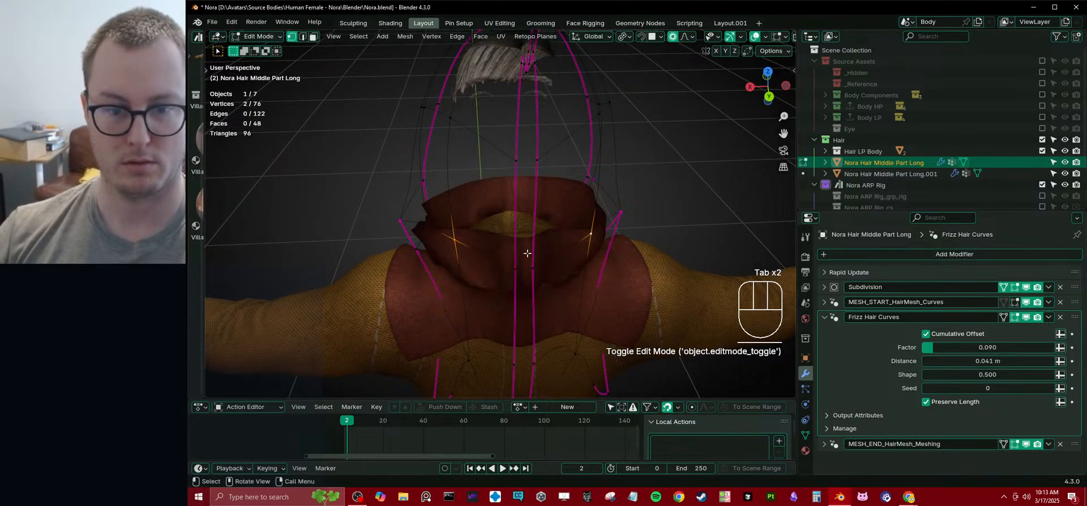
pyautogui.keyDown('shift'); pyautogui.click(506, 268); pyautogui.keyUp('shift')
pyautogui.press('g')
pyautogui.click(537, 278)
pyautogui.press('Tab')
pyautogui.moveTo(537, 277); pyautogui.dragTo(519, 265, button='middle')
# - Scale the hair guide vertices at the back corner of the collar and reposition the neighbouring ones to clear the scarf
pyautogui.press('Tab')
pyautogui.click(526, 286)
pyautogui.press('s')
pyautogui.click(680, 209)
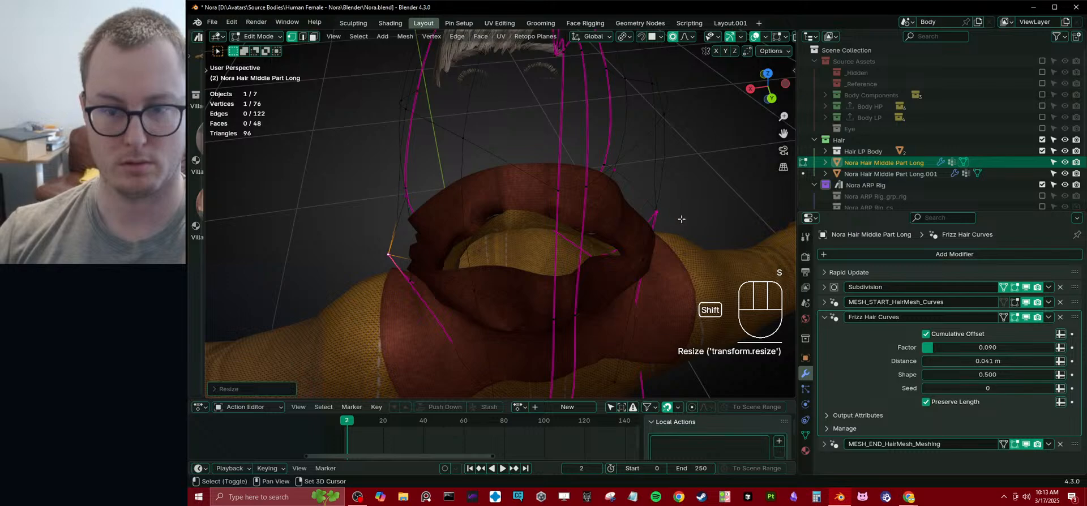
pyautogui.moveTo(670, 219); pyautogui.dragTo(479, 234, button='middle')
pyautogui.keyDown('shift'); pyautogui.click(636, 270); pyautogui.keyUp('shift')
pyautogui.press('g')
pyautogui.click(643, 284)
pyautogui.press('Tab')
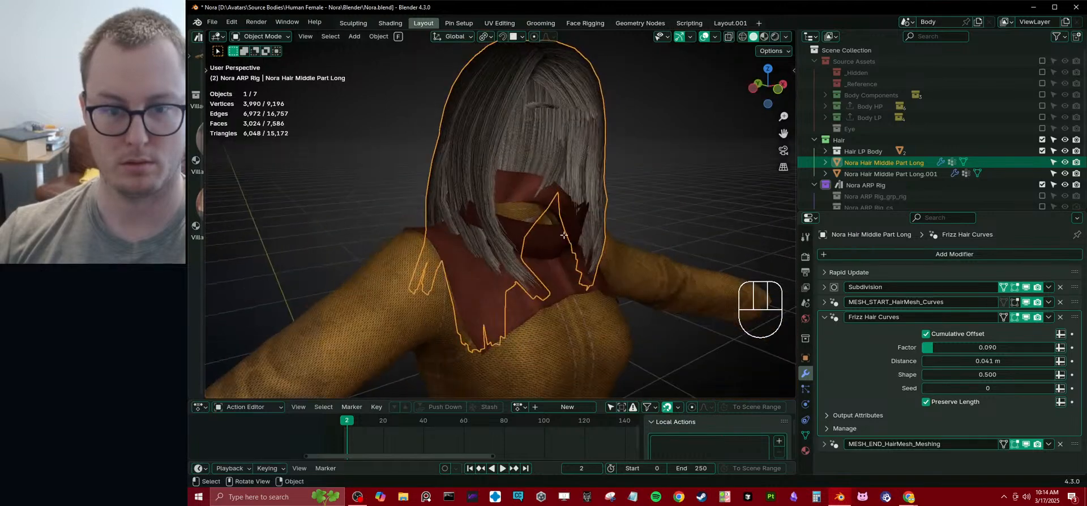
# - Move the side strand's vertex pair away from the collar, and adjust it along the Y axis
pyautogui.press('Tab')
pyautogui.keyDown('shift'); pyautogui.click(512, 267); pyautogui.keyUp('shift')
pyautogui.moveTo(512, 266); pyautogui.dragTo(514, 215, button='middle')
pyautogui.keyDown('shift'); pyautogui.click(472, 263); pyautogui.keyUp('shift')
pyautogui.press('g')
pyautogui.click(523, 255)
pyautogui.press('Tab')
pyautogui.press('Tab')
pyautogui.press('g')
pyautogui.press('y')
pyautogui.click(526, 216)
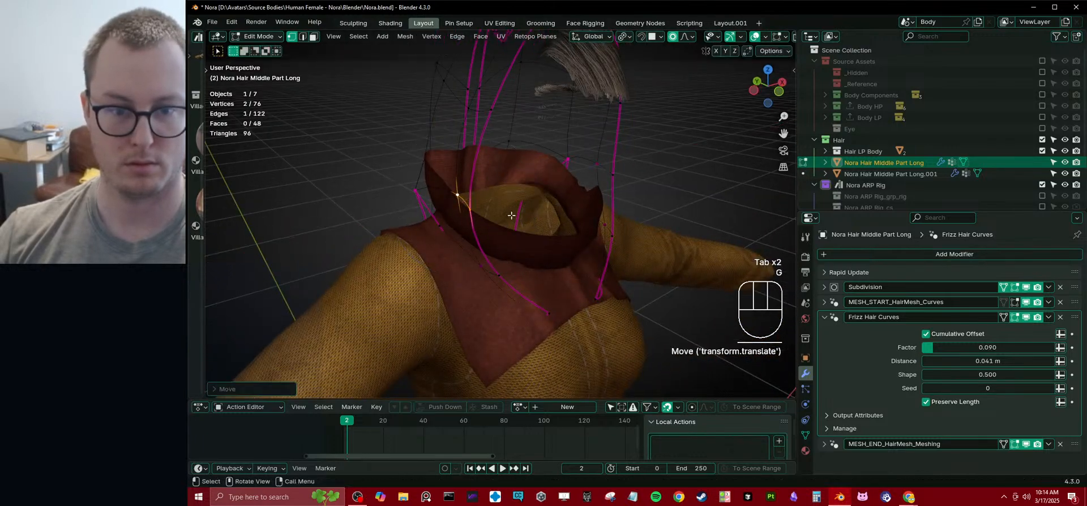
# - Return to Object Mode, deselect the hair and enable the Body LP collection to compare the hair with the head
pyautogui.press('Tab')
pyautogui.moveTo(620, 216); pyautogui.dragTo(585, 188, button='middle')
pyautogui.press('Tab')
pyautogui.press('Tab')
pyautogui.click(651, 178)
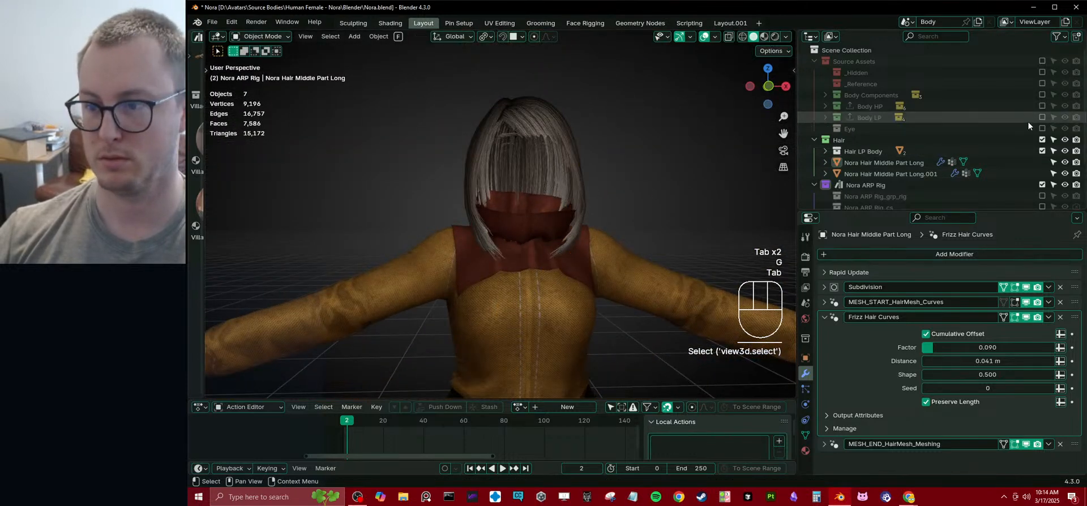
pyautogui.click(1042, 116)
pyautogui.moveTo(677, 171); pyautogui.dragTo(599, 209, button='middle')
pyautogui.scroll(3, 616, 180)
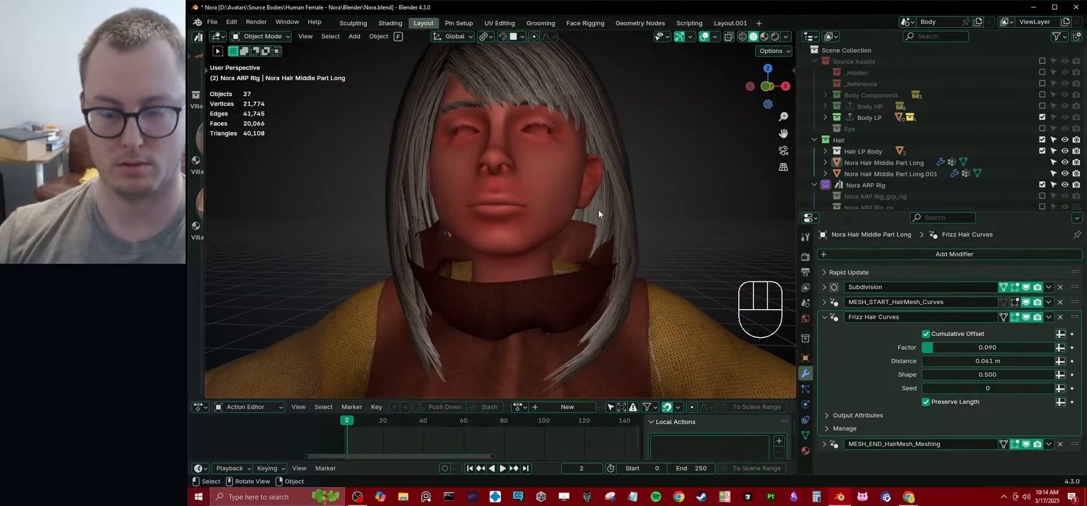
# - Add a loop cut to the hair guide mesh beside each ear with proportional editing off, and select both new loops
pyautogui.press('KP_1')
pyautogui.press('Tab')
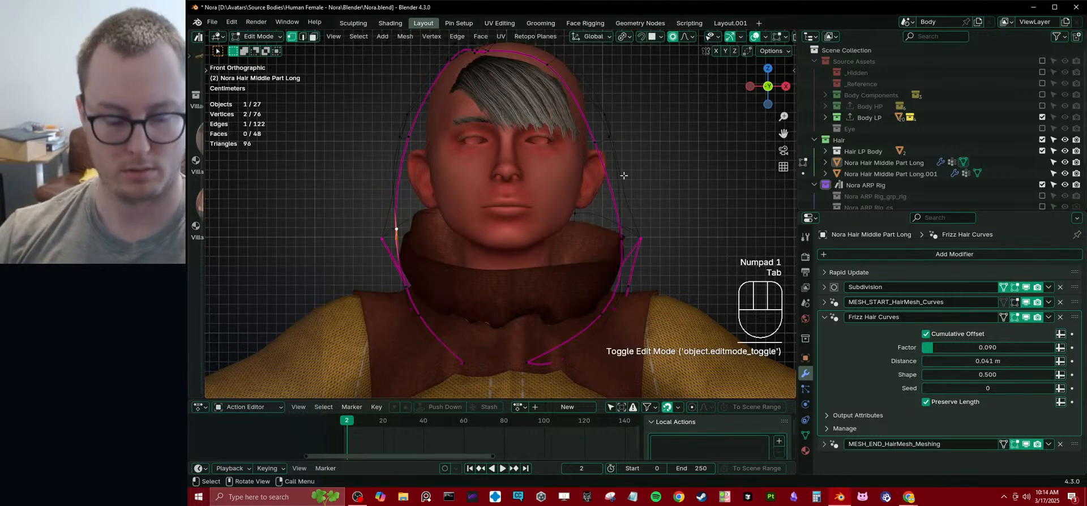
pyautogui.press('o')
pyautogui.hotkey('ctrl', 'r')
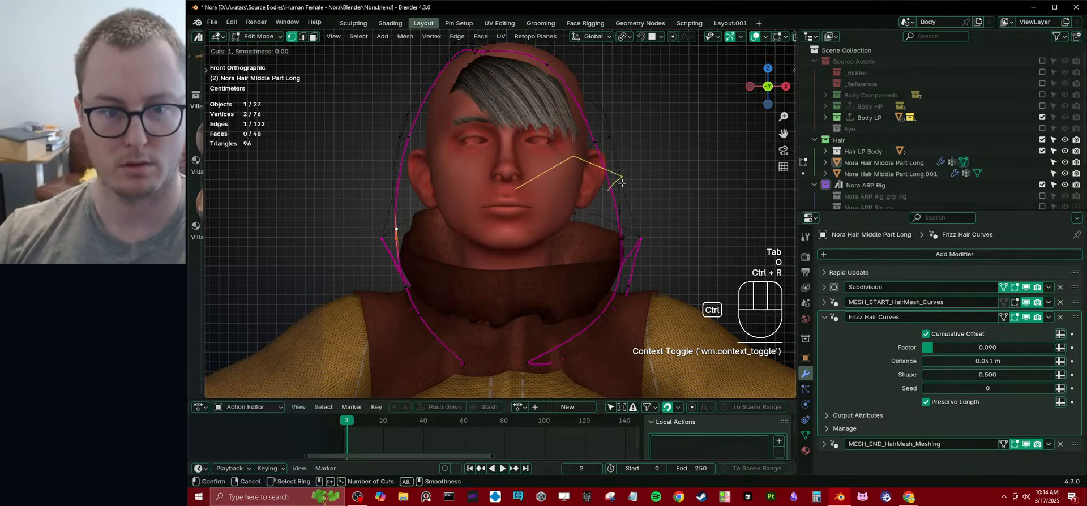
pyautogui.click(581, 196)
pyautogui.hotkey('ctrl', 'r')
pyautogui.click(400, 179)
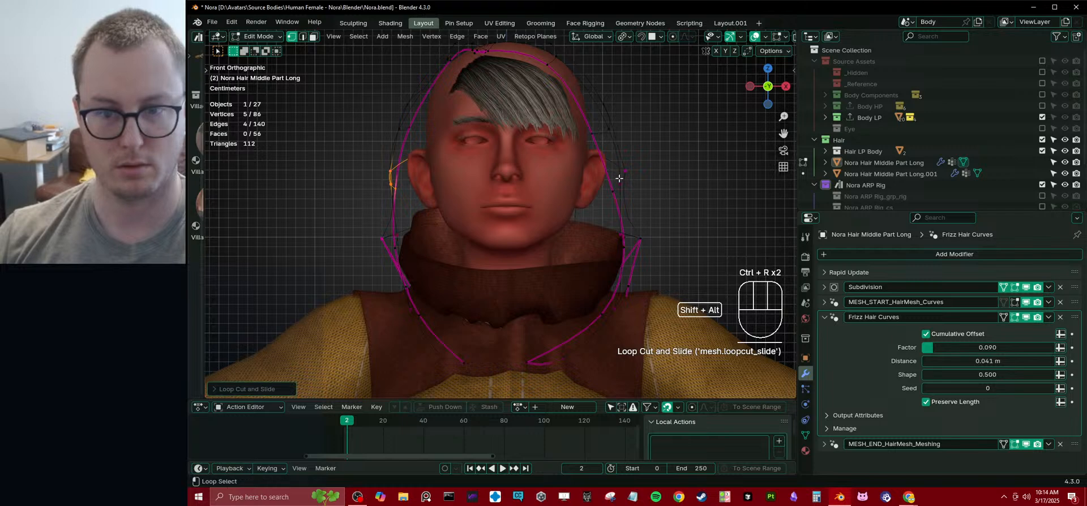
pyautogui.keyDown('alt'); pyautogui.keyDown('shift'); pyautogui.click(623, 177); pyautogui.keyUp('shift'); pyautogui.keyUp('alt')
pyautogui.hotkey('ctrl', 'z')
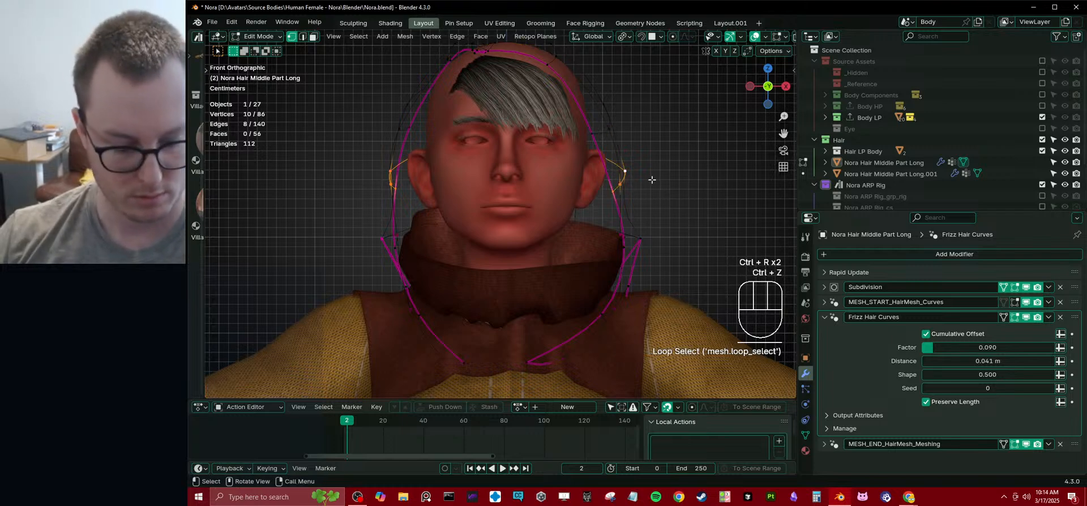
# - Set the pivot point to the 3D cursor, reset the cursor to the world origin, and scale both ear-level loops inward along X
pyautogui.press('.')
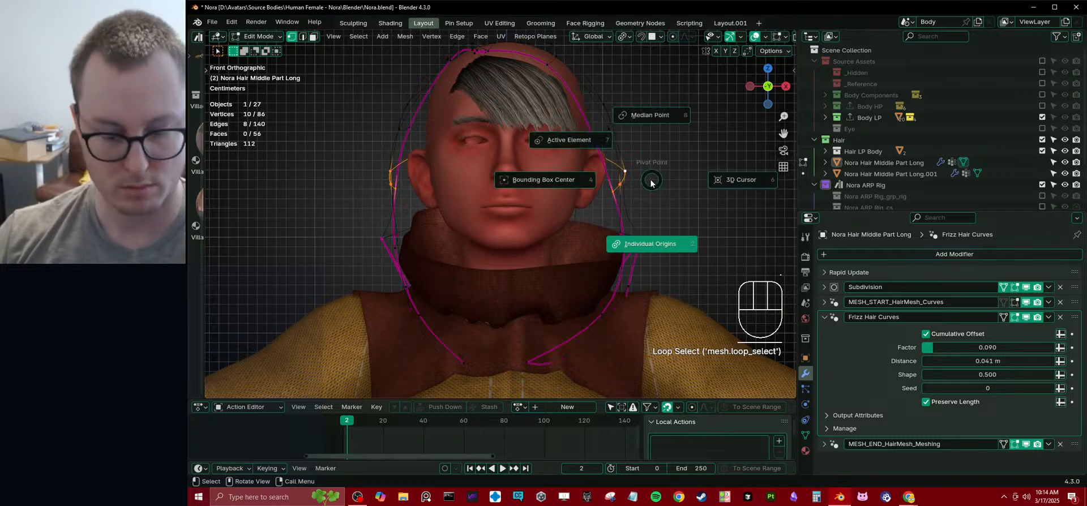
pyautogui.press('Escape')
pyautogui.press('.')
pyautogui.press('6')
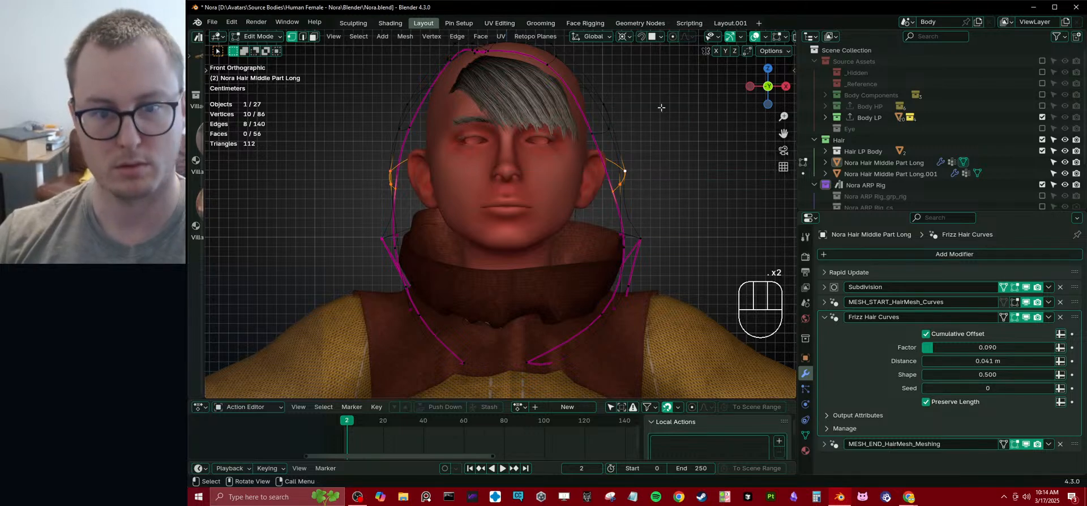
pyautogui.hotkey('shift', 'c')
pyautogui.press('KP_Decimal')
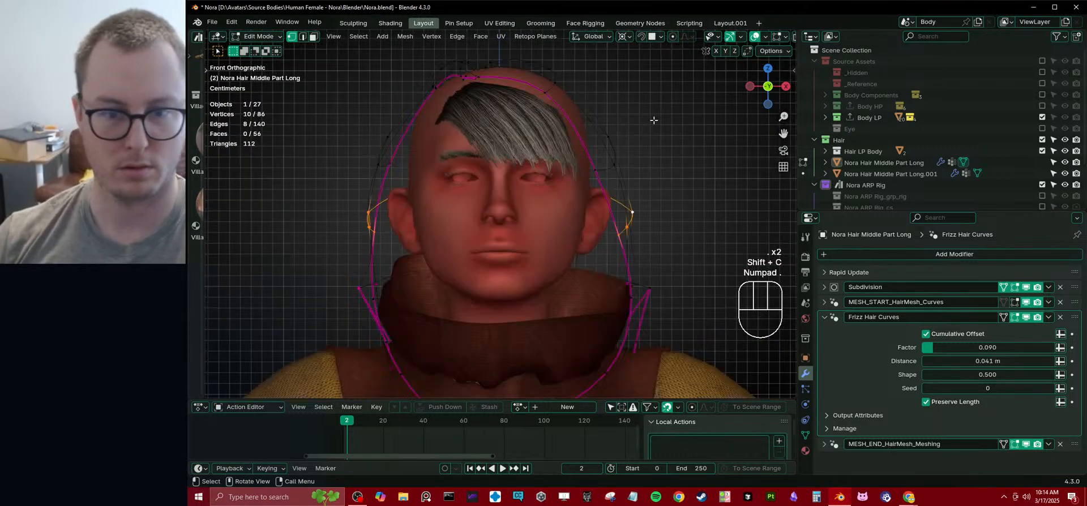
pyautogui.press('s')
pyautogui.press('x')
pyautogui.click(543, 286)
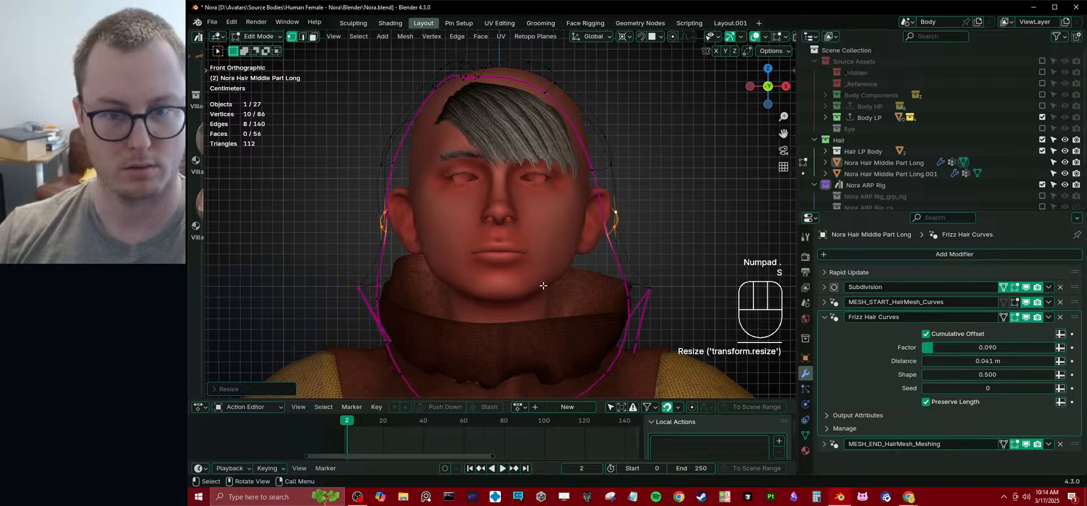
# - Switch to Material Preview shading and scale the guide vertex pairs near the ears slightly inward along X
pyautogui.press('z')
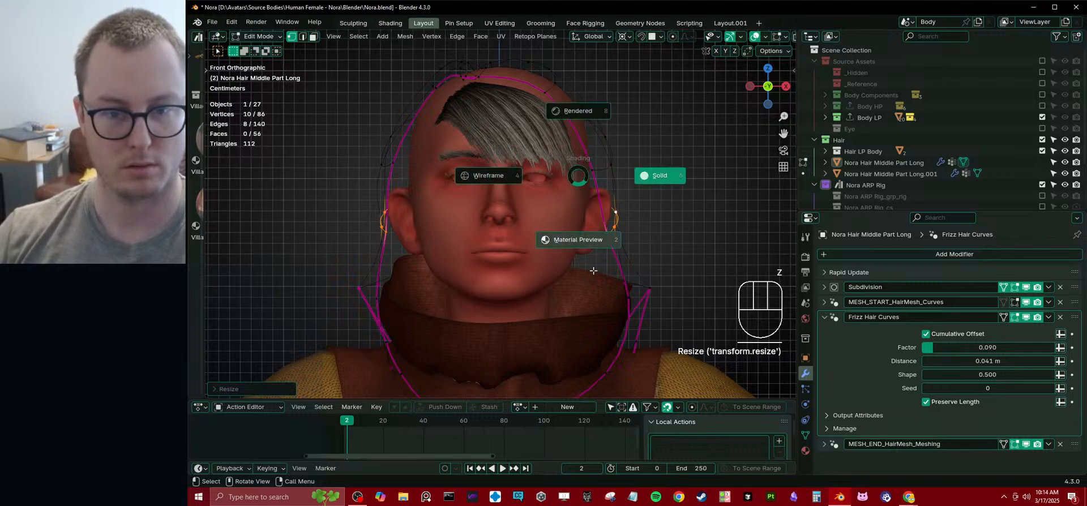
pyautogui.click(617, 228)
pyautogui.press('Tab')
pyautogui.moveTo(620, 230)
pyautogui.mouseDown(button='middle')
pyautogui.moveTo(599, 229)
pyautogui.moveTo(644, 256)
pyautogui.moveTo(671, 236)
pyautogui.moveTo(605, 238)
pyautogui.mouseUp(button='middle')
pyautogui.press('Tab')
pyautogui.moveTo(527, 211); pyautogui.dragTo(404, 216, button='middle')
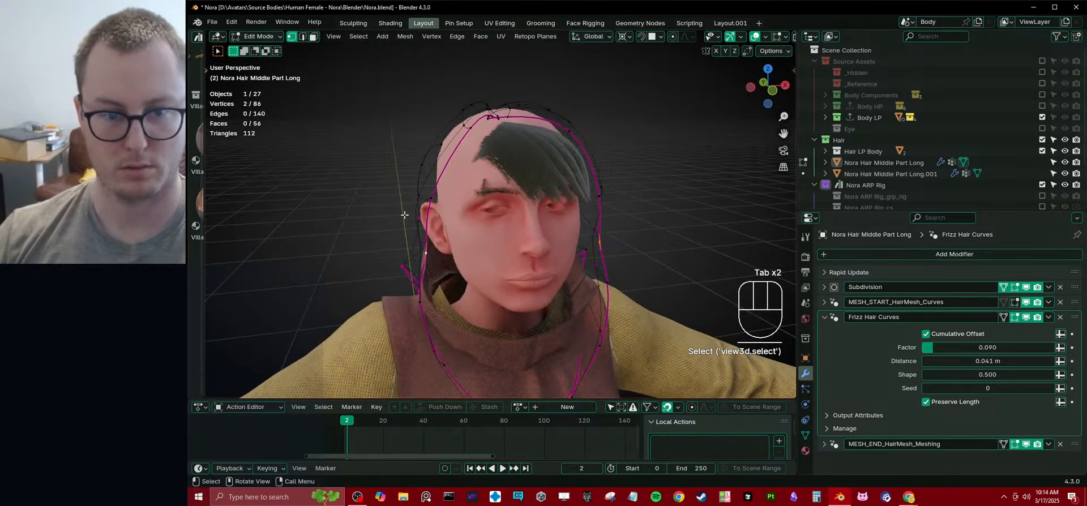
pyautogui.press('s')
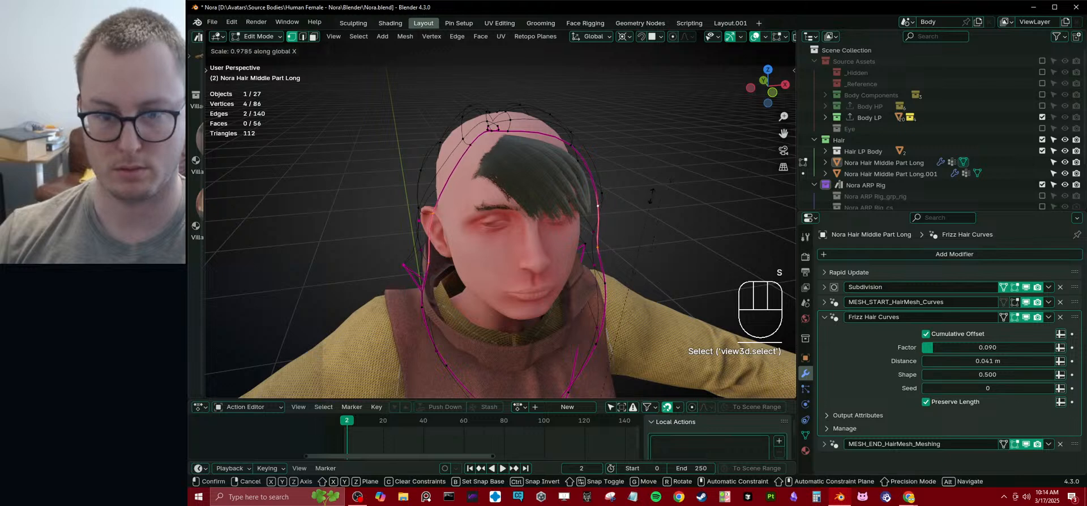
# - Return to Object Mode, check the hair around the head and collar, and save Nora.blend
pyautogui.press('Tab')
pyautogui.moveTo(586, 245); pyautogui.dragTo(632, 185, button='middle')
pyautogui.press('ctrl')
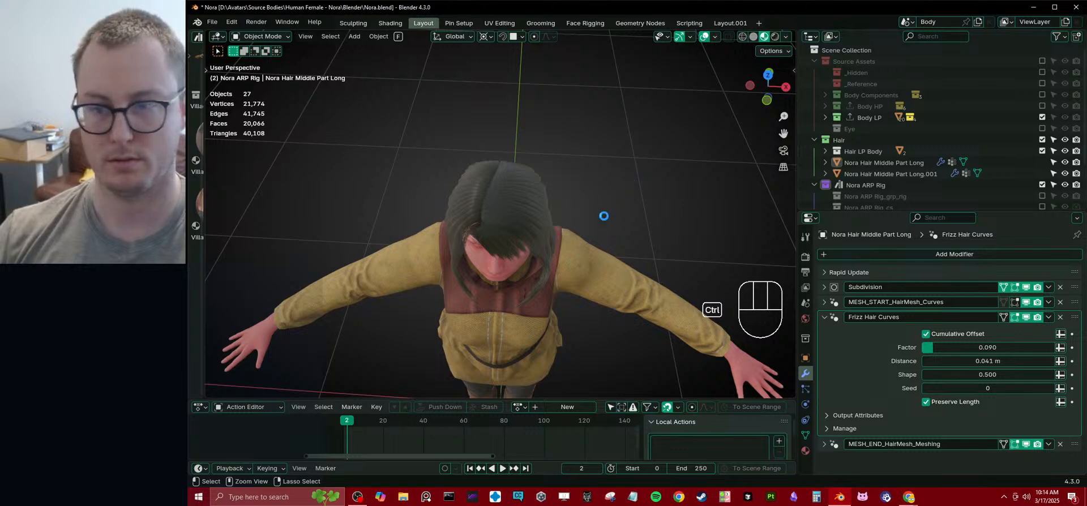
pyautogui.moveTo(725, 175); pyautogui.dragTo(730, 135, button='middle')
pyautogui.hotkey('ctrl', 's')
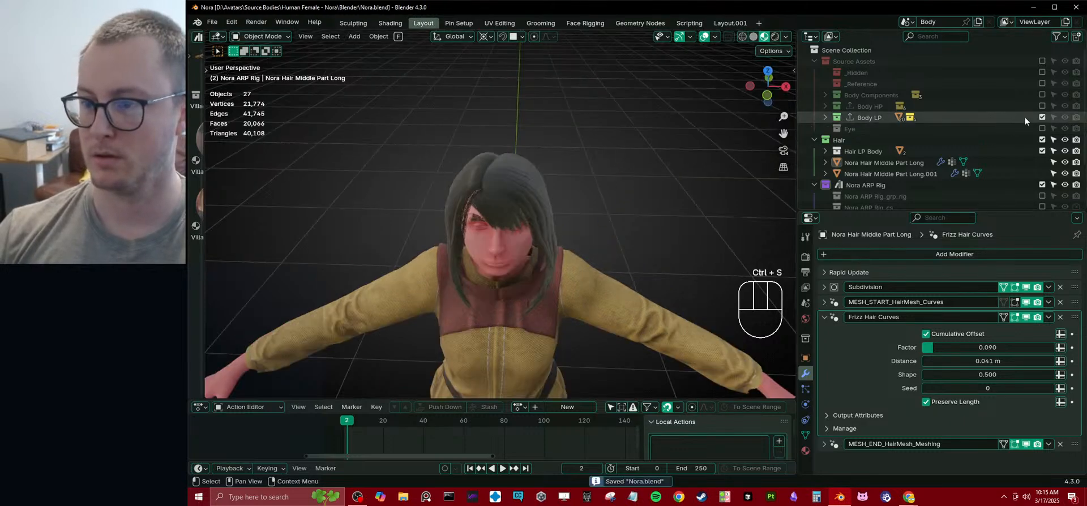
# - Exclude the Body LP and Hair collections, move Hair into Source Assets, and save the file
pyautogui.click(1042, 117)
pyautogui.click(813, 61)
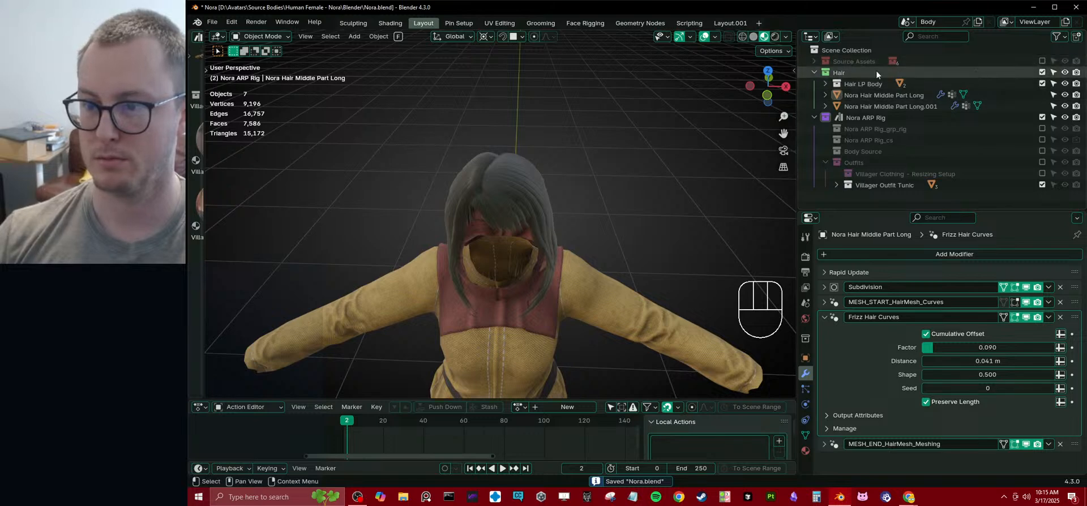
pyautogui.click(1042, 72)
pyautogui.click(813, 61)
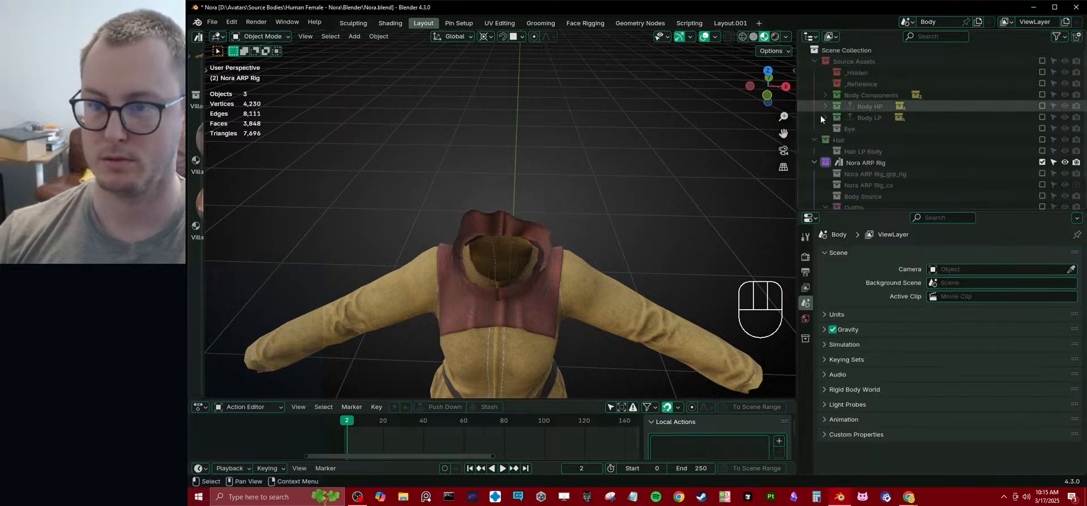
pyautogui.moveTo(816, 138); pyautogui.dragTo(858, 135)
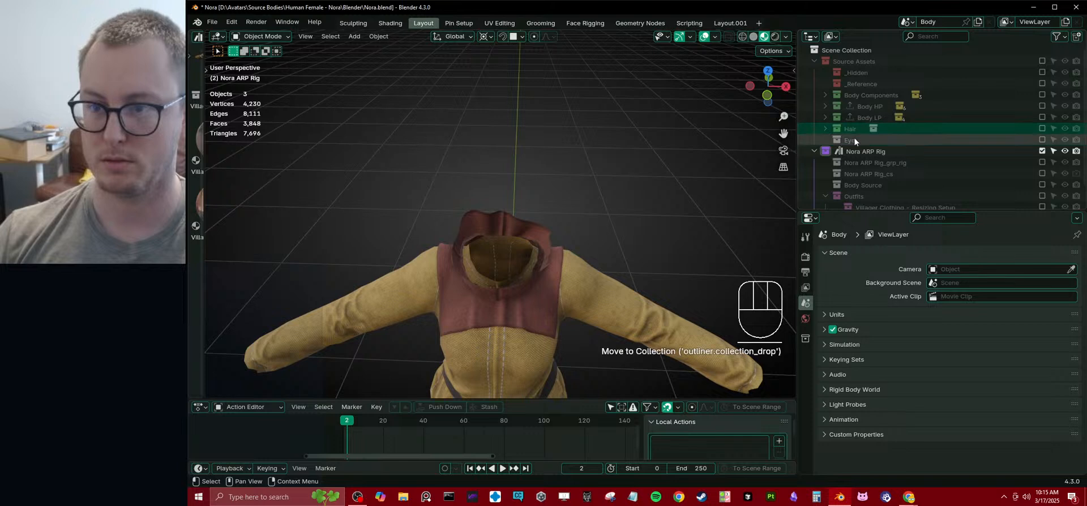
pyautogui.click(813, 61)
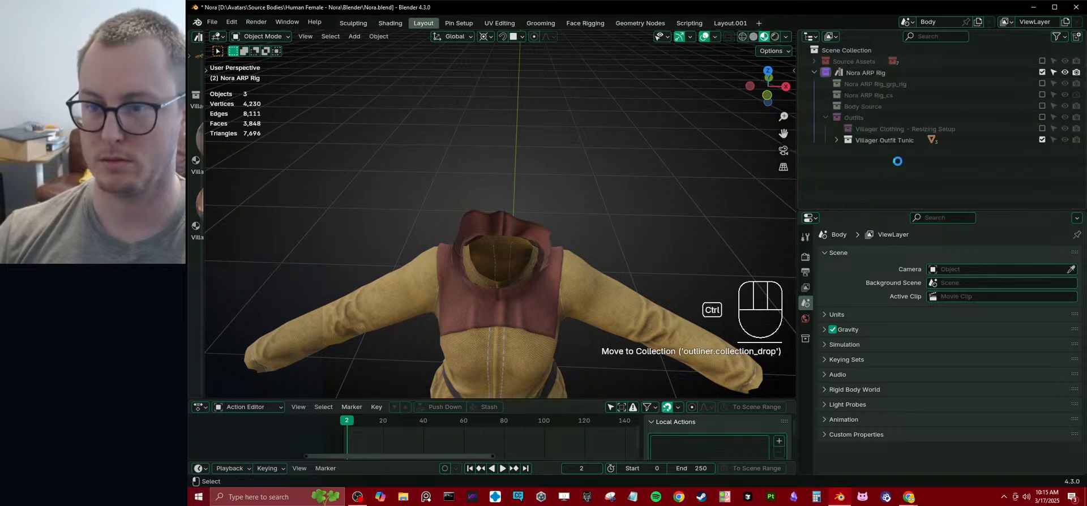
pyautogui.hotkey('ctrl', 's')
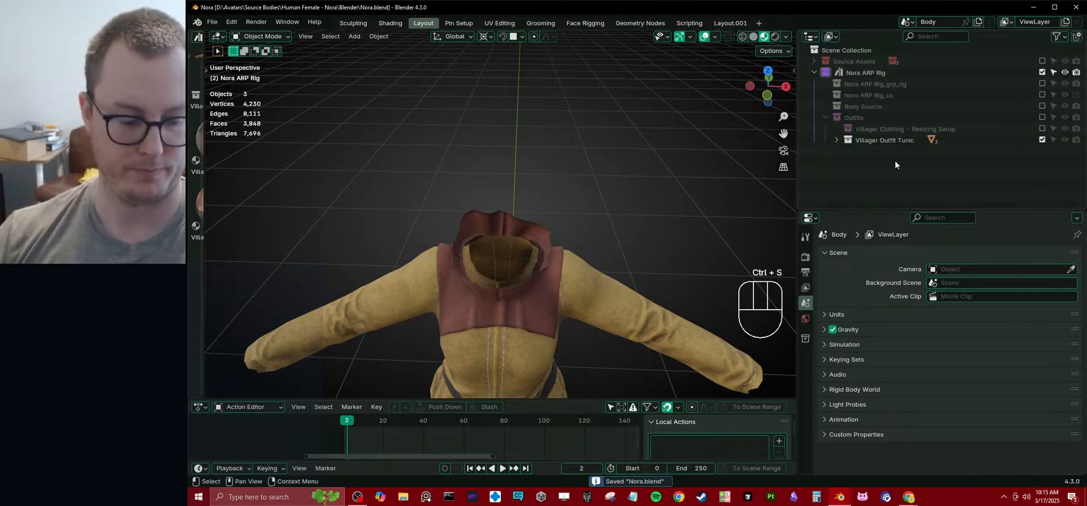
# - Enable the Body Source collection with the Nora Body mesh and save the file
pyautogui.click(1041, 106)
pyautogui.scroll(-3, 586, 236)
pyautogui.keyDown('ctrl'); pyautogui.click(605, 232); pyautogui.keyUp('ctrl')
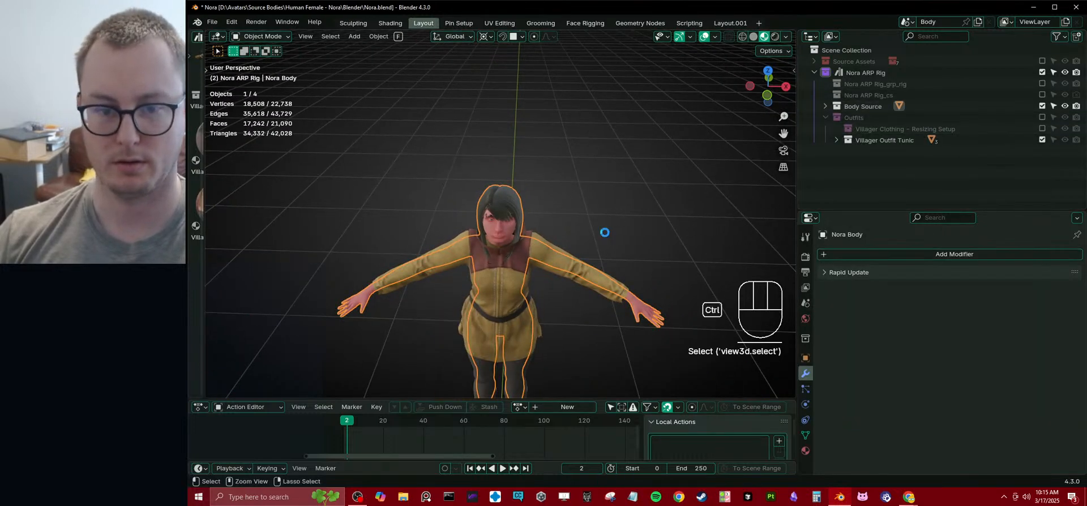
pyautogui.hotkey('ctrl', 's')
# - Run Rapid Update on Nora Body from the Body LP, Hair and Eye collections, and save the file
pyautogui.click(895, 272)
pyautogui.click(970, 455)
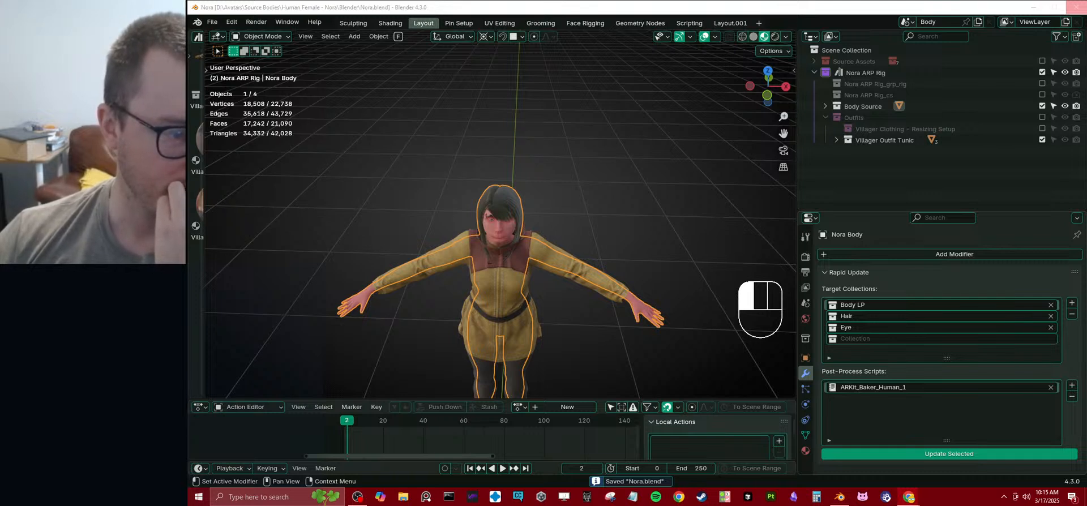
pyautogui.click(949, 454)
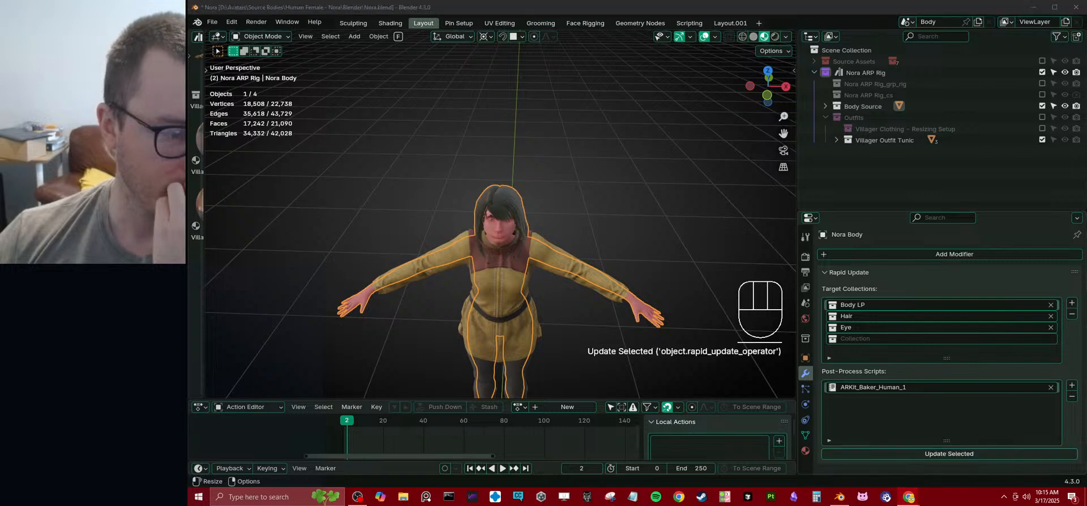
pyautogui.click(603, 224)
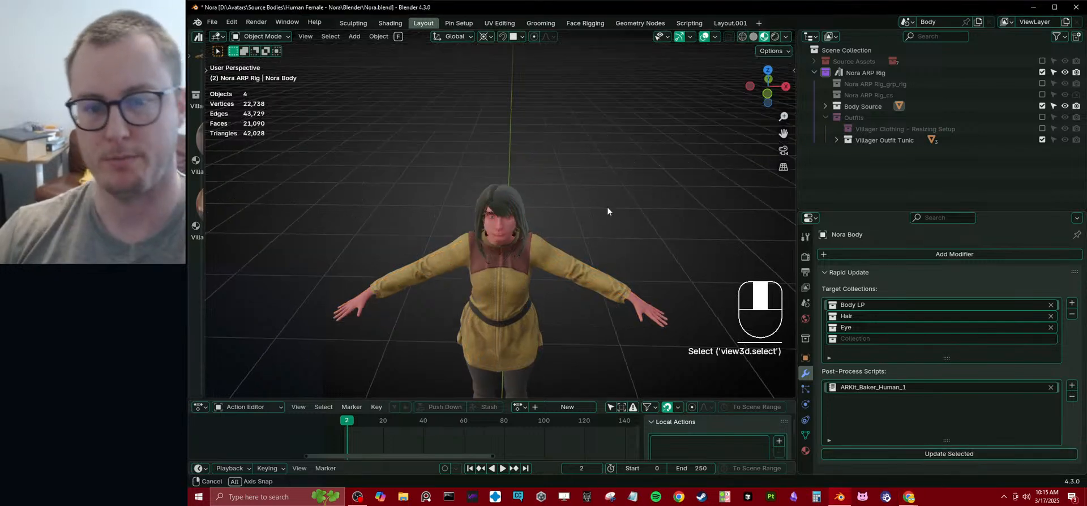
pyautogui.scroll(4, 590, 209)
pyautogui.hotkey('ctrl', 's')
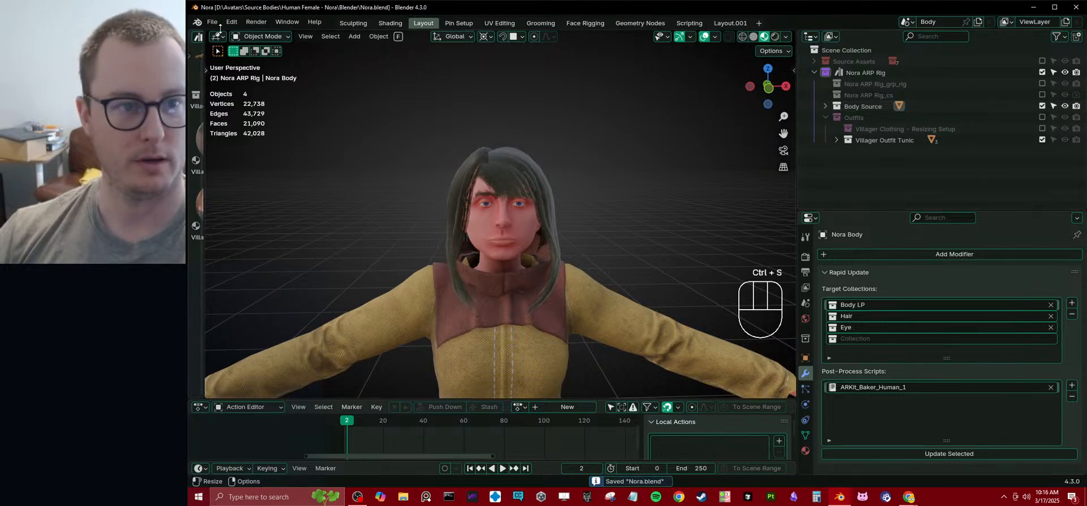
# - Open the recent file Forrest_Village.blend
pyautogui.click(211, 21)
pyautogui.moveTo(305, 57)
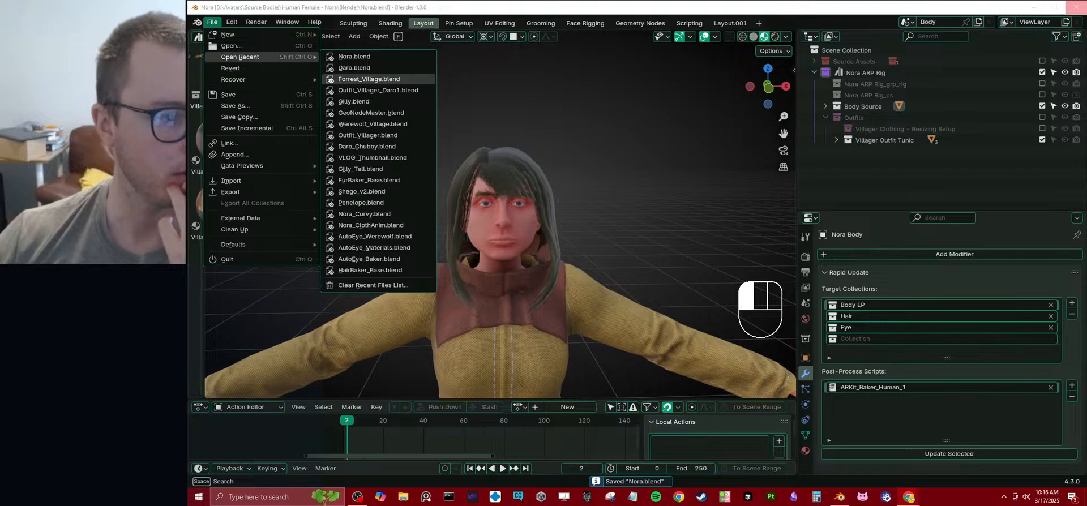
pyautogui.click(368, 79)
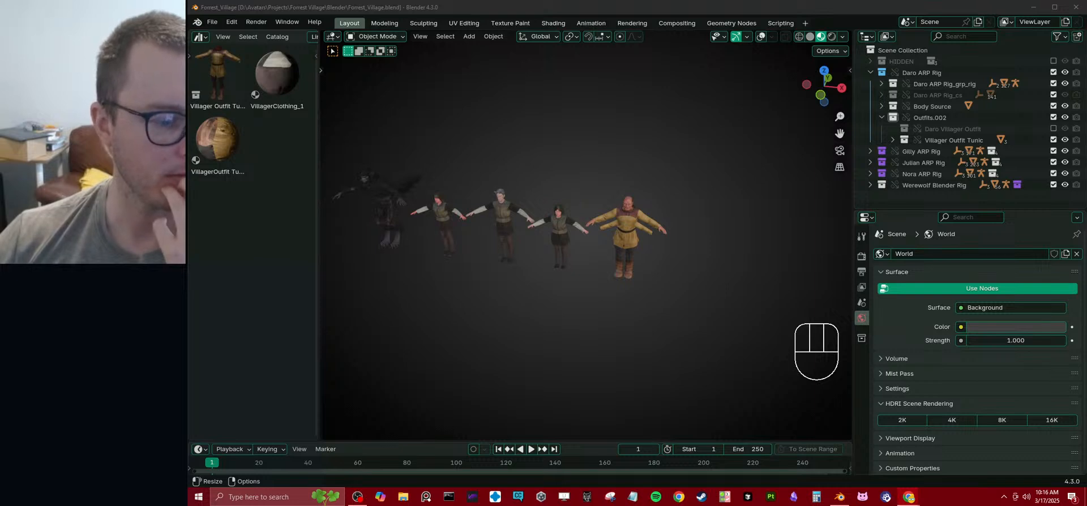
# - Inspect the smaller tunic overlapping the Daro character in Wireframe, switch to Solid shading, save the file and compare the villagers
pyautogui.scroll(5, 532, 203)
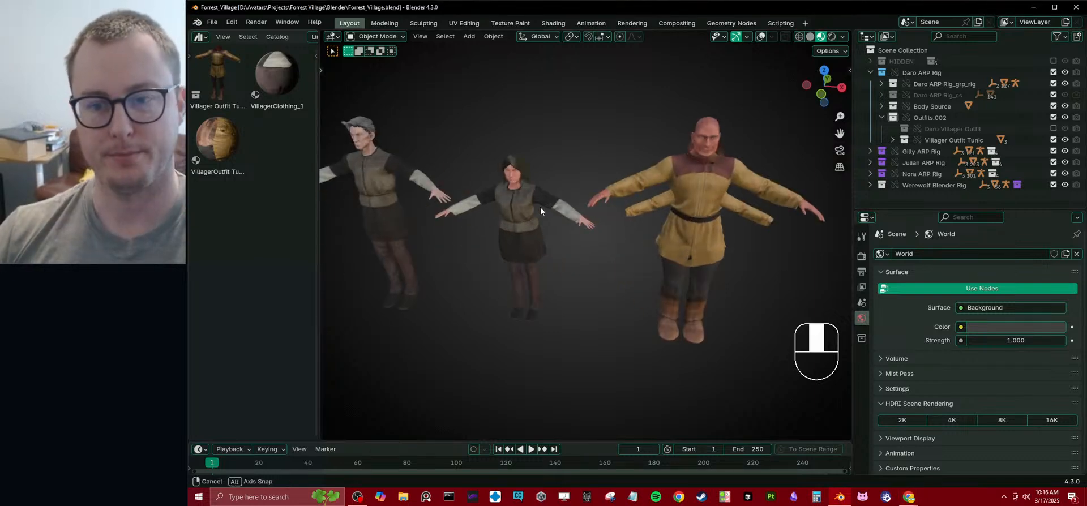
pyautogui.click(651, 203)
pyautogui.press('f')
pyautogui.press('z')
pyautogui.click(431, 208)
pyautogui.moveTo(597, 216); pyautogui.dragTo(623, 227, button='middle')
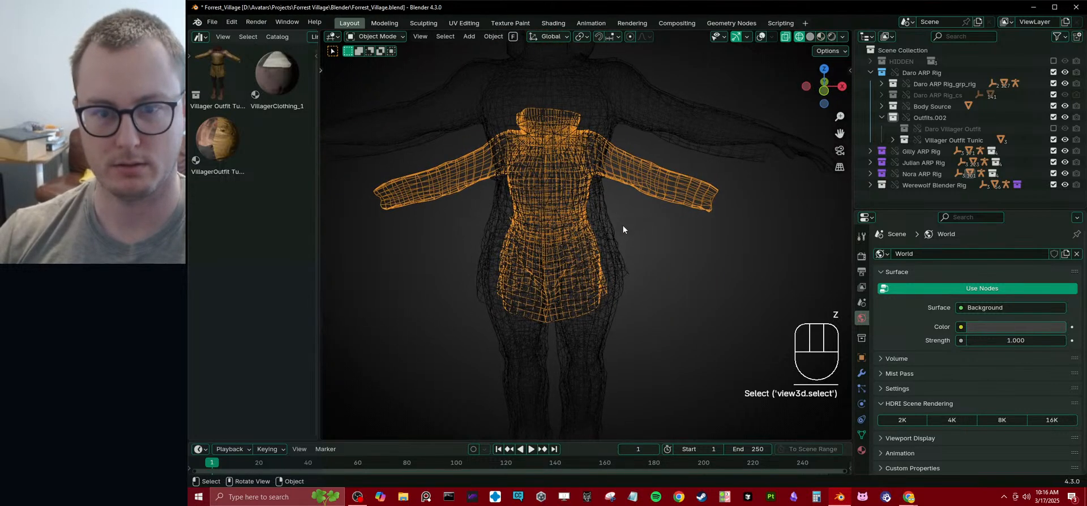
pyautogui.press('z')
pyautogui.click(688, 221)
pyautogui.scroll(-5, 688, 221)
pyautogui.hotkey('ctrl', 's')
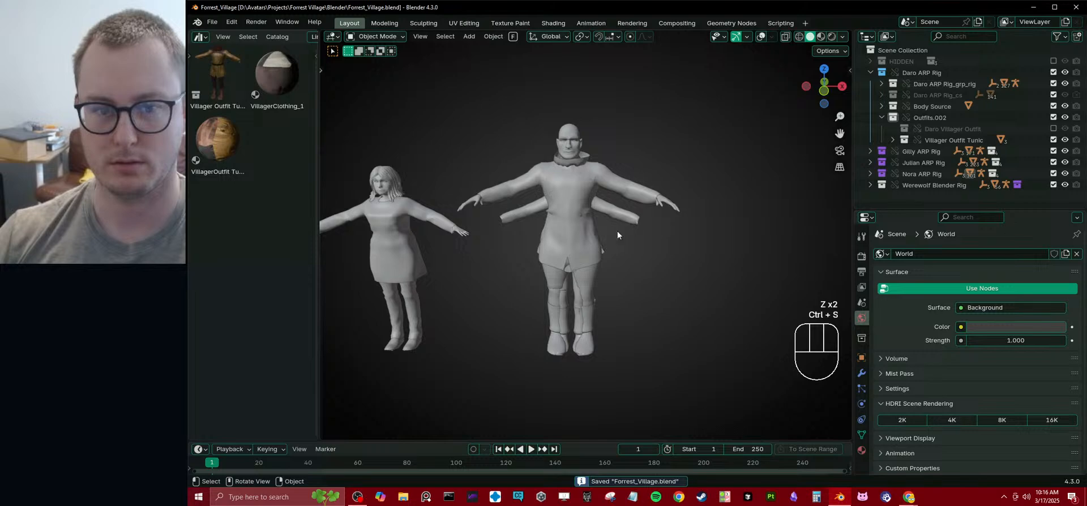
pyautogui.keyDown('shift'); pyautogui.moveTo(482, 232); pyautogui.dragTo(636, 219, button='middle'); pyautogui.keyUp('shift')
pyautogui.scroll(-3, 636, 220)
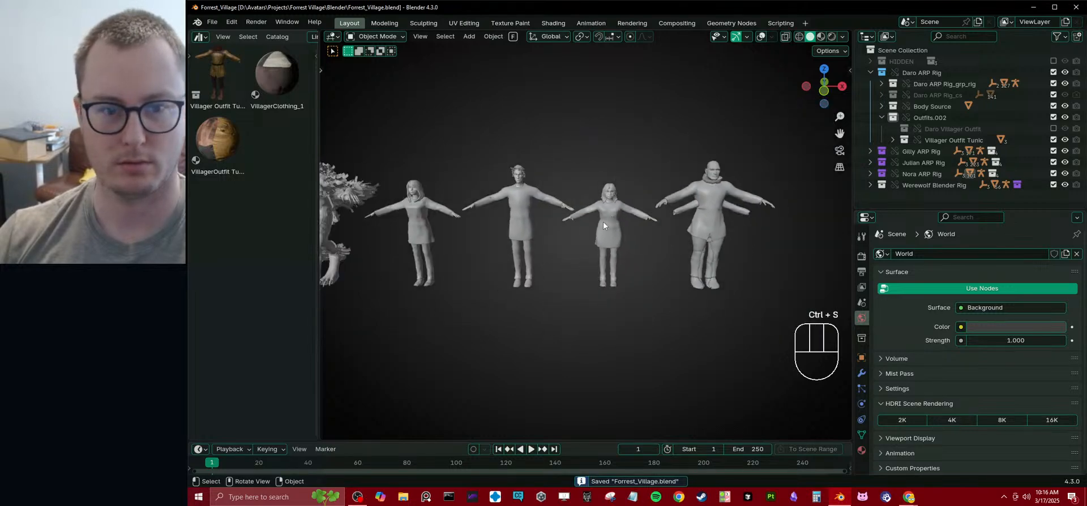
# - Reopen the recent file Nora.blend and view the full outfit on the character
pyautogui.click(213, 23)
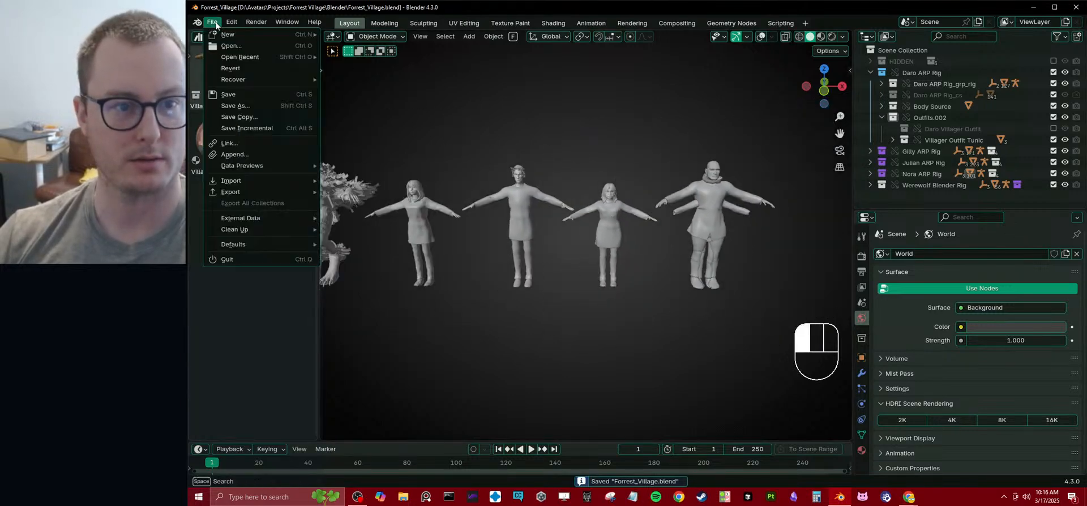
pyautogui.click(240, 57)
pyautogui.click(340, 68)
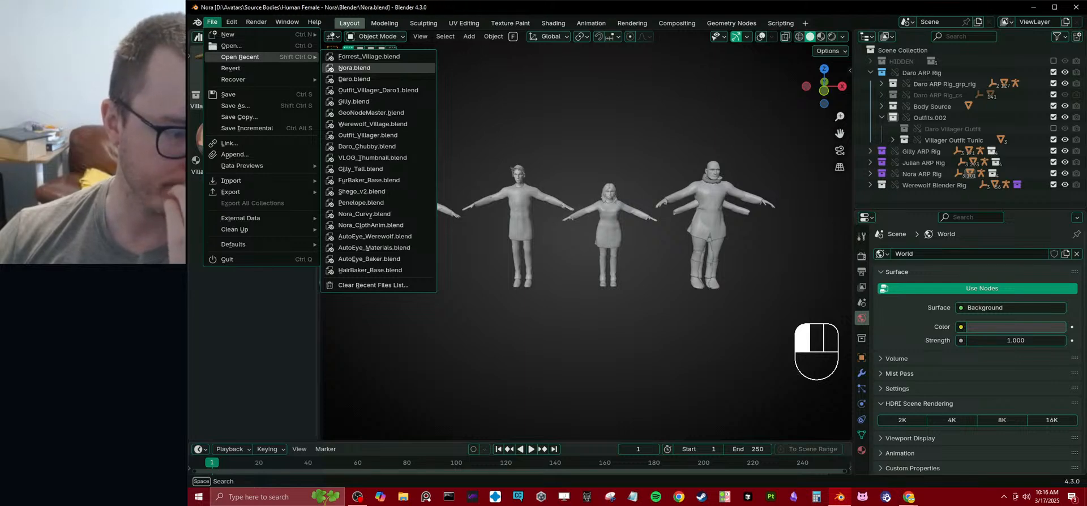
pyautogui.scroll(-5, 487, 195)
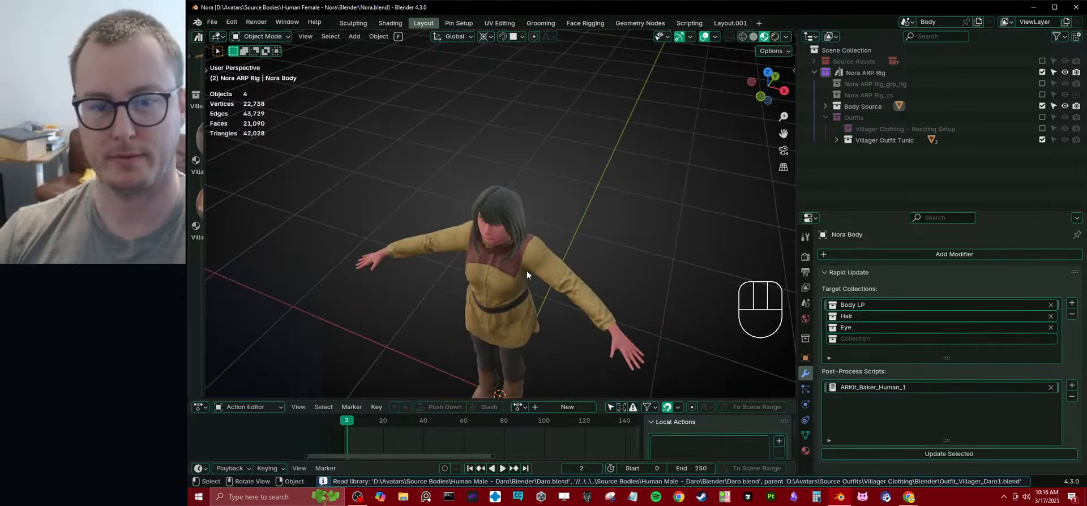
pyautogui.moveTo(528, 267); pyautogui.dragTo(532, 188, button='middle')
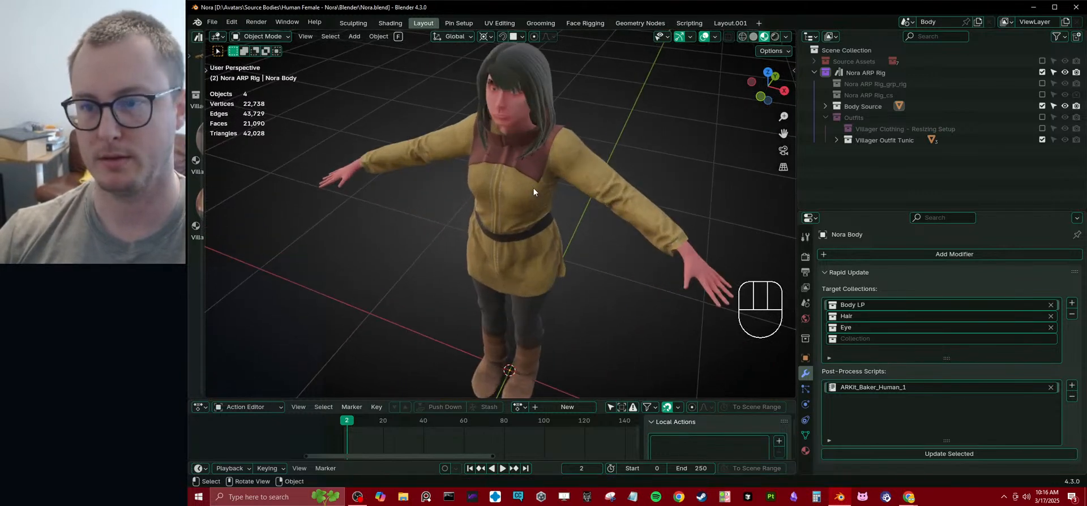
# - Enable the Nora ARP Rig_grp_rig collection, parent the jacket, pants and shoes to Nora ARP Rig_rig, and save the file
pyautogui.click(1042, 83)
pyautogui.click(649, 226)
pyautogui.keyDown('shift'); pyautogui.moveTo(568, 329); pyautogui.dragTo(552, 174, button='middle'); pyautogui.keyUp('shift')
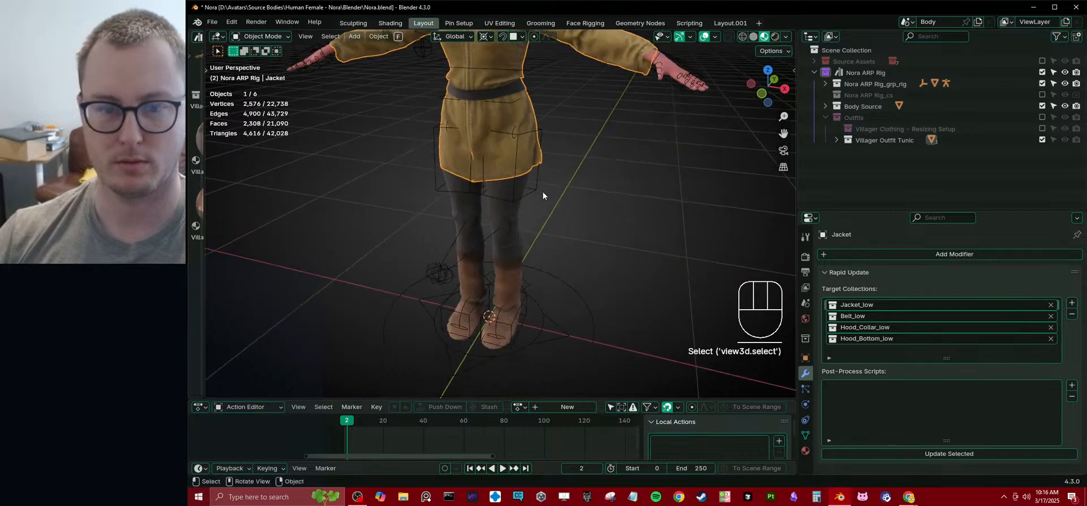
pyautogui.scroll(1, 552, 174)
pyautogui.keyDown('shift'); pyautogui.click(514, 254); pyautogui.keyUp('shift')
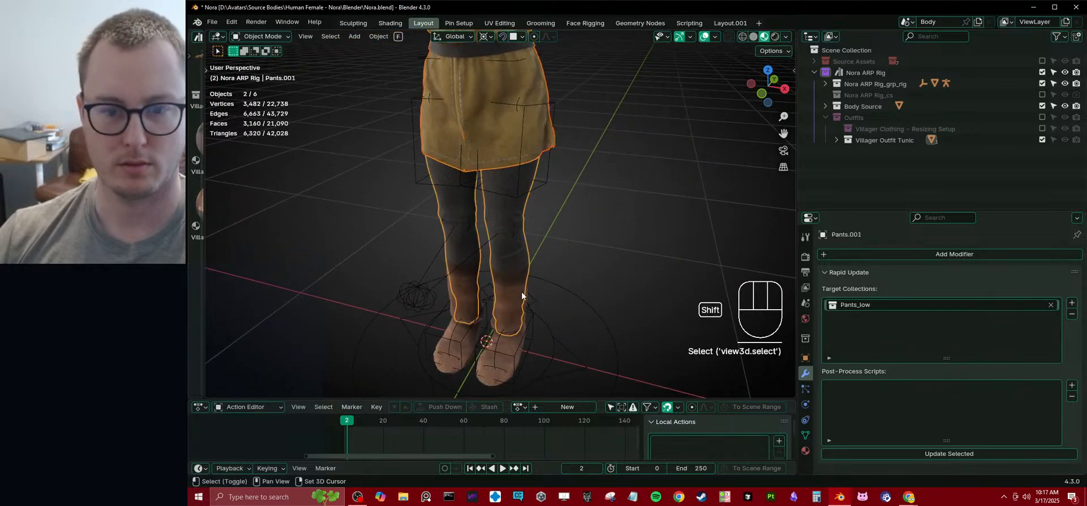
pyautogui.keyDown('shift'); pyautogui.click(441, 371); pyautogui.keyUp('shift')
pyautogui.keyDown('ctrl'); pyautogui.click(576, 305); pyautogui.keyUp('ctrl')
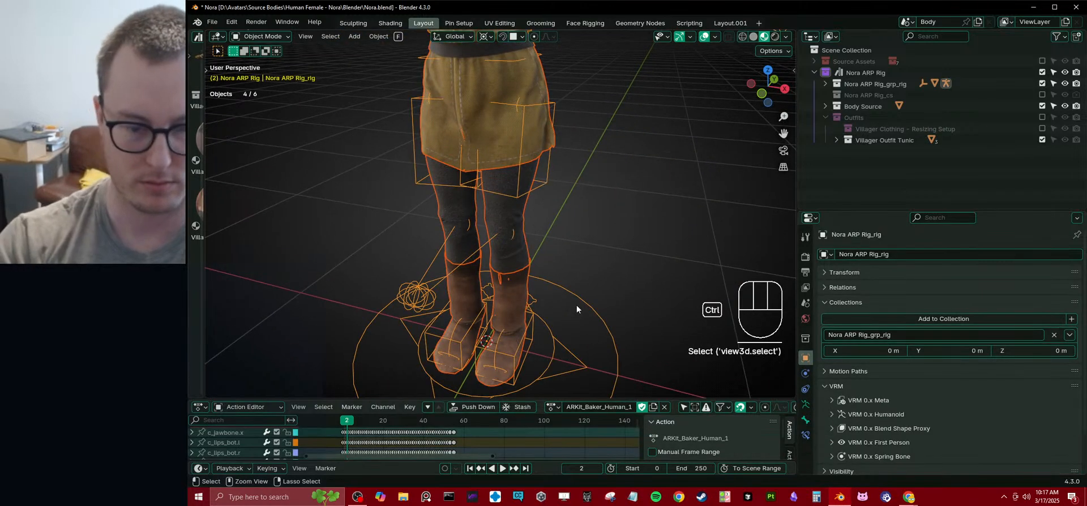
pyautogui.hotkey('ctrl', 'p')
pyautogui.click(576, 304)
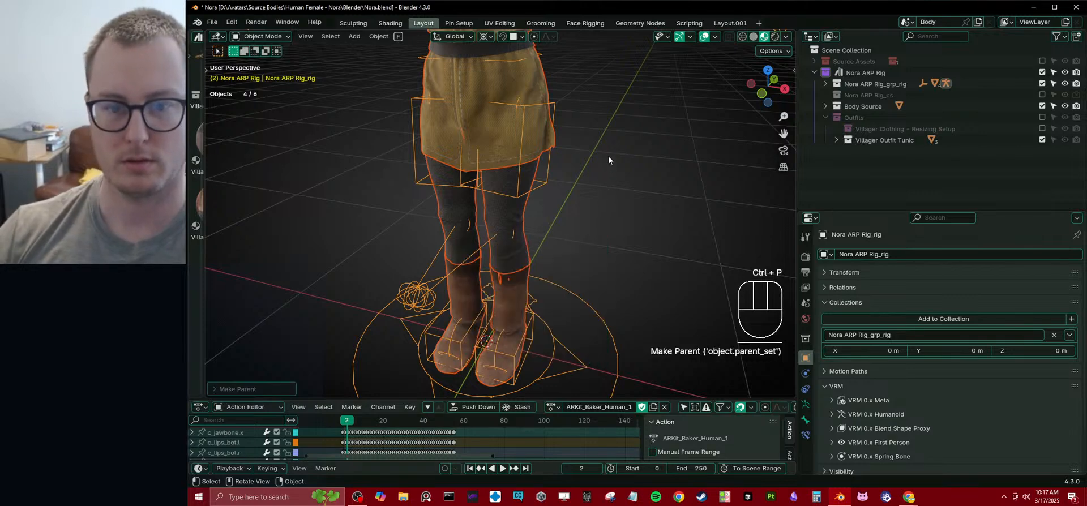
pyautogui.hotkey('ctrl', 's')
# - Move a vertex at the boot's front upper edge slightly along Y with proportional editing enabled
pyautogui.click(527, 286)
pyautogui.scroll(5, 502, 223)
pyautogui.press('Tab')
pyautogui.click(521, 250)
pyautogui.press('g')
pyautogui.press('y')
pyautogui.rightClick(544, 296)
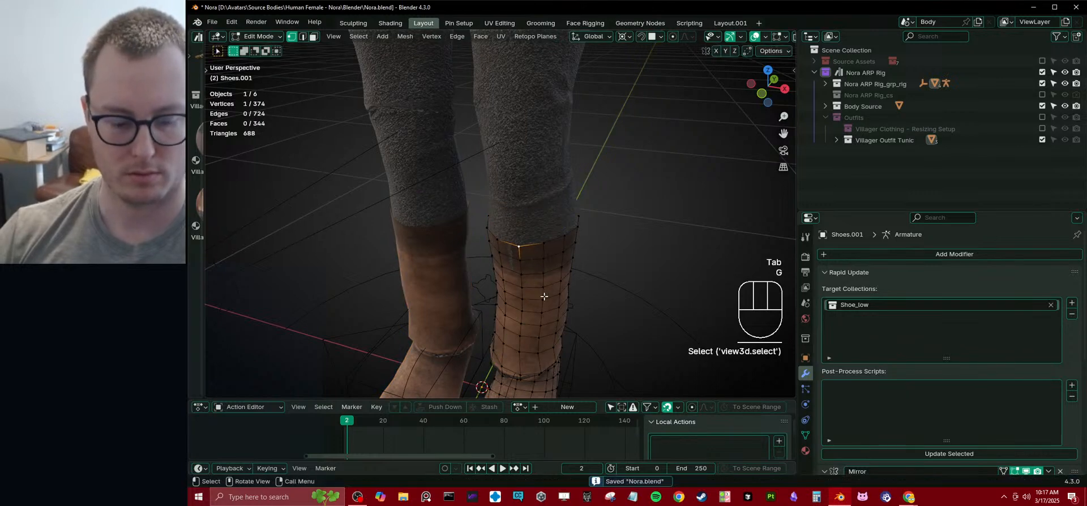
pyautogui.press('o')
pyautogui.press('g')
pyautogui.press('y')
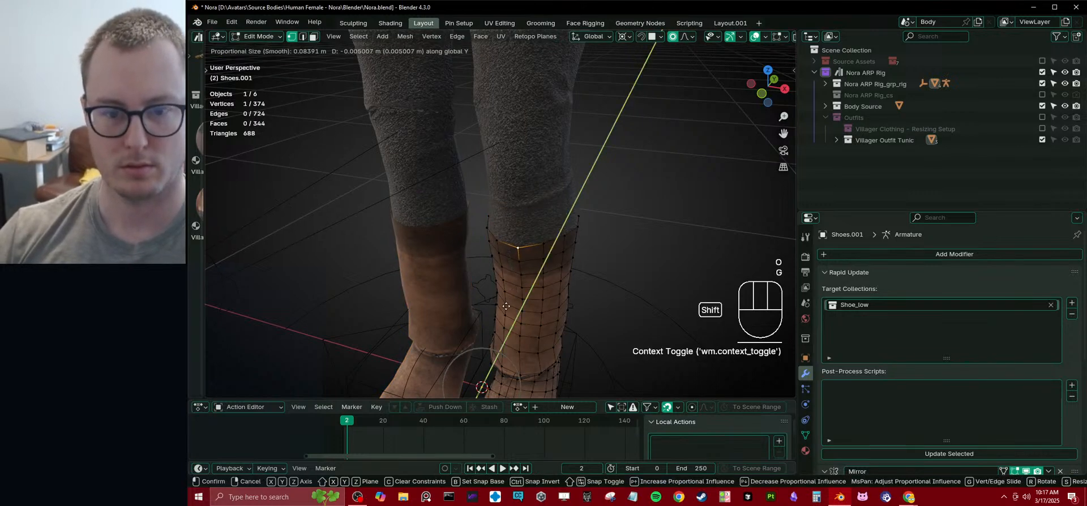
pyautogui.click(506, 306)
# - Move a vertex near the upper back of the boot along Y with proportional editing
pyautogui.moveTo(506, 307); pyautogui.dragTo(456, 255, button='middle')
pyautogui.scroll(-5, 415, 159)
pyautogui.keyDown('shift'); pyautogui.moveTo(574, 289); pyautogui.dragTo(445, 162, button='middle'); pyautogui.keyUp('shift')
pyautogui.moveTo(552, 231)
pyautogui.keyDown('shift'); pyautogui.mouseDown(button='middle')
pyautogui.moveTo(566, 235)
pyautogui.moveTo(373, 190)
pyautogui.mouseUp(button='middle'); pyautogui.keyUp('shift')
pyautogui.moveTo(526, 224); pyautogui.dragTo(461, 244, button='middle')
pyautogui.moveTo(620, 153); pyautogui.dragTo(555, 171, button='middle')
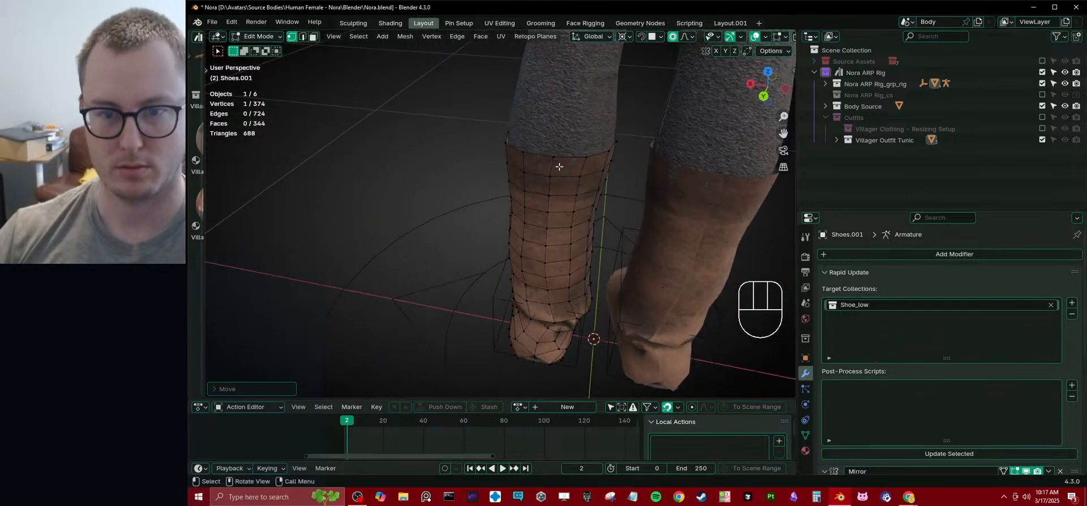
pyautogui.click(555, 172)
pyautogui.press('g')
pyautogui.press('y')
pyautogui.click(567, 204)
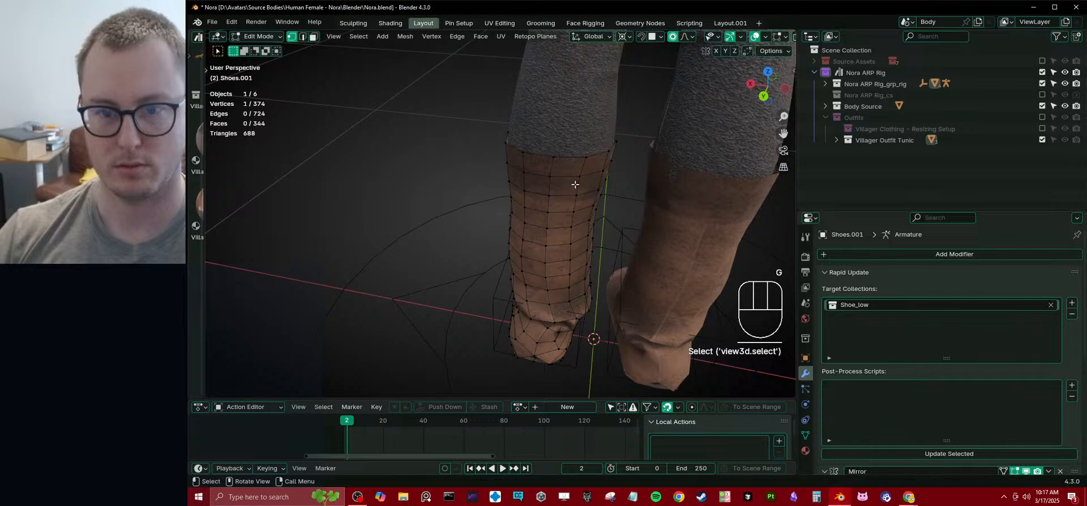
# - Adjust a neighbouring vertex at the boot's upper back along Y, return to Object Mode and save the file
pyautogui.click(579, 177)
pyautogui.moveTo(573, 226); pyautogui.dragTo(567, 235, button='middle')
pyautogui.press('g')
pyautogui.press('y')
pyautogui.click(546, 224)
pyautogui.press('Tab')
pyautogui.moveTo(490, 215); pyautogui.dragTo(558, 163, button='middle')
pyautogui.scroll(-3, 500, 198)
pyautogui.hotkey('ctrl', 's')
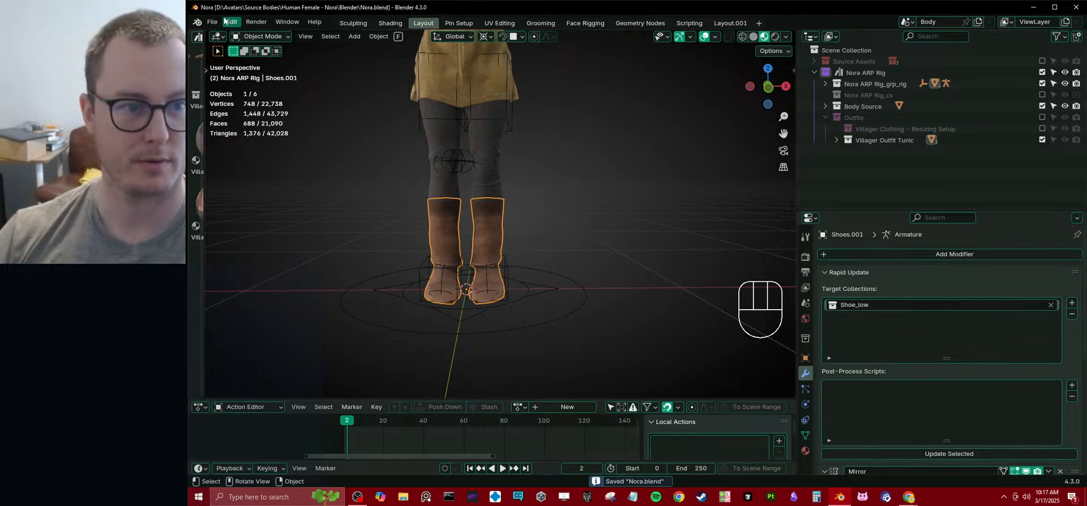
# - Open the recent file Forrest_Village.blend and view the villagers' outfits in Material Preview shading
pyautogui.click(212, 22)
pyautogui.moveTo(254, 59)
pyautogui.click(356, 68)
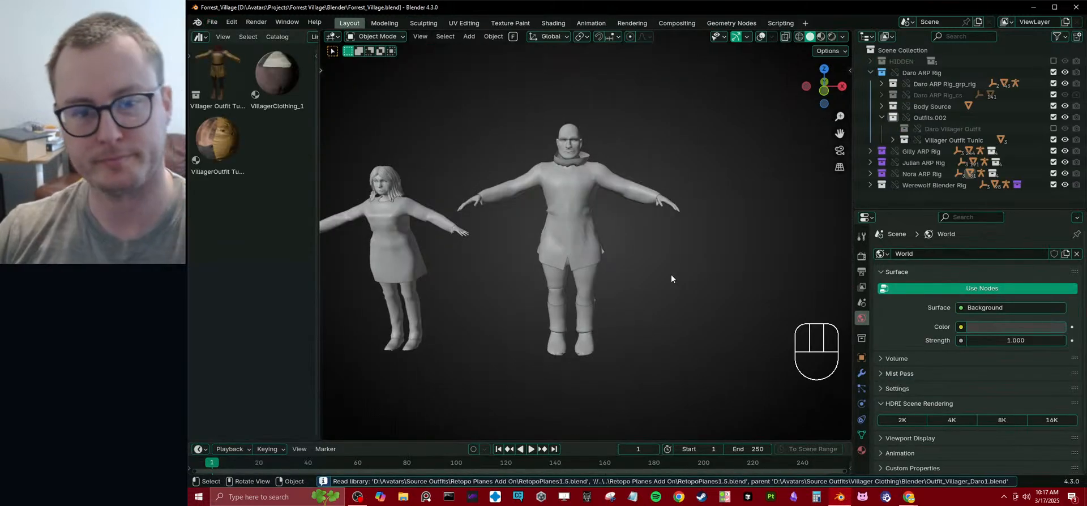
pyautogui.scroll(-4, 525, 273)
pyautogui.press('z')
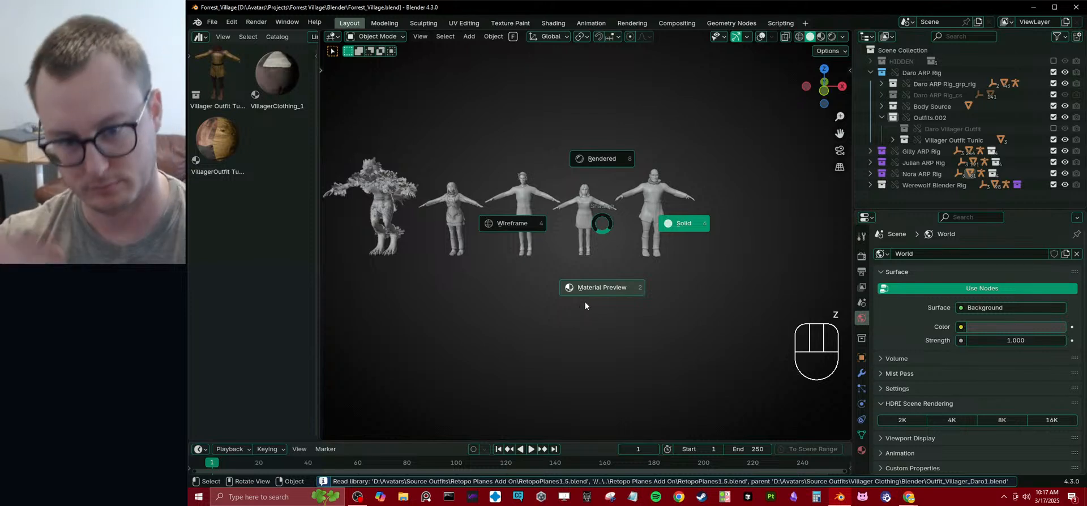
pyautogui.click(585, 305)
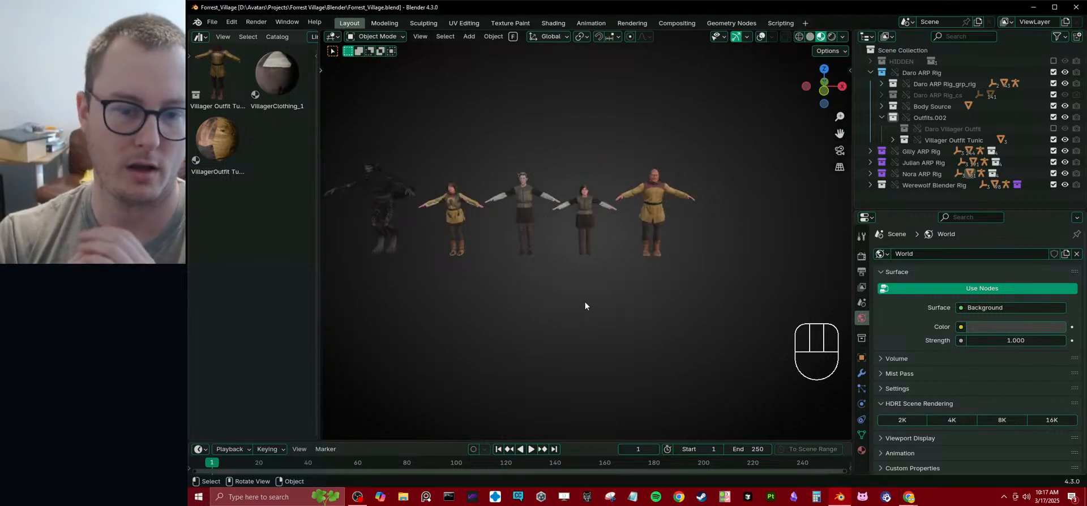
pyautogui.scroll(4, 493, 262)
pyautogui.keyDown('shift'); pyautogui.moveTo(493, 259); pyautogui.dragTo(592, 217, button='middle'); pyautogui.keyUp('shift')
pyautogui.scroll(3, 592, 217)
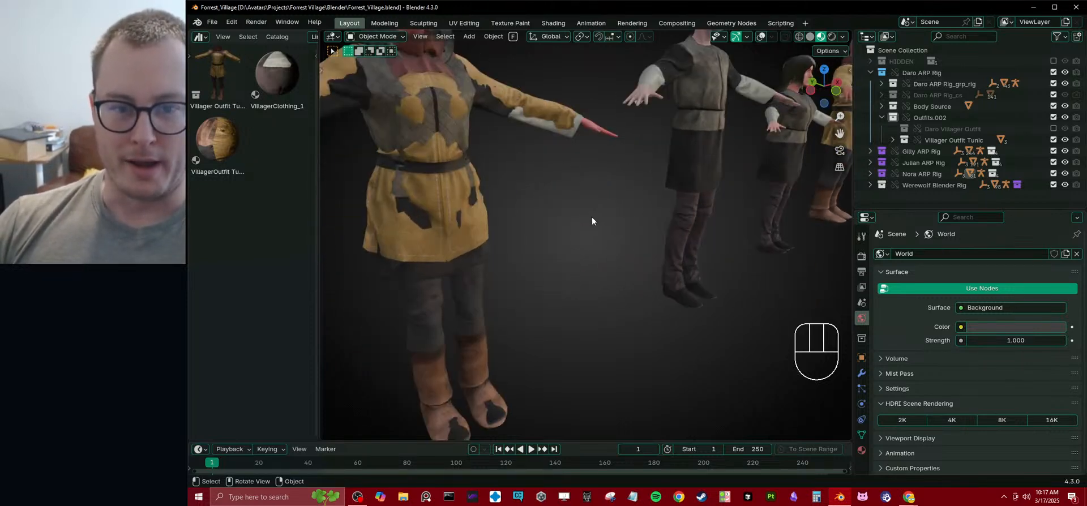
# - Examine the nested collections of the Nora, Julian and Gilly ARP Rigs for the overlapping outfit
pyautogui.click(870, 174)
pyautogui.scroll(-3, 916, 170)
pyautogui.click(881, 187)
pyautogui.scroll(-2, 888, 186)
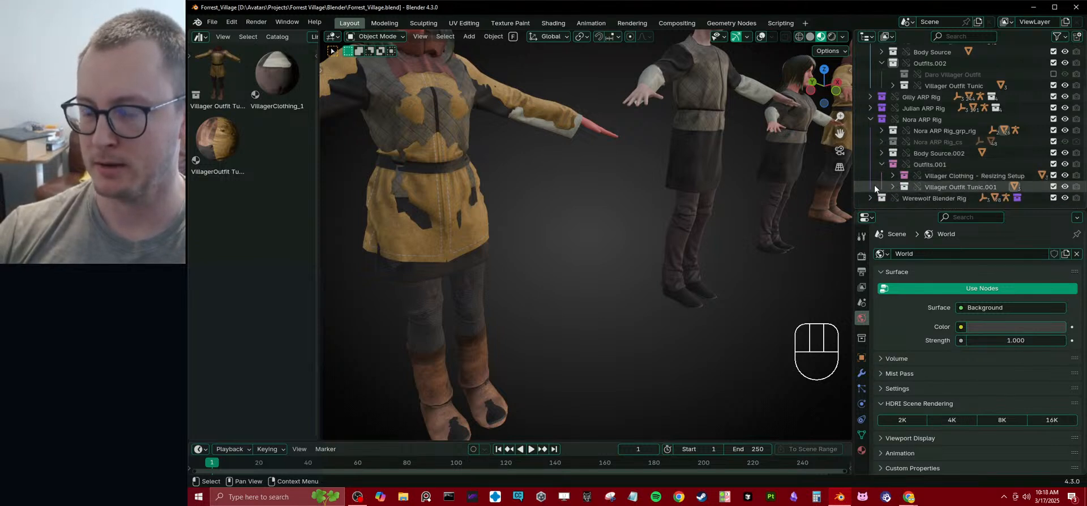
pyautogui.click(870, 108)
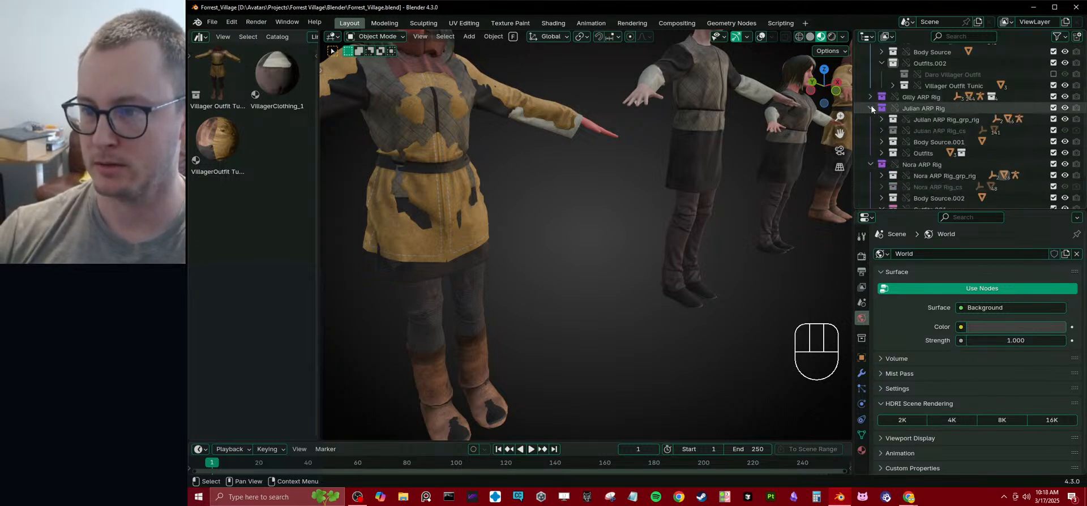
pyautogui.click(871, 108)
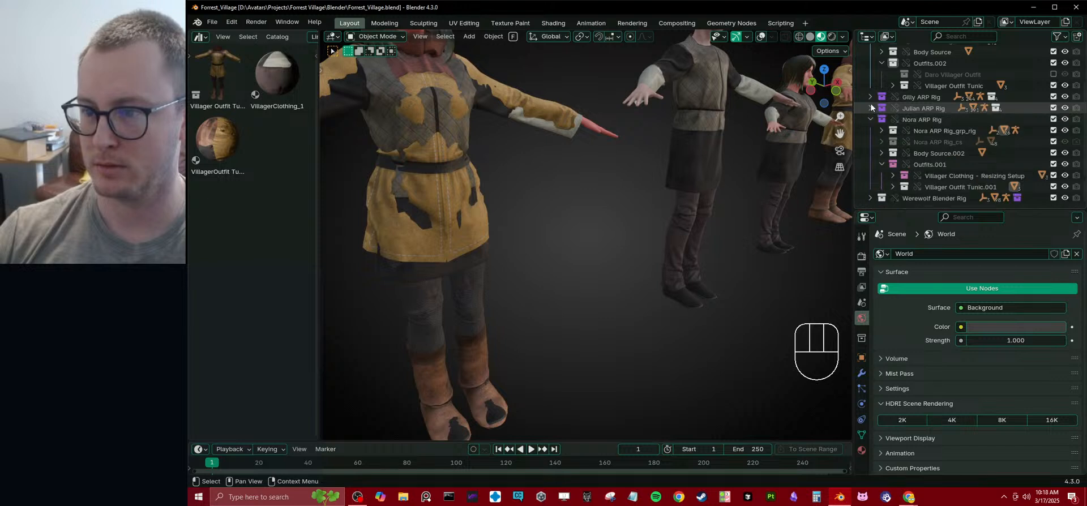
pyautogui.click(871, 85)
pyautogui.click(869, 97)
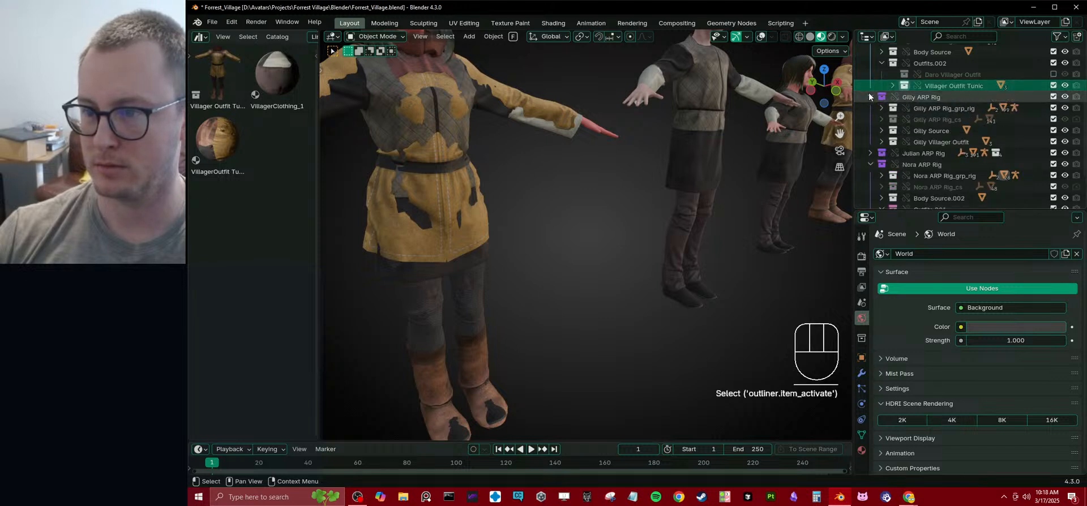
pyautogui.click(870, 97)
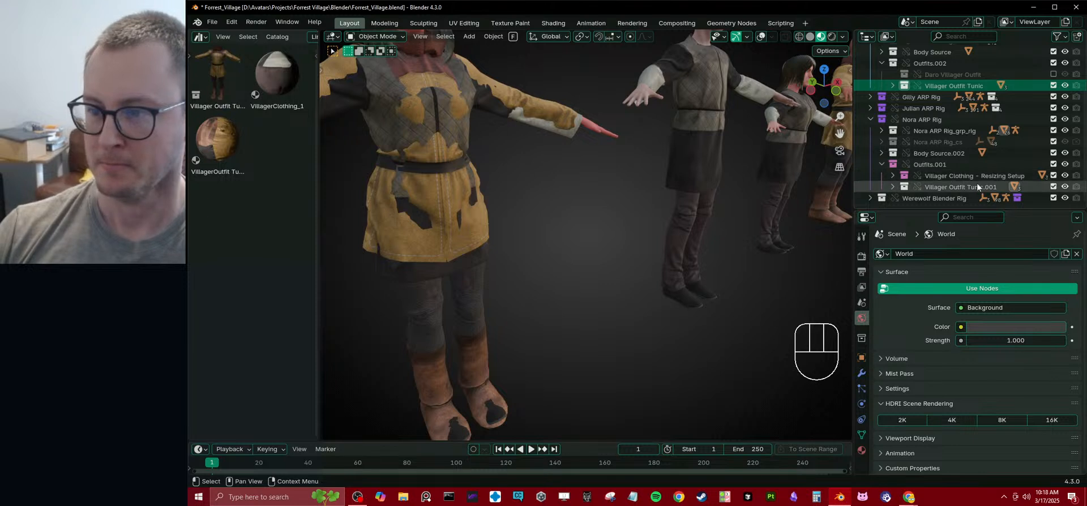
# - Exclude Nora's Villager Clothing - Resizing Setup collection from the view layer, check the character lineup and save the file
pyautogui.click(1053, 175)
pyautogui.scroll(-10, 507, 196)
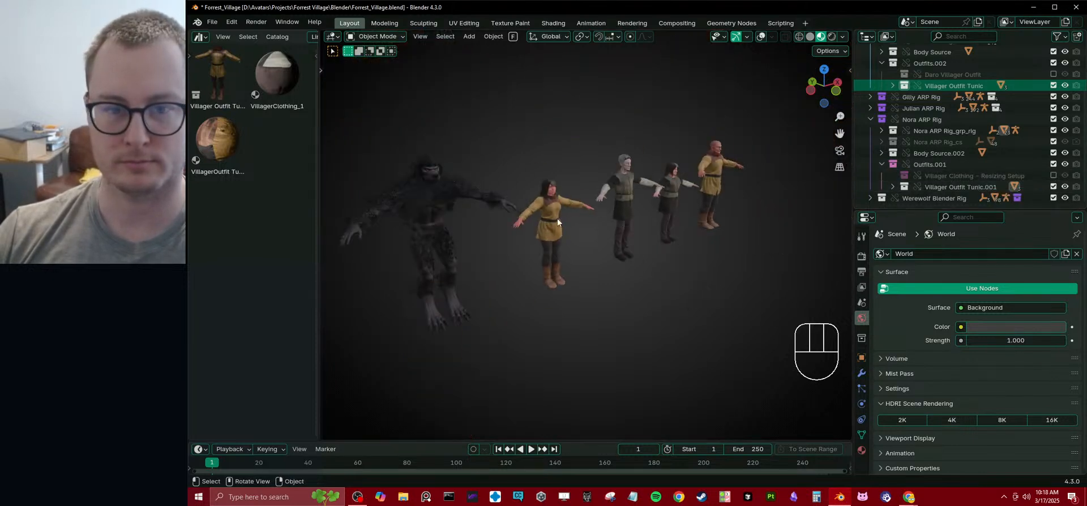
pyautogui.moveTo(595, 273); pyautogui.dragTo(537, 233, button='middle')
pyautogui.scroll(3, 528, 241)
pyautogui.hotkey('ctrl', 's')
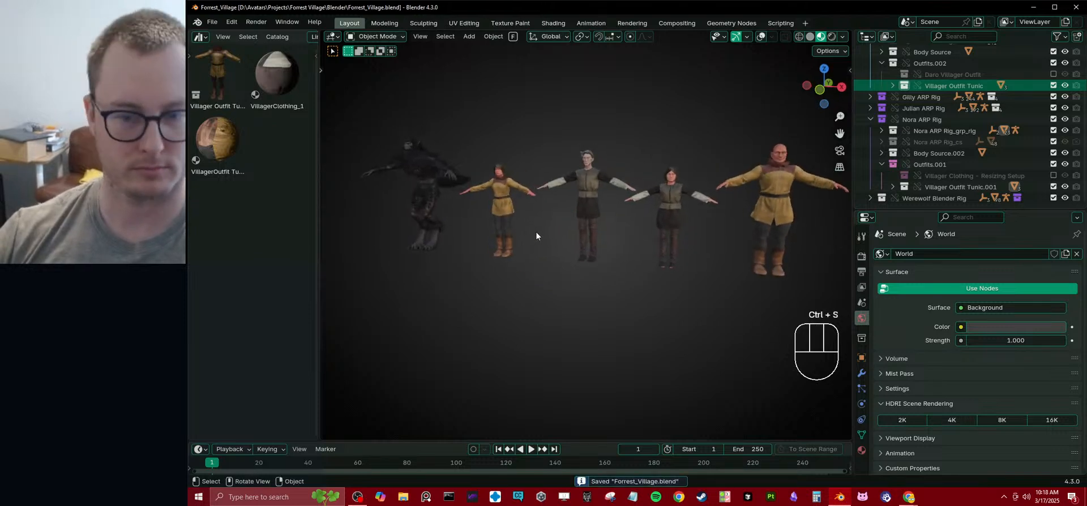
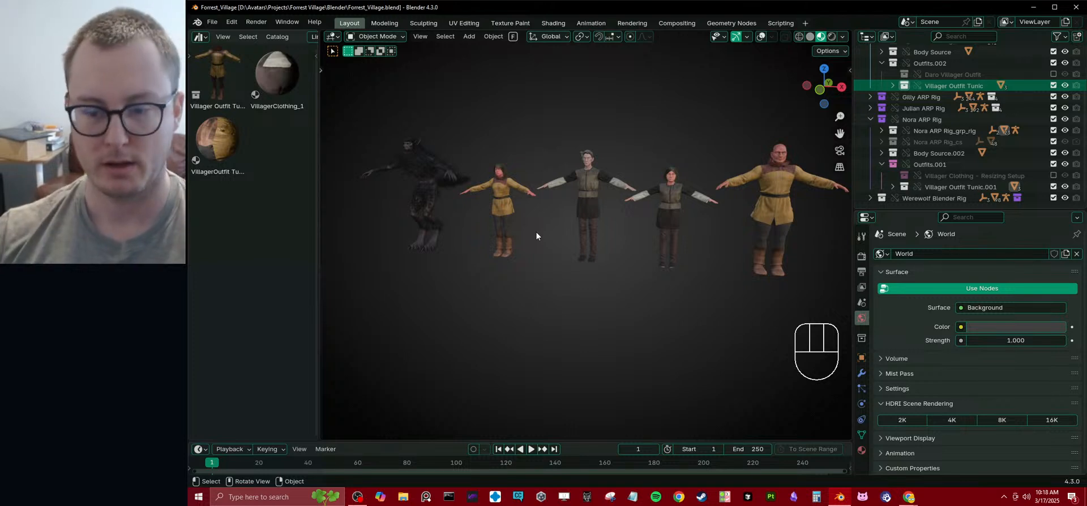
# - Switch to Adobe Substance 3D Painter and open the recent project VillagerClothing_Tunic.spp
pyautogui.click(758, 499)
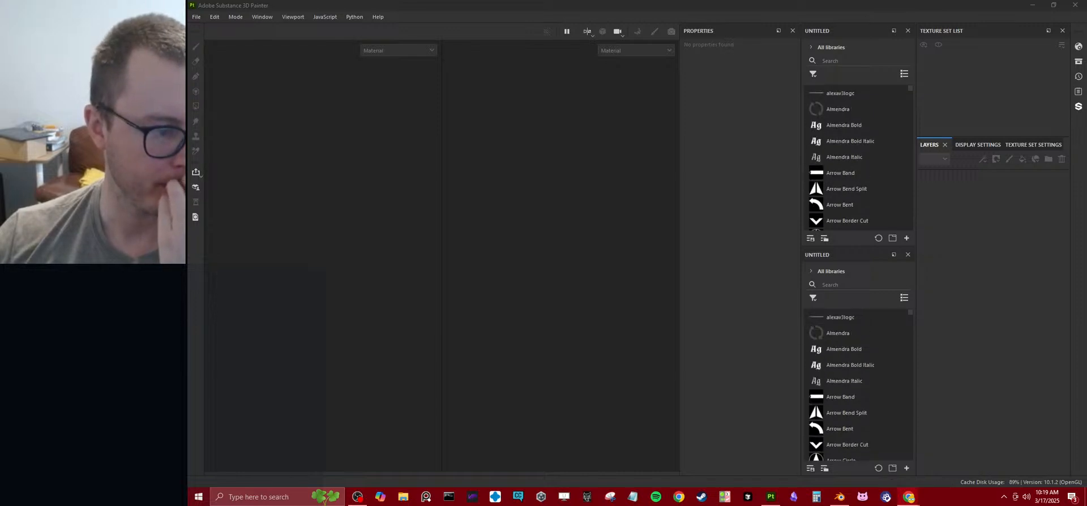
pyautogui.click(198, 17)
pyautogui.moveTo(237, 50)
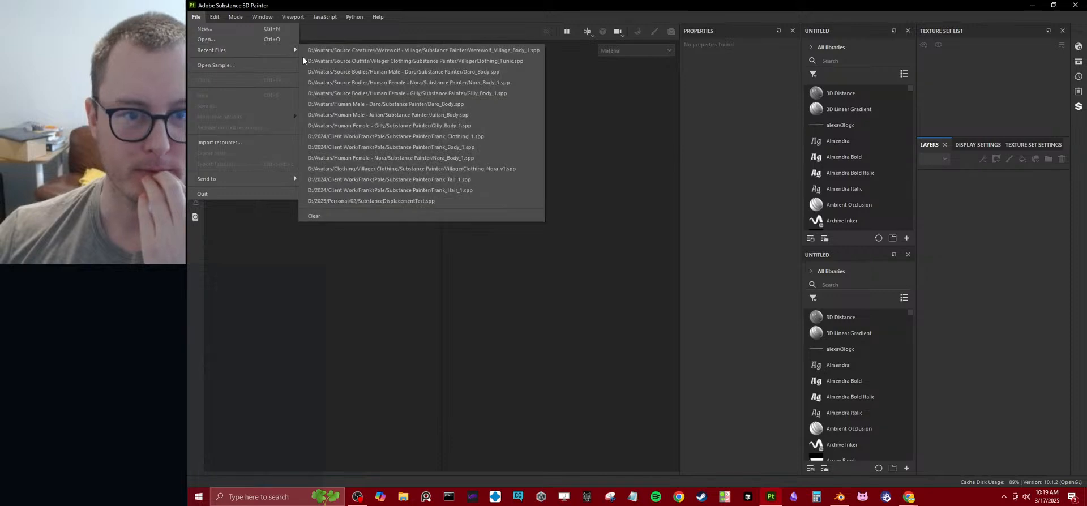
pyautogui.click(374, 60)
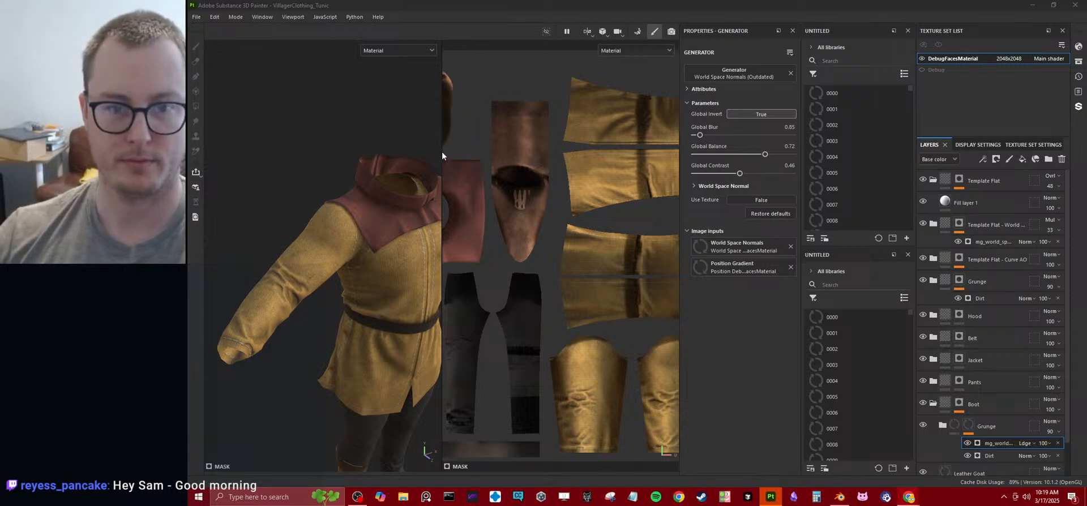
# - Enlarge the 3D view and inspect the textured tunic, hood, belt and boots from several angles
pyautogui.moveTo(442, 151); pyautogui.dragTo(661, 164)
pyautogui.keyDown('alt'); pyautogui.moveTo(550, 213); pyautogui.dragTo(441, 241); pyautogui.keyUp('alt')
pyautogui.scroll(-3, 513, 240)
pyautogui.keyDown('alt'); pyautogui.moveTo(513, 240); pyautogui.dragTo(451, 189, button='middle'); pyautogui.keyUp('alt')
pyautogui.keyDown('alt'); pyautogui.moveTo(452, 190); pyautogui.dragTo(478, 214); pyautogui.keyUp('alt')
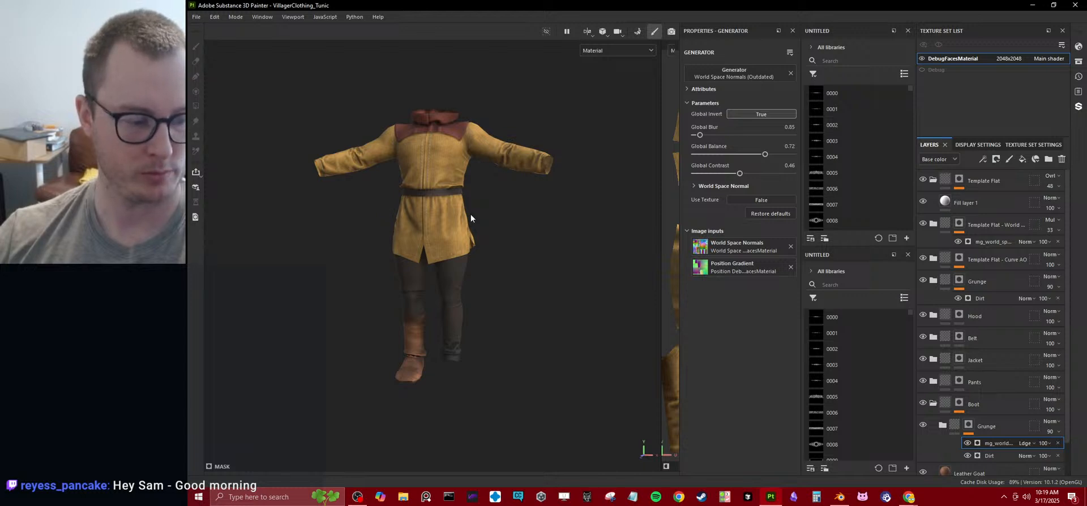
pyautogui.scroll(4, 456, 212)
pyautogui.keyDown('alt'); pyautogui.moveTo(456, 211); pyautogui.dragTo(481, 212); pyautogui.keyUp('alt')
pyautogui.keyDown('alt'); pyautogui.moveTo(481, 212); pyautogui.dragTo(506, 267, button='middle'); pyautogui.keyUp('alt')
pyautogui.keyDown('alt'); pyautogui.moveTo(506, 267); pyautogui.dragTo(623, 264); pyautogui.keyUp('alt')
pyautogui.scroll(5, 465, 256)
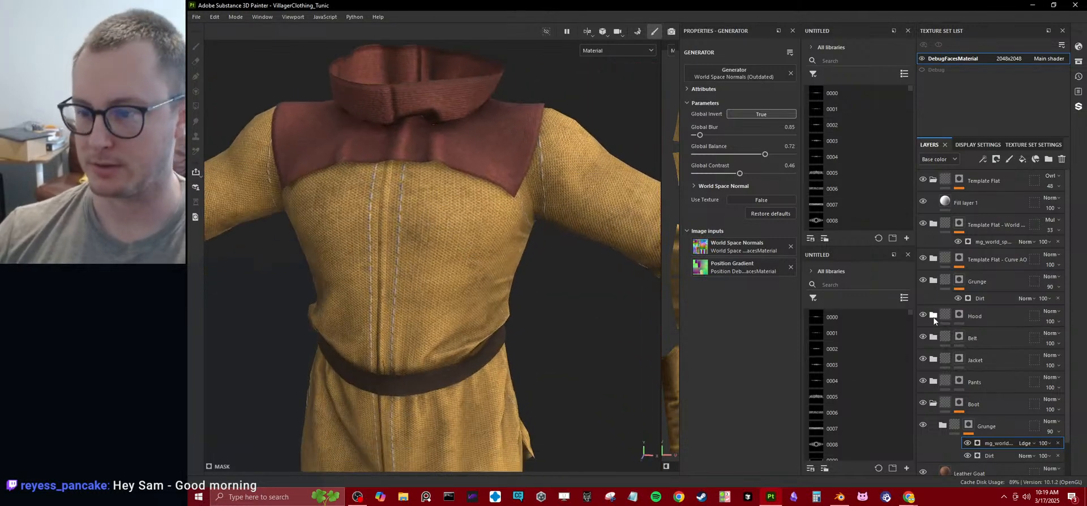
# - Collapse the Grunge effects and the Template Flat - World Space, Template Flat and Boot folders in the layer stack
pyautogui.click(942, 282)
pyautogui.click(942, 224)
pyautogui.click(934, 224)
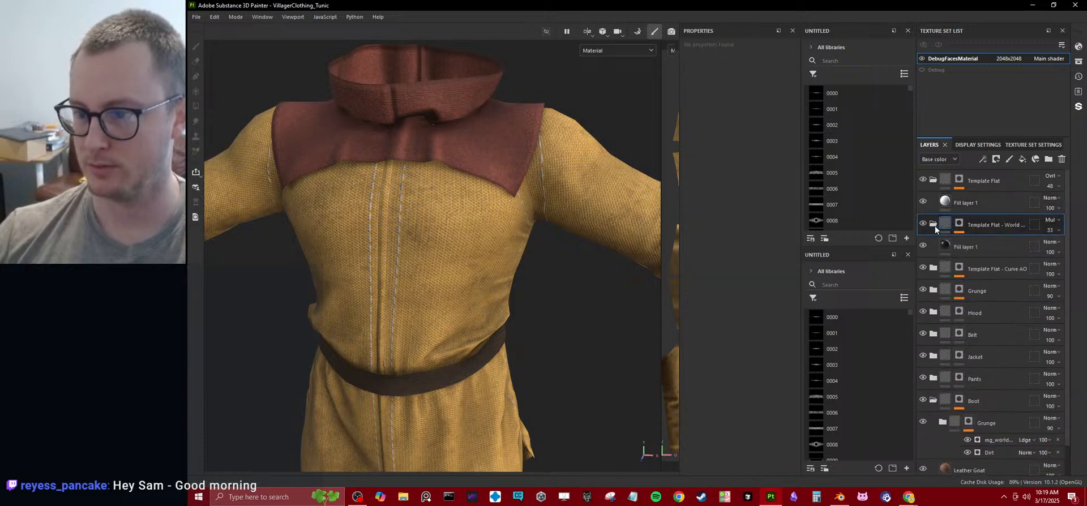
pyautogui.click(934, 223)
pyautogui.click(934, 180)
pyautogui.click(935, 180)
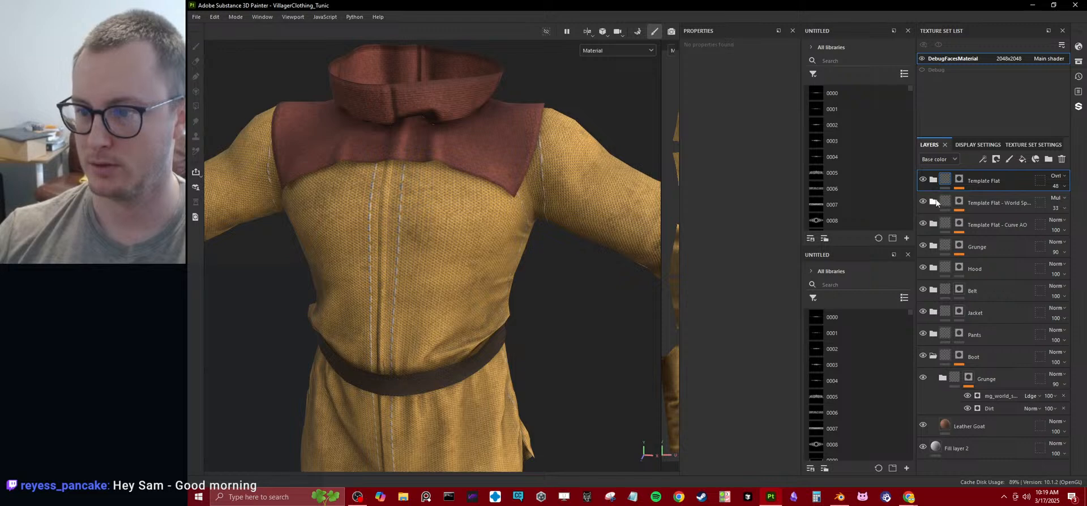
pyautogui.click(934, 356)
pyautogui.click(945, 358)
pyautogui.scroll(-5, 530, 313)
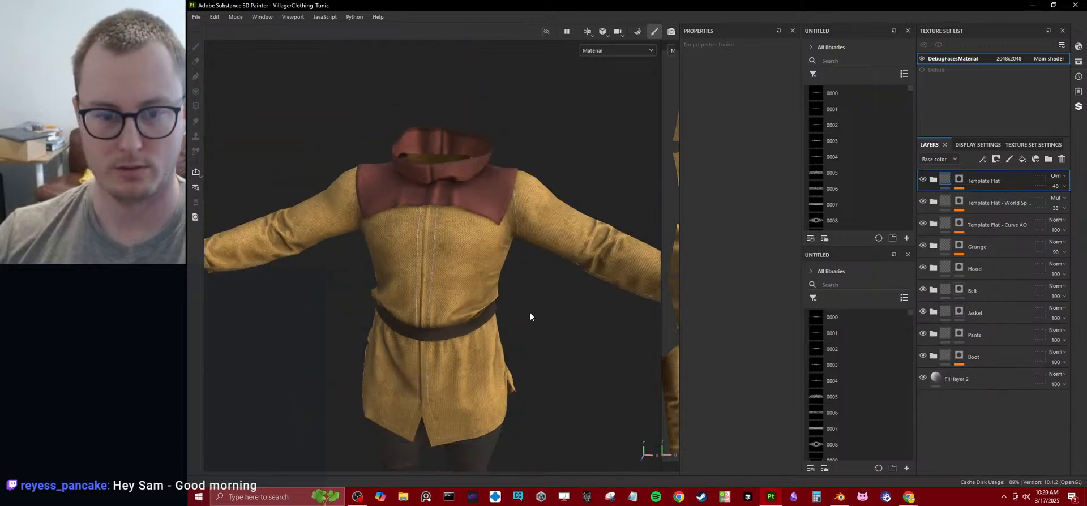
pyautogui.keyDown('alt'); pyautogui.moveTo(532, 313); pyautogui.dragTo(568, 278); pyautogui.keyUp('alt')
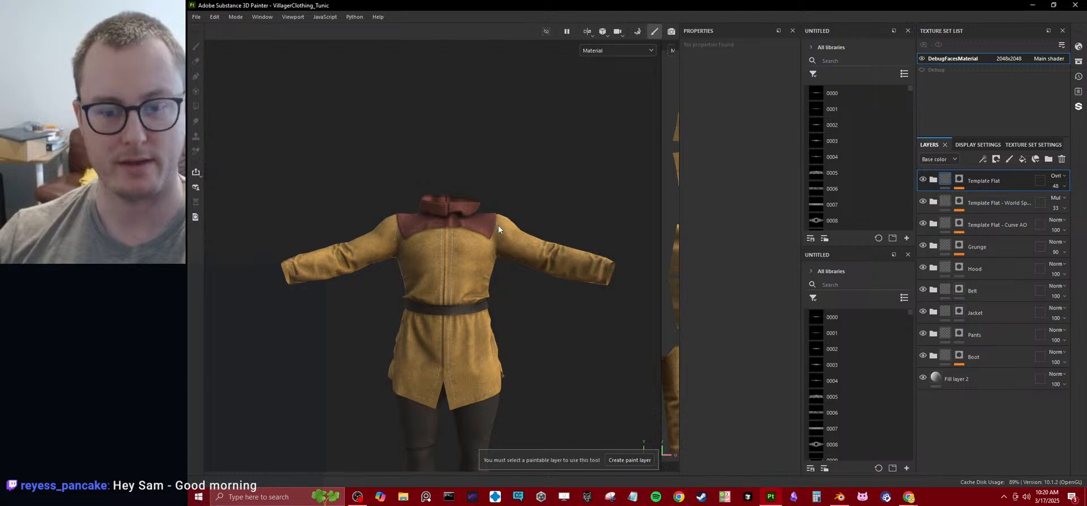
# - Save the project as VillagerClothing_Tunic_Alt_Blue in Avatars > Source Outfits > Villager Clothing > Substance Painter
pyautogui.click(196, 17)
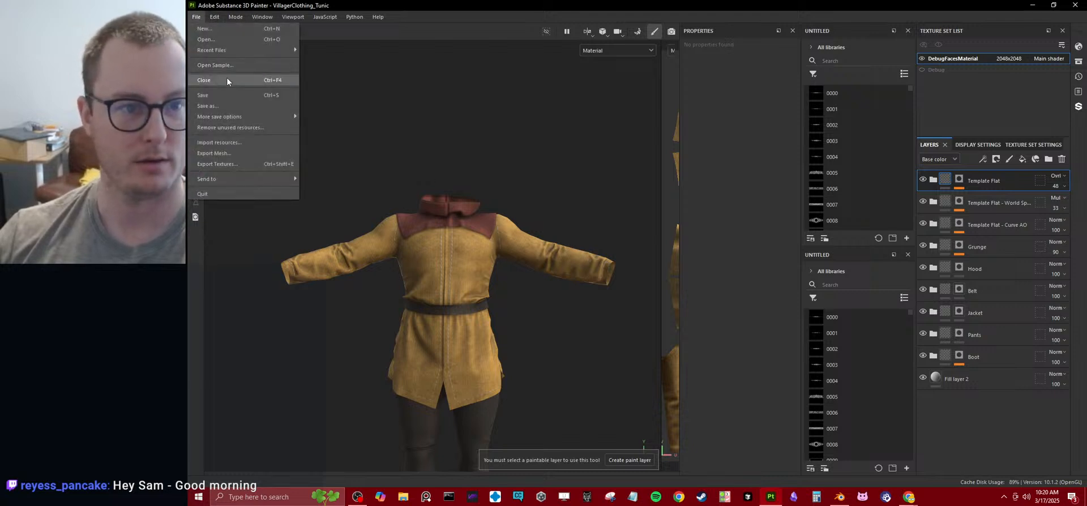
pyautogui.click(220, 101)
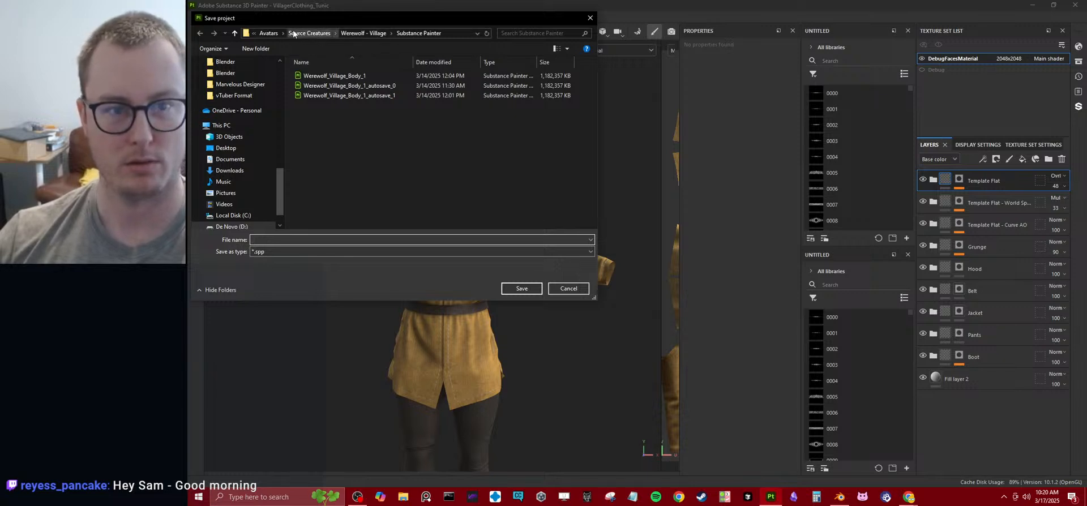
pyautogui.click(272, 33)
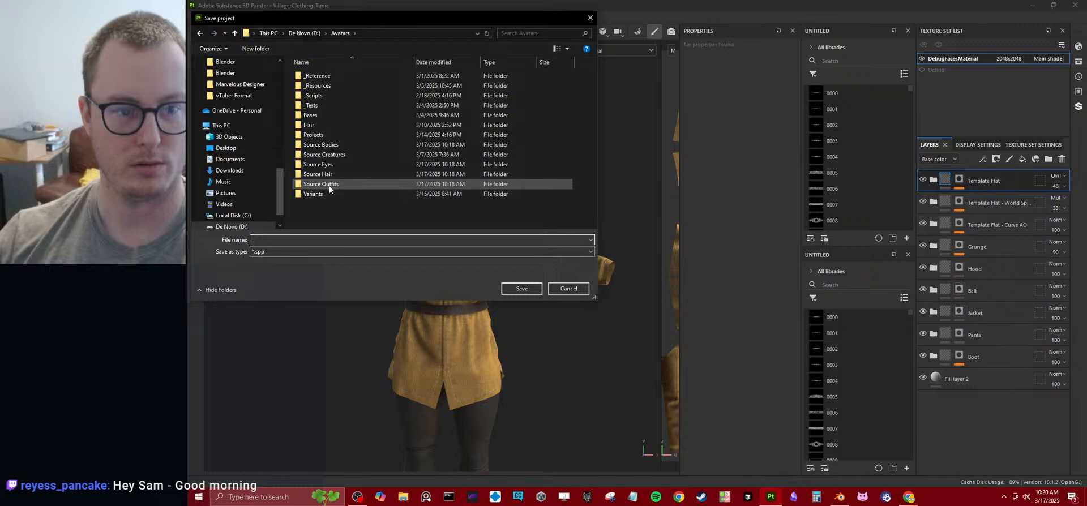
pyautogui.doubleClick(329, 187)
pyautogui.doubleClick(318, 95)
pyautogui.doubleClick(324, 114)
pyautogui.click(346, 106)
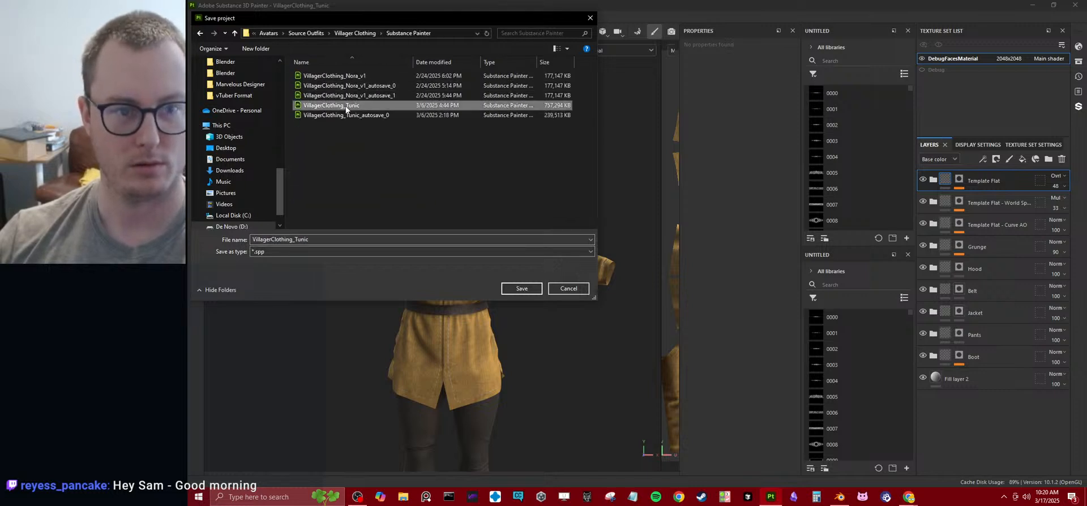
pyautogui.click(322, 239)
pyautogui.write('_Alt')
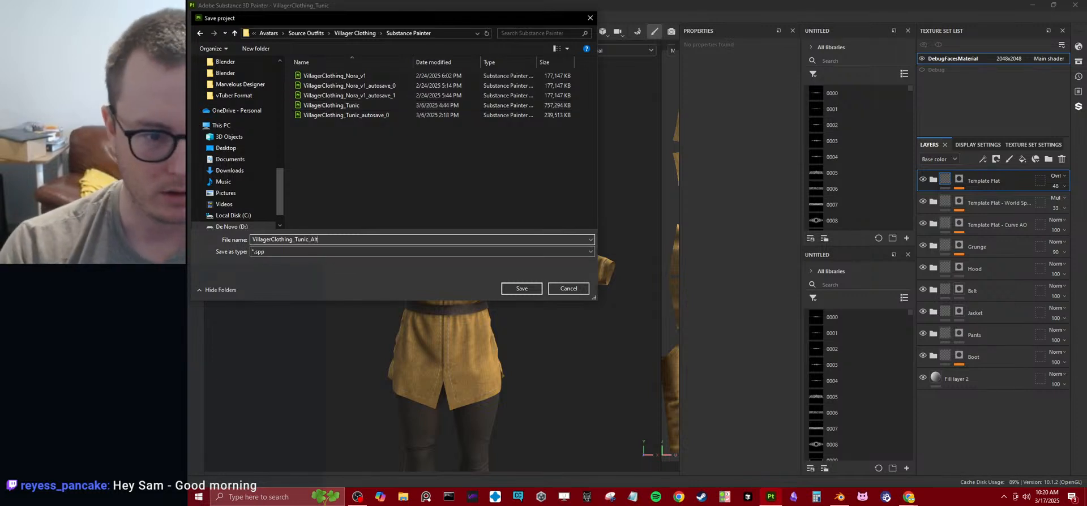
pyautogui.write('_Blue')
pyautogui.press('Return')
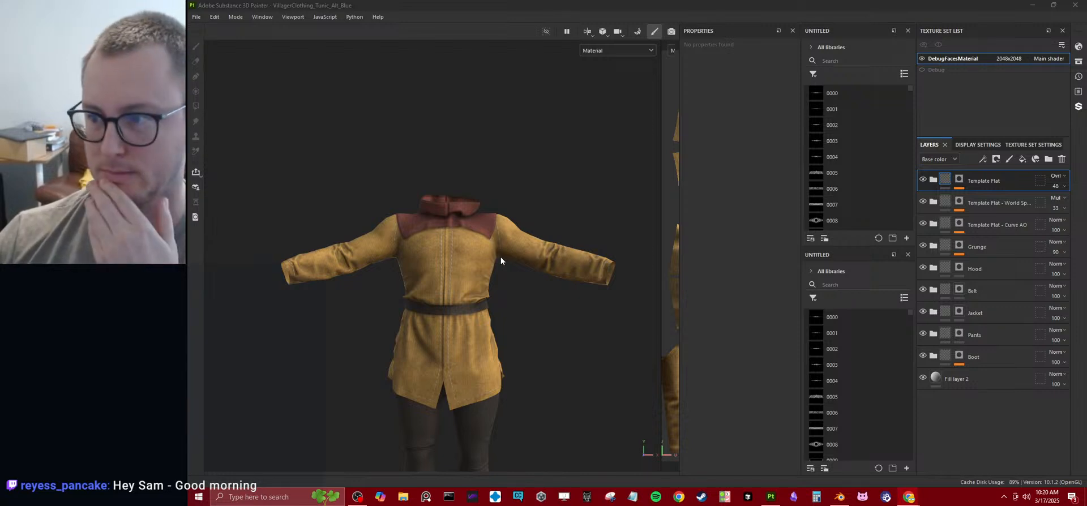
# - Expand the Jacket folder and change the Diamond Woven Wool Fabric layer's first color to off-white EAE6E0
pyautogui.click(475, 265)
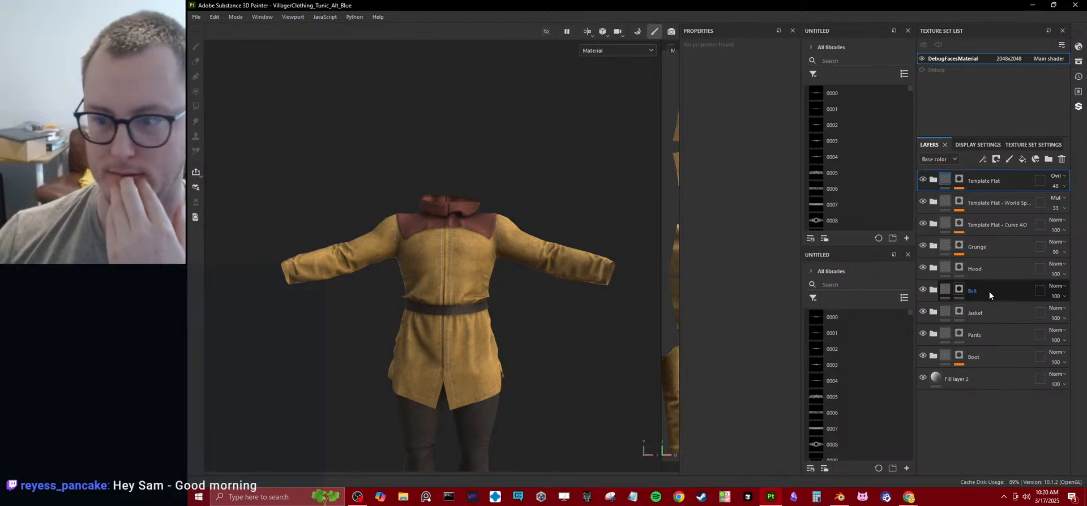
pyautogui.click(923, 312)
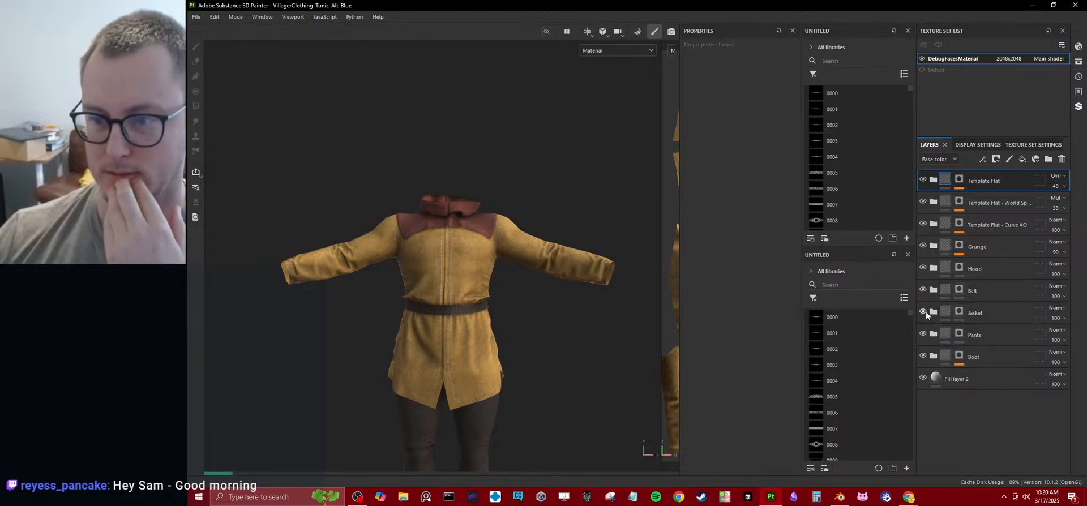
pyautogui.click(932, 311)
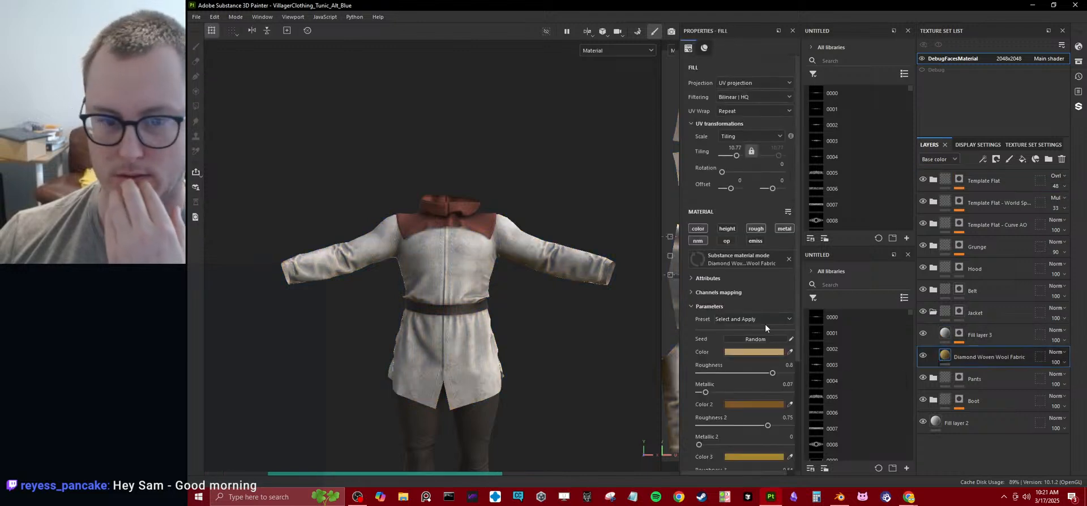
pyautogui.scroll(-3, 737, 288)
pyautogui.scroll(-1, 737, 291)
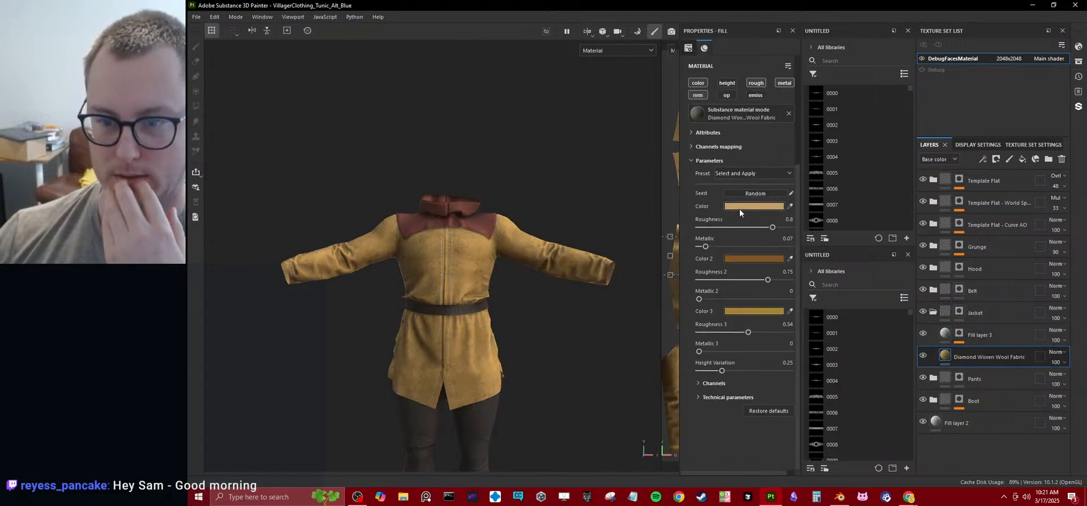
pyautogui.click(739, 207)
pyautogui.click(766, 254)
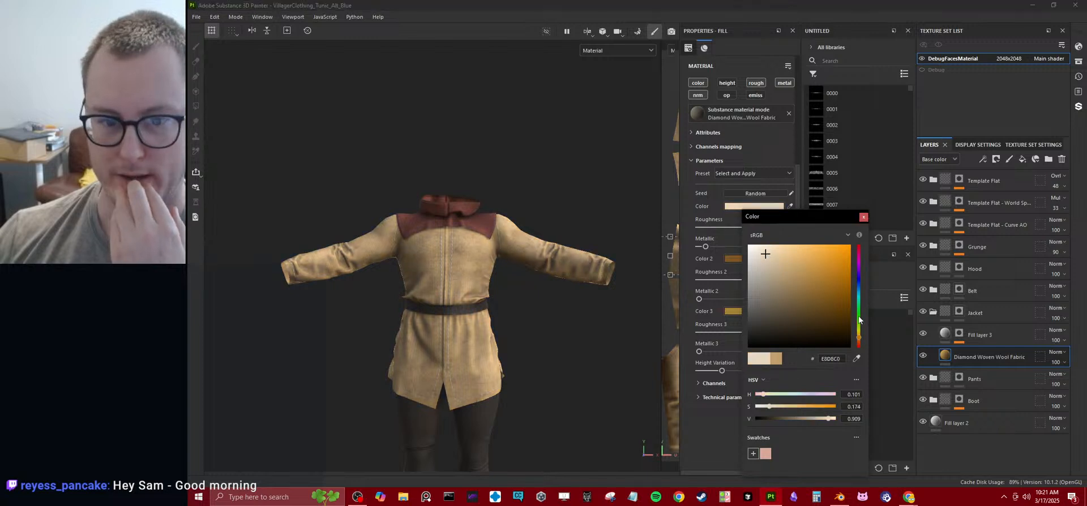
pyautogui.moveTo(764, 256); pyautogui.dragTo(752, 253)
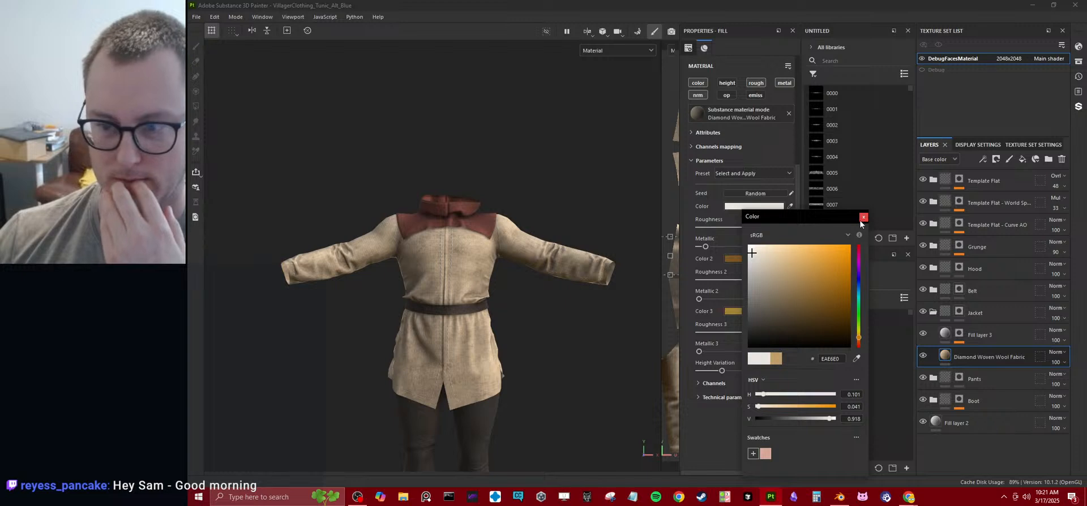
pyautogui.click(861, 218)
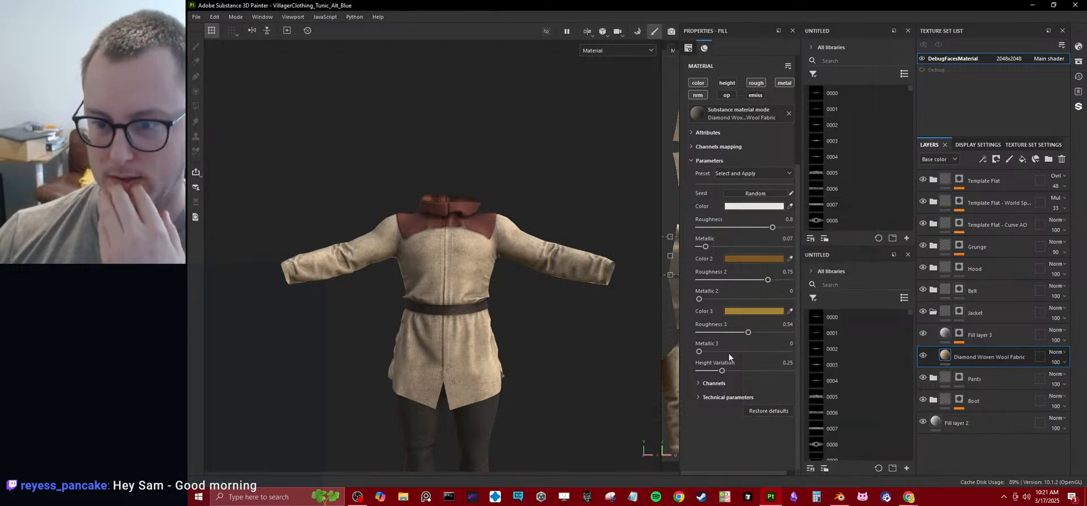
# - Search the library for "template flat" and add Template Flat Noise as the uppermost layer inside the Jacket folder
pyautogui.click(872, 286)
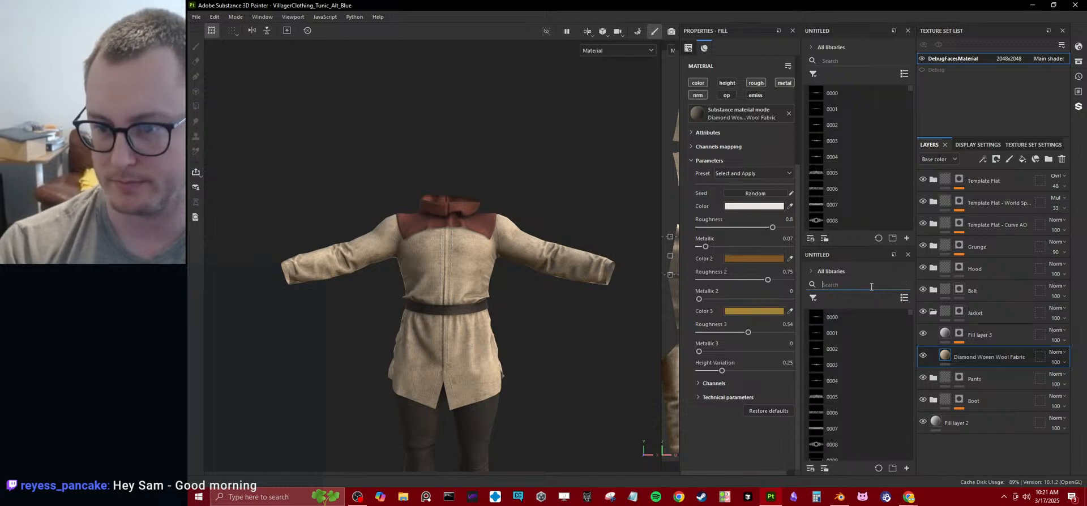
pyautogui.write('template')
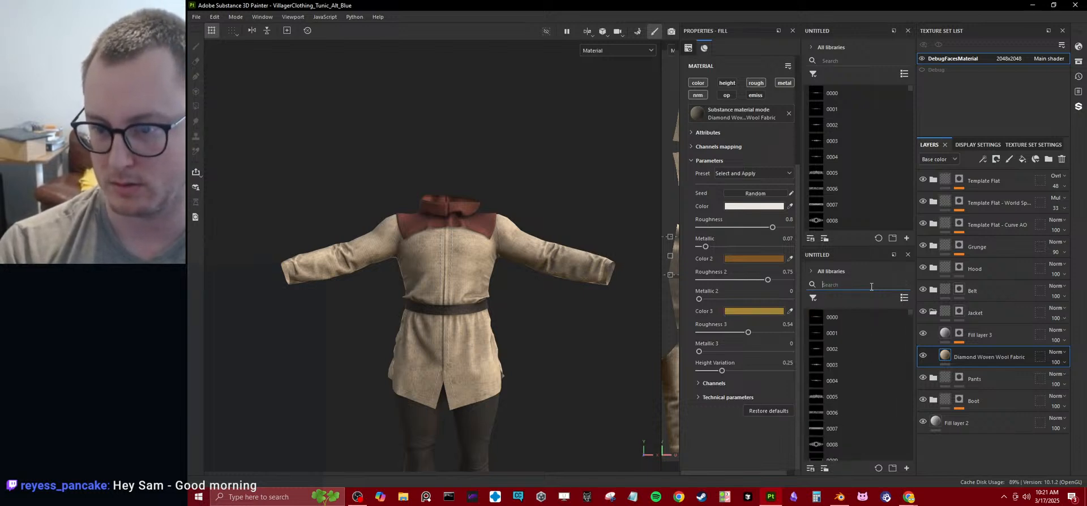
pyautogui.write(' flat')
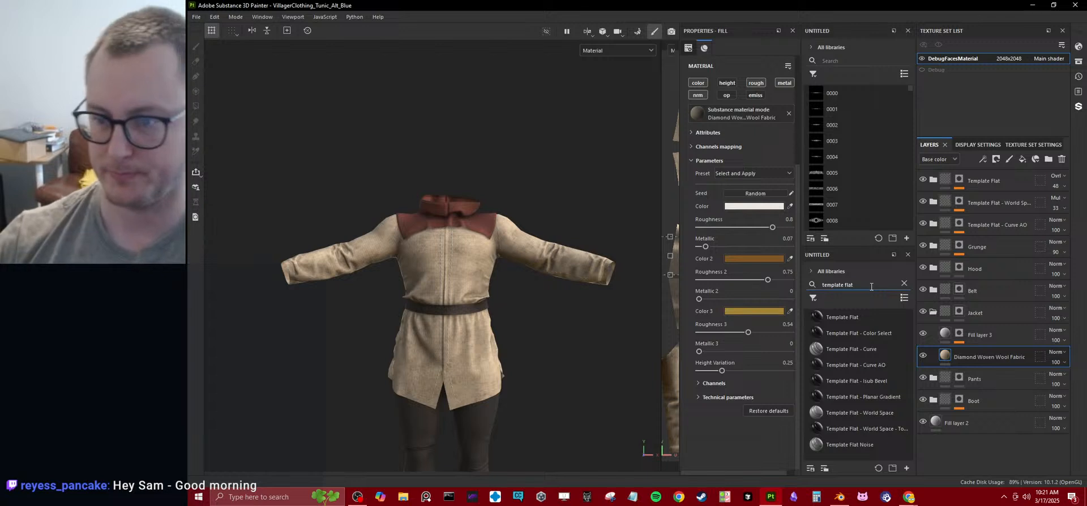
pyautogui.moveTo(870, 443); pyautogui.dragTo(1007, 329)
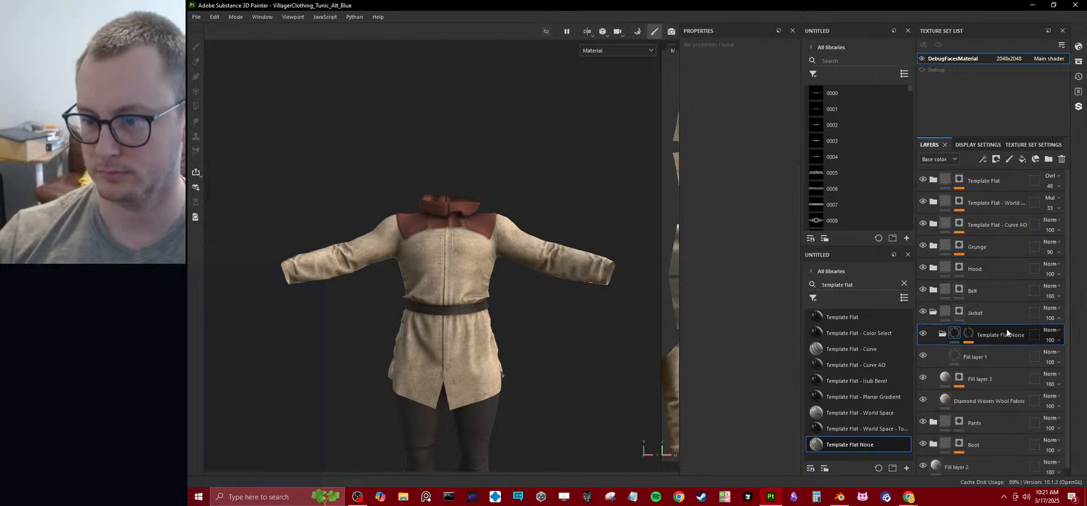
# - Replace the Template Flat Noise mask's grayscale texture with Stripes, using 20 stripes and a shift of 0
pyautogui.rightClick(972, 334)
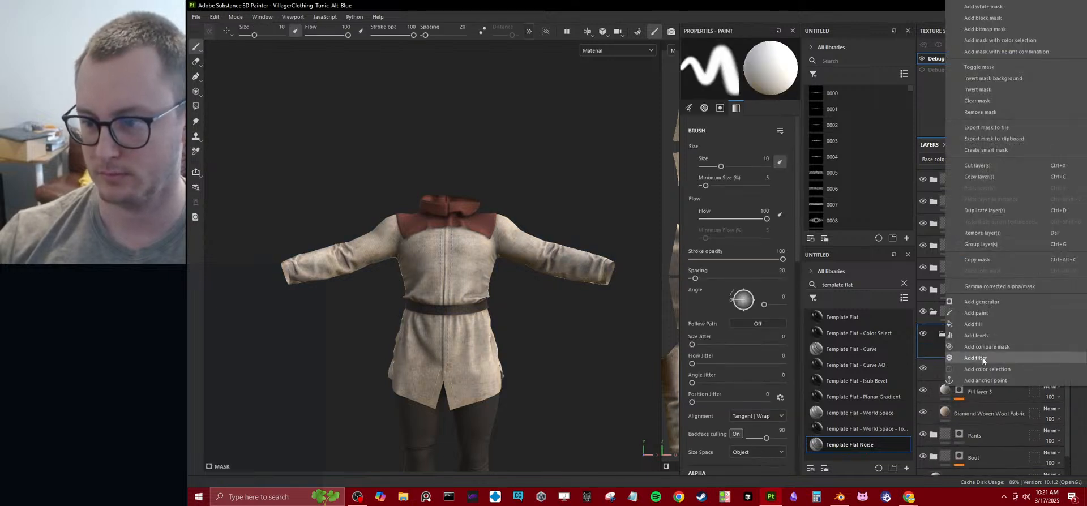
pyautogui.click(996, 352)
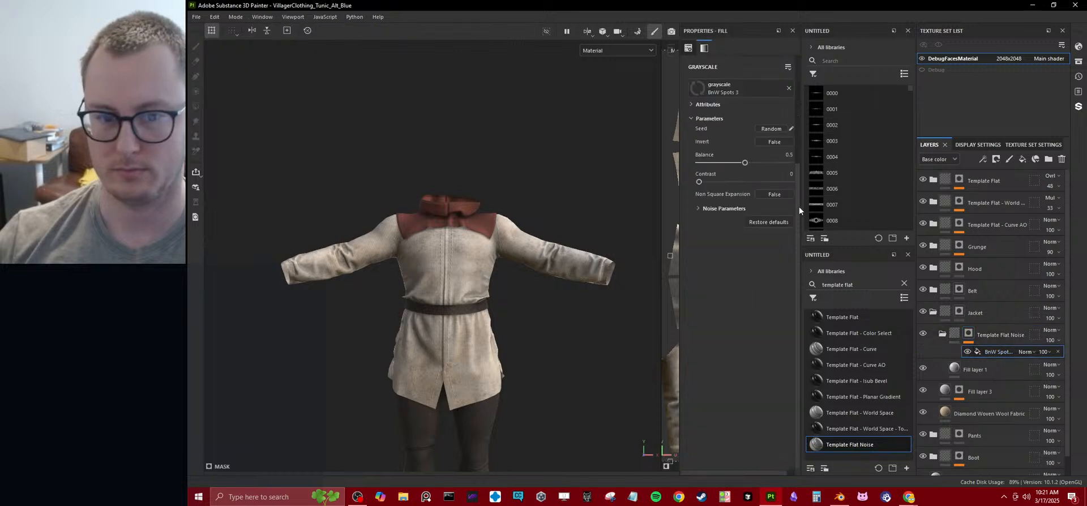
pyautogui.click(734, 85)
pyautogui.write('stripes')
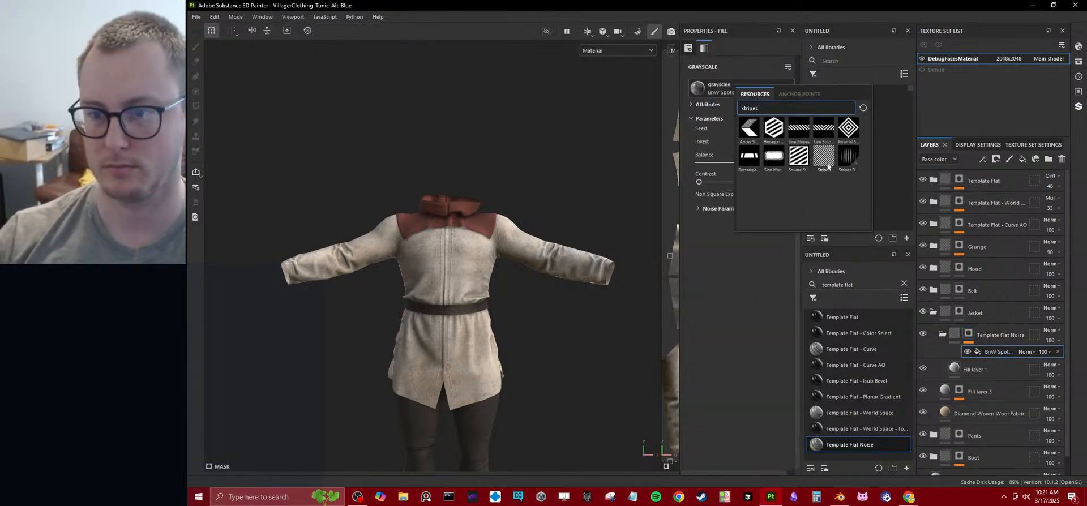
pyautogui.click(823, 156)
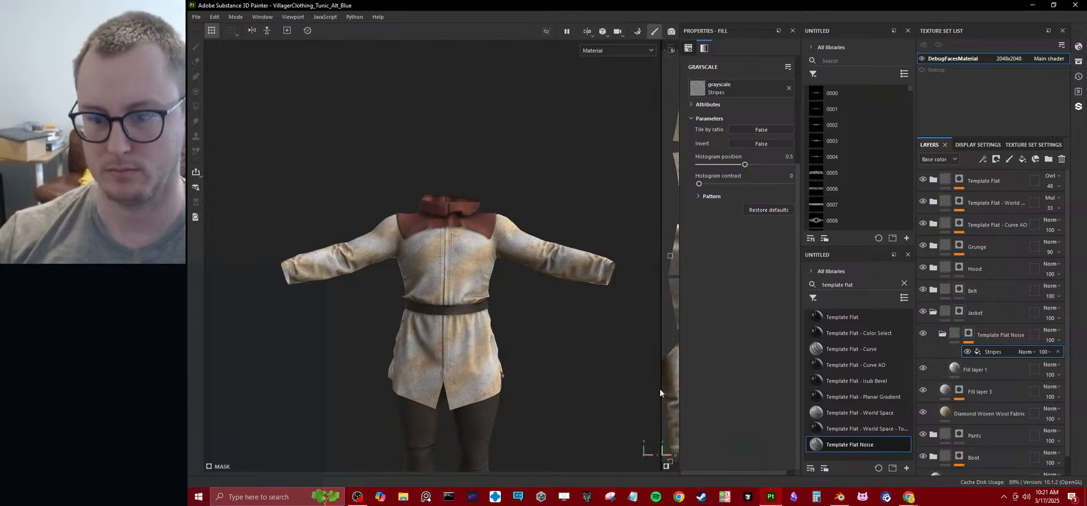
pyautogui.click(707, 196)
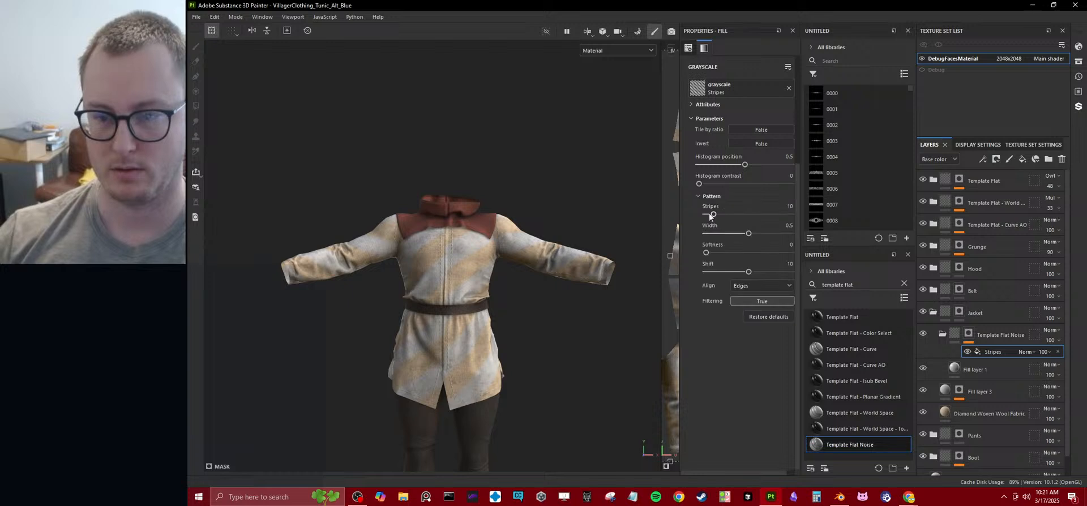
pyautogui.moveTo(661, 282); pyautogui.dragTo(669, 280)
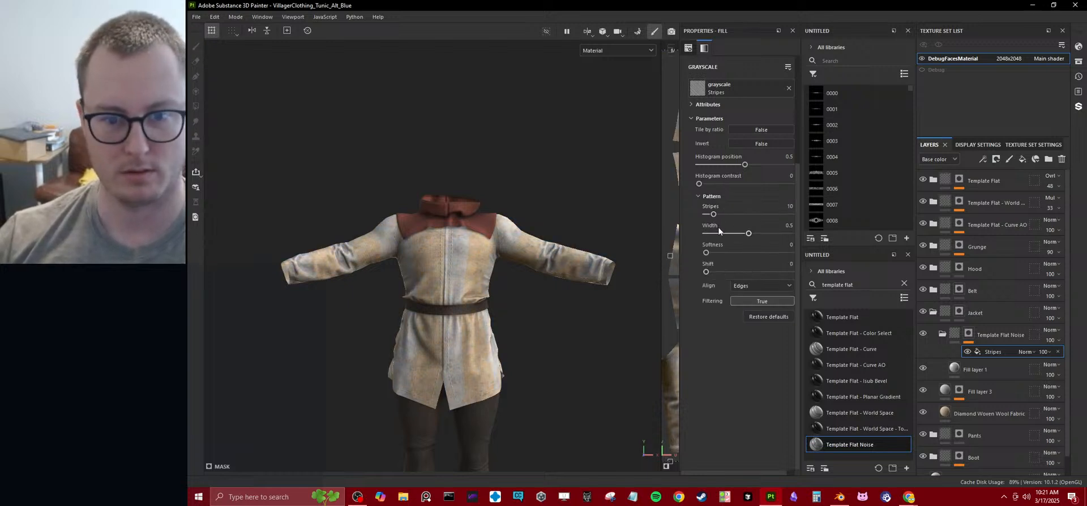
pyautogui.moveTo(713, 214); pyautogui.dragTo(722, 215)
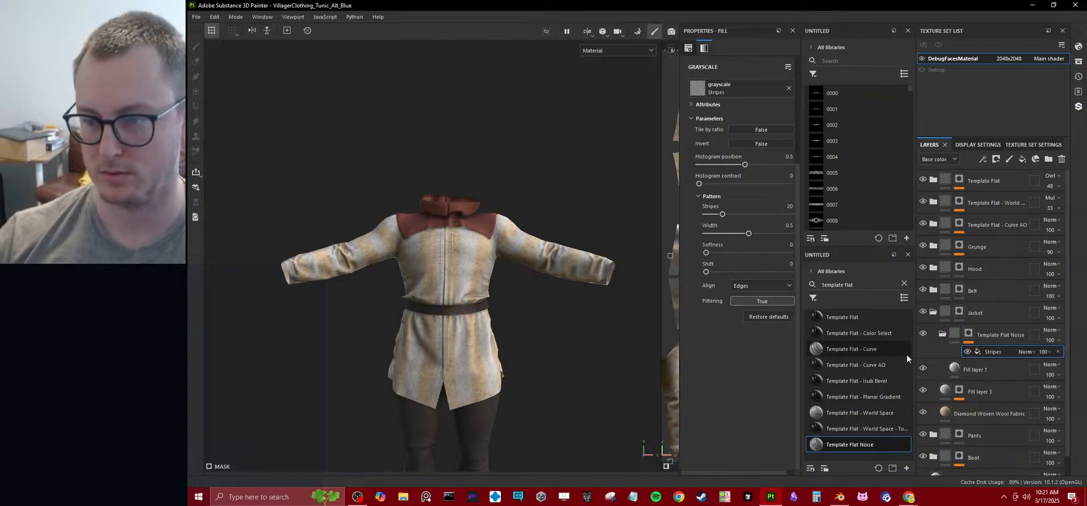
# - Set the base color of Fill layer 1 inside Template Flat Noise to blue 748BC1
pyautogui.click(951, 367)
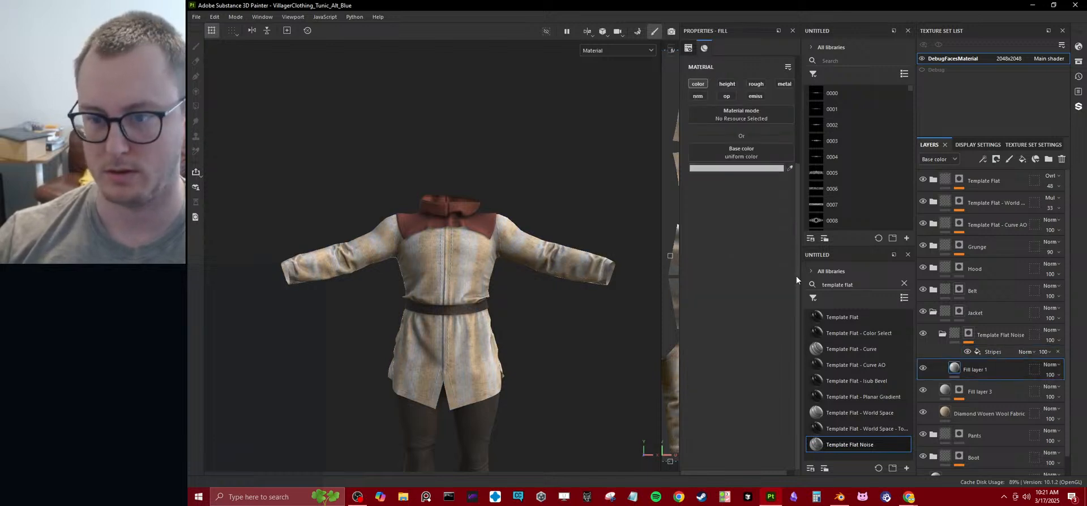
pyautogui.click(728, 168)
pyautogui.click(858, 283)
pyautogui.moveTo(813, 277); pyautogui.dragTo(787, 268)
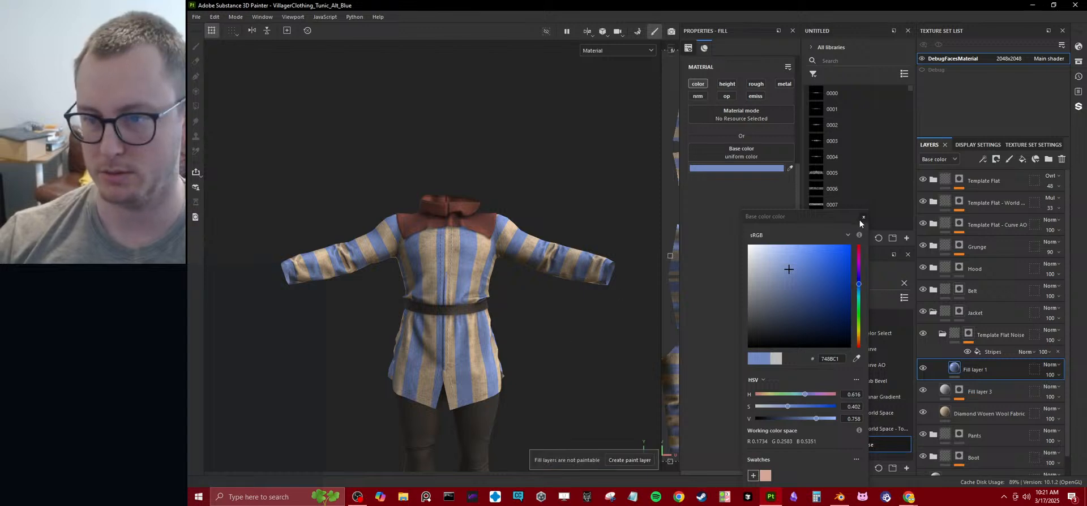
# - Enlarge the UV view and offset the Stripes mask projection by about 0.20 horizontally and 0.26 vertically
pyautogui.click(984, 350)
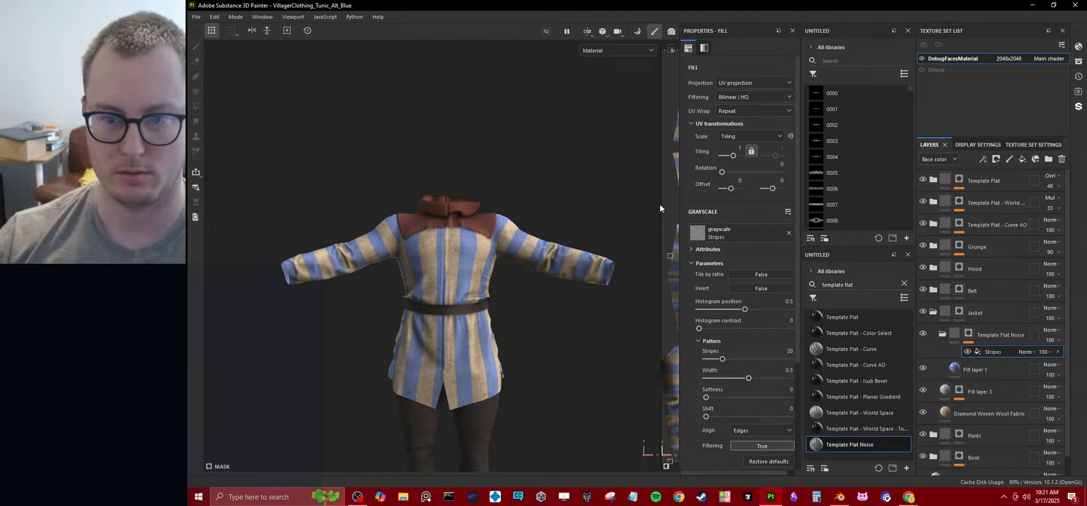
pyautogui.moveTo(661, 207); pyautogui.dragTo(444, 206)
pyautogui.moveTo(569, 248); pyautogui.dragTo(627, 172)
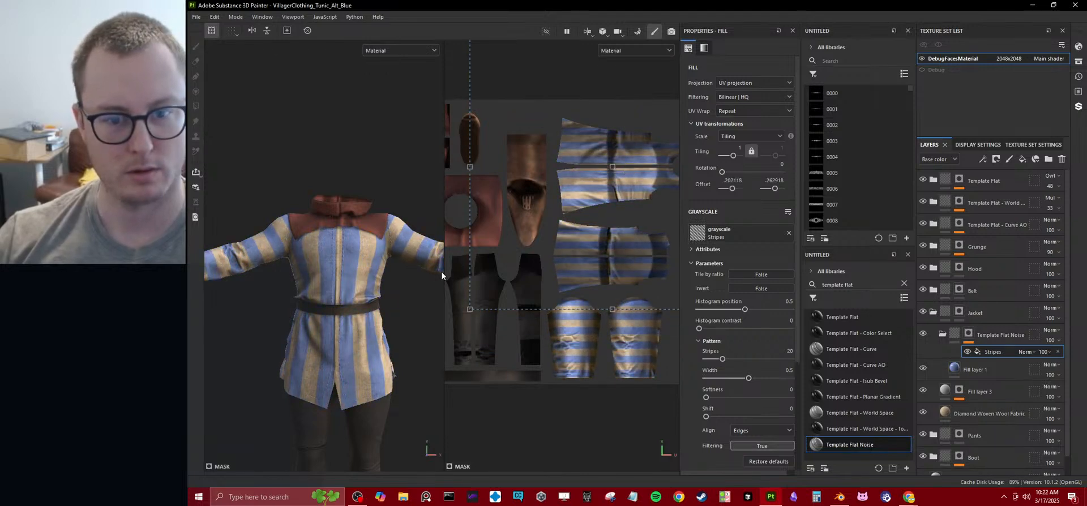
# - Enable the height and roughness channels on Fill layer 1, set roughness to about 0.46 and check the jacket's fabric up close
pyautogui.press('F2')
pyautogui.keyDown('alt'); pyautogui.moveTo(432, 259); pyautogui.dragTo(449, 292); pyautogui.keyUp('alt')
pyautogui.scroll(3, 449, 292)
pyautogui.scroll(5, 453, 283)
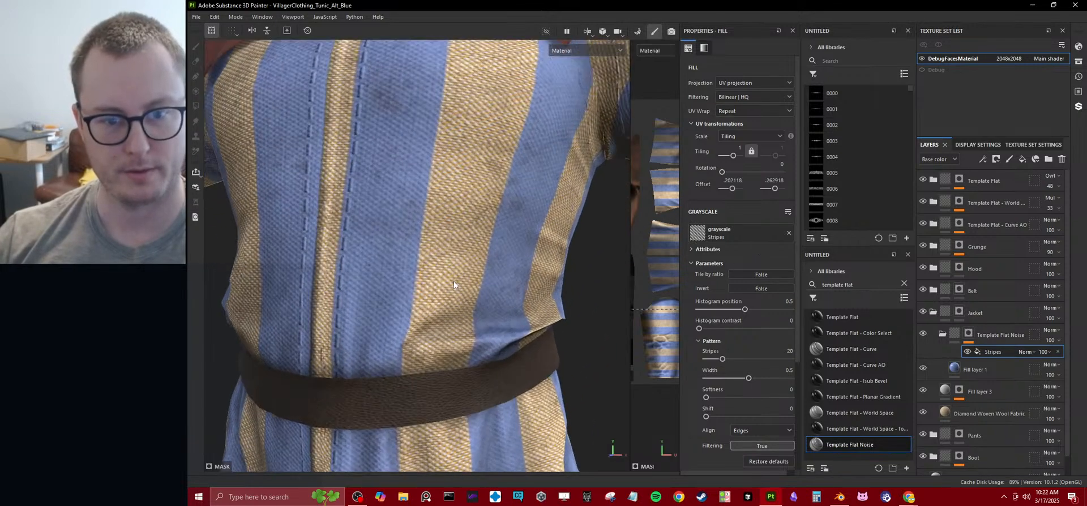
pyautogui.click(942, 369)
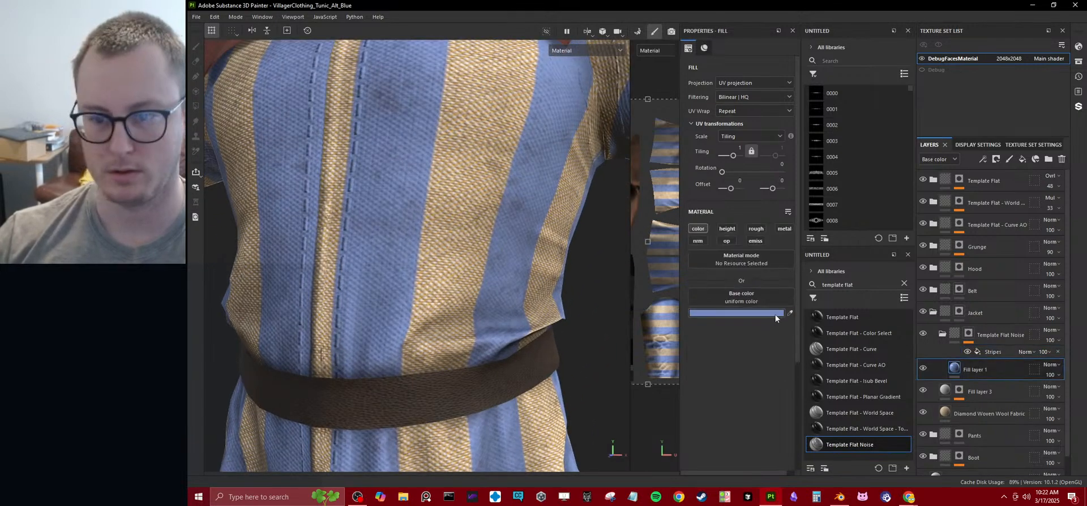
pyautogui.click(755, 228)
pyautogui.moveTo(740, 352)
pyautogui.mouseDown()
pyautogui.moveTo(751, 352)
pyautogui.moveTo(730, 352)
pyautogui.mouseUp()
pyautogui.scroll(-3, 493, 271)
pyautogui.keyDown('alt'); pyautogui.moveTo(524, 255); pyautogui.dragTo(487, 258); pyautogui.keyUp('alt')
pyautogui.scroll(2, 497, 263)
pyautogui.scroll(-3, 497, 262)
pyautogui.scroll(3, 493, 263)
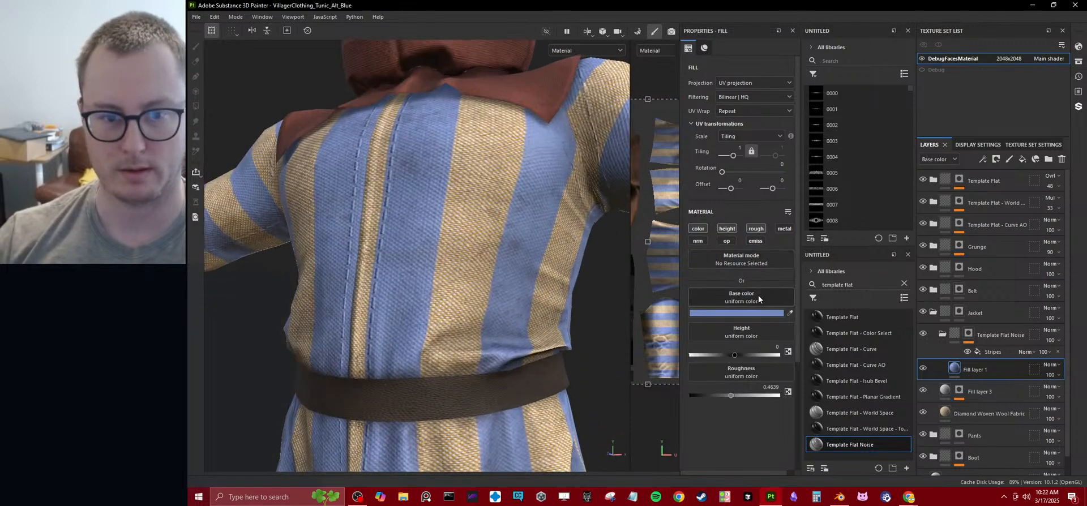
# - Set the Template Flat Noise folder's blending mode to Replace for the Height channel, check the weave and select Fill layer 1
pyautogui.click(968, 335)
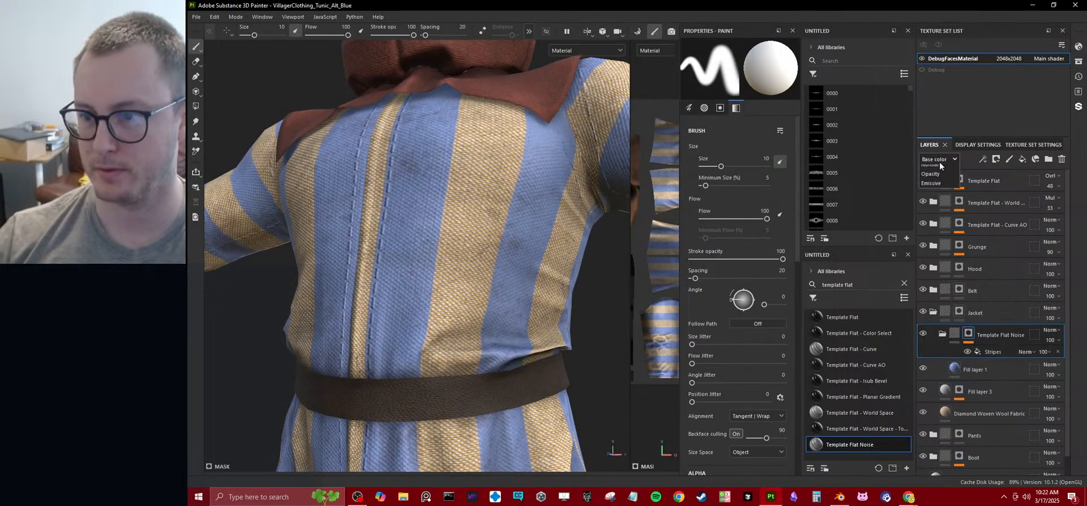
pyautogui.click(932, 194)
pyautogui.click(1053, 332)
pyautogui.click(1047, 41)
pyautogui.scroll(-2, 409, 255)
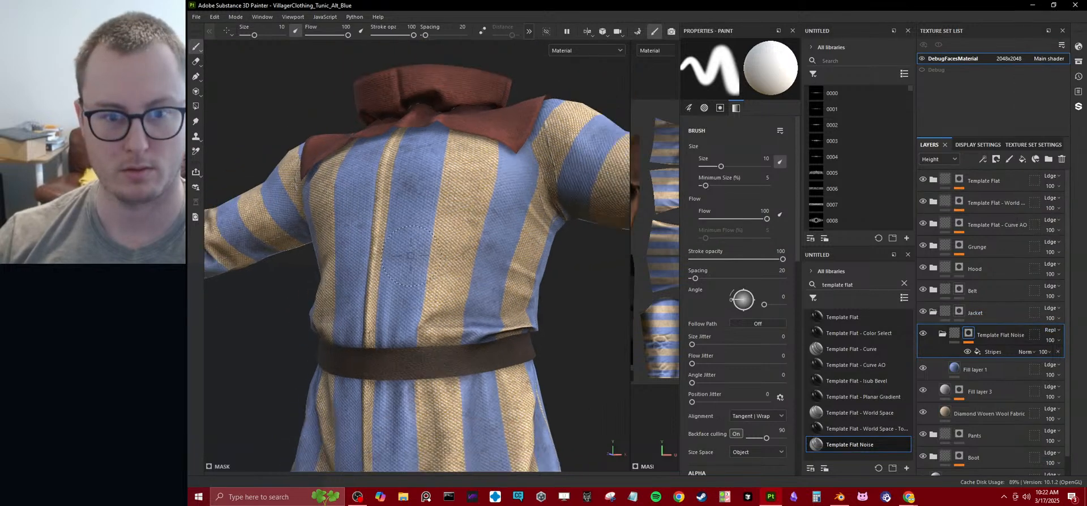
pyautogui.scroll(2, 409, 255)
pyautogui.keyDown('alt'); pyautogui.moveTo(410, 255); pyautogui.dragTo(452, 258); pyautogui.keyUp('alt')
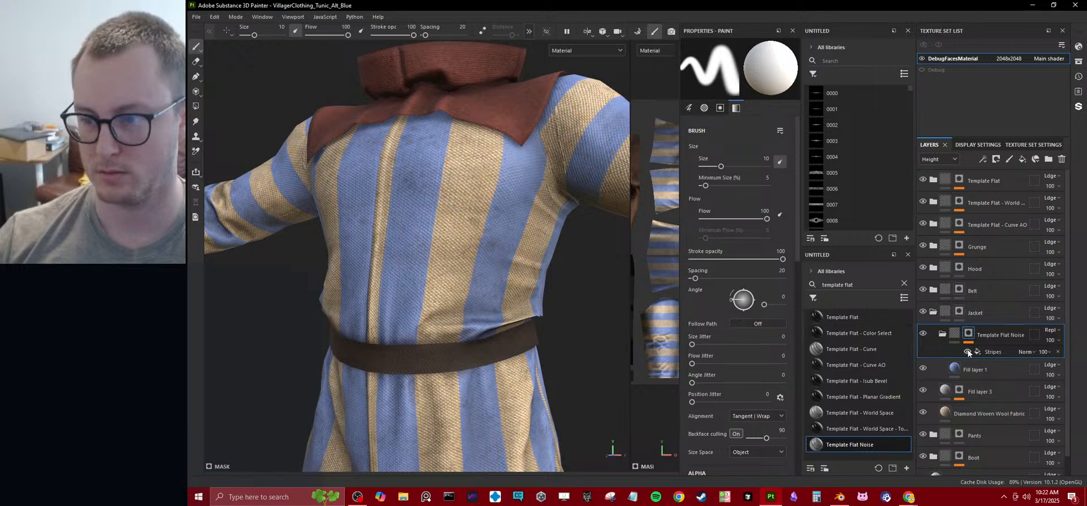
pyautogui.click(963, 369)
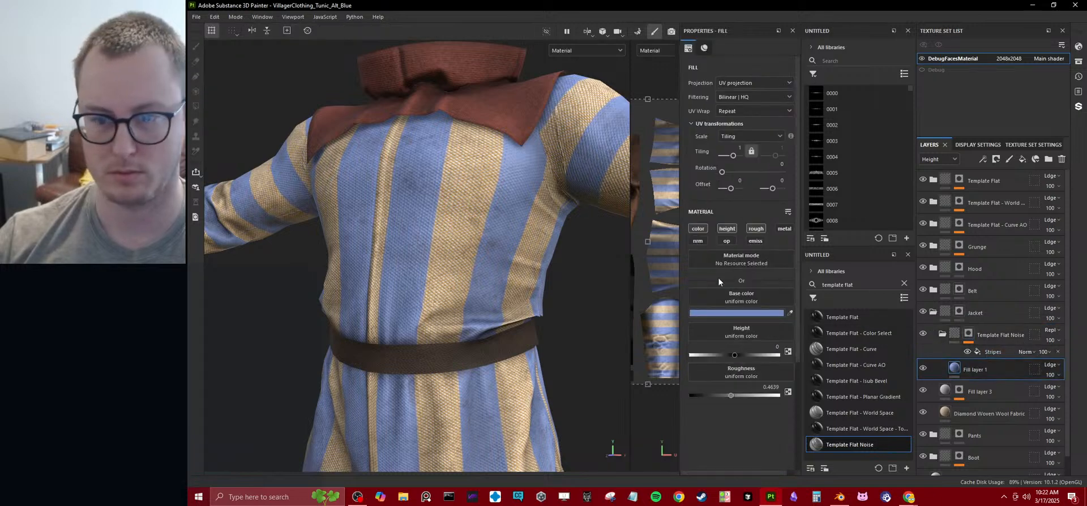
# - Set the height of Fill layer 1 in the Jacket's Template Flat Noise folder to 0.0412 and check the stripes around the belt
pyautogui.moveTo(740, 355); pyautogui.dragTo(736, 352)
pyautogui.scroll(-5, 449, 300)
pyautogui.keyDown('alt'); pyautogui.moveTo(449, 300); pyautogui.dragTo(528, 267); pyautogui.keyUp('alt')
pyautogui.keyDown('alt'); pyautogui.moveTo(527, 268); pyautogui.dragTo(528, 204, button='middle'); pyautogui.keyUp('alt')
pyautogui.keyDown('alt'); pyautogui.moveTo(529, 204); pyautogui.dragTo(494, 197); pyautogui.keyUp('alt')
pyautogui.keyDown('alt'); pyautogui.moveTo(494, 197); pyautogui.dragTo(506, 256, button='right'); pyautogui.keyUp('alt')
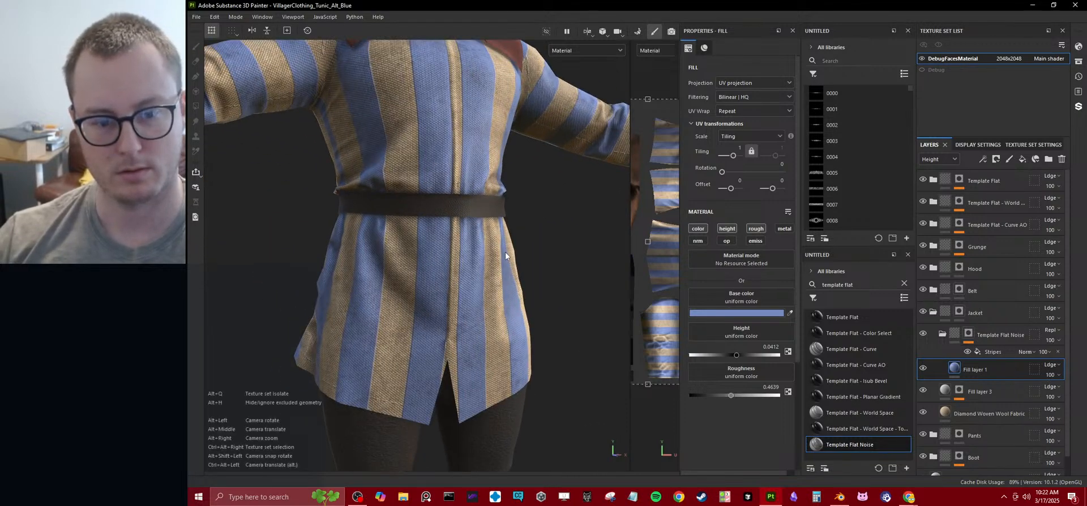
# - Move the Template Flat Noise folder below Fill layer 3 in the Jacket folder and inspect the striped fabric
pyautogui.moveTo(1000, 334); pyautogui.dragTo(1015, 397)
pyautogui.keyDown('alt'); pyautogui.moveTo(513, 266); pyautogui.dragTo(515, 235, button='right'); pyautogui.keyUp('alt')
pyautogui.keyDown('alt'); pyautogui.moveTo(535, 244); pyautogui.dragTo(494, 244); pyautogui.keyUp('alt')
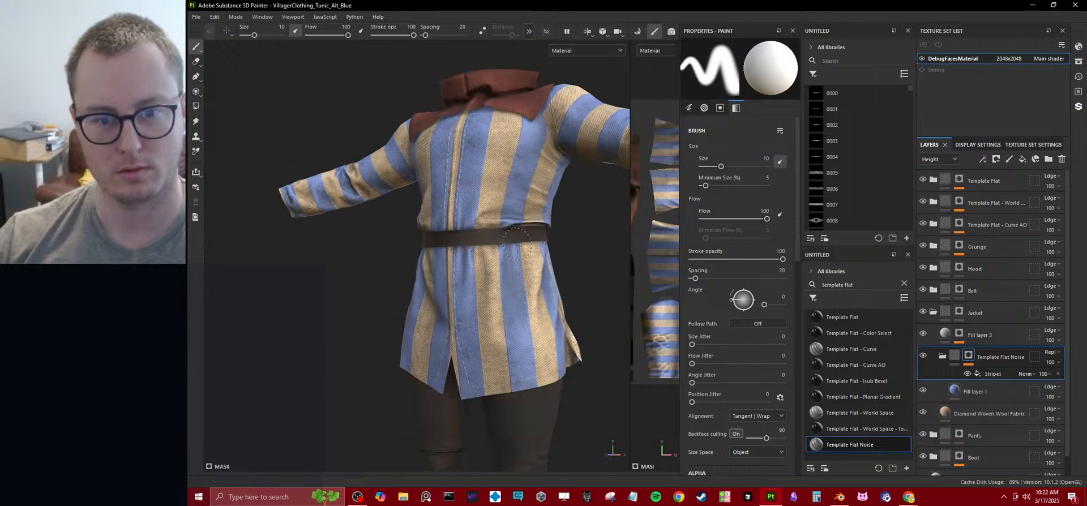
pyautogui.scroll(5, 492, 243)
# - Darken the base color of the stripes' Fill layer 1 to 6377A8 and check it on the whole outfit
pyautogui.click(951, 390)
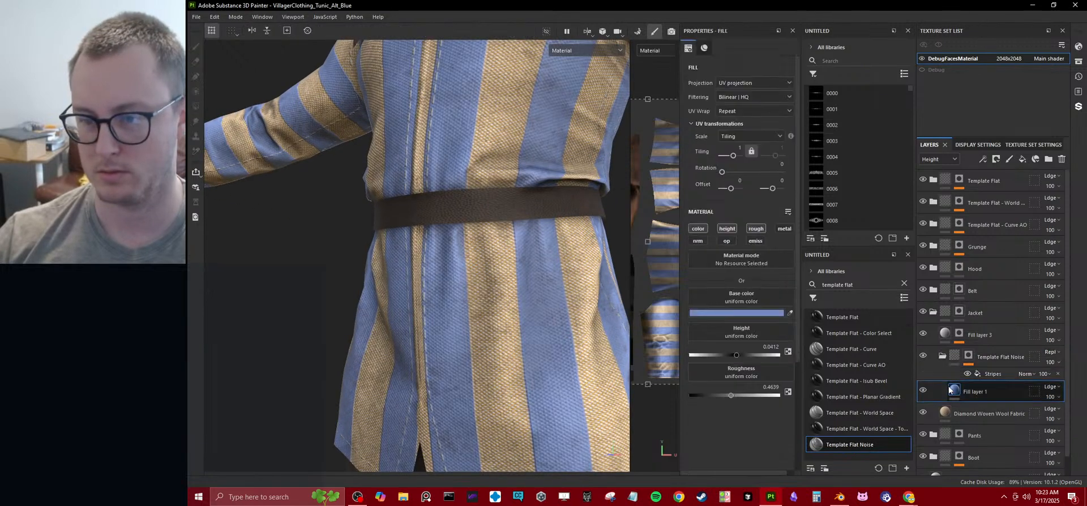
pyautogui.click(743, 311)
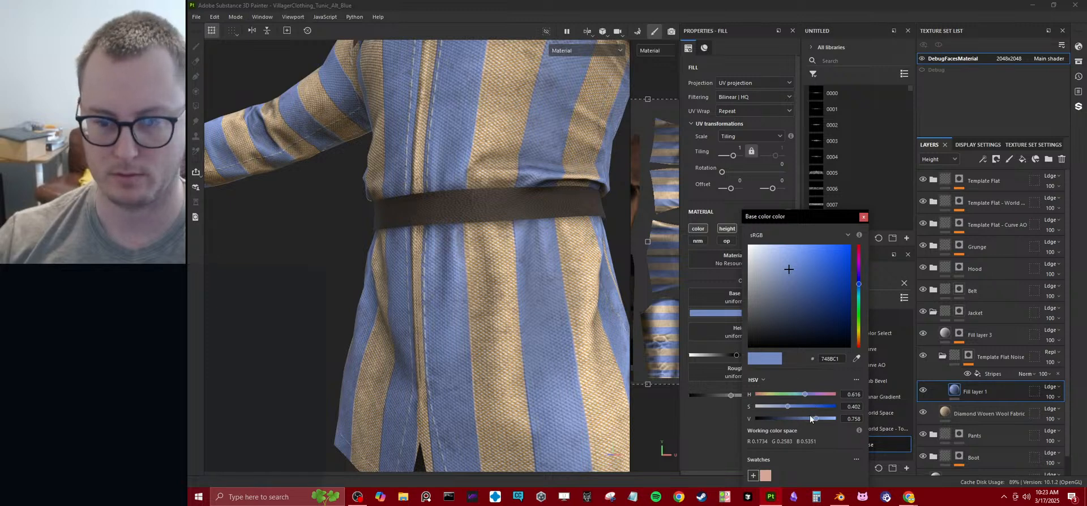
pyautogui.moveTo(809, 417); pyautogui.dragTo(807, 419)
pyautogui.scroll(-5, 432, 287)
pyautogui.keyDown('alt'); pyautogui.moveTo(431, 288); pyautogui.dragTo(502, 260); pyautogui.keyUp('alt')
pyautogui.scroll(-3, 471, 266)
pyautogui.scroll(5, 501, 263)
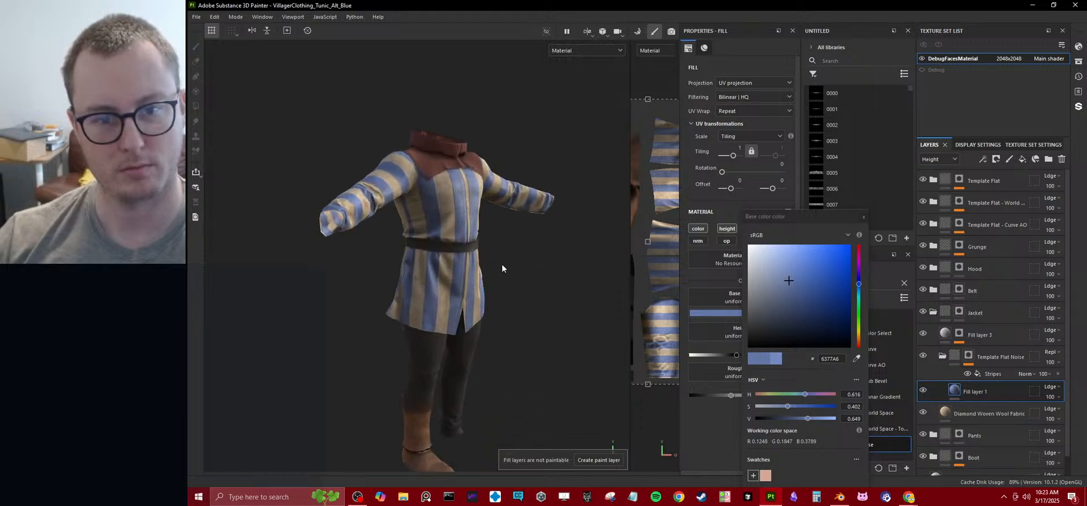
pyautogui.click(863, 217)
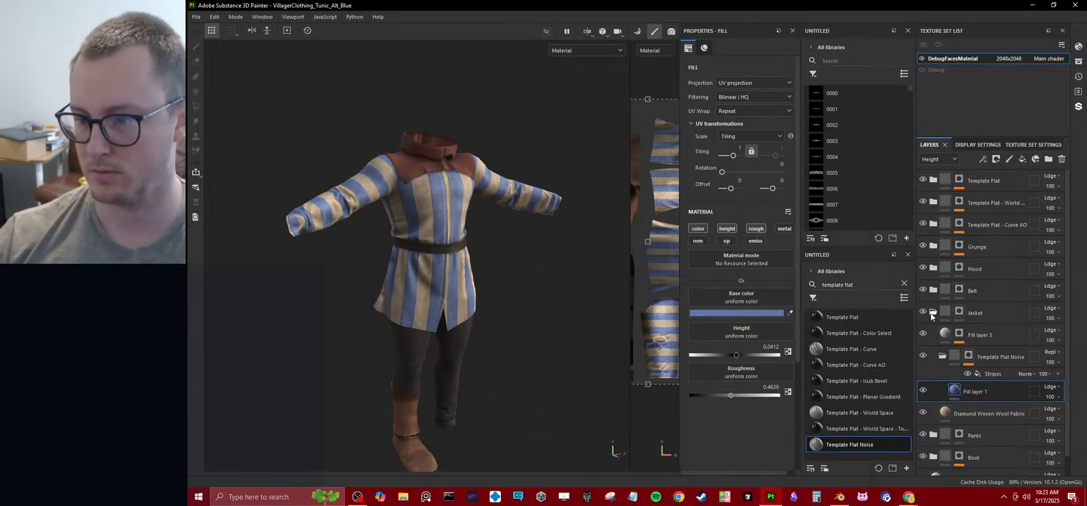
# - Collapse the Jacket folder and set the fabric color of the Hood's Fabric Cotton Jersey layer to dark blue 354A79
pyautogui.click(932, 312)
pyautogui.click(933, 269)
pyautogui.click(946, 289)
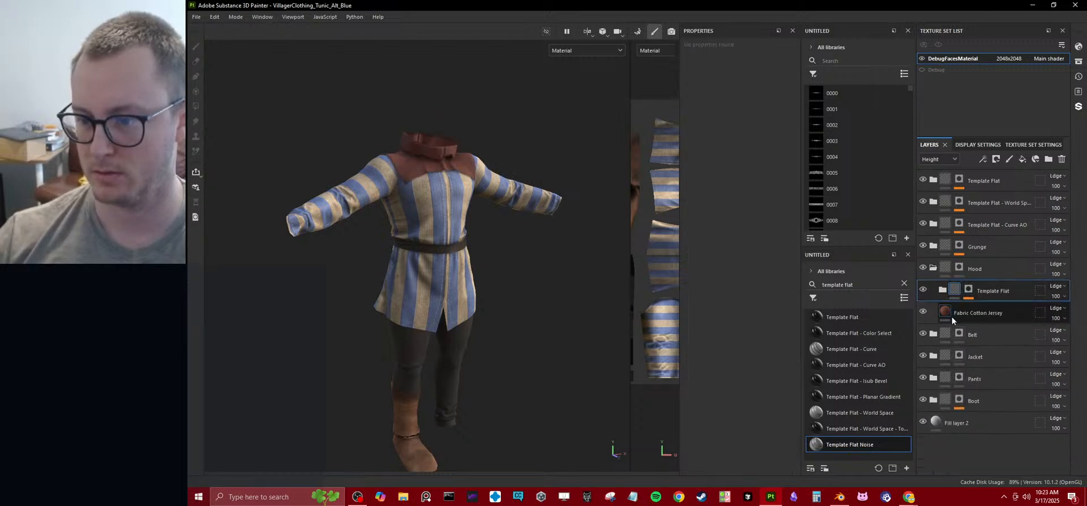
pyautogui.click(945, 312)
pyautogui.click(942, 290)
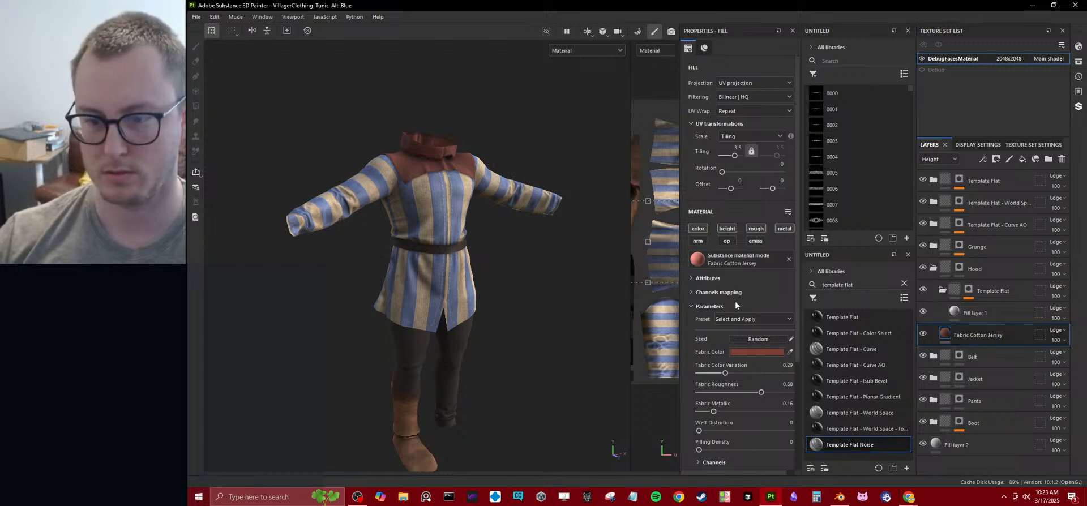
pyautogui.click(765, 353)
pyautogui.moveTo(780, 396); pyautogui.dragTo(805, 399)
pyautogui.moveTo(544, 295)
pyautogui.keyDown('alt'); pyautogui.mouseDown()
pyautogui.moveTo(529, 283)
pyautogui.moveTo(484, 354)
pyautogui.moveTo(532, 346)
pyautogui.mouseUp(); pyautogui.keyUp('alt')
pyautogui.moveTo(532, 345)
pyautogui.keyDown('alt'); pyautogui.mouseDown(button='middle')
pyautogui.moveTo(536, 196)
pyautogui.moveTo(541, 279)
pyautogui.mouseUp(button='middle'); pyautogui.keyUp('alt')
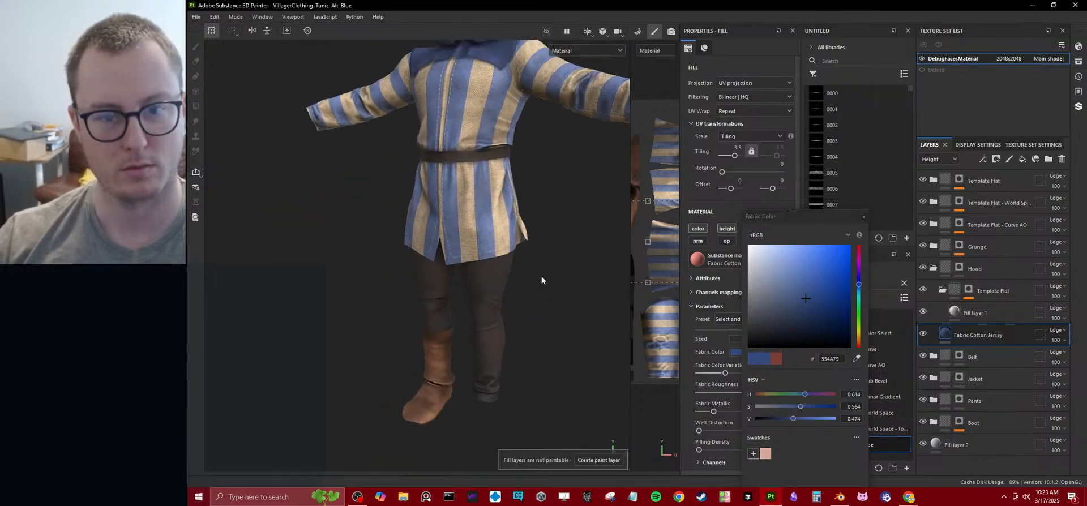
pyautogui.keyDown('alt'); pyautogui.moveTo(541, 279); pyautogui.dragTo(504, 261, button='right'); pyautogui.keyUp('alt')
pyautogui.keyDown('alt'); pyautogui.moveTo(504, 261); pyautogui.dragTo(486, 262); pyautogui.keyUp('alt')
pyautogui.keyDown('alt'); pyautogui.moveTo(486, 261); pyautogui.dragTo(486, 255, button='middle'); pyautogui.keyUp('alt')
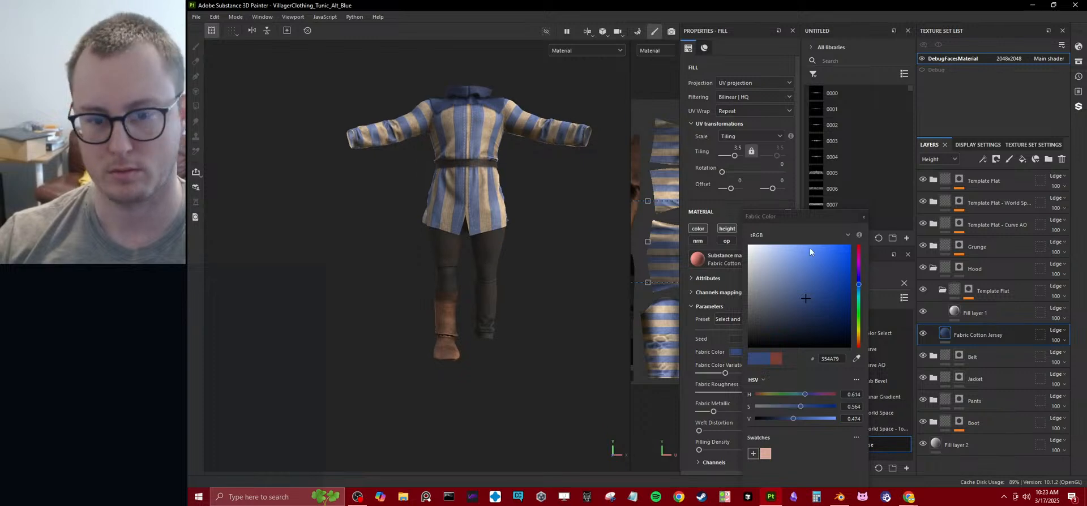
pyautogui.click(863, 218)
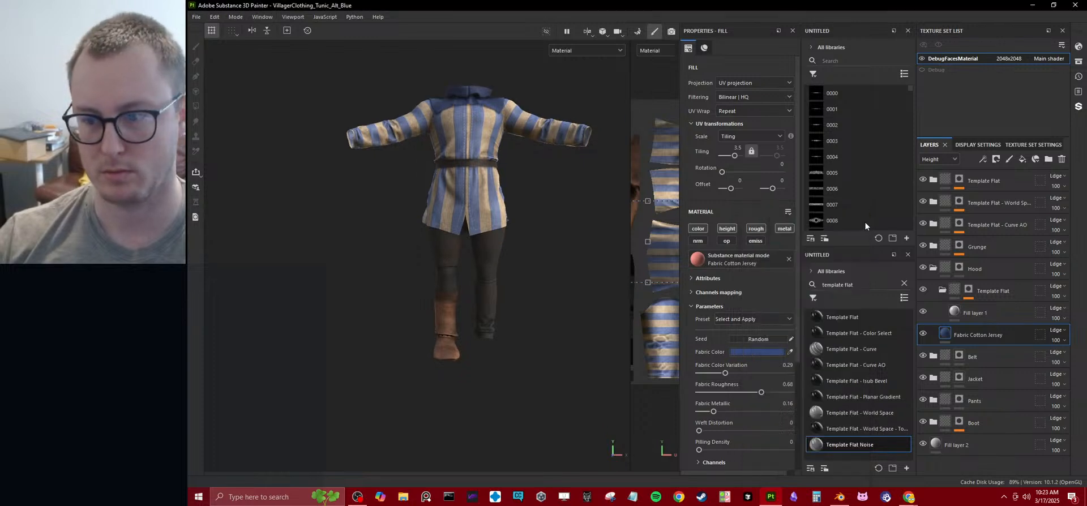
# - Change the fabric color of the Fabric Felt layer in the Pants folder to a lighter greyish blue
pyautogui.click(933, 401)
pyautogui.click(945, 424)
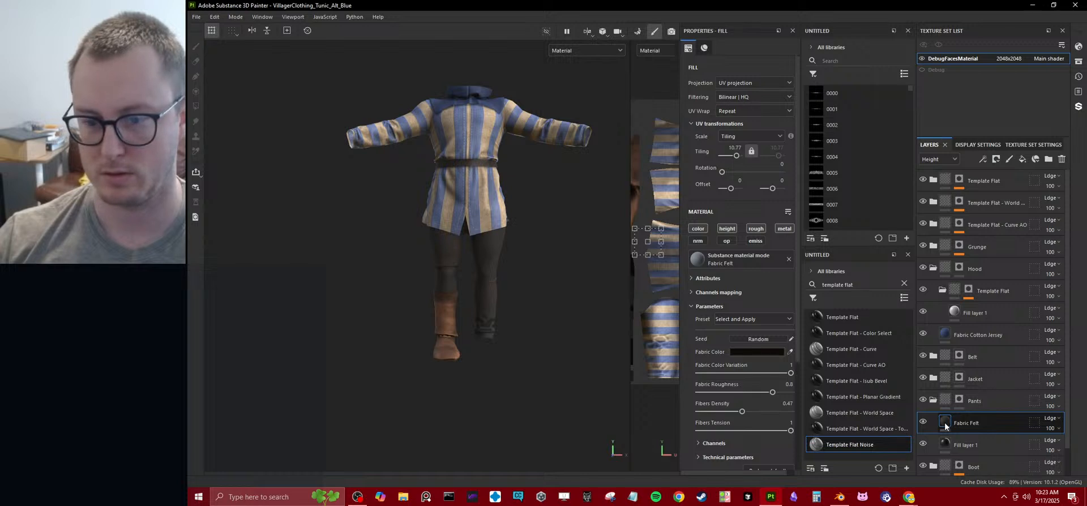
pyautogui.scroll(-1, 711, 320)
pyautogui.click(749, 296)
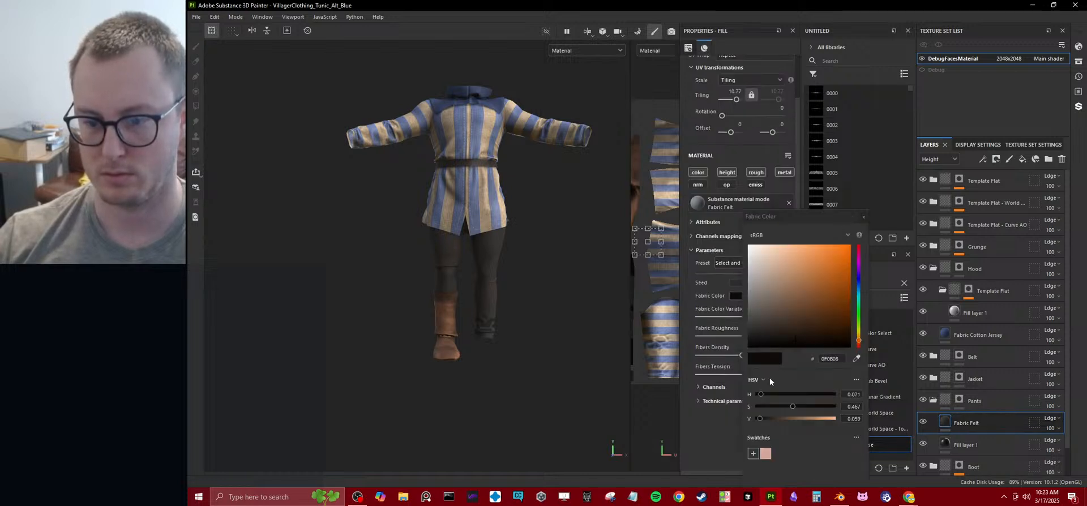
pyautogui.moveTo(774, 394); pyautogui.dragTo(804, 395)
pyautogui.click(883, 397)
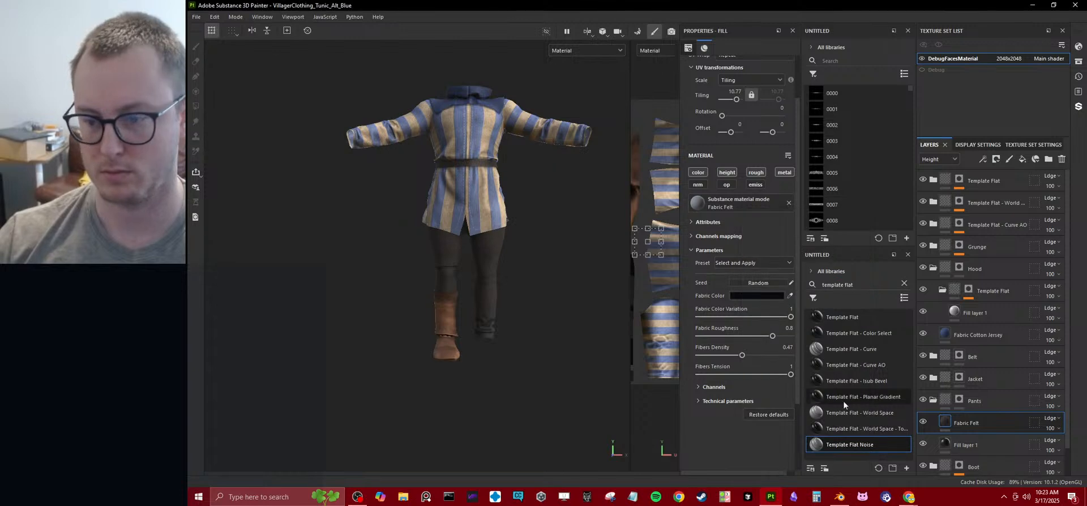
pyautogui.click(745, 295)
pyautogui.click(763, 272)
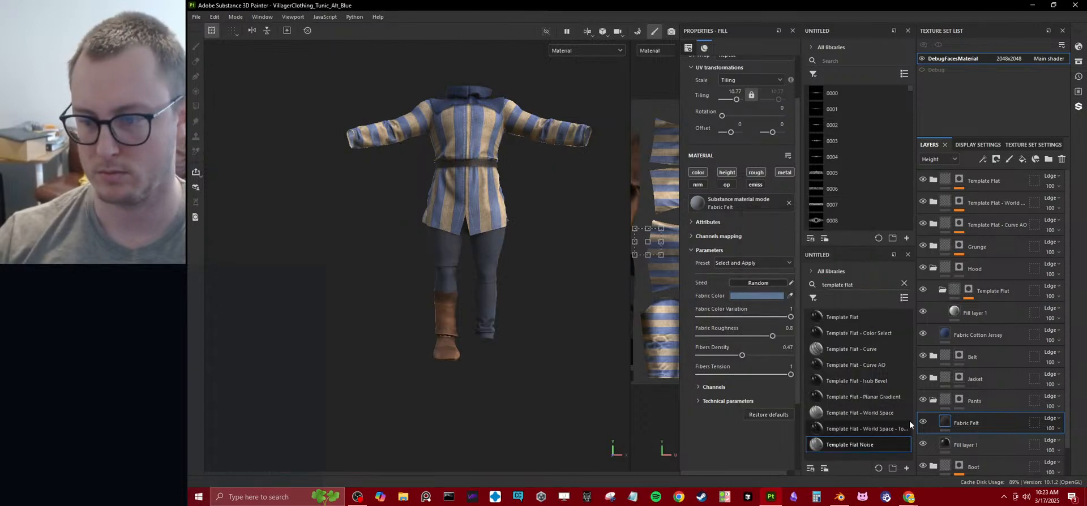
# - Check the base color of Fill layer 1 in the Pants folder and inspect the blue pants from several angles
pyautogui.click(965, 445)
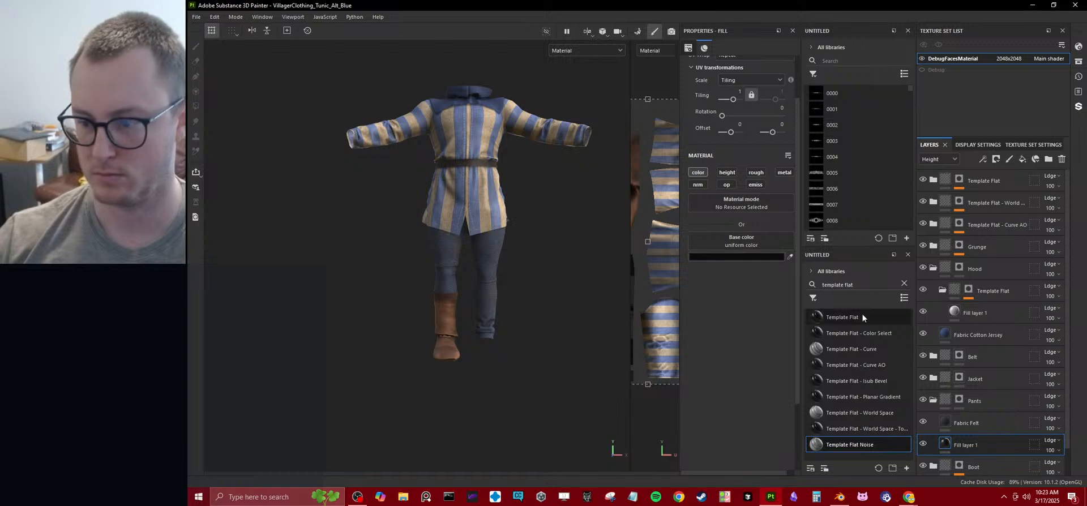
pyautogui.click(732, 257)
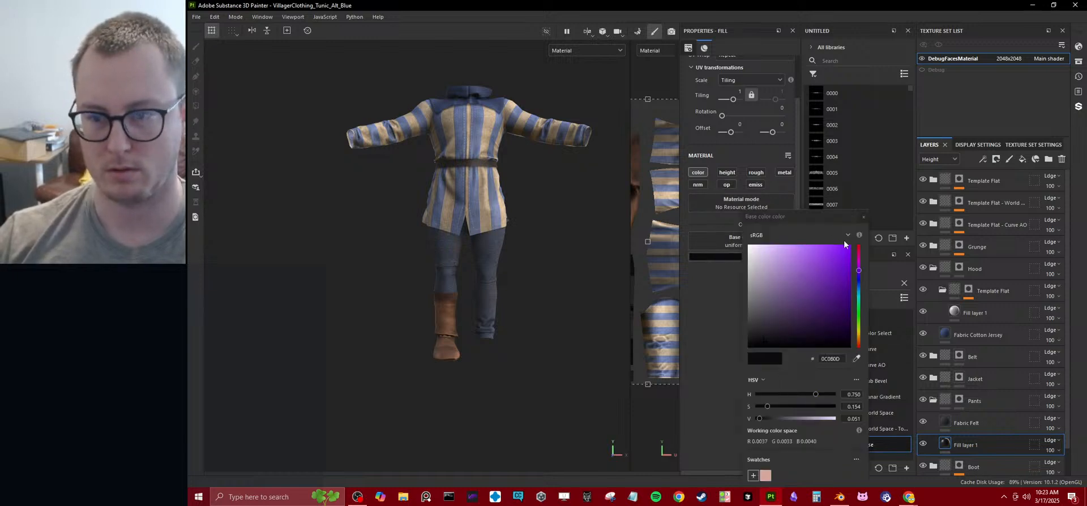
pyautogui.click(863, 217)
pyautogui.scroll(5, 532, 277)
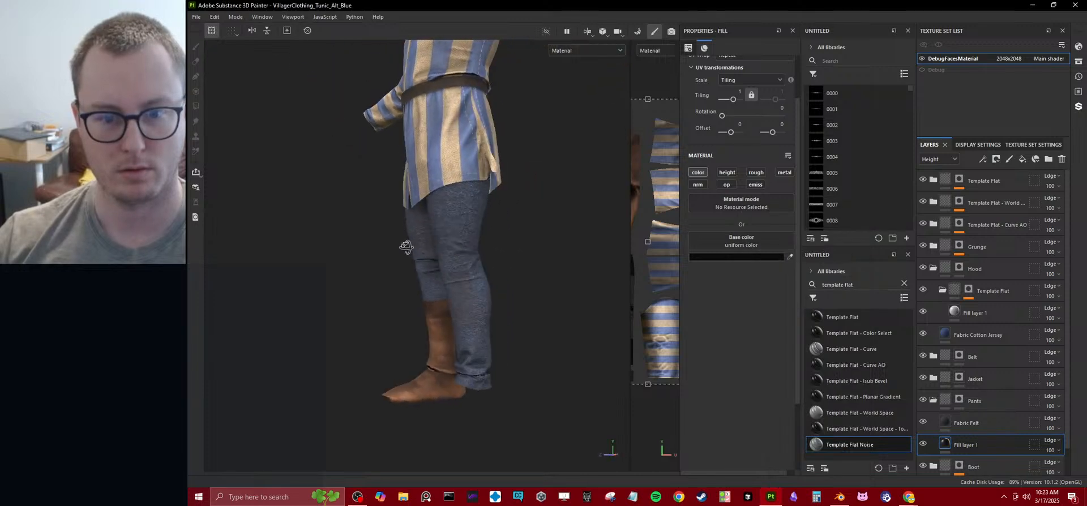
pyautogui.scroll(-5, 477, 268)
pyautogui.keyDown('alt'); pyautogui.moveTo(493, 275); pyautogui.dragTo(517, 286); pyautogui.keyUp('alt')
pyautogui.scroll(5, 515, 295)
# - Set the fabric color of the pants' Fabric Felt layer to dark blue 334457
pyautogui.click(969, 422)
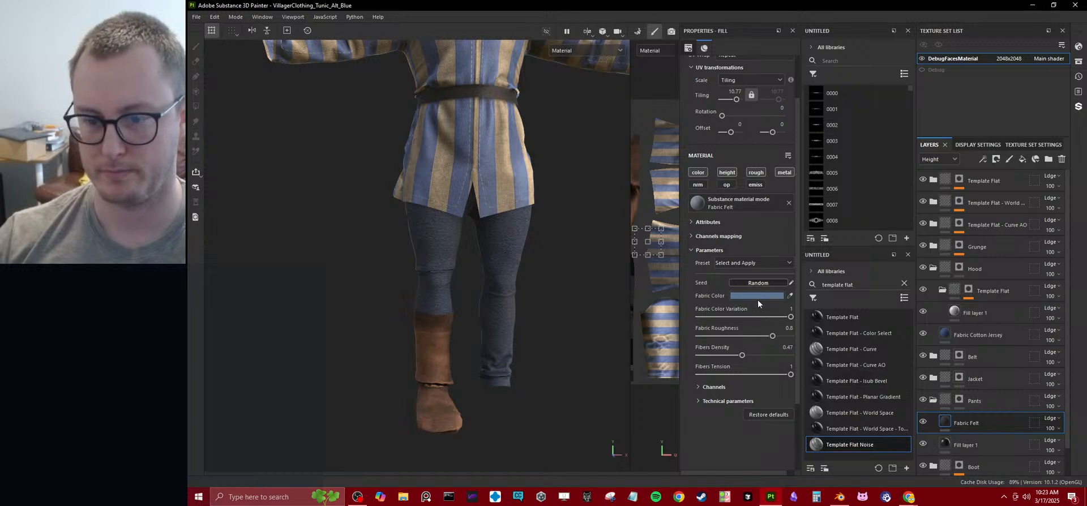
pyautogui.click(735, 296)
pyautogui.click(786, 320)
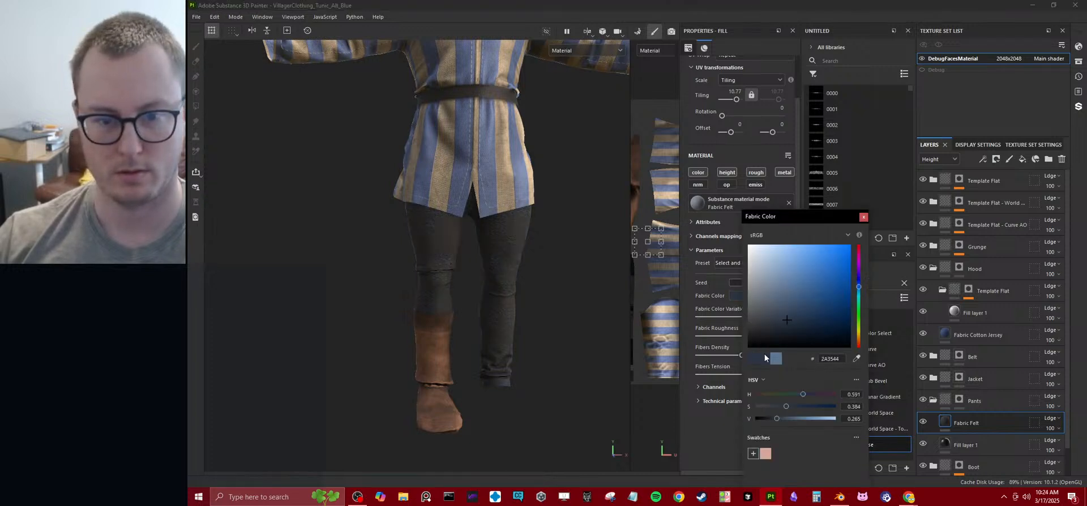
pyautogui.click(800, 312)
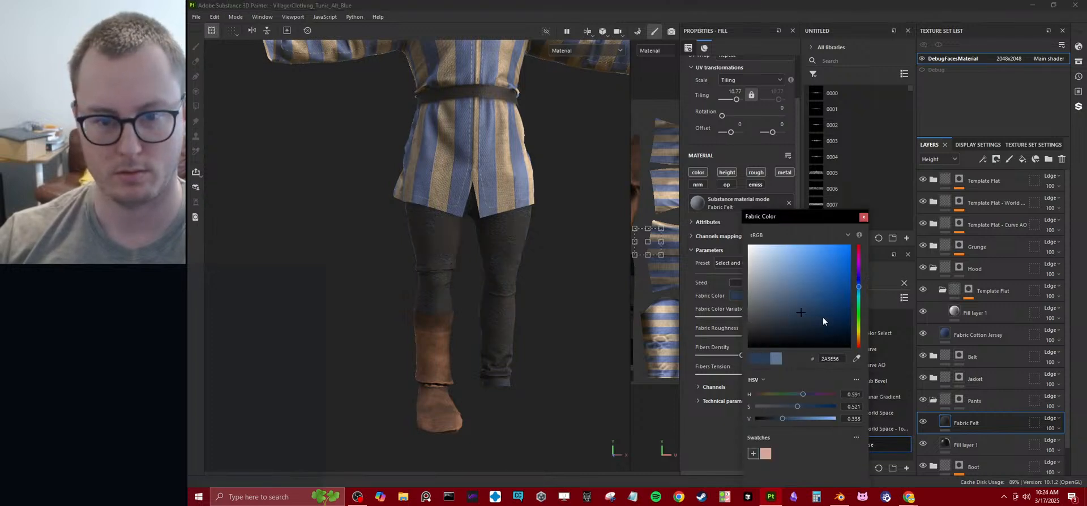
pyautogui.click(791, 311)
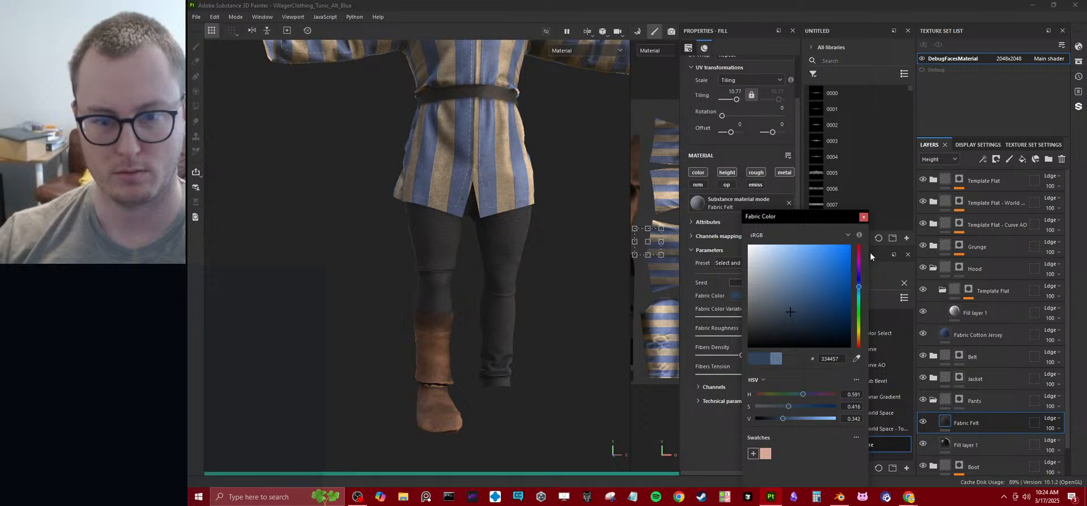
pyautogui.click(864, 217)
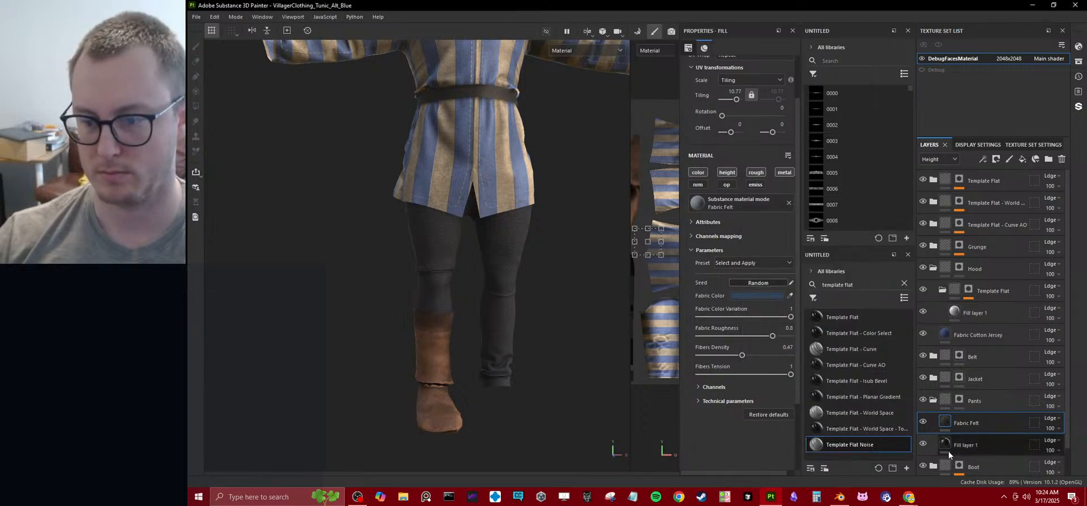
# - Set the color of the Boot folder's Leather Goat layer to dark brown 1D110A and review the full outfit
pyautogui.scroll(-4, 947, 455)
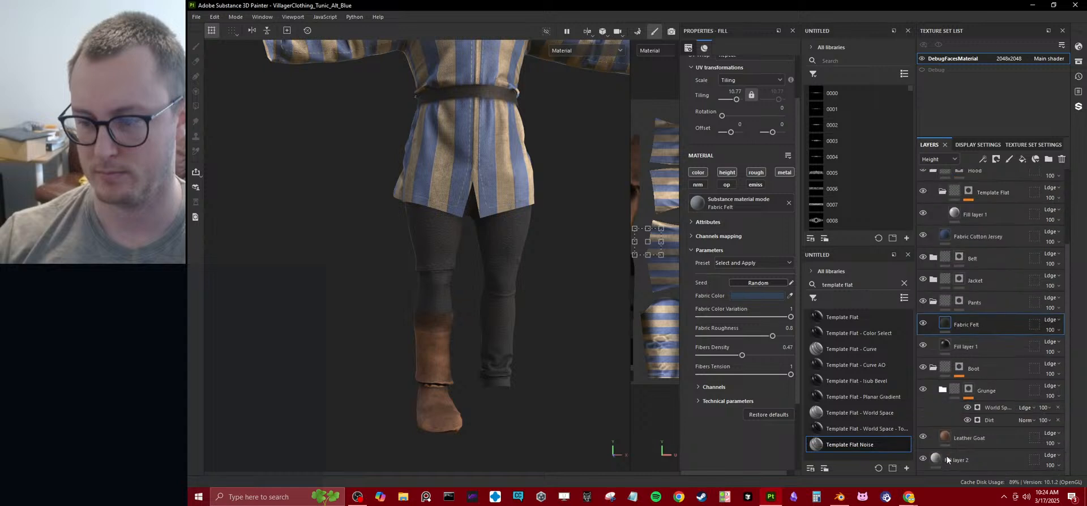
pyautogui.click(946, 440)
pyautogui.click(760, 296)
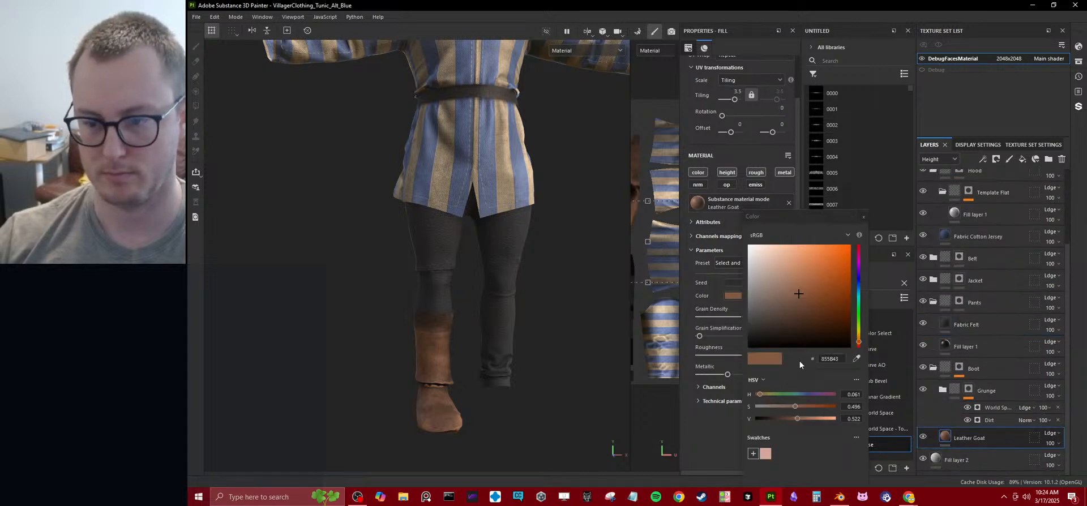
pyautogui.click(799, 332)
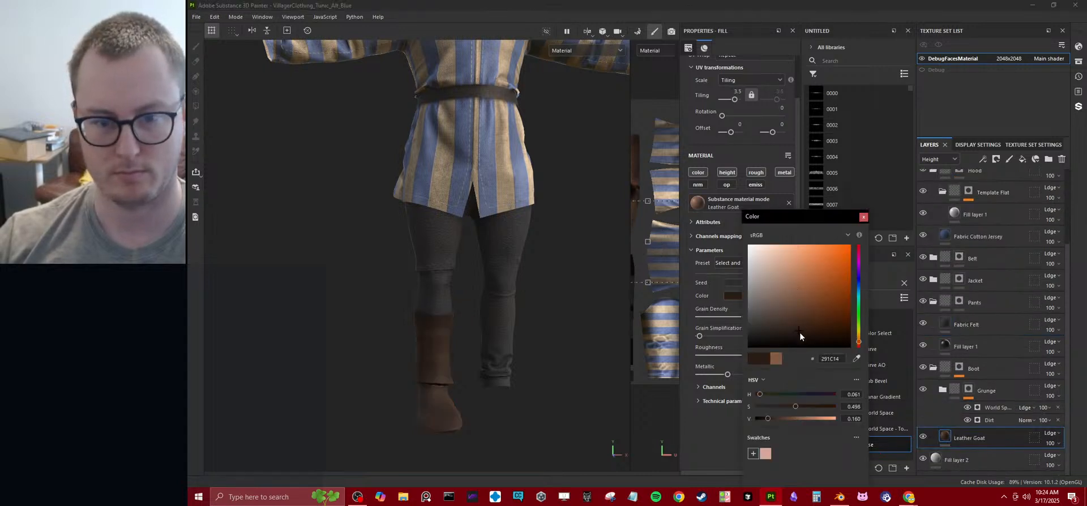
pyautogui.click(814, 333)
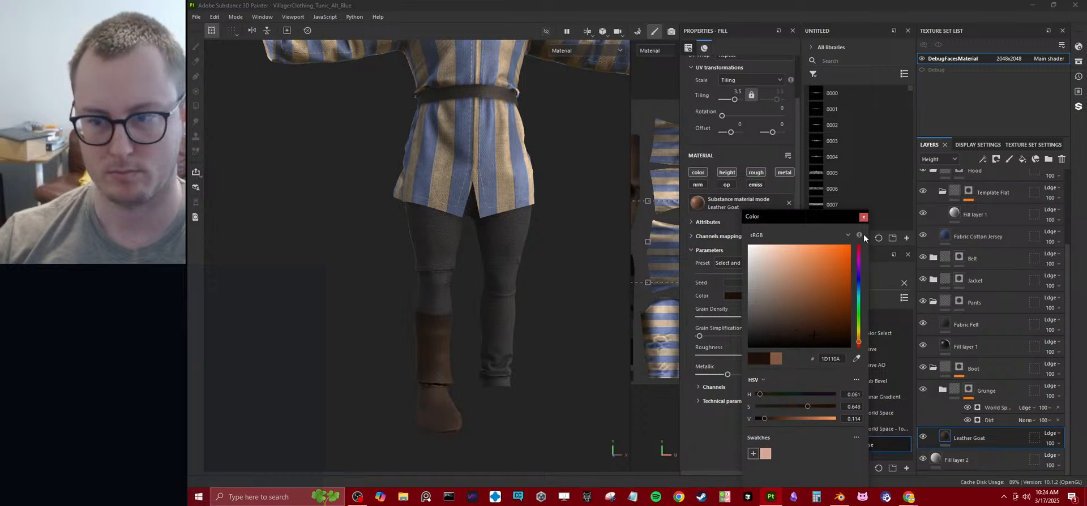
pyautogui.click(863, 217)
pyautogui.scroll(-5, 454, 170)
pyautogui.keyDown('alt'); pyautogui.moveTo(454, 170); pyautogui.dragTo(478, 225, button='middle'); pyautogui.keyUp('alt')
pyautogui.moveTo(478, 225)
pyautogui.keyDown('alt'); pyautogui.mouseDown()
pyautogui.moveTo(395, 219)
pyautogui.moveTo(481, 226)
pyautogui.mouseUp(); pyautogui.keyUp('alt')
pyautogui.scroll(5, 524, 231)
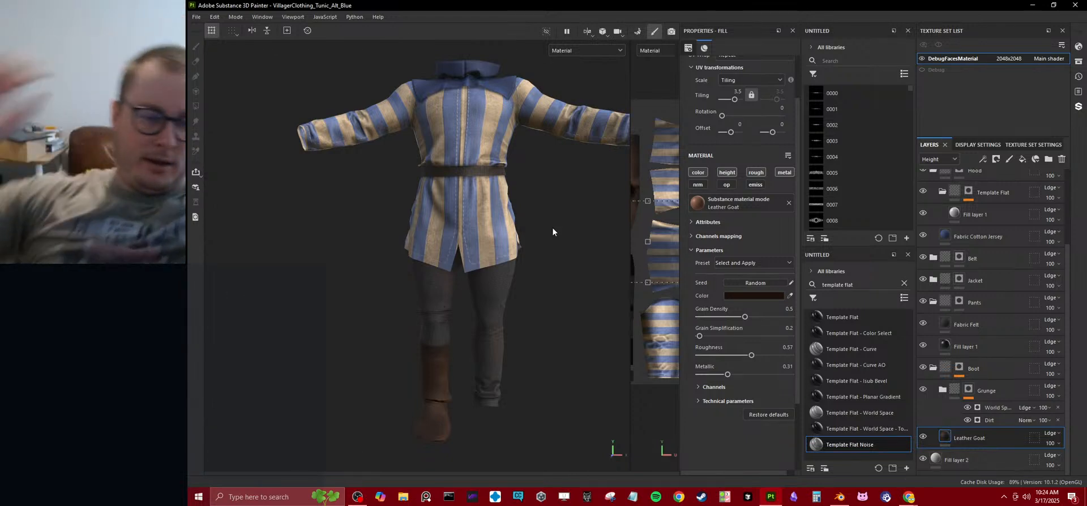
# - Create a folder named Blue inside Textures/Tunic and set it as the output directory for the texture export
pyautogui.hotkey('ctrl', 'shift', 'e')
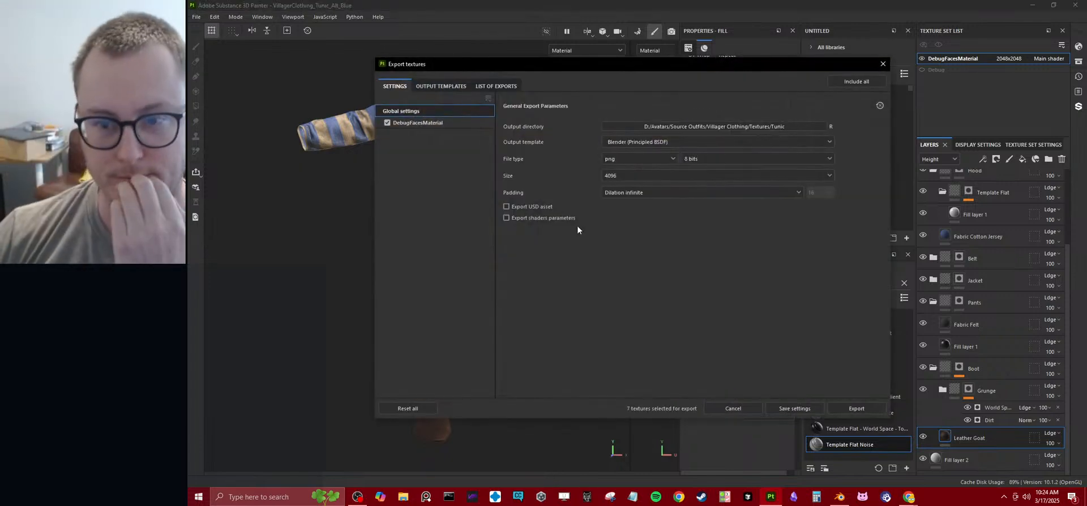
pyautogui.click(707, 129)
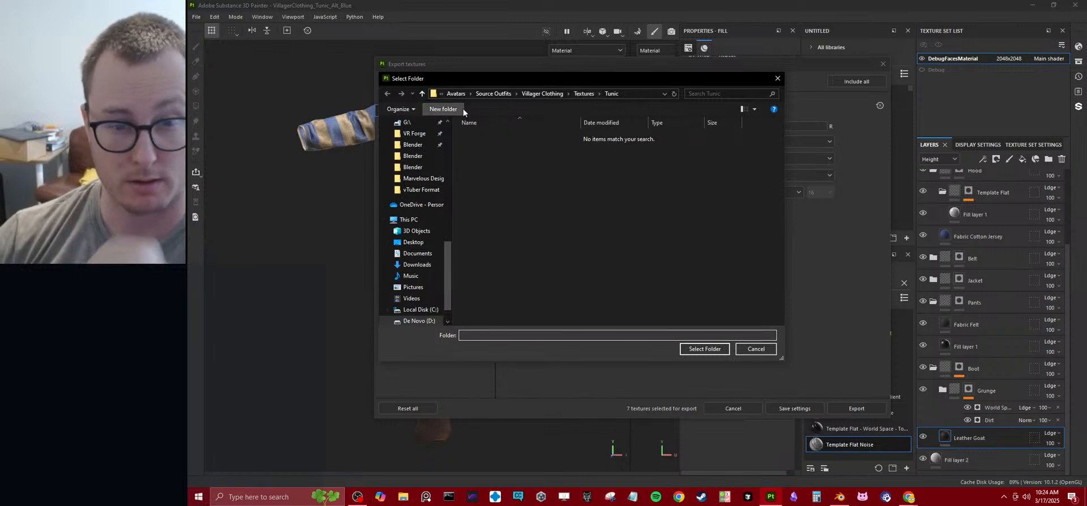
pyautogui.click(444, 108)
pyautogui.write('Blue')
pyautogui.press('Return')
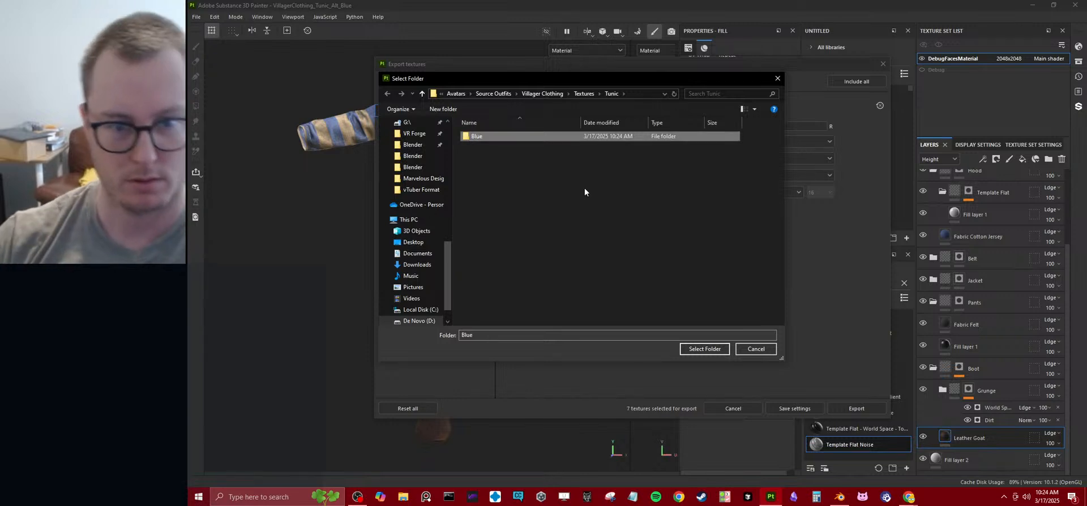
pyautogui.doubleClick(531, 137)
pyautogui.click(692, 349)
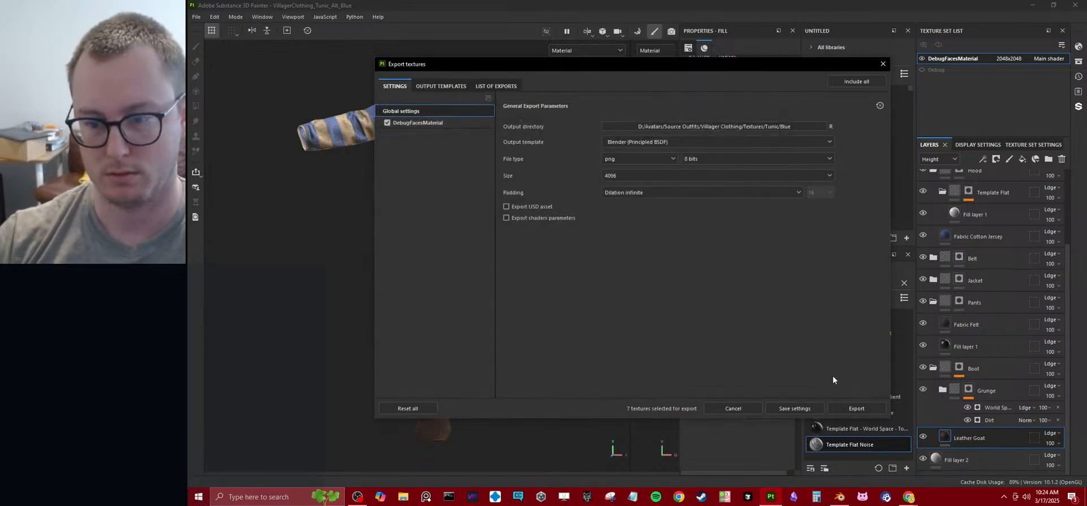
# - Export the tunic textures, close the export window and switch to the Forrest_Village file in Blender
pyautogui.click(857, 409)
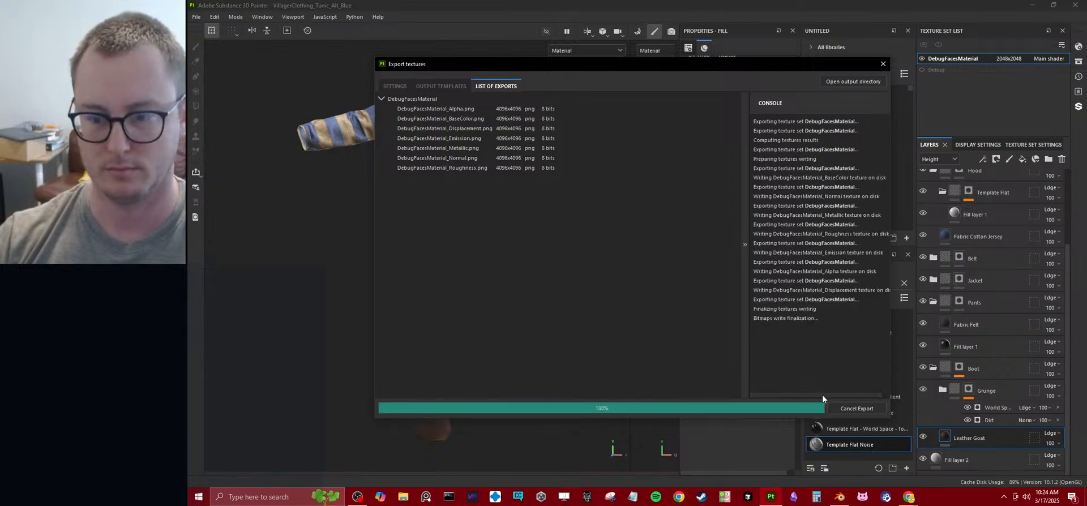
pyautogui.click(811, 408)
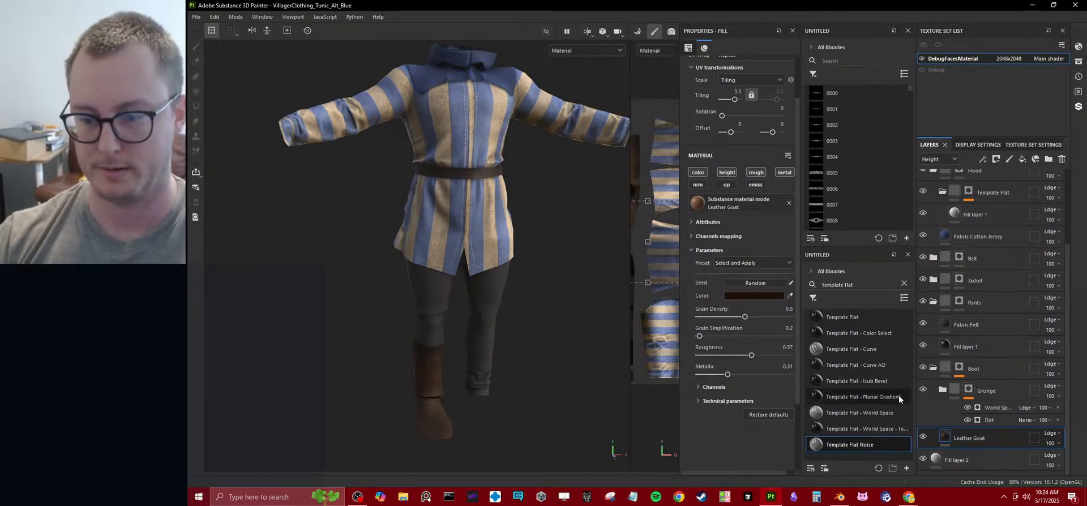
pyautogui.click(838, 497)
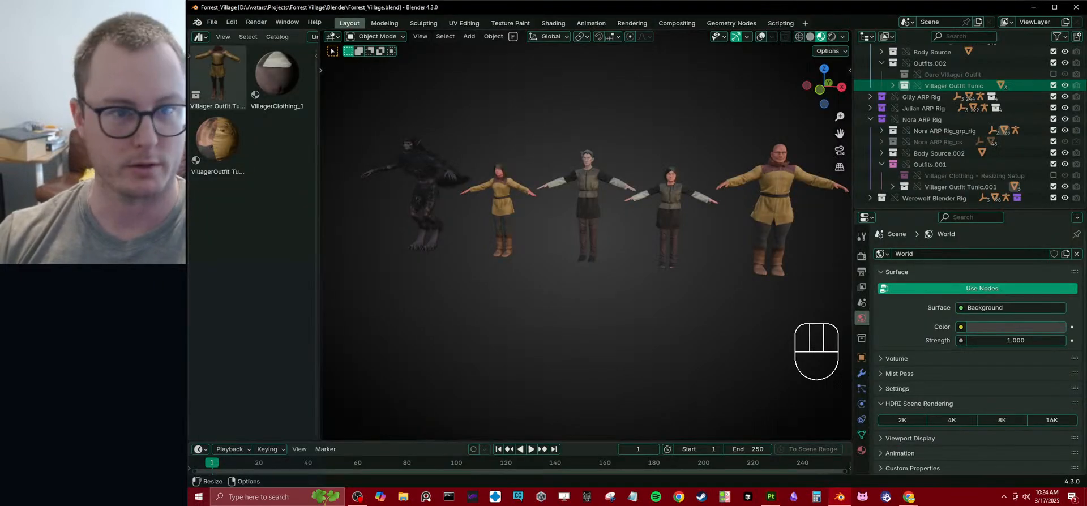
# - Open the recent file Outfit_Villager_Daro1.blend and bring the whole tunic outfit into view
pyautogui.click(211, 21)
pyautogui.moveTo(245, 57)
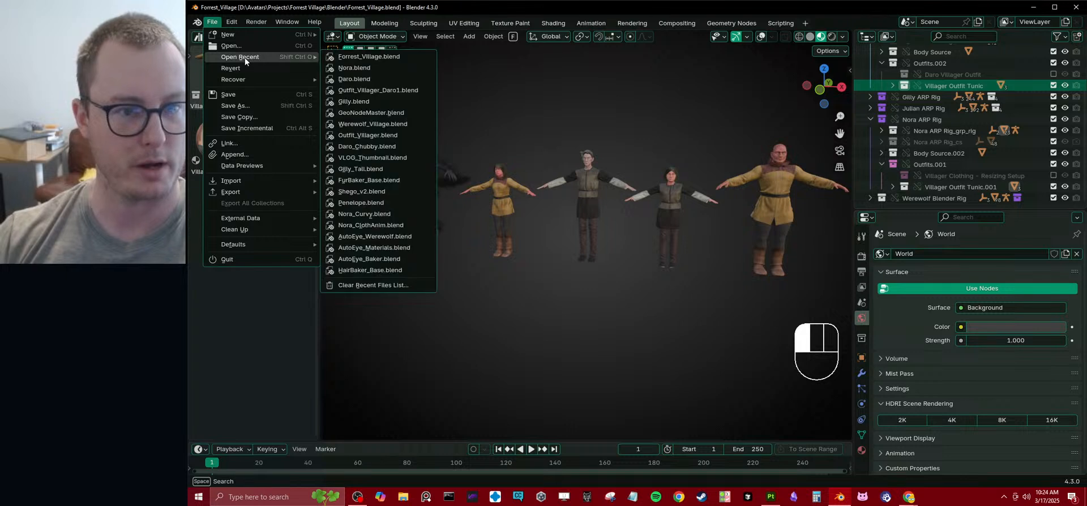
pyautogui.click(378, 90)
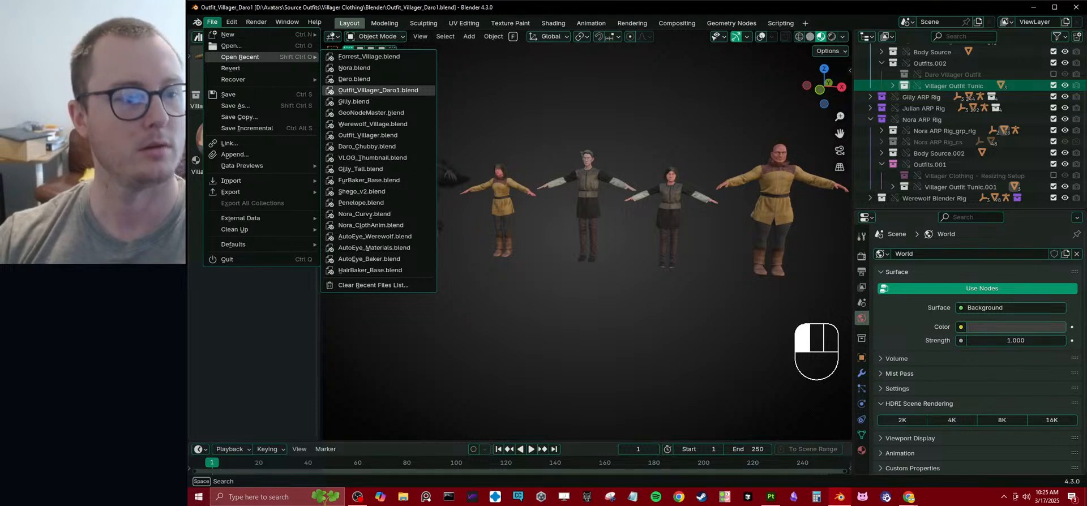
pyautogui.scroll(5, 650, 201)
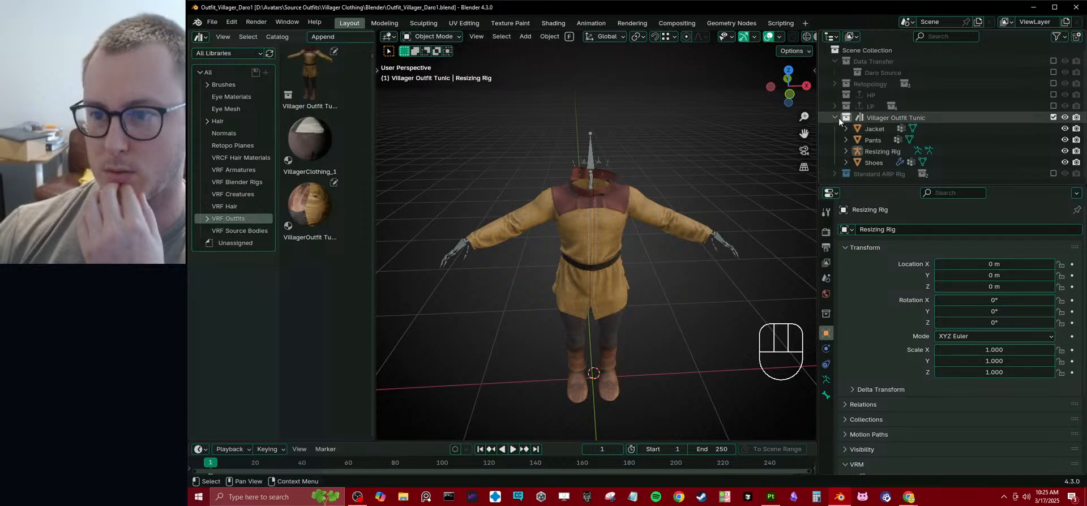
pyautogui.scroll(-5, 658, 266)
pyautogui.moveTo(666, 272); pyautogui.dragTo(824, 146, button='middle')
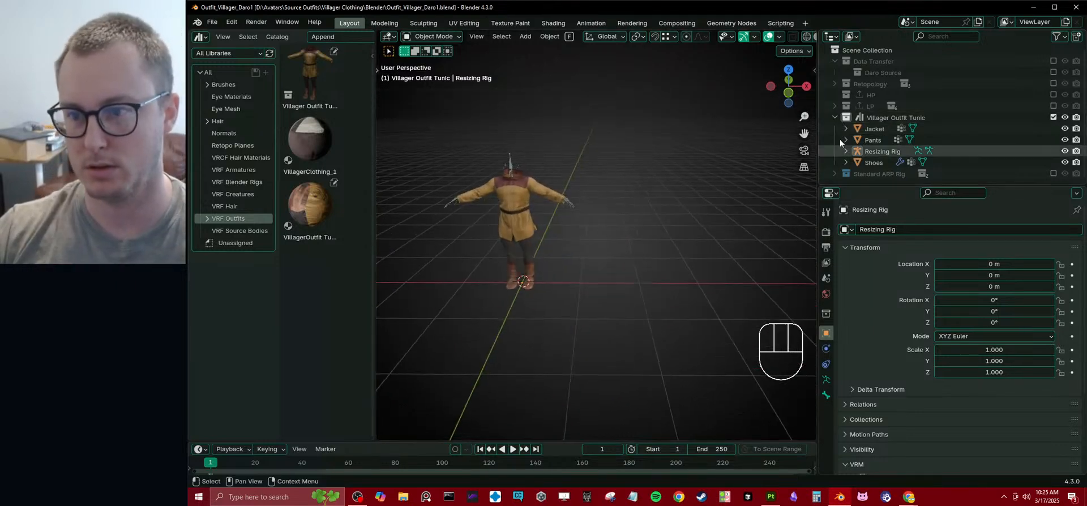
# - Make linked duplicates of the tunic outfit's Jacket, Pants and Shoes in place and move them out to the Scene Collection
pyautogui.click(872, 140)
pyautogui.click(875, 148)
pyautogui.click(866, 129)
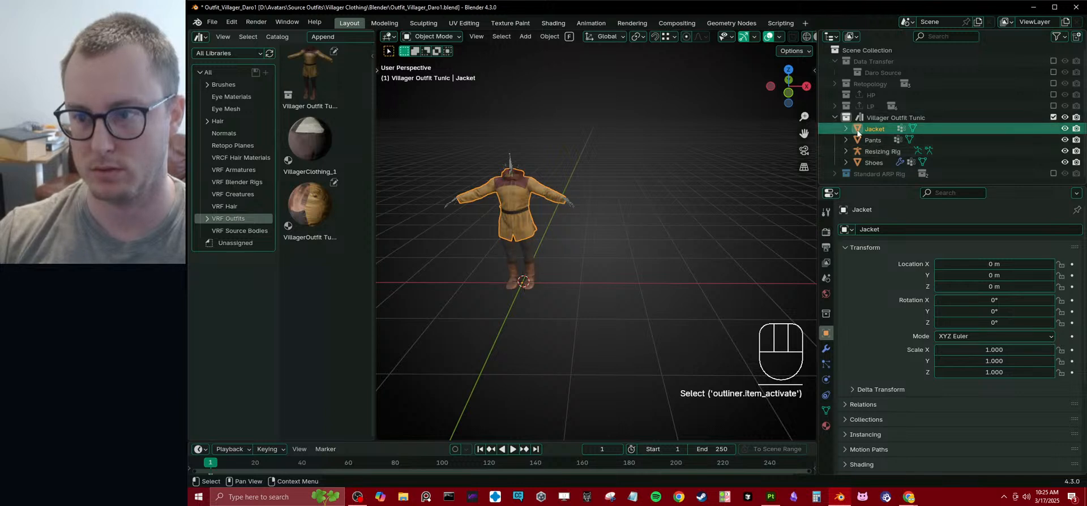
pyautogui.keyDown('ctrl'); pyautogui.click(872, 140); pyautogui.keyUp('ctrl')
pyautogui.keyDown('ctrl'); pyautogui.click(884, 165); pyautogui.keyUp('ctrl')
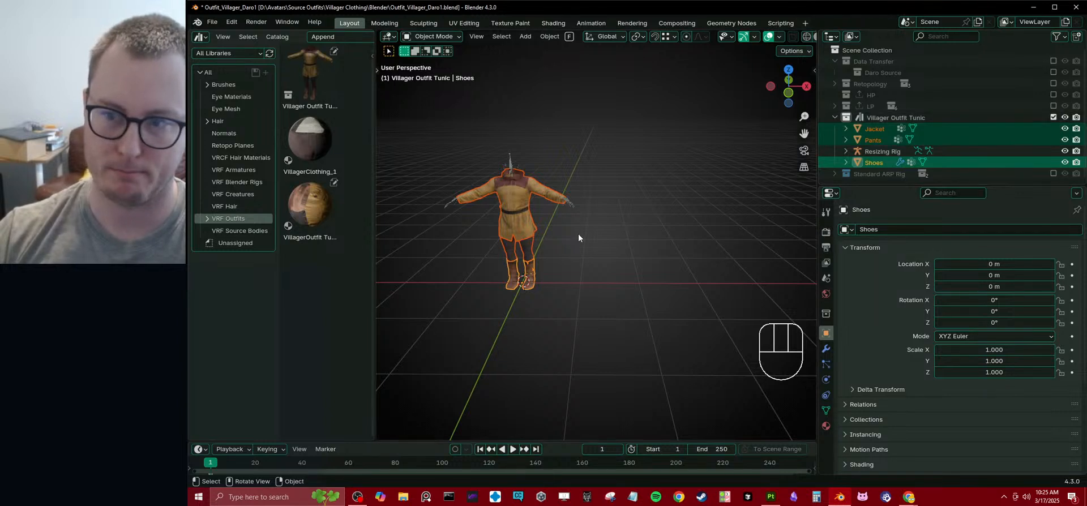
pyautogui.hotkey('alt', 's')
pyautogui.hotkey('alt', 'd')
pyautogui.rightClick(962, 152)
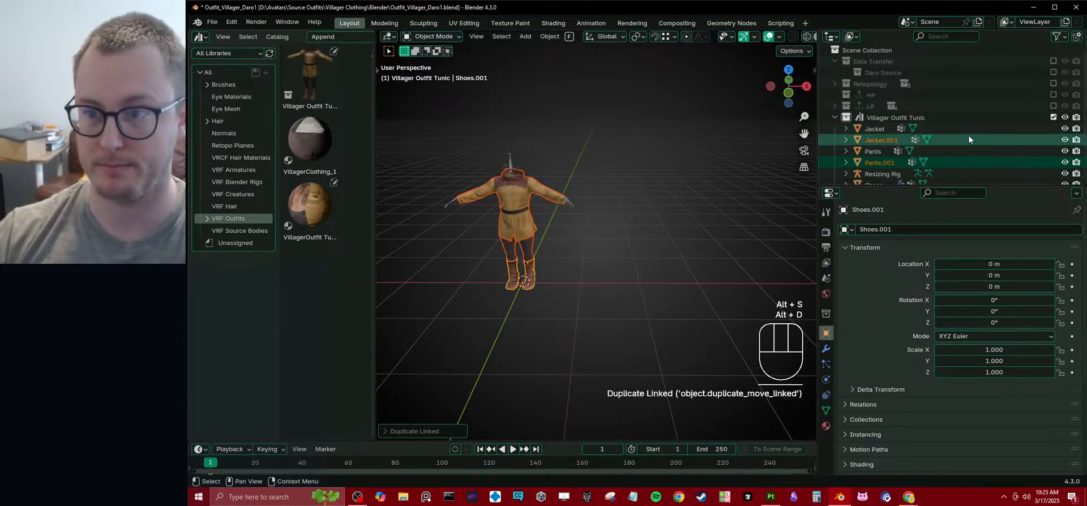
pyautogui.moveTo(884, 137); pyautogui.dragTo(860, 75)
pyautogui.click(835, 117)
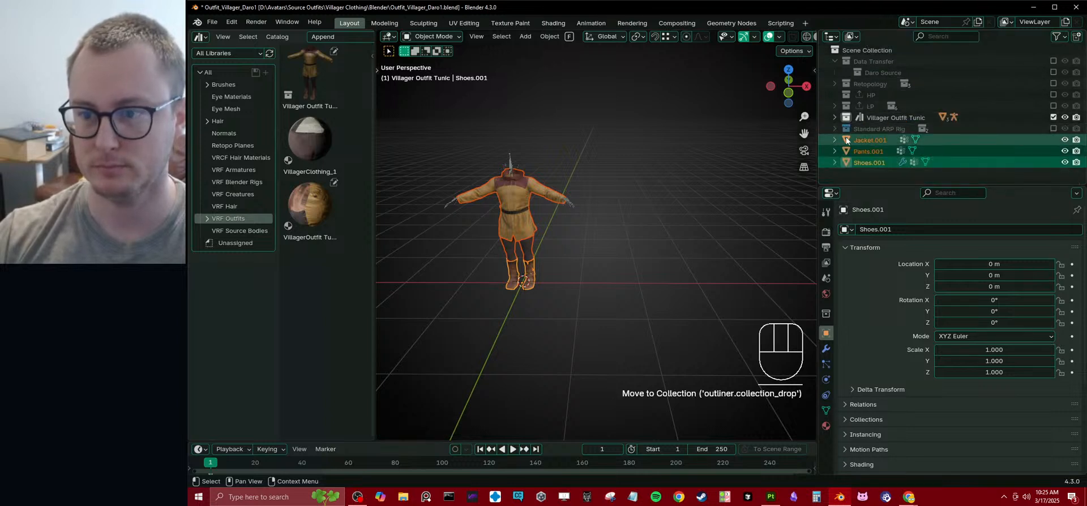
# - Create a new collection in the Scene Collection and name it Alt Materials
pyautogui.rightClick(870, 50)
pyautogui.click(871, 49)
pyautogui.doubleClick(876, 139)
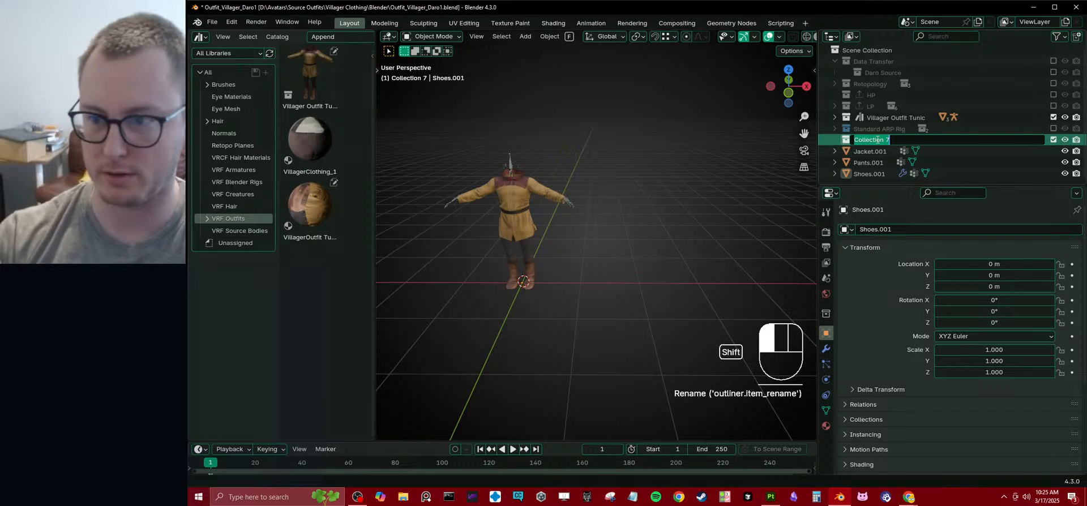
pyautogui.write('Alt')
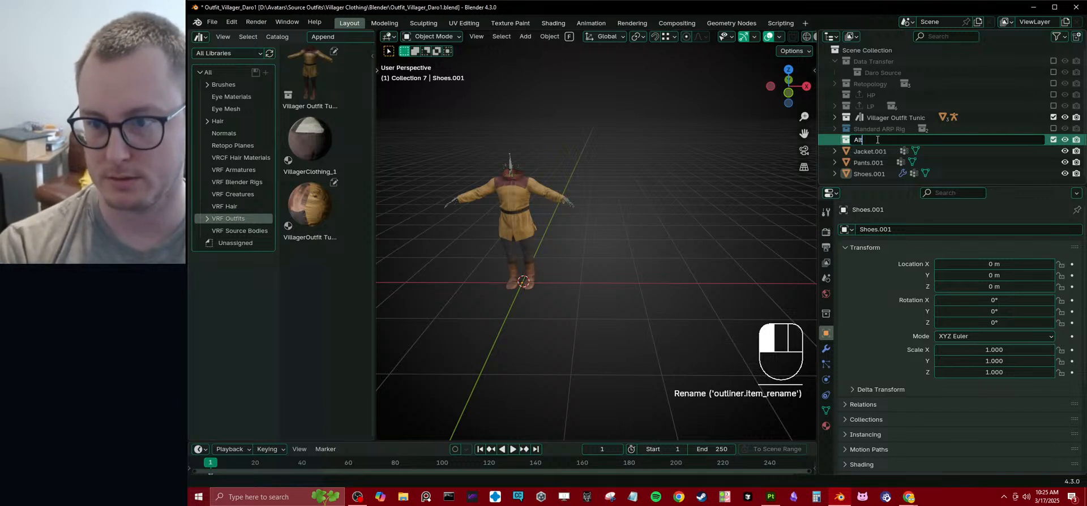
pyautogui.write(' Cl')
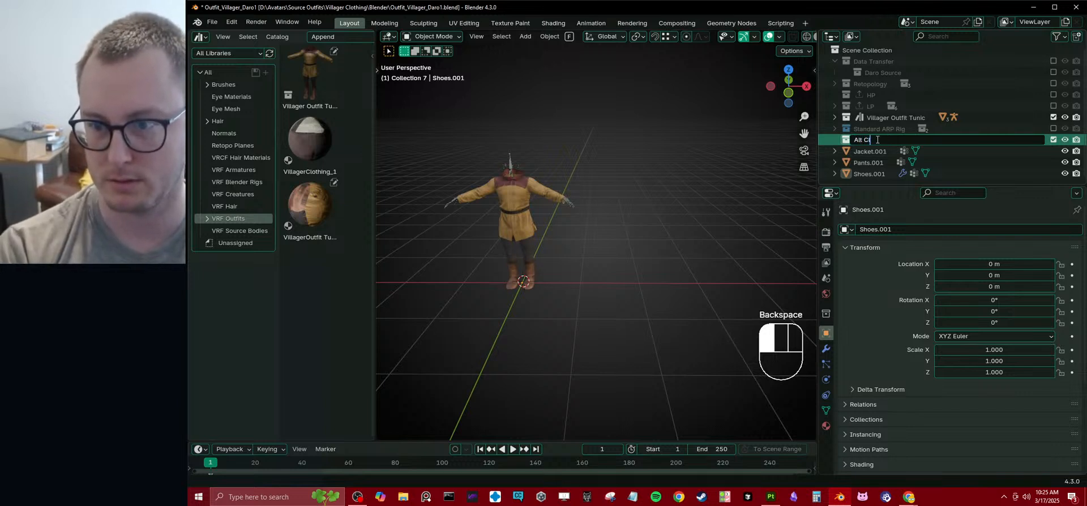
pyautogui.write('oMaterials')
pyautogui.press('Return')
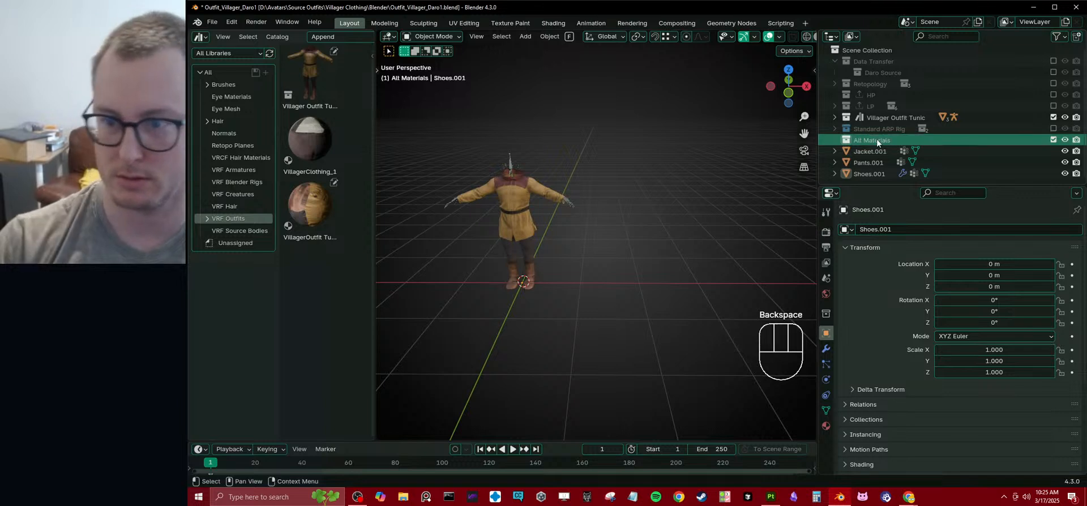
# - Move the duplicated jacket, pants and shoes into the Alt Materials collection
pyautogui.click(872, 151)
pyautogui.press('b')
pyautogui.moveTo(874, 168); pyautogui.dragTo(877, 139)
# - Shift the duplicated outfit along the X axis so it stands clear beside the original
pyautogui.press('g')
pyautogui.press('x')
pyautogui.click(708, 249)
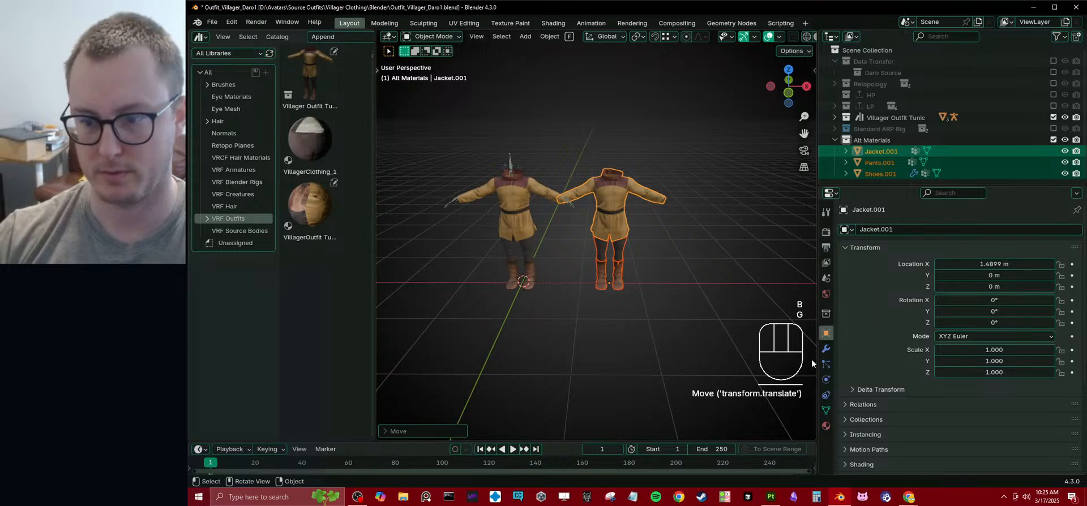
pyautogui.click(825, 348)
pyautogui.press('g')
pyautogui.press('x')
pyautogui.click(711, 288)
pyautogui.keyDown('shift'); pyautogui.moveTo(677, 255); pyautogui.dragTo(591, 228, button='middle'); pyautogui.keyUp('shift')
# - Create a subcollection named Blue inside the Alt Materials collection
pyautogui.rightClick(872, 140)
pyautogui.click(872, 140)
pyautogui.doubleClick(895, 147)
pyautogui.write('Blu')
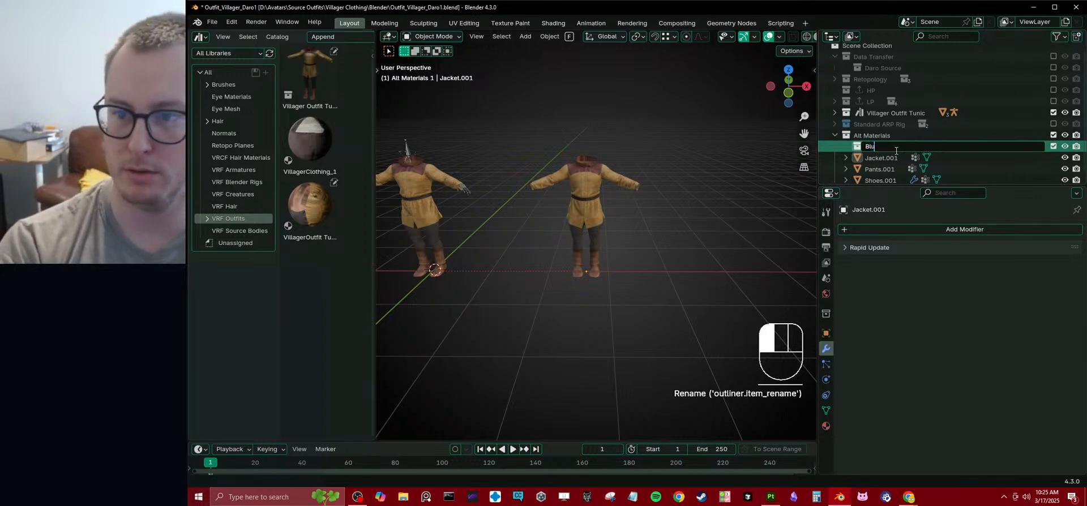
pyautogui.write('e')
pyautogui.press('Return')
# - Move the duplicated jacket, pants and shoes into the Blue collection
pyautogui.scroll(-1, 895, 150)
pyautogui.click(881, 152)
pyautogui.press('b')
pyautogui.moveTo(889, 169); pyautogui.dragTo(890, 174)
pyautogui.moveTo(882, 164); pyautogui.dragTo(877, 141)
# - Make a separate copy of the duplicated jacket's material and name it VillagerOutfit Tunic - Blue
pyautogui.click(600, 184)
pyautogui.press('b')
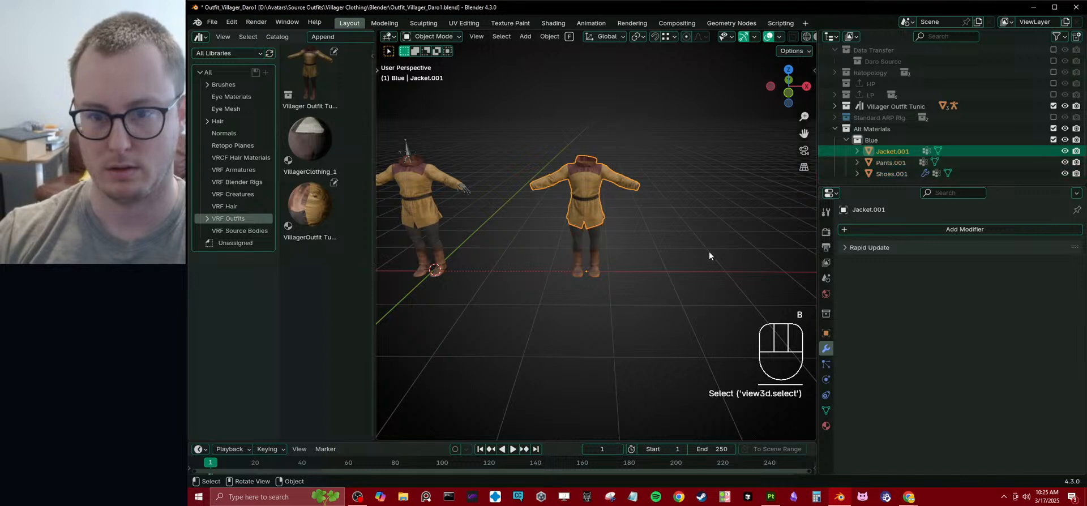
pyautogui.click(825, 426)
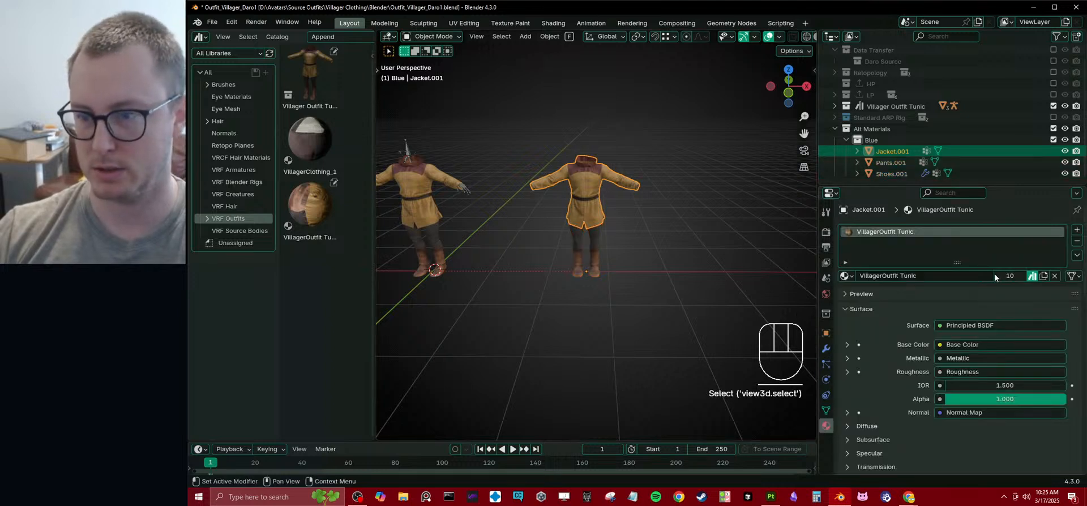
pyautogui.click(1044, 277)
pyautogui.doubleClick(919, 232)
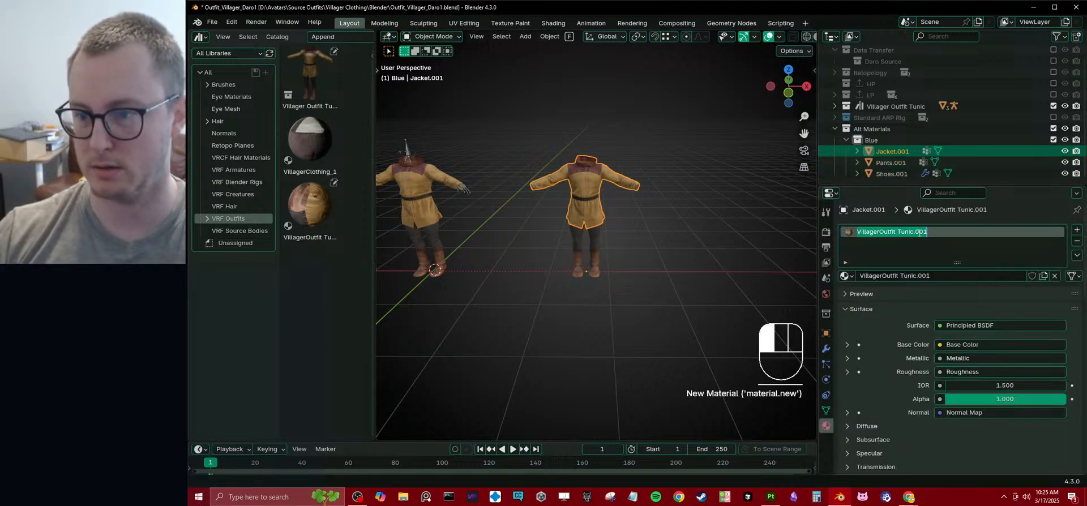
pyautogui.moveTo(914, 232); pyautogui.dragTo(963, 233)
pyautogui.press('BackSpace')
pyautogui.write('- ')
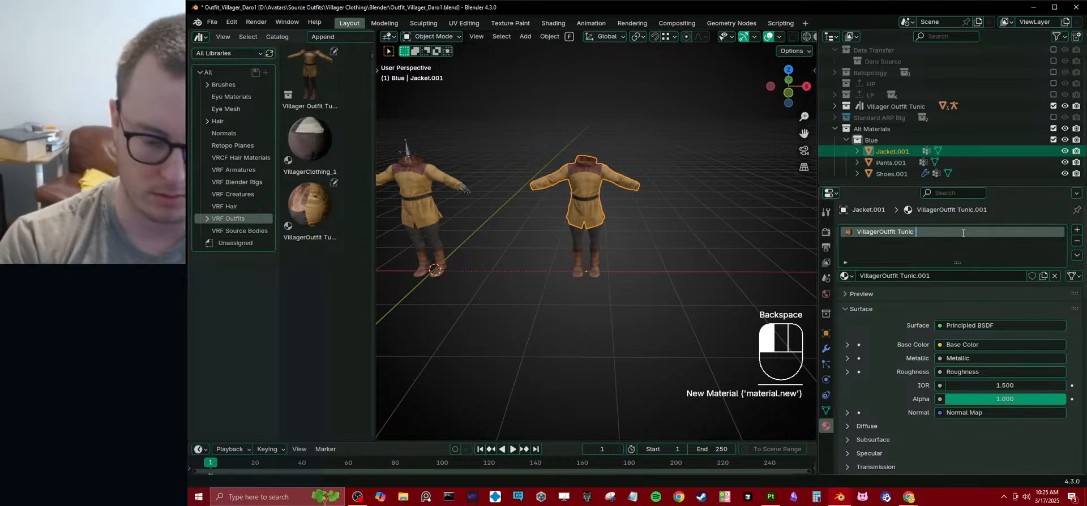
pyautogui.write('Blue')
pyautogui.press('Return')
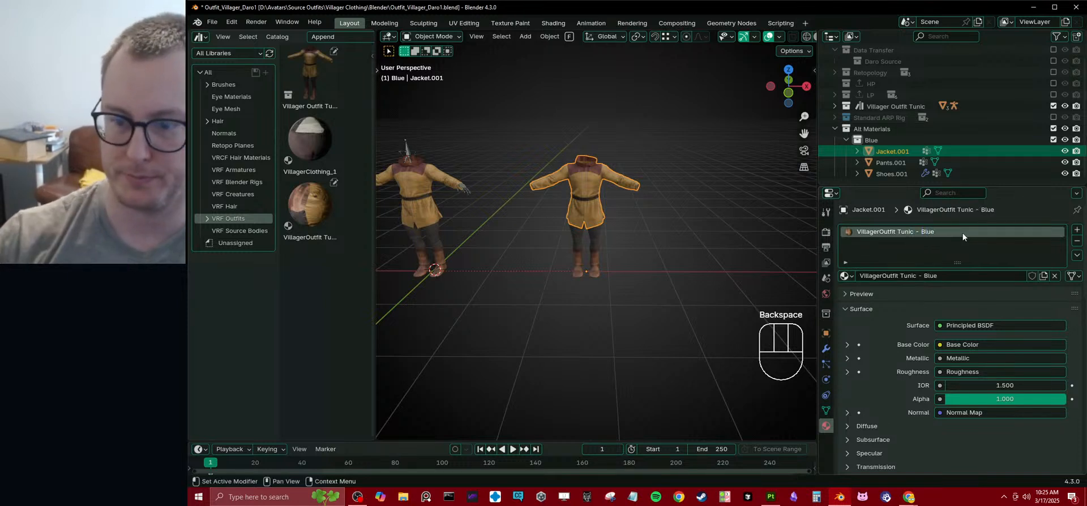
# - Copy the jacket's blue material to the duplicated pants and shoes and save the file
pyautogui.press('b')
pyautogui.moveTo(568, 150); pyautogui.dragTo(643, 311)
pyautogui.click(1076, 255)
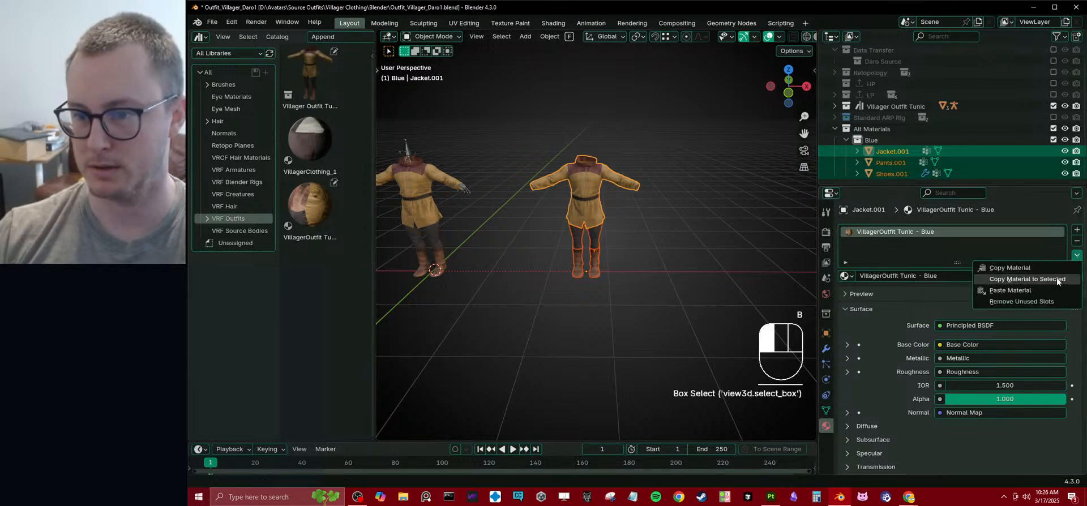
pyautogui.click(1005, 280)
pyautogui.click(587, 297)
pyautogui.hotkey('ctrl', 's')
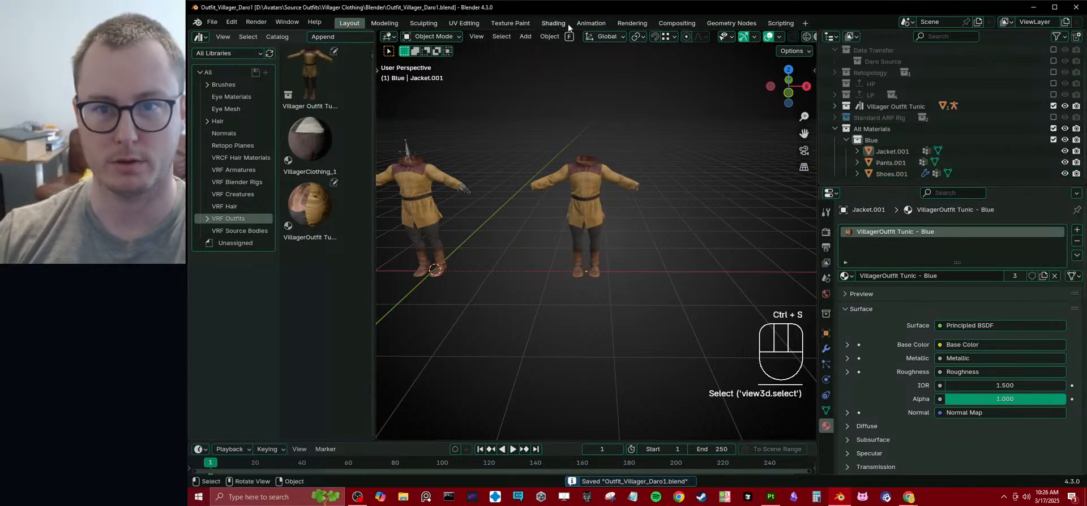
# - Switch to the Shading workspace and show the duplicated jacket's material nodes in an enlarged node editor
pyautogui.click(553, 23)
pyautogui.moveTo(742, 173); pyautogui.dragTo(581, 170, button='middle')
pyautogui.click(615, 165)
pyautogui.moveTo(780, 283); pyautogui.dragTo(780, 151)
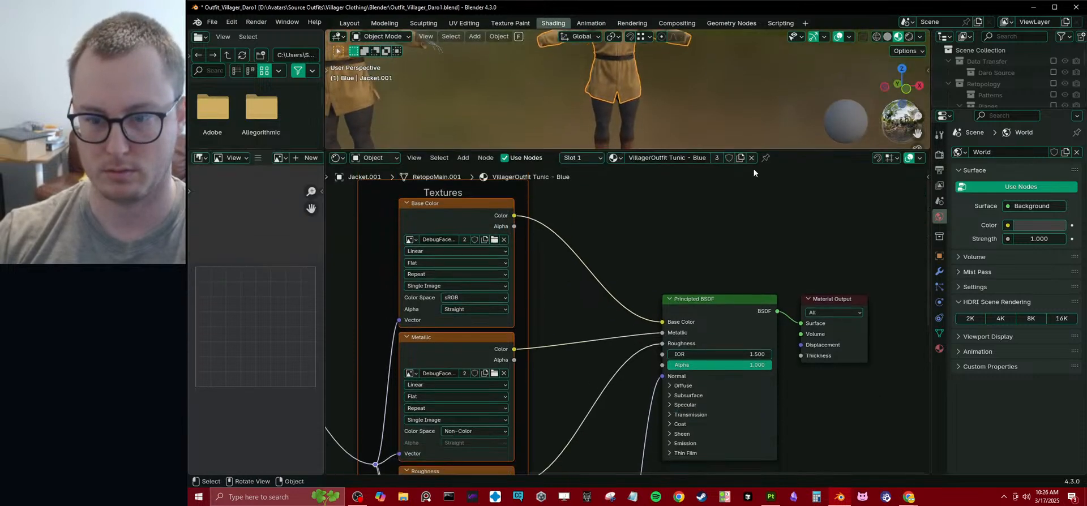
pyautogui.scroll(-3, 596, 294)
pyautogui.scroll(5, 614, 313)
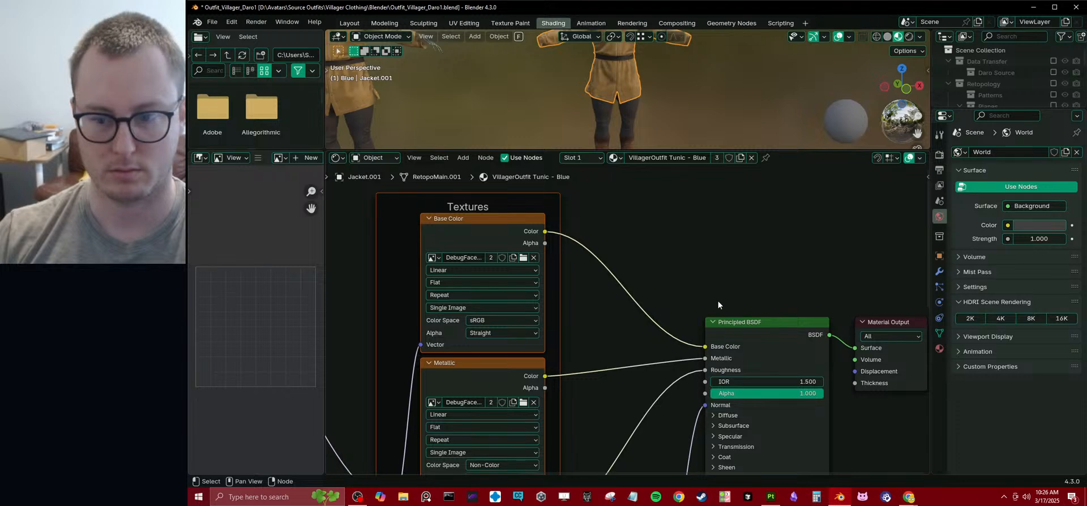
pyautogui.scroll(-5, 722, 308)
# - Try deleting the blue material's mapping, texture and normal map nodes, and undo the deletion
pyautogui.press('b')
pyautogui.moveTo(364, 250); pyautogui.dragTo(595, 471)
pyautogui.press('x')
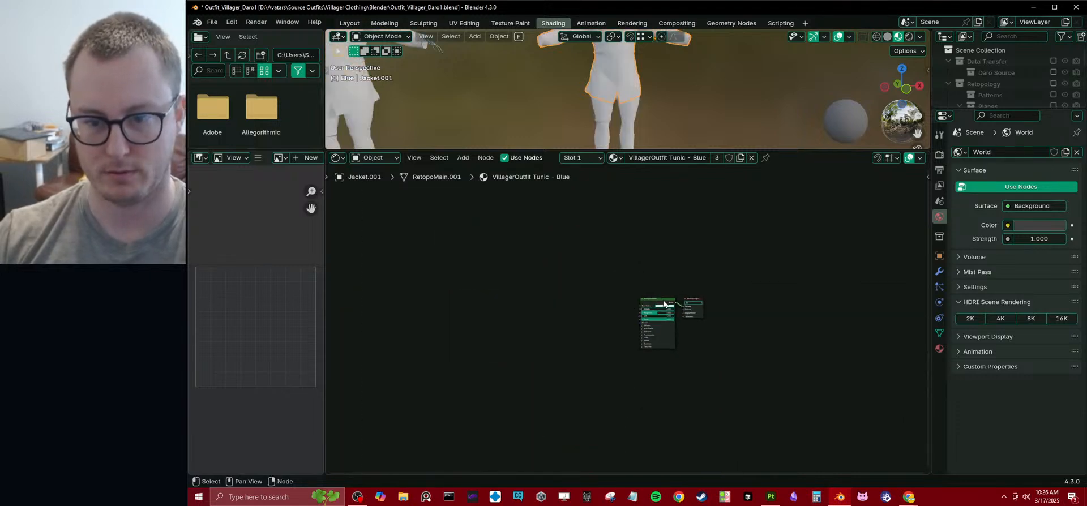
pyautogui.hotkey('ctrl', 'z')
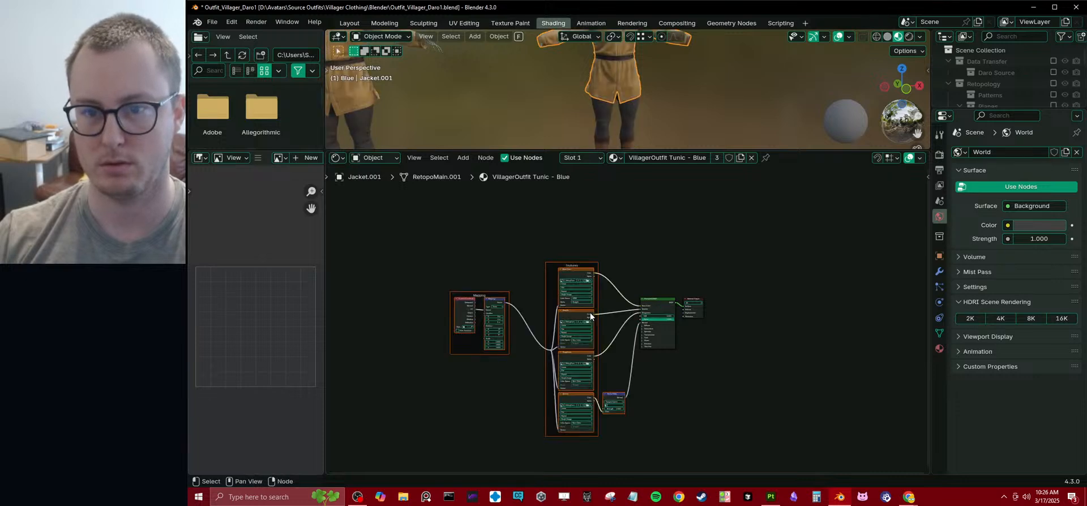
# - Enlarge the 3D view and compare which material the original and duplicated jackets use
pyautogui.moveTo(610, 148); pyautogui.dragTo(610, 283)
pyautogui.keyDown('shift'); pyautogui.moveTo(419, 188); pyautogui.dragTo(564, 184, button='middle'); pyautogui.keyUp('shift')
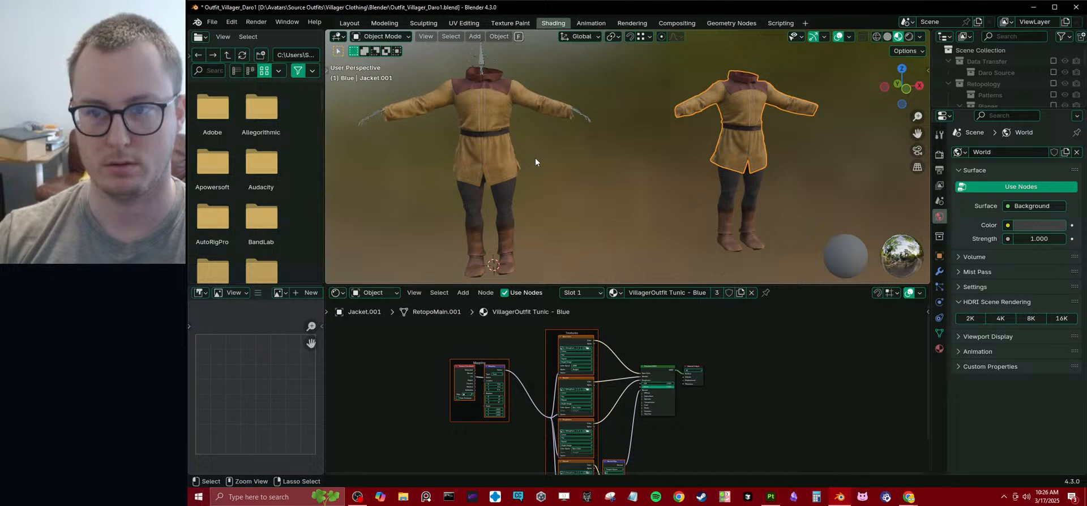
pyautogui.click(519, 155)
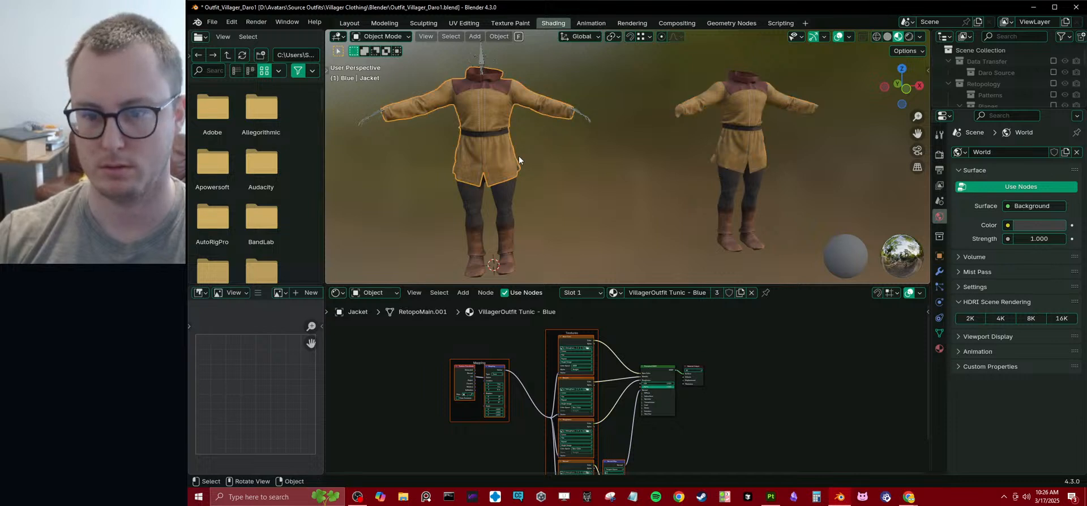
pyautogui.click(752, 128)
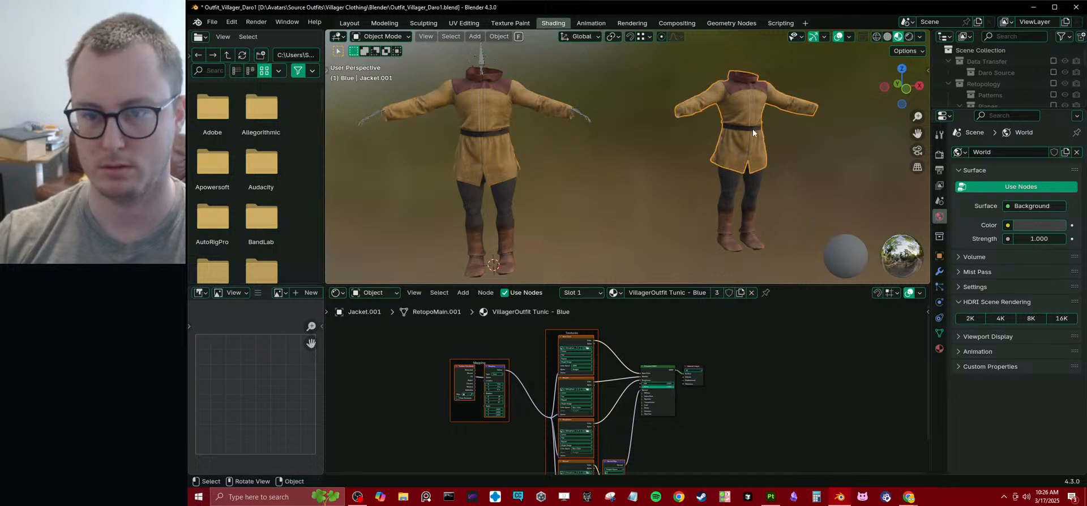
# - Undo the material changes back to before the duplicated jacket's material was copied
pyautogui.hotkey('ctrl', 'z')
pyautogui.hotkey('ctrl', 'z')
pyautogui.hotkey('ctrl', 'z')
pyautogui.hotkey('ctrl', 'z')
pyautogui.hotkey('ctrl', 'z')
pyautogui.hotkey('ctrl', 'z')
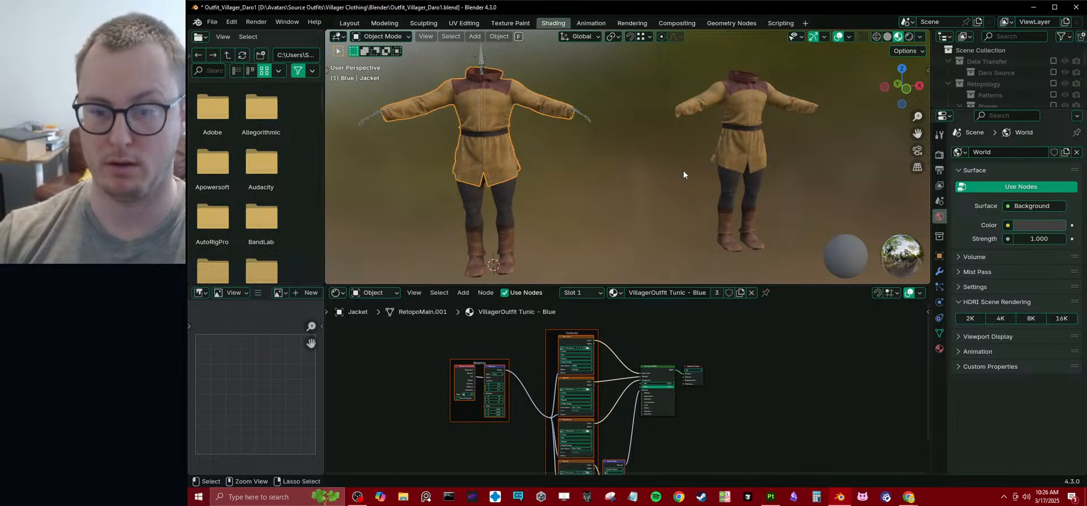
pyautogui.hotkey('ctrl', 'z')
pyautogui.hotkey('ctrl', 'z')
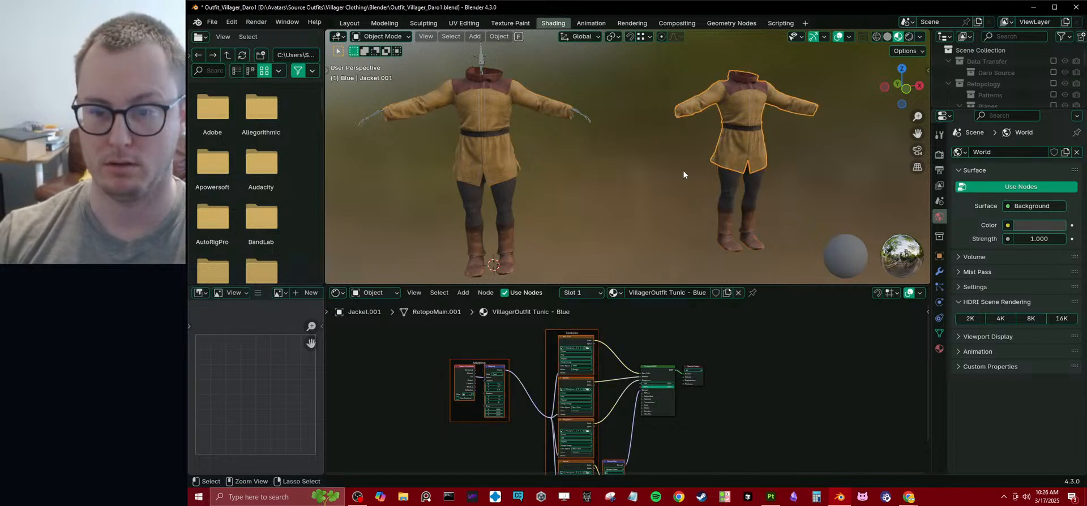
pyautogui.hotkey('ctrl', 'z')
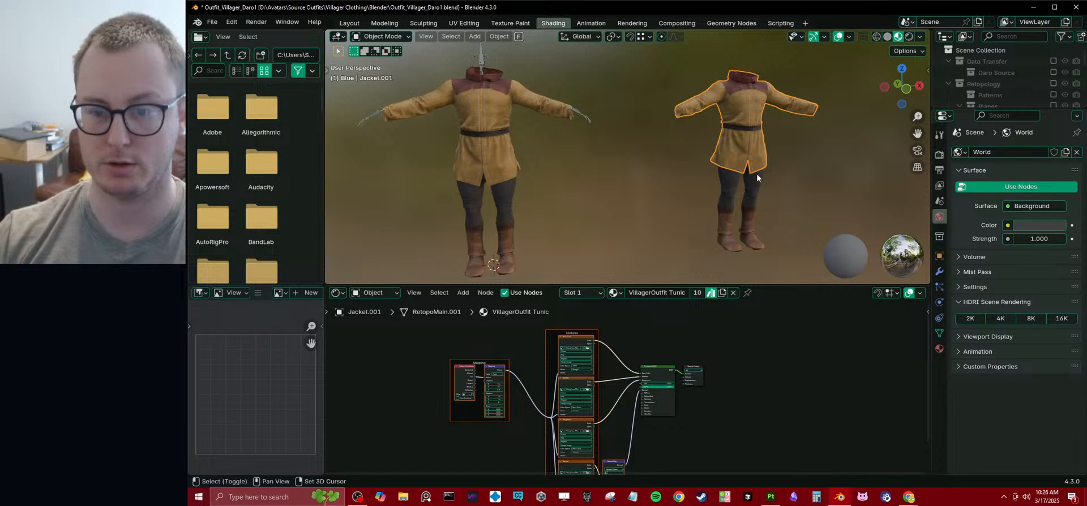
# - Select the duplicated jacket, pants and shoes and make their mesh data single-user
pyautogui.keyDown('shift'); pyautogui.moveTo(746, 174); pyautogui.dragTo(715, 171, button='middle'); pyautogui.keyUp('shift')
pyautogui.moveTo(670, 71); pyautogui.dragTo(770, 240)
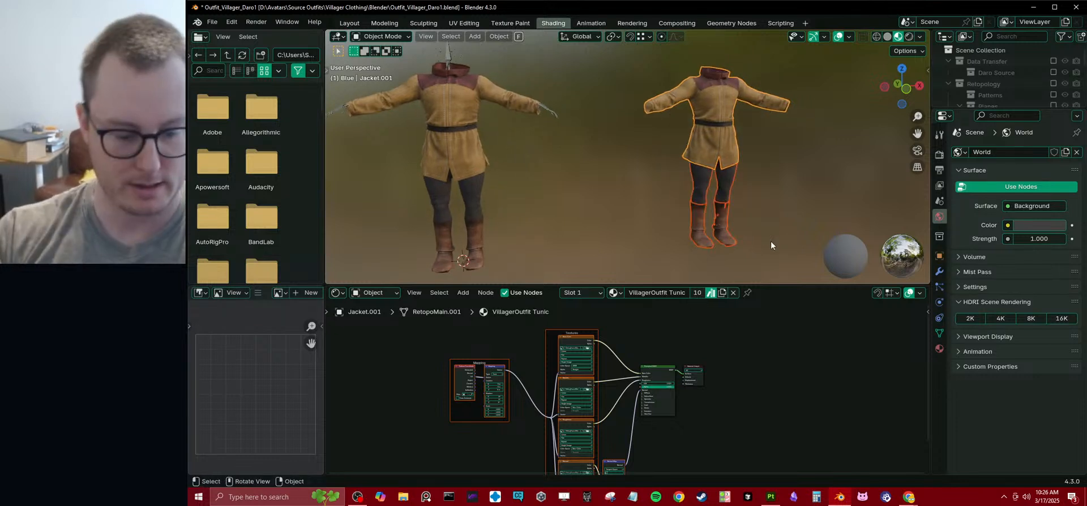
pyautogui.press('F3')
pyautogui.press('Return')
pyautogui.click(785, 273)
pyautogui.click(769, 329)
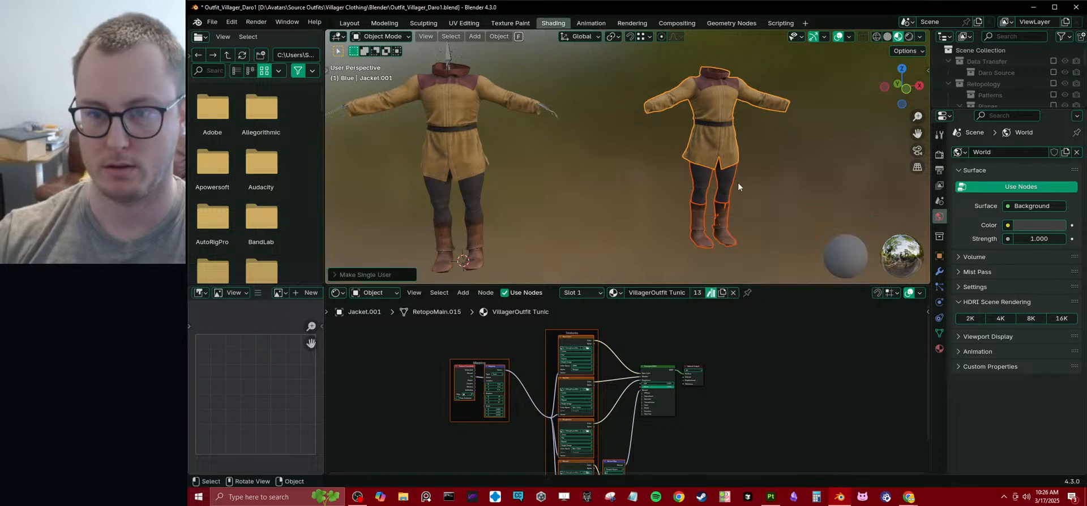
# - Make a separate copy of the duplicated jacket's material and name it VillagerOutfit Tunic Blue
pyautogui.click(939, 348)
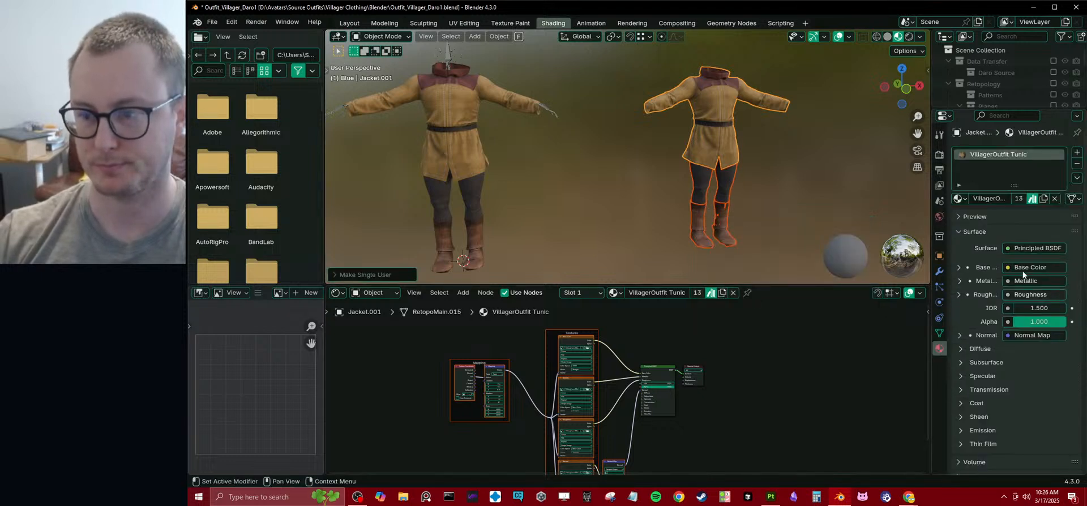
pyautogui.click(1045, 198)
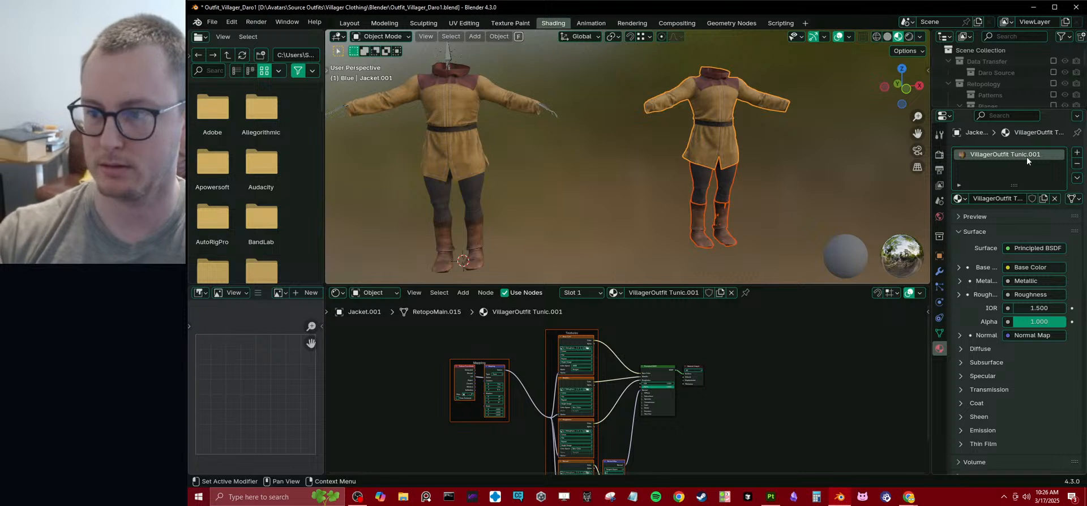
pyautogui.doubleClick(1017, 154)
pyautogui.press('Right')
pyautogui.press('BackSpace')
pyautogui.press('BackSpace')
pyautogui.press('BackSpace')
pyautogui.press('BackSpace')
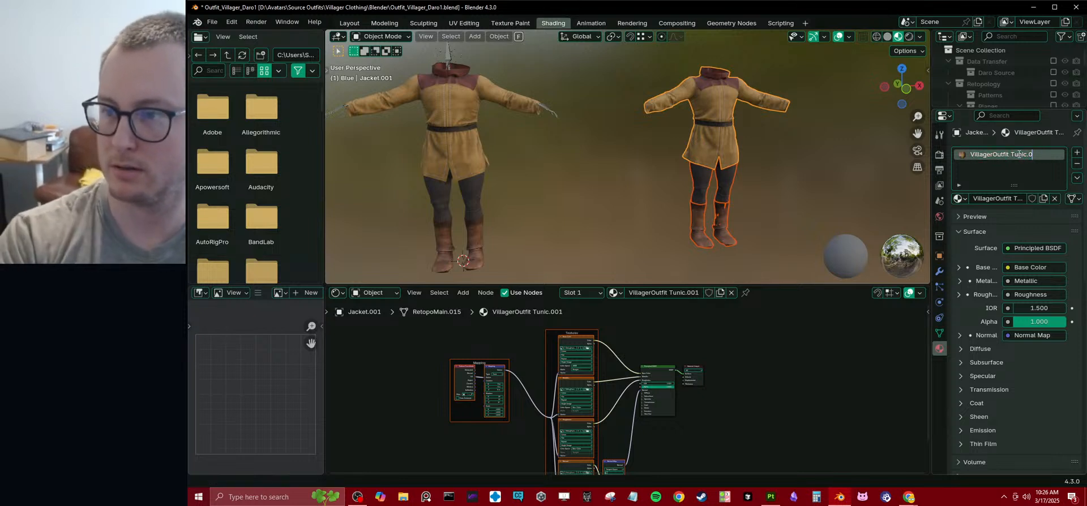
pyautogui.write('Blue')
pyautogui.press('Return')
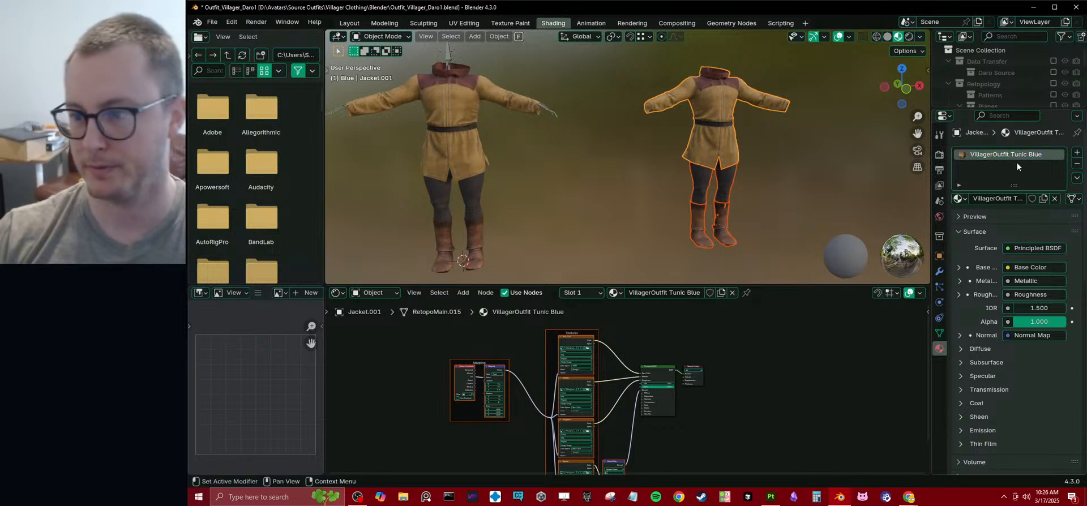
# - Check the original jacket's material, give the duplicated jacket's blue material a fake user and save the file
pyautogui.click(473, 200)
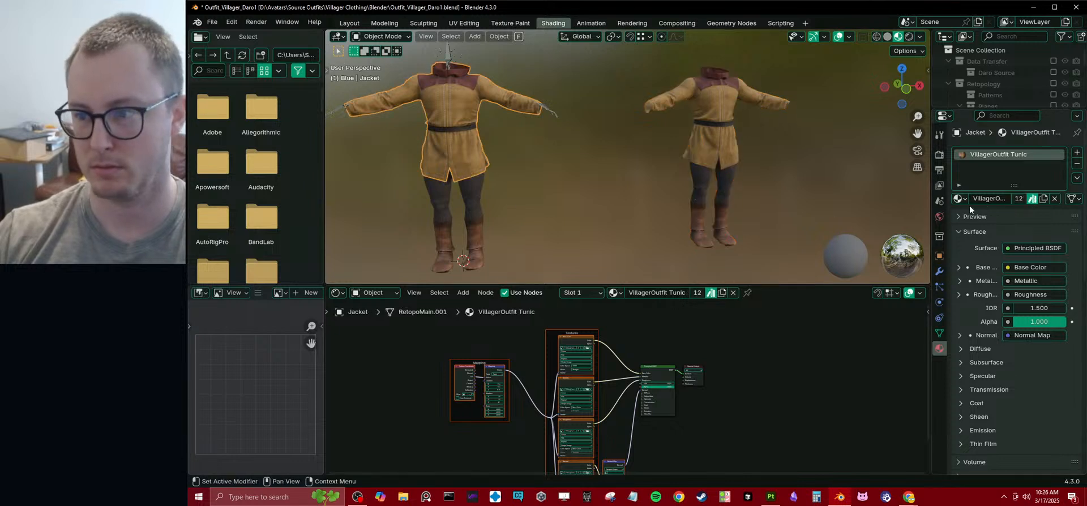
pyautogui.click(705, 117)
pyautogui.hotkey('ctrl', 's')
# - Delete the mapping, texture and normal map nodes from the blue material, keeping the Principled BSDF and output
pyautogui.press('Home')
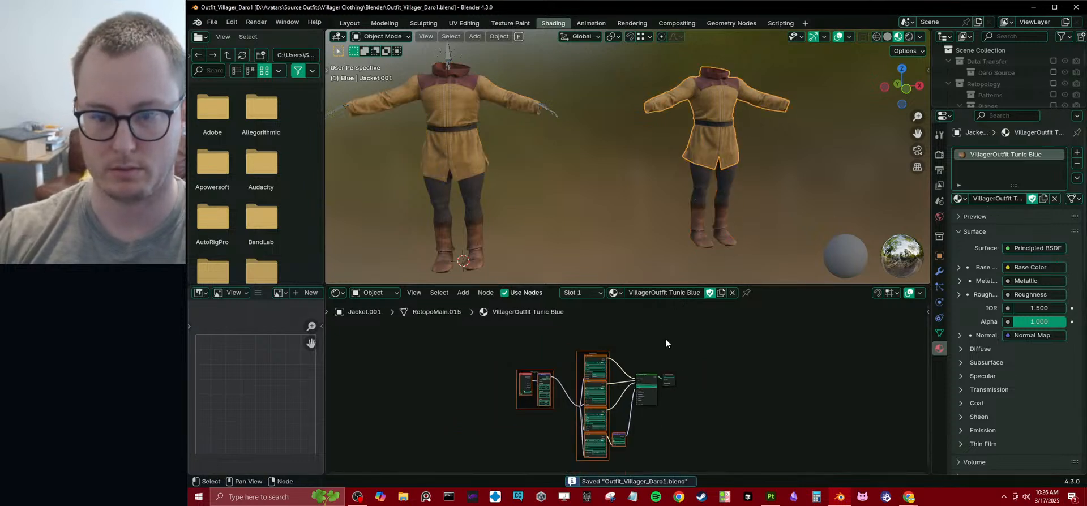
pyautogui.moveTo(506, 342); pyautogui.dragTo(623, 445)
pyautogui.press('x')
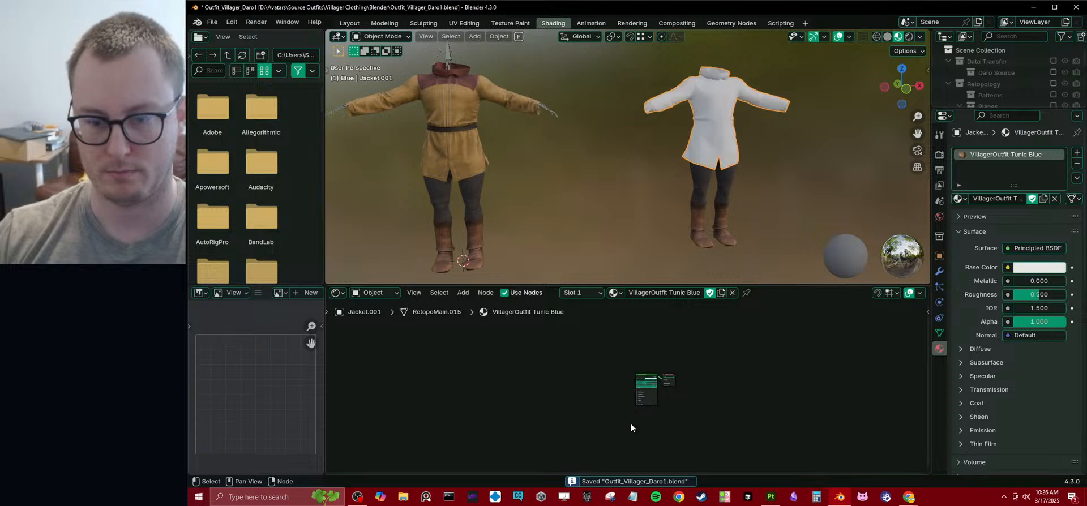
# - Start the Principled Texture Setup for the blue material and browse to the Villager Clothing\Textures\Tunic\Blue folder
pyautogui.hotkey('ctrl', 'shift', 't')
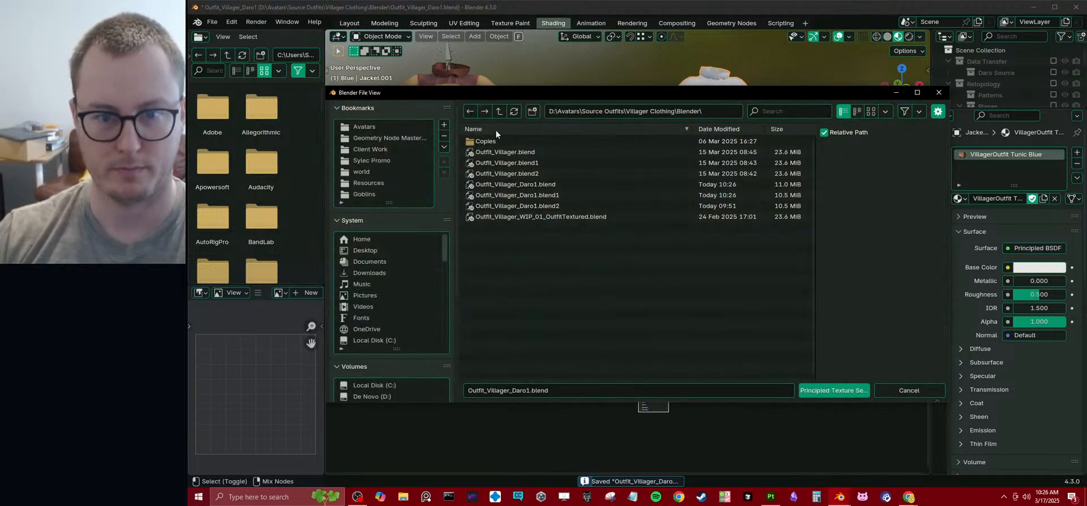
pyautogui.click(500, 114)
pyautogui.click(491, 184)
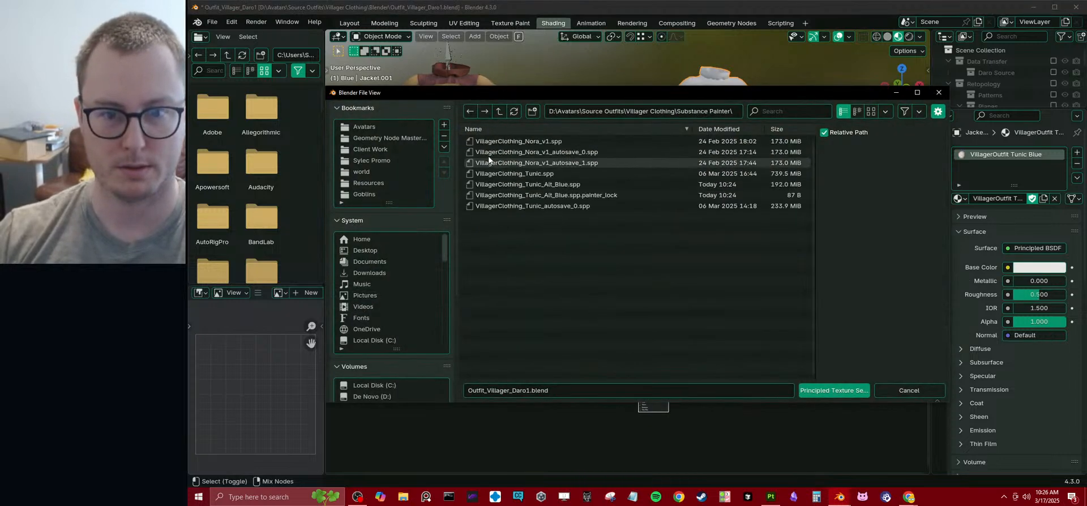
pyautogui.click(500, 111)
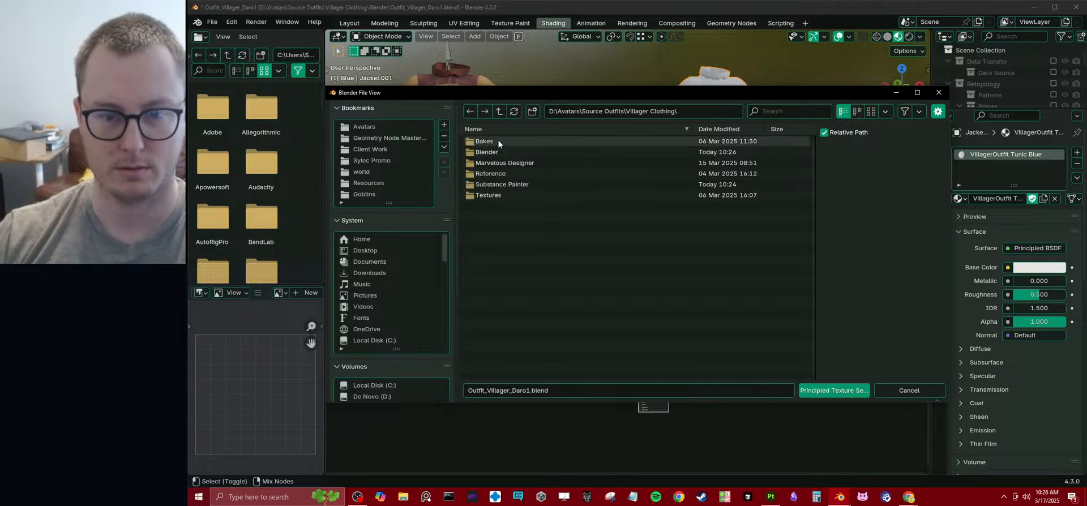
pyautogui.click(488, 195)
pyautogui.click(510, 151)
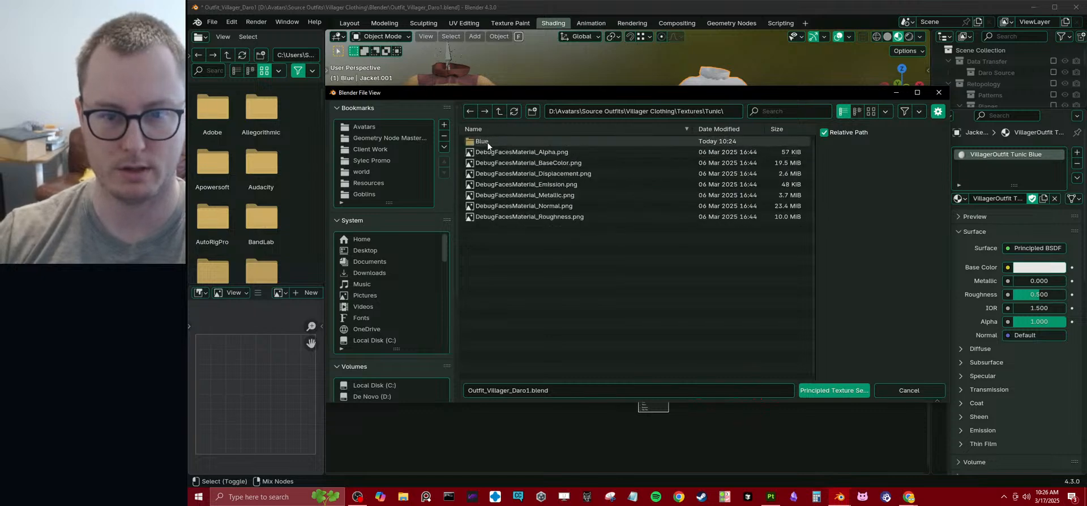
pyautogui.click(538, 147)
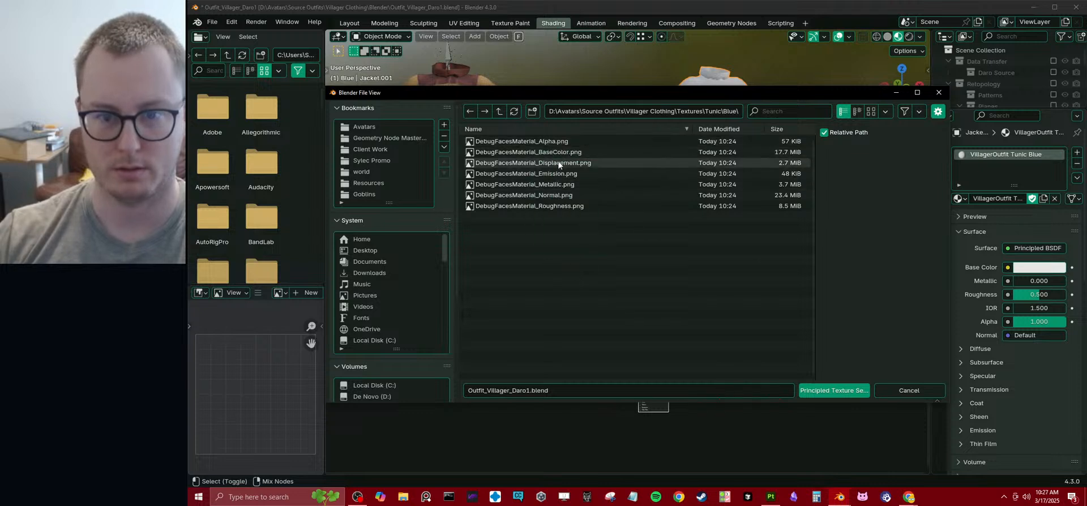
# - Load the BaseColor, Metallic, Normal and Roughness DebugFacesMaterial textures into the blue material with Principled Texture Setup
pyautogui.click(562, 152)
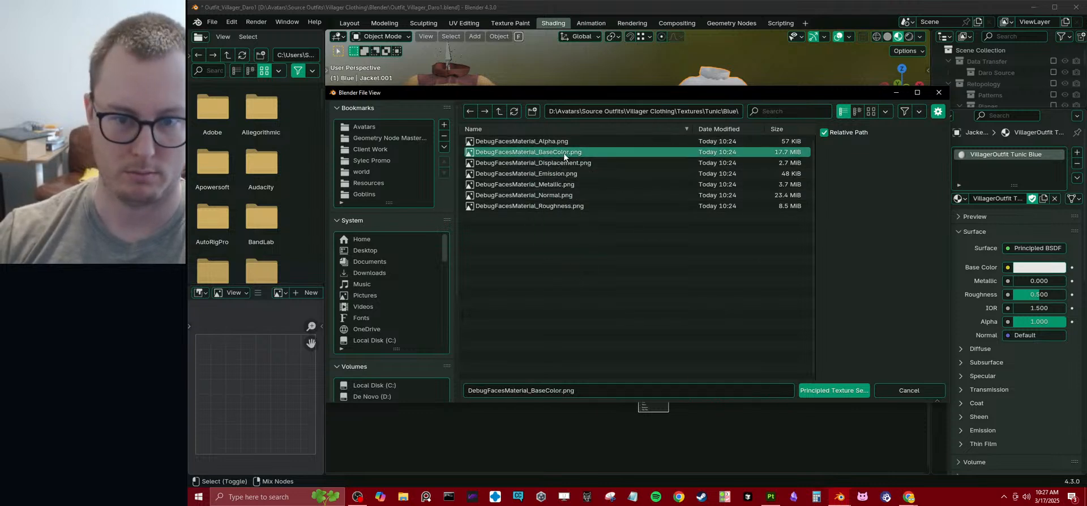
pyautogui.keyDown('ctrl'); pyautogui.click(569, 192); pyautogui.keyUp('ctrl')
pyautogui.keyDown('ctrl'); pyautogui.click(565, 186); pyautogui.keyUp('ctrl')
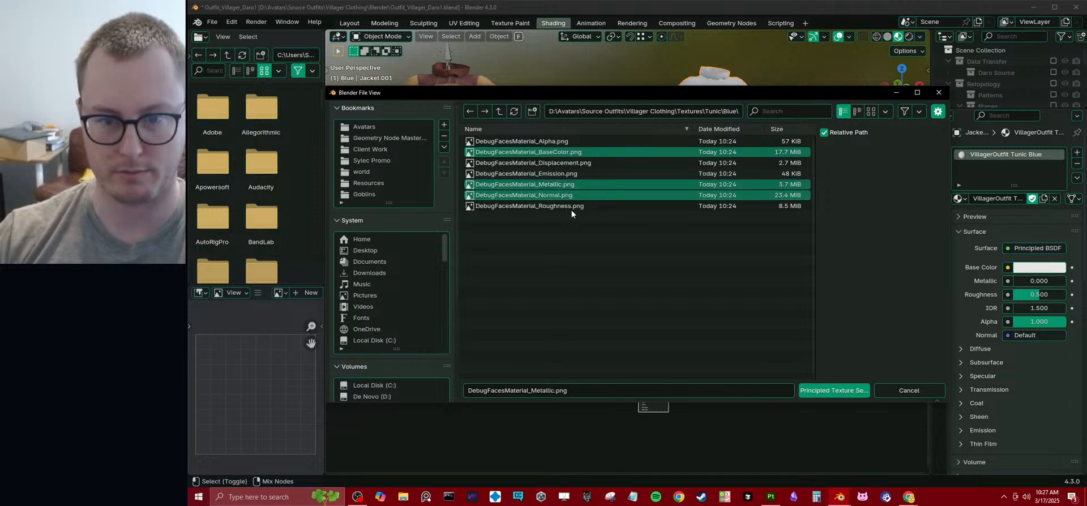
pyautogui.keyDown('ctrl'); pyautogui.click(570, 208); pyautogui.keyUp('ctrl')
pyautogui.click(833, 390)
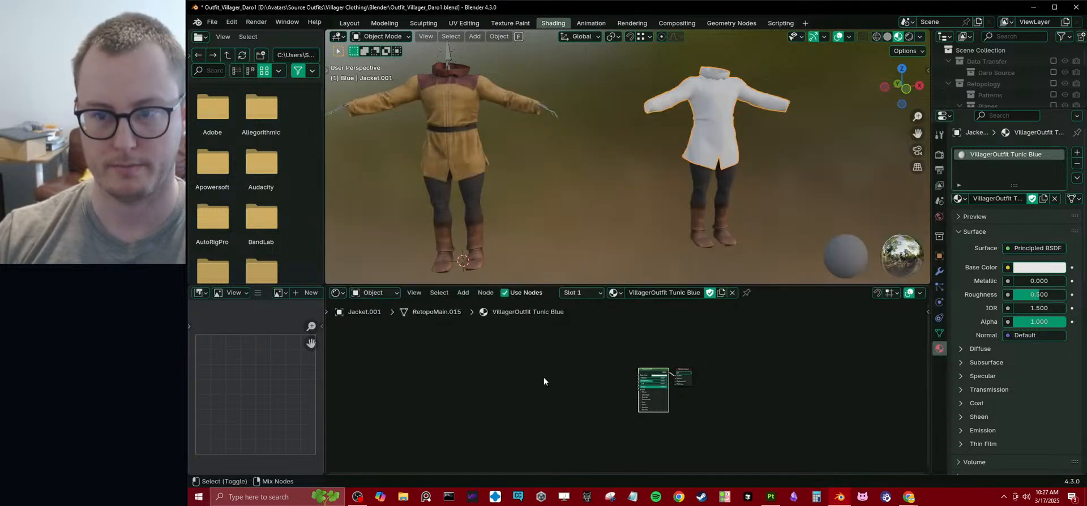
# - Copy the jacket's blue material to the duplicated pants and shoes
pyautogui.moveTo(696, 95); pyautogui.dragTo(770, 240)
pyautogui.click(1077, 178)
pyautogui.click(1034, 202)
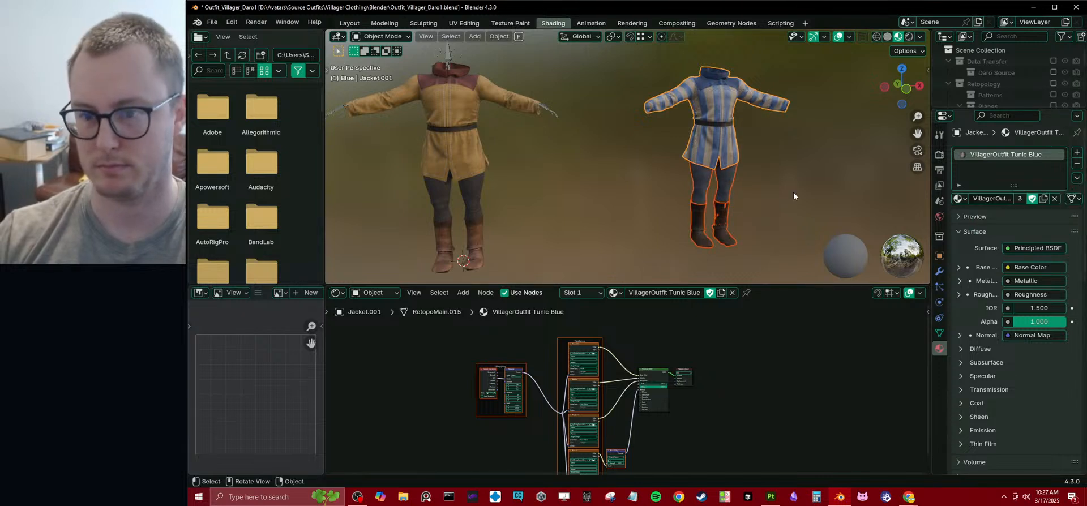
# - Inspect the blue outfit and its texture node setup, and save the file
pyautogui.moveTo(777, 188); pyautogui.dragTo(654, 191, button='middle')
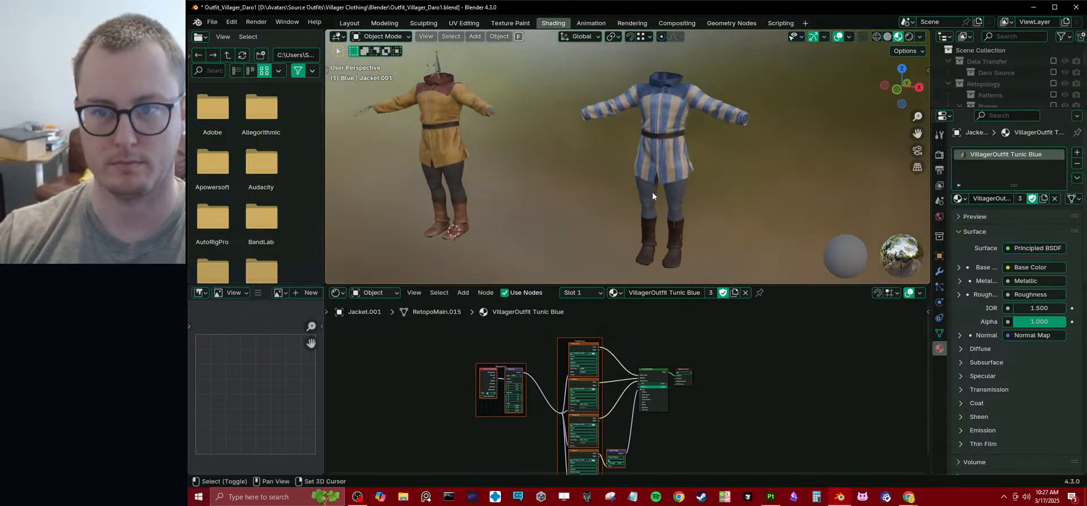
pyautogui.scroll(2, 653, 192)
pyautogui.hotkey('ctrl', 's')
pyautogui.scroll(5, 640, 402)
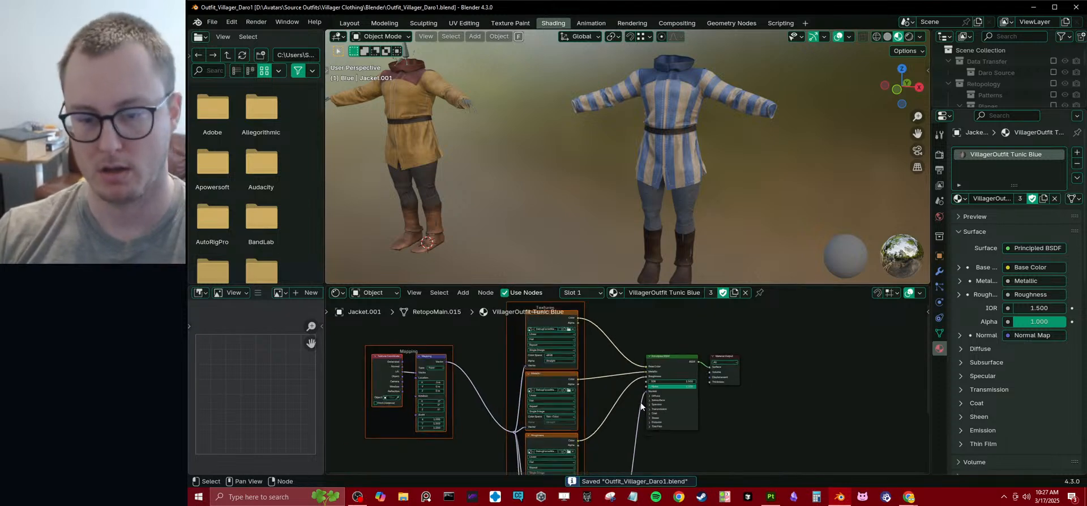
pyautogui.moveTo(611, 417); pyautogui.dragTo(604, 358, button='middle')
pyautogui.scroll(-5, 604, 358)
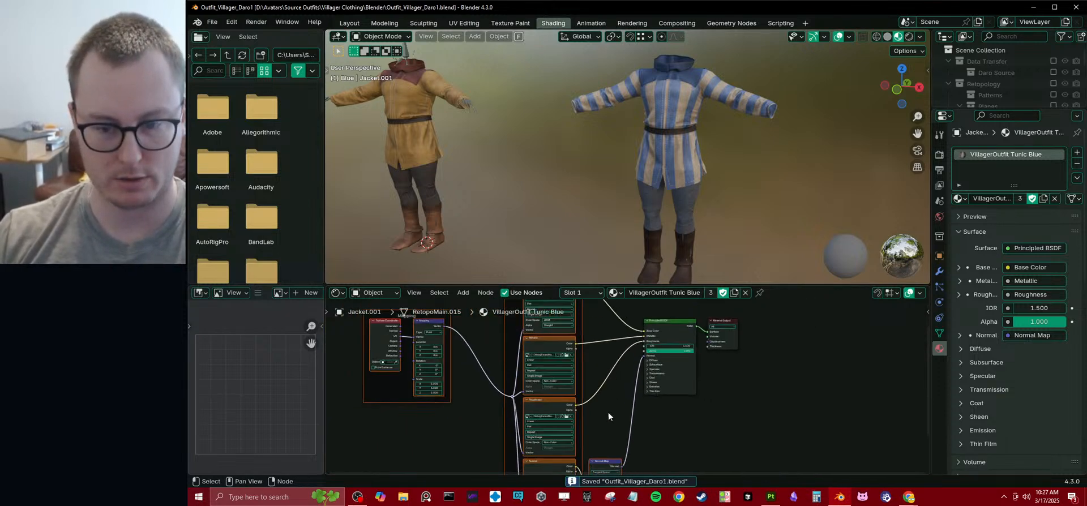
pyautogui.moveTo(701, 382); pyautogui.dragTo(660, 401, button='middle')
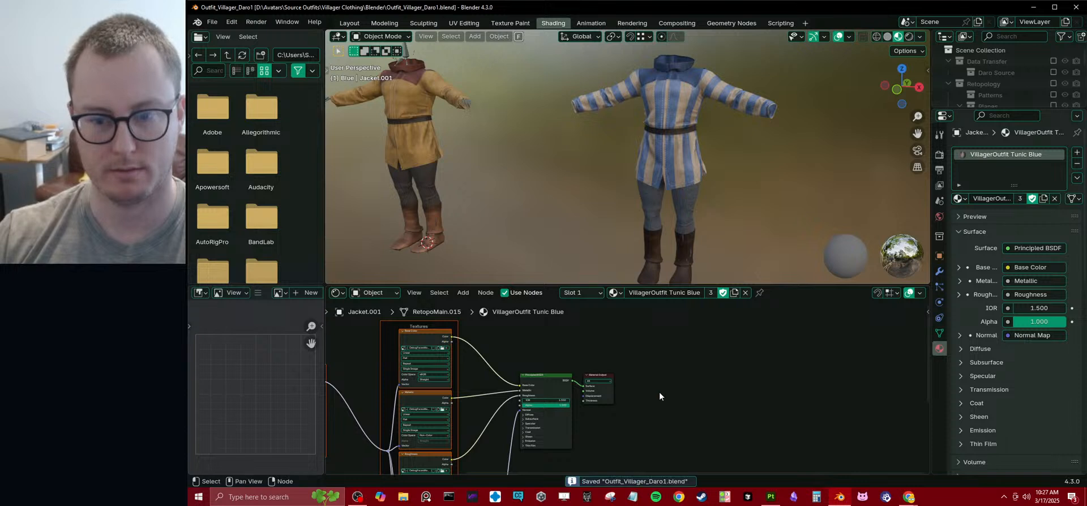
# - Open the recent file Forrest_Village.blend and examine the outfits worn by the lined-up characters
pyautogui.click(214, 22)
pyautogui.moveTo(237, 57)
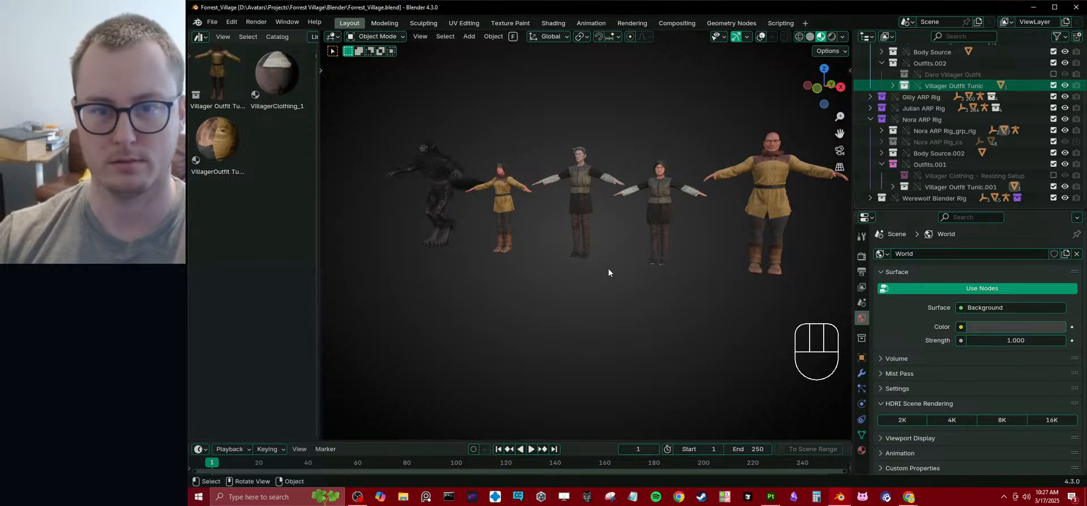
pyautogui.scroll(5, 543, 282)
pyautogui.moveTo(543, 236); pyautogui.dragTo(565, 236, button='middle')
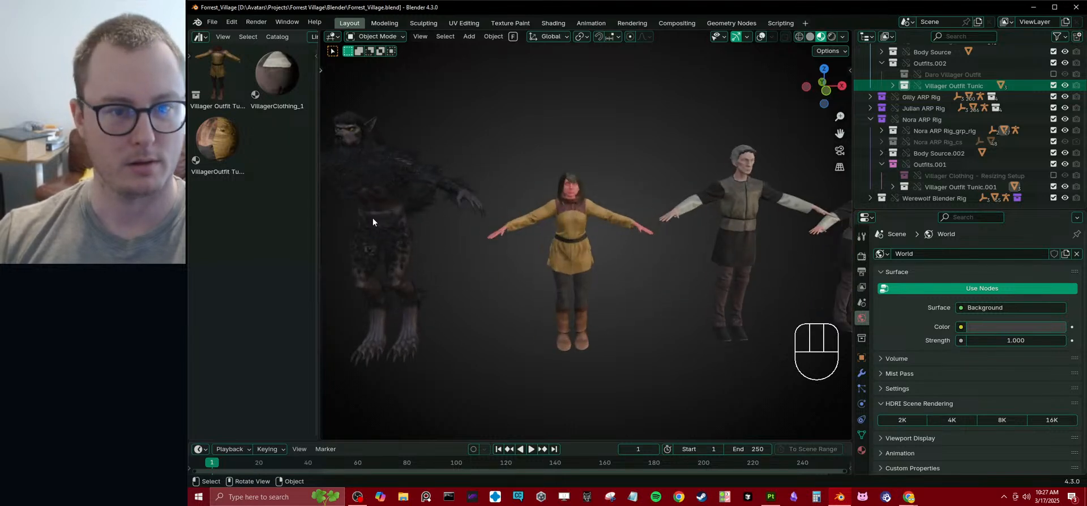
# - Reopen Outfit_Villager_Daro1.blend from the recent files and save it
pyautogui.click(210, 22)
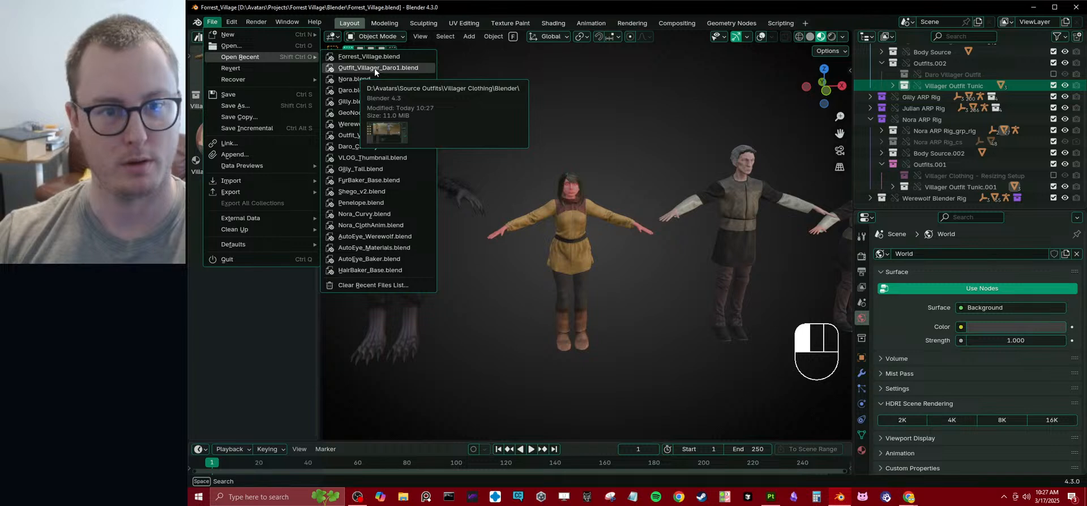
pyautogui.click(374, 68)
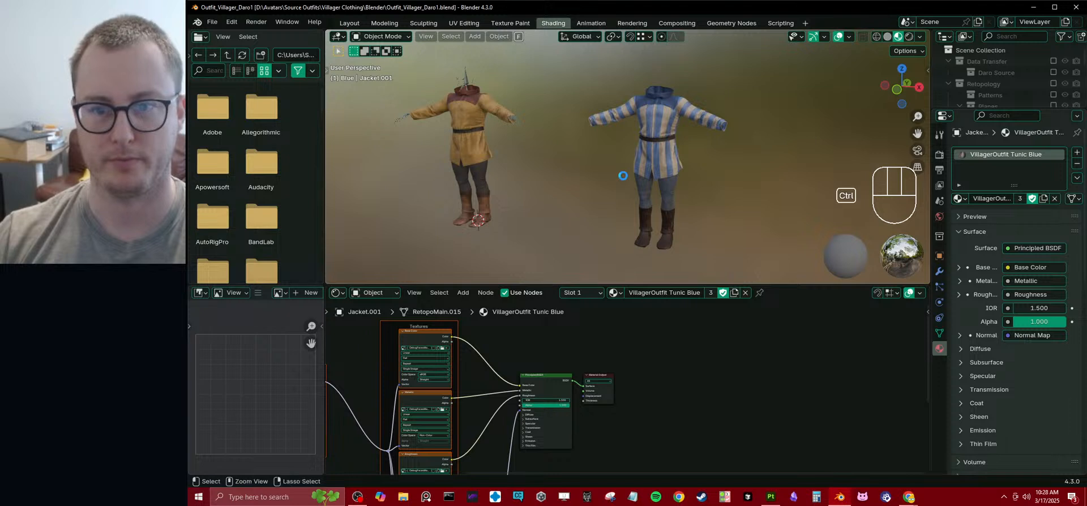
pyautogui.hotkey('ctrl', 's')
pyautogui.moveTo(606, 164); pyautogui.dragTo(566, 167, button='middle')
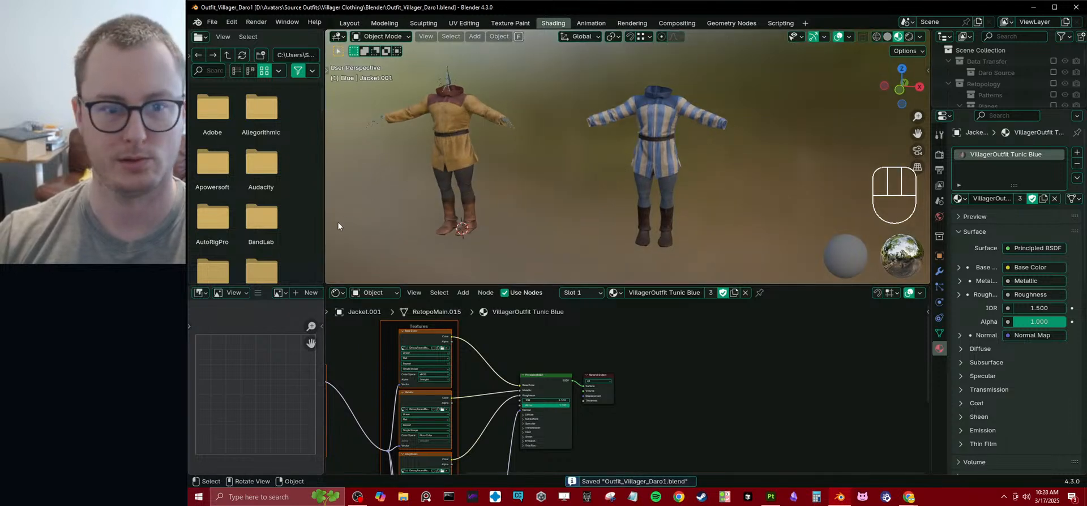
# - Mark the VillagerOutfit Tunic Blue material as an asset and save the file
pyautogui.moveTo(325, 219)
pyautogui.mouseDown()
pyautogui.moveTo(436, 219)
pyautogui.moveTo(307, 217)
pyautogui.mouseUp()
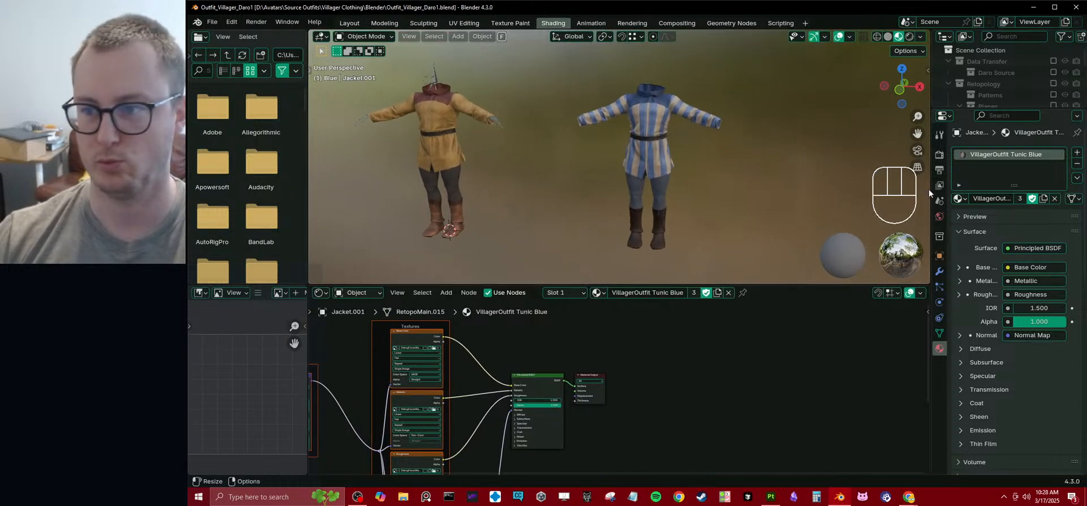
pyautogui.rightClick(993, 154)
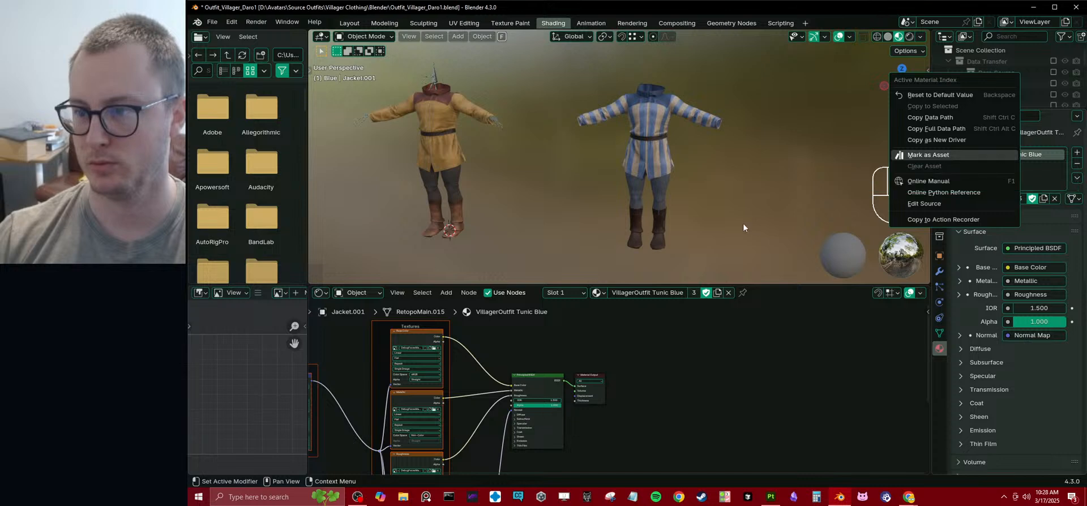
pyautogui.click(994, 154)
pyautogui.hotkey('ctrl', 's')
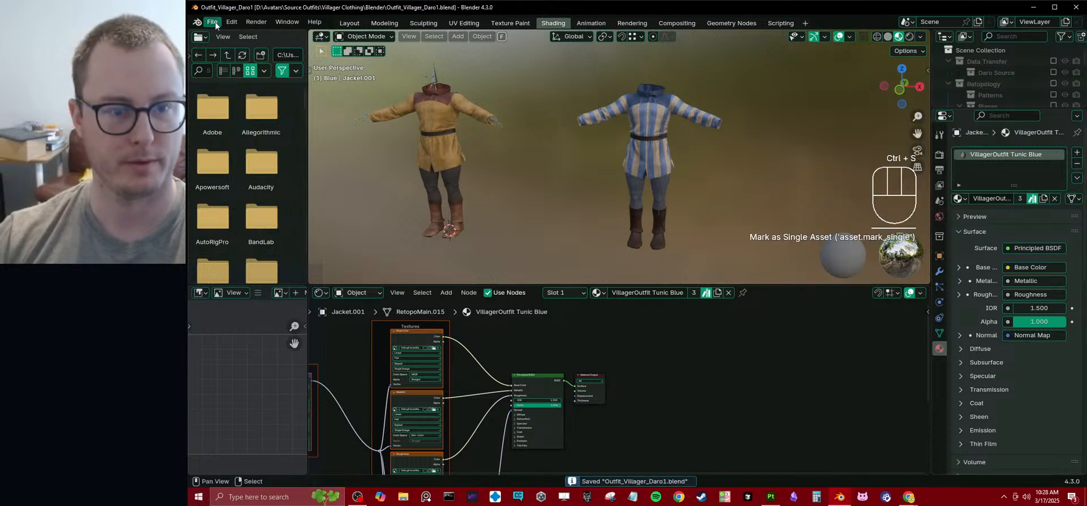
# - In the Layout workspace's asset browser, move the unassigned blue tunic material into the VRF Outfit Materials catalog under VRF Outfits, and save
pyautogui.click(349, 23)
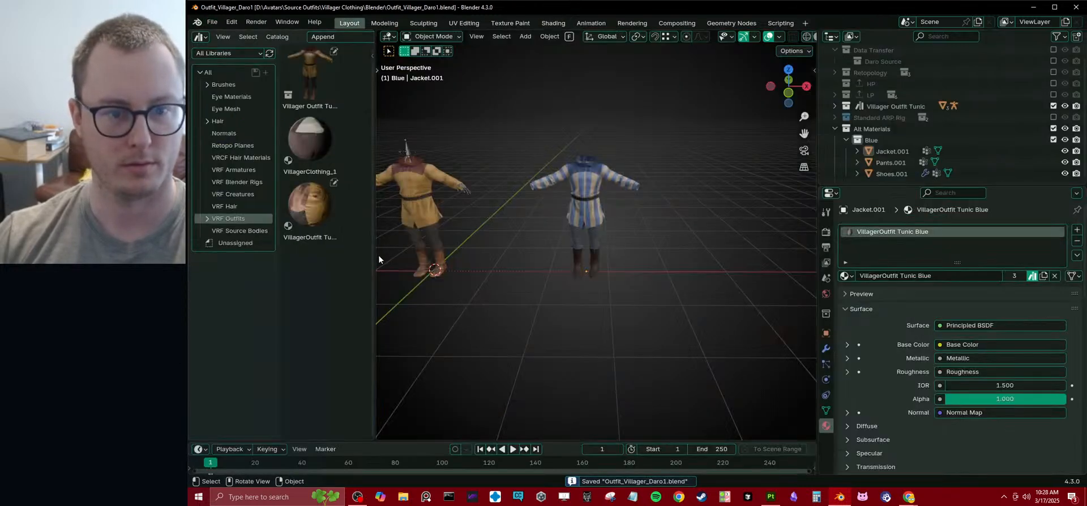
pyautogui.moveTo(376, 255); pyautogui.dragTo(423, 255)
pyautogui.click(221, 242)
pyautogui.scroll(-15, 339, 255)
pyautogui.moveTo(311, 347); pyautogui.dragTo(208, 219)
pyautogui.click(207, 220)
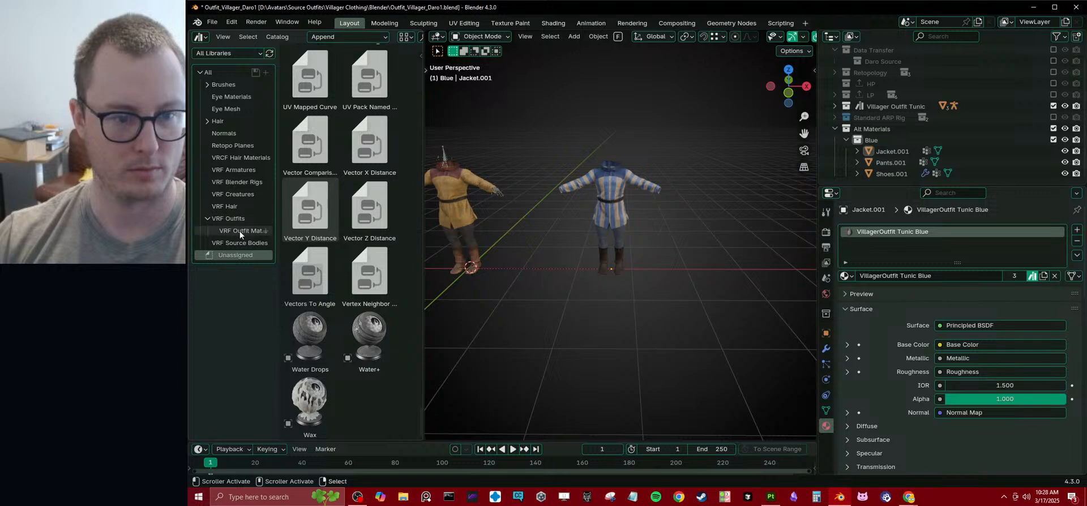
pyautogui.click(235, 219)
pyautogui.moveTo(367, 153); pyautogui.dragTo(255, 231)
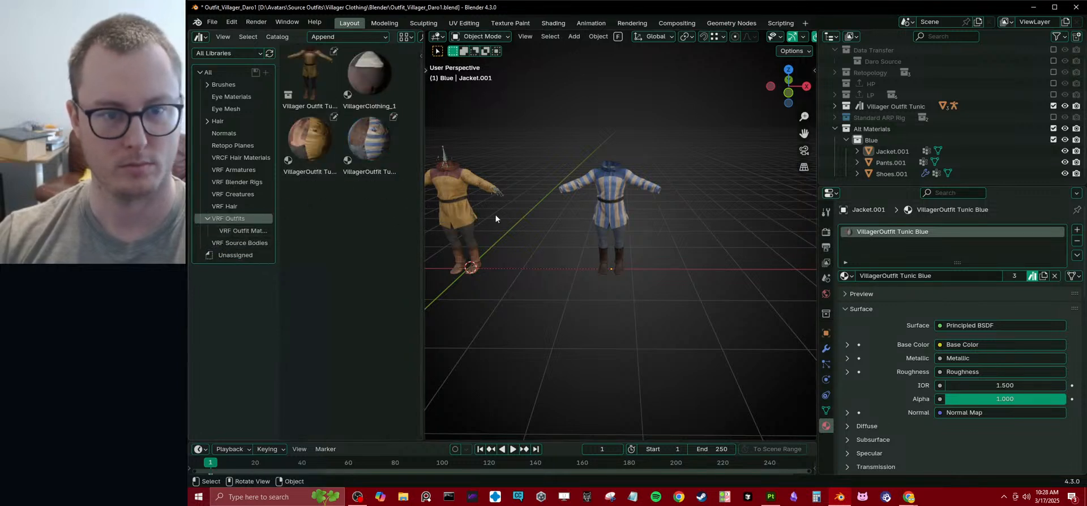
pyautogui.hotkey('ctrl', 's')
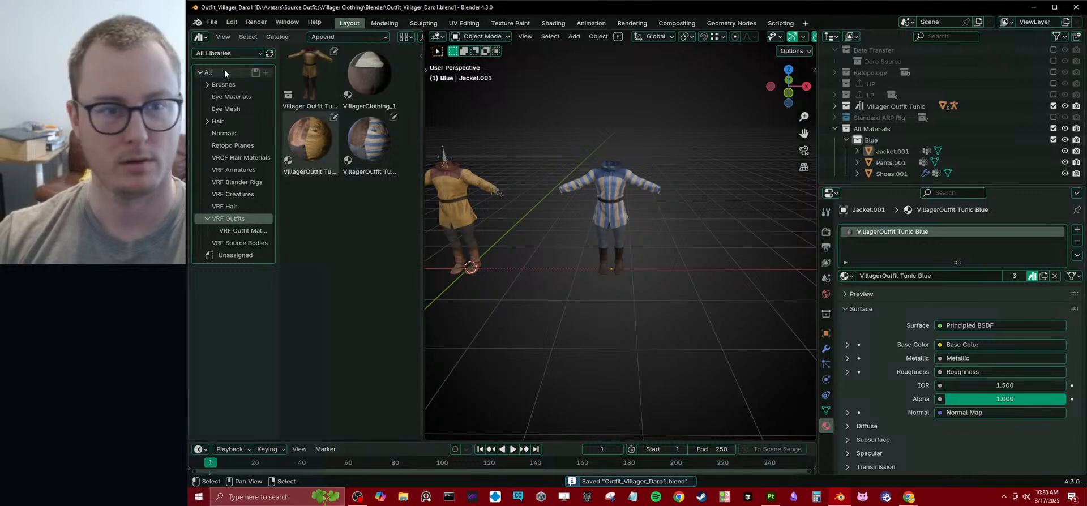
# - Open Outfit_Villager.blend from the Villager Clothing\Blender folder and view its outfit
pyautogui.click(211, 21)
pyautogui.click(221, 49)
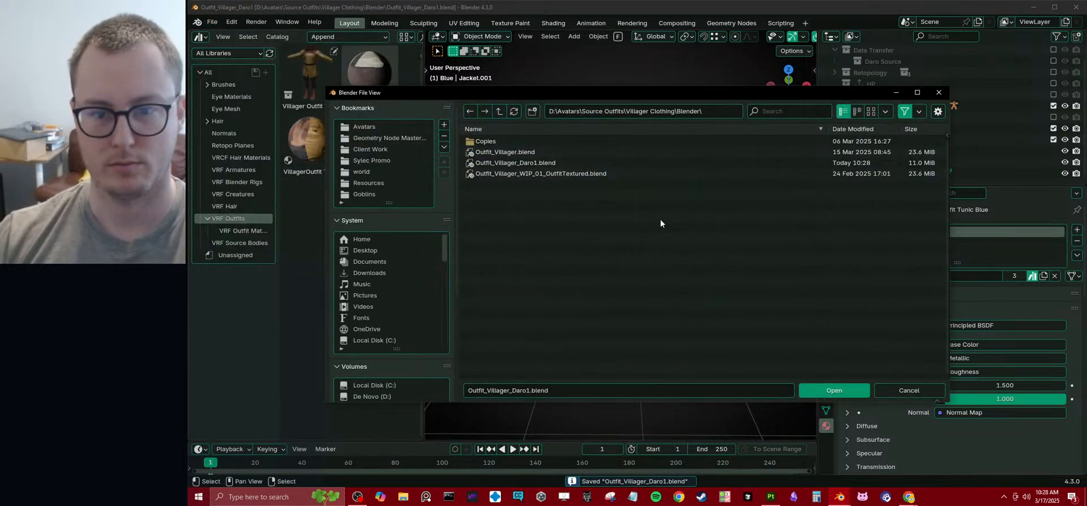
pyautogui.click(512, 152)
pyautogui.click(816, 389)
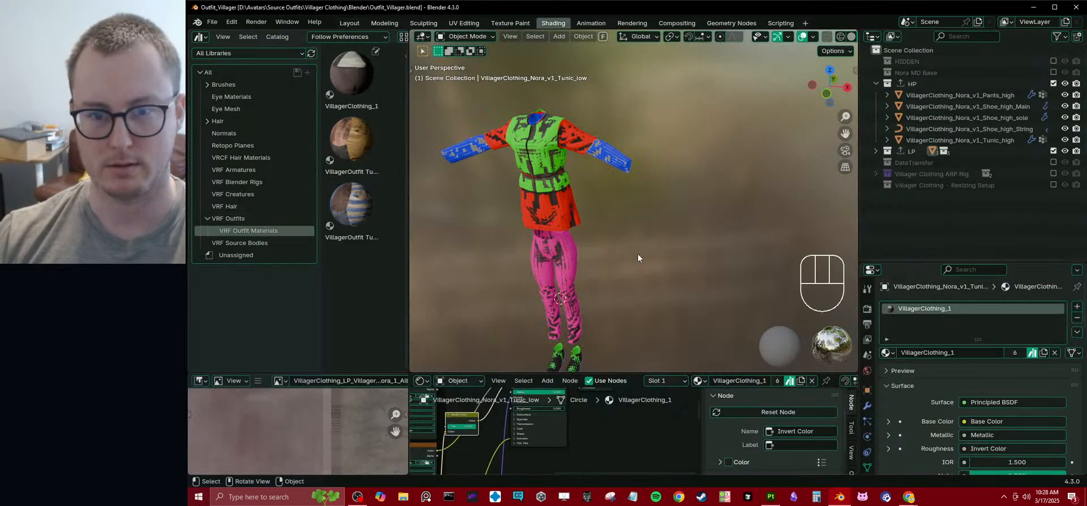
pyautogui.moveTo(651, 216); pyautogui.dragTo(654, 223, button='middle')
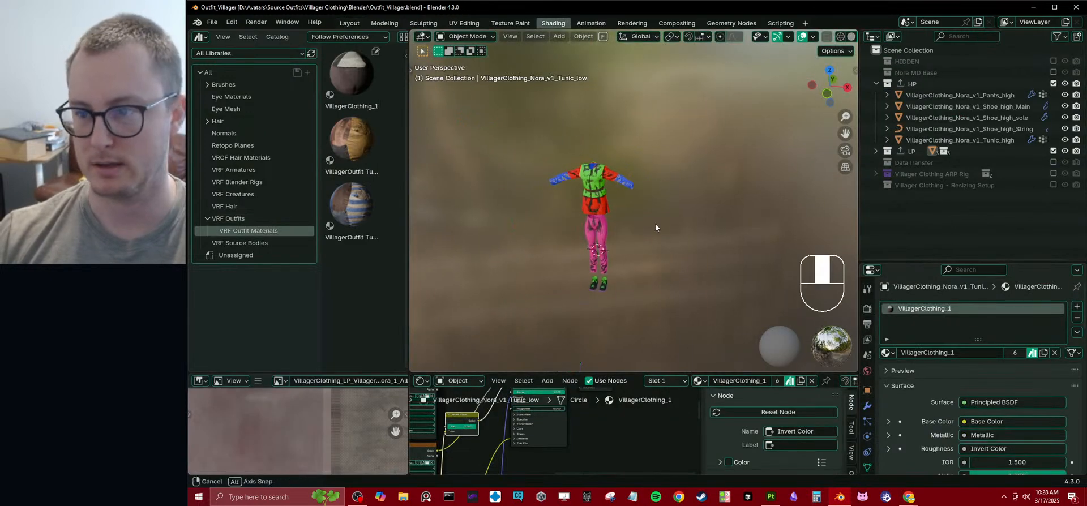
# - Show only the Villager Clothing - Resizing Setup collection, mark it as an asset, and save the file
pyautogui.click(1053, 83)
pyautogui.click(1052, 94)
pyautogui.click(1054, 129)
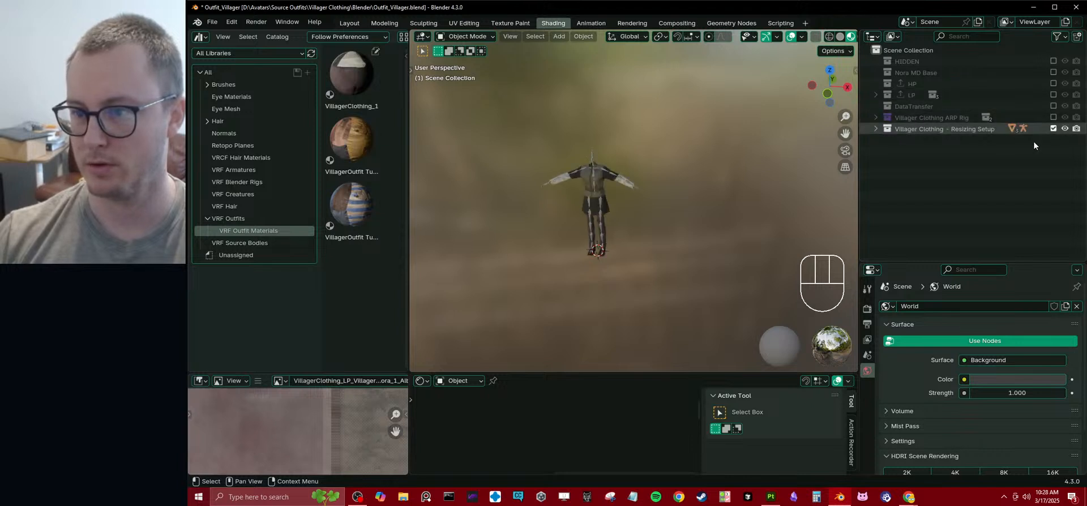
pyautogui.rightClick(931, 130)
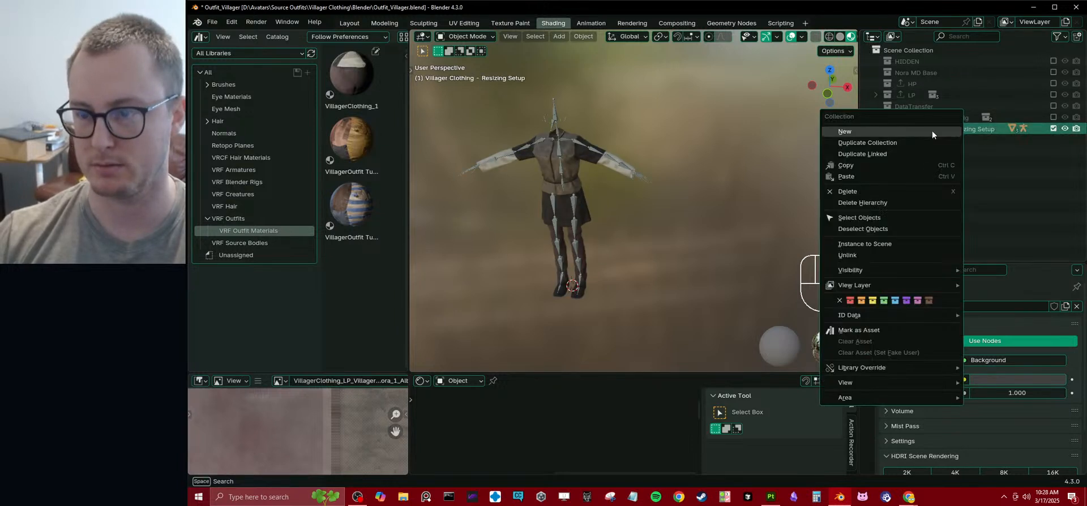
pyautogui.click(867, 328)
pyautogui.hotkey('ctrl', 's')
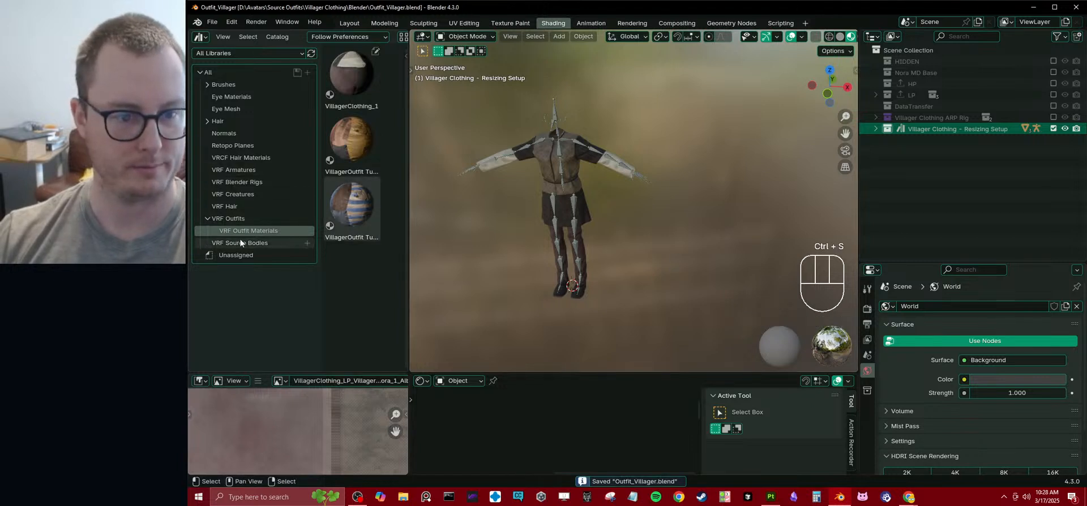
# - Move the unassigned Villager Clothing - Resizing Setup asset into the VRF Outfits catalog, widen the asset browser to check it, and save
pyautogui.click(236, 252)
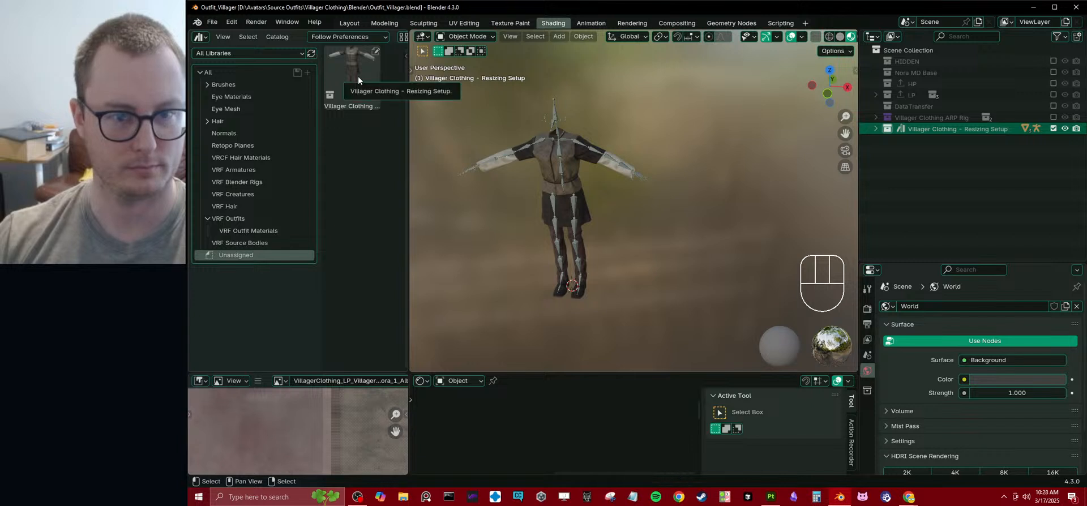
pyautogui.moveTo(358, 76); pyautogui.dragTo(241, 218)
pyautogui.click(242, 218)
pyautogui.moveTo(408, 178); pyautogui.dragTo(563, 179)
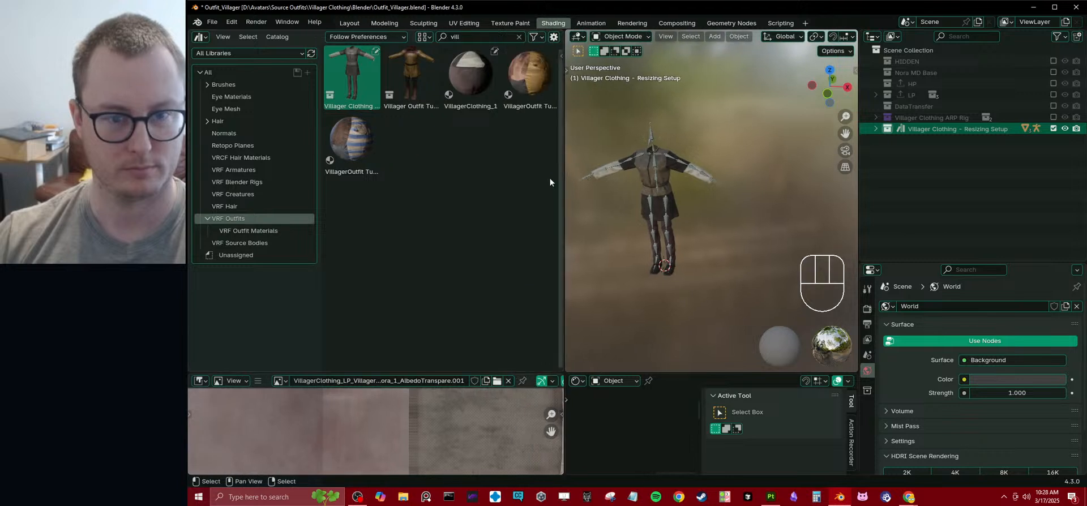
pyautogui.hotkey('ctrl', 's')
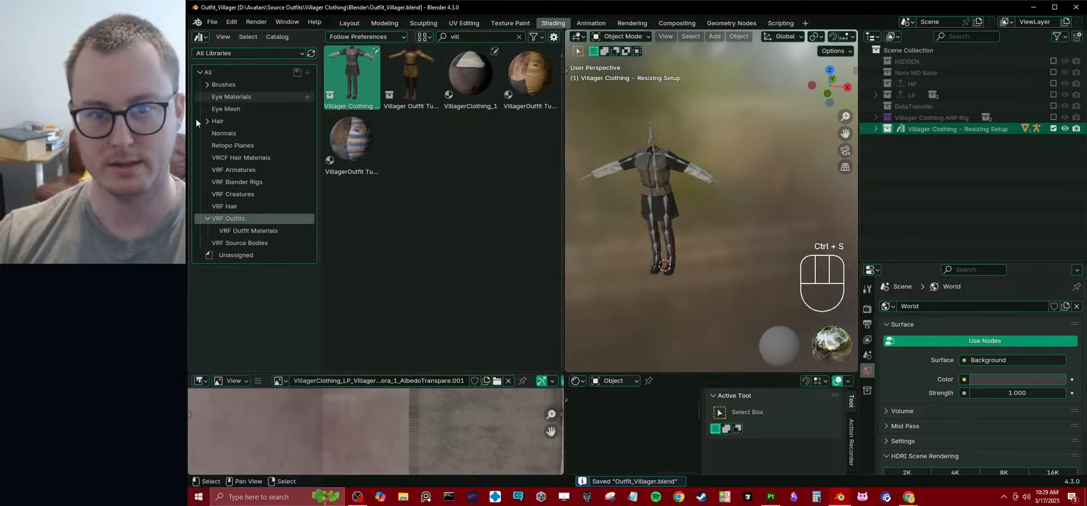
# - Open Forrest_Village.blend from the recent files and frame the female villager wearing the yellow tunic
pyautogui.click(212, 22)
pyautogui.moveTo(283, 57)
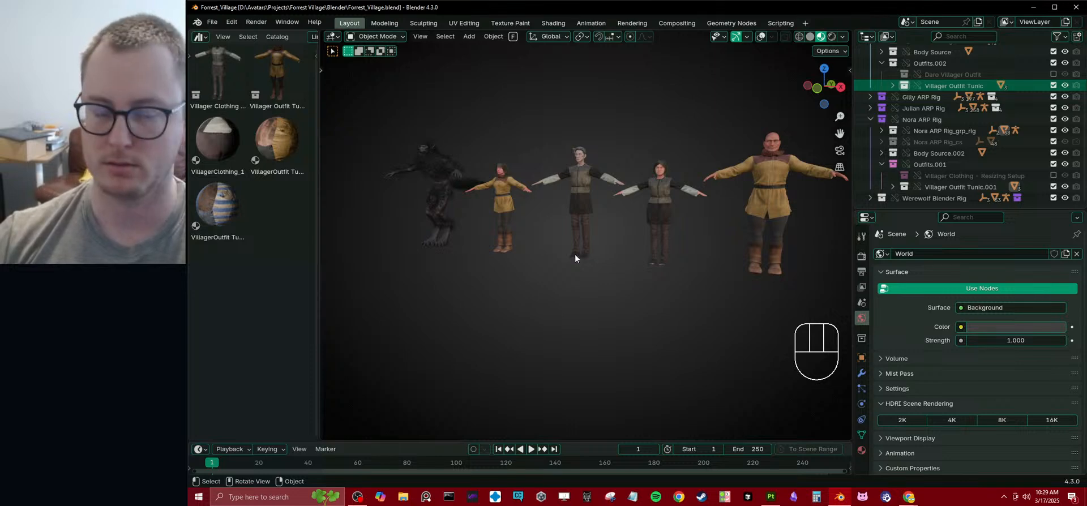
pyautogui.scroll(5, 509, 235)
pyautogui.keyDown('shift'); pyautogui.moveTo(483, 225); pyautogui.dragTo(578, 234, button='middle'); pyautogui.keyUp('shift')
# - Try to apply the VillagerOutfit Tunic Blue material asset to the female villager's linked yellow tunic
pyautogui.moveTo(217, 209); pyautogui.dragTo(543, 205)
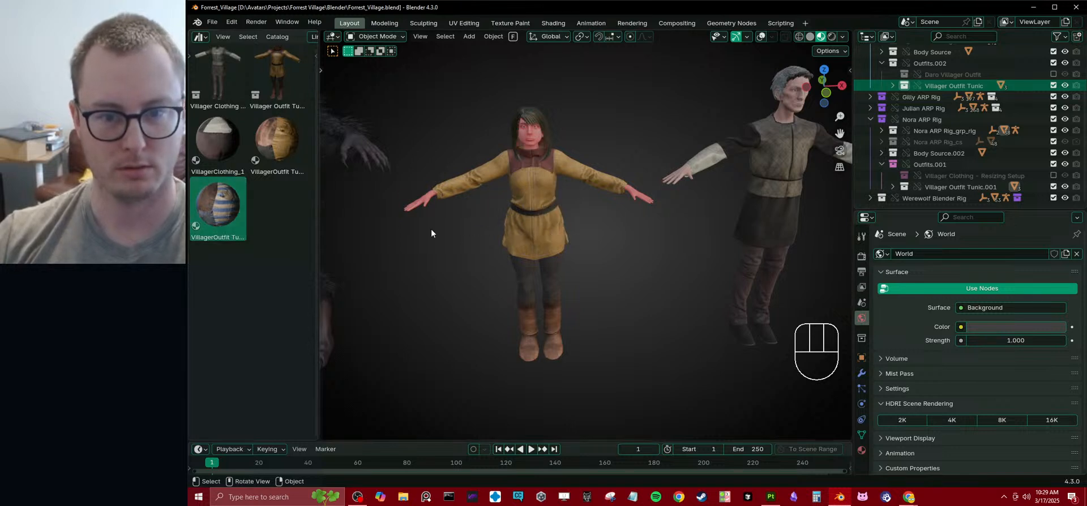
pyautogui.click(870, 120)
pyautogui.click(867, 120)
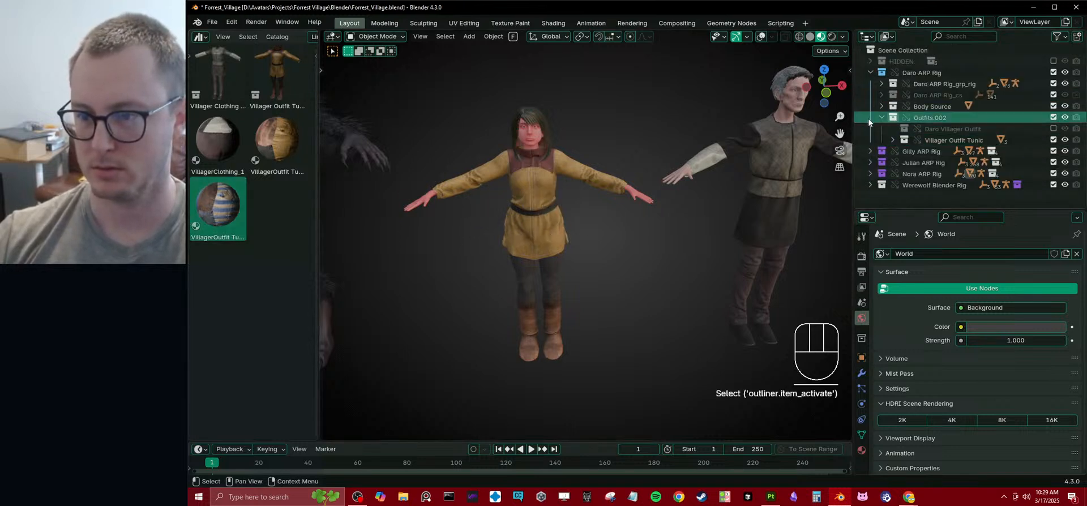
pyautogui.moveTo(233, 238); pyautogui.dragTo(693, 232)
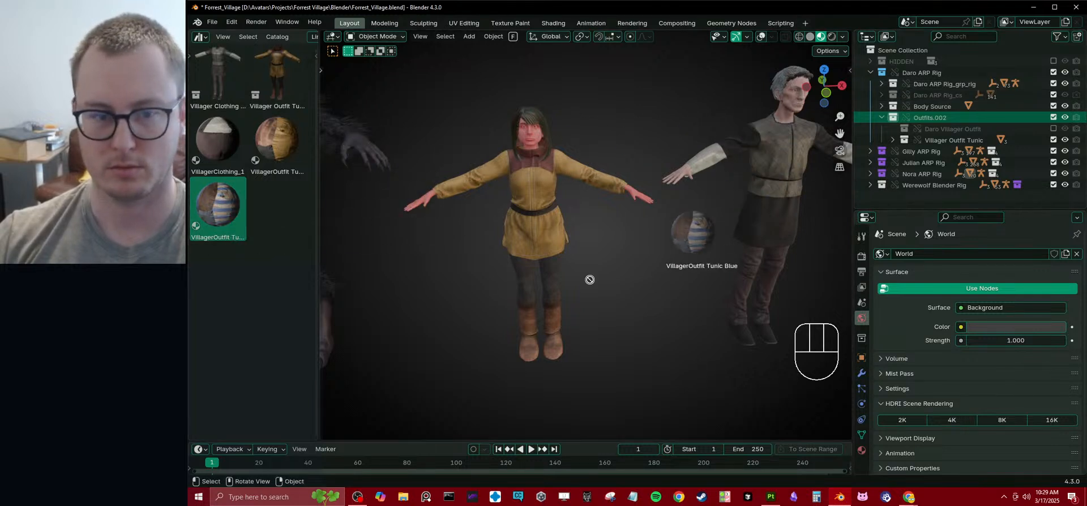
pyautogui.press('Escape')
# - Show the viewport overlays, select the female villager's jacket, and inspect its material and object properties
pyautogui.click(529, 211)
pyautogui.click(762, 36)
pyautogui.click(861, 450)
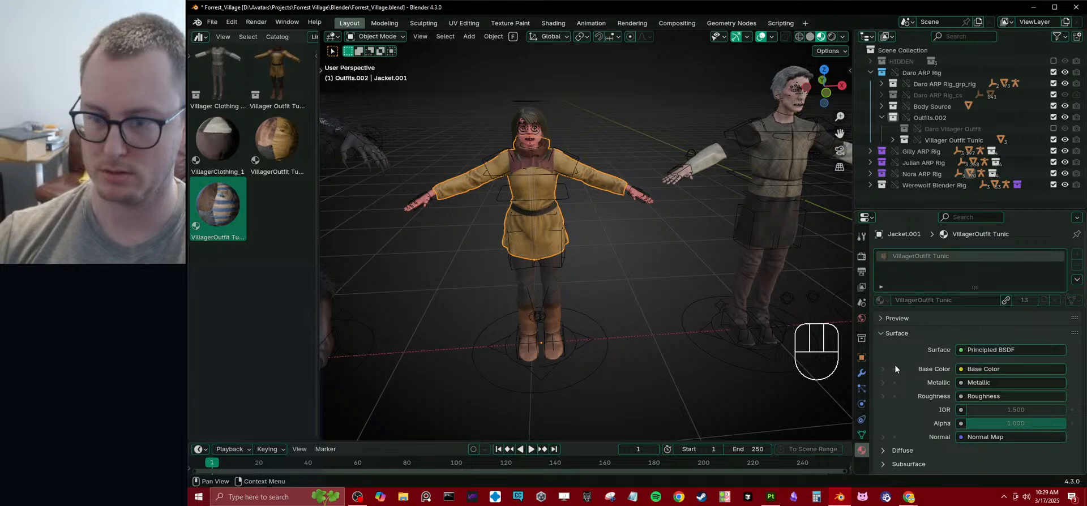
pyautogui.click(861, 357)
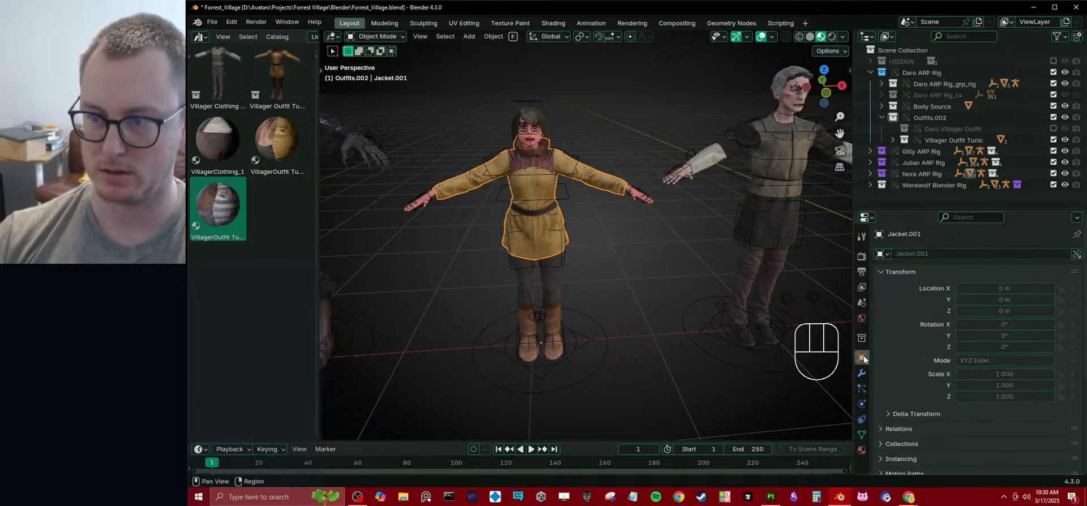
pyautogui.click(627, 298)
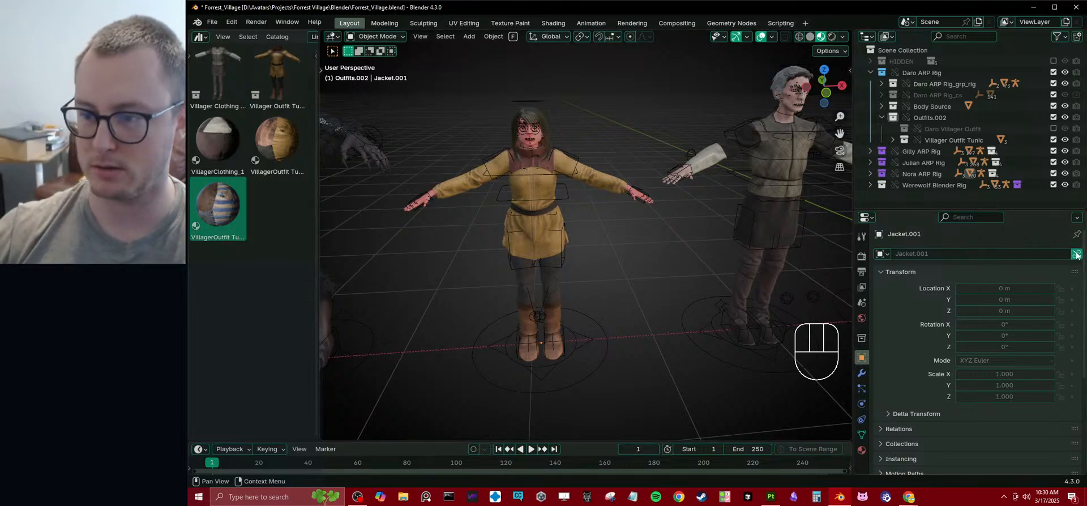
pyautogui.click(861, 449)
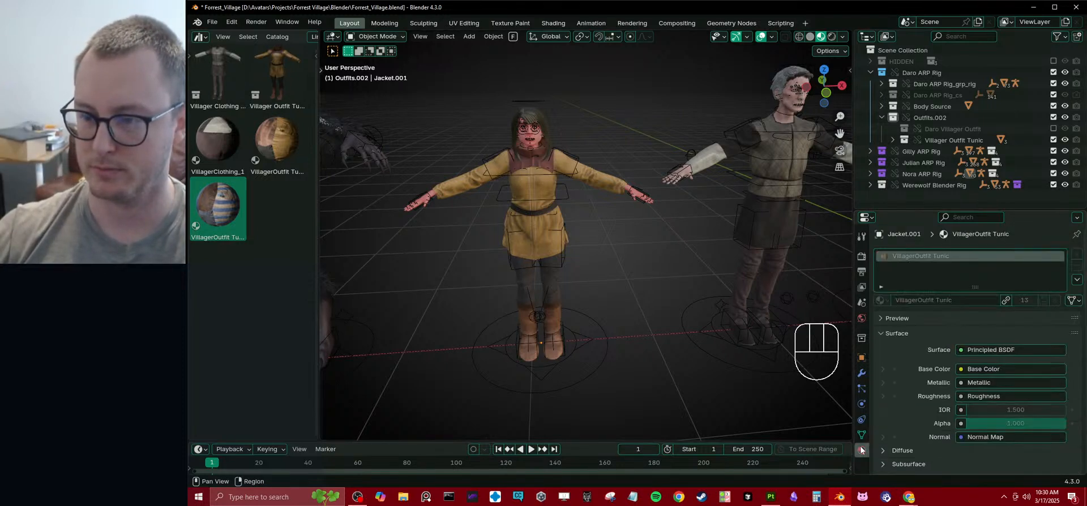
# - Undo the last action on the jacket and save Forrest_Village.blend with Jacket.001 selected and its object properties shown
pyautogui.hotkey('ctrl', 'z')
pyautogui.click(538, 221)
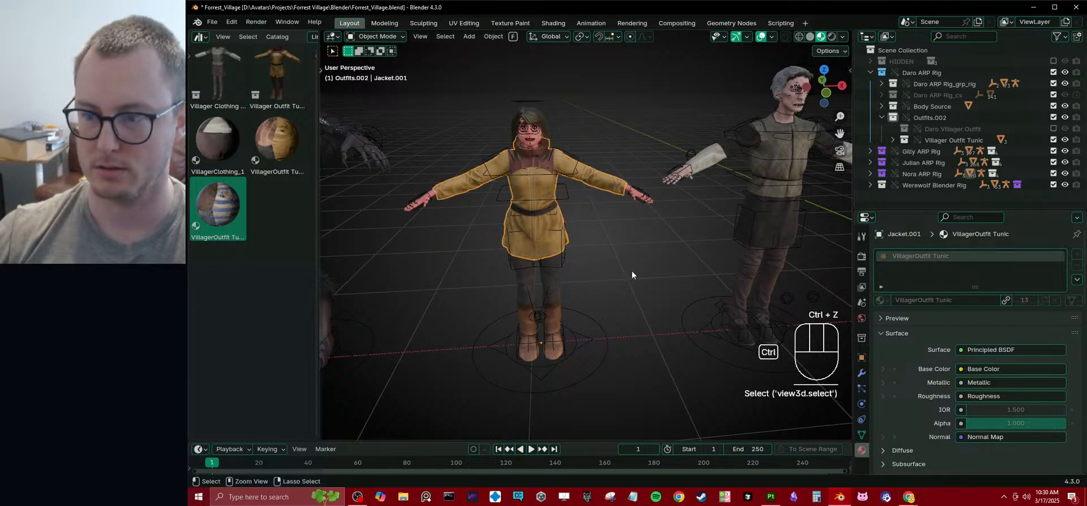
pyautogui.click(861, 358)
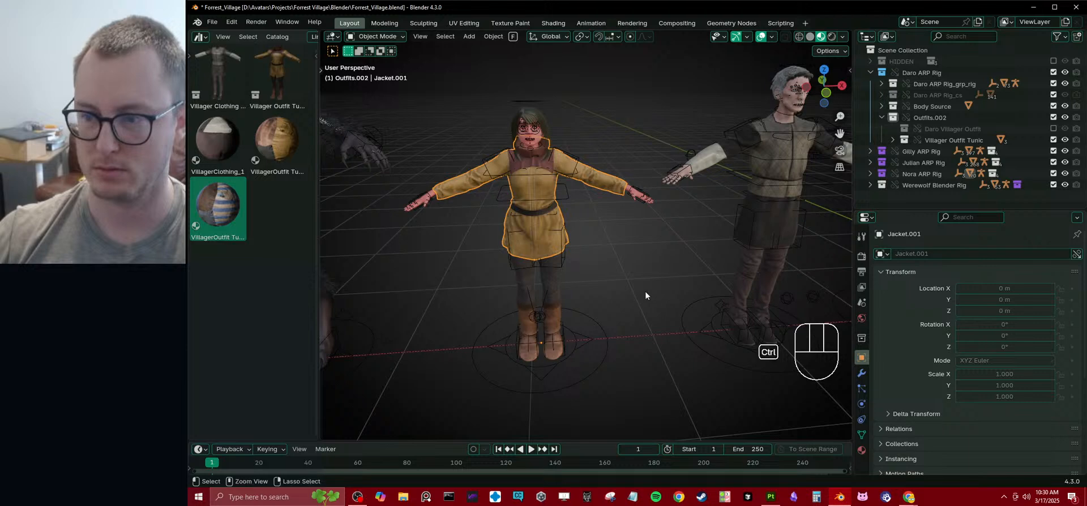
pyautogui.hotkey('ctrl', 's')
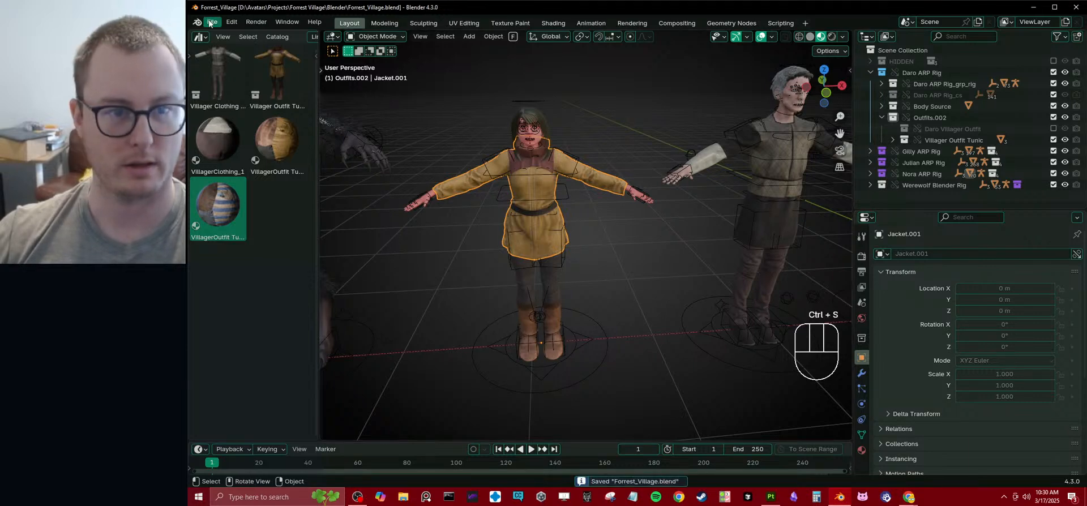
pyautogui.scroll(-5, 620, 250)
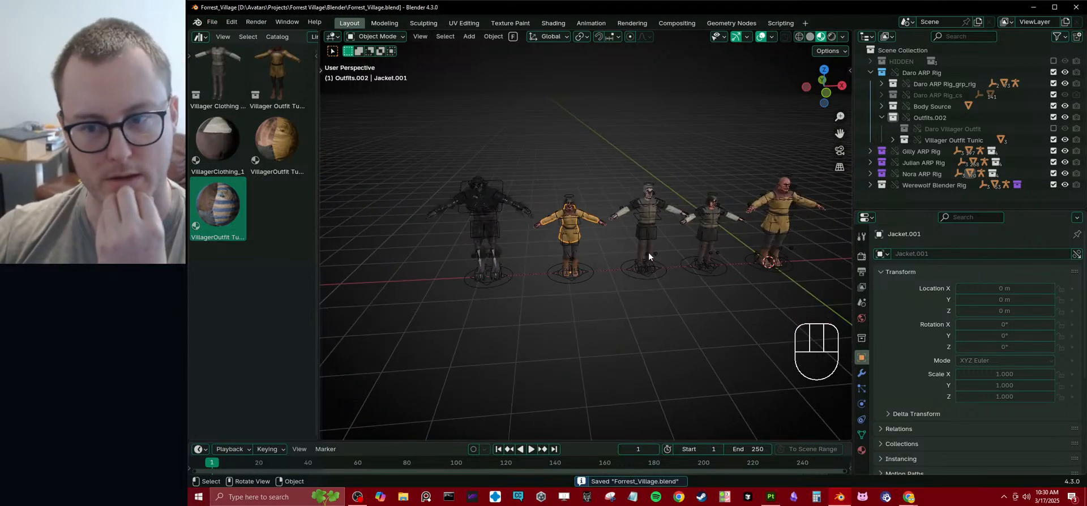
pyautogui.scroll(5, 598, 242)
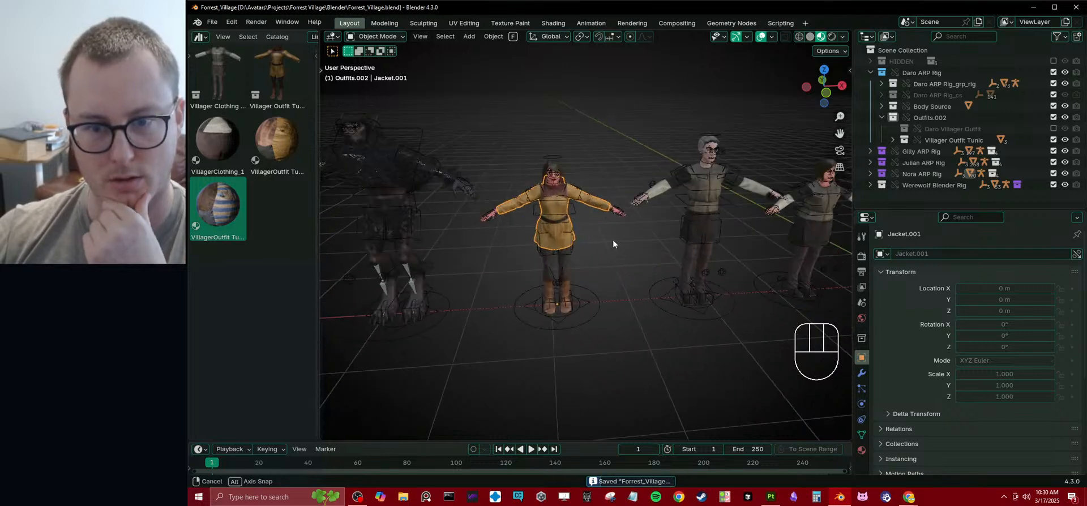
pyautogui.moveTo(627, 231)
pyautogui.mouseDown(button='middle')
pyautogui.moveTo(536, 229)
pyautogui.moveTo(641, 231)
pyautogui.mouseUp(button='middle')
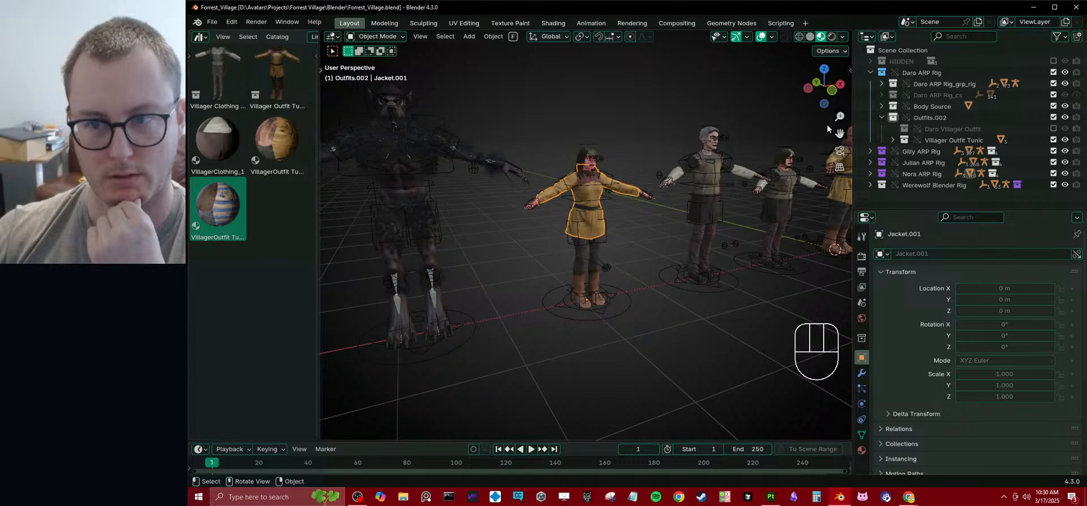
pyautogui.moveTo(837, 132); pyautogui.dragTo(740, 138)
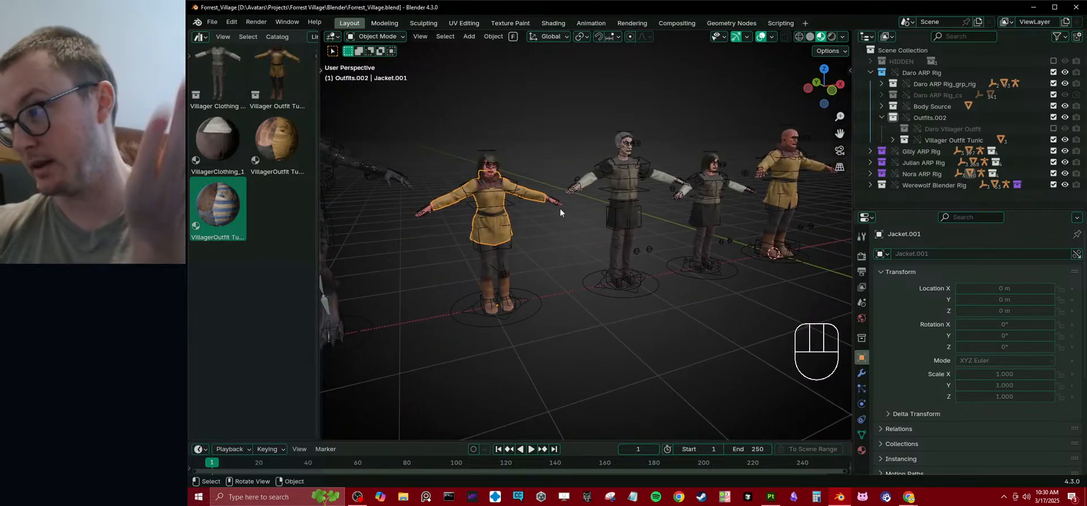
# - Open Nora.blend from the recent files and bring the whole character into view
pyautogui.click(218, 26)
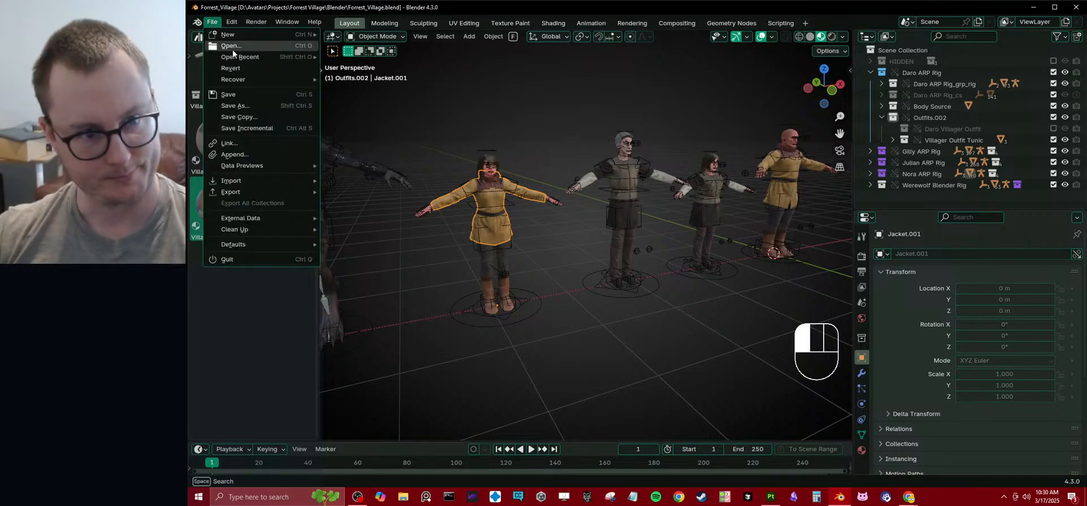
pyautogui.moveTo(238, 56)
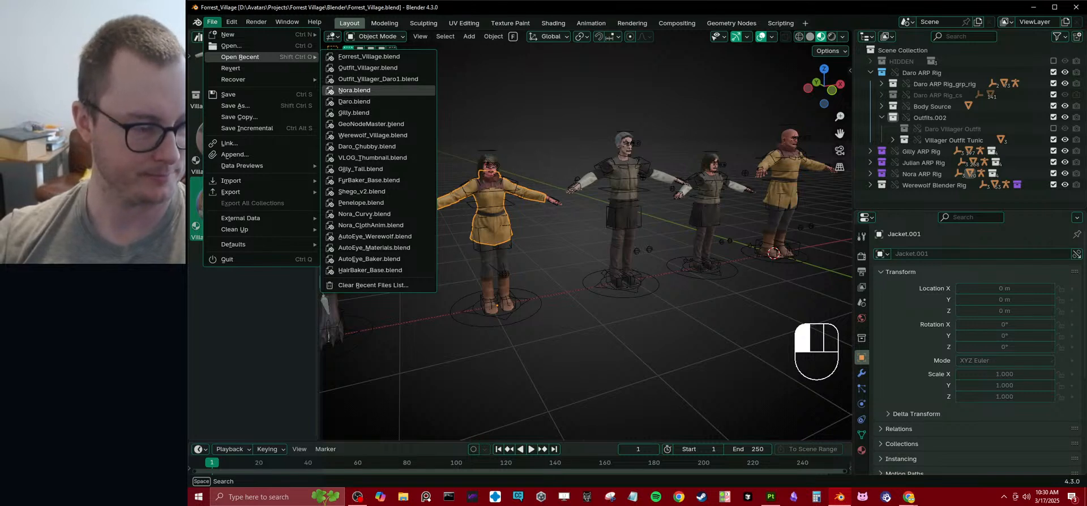
pyautogui.click(354, 90)
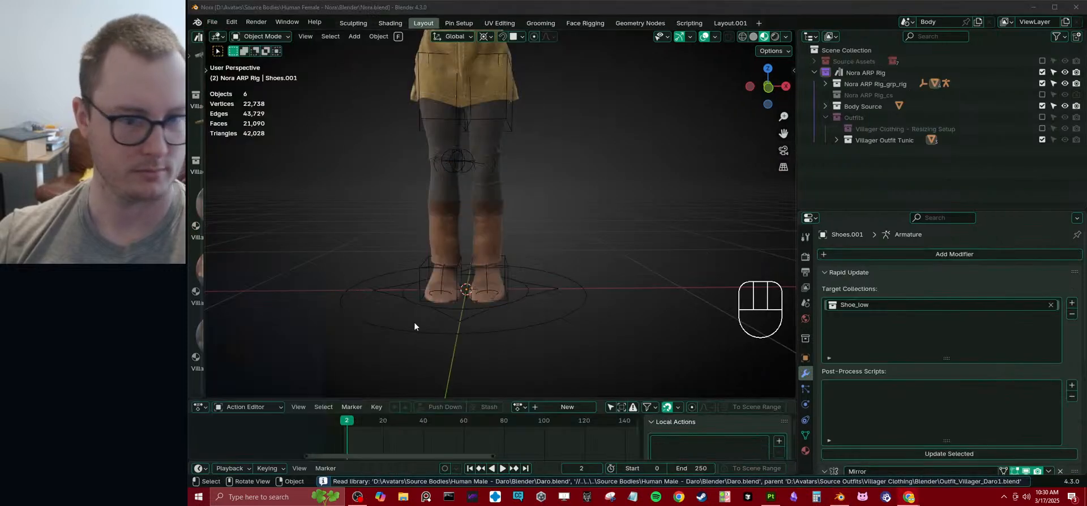
pyautogui.scroll(-5, 578, 208)
pyautogui.moveTo(579, 208); pyautogui.dragTo(636, 221, button='middle')
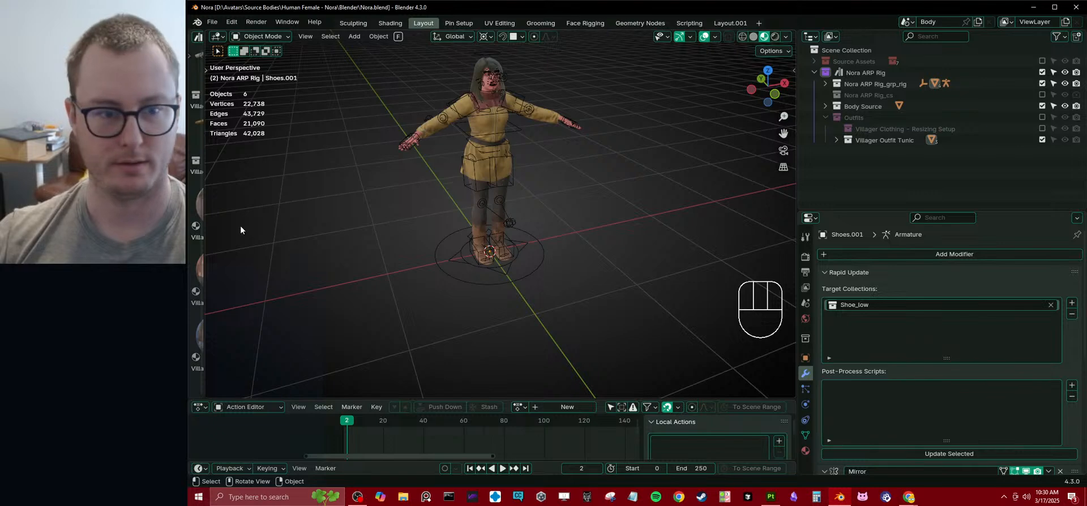
# - Widen the asset browser and apply the VillagerOutfit Tunic Blue material to the Nora character's jacket
pyautogui.moveTo(205, 214); pyautogui.dragTo(378, 214)
pyautogui.moveTo(314, 347); pyautogui.dragTo(602, 174)
pyautogui.scroll(5, 597, 210)
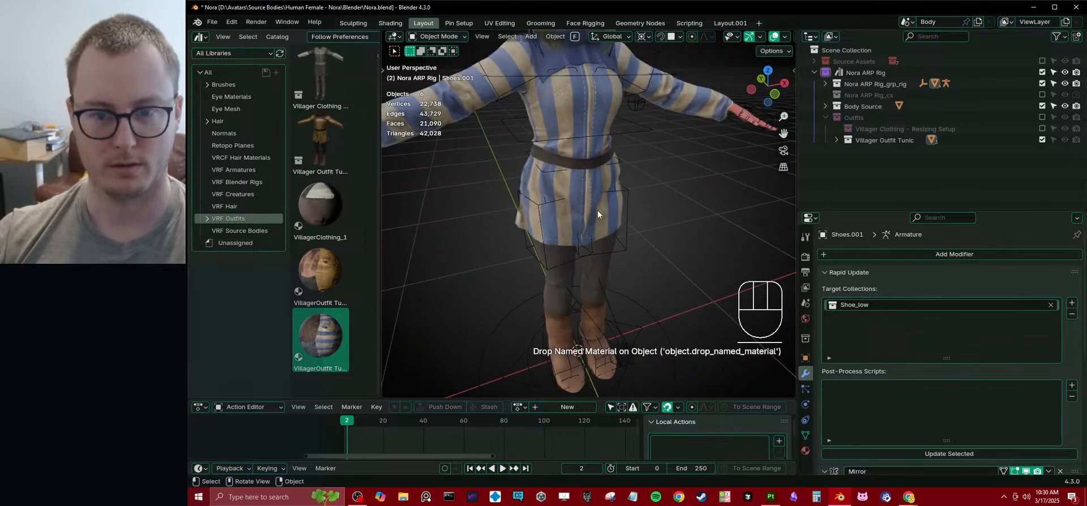
# - Copy the jacket's VillagerOutfit Tunic Blue material to the trousers and boots, deselect everything, and save Nora.blend
pyautogui.keyDown('shift'); pyautogui.click(572, 296); pyautogui.keyUp('shift')
pyautogui.keyDown('shift'); pyautogui.click(556, 364); pyautogui.keyUp('shift')
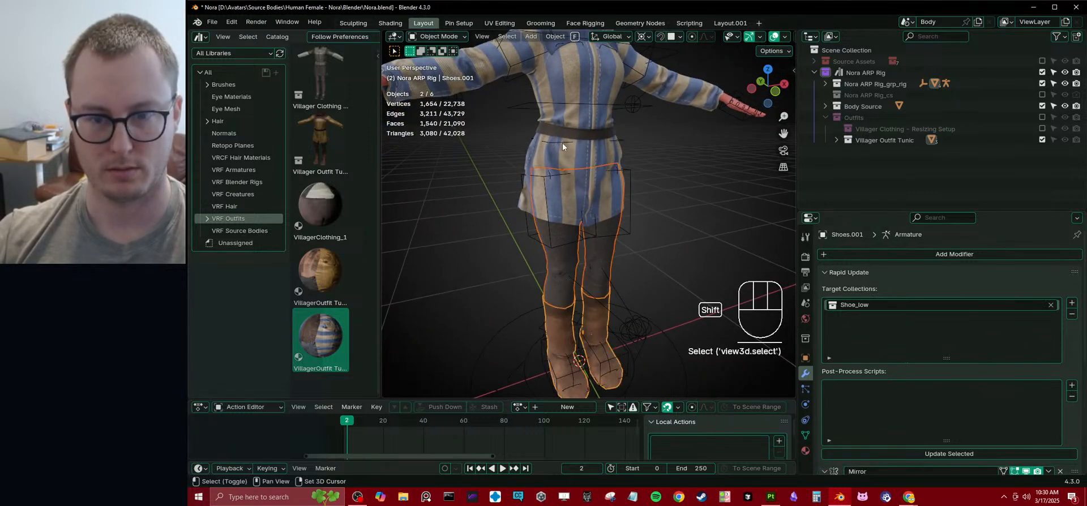
pyautogui.keyDown('shift'); pyautogui.click(583, 112); pyautogui.keyUp('shift')
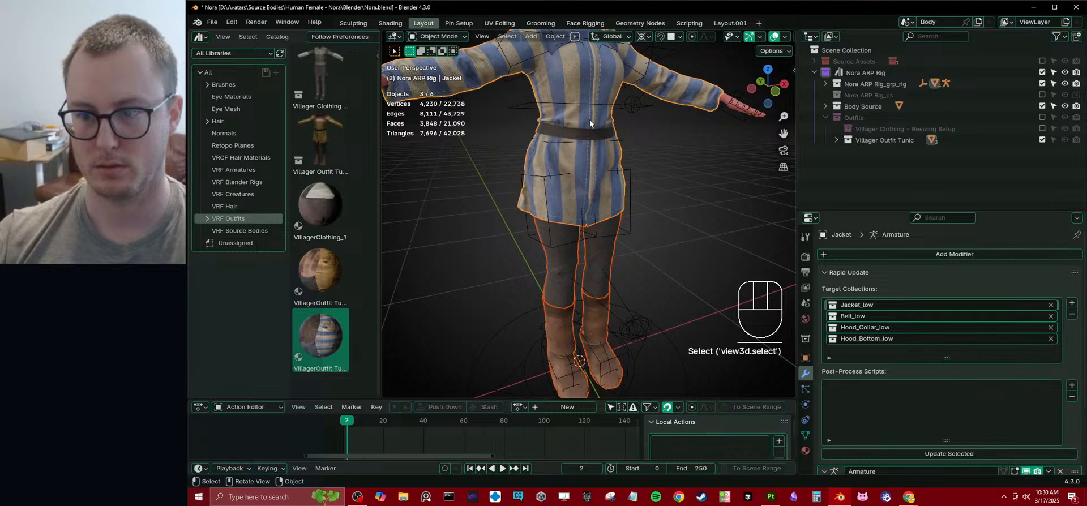
pyautogui.click(804, 450)
pyautogui.click(1077, 281)
pyautogui.click(1014, 317)
pyautogui.scroll(-5, 654, 246)
pyautogui.keyDown('ctrl'); pyautogui.click(629, 242); pyautogui.keyUp('ctrl')
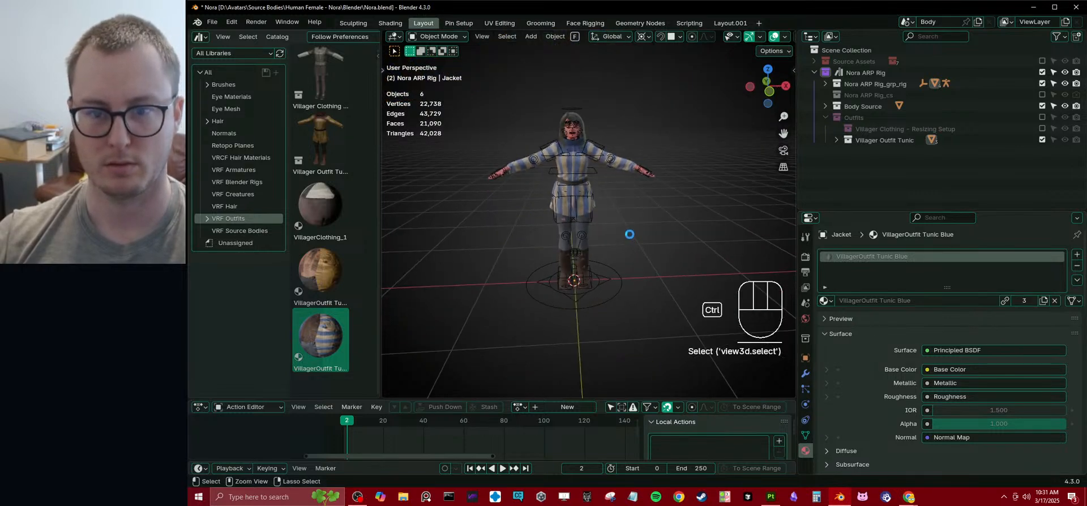
pyautogui.hotkey('ctrl', 's')
# - Reopen Forrest_Village.blend from the recent files and view the lined-up characters with the updated blue tunic
pyautogui.scroll(5, 628, 210)
pyautogui.scroll(6, 628, 211)
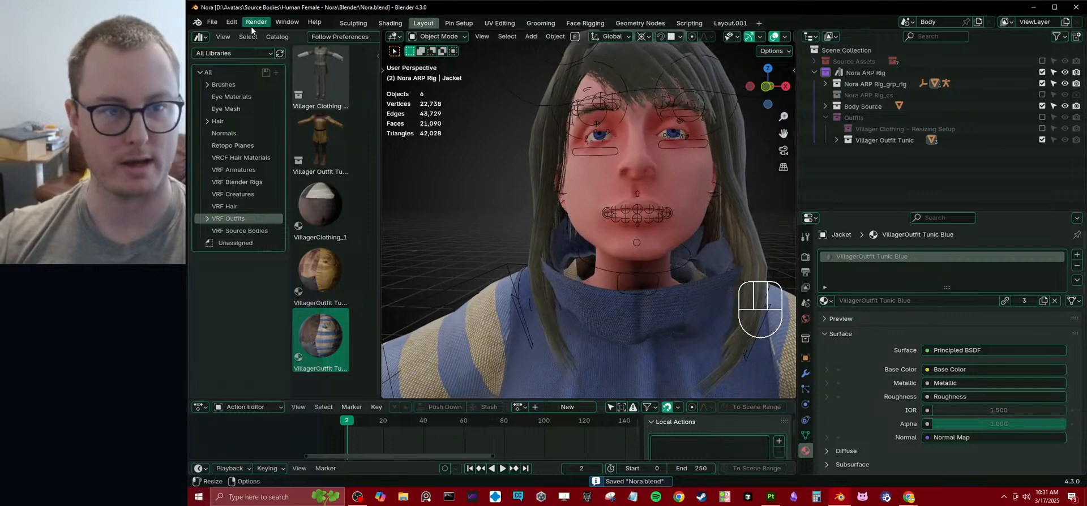
pyautogui.click(213, 21)
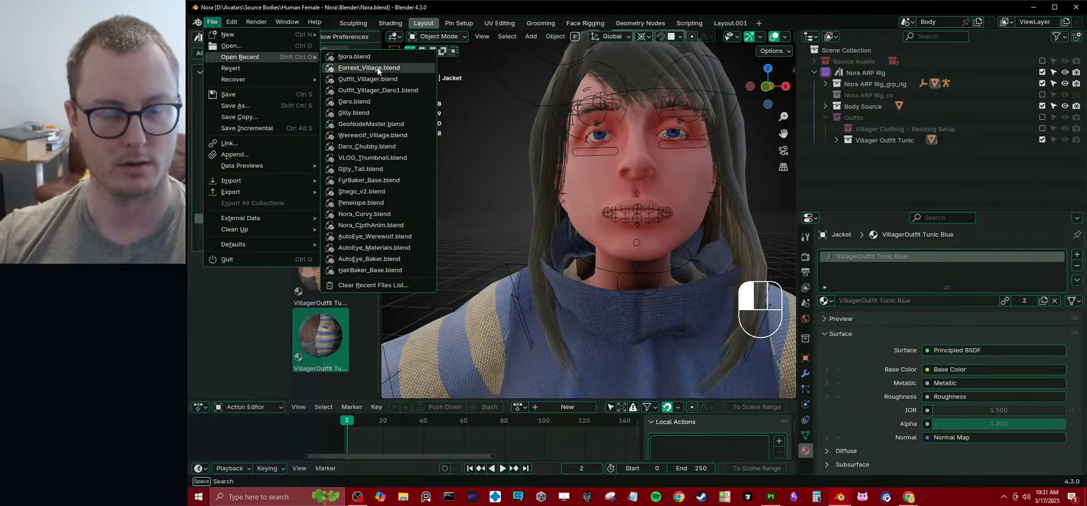
pyautogui.click(377, 68)
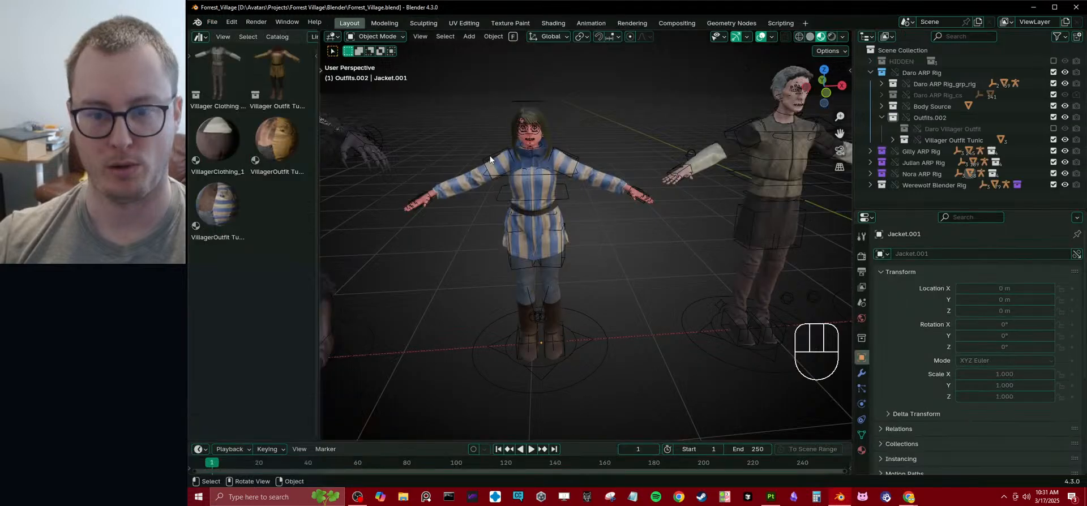
pyautogui.moveTo(653, 311); pyautogui.dragTo(632, 234, button='middle')
pyautogui.scroll(2, 632, 233)
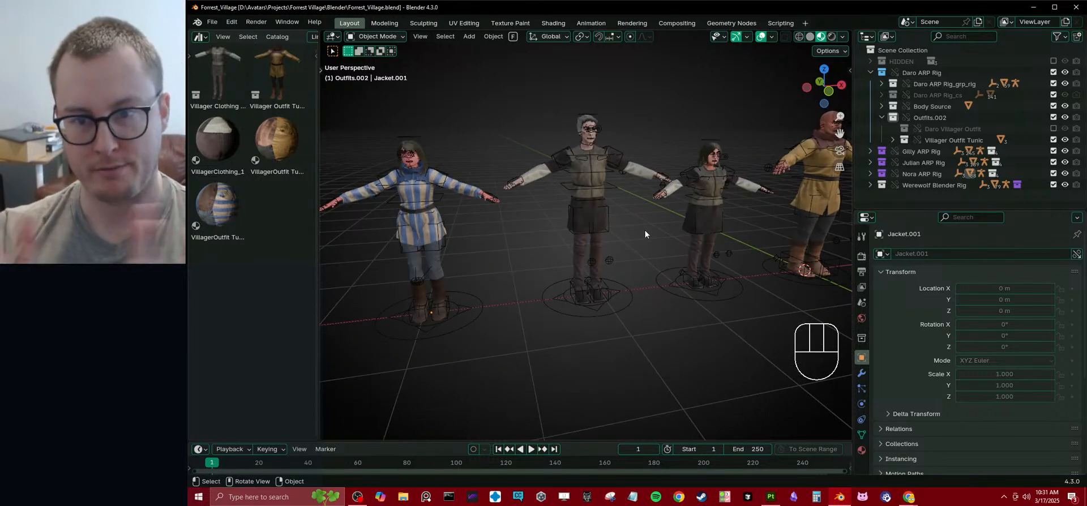
# - Select the tunic of the grey-haired villager beside the blue-tunic character and save Forrest_Village.blend
pyautogui.click(598, 215)
pyautogui.click(599, 216)
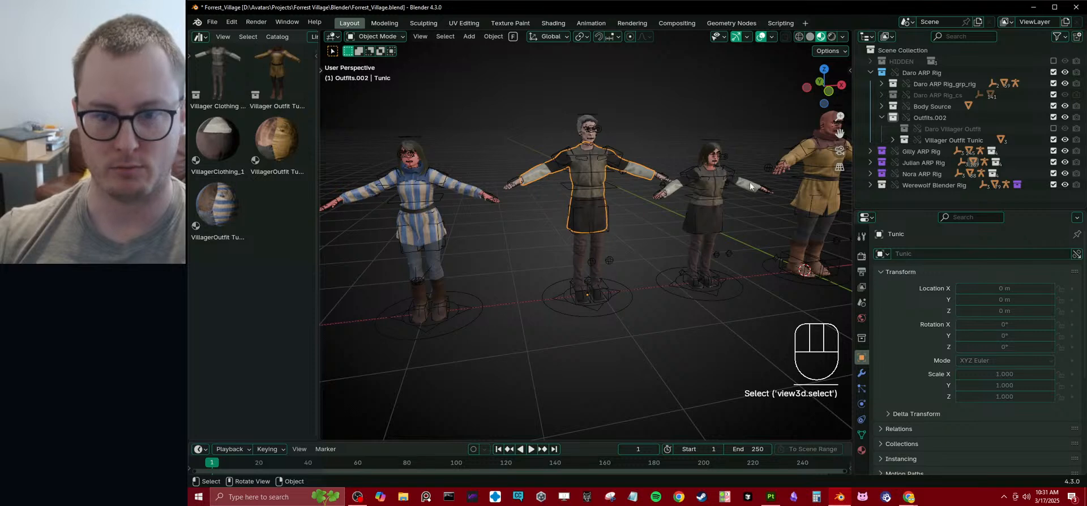
pyautogui.hotkey('ctrl', 's')
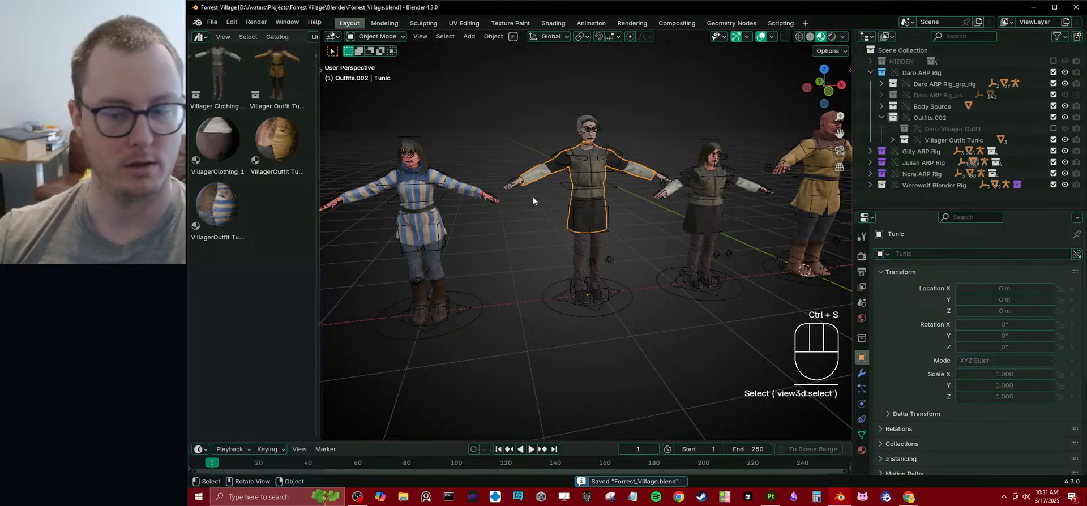
# - Switch to Substance 3D Painter and try to open VillagerClothing_Nora_v1.spp from the recent files
pyautogui.click(770, 496)
pyautogui.click(198, 17)
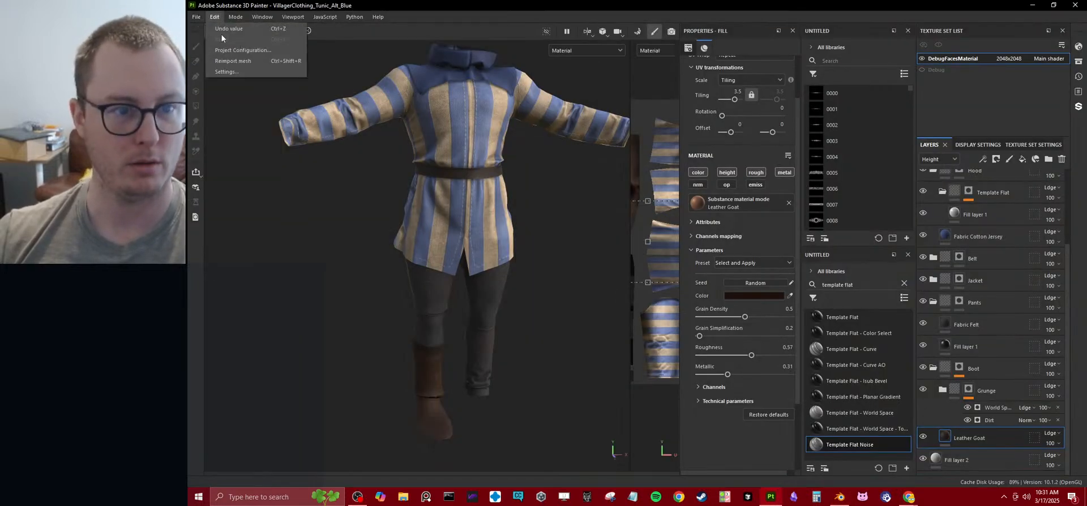
pyautogui.moveTo(206, 50)
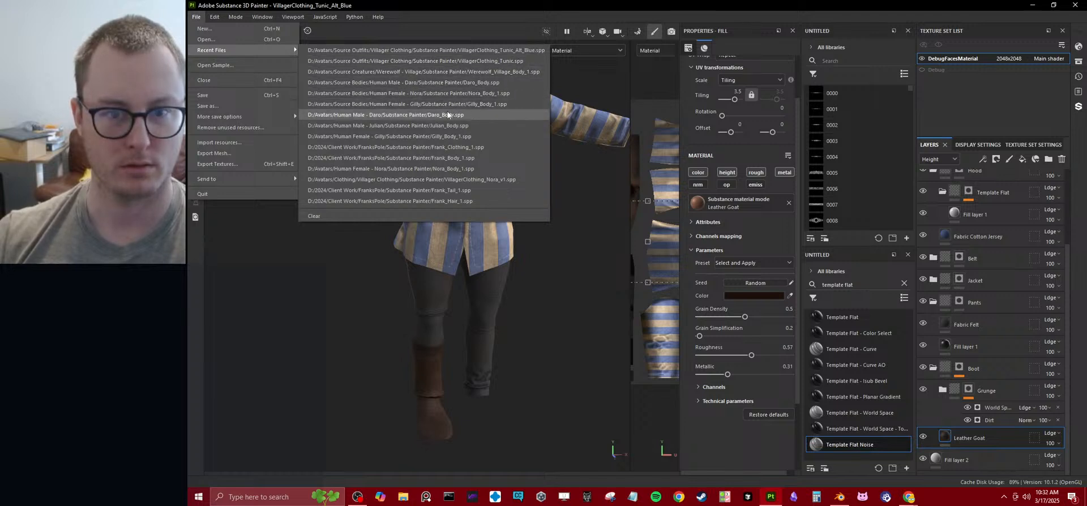
pyautogui.click(467, 178)
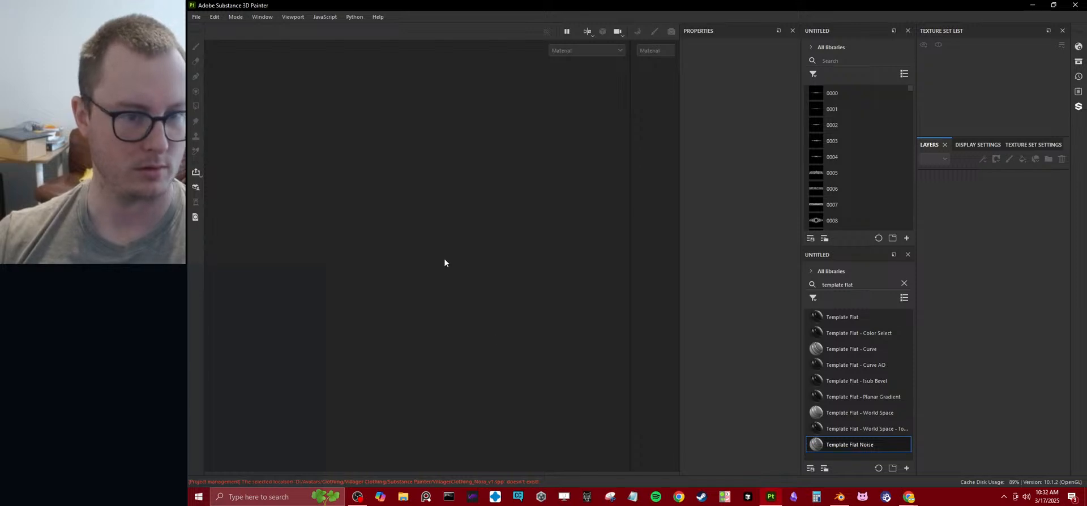
# - Start opening a project and browse to Avatars > Source Outfits > Villager Clothing > Substance Painter
pyautogui.click(201, 16)
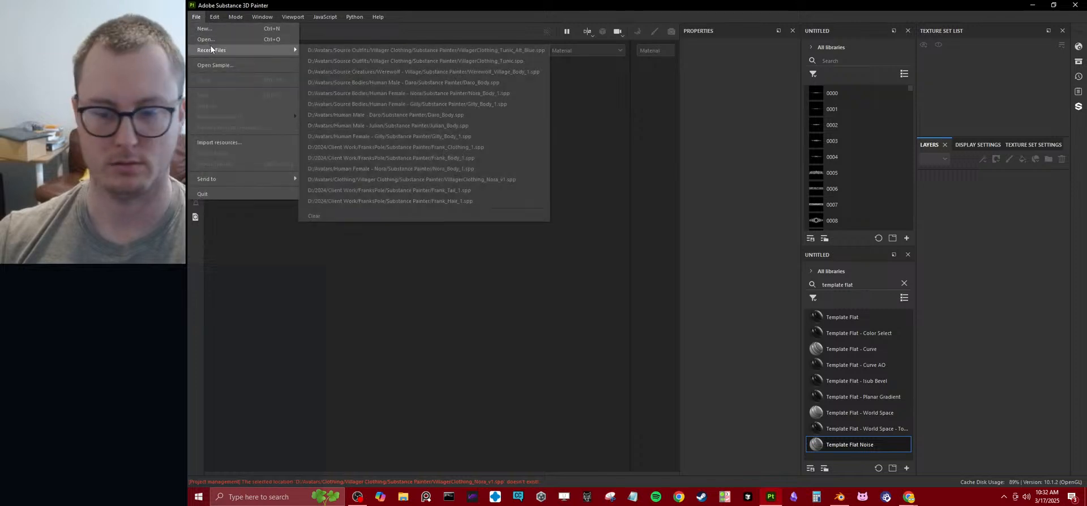
pyautogui.click(209, 31)
pyautogui.press('Escape')
pyautogui.click(198, 17)
pyautogui.press('Escape')
pyautogui.hotkey('ctrl', 'o')
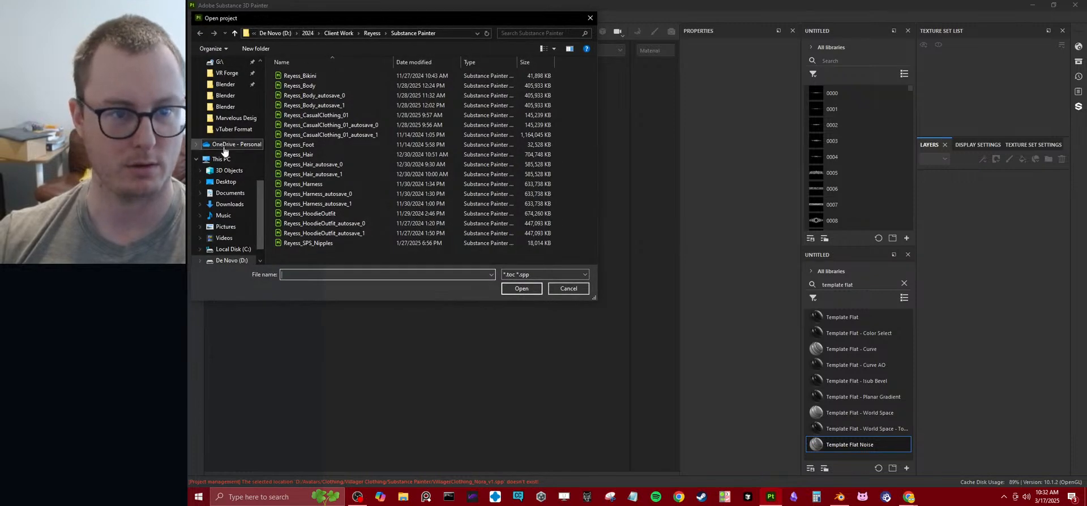
pyautogui.scroll(10, 227, 159)
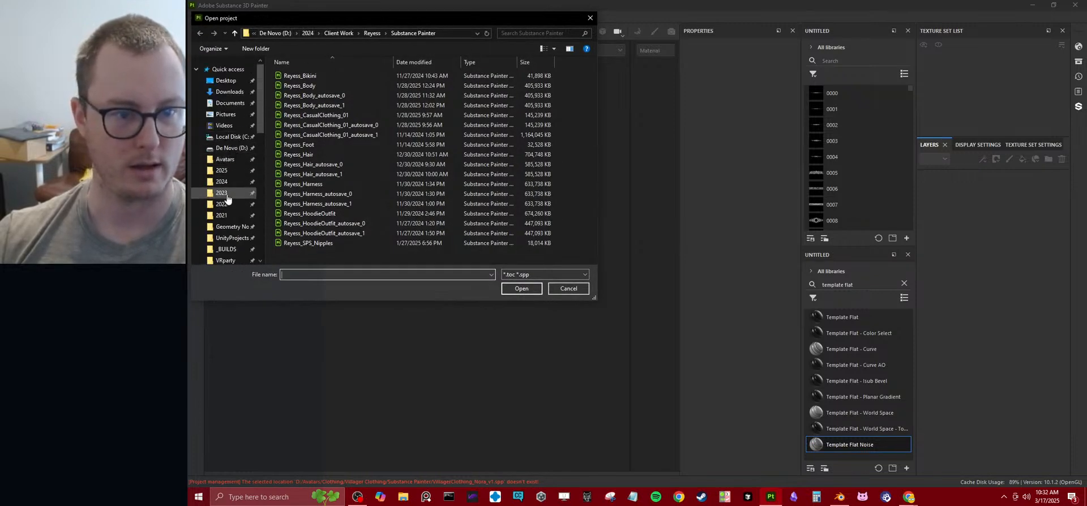
pyautogui.click(219, 162)
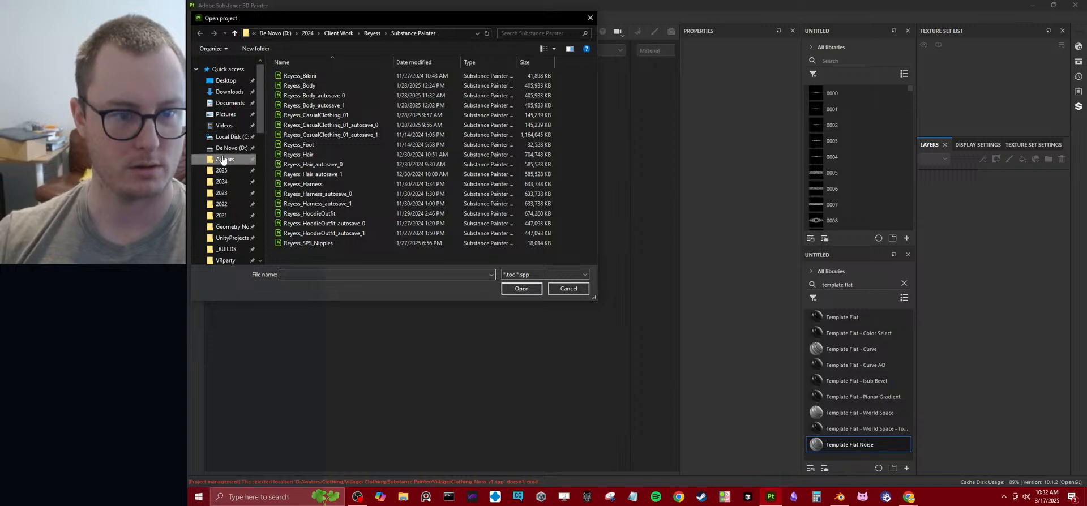
pyautogui.doubleClick(319, 184)
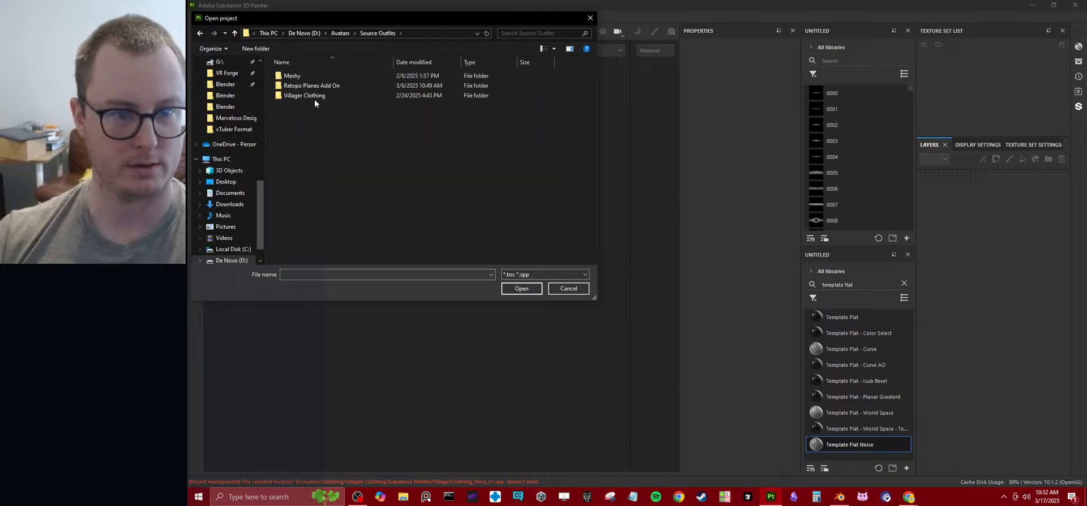
pyautogui.doubleClick(311, 95)
pyautogui.doubleClick(337, 115)
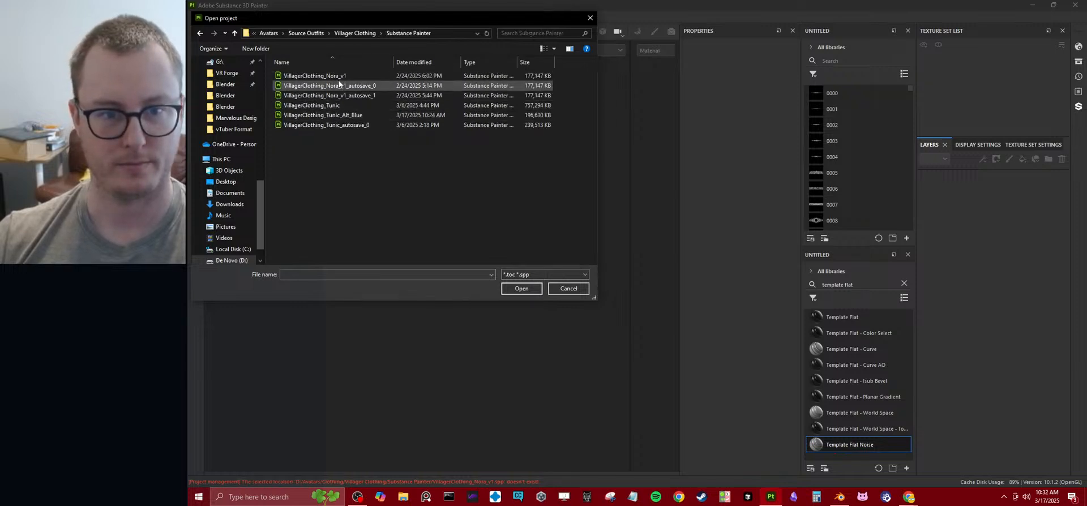
# - Open the VillagerClothing_Nora_v1 project and look over the full outfit
pyautogui.click(340, 76)
pyautogui.click(522, 288)
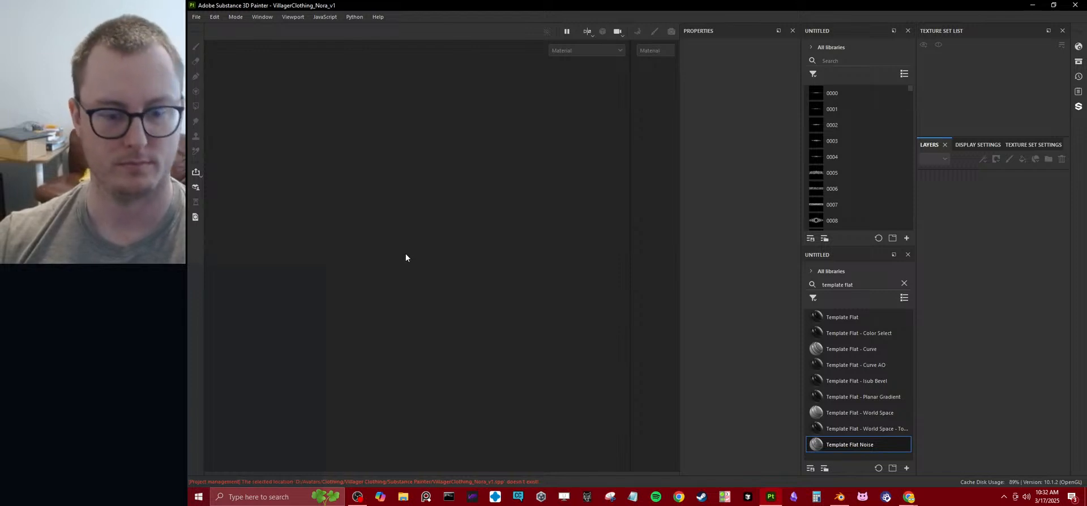
pyautogui.scroll(-3, 472, 213)
pyautogui.keyDown('alt'); pyautogui.moveTo(536, 243); pyautogui.dragTo(443, 286); pyautogui.keyUp('alt')
pyautogui.scroll(-3, 474, 232)
pyautogui.keyDown('alt'); pyautogui.moveTo(444, 287); pyautogui.dragTo(449, 252, button='middle'); pyautogui.keyUp('alt')
pyautogui.keyDown('alt'); pyautogui.moveTo(449, 255); pyautogui.dragTo(490, 247); pyautogui.keyUp('alt')
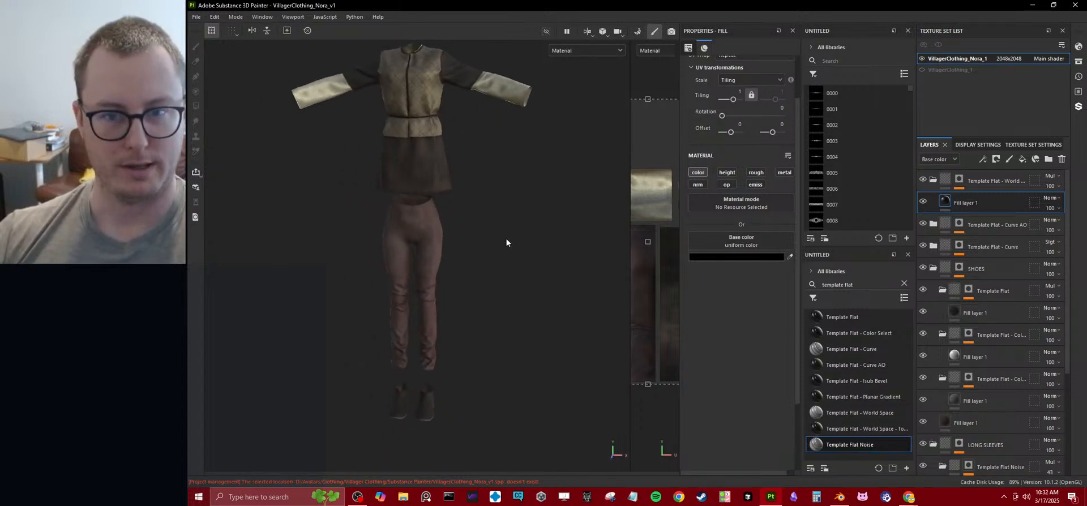
# - Save a copy of the project as VillagerClothing_Nora_v1_AltColor in the same Substance Painter folder
pyautogui.click(196, 17)
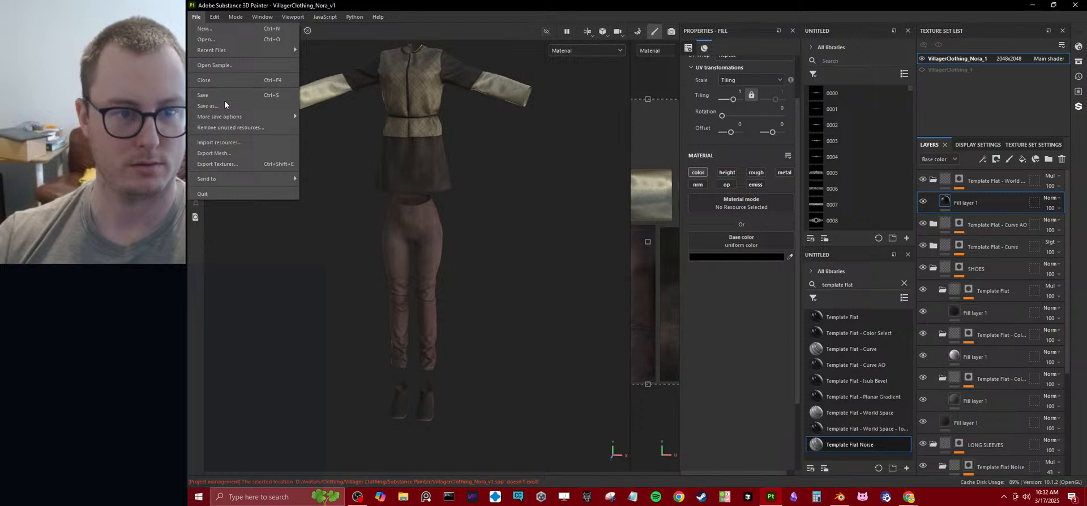
pyautogui.click(224, 98)
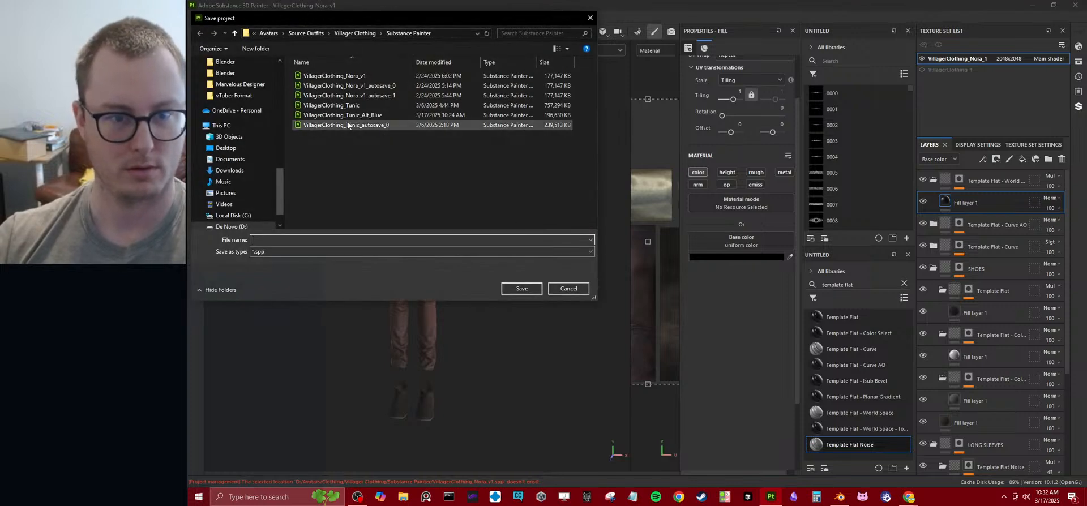
pyautogui.click(334, 76)
pyautogui.click(327, 239)
pyautogui.click(325, 239)
pyautogui.write('_Nora_v1_')
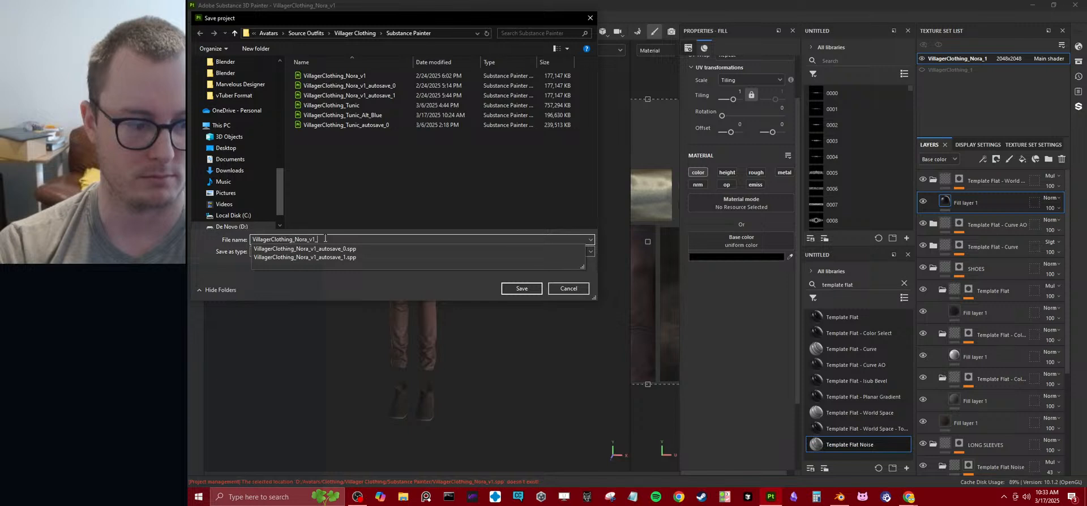
pyautogui.write('AltColor')
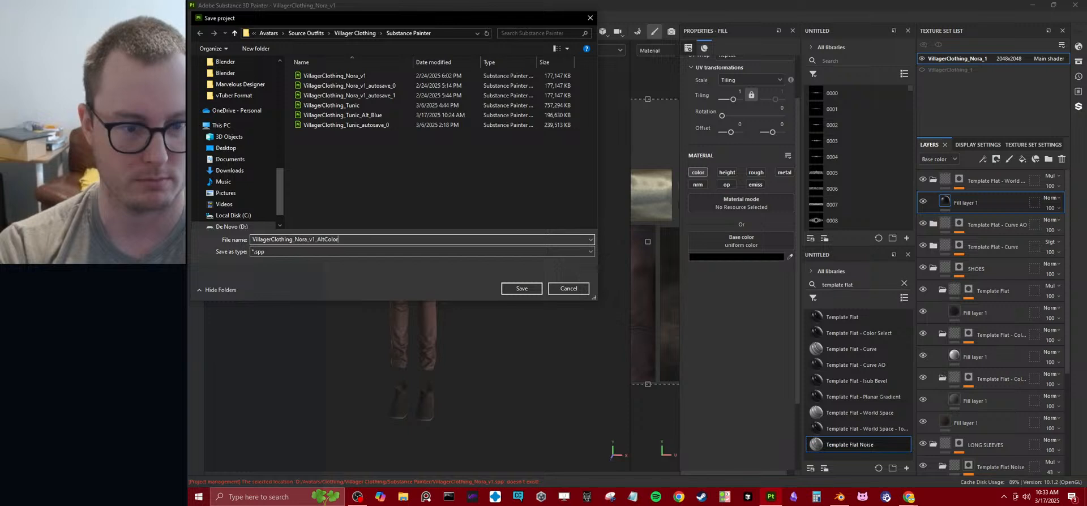
pyautogui.press('Return')
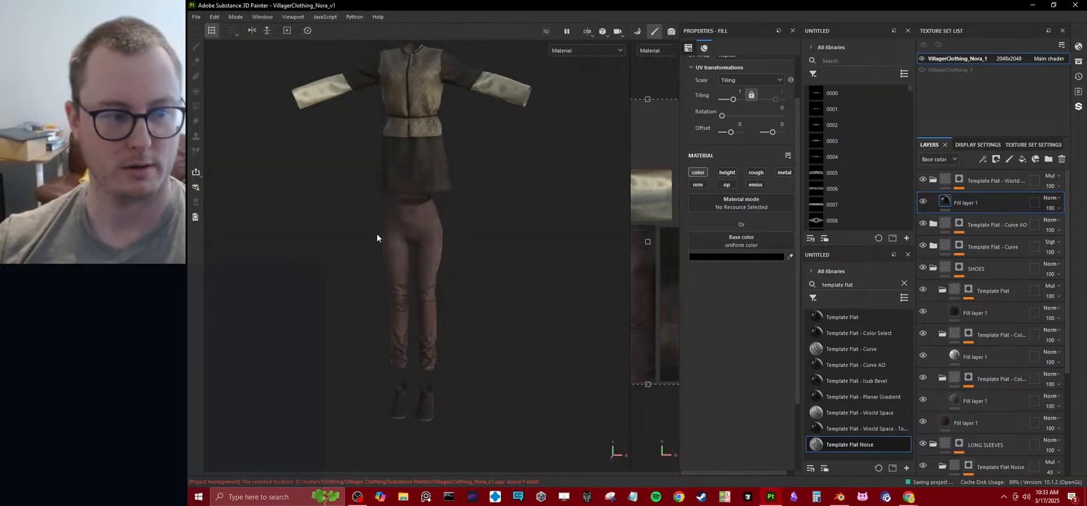
# - Collapse the top Template Flat - World Space, SHOES, LONG SLEEVES, VEST and TUNIC folders in the layer stack
pyautogui.click(933, 180)
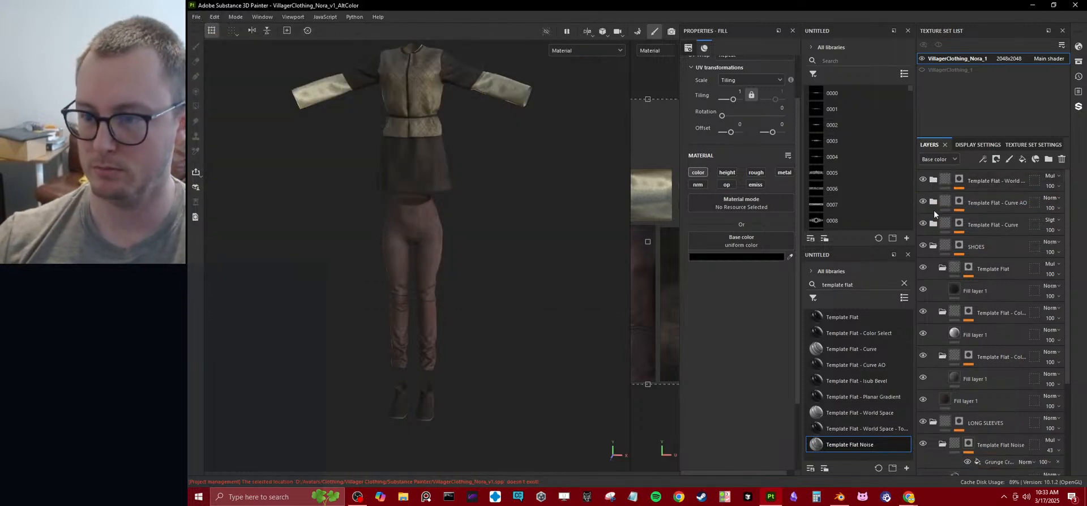
pyautogui.click(933, 247)
pyautogui.click(933, 269)
pyautogui.click(933, 291)
pyautogui.click(933, 312)
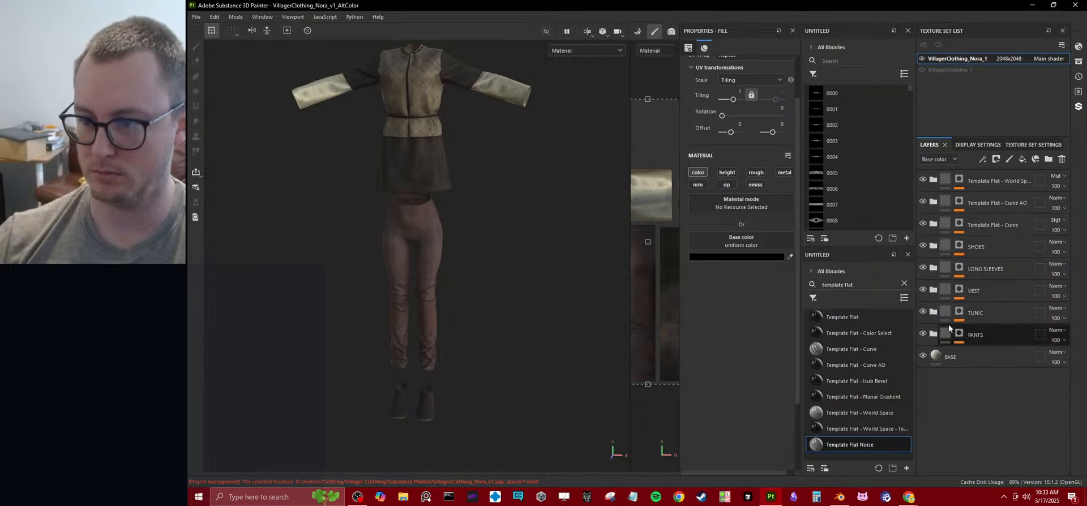
# - Set the base colour of the PANTS folder's bottom fill layer to a very dark green (050905)
pyautogui.click(933, 335)
pyautogui.keyDown('alt'); pyautogui.moveTo(393, 248); pyautogui.dragTo(437, 222); pyautogui.keyUp('alt')
pyautogui.keyDown('alt'); pyautogui.moveTo(437, 222); pyautogui.dragTo(449, 270, button='middle'); pyautogui.keyUp('alt')
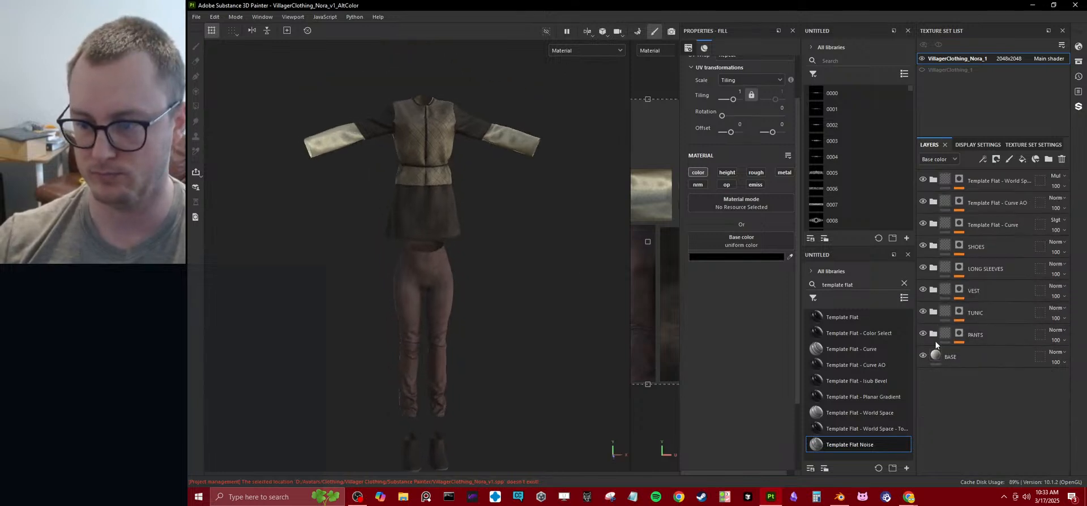
pyautogui.click(968, 401)
pyautogui.click(734, 257)
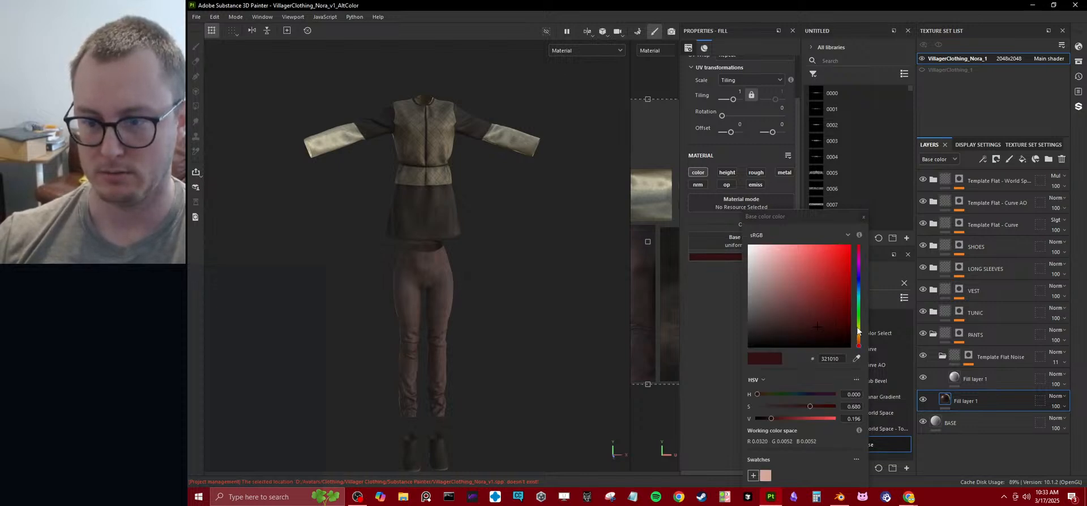
pyautogui.click(858, 311)
pyautogui.click(819, 313)
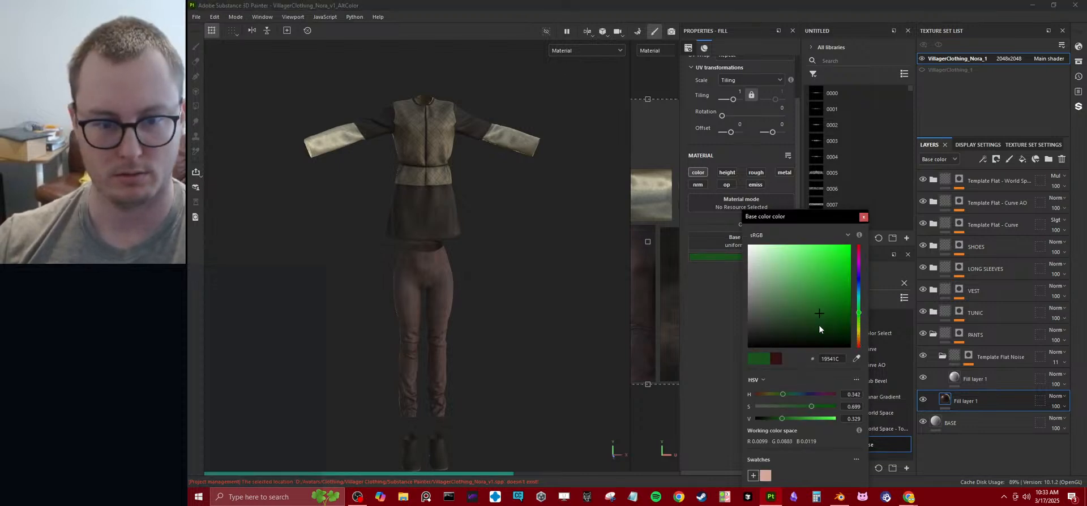
pyautogui.moveTo(806, 326)
pyautogui.mouseDown()
pyautogui.moveTo(792, 328)
pyautogui.moveTo(795, 342)
pyautogui.mouseUp()
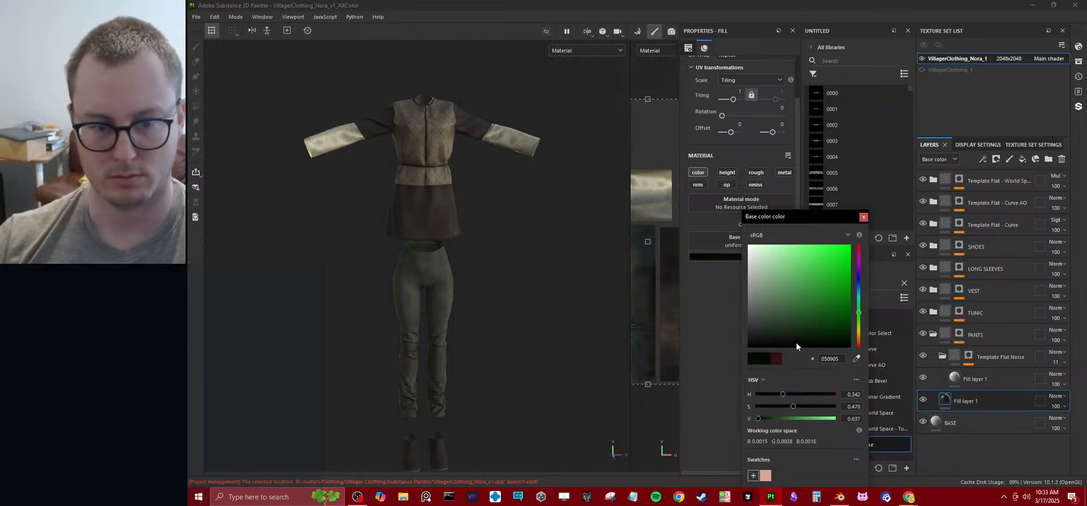
pyautogui.click(862, 217)
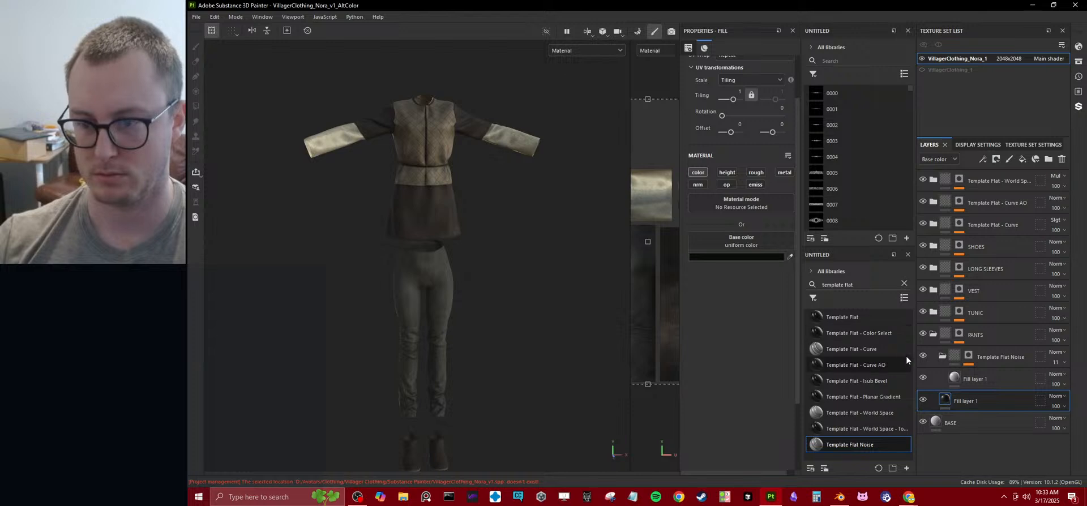
# - Compare the pants with and without their Template Flat Noise, and darken that noise folder's fill to a near-black grey
pyautogui.click(923, 356)
pyautogui.click(923, 356)
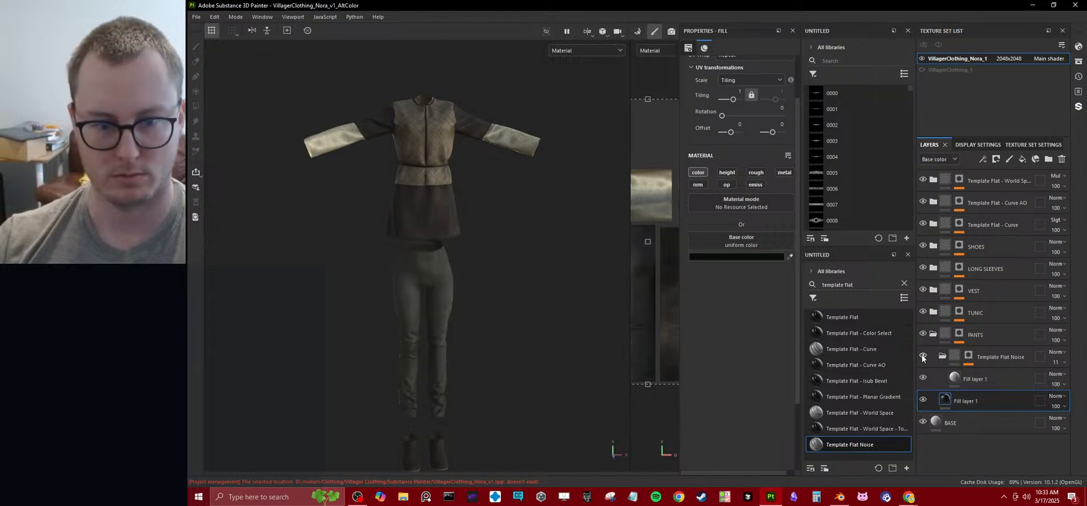
pyautogui.click(966, 382)
pyautogui.click(770, 259)
pyautogui.moveTo(784, 293); pyautogui.dragTo(706, 332)
pyautogui.click(863, 218)
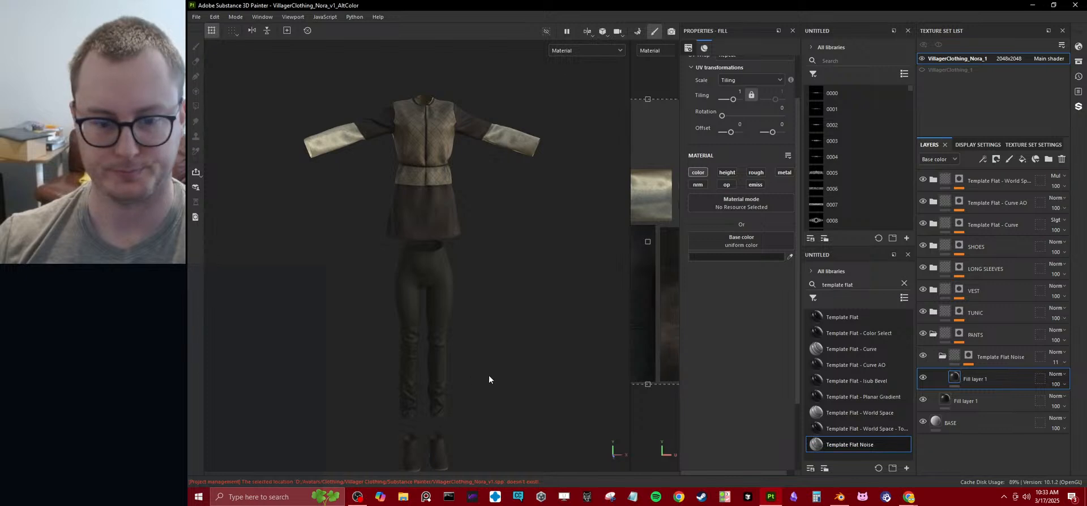
pyautogui.click(933, 355)
pyautogui.press('Delete')
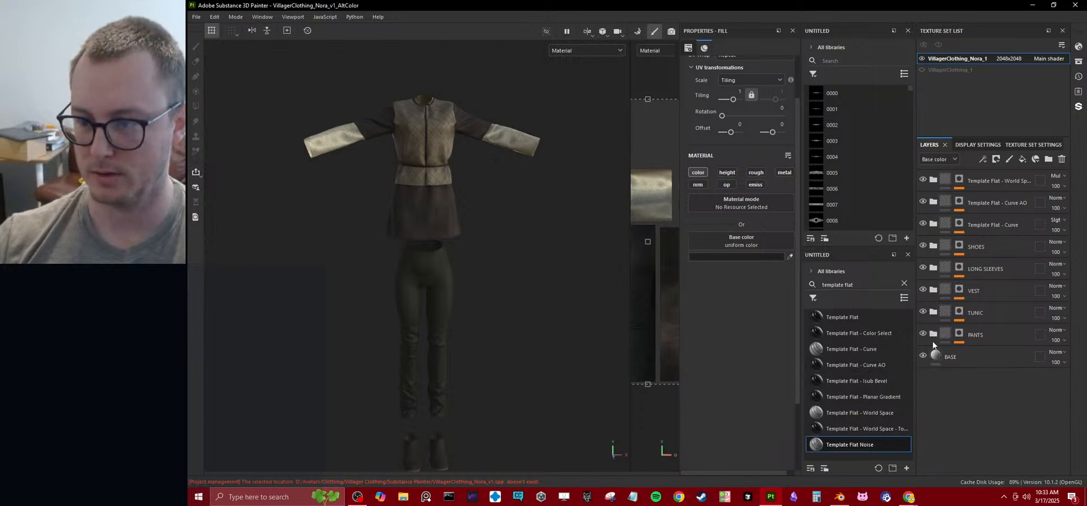
# - Set the base colour of the SHOES folder's bottom fill layer to a medium brown (6C4D3B), keeping the folder order
pyautogui.moveTo(983, 253); pyautogui.dragTo(988, 345)
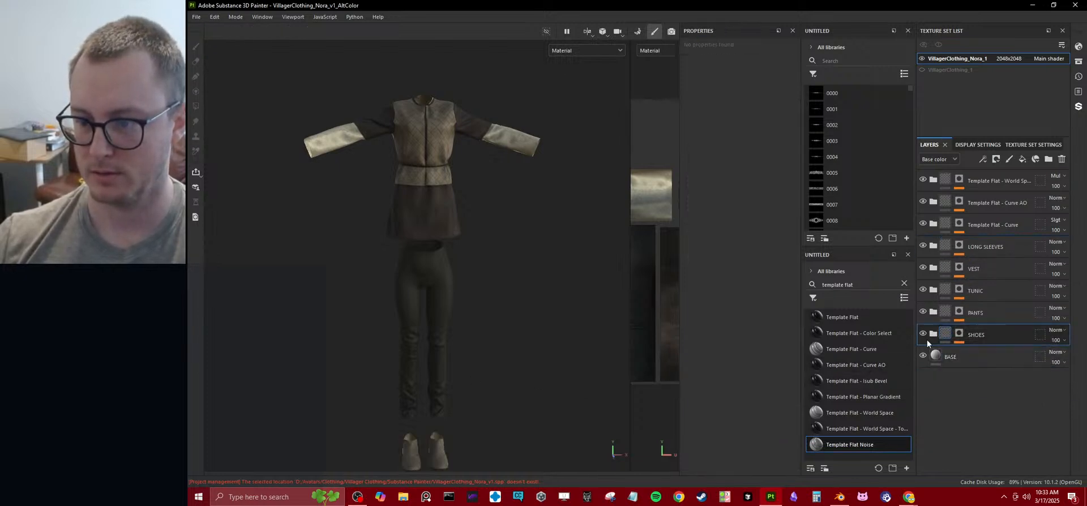
pyautogui.hotkey('ctrl', 'z')
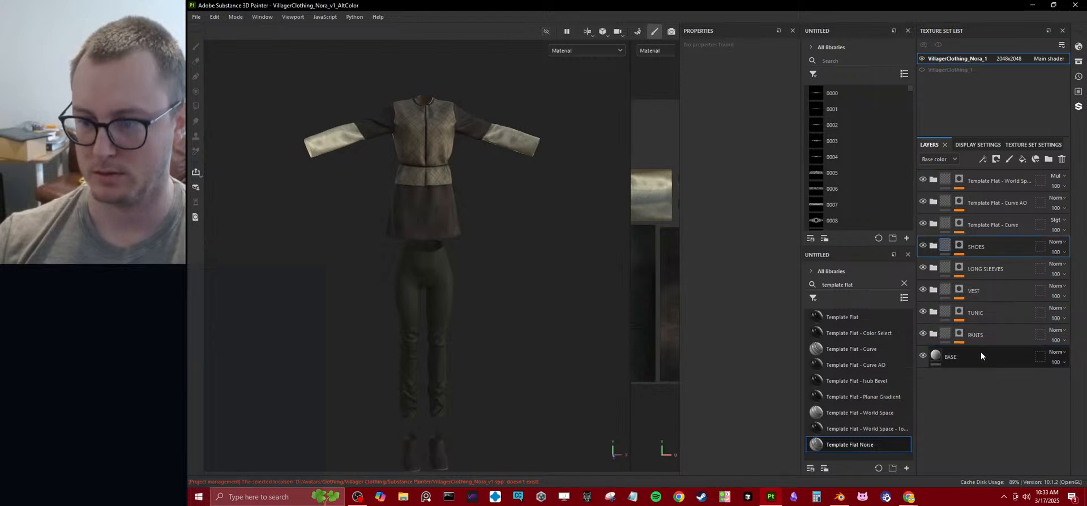
pyautogui.click(932, 245)
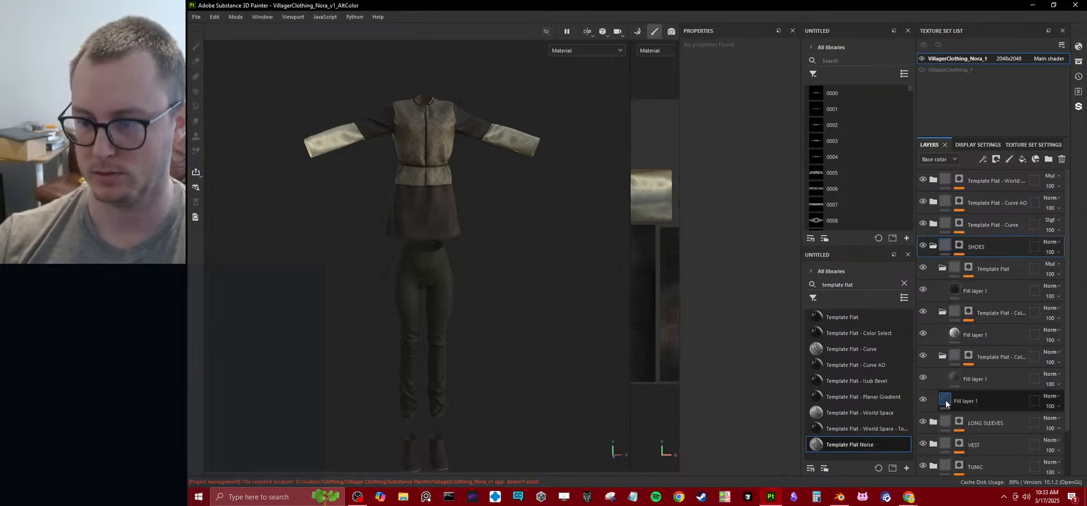
pyautogui.click(946, 397)
pyautogui.click(752, 257)
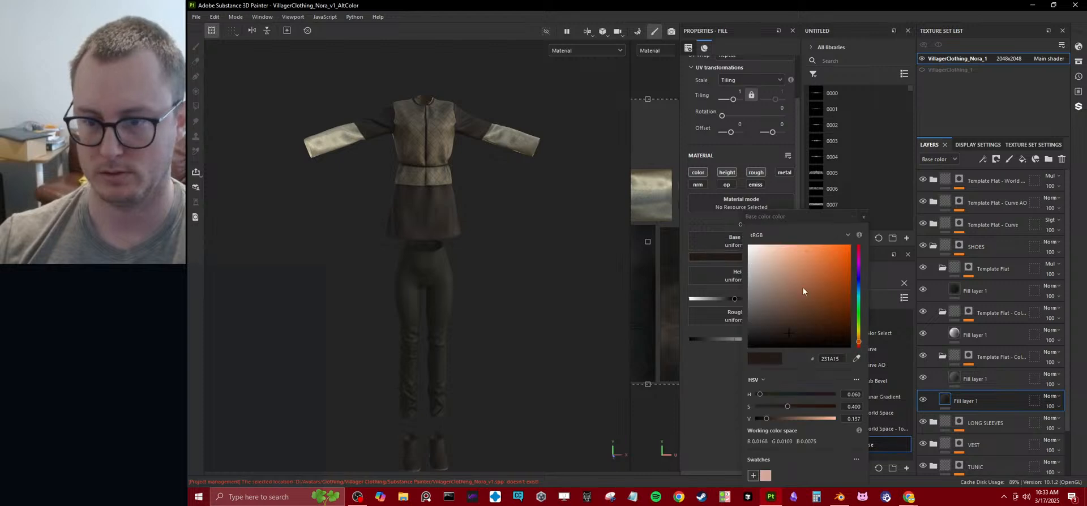
pyautogui.click(793, 304)
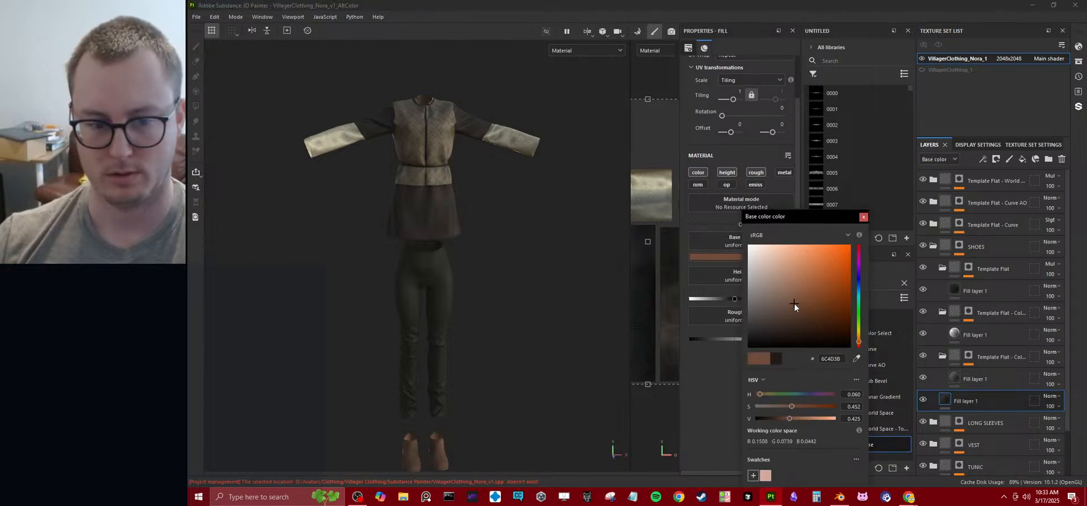
pyautogui.click(863, 217)
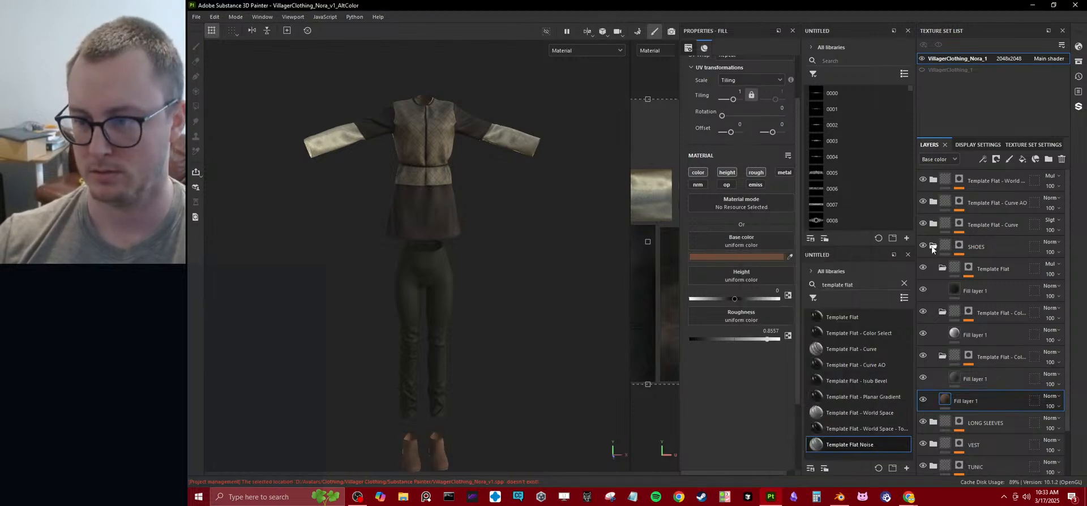
pyautogui.click(932, 247)
# - Set the base colour of the LONG SLEEVES folder's bottom fill layer to a dark olive (3F3E32)
pyautogui.click(933, 269)
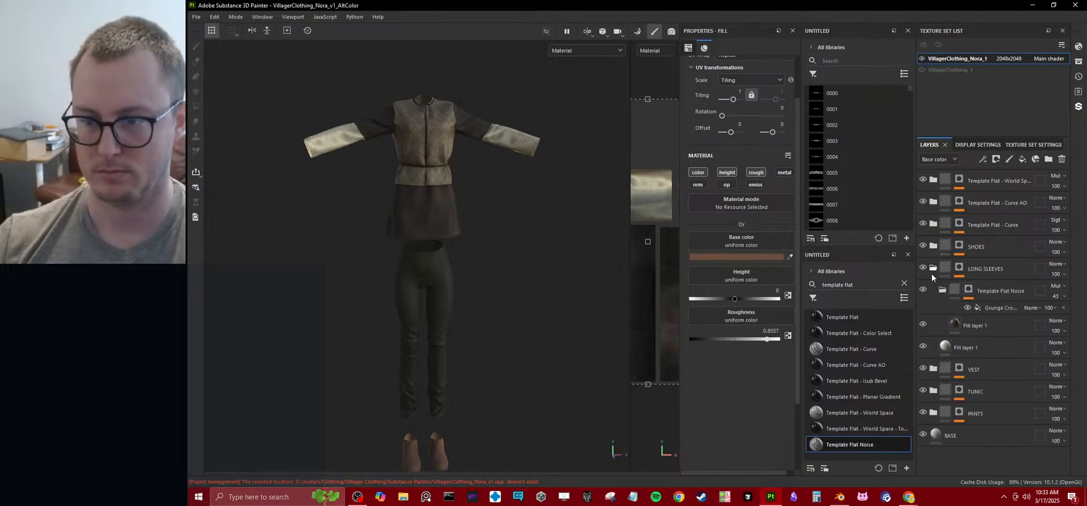
pyautogui.click(932, 348)
pyautogui.click(766, 258)
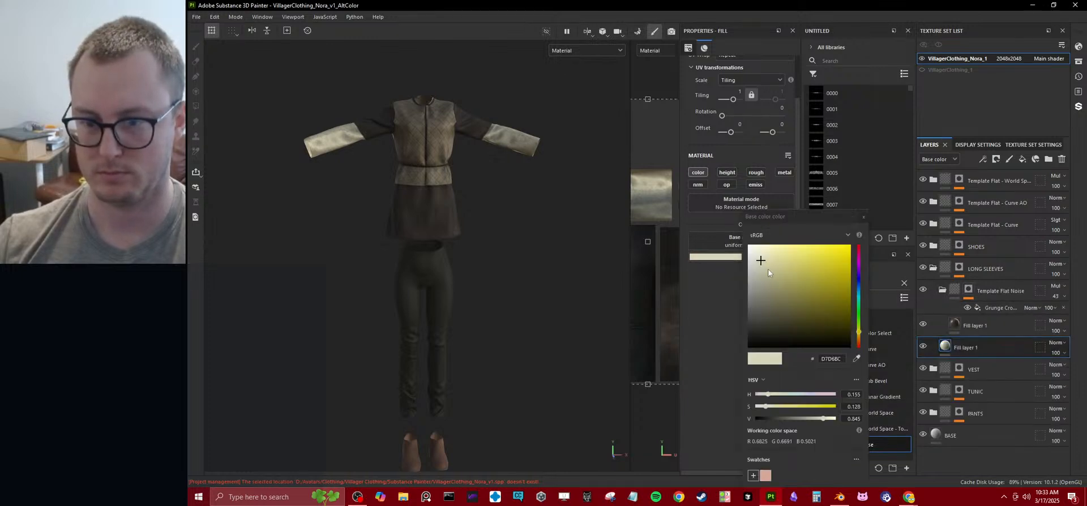
pyautogui.moveTo(774, 313); pyautogui.dragTo(766, 321)
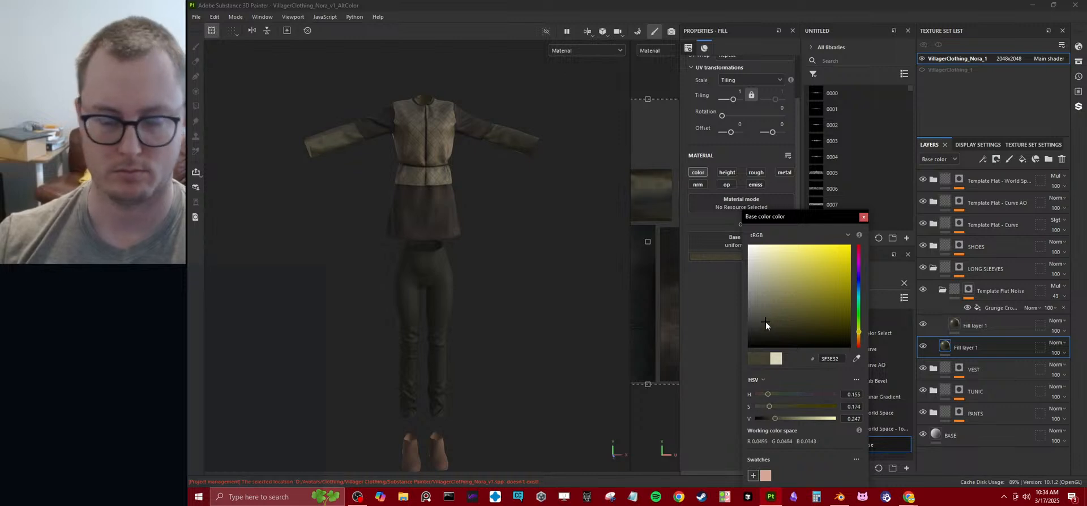
pyautogui.click(863, 218)
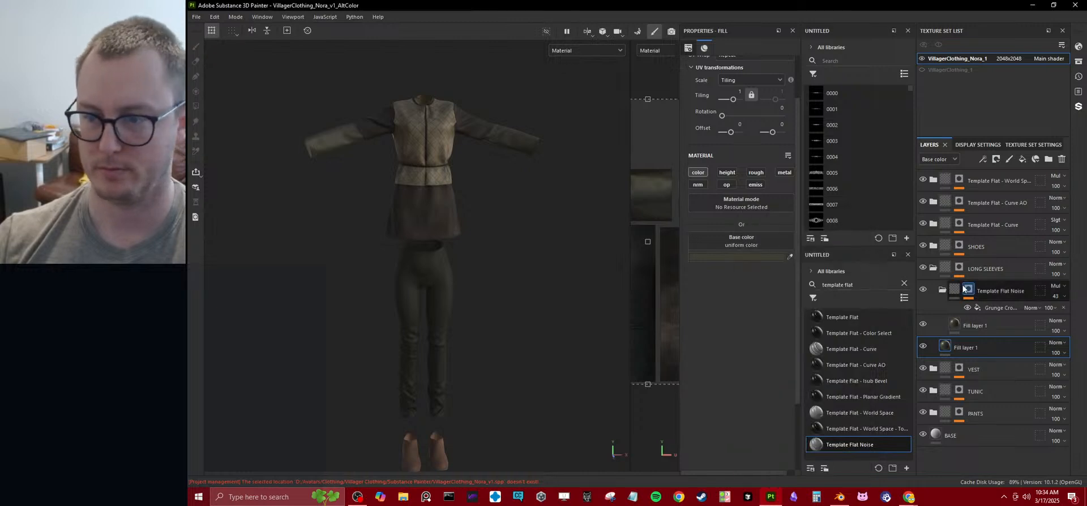
pyautogui.click(933, 269)
# - Set the base colour of the VEST folder's bottom fill layer to a golden ochre
pyautogui.click(933, 291)
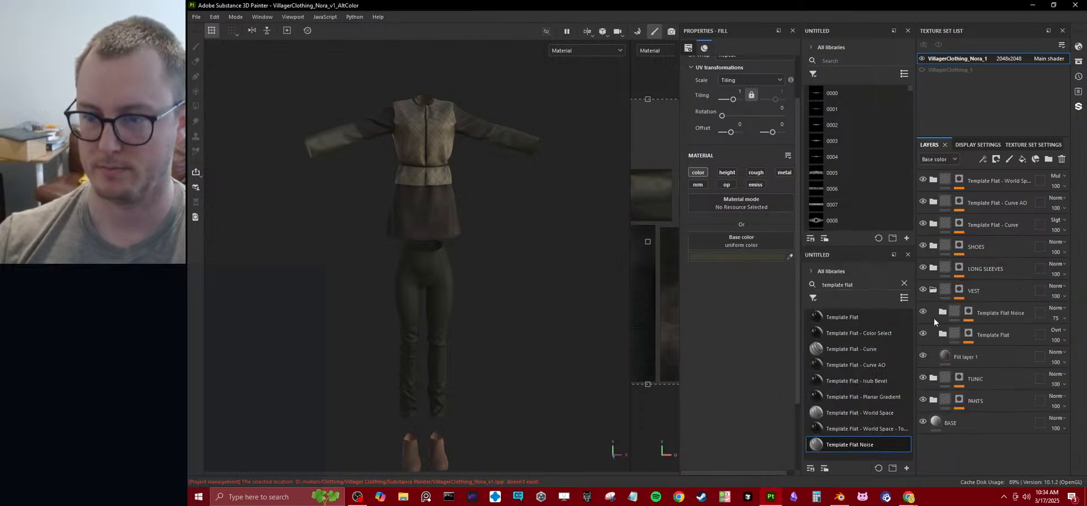
pyautogui.click(974, 356)
pyautogui.click(767, 260)
pyautogui.moveTo(793, 304); pyautogui.dragTo(814, 284)
pyautogui.click(863, 218)
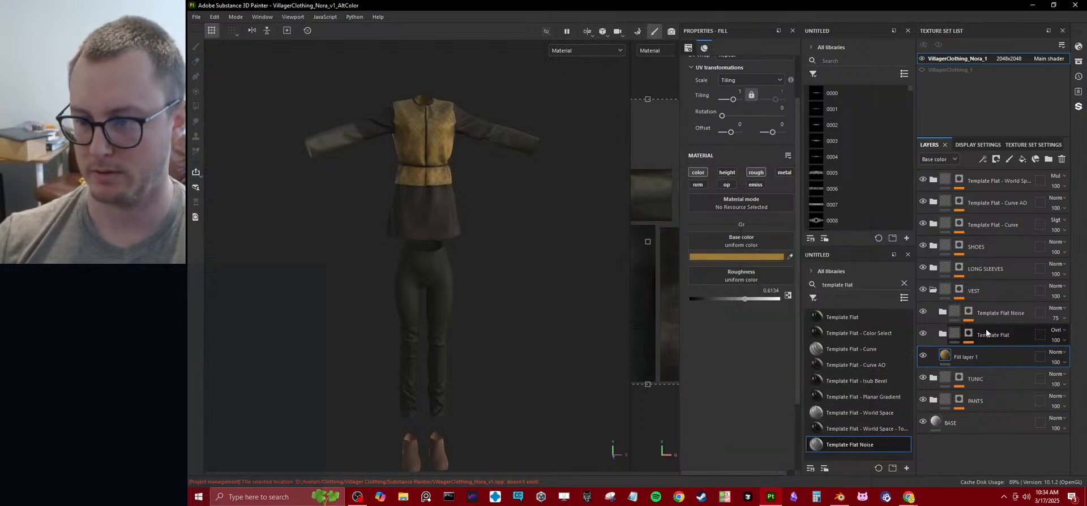
# - Delete the Template Flat Noise folder from the VEST folder after checking the effect of its visibility
pyautogui.click(921, 331)
pyautogui.click(920, 330)
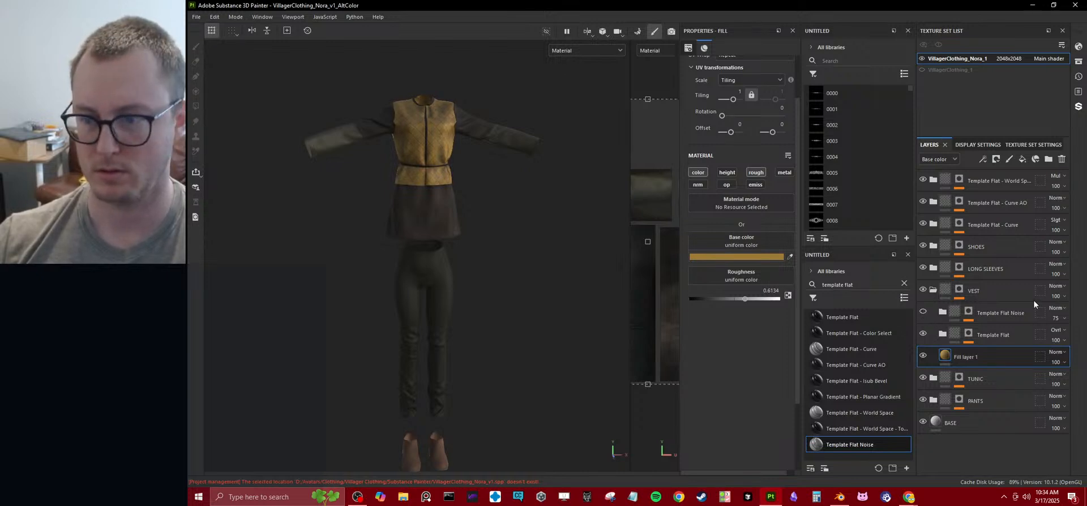
pyautogui.click(1016, 313)
pyautogui.click(1062, 160)
# - Examine the vest up close and compare it with the remaining Template Flat folder hidden and shown
pyautogui.scroll(3, 437, 151)
pyautogui.keyDown('alt'); pyautogui.moveTo(437, 152); pyautogui.dragTo(460, 175); pyautogui.keyUp('alt')
pyautogui.scroll(4, 461, 175)
pyautogui.keyDown('alt'); pyautogui.moveTo(474, 127); pyautogui.dragTo(498, 222, button='middle'); pyautogui.keyUp('alt')
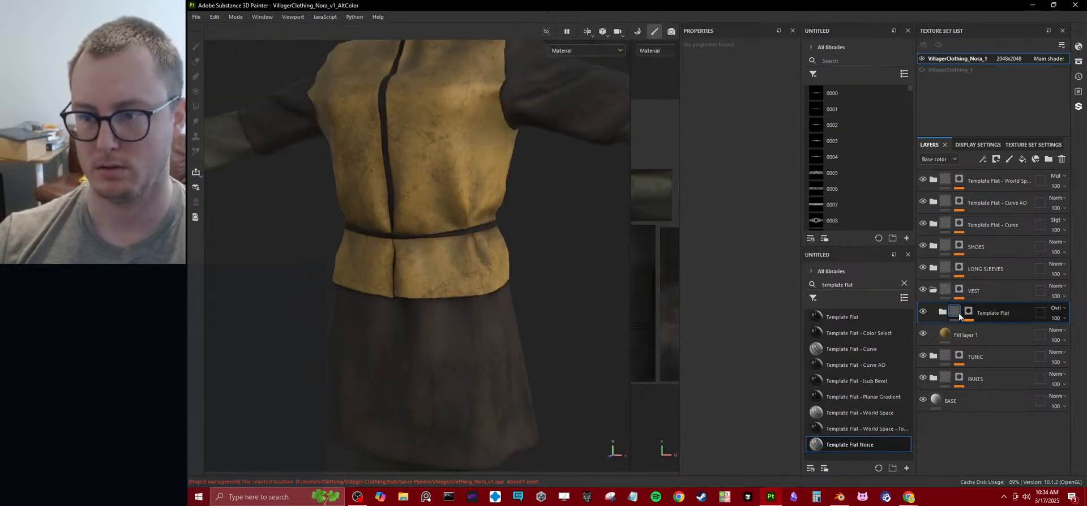
pyautogui.click(923, 311)
pyautogui.click(923, 312)
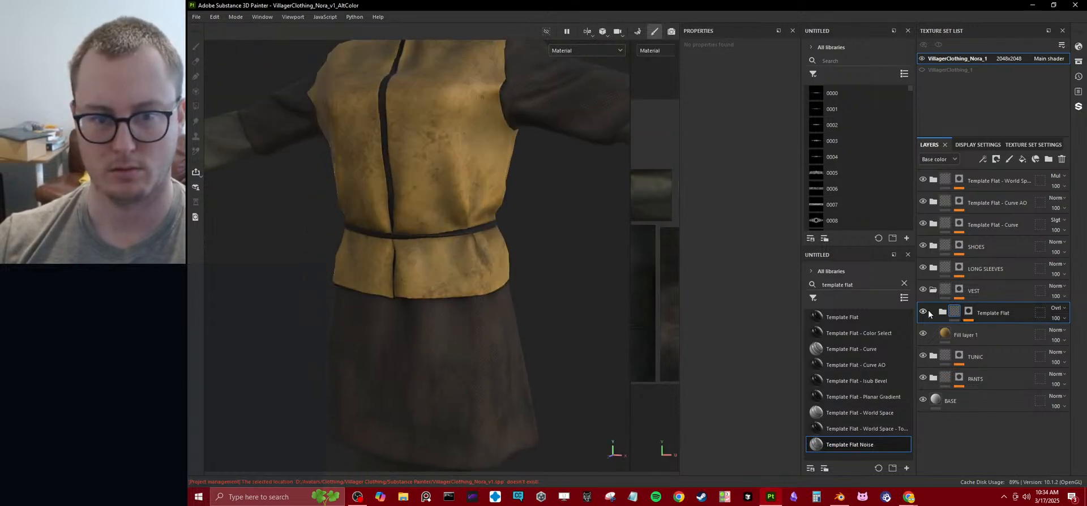
pyautogui.scroll(-3, 532, 262)
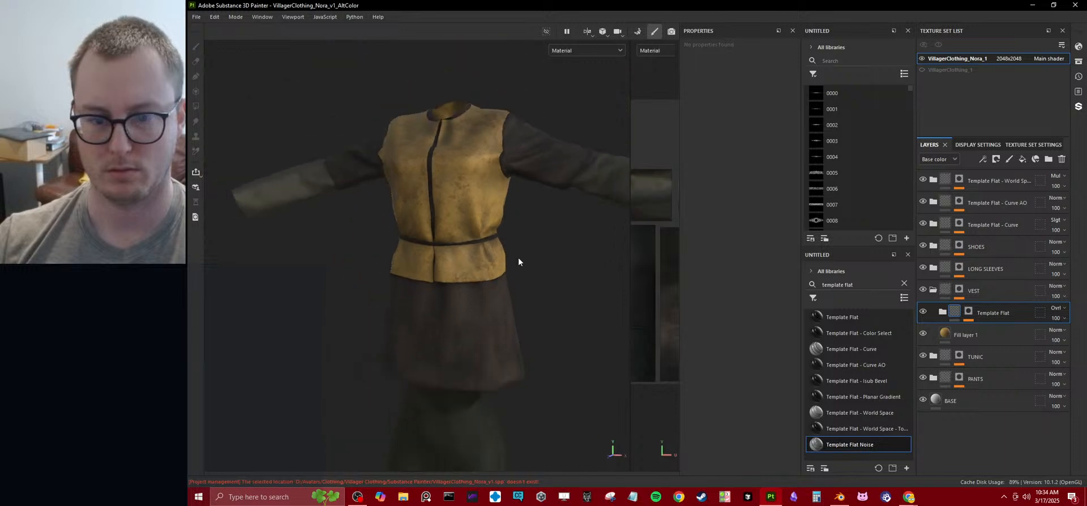
# - Set the base colour of the TUNIC folder's bottom fill layer to a light pinkish brown (AF8875)
pyautogui.click(933, 356)
pyautogui.scroll(-3, 945, 400)
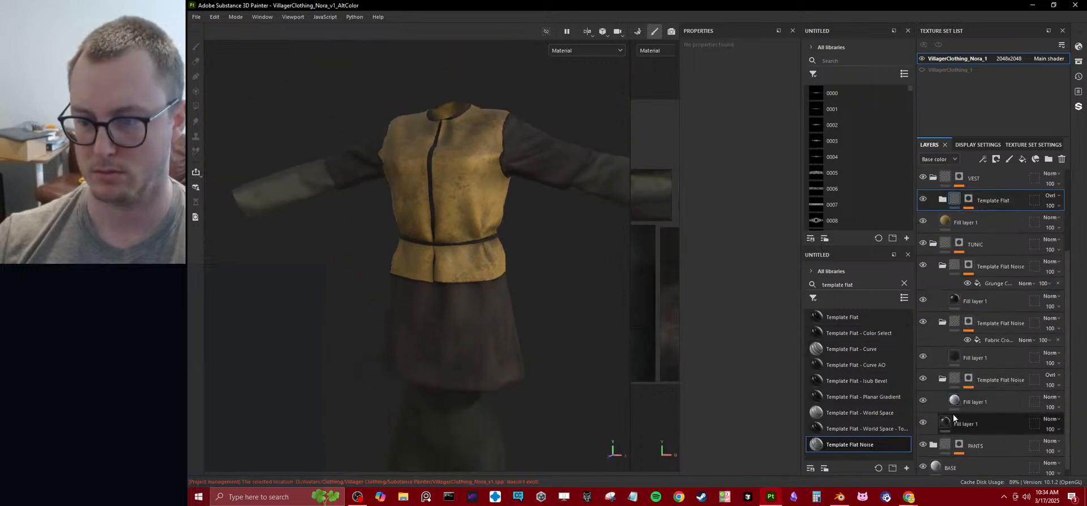
pyautogui.click(956, 422)
pyautogui.click(748, 258)
pyautogui.moveTo(807, 336); pyautogui.dragTo(781, 276)
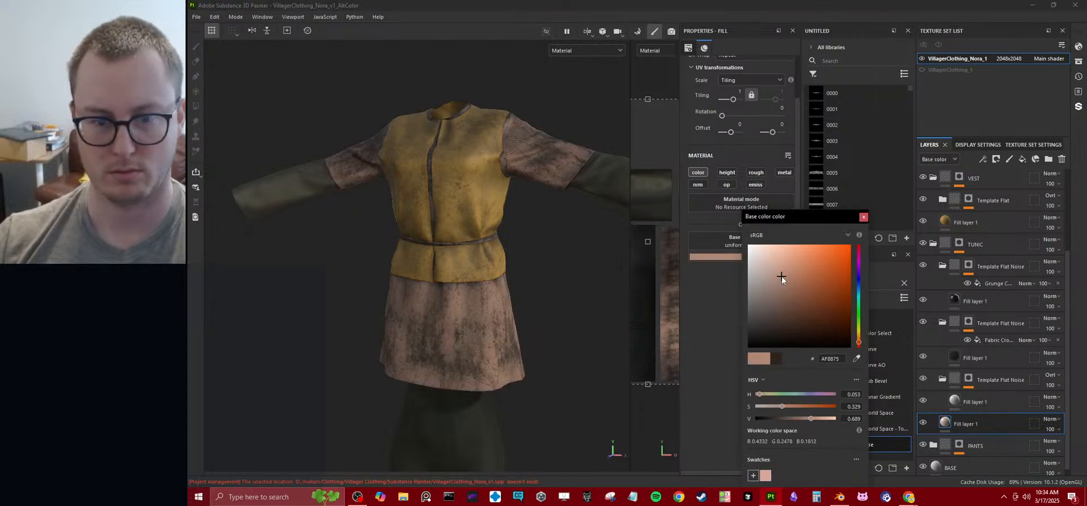
pyautogui.click(863, 217)
# - Try a pinker hue on the tunic's base fill, check it against the whole outfit, and settle on a warm tan (A98B67)
pyautogui.click(752, 258)
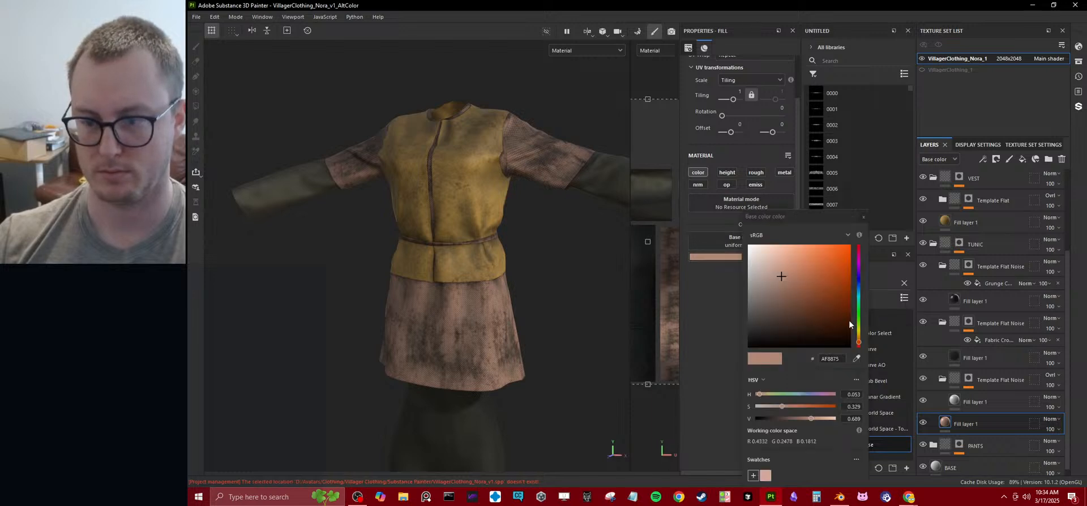
pyautogui.moveTo(857, 328); pyautogui.dragTo(848, 346)
pyautogui.scroll(-5, 488, 290)
pyautogui.keyDown('alt'); pyautogui.moveTo(538, 282); pyautogui.dragTo(528, 207, button='middle'); pyautogui.keyUp('alt')
pyautogui.keyDown('alt'); pyautogui.moveTo(560, 249); pyautogui.dragTo(519, 275); pyautogui.keyUp('alt')
pyautogui.scroll(3, 518, 254)
pyautogui.keyDown('alt'); pyautogui.moveTo(519, 275); pyautogui.dragTo(520, 265, button='middle'); pyautogui.keyUp('alt')
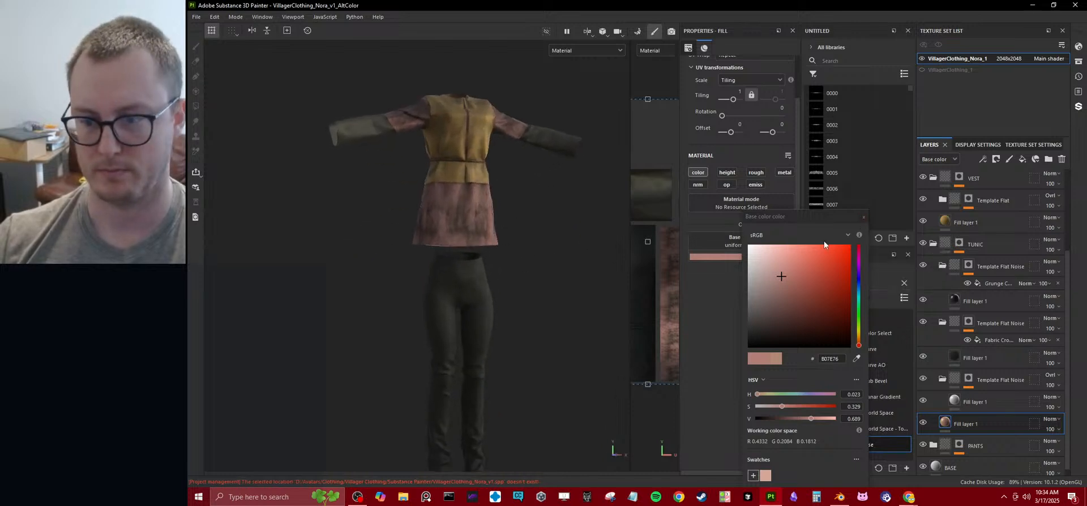
pyautogui.moveTo(794, 295)
pyautogui.mouseDown()
pyautogui.moveTo(794, 309)
pyautogui.moveTo(774, 270)
pyautogui.mouseUp()
pyautogui.moveTo(858, 345); pyautogui.dragTo(858, 339)
pyautogui.moveTo(773, 273); pyautogui.dragTo(783, 282)
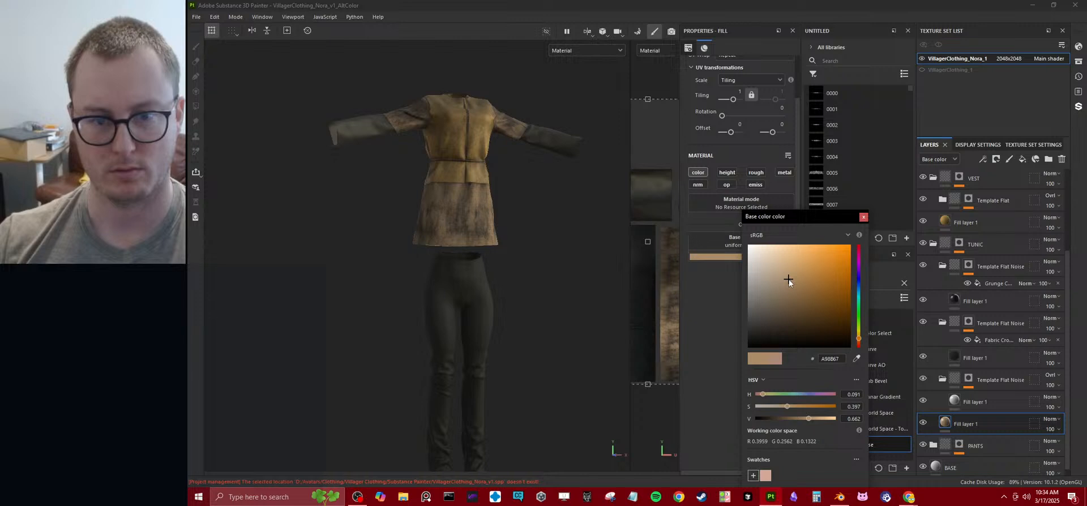
pyautogui.click(862, 217)
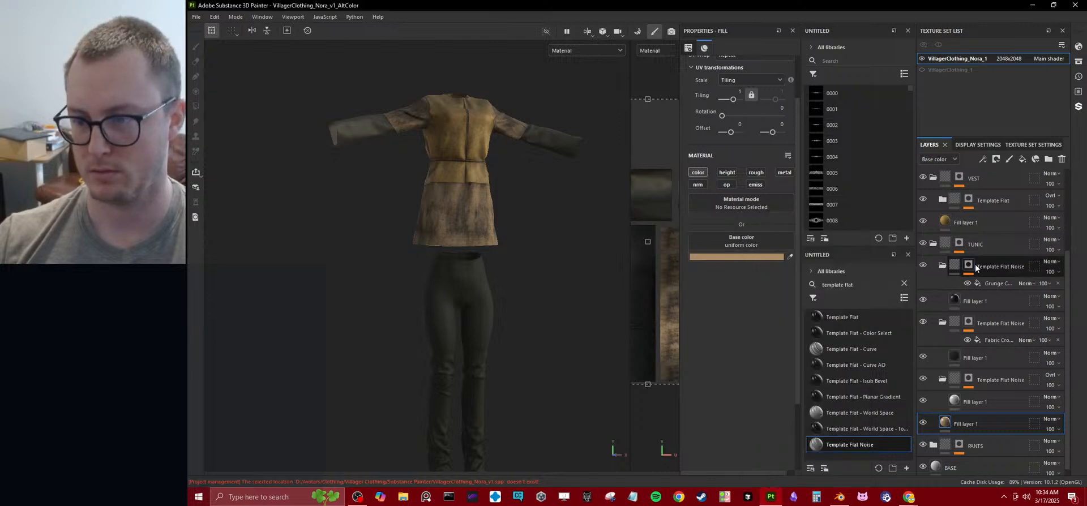
# - Set the base colour of the LONG SLEEVES folder's bottom fill layer to a pale off-white (D2D1C5)
pyautogui.scroll(3, 963, 260)
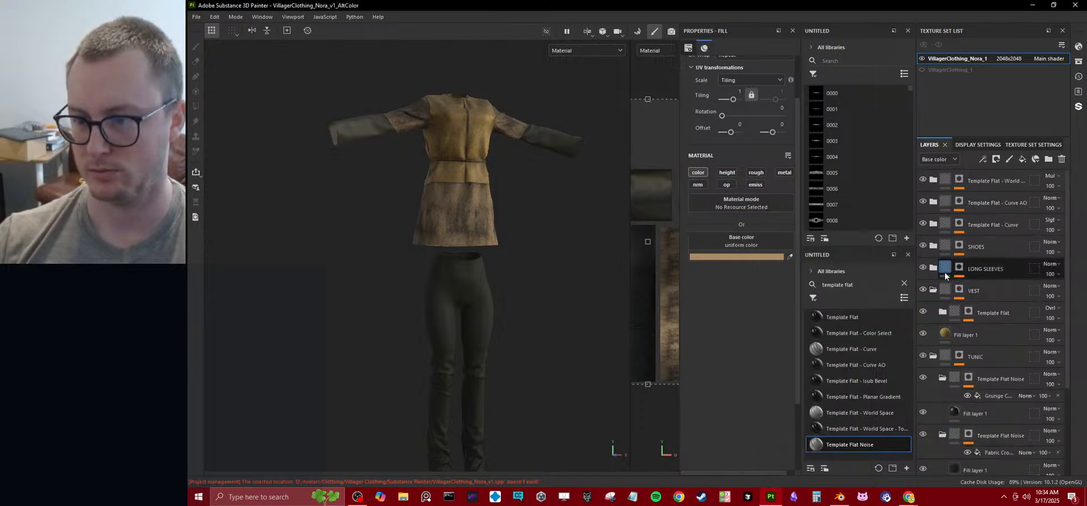
pyautogui.click(962, 347)
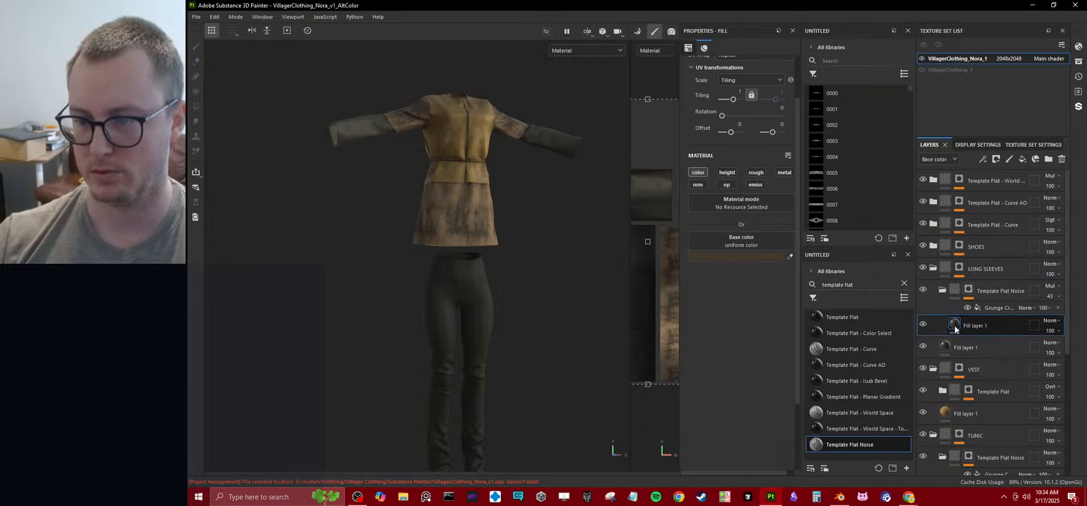
pyautogui.click(734, 257)
pyautogui.moveTo(762, 301); pyautogui.dragTo(752, 260)
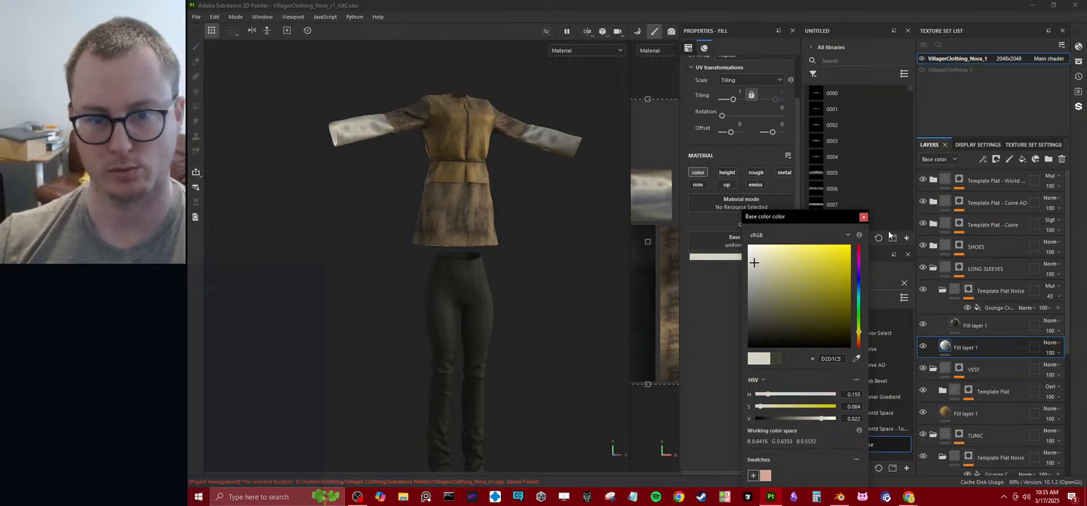
pyautogui.click(863, 216)
# - Examine the recoloured outfit from several angles, from the sleeves and tunic down to the pants and shoes
pyautogui.scroll(-3, 526, 260)
pyautogui.scroll(3, 532, 232)
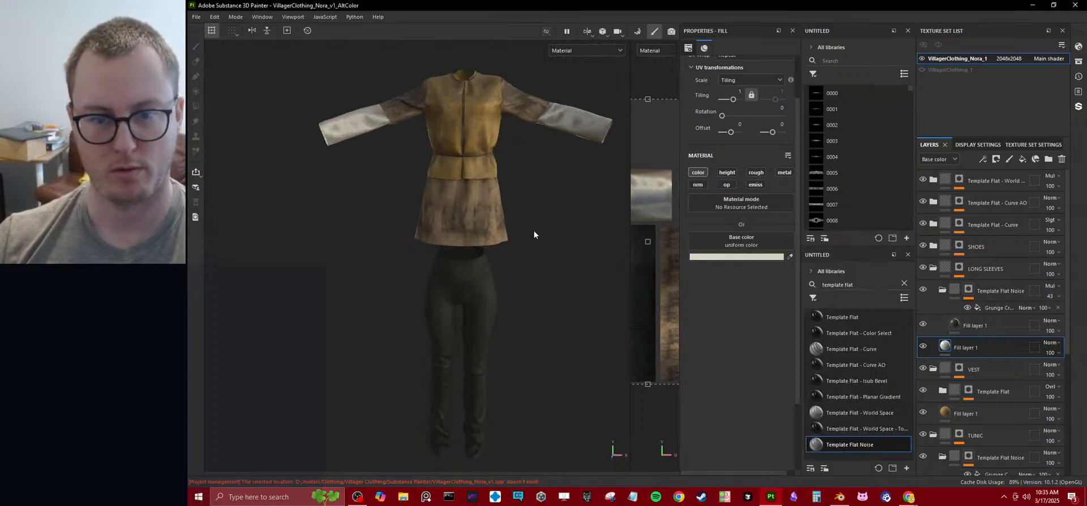
pyautogui.keyDown('alt'); pyautogui.moveTo(532, 232); pyautogui.dragTo(437, 238); pyautogui.keyUp('alt')
pyautogui.keyDown('alt'); pyautogui.moveTo(492, 195); pyautogui.dragTo(507, 197); pyautogui.keyUp('alt')
pyautogui.keyDown('alt'); pyautogui.moveTo(498, 433); pyautogui.dragTo(456, 245, button='middle'); pyautogui.keyUp('alt')
pyautogui.keyDown('alt'); pyautogui.moveTo(456, 245); pyautogui.dragTo(474, 232); pyautogui.keyUp('alt')
pyautogui.keyDown('alt'); pyautogui.moveTo(465, 193); pyautogui.dragTo(486, 326, button='middle'); pyautogui.keyUp('alt')
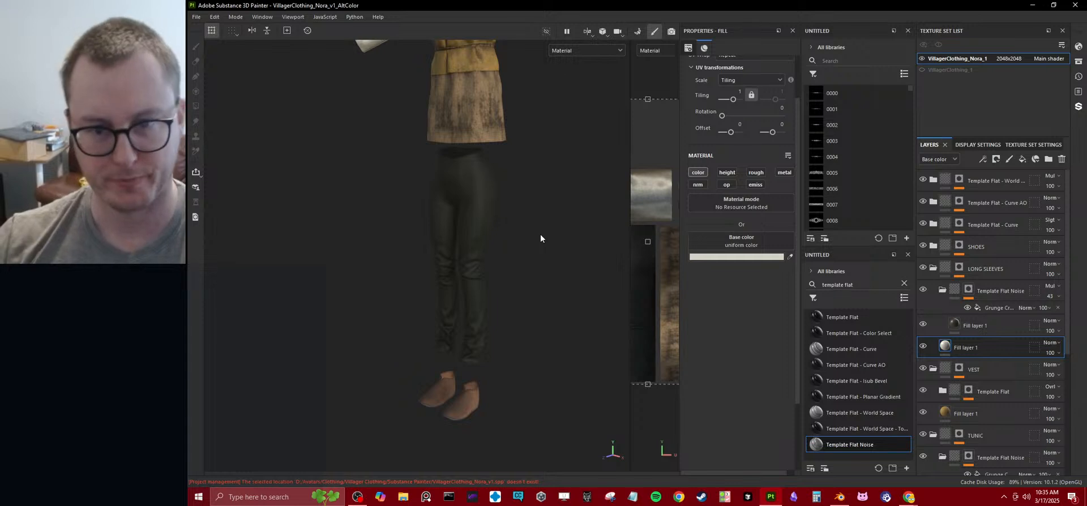
# - Open the texture export settings and browse for the output directory to the Villager Clothing\Textures folder
pyautogui.hotkey('ctrl', 'shift', 'e')
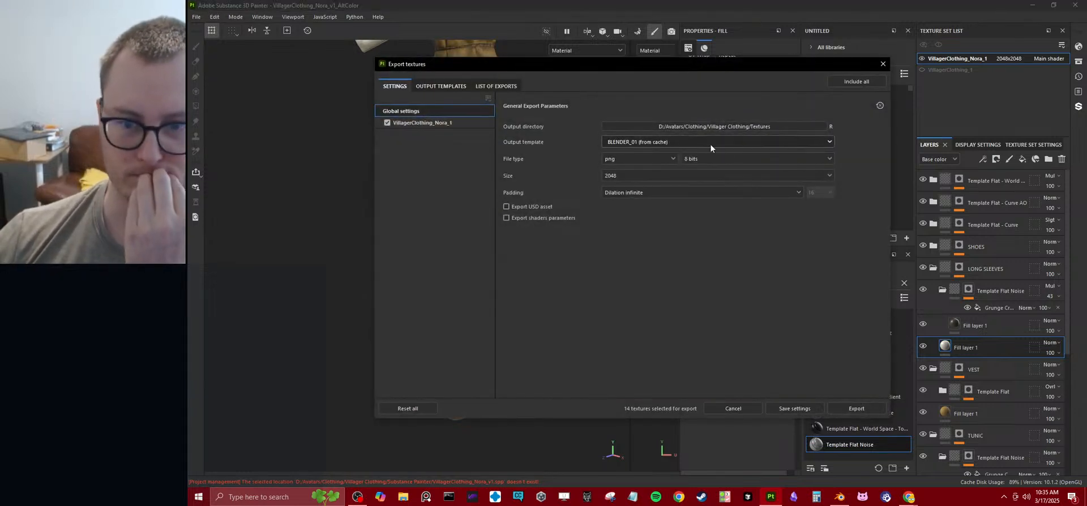
pyautogui.click(746, 128)
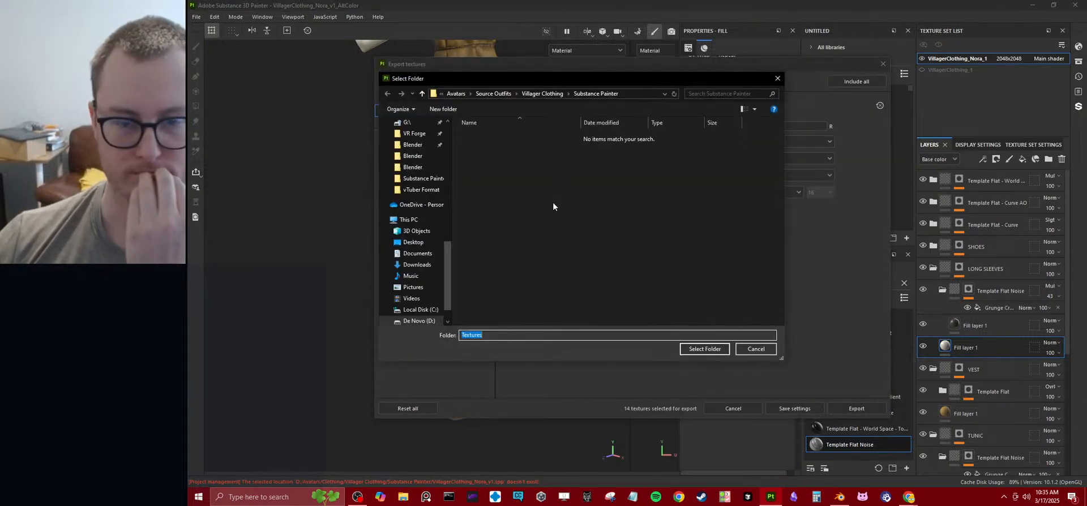
pyautogui.click(544, 93)
pyautogui.doubleClick(496, 185)
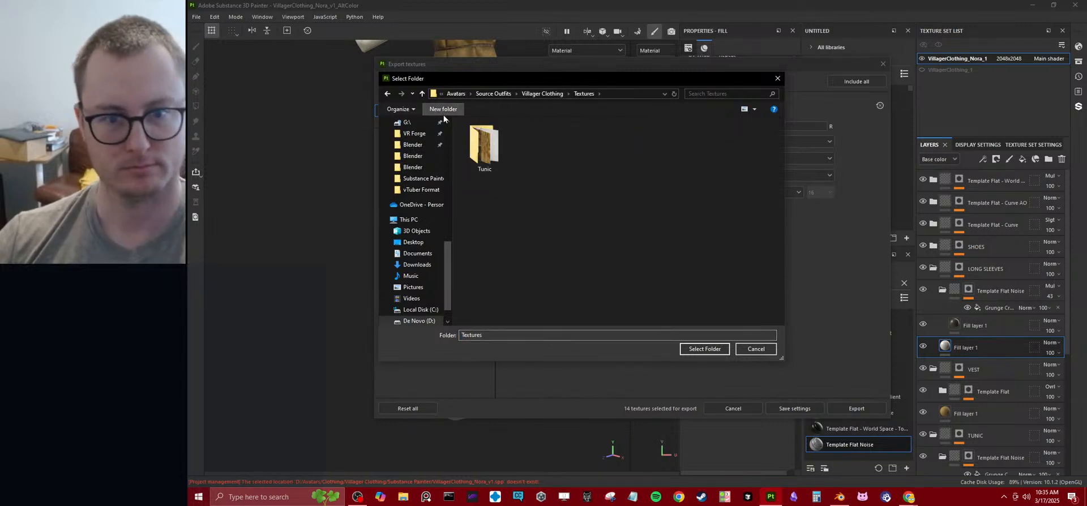
# - Create a folder named Nora Green inside Textures and set it as the export output directory
pyautogui.click(442, 108)
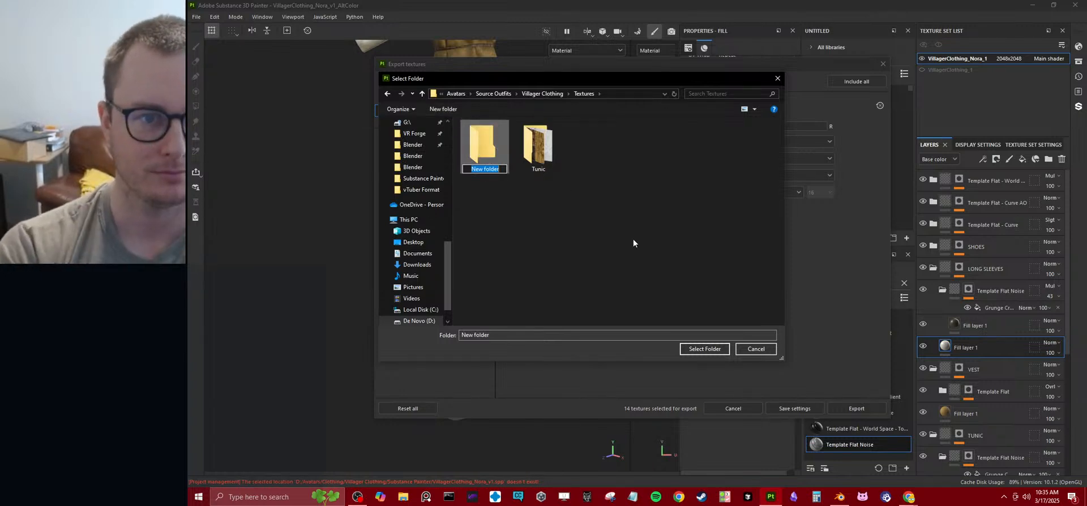
pyautogui.write('Nora')
pyautogui.write(' Al')
pyautogui.press('BackSpace')
pyautogui.press('BackSpace')
pyautogui.write('Green')
pyautogui.press('Return')
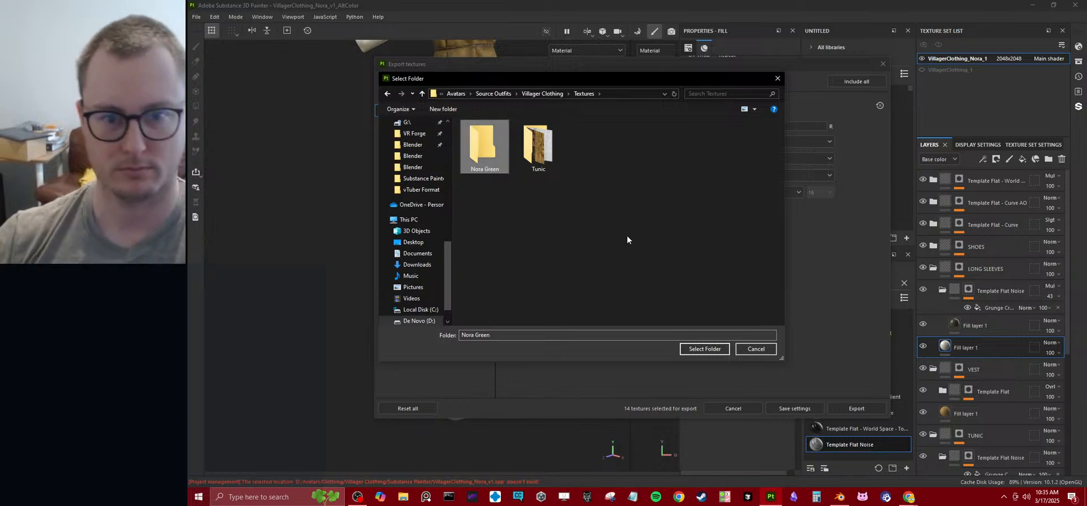
pyautogui.doubleClick(492, 149)
pyautogui.click(699, 349)
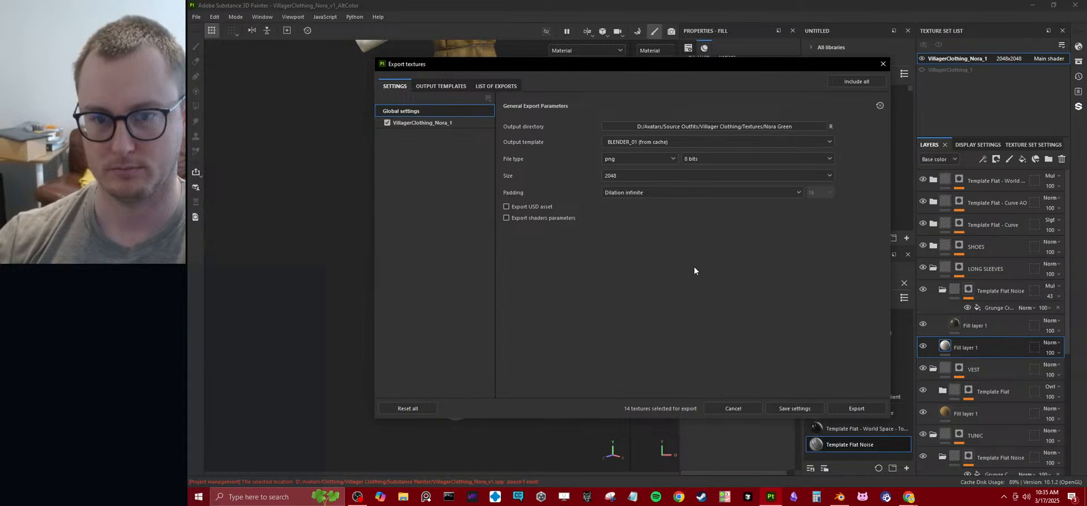
# - Choose the Blender (Principled BSDF) output template and export the textures
pyautogui.click(689, 142)
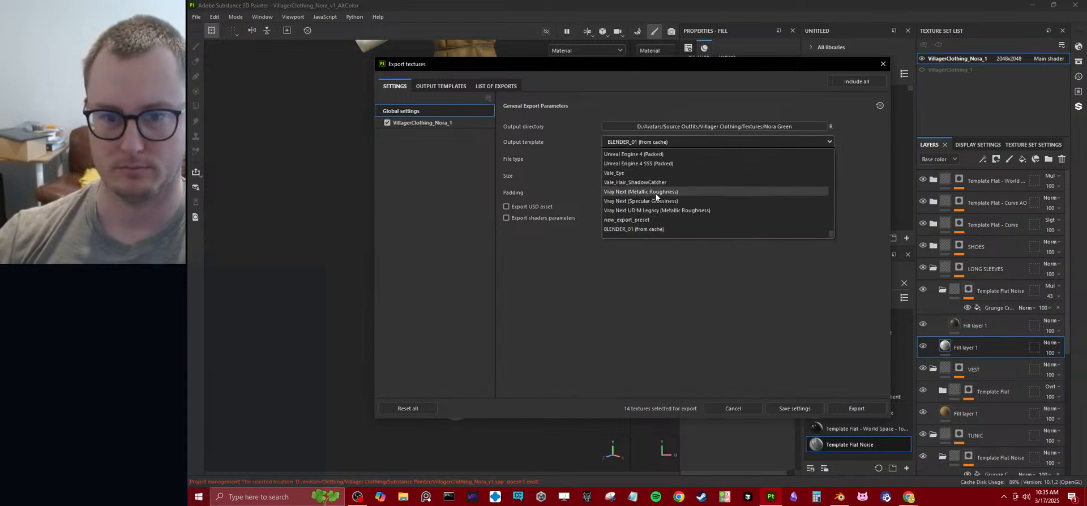
pyautogui.scroll(10, 673, 201)
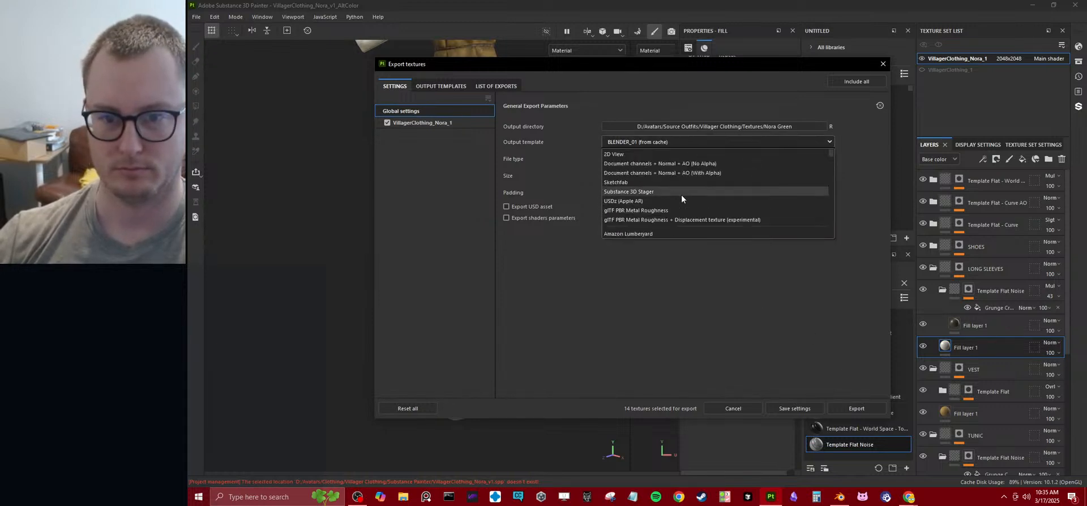
pyautogui.scroll(3, 671, 199)
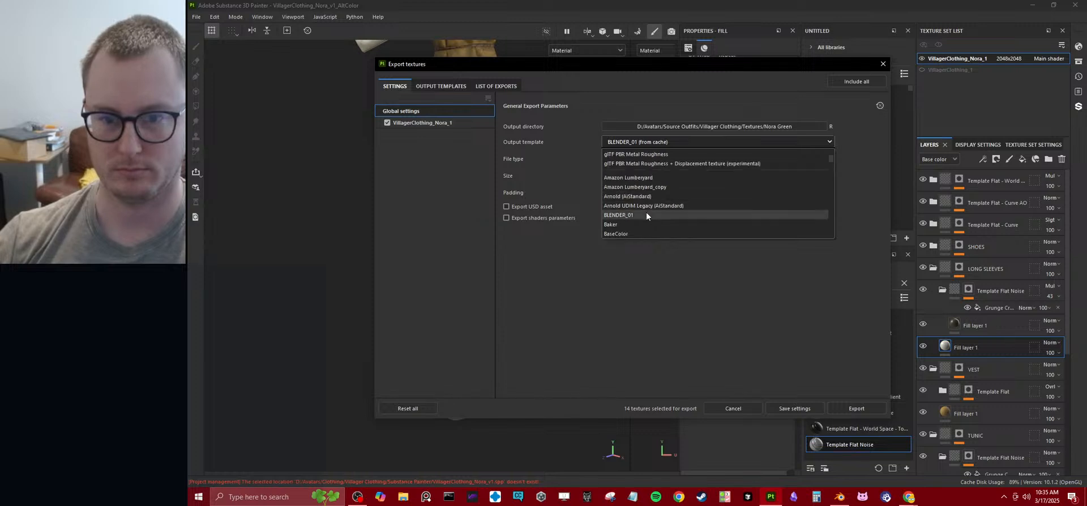
pyautogui.click(645, 199)
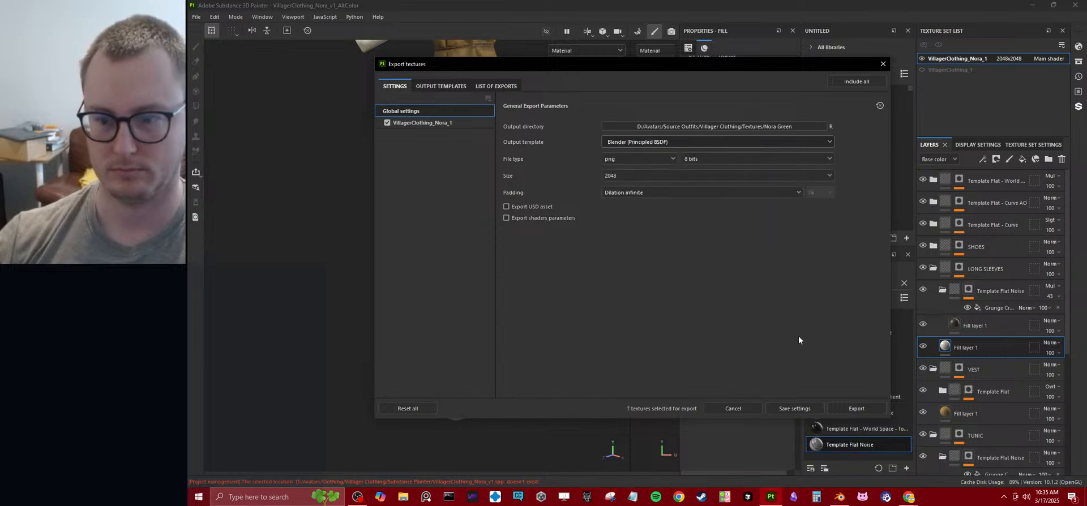
pyautogui.click(855, 408)
pyautogui.click(794, 405)
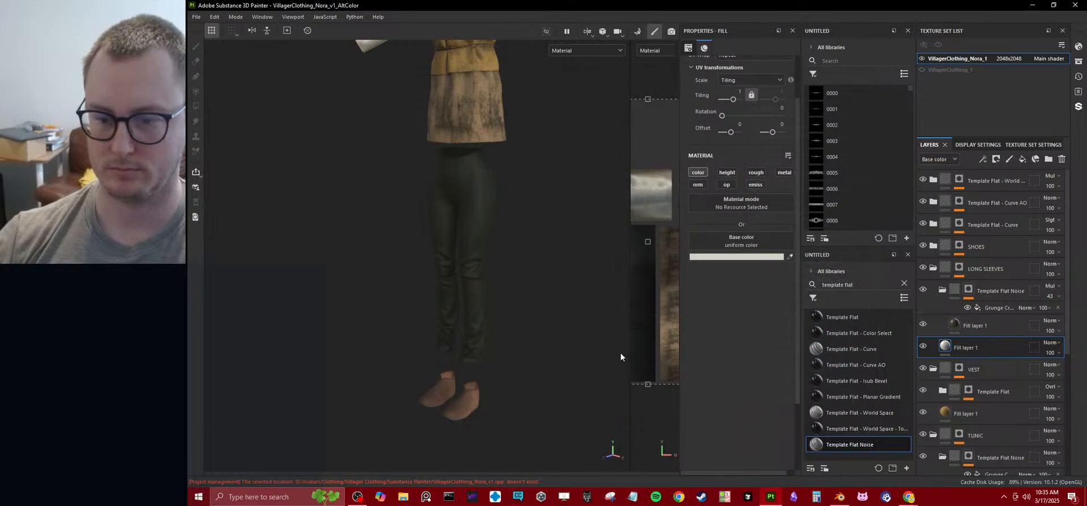
# - Switch to Blender and open the recent file Outfit_Villager.blend
pyautogui.click(839, 498)
pyautogui.click(212, 21)
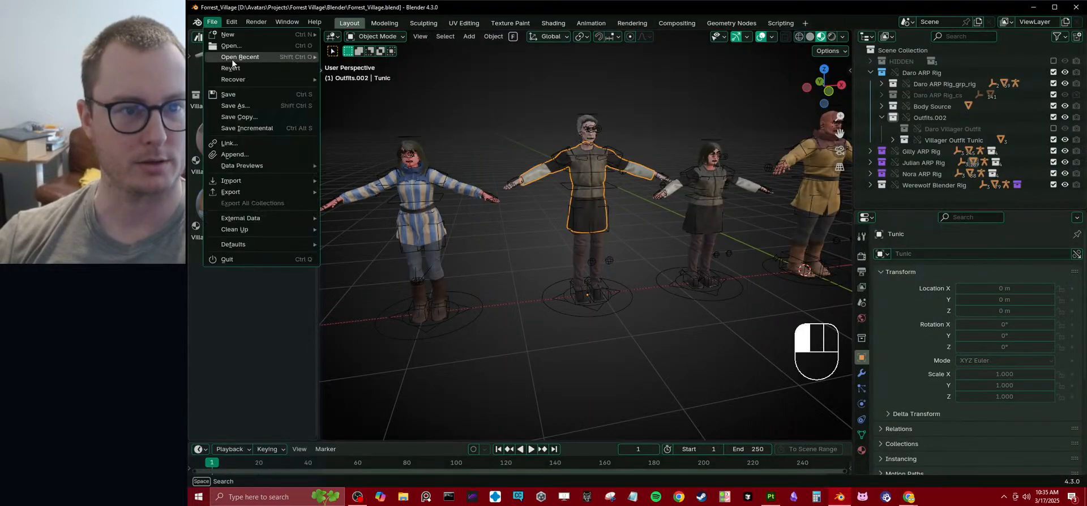
pyautogui.moveTo(227, 56)
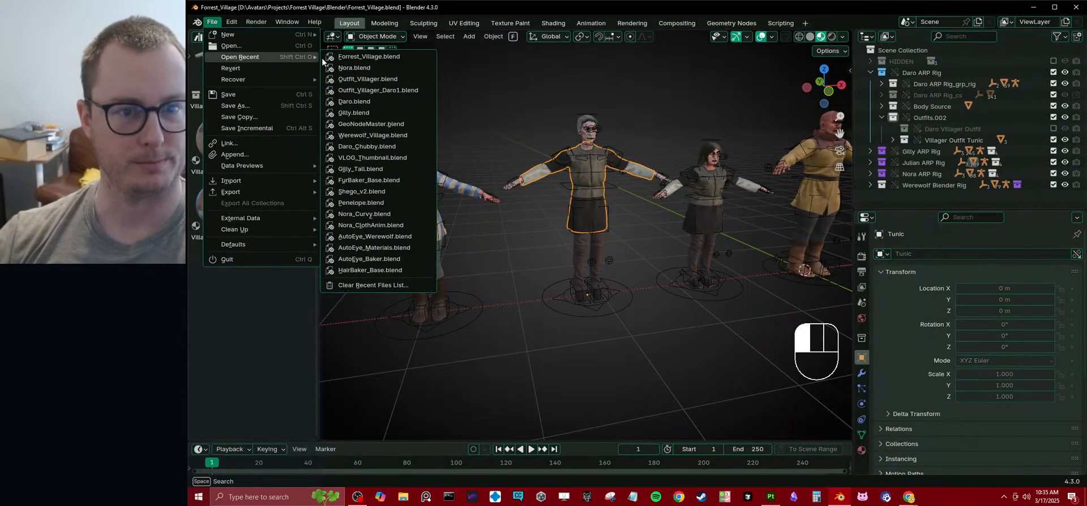
pyautogui.click(407, 77)
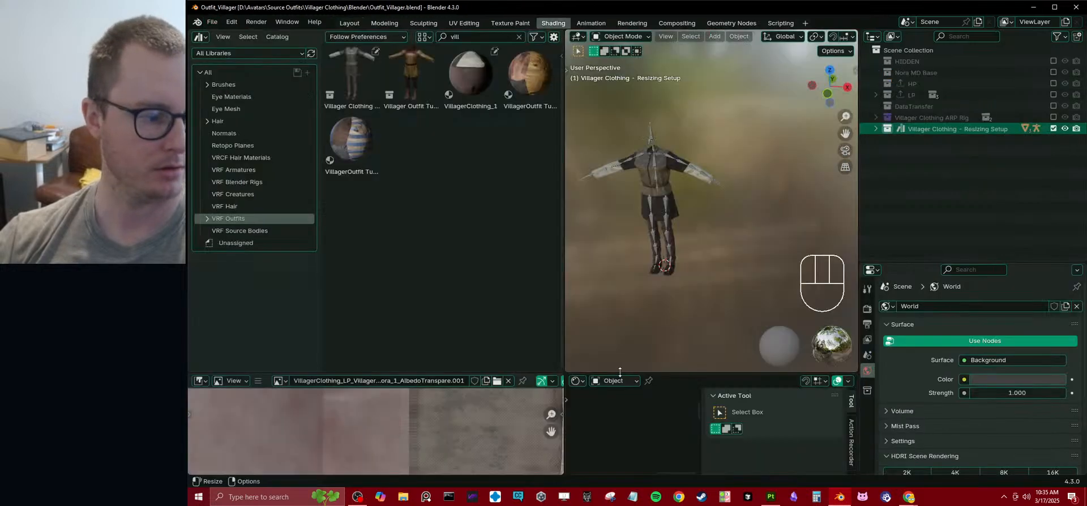
# - Duplicate the outfit's tunic, pants and shoes and move the copies along X to stand beside the original
pyautogui.click(671, 177)
pyautogui.scroll(3, 669, 258)
pyautogui.keyDown('shift'); pyautogui.click(641, 270); pyautogui.keyUp('shift')
pyautogui.keyDown('shift'); pyautogui.click(638, 328); pyautogui.keyUp('shift')
pyautogui.scroll(-4, 689, 270)
pyautogui.hotkey('shift', 'd')
pyautogui.rightClick(689, 267)
pyautogui.press('g')
pyautogui.press('x')
pyautogui.click(776, 265)
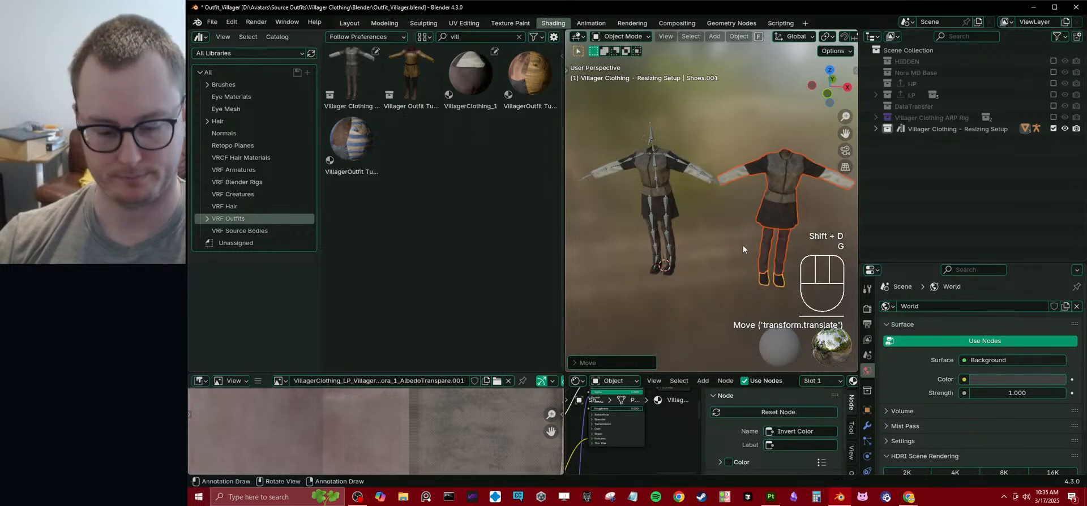
# - Move the duplicated clothes to the Scene Collection and add a new collection named Alts
pyautogui.press('m')
pyautogui.click(728, 231)
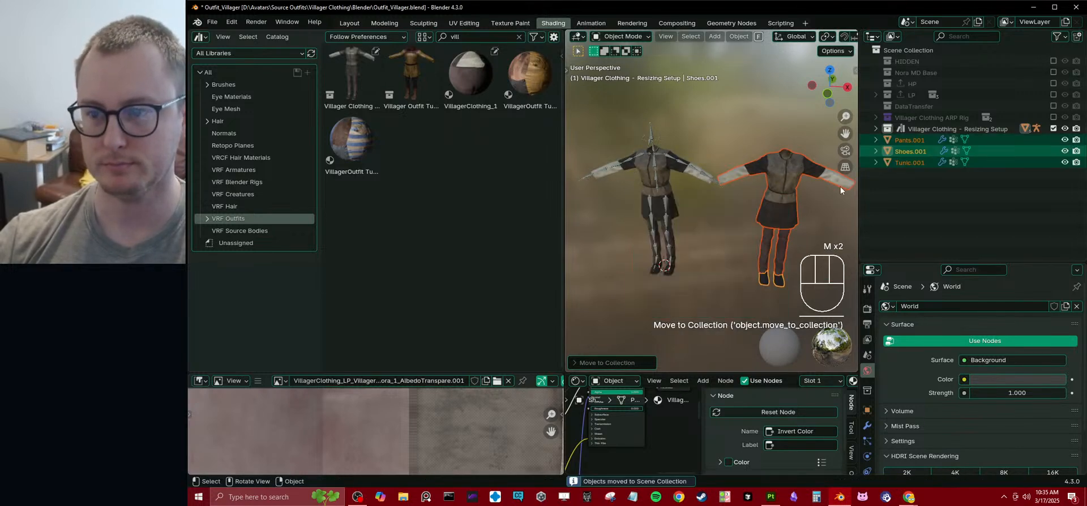
pyautogui.rightClick(910, 190)
pyautogui.click(913, 193)
pyautogui.doubleClick(912, 139)
pyautogui.write('al')
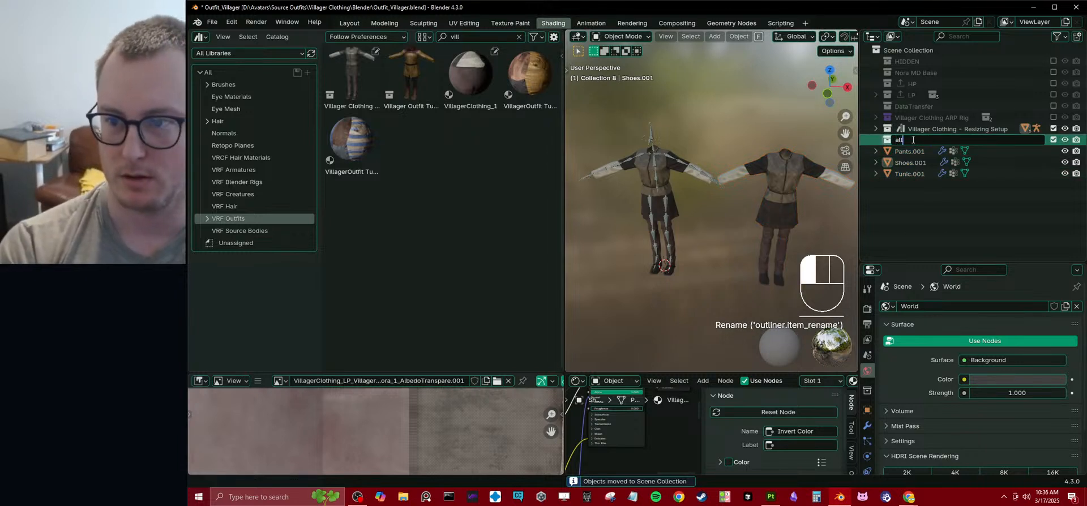
pyautogui.write('ts')
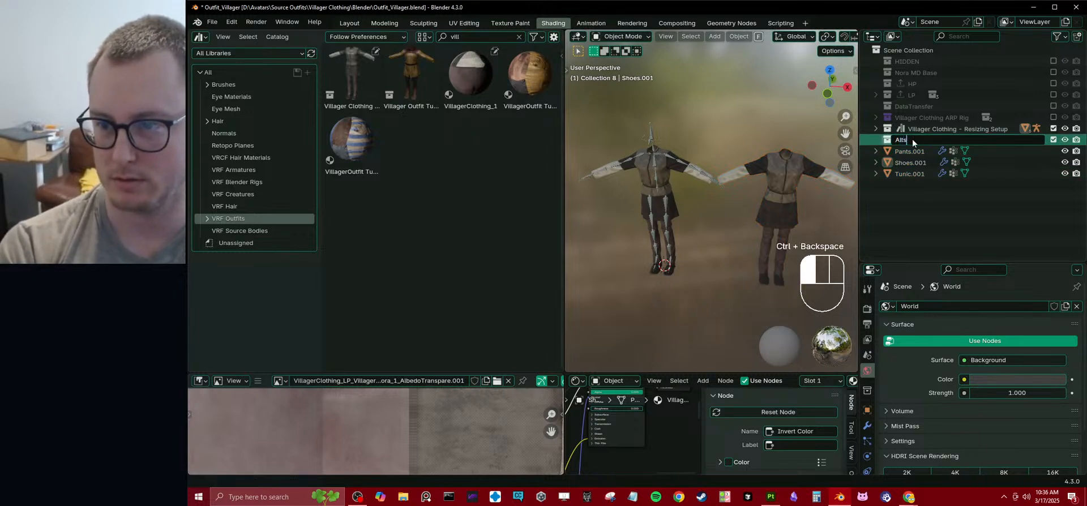
pyautogui.press('Return')
# - Add a nested collection named Green inside the Alts collection
pyautogui.rightClick(913, 140)
pyautogui.click(866, 42)
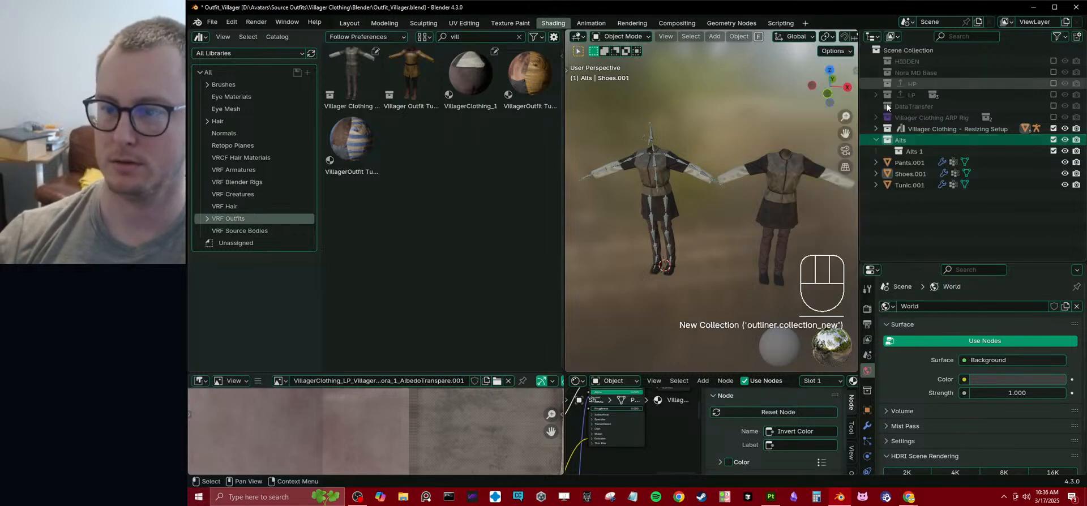
pyautogui.doubleClick(913, 153)
pyautogui.write('Green')
pyautogui.click(915, 160)
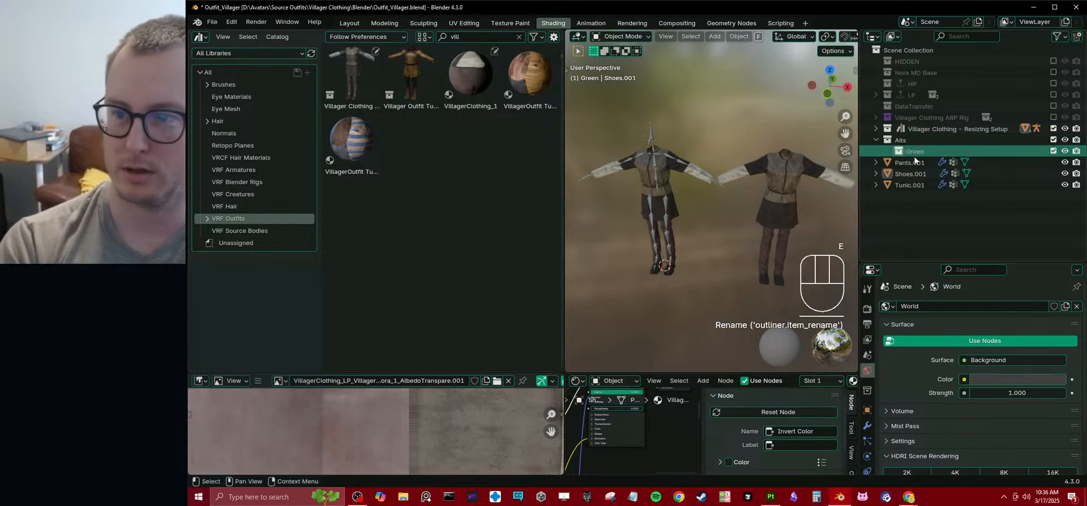
# - Move Pants.001, Shoes.001 and Tunic.001 into the Green collection
pyautogui.click(918, 165)
pyautogui.press('b')
pyautogui.moveTo(930, 197); pyautogui.dragTo(918, 163)
pyautogui.moveTo(921, 172); pyautogui.dragTo(925, 154)
# - Give the duplicated tunic its own independent copy of the VillagerClothing_1 material
pyautogui.click(781, 209)
pyautogui.keyDown('shift'); pyautogui.moveTo(781, 209); pyautogui.dragTo(652, 188, button='middle'); pyautogui.keyUp('shift')
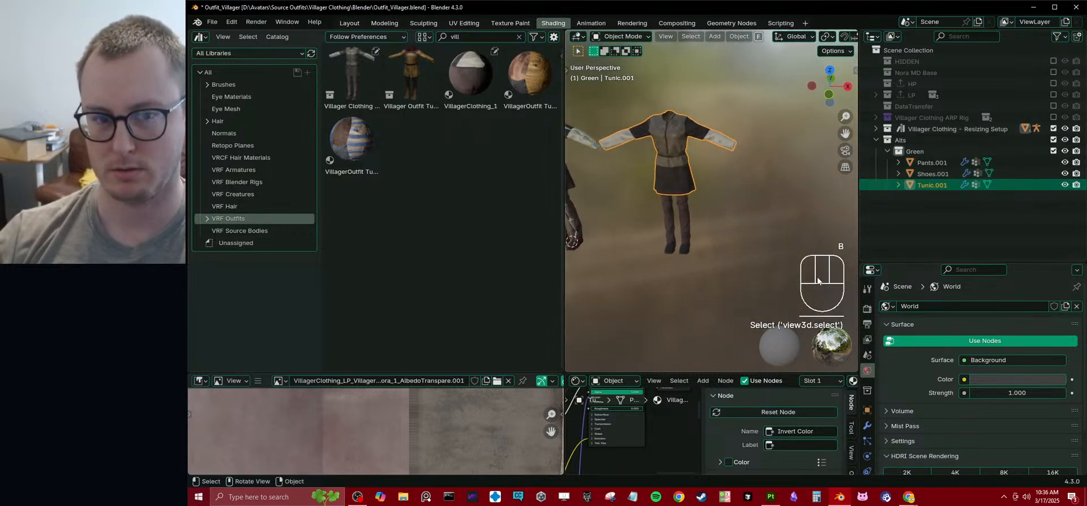
pyautogui.scroll(-3, 865, 441)
pyautogui.click(867, 459)
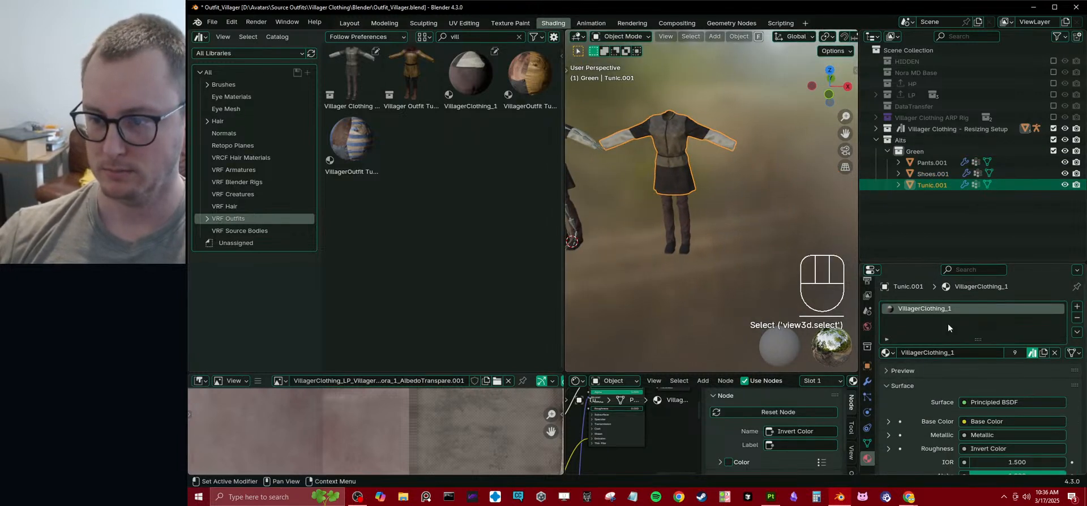
pyautogui.click(1042, 353)
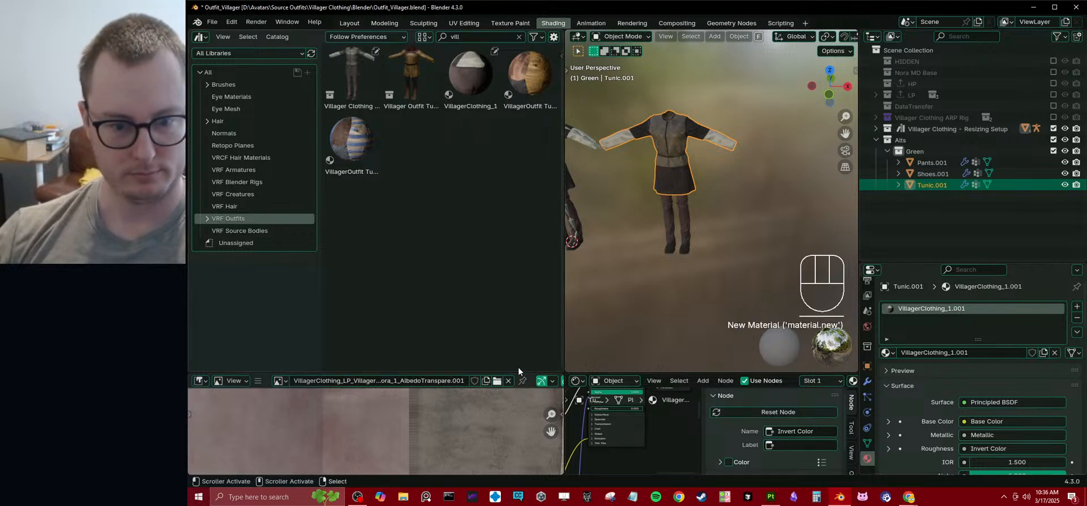
# - Enlarge the node editor and delete the new material's texture nodes, keeping the Principled BSDF and Material Output
pyautogui.moveTo(518, 373); pyautogui.dragTo(524, 236)
pyautogui.moveTo(565, 399); pyautogui.dragTo(244, 396)
pyautogui.press('b')
pyautogui.moveTo(310, 310); pyautogui.dragTo(439, 447)
pyautogui.press('x')
pyautogui.scroll(5, 444, 373)
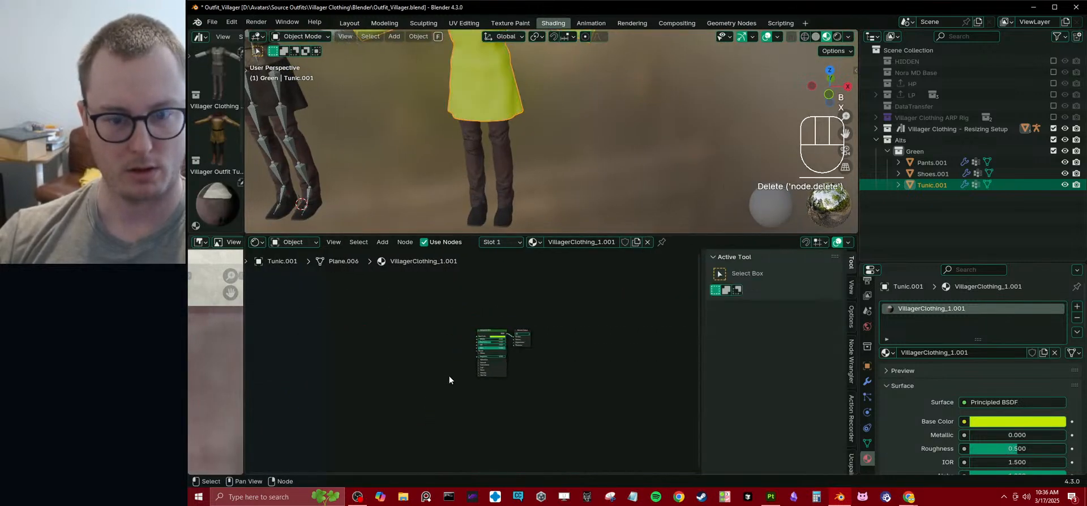
# - Copy the duplicated tunic's material to the duplicated pants and shoes and save the file
pyautogui.click(487, 147)
pyautogui.press('b')
pyautogui.moveTo(468, 196); pyautogui.dragTo(504, 216)
pyautogui.keyDown('shift'); pyautogui.click(509, 91); pyautogui.keyUp('shift')
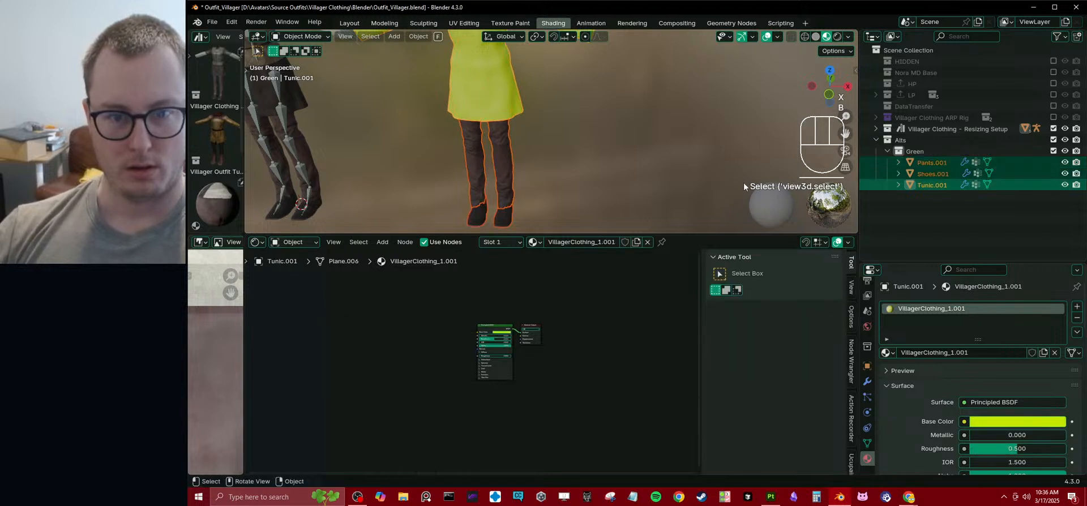
pyautogui.click(1077, 332)
pyautogui.click(1050, 353)
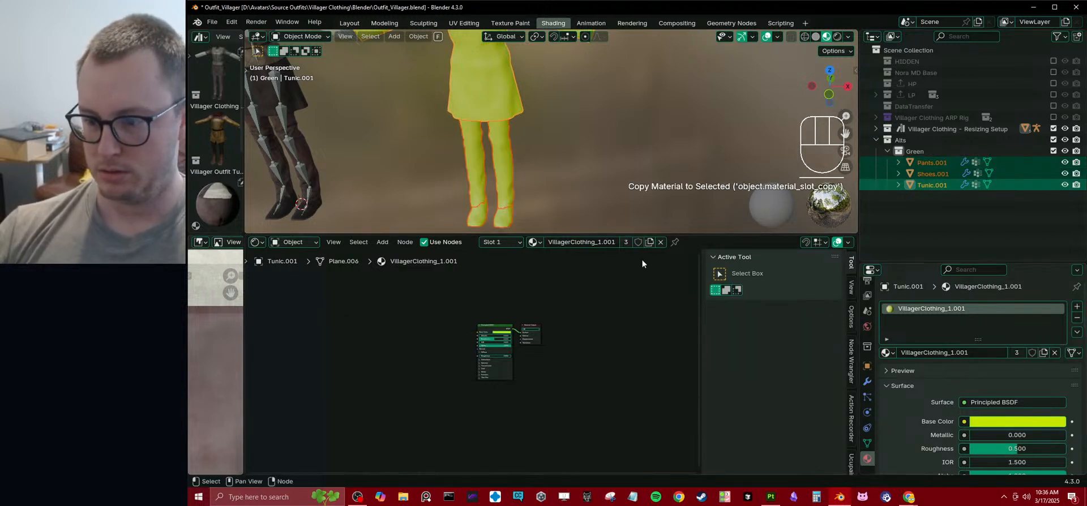
pyautogui.keyDown('shift'); pyautogui.moveTo(516, 114); pyautogui.dragTo(540, 137, button='middle'); pyautogui.keyUp('shift')
pyautogui.click(540, 137)
pyautogui.hotkey('ctrl', 's')
pyautogui.scroll(3, 521, 321)
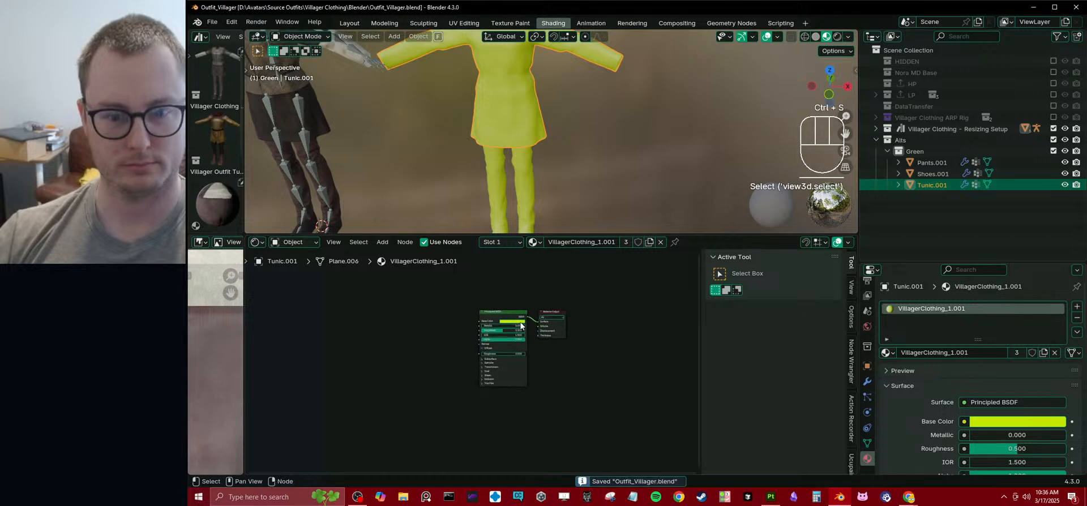
pyautogui.click(501, 313)
pyautogui.hotkey('ctrl', 't')
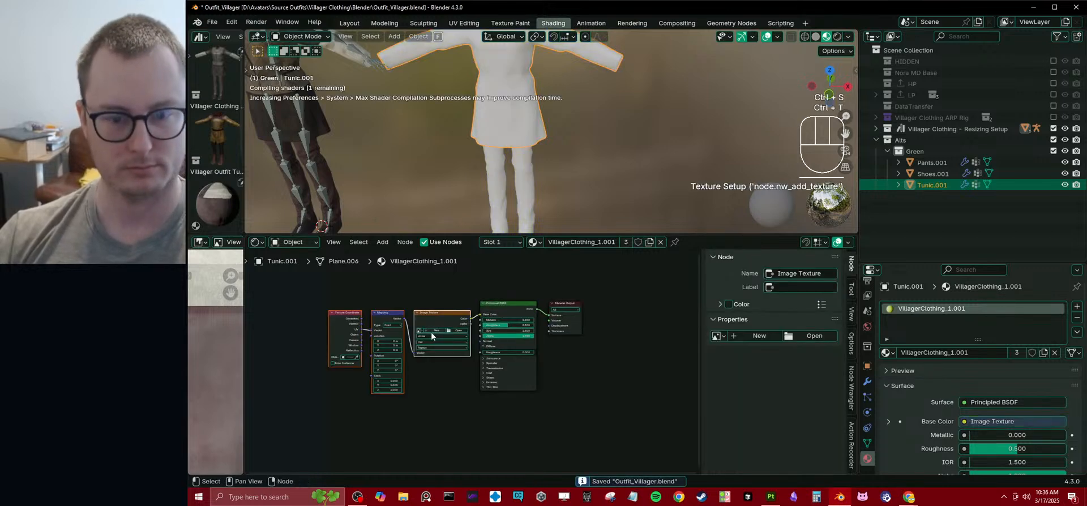
pyautogui.hotkey('ctrl', 'z')
# - Run the Principled Texture Setup on the Principled BSDF with the BaseColor, Metallic, Normal and Roughness images from Textures\Nora Green
pyautogui.hotkey('ctrl', 'shift', 't')
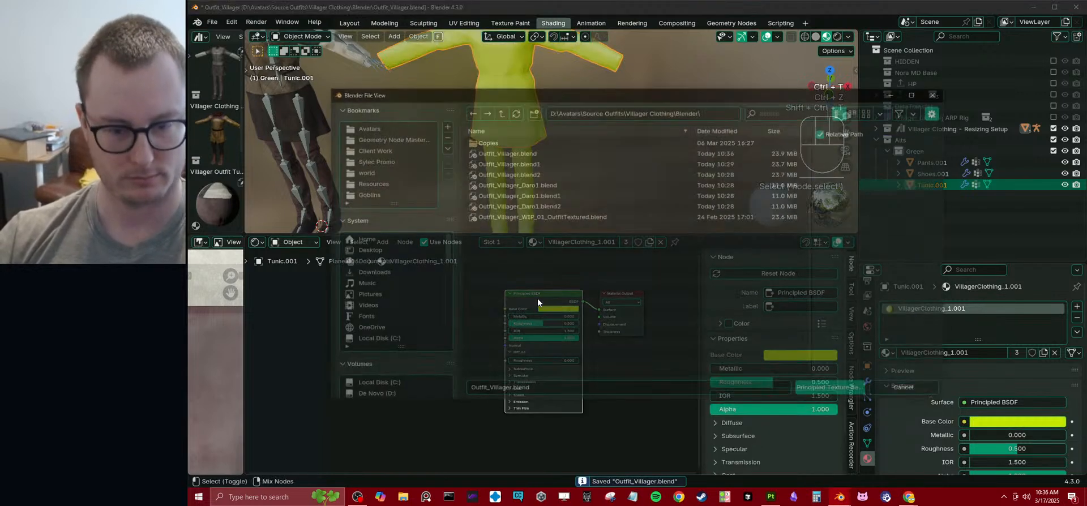
pyautogui.click(499, 111)
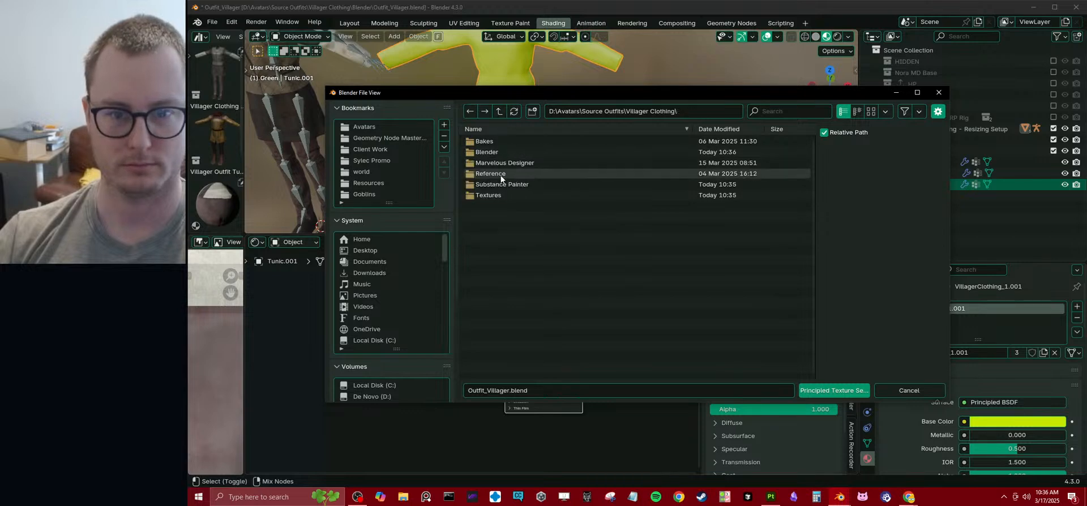
pyautogui.doubleClick(488, 195)
pyautogui.doubleClick(481, 142)
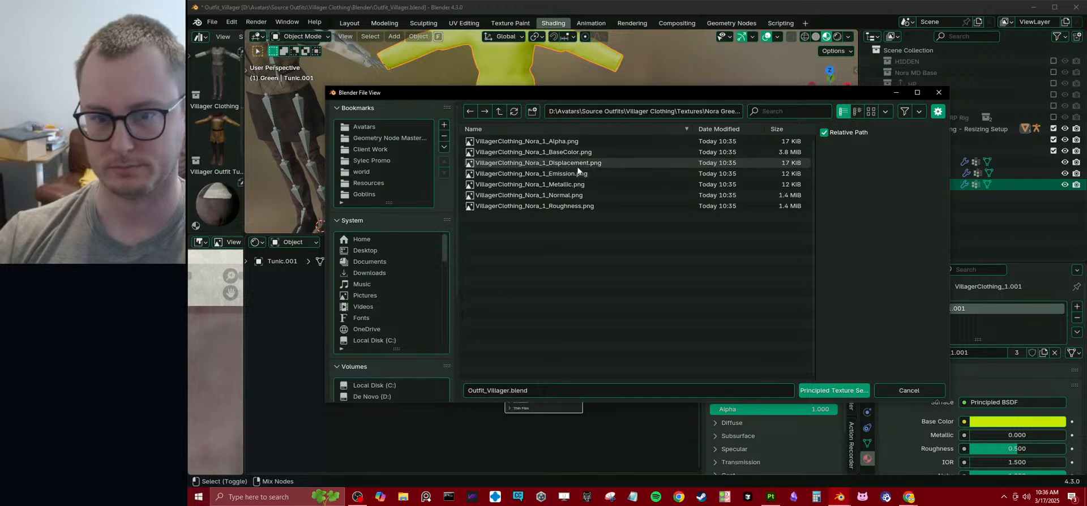
pyautogui.click(572, 152)
pyautogui.keyDown('ctrl'); pyautogui.click(578, 184); pyautogui.keyUp('ctrl')
pyautogui.keyDown('ctrl'); pyautogui.click(578, 195); pyautogui.keyUp('ctrl')
pyautogui.keyDown('ctrl'); pyautogui.click(576, 205); pyautogui.keyUp('ctrl')
pyautogui.click(832, 389)
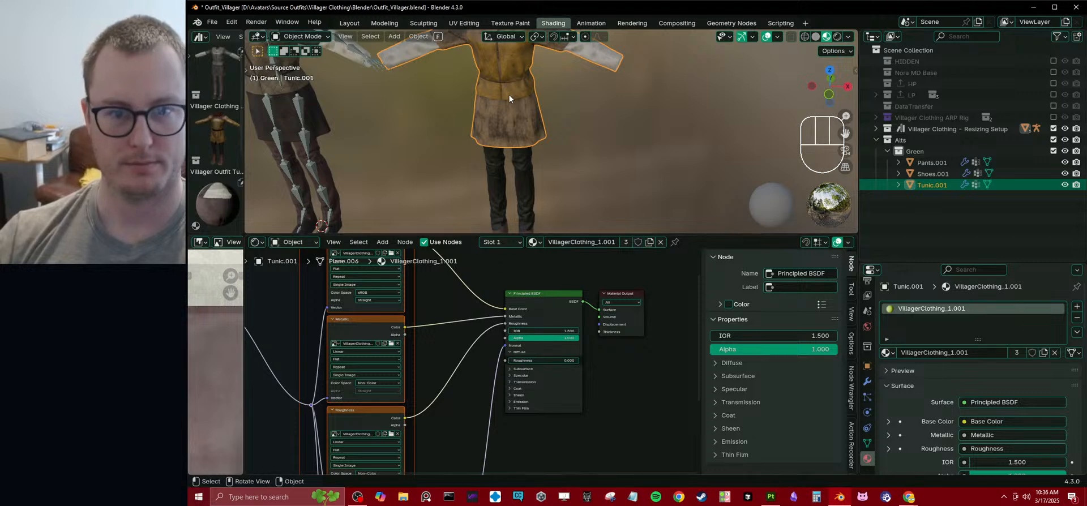
# - Check the retextured outfit beside the original from several angles and save the file
pyautogui.scroll(-3, 509, 96)
pyautogui.moveTo(522, 107); pyautogui.dragTo(552, 87, button='middle')
pyautogui.click(595, 118)
pyautogui.scroll(6, 568, 101)
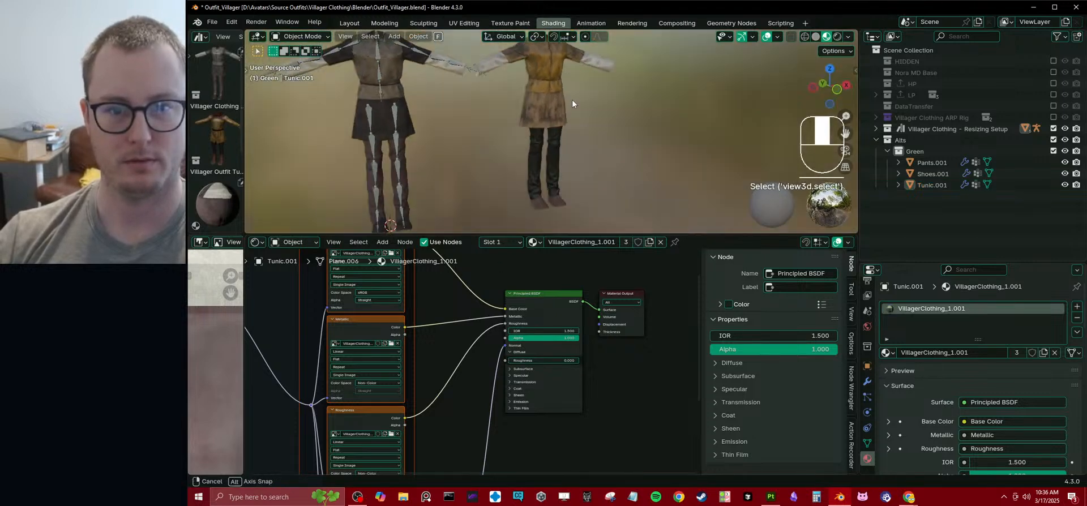
pyautogui.hotkey('ctrl', 's')
pyautogui.moveTo(607, 137); pyautogui.dragTo(549, 157, button='middle')
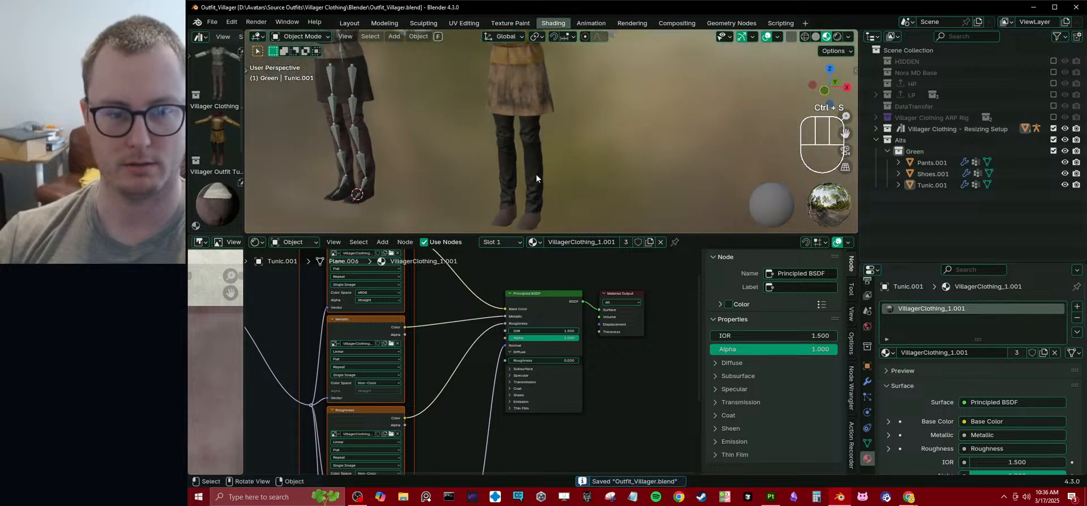
# - Mark the duplicated outfit's VillagerClothing_1.001 material as a single asset and save the file
pyautogui.click(211, 21)
pyautogui.moveTo(236, 57)
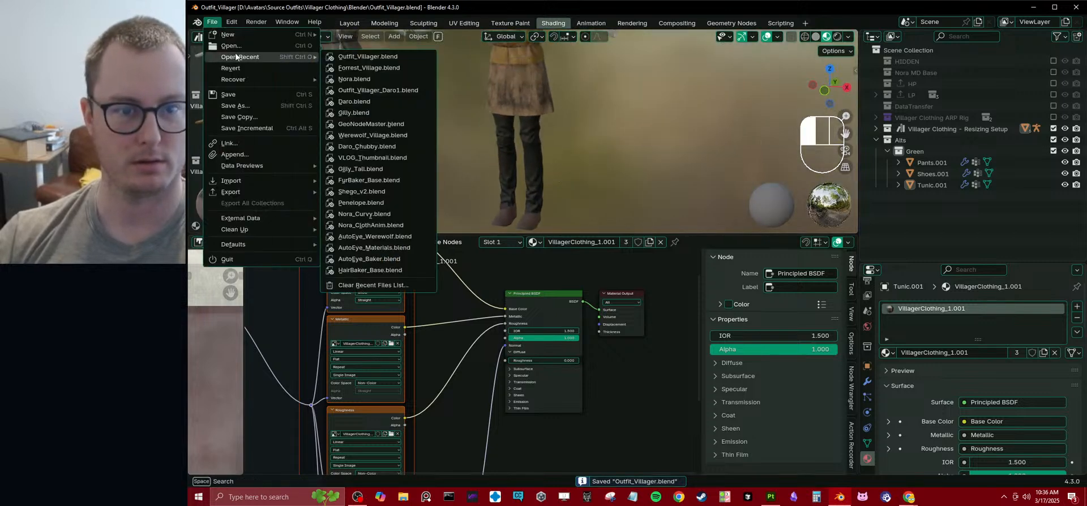
pyautogui.rightClick(923, 309)
pyautogui.click(922, 308)
pyautogui.hotkey('ctrl', 's')
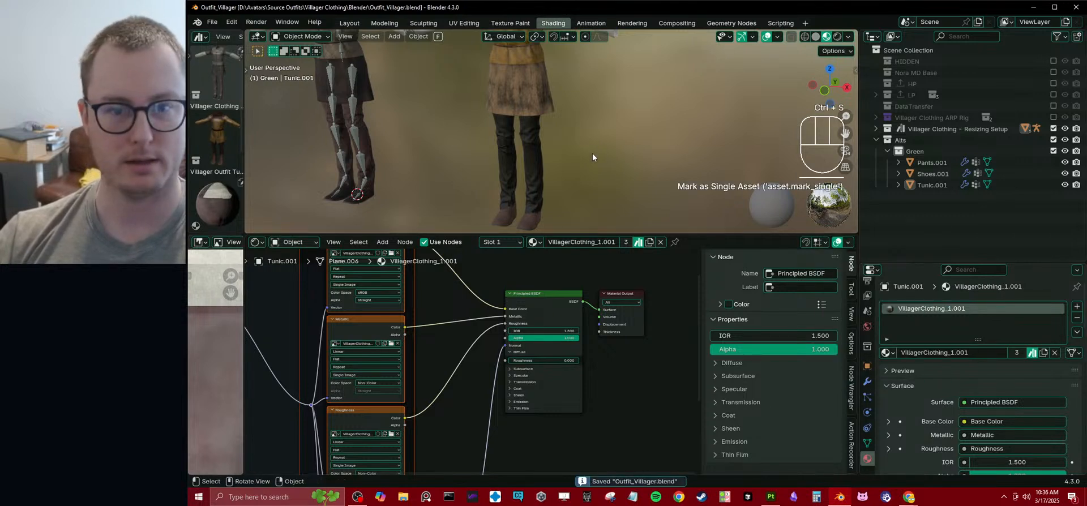
# - Enlarge the Asset Browser and move the unassigned villager clothing material into the VRF Outfits catalog
pyautogui.keyDown('shift'); pyautogui.moveTo(566, 125); pyautogui.dragTo(585, 152, button='middle'); pyautogui.keyUp('shift')
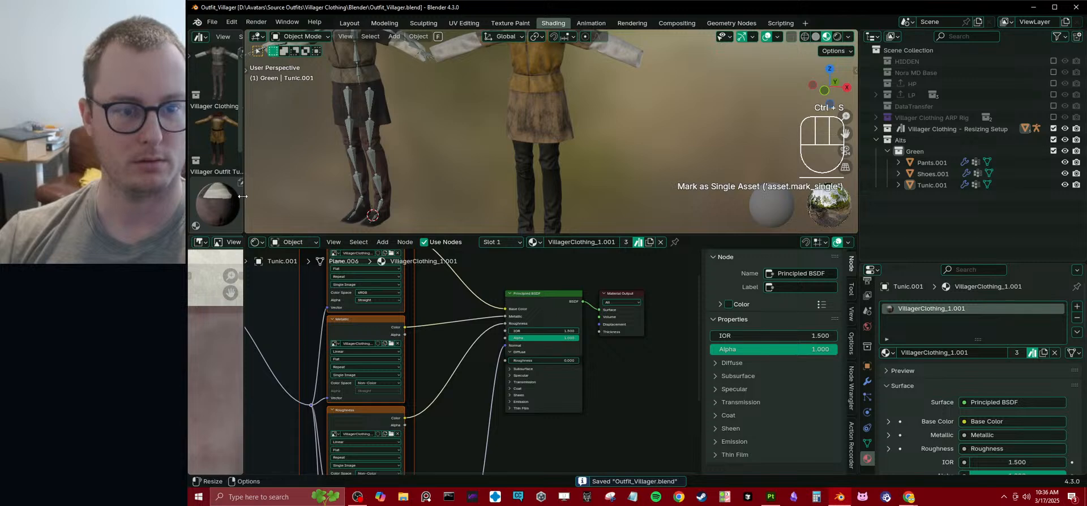
pyautogui.moveTo(242, 196); pyautogui.dragTo(628, 192)
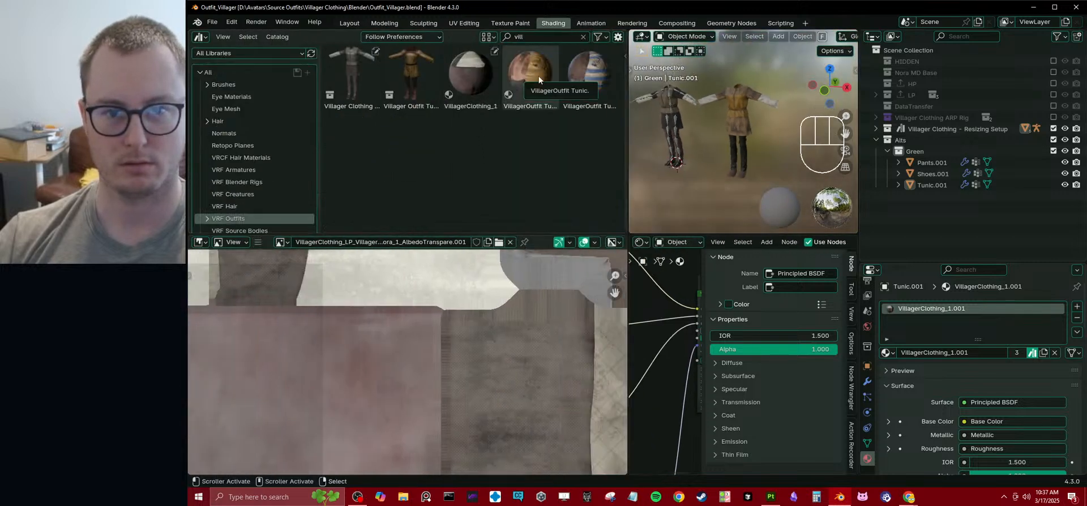
pyautogui.scroll(-2, 243, 208)
pyautogui.click(232, 221)
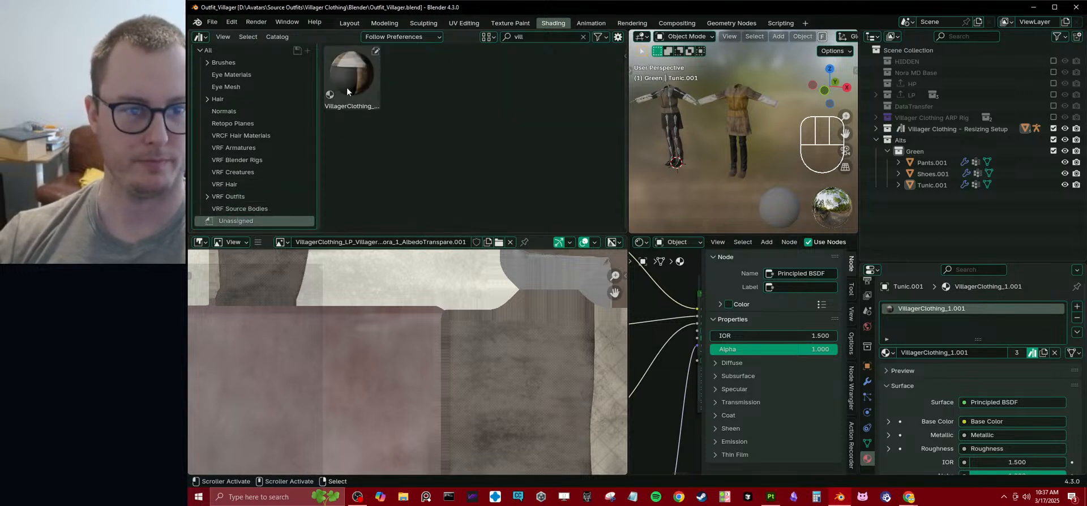
pyautogui.moveTo(269, 223); pyautogui.dragTo(263, 195)
pyautogui.click(236, 198)
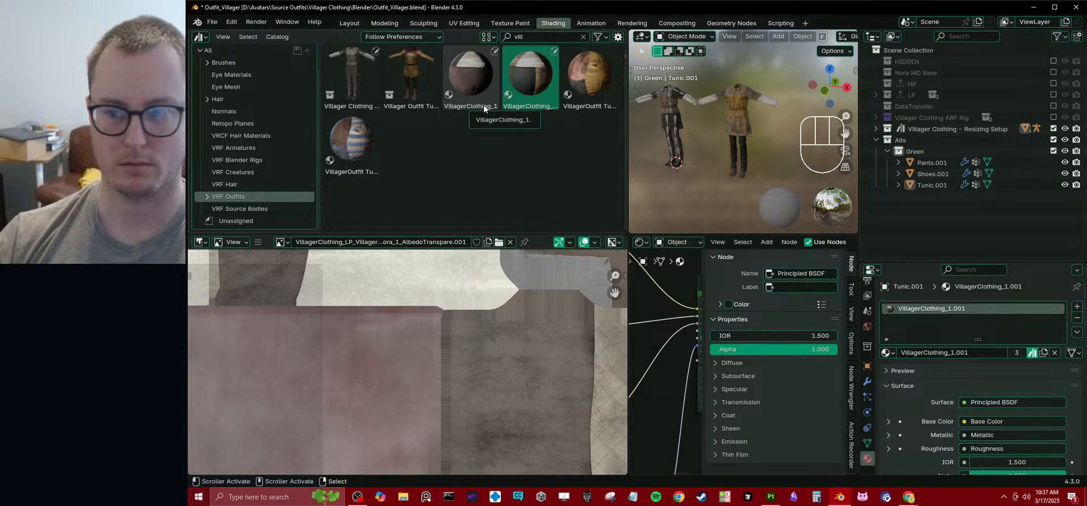
# - Rename the duplicated outfit's material to VillagerClothing_1 Green and save the file
pyautogui.doubleClick(956, 309)
pyautogui.moveTo(952, 309); pyautogui.dragTo(995, 309)
pyautogui.press('BackSpace')
pyautogui.write('Green')
pyautogui.press('Return')
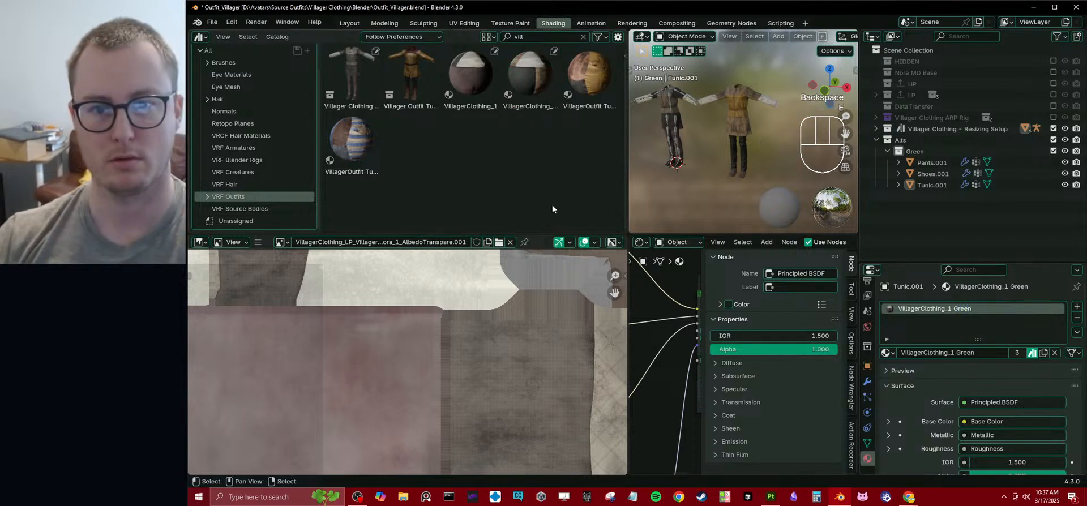
pyautogui.hotkey('ctrl', 's')
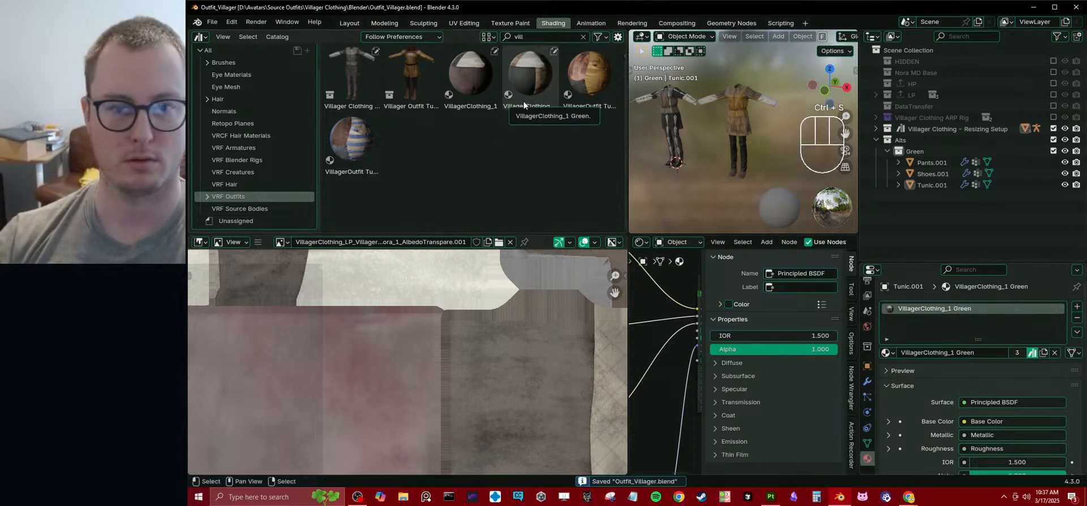
# - Open Gilly.blend, select the character's tunic and expand the Gilly Villager Outfit collection
pyautogui.click(211, 21)
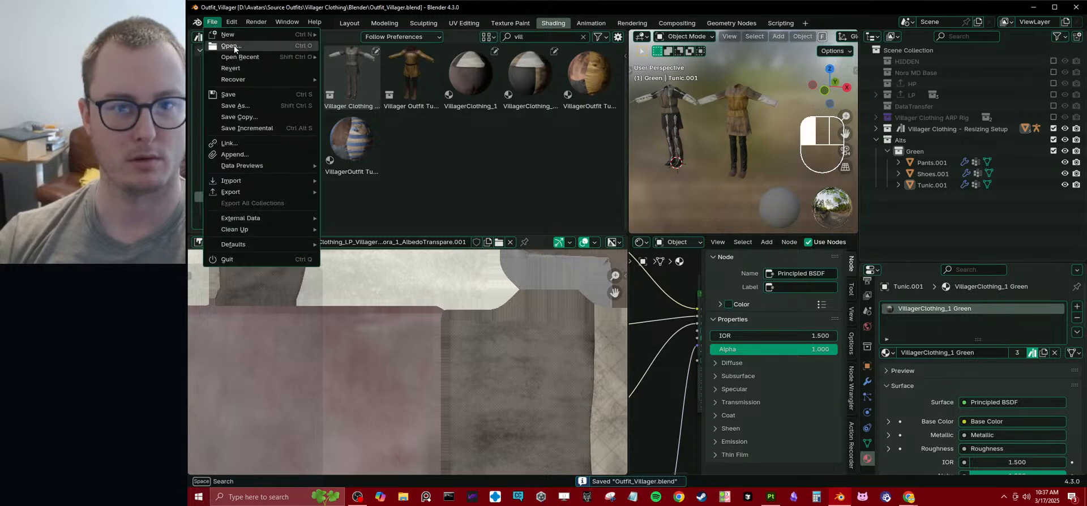
pyautogui.moveTo(234, 59)
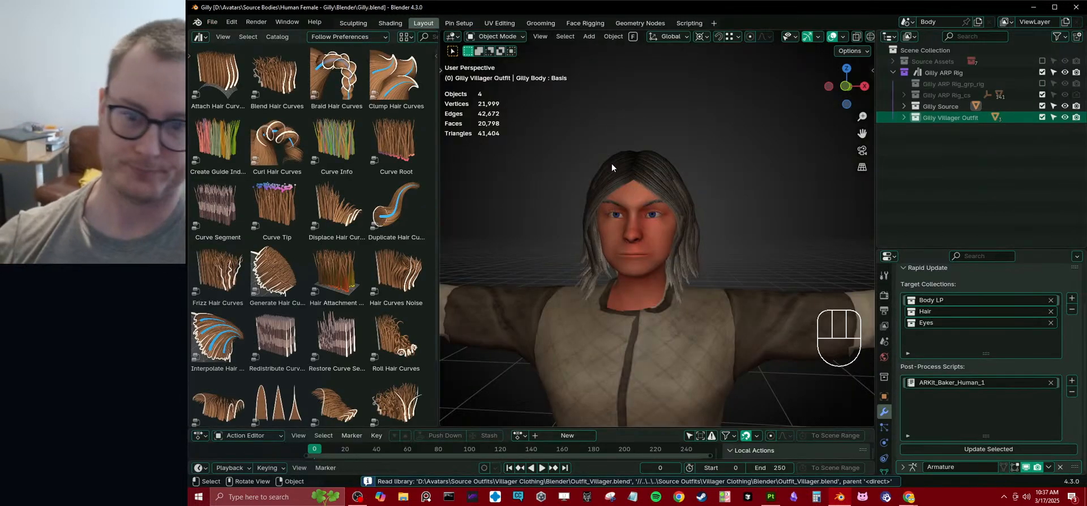
pyautogui.scroll(-4, 612, 167)
pyautogui.click(619, 269)
pyautogui.keyDown('shift'); pyautogui.moveTo(618, 271); pyautogui.dragTo(607, 200, button='middle'); pyautogui.keyUp('shift')
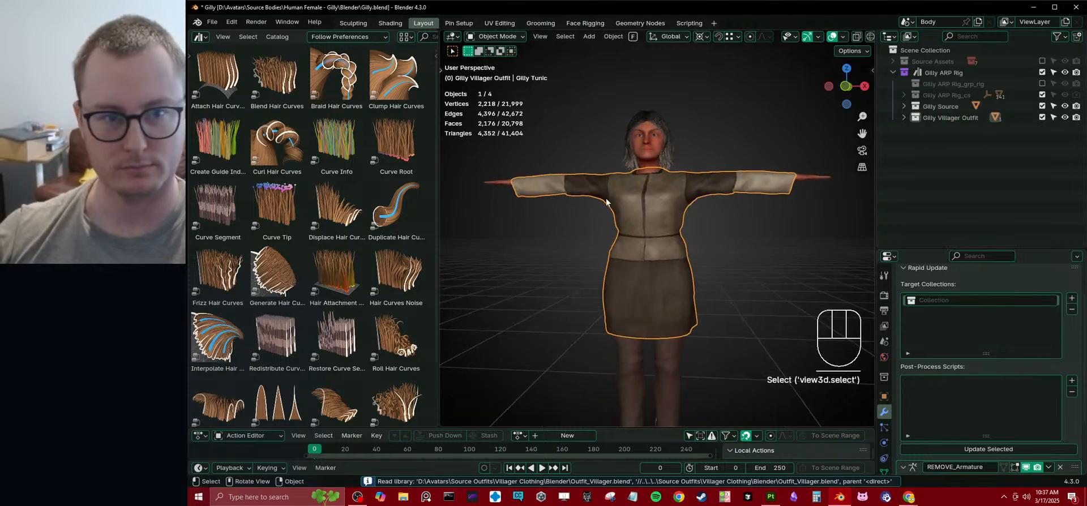
pyautogui.click(199, 37)
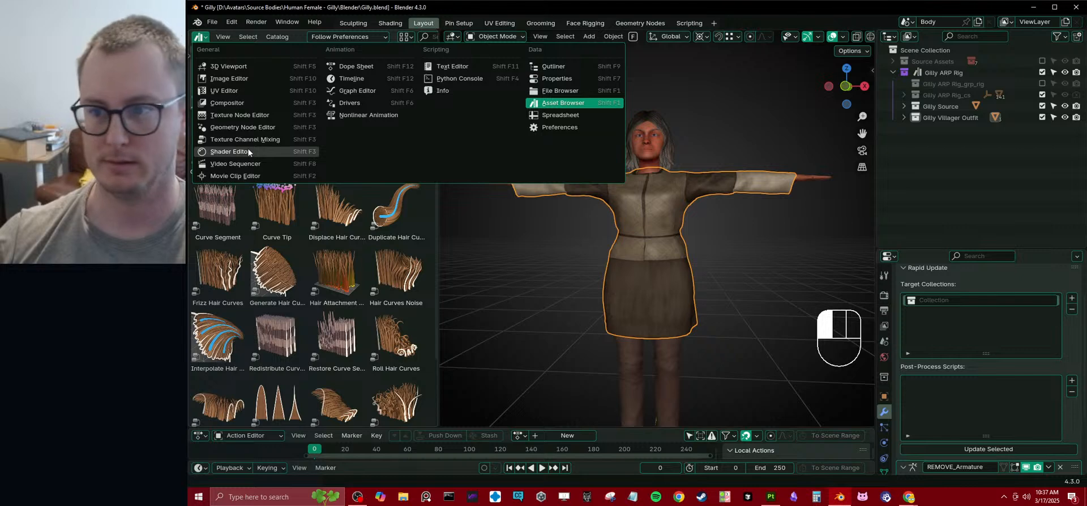
pyautogui.click(904, 118)
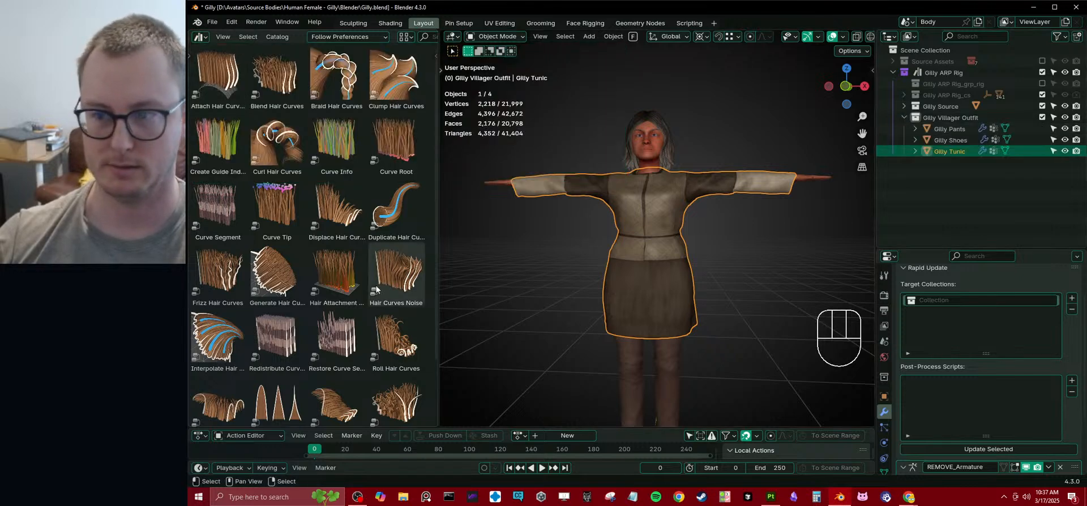
# - Filter the Asset Browser to the VRF Outfits catalog and apply the VillagerClothing_1 Green material to the Gilly Tunic
pyautogui.click(200, 38)
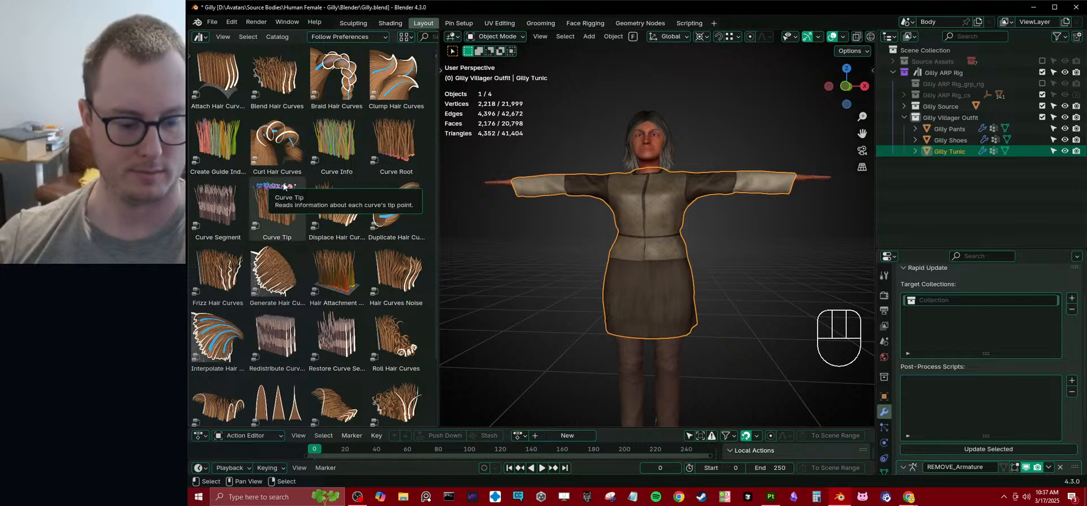
pyautogui.press('t')
pyautogui.click(232, 219)
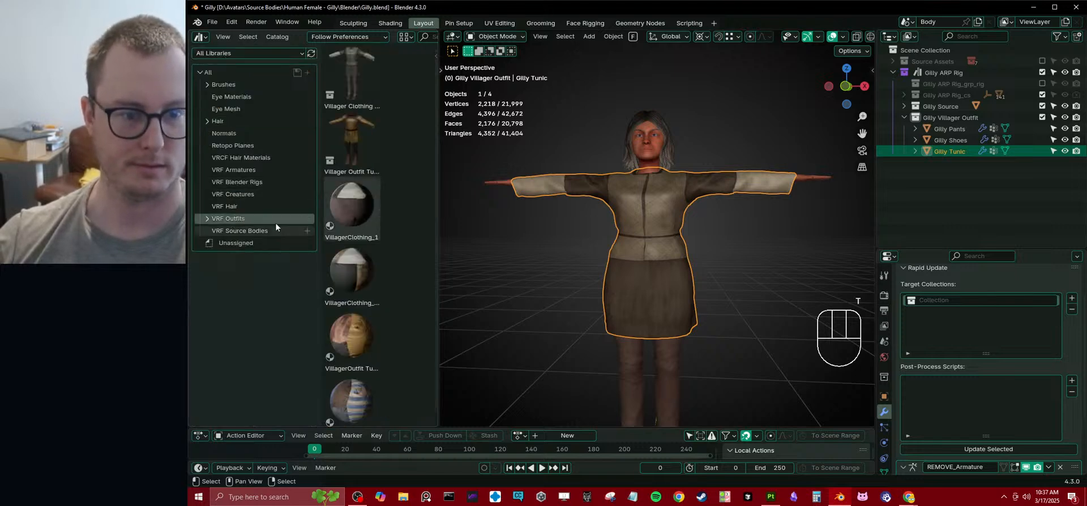
pyautogui.press('t')
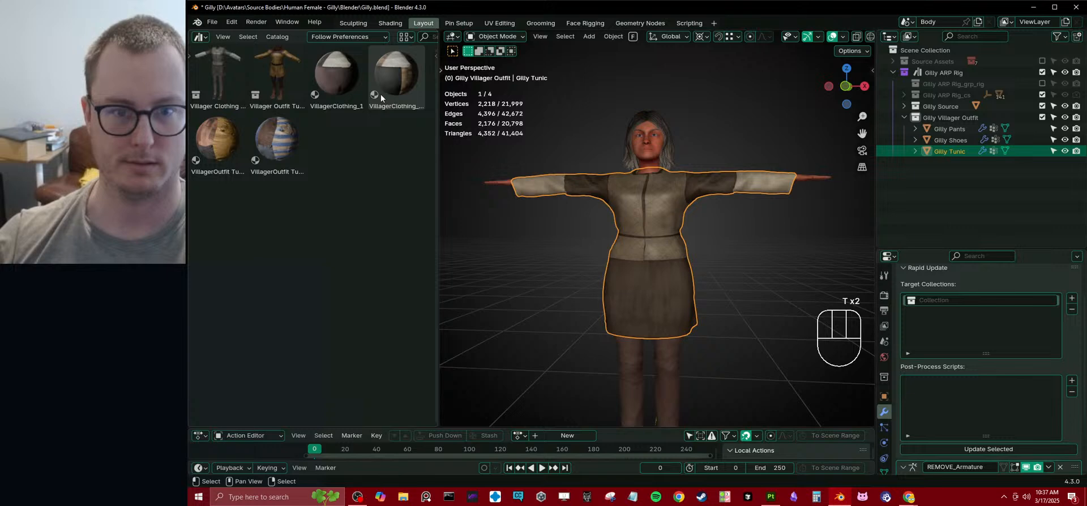
pyautogui.moveTo(381, 94); pyautogui.dragTo(667, 223)
# - Copy the tunic's green material to the Gilly Pants and Gilly Shoes, deselect everything and save the file
pyautogui.keyDown('shift'); pyautogui.moveTo(672, 407); pyautogui.dragTo(675, 322, button='middle'); pyautogui.keyUp('shift')
pyautogui.keyDown('shift'); pyautogui.click(671, 398); pyautogui.keyUp('shift')
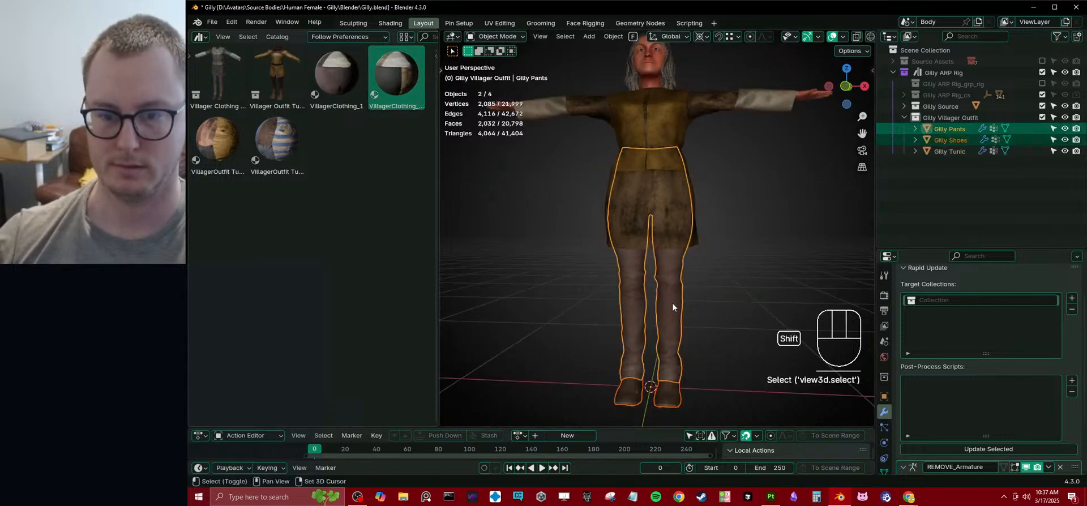
pyautogui.keyDown('shift'); pyautogui.click(674, 331); pyautogui.keyUp('shift')
pyautogui.keyDown('shift'); pyautogui.click(699, 238); pyautogui.keyUp('shift')
pyautogui.scroll(-2, 883, 433)
pyautogui.click(884, 458)
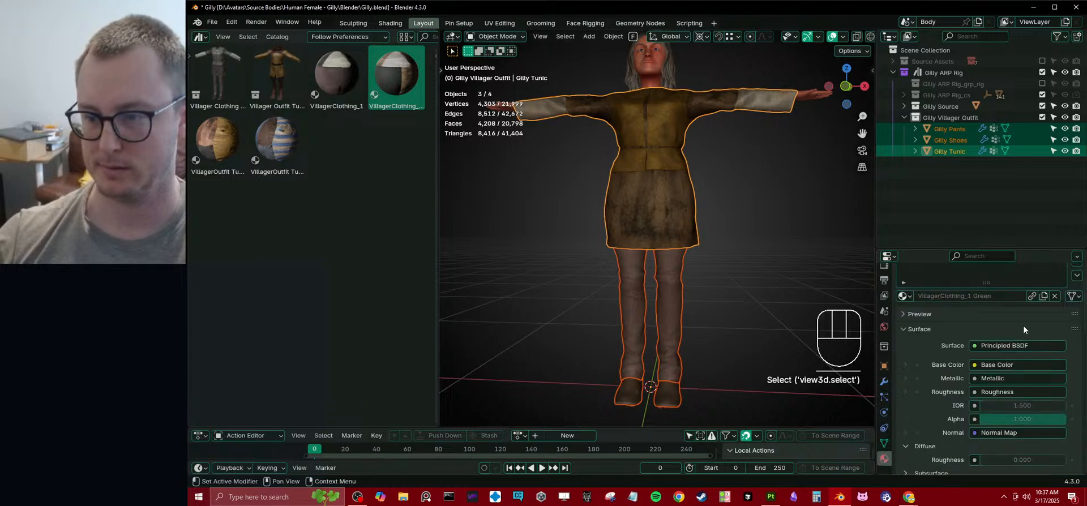
pyautogui.scroll(2, 1072, 317)
pyautogui.click(1076, 317)
pyautogui.click(1013, 358)
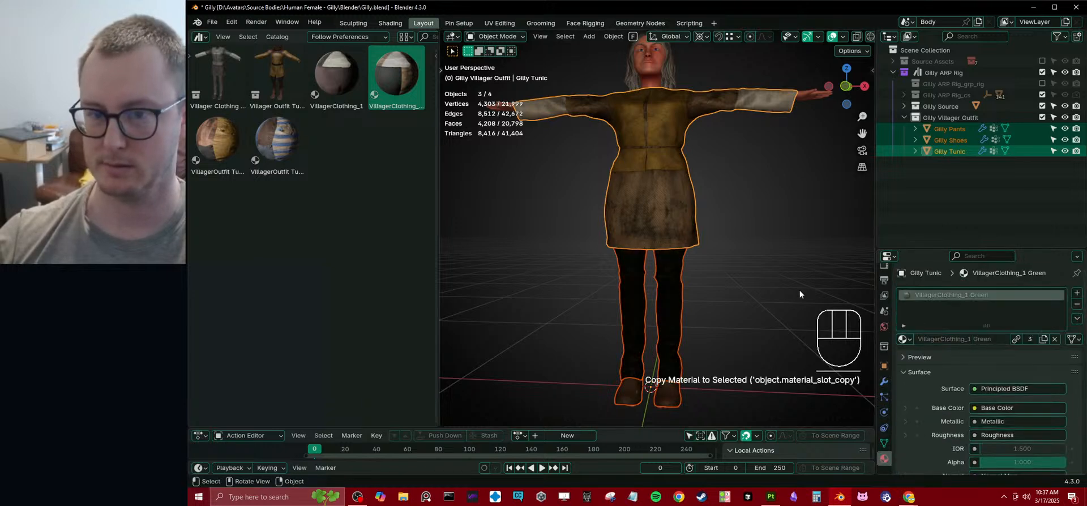
pyautogui.click(815, 300)
pyautogui.scroll(-2, 736, 228)
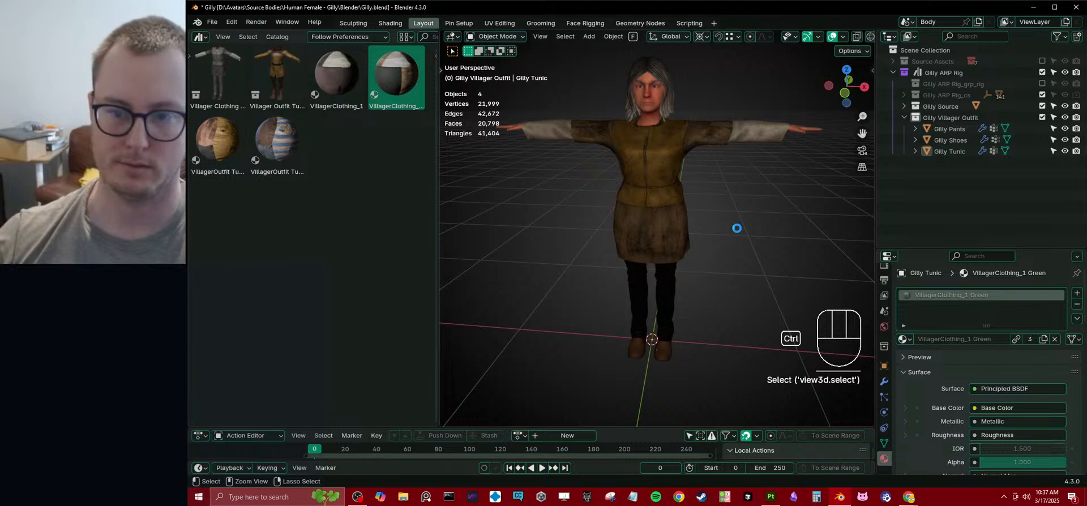
pyautogui.hotkey('ctrl', 's')
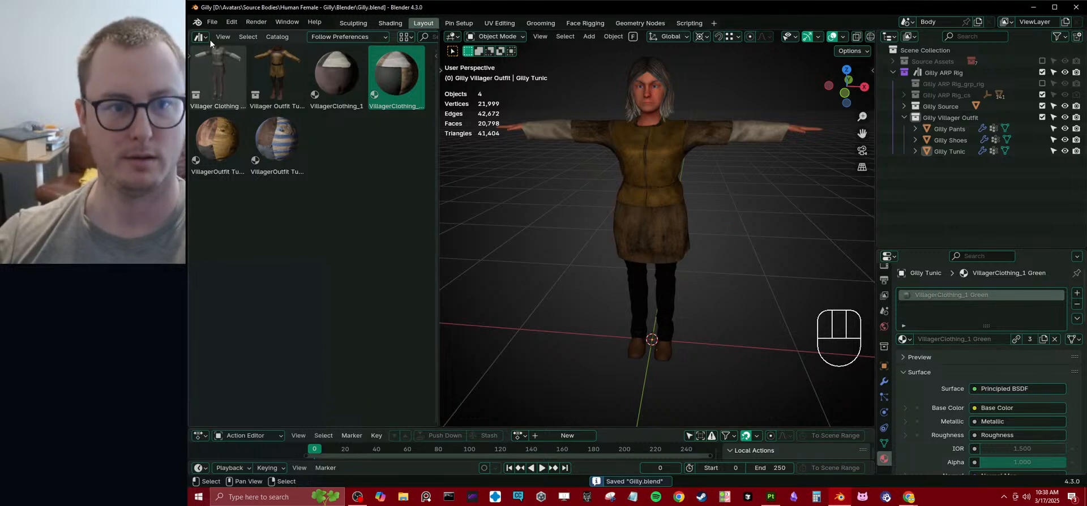
# - Open Forrest_Village.blend, examine Gilly's green outfit up close and beside the other characters, and save the file
pyautogui.click(211, 21)
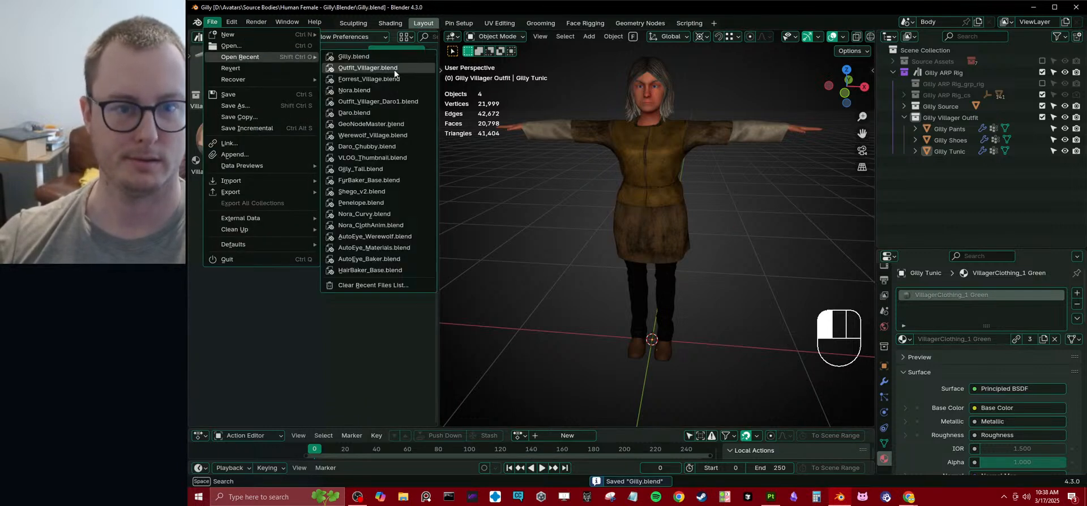
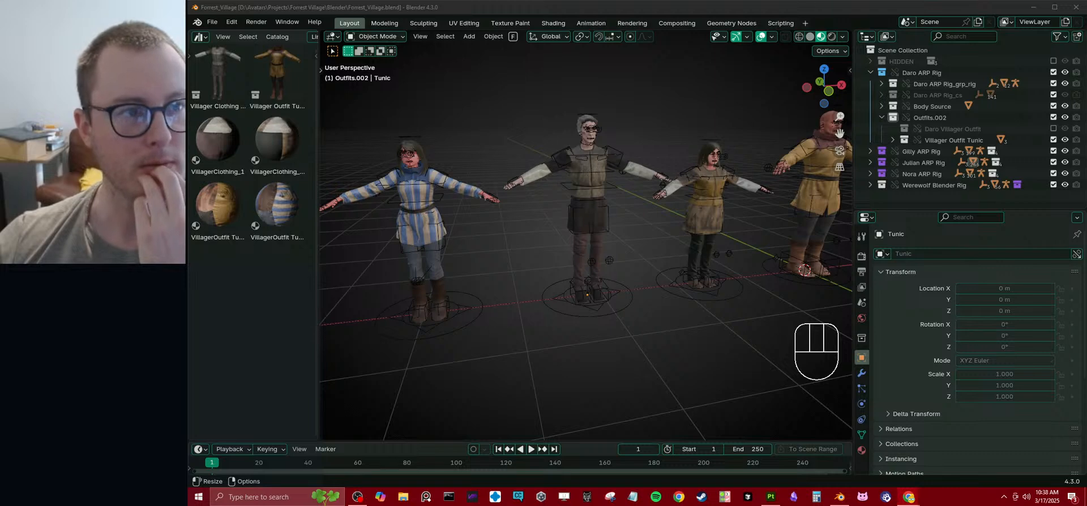
pyautogui.moveTo(576, 270); pyautogui.dragTo(634, 300, button='middle')
pyautogui.scroll(2, 608, 277)
pyautogui.scroll(2, 688, 248)
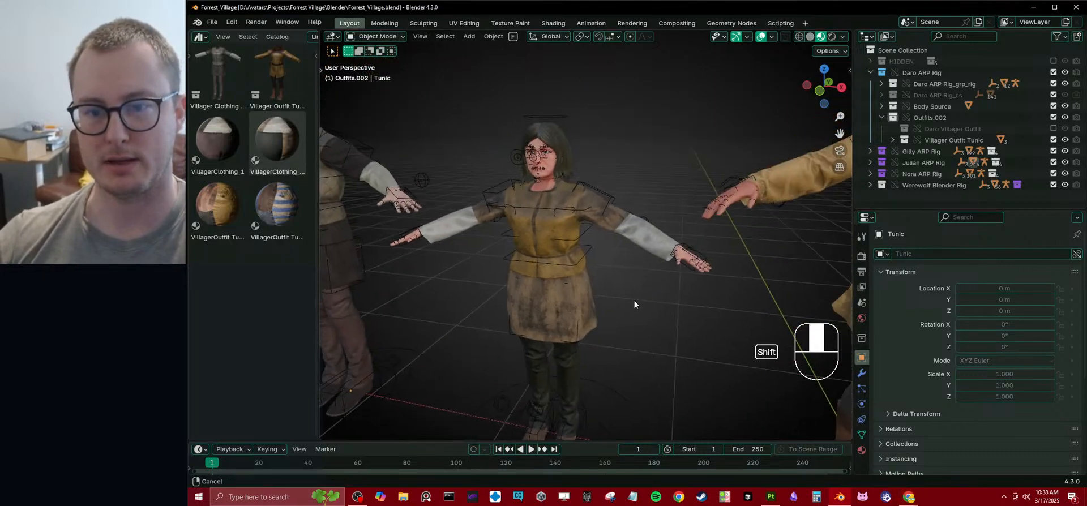
pyautogui.scroll(4, 636, 296)
pyautogui.scroll(-5, 583, 260)
pyautogui.scroll(6, 603, 275)
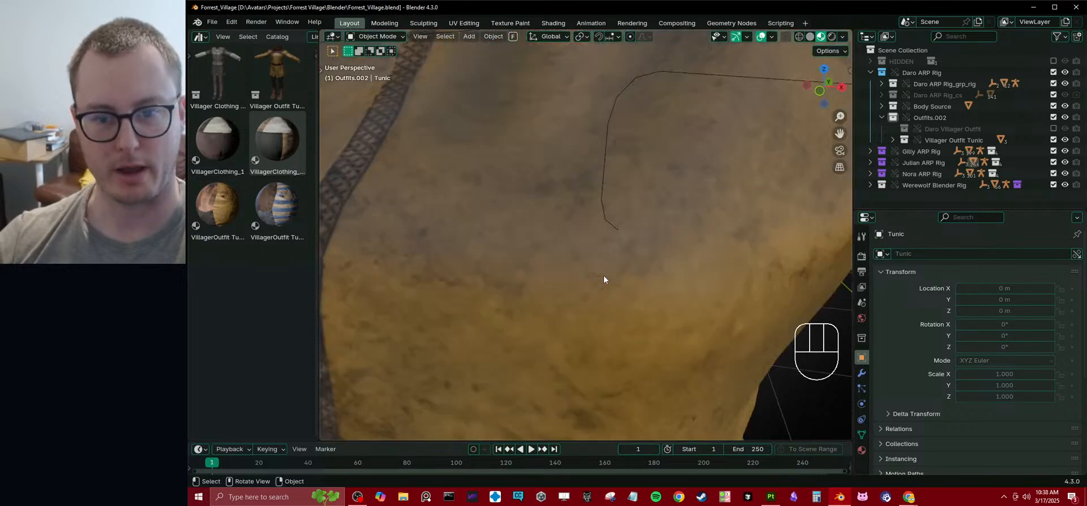
pyautogui.scroll(-8, 607, 271)
pyautogui.scroll(-7, 598, 239)
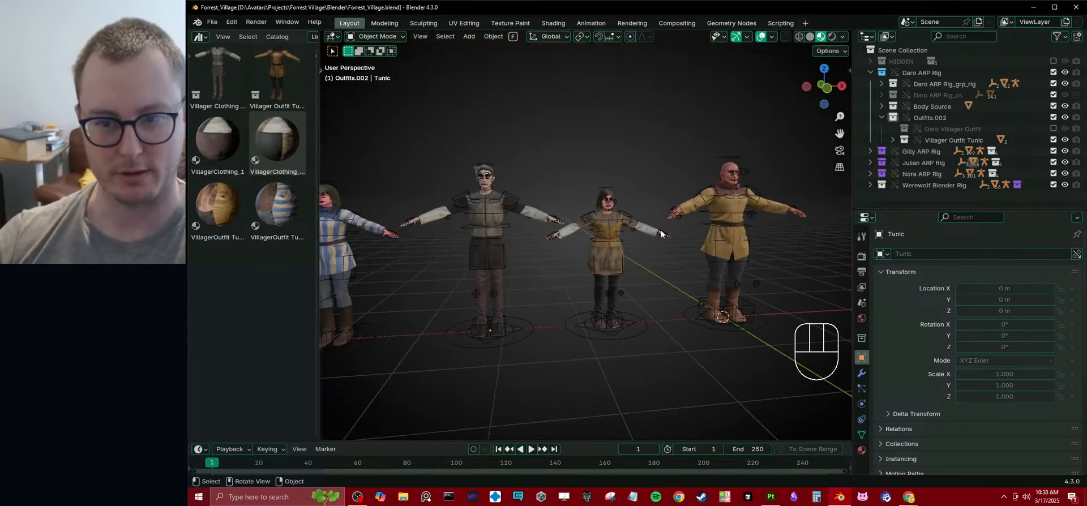
pyautogui.hotkey('ctrl', 's')
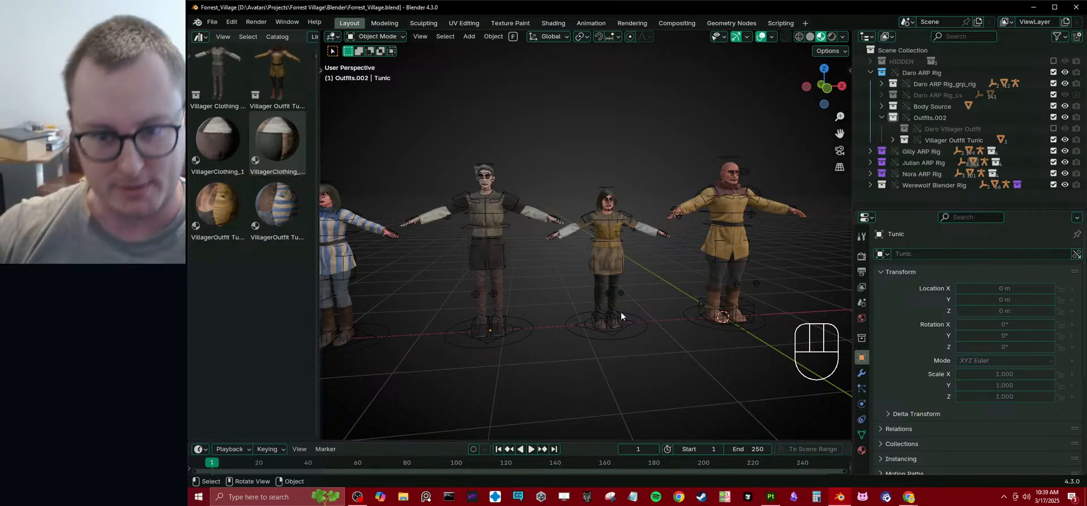
# - Hide the viewport overlays, review the whole character lineup in a maximized viewport, restore the layout and save the file
pyautogui.scroll(-3, 636, 281)
pyautogui.moveTo(566, 304); pyautogui.dragTo(605, 296, button='middle')
pyautogui.hotkey('ctrl', 'space')
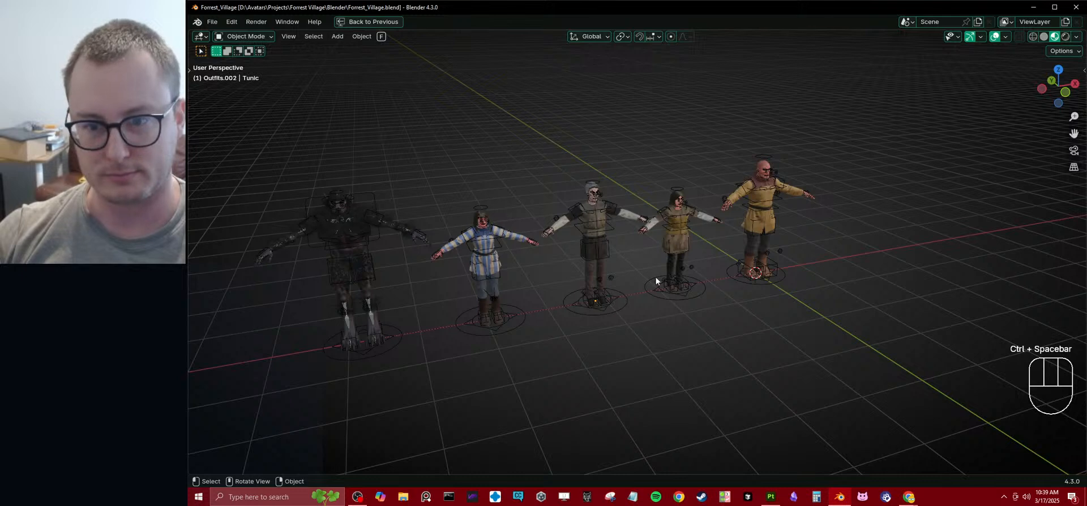
pyautogui.click(995, 37)
pyautogui.scroll(2, 686, 218)
pyautogui.keyDown('shift'); pyautogui.moveTo(673, 227); pyautogui.dragTo(744, 235, button='middle'); pyautogui.keyUp('shift')
pyautogui.moveTo(745, 235); pyautogui.dragTo(789, 244, button='middle')
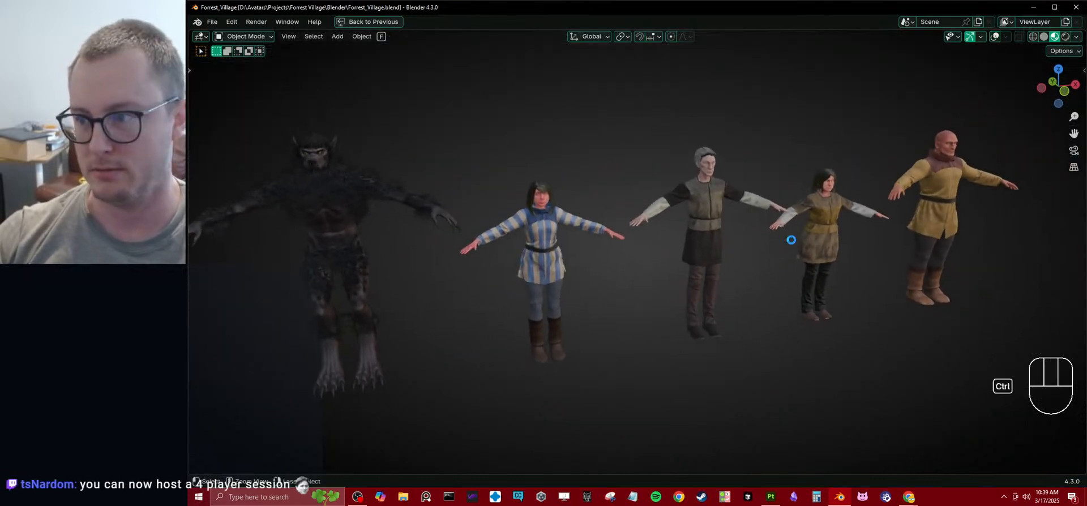
pyautogui.hotkey('ctrl', 's')
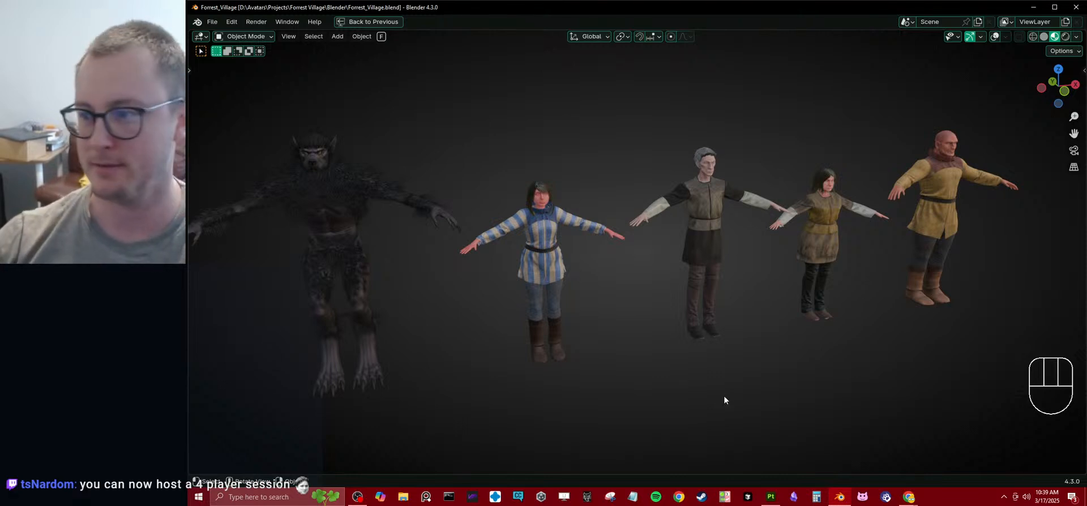
pyautogui.hotkey('ctrl', 'space')
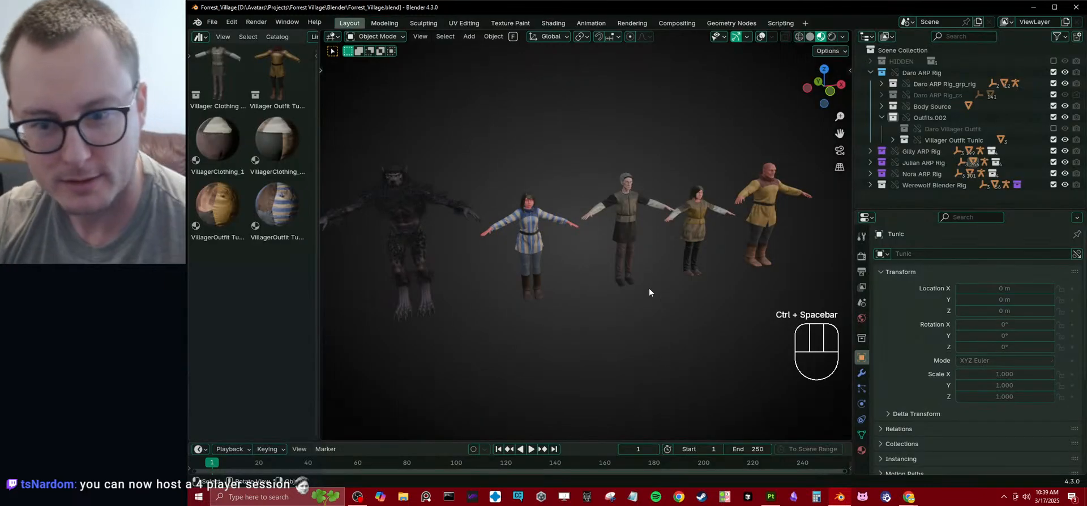
pyautogui.hotkey('ctrl', 's')
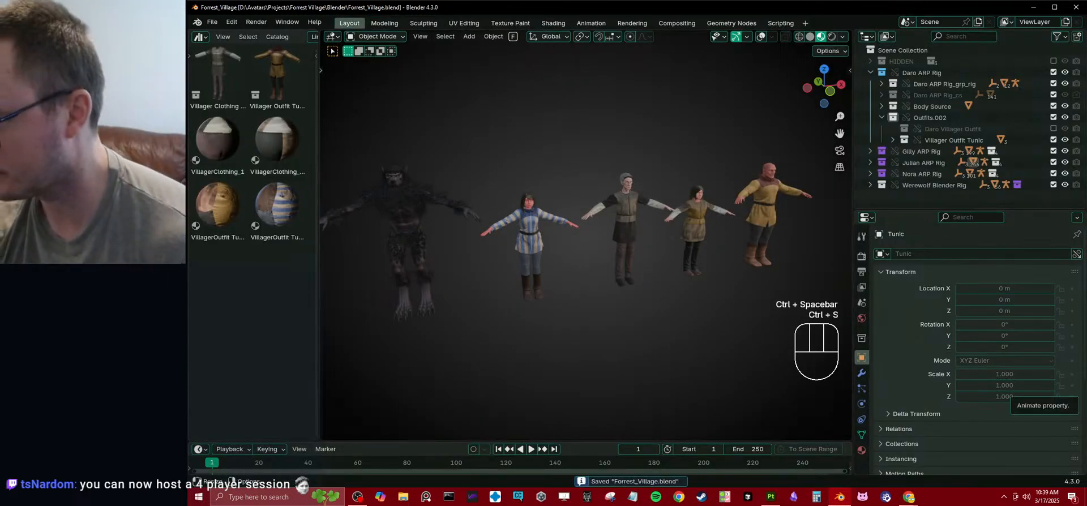
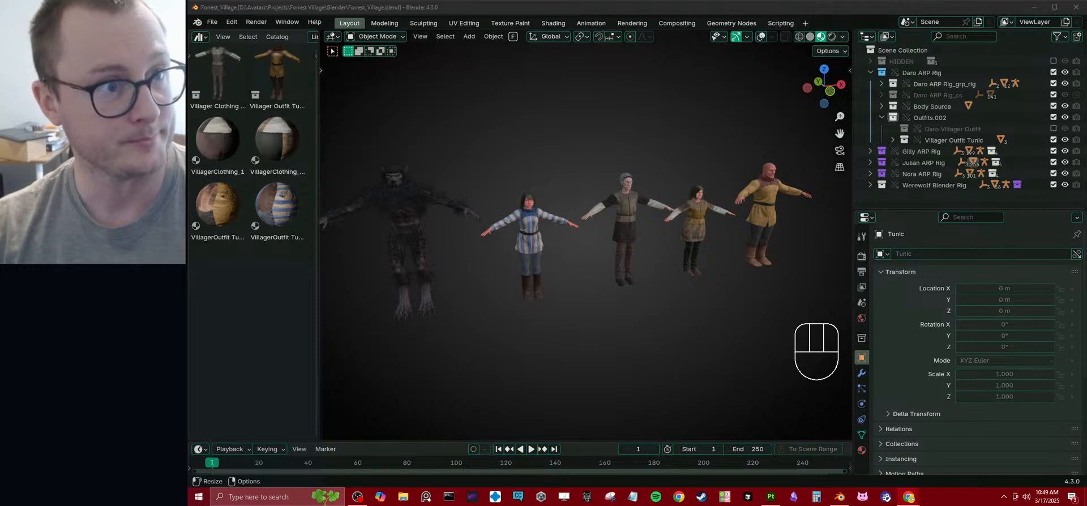
pyautogui.scroll(5, 615, 277)
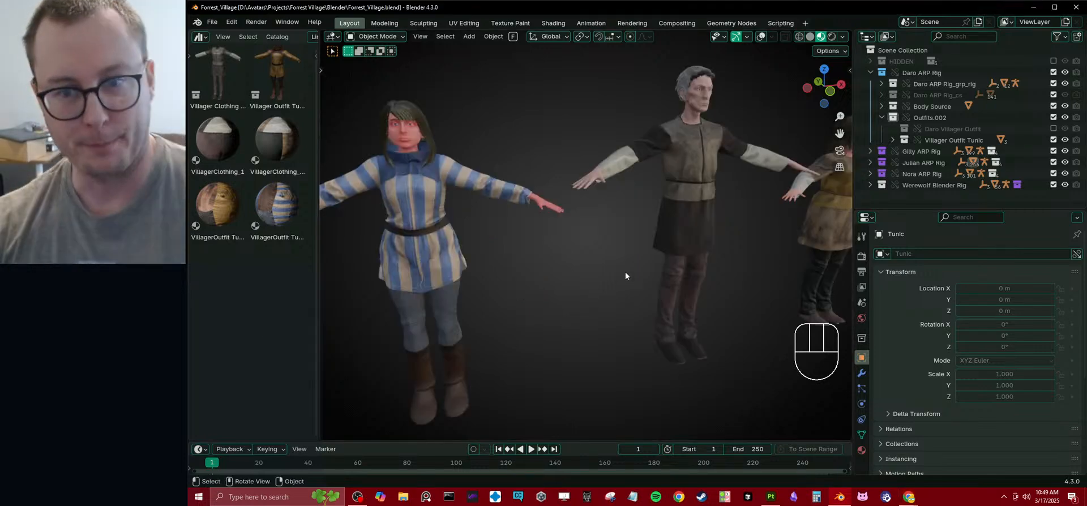
pyautogui.scroll(-4, 616, 266)
pyautogui.scroll(6, 575, 246)
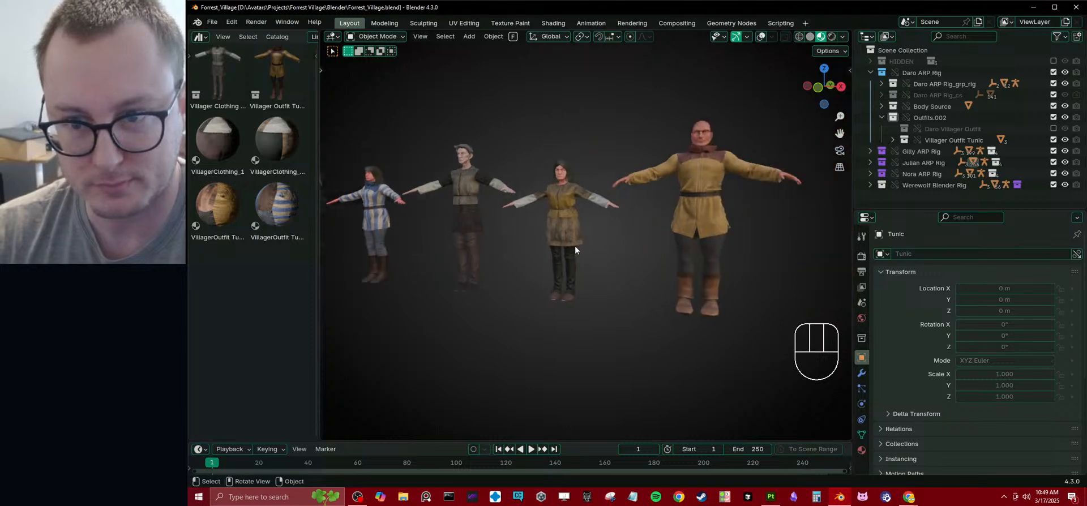
# - Frame the full character lineup, including the werewolf, in a maximized viewport and save the file
pyautogui.scroll(-4, 611, 254)
pyautogui.keyDown('shift'); pyautogui.moveTo(596, 223); pyautogui.dragTo(616, 292, button='middle'); pyautogui.keyUp('shift')
pyautogui.hotkey('ctrl', 'space')
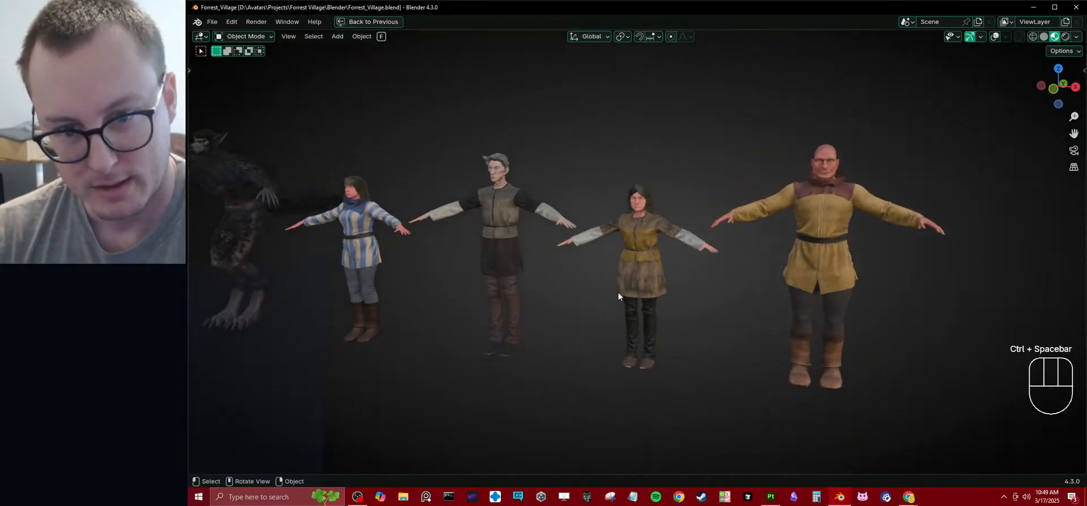
pyautogui.hotkey('ctrl', 's')
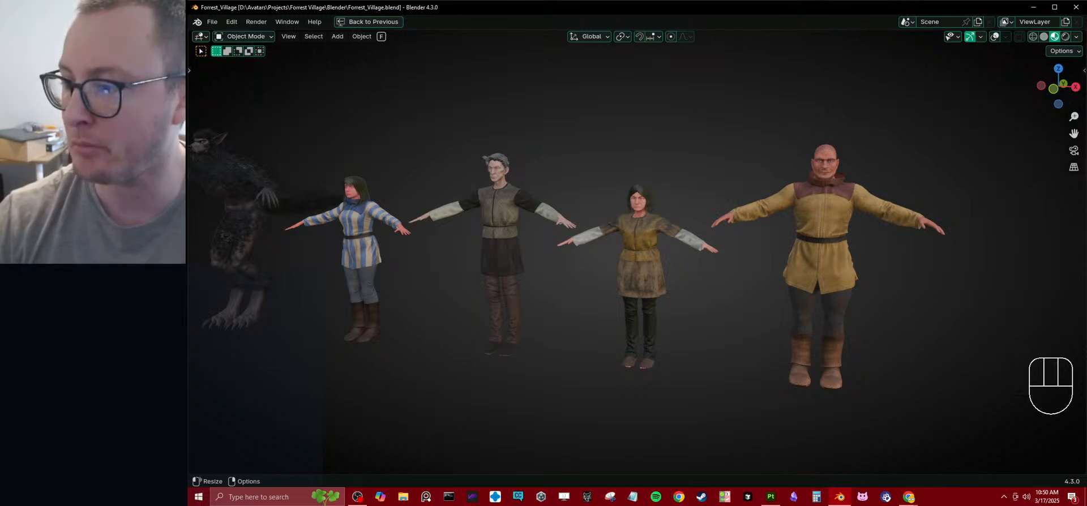
pyautogui.click(629, 136)
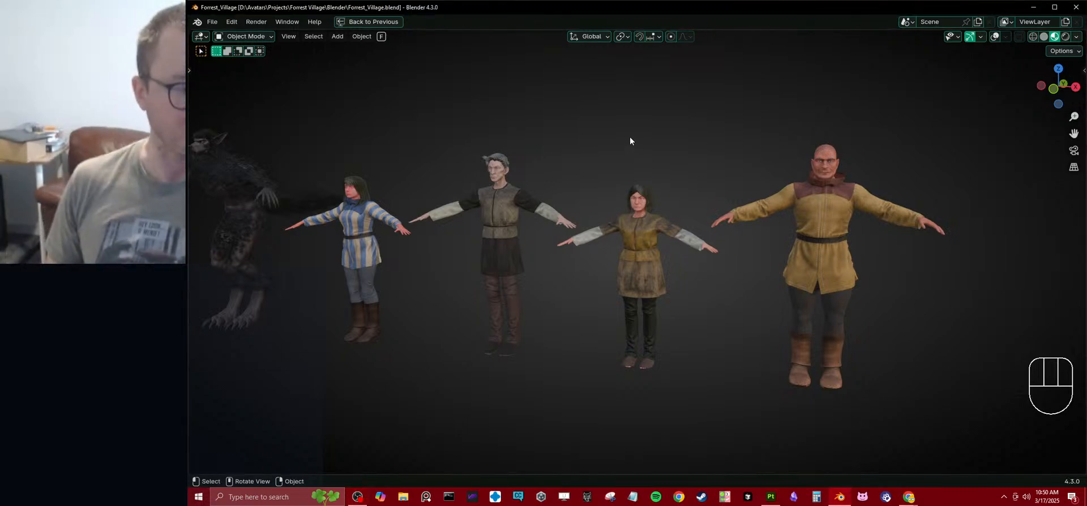
# - Examine the blue-striped, grey and yellow villager outfits up close and from an angle, return to the full lineup and save the file
pyautogui.moveTo(498, 210); pyautogui.dragTo(602, 238, button='middle')
pyautogui.scroll(-4, 550, 202)
pyautogui.scroll(4, 555, 244)
pyautogui.keyDown('shift'); pyautogui.moveTo(504, 250); pyautogui.dragTo(644, 261, button='middle'); pyautogui.keyUp('shift')
pyautogui.scroll(-3, 555, 267)
pyautogui.scroll(5, 579, 263)
pyautogui.moveTo(579, 263); pyautogui.dragTo(552, 258, button='middle')
pyautogui.keyDown('shift'); pyautogui.moveTo(552, 258); pyautogui.dragTo(711, 254, button='middle'); pyautogui.keyUp('shift')
pyautogui.keyDown('shift'); pyautogui.moveTo(711, 255); pyautogui.dragTo(582, 278, button='middle'); pyautogui.keyUp('shift')
pyautogui.scroll(1, 582, 278)
pyautogui.scroll(-1, 572, 277)
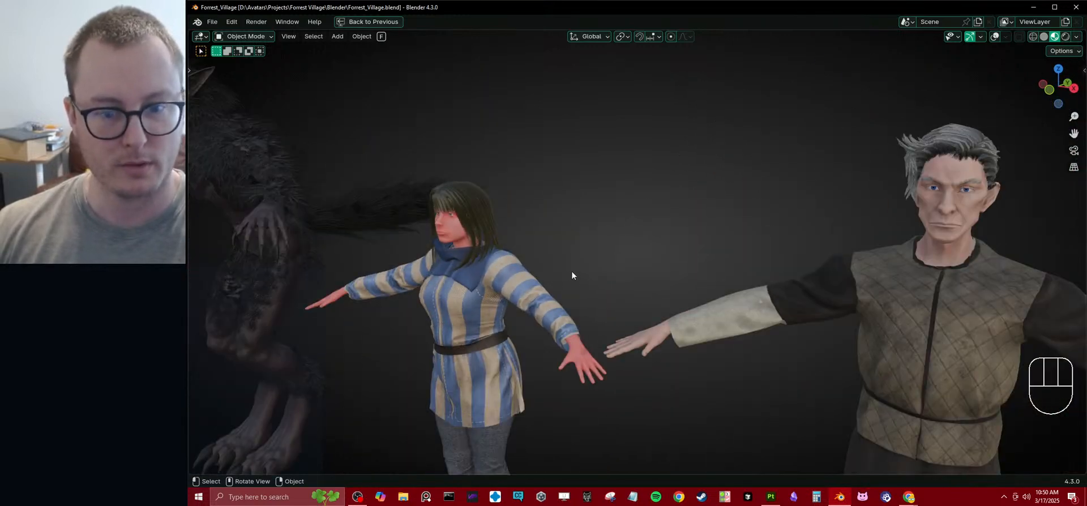
pyautogui.scroll(-5, 563, 273)
pyautogui.scroll(2, 634, 279)
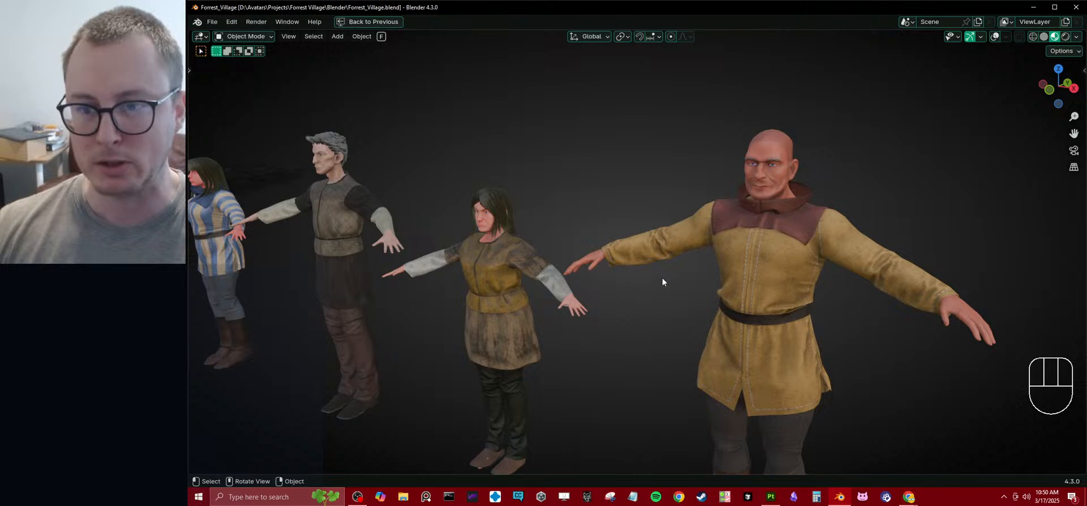
pyautogui.scroll(-3, 640, 280)
pyautogui.moveTo(626, 267); pyautogui.dragTo(694, 267, button='middle')
pyautogui.hotkey('ctrl', 's')
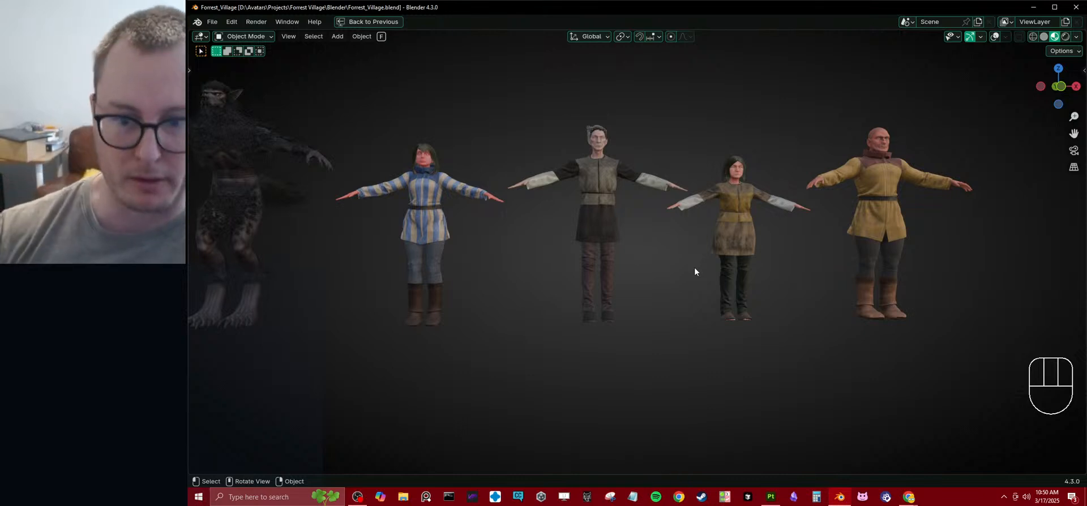
# - Inspect Gilly's green outfit at close range, compare it with the neighbouring characters and the werewolf, and save the file
pyautogui.moveTo(694, 267); pyautogui.dragTo(554, 269, button='middle')
pyautogui.keyDown('shift'); pyautogui.moveTo(554, 268); pyautogui.dragTo(594, 274, button='middle'); pyautogui.keyUp('shift')
pyautogui.scroll(4, 518, 273)
pyautogui.moveTo(518, 273); pyautogui.dragTo(651, 274, button='middle')
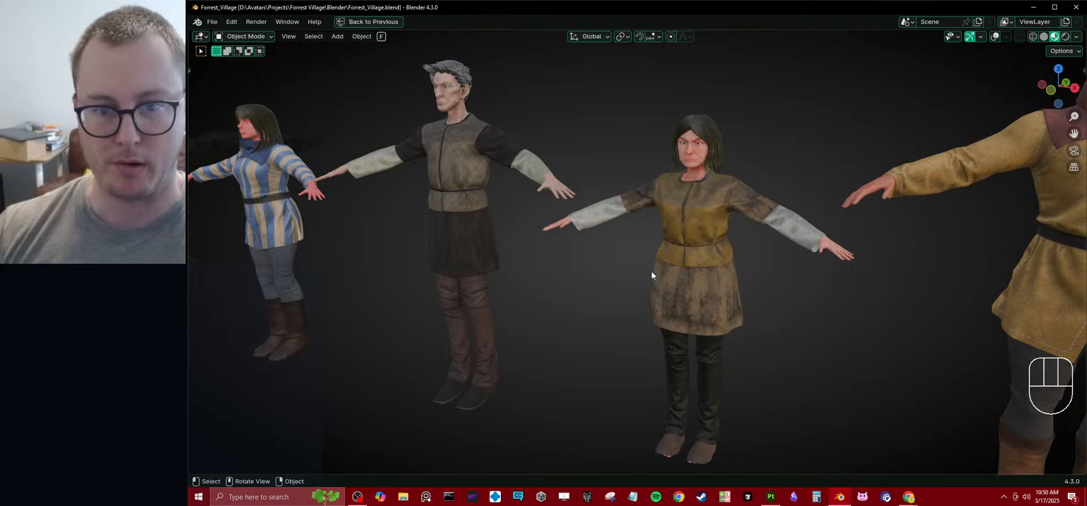
pyautogui.moveTo(656, 269); pyautogui.dragTo(651, 266, button='middle')
pyautogui.keyDown('shift'); pyautogui.moveTo(635, 264); pyautogui.dragTo(661, 287, button='middle'); pyautogui.keyUp('shift')
pyautogui.moveTo(714, 221); pyautogui.dragTo(739, 210, button='middle')
pyautogui.keyDown('shift'); pyautogui.moveTo(982, 159); pyautogui.dragTo(684, 267, button='middle'); pyautogui.keyUp('shift')
pyautogui.scroll(5, 684, 268)
pyautogui.scroll(-4, 683, 267)
pyautogui.keyDown('shift'); pyautogui.moveTo(396, 345); pyautogui.dragTo(735, 232, button='middle'); pyautogui.keyUp('shift')
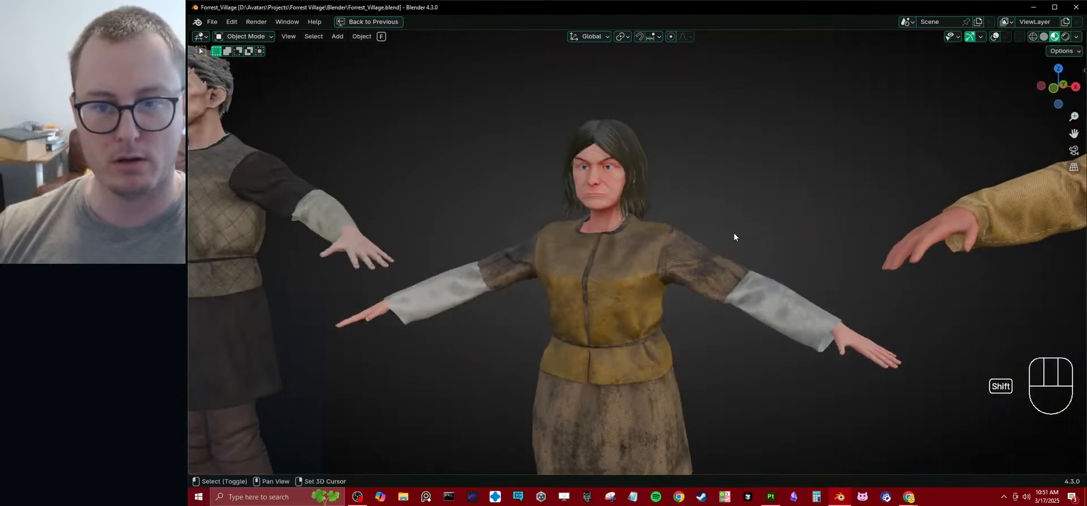
pyautogui.scroll(4, 735, 232)
pyautogui.keyDown('shift'); pyautogui.moveTo(660, 198); pyautogui.dragTo(781, 277, button='middle'); pyautogui.keyUp('shift')
pyautogui.keyDown('shift'); pyautogui.moveTo(533, 237); pyautogui.dragTo(826, 312, button='middle'); pyautogui.keyUp('shift')
pyautogui.keyDown('shift'); pyautogui.moveTo(390, 204); pyautogui.dragTo(693, 268, button='middle'); pyautogui.keyUp('shift')
pyautogui.keyDown('shift'); pyautogui.moveTo(504, 247); pyautogui.dragTo(860, 260, button='middle'); pyautogui.keyUp('shift')
pyautogui.keyDown('shift'); pyautogui.moveTo(467, 275); pyautogui.dragTo(623, 244, button='middle'); pyautogui.keyUp('shift')
pyautogui.scroll(3, 622, 244)
pyautogui.keyDown('shift'); pyautogui.moveTo(510, 246); pyautogui.dragTo(849, 306, button='middle'); pyautogui.keyUp('shift')
pyautogui.keyDown('shift'); pyautogui.moveTo(362, 212); pyautogui.dragTo(624, 212, button='middle'); pyautogui.keyUp('shift')
pyautogui.scroll(-7, 755, 243)
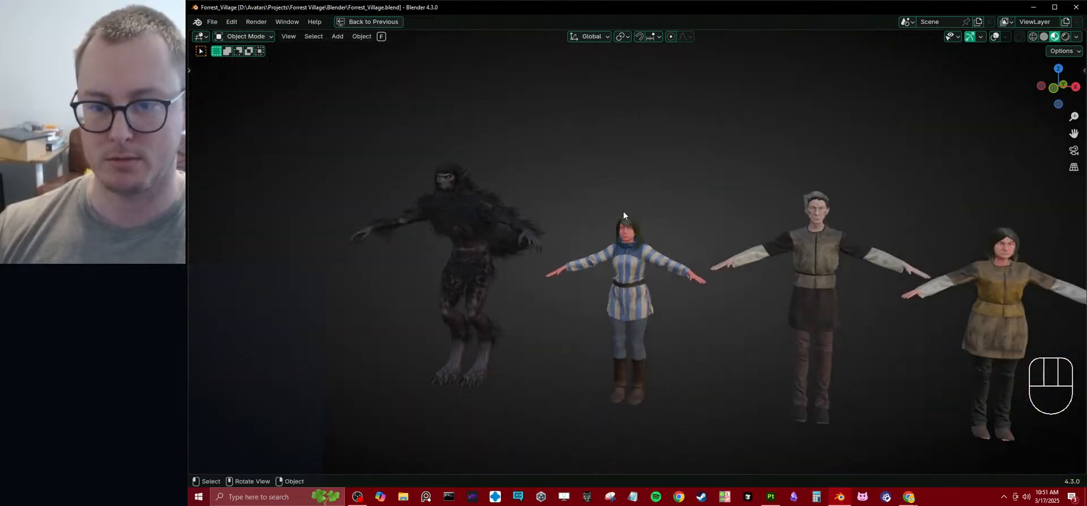
pyautogui.hotkey('ctrl', 's')
# - Open the recent file AutoEye_Baker.blend and look over the eye files stored in its folder
pyautogui.click(212, 22)
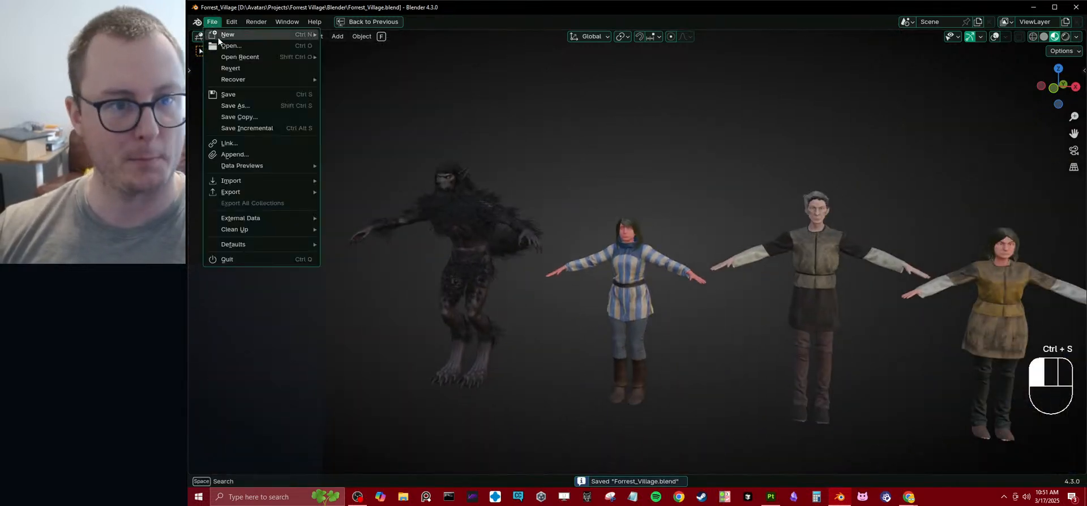
pyautogui.moveTo(238, 56)
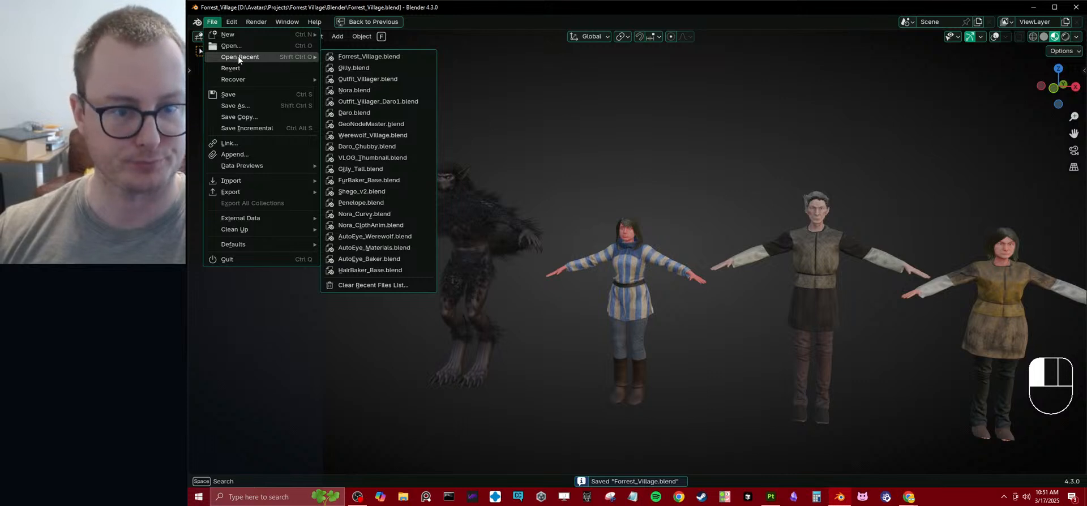
pyautogui.click(344, 259)
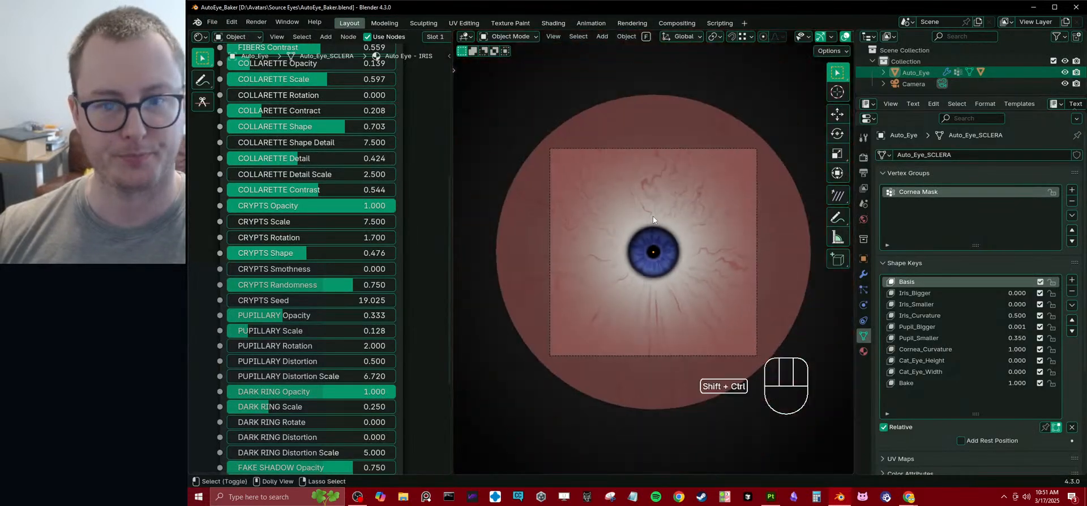
pyautogui.hotkey('ctrl', 'shift', 's')
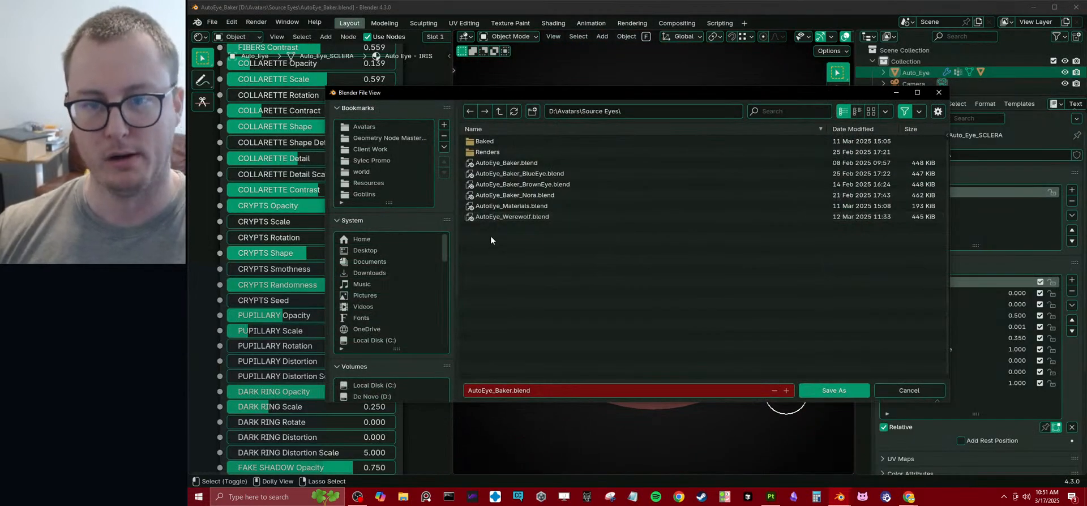
pyautogui.press('Escape')
# - Open AutoEye_Baker_BlueEye.blend from the Source Eyes folder and select the eye's Auto Eye - IRIS material
pyautogui.click(212, 22)
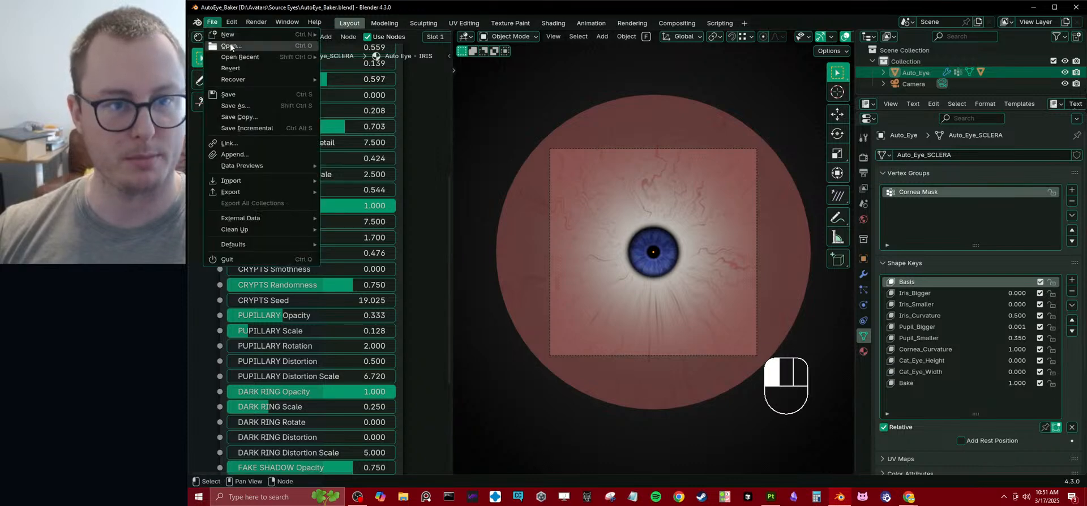
pyautogui.click(229, 45)
pyautogui.click(537, 174)
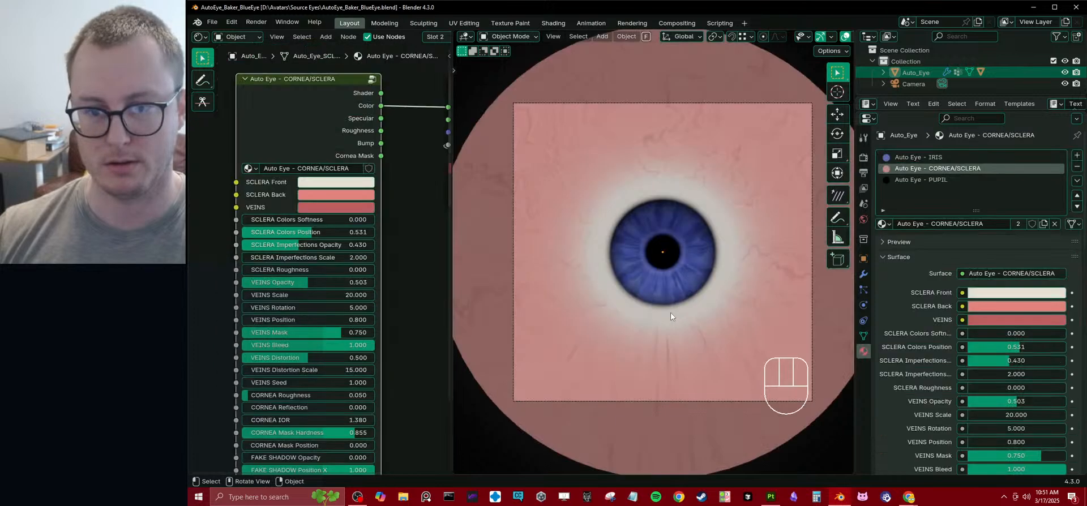
pyautogui.scroll(-2, 653, 273)
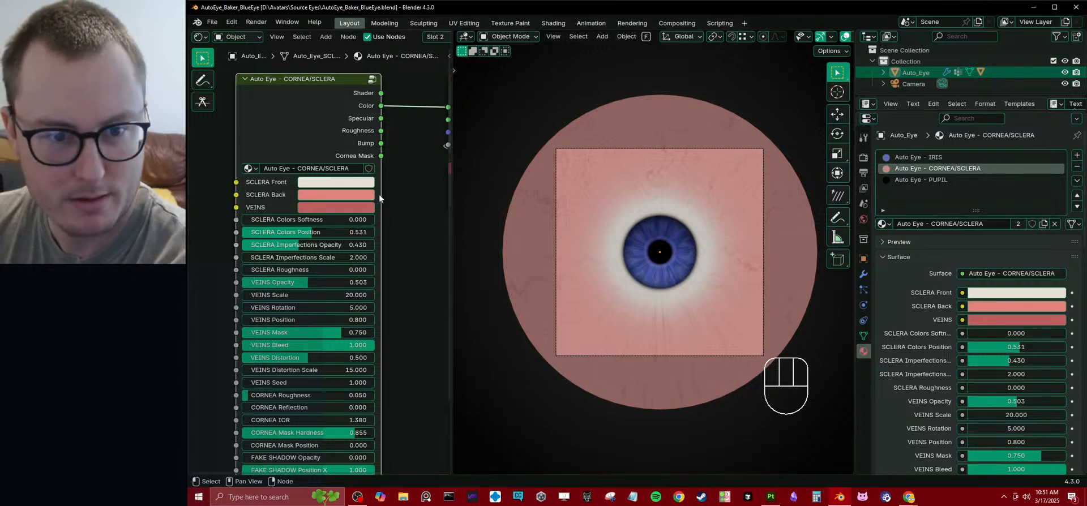
pyautogui.click(899, 157)
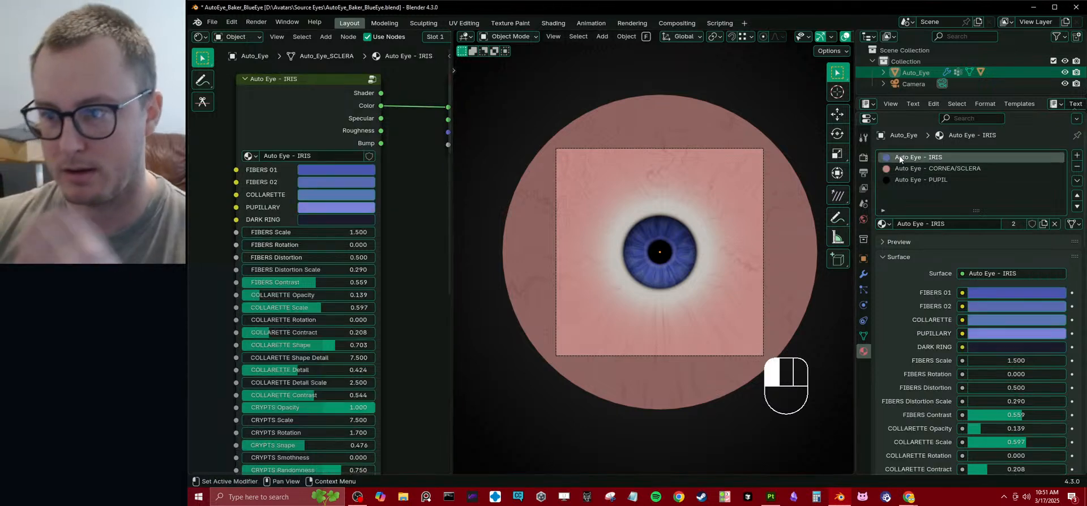
# - Set the iris FIBERS 01 colour to green #00B102FF and copy it to FIBERS 02, COLLARETTE, PUPILLARY and DARK RING
pyautogui.click(349, 174)
pyautogui.moveTo(345, 234); pyautogui.dragTo(314, 198)
pyautogui.press('Escape')
pyautogui.click(359, 173)
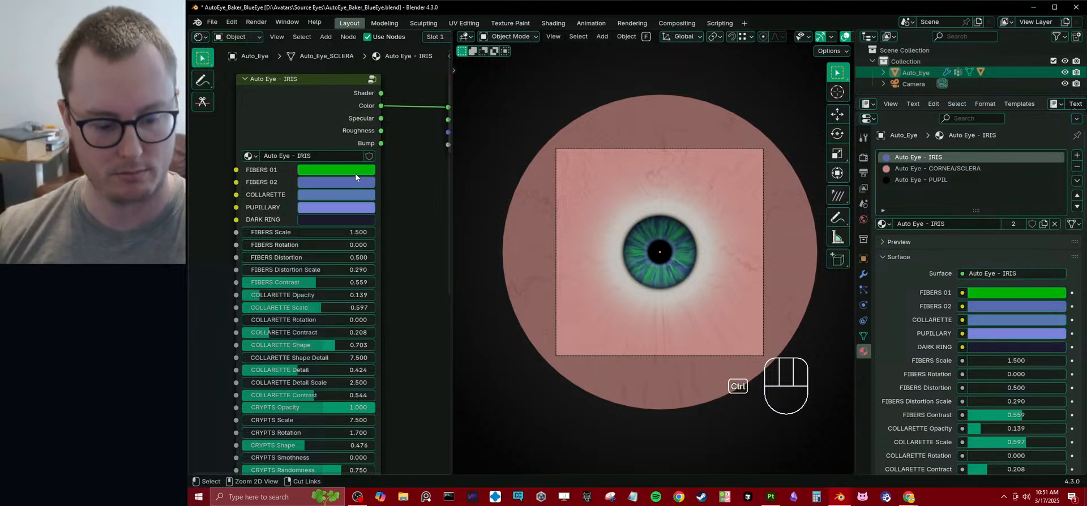
pyautogui.hotkey('ctrl', 'c')
pyautogui.hotkey('ctrl', 'v')
pyautogui.hotkey('ctrl', 'v')
pyautogui.hotkey('ctrl', 'v')
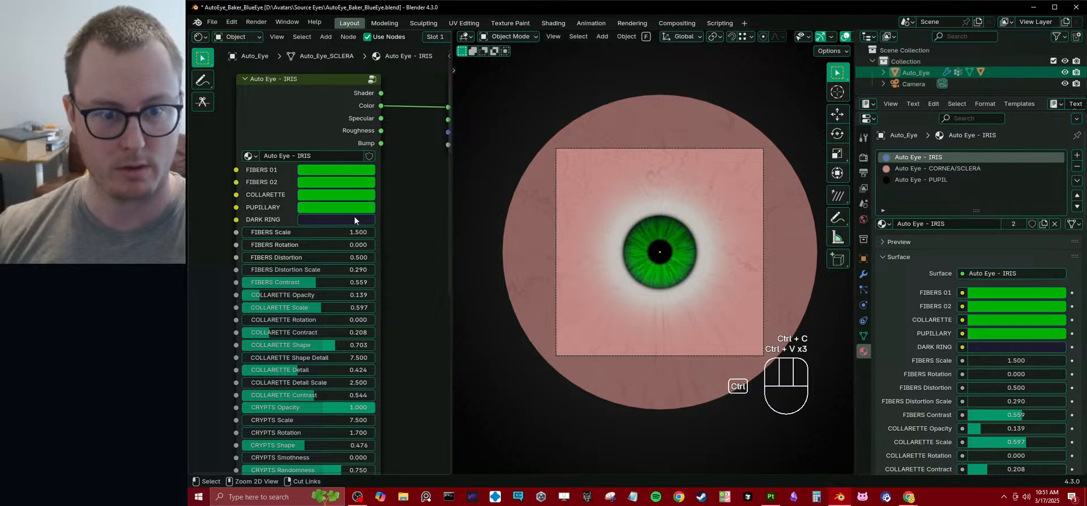
pyautogui.hotkey('ctrl', 'v')
pyautogui.scroll(5, 402, 217)
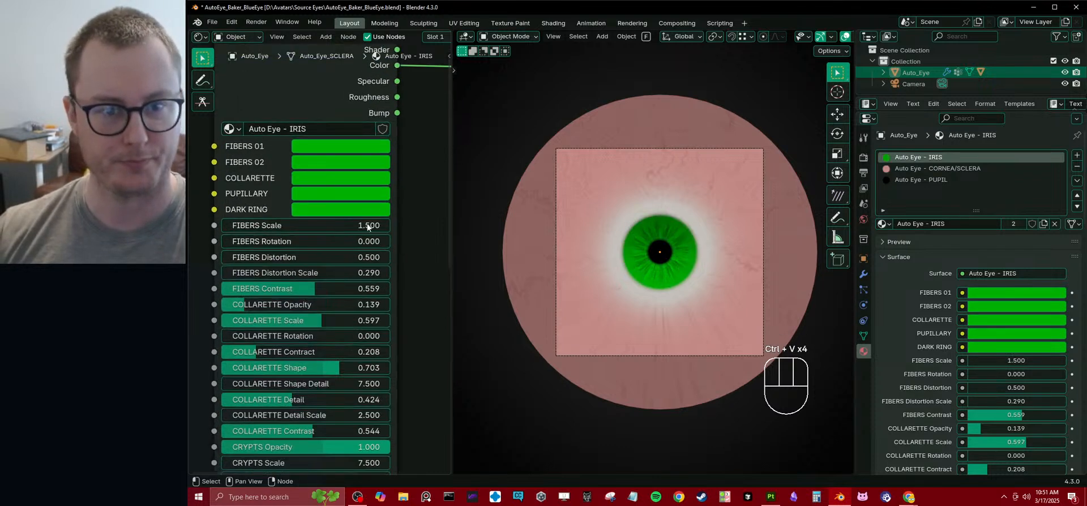
pyautogui.click(294, 215)
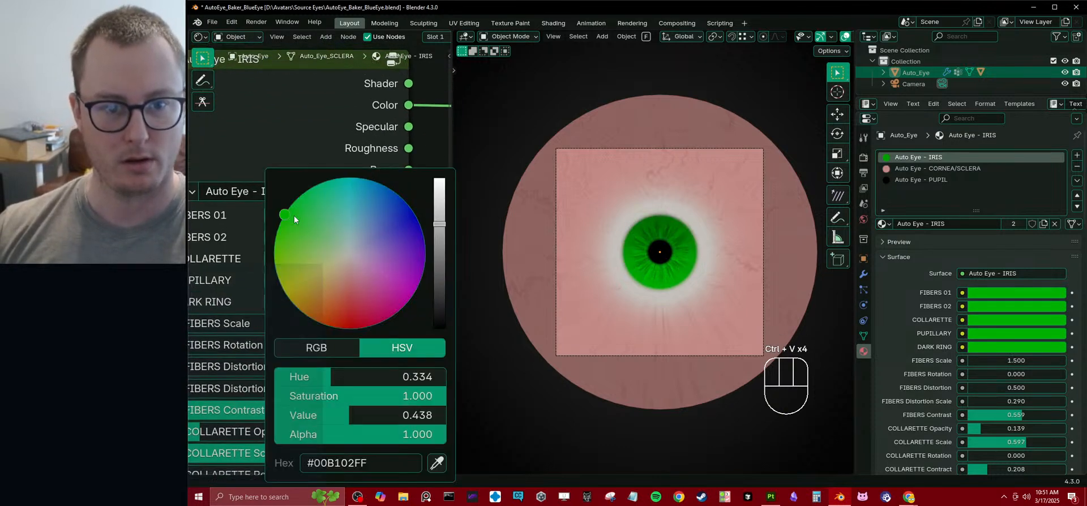
pyautogui.moveTo(440, 224)
pyautogui.mouseDown()
pyautogui.moveTo(440, 243)
pyautogui.moveTo(440, 209)
pyautogui.moveTo(439, 221)
pyautogui.mouseUp()
pyautogui.click(352, 229)
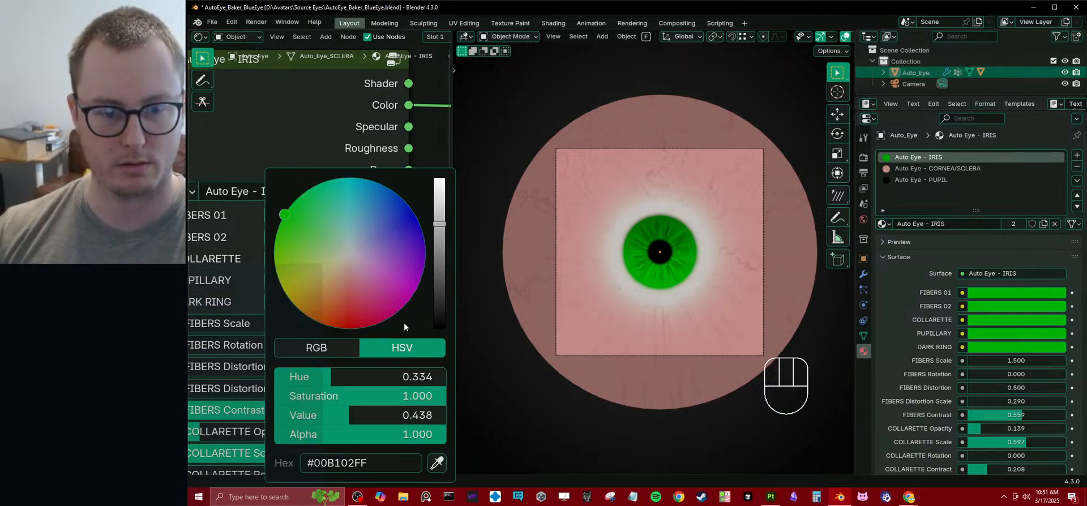
pyautogui.moveTo(362, 396)
pyautogui.mouseDown()
pyautogui.moveTo(304, 396)
pyautogui.moveTo(351, 395)
pyautogui.mouseUp()
pyautogui.press('Escape')
pyautogui.click(300, 244)
pyautogui.moveTo(321, 236); pyautogui.dragTo(327, 230)
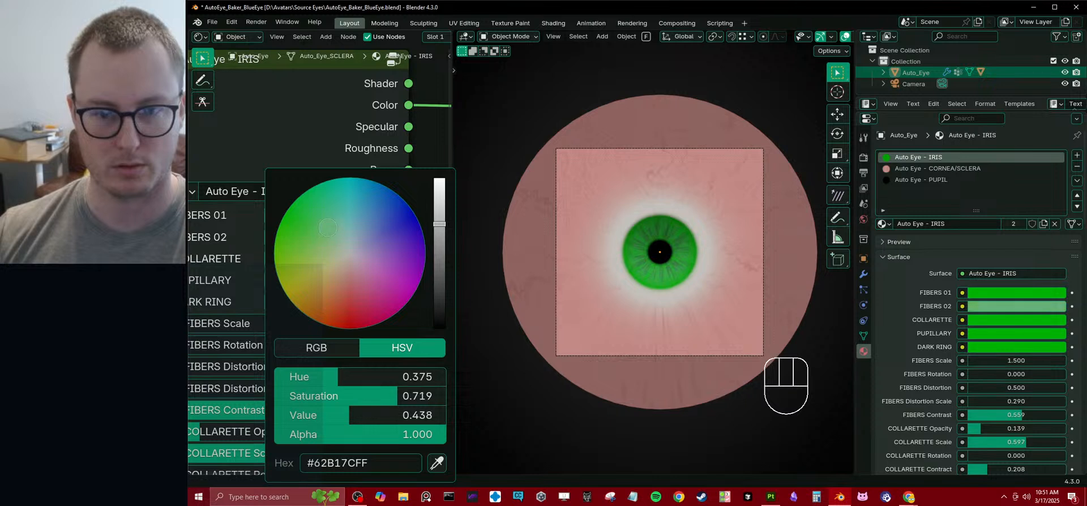
pyautogui.moveTo(441, 236); pyautogui.dragTo(440, 258)
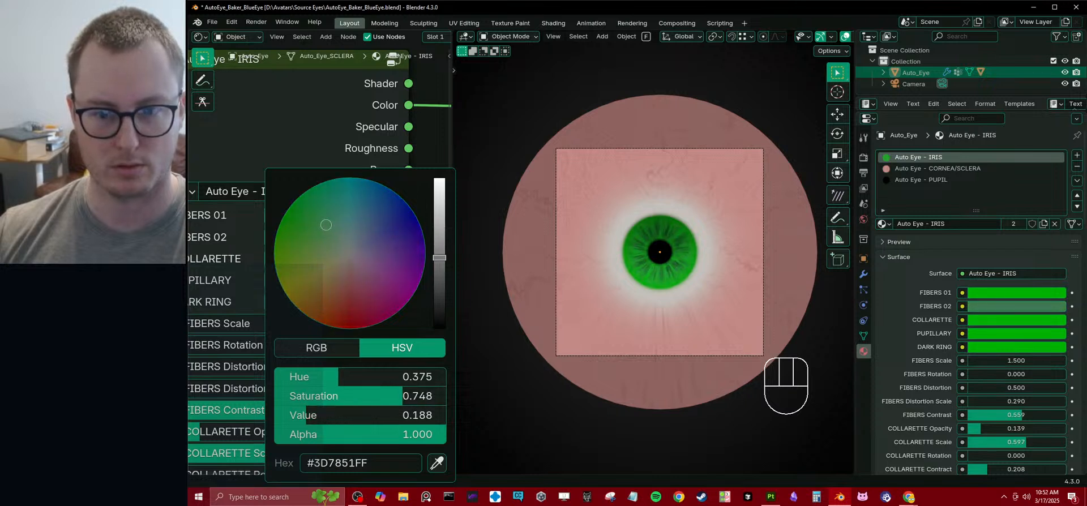
pyautogui.press('Escape')
pyautogui.click(341, 260)
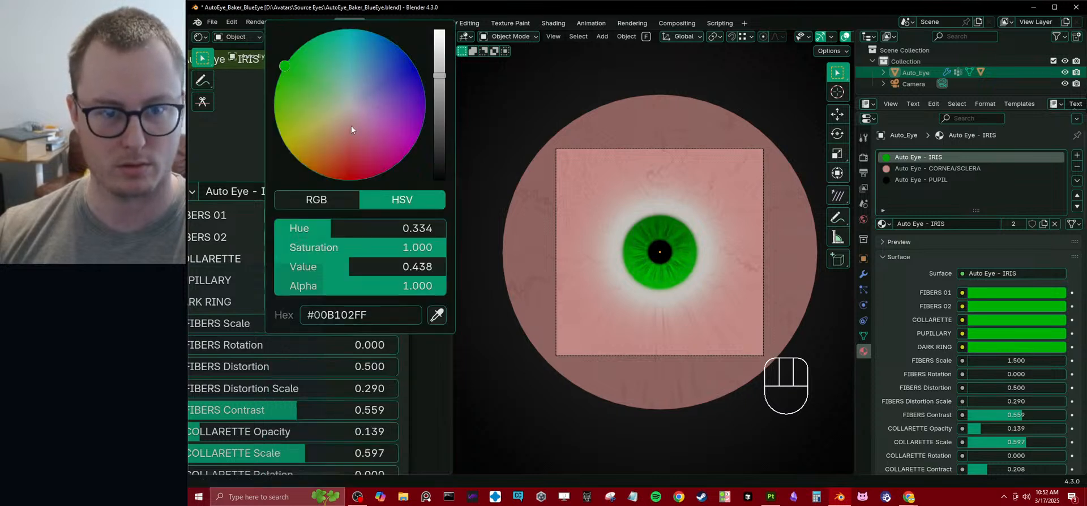
pyautogui.moveTo(432, 109); pyautogui.dragTo(439, 172)
pyautogui.press('Escape')
# - Darken the iris PUPILLARY colour to a very deep green and set the DARK RING colour to dark green #006800FF
pyautogui.keyDown('ctrl'); pyautogui.hscroll(-4, 378, 273); pyautogui.keyUp('ctrl')
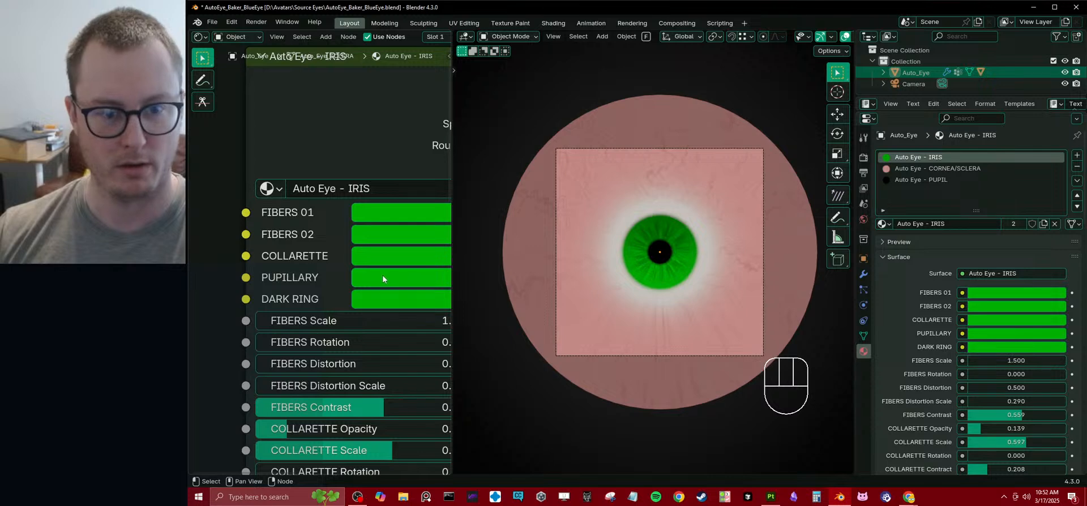
pyautogui.click(413, 260)
pyautogui.click(413, 257)
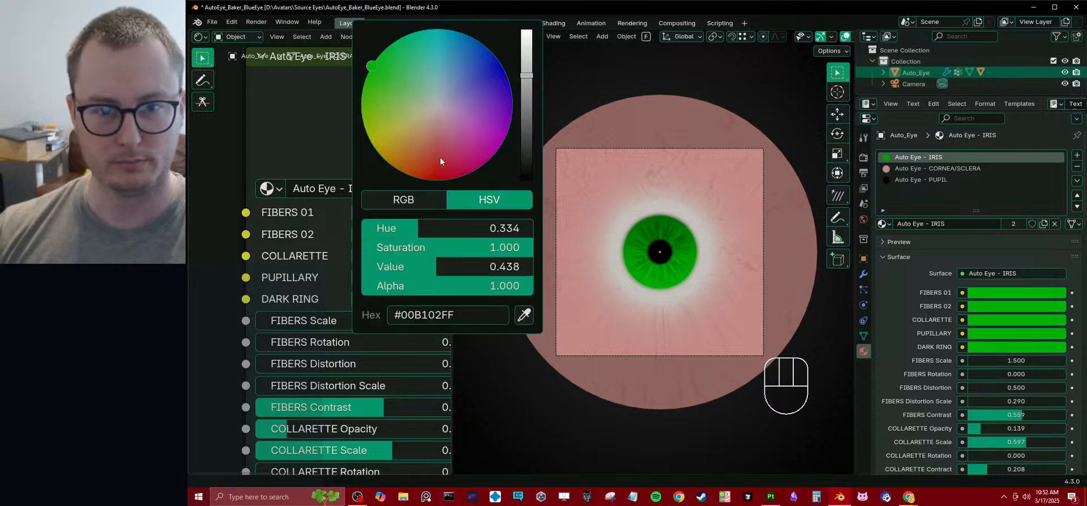
pyautogui.moveTo(521, 120); pyautogui.dragTo(523, 140)
pyautogui.moveTo(393, 284); pyautogui.dragTo(287, 295, button='middle')
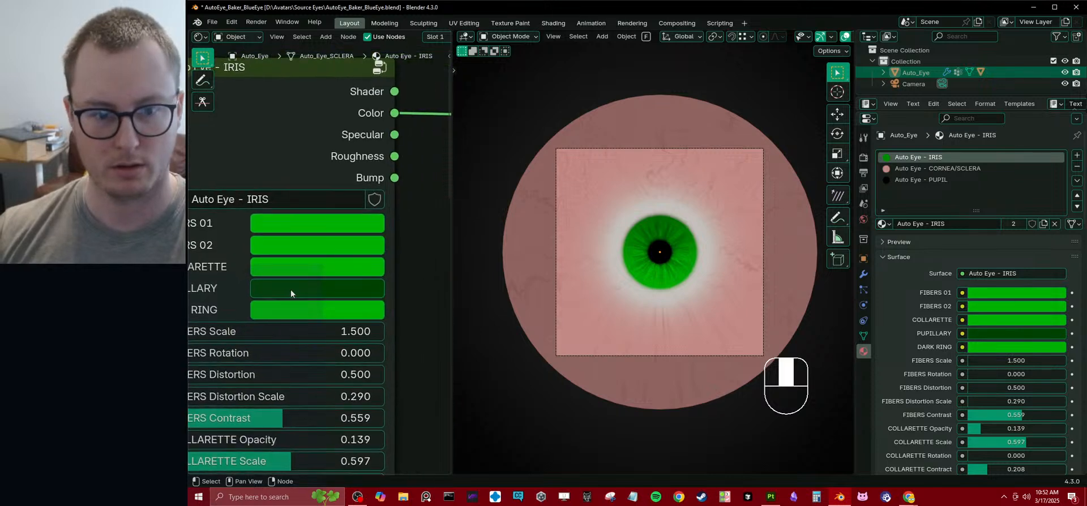
pyautogui.click(297, 312)
pyautogui.moveTo(424, 151); pyautogui.dragTo(425, 122)
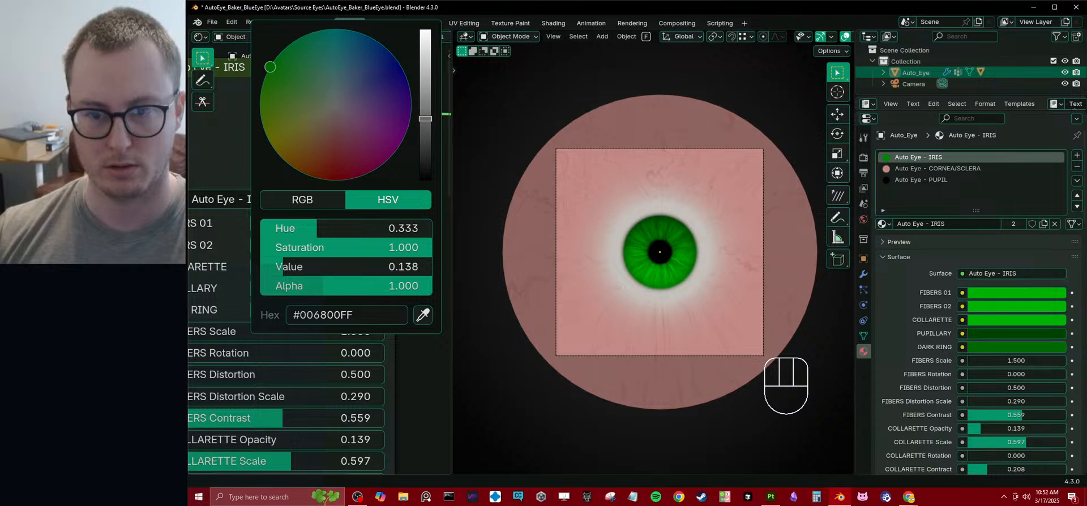
# - Try an iris SATURATION of 1.062 and VALUE of 0.479, and check the eye up close
pyautogui.scroll(-1, 606, 277)
pyautogui.scroll(1, 250, 290)
pyautogui.moveTo(250, 290); pyautogui.dragTo(320, 189, button='middle')
pyautogui.scroll(-2, 362, 242)
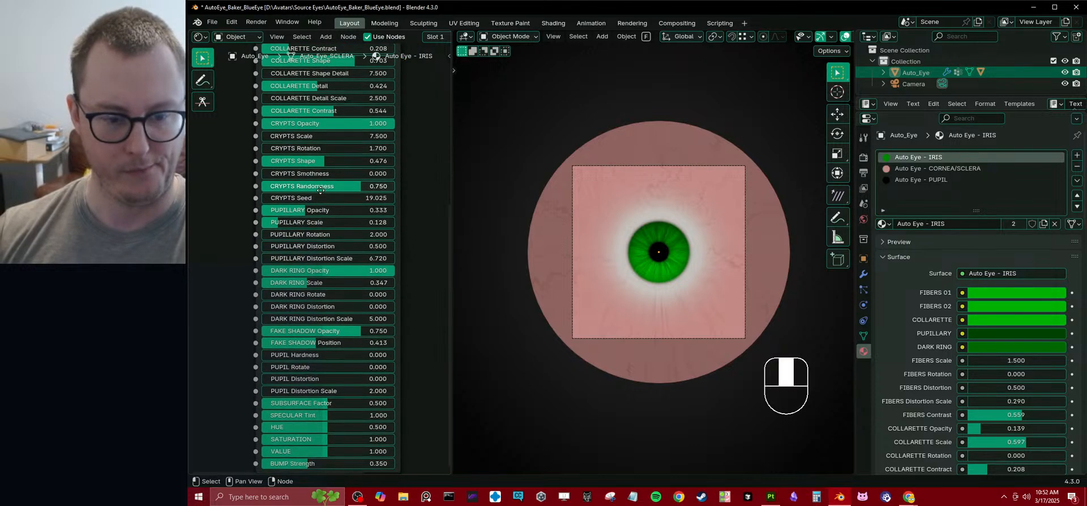
pyautogui.moveTo(314, 441)
pyautogui.mouseDown()
pyautogui.moveTo(270, 441)
pyautogui.moveTo(342, 441)
pyautogui.moveTo(279, 453)
pyautogui.moveTo(318, 439)
pyautogui.moveTo(322, 452)
pyautogui.mouseUp()
pyautogui.scroll(5, 669, 260)
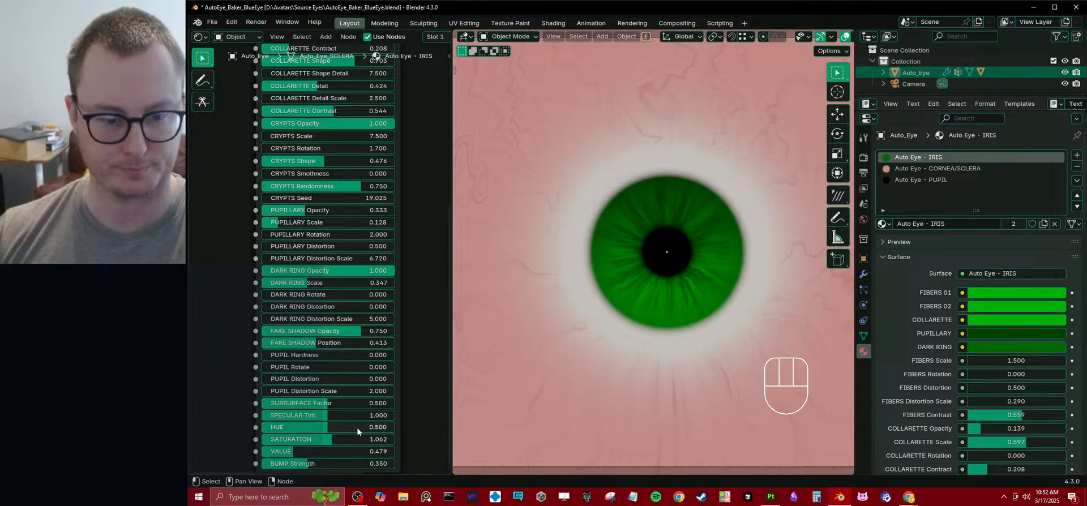
# - Try 0.5 for the iris HUE, SATURATION and VALUE together, and undo that change
pyautogui.moveTo(385, 443); pyautogui.dragTo(396, 379, button='middle')
pyautogui.moveTo(366, 365); pyautogui.dragTo(366, 389)
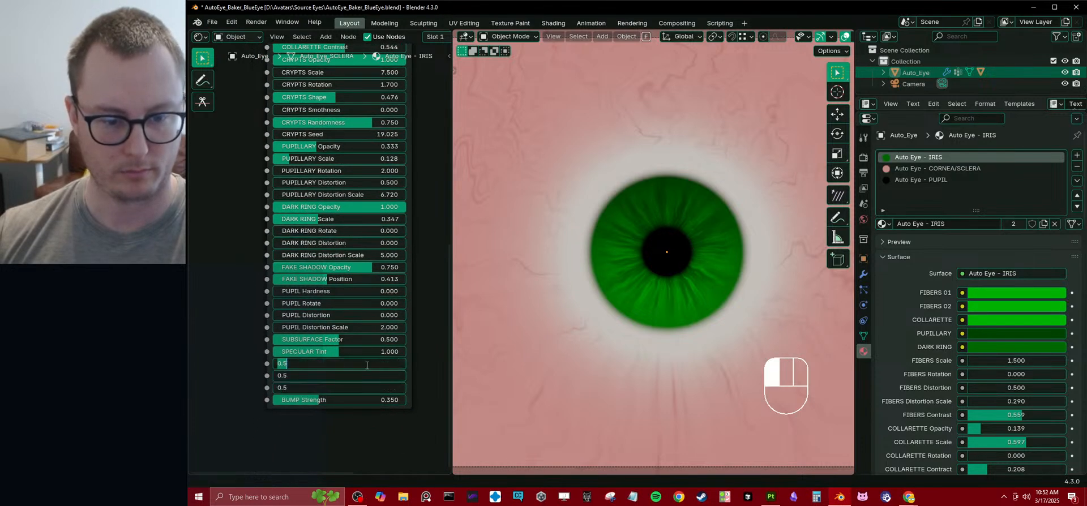
pyautogui.write('.5')
pyautogui.press('Return')
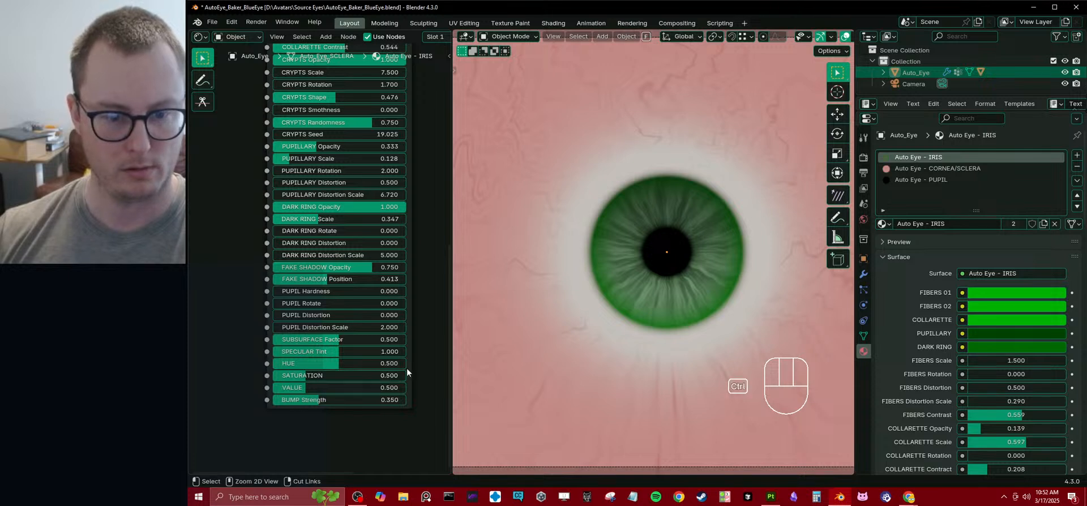
pyautogui.hotkey('ctrl', 'z')
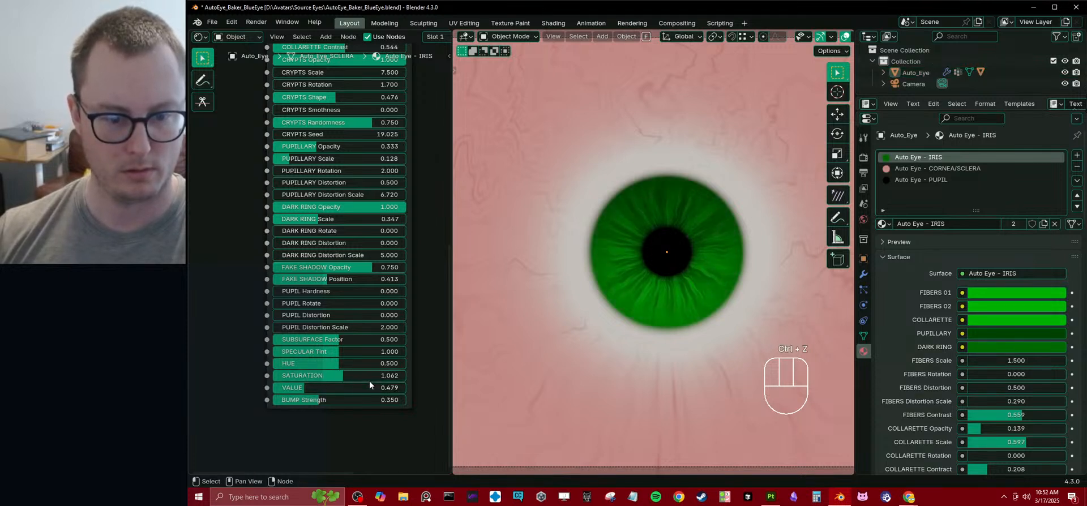
# - Set the iris SATURATION and VALUE both to 1
pyautogui.moveTo(374, 377); pyautogui.dragTo(372, 388)
pyautogui.write('1')
pyautogui.press('Return')
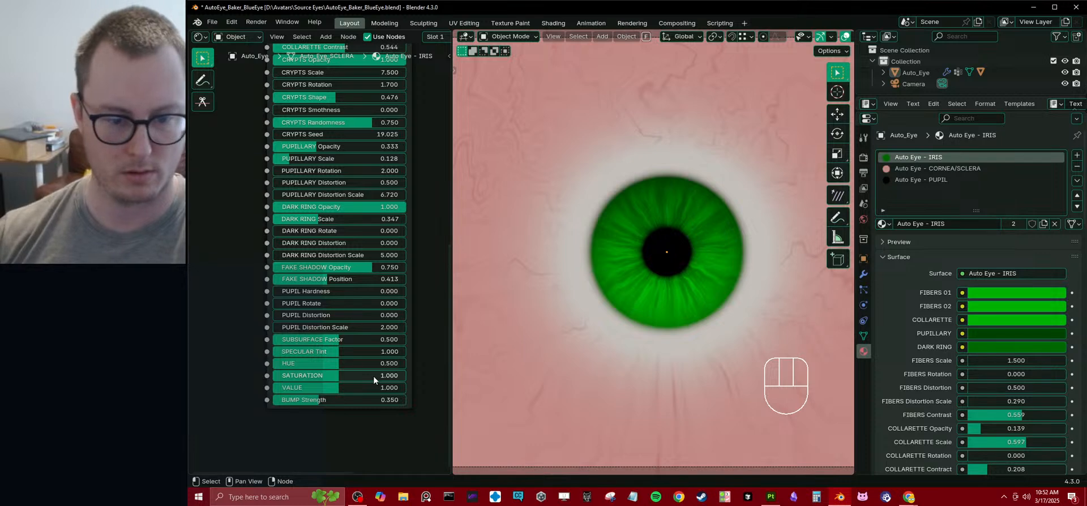
# - Desaturate the iris DARK RING colour from pure green to a muted grey-green
pyautogui.scroll(-2, 299, 389)
pyautogui.scroll(3, 299, 389)
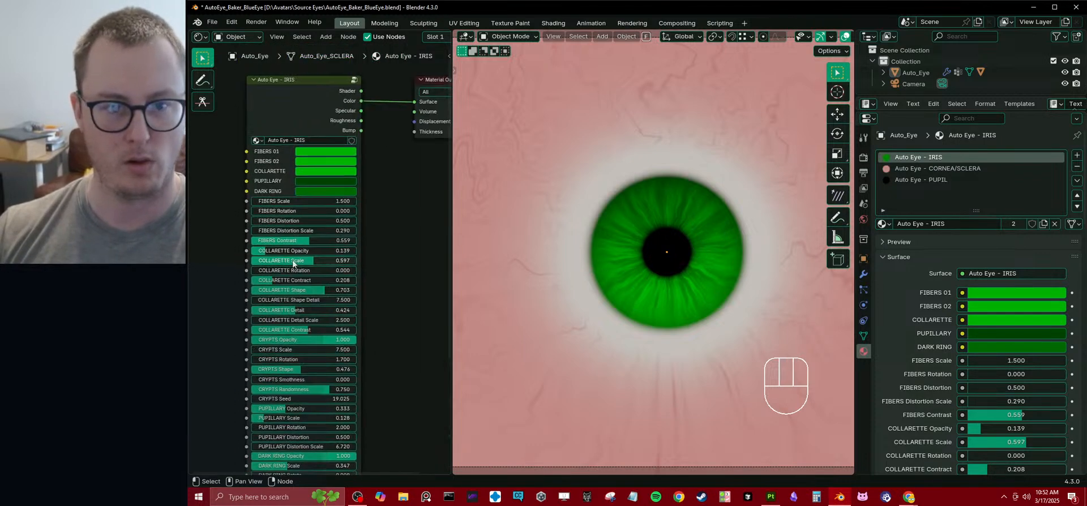
pyautogui.click(348, 281)
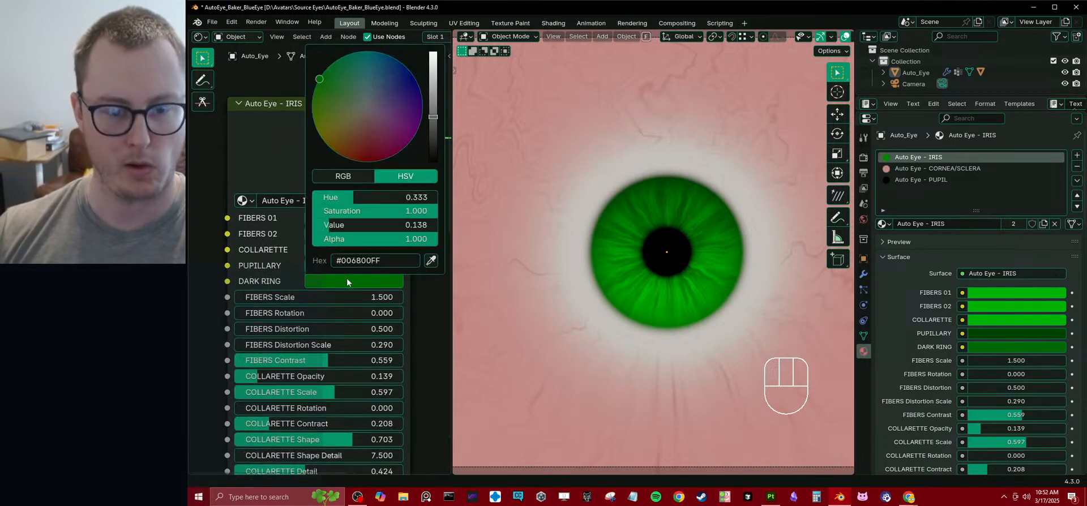
pyautogui.click(357, 281)
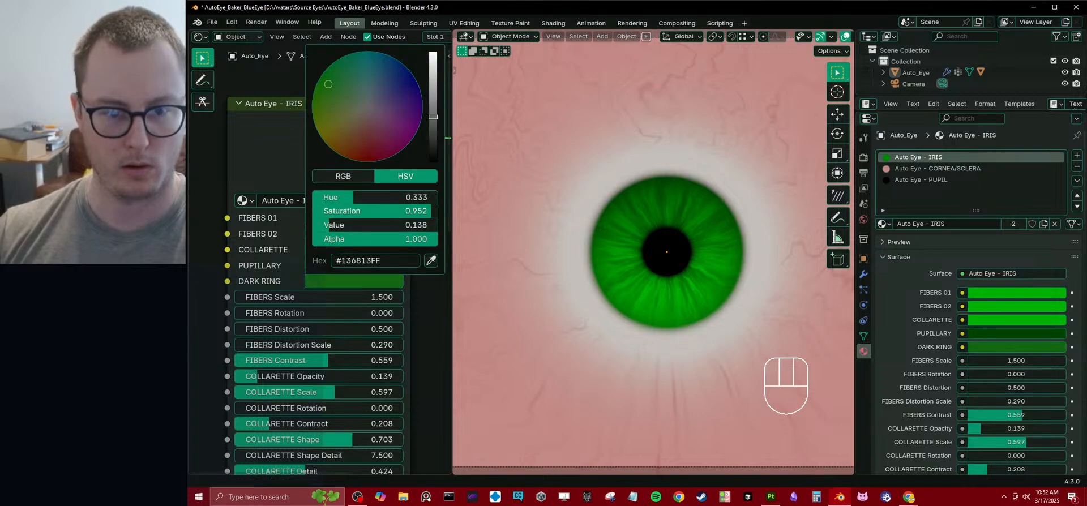
pyautogui.moveTo(380, 213); pyautogui.dragTo(325, 213)
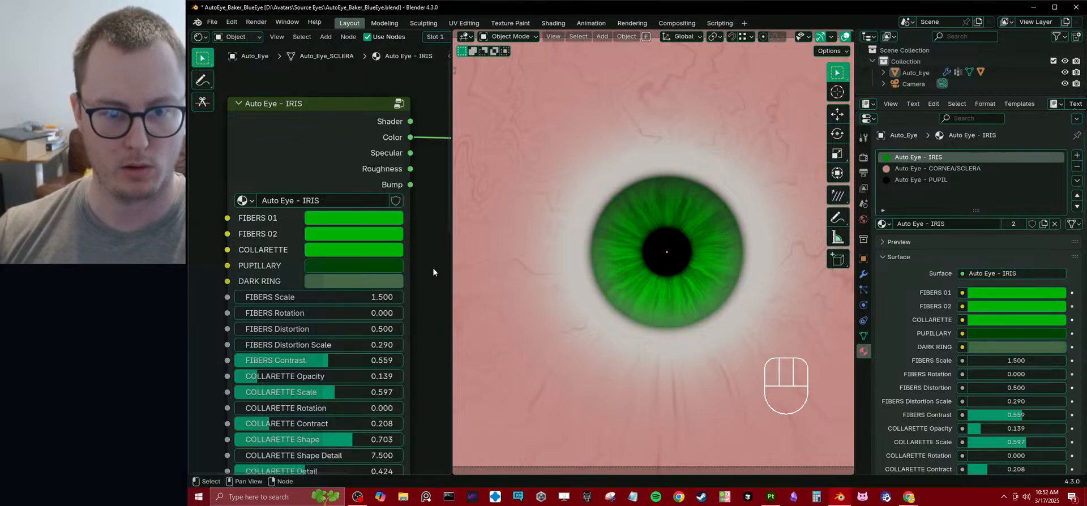
# - Lower the saturation of the iris COLLARETTE, FIBERS 02 and FIBERS 01 colours to get softer, lighter greens
pyautogui.click(372, 264)
pyautogui.moveTo(422, 422); pyautogui.dragTo(399, 400)
pyautogui.click(351, 236)
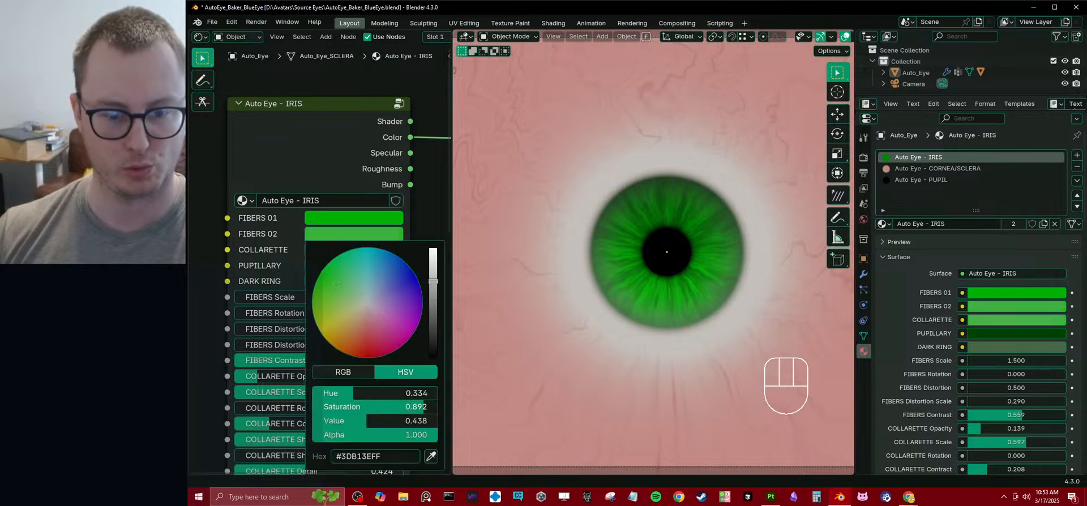
pyautogui.click(345, 216)
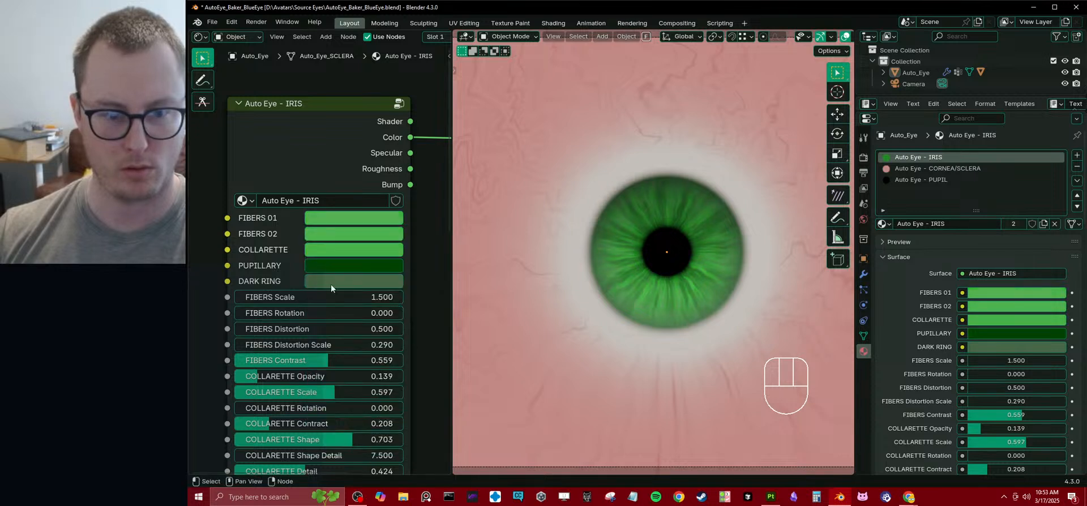
# - Darken the DARK RING colour to near black, and make FIBERS 01 a slightly more saturated green
pyautogui.click(375, 281)
pyautogui.moveTo(433, 141); pyautogui.dragTo(434, 148)
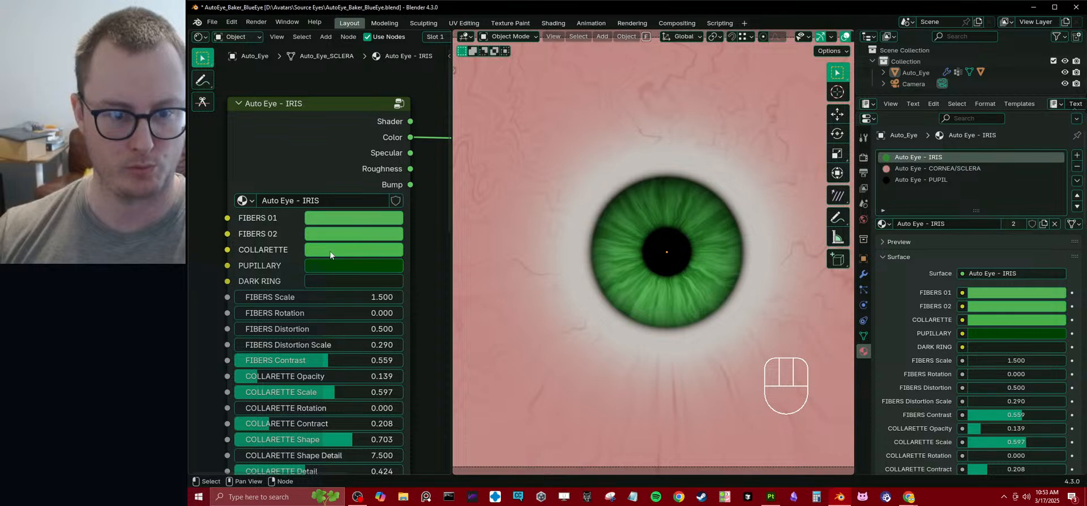
pyautogui.click(331, 250)
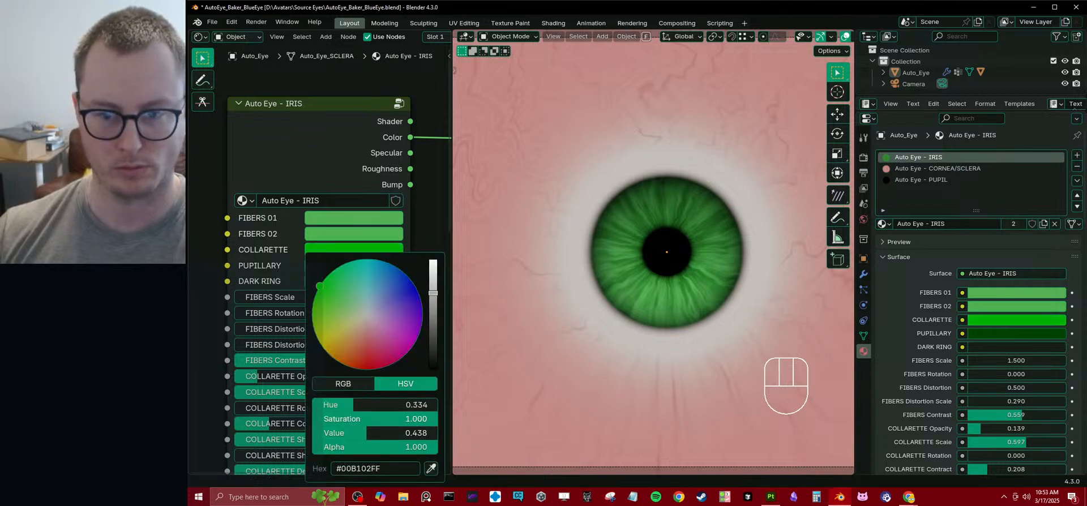
pyautogui.click(399, 221)
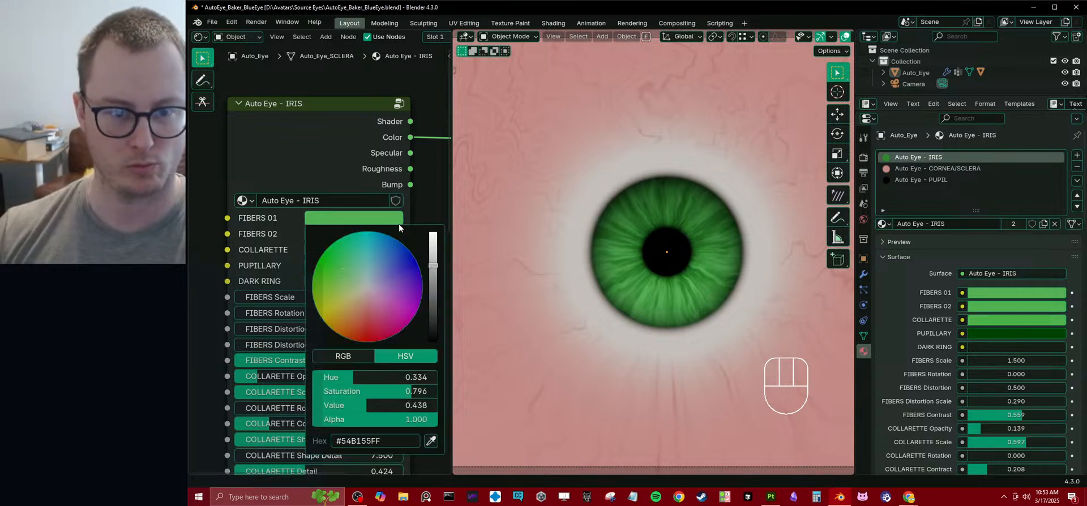
pyautogui.moveTo(378, 394); pyautogui.dragTo(379, 395)
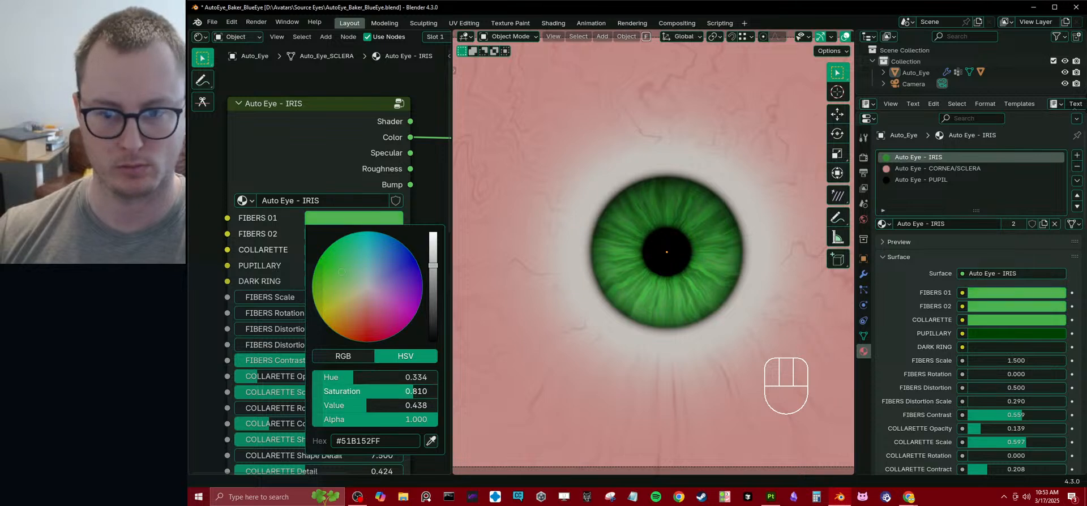
pyautogui.scroll(-3, 649, 252)
pyautogui.scroll(3, 668, 275)
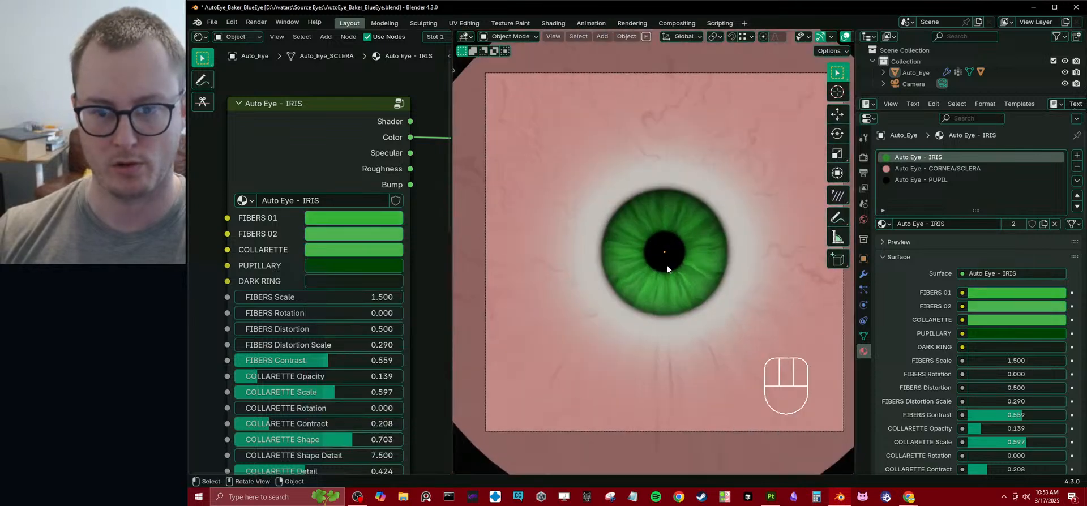
# - Change the FIBERS 02 colour to a darker muted green and save the baker file
pyautogui.click(336, 261)
pyautogui.click(387, 231)
pyautogui.click(396, 234)
pyautogui.moveTo(432, 305)
pyautogui.mouseDown()
pyautogui.moveTo(432, 286)
pyautogui.moveTo(432, 296)
pyautogui.mouseUp()
pyautogui.hotkey('ctrl', 's')
pyautogui.scroll(-3, 689, 256)
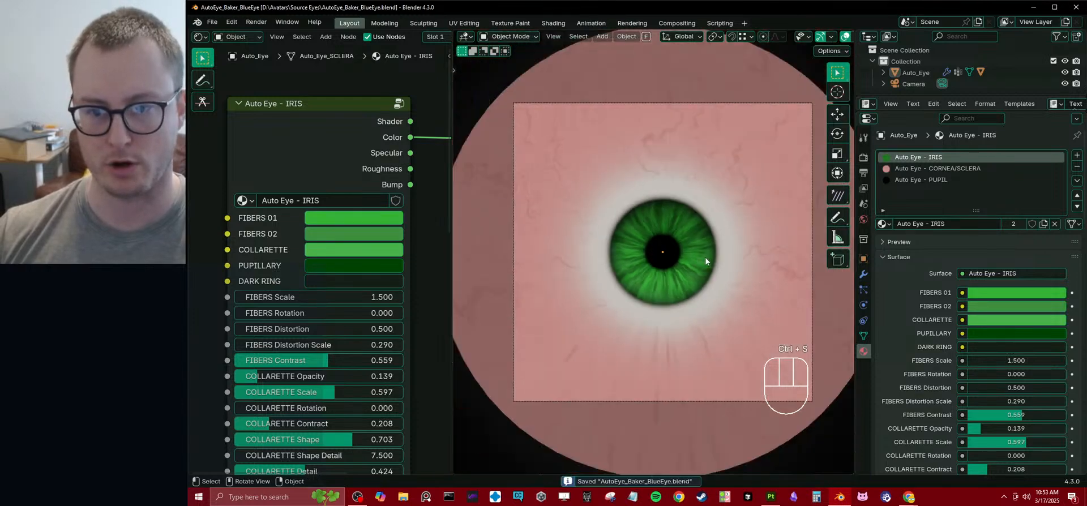
# - Render the green eye and set the Renders folder in Source Eyes as the location for saving the image
pyautogui.press('F12')
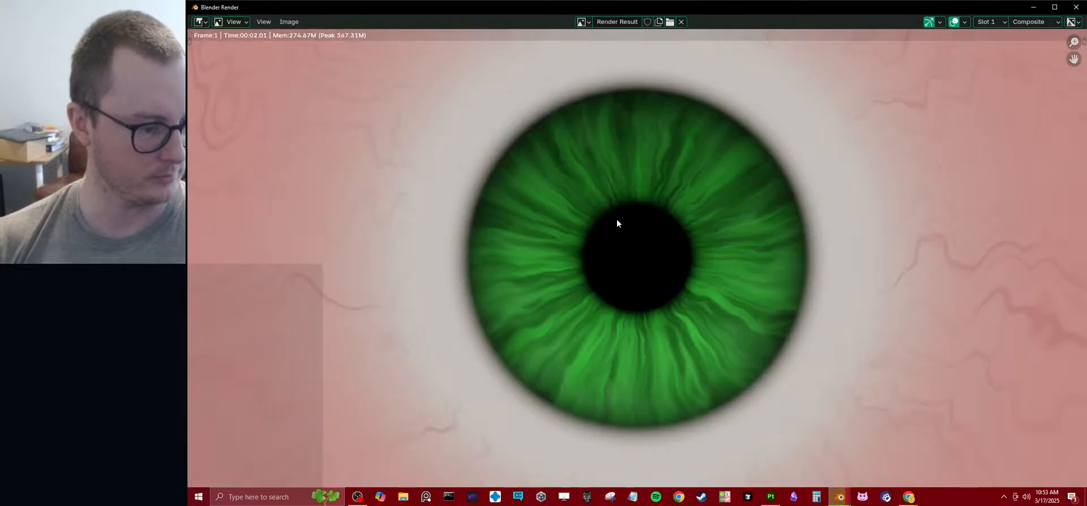
pyautogui.hotkey('shift', 'alt', 's')
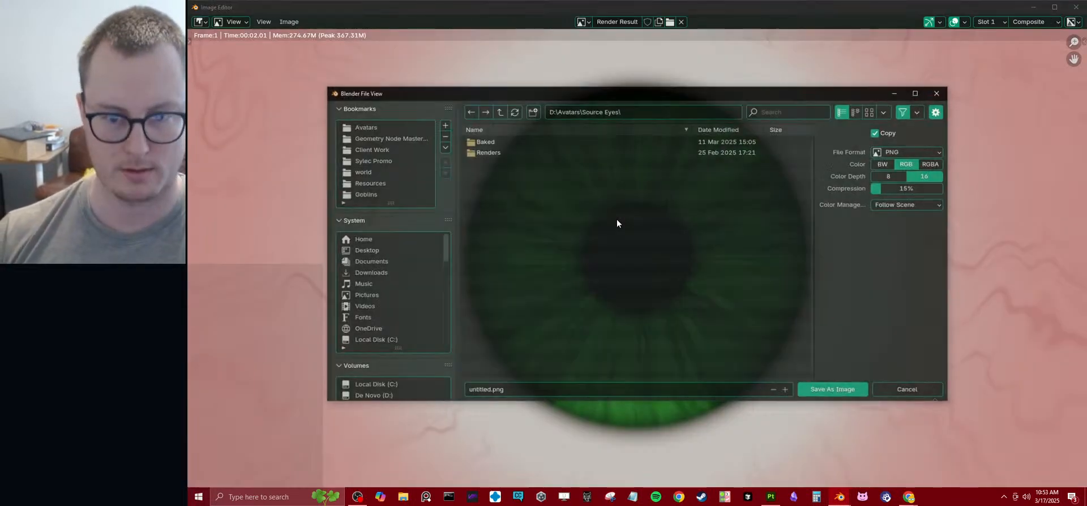
pyautogui.doubleClick(508, 152)
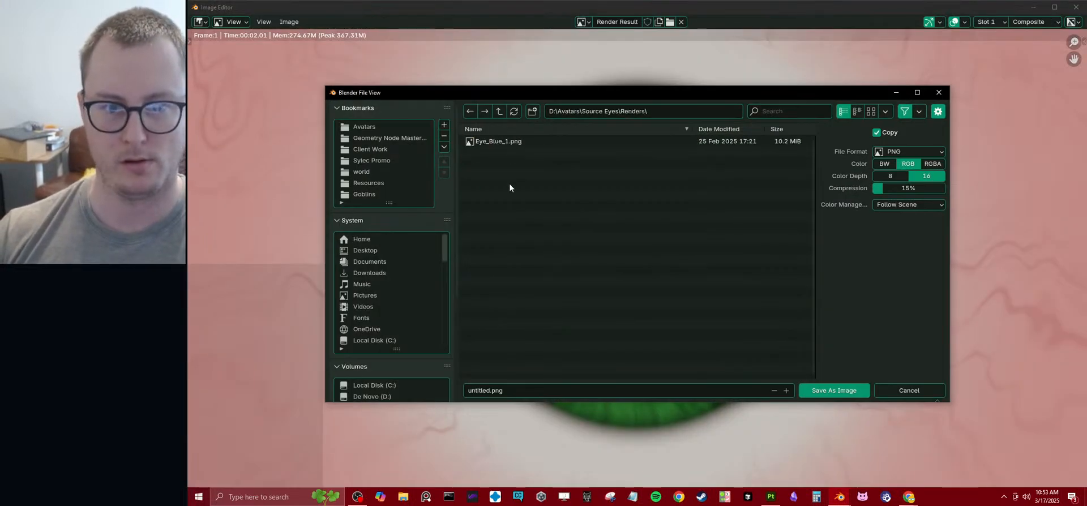
pyautogui.click(499, 111)
pyautogui.doubleClick(491, 141)
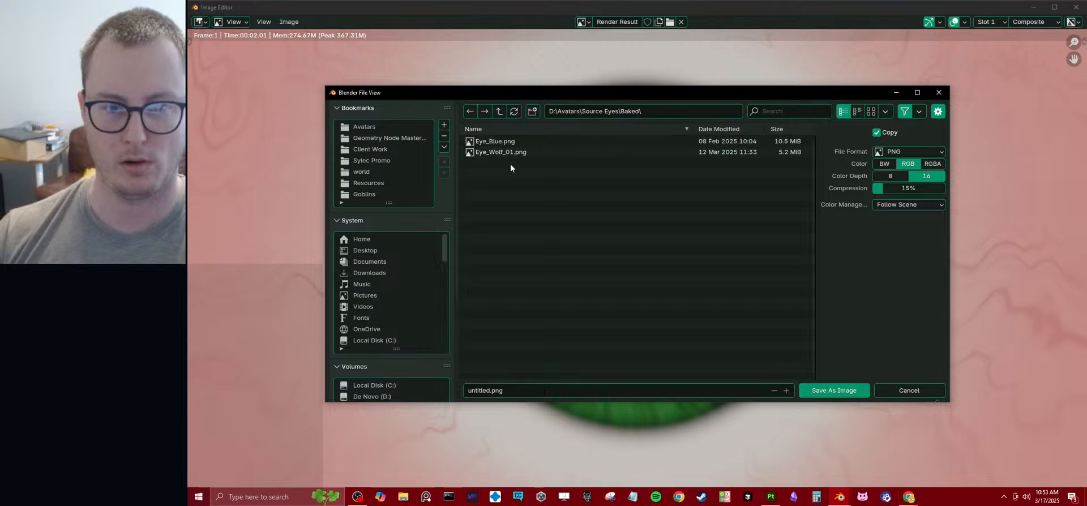
pyautogui.click(499, 111)
pyautogui.doubleClick(496, 151)
# - Save the render as Eye_Green_1.png, based on the name of the existing blue eye render, and close the render window
pyautogui.click(498, 142)
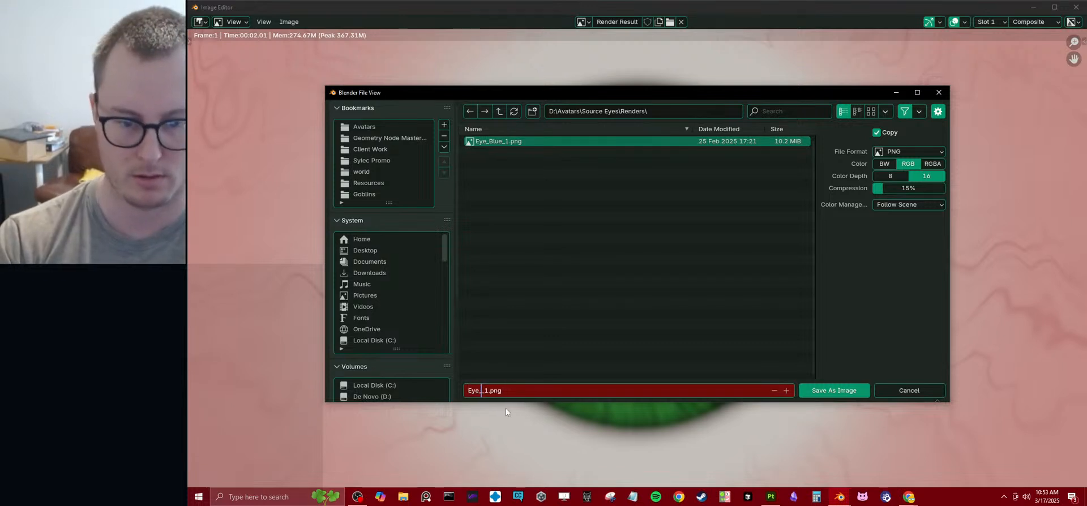
pyautogui.write('een')
pyautogui.press('Return')
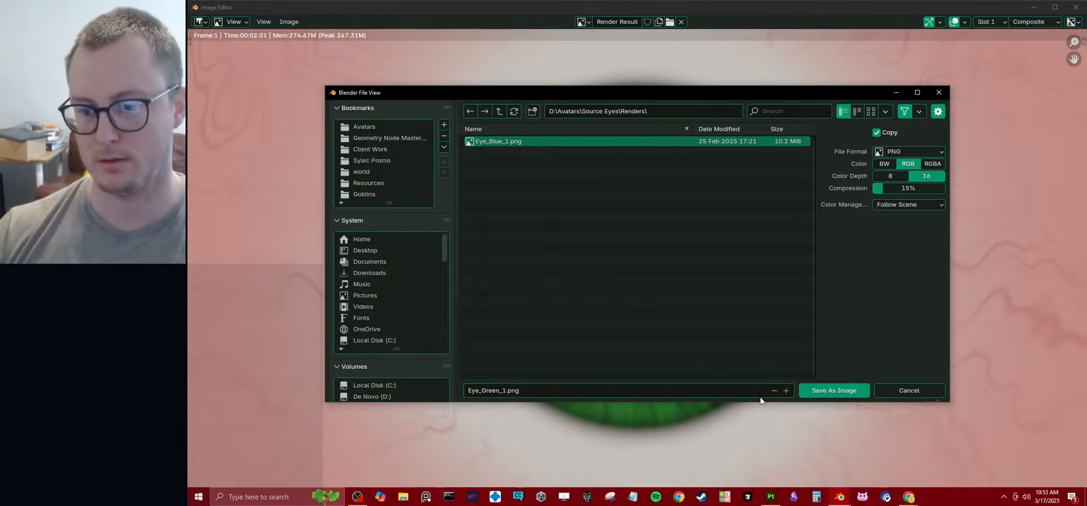
pyautogui.click(806, 390)
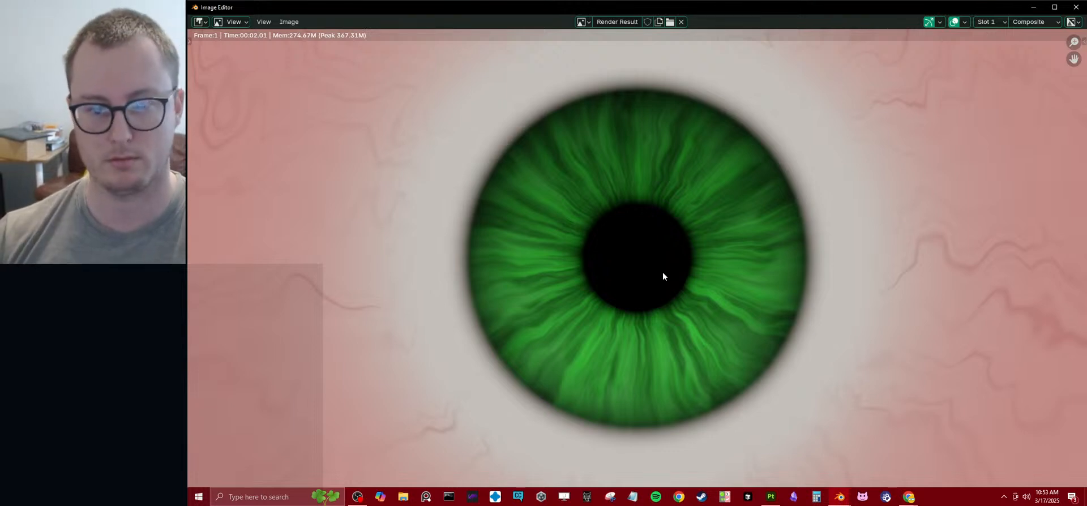
pyautogui.press('Escape')
# - Save the baker file and open AutoEye_Materials.blend from the Source Eyes folder
pyautogui.scroll(-3, 626, 225)
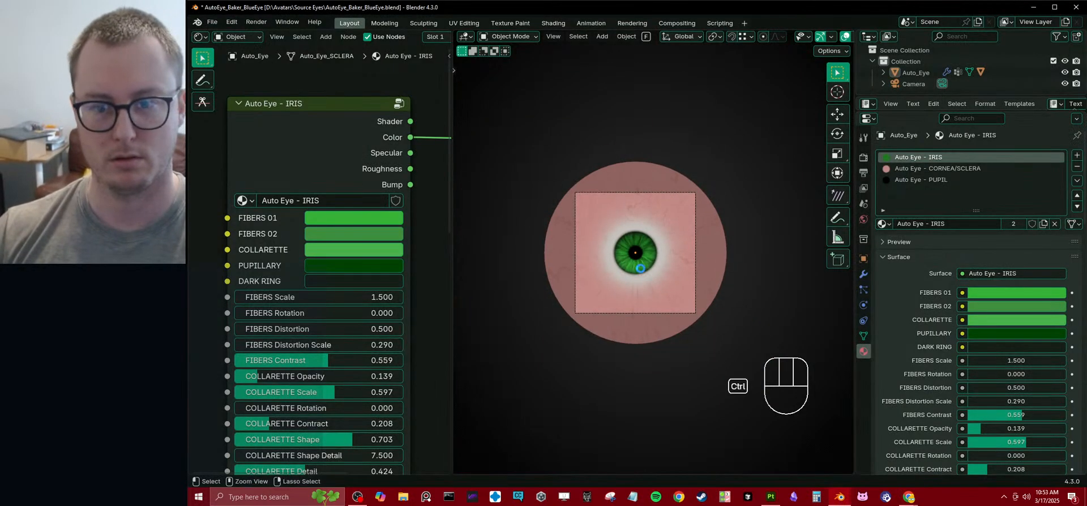
pyautogui.hotkey('ctrl', 's')
pyautogui.scroll(3, 640, 314)
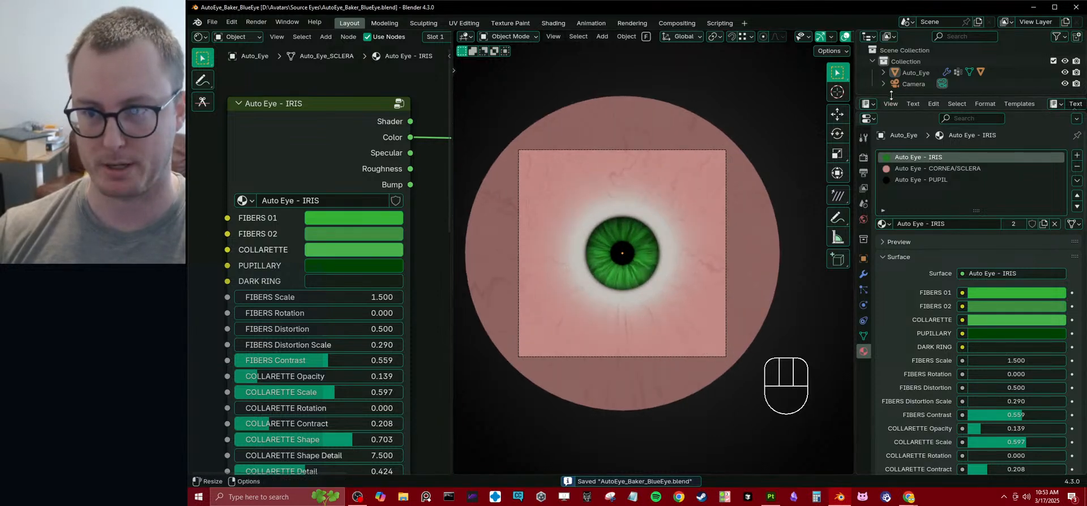
pyautogui.click(213, 22)
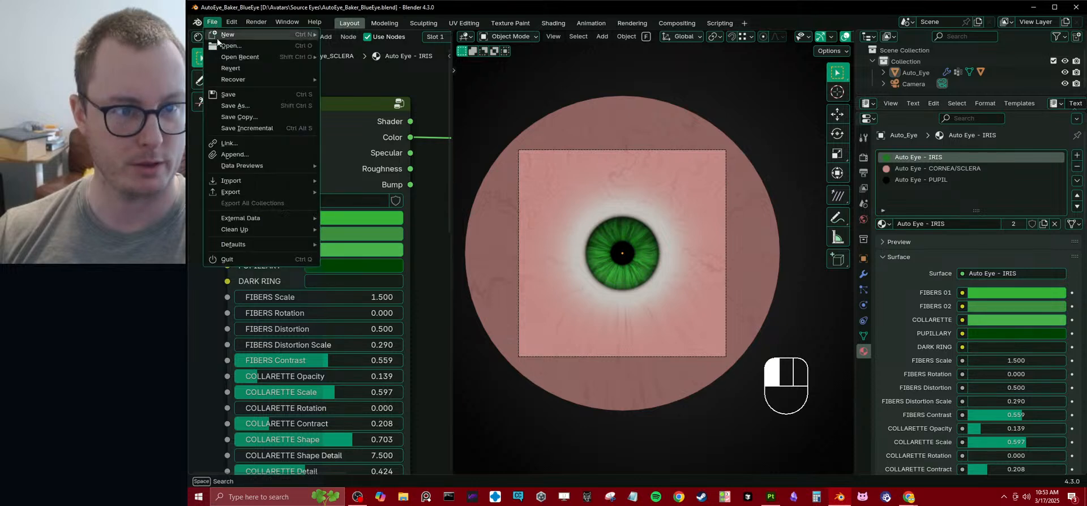
pyautogui.click(229, 45)
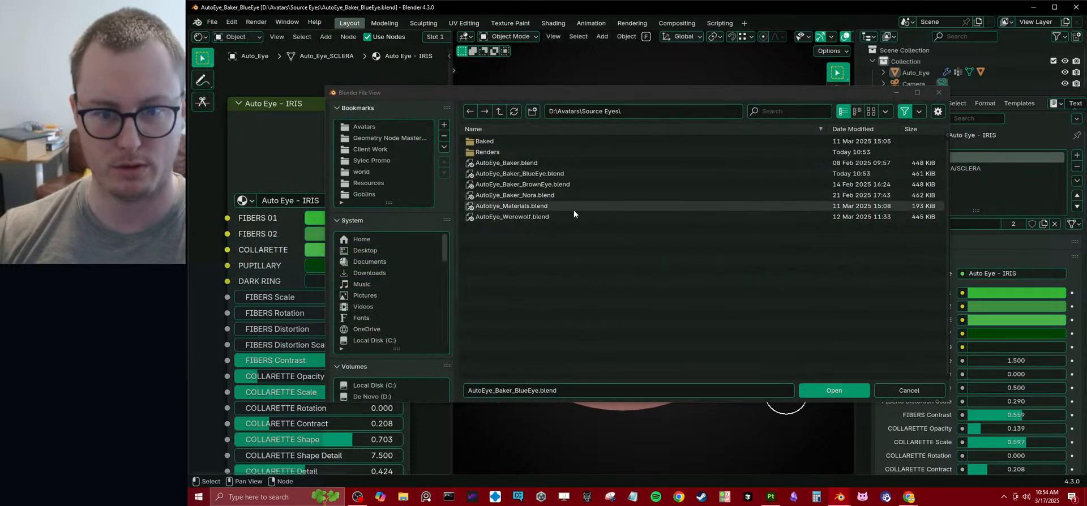
pyautogui.click(548, 206)
pyautogui.click(809, 391)
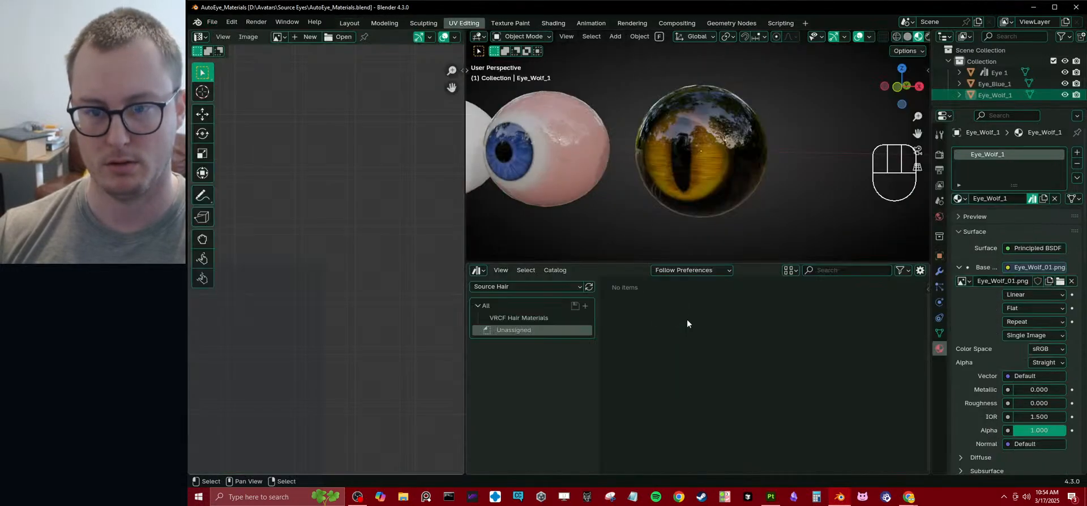
# - Move the blue eye and the wolf eye together along X, farther from the white eye
pyautogui.scroll(-5, 643, 203)
pyautogui.moveTo(643, 203); pyautogui.dragTo(628, 169, button='middle')
pyautogui.scroll(-4, 643, 170)
pyautogui.click(648, 155)
pyautogui.keyDown('shift'); pyautogui.click(696, 151); pyautogui.keyUp('shift')
pyautogui.press('g')
pyautogui.press('x')
pyautogui.click(730, 174)
# - Duplicate the blue eye along X and place the copy on the far side of the wolf eye
pyautogui.click(698, 150)
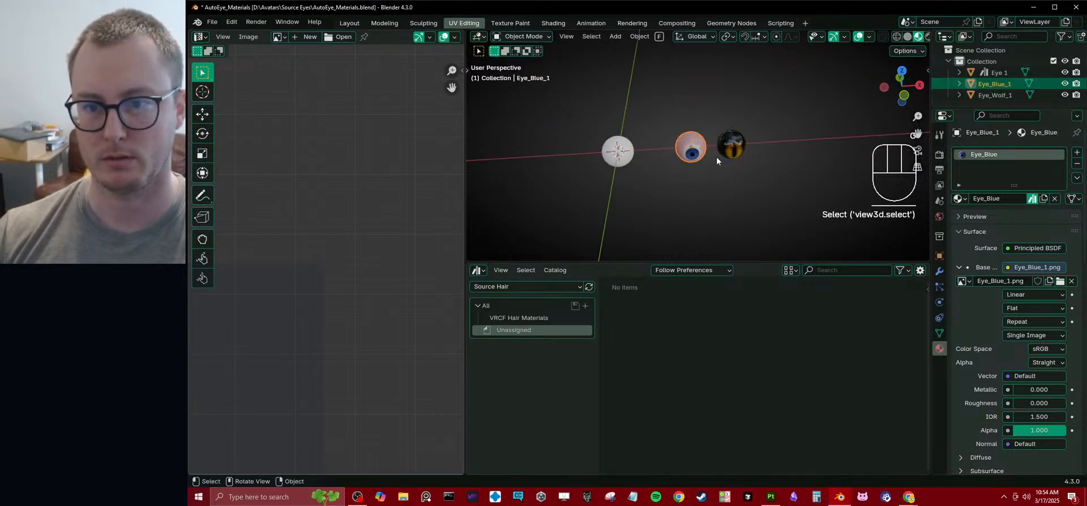
pyautogui.moveTo(698, 150); pyautogui.dragTo(668, 168, button='middle')
pyautogui.hotkey('shift', 'd')
pyautogui.press('x')
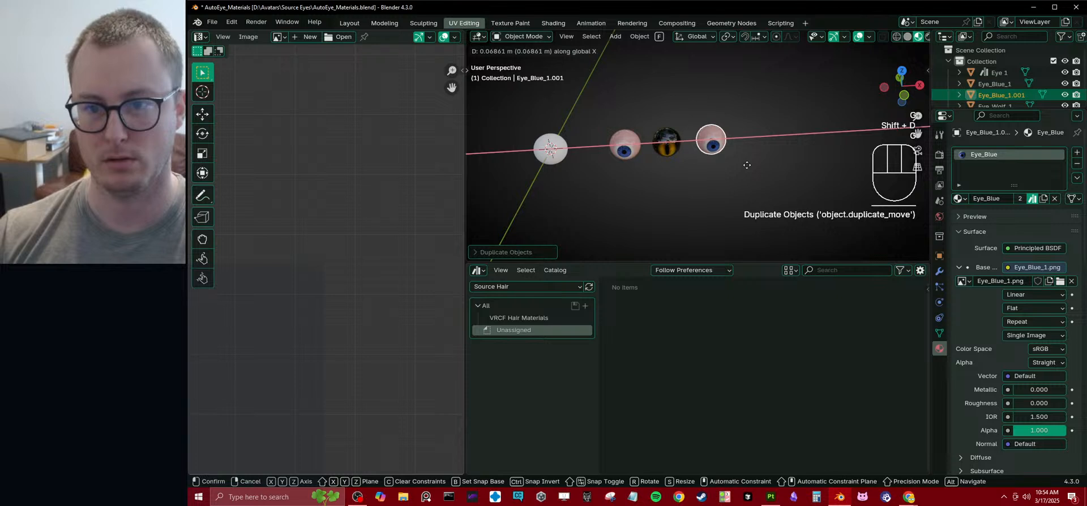
pyautogui.click(747, 165)
# - Lower the wolf eye along Z, out of the row of the other eyes
pyautogui.click(658, 140)
pyautogui.scroll(1, 665, 169)
pyautogui.moveTo(664, 169); pyautogui.dragTo(651, 136, button='middle')
pyautogui.press('g')
pyautogui.press('z')
pyautogui.click(649, 161)
pyautogui.press('g')
pyautogui.press('z')
pyautogui.click(655, 167)
# - Shift the wolf eye along X and Z so it sits directly beneath the original blue eye
pyautogui.press('g')
pyautogui.press('y')
pyautogui.press('x')
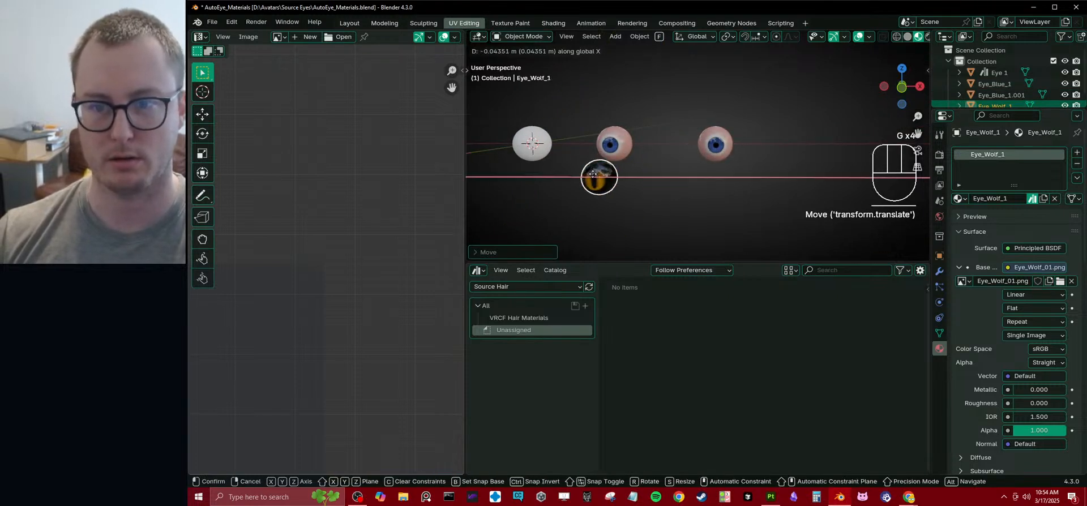
pyautogui.click(605, 175)
pyautogui.press('g')
pyautogui.press('z')
pyautogui.click(607, 181)
pyautogui.press('g')
pyautogui.press('x')
pyautogui.click(613, 180)
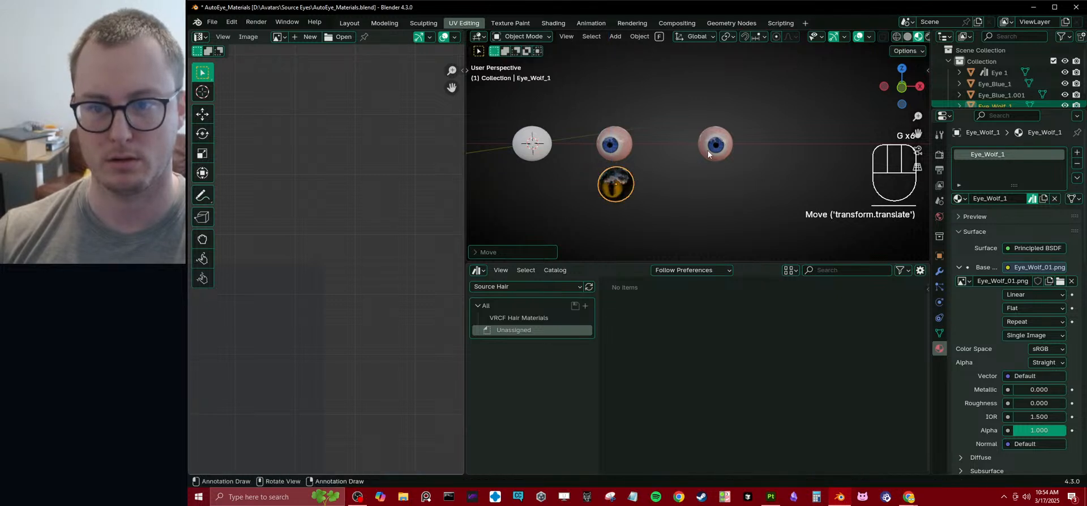
# - Move the duplicated blue eye along X until it sits right beside the original
pyautogui.click(706, 155)
pyautogui.press('g')
pyautogui.press('x')
pyautogui.click(667, 165)
pyautogui.scroll(2, 667, 165)
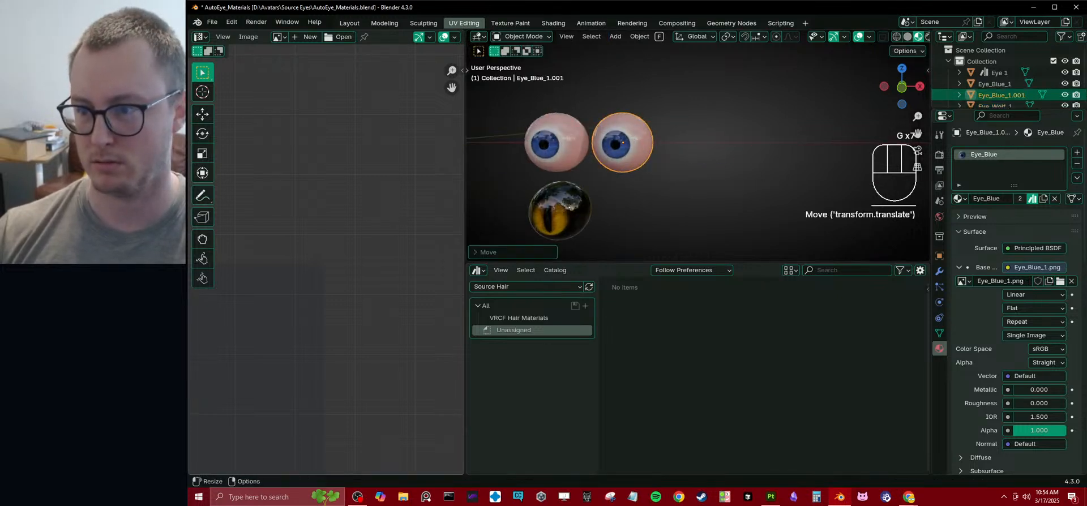
# - Give the duplicated eye its own copy of the blue eye material and name it Eye_Brown
pyautogui.click(1043, 198)
pyautogui.doubleClick(985, 154)
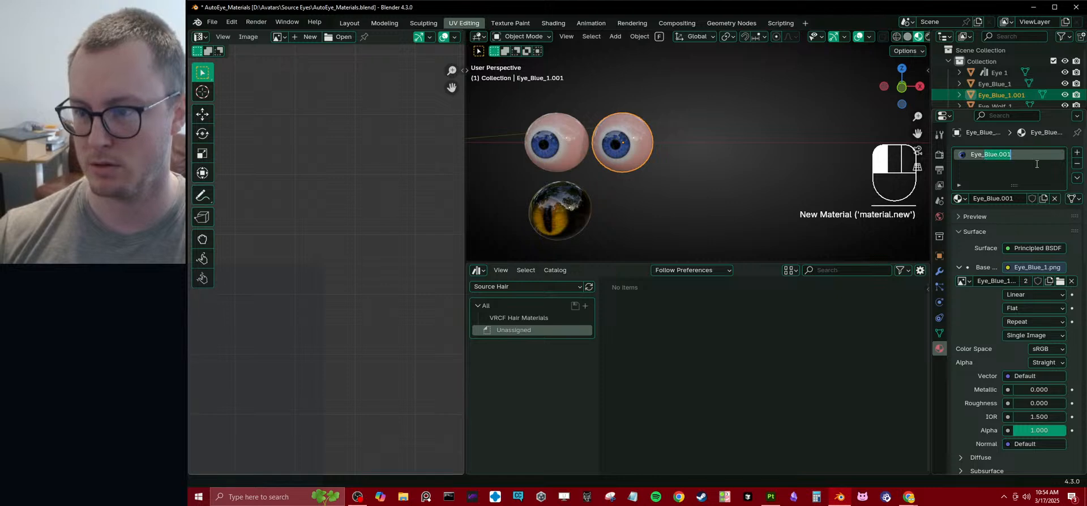
pyautogui.write('Brown')
pyautogui.press('Return')
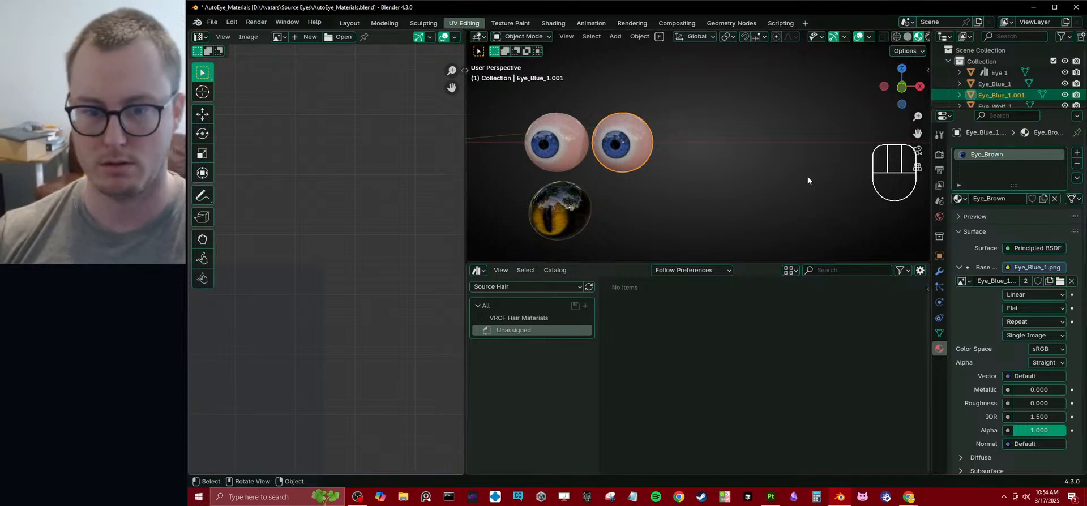
# - Look through the Renders and Baked folders for a brown eye texture for the new material, and cancel the image selection
pyautogui.click(1056, 281)
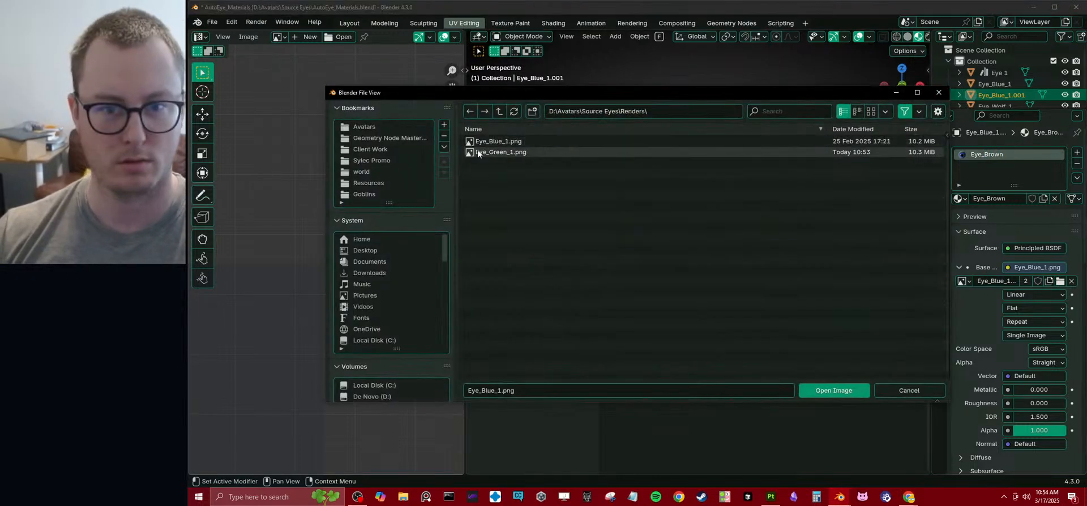
pyautogui.click(493, 142)
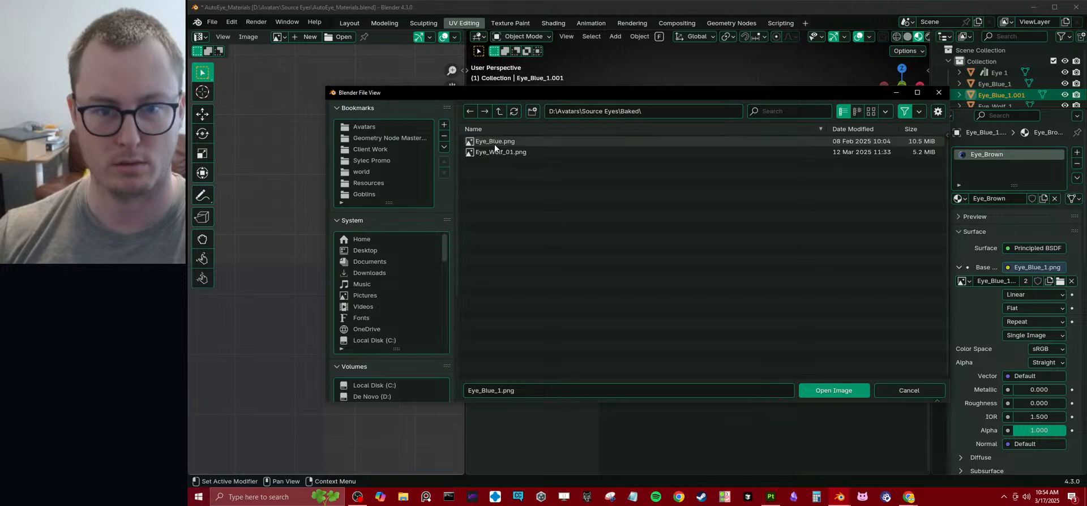
pyautogui.click(500, 111)
pyautogui.click(499, 153)
pyautogui.press('Escape')
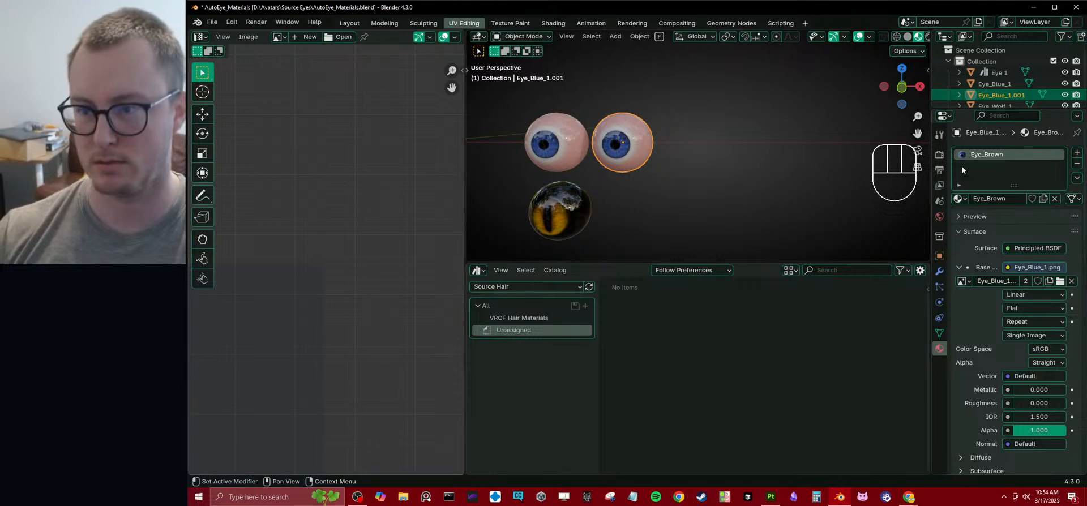
# - Rename the duplicated eye's material to Eye_Green
pyautogui.doubleClick(986, 156)
pyautogui.moveTo(988, 156); pyautogui.dragTo(1026, 160)
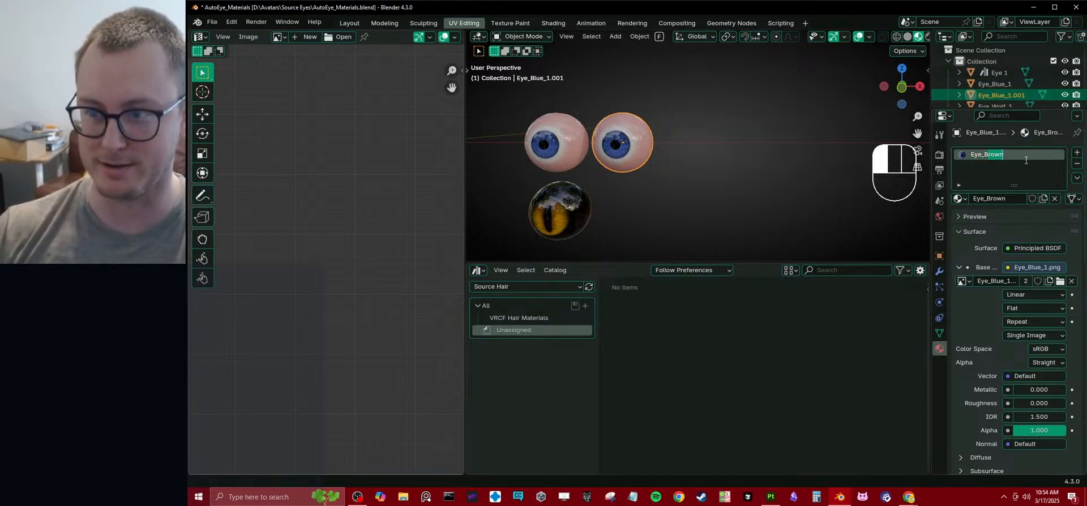
pyautogui.press('BackSpace')
pyautogui.press('BackSpace')
pyautogui.write('Green')
pyautogui.press('Return')
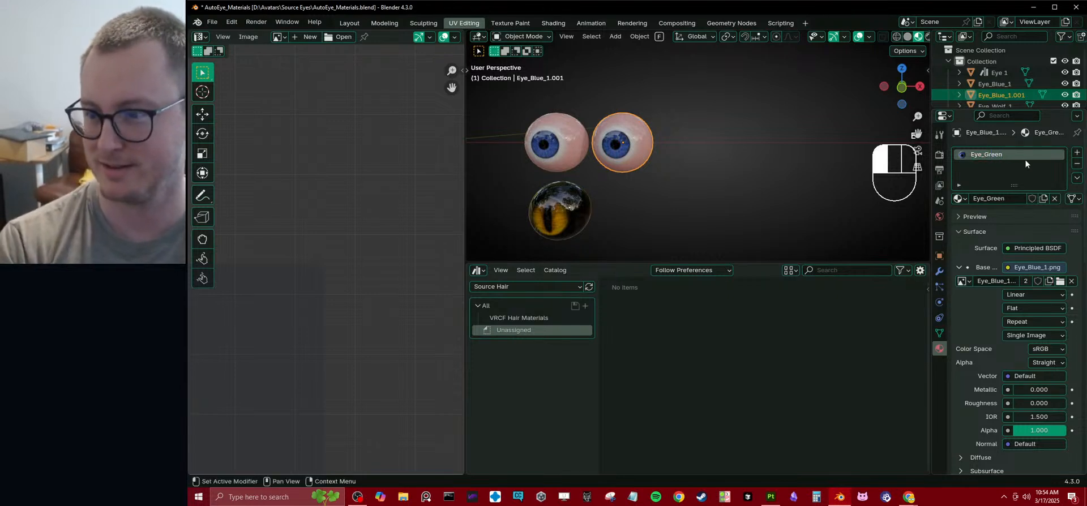
# - Load Eye_Green_1.png from the Renders folder as the Eye_Green base color texture, and save the file
pyautogui.click(1058, 282)
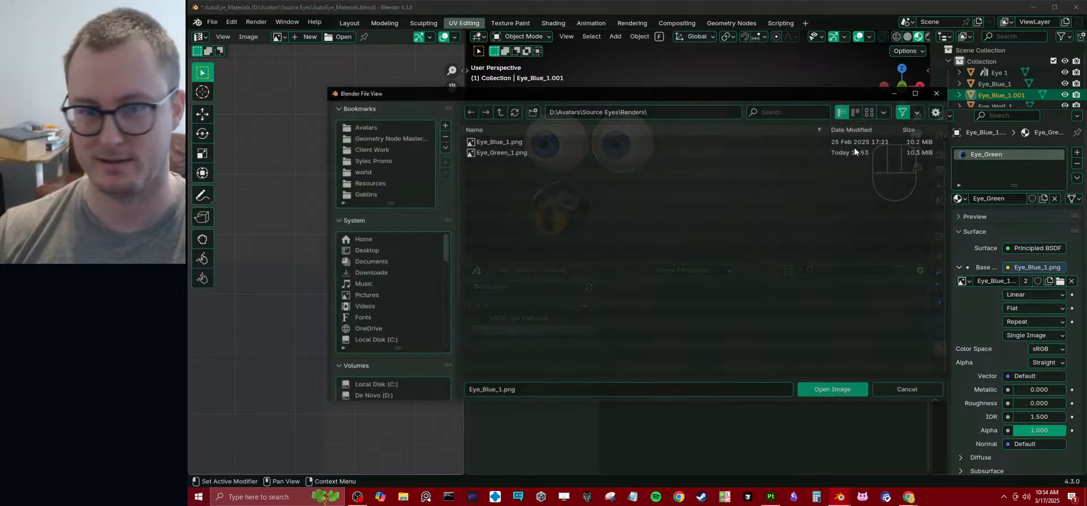
pyautogui.click(516, 151)
pyautogui.click(815, 389)
pyautogui.moveTo(670, 158); pyautogui.dragTo(688, 157, button='middle')
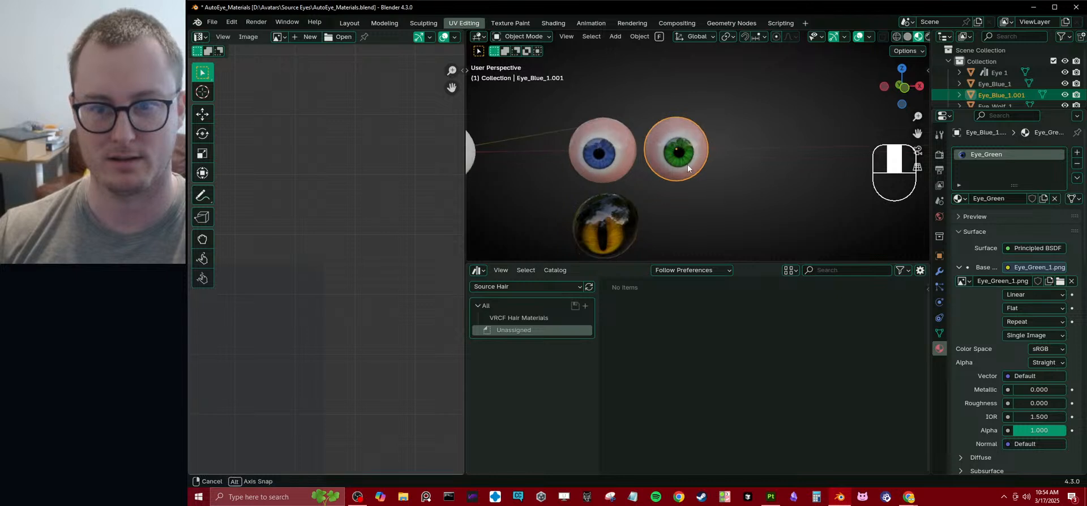
pyautogui.hotkey('ctrl', 's')
pyautogui.click(629, 146)
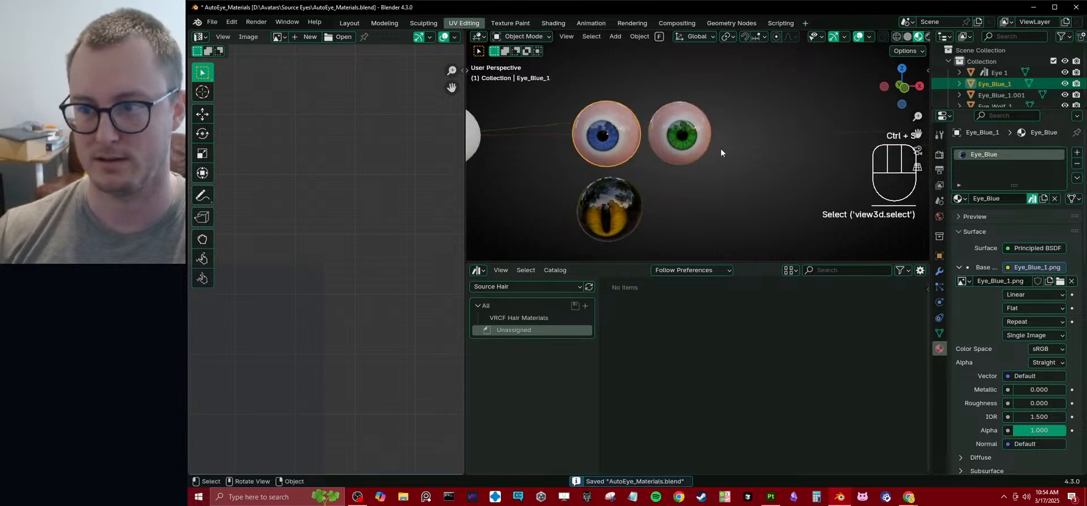
pyautogui.click(215, 22)
pyautogui.hotkey('ctrl', 's')
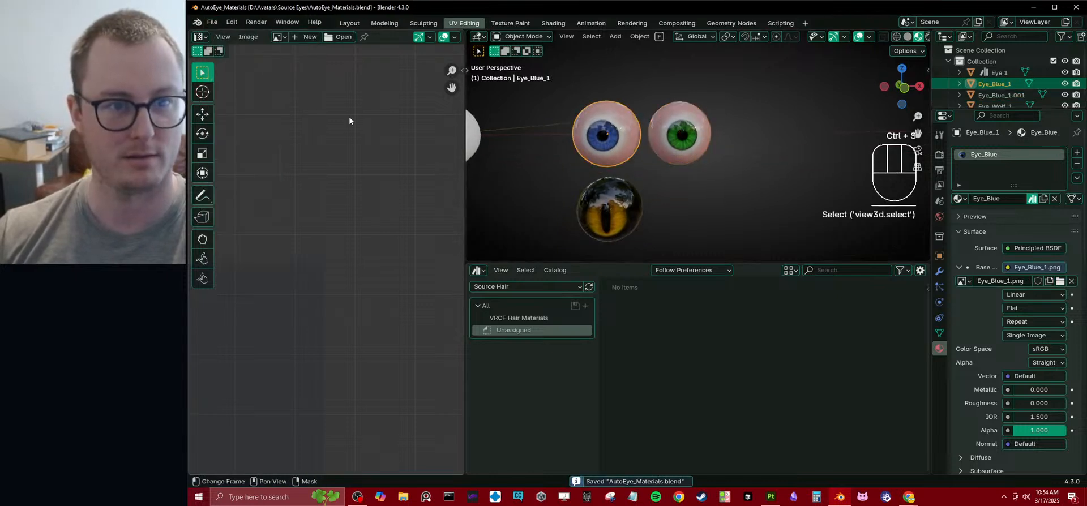
# - Open AutoEye_Baker_BrownEye.blend from the Source Eyes folder and render the brown eye image
pyautogui.click(219, 22)
pyautogui.click(222, 45)
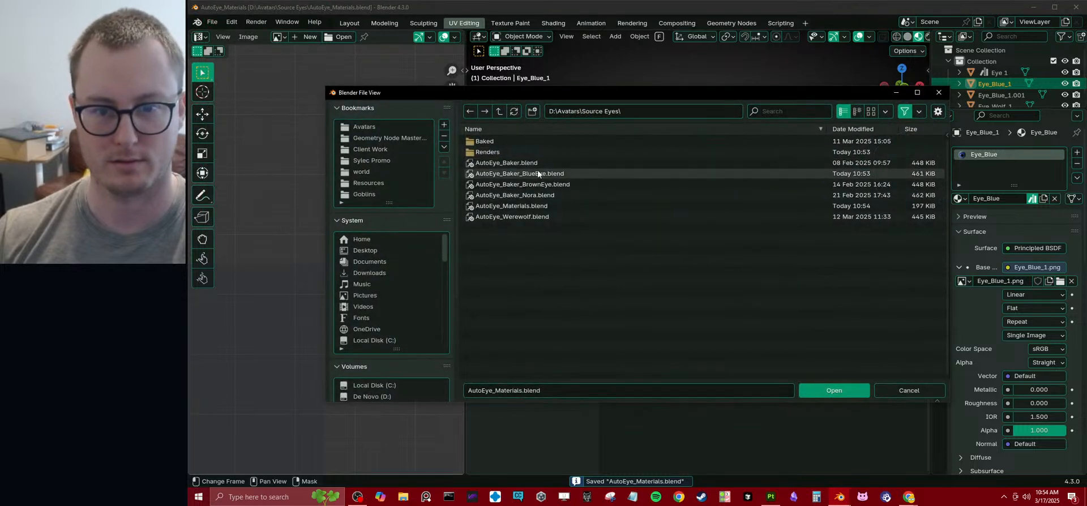
pyautogui.click(645, 184)
pyautogui.click(840, 396)
pyautogui.press('F12')
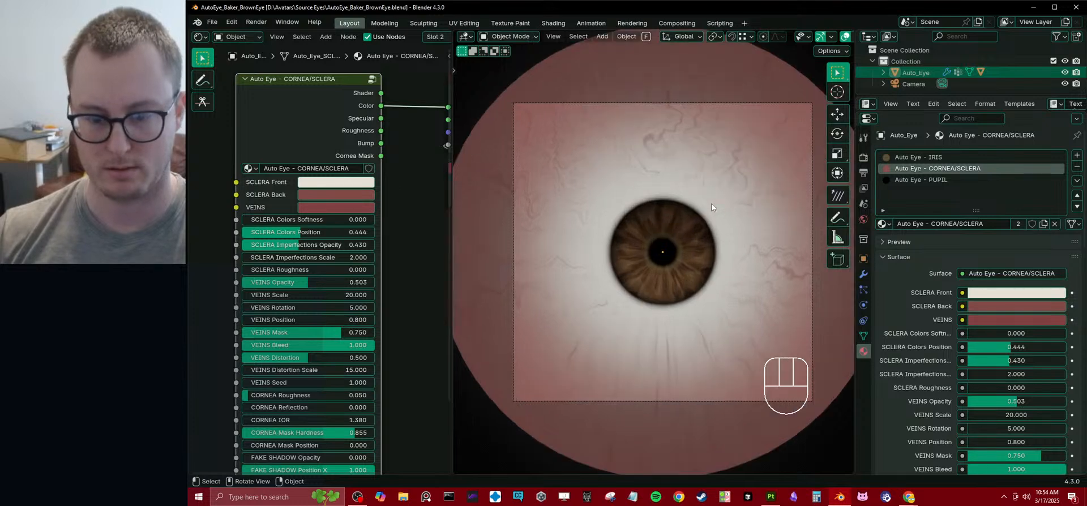
pyautogui.press('F12')
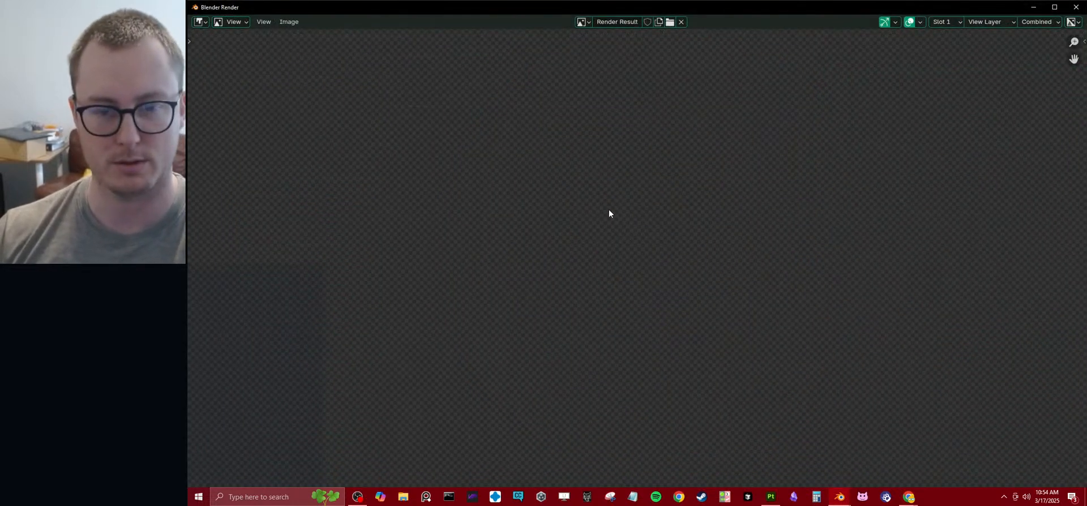
# - Save the brown eye render as Eye_Brown_1.png in the Renders folder
pyautogui.hotkey('shift', 'alt', 's')
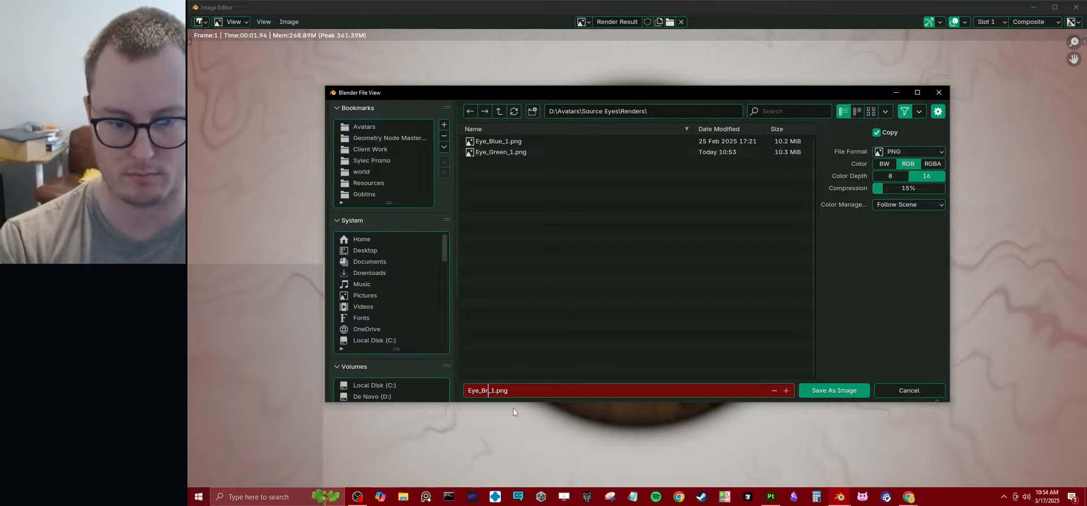
pyautogui.write('rown')
pyautogui.press('Return')
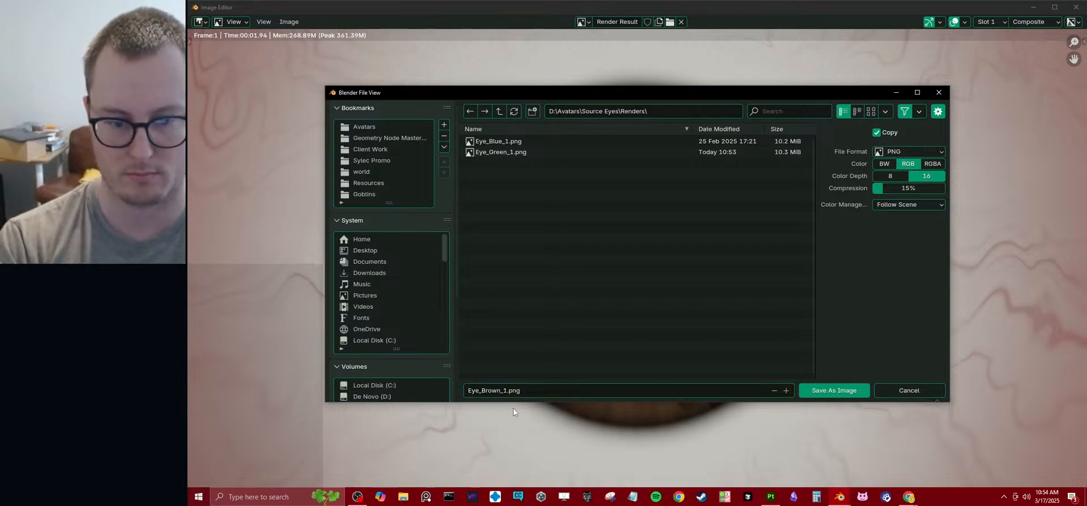
pyautogui.click(847, 394)
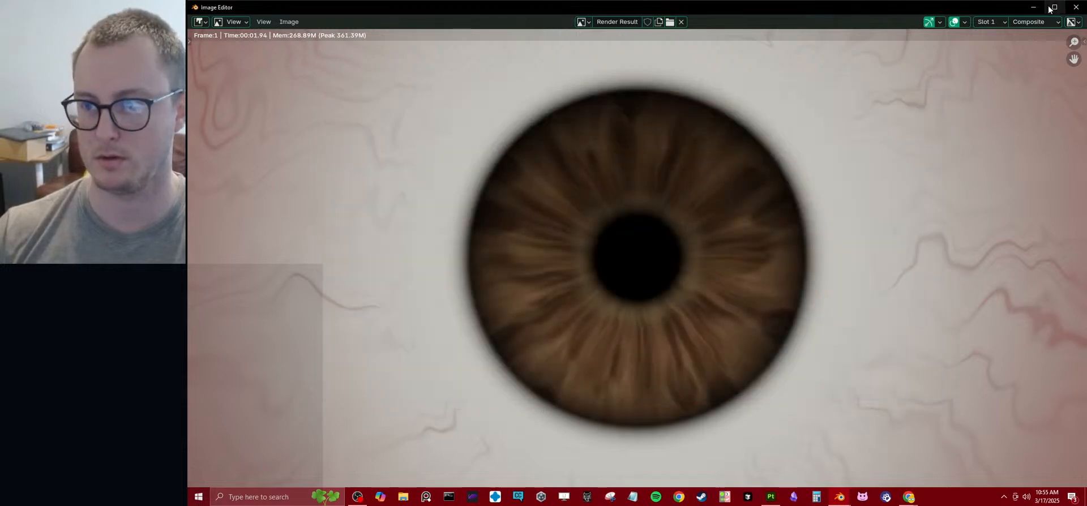
# - Close the render window and reopen the AutoEye_Materials.blend file
pyautogui.click(1076, 6)
pyautogui.click(212, 21)
pyautogui.click(243, 57)
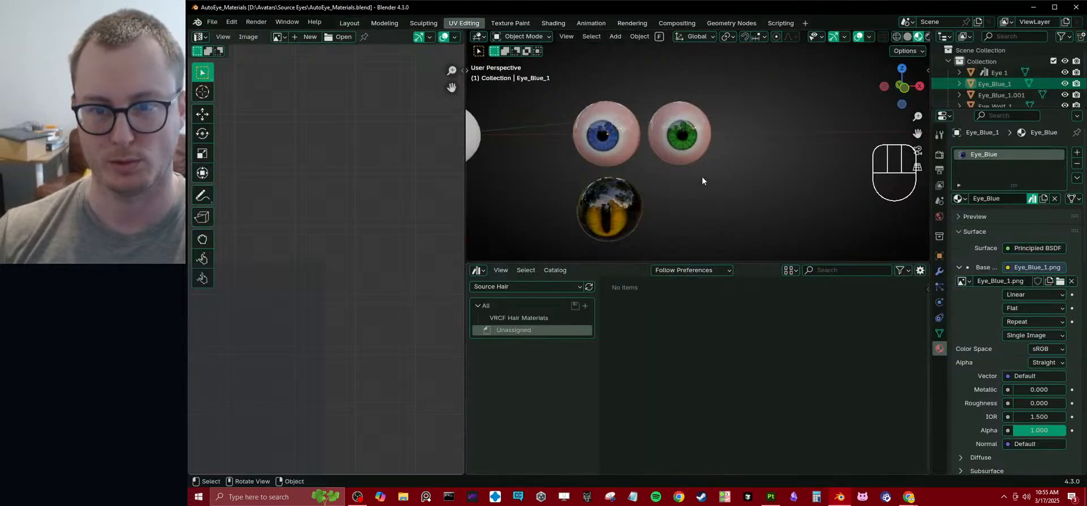
# - Duplicate the green eye and move the copy along X until it sits right beside the green eye
pyautogui.keyDown('shift'); pyautogui.click(699, 174); pyautogui.keyUp('shift')
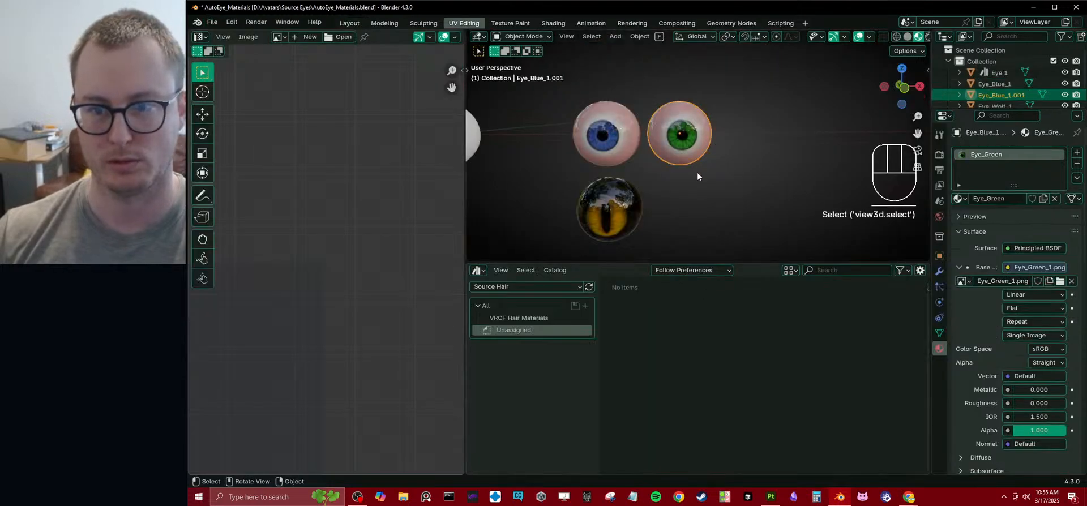
pyautogui.hotkey('shift', 'd')
pyautogui.press('g')
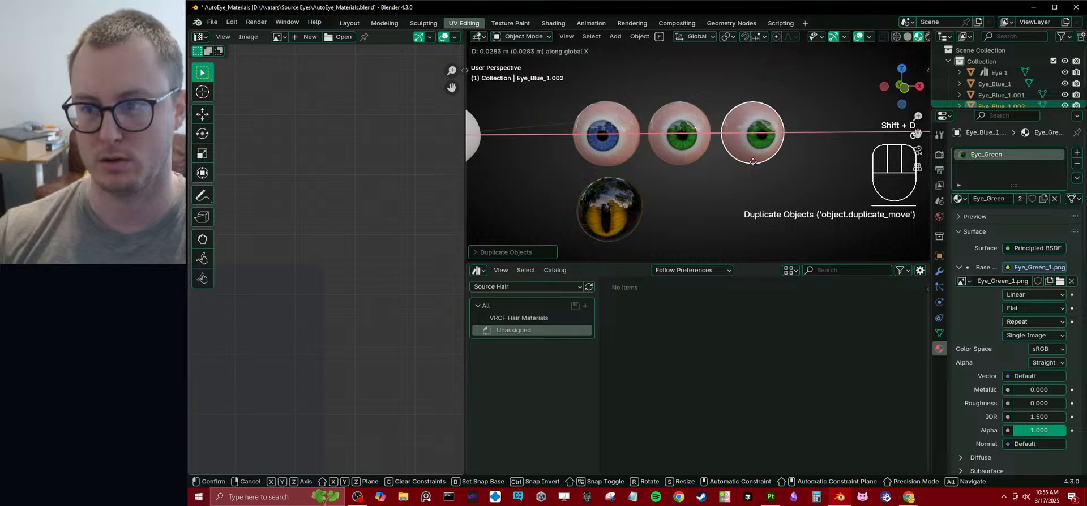
pyautogui.click(928, 107)
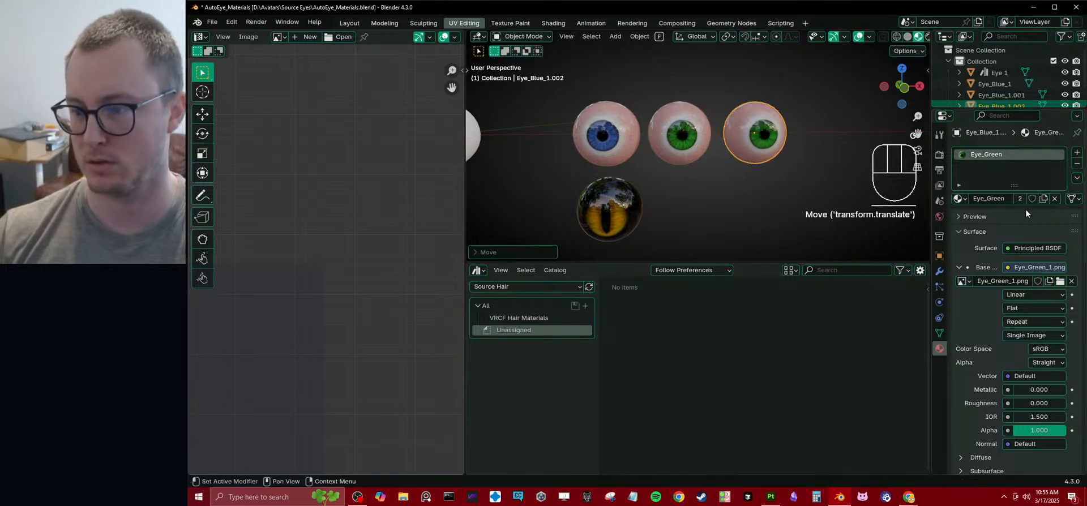
# - Try renaming the new eye's shared green material to Eye_Brown, and undo the rename
pyautogui.doubleClick(996, 154)
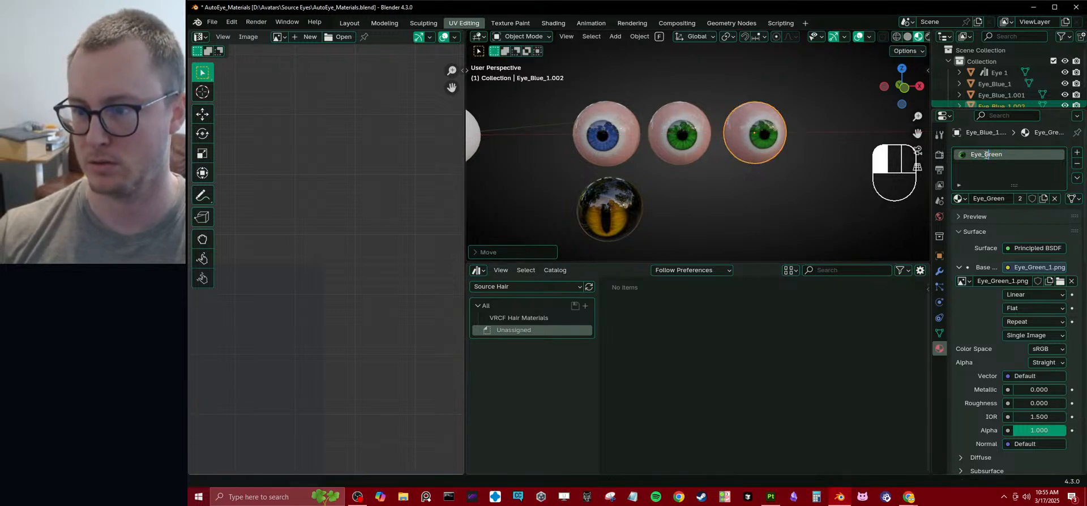
pyautogui.press('BackSpace')
pyautogui.write('Brow')
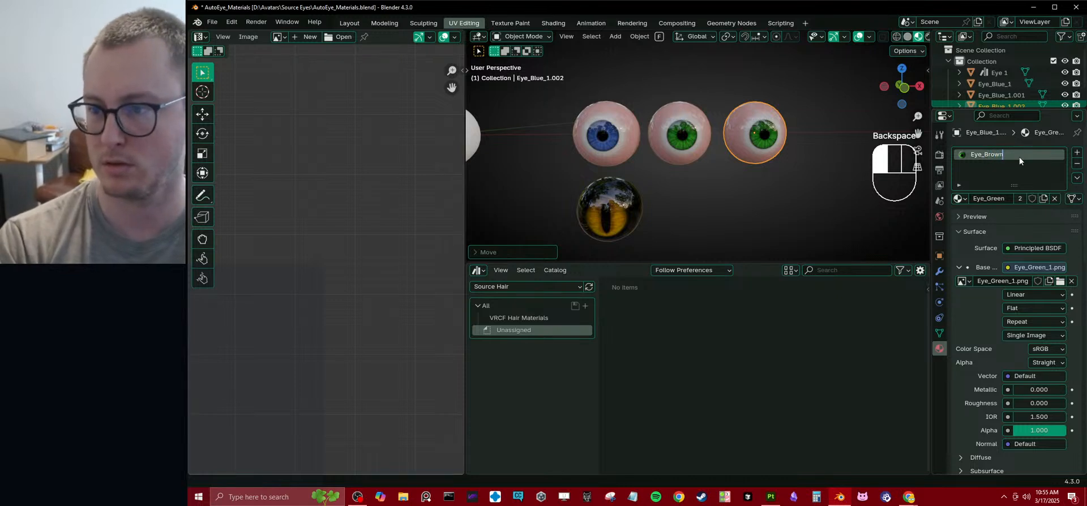
pyautogui.click(705, 137)
pyautogui.hotkey('ctrl', 'z')
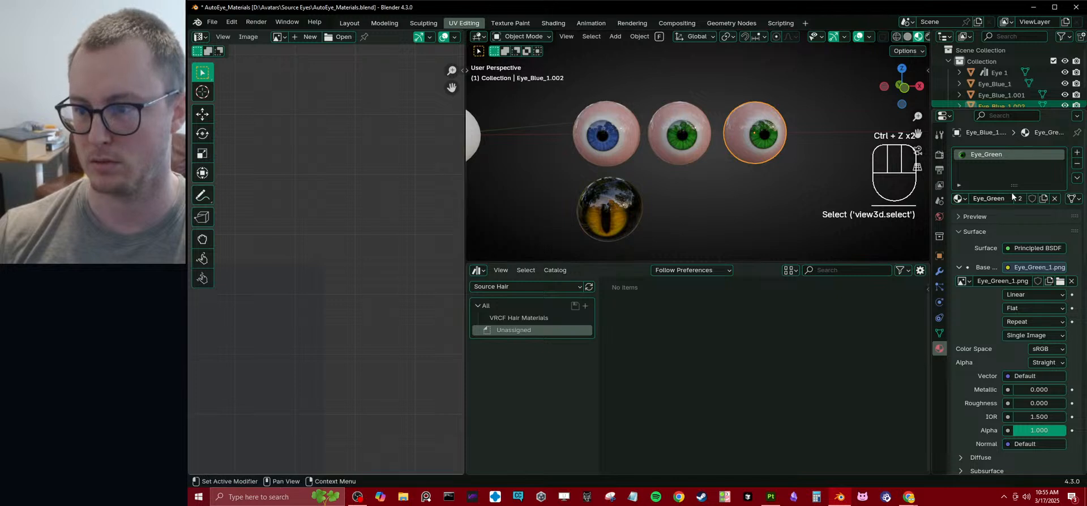
# - Give the new eye its own copy of the green eye material and name it Eye_Brown
pyautogui.press('BackSpace')
pyautogui.write('Eye_B')
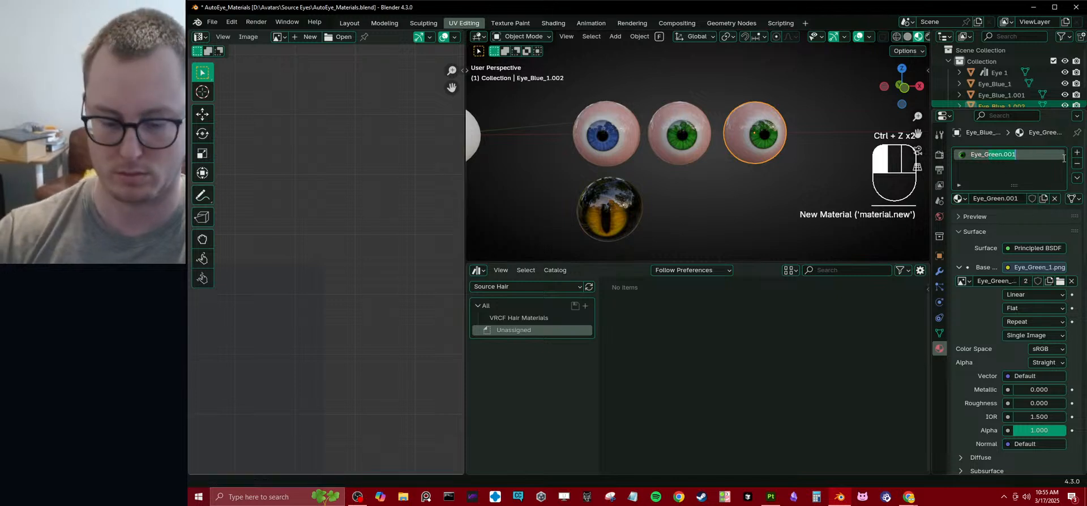
pyautogui.write('rown')
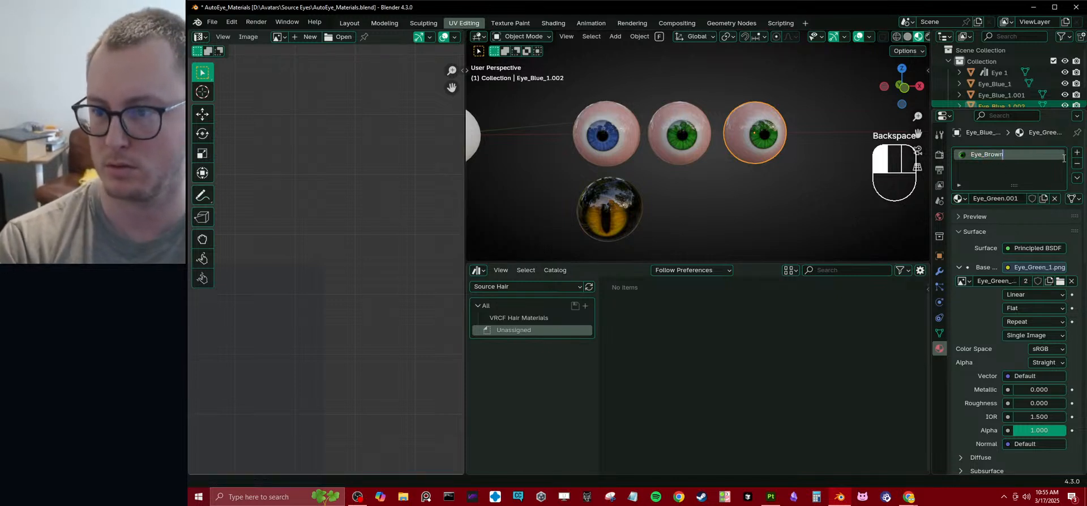
pyautogui.press('Return')
# - Load Eye_Brown_1.png from the Renders folder as the Eye_Brown base color texture, and save the file
pyautogui.click(1060, 281)
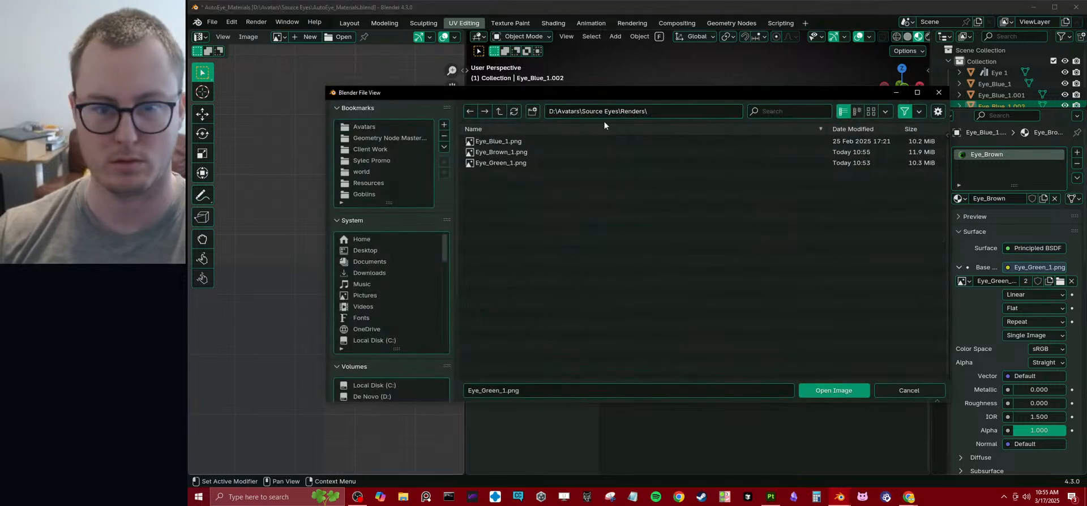
pyautogui.click(496, 152)
pyautogui.click(843, 390)
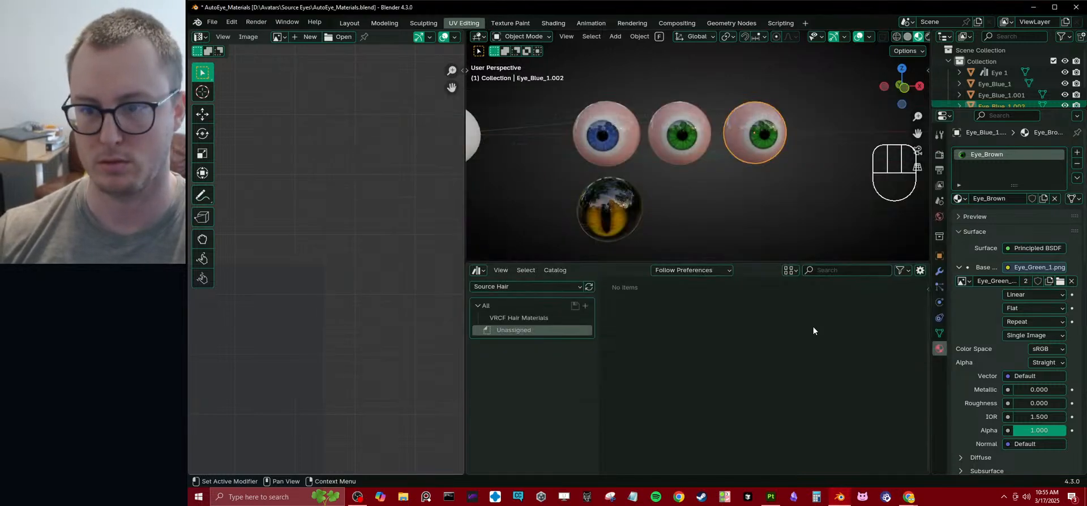
pyautogui.keyDown('shift'); pyautogui.moveTo(753, 181); pyautogui.dragTo(628, 190, button='middle'); pyautogui.keyUp('shift')
pyautogui.scroll(3, 625, 136)
pyautogui.moveTo(625, 134); pyautogui.dragTo(614, 195, button='middle')
pyautogui.keyDown('shift'); pyautogui.moveTo(614, 196); pyautogui.dragTo(760, 170, button='middle'); pyautogui.keyUp('shift')
pyautogui.scroll(3, 722, 197)
pyautogui.hotkey('ctrl', 's')
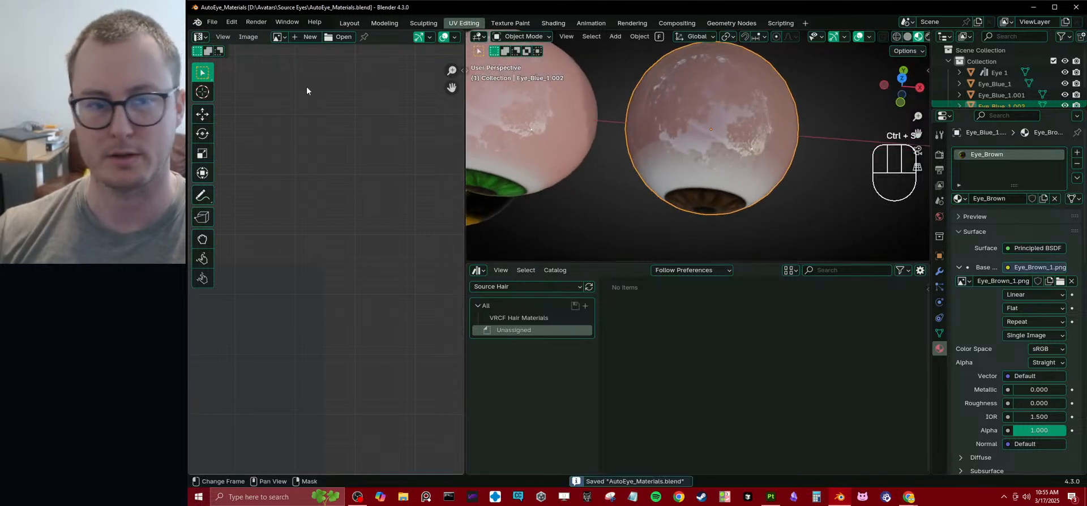
# - Reopen the recent file AutoEye_Baker_BrownEye.blend
pyautogui.click(218, 22)
pyautogui.moveTo(237, 60)
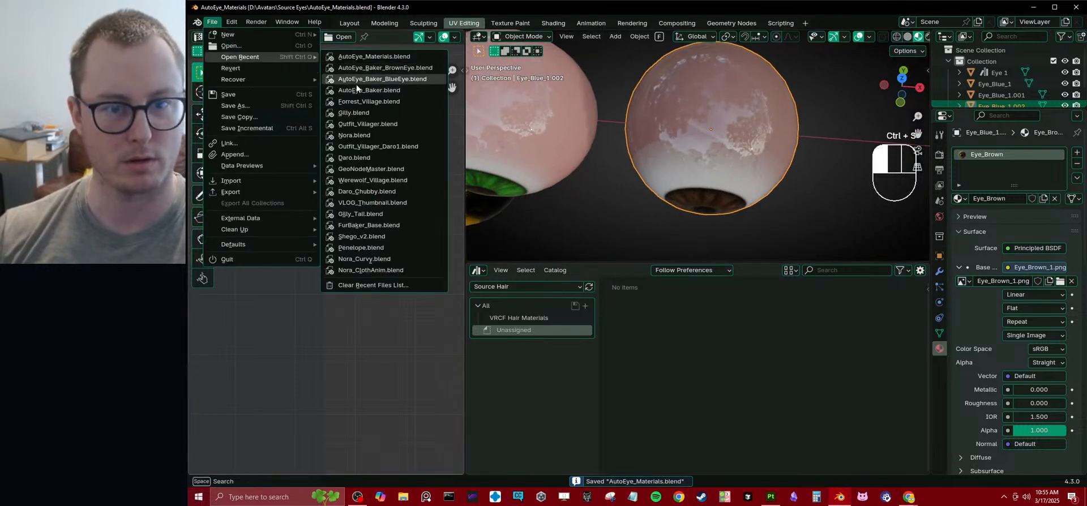
pyautogui.click(373, 68)
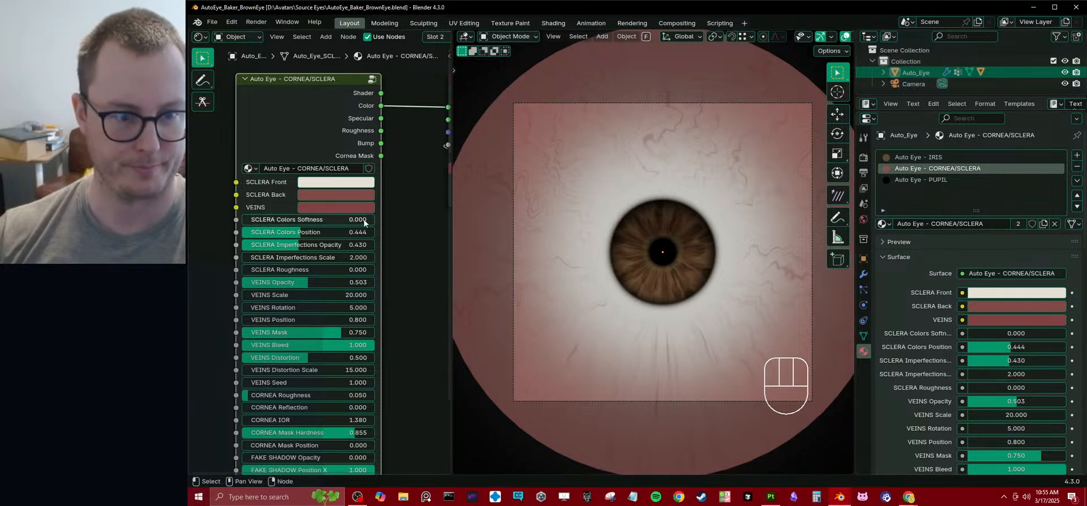
pyautogui.click(331, 198)
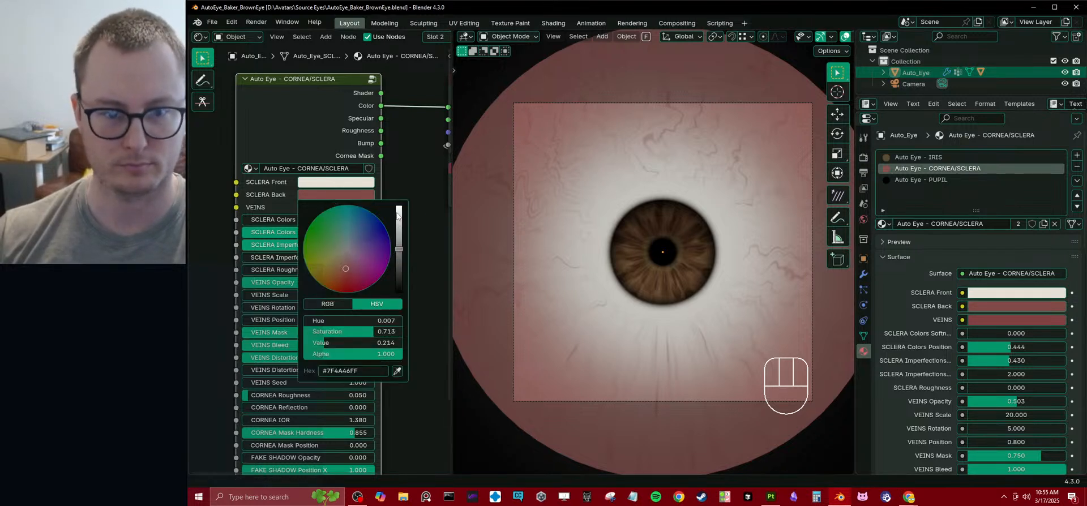
pyautogui.moveTo(399, 249); pyautogui.dragTo(400, 211)
pyautogui.press('Escape')
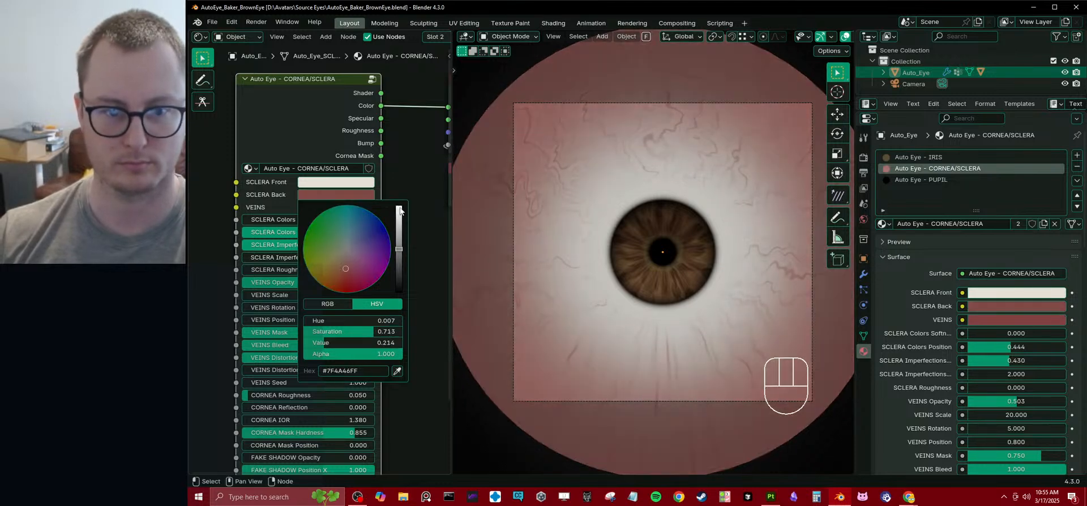
# - Copy the SCLERA Front color to SCLERA Back, and adjust it to a darker pinkish beige with hue about 0.067 and saturation about 0.234
pyautogui.hotkey('ctrl', 'v')
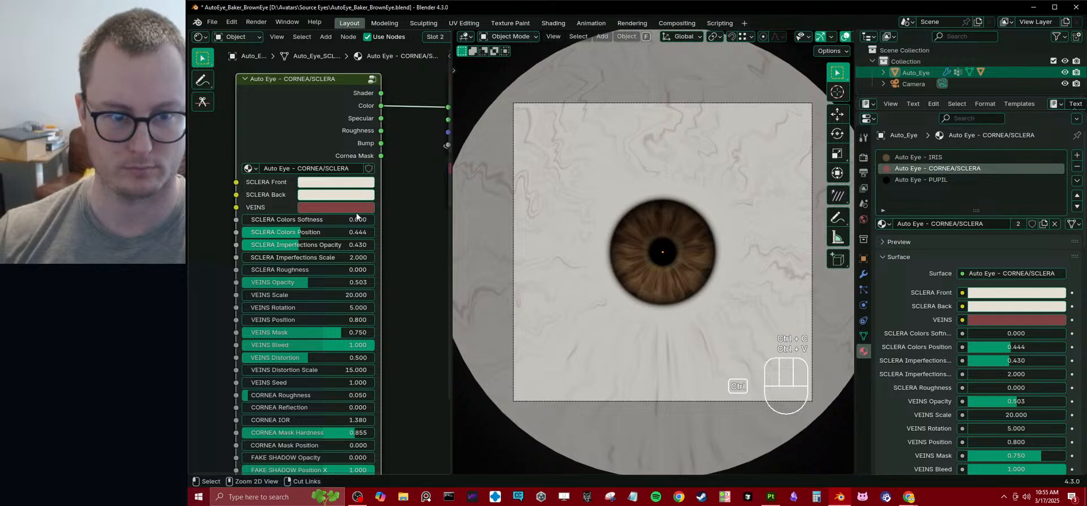
pyautogui.hotkey('ctrl', 'v')
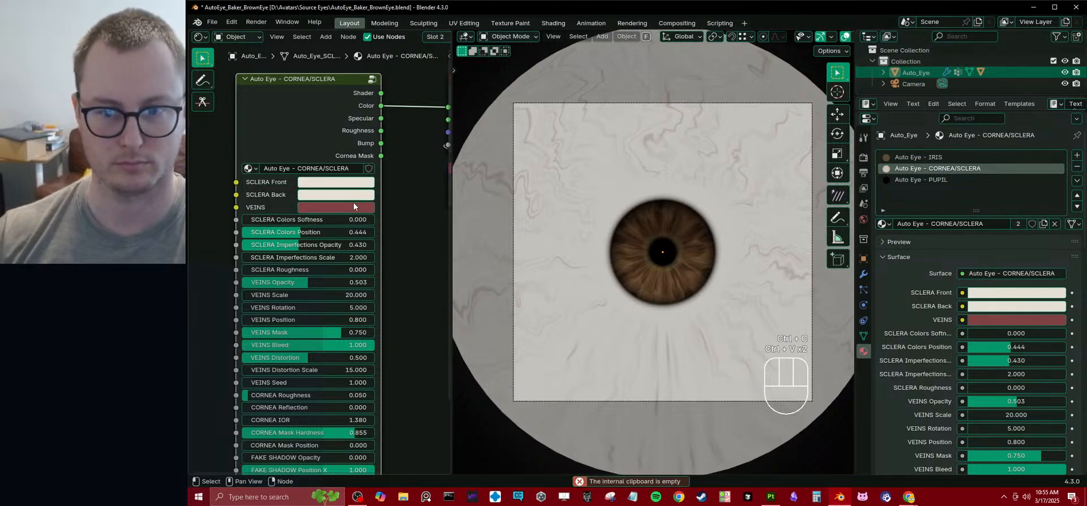
pyautogui.click(348, 195)
pyautogui.moveTo(399, 238); pyautogui.dragTo(399, 223)
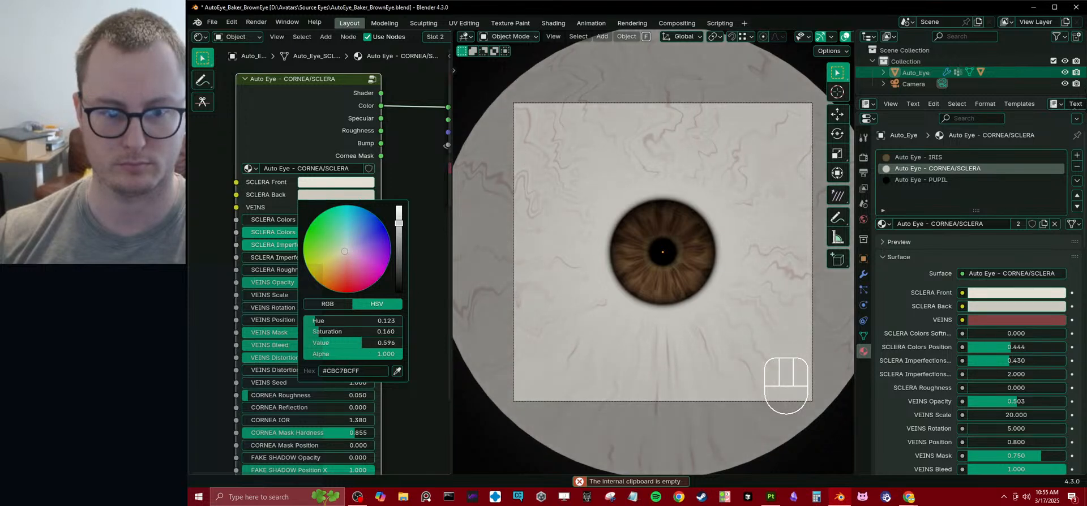
pyautogui.moveTo(349, 267); pyautogui.dragTo(346, 256)
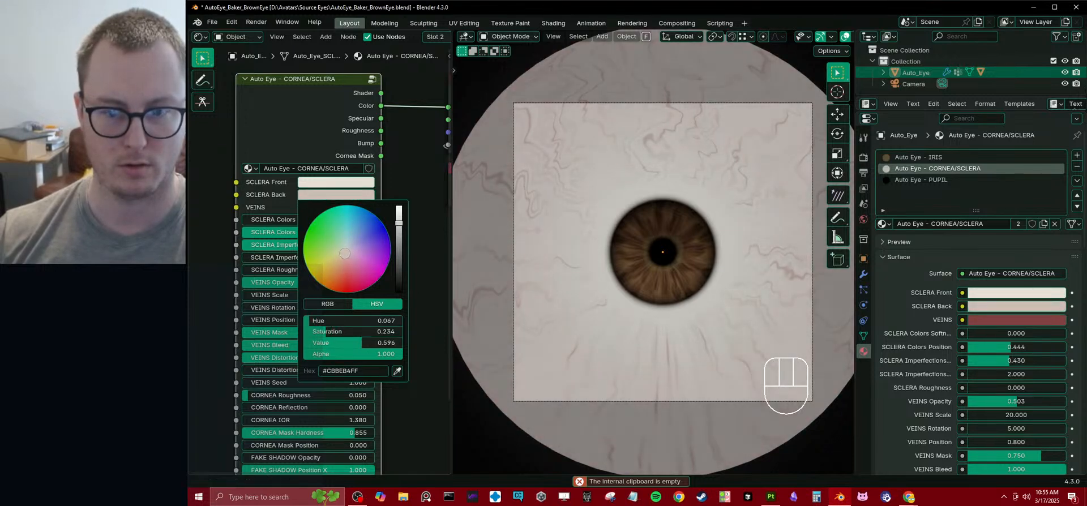
pyautogui.moveTo(398, 228)
pyautogui.mouseDown()
pyautogui.moveTo(399, 249)
pyautogui.moveTo(399, 206)
pyautogui.moveTo(399, 223)
pyautogui.mouseUp()
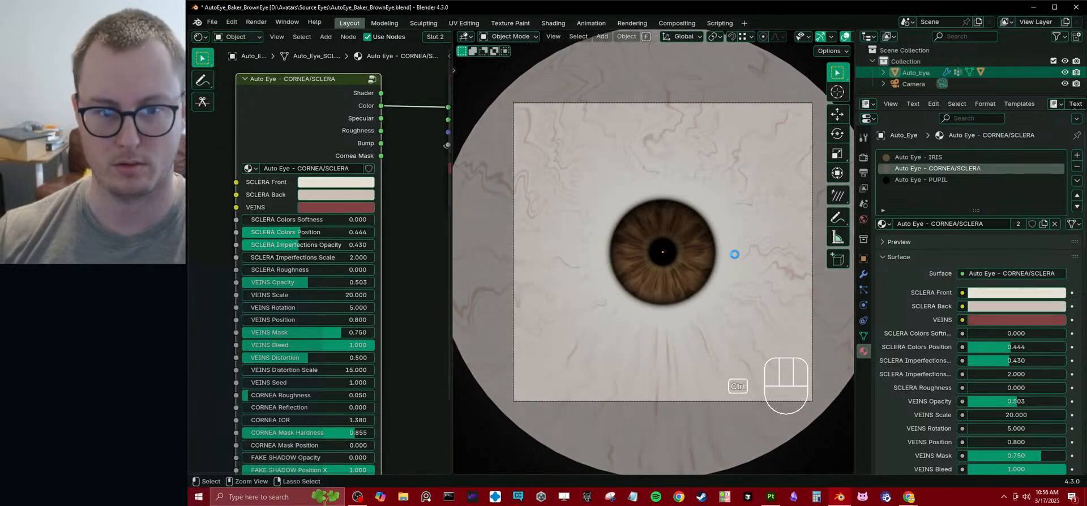
# - Render the adjusted brown eye and save the image over Eye_Brown_1.png in the Renders folder
pyautogui.press('F12')
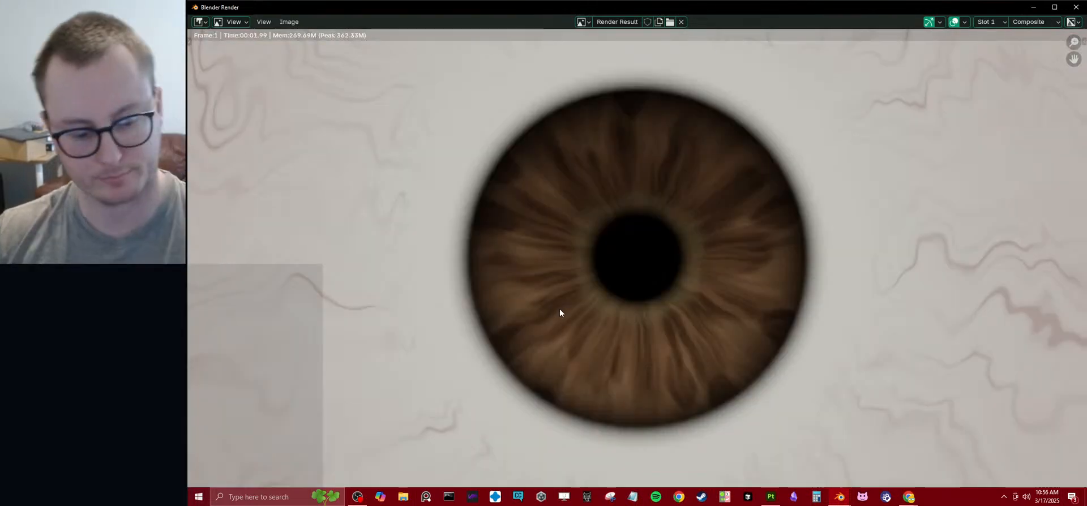
pyautogui.hotkey('shift', 'alt', 's')
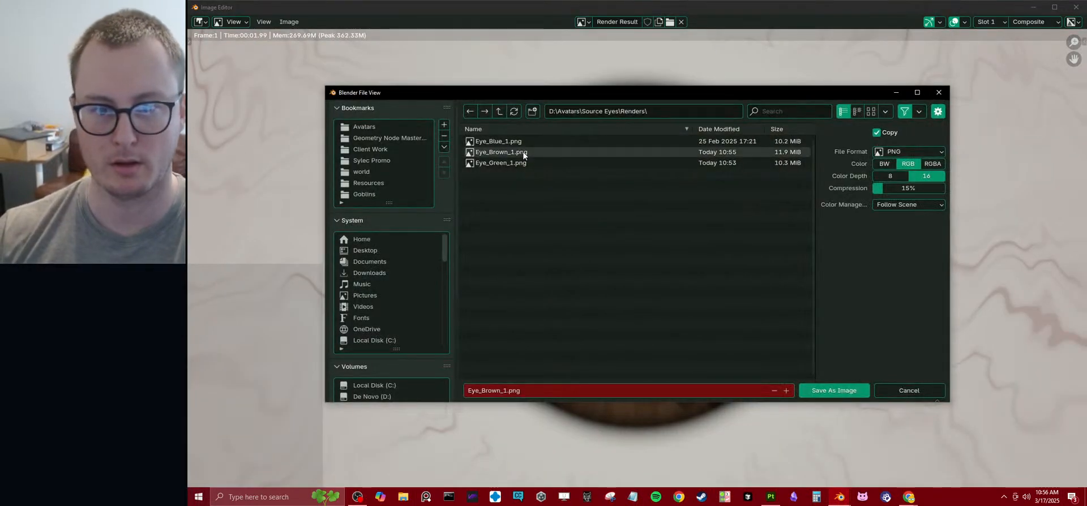
pyautogui.click(828, 391)
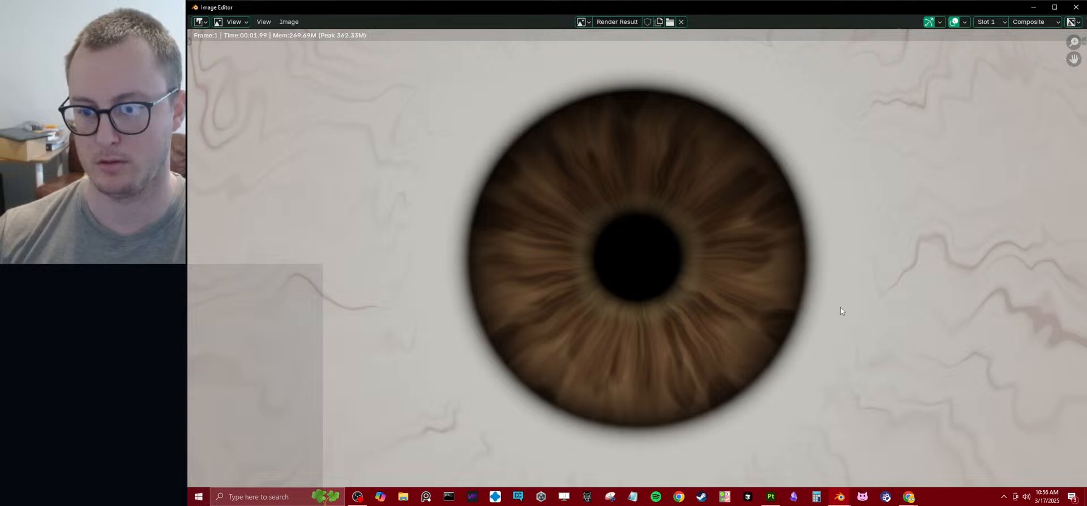
pyautogui.click(1075, 12)
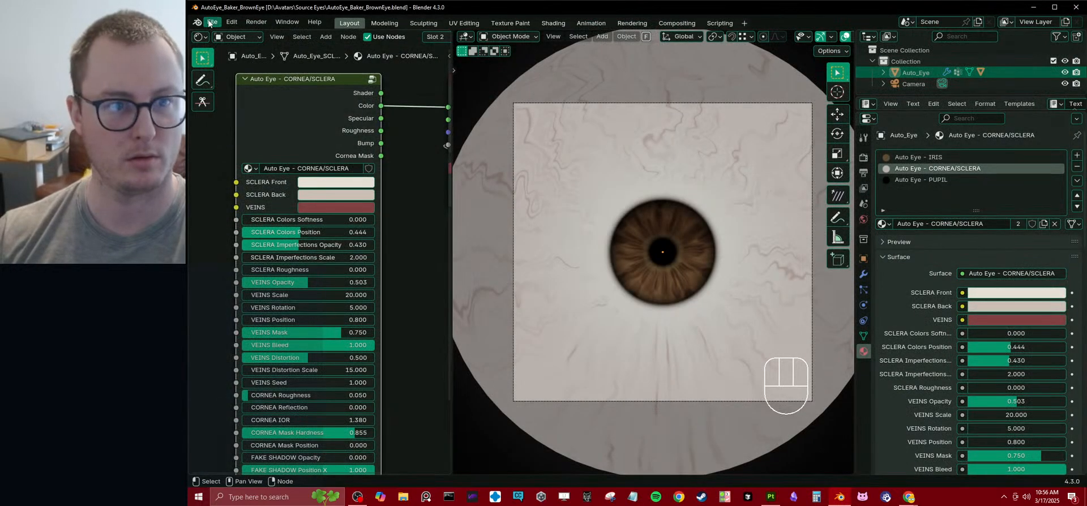
# - Reopen the recent file AutoEye_Materials.blend and save it with the updated brown eye texture
pyautogui.click(212, 21)
pyautogui.moveTo(249, 57)
pyautogui.click(365, 67)
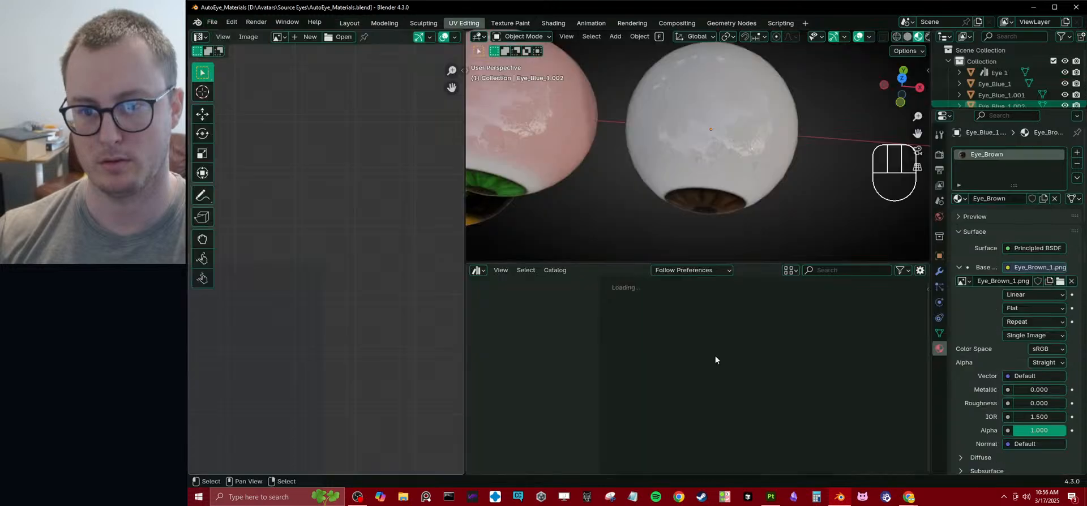
pyautogui.moveTo(759, 137)
pyautogui.mouseDown(button='middle')
pyautogui.moveTo(770, 169)
pyautogui.moveTo(739, 131)
pyautogui.mouseUp(button='middle')
pyautogui.scroll(-6, 692, 140)
pyautogui.scroll(2, 685, 140)
pyautogui.hotkey('ctrl', 's')
# - Slide the brown eye along the X axis closer to the green eye, deselect it, and save the file
pyautogui.moveTo(699, 161); pyautogui.dragTo(723, 134, button='middle')
pyautogui.click(723, 135)
pyautogui.press('g')
pyautogui.press('x')
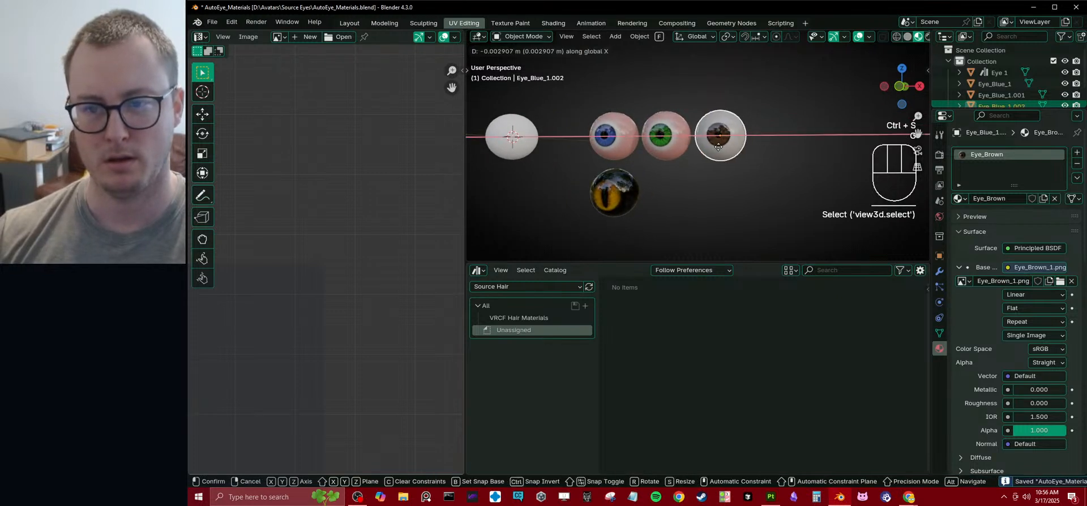
pyautogui.click(712, 137)
pyautogui.click(706, 192)
pyautogui.moveTo(706, 193); pyautogui.dragTo(733, 199, button='middle')
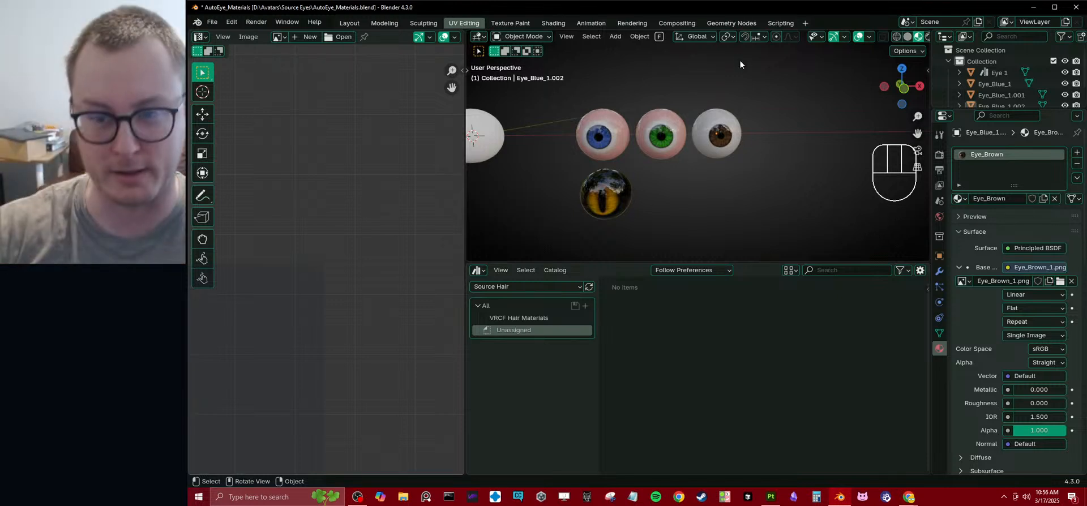
pyautogui.scroll(4, 738, 118)
pyautogui.hotkey('ctrl', 's')
# - Mark the Eye_Brown and Eye_Green materials as assets
pyautogui.moveTo(719, 135); pyautogui.dragTo(736, 99, button='middle')
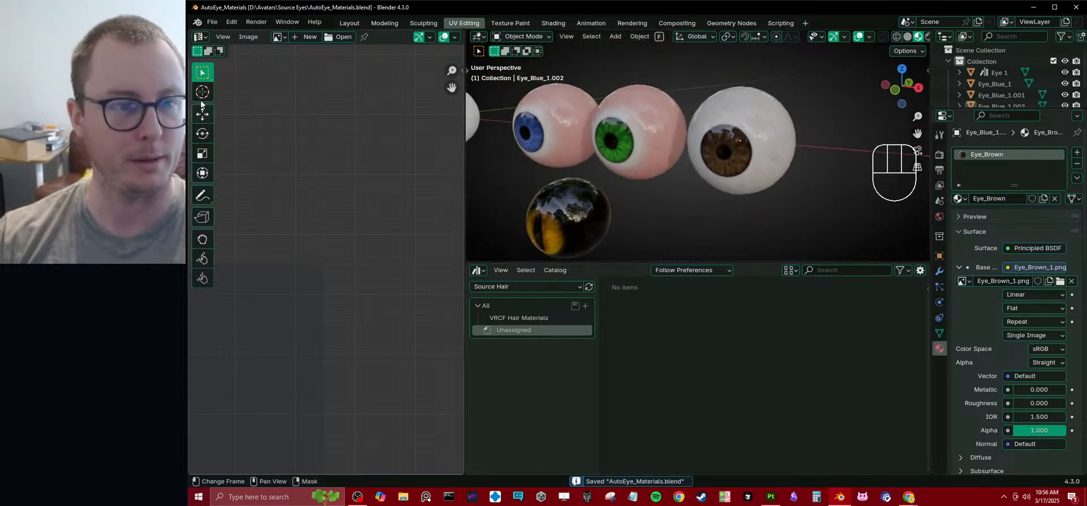
pyautogui.rightClick(1008, 153)
pyautogui.click(1003, 156)
pyautogui.click(660, 128)
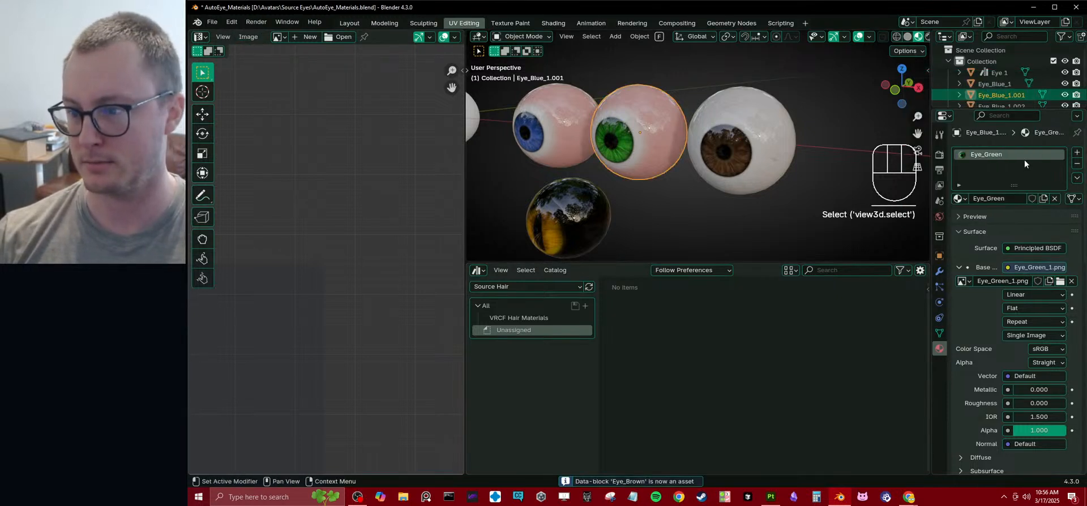
pyautogui.rightClick(1018, 155)
pyautogui.click(987, 155)
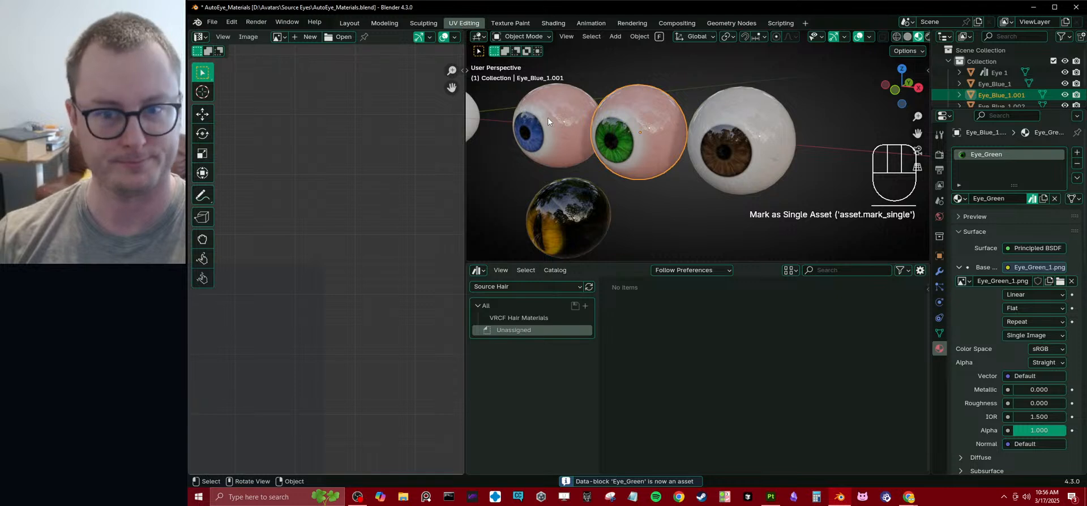
# - Check the materials of the blue, green and brown eyes, and save the file
pyautogui.click(548, 120)
pyautogui.click(643, 128)
pyautogui.click(711, 130)
pyautogui.click(624, 130)
pyautogui.click(564, 117)
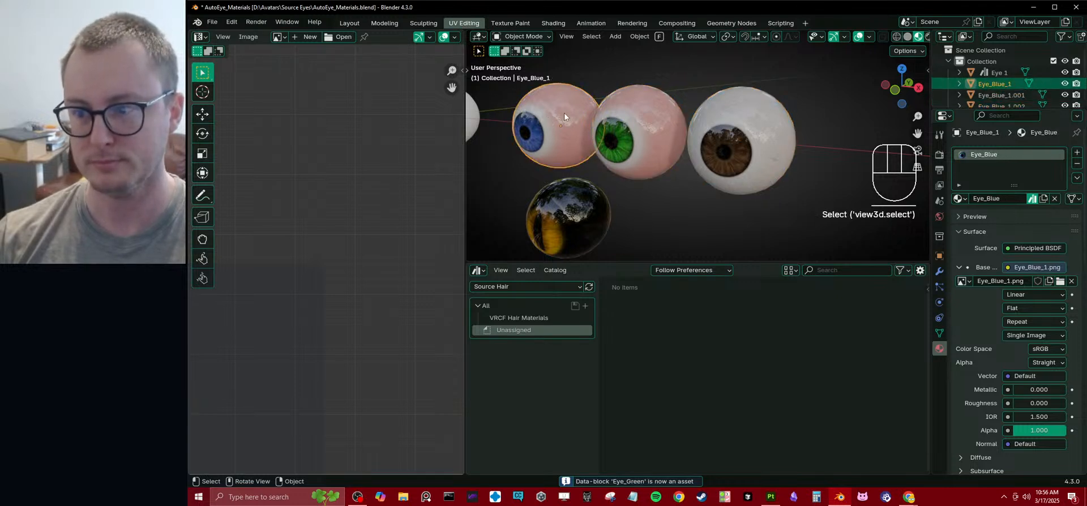
pyautogui.hotkey('ctrl', 's')
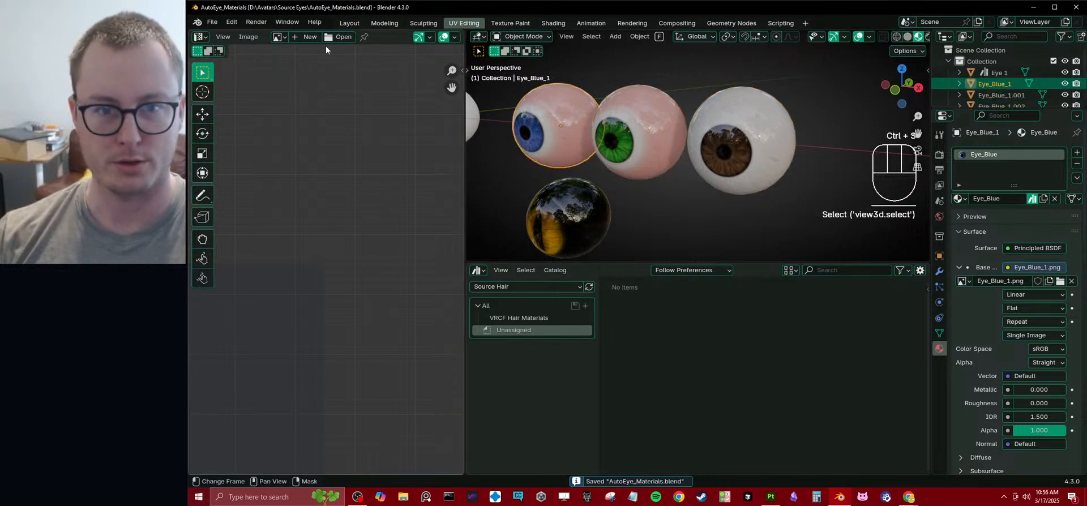
# - Turn the empty UV editor area into an Asset Browser and show the Unassigned assets of all libraries
pyautogui.click(201, 36)
pyautogui.click(200, 36)
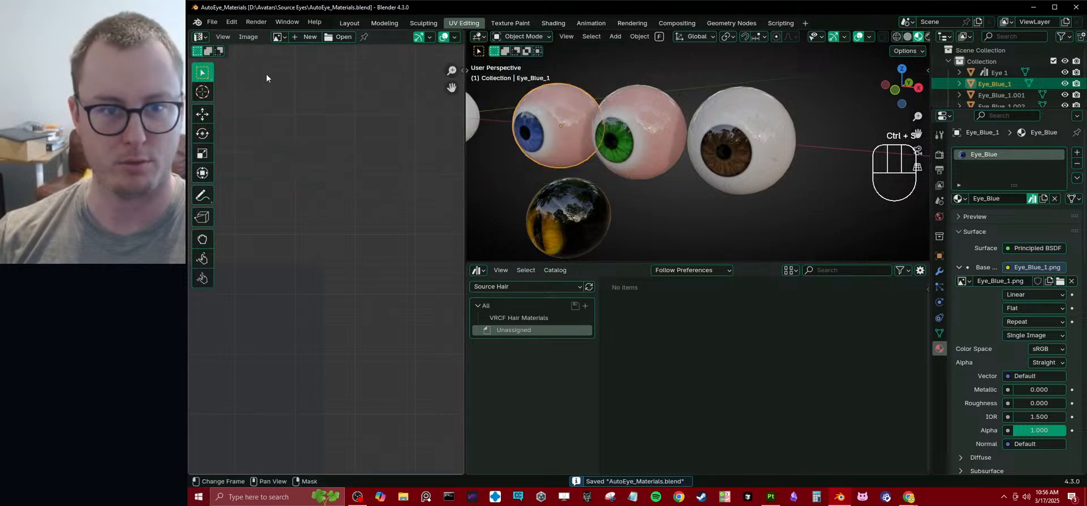
pyautogui.click(201, 36)
pyautogui.click(572, 103)
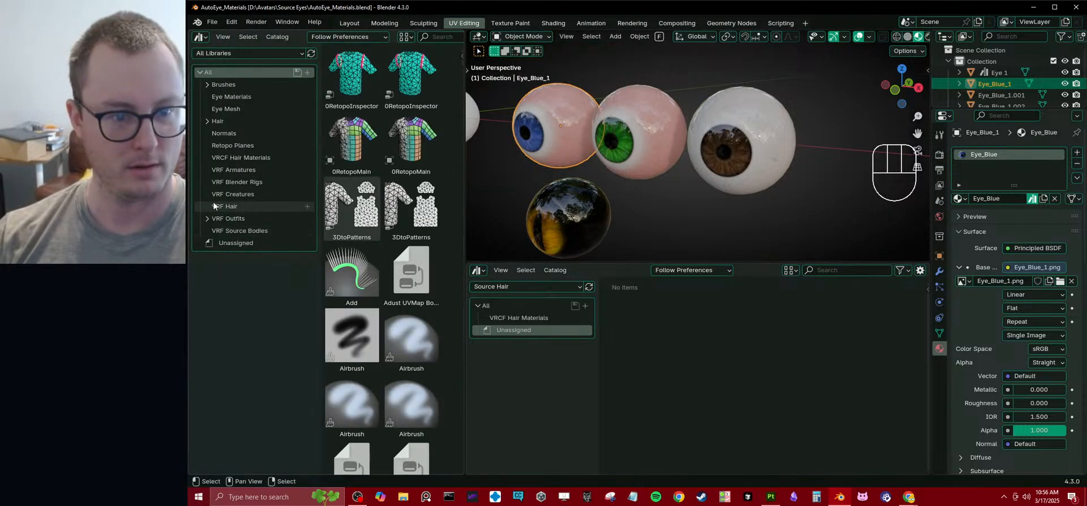
pyautogui.click(227, 243)
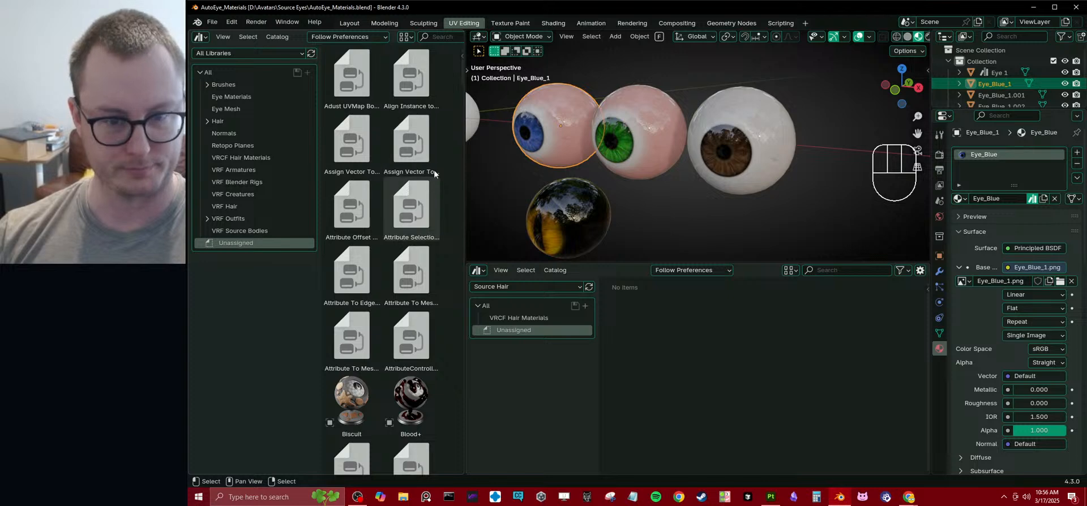
# - Move the Eye_Brown and Eye_Green assets into the Eye Materials catalog, and display that catalog
pyautogui.moveTo(456, 79); pyautogui.dragTo(466, 193)
pyautogui.click(416, 105)
pyautogui.keyDown('shift'); pyautogui.click(351, 156); pyautogui.keyUp('shift')
pyautogui.moveTo(351, 155); pyautogui.dragTo(270, 100)
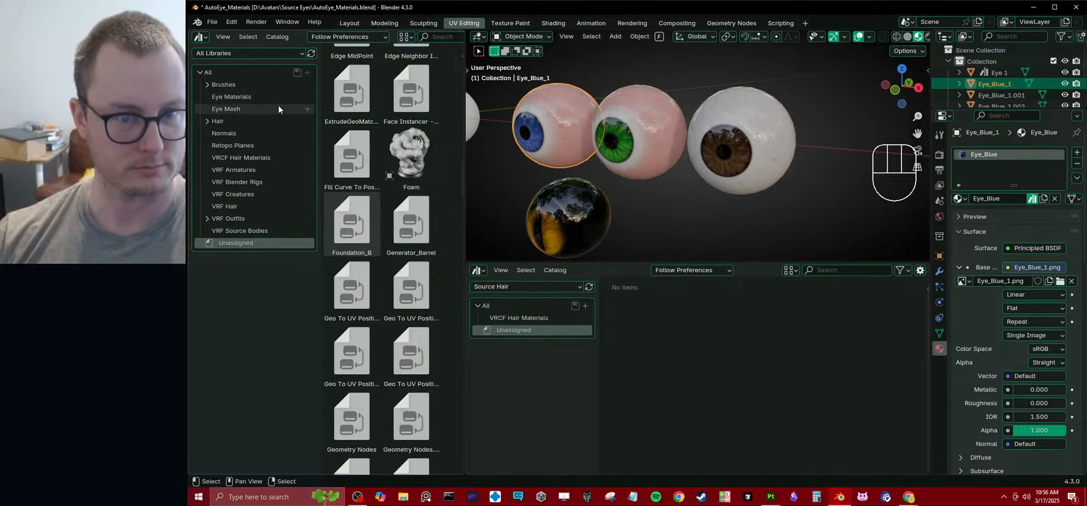
pyautogui.click(256, 99)
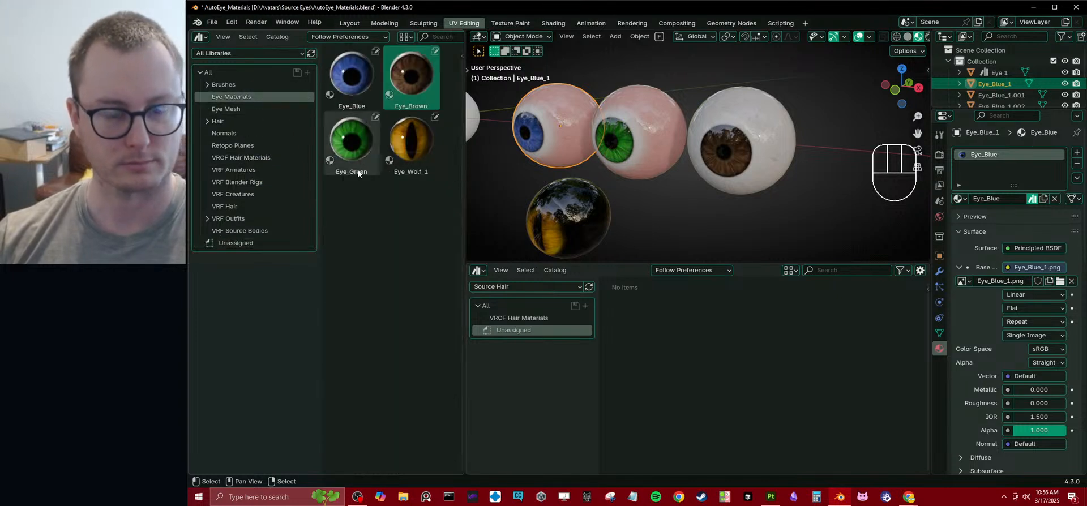
# - Limit the asset library to Current File, nest the Eye Mesh catalog inside Eye Materials, and save the file
pyautogui.click(260, 50)
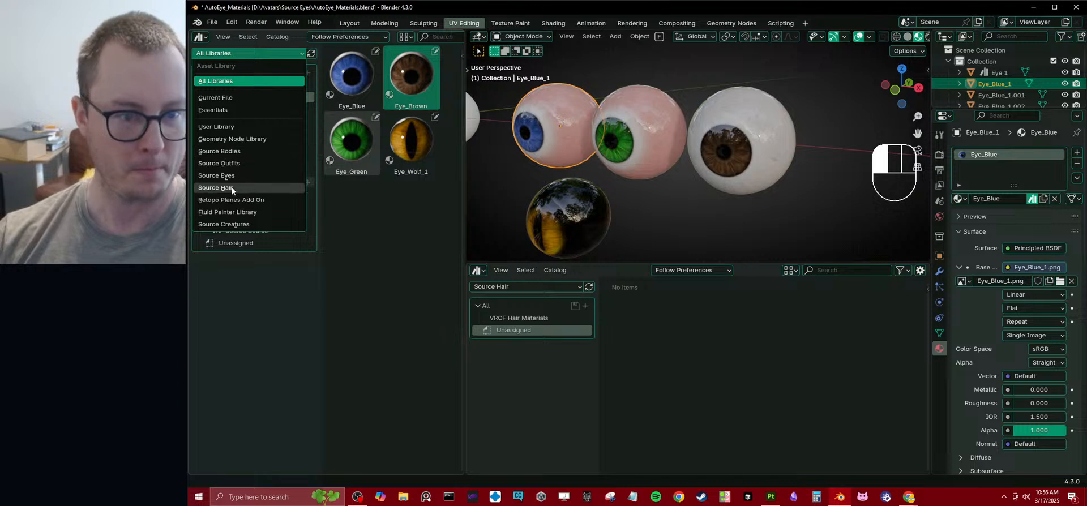
pyautogui.click(232, 100)
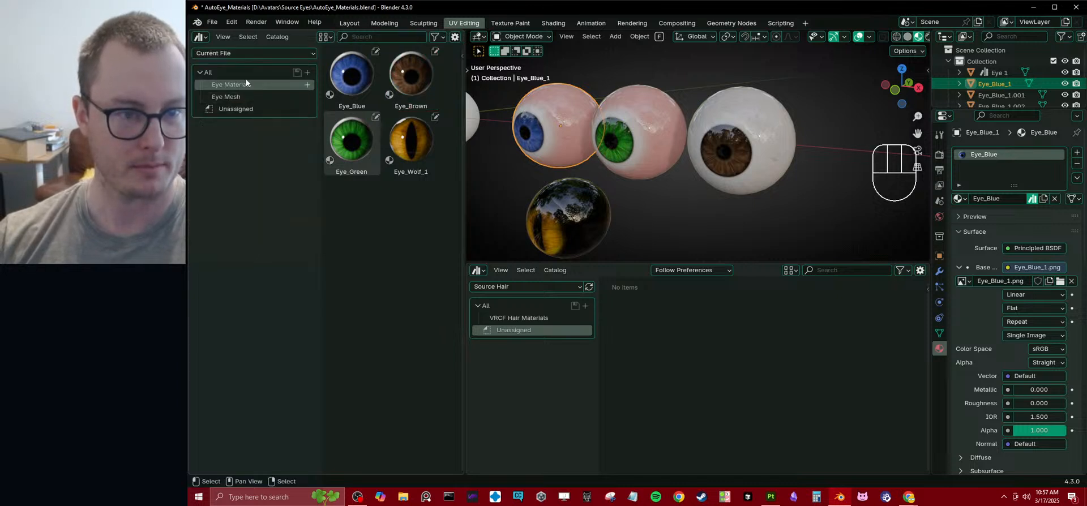
pyautogui.moveTo(227, 94); pyautogui.dragTo(239, 87)
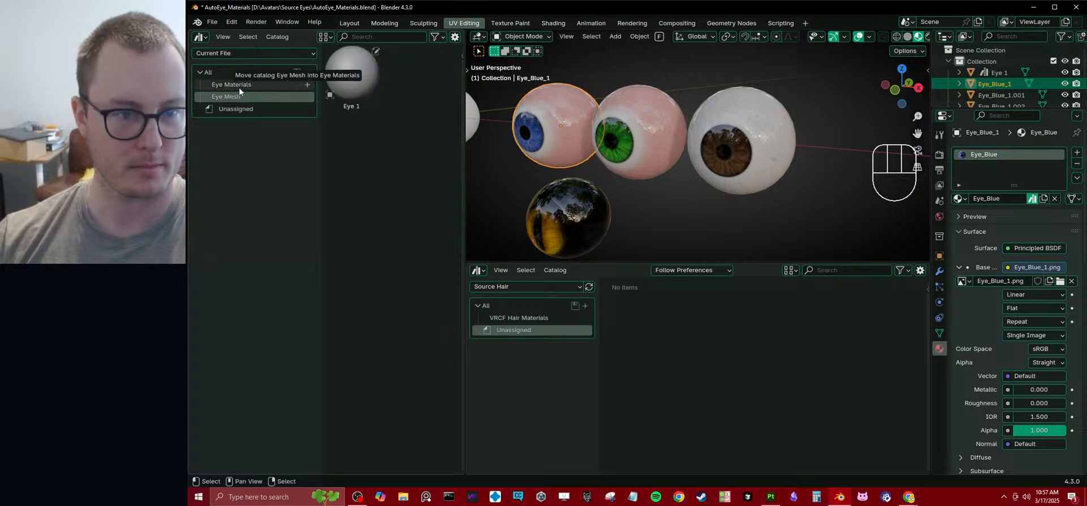
pyautogui.hotkey('ctrl', 's')
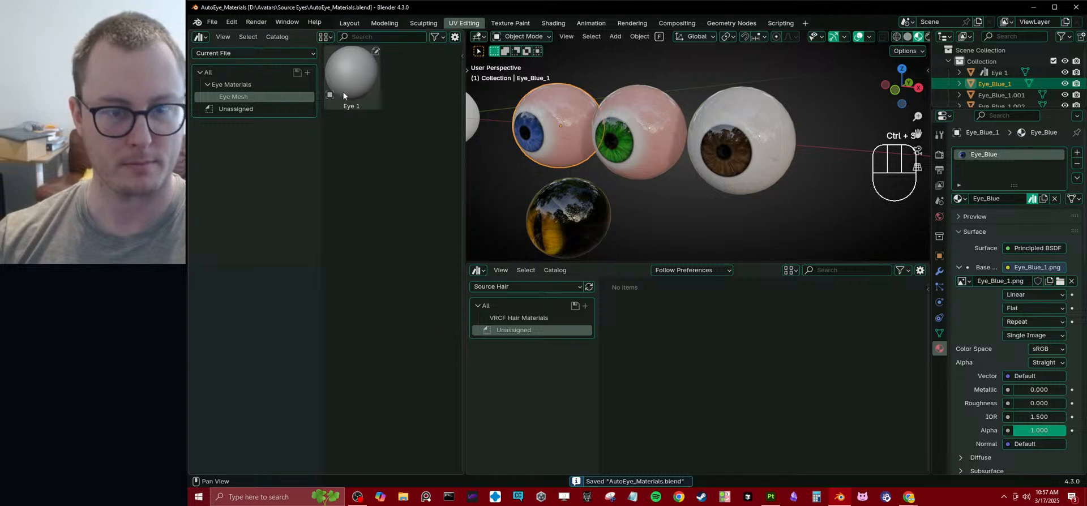
# - Open Gilly.blend and set the viewport shading to Material Preview
pyautogui.click(210, 23)
pyautogui.moveTo(240, 57)
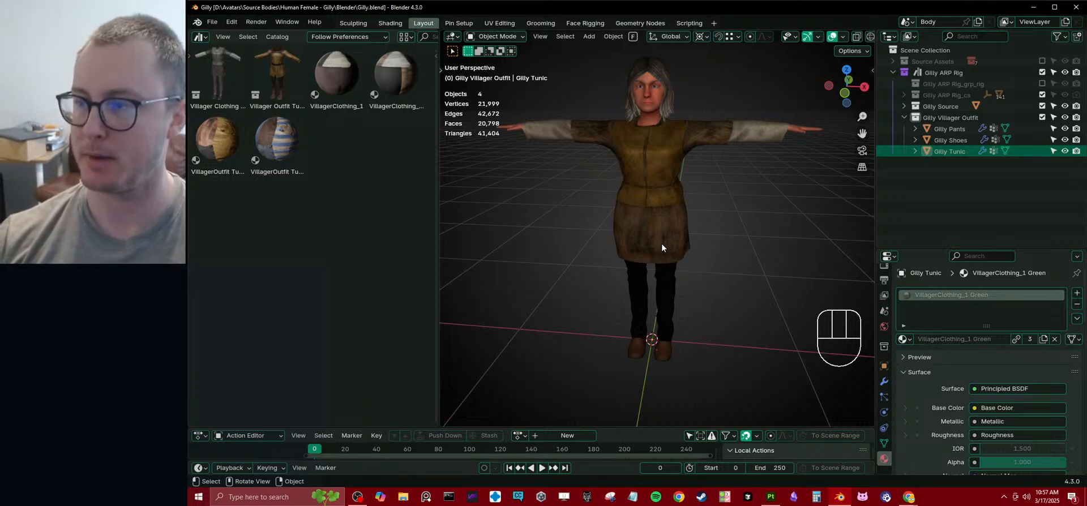
pyautogui.moveTo(776, 222); pyautogui.dragTo(658, 270, button='middle')
pyautogui.scroll(4, 742, 287)
pyautogui.press('z')
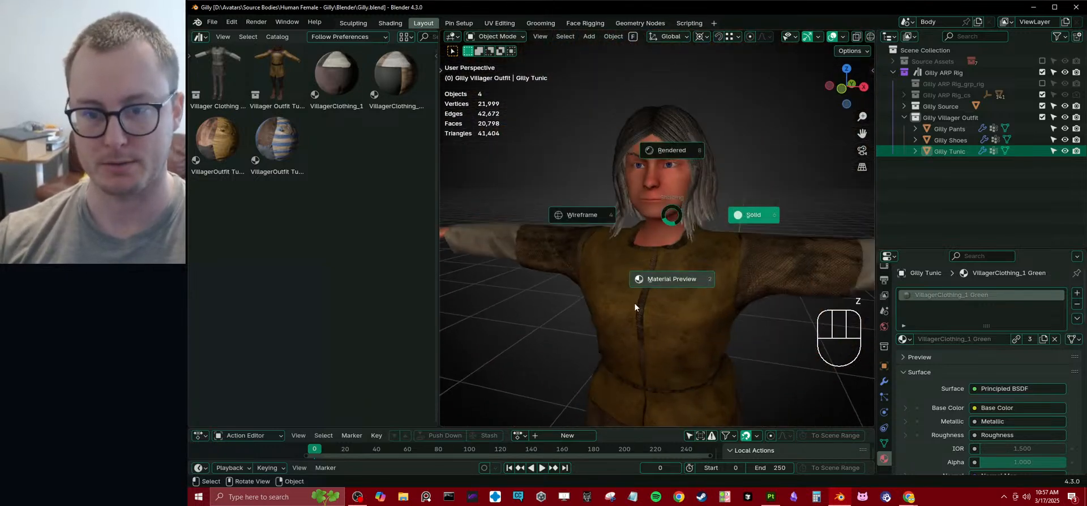
pyautogui.click(634, 304)
# - Collapse the Gilly Villager Outfit collection, and select Gilly Body inside the Gilly Source collection
pyautogui.moveTo(693, 211); pyautogui.dragTo(680, 207, button='middle')
pyautogui.scroll(2, 681, 205)
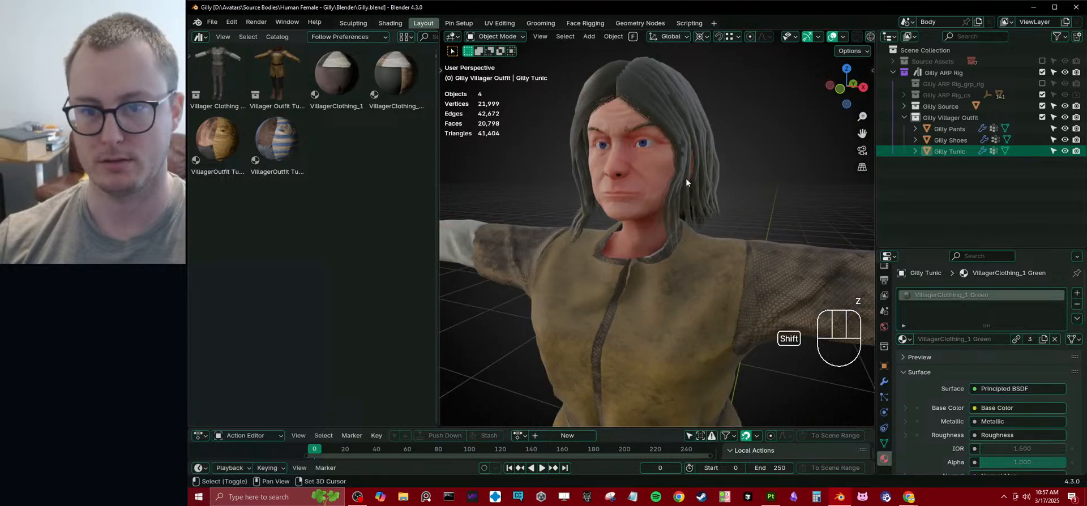
pyautogui.scroll(3, 686, 178)
pyautogui.click(904, 118)
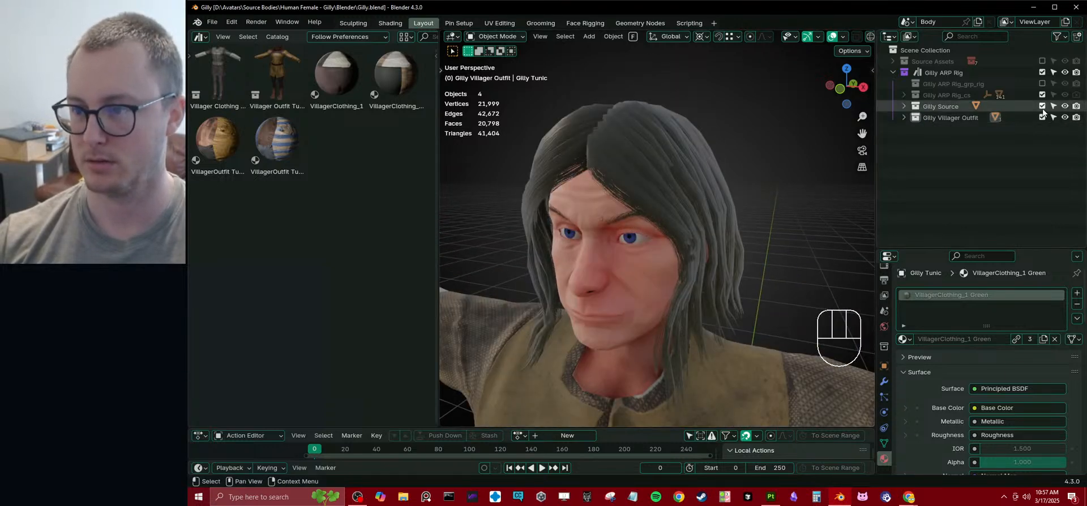
pyautogui.click(904, 106)
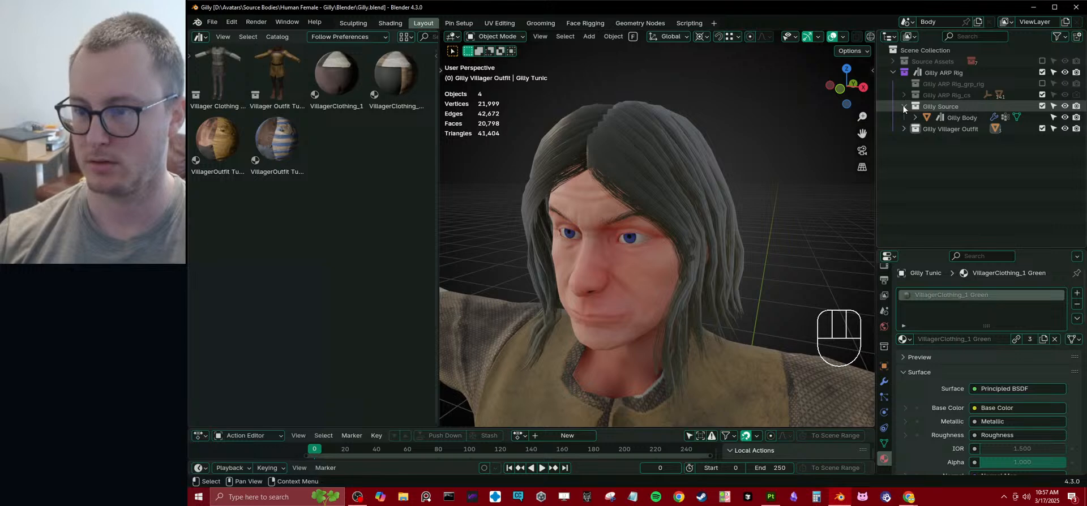
pyautogui.click(958, 118)
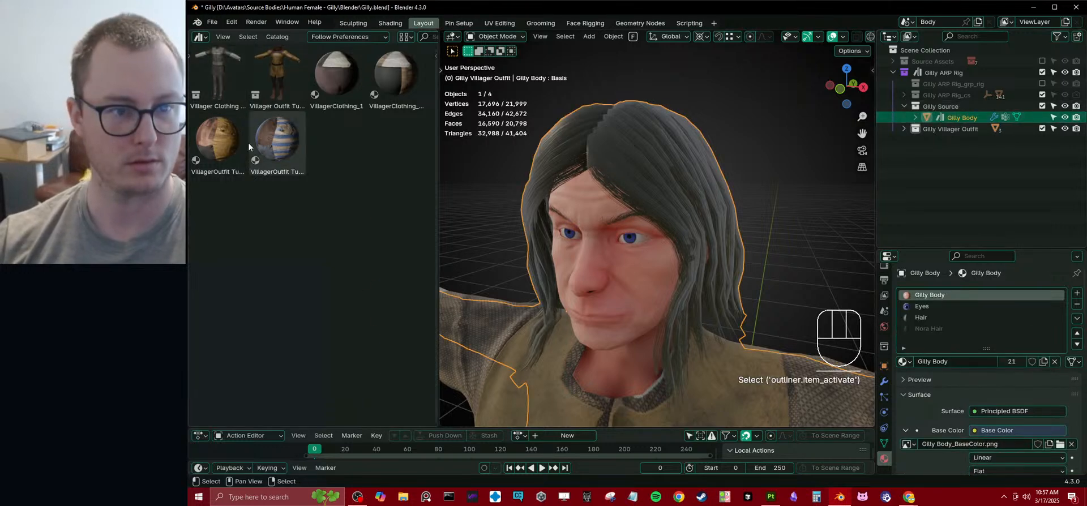
# - Apply the Eye_Brown material from the Eye Materials catalog to the character's eyes, and save the file
pyautogui.press('t')
pyautogui.click(217, 97)
pyautogui.press('t')
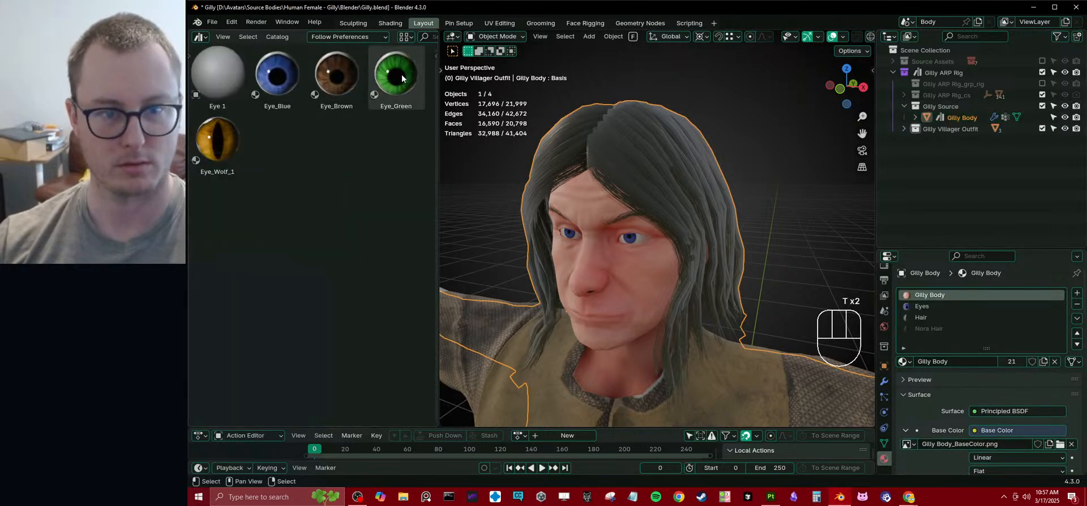
pyautogui.moveTo(331, 79); pyautogui.dragTo(630, 238)
pyautogui.press('ctrl')
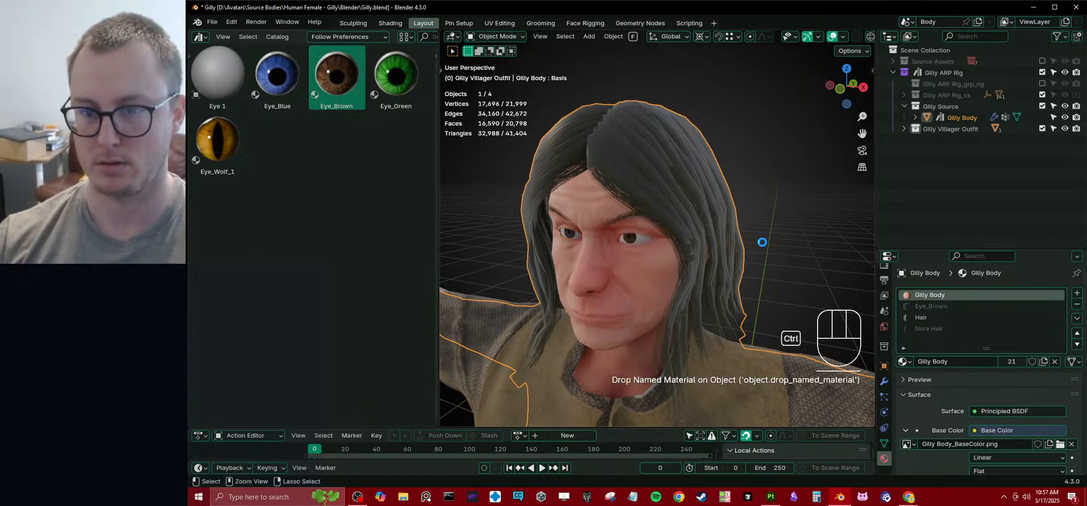
pyautogui.hotkey('ctrl', 's')
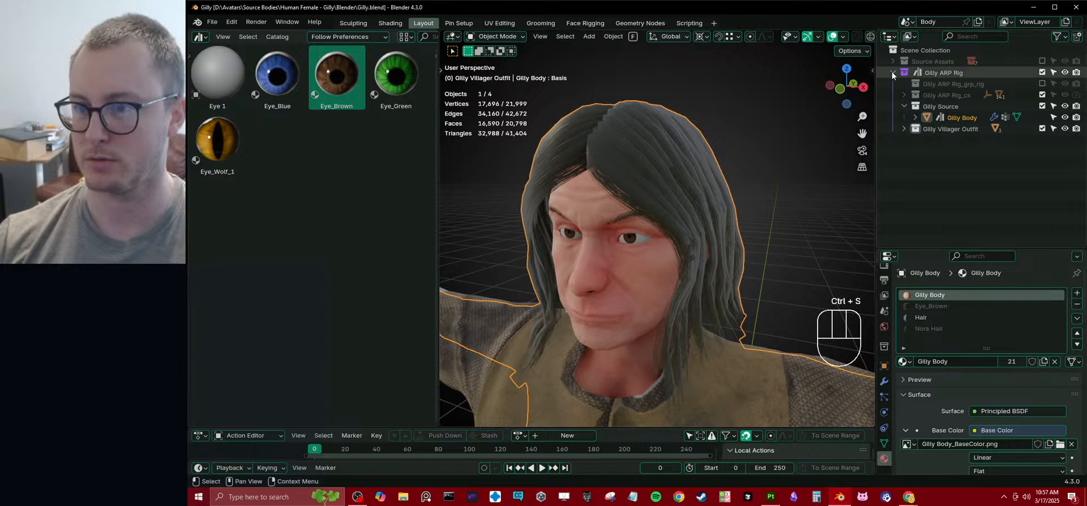
# - Enable the Eyes collection under Source Assets, and exclude the Gilly ARP Rig collection from the view layer
pyautogui.click(892, 71)
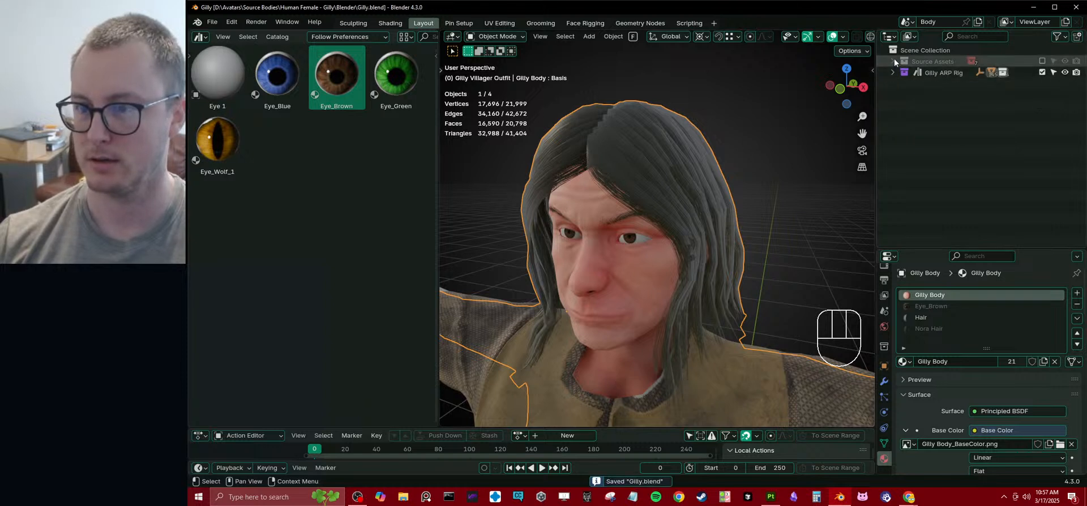
pyautogui.click(893, 60)
pyautogui.click(1042, 129)
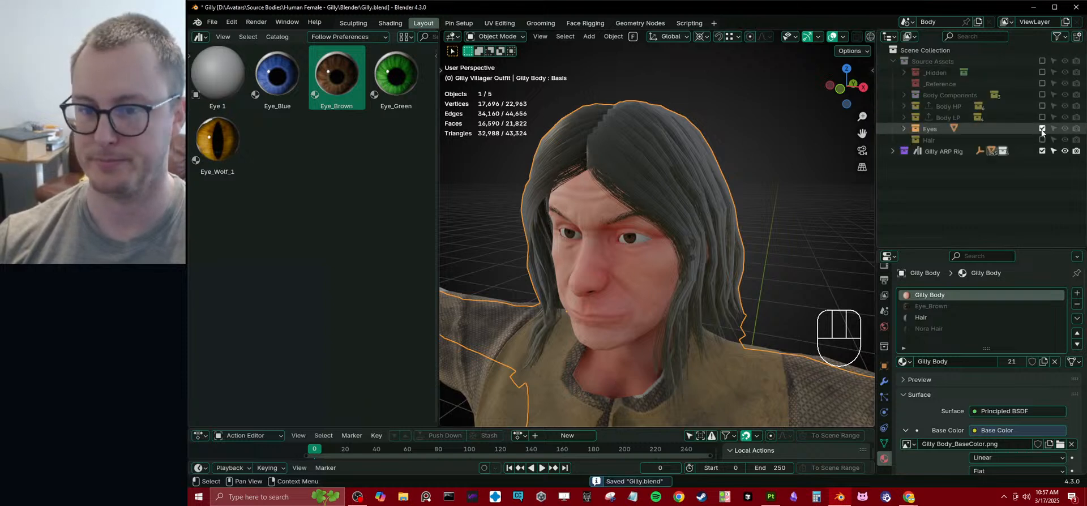
pyautogui.click(1042, 150)
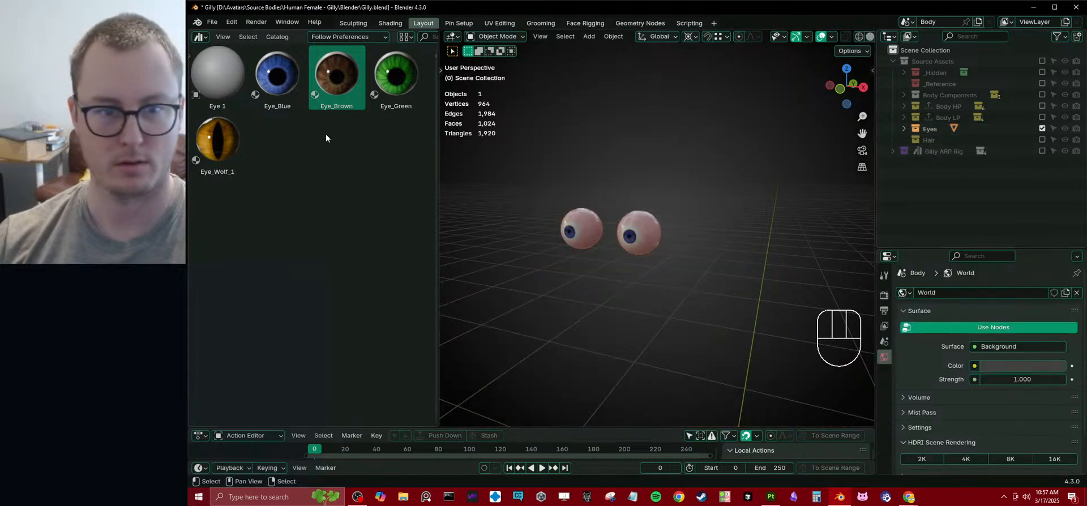
# - Apply the Eye_Brown material to the source eyeballs, and exclude the Eyes collection again
pyautogui.moveTo(336, 76); pyautogui.dragTo(640, 228)
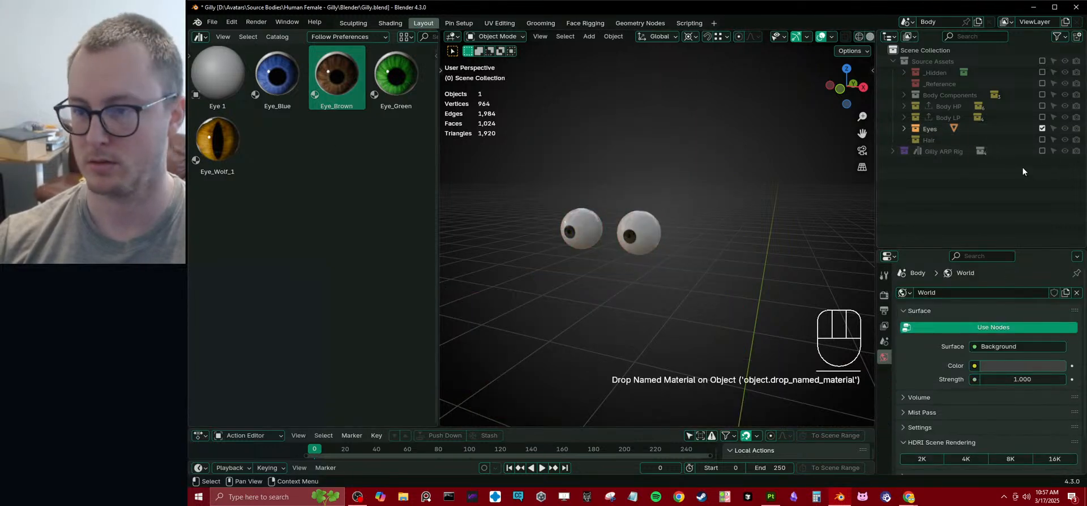
pyautogui.click(1042, 129)
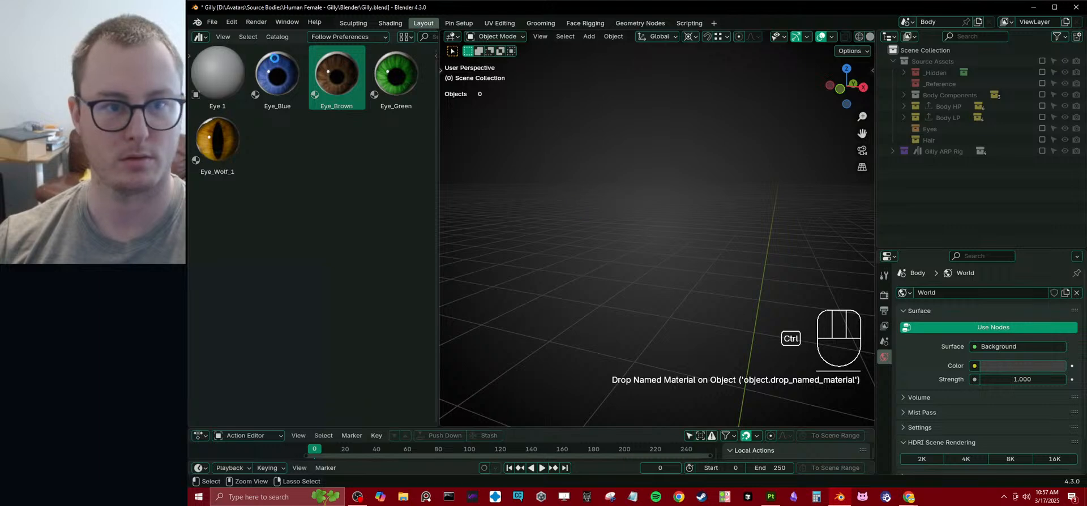
# - Save the file, re-enable the Gilly ARP Rig collection in the view layer, and save again
pyautogui.hotkey('ctrl', 's')
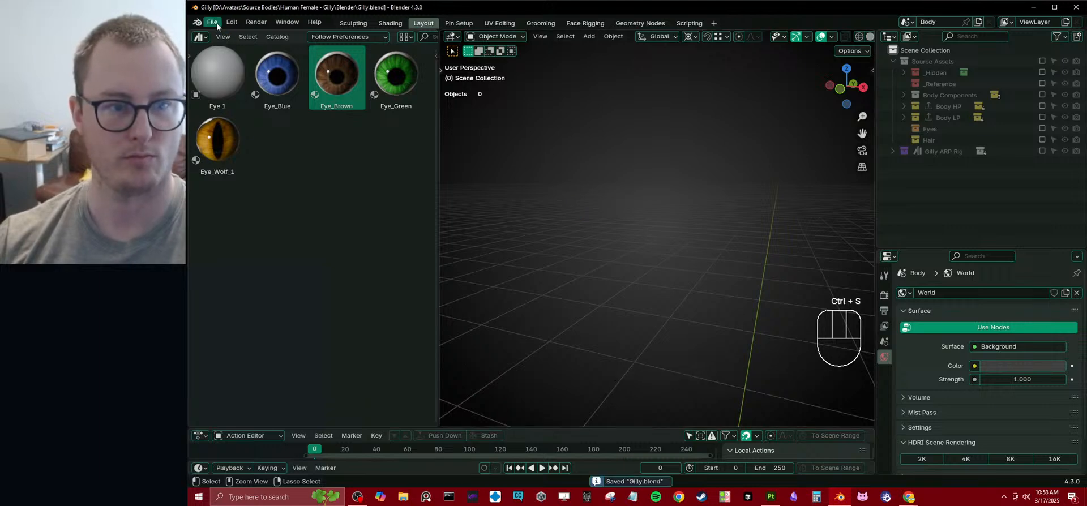
pyautogui.click(216, 23)
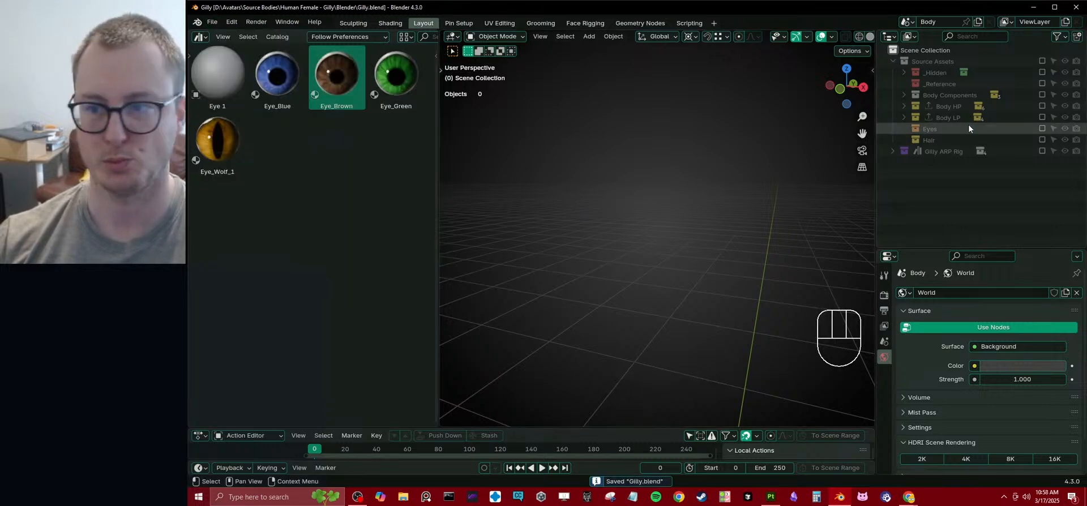
pyautogui.click(1042, 151)
pyautogui.press('ctrl')
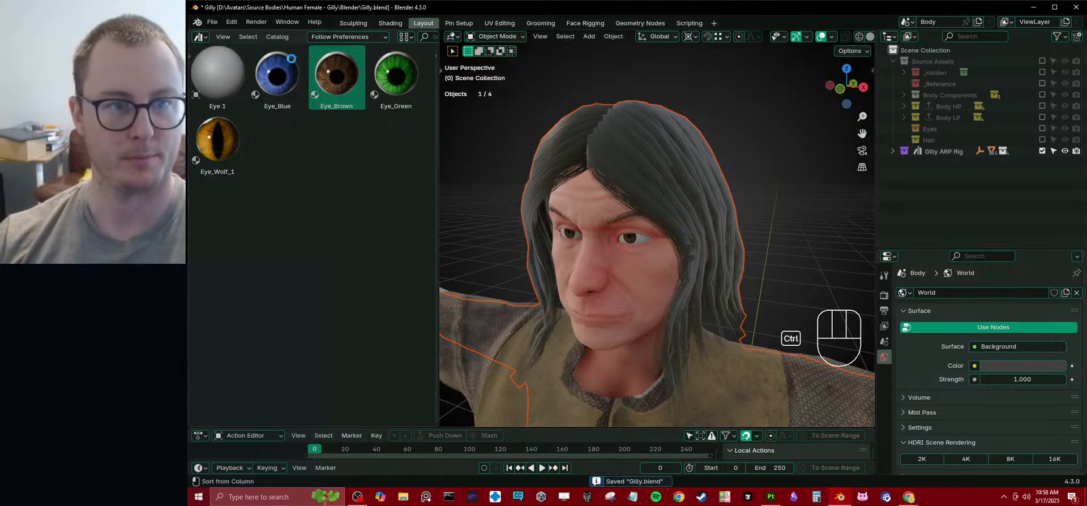
pyautogui.hotkey('ctrl', 's')
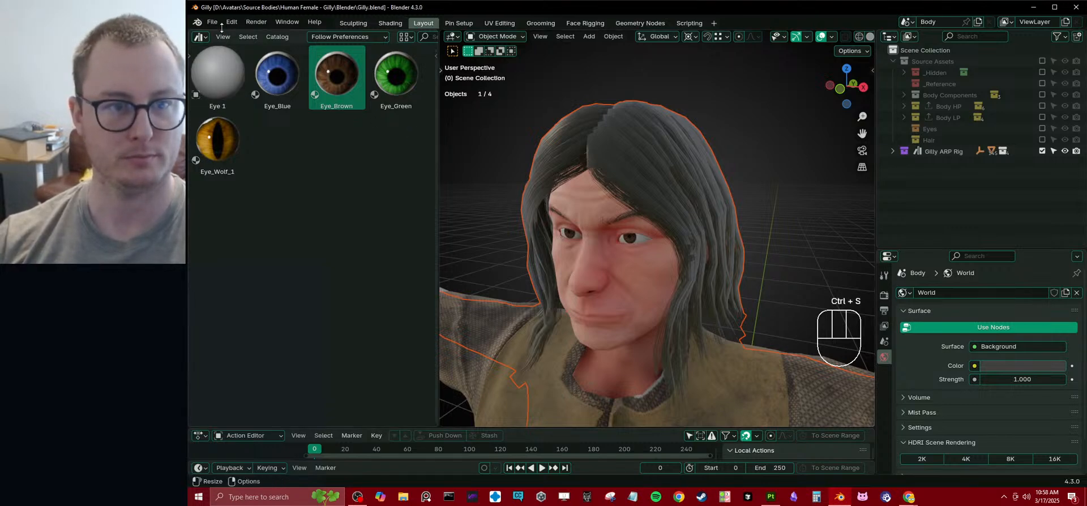
# - Open Julian.blend from the Blender folder of Human Male - Julian in Source Bodies
pyautogui.click(209, 23)
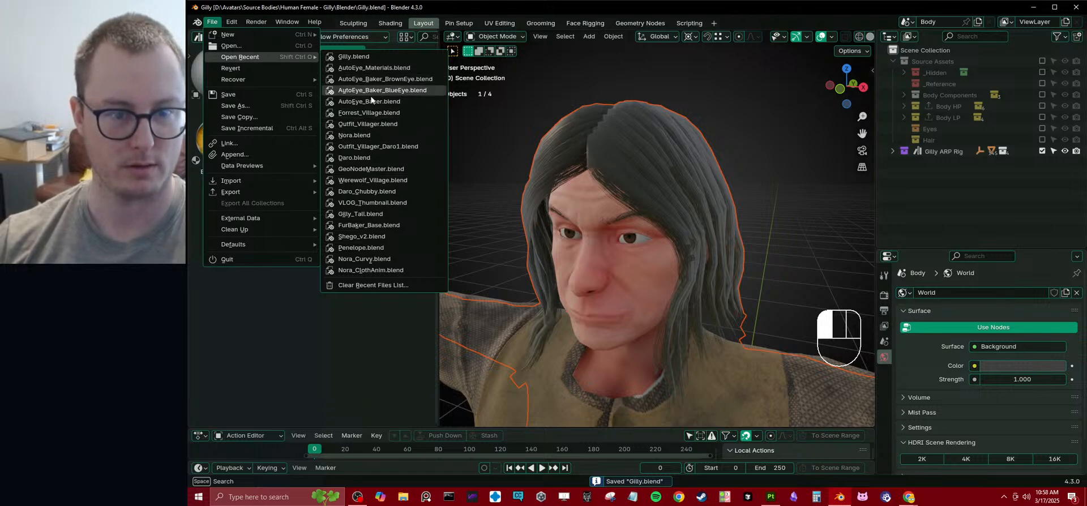
pyautogui.click(231, 45)
pyautogui.click(498, 112)
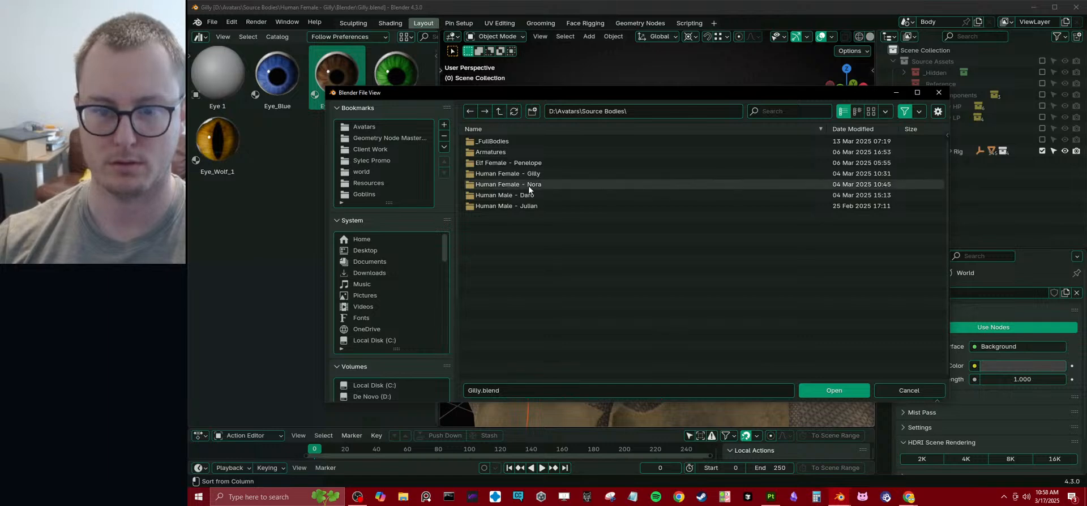
pyautogui.doubleClick(529, 205)
pyautogui.click(515, 152)
pyautogui.doubleClick(514, 152)
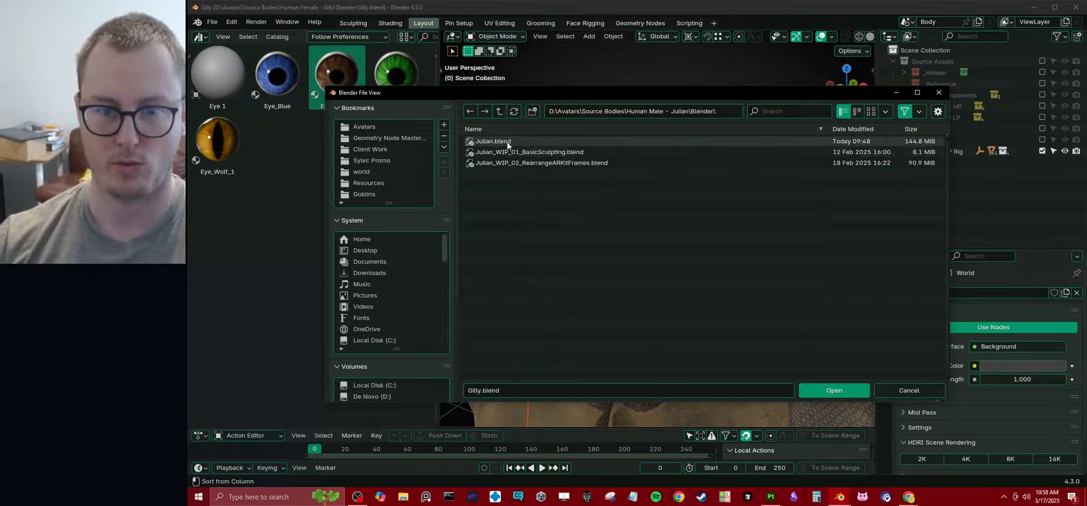
pyautogui.doubleClick(516, 151)
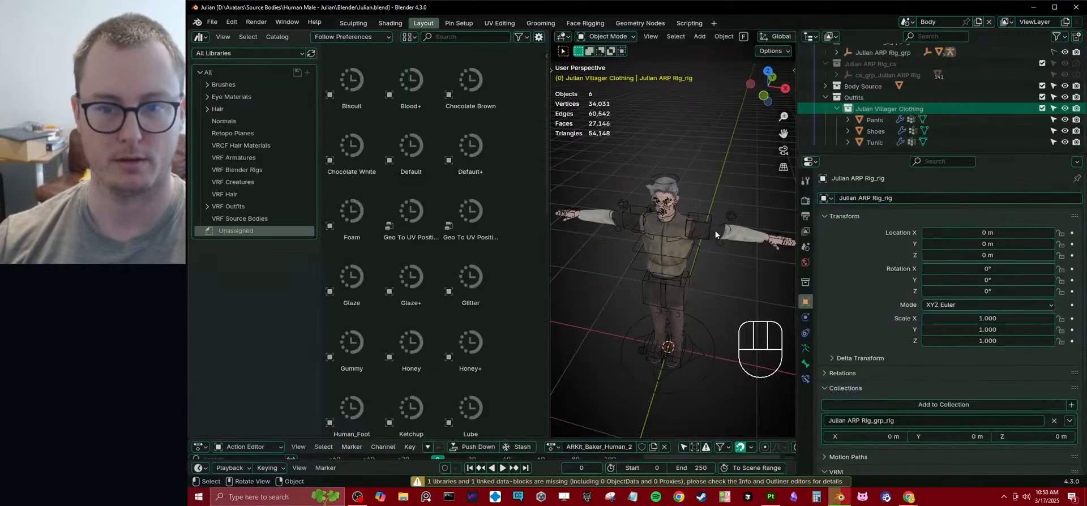
# - Apply the Eye_Green material from the Eye Materials catalog to Julian's eyes
pyautogui.scroll(6, 678, 228)
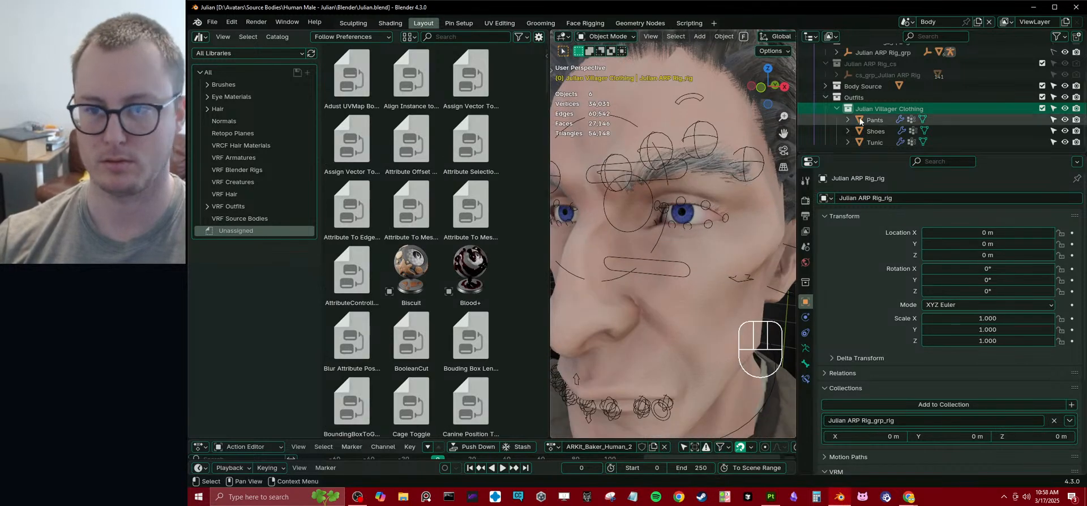
pyautogui.click(231, 97)
pyautogui.moveTo(351, 138); pyautogui.dragTo(697, 216)
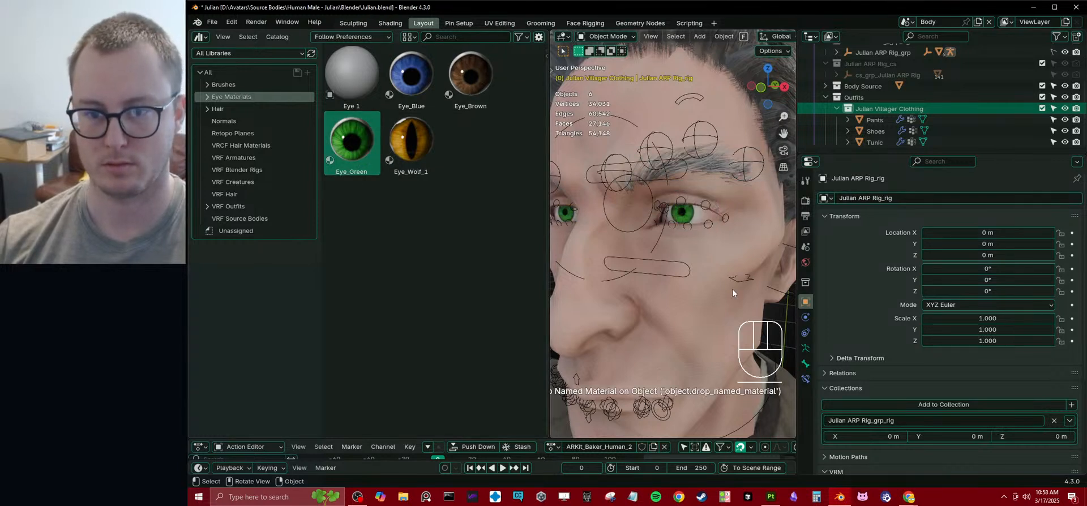
# - Exclude the Outfits, Body Source and Julian ARP Rig collections from the view layer
pyautogui.click(1042, 98)
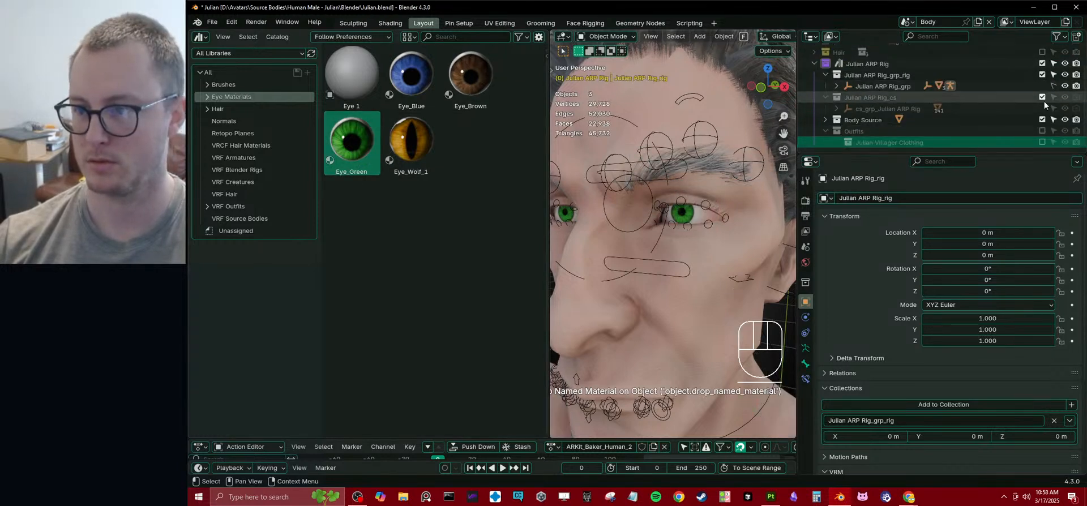
pyautogui.scroll(3, 1045, 99)
pyautogui.click(1042, 120)
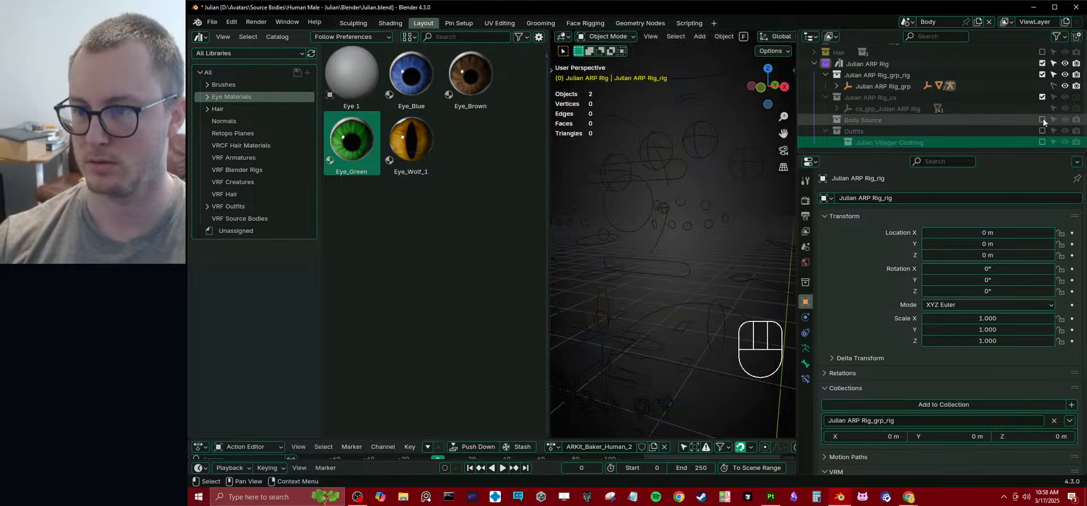
pyautogui.click(1042, 63)
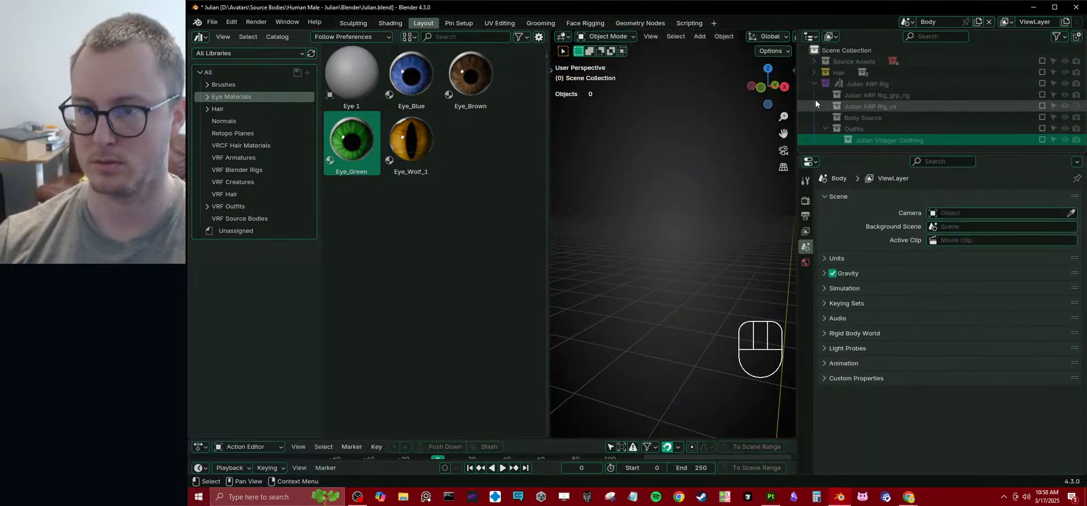
# - Expand the Source Assets collection and enable its Eyes collection in the view layer
pyautogui.click(813, 61)
pyautogui.scroll(-3, 868, 93)
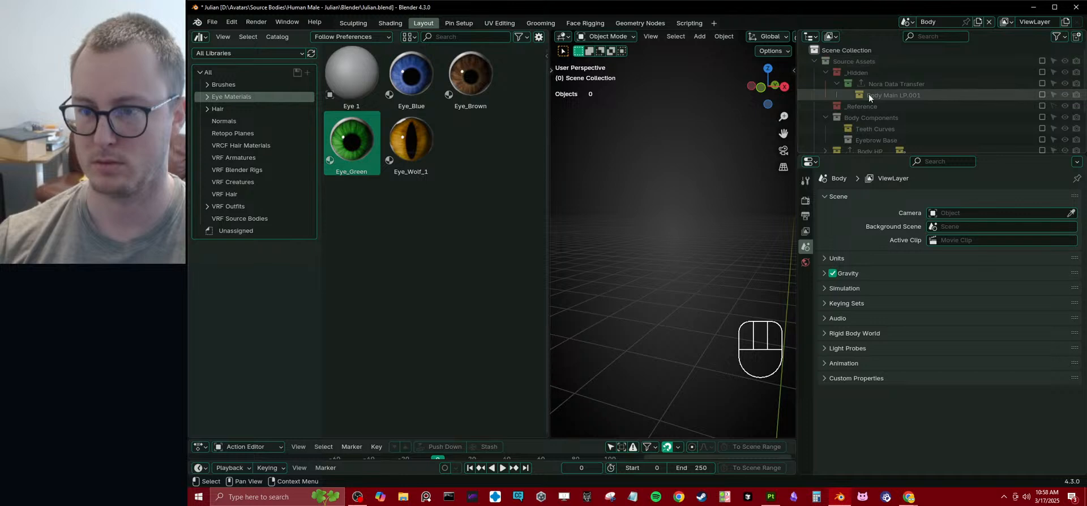
pyautogui.click(1042, 120)
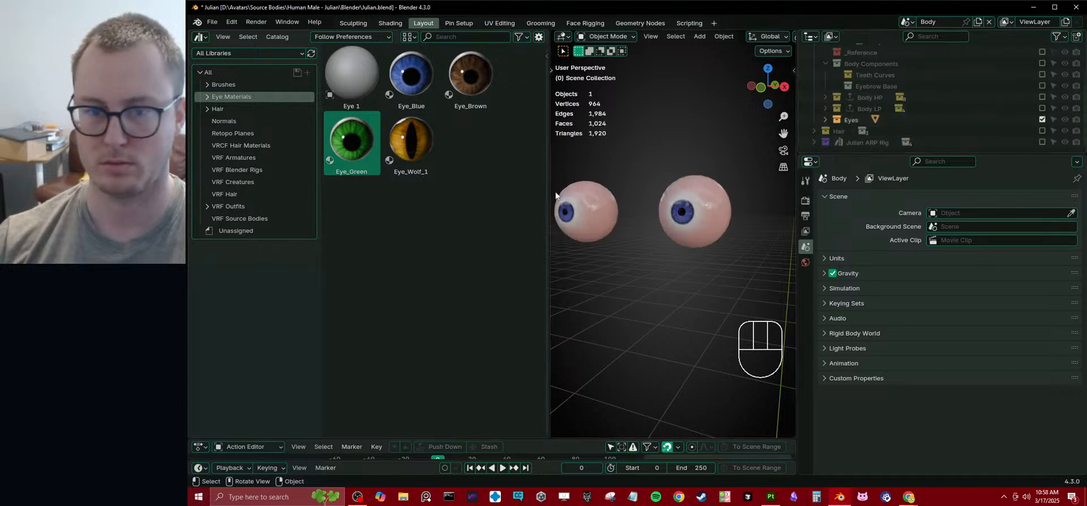
# - Apply the Eye_Green material to the source eyeballs, show their material settings, and save the file
pyautogui.moveTo(366, 152); pyautogui.dragTo(707, 220)
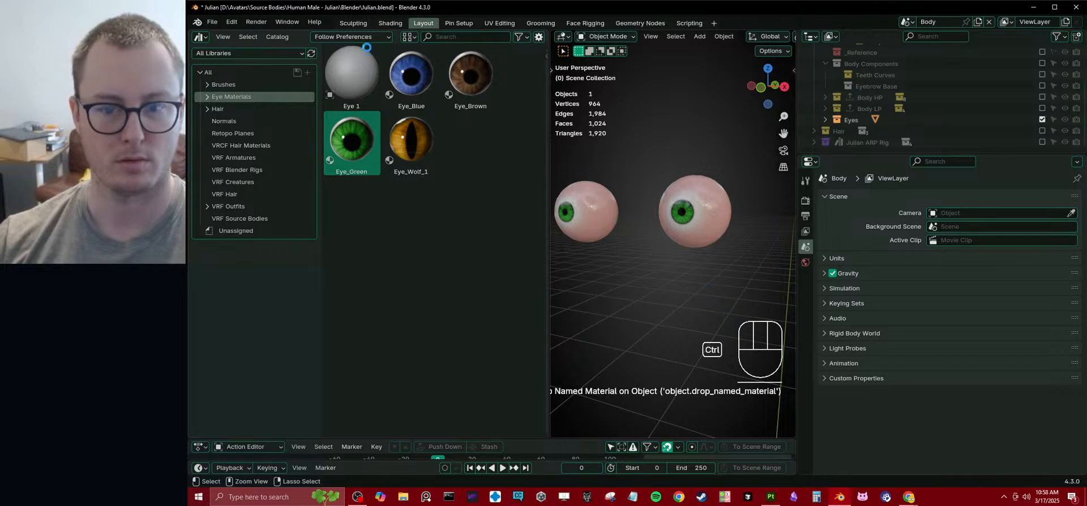
pyautogui.hotkey('ctrl', 's')
pyautogui.click(708, 222)
pyautogui.click(805, 374)
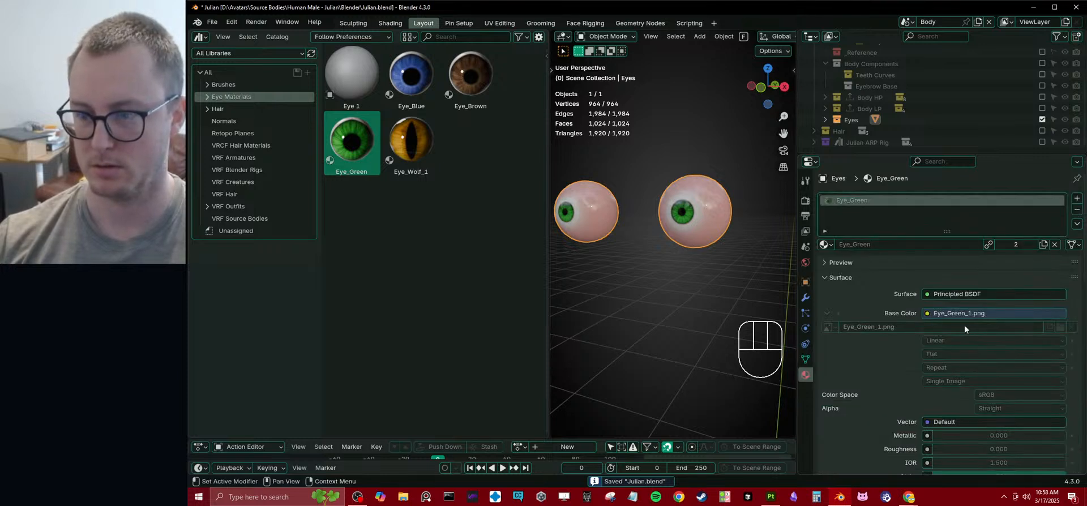
pyautogui.hotkey('ctrl', 's')
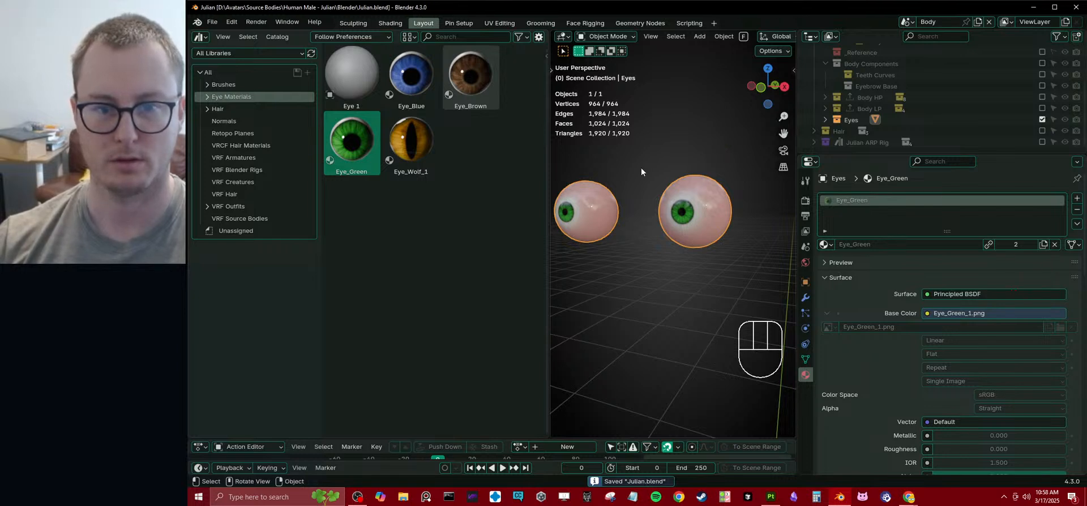
# - Open the recent file Forrest_Village.blend and dismiss the Postshot update notification
pyautogui.click(212, 21)
pyautogui.moveTo(246, 59)
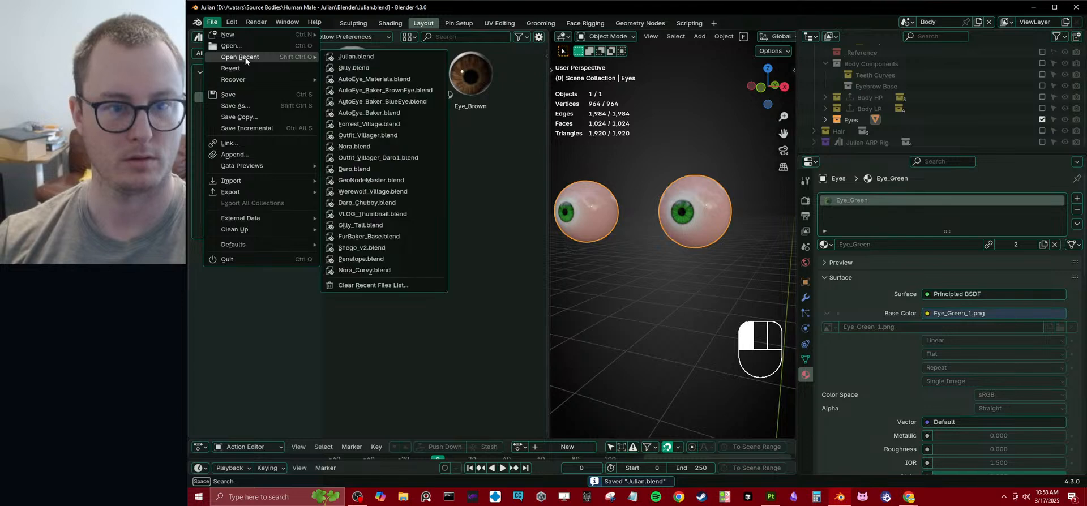
pyautogui.click(389, 125)
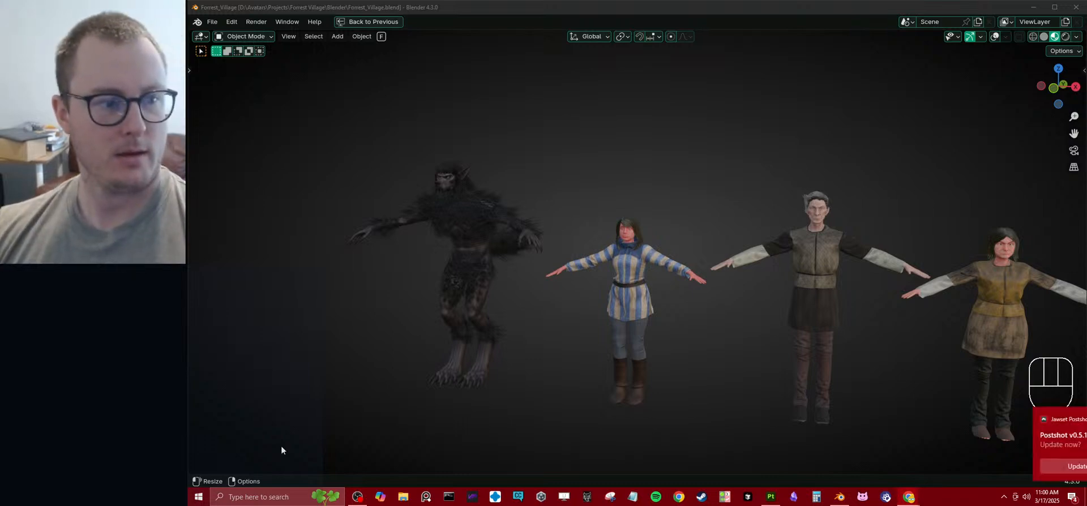
pyautogui.click(1033, 466)
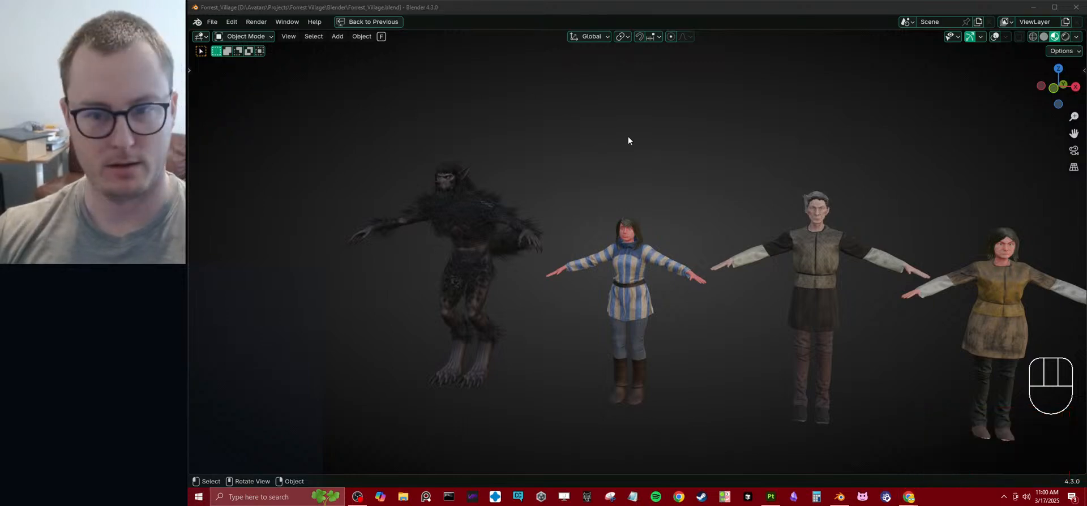
# - Examine the villager characters in the lineup up close, including their eyes and faces
pyautogui.scroll(5, 663, 215)
pyautogui.scroll(5, 663, 215)
pyautogui.scroll(-6, 661, 210)
pyautogui.keyDown('shift'); pyautogui.moveTo(853, 258); pyautogui.dragTo(328, 278, button='middle'); pyautogui.keyUp('shift')
pyautogui.keyDown('shift'); pyautogui.moveTo(838, 337); pyautogui.dragTo(408, 252, button='middle'); pyautogui.keyUp('shift')
pyautogui.keyDown('shift'); pyautogui.moveTo(910, 219); pyautogui.dragTo(642, 200, button='middle'); pyautogui.keyUp('shift')
pyautogui.scroll(-10, 641, 220)
pyautogui.scroll(2, 511, 241)
# - Restore the full workspace layout from the maximized viewport, and show the viewport overlays with the Werewolf Body selected
pyautogui.hotkey('ctrl', 's')
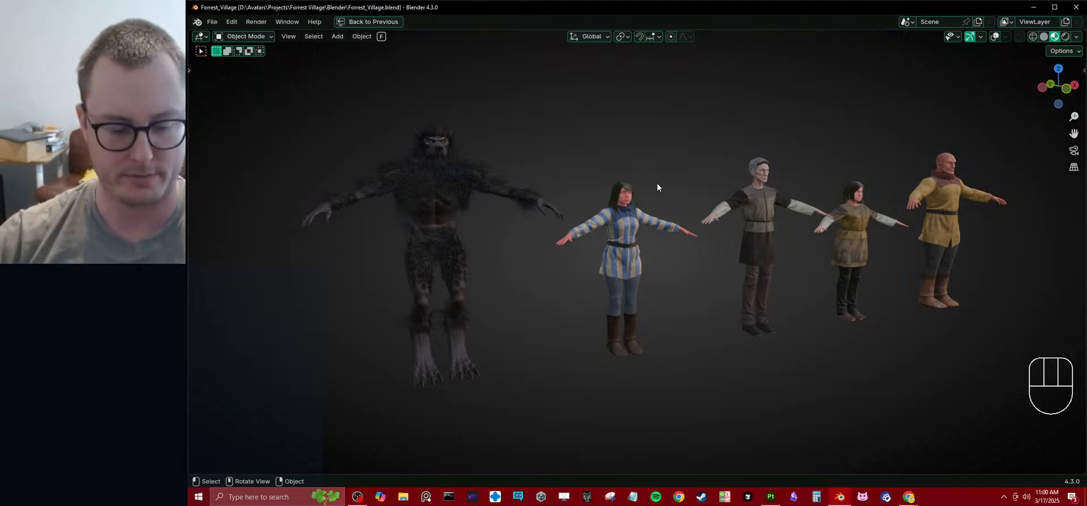
pyautogui.hotkey('ctrl', 'space')
pyautogui.scroll(3, 541, 210)
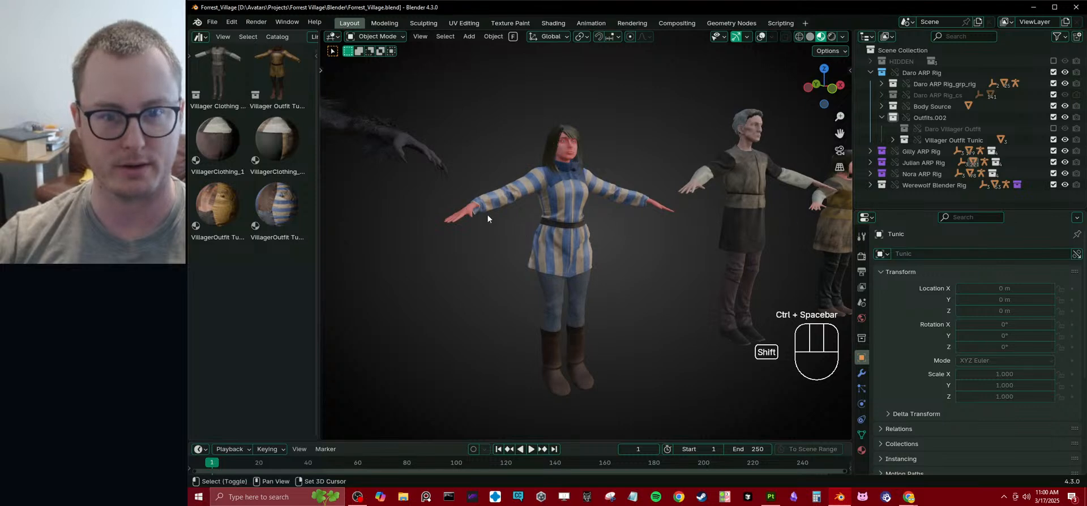
pyautogui.click(403, 169)
pyautogui.scroll(-4, 505, 203)
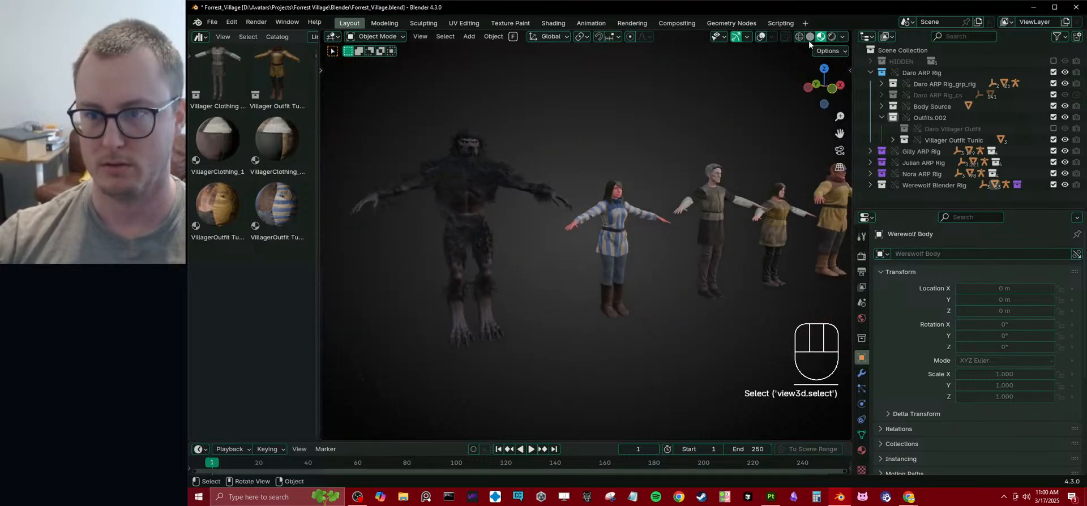
pyautogui.click(761, 36)
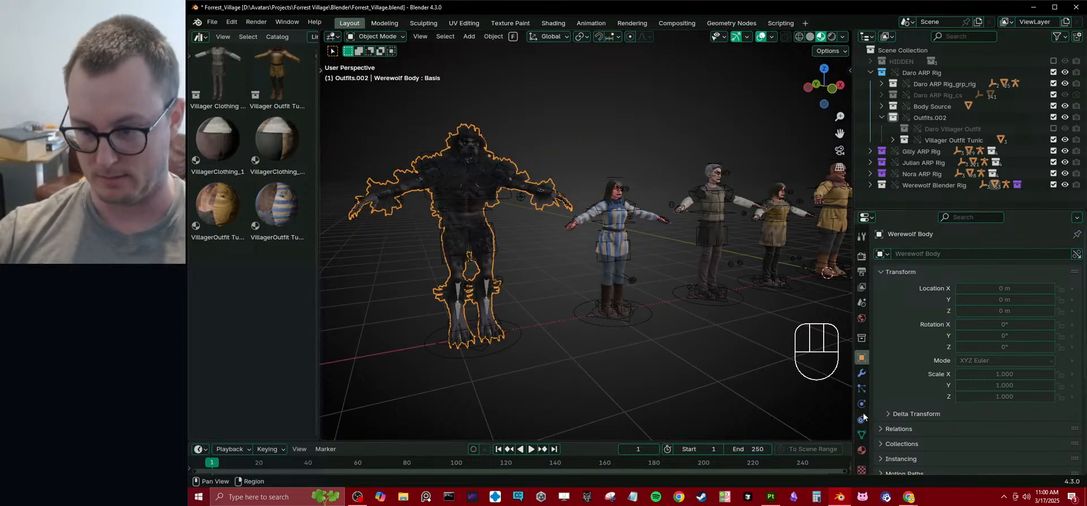
# - Show the Werewolf Body's mesh data with Vertex Groups collapsed, and check the shape keys of the Nora Body
pyautogui.click(861, 434)
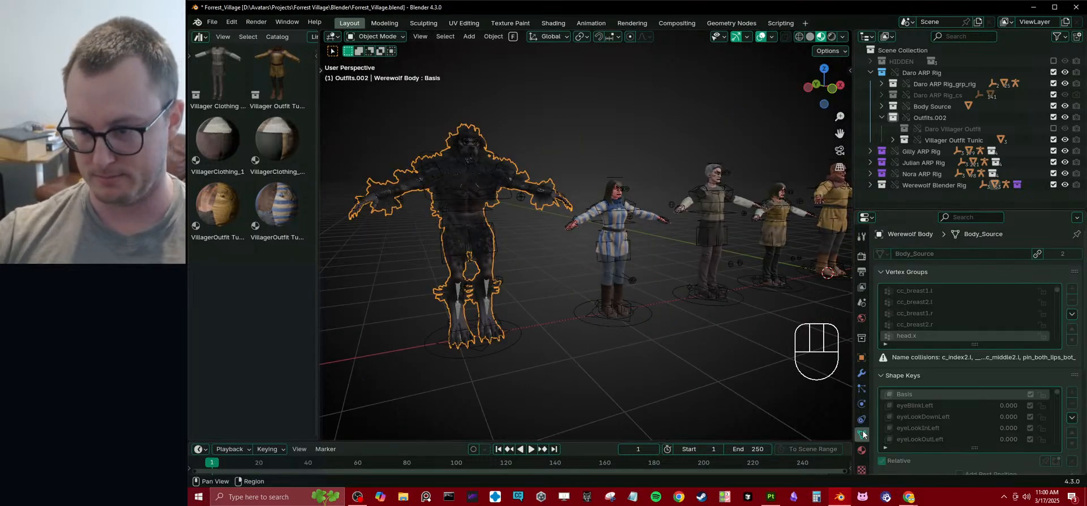
pyautogui.click(907, 271)
pyautogui.click(617, 223)
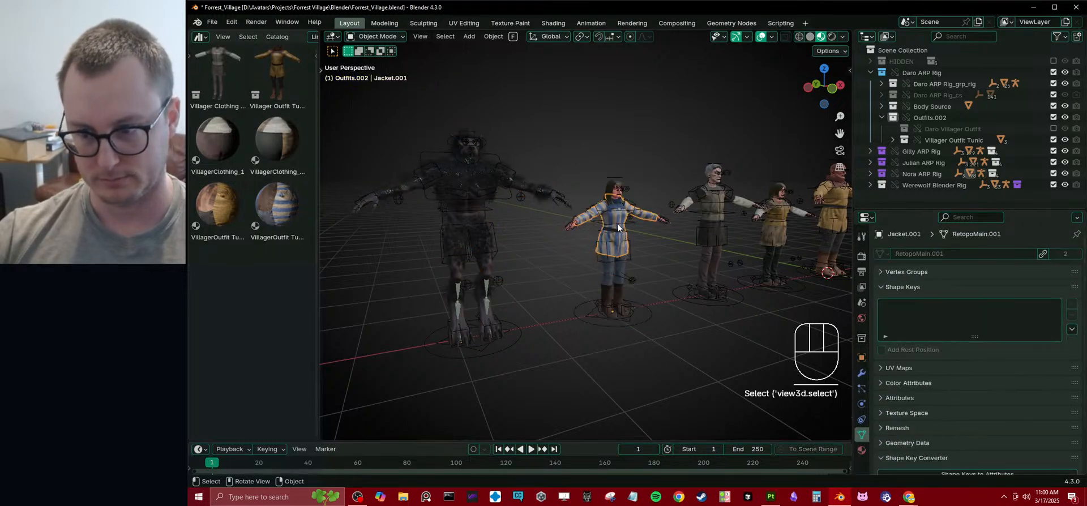
pyautogui.click(609, 190)
pyautogui.scroll(5, 716, 185)
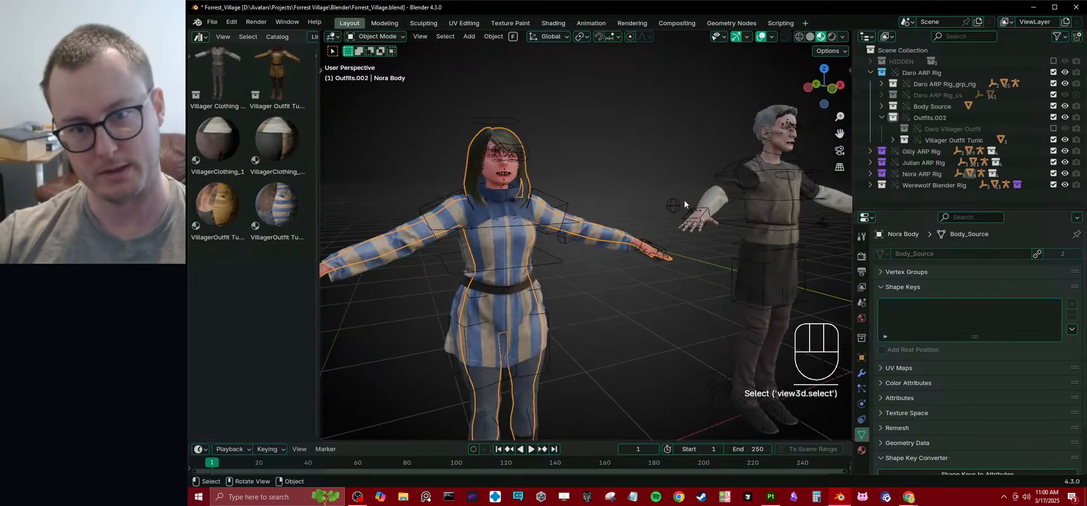
# - Select the Julian Body to check its shape keys, and collapse the Shape Keys section
pyautogui.keyDown('shift'); pyautogui.moveTo(715, 178); pyautogui.dragTo(685, 186, button='middle'); pyautogui.keyUp('shift')
pyautogui.click(704, 143)
pyautogui.keyDown('shift'); pyautogui.moveTo(707, 219); pyautogui.dragTo(560, 226, button='middle'); pyautogui.keyUp('shift')
pyautogui.click(879, 289)
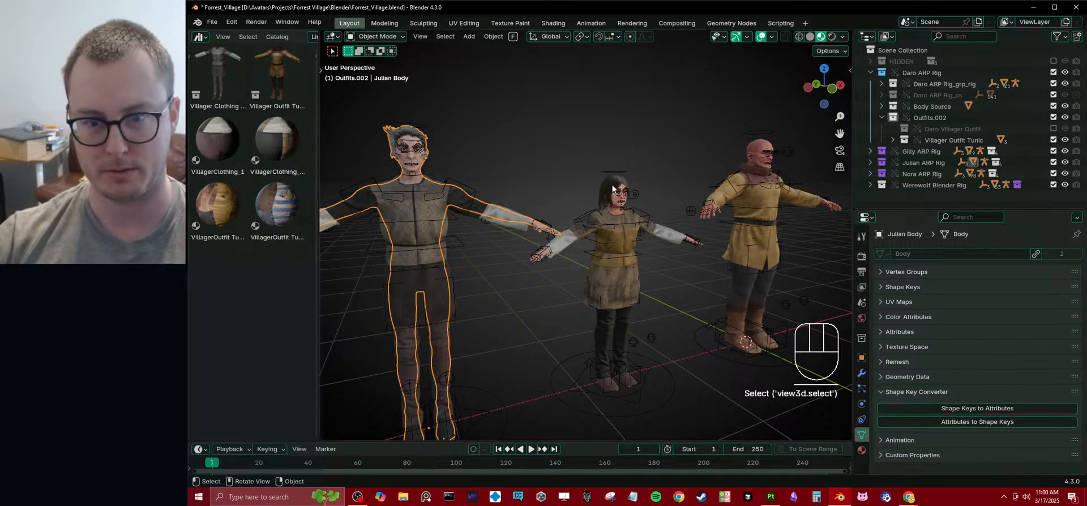
# - Check the shape keys of the Gilly Body and the Daro Body, collapsing the section after each
pyautogui.click(613, 189)
pyautogui.click(906, 282)
pyautogui.click(896, 283)
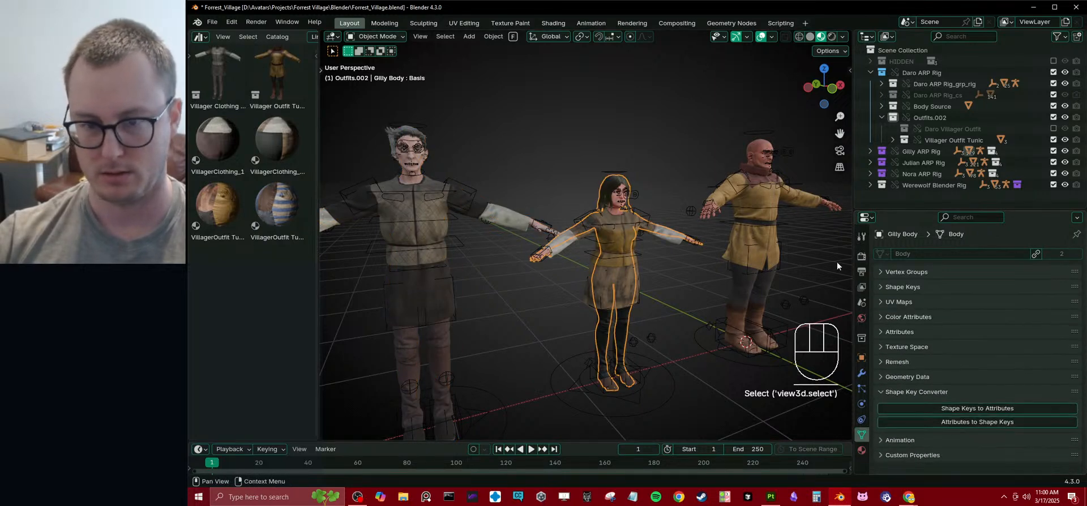
pyautogui.click(745, 151)
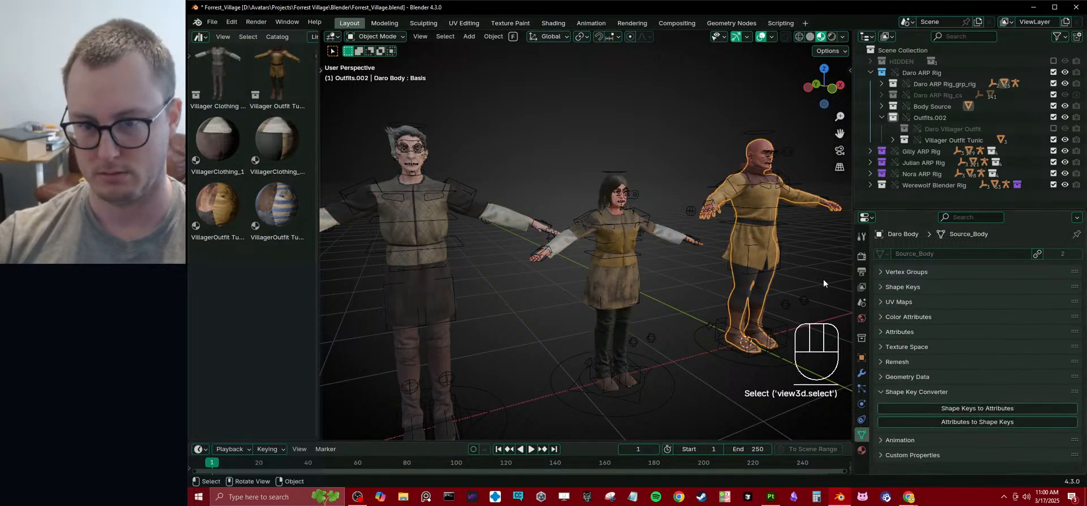
pyautogui.click(919, 287)
pyautogui.click(920, 288)
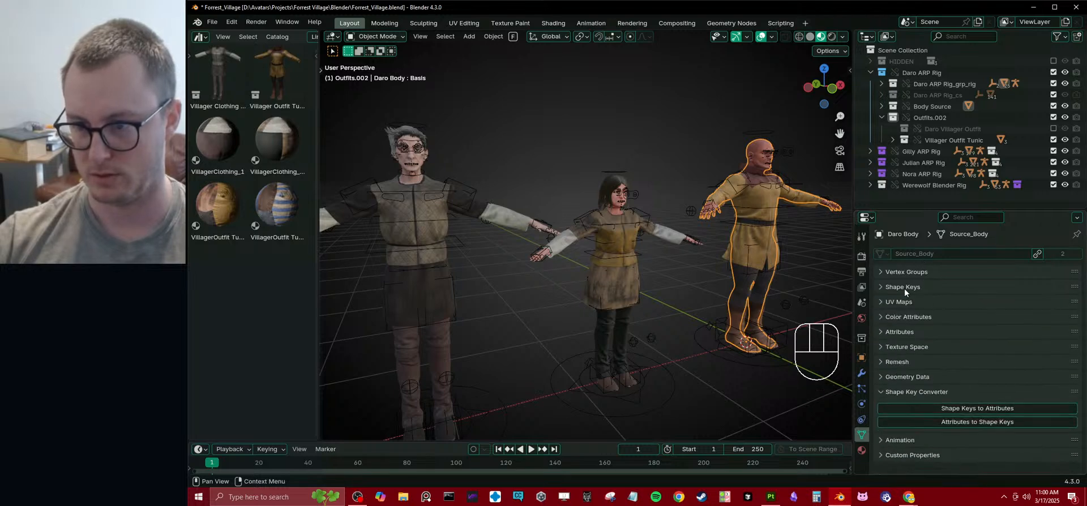
# - Bring the Nora character back into view and save Forrest_Village.blend
pyautogui.scroll(-7, 550, 234)
pyautogui.keyDown('shift'); pyautogui.moveTo(551, 234); pyautogui.dragTo(648, 220, button='middle'); pyautogui.keyUp('shift')
pyautogui.scroll(6, 649, 218)
pyautogui.hotkey('ctrl', 's')
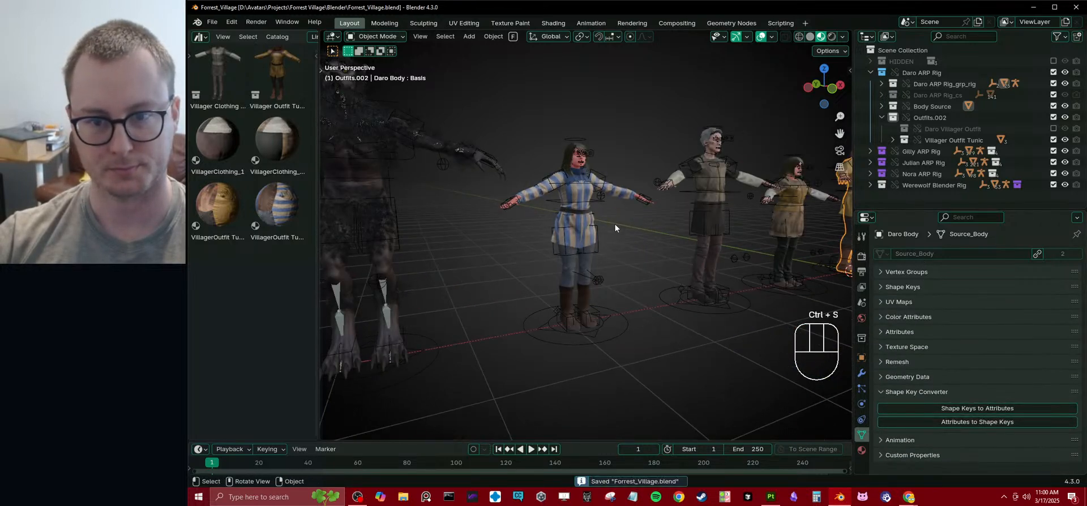
# - Open the recent file Nora.blend
pyautogui.scroll(3, 614, 222)
pyautogui.click(232, 22)
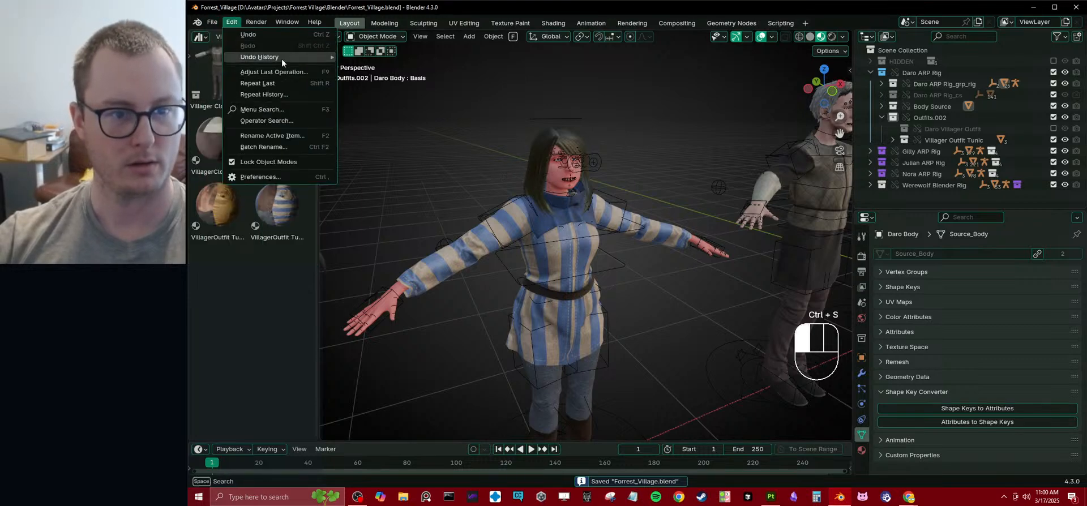
pyautogui.moveTo(214, 23)
pyautogui.moveTo(236, 58)
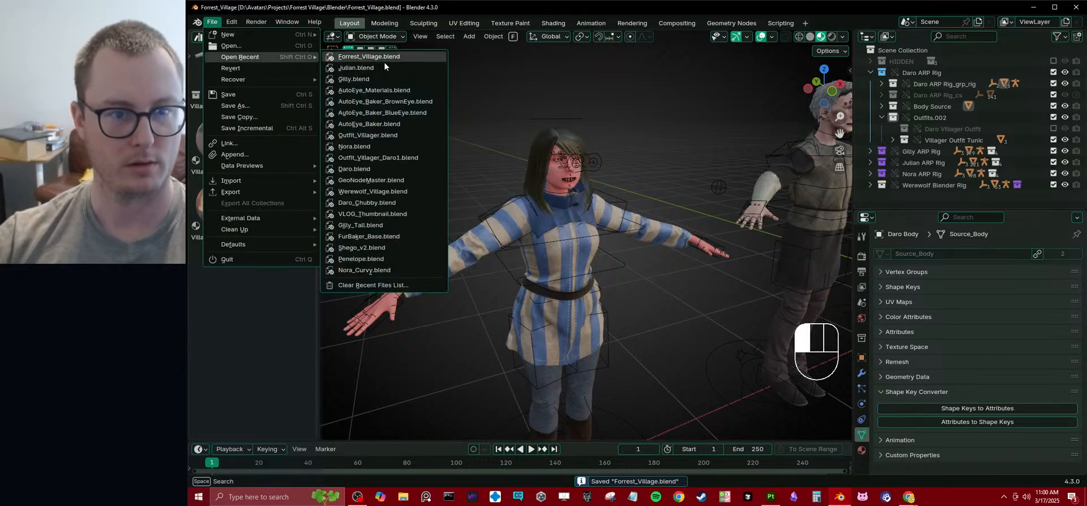
pyautogui.click(375, 145)
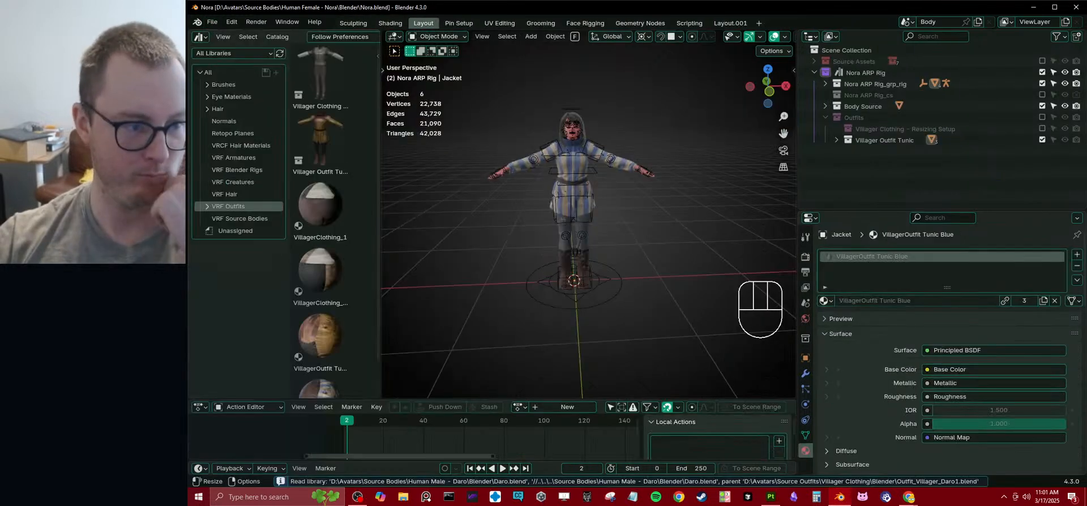
# - Select the Nora Body in the source file to check its shape keys, and collapse the Vertex Groups and Shape Keys sections
pyautogui.click(571, 118)
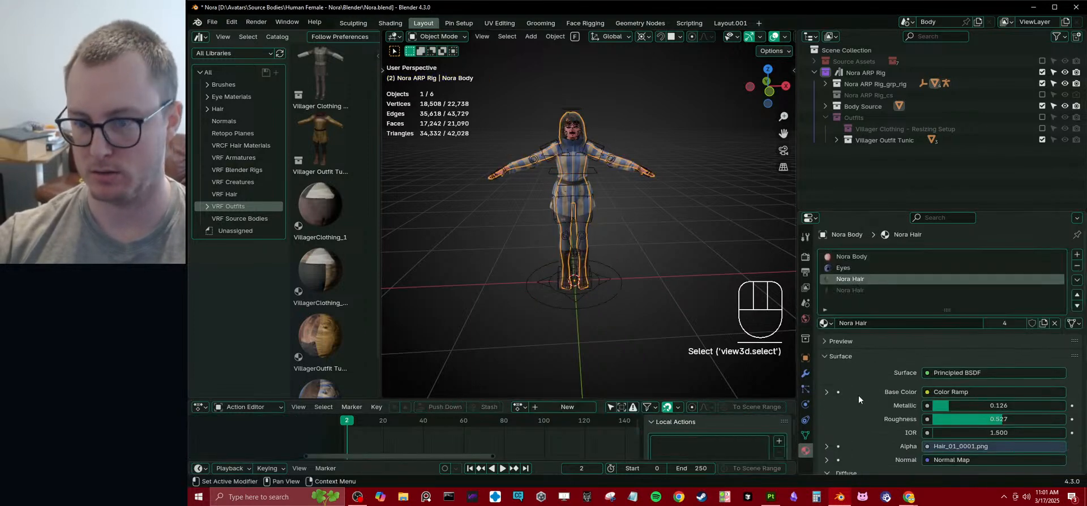
pyautogui.click(804, 374)
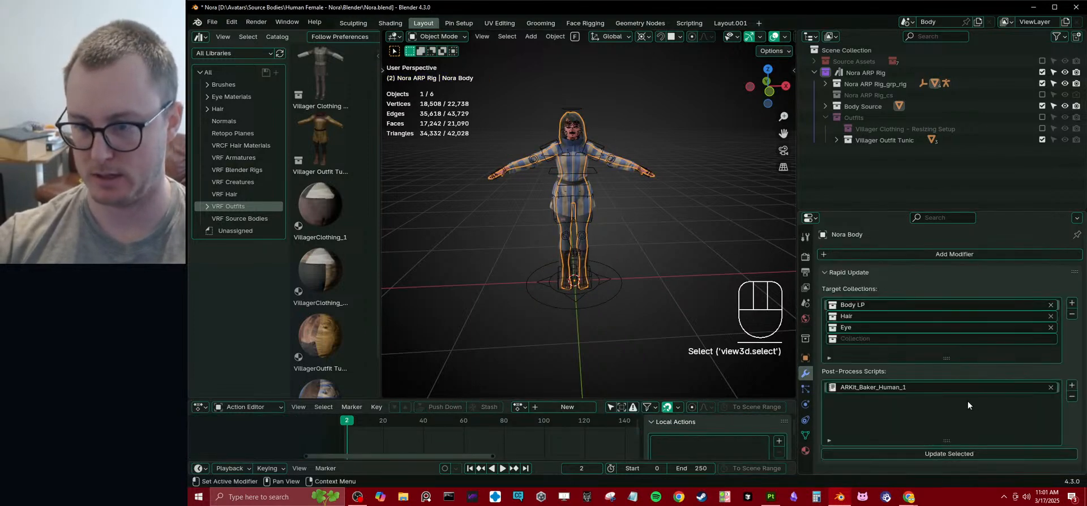
pyautogui.click(805, 434)
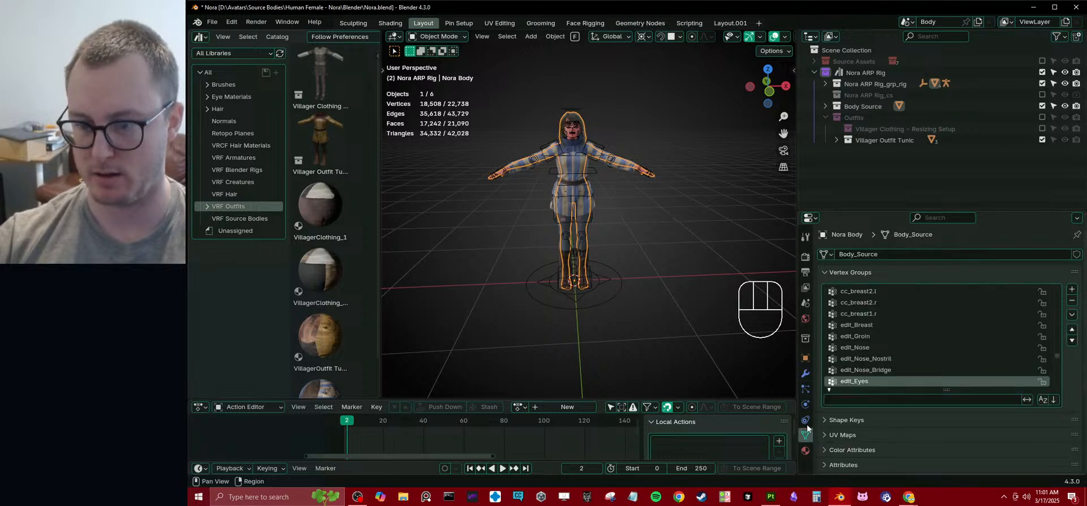
pyautogui.click(856, 280)
pyautogui.click(853, 287)
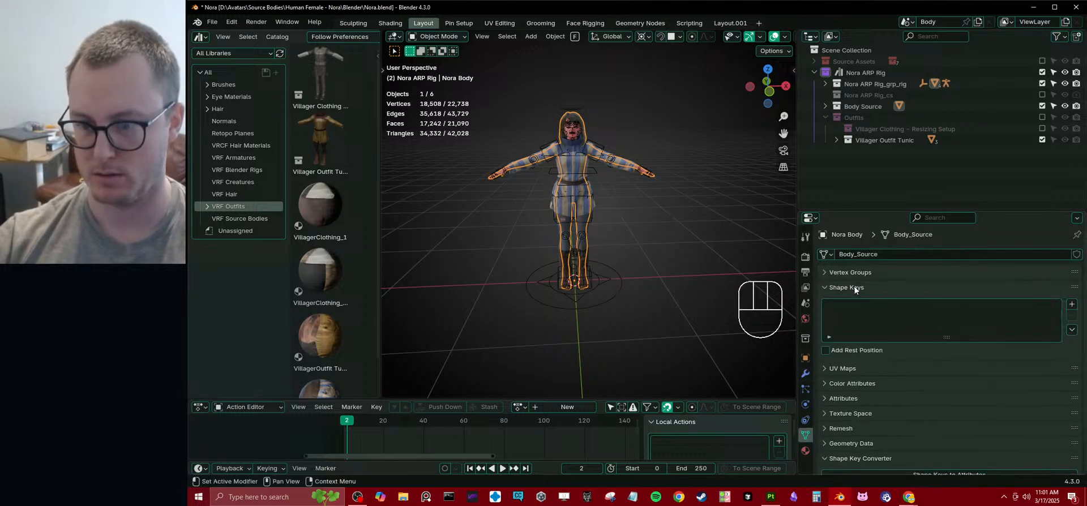
pyautogui.click(853, 287)
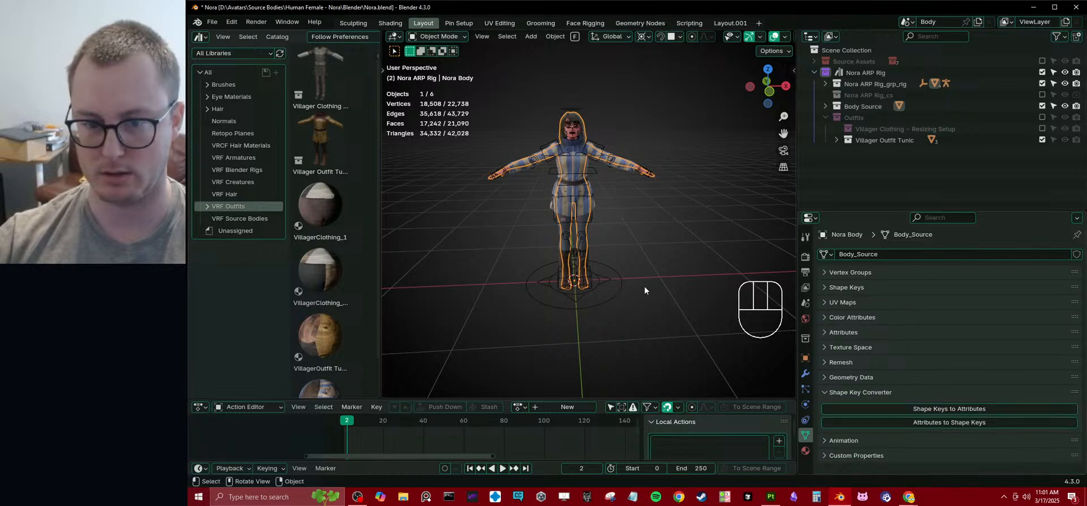
# - Save Nora.blend and run Rapid Update on the Nora Body with the Body LP, Hair and Eye collections and the ARKit_Baker_Human_1 script
pyautogui.click(623, 335)
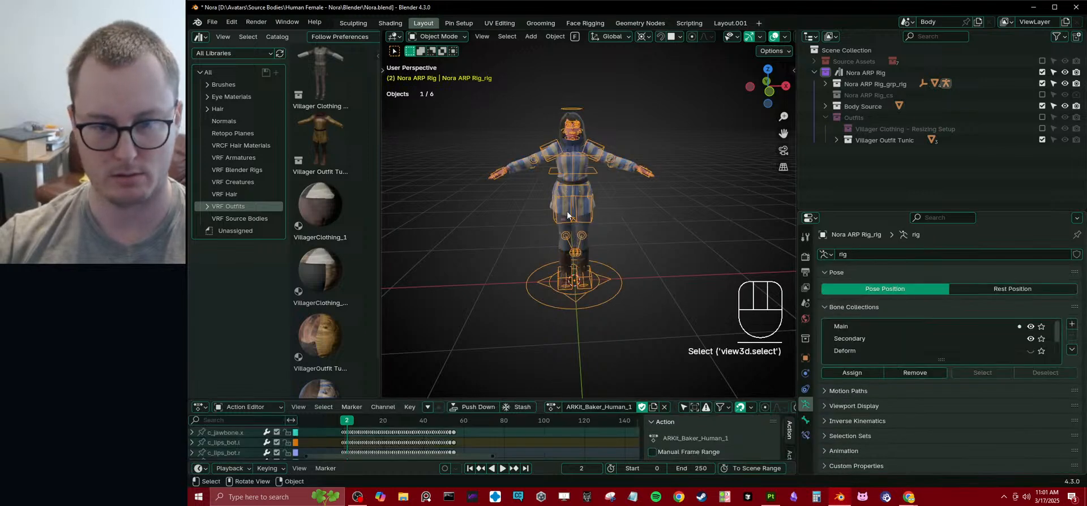
pyautogui.scroll(5, 582, 178)
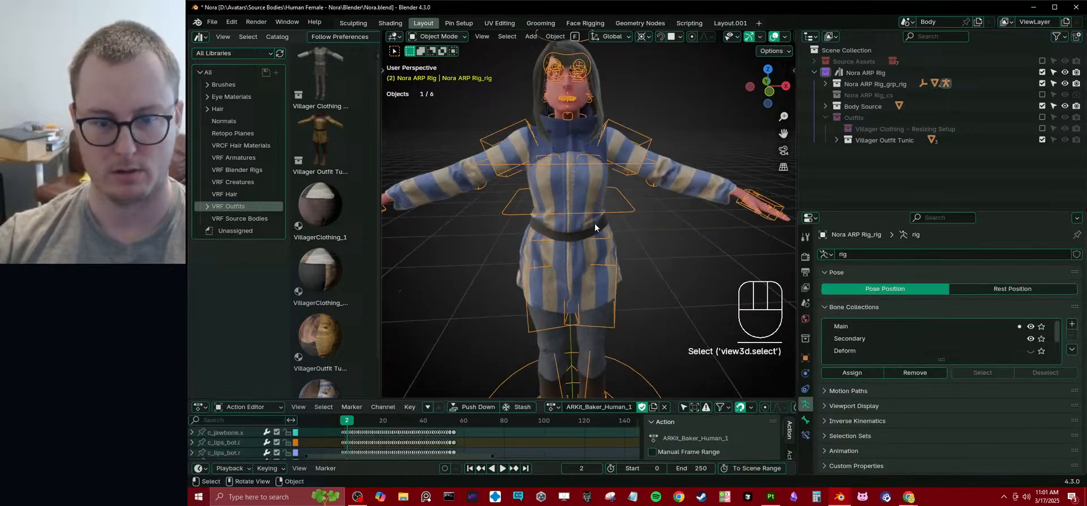
pyautogui.click(532, 83)
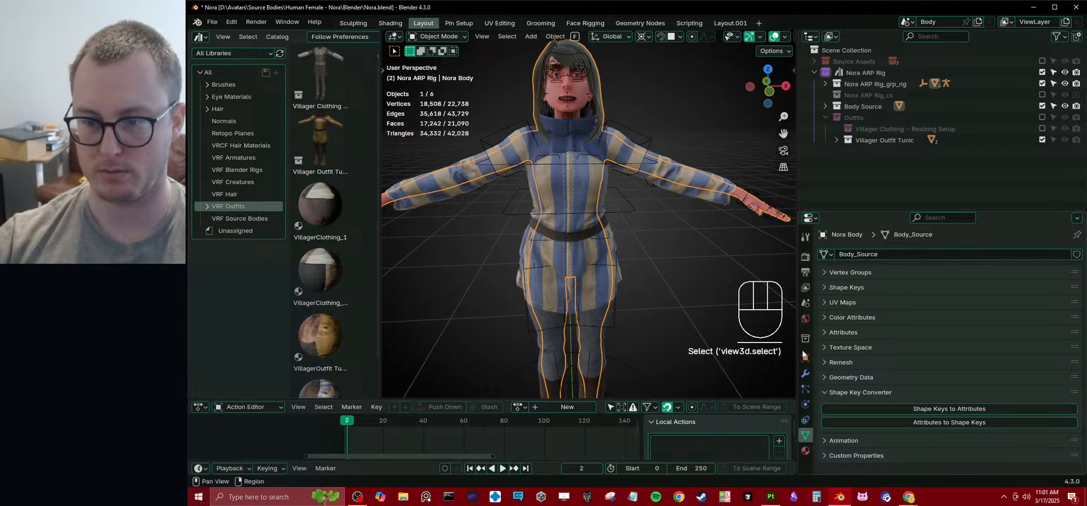
pyautogui.click(805, 373)
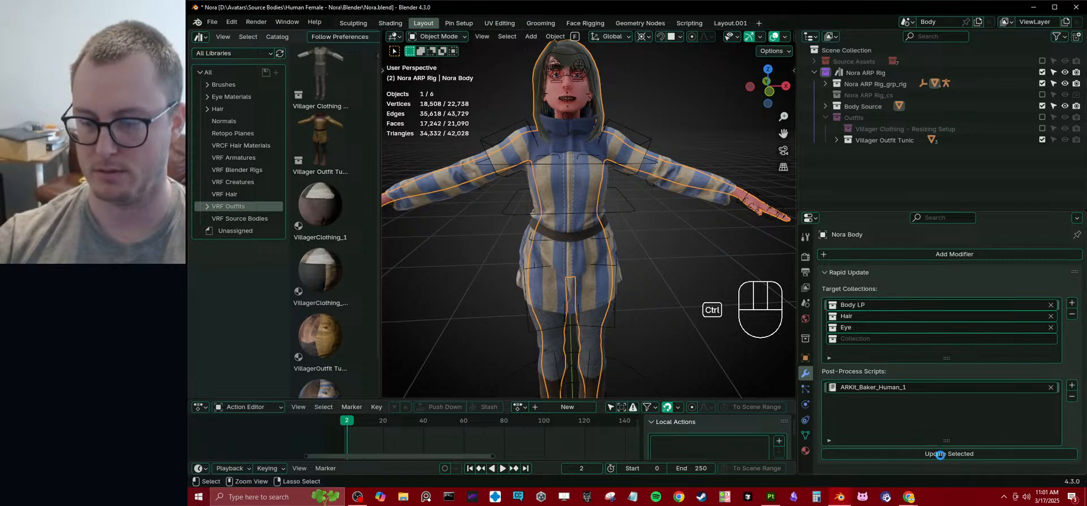
pyautogui.hotkey('ctrl', 's')
pyautogui.click(940, 454)
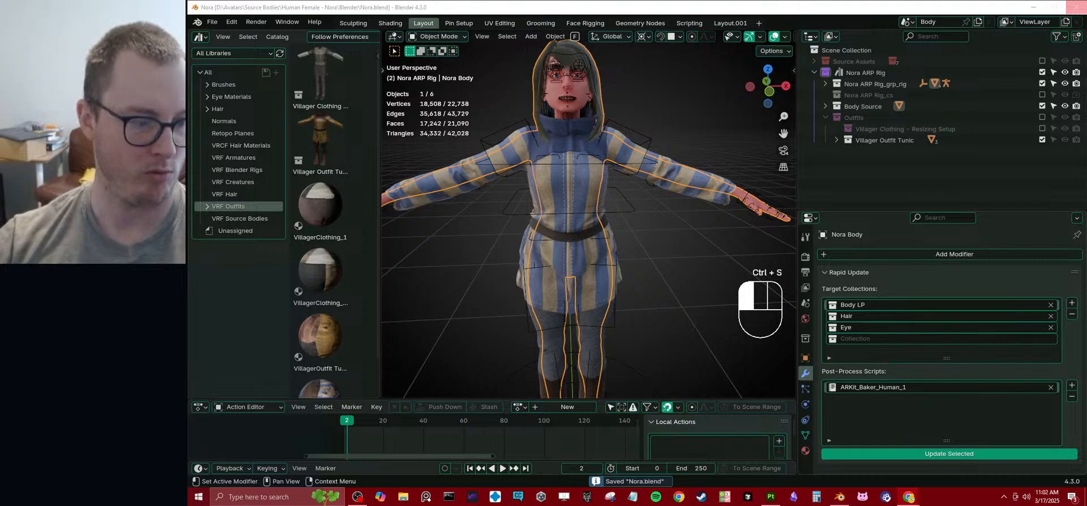
pyautogui.click(949, 454)
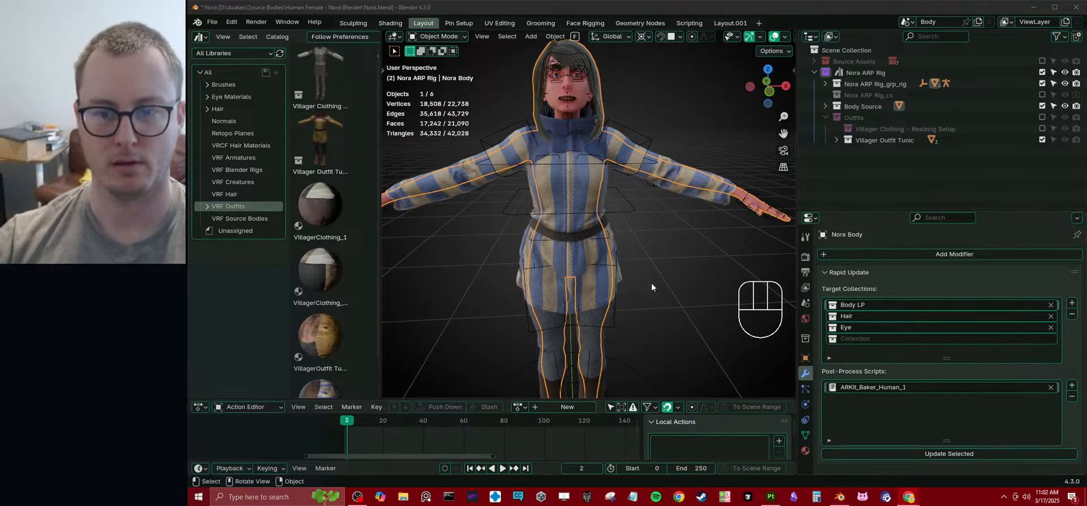
# - Save Nora.blend and recheck the Nora Body's shape keys, collapsing the section after viewing it
pyautogui.keyDown('ctrl'); pyautogui.click(683, 280); pyautogui.keyUp('ctrl')
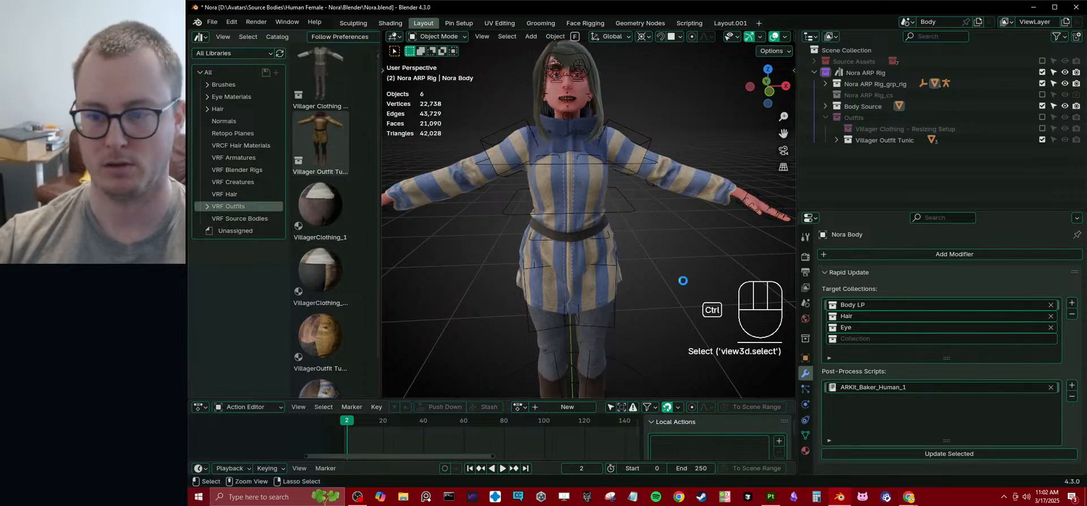
pyautogui.hotkey('ctrl', 's')
pyautogui.click(594, 99)
pyautogui.click(805, 435)
pyautogui.click(828, 287)
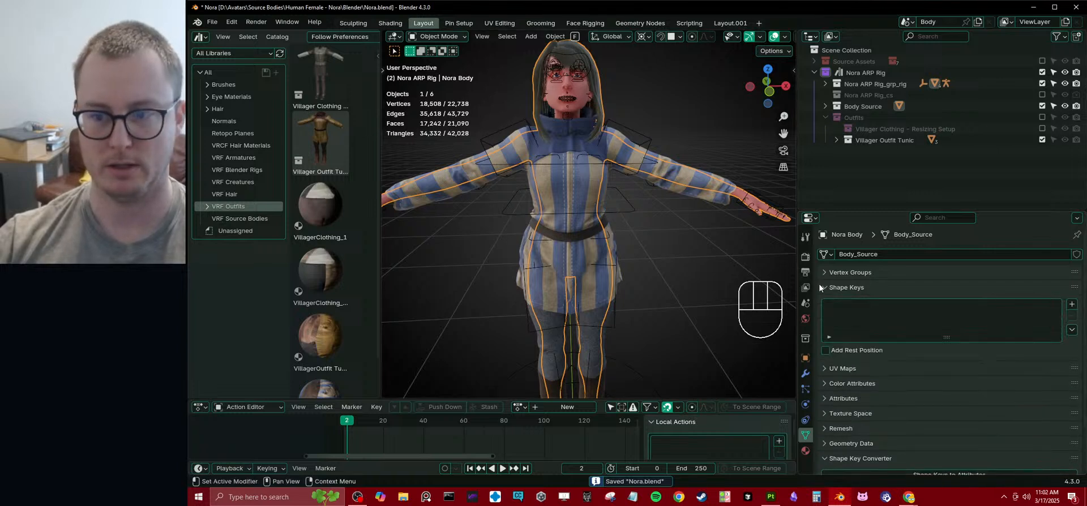
pyautogui.click(824, 287)
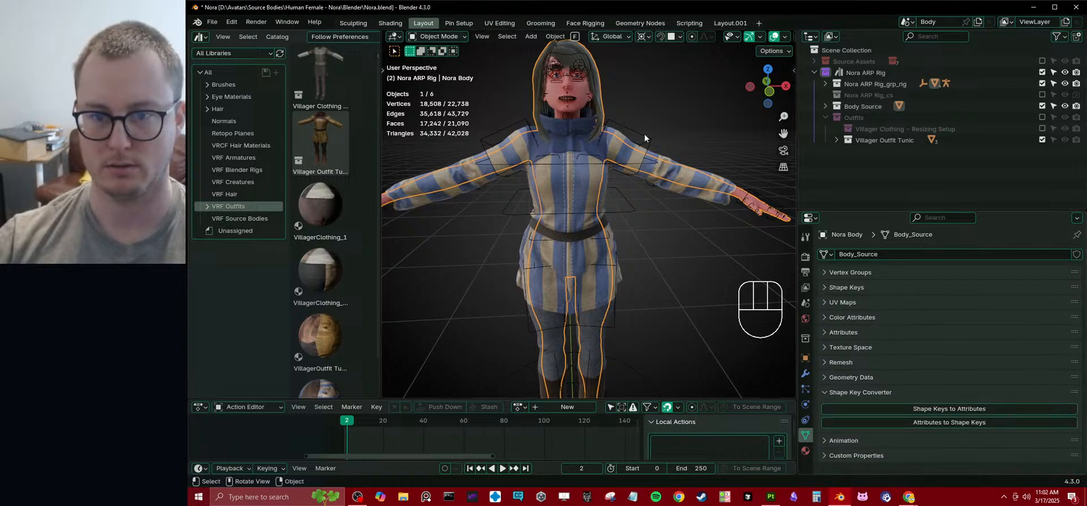
# - Parent the Nora Body to Nora ARP Rig_rig with Armature Deform and save Nora.blend
pyautogui.click(806, 376)
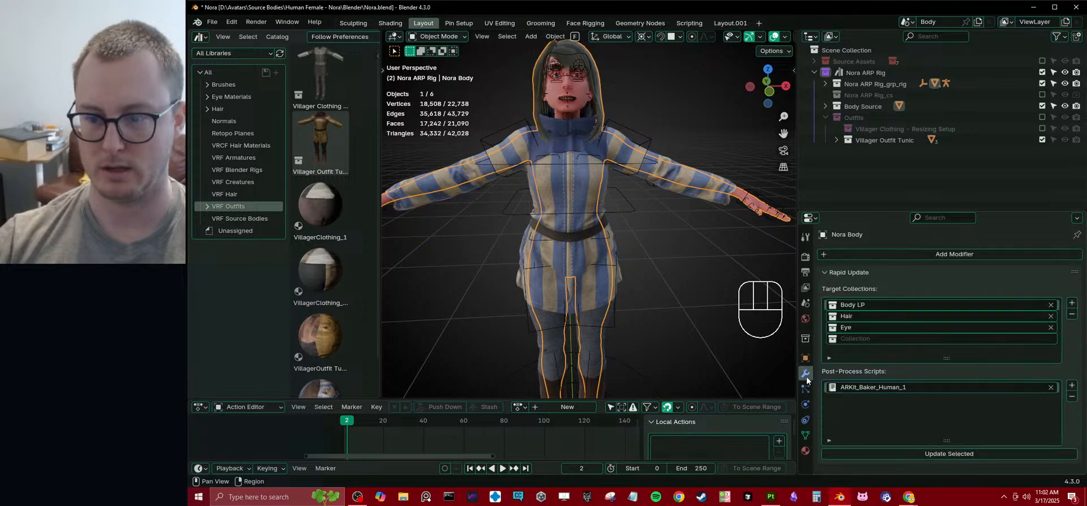
pyautogui.click(831, 274)
pyautogui.keyDown('shift'); pyautogui.click(625, 133); pyautogui.keyUp('shift')
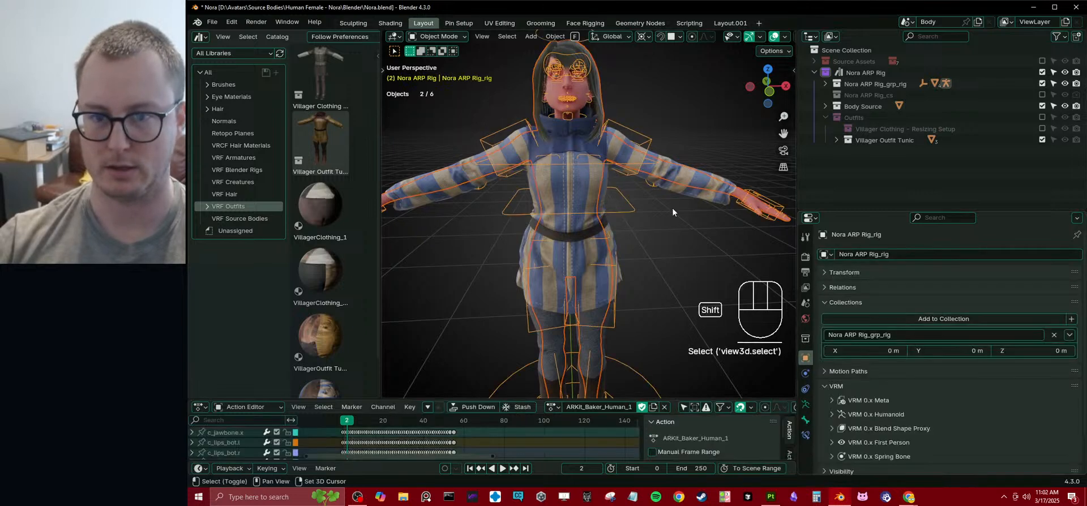
pyautogui.hotkey('ctrl', 'p')
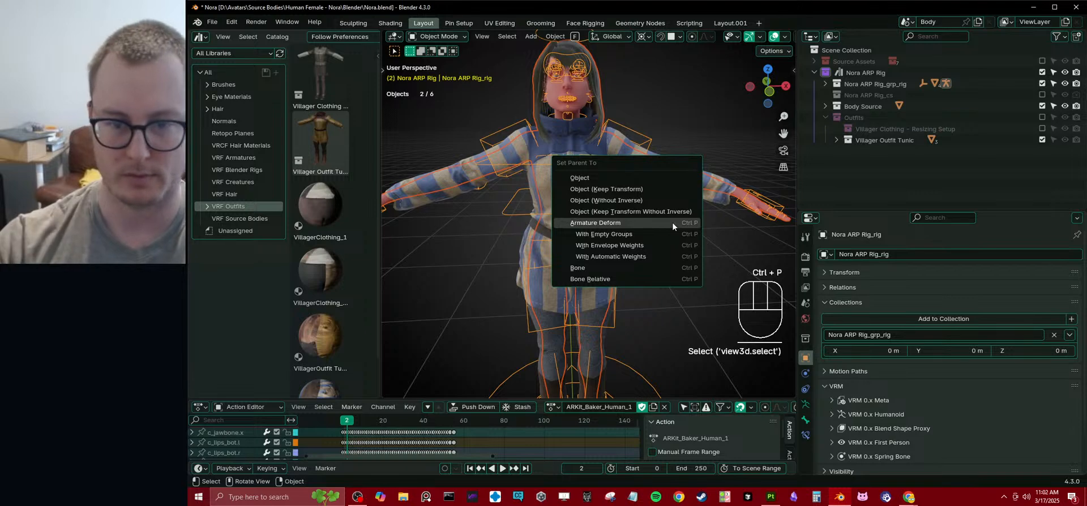
pyautogui.click(671, 222)
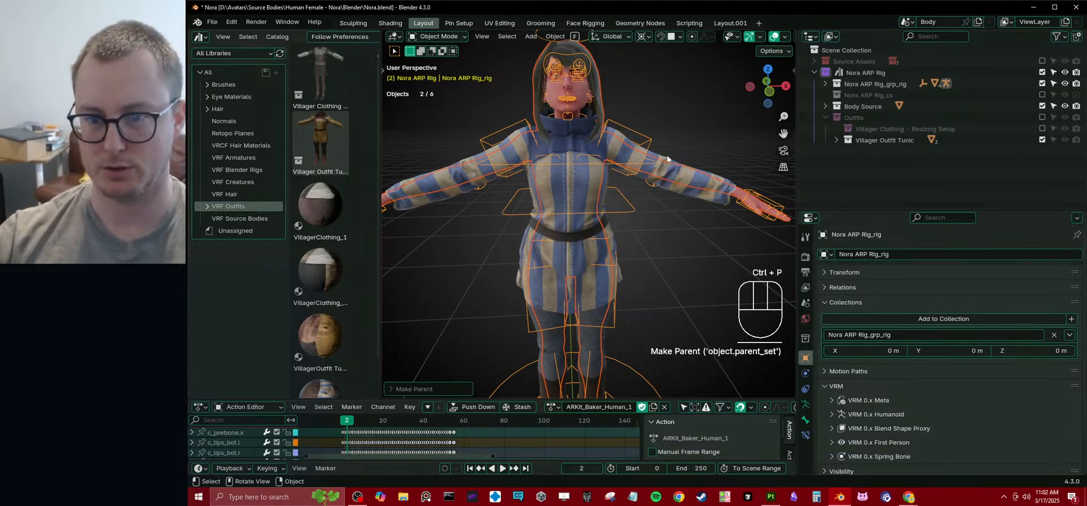
pyautogui.click(651, 140)
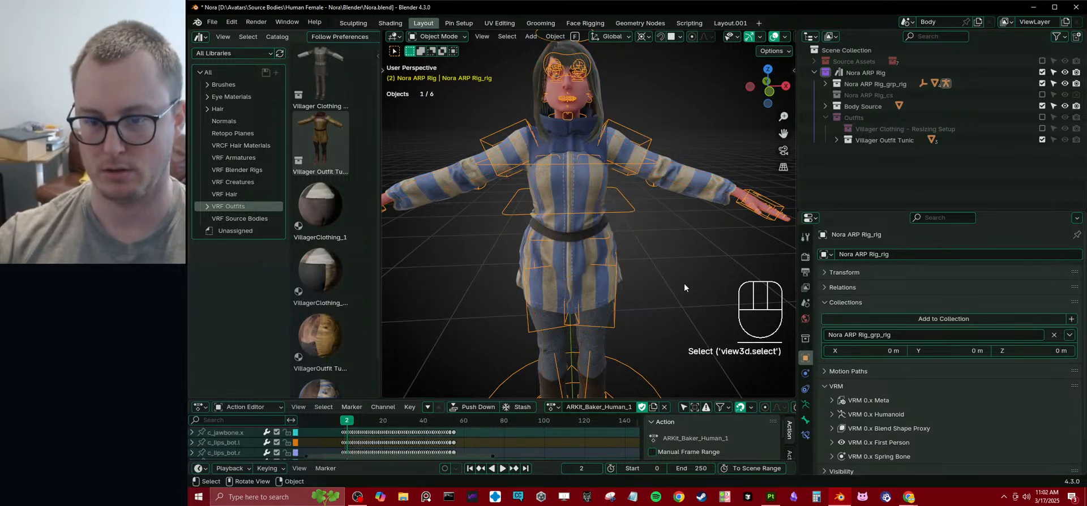
pyautogui.press('ctrl')
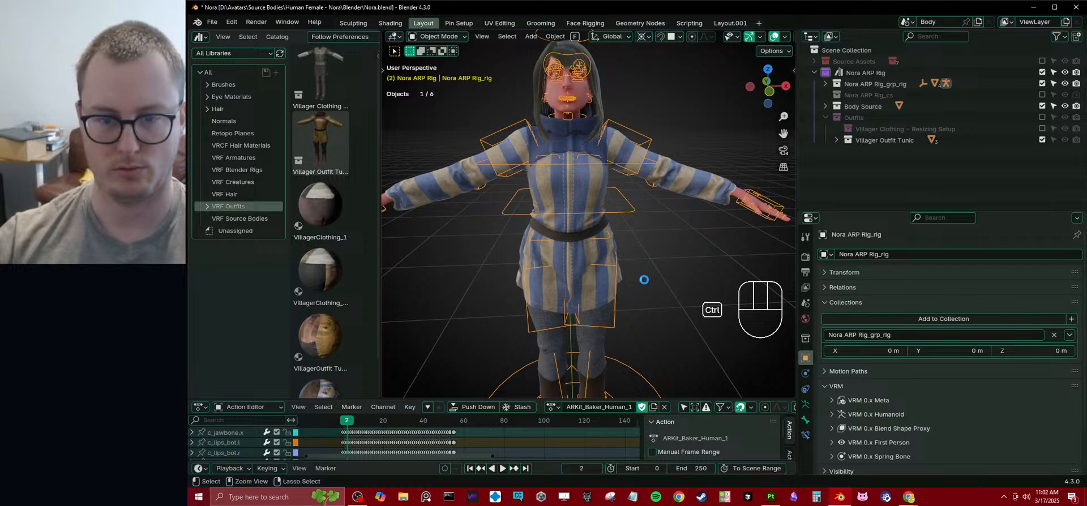
pyautogui.hotkey('ctrl', 's')
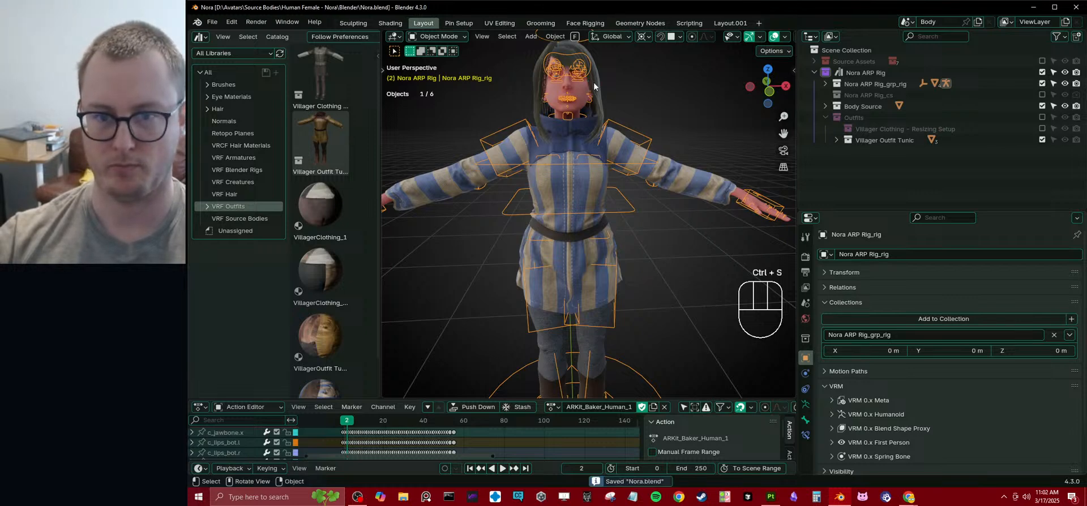
# - Rerun Rapid Update on the Nora Body with its Armature modifier in place
pyautogui.click(594, 83)
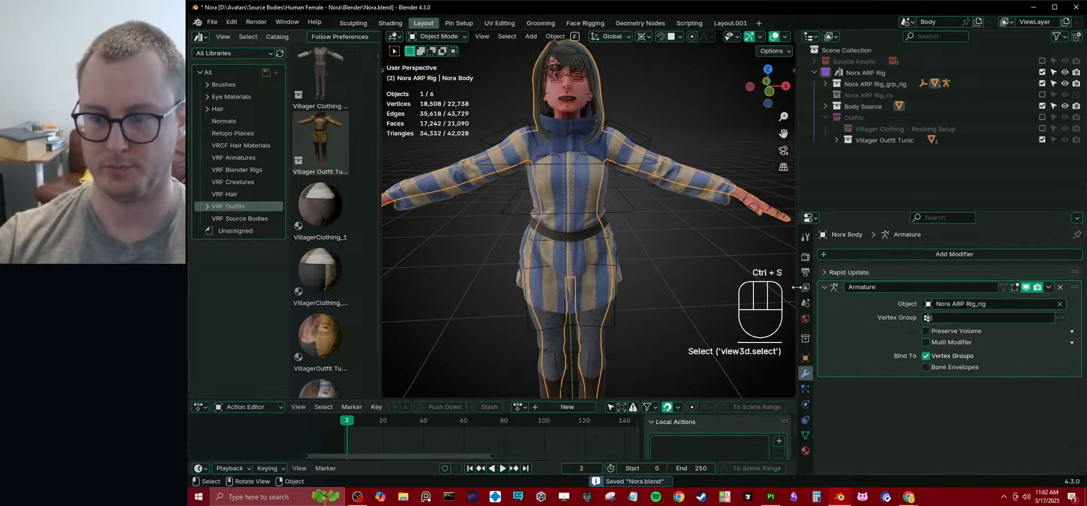
pyautogui.click(839, 269)
pyautogui.click(962, 453)
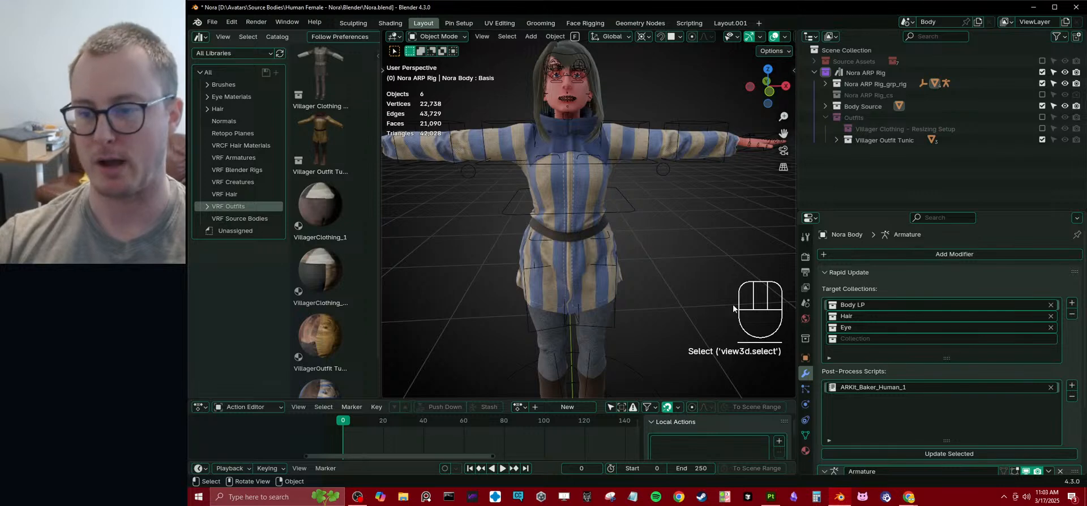
# - Show the updated Nora Body's shape keys, deselect the body, and save Nora.blend
pyautogui.click(606, 90)
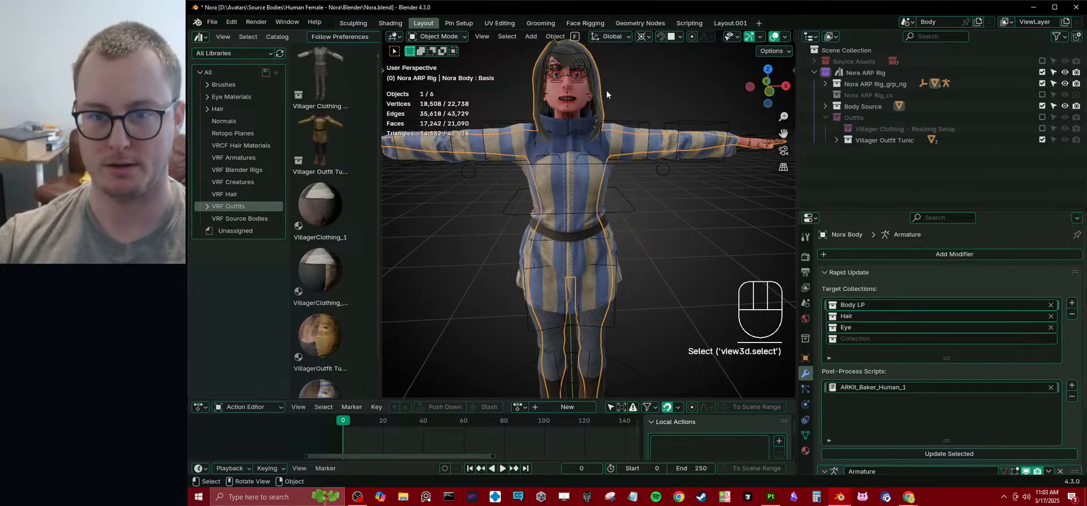
pyautogui.click(805, 434)
pyautogui.click(843, 287)
pyautogui.hotkey('ctrl', 's')
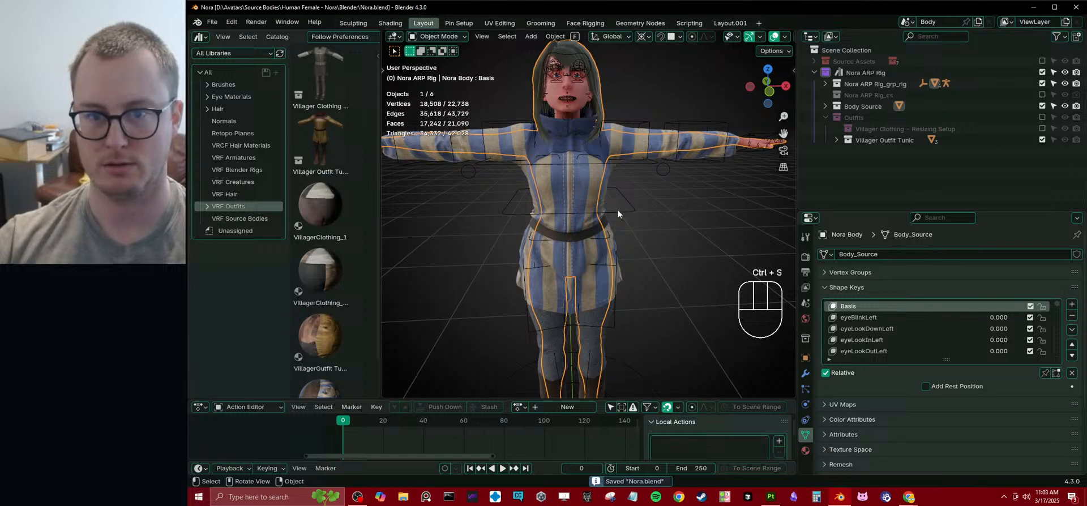
pyautogui.click(213, 24)
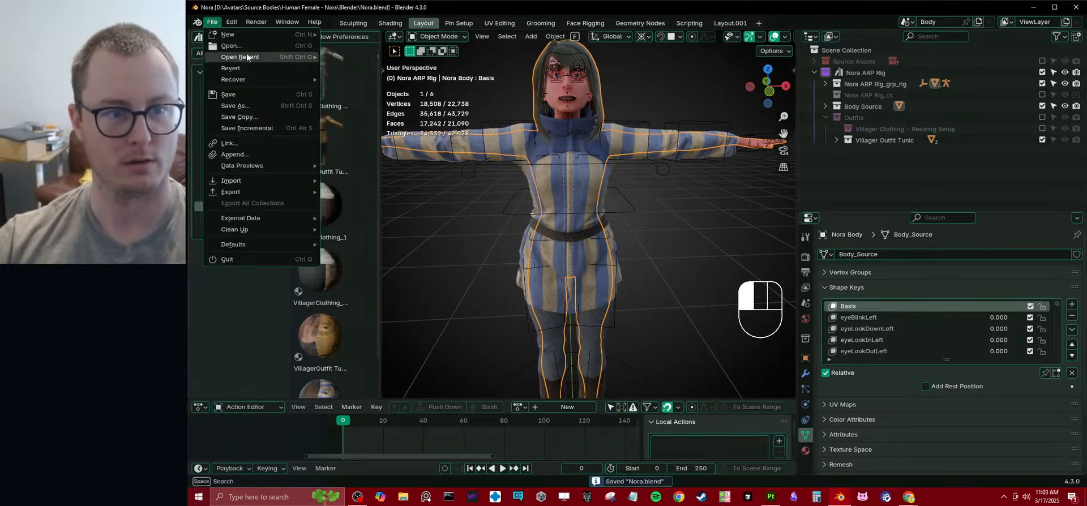
pyautogui.moveTo(249, 57)
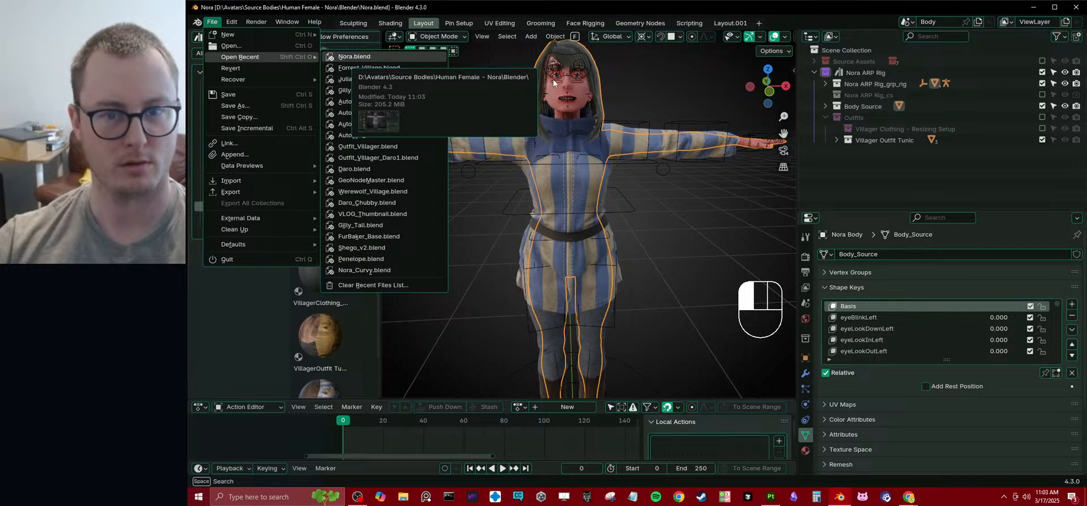
pyautogui.keyDown('ctrl'); pyautogui.click(693, 210); pyautogui.keyUp('ctrl')
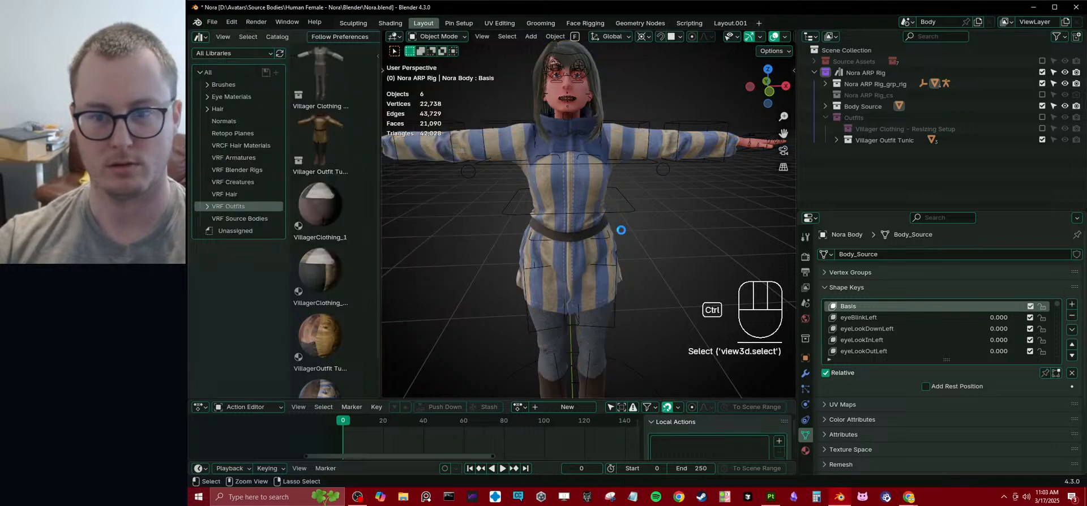
pyautogui.hotkey('ctrl', 's')
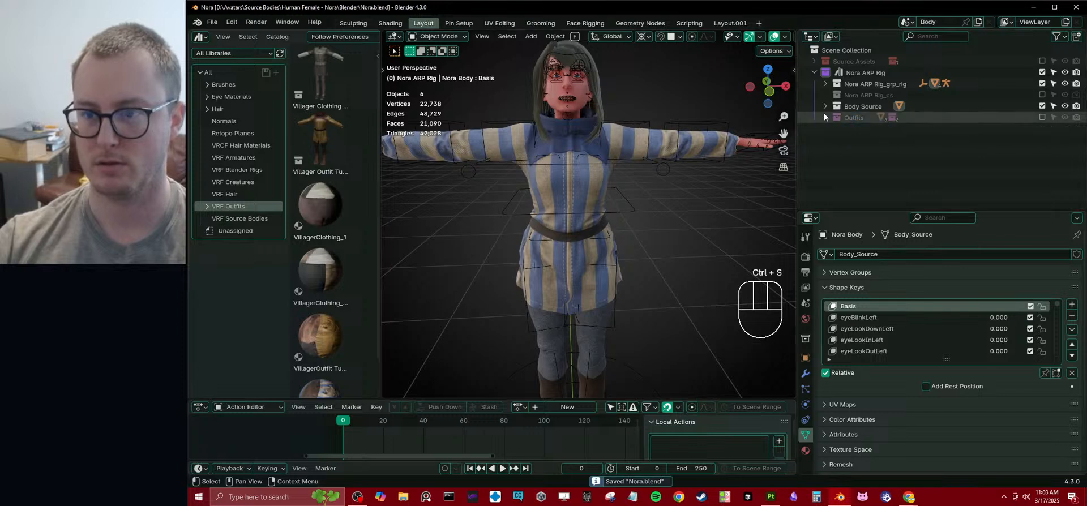
# - Collapse the Outfits collection, inspect Nora's face up close, and select the Nora rig
pyautogui.click(825, 116)
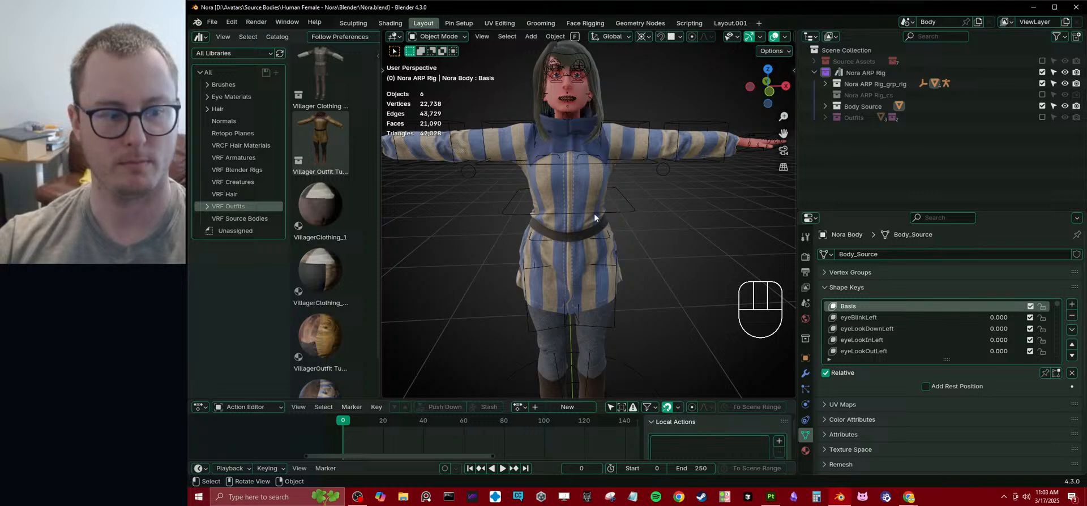
pyautogui.scroll(7, 543, 191)
pyautogui.keyDown('shift'); pyautogui.moveTo(510, 133); pyautogui.dragTo(562, 192, button='middle'); pyautogui.keyUp('shift')
pyautogui.scroll(-6, 542, 191)
pyautogui.scroll(2, 562, 191)
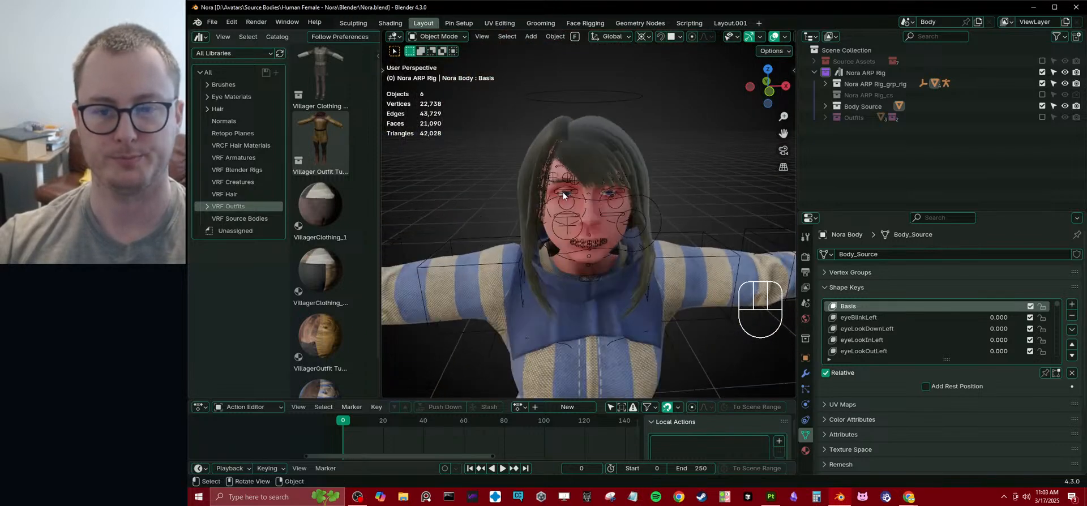
pyautogui.scroll(2, 577, 192)
pyautogui.keyDown('ctrl'); pyautogui.click(604, 178); pyautogui.keyUp('ctrl')
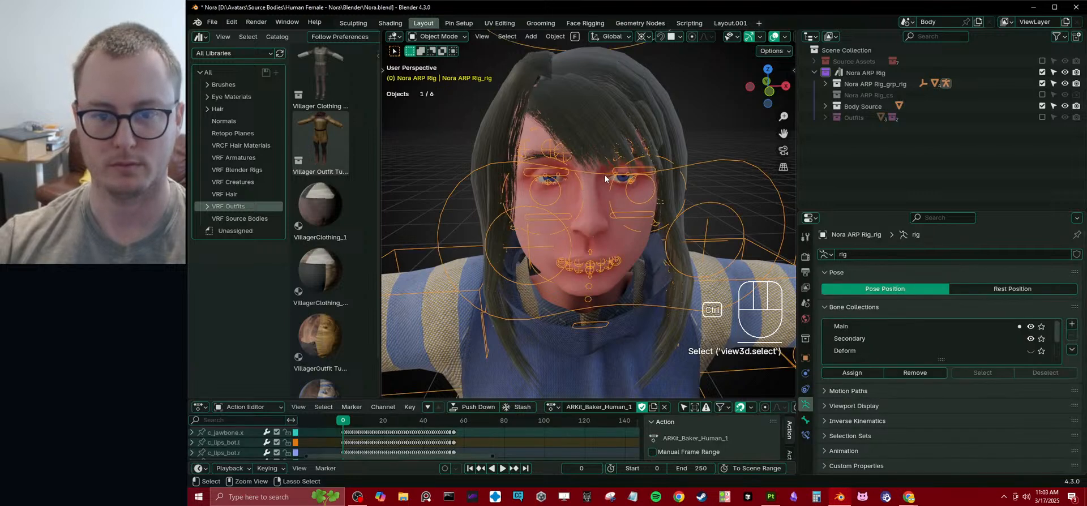
# - Test-move Nora's eye target bone in Pose Mode, cancel the move, return to Object Mode and save Nora.blend
pyautogui.hotkey('ctrl', 'Tab')
pyautogui.press('g')
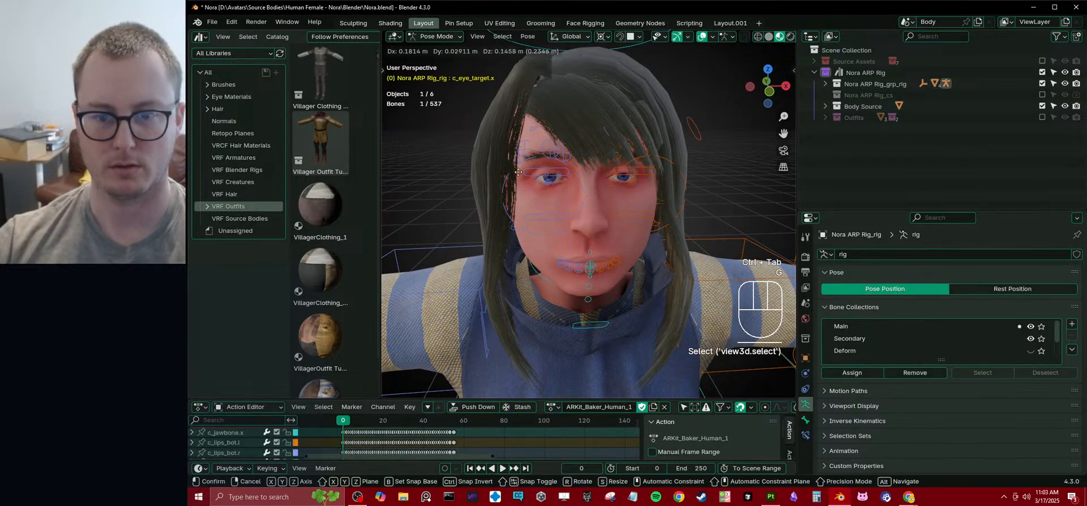
pyautogui.rightClick(677, 244)
pyautogui.hotkey('ctrl', 'Tab')
pyautogui.scroll(-8, 621, 177)
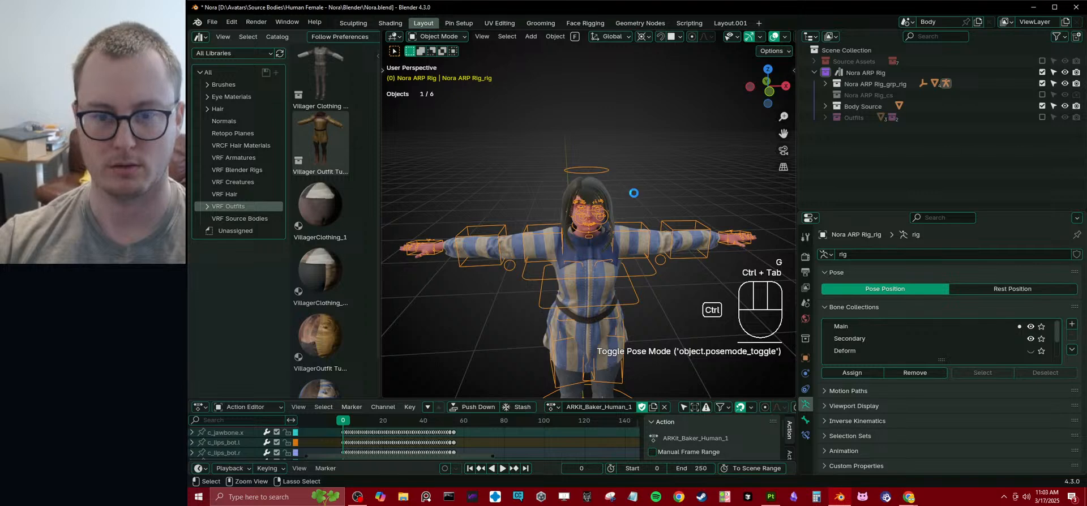
pyautogui.hotkey('ctrl', 's')
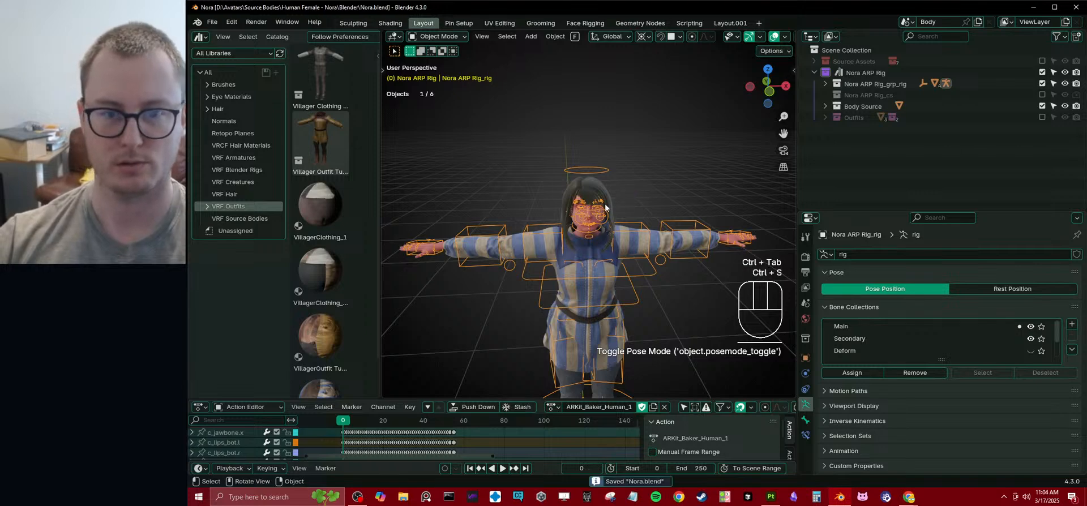
# - Open the recent file Julian.blend
pyautogui.click(212, 21)
pyautogui.moveTo(250, 58)
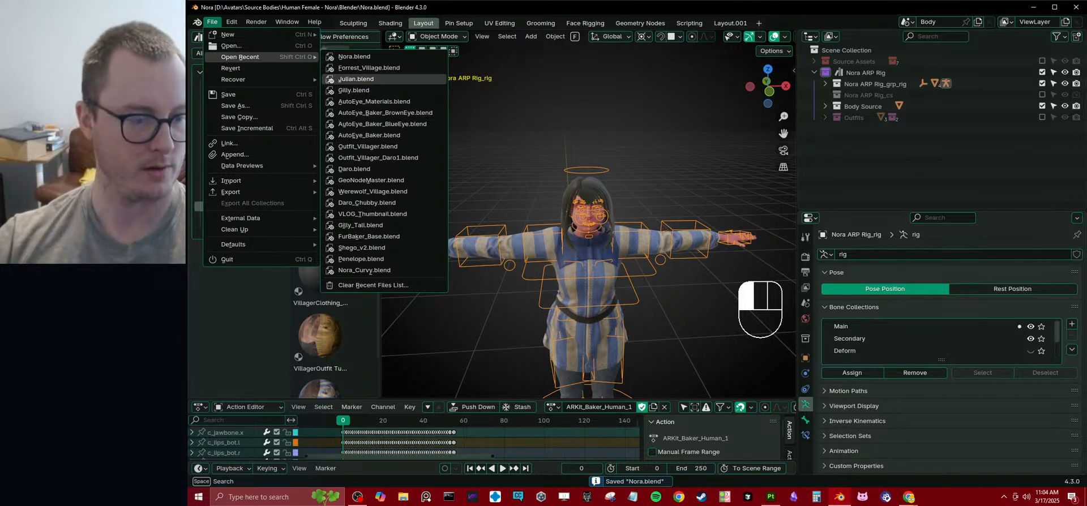
pyautogui.click(340, 79)
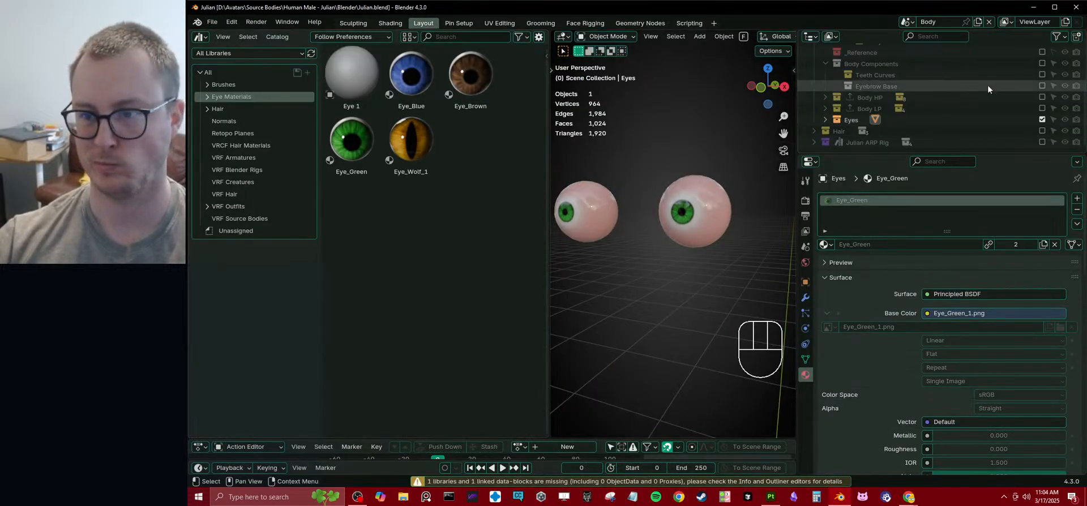
# - Exclude the Eyes collection, collapse Source Assets, and enable the Julian ARP Rig collection with its Body Source
pyautogui.click(1041, 120)
pyautogui.scroll(4, 934, 113)
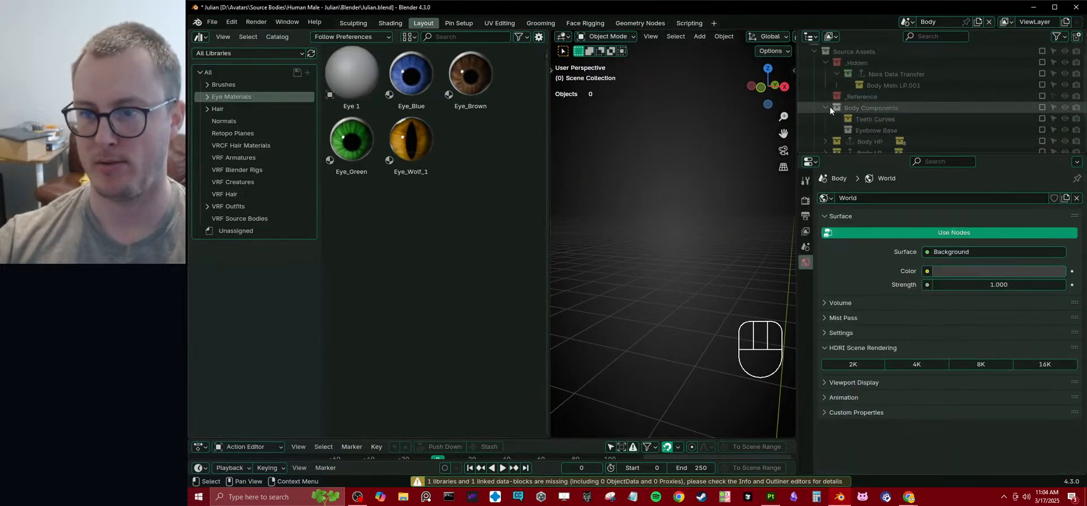
pyautogui.click(823, 62)
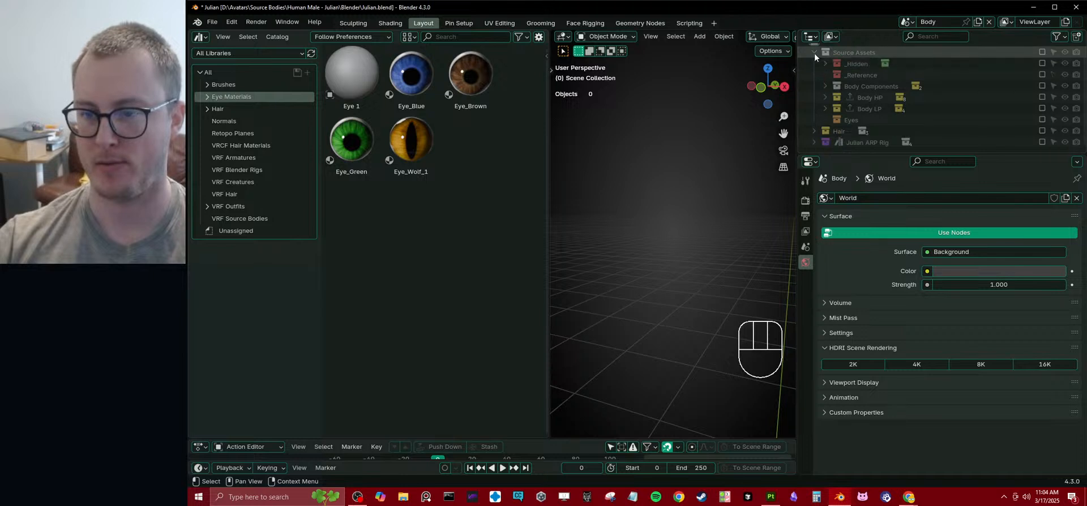
pyautogui.click(813, 52)
pyautogui.click(1041, 83)
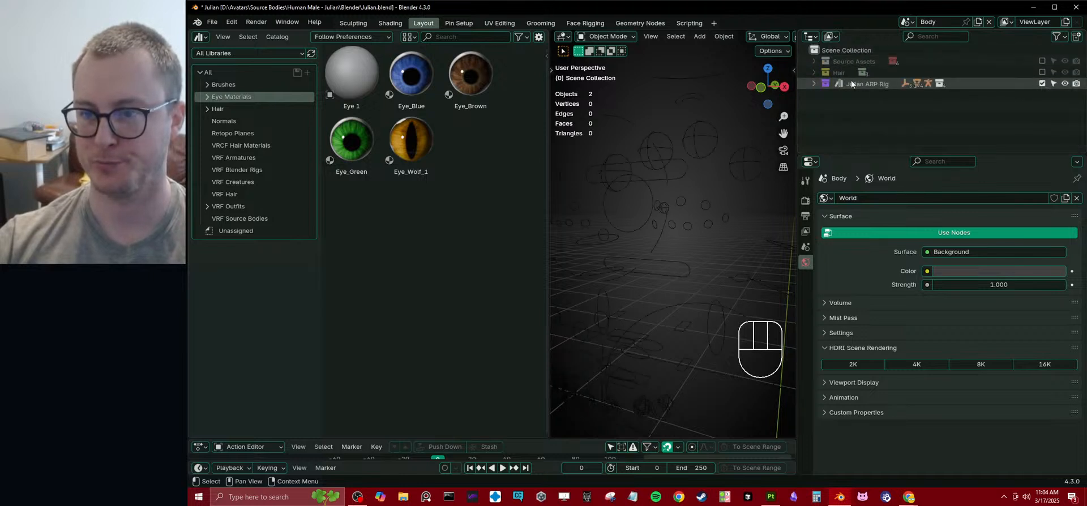
pyautogui.click(813, 83)
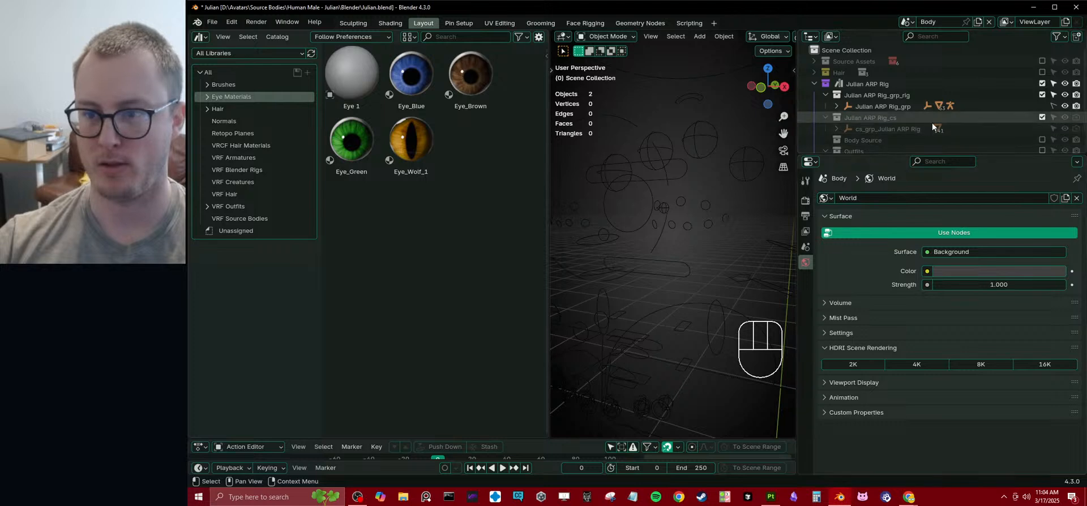
pyautogui.scroll(-2, 927, 123)
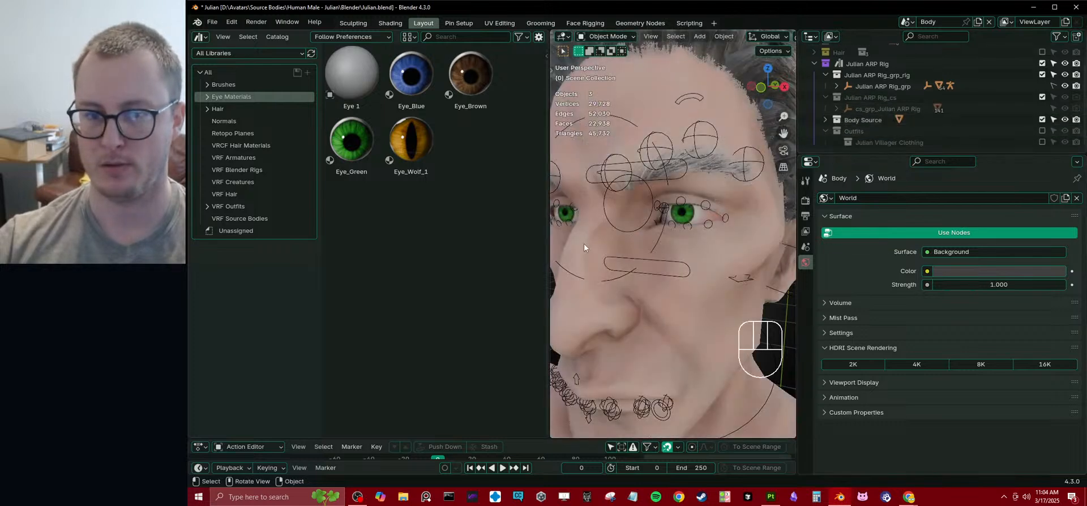
# - Select the Julian Body and delete all of its shape keys
pyautogui.click(624, 259)
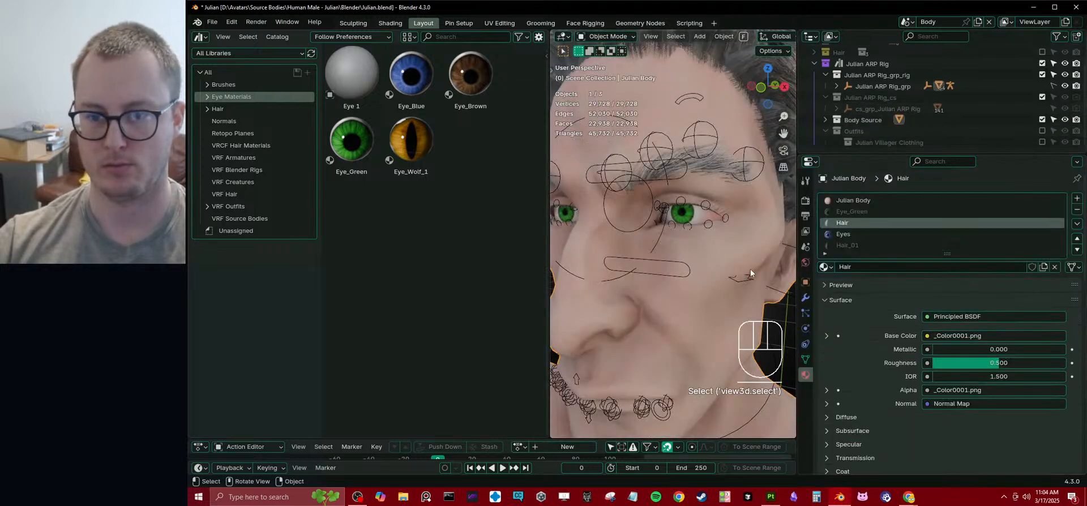
pyautogui.click(805, 359)
pyautogui.click(845, 229)
pyautogui.click(845, 229)
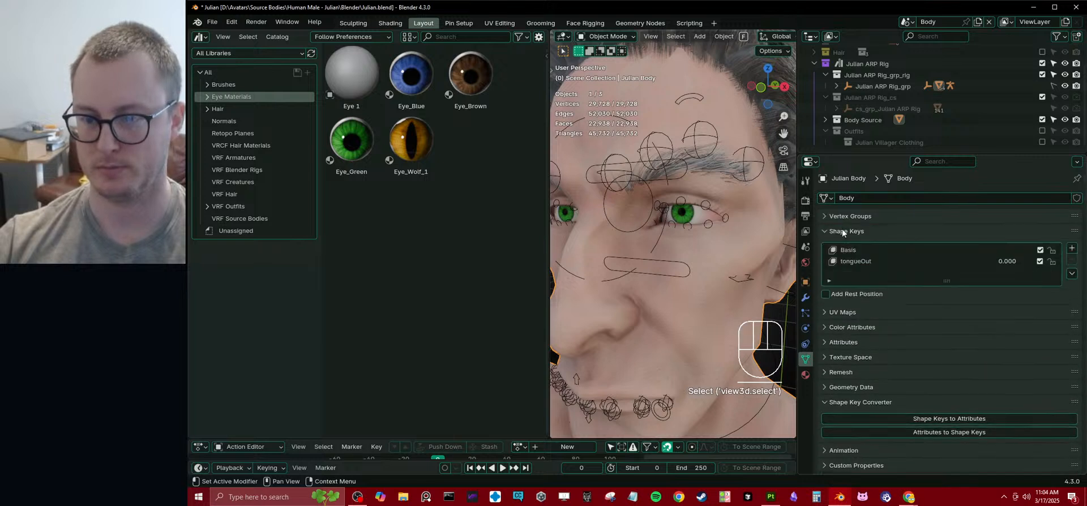
pyautogui.click(997, 261)
pyautogui.click(1046, 261)
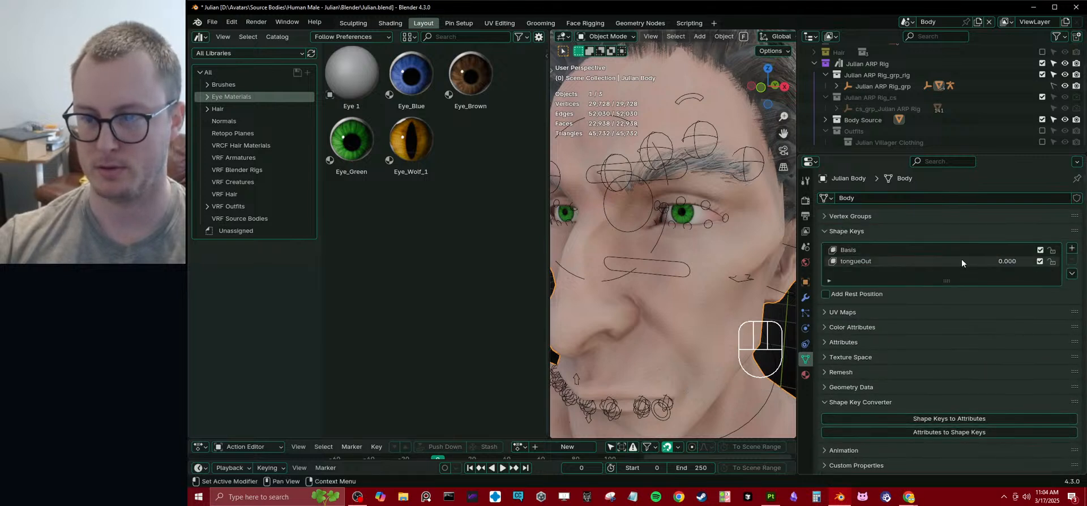
pyautogui.click(966, 253)
pyautogui.click(1072, 272)
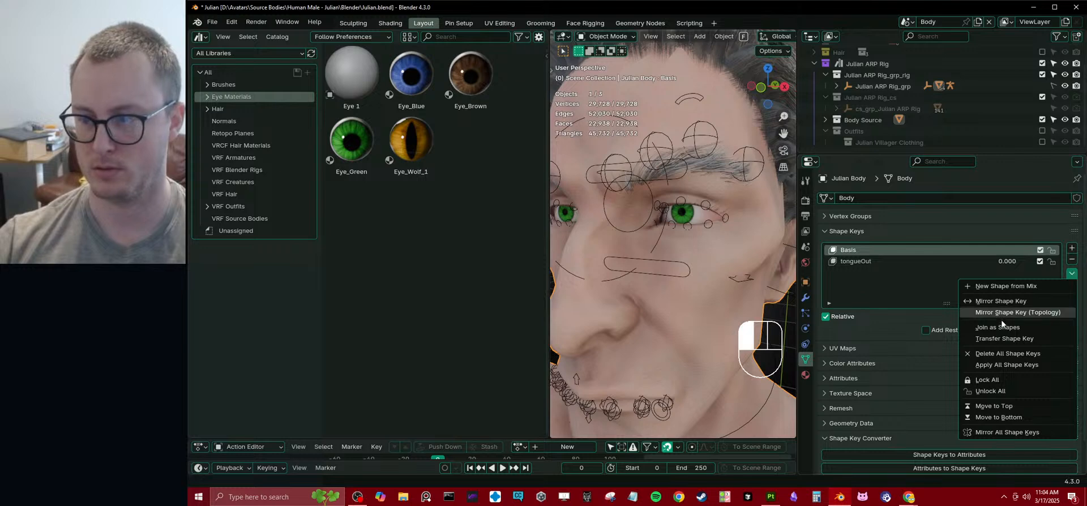
pyautogui.click(1013, 356)
# - Bring up the Julian Body's Rapid Update settings and widen the 3D viewport, leaving the body selected
pyautogui.click(805, 297)
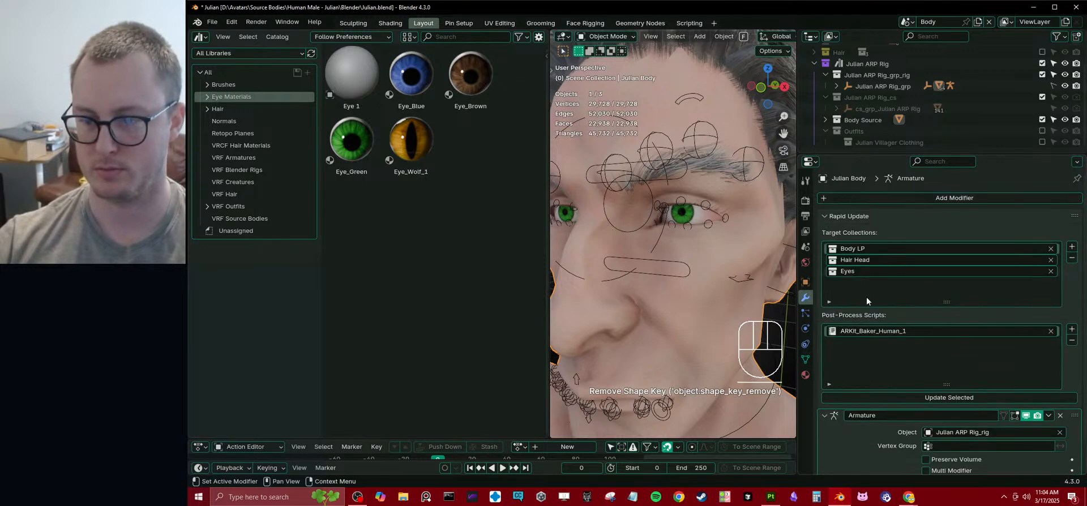
pyautogui.scroll(-3, 961, 426)
pyautogui.scroll(-5, 594, 305)
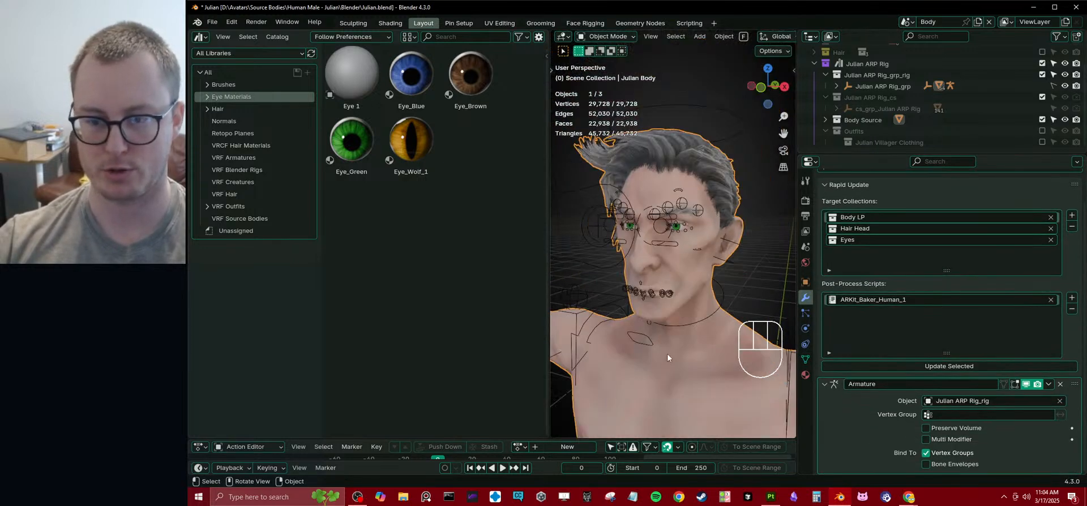
pyautogui.click(604, 260)
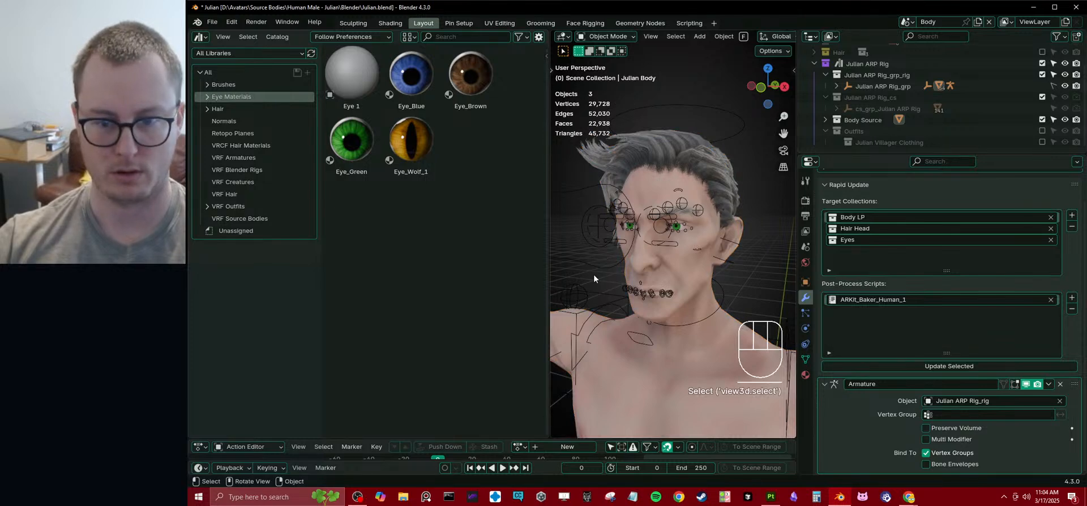
pyautogui.click(578, 329)
pyautogui.moveTo(509, 440)
pyautogui.mouseDown()
pyautogui.moveTo(509, 267)
pyautogui.moveTo(520, 436)
pyautogui.mouseUp()
pyautogui.moveTo(550, 277); pyautogui.dragTo(321, 281)
pyautogui.moveTo(558, 244); pyautogui.dragTo(607, 256, button='middle')
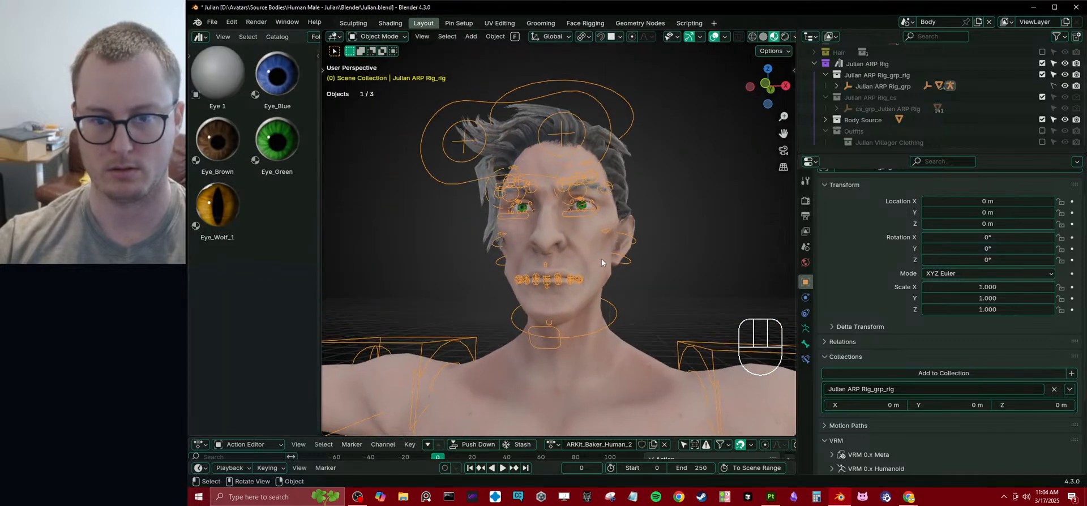
pyautogui.click(606, 257)
# - Run Rapid Update on the Julian Body, saving Julian.blend before and after the update
pyautogui.hotkey('ctrl', 's')
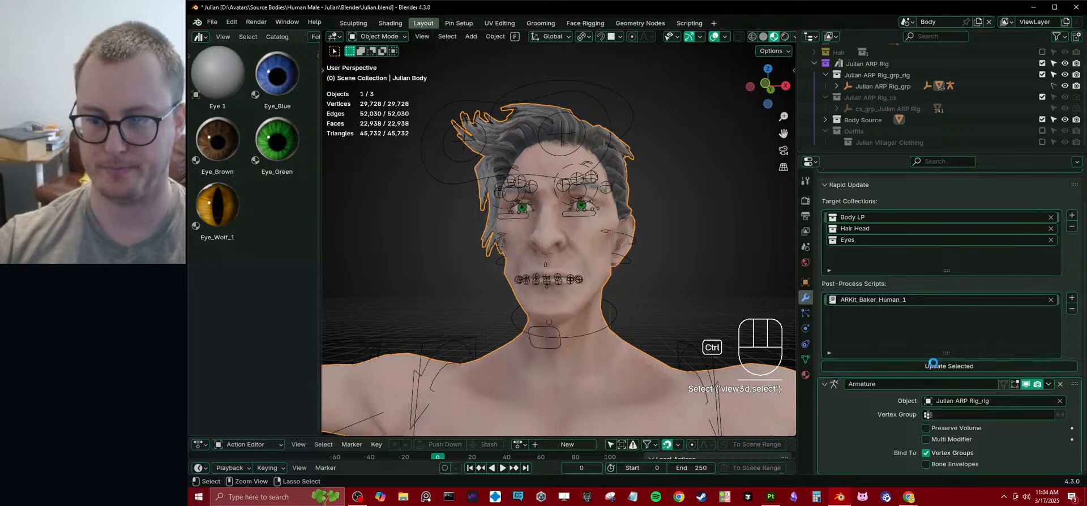
pyautogui.click(933, 363)
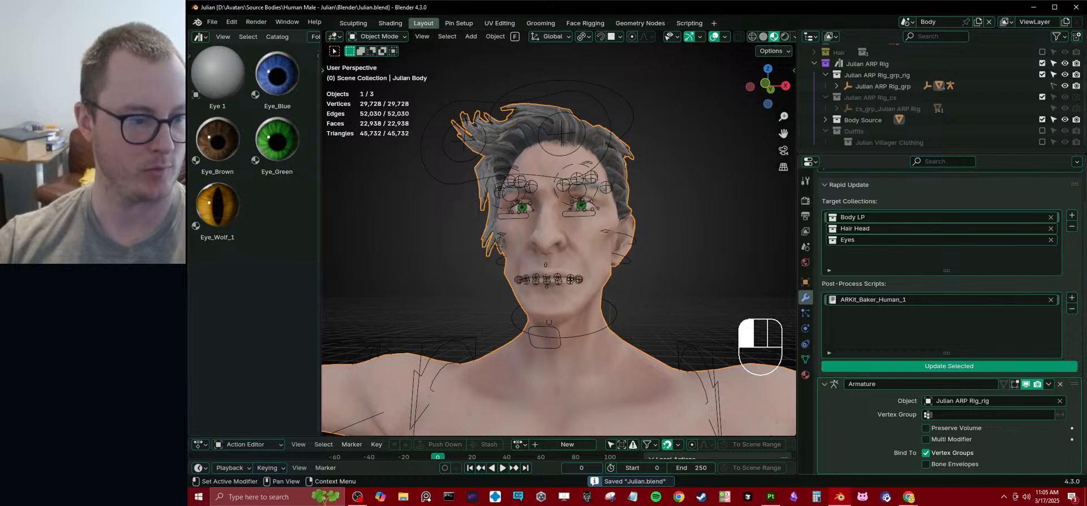
pyautogui.click(1076, 7)
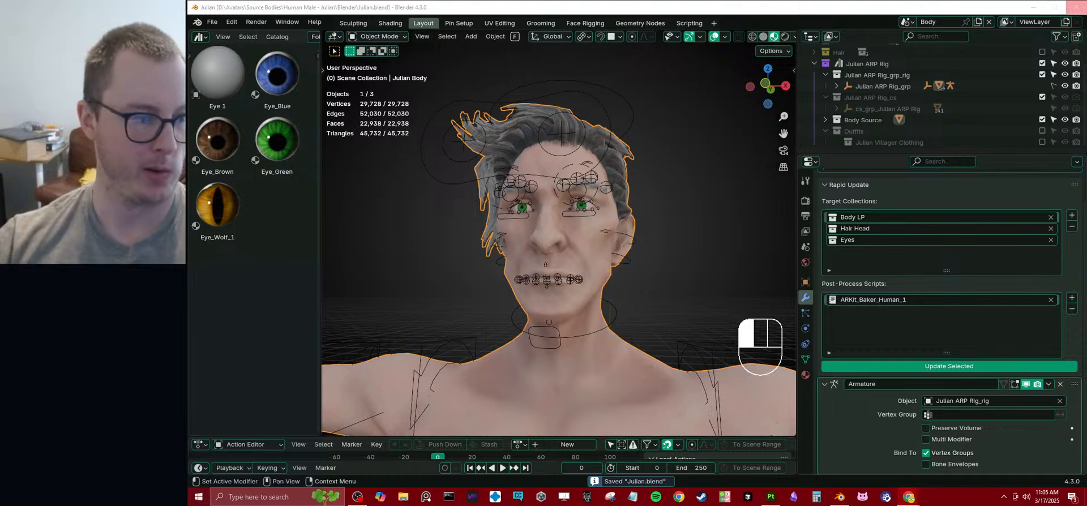
pyautogui.click(949, 366)
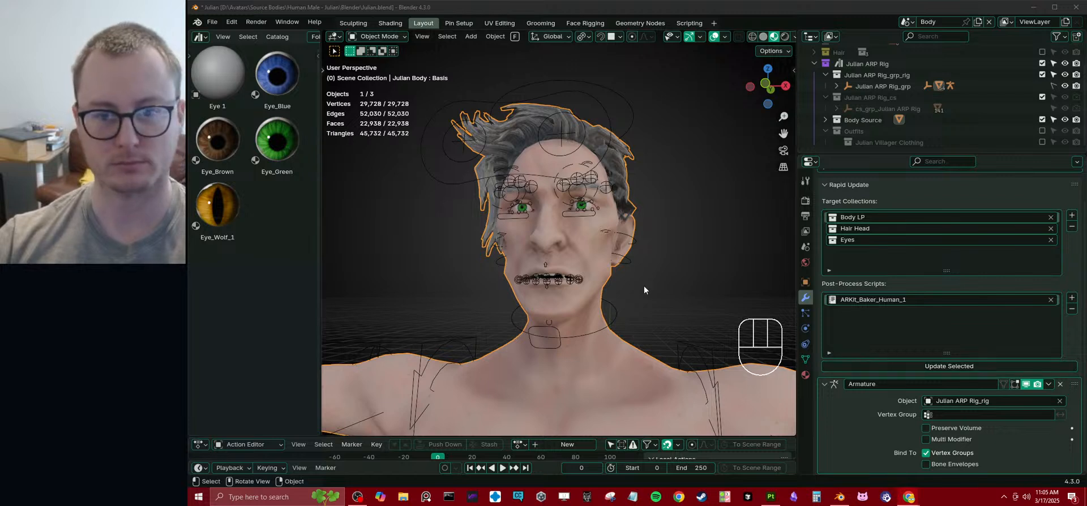
pyautogui.keyDown('ctrl'); pyautogui.click(682, 244); pyautogui.keyUp('ctrl')
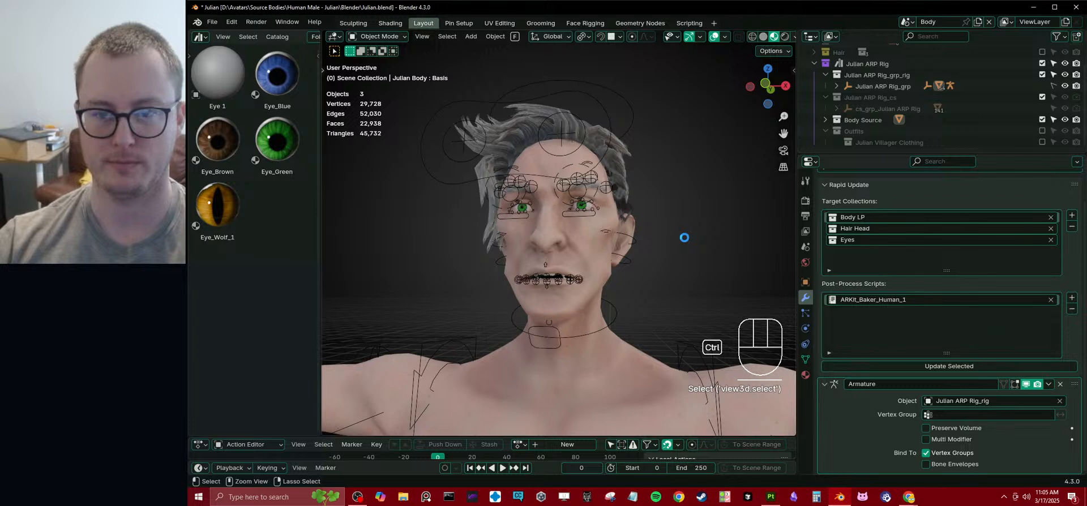
pyautogui.hotkey('ctrl', 's')
# - Check the Julian Body's regenerated shape keys, and collapse its Rapid Update and Armature modifier settings
pyautogui.click(518, 126)
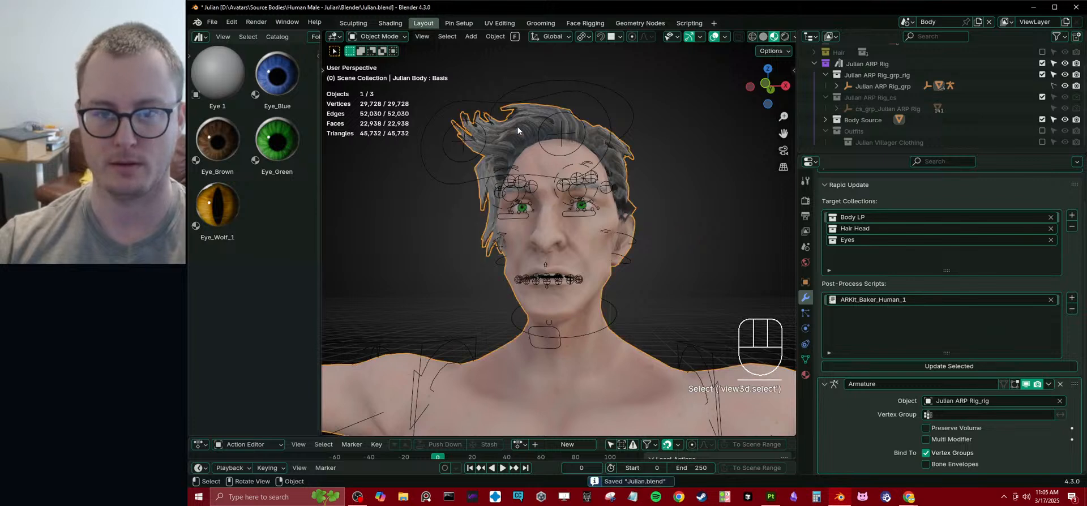
pyautogui.click(806, 360)
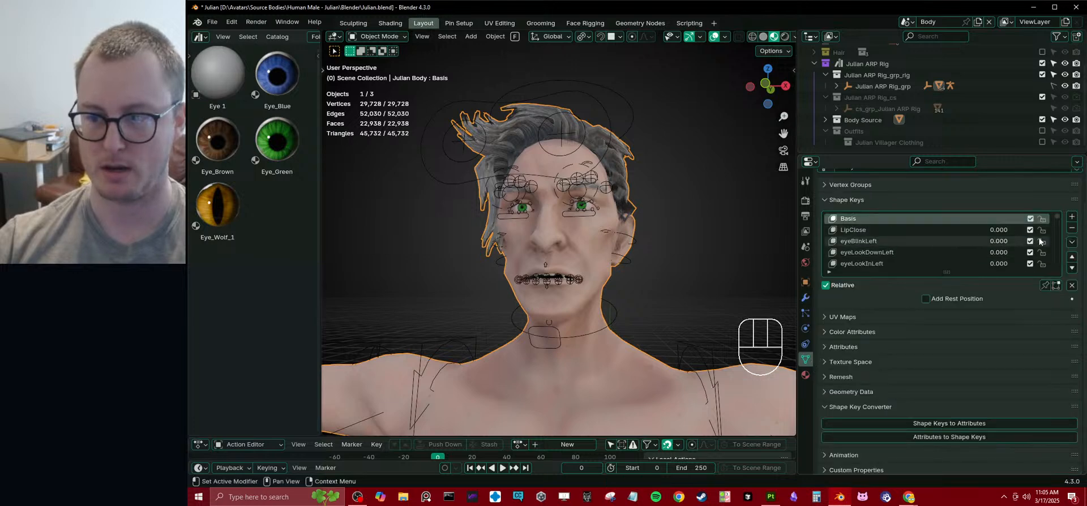
pyautogui.click(808, 300)
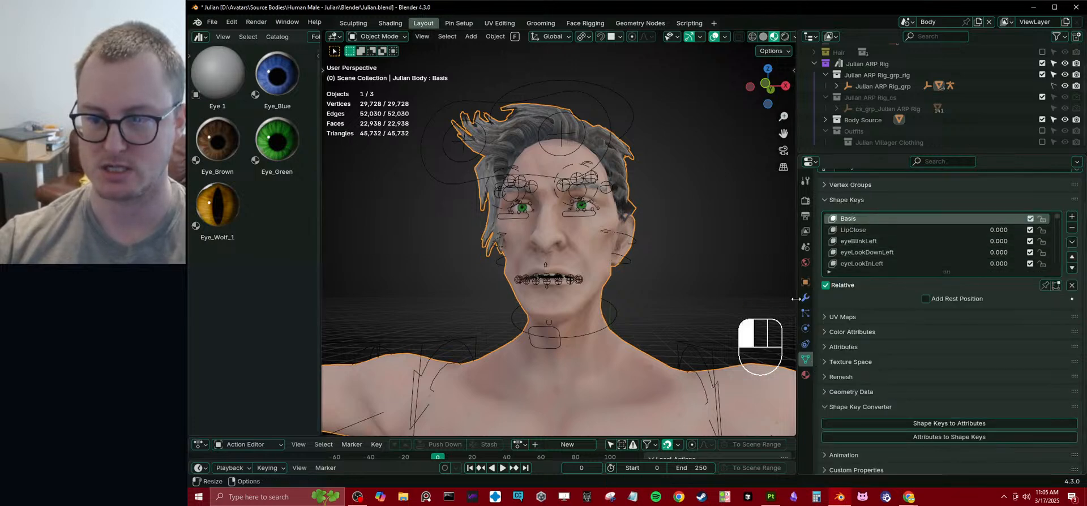
pyautogui.click(823, 185)
pyautogui.click(827, 218)
pyautogui.click(827, 216)
pyautogui.click(825, 231)
pyautogui.scroll(1, 990, 83)
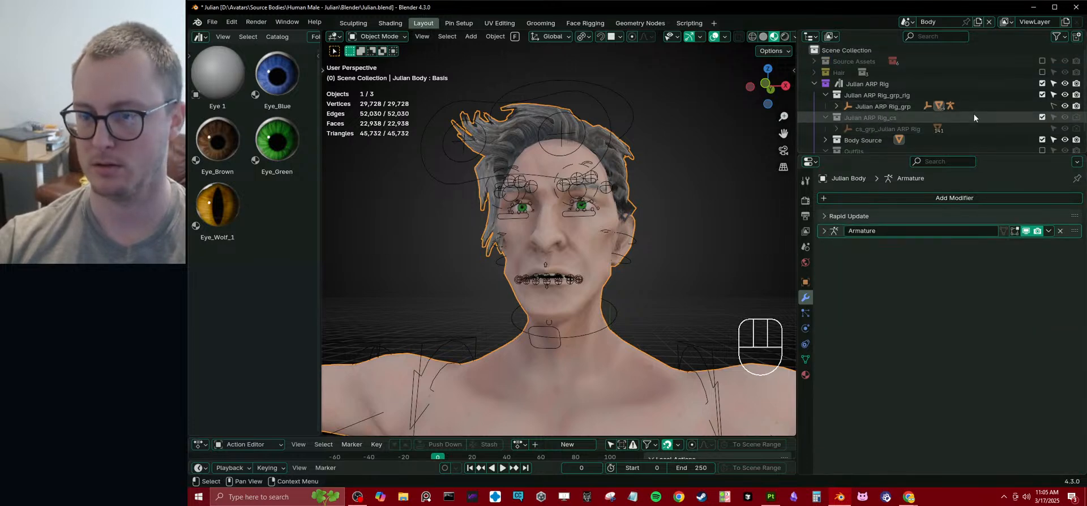
# - Enable and expand the Source Assets collection, and exclude the Julian ARP Rig collection
pyautogui.click(1042, 61)
pyautogui.click(1042, 83)
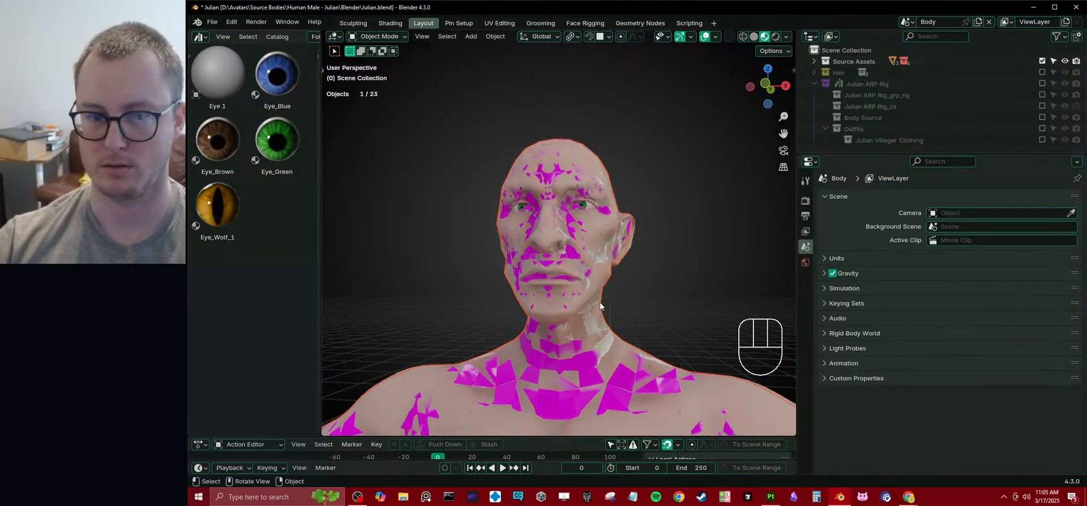
pyautogui.click(814, 61)
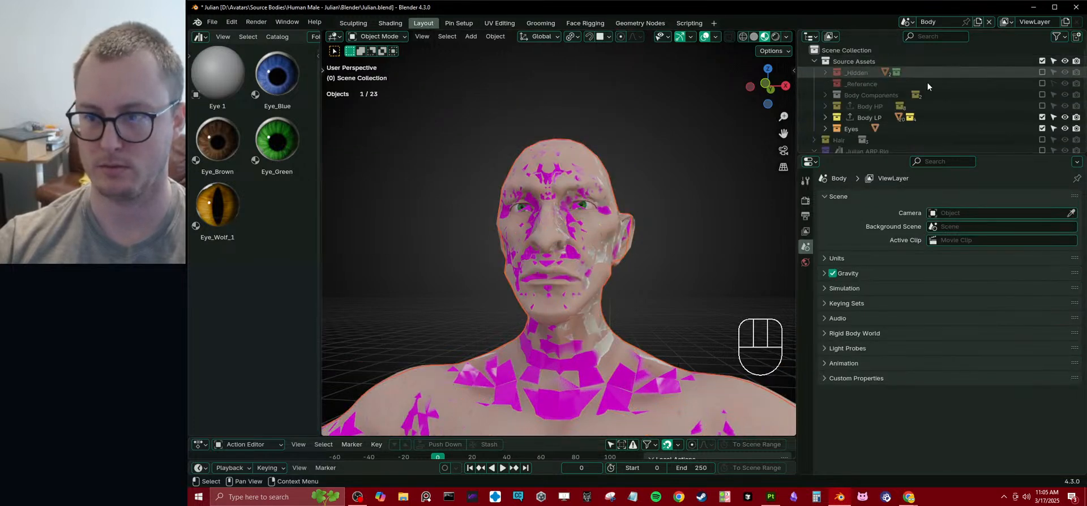
# - Select Body_low, cancel a test move of it, and hide it to expose the overlapping body
pyautogui.click(532, 278)
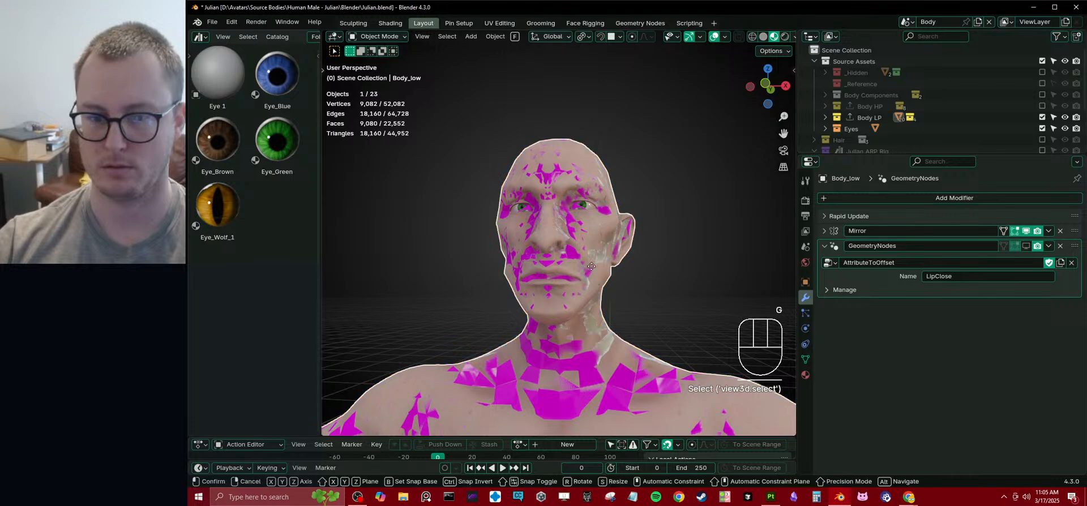
pyautogui.press('g')
pyautogui.rightClick(515, 277)
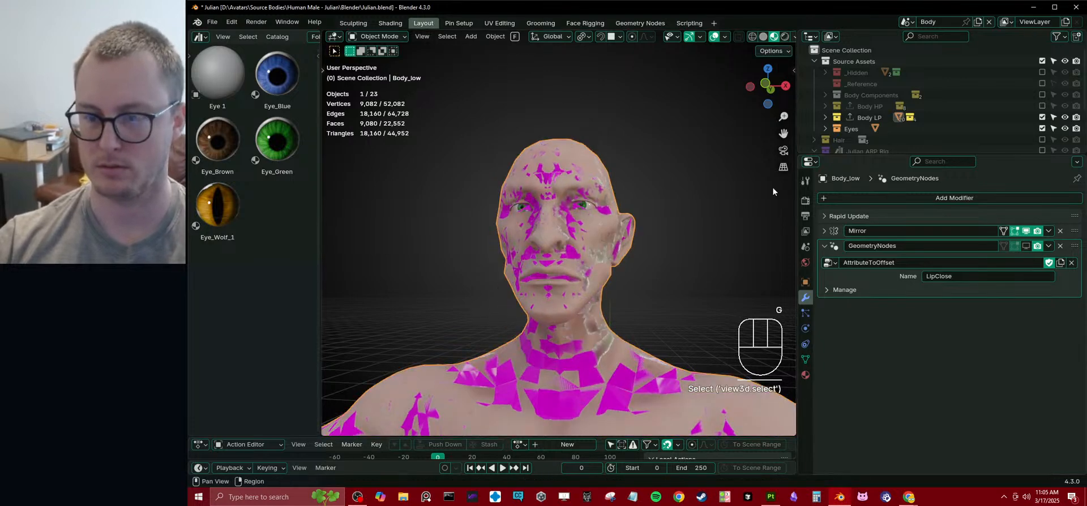
pyautogui.press('h')
# - Locate DataTransfer_Body_Nora in the scene hierarchy, inspect the modifiers of Body_low.001, and reselect DataTransfer_Body_Nora
pyautogui.click(576, 249)
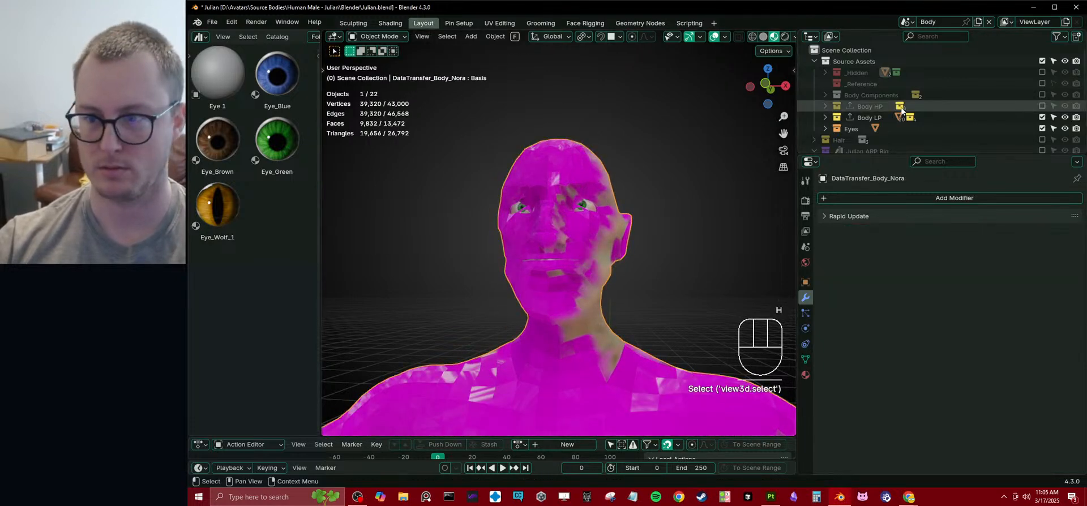
pyautogui.press('KP_Decimal')
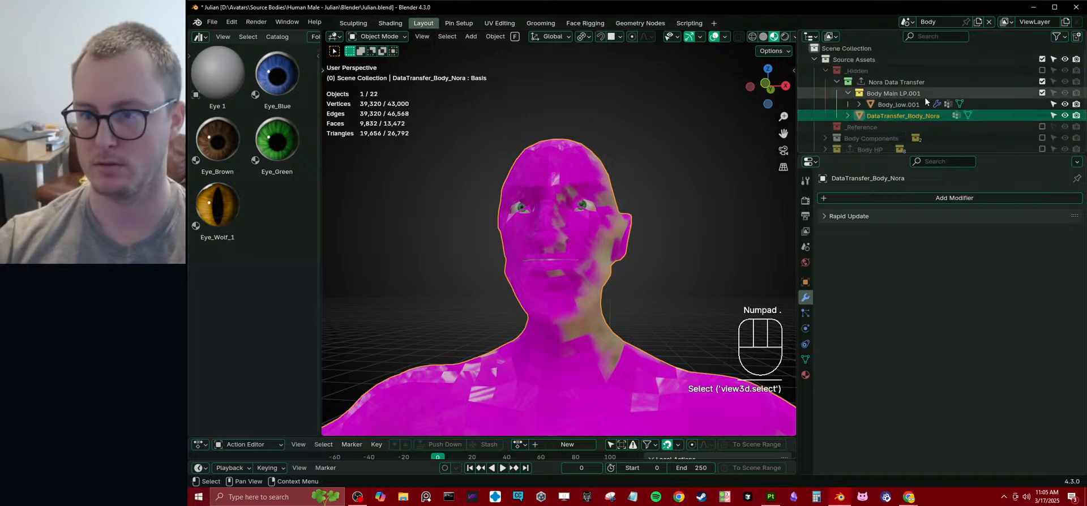
pyautogui.click(885, 105)
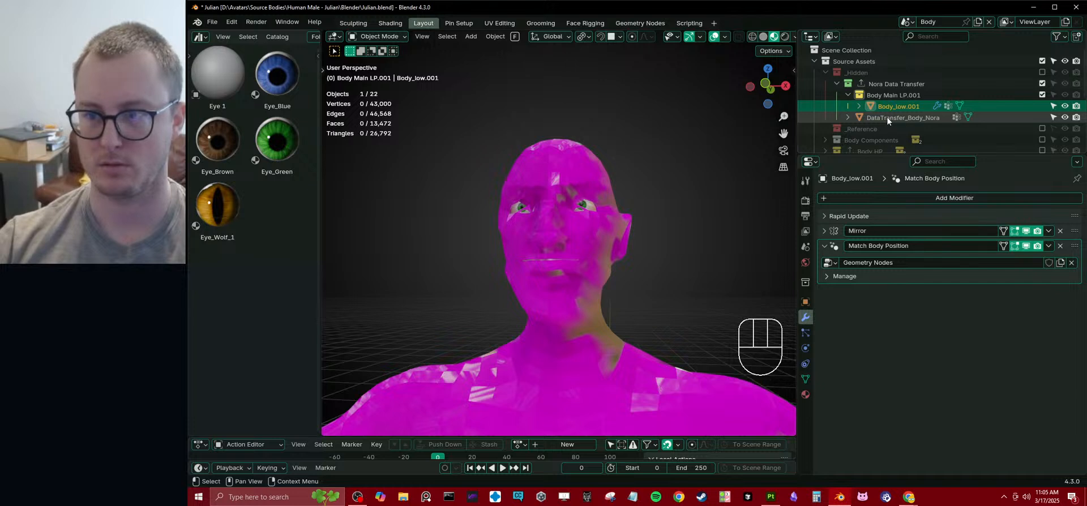
pyautogui.click(887, 116)
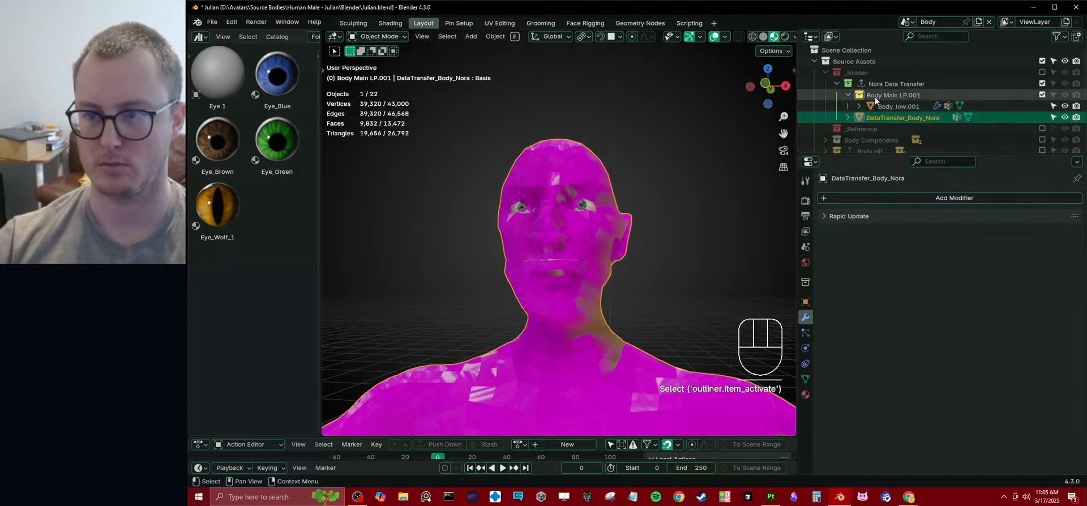
# - Exclude the Body Main LP.001 collection, collapse the _Hidden collection, and expand the Body LP collection
pyautogui.scroll(-2, 876, 102)
pyautogui.scroll(2, 879, 105)
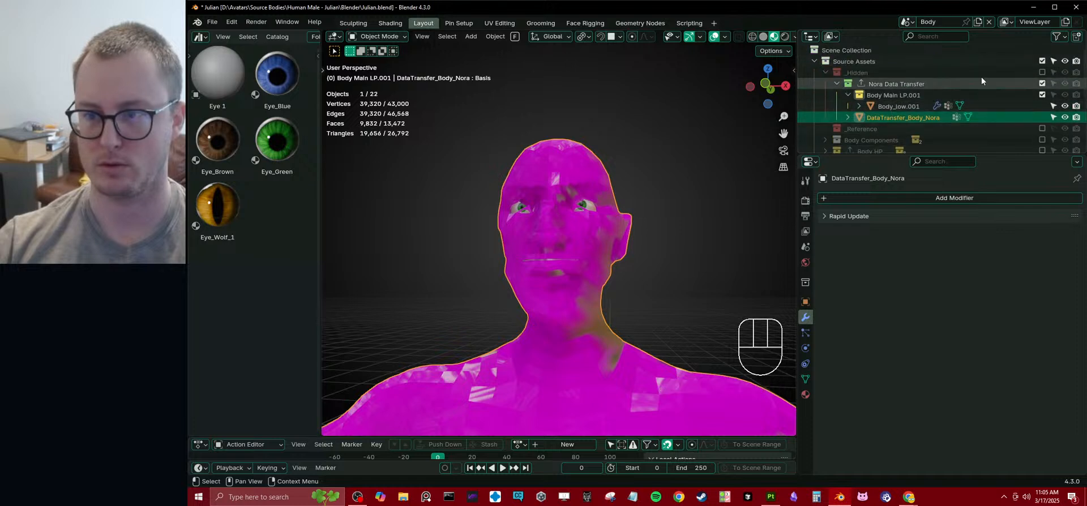
pyautogui.click(1041, 94)
pyautogui.click(826, 73)
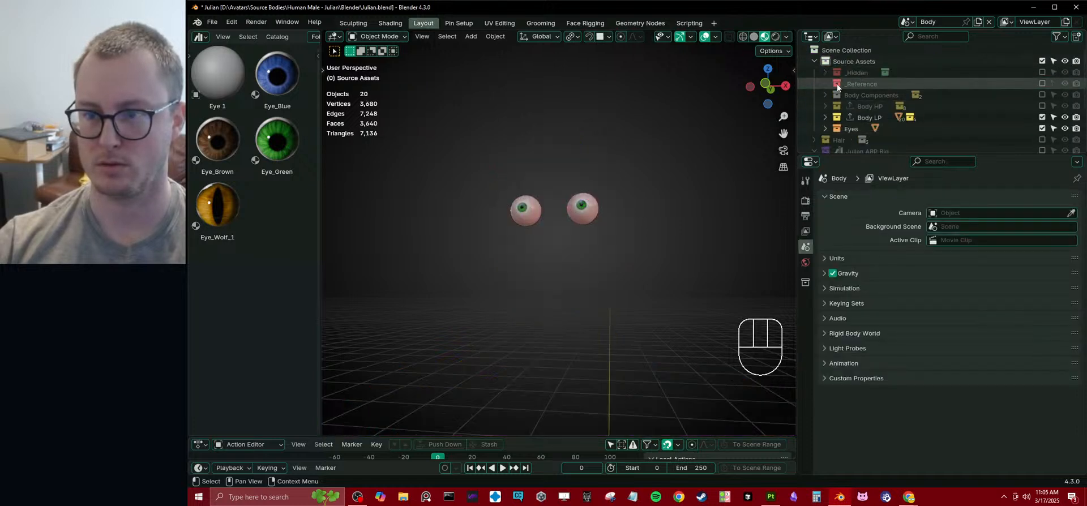
pyautogui.click(826, 116)
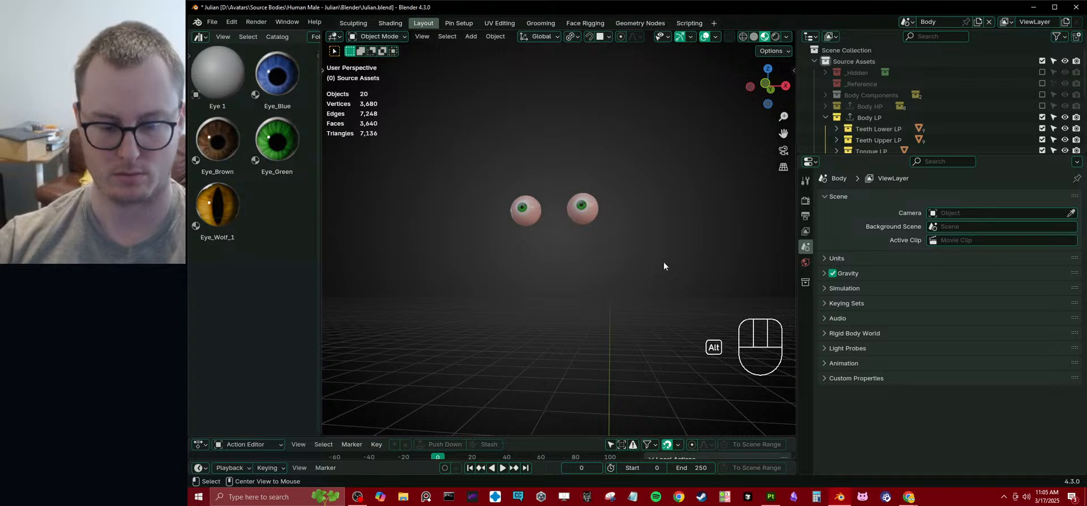
# - Unhide Body_low, enable its LipClose GeometryNodes modifier in the viewport, and save the file
pyautogui.hotkey('alt', 'h')
pyautogui.click(614, 277)
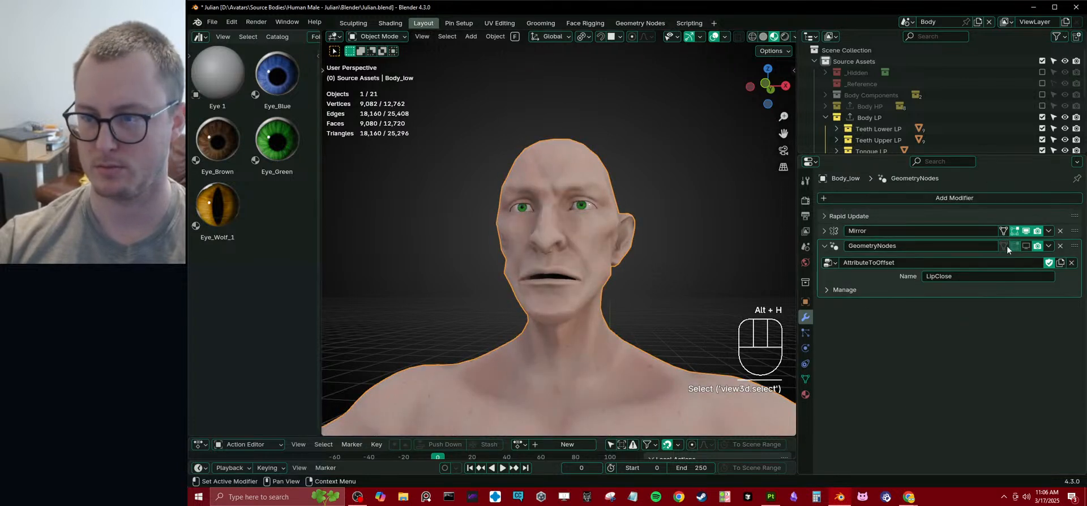
pyautogui.click(1025, 246)
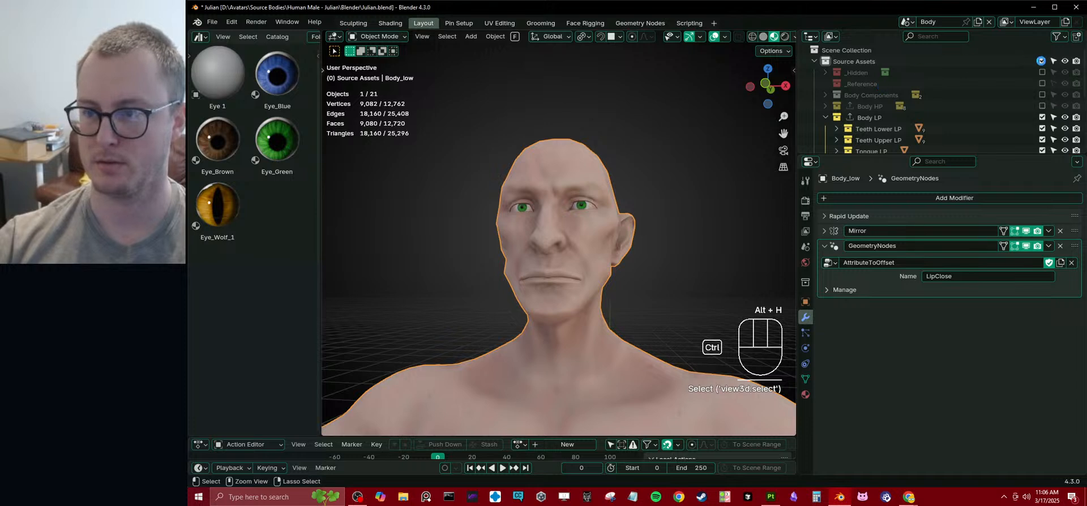
pyautogui.hotkey('ctrl', 's')
# - Exclude and collapse the Source Assets collection, enable the Julian ARP Rig collection, select Julian Body, and save
pyautogui.click(1041, 60)
pyautogui.click(813, 61)
pyautogui.click(1042, 84)
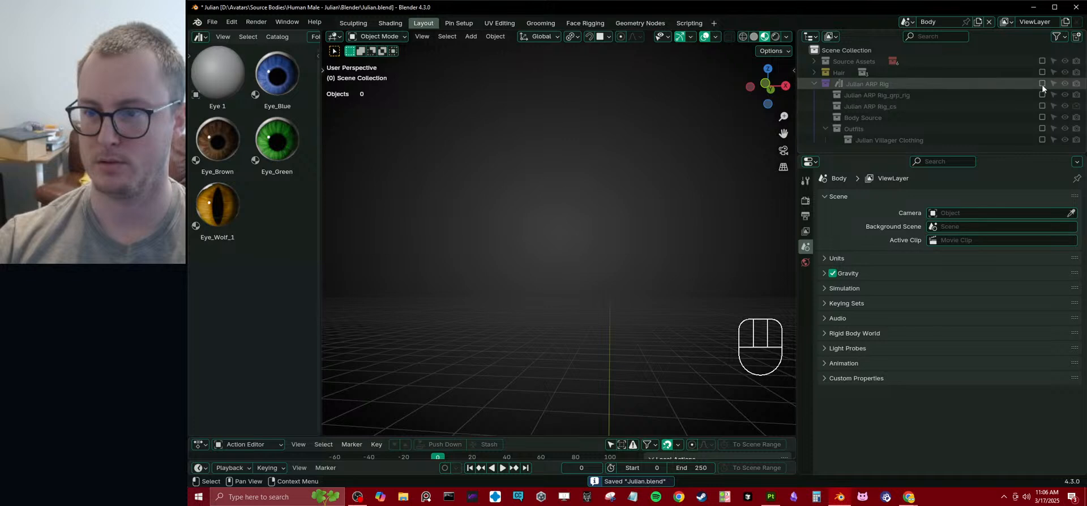
pyautogui.keyDown('ctrl'); pyautogui.click(603, 270); pyautogui.keyUp('ctrl')
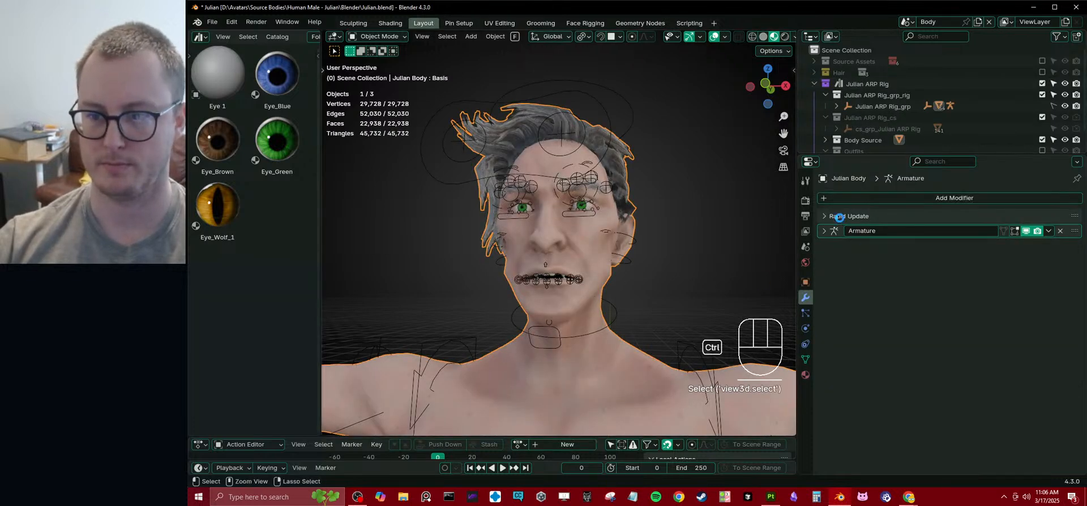
pyautogui.hotkey('ctrl', 's')
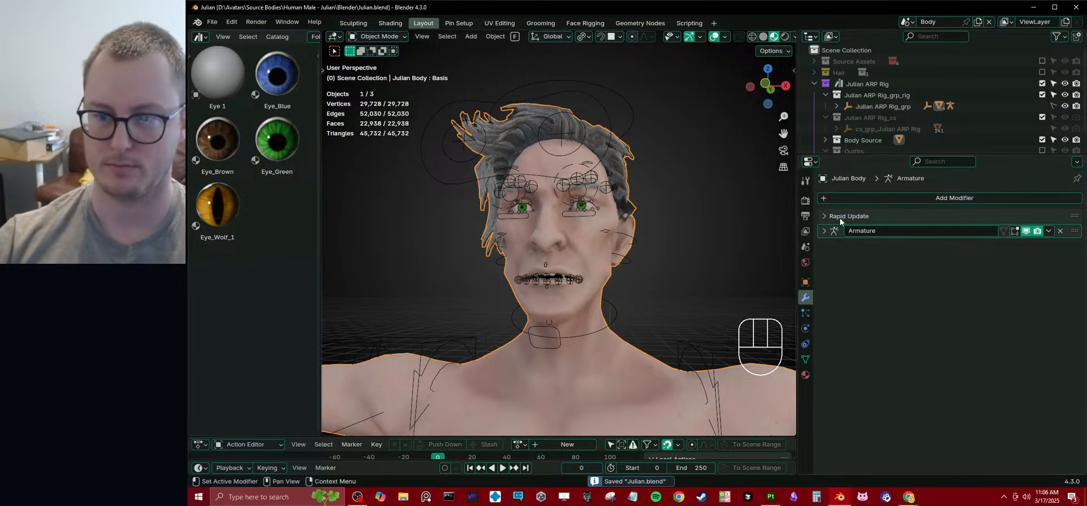
# - Run Rapid Update on Julian Body, check the closed lips, save the file, and collapse the Julian ARP Rig collection
pyautogui.click(839, 217)
pyautogui.click(949, 397)
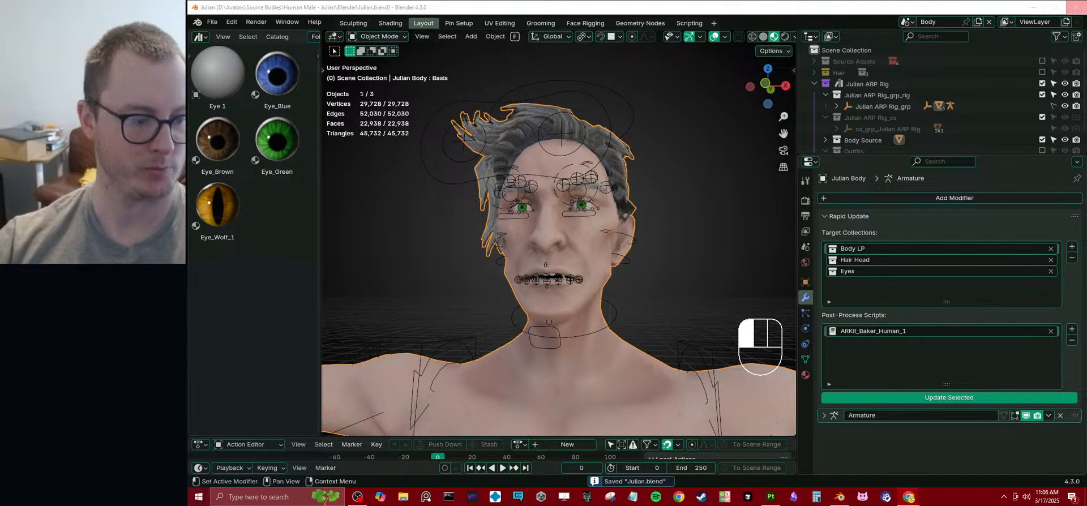
pyautogui.click(948, 398)
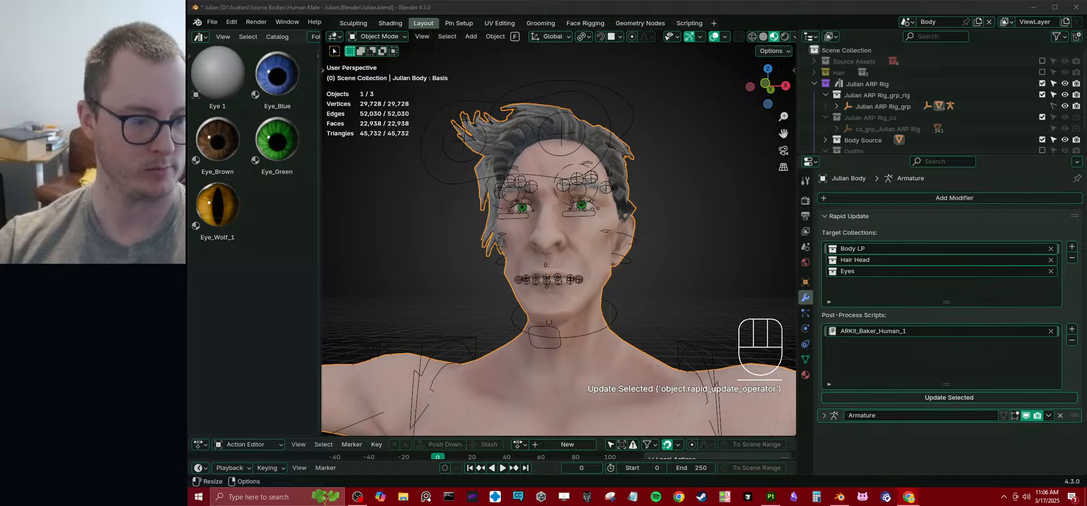
pyautogui.click(655, 248)
pyautogui.moveTo(605, 231); pyautogui.dragTo(637, 233, button='middle')
pyautogui.hotkey('ctrl', 's')
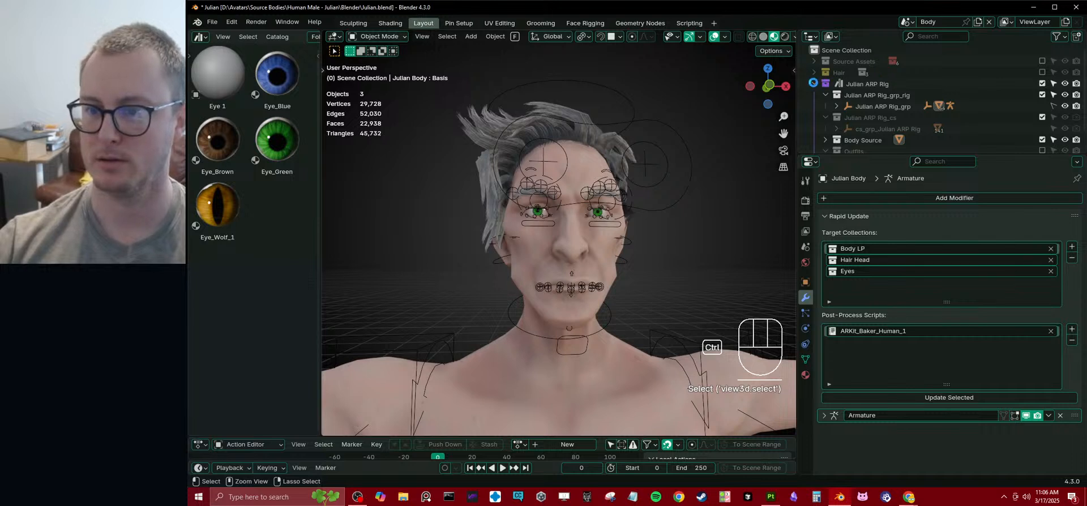
pyautogui.click(814, 83)
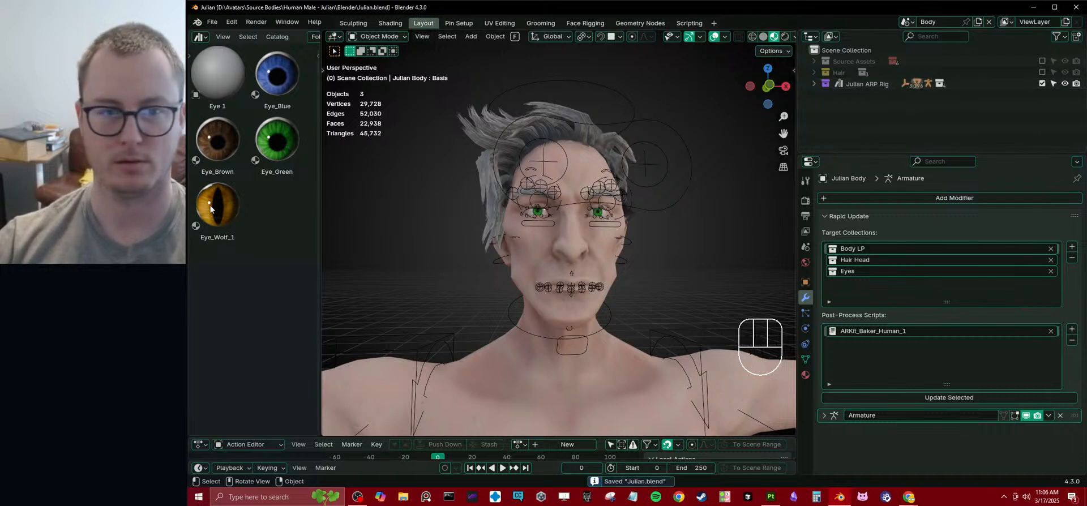
# - Open the recent file Forrest_Village.blend
pyautogui.click(211, 22)
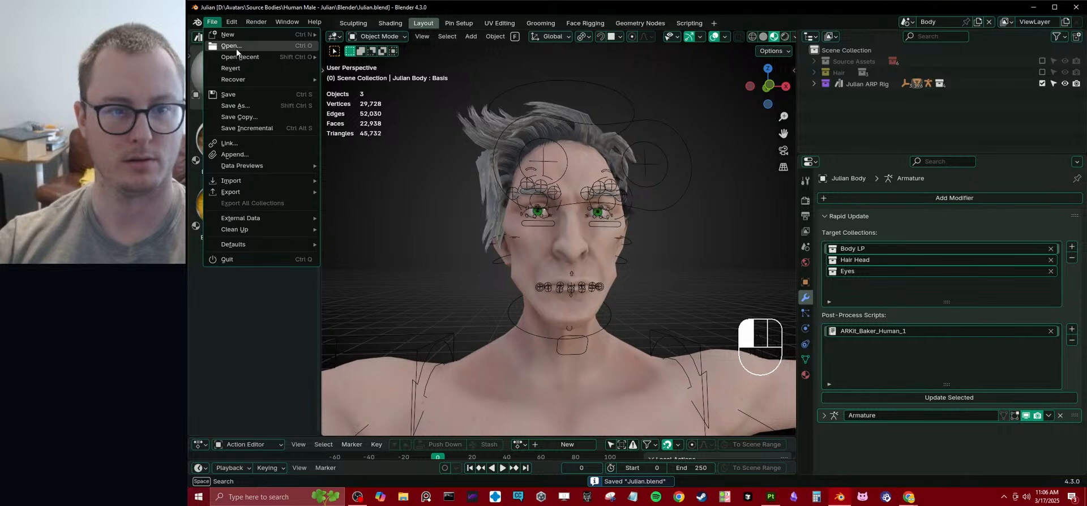
pyautogui.moveTo(239, 57)
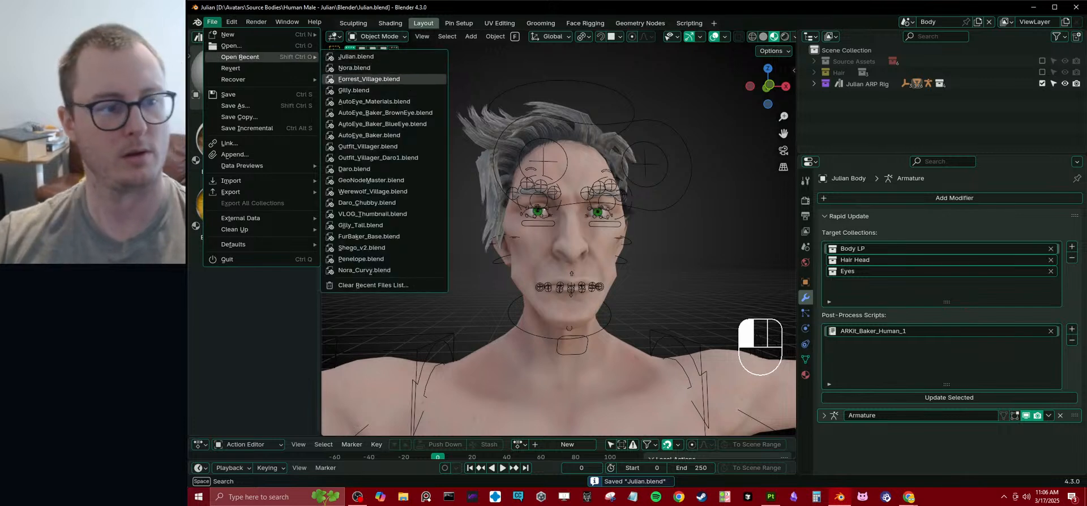
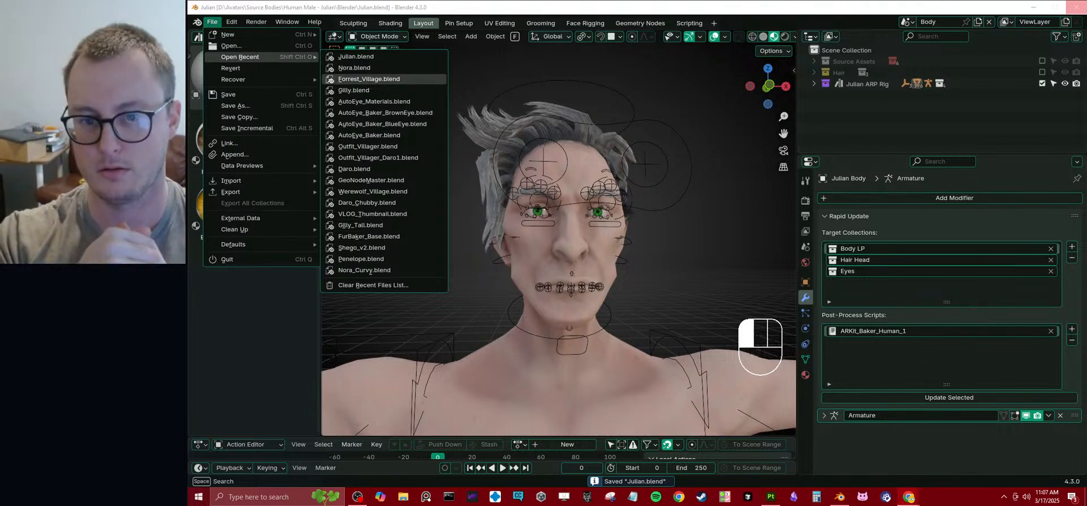
pyautogui.click(368, 79)
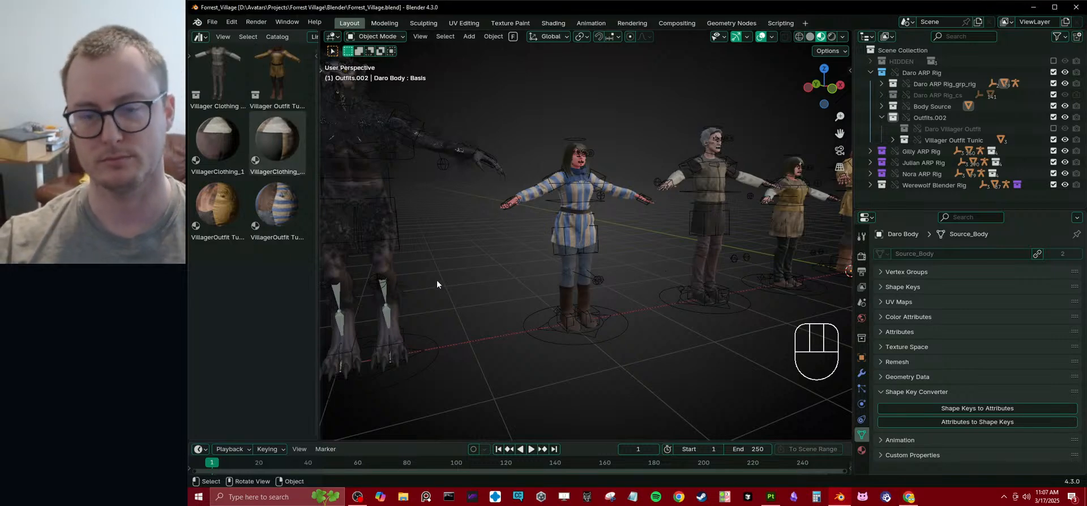
# - Test-move the root and left foot controls of Nora's rig in Pose Mode, cancel both moves, and return to Object Mode
pyautogui.scroll(8, 593, 233)
pyautogui.moveTo(593, 232); pyautogui.dragTo(548, 235, button='middle')
pyautogui.scroll(5, 589, 240)
pyautogui.scroll(-6, 613, 233)
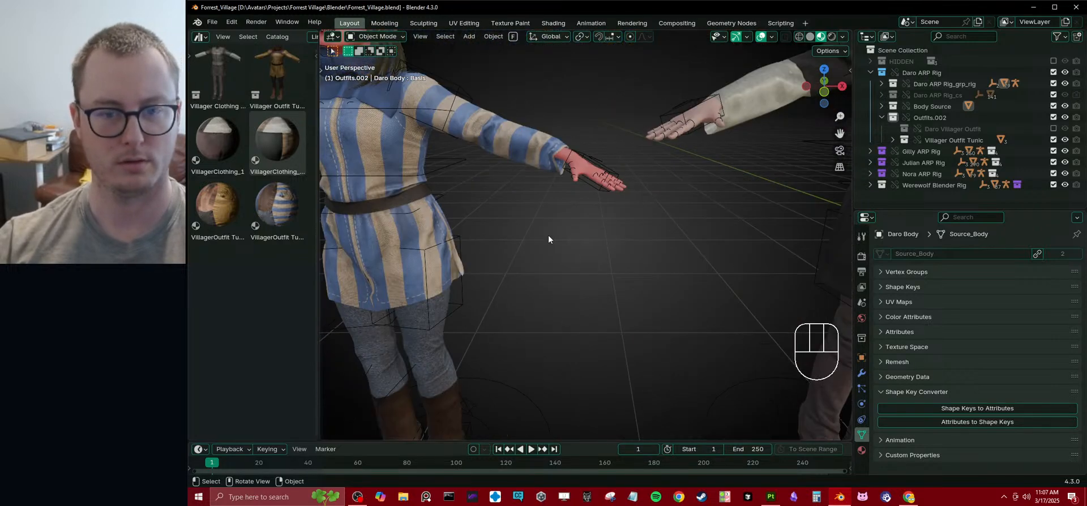
pyautogui.scroll(-6, 548, 235)
pyautogui.click(534, 239)
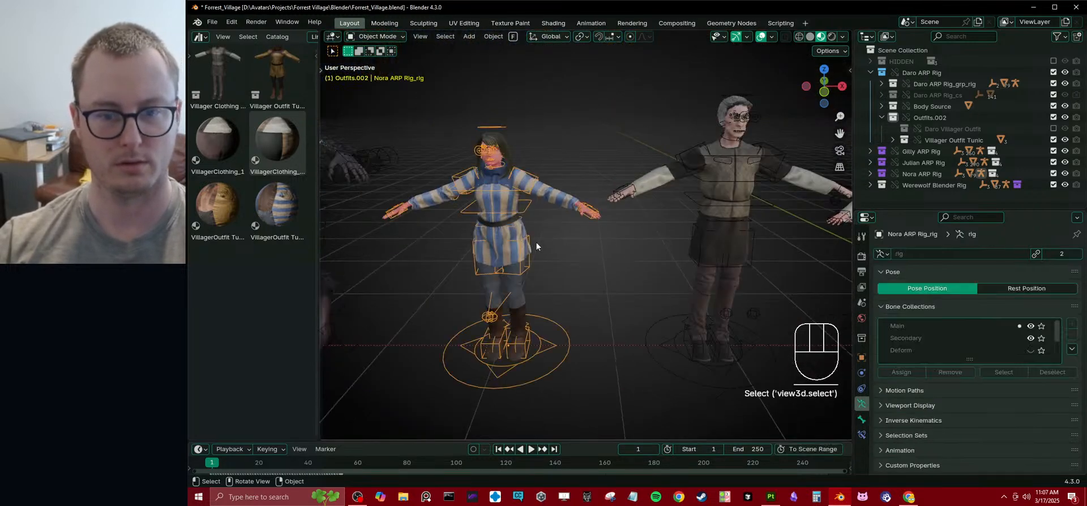
pyautogui.hotkey('ctrl', 'Tab')
pyautogui.click(571, 340)
pyautogui.press('g')
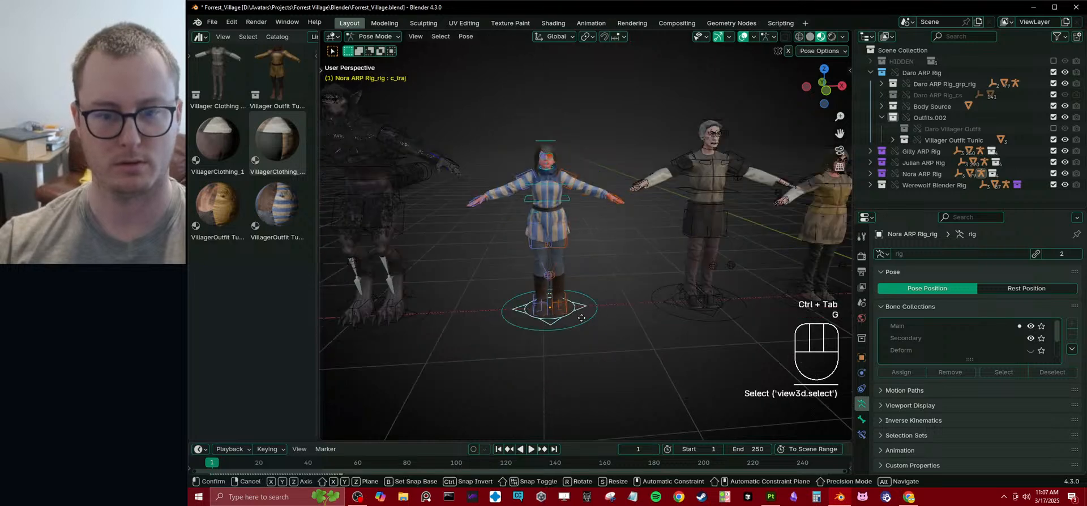
pyautogui.rightClick(500, 324)
pyautogui.scroll(4, 538, 303)
pyautogui.click(552, 352)
pyautogui.scroll(-4, 593, 310)
pyautogui.press('g')
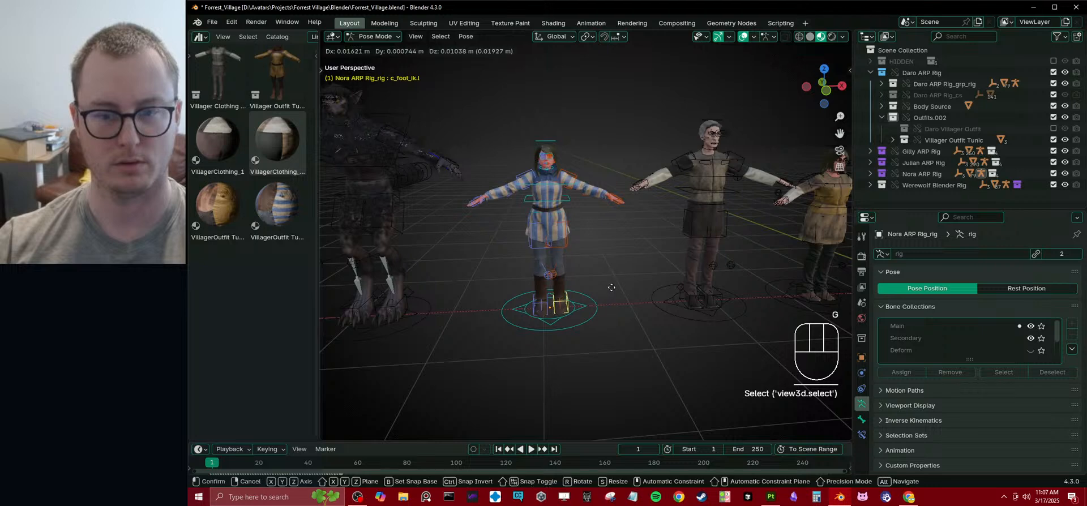
pyautogui.rightClick(623, 249)
pyautogui.hotkey('ctrl', 'Tab')
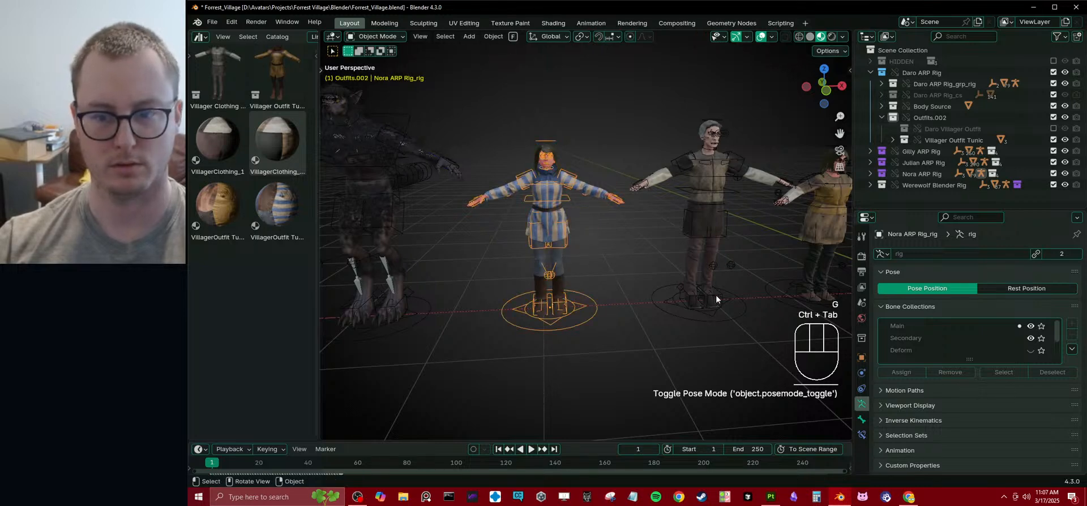
# - Test-move the left foot control of Julian's rig in Pose Mode, cancel the move, and return to Object Mode
pyautogui.click(716, 296)
pyautogui.hotkey('ctrl', 'Tab')
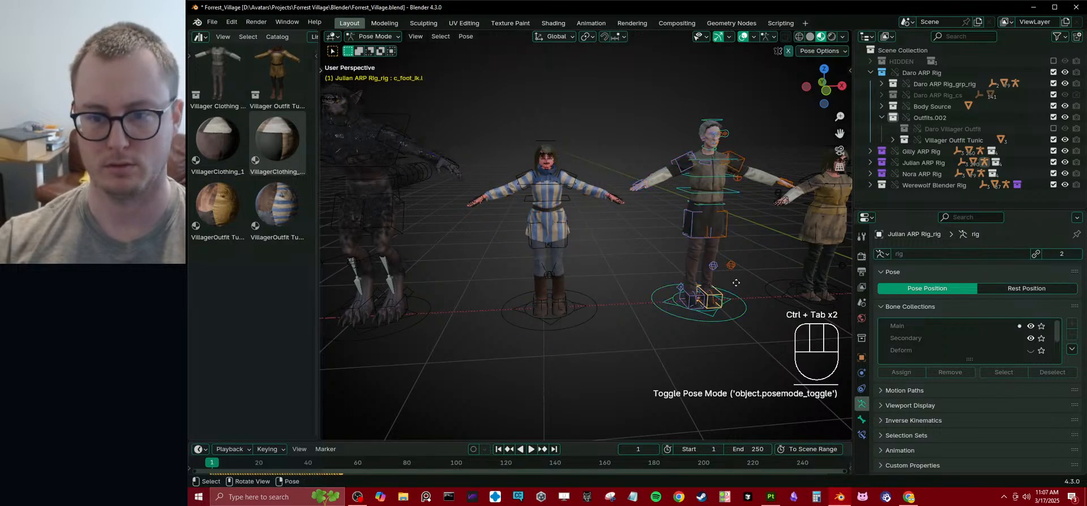
pyautogui.click(721, 294)
pyautogui.press('g')
pyautogui.rightClick(743, 232)
pyautogui.hotkey('ctrl', 'Tab')
# - Test-move the root control of Gilly's rig in Pose Mode, cancel the move, and return to Object Mode
pyautogui.keyDown('shift'); pyautogui.moveTo(730, 312); pyautogui.dragTo(521, 316, button='middle'); pyautogui.keyUp('shift')
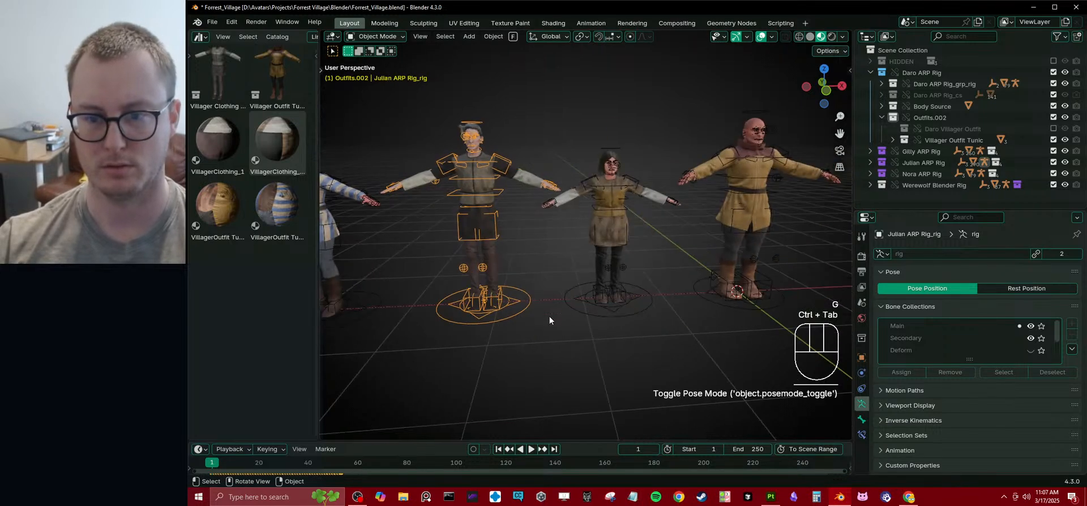
pyautogui.click(629, 296)
pyautogui.hotkey('ctrl', 'Tab')
pyautogui.click(634, 295)
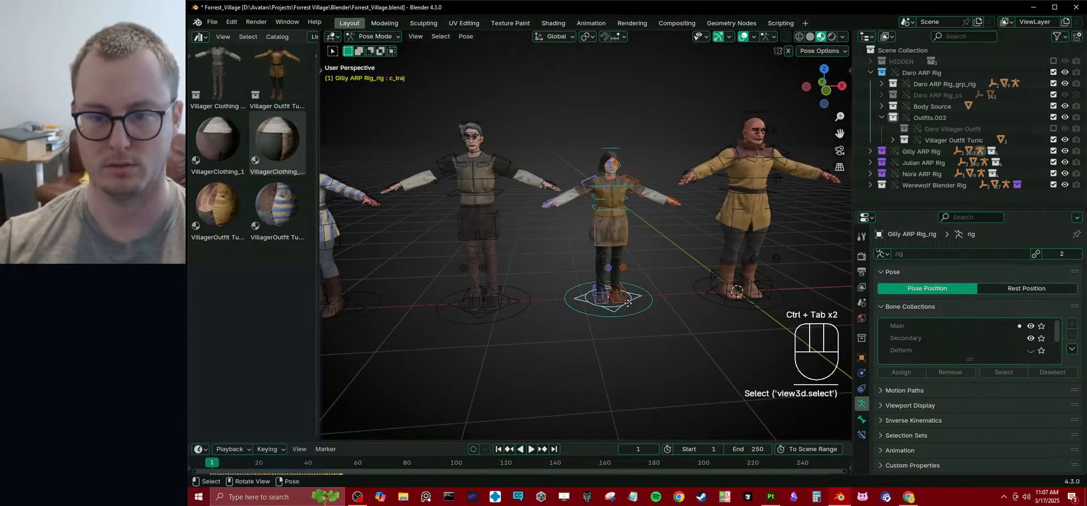
pyautogui.press('g')
pyautogui.rightClick(684, 287)
pyautogui.hotkey('ctrl', 'Tab')
# - Test-move the root control of Daro's rig in Pose Mode, cancel the move, and return to Object Mode
pyautogui.click(727, 306)
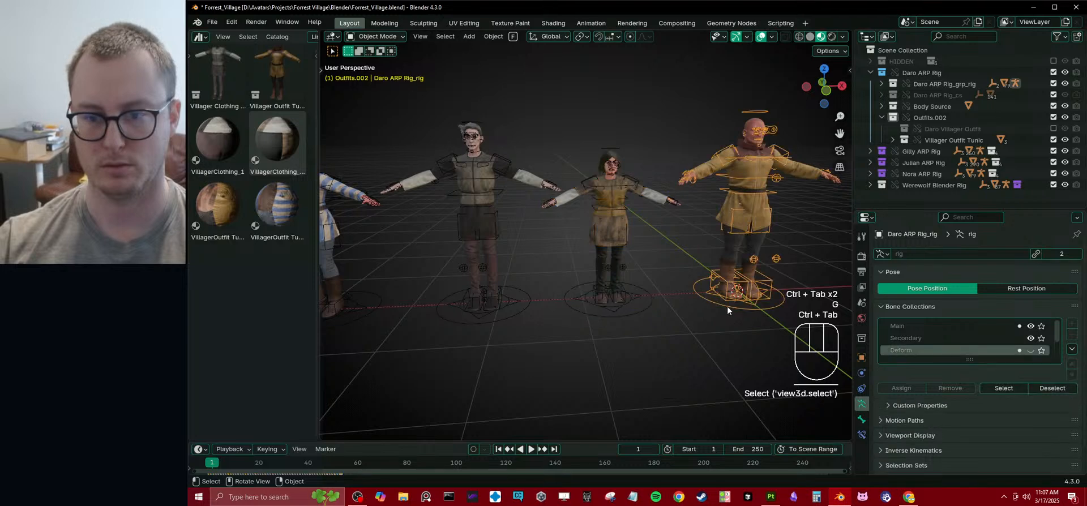
pyautogui.hotkey('ctrl', 'Tab')
pyautogui.click(746, 304)
pyautogui.press('g')
pyautogui.rightClick(706, 311)
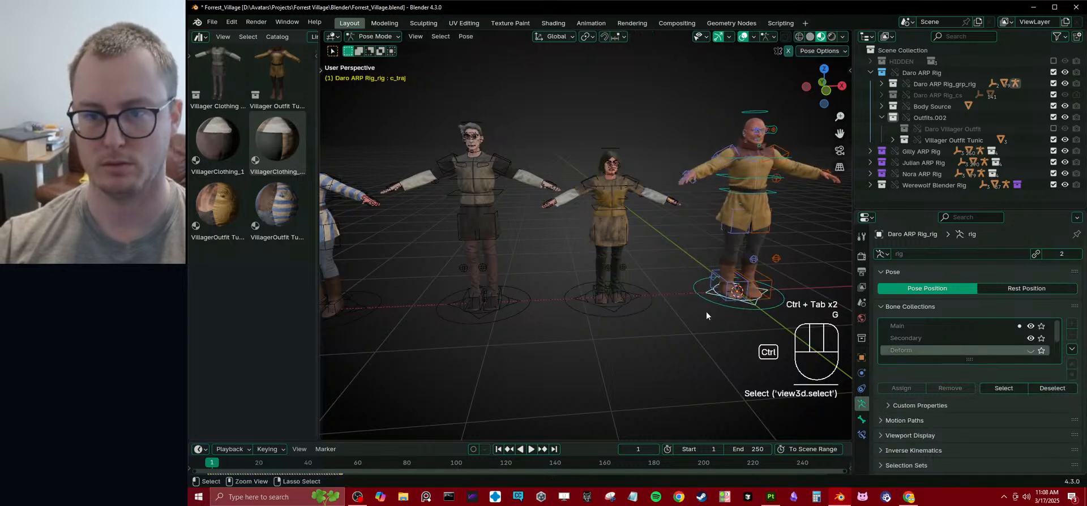
pyautogui.hotkey('ctrl', 'Tab')
# - Test-move the root control of the Werewolf rig in Pose Mode, cancel the move, and return to Object Mode
pyautogui.scroll(-4, 541, 280)
pyautogui.scroll(6, 566, 281)
pyautogui.click(543, 328)
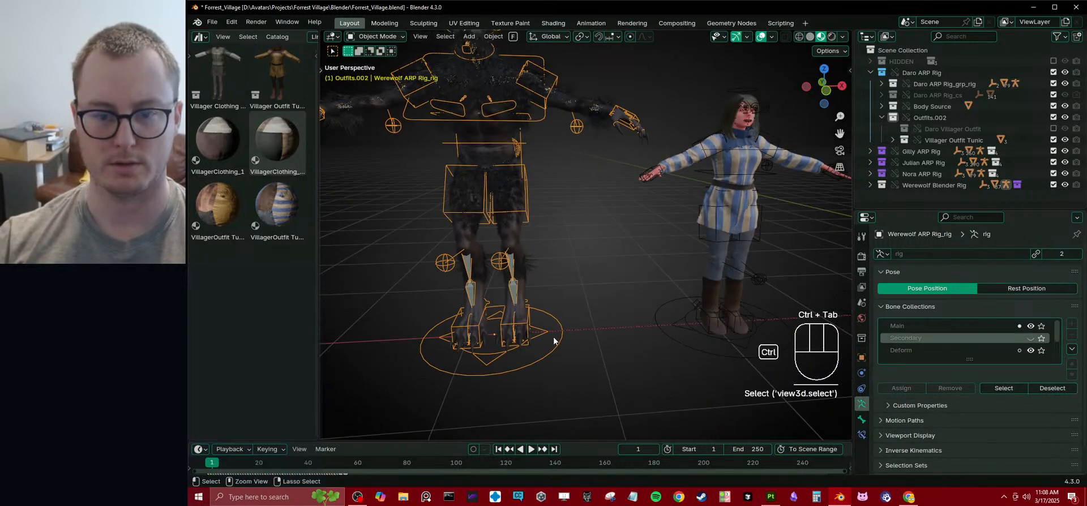
pyautogui.hotkey('ctrl', 'Tab')
pyautogui.click(549, 335)
pyautogui.scroll(-5, 548, 335)
pyautogui.press('g')
pyautogui.rightClick(626, 303)
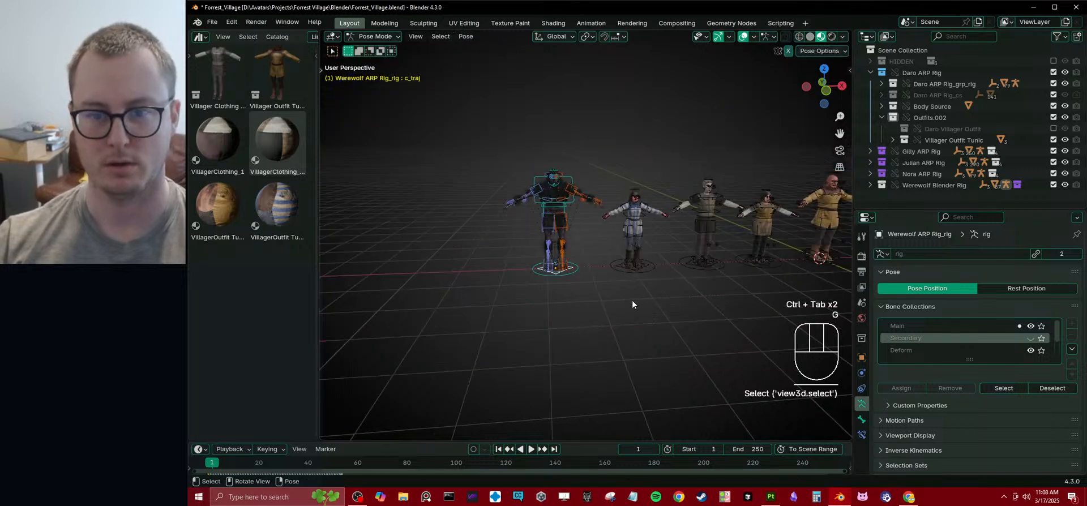
pyautogui.press('Tab')
pyautogui.hotkey('ctrl', 'Tab')
pyautogui.scroll(4, 618, 299)
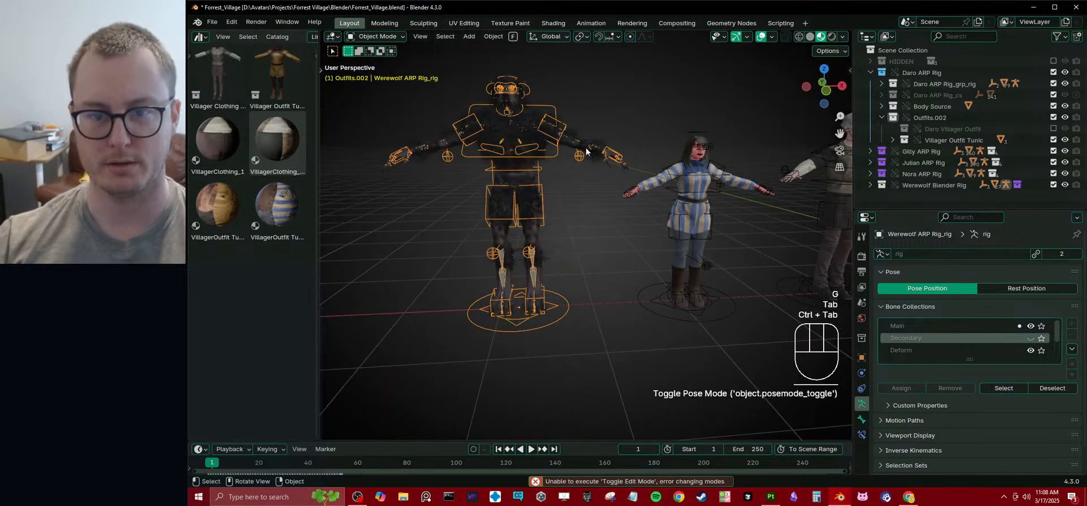
# - Select Werewolf Body, expand the shape key list, and check the shape keys of Nora Body
pyautogui.click(533, 190)
pyautogui.moveTo(698, 261); pyautogui.dragTo(926, 331, button='middle')
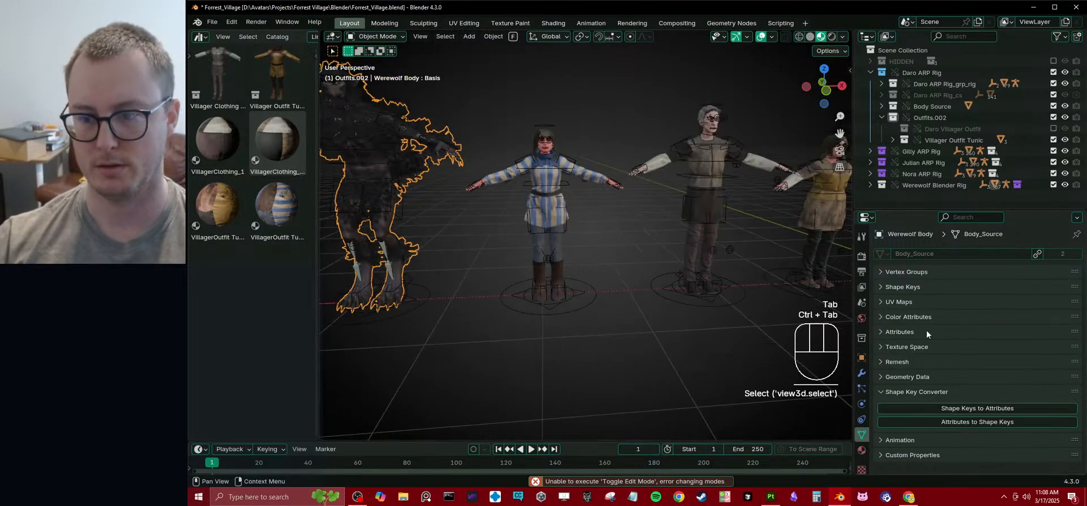
pyautogui.click(892, 287)
pyautogui.click(584, 174)
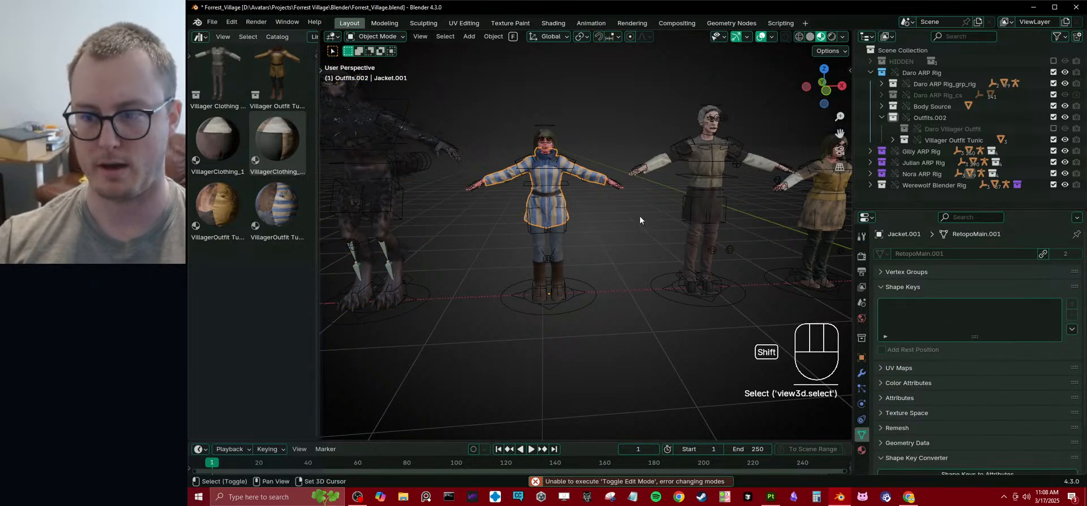
pyautogui.keyDown('shift'); pyautogui.moveTo(641, 216); pyautogui.dragTo(612, 227, button='middle'); pyautogui.keyUp('shift')
pyautogui.click(514, 149)
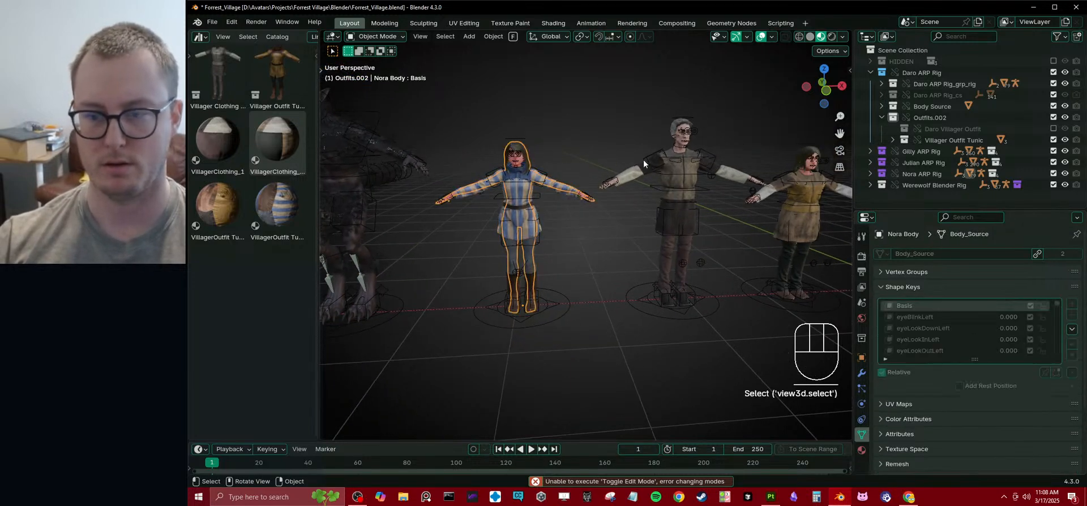
# - Select Julian Body, Gilly Body and Daro Body in turn to check their shape key lists
pyautogui.click(672, 126)
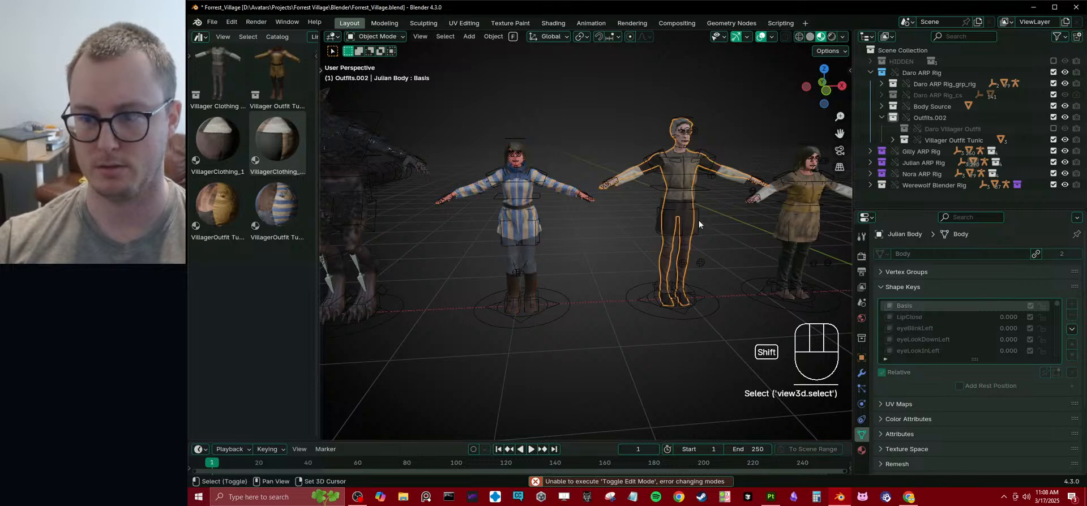
pyautogui.keyDown('shift'); pyautogui.moveTo(673, 126); pyautogui.dragTo(552, 153, button='middle'); pyautogui.keyUp('shift')
pyautogui.click(695, 223)
pyautogui.keyDown('shift'); pyautogui.moveTo(696, 224); pyautogui.dragTo(673, 227, button='middle'); pyautogui.keyUp('shift')
pyautogui.keyDown('shift'); pyautogui.moveTo(815, 119); pyautogui.dragTo(707, 140, button='middle'); pyautogui.keyUp('shift')
pyautogui.click(706, 151)
pyautogui.click(540, 183)
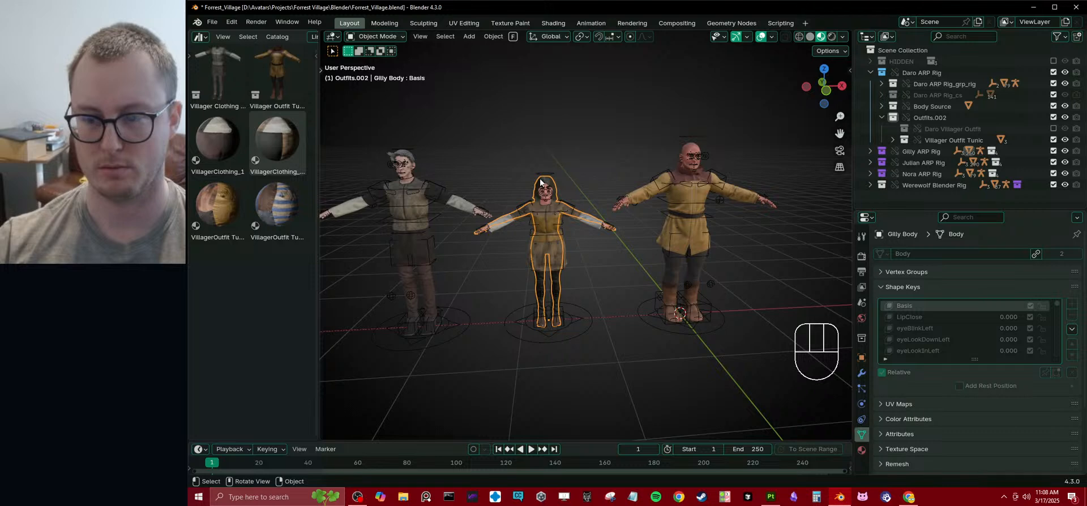
pyautogui.click(684, 148)
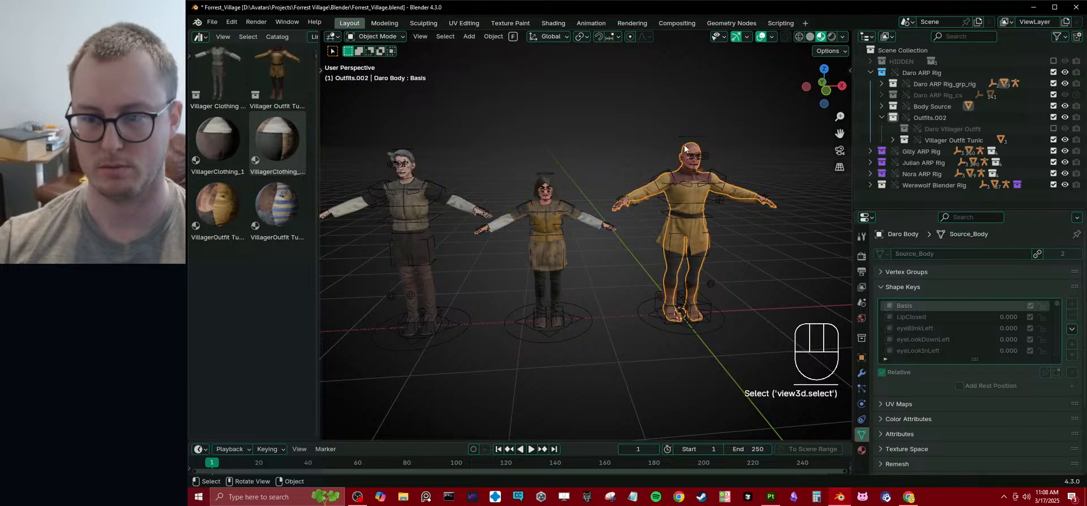
# - Save the Forrest_Village.blend file after the shape key checks
pyautogui.scroll(5, 519, 227)
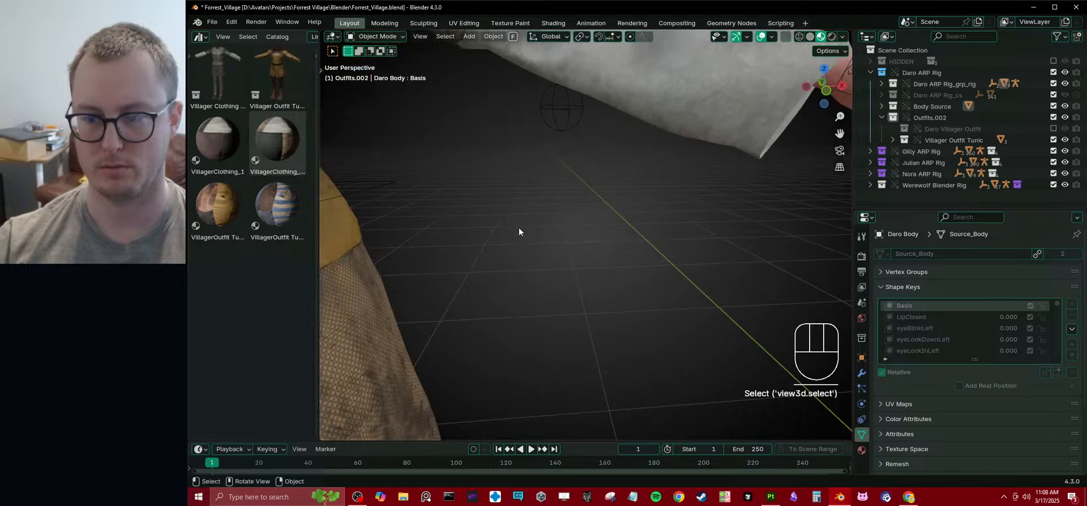
pyautogui.scroll(-3, 532, 236)
pyautogui.scroll(1, 566, 240)
pyautogui.hotkey('ctrl', 's')
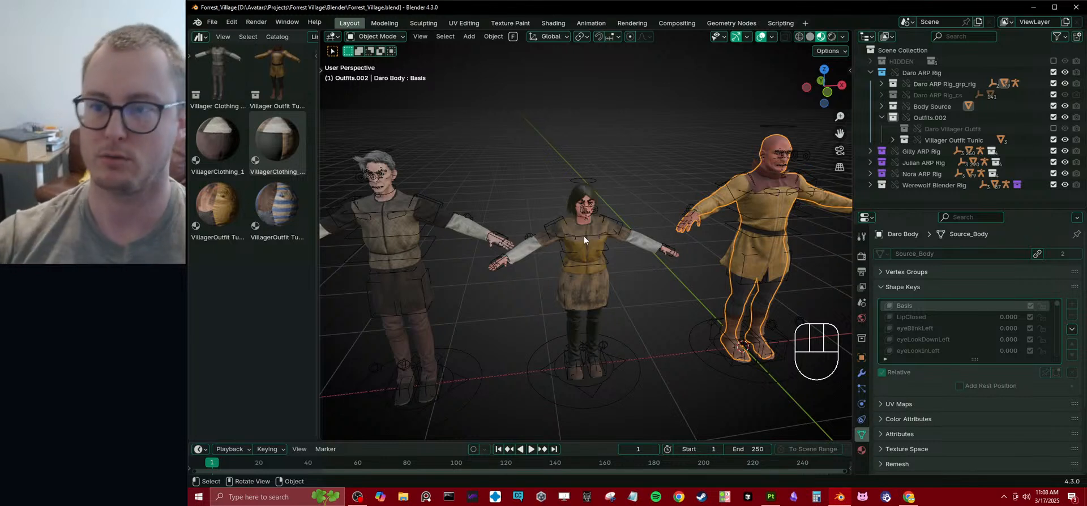
# - Collapse the Outfits.002 and Daro ARP Rig collections, clear the object selection, and save the file again
pyautogui.click(881, 117)
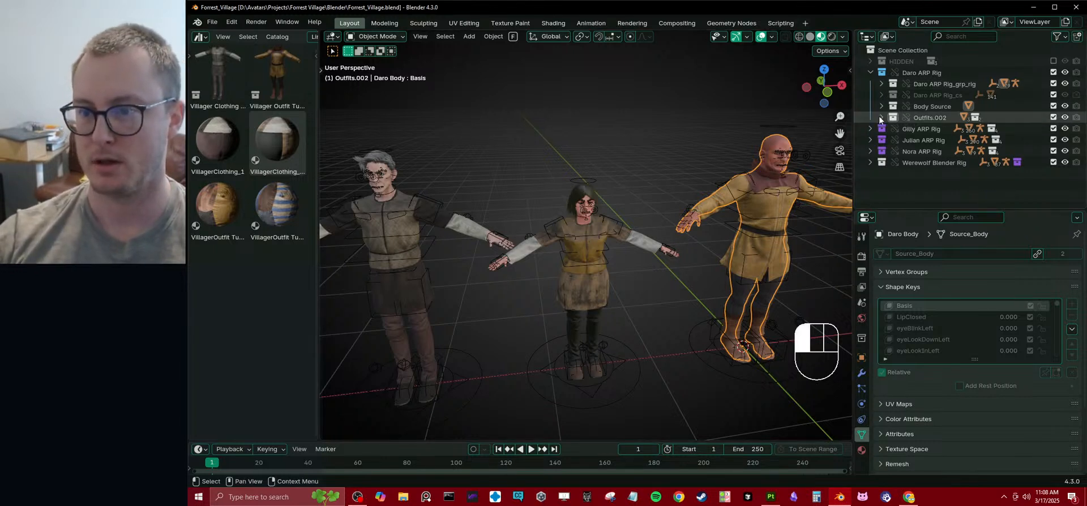
pyautogui.click(871, 73)
pyautogui.click(598, 111)
pyautogui.scroll(-6, 611, 153)
pyautogui.moveTo(633, 163); pyautogui.dragTo(633, 186, button='middle')
pyautogui.hotkey('ctrl', 's')
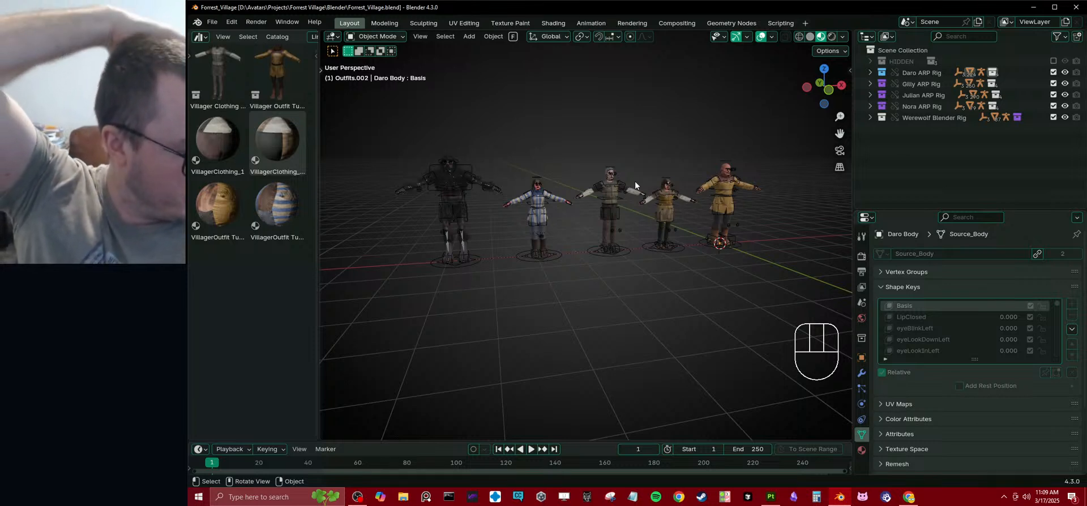
# - Switch to Obsidian and open the VR Forge Avatars note at the end of its working notes
pyautogui.click(793, 497)
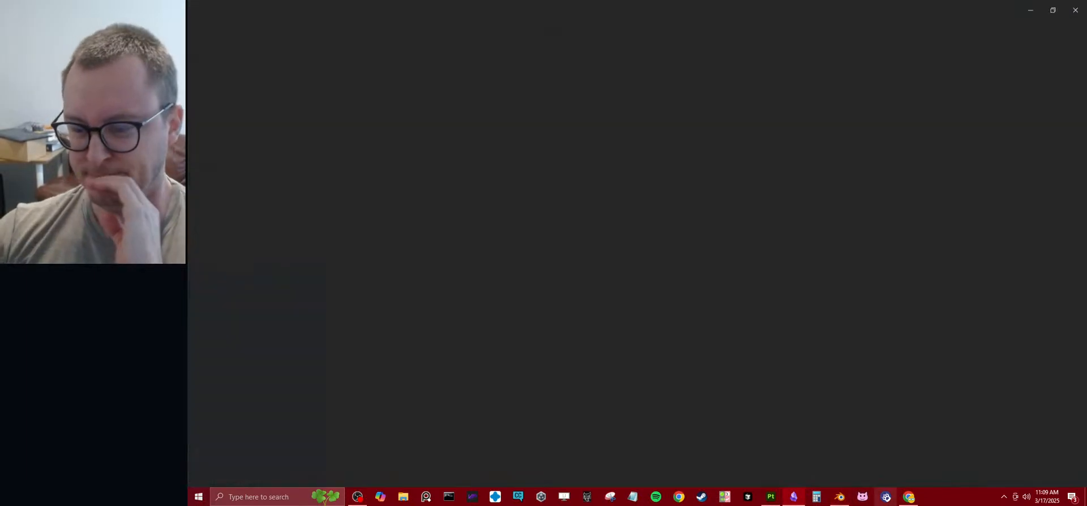
pyautogui.scroll(-5, 295, 364)
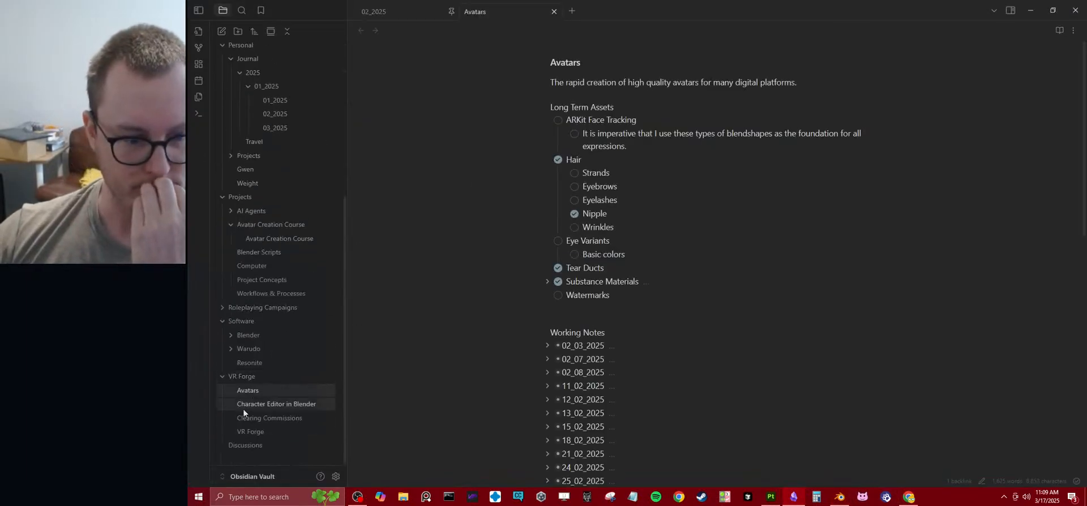
pyautogui.click(252, 404)
pyautogui.click(251, 390)
pyautogui.scroll(-15, 763, 343)
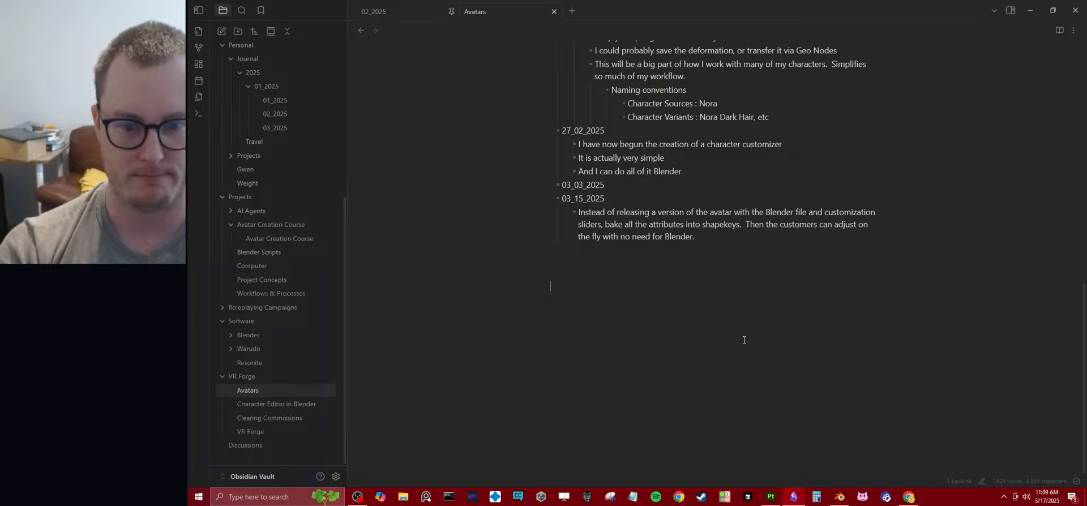
pyautogui.press('Return')
pyautogui.write('@')
pyautogui.press('BackSpace')
pyautogui.write('#')
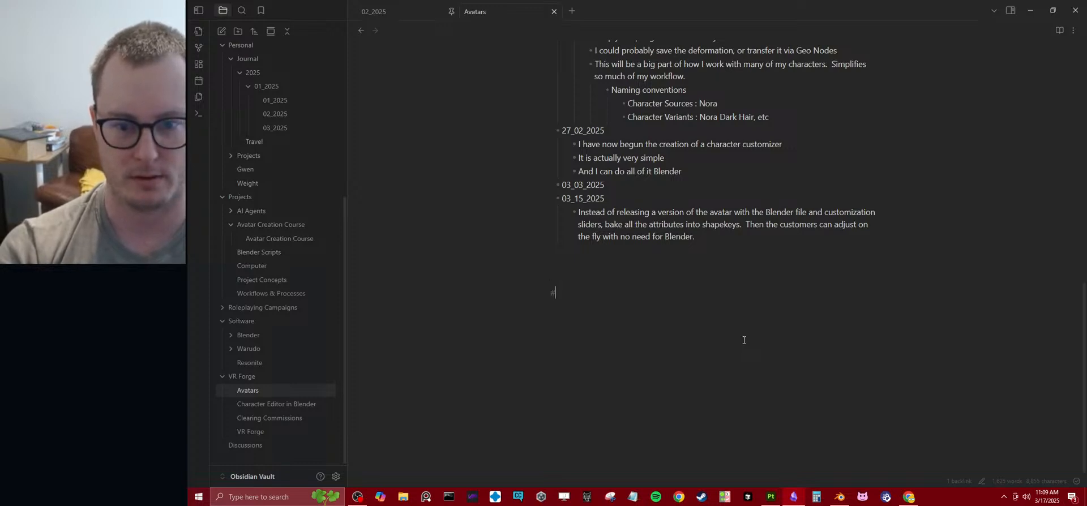
pyautogui.press('BackSpace')
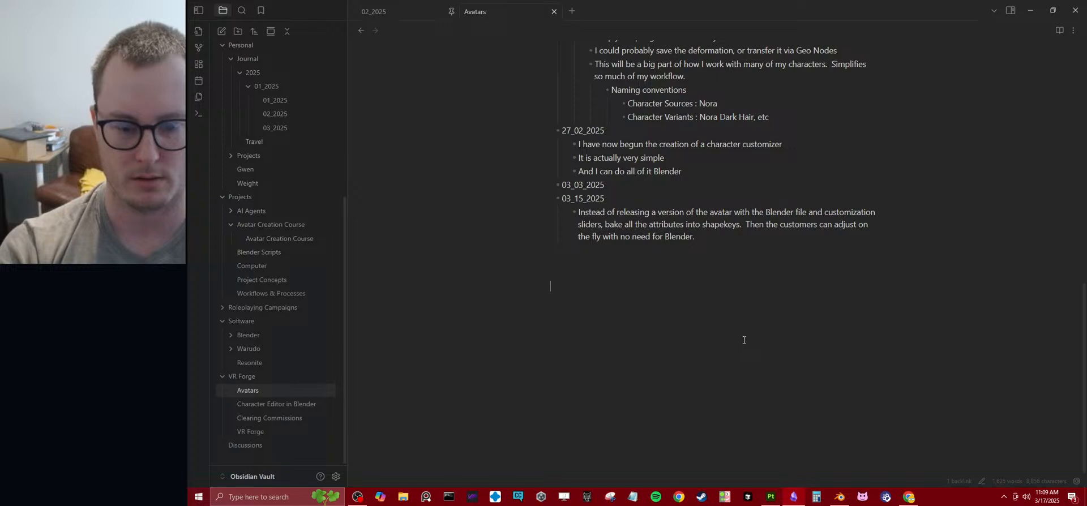
pyautogui.write('Bl')
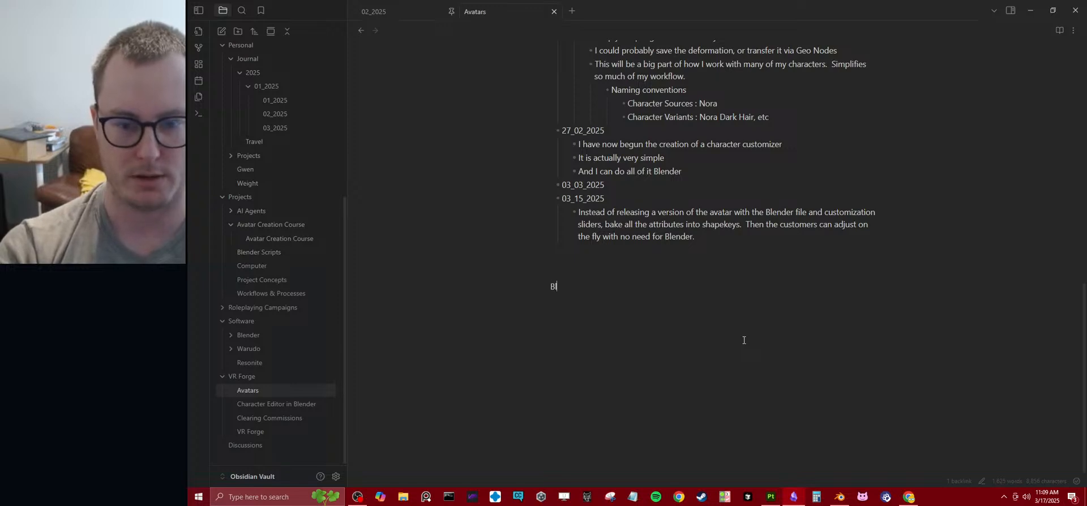
pyautogui.write('endre to')
pyautogui.press('BackSpace')
pyautogui.press('BackSpace')
pyautogui.press('BackSpace')
pyautogui.press('BackSpace')
pyautogui.press('BackSpace')
pyautogui.press('BackSpace')
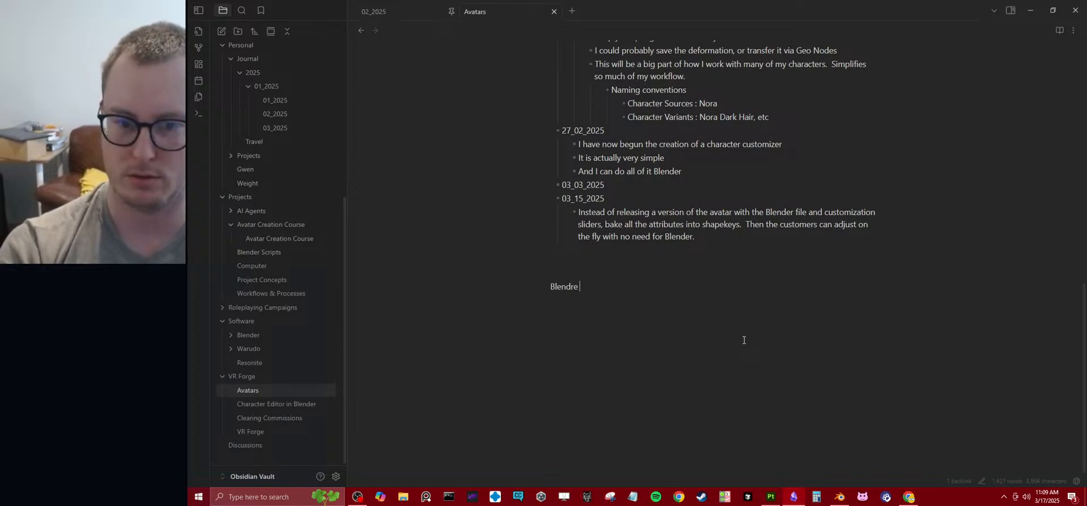
pyautogui.write('er')
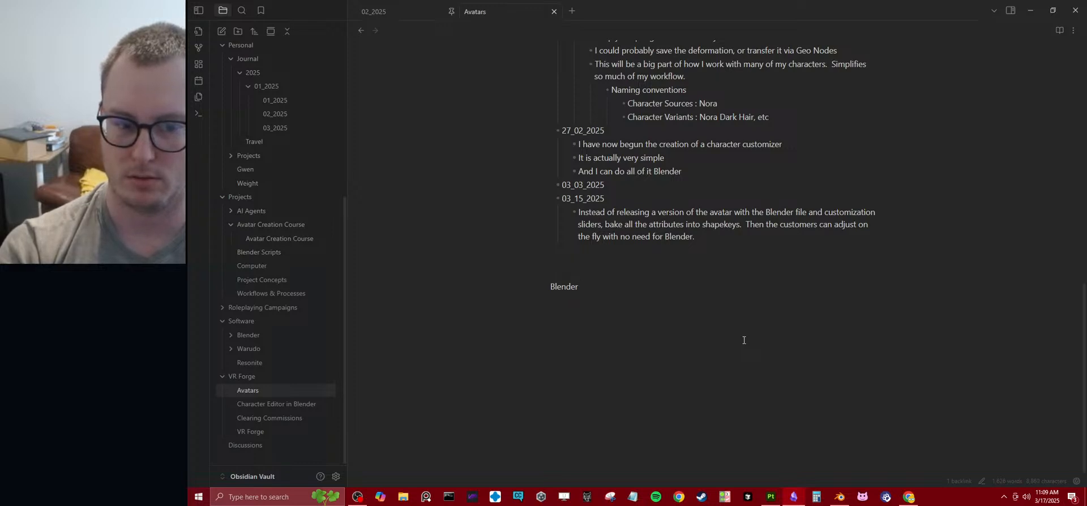
pyautogui.hotkey('ctrl', 'BackSpace')
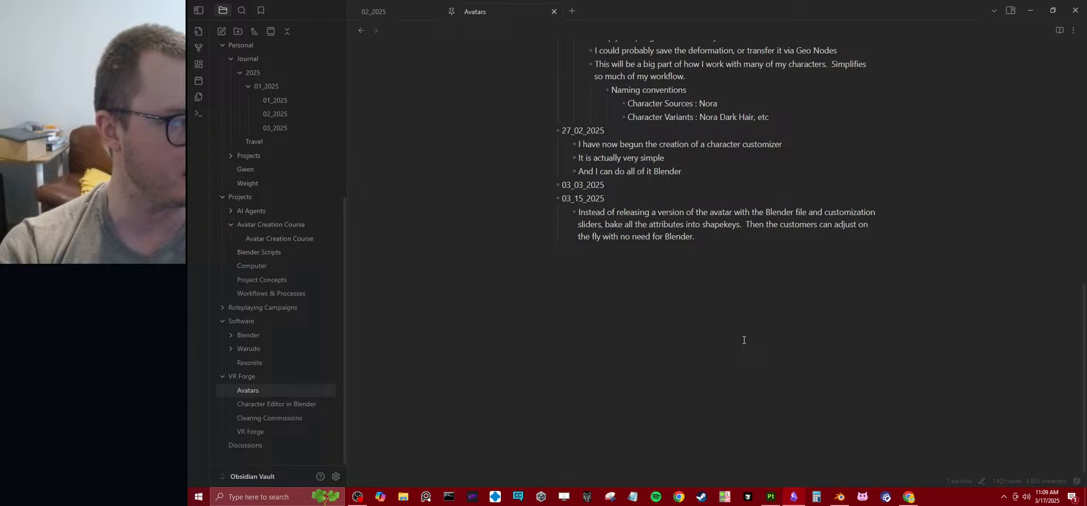
pyautogui.write('Finalization')
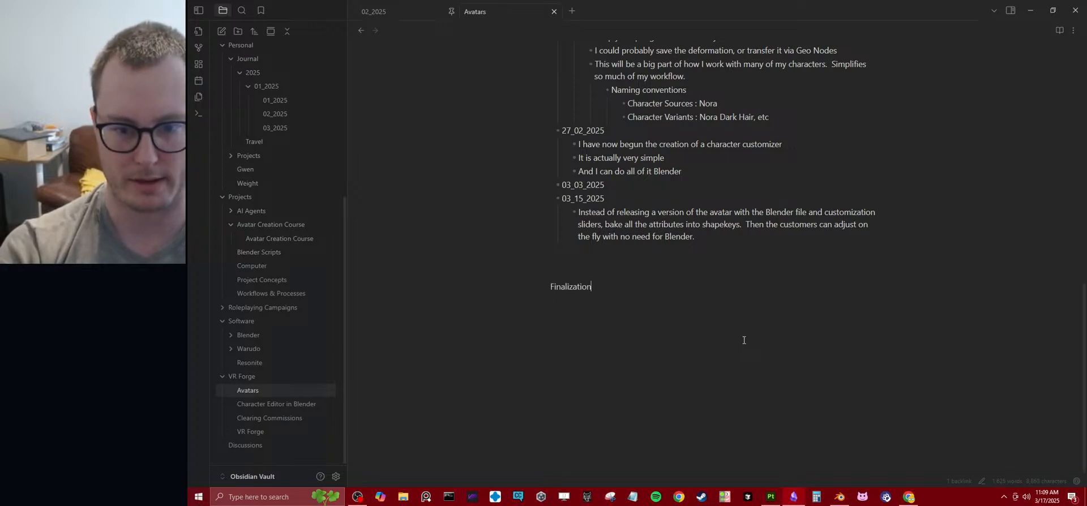
pyautogui.press('BackSpace')
pyautogui.hotkey('ctrl', 'BackSpace')
# - Write the heading line "Exporting and Conversion" below the 03_15_2025 entry and leave a blank line under it
pyautogui.write('Exp')
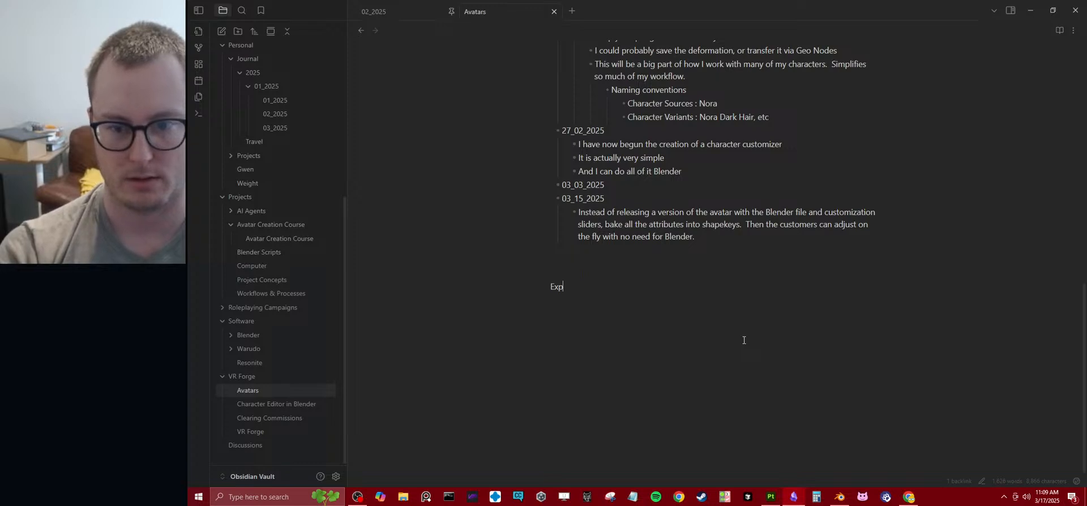
pyautogui.write('orting and Conversion')
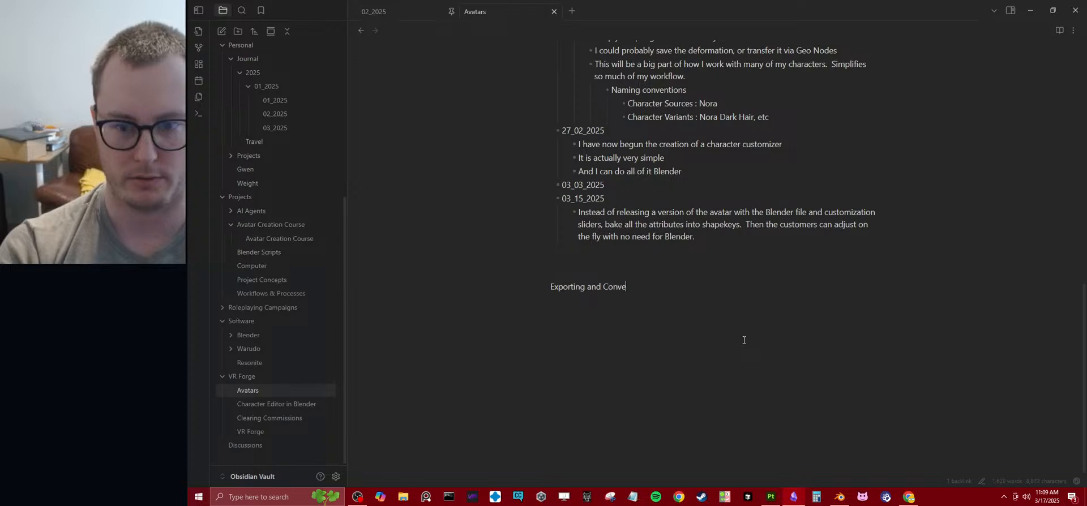
pyautogui.press('Return')
pyautogui.press('Return')
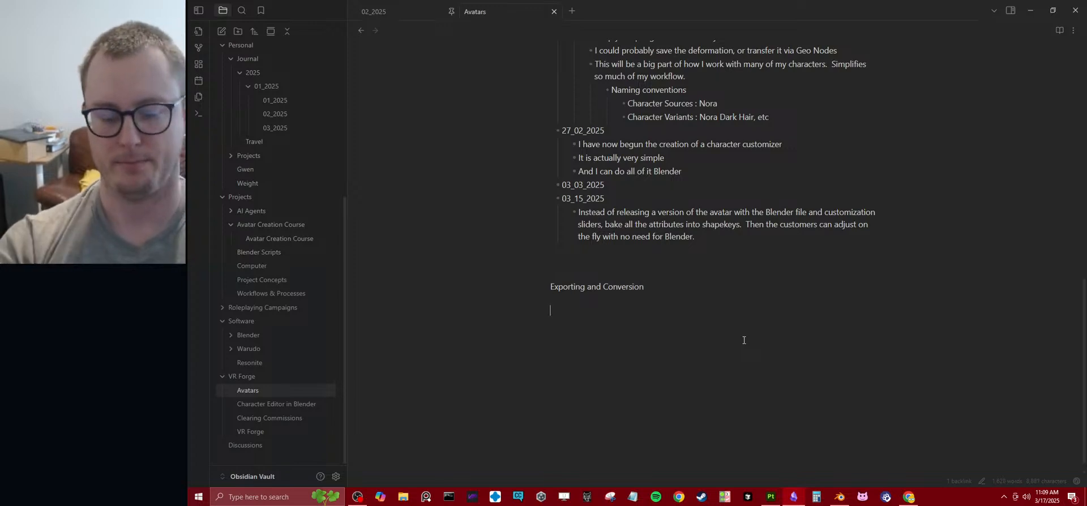
pyautogui.write('So wh')
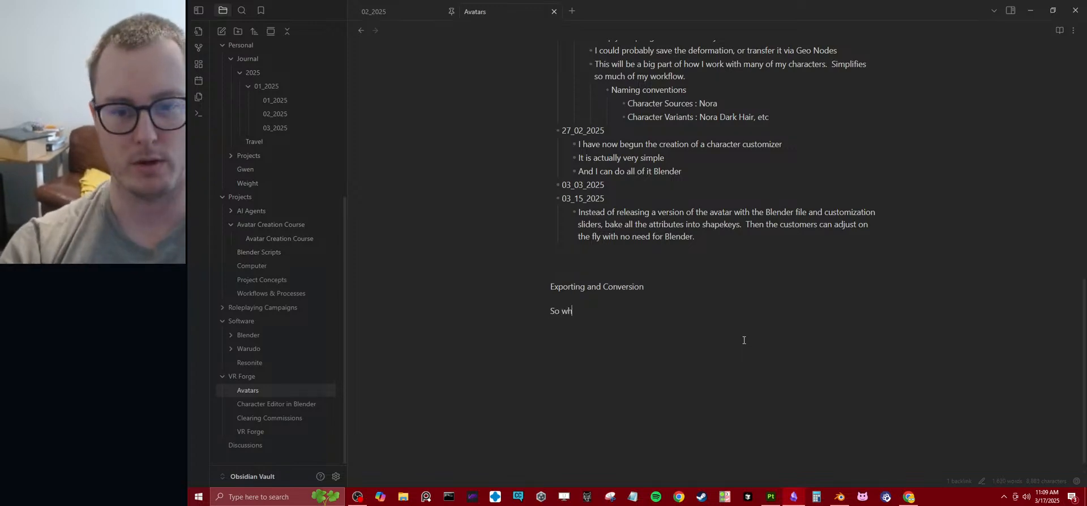
pyautogui.write('en we')
pyautogui.hotkey('ctrl', 'BackSpace')
pyautogui.hotkey('ctrl', 'BackSpace')
pyautogui.hotkey('ctrl', 'BackSpace')
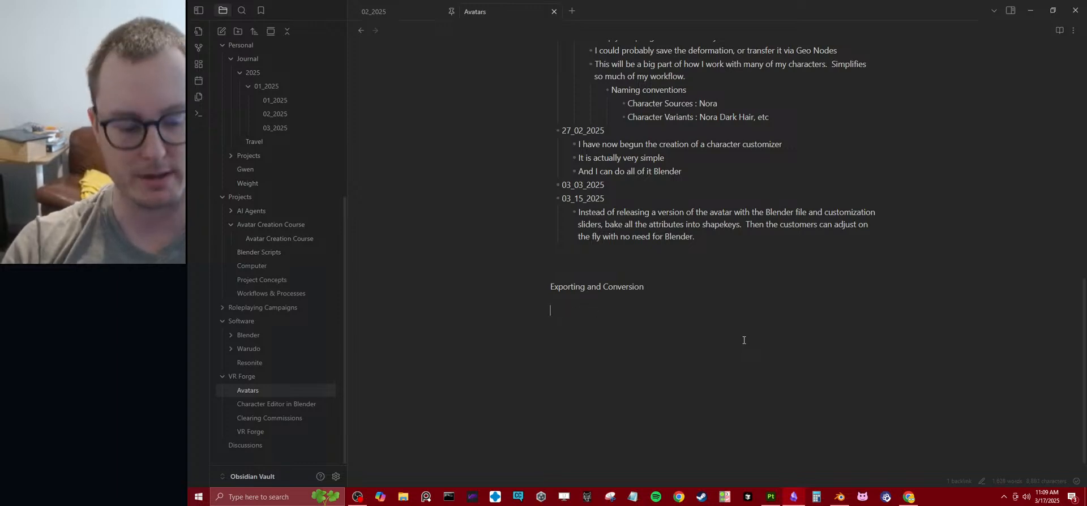
# - Add the lines "Setup VRM in Blender" and "Blender Export" under the Exporting and Conversion heading, in that order
pyautogui.write('Blender Export')
pyautogui.press('Return')
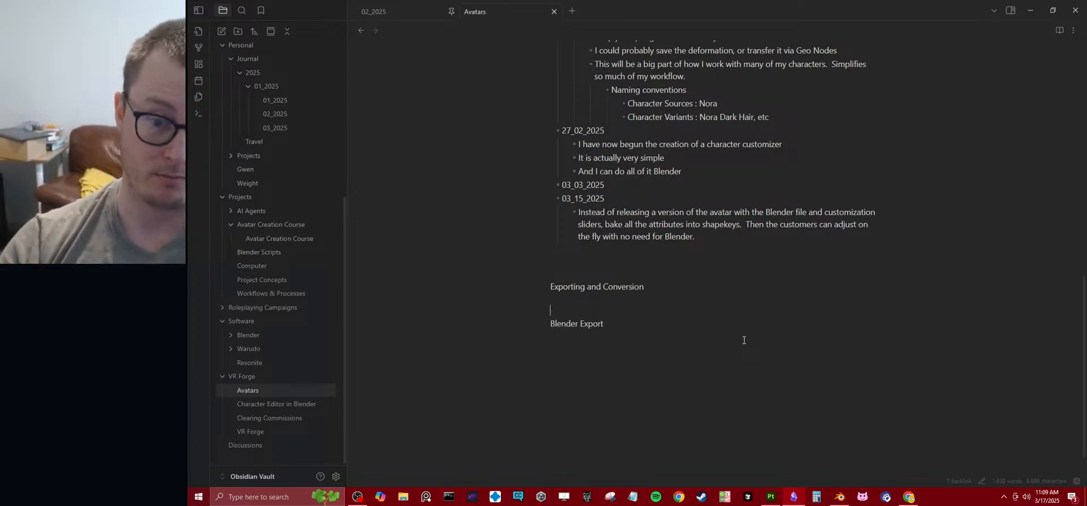
pyautogui.press('Up')
pyautogui.write('Set')
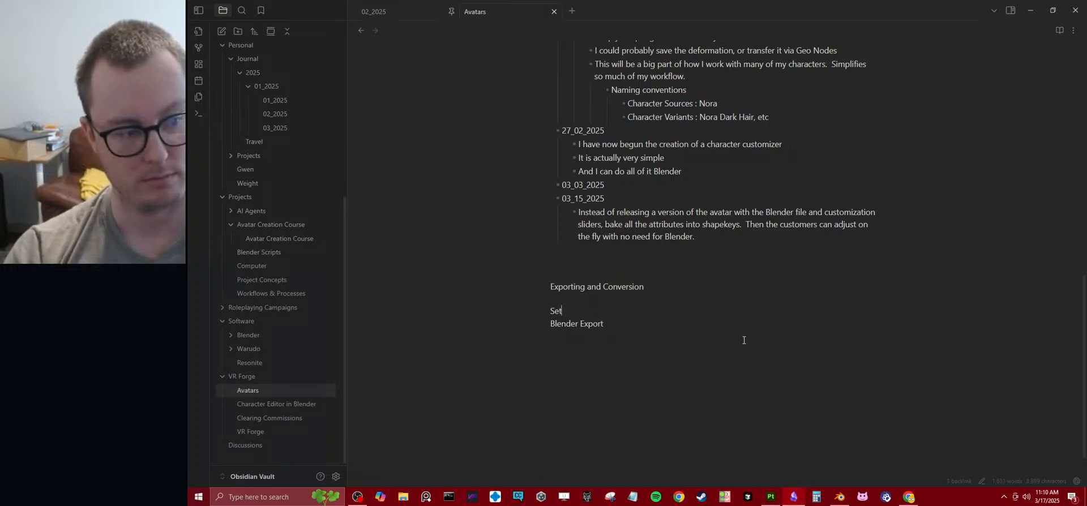
pyautogui.write('up VRm')
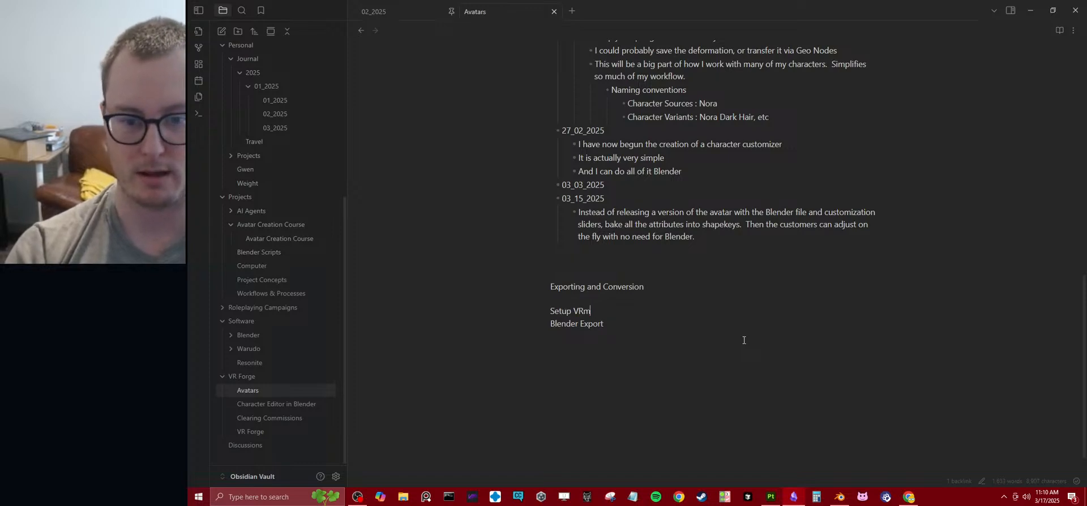
pyautogui.press('BackSpace')
pyautogui.write('M')
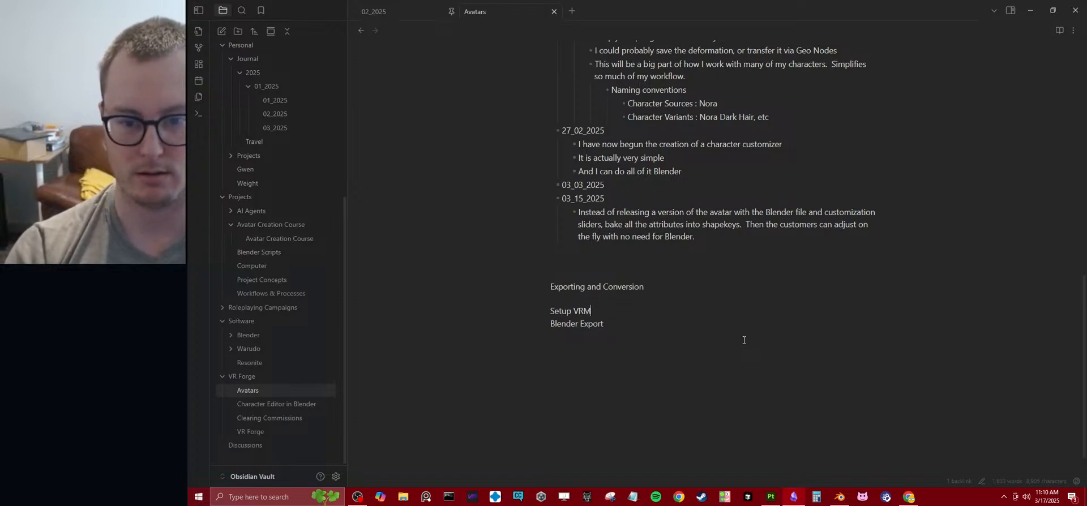
pyautogui.write(' in Blender')
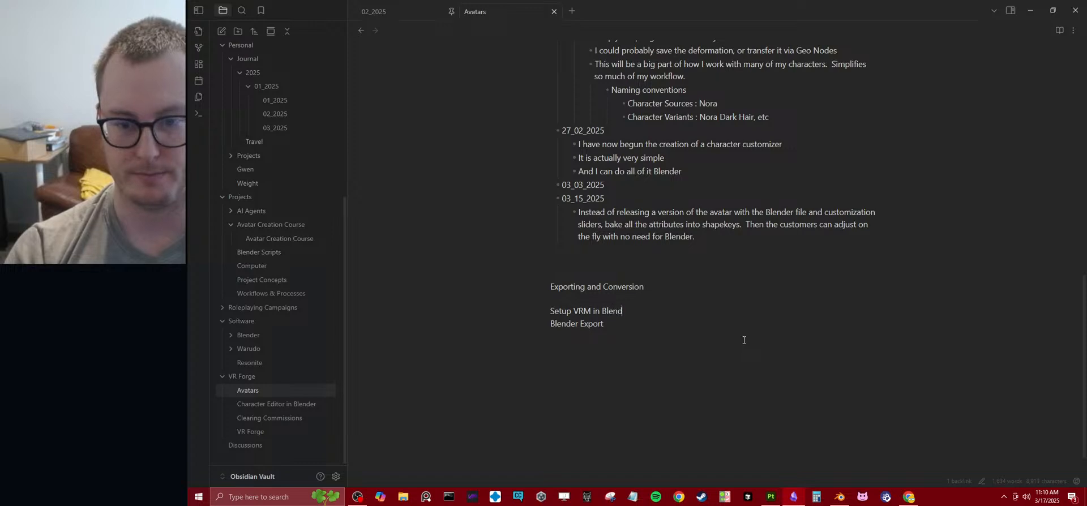
# - Change the "Blender Export" line to "Blender Exports" and start an empty line below it
pyautogui.press('Return')
pyautogui.press('BackSpace')
pyautogui.press('Down')
pyautogui.press('Return')
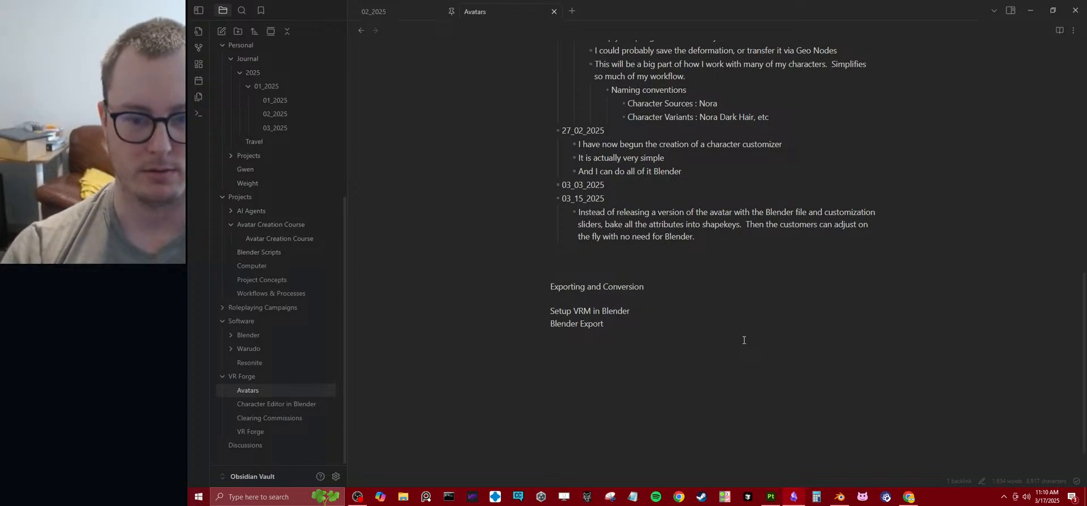
pyautogui.press('BackSpace')
pyautogui.write('s')
pyautogui.press('Return')
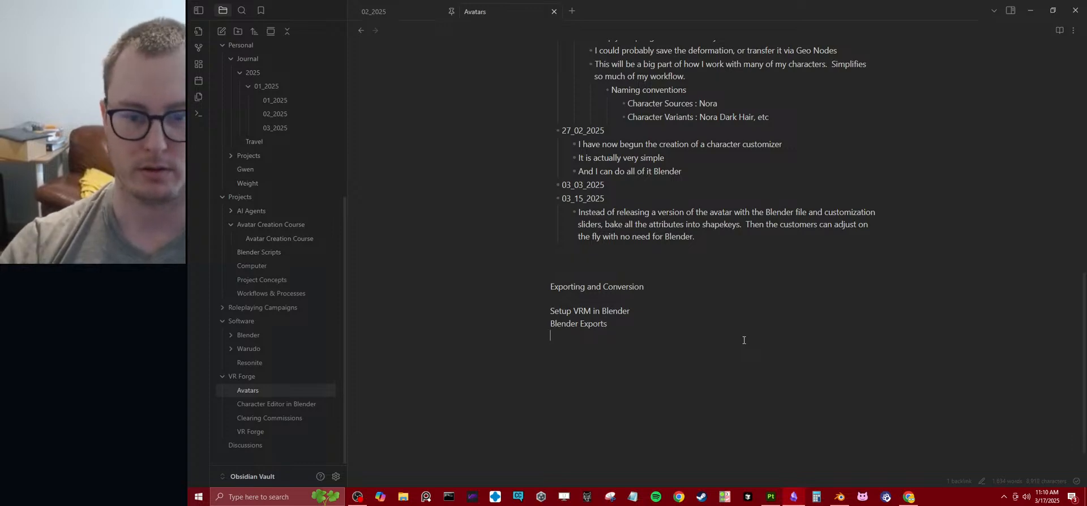
# - Turn the two lines under Exporting and Conversion into a bullet list
pyautogui.hotkey('shift', 'Up')
pyautogui.hotkey('shift', 'Up')
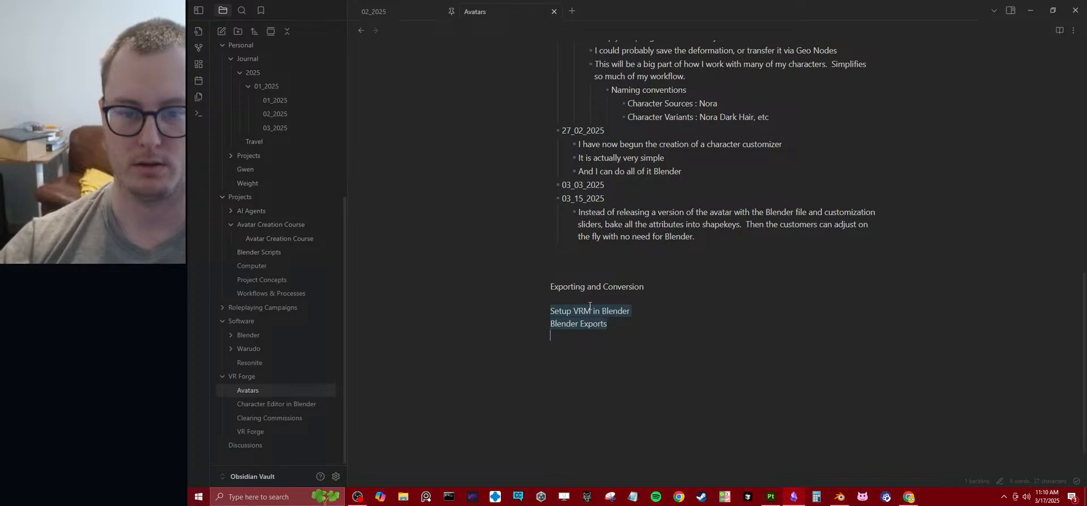
pyautogui.rightClick(590, 305)
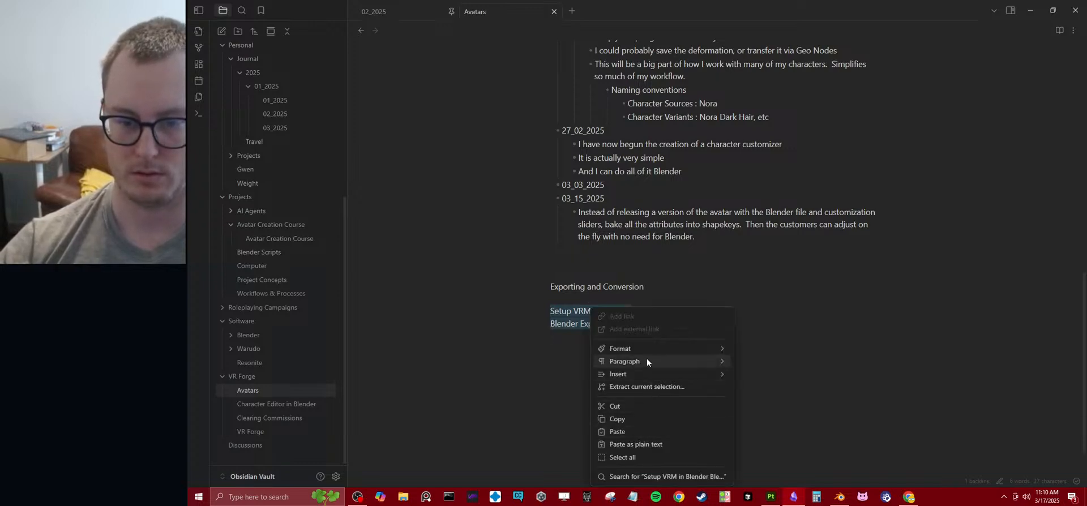
pyautogui.moveTo(669, 361)
pyautogui.click(769, 203)
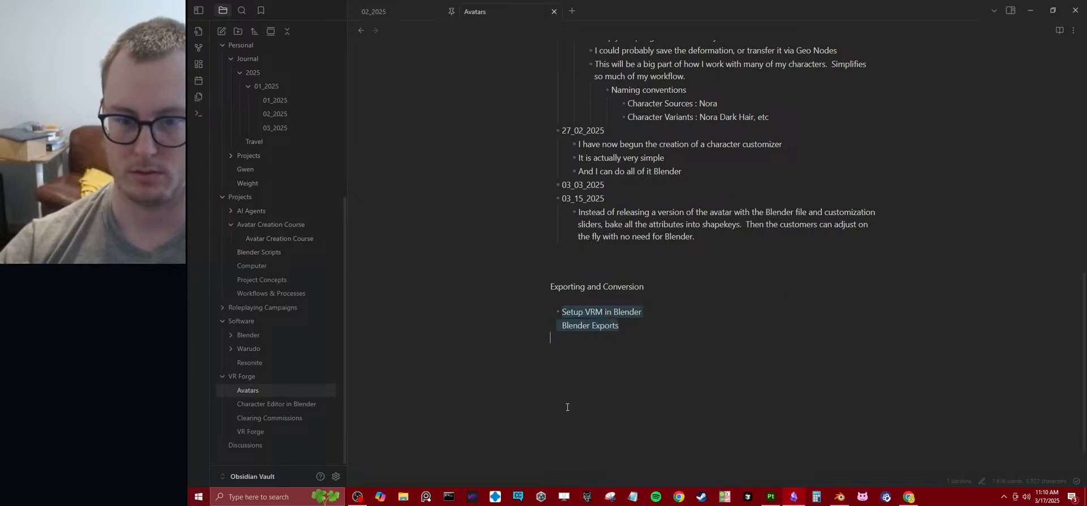
# - Insert the bullet "Create Character" above "Setup VRM in Blender"
pyautogui.press('Return')
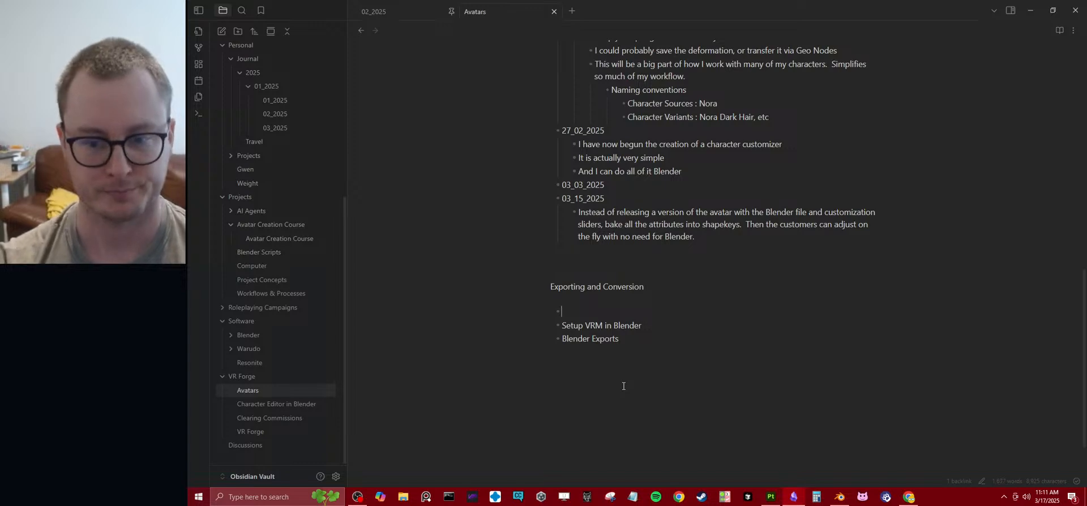
pyautogui.write('Create')
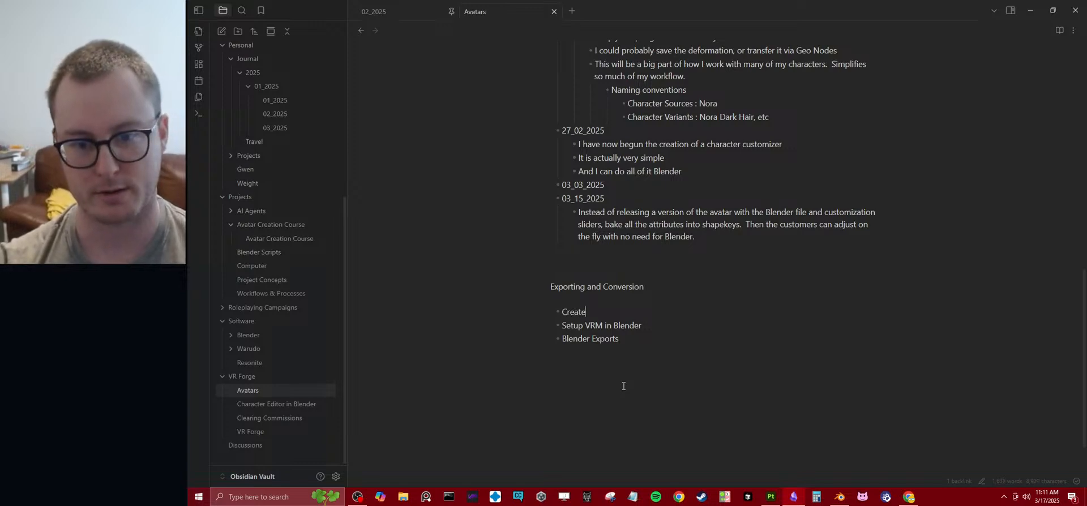
pyautogui.write(' Character')
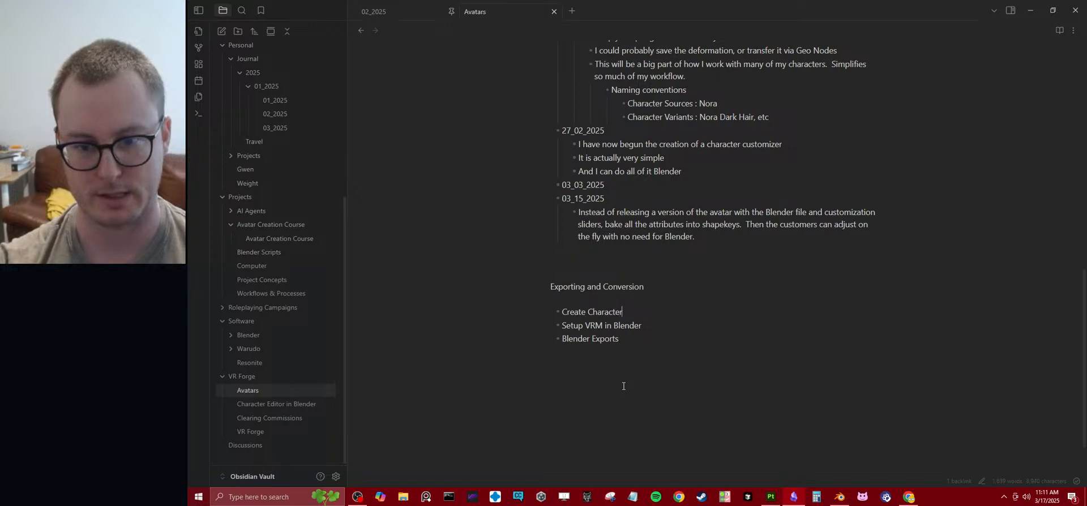
pyautogui.press('Return')
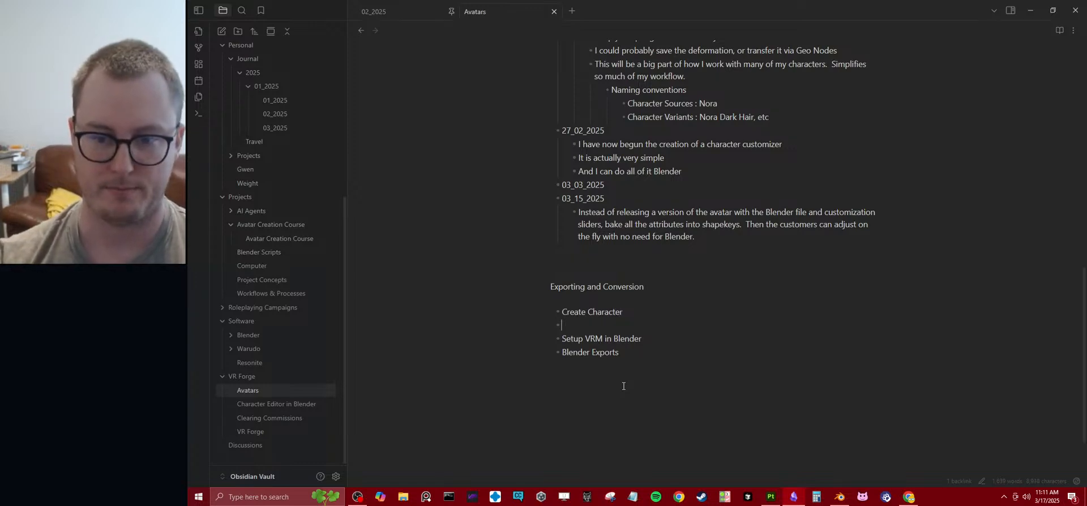
pyautogui.press('BackSpace')
pyautogui.press('Delete')
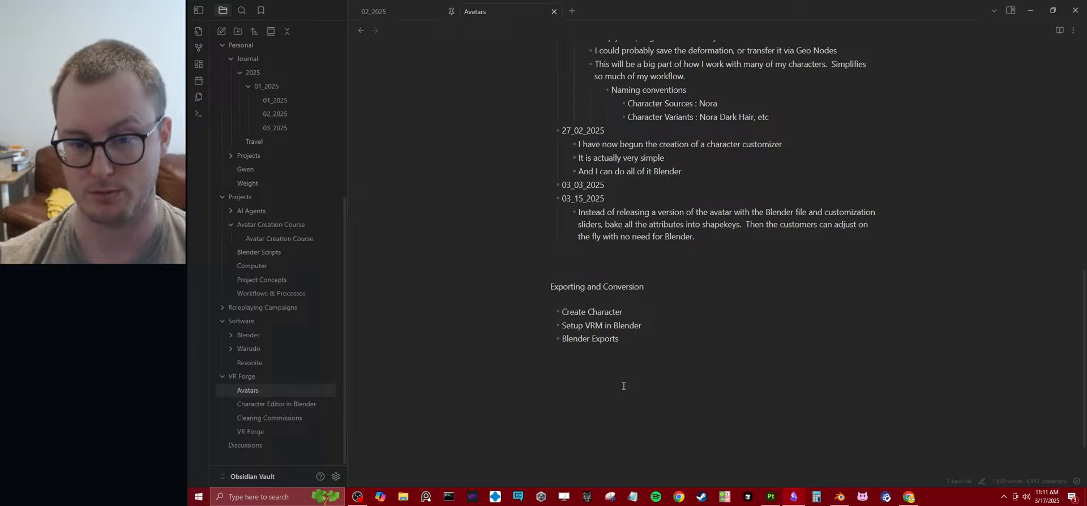
# - Add indented sub-bullets "FBX", "VRM" and "GLTF" under Blender Exports, plus another sub-bullet starting with "U"
pyautogui.press('Return')
pyautogui.press('Tab')
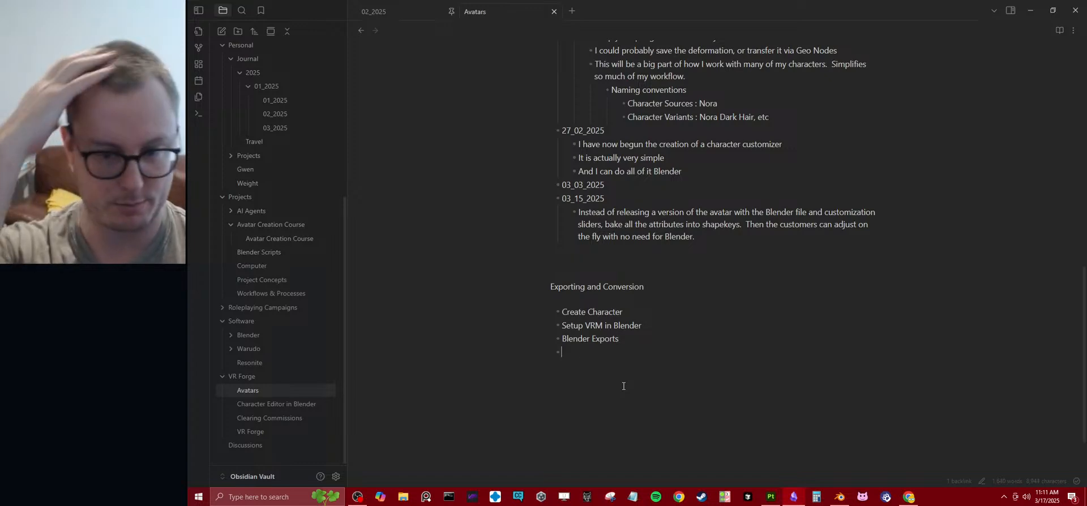
pyautogui.write('FBX Version')
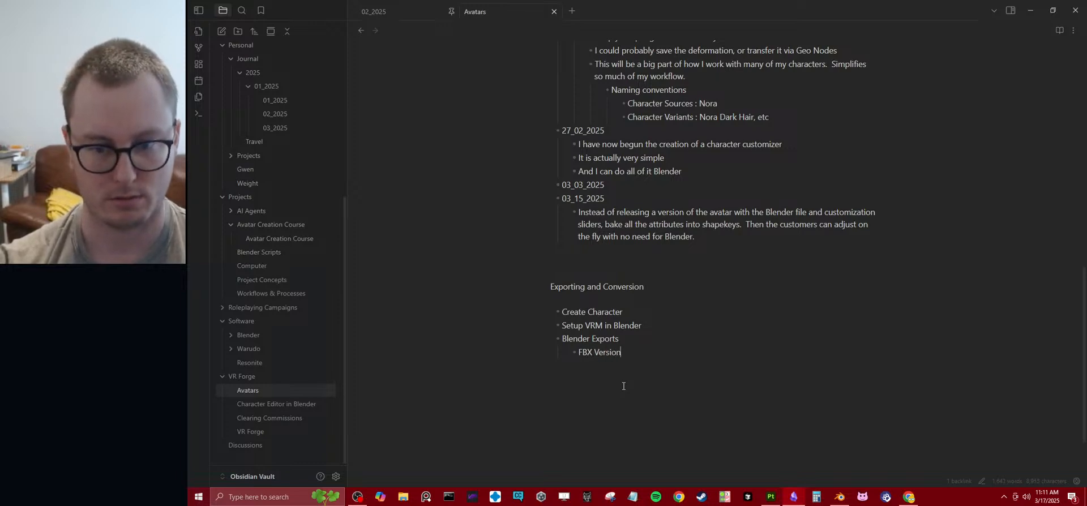
pyautogui.hotkey('ctrl', 'BackSpace')
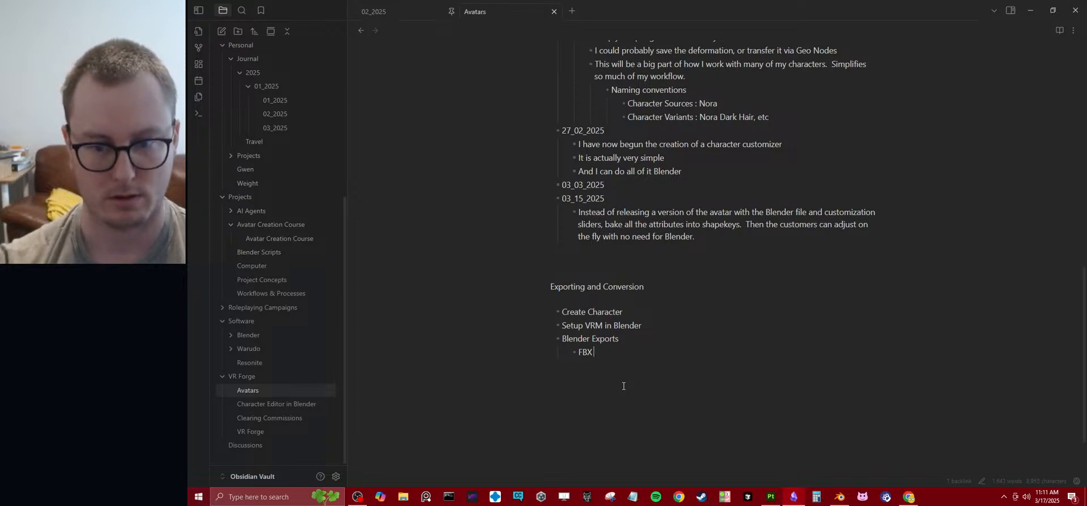
pyautogui.press('Return')
pyautogui.write('VRM ')
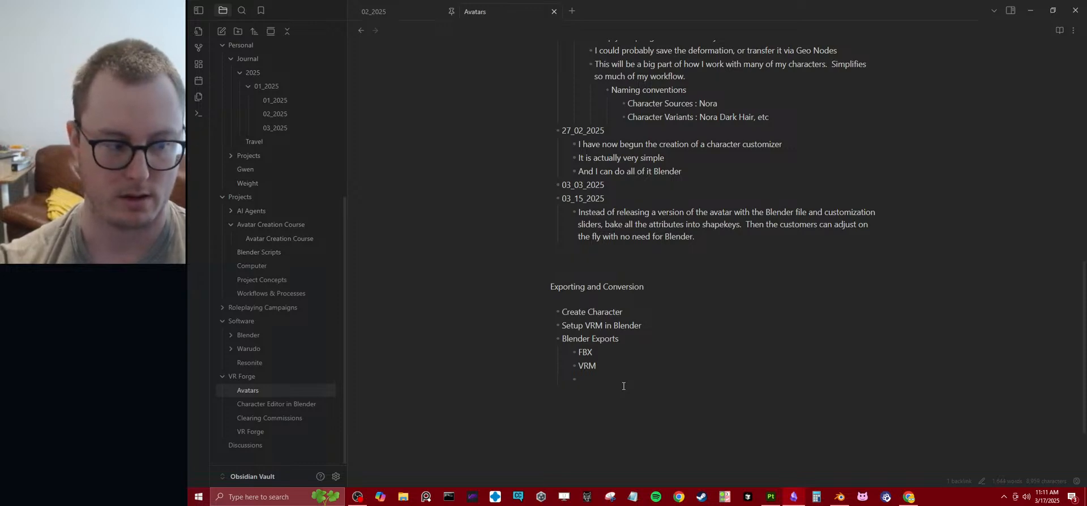
pyautogui.write('GLTF')
pyautogui.press('Return')
pyautogui.write('U')
# - Rename the FBX sub-bullet to "Unity FBX" and add the sub-bullet "Unreal FBX" directly below it
pyautogui.press('Up')
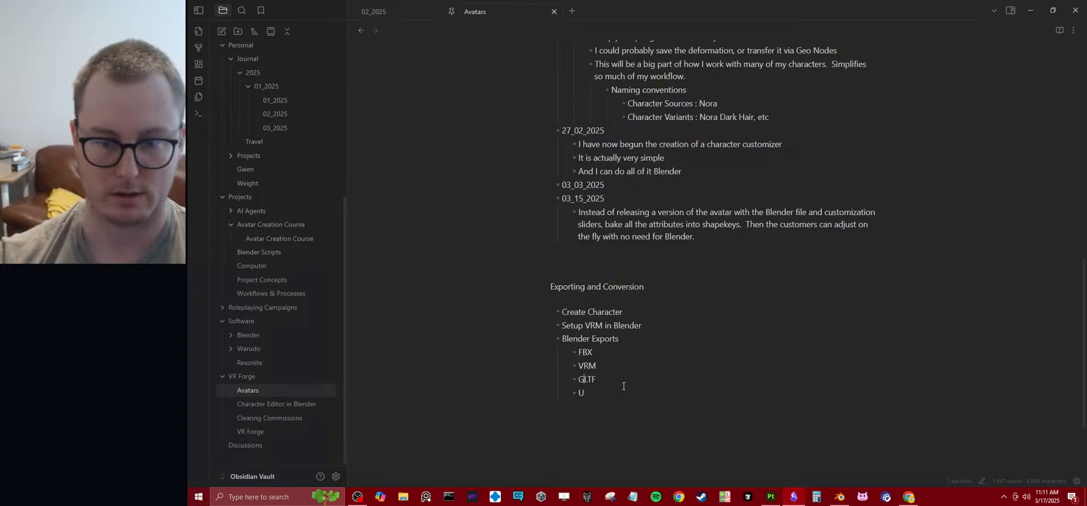
pyautogui.write('Unity')
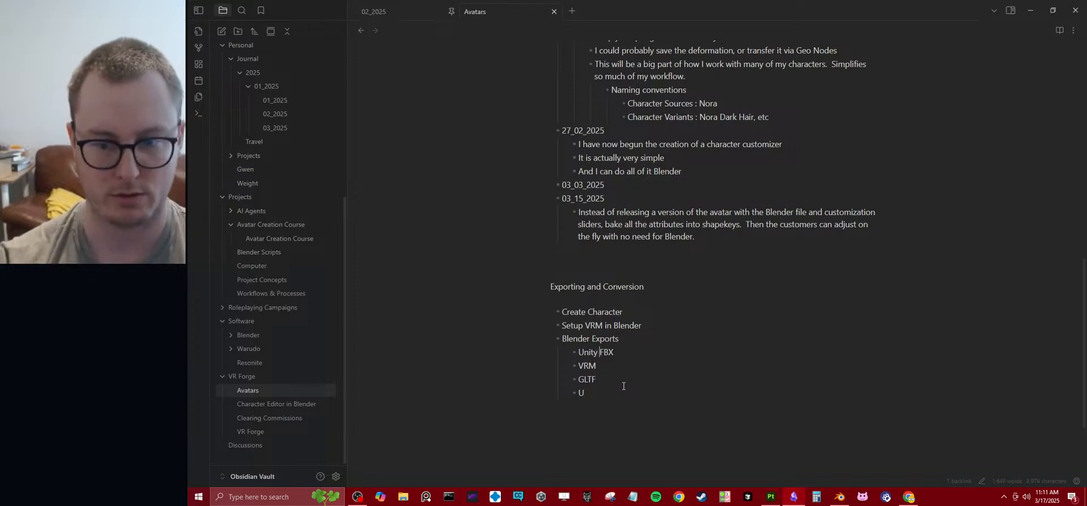
pyautogui.press('End')
pyautogui.press('Return')
pyautogui.write('Unre')
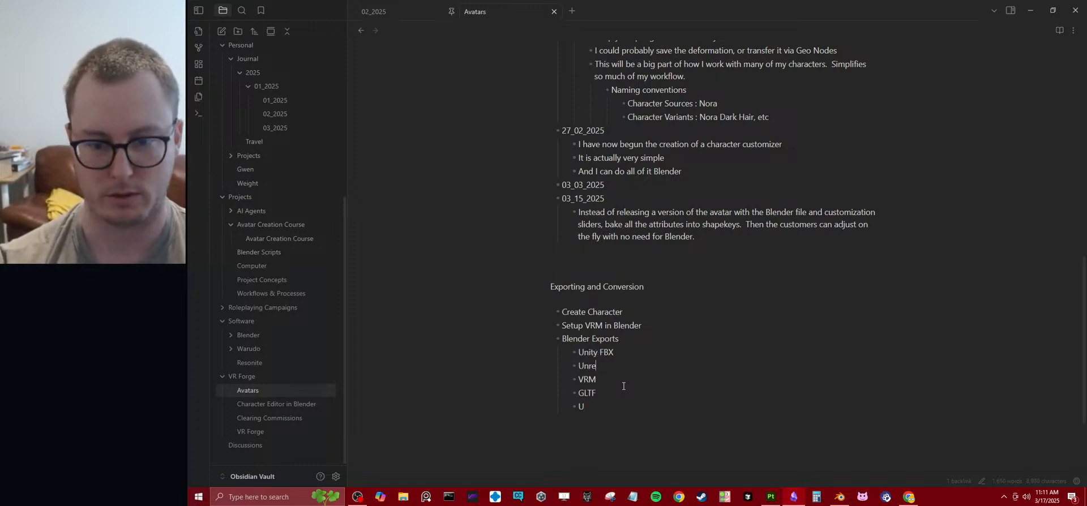
pyautogui.write('al')
pyautogui.press('BackSpace')
pyautogui.press('BackSpace')
pyautogui.write('al FBX')
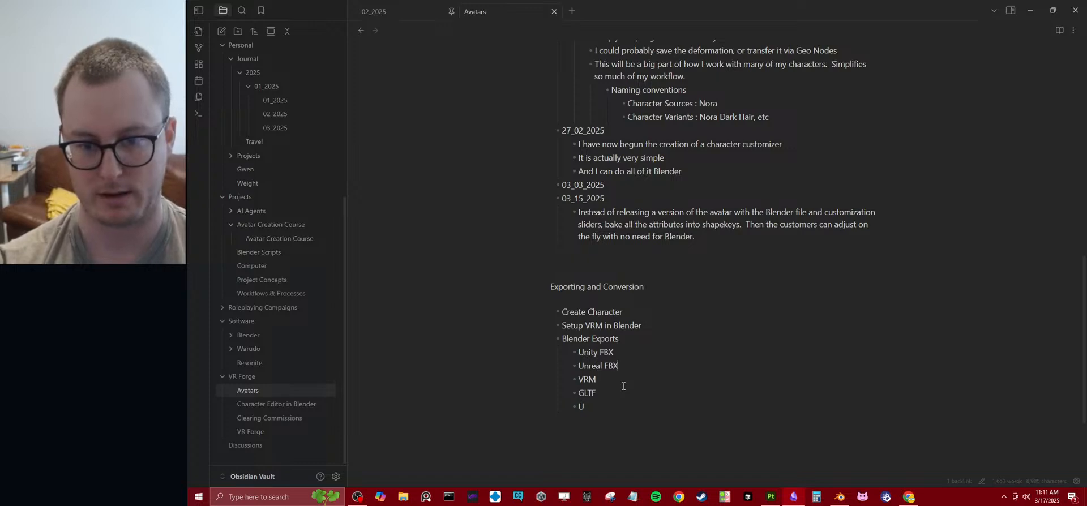
# - Replace the unfinished "U" sub-bullet under Blender Exports with "Blender Rig Standalone"
pyautogui.press('Right')
pyautogui.press('Right')
pyautogui.press('Right')
pyautogui.press('Right')
pyautogui.press('Down')
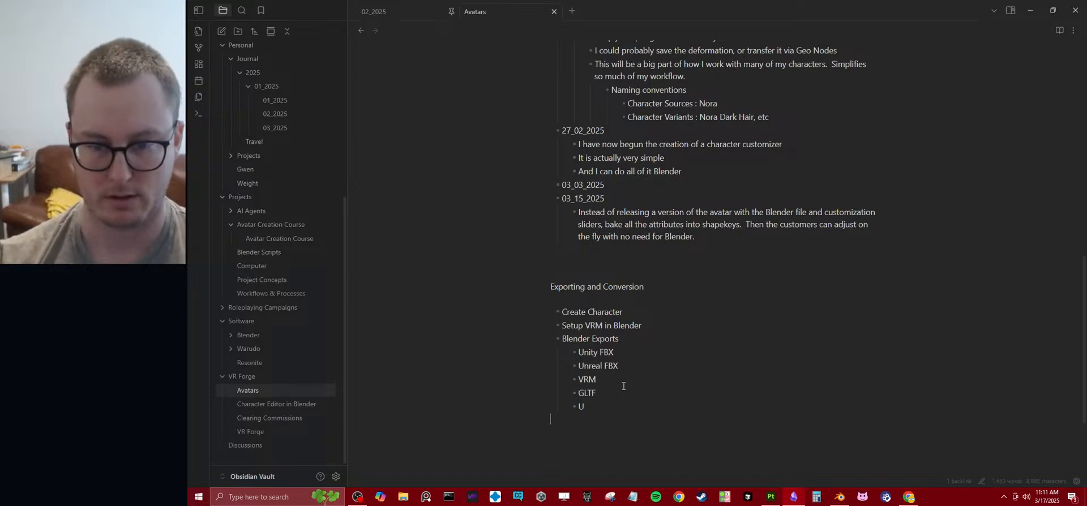
pyautogui.press('Delete')
pyautogui.press('BackSpace')
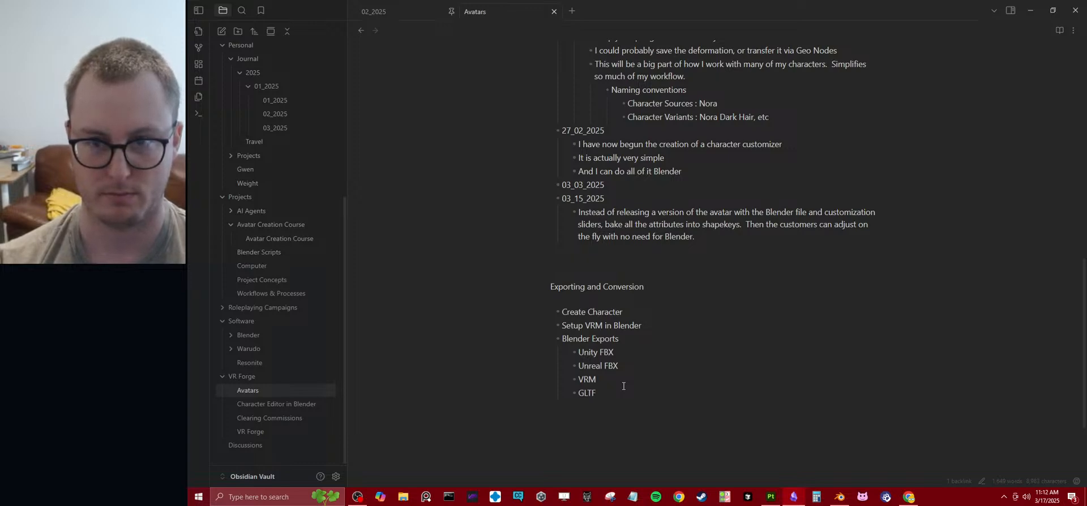
pyautogui.press('Return')
pyautogui.write('Blend')
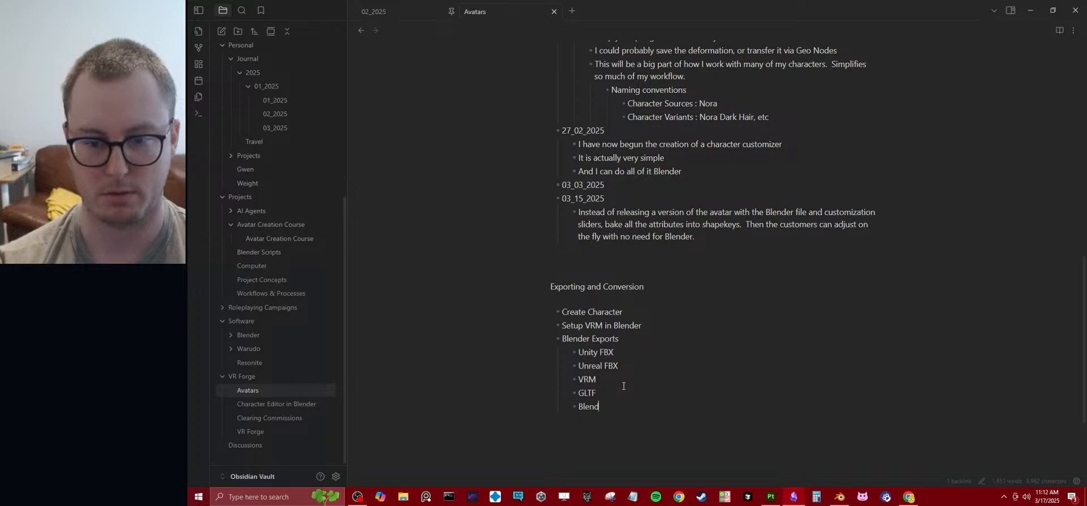
pyautogui.write('er Rig')
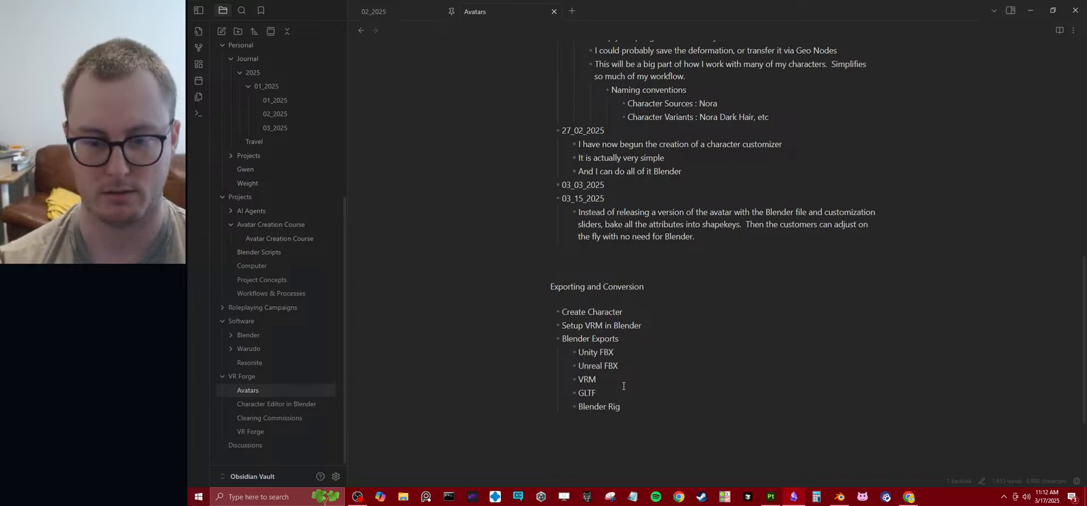
pyautogui.write(' S')
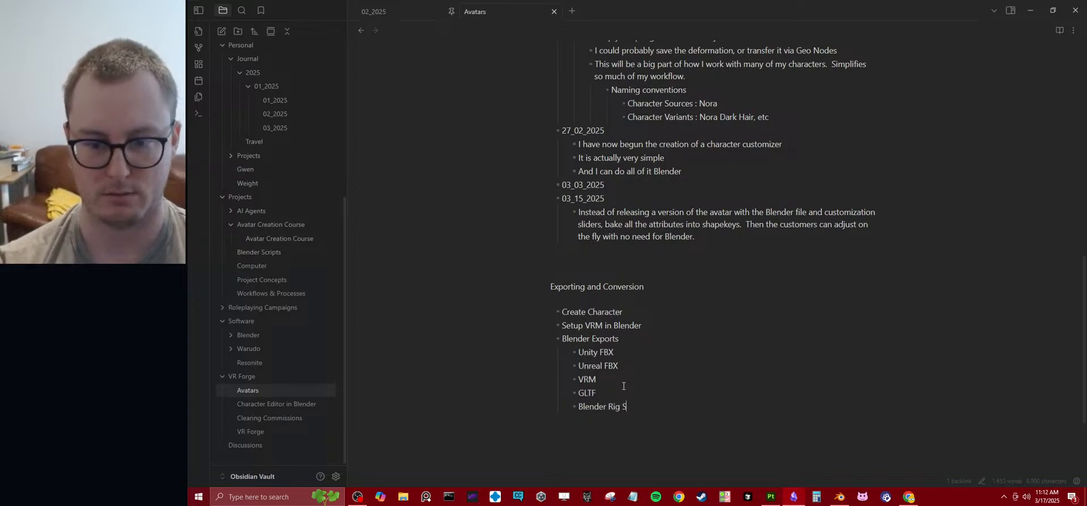
pyautogui.write('tandalone')
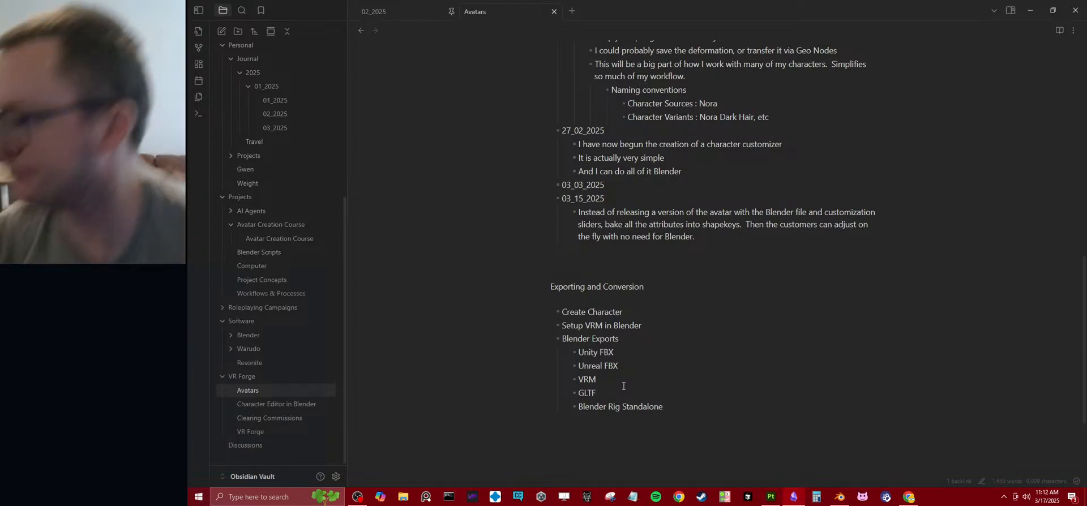
# - Add the indented sub-bullet "Is this really the best spot for it?" under "Setup VRM in Blender"
pyautogui.click(622, 356)
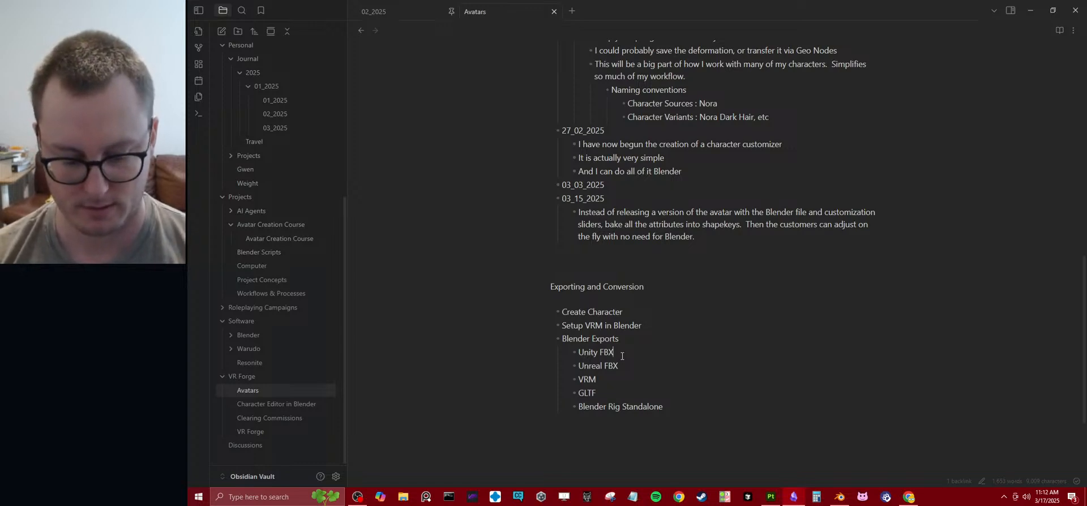
pyautogui.click(648, 325)
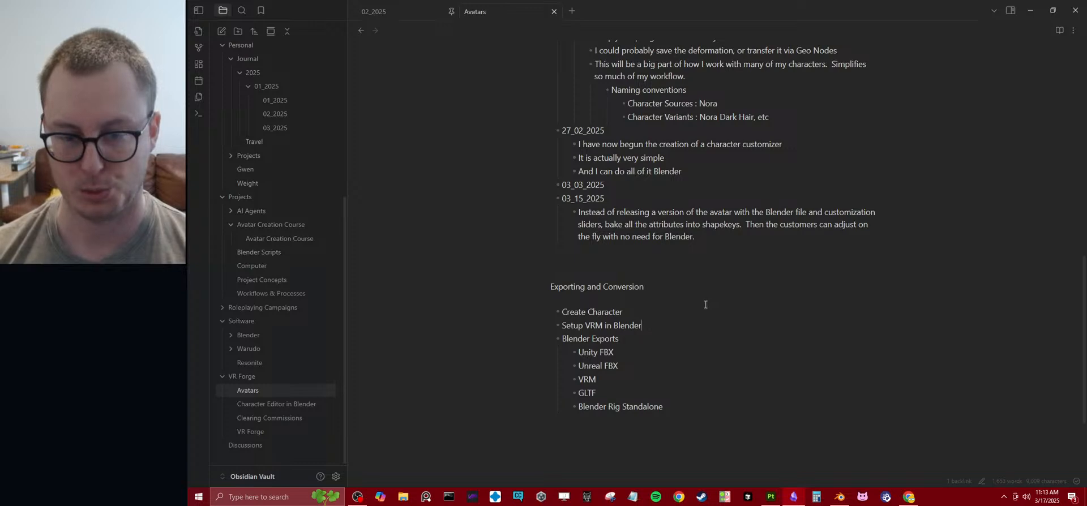
pyautogui.press('Return')
pyautogui.press('Tab')
pyautogui.write('Is this real')
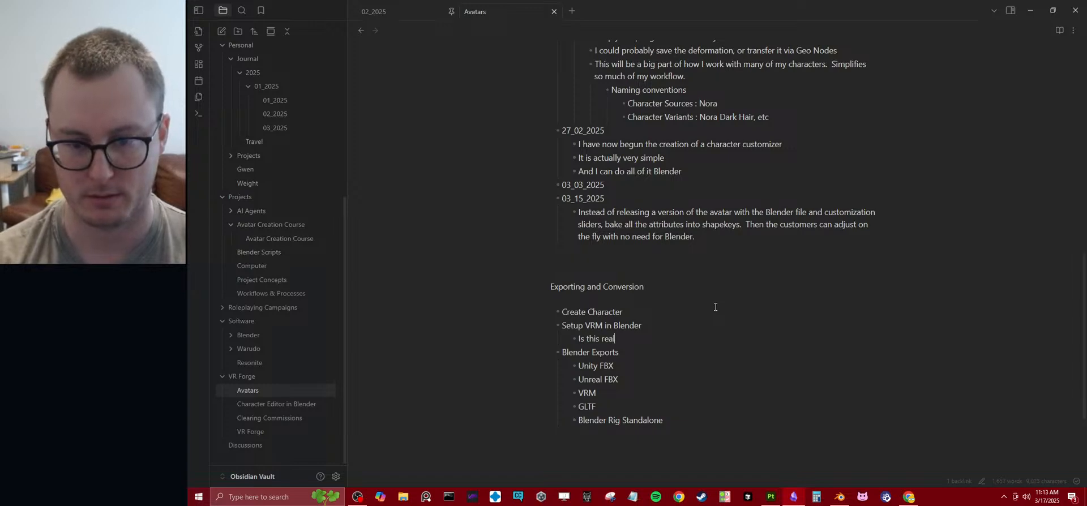
pyautogui.write('ly th')
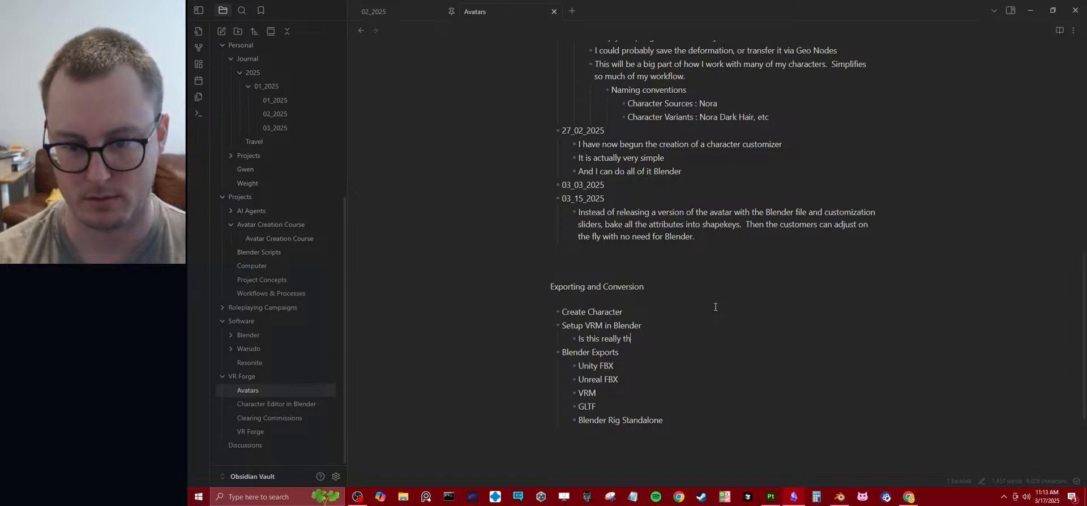
pyautogui.write('e best spot for it?')
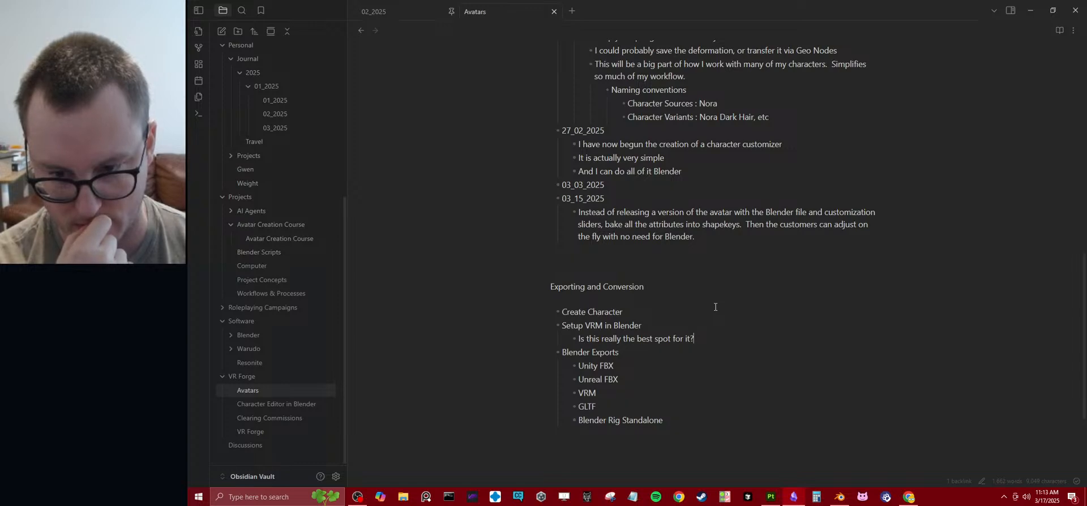
pyautogui.press('Return')
pyautogui.write('W')
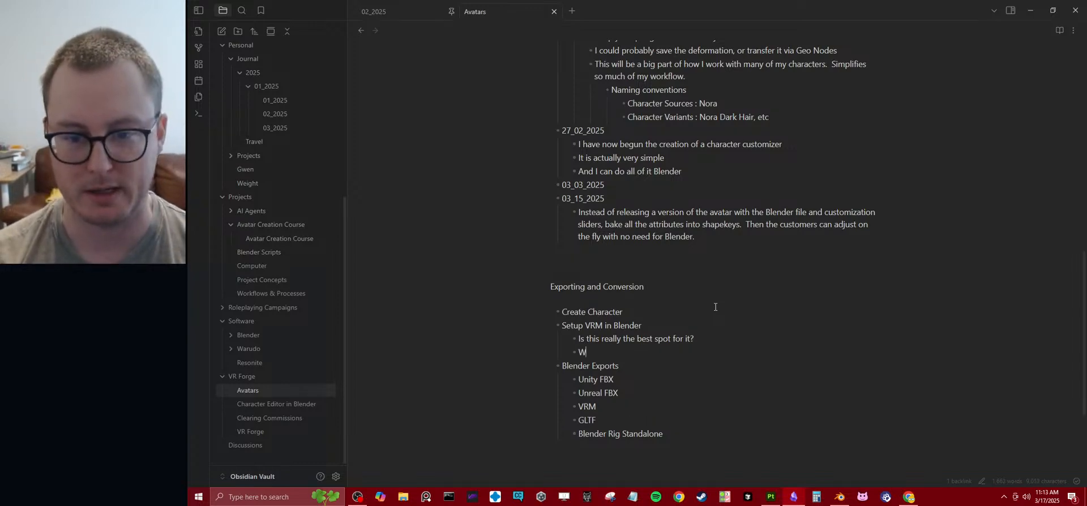
pyautogui.press('BackSpace')
pyautogui.write('W')
pyautogui.press('BackSpace')
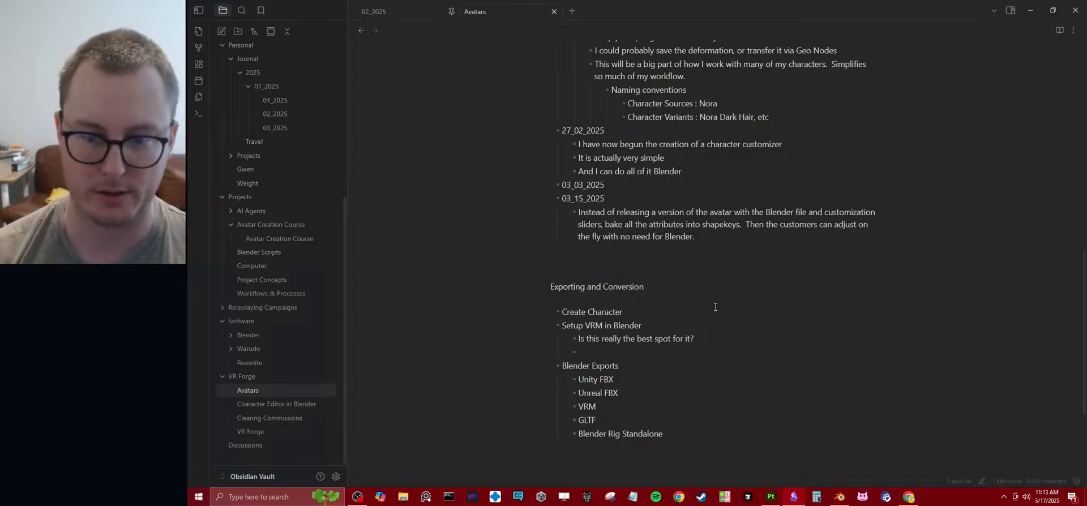
pyautogui.press('BackSpace')
# - Add the top-level bullet "How to automate exporting/conversions?" below the Blender Exports list
pyautogui.press('Down')
pyautogui.press('Down')
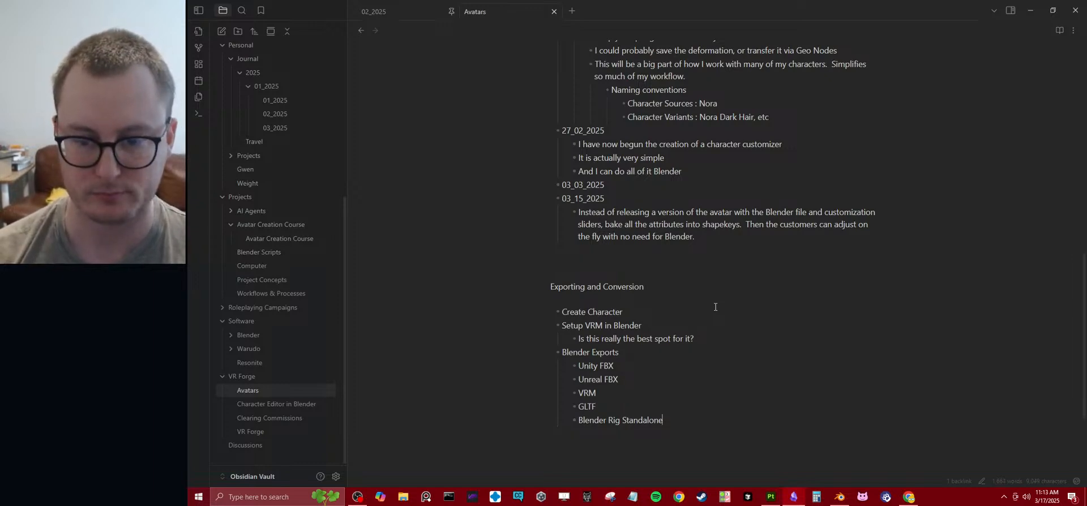
pyautogui.write('How to au')
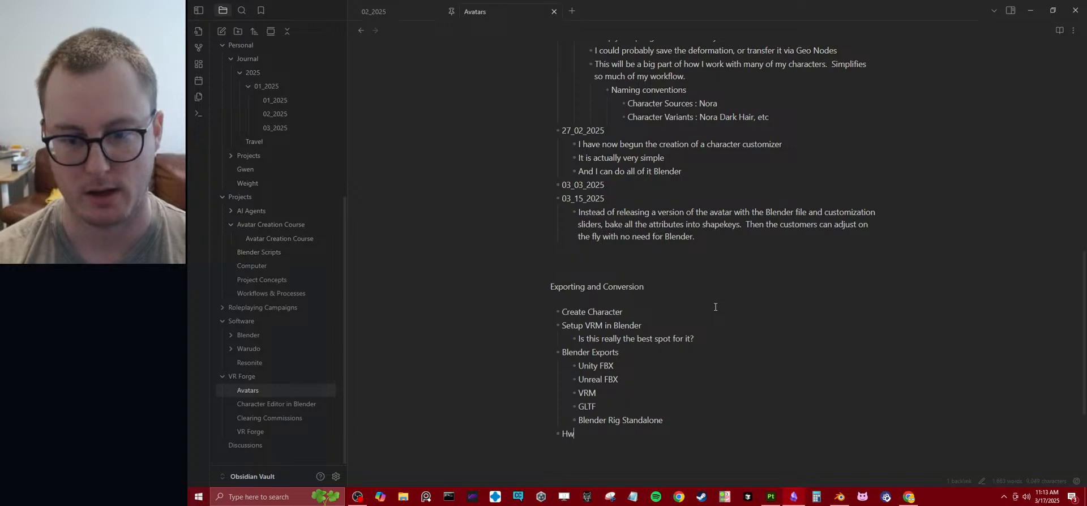
pyautogui.write('tomate ')
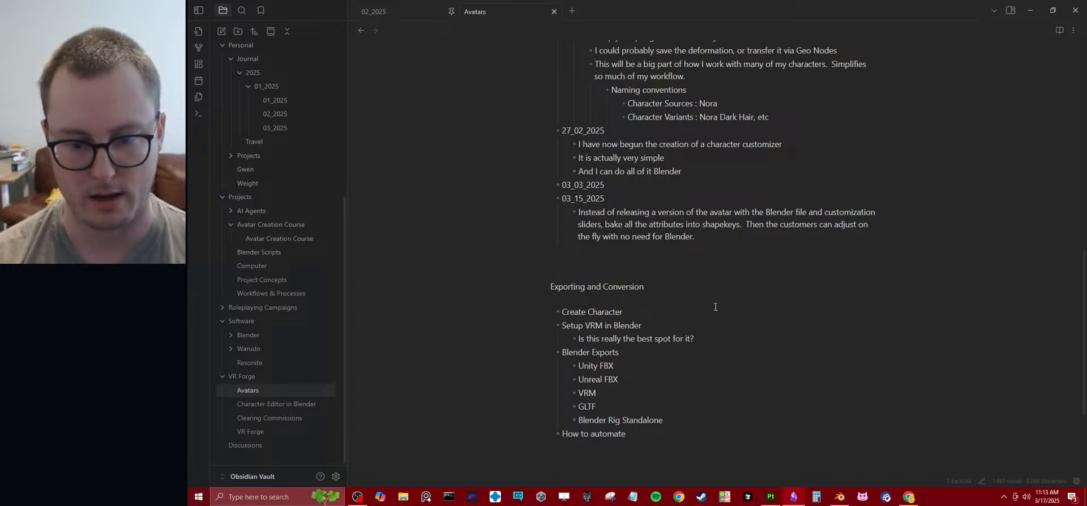
pyautogui.write('exporting/conversions')
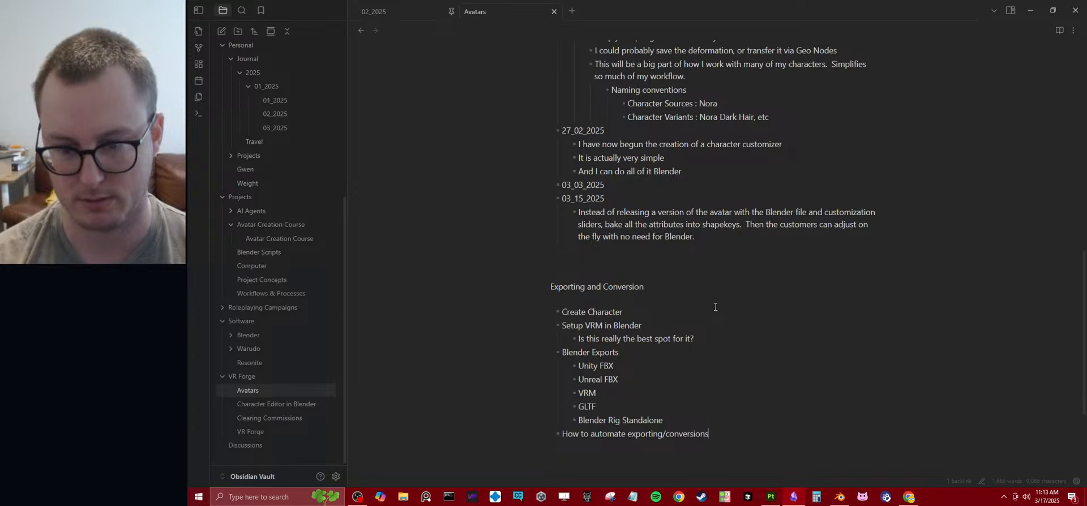
pyautogui.write('? ')
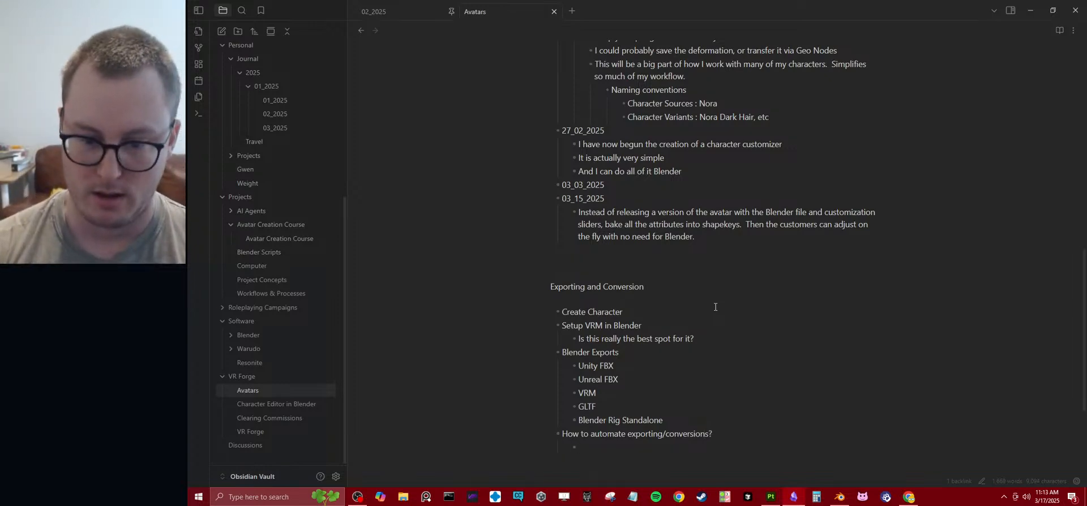
# - Add the sub-bullet "Getting the final versions into Unity seems like the best step" under the automation question
pyautogui.write('Getting')
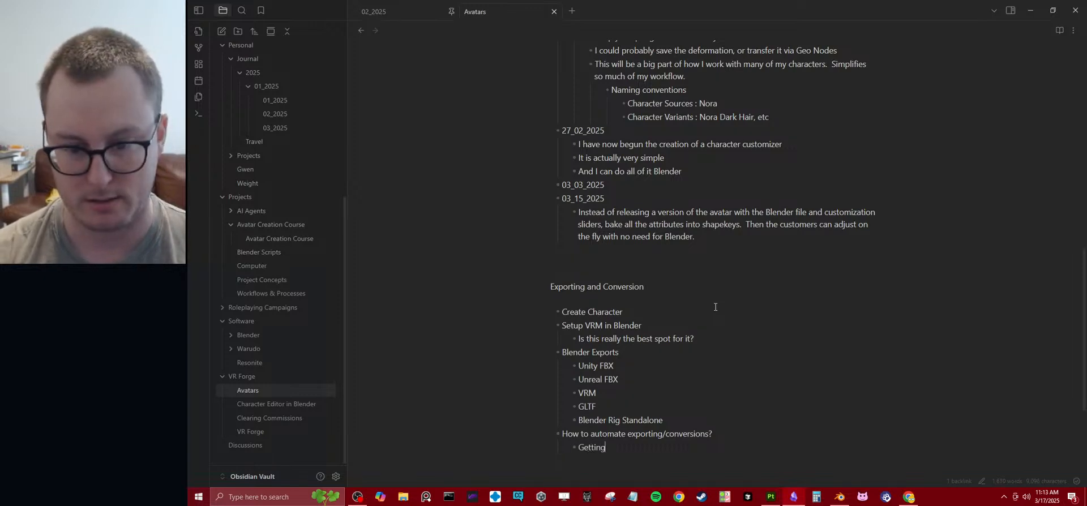
pyautogui.write(' the final versions')
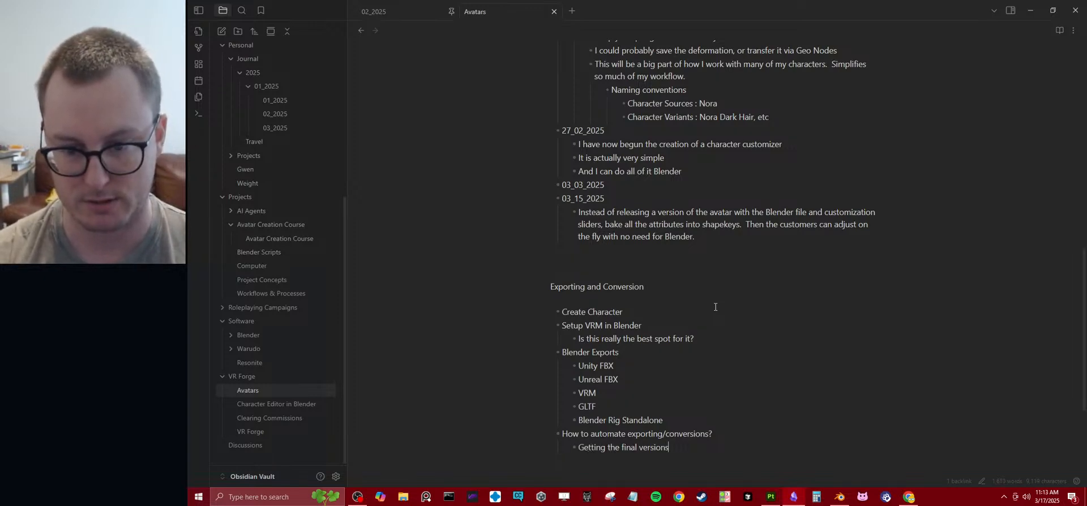
pyautogui.write(' into ')
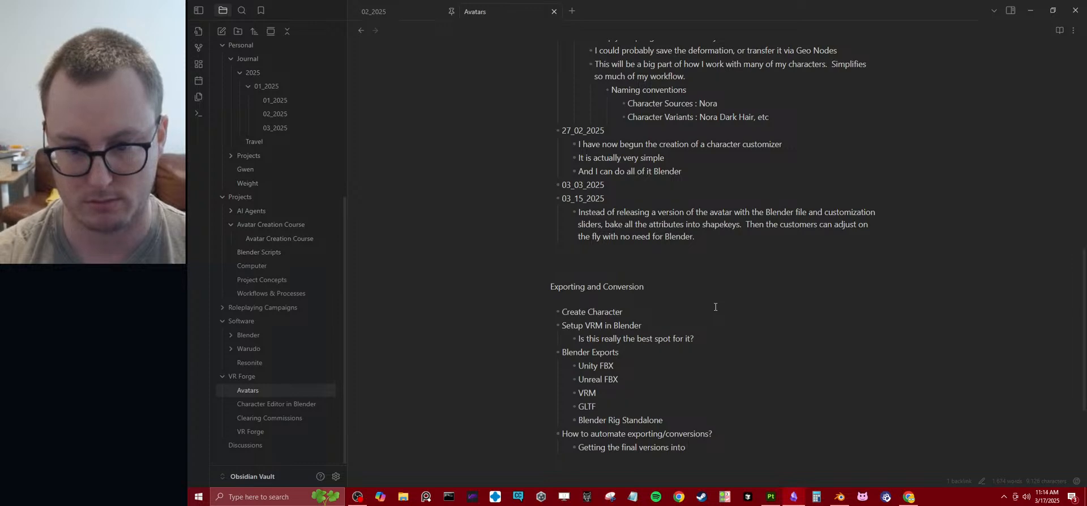
pyautogui.write('Unity ')
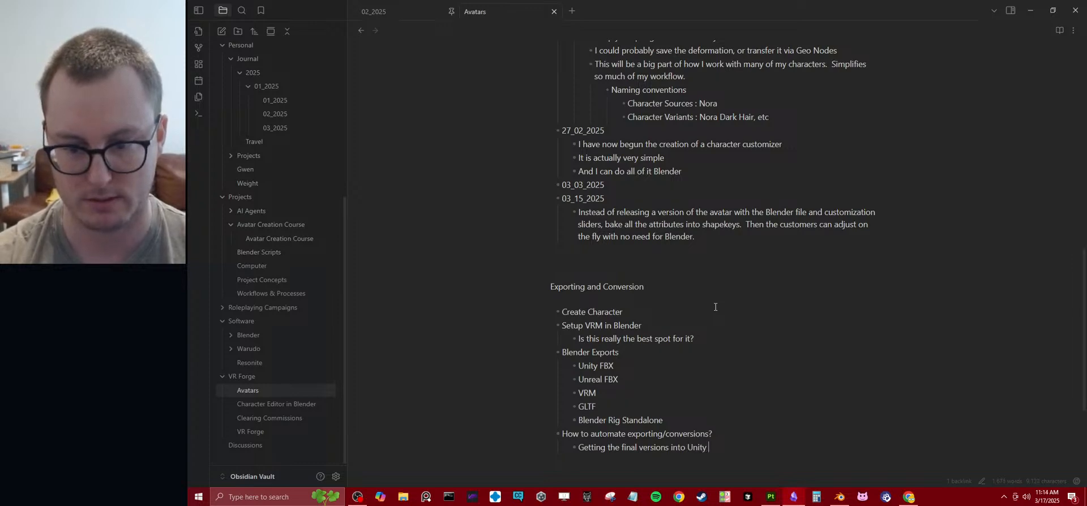
pyautogui.write('seems like the best set')
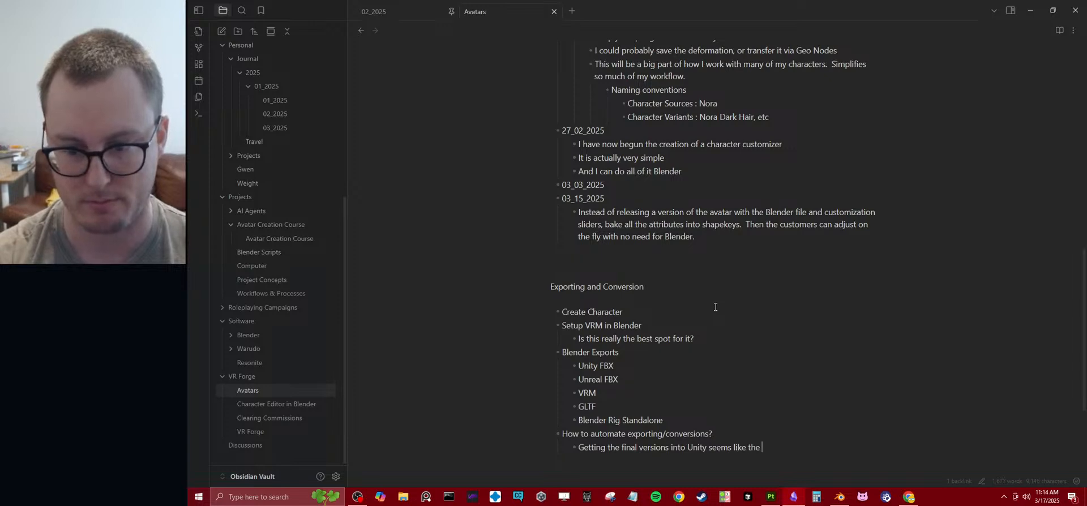
pyautogui.press('BackSpace')
pyautogui.press('BackSpace')
pyautogui.write('tep')
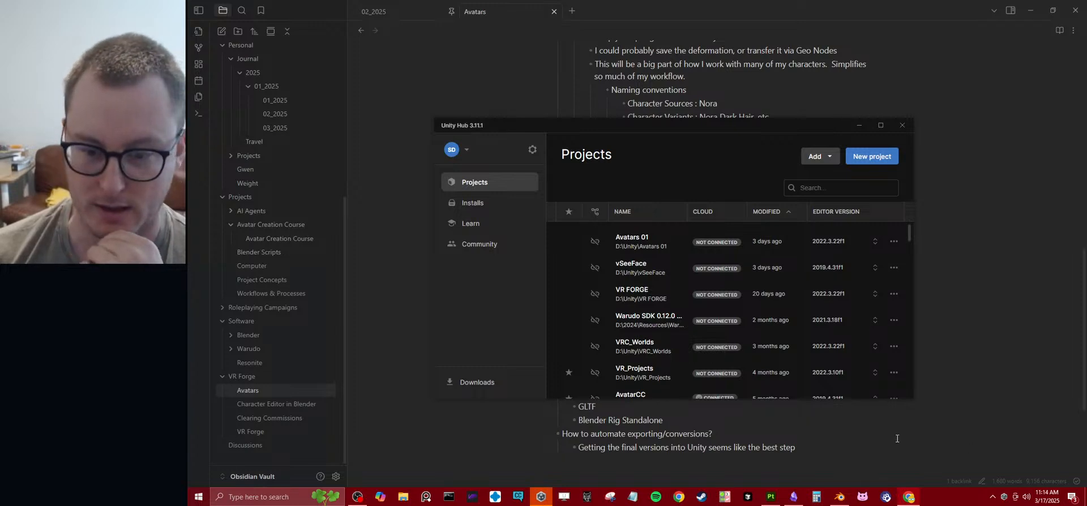
# - Add the sub-bullet "VRM is a form of GLTF" with "Perhaps this is the ideal format" and an empty bullet nested under it
pyautogui.click(849, 447)
pyautogui.write('VRM is a form of GLTF ')
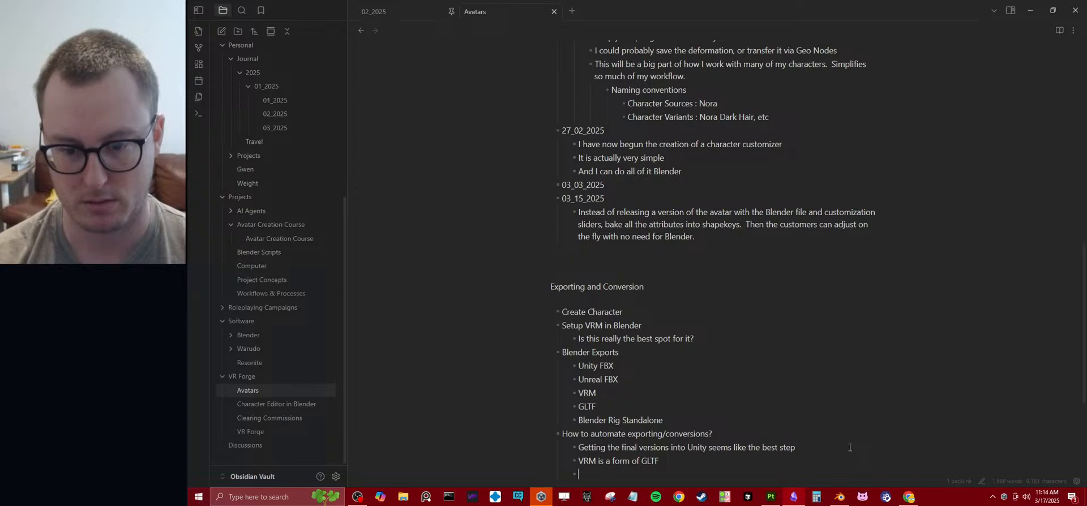
pyautogui.write('Perhap')
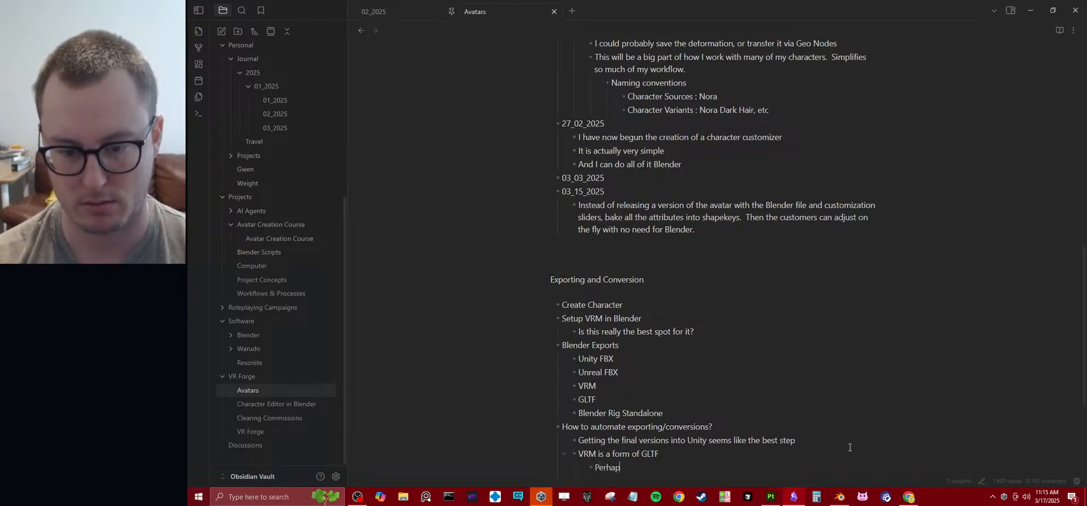
pyautogui.write('s this is the ideal format')
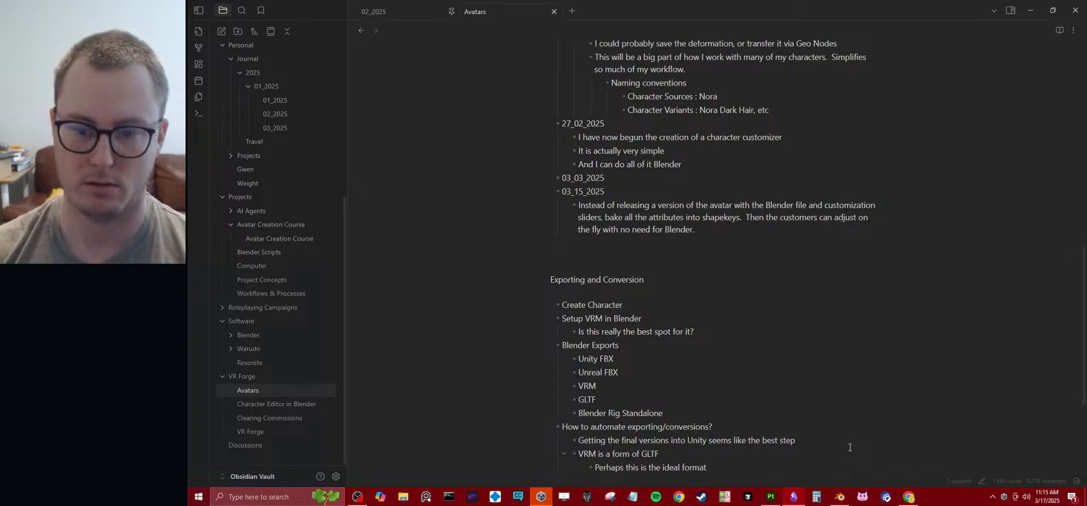
pyautogui.press('Return')
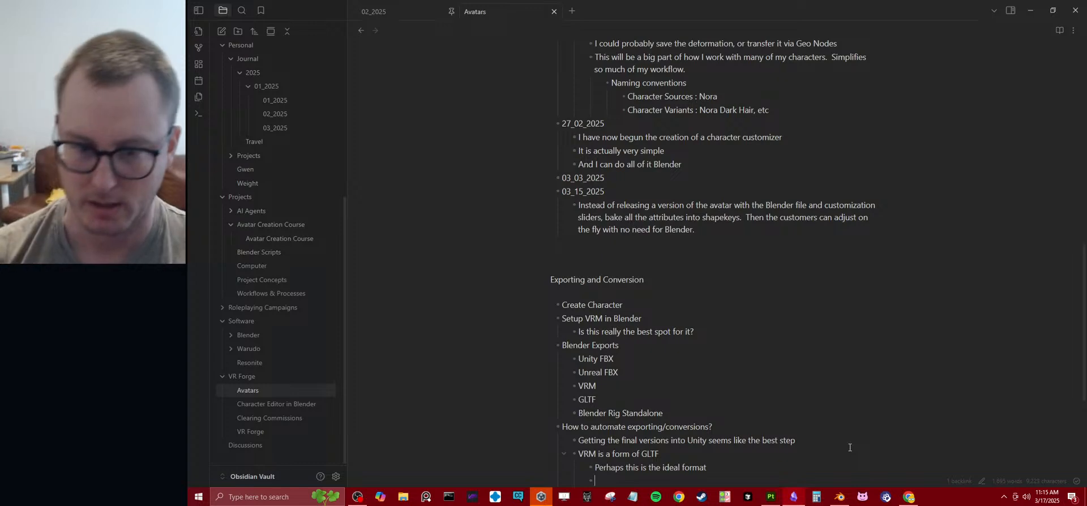
# - Delete the "Setup VRM in Blender" bullet together with its sub-bullet
pyautogui.moveTo(708, 340); pyautogui.dragTo(665, 305)
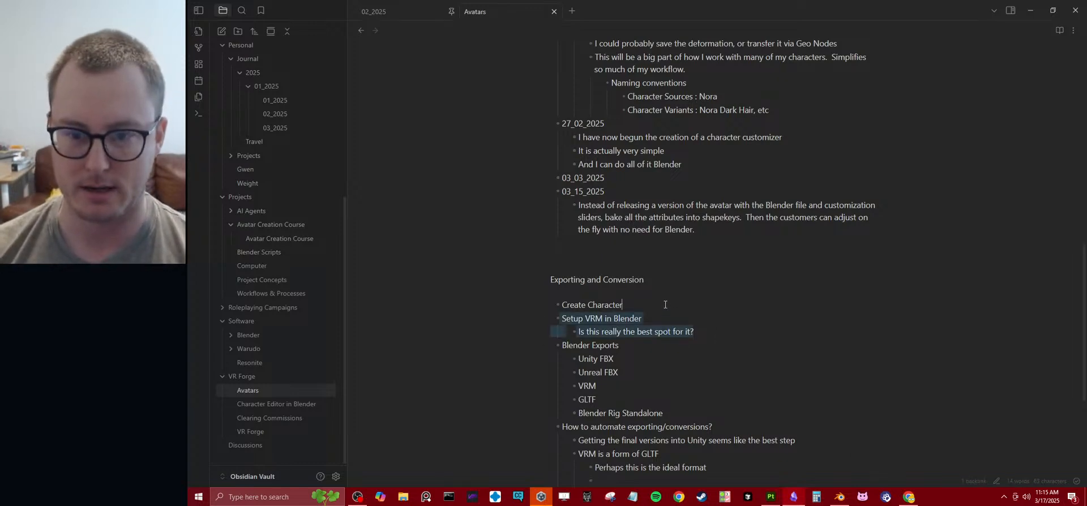
pyautogui.press('BackSpace')
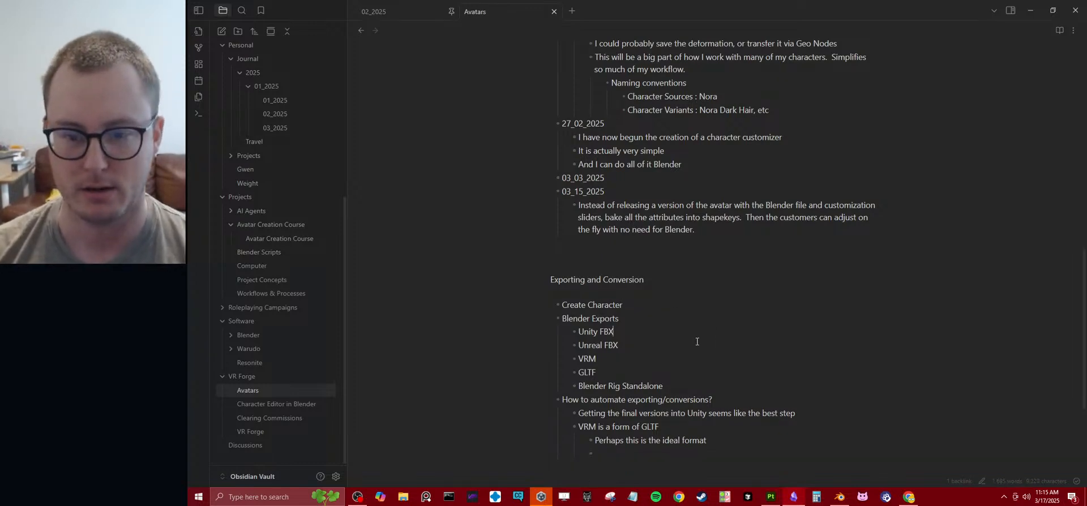
pyautogui.scroll(-3, 772, 324)
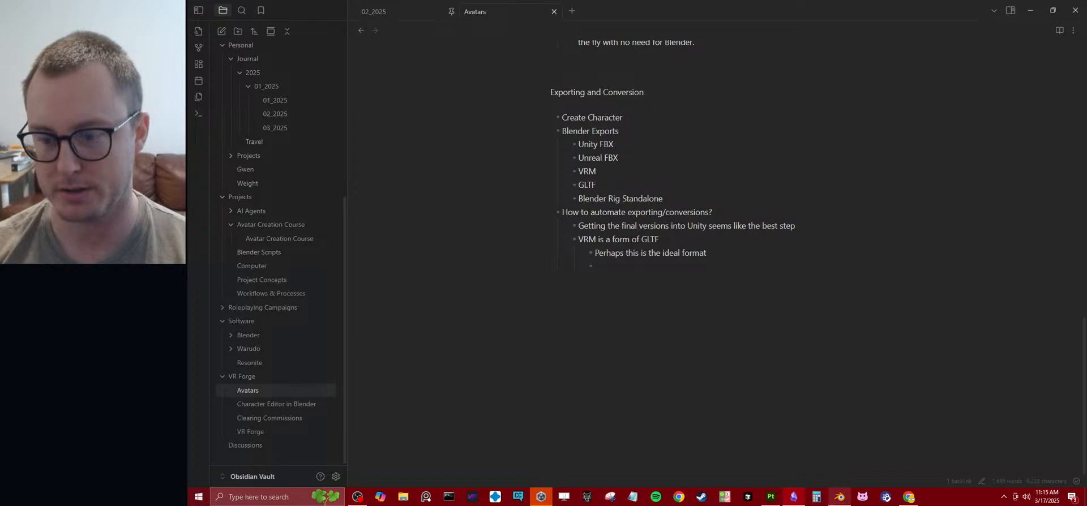
# - Switch to Blender, clear the location of all five character rigs so they stand at the origin, and deselect them
pyautogui.click(840, 496)
pyautogui.moveTo(639, 283); pyautogui.dragTo(528, 225, button='middle')
pyautogui.click(445, 272)
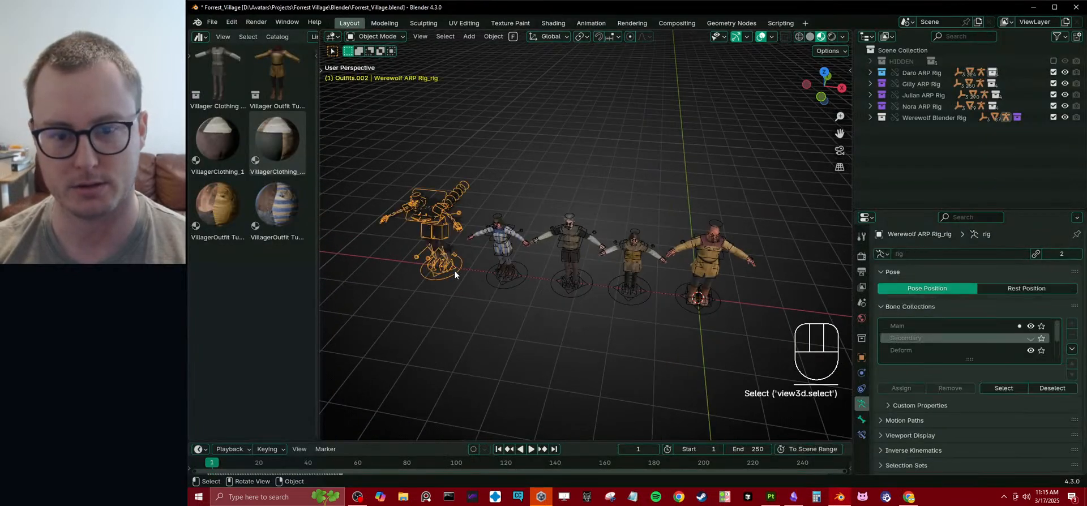
pyautogui.keyDown('shift'); pyautogui.click(500, 288); pyautogui.keyUp('shift')
pyautogui.keyDown('shift'); pyautogui.click(566, 295); pyautogui.keyUp('shift')
pyautogui.keyDown('shift'); pyautogui.click(624, 304); pyautogui.keyUp('shift')
pyautogui.keyDown('shift'); pyautogui.click(685, 318); pyautogui.keyUp('shift')
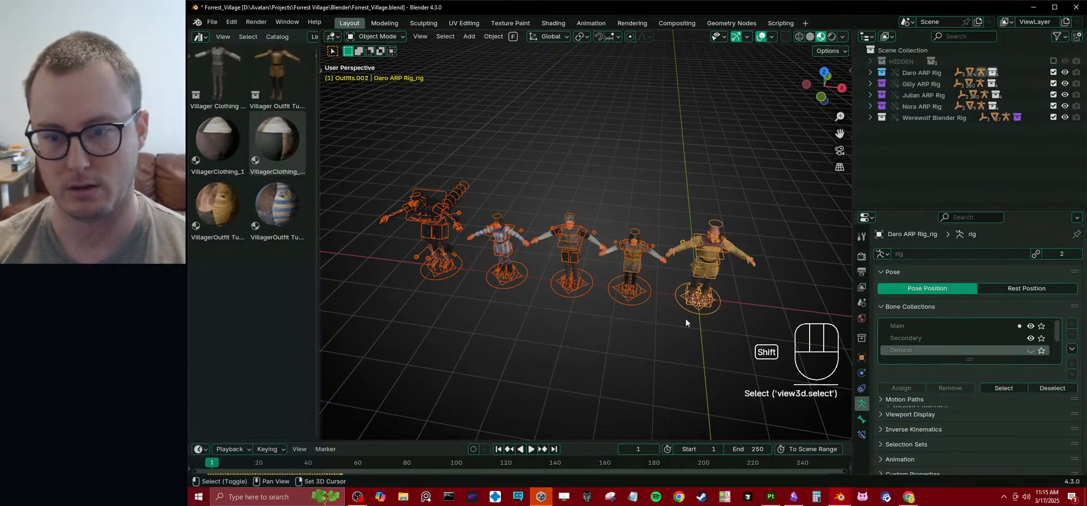
pyautogui.hotkey('alt', 'g')
pyautogui.click(433, 286)
# - Exclude the Gilly ARP Rig collection from the view layer
pyautogui.scroll(6, 515, 286)
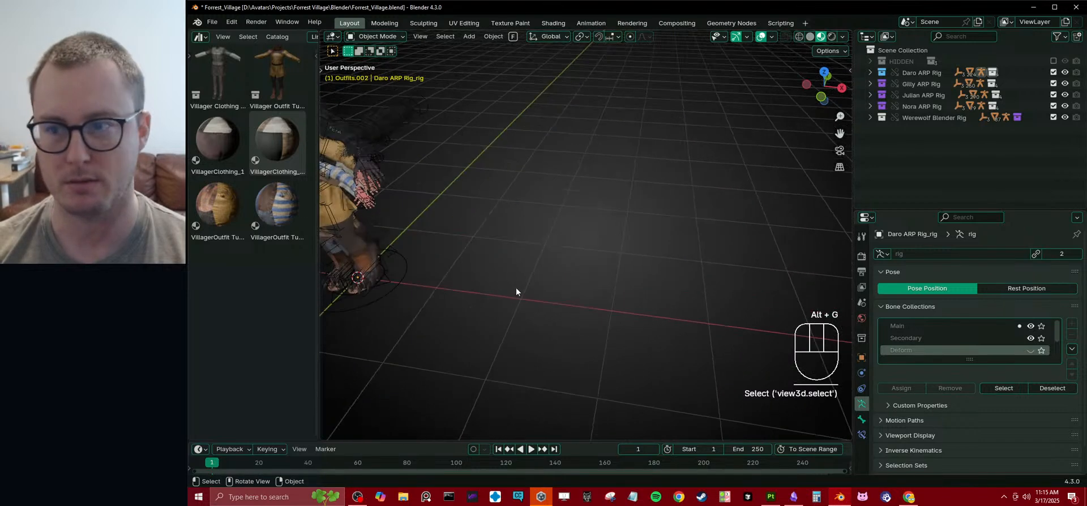
pyautogui.moveTo(596, 311); pyautogui.dragTo(566, 272, button='middle')
pyautogui.click(1053, 83)
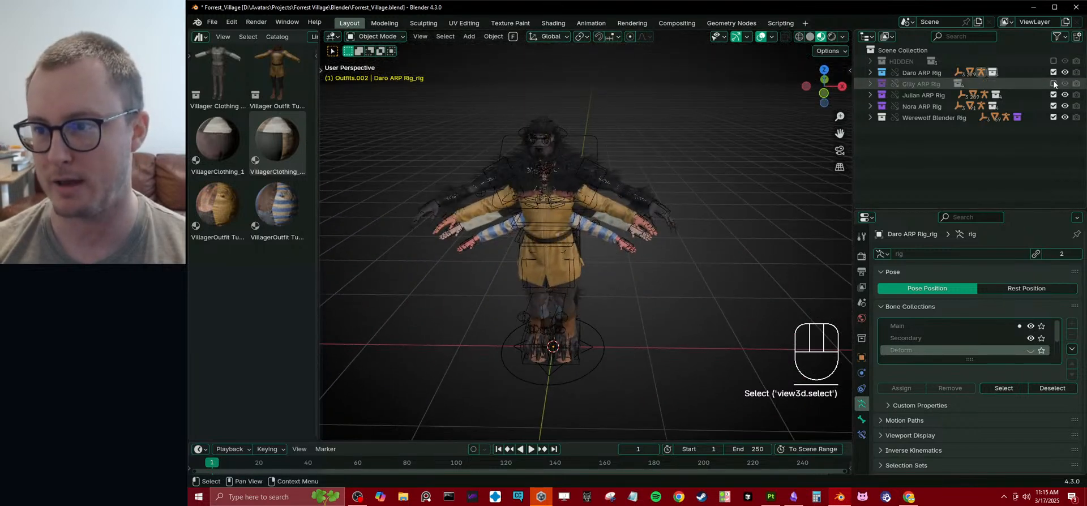
# - Exclude the Julian, Nora, Werewolf and Daro rig collections from the view layer
pyautogui.click(1053, 95)
pyautogui.click(1053, 105)
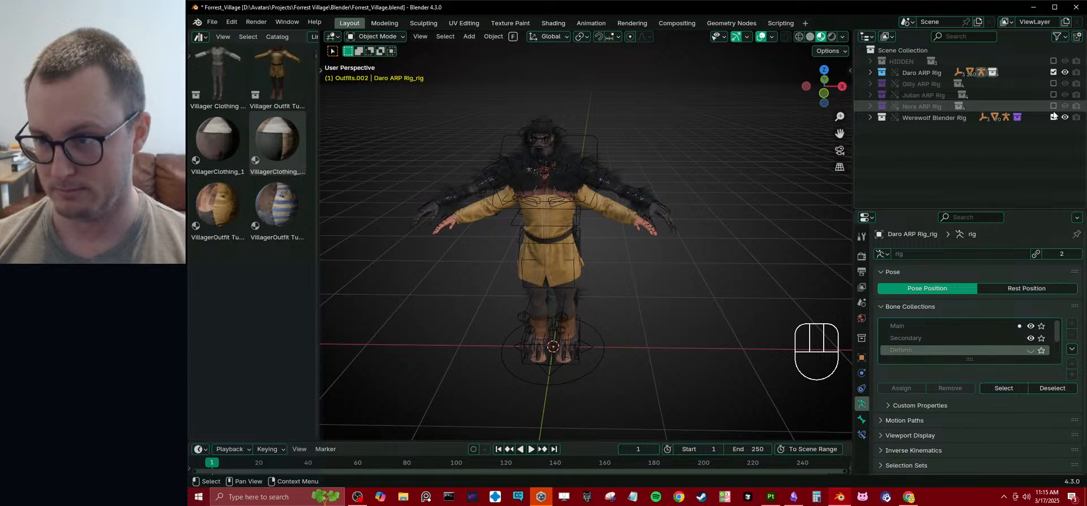
pyautogui.click(1053, 117)
pyautogui.click(1053, 72)
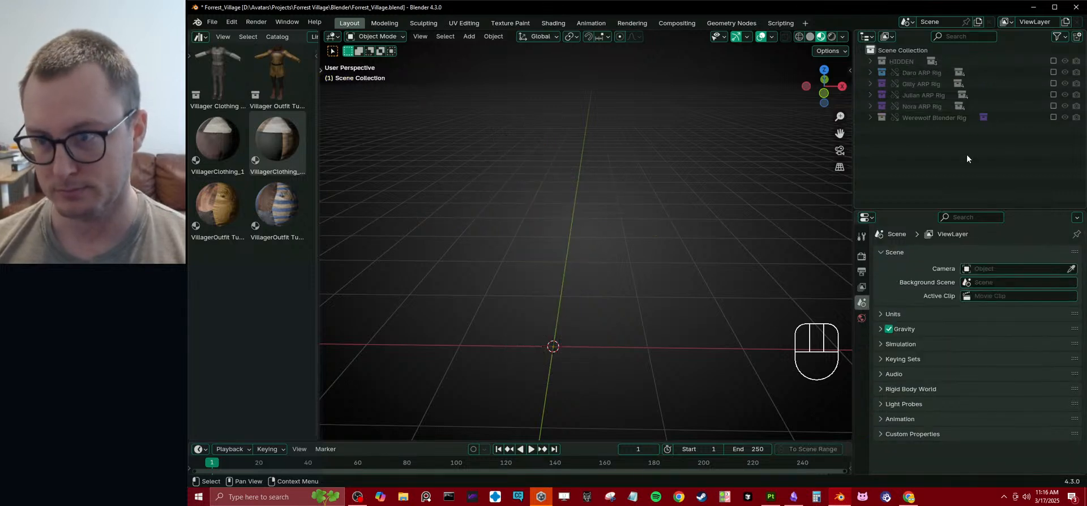
# - Look inside the Daro ARP Rig and HIDDEN collections, and delete the HIDDEN collection with its whole hierarchy
pyautogui.click(869, 72)
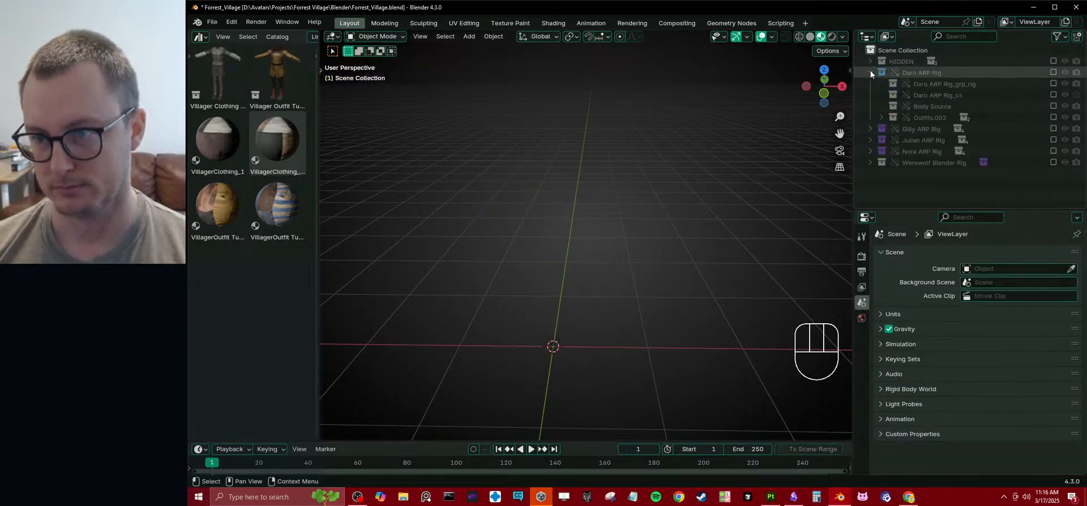
pyautogui.click(870, 71)
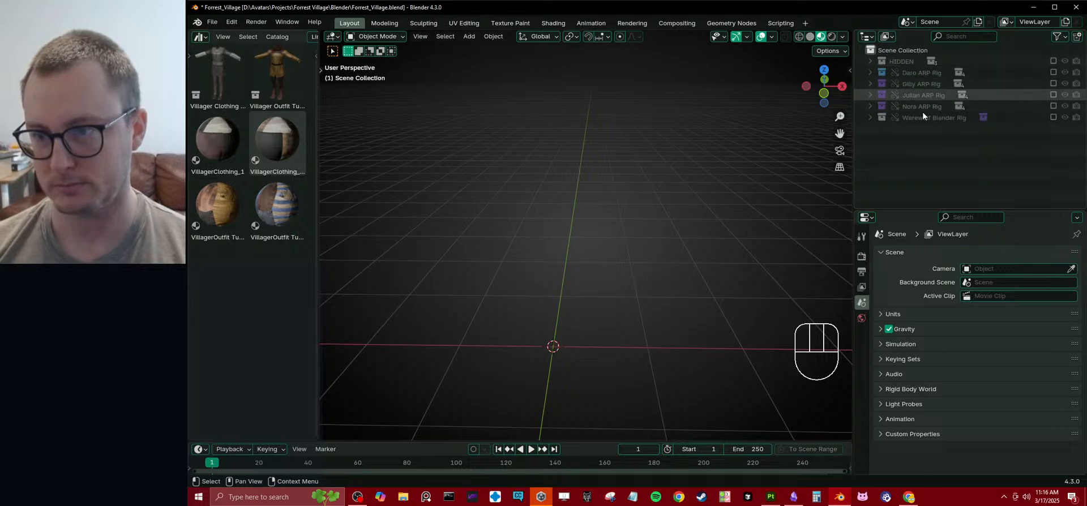
pyautogui.click(889, 63)
pyautogui.click(869, 62)
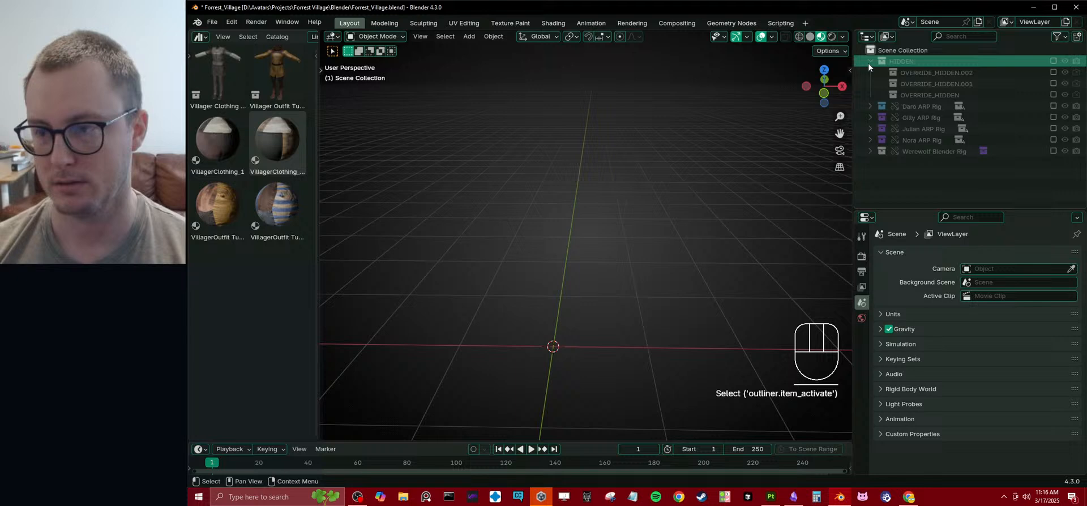
pyautogui.click(867, 63)
pyautogui.rightClick(901, 64)
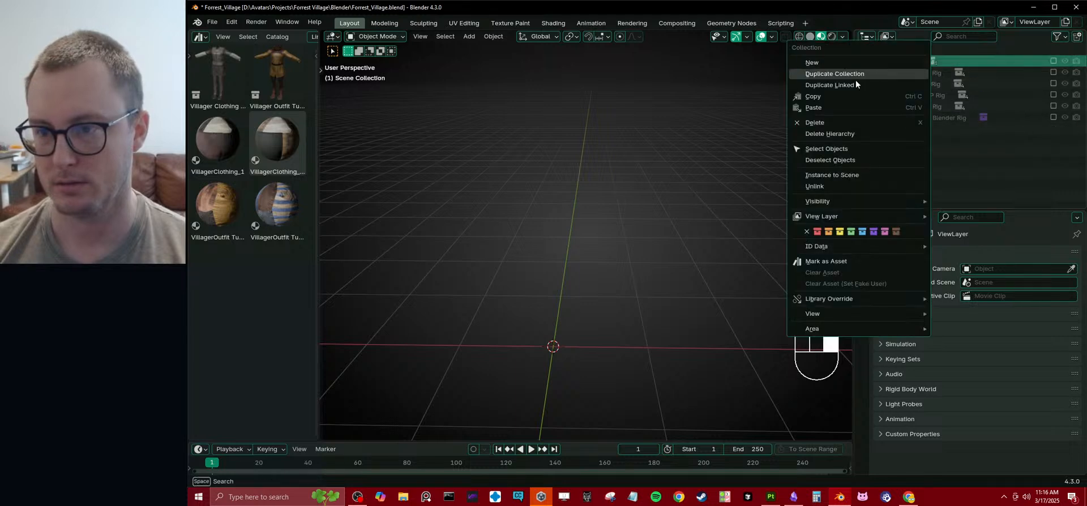
pyautogui.click(829, 133)
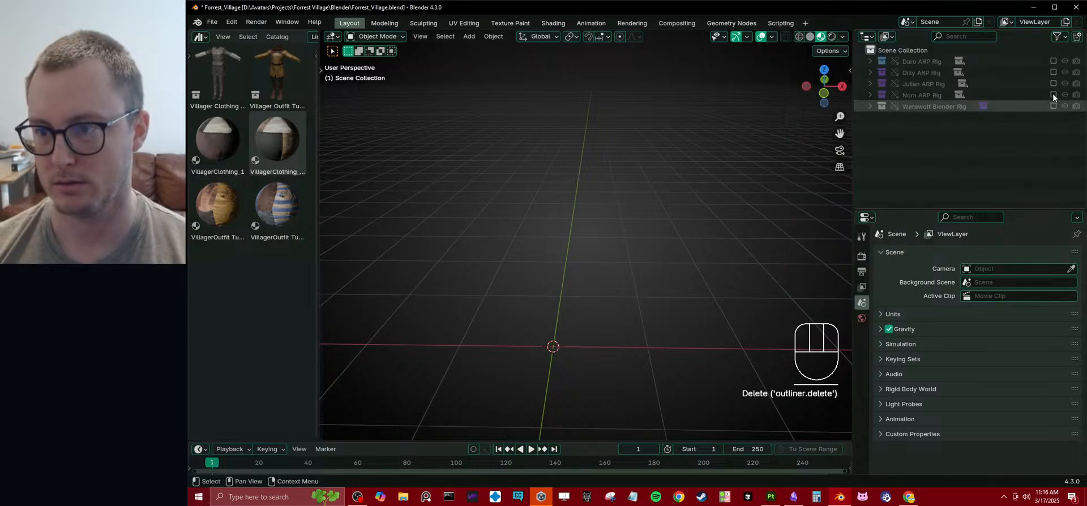
# - Check the five character rig collections individually by enabling each in the view layer and excluding it again
pyautogui.click(1054, 106)
pyautogui.click(1053, 106)
pyautogui.click(1052, 94)
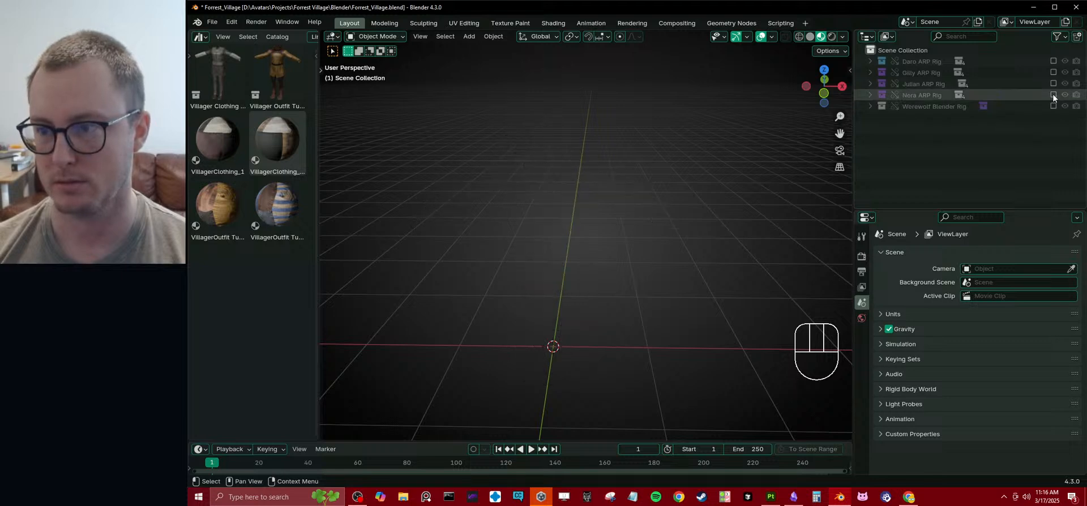
pyautogui.click(1052, 94)
pyautogui.click(1053, 87)
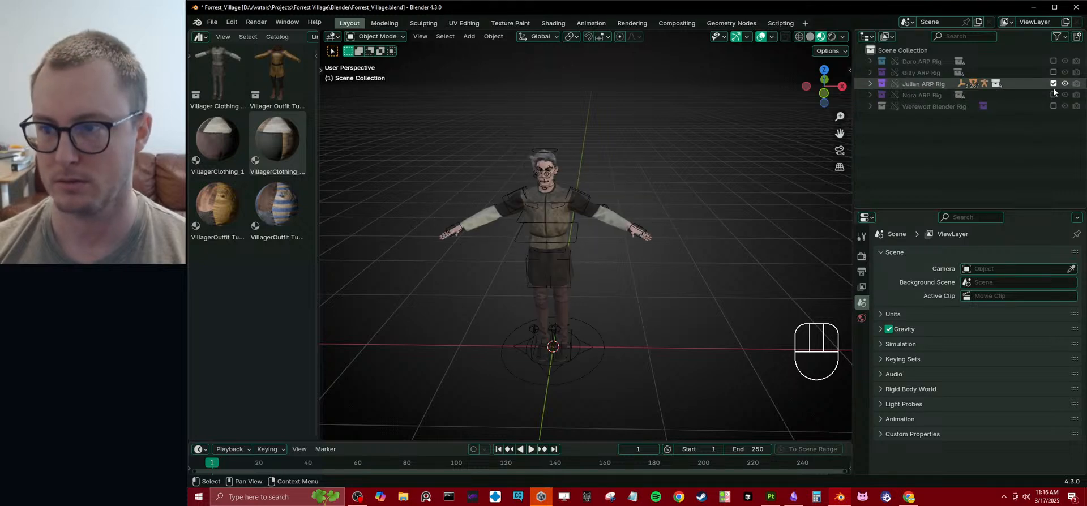
pyautogui.click(1052, 86)
pyautogui.click(1052, 72)
pyautogui.click(1052, 72)
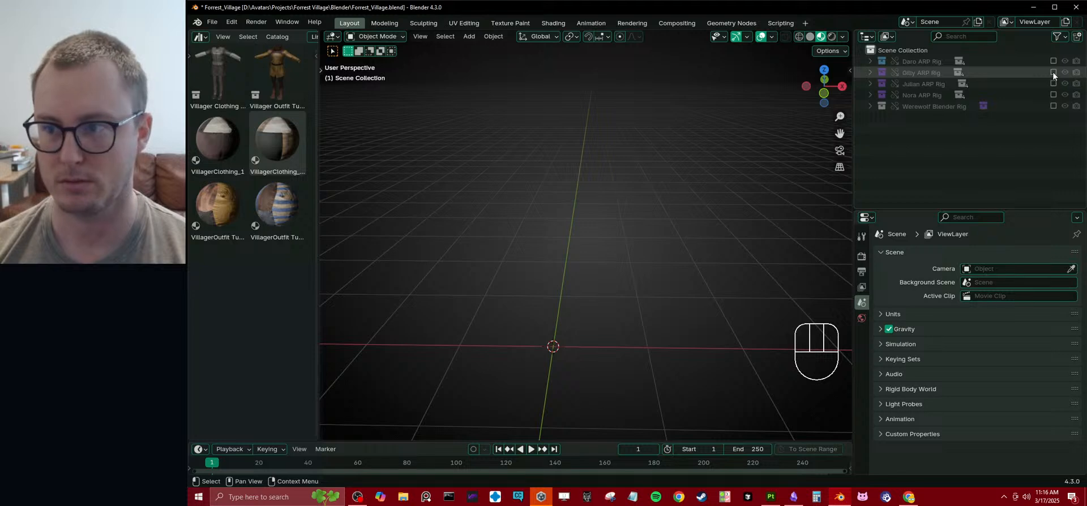
pyautogui.click(1052, 61)
pyautogui.click(1053, 61)
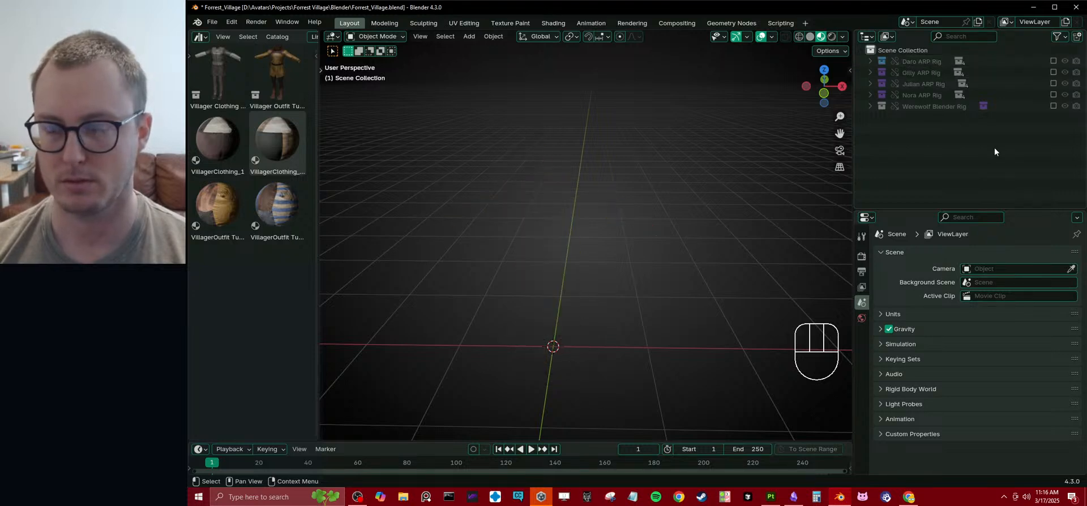
# - Save the file, include the Daro ARP Rig collection in the view layer, and expand its Outfits.002 collection
pyautogui.hotkey('ctrl', 's')
pyautogui.click(909, 50)
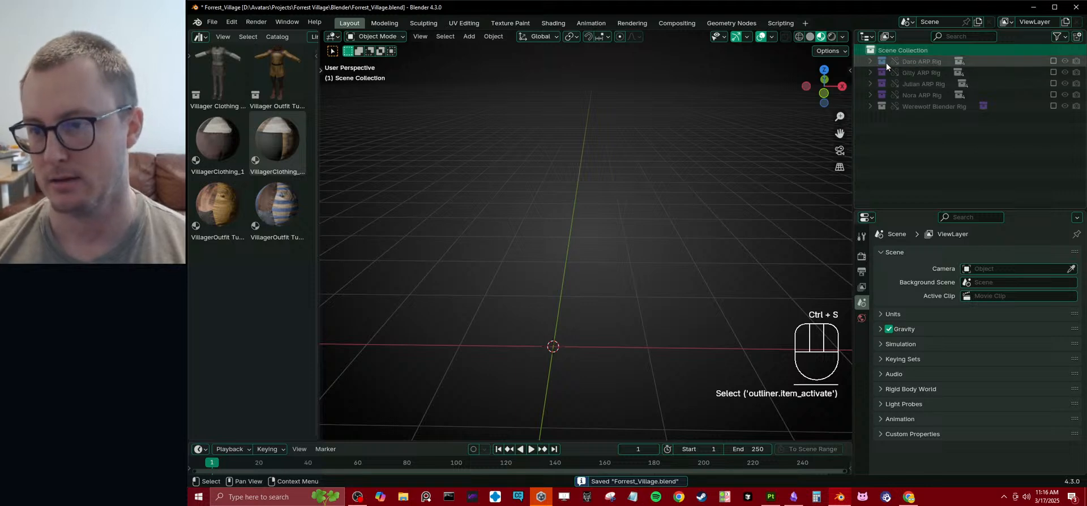
pyautogui.click(870, 61)
pyautogui.click(908, 59)
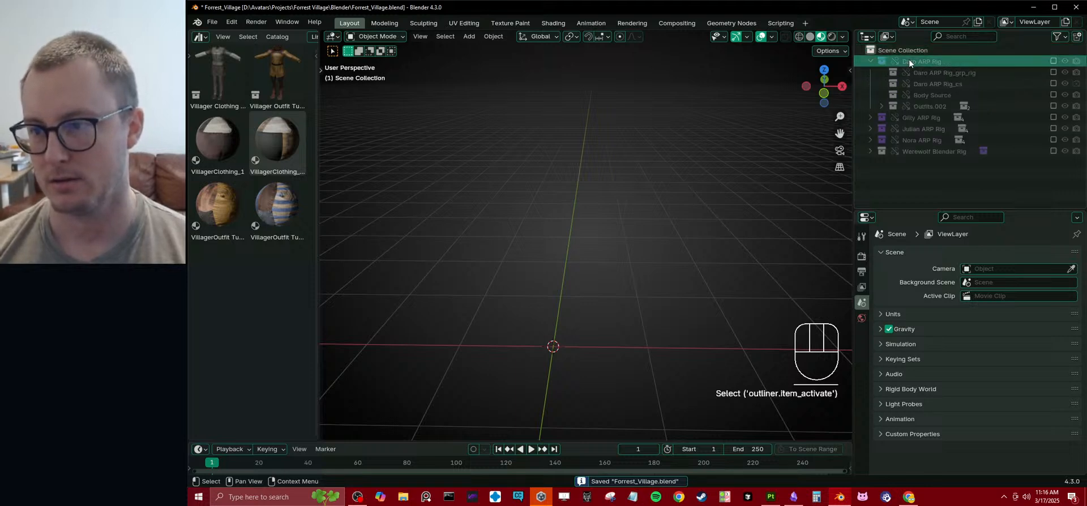
pyautogui.click(1053, 61)
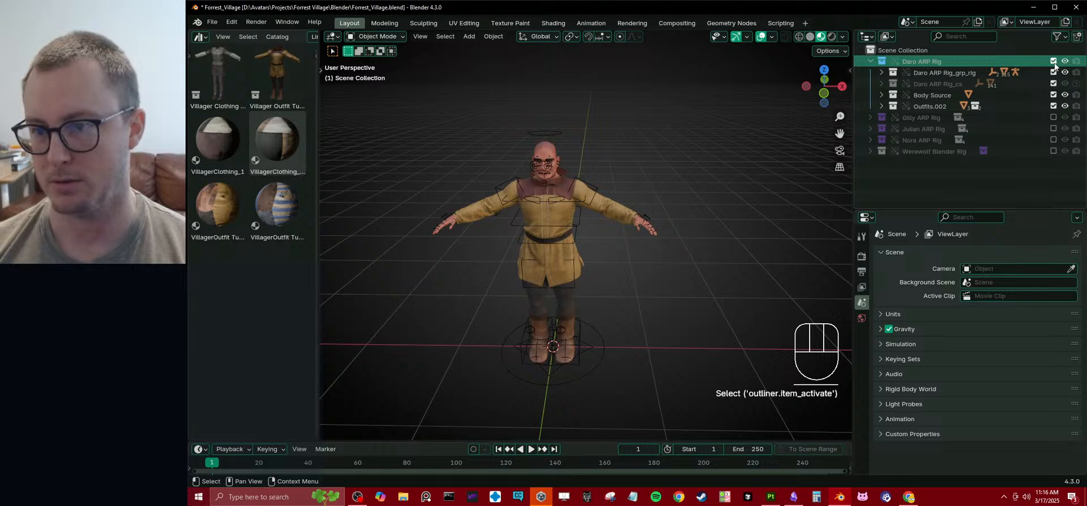
pyautogui.click(881, 106)
pyautogui.doubleClick(949, 108)
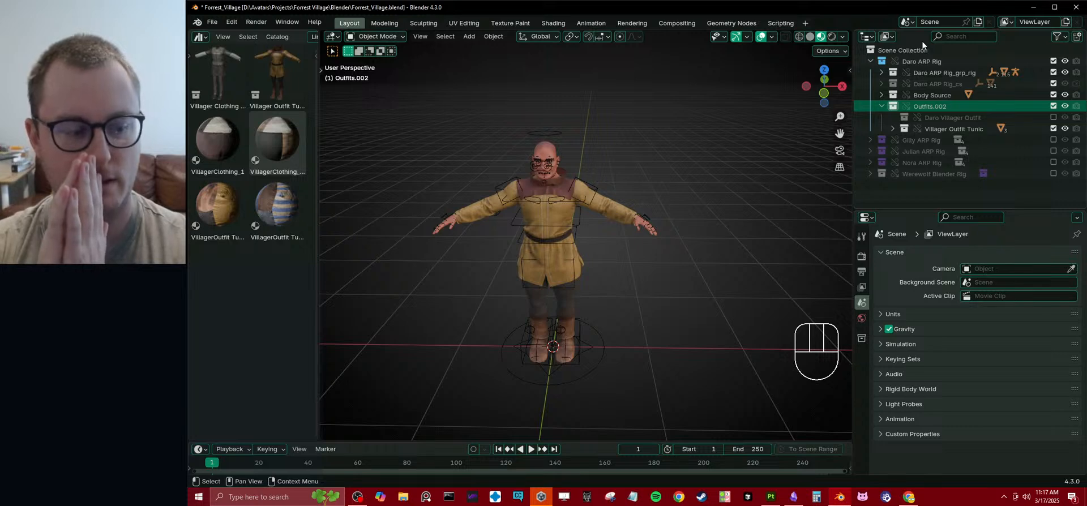
# - Select the Daro Body mesh and make a library override for it
pyautogui.scroll(6, 572, 151)
pyautogui.scroll(-6, 572, 156)
pyautogui.scroll(4, 640, 252)
pyautogui.click(650, 354)
pyautogui.moveTo(661, 367)
pyautogui.mouseDown(button='middle')
pyautogui.moveTo(661, 341)
pyautogui.moveTo(662, 351)
pyautogui.mouseUp(button='middle')
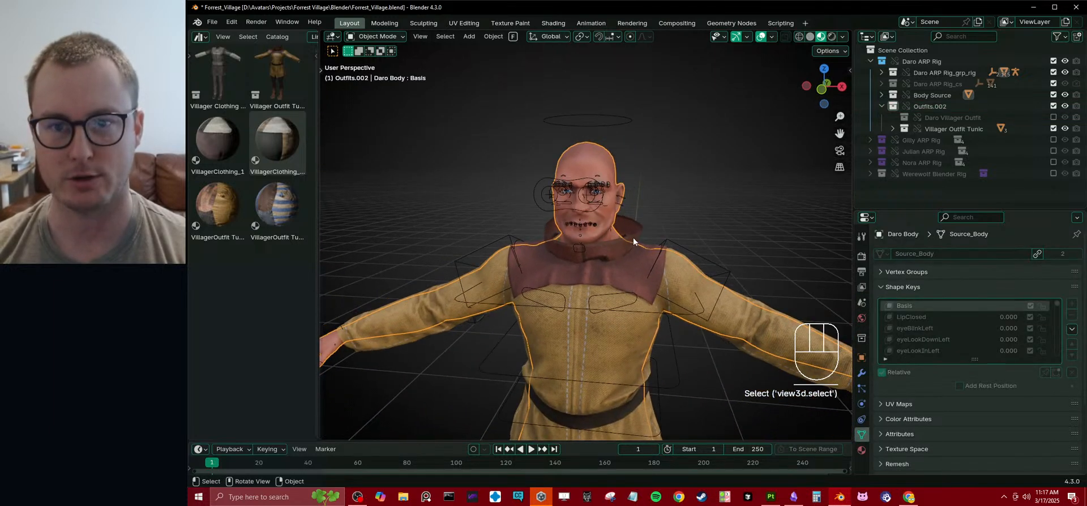
pyautogui.click(493, 37)
pyautogui.moveTo(566, 211)
pyautogui.click(653, 208)
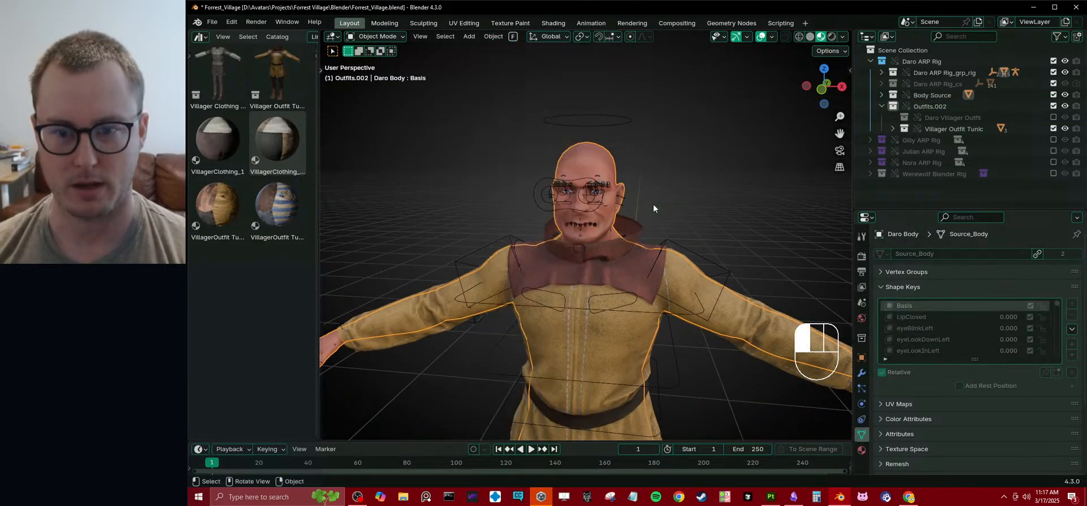
pyautogui.scroll(5, 560, 228)
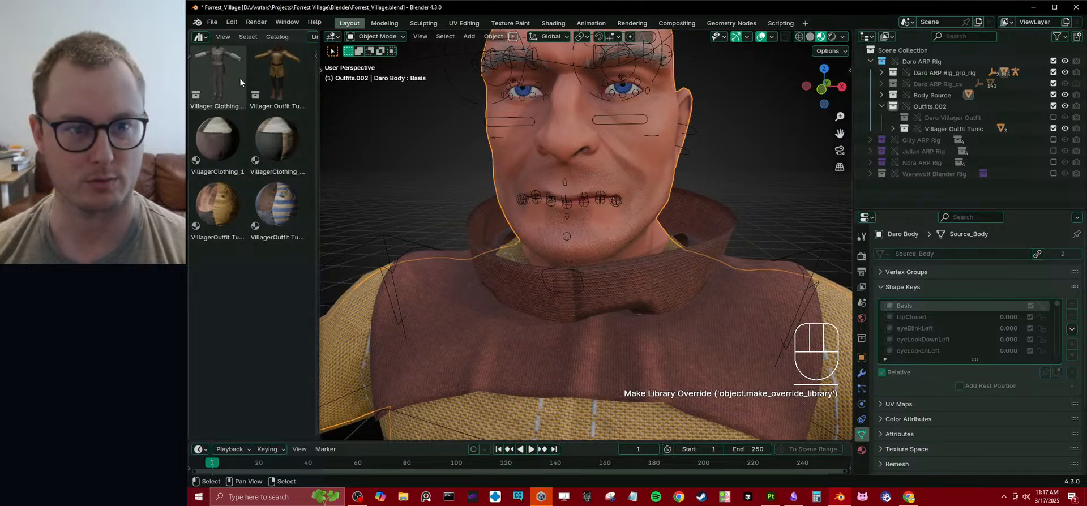
# - Widen the asset browser, reveal its catalog list, and display the Eye Materials catalog
pyautogui.moveTo(316, 233); pyautogui.dragTo(473, 225)
pyautogui.press('t')
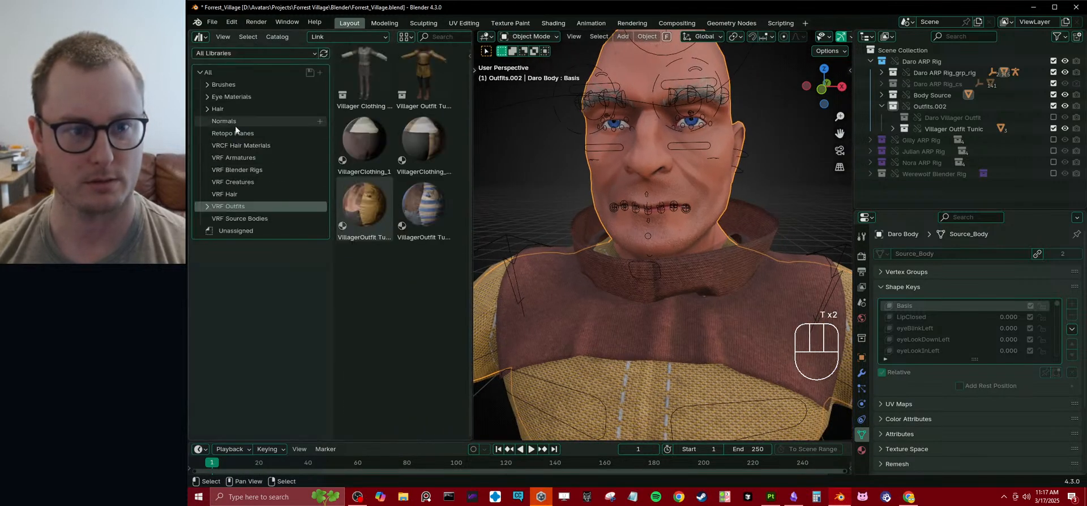
pyautogui.click(208, 96)
pyautogui.click(232, 96)
# - Try to apply Eye_Green to Daro's eyes and to create a library override of the Daro Body material
pyautogui.moveTo(429, 173); pyautogui.dragTo(720, 141)
pyautogui.press('Escape')
pyautogui.click(860, 450)
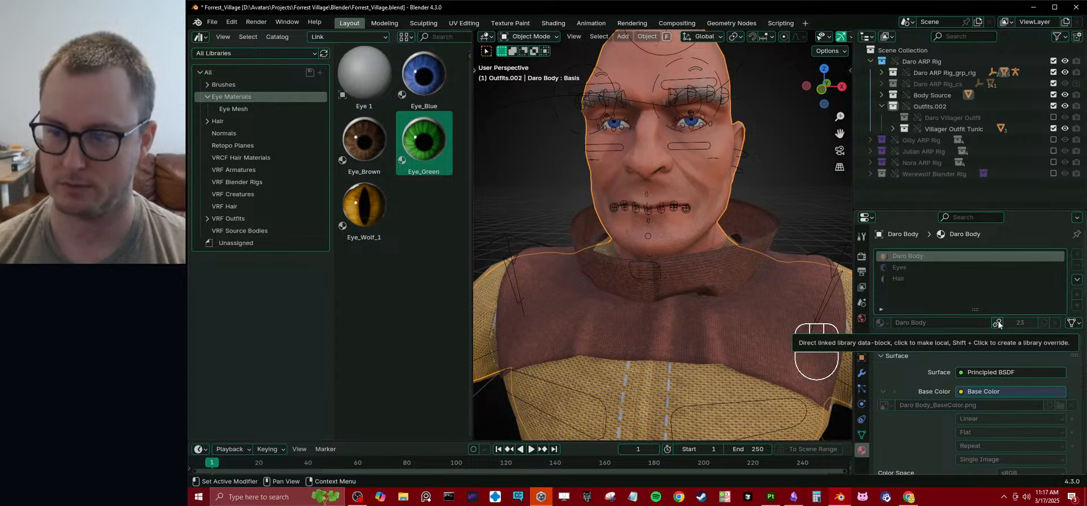
pyautogui.press('shift')
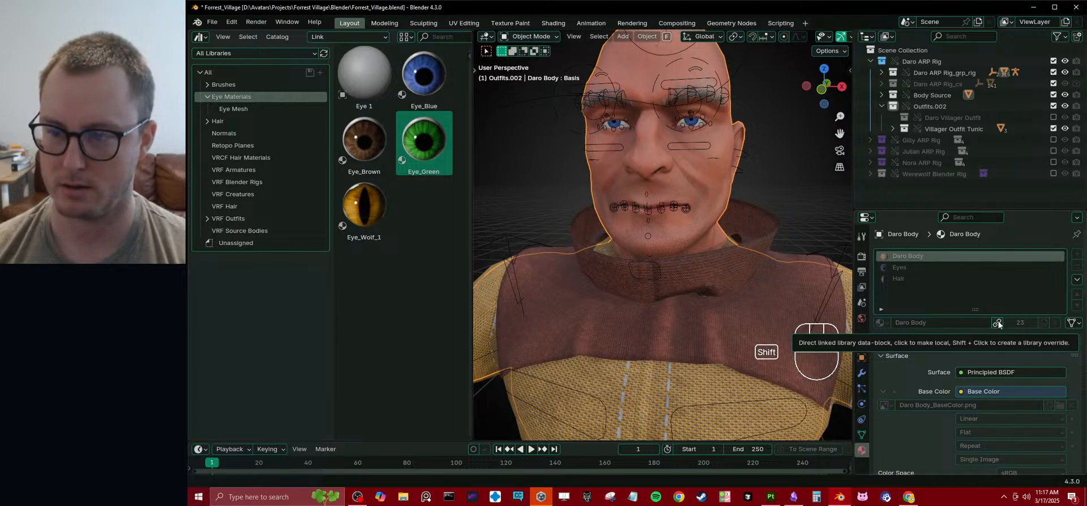
pyautogui.keyDown('shift'); pyautogui.click(997, 322); pyautogui.keyUp('shift')
# - Recreate the library override on the Daro Body object and override its Source_Body mesh data
pyautogui.click(862, 358)
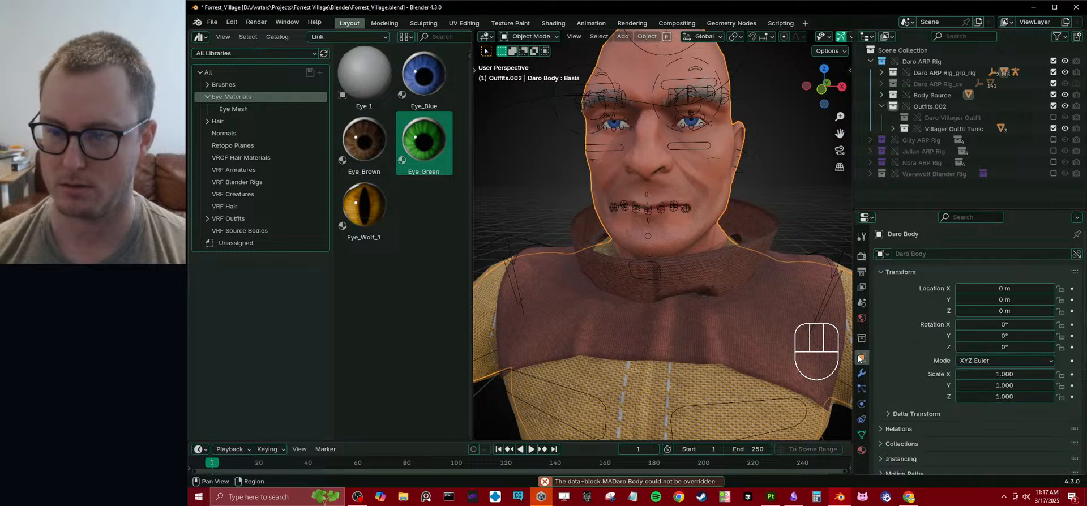
pyautogui.keyDown('shift'); pyautogui.click(1075, 255); pyautogui.keyUp('shift')
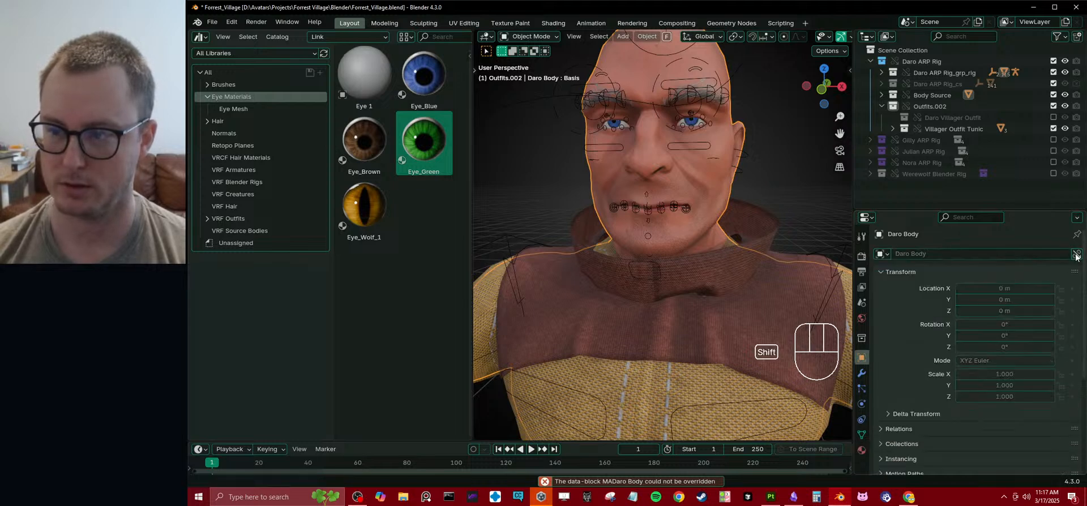
pyautogui.keyDown('shift'); pyautogui.click(1076, 256); pyautogui.keyUp('shift')
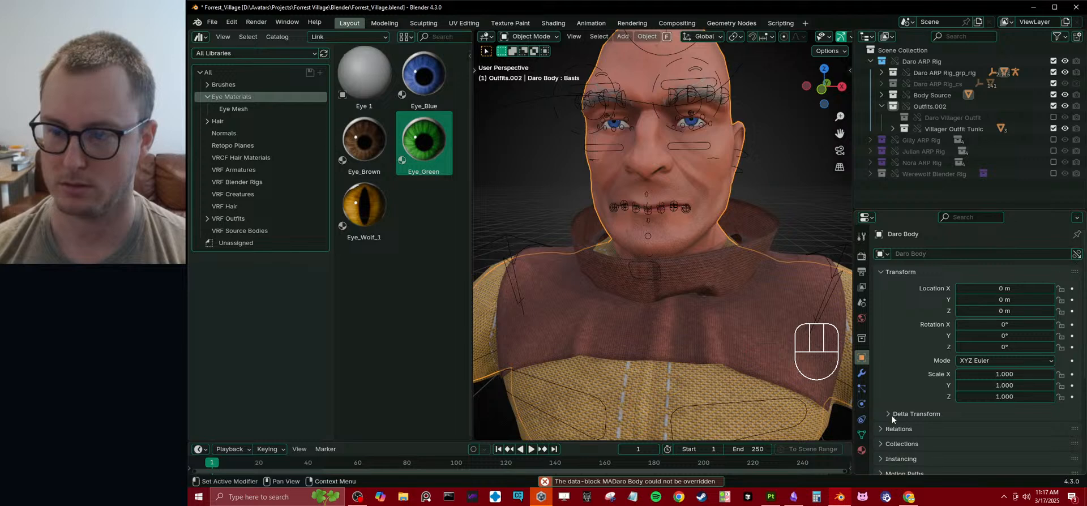
pyautogui.click(861, 450)
pyautogui.click(862, 434)
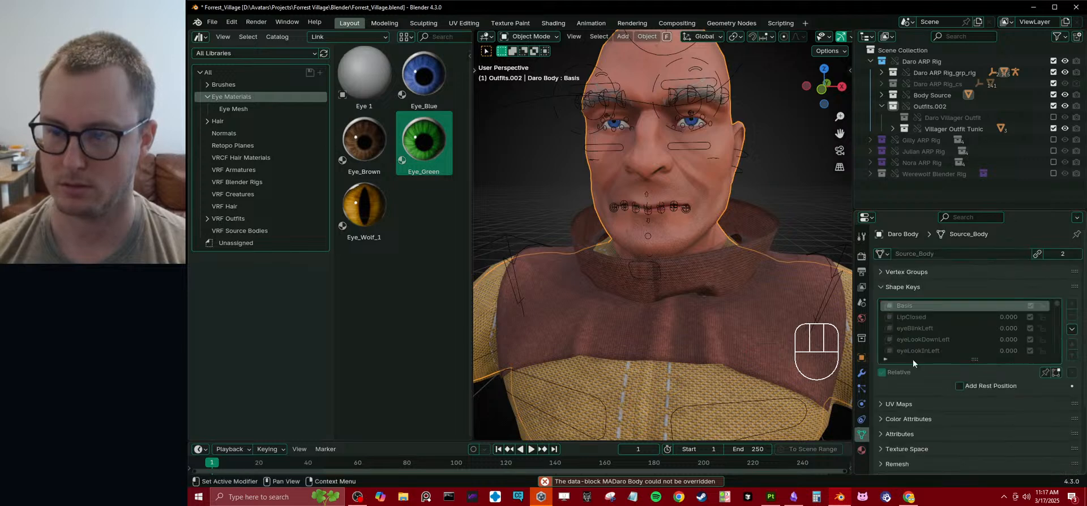
pyautogui.keyDown('shift'); pyautogui.click(1036, 256); pyautogui.keyUp('shift')
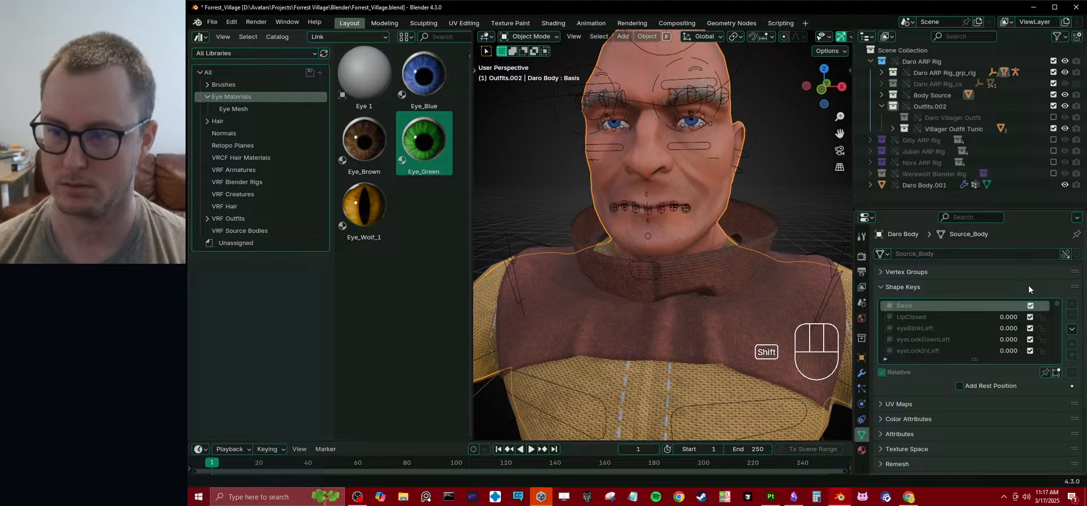
# - Try to assign Eye_Green to the Eyes material slot of Daro Body, and save the file
pyautogui.click(859, 453)
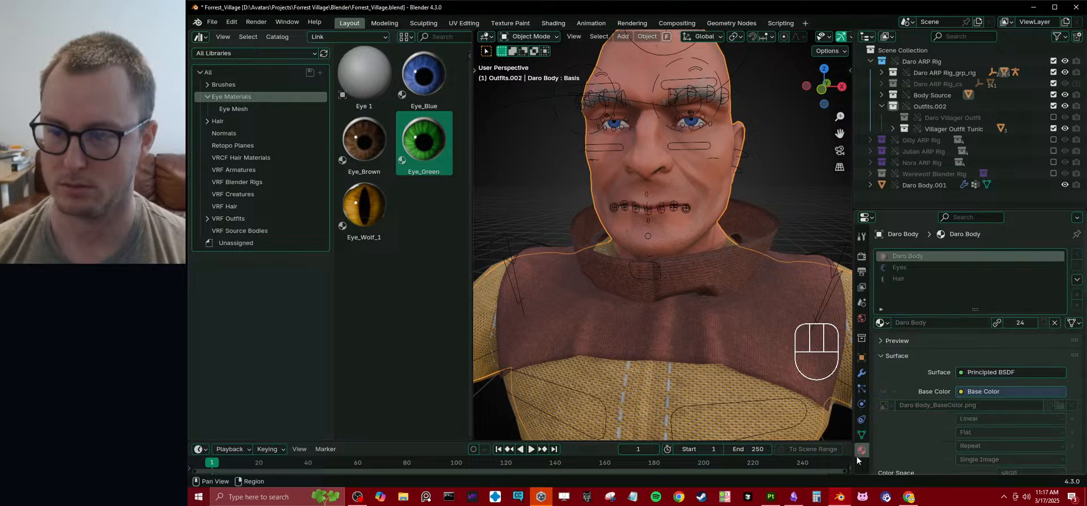
pyautogui.moveTo(423, 142); pyautogui.dragTo(705, 168)
pyautogui.press('Escape')
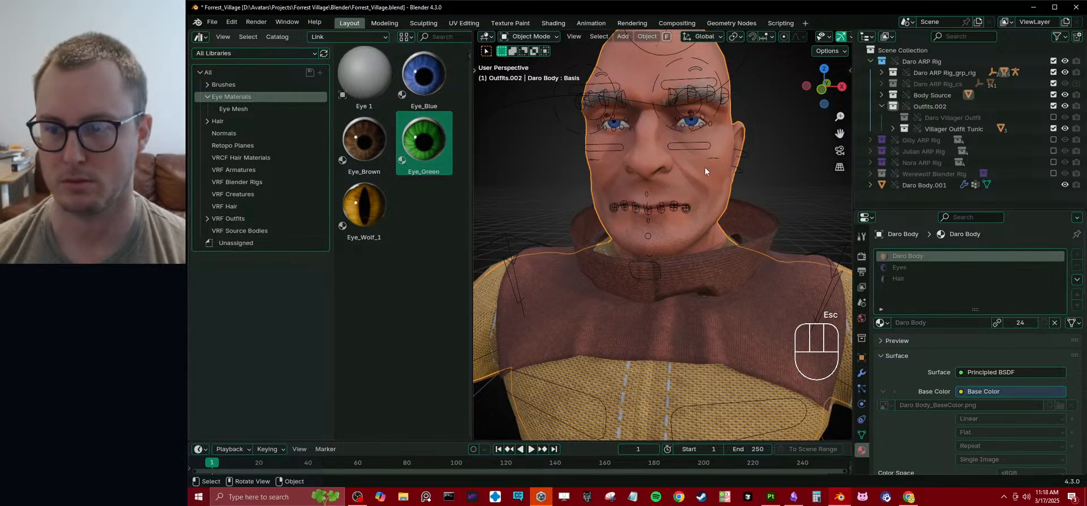
pyautogui.click(898, 267)
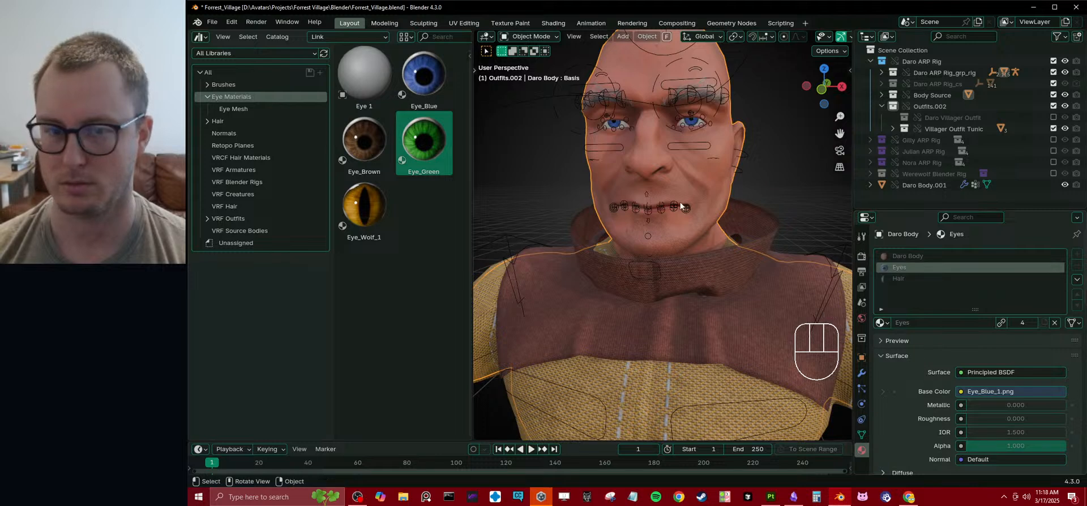
pyautogui.moveTo(414, 146); pyautogui.dragTo(904, 271)
pyautogui.scroll(-8, 668, 246)
pyautogui.scroll(8, 680, 258)
pyautogui.scroll(-10, 709, 227)
pyautogui.hotkey('ctrl', 's')
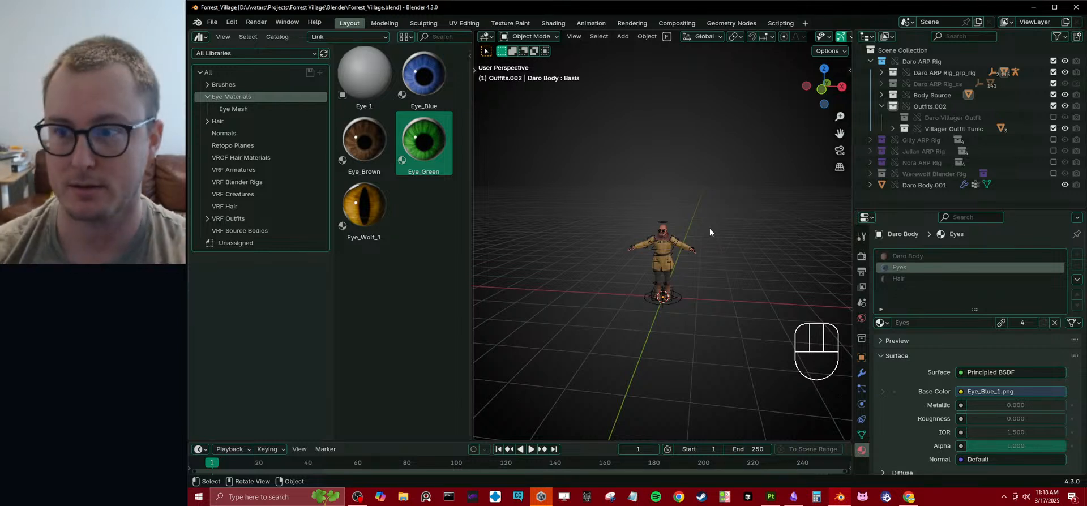
pyautogui.click(944, 107)
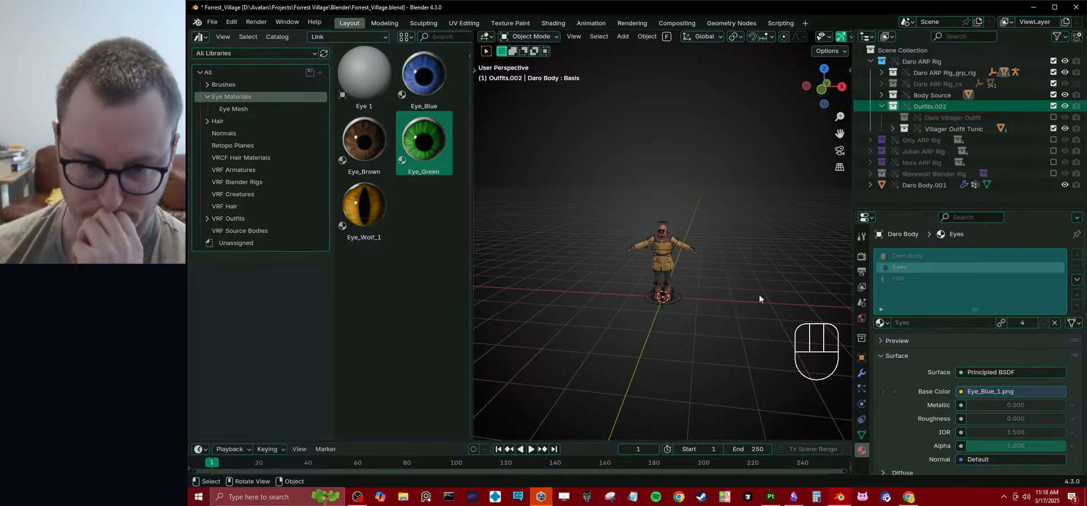
# - Switch to the Avatars note in Obsidian and add a top-level bullet "Version 1" at the end of the Exporting and Conversion outline
pyautogui.click(794, 497)
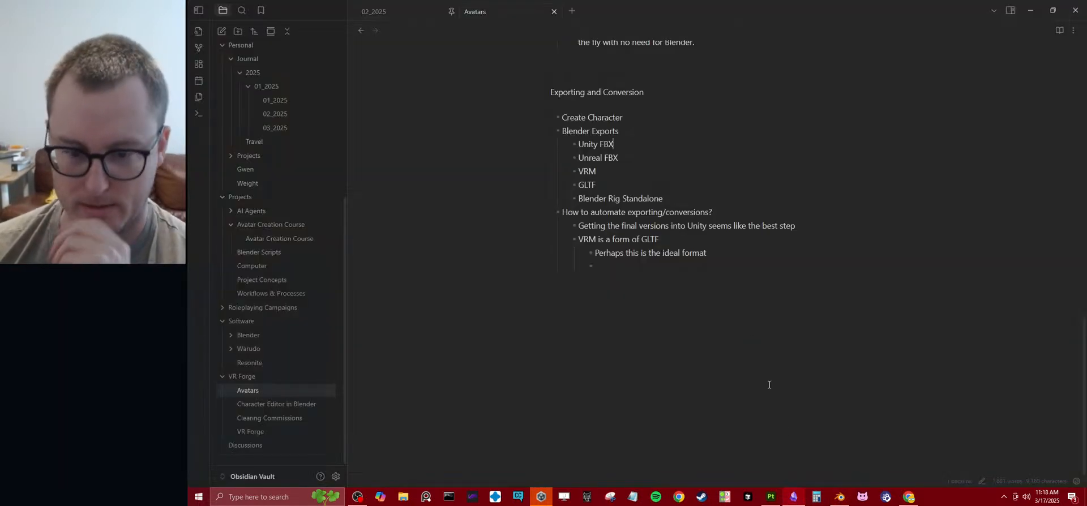
pyautogui.click(714, 286)
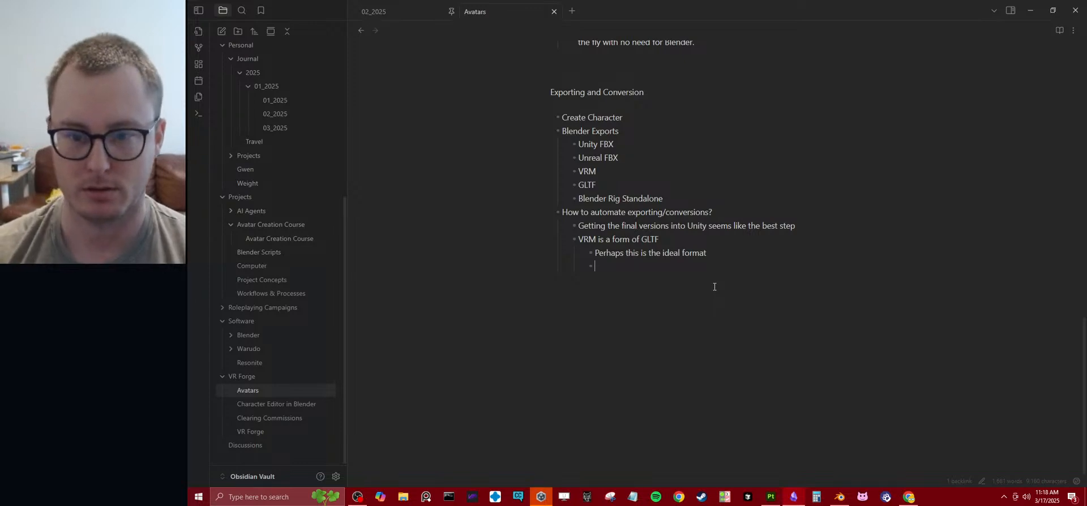
pyautogui.write('Version 1 ')
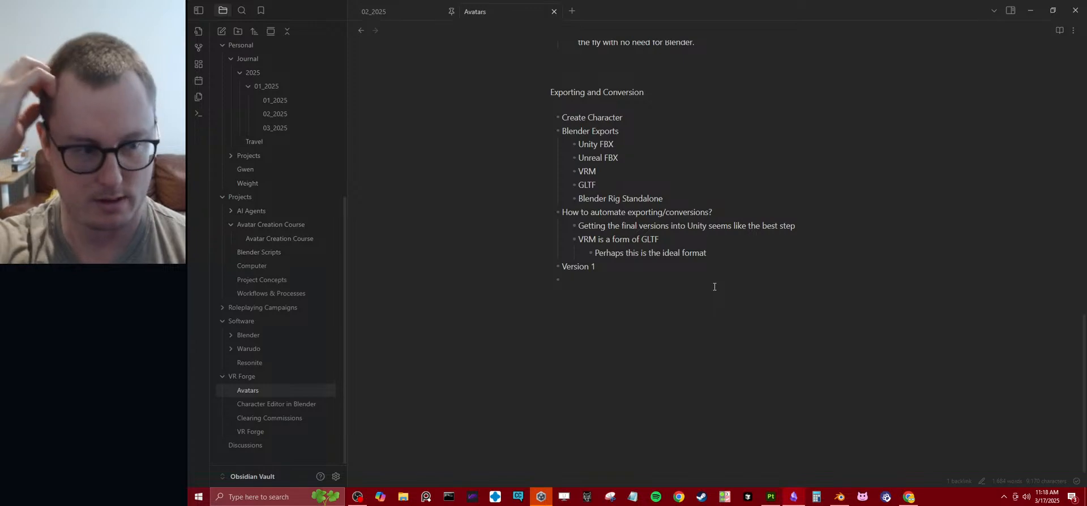
# - Add under Version 1 the sub-bullet "One main file containing the linked collections of the characters we want to export"
pyautogui.write('On')
pyautogui.press('BackSpace')
pyautogui.press('BackSpace')
pyautogui.write('One main file containg')
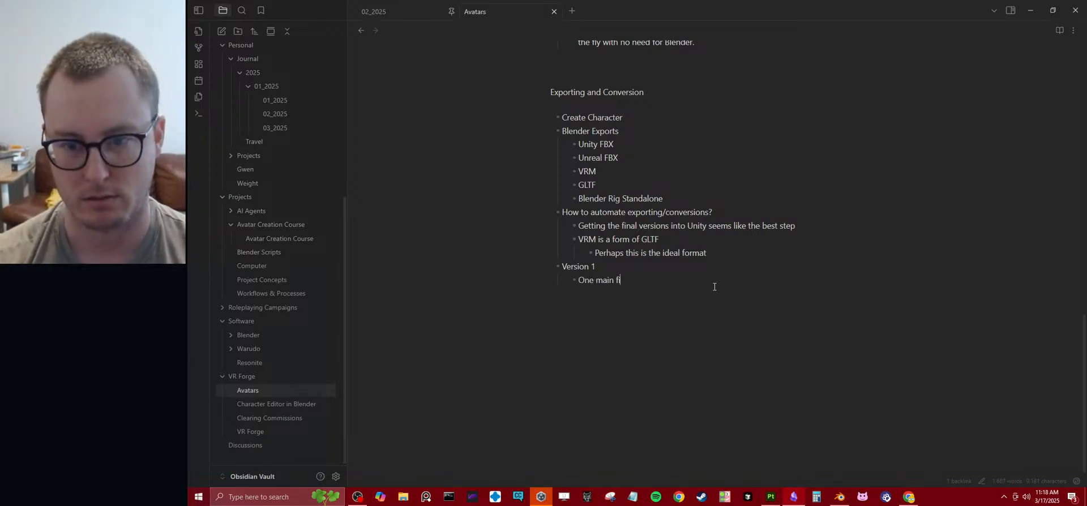
pyautogui.press('BackSpace')
pyautogui.press('BackSpace')
pyautogui.write('ning the linked collections of the cahrac')
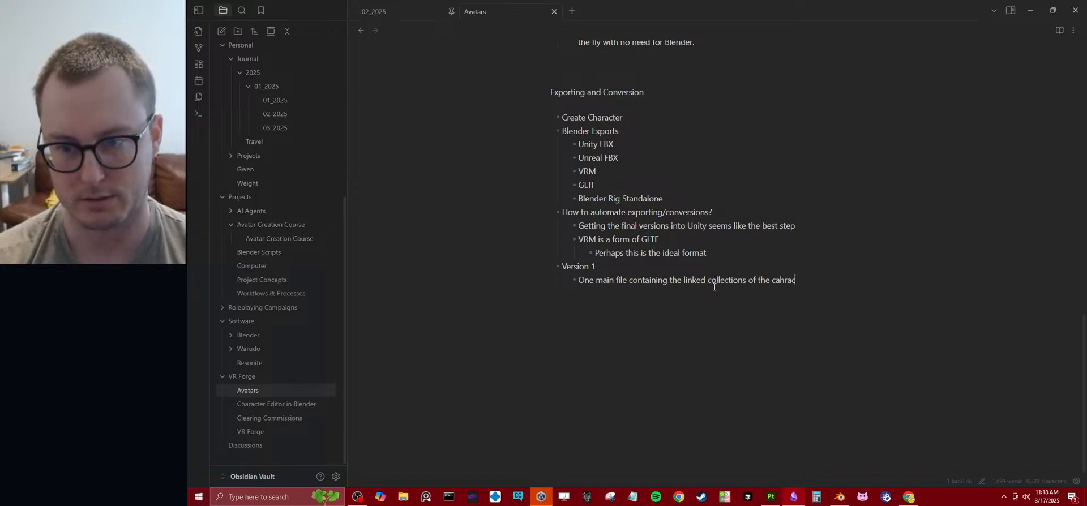
pyautogui.hotkey('ctrl', 'BackSpace')
pyautogui.write('charac')
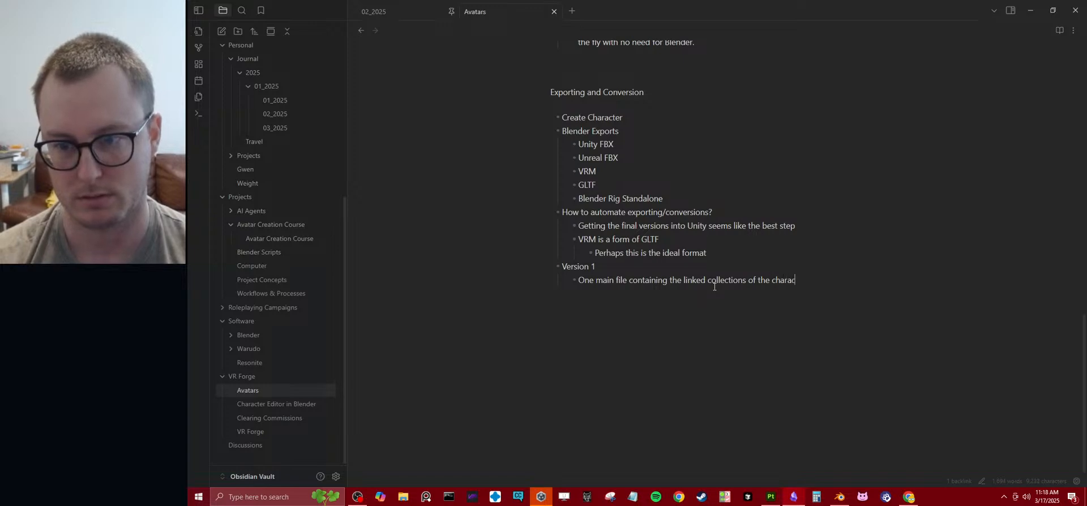
pyautogui.write('ters we wan')
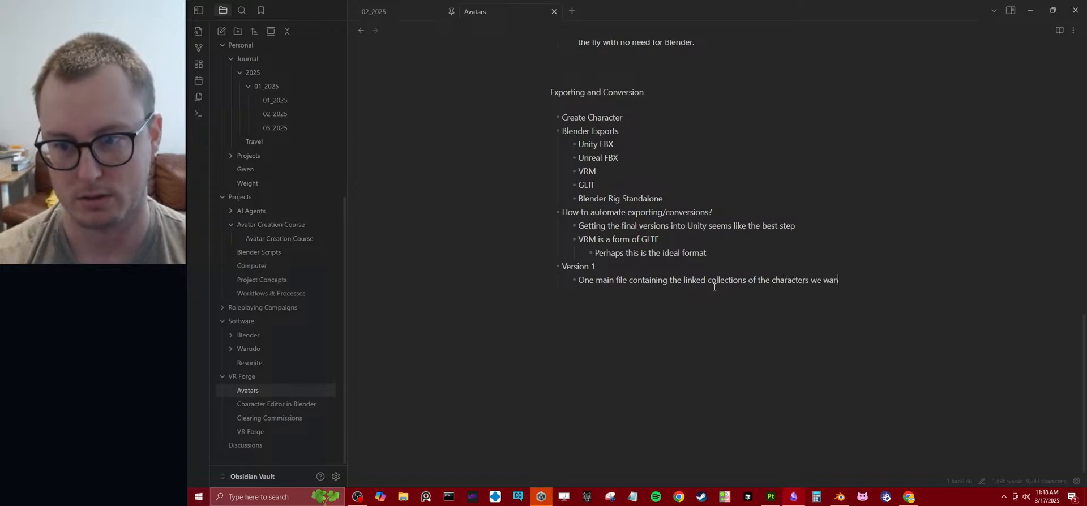
pyautogui.write('t to export')
# - Add a second sub-bullet under Version 1 reading "For each collection in the scene"
pyautogui.press('Return')
pyautogui.write('For each collction')
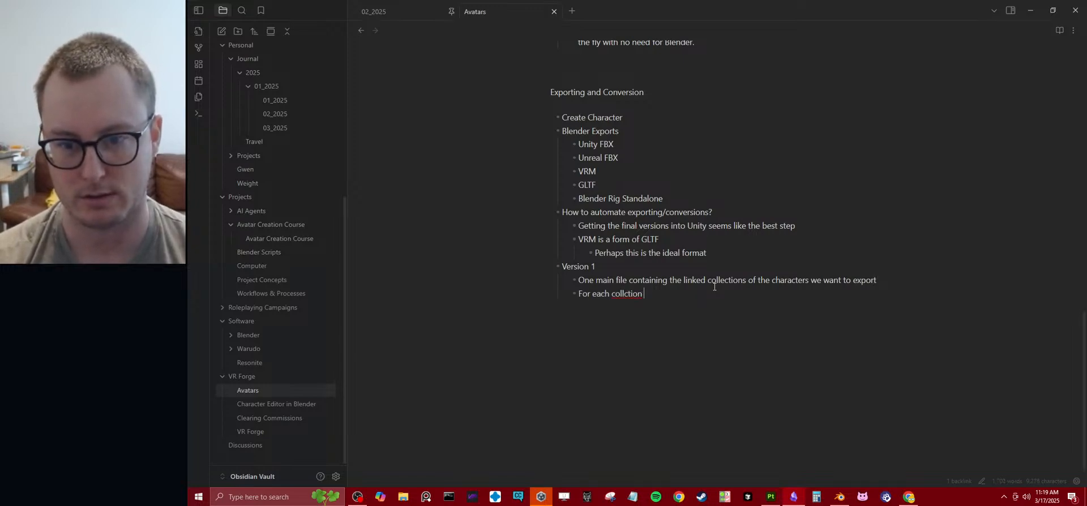
pyautogui.press('BackSpace')
pyautogui.write('ection in teh')
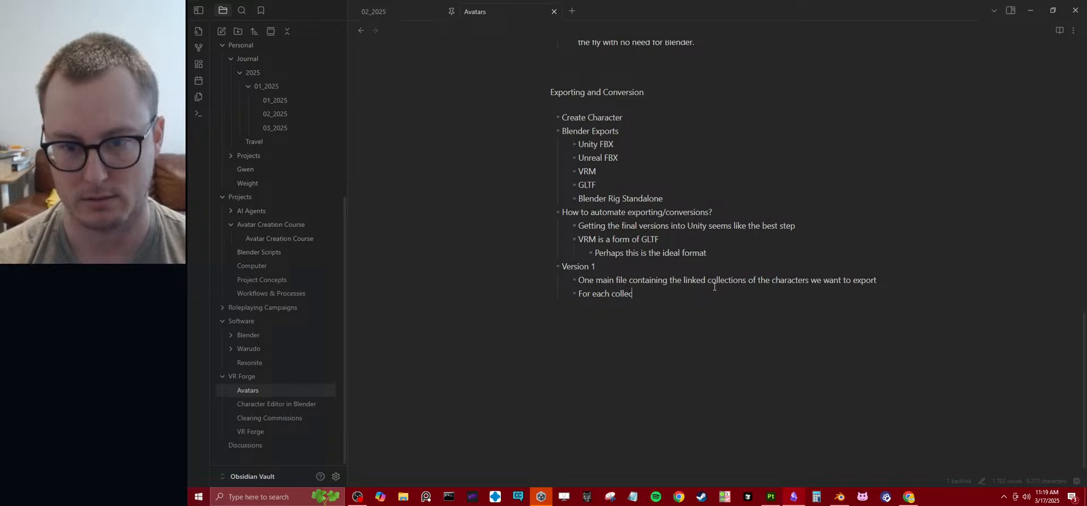
pyautogui.press('BackSpace')
pyautogui.press('BackSpace')
pyautogui.press('BackSpace')
pyautogui.write('he scn')
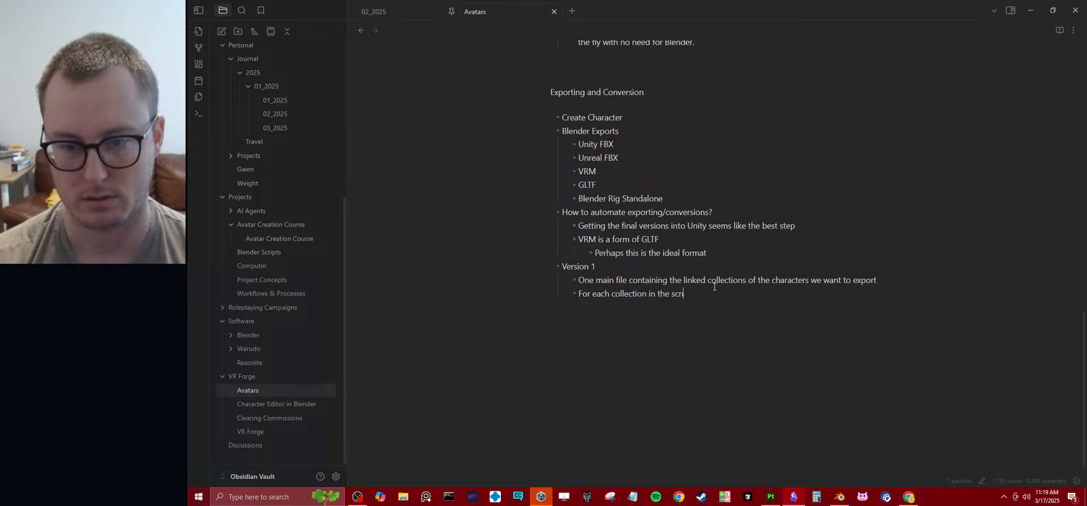
pyautogui.press('BackSpace')
pyautogui.write('ene')
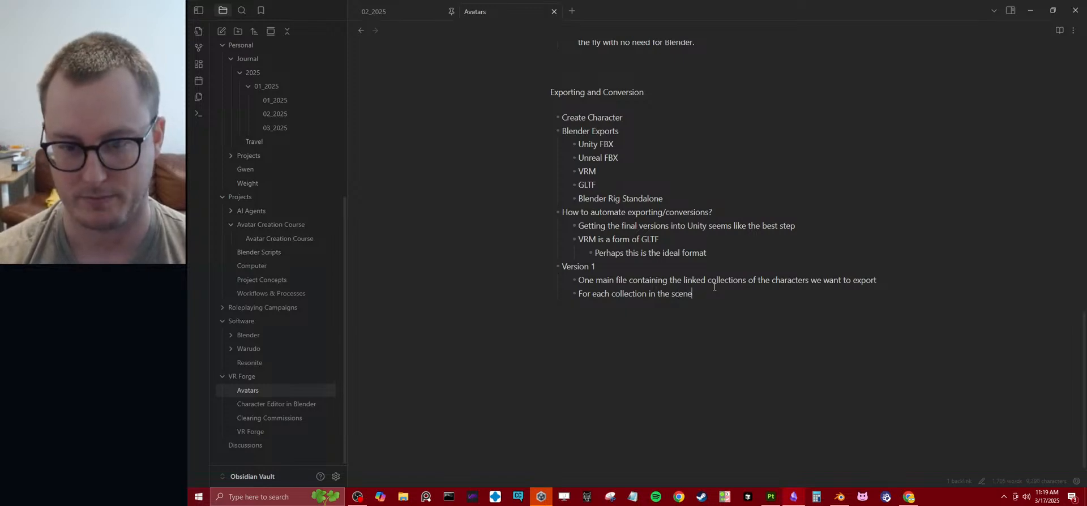
# - Nest the bullet "We will enable the collection" under "For each collection in the scene"
pyautogui.press('Tab')
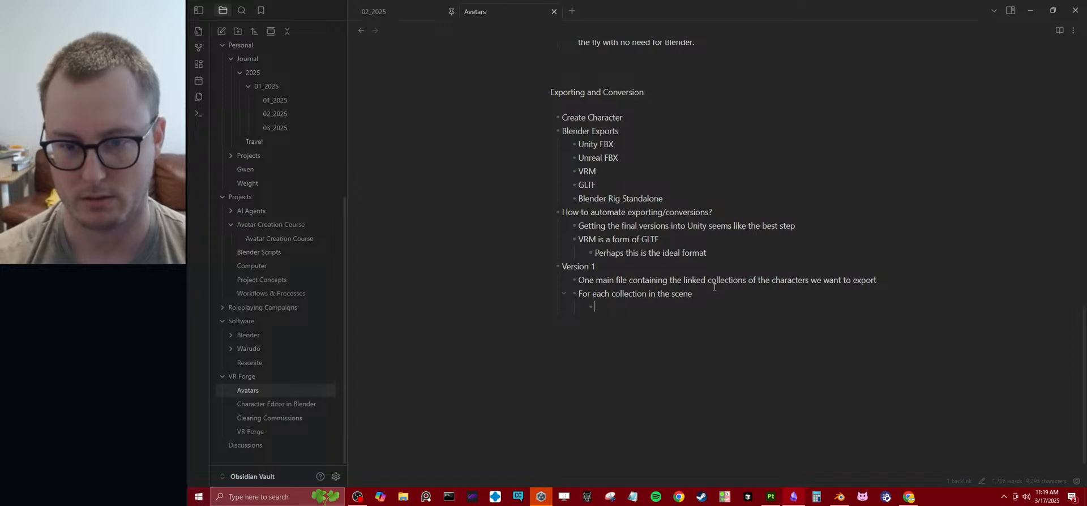
pyautogui.write('We')
pyautogui.press('BackSpace')
pyautogui.press('BackSpace')
pyautogui.write('a')
pyautogui.press('BackSpace')
pyautogui.write('We will enabl th')
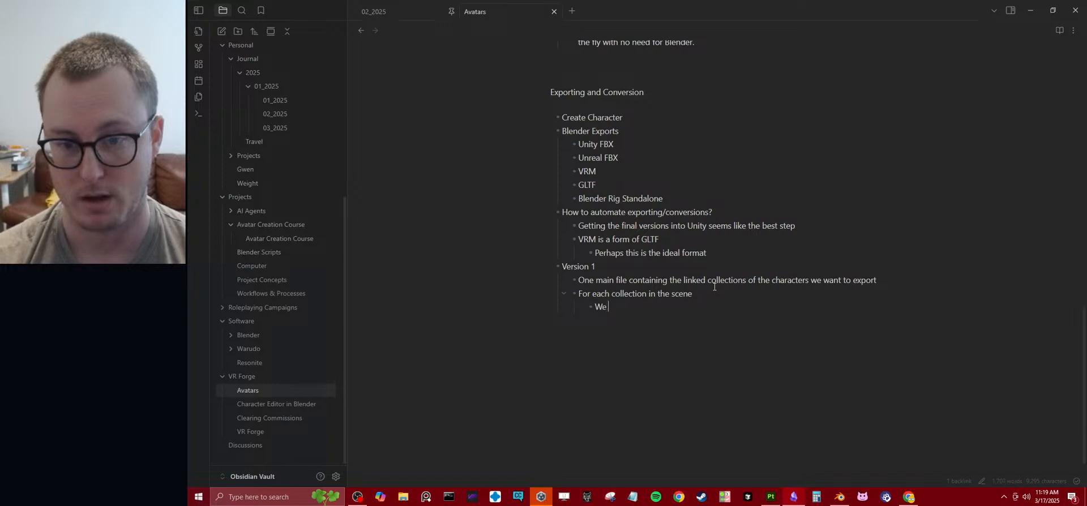
pyautogui.press('BackSpace')
pyautogui.press('BackSpace')
pyautogui.press('BackSpace')
pyautogui.write('e the')
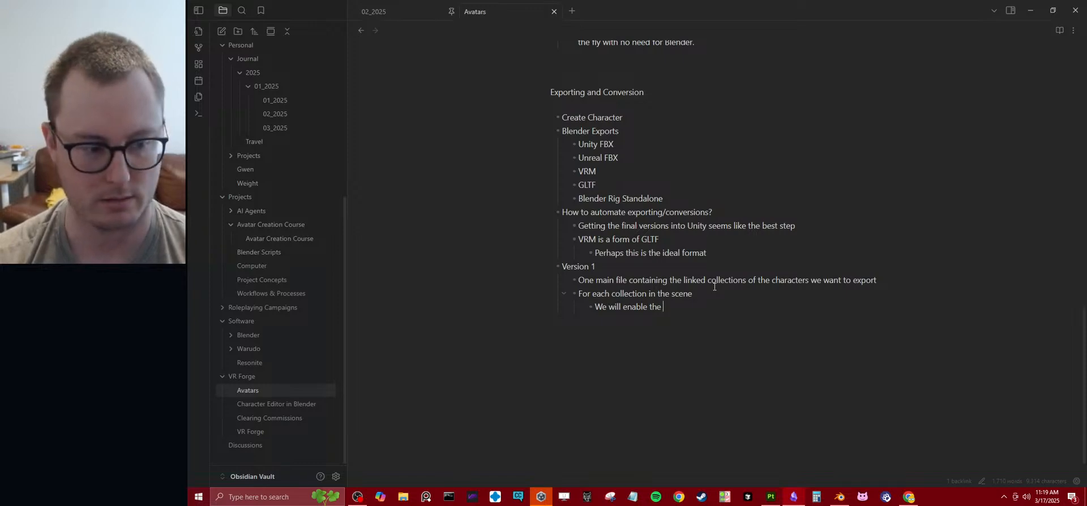
pyautogui.write('colelctions')
pyautogui.press('BackSpace')
pyautogui.press('BackSpace')
pyautogui.press('BackSpace')
pyautogui.press('BackSpace')
pyautogui.press('BackSpace')
pyautogui.press('BackSpace')
pyautogui.press('BackSpace')
pyautogui.press('BackSpace')
pyautogui.write('lection')
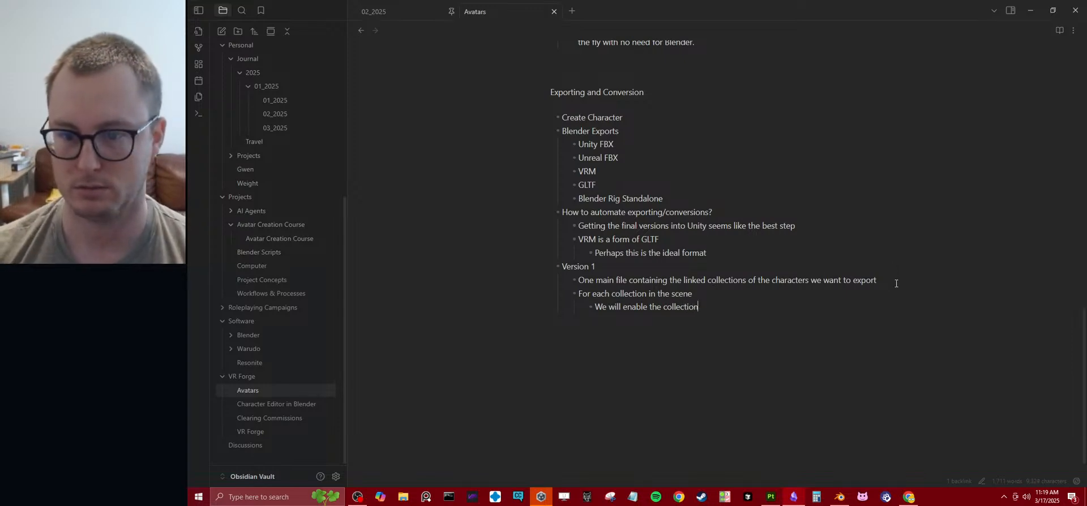
# - Insert the bullet "Disable all top level collections" directly above "For each collection in the scene"
pyautogui.press('Return')
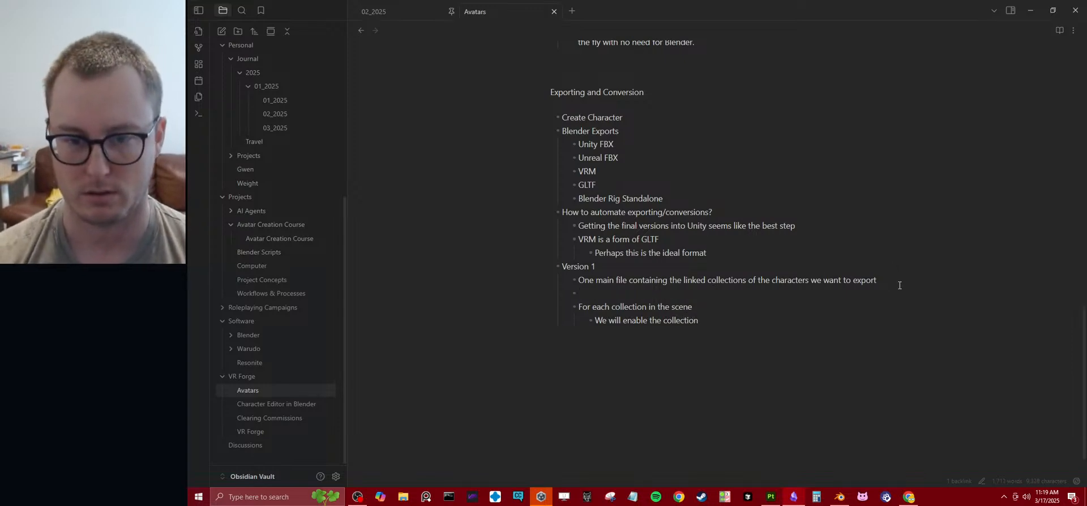
pyautogui.write('Disable all ')
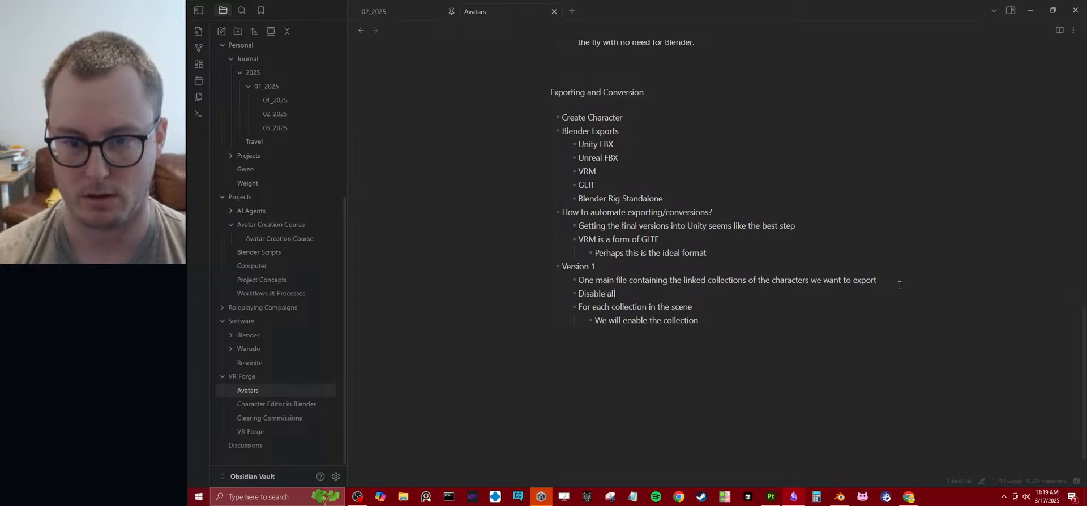
pyautogui.write('collections')
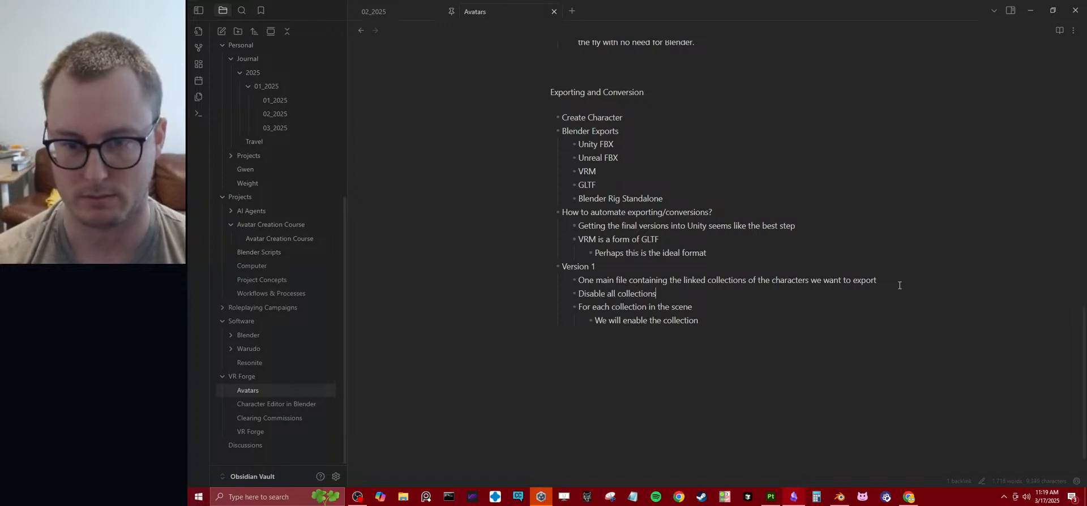
pyautogui.write(' in the')
pyautogui.press('BackSpace')
pyautogui.press('BackSpace')
pyautogui.press('BackSpace')
pyautogui.press('BackSpace')
pyautogui.press('BackSpace')
pyautogui.press('BackSpace')
pyautogui.press('BackSpace')
pyautogui.press('BackSpace')
pyautogui.press('BackSpace')
pyautogui.press('BackSpace')
pyautogui.press('BackSpace')
pyautogui.press('BackSpace')
pyautogui.press('BackSpace')
pyautogui.press('BackSpace')
pyautogui.press('BackSpace')
pyautogui.press('BackSpace')
pyautogui.press('BackSpace')
pyautogui.press('BackSpace')
pyautogui.press('BackSpace')
pyautogui.press('BackSpace')
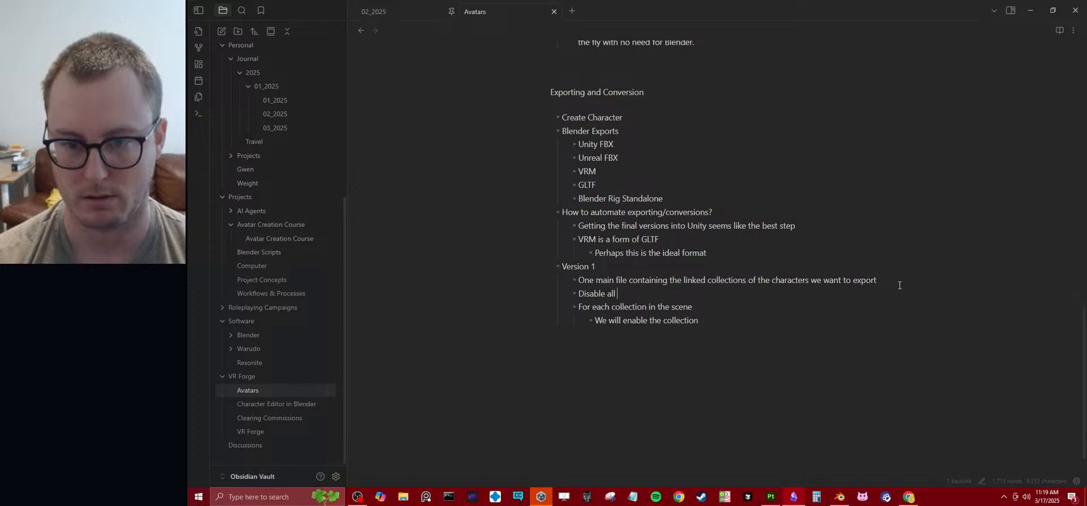
pyautogui.write('all top le')
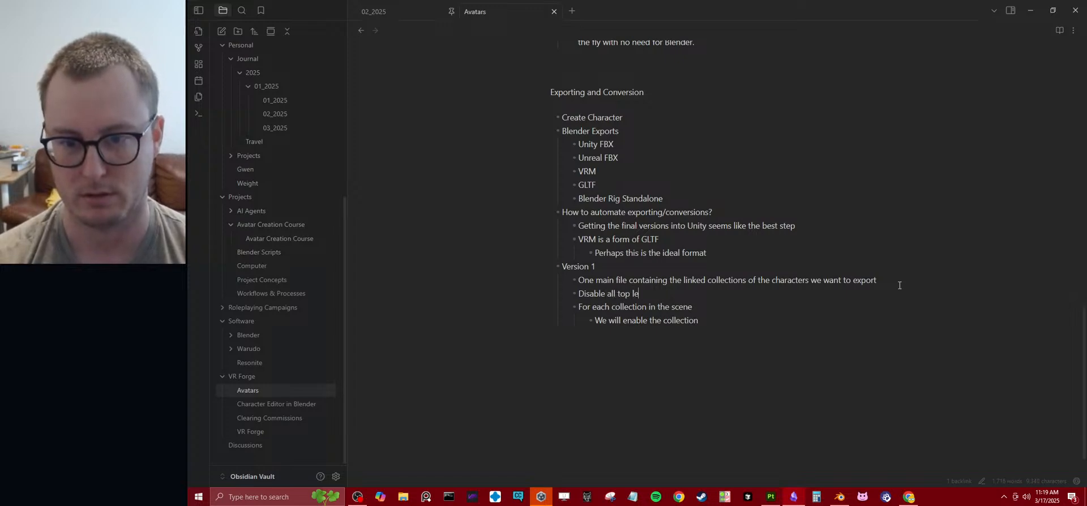
pyautogui.write('vel collections')
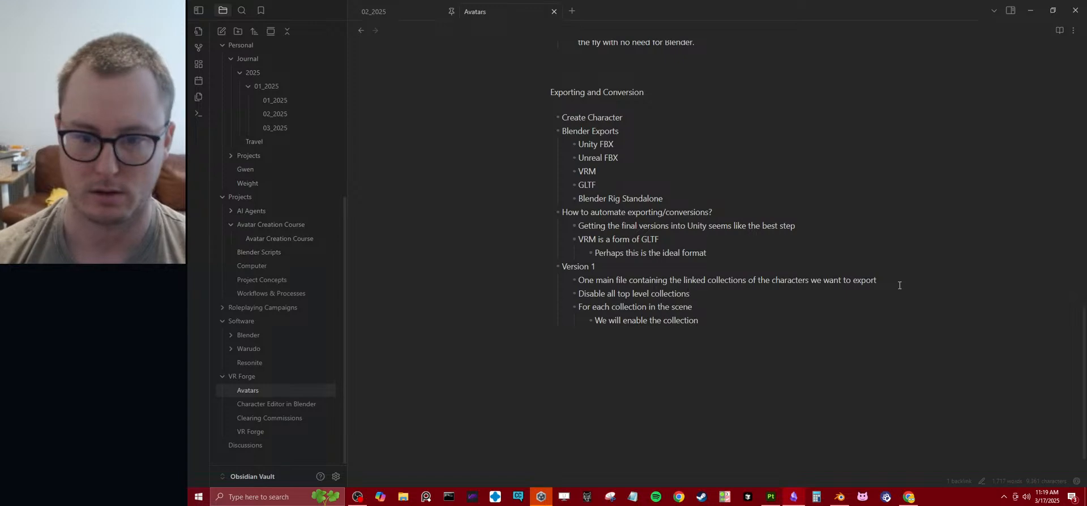
# - Add the nested bullet "Select all objects" below "We will enable the collection"
pyautogui.press('Down')
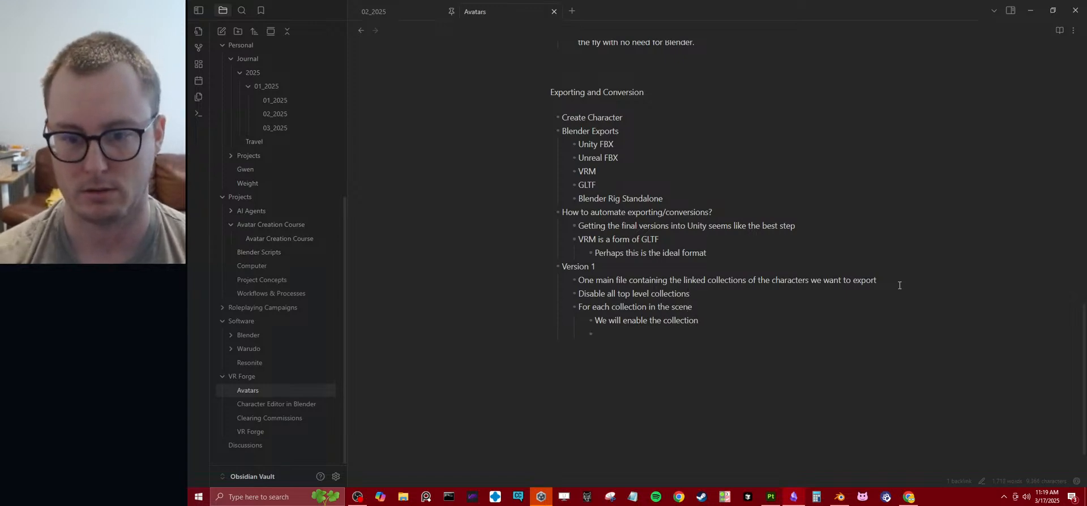
pyautogui.write('Select all objects')
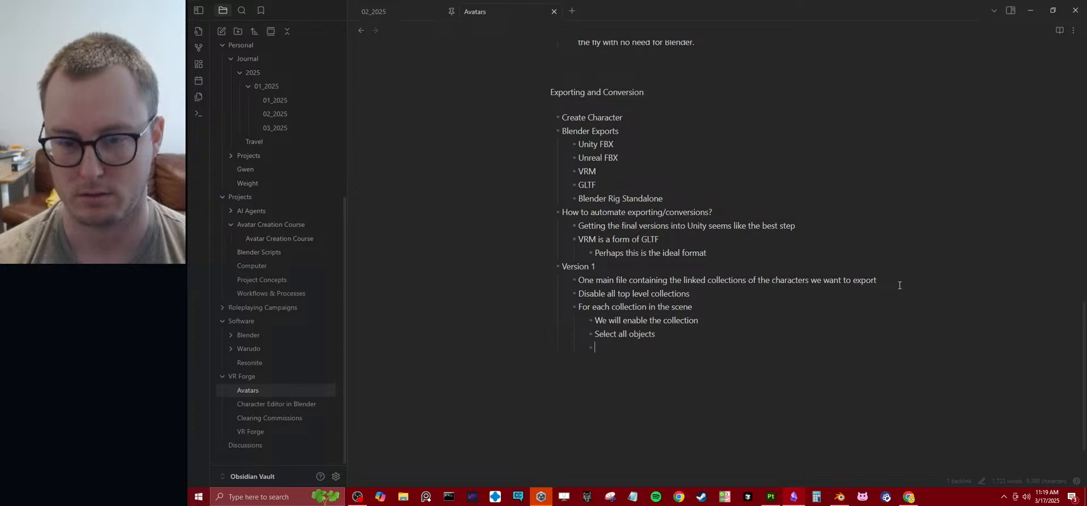
pyautogui.hotkey('ctrl', 'BackSpace')
pyautogui.hotkey('ctrl', 'BackSpace')
pyautogui.hotkey('ctrl', 'BackSpace')
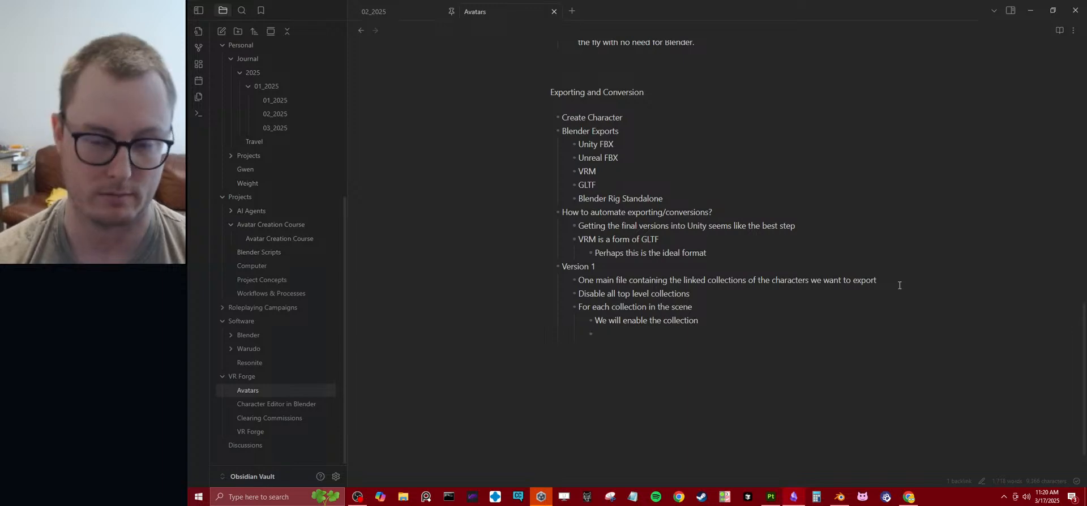
pyautogui.write('Select all objects')
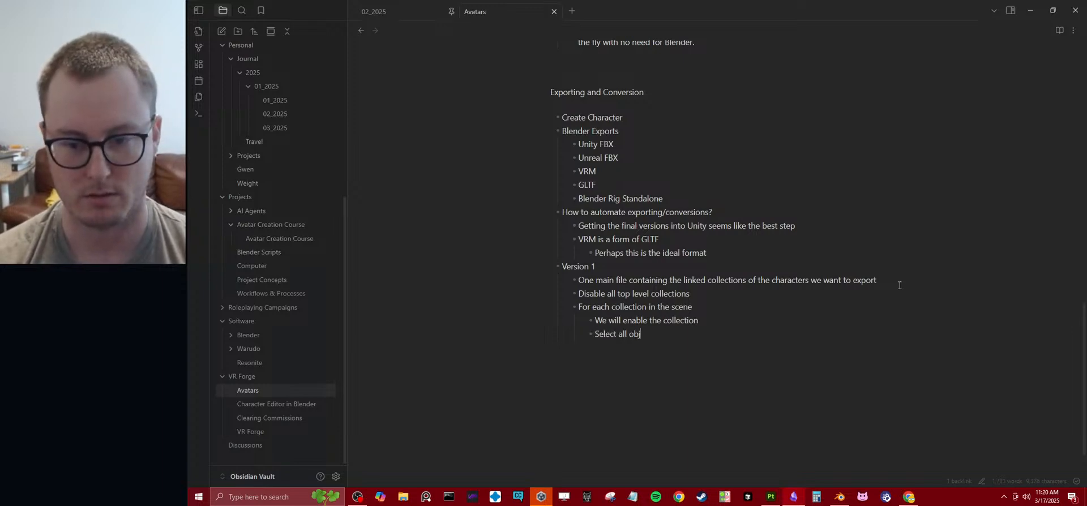
# - Add the nested bullet "Iterate through outfit collections creating one export per outfit" below "Select all objects"
pyautogui.press('Return')
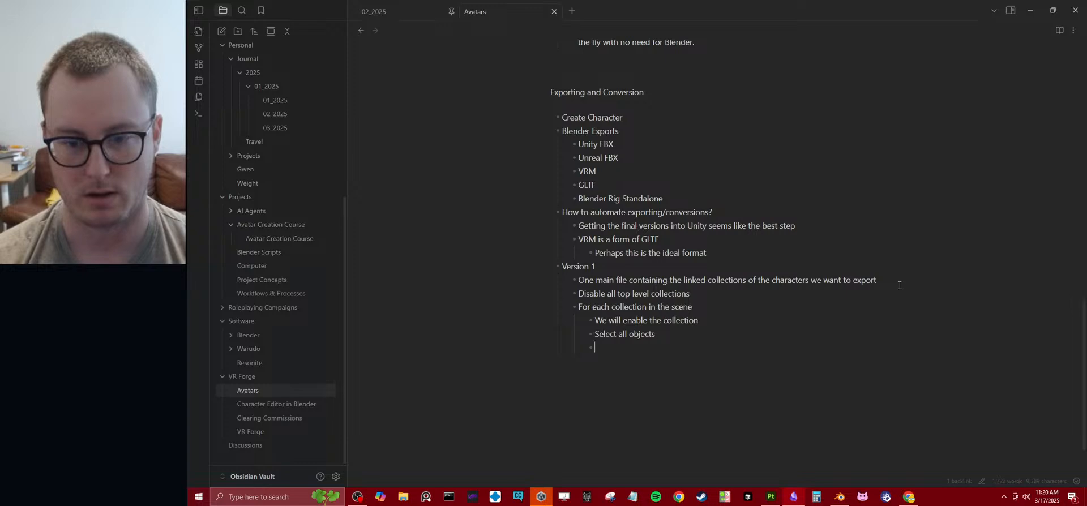
pyautogui.write('Ite')
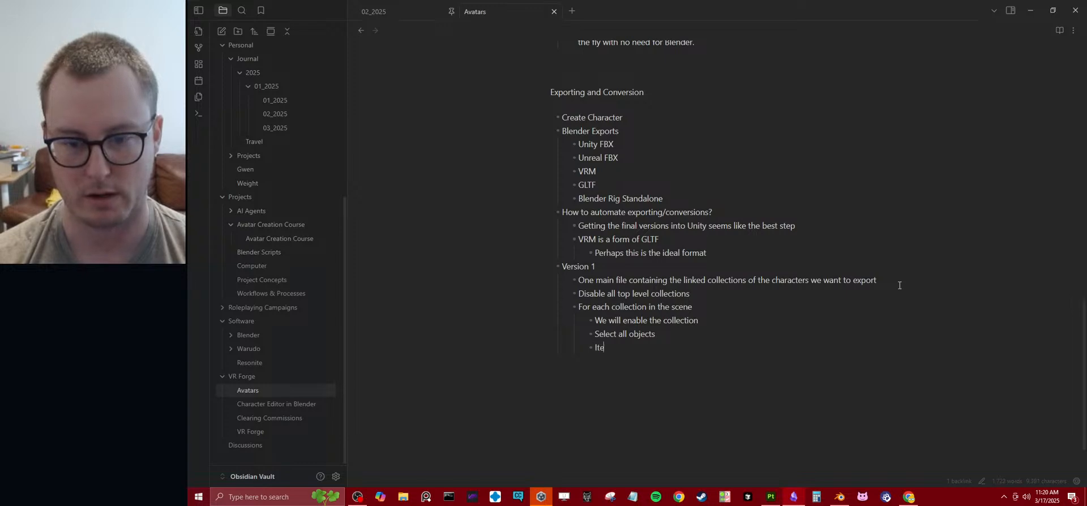
pyautogui.write('rate thro')
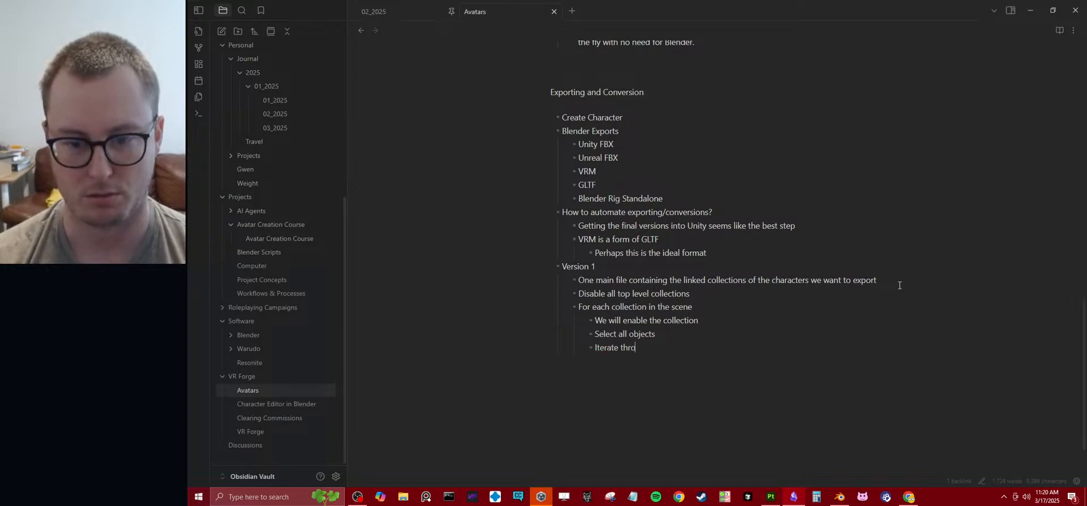
pyautogui.write('ugh out')
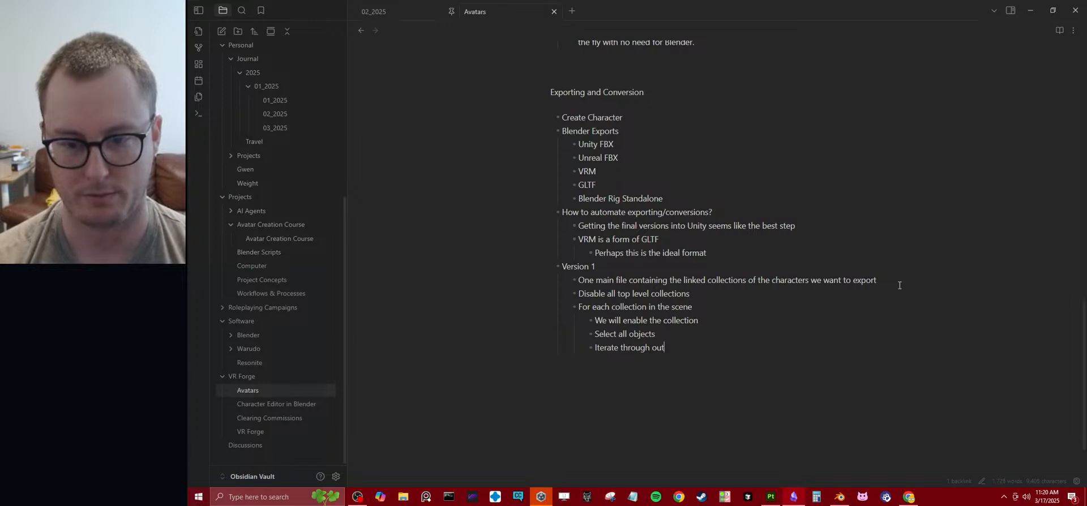
pyautogui.write('fit ')
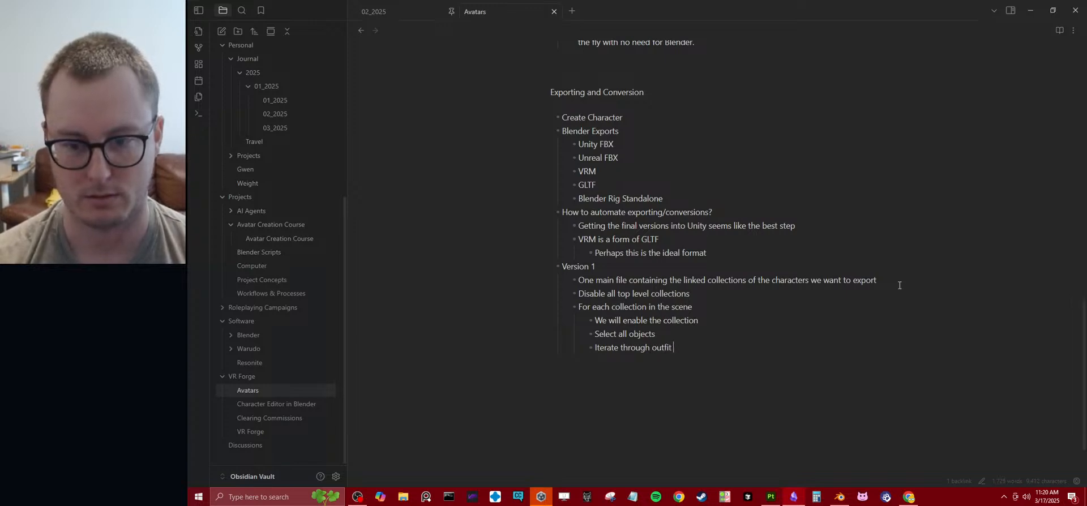
pyautogui.write('collections')
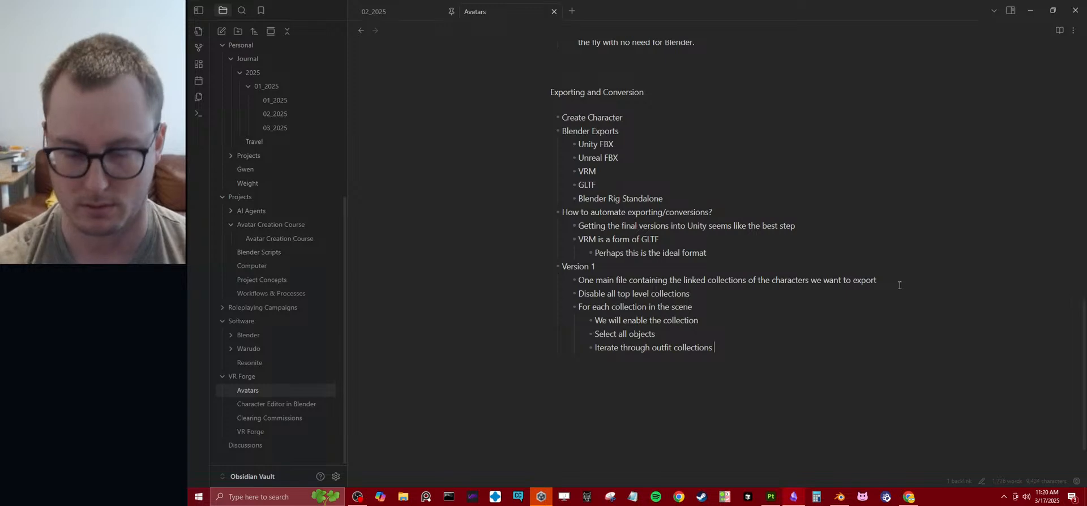
pyautogui.write(' ex')
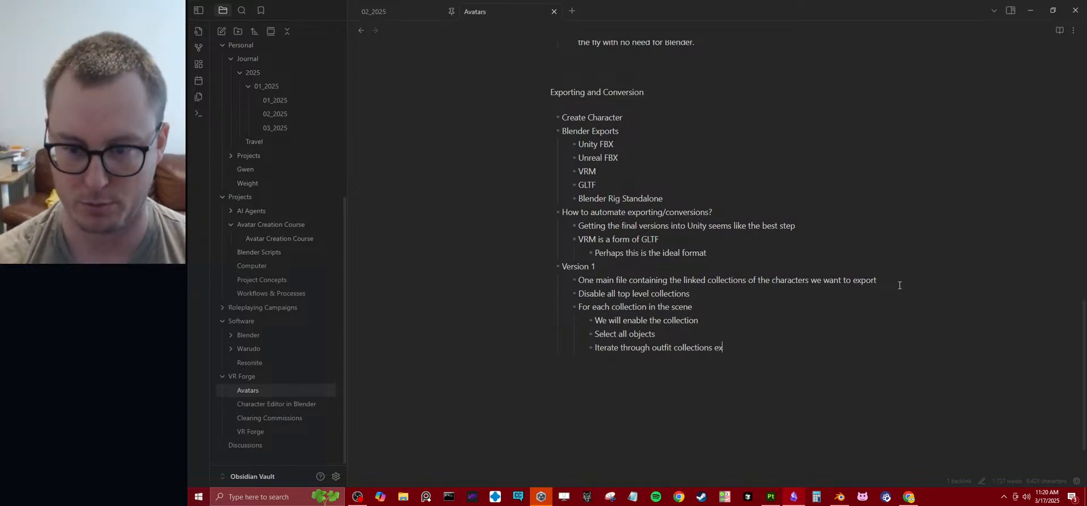
pyautogui.write('porting one')
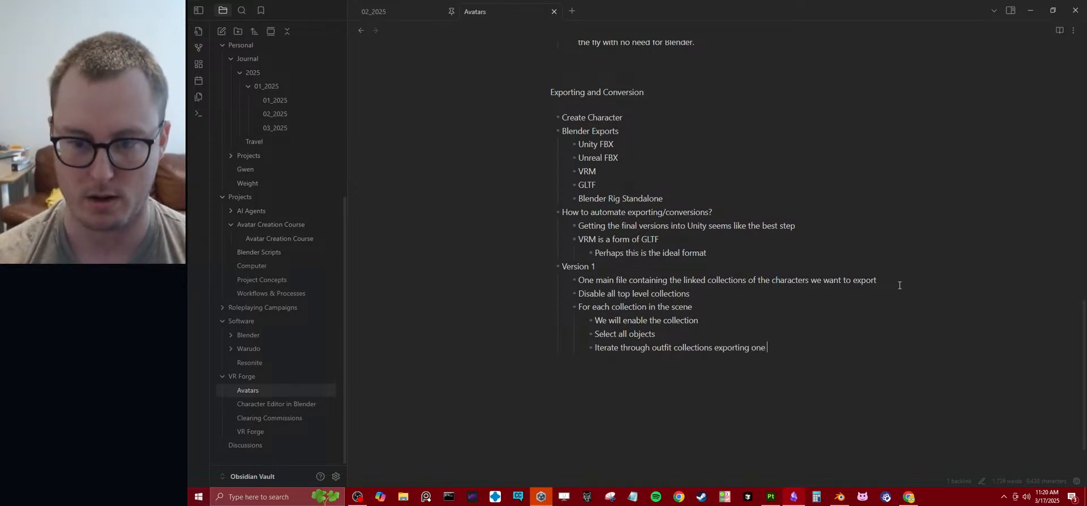
pyautogui.hotkey('ctrl', 'BackSpace')
pyautogui.hotkey('ctrl', 'BackSpace')
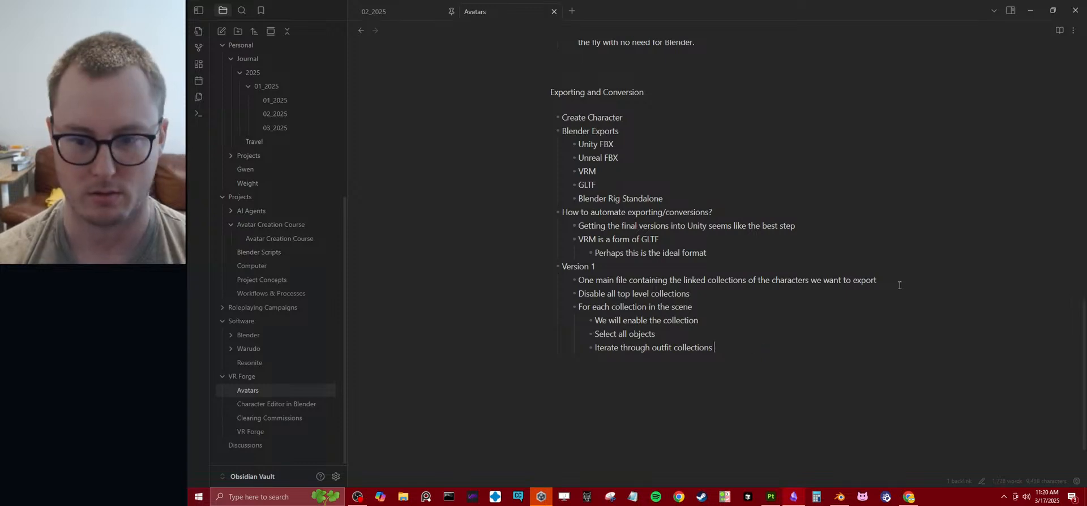
pyautogui.write('creating one export per outfit')
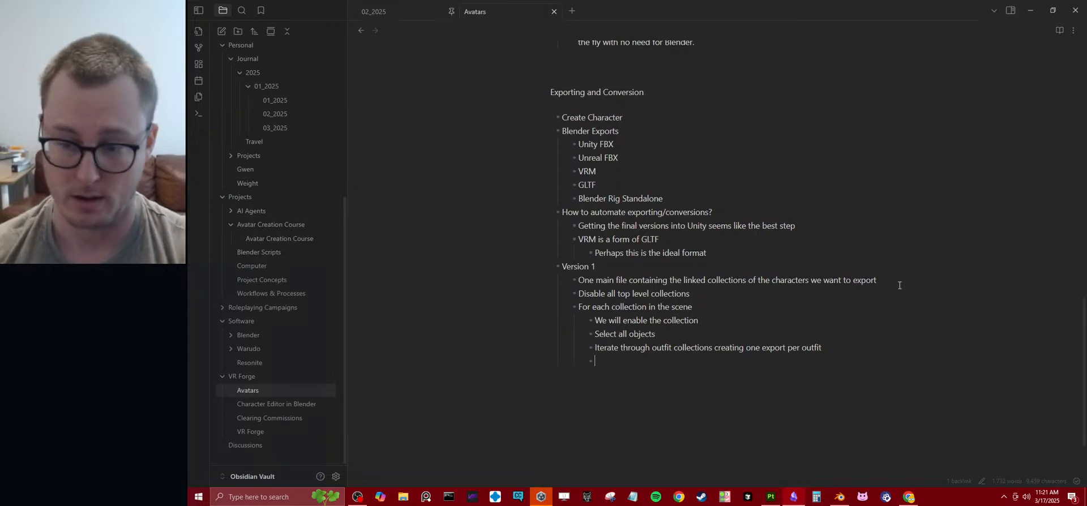
# - Switch to Unity Hub and open the Avatars 01 project
pyautogui.click(541, 497)
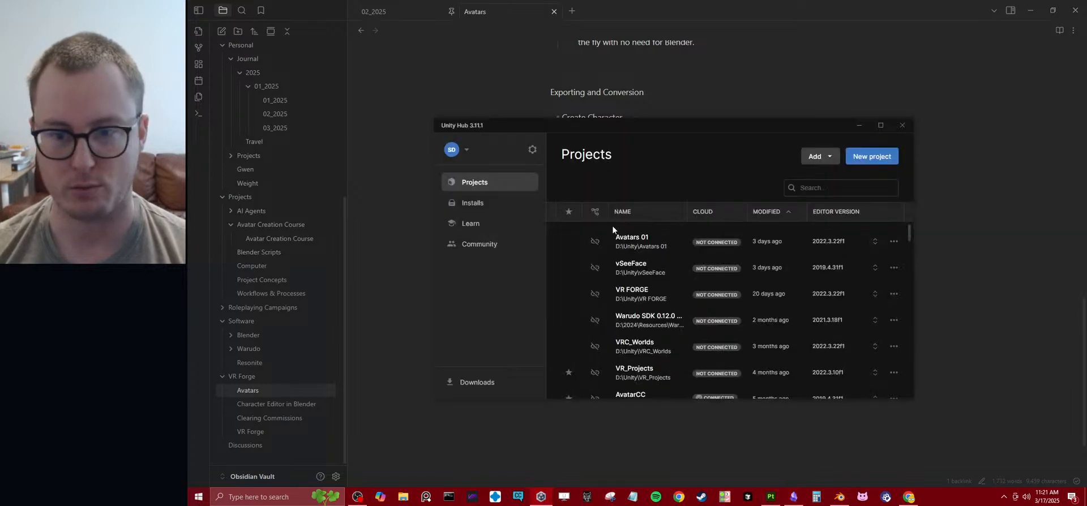
pyautogui.click(646, 242)
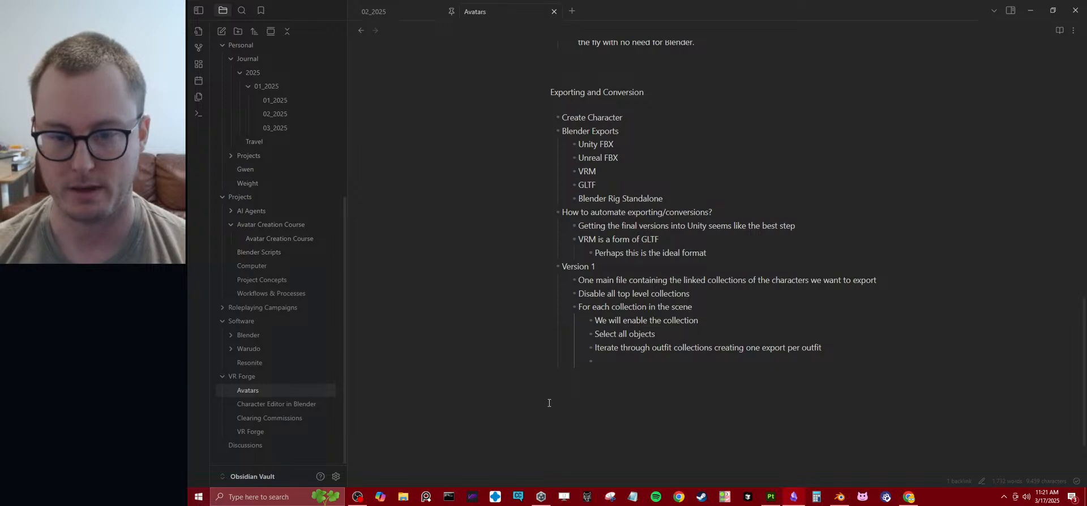
pyautogui.click(610, 361)
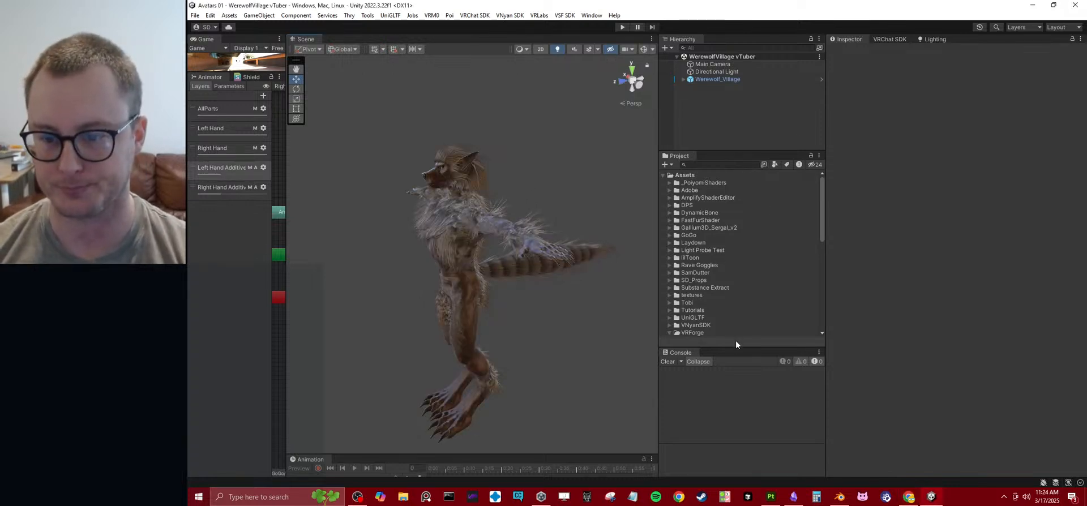
# - Enlarge the project asset list and collapse the Avatar Shared and Werewolf Village folders inside VRForge
pyautogui.moveTo(735, 340); pyautogui.dragTo(701, 494)
pyautogui.scroll(-5, 686, 334)
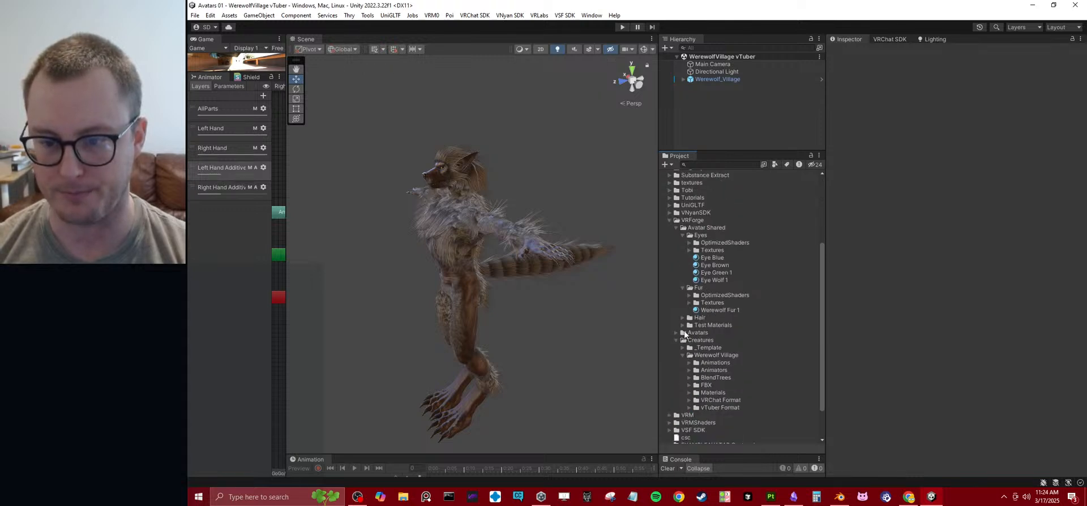
pyautogui.click(670, 221)
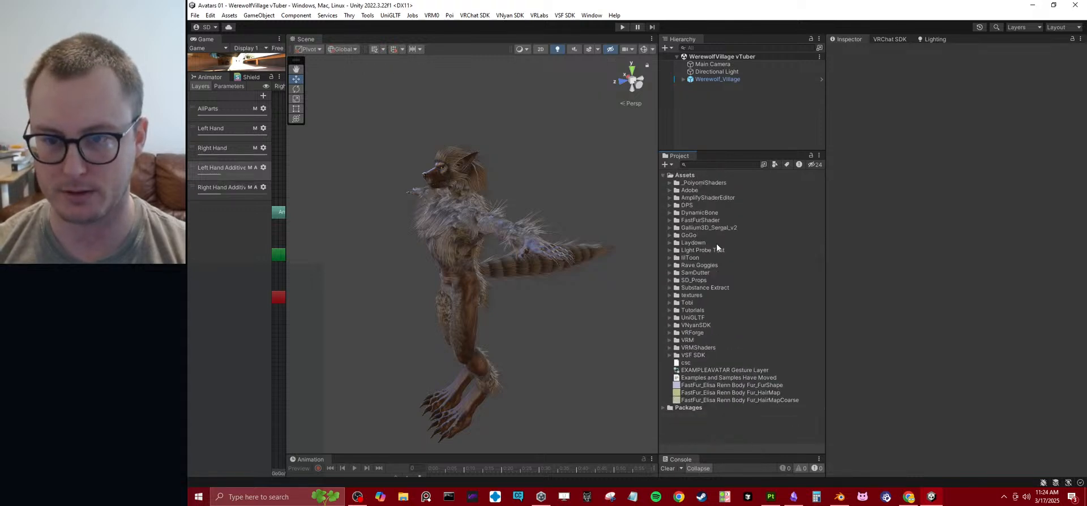
pyautogui.click(670, 333)
pyautogui.scroll(-4, 673, 271)
pyautogui.click(685, 256)
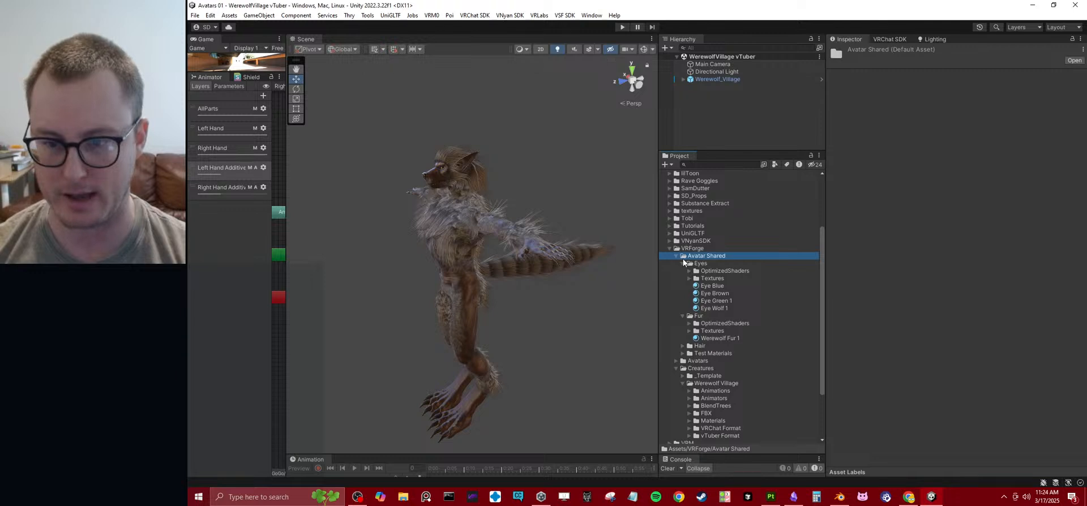
pyautogui.click(675, 256)
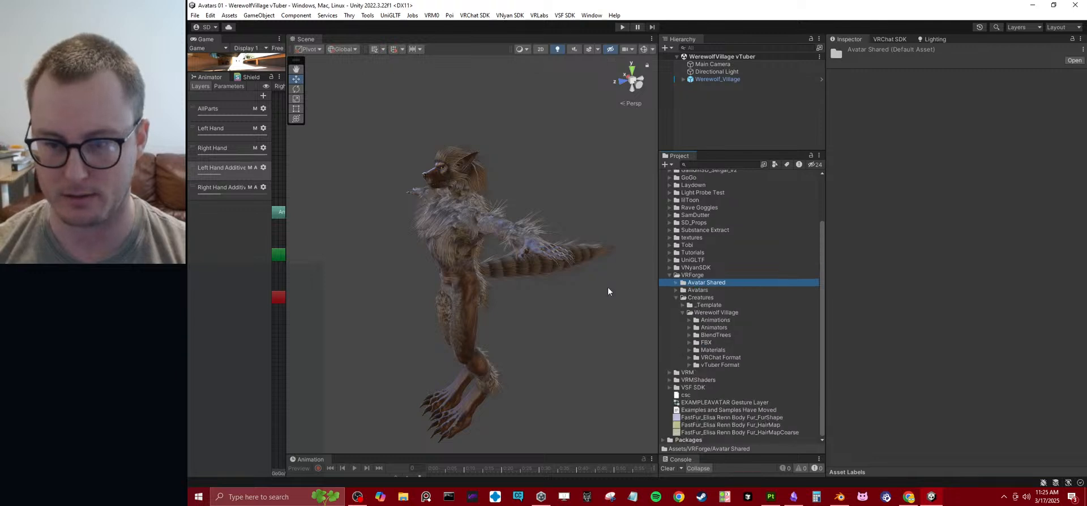
pyautogui.click(683, 313)
# - Rename the Avatar Shared folder in VRForge as Shared Assets
pyautogui.click(676, 335)
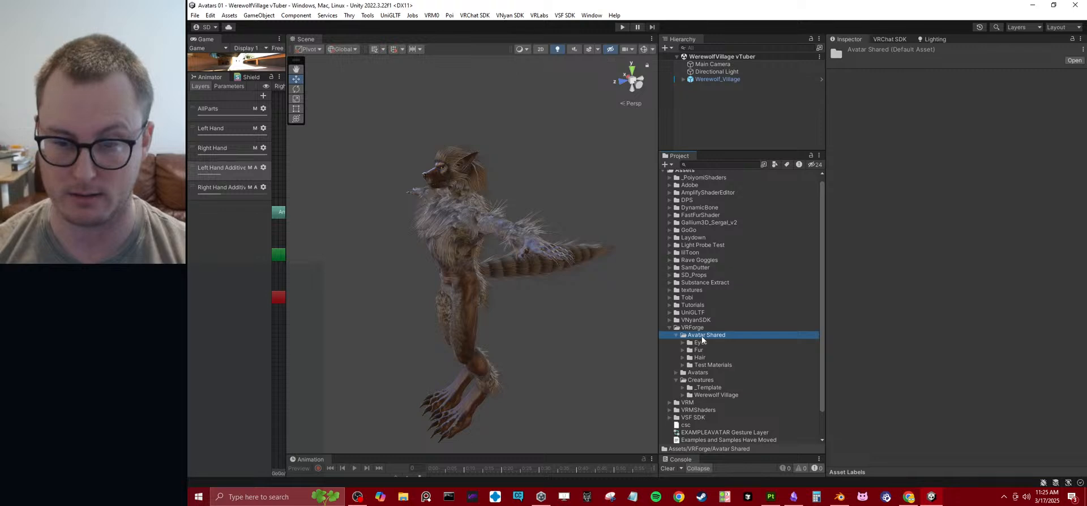
pyautogui.click(701, 340)
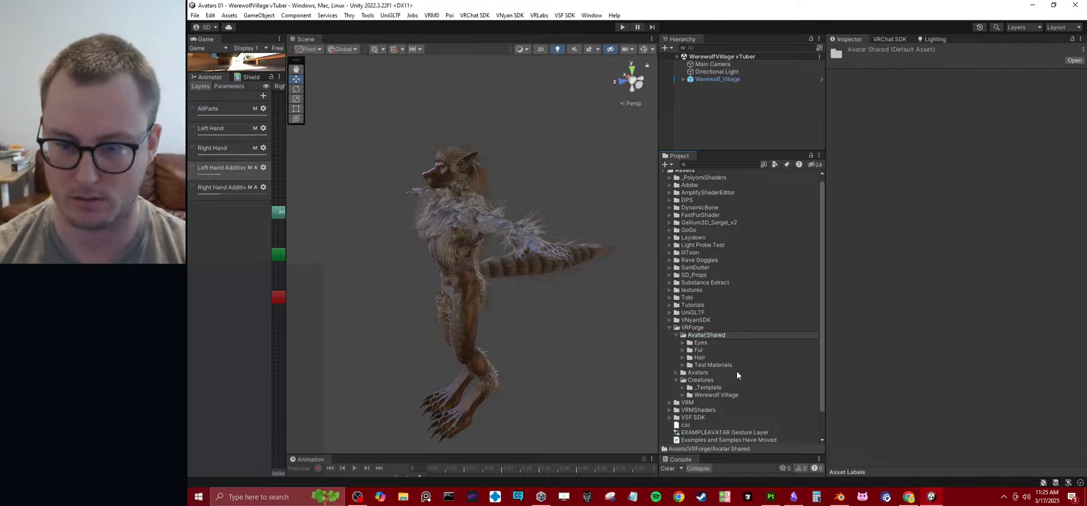
pyautogui.press('BackSpace')
pyautogui.press('BackSpace')
pyautogui.press('BackSpace')
pyautogui.press('BackSpace')
pyautogui.press('BackSpace')
pyautogui.press('BackSpace')
pyautogui.press('BackSpace')
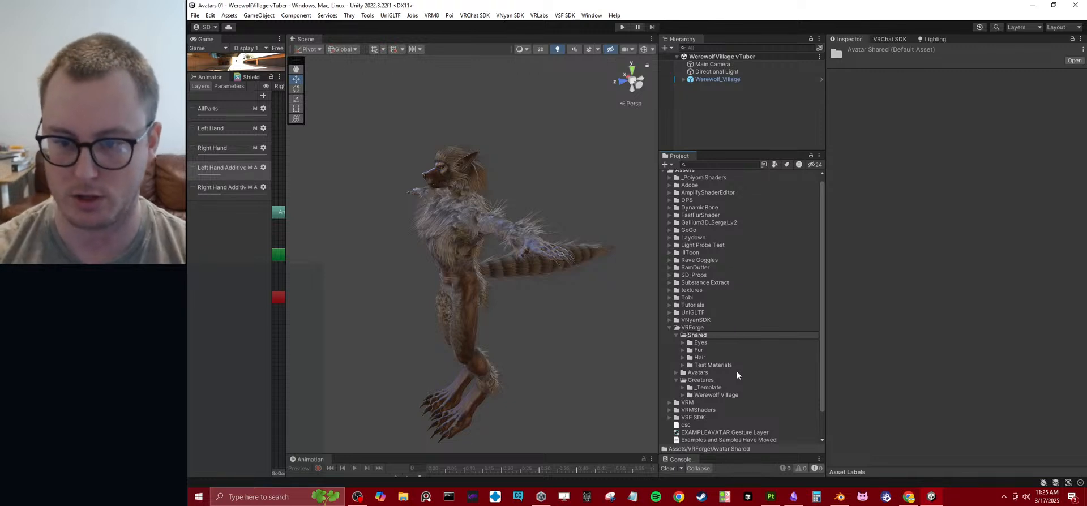
pyautogui.press('BackSpace')
pyautogui.press('BackSpace')
pyautogui.press('BackSpace')
pyautogui.write('Sha')
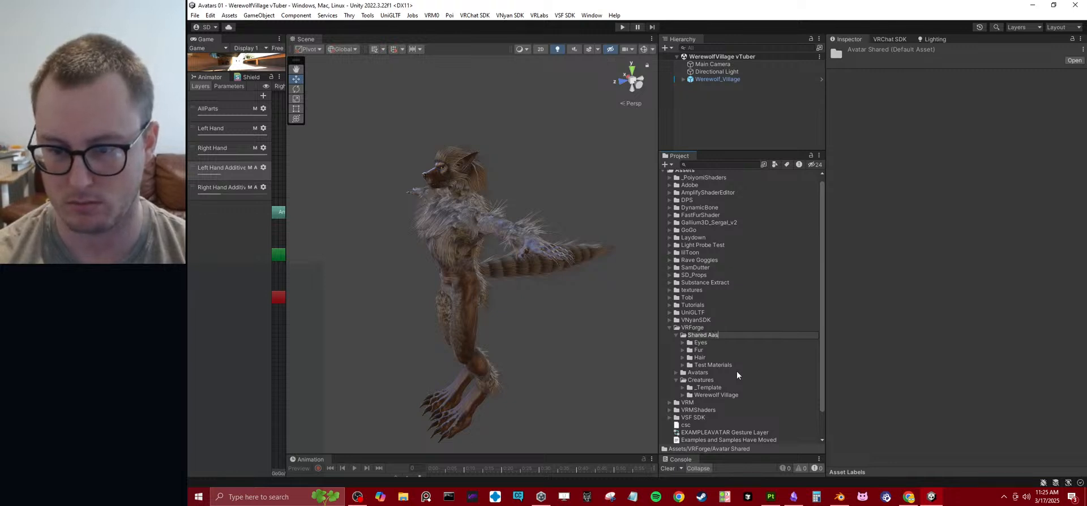
pyautogui.write('red Assets')
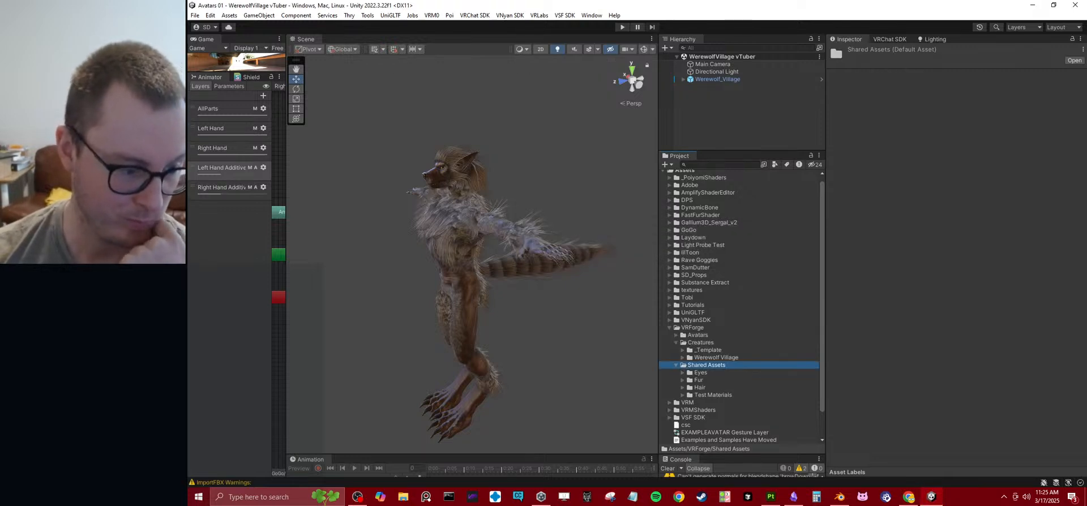
# - Move the Werewolf Village folder from Creatures into the Avatars folder
pyautogui.click(677, 366)
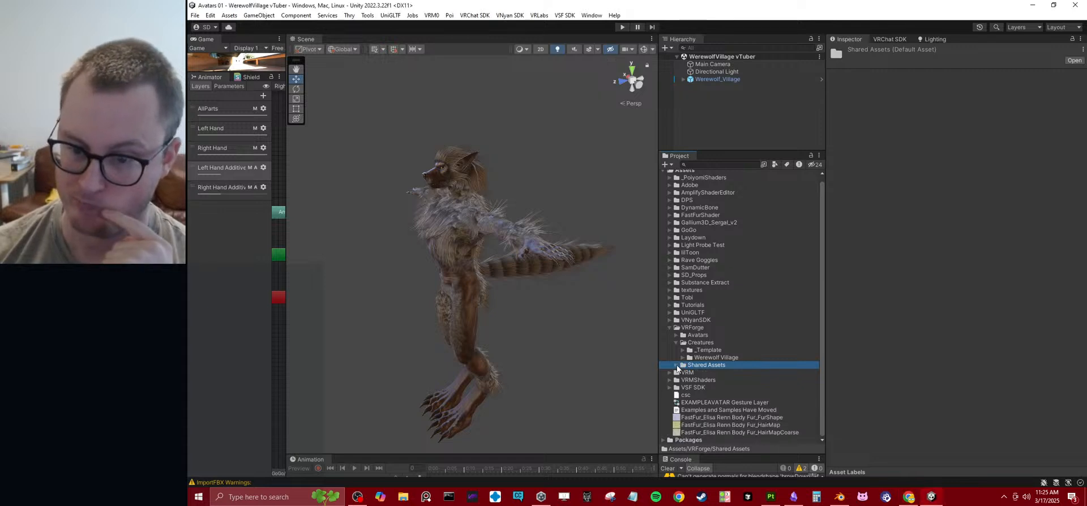
pyautogui.click(676, 343)
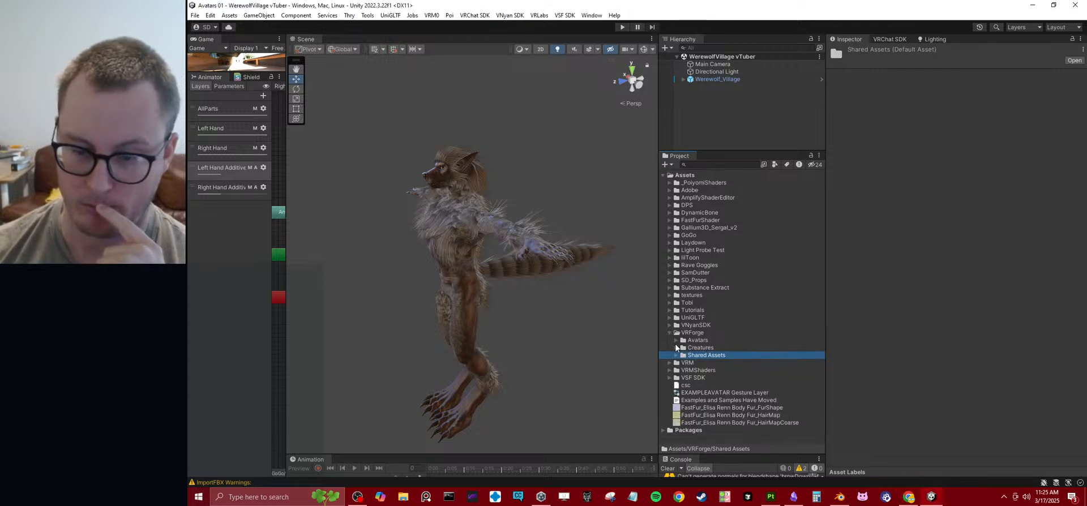
pyautogui.click(676, 348)
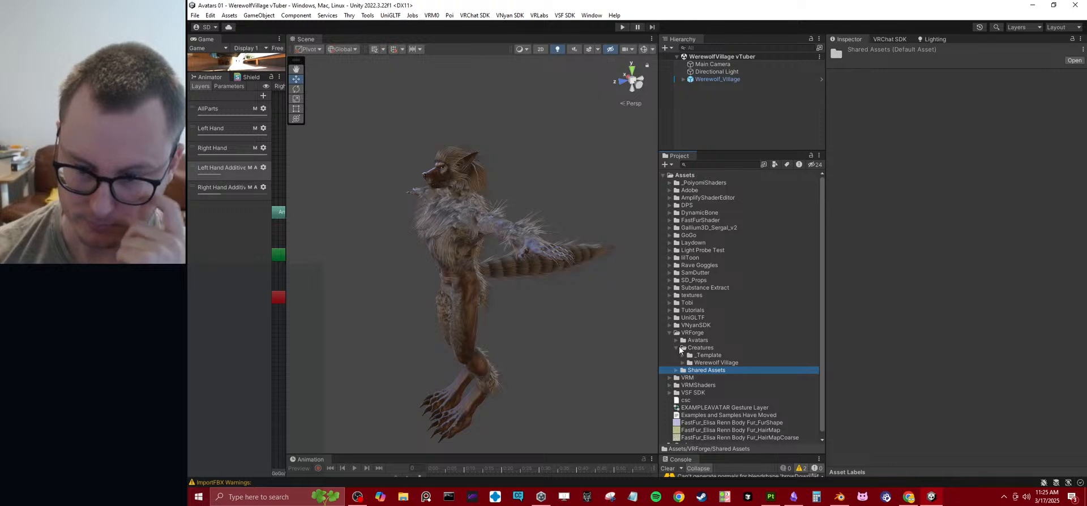
pyautogui.click(682, 363)
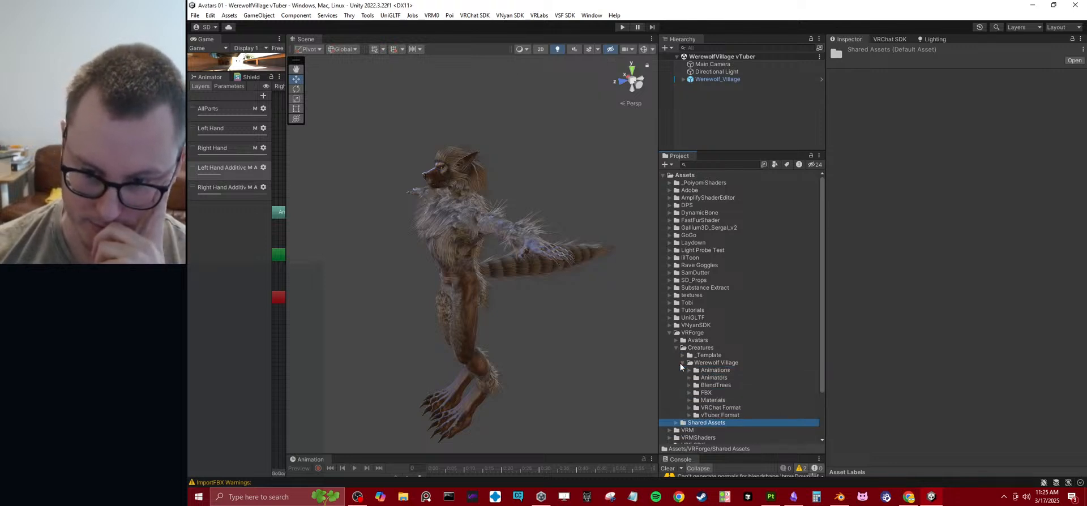
pyautogui.click(681, 362)
pyautogui.click(676, 340)
pyautogui.scroll(-3, 708, 339)
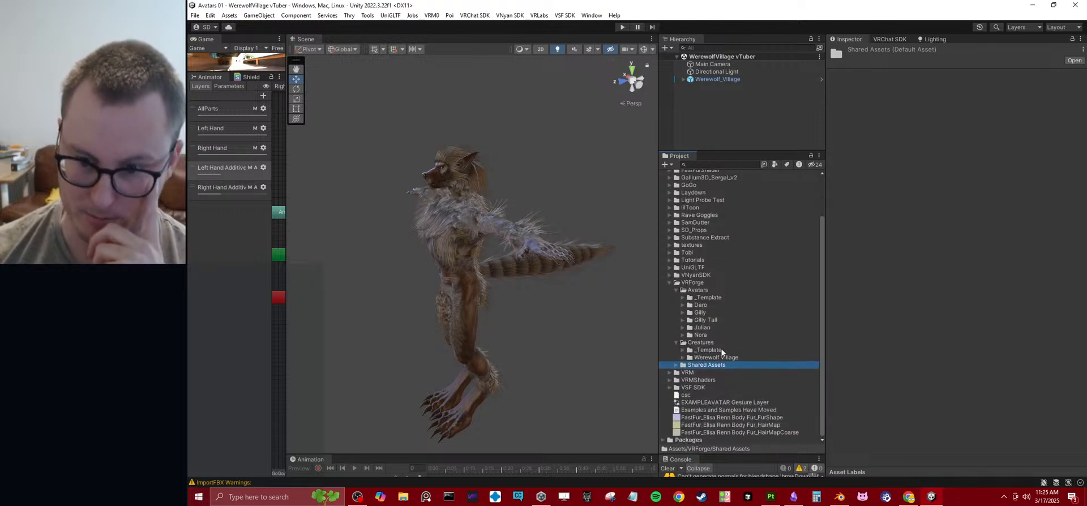
pyautogui.click(713, 357)
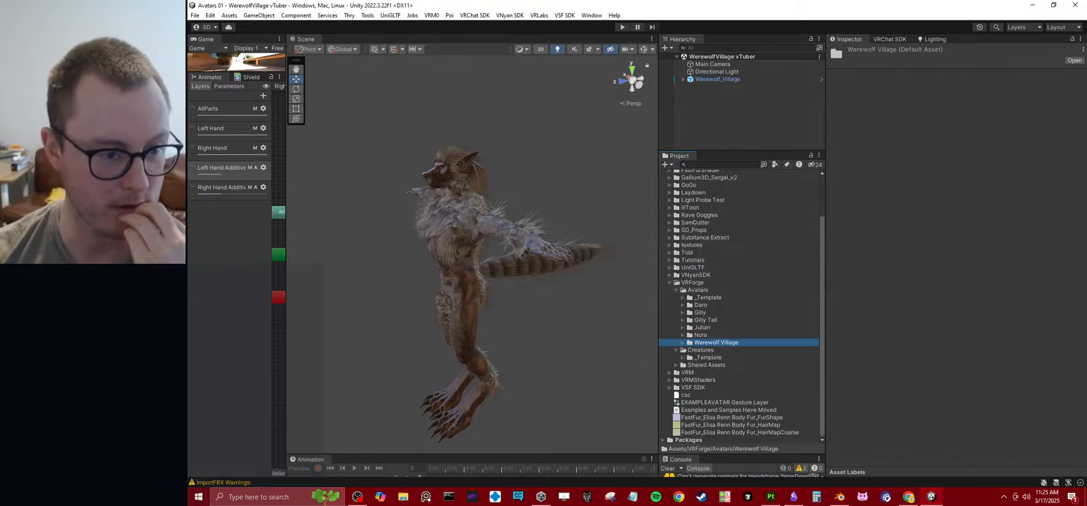
# - Delete the Creatures folder from VRForge
pyautogui.click(700, 349)
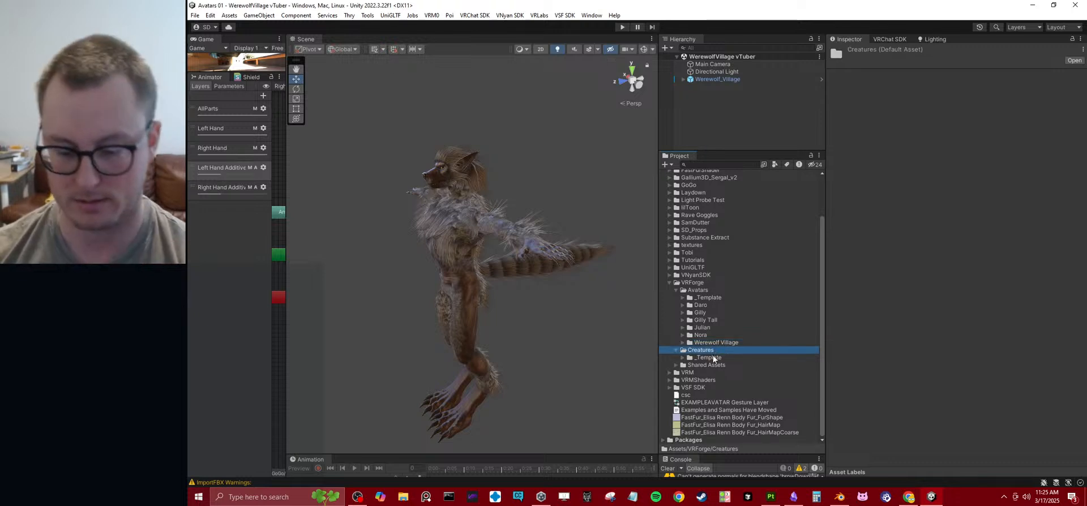
pyautogui.press('Delete')
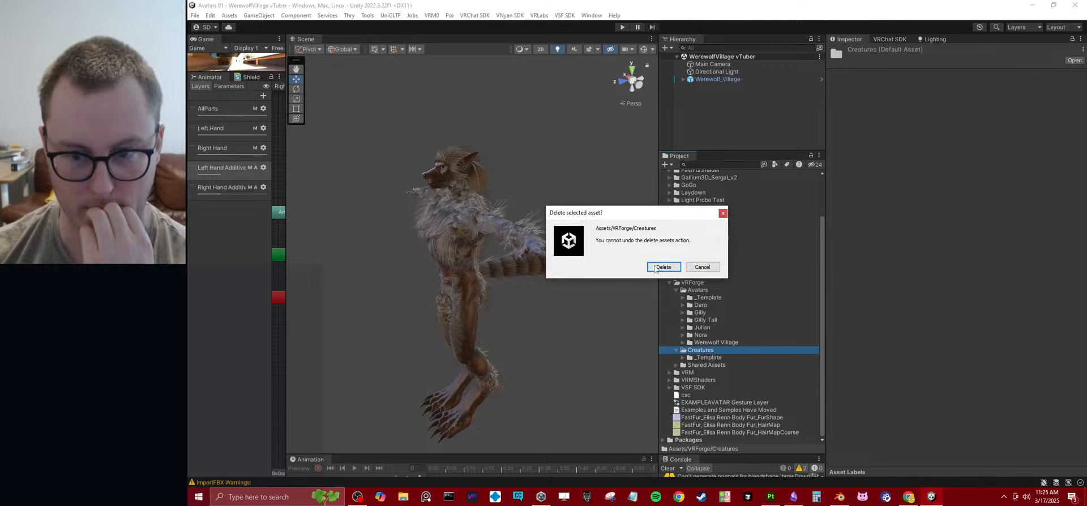
pyautogui.click(661, 267)
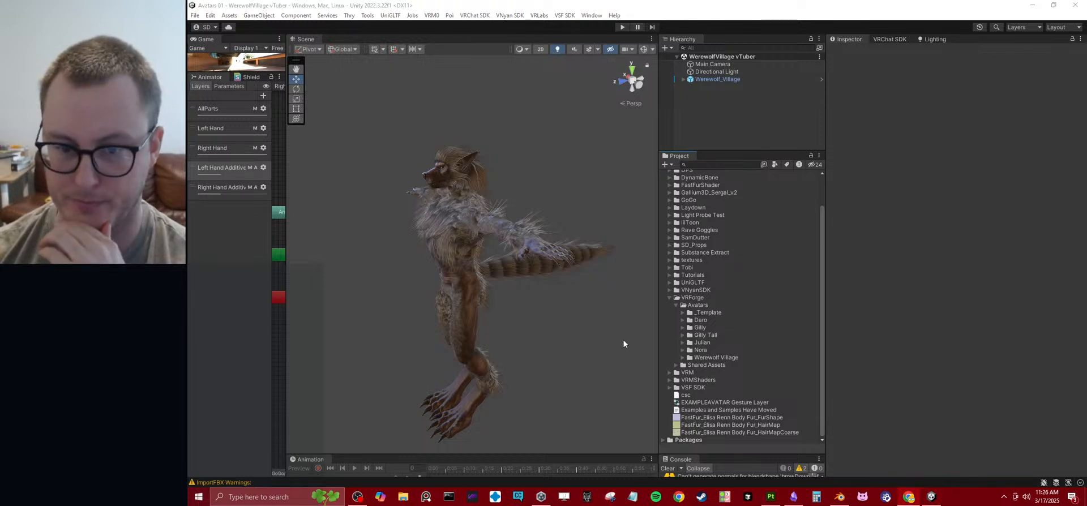
# - Create a folder named Test inside the Avatars folder
pyautogui.moveTo(529, 245); pyautogui.dragTo(547, 252, button='middle')
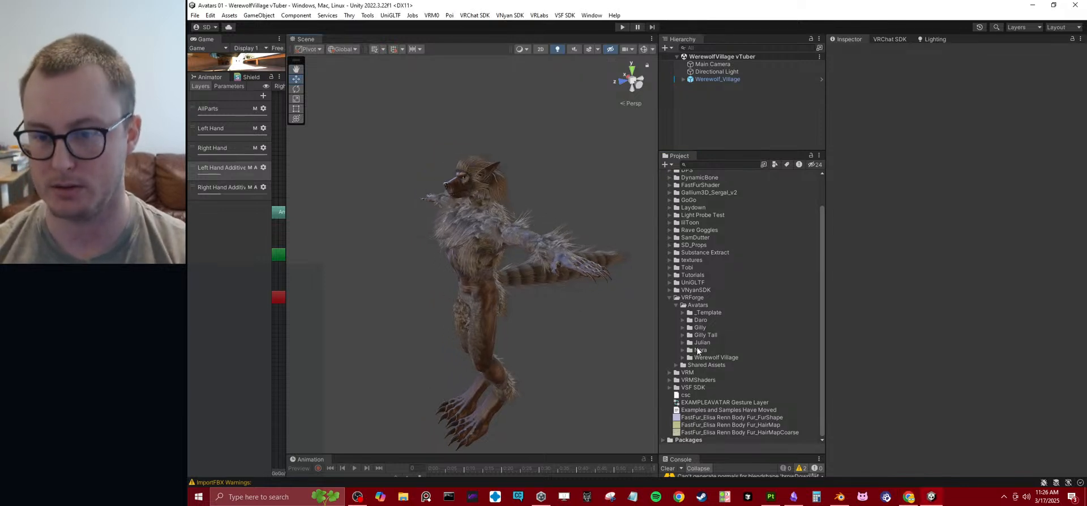
pyautogui.rightClick(696, 307)
pyautogui.moveTo(774, 123)
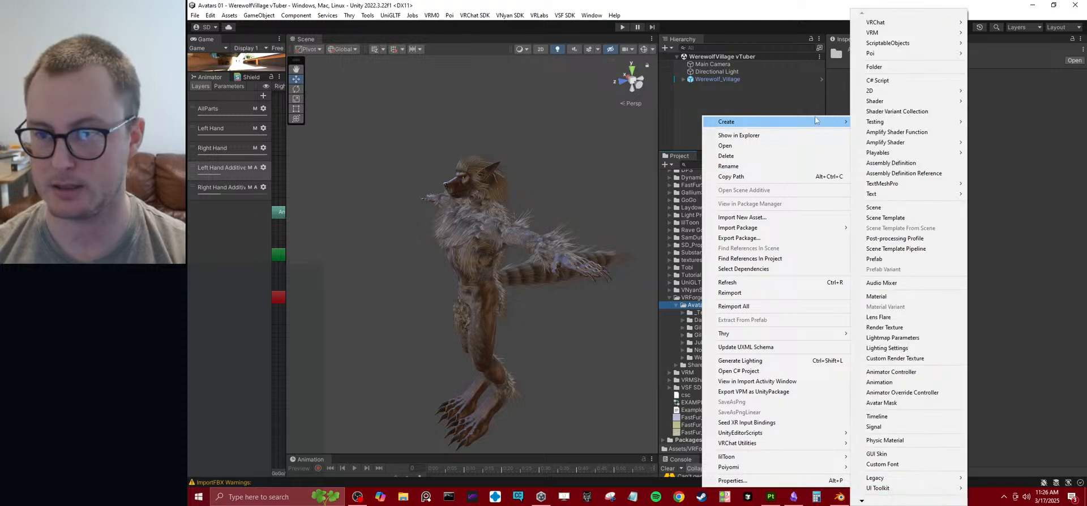
pyautogui.click(914, 67)
pyautogui.write('Test')
pyautogui.press('Return')
# - Create a scene named GLTF Testing inside the Test folder
pyautogui.rightClick(711, 358)
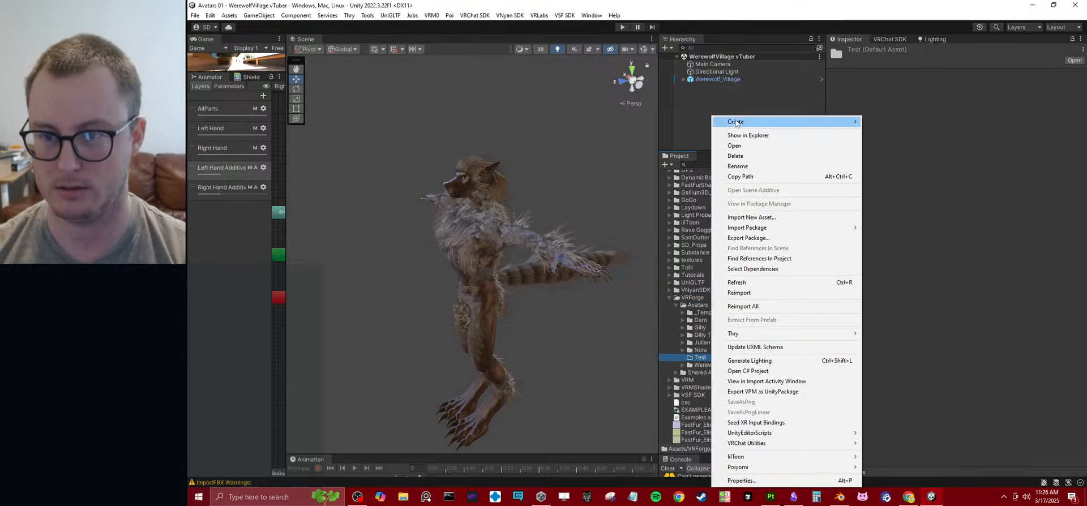
pyautogui.moveTo(735, 122)
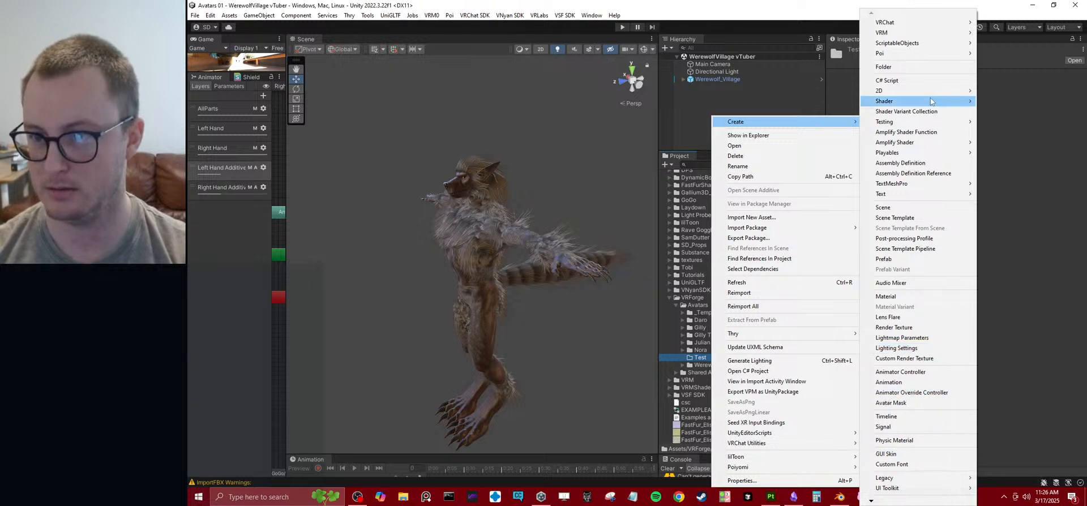
pyautogui.click(883, 207)
pyautogui.write('TES')
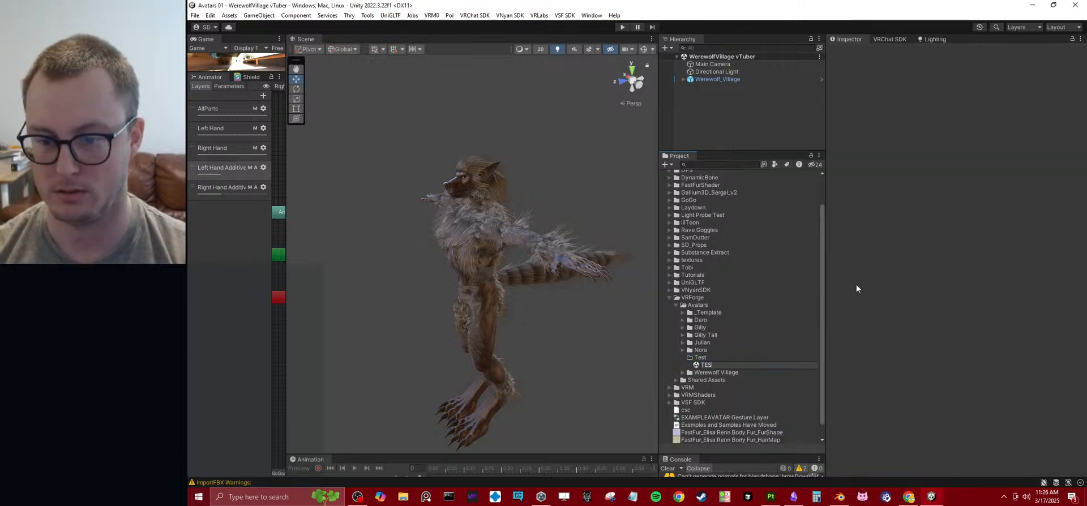
pyautogui.press('BackSpace')
pyautogui.press('BackSpace')
pyautogui.write('GL')
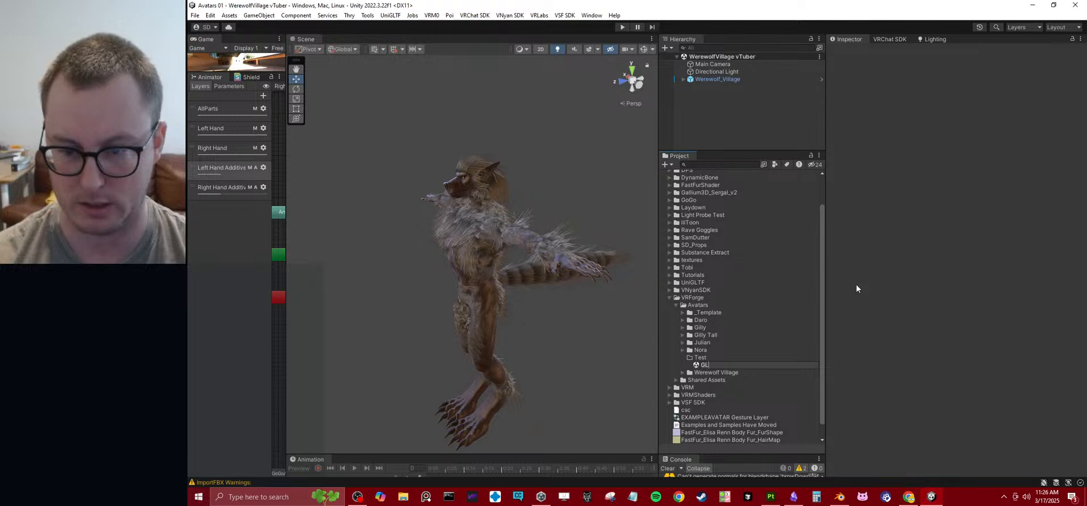
pyautogui.write('TF Test')
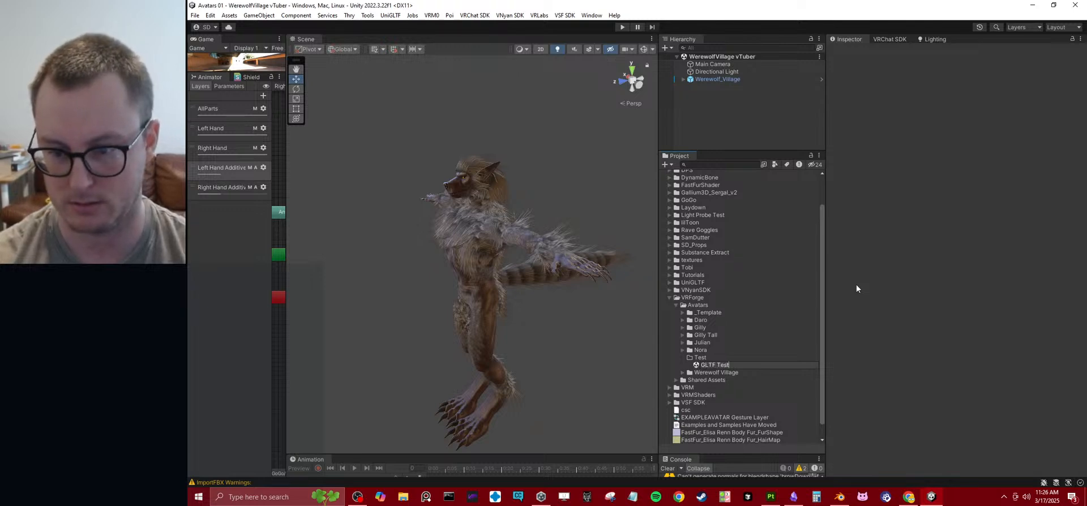
pyautogui.write('ing')
pyautogui.press('Return')
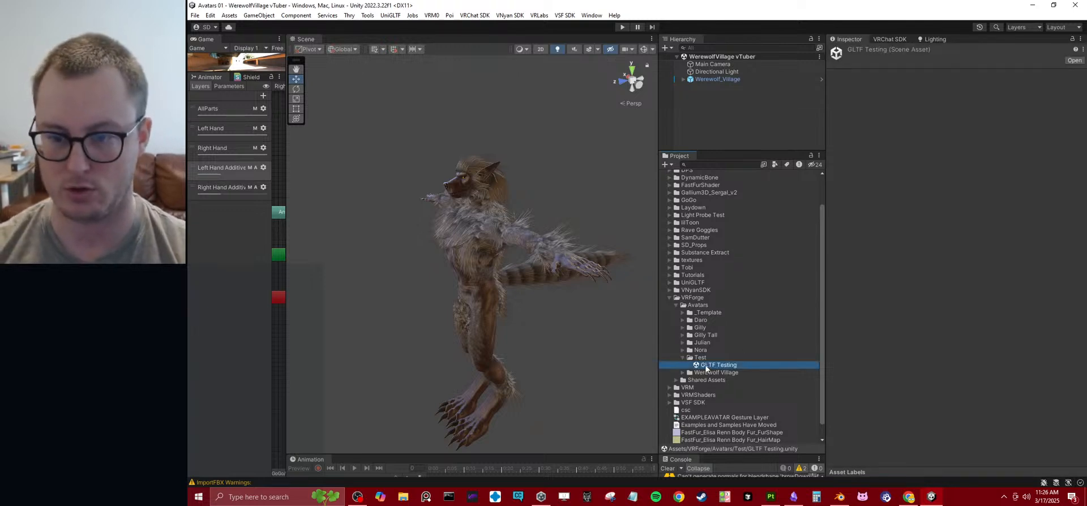
# - Show the GLTF Testing scene in File Explorer and select the path of its Test folder
pyautogui.rightClick(705, 367)
pyautogui.click(746, 134)
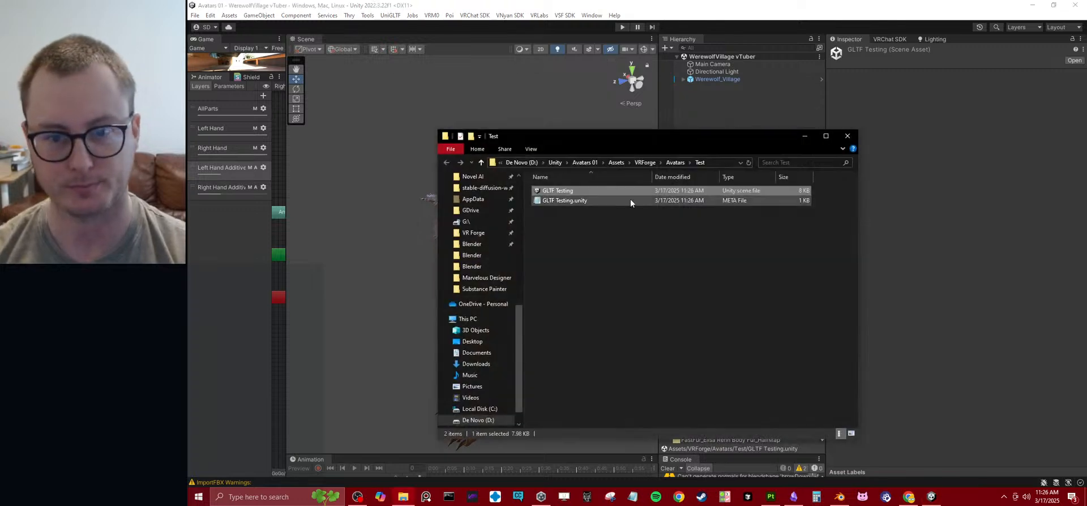
pyautogui.click(727, 157)
pyautogui.click(959, 222)
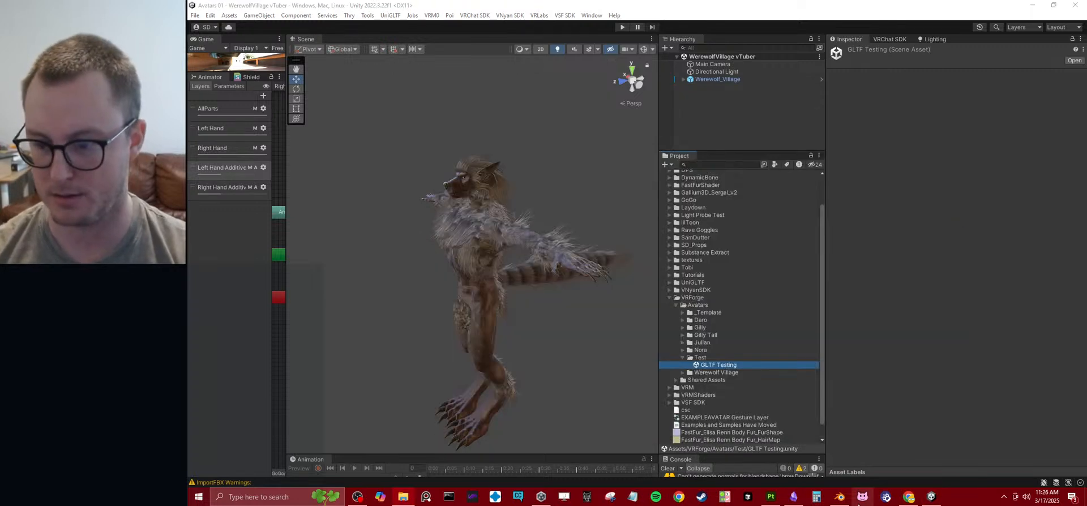
# - Switch to Blender, frame the Daro character from farther away and save the Forrest_Village file
pyautogui.click(839, 497)
pyautogui.moveTo(626, 282); pyautogui.dragTo(677, 219, button='middle')
pyautogui.scroll(-3, 677, 219)
pyautogui.hotkey('ctrl', 's')
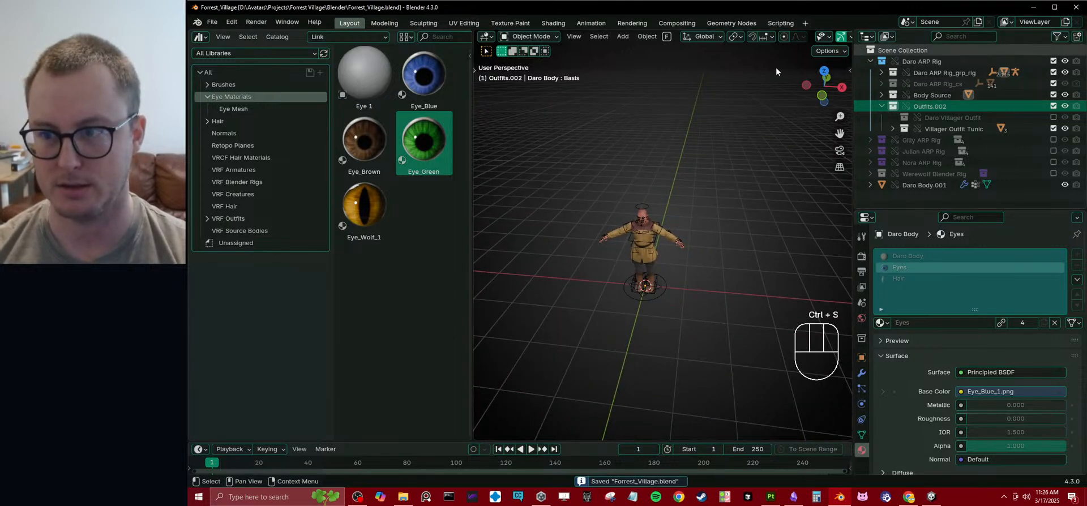
pyautogui.press('a')
pyautogui.press('q')
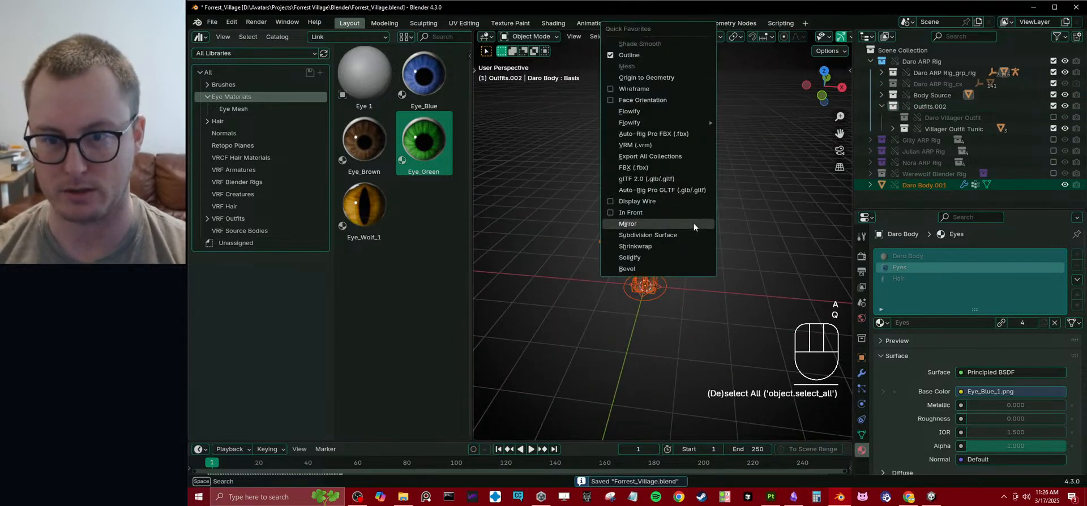
pyautogui.click(675, 191)
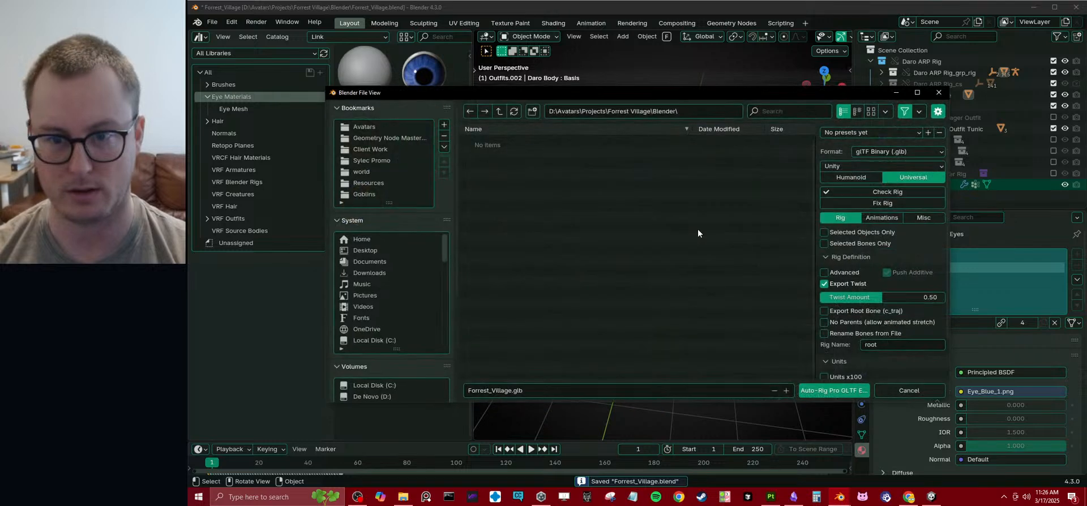
pyautogui.click(702, 109)
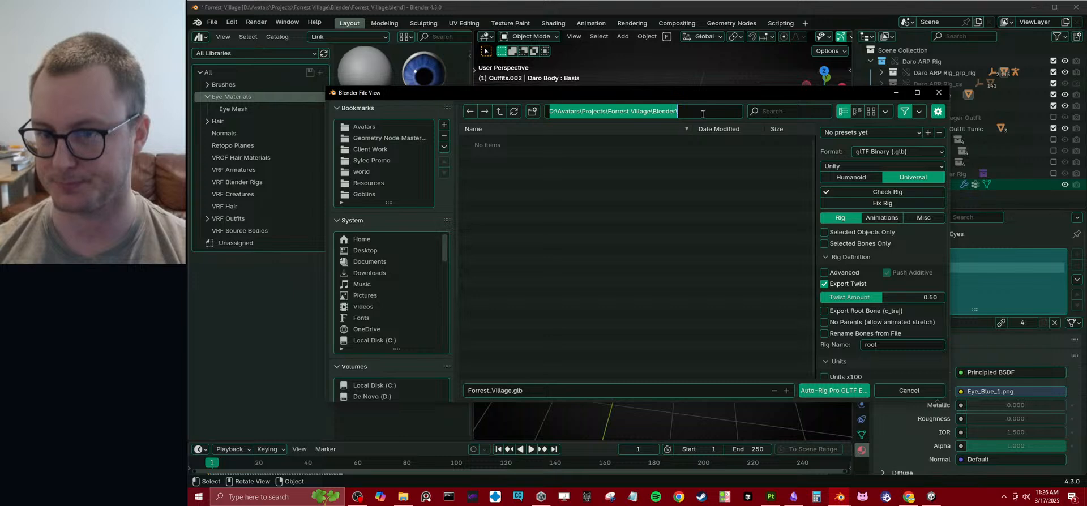
pyautogui.press('Escape')
pyautogui.press('Escape')
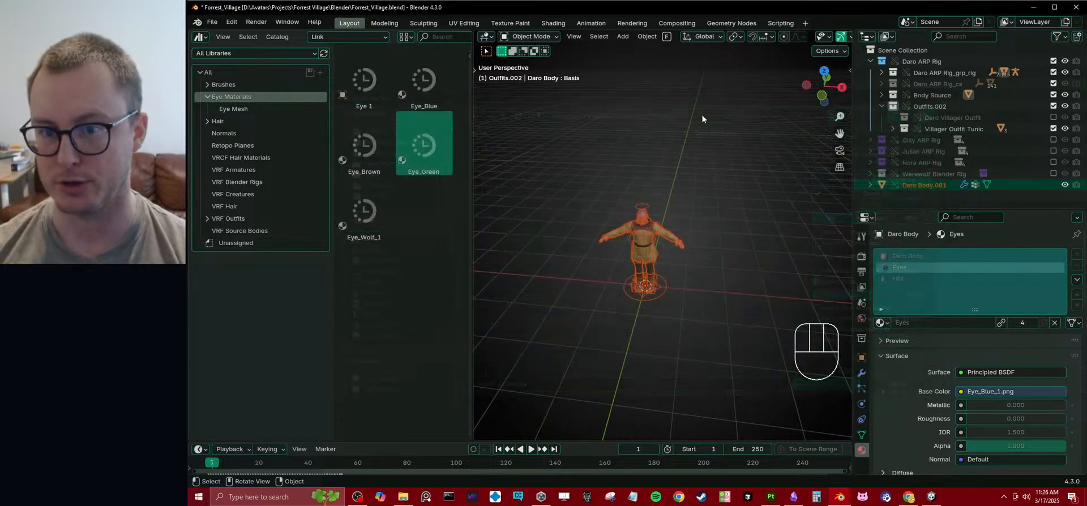
# - Undo the recent edits back to before the loose Daro Body.001 object existed and save the Forrest_Village file
pyautogui.click(715, 253)
pyautogui.hotkey('ctrl', 's')
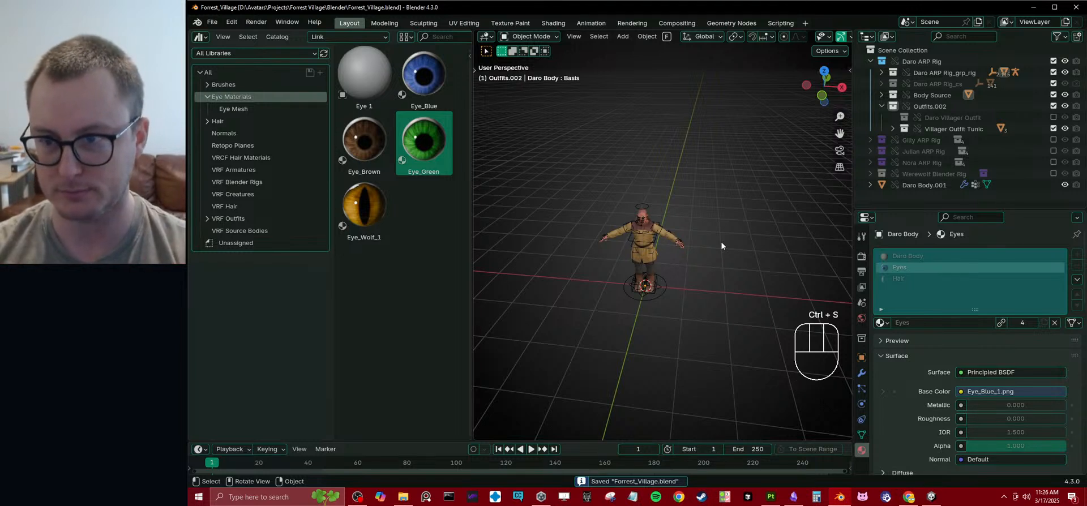
pyautogui.click(912, 184)
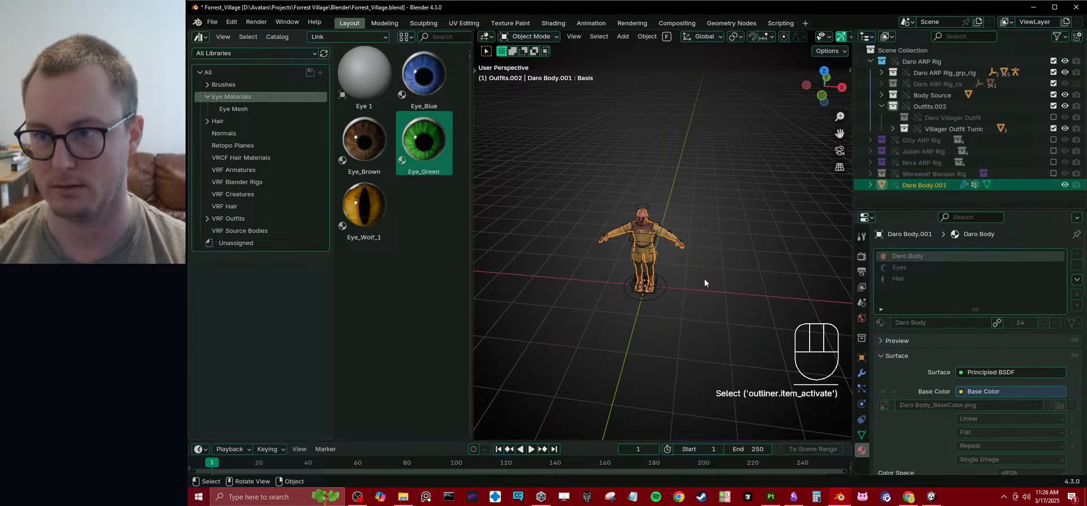
pyautogui.hotkey('ctrl', 'z')
pyautogui.hotkey('ctrl', 'z')
pyautogui.hotkey('ctrl', 'z')
pyautogui.hotkey('ctrl', 'z')
pyautogui.hotkey('ctrl', 'z')
pyautogui.hotkey('ctrl', 'z')
pyautogui.hotkey('ctrl', 'z')
pyautogui.hotkey('ctrl', 'z')
pyautogui.hotkey('ctrl', 'z')
pyautogui.hotkey('ctrl', 'z')
pyautogui.hotkey('ctrl', 'z')
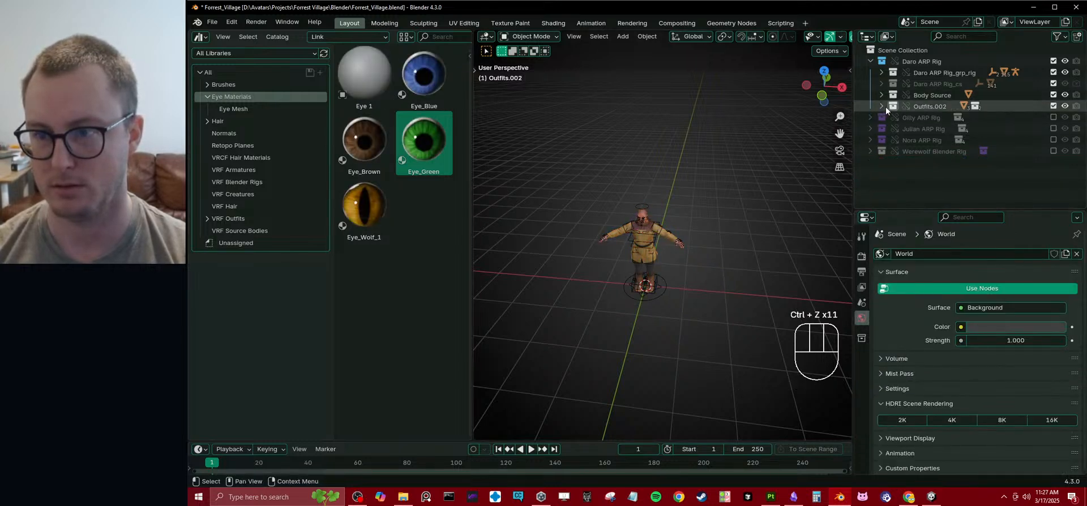
pyautogui.hotkey('ctrl', 's')
pyautogui.click(920, 62)
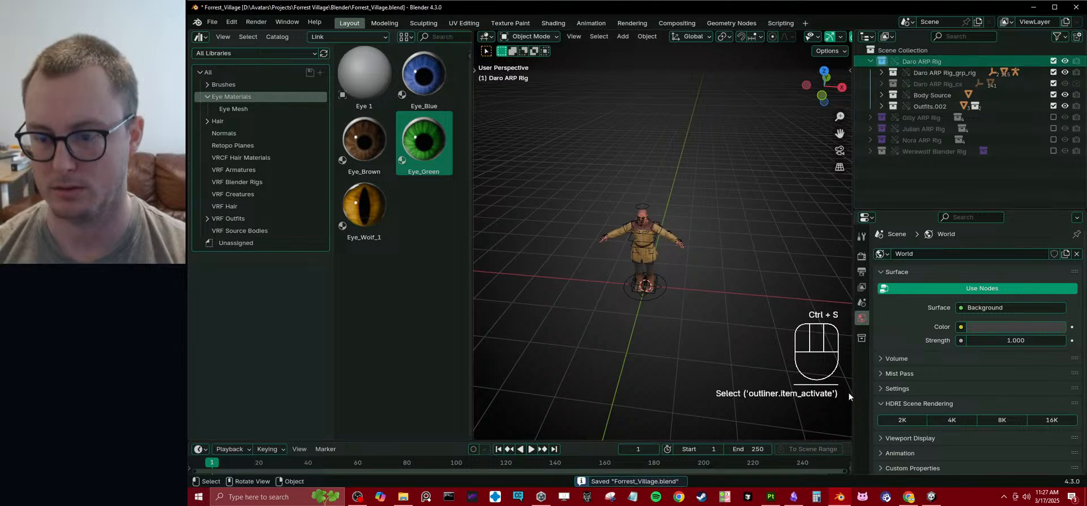
# - Switch to Cursor and close the MatchArmaturePositionWithRotations.py script along with the old AI chat
pyautogui.click(748, 500)
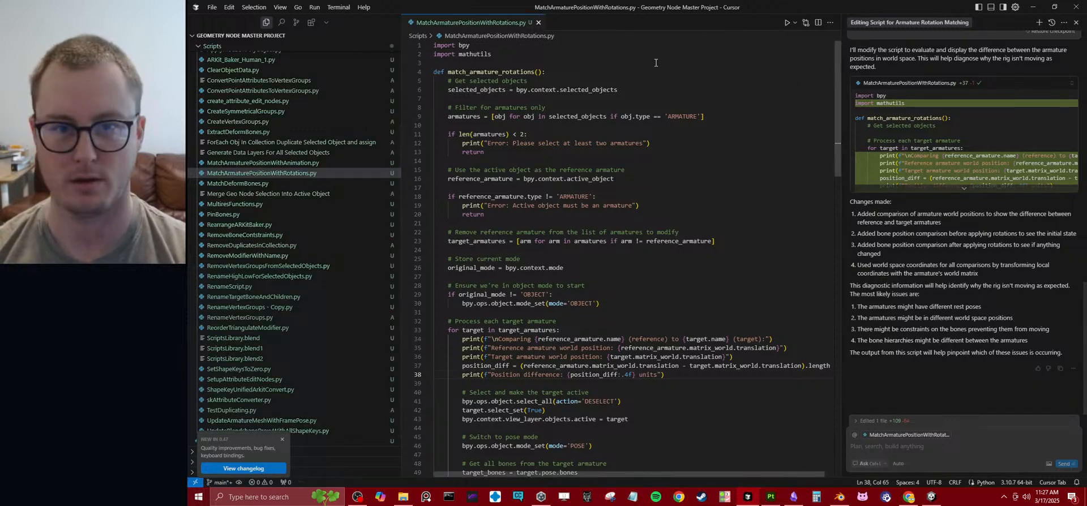
pyautogui.click(537, 22)
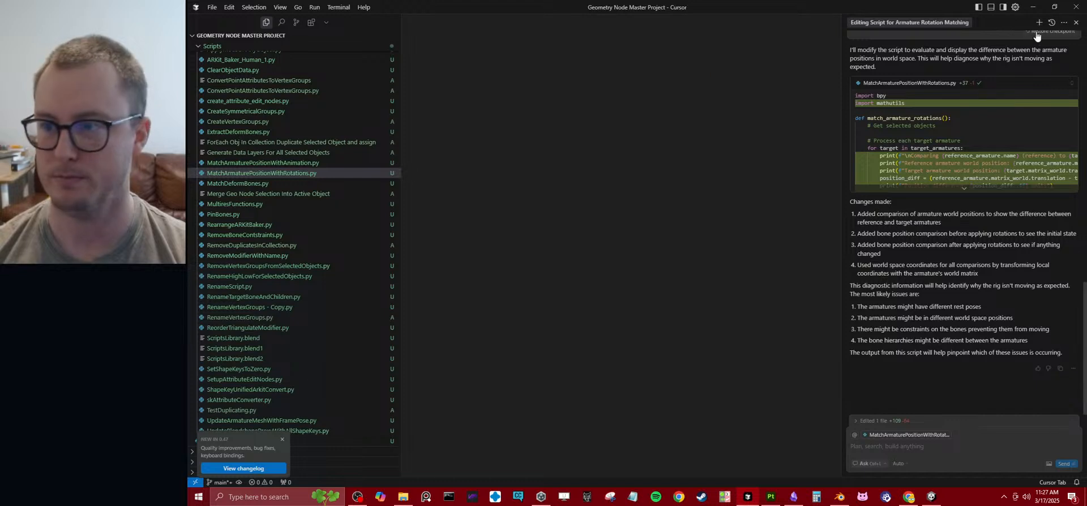
pyautogui.click(1075, 24)
# - Create a Python file named BatchAvatarExporting.py in the Scripts folder
pyautogui.scroll(5, 299, 281)
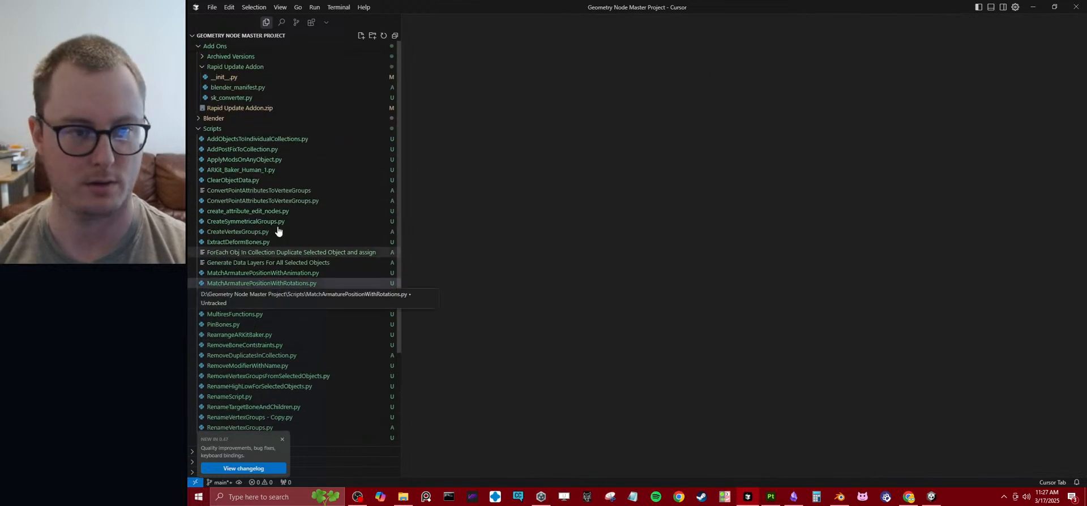
pyautogui.click(241, 129)
pyautogui.click(240, 129)
pyautogui.rightClick(242, 130)
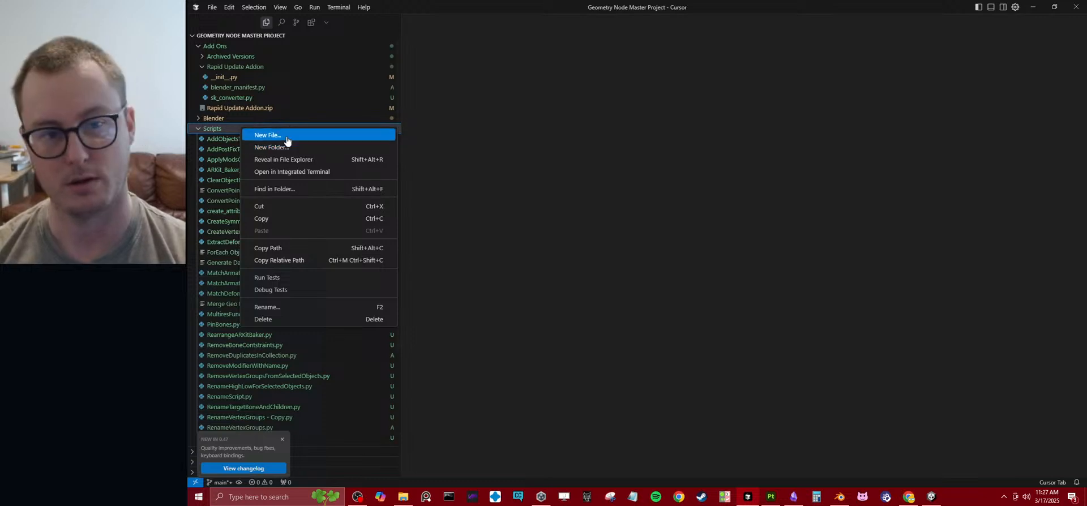
pyautogui.click(287, 147)
pyautogui.write('BatchExporting')
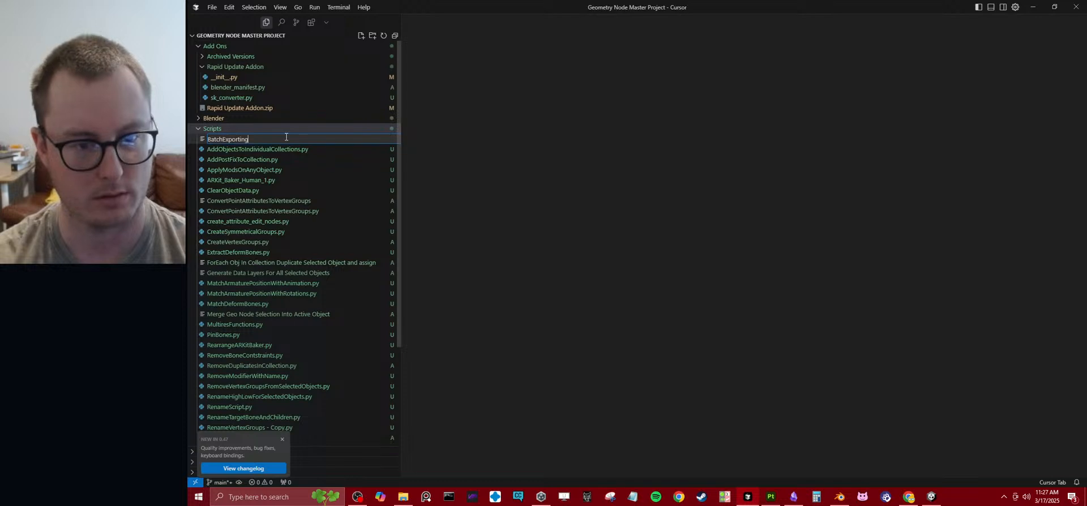
pyautogui.press('Left')
pyautogui.press('Left')
pyautogui.press('Left')
pyautogui.press('Left')
pyautogui.press('Left')
pyautogui.press('Left')
pyautogui.press('Left')
pyautogui.press('Left')
pyautogui.press('Left')
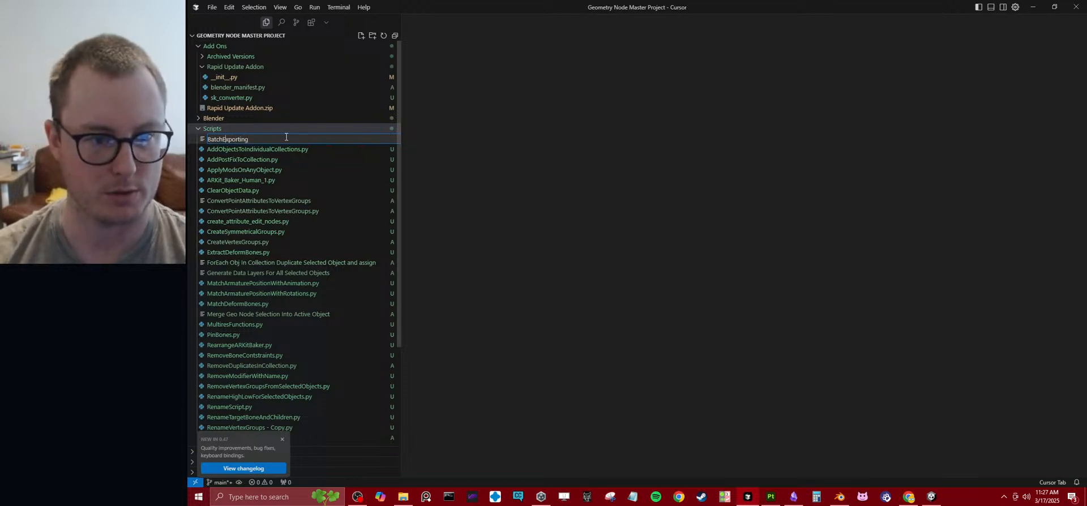
pyautogui.write('Avatar')
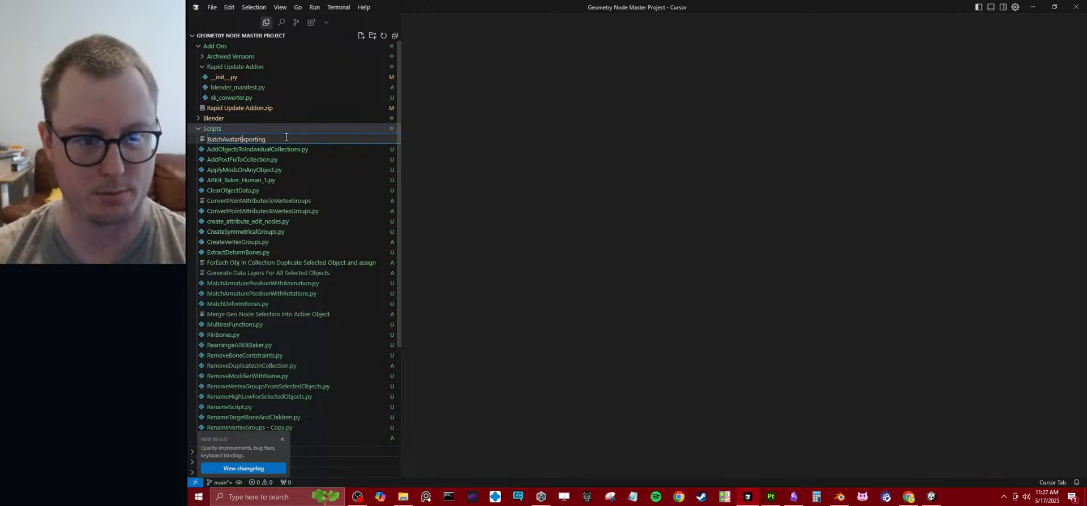
pyautogui.press('End')
pyautogui.write('.py')
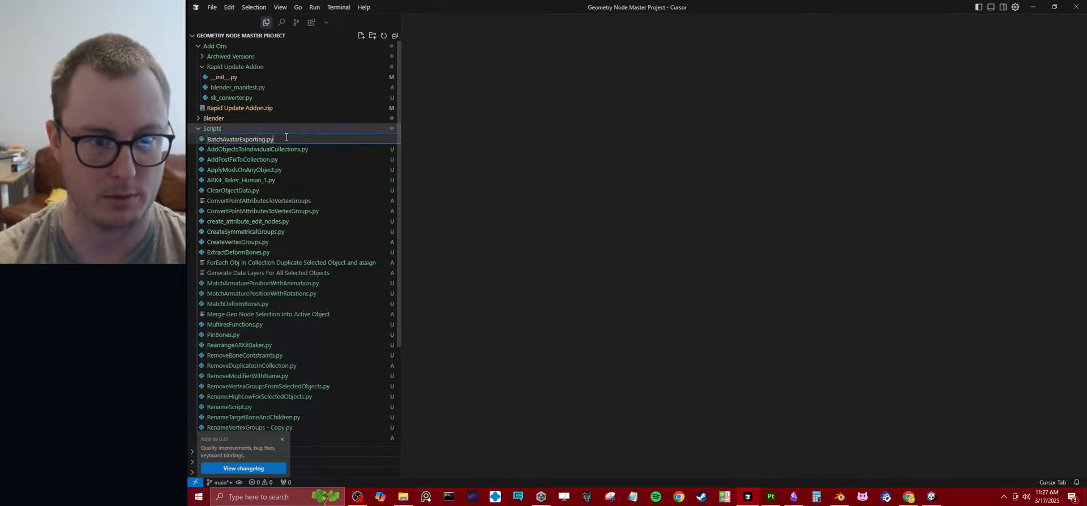
pyautogui.press('Return')
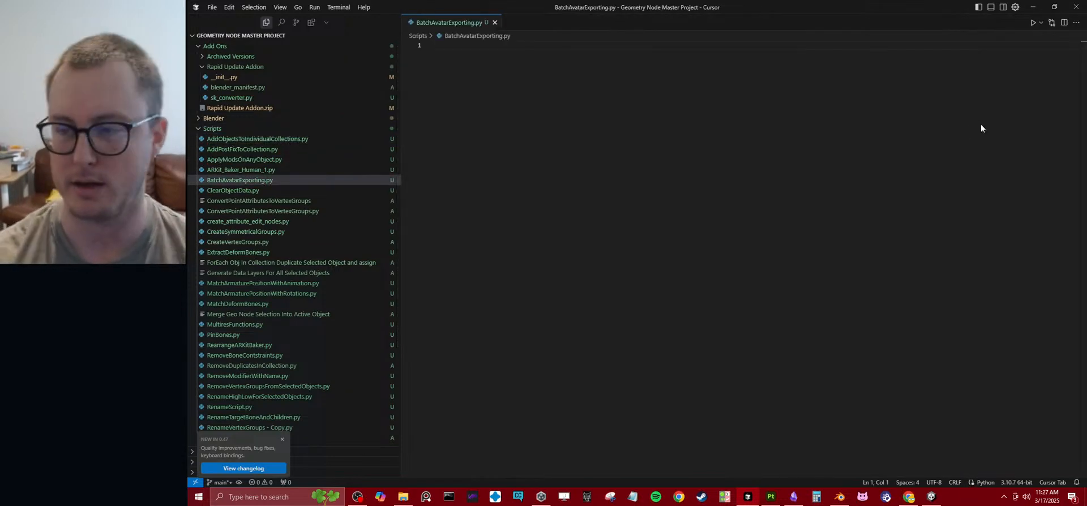
# - Start a new AI chat and write "We will be creating a script to automate batch exporting of characters from a single Blend file."
pyautogui.hotkey('ctrl', 'l')
pyautogui.click(1038, 22)
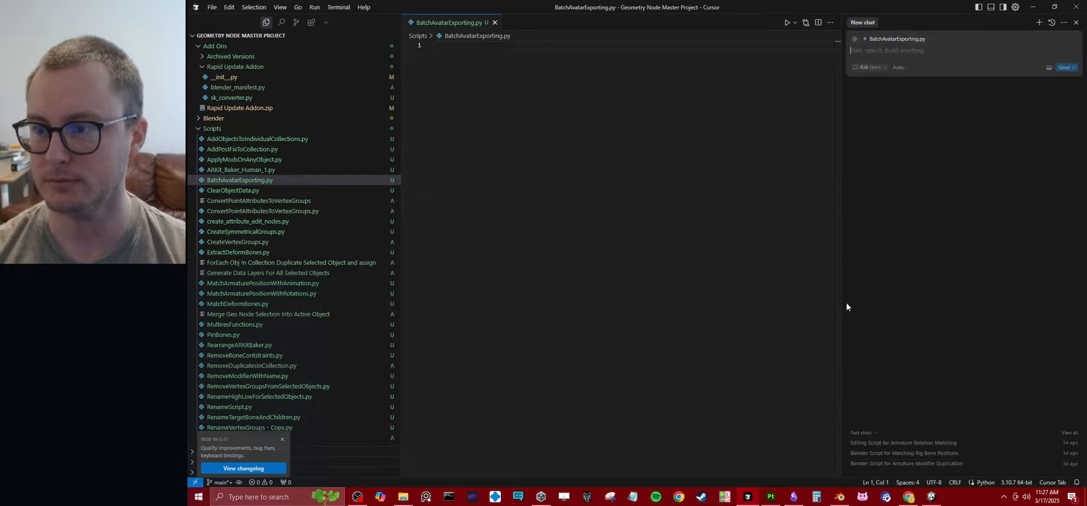
pyautogui.write('We will be creating')
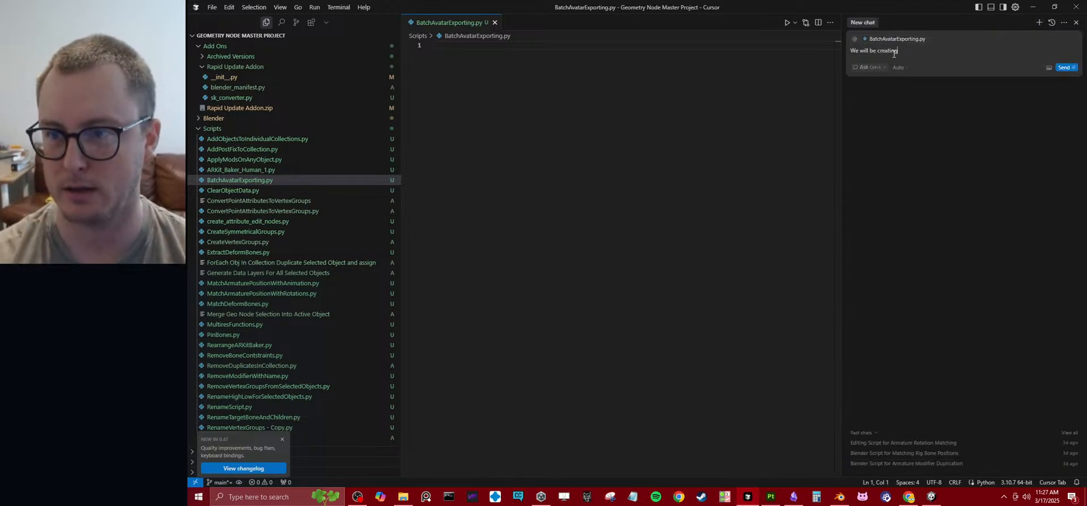
pyautogui.write(' a script to automate')
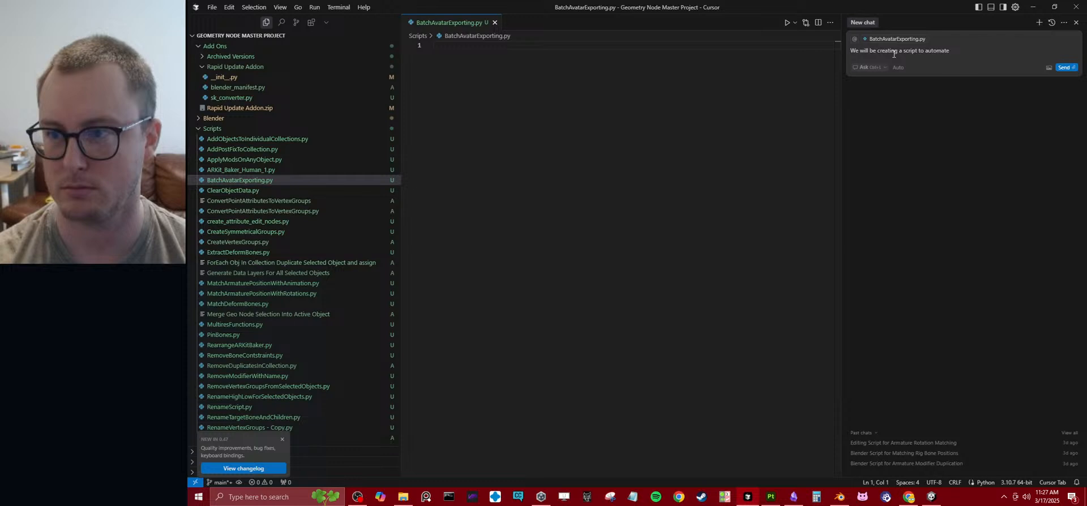
pyautogui.write(' batch exporting of characters from a single Blend')
pyautogui.hotkey('shift', 'Return')
pyautogui.hotkey('shift', 'Return')
pyautogui.write('For now')
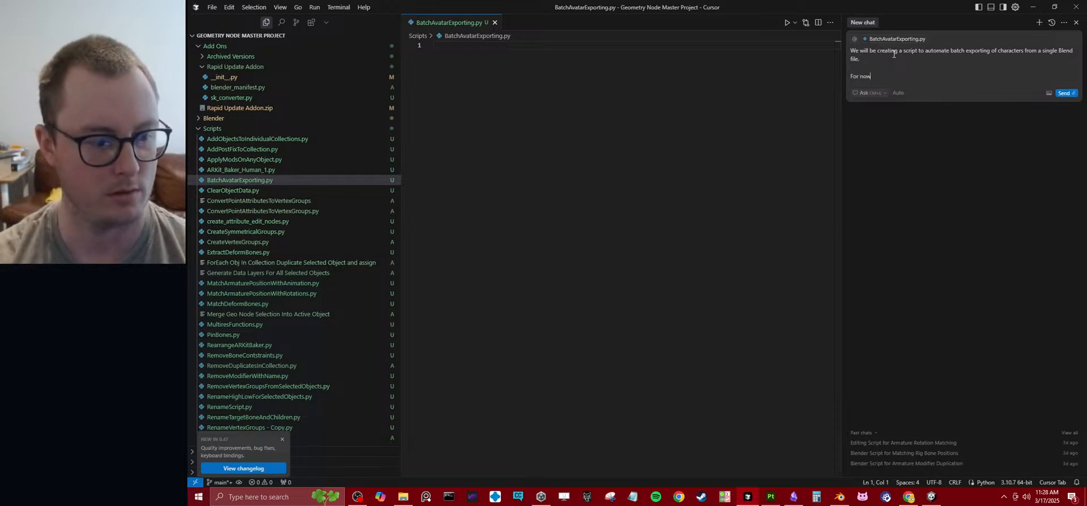
pyautogui.hotkey('ctrl', 'BackSpace')
pyautogui.hotkey('ctrl', 'BackSpace')
pyautogui.write("It's ijpm")
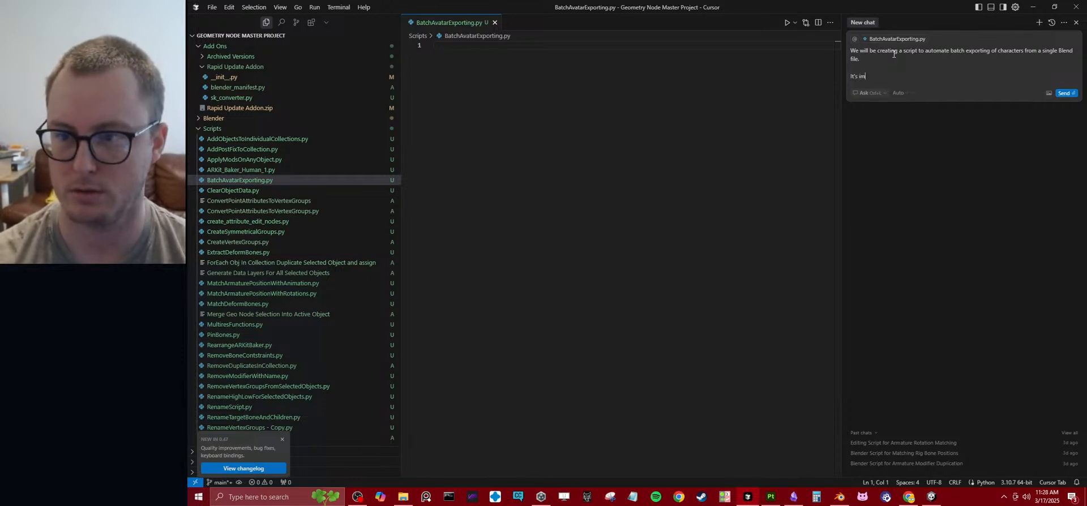
pyautogui.write('porant ')
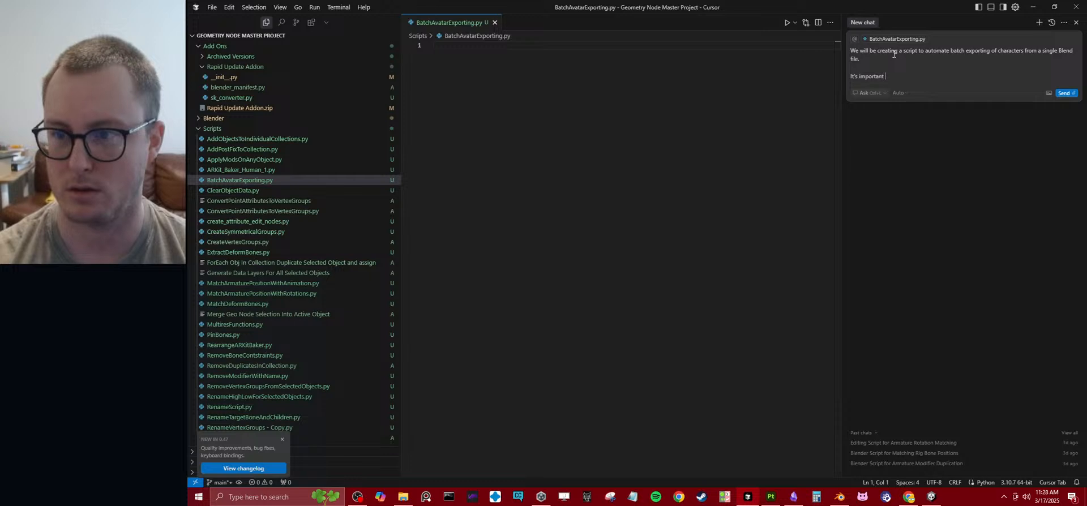
pyautogui.write('that we keep function')
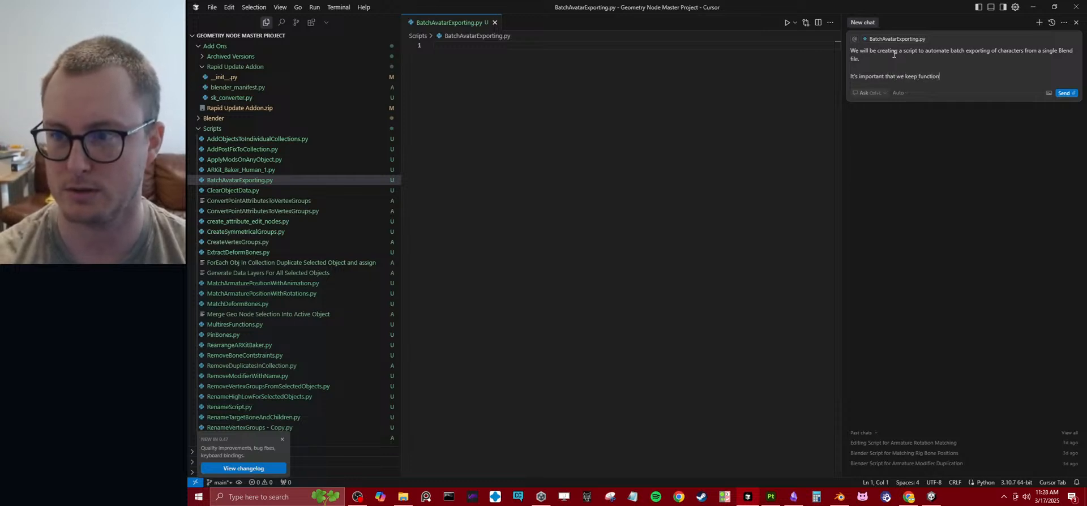
pyautogui.hotkey('ctrl', 'BackSpace')
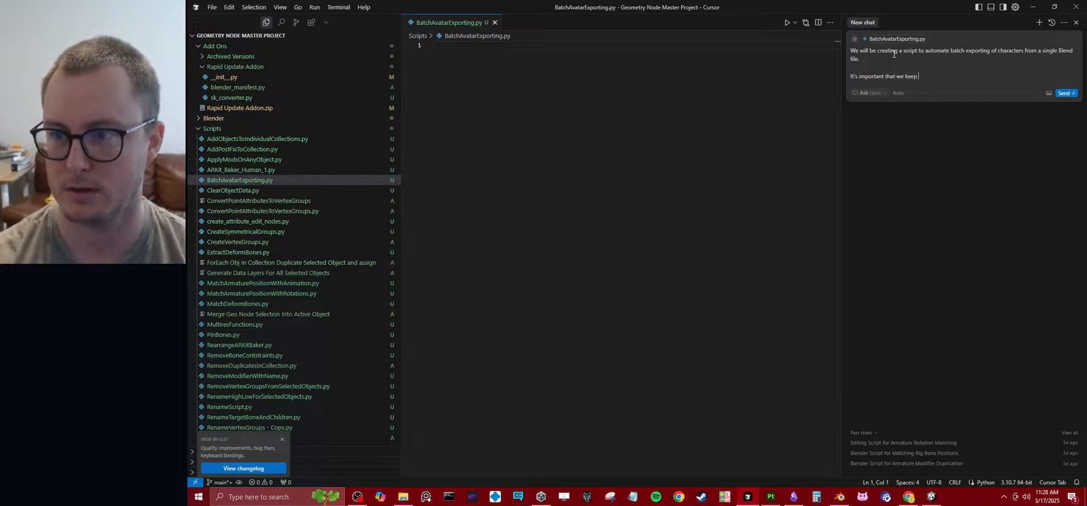
pyautogui.write('spef')
pyautogui.hotkey('ctrl', 'BackSpace')
pyautogui.write('functions')
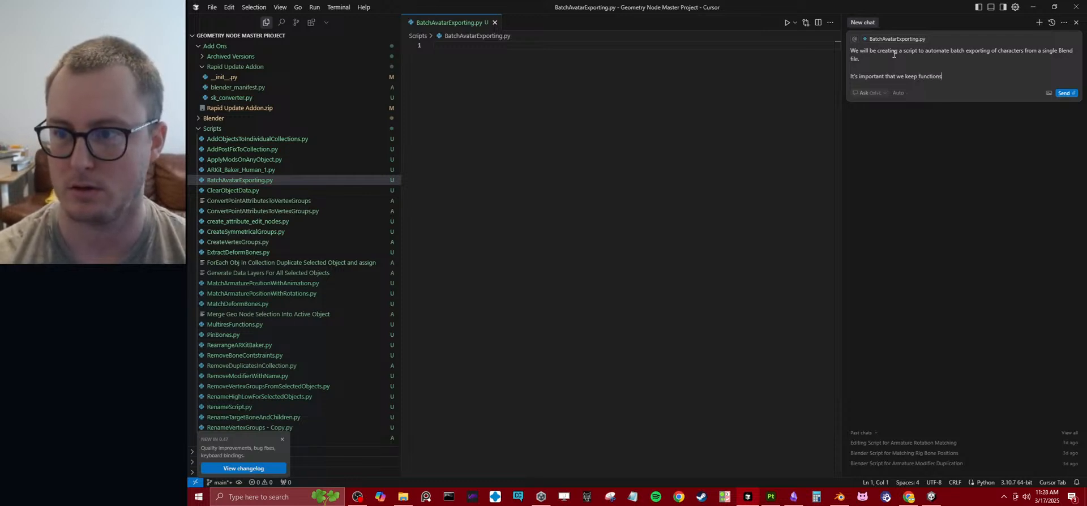
pyautogui.write(' isolated from teh ')
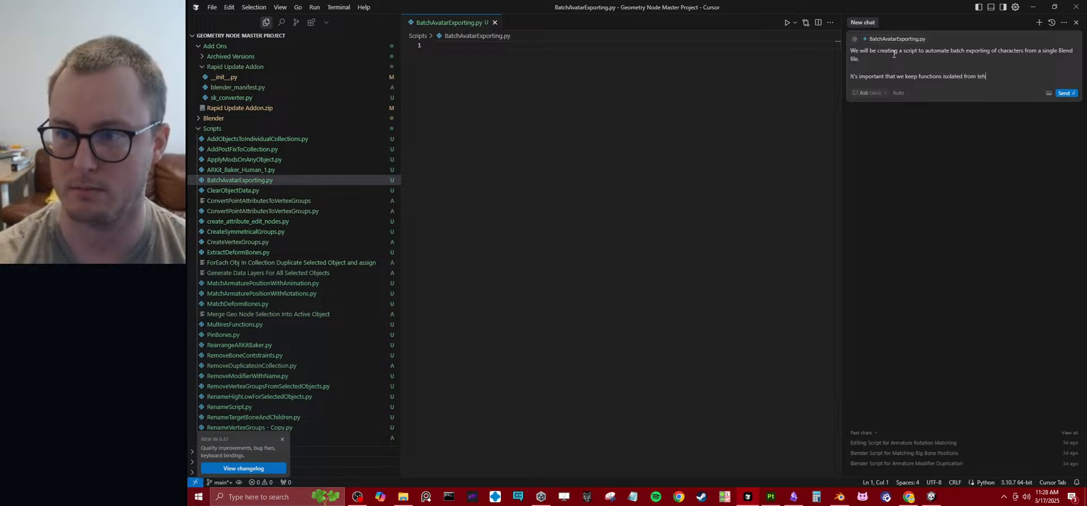
pyautogui.press('BackSpace')
pyautogui.press('BackSpace')
pyautogui.press('BackSpace')
pyautogui.write('he main ')
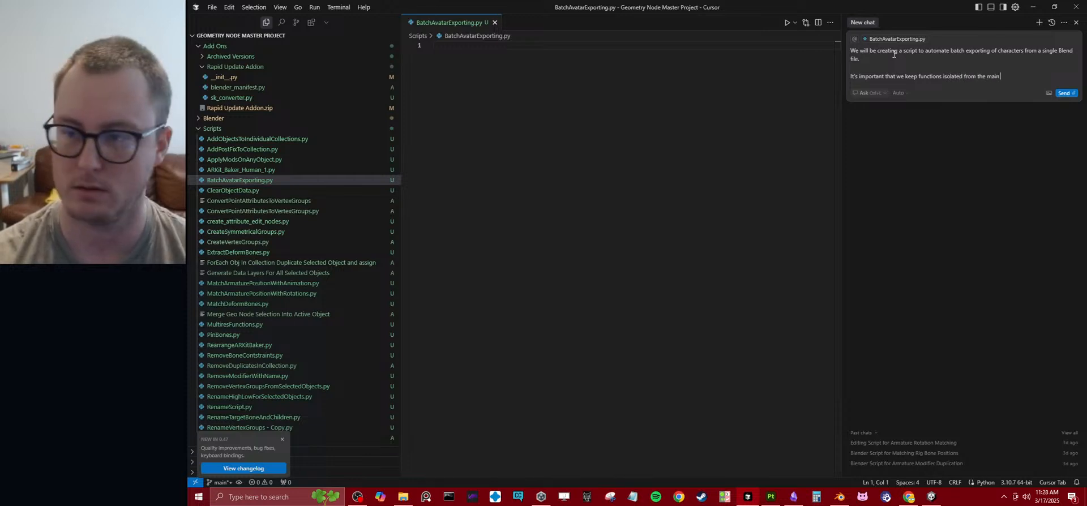
pyautogui.write('script')
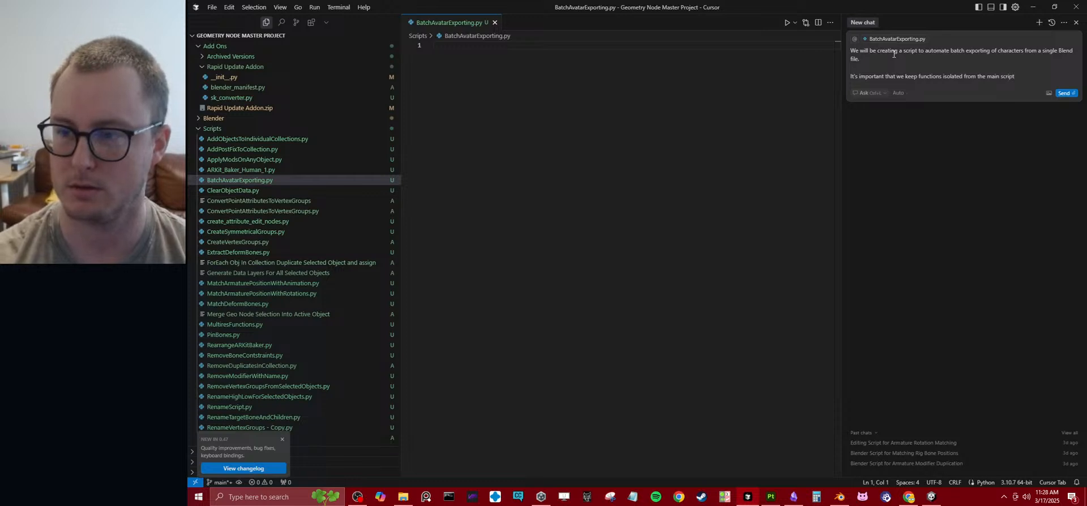
pyautogui.write(' so they are')
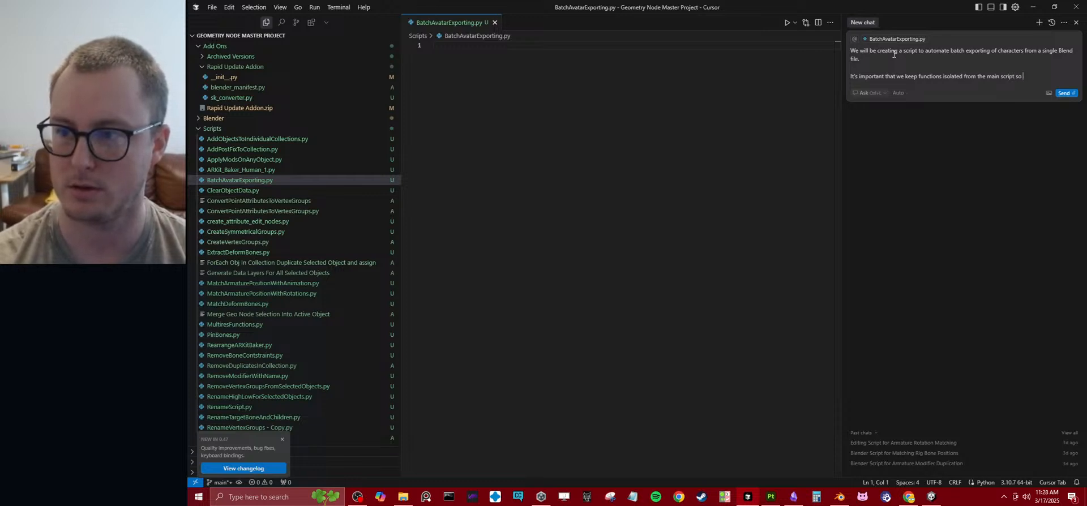
pyautogui.hotkey('ctrl', 'BackSpace')
pyautogui.hotkey('ctrl', 'BackSpace')
pyautogui.hotkey('ctrl', 'BackSpace')
pyautogui.hotkey('ctrl', 'BackSpace')
pyautogui.hotkey('ctrl', 'BackSpace')
pyautogui.hotkey('ctrl', 'BackSpace')
pyautogui.hotkey('ctrl', 'BackSpace')
pyautogui.hotkey('ctrl', 'BackSpace')
pyautogui.hotkey('ctrl', 'BackSpace')
pyautogui.hotkey('ctrl', 'BackSpace')
pyautogui.hotkey('ctrl', 'BackSpace')
pyautogui.hotkey('ctrl', 'BackSpace')
pyautogui.hotkey('ctrl', 'BackSpace')
pyautogui.hotkey('ctrl', 'BackSpace')
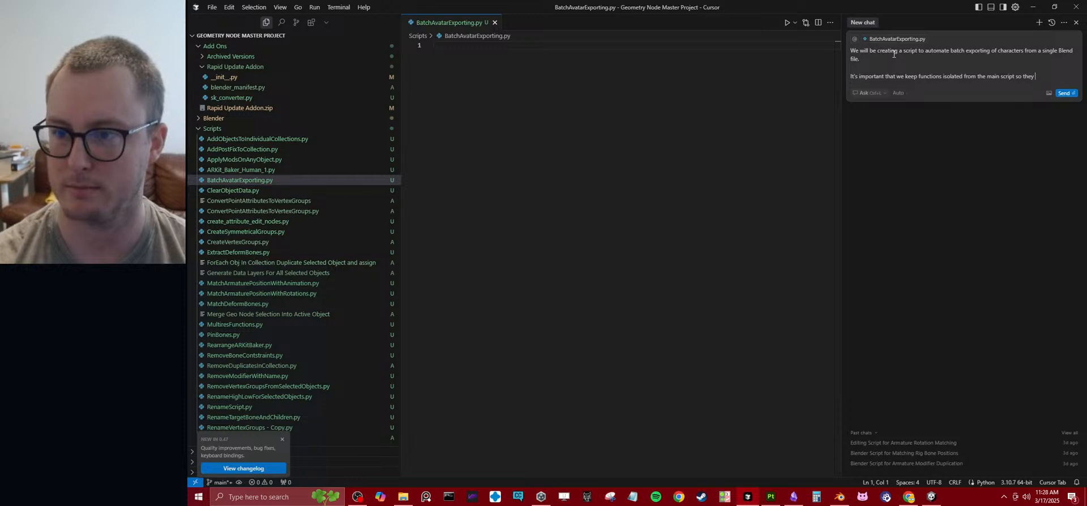
pyautogui.press('BackSpace')
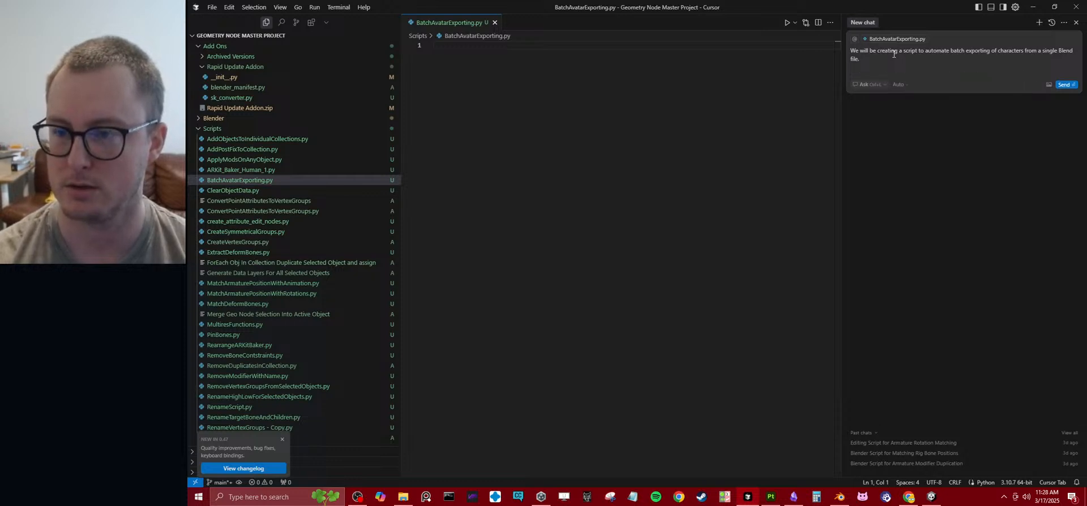
# - Add a new paragraph to the prompt reading "Create a function that takes a collection, enables it, selects all objects,"
pyautogui.hotkey('ctrl', 'a')
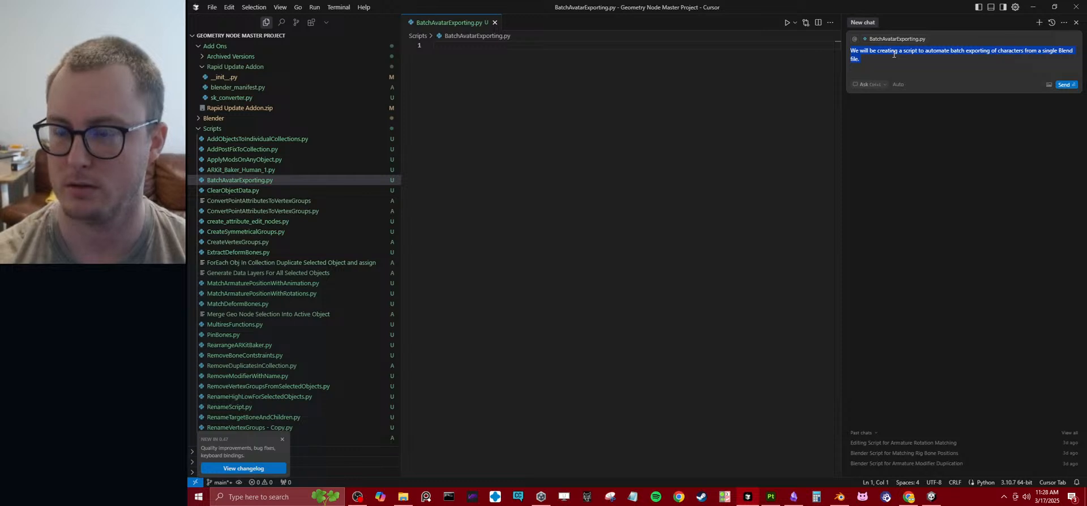
pyautogui.press('End')
pyautogui.hotkey('shift', 'Return')
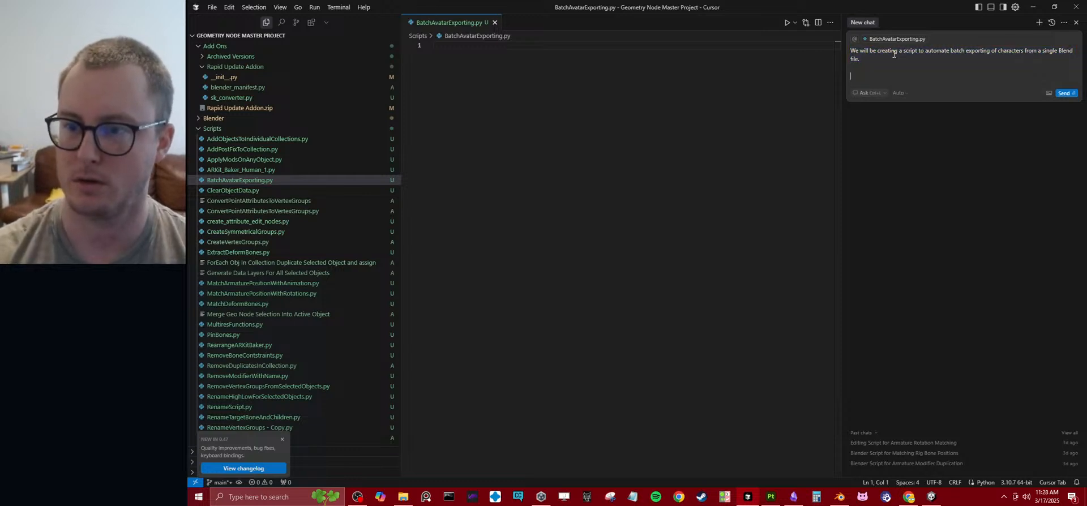
pyautogui.write('Create a function that ')
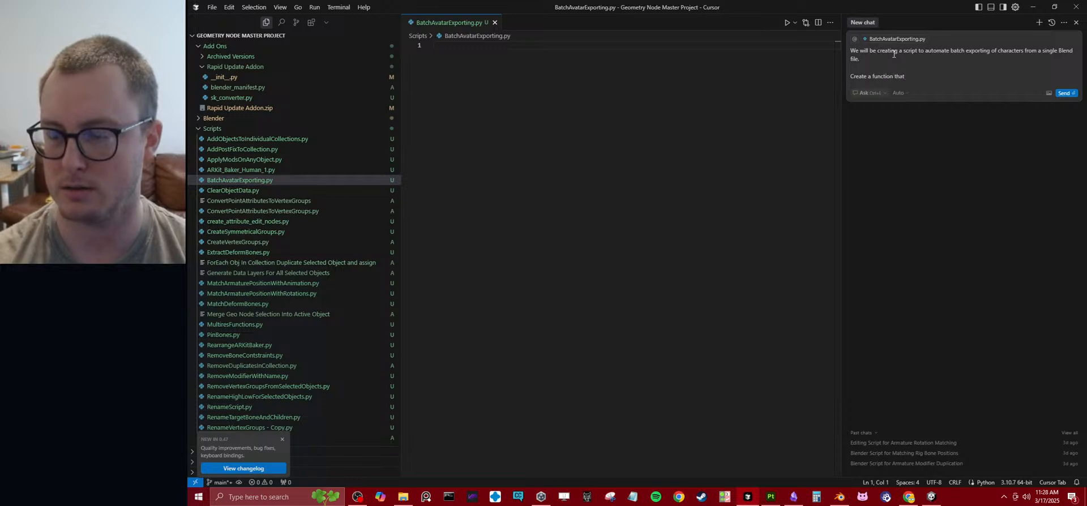
pyautogui.write('take')
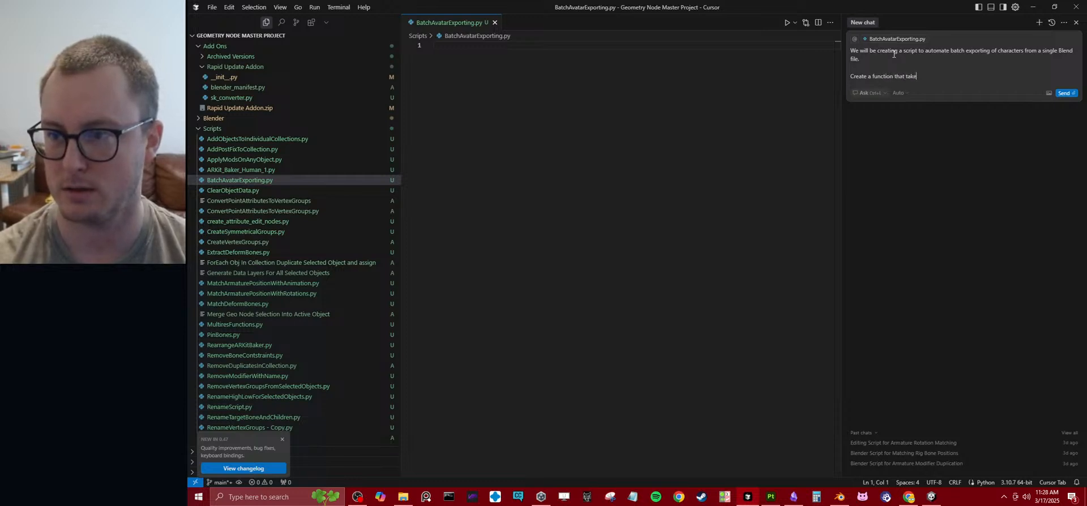
pyautogui.write('s a collection')
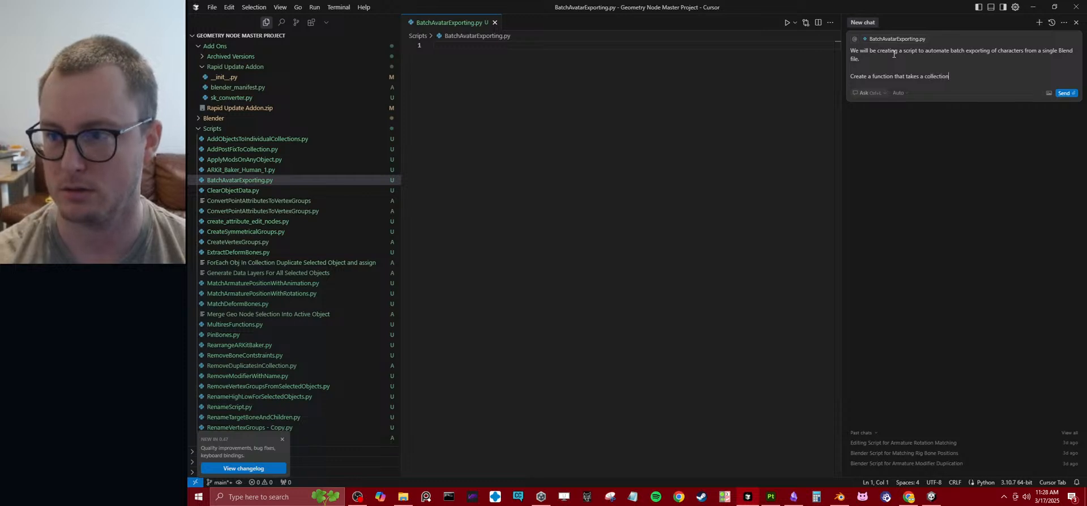
pyautogui.write(', enables it')
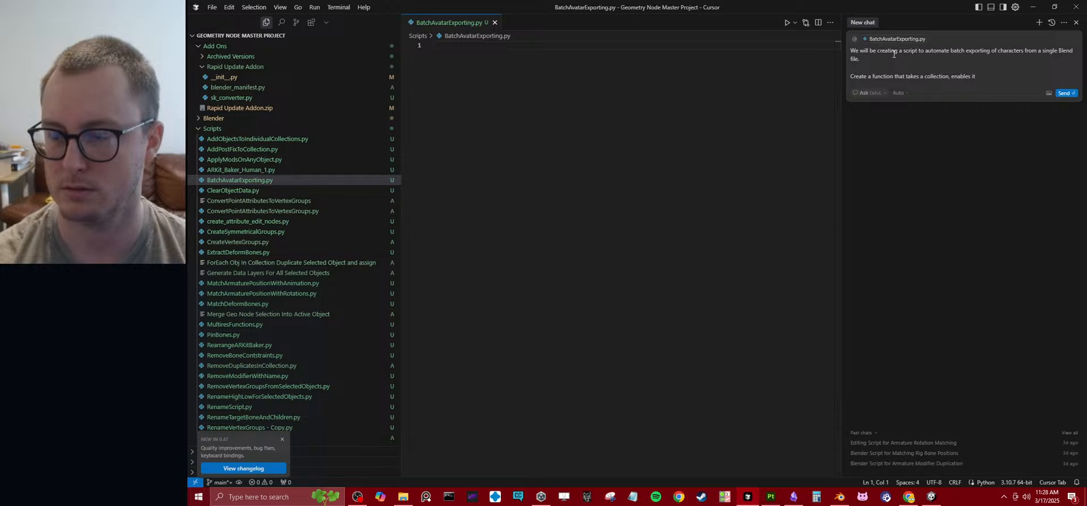
pyautogui.write(', selects the')
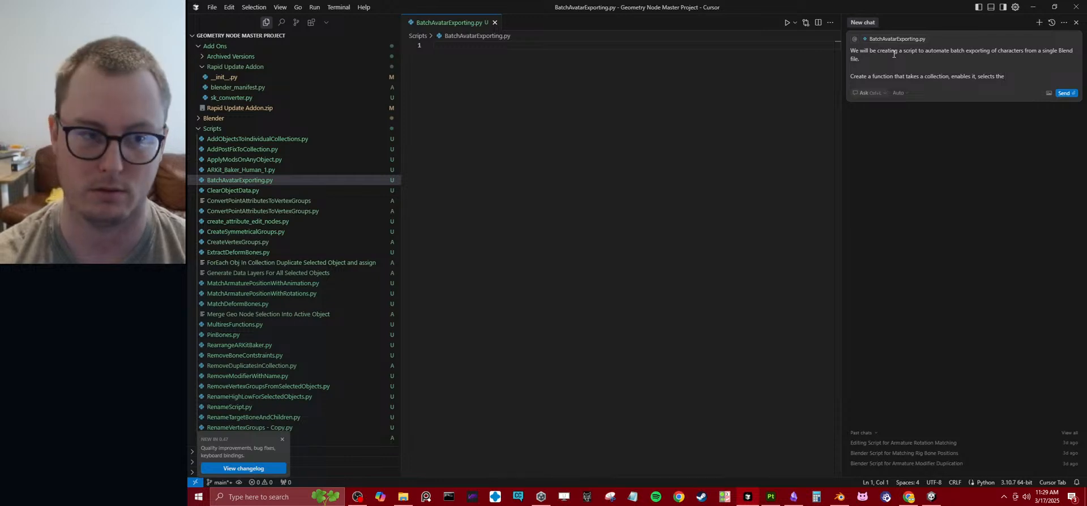
pyautogui.press('BackSpace')
pyautogui.press('BackSpace')
pyautogui.press('BackSpace')
pyautogui.write('all o')
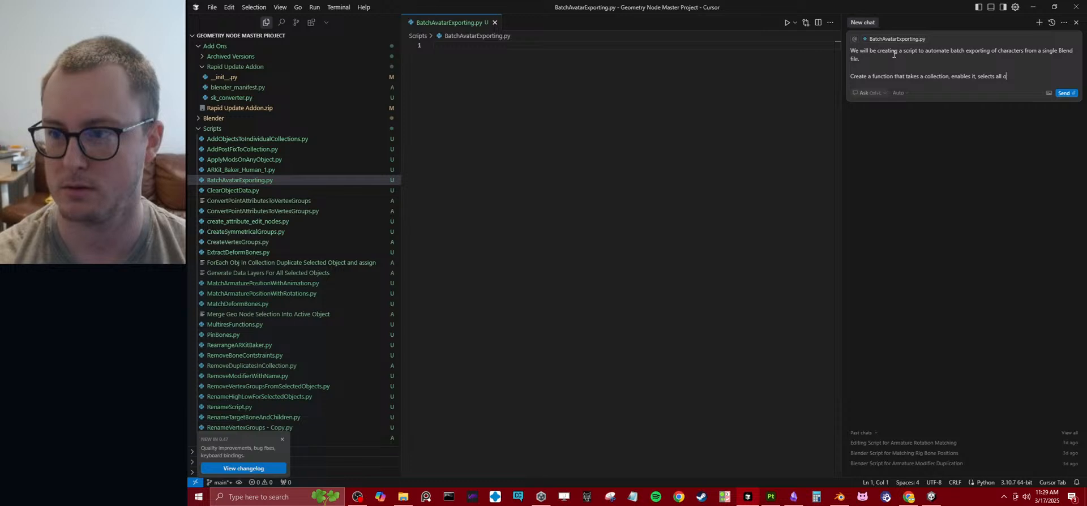
pyautogui.write('bjects,')
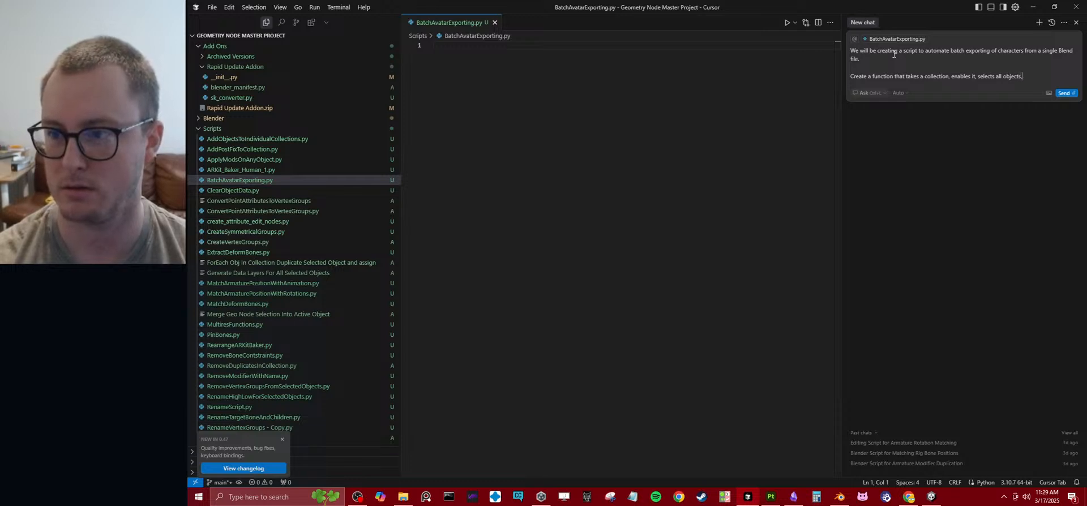
# - Continue the prompt sentence with "then exports as GLTF using the standard export settings."
pyautogui.write(' then exports ')
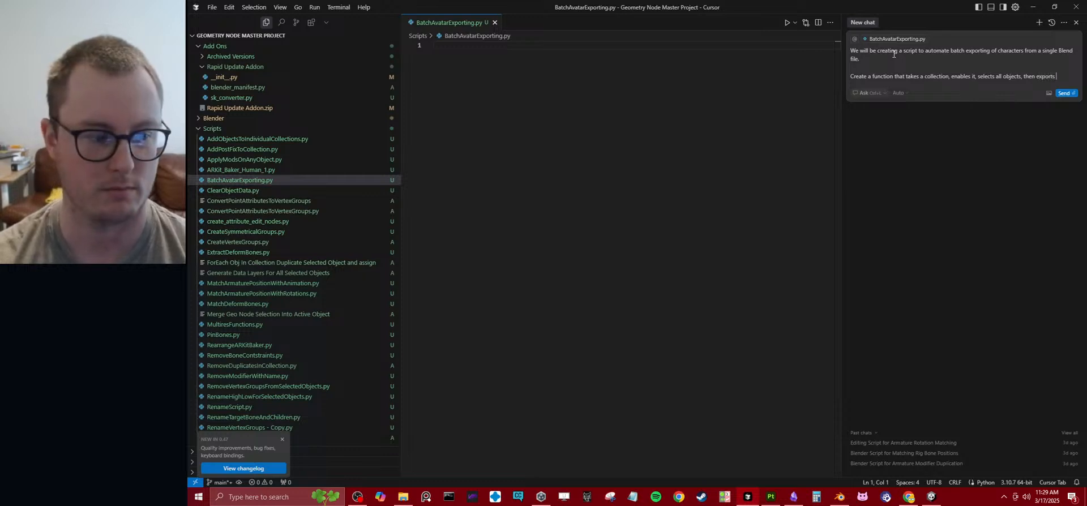
pyautogui.write('as GLTF')
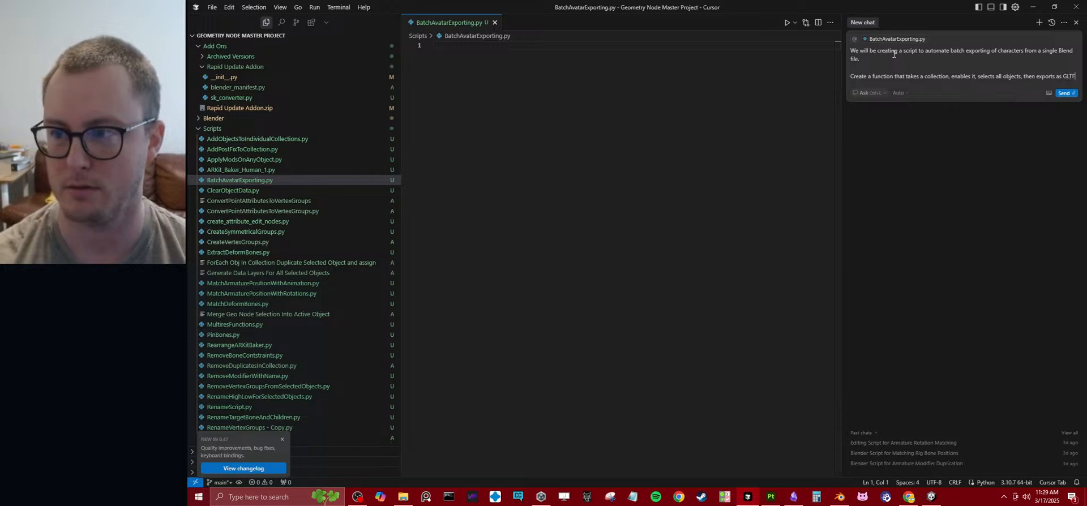
pyautogui.write(' using the ')
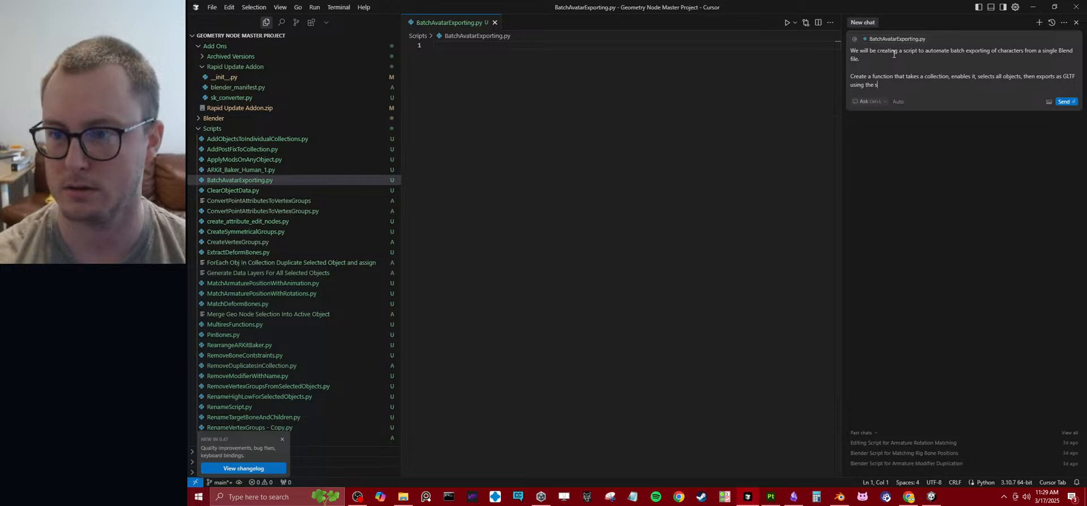
pyautogui.write('standar')
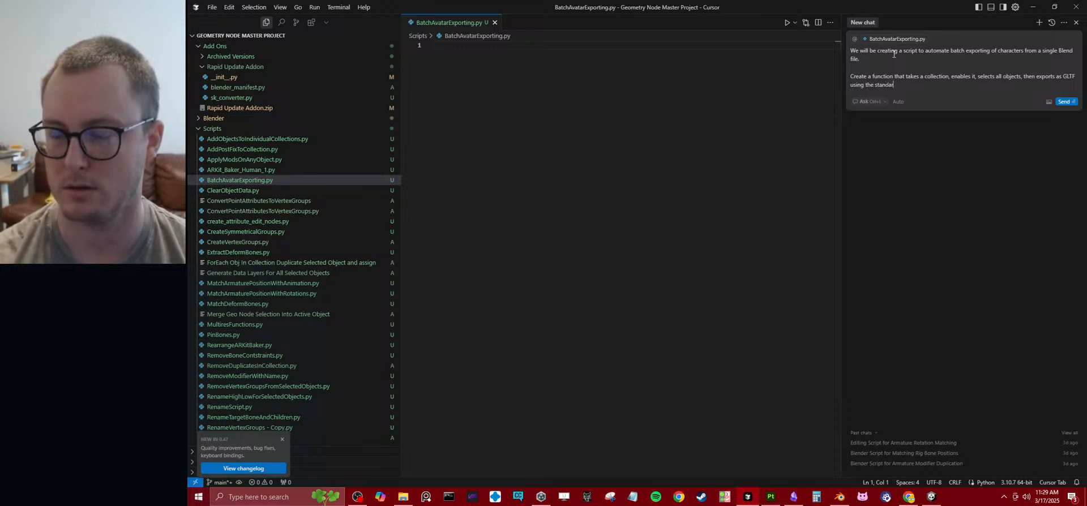
pyautogui.write('d')
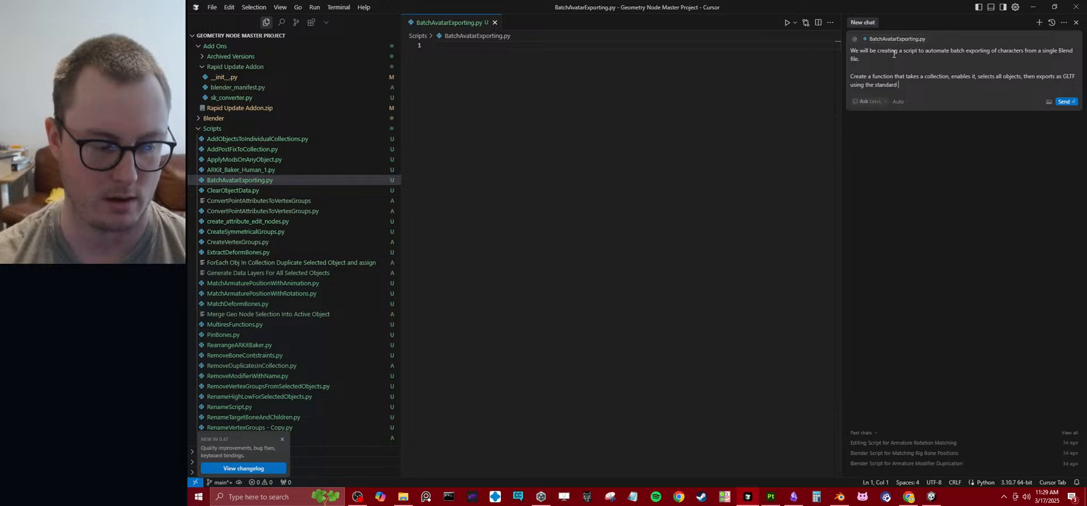
pyautogui.write(' export settings.')
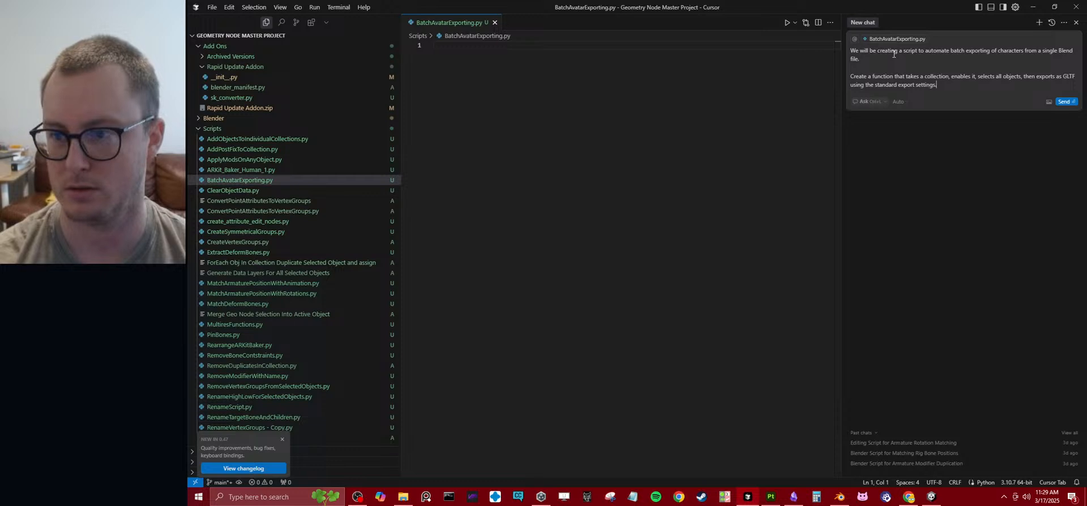
# - Add "The name of the export should be the name of the collection." to the prompt and send it
pyautogui.write('The name of the ex')
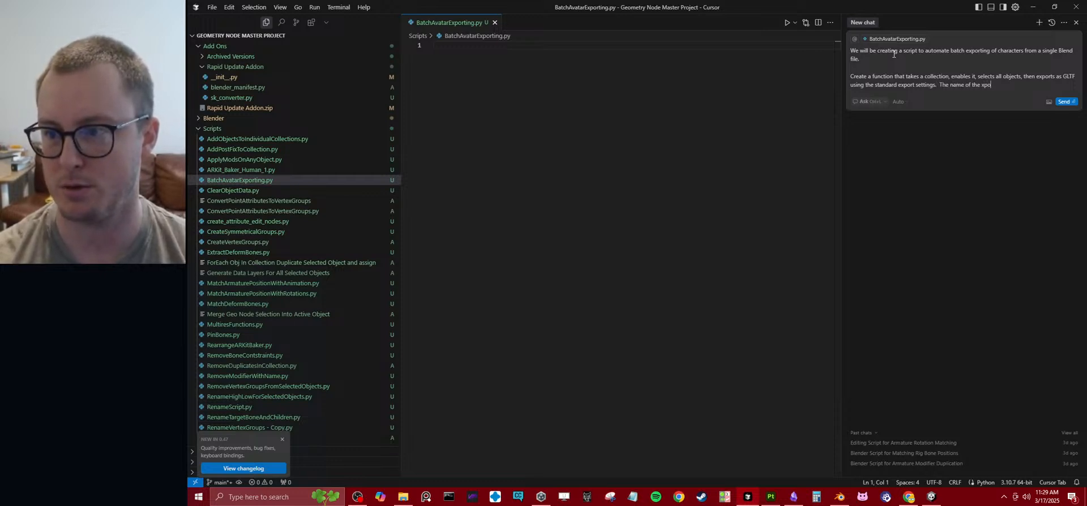
pyautogui.write('port should b')
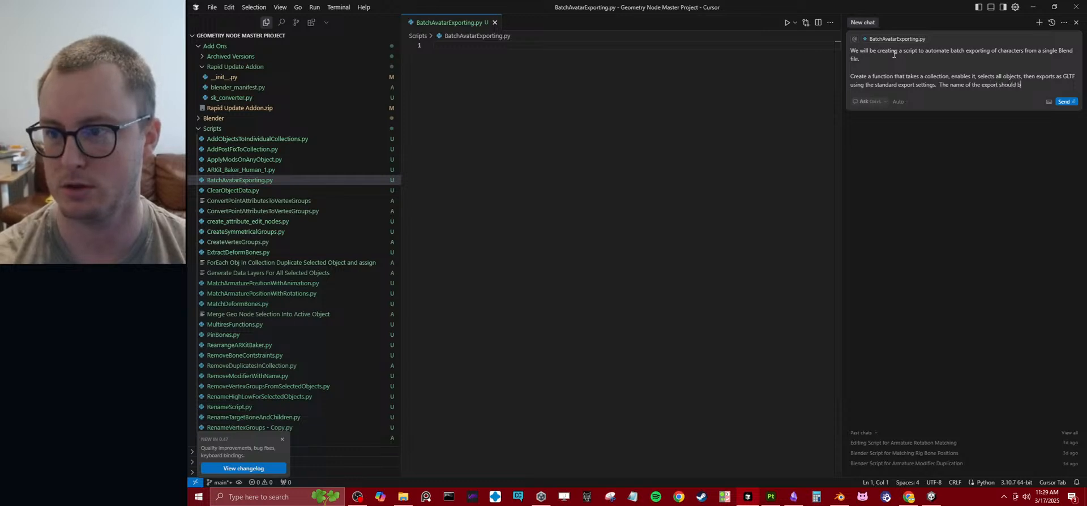
pyautogui.write('e the name of')
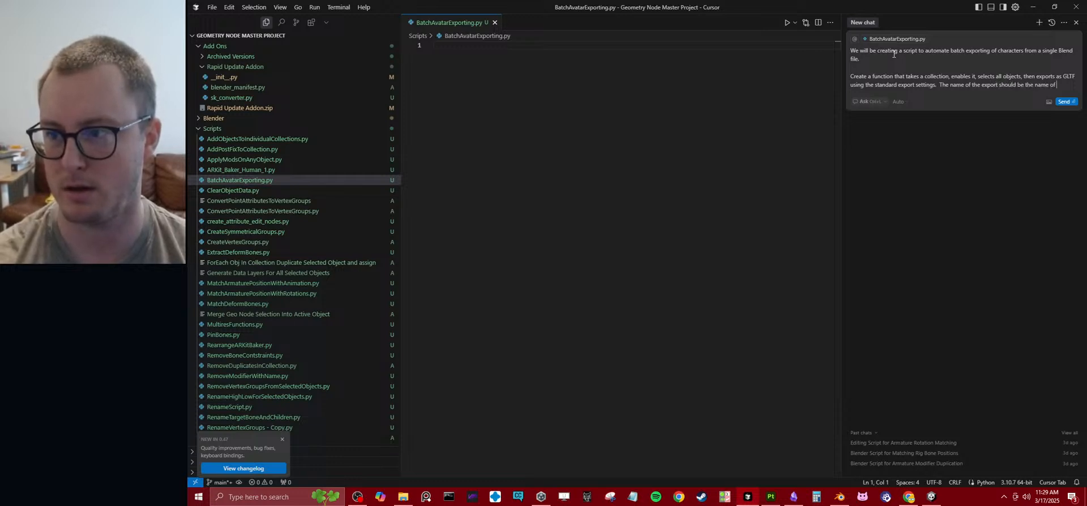
pyautogui.write(' the collection.')
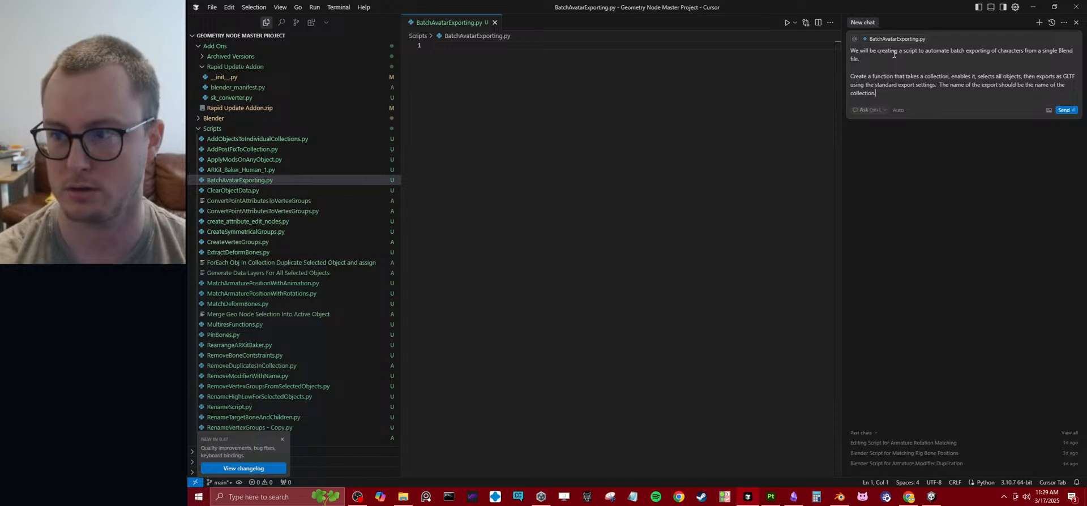
pyautogui.press('Return')
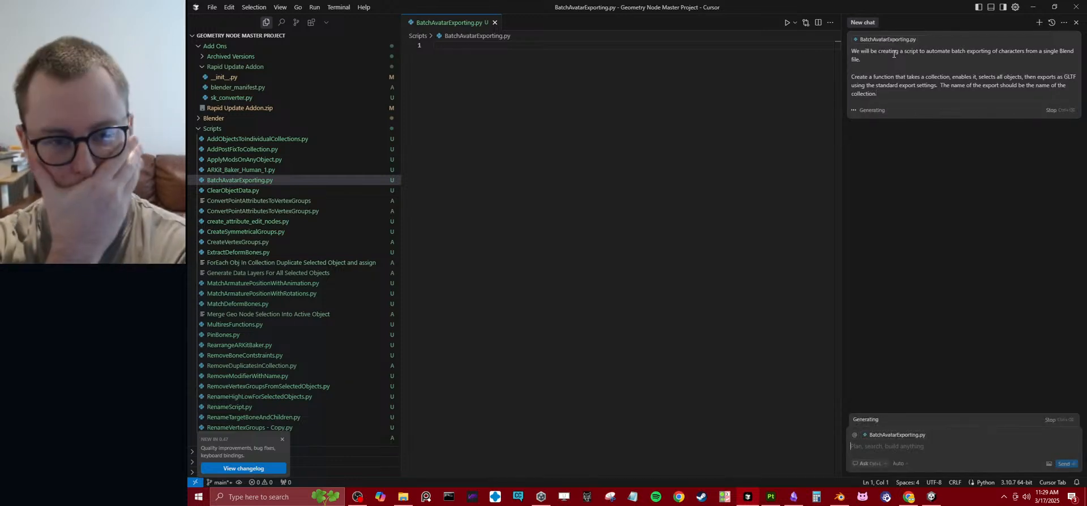
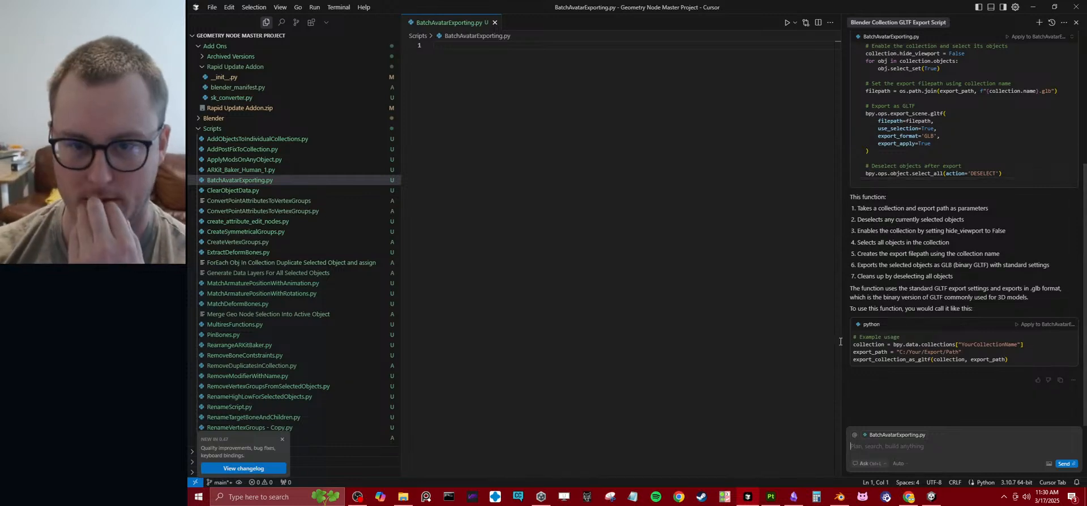
# - Apply and accept the generated export function and its example usage code in BatchAvatarExporting.py
pyautogui.scroll(2, 1039, 110)
pyautogui.scroll(3, 1040, 110)
pyautogui.click(1047, 129)
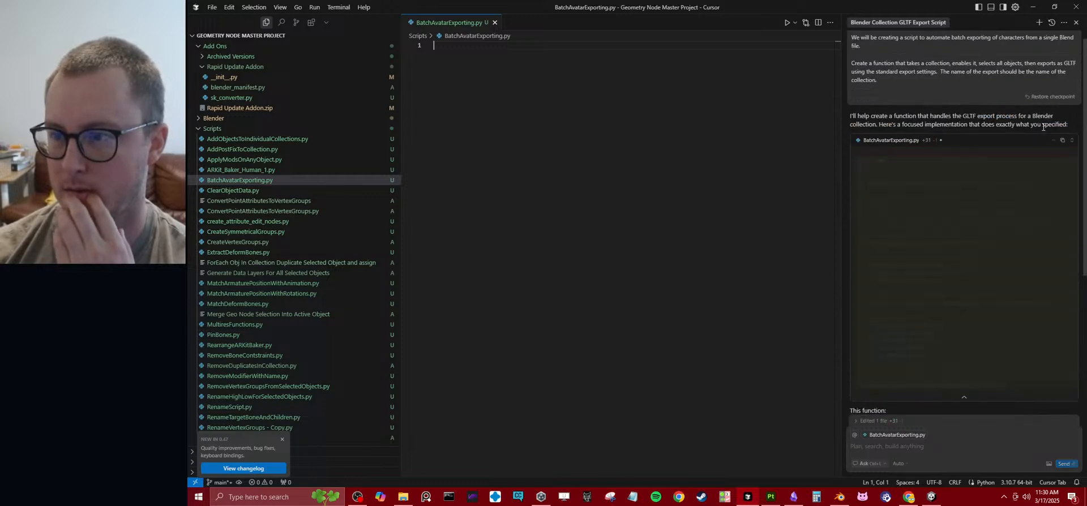
pyautogui.click(667, 460)
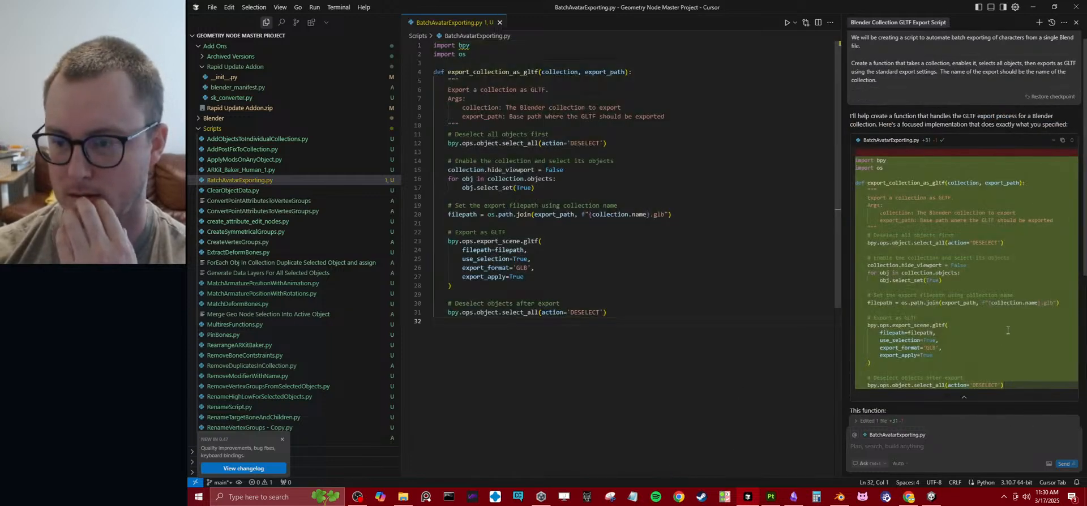
pyautogui.click(1040, 320)
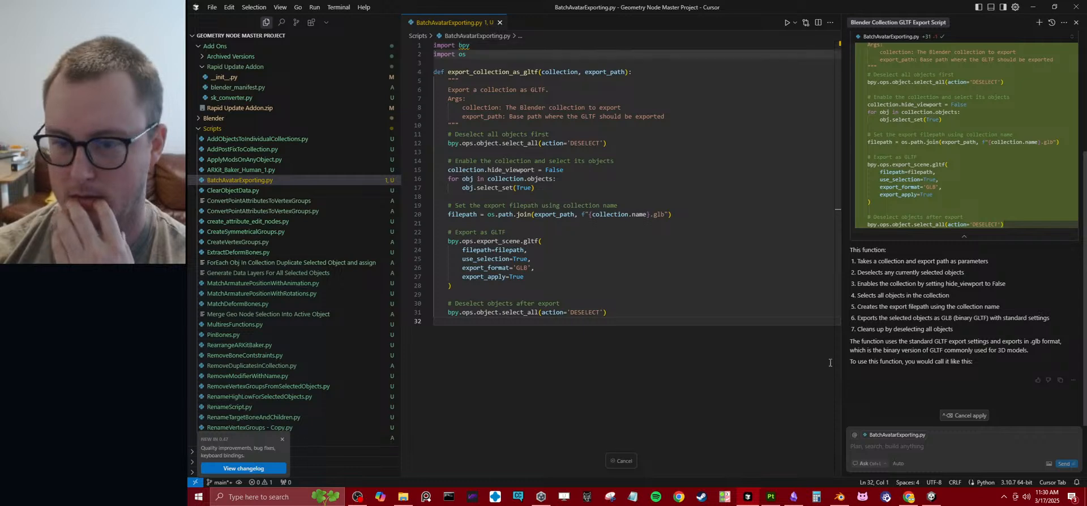
pyautogui.click(661, 460)
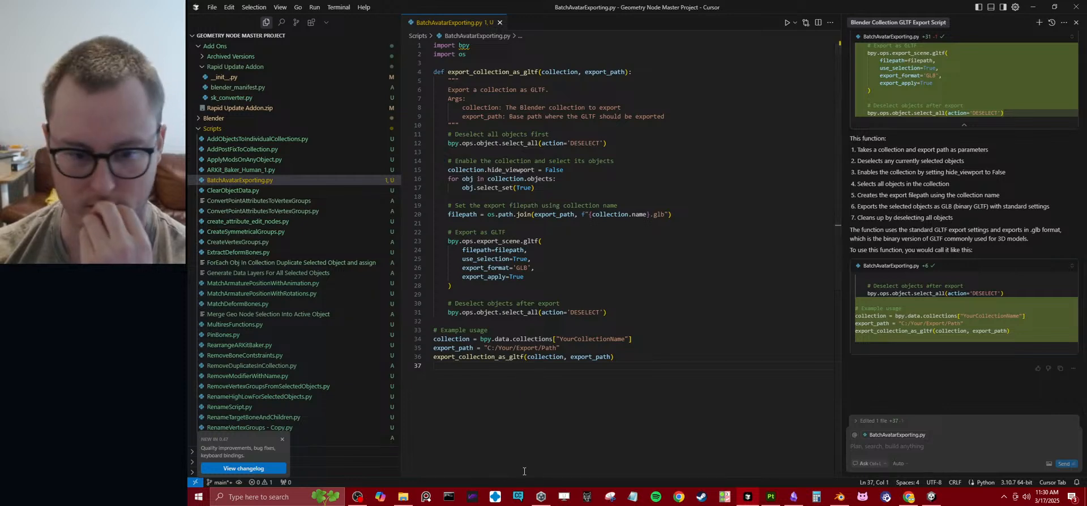
# - In File Explorer, create a folder named Export Testing inside the Avatars Test folder and copy its full path
pyautogui.click(409, 497)
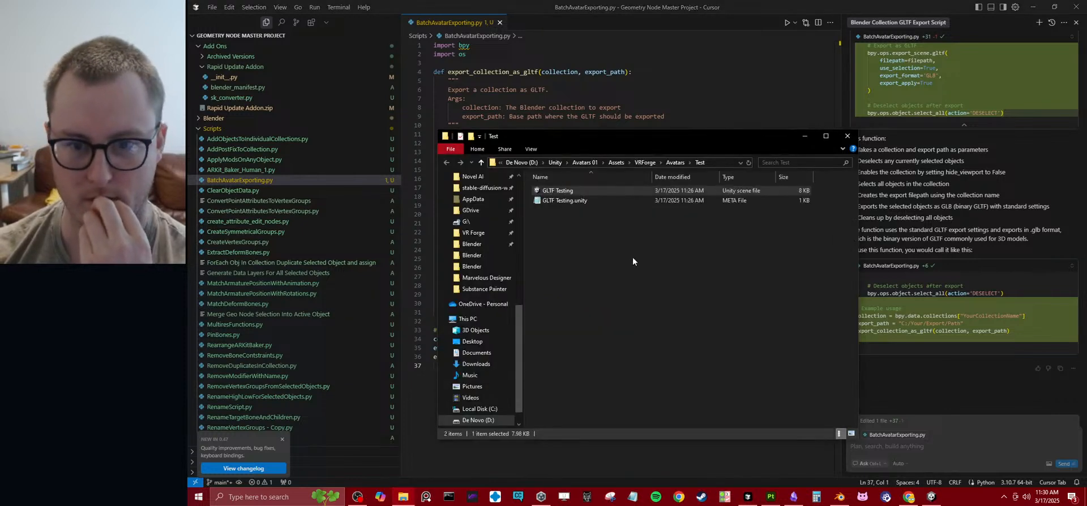
pyautogui.click(470, 136)
pyautogui.write('Export Testing')
pyautogui.press('Return')
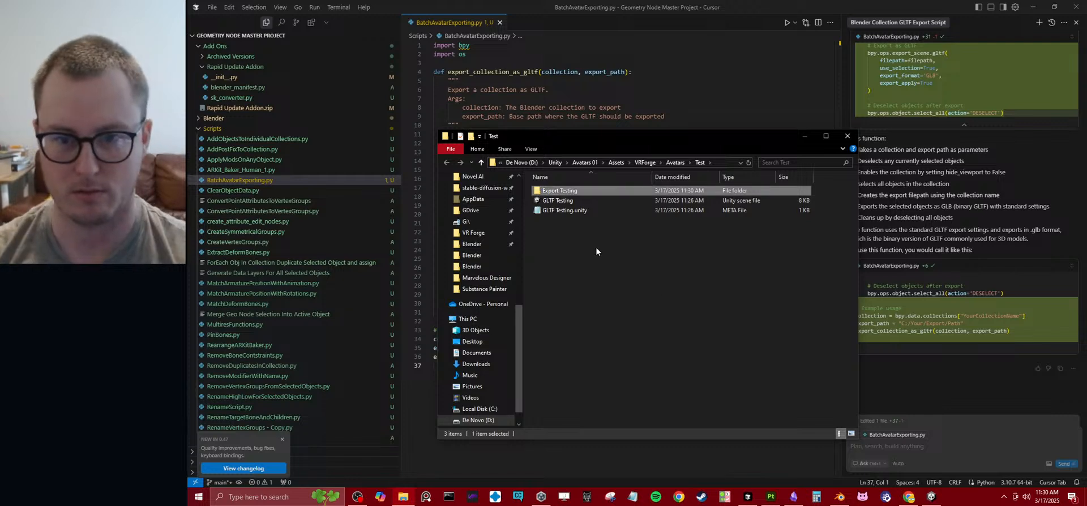
pyautogui.doubleClick(577, 192)
pyautogui.click(716, 162)
pyautogui.hotkey('ctrl', 'c')
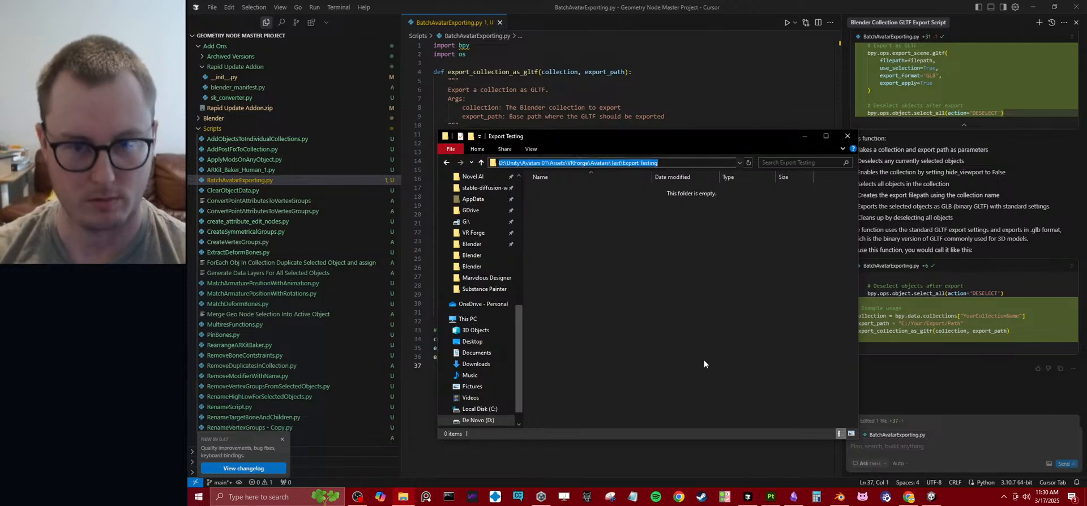
# - Back in Cursor, set the example usage's export_path to "D:\Unity\Avatars 01\Assets\VRForge\Avatars\Test\Export Testing"
pyautogui.hotkey('alt', 'Tab')
pyautogui.click(556, 348)
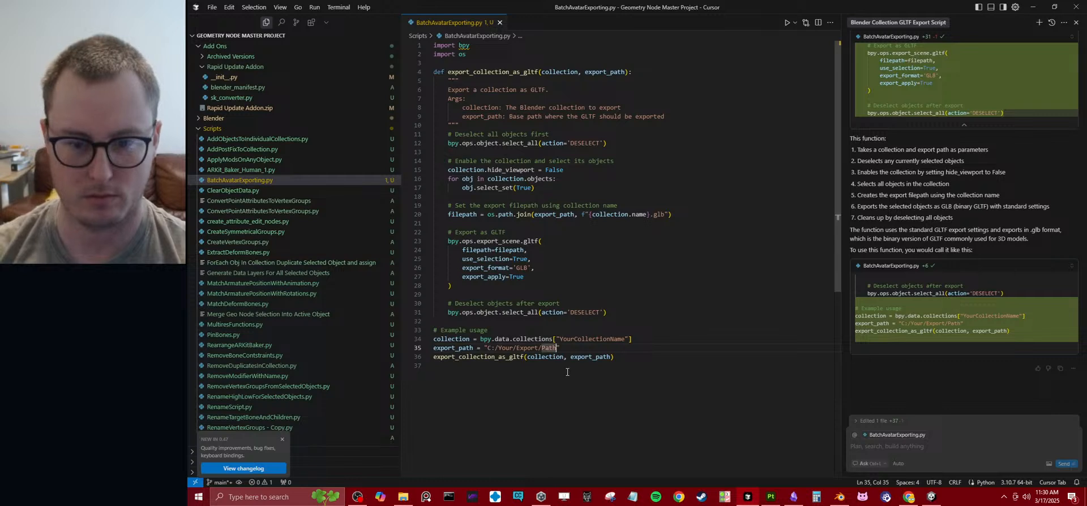
pyautogui.hotkey('ctrl', 'shift', 'Left')
pyautogui.hotkey('ctrl', 'shift', 'Left')
pyautogui.hotkey('ctrl', 'shift', 'Left')
pyautogui.hotkey('ctrl', 'shift', 'Left')
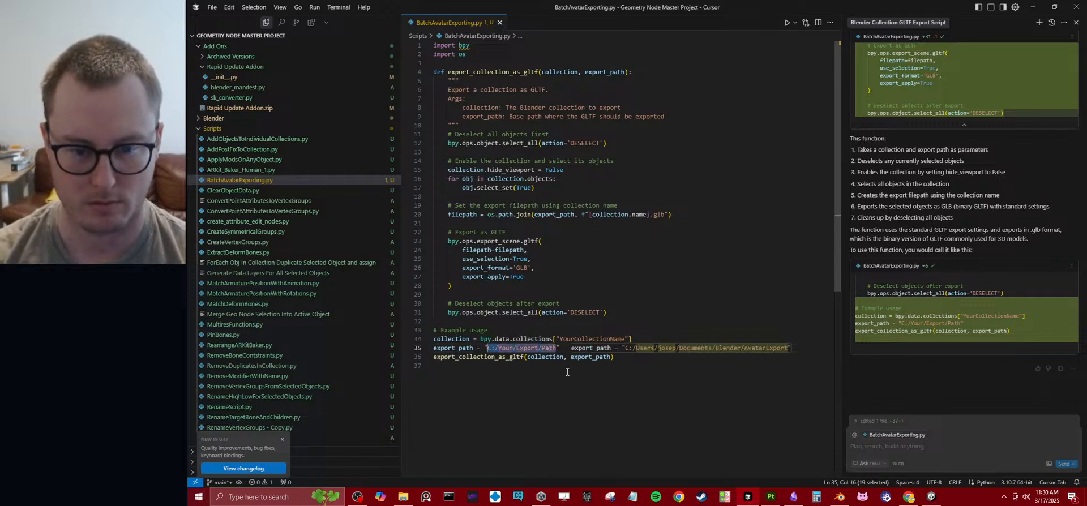
pyautogui.hotkey('shift', 'Left')
pyautogui.hotkey('ctrl', 'v')
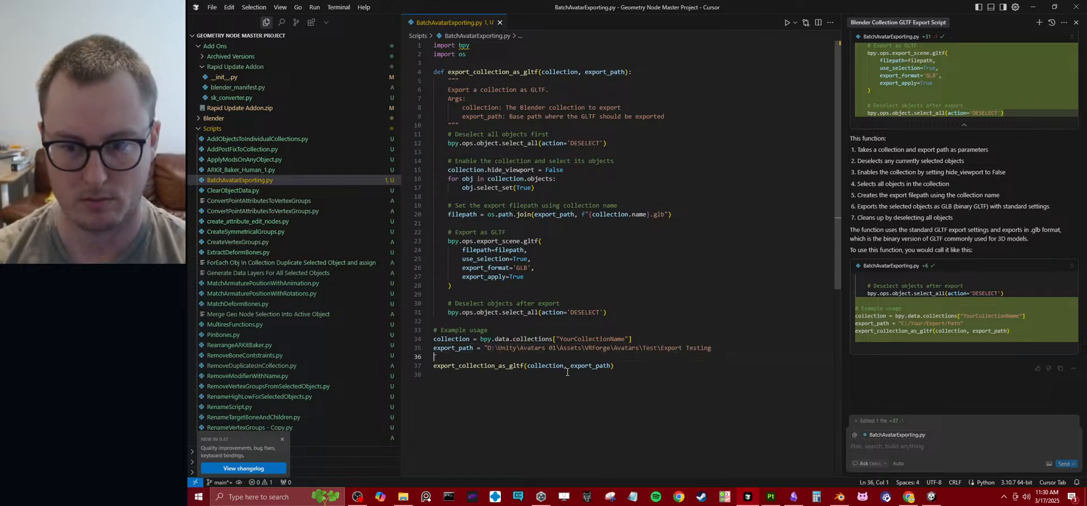
pyautogui.click(667, 304)
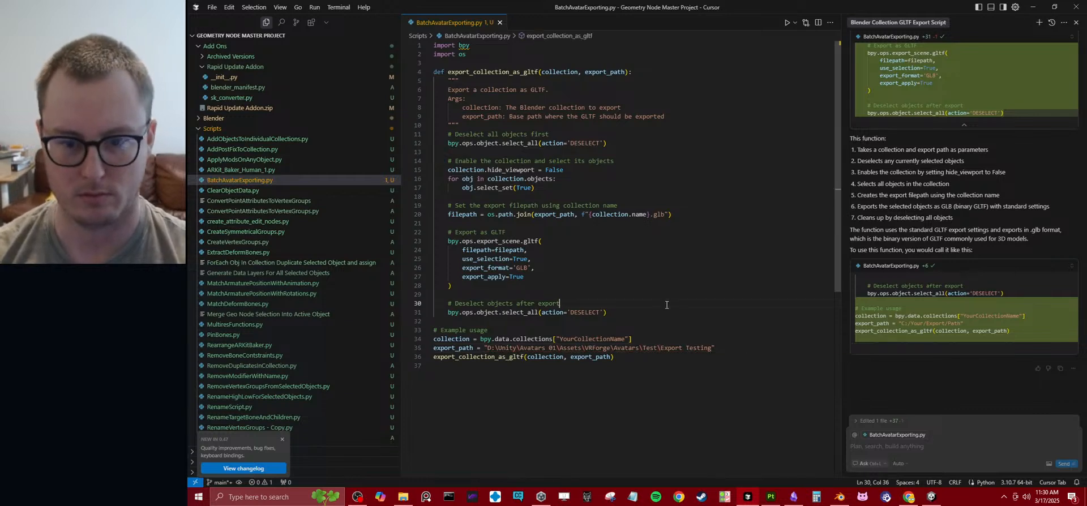
# - Delete the line assigning bpy.data.collections["YourCollectionName"] to collection in the example usage
pyautogui.click(617, 367)
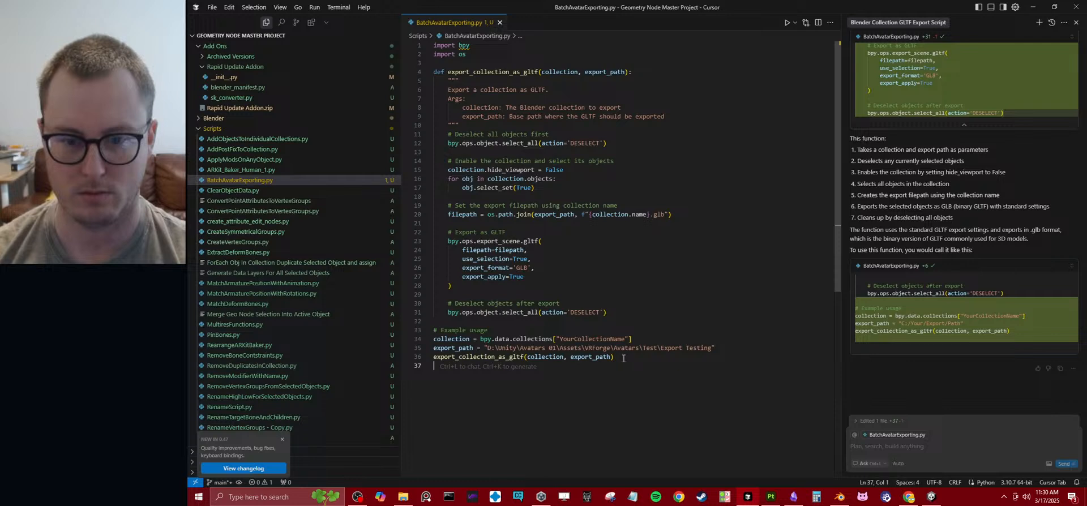
pyautogui.moveTo(640, 338); pyautogui.dragTo(426, 341)
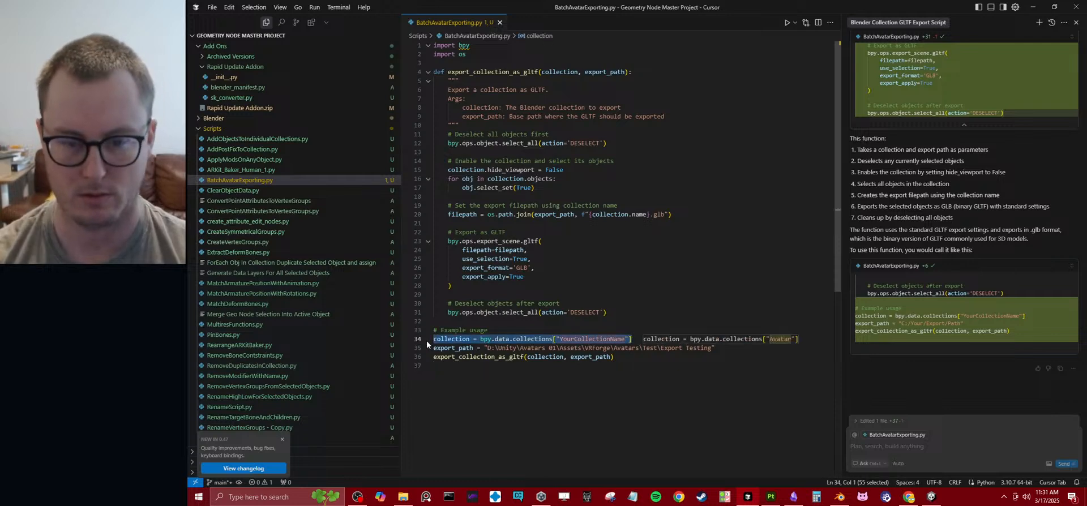
pyautogui.press('BackSpace')
pyautogui.press('BackSpace')
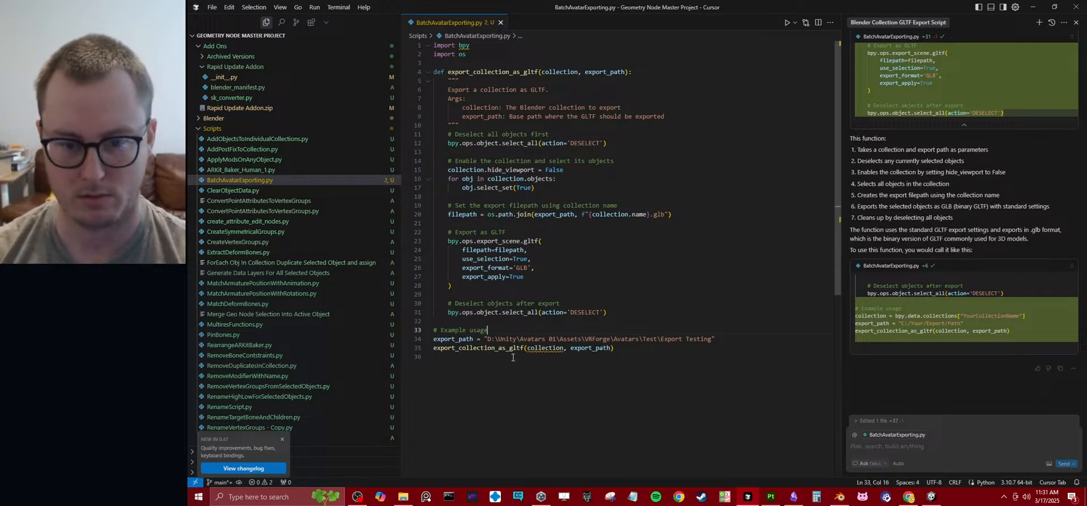
# - Clear the collection argument from the export_collection_as_gltf call in the example usage
pyautogui.click(526, 347)
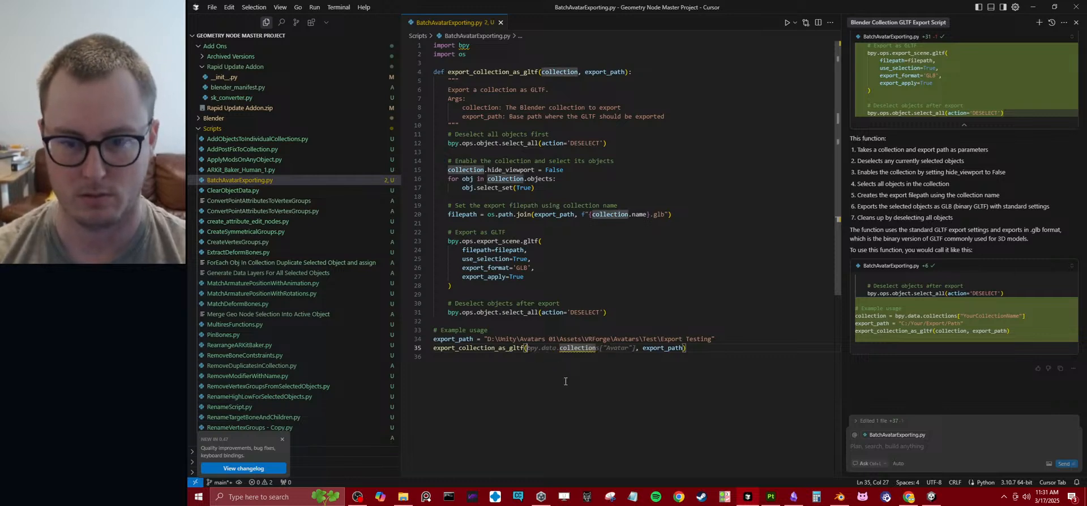
pyautogui.write('ac')
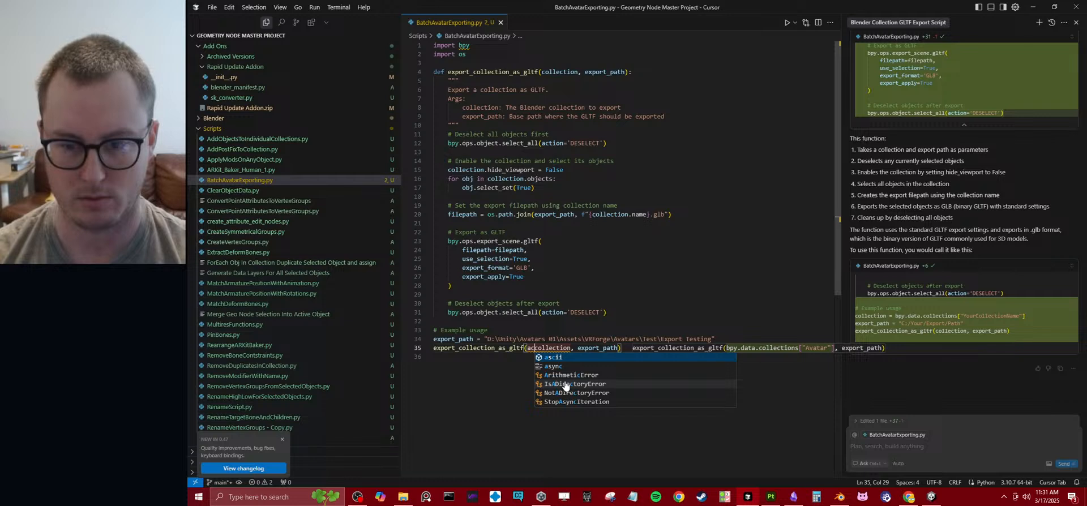
pyautogui.press('BackSpace')
pyautogui.press('BackSpace')
pyautogui.hotkey('ctrl', 'shift', 'Right')
pyautogui.press('BackSpace')
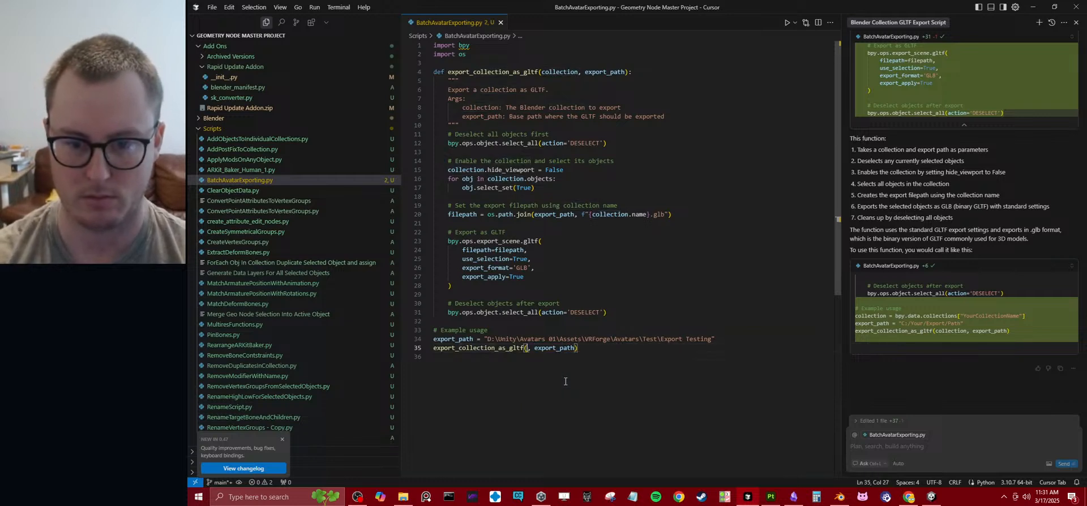
pyautogui.write('ac')
pyautogui.press('BackSpace')
pyautogui.press('BackSpace')
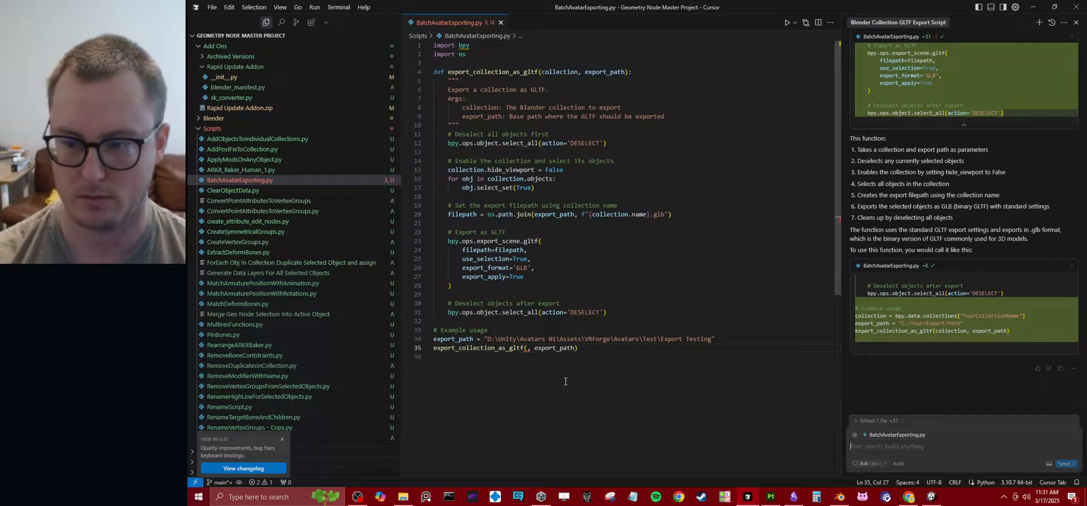
# - Rewrite the example call as export_collection_as_gltf() with empty parentheses
pyautogui.click(601, 350)
pyautogui.moveTo(601, 350); pyautogui.dragTo(433, 350)
pyautogui.write('exp')
pyautogui.press('Tab')
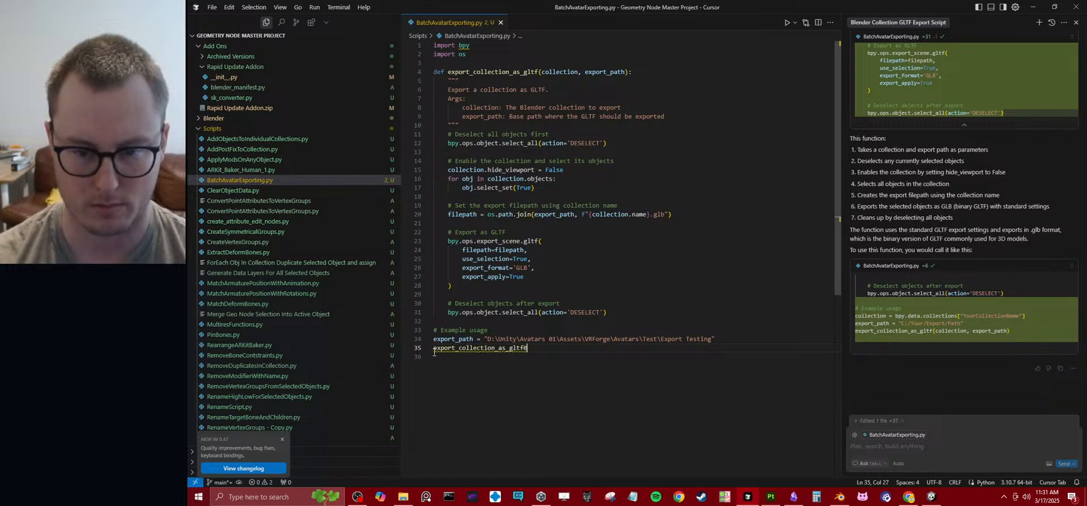
pyautogui.write('(')
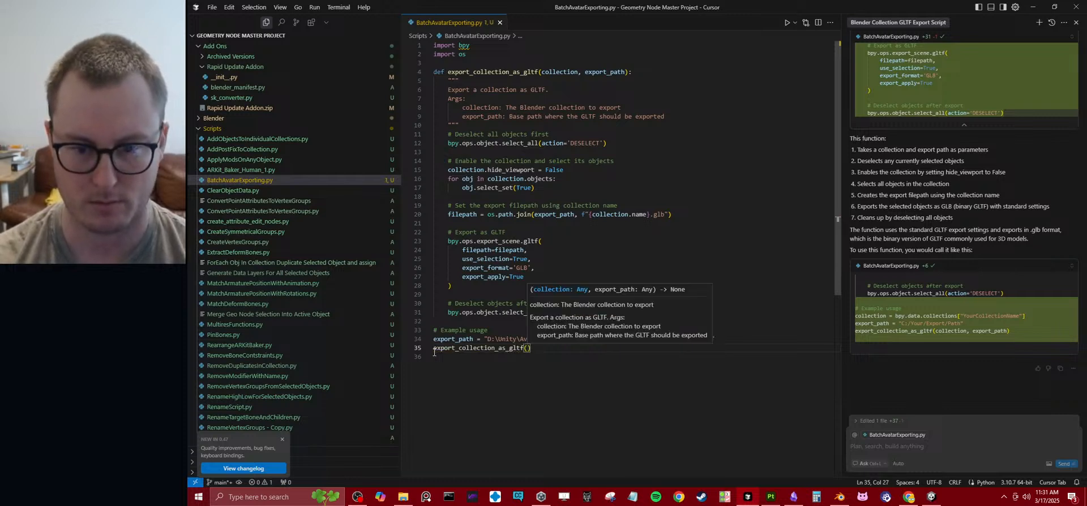
pyautogui.write('ac')
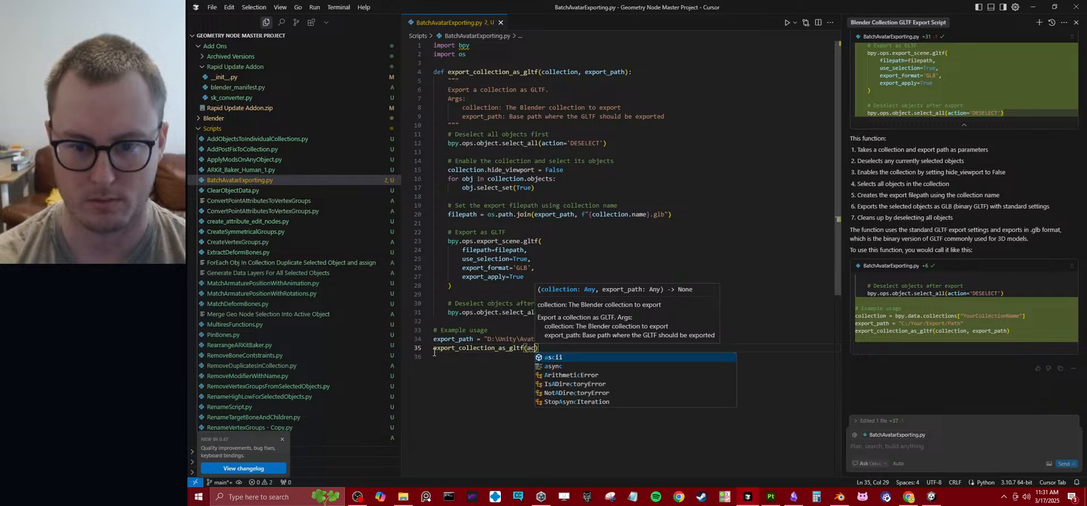
pyautogui.press('BackSpace')
pyautogui.press('BackSpace')
pyautogui.write('selec')
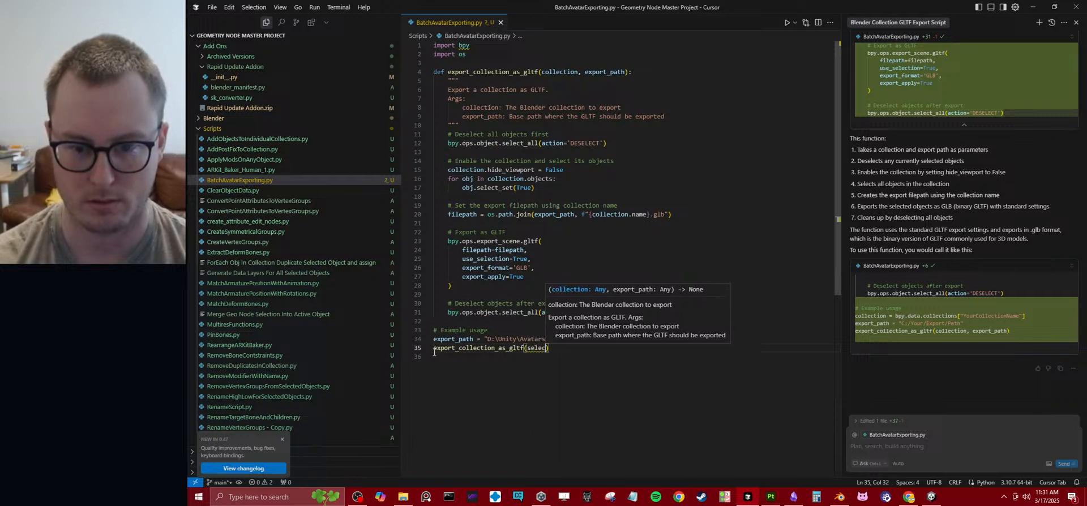
pyautogui.hotkey('ctrl', 'BackSpace')
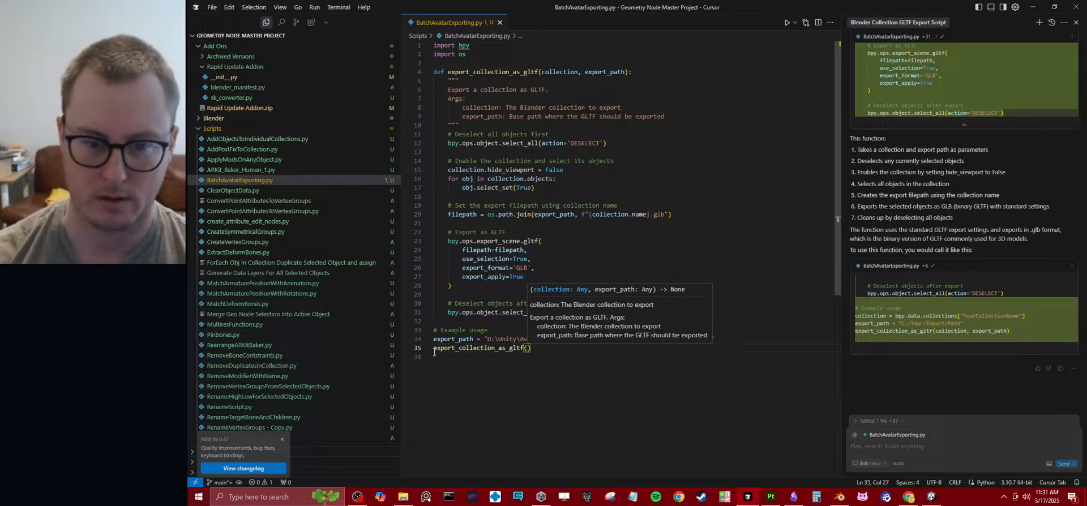
# - Delete the whole example usage block, including its comment, export path and function call, below the export function
pyautogui.click(507, 360)
pyautogui.moveTo(535, 350); pyautogui.dragTo(431, 329)
pyautogui.click(586, 349)
pyautogui.press('BackSpace')
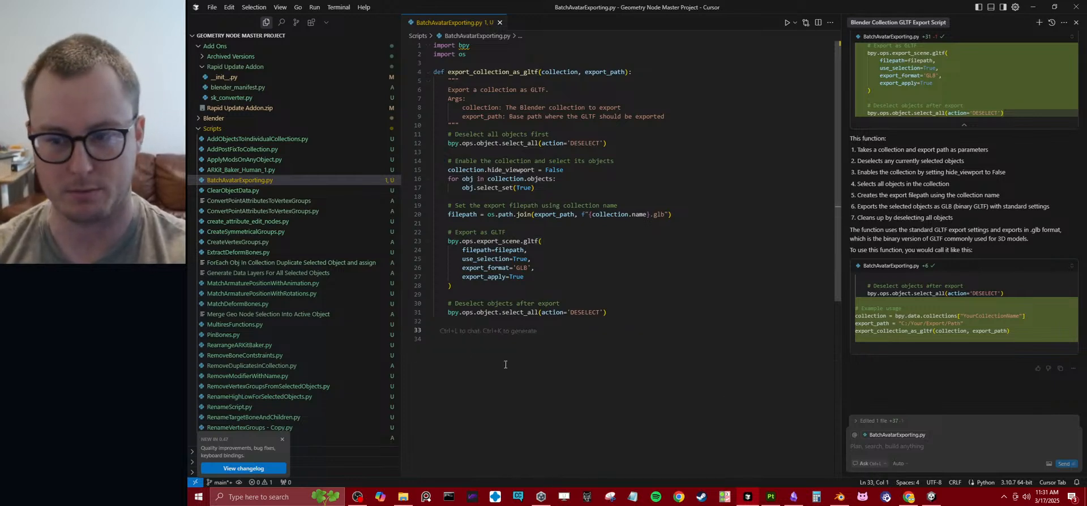
# - Remove the file context from the AI chat and begin the prompt with "we will run this in the text editor for now."
pyautogui.click(983, 447)
pyautogui.write('A')
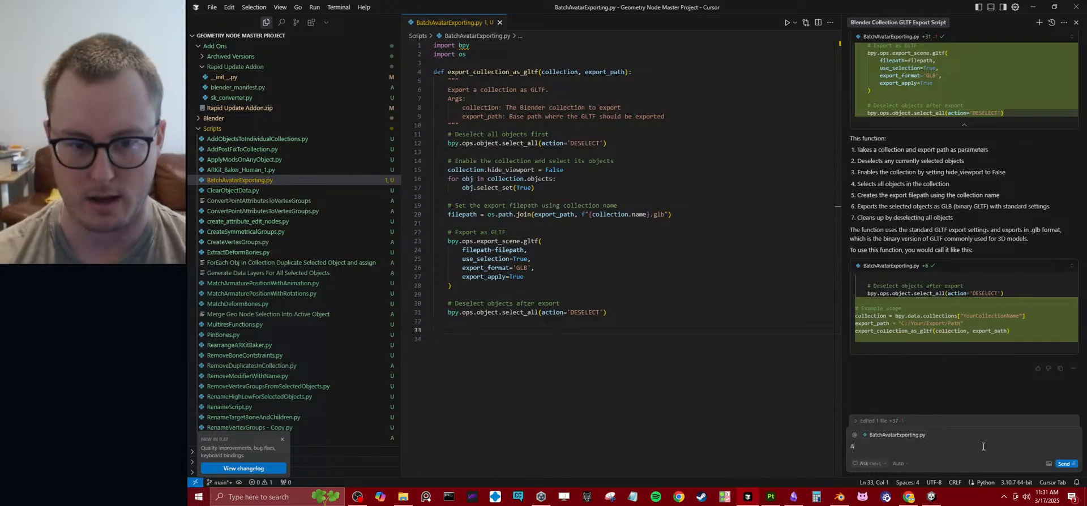
pyautogui.press('BackSpace')
pyautogui.press('BackSpace')
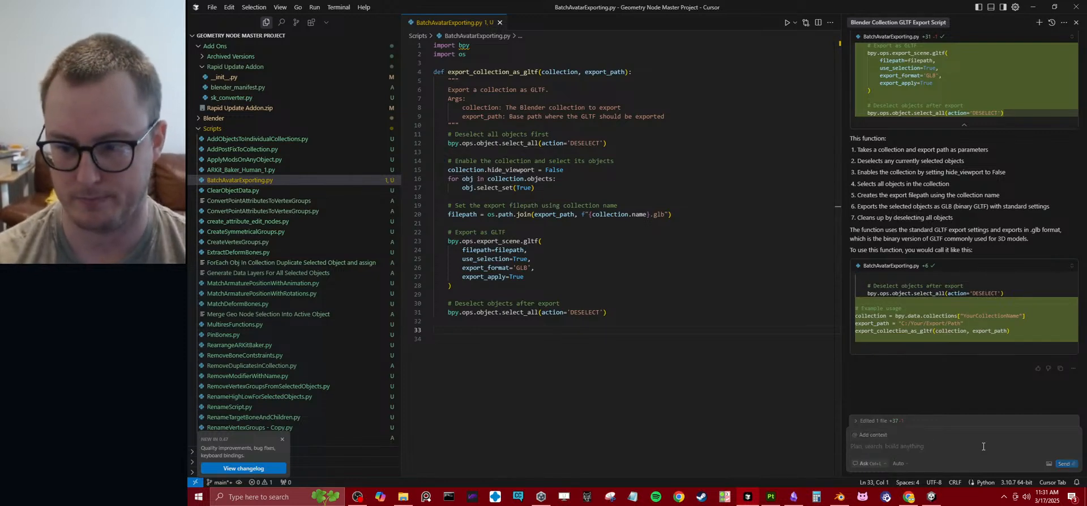
pyautogui.write('w')
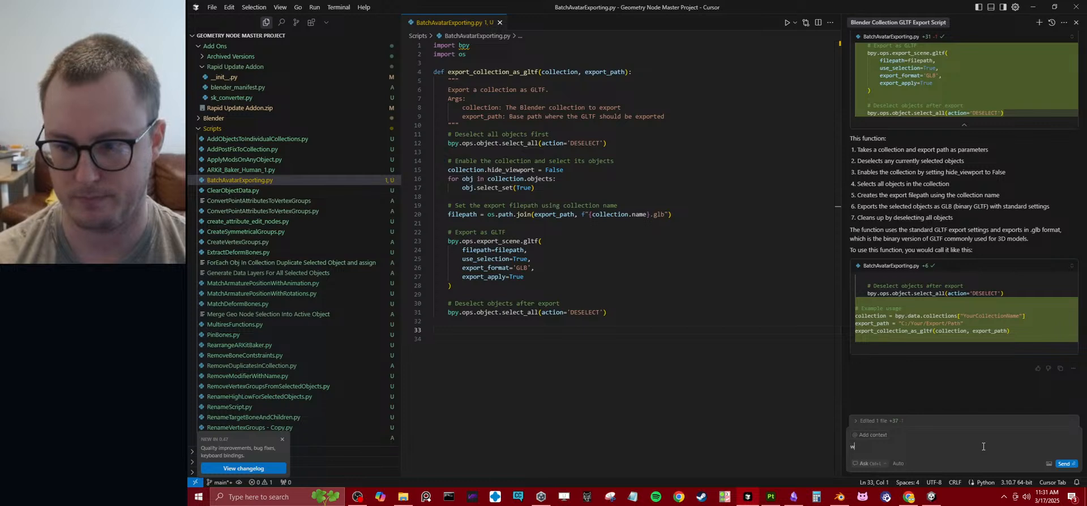
pyautogui.write('e will run this in the text')
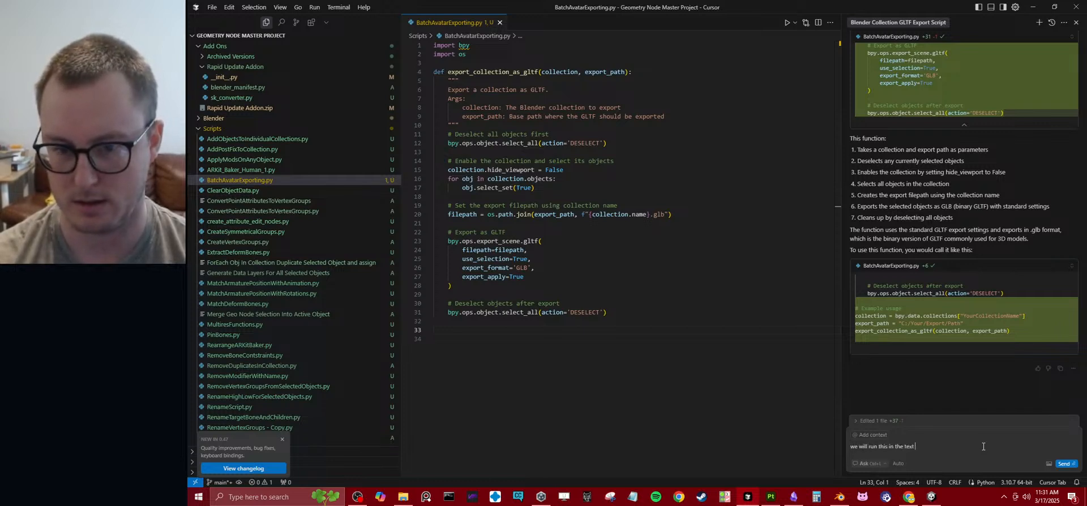
pyautogui.write(' editor for now')
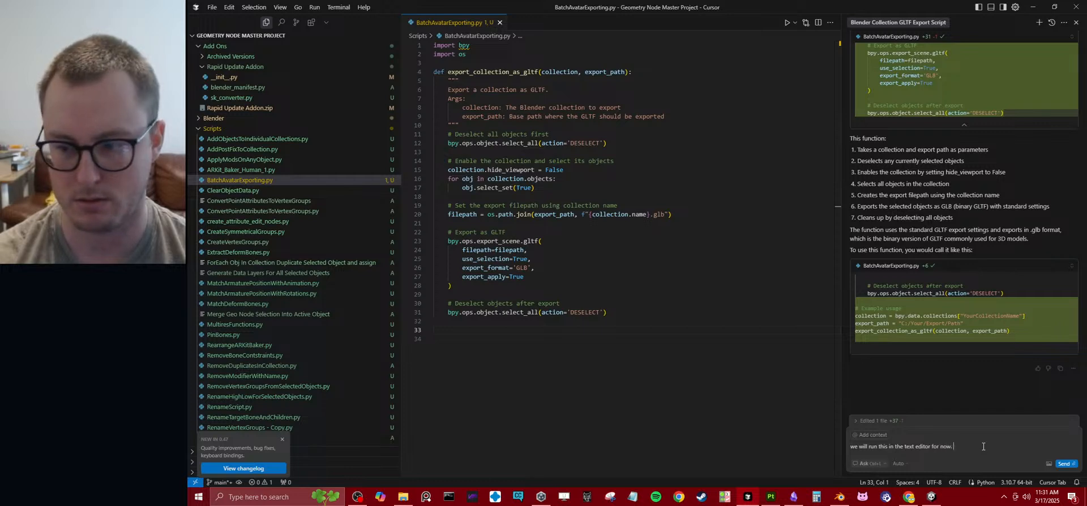
pyautogui.write('.')
pyautogui.hotkey('shift', 'Return')
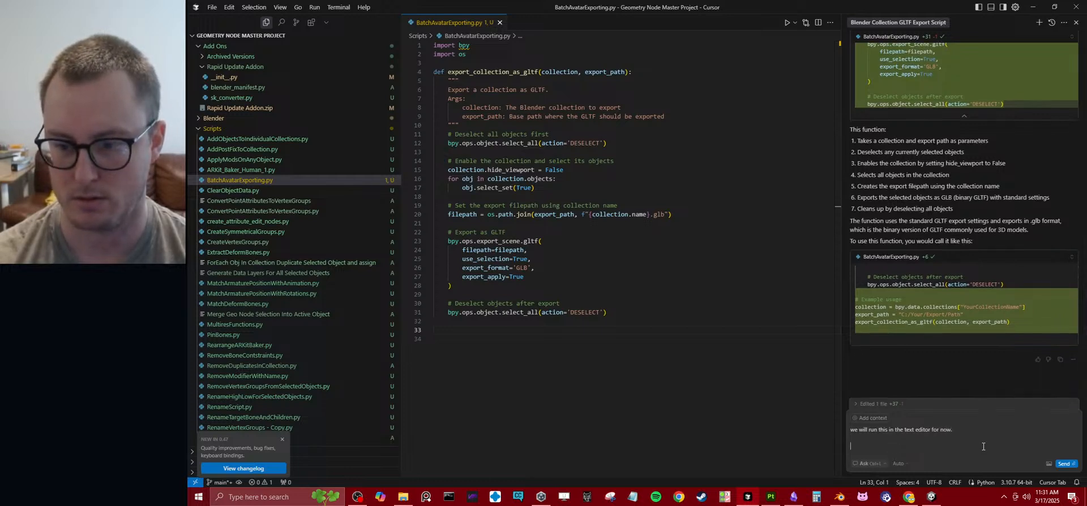
# - Add "Have the script take the active collection and this path D:\Unity\Avatars 01\Assets\VRForge\Avatars\Test\Export Testing and use our new function", and send the prompt
pyautogui.write('Please have')
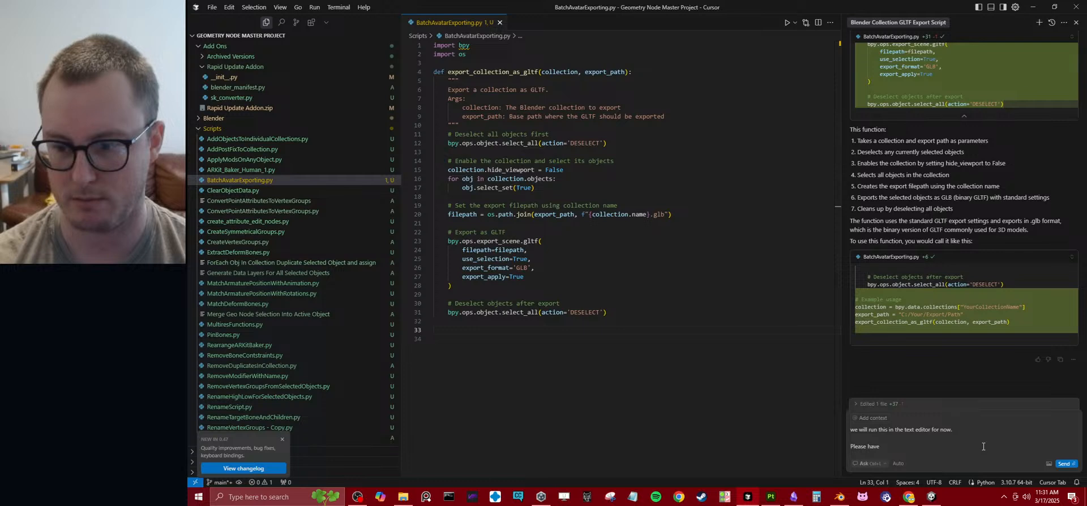
pyautogui.hotkey('ctrl', 'BackSpace')
pyautogui.hotkey('ctrl', 'BackSpace')
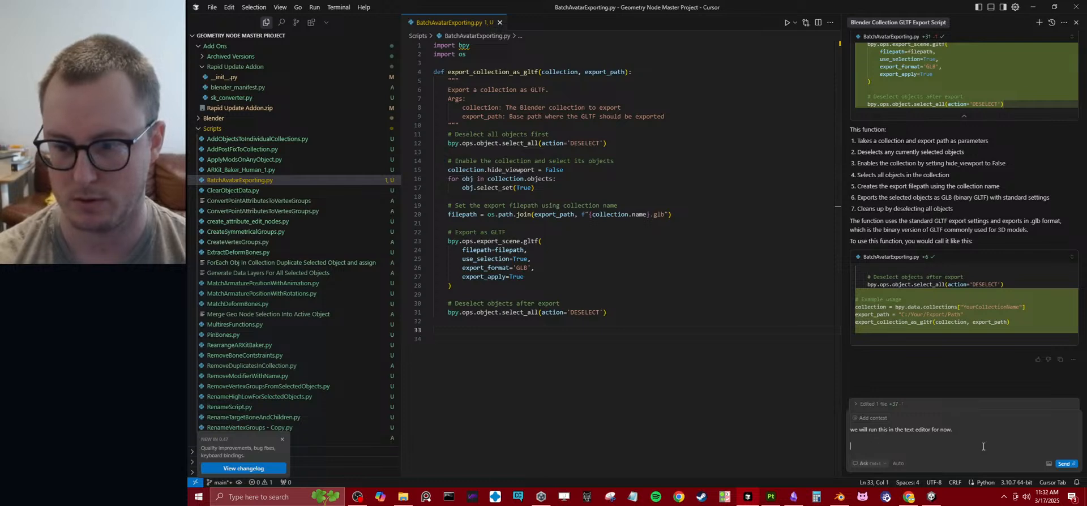
pyautogui.write('Have teh s')
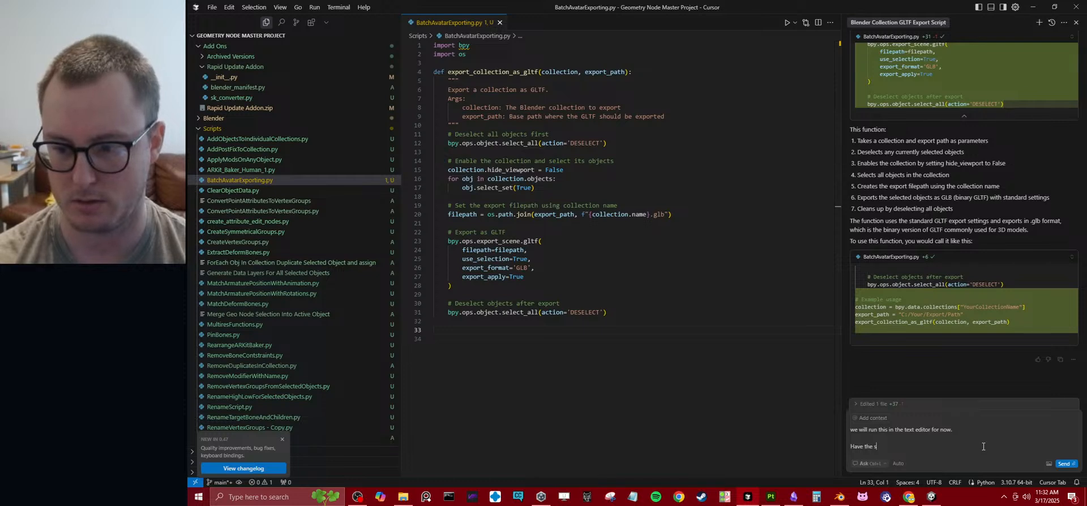
pyautogui.write('teh a')
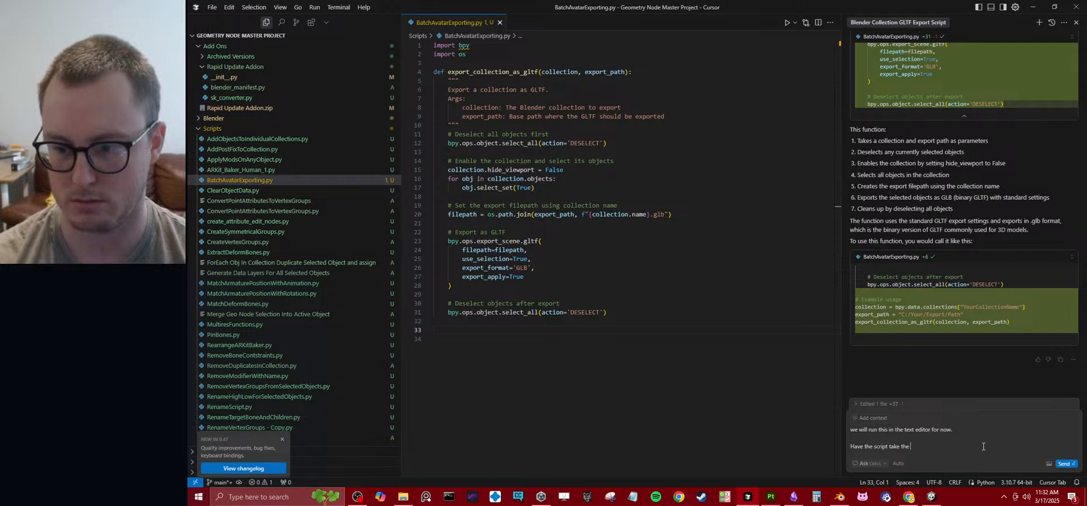
pyautogui.write('ction')
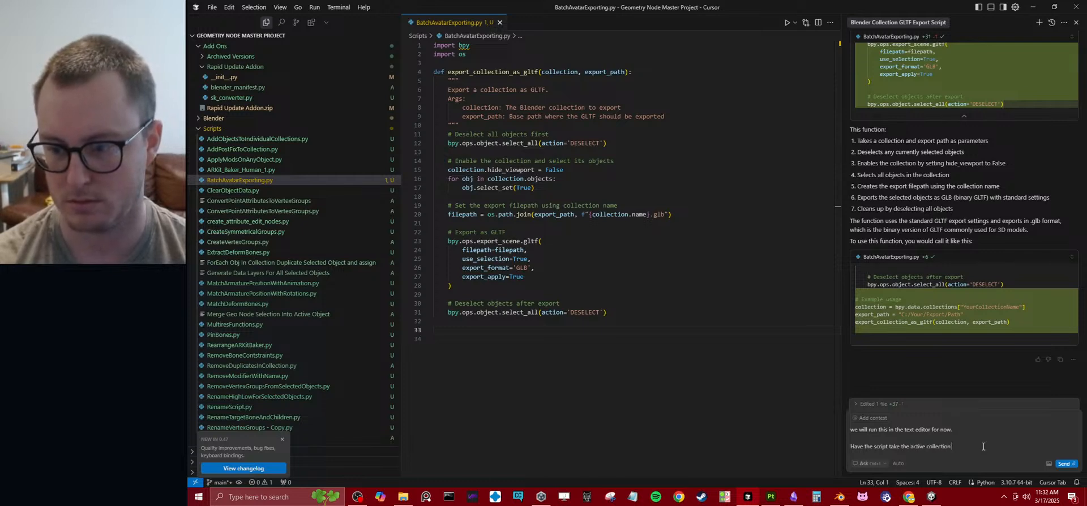
pyautogui.write(' and this par')
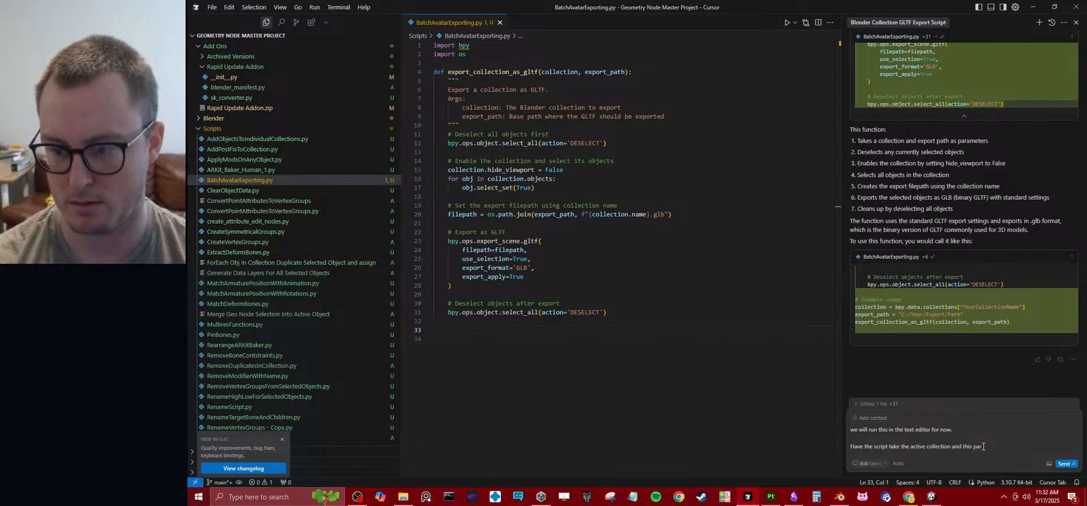
pyautogui.write('h')
pyautogui.write('D:\\Unity\\Avatars 01\\Assets\\VRForge\\Avatars\\Test\\Export Testing')
pyautogui.hotkey('shift', 'Return')
pyautogui.hotkey('shift', 'Return')
pyautogui.write('and use our ne')
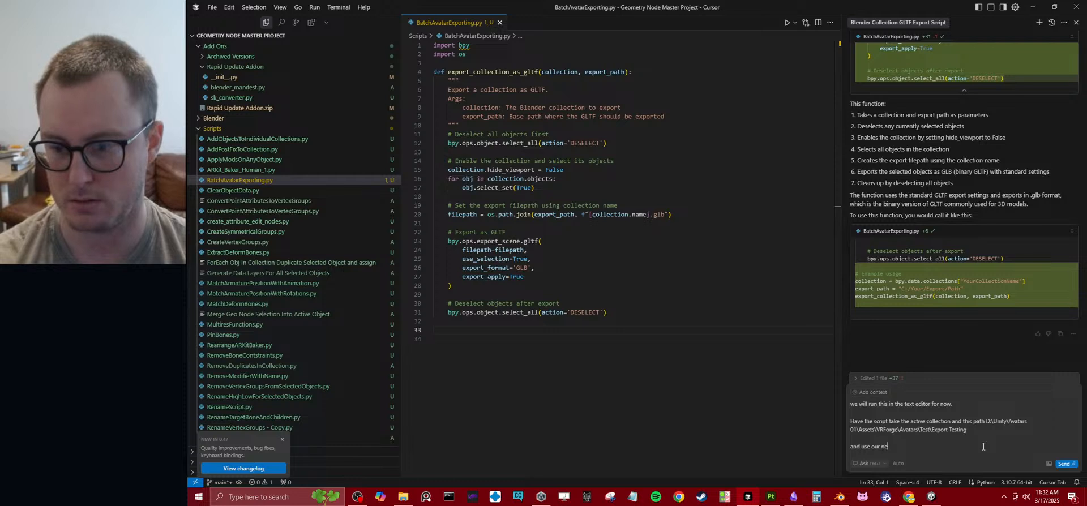
pyautogui.write('w function')
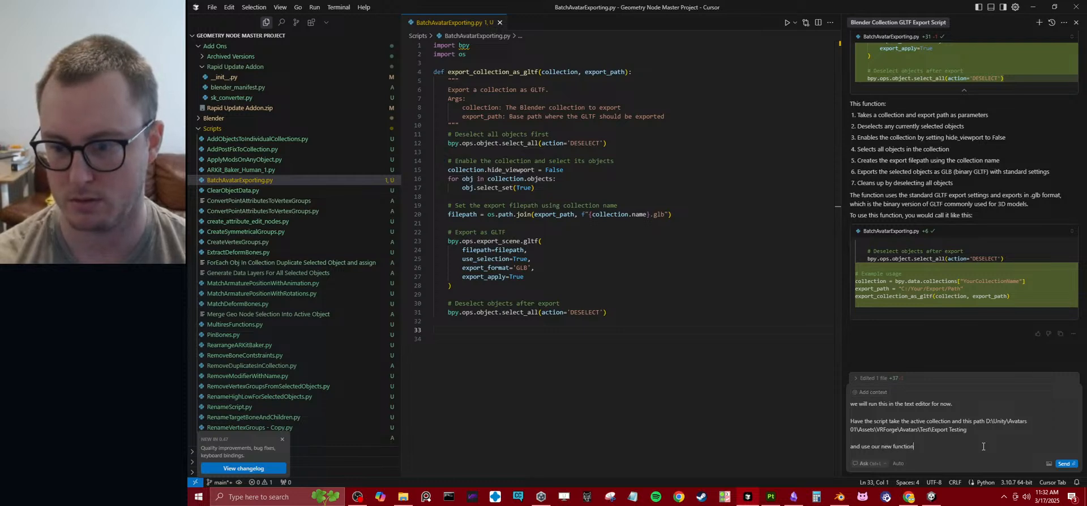
pyautogui.press('Return')
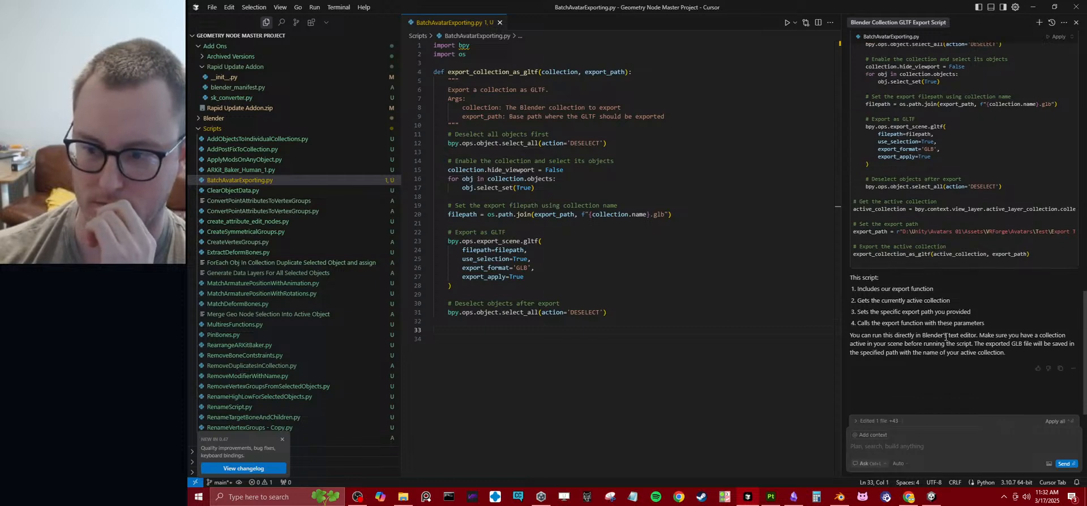
# - Apply and accept the generated code that exports the active collection in BatchAvatarExporting.py
pyautogui.click(1053, 421)
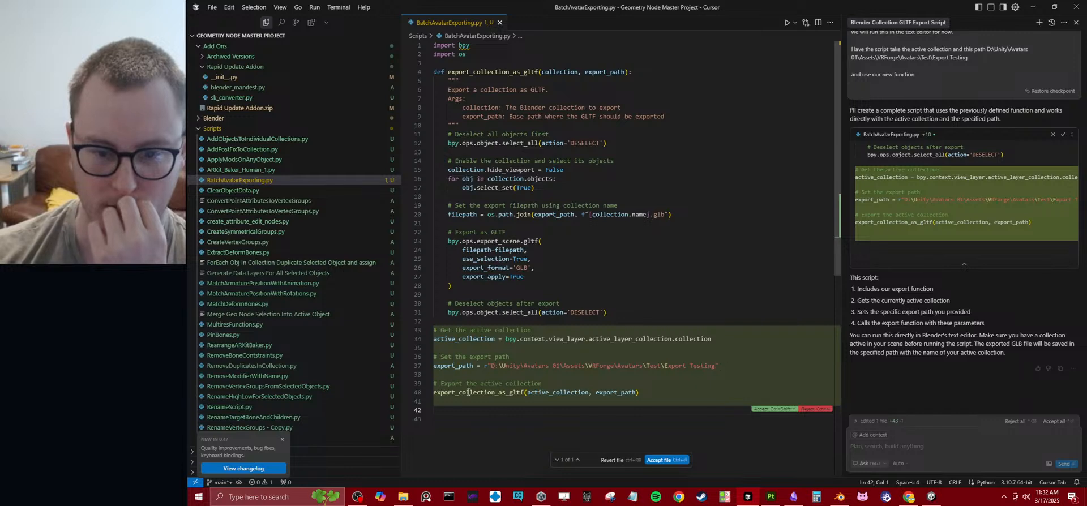
pyautogui.click(668, 461)
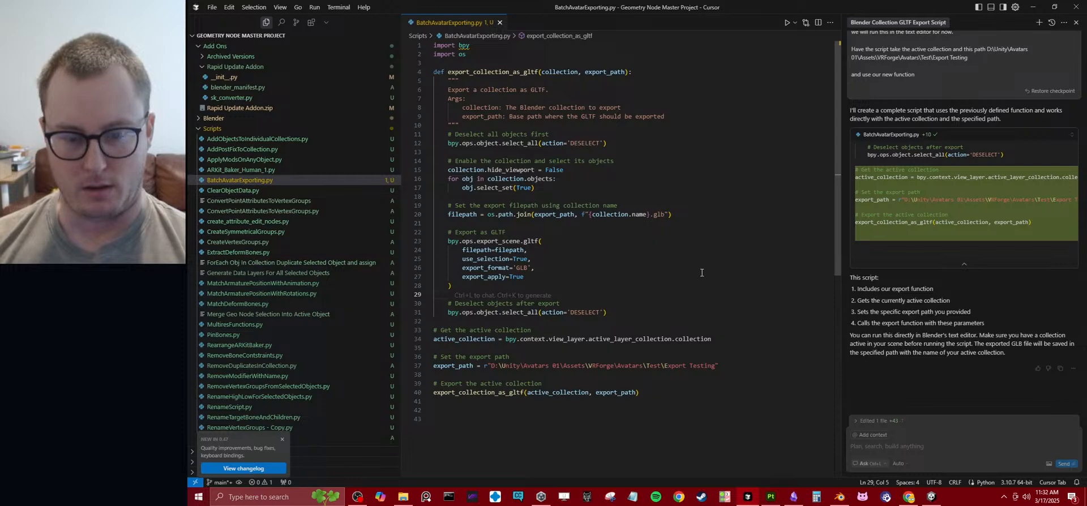
# - Switch to Blender's Scripting workspace, enlarging the 3D viewport over the console and part of the text editor
pyautogui.click(840, 497)
pyautogui.click(774, 22)
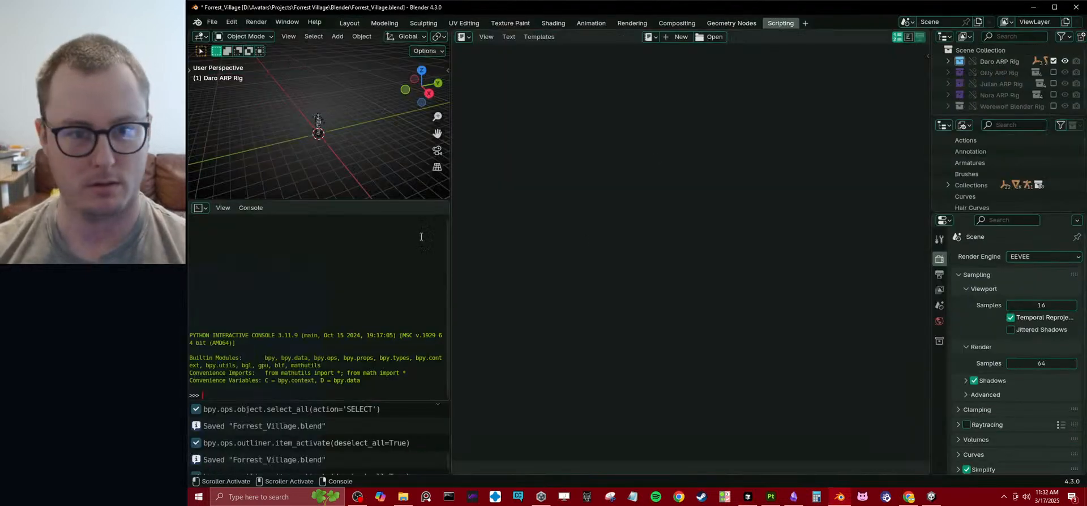
pyautogui.moveTo(420, 202); pyautogui.dragTo(402, 445)
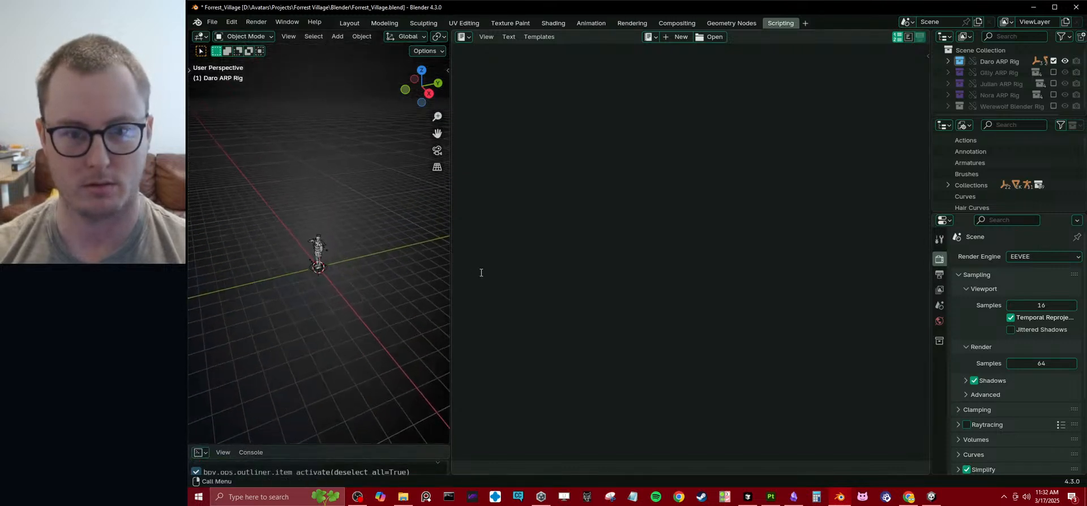
pyautogui.moveTo(454, 263); pyautogui.dragTo(635, 260)
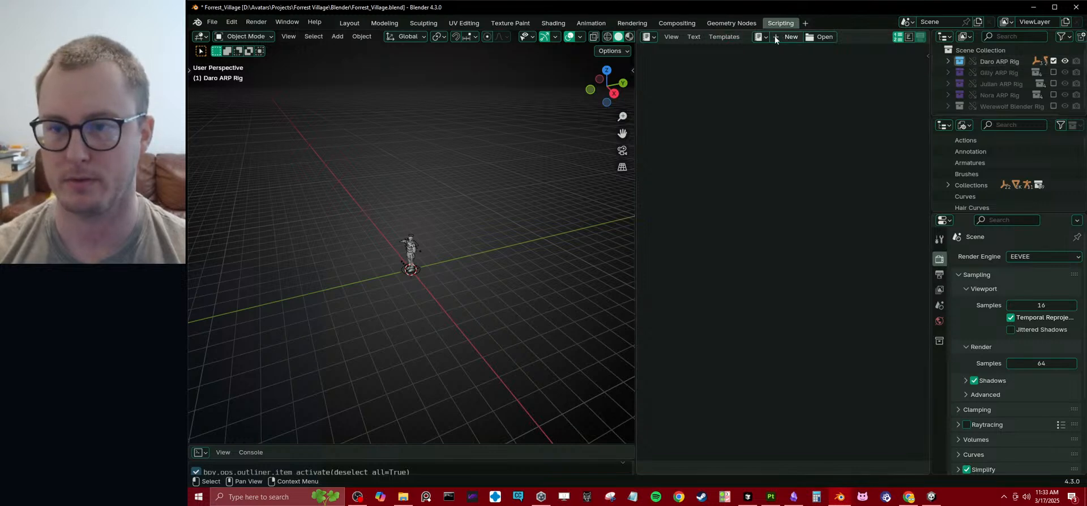
# - Exclude the Daro ARP Rig collection from the view layer and save the Blend file
pyautogui.click(1052, 60)
pyautogui.hotkey('ctrl', 's')
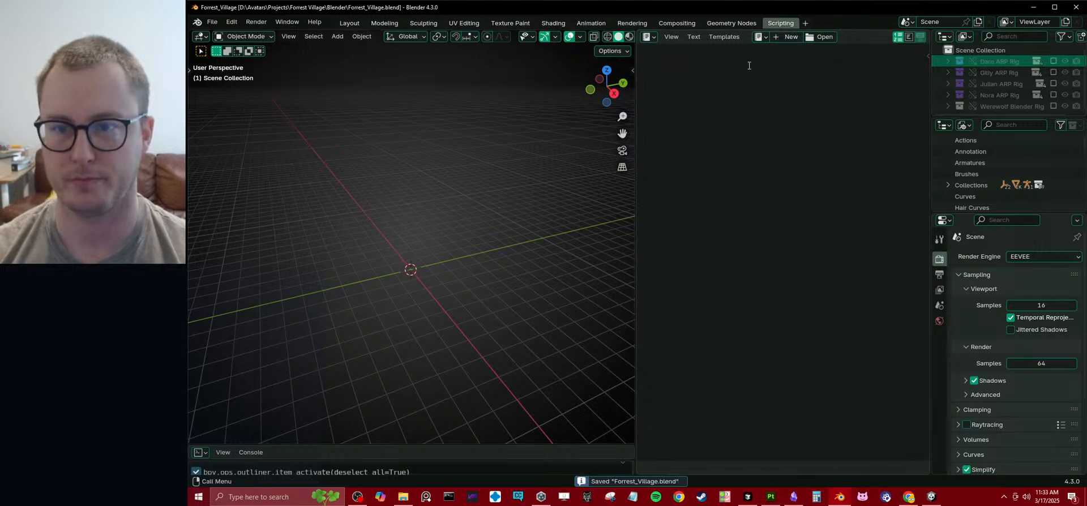
# - Open BatchAvatarExporting.py from D:\Geometry Node Master Project\Scripts in the text editor
pyautogui.click(691, 37)
pyautogui.click(704, 60)
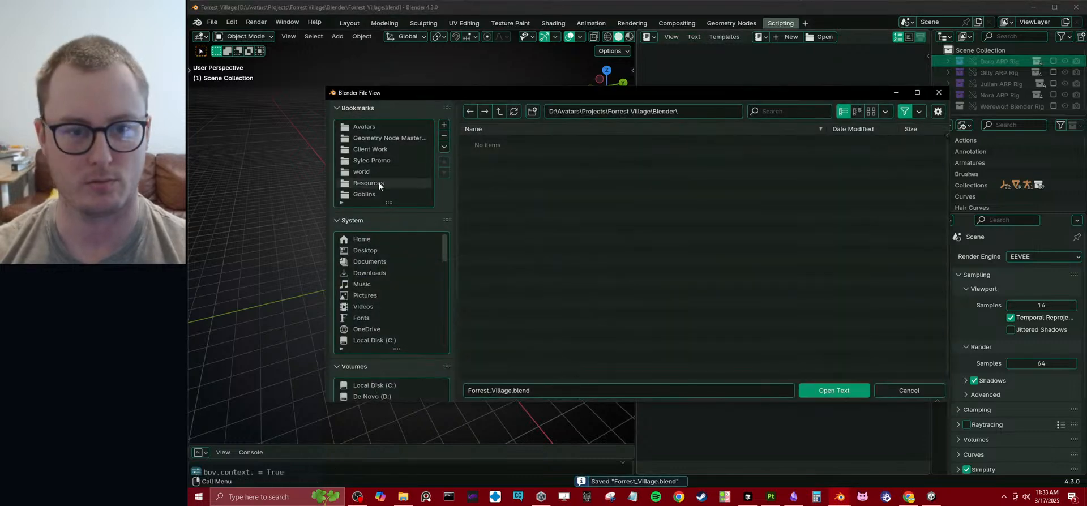
pyautogui.click(388, 138)
pyautogui.doubleClick(478, 174)
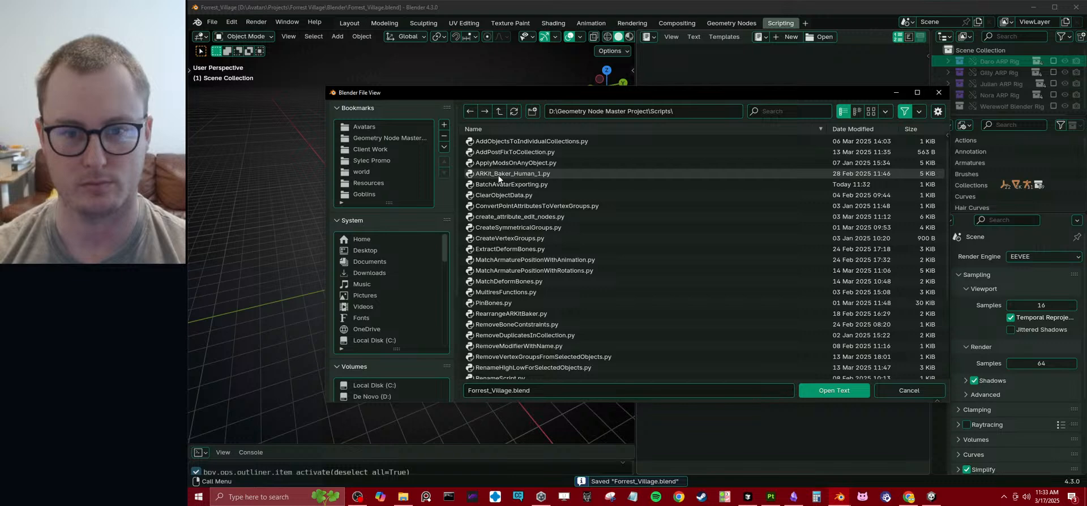
pyautogui.click(510, 184)
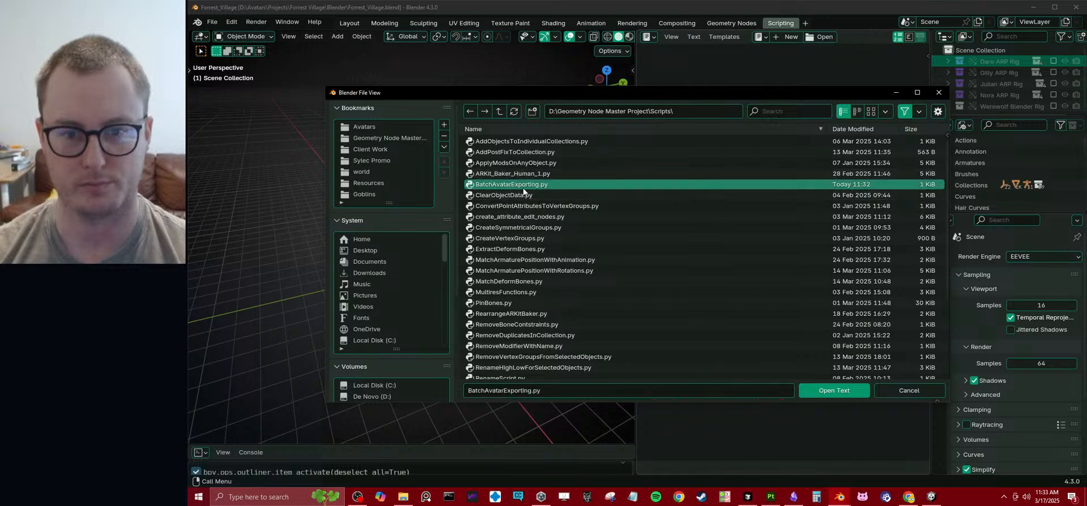
pyautogui.click(825, 390)
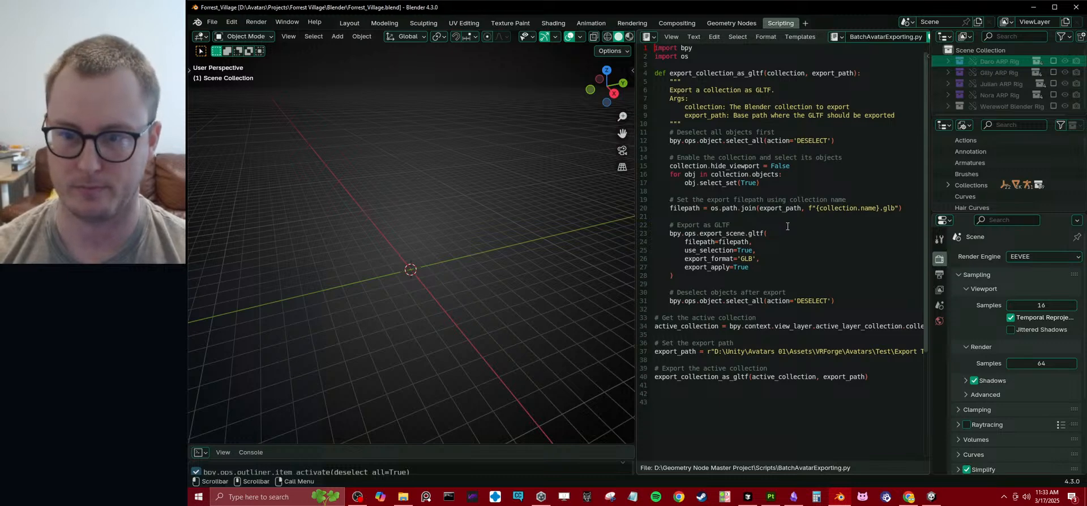
# - Save the Blend file, switch to Unity and open the GLTF Testing scene from the VRForge Test folder
pyautogui.hotkey('ctrl', 's')
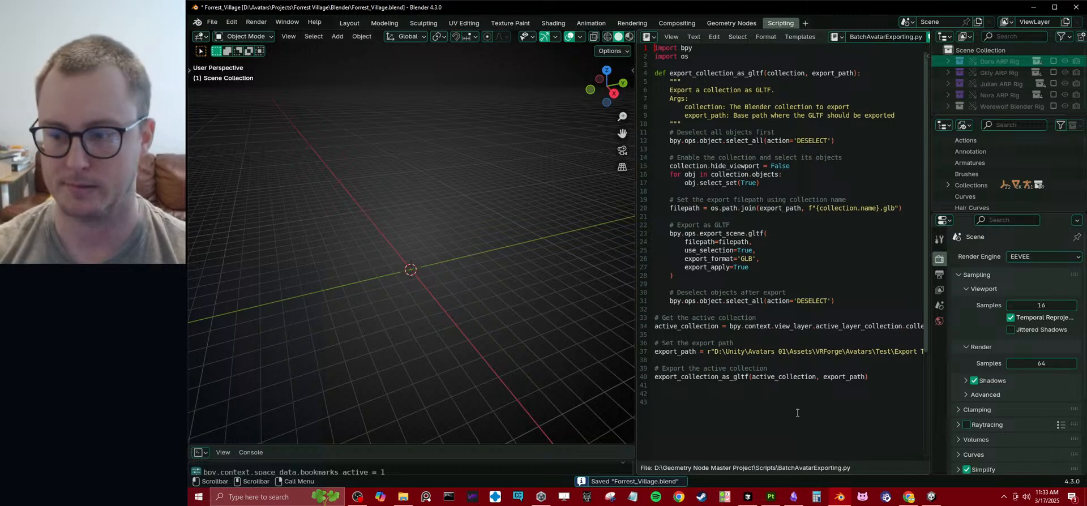
pyautogui.click(931, 497)
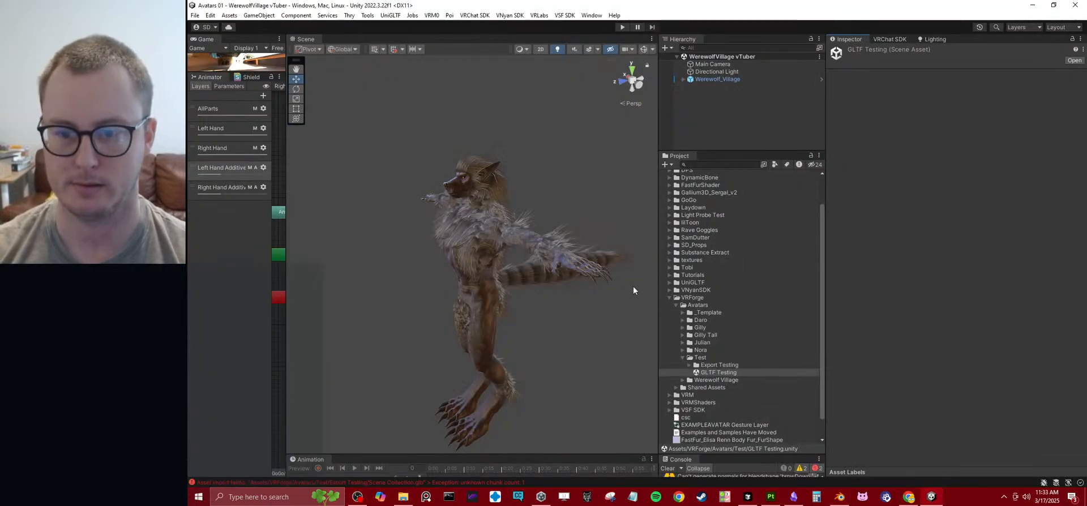
pyautogui.click(689, 365)
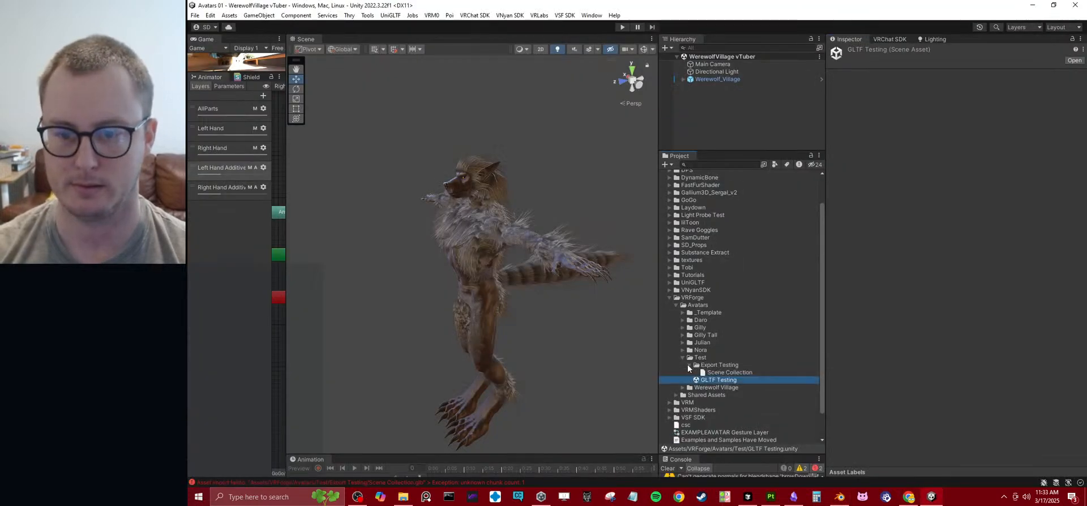
pyautogui.doubleClick(725, 379)
# - Dock the Console below the Inspector and review the import settings of the Scene Collection asset in Export Testing
pyautogui.click(729, 372)
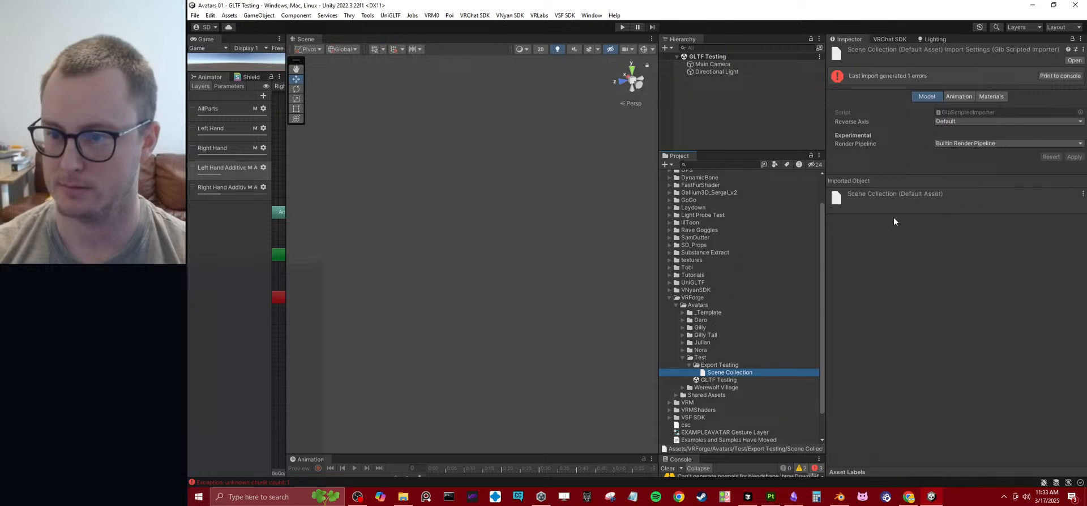
pyautogui.moveTo(680, 459); pyautogui.dragTo(883, 456)
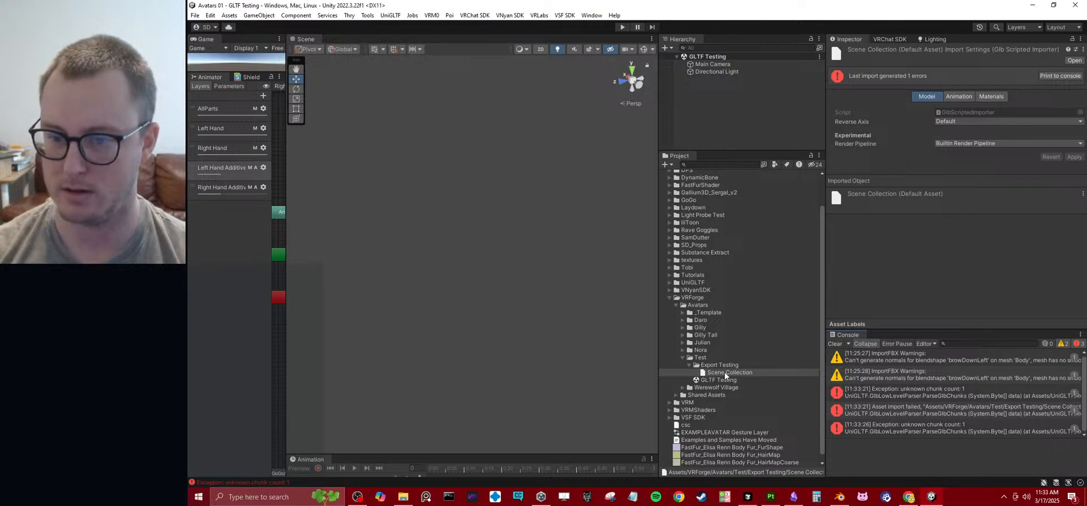
pyautogui.click(959, 97)
pyautogui.click(931, 95)
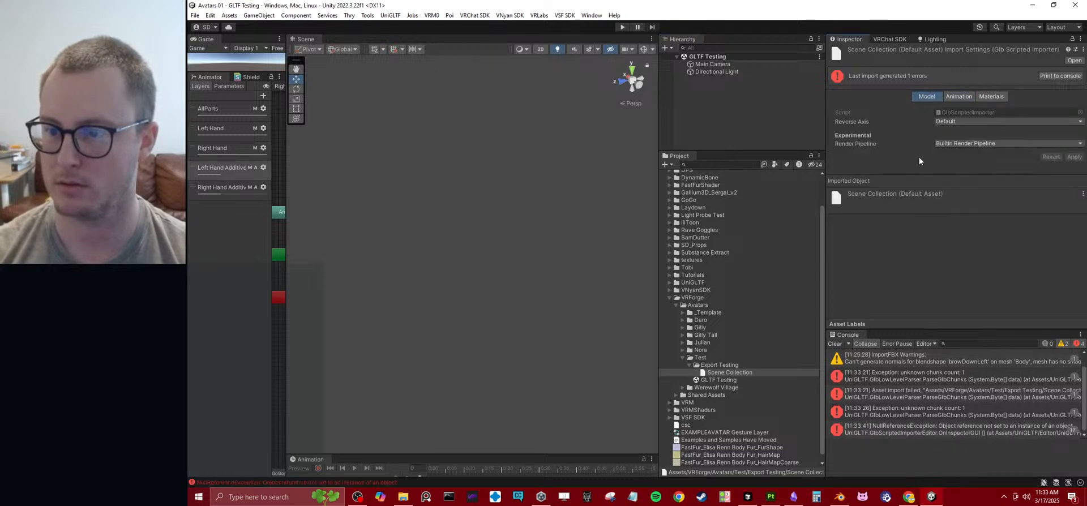
pyautogui.click(983, 143)
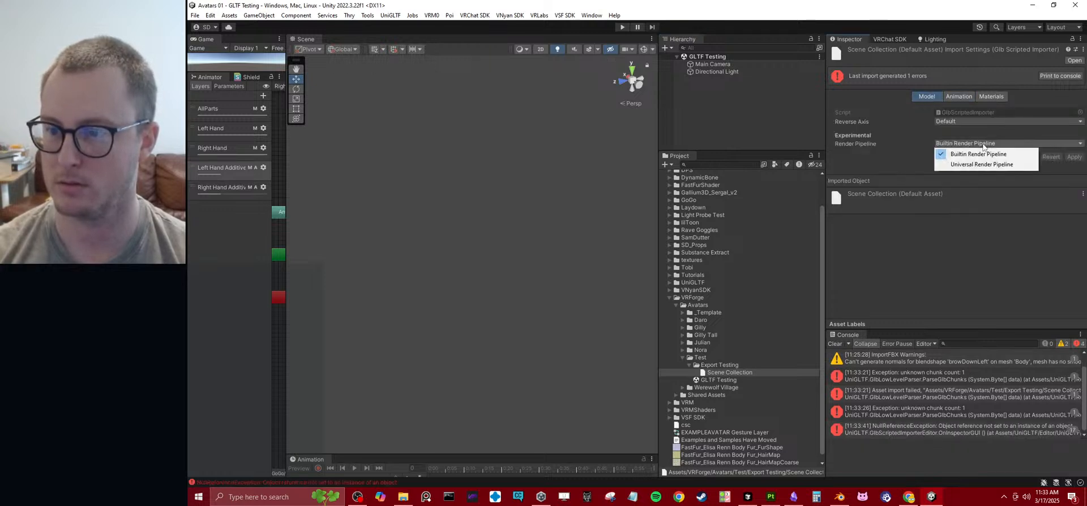
pyautogui.click(895, 142)
pyautogui.click(953, 121)
pyautogui.click(922, 122)
pyautogui.click(961, 96)
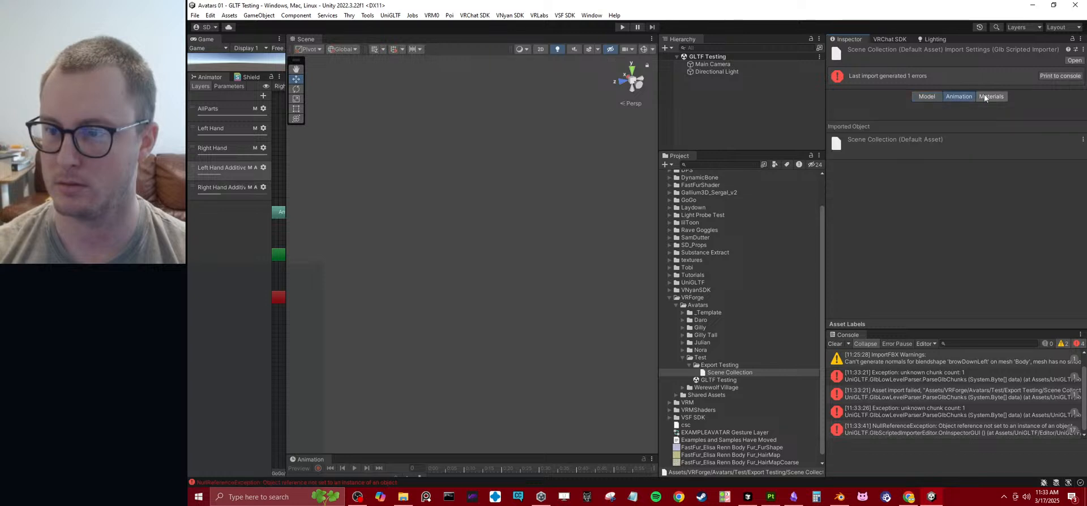
pyautogui.click(926, 97)
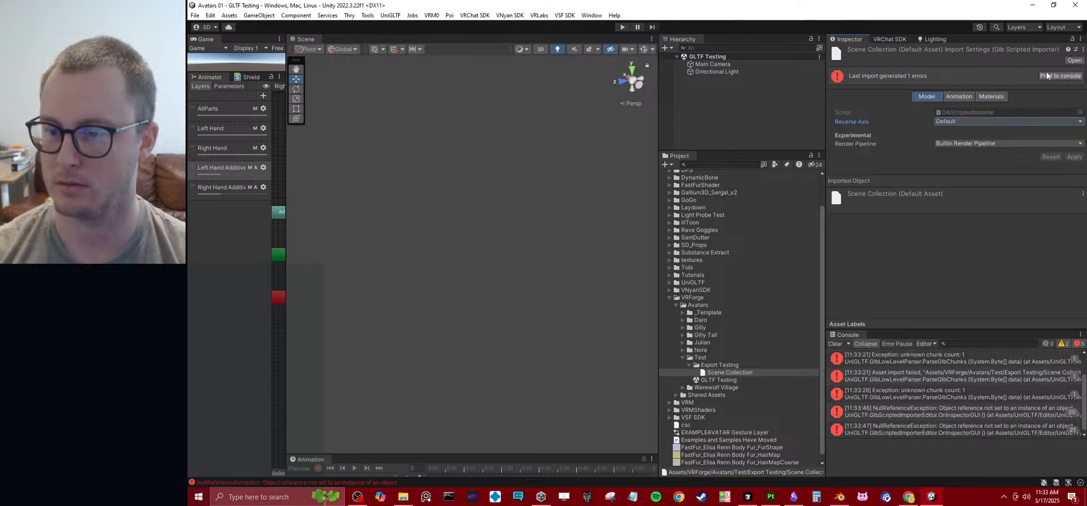
# - Clear the Console, print the Scene Collection import error to it and read the full error details
pyautogui.click(833, 344)
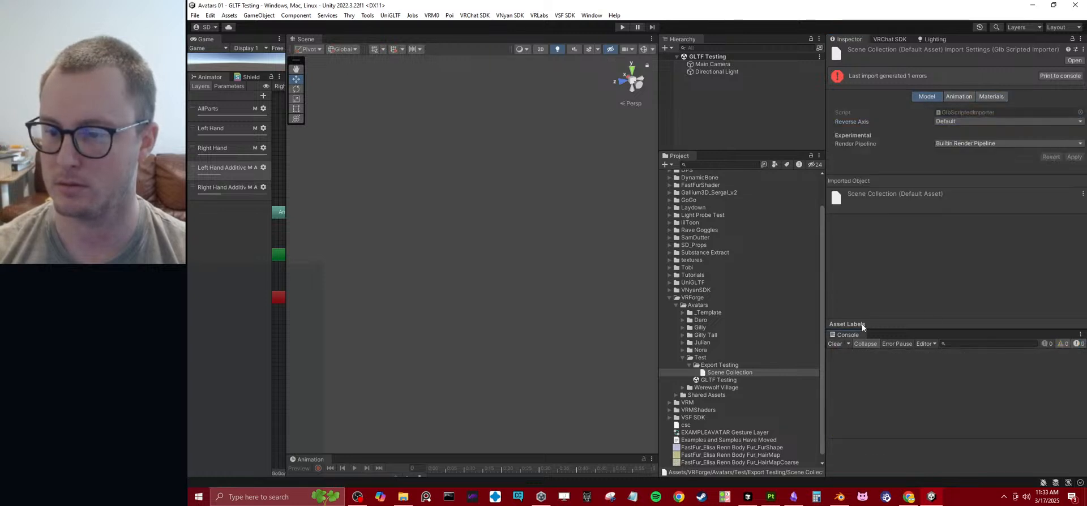
pyautogui.click(1055, 75)
pyautogui.click(895, 361)
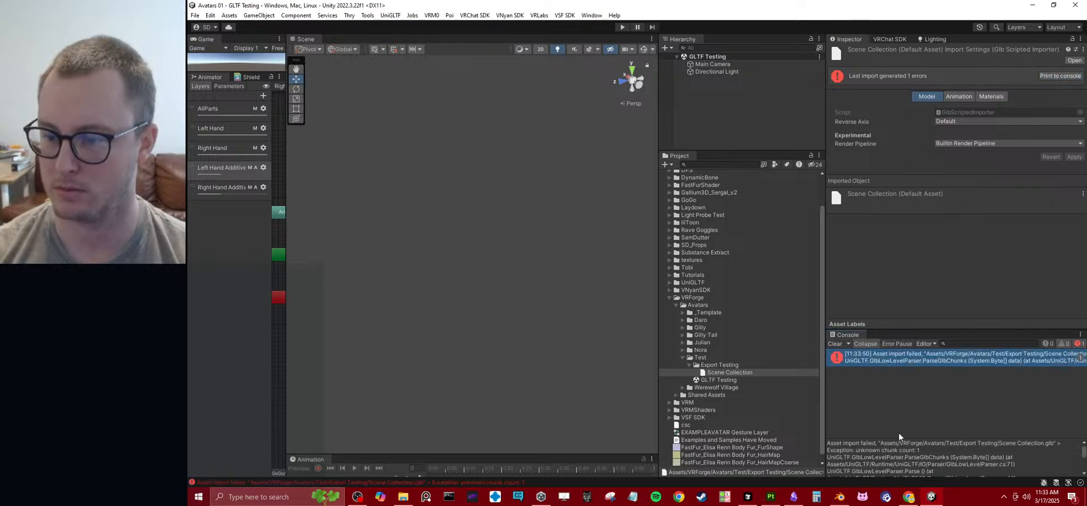
pyautogui.moveTo(900, 436); pyautogui.dragTo(908, 373)
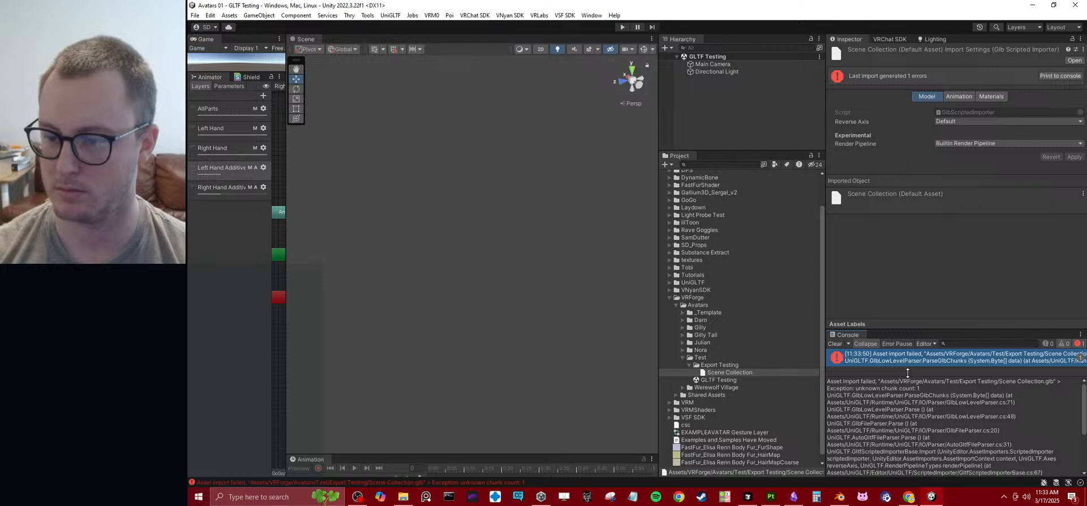
pyautogui.moveTo(908, 374); pyautogui.dragTo(909, 445)
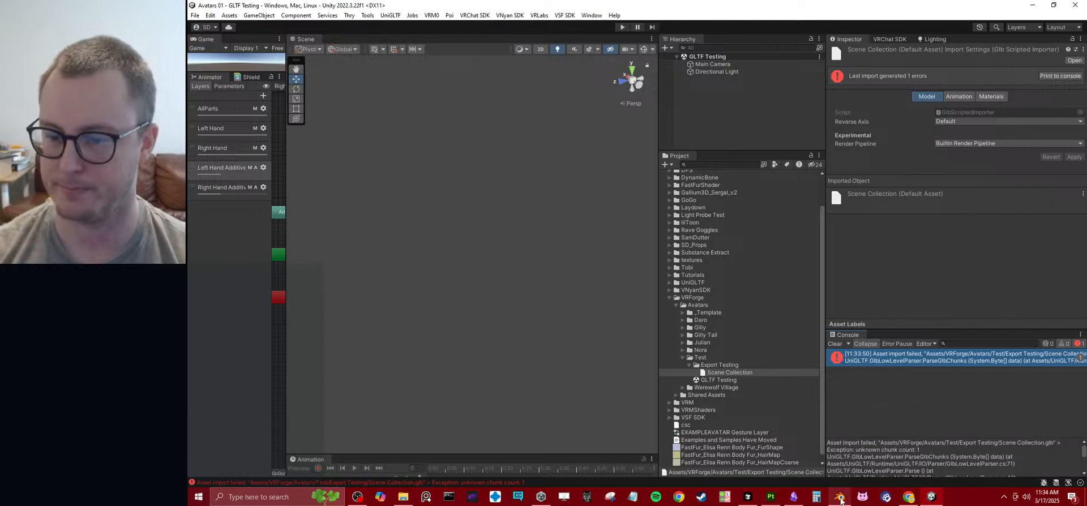
# - Switch to Blender, include the Daro ARP Rig collection in the view layer and widen the text editor to review the script
pyautogui.click(839, 497)
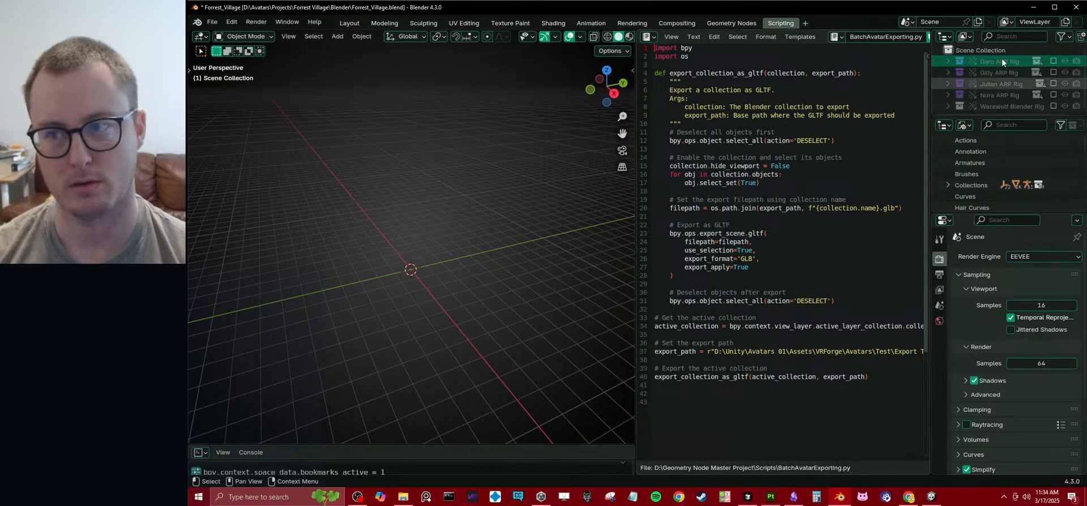
pyautogui.click(1052, 60)
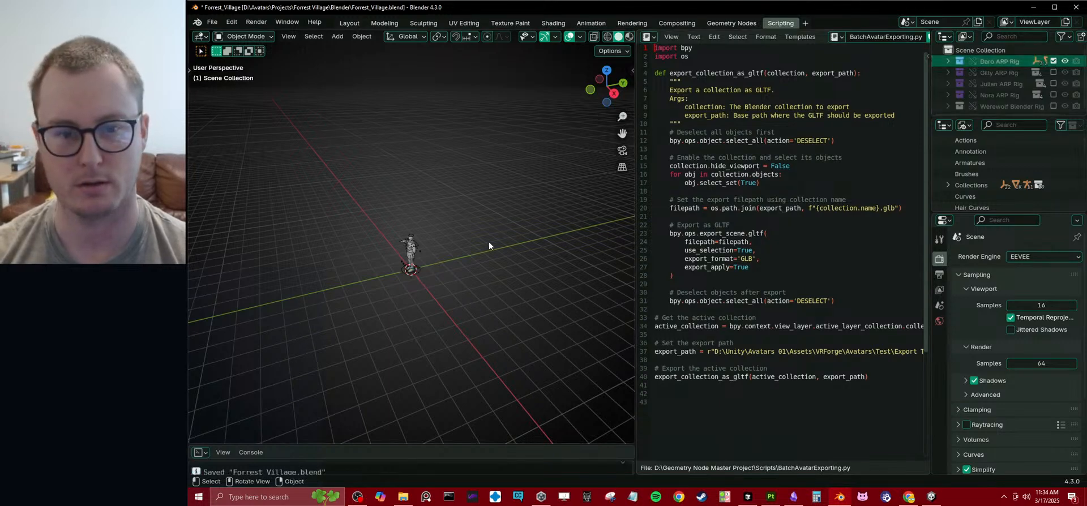
pyautogui.scroll(5, 399, 271)
pyautogui.moveTo(399, 271); pyautogui.dragTo(479, 226, button='middle')
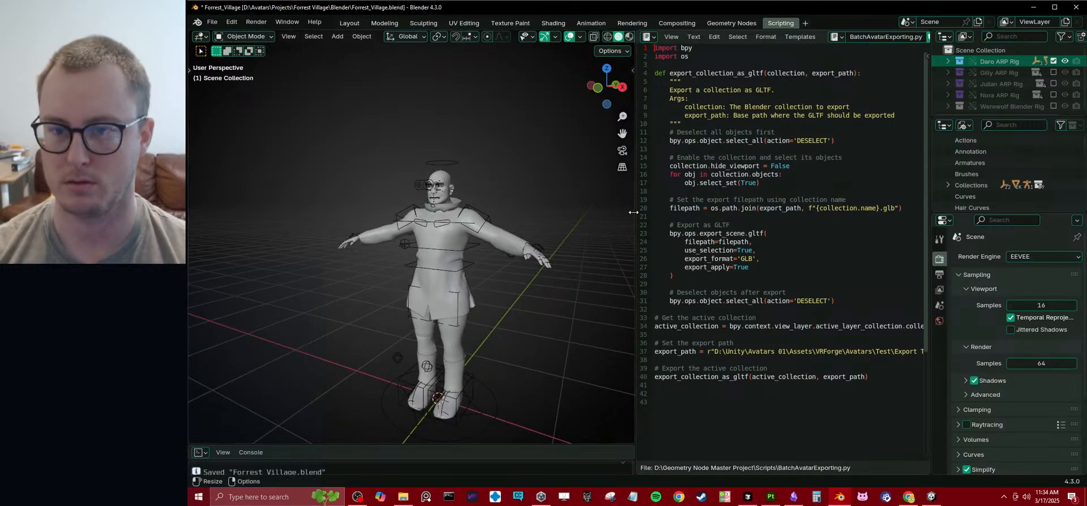
pyautogui.moveTo(636, 206); pyautogui.dragTo(577, 205)
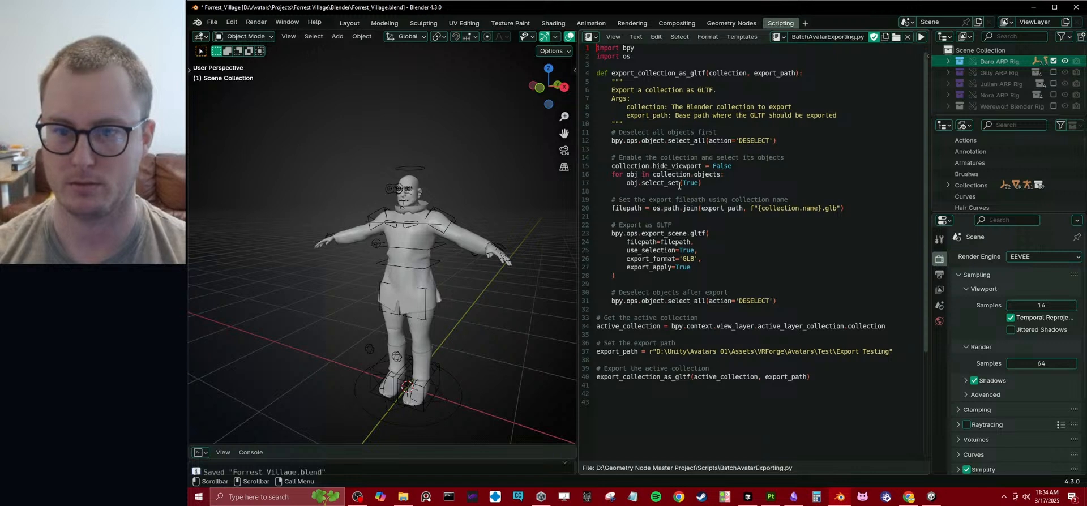
pyautogui.moveTo(706, 183); pyautogui.dragTo(626, 184)
pyautogui.click(756, 172)
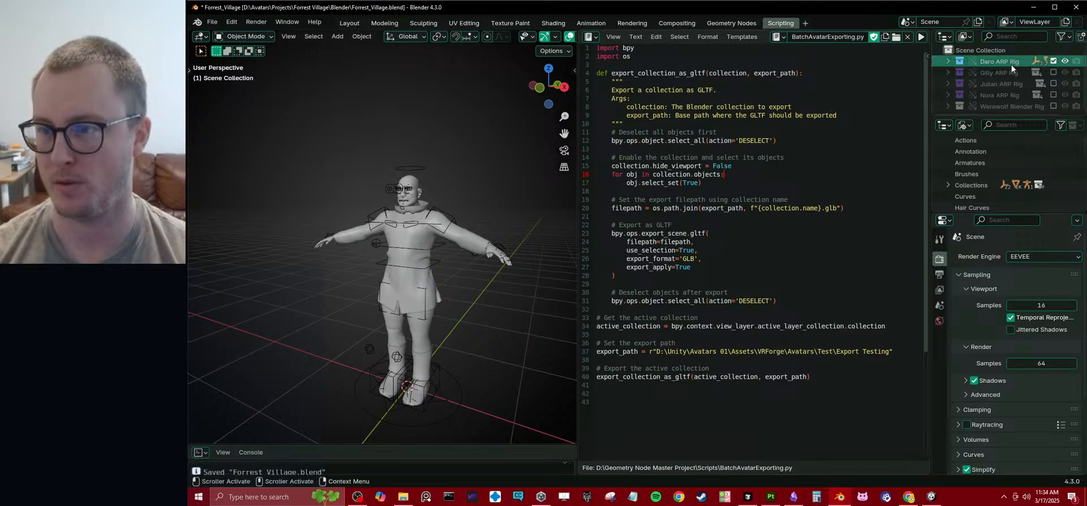
# - Select the Daro character and start an Auto-Rig Pro GLTF export into D:\Unity\Avatars 01\Assets\VRForge\Avatars\Test\Export Testing
pyautogui.click(446, 249)
pyautogui.scroll(-3, 446, 249)
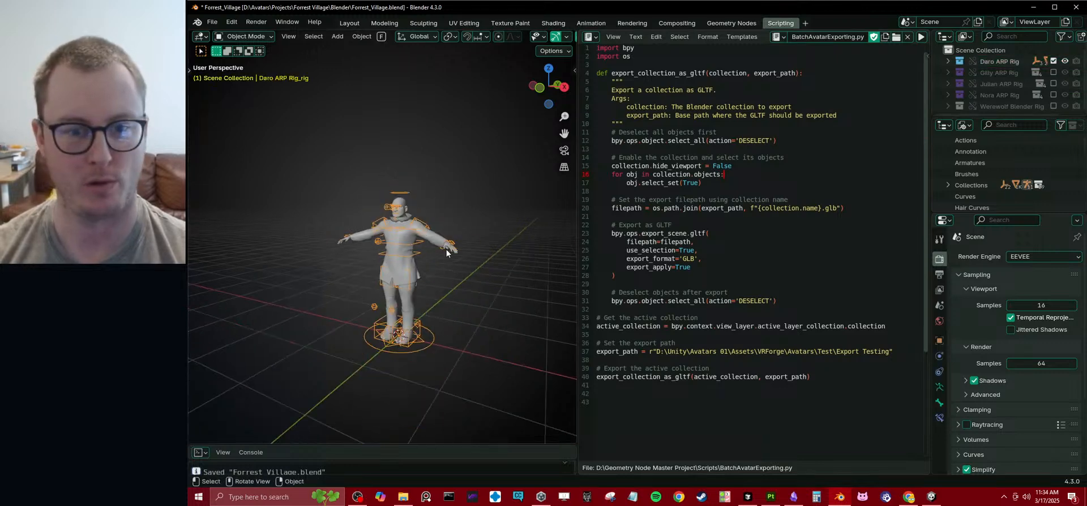
pyautogui.press('q')
pyautogui.click(442, 229)
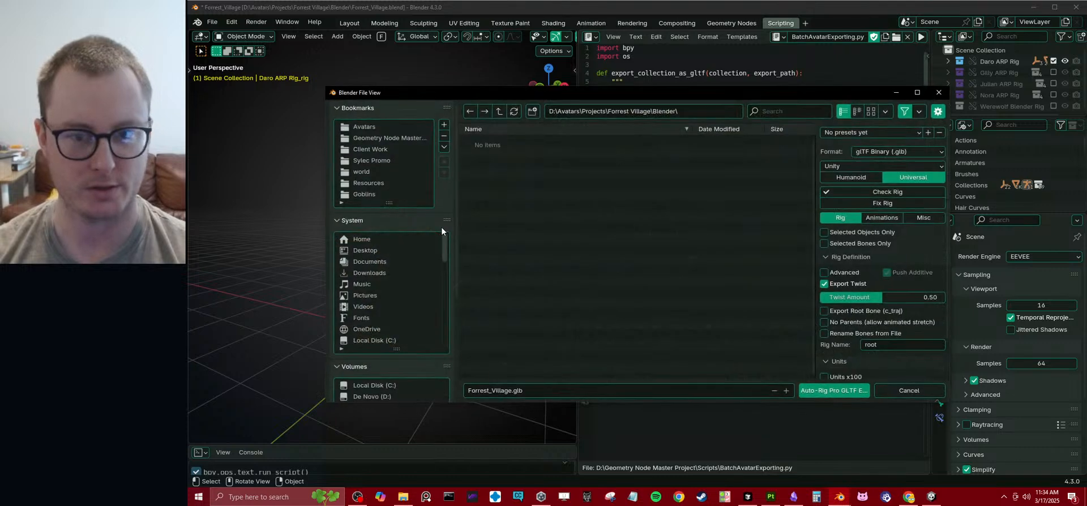
pyautogui.click(708, 109)
pyautogui.hotkey('ctrl', 'v')
pyautogui.press('Return')
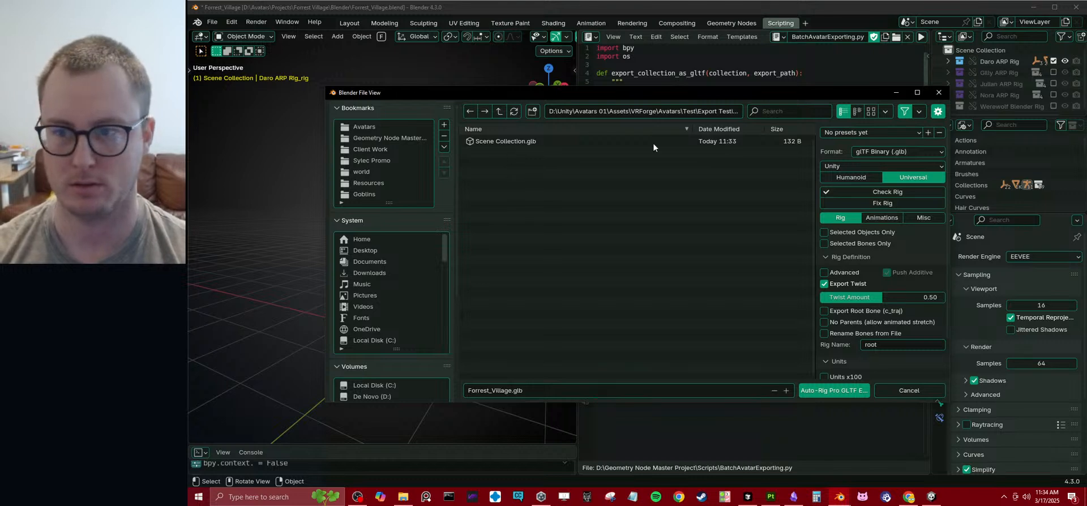
# - Enable Selected Objects Only and Selected Bones Only, and try to export Forrest_Village.glb as glTF Binary
pyautogui.click(862, 232)
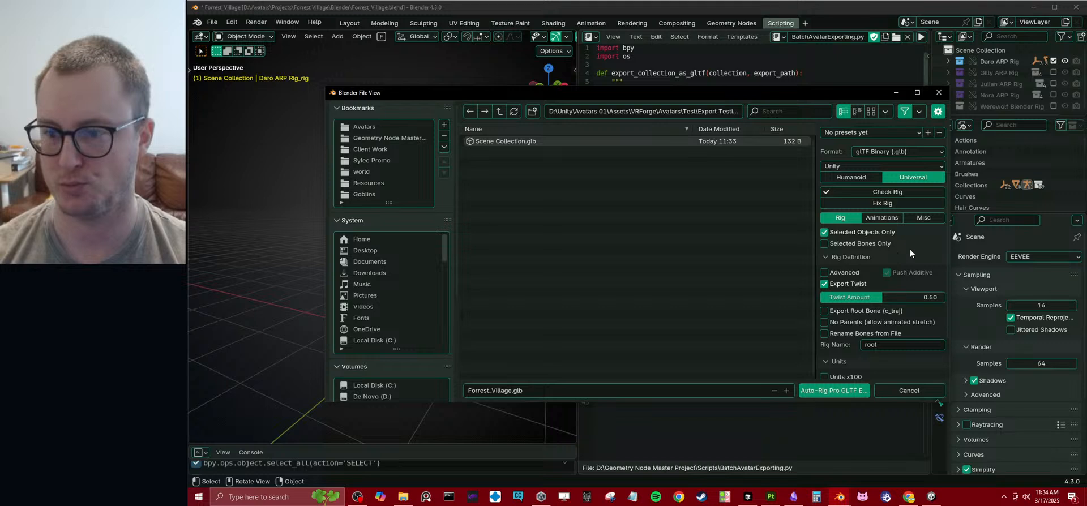
pyautogui.click(884, 244)
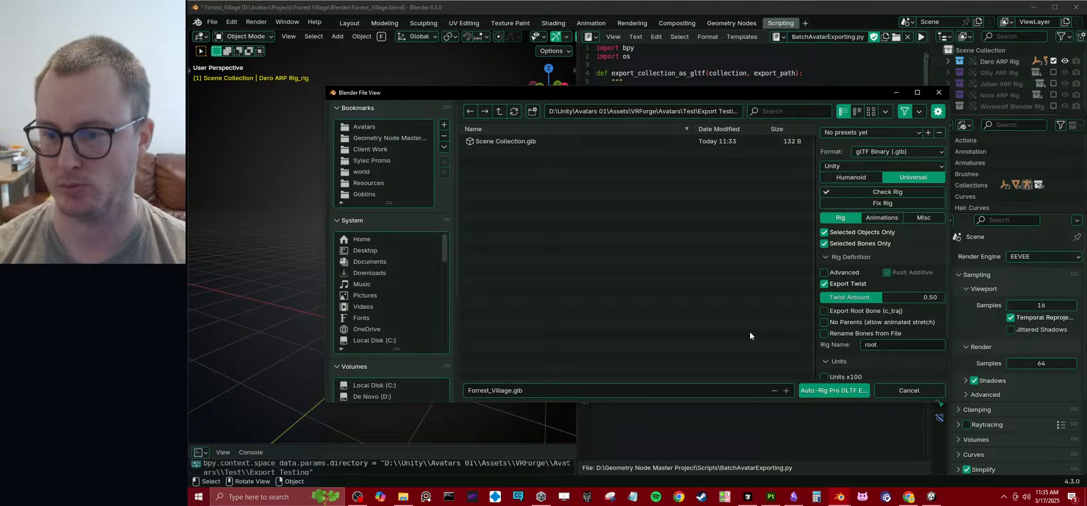
pyautogui.scroll(-1, 857, 304)
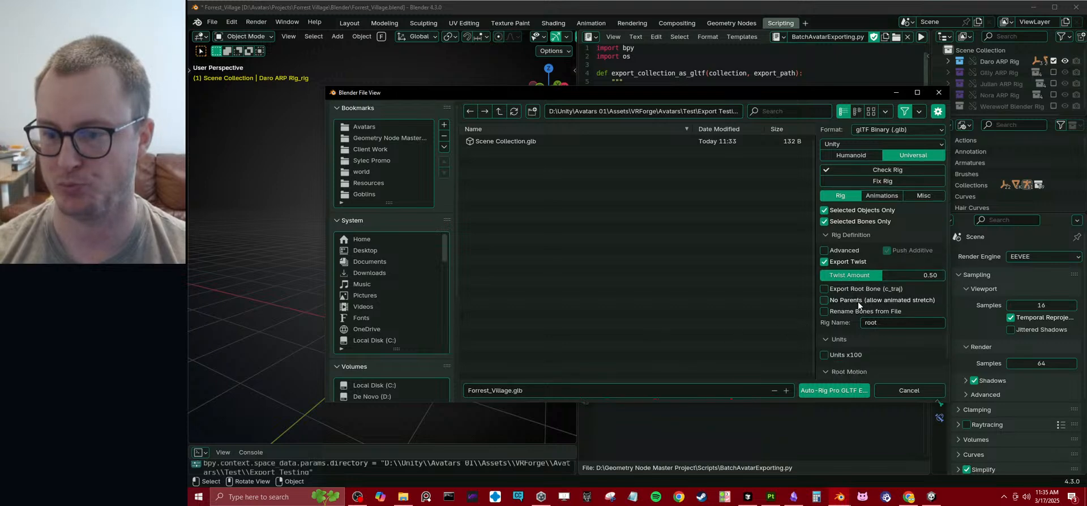
pyautogui.scroll(-1, 846, 304)
pyautogui.click(834, 390)
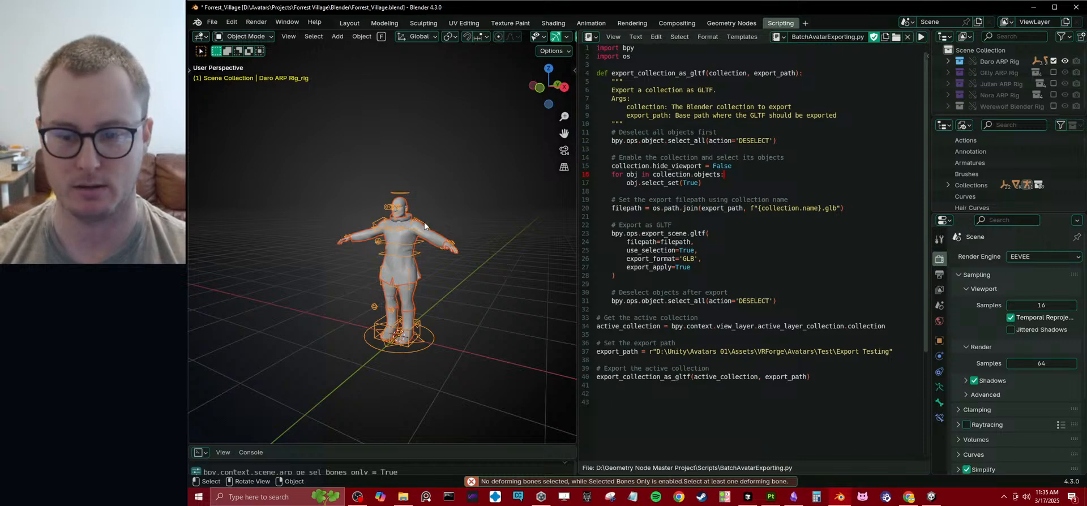
# - Export Forrest_Village.glb through Auto-Rig Pro GLTF with Selected Bones Only disabled, and save the Blend file
pyautogui.press('q')
pyautogui.click(475, 262)
pyautogui.click(839, 244)
pyautogui.click(834, 390)
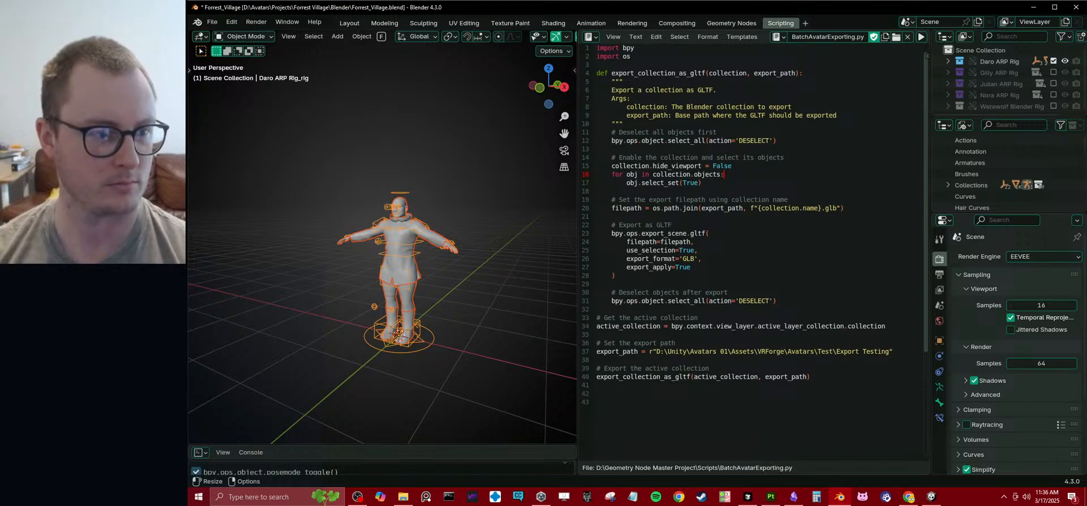
pyautogui.click(473, 289)
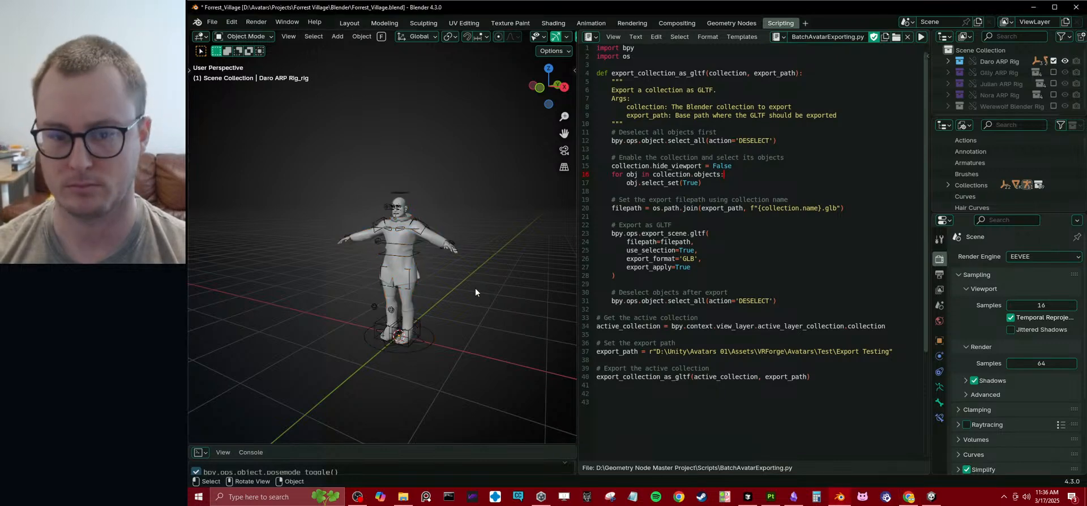
pyautogui.hotkey('ctrl', 's')
# - Switch to Unity and examine the Forrest_Village asset in Export Testing by rotating its model preview
pyautogui.click(932, 497)
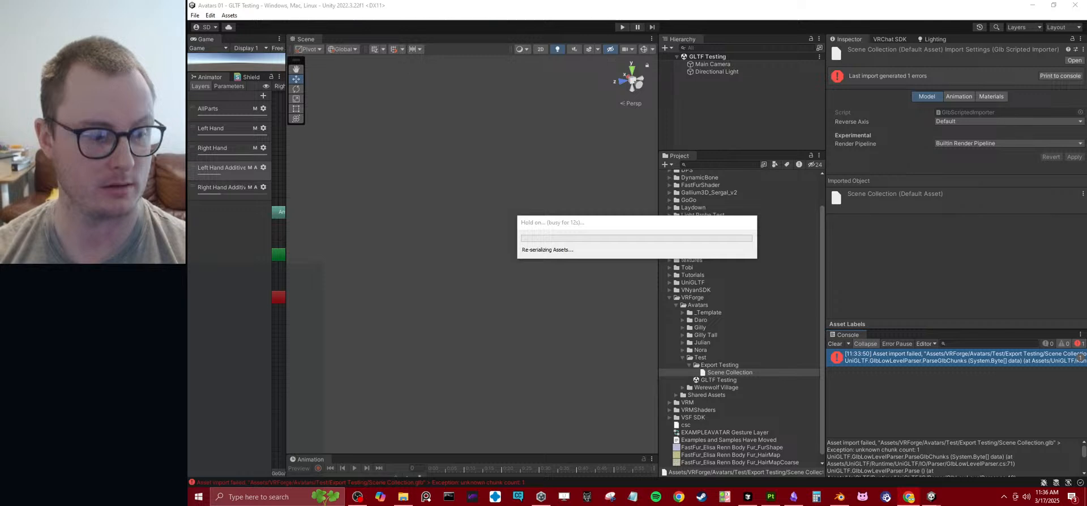
pyautogui.click(720, 373)
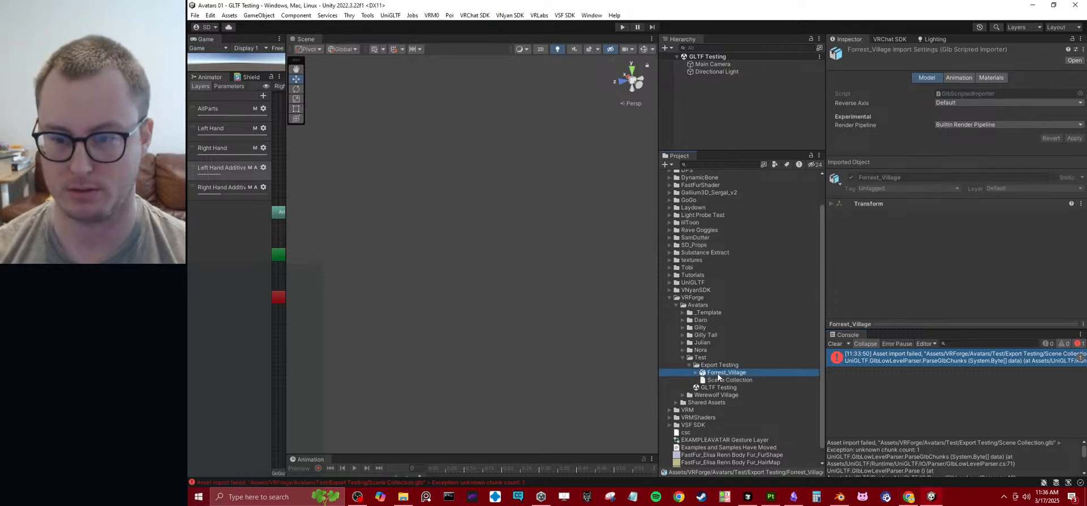
pyautogui.moveTo(914, 323); pyautogui.dragTo(921, 162)
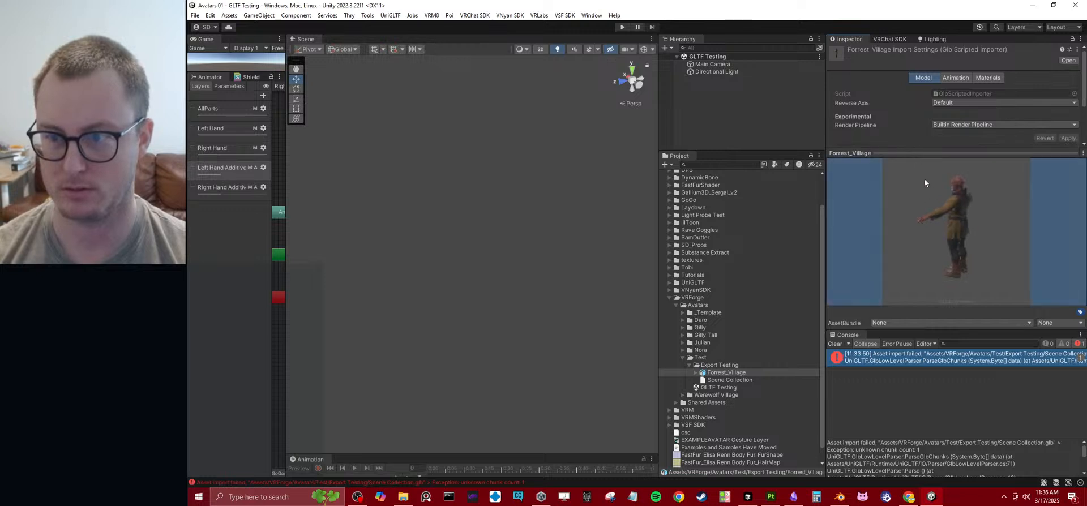
pyautogui.moveTo(937, 220); pyautogui.dragTo(1048, 190)
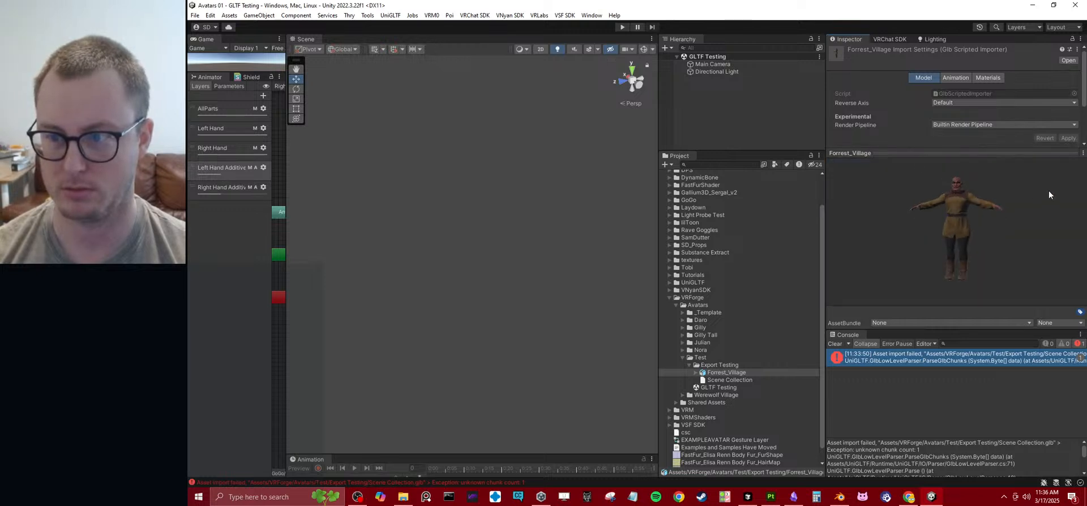
pyautogui.moveTo(929, 153); pyautogui.dragTo(938, 343)
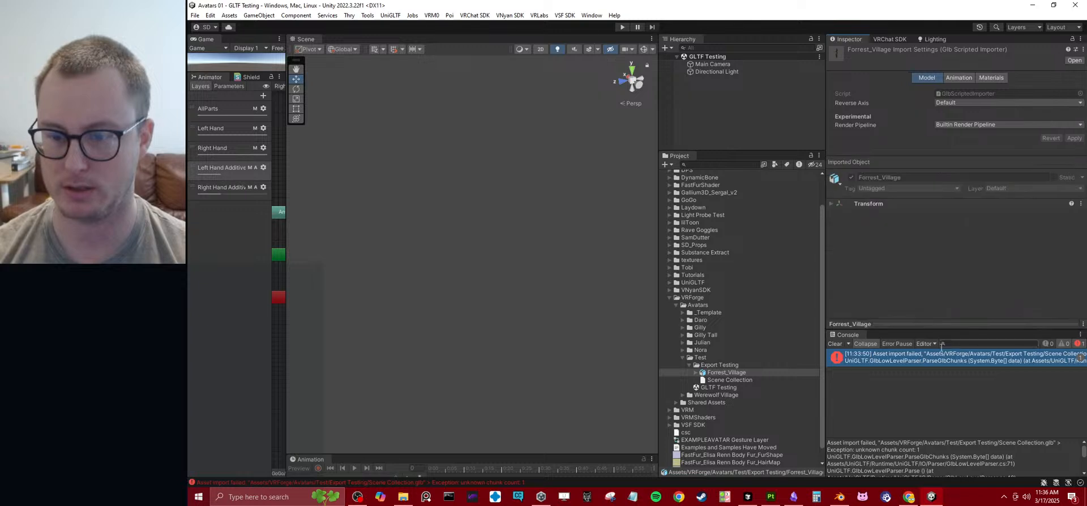
# - Add the Forrest_Village model to the GLTF Testing scene, inspect it up close and expand its hierarchy through root
pyautogui.moveTo(742, 373); pyautogui.dragTo(739, 126)
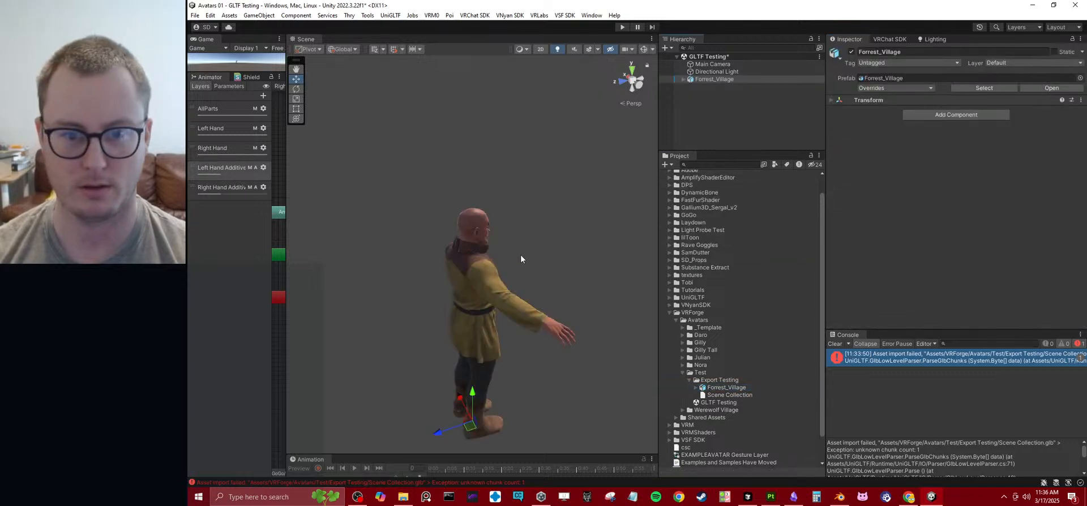
pyautogui.keyDown('alt'); pyautogui.moveTo(504, 254); pyautogui.dragTo(358, 242); pyautogui.keyUp('alt')
pyautogui.scroll(8, 541, 283)
pyautogui.keyDown('alt'); pyautogui.moveTo(541, 280); pyautogui.dragTo(294, 274); pyautogui.keyUp('alt')
pyautogui.scroll(-10, 486, 222)
pyautogui.scroll(4, 529, 247)
pyautogui.scroll(2, 532, 243)
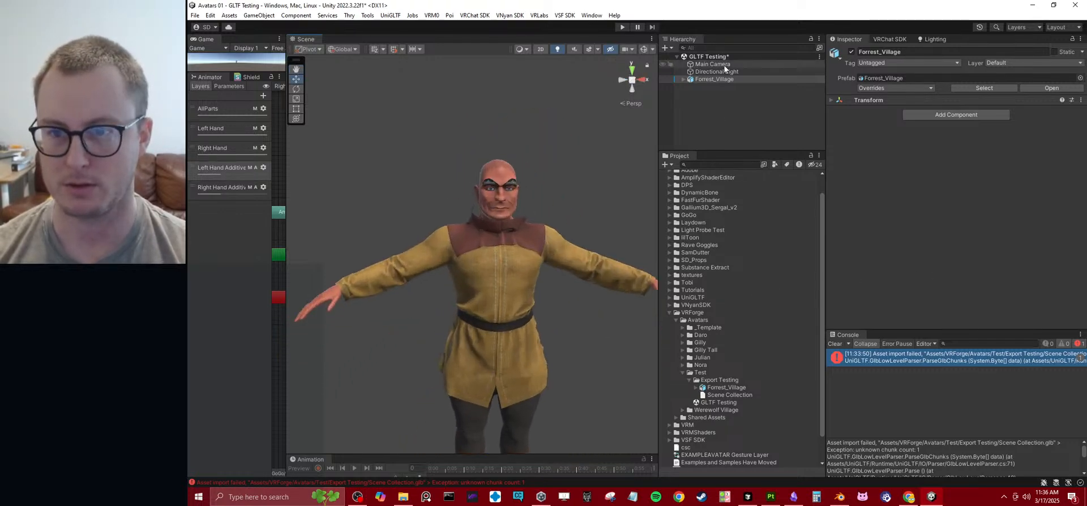
pyautogui.click(683, 79)
pyautogui.click(690, 87)
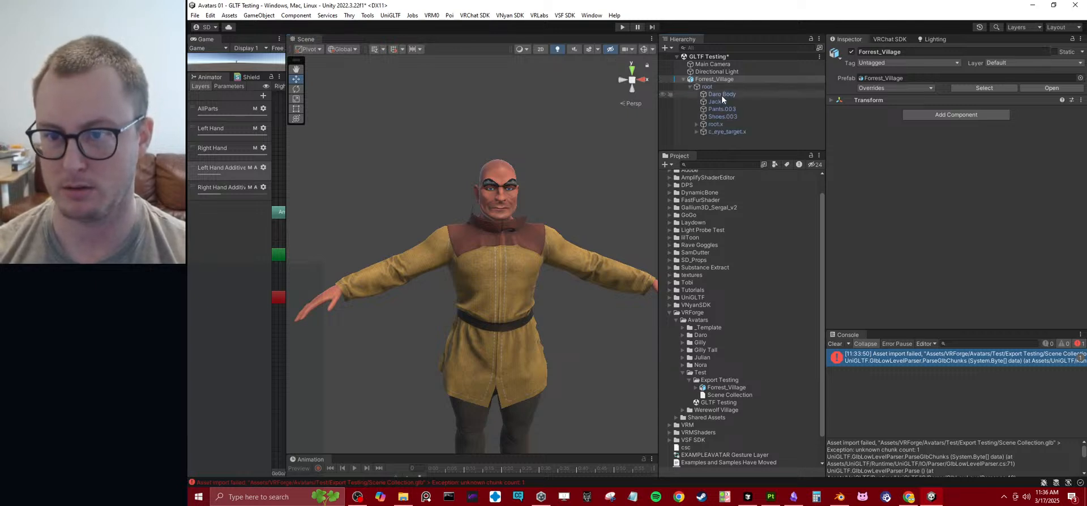
# - Examine the Daro Body object's Skinned Mesh Renderer and its list of blend shapes in Forrest_Village
pyautogui.click(721, 95)
pyautogui.click(841, 86)
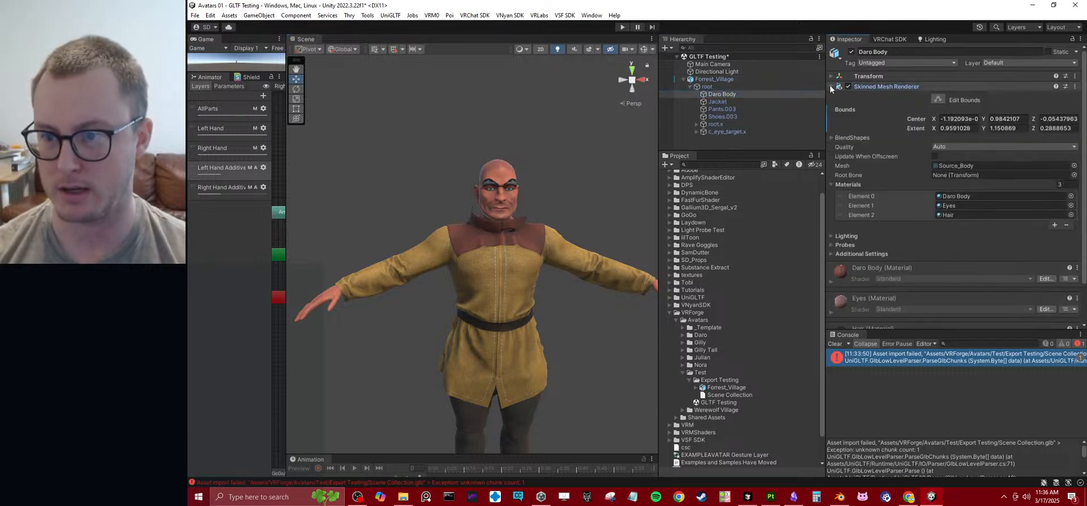
pyautogui.click(852, 137)
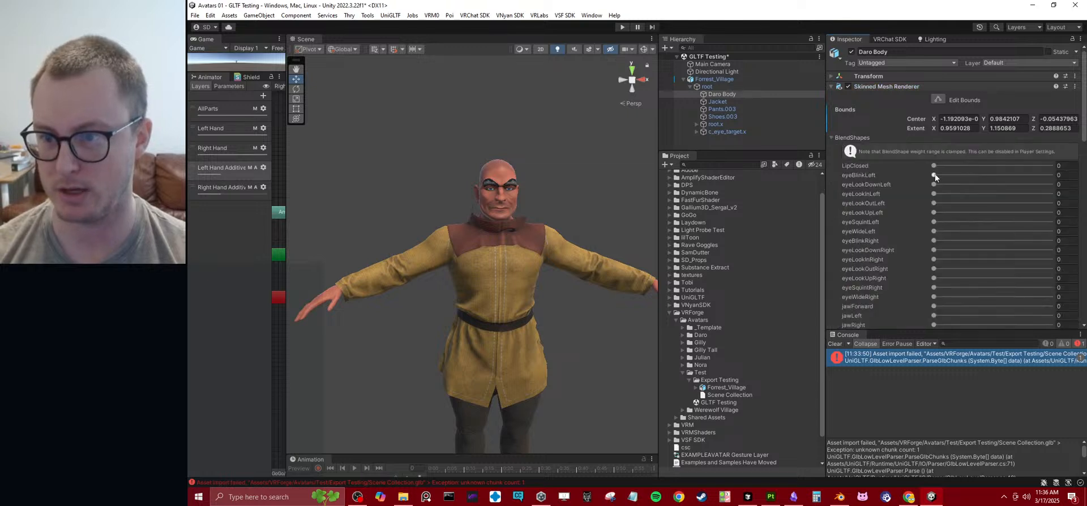
pyautogui.moveTo(940, 175); pyautogui.dragTo(821, 190)
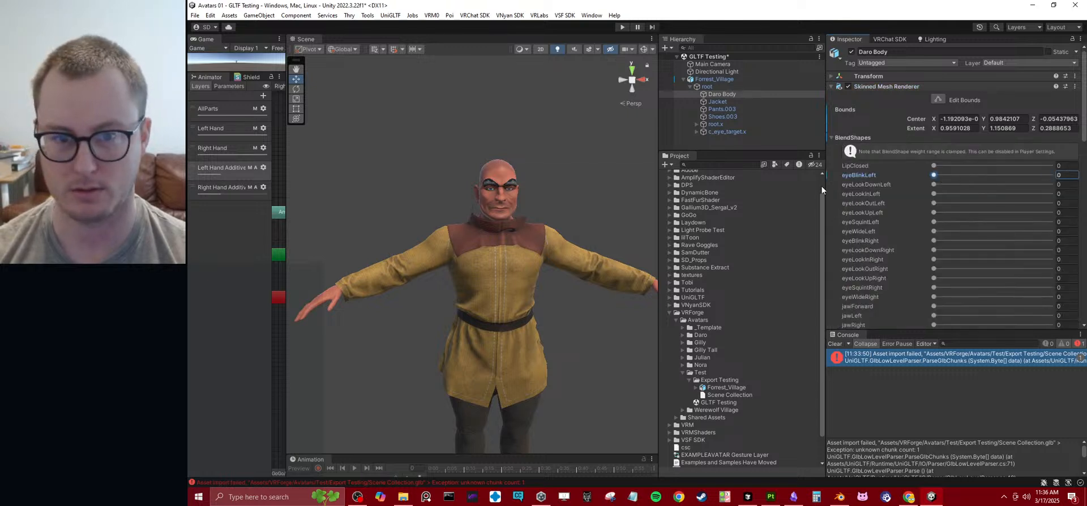
pyautogui.moveTo(903, 328); pyautogui.dragTo(904, 351)
pyautogui.click(832, 138)
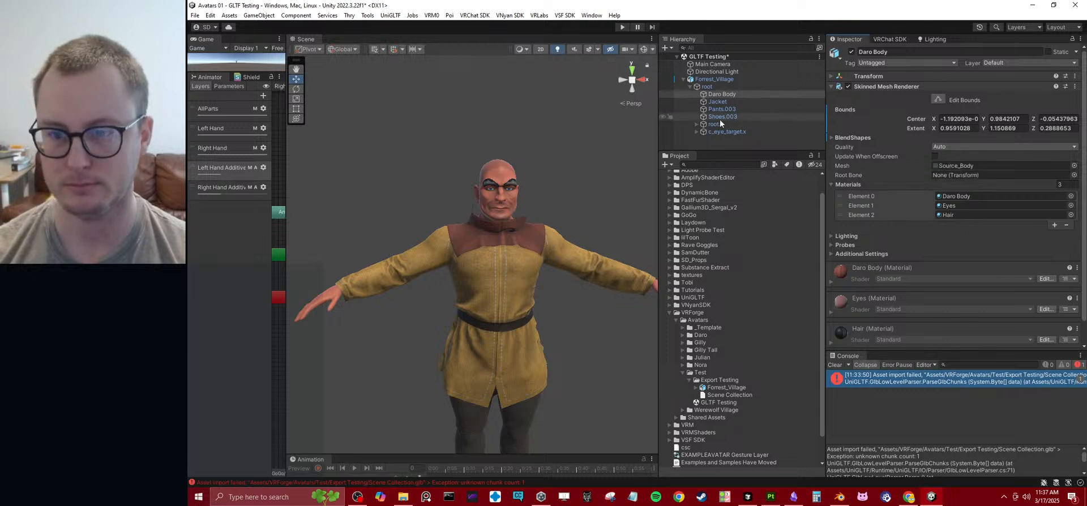
# - Review the Forrest_Village asset's model, animation and materials import settings, and clear the console entries
pyautogui.click(720, 389)
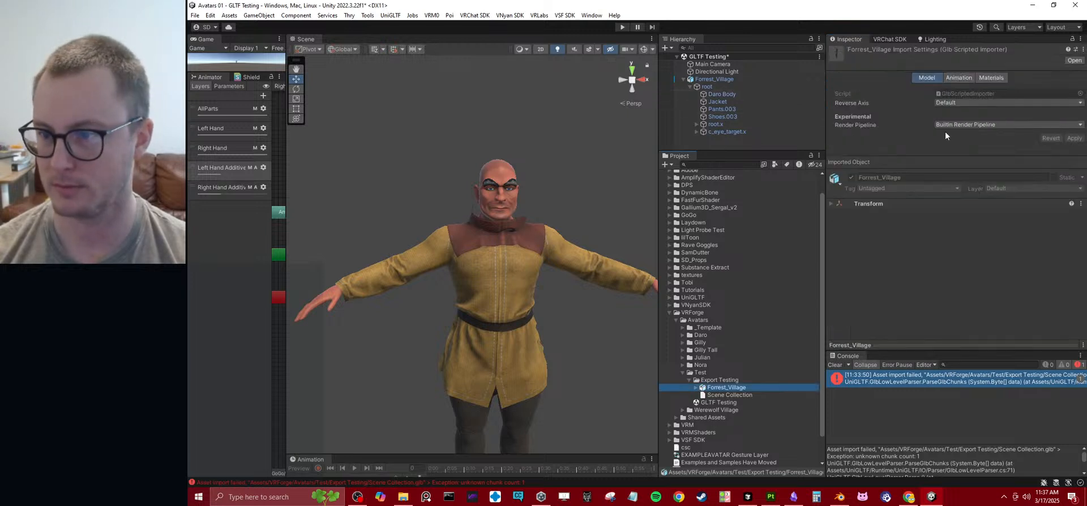
pyautogui.click(955, 76)
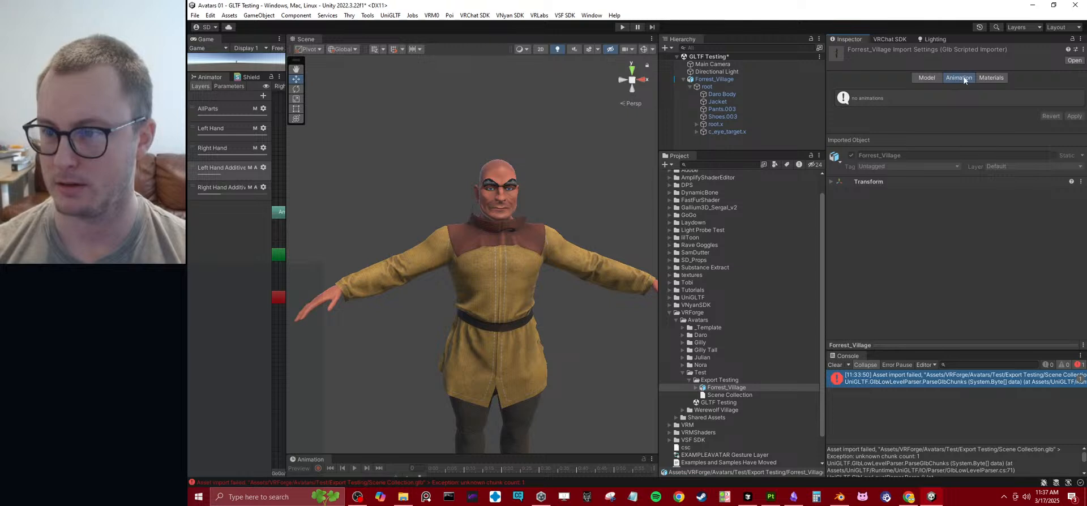
pyautogui.click(997, 79)
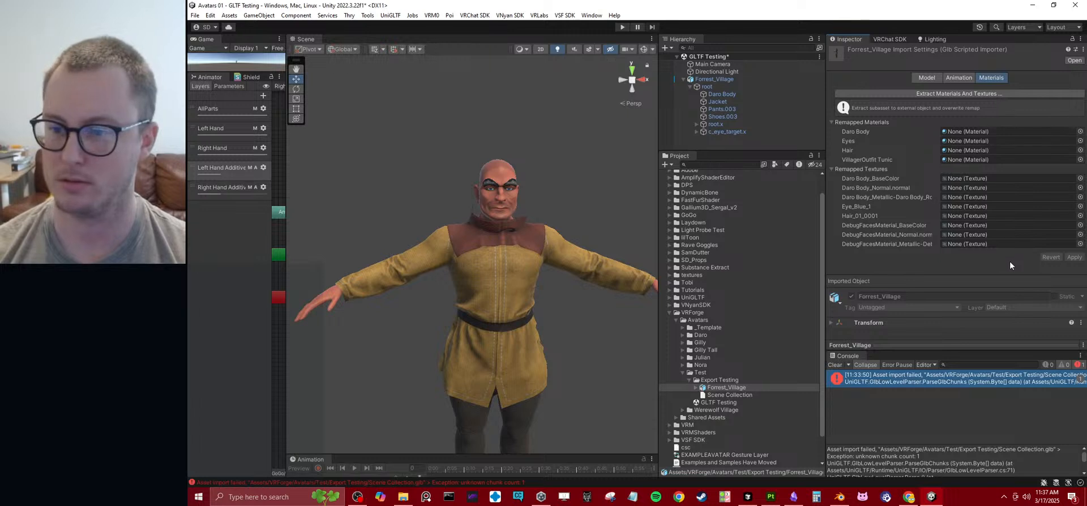
pyautogui.click(958, 78)
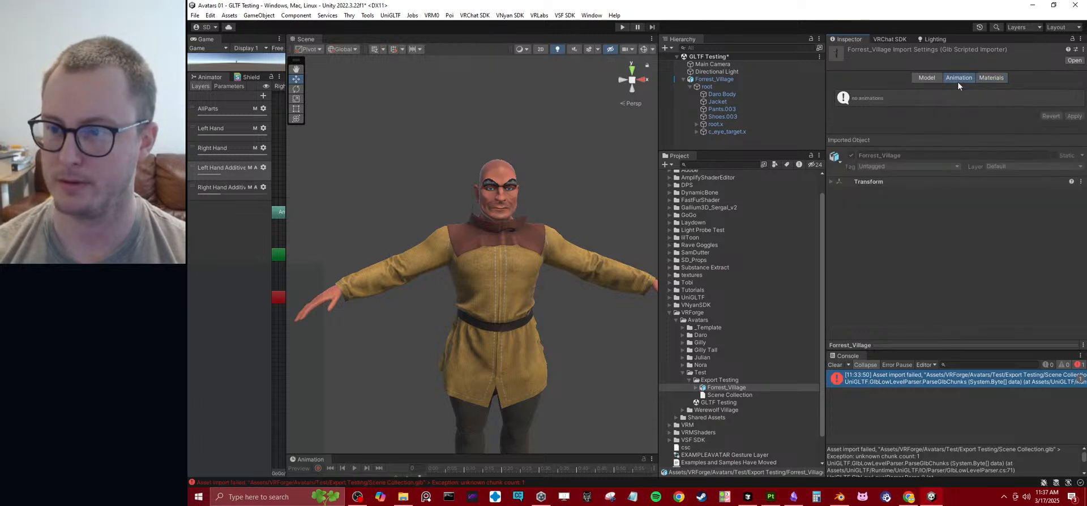
pyautogui.click(927, 77)
pyautogui.click(875, 202)
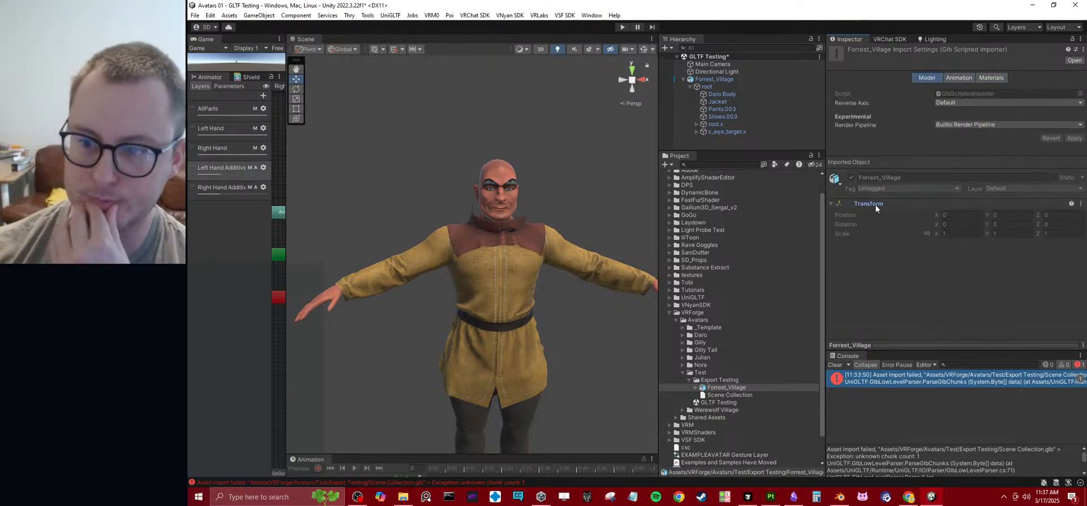
pyautogui.click(834, 365)
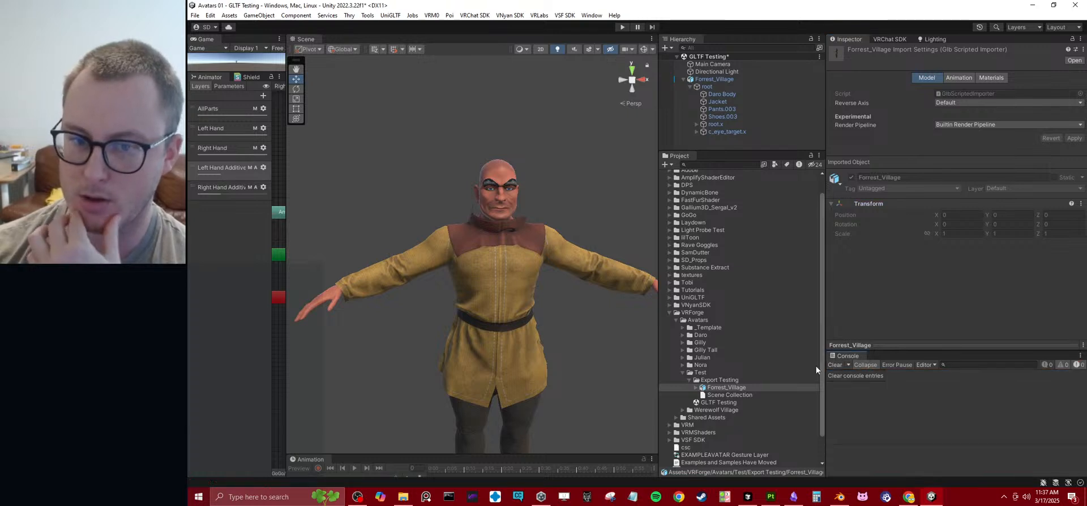
# - Enlarge the hierarchy, expand c_eye_target.x and root.x, and go through the bones from the spine to the eyebrows
pyautogui.moveTo(704, 151); pyautogui.dragTo(699, 222)
pyautogui.click(696, 132)
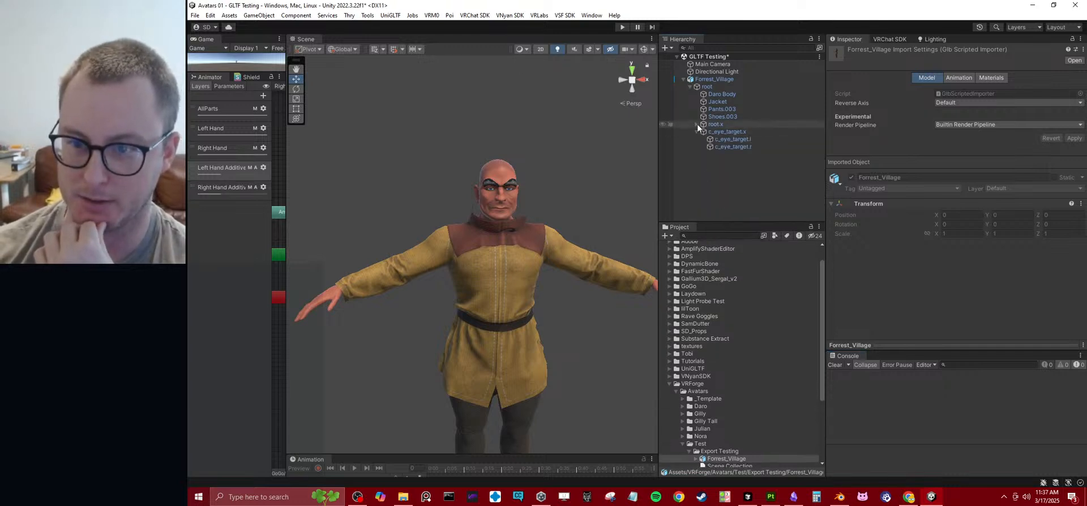
pyautogui.click(713, 139)
pyautogui.click(718, 147)
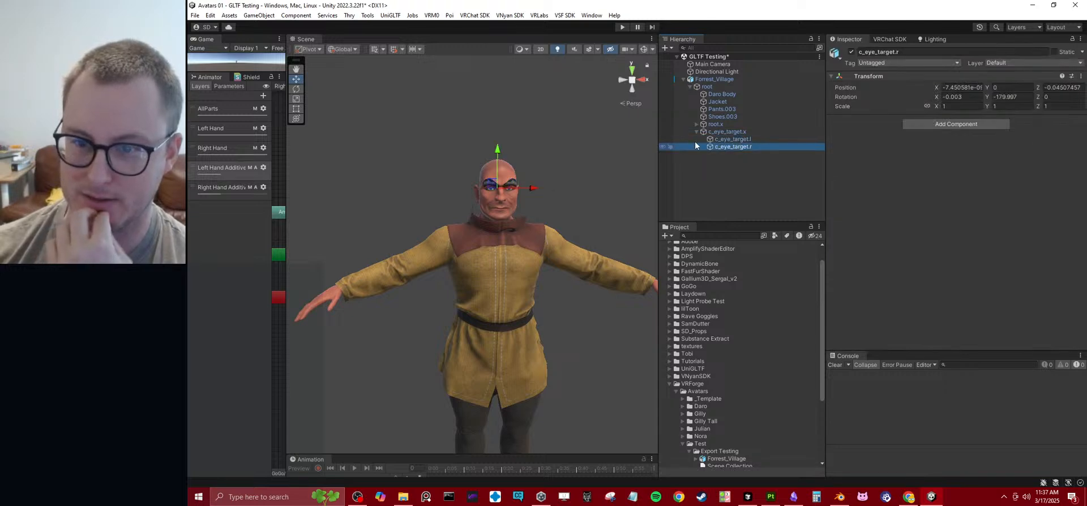
pyautogui.click(696, 124)
pyautogui.click(703, 131)
pyautogui.click(726, 140)
pyautogui.hotkey('alt', 'Right')
pyautogui.press('Down')
pyautogui.press('Down')
pyautogui.press('Down')
pyautogui.press('Down')
pyautogui.press('Down')
pyautogui.press('Down')
pyautogui.press('Down')
pyautogui.press('Down')
pyautogui.press('Down')
pyautogui.press('Down')
pyautogui.press('Down')
pyautogui.press('Down')
pyautogui.press('Down')
pyautogui.press('Down')
pyautogui.press('Down')
pyautogui.press('Down')
pyautogui.press('Down')
pyautogui.press('Down')
pyautogui.press('Down')
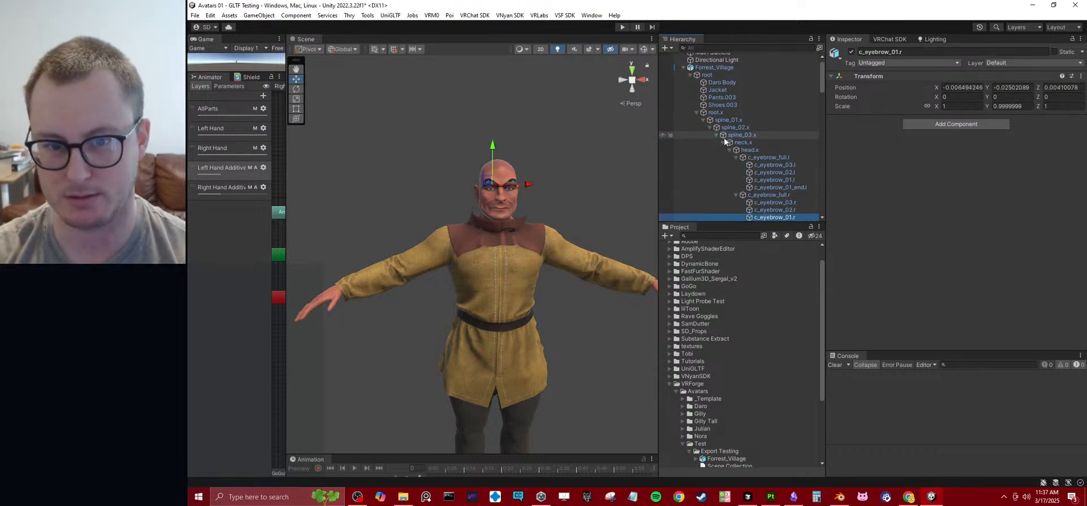
pyautogui.click(901, 270)
# - Switch to Blender and select all objects of the Daro character
pyautogui.click(838, 496)
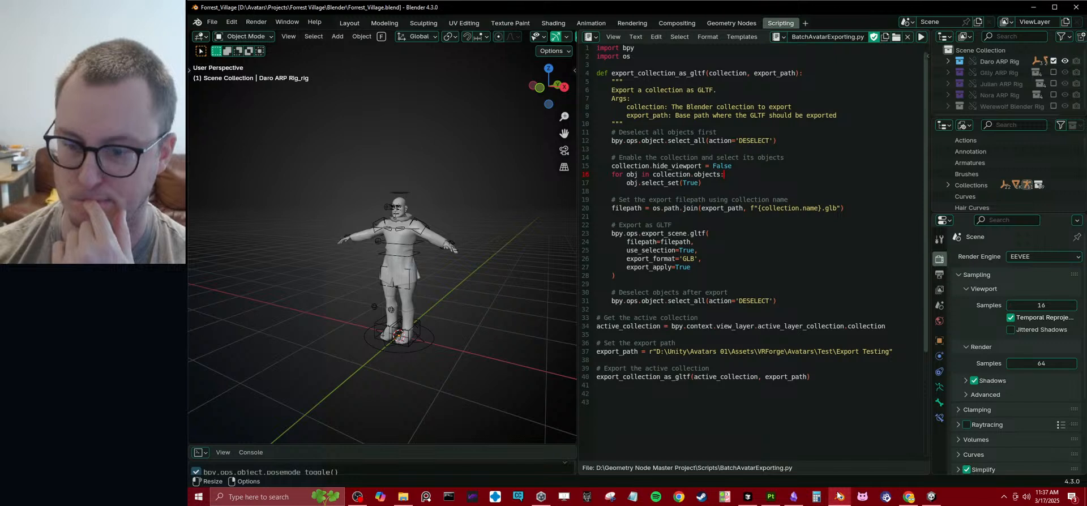
pyautogui.press('a')
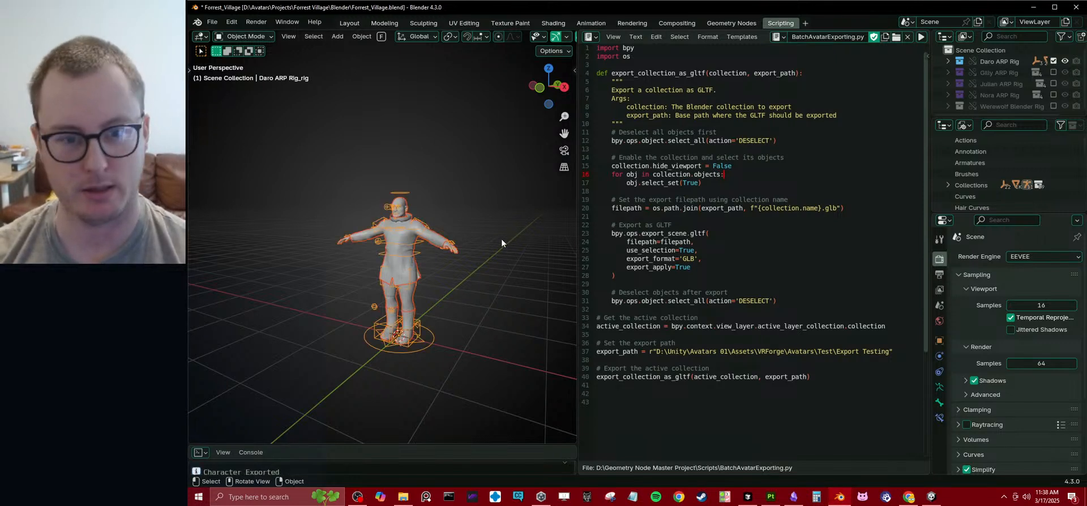
pyautogui.press('q')
pyautogui.click(501, 239)
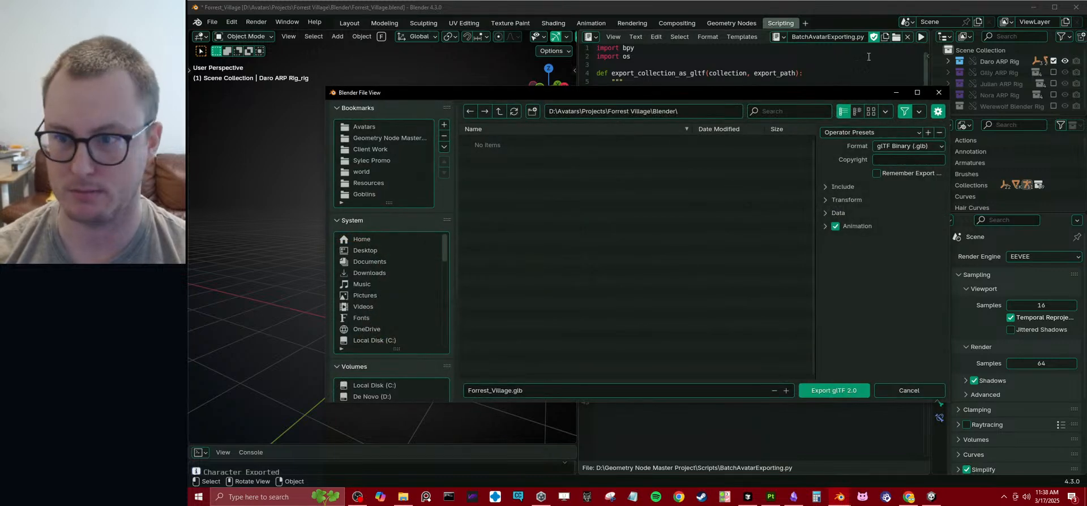
pyautogui.click(844, 133)
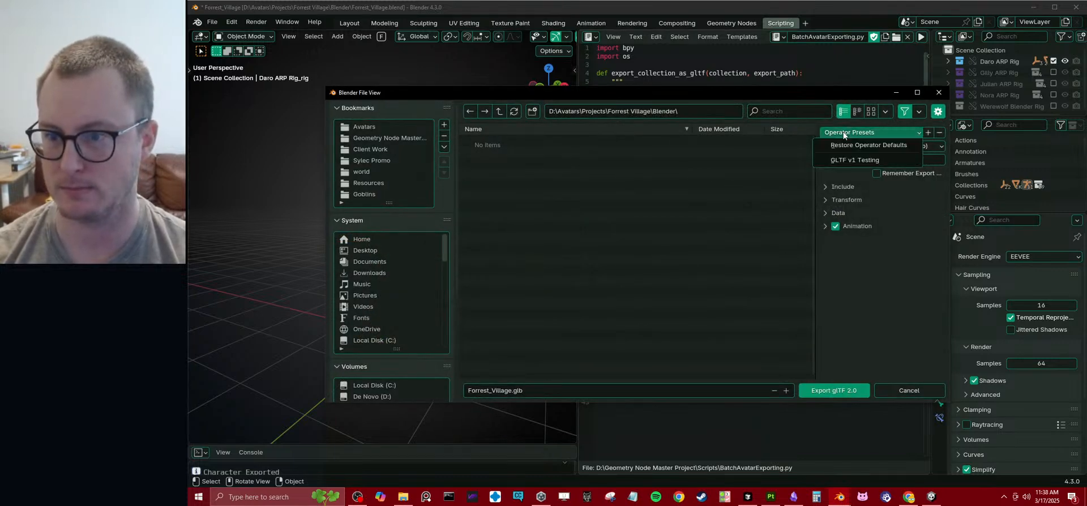
pyautogui.press('Escape')
# - Start an Auto-Rig Pro GLTF export, check its presets and rig options, and set the rig type to Humanoid
pyautogui.rightClick(454, 289)
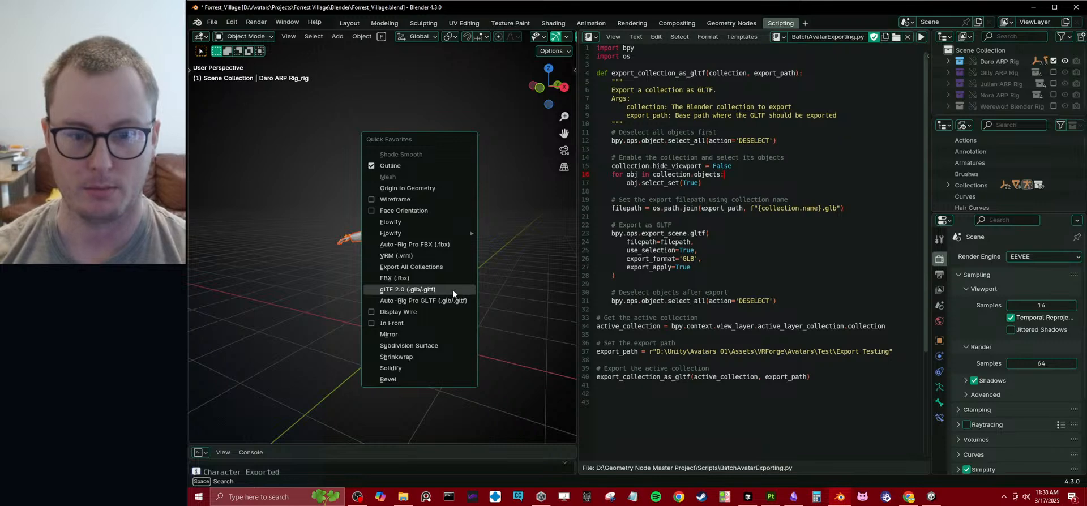
pyautogui.click(446, 297)
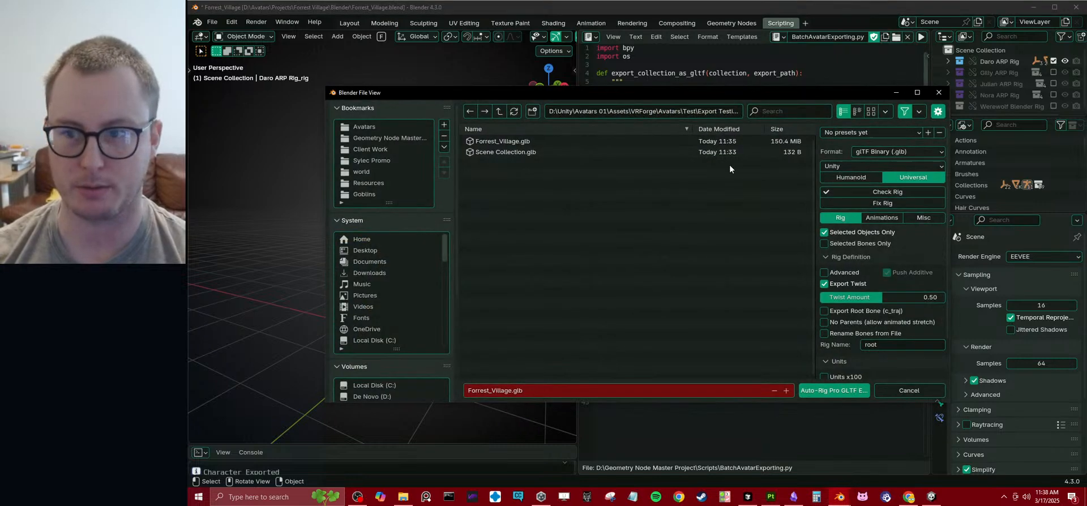
pyautogui.click(848, 134)
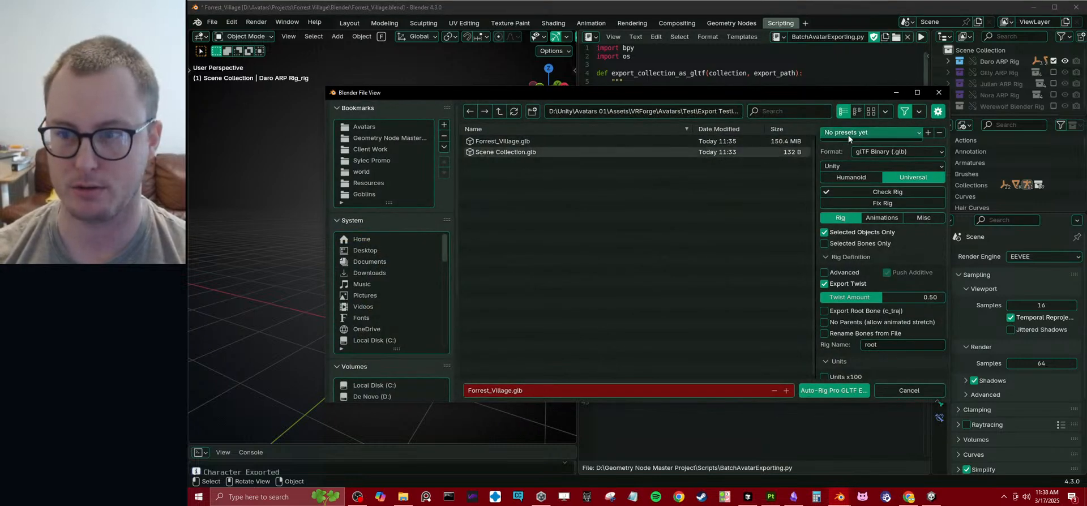
pyautogui.click(848, 135)
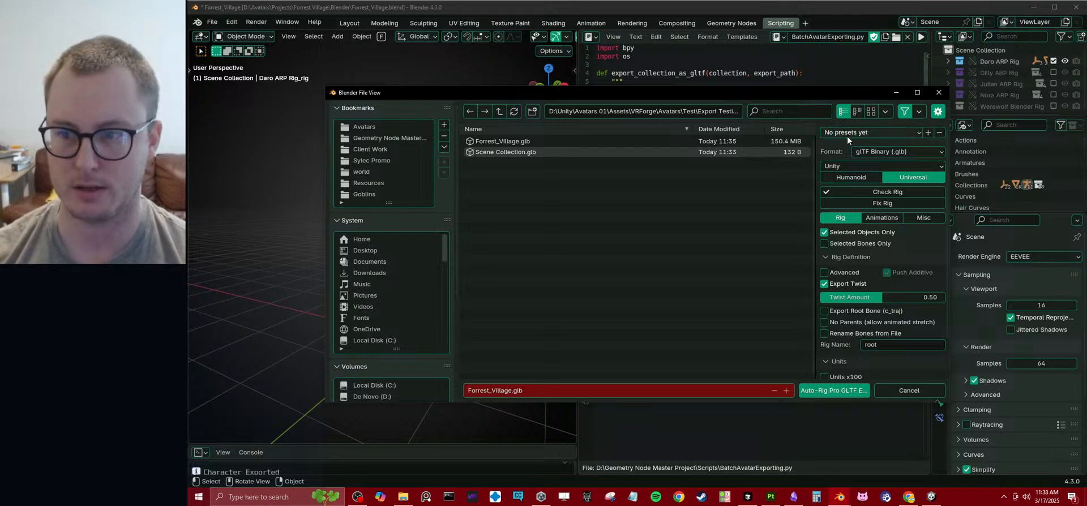
pyautogui.scroll(-2, 862, 257)
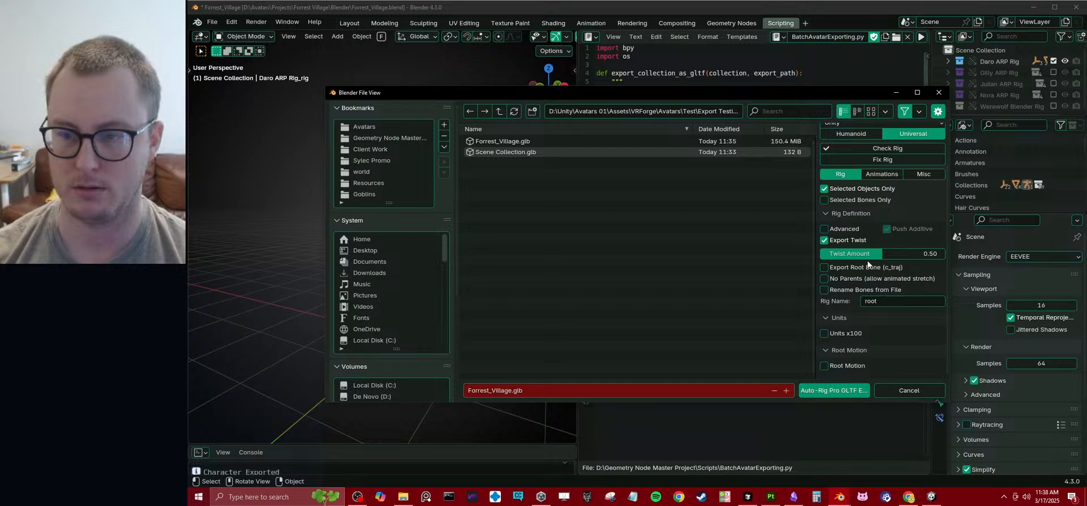
pyautogui.scroll(2, 867, 262)
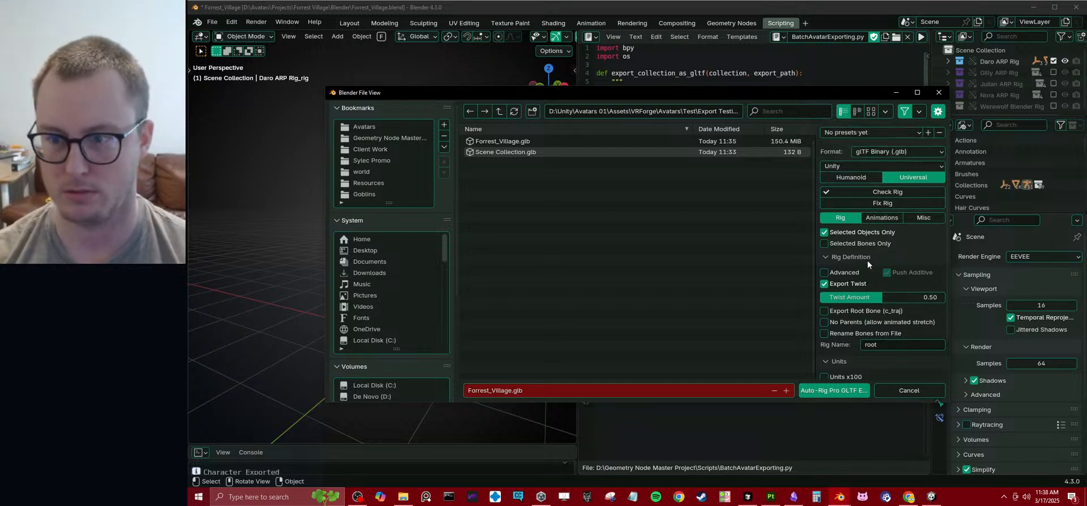
pyautogui.click(845, 178)
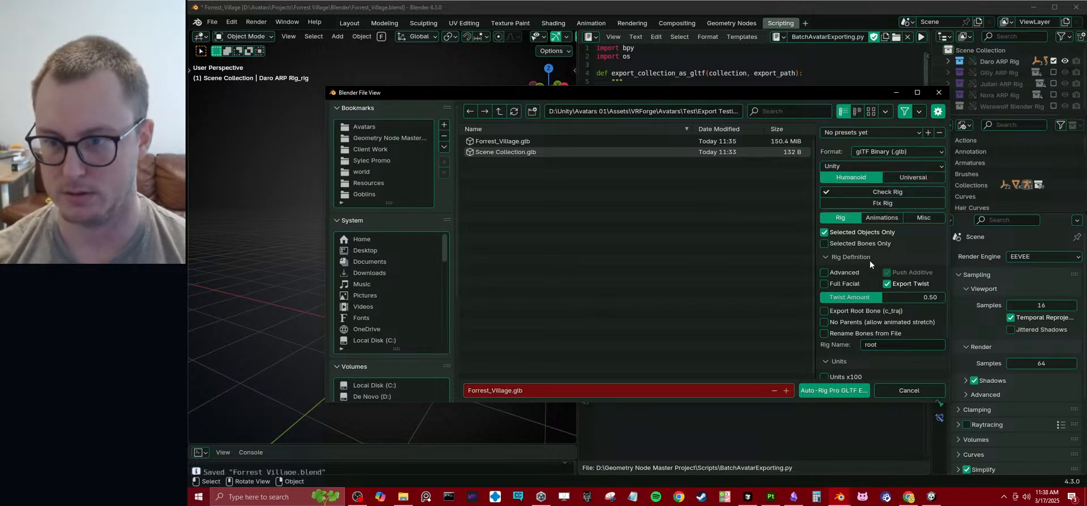
pyautogui.scroll(-2, 894, 251)
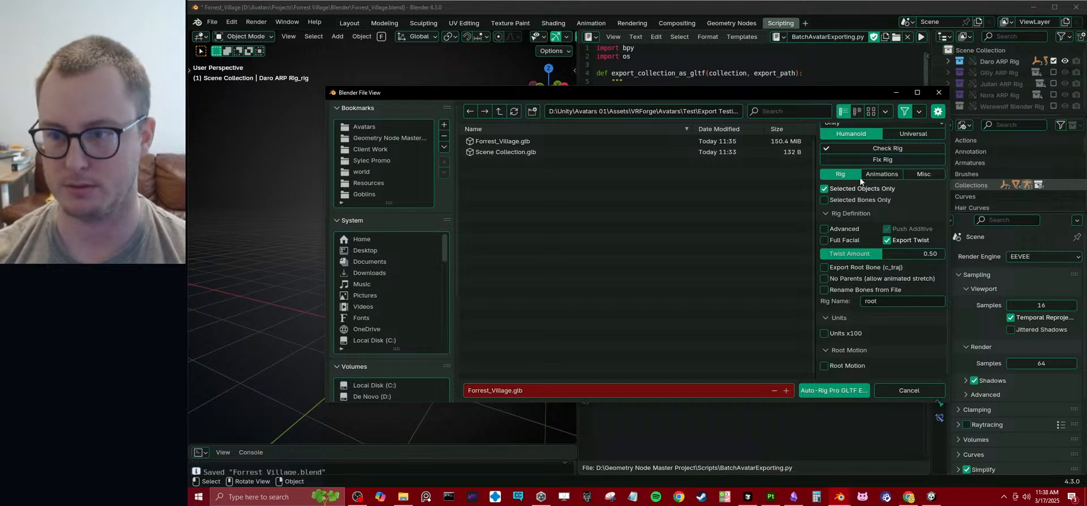
# - Disable Bake Animations, and enable Initialize Fbx Armature Rotation and Initialize Fbx Meshes Rotation for the export
pyautogui.click(881, 175)
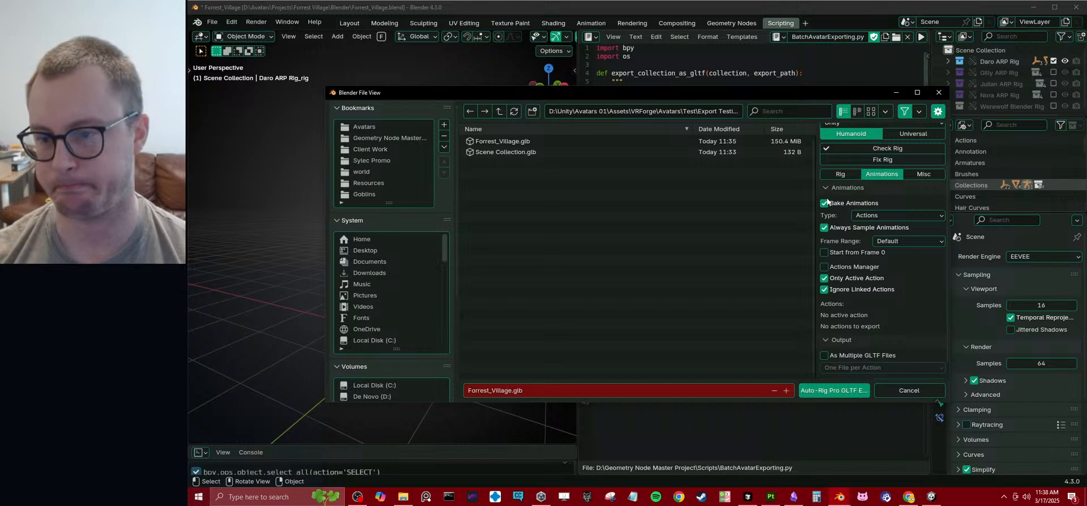
pyautogui.scroll(2, 823, 203)
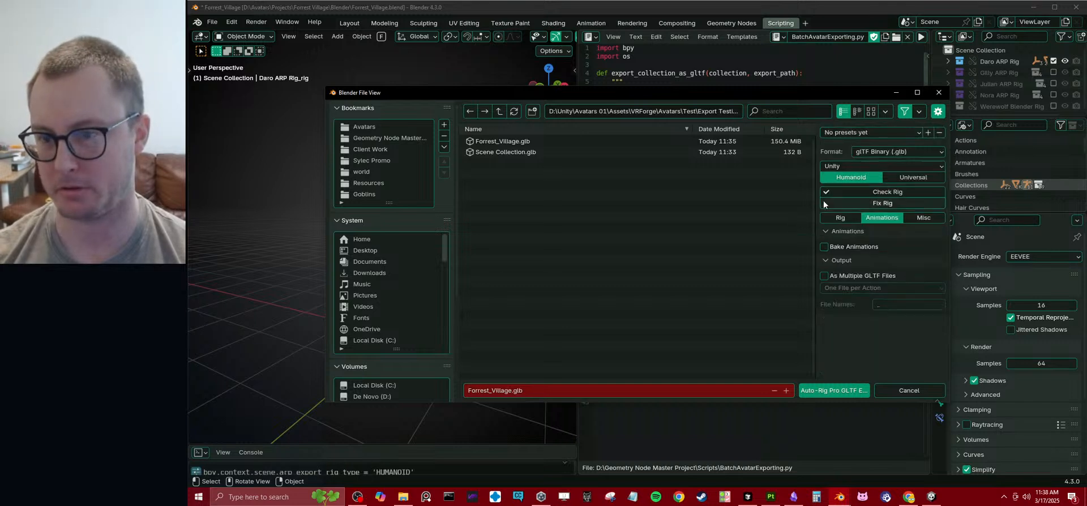
pyautogui.click(934, 218)
pyautogui.scroll(-4, 881, 283)
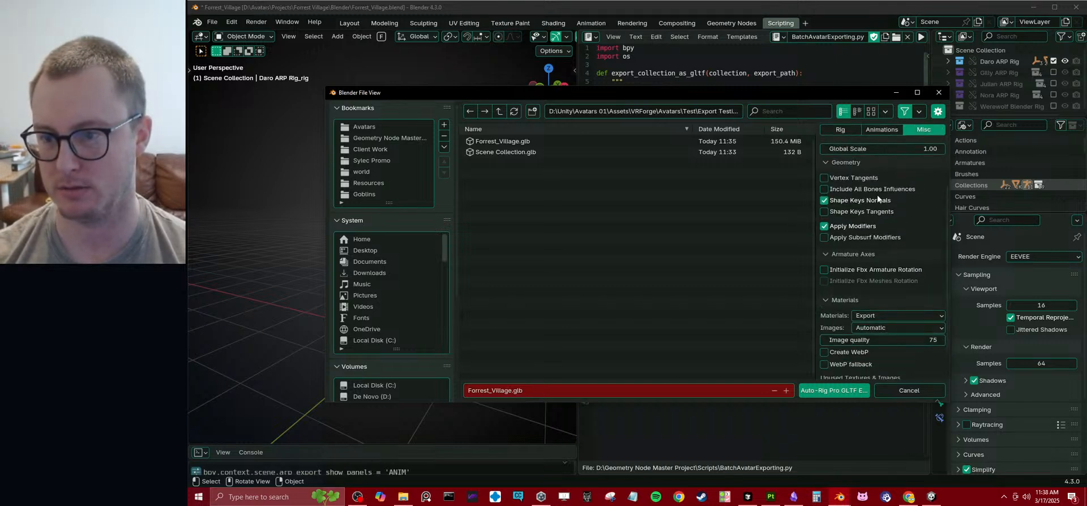
pyautogui.click(864, 270)
pyautogui.click(863, 282)
pyautogui.scroll(-2, 889, 310)
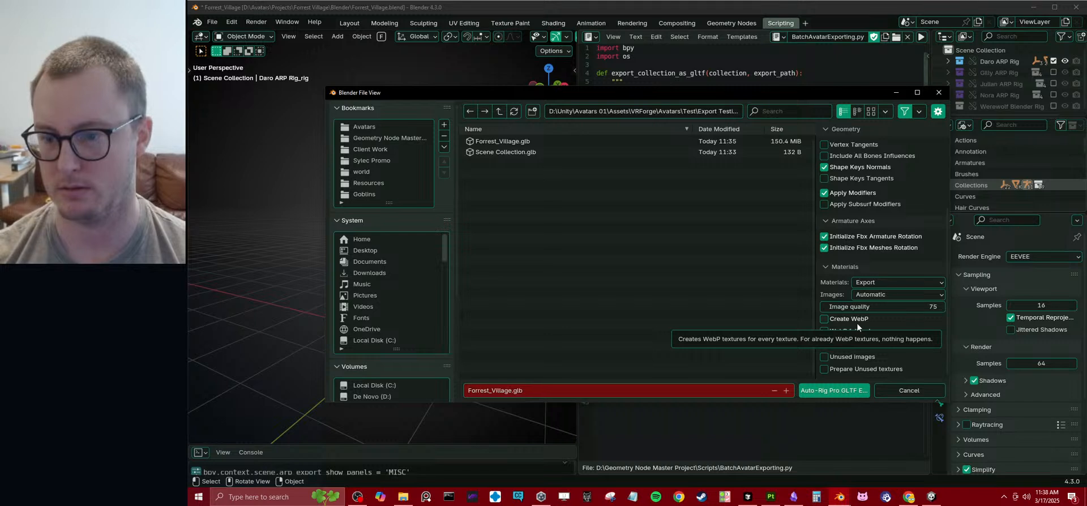
pyautogui.scroll(5, 899, 233)
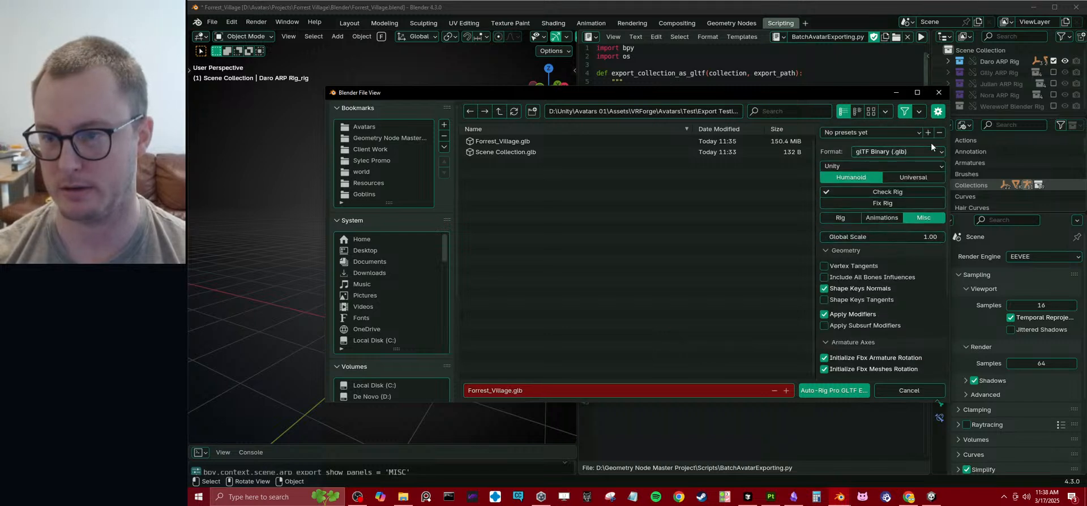
# - Review the rig export options and save the current settings as an export preset named ARP_GLTF_1
pyautogui.click(841, 218)
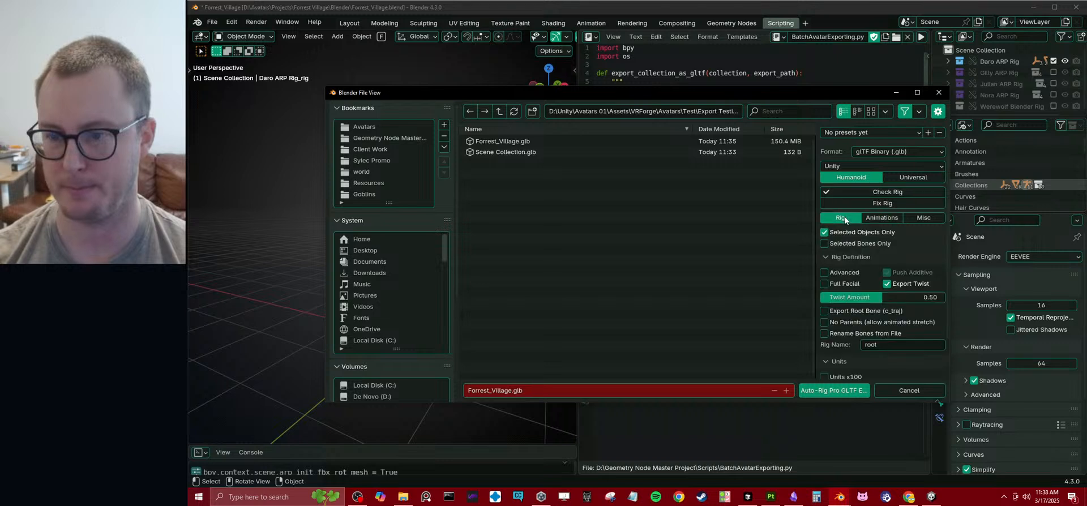
pyautogui.scroll(-2, 883, 260)
pyautogui.scroll(2, 891, 259)
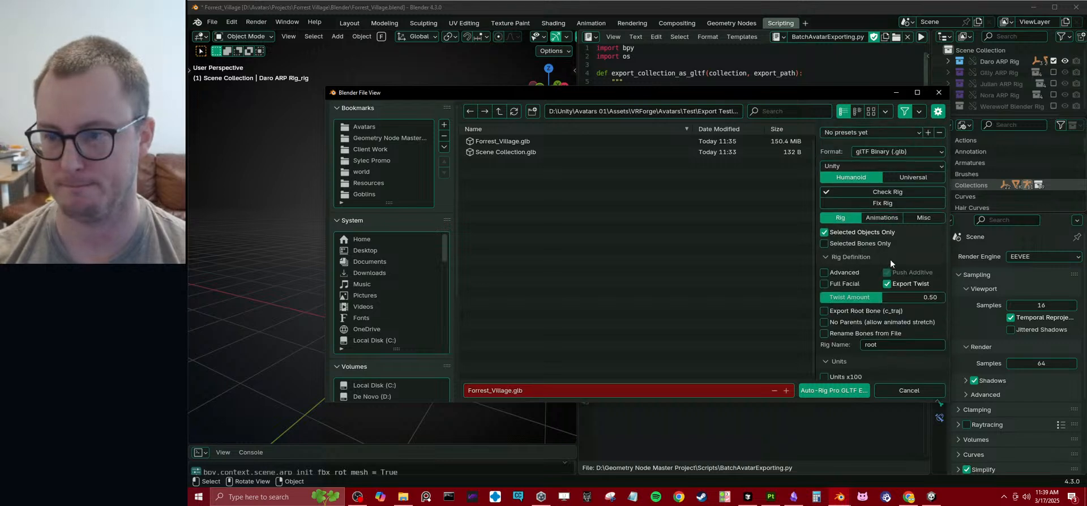
pyautogui.click(927, 132)
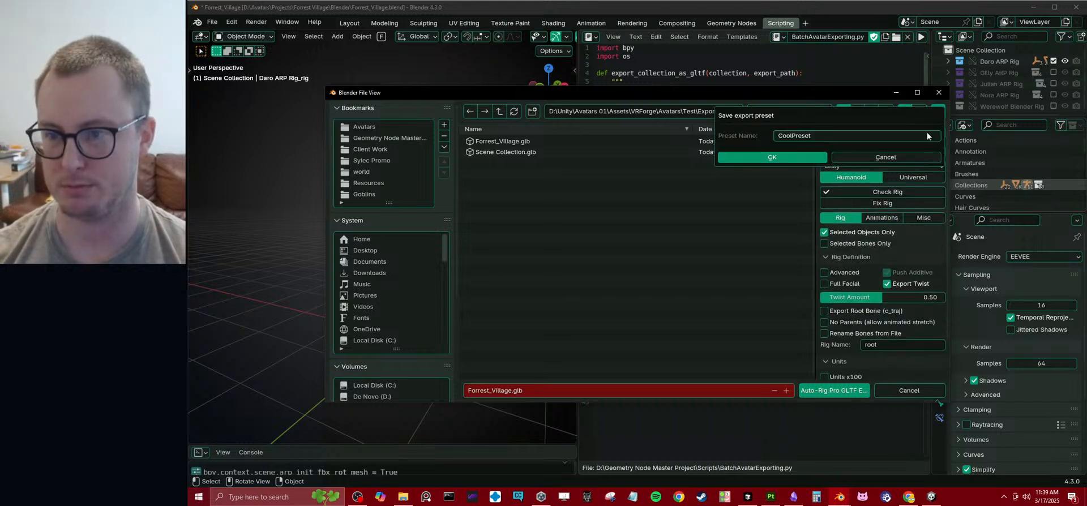
pyautogui.click(843, 134)
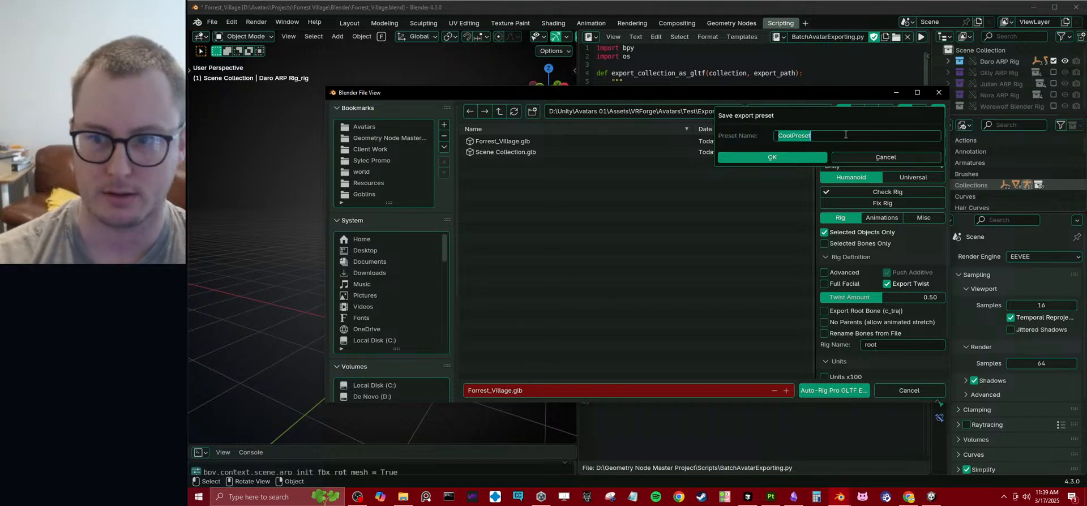
pyautogui.write('ARP_GLTF_1')
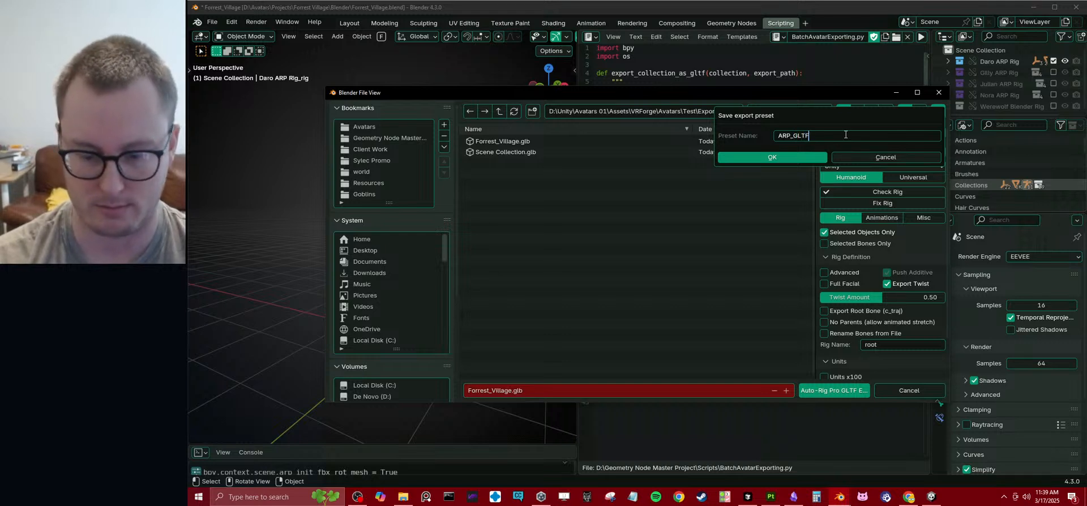
pyautogui.click(811, 157)
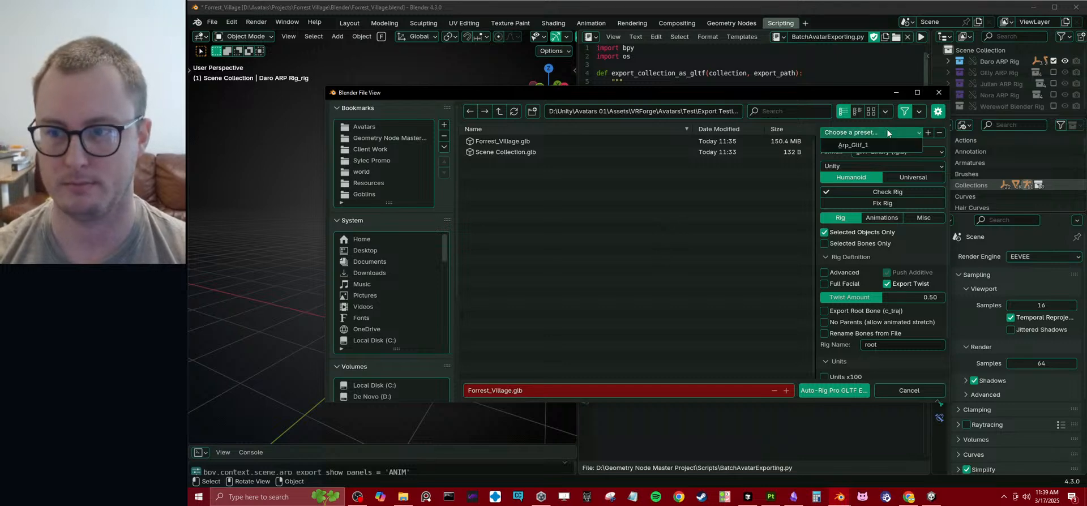
pyautogui.click(938, 92)
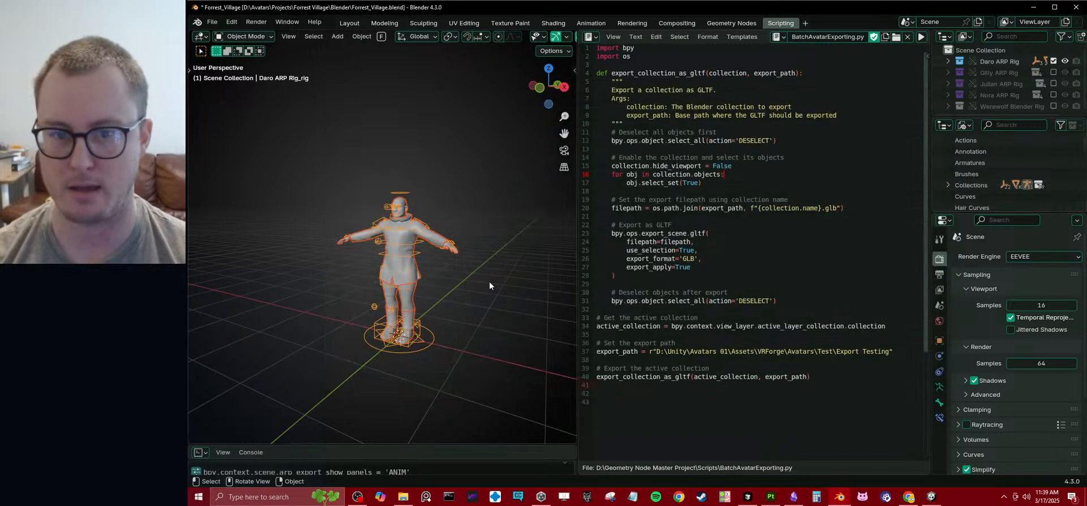
# - Look for a Python command on the Auto-Rig Pro GLTF favorite, and enlarge the Info log below the viewport
pyautogui.press('q')
pyautogui.rightClick(460, 244)
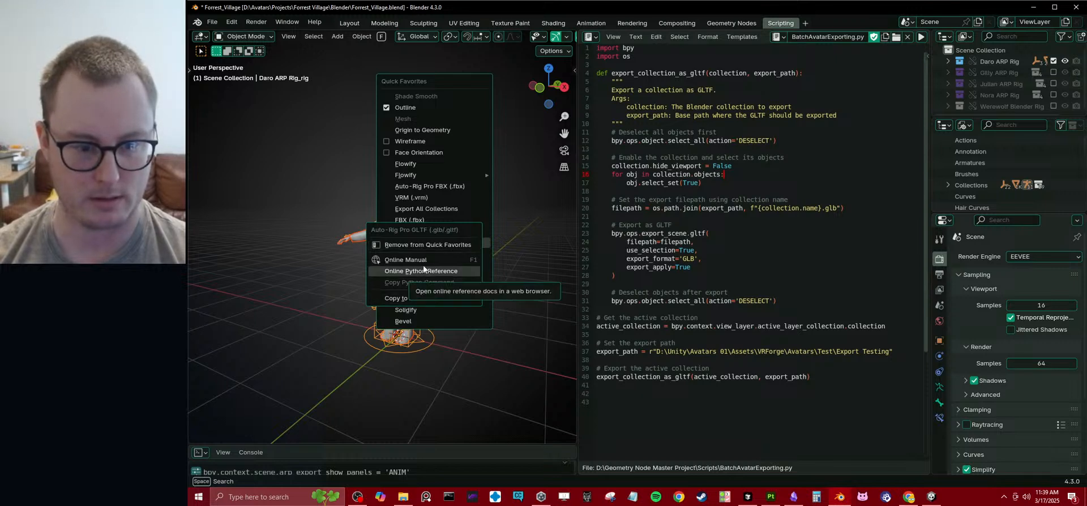
pyautogui.click(324, 439)
pyautogui.moveTo(328, 445); pyautogui.dragTo(340, 279)
pyautogui.moveTo(305, 460); pyautogui.dragTo(340, 295)
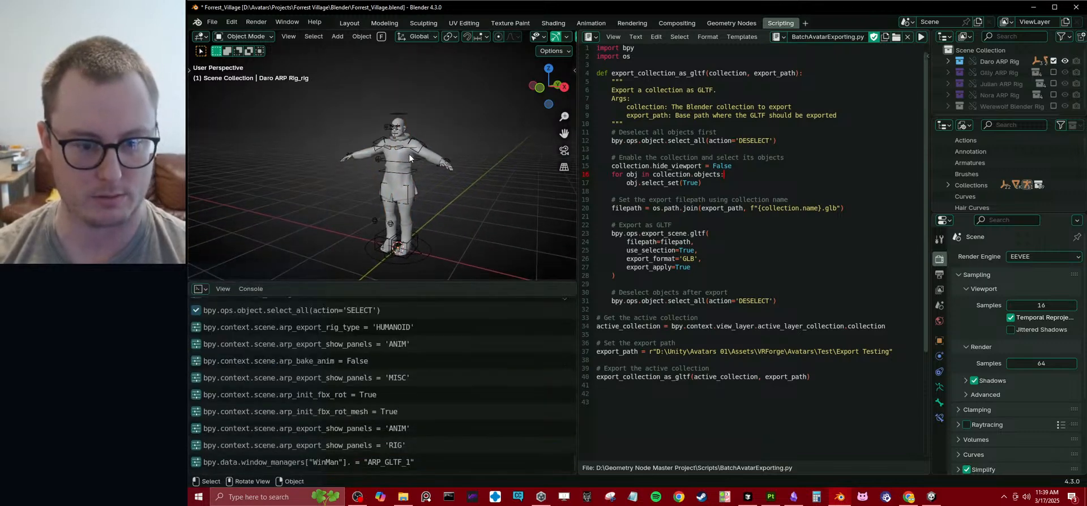
# - Select all objects of the Daro character and open the Auto-Rig Pro GLTF export to check what the Info log records
pyautogui.press('a')
pyautogui.press('q')
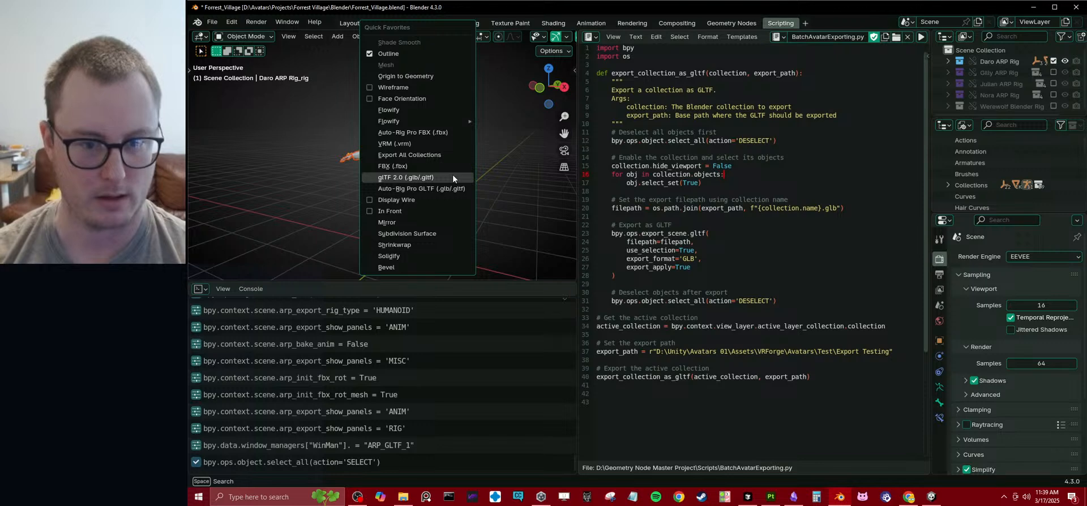
pyautogui.click(444, 189)
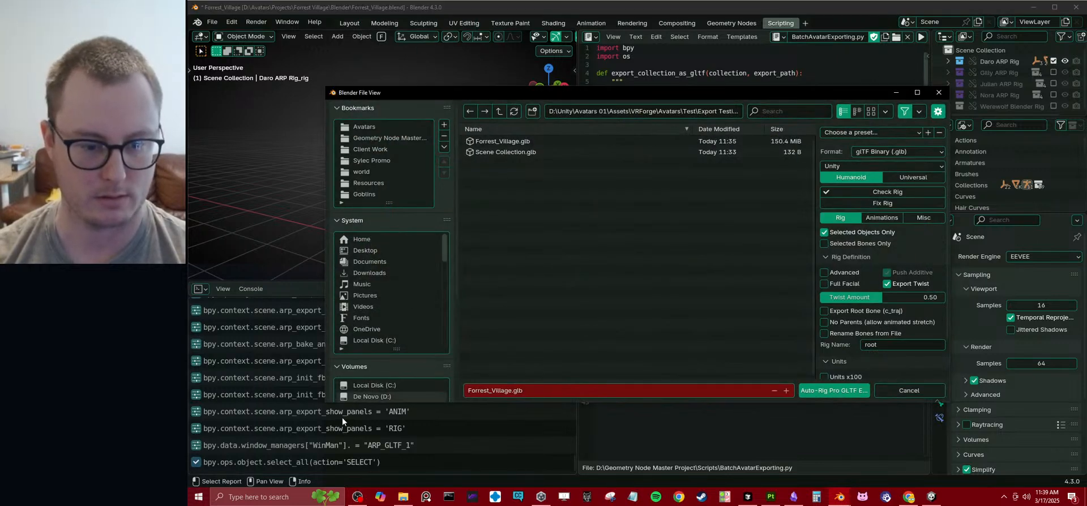
pyautogui.click(908, 391)
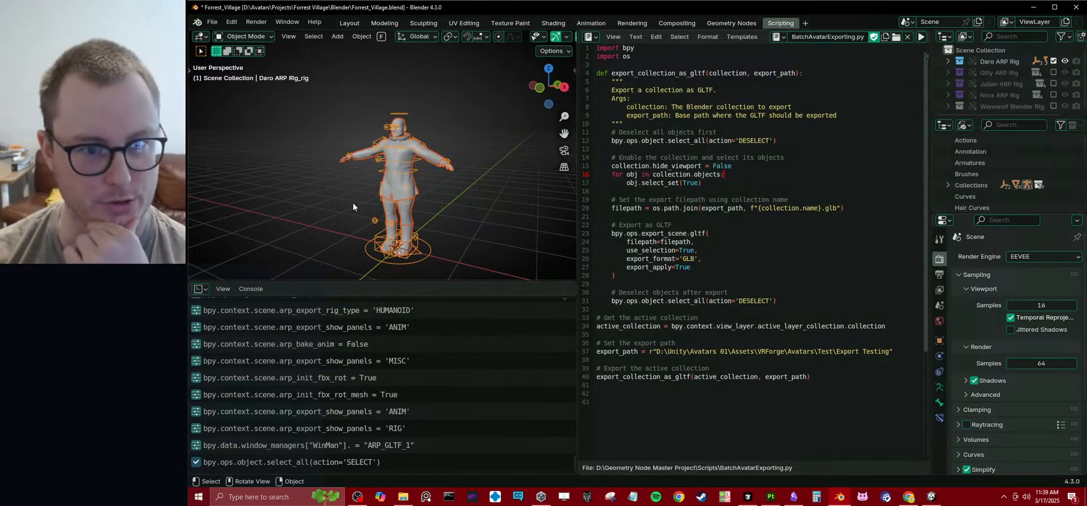
# - Save the Blender file and bring up the Auto-Rig Pro GLTF export again to compare it with the Info log
pyautogui.hotkey('ctrl', 's')
pyautogui.press('q')
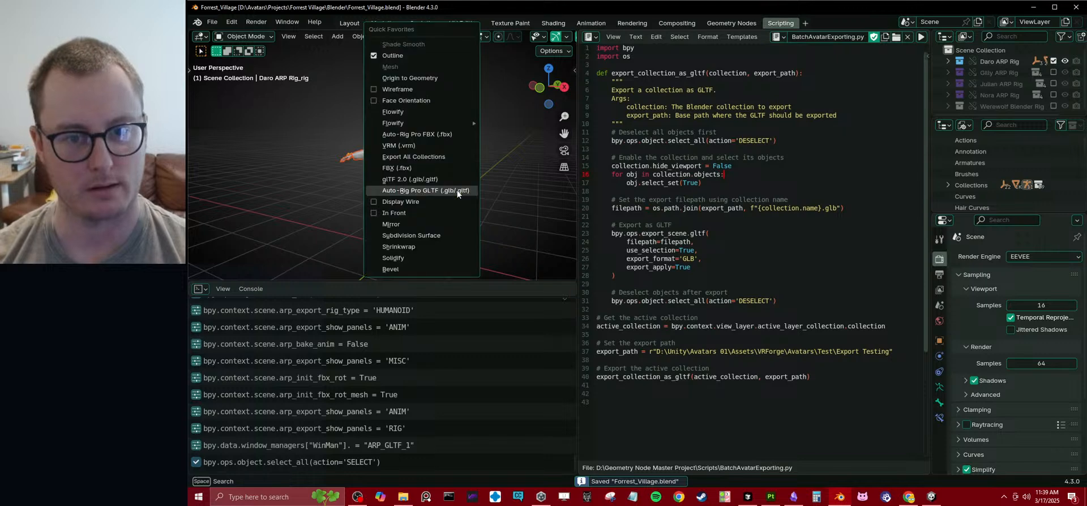
pyautogui.press('Escape')
pyautogui.click(210, 22)
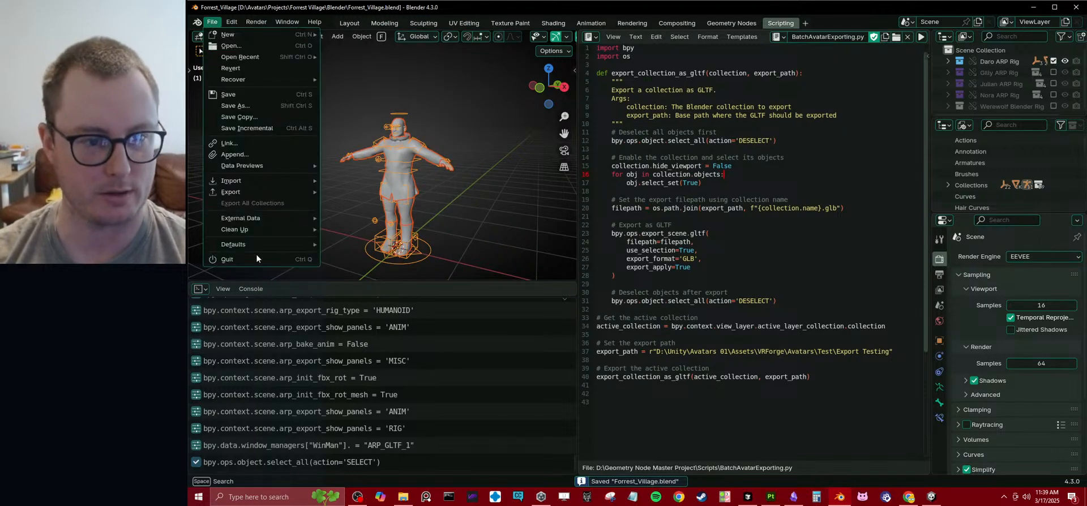
pyautogui.moveTo(248, 189)
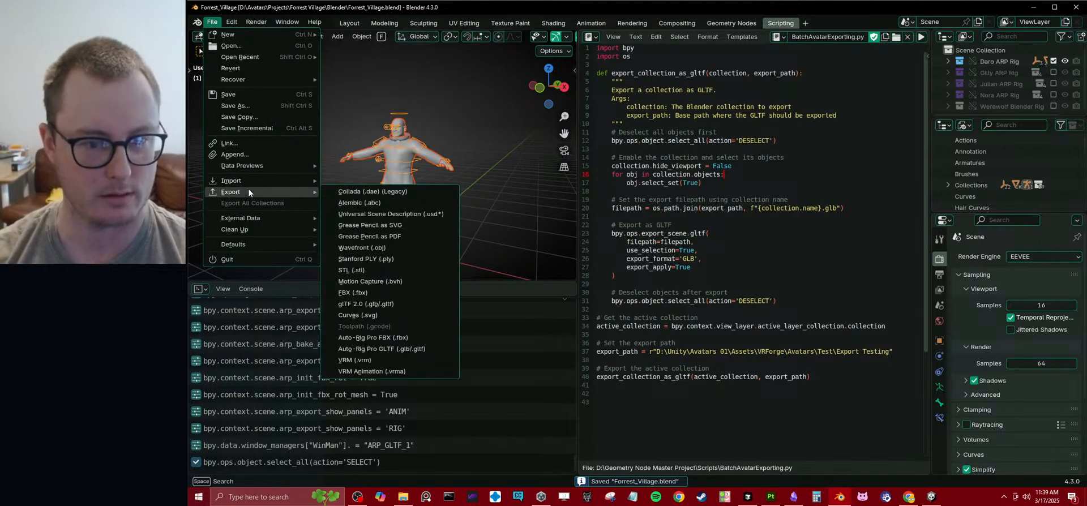
pyautogui.click(386, 351)
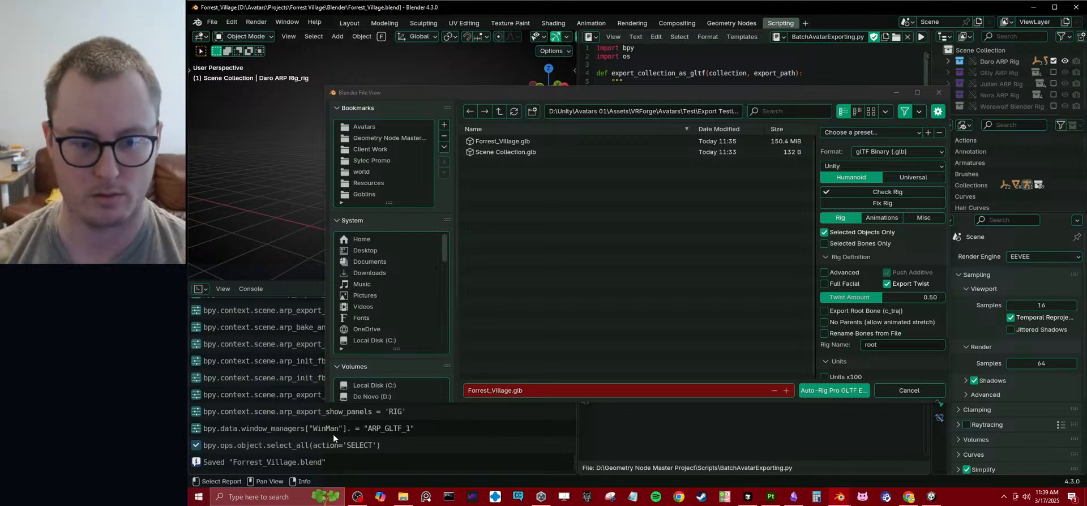
pyautogui.click(823, 390)
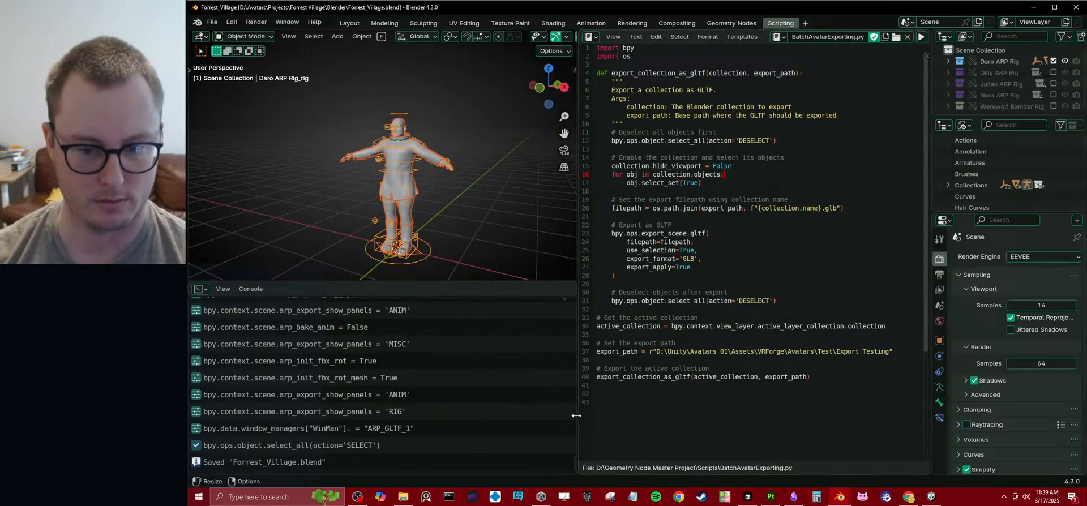
# - Select the logged export setting commands in the Info log, from the HUMANOID rig type line through the ARP_GLTF_1 line
pyautogui.scroll(-2, 540, 406)
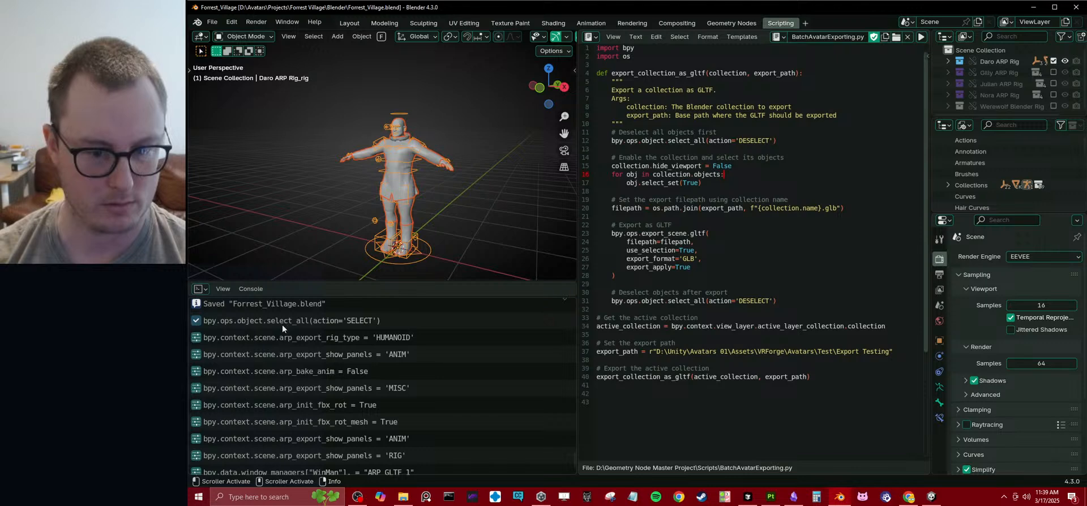
pyautogui.click(269, 337)
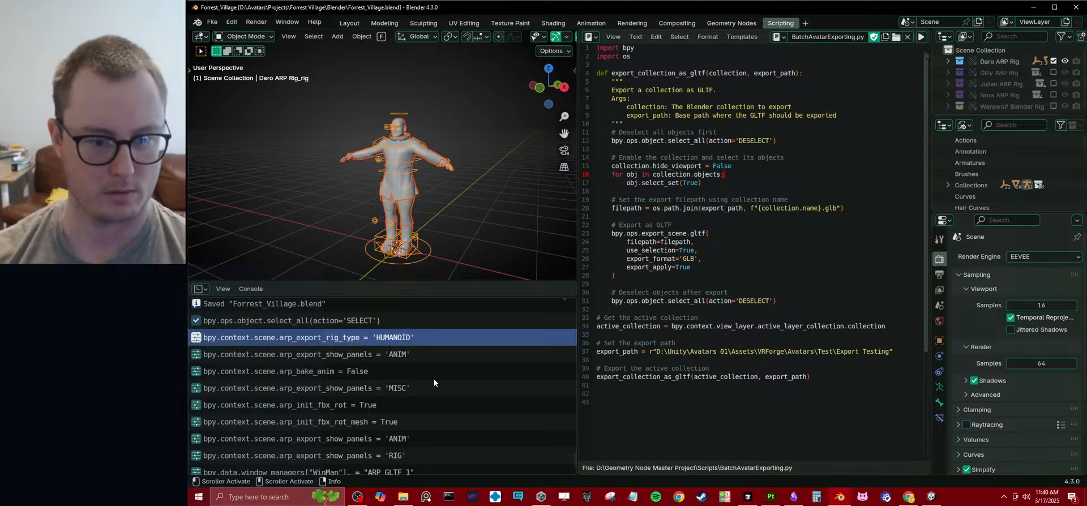
pyautogui.scroll(-3, 446, 387)
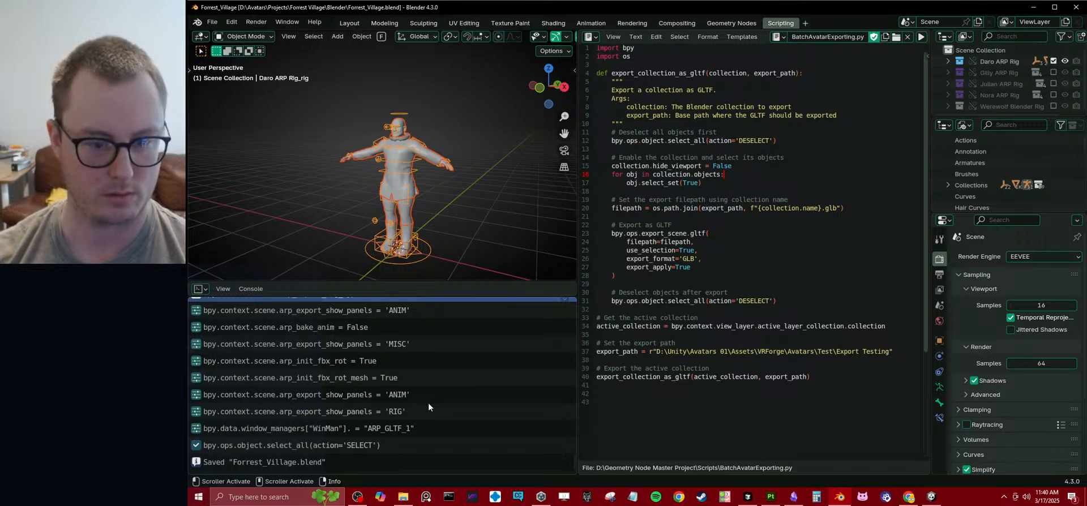
pyautogui.keyDown('shift'); pyautogui.click(412, 412); pyautogui.keyUp('shift')
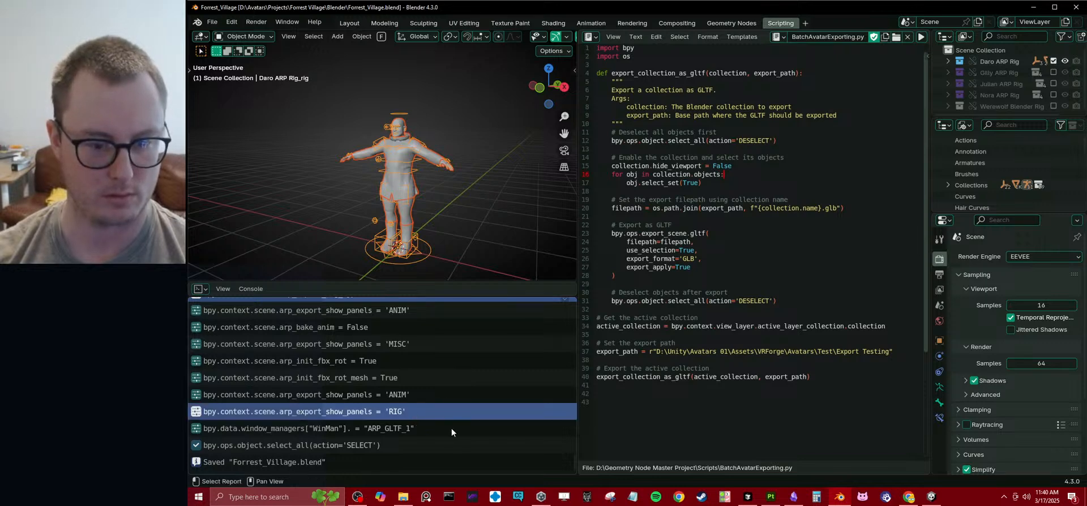
pyautogui.scroll(1, 436, 396)
pyautogui.keyDown('shift'); pyautogui.click(375, 332); pyautogui.keyUp('shift')
pyautogui.keyDown('shift'); pyautogui.click(379, 349); pyautogui.keyUp('shift')
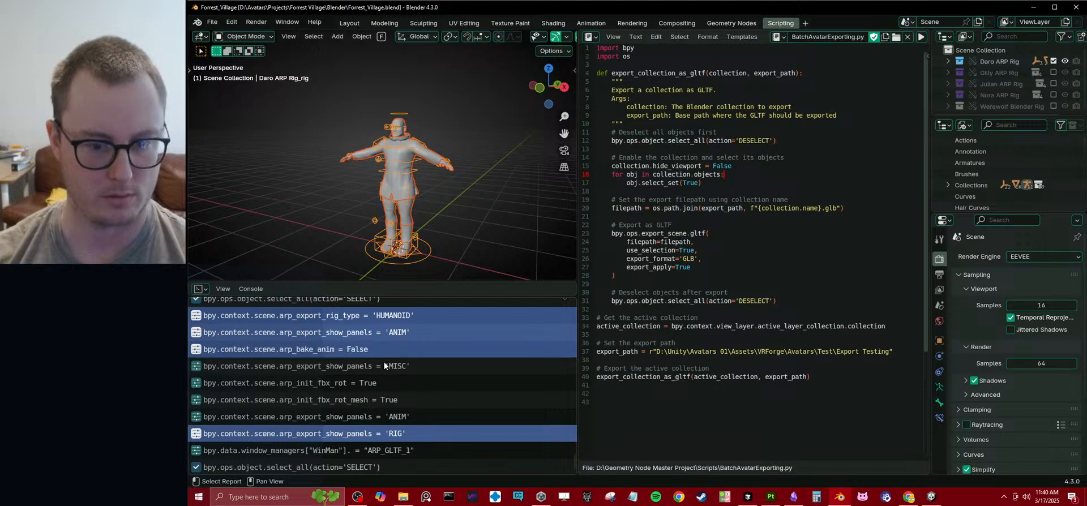
pyautogui.keyDown('shift'); pyautogui.click(383, 365); pyautogui.keyUp('shift')
pyautogui.keyDown('shift'); pyautogui.click(381, 399); pyautogui.keyUp('shift')
pyautogui.keyDown('shift'); pyautogui.click(382, 384); pyautogui.keyUp('shift')
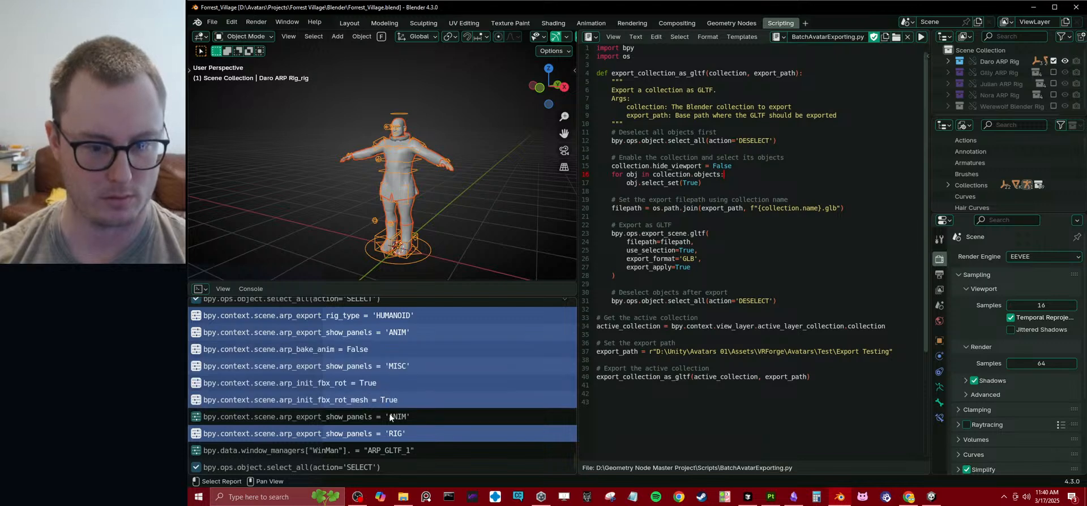
pyautogui.keyDown('shift'); pyautogui.click(450, 416); pyautogui.keyUp('shift')
pyautogui.hotkey('ctrl', 's')
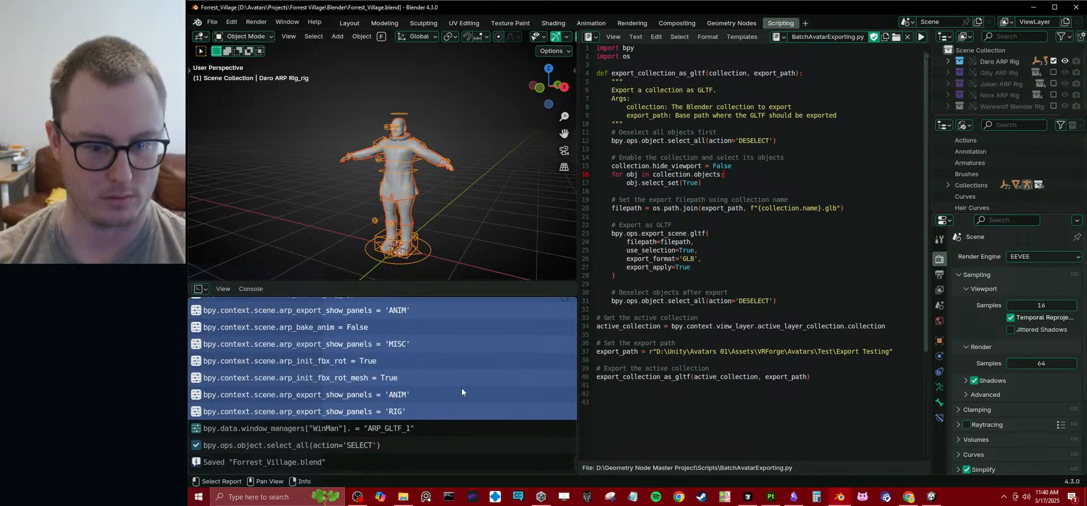
pyautogui.keyDown('shift'); pyautogui.click(243, 425); pyautogui.keyUp('shift')
pyautogui.scroll(3, 385, 402)
pyautogui.scroll(-3, 385, 402)
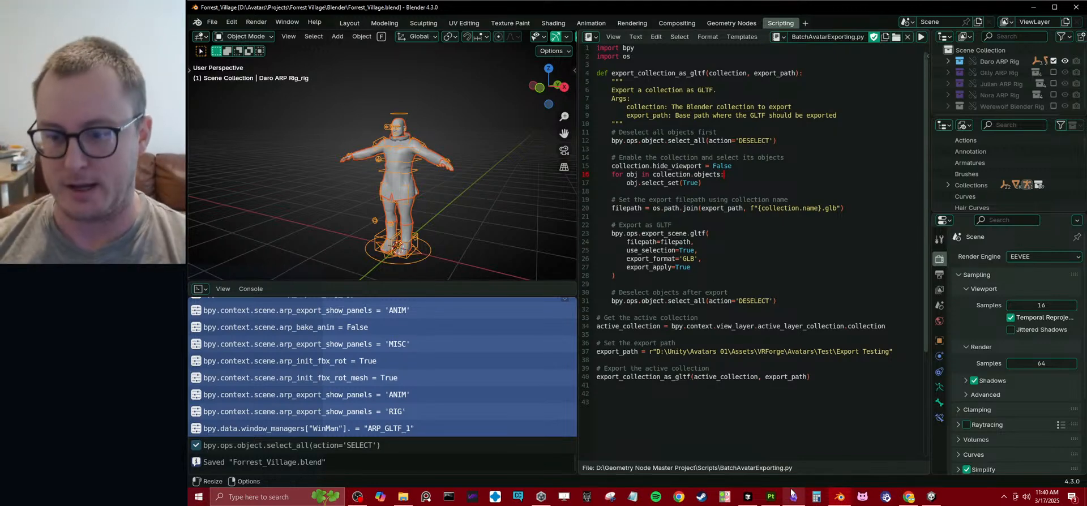
# - Switch to Unity, collapse root.x and the whole Forrest_Village hierarchy, and select the Forrest_Village object
pyautogui.click(937, 497)
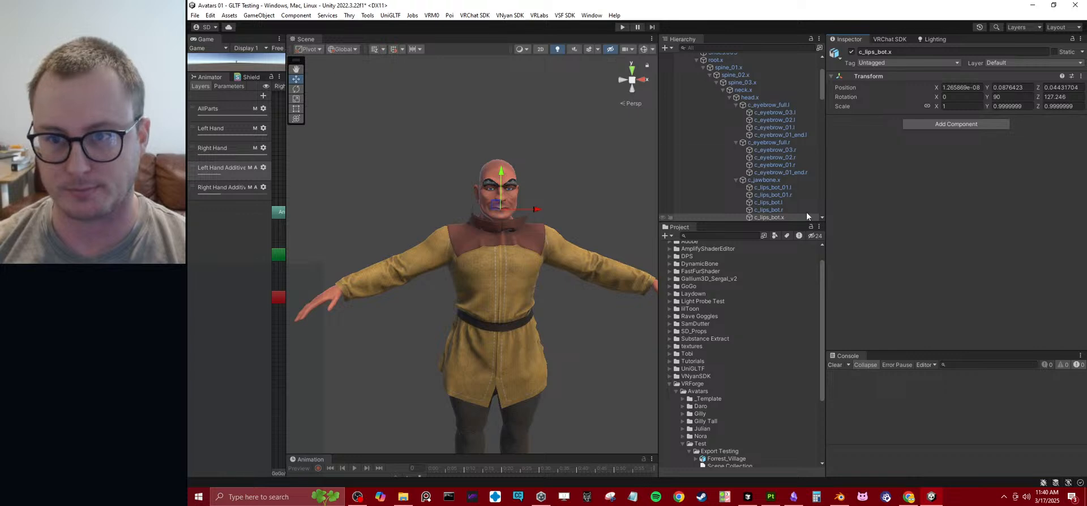
pyautogui.scroll(3, 713, 131)
pyautogui.click(696, 124)
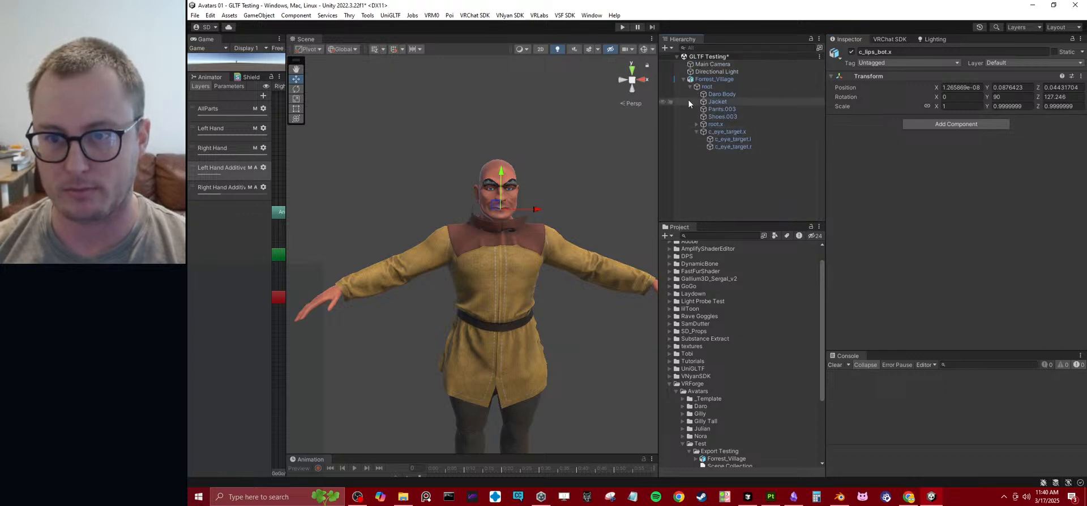
pyautogui.click(682, 80)
pyautogui.click(715, 81)
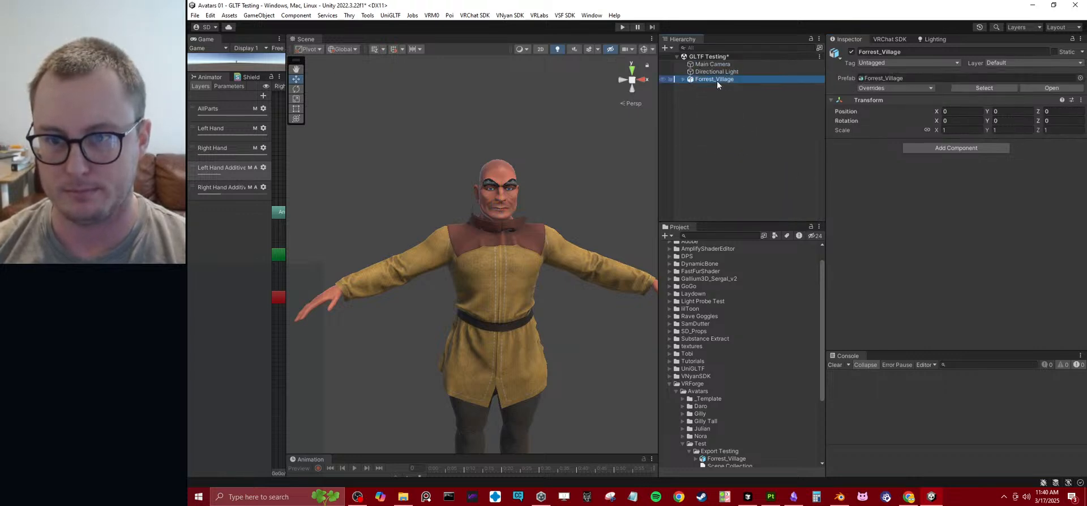
# - Switch to Blender and make the Daro ARP Rig collection active
pyautogui.click(840, 496)
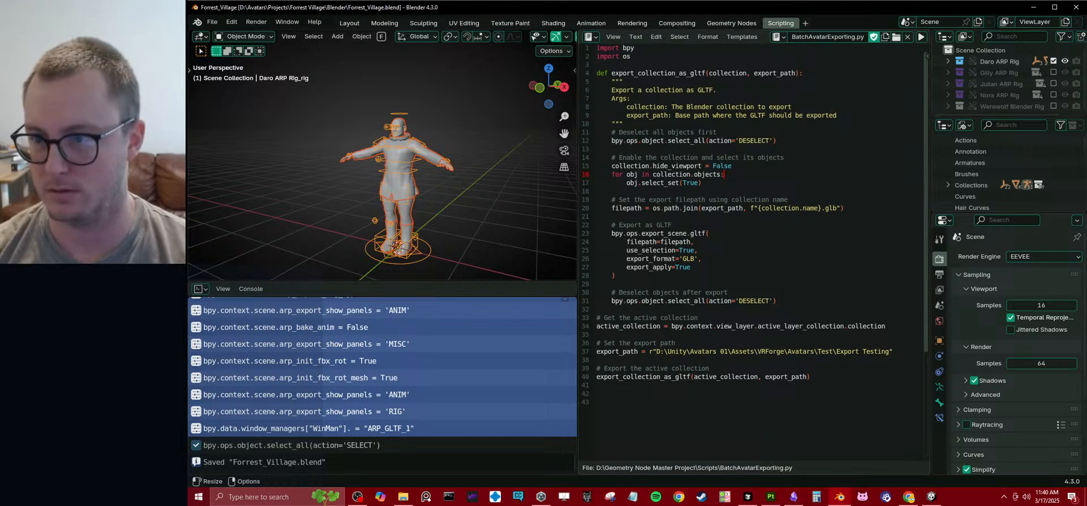
pyautogui.click(1002, 61)
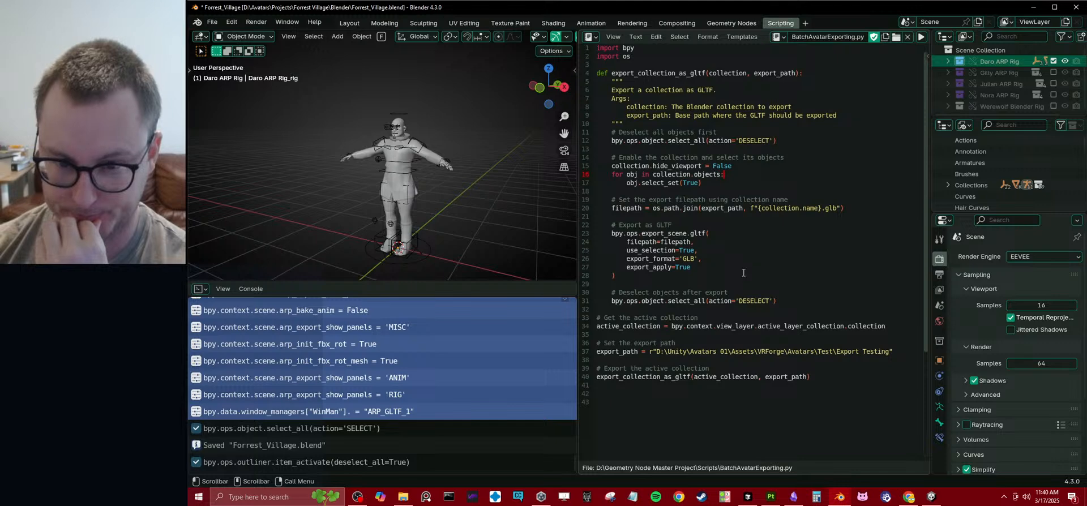
# - Switch to Cursor and start a chat message reading "I want to change the export format to Auto Rig Pro export."
pyautogui.click(747, 496)
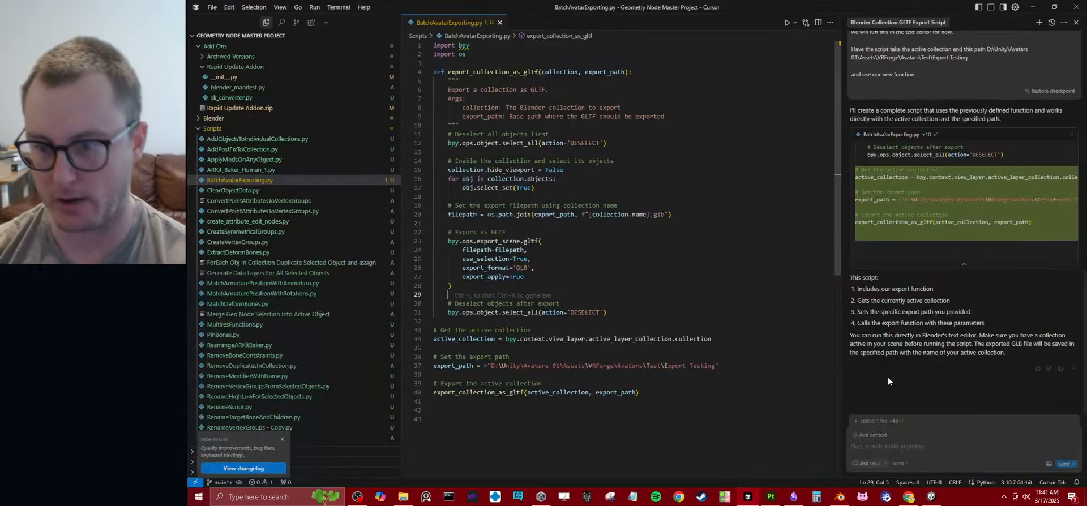
pyautogui.click(910, 447)
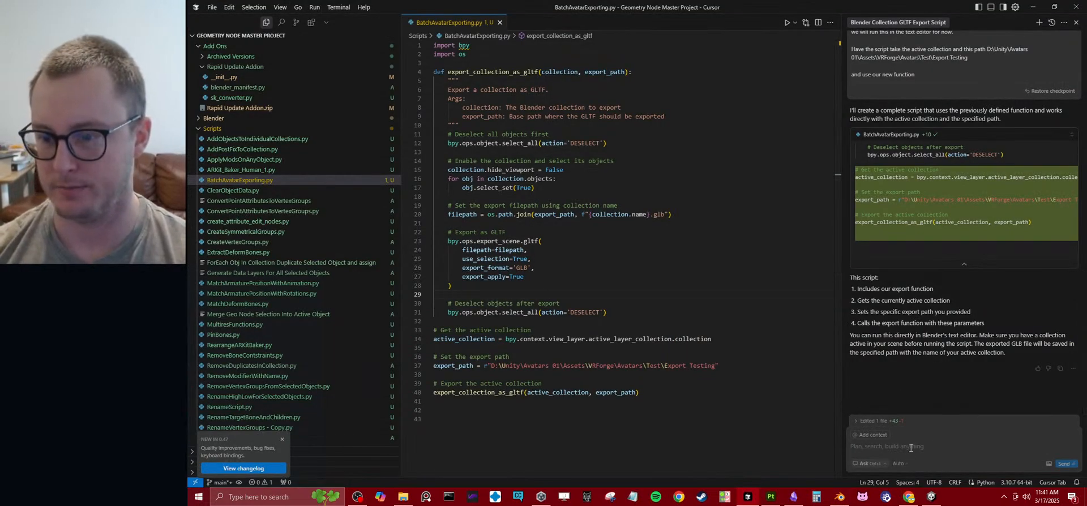
pyautogui.write('I')
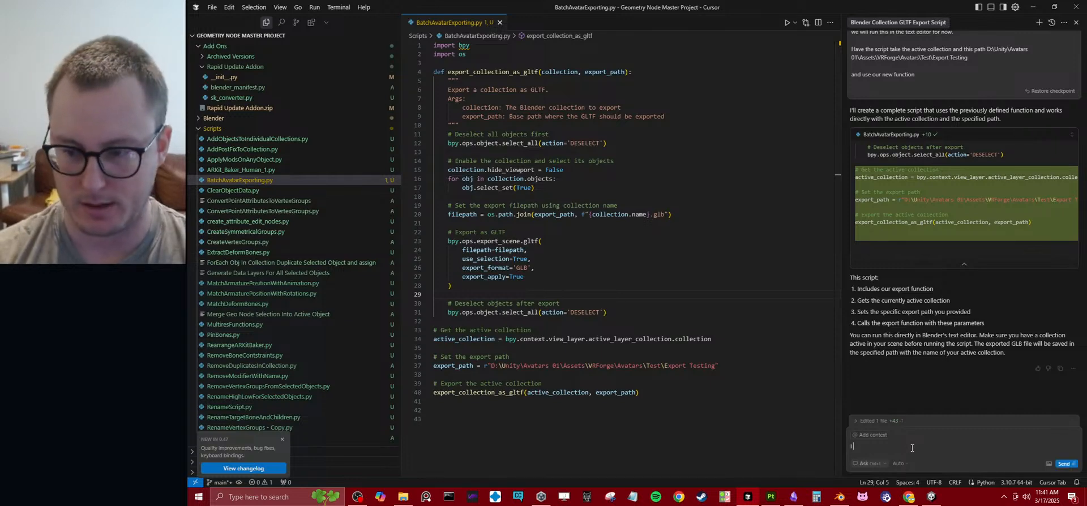
pyautogui.write(' want t')
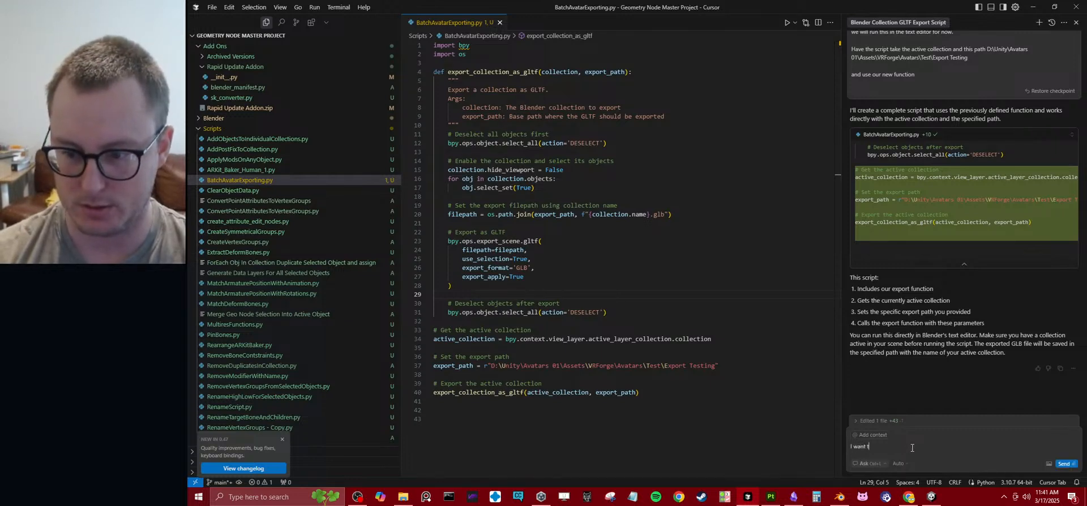
pyautogui.write('o change ')
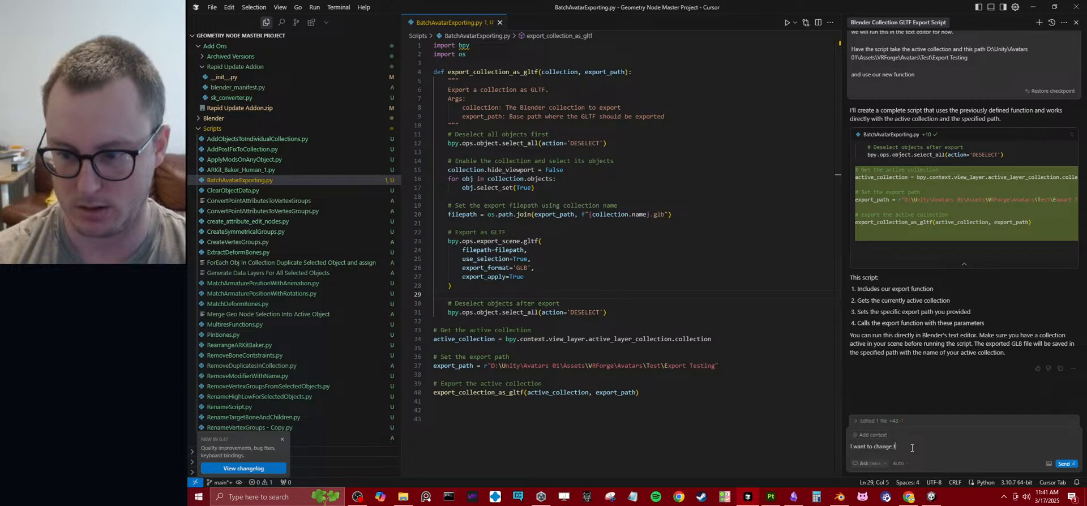
pyautogui.write('the')
pyautogui.press('BackSpace')
pyautogui.write('he ex')
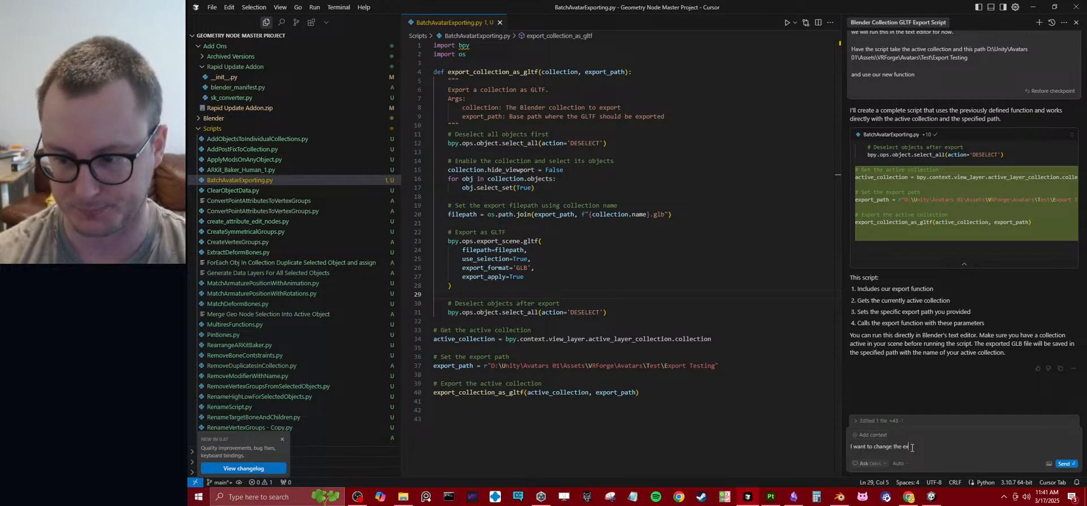
pyautogui.write('port format to')
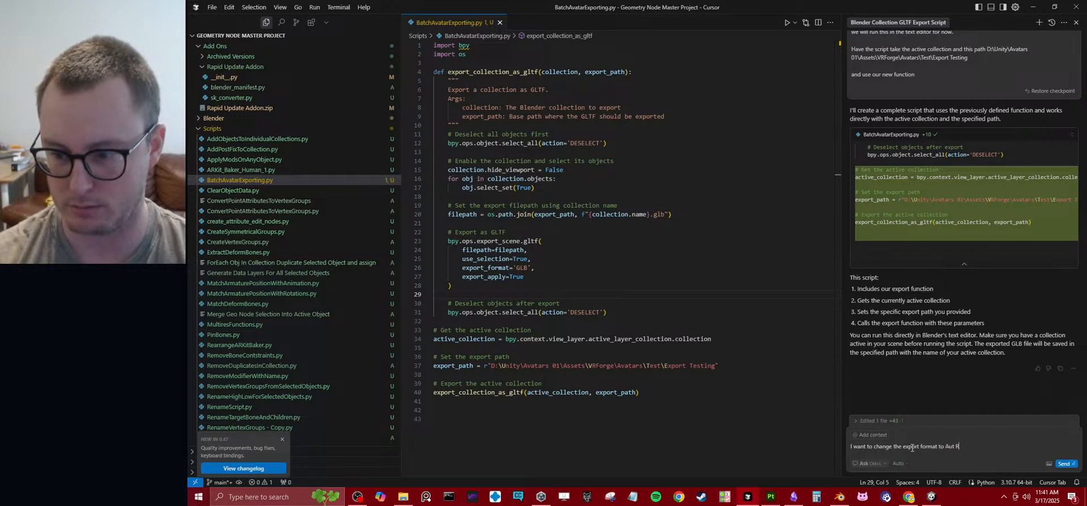
pyautogui.write('Auto Rig Pro expor')
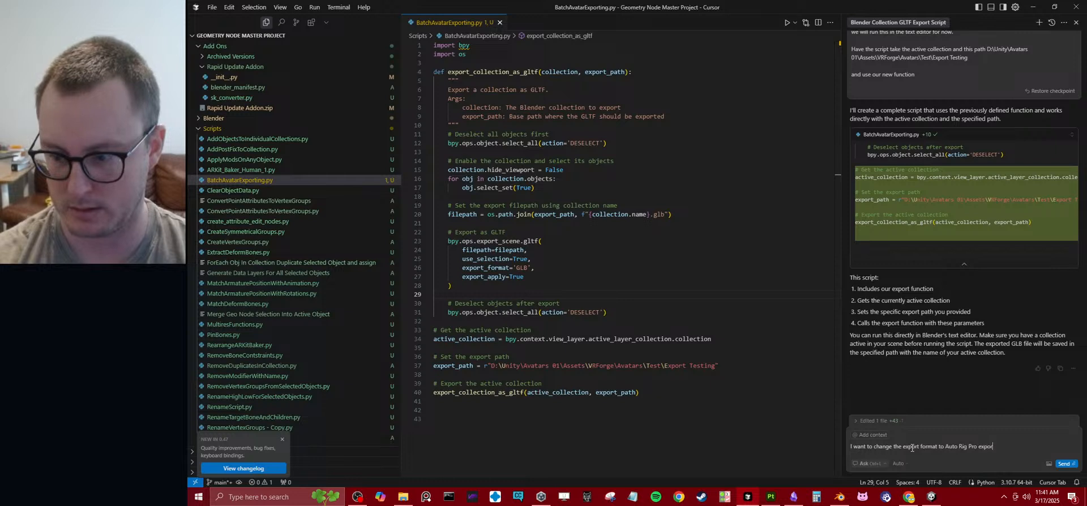
pyautogui.write('t.')
pyautogui.hotkey('shift', 'Return')
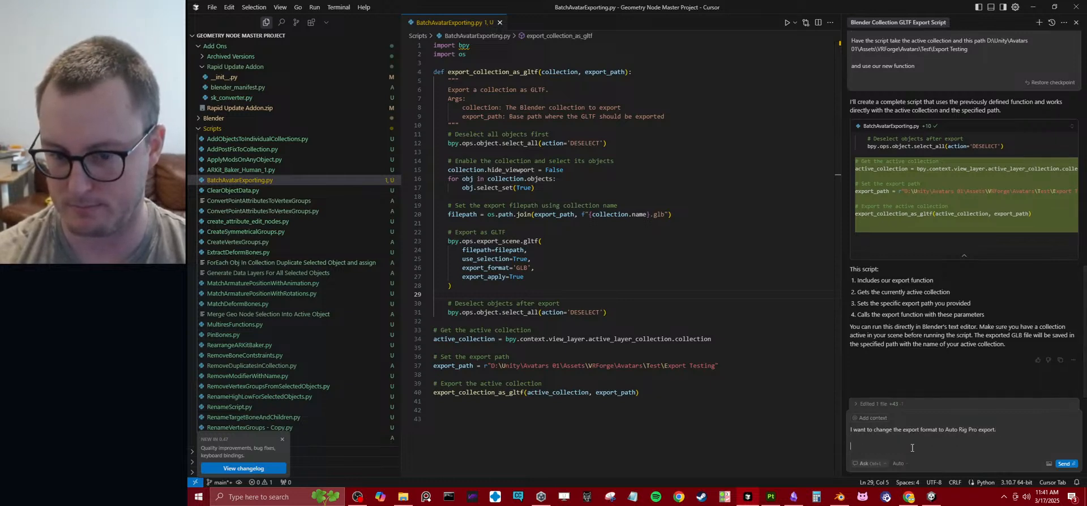
# - Paste the copied Auto-Rig Pro setting commands into the message, add "What do you need in order to use ARP's exporter?" and send it
pyautogui.hotkey('ctrl', 'v')
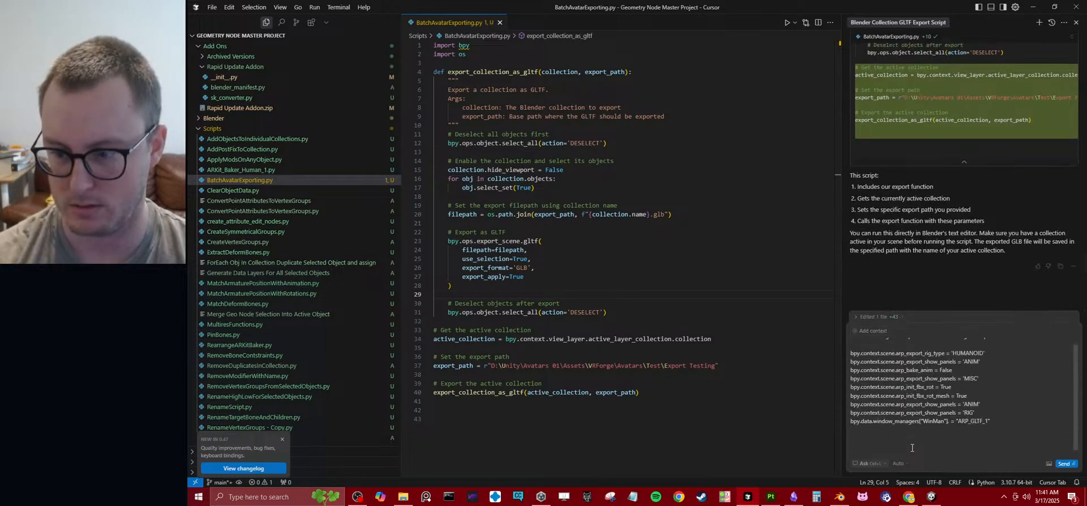
pyautogui.write('What do you need in order t')
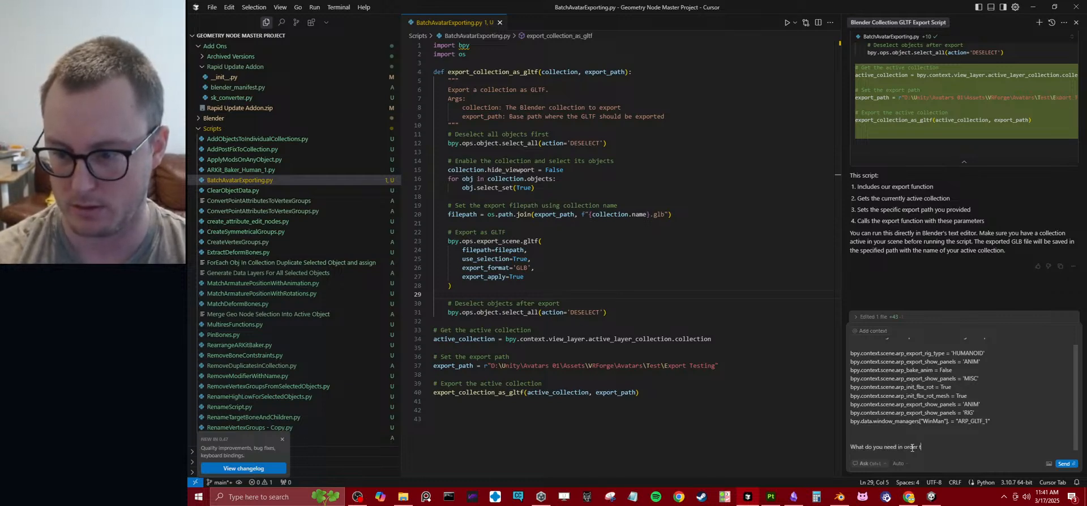
pyautogui.write('o')
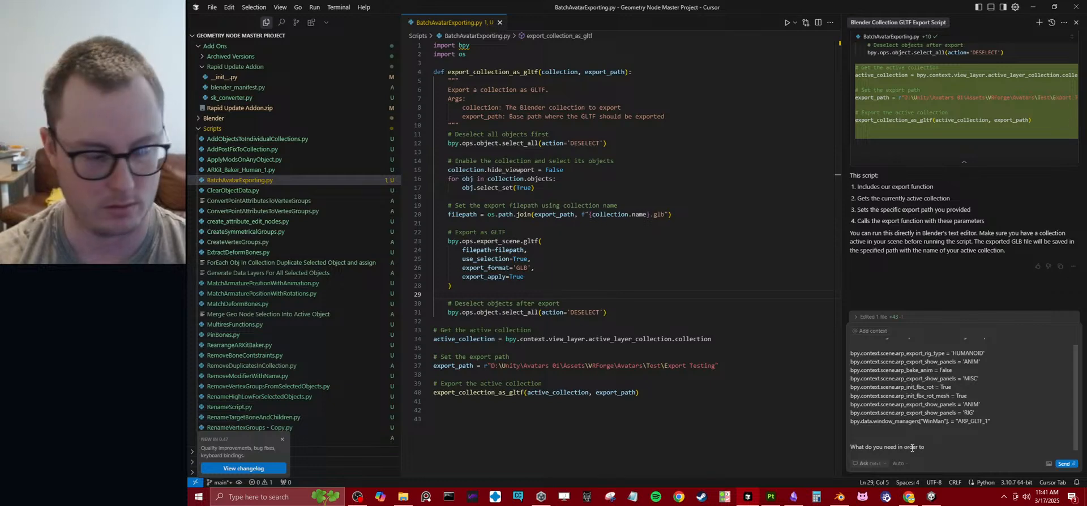
pyautogui.write(" use ARP's exporter")
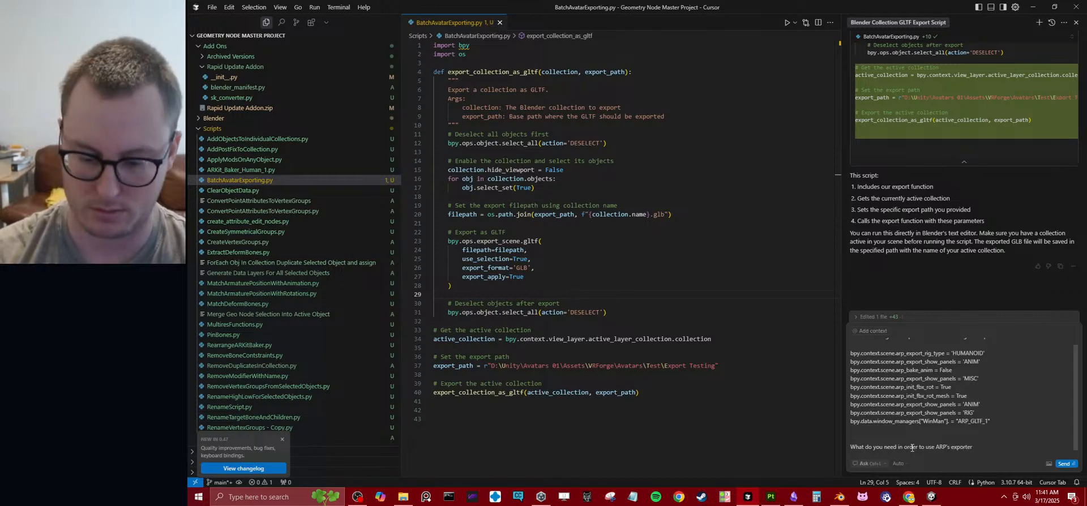
pyautogui.write('?')
pyautogui.press('Return')
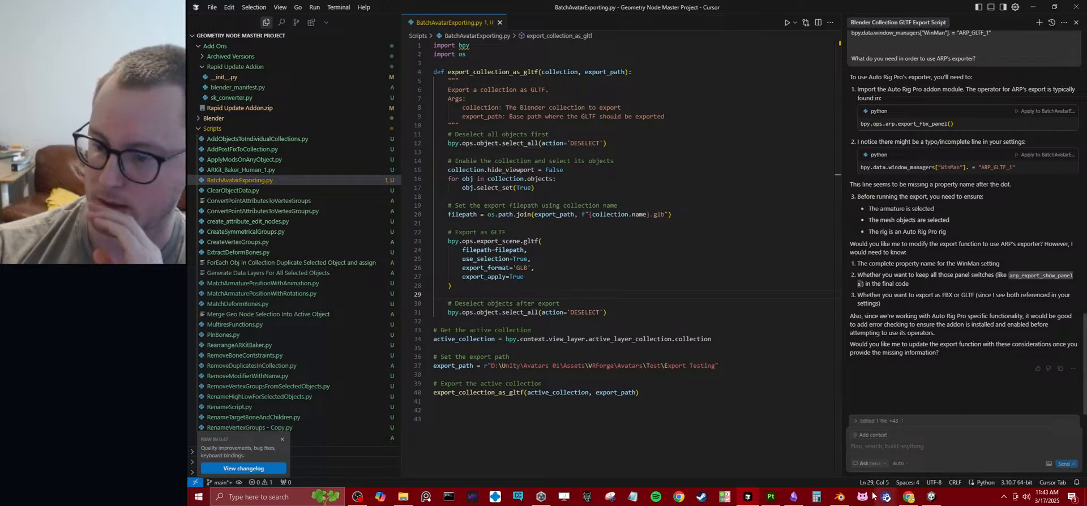
# - Switch to Blender, select the ARP_GLTF_1 line in the Info log, and enlarge the Python console down over the log
pyautogui.click(839, 497)
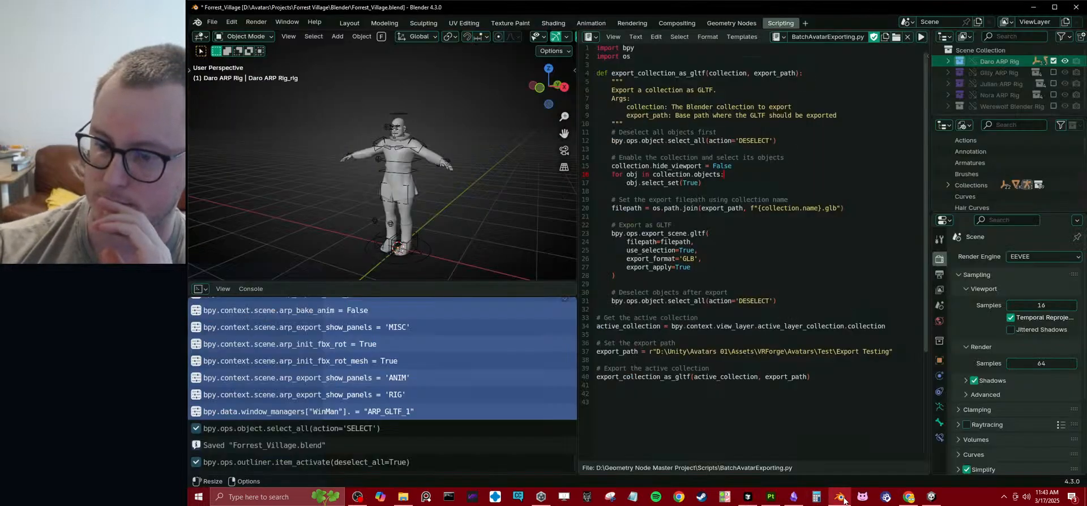
pyautogui.click(377, 383)
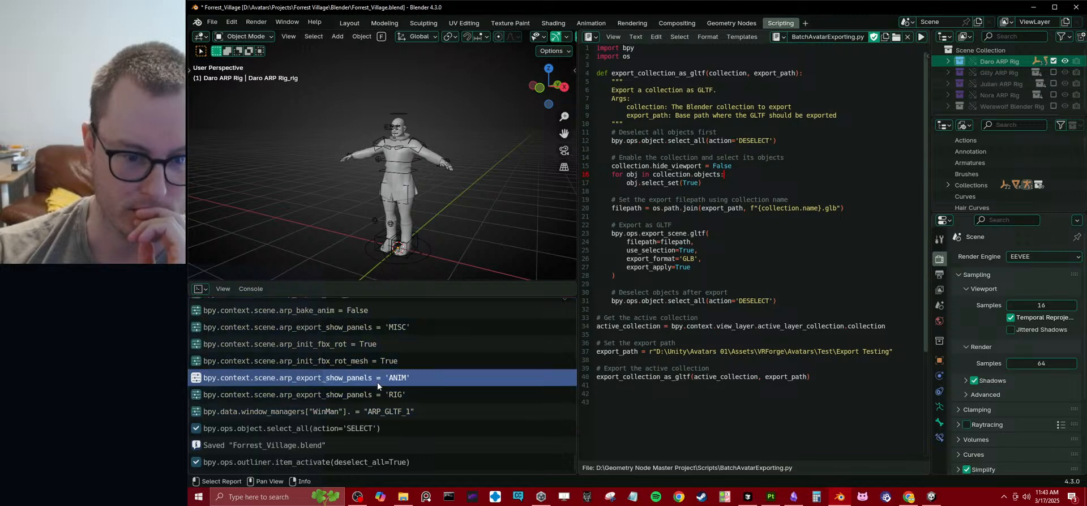
pyautogui.click(405, 415)
pyautogui.moveTo(404, 281); pyautogui.dragTo(419, 457)
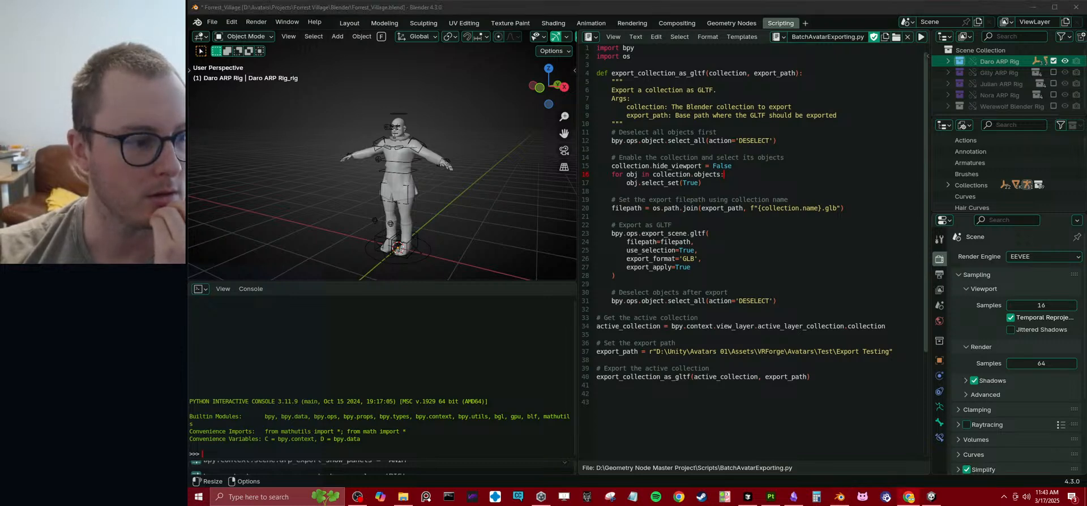
# - Switch to Chrome, open the Auto-Rig Pro product page on Blender Market, and look through its description and useful links
pyautogui.moveTo(187, 293); pyautogui.dragTo(468, 1)
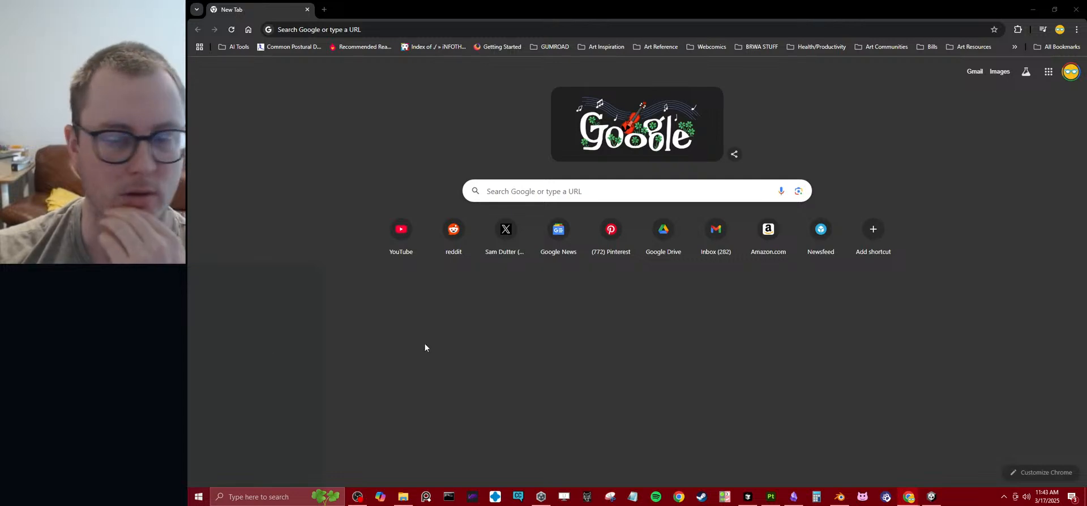
pyautogui.click(340, 29)
pyautogui.write('auto rig')
pyautogui.press('Return')
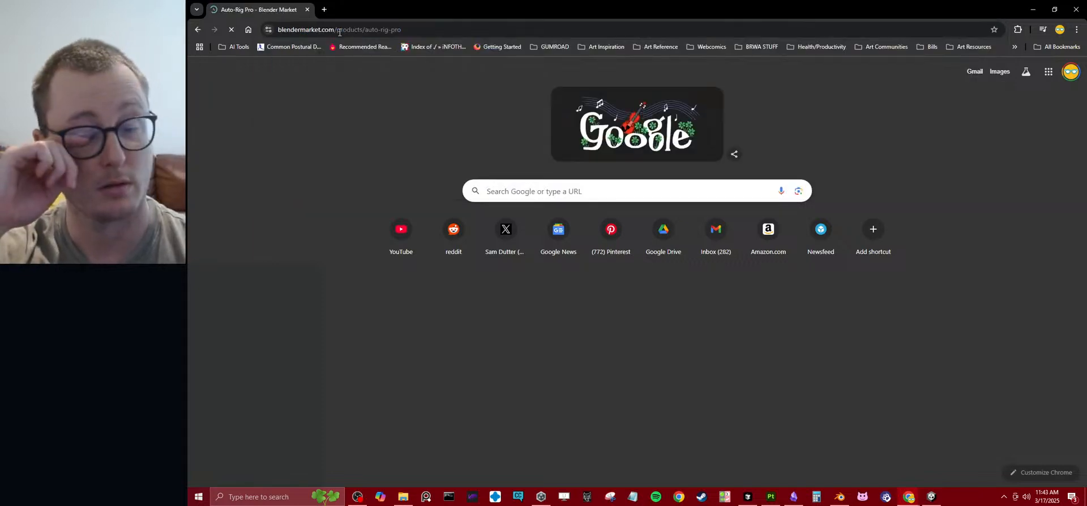
pyautogui.scroll(-7, 688, 273)
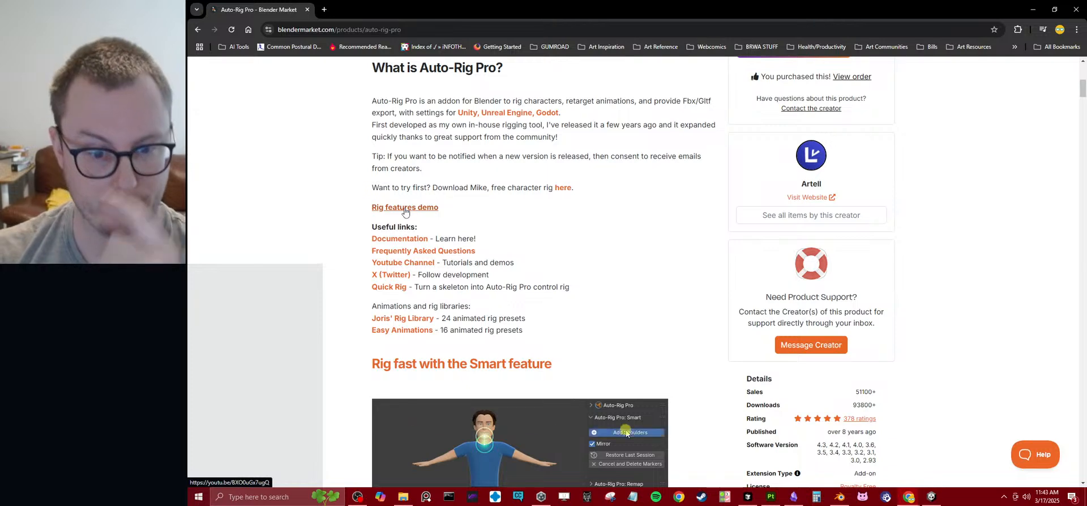
pyautogui.scroll(-6, 649, 228)
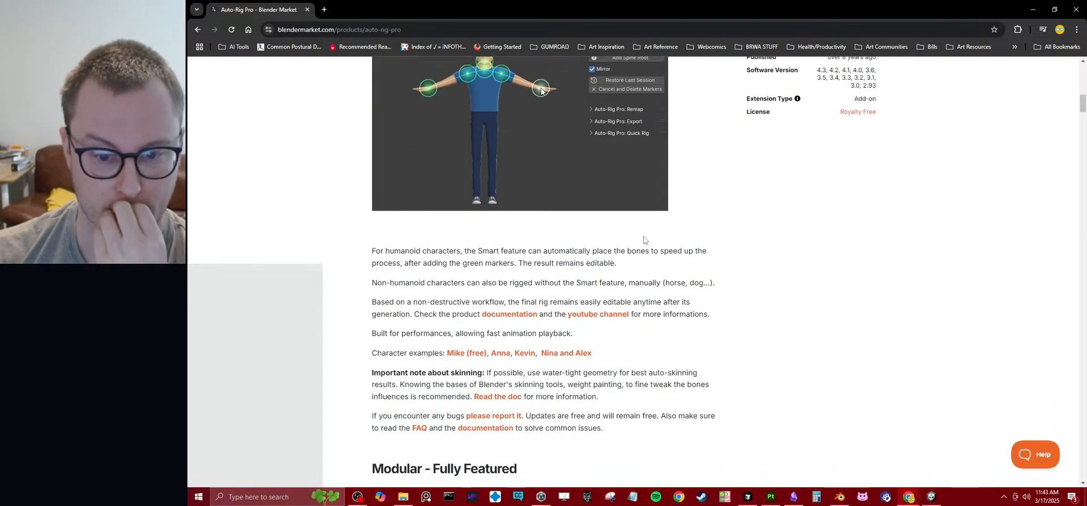
# - Open the Auto-Rig Pro documentation in place of the product page and go to its Export by Script section
pyautogui.click(517, 315)
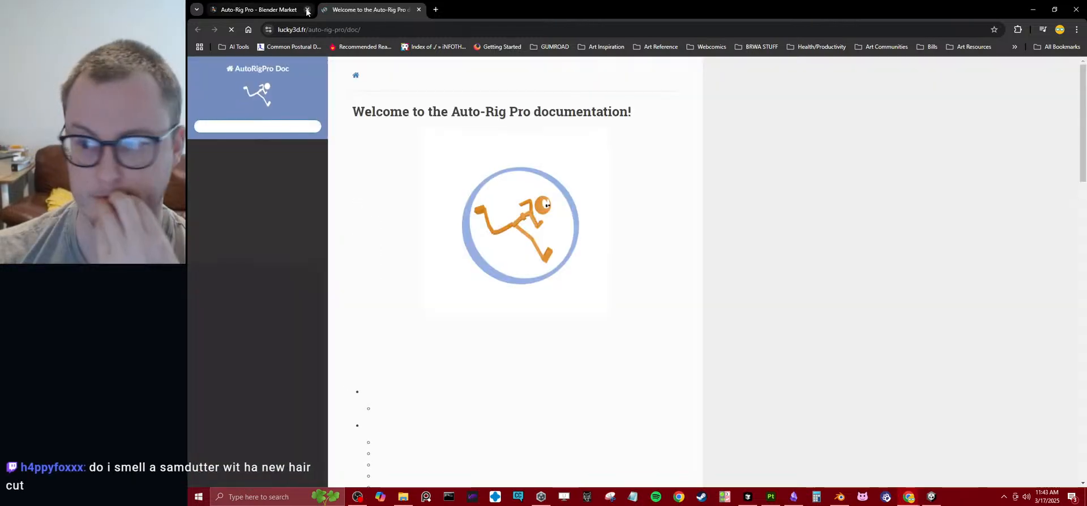
pyautogui.click(307, 10)
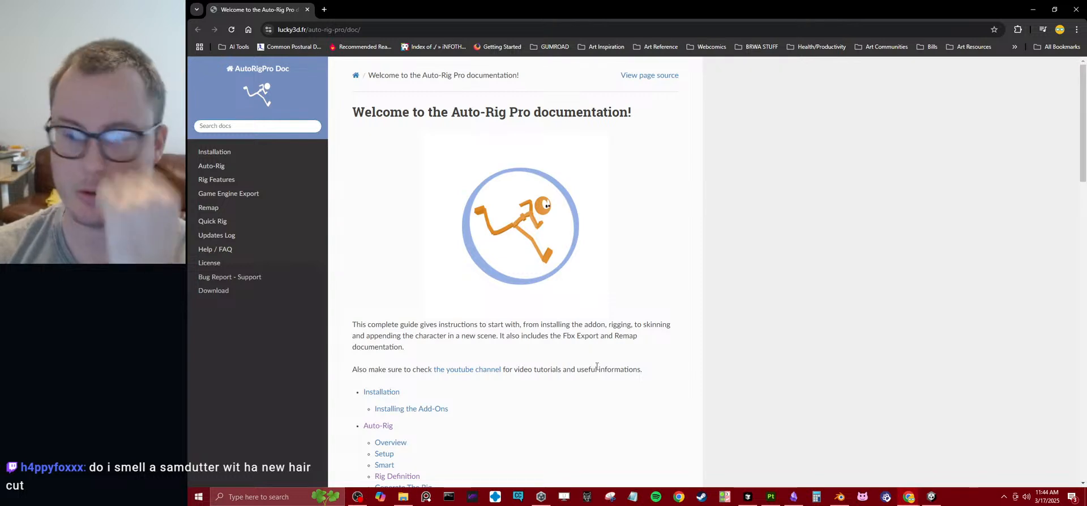
pyautogui.scroll(-2, 482, 346)
pyautogui.scroll(-1, 482, 345)
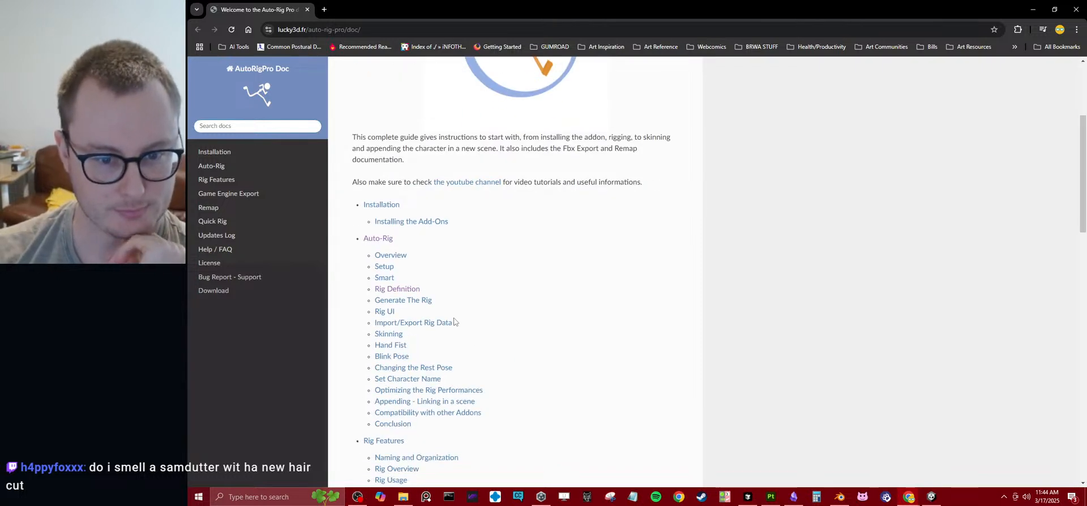
pyautogui.scroll(-5, 450, 315)
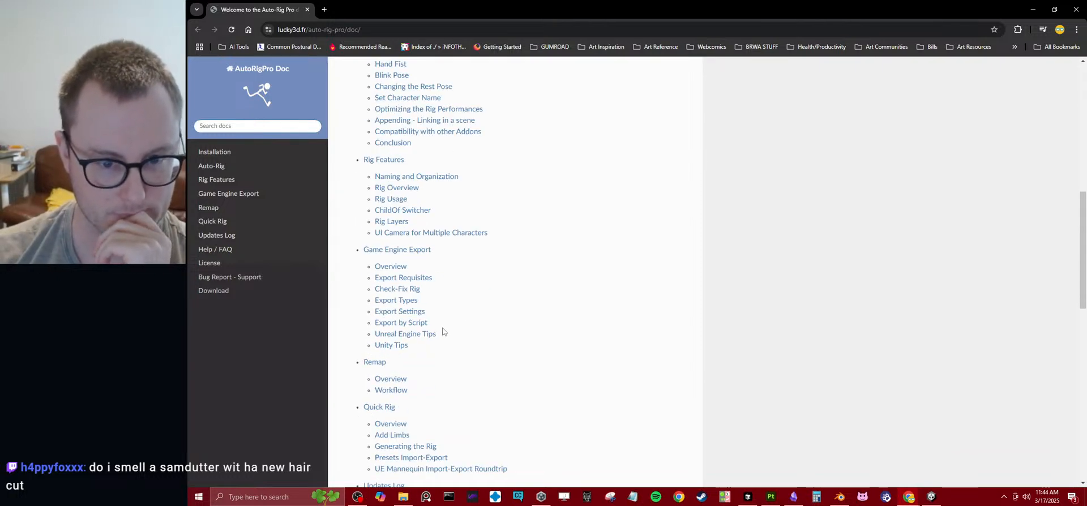
pyautogui.click(396, 322)
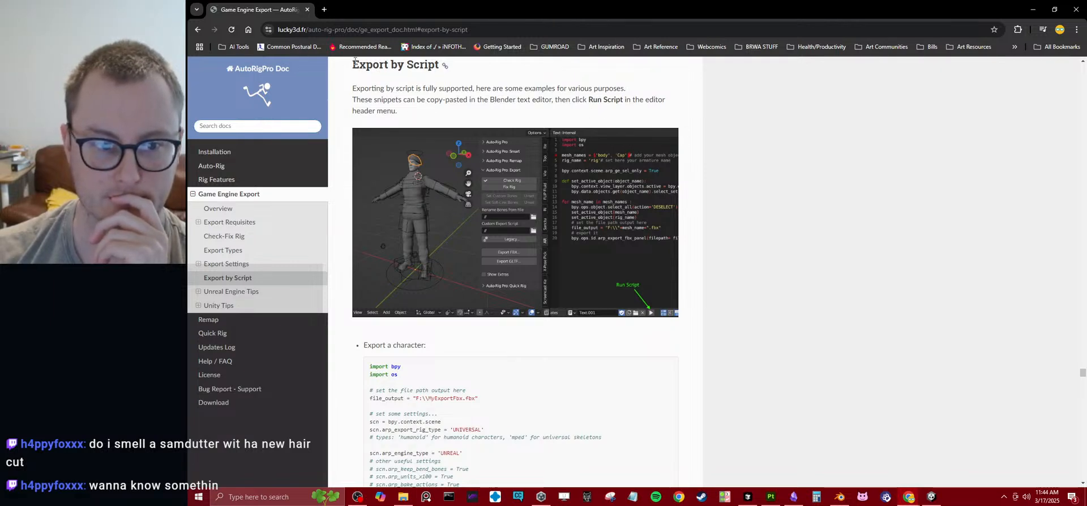
pyautogui.scroll(5, 487, 226)
pyautogui.scroll(-3, 497, 230)
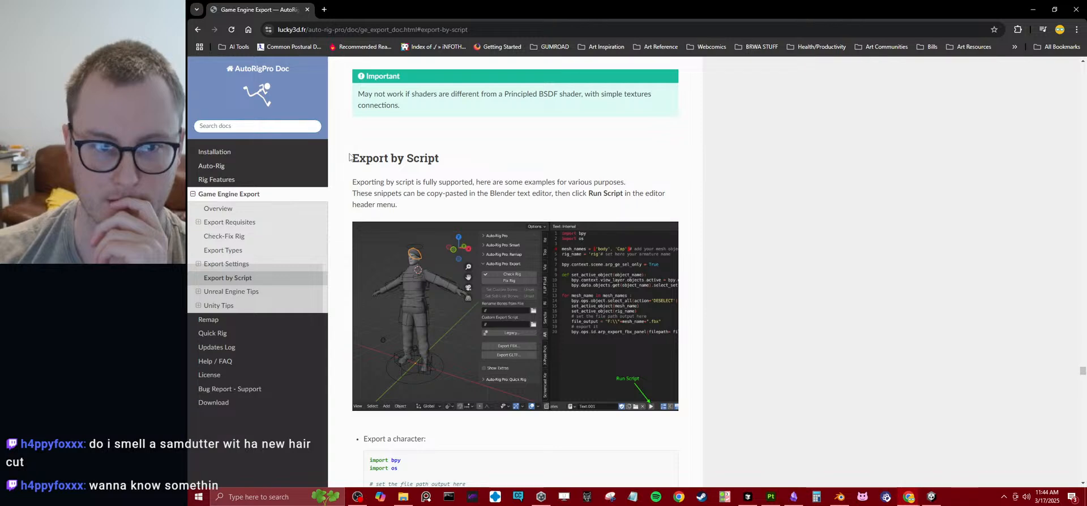
# - Copy the documentation page's URL, switch to Cursor, and send the AI chat "Review this document" with the link on a new line
pyautogui.click(541, 30)
pyautogui.hotkey('ctrl', 'c')
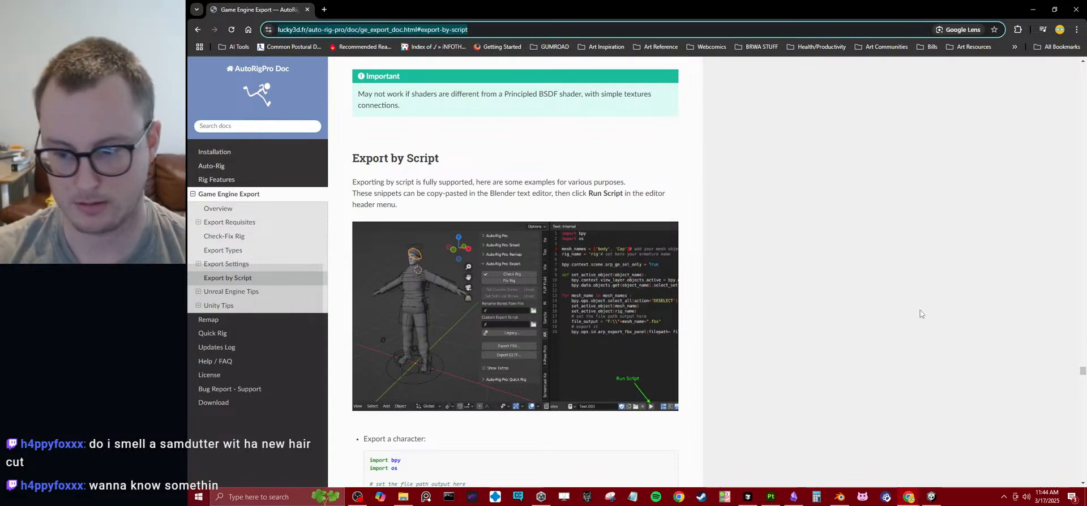
pyautogui.click(907, 283)
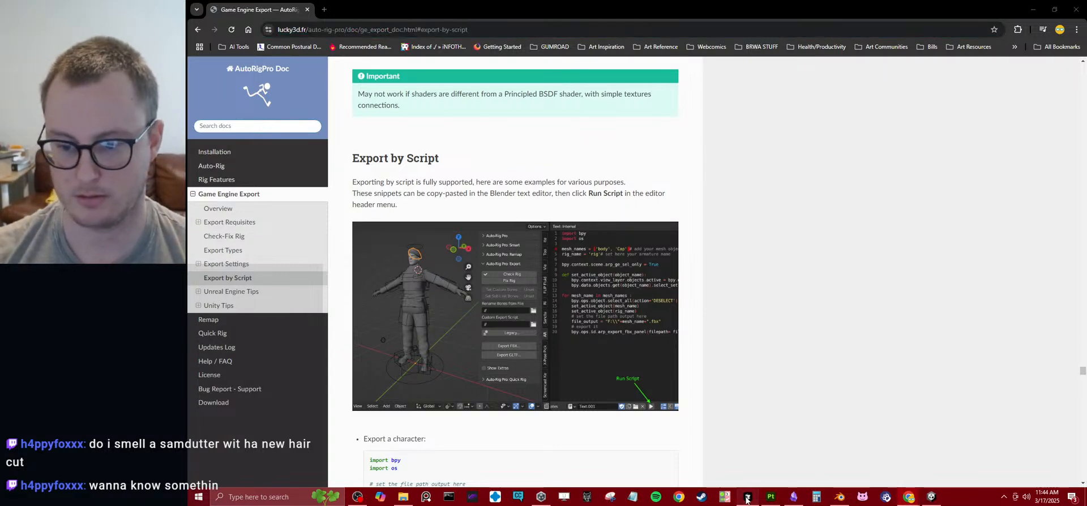
pyautogui.click(748, 497)
pyautogui.write('Review this ')
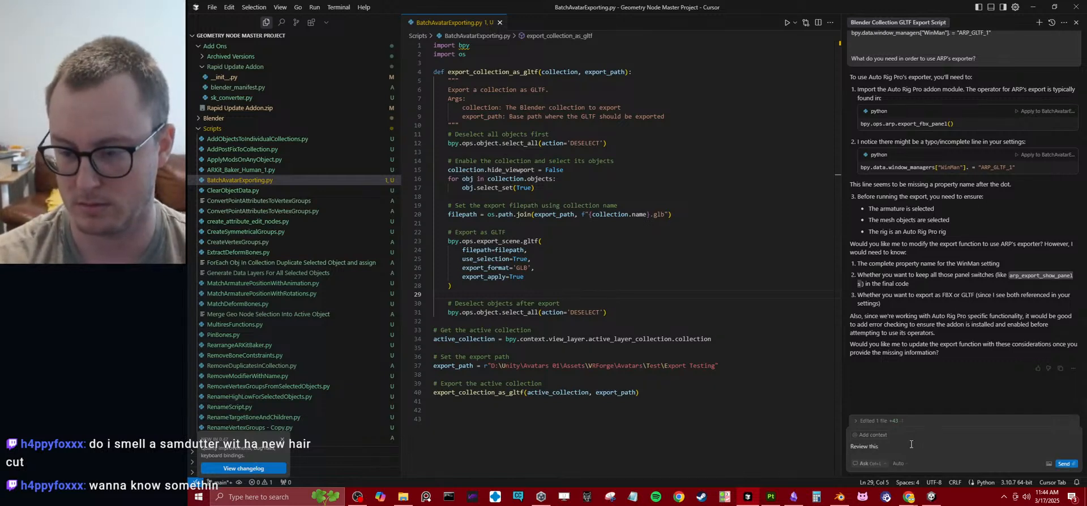
pyautogui.write('we')
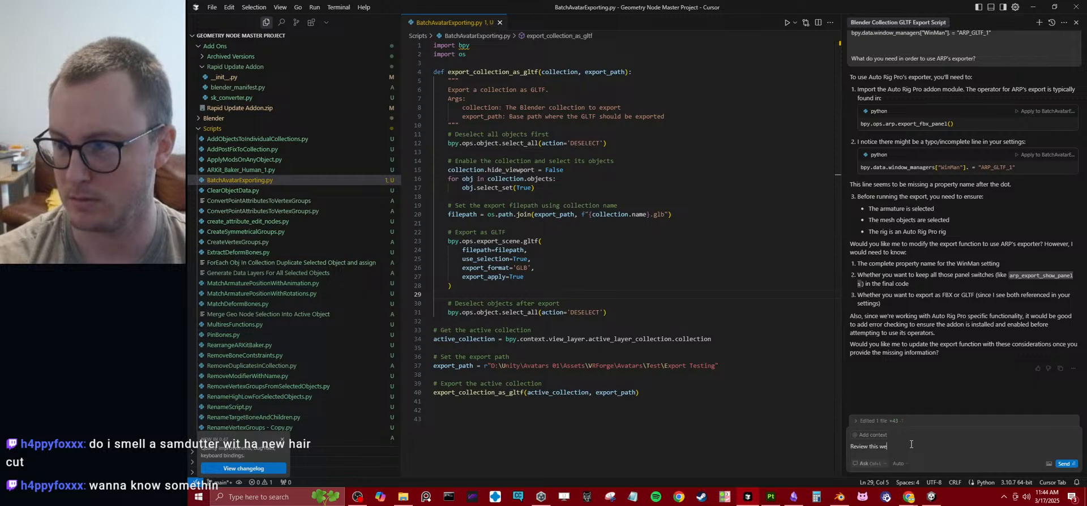
pyautogui.press('BackSpace')
pyautogui.press('BackSpace')
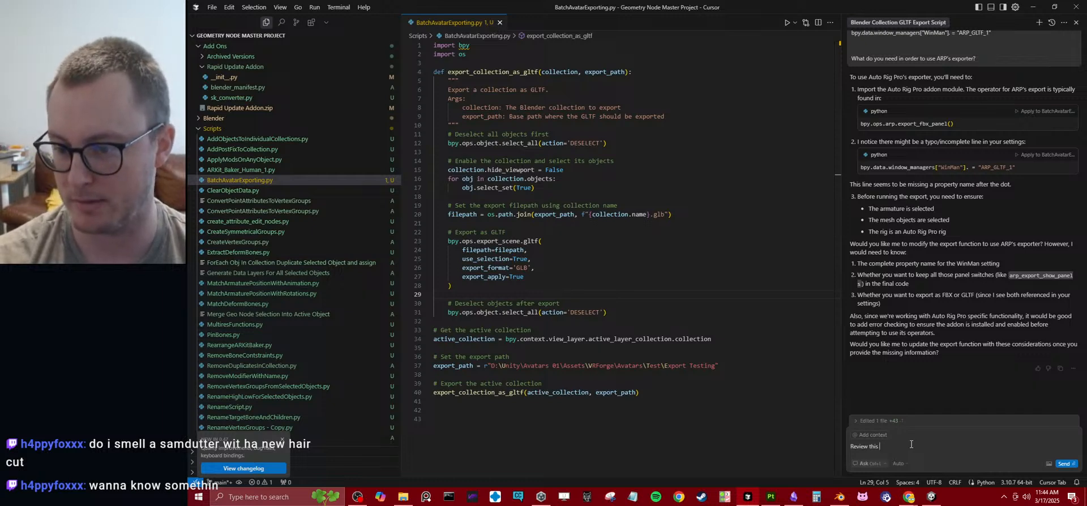
pyautogui.write('document')
pyautogui.hotkey('shift', 'Return')
pyautogui.hotkey('ctrl', 'v')
pyautogui.press('Return')
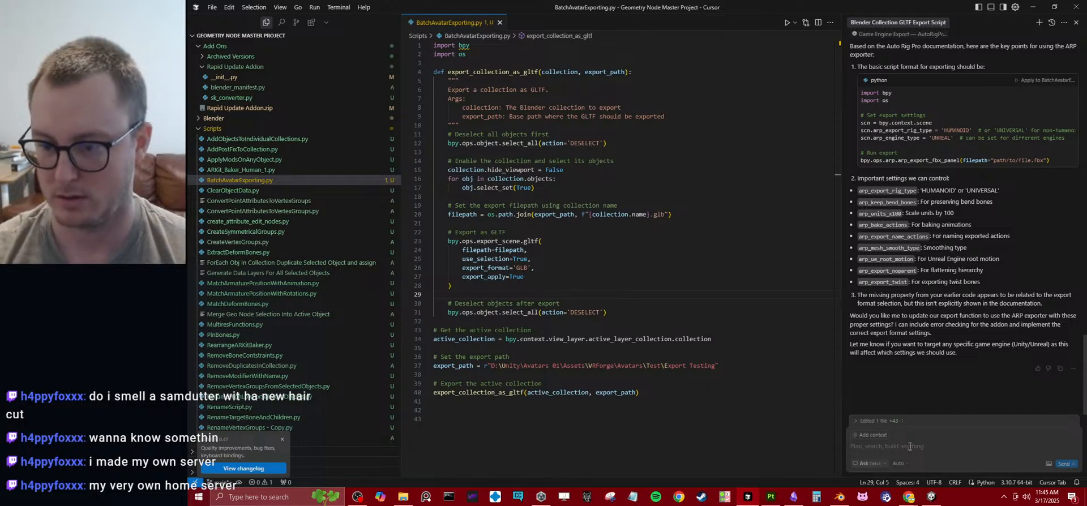
# - Start a follow-up chat message reading "This export will be for Unity."
pyautogui.write('This export will be for')
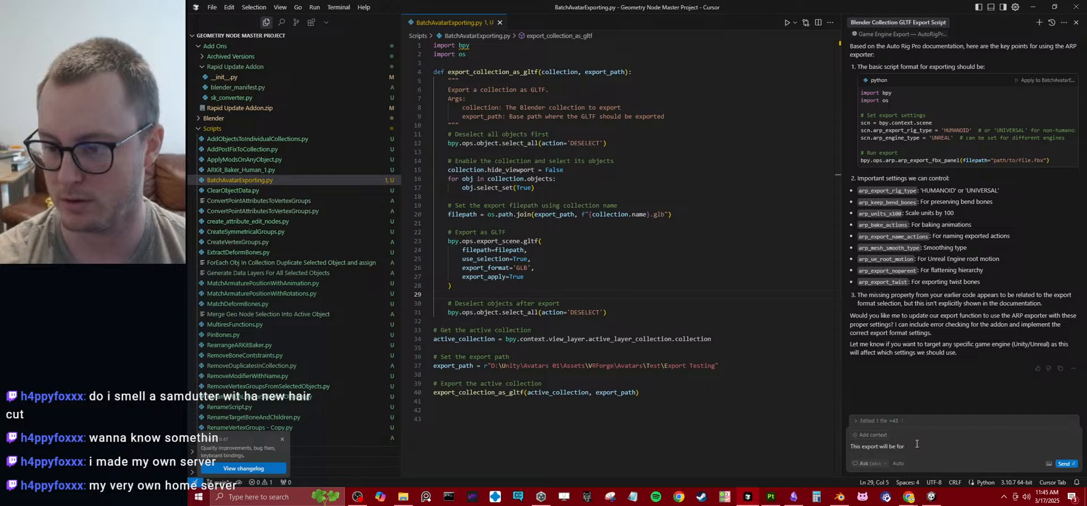
pyautogui.write(' Unity')
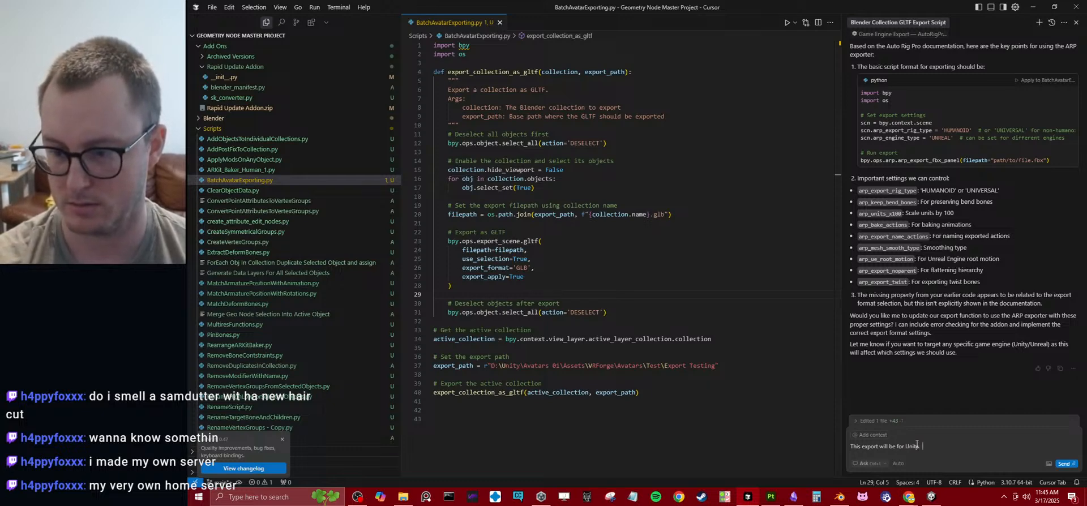
pyautogui.press('BackSpace')
pyautogui.write('.')
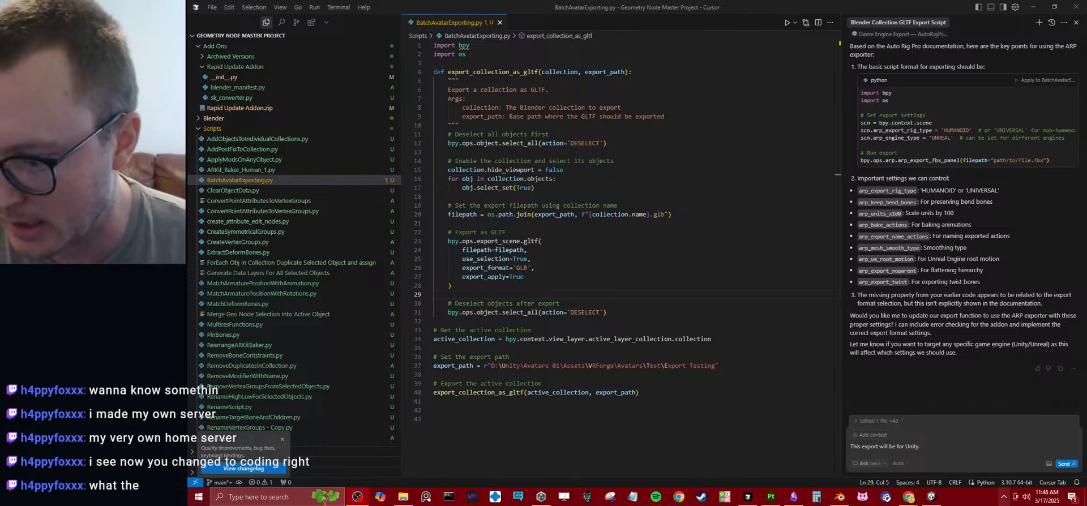
# - Switch to Blender, save Forrest_Village.blend and reload the file
pyautogui.hotkey('alt', 'Tab')
pyautogui.keyDown('alt'); pyautogui.moveTo(441, 284); pyautogui.dragTo(419, 277); pyautogui.keyUp('alt')
pyautogui.click(840, 496)
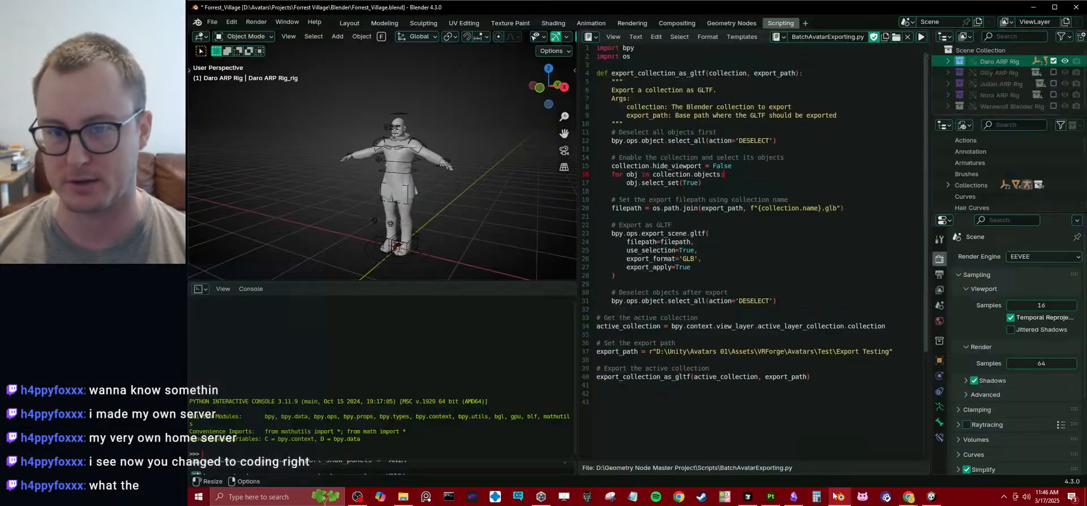
pyautogui.hotkey('ctrl', 's')
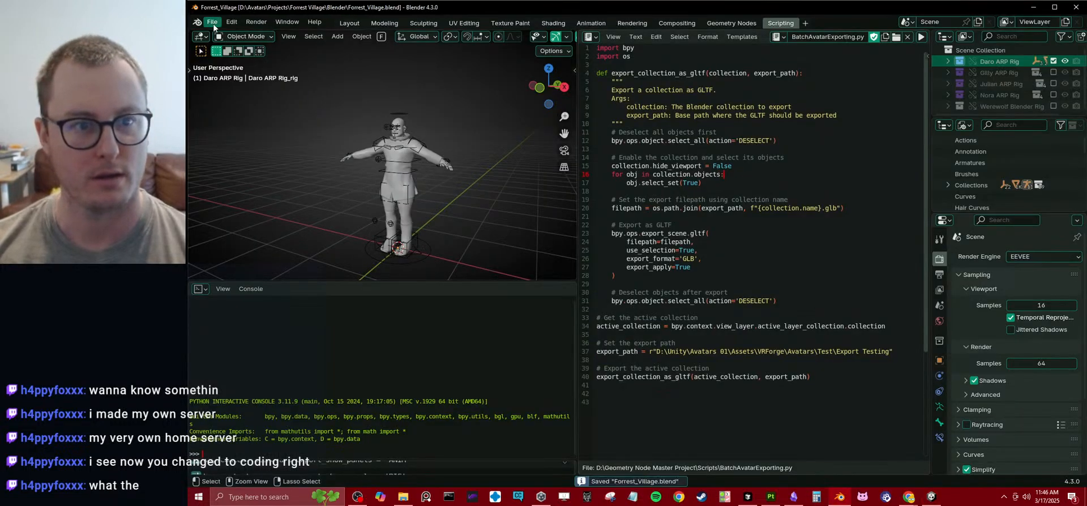
pyautogui.click(213, 23)
pyautogui.moveTo(240, 57)
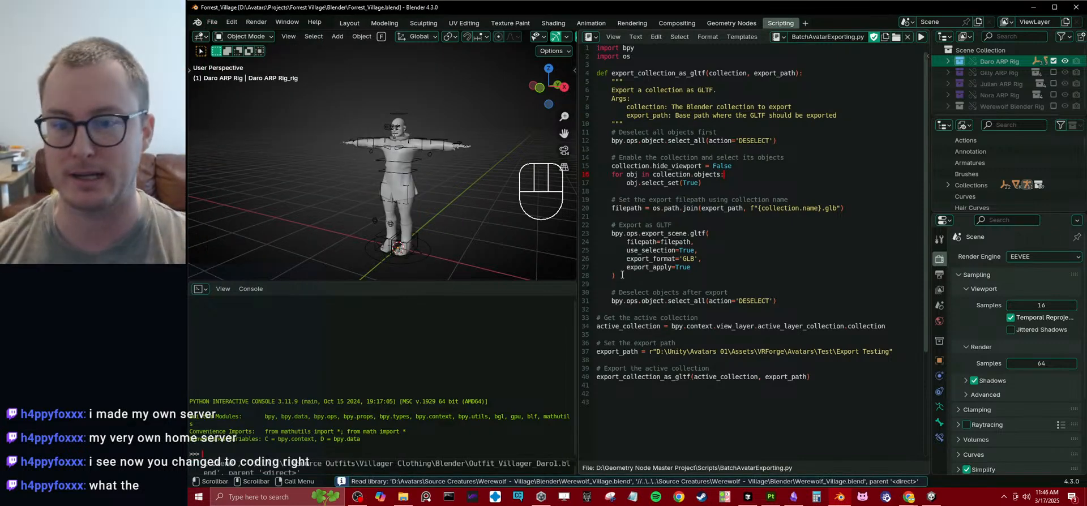
# - Enlarge the 3D viewport and inspect the Daro ARP Rig character up close
pyautogui.moveTo(386, 202); pyautogui.dragTo(441, 236, button='middle')
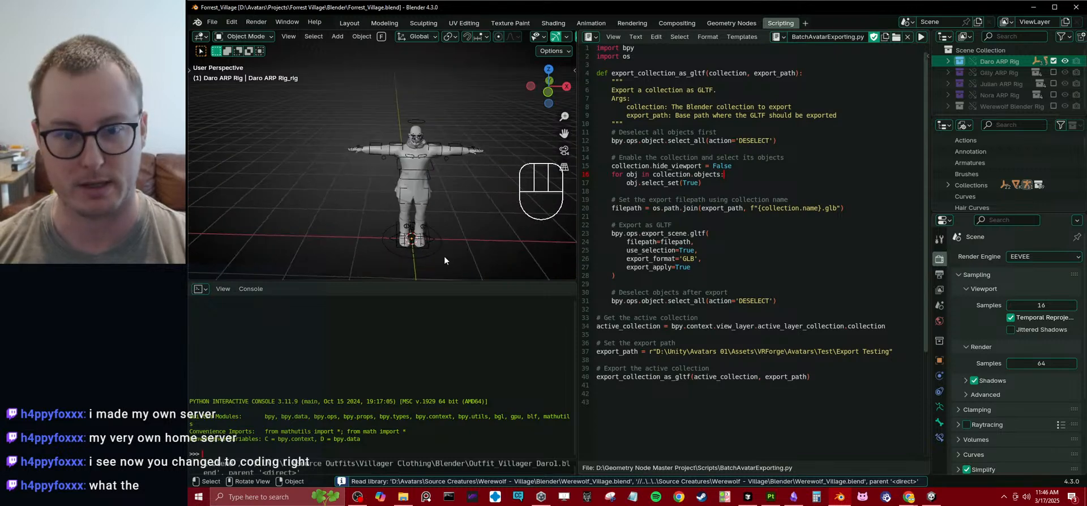
pyautogui.moveTo(467, 282); pyautogui.dragTo(452, 411)
pyautogui.scroll(1, 374, 293)
pyautogui.moveTo(374, 294); pyautogui.dragTo(421, 255, button='middle')
pyautogui.scroll(3, 409, 306)
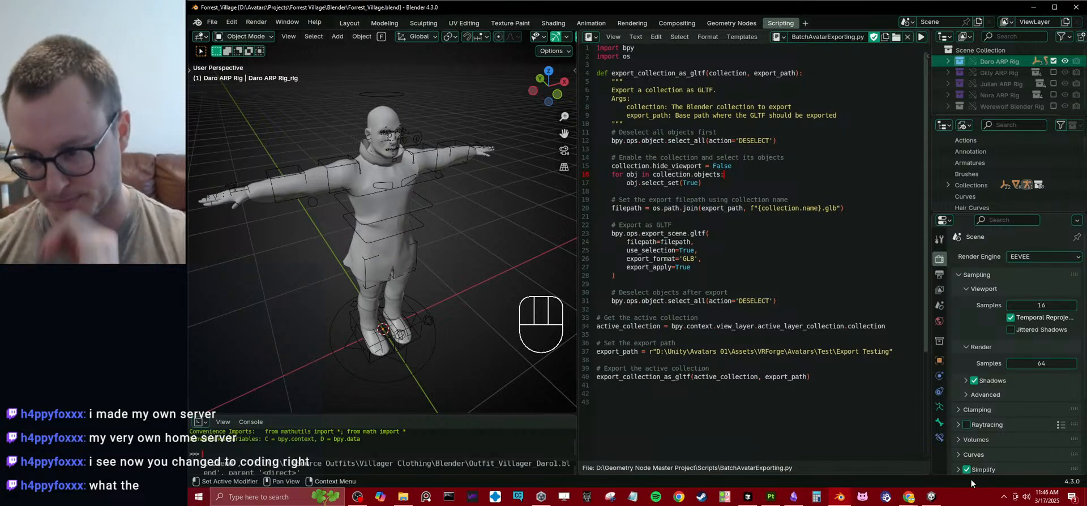
pyautogui.click(930, 497)
pyautogui.click(839, 497)
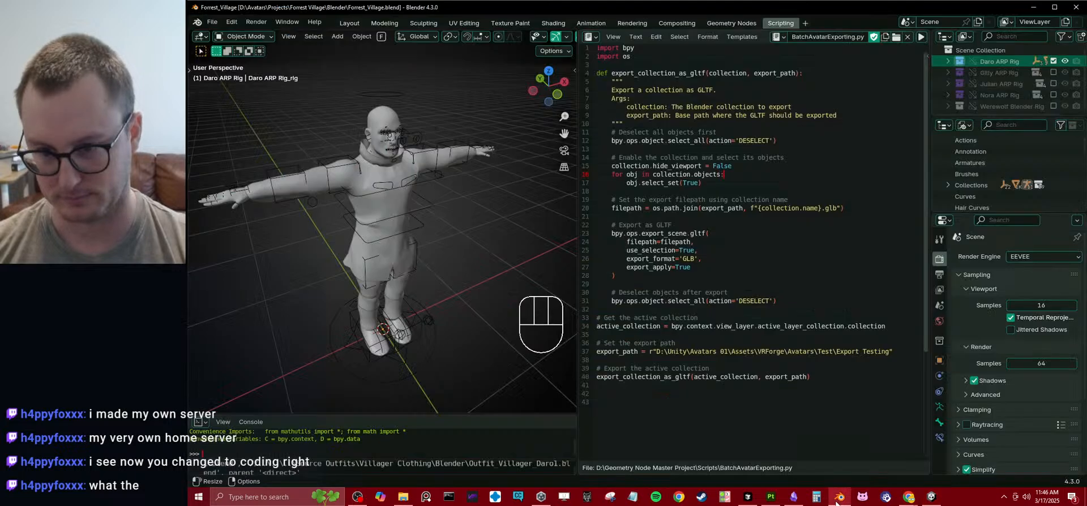
# - Return to Cursor, complete the chat message with "Go ahead and update the functions" and send it
pyautogui.click(748, 497)
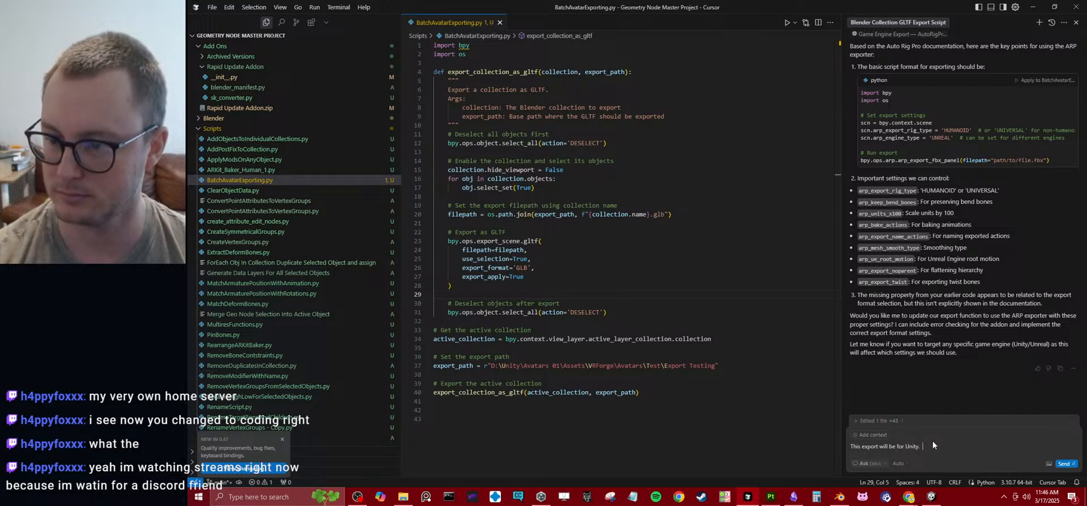
pyautogui.write('ahead and update th')
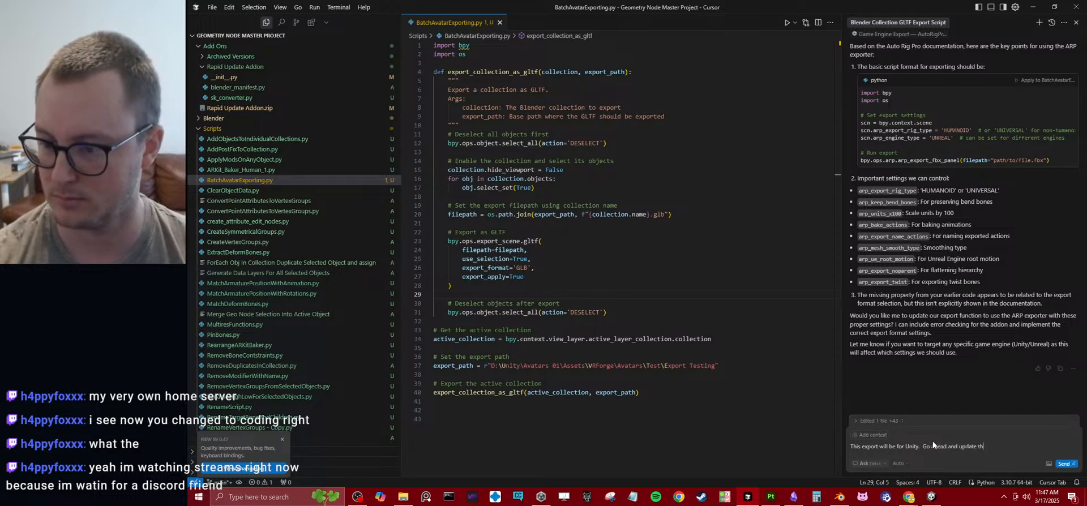
pyautogui.write('e functions')
pyautogui.press('Return')
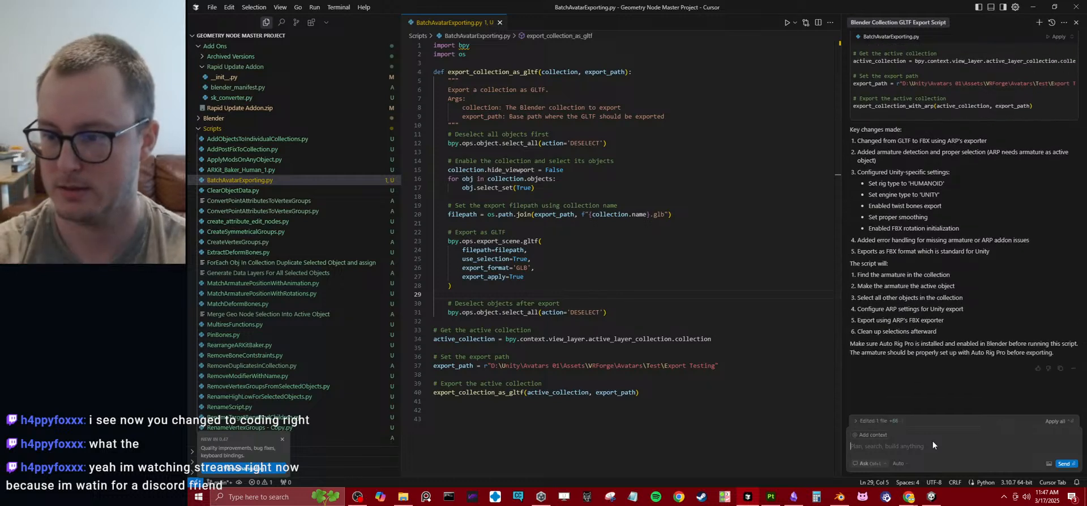
# - Apply all the suggested edits to BatchAvatarExporting.py, then switch to Blender and reload the script from disk
pyautogui.click(1051, 422)
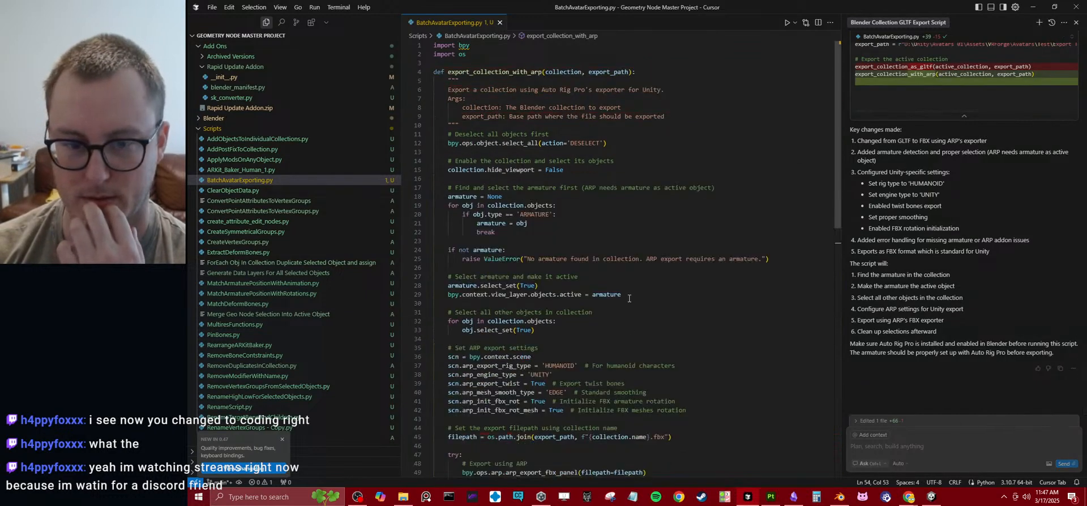
pyautogui.click(643, 291)
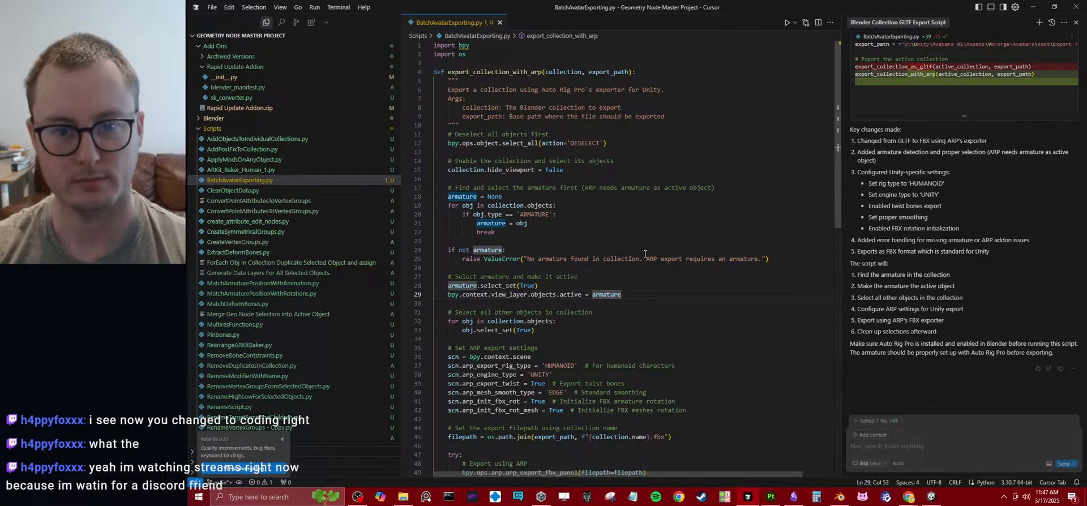
pyautogui.click(839, 497)
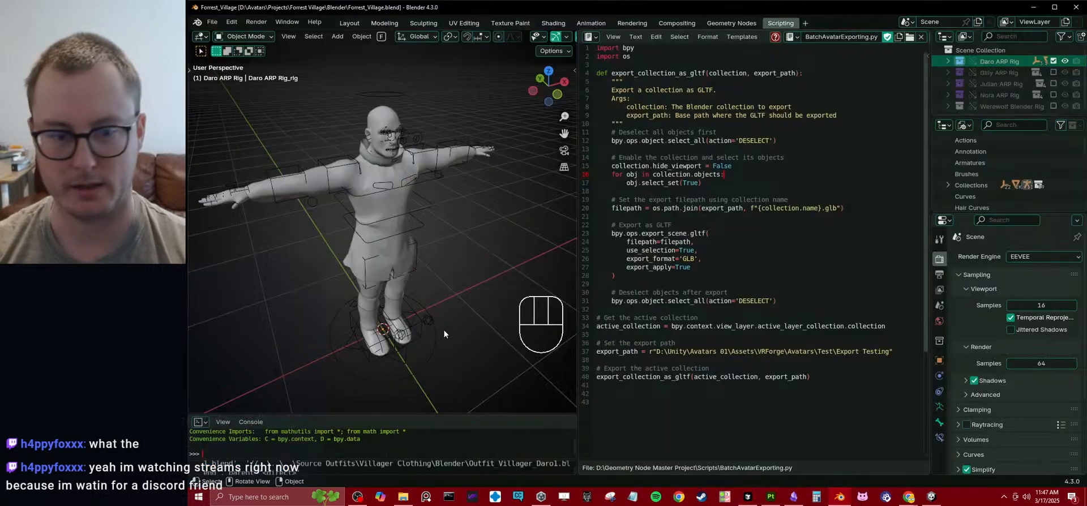
pyautogui.hotkey('alt', 'r')
pyautogui.click(708, 321)
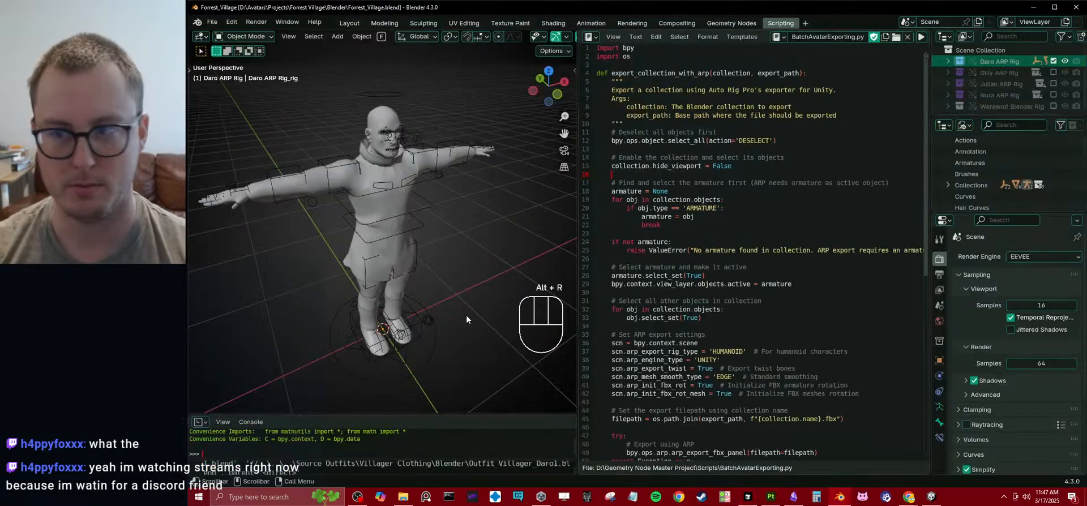
# - Hide the Daro ARP Rig collection in the viewport and run the updated export script
pyautogui.click(1064, 61)
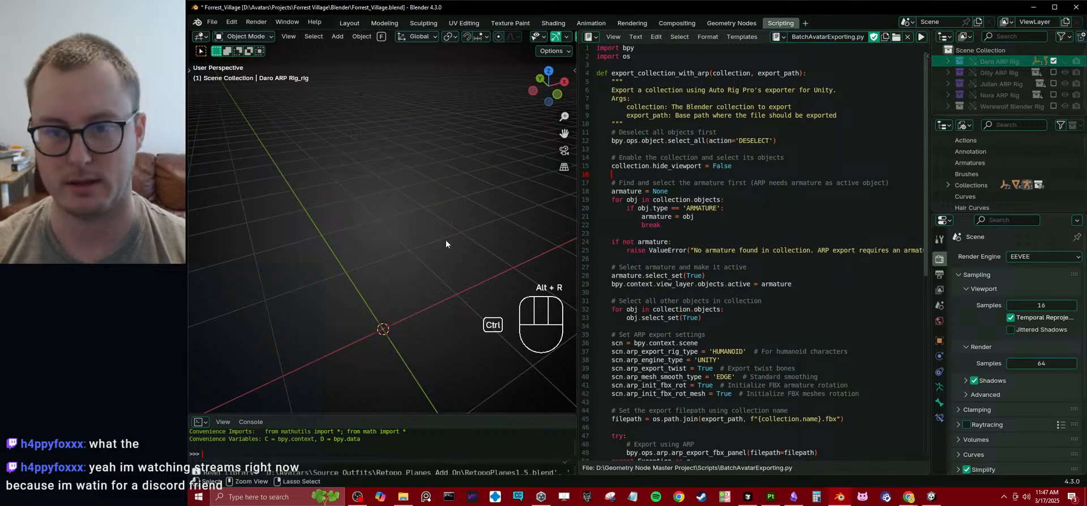
pyautogui.hotkey('ctrl', 's')
pyautogui.click(987, 61)
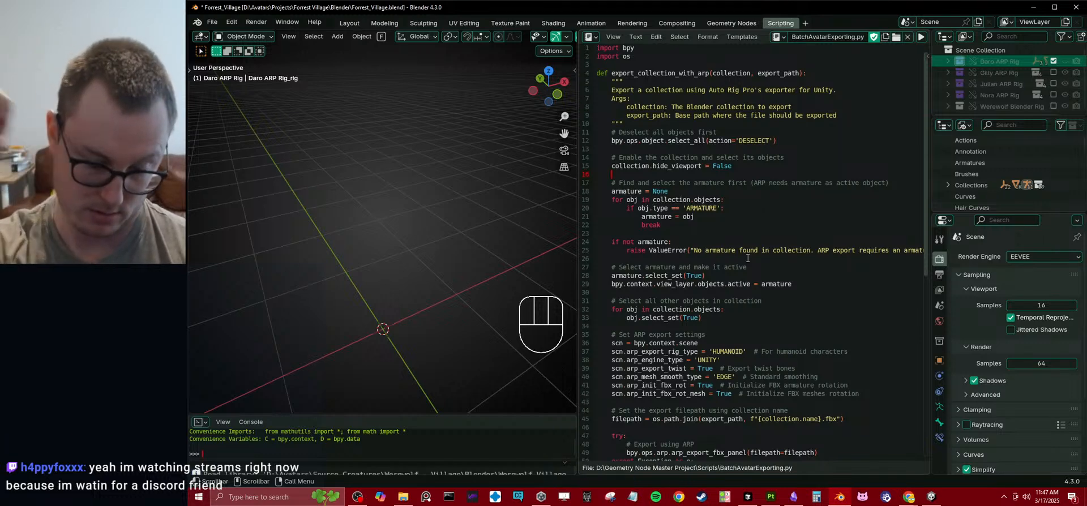
pyautogui.hotkey('alt', 'p')
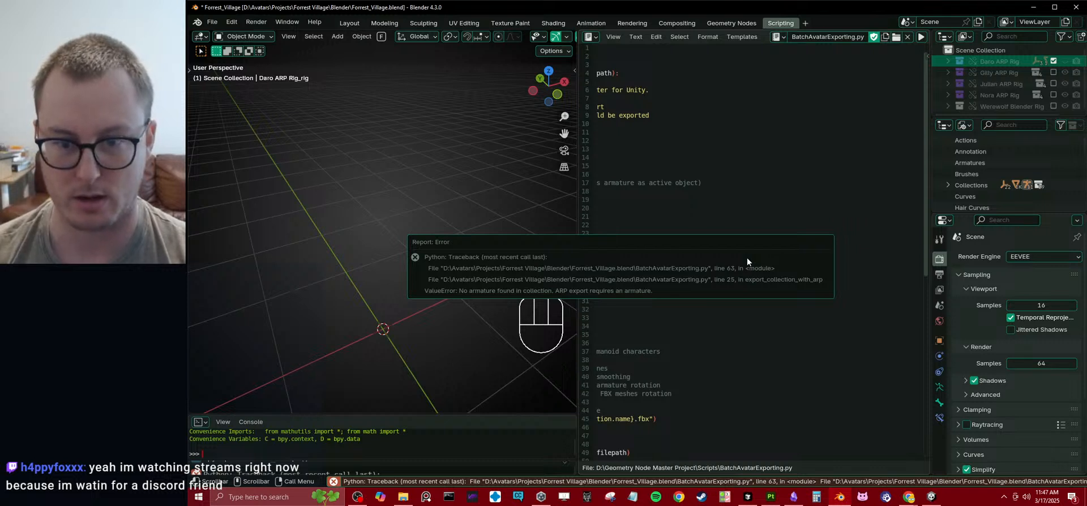
# - Exclude the Daro ARP Rig collection from the view layer, save the file and rerun the export script
pyautogui.click(1053, 60)
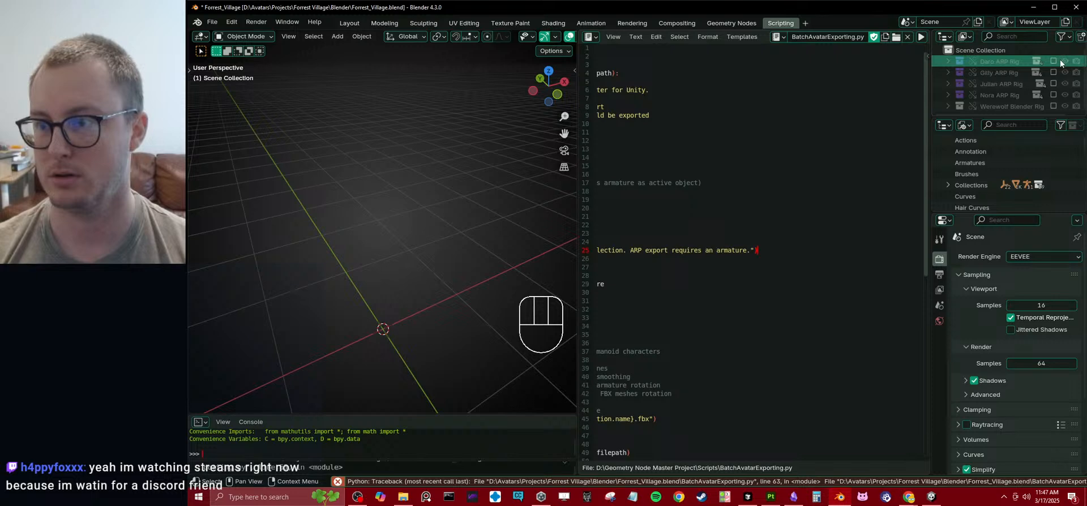
pyautogui.click(1053, 60)
pyautogui.click(1054, 61)
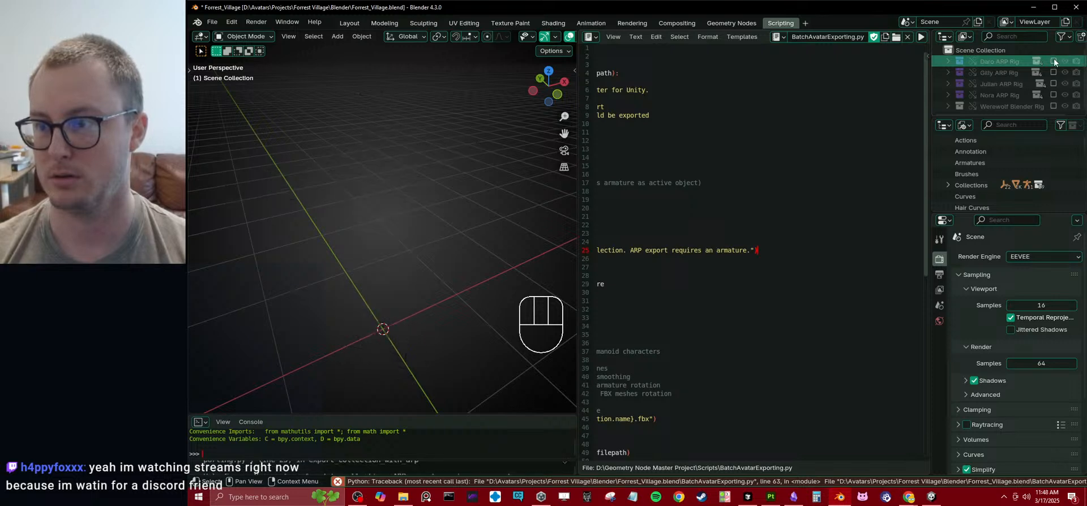
pyautogui.hotkey('ctrl', 's')
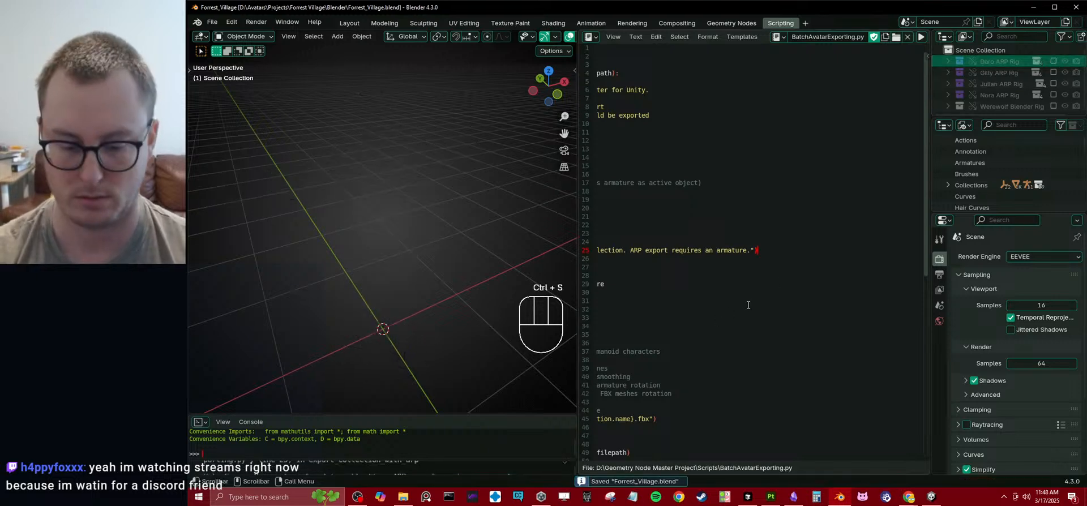
pyautogui.hotkey('alt', 'p')
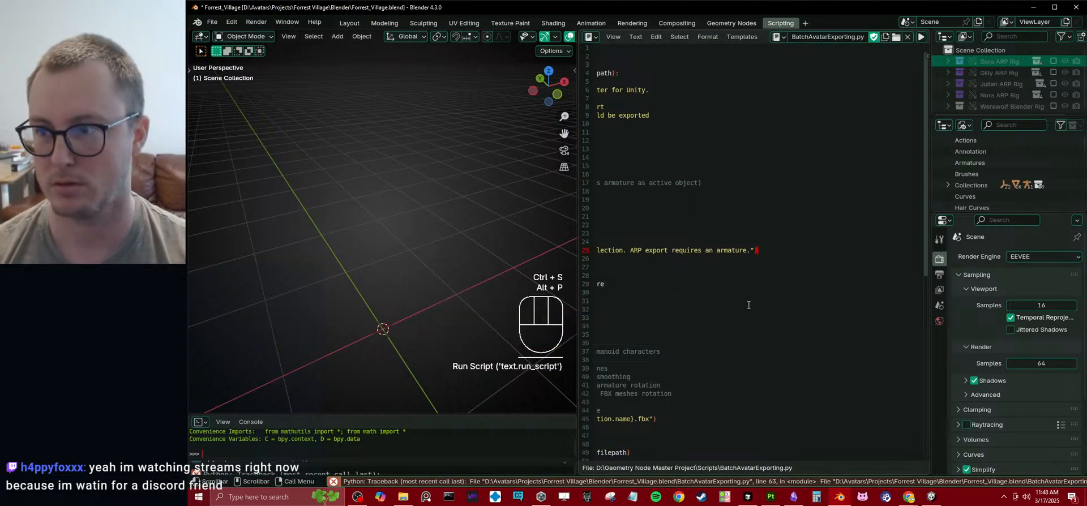
# - Include the Daro ARP Rig collection in the view layer again, widen the Outliner and expand the collection's contents
pyautogui.click(1054, 61)
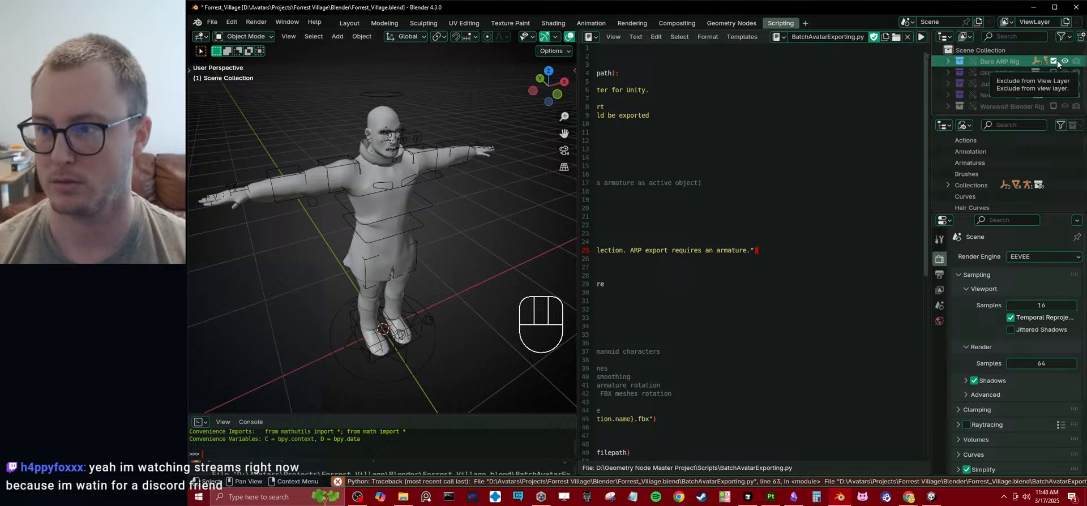
pyautogui.moveTo(929, 102); pyautogui.dragTo(820, 103)
pyautogui.click(834, 61)
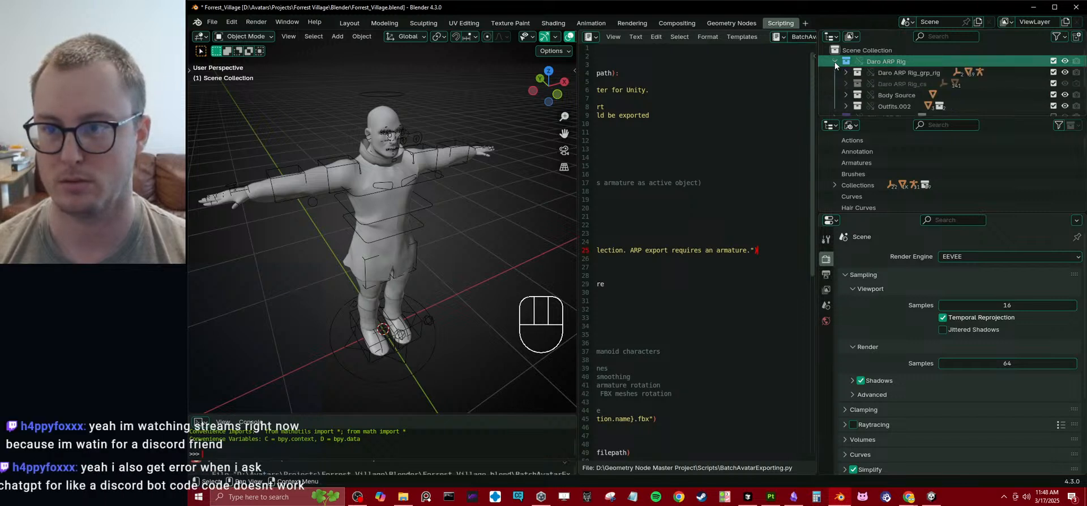
pyautogui.click(834, 61)
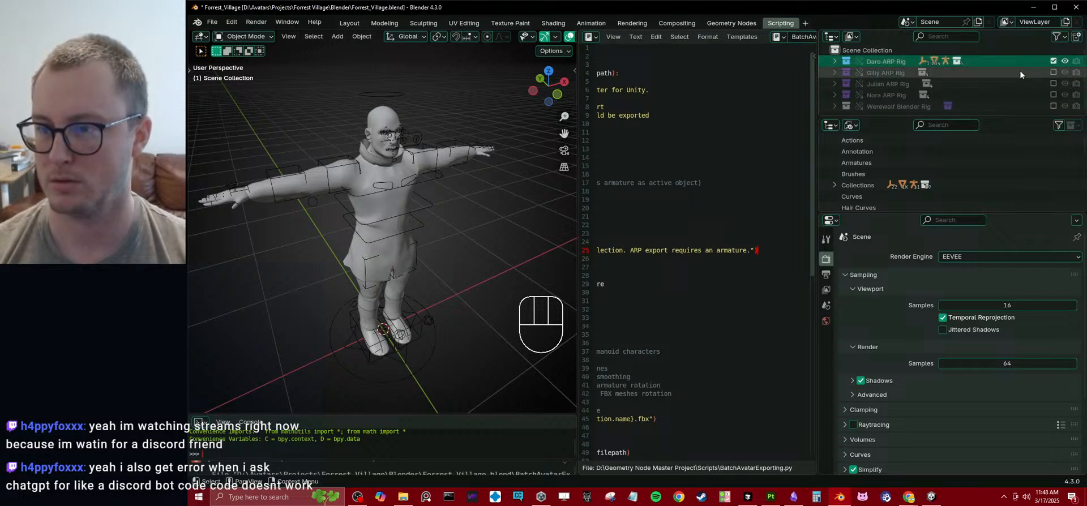
pyautogui.click(834, 60)
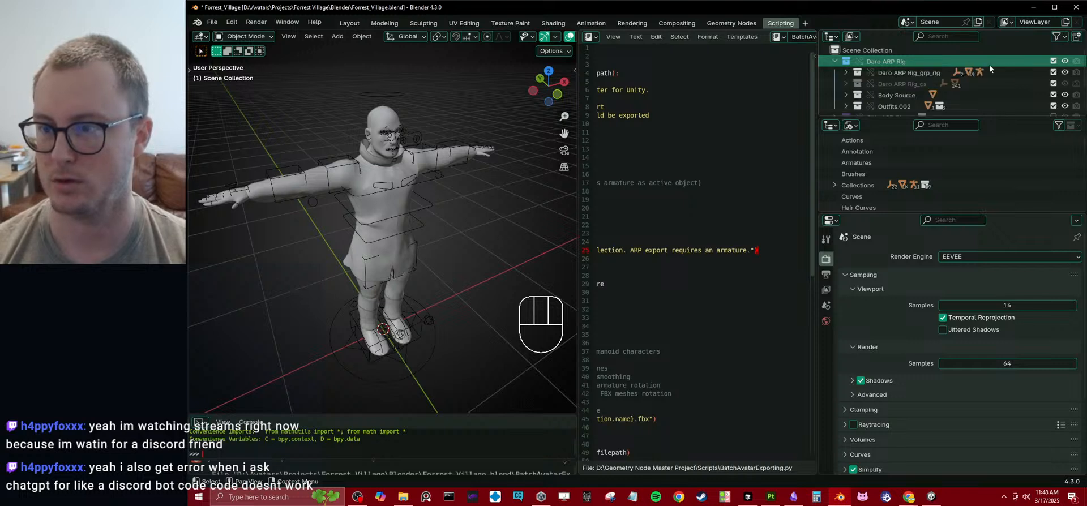
# - Check the context options of the Daro ARP Rig collection's Exclude from View Layer setting
pyautogui.rightClick(1053, 61)
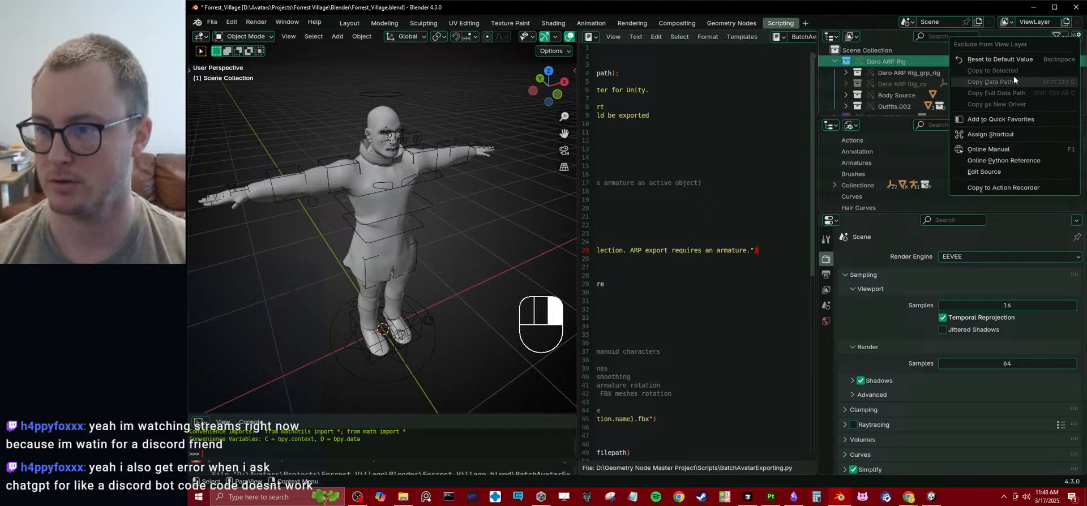
pyautogui.rightClick(1055, 60)
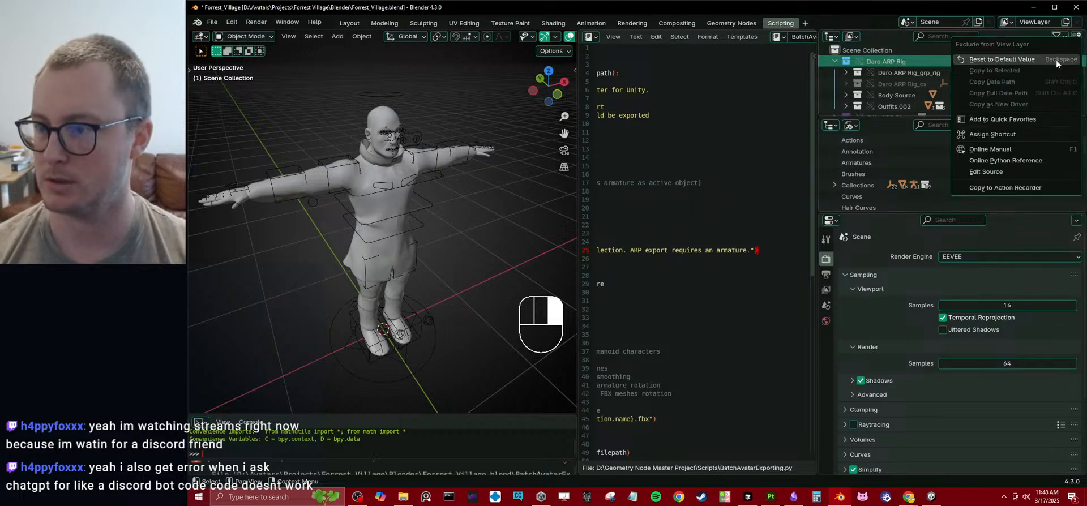
pyautogui.click(1009, 119)
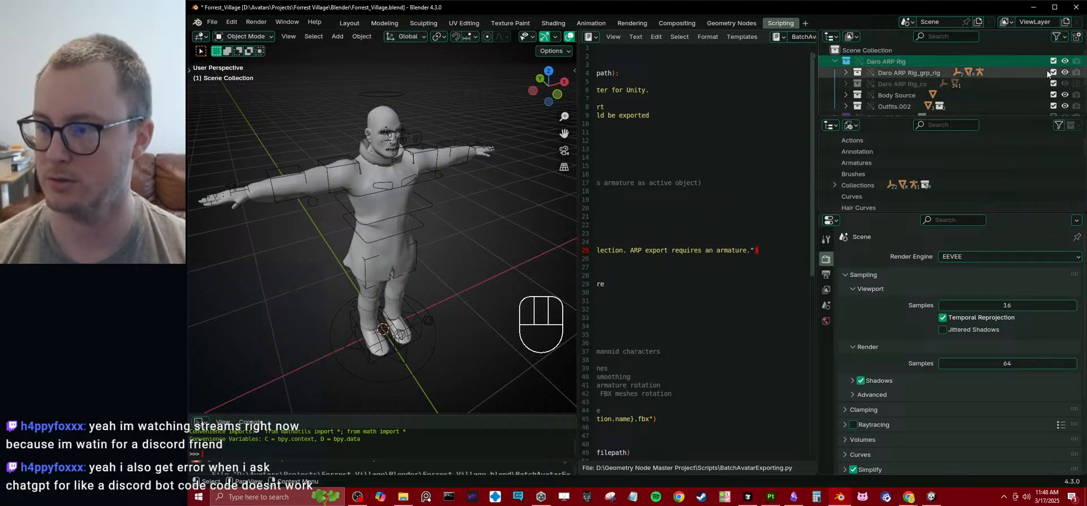
pyautogui.hotkey('alt', 'Tab')
pyautogui.click(911, 444)
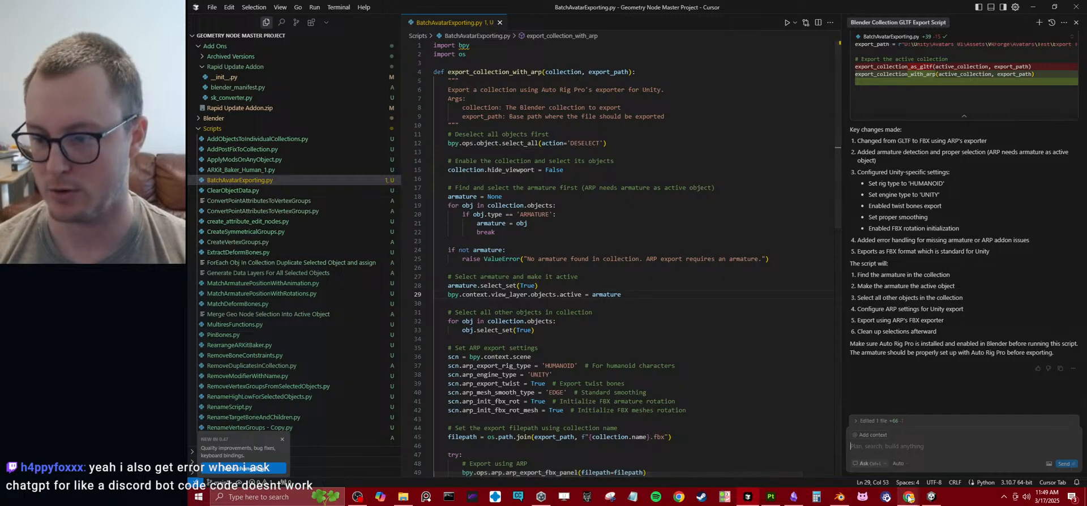
pyautogui.moveTo(917, 498)
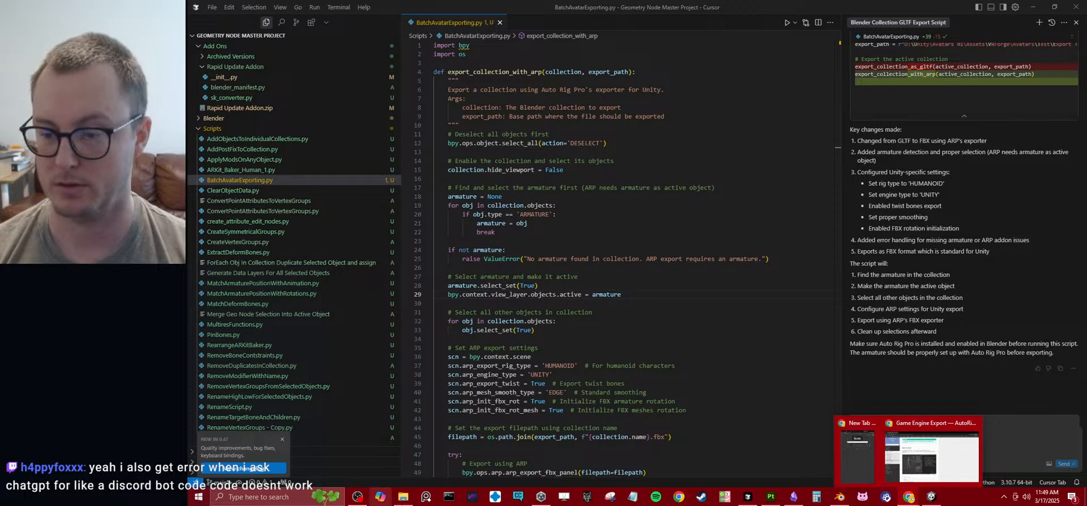
pyautogui.click(840, 496)
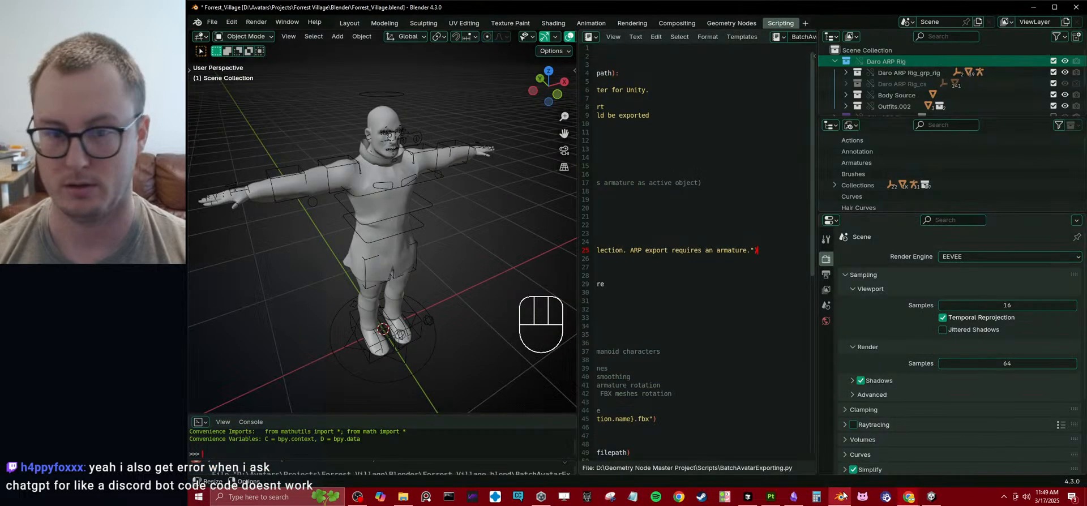
# - Make the Outliner taller, select the Daro ARP Rig collection, and test excluding it from the view layer and including it again
pyautogui.moveTo(888, 118); pyautogui.dragTo(887, 190)
pyautogui.click(899, 105)
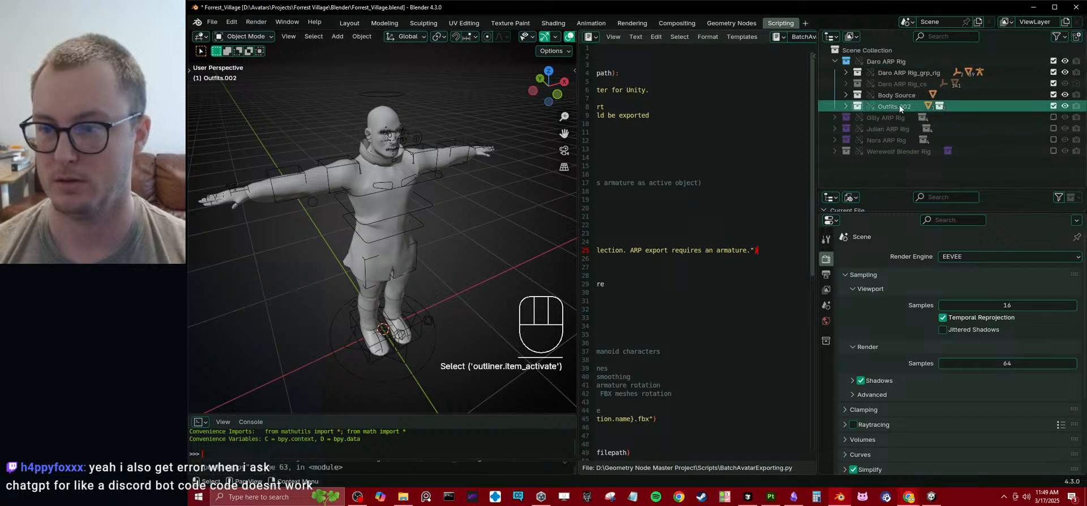
pyautogui.click(897, 61)
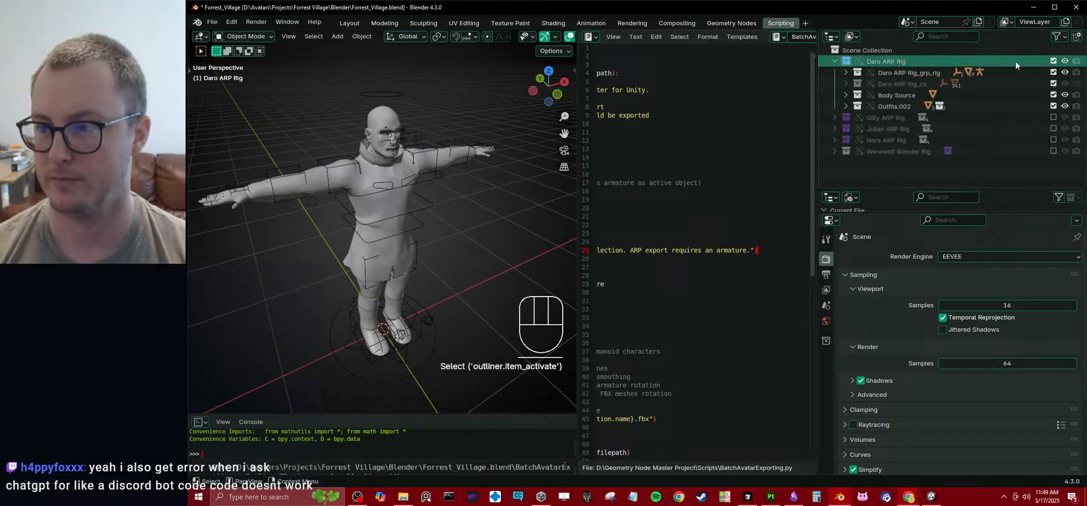
pyautogui.click(1053, 61)
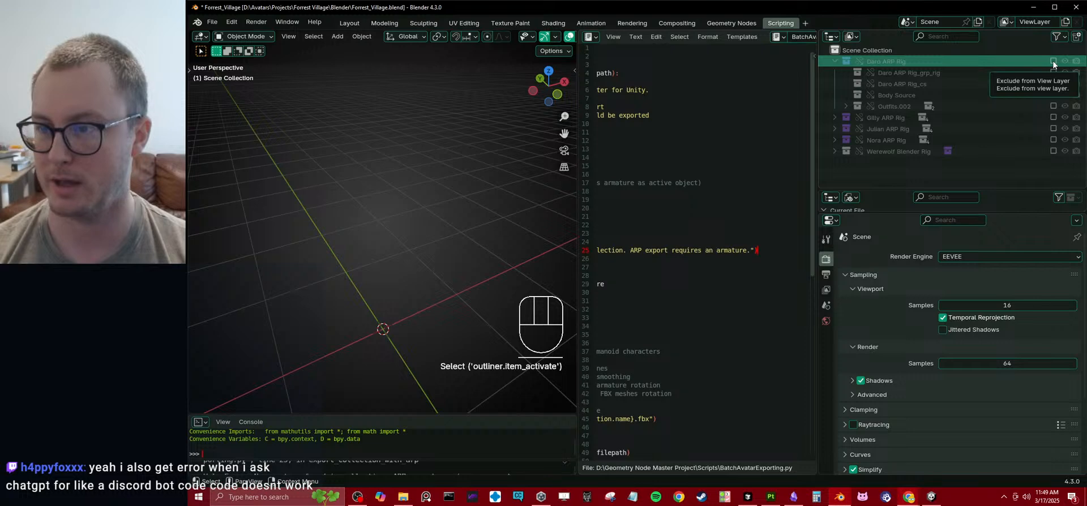
pyautogui.click(1053, 60)
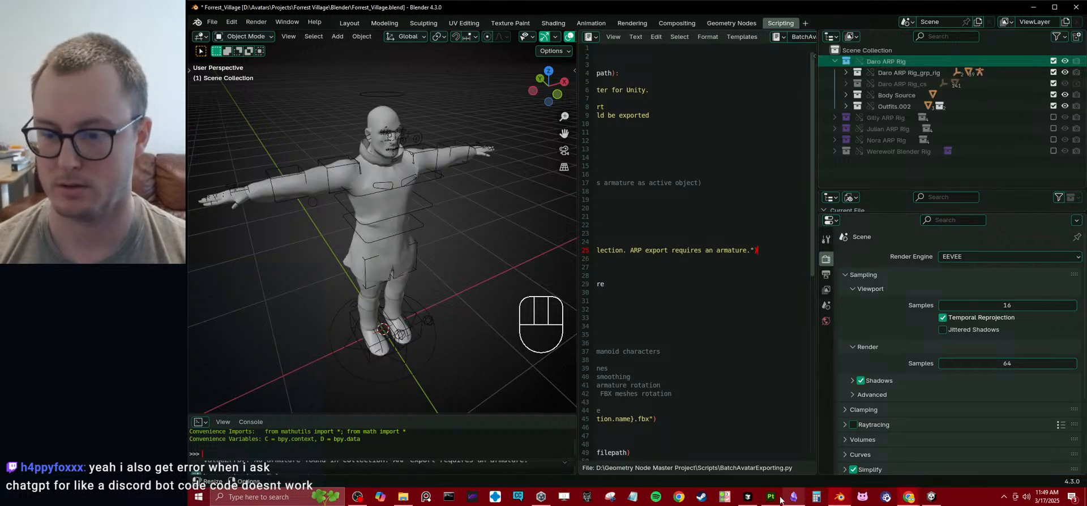
# - Switch to Cursor and write in the chat: "The collections are disable through the view layer. Please use the view layer to enable/disable the collections."
pyautogui.click(747, 496)
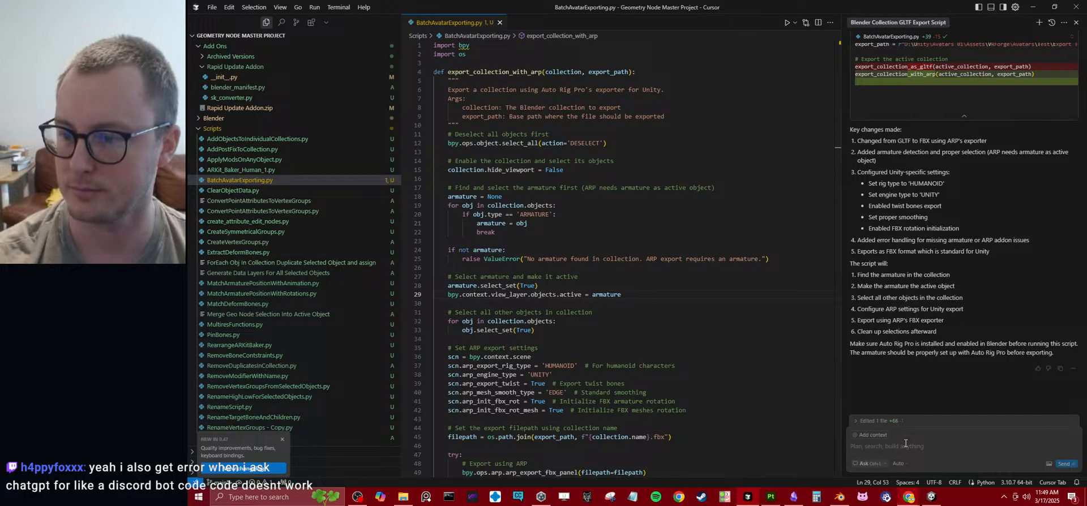
pyautogui.write('The collection')
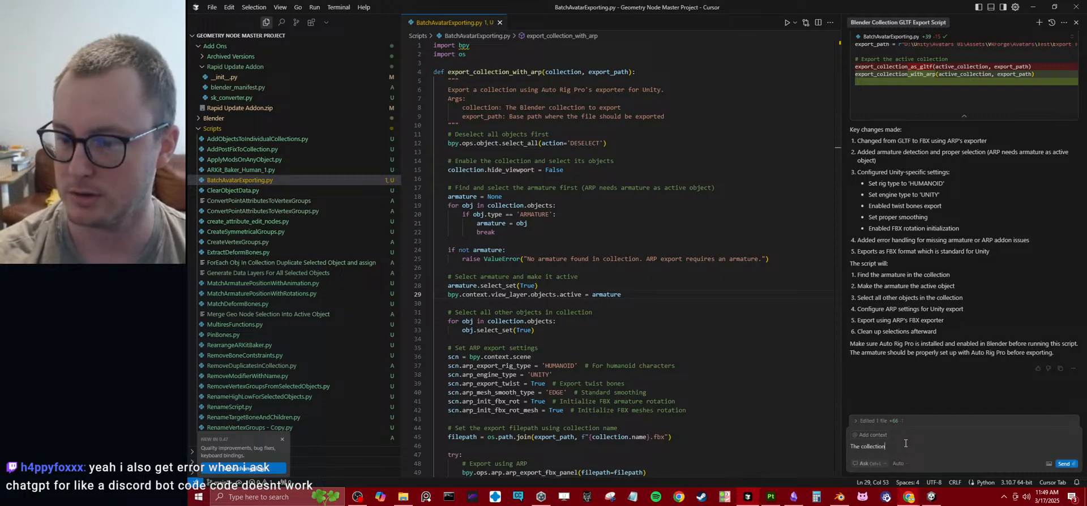
pyautogui.write('s are disable through teh')
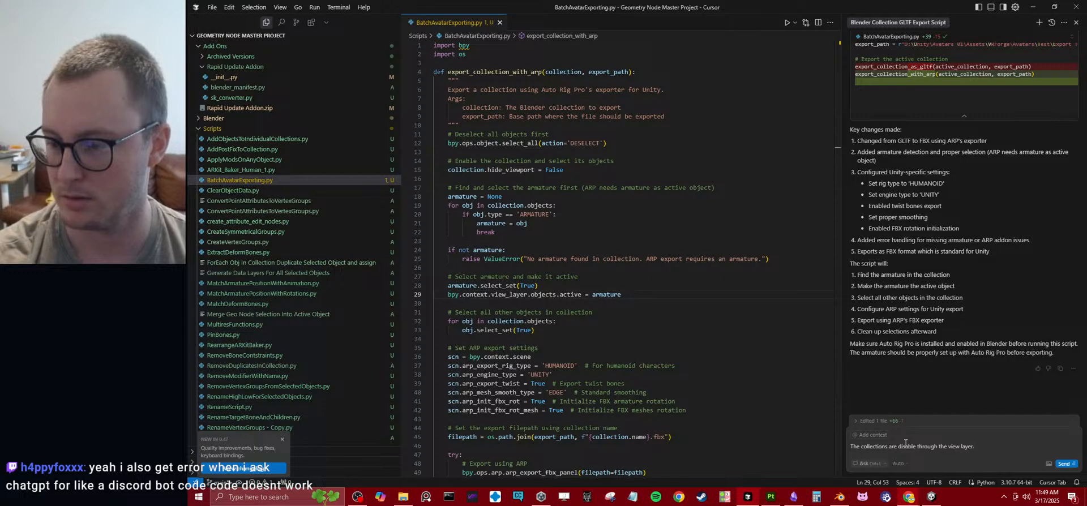
pyautogui.write('view')
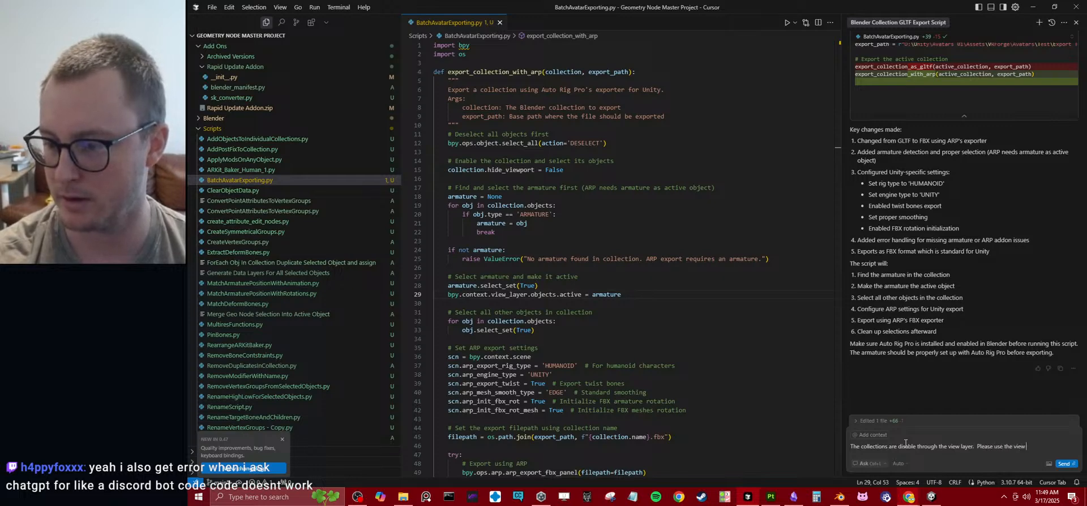
pyautogui.write(' layer to enab')
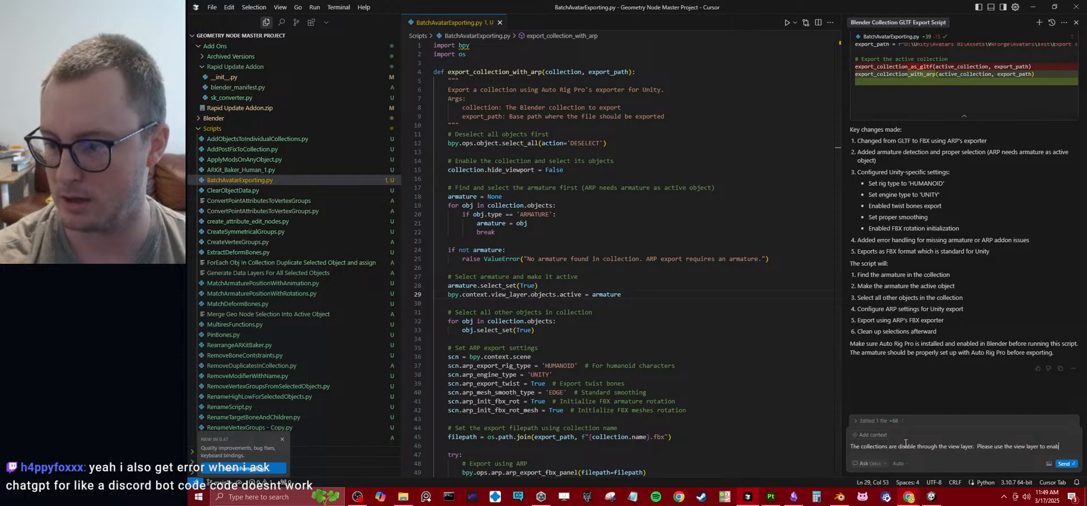
pyautogui.write('le/disable the')
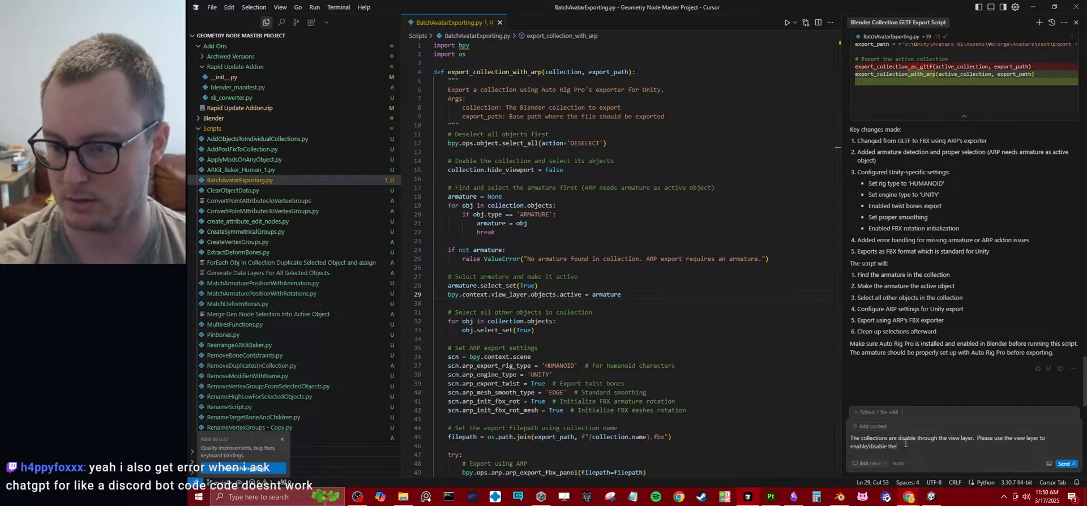
pyautogui.write(' collections.')
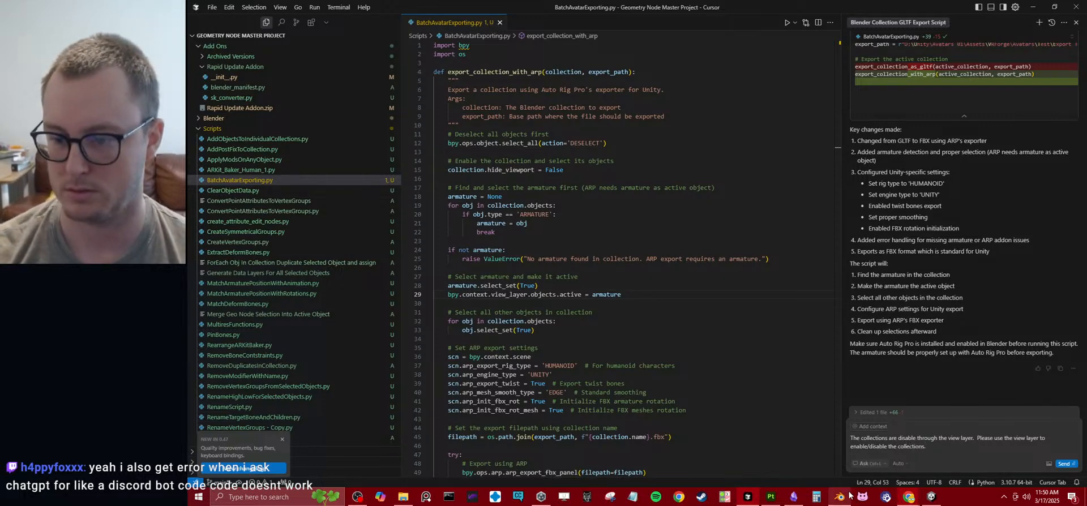
# - Switch to Blender and examine the name and options of the Daro ARP Rig collection's view-layer toggle
pyautogui.click(839, 497)
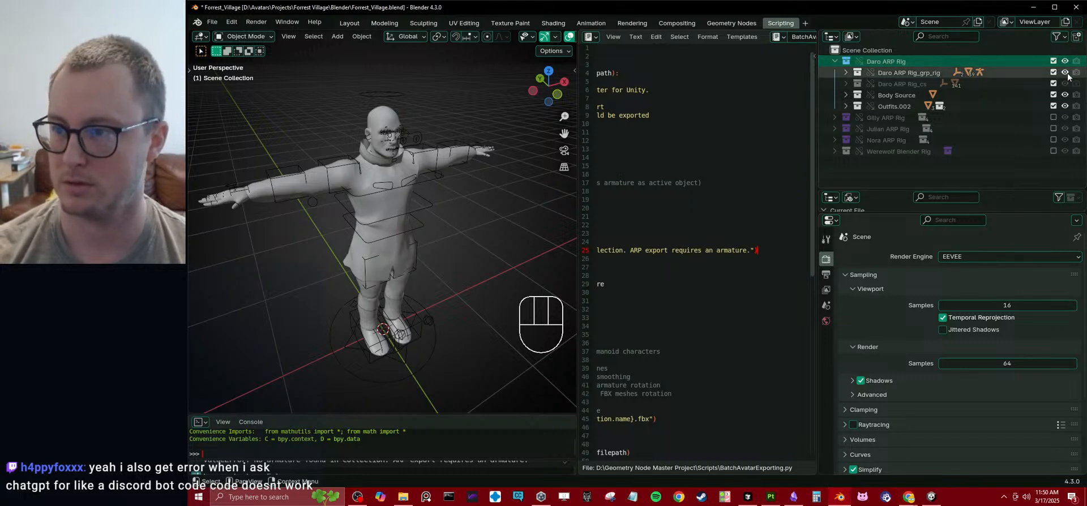
pyautogui.rightClick(1053, 61)
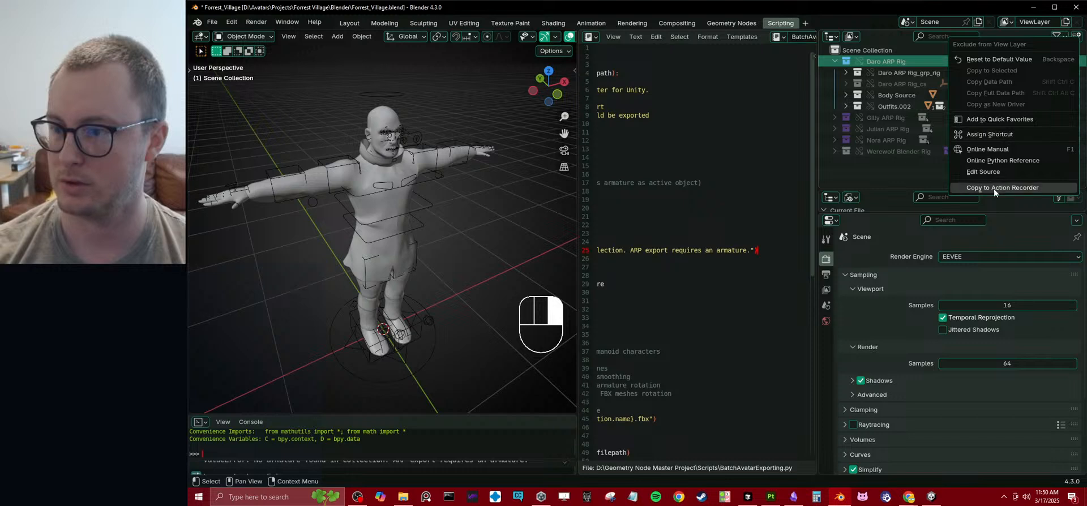
pyautogui.click(910, 155)
pyautogui.rightClick(1051, 61)
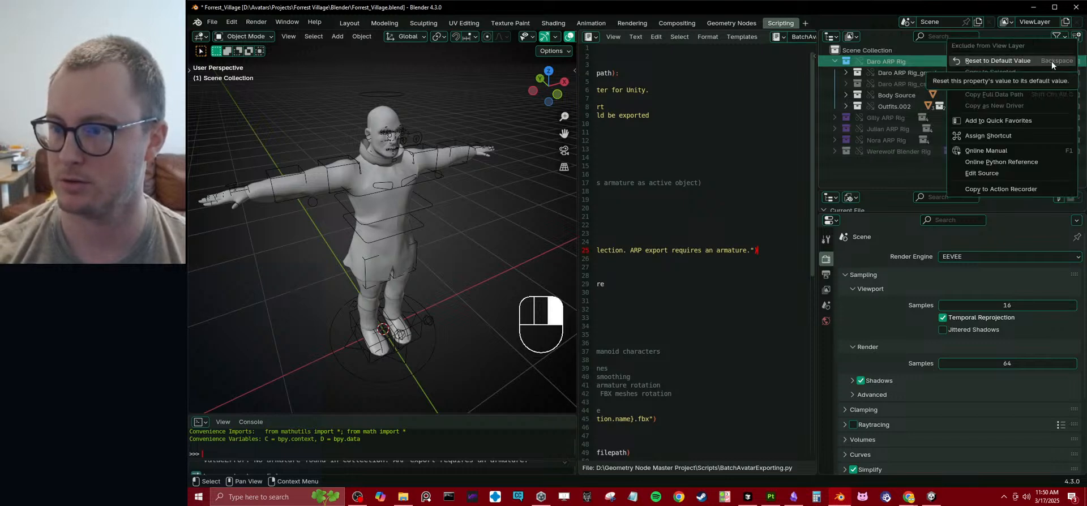
pyautogui.click(1051, 60)
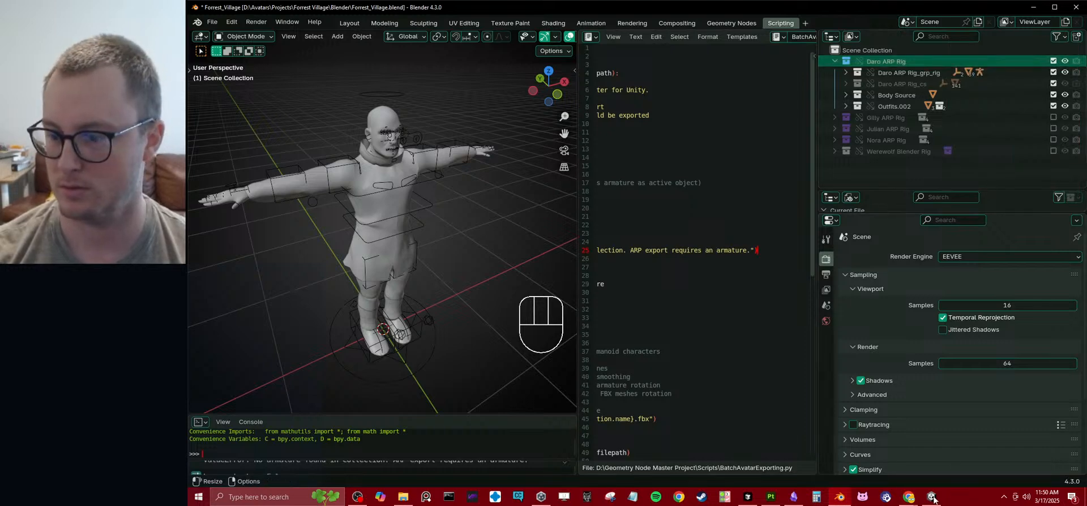
# - Return to Cursor, insert "toggle" after "Please use the view layer" in the chat message and send it
pyautogui.click(747, 496)
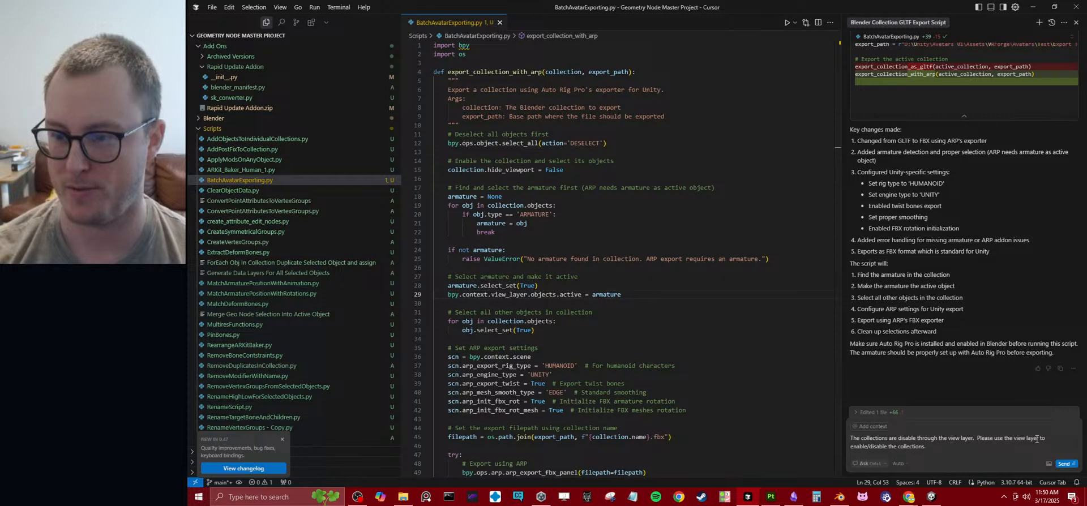
pyautogui.write('toggle')
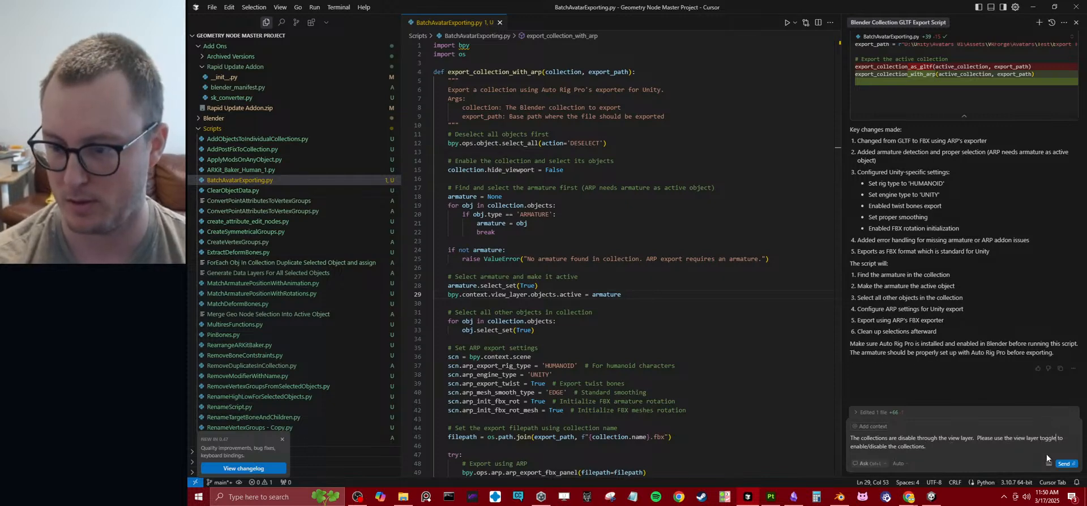
pyautogui.press('Return')
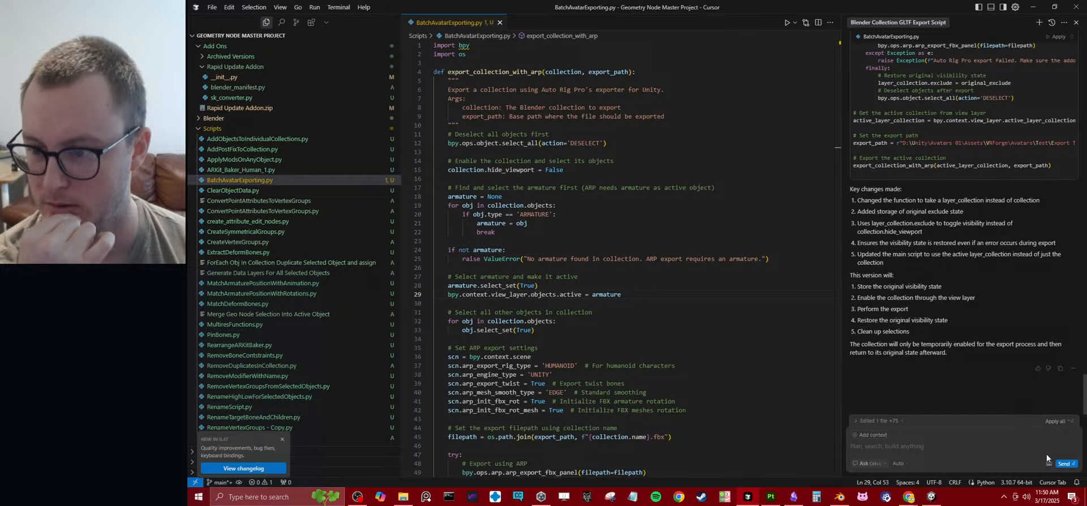
# - Apply all the suggested view-layer edits to BatchAvatarExporting.py, review the changes and accept them for the file
pyautogui.click(1054, 422)
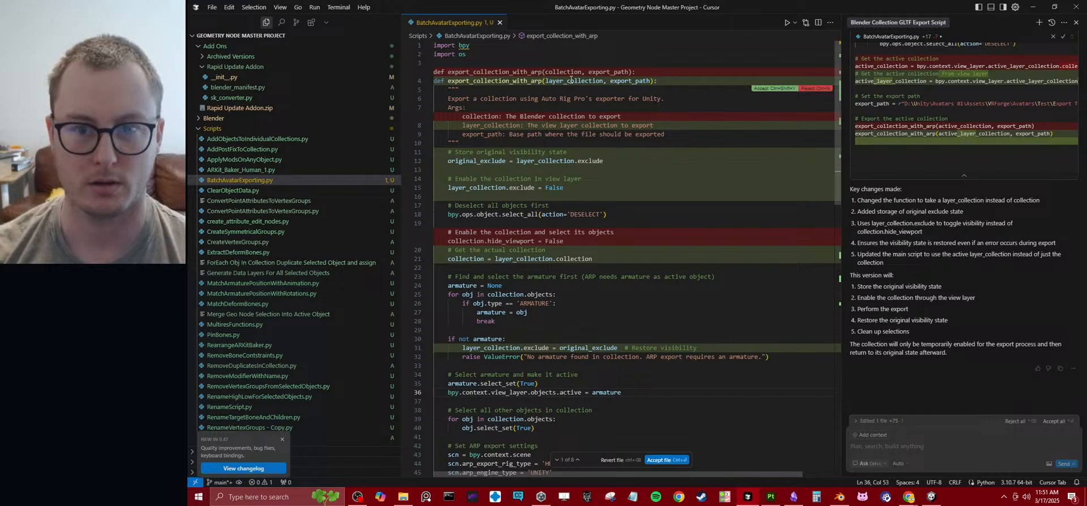
pyautogui.moveTo(574, 80)
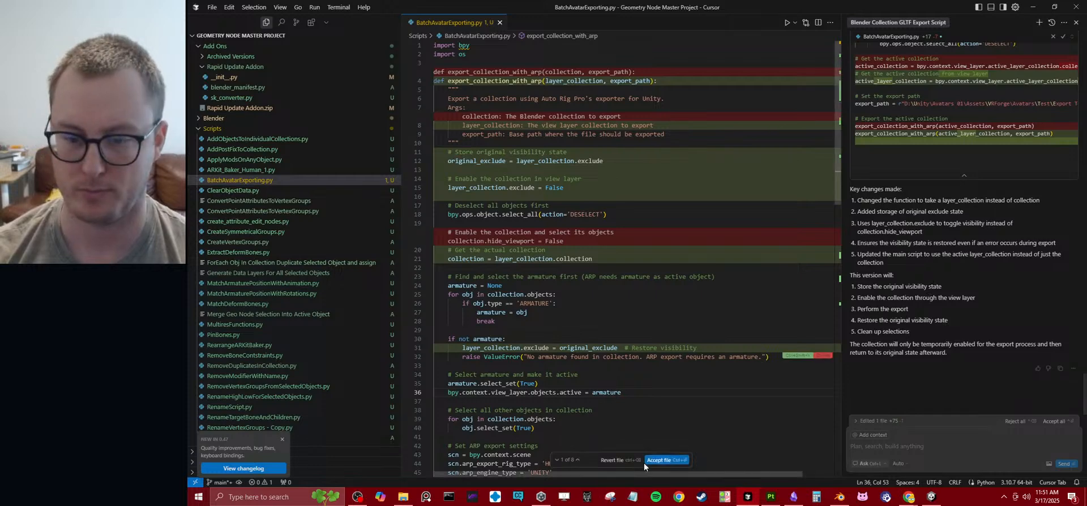
pyautogui.click(663, 460)
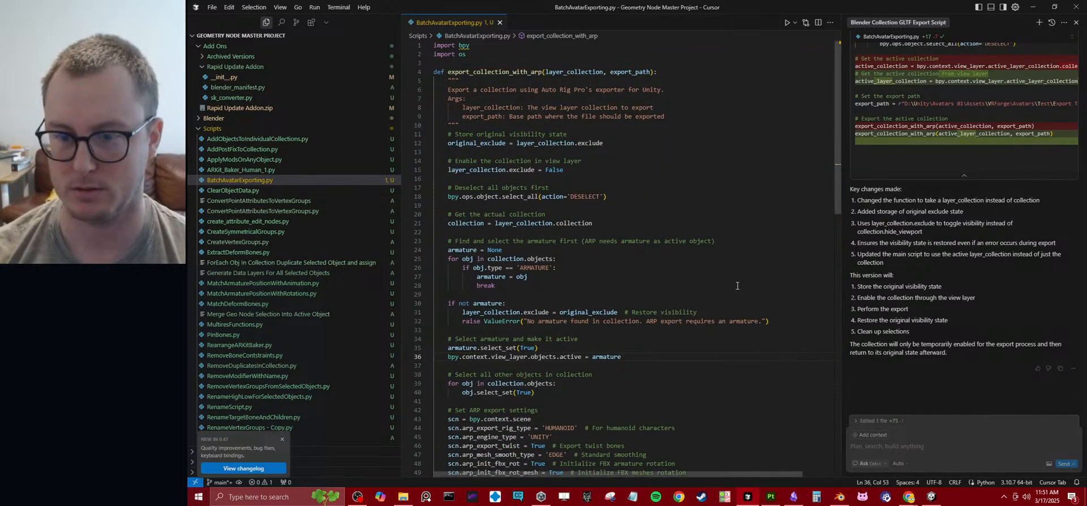
# - Switch to Blender, reload BatchAvatarExporting.py from disk and run the updated export script
pyautogui.click(838, 497)
pyautogui.hotkey('alt', 'r')
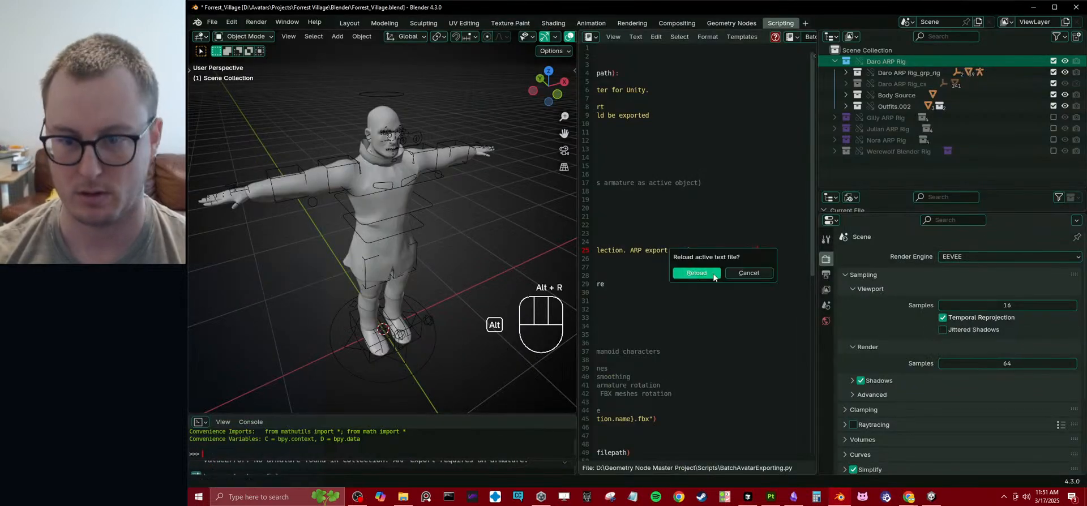
pyautogui.click(699, 280)
pyautogui.click(1053, 61)
pyautogui.click(1054, 61)
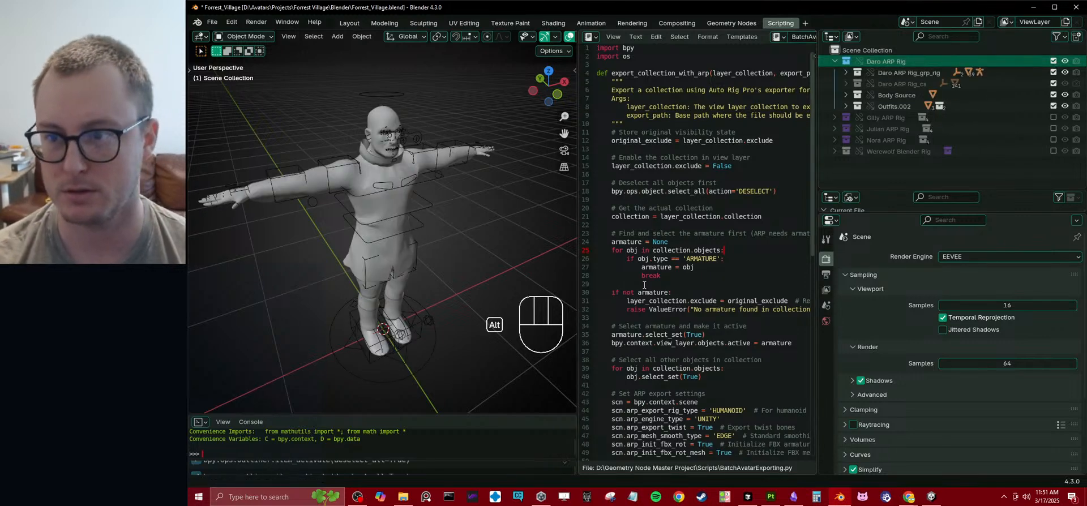
pyautogui.hotkey('alt', 'p')
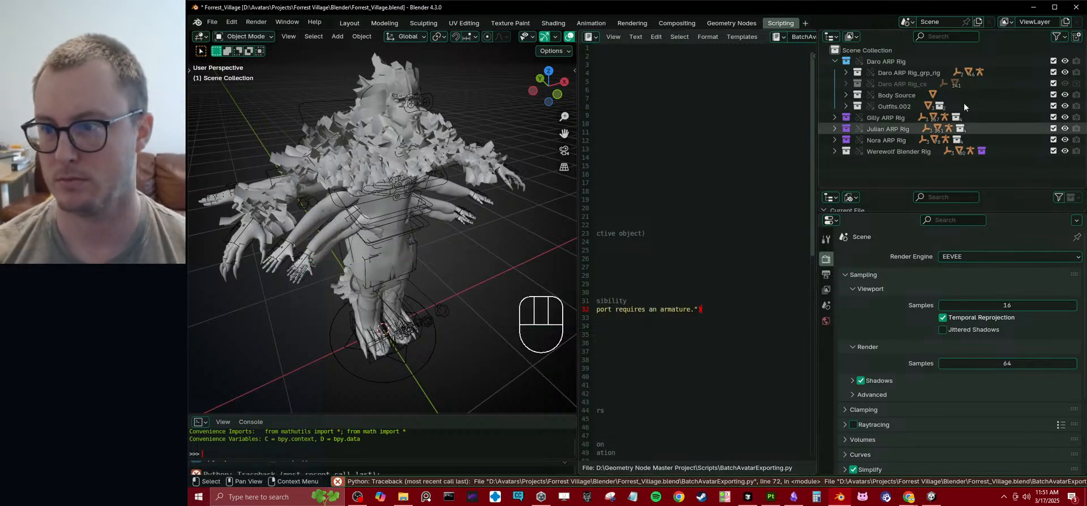
# - Exclude the Gilly, Julian, Nora and Werewolf rig collections from the view layer and test the Daro ARP Rig collection's exclude toggle
pyautogui.click(1053, 118)
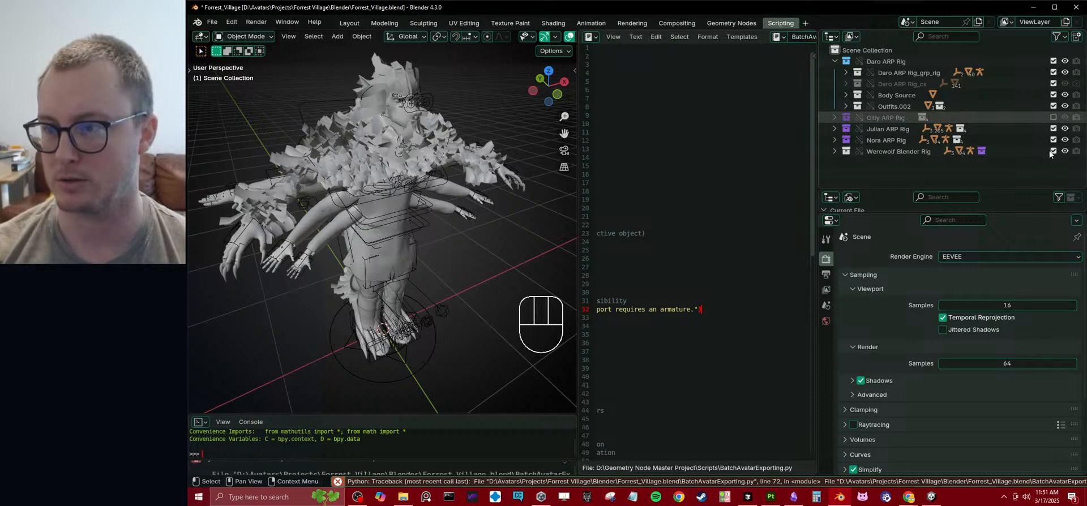
pyautogui.click(1052, 151)
pyautogui.click(1053, 129)
pyautogui.click(1053, 140)
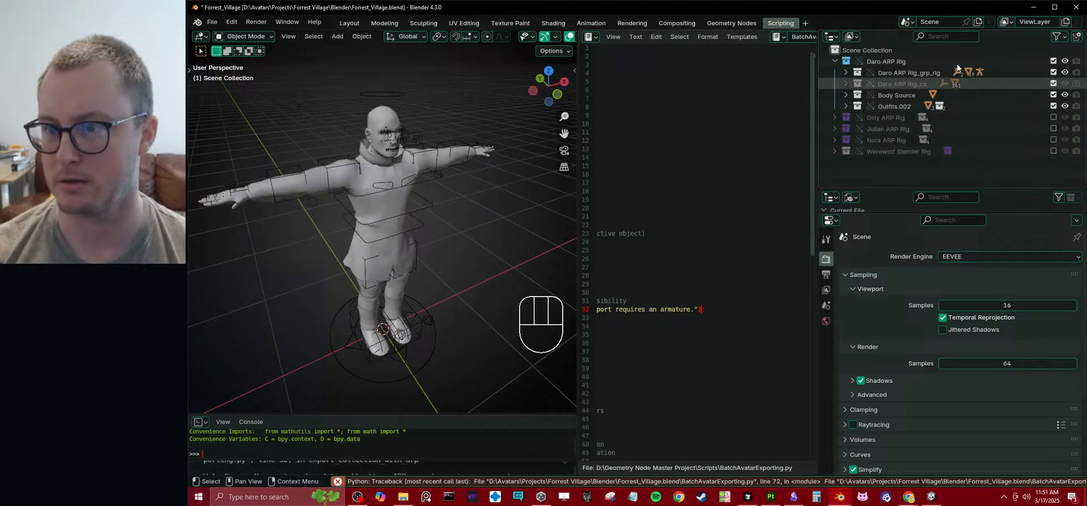
pyautogui.click(1053, 61)
pyautogui.click(1053, 61)
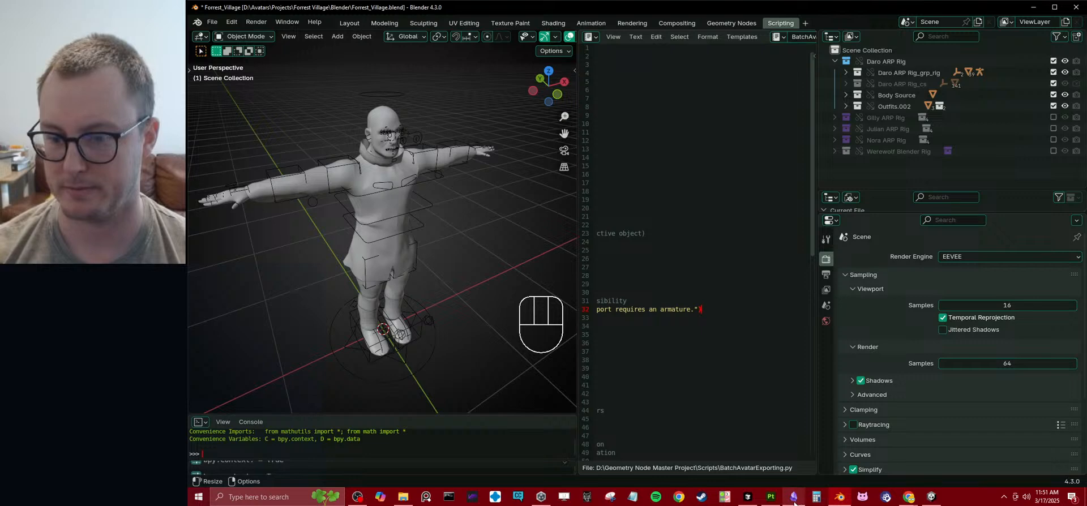
# - Switch to Cursor and restore the chat checkpoint at the message requesting the view layer toggle
pyautogui.click(748, 496)
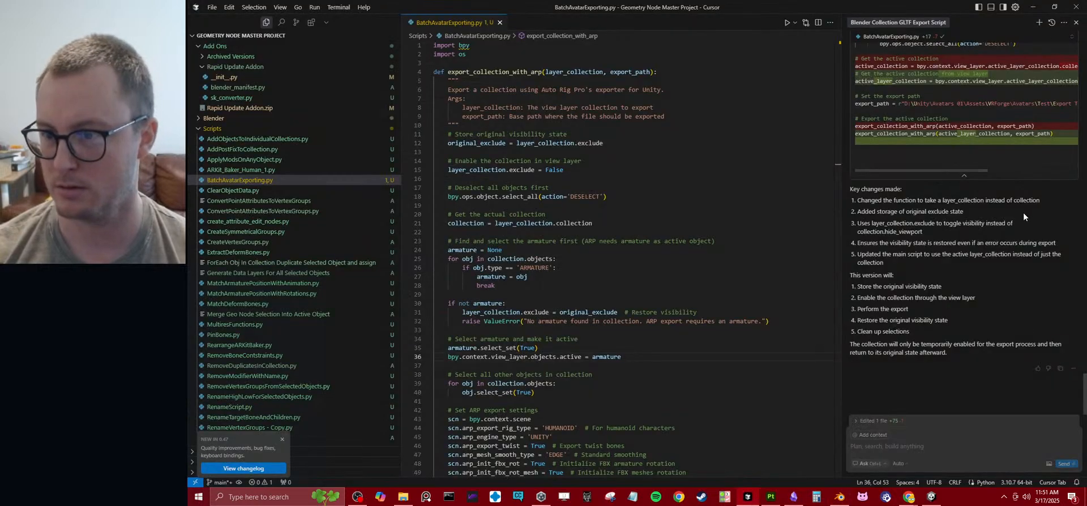
pyautogui.scroll(2, 1028, 207)
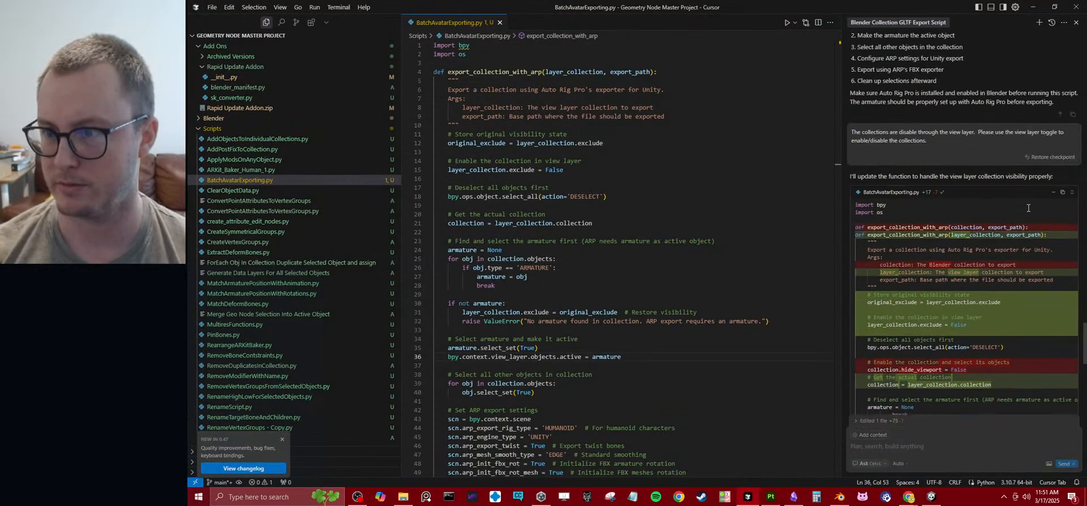
pyautogui.click(1047, 158)
pyautogui.click(713, 133)
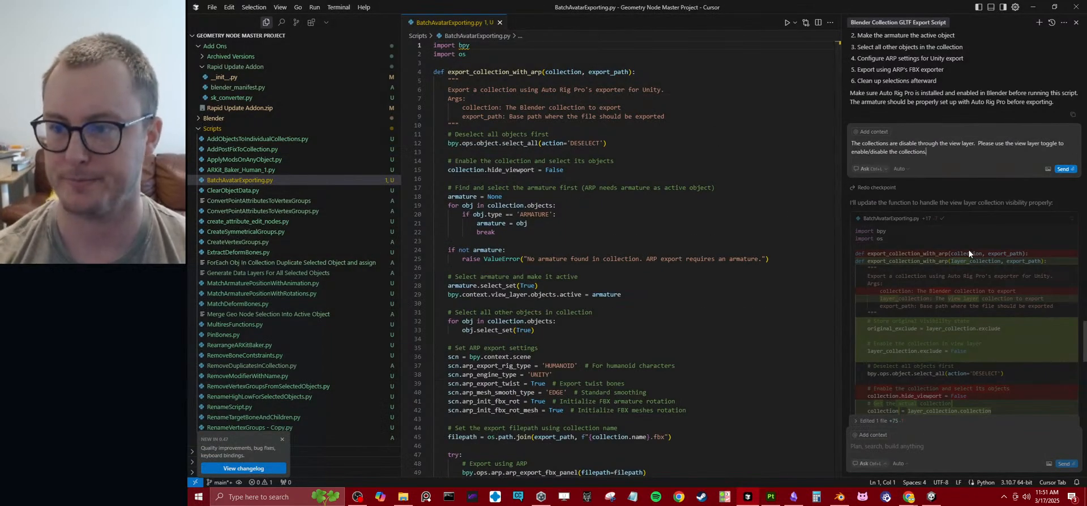
# - Replace the restored chat message with "Please use the view layer toggle for collection visibility." and send it
pyautogui.hotkey('shift', 'Up')
pyautogui.hotkey('ctrl', 'shift', 'Left')
pyautogui.hotkey('ctrl', 'shift', 'Left')
pyautogui.hotkey('ctrl', 'shift', 'Left')
pyautogui.hotkey('ctrl', 'shift', 'Left')
pyautogui.hotkey('ctrl', 'shift', 'Left')
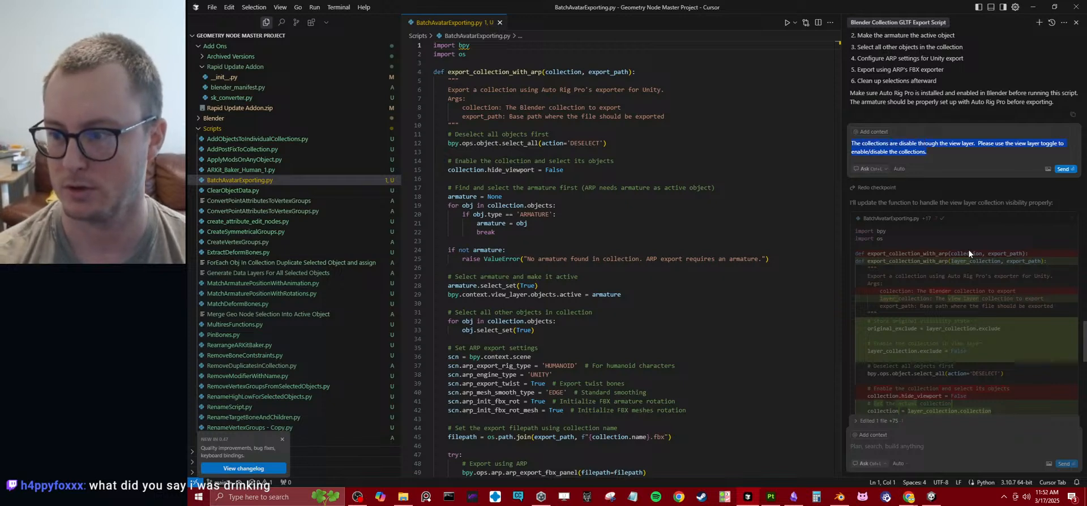
pyautogui.write('Please')
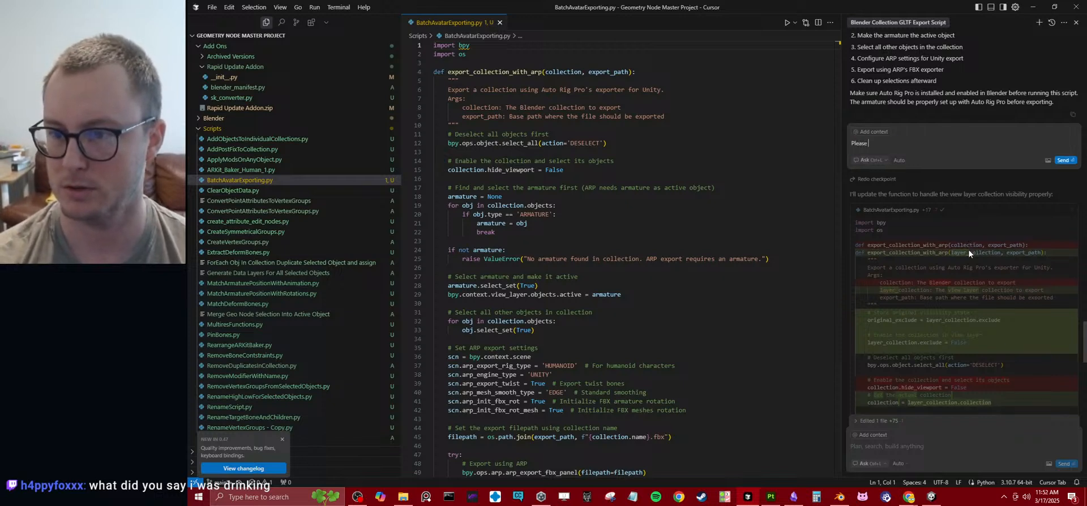
pyautogui.write(' use the view ')
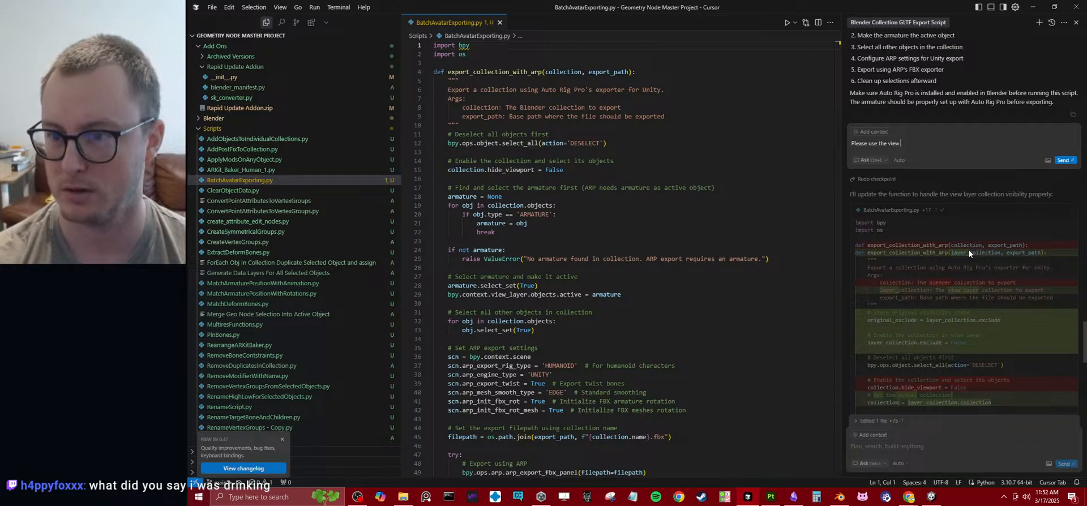
pyautogui.write('layer toggle for')
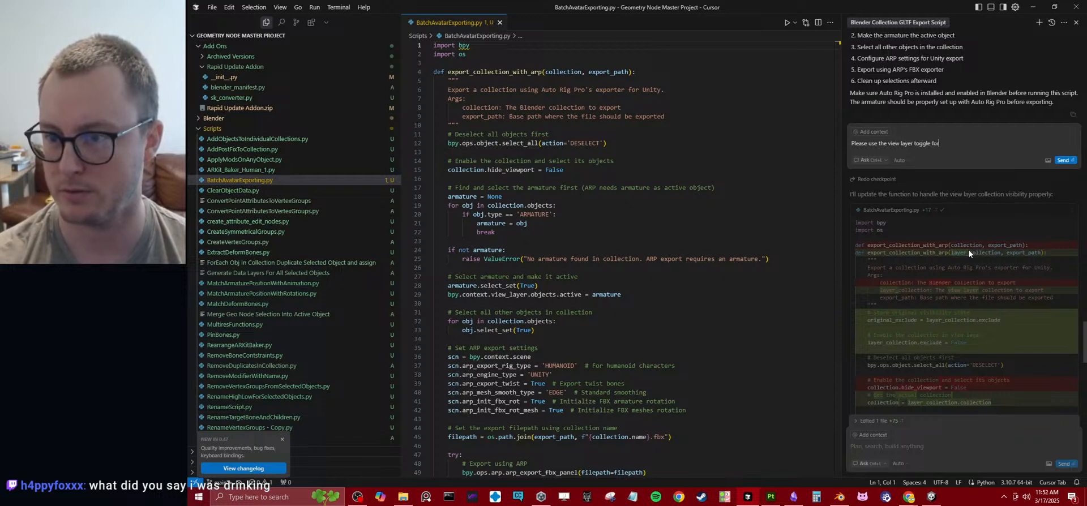
pyautogui.write(' collection ')
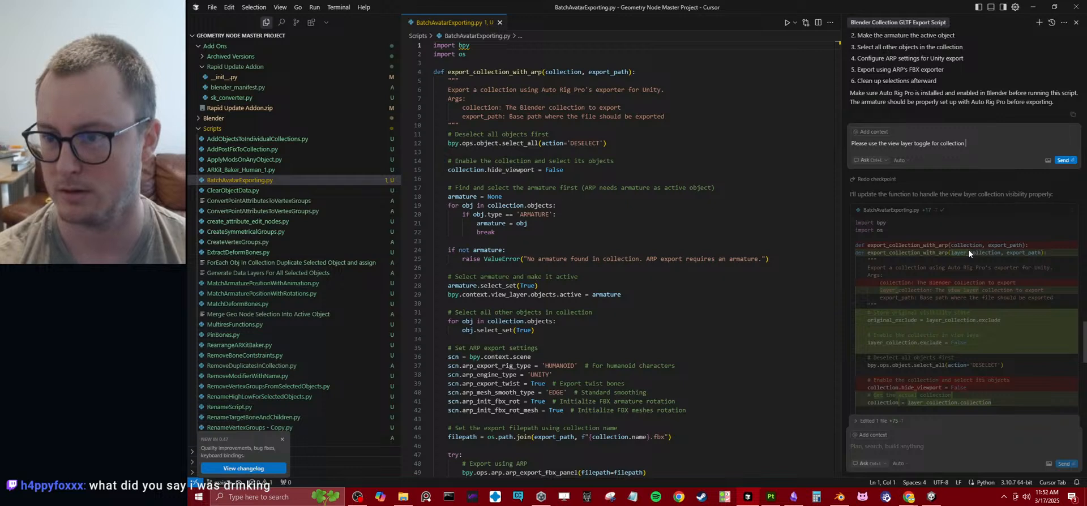
pyautogui.write('v')
pyautogui.write('is')
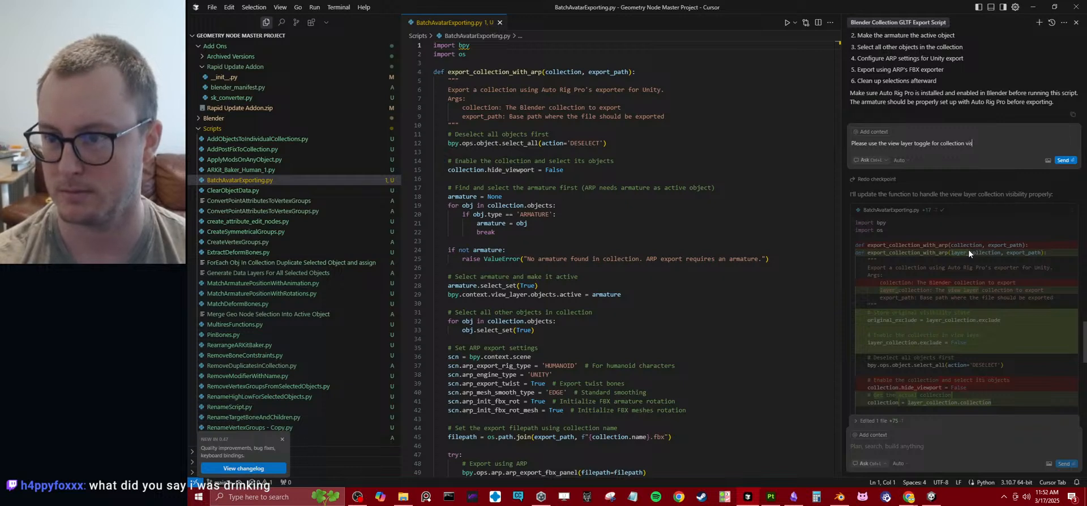
pyautogui.write('ibility.')
pyautogui.press('Return')
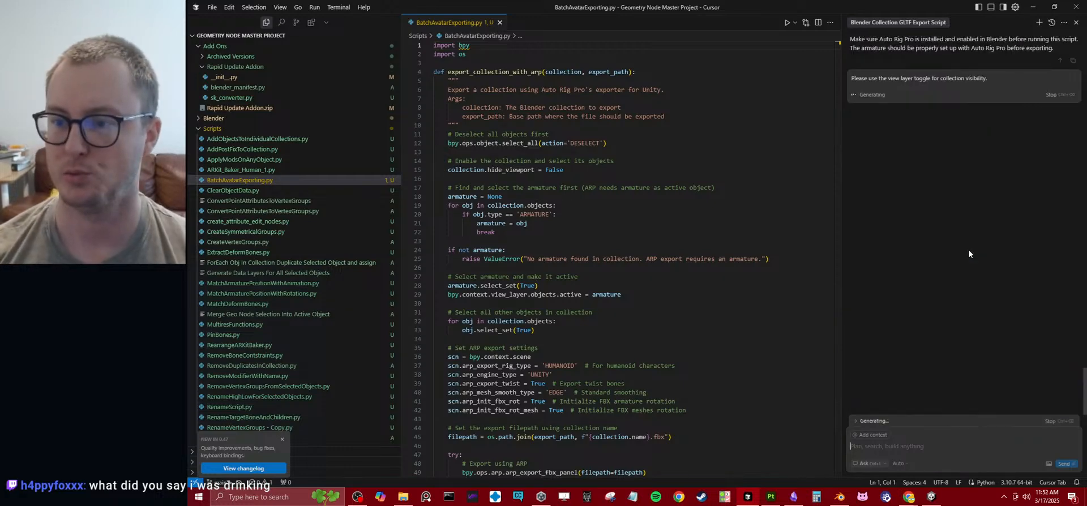
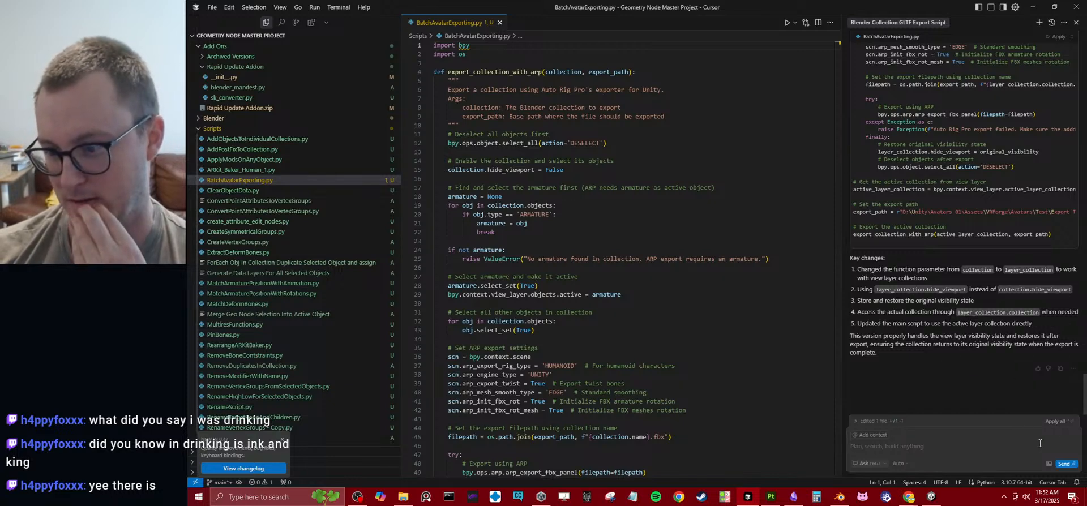
# - Apply all the suggested hide_viewport edits to BatchAvatarExporting.py for review and reject them
pyautogui.click(1055, 421)
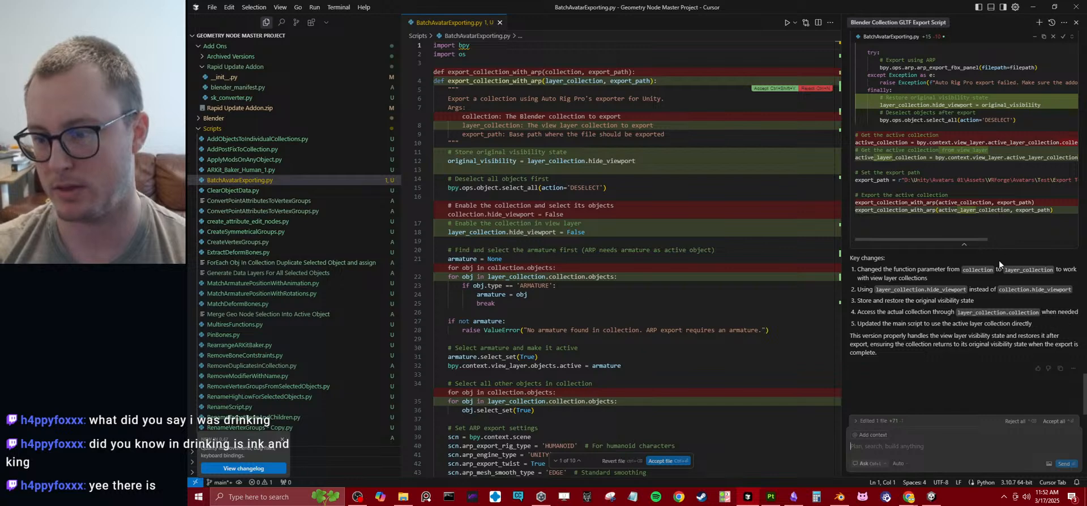
pyautogui.click(1014, 421)
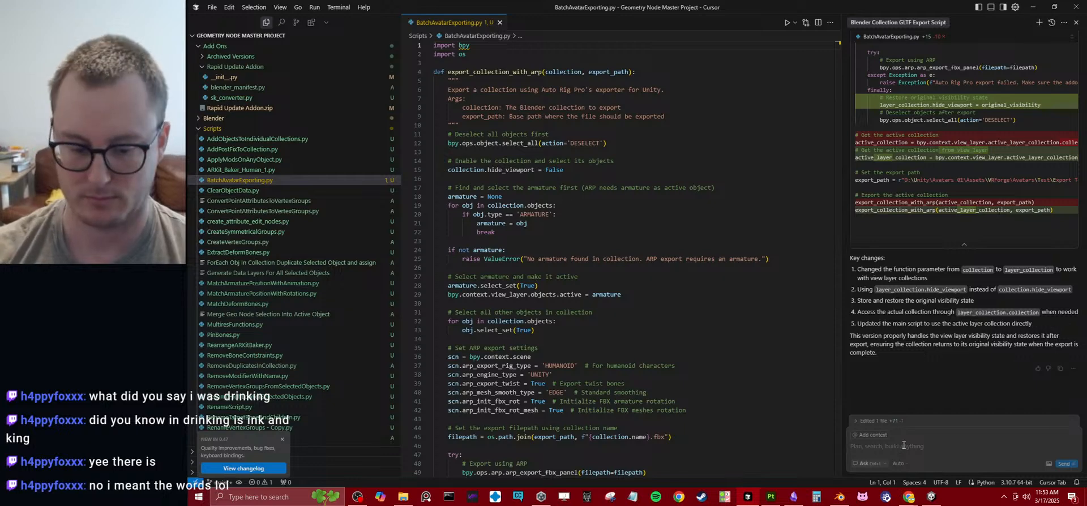
pyautogui.write('You should be ab')
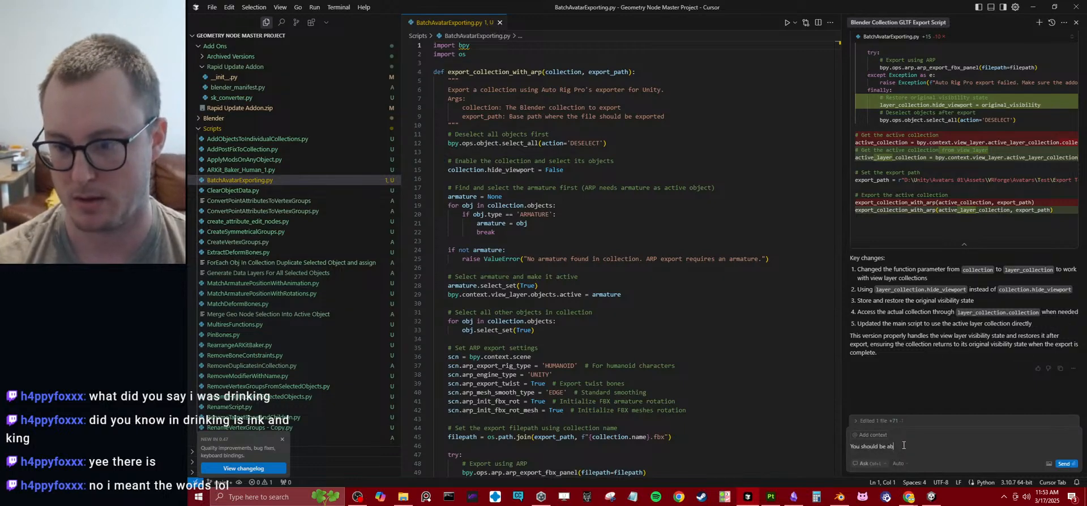
pyautogui.write('le to toggl')
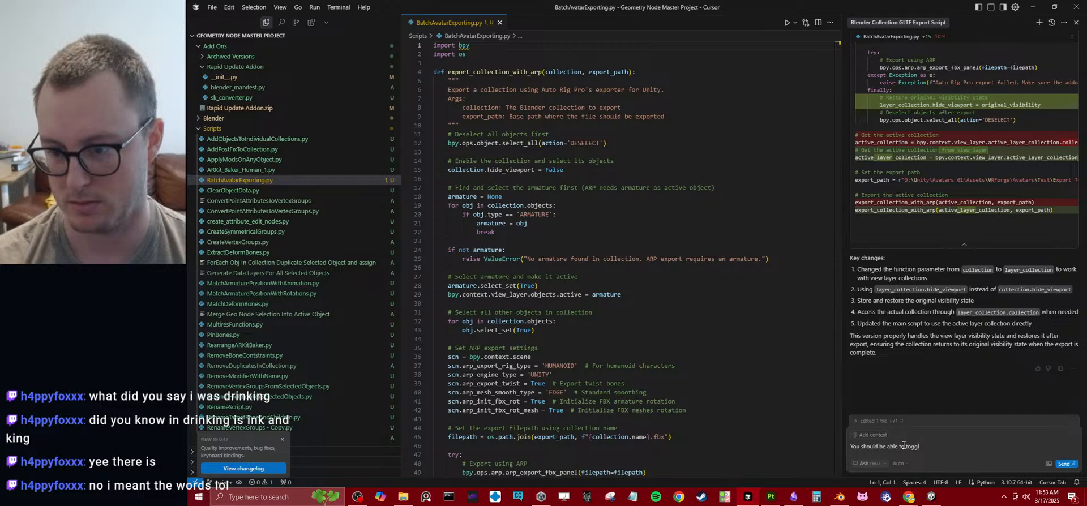
pyautogui.press('BackSpace')
pyautogui.press('BackSpace')
pyautogui.press('BackSpace')
pyautogui.press('BackSpace')
pyautogui.press('BackSpace')
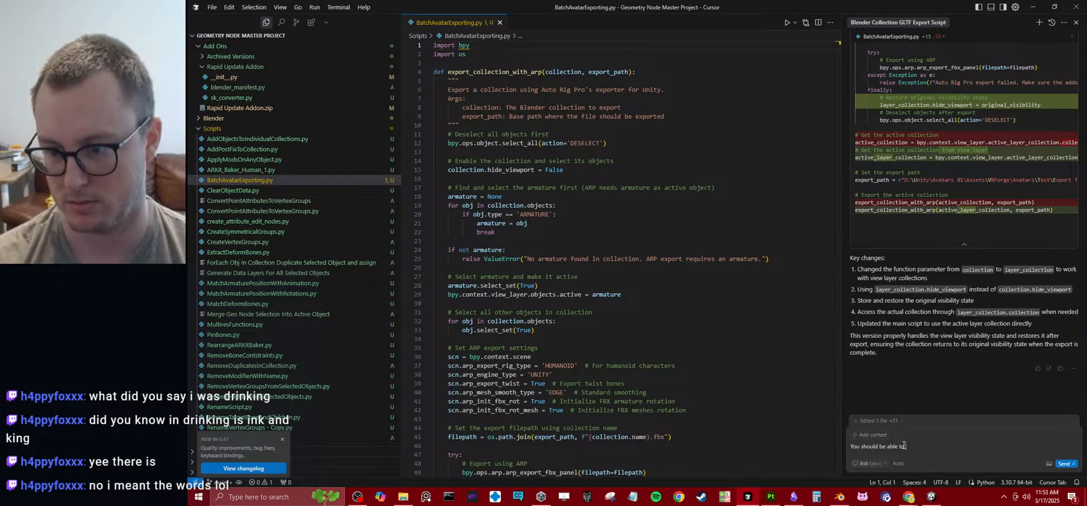
pyautogui.write('use teh')
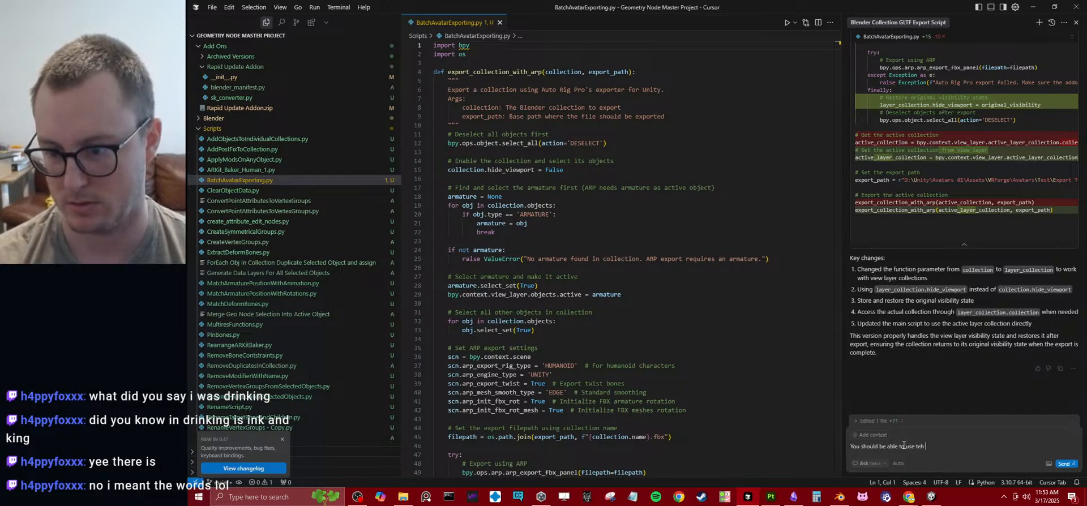
pyautogui.press('BackSpace')
pyautogui.press('BackSpace')
pyautogui.press('BackSpace')
pyautogui.press('BackSpace')
pyautogui.press('BackSpace')
pyautogui.press('BackSpace')
pyautogui.press('BackSpace')
pyautogui.press('BackSpace')
pyautogui.press('BackSpace')
pyautogui.press('BackSpace')
pyautogui.press('BackSpace')
pyautogui.press('BackSpace')
pyautogui.press('BackSpace')
pyautogui.press('BackSpace')
pyautogui.press('BackSpace')
pyautogui.press('BackSpace')
pyautogui.press('BackSpace')
pyautogui.press('BackSpace')
pyautogui.press('BackSpace')
pyautogui.press('BackSpace')
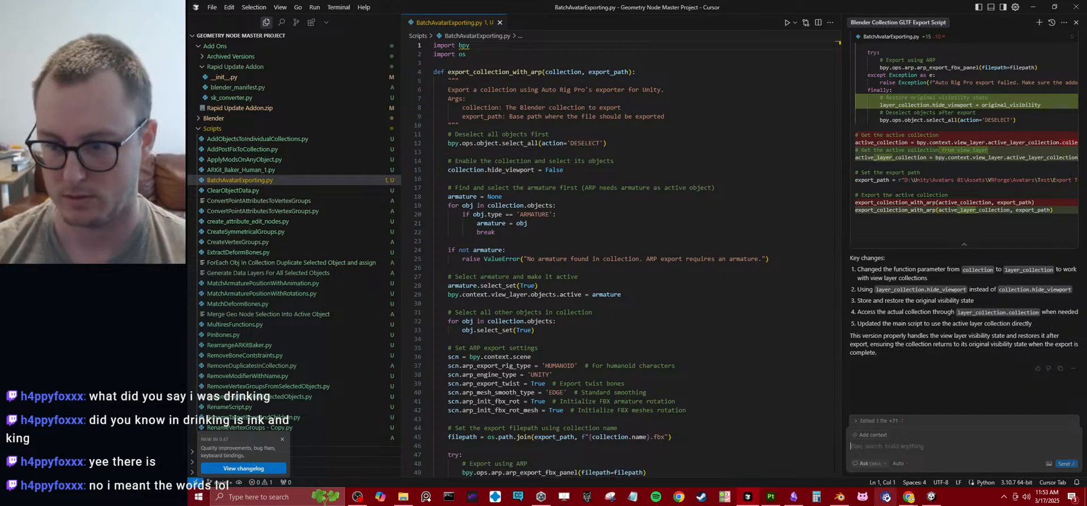
# - Switch to Blender, open the online manual for the Daro ARP Rig collection's Exclude from View Layer toggle and read the restriction toggle descriptions
pyautogui.click(838, 496)
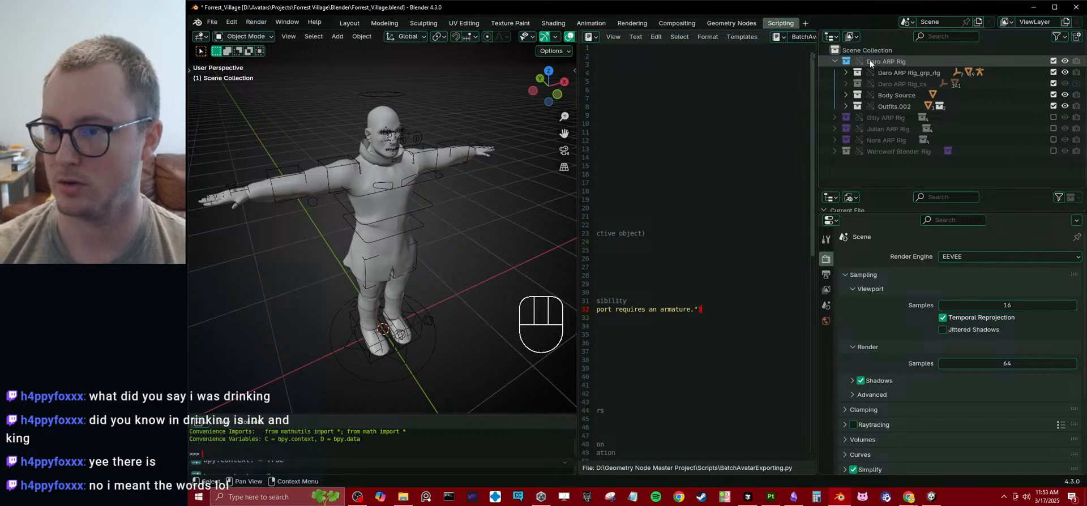
pyautogui.rightClick(1054, 61)
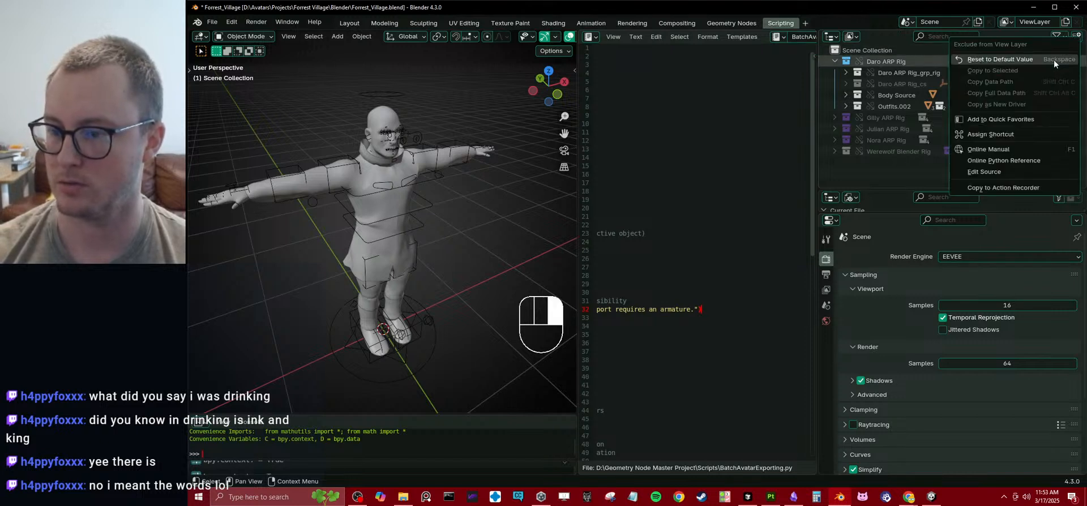
pyautogui.click(987, 149)
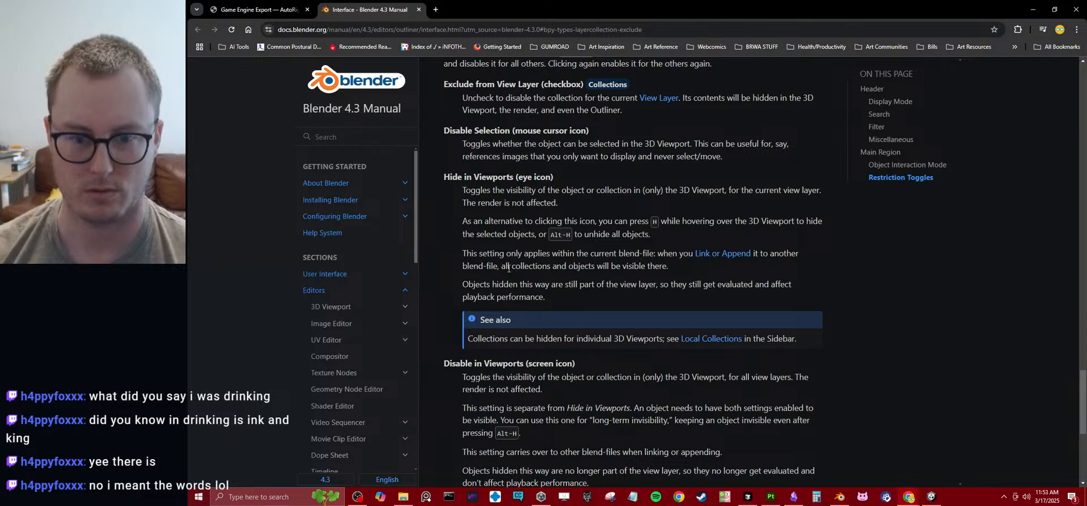
pyautogui.scroll(-1, 482, 386)
pyautogui.scroll(-1, 483, 386)
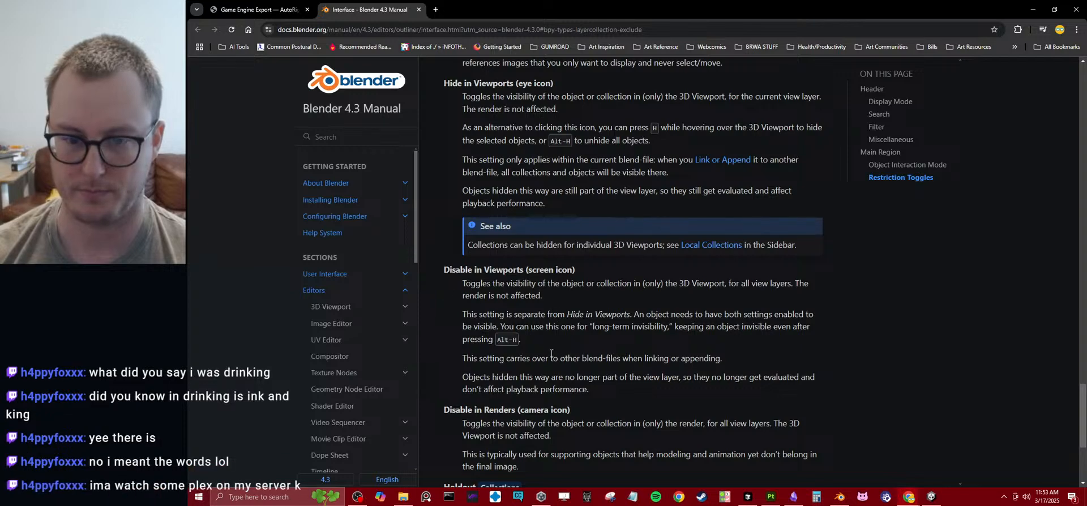
pyautogui.scroll(-1, 589, 334)
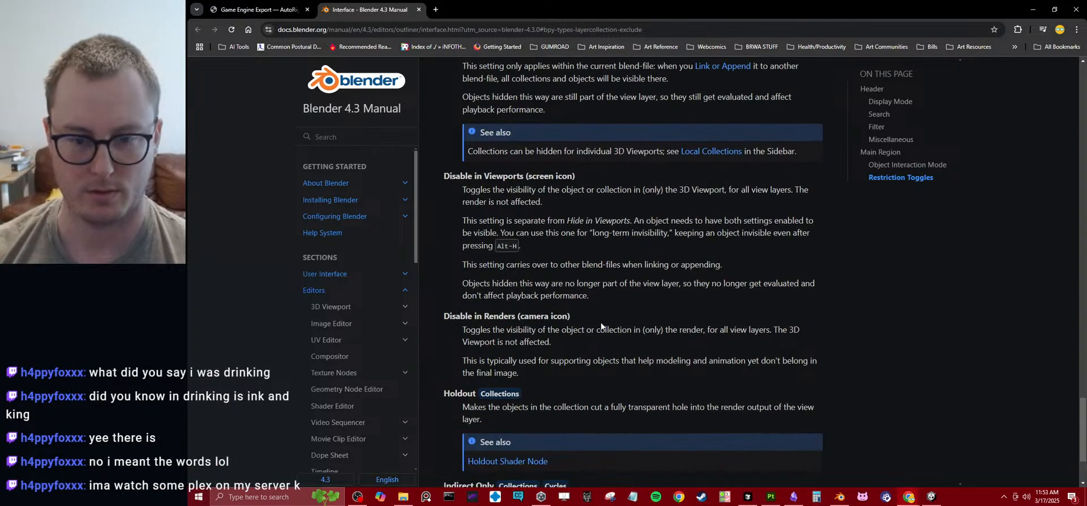
# - Return to Blender, open the online Python reference for the Exclude from View Layer toggle and examine the LayerCollection properties
pyautogui.click(838, 496)
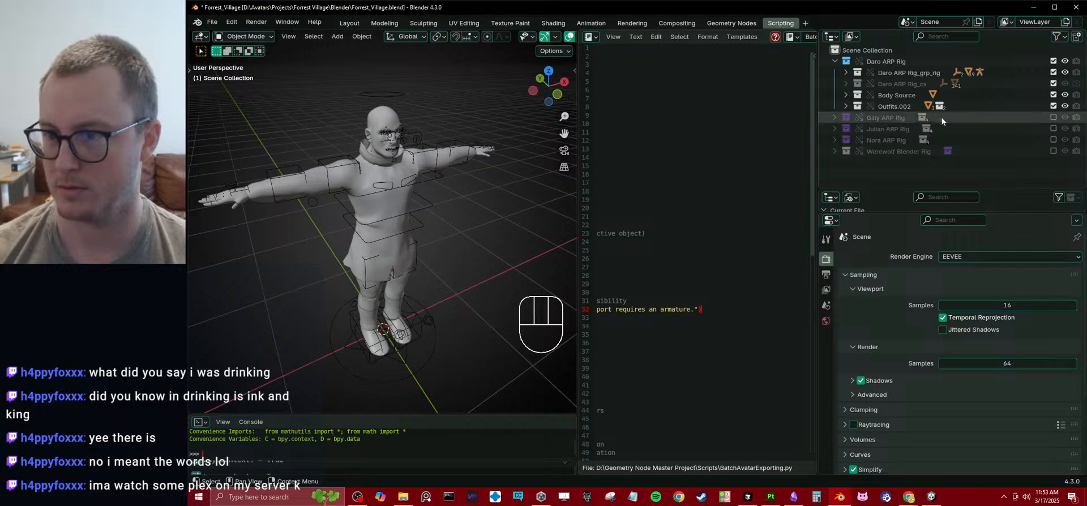
pyautogui.rightClick(1054, 63)
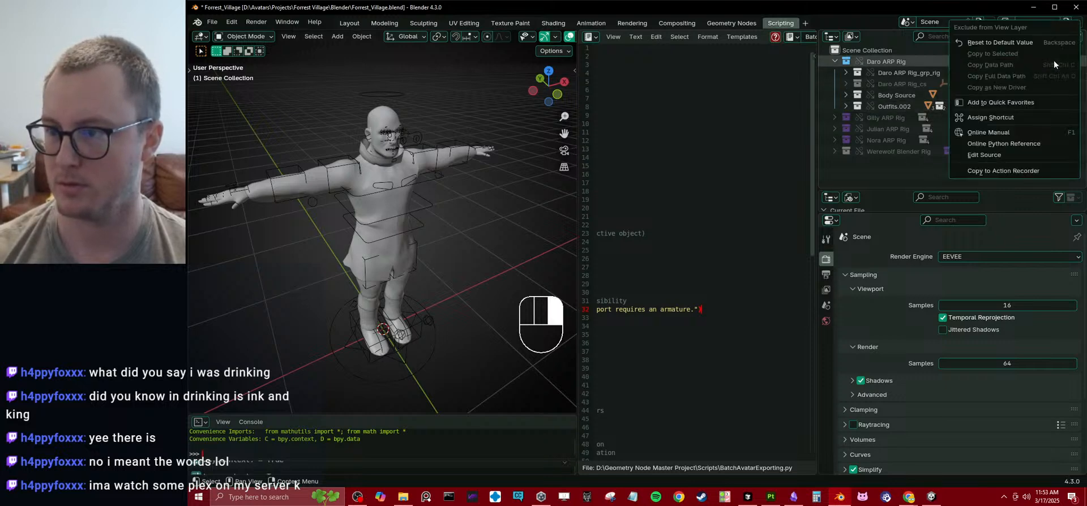
pyautogui.click(996, 143)
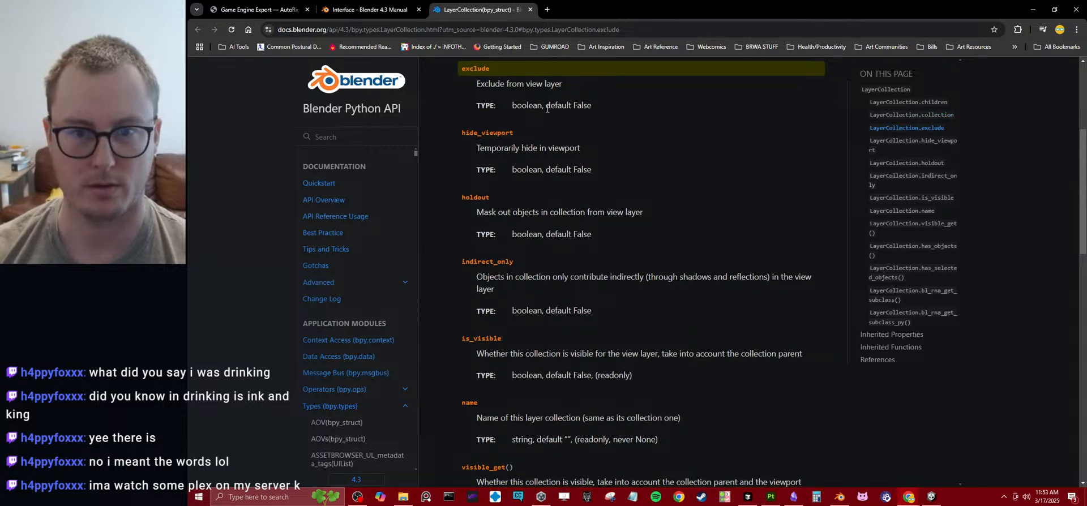
pyautogui.scroll(2, 557, 174)
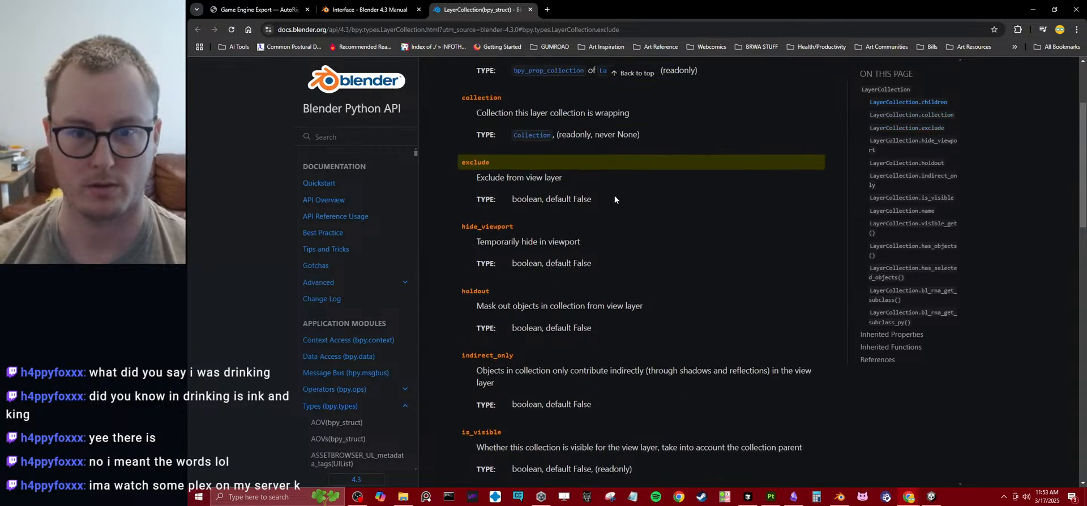
pyautogui.scroll(2, 616, 197)
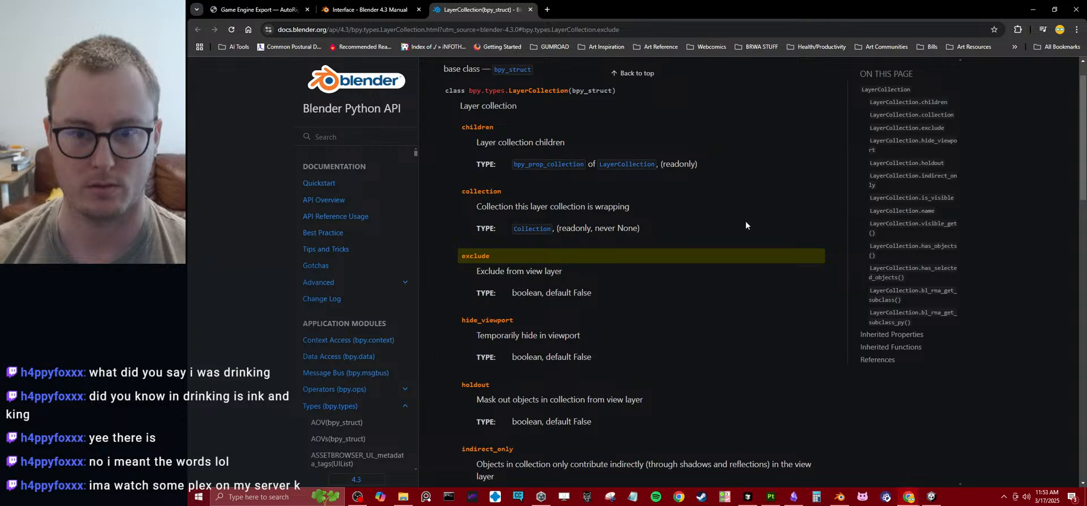
pyautogui.scroll(1, 745, 221)
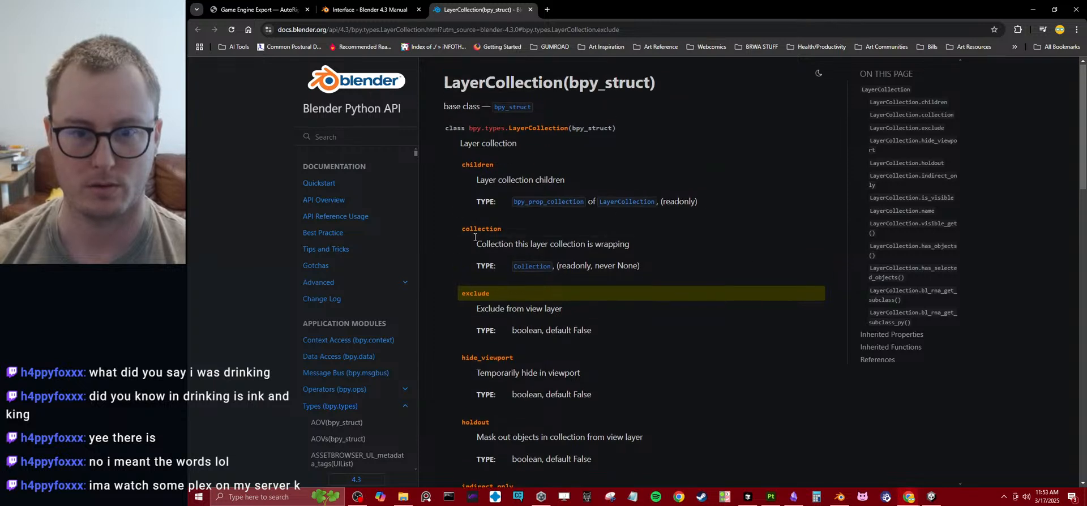
# - Copy the Blender Python LayerCollection documentation from its heading through the exclude property and switch to Cursor
pyautogui.moveTo(665, 82); pyautogui.dragTo(677, 337)
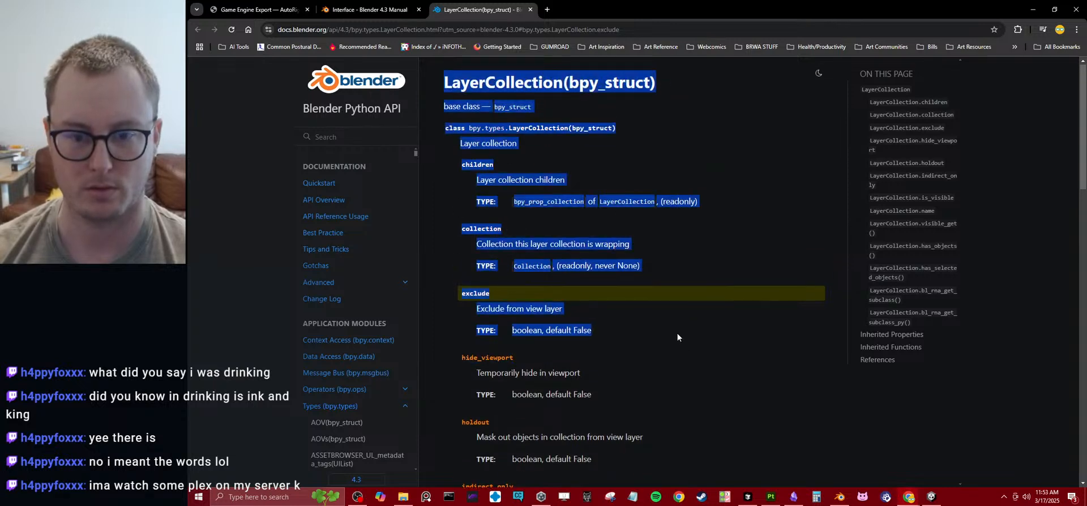
pyautogui.click(839, 496)
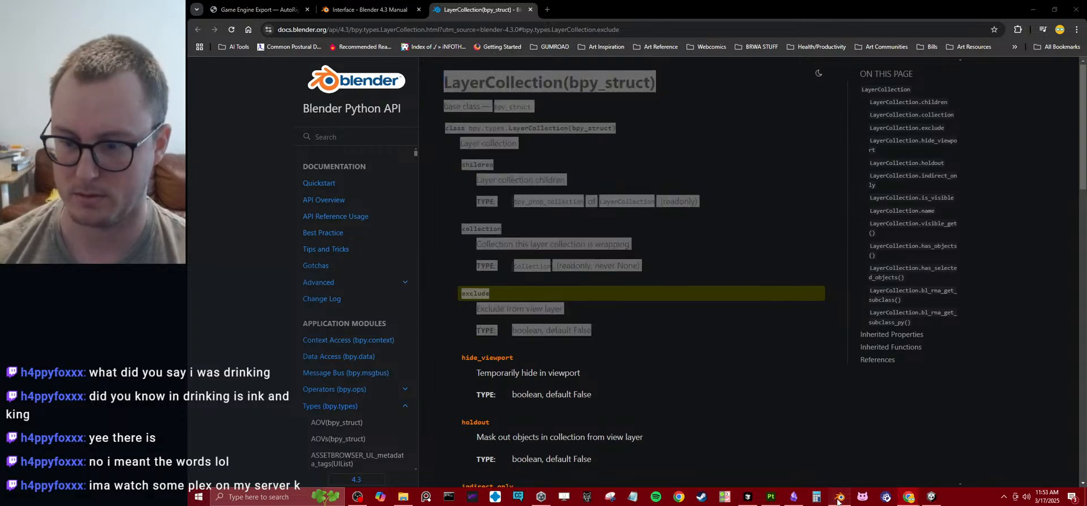
pyautogui.click(748, 497)
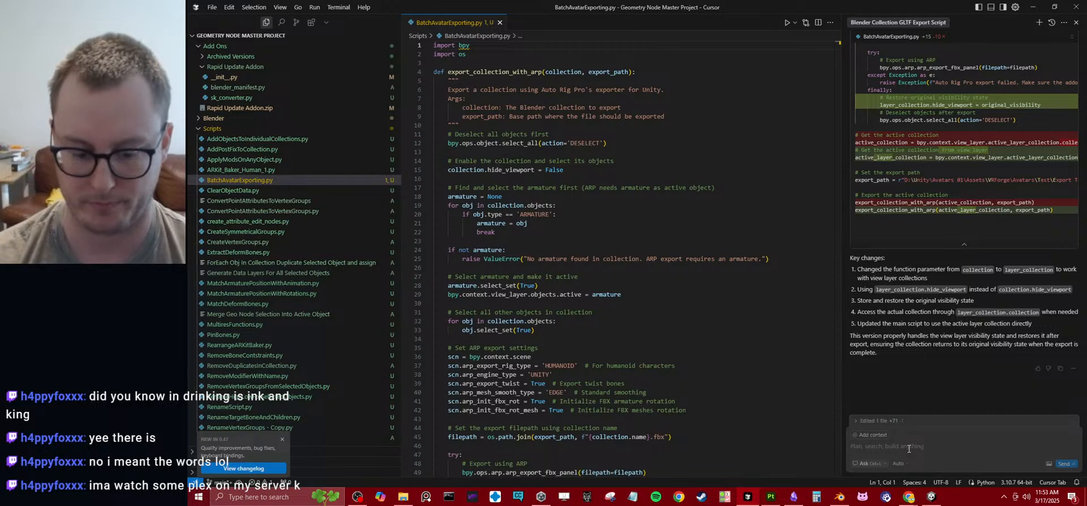
# - Send the chat "Just use the exclude function like so" with the copied LayerCollection documentation, and apply all suggested edits to BatchAvatarExporting.py
pyautogui.write('I')
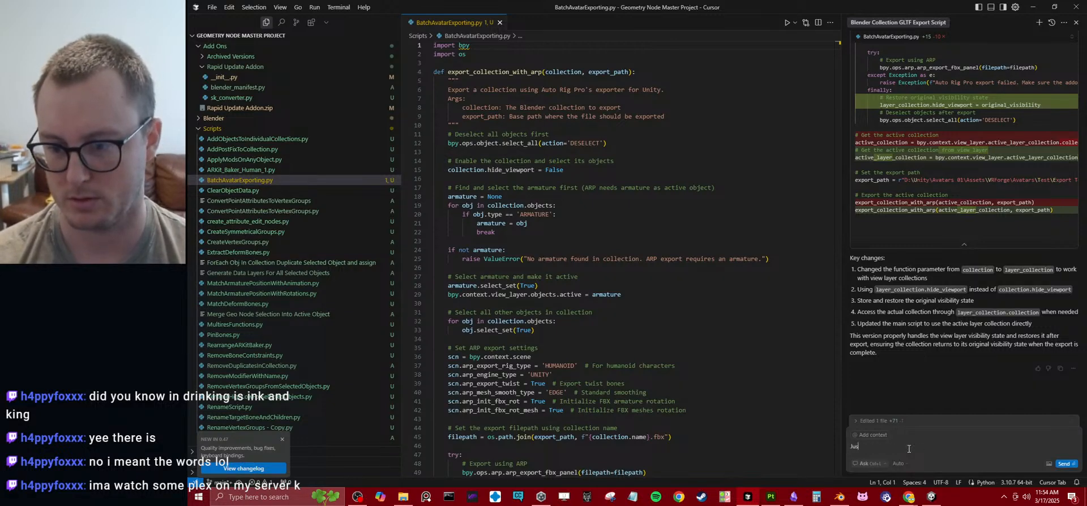
pyautogui.write('ust use the ')
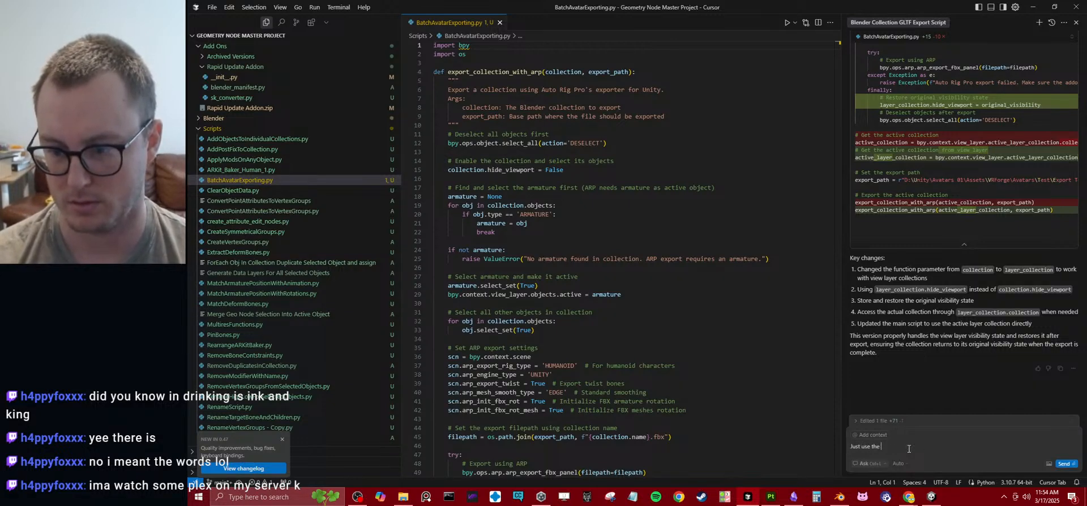
pyautogui.write('exlude')
pyautogui.hotkey('ctrl', 'BackSpace')
pyautogui.hotkey('ctrl', 'BackSpace')
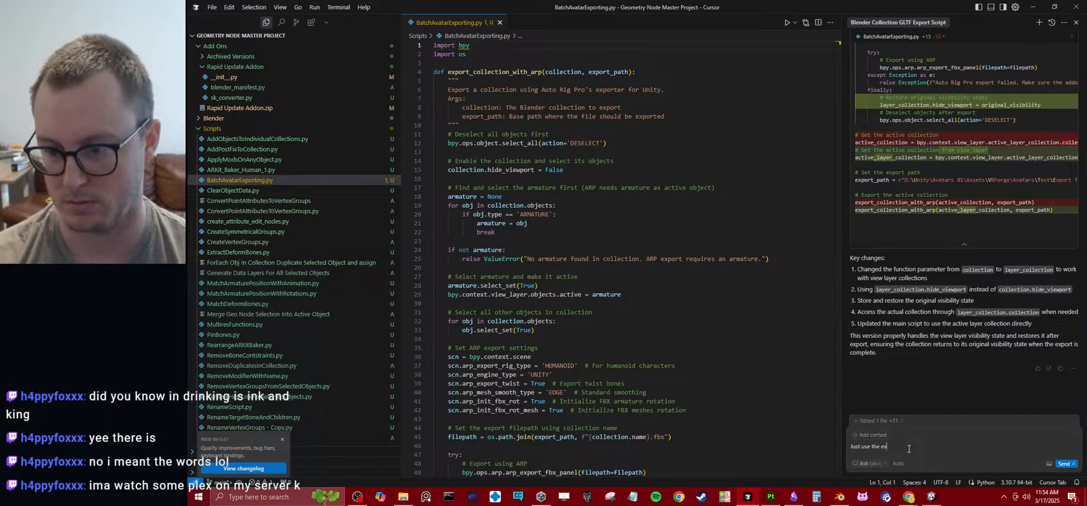
pyautogui.write('the exclude functio')
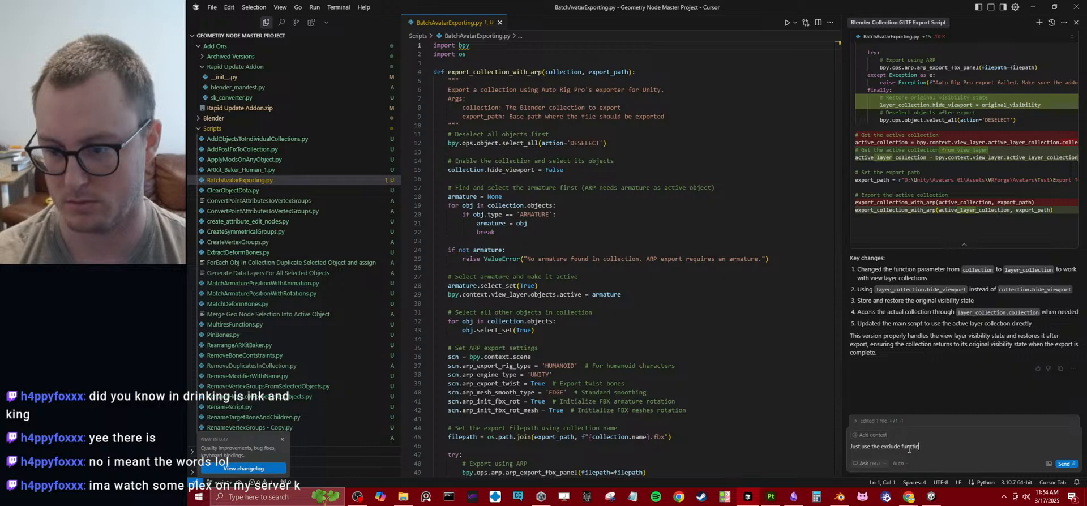
pyautogui.write('n like so')
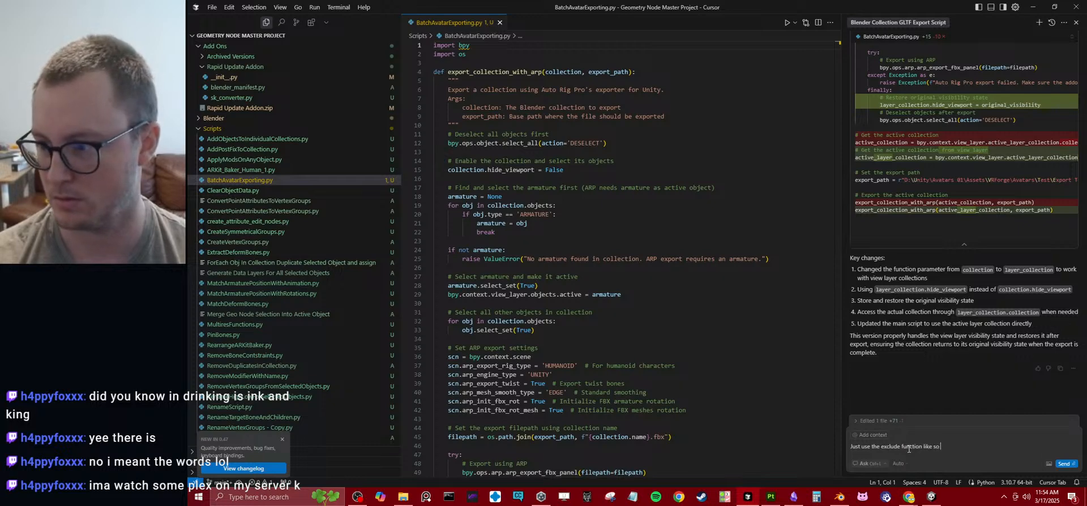
pyautogui.write('LayerCollection(bpy_struct) base class — bpy_struct  class bpy.types.LayerCollection(bpy_struct) Layer collection  children Layer collection children  Type: bpy_prop_collection of LayerCollection, (readonly)  collection Collection this layer collection is wrapping  Type: Collection, (readonly, never None)  exclude Exclude from view layer  Type: boolean, default False')
pyautogui.press('Return')
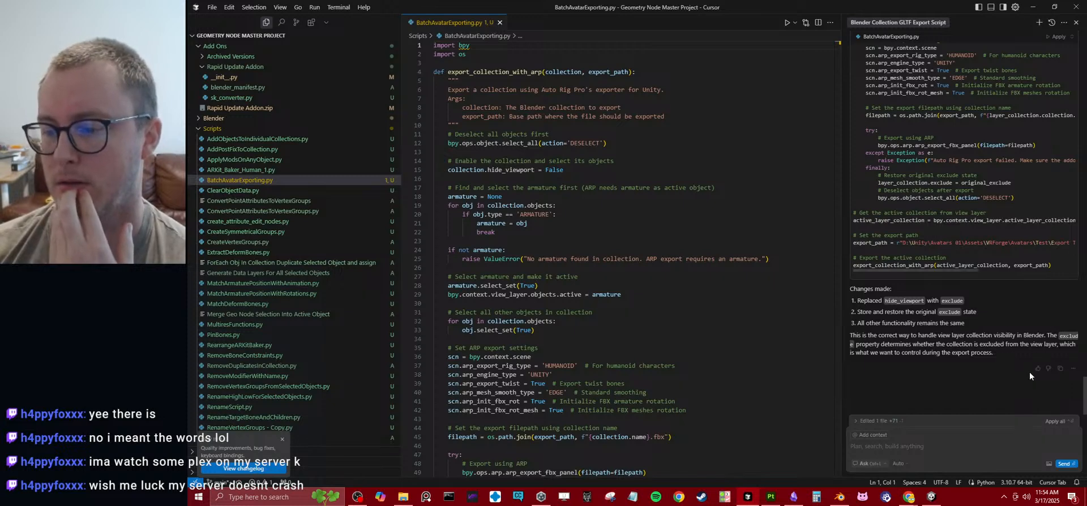
pyautogui.click(1051, 422)
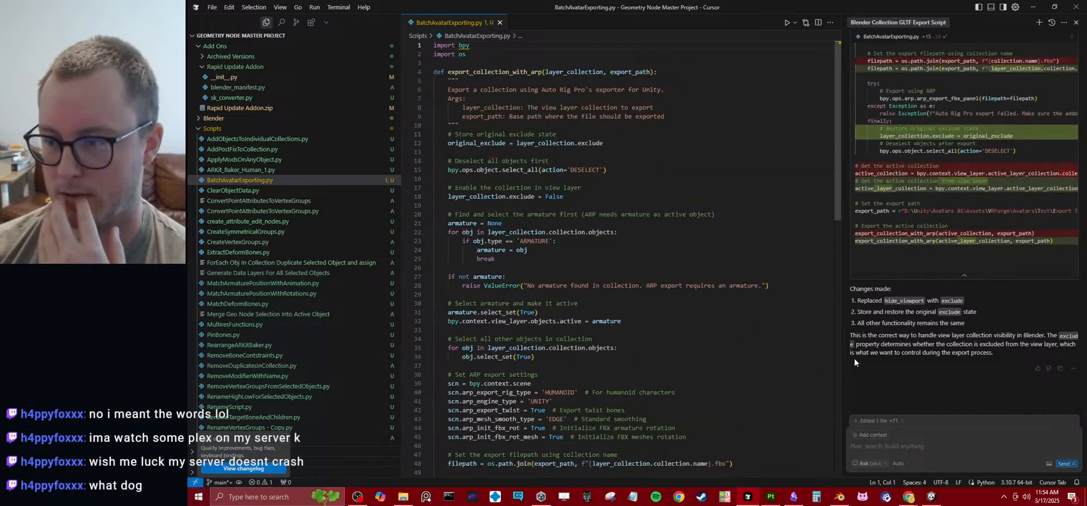
# - Switch to Blender, include the Daro ARP Rig collection in the view layer, make it active and save the file
pyautogui.moveTo(928, 501)
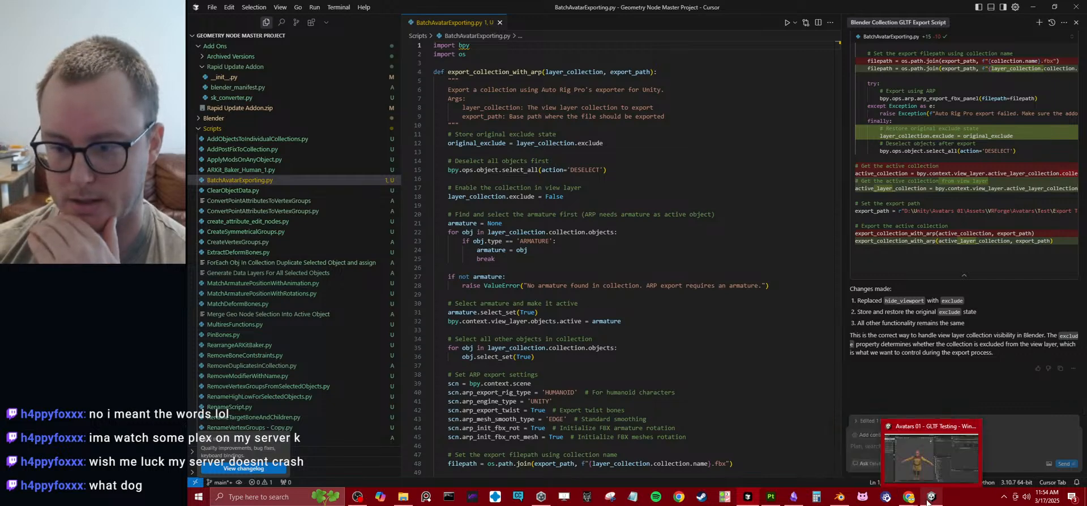
pyautogui.click(842, 501)
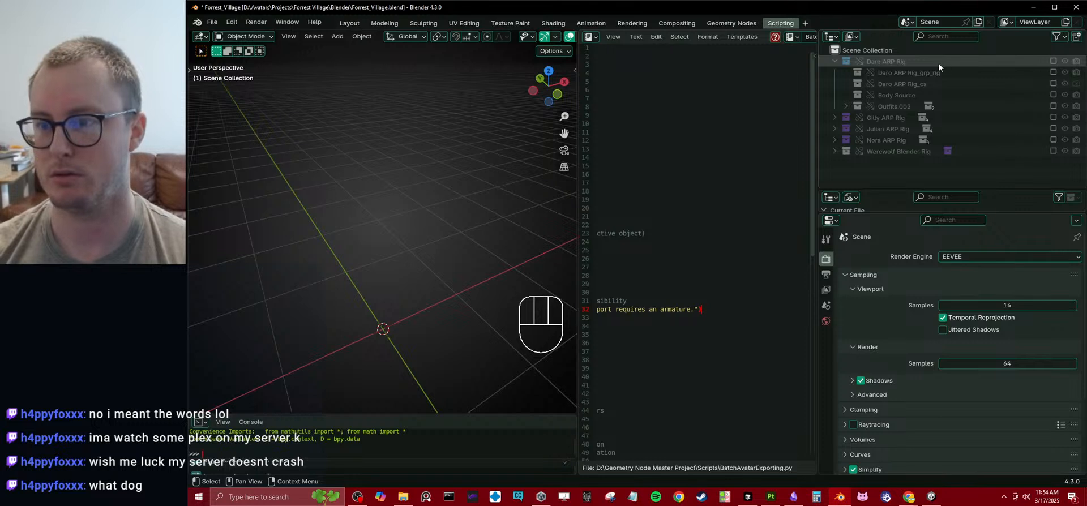
pyautogui.click(946, 63)
pyautogui.click(917, 65)
pyautogui.hotkey('ctrl', 's')
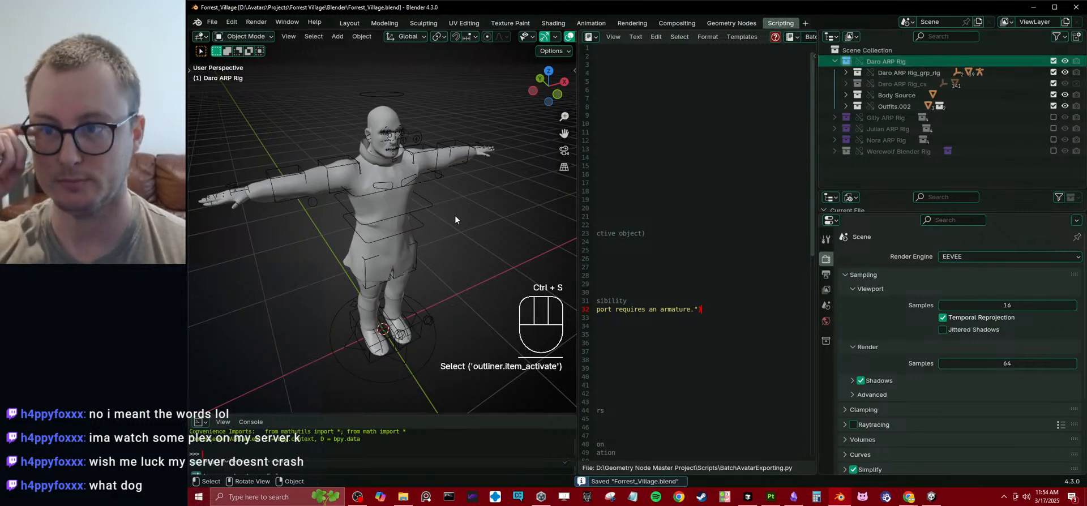
# - Reload the edited BatchAvatarExporting.py in the text editor and try to run it on the Daro ARP Rig collection
pyautogui.hotkey('alt', 'r')
pyautogui.hotkey('alt', 'p')
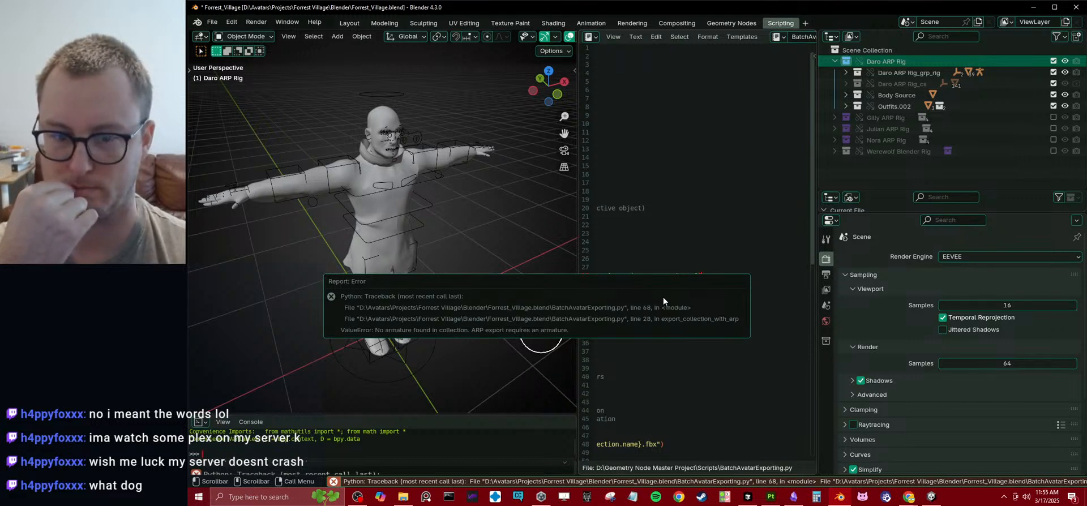
pyautogui.click(663, 297)
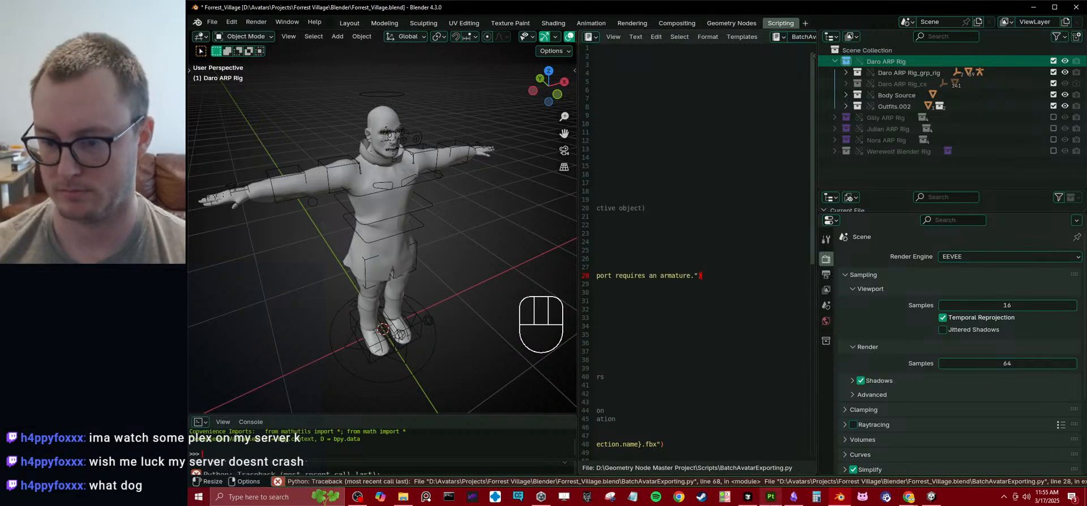
# - Switch to Cursor and send the chat message "After enabling the collection, use the select all function"
pyautogui.hotkey('alt', 'Tab')
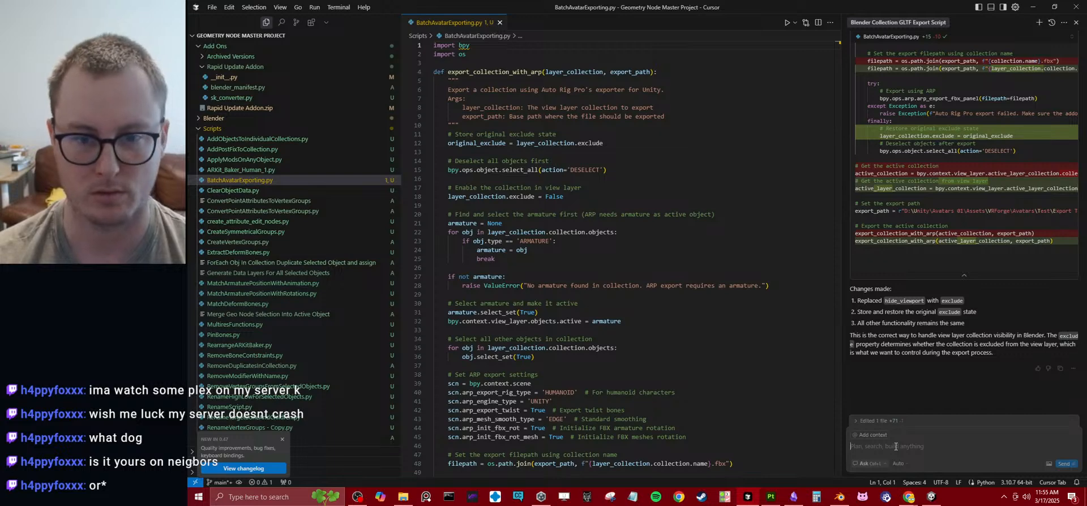
pyautogui.write('Al')
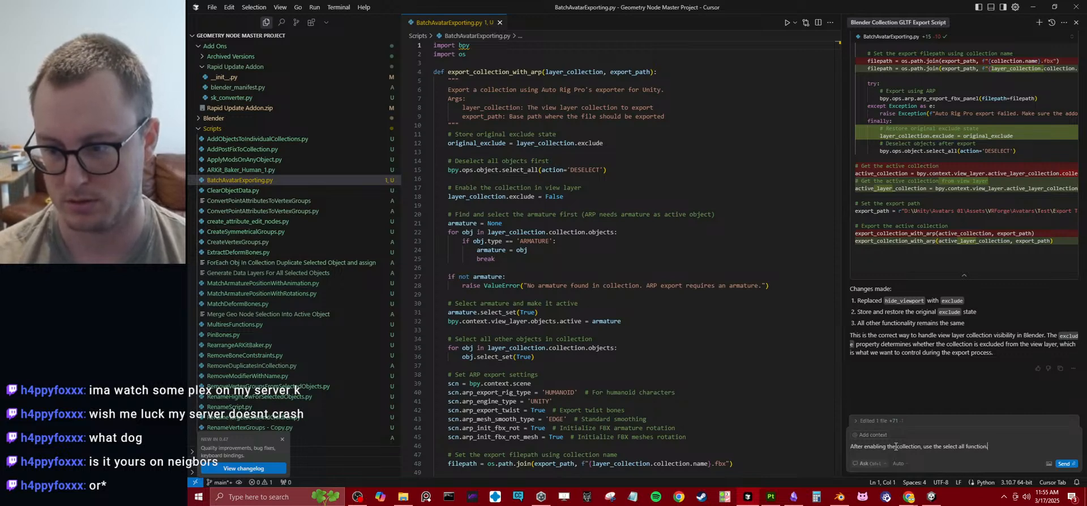
pyautogui.press('Return')
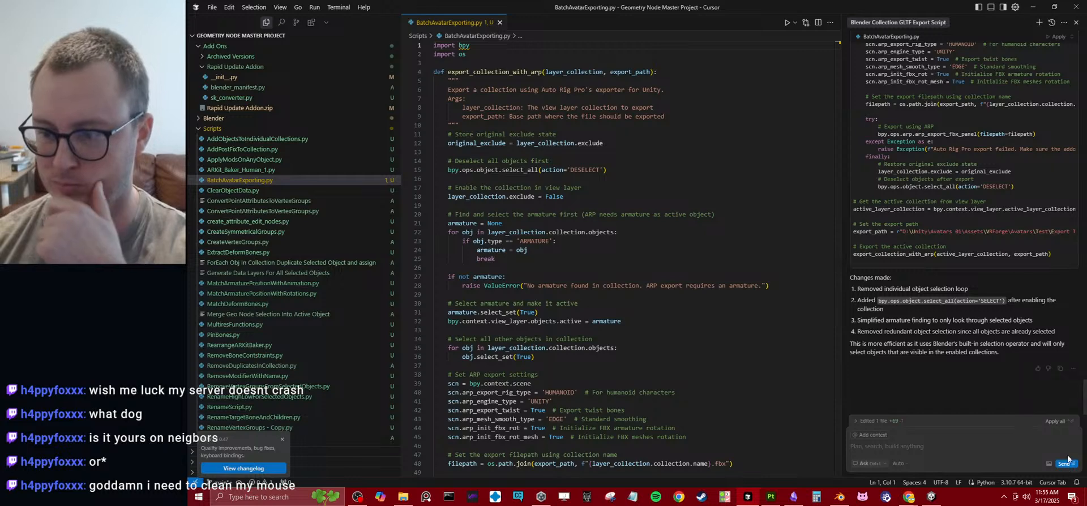
# - Apply the suggested select-all edits to BatchAvatarExporting.py, accept them for the file and review the updated script
pyautogui.click(1054, 421)
pyautogui.scroll(-2, 616, 318)
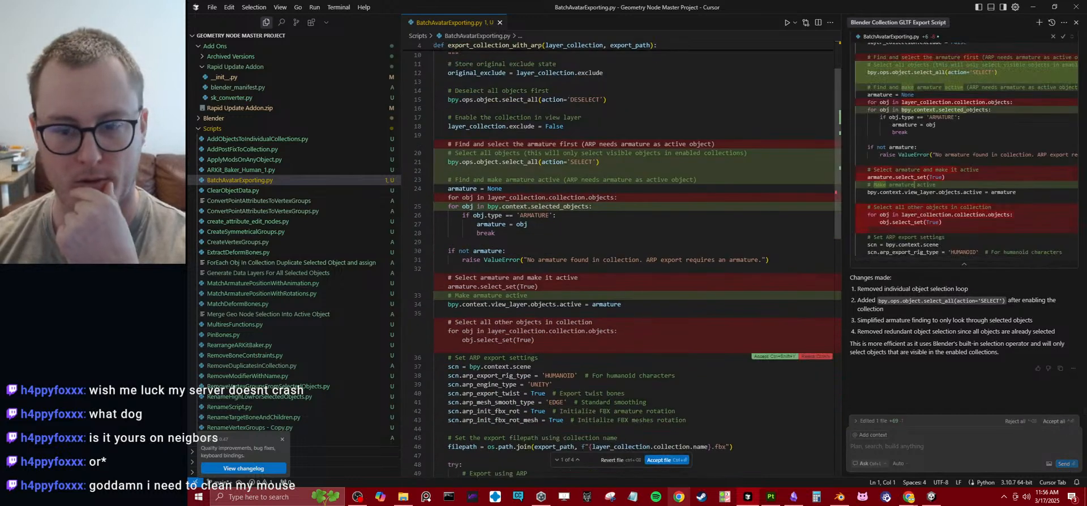
pyautogui.click(666, 460)
pyautogui.scroll(3, 654, 314)
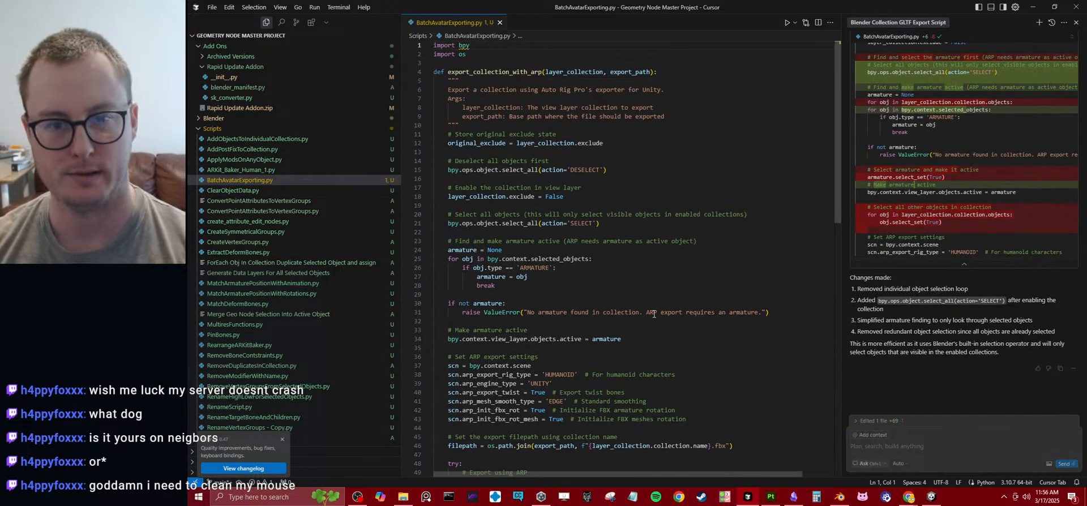
pyautogui.scroll(-10, 654, 314)
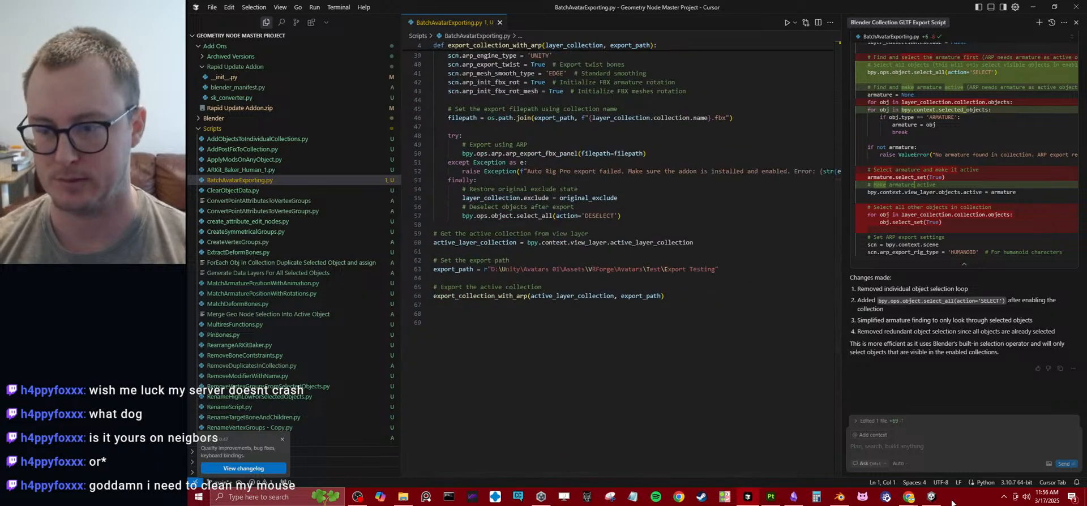
# - Return to Blender, reload BatchAvatarExporting.py, save the file and run the script to export the Daro ARP Rig collection as FBX
pyautogui.click(931, 496)
pyautogui.click(839, 496)
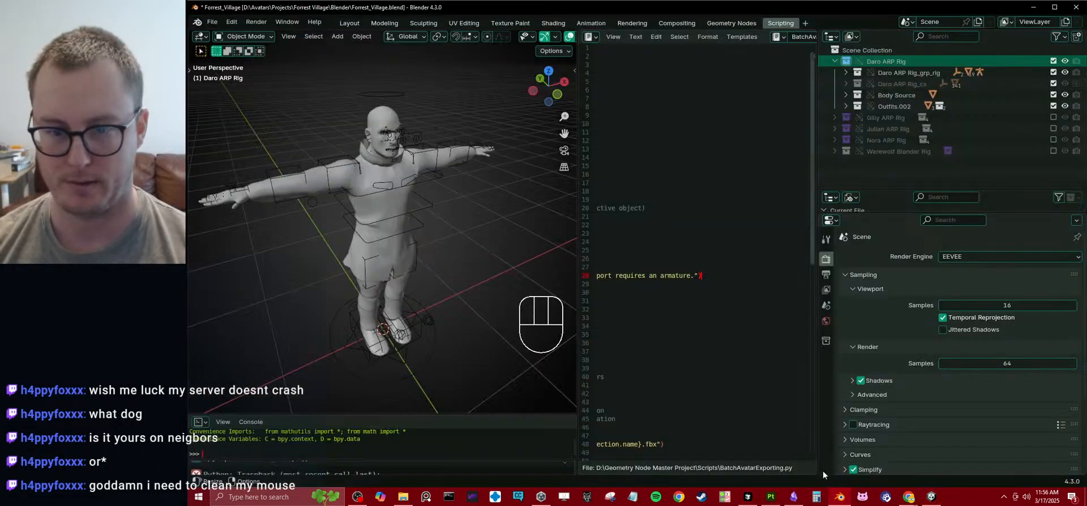
pyautogui.hotkey('alt', 'r')
pyautogui.click(688, 283)
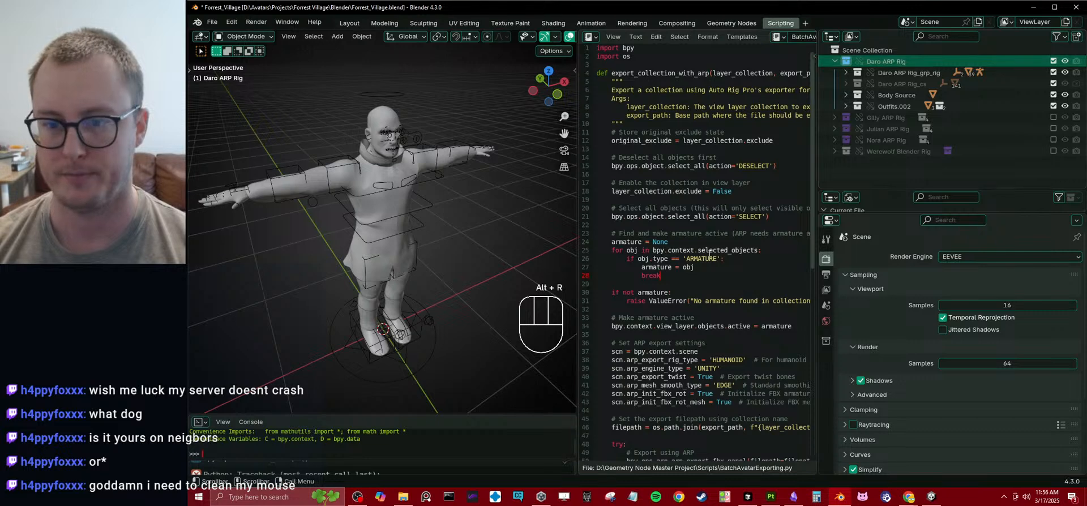
pyautogui.hotkey('ctrl', 's')
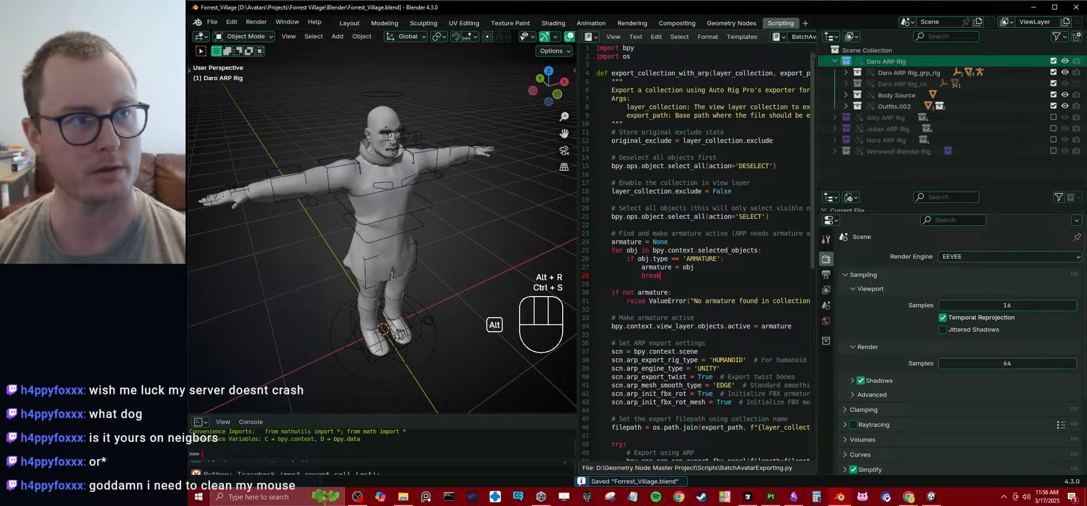
pyautogui.hotkey('alt', 'Tab')
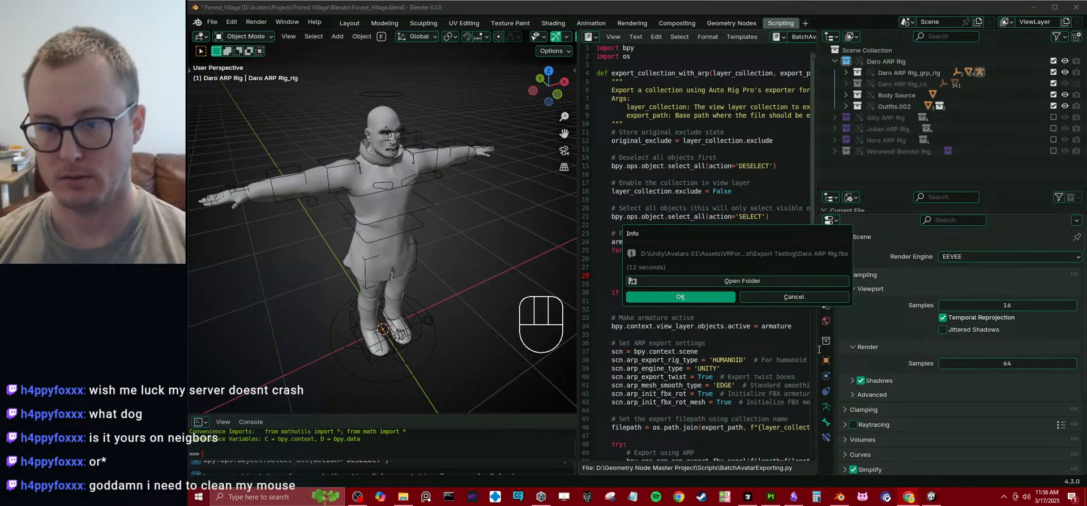
pyautogui.click(682, 297)
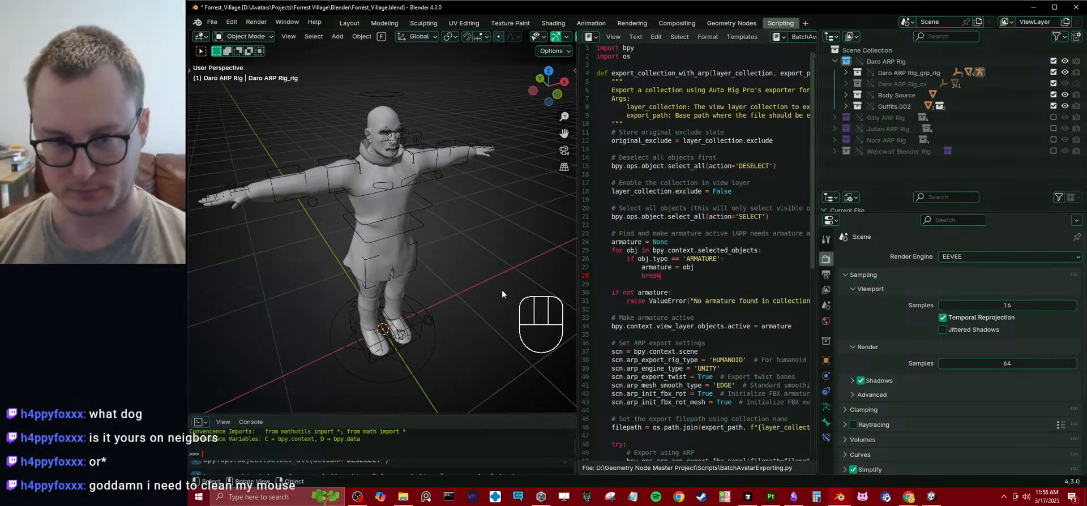
# - Switch to Unity and delete Forrest_Village from the scene, plus the Forrest_Village and Scene Collection assets from the Export Testing folder
pyautogui.hotkey('alt', 'Tab')
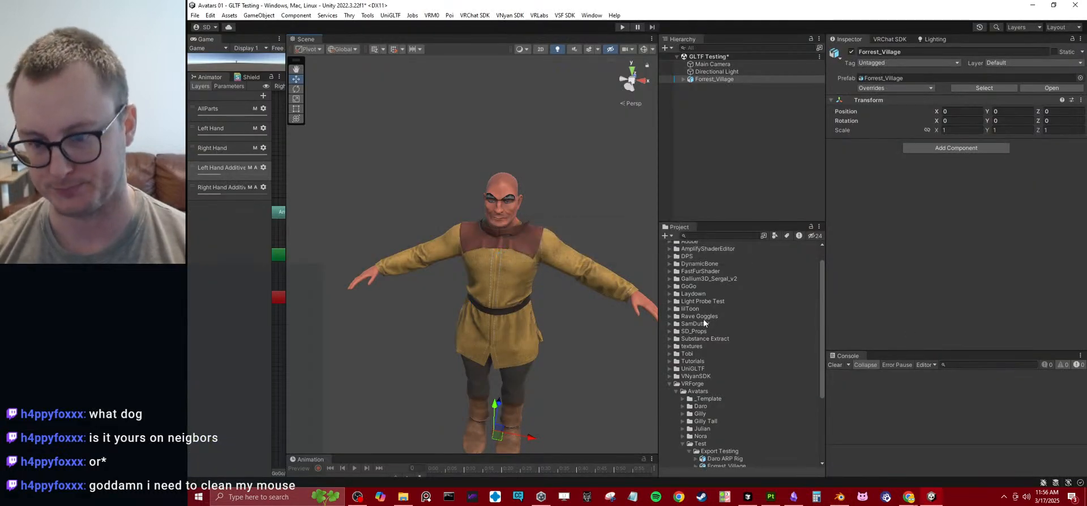
pyautogui.scroll(-5, 708, 320)
pyautogui.click(713, 358)
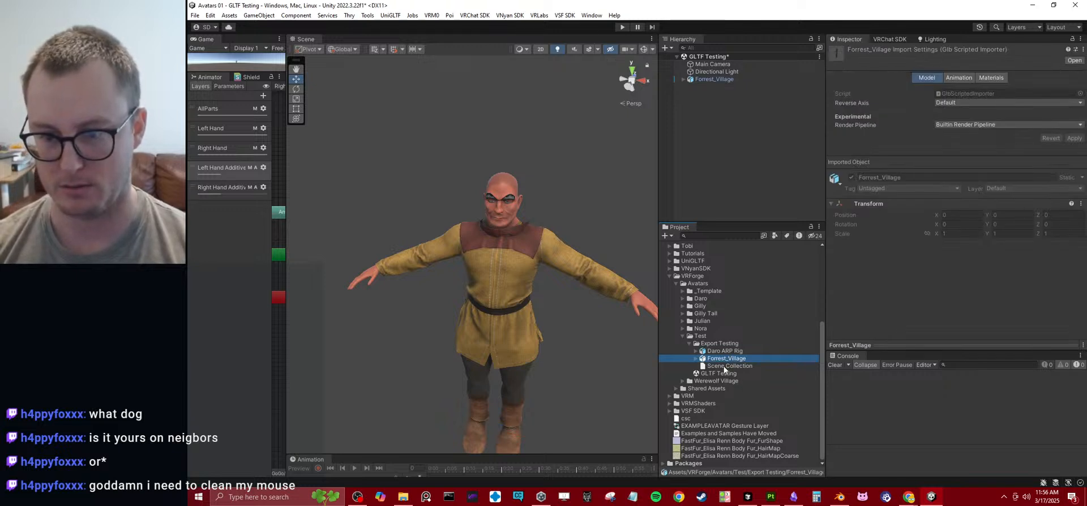
pyautogui.keyDown('shift'); pyautogui.click(724, 366); pyautogui.keyUp('shift')
pyautogui.click(728, 77)
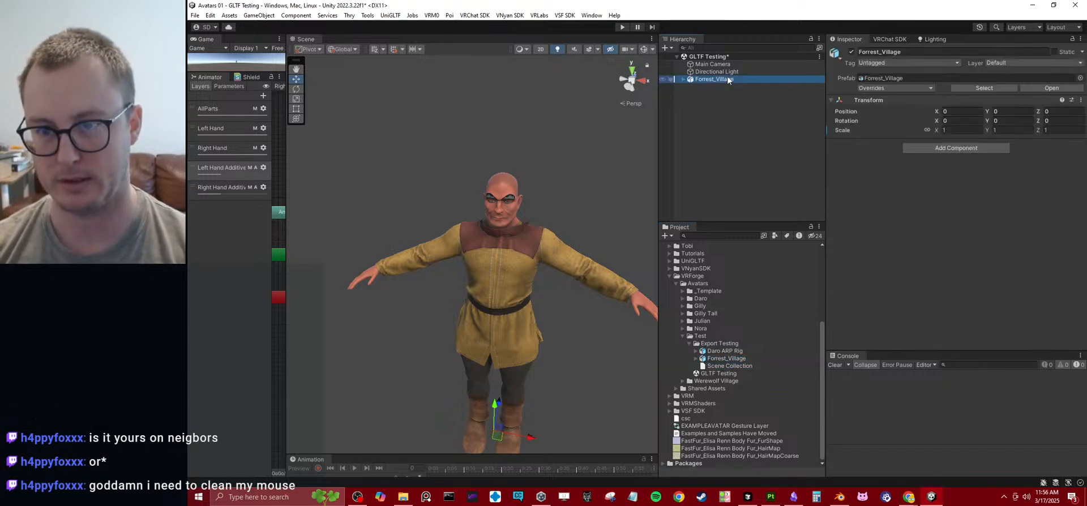
pyautogui.press('Delete')
pyautogui.keyDown('shift'); pyautogui.click(732, 365); pyautogui.keyUp('shift')
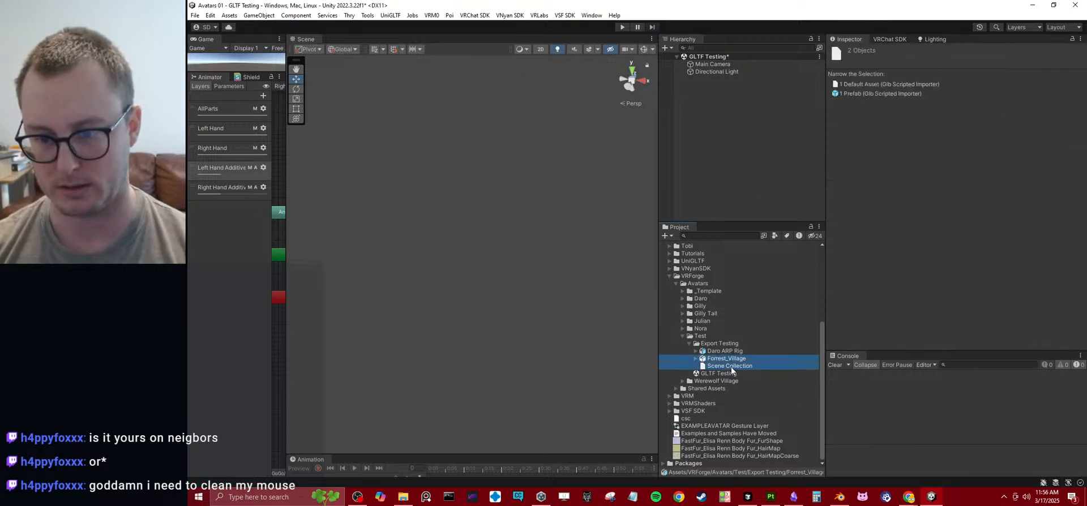
pyautogui.press('Delete')
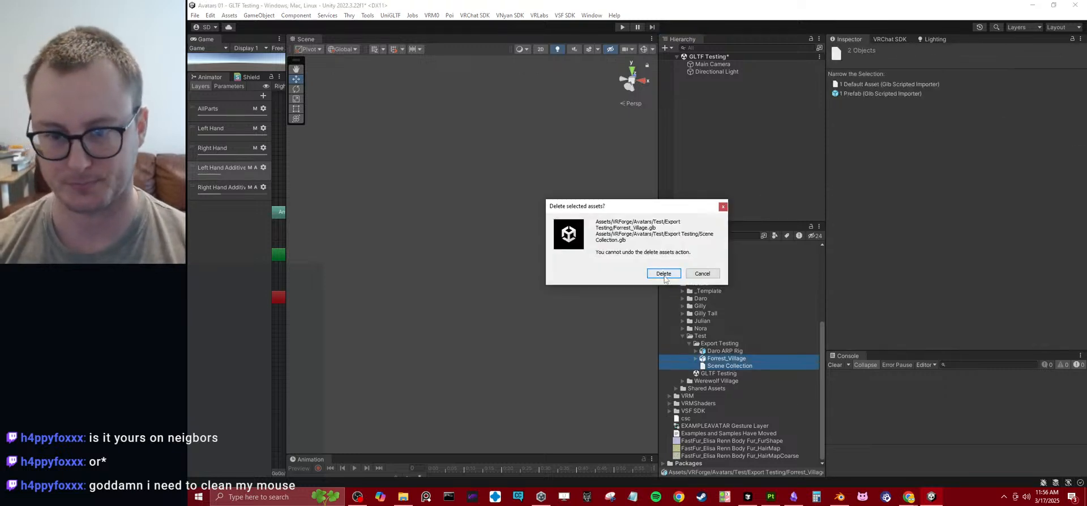
pyautogui.click(664, 274)
# - Place the exported Daro ARP Rig model in the scene and set its import animation type to Humanoid, applying the change
pyautogui.moveTo(725, 366); pyautogui.dragTo(742, 142)
pyautogui.keyDown('alt'); pyautogui.moveTo(553, 264); pyautogui.dragTo(575, 357); pyautogui.keyUp('alt')
pyautogui.click(745, 373)
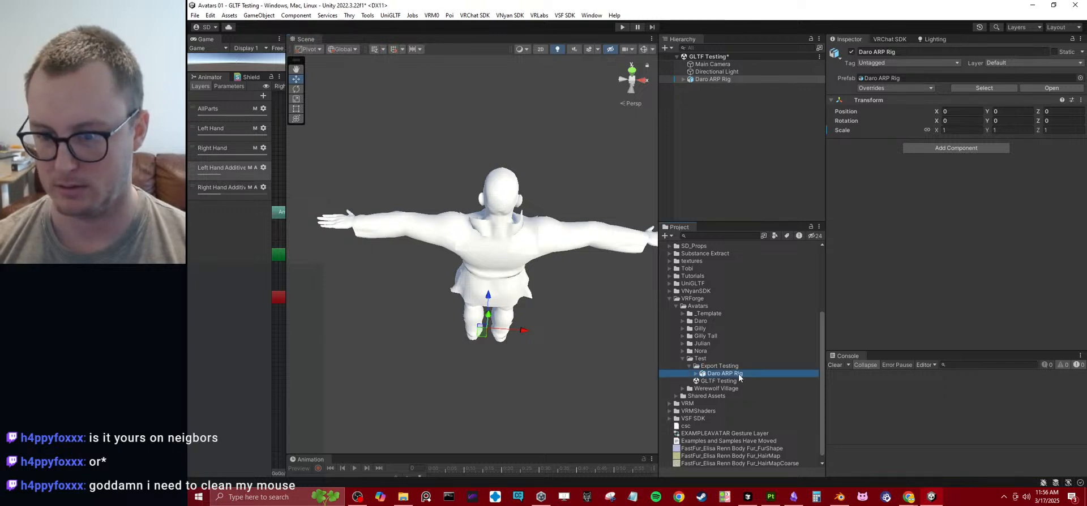
pyautogui.click(953, 92)
pyautogui.click(952, 132)
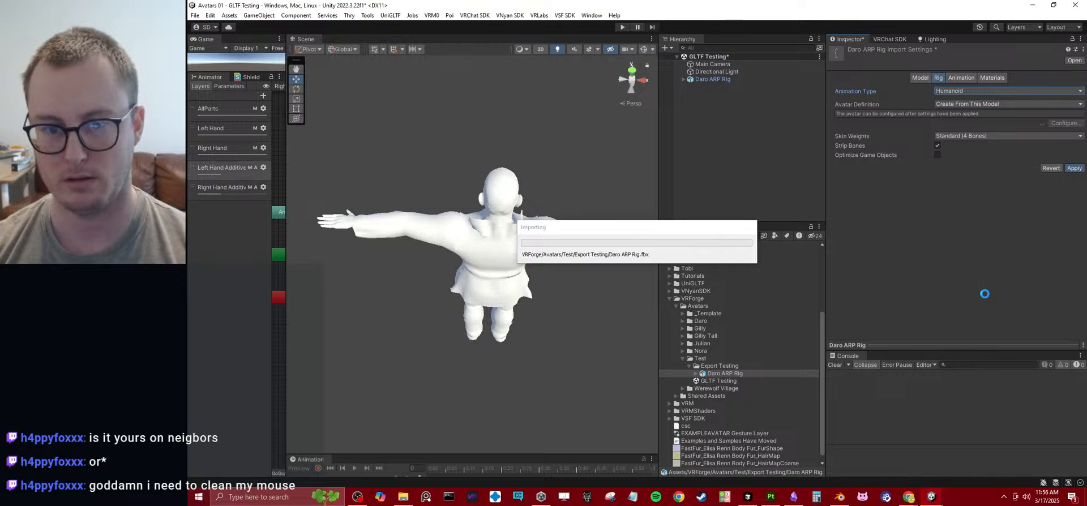
# - Examine the Daro ARP Rig import settings for model, rig, animation and materials
pyautogui.click(917, 78)
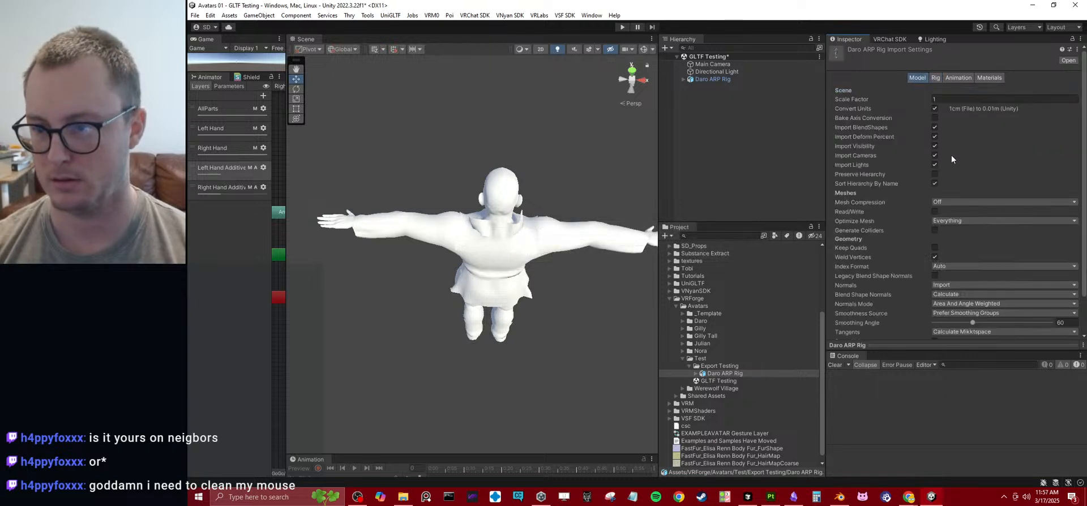
pyautogui.scroll(-2, 905, 219)
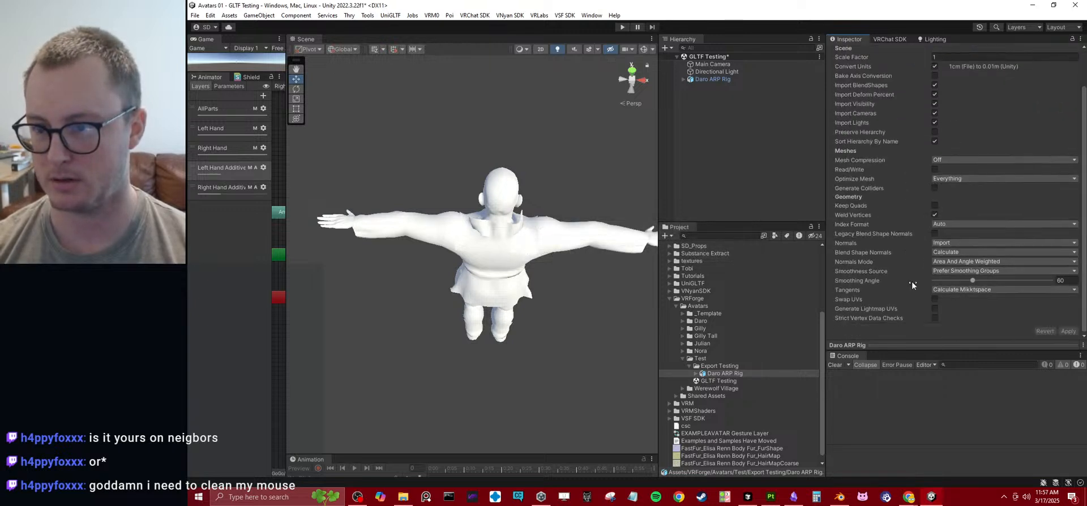
pyautogui.moveTo(910, 352); pyautogui.dragTo(909, 429)
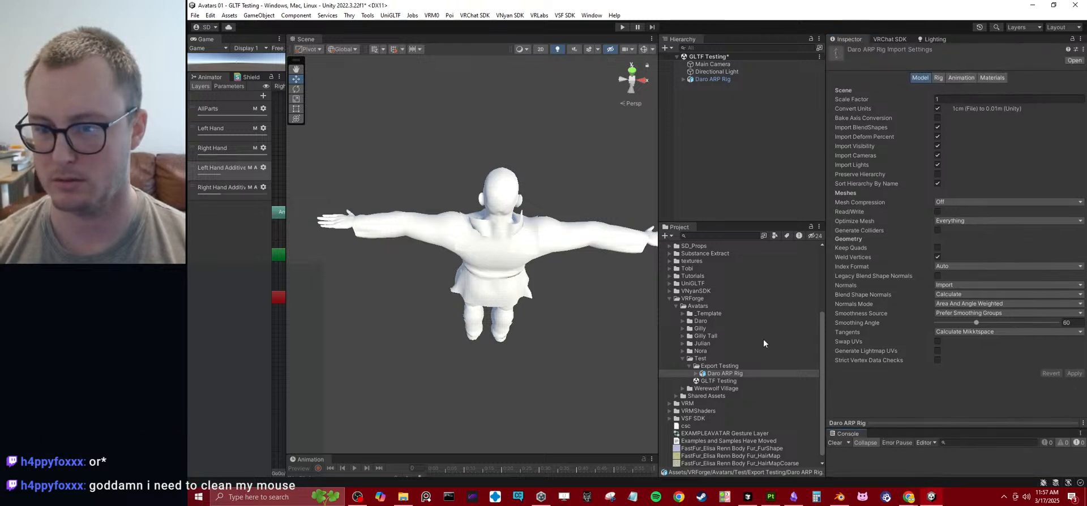
pyautogui.click(942, 79)
pyautogui.click(961, 78)
pyautogui.click(992, 77)
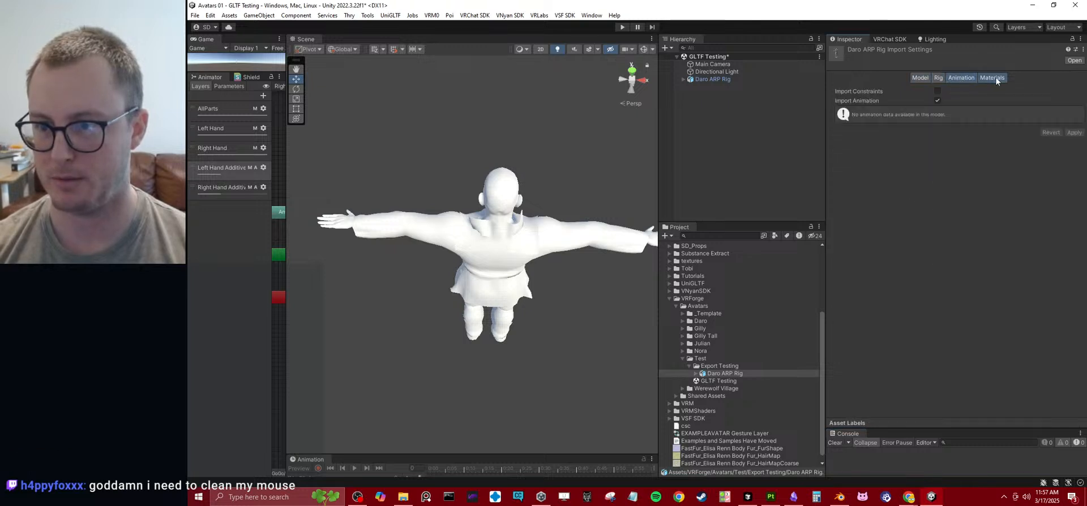
pyautogui.click(920, 78)
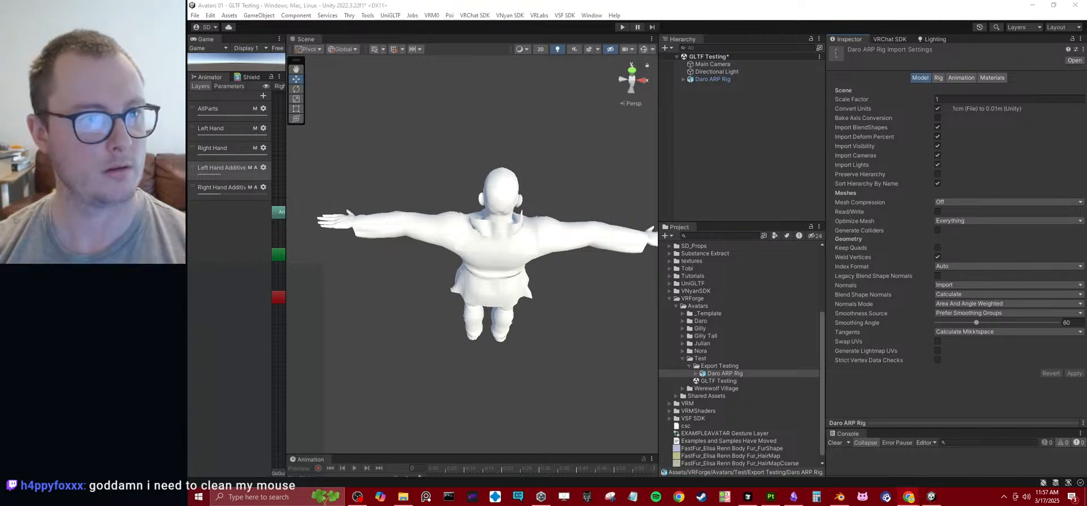
pyautogui.click(764, 170)
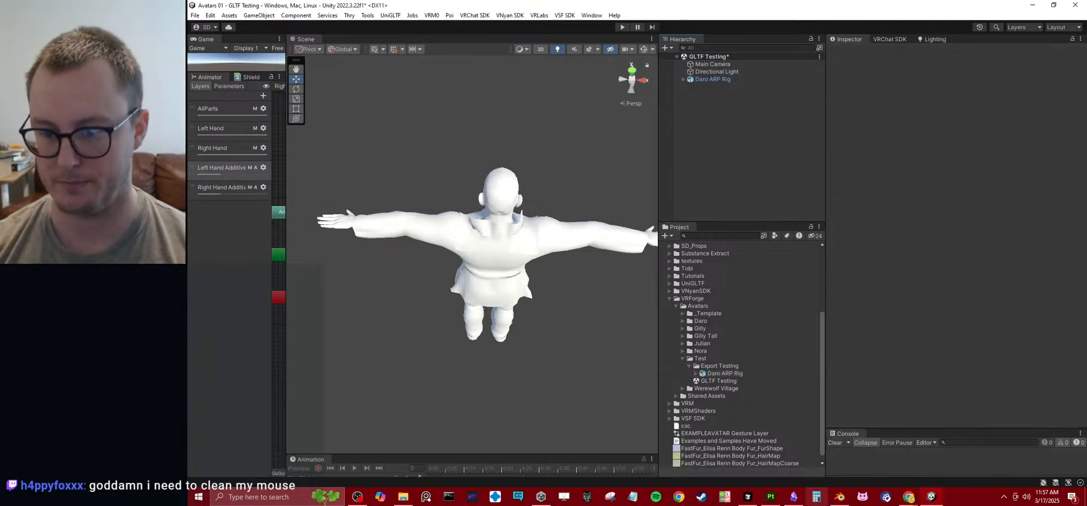
# - Switch to Cursor, ask the AI assistant to switch from exporting ARP fbx to ARP gltf, and review its proposed script
pyautogui.click(747, 497)
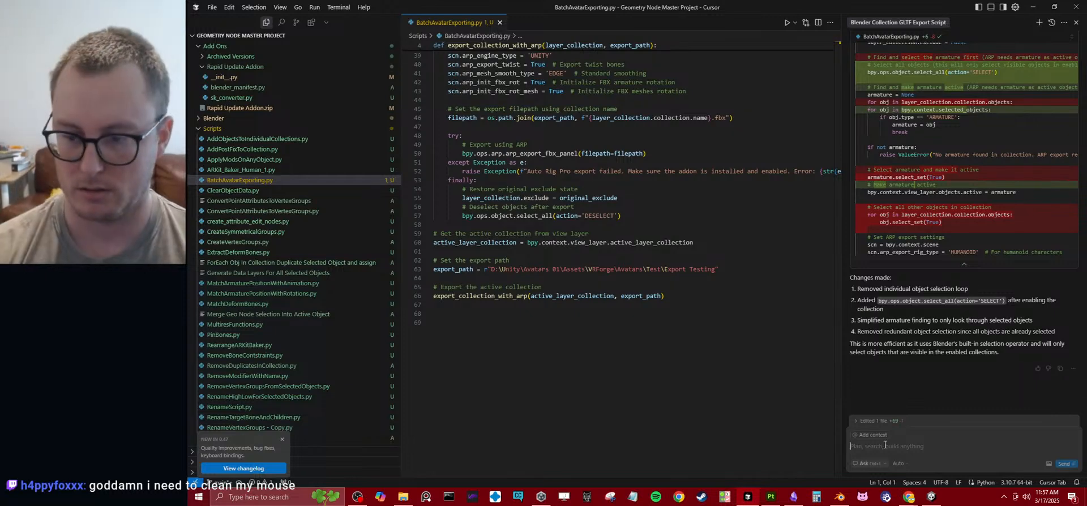
pyautogui.write('W')
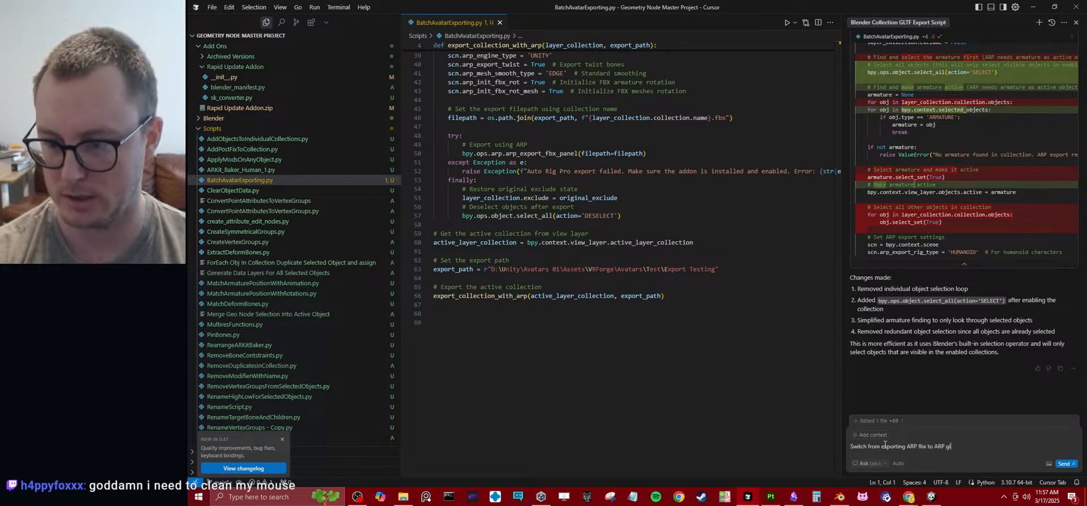
pyautogui.write('f')
pyautogui.press('Return')
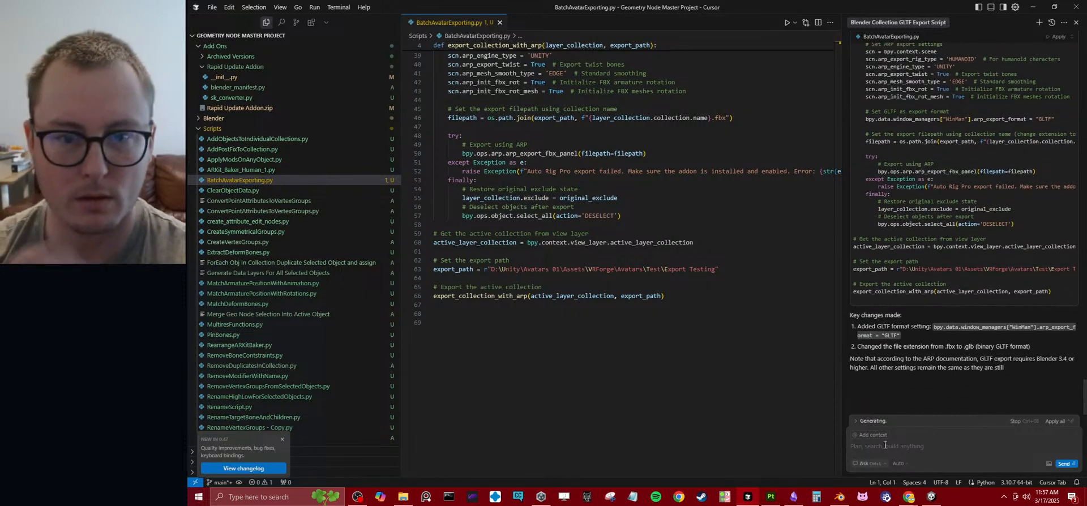
pyautogui.scroll(2, 658, 268)
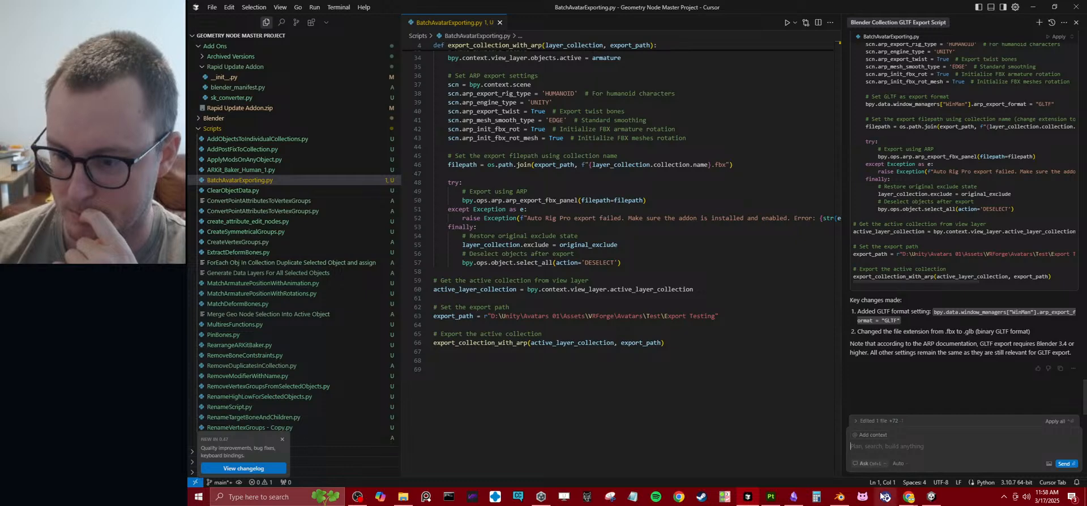
# - Switch to the Auto-Rig Pro documentation in the browser and examine the Export by Script examples for a glTF export call
pyautogui.moveTo(907, 497)
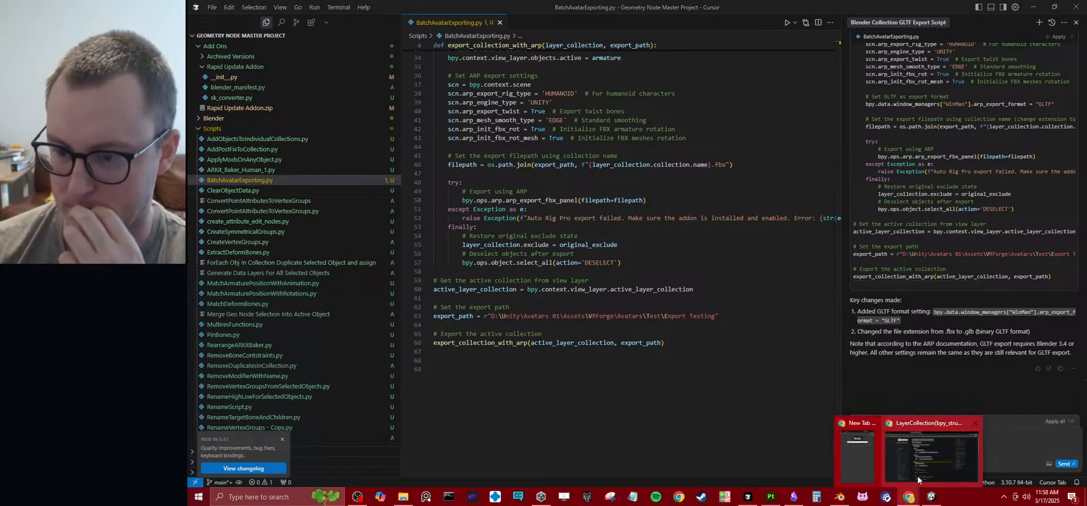
pyautogui.click(931, 455)
pyautogui.click(293, 5)
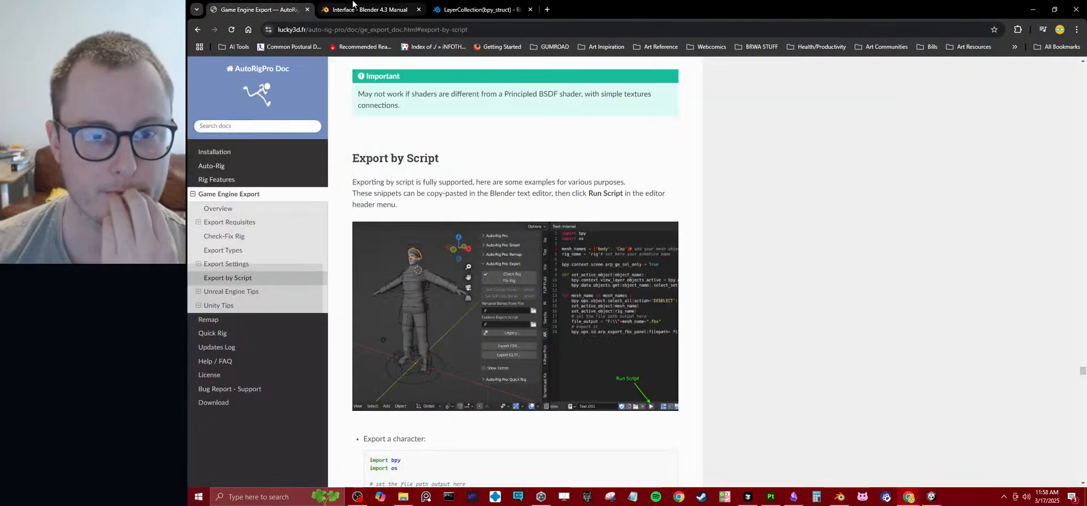
pyautogui.scroll(-10, 817, 348)
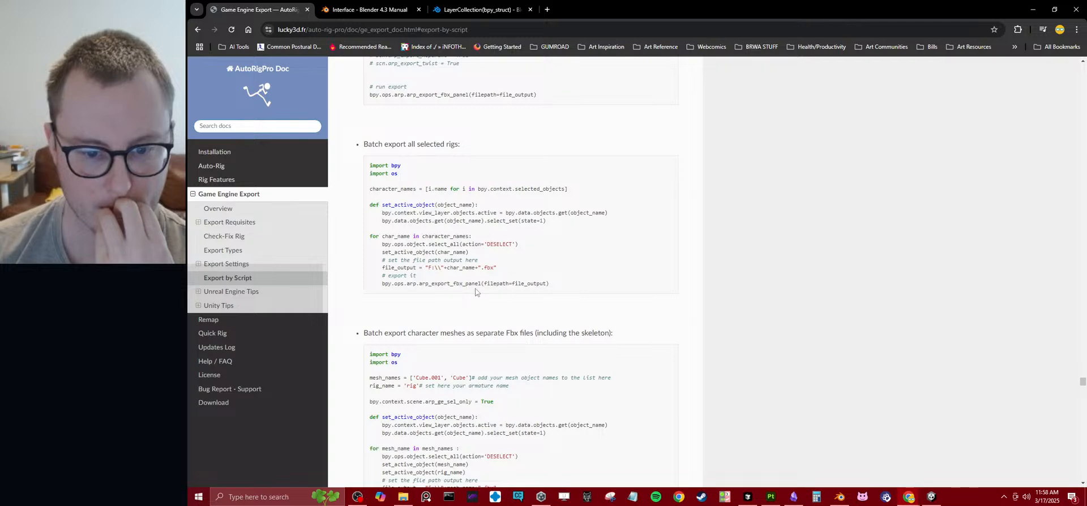
pyautogui.scroll(-2, 485, 291)
pyautogui.scroll(-6, 484, 291)
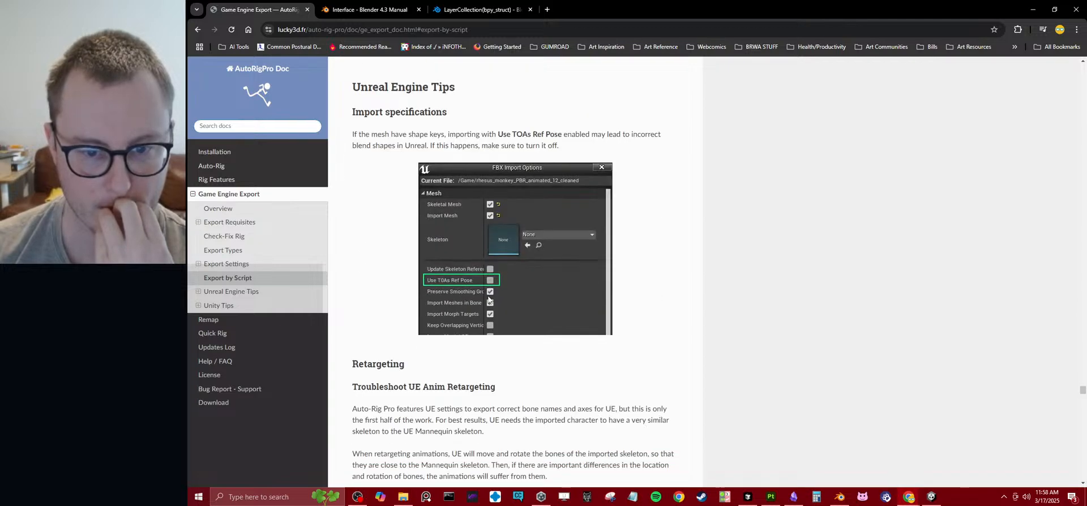
pyautogui.scroll(-12, 491, 314)
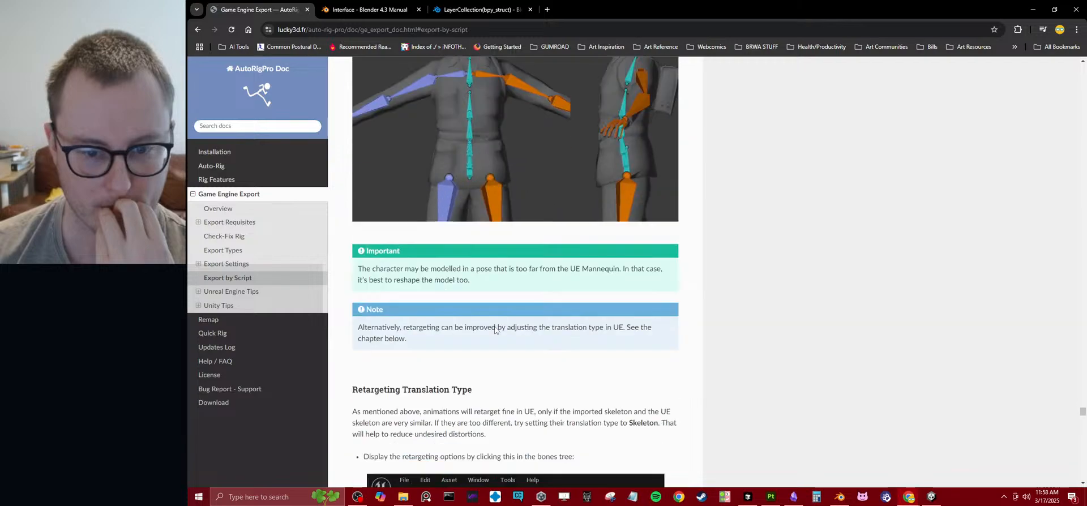
pyautogui.scroll(-10, 495, 326)
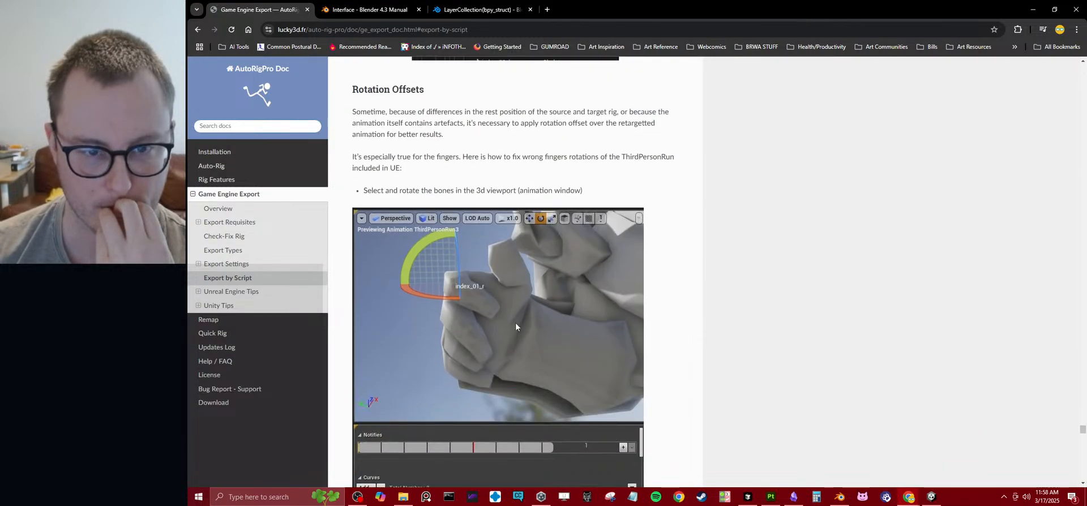
pyautogui.scroll(8, 504, 324)
pyautogui.scroll(15, 513, 323)
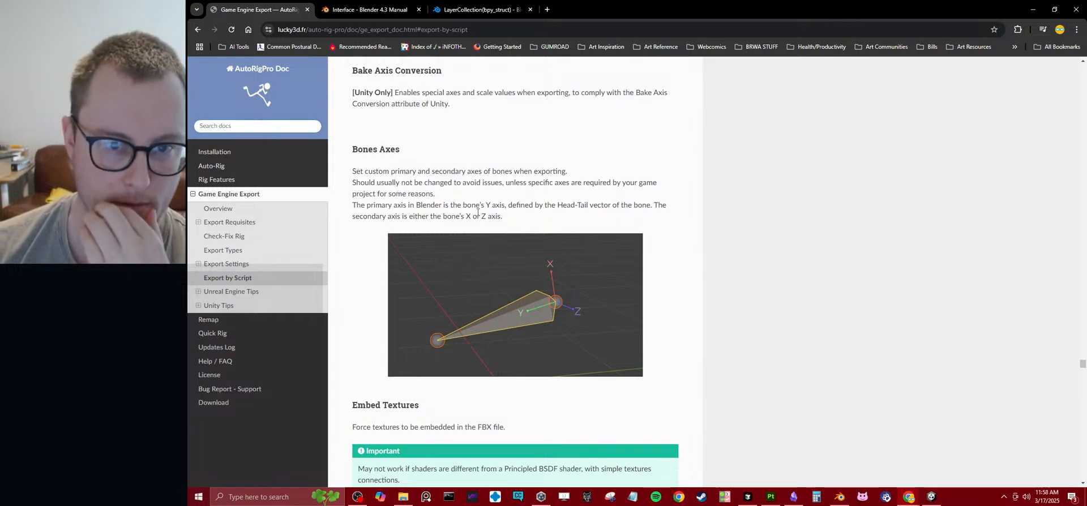
pyautogui.scroll(-6, 509, 170)
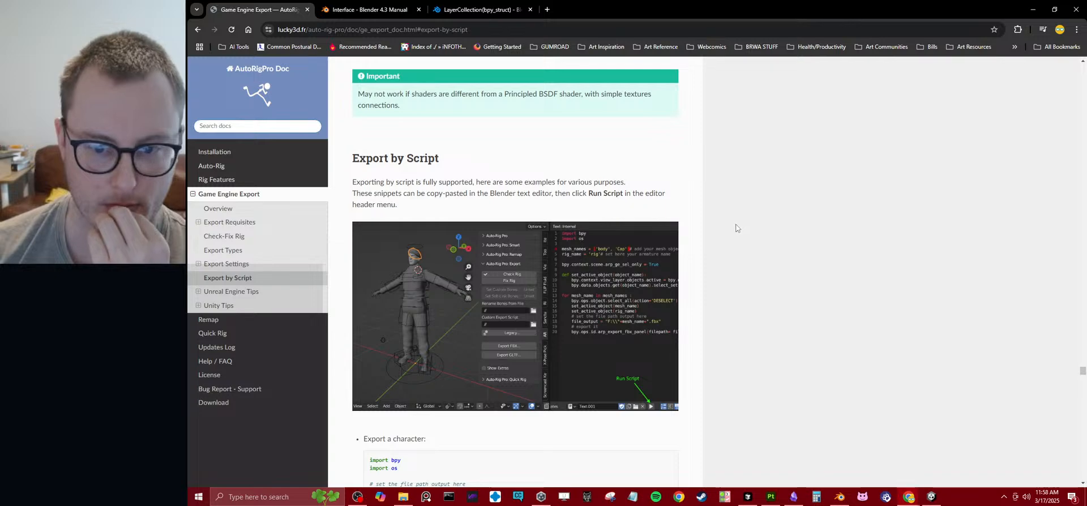
pyautogui.scroll(-8, 728, 227)
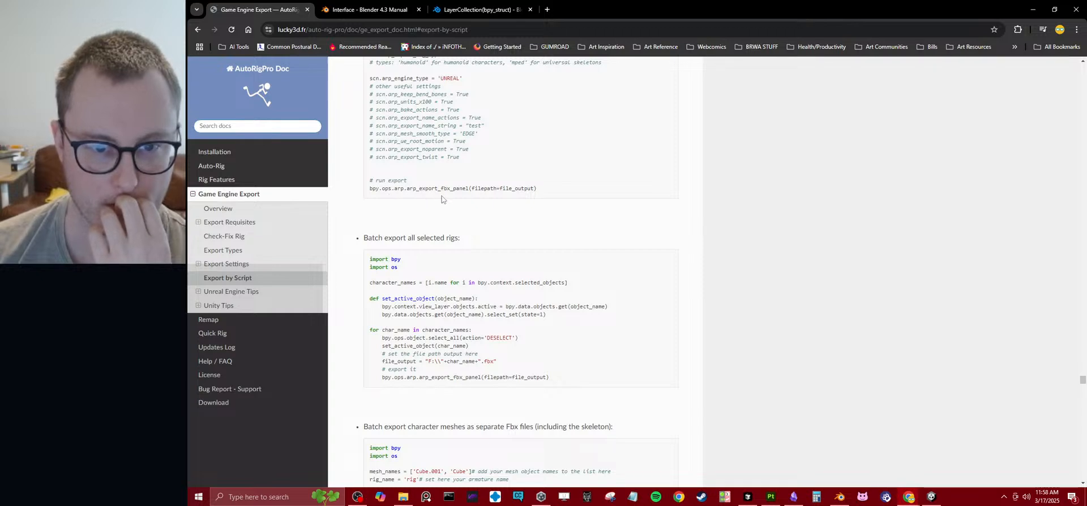
pyautogui.scroll(2, 447, 196)
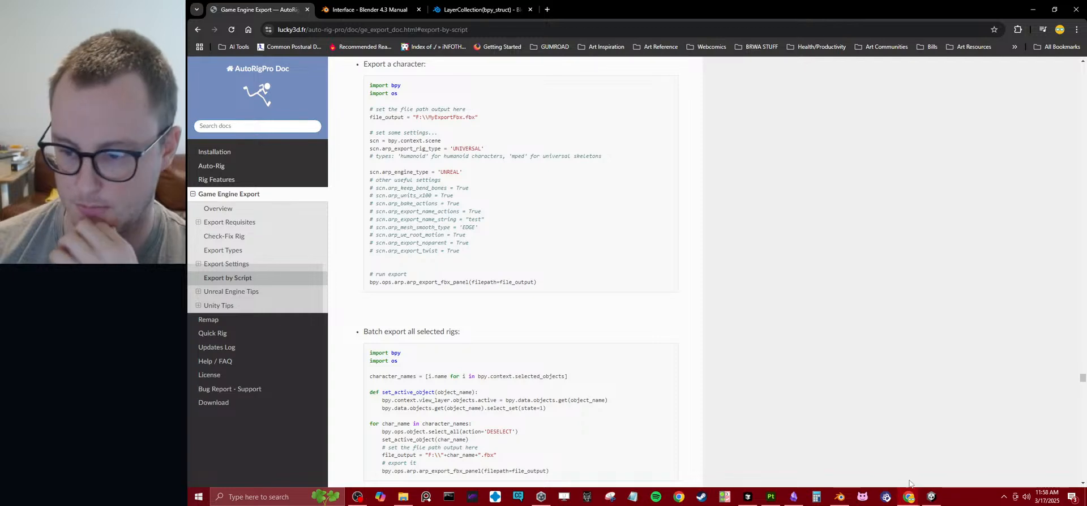
# - Return to Cursor and change the export call in BatchAvatarExporting.py to arp_export_gltf_panel
pyautogui.click(747, 496)
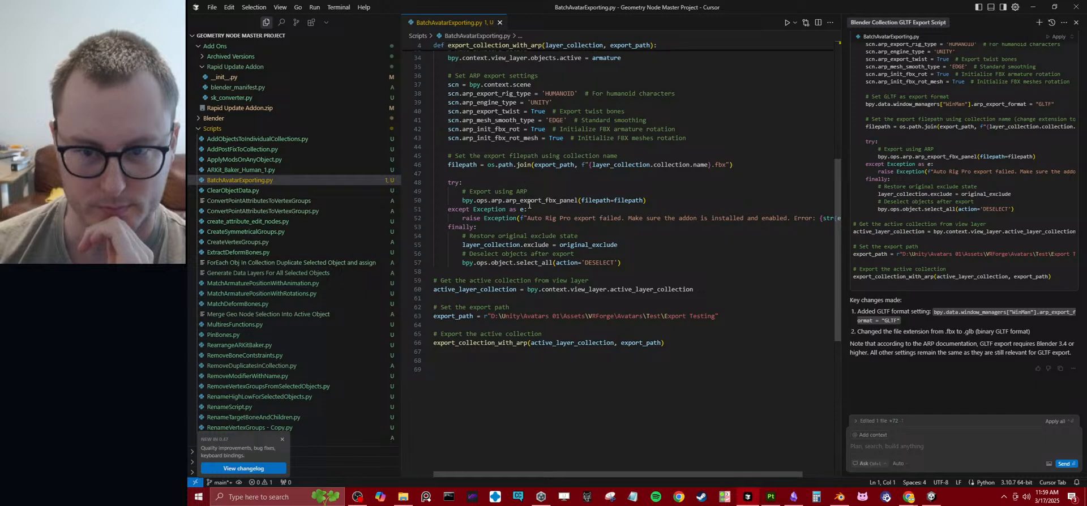
pyautogui.scroll(1, 506, 238)
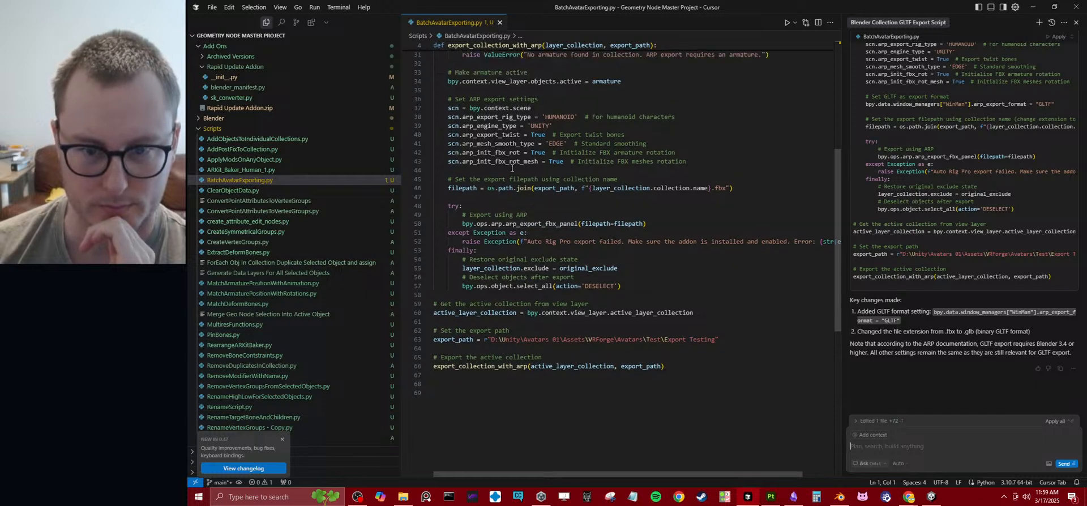
pyautogui.doubleClick(551, 224)
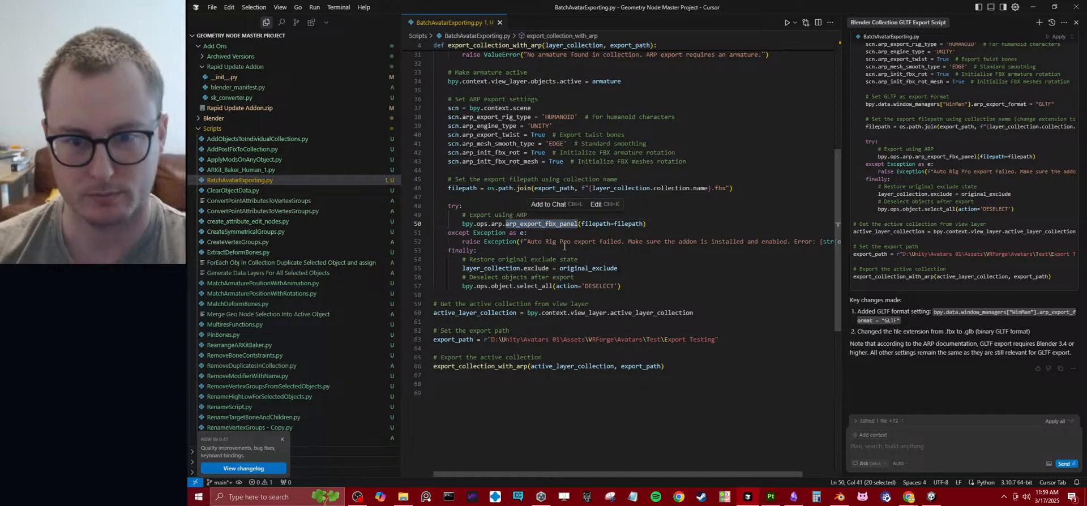
pyautogui.write('arp')
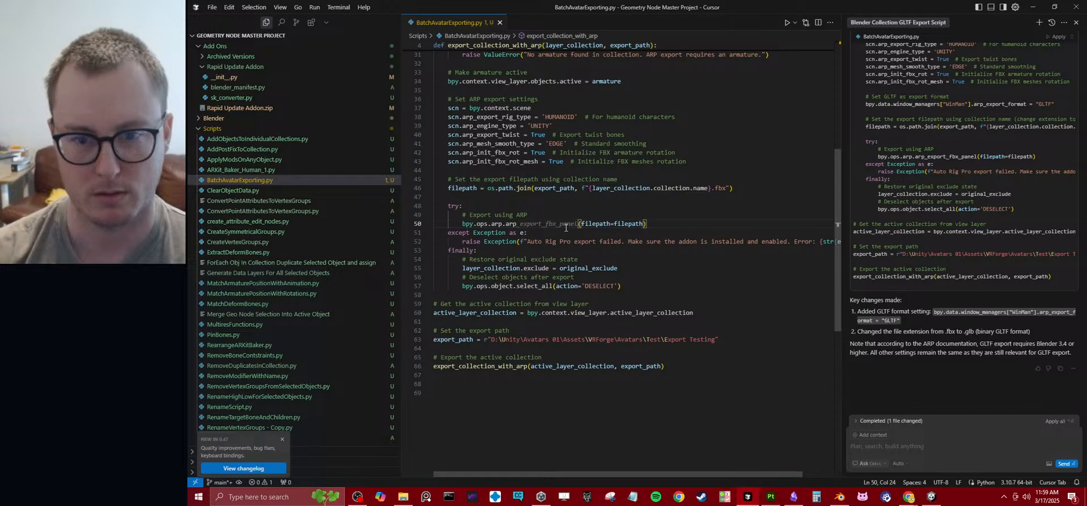
pyautogui.press('Tab')
pyautogui.press('Left')
pyautogui.press('Left')
pyautogui.press('Left')
pyautogui.press('BackSpace')
pyautogui.press('BackSpace')
pyautogui.press('BackSpace')
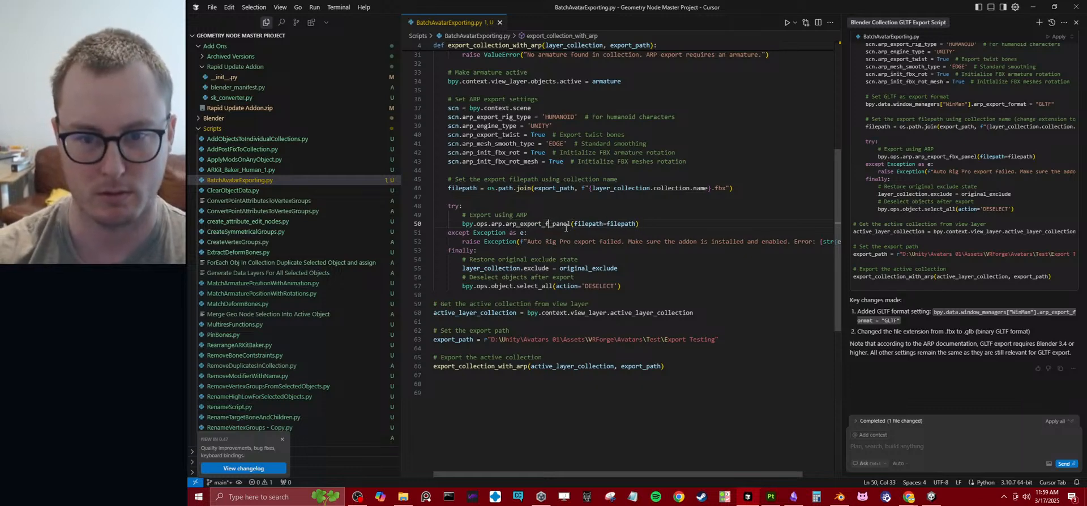
pyautogui.write('glft')
pyautogui.press('BackSpace')
pyautogui.press('BackSpace')
pyautogui.write('tf')
pyautogui.press('BackSpace')
pyautogui.write('f')
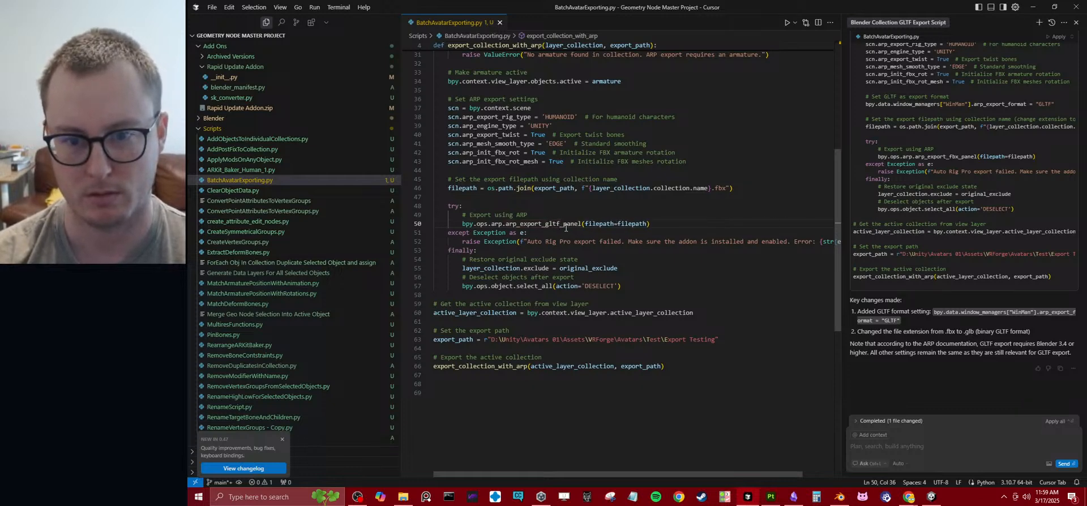
pyautogui.click(583, 277)
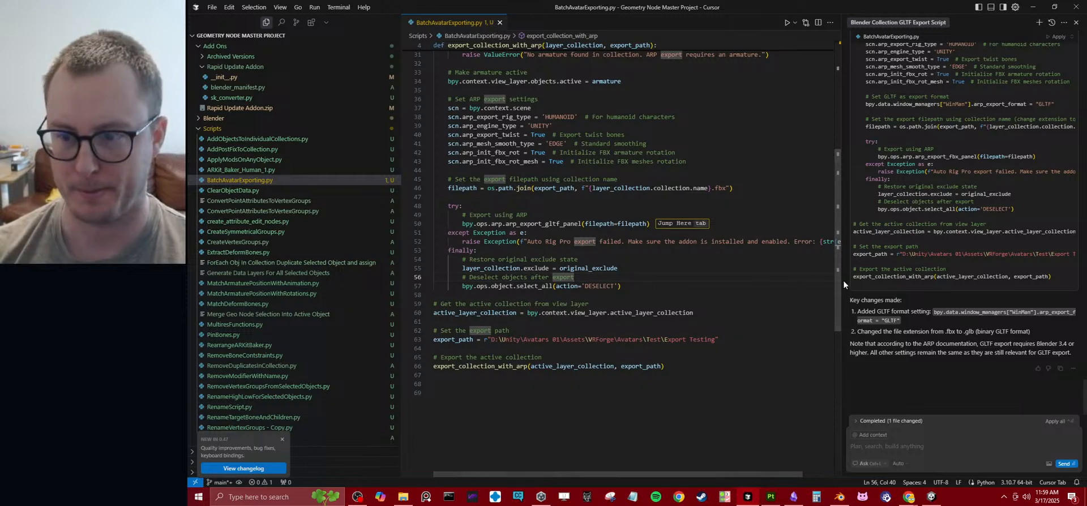
# - Examine the exception and cleanup lines following the Auto-Rig Pro export call
pyautogui.click(716, 259)
pyautogui.click(714, 246)
pyautogui.hotkey('ctrl', 'Right')
pyautogui.hotkey('ctrl', 'Right')
pyautogui.hotkey('ctrl', 'Right')
pyautogui.hotkey('ctrl', 'Right')
pyautogui.hotkey('ctrl', 'Right')
pyautogui.hotkey('ctrl', 'Right')
pyautogui.hotkey('ctrl', 'Right')
pyautogui.hotkey('ctrl', 'Right')
pyautogui.hotkey('ctrl', 'Right')
pyautogui.hotkey('ctrl', 'Right')
pyautogui.hotkey('ctrl', 'Left')
pyautogui.hotkey('ctrl', 'Left')
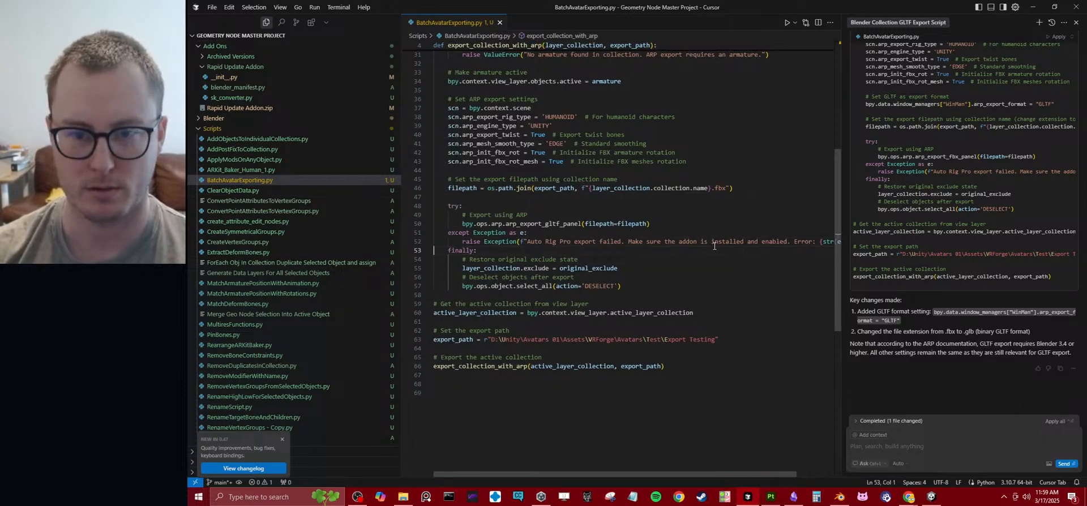
pyautogui.press('Up')
pyautogui.press('Up')
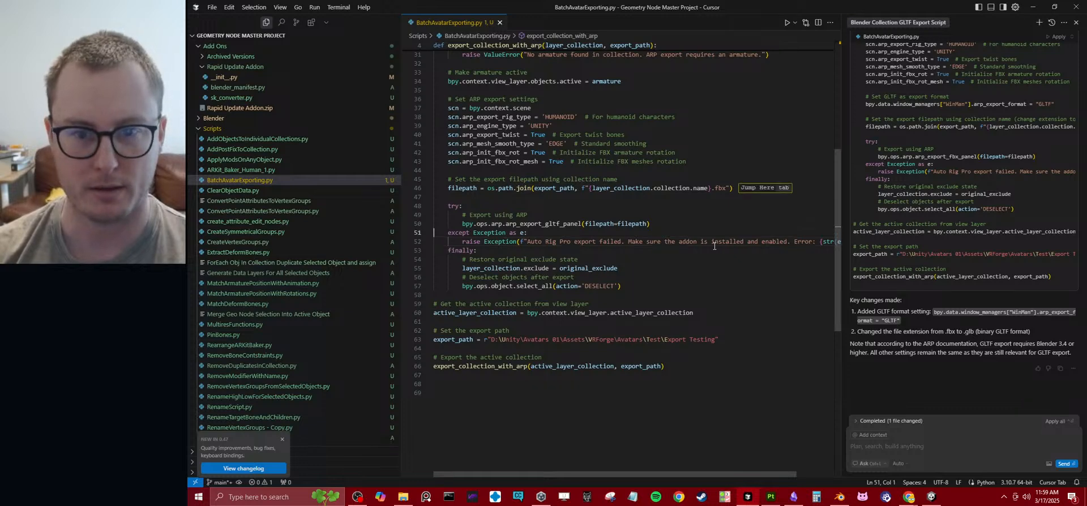
pyautogui.press('Up')
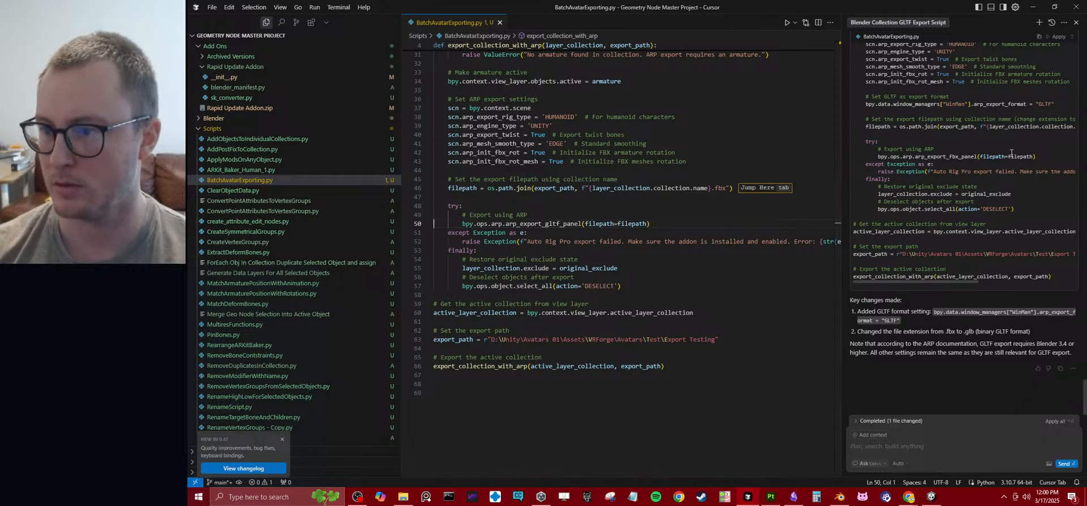
# - Check the file path line in the AI's suggested code and set the script's export file extension to glb
pyautogui.moveTo(890, 282); pyautogui.dragTo(1055, 271)
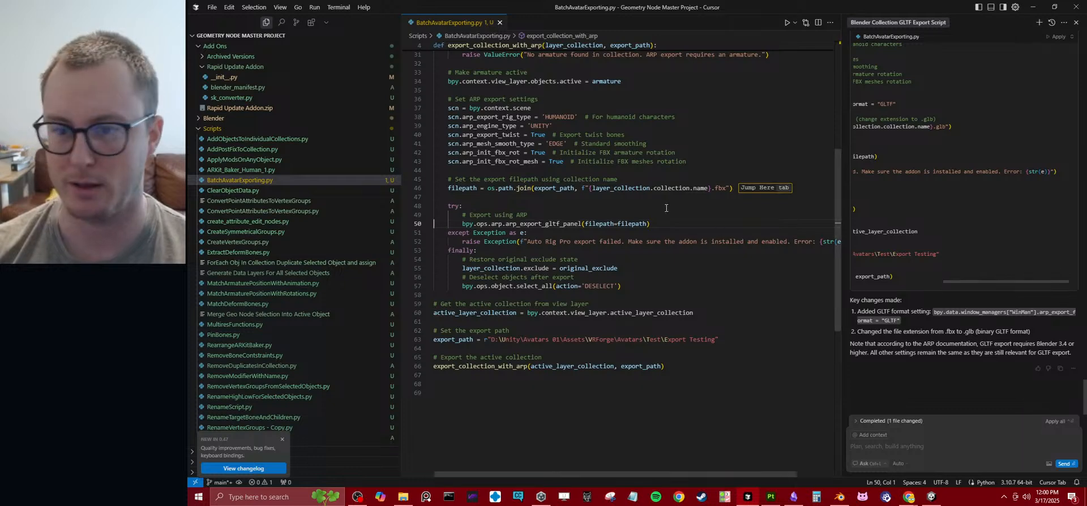
pyautogui.press('Tab')
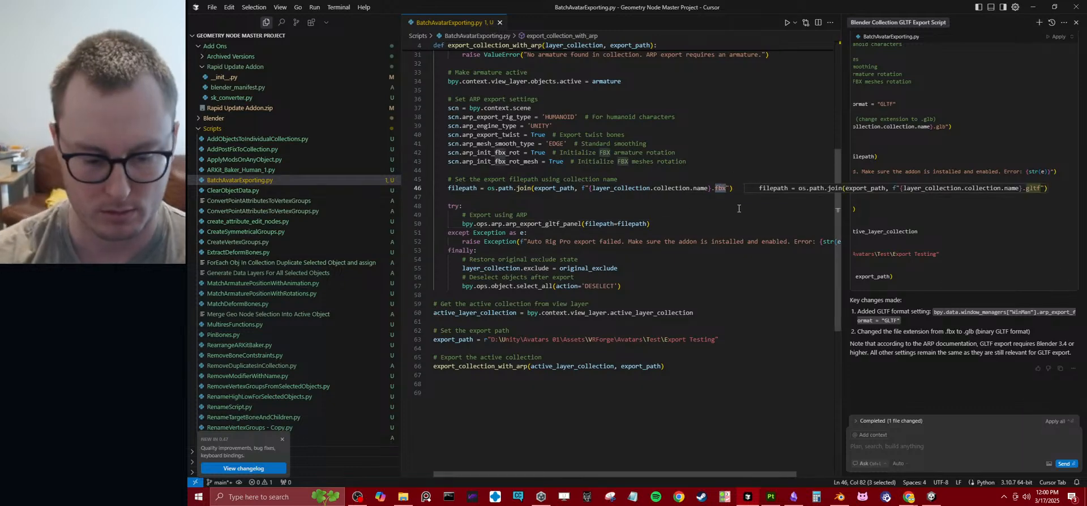
pyautogui.write('glb')
pyautogui.click(755, 258)
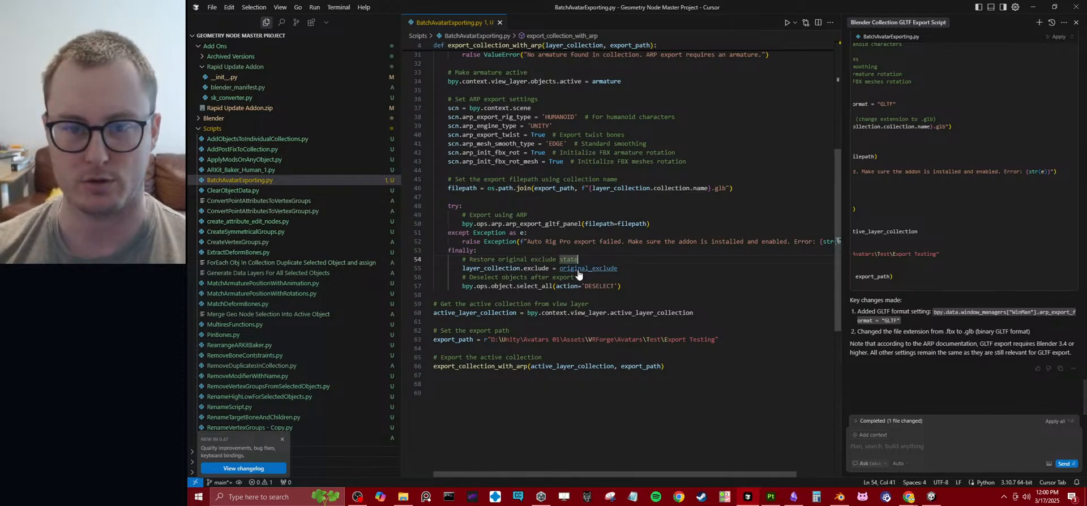
# - Switch to Blender and reload the edited BatchAvatarExporting.py script
pyautogui.hotkey('alt', 'Tab')
pyautogui.hotkey('alt', 'r')
pyautogui.click(639, 300)
# - Switch to Unity and delete Daro ARP Rig from the GLTF Testing scene and its FBX asset from the Export Testing folder
pyautogui.click(931, 497)
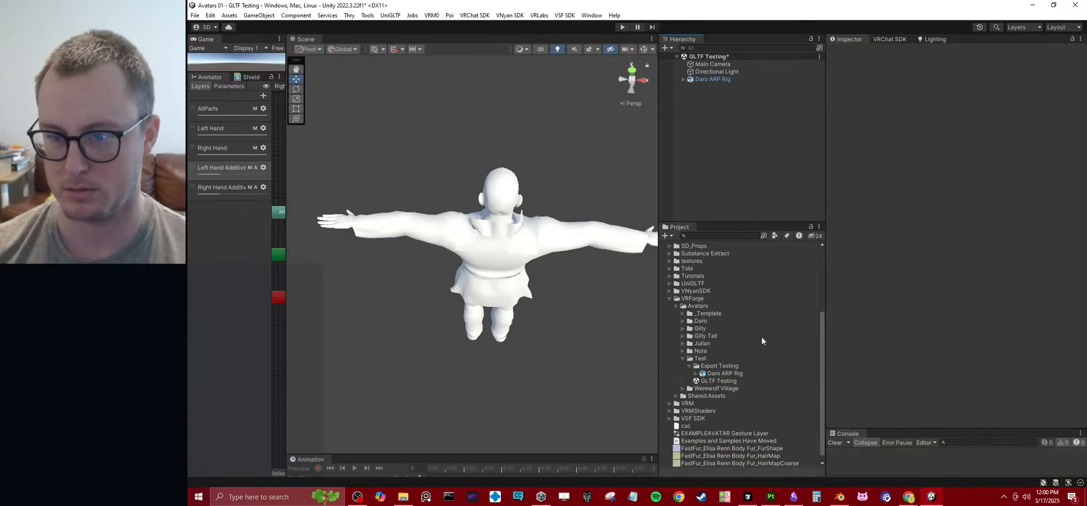
pyautogui.click(712, 79)
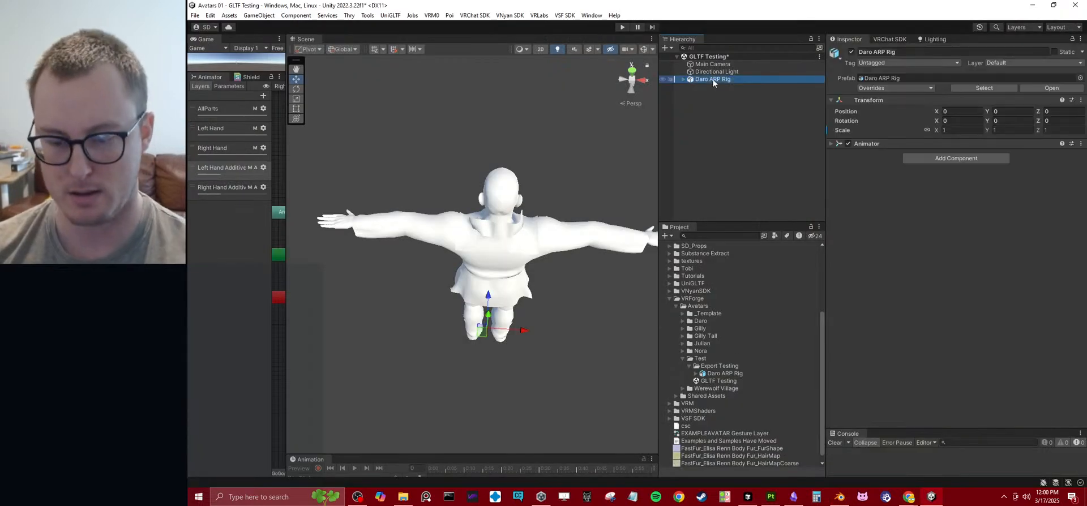
pyautogui.press('Delete')
pyautogui.click(723, 372)
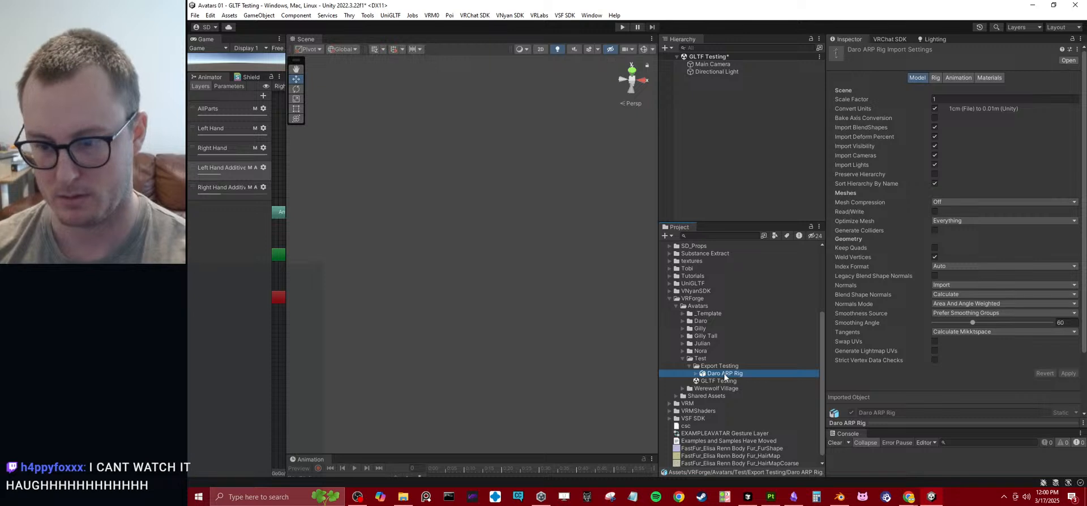
pyautogui.press('Delete')
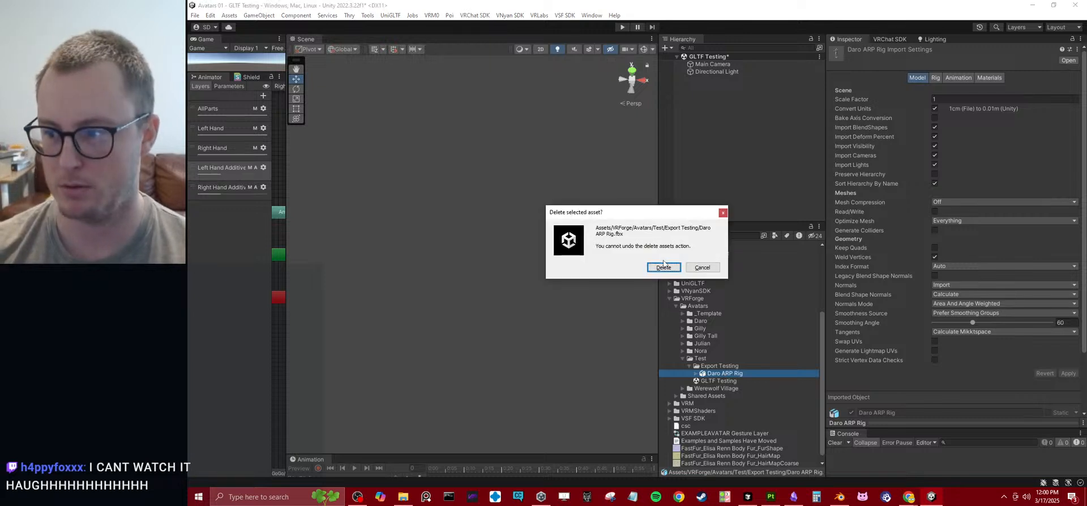
pyautogui.click(663, 268)
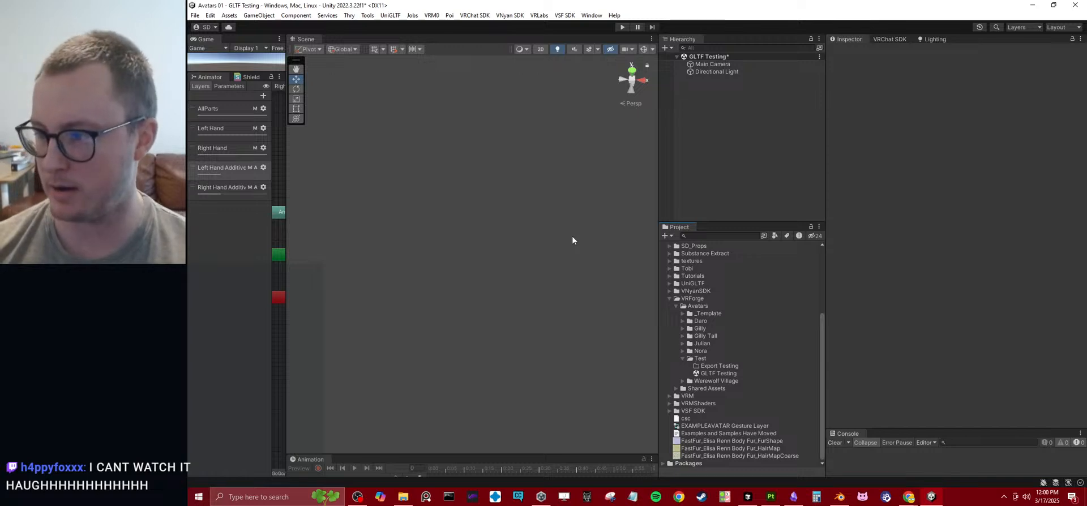
# - Switch to Blender, select all visible objects and save Forrest_Village.blend
pyautogui.click(839, 497)
pyautogui.click(383, 175)
pyautogui.scroll(-3, 396, 177)
pyautogui.press('a')
pyautogui.hotkey('ctrl', 's')
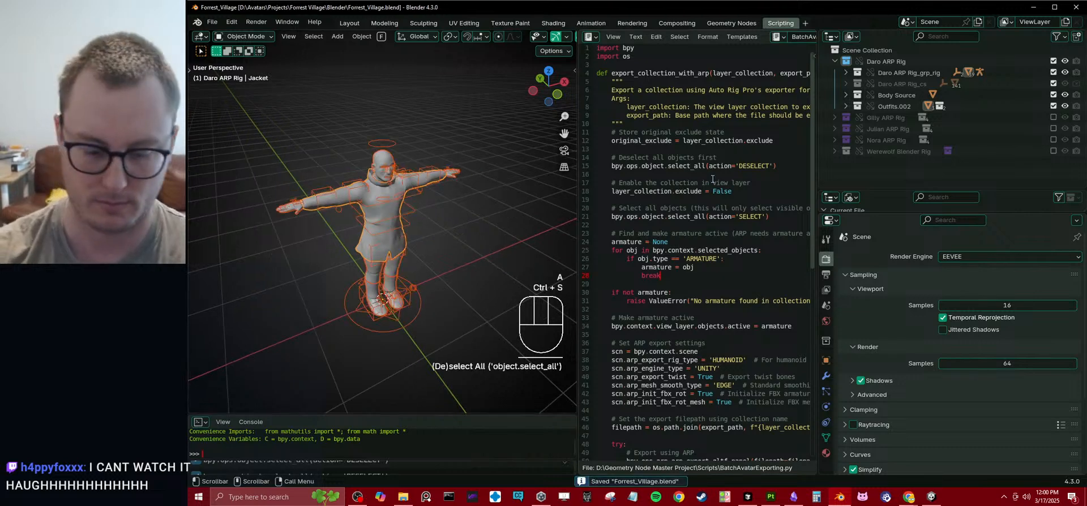
# - Run the BatchAvatarExporting.py script to export Daro ARP Rig as glb, dismiss the export report and save the blend file
pyautogui.hotkey('alt', 'r')
pyautogui.click(712, 178)
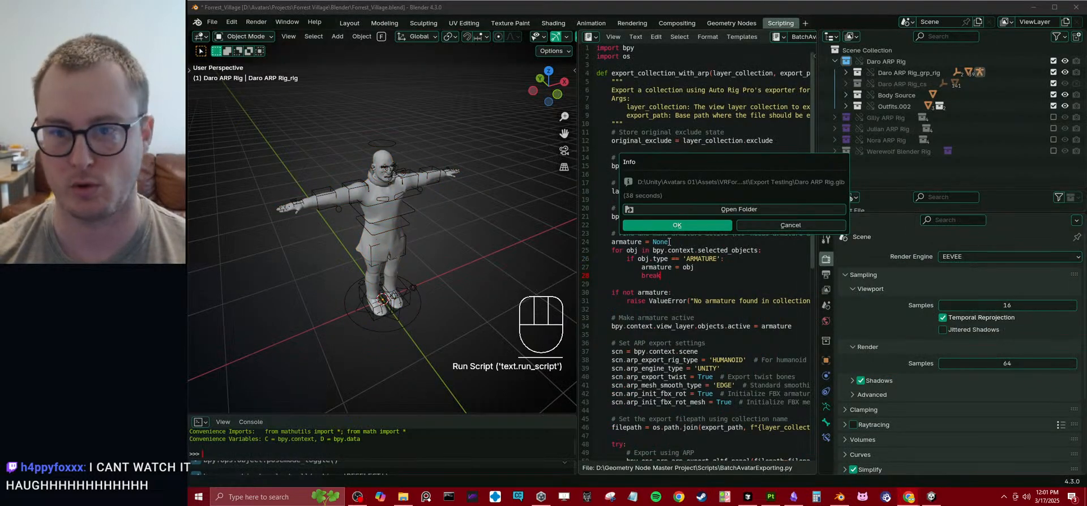
pyautogui.click(677, 225)
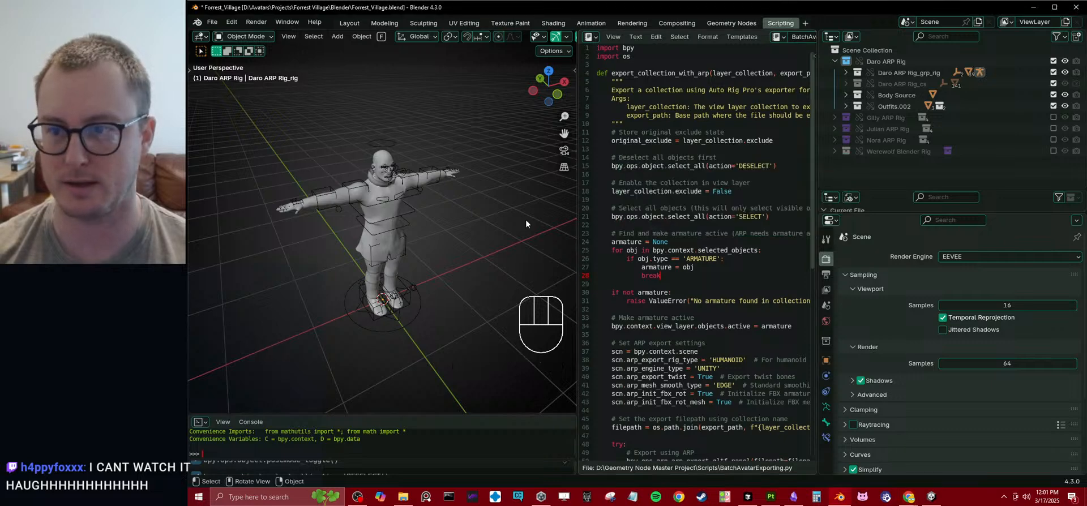
pyautogui.click(485, 205)
pyautogui.hotkey('ctrl', 's')
# - Switch to Unity, place the exported Daro ARP Rig glb from Export Testing in the scene and view it from the front
pyautogui.click(932, 497)
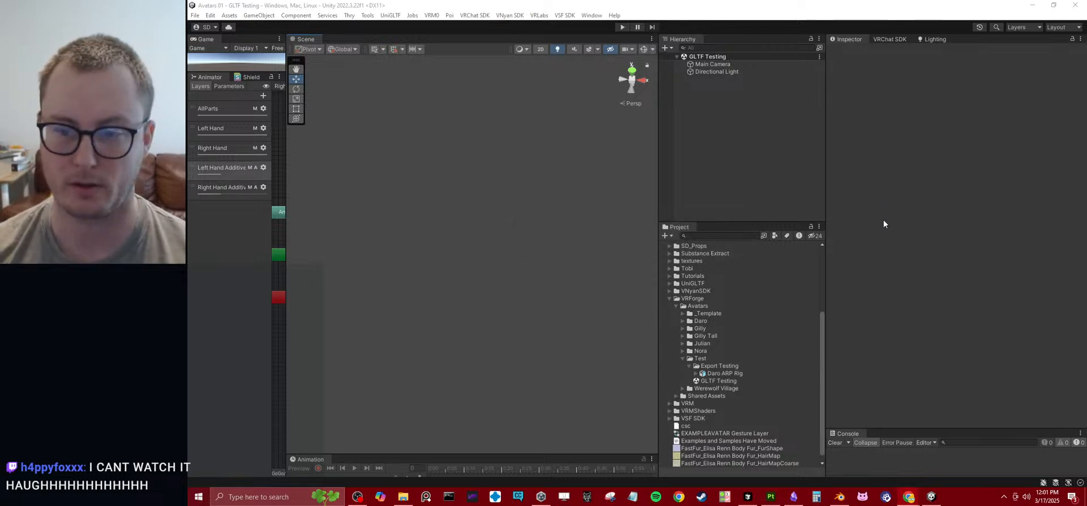
pyautogui.moveTo(720, 373); pyautogui.dragTo(734, 182)
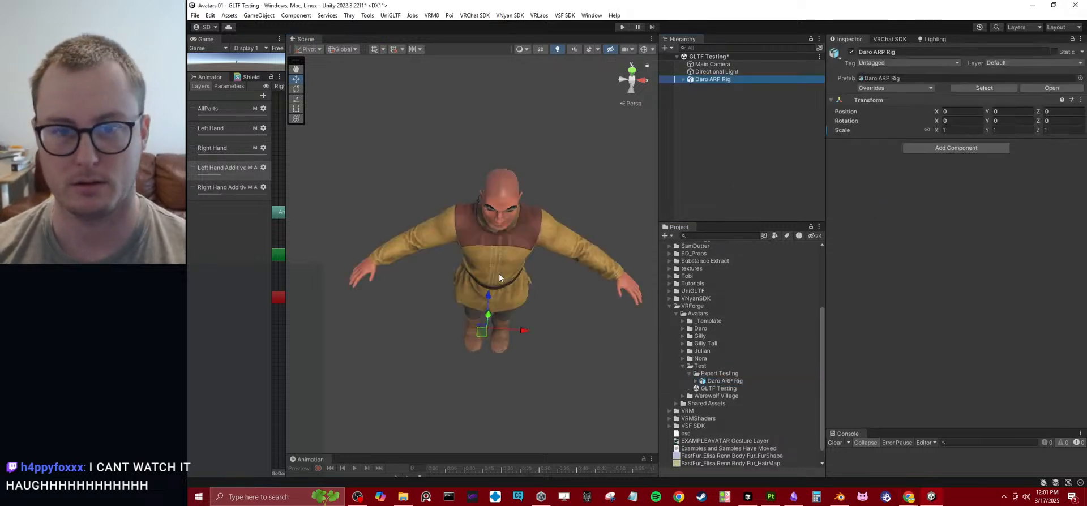
pyautogui.keyDown('alt'); pyautogui.moveTo(498, 270); pyautogui.dragTo(507, 195); pyautogui.keyUp('alt')
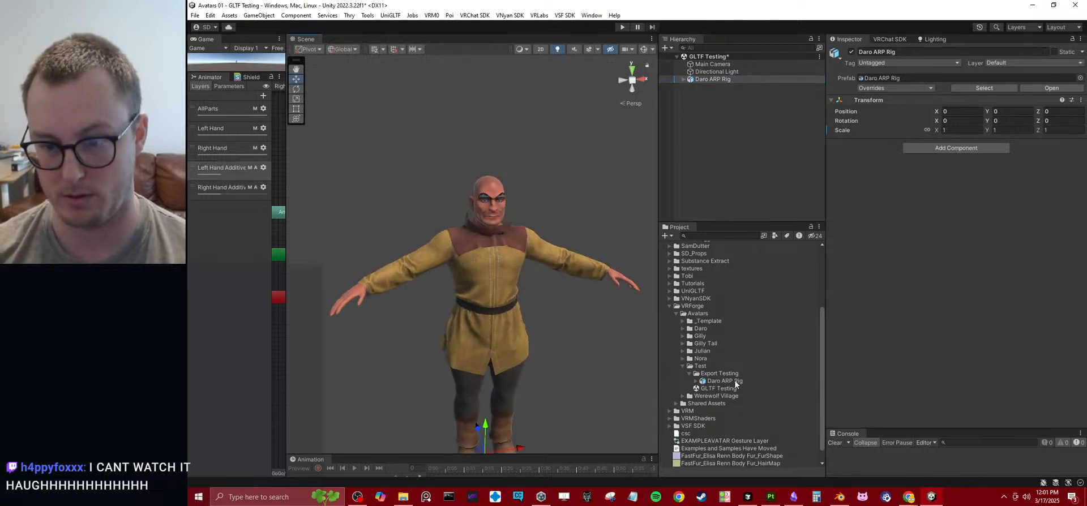
# - Examine the Daro ARP Rig asset's model, animation and material import settings and the available UniGLTF and VRM0 commands
pyautogui.click(725, 381)
pyautogui.click(967, 82)
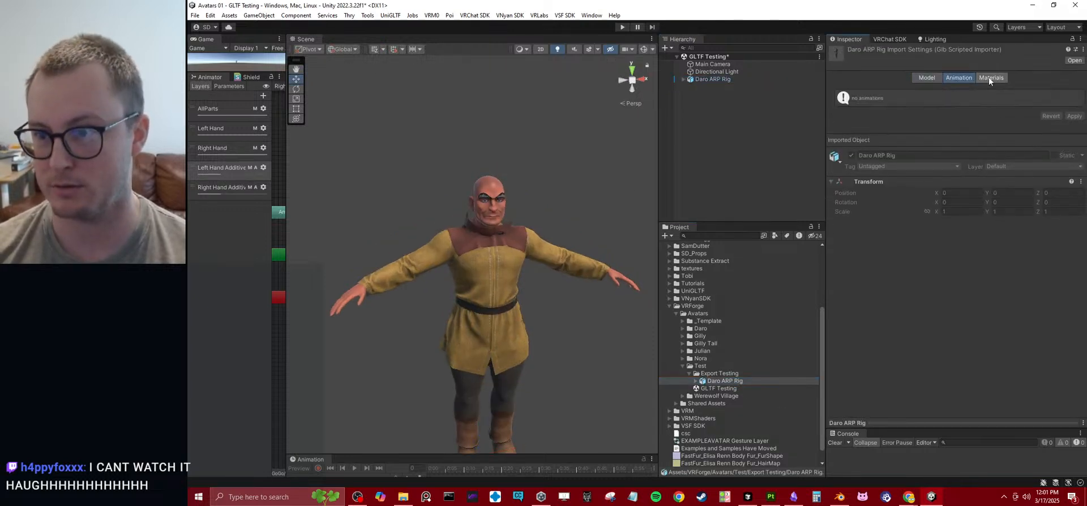
pyautogui.click(988, 77)
pyautogui.click(940, 76)
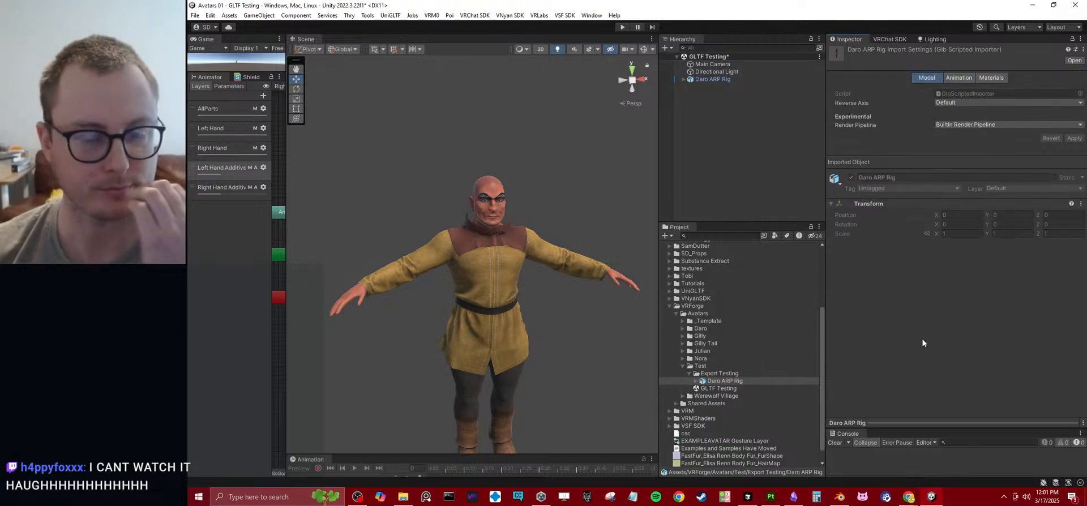
pyautogui.click(393, 16)
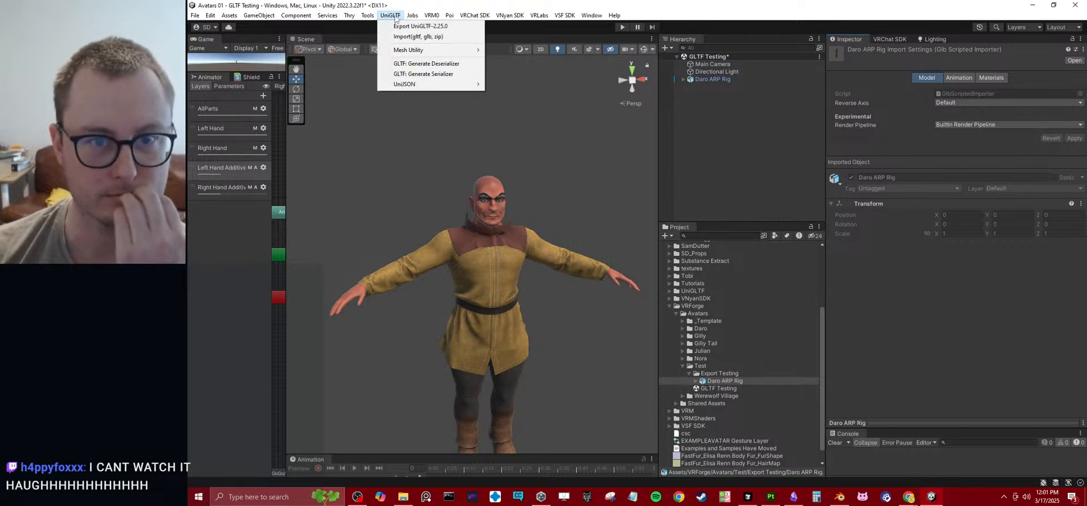
pyautogui.click(432, 16)
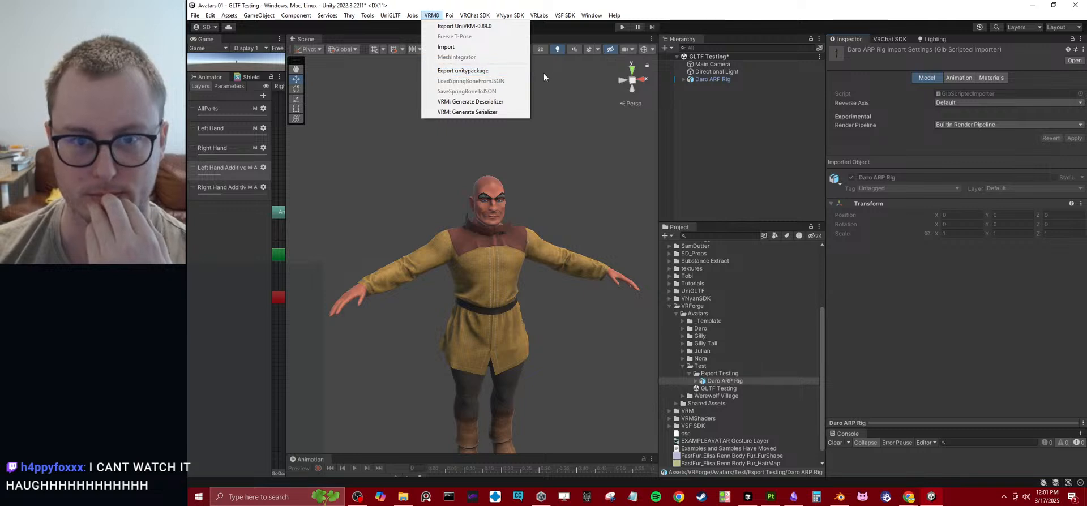
pyautogui.click(797, 132)
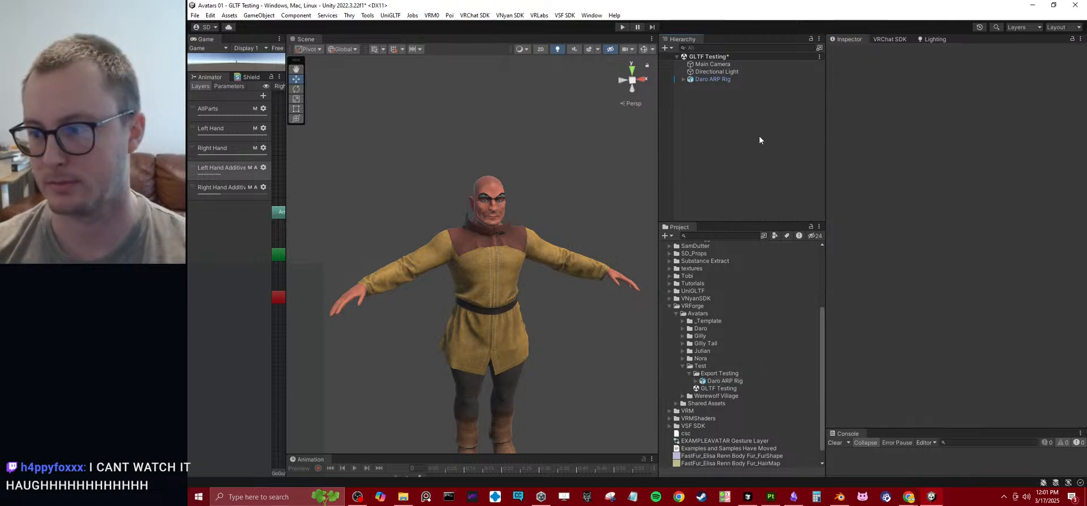
# - Save the GLTF Testing scene, and switch to Blender to collapse the Daro ARP Rig collection in the outliner
pyautogui.hotkey('ctrl', 's')
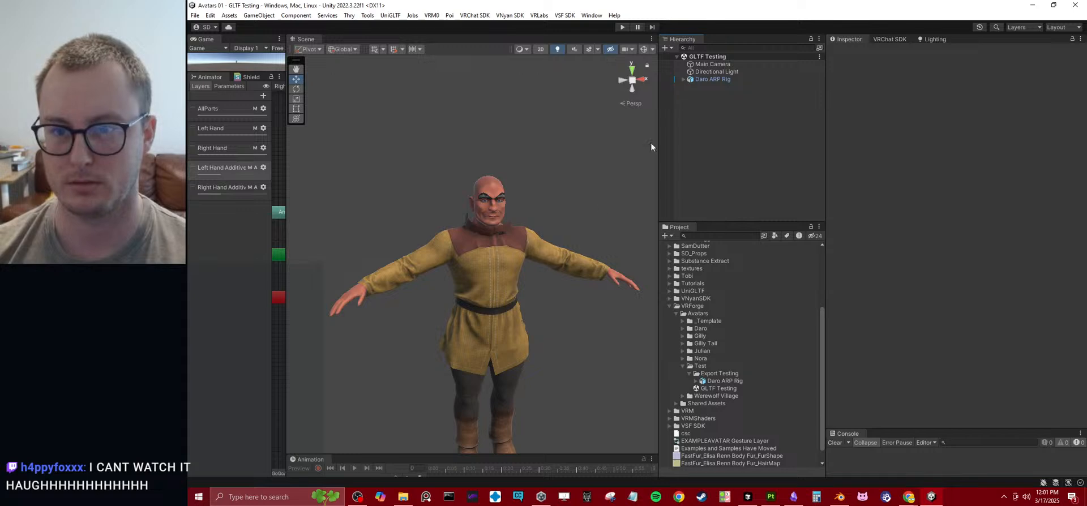
pyautogui.click(714, 80)
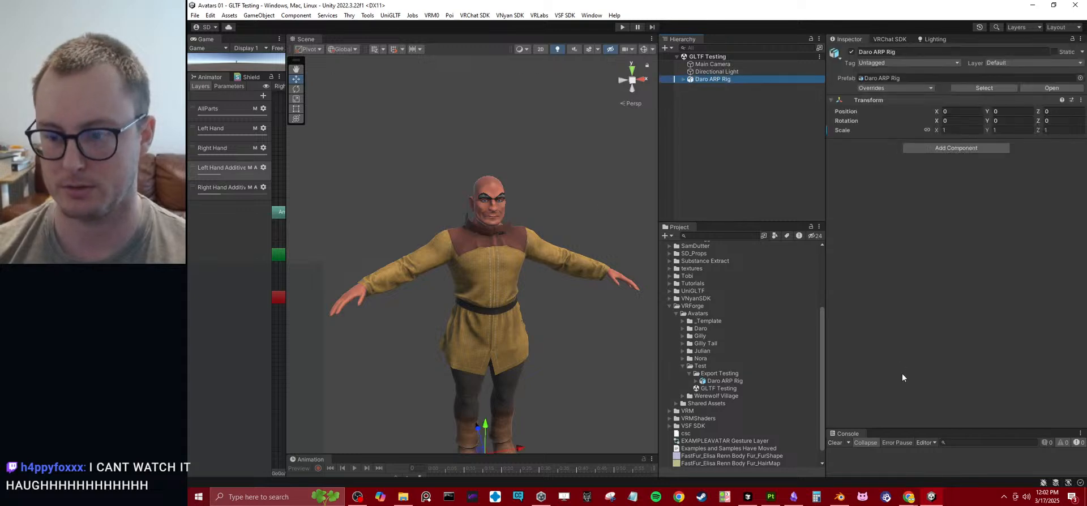
pyautogui.click(839, 496)
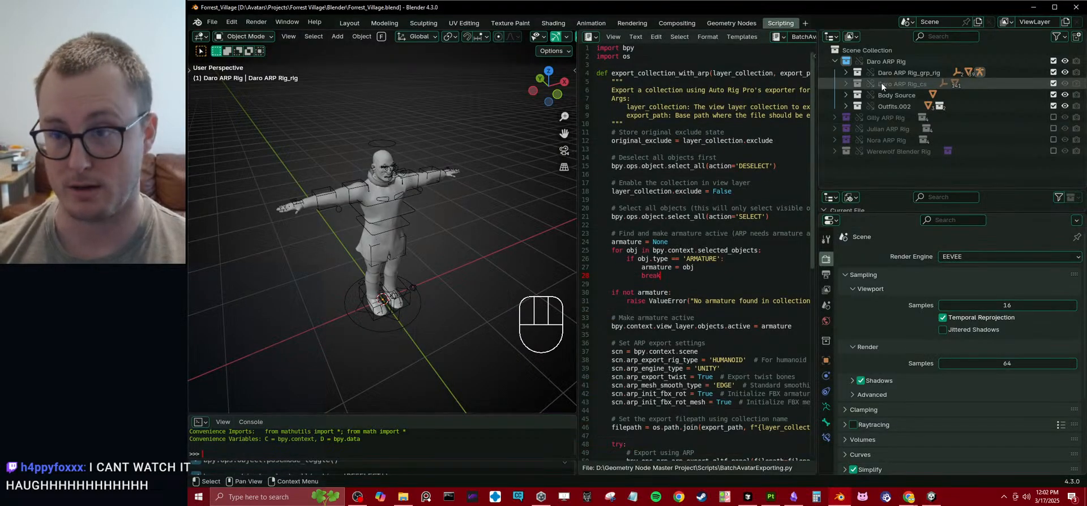
pyautogui.click(834, 60)
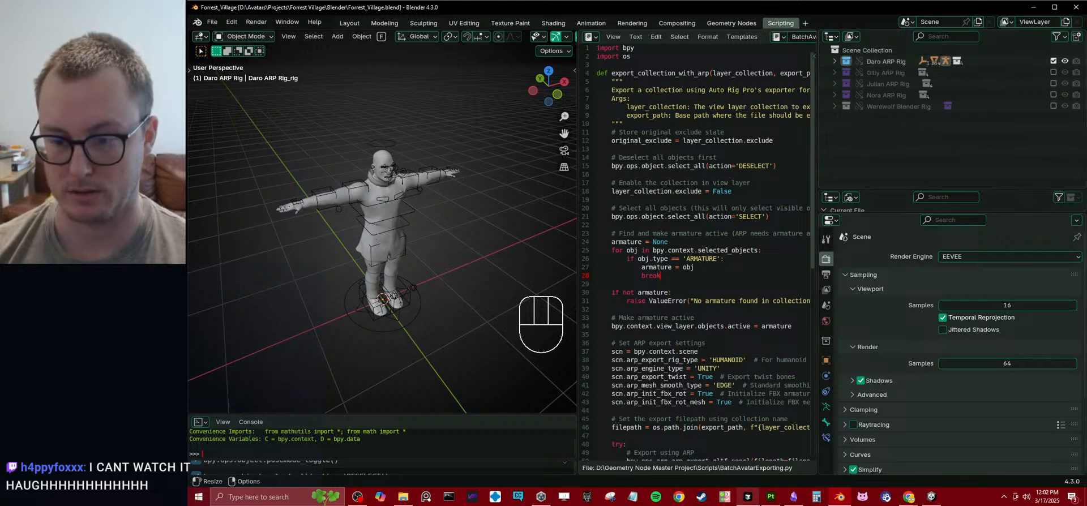
# - Switch to Cursor and fold the export_collection_with_arp function in BatchAvatarExporting.py
pyautogui.click(747, 497)
pyautogui.scroll(3, 492, 130)
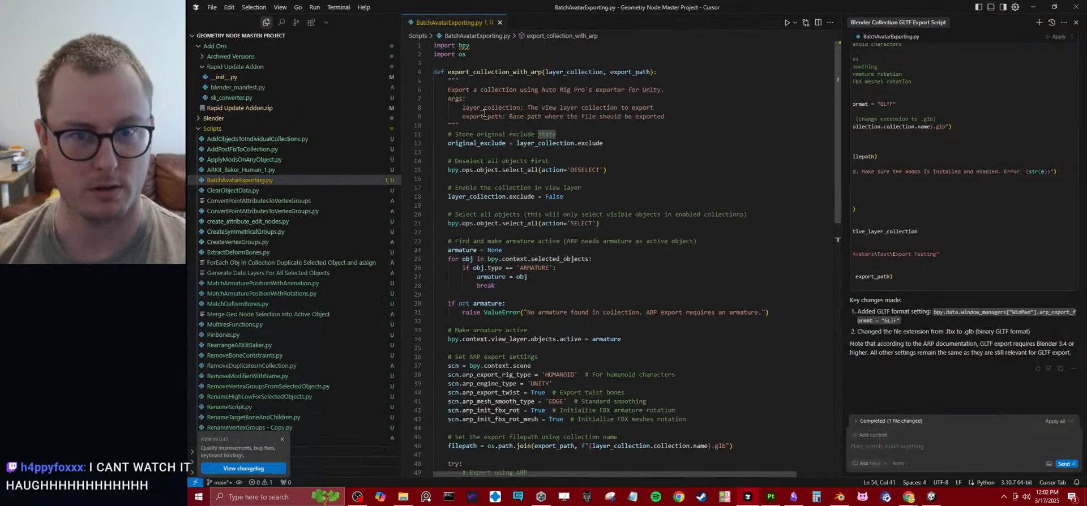
pyautogui.click(428, 72)
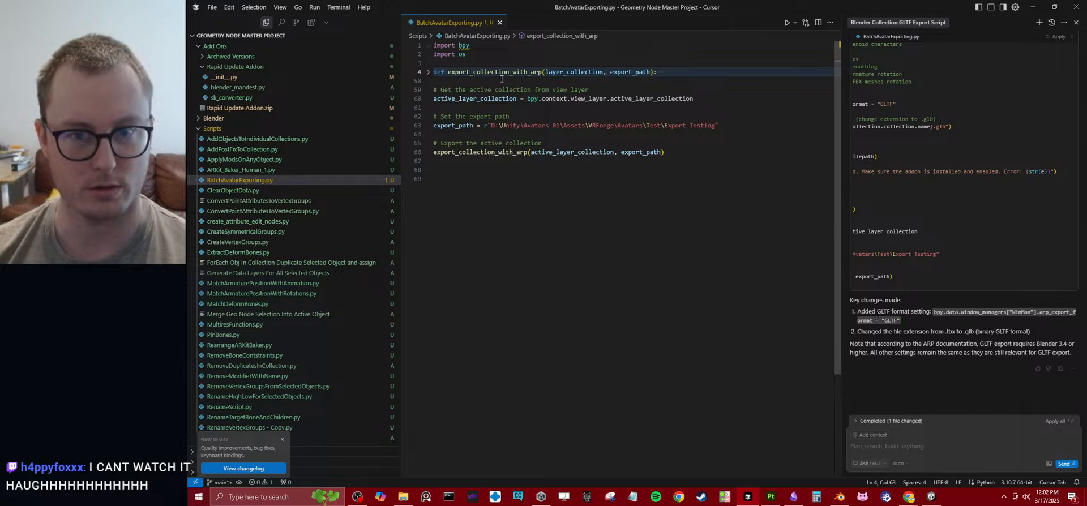
pyautogui.click(710, 214)
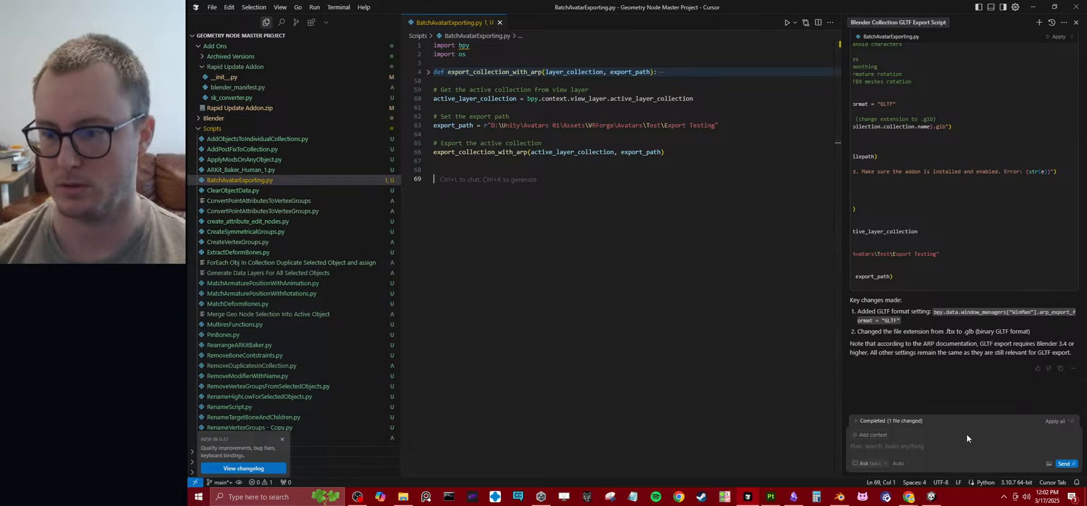
# - Send the AI chat the request "I now want to export all top level collections."
pyautogui.click(916, 445)
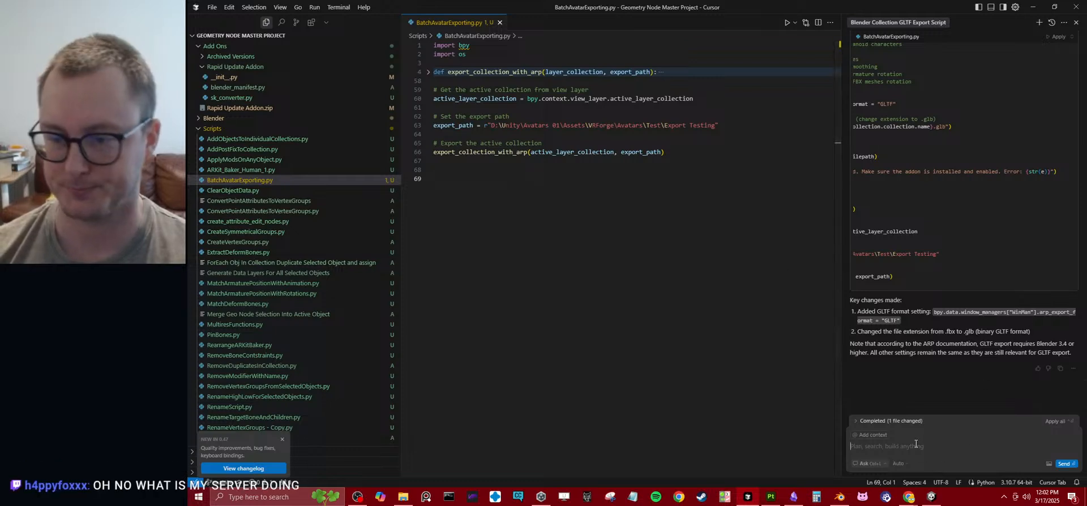
pyautogui.write('I now want to export all top level collections.')
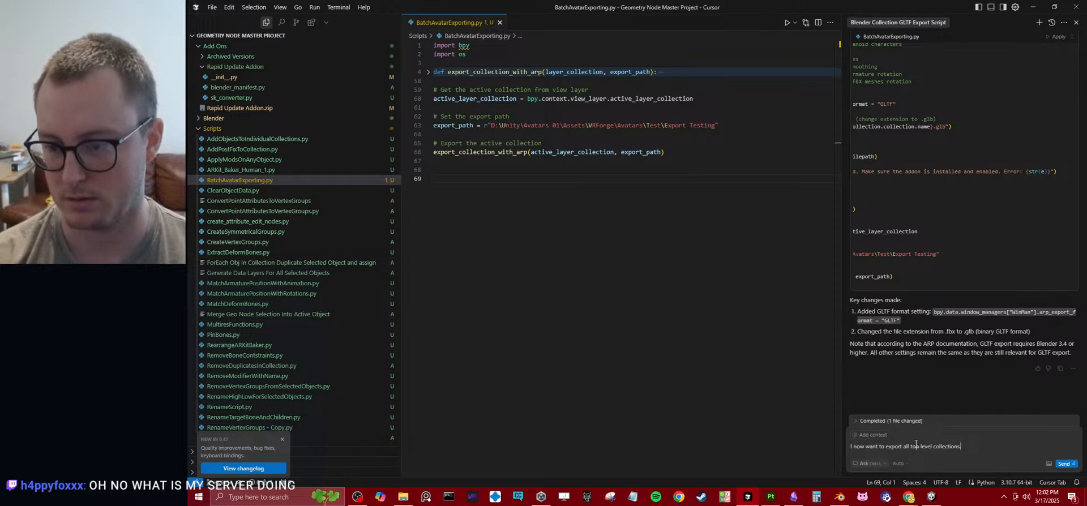
pyautogui.hotkey('shift', 'Return')
pyautogui.write('So')
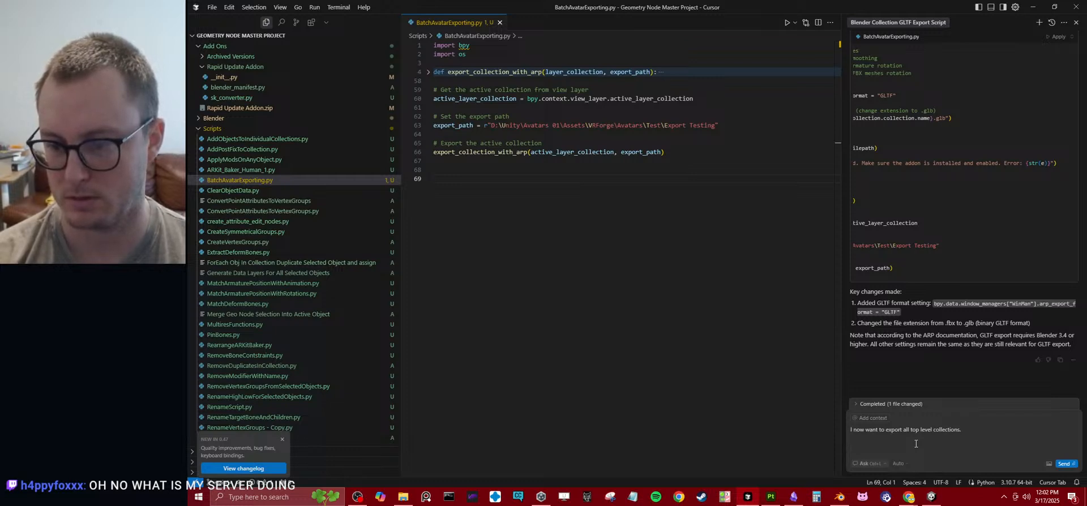
pyautogui.press('BackSpace')
pyautogui.press('BackSpace')
pyautogui.press('BackSpace')
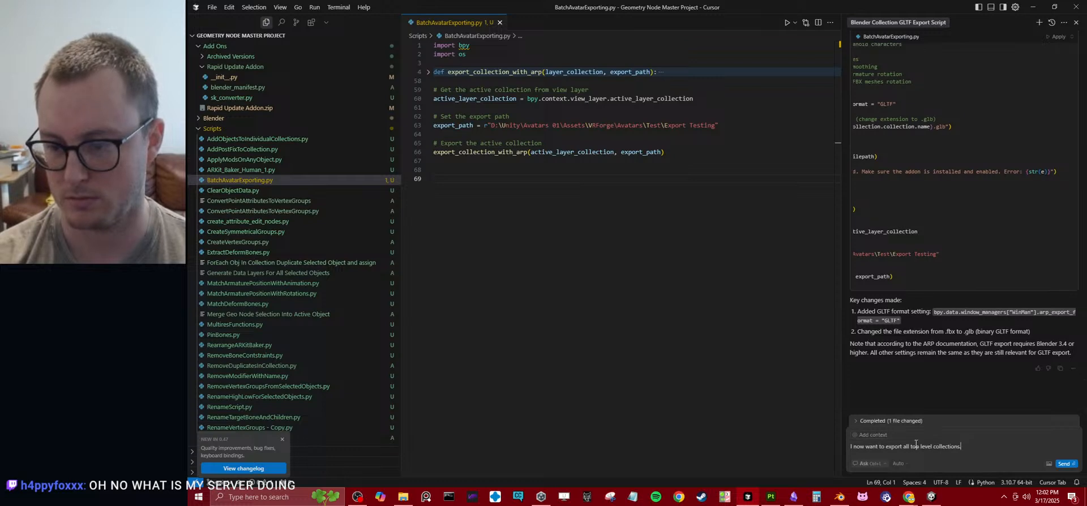
pyautogui.press('Return')
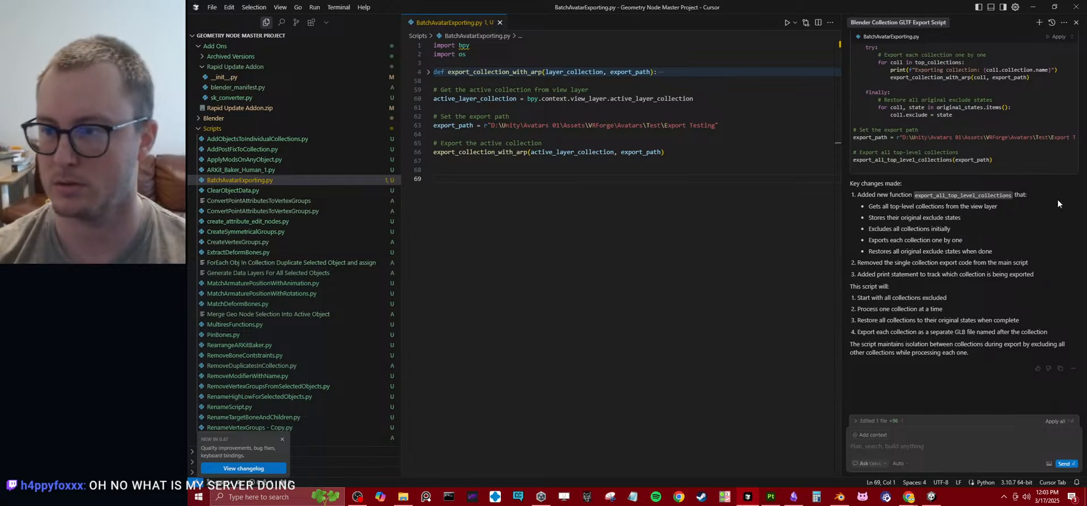
# - Apply the AI's suggested code to BatchAvatarExporting.py, review the changes inside export_collection_with_arp and accept them all
pyautogui.click(1056, 37)
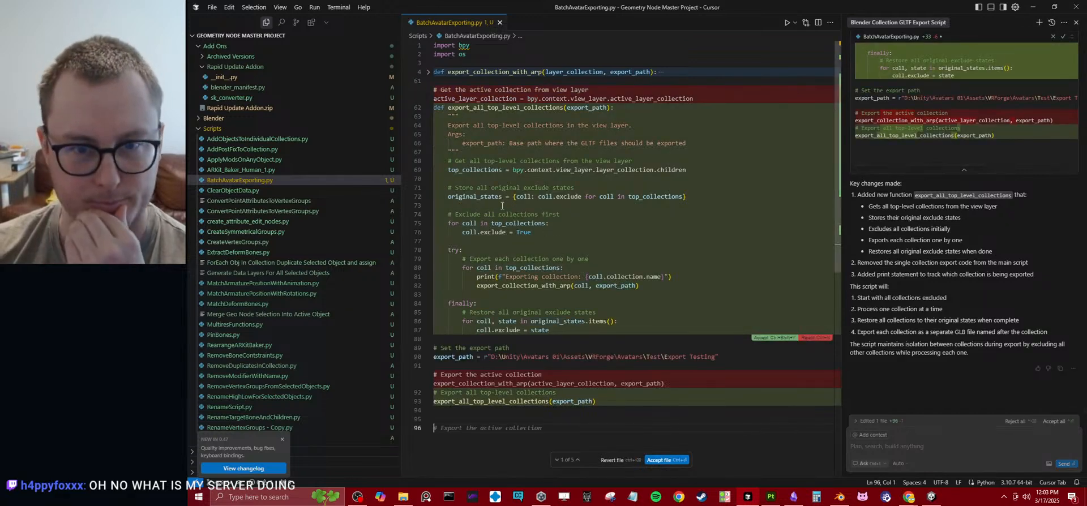
pyautogui.click(428, 72)
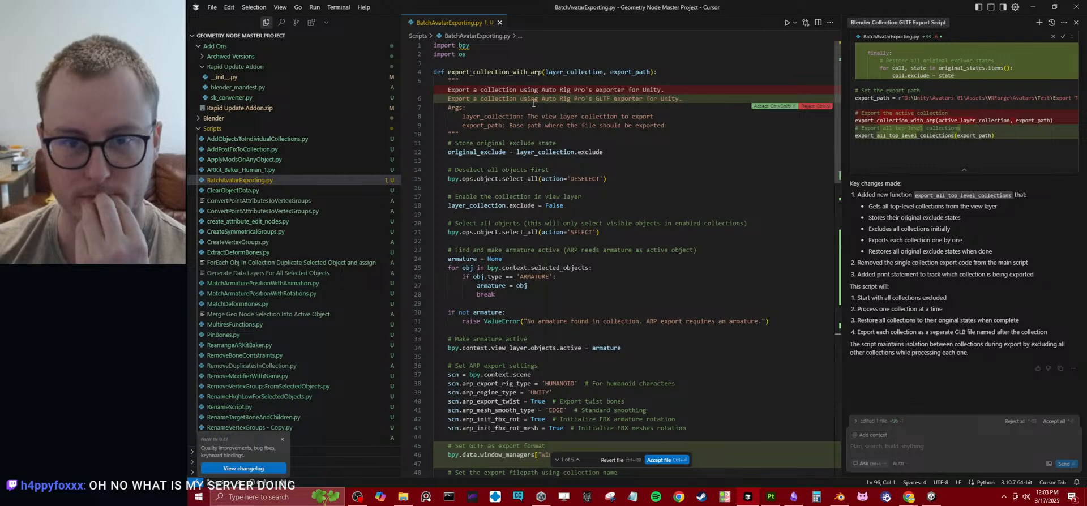
pyautogui.click(428, 72)
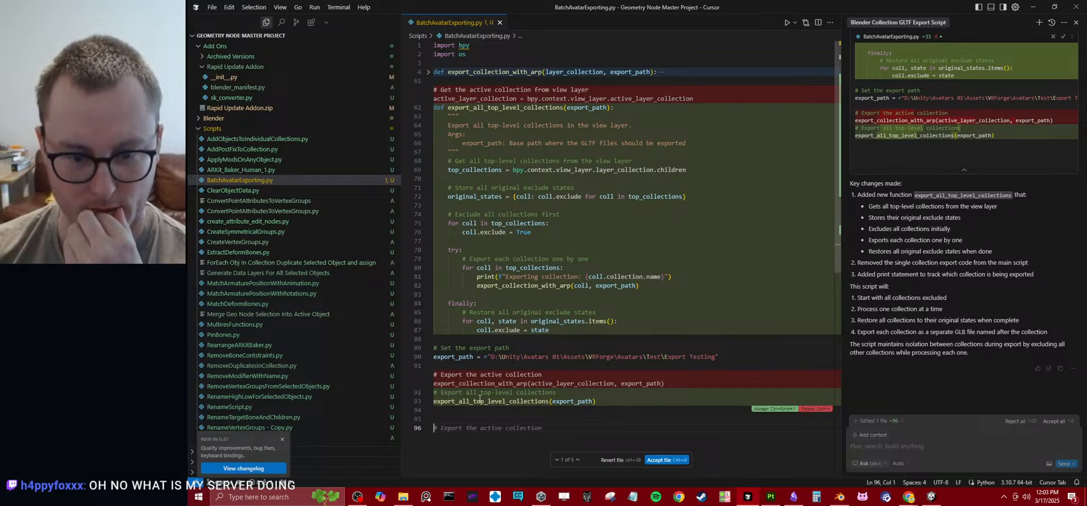
pyautogui.click(660, 459)
pyautogui.click(675, 332)
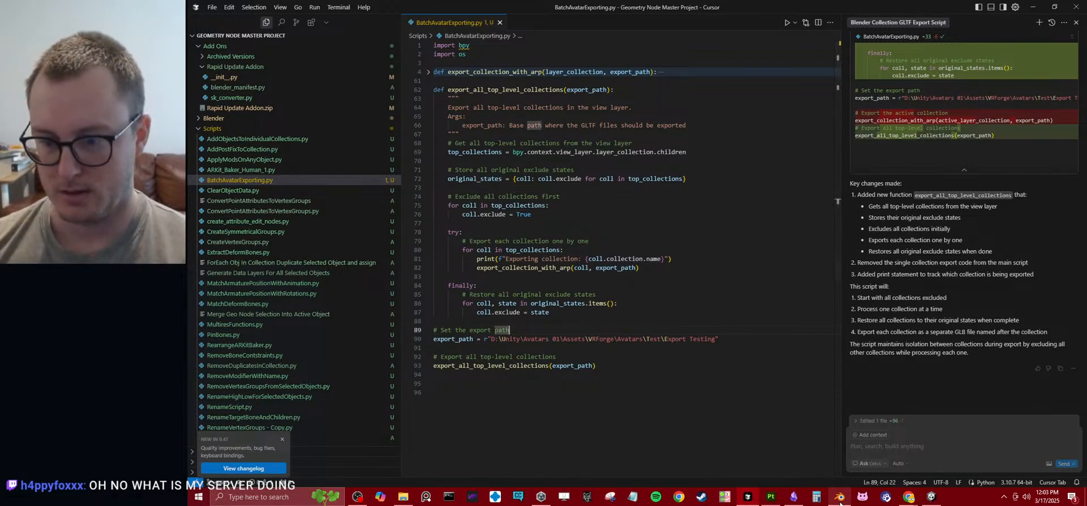
# - Switch to Blender and save Forrest_Village.blend
pyautogui.moveTo(840, 498)
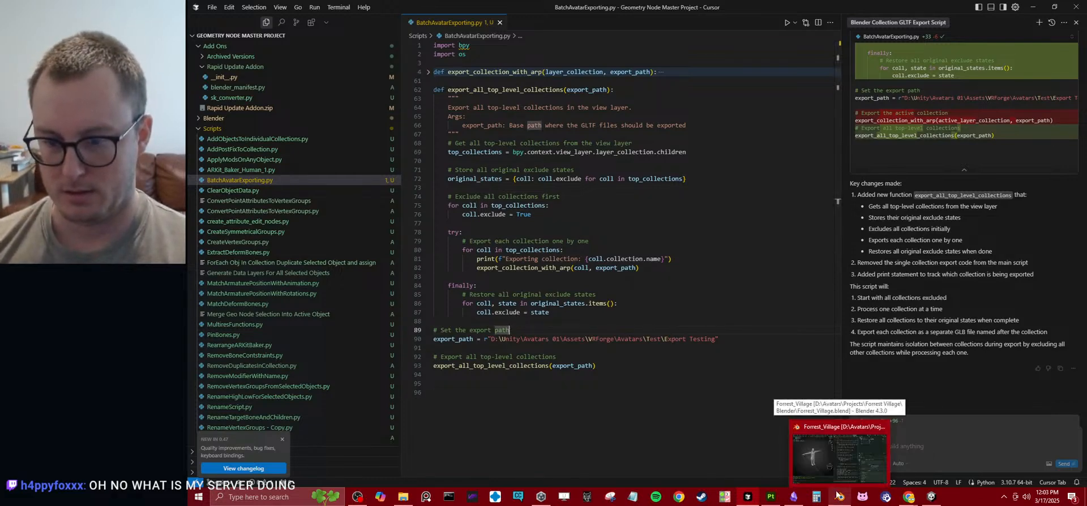
pyautogui.click(826, 462)
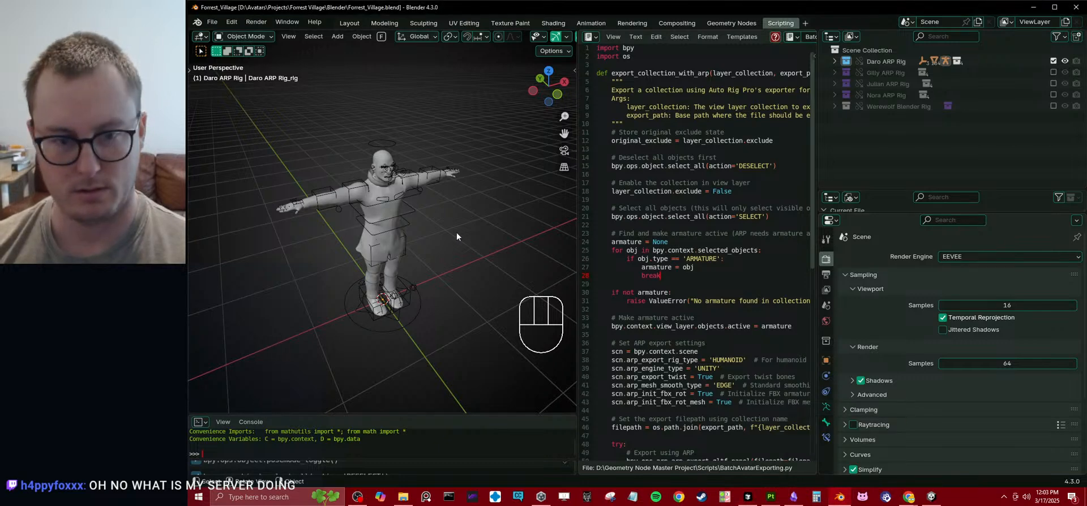
pyautogui.hotkey('ctrl', 's')
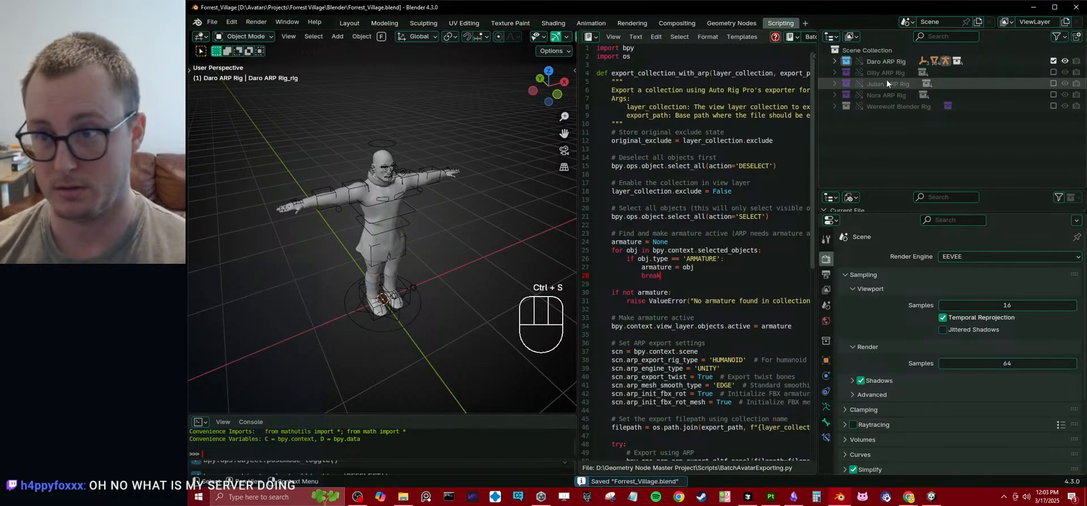
# - Exclude the Daro ARP Rig collection from the view layer, then reload BatchAvatarExporting.py from disk and save Forrest_Village.blend
pyautogui.click(1053, 61)
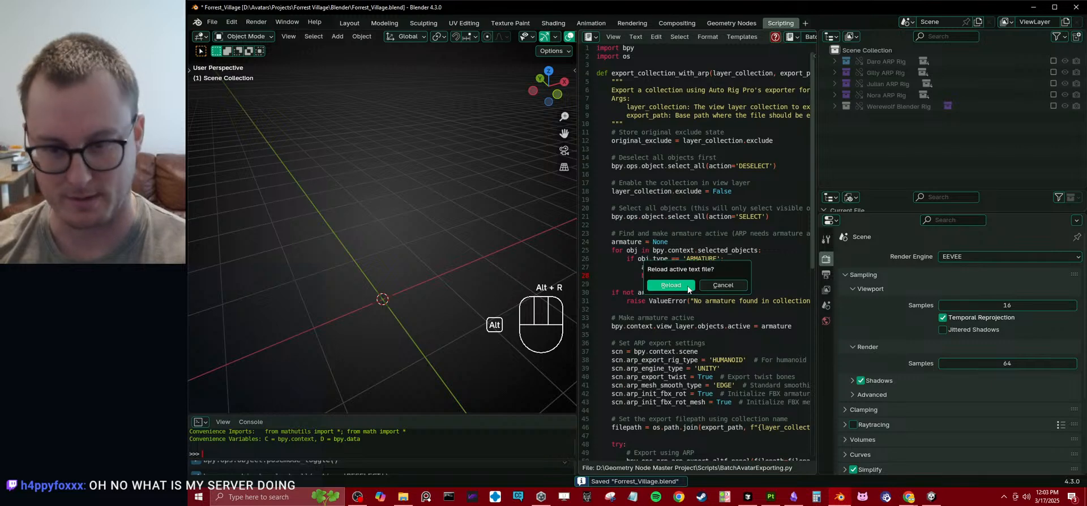
pyautogui.hotkey('alt', 'r')
pyautogui.hotkey('ctrl', 's')
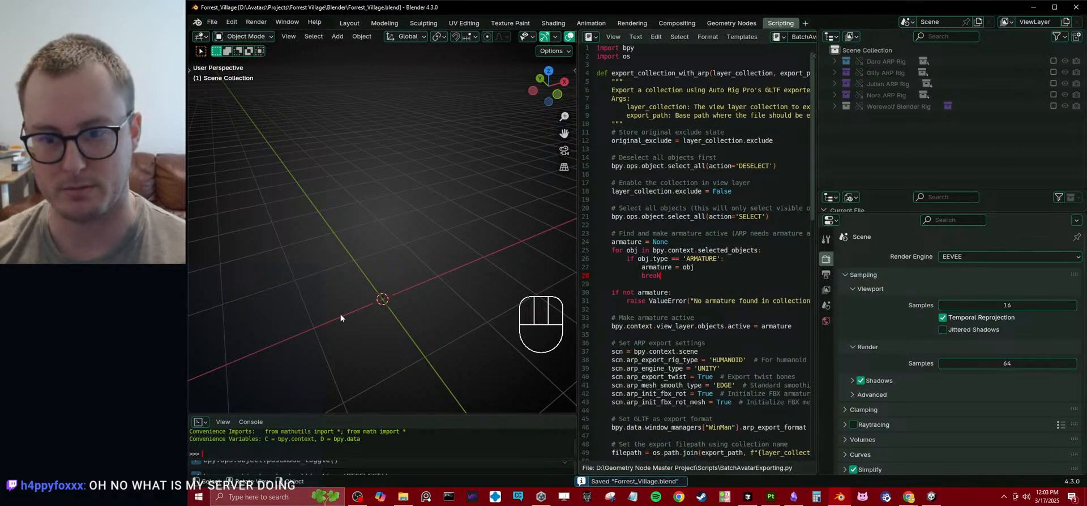
pyautogui.click(218, 22)
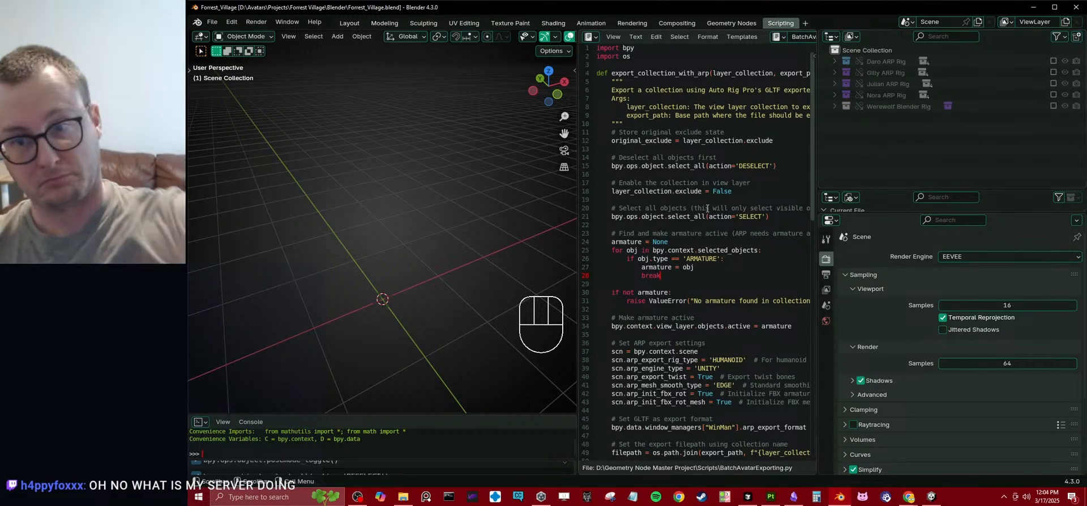
# - Run the batch export script and enlarge the console and info log areas to copy the Python traceback
pyautogui.hotkey('alt', 'p')
pyautogui.hotkey('alt', 'p')
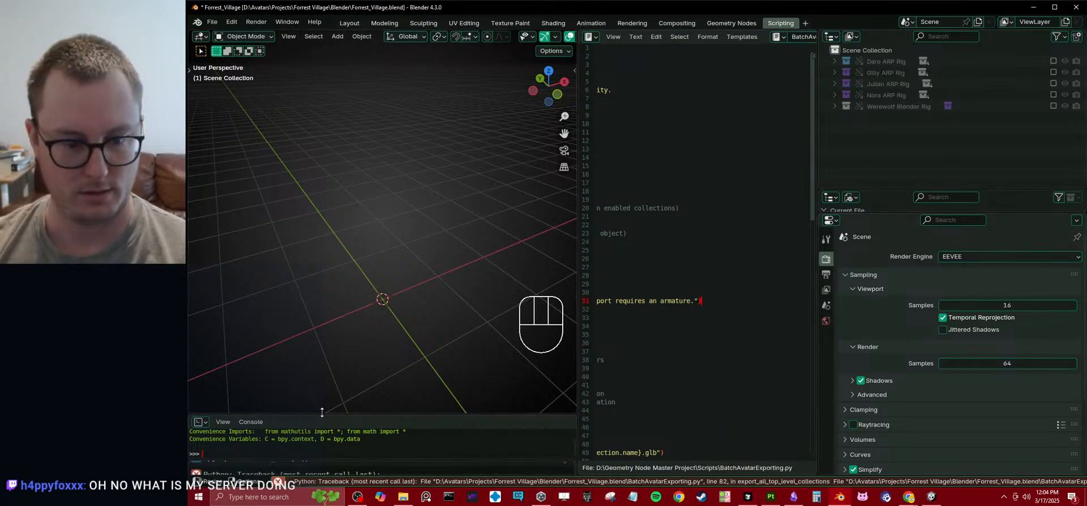
pyautogui.moveTo(297, 416); pyautogui.dragTo(306, 196)
pyautogui.moveTo(347, 459); pyautogui.dragTo(346, 297)
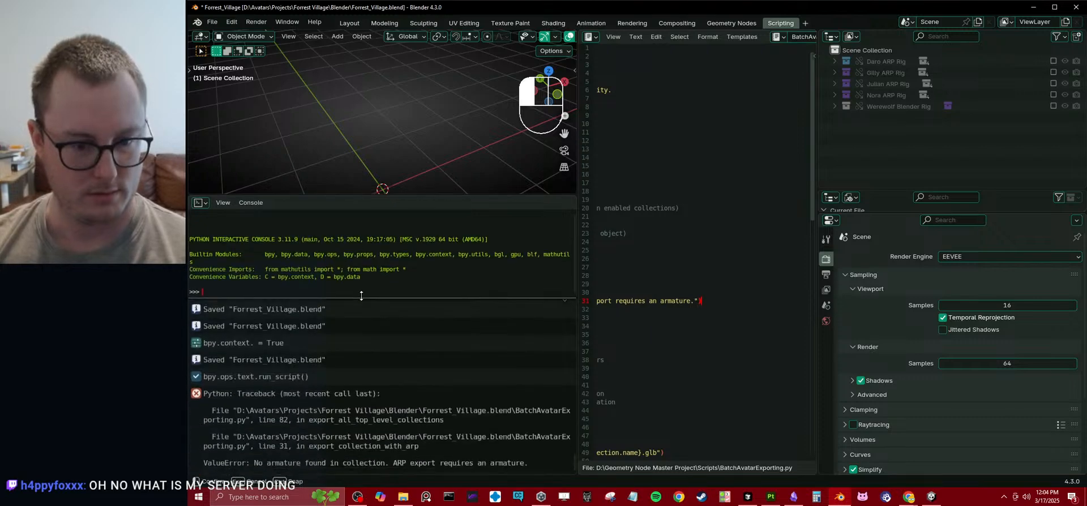
pyautogui.click(442, 436)
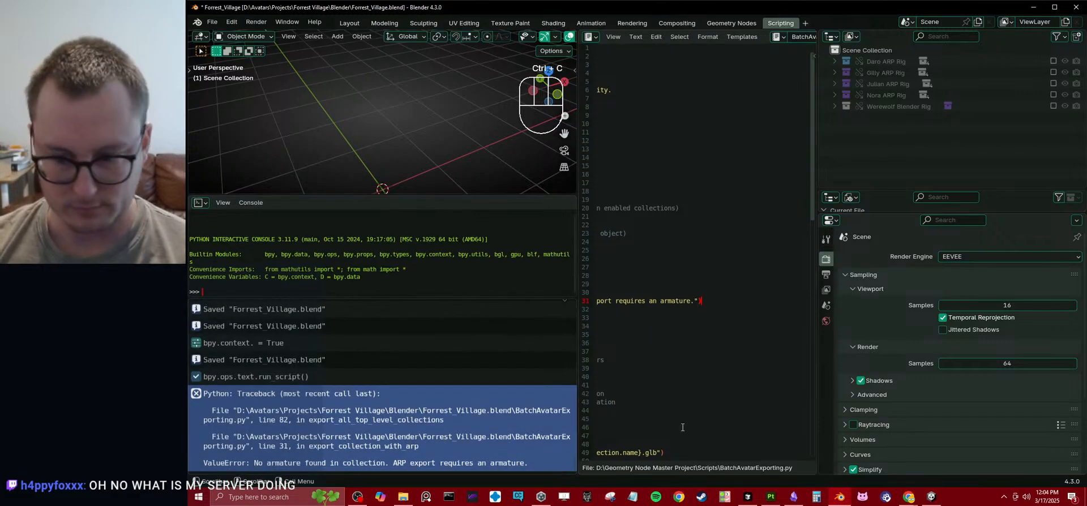
# - Switch to Cursor and send the copied Python traceback to the AI chat
pyautogui.click(748, 496)
pyautogui.click(923, 446)
pyautogui.write('Python: Traceback (most recent call last):   File "D:\\Avatars\\Projects\\Forrest Village\\Blender\\Forrest_Village.blend\\BatchAvatarExporting.py", line 82, in export_all_top_level_collections   File "D:\\Avatars\\Projects\\Forrest Village\\Blender\\Forrest_Village.blend\\BatchAvatarExporting.py", line 31, in export_collection_with_arp ValueError: No armature found in collection. ARP export requires an armature.')
pyautogui.press('Return')
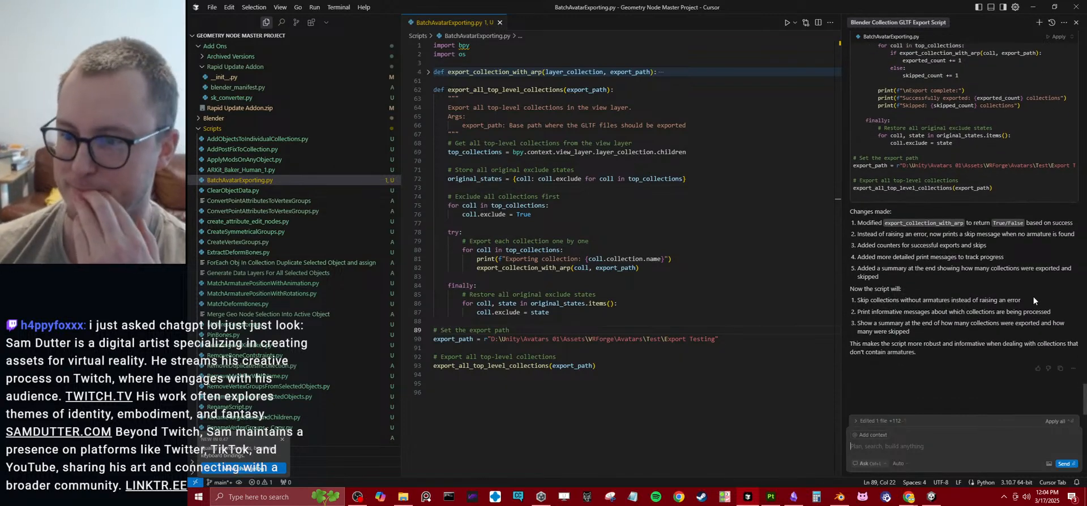
# - Apply the AI's change that skips collections without armatures to BatchAvatarExporting.py, review the differences and accept the file
pyautogui.scroll(6, 1033, 296)
pyautogui.scroll(8, 1026, 301)
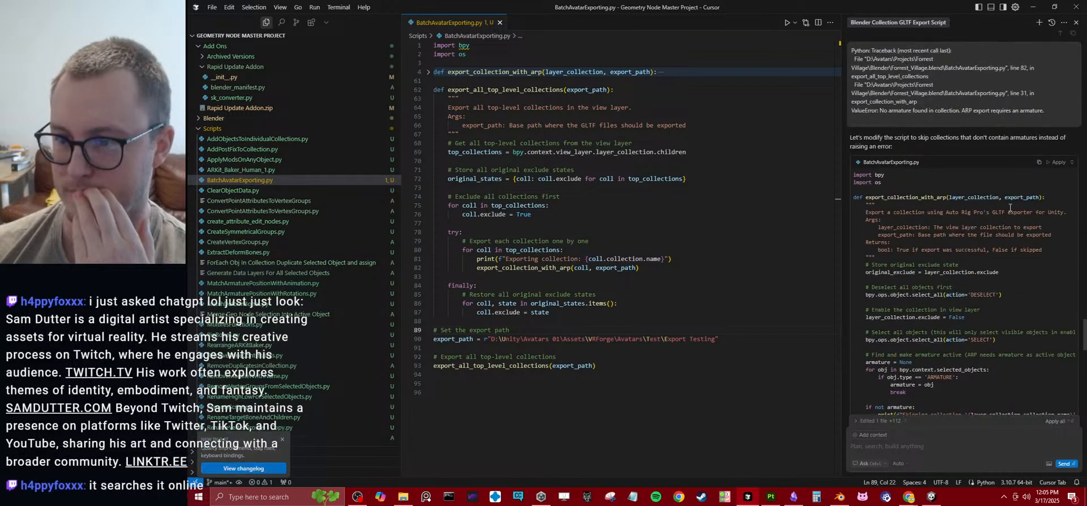
pyautogui.click(1058, 161)
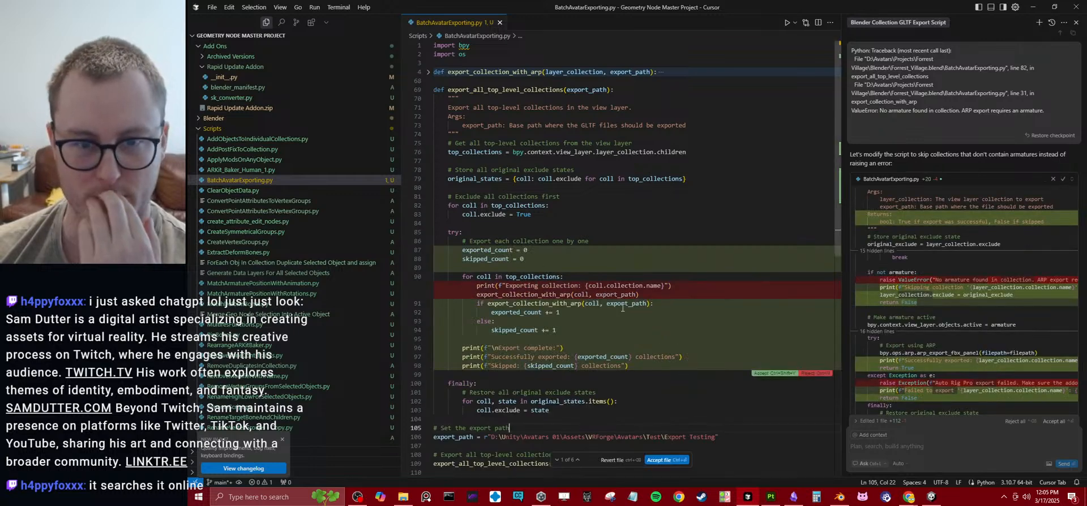
pyautogui.click(427, 72)
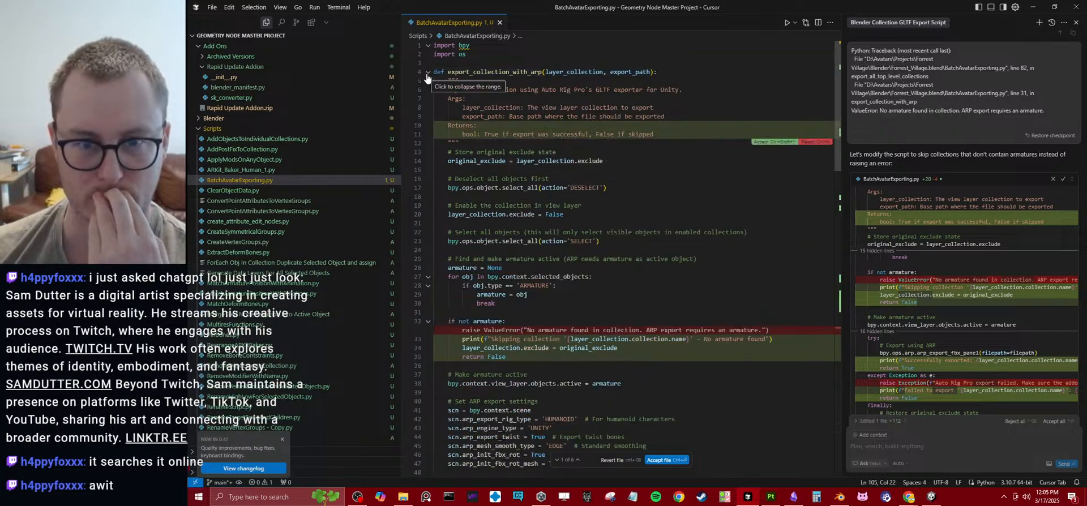
pyautogui.click(428, 72)
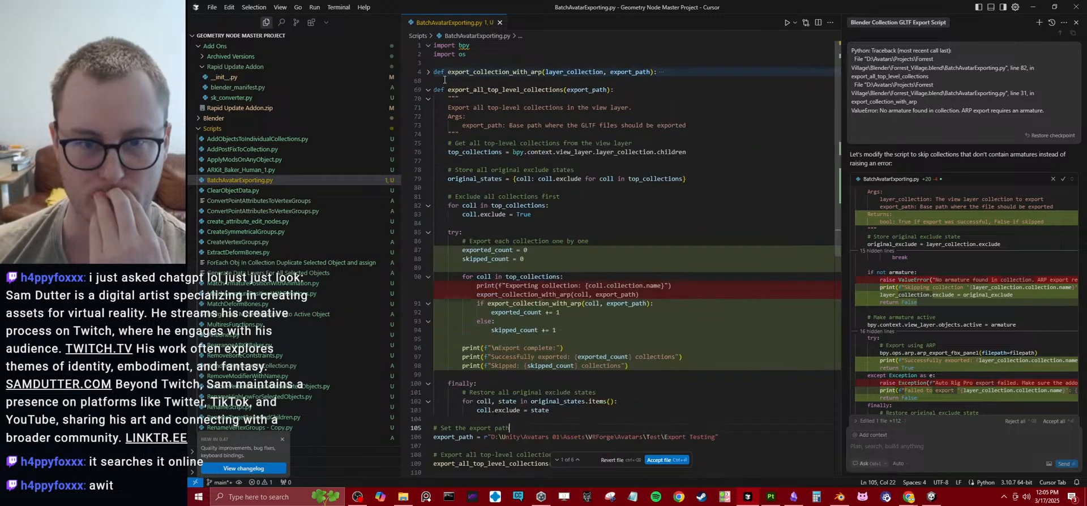
pyautogui.scroll(-3, 530, 252)
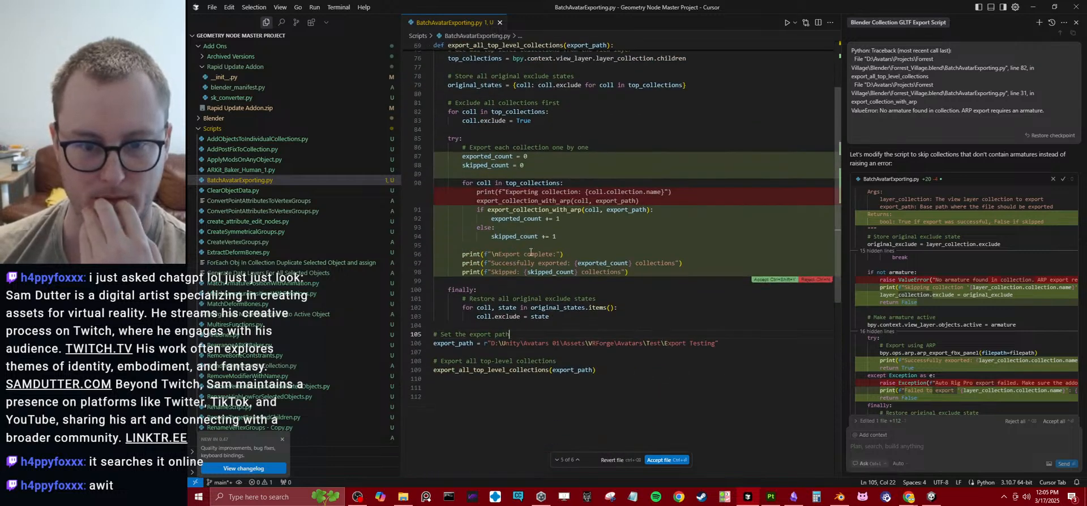
pyautogui.scroll(-10, 911, 322)
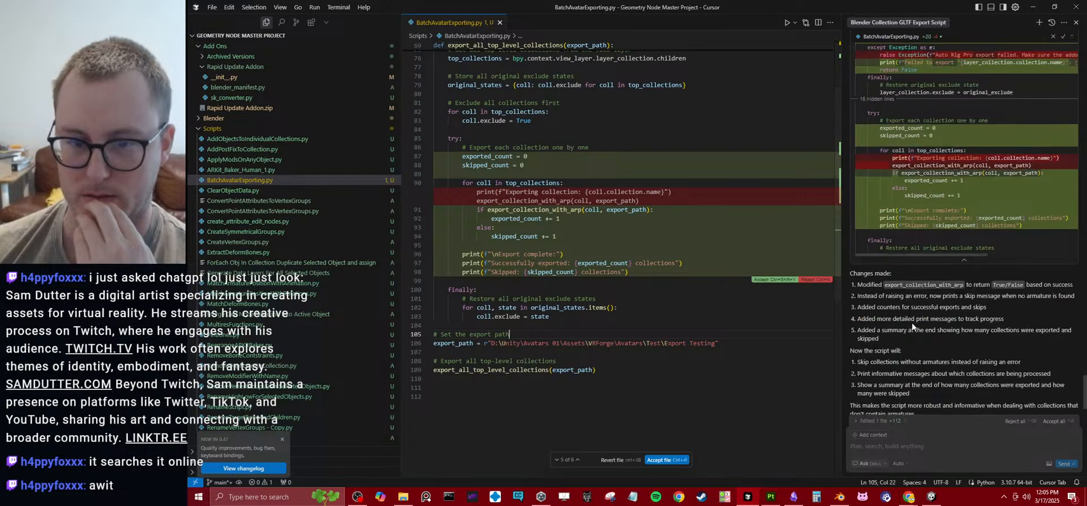
pyautogui.scroll(-5, 667, 376)
pyautogui.click(669, 461)
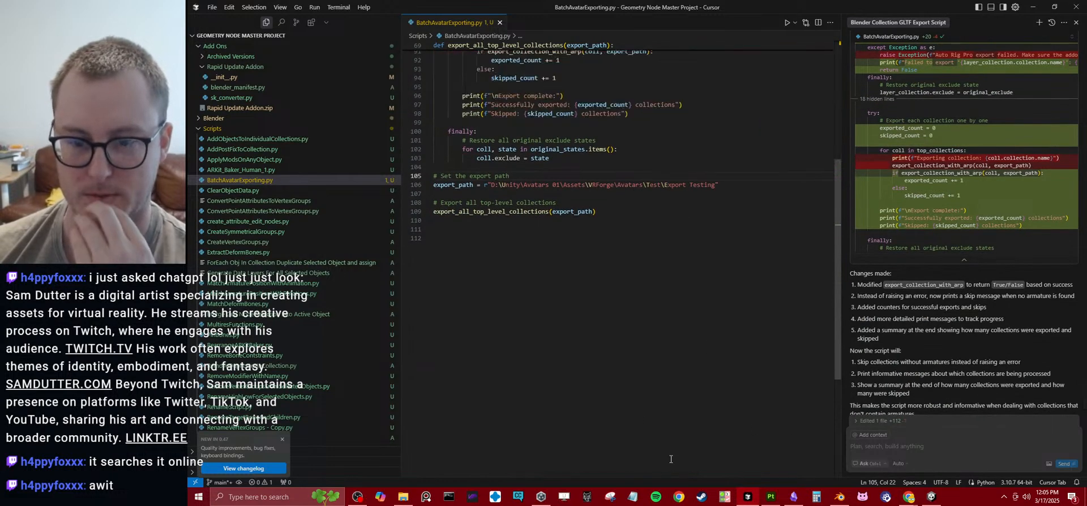
pyautogui.click(686, 383)
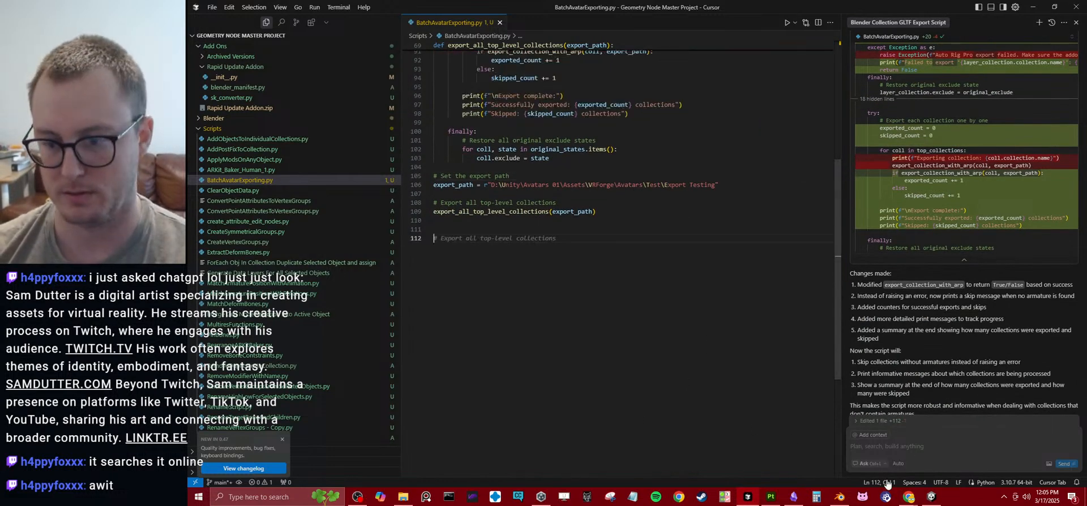
# - Switch to Blender, reload and run the updated export script, and check the Export Testing folder in Unity
pyautogui.click(839, 497)
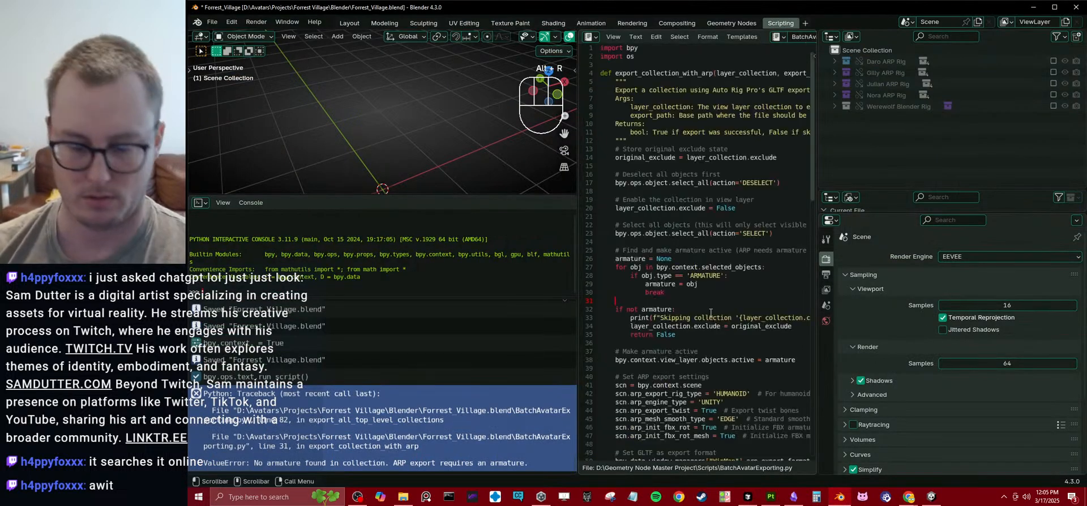
pyautogui.press('alt')
pyautogui.hotkey('alt', 'p')
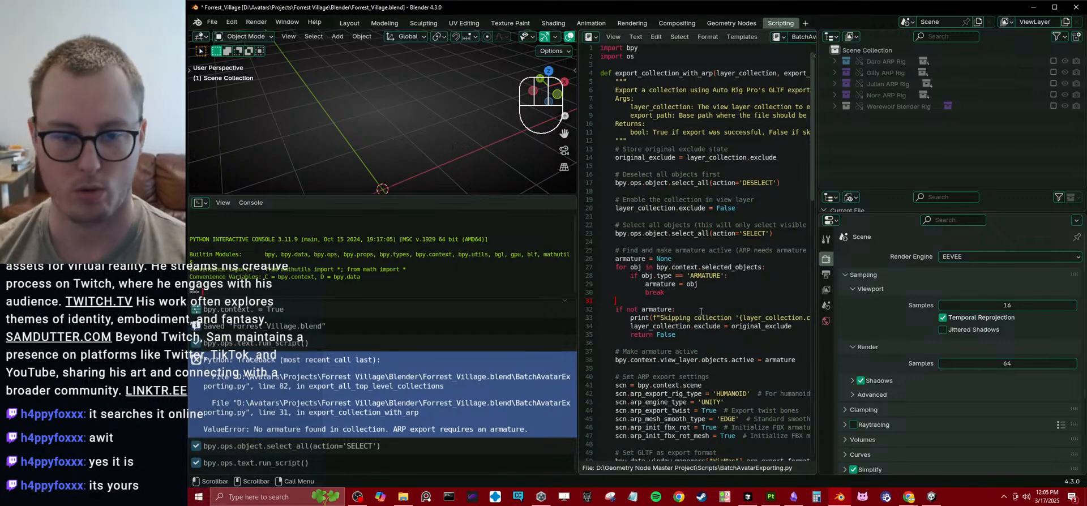
pyautogui.moveTo(393, 123); pyautogui.dragTo(424, 134, button='middle')
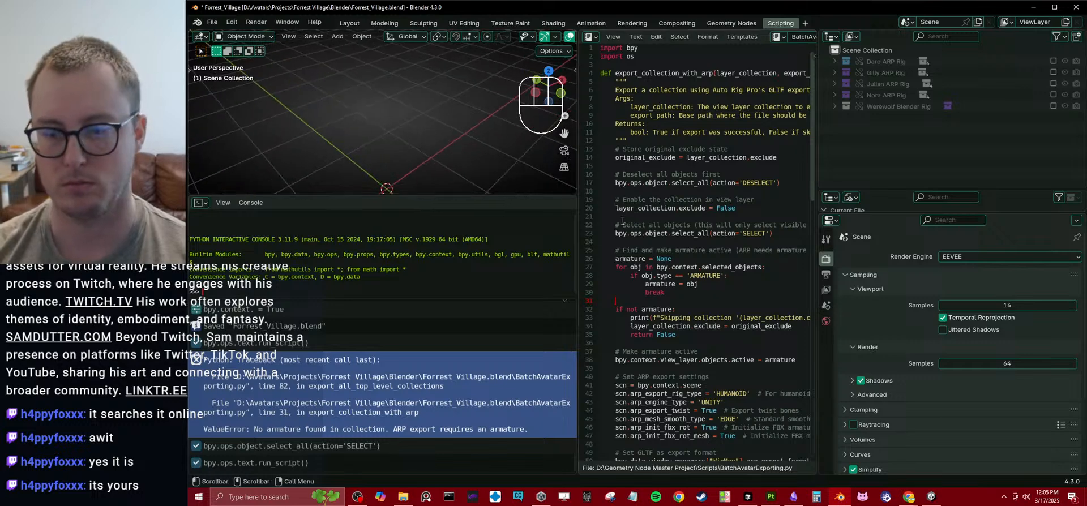
pyautogui.click(931, 496)
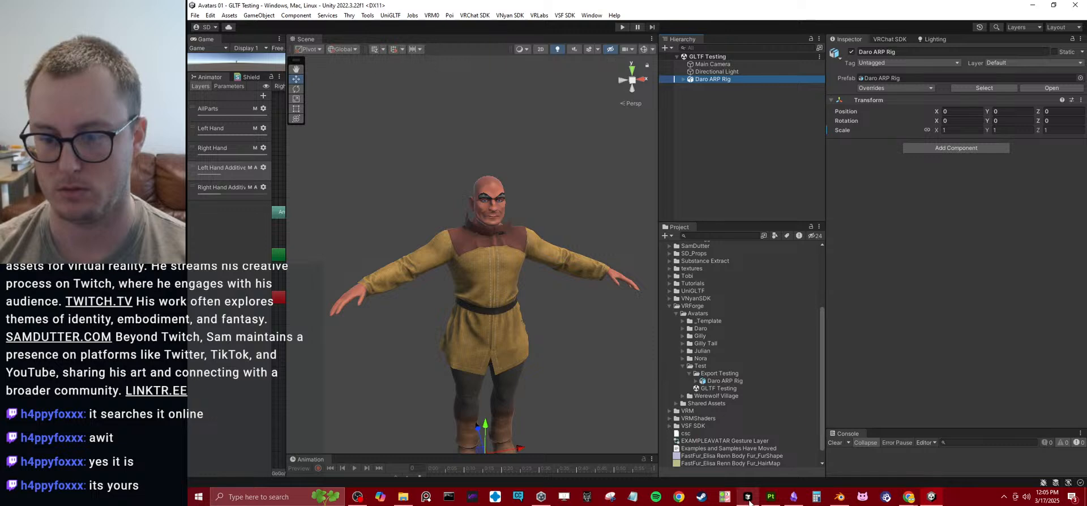
# - Return to Blender, show the system console and copy the export summary lines at its end
pyautogui.click(839, 496)
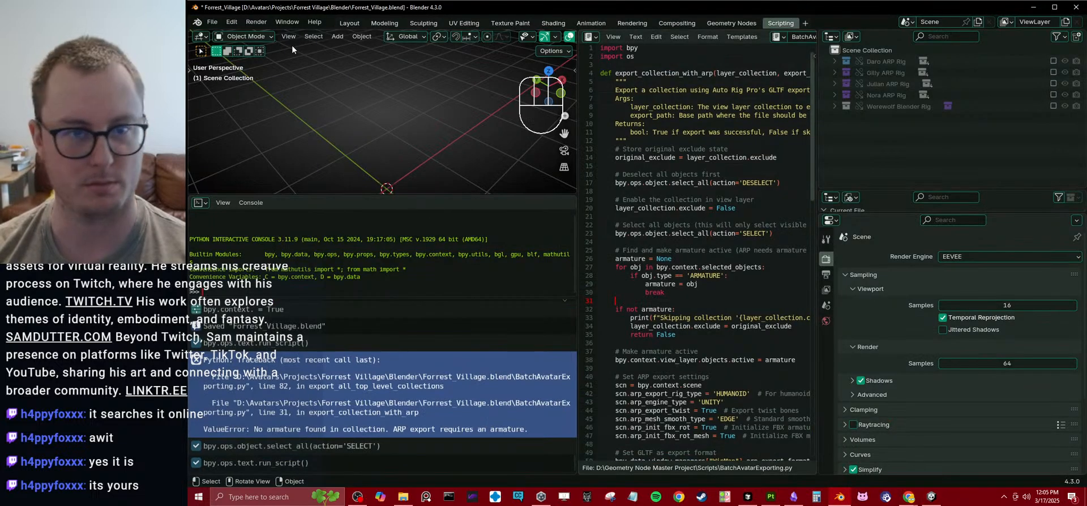
pyautogui.click(287, 22)
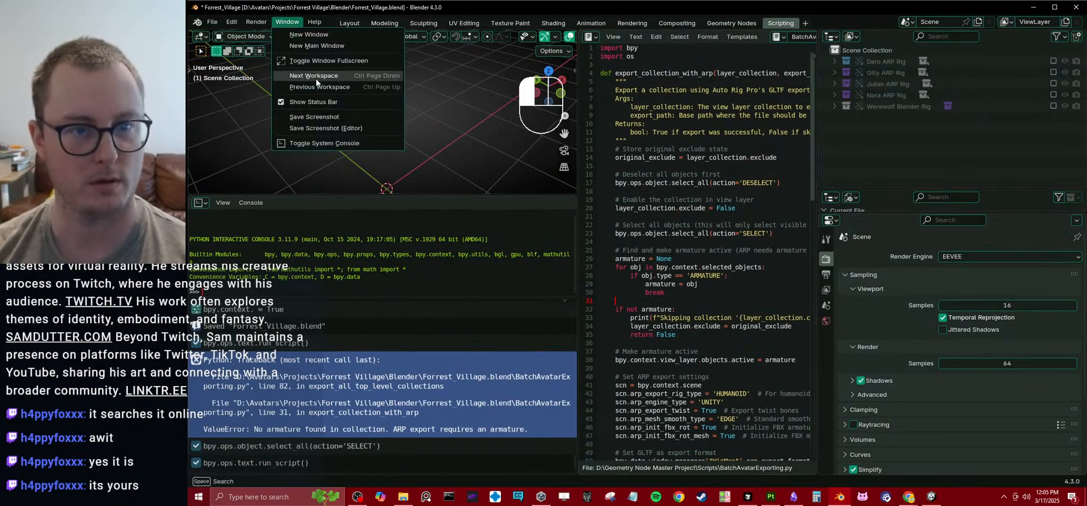
pyautogui.click(315, 146)
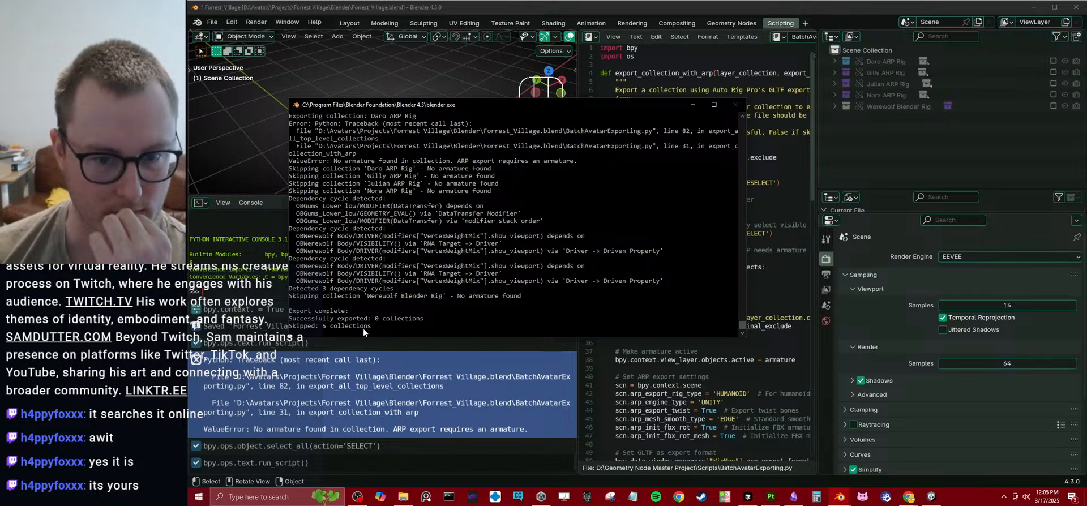
pyautogui.moveTo(376, 326); pyautogui.dragTo(276, 313)
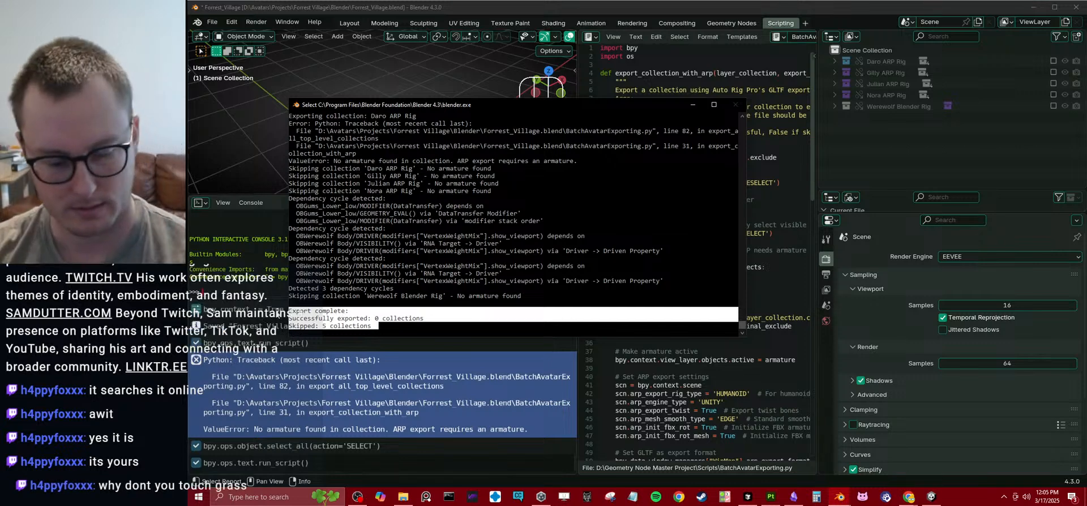
pyautogui.hotkey('ctrl', 'c')
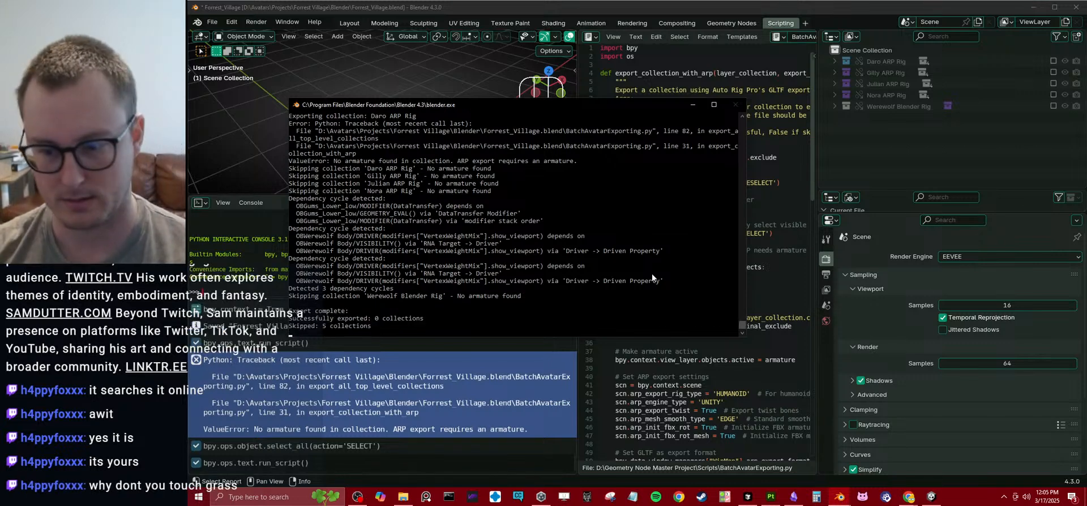
# - Switch to Cursor, paste the export summary into the AI chat and add "I don't think the collections are getting properly enabled."
pyautogui.click(751, 498)
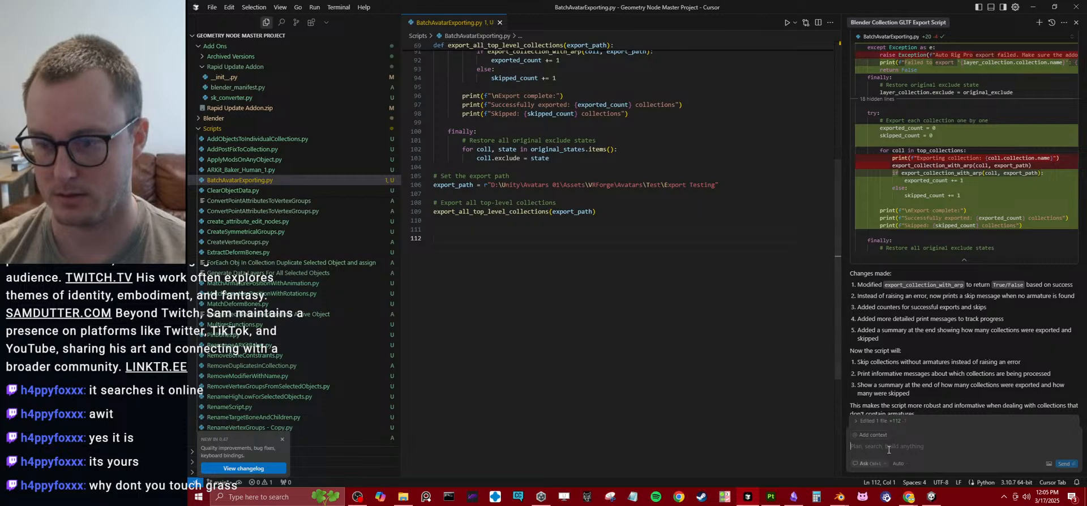
pyautogui.hotkey('ctrl', 'v')
pyautogui.write("I don't think")
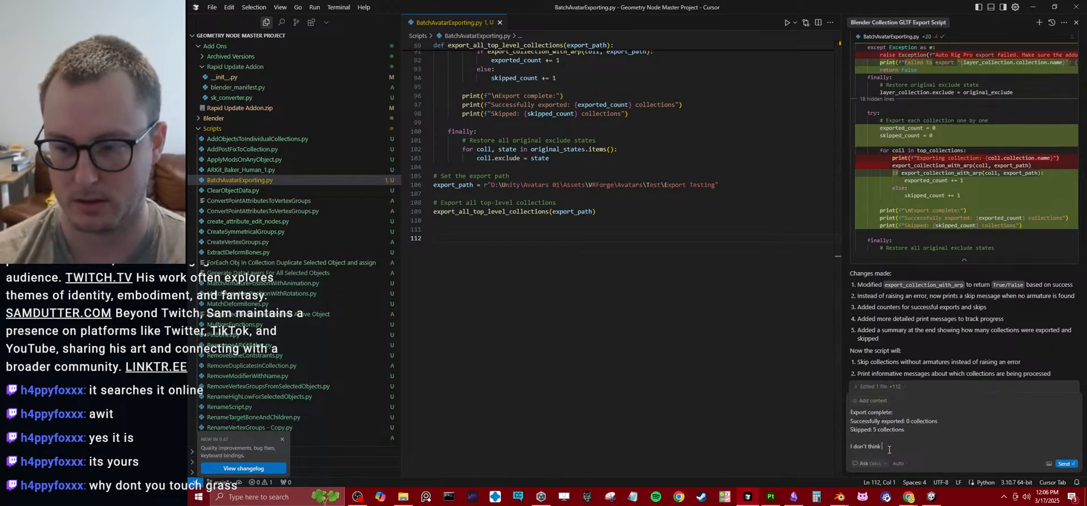
pyautogui.write(' the collections')
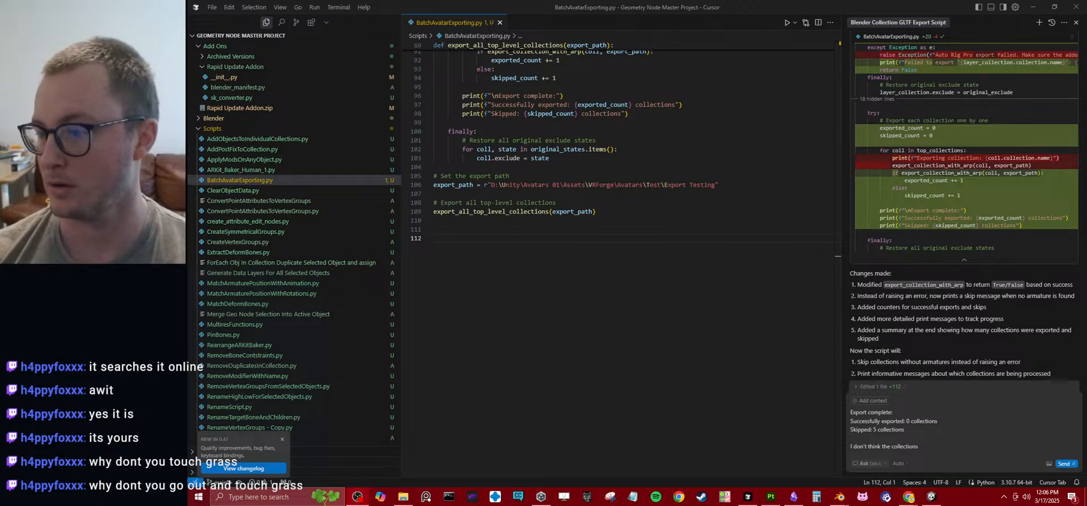
pyautogui.click(982, 272)
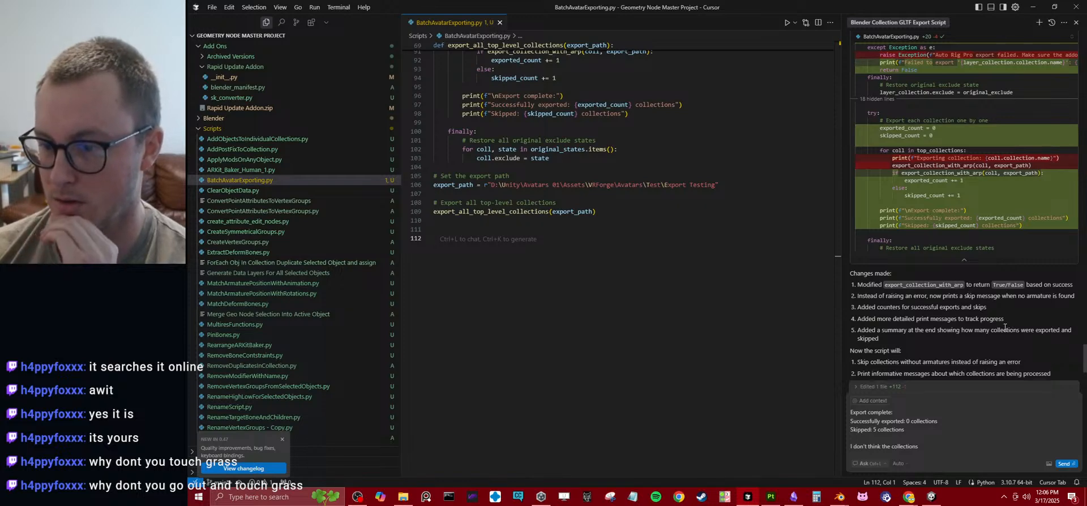
pyautogui.scroll(-1, 1001, 323)
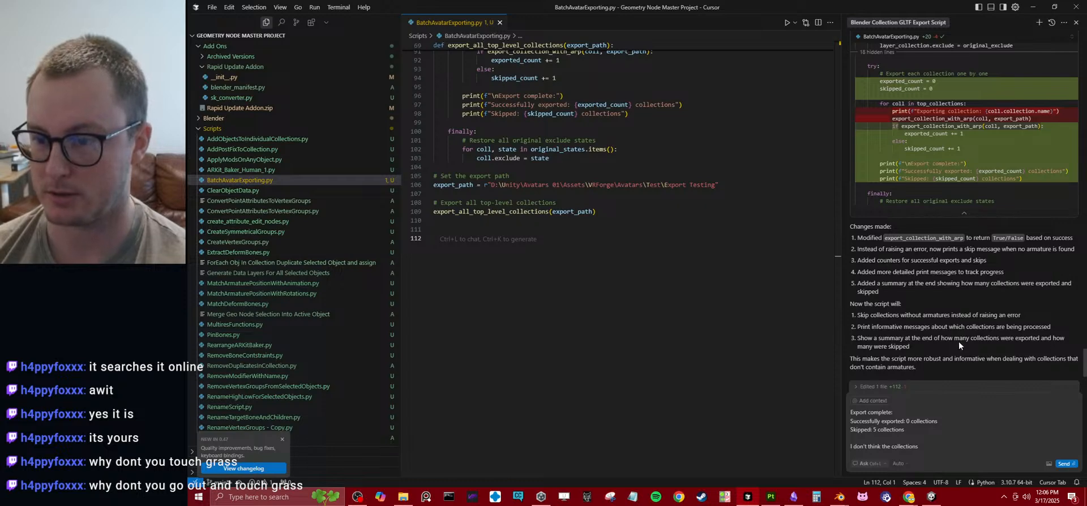
pyautogui.scroll(-2, 953, 342)
pyautogui.click(941, 443)
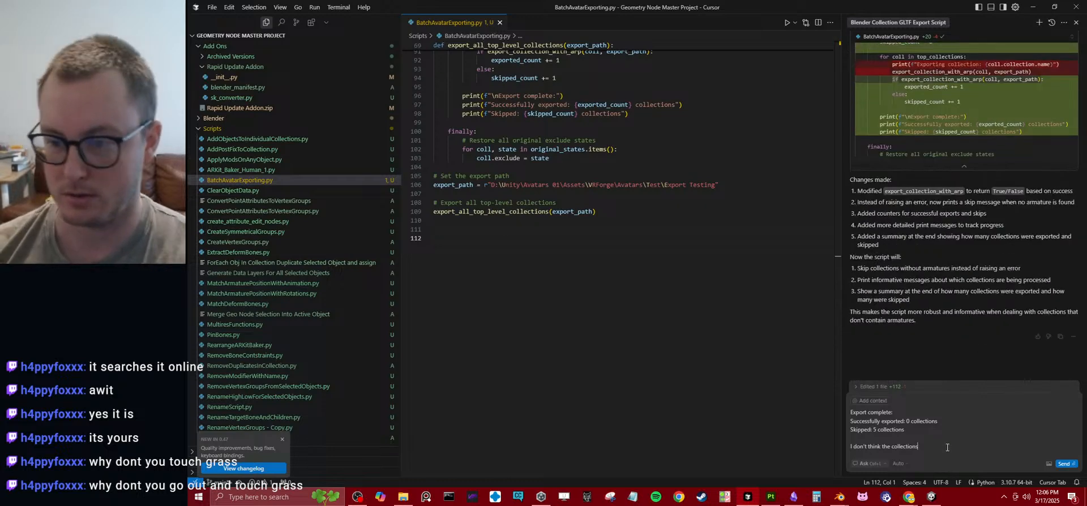
pyautogui.write('are gettin')
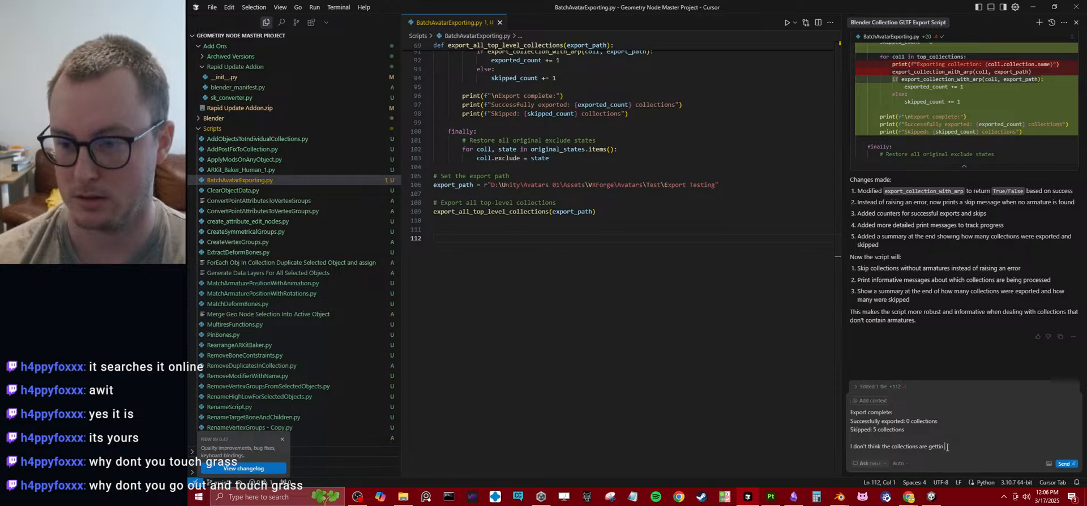
pyautogui.write('g proper')
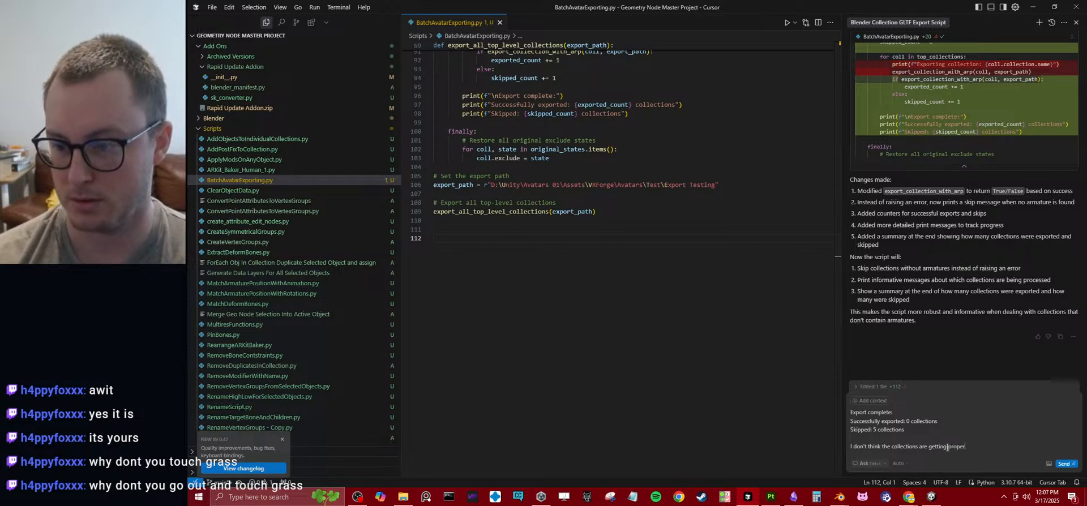
pyautogui.write('ly enabled.')
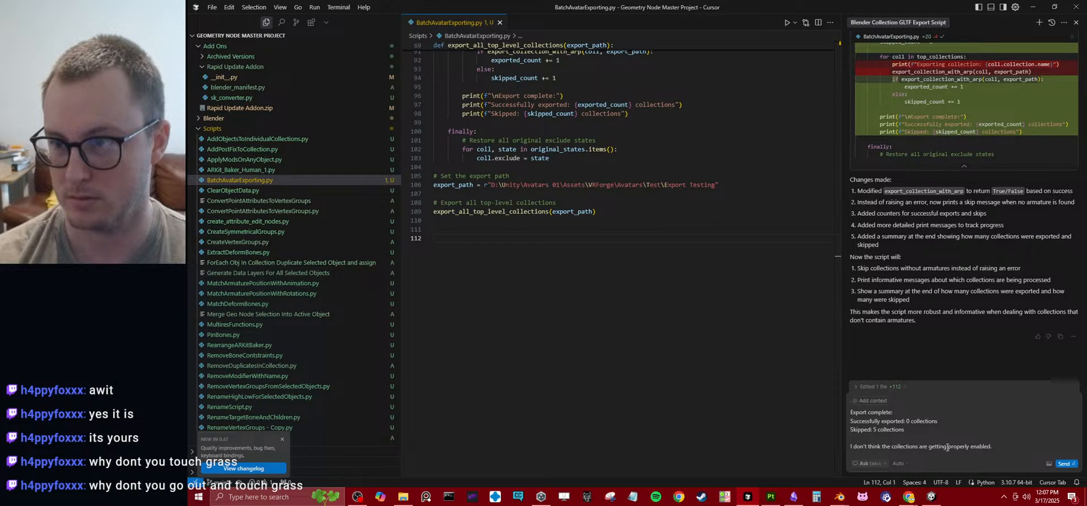
pyautogui.write('Make sur')
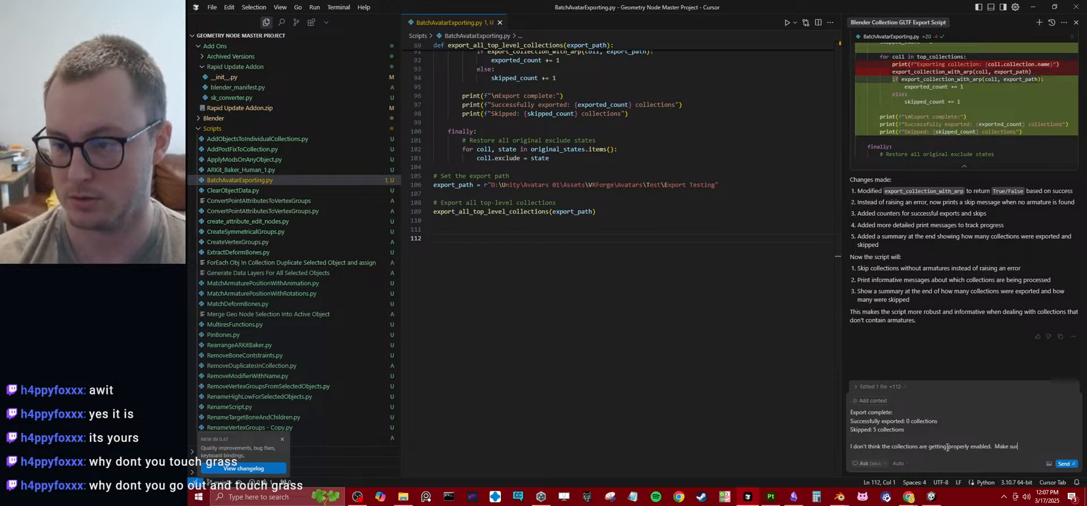
pyautogui.write('e to yse')
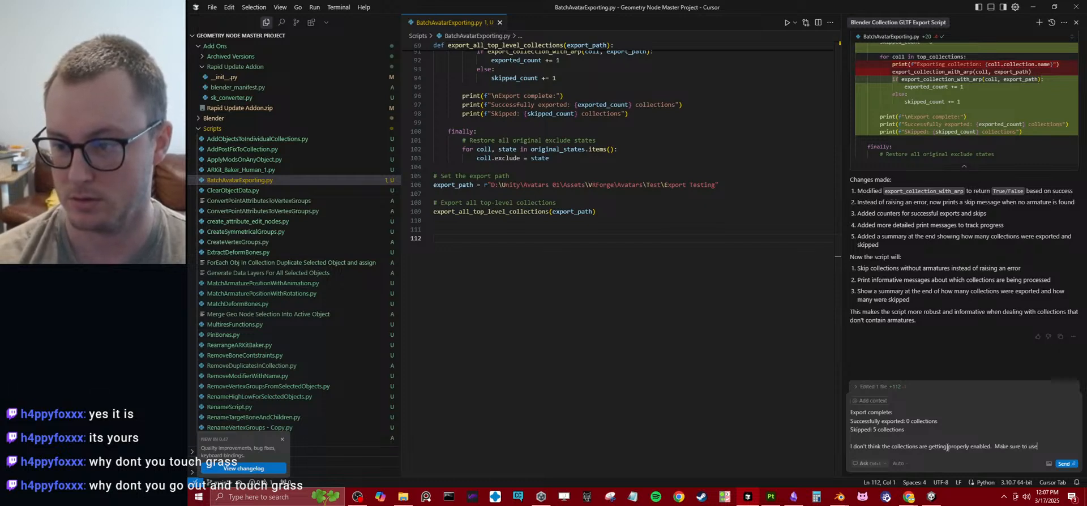
pyautogui.write(' the')
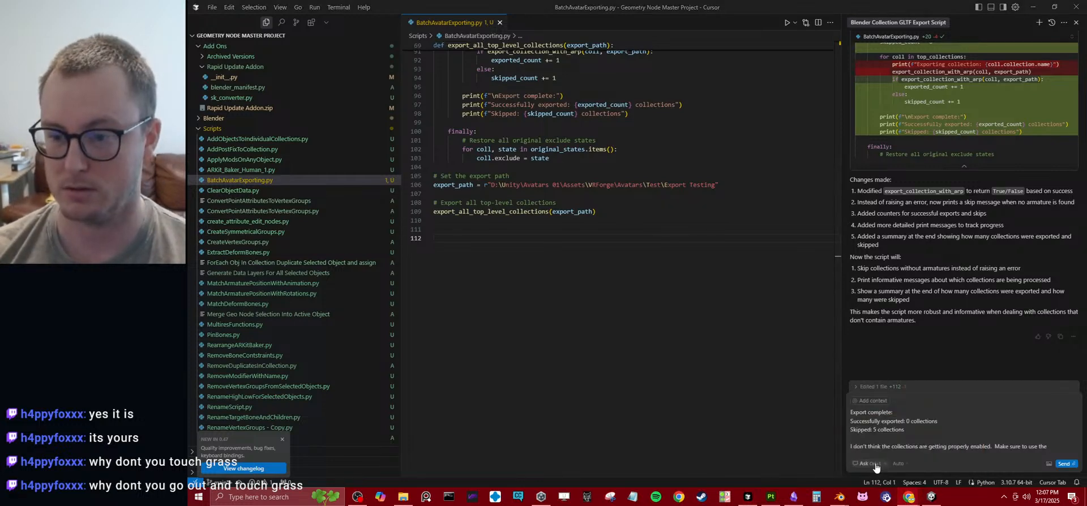
# - Switch to Chrome, copy the address of the Blender Python API page on LayerCollection exclude, and return to Cursor
pyautogui.click(919, 471)
pyautogui.click(400, 6)
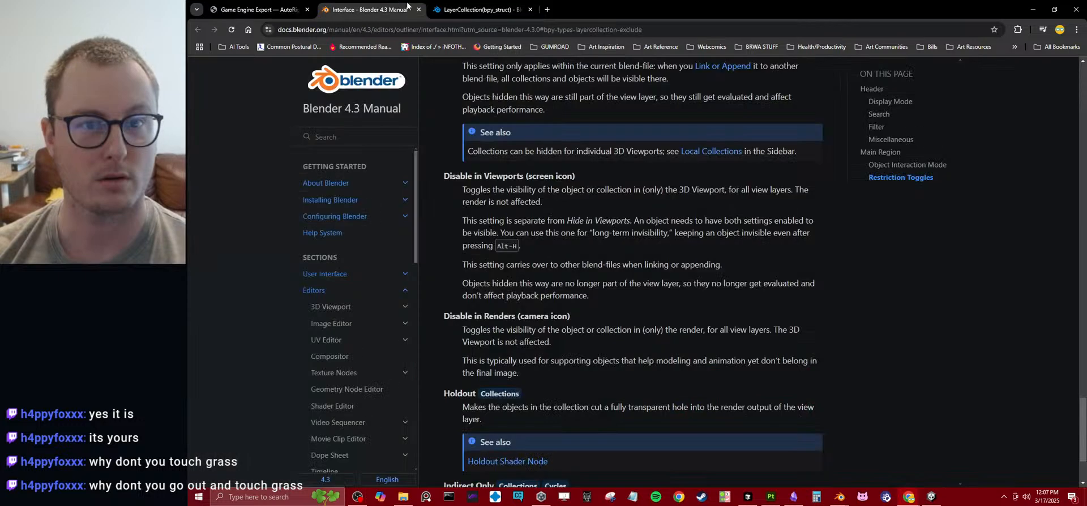
pyautogui.click(453, 9)
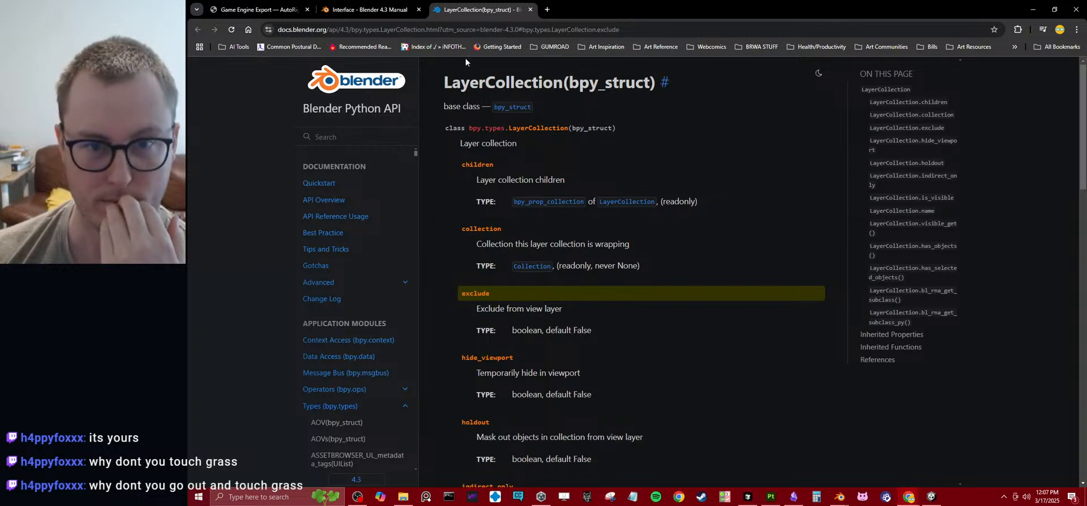
pyautogui.click(546, 22)
pyautogui.hotkey('ctrl', 'c')
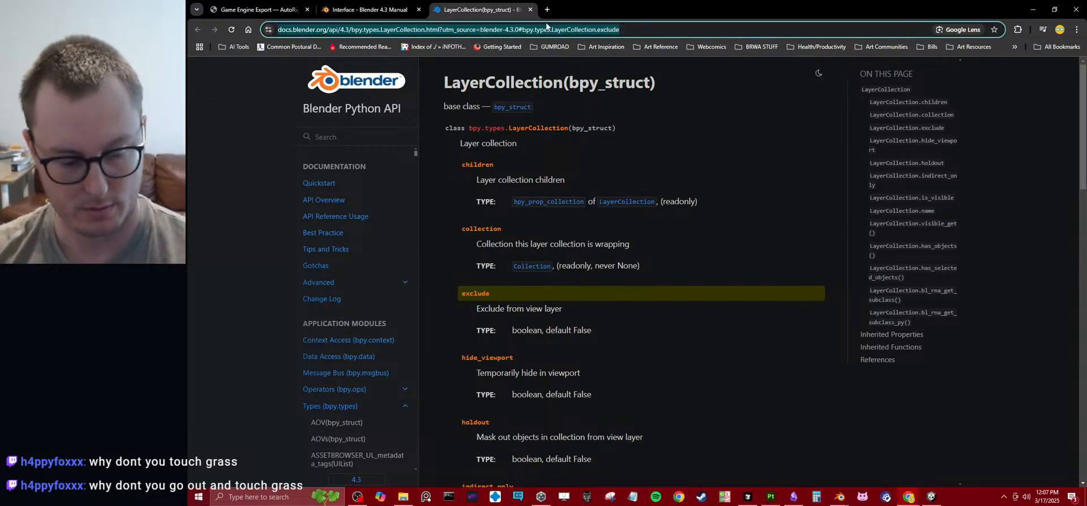
pyautogui.click(900, 380)
pyautogui.click(747, 496)
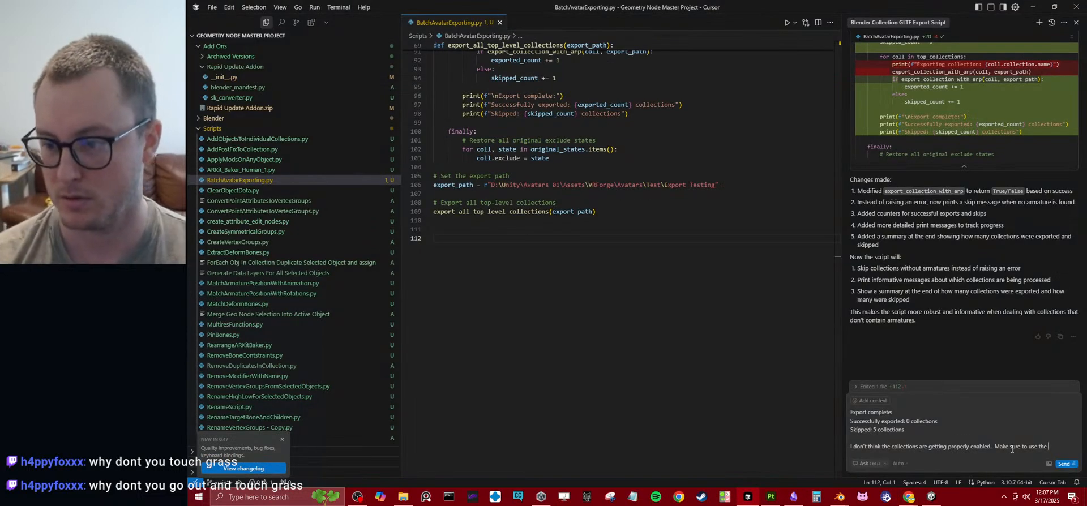
pyautogui.write('proper')
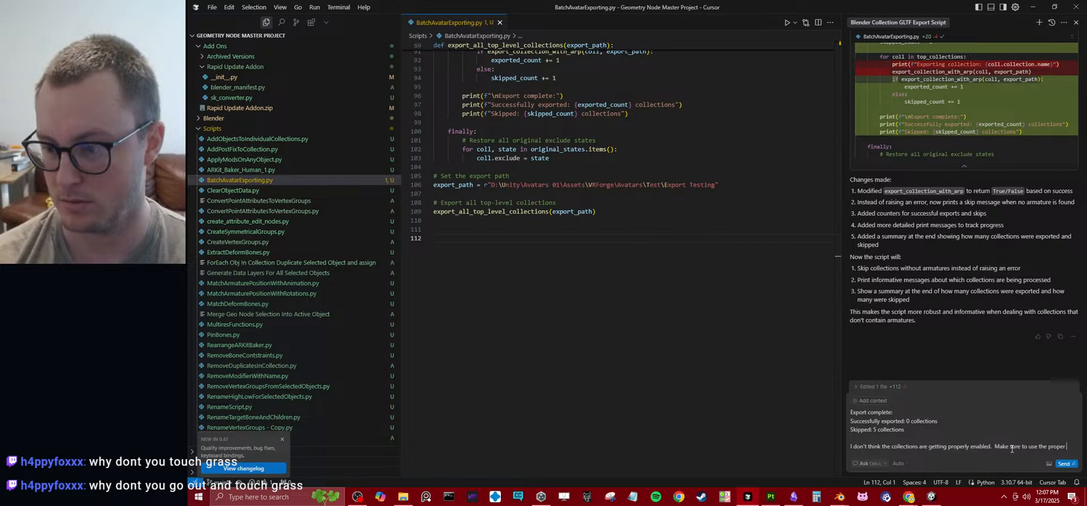
pyautogui.hotkey('ctrl', 'BackSpace')
pyautogui.hotkey('ctrl', 'BackSpace')
pyautogui.hotkey('ctrl', 'BackSpace')
pyautogui.hotkey('ctrl', 'BackSpace')
pyautogui.hotkey('ctrl', 'BackSpace')
pyautogui.hotkey('ctrl', 'BackSpace')
# - Add "Reference this page for more info" and the copied LayerCollection link to the chat message and send it
pyautogui.write('Reference ths')
pyautogui.press('BackSpace')
pyautogui.press('BackSpace')
pyautogui.write('his docu')
pyautogui.hotkey('ctrl', 'BackSpace')
pyautogui.write('page for more info')
pyautogui.hotkey('shift', 'Return')
pyautogui.hotkey('shift', 'Return')
pyautogui.hotkey('ctrl', 'v')
pyautogui.press('Return')
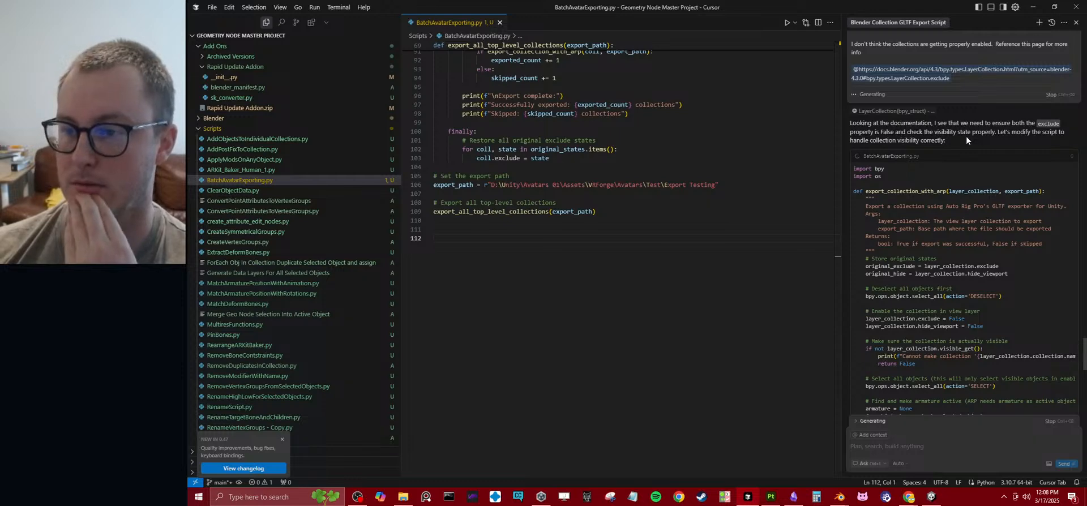
# - Apply the AI's exclude and hide_viewport handling to BatchAvatarExporting.py, review both export functions and accept the file
pyautogui.scroll(-10, 973, 259)
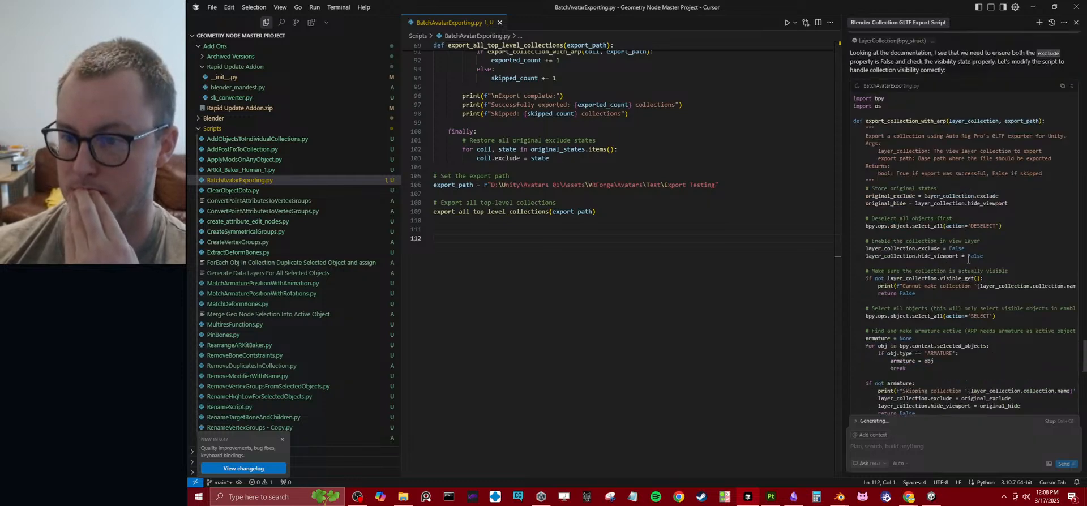
pyautogui.scroll(-5, 973, 259)
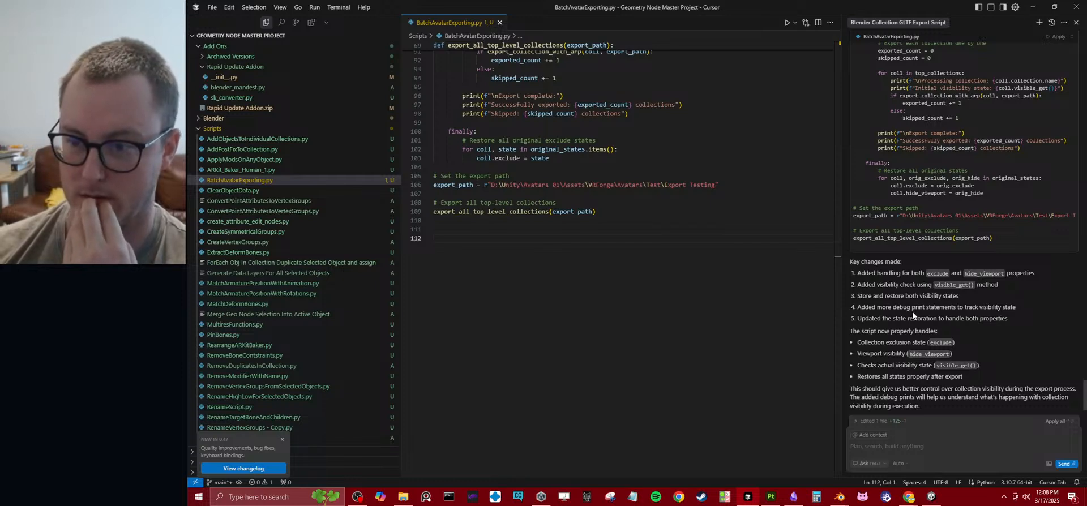
pyautogui.click(1054, 421)
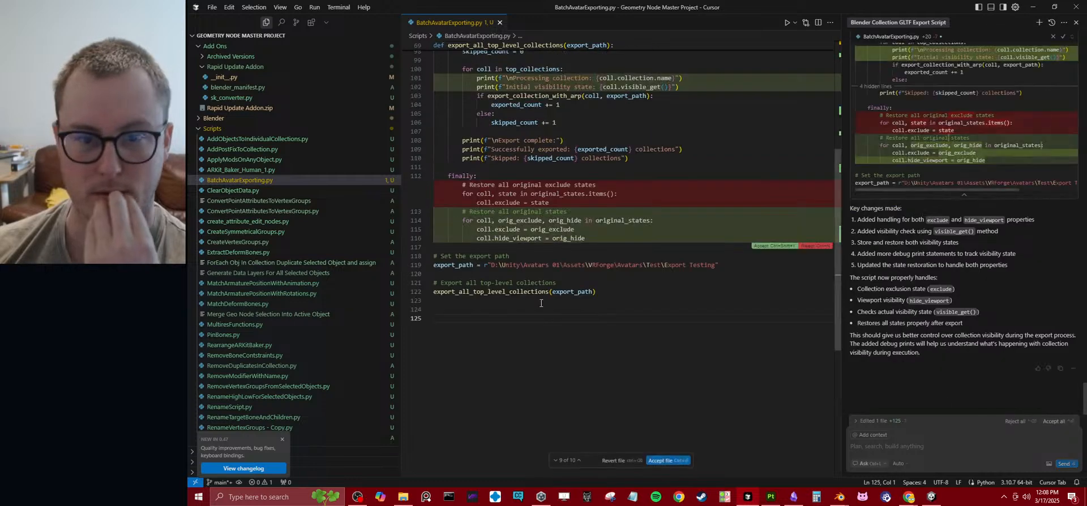
pyautogui.scroll(3, 549, 283)
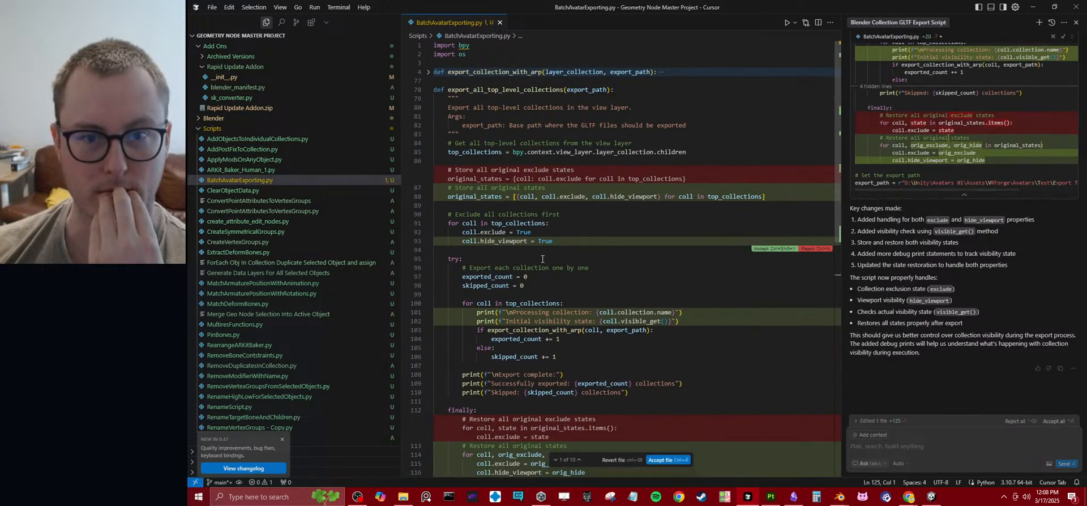
pyautogui.click(427, 72)
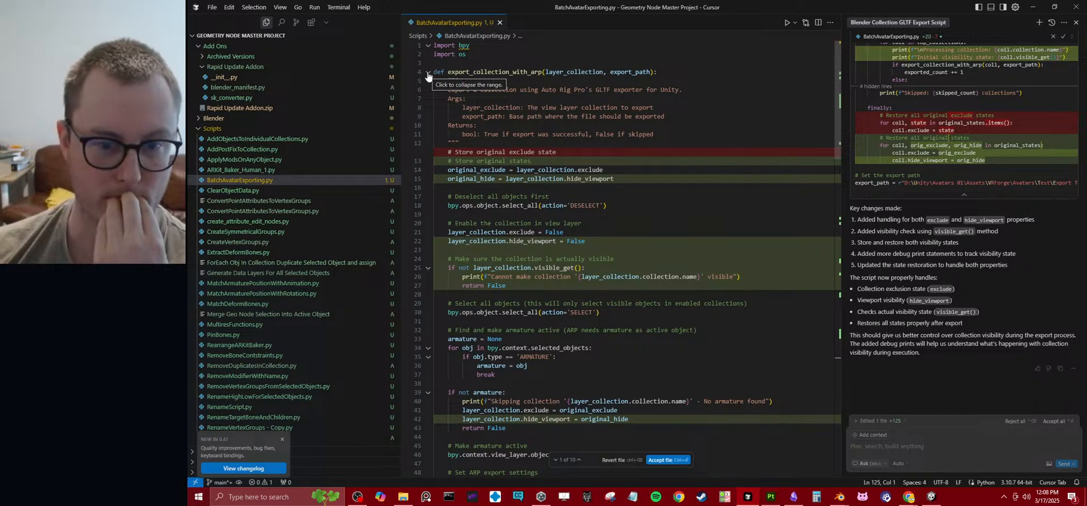
pyautogui.click(428, 72)
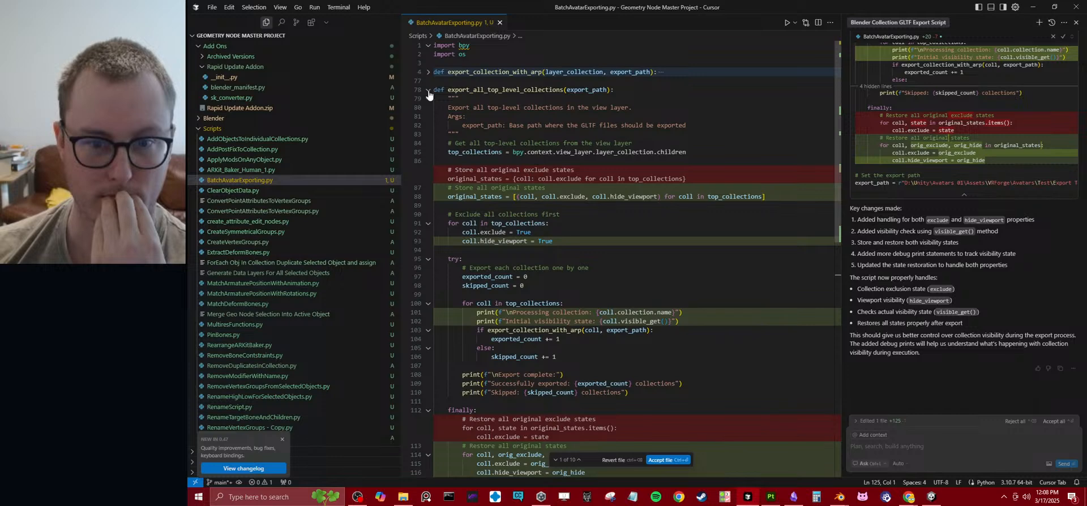
pyautogui.click(667, 459)
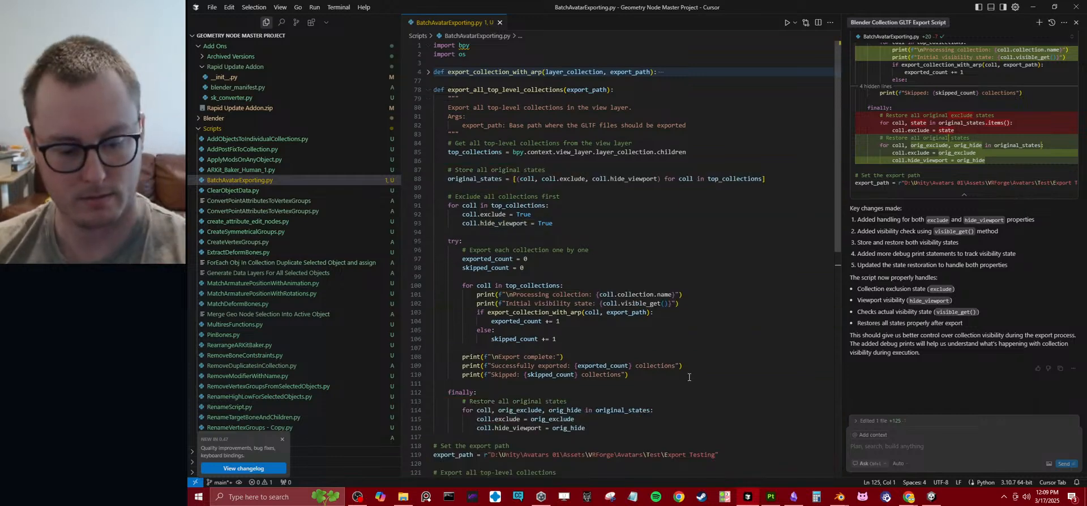
# - Switch to Blender, reload the updated export script, save the blend file and run the script
pyautogui.moveTo(839, 496)
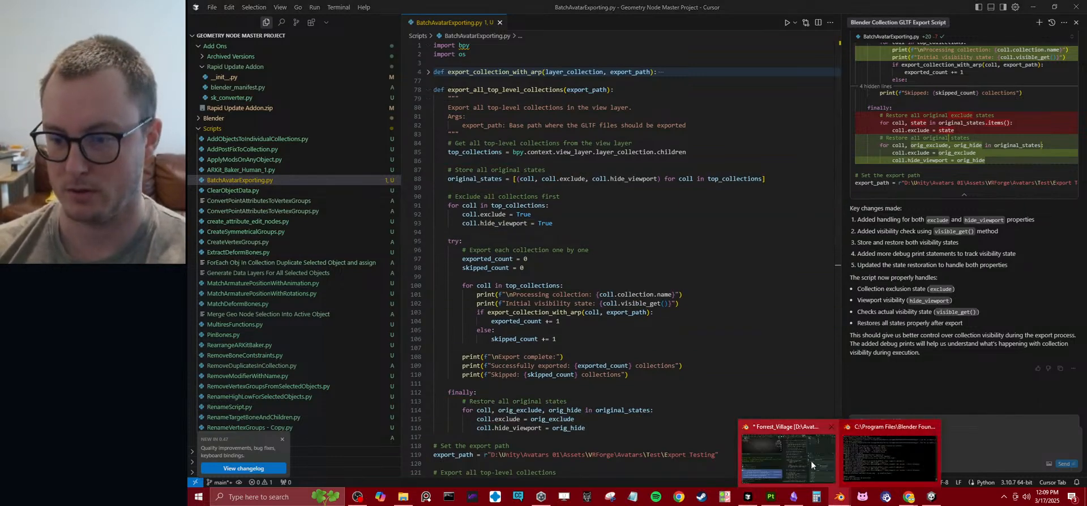
pyautogui.click(811, 461)
pyautogui.hotkey('alt', 'r')
pyautogui.click(736, 253)
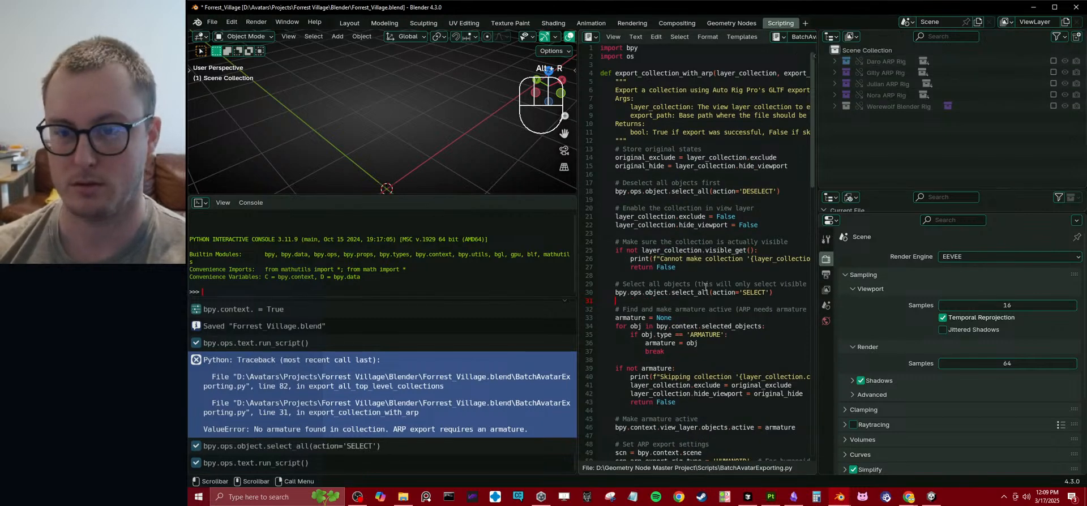
pyautogui.hotkey('ctrl', 's')
pyautogui.press('alt')
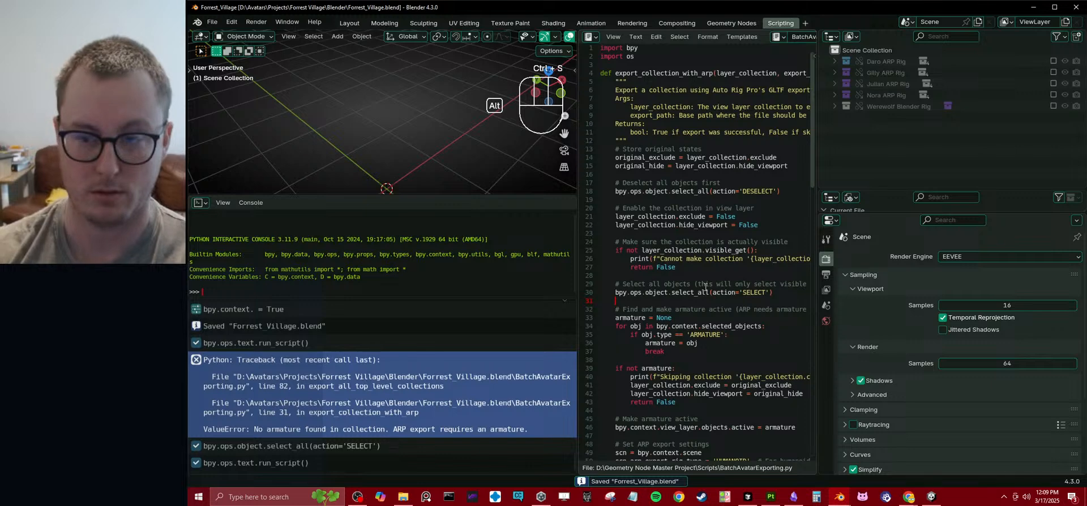
pyautogui.hotkey('alt', 'p')
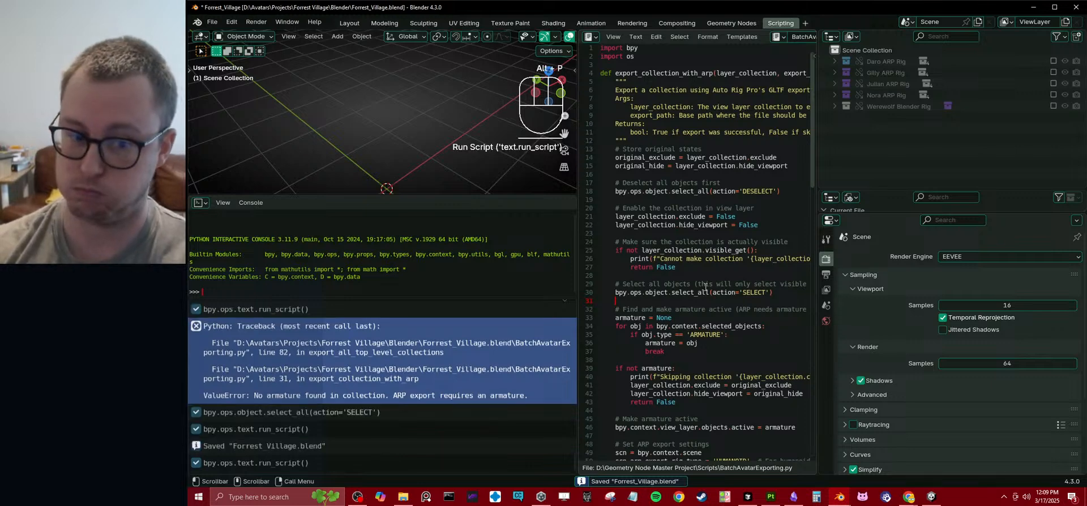
# - Include the Daro ARP Rig collection and its Daro ARP Rig_grp_rig child in the view layer, leaving Daro ARP Rig_cs excluded
pyautogui.moveTo(384, 182); pyautogui.dragTo(430, 145, button='middle')
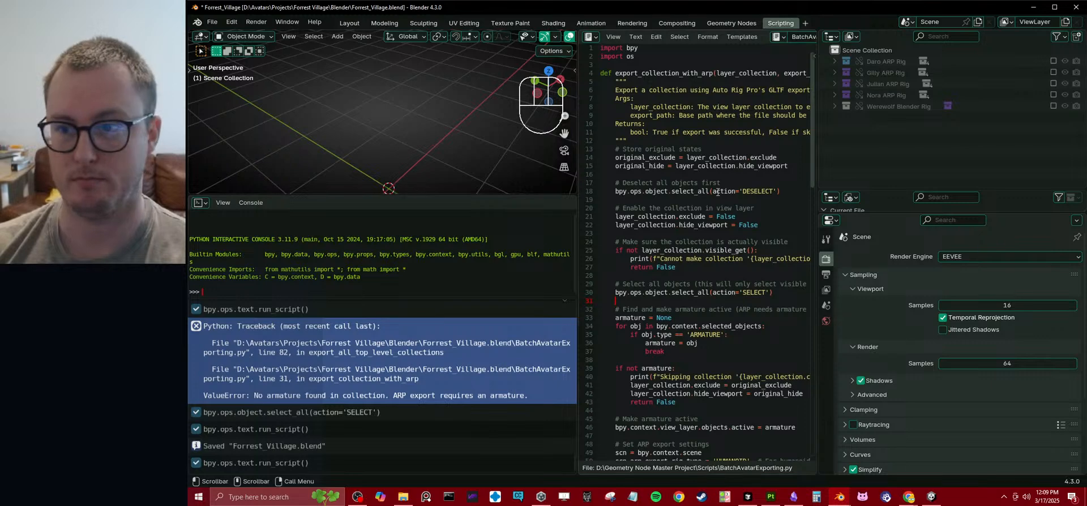
pyautogui.click(1052, 60)
pyautogui.keyDown('shift'); pyautogui.moveTo(409, 190); pyautogui.dragTo(427, 141, button='middle'); pyautogui.keyUp('shift')
pyautogui.click(832, 61)
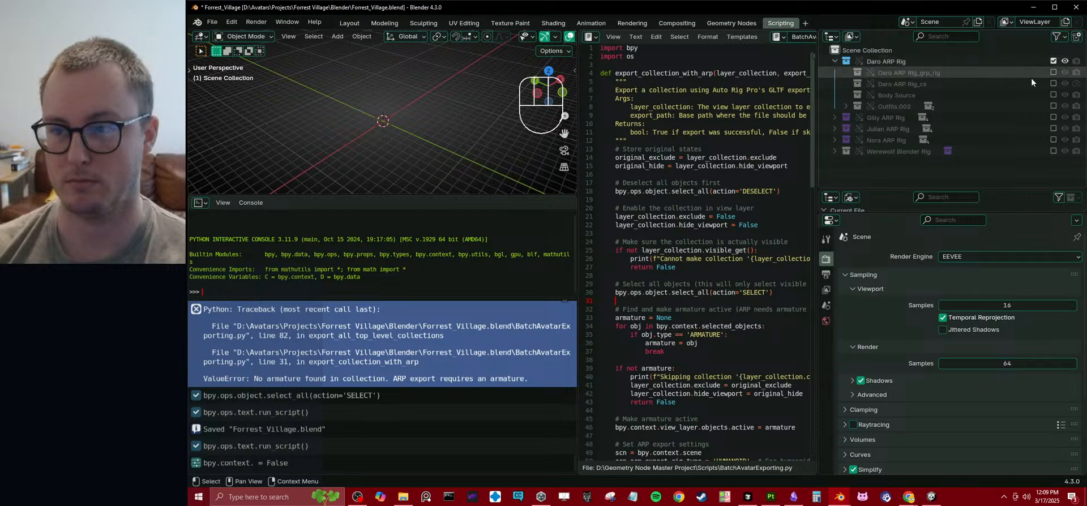
pyautogui.click(1053, 72)
pyautogui.click(1053, 84)
pyautogui.scroll(10, 511, 121)
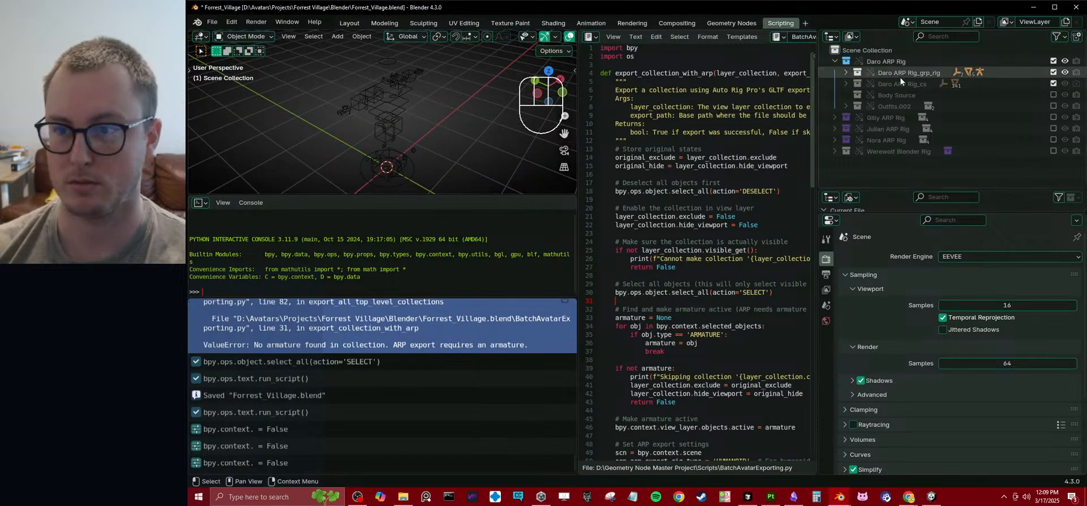
pyautogui.click(1054, 83)
# - Include Daro's Body Source collection and the Daro Villager Outfit collection inside the outfits group in the view layer
pyautogui.click(1053, 95)
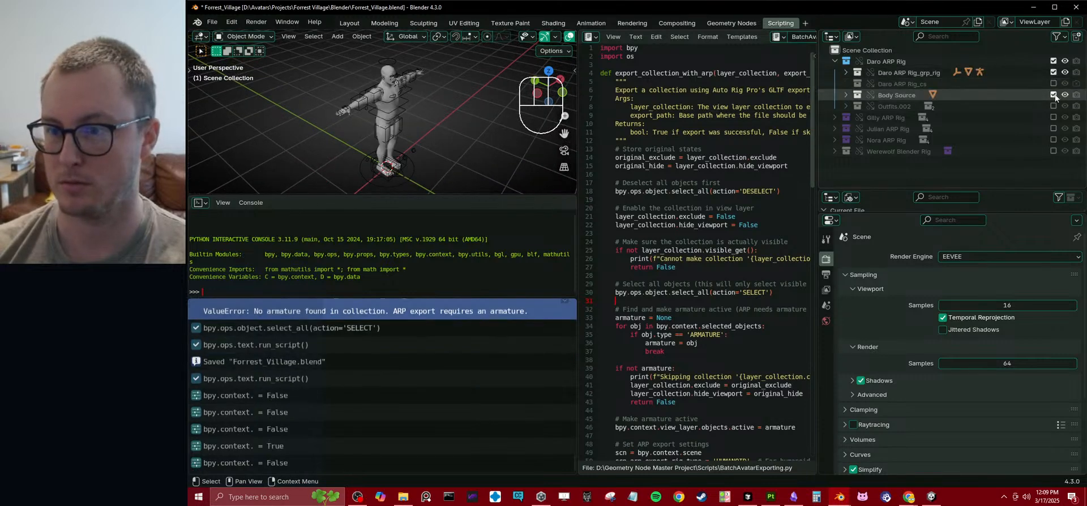
pyautogui.click(846, 106)
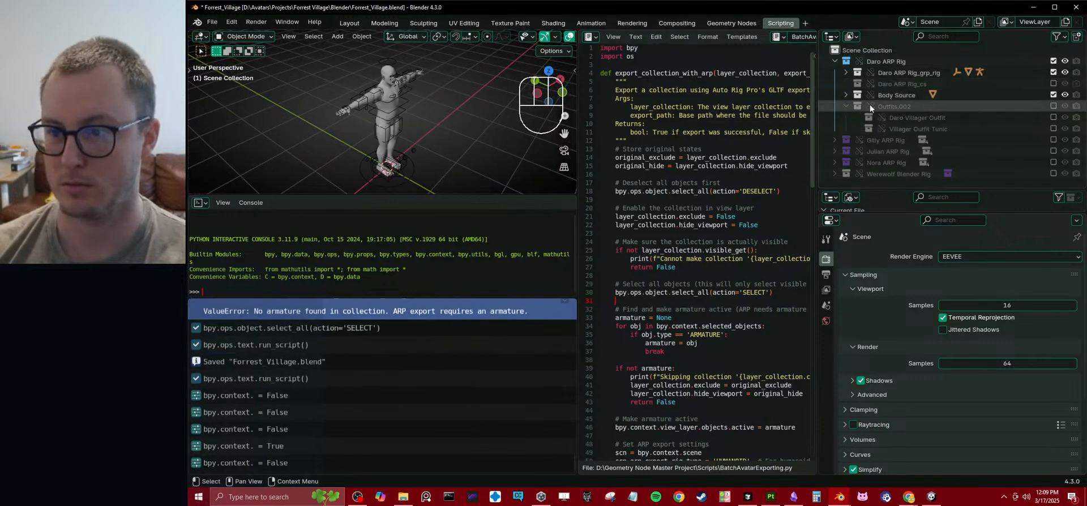
pyautogui.click(1053, 118)
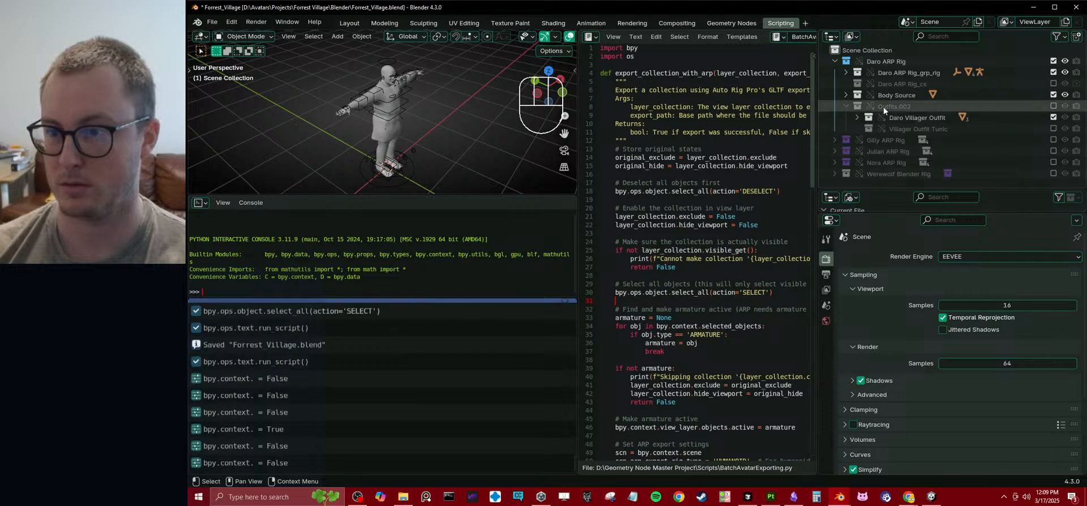
# - Collapse the Daro ARP Rig hierarchy and exclude that collection from the view layer
pyautogui.click(843, 106)
pyautogui.click(834, 61)
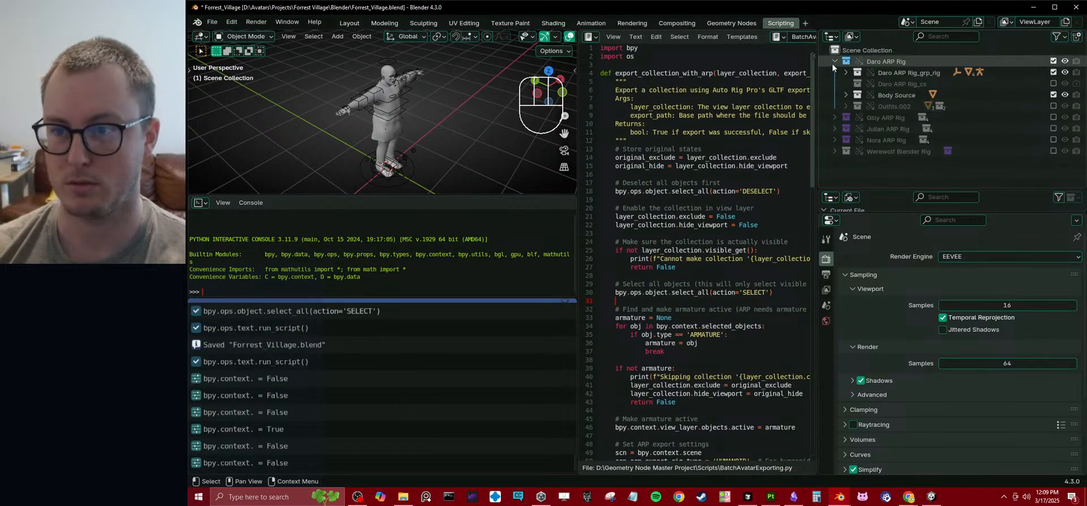
pyautogui.click(1053, 61)
pyautogui.click(1053, 61)
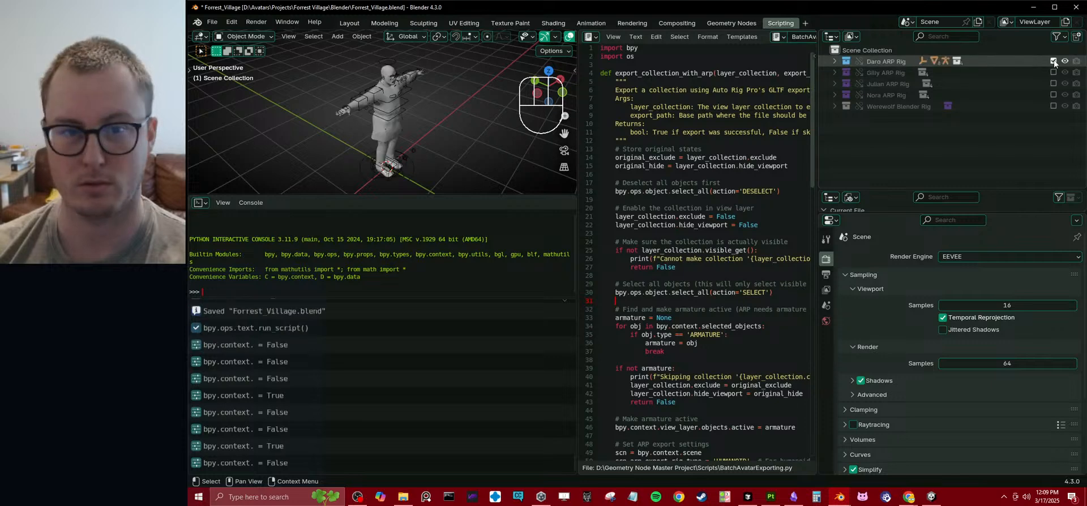
pyautogui.click(1052, 61)
# - Include Gilly ARP Rig in the view layer with Gilly ARP Rig_grp_rig, Gilly Source and Gilly Villager Outfit, leaving Gilly ARP Rig_cs excluded
pyautogui.click(1053, 72)
pyautogui.click(834, 72)
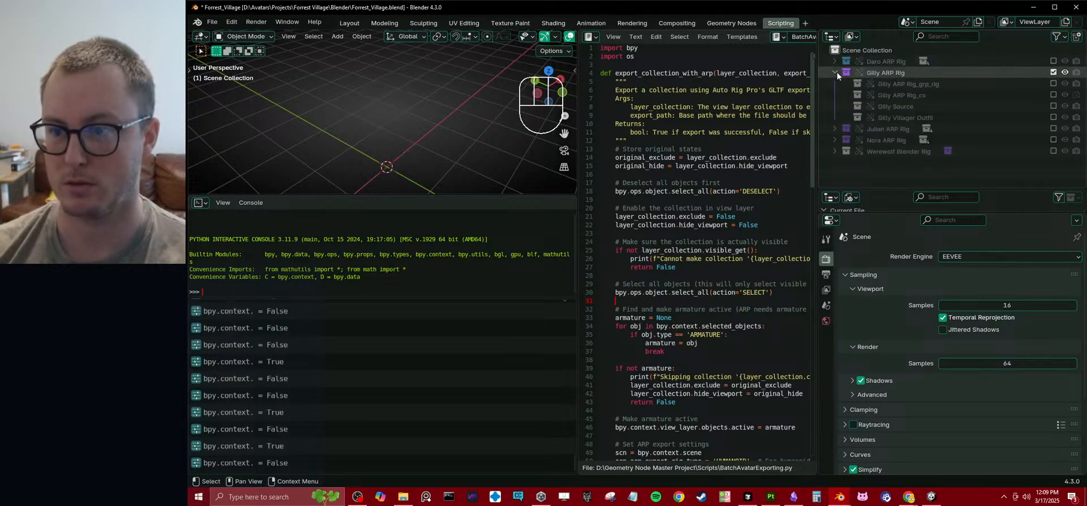
pyautogui.click(1052, 83)
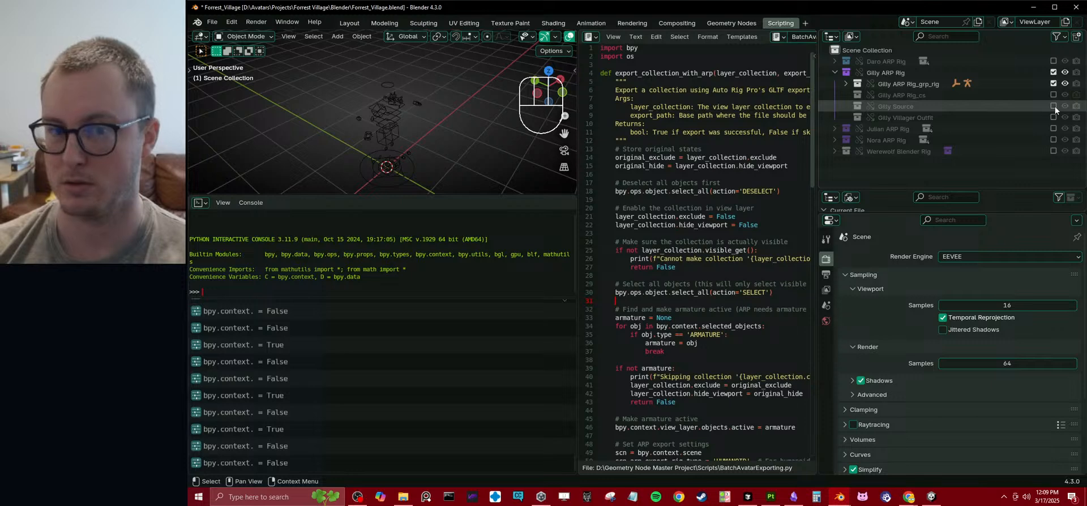
pyautogui.click(1054, 108)
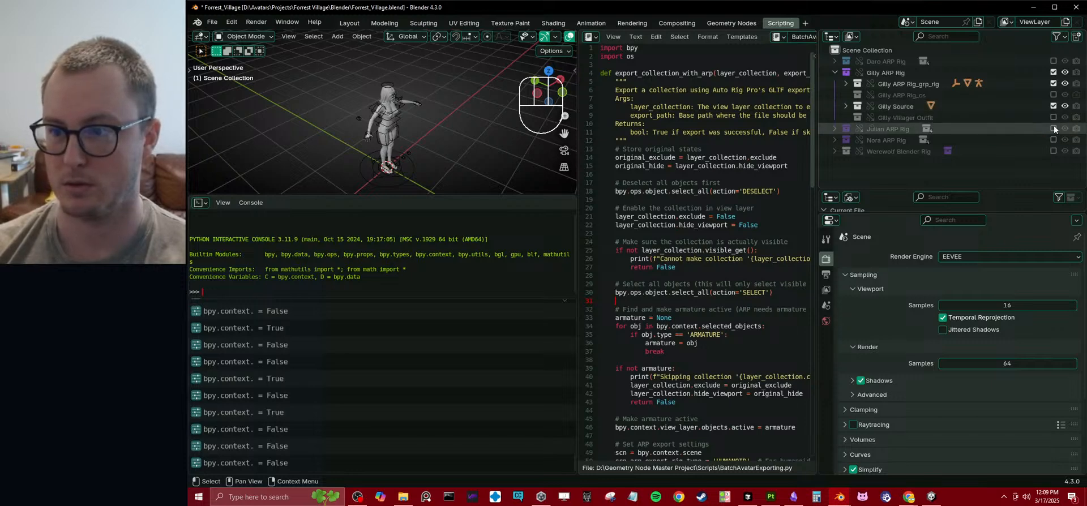
pyautogui.click(1053, 118)
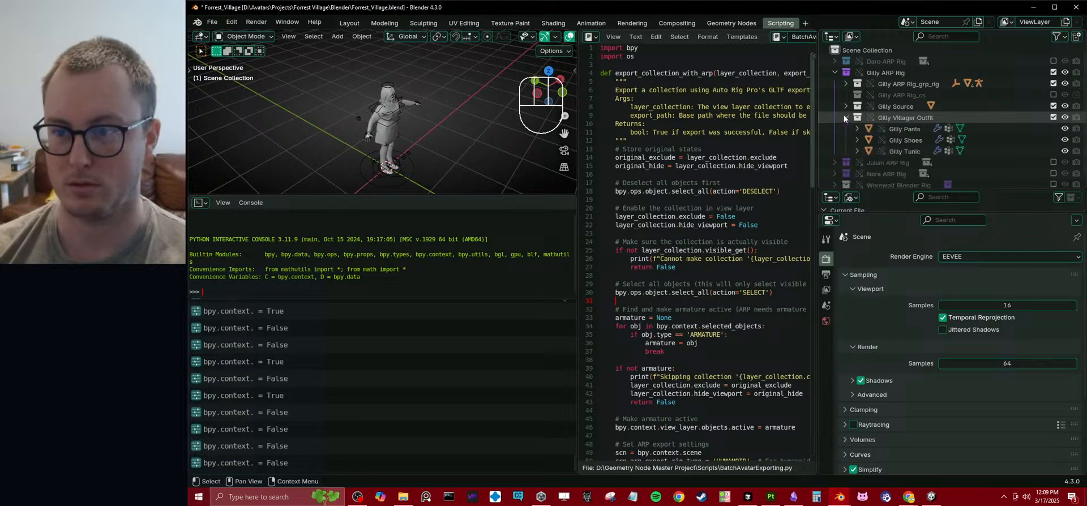
pyautogui.click(834, 72)
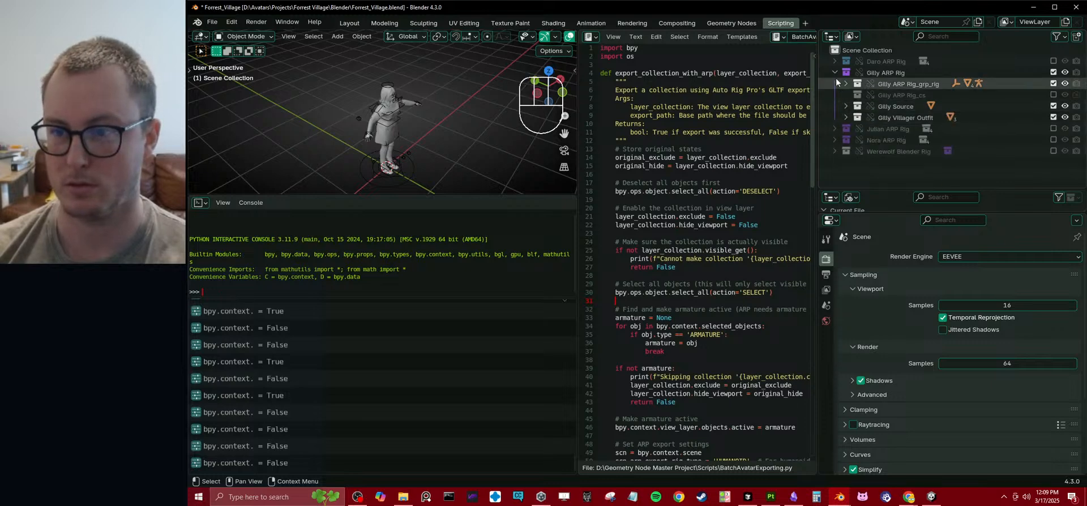
# - Include the Daro ARP Rig and Julian ARP Rig collections plus the Julian ARP Rig_grp_rig child in the view layer
pyautogui.click(1053, 60)
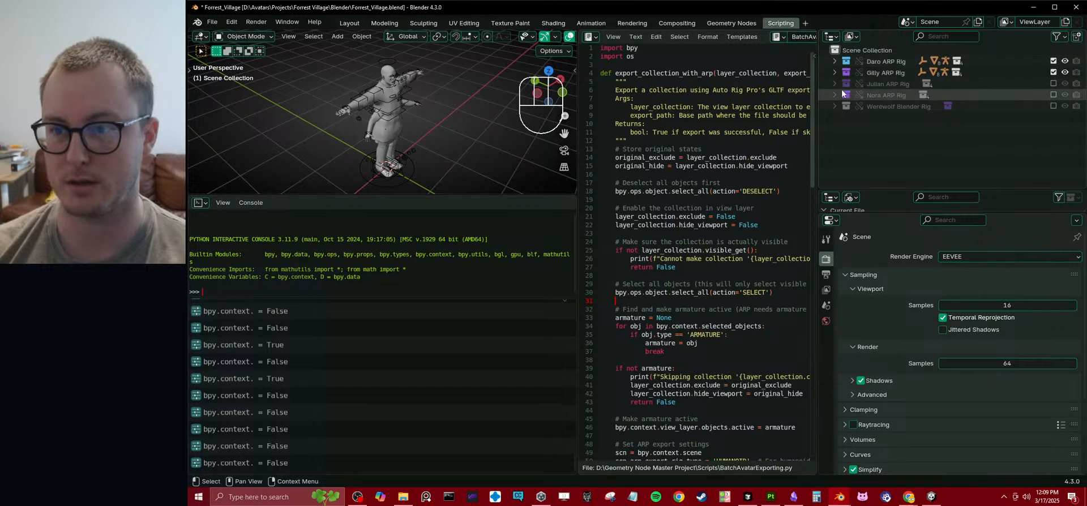
pyautogui.click(835, 83)
pyautogui.click(1054, 83)
pyautogui.click(1053, 94)
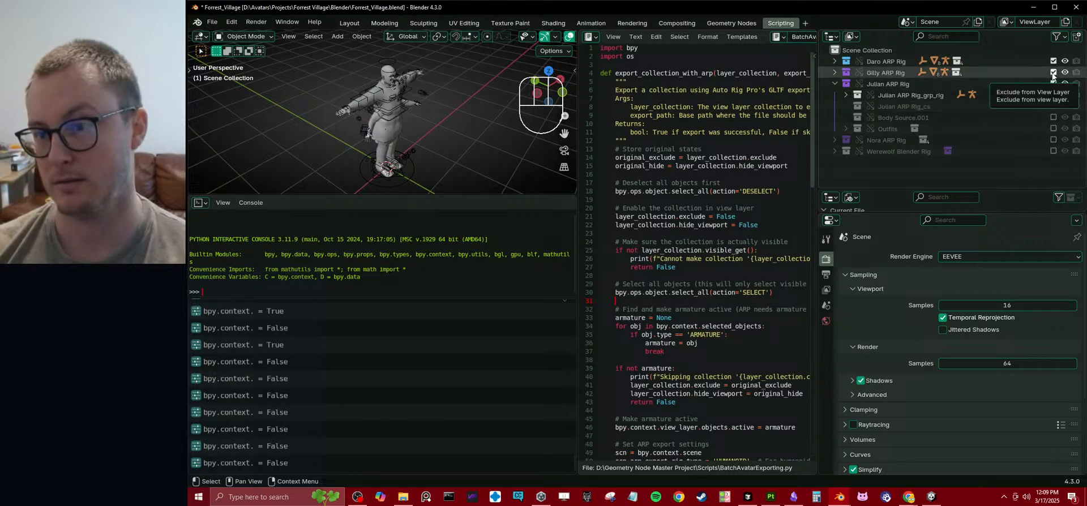
# - Exclude the Gilly, Daro and Julian ARP Rig collections from the view layer and collapse Julian's hierarchy
pyautogui.click(1053, 73)
pyautogui.click(1052, 62)
pyautogui.click(1052, 84)
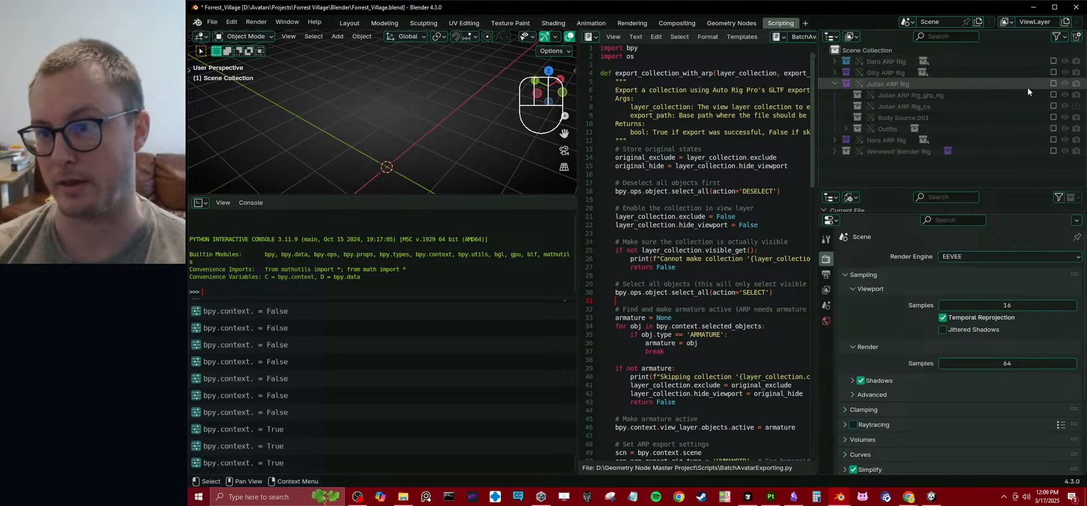
pyautogui.click(832, 84)
# - Save the blend file and run the batch export script with every top-level collection excluded
pyautogui.hotkey('ctrl', 's')
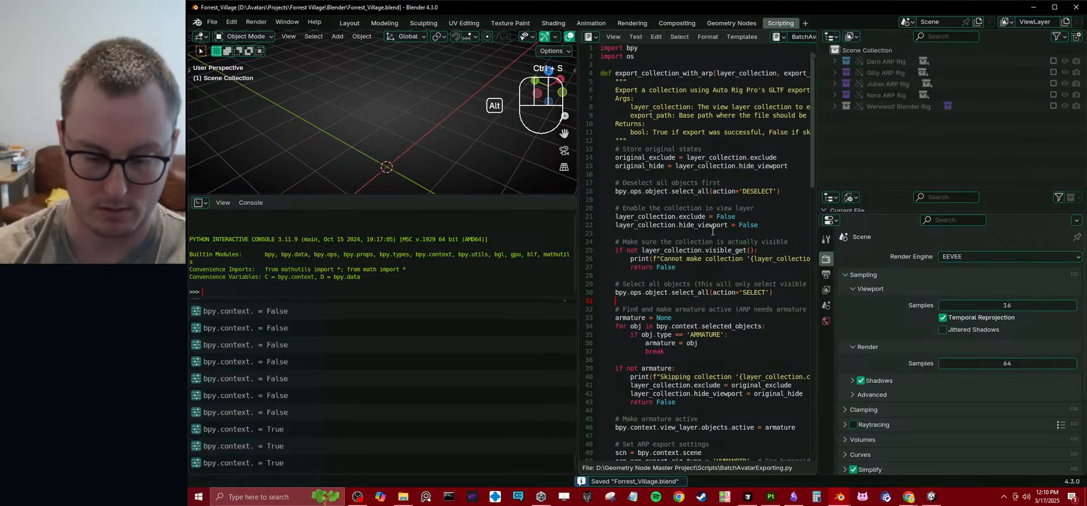
pyautogui.hotkey('alt', 'p')
pyautogui.moveTo(424, 73)
pyautogui.mouseDown(button='middle')
pyautogui.moveTo(383, 111)
pyautogui.moveTo(410, 85)
pyautogui.mouseUp(button='middle')
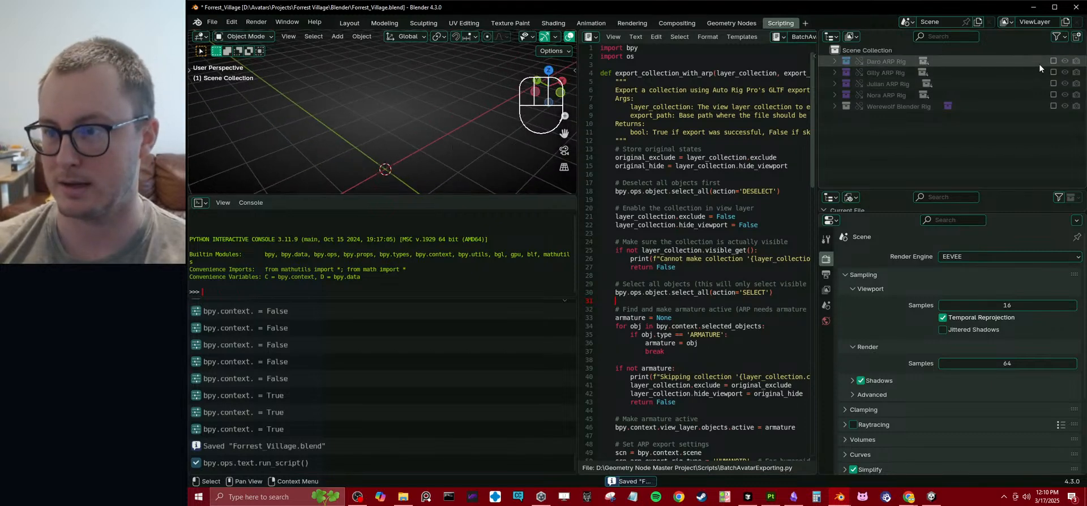
# - Include Gilly ARP Rig in the view layer along with its grp_rig, Gilly Source and Gilly Villager Outfit children
pyautogui.click(1053, 72)
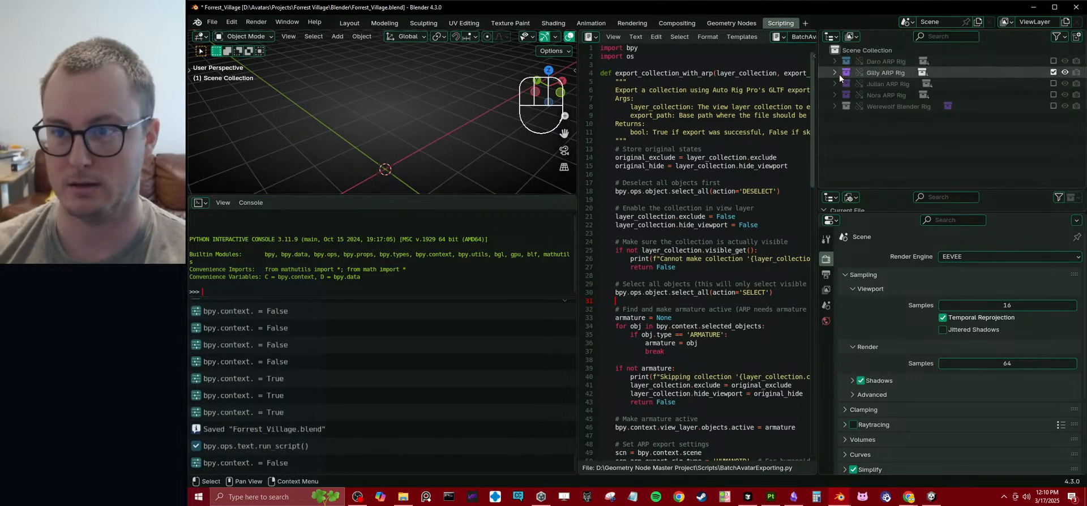
pyautogui.click(834, 72)
pyautogui.click(1053, 83)
pyautogui.click(1052, 106)
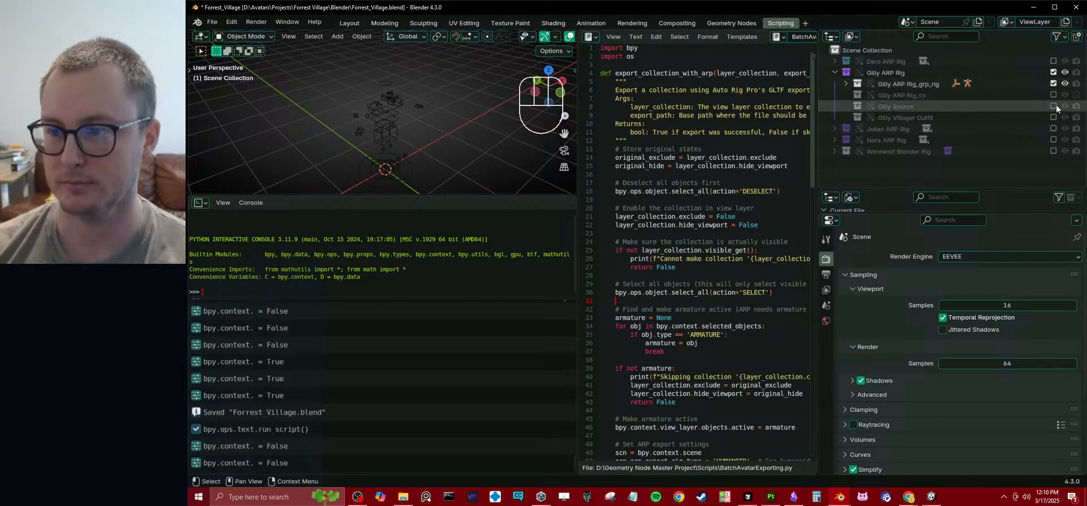
pyautogui.click(1053, 117)
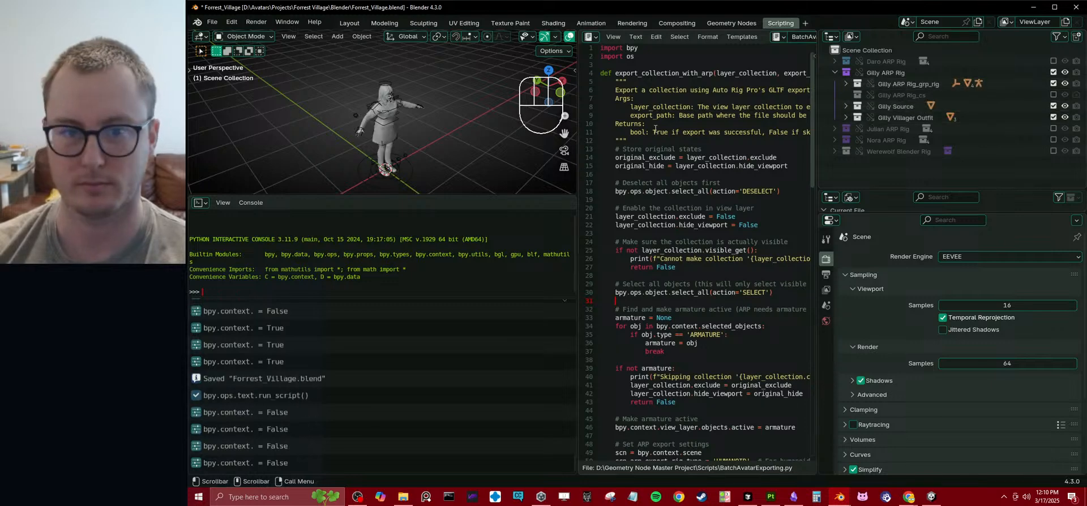
# - Save Forrest_Village.blend and run the export script with only the Gilly collections included
pyautogui.hotkey('ctrl', 's')
pyautogui.press('alt')
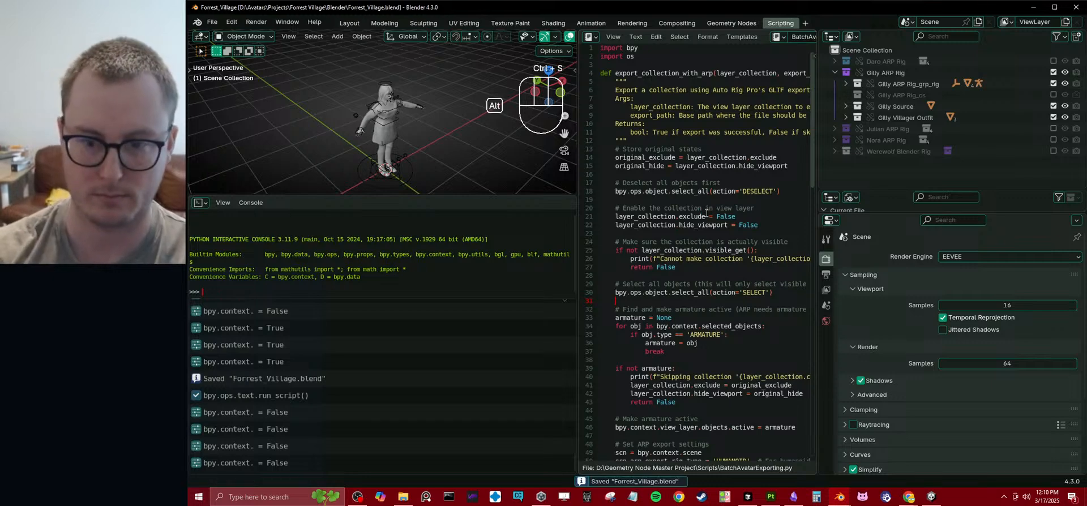
pyautogui.hotkey('alt', 'p')
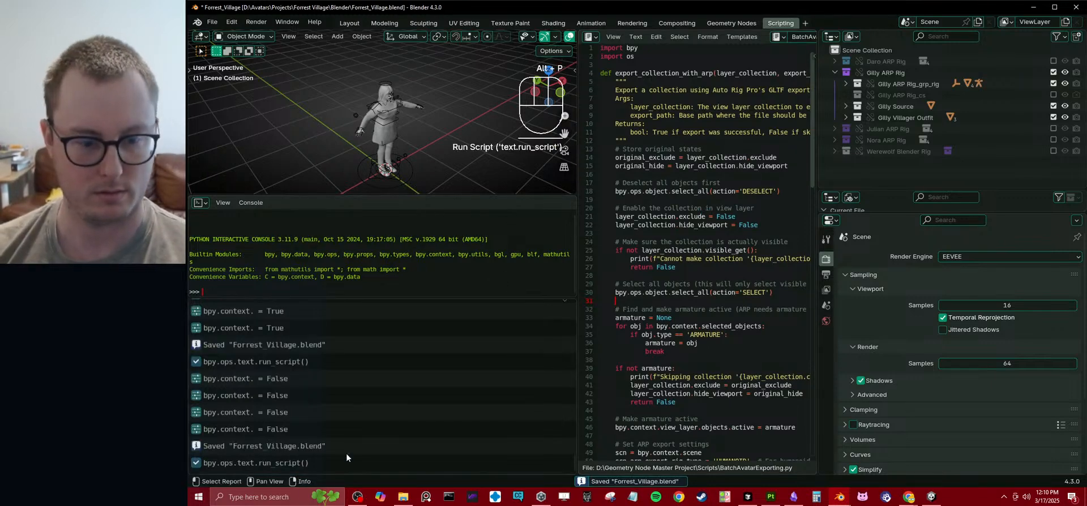
# - Check Unity's Export Testing folder for new exports, then read the script output in Blender's system console
pyautogui.click(931, 496)
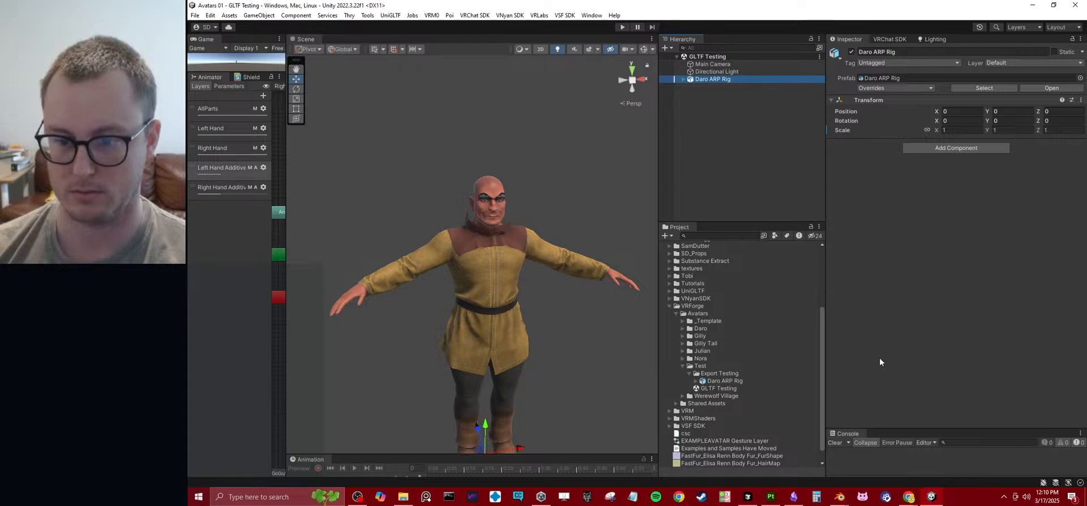
pyautogui.hotkey('alt', 'Tab')
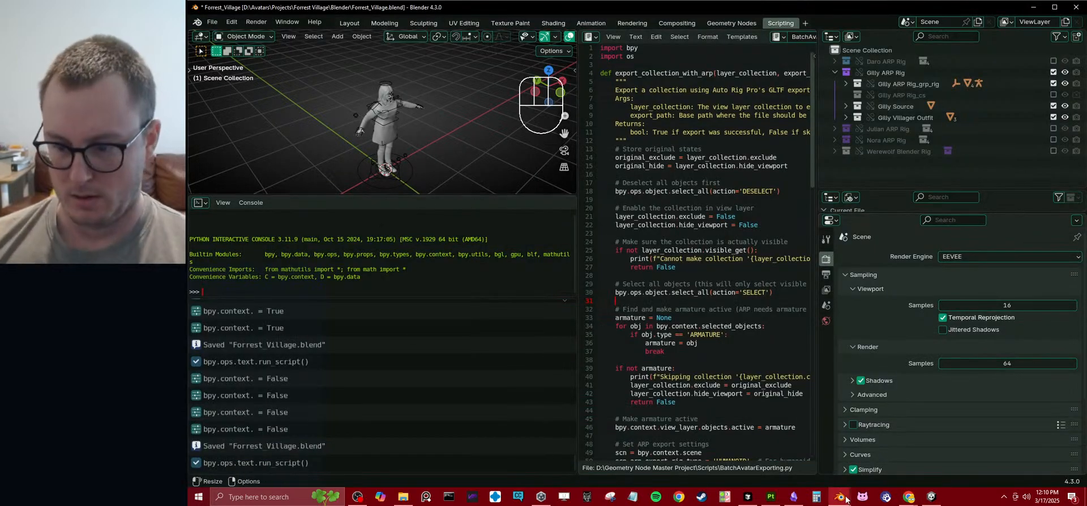
pyautogui.moveTo(847, 498)
pyautogui.click(883, 453)
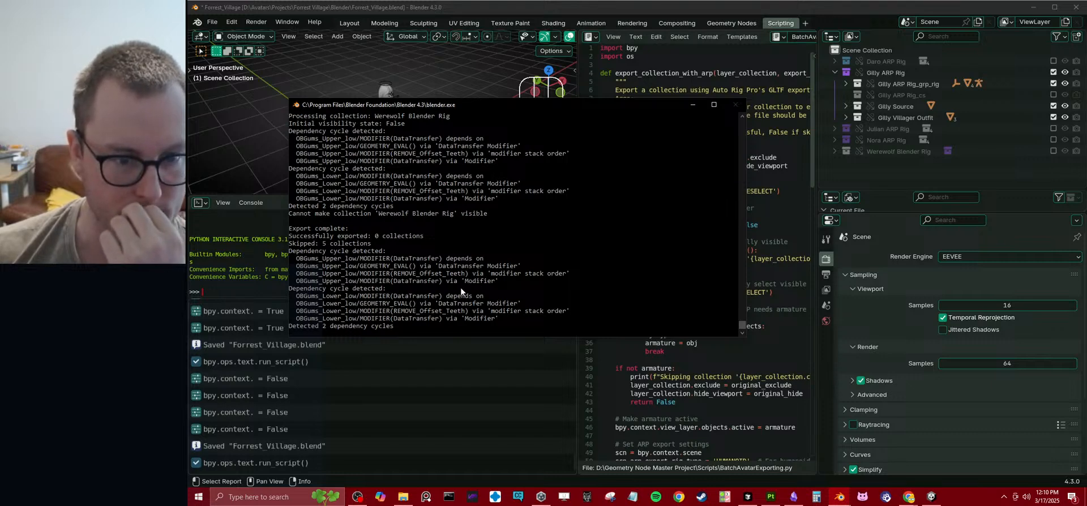
pyautogui.click(254, 145)
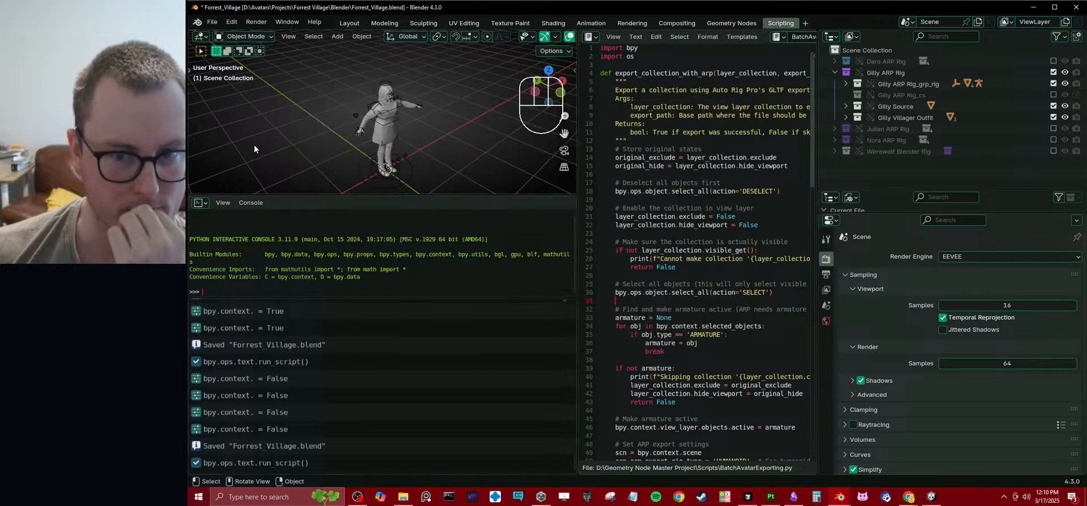
# - Make Gilly ARP Rig the active collection, run the export script again and read its system console output
pyautogui.click(874, 74)
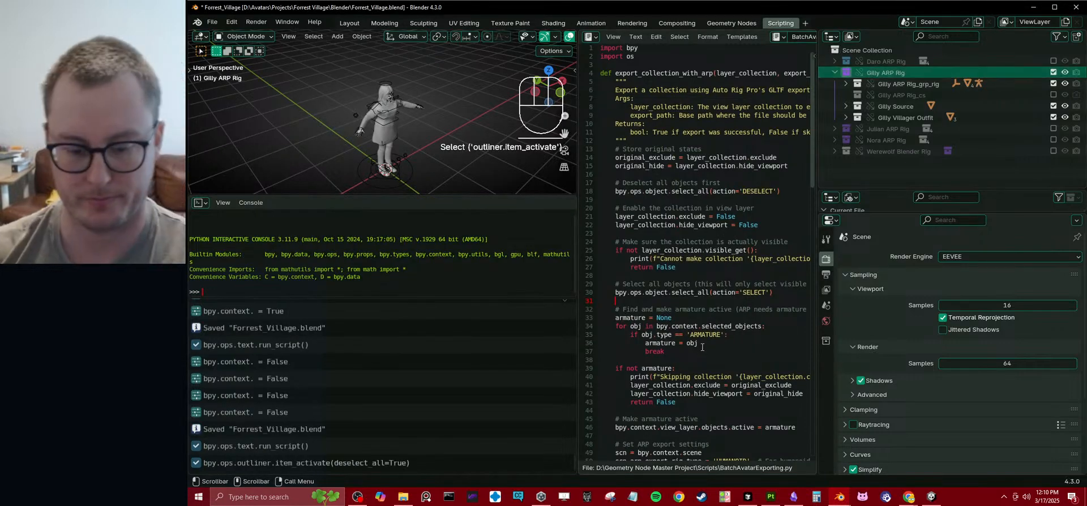
pyautogui.hotkey('alt', 'p')
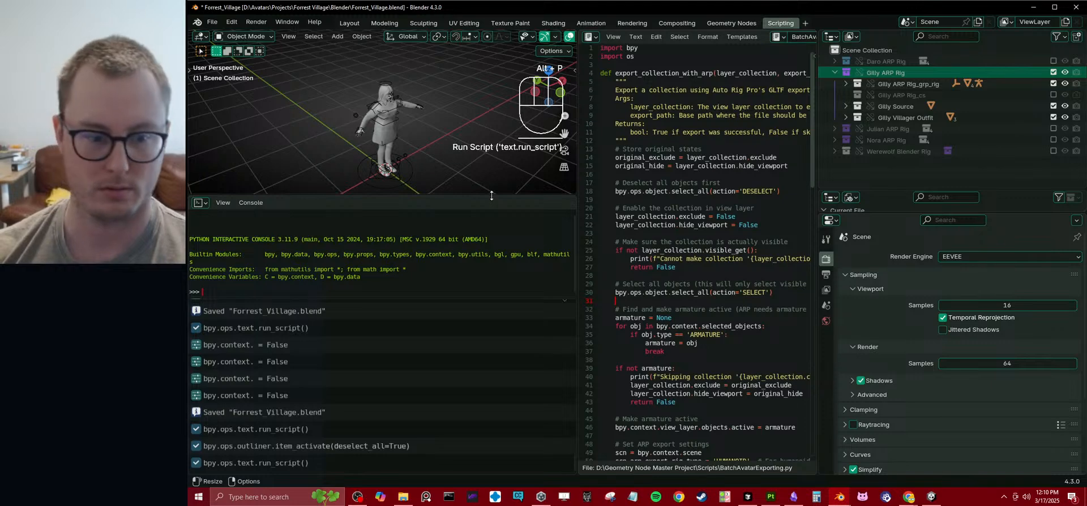
pyautogui.moveTo(840, 496)
pyautogui.click(850, 456)
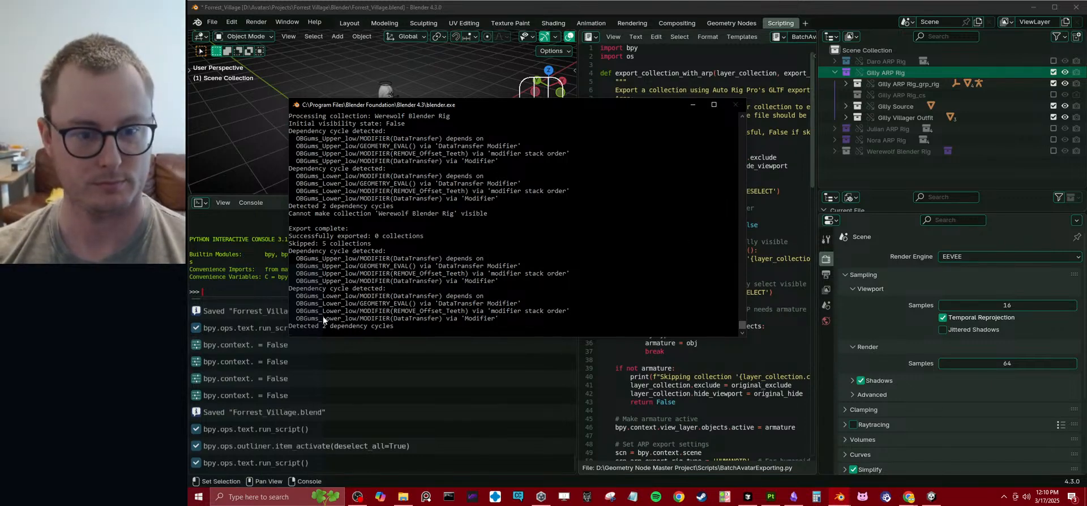
pyautogui.click(250, 139)
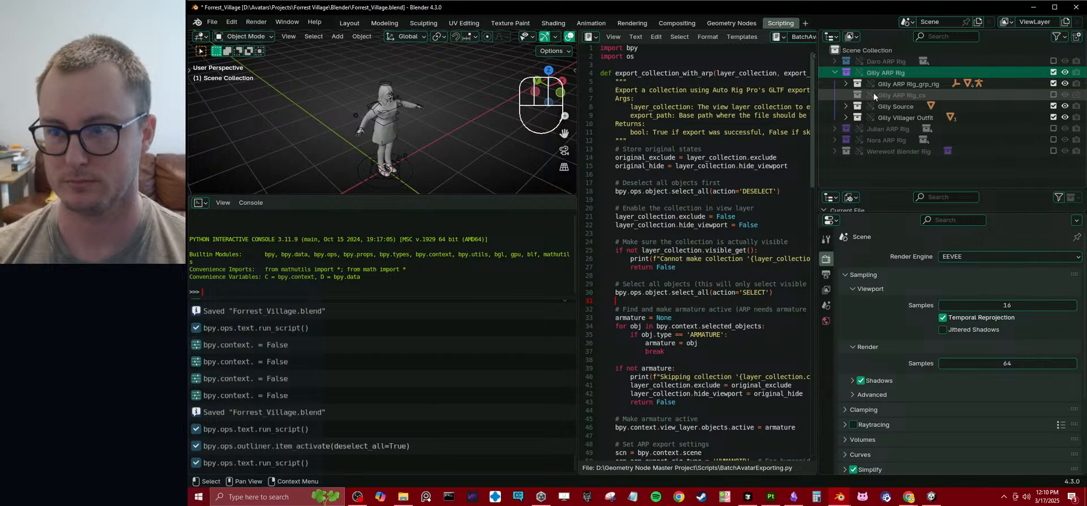
# - Select all of Gilly's visible objects, run the export script once more and save the blend file
pyautogui.press('a')
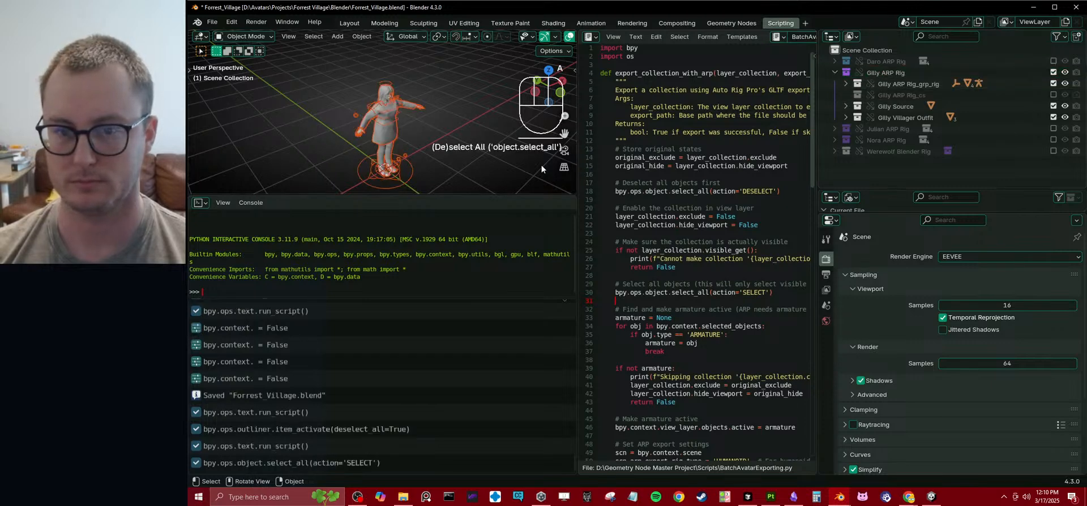
pyautogui.hotkey('alt', 'p')
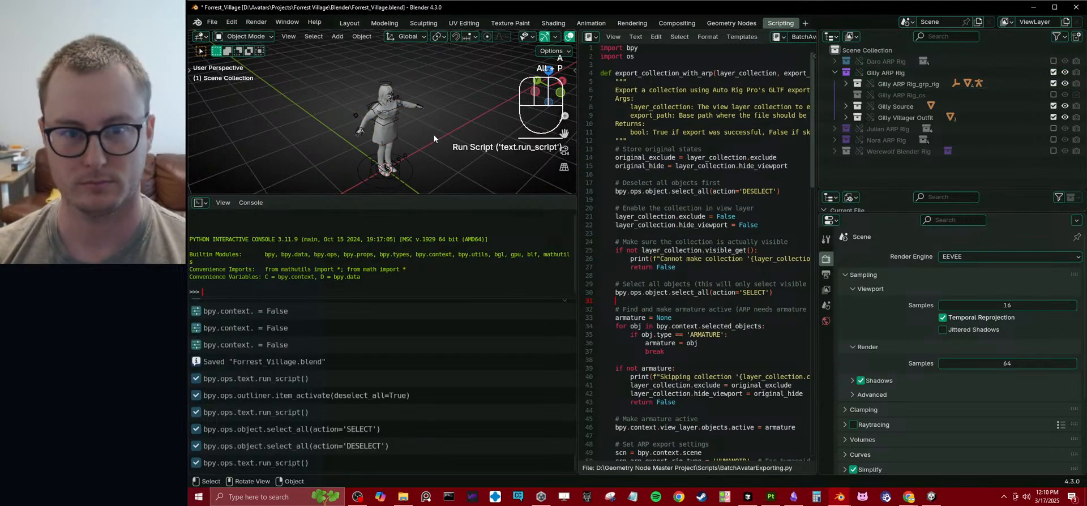
pyautogui.hotkey('ctrl', 's')
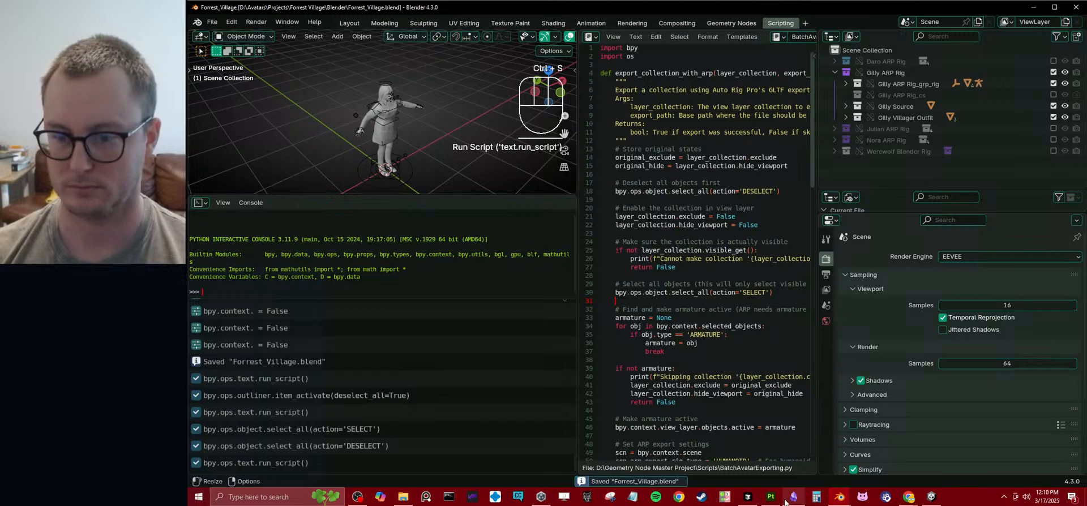
# - Switch to Unity and check the exported models in the Export Testing folder
pyautogui.click(787, 501)
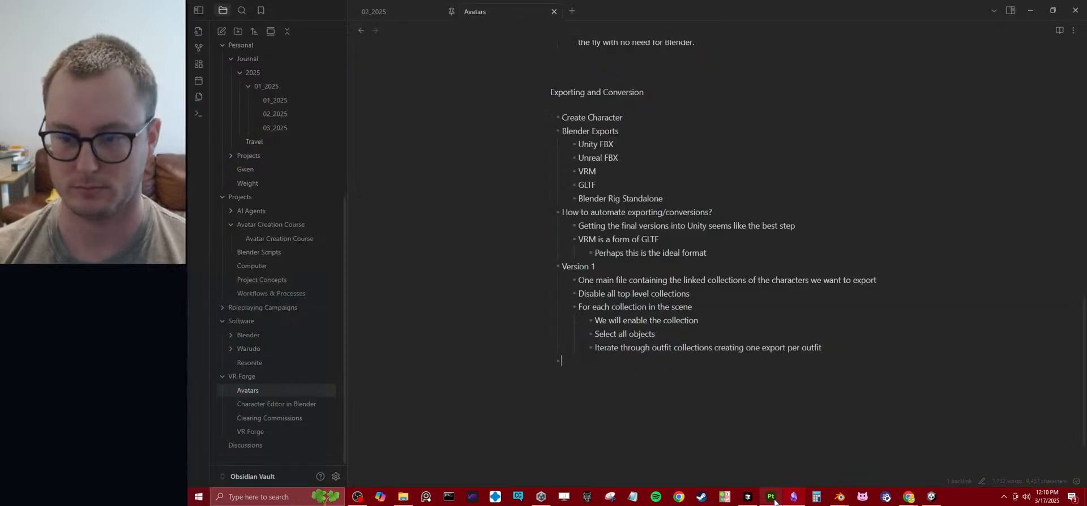
pyautogui.click(770, 496)
pyautogui.click(747, 497)
pyautogui.click(932, 496)
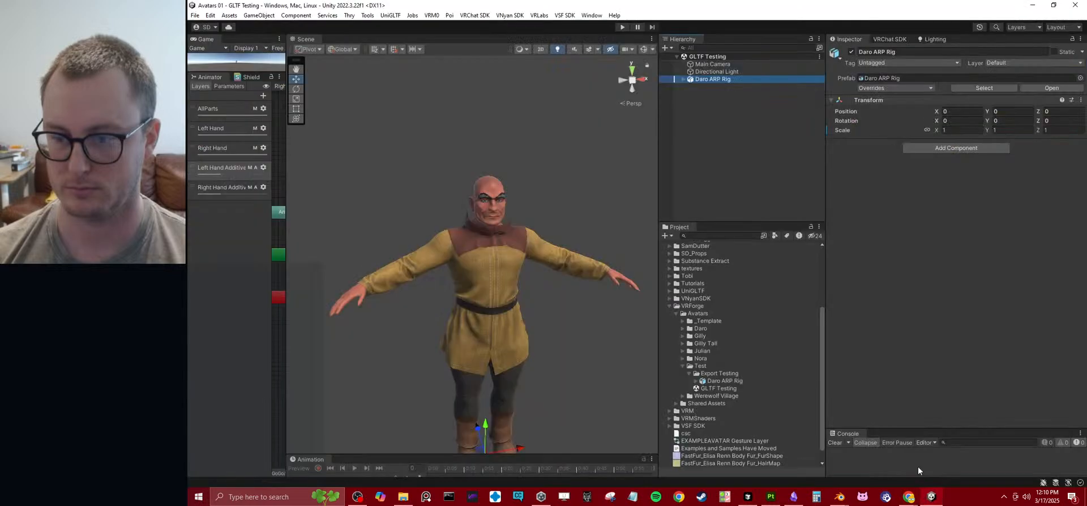
pyautogui.click(725, 380)
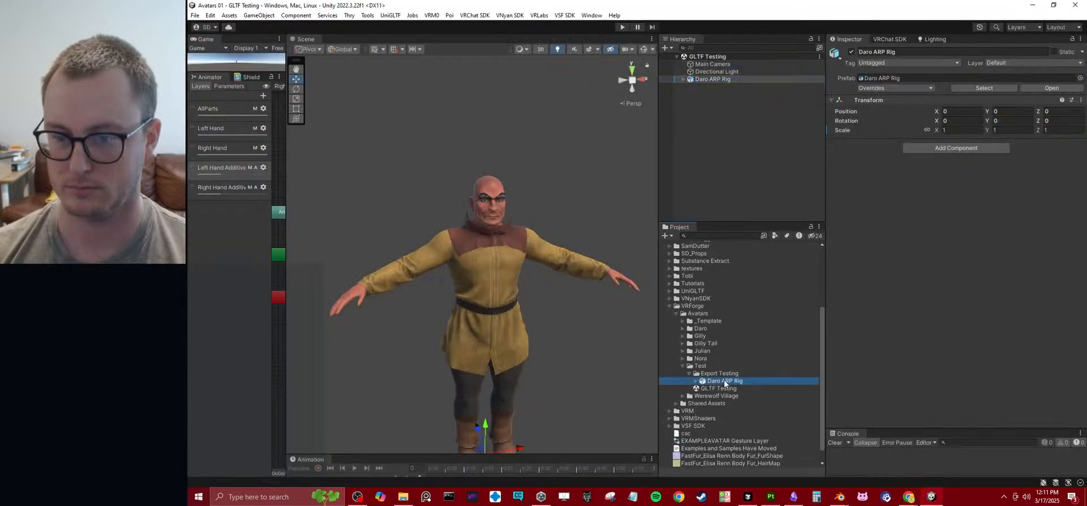
# - Enlarge Blender's 3D viewport by shrinking the console and info areas, and return to BatchAvatarExporting.py in Cursor
pyautogui.click(840, 497)
pyautogui.click(799, 466)
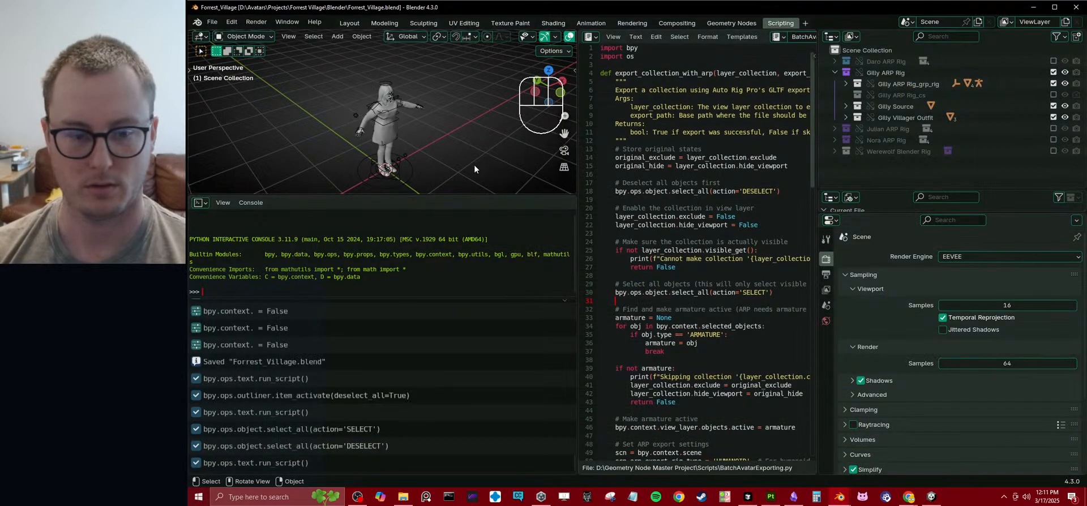
pyautogui.moveTo(397, 302); pyautogui.dragTo(382, 432)
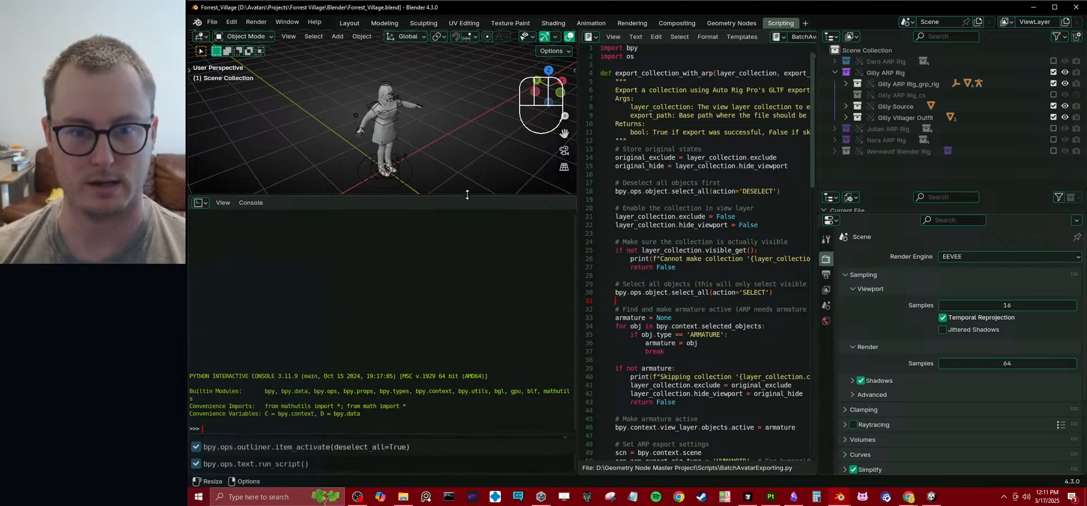
pyautogui.moveTo(467, 194); pyautogui.dragTo(446, 422)
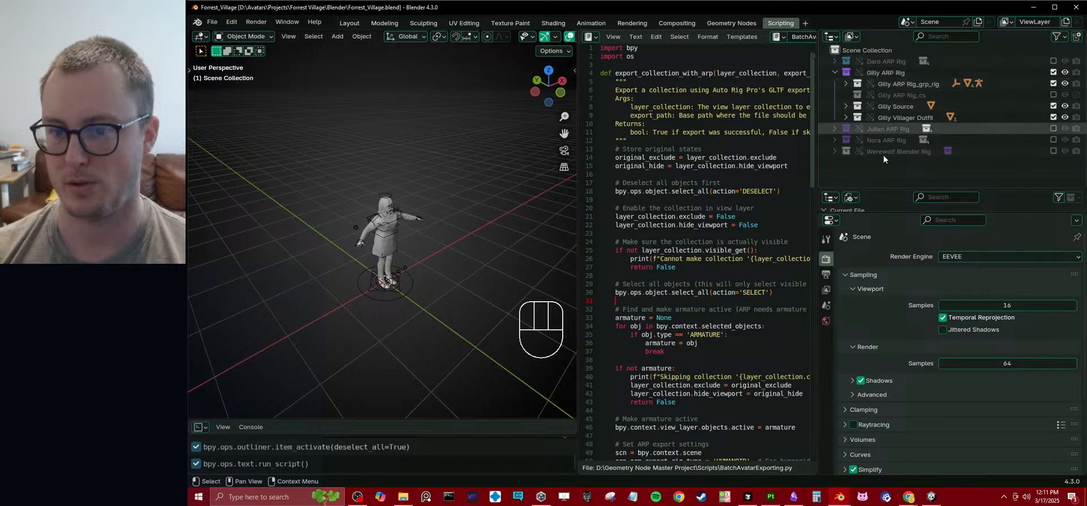
pyautogui.hotkey('alt', 'Tab')
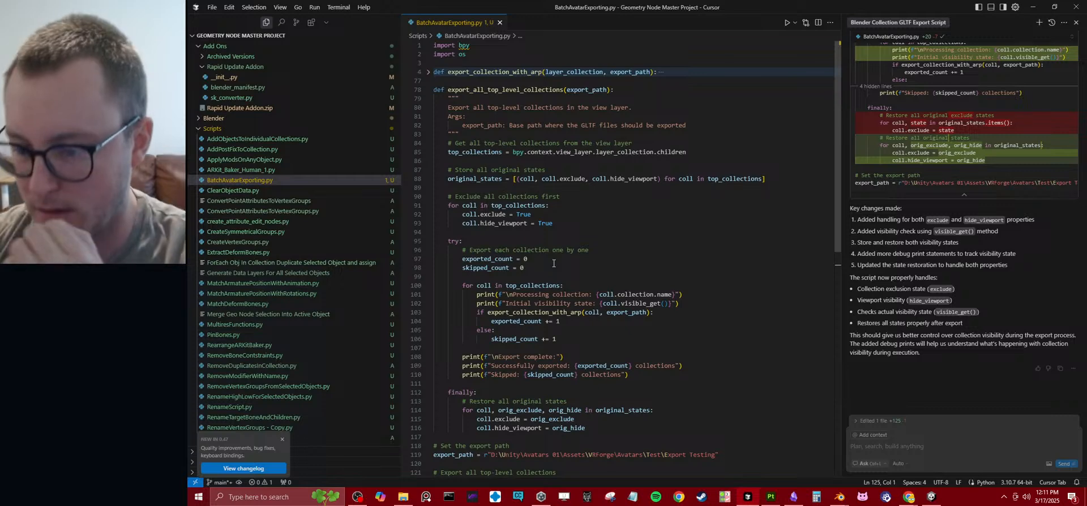
# - Collapse the Gilly ARP Rig collection in Blender, read the script's system console output, and return to BatchAvatarExporting.py in Cursor
pyautogui.moveTo(848, 497)
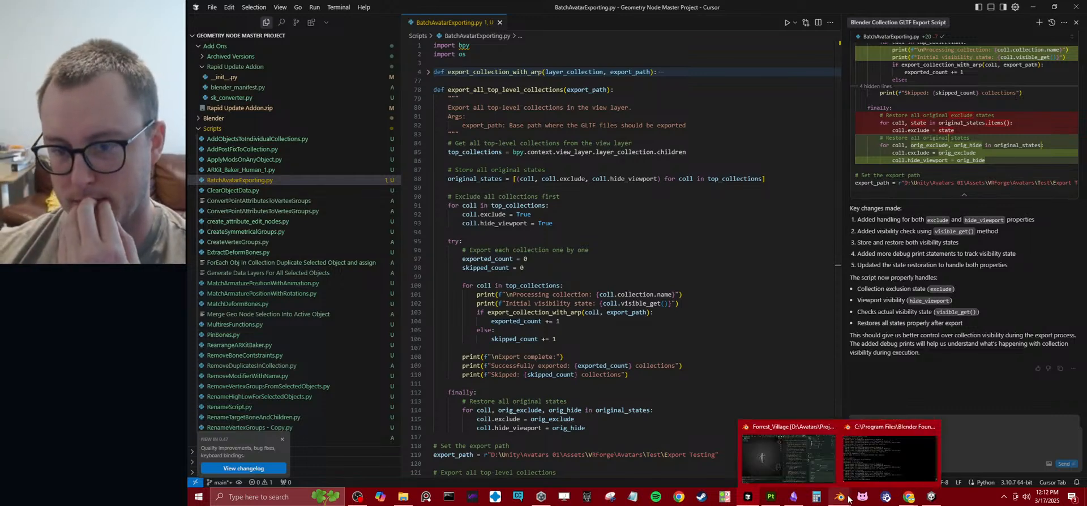
pyautogui.click(830, 477)
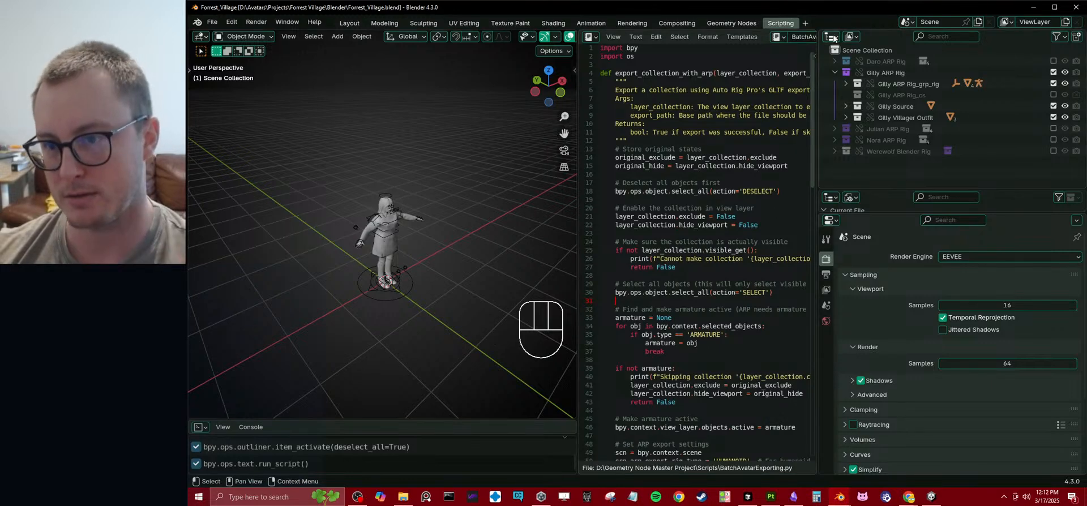
pyautogui.click(834, 72)
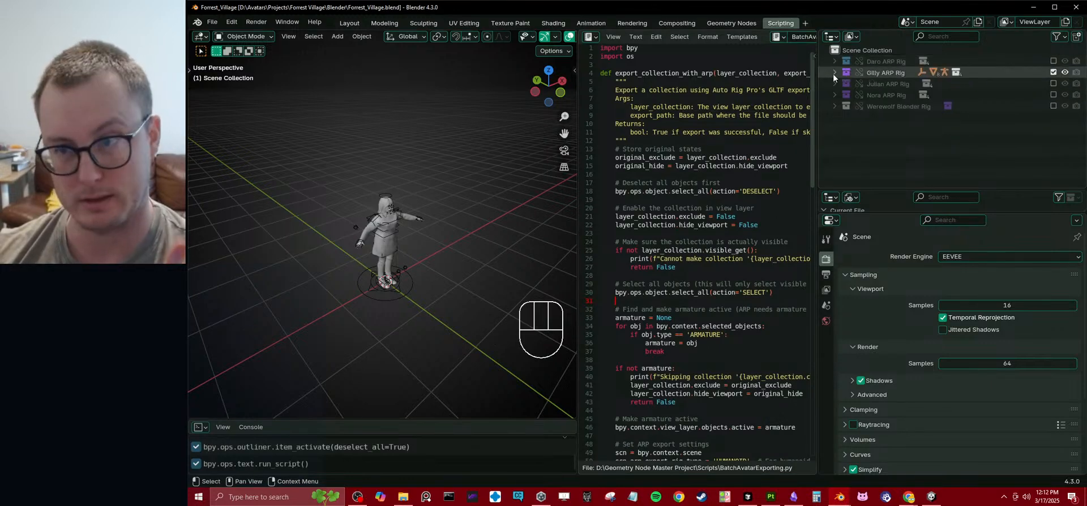
pyautogui.click(750, 498)
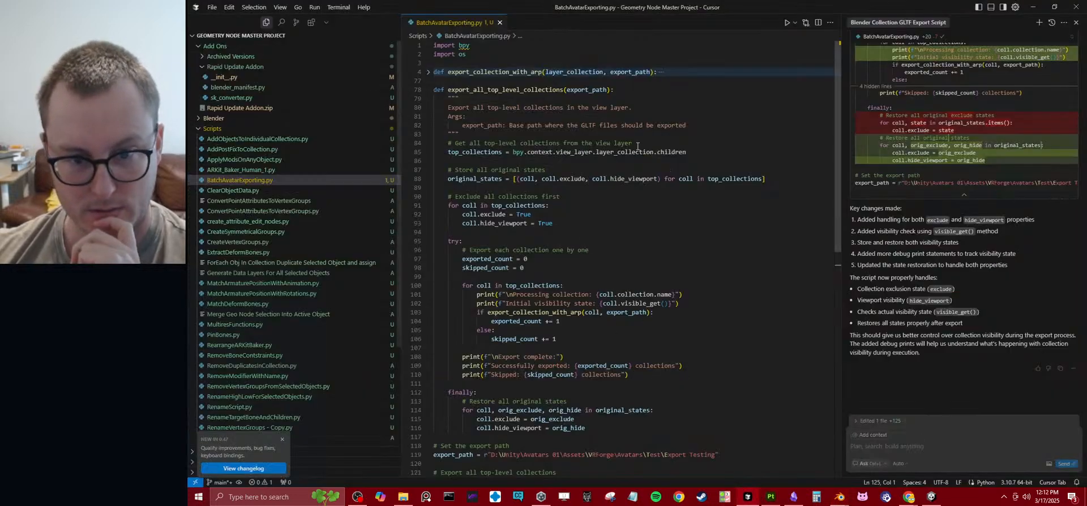
pyautogui.moveTo(839, 497)
pyautogui.click(891, 450)
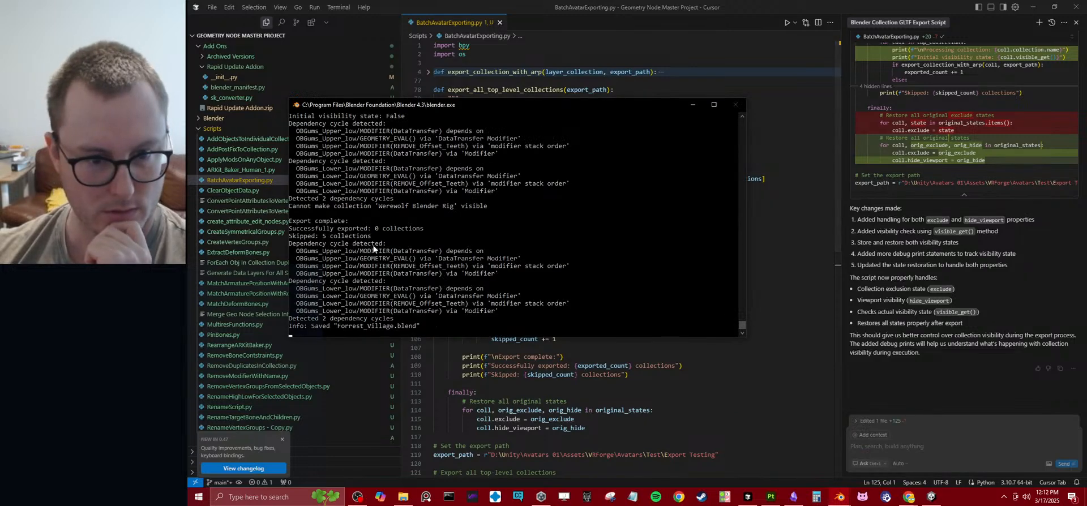
pyautogui.click(463, 23)
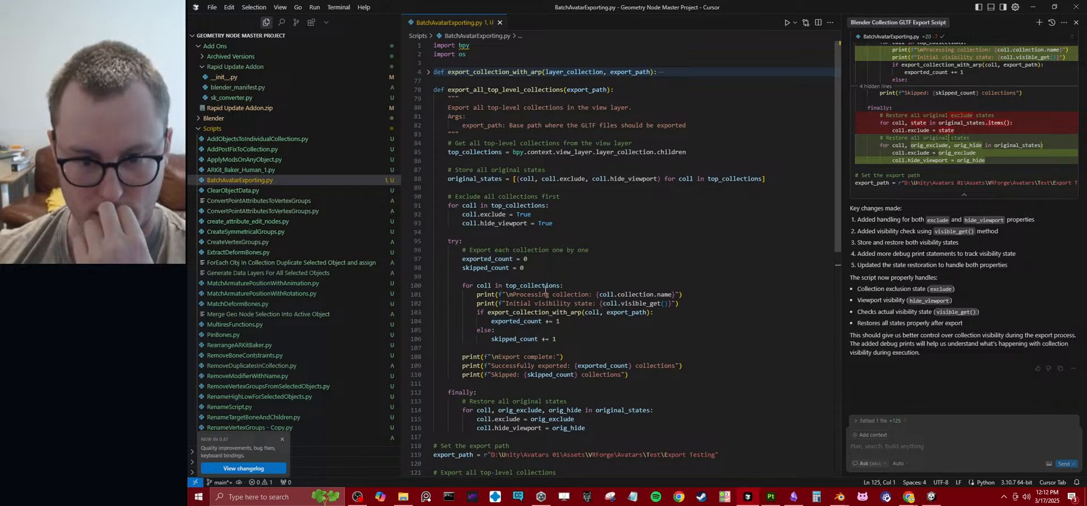
# - Fold export_all_top_level_collections, unfold export_collection_with_arp, and examine how the code sets each collection's exclude and hide_viewport states
pyautogui.moveTo(532, 313)
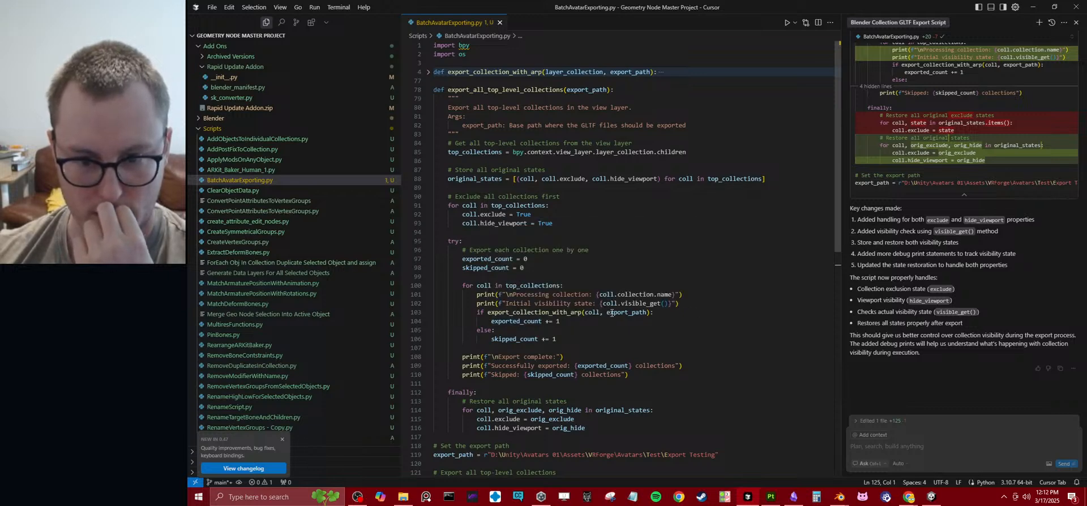
pyautogui.moveTo(473, 312); pyautogui.dragTo(656, 322)
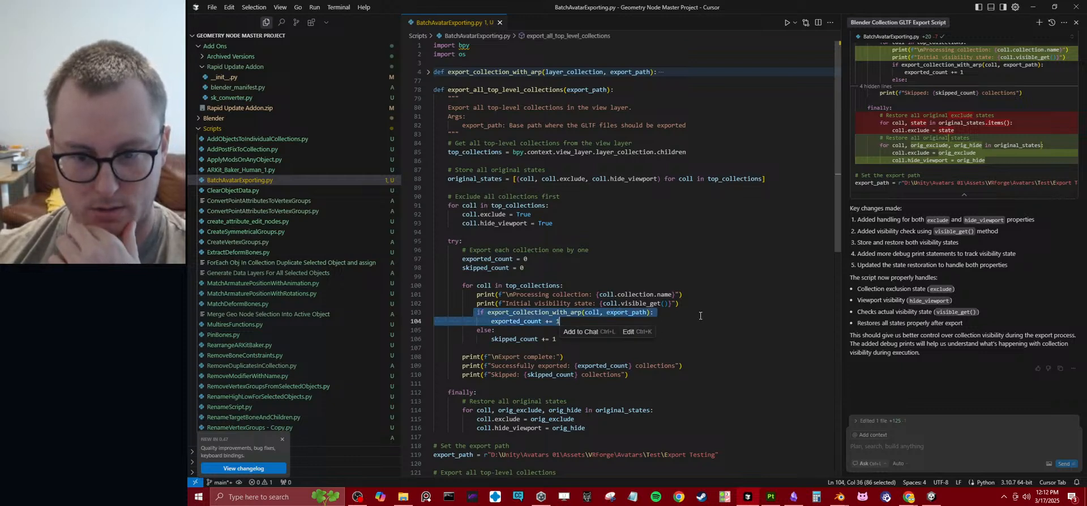
pyautogui.click(680, 313)
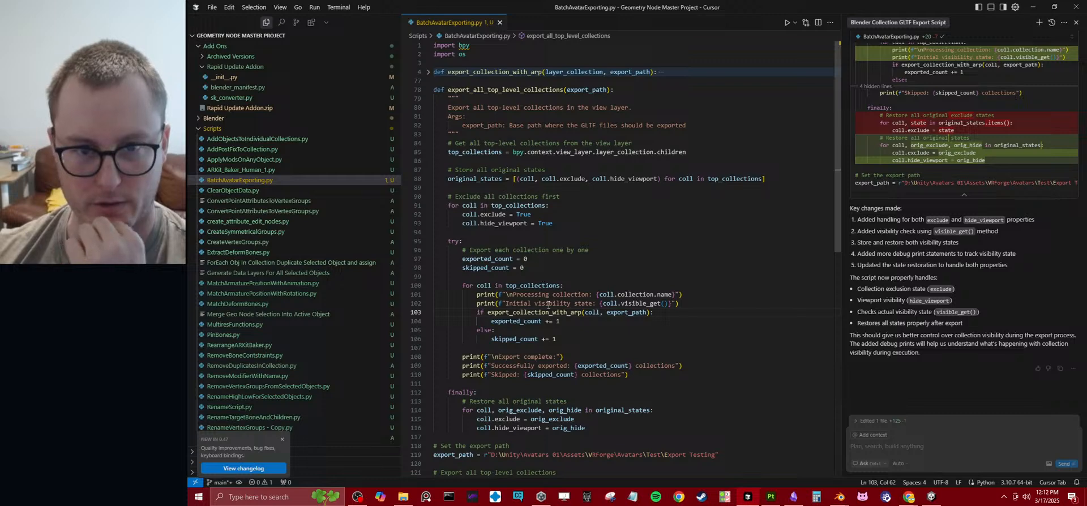
pyautogui.click(428, 90)
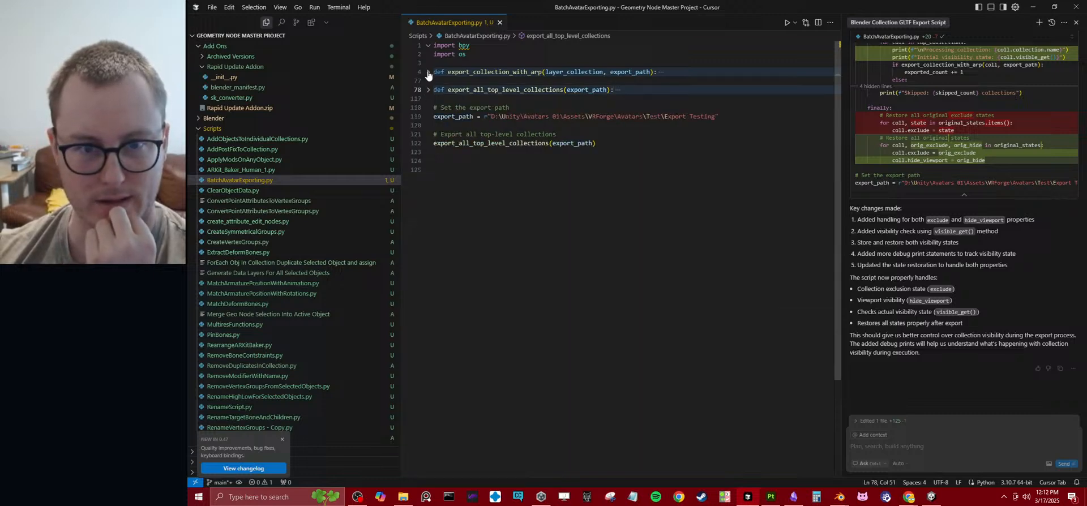
pyautogui.click(428, 73)
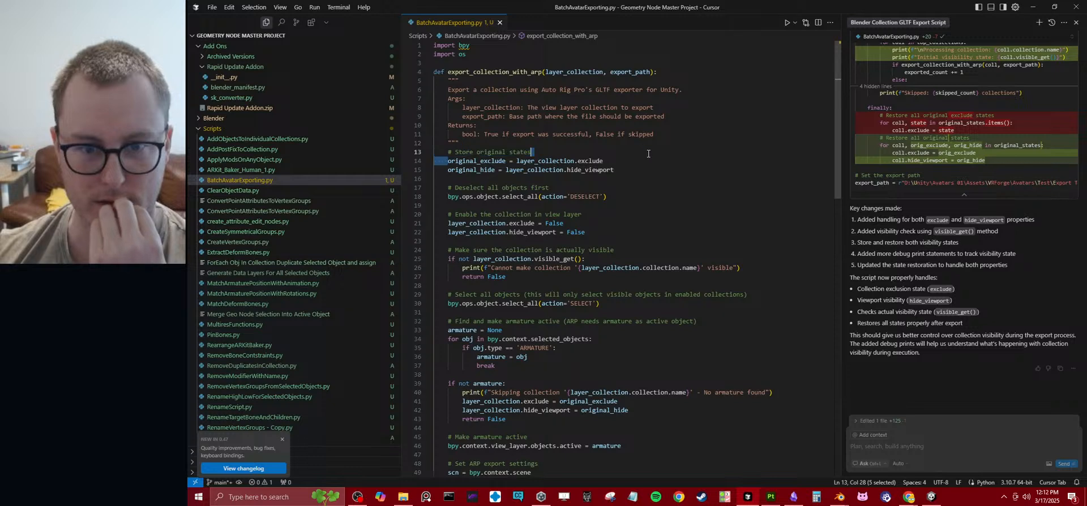
pyautogui.moveTo(448, 160); pyautogui.dragTo(648, 160)
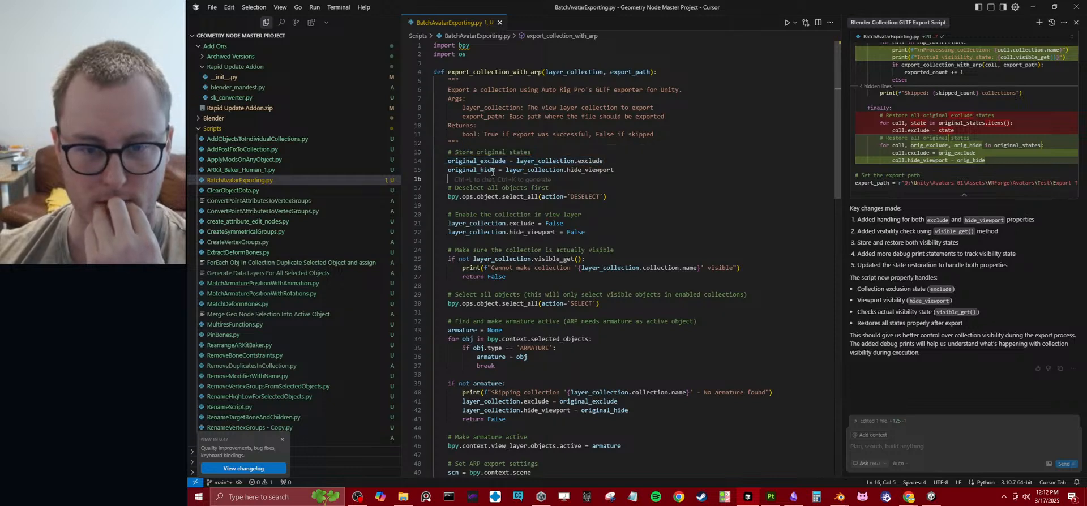
pyautogui.click(549, 151)
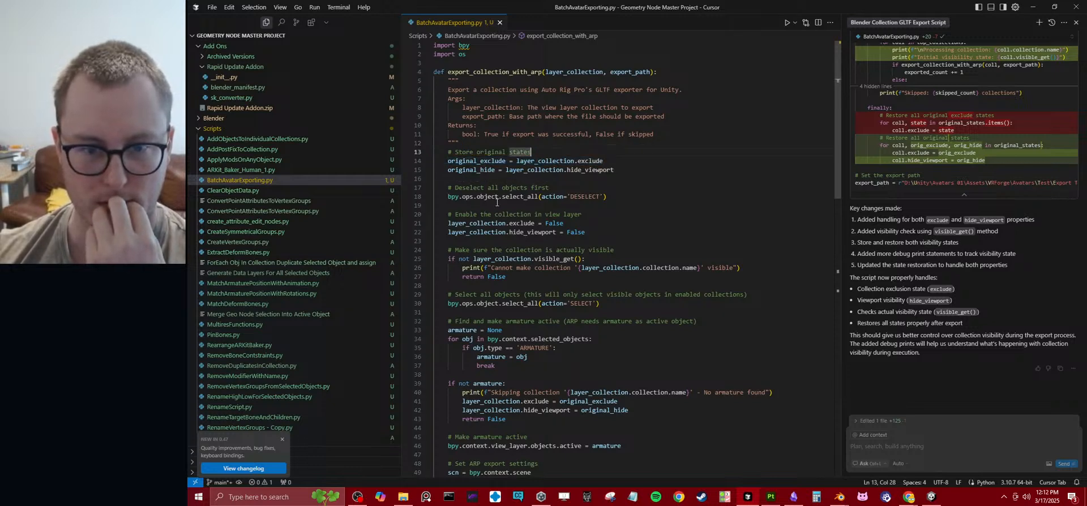
pyautogui.click(483, 223)
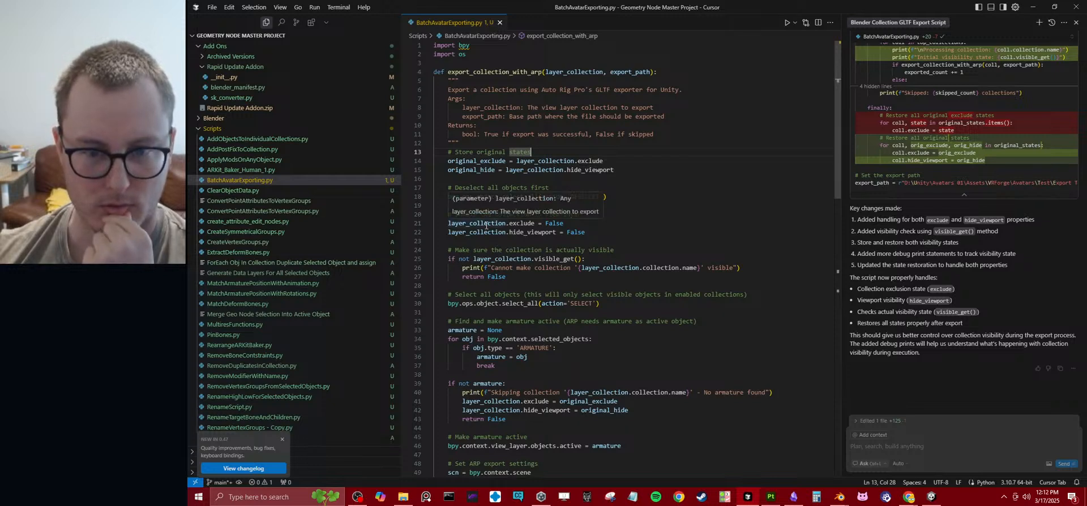
pyautogui.click(568, 224)
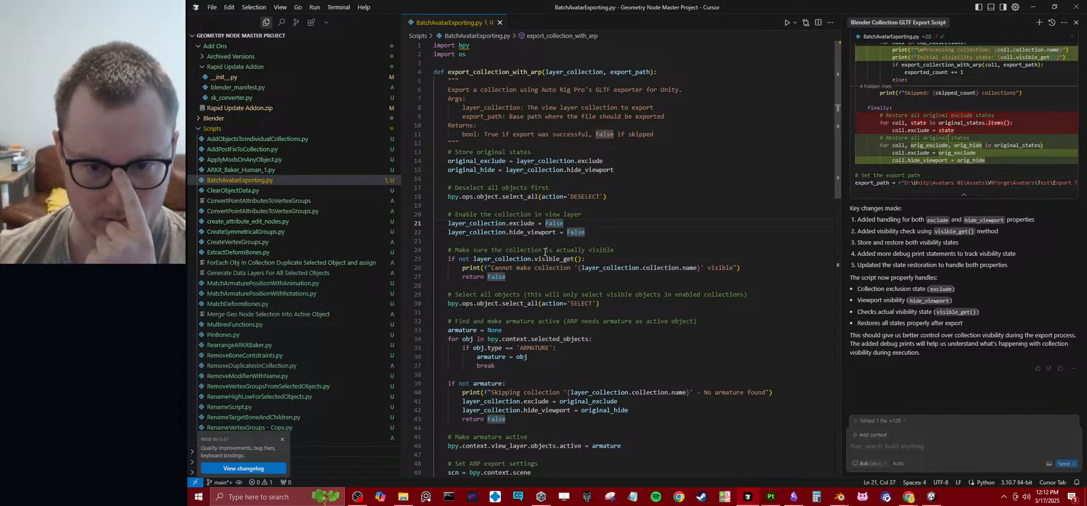
# - In Blender, enable Daro ARP Rig instead of Gilly ARP Rig, then include its rig, cs, Body Source and Outfits.002 child collections
pyautogui.moveTo(839, 497)
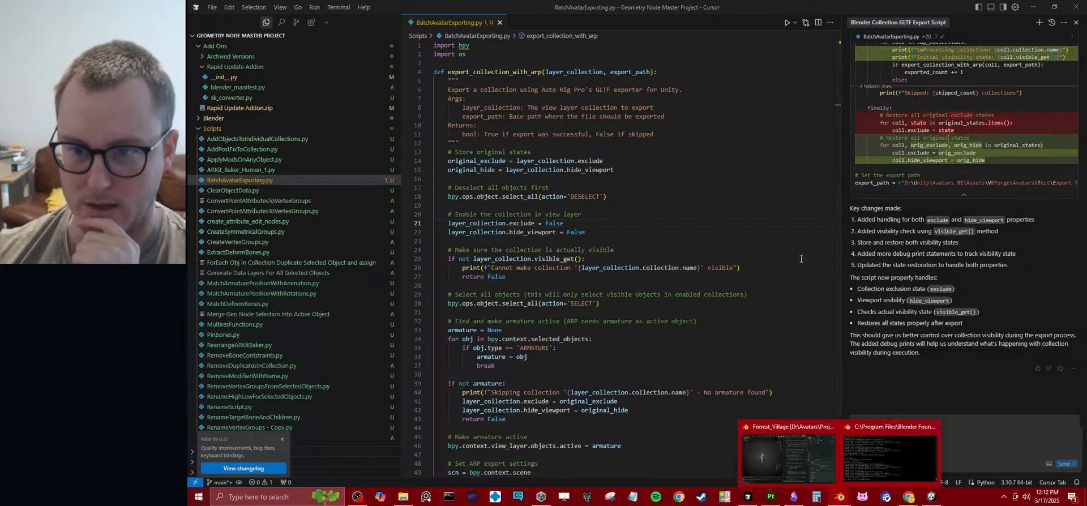
pyautogui.click(797, 470)
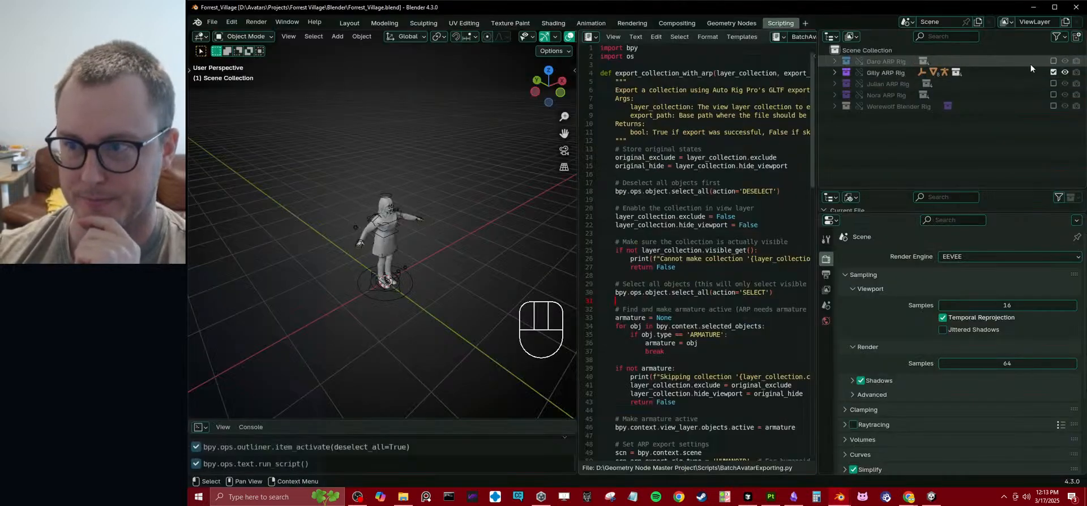
pyautogui.click(1053, 61)
pyautogui.click(834, 61)
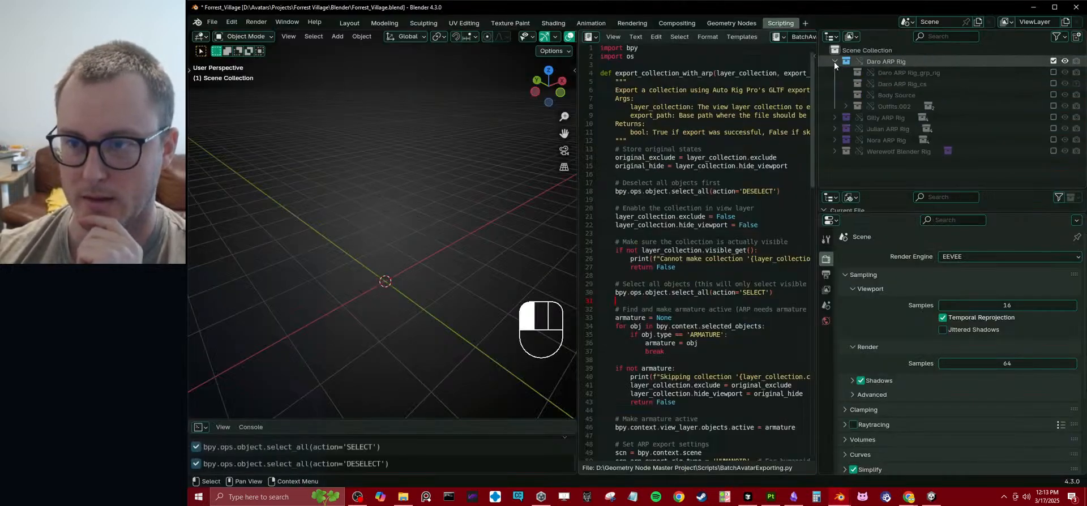
pyautogui.rightClick(1054, 61)
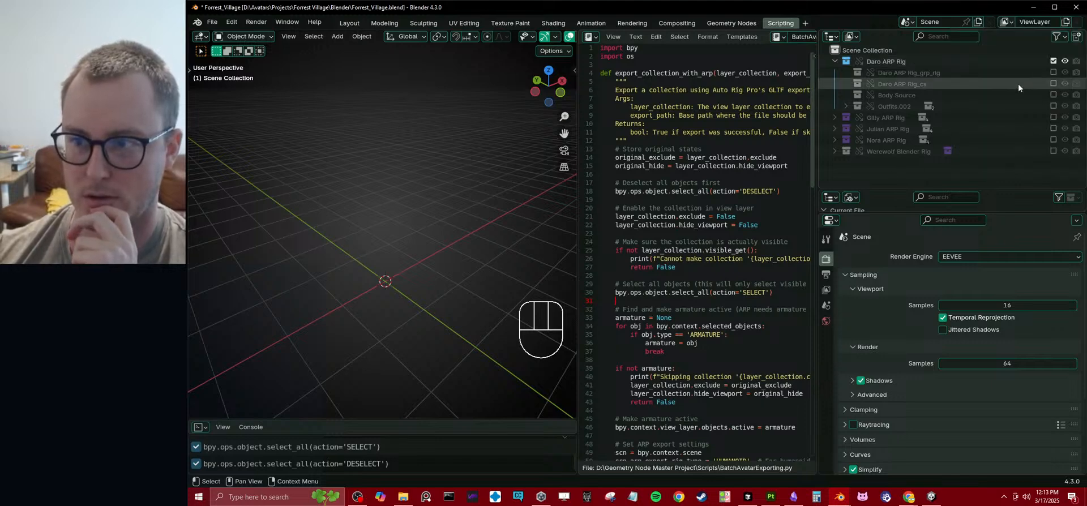
pyautogui.click(1054, 105)
pyautogui.click(1054, 95)
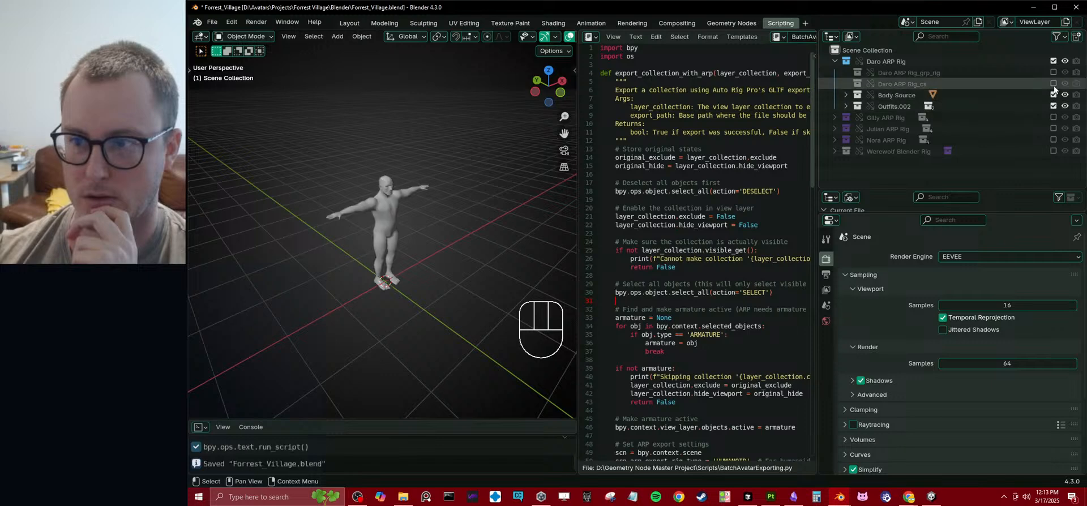
pyautogui.click(1053, 84)
pyautogui.click(1053, 72)
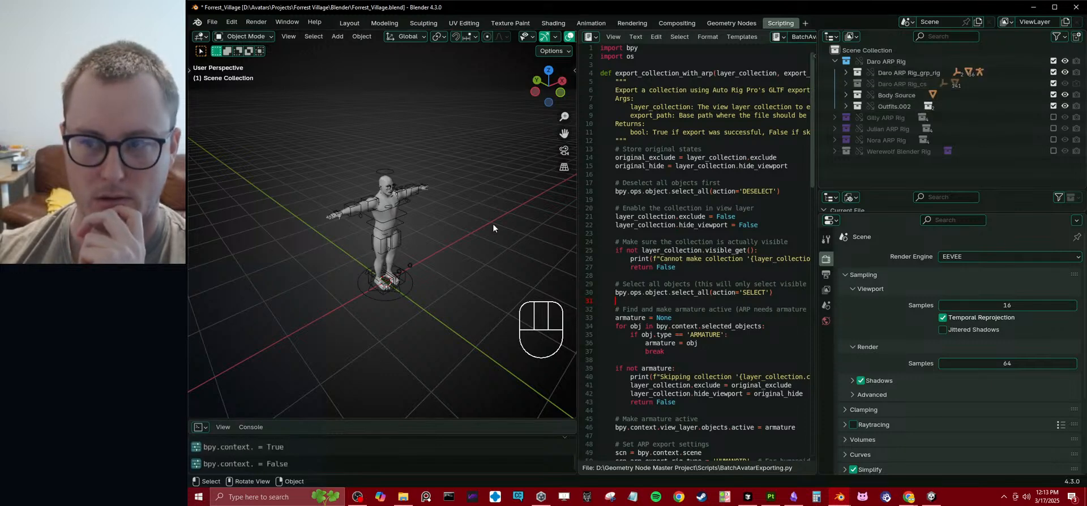
# - Inspect the collections inside Outfits.002 and toggle Daro ARP Rig off and on to check how its child collections respond
pyautogui.click(844, 106)
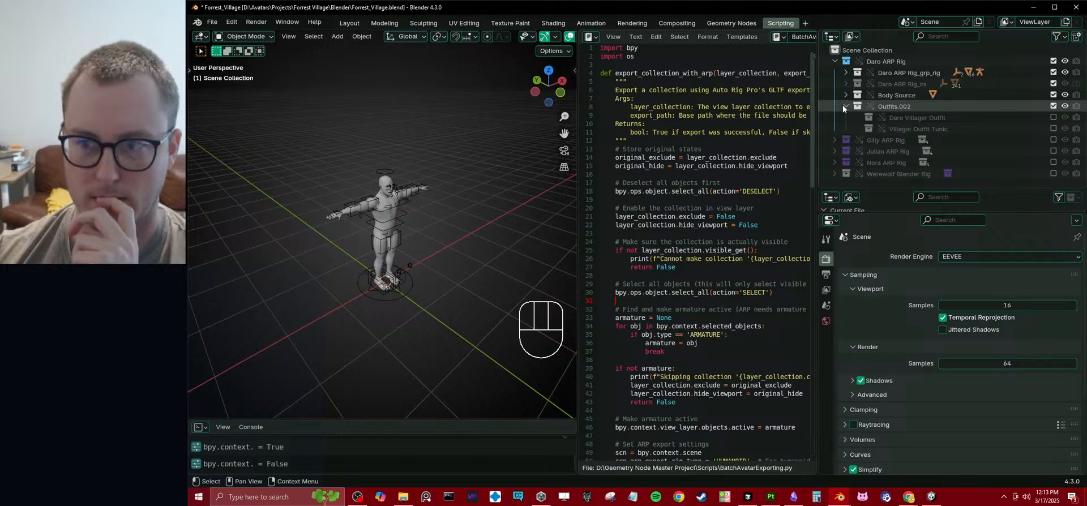
pyautogui.click(843, 106)
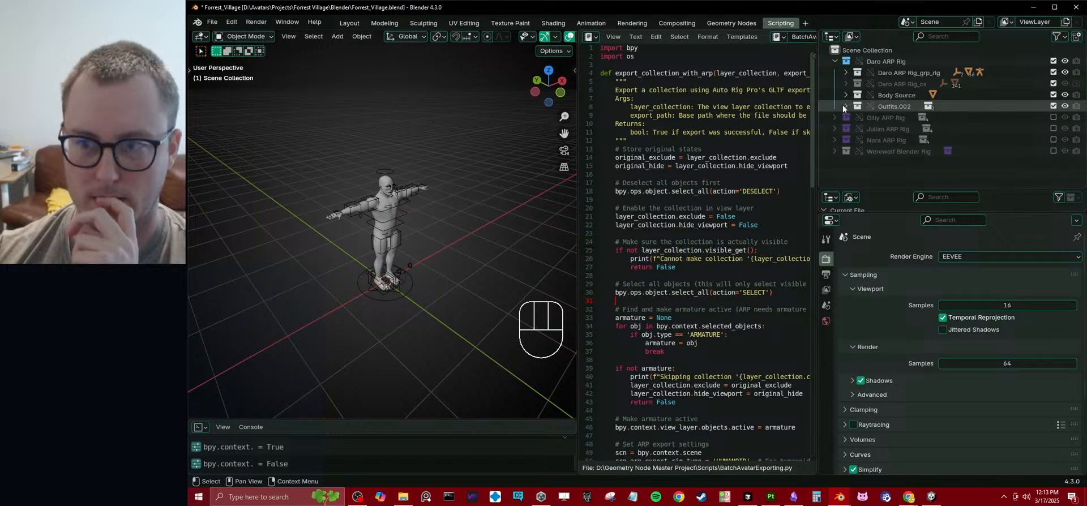
pyautogui.click(1052, 61)
pyautogui.click(1052, 60)
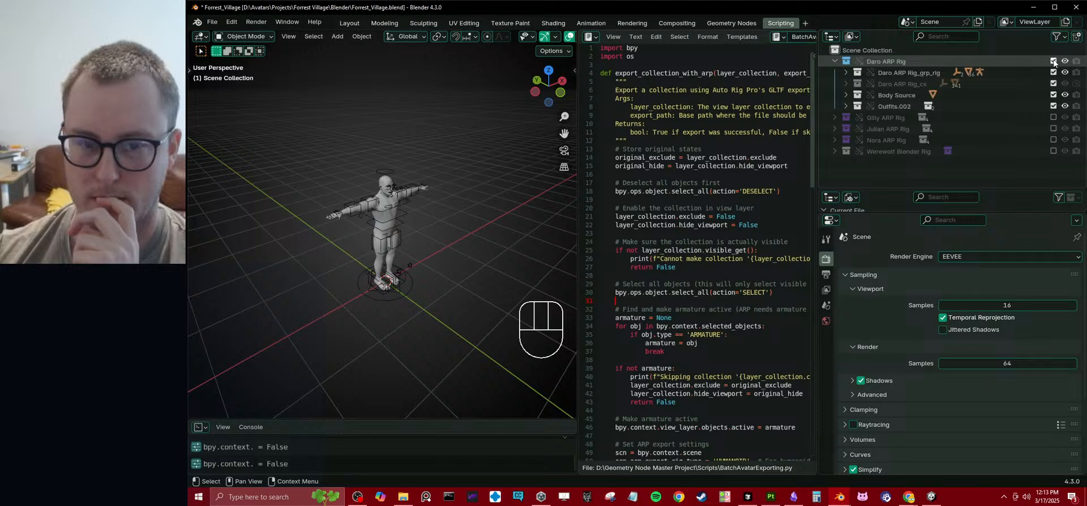
pyautogui.click(1052, 61)
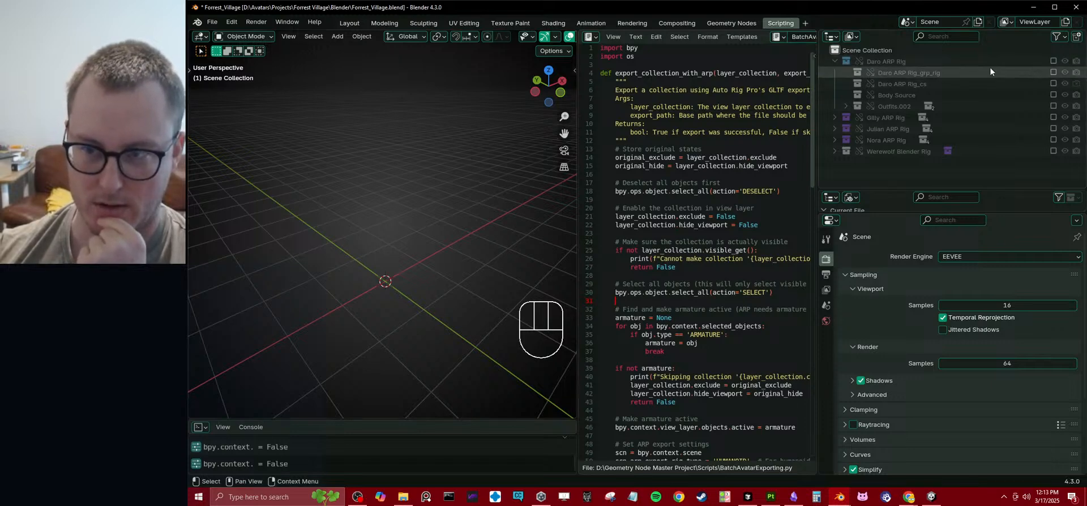
pyautogui.click(1053, 60)
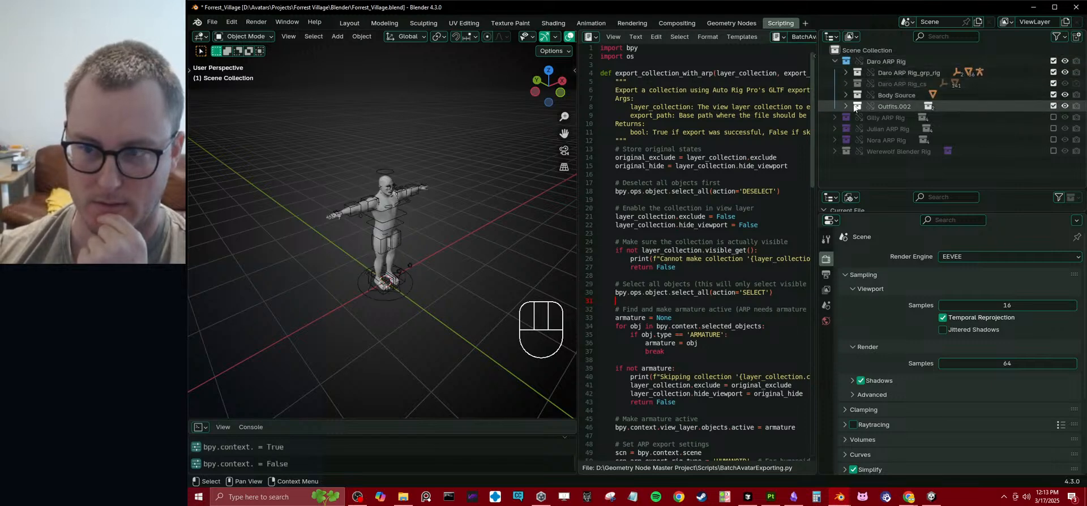
pyautogui.click(1052, 60)
pyautogui.click(1052, 60)
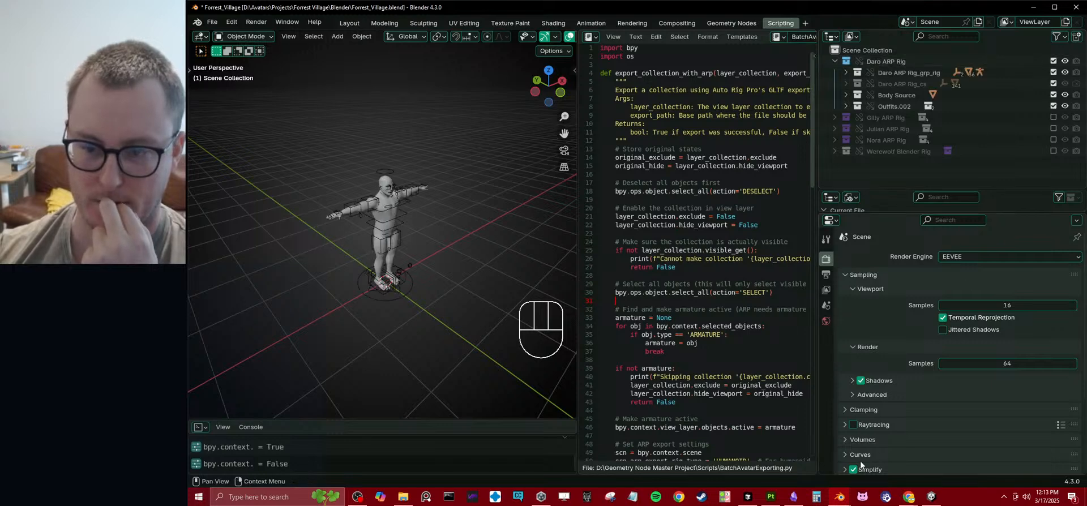
# - Switch to Cursor and add blank lines between the visibility check and the select-all code in export_collection_with_arp
pyautogui.click(747, 496)
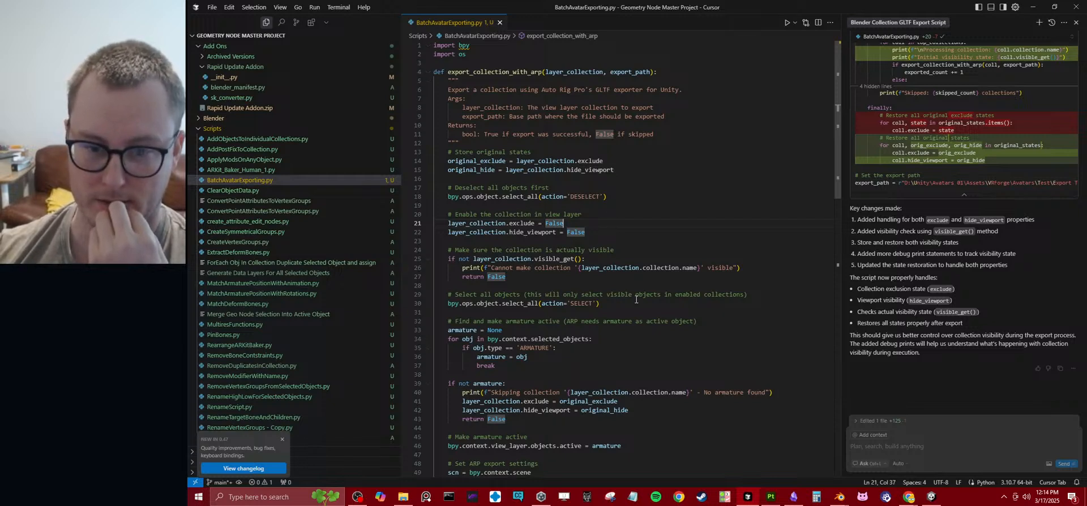
pyautogui.click(571, 284)
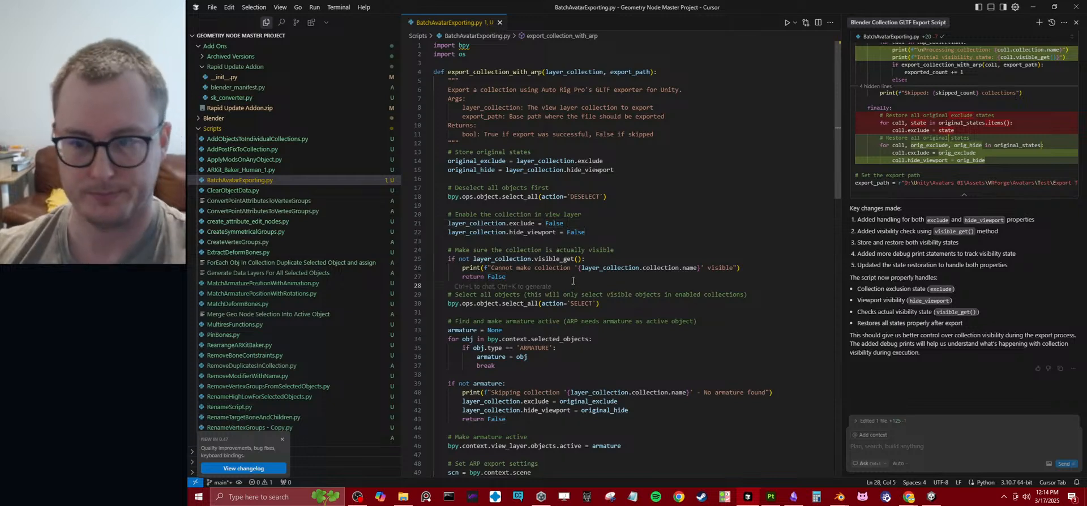
pyautogui.press('Return')
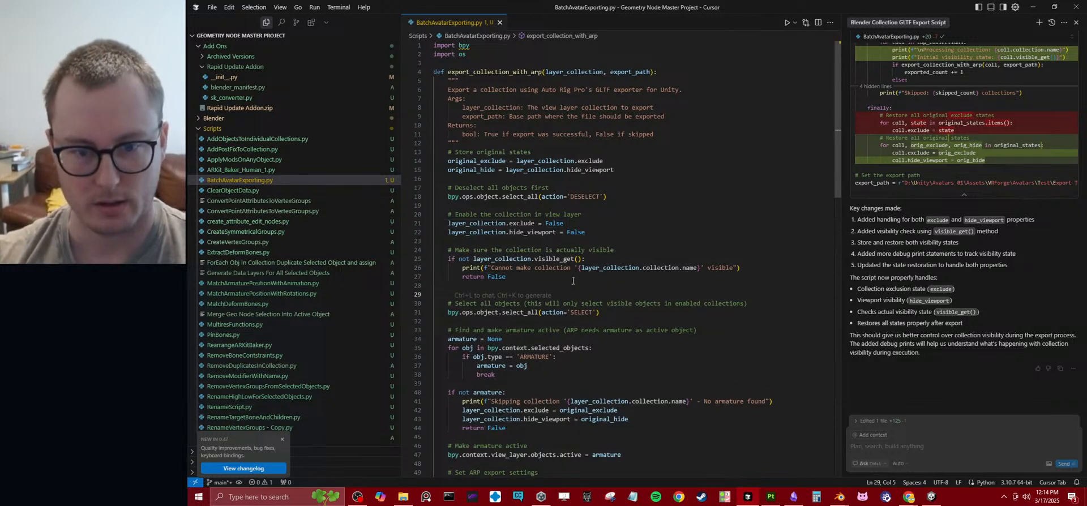
pyautogui.press('Return')
pyautogui.press('BackSpace')
pyautogui.press('BackSpace')
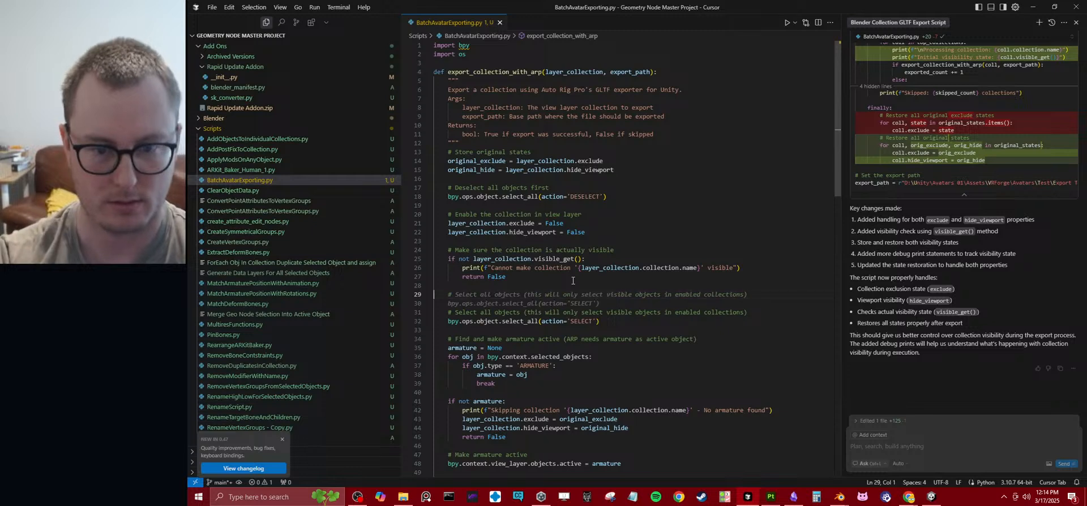
# - Generate inline code there with the prompt "iterate through the first layer of child collections and enable them as well" and accept it
pyautogui.hotkey('ctrl', 'k')
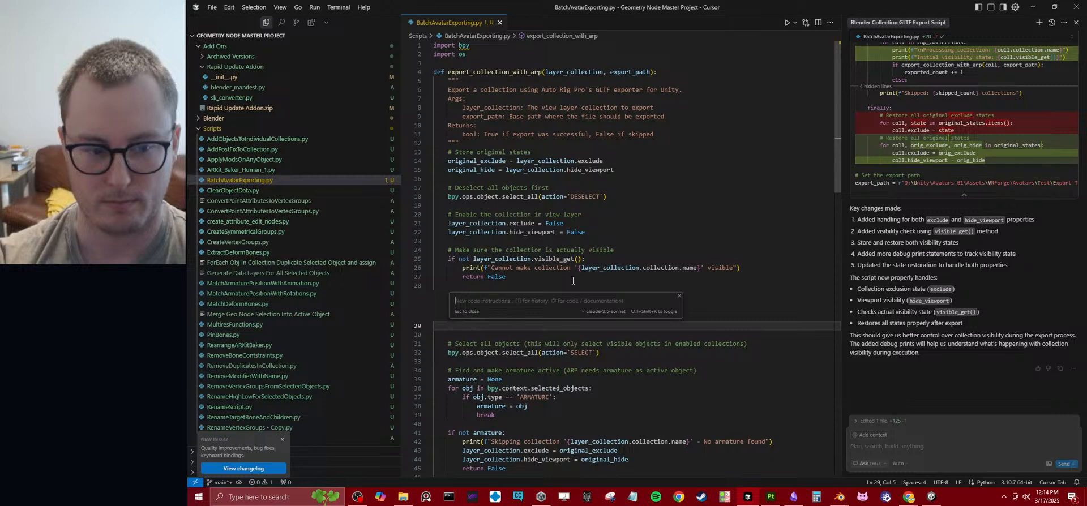
pyautogui.write('i')
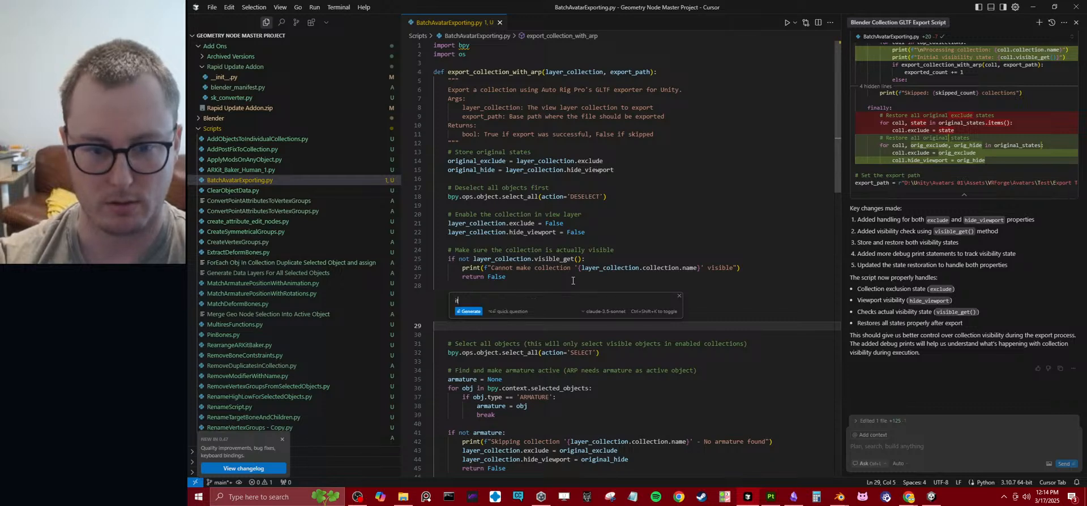
pyautogui.write('terate through the ')
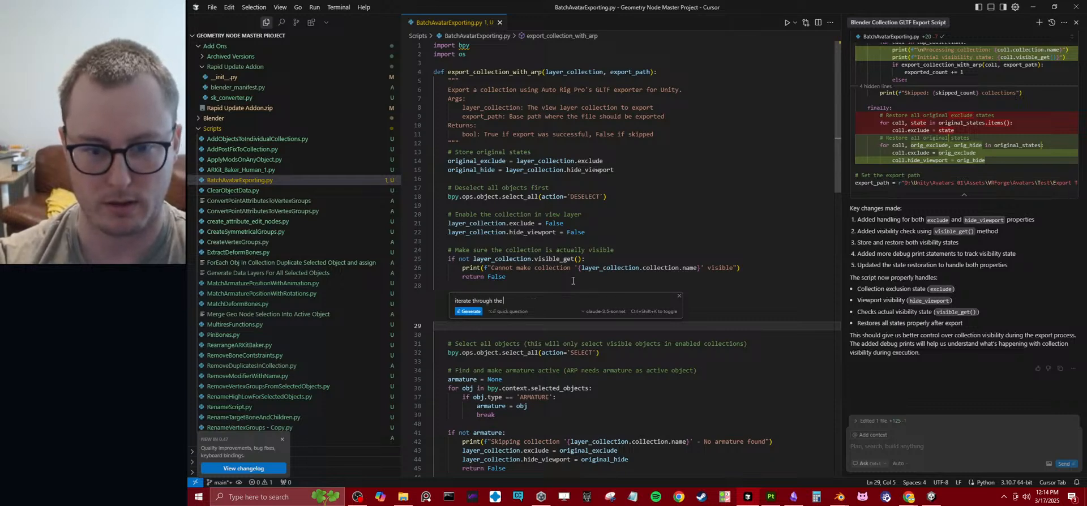
pyautogui.write('first layer of c')
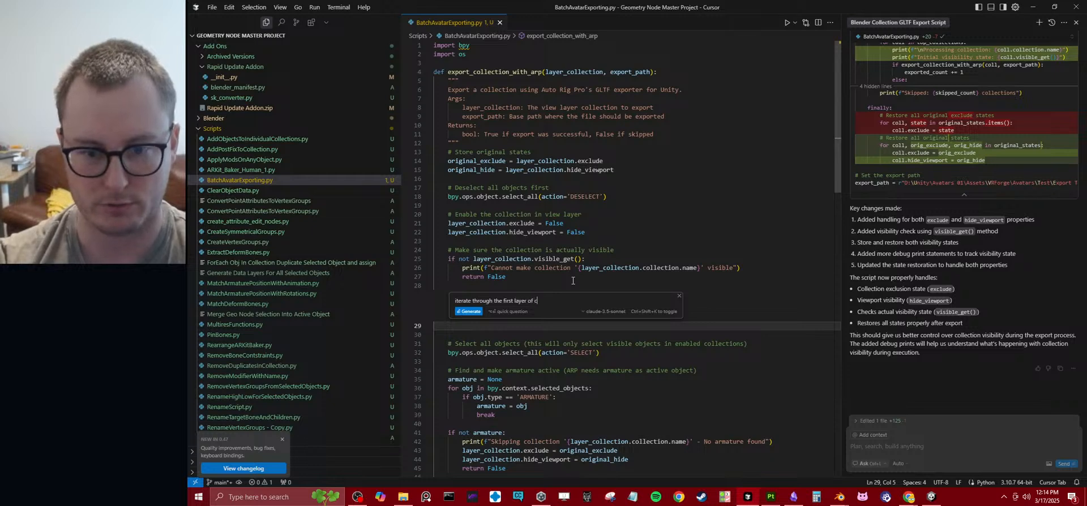
pyautogui.write('hild collections')
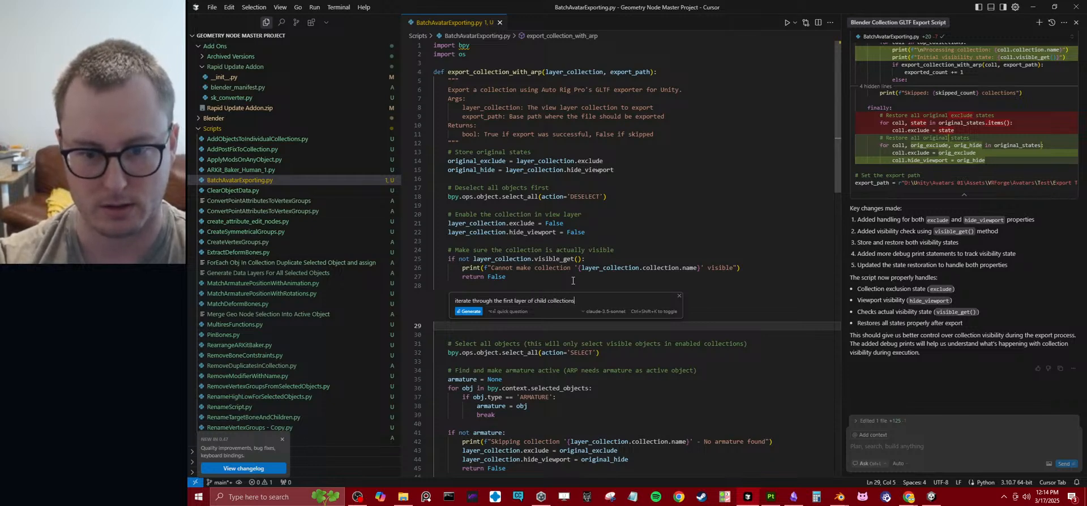
pyautogui.write(' and enable them as well')
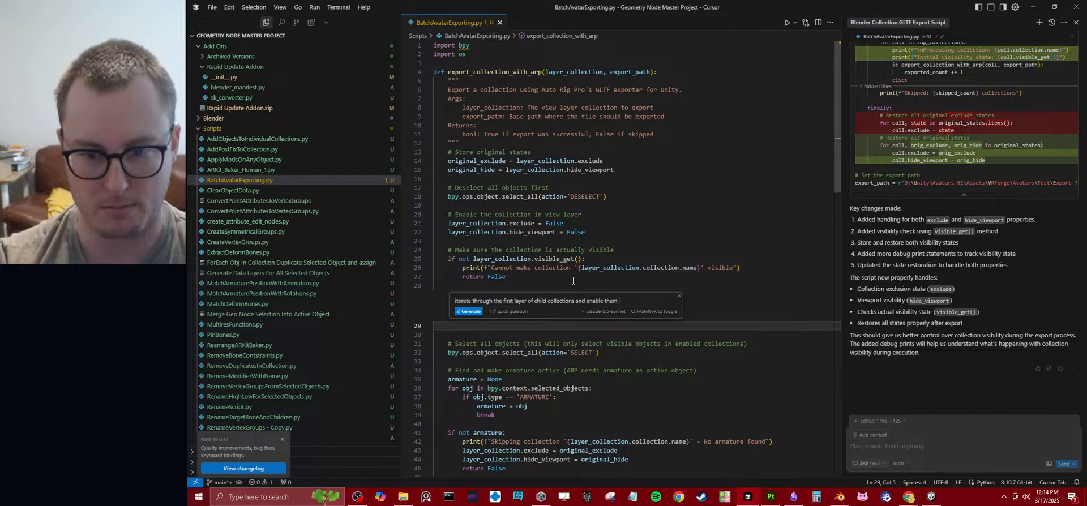
pyautogui.press('Return')
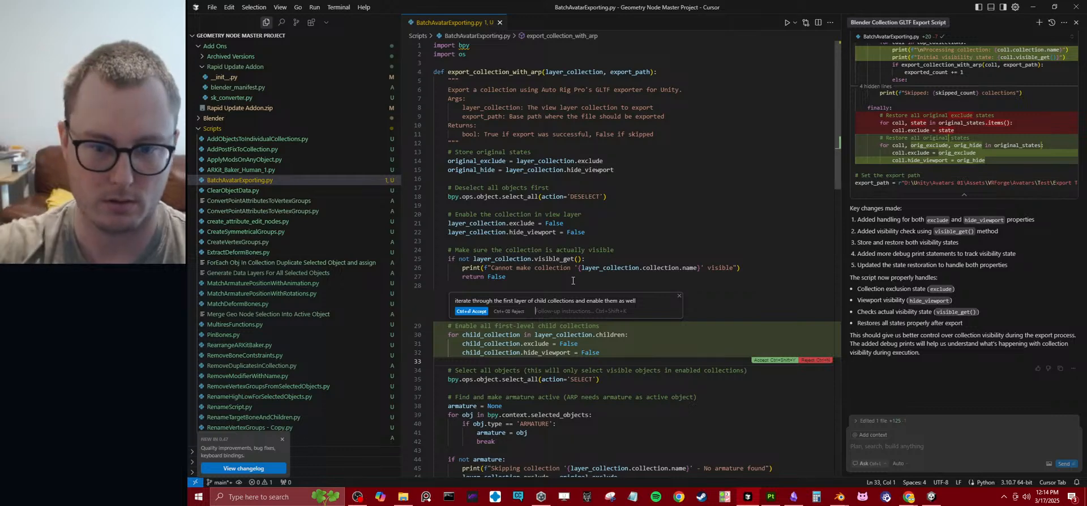
pyautogui.click(463, 311)
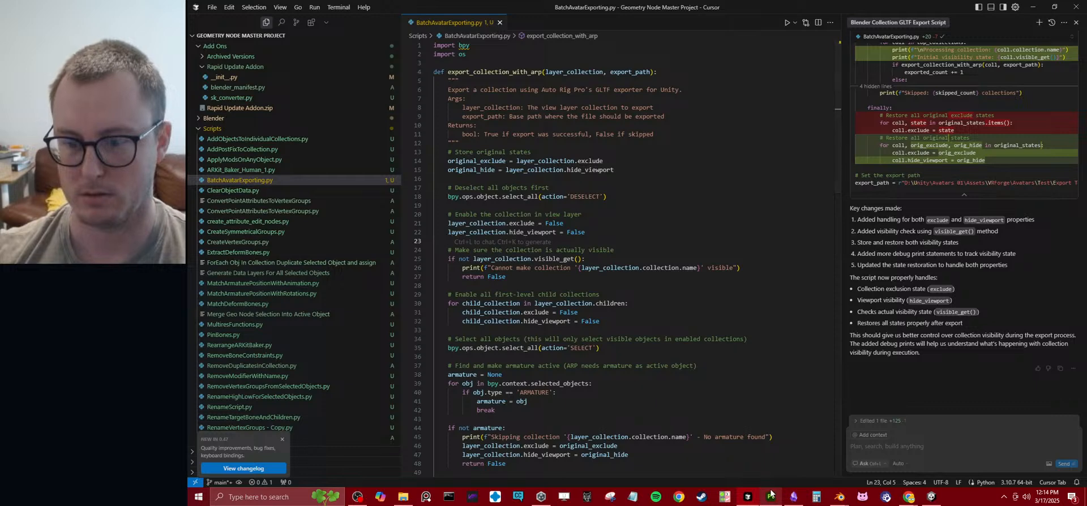
# - Switch to Blender, reload BatchAvatarExporting.py, save the blend file, and exclude and collapse the Daro ARP Rig collection
pyautogui.moveTo(839, 501)
pyautogui.click(785, 461)
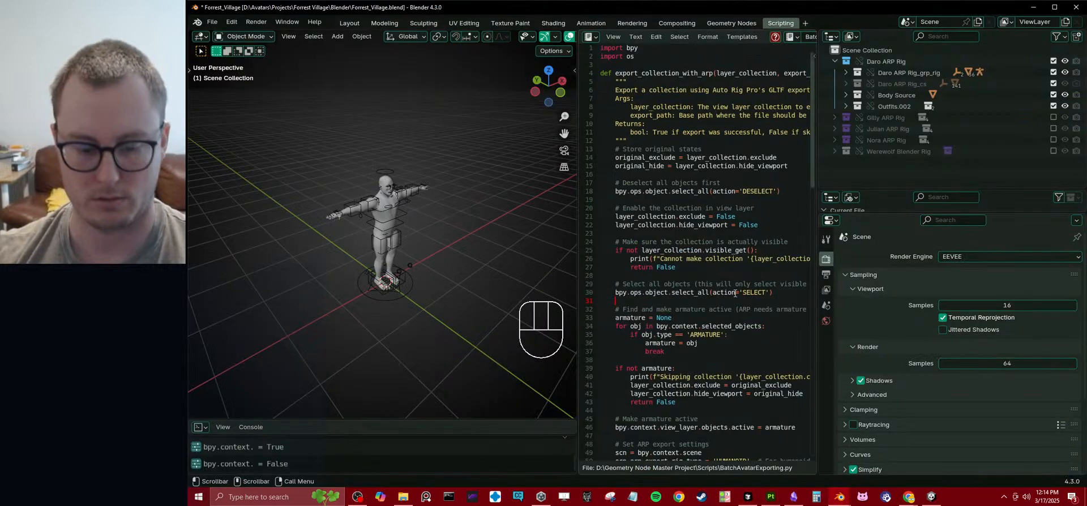
pyautogui.hotkey('alt', 'r')
pyautogui.hotkey('ctrl', 's')
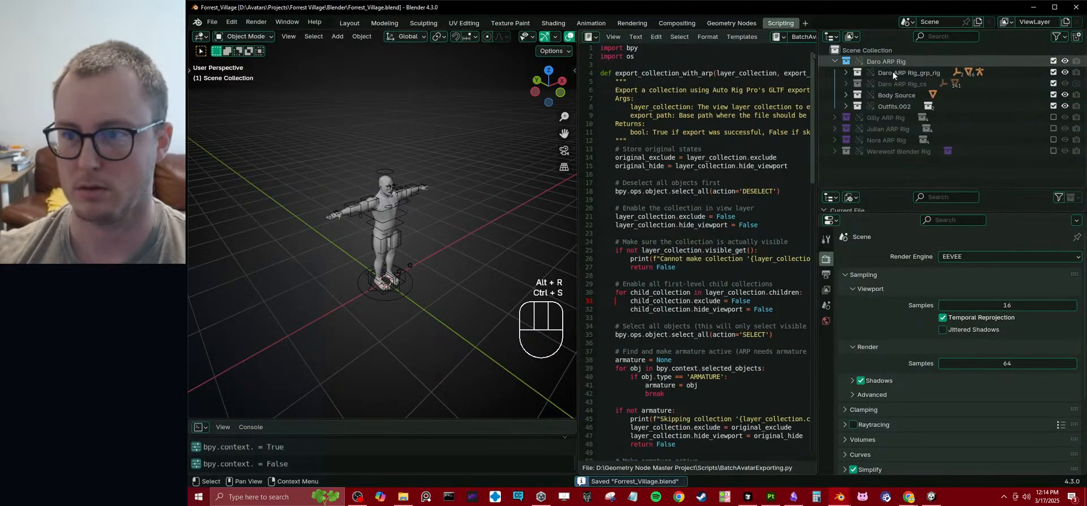
pyautogui.click(1053, 60)
pyautogui.click(834, 60)
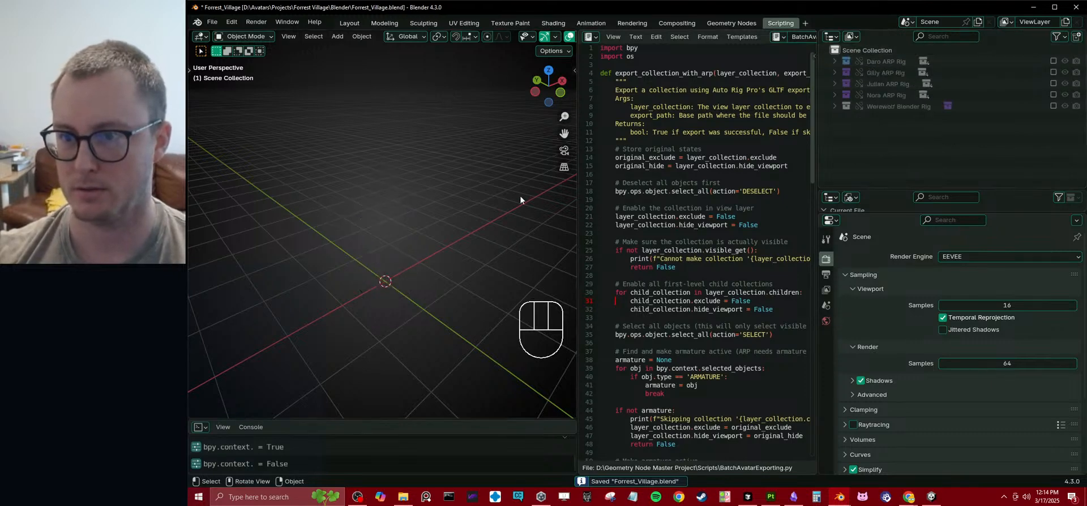
# - Save the blend file, run the reloaded export script, and read its output in the system console
pyautogui.hotkey('ctrl', 's')
pyautogui.hotkey('alt', 'r')
pyautogui.hotkey('alt', 'p')
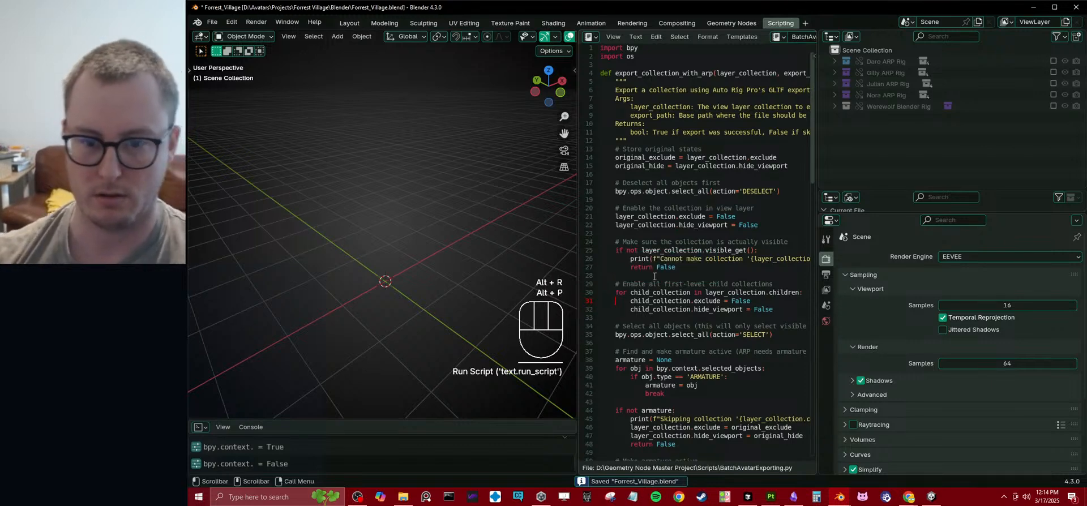
pyautogui.moveTo(394, 276); pyautogui.dragTo(386, 273, button='middle')
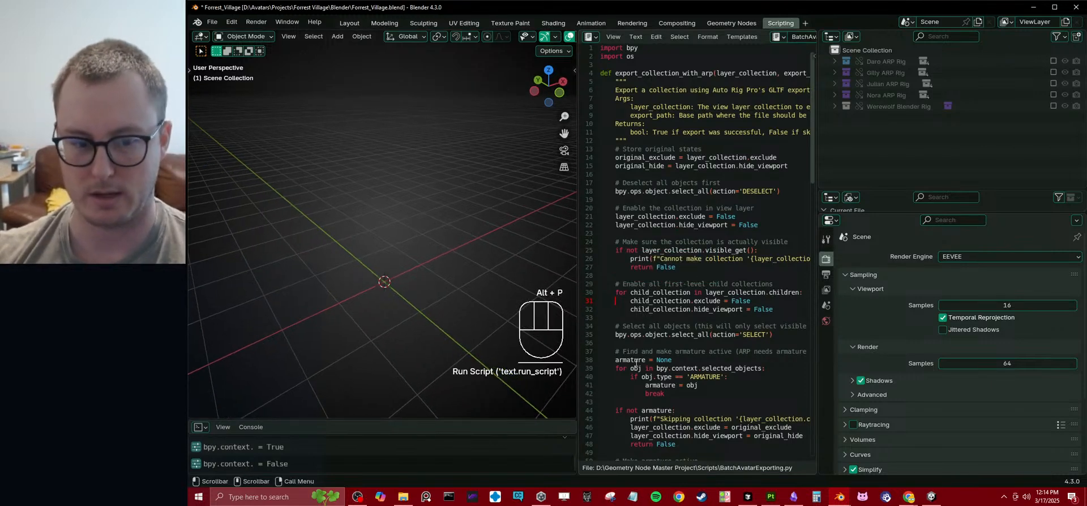
pyautogui.moveTo(839, 497)
pyautogui.click(871, 469)
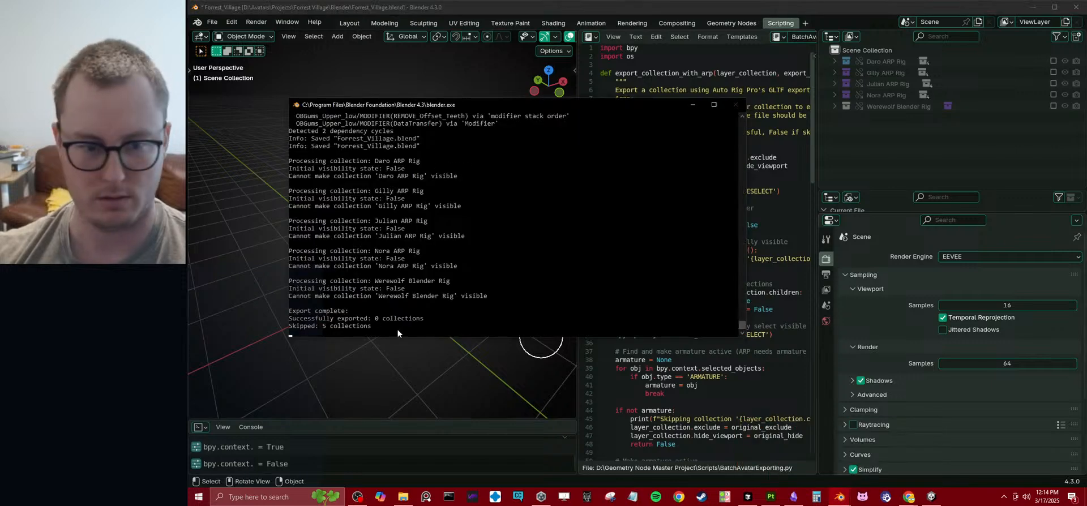
pyautogui.click(384, 369)
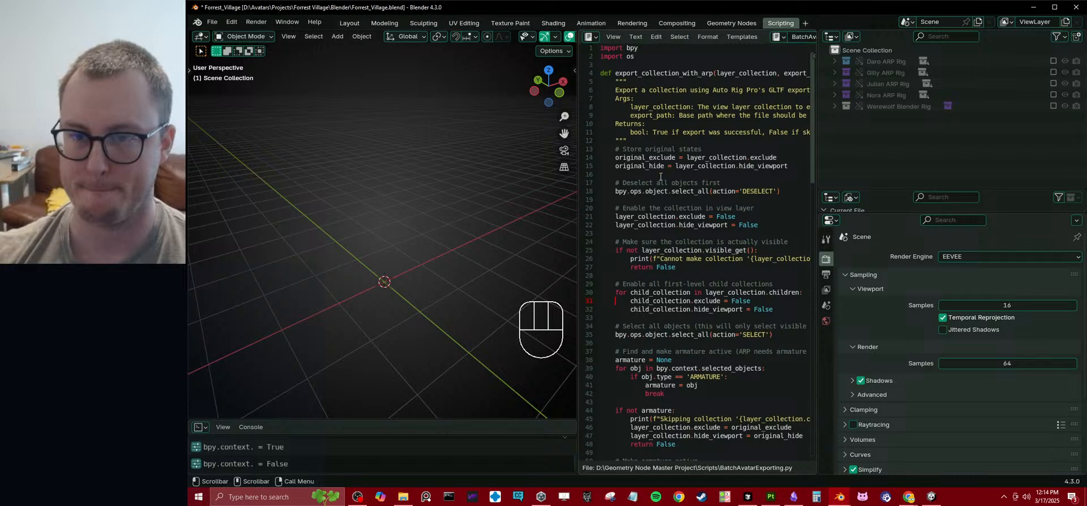
# - Widen the text editor and examine export_all_top_level_collections and the export path and function call at the script's end
pyautogui.scroll(-20, 662, 233)
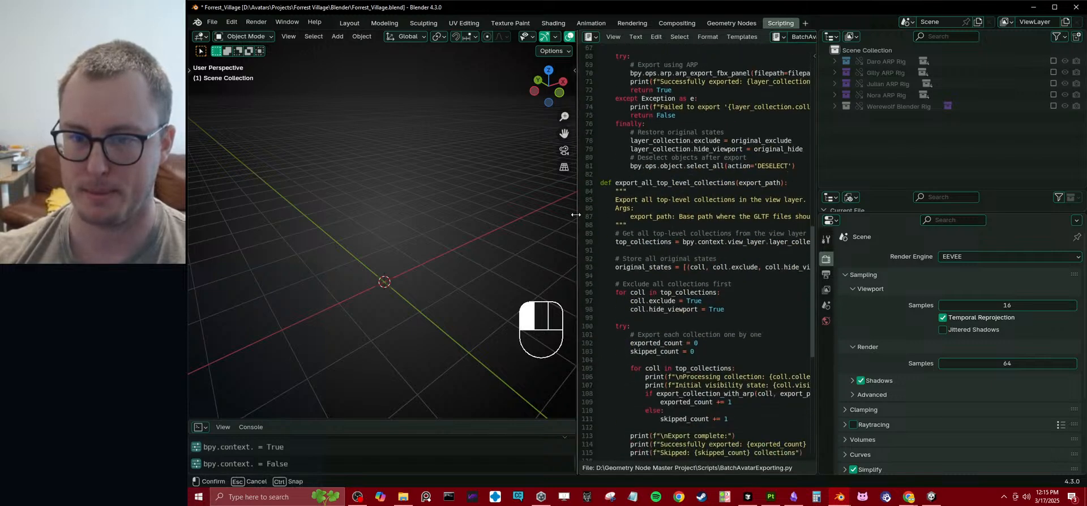
pyautogui.moveTo(578, 220); pyautogui.dragTo(474, 226)
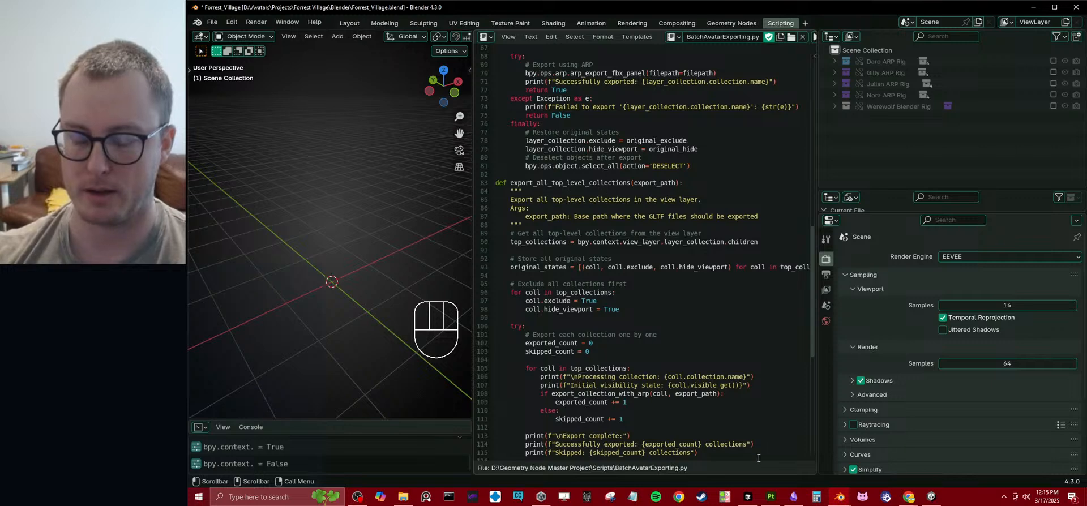
pyautogui.scroll(-9, 712, 306)
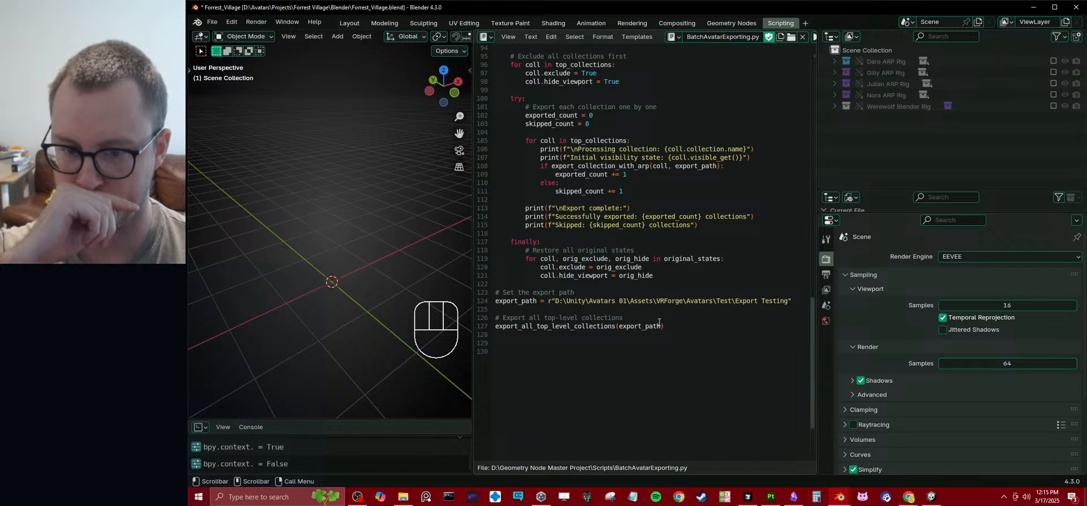
pyautogui.moveTo(680, 325); pyautogui.dragTo(492, 294)
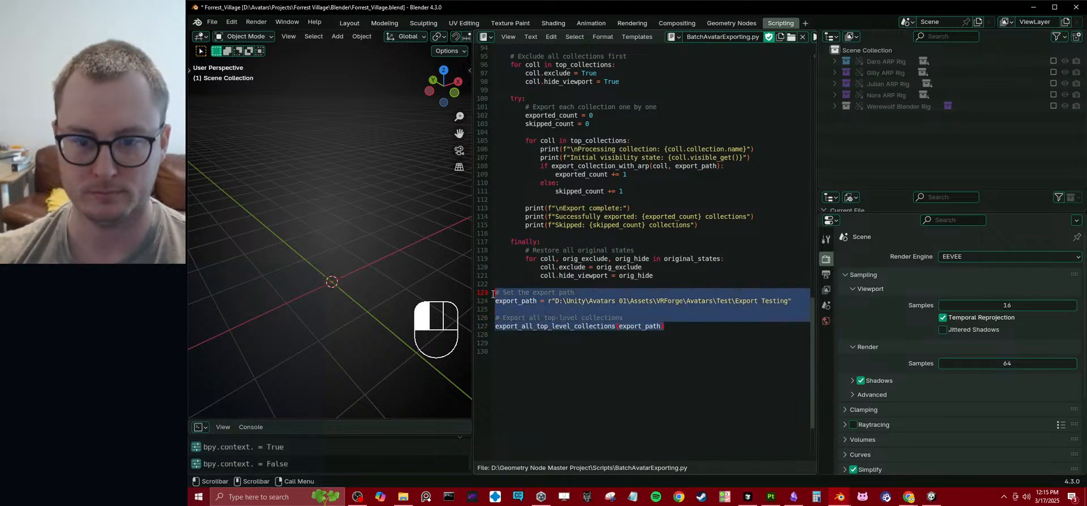
pyautogui.click(643, 348)
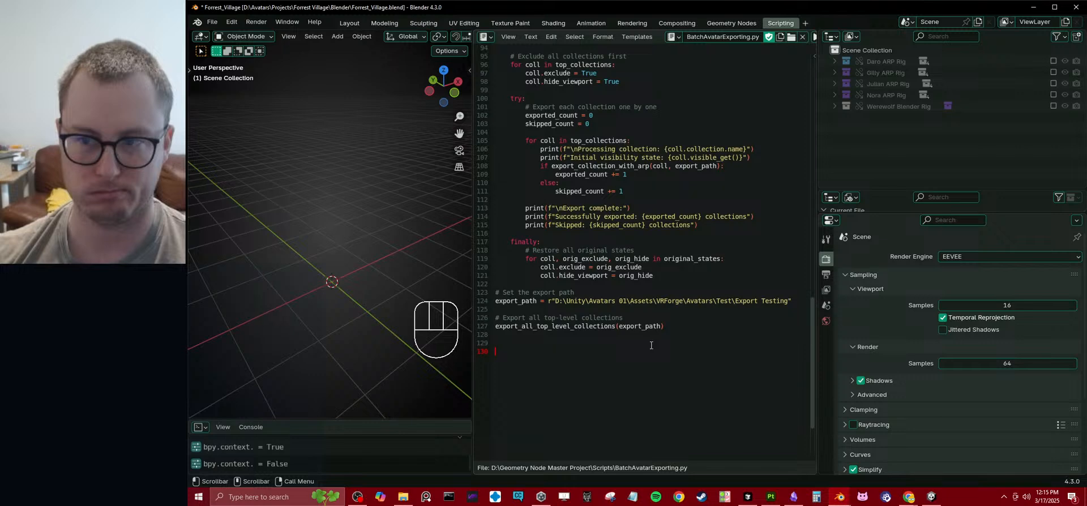
# - In Cursor, ask the AI chat "Add more debugging so we can find the error." and apply and accept its changes to BatchAvatarExporting.py
pyautogui.click(747, 496)
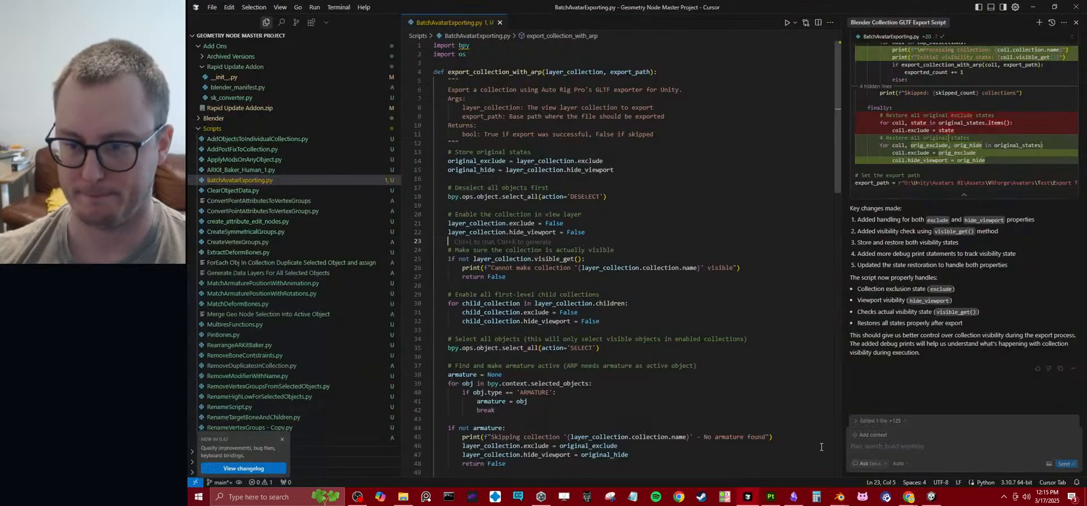
pyautogui.click(879, 446)
pyautogui.write('Add')
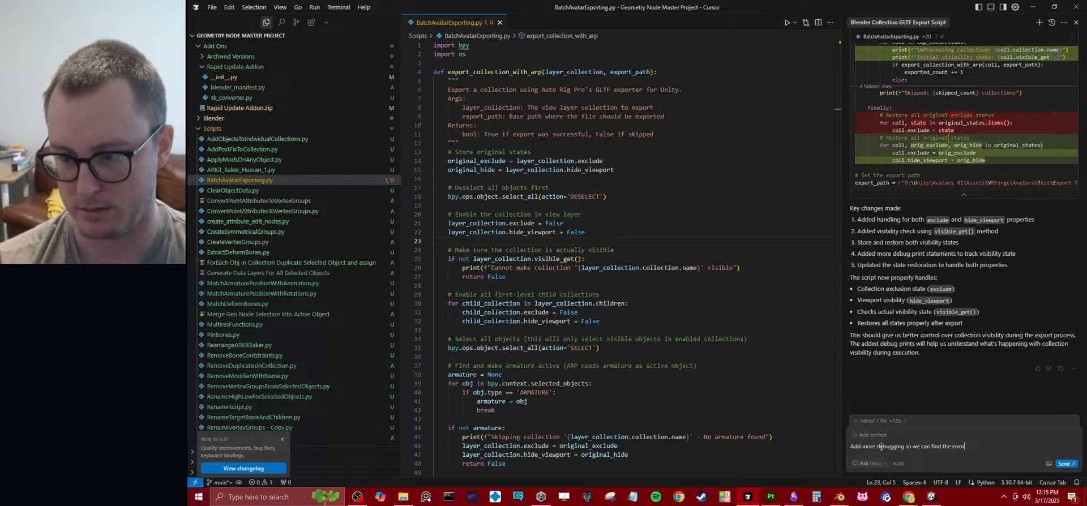
pyautogui.press('Return')
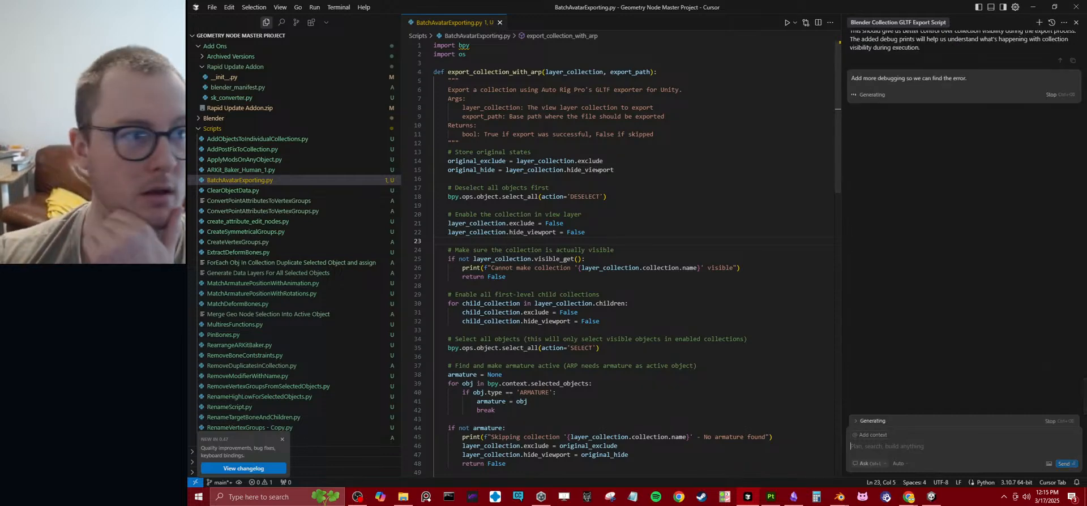
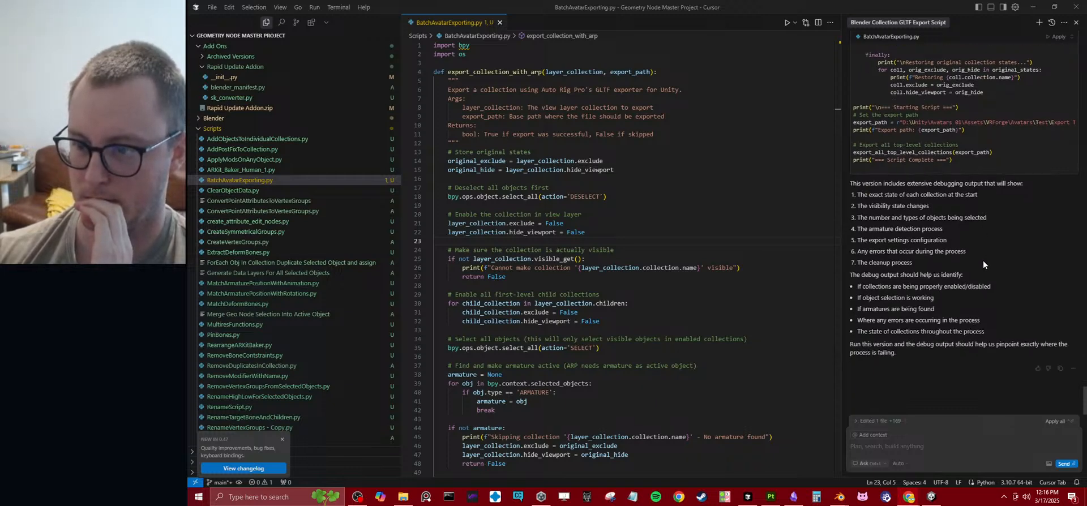
pyautogui.click(1056, 421)
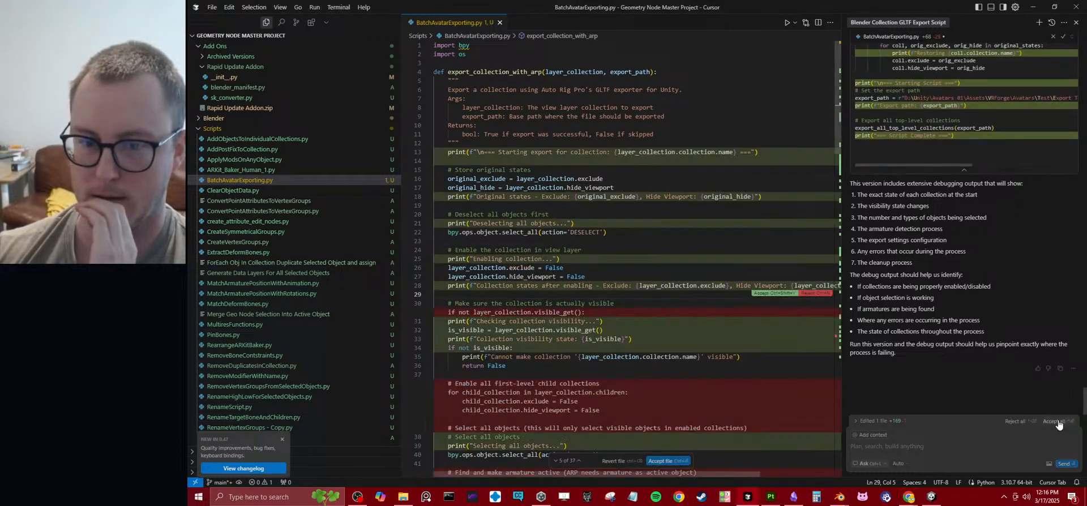
pyautogui.click(661, 463)
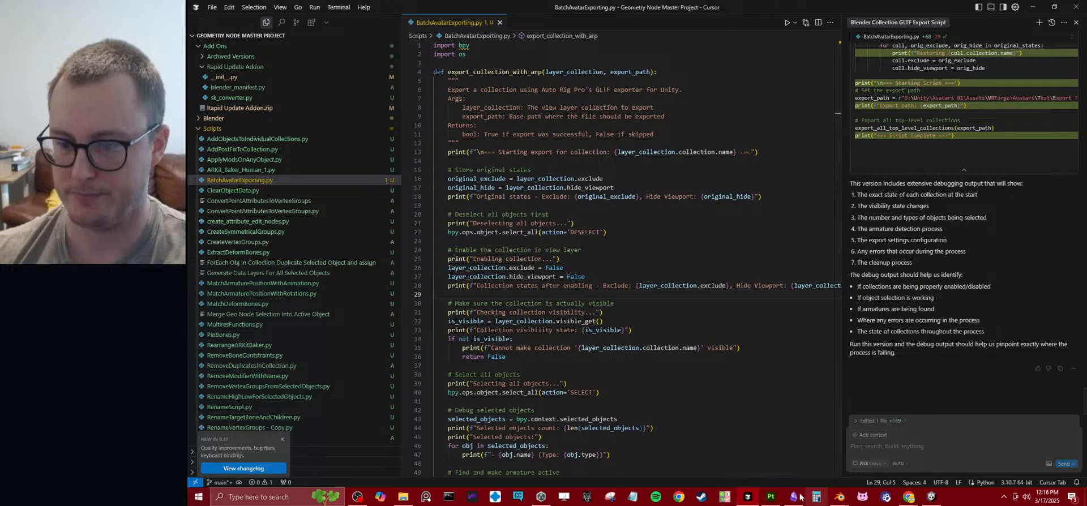
# - Return to Blender, reload the script with the added debugging, save the blend file, and run the script
pyautogui.click(931, 496)
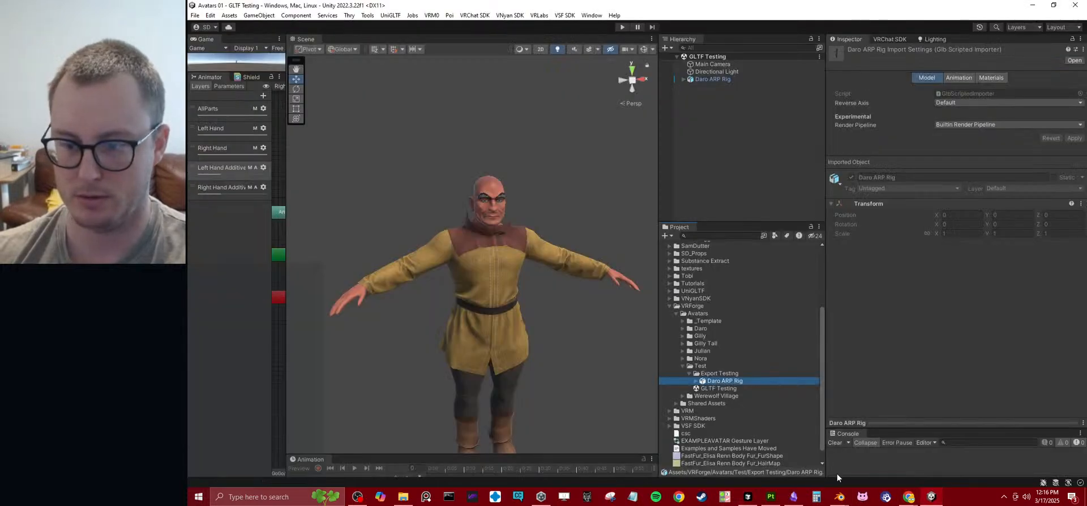
pyautogui.click(846, 492)
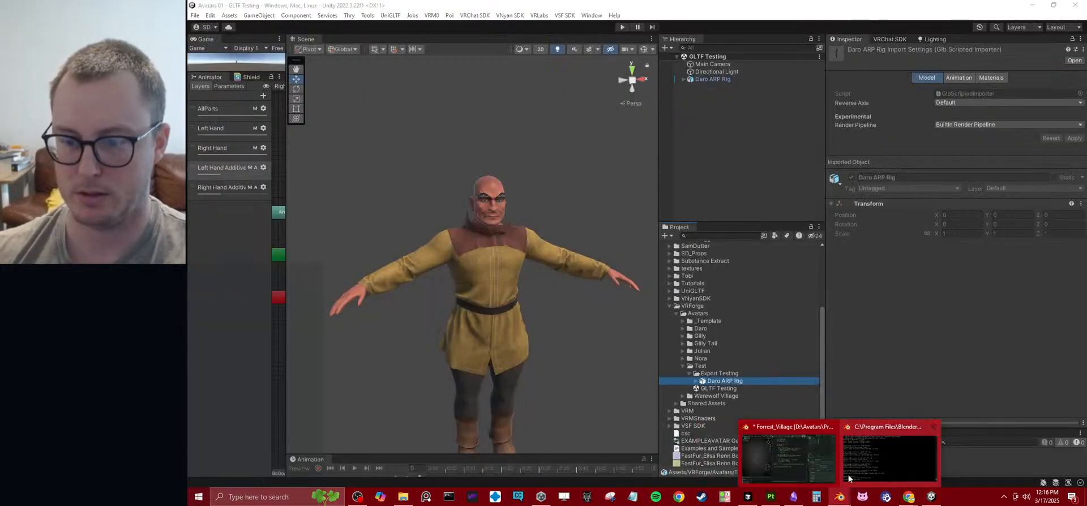
pyautogui.click(788, 453)
pyautogui.hotkey('alt', 'r')
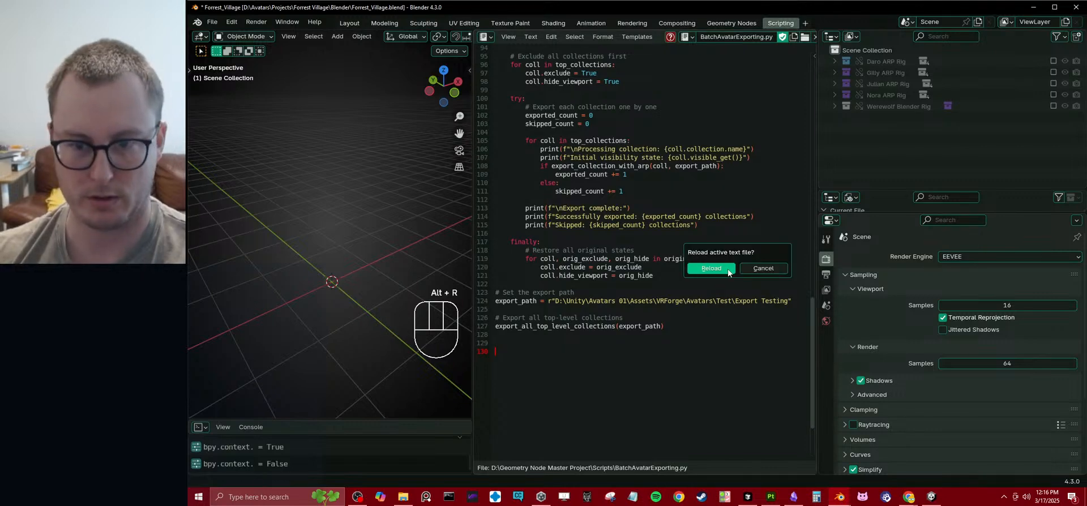
pyautogui.click(728, 272)
pyautogui.hotkey('ctrl', 's')
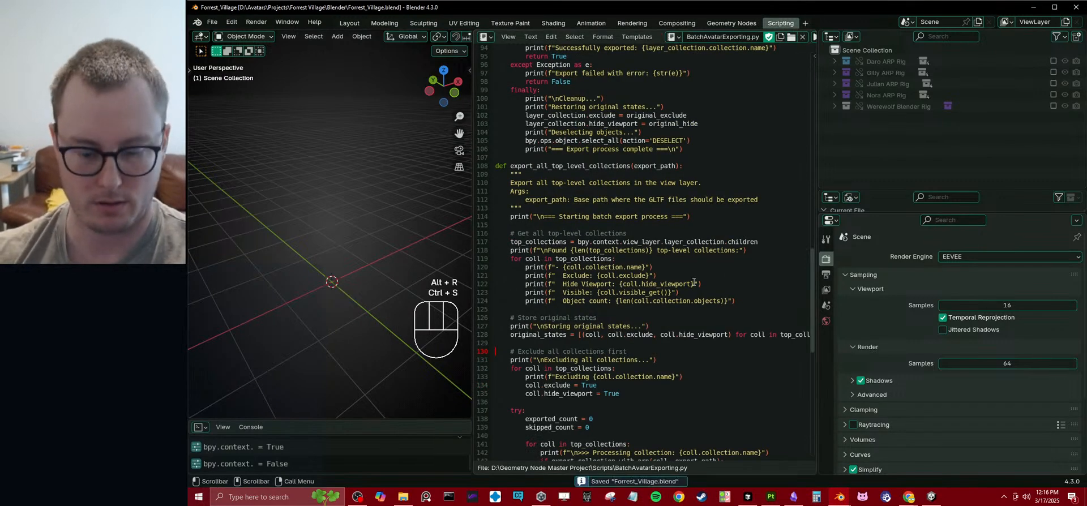
pyautogui.hotkey('alt', 'p')
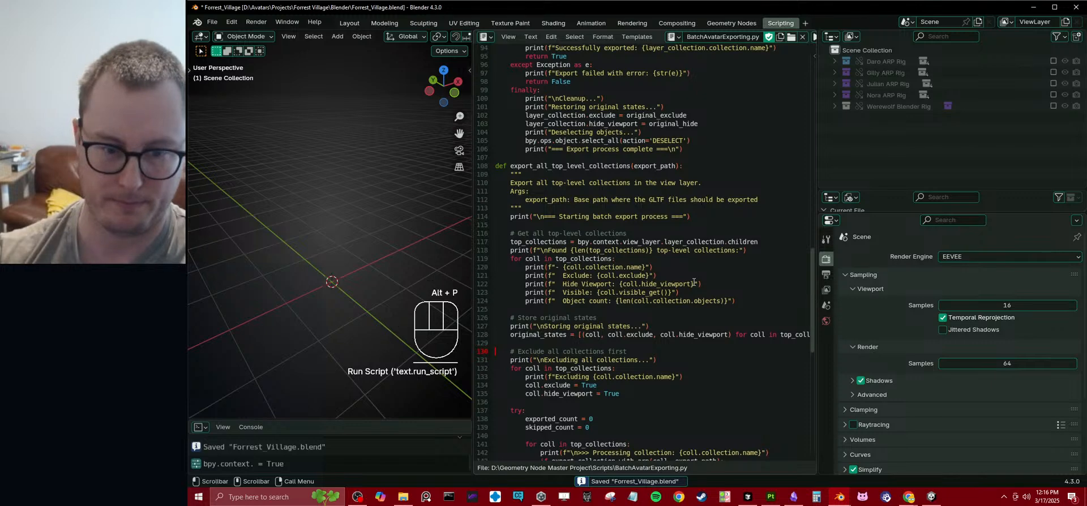
# - In the system console, copy the output from the Werewolf Blender Rig export through the Script Complete line
pyautogui.moveTo(839, 496)
pyautogui.click(891, 453)
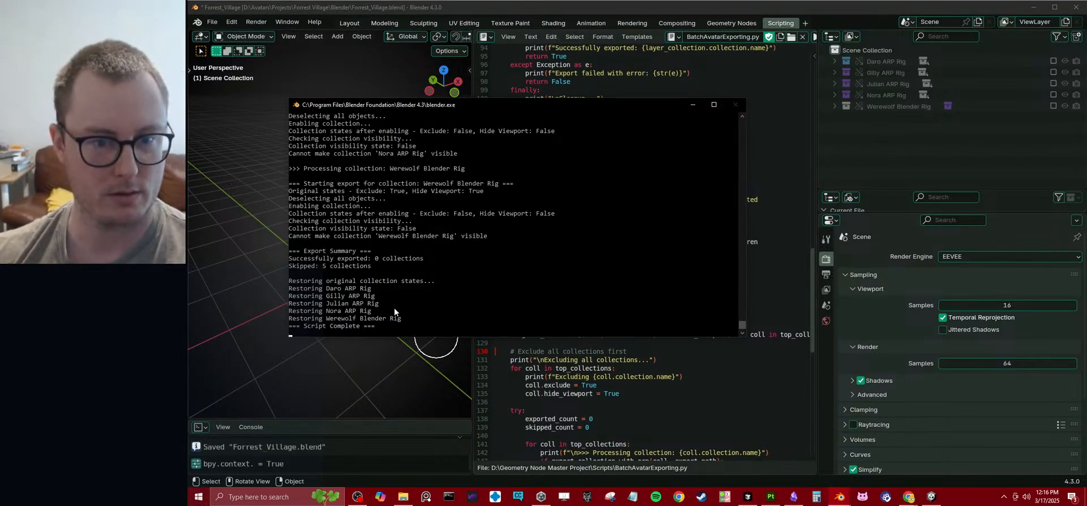
pyautogui.moveTo(383, 326); pyautogui.dragTo(264, 183)
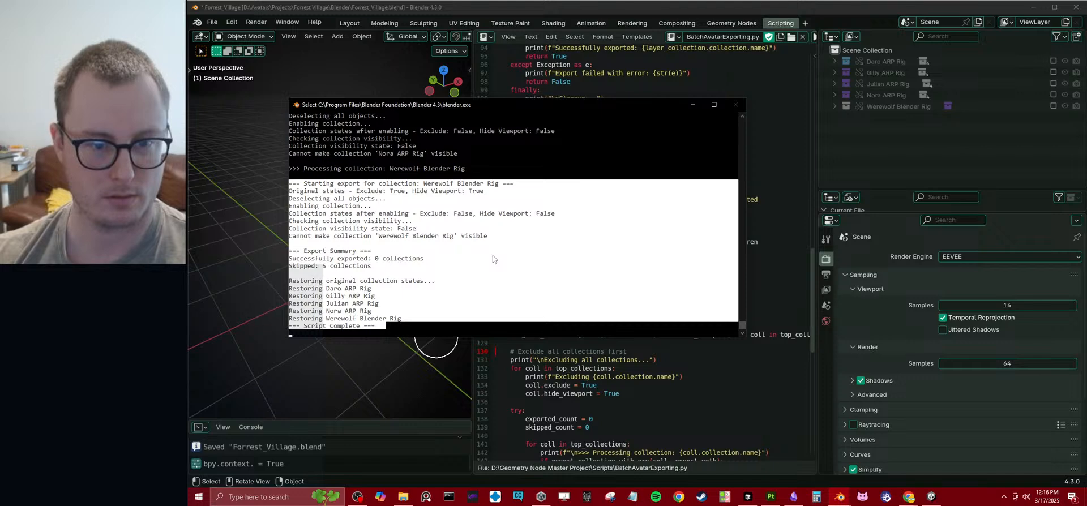
pyautogui.hotkey('ctrl', 'c')
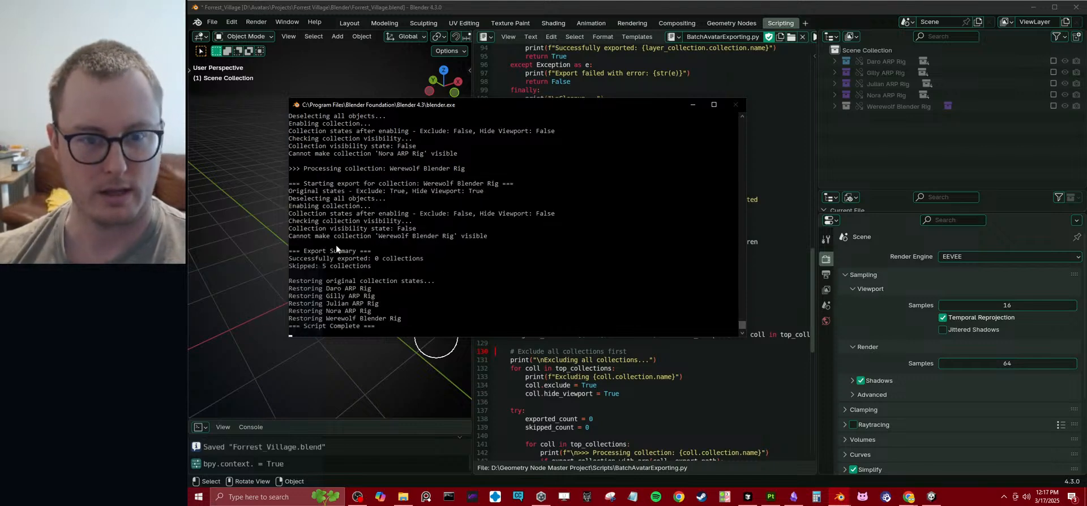
# - Return to Blender and briefly enable the Werewolf Blender Rig collection in the view layer to check its visibility, excluding it again
pyautogui.click(962, 162)
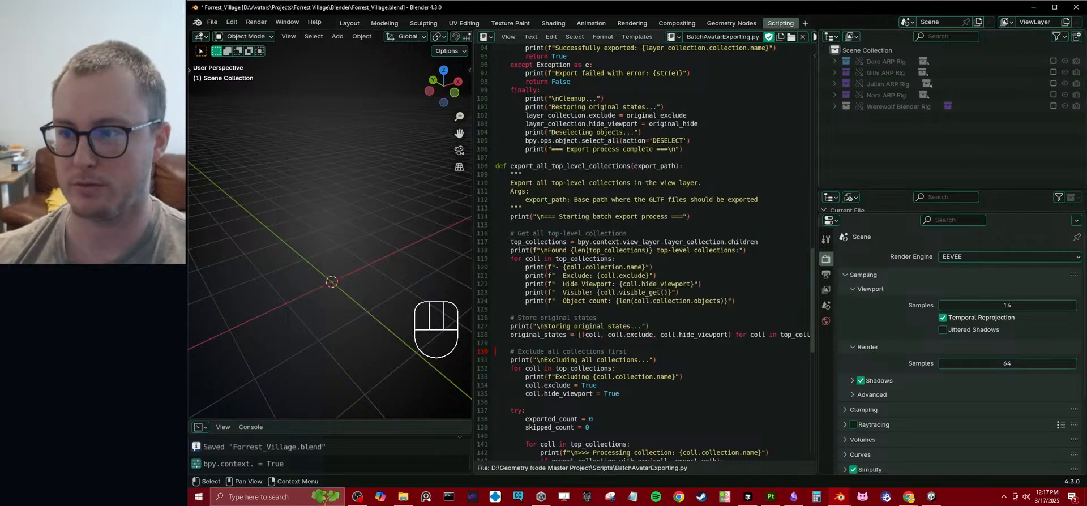
pyautogui.click(1053, 106)
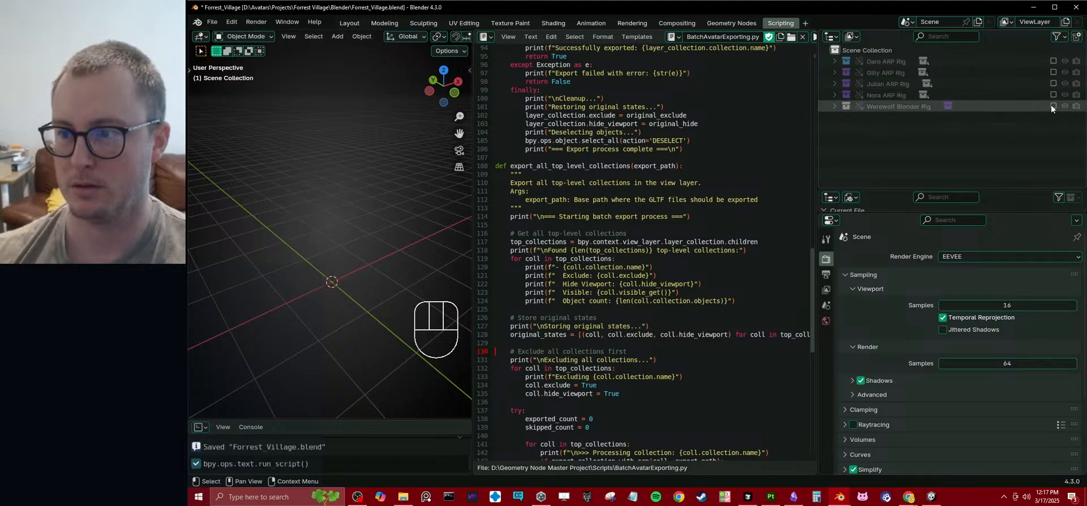
pyautogui.click(1052, 106)
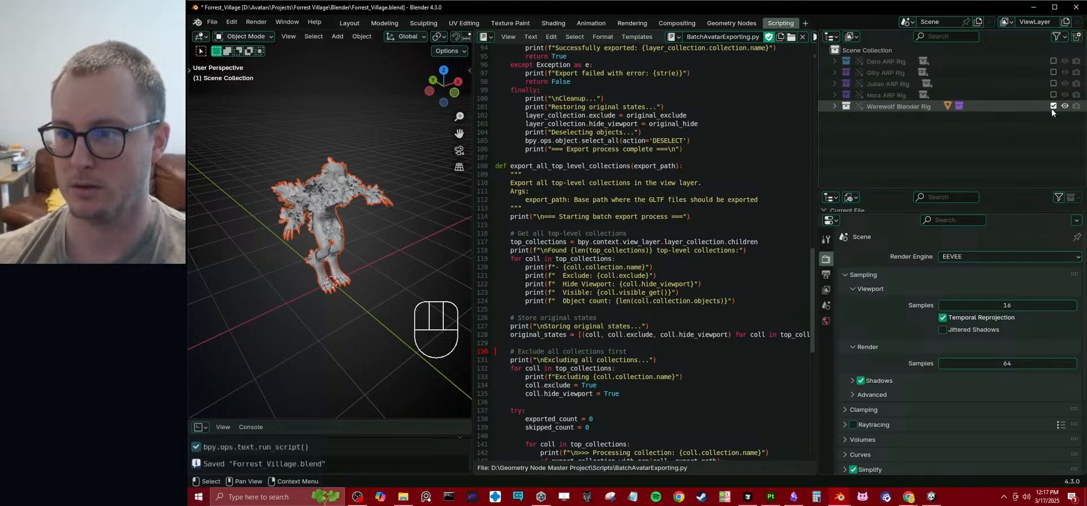
pyautogui.click(1052, 108)
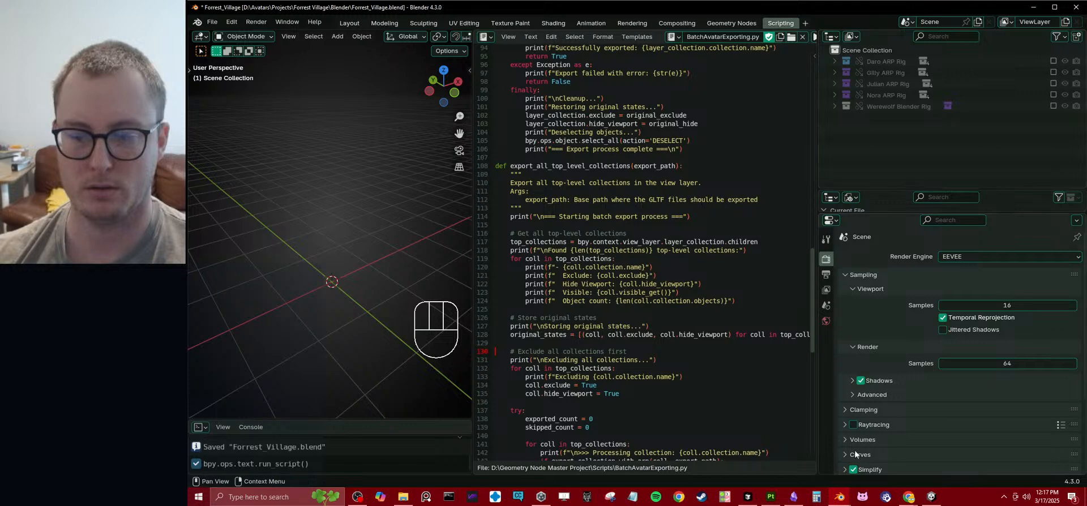
# - In Cursor, send the copied console output to the AI chat and stop the reply after reading its diagnosis
pyautogui.hotkey('alt', 'Tab')
pyautogui.hotkey('ctrl', 'v')
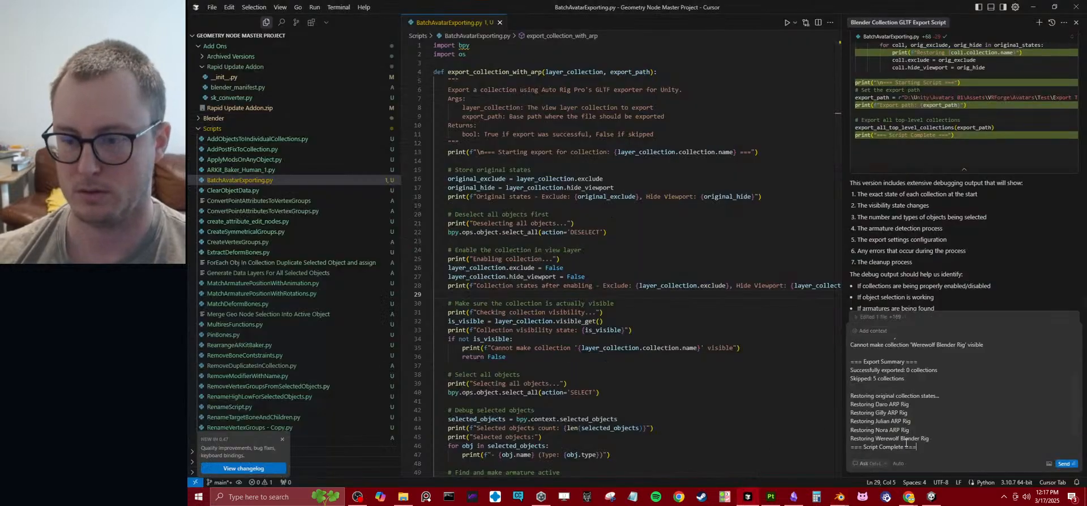
pyautogui.press('Return')
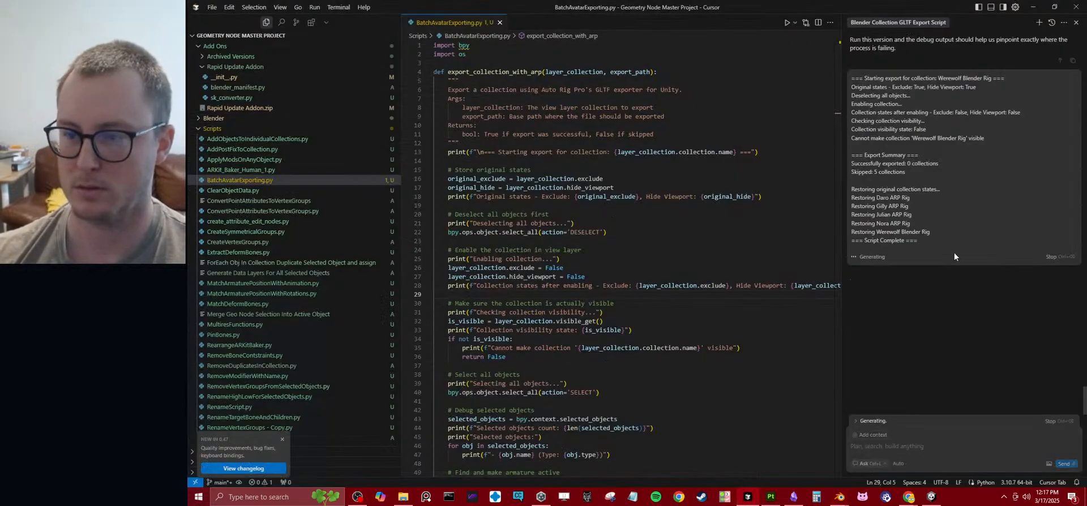
pyautogui.scroll(1, 981, 302)
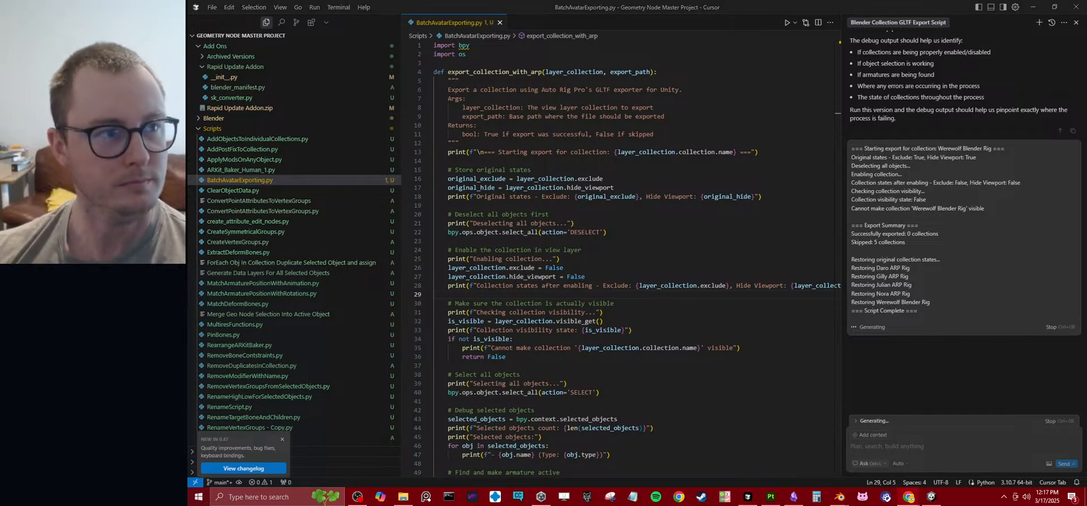
pyautogui.scroll(-4, 294, 255)
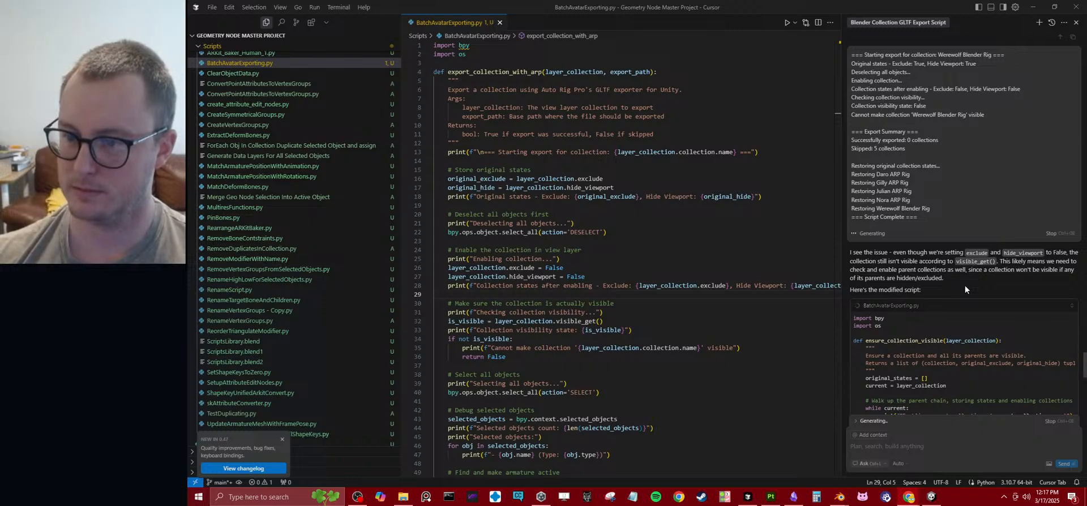
pyautogui.click(1056, 235)
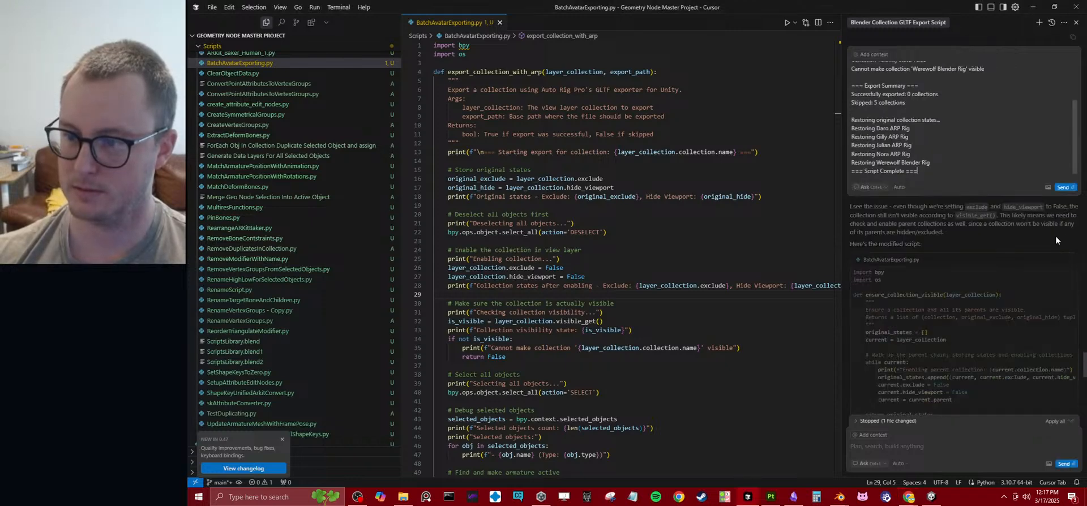
pyautogui.click(965, 169)
pyautogui.hotkey('shift', 'Return')
pyautogui.write('I b')
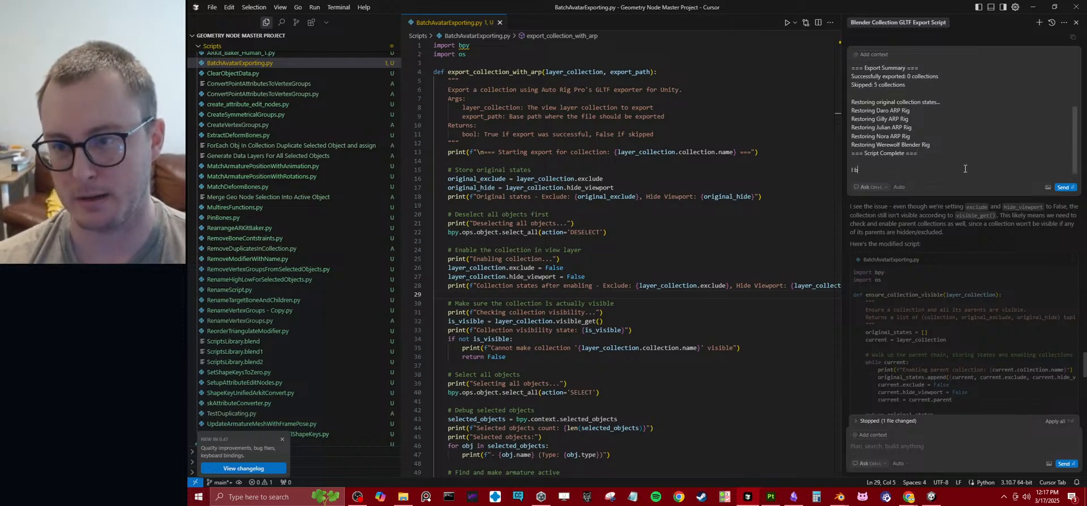
pyautogui.write('le')
pyautogui.write('elieve teh')
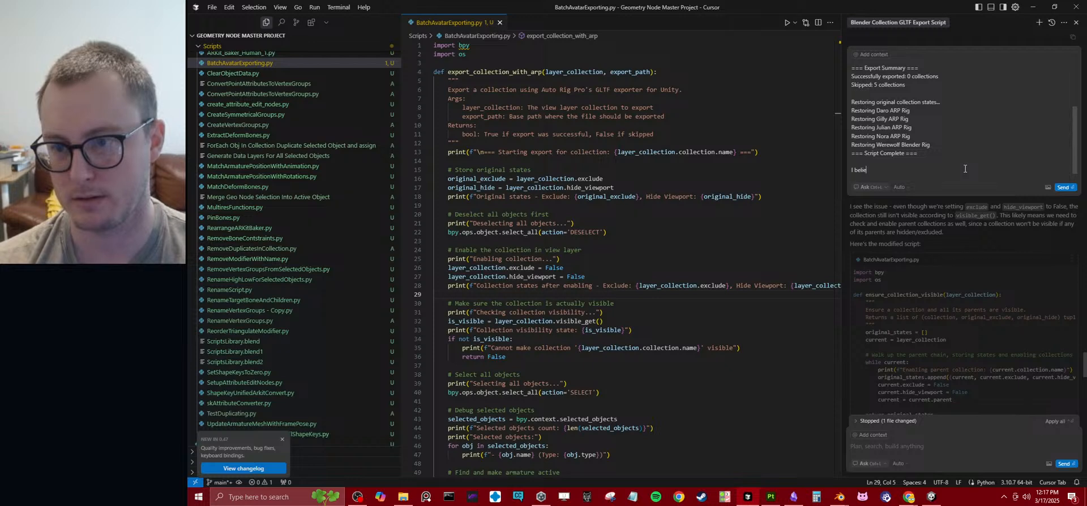
pyautogui.press('BackSpace')
pyautogui.write('he first')
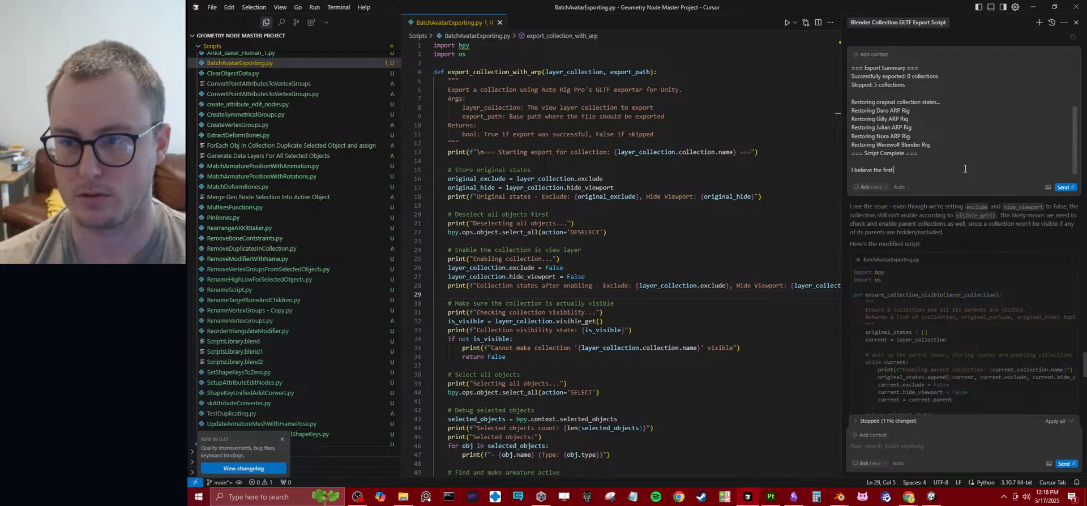
pyautogui.hotkey('ctrl', 'BackSpace')
pyautogui.hotkey('ctrl', 'BackSpace')
pyautogui.hotkey('ctrl', 'BackSpace')
pyautogui.hotkey('ctrl', 'BackSpace')
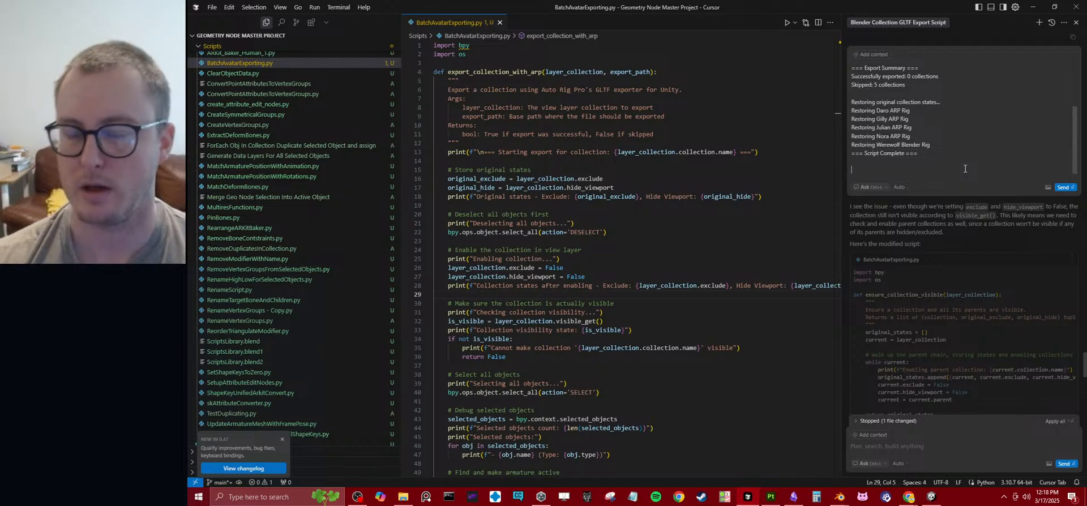
# - In Blender, enable all five top-level rig collections in the view layer, hide them in the viewport, and save the blend file
pyautogui.moveTo(839, 497)
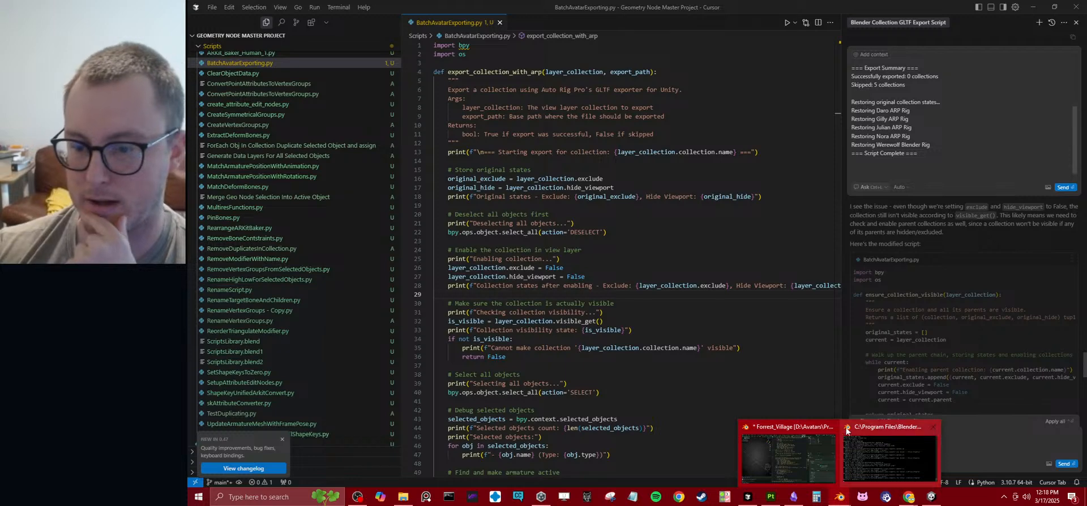
pyautogui.click(809, 457)
pyautogui.hotkey('ctrl', 's')
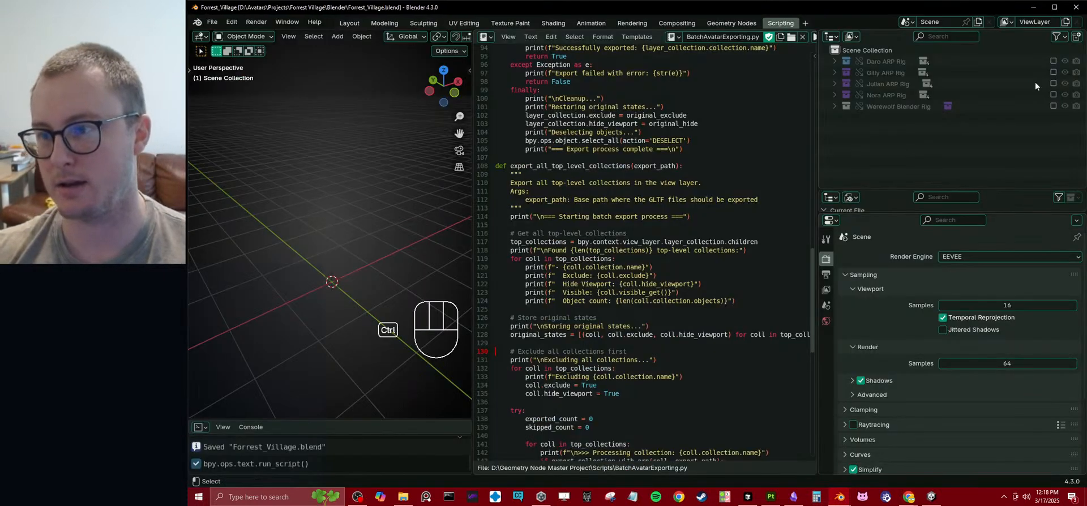
pyautogui.moveTo(1053, 61); pyautogui.dragTo(1047, 119)
pyautogui.moveTo(1052, 80); pyautogui.dragTo(1057, 111)
pyautogui.moveTo(1063, 73); pyautogui.dragTo(1064, 107)
pyautogui.hotkey('ctrl', 's')
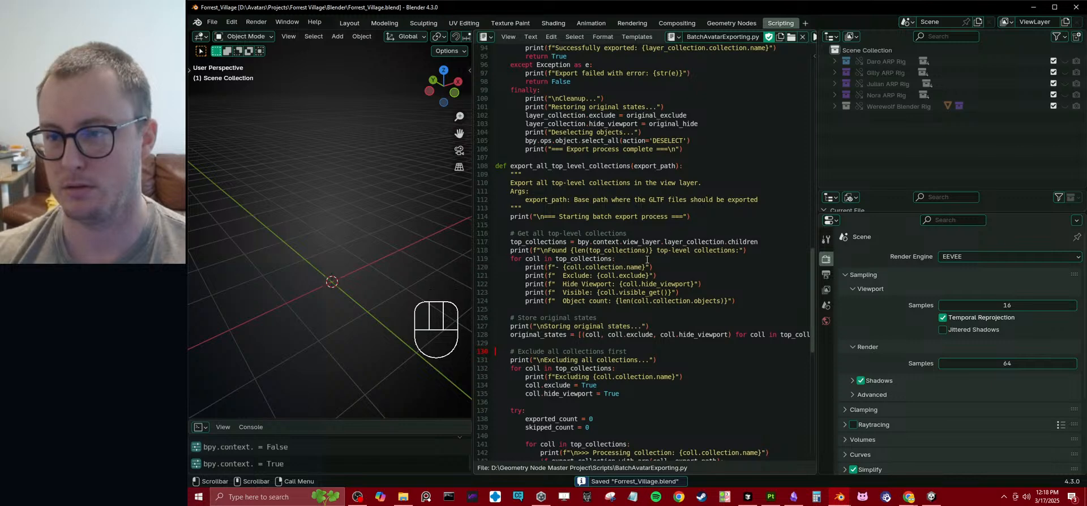
# - Run the export script and examine its debug output in the system console
pyautogui.hotkey('alt', 'p')
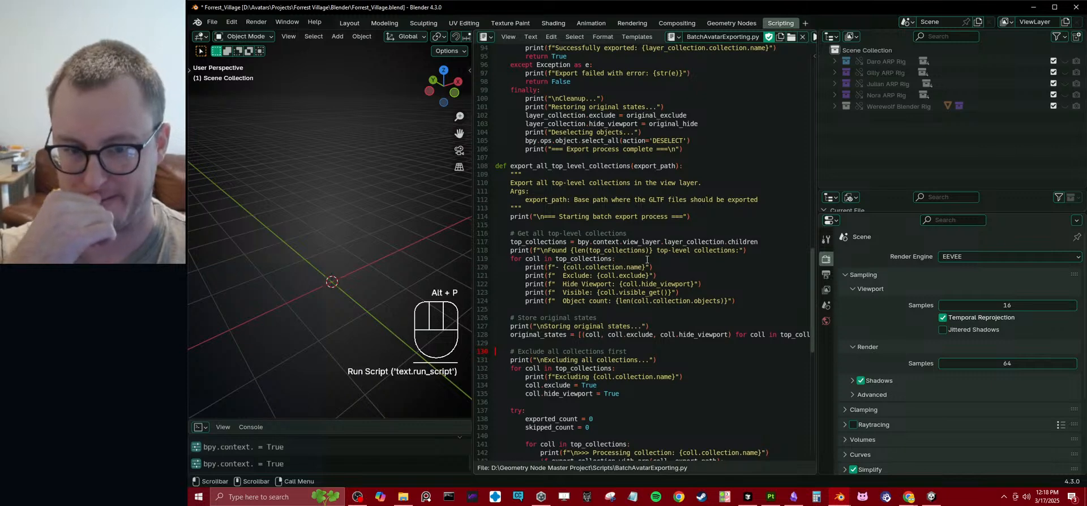
pyautogui.moveTo(348, 270); pyautogui.dragTo(368, 273, button='middle')
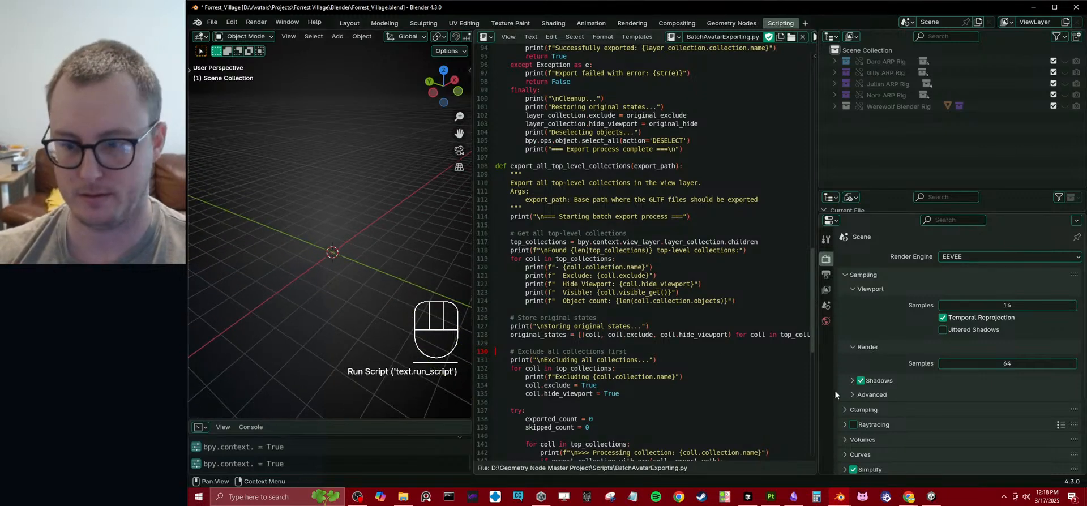
pyautogui.moveTo(839, 497)
pyautogui.click(889, 455)
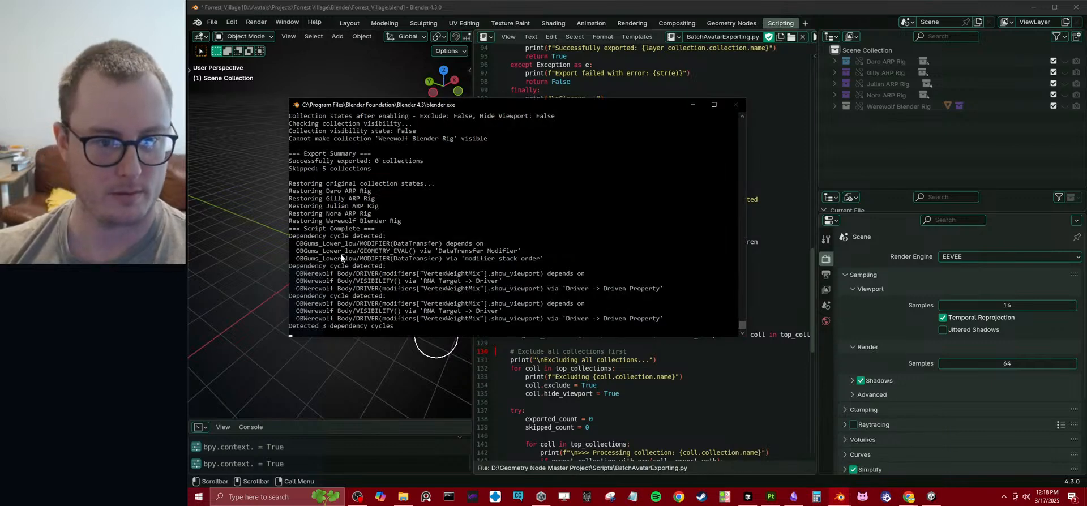
pyautogui.scroll(4, 365, 227)
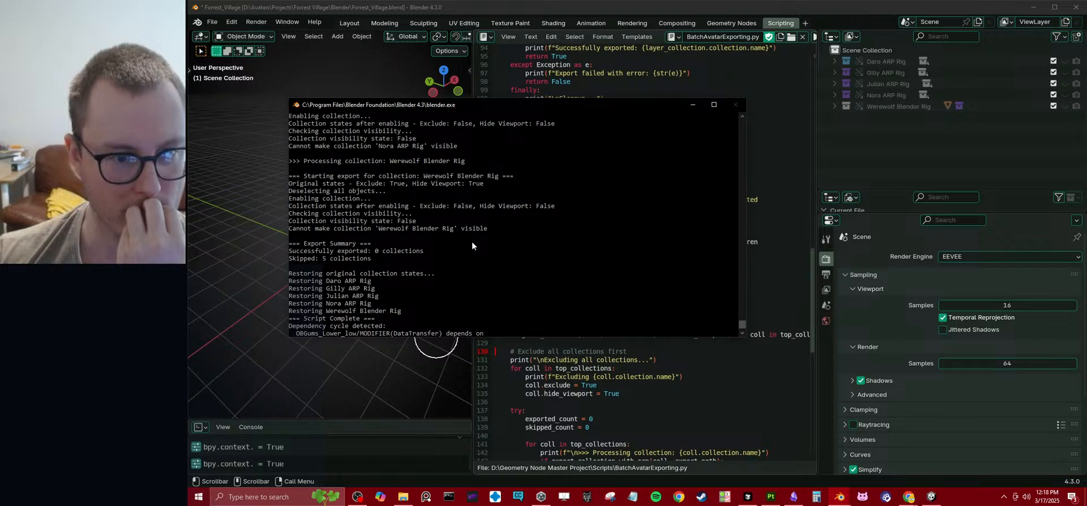
# - Unhide the top-level rig collections, expand Werewolf Blender Rig to inspect its body mesh, and save the blend file with nothing selected
pyautogui.click(875, 8)
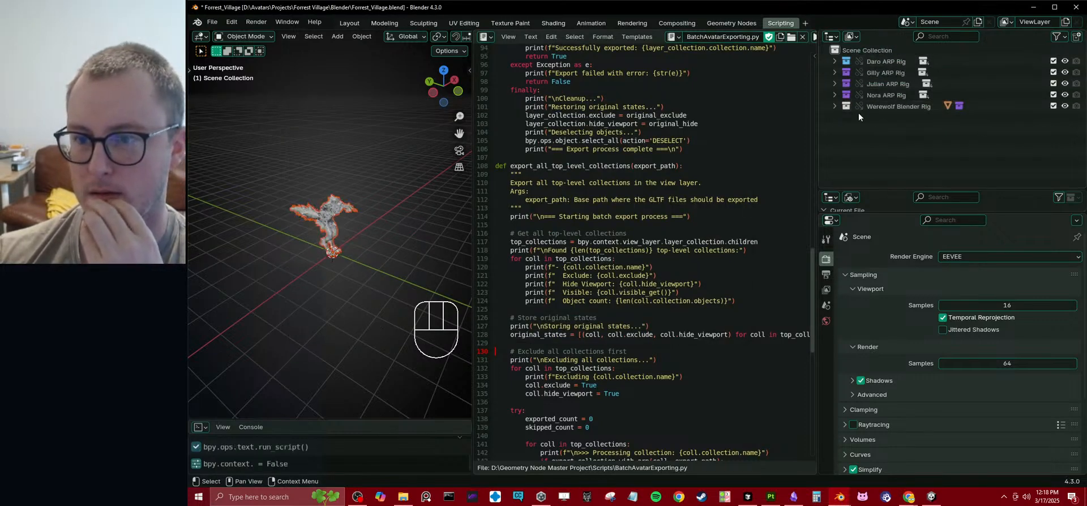
pyautogui.click(833, 105)
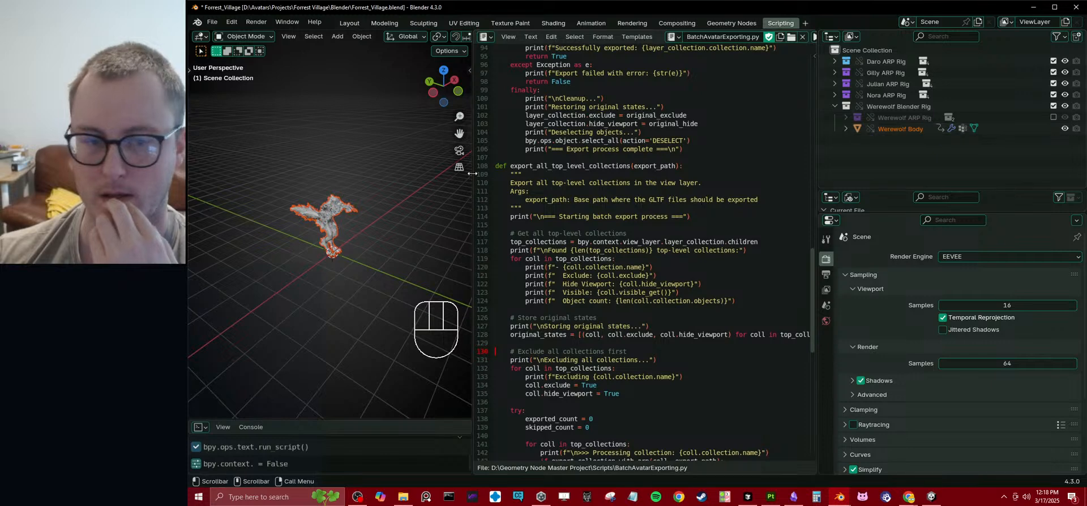
pyautogui.scroll(6, 345, 256)
pyautogui.moveTo(345, 257)
pyautogui.mouseDown(button='middle')
pyautogui.moveTo(277, 235)
pyautogui.moveTo(250, 250)
pyautogui.moveTo(360, 245)
pyautogui.mouseUp(button='middle')
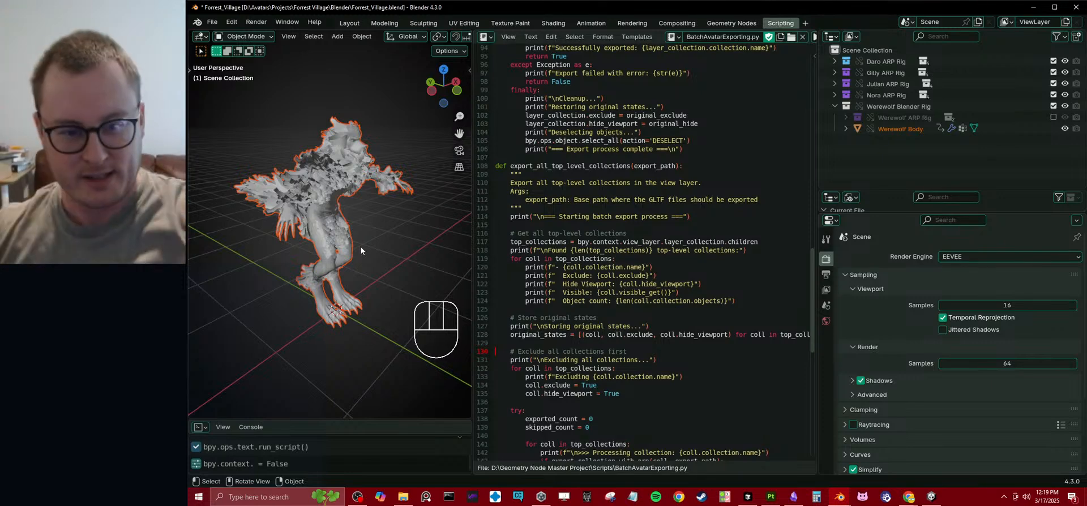
pyautogui.click(388, 243)
pyautogui.hotkey('ctrl', 's')
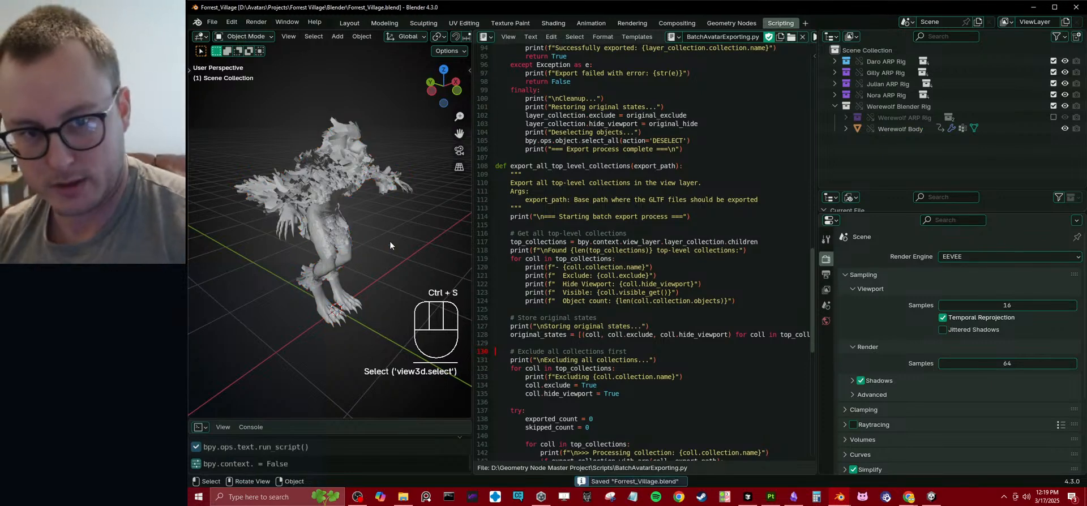